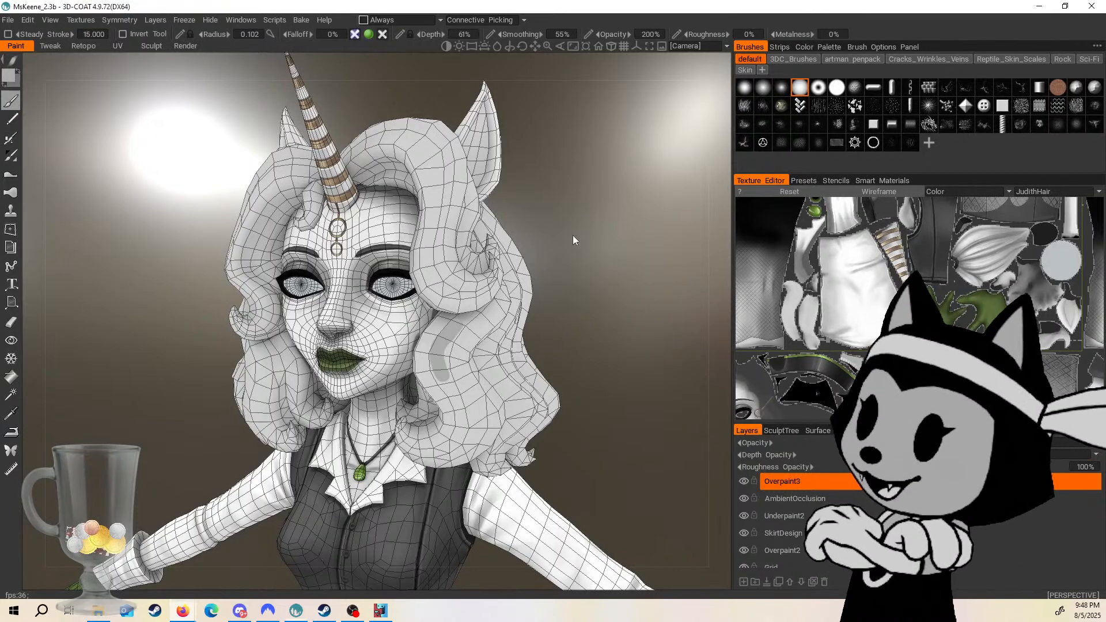
Inspect the topology of the character's head and hair from several angles, and turn off the wireframe display.
{"action": "scroll", "coordinate": [573, 236], "scroll_direction": "up", "scroll_amount": 5}
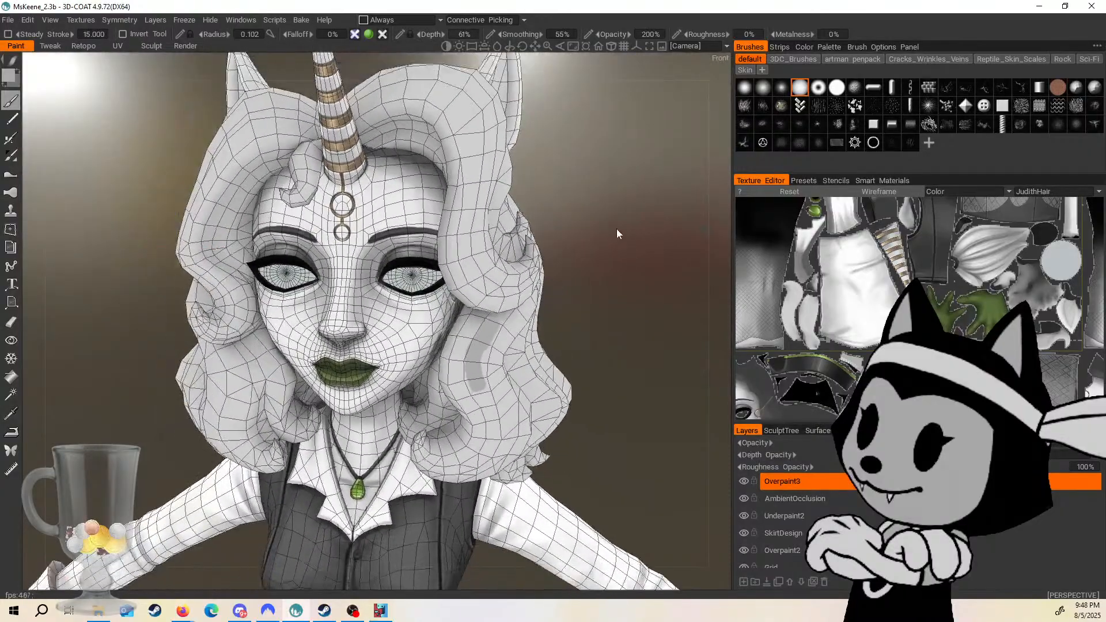
{"action": "left_click_drag", "start_coordinate": [616, 229], "coordinate": [588, 222]}
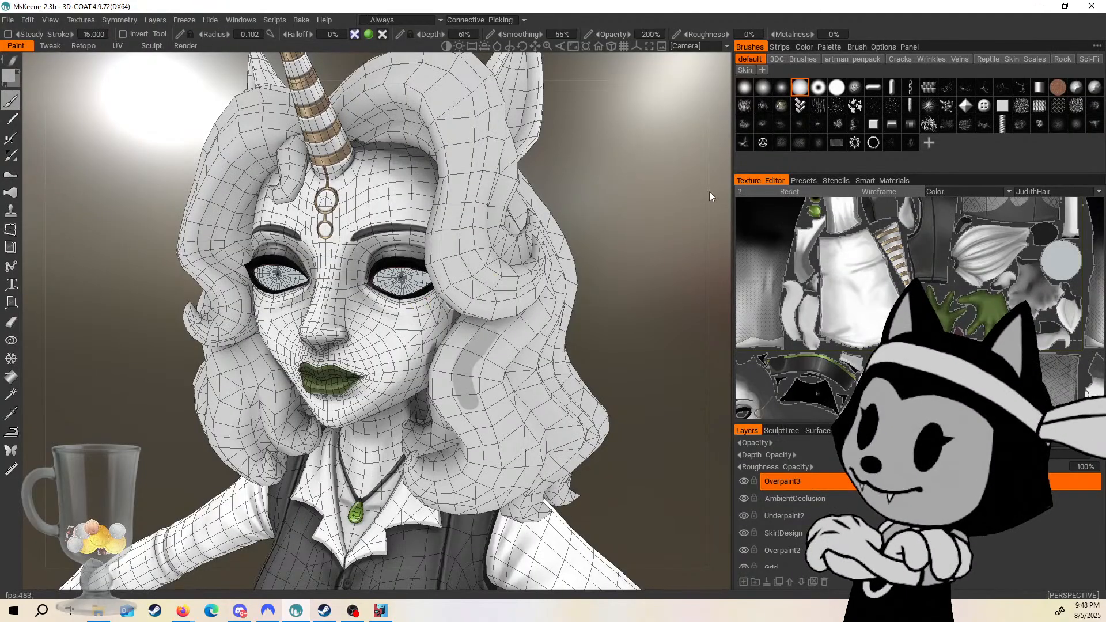
{"action": "middle_click_drag", "start_coordinate": [580, 244], "coordinate": [544, 236]}
{"action": "left_click_drag", "start_coordinate": [544, 236], "coordinate": [612, 230]}
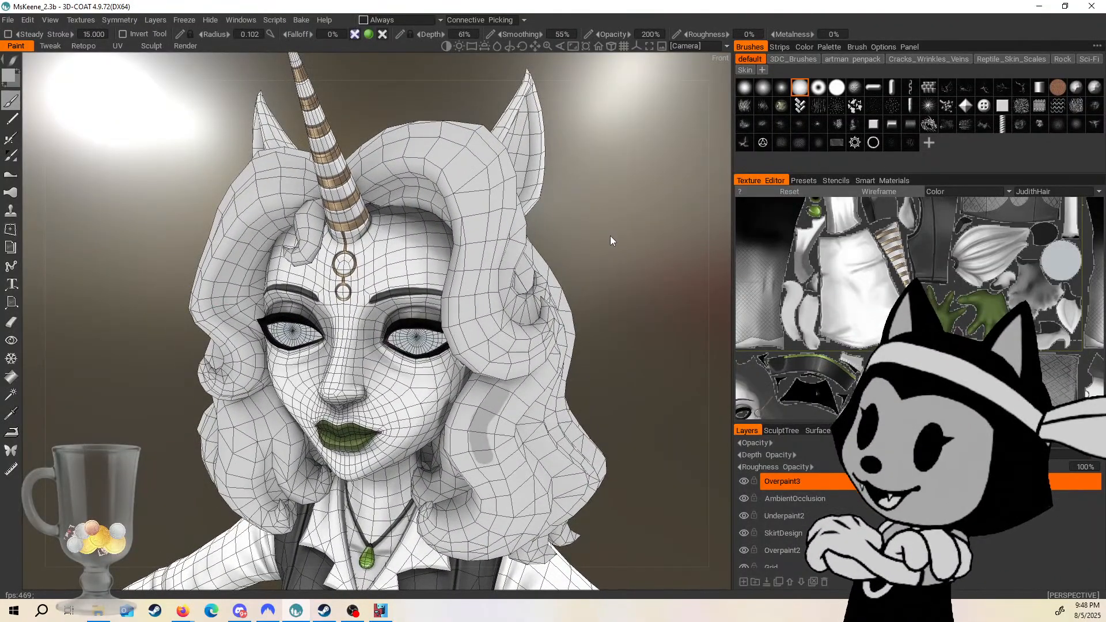
{"action": "left_click_drag", "start_coordinate": [595, 234], "coordinate": [636, 217]}
{"action": "key", "text": "4"}
Examine the painted character without the wireframe, from the head and torso down to the skirt, legs and hooves.
{"action": "scroll", "coordinate": [563, 233], "scroll_direction": "down", "scroll_amount": 5}
{"action": "left_click_drag", "start_coordinate": [563, 232], "coordinate": [582, 289]}
{"action": "scroll", "coordinate": [553, 298], "scroll_direction": "up", "scroll_amount": 4}
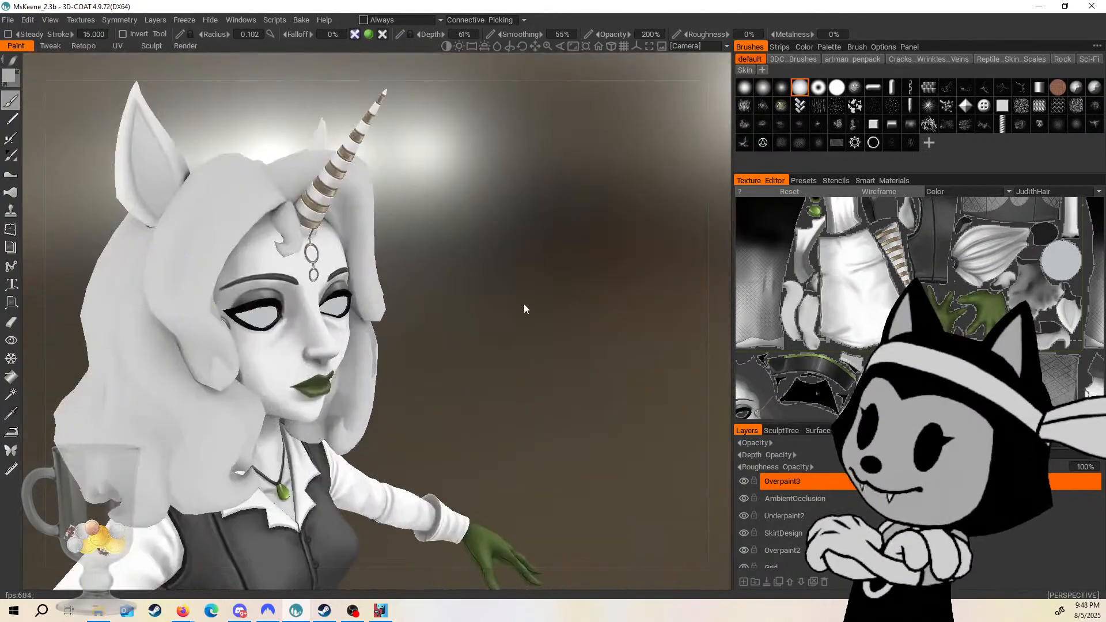
{"action": "left_click_drag", "start_coordinate": [524, 307], "coordinate": [623, 294]}
{"action": "right_click_drag", "start_coordinate": [623, 293], "coordinate": [582, 279]}
{"action": "left_click_drag", "start_coordinate": [582, 279], "coordinate": [538, 261]}
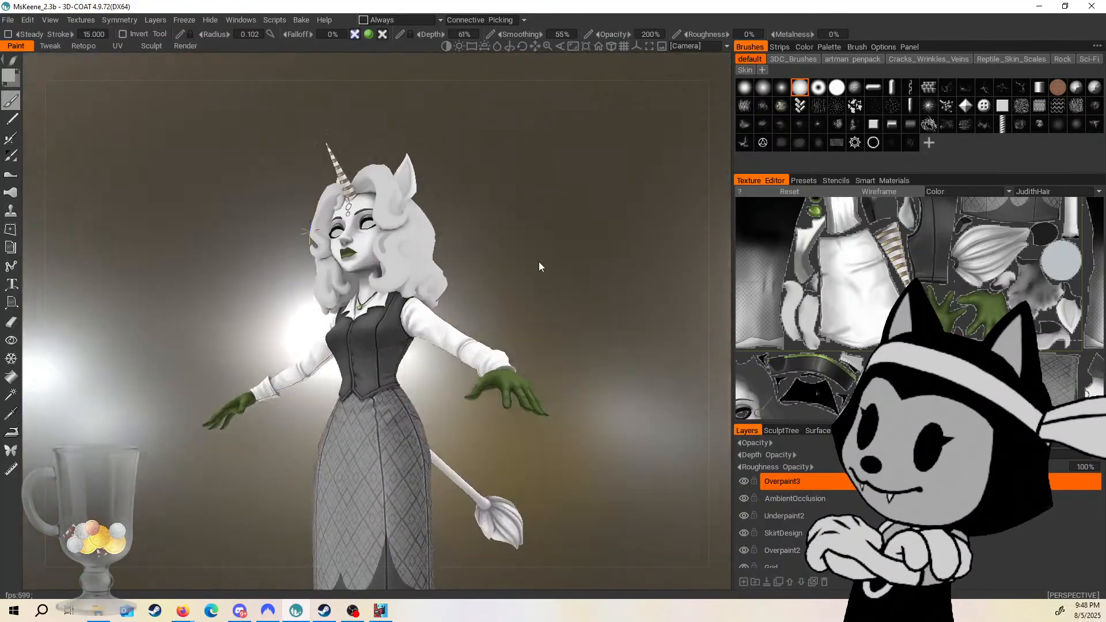
{"action": "middle_click_drag", "start_coordinate": [538, 262], "coordinate": [596, 274]}
{"action": "left_click_drag", "start_coordinate": [596, 275], "coordinate": [559, 336]}
{"action": "middle_click_drag", "start_coordinate": [559, 331], "coordinate": [543, 309]}
{"action": "left_click_drag", "start_coordinate": [542, 309], "coordinate": [496, 389]}
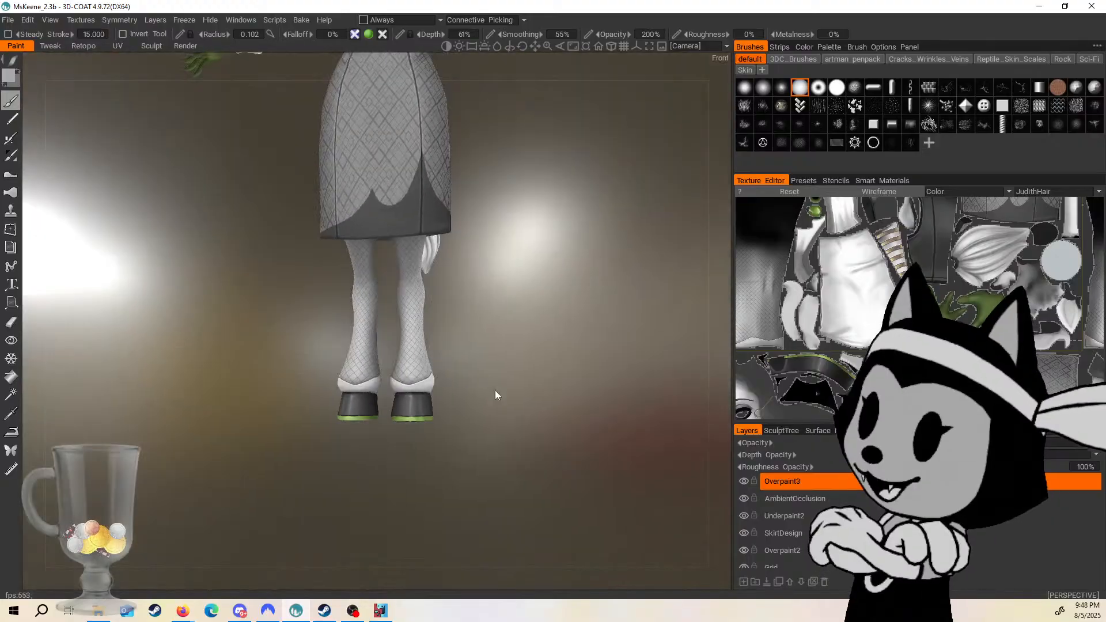
{"action": "right_click_drag", "start_coordinate": [527, 399], "coordinate": [578, 386]}
{"action": "left_click_drag", "start_coordinate": [577, 386], "coordinate": [510, 294]}
Examine the character's tail and skirt from the side, and look over the hair and face from the front and above.
{"action": "middle_click_drag", "start_coordinate": [511, 294], "coordinate": [504, 455]}
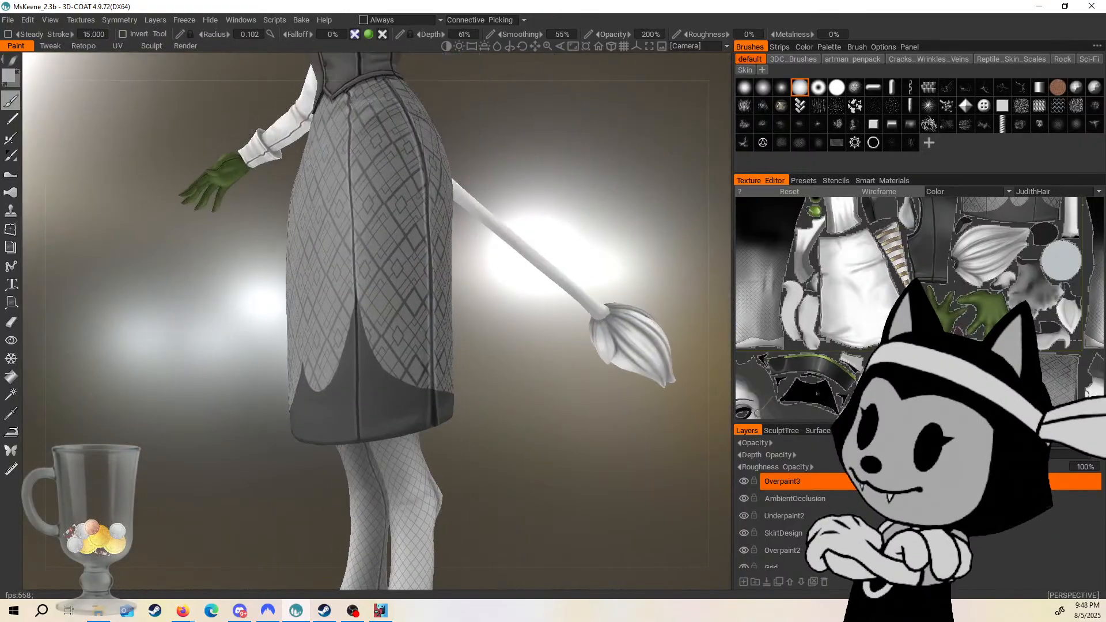
{"action": "middle_click_drag", "start_coordinate": [512, 196], "coordinate": [486, 348]}
{"action": "left_click_drag", "start_coordinate": [608, 329], "coordinate": [628, 314]}
{"action": "middle_click_drag", "start_coordinate": [527, 237], "coordinate": [518, 346]}
{"action": "right_click_drag", "start_coordinate": [528, 254], "coordinate": [573, 242]}
{"action": "middle_click_drag", "start_coordinate": [513, 274], "coordinate": [516, 320]}
{"action": "right_click_drag", "start_coordinate": [517, 320], "coordinate": [560, 287]}
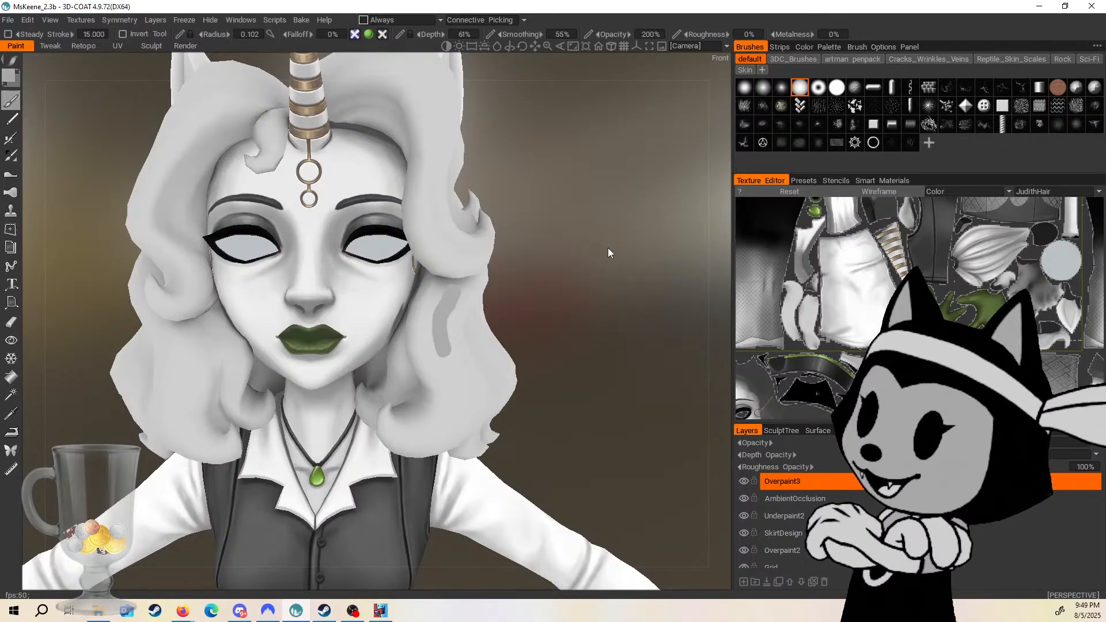
{"action": "left_click_drag", "start_coordinate": [515, 176], "coordinate": [539, 198]}
{"action": "scroll", "coordinate": [542, 203], "scroll_direction": "down", "scroll_amount": 5}
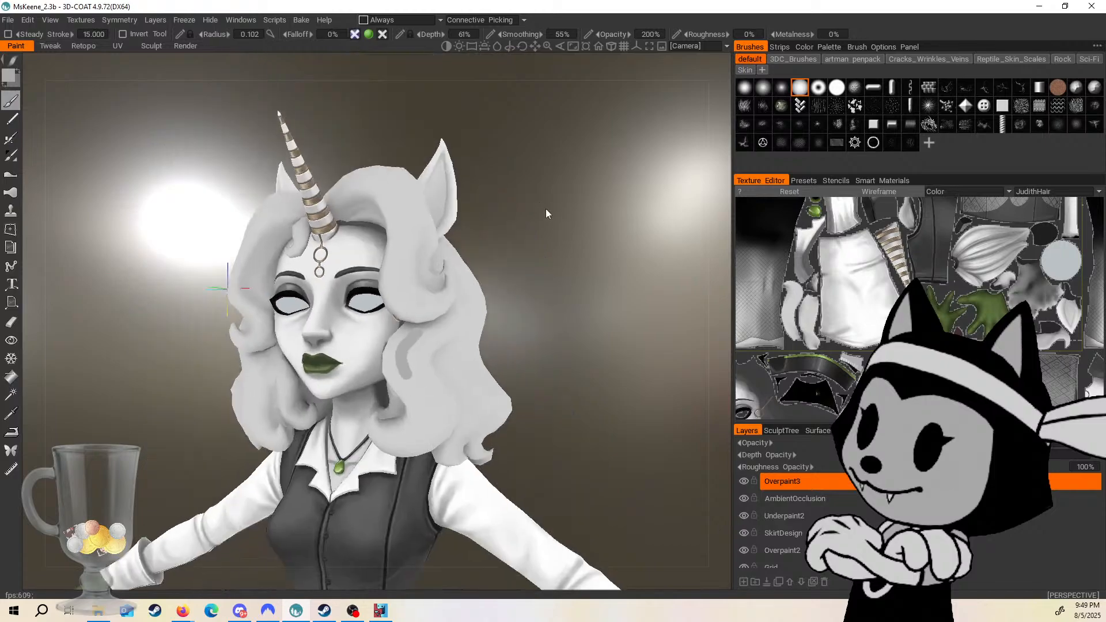
{"action": "left_click_drag", "start_coordinate": [492, 271], "coordinate": [373, 249]}
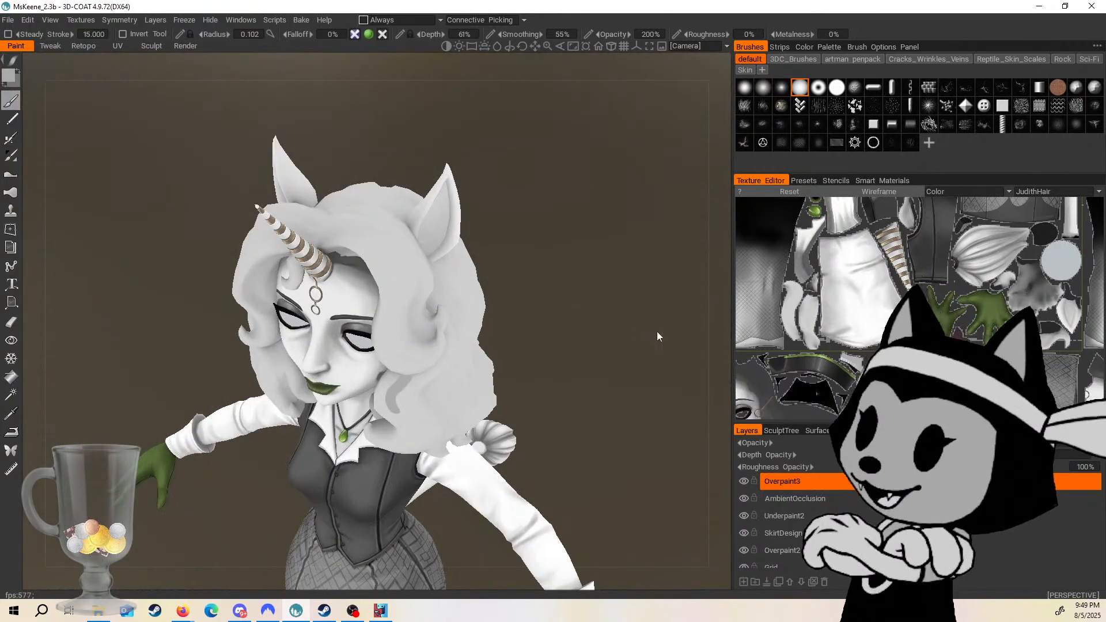
{"action": "left_click_drag", "start_coordinate": [656, 331], "coordinate": [727, 279]}
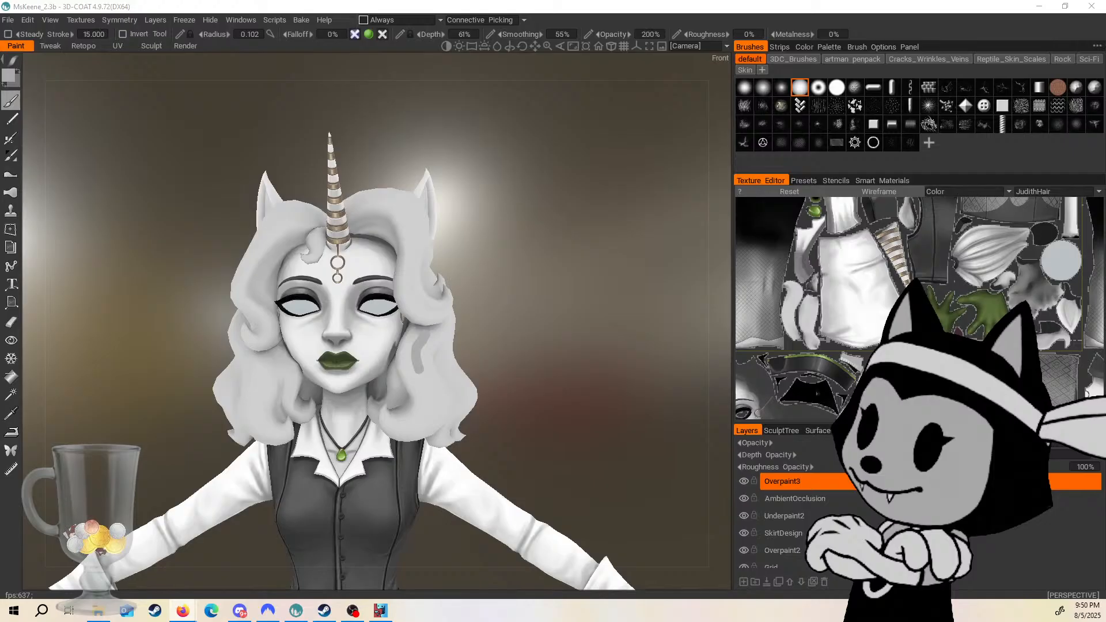
Bring the browser with the ArtStation page of Ms. Keene the Music Teacher into view and examine the full-body front and back renders.
{"action": "left_click_drag", "start_coordinate": [0, 86], "coordinate": [553, 53]}
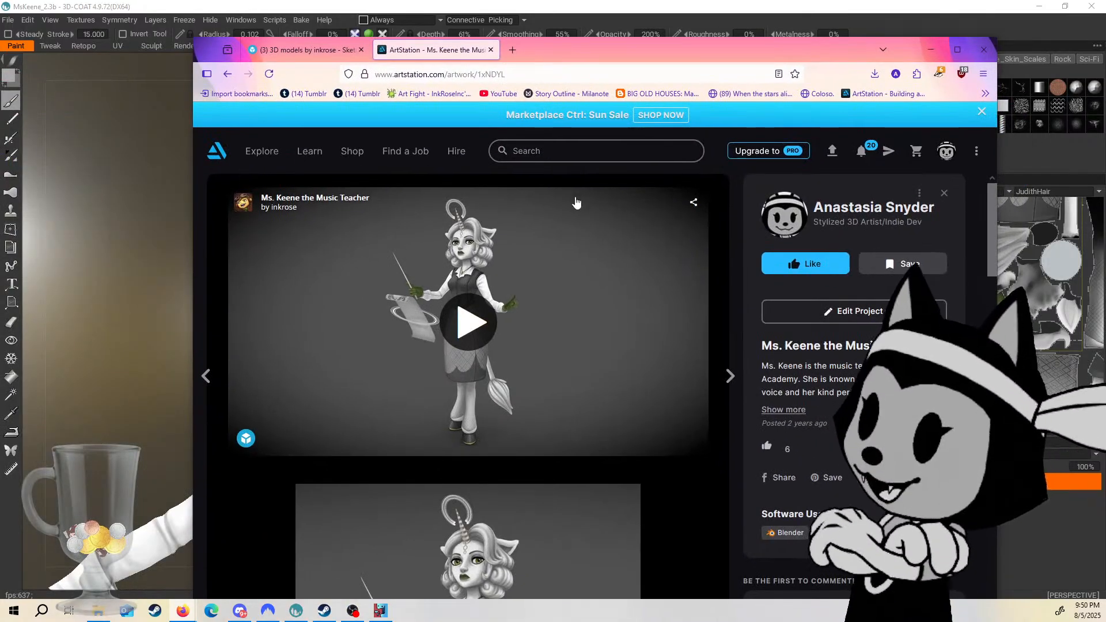
{"action": "scroll", "coordinate": [587, 310], "scroll_direction": "down", "scroll_amount": 4}
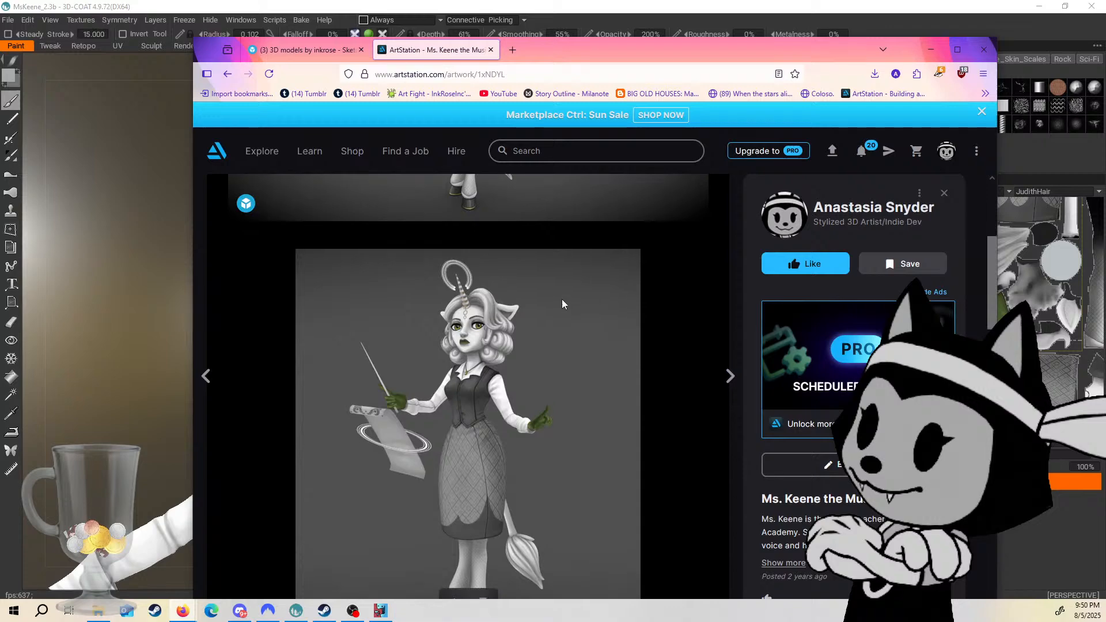
{"action": "scroll", "coordinate": [534, 309], "scroll_direction": "down", "scroll_amount": 4}
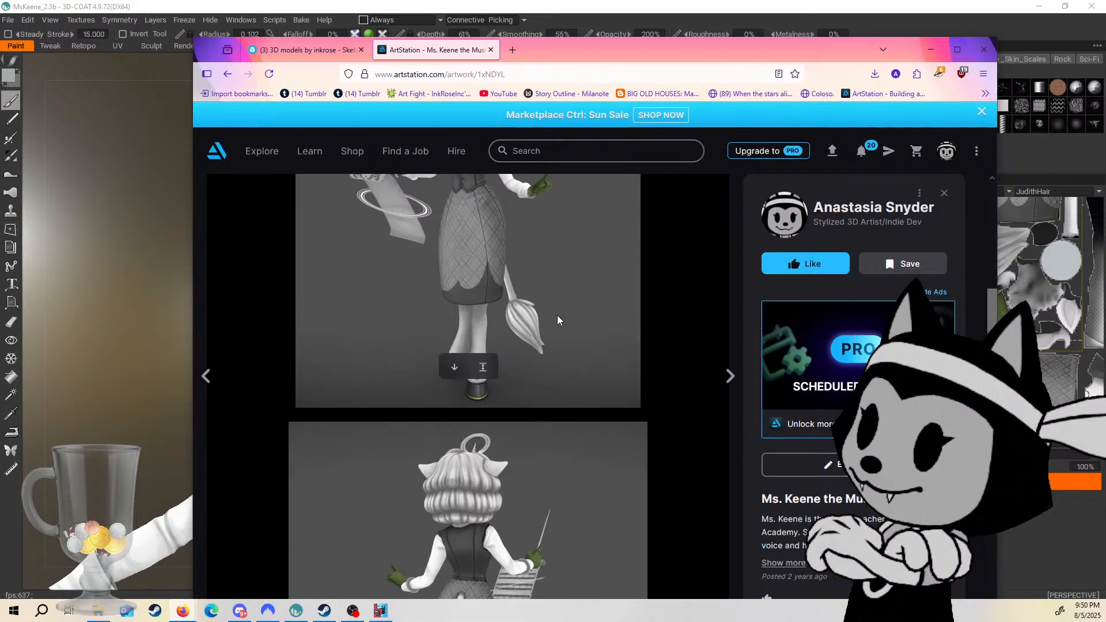
{"action": "scroll", "coordinate": [563, 320], "scroll_direction": "up", "scroll_amount": 4}
{"action": "scroll", "coordinate": [568, 323], "scroll_direction": "down", "scroll_amount": 6}
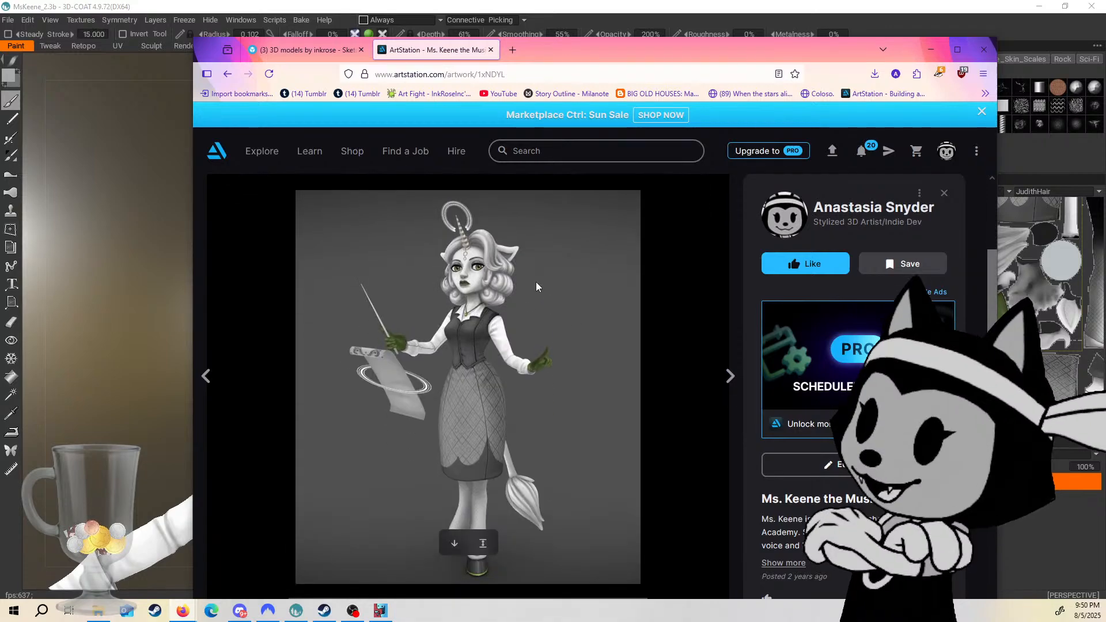
{"action": "scroll", "coordinate": [422, 383], "scroll_direction": "down", "scroll_amount": 1}
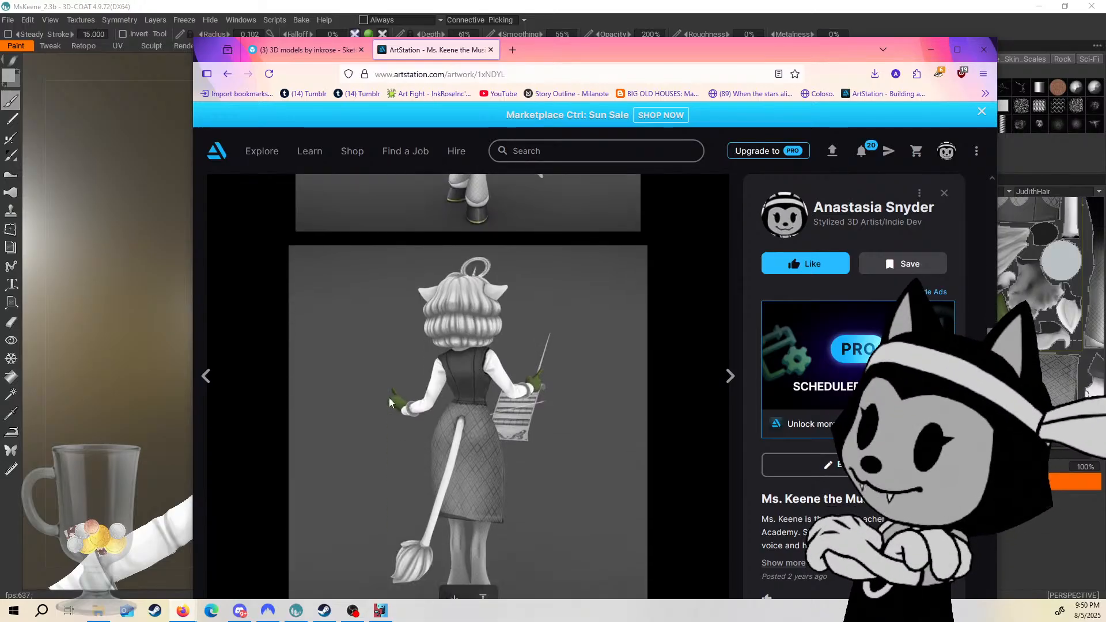
{"action": "scroll", "coordinate": [455, 363], "scroll_direction": "up", "scroll_amount": 1}
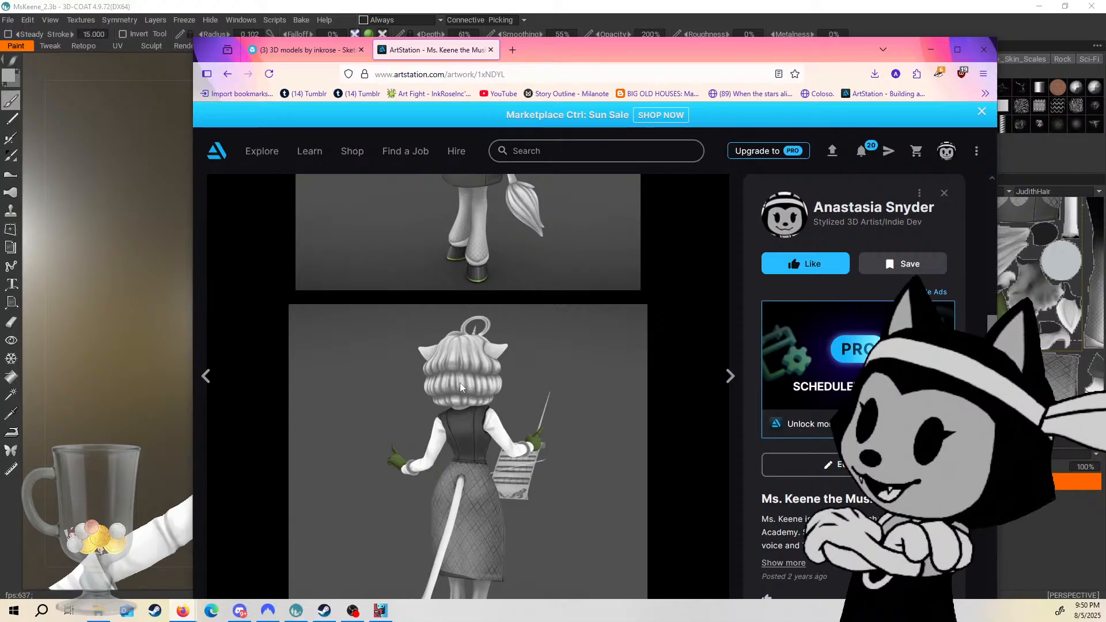
{"action": "scroll", "coordinate": [460, 383], "scroll_direction": "down", "scroll_amount": 3}
Examine the close-up portrait and wireframe renders on the ArtStation page, and move the browser away to return to 3D-Coat.
{"action": "scroll", "coordinate": [495, 340], "scroll_direction": "down", "scroll_amount": 4}
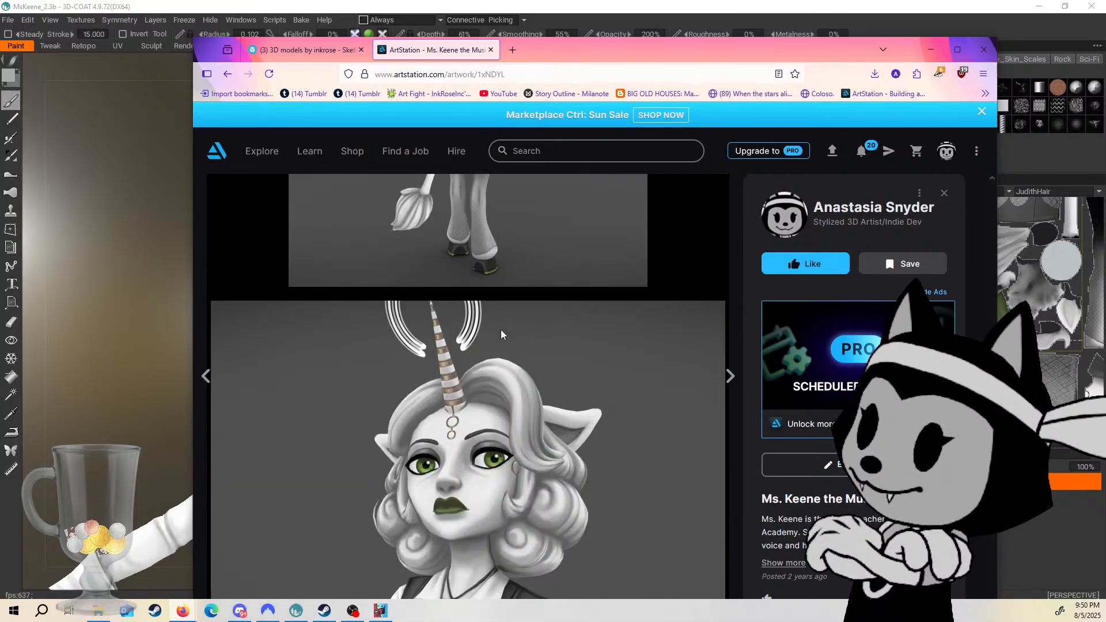
{"action": "scroll", "coordinate": [519, 374], "scroll_direction": "down", "scroll_amount": 2}
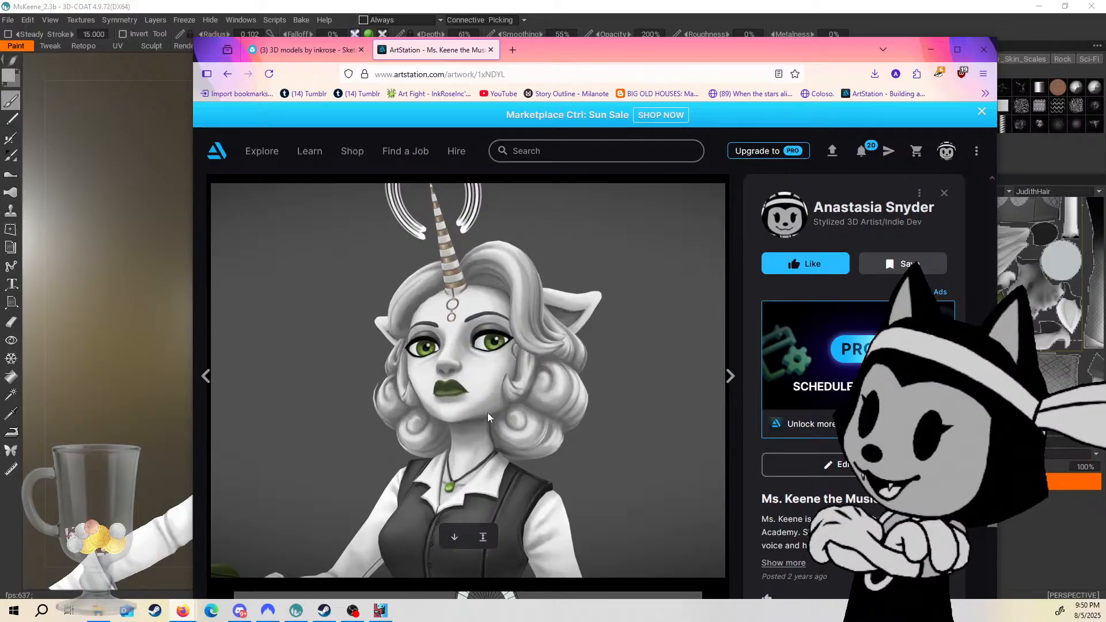
{"action": "scroll", "coordinate": [507, 392], "scroll_direction": "down", "scroll_amount": 4}
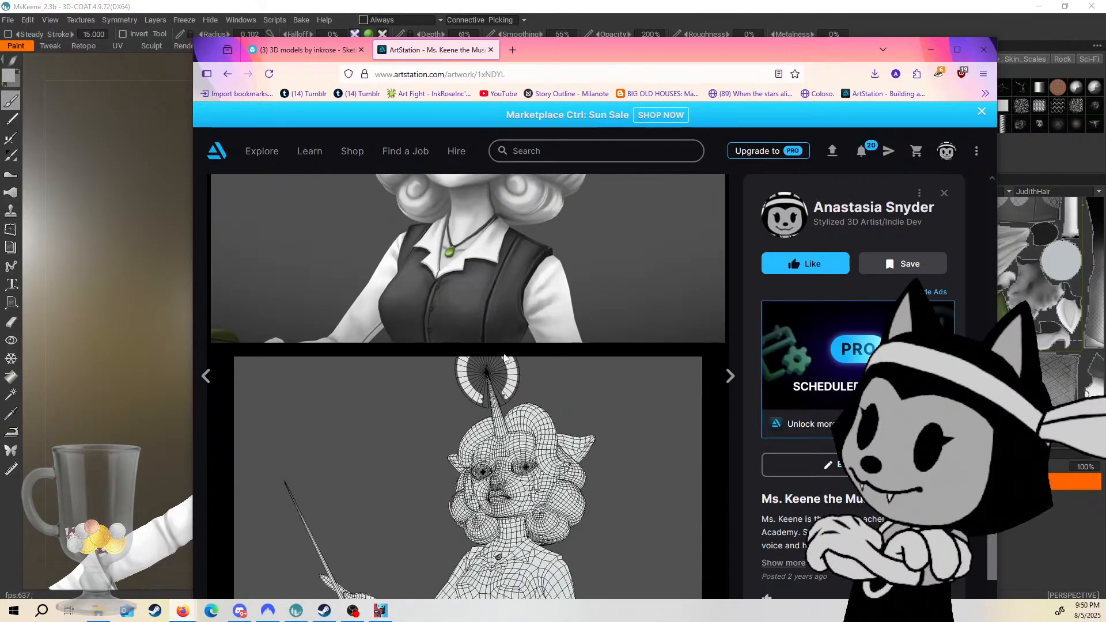
{"action": "scroll", "coordinate": [507, 369], "scroll_direction": "down", "scroll_amount": 2}
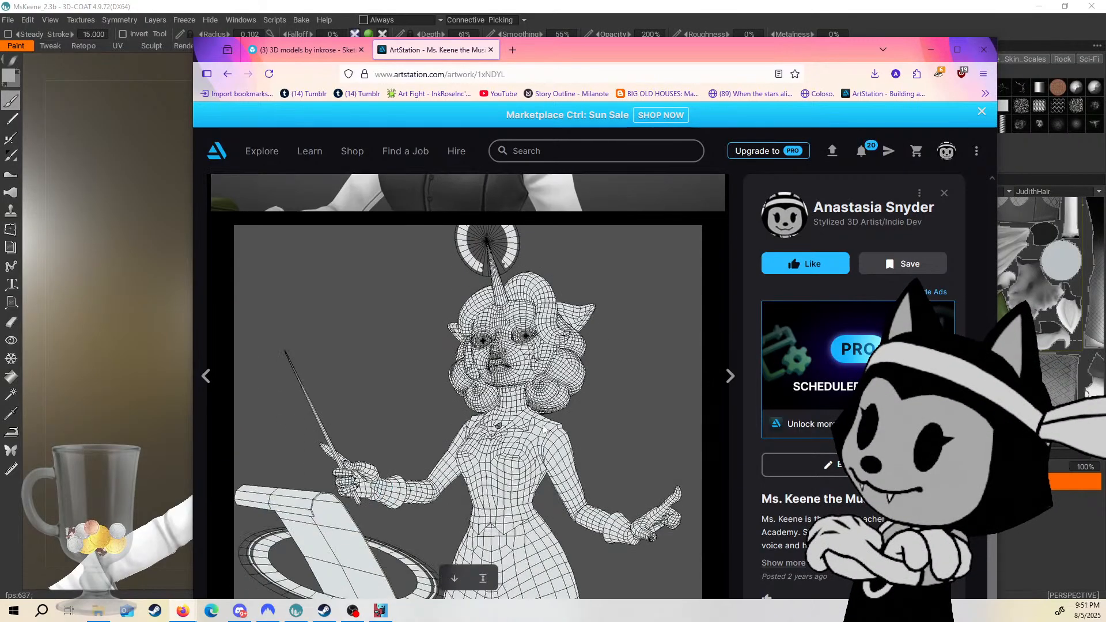
{"action": "scroll", "coordinate": [572, 392], "scroll_direction": "up", "scroll_amount": 2}
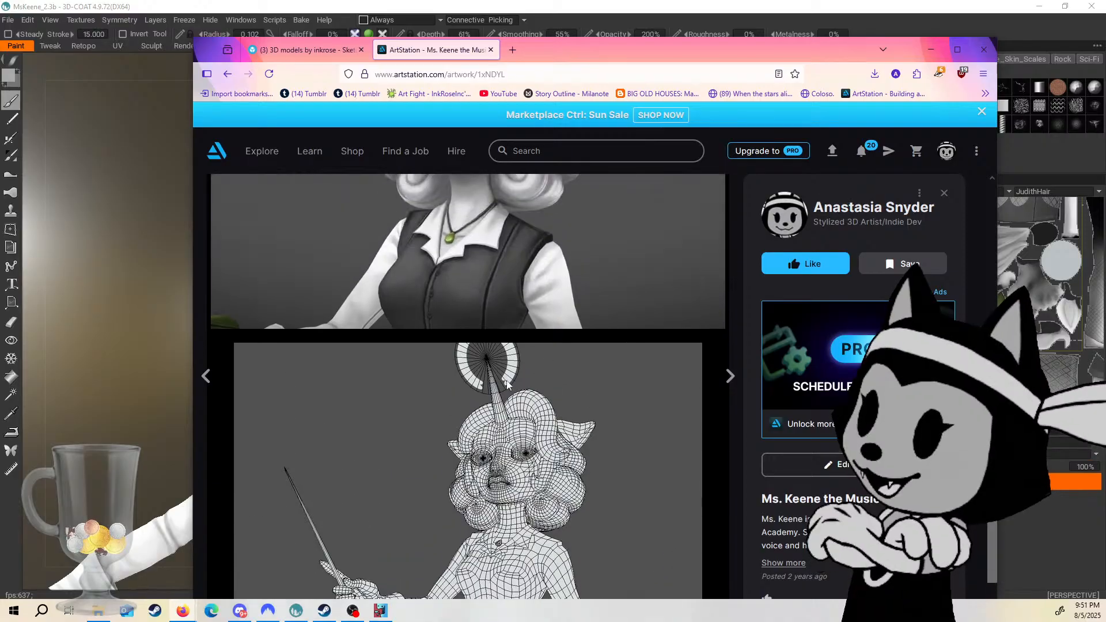
{"action": "scroll", "coordinate": [403, 305], "scroll_direction": "down", "scroll_amount": 2}
{"action": "scroll", "coordinate": [380, 265], "scroll_direction": "down", "scroll_amount": 12}
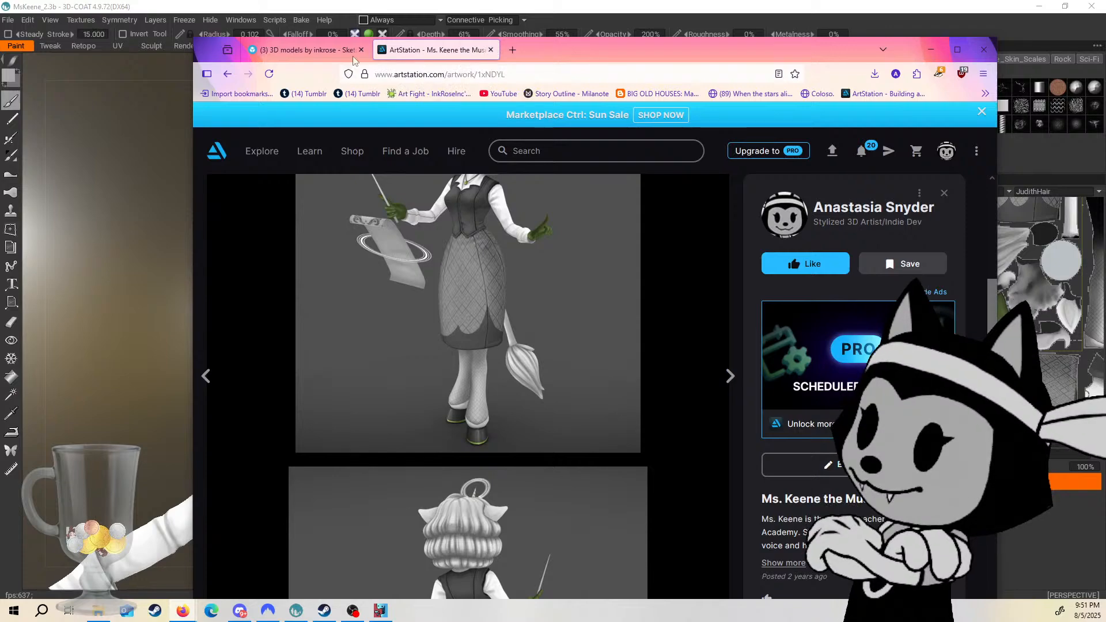
{"action": "left_click_drag", "start_coordinate": [548, 49], "coordinate": [0, 35]}
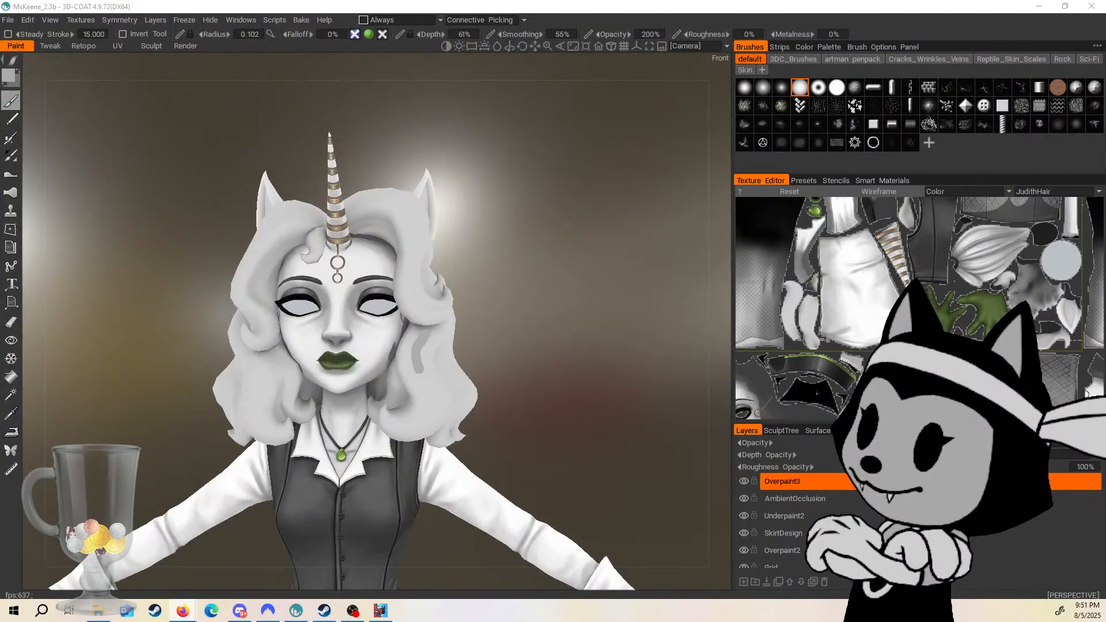
Examine the flat hair shading around the face from front and three-quarter views, briefly showing and hiding the wireframe.
{"action": "scroll", "coordinate": [530, 354], "scroll_direction": "up", "scroll_amount": 3}
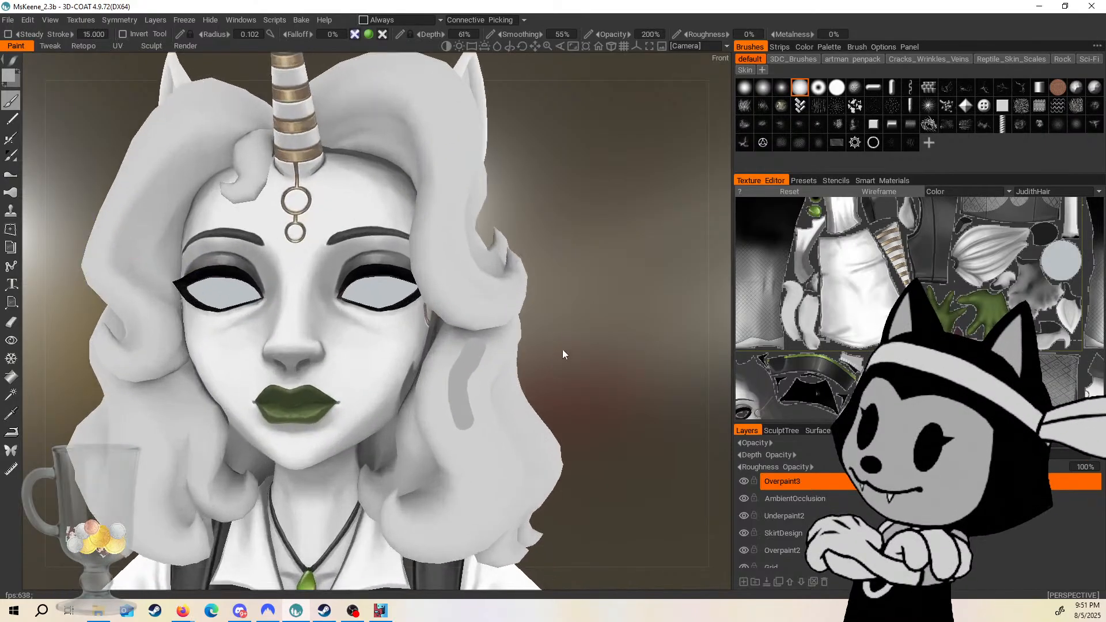
{"action": "left_click_drag", "start_coordinate": [562, 349], "coordinate": [585, 302]}
{"action": "middle_click_drag", "start_coordinate": [586, 302], "coordinate": [611, 313]}
{"action": "right_click_drag", "start_coordinate": [611, 313], "coordinate": [586, 311]}
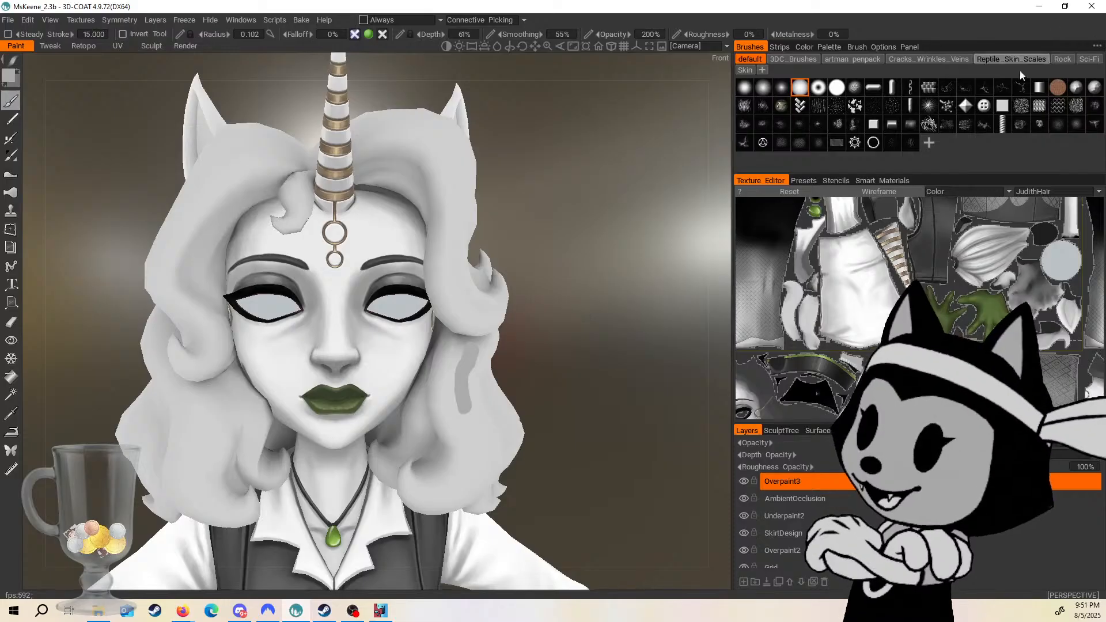
{"action": "middle_click_drag", "start_coordinate": [620, 291], "coordinate": [635, 293]}
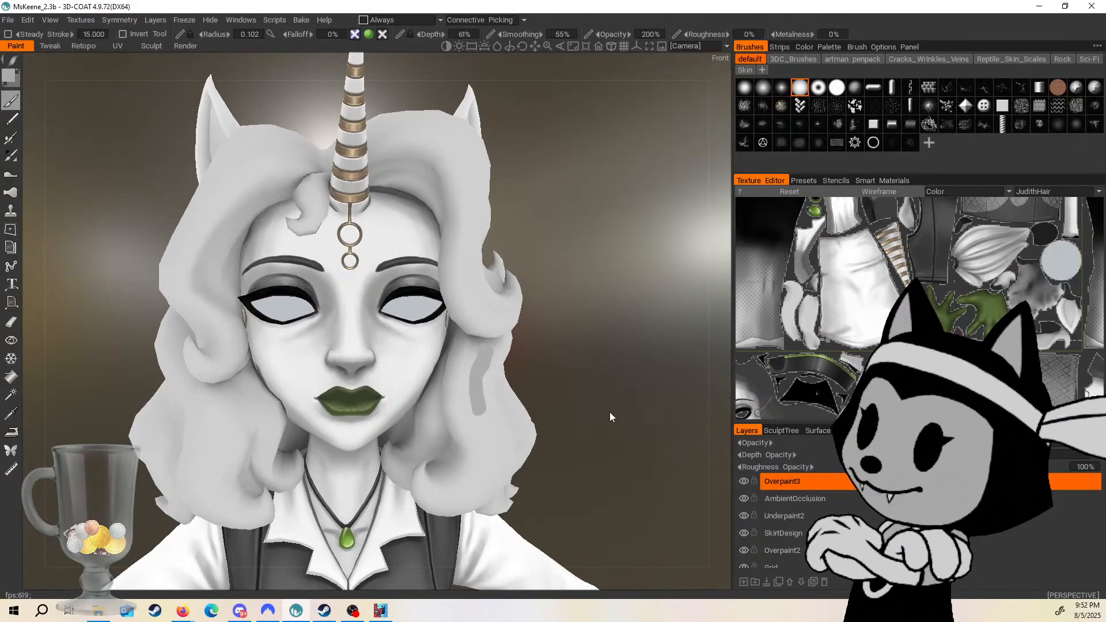
{"action": "left_click_drag", "start_coordinate": [609, 413], "coordinate": [632, 271]}
{"action": "key", "text": "4"}
{"action": "key", "text": "4"}
{"action": "right_click_drag", "start_coordinate": [631, 271], "coordinate": [564, 299]}
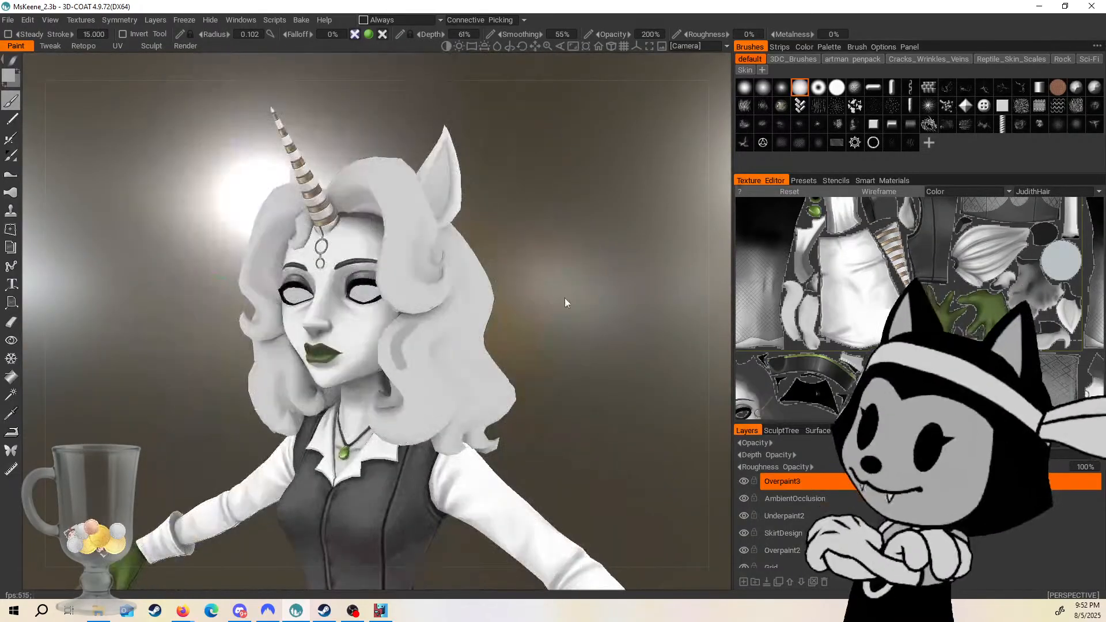
{"action": "left_click_drag", "start_coordinate": [565, 299], "coordinate": [623, 320]}
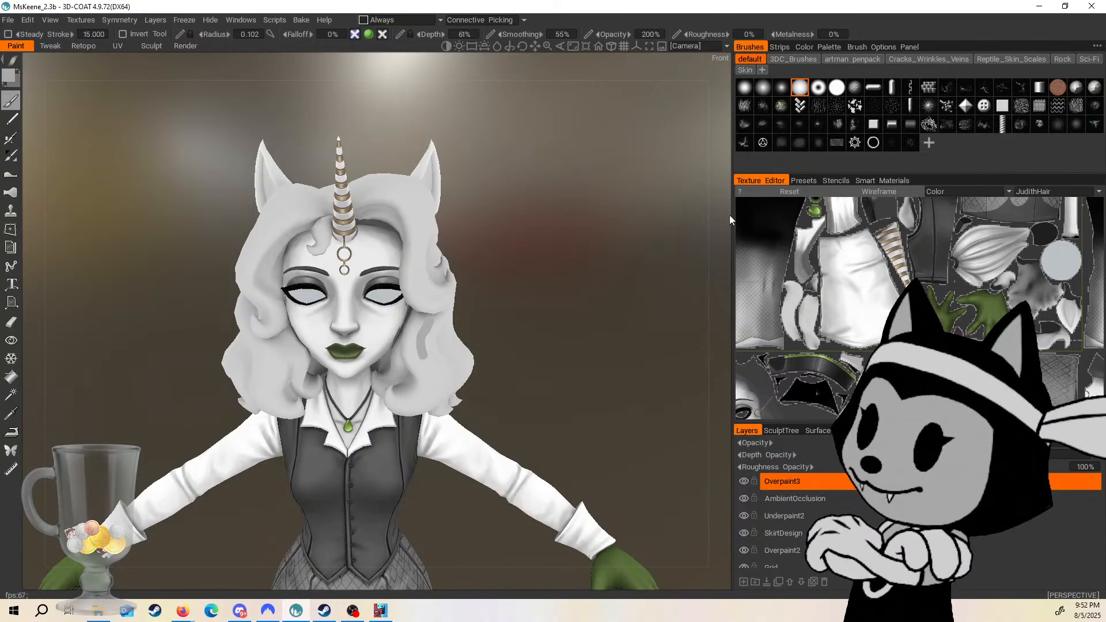
Check the curls beside the face close up, with the wireframe switched on and off again.
{"action": "right_click_drag", "start_coordinate": [627, 307], "coordinate": [649, 310]}
{"action": "left_click_drag", "start_coordinate": [649, 310], "coordinate": [608, 263]}
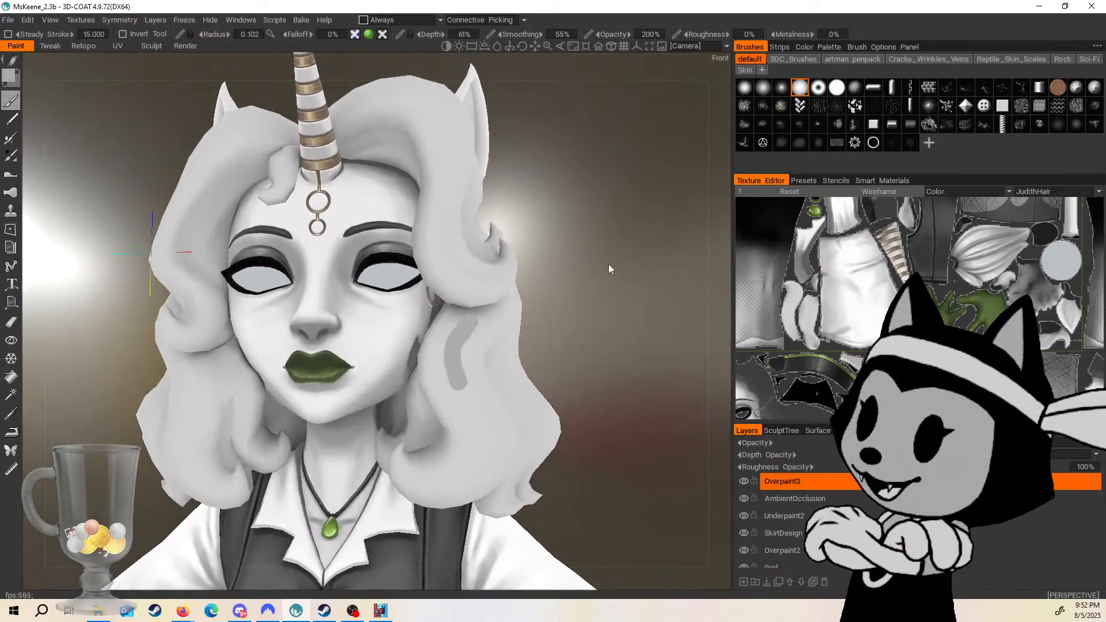
{"action": "mouse_move", "coordinate": [608, 263]}
{"action": "right_mouse_down"}
{"action": "mouse_move", "coordinate": [583, 265]}
{"action": "mouse_move", "coordinate": [598, 268]}
{"action": "right_mouse_up"}
{"action": "key", "text": "4"}
{"action": "left_click_drag", "start_coordinate": [599, 268], "coordinate": [579, 322]}
{"action": "key", "text": "4"}
{"action": "mouse_move", "coordinate": [579, 323]}
{"action": "right_mouse_down"}
{"action": "mouse_move", "coordinate": [579, 281]}
{"action": "mouse_move", "coordinate": [591, 320]}
{"action": "right_mouse_up"}
Compare the hair with the AmbientOcclusion layer hidden and shown, from close up and farther away.
{"action": "left_click", "coordinate": [744, 499]}
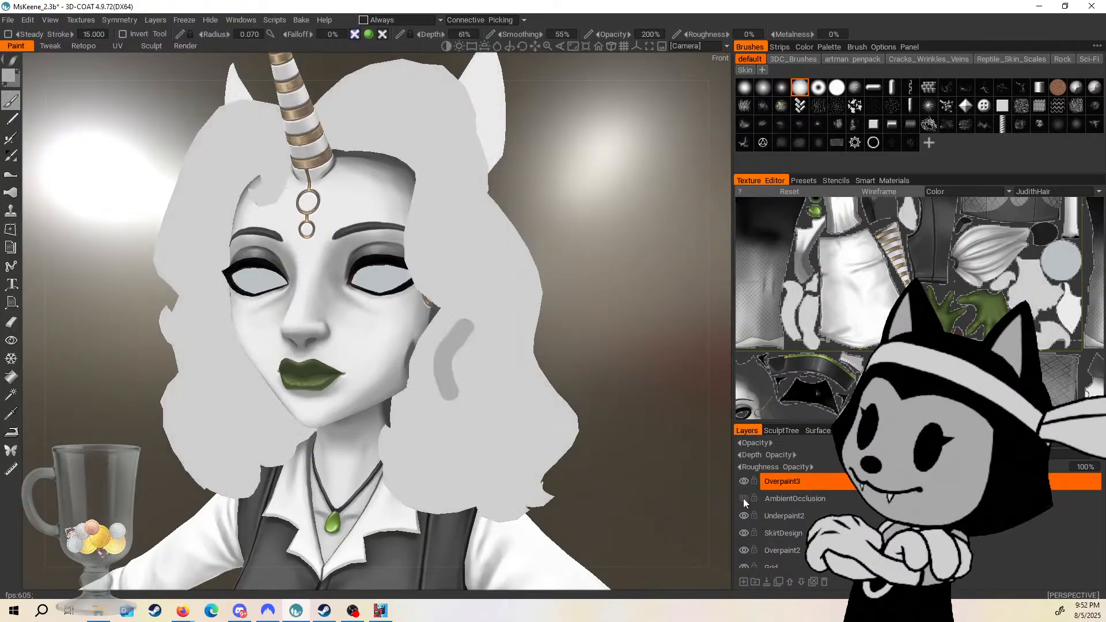
{"action": "left_click", "coordinate": [744, 499]}
{"action": "left_click", "coordinate": [744, 499]}
{"action": "left_click", "coordinate": [744, 499]}
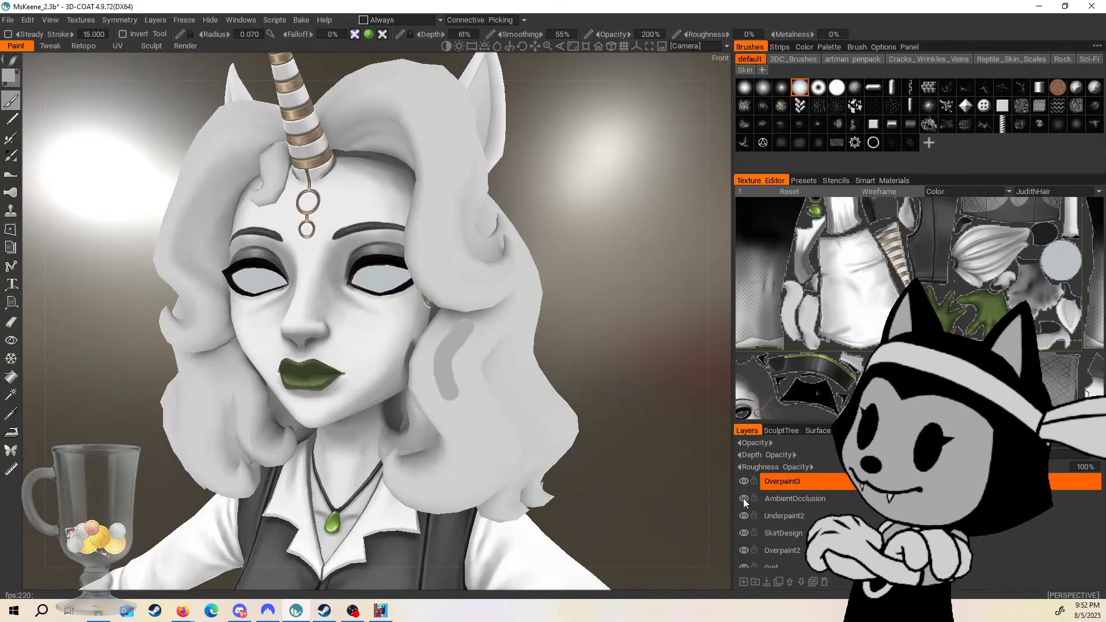
{"action": "left_click", "coordinate": [744, 499]}
{"action": "left_click", "coordinate": [744, 499]}
{"action": "right_click_drag", "start_coordinate": [706, 420], "coordinate": [598, 330]}
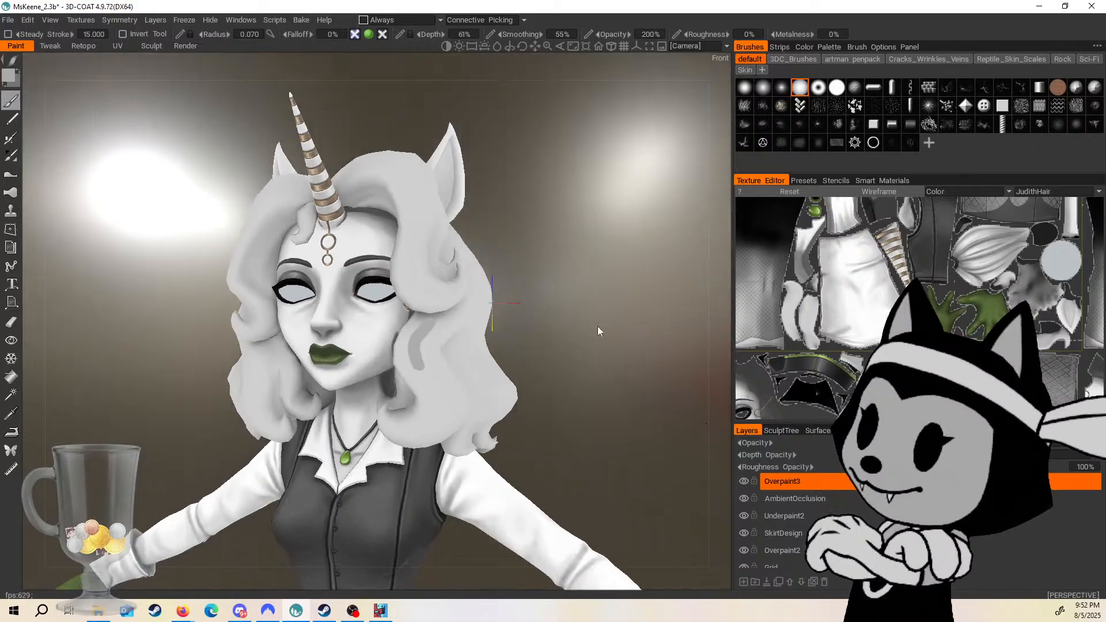
{"action": "left_click_drag", "start_coordinate": [598, 328], "coordinate": [624, 325]}
{"action": "right_click_drag", "start_coordinate": [624, 325], "coordinate": [641, 455]}
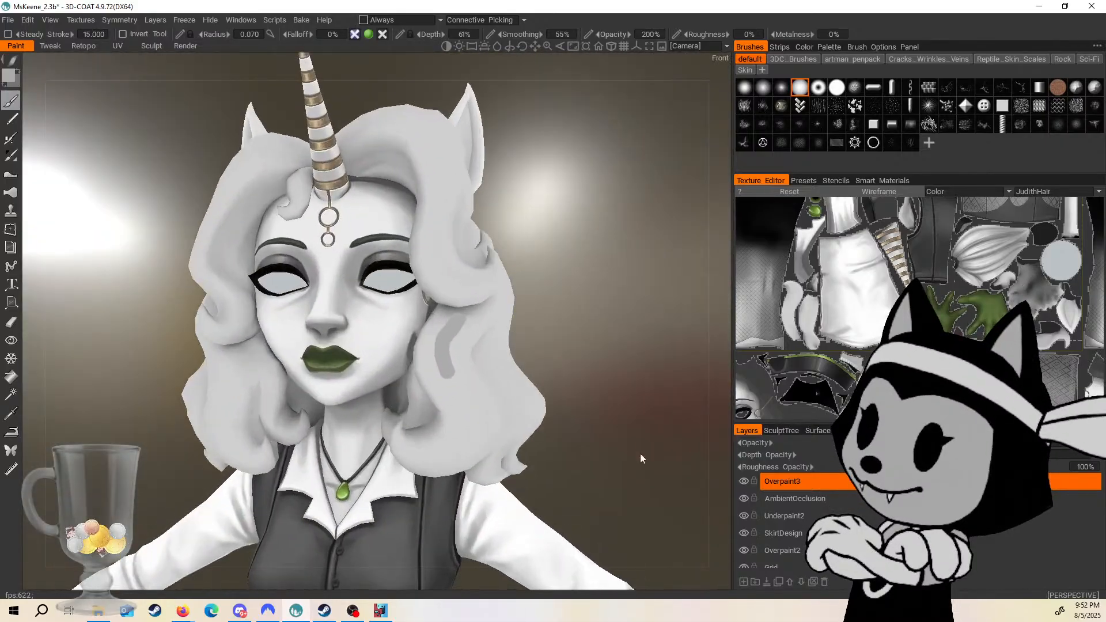
{"action": "left_click", "coordinate": [744, 499]}
{"action": "left_click", "coordinate": [744, 499]}
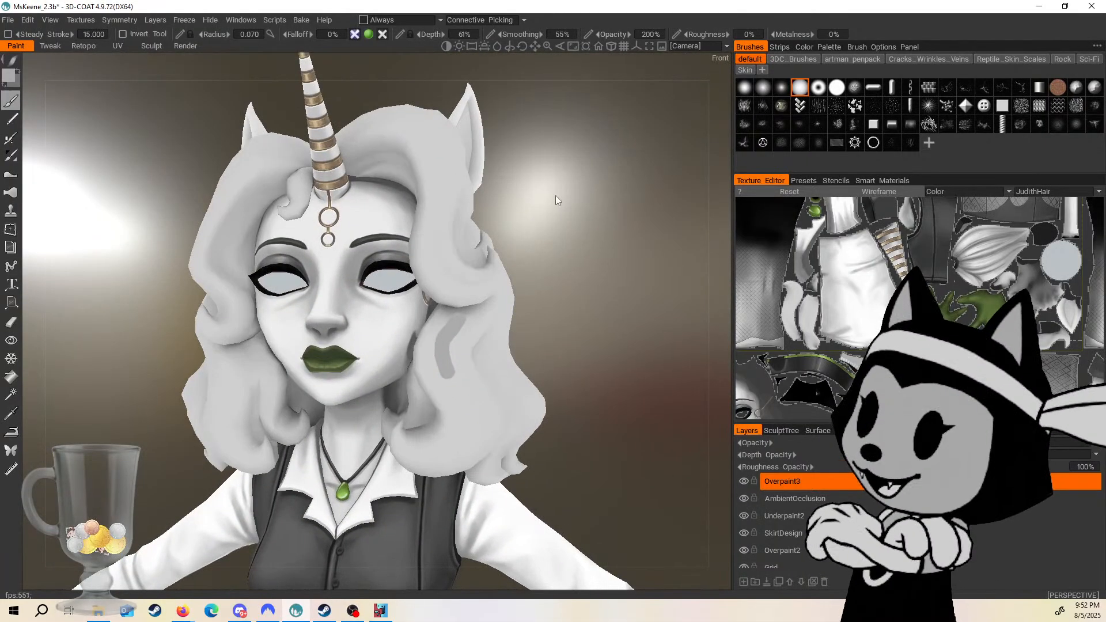
Show the wireframe over the character, with the hair curl beside the face framed close up.
{"action": "scroll", "coordinate": [558, 201], "scroll_direction": "down", "scroll_amount": 4}
{"action": "mouse_move", "coordinate": [559, 205]}
{"action": "left_mouse_down"}
{"action": "mouse_move", "coordinate": [663, 225]}
{"action": "mouse_move", "coordinate": [538, 208]}
{"action": "left_mouse_up"}
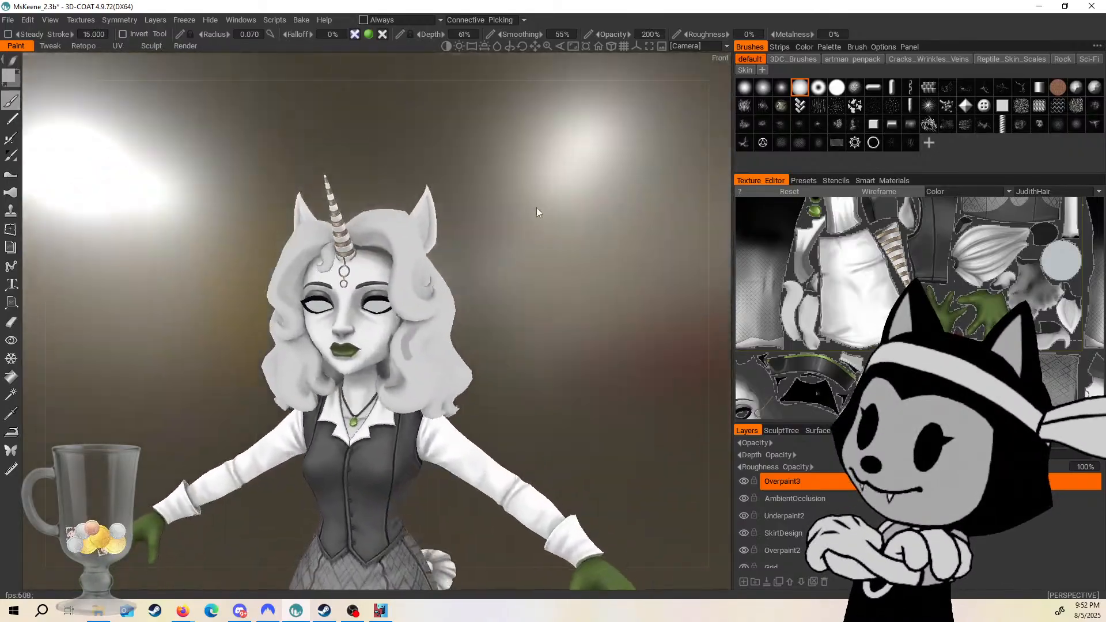
{"action": "scroll", "coordinate": [554, 195], "scroll_direction": "up", "scroll_amount": 5}
{"action": "middle_click_drag", "start_coordinate": [544, 388], "coordinate": [504, 368]}
{"action": "right_click_drag", "start_coordinate": [525, 251], "coordinate": [528, 331]}
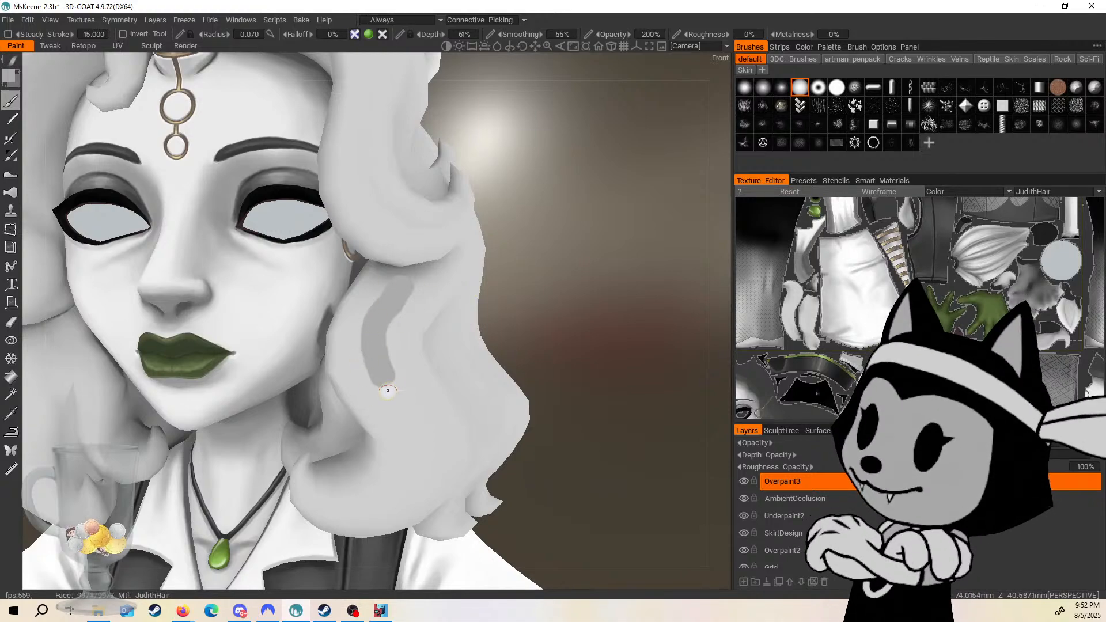
{"action": "middle_click_drag", "start_coordinate": [513, 255], "coordinate": [545, 265]}
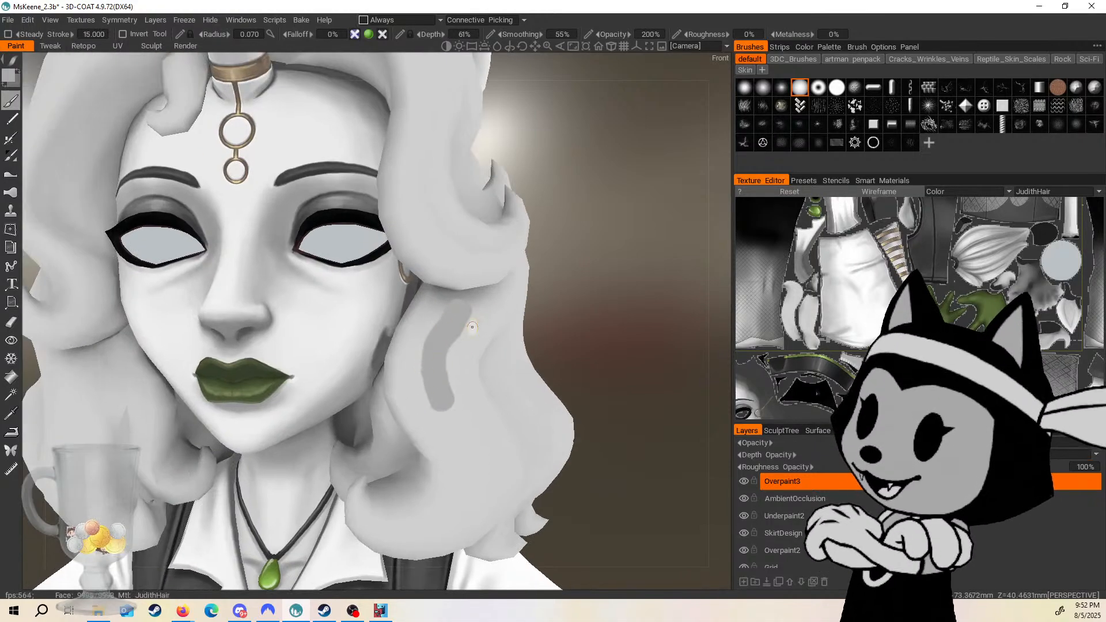
{"action": "left_click_drag", "start_coordinate": [578, 321], "coordinate": [551, 310]}
{"action": "key", "text": "w"}
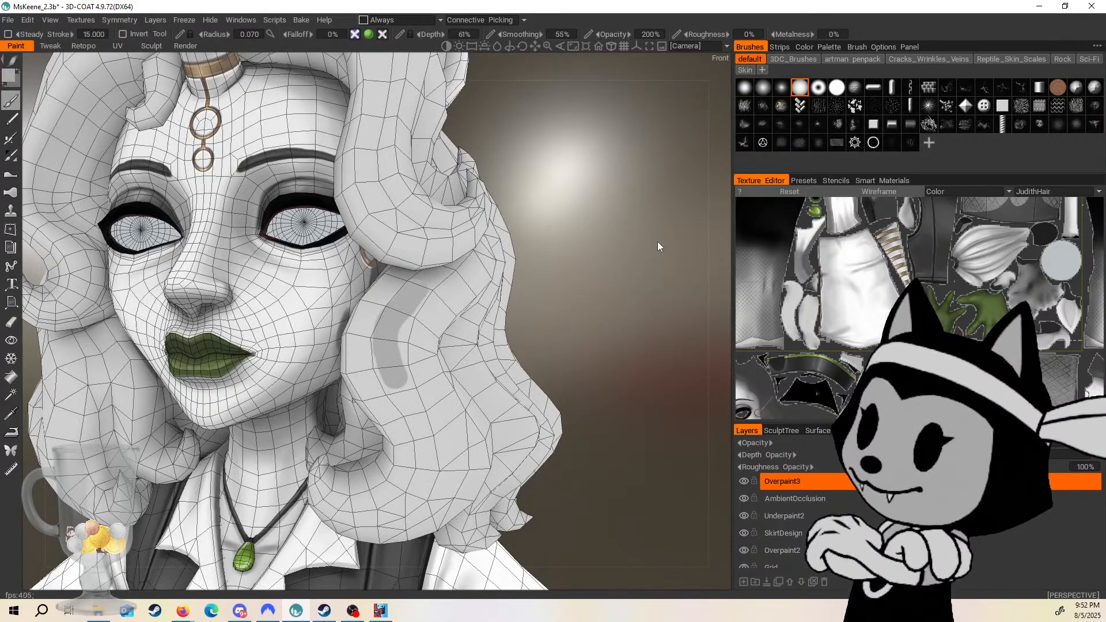
Extend the gray shadow band down the curl beside the face to its tip, following the polygon flow with a smaller brush.
{"action": "left_click_drag", "start_coordinate": [658, 241], "coordinate": [430, 261]}
{"action": "key", "text": "]"}
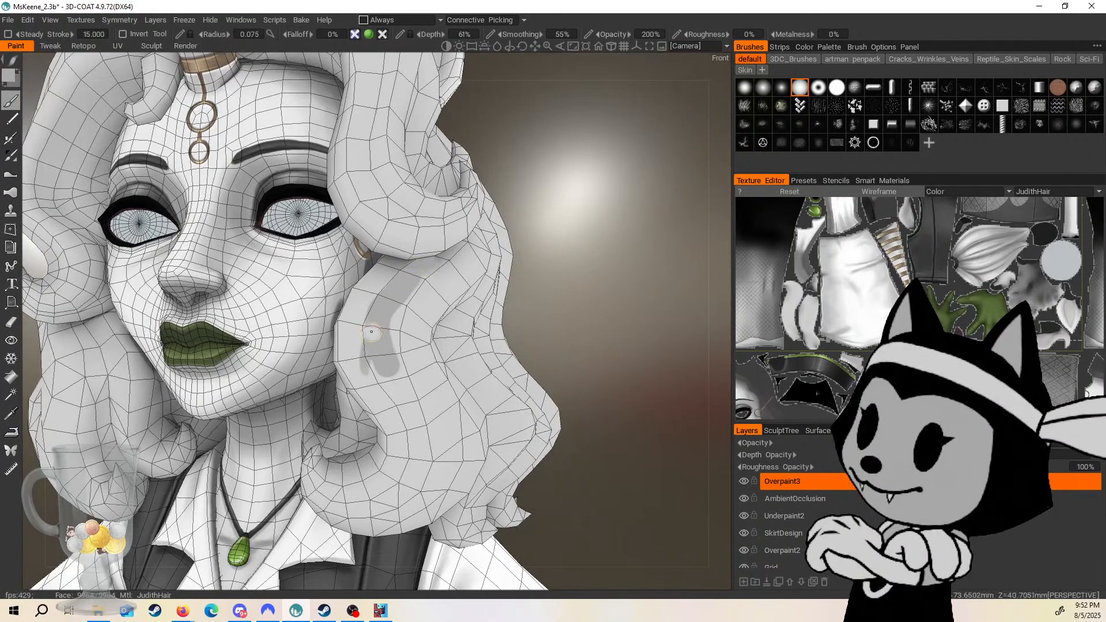
{"action": "key", "text": "["}
{"action": "key", "text": "["}
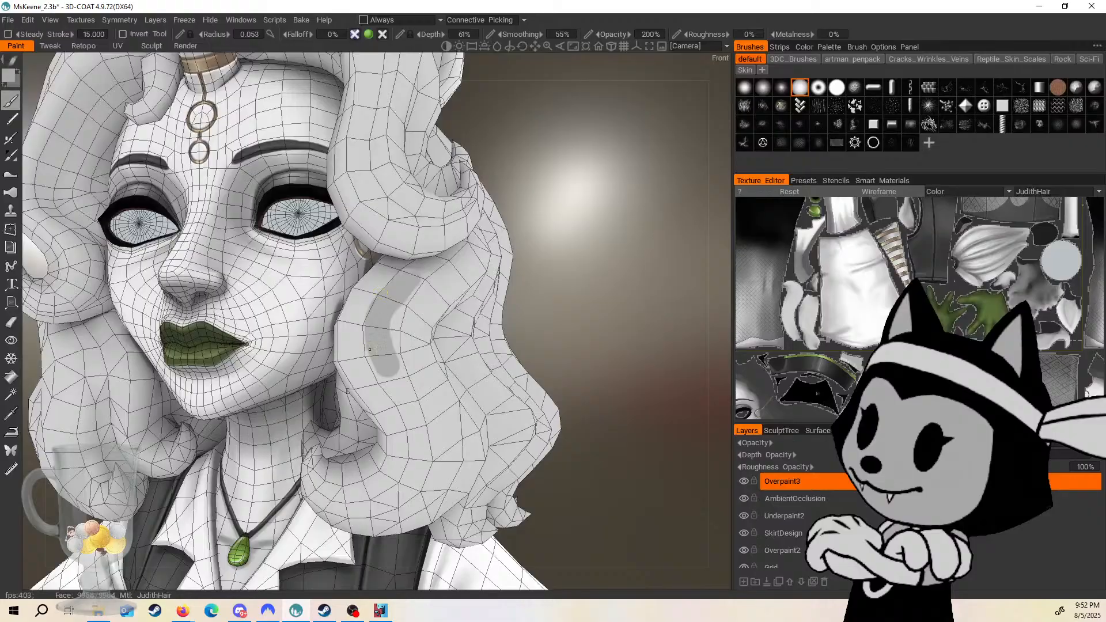
{"action": "left_click_drag", "start_coordinate": [370, 350], "coordinate": [395, 404]}
{"action": "left_click_drag", "start_coordinate": [537, 302], "coordinate": [487, 281]}
{"action": "mouse_move", "coordinate": [563, 346]}
{"action": "left_mouse_down"}
{"action": "mouse_move", "coordinate": [566, 206]}
{"action": "mouse_move", "coordinate": [533, 188]}
{"action": "mouse_move", "coordinate": [565, 292]}
{"action": "mouse_move", "coordinate": [314, 476]}
{"action": "left_mouse_up"}
{"action": "left_click_drag", "start_coordinate": [518, 300], "coordinate": [475, 391]}
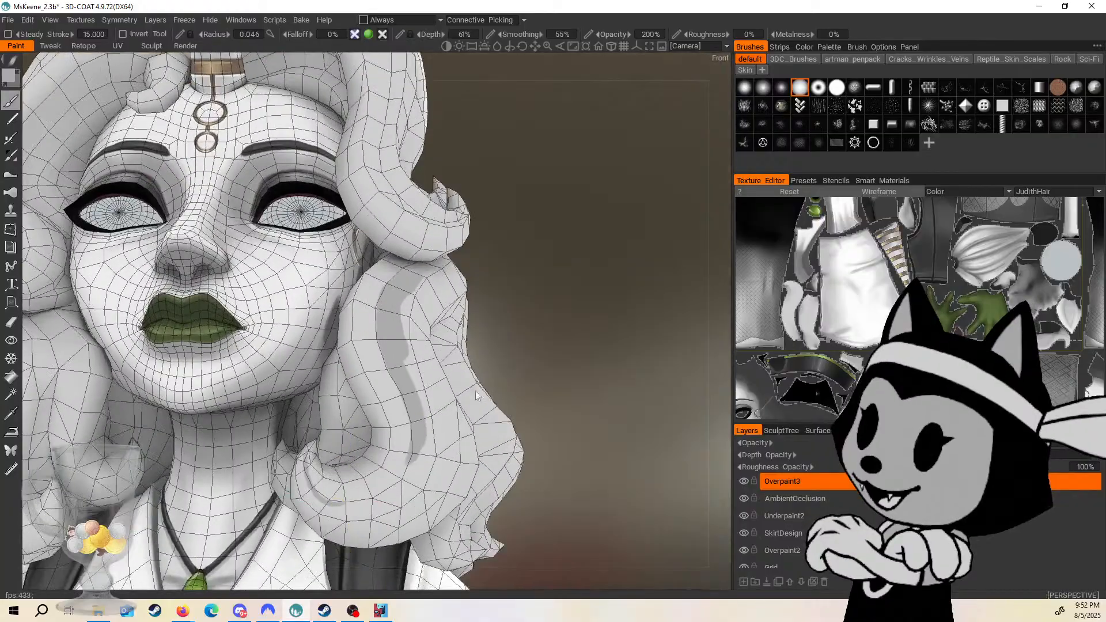
{"action": "mouse_move", "coordinate": [308, 469]}
{"action": "left_mouse_down"}
{"action": "mouse_move", "coordinate": [349, 505]}
{"action": "mouse_move", "coordinate": [393, 481]}
{"action": "left_mouse_up"}
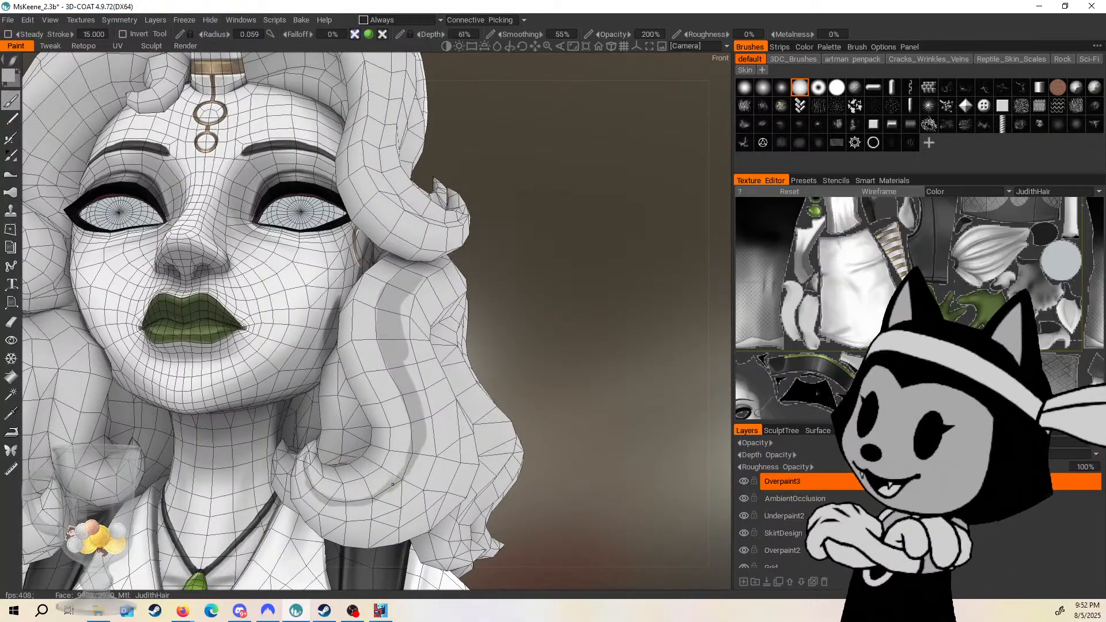
Refine the shadow band around the lower bend and tip of the face-side curl, varying the brush radius.
{"action": "left_click_drag", "start_coordinate": [574, 329], "coordinate": [516, 358]}
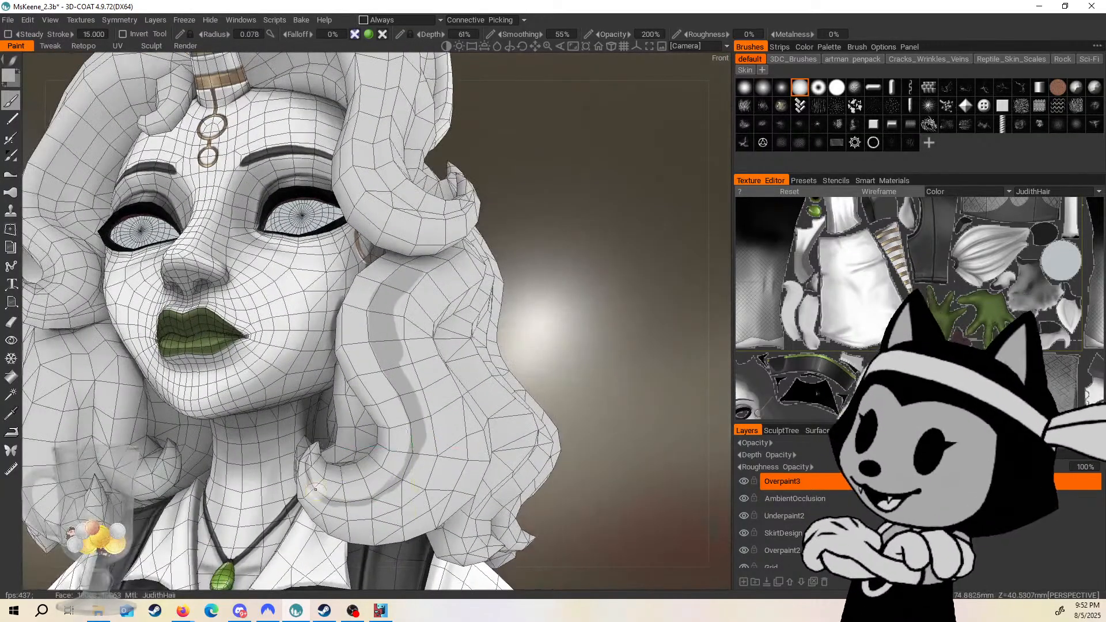
{"action": "key", "text": "["}
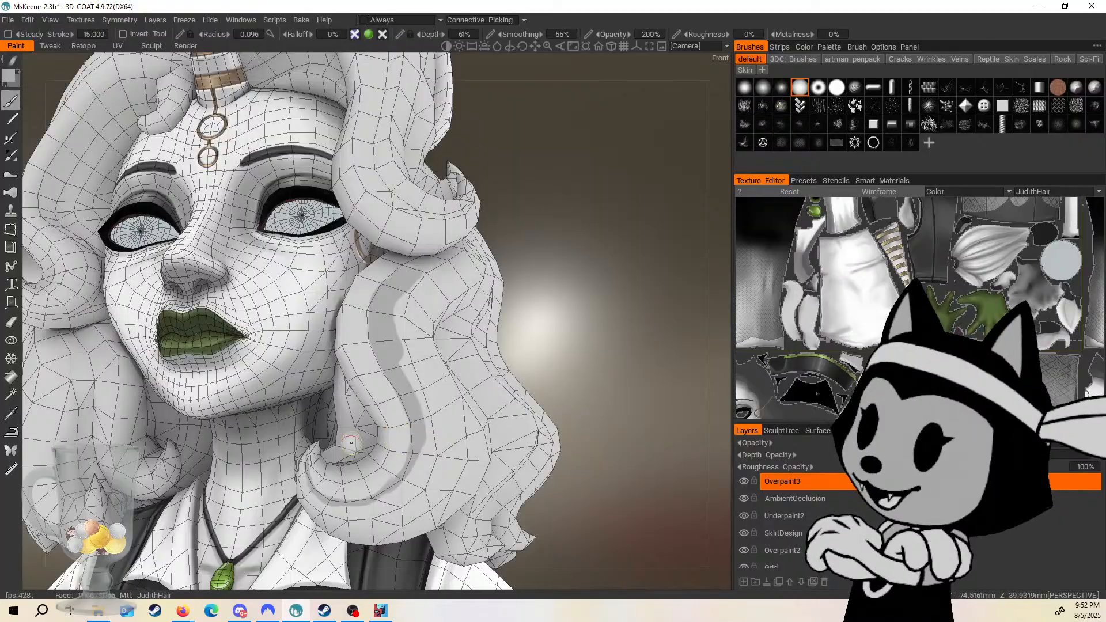
{"action": "key", "text": "]"}
{"action": "key", "text": "]"}
{"action": "key", "text": "]"}
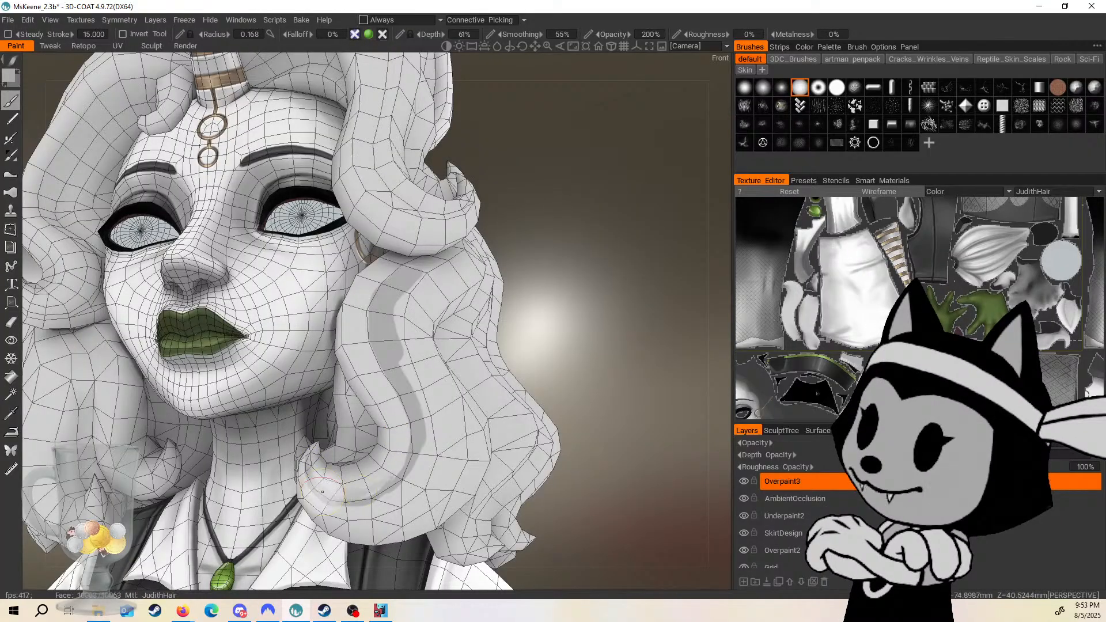
{"action": "right_click_drag", "start_coordinate": [395, 388], "coordinate": [497, 333]}
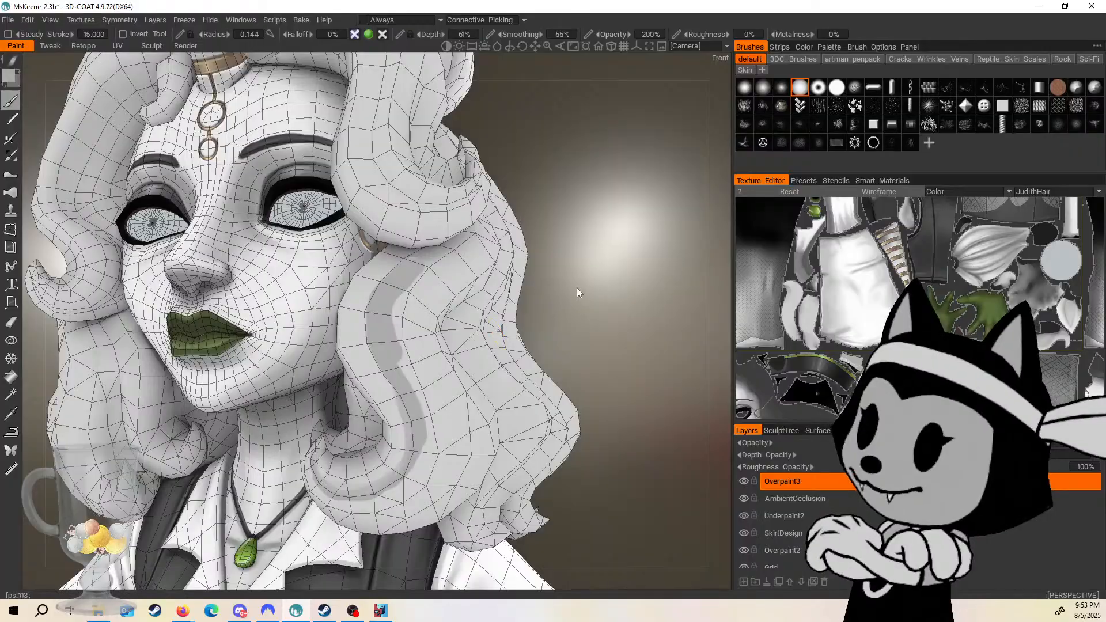
{"action": "right_click_drag", "start_coordinate": [578, 291], "coordinate": [595, 311]}
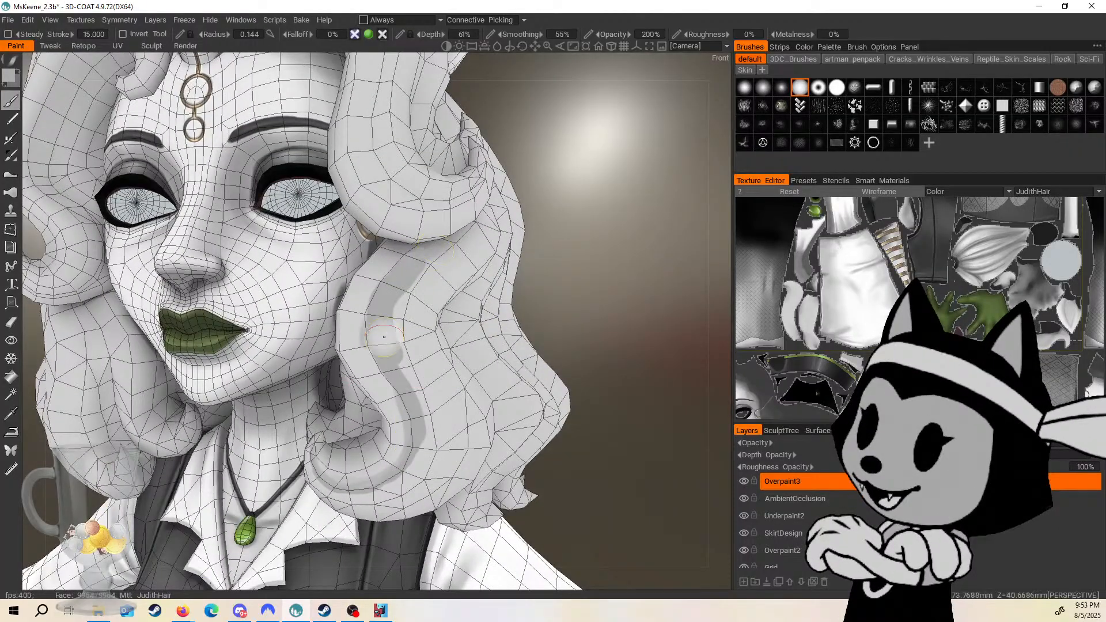
Paint a second gray shadow band on the side of the hair, sweeping from below the front curl up toward the ear.
{"action": "left_click_drag", "start_coordinate": [599, 300], "coordinate": [515, 272]}
{"action": "middle_click_drag", "start_coordinate": [545, 298], "coordinate": [502, 287]}
{"action": "scroll", "coordinate": [502, 287], "scroll_direction": "up", "scroll_amount": 3}
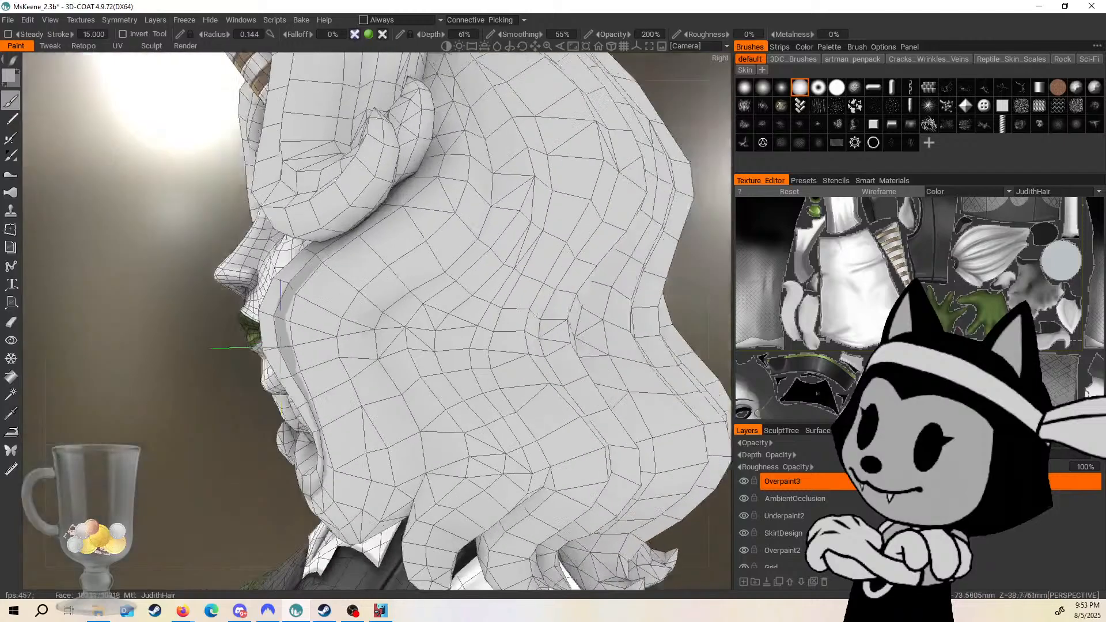
{"action": "left_click_drag", "start_coordinate": [354, 324], "coordinate": [478, 204]}
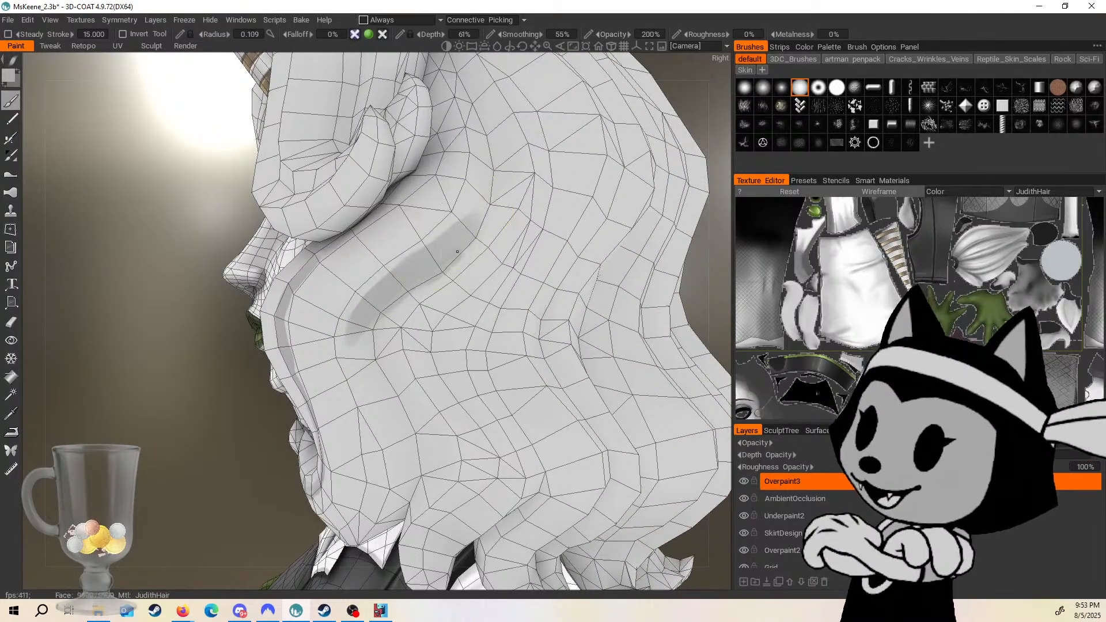
{"action": "key", "text": "bracketleft"}
{"action": "mouse_move", "coordinate": [563, 173]}
{"action": "left_mouse_down"}
{"action": "mouse_move", "coordinate": [478, 237]}
{"action": "mouse_move", "coordinate": [625, 191]}
{"action": "mouse_move", "coordinate": [602, 231]}
{"action": "mouse_move", "coordinate": [632, 238]}
{"action": "left_mouse_up"}
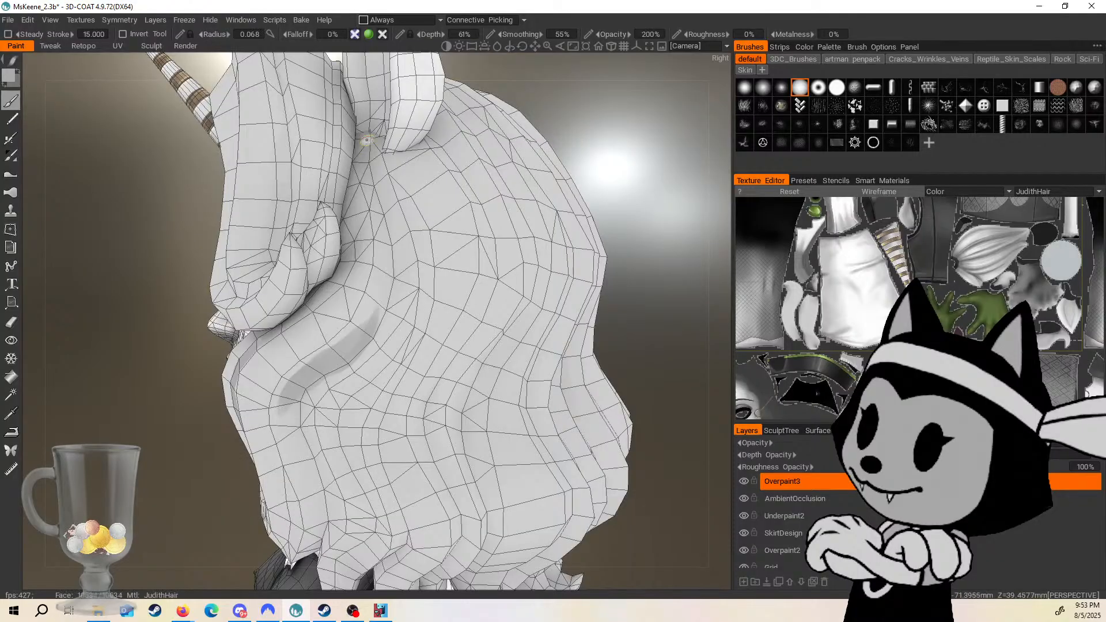
{"action": "right_click_drag", "start_coordinate": [367, 140], "coordinate": [465, 212]}
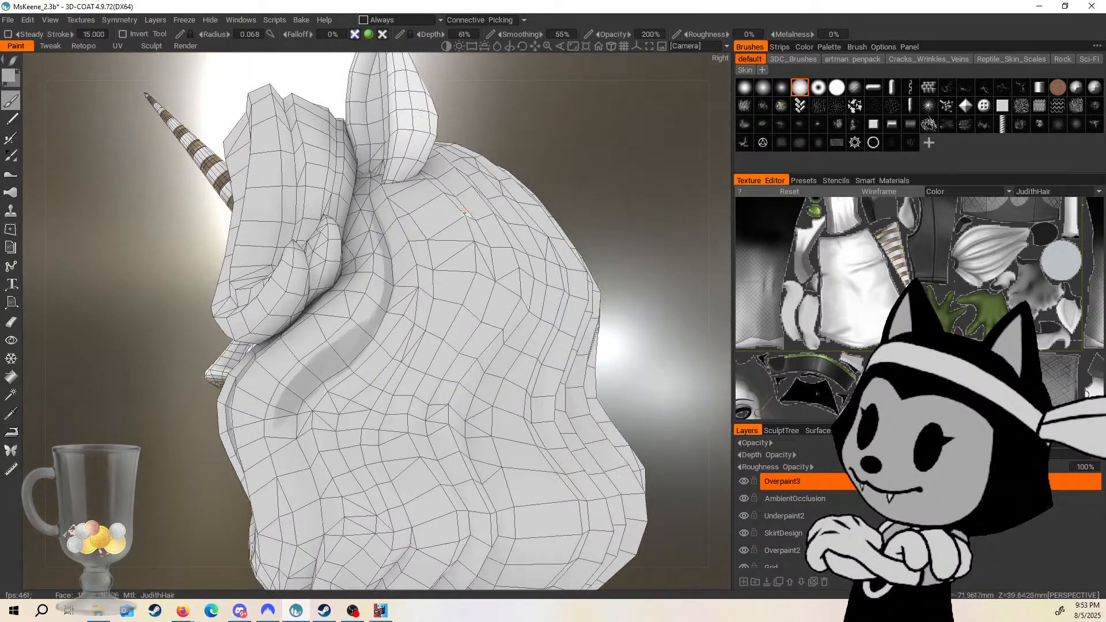
Fill in and widen the upper part of the side shadow band below the ear with a larger brush.
{"action": "key", "text": "bracketright"}
{"action": "key", "text": "bracketright"}
{"action": "key", "text": "bracketright"}
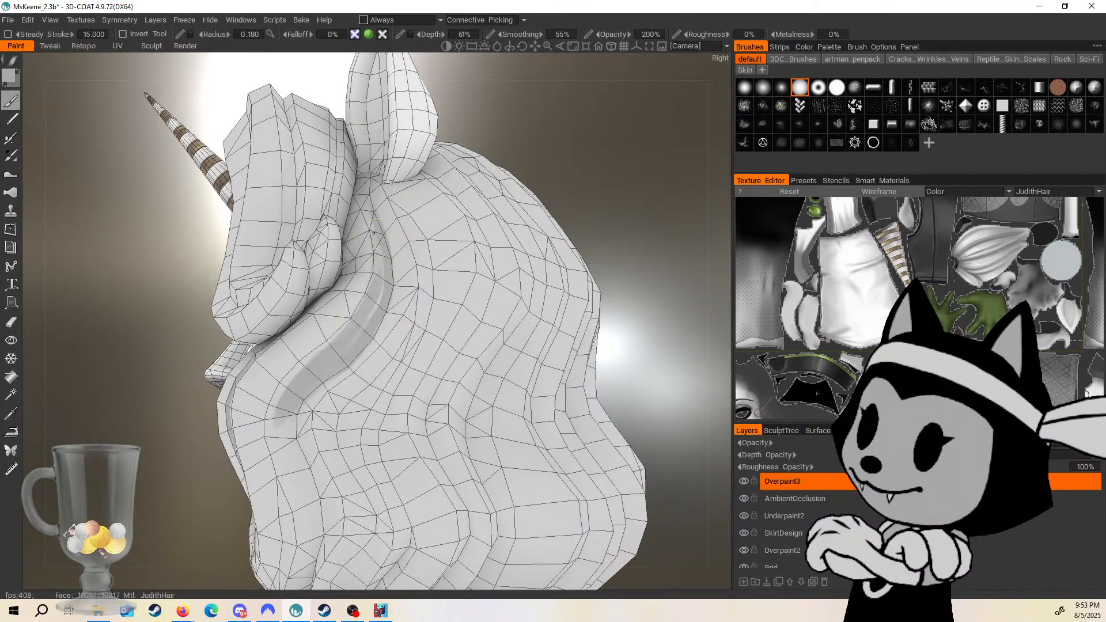
{"action": "right_click_drag", "start_coordinate": [374, 234], "coordinate": [377, 315]}
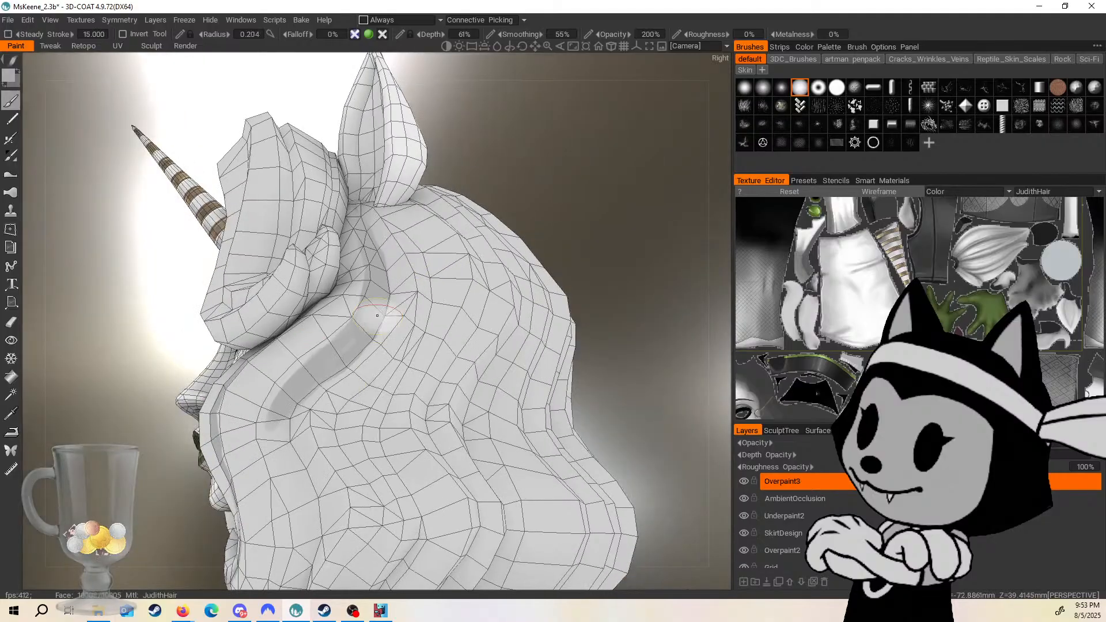
{"action": "key", "text": "bracketright"}
{"action": "key", "text": "bracketright"}
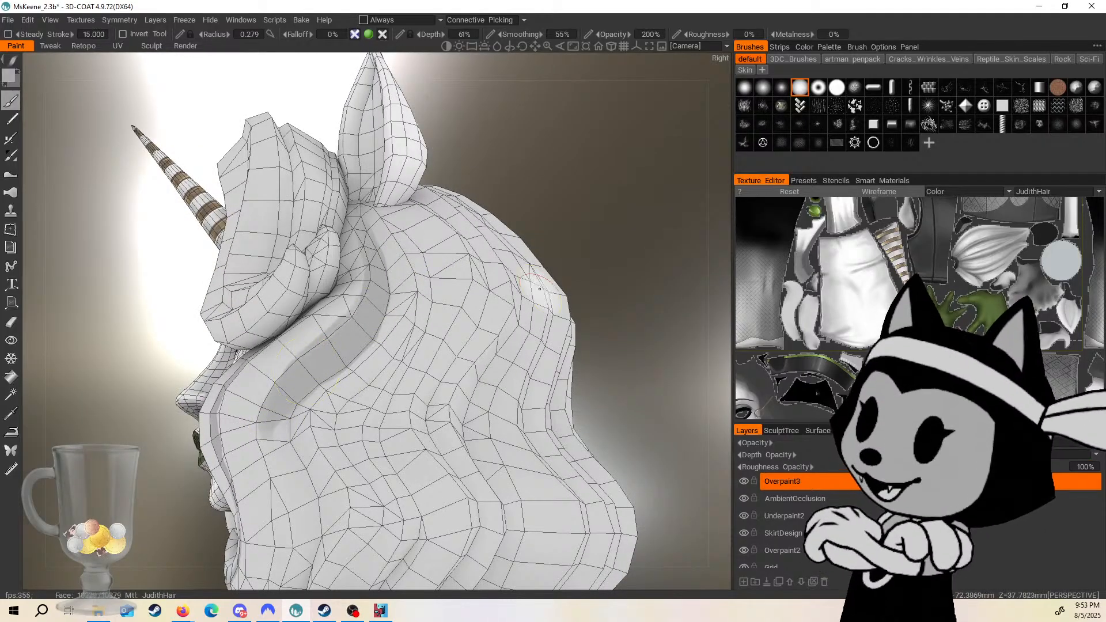
Continue the side shadow band downward along the lock to the lower ends of the hair.
{"action": "right_click_drag", "start_coordinate": [539, 289], "coordinate": [571, 286]}
{"action": "mouse_move", "coordinate": [600, 269]}
{"action": "left_mouse_down"}
{"action": "mouse_move", "coordinate": [608, 284]}
{"action": "mouse_move", "coordinate": [640, 282]}
{"action": "mouse_move", "coordinate": [576, 285]}
{"action": "left_mouse_up"}
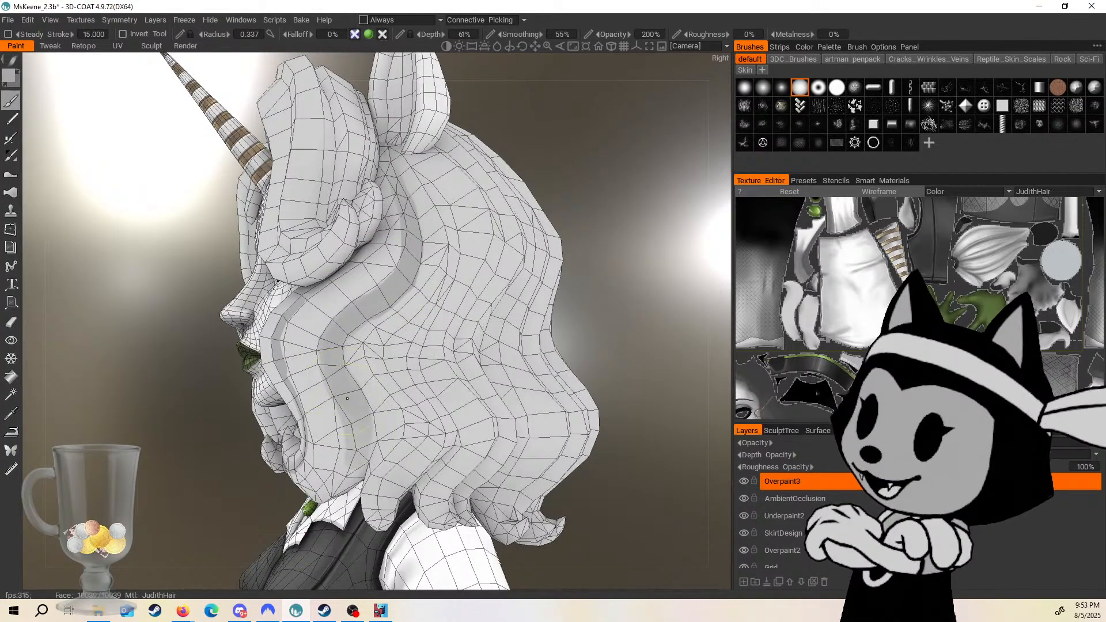
{"action": "right_click_drag", "start_coordinate": [348, 398], "coordinate": [358, 395]}
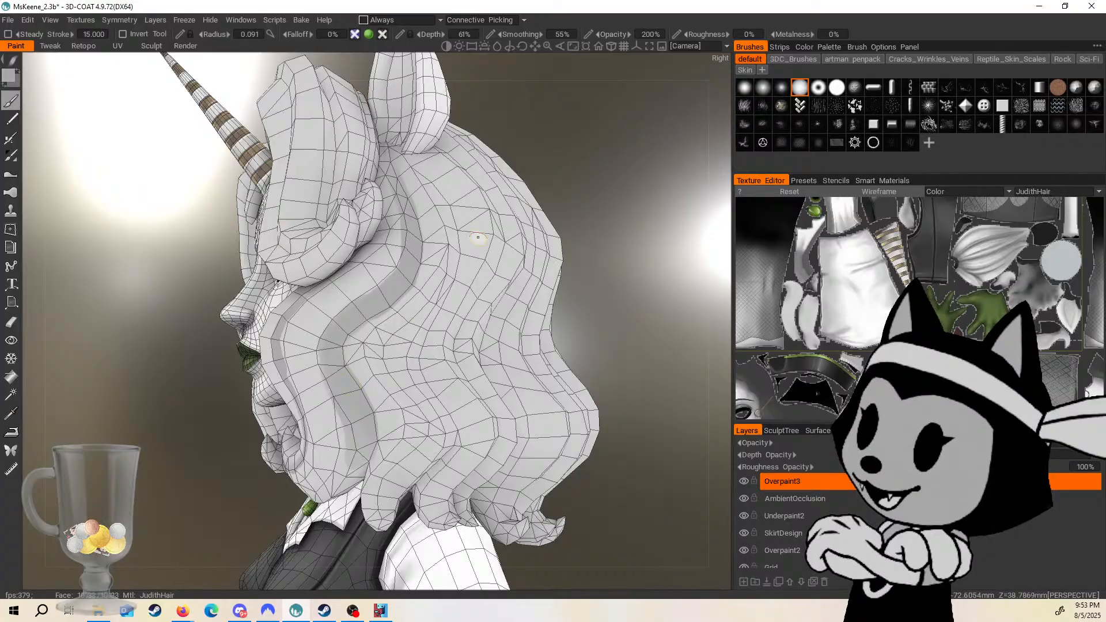
{"action": "left_click_drag", "start_coordinate": [478, 237], "coordinate": [407, 264], "text": "alt"}
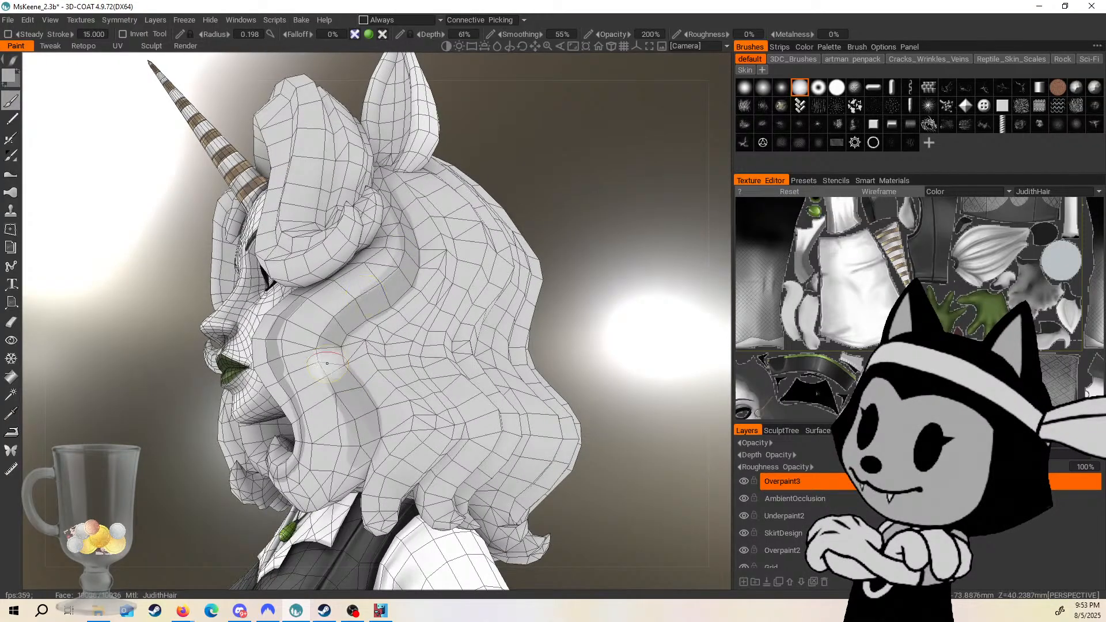
{"action": "left_click_drag", "start_coordinate": [567, 257], "coordinate": [526, 276], "text": "alt"}
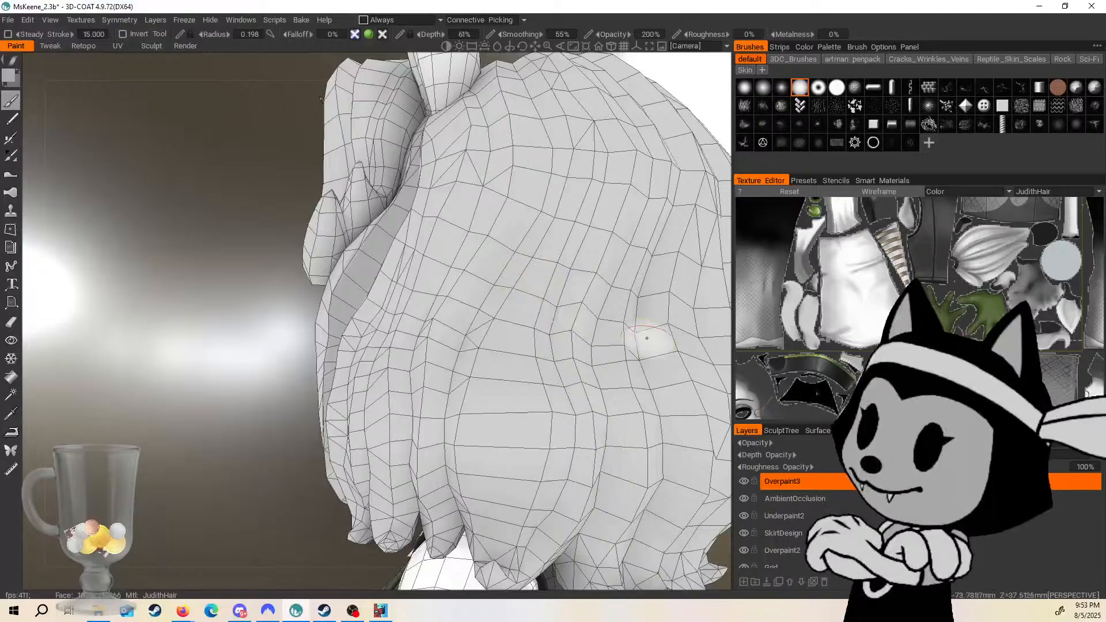
Check the curl from behind and below, and carry the shadow shading around its curled underside and tip.
{"action": "left_click_drag", "start_coordinate": [647, 338], "coordinate": [506, 323], "text": "alt"}
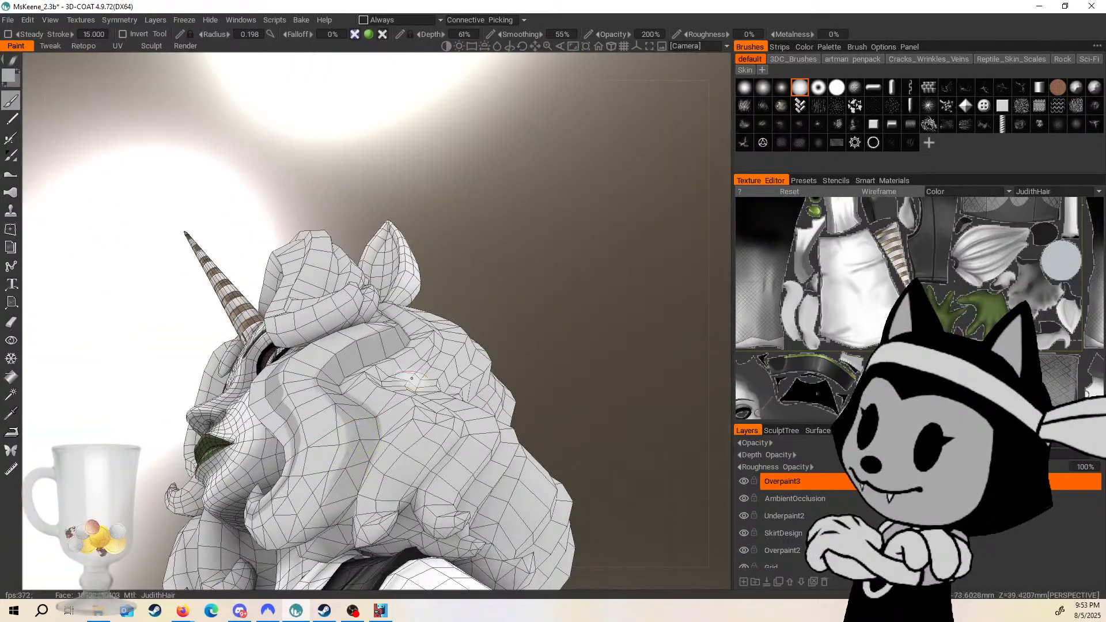
{"action": "left_click_drag", "start_coordinate": [412, 378], "coordinate": [238, 382], "text": "alt"}
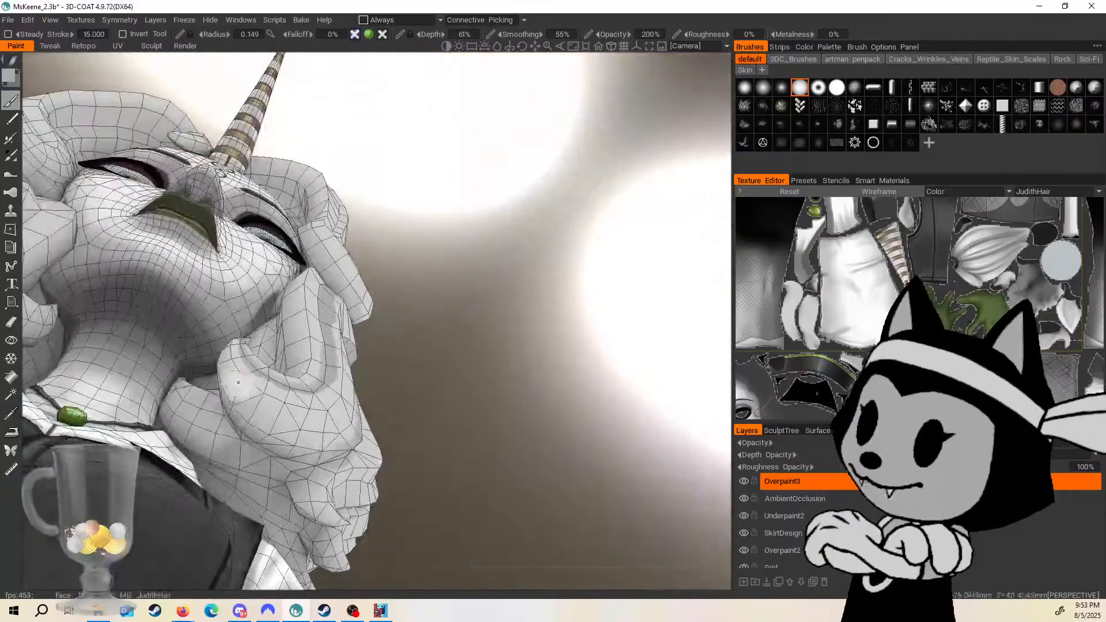
{"action": "left_click_drag", "start_coordinate": [400, 440], "coordinate": [542, 392], "text": "alt"}
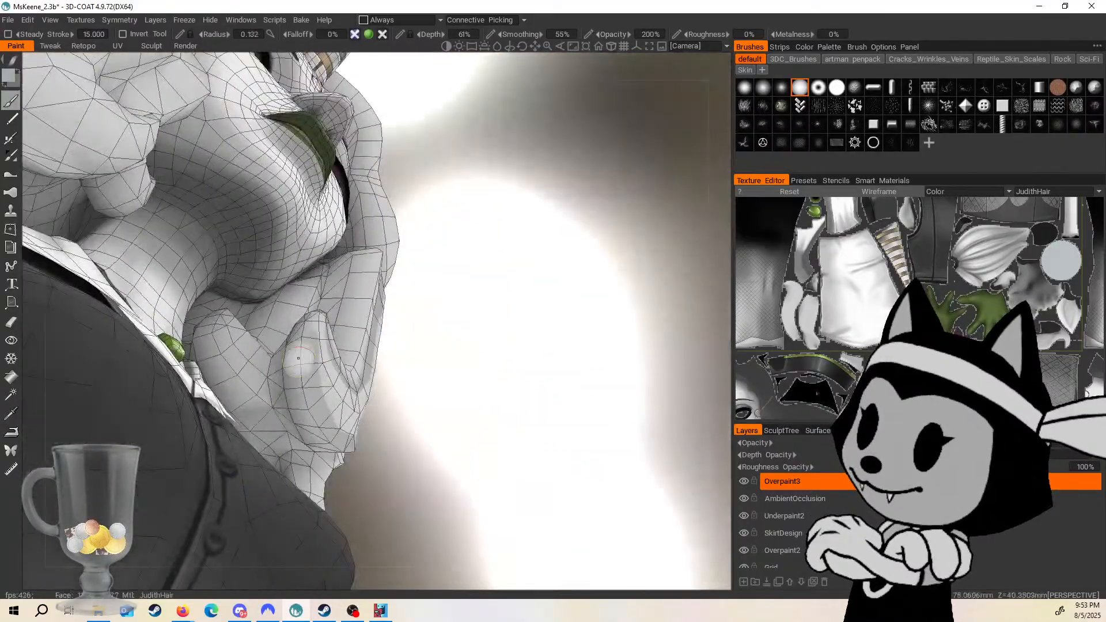
{"action": "left_click_drag", "start_coordinate": [390, 372], "coordinate": [367, 406], "text": "alt"}
{"action": "mouse_move", "coordinate": [443, 299]}
{"action": "left_mouse_down", "text": "alt"}
{"action": "mouse_move", "coordinate": [432, 318]}
{"action": "mouse_move", "coordinate": [483, 416]}
{"action": "left_mouse_up", "text": "alt"}
{"action": "key", "text": "bracketleft"}
{"action": "key", "text": "bracketleft"}
{"action": "key", "text": "bracketleft"}
{"action": "key", "text": "bracketleft"}
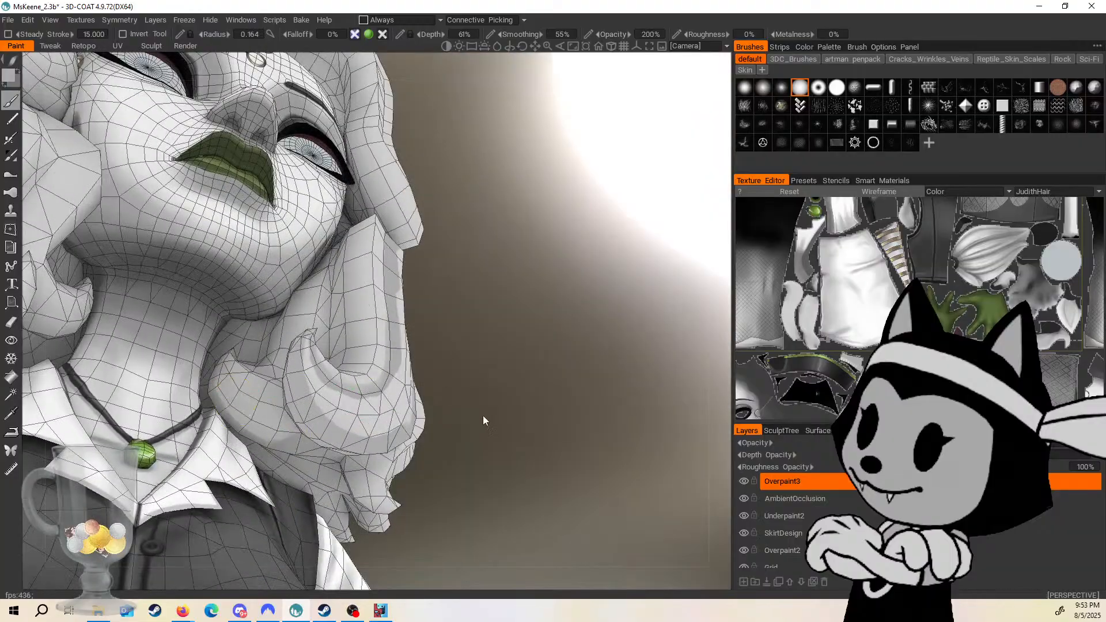
{"action": "left_click_drag", "start_coordinate": [572, 353], "coordinate": [510, 369], "text": "alt"}
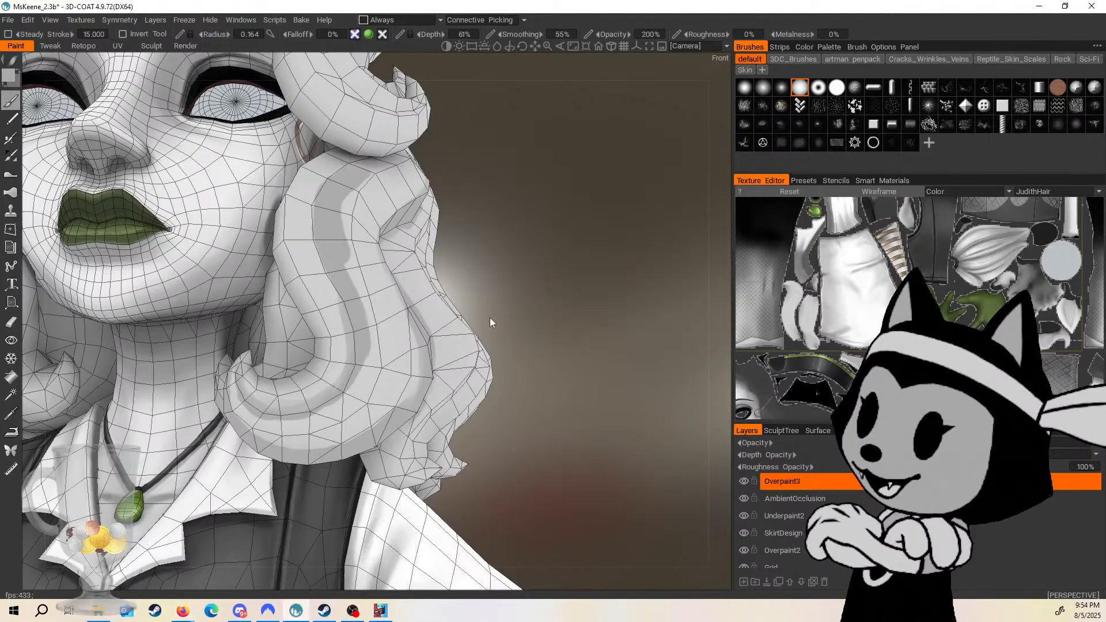
Start a gray shadow patch on the lower lock just behind the side shadow band, using a small brush.
{"action": "left_click_drag", "start_coordinate": [514, 311], "coordinate": [455, 316]}
{"action": "middle_click_drag", "start_coordinate": [549, 267], "coordinate": [547, 312]}
{"action": "scroll", "coordinate": [554, 314], "scroll_direction": "down", "scroll_amount": 5}
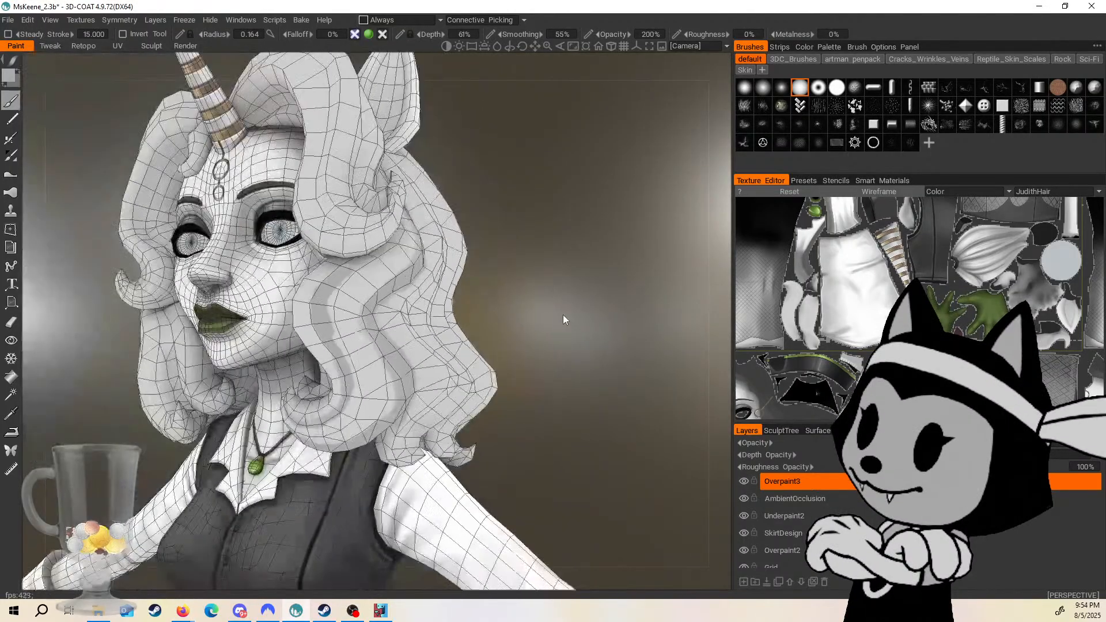
{"action": "left_click_drag", "start_coordinate": [540, 232], "coordinate": [354, 288]}
{"action": "left_click_drag", "start_coordinate": [496, 259], "coordinate": [549, 290], "text": "alt"}
{"action": "left_click_drag", "start_coordinate": [382, 378], "coordinate": [382, 355]}
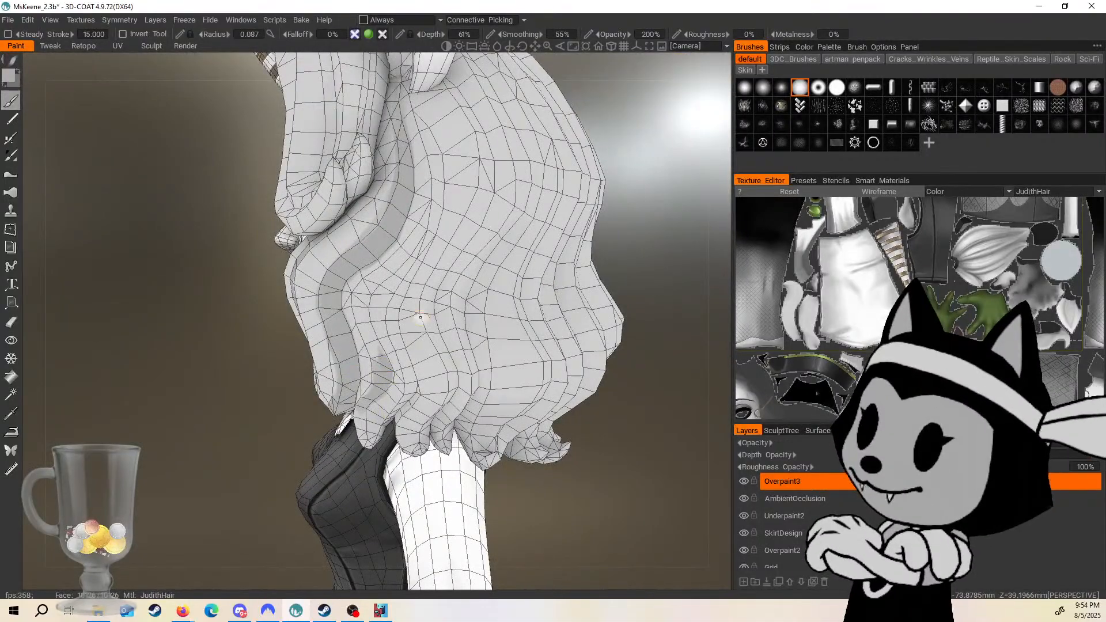
{"action": "key", "text": "bracketleft"}
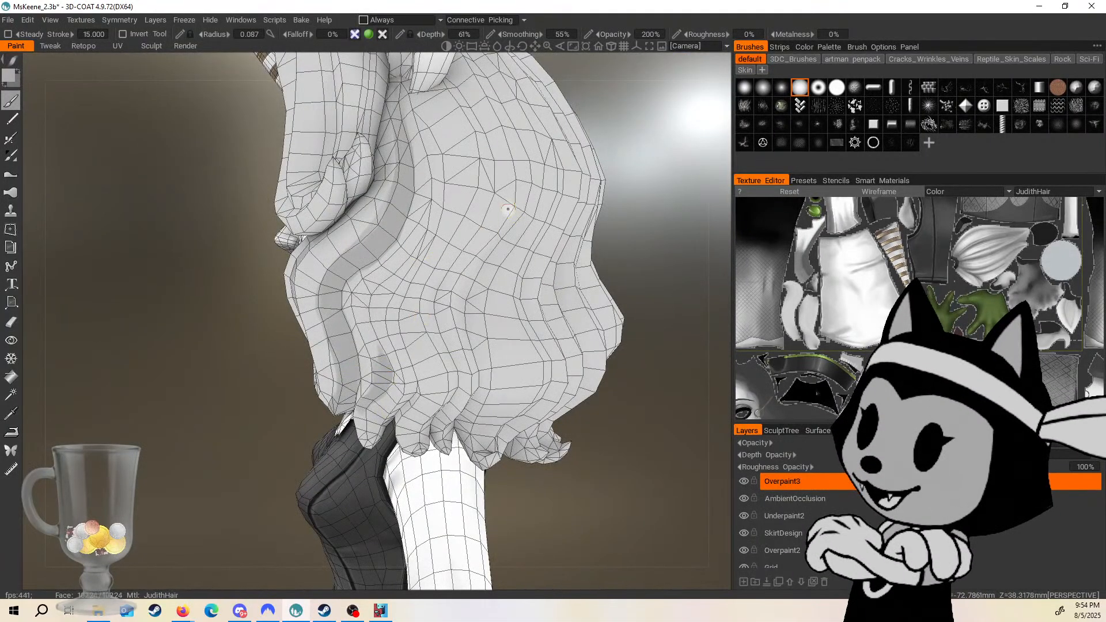
Paint a narrower shadow band behind the first side band, curving from beside the ear down into the lower lock.
{"action": "middle_click_drag", "start_coordinate": [508, 209], "coordinate": [444, 230], "text": "alt"}
{"action": "left_click_drag", "start_coordinate": [568, 233], "coordinate": [616, 262], "text": "alt"}
{"action": "middle_click_drag", "start_coordinate": [616, 262], "coordinate": [631, 316], "text": "alt"}
{"action": "left_click_drag", "start_coordinate": [632, 316], "coordinate": [615, 248], "text": "alt"}
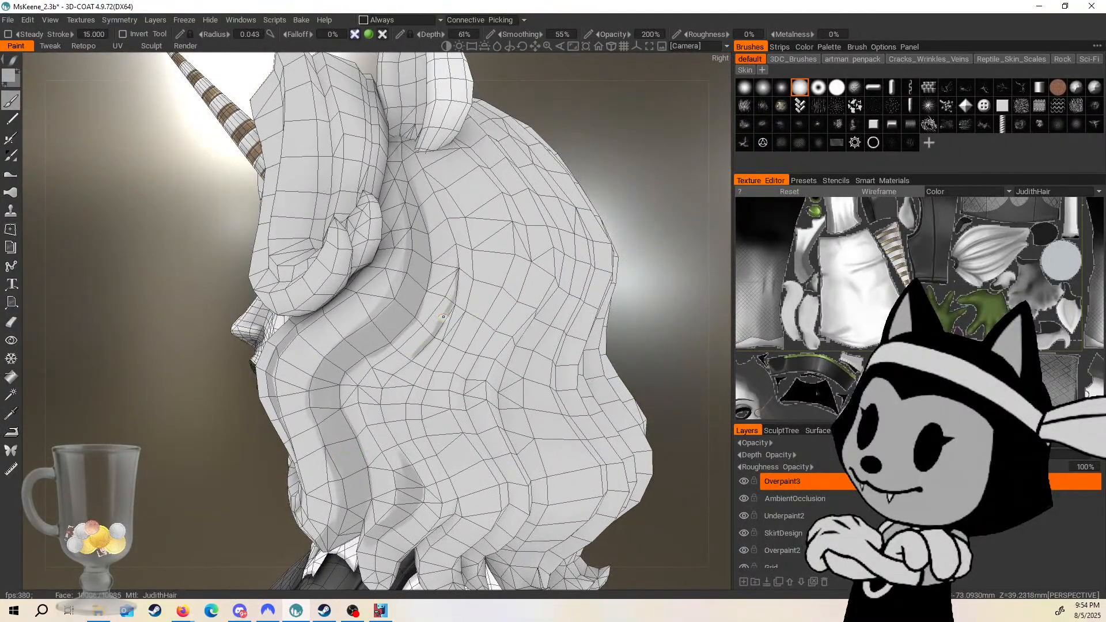
{"action": "left_click_drag", "start_coordinate": [387, 379], "coordinate": [401, 456]}
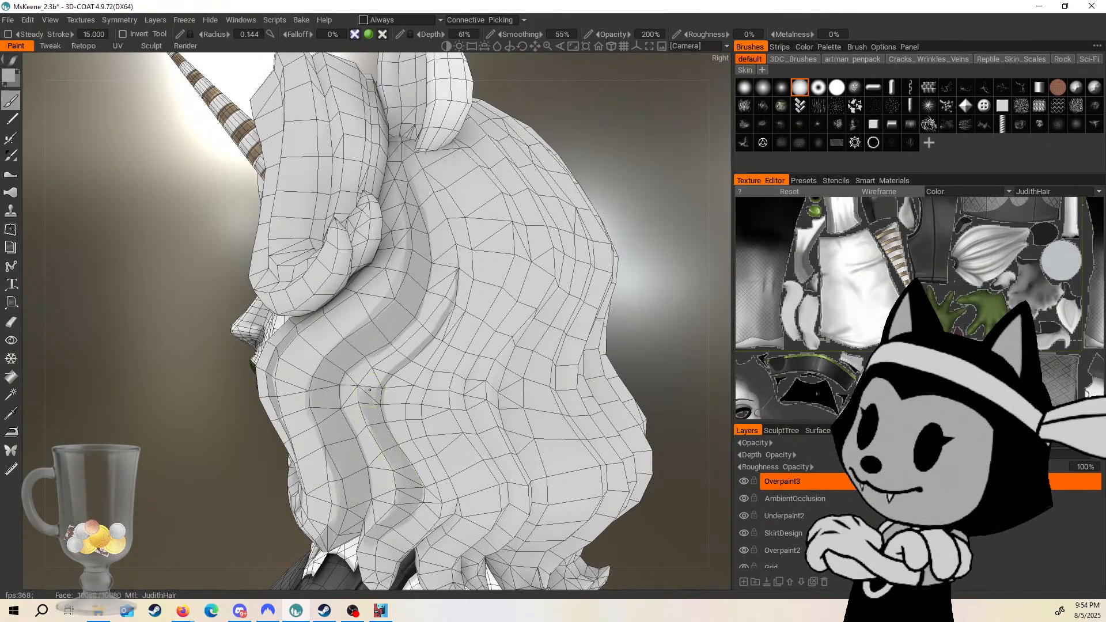
{"action": "key", "text": "bracketleft"}
{"action": "left_click_drag", "start_coordinate": [389, 367], "coordinate": [372, 394]}
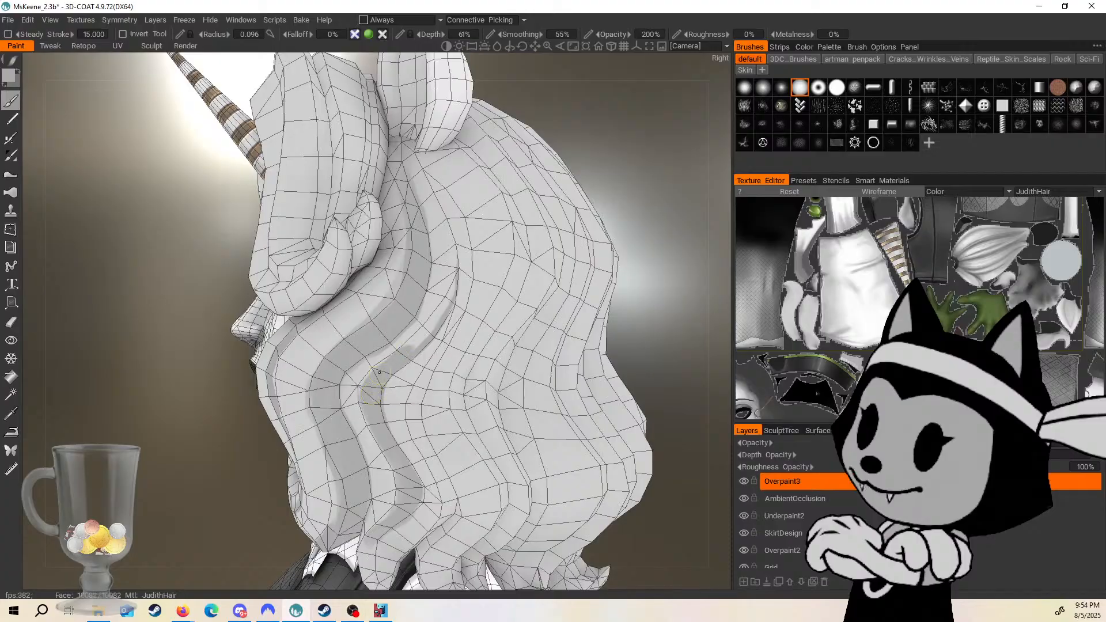
Taper the upper tip of the second side shadow band and carry its shading down the lower lock.
{"action": "left_click_drag", "start_coordinate": [441, 304], "coordinate": [457, 271]}
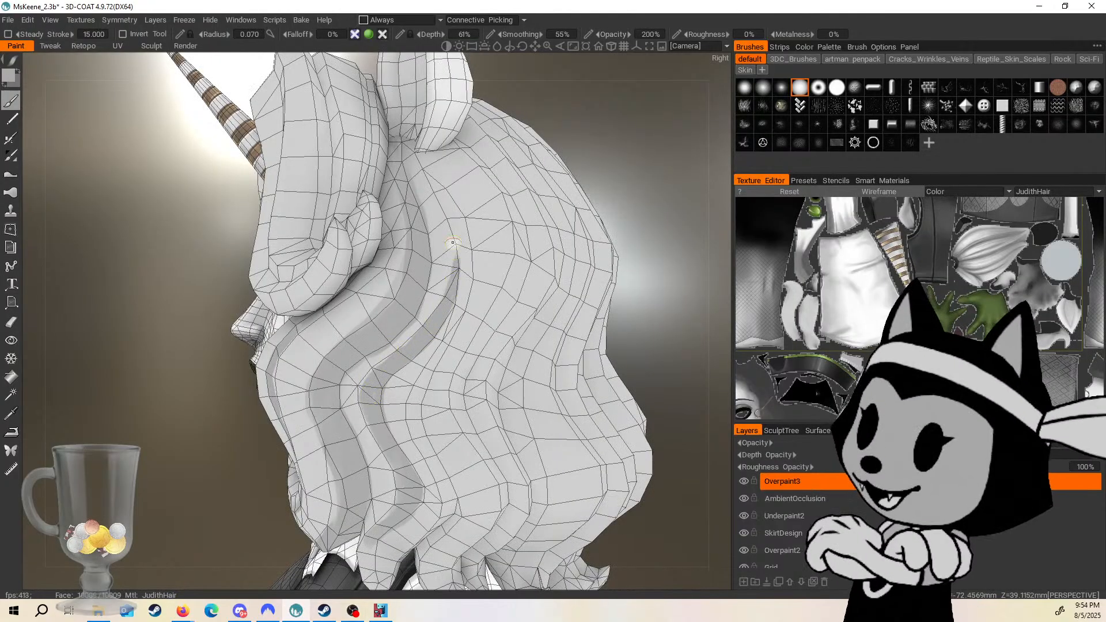
{"action": "right_click_drag", "start_coordinate": [449, 226], "coordinate": [590, 199]}
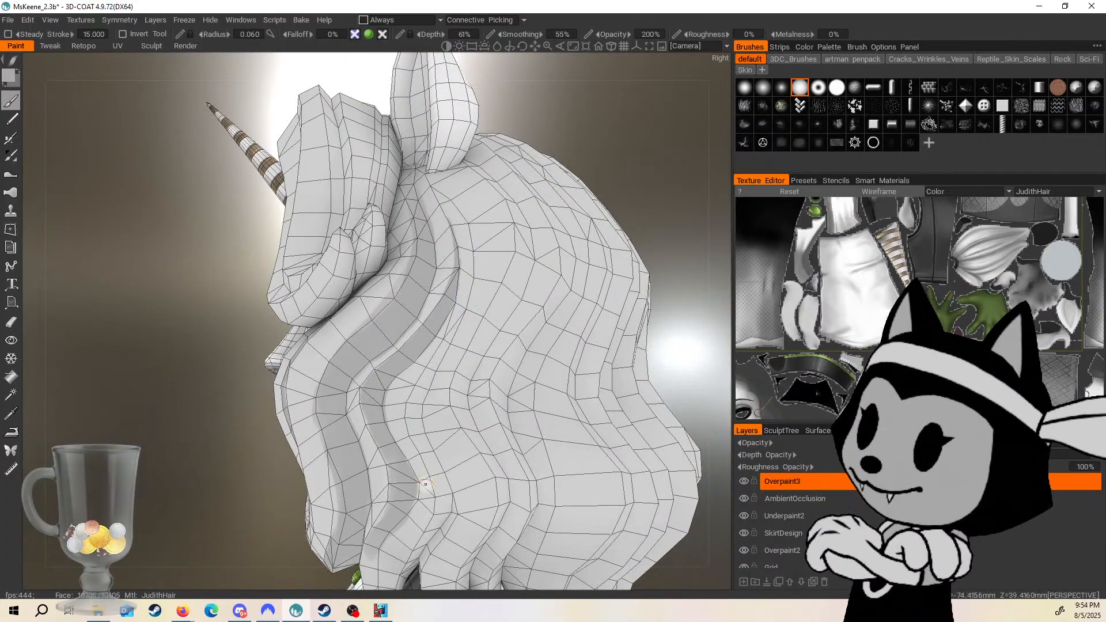
{"action": "middle_click_drag", "start_coordinate": [405, 494], "coordinate": [387, 375]}
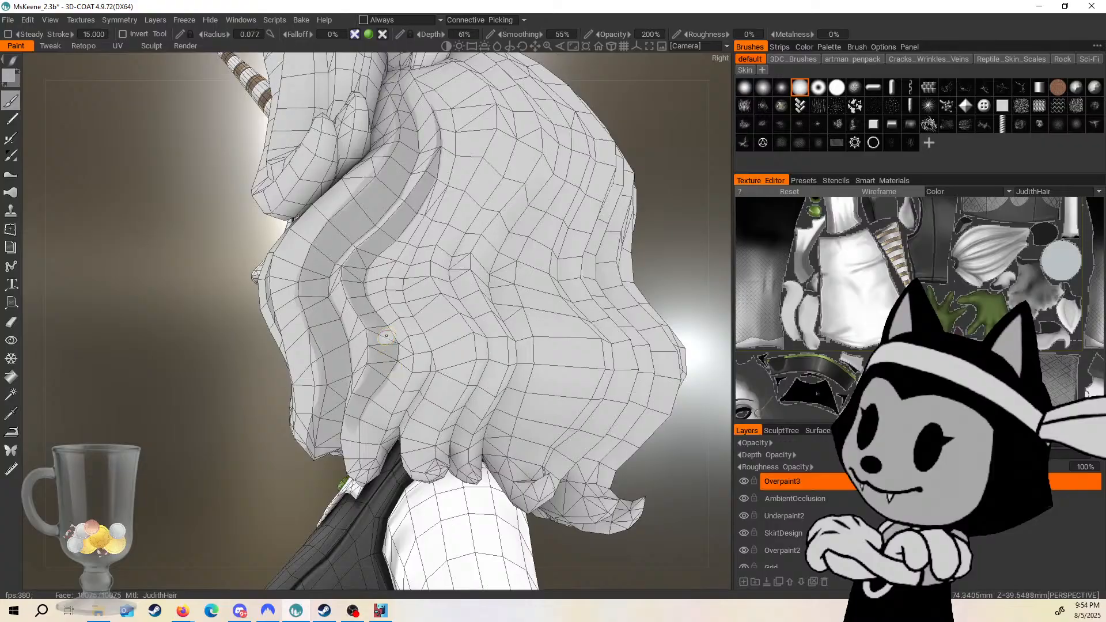
{"action": "right_click_drag", "start_coordinate": [553, 272], "coordinate": [400, 362]}
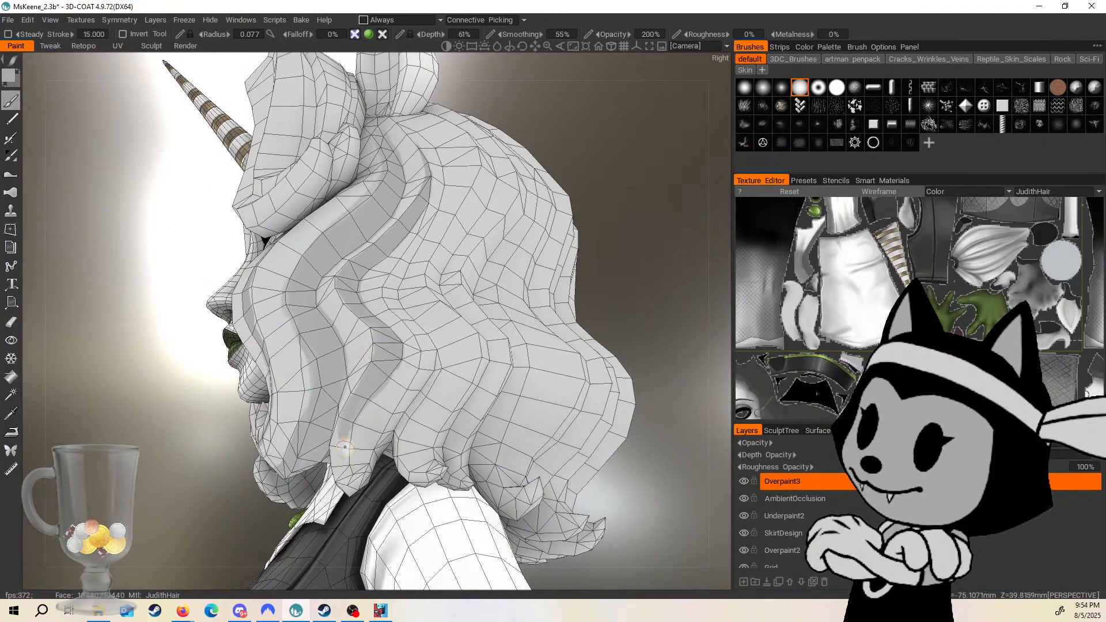
{"action": "key", "text": "["}
{"action": "key", "text": "["}
{"action": "key", "text": "["}
{"action": "mouse_move", "coordinate": [599, 259]}
{"action": "left_mouse_down"}
{"action": "mouse_move", "coordinate": [661, 252]}
{"action": "mouse_move", "coordinate": [830, 311]}
{"action": "left_mouse_up"}
{"action": "left_click_drag", "start_coordinate": [536, 288], "coordinate": [468, 346]}
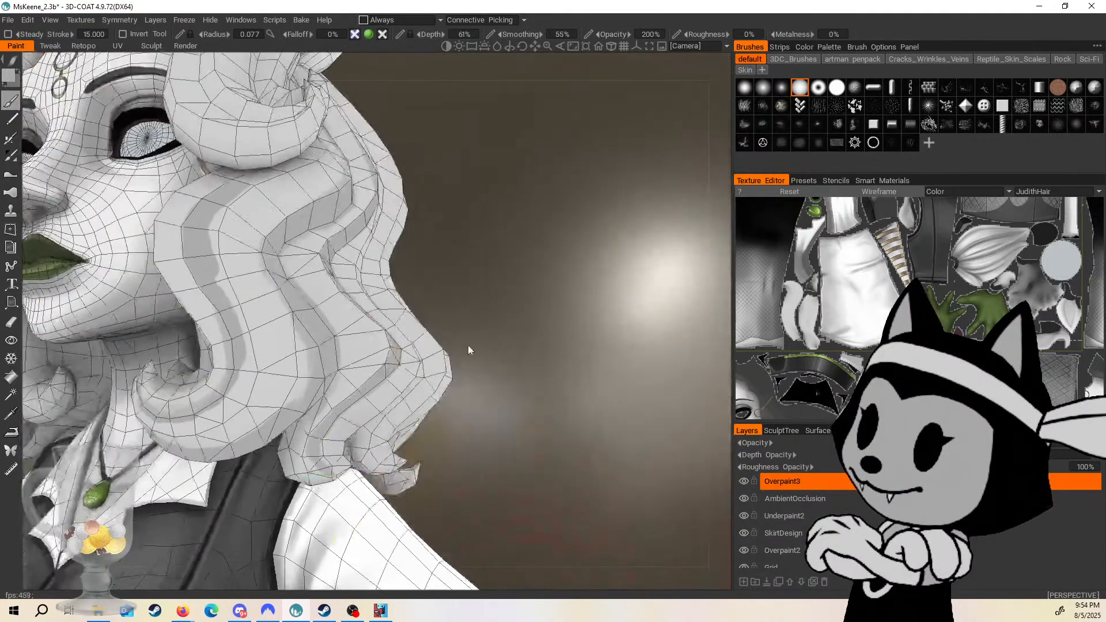
Fill the second band's shadow down to the rounded end of the lower lock with a larger brush.
{"action": "key", "text": "]"}
{"action": "key", "text": "]"}
{"action": "key", "text": "]"}
{"action": "key", "text": "]"}
{"action": "key", "text": "]"}
{"action": "key", "text": "]"}
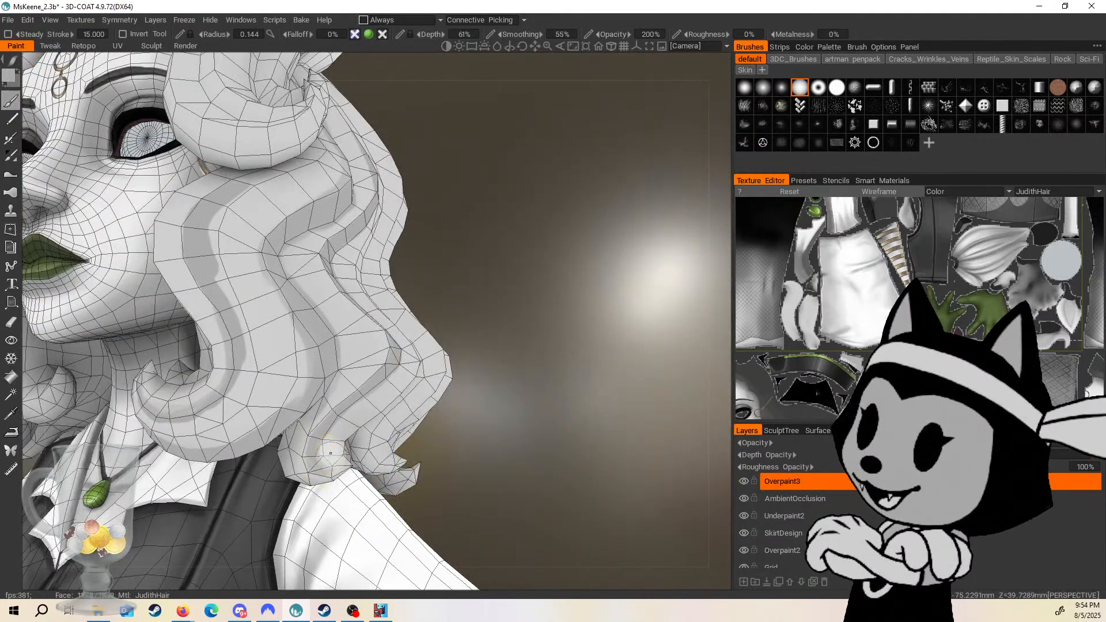
{"action": "left_click_drag", "start_coordinate": [483, 364], "coordinate": [339, 437]}
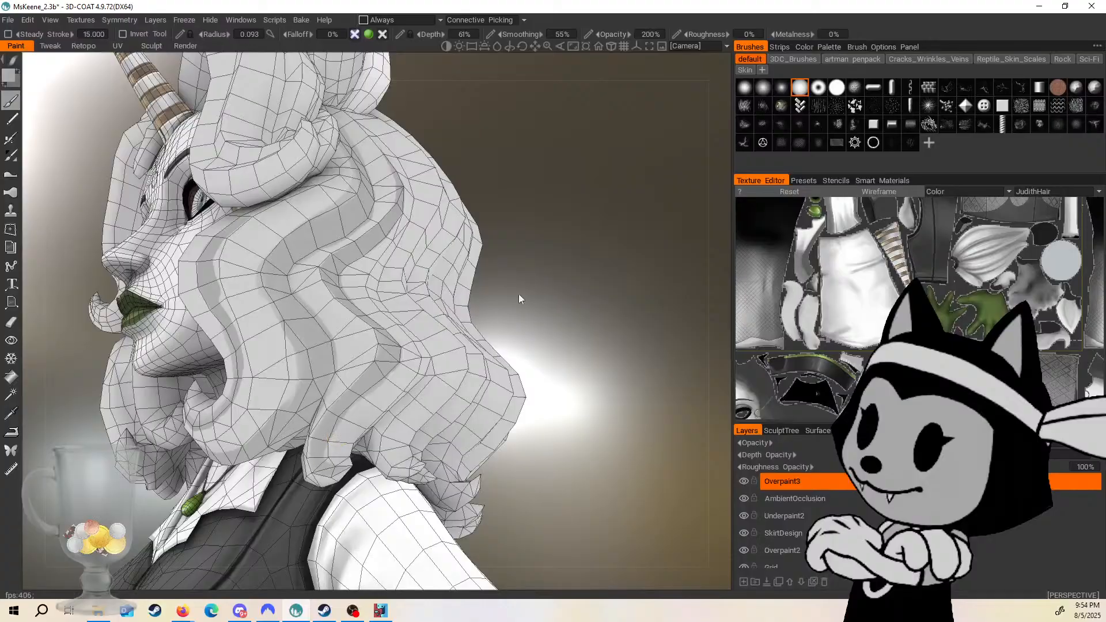
Paint a third gray shadow band behind the second, starting in a thin tip and waving down along the next lock.
{"action": "left_click_drag", "start_coordinate": [519, 294], "coordinate": [455, 300]}
{"action": "left_click_drag", "start_coordinate": [558, 243], "coordinate": [514, 243]}
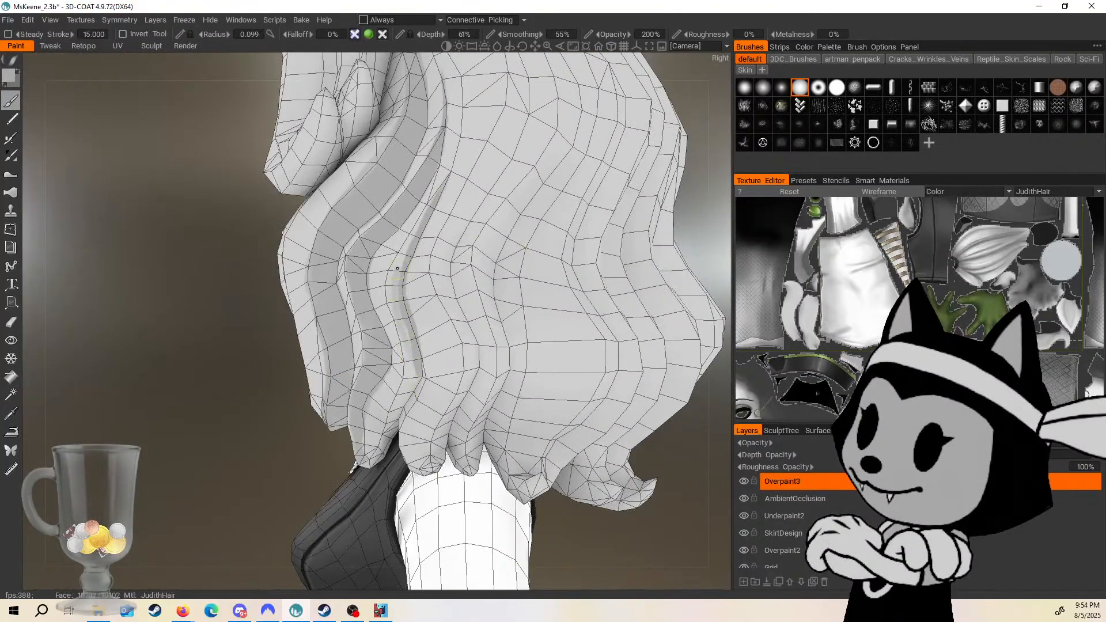
{"action": "mouse_move", "coordinate": [415, 236]}
{"action": "left_mouse_down"}
{"action": "mouse_move", "coordinate": [393, 301]}
{"action": "mouse_move", "coordinate": [411, 373]}
{"action": "left_mouse_up"}
{"action": "left_click_drag", "start_coordinate": [277, 415], "coordinate": [243, 456]}
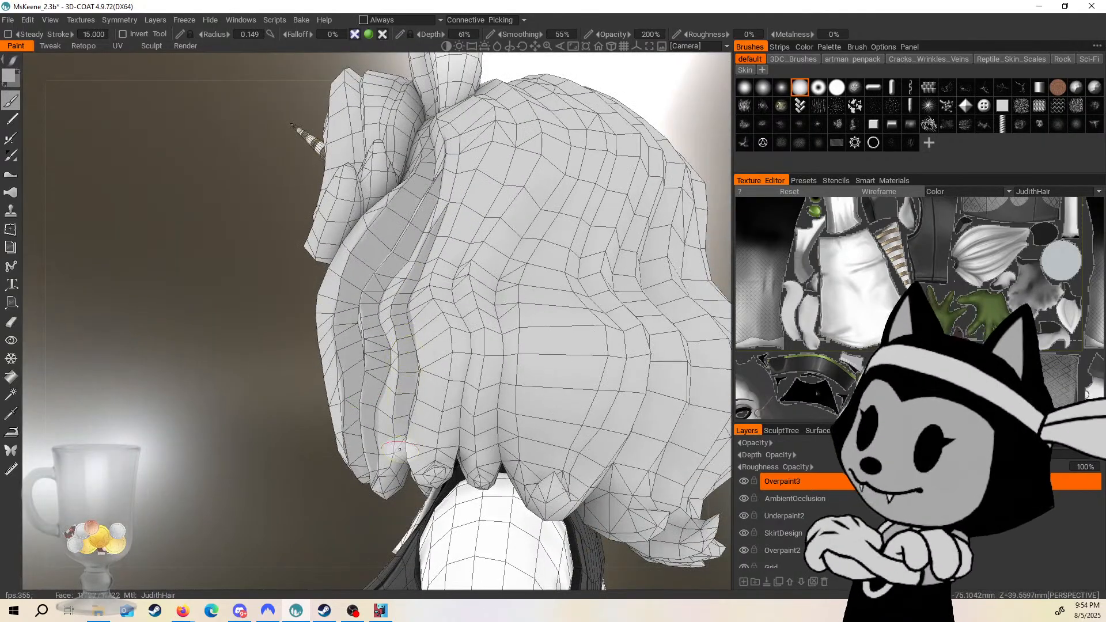
{"action": "left_click_drag", "start_coordinate": [354, 504], "coordinate": [434, 417]}
{"action": "left_click_drag", "start_coordinate": [456, 352], "coordinate": [610, 196], "text": "alt"}
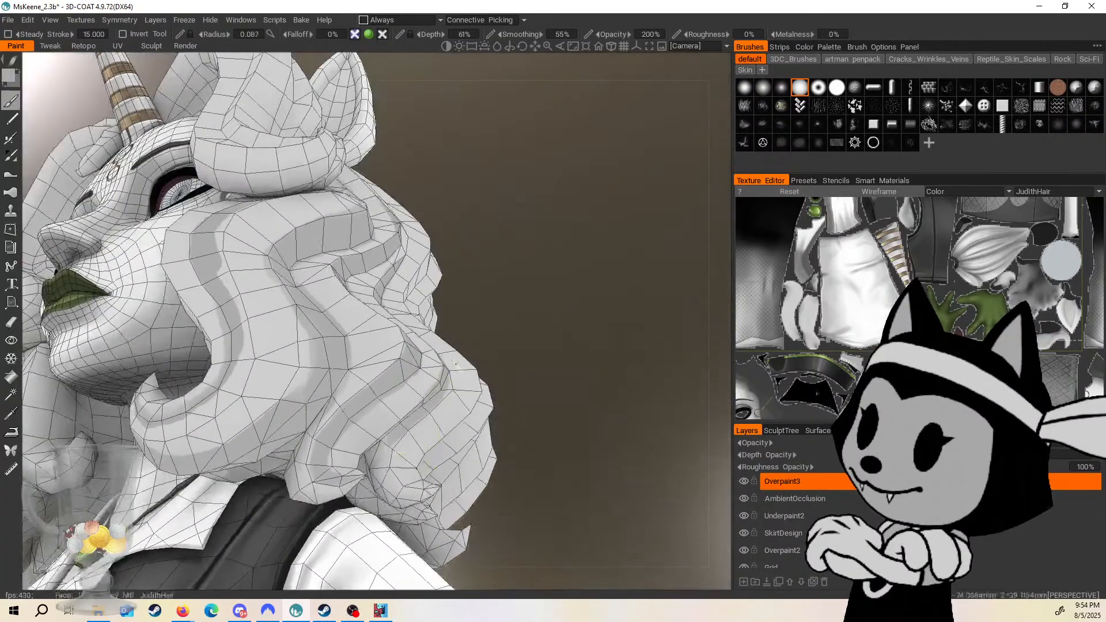
{"action": "mouse_move", "coordinate": [389, 488]}
{"action": "left_mouse_down", "text": "alt"}
{"action": "mouse_move", "coordinate": [550, 367]}
{"action": "mouse_move", "coordinate": [382, 452]}
{"action": "left_mouse_up", "text": "alt"}
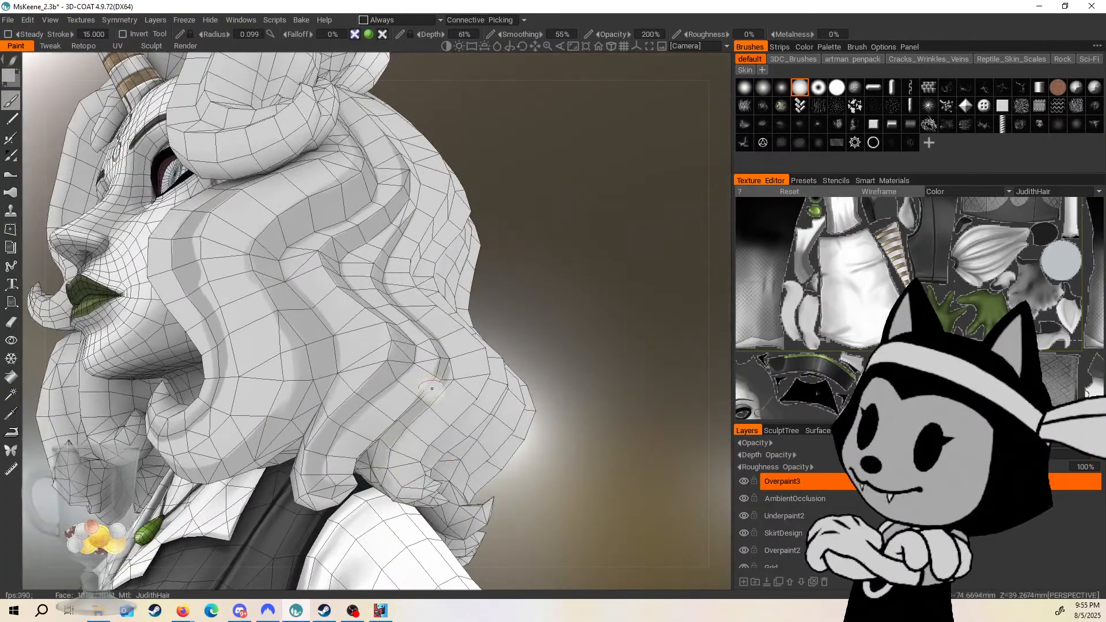
{"action": "left_click_drag", "start_coordinate": [432, 389], "coordinate": [443, 205], "text": "alt"}
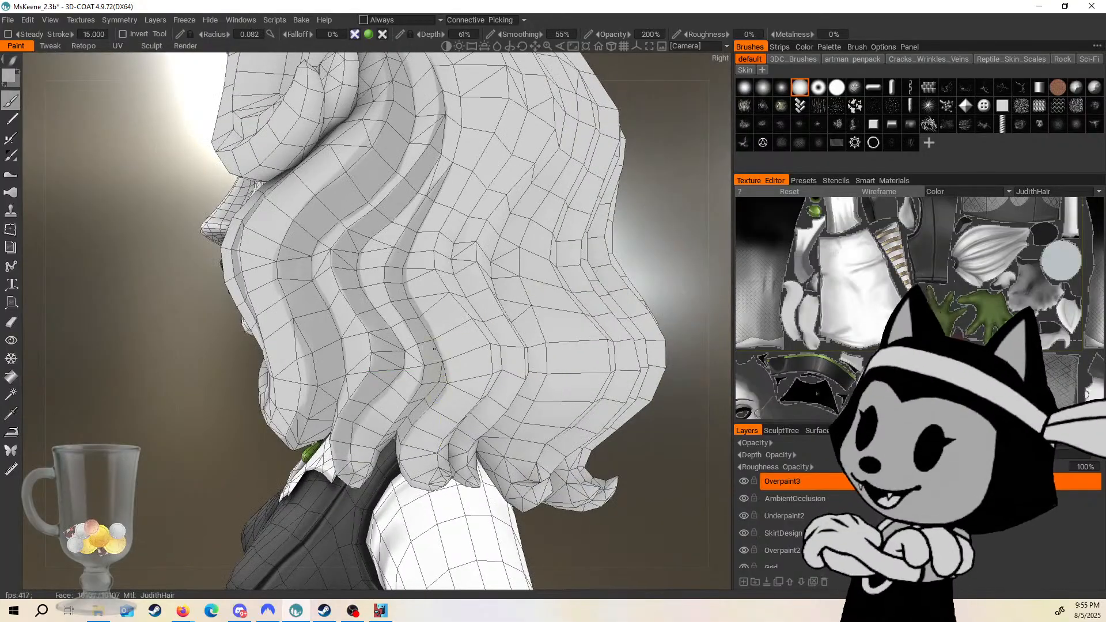
Check the side bands without the wireframe, and retouch the front shadow band beside the cheek.
{"action": "key", "text": "2"}
{"action": "middle_click_drag", "start_coordinate": [536, 367], "coordinate": [506, 493], "text": "alt"}
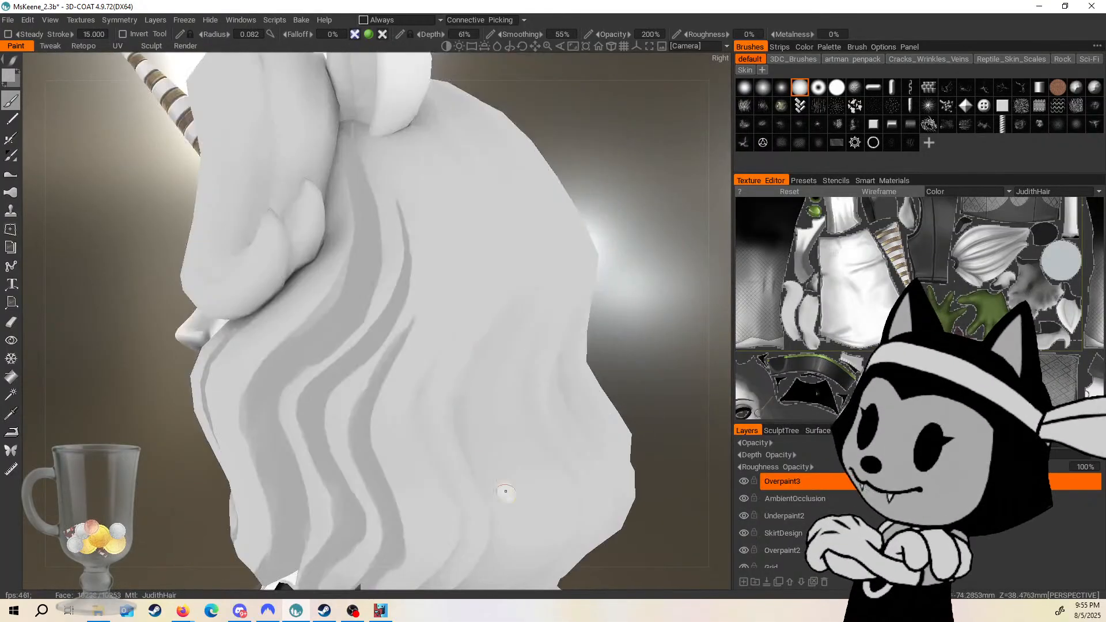
{"action": "right_click_drag", "start_coordinate": [505, 492], "coordinate": [511, 393], "text": "alt"}
{"action": "mouse_move", "coordinate": [510, 393]}
{"action": "left_mouse_down", "text": "alt"}
{"action": "mouse_move", "coordinate": [638, 371]}
{"action": "mouse_move", "coordinate": [562, 371]}
{"action": "mouse_move", "coordinate": [493, 392]}
{"action": "left_mouse_up", "text": "alt"}
{"action": "right_click_drag", "start_coordinate": [493, 392], "coordinate": [524, 384], "text": "alt"}
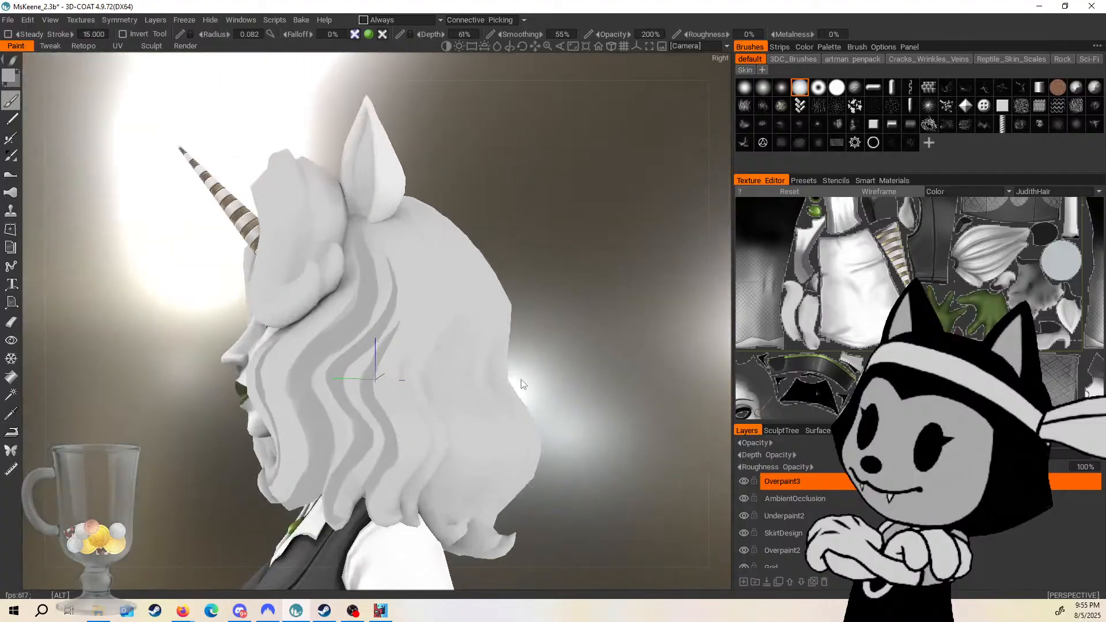
{"action": "left_click_drag", "start_coordinate": [523, 385], "coordinate": [587, 316], "text": "alt"}
{"action": "key", "text": "w"}
{"action": "right_click_drag", "start_coordinate": [588, 316], "coordinate": [573, 347], "text": "alt"}
{"action": "left_click_drag", "start_coordinate": [573, 347], "coordinate": [607, 258], "text": "alt"}
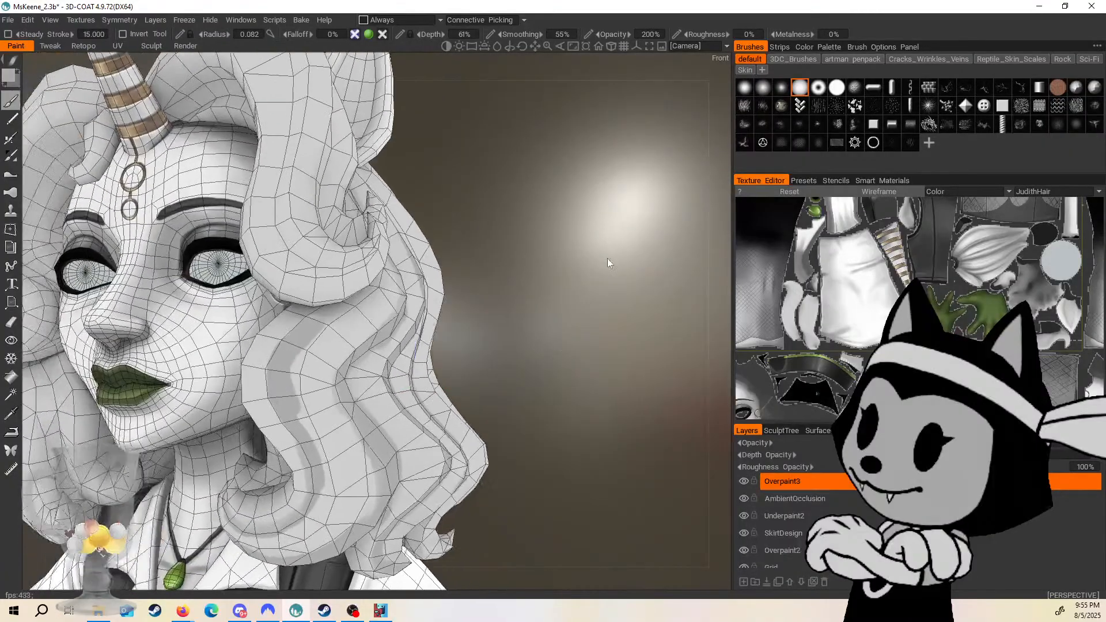
{"action": "left_click_drag", "start_coordinate": [324, 330], "coordinate": [290, 396]}
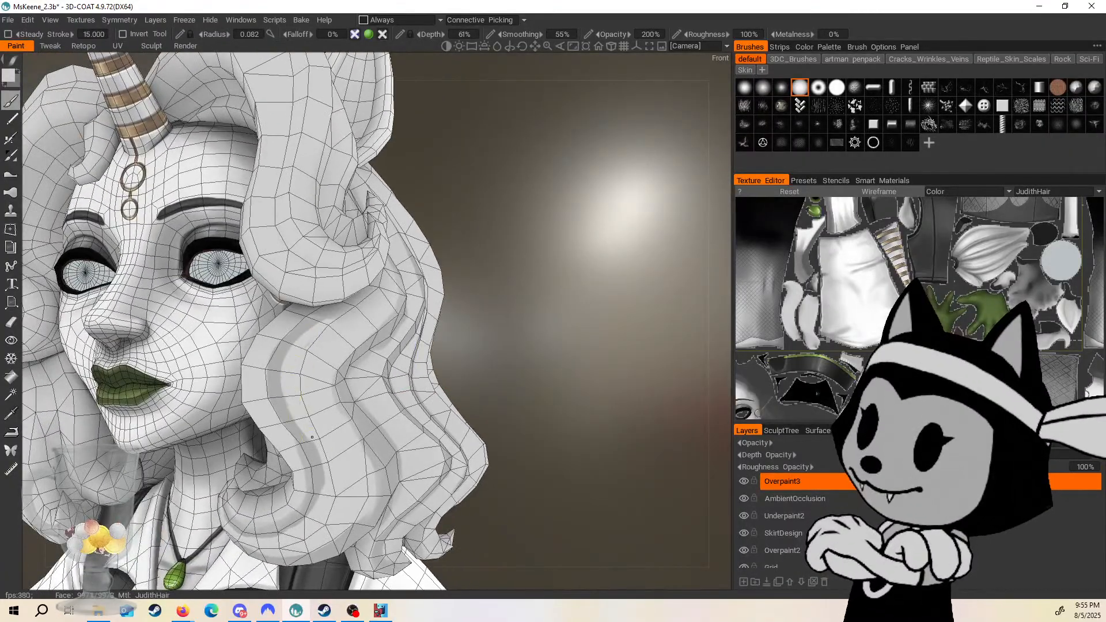
{"action": "left_click_drag", "start_coordinate": [332, 507], "coordinate": [331, 381], "text": "alt"}
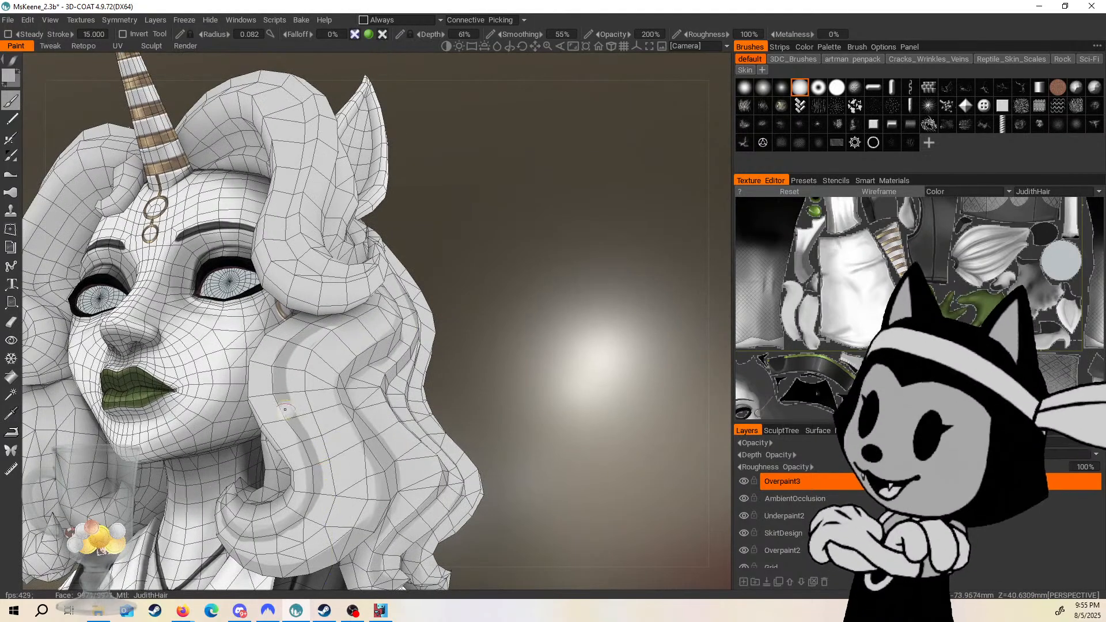
Review the shadow bands from a distance with the wireframe hidden, from the front around to the side of the hair.
{"action": "key", "text": "w"}
{"action": "scroll", "coordinate": [534, 335], "scroll_direction": "down", "scroll_amount": 3}
{"action": "left_click_drag", "start_coordinate": [534, 334], "coordinate": [304, 348], "text": "alt"}
{"action": "scroll", "coordinate": [583, 355], "scroll_direction": "down", "scroll_amount": 4}
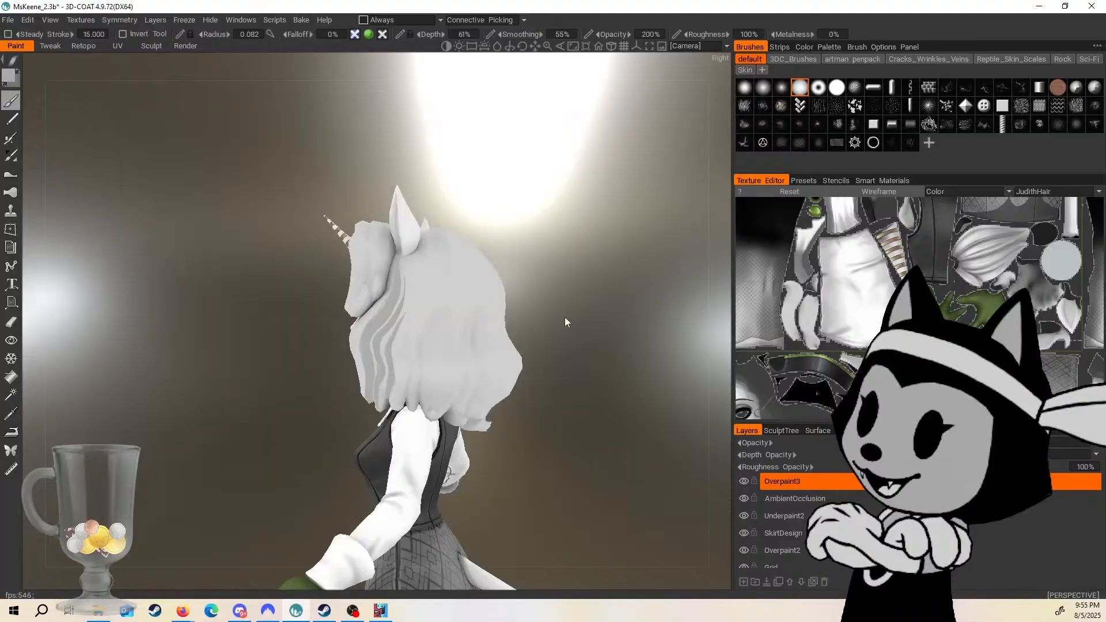
{"action": "scroll", "coordinate": [545, 303], "scroll_direction": "up", "scroll_amount": 3}
{"action": "left_click_drag", "start_coordinate": [545, 305], "coordinate": [585, 225], "text": "alt"}
{"action": "key", "text": "w"}
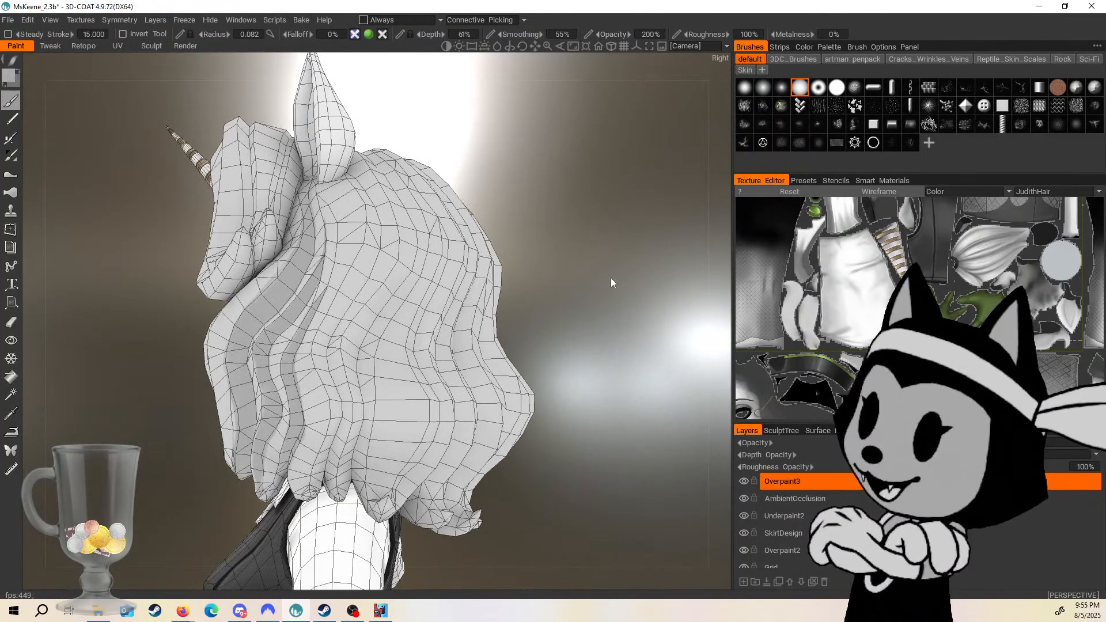
Outline the edge of a fourth shadow band with a thin gray line from behind the ear down to the lower hair.
{"action": "scroll", "coordinate": [516, 326], "scroll_direction": "up", "scroll_amount": 3}
{"action": "left_click_drag", "start_coordinate": [322, 381], "coordinate": [324, 414]}
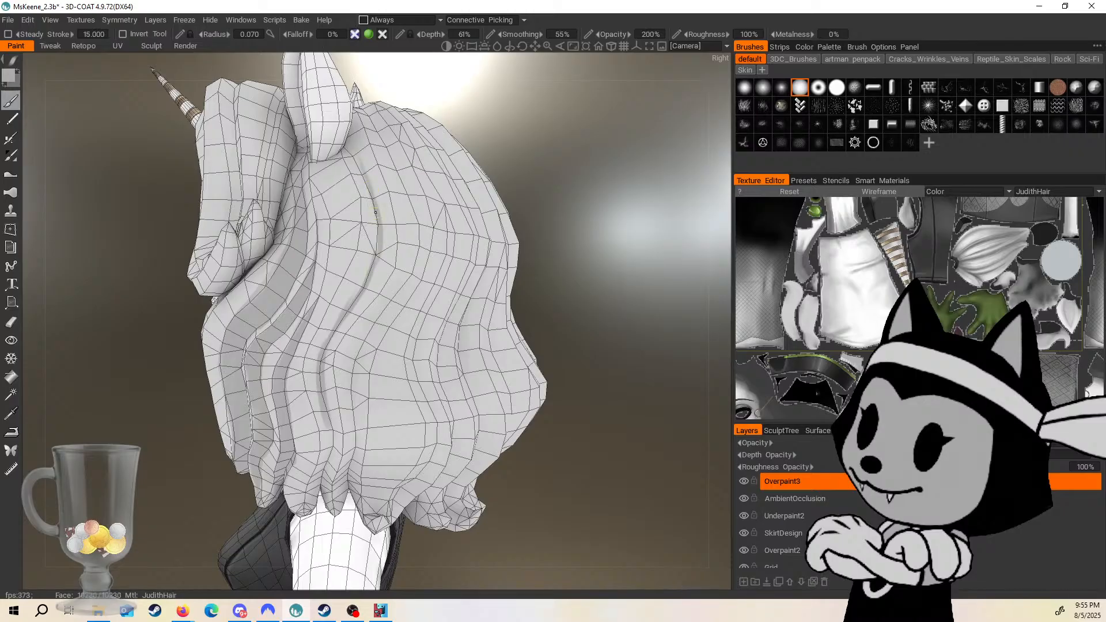
{"action": "left_click_drag", "start_coordinate": [375, 213], "coordinate": [468, 157], "text": "alt"}
{"action": "left_click_drag", "start_coordinate": [347, 337], "coordinate": [365, 229], "text": "alt"}
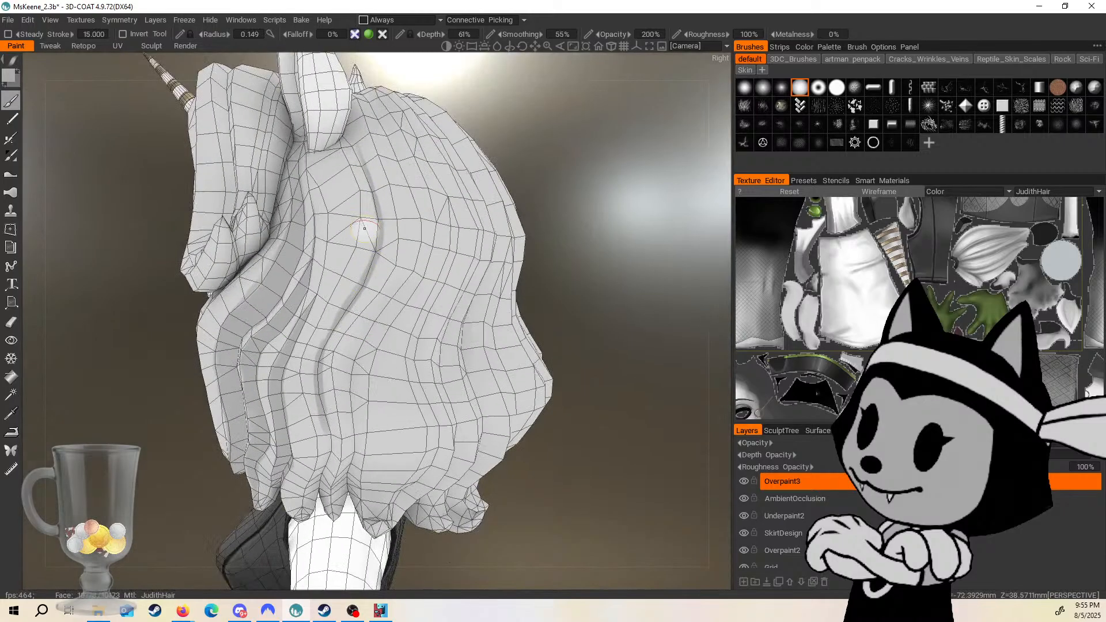
Fill the fourth shadow band inside its outline with a larger brush, narrowing the brush for the lower lock.
{"action": "key", "text": "bracketright"}
{"action": "key", "text": "bracketright"}
{"action": "key", "text": "bracketright"}
{"action": "key", "text": "bracketright"}
{"action": "left_click_drag", "start_coordinate": [360, 173], "coordinate": [369, 276]}
{"action": "left_click_drag", "start_coordinate": [371, 213], "coordinate": [340, 314]}
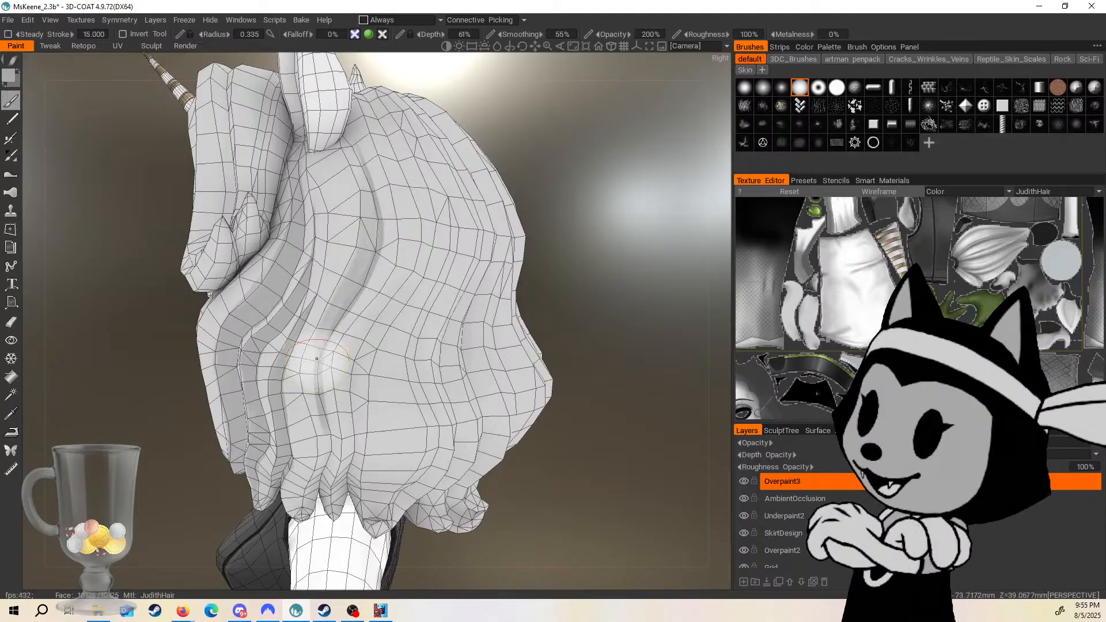
{"action": "key", "text": "bracketleft"}
{"action": "left_click_drag", "start_coordinate": [489, 327], "coordinate": [324, 435], "text": "alt"}
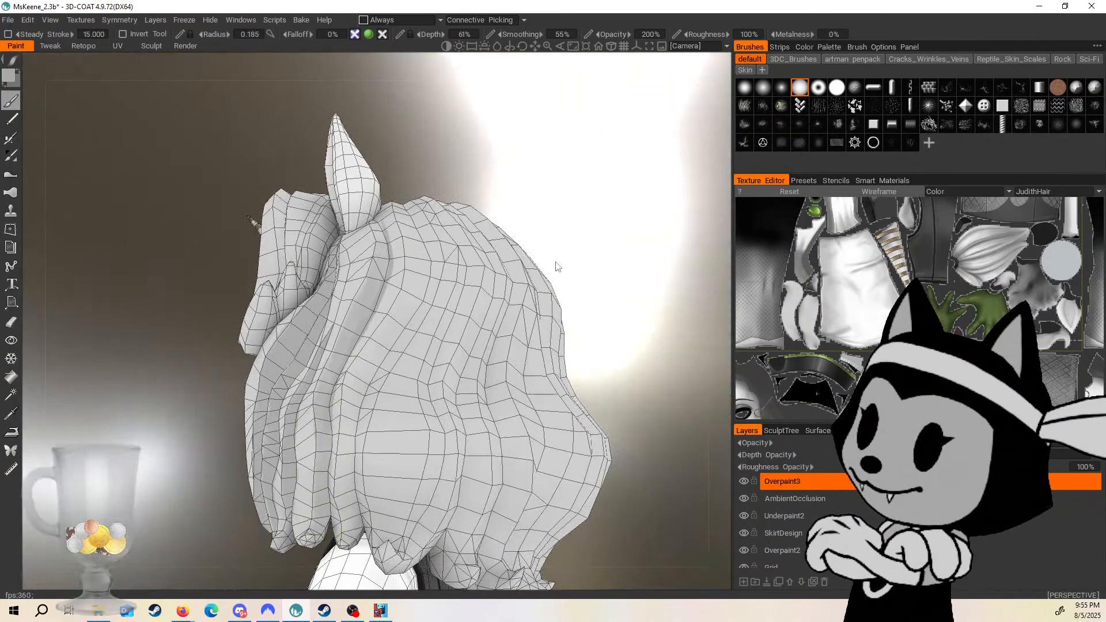
{"action": "left_click_drag", "start_coordinate": [556, 266], "coordinate": [333, 434], "text": "alt"}
{"action": "left_click_drag", "start_coordinate": [416, 382], "coordinate": [325, 462], "text": "alt"}
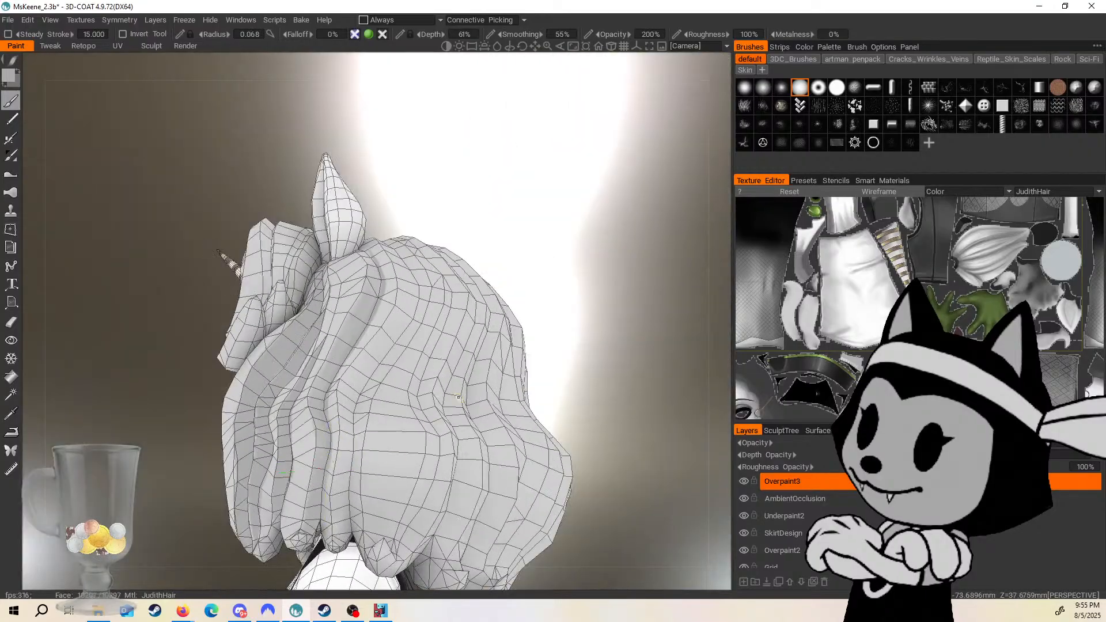
Outline a fifth shadow band on the next strand toward the back of the head with a thin gray line.
{"action": "left_click_drag", "start_coordinate": [458, 397], "coordinate": [593, 390], "text": "alt"}
{"action": "middle_click_drag", "start_coordinate": [566, 432], "coordinate": [594, 377], "text": "alt"}
{"action": "key", "text": "5"}
{"action": "left_click_drag", "start_coordinate": [512, 353], "coordinate": [714, 311], "text": "alt"}
{"action": "key", "text": "5"}
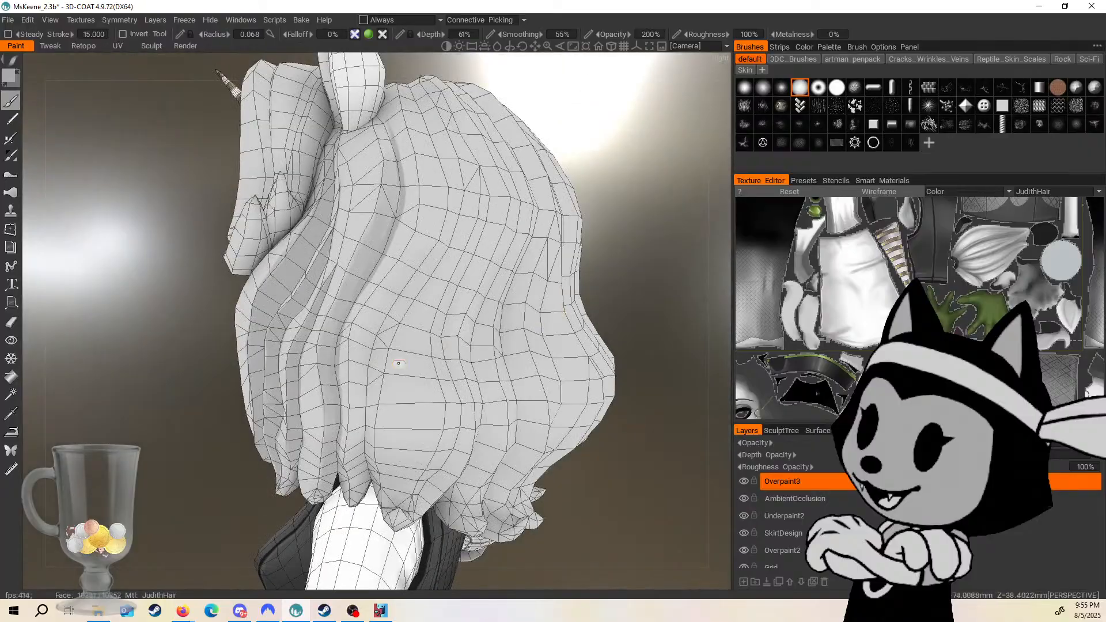
{"action": "left_click_drag", "start_coordinate": [613, 188], "coordinate": [604, 219], "text": "alt"}
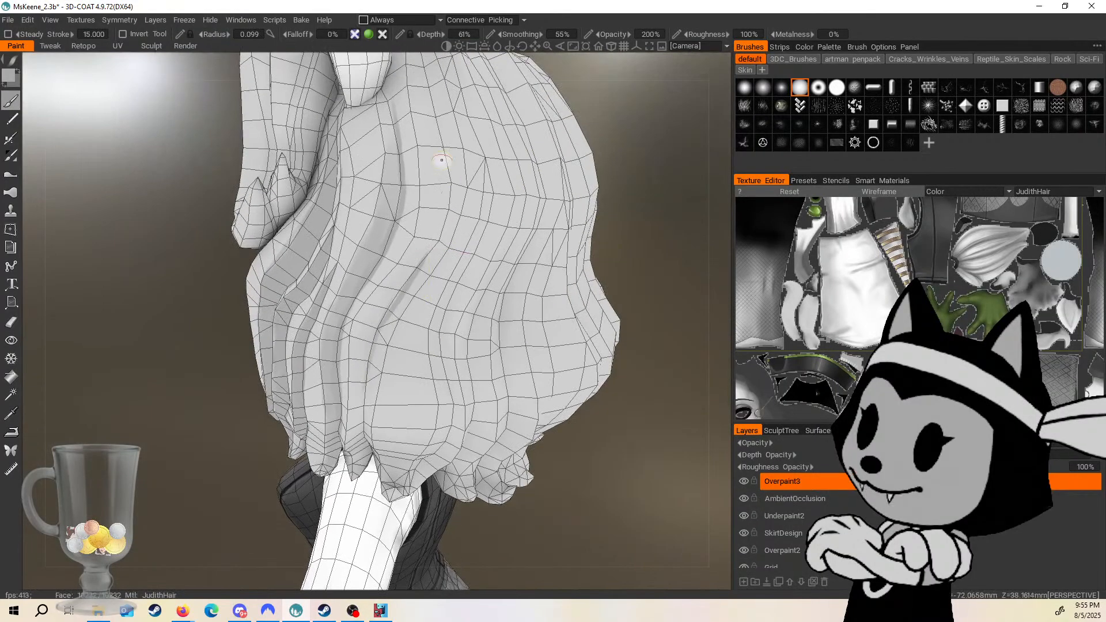
{"action": "mouse_move", "coordinate": [432, 95]}
{"action": "left_mouse_down"}
{"action": "mouse_move", "coordinate": [446, 165]}
{"action": "mouse_move", "coordinate": [439, 207]}
{"action": "left_mouse_up"}
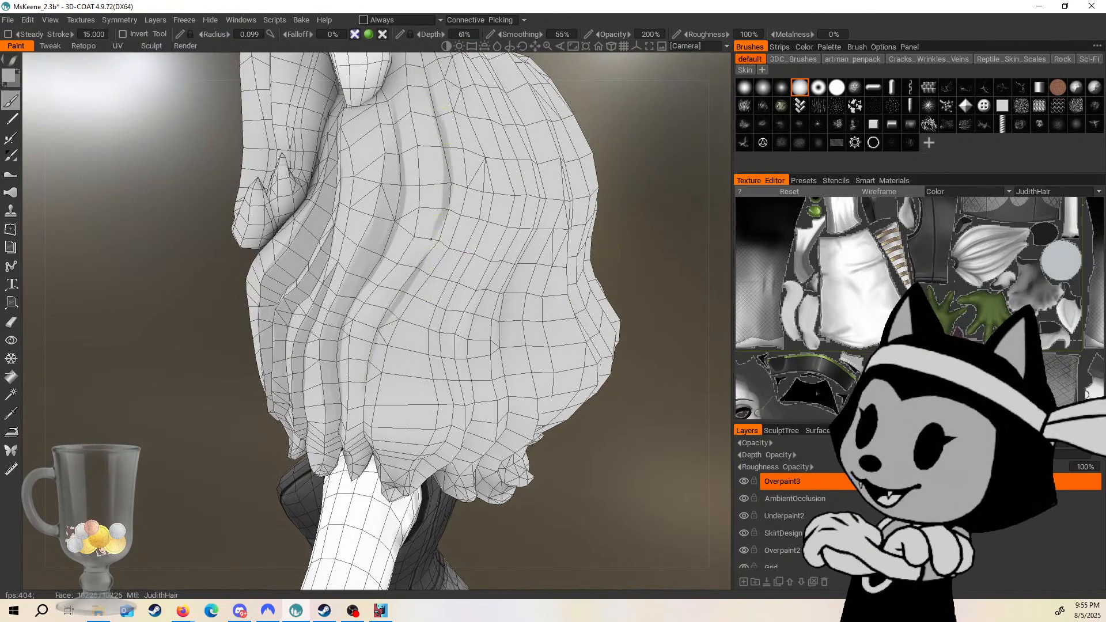
{"action": "left_click_drag", "start_coordinate": [575, 207], "coordinate": [568, 136], "text": "alt"}
{"action": "left_click_drag", "start_coordinate": [446, 194], "coordinate": [417, 262]}
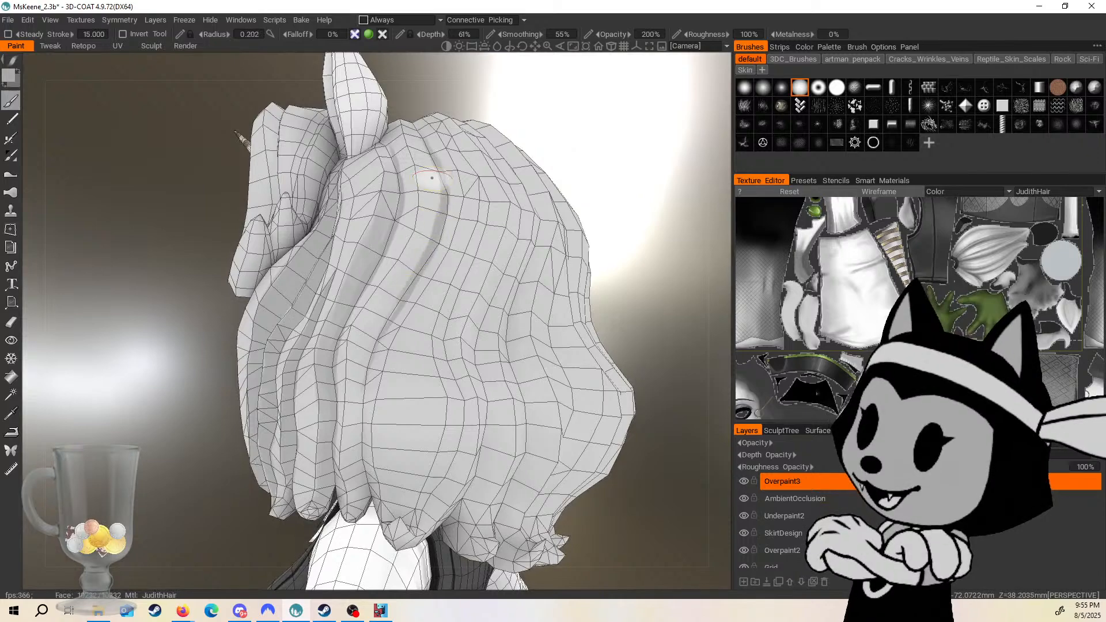
Fill the fifth shadow band with a larger brush and continue it down the strand to the lower lock.
{"action": "key", "text": "bracketright"}
{"action": "mouse_move", "coordinate": [439, 187]}
{"action": "left_mouse_down"}
{"action": "mouse_move", "coordinate": [372, 327]}
{"action": "mouse_move", "coordinate": [347, 449]}
{"action": "left_mouse_up"}
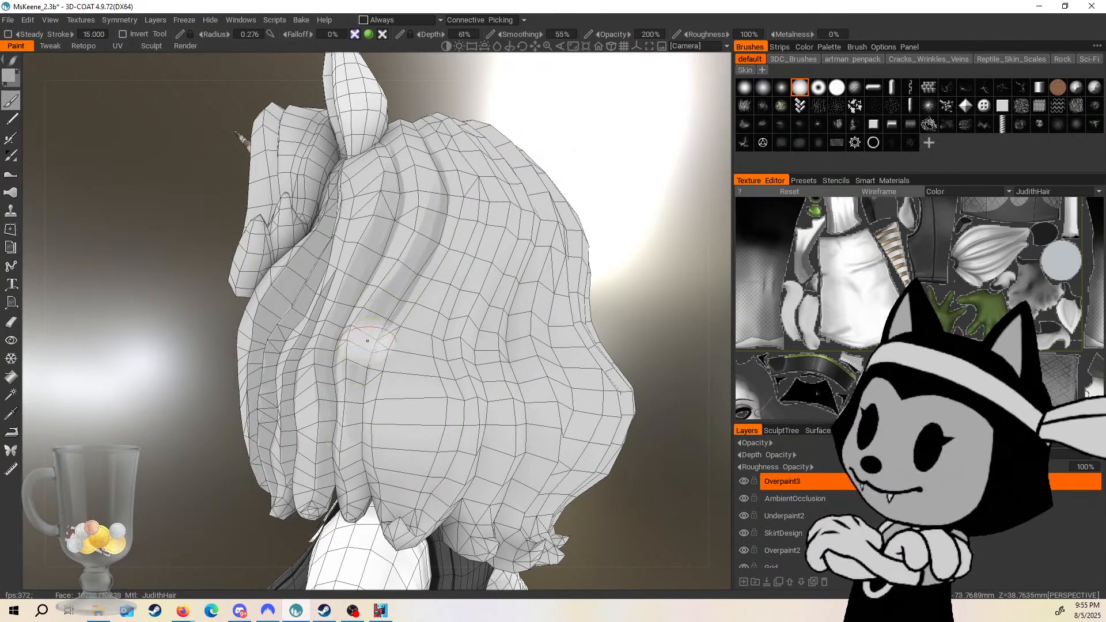
{"action": "left_click_drag", "start_coordinate": [645, 238], "coordinate": [683, 210]}
{"action": "key", "text": "bracketleft"}
{"action": "key", "text": "bracketleft"}
{"action": "left_click_drag", "start_coordinate": [588, 294], "coordinate": [602, 342]}
{"action": "key", "text": "bracketright"}
{"action": "key", "text": "bracketright"}
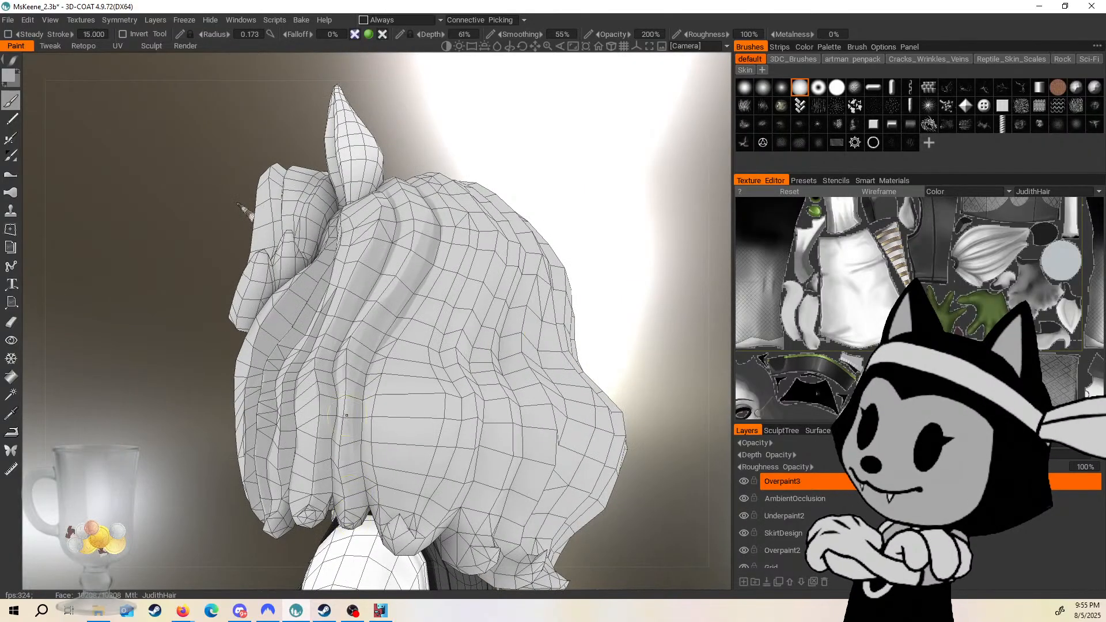
{"action": "mouse_move", "coordinate": [629, 343]}
{"action": "left_mouse_down"}
{"action": "mouse_move", "coordinate": [680, 348]}
{"action": "mouse_move", "coordinate": [666, 350]}
{"action": "left_mouse_up"}
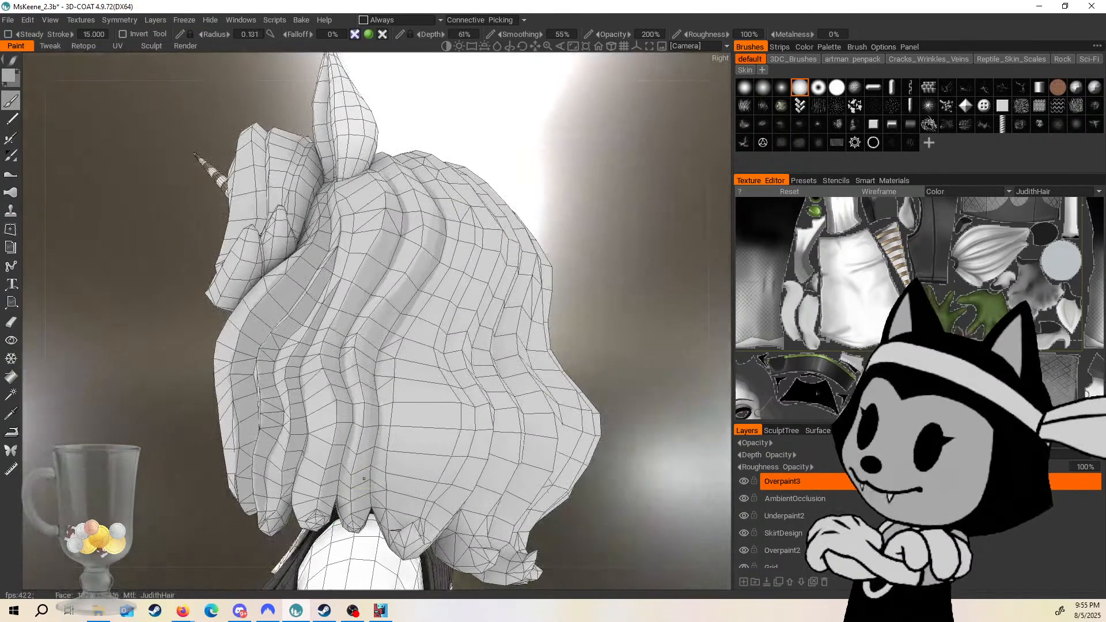
{"action": "left_click_drag", "start_coordinate": [535, 357], "coordinate": [387, 371]}
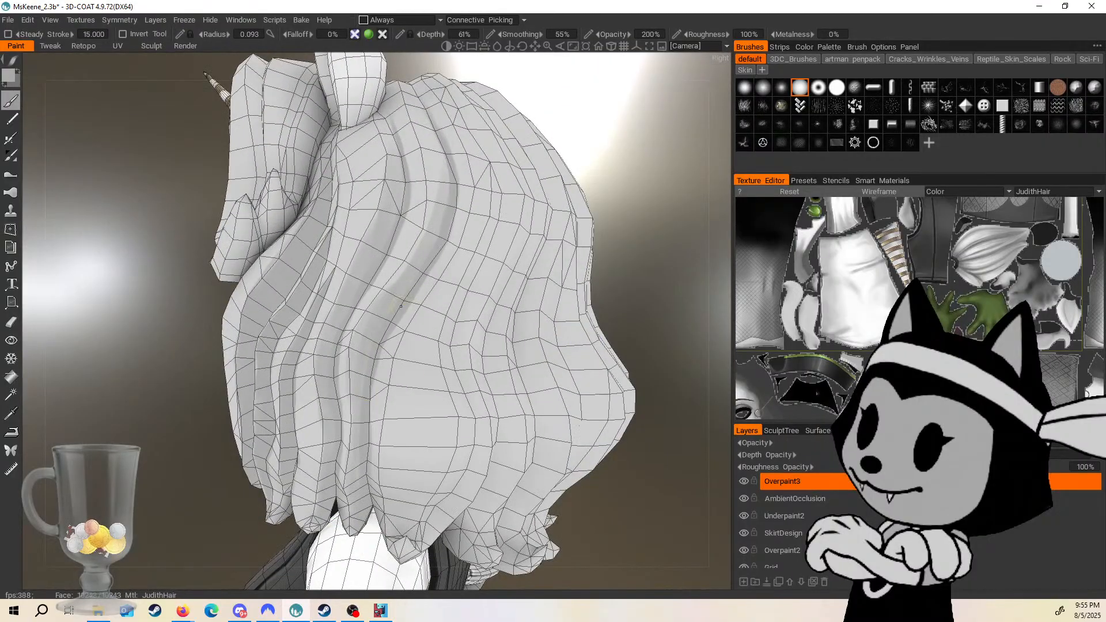
Examine the completed side bands without the wireframe from several angles and distances, and return to the back of the hair.
{"action": "key", "text": "w"}
{"action": "right_click_drag", "start_coordinate": [440, 255], "coordinate": [462, 263], "text": "alt"}
{"action": "left_click_drag", "start_coordinate": [462, 263], "coordinate": [500, 266], "text": "alt"}
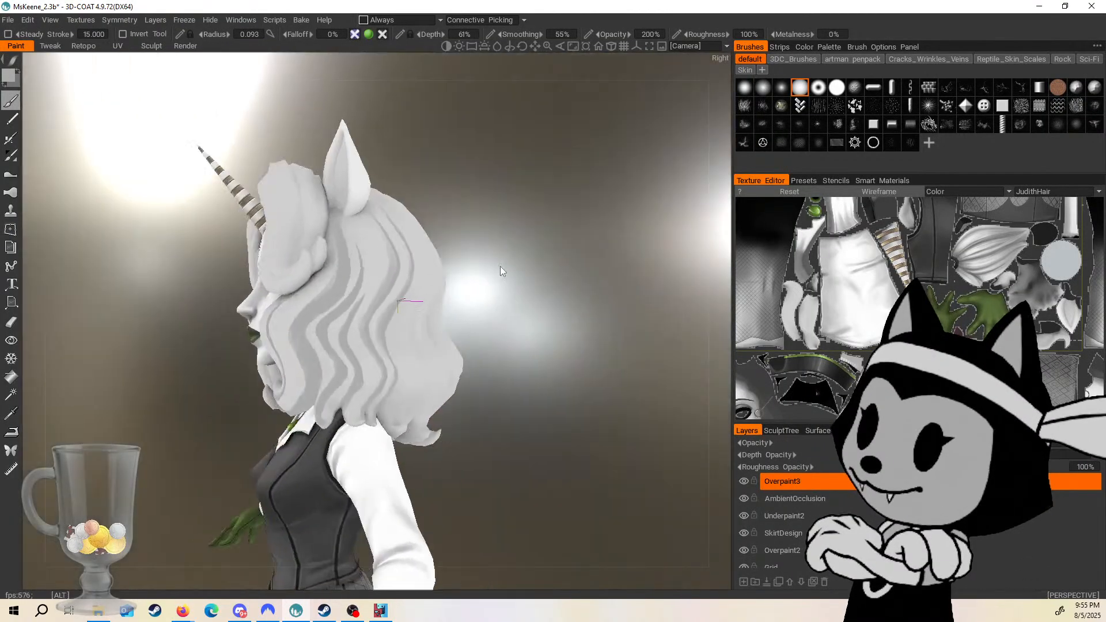
{"action": "right_click_drag", "start_coordinate": [500, 266], "coordinate": [493, 268], "text": "alt"}
{"action": "left_click_drag", "start_coordinate": [493, 268], "coordinate": [413, 276], "text": "alt"}
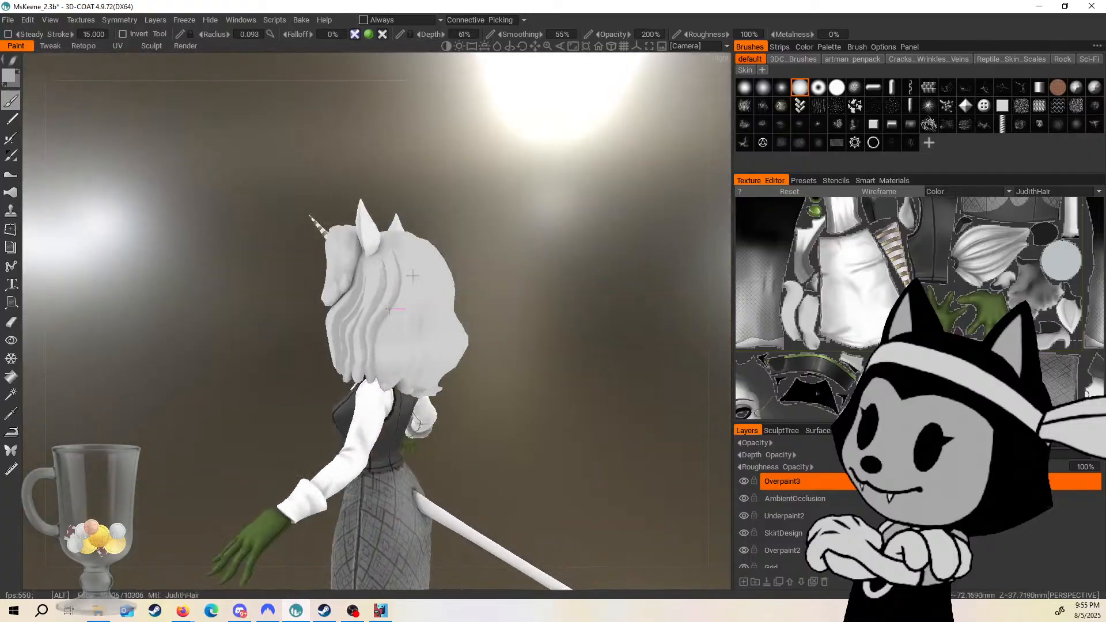
{"action": "right_click_drag", "start_coordinate": [413, 275], "coordinate": [455, 290], "text": "alt"}
{"action": "left_click_drag", "start_coordinate": [456, 289], "coordinate": [447, 288], "text": "alt"}
{"action": "middle_click_drag", "start_coordinate": [447, 288], "coordinate": [437, 292], "text": "alt"}
{"action": "key", "text": "w"}
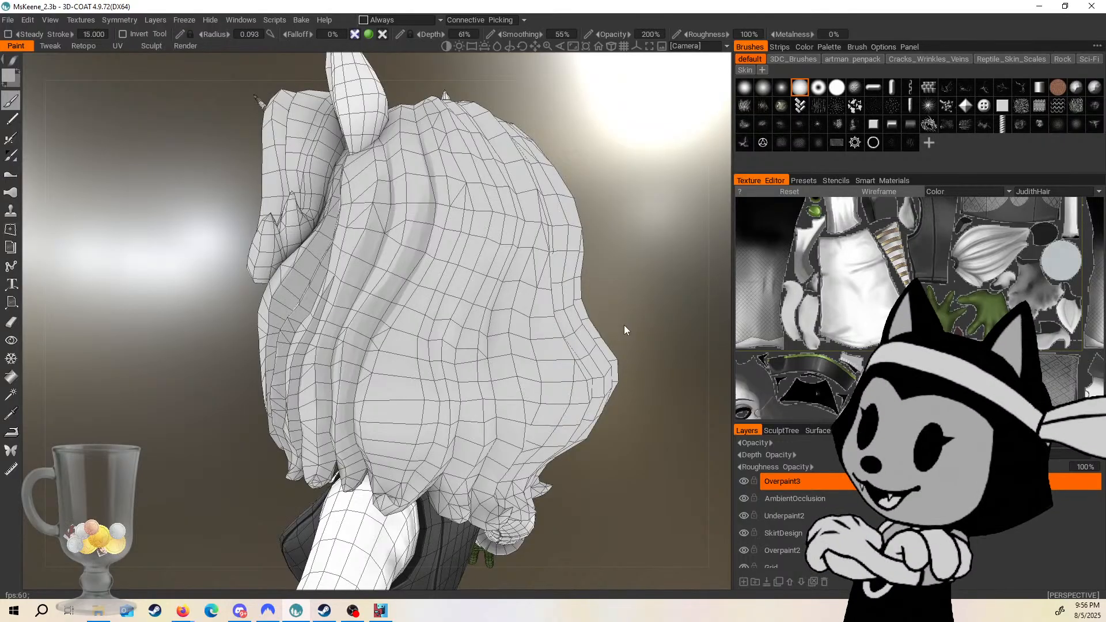
Save the file and check the shaded hair from a distance before returning to the wireframe at the back.
{"action": "mouse_move", "coordinate": [657, 271]}
{"action": "left_mouse_down"}
{"action": "mouse_move", "coordinate": [594, 293]}
{"action": "mouse_move", "coordinate": [708, 292]}
{"action": "mouse_move", "coordinate": [649, 278]}
{"action": "mouse_move", "coordinate": [766, 294]}
{"action": "mouse_move", "coordinate": [630, 274]}
{"action": "mouse_move", "coordinate": [704, 314]}
{"action": "mouse_move", "coordinate": [634, 289]}
{"action": "mouse_move", "coordinate": [665, 309]}
{"action": "mouse_move", "coordinate": [610, 306]}
{"action": "mouse_move", "coordinate": [658, 271]}
{"action": "mouse_move", "coordinate": [438, 323]}
{"action": "left_mouse_up"}
{"action": "key", "text": "ctrl+s"}
{"action": "scroll", "coordinate": [586, 291], "scroll_direction": "down", "scroll_amount": 4}
{"action": "scroll", "coordinate": [630, 274], "scroll_direction": "down", "scroll_amount": 5}
{"action": "scroll", "coordinate": [665, 309], "scroll_direction": "up", "scroll_amount": 6}
{"action": "key", "text": "w"}
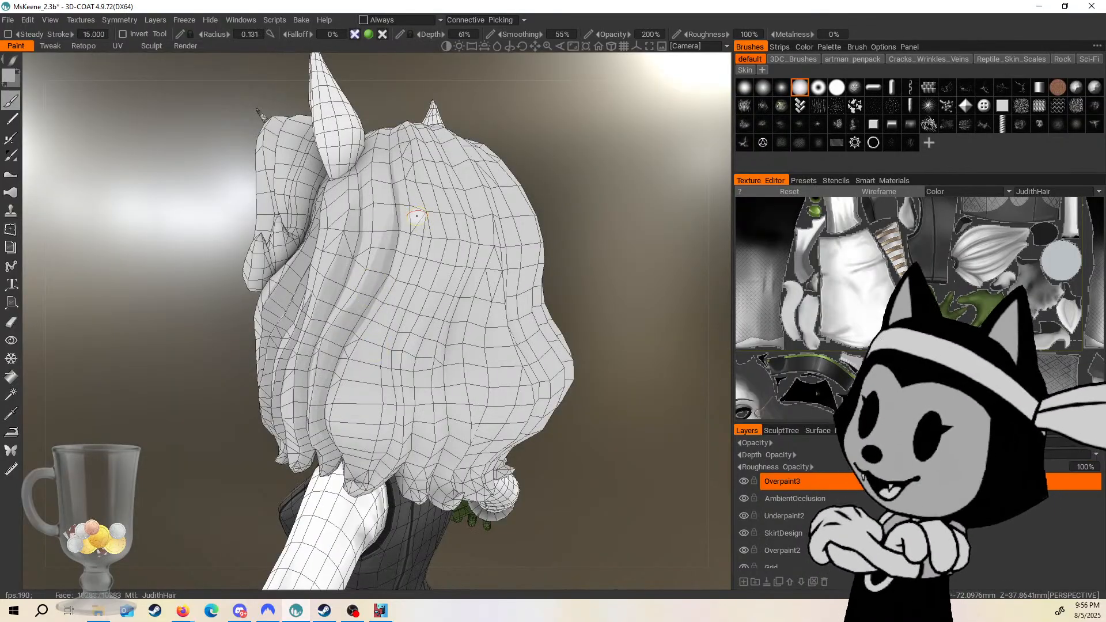
Outline a sixth shadow band with a thin gray line and fill it with a larger brush, narrowing toward the lower lock.
{"action": "left_click_drag", "start_coordinate": [606, 275], "coordinate": [595, 206]}
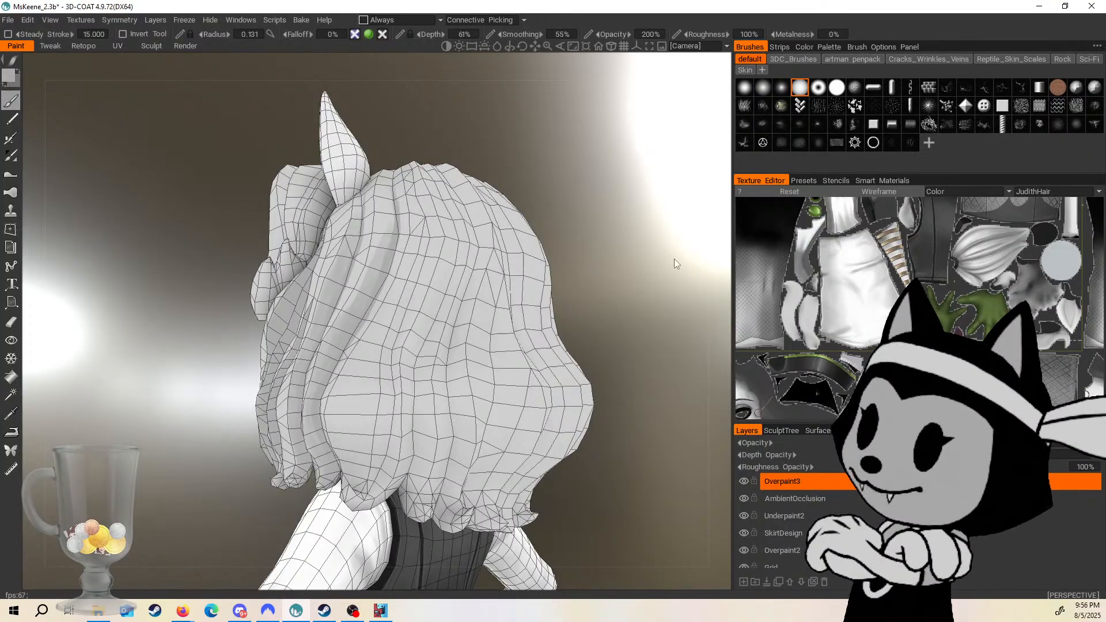
{"action": "left_click_drag", "start_coordinate": [642, 163], "coordinate": [638, 266]}
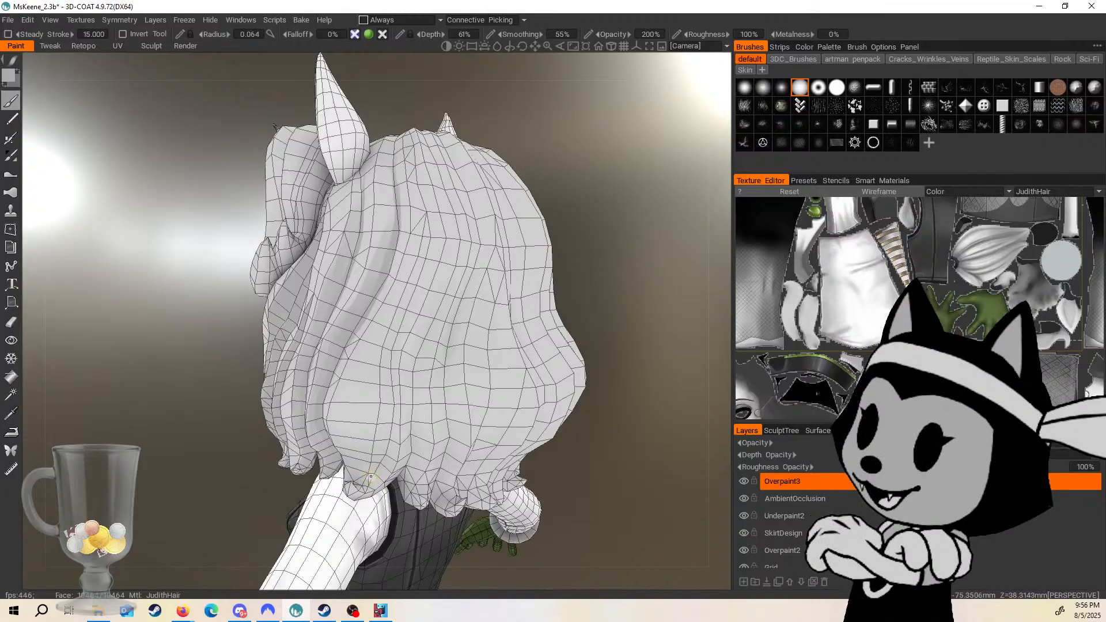
{"action": "left_click_drag", "start_coordinate": [522, 291], "coordinate": [420, 392], "text": "alt"}
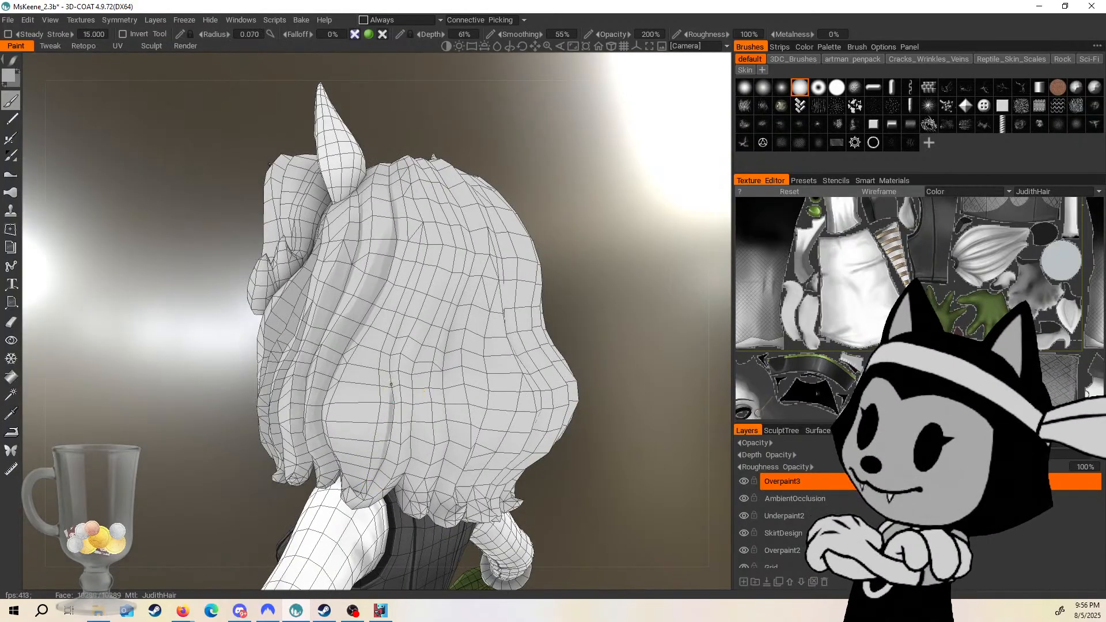
{"action": "left_click_drag", "start_coordinate": [397, 331], "coordinate": [418, 272], "text": "alt"}
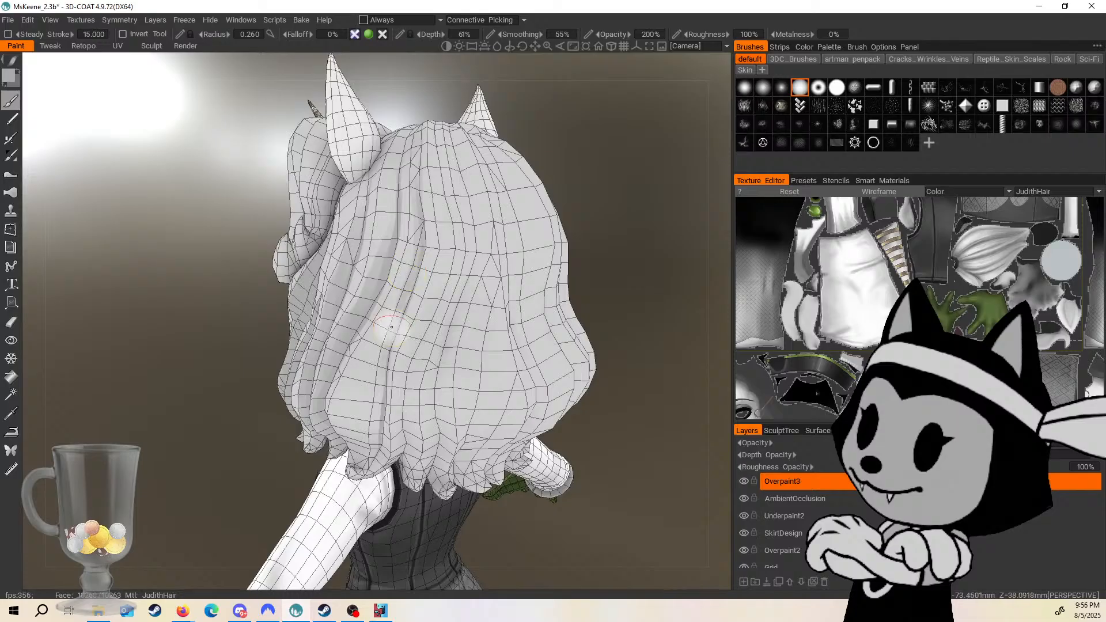
{"action": "left_click_drag", "start_coordinate": [381, 372], "coordinate": [378, 443], "text": "alt"}
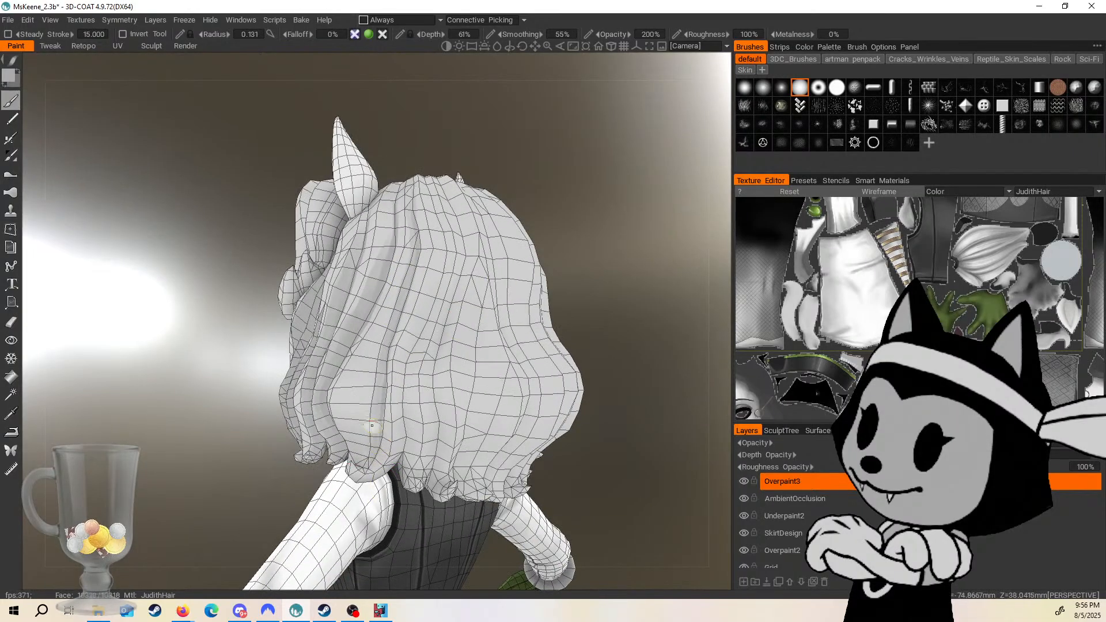
{"action": "left_click_drag", "start_coordinate": [378, 339], "coordinate": [523, 234], "text": "alt"}
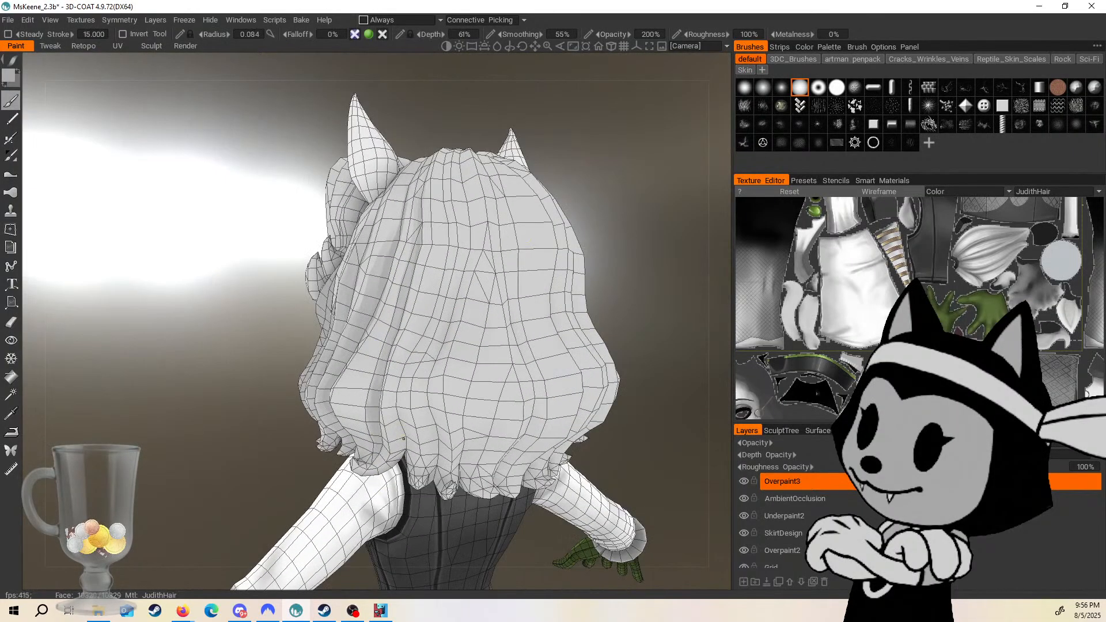
Outline a seventh shadow band on the next strand toward the back and fill its upper part with a larger brush.
{"action": "left_click_drag", "start_coordinate": [606, 186], "coordinate": [596, 234]}
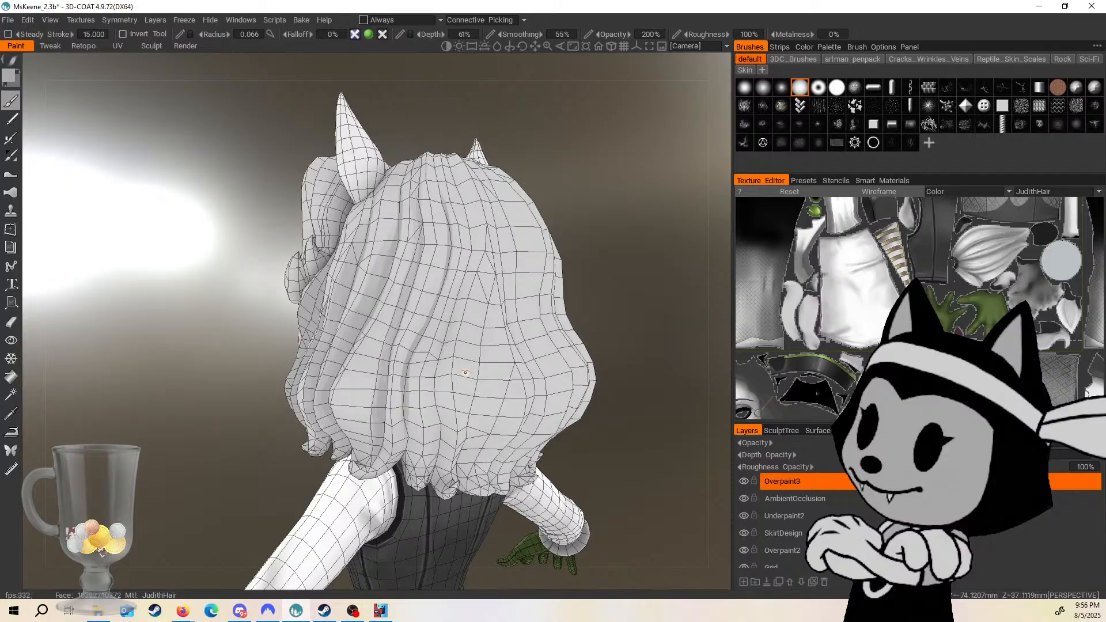
{"action": "left_click_drag", "start_coordinate": [465, 373], "coordinate": [492, 284], "text": "alt"}
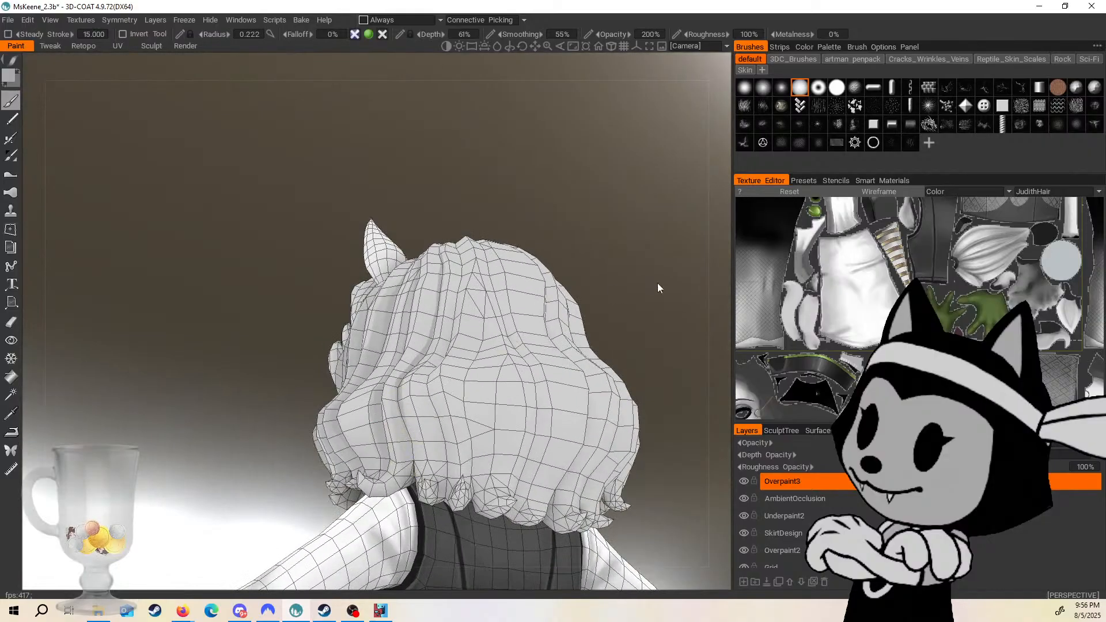
{"action": "left_click_drag", "start_coordinate": [659, 288], "coordinate": [420, 360]}
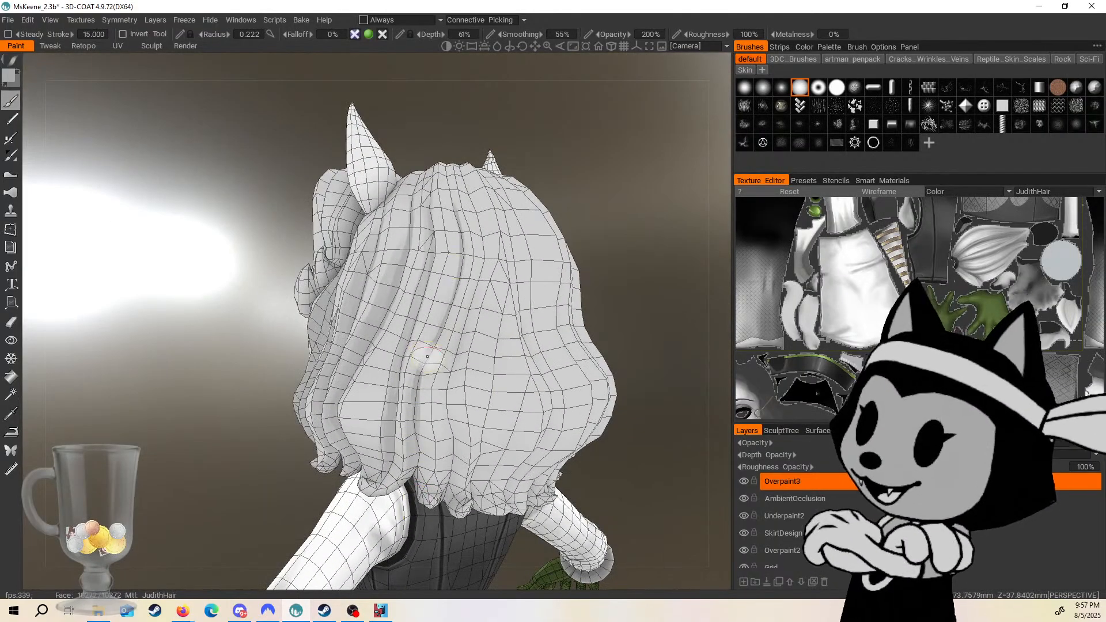
{"action": "right_click_drag", "start_coordinate": [427, 357], "coordinate": [544, 364]}
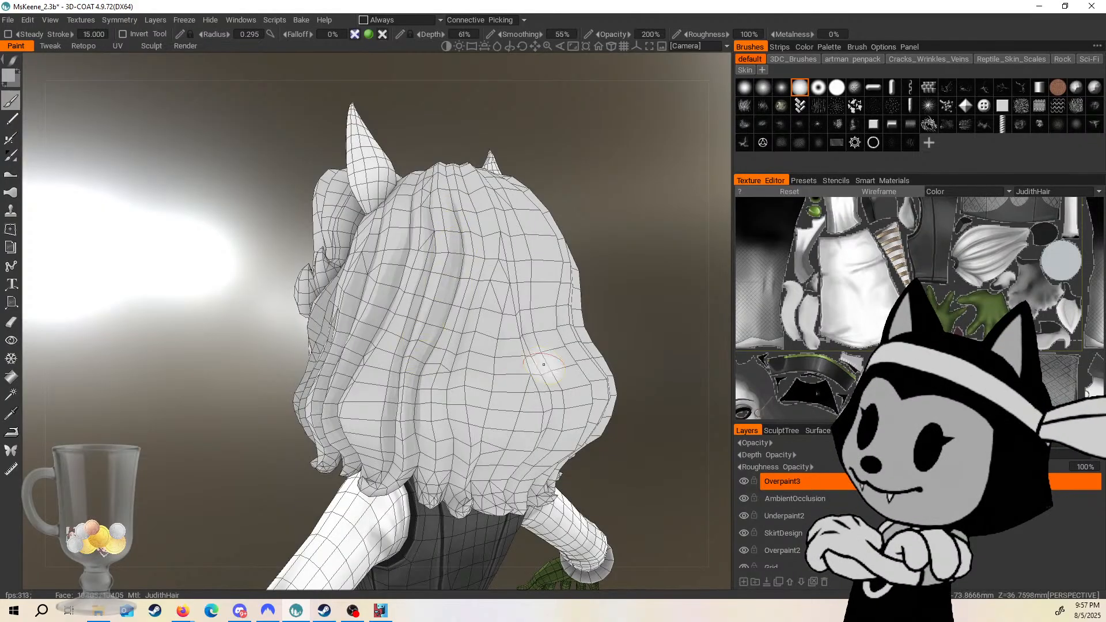
{"action": "left_click_drag", "start_coordinate": [544, 365], "coordinate": [584, 442], "text": "alt"}
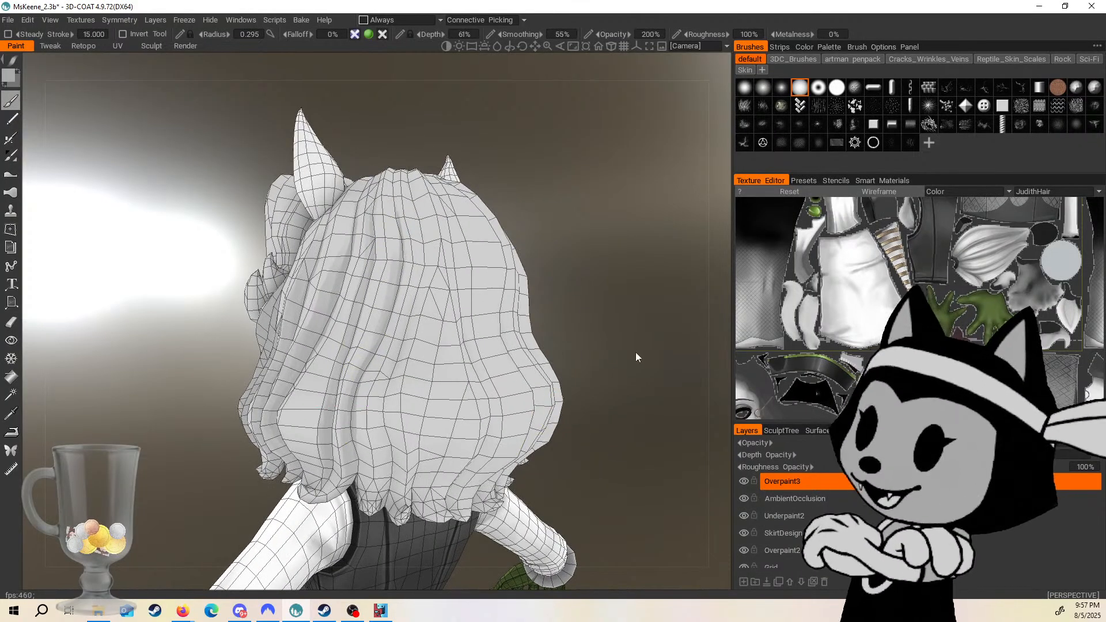
Refine the seventh band's edge with a thin line and fill the band down to the lower lock with a larger brush.
{"action": "left_click_drag", "start_coordinate": [636, 353], "coordinate": [563, 194]}
{"action": "right_click_drag", "start_coordinate": [473, 369], "coordinate": [350, 445]}
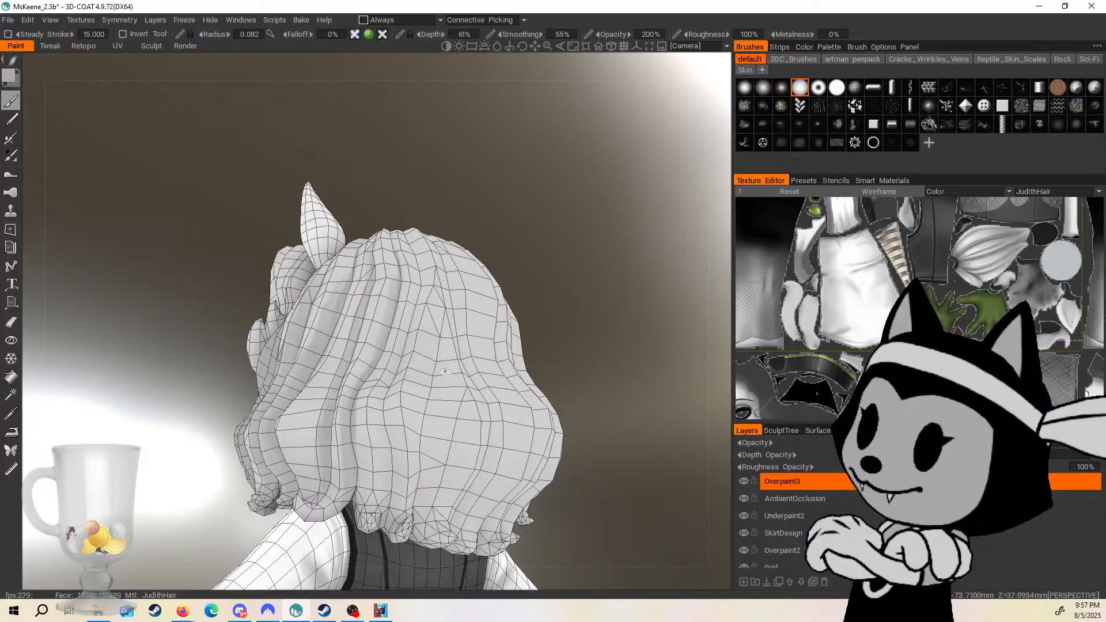
{"action": "left_click_drag", "start_coordinate": [445, 372], "coordinate": [396, 367], "text": "alt"}
{"action": "mouse_move", "coordinate": [388, 164]}
{"action": "left_mouse_down"}
{"action": "mouse_move", "coordinate": [378, 314]}
{"action": "mouse_move", "coordinate": [354, 407]}
{"action": "left_mouse_up"}
{"action": "left_click_drag", "start_coordinate": [562, 289], "coordinate": [567, 201]}
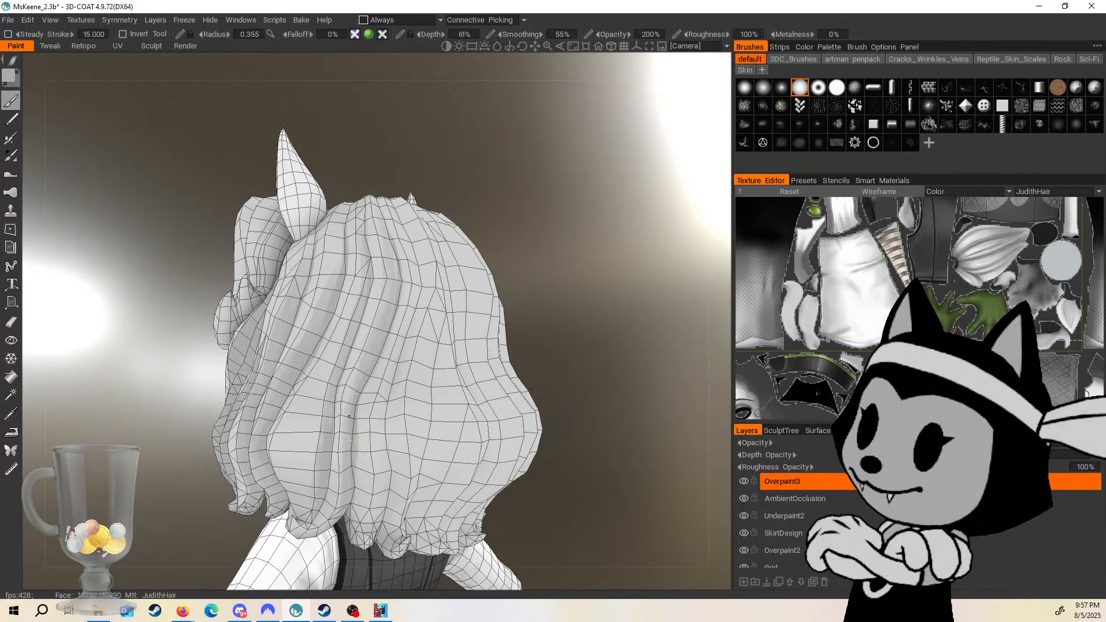
{"action": "left_click_drag", "start_coordinate": [358, 365], "coordinate": [341, 506]}
{"action": "mouse_move", "coordinate": [533, 323]}
{"action": "left_mouse_down"}
{"action": "mouse_move", "coordinate": [540, 350]}
{"action": "mouse_move", "coordinate": [561, 313]}
{"action": "mouse_move", "coordinate": [512, 309]}
{"action": "left_mouse_up"}
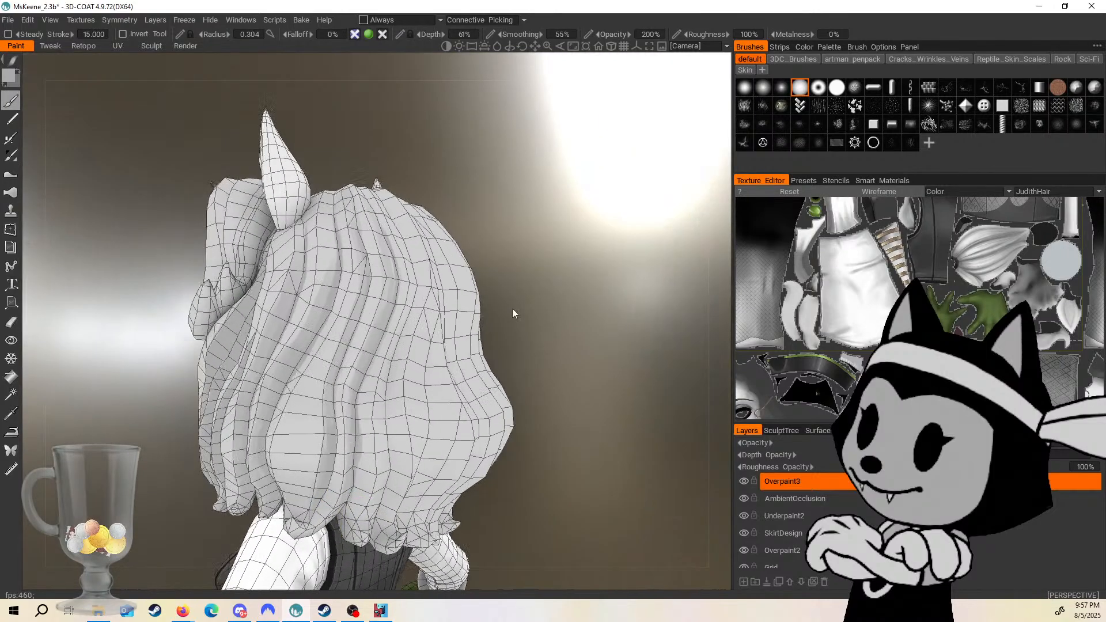
Touch up the gray side bands from crown to lower locks with a medium-sized brush.
{"action": "left_click_drag", "start_coordinate": [412, 207], "coordinate": [436, 216]}
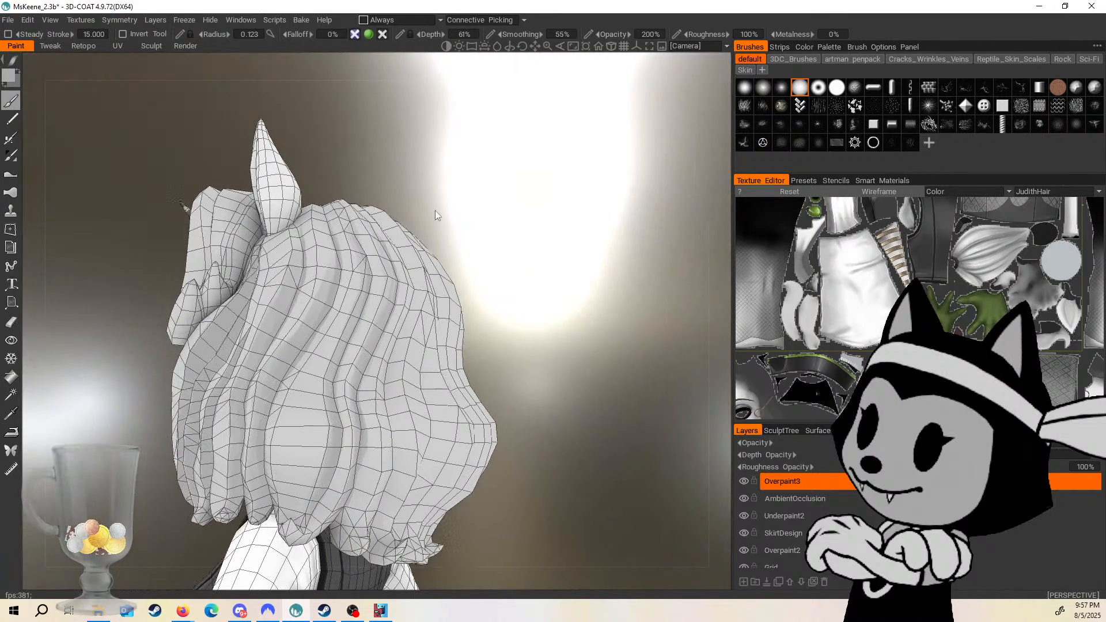
{"action": "left_click_drag", "start_coordinate": [305, 516], "coordinate": [263, 480]}
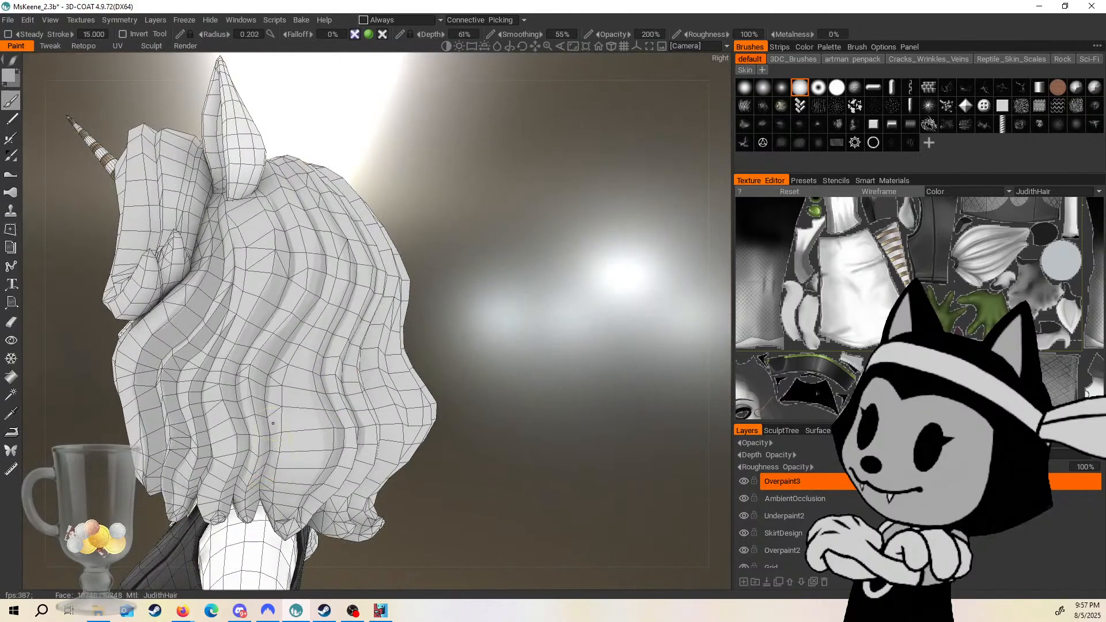
{"action": "mouse_move", "coordinate": [273, 424]}
{"action": "left_mouse_down"}
{"action": "mouse_move", "coordinate": [277, 374]}
{"action": "mouse_move", "coordinate": [275, 395]}
{"action": "left_mouse_up"}
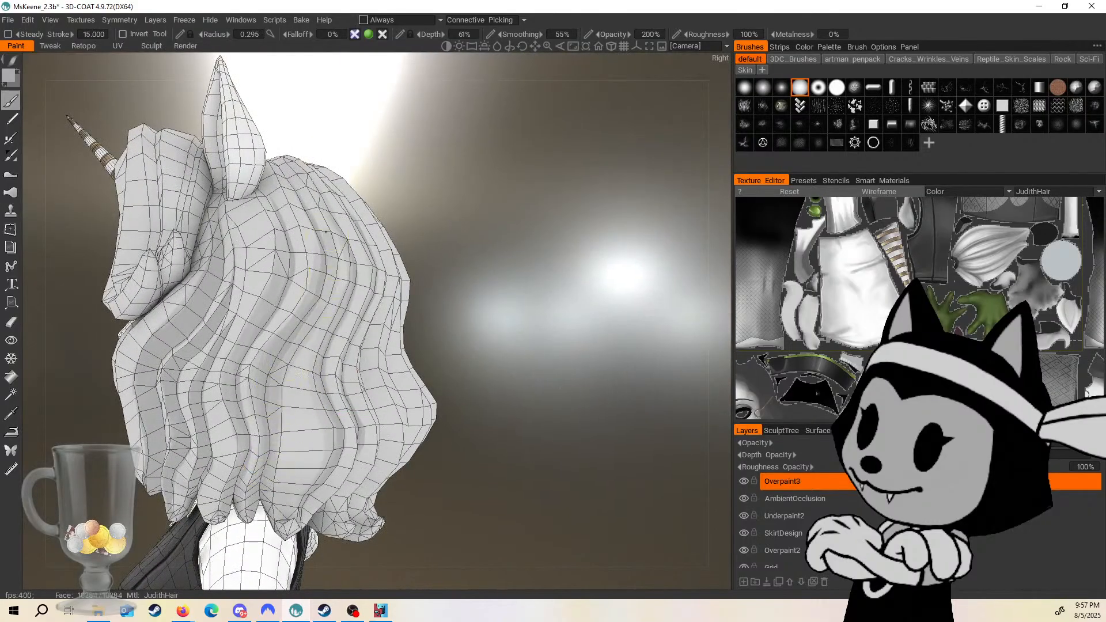
{"action": "left_click_drag", "start_coordinate": [398, 144], "coordinate": [353, 172]}
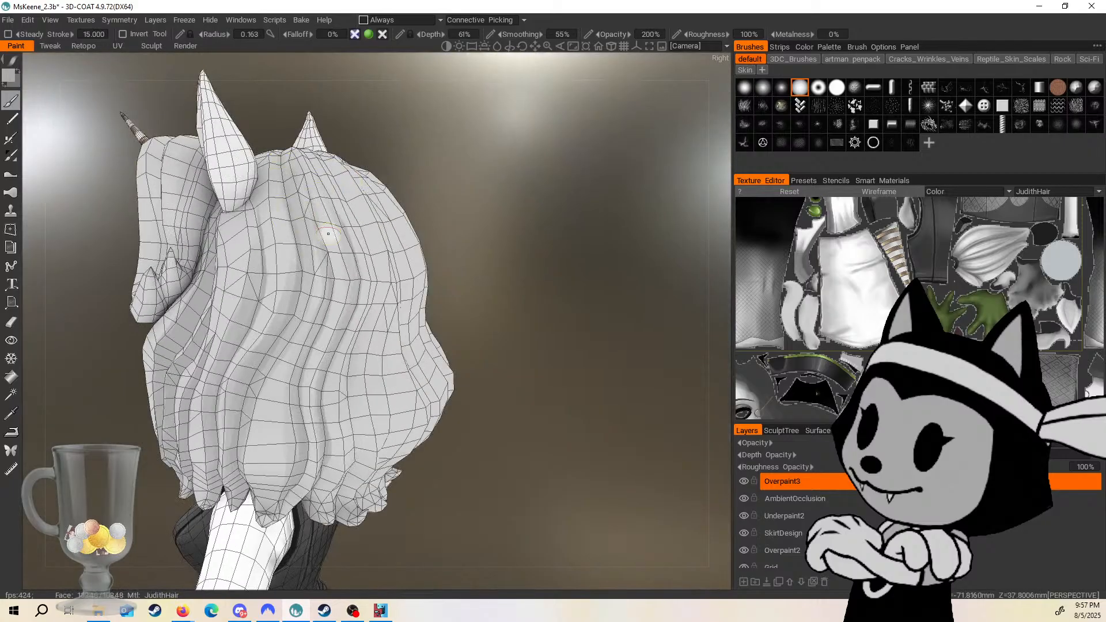
Hide the wireframe, save the file, and check the finished bands from the back.
{"action": "key", "text": "w"}
{"action": "left_click_drag", "start_coordinate": [537, 300], "coordinate": [464, 297]}
{"action": "key", "text": "ctrl+s"}
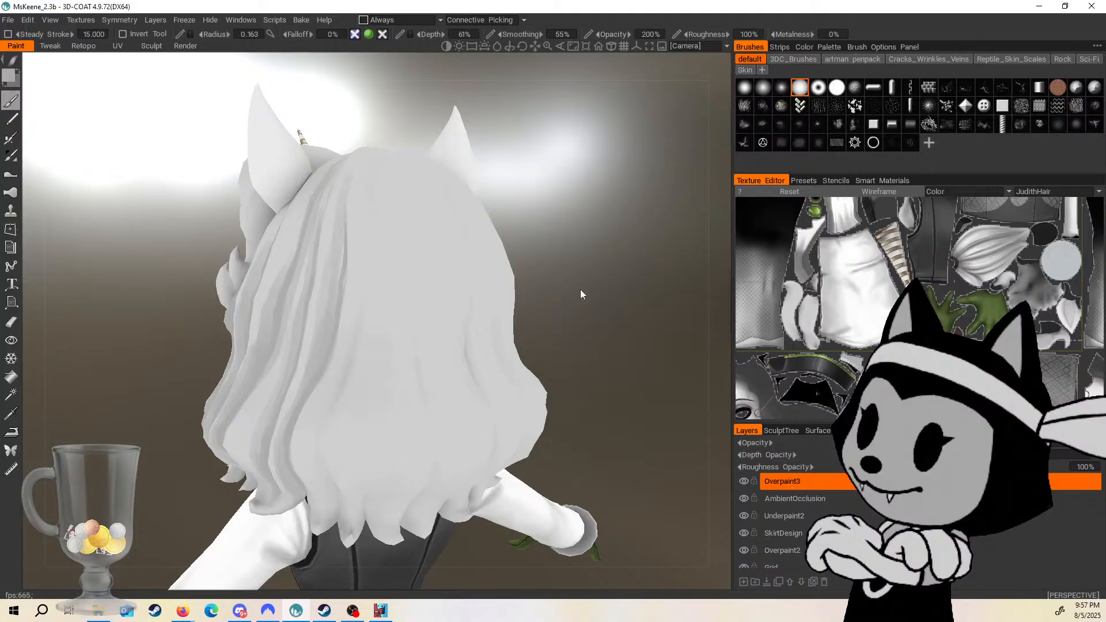
{"action": "mouse_move", "coordinate": [586, 288]}
{"action": "left_mouse_down"}
{"action": "mouse_move", "coordinate": [505, 272]}
{"action": "mouse_move", "coordinate": [602, 292]}
{"action": "left_mouse_up"}
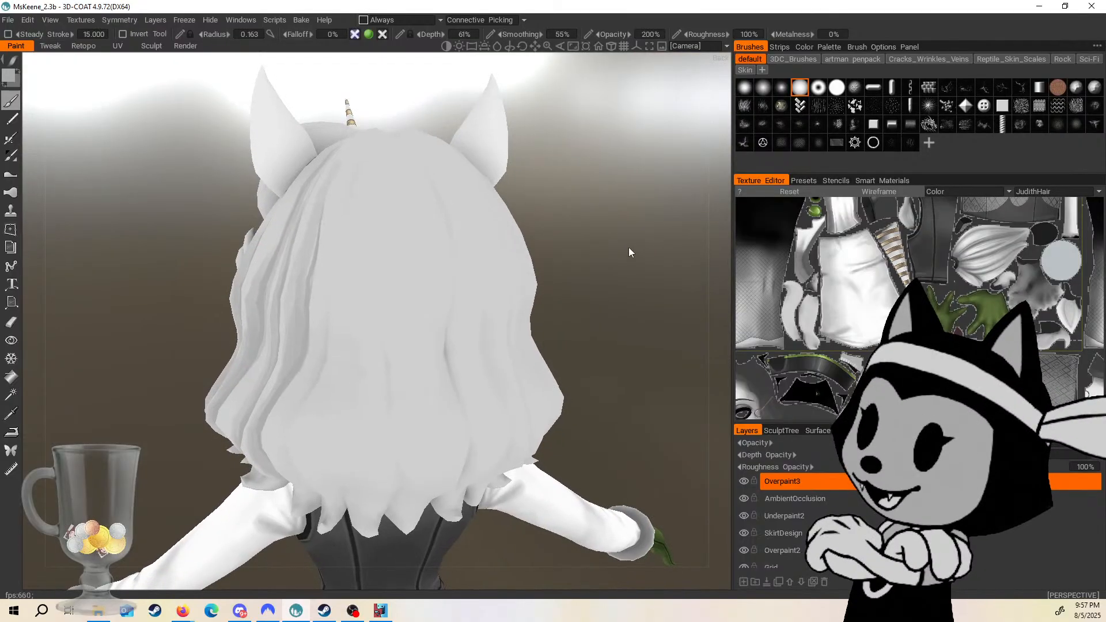
With the wireframe shown, outline a shadow band down the central strand at the back with a thin gray line.
{"action": "key", "text": "w"}
{"action": "left_click_drag", "start_coordinate": [617, 237], "coordinate": [581, 183]}
{"action": "left_click_drag", "start_coordinate": [366, 297], "coordinate": [377, 351]}
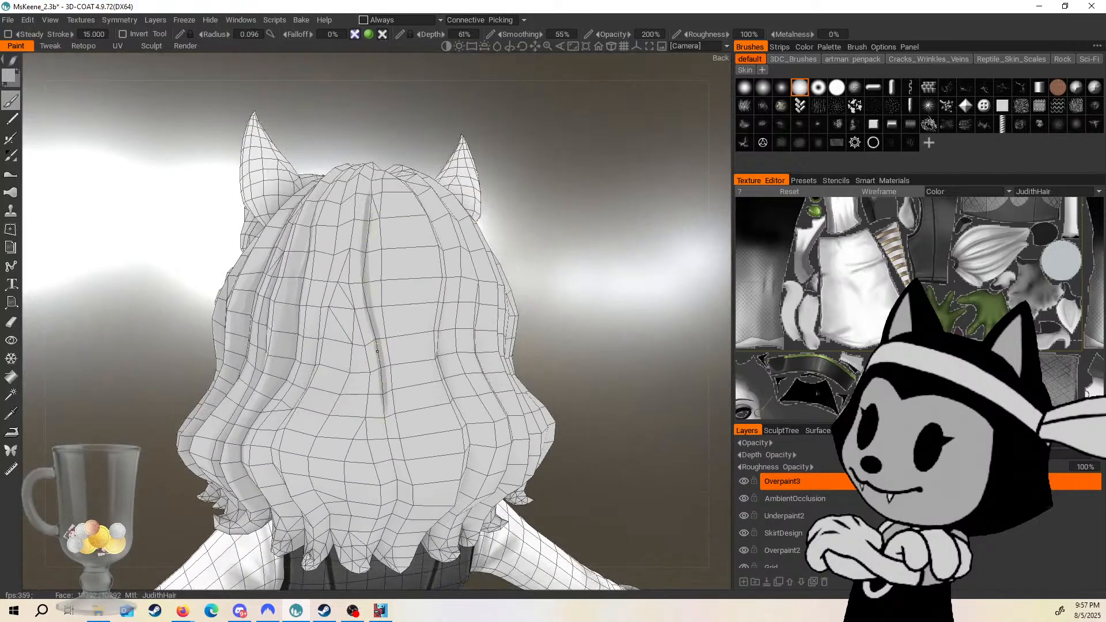
{"action": "left_click_drag", "start_coordinate": [580, 358], "coordinate": [568, 314]}
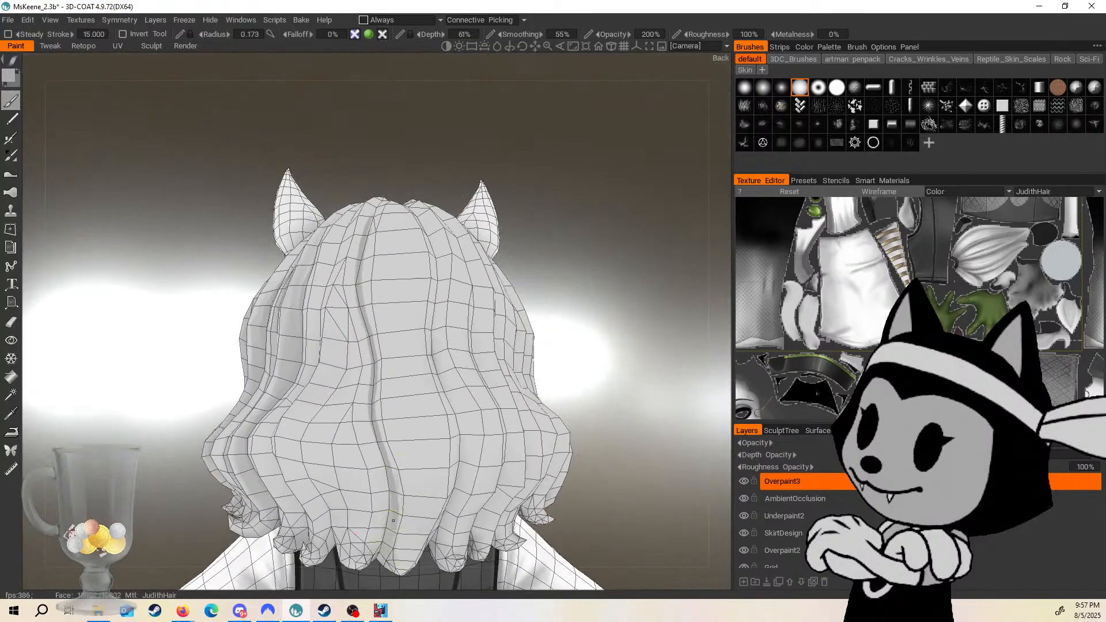
{"action": "left_click_drag", "start_coordinate": [553, 254], "coordinate": [533, 280]}
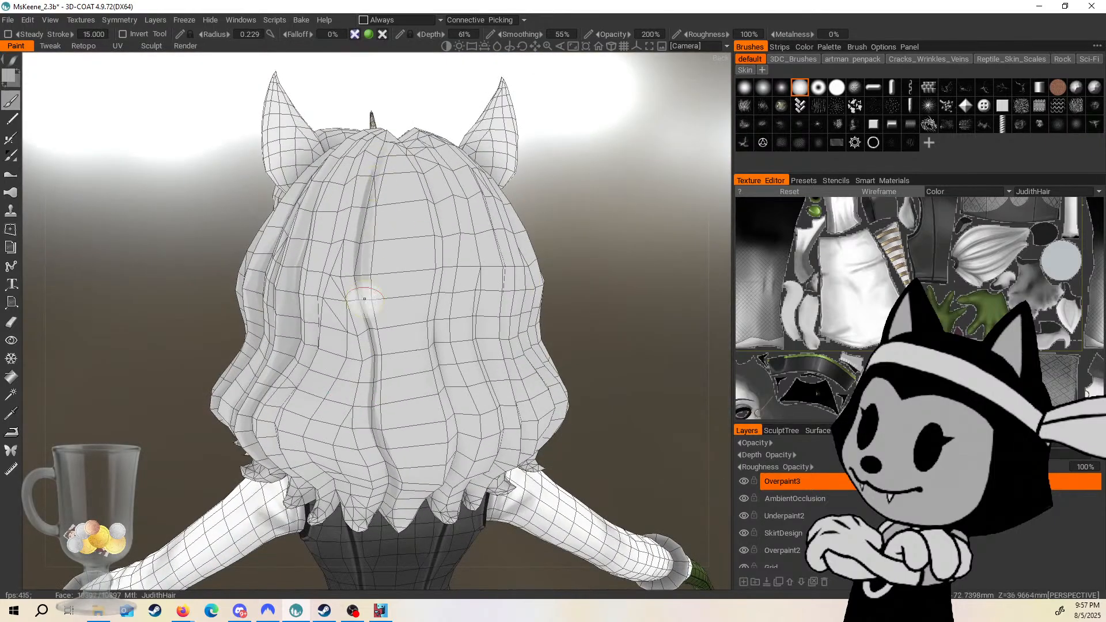
Fill the central back band inside its outline from the crown downward, enlarging the brush for the wider parts.
{"action": "left_click_drag", "start_coordinate": [364, 299], "coordinate": [393, 461]}
{"action": "mouse_move", "coordinate": [612, 294]}
{"action": "left_mouse_down"}
{"action": "mouse_move", "coordinate": [622, 260]}
{"action": "mouse_move", "coordinate": [577, 242]}
{"action": "left_mouse_up"}
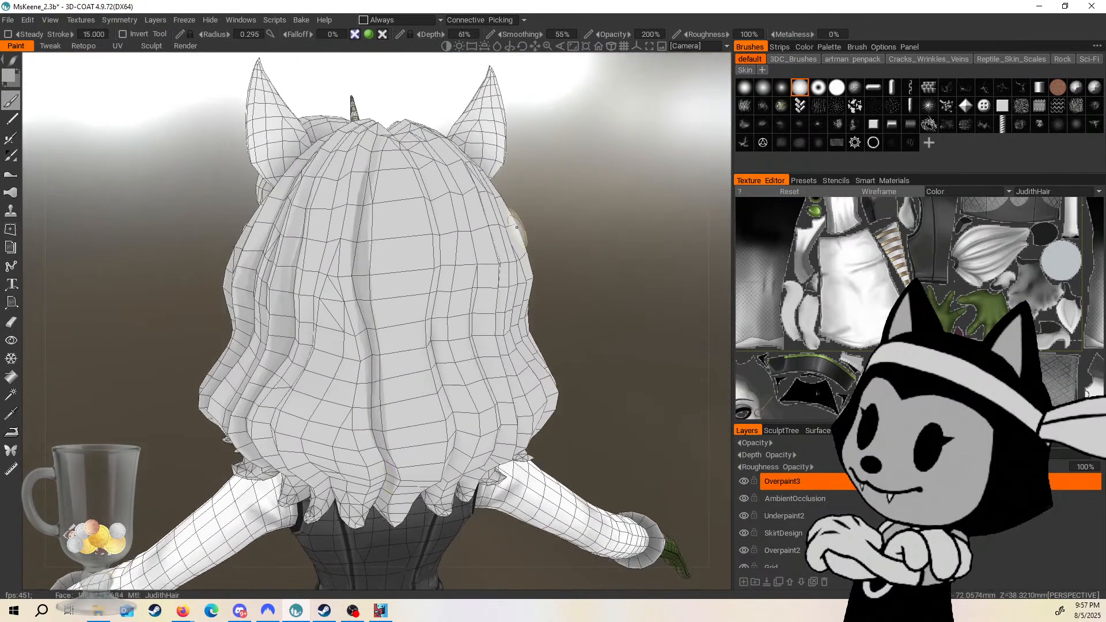
{"action": "key", "text": "bracketright"}
{"action": "key", "text": "bracketright"}
{"action": "left_click_drag", "start_coordinate": [352, 222], "coordinate": [369, 435]}
{"action": "left_click_drag", "start_coordinate": [582, 329], "coordinate": [573, 264]}
{"action": "key", "text": "bracketright"}
{"action": "key", "text": "bracketright"}
{"action": "key", "text": "bracketright"}
{"action": "left_click_drag", "start_coordinate": [364, 385], "coordinate": [374, 455]}
Narrow the brush to a radius of about 0.119, finish the central band's lower lock, and check the hair without the wireframe.
{"action": "key", "text": "bracketright"}
{"action": "key", "text": "bracketleft"}
{"action": "key", "text": "bracketleft"}
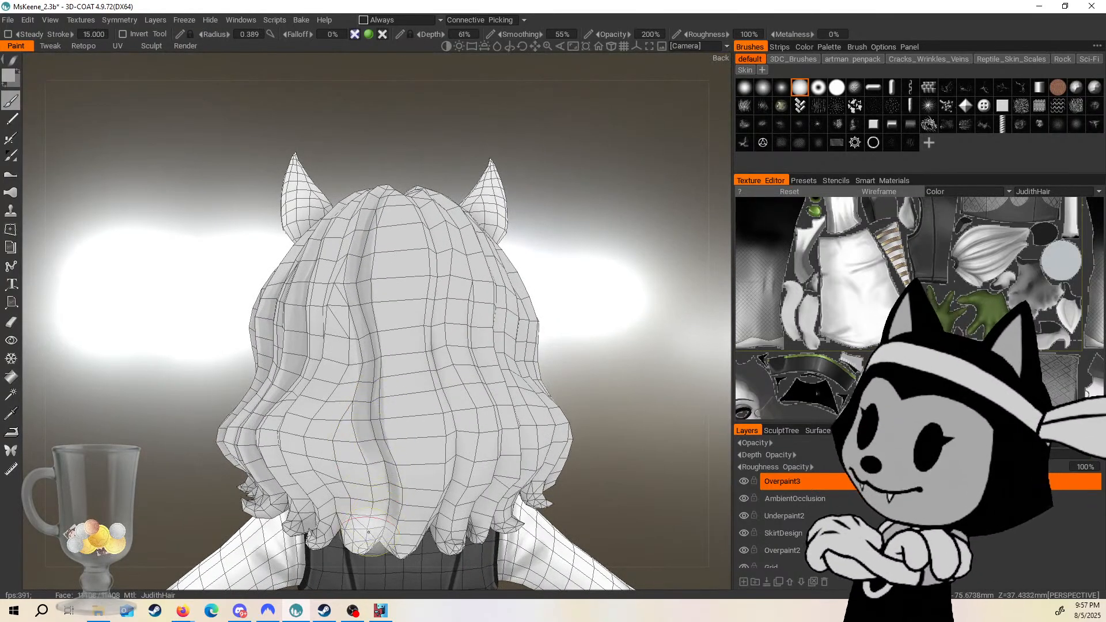
{"action": "key", "text": "bracketleft"}
{"action": "key", "text": "bracketleft"}
{"action": "key", "text": "bracketleft"}
{"action": "key", "text": "bracketleft"}
{"action": "key", "text": "bracketleft"}
{"action": "key", "text": "bracketleft"}
{"action": "key", "text": "bracketleft"}
{"action": "key", "text": "bracketleft"}
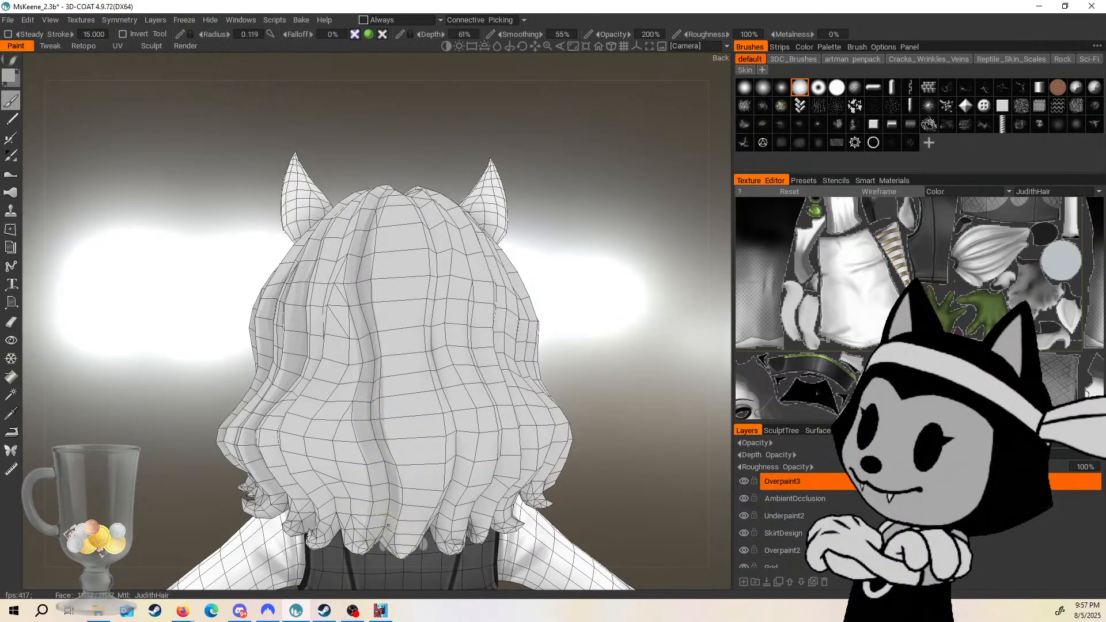
{"action": "left_click_drag", "start_coordinate": [584, 346], "coordinate": [593, 340]}
{"action": "right_click_drag", "start_coordinate": [603, 335], "coordinate": [585, 314]}
{"action": "left_click_drag", "start_coordinate": [586, 314], "coordinate": [512, 382]}
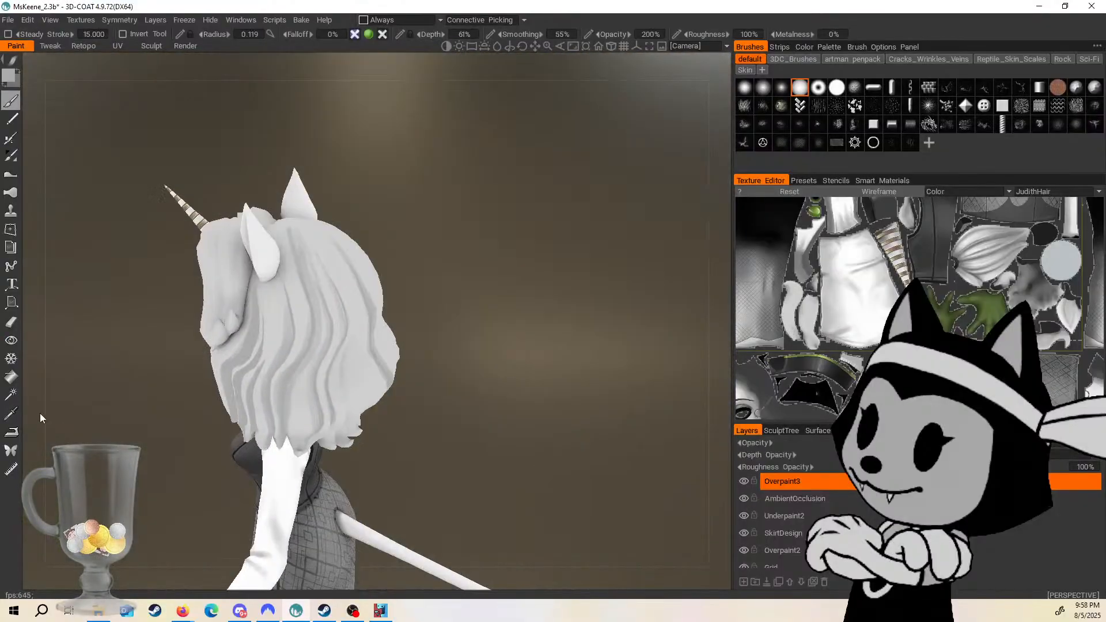
Freeze the back hair and the front fringe with the magic wand, using a color tolerance of 32.
{"action": "left_click", "coordinate": [10, 394]}
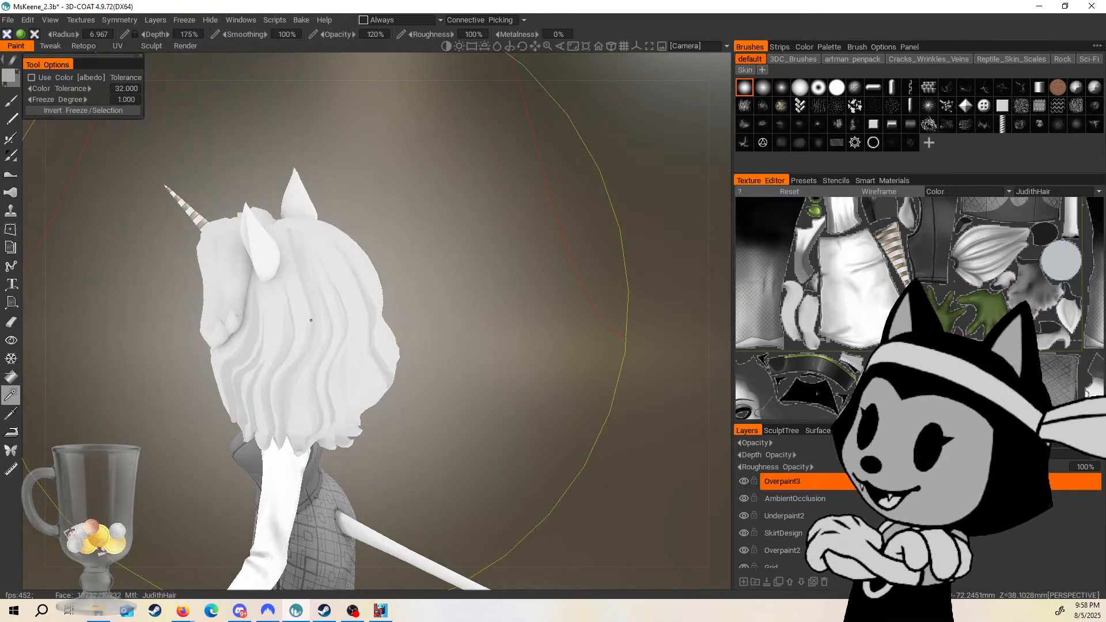
{"action": "left_click", "coordinate": [311, 320]}
{"action": "left_click_drag", "start_coordinate": [421, 199], "coordinate": [533, 214]}
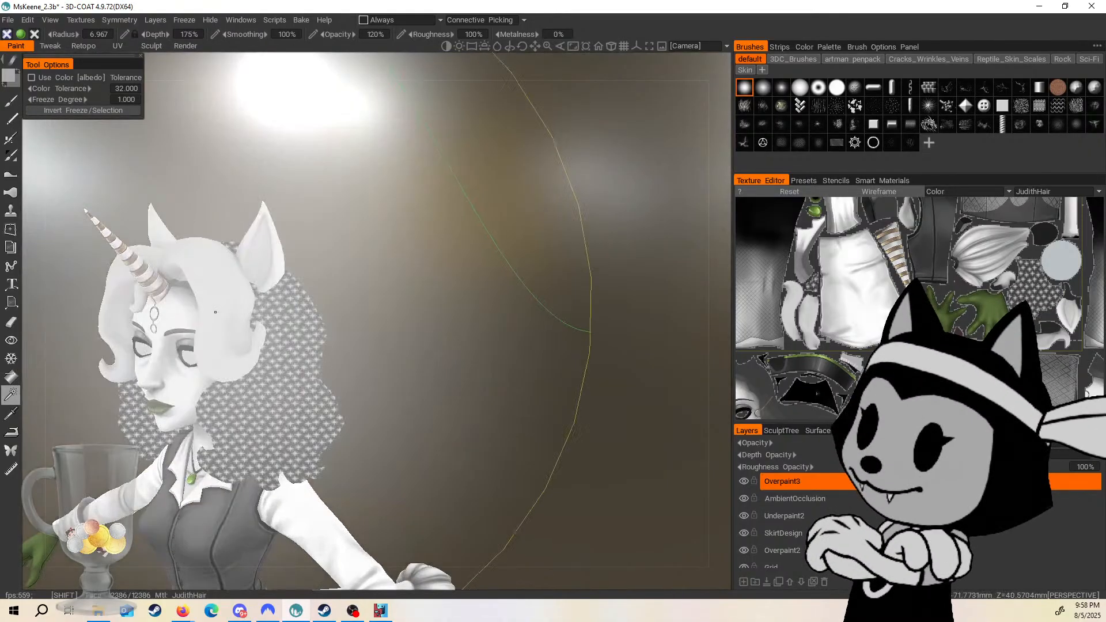
{"action": "left_click", "coordinate": [215, 313]}
{"action": "left_click_drag", "start_coordinate": [345, 196], "coordinate": [409, 202], "text": "shift"}
Invert the freeze so that only the hair stays paintable, and hide the freeze overlay.
{"action": "left_click", "coordinate": [185, 20]}
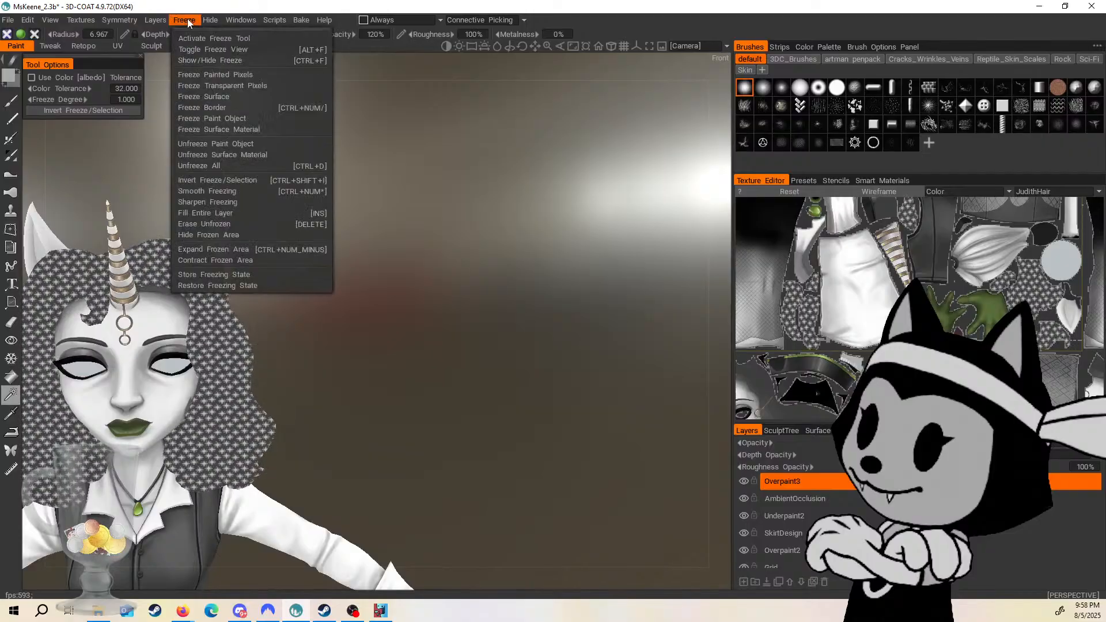
{"action": "left_click", "coordinate": [224, 180]}
{"action": "left_click", "coordinate": [191, 21]}
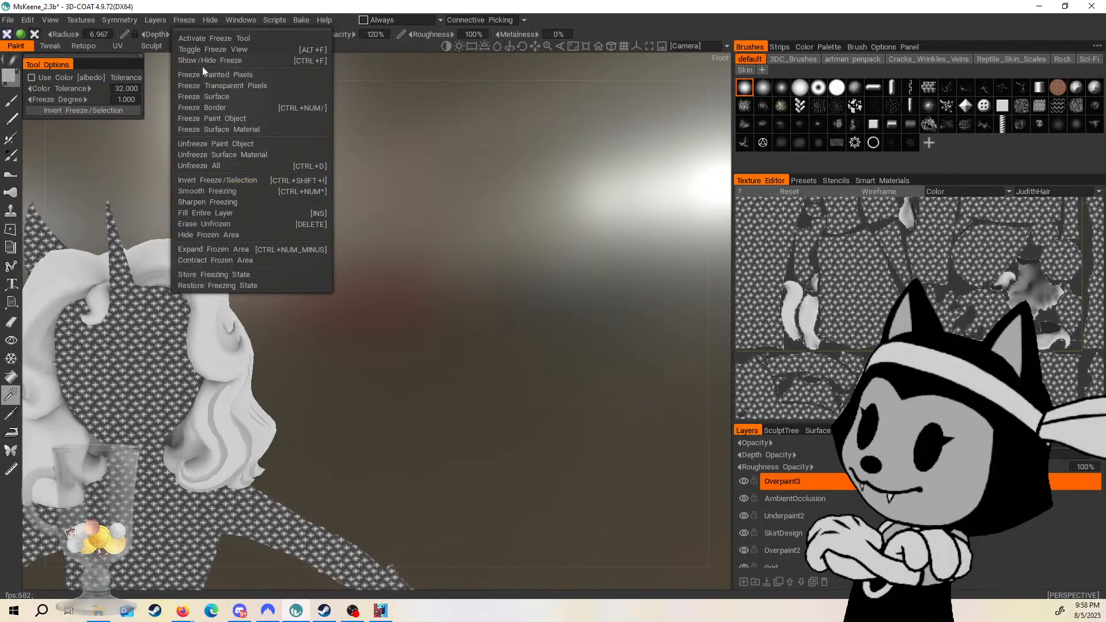
{"action": "left_click", "coordinate": [203, 62]}
Switch from the magic wand back to the paint brush and show the wireframe over the back of the hair.
{"action": "left_click", "coordinate": [16, 104]}
{"action": "left_click_drag", "start_coordinate": [493, 369], "coordinate": [238, 388]}
{"action": "middle_click_drag", "start_coordinate": [192, 383], "coordinate": [431, 267]}
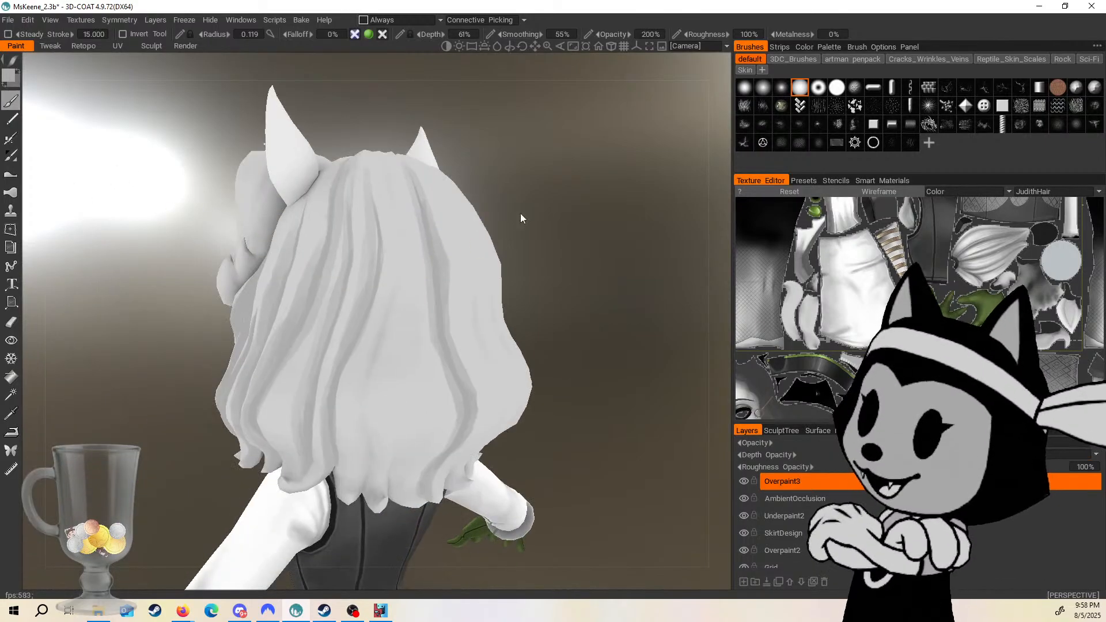
{"action": "left_click_drag", "start_coordinate": [520, 213], "coordinate": [467, 150]}
{"action": "key", "text": "w"}
{"action": "left_click_drag", "start_coordinate": [574, 280], "coordinate": [409, 233]}
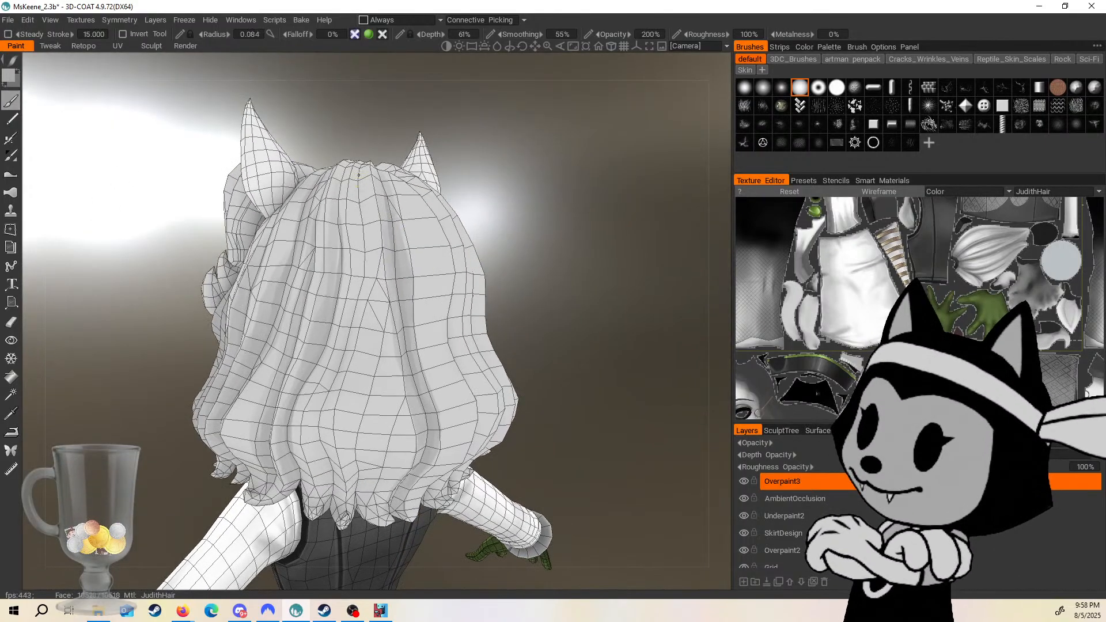
Outline a shadow band beside the central back band, and fill it with a brush radius of about 0.25 to 0.285.
{"action": "left_click_drag", "start_coordinate": [475, 215], "coordinate": [482, 175]}
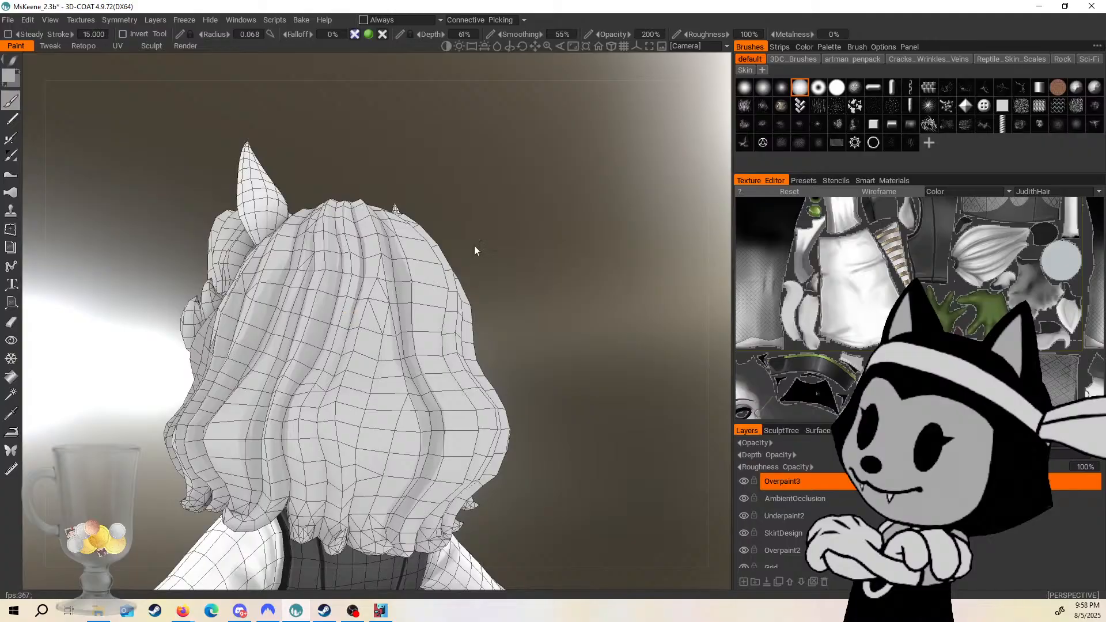
{"action": "left_click_drag", "start_coordinate": [475, 250], "coordinate": [361, 285]}
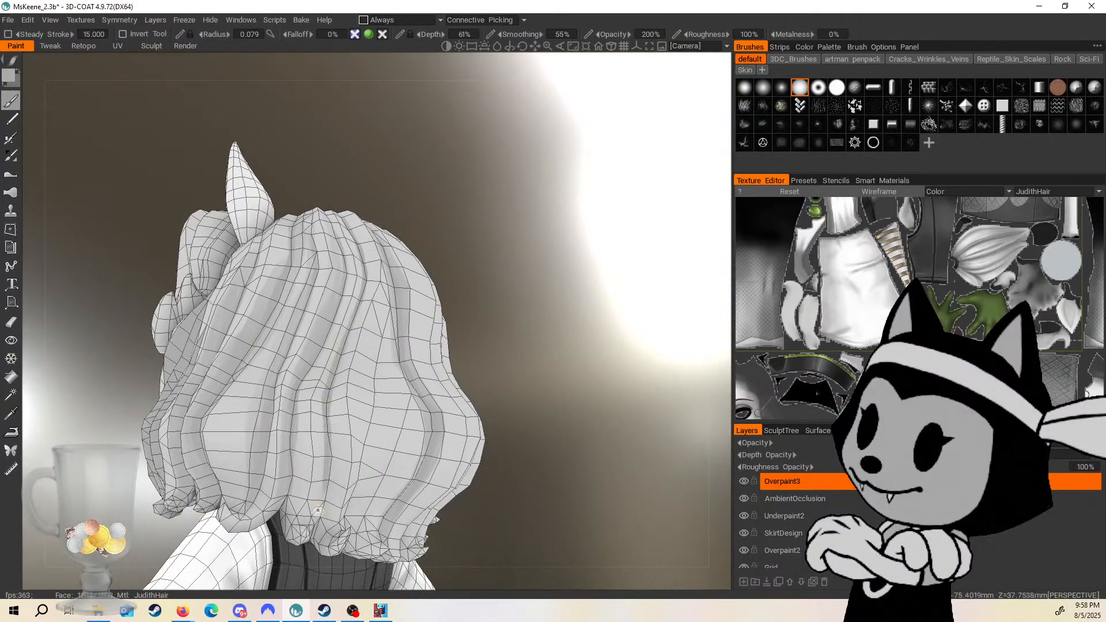
{"action": "left_click_drag", "start_coordinate": [352, 475], "coordinate": [305, 441]}
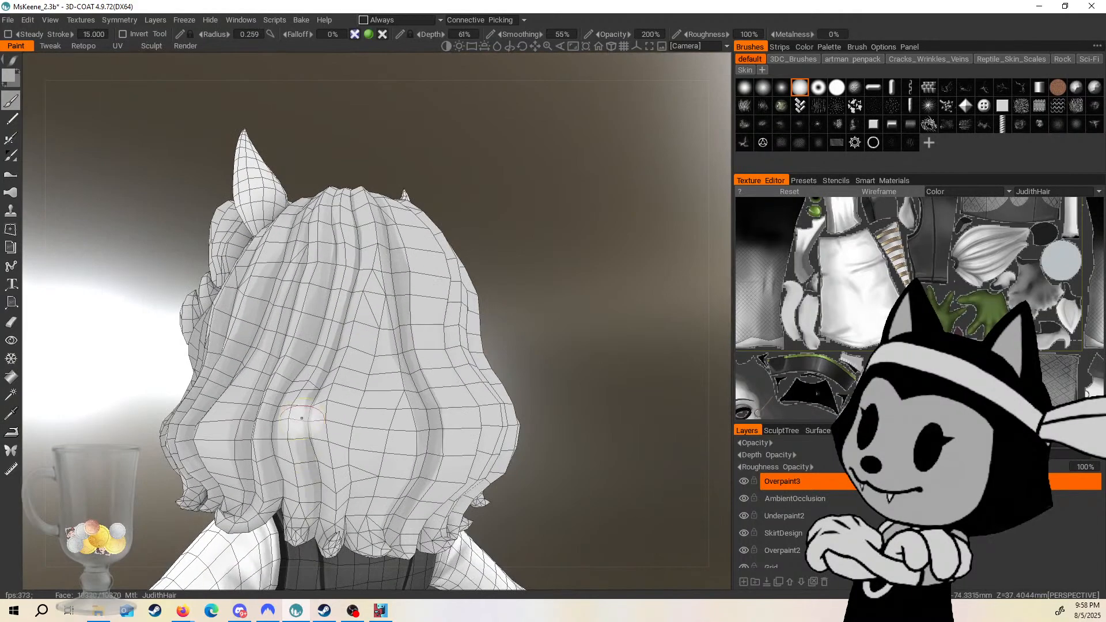
{"action": "left_click_drag", "start_coordinate": [520, 215], "coordinate": [319, 393]}
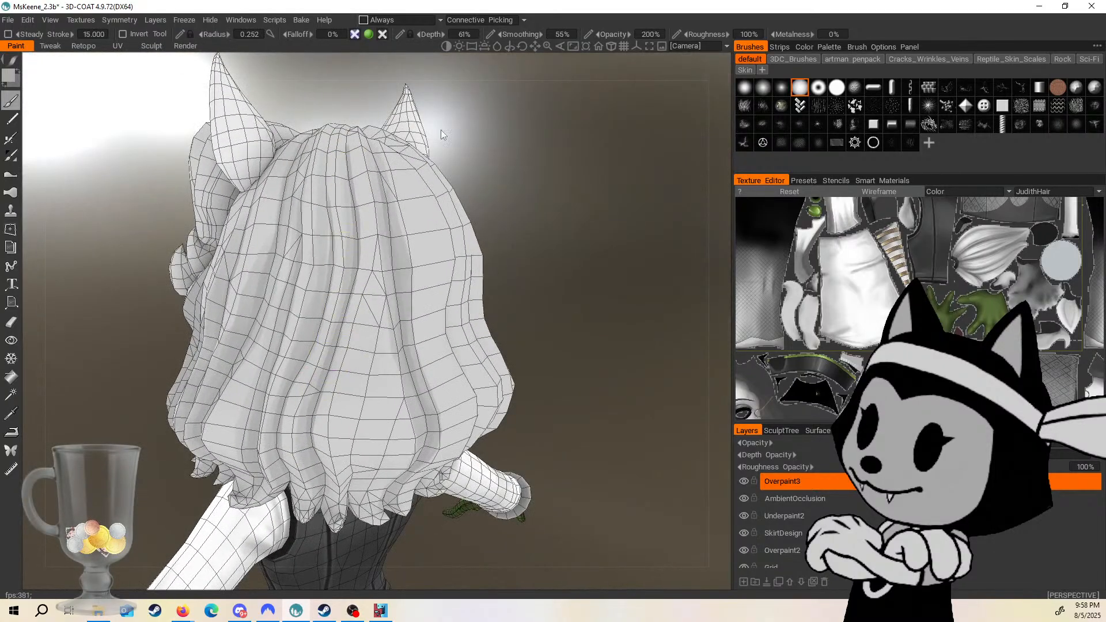
{"action": "left_click_drag", "start_coordinate": [444, 135], "coordinate": [423, 202]}
{"action": "left_click_drag", "start_coordinate": [347, 119], "coordinate": [349, 167]}
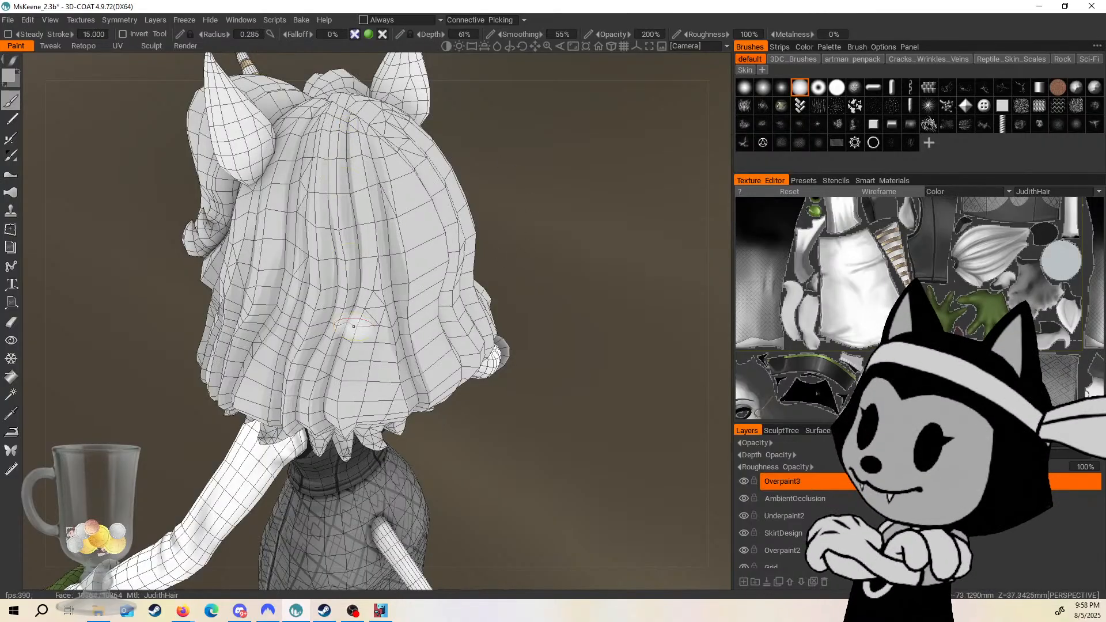
Narrow the brush to a radius of about 0.07 and extend the back shadow up to the crown.
{"action": "left_click_drag", "start_coordinate": [517, 242], "coordinate": [506, 85]}
{"action": "left_click_drag", "start_coordinate": [546, 351], "coordinate": [511, 308]}
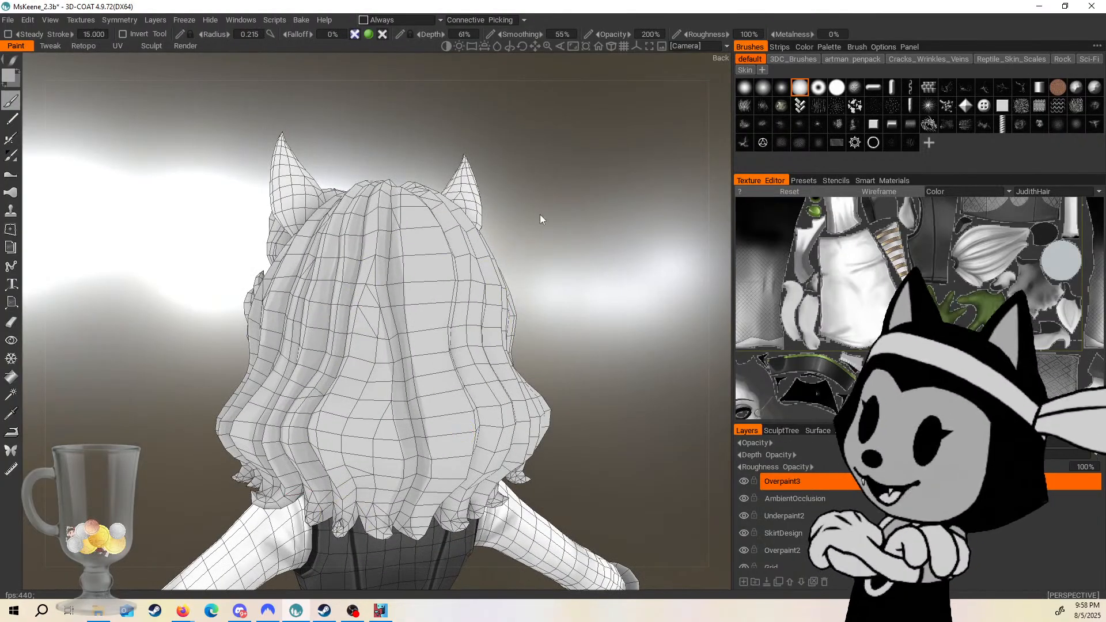
{"action": "left_click_drag", "start_coordinate": [541, 214], "coordinate": [452, 267]}
{"action": "left_click_drag", "start_coordinate": [572, 172], "coordinate": [401, 178]}
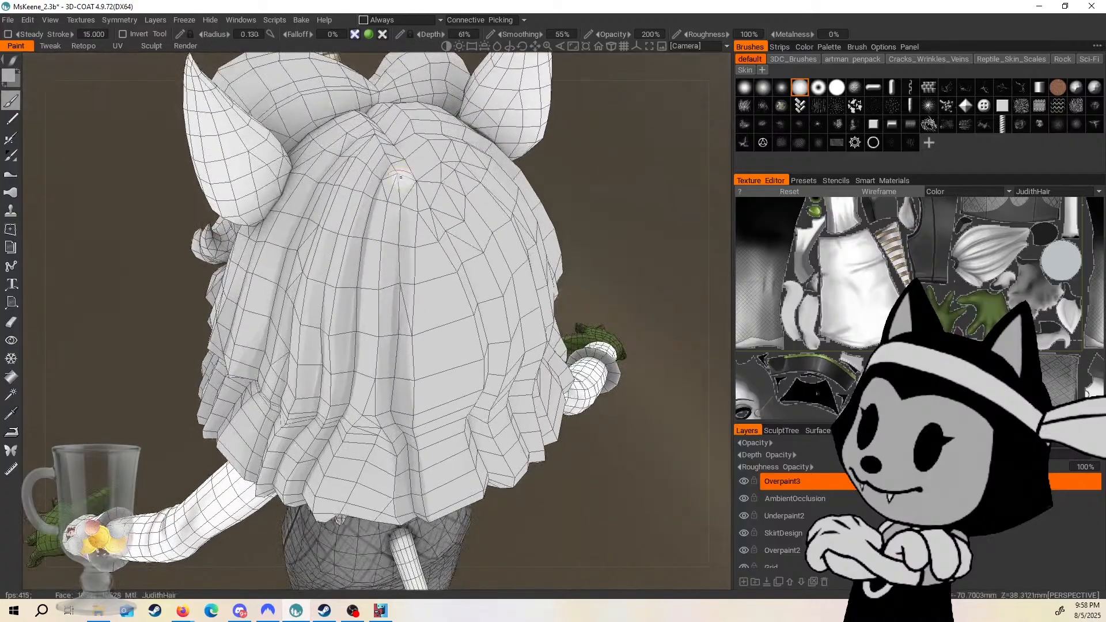
{"action": "left_click_drag", "start_coordinate": [501, 245], "coordinate": [509, 175]}
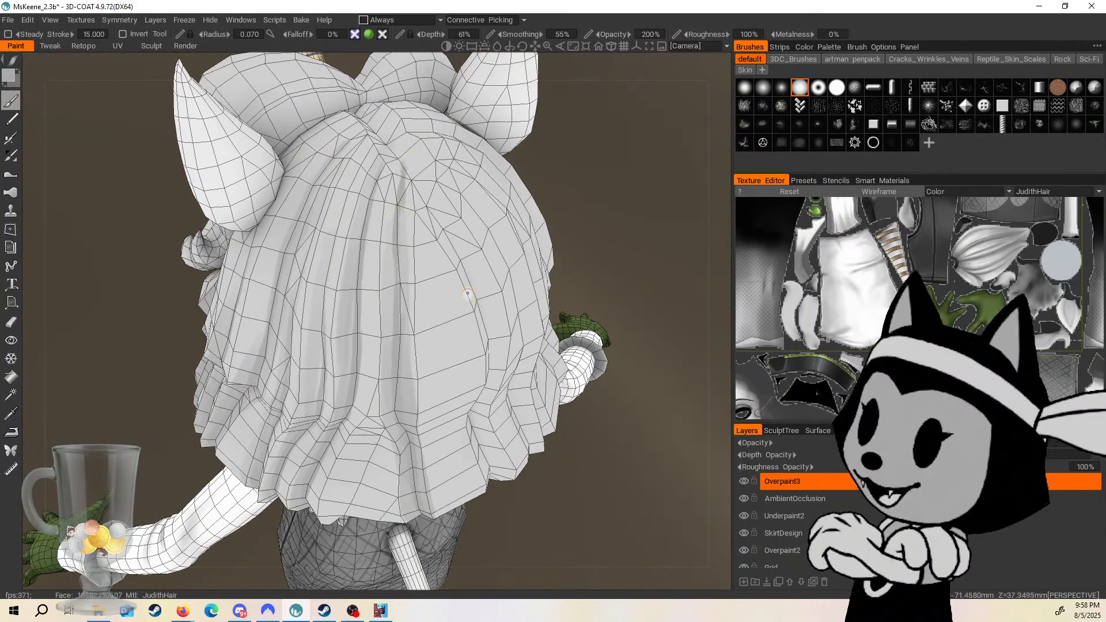
{"action": "mouse_move", "coordinate": [429, 279]}
{"action": "left_mouse_down"}
{"action": "mouse_move", "coordinate": [476, 328]}
{"action": "mouse_move", "coordinate": [592, 246]}
{"action": "mouse_move", "coordinate": [551, 225]}
{"action": "mouse_move", "coordinate": [561, 233]}
{"action": "mouse_move", "coordinate": [551, 324]}
{"action": "left_mouse_up"}
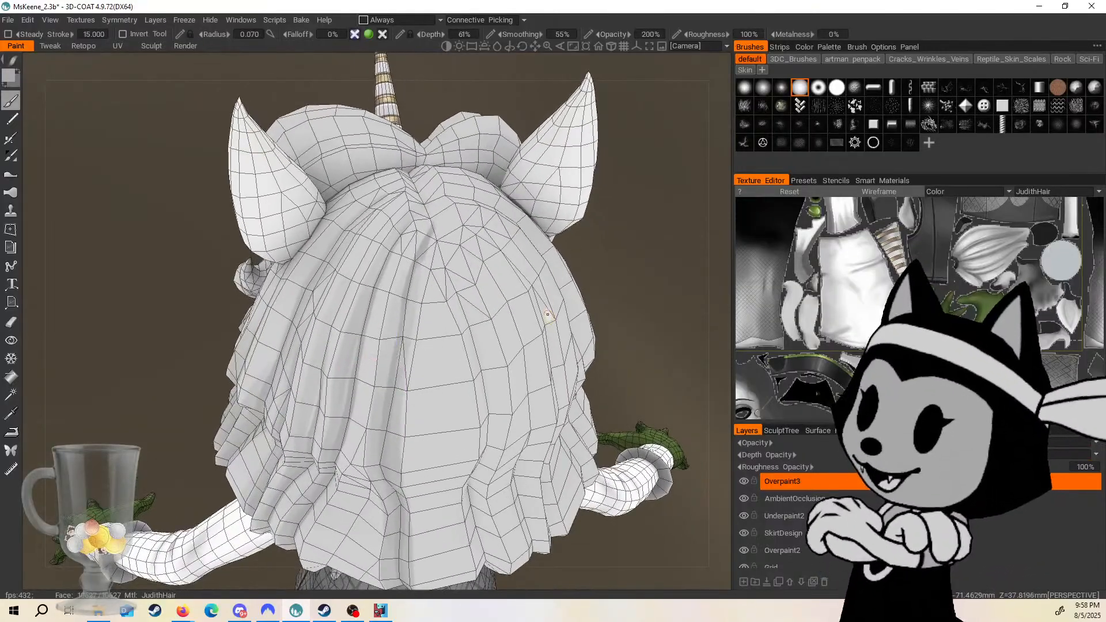
{"action": "left_click_drag", "start_coordinate": [568, 255], "coordinate": [404, 146]}
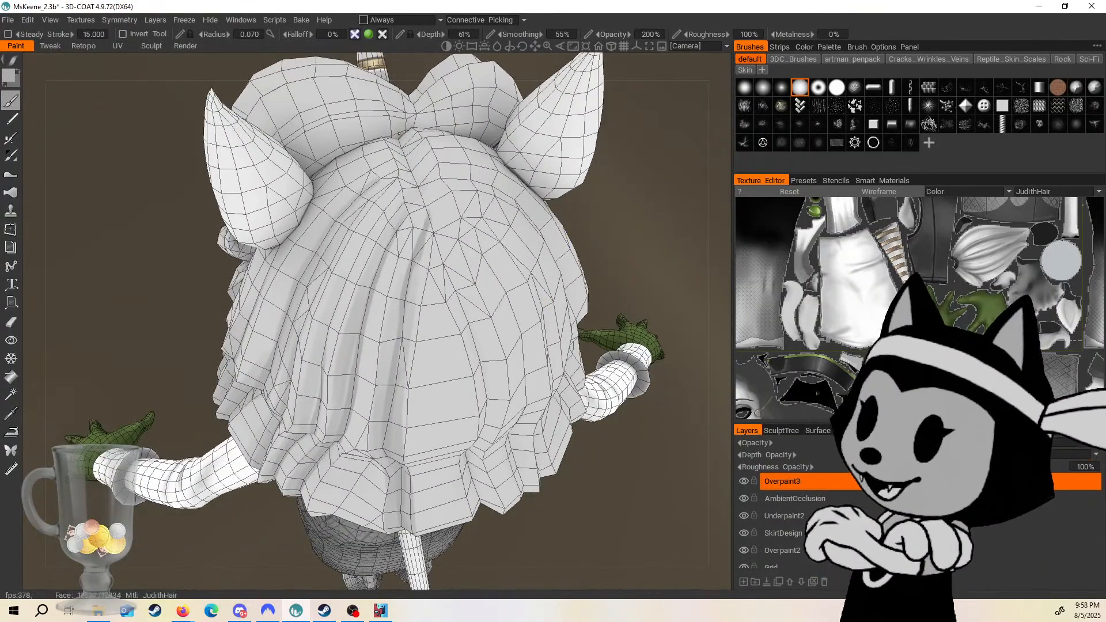
{"action": "mouse_move", "coordinate": [631, 177]}
{"action": "left_mouse_down"}
{"action": "mouse_move", "coordinate": [428, 175]}
{"action": "mouse_move", "coordinate": [430, 211]}
{"action": "left_mouse_up"}
Shade the hair parting at the crown, undoing an oversized stroke and reducing the brush radius to about 0.111, and check it without the wireframe.
{"action": "right_click_drag", "start_coordinate": [440, 200], "coordinate": [458, 201]}
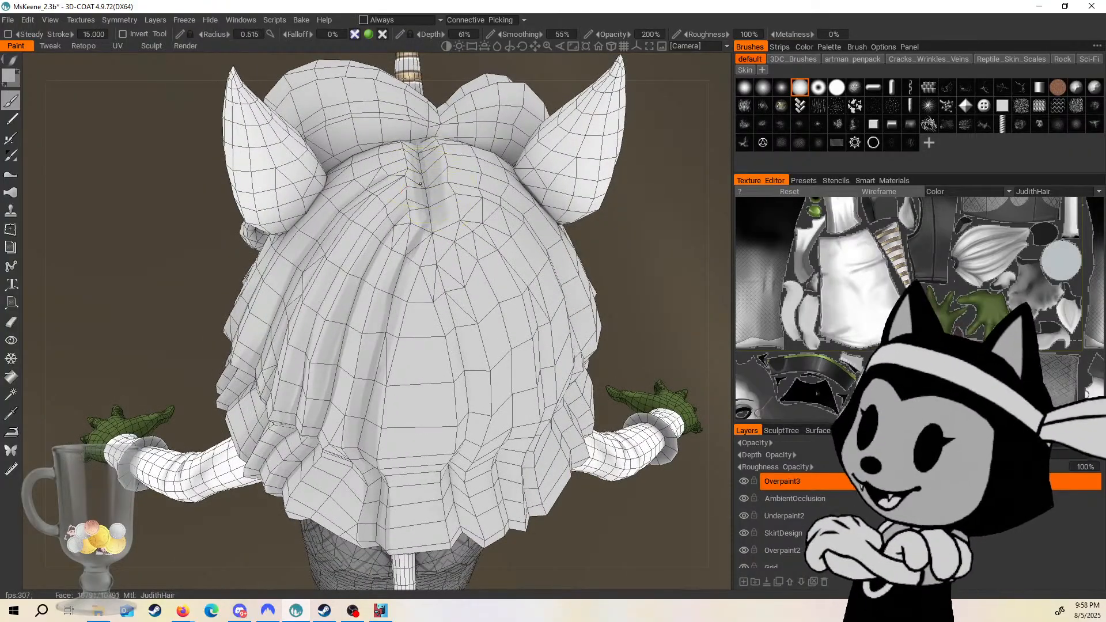
{"action": "left_click_drag", "start_coordinate": [619, 216], "coordinate": [624, 193]}
{"action": "key", "text": "ctrl+z"}
{"action": "right_click_drag", "start_coordinate": [424, 219], "coordinate": [406, 220]}
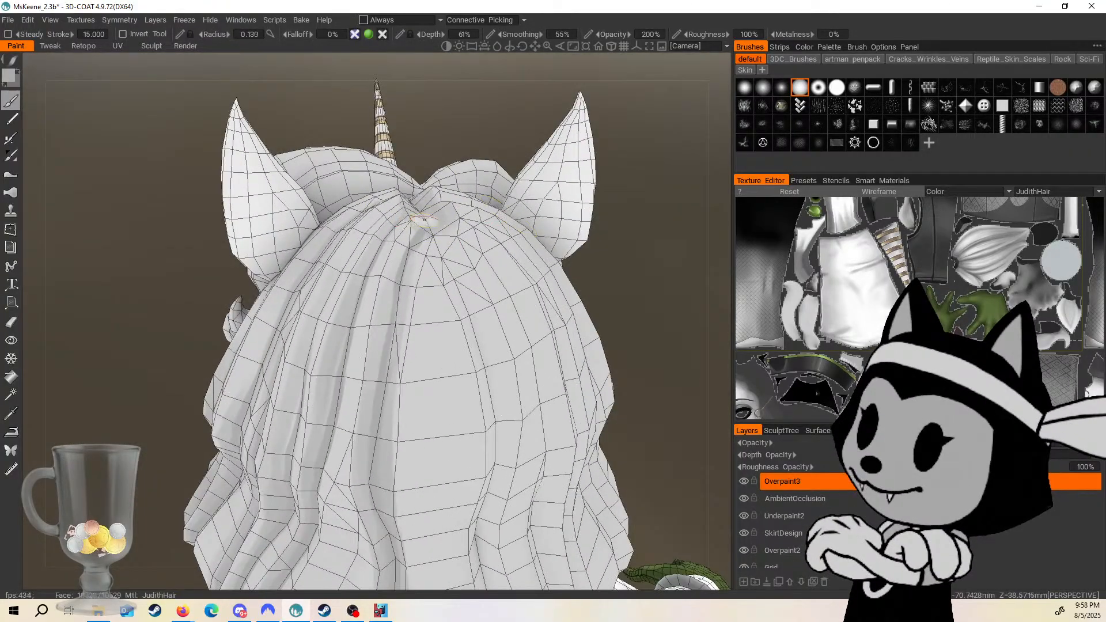
{"action": "left_click_drag", "start_coordinate": [620, 235], "coordinate": [587, 256]}
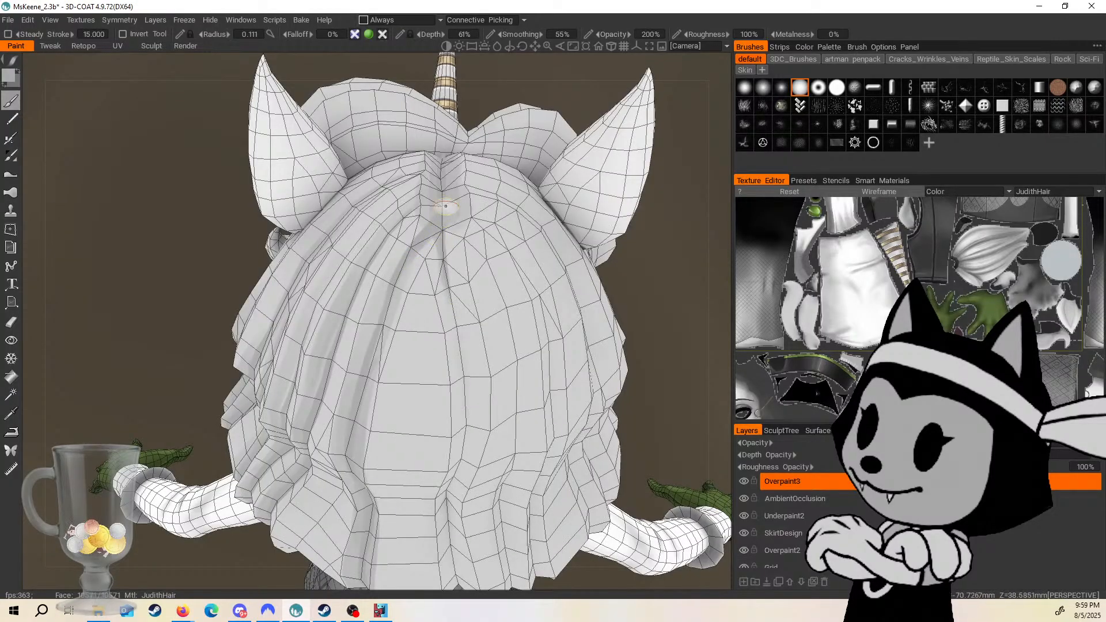
{"action": "left_click_drag", "start_coordinate": [637, 272], "coordinate": [654, 276]}
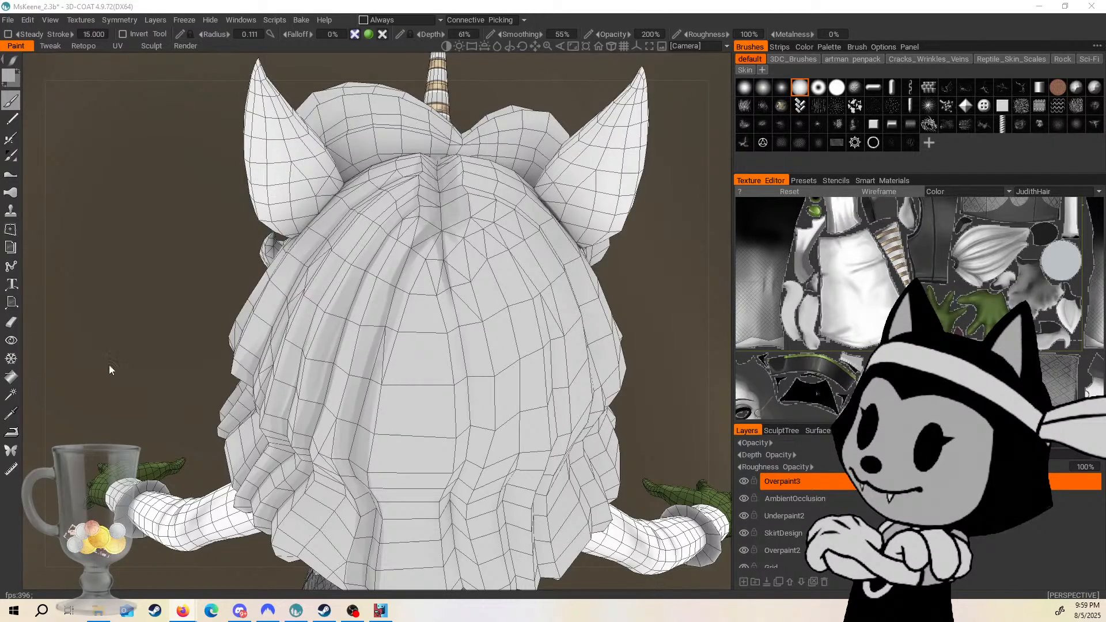
{"action": "scroll", "coordinate": [611, 260], "scroll_direction": "down", "scroll_amount": 2}
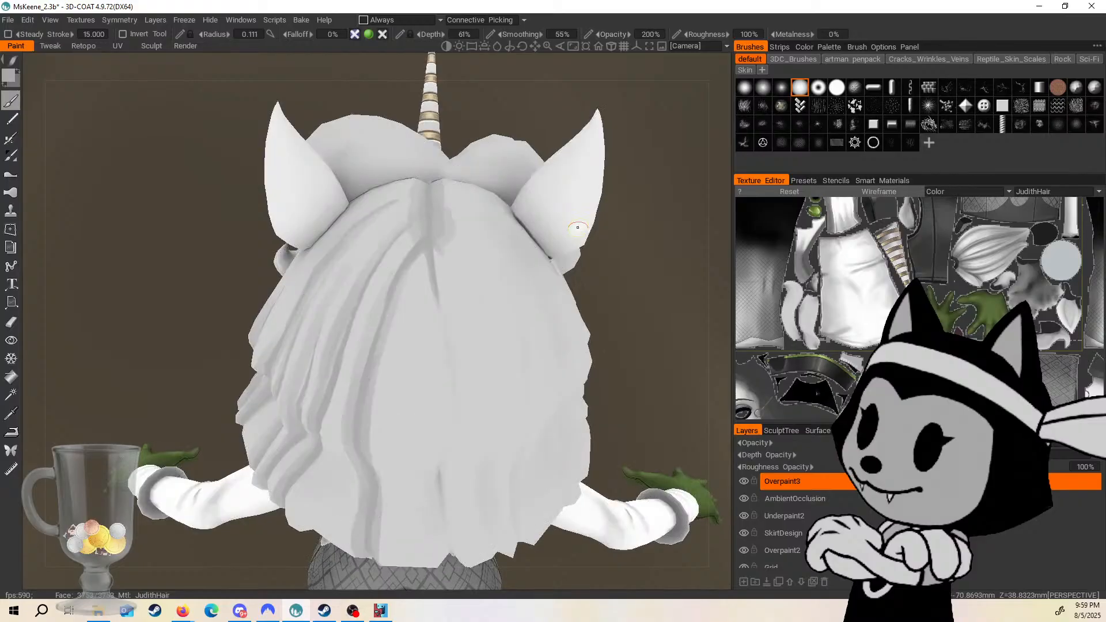
Continue the parting's shadow and the strand edges below it with the wireframe on, narrowing the brush radius from about 0.162 to 0.065.
{"action": "left_click_drag", "start_coordinate": [582, 230], "coordinate": [721, 294], "text": "alt"}
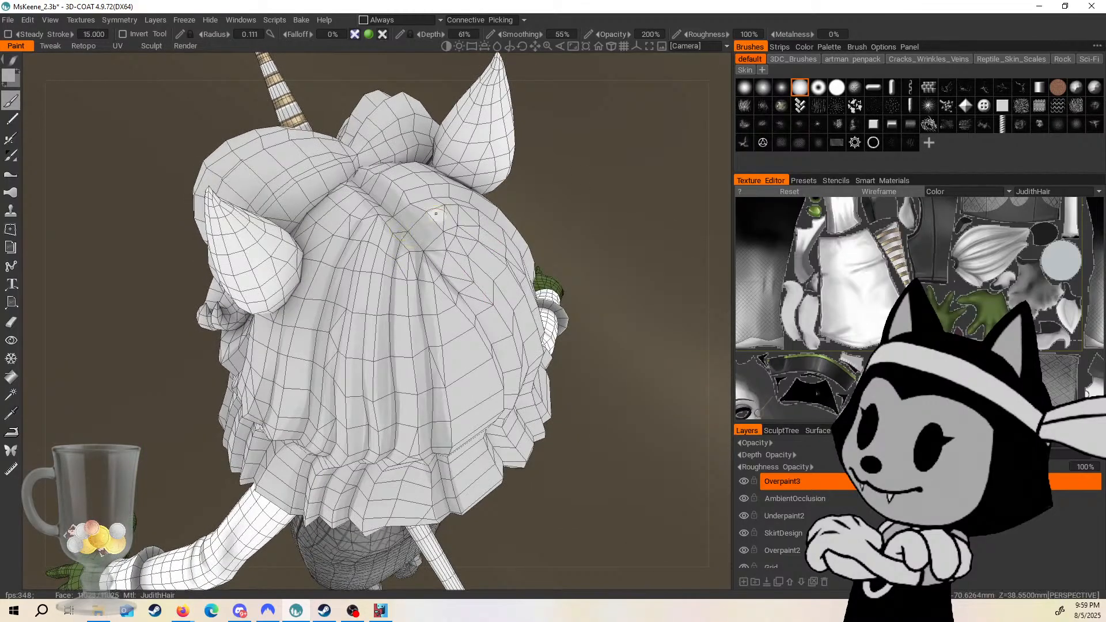
{"action": "left_click_drag", "start_coordinate": [436, 214], "coordinate": [489, 229], "text": "alt"}
{"action": "left_click_drag", "start_coordinate": [522, 161], "coordinate": [446, 215]}
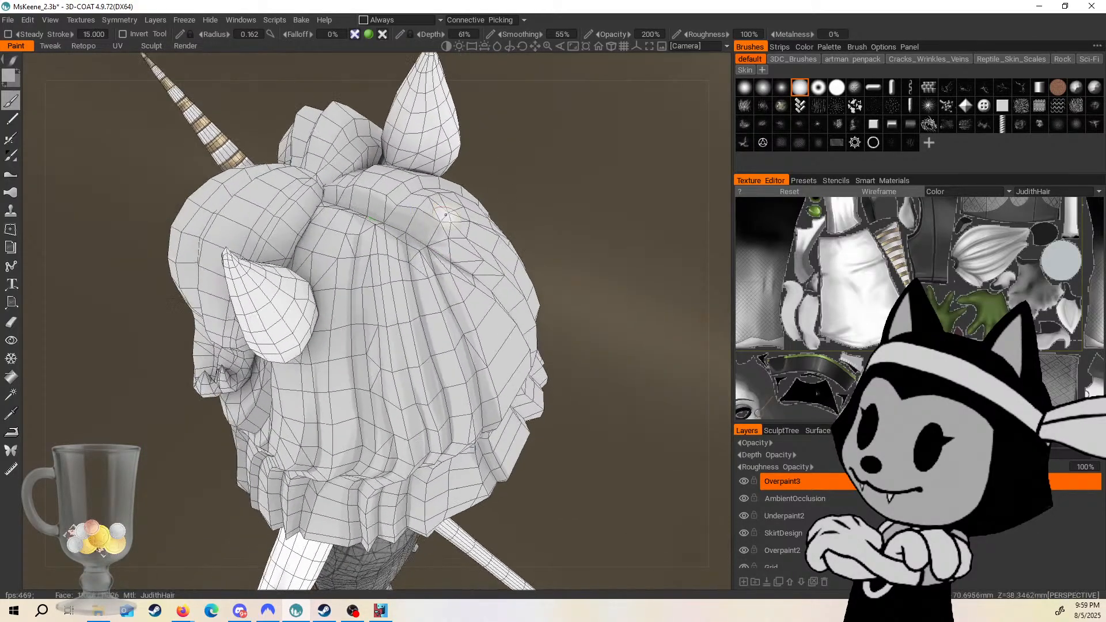
{"action": "left_click_drag", "start_coordinate": [521, 189], "coordinate": [413, 259]}
{"action": "left_click_drag", "start_coordinate": [386, 390], "coordinate": [392, 210], "text": "alt"}
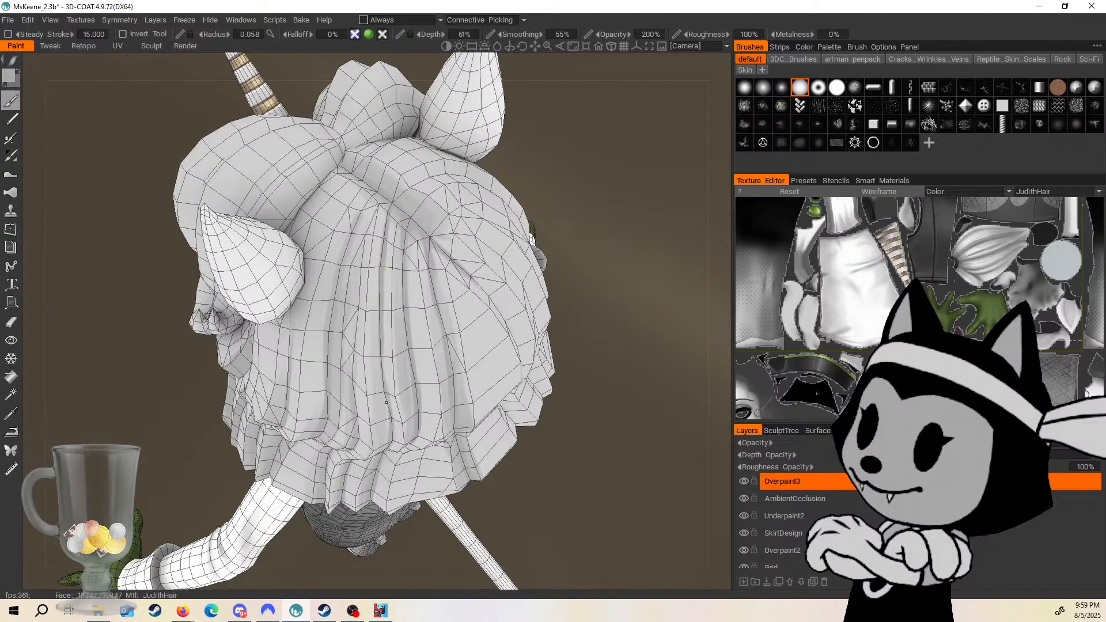
{"action": "left_click_drag", "start_coordinate": [444, 184], "coordinate": [375, 212], "text": "alt"}
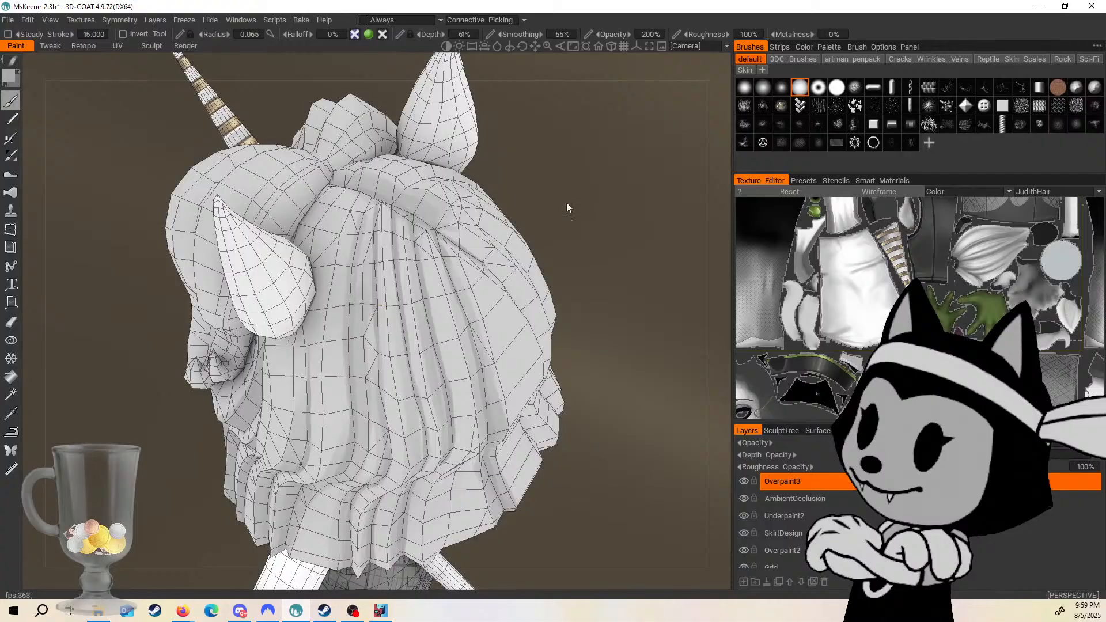
Paint gray shadow bands on the strands behind the ear, using a brush radius between about 0.09 and 0.167.
{"action": "left_click_drag", "start_coordinate": [567, 207], "coordinate": [377, 314], "text": "alt"}
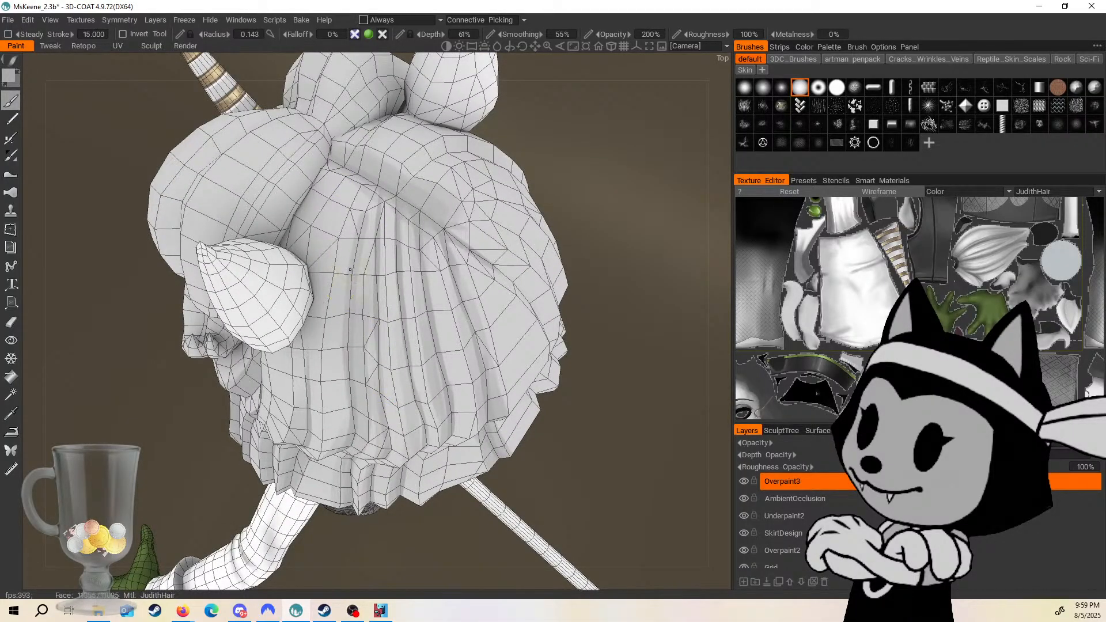
{"action": "left_click_drag", "start_coordinate": [367, 267], "coordinate": [484, 172], "text": "alt"}
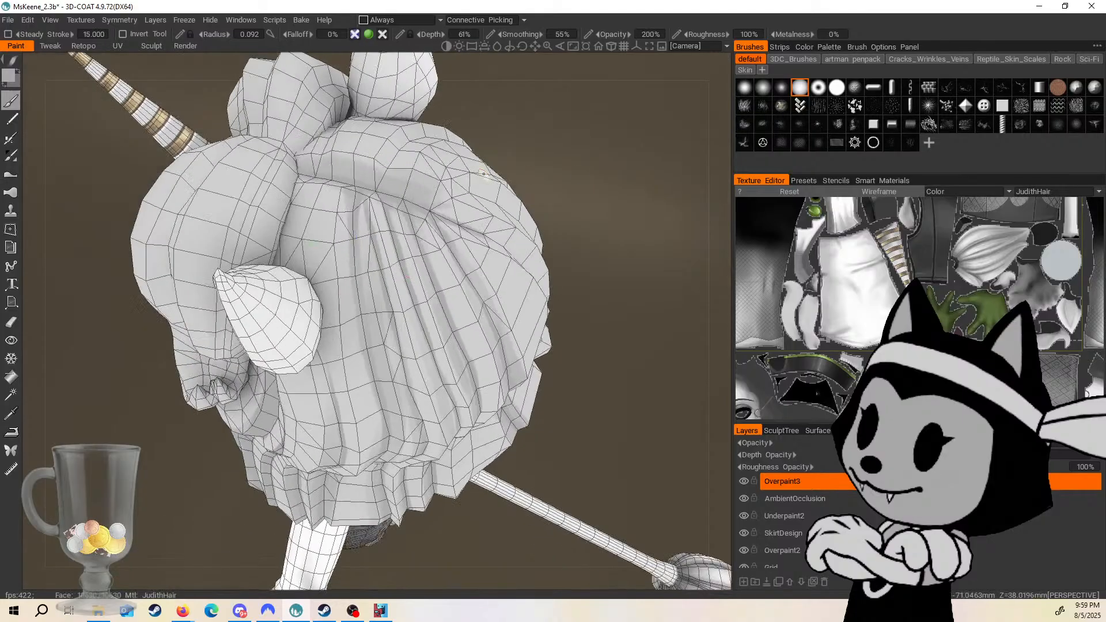
{"action": "left_click_drag", "start_coordinate": [534, 119], "coordinate": [466, 134], "text": "alt"}
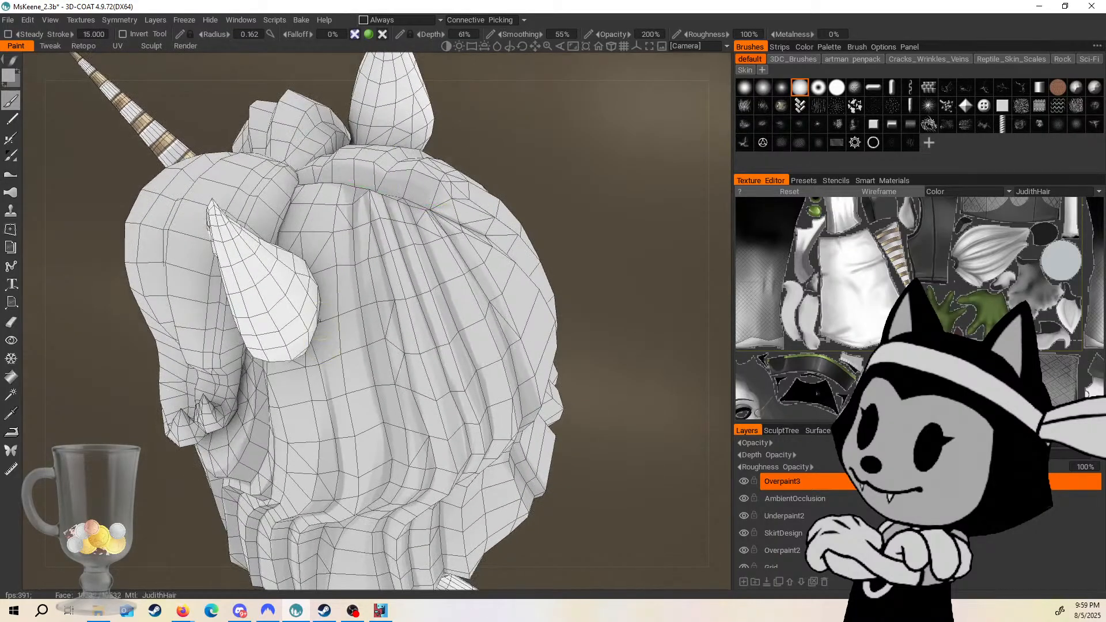
{"action": "left_click_drag", "start_coordinate": [333, 224], "coordinate": [345, 247], "text": "alt"}
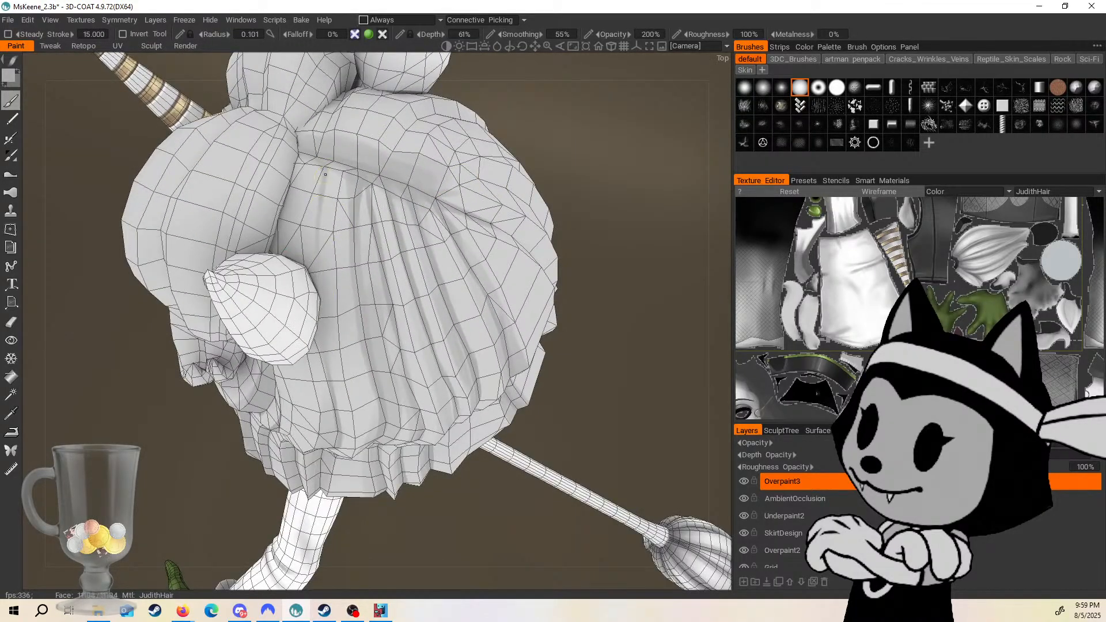
{"action": "left_click_drag", "start_coordinate": [338, 163], "coordinate": [317, 313]}
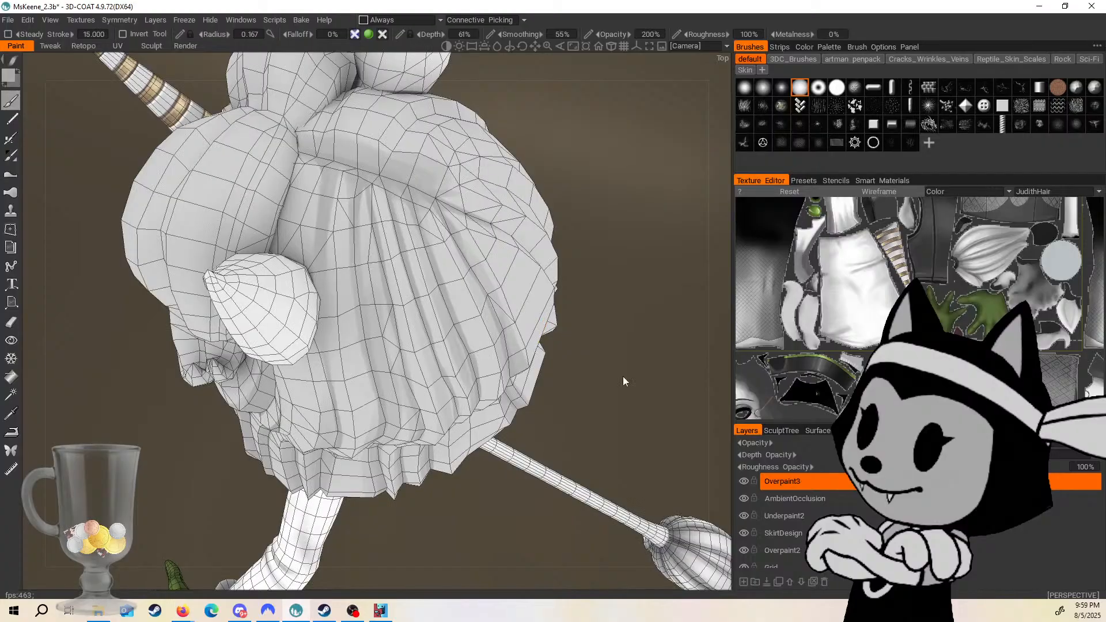
Fill the back strand's shadow from the crown to mid-length, enlarging the brush to about 0.228 and reducing it to about 0.208.
{"action": "left_click_drag", "start_coordinate": [623, 375], "coordinate": [556, 256], "text": "alt"}
{"action": "right_click_drag", "start_coordinate": [554, 252], "coordinate": [621, 213], "text": "alt"}
{"action": "middle_click_drag", "start_coordinate": [622, 213], "coordinate": [618, 261], "text": "alt"}
{"action": "left_click_drag", "start_coordinate": [619, 264], "coordinate": [583, 274], "text": "alt"}
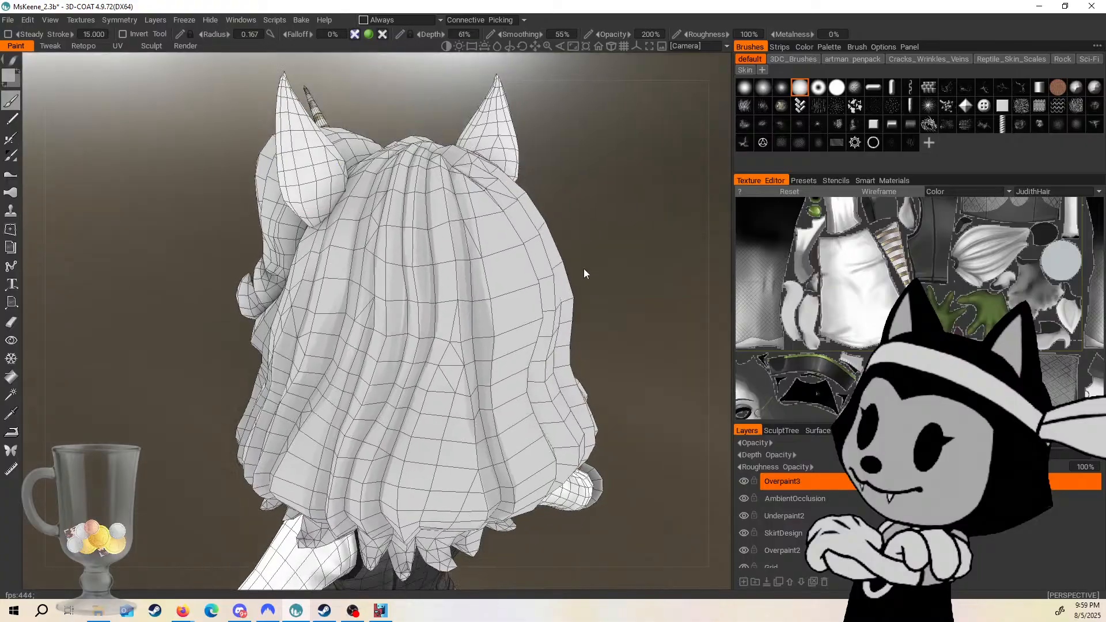
{"action": "left_click_drag", "start_coordinate": [615, 228], "coordinate": [642, 204], "text": "alt"}
{"action": "key", "text": "]"}
{"action": "key", "text": "]"}
{"action": "key", "text": "]"}
{"action": "key", "text": "]"}
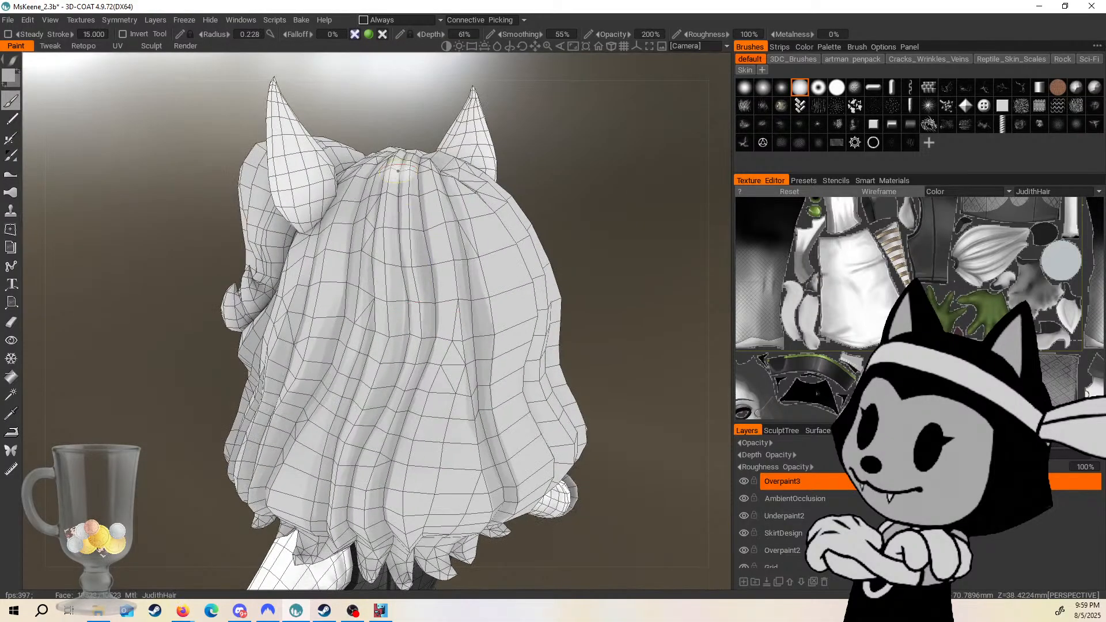
{"action": "left_click_drag", "start_coordinate": [570, 201], "coordinate": [548, 245], "text": "alt"}
{"action": "key", "text": "["}
{"action": "key", "text": "["}
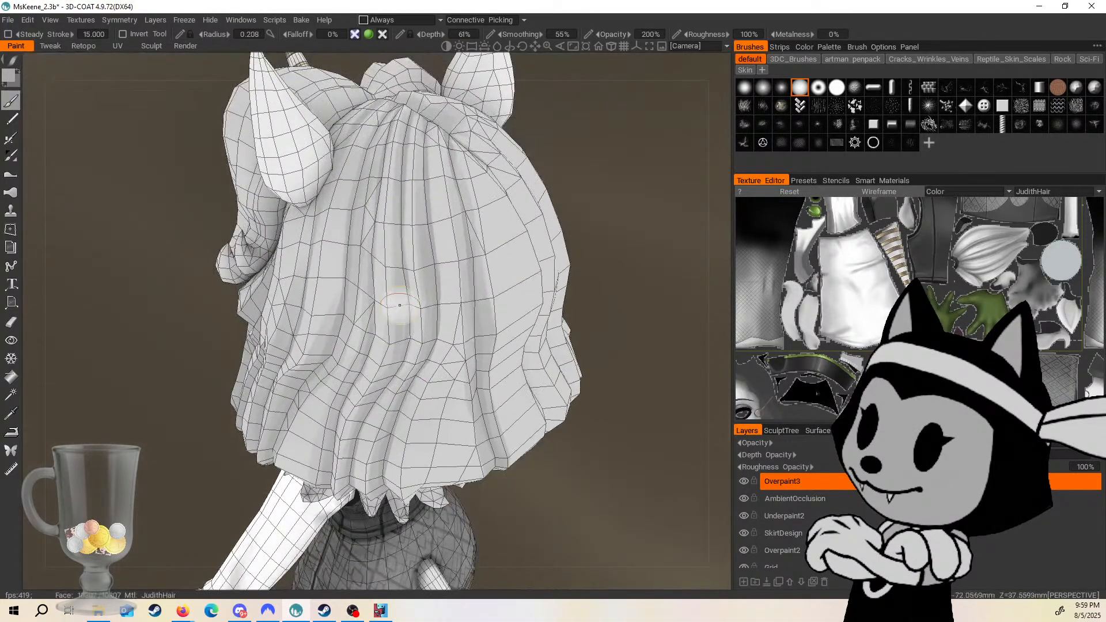
Shade the neighboring back strand from the crown with a brush radius of about 0.162, enlarging it to about 0.376 for the wider parts.
{"action": "key", "text": "["}
{"action": "key", "text": "["}
{"action": "key", "text": "["}
{"action": "left_click_drag", "start_coordinate": [573, 168], "coordinate": [568, 199], "text": "alt"}
{"action": "key", "text": "]"}
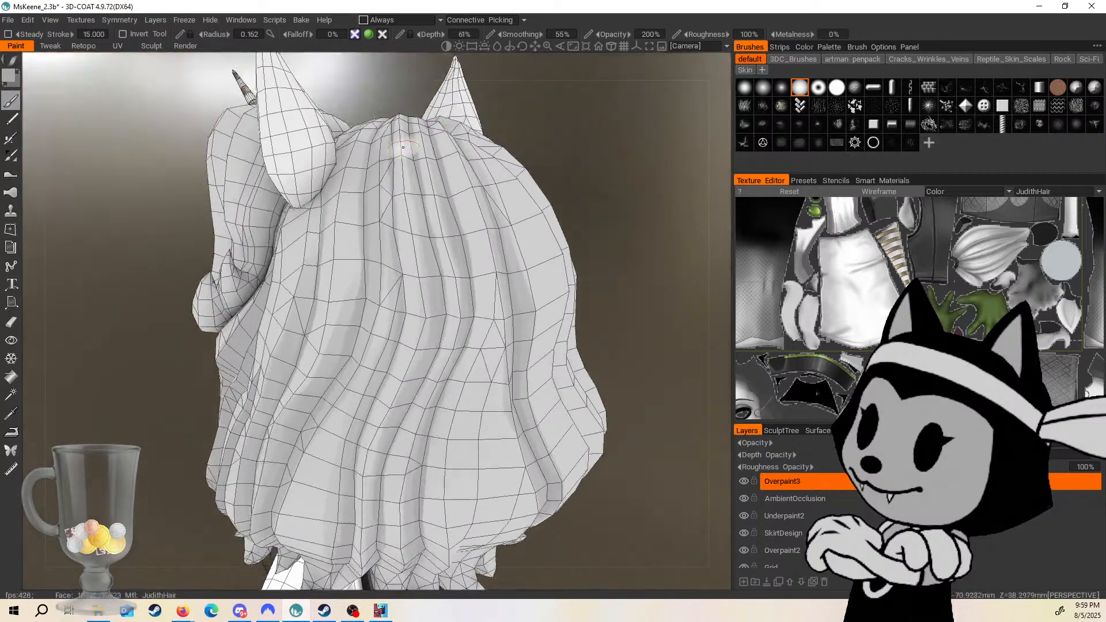
{"action": "left_click_drag", "start_coordinate": [403, 148], "coordinate": [408, 136], "text": "alt"}
{"action": "key", "text": "]"}
{"action": "key", "text": "]"}
{"action": "key", "text": "]"}
{"action": "key", "text": "]"}
{"action": "key", "text": "]"}
{"action": "key", "text": "]"}
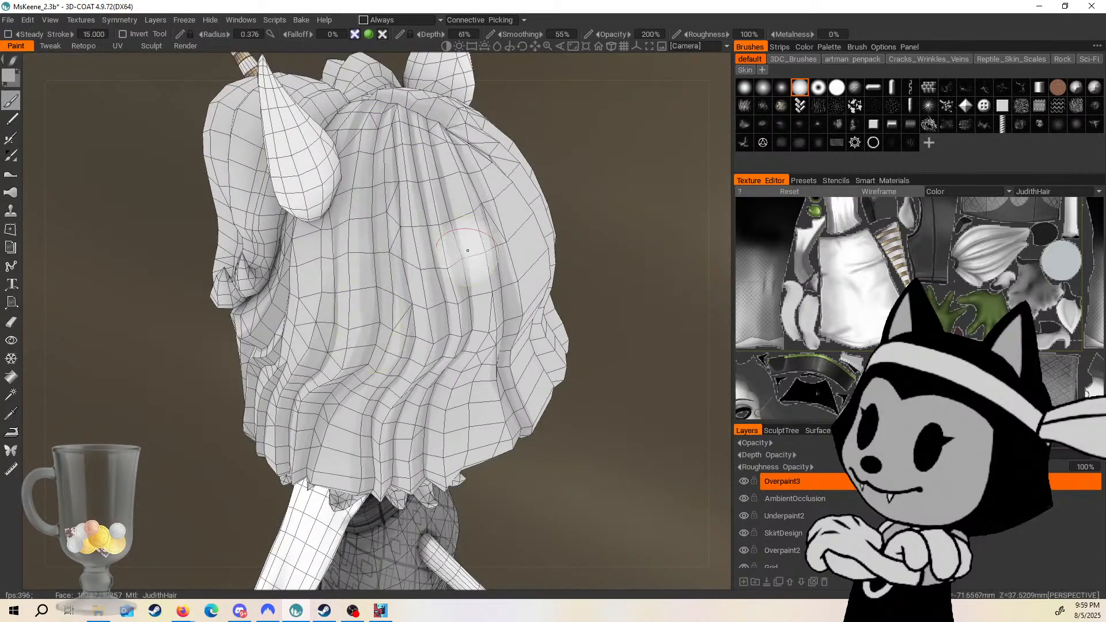
{"action": "mouse_move", "coordinate": [466, 253]}
{"action": "left_mouse_down", "text": "alt"}
{"action": "mouse_move", "coordinate": [388, 263]}
{"action": "mouse_move", "coordinate": [538, 198]}
{"action": "mouse_move", "coordinate": [361, 376]}
{"action": "left_mouse_up", "text": "alt"}
{"action": "key", "text": "]"}
{"action": "key", "text": "]"}
Paint a thin curved shadow line beside the central band with a brush radius of about 0.081, and review the hair without the wireframe.
{"action": "mouse_move", "coordinate": [357, 436]}
{"action": "left_mouse_down", "text": "alt"}
{"action": "mouse_move", "coordinate": [601, 312]}
{"action": "mouse_move", "coordinate": [551, 358]}
{"action": "mouse_move", "coordinate": [506, 292]}
{"action": "mouse_move", "coordinate": [565, 311]}
{"action": "mouse_move", "coordinate": [596, 304]}
{"action": "mouse_move", "coordinate": [548, 284]}
{"action": "mouse_move", "coordinate": [504, 233]}
{"action": "mouse_move", "coordinate": [545, 233]}
{"action": "mouse_move", "coordinate": [572, 200]}
{"action": "mouse_move", "coordinate": [418, 243]}
{"action": "left_mouse_up", "text": "alt"}
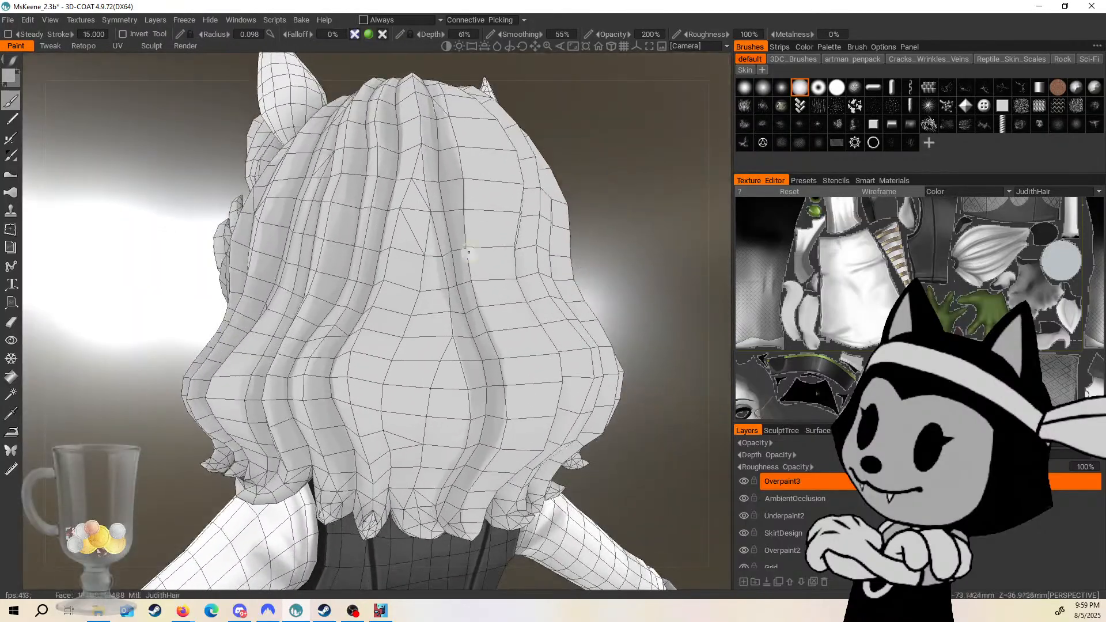
{"action": "left_click_drag", "start_coordinate": [608, 268], "coordinate": [377, 392], "text": "alt"}
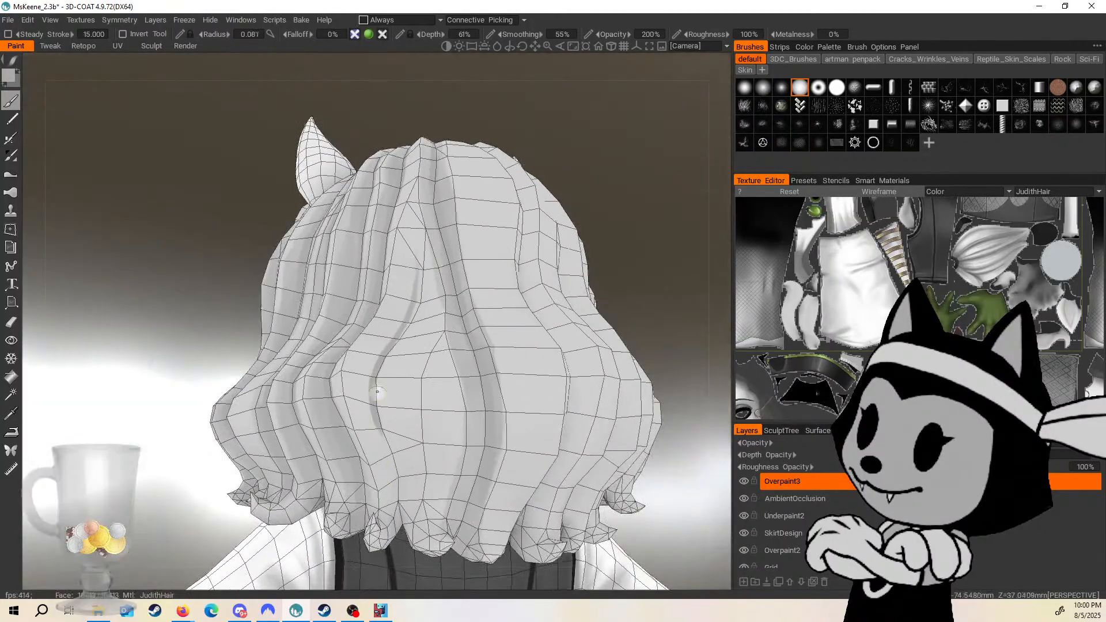
{"action": "key", "text": "w"}
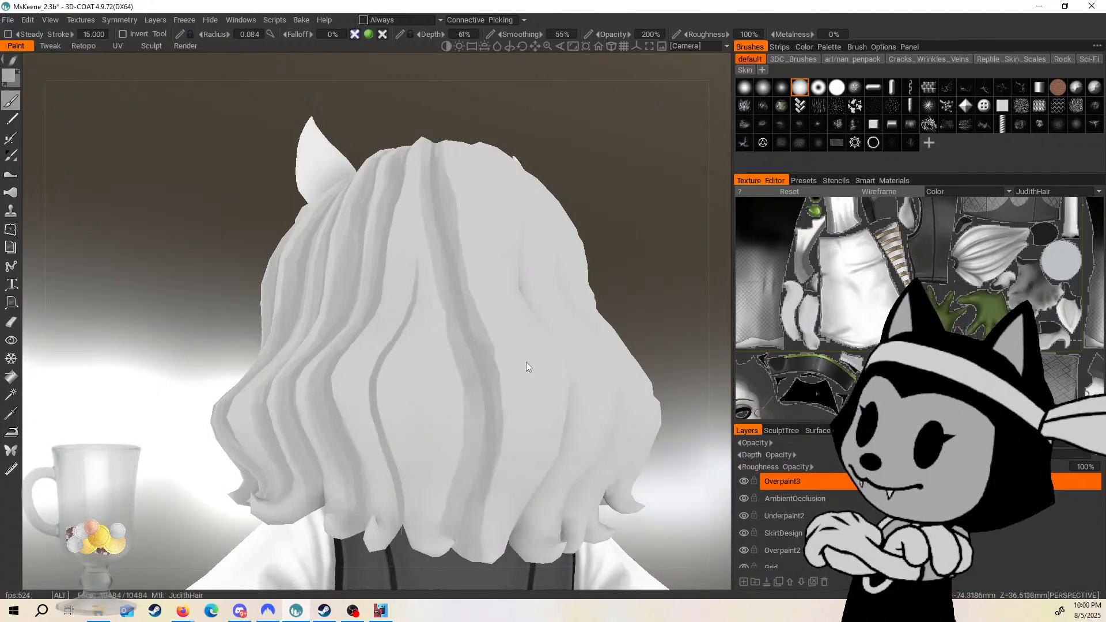
{"action": "left_click_drag", "start_coordinate": [527, 362], "coordinate": [553, 373], "text": "alt"}
{"action": "left_click_drag", "start_coordinate": [593, 379], "coordinate": [624, 337]}
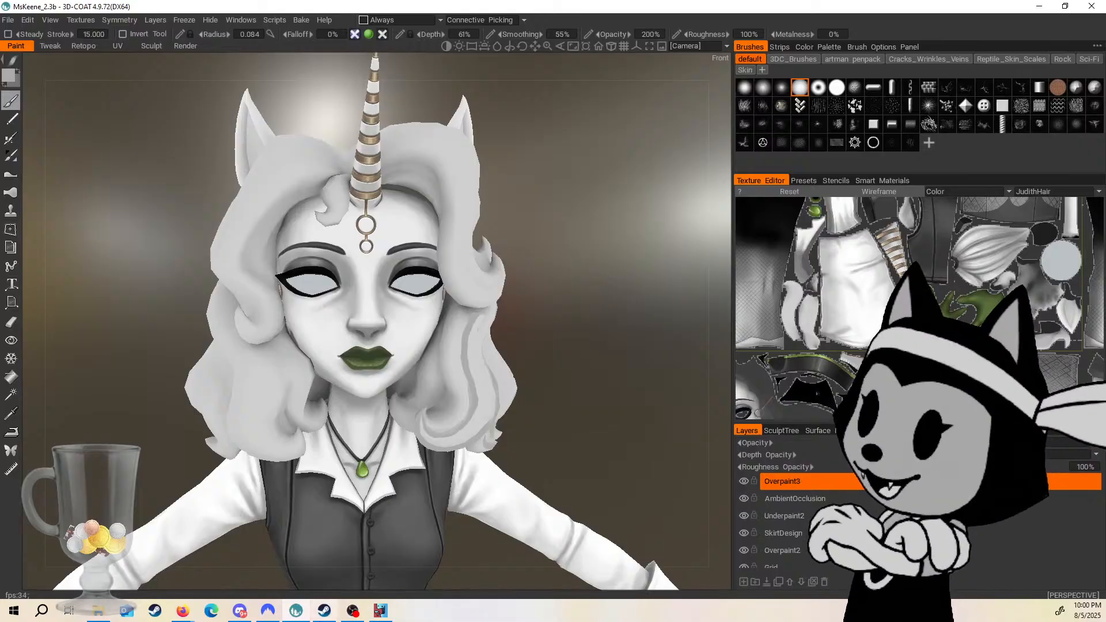
Extend the thin curved shadow line beside the central back band up toward the crown with a brush radius of about 0.084.
{"action": "left_click_drag", "start_coordinate": [567, 280], "coordinate": [550, 323]}
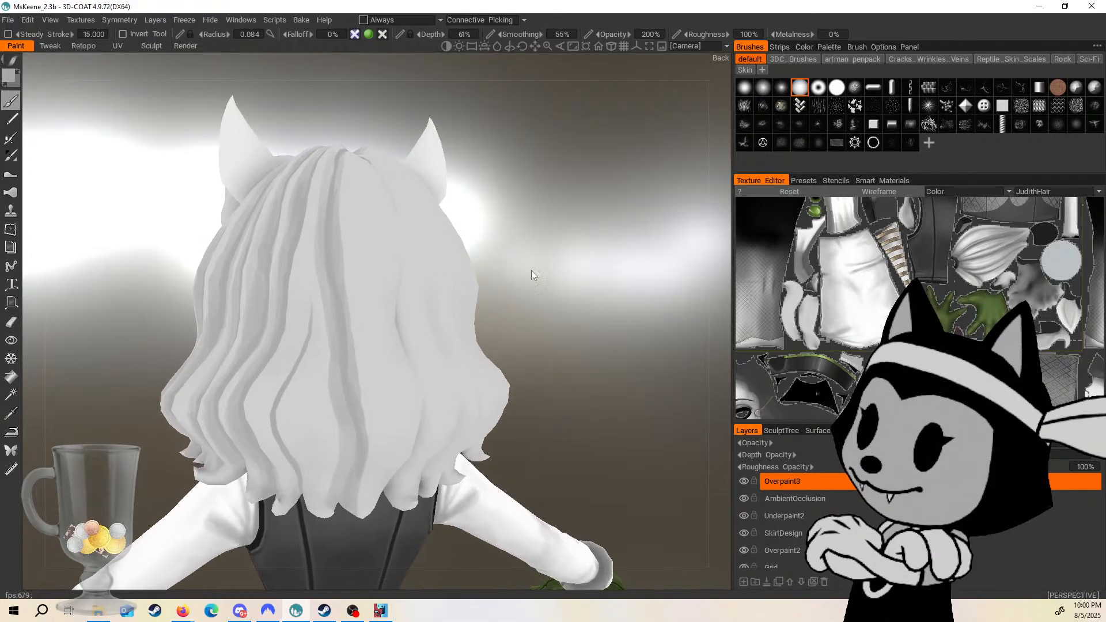
{"action": "left_click_drag", "start_coordinate": [531, 271], "coordinate": [579, 340]}
{"action": "key", "text": "w"}
{"action": "left_click_drag", "start_coordinate": [313, 353], "coordinate": [315, 244]}
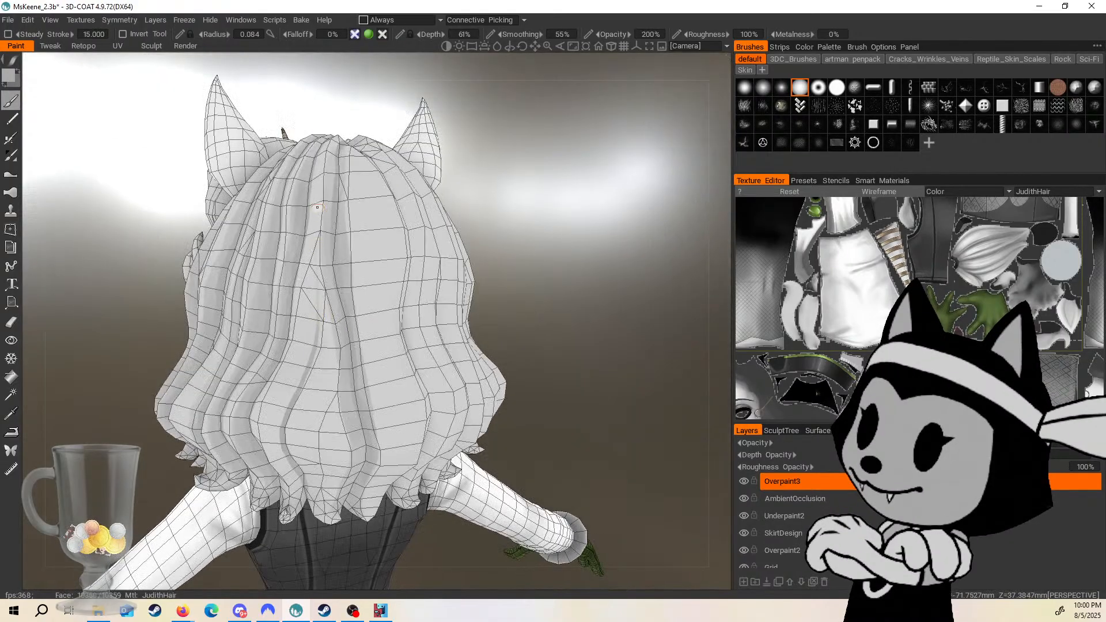
{"action": "key", "text": "w"}
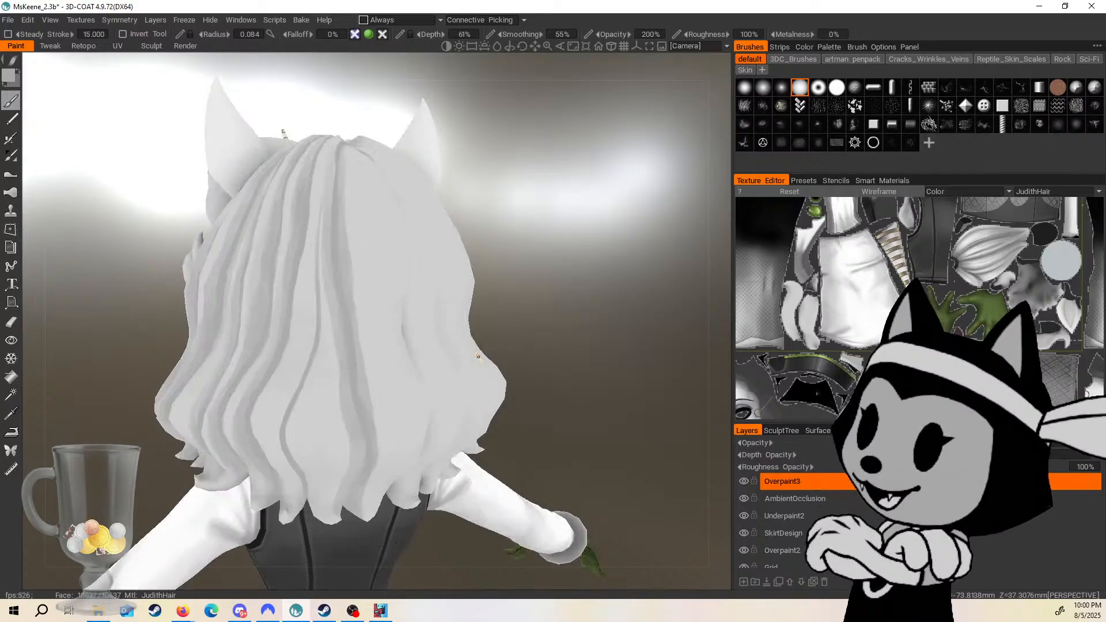
Widen the thin curved line into a full gray shadow band, enlarging the brush radius to about 0.235 and 0.259.
{"action": "middle_click_drag", "start_coordinate": [478, 357], "coordinate": [571, 375]}
{"action": "key", "text": "bracketright"}
{"action": "key", "text": "bracketright"}
{"action": "key", "text": "bracketright"}
{"action": "key", "text": "bracketright"}
{"action": "key", "text": "bracketright"}
{"action": "key", "text": "bracketright"}
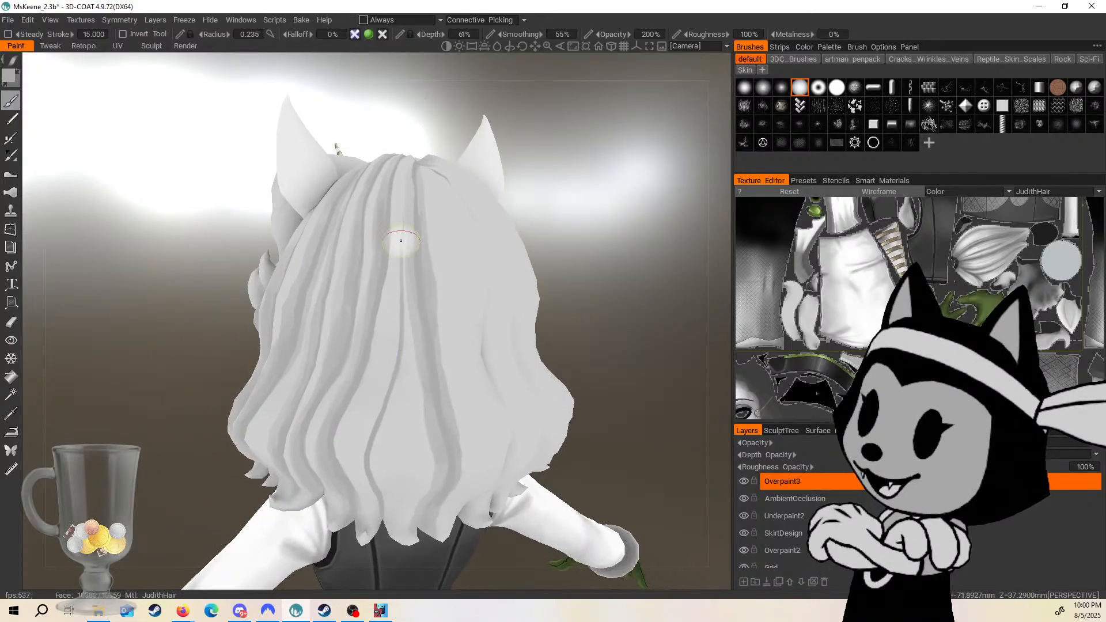
{"action": "left_click_drag", "start_coordinate": [567, 320], "coordinate": [597, 254]}
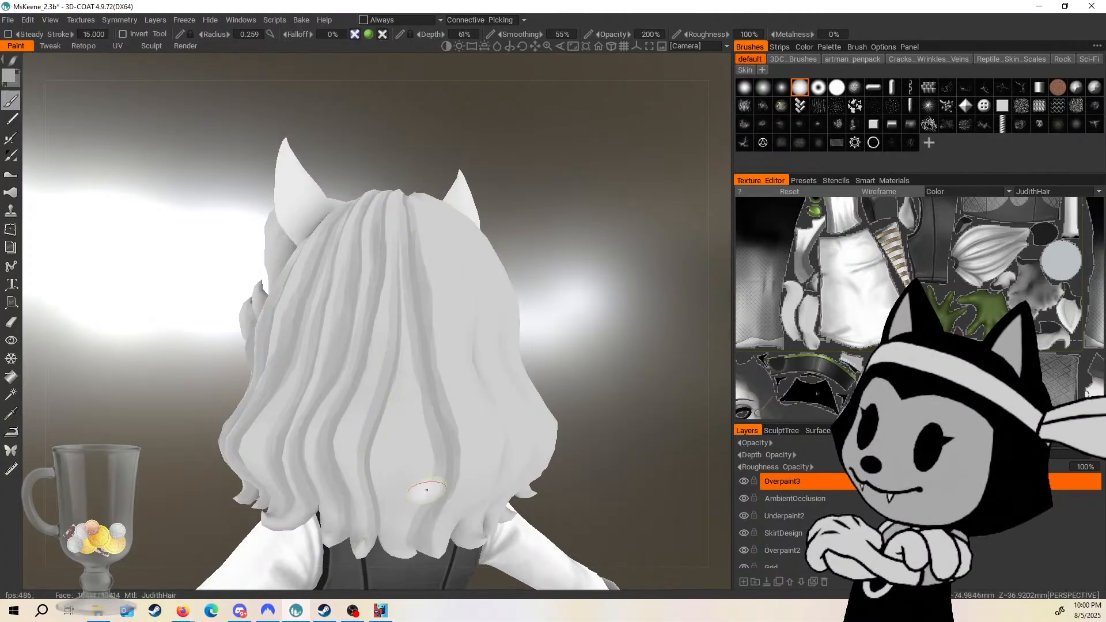
{"action": "left_click_drag", "start_coordinate": [612, 360], "coordinate": [589, 279]}
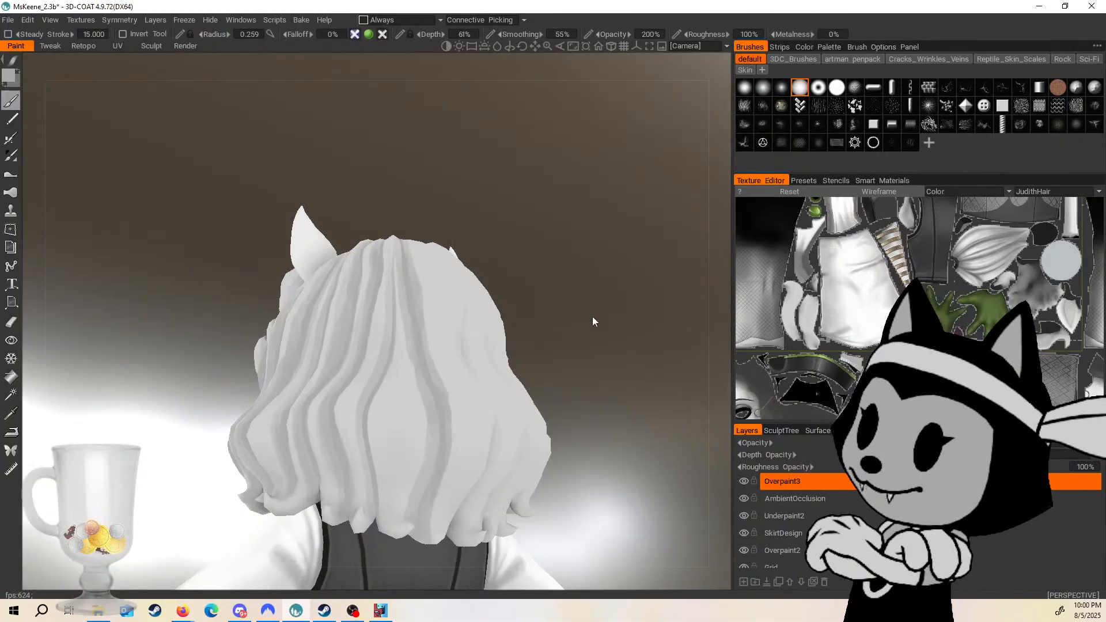
Refine the curved shadow band from crown to tips with the brush radius reduced to about 0.195.
{"action": "left_click_drag", "start_coordinate": [593, 316], "coordinate": [568, 368]}
{"action": "key", "text": "bracketleft"}
{"action": "key", "text": "bracketleft"}
{"action": "key", "text": "bracketleft"}
{"action": "key", "text": "bracketleft"}
{"action": "key", "text": "bracketright"}
{"action": "key", "text": "bracketright"}
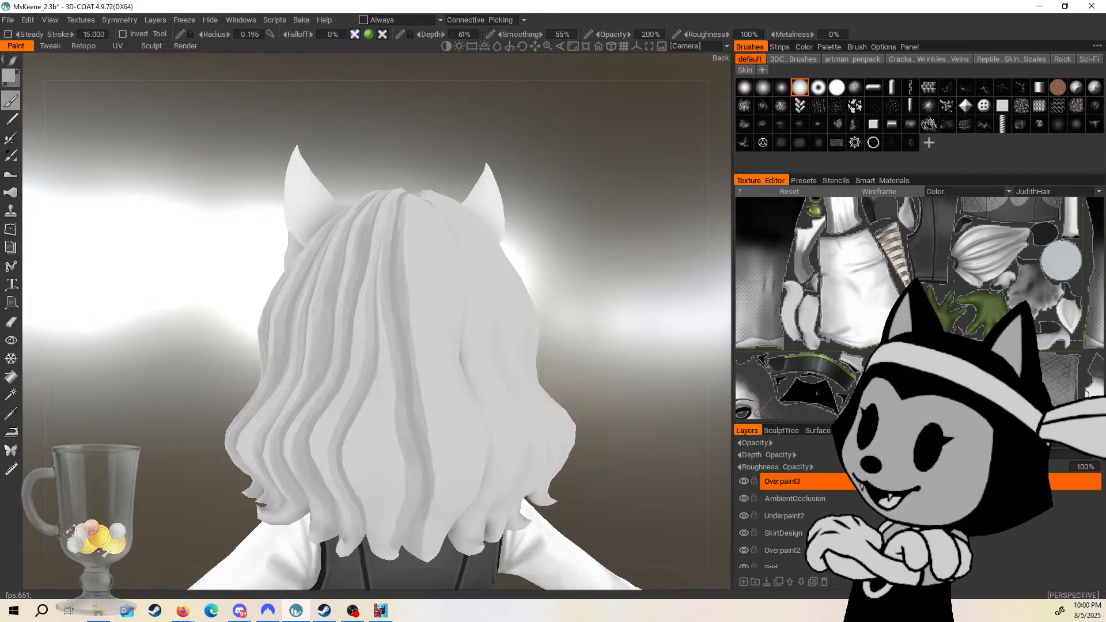
{"action": "left_click_drag", "start_coordinate": [680, 303], "coordinate": [546, 300]}
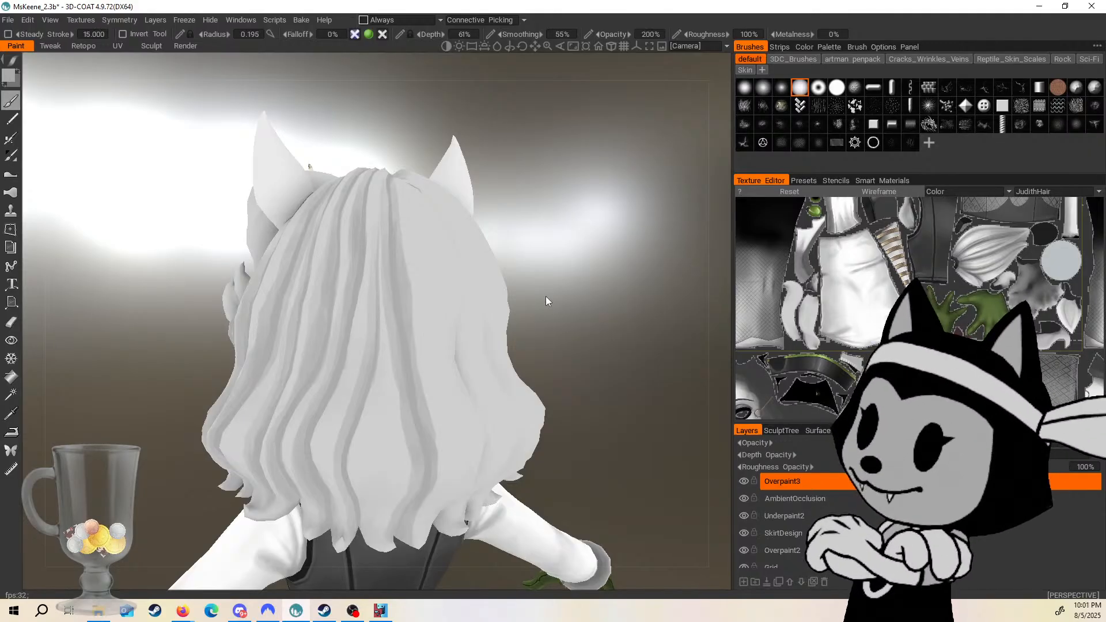
{"action": "left_click_drag", "start_coordinate": [620, 306], "coordinate": [557, 351]}
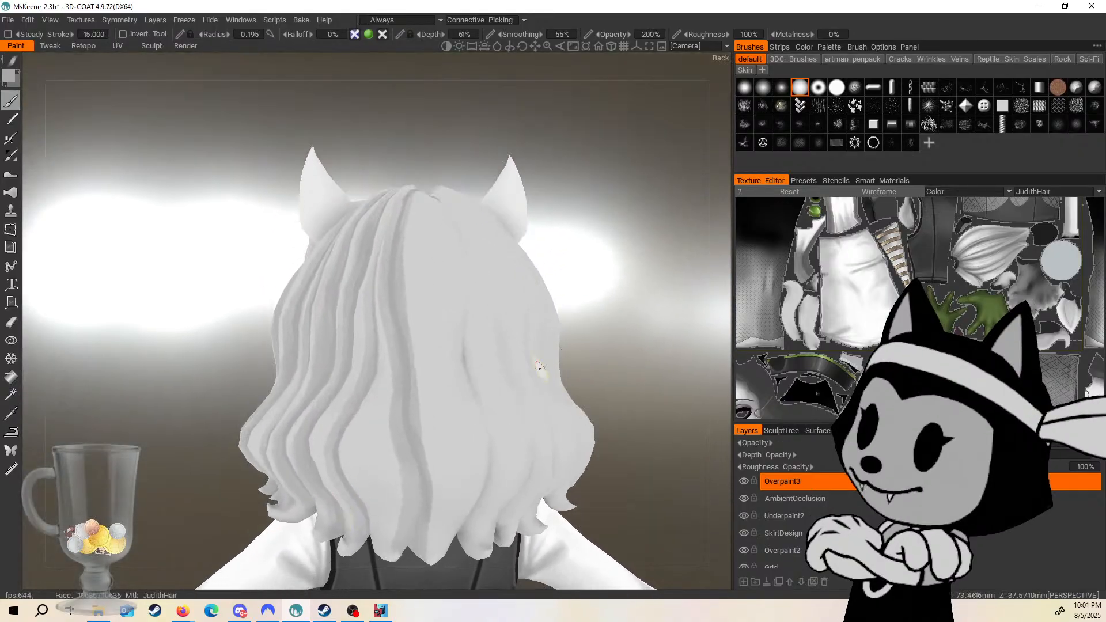
Touch up the lower part of the central back band with a brush radius of about 0.084.
{"action": "middle_click_drag", "start_coordinate": [541, 369], "coordinate": [511, 368], "text": "alt"}
{"action": "left_click_drag", "start_coordinate": [590, 367], "coordinate": [568, 303]}
{"action": "right_click_drag", "start_coordinate": [380, 538], "coordinate": [370, 539]}
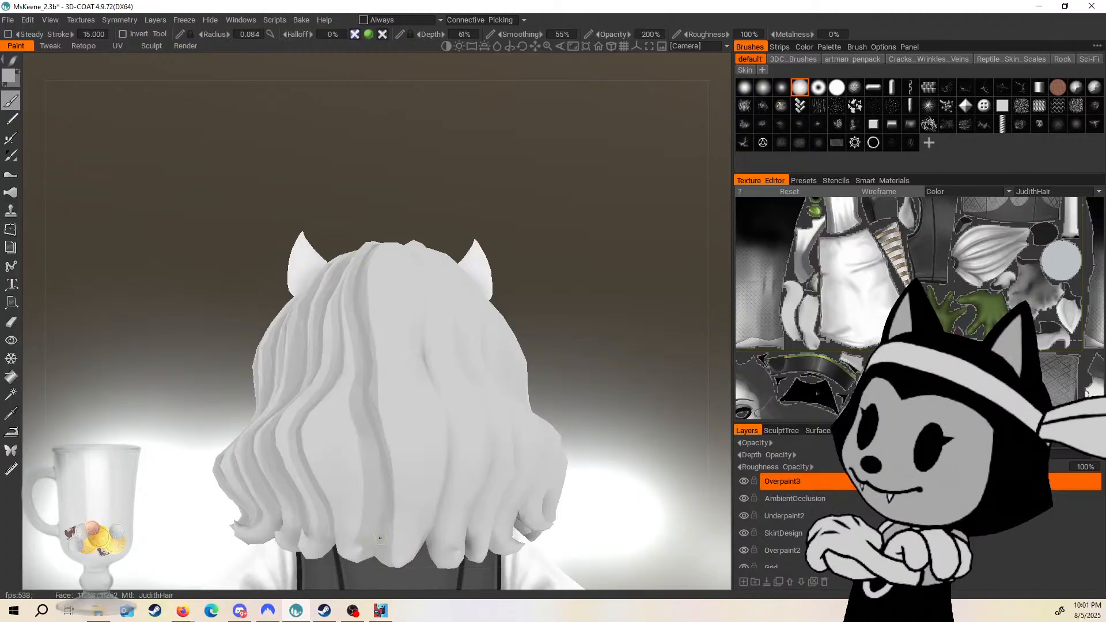
{"action": "left_click_drag", "start_coordinate": [596, 300], "coordinate": [516, 373]}
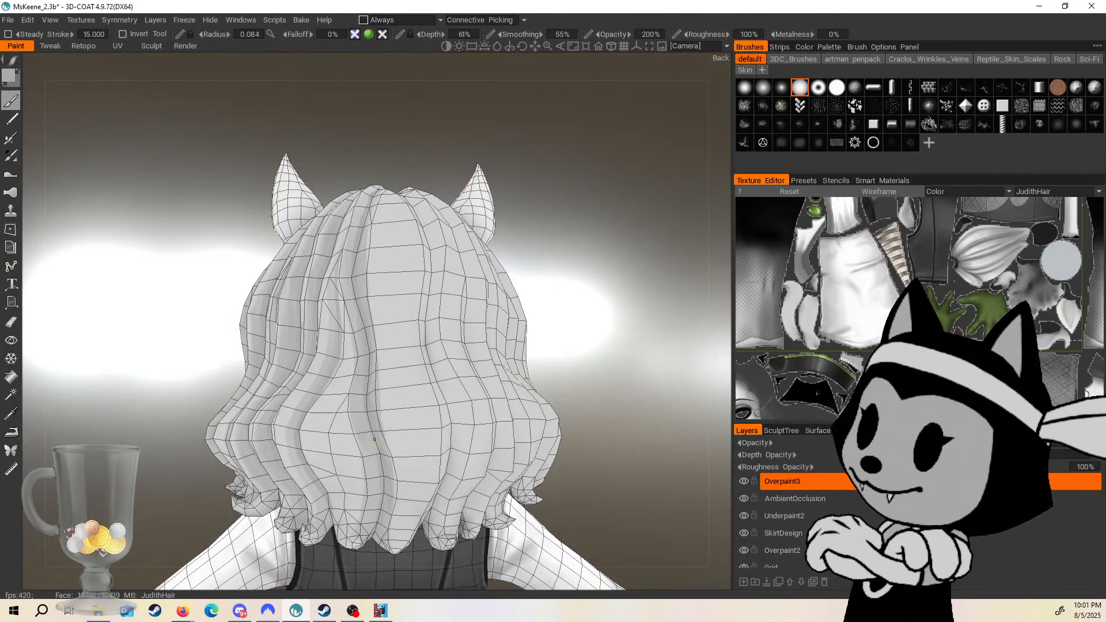
{"action": "left_click_drag", "start_coordinate": [602, 314], "coordinate": [317, 300]}
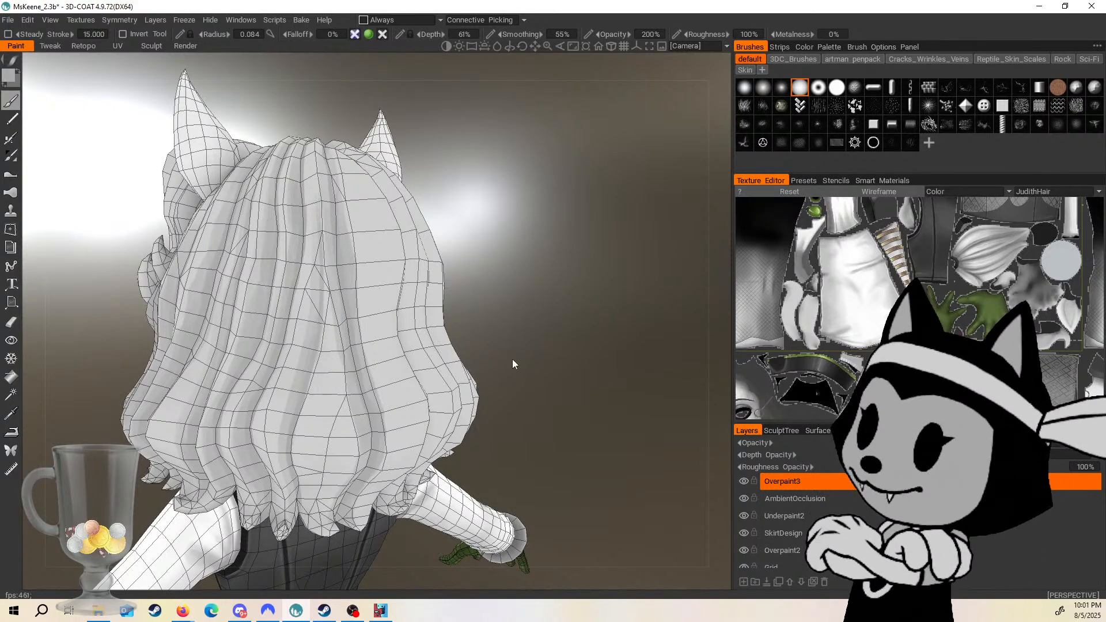
{"action": "left_click_drag", "start_coordinate": [513, 363], "coordinate": [542, 297]}
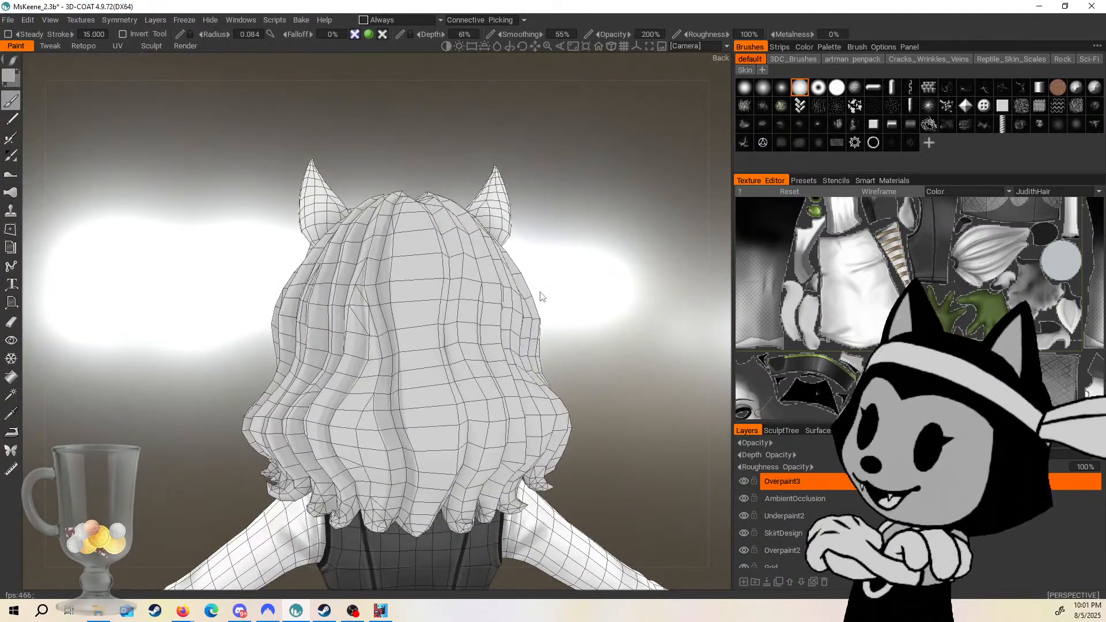
Paint a thin shadow line down from the crown on the next unshaded back strand, undoing and redrawing the first stroke.
{"action": "key", "text": "4"}
{"action": "middle_click_drag", "start_coordinate": [540, 292], "coordinate": [426, 270]}
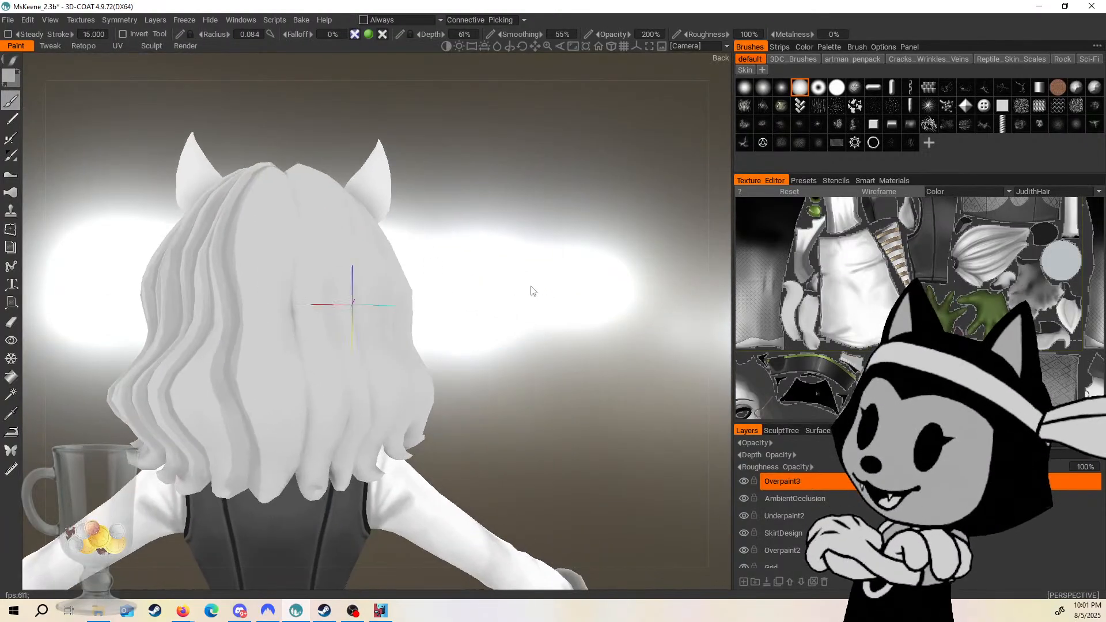
{"action": "right_click_drag", "start_coordinate": [530, 285], "coordinate": [533, 286]}
{"action": "middle_click_drag", "start_coordinate": [506, 280], "coordinate": [515, 282]}
{"action": "key", "text": "4"}
{"action": "left_click_drag", "start_coordinate": [549, 284], "coordinate": [479, 279]}
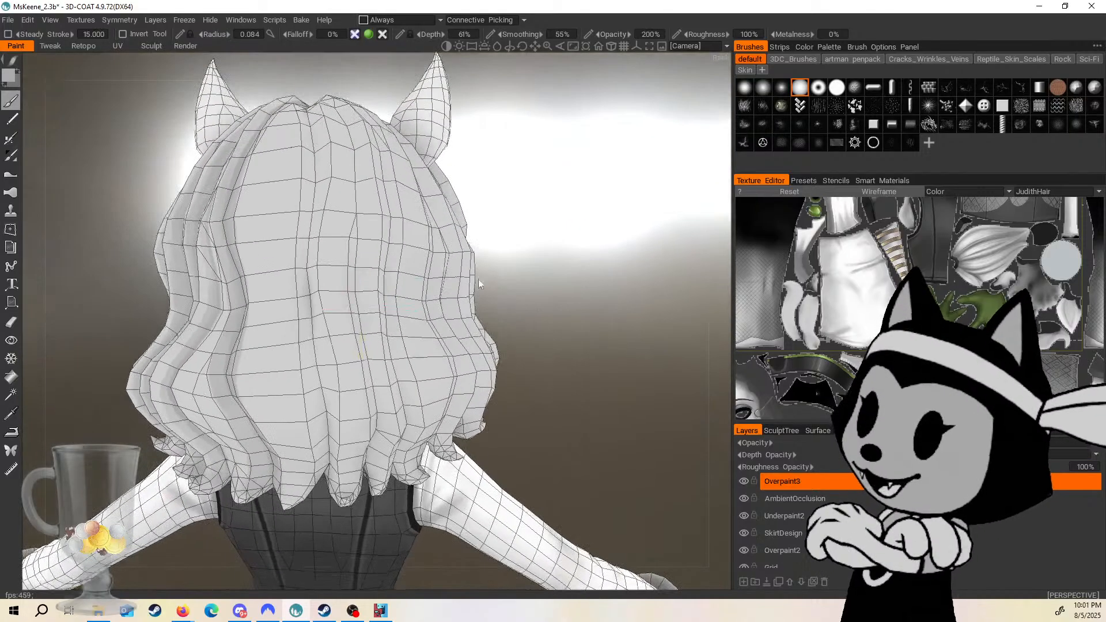
{"action": "left_click_drag", "start_coordinate": [313, 140], "coordinate": [305, 269]}
{"action": "key", "text": "ctrl+z"}
{"action": "left_click_drag", "start_coordinate": [313, 140], "coordinate": [305, 267]}
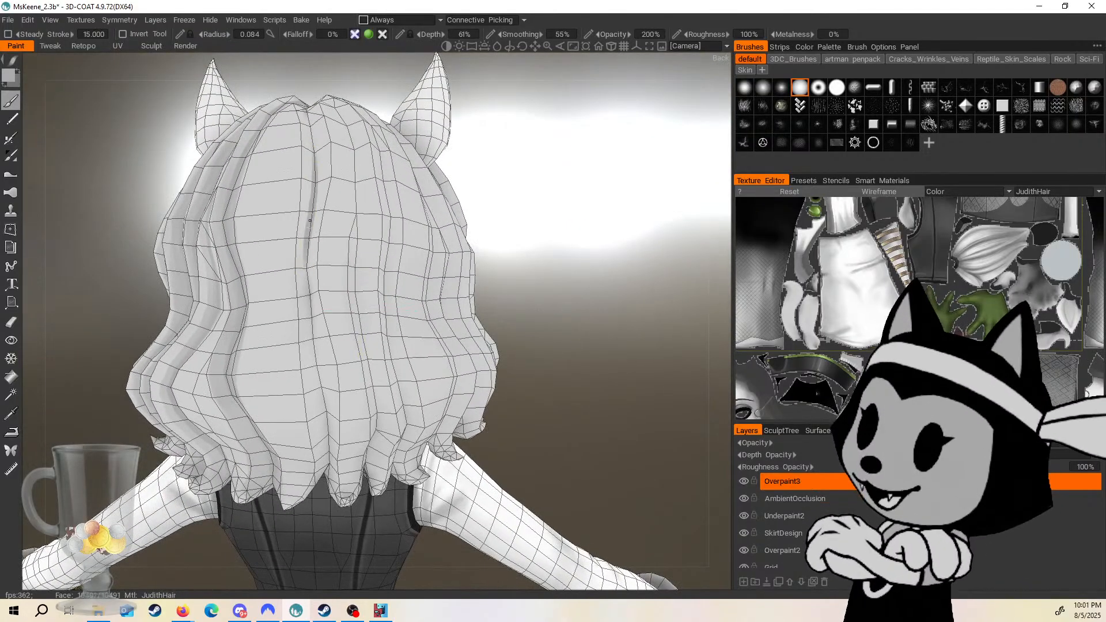
Continue the new back strand's shadow line down to the tips with a brush radius between about 0.087 and 0.139.
{"action": "left_click_drag", "start_coordinate": [501, 391], "coordinate": [562, 307]}
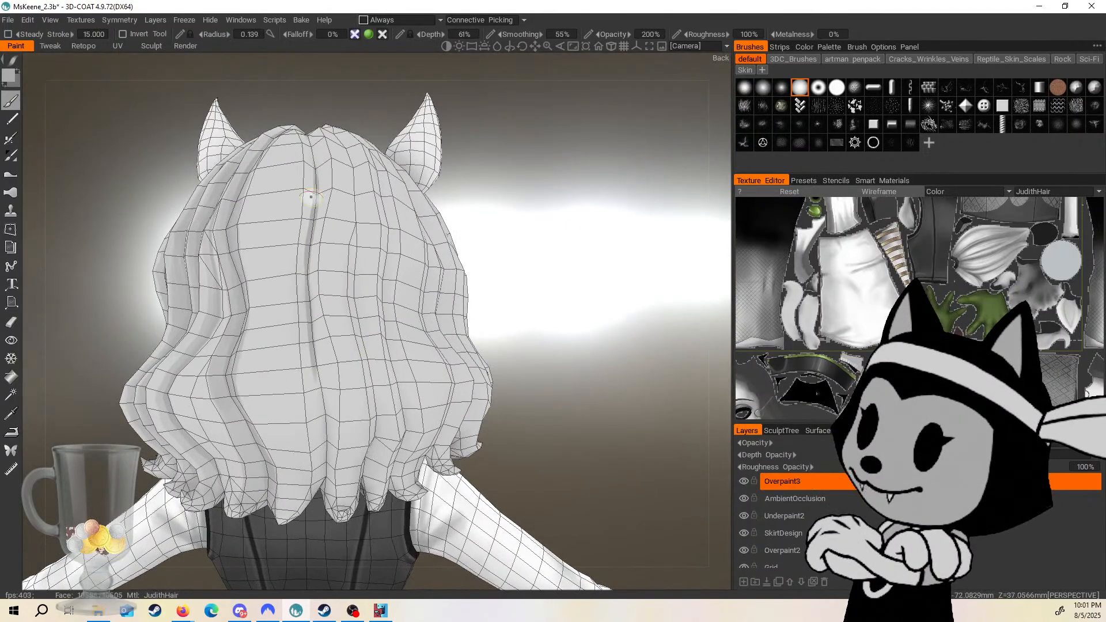
{"action": "mouse_move", "coordinate": [304, 288]}
{"action": "left_mouse_down"}
{"action": "mouse_move", "coordinate": [325, 441]}
{"action": "mouse_move", "coordinate": [359, 412]}
{"action": "left_mouse_up"}
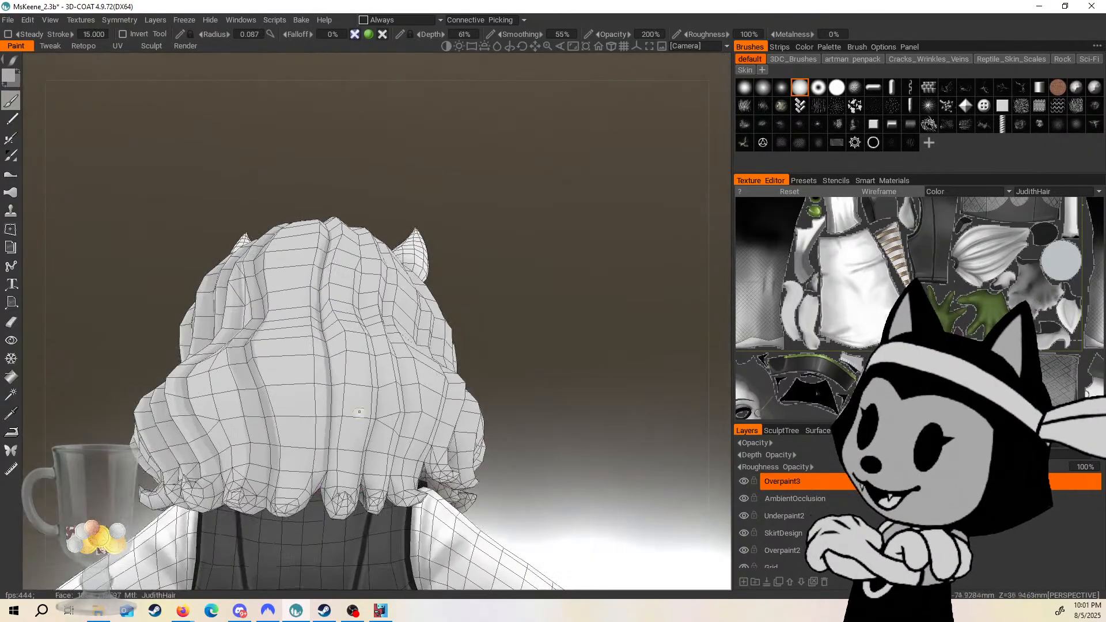
{"action": "left_click_drag", "start_coordinate": [544, 291], "coordinate": [500, 353]}
{"action": "mouse_move", "coordinate": [292, 250]}
{"action": "left_mouse_down"}
{"action": "mouse_move", "coordinate": [281, 358]}
{"action": "mouse_move", "coordinate": [295, 421]}
{"action": "left_mouse_up"}
Widen the new back strand's shadow into a band with large brush radii of about 0.413, 0.64 and 0.453.
{"action": "left_click_drag", "start_coordinate": [558, 287], "coordinate": [484, 328]}
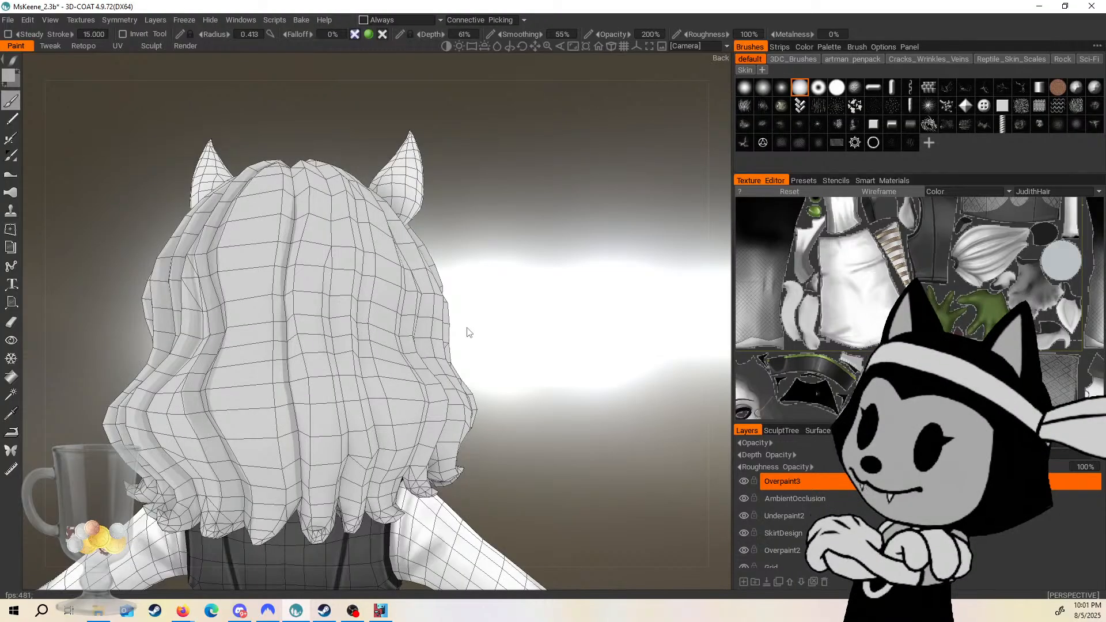
{"action": "right_click_drag", "start_coordinate": [306, 228], "coordinate": [337, 228]}
{"action": "mouse_move", "coordinate": [298, 170]}
{"action": "left_mouse_down"}
{"action": "mouse_move", "coordinate": [285, 354]}
{"action": "mouse_move", "coordinate": [295, 429]}
{"action": "left_mouse_up"}
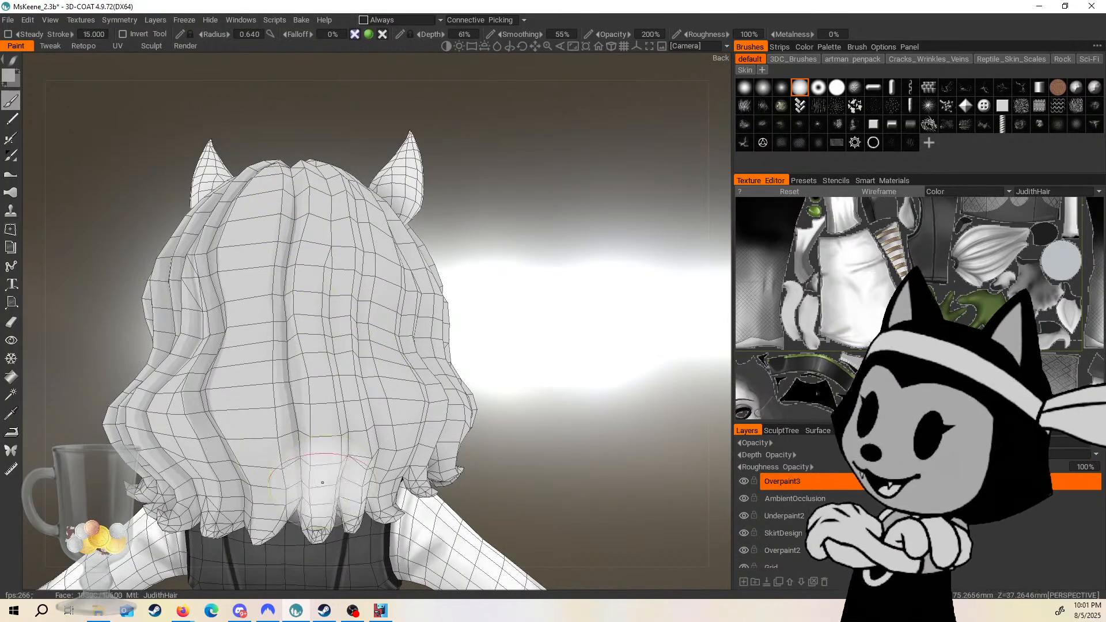
{"action": "right_click_drag", "start_coordinate": [348, 350], "coordinate": [319, 345]}
{"action": "mouse_move", "coordinate": [490, 322]}
{"action": "left_mouse_down"}
{"action": "mouse_move", "coordinate": [551, 341]}
{"action": "mouse_move", "coordinate": [502, 367]}
{"action": "left_mouse_up"}
{"action": "right_click_drag", "start_coordinate": [282, 369], "coordinate": [286, 369]}
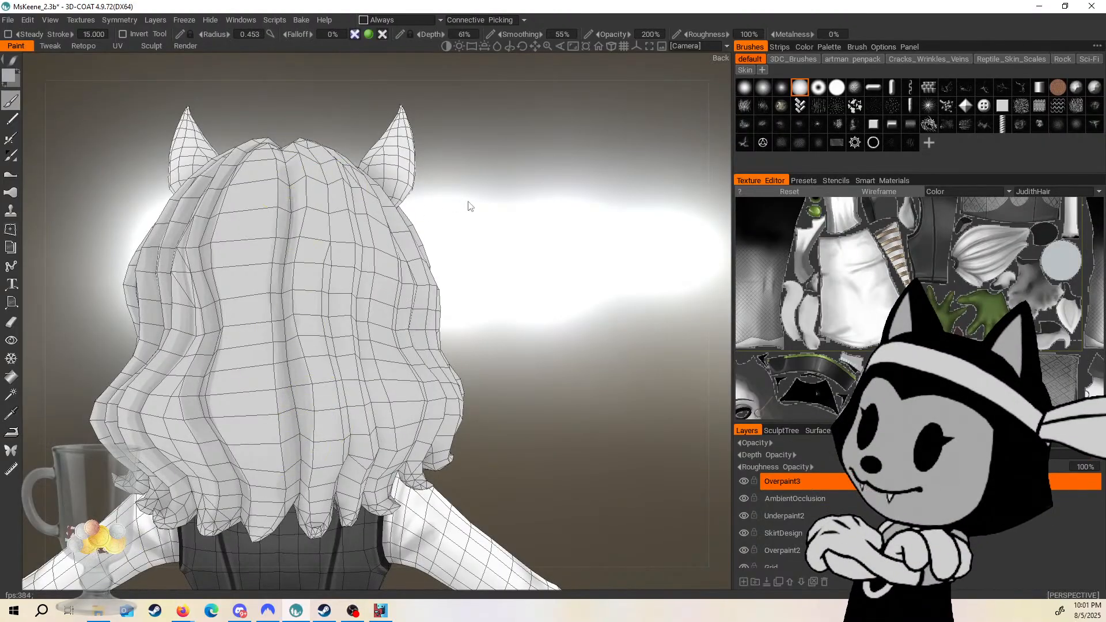
Refine the new back band from the crown downward with a brush radius between about 0.076 and 0.122, undoing one stray stroke.
{"action": "left_click_drag", "start_coordinate": [469, 208], "coordinate": [478, 249]}
{"action": "right_click_drag", "start_coordinate": [291, 158], "coordinate": [277, 151]}
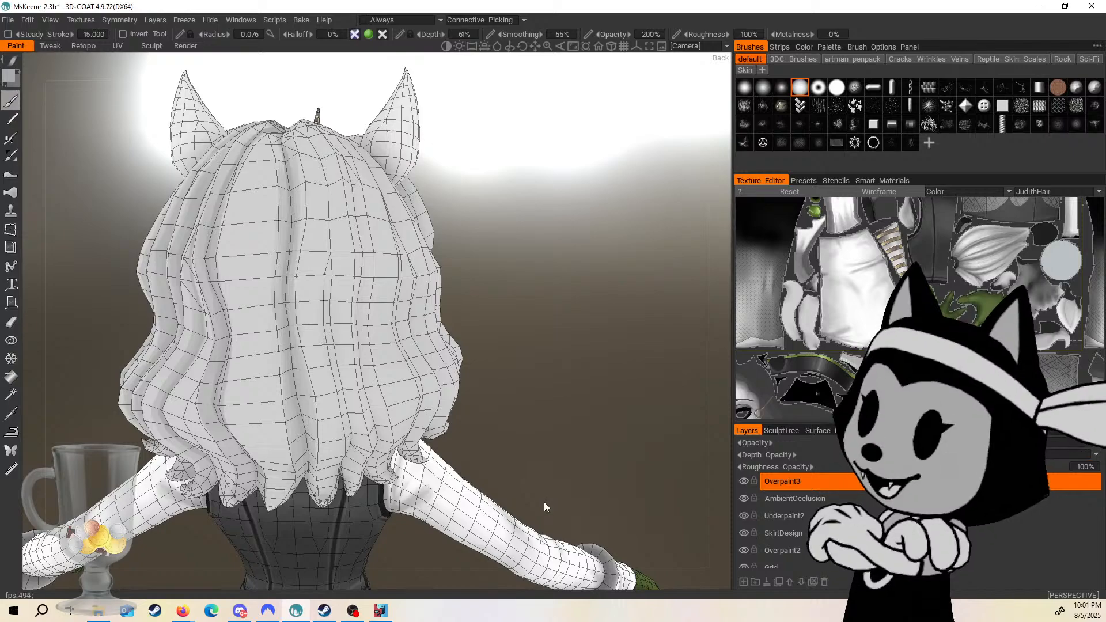
{"action": "middle_click_drag", "start_coordinate": [544, 503], "coordinate": [587, 523]}
{"action": "left_click_drag", "start_coordinate": [563, 235], "coordinate": [602, 279]}
{"action": "right_click_drag", "start_coordinate": [390, 183], "coordinate": [402, 184]}
{"action": "mouse_move", "coordinate": [402, 185]}
{"action": "left_mouse_down", "text": "alt"}
{"action": "mouse_move", "coordinate": [399, 154]}
{"action": "mouse_move", "coordinate": [375, 202]}
{"action": "mouse_move", "coordinate": [376, 293]}
{"action": "left_mouse_up", "text": "alt"}
{"action": "key", "text": "ctrl+z"}
{"action": "left_click_drag", "start_coordinate": [593, 211], "coordinate": [571, 221]}
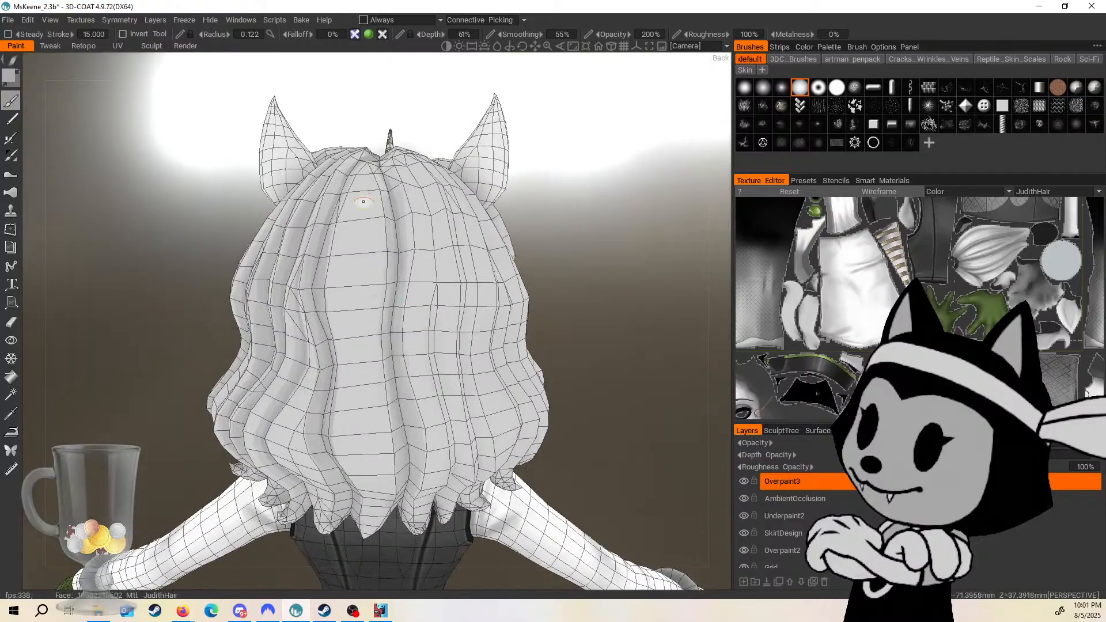
{"action": "left_click_drag", "start_coordinate": [372, 196], "coordinate": [385, 441]}
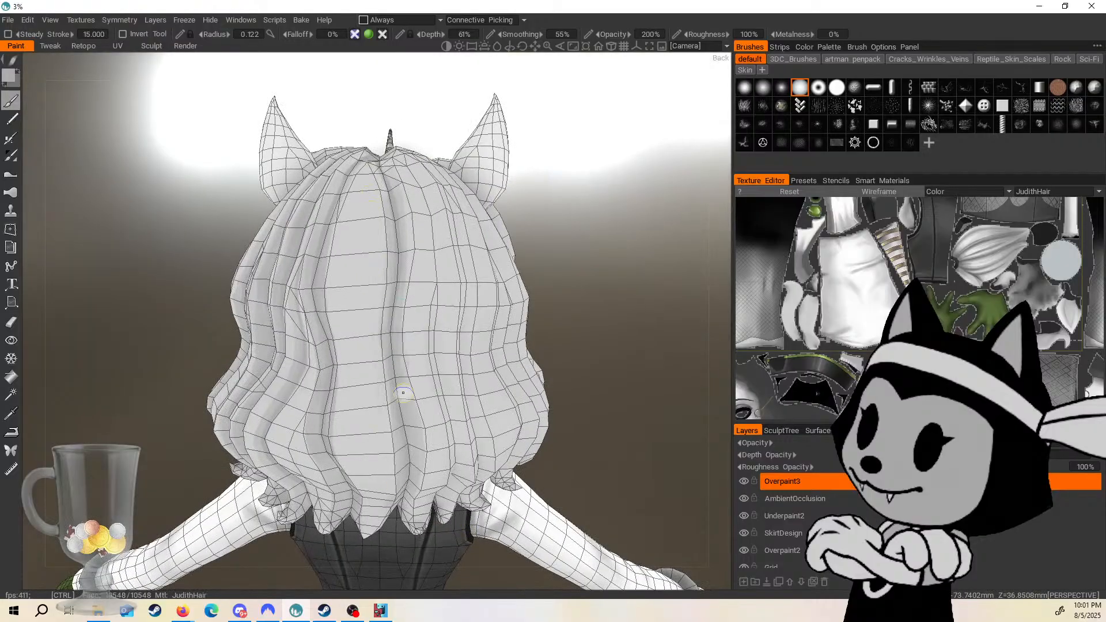
{"action": "middle_click_drag", "start_coordinate": [455, 301], "coordinate": [473, 272]}
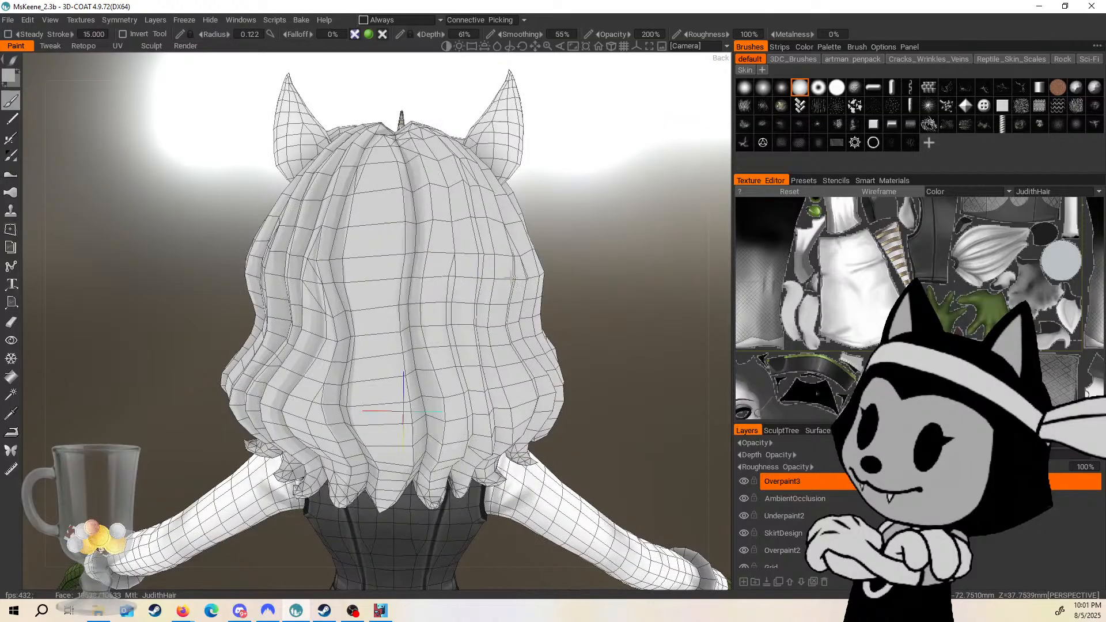
Review the painted hair from the back and side without the wireframe, restore the wireframe and save the scene.
{"action": "left_click_drag", "start_coordinate": [574, 249], "coordinate": [582, 183]}
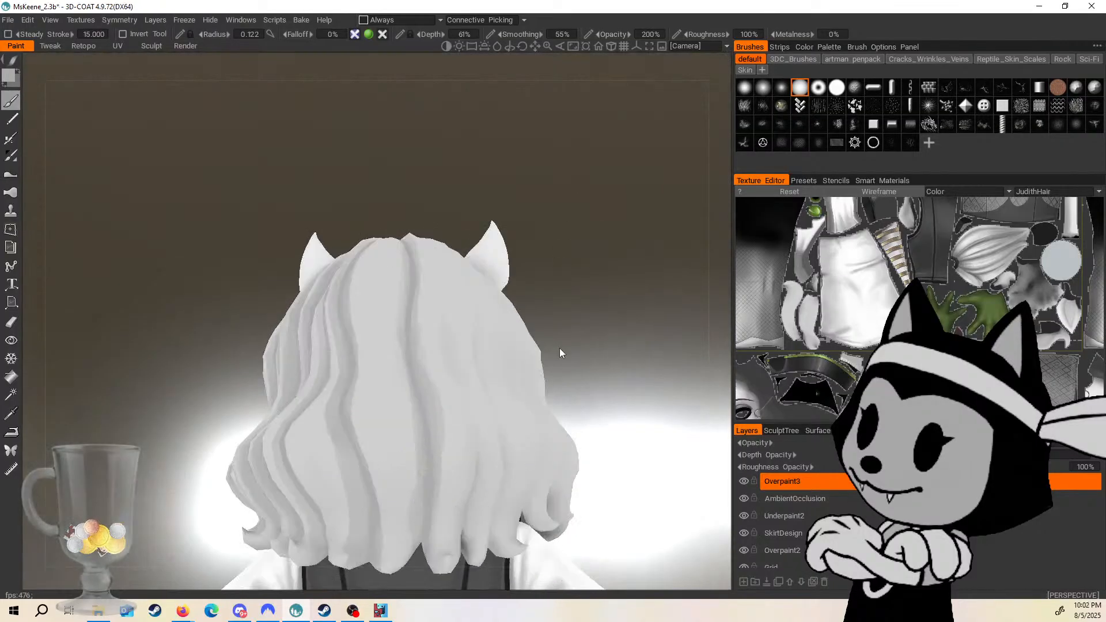
{"action": "left_click_drag", "start_coordinate": [559, 349], "coordinate": [691, 311]}
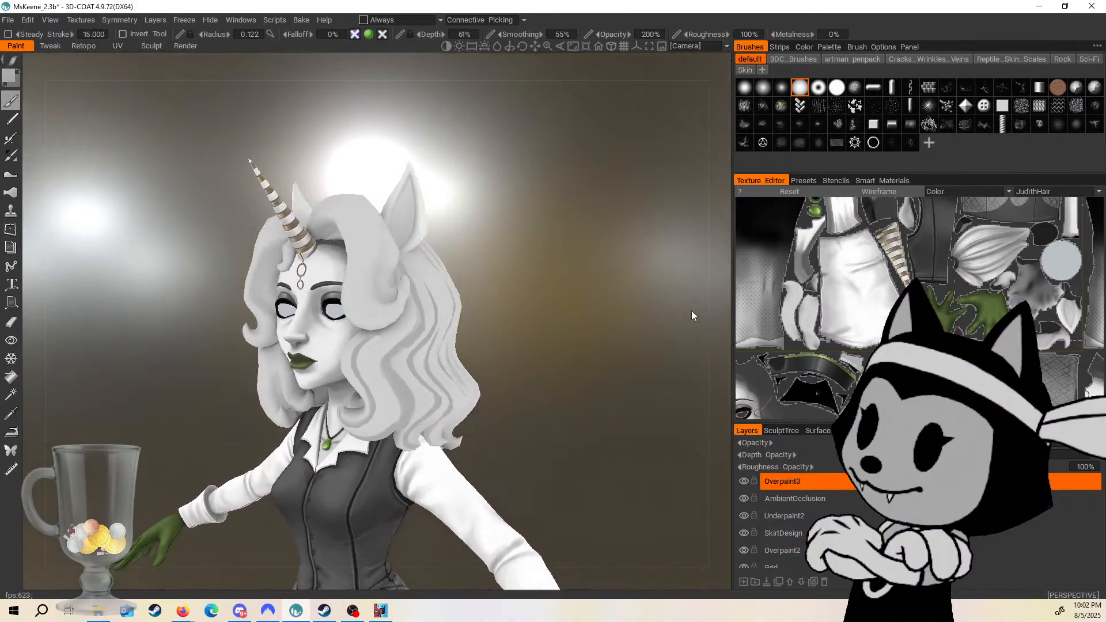
{"action": "left_click_drag", "start_coordinate": [589, 238], "coordinate": [420, 218]}
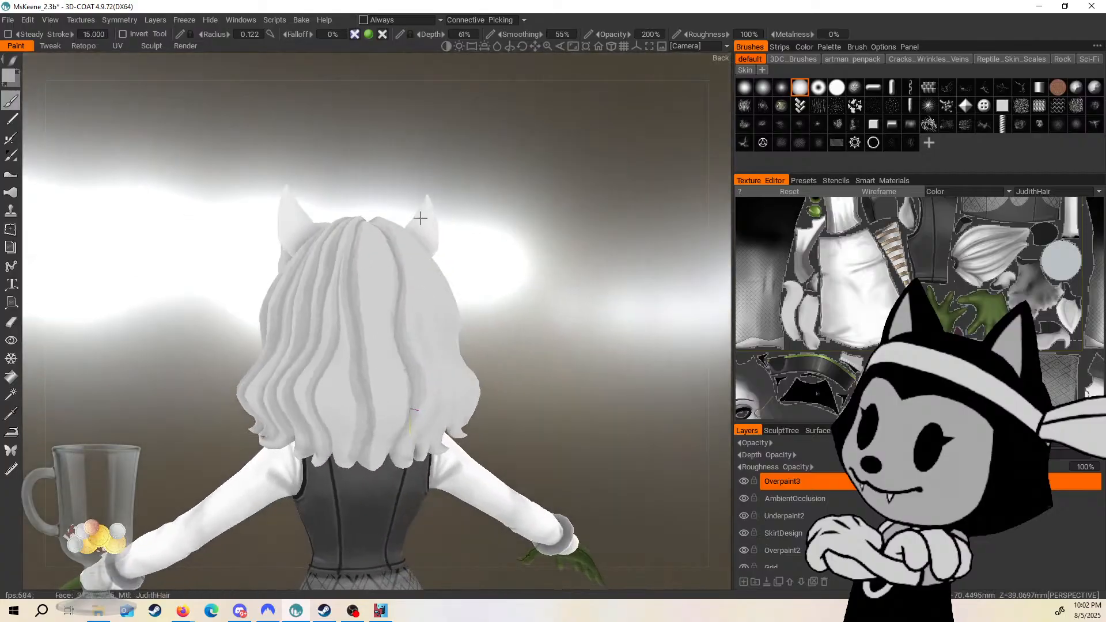
{"action": "scroll", "coordinate": [420, 217], "scroll_direction": "up", "scroll_amount": 3}
{"action": "key", "text": "w"}
{"action": "left_click_drag", "start_coordinate": [544, 264], "coordinate": [536, 245]}
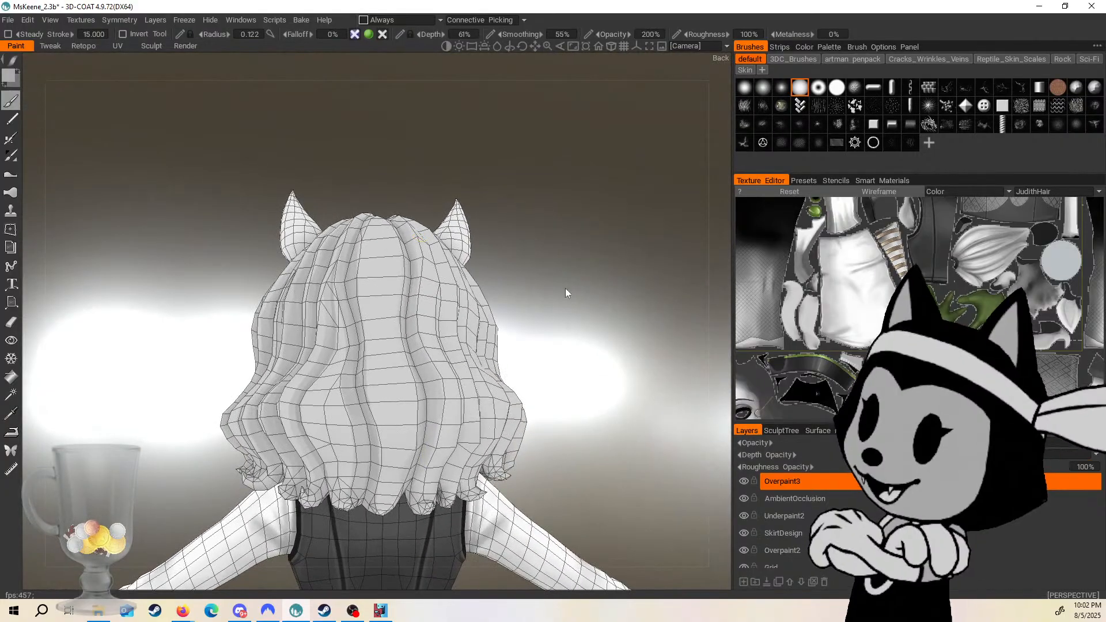
{"action": "key", "text": "ctrl+s"}
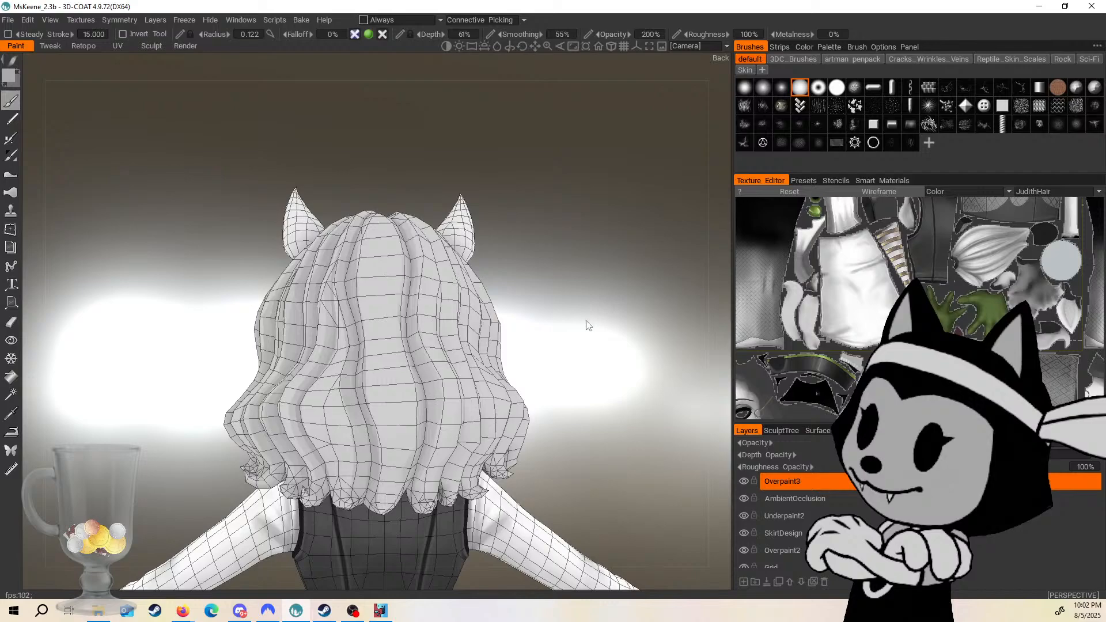
Paint a thin shadow line down the next strand at the back of the hair with a brush radius of about 0.072.
{"action": "left_click_drag", "start_coordinate": [585, 324], "coordinate": [542, 333]}
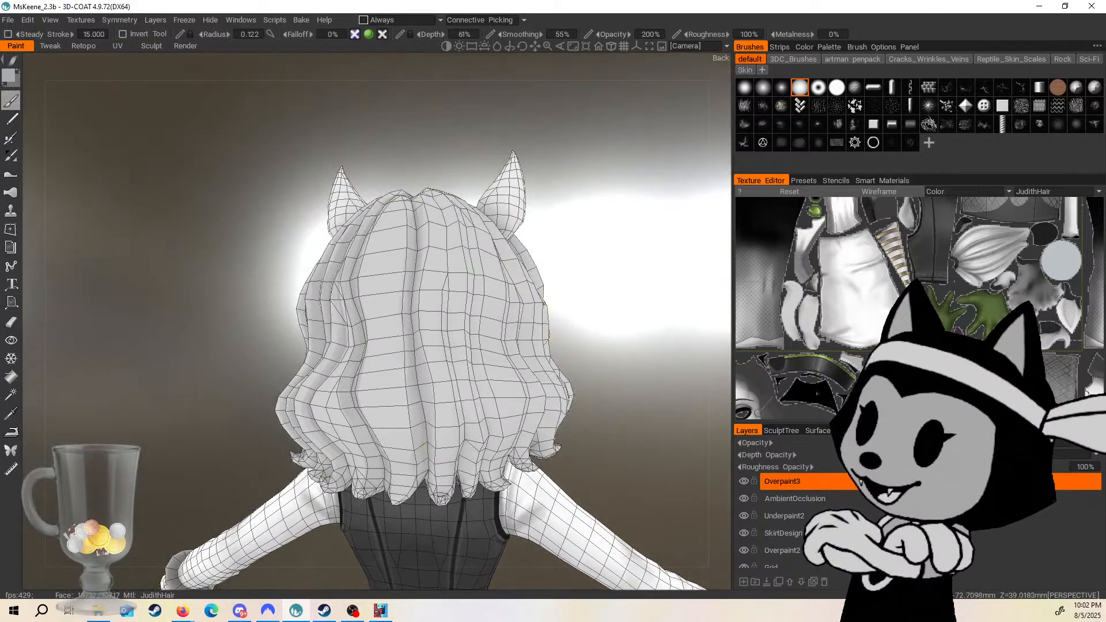
{"action": "middle_click_drag", "start_coordinate": [587, 290], "coordinate": [510, 303]}
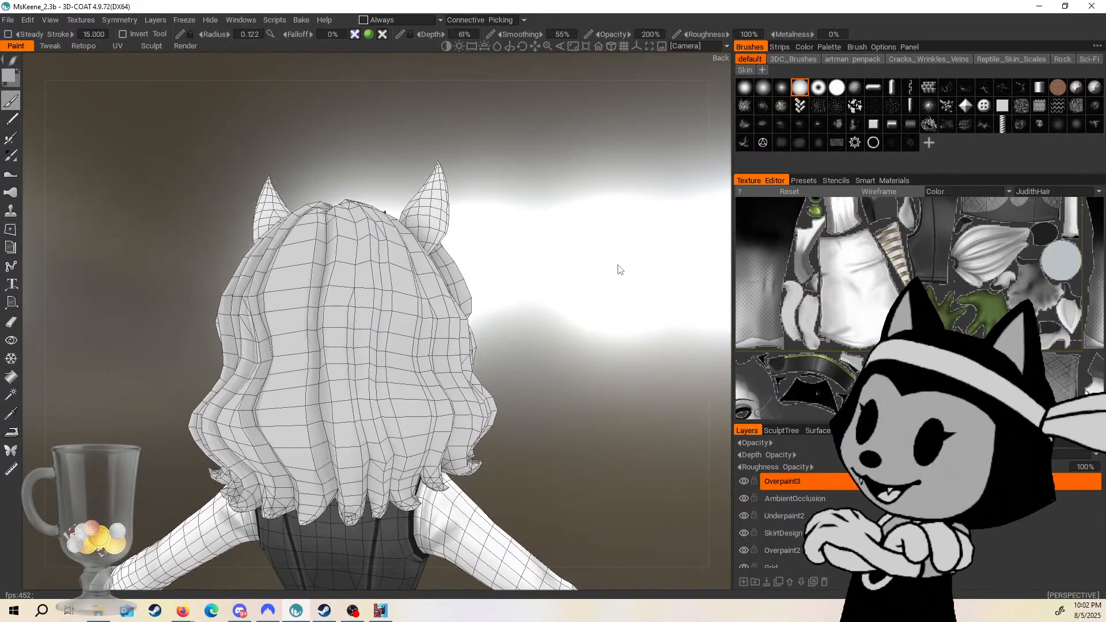
{"action": "mouse_move", "coordinate": [657, 262]}
{"action": "left_mouse_down"}
{"action": "mouse_move", "coordinate": [549, 380]}
{"action": "mouse_move", "coordinate": [514, 359]}
{"action": "mouse_move", "coordinate": [545, 279]}
{"action": "mouse_move", "coordinate": [568, 270]}
{"action": "left_mouse_up"}
{"action": "left_click_drag", "start_coordinate": [386, 186], "coordinate": [381, 348]}
{"action": "left_click_drag", "start_coordinate": [534, 243], "coordinate": [490, 192]}
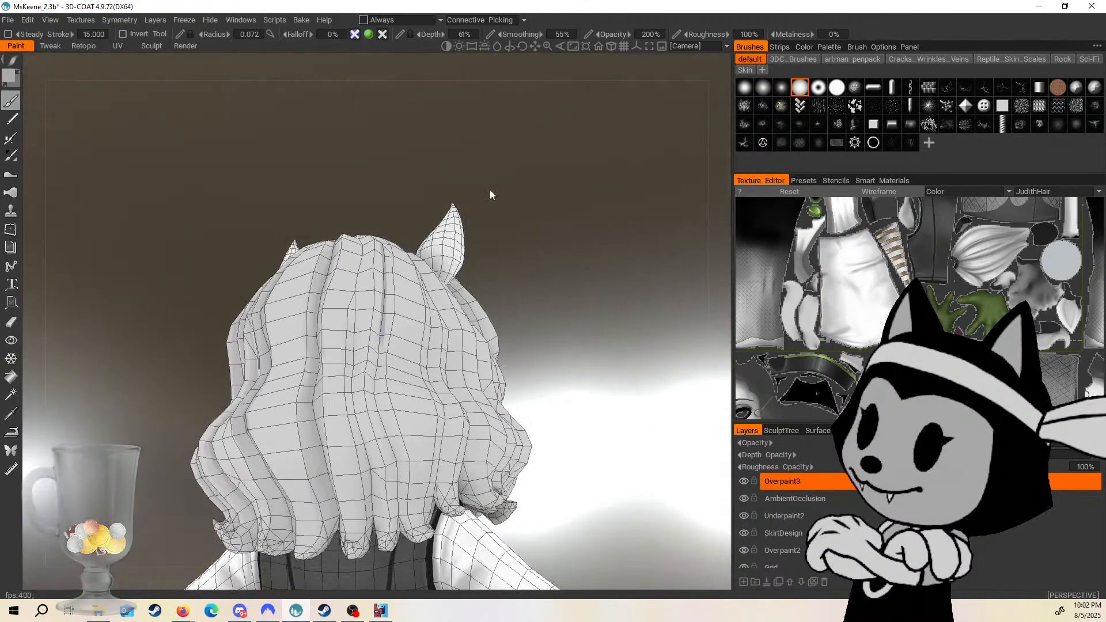
{"action": "left_click_drag", "start_coordinate": [381, 326], "coordinate": [372, 371]}
{"action": "left_click_drag", "start_coordinate": [487, 292], "coordinate": [392, 325]}
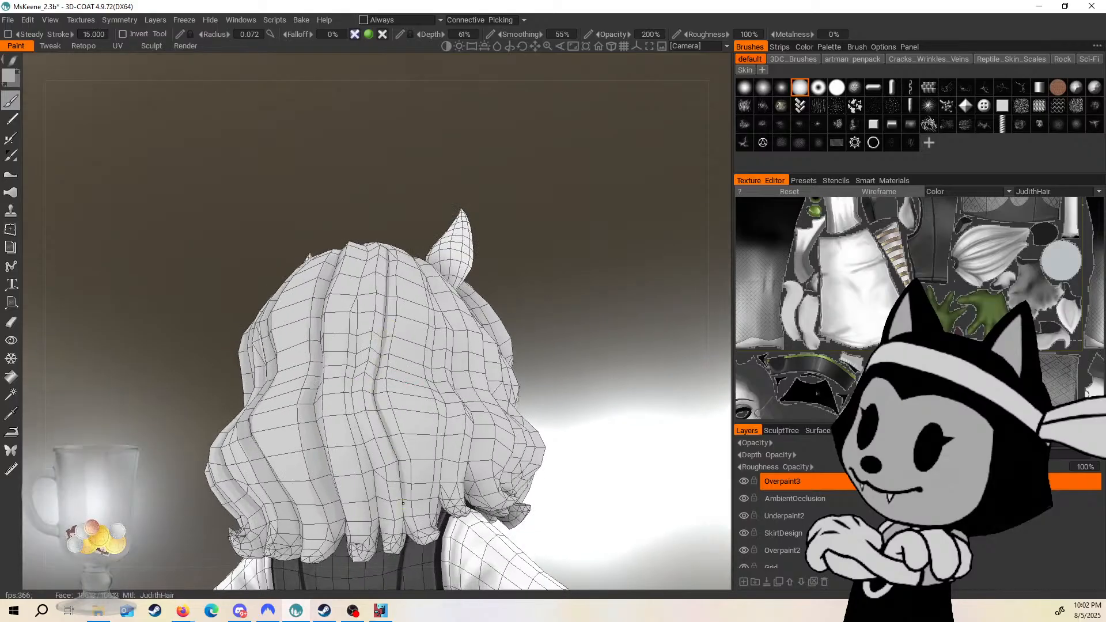
Widen the new back strand's shadow into a band with brush radii of about 0.25 and 0.4.
{"action": "left_click_drag", "start_coordinate": [572, 408], "coordinate": [386, 435]}
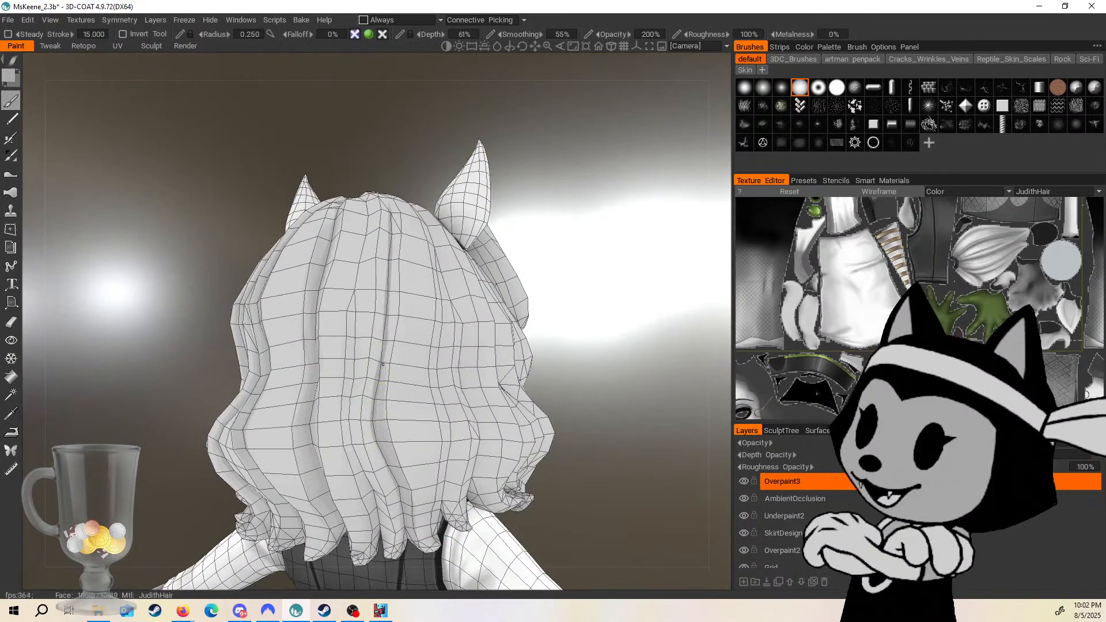
{"action": "left_click_drag", "start_coordinate": [445, 164], "coordinate": [401, 203]}
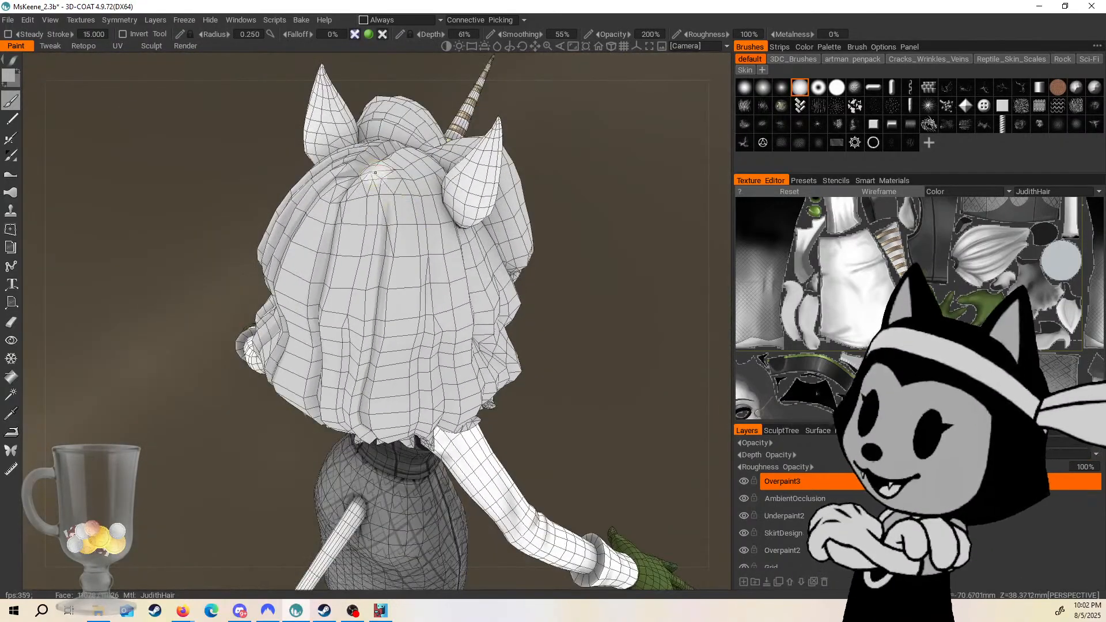
{"action": "key", "text": "]"}
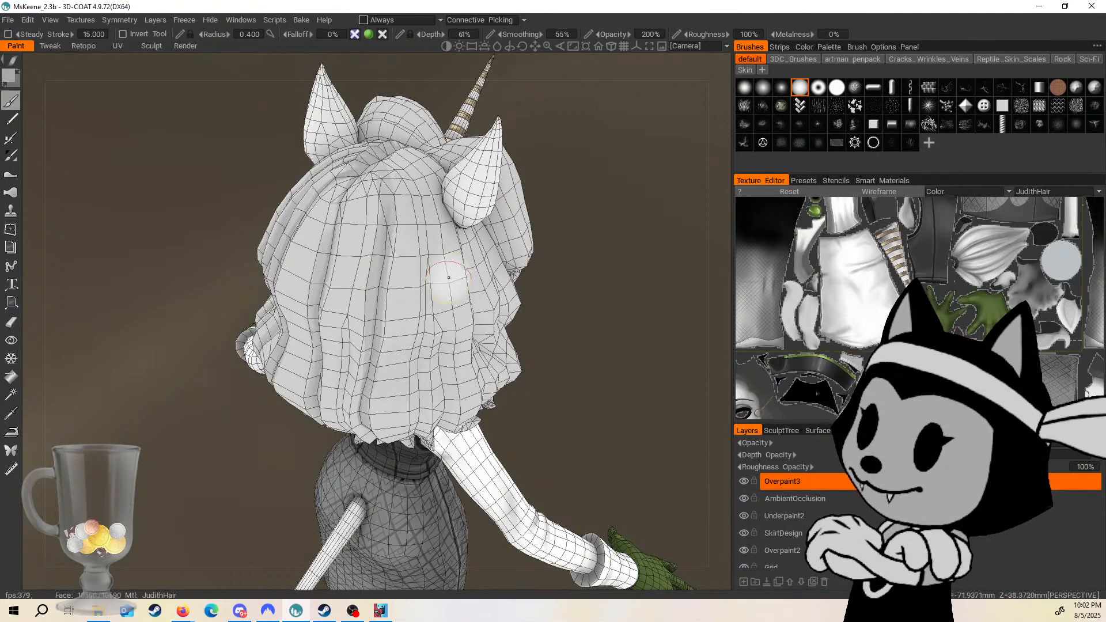
{"action": "middle_click_drag", "start_coordinate": [449, 279], "coordinate": [446, 309]}
Touch up the new back band near the crown with a brush radius of about 0.058, undoing one stroke.
{"action": "key", "text": "["}
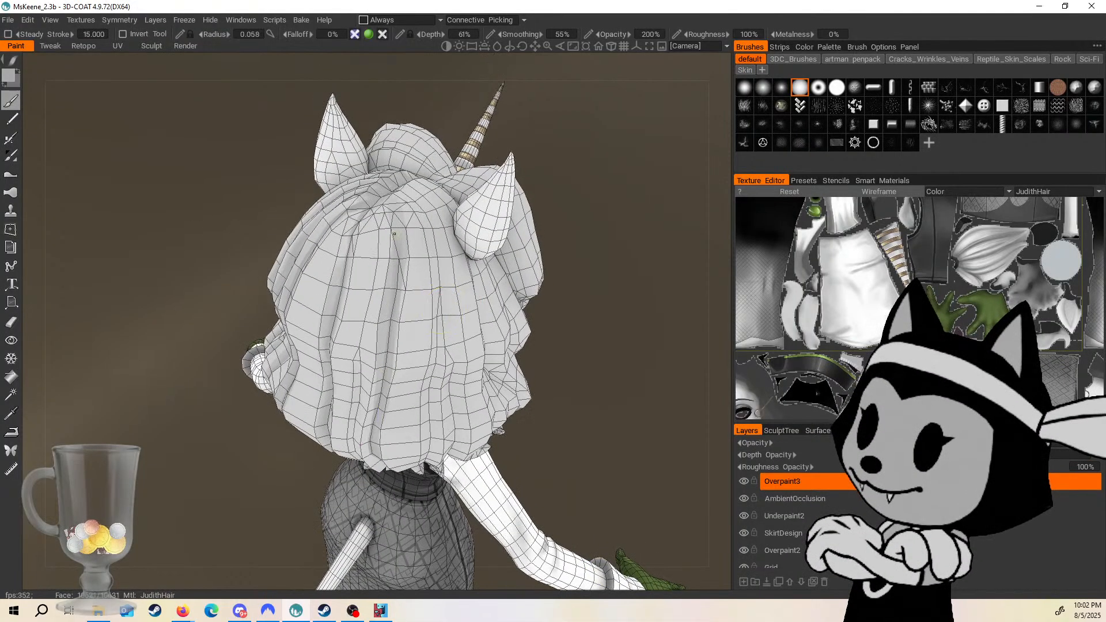
{"action": "left_click_drag", "start_coordinate": [395, 234], "coordinate": [397, 249]}
{"action": "left_click_drag", "start_coordinate": [578, 226], "coordinate": [580, 288]}
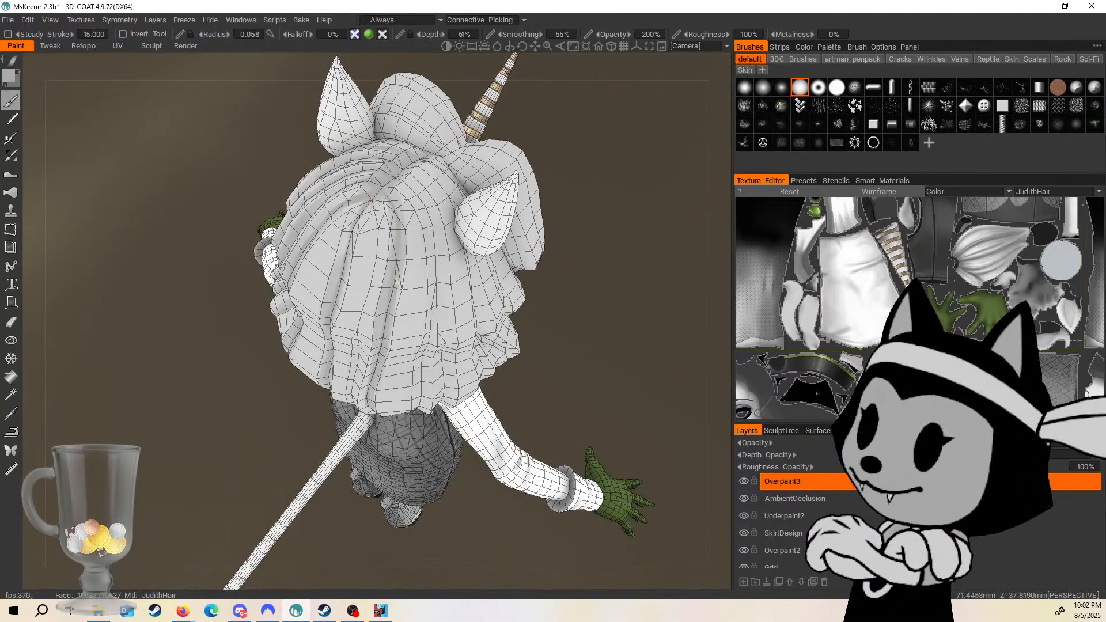
{"action": "left_click_drag", "start_coordinate": [586, 209], "coordinate": [583, 227]}
{"action": "key", "text": "ctrl+z"}
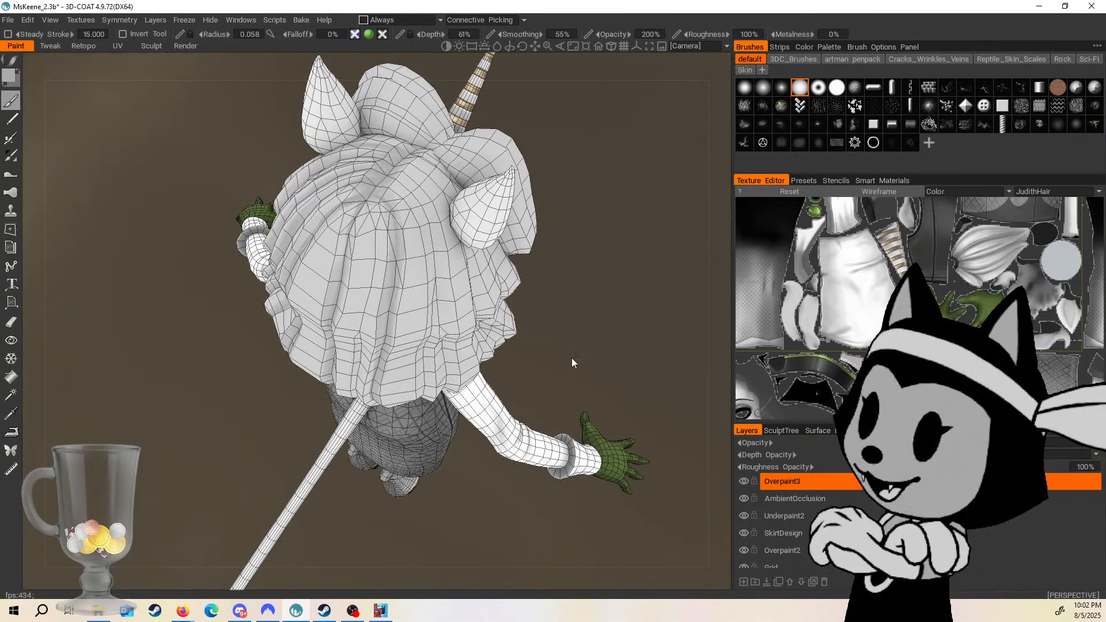
Continue shading the back band down to the tips with a brush radius up to about 0.228 and check it without the wireframe.
{"action": "left_click_drag", "start_coordinate": [572, 360], "coordinate": [613, 371]}
{"action": "left_click_drag", "start_coordinate": [572, 232], "coordinate": [564, 151]}
{"action": "mouse_move", "coordinate": [508, 187]}
{"action": "left_mouse_down"}
{"action": "mouse_move", "coordinate": [545, 269]}
{"action": "mouse_move", "coordinate": [560, 193]}
{"action": "left_mouse_up"}
{"action": "left_click_drag", "start_coordinate": [393, 277], "coordinate": [390, 446]}
{"action": "mouse_move", "coordinate": [542, 349]}
{"action": "left_mouse_down"}
{"action": "mouse_move", "coordinate": [531, 307]}
{"action": "mouse_move", "coordinate": [505, 291]}
{"action": "left_mouse_up"}
{"action": "left_click_drag", "start_coordinate": [401, 297], "coordinate": [398, 510]}
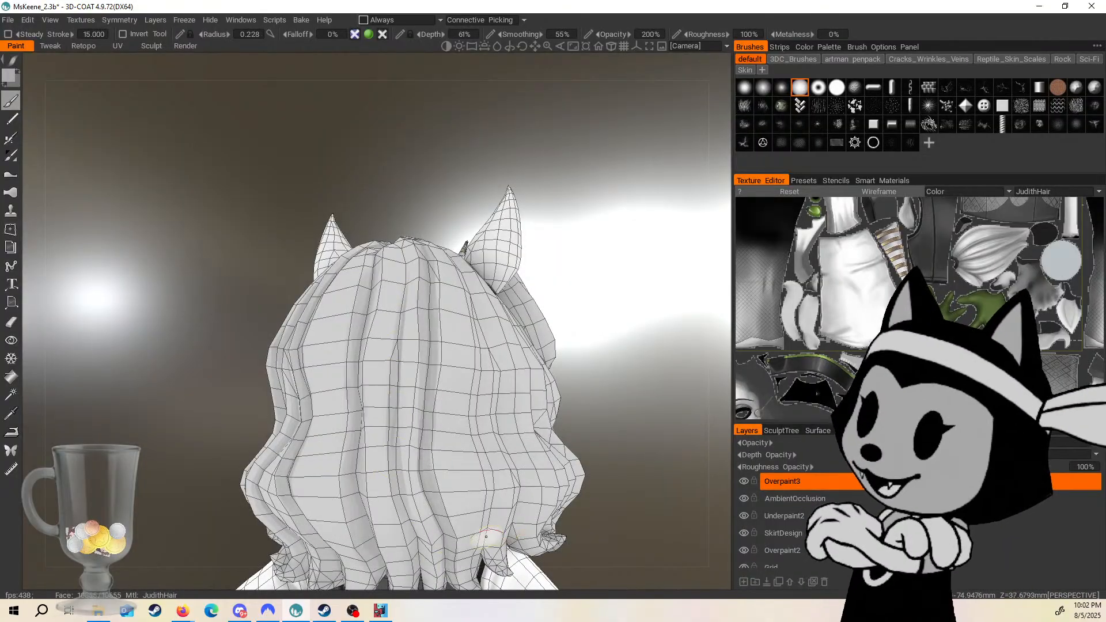
{"action": "key", "text": "w"}
{"action": "scroll", "coordinate": [608, 340], "scroll_direction": "down", "scroll_amount": 4}
{"action": "left_click_drag", "start_coordinate": [608, 340], "coordinate": [608, 364]}
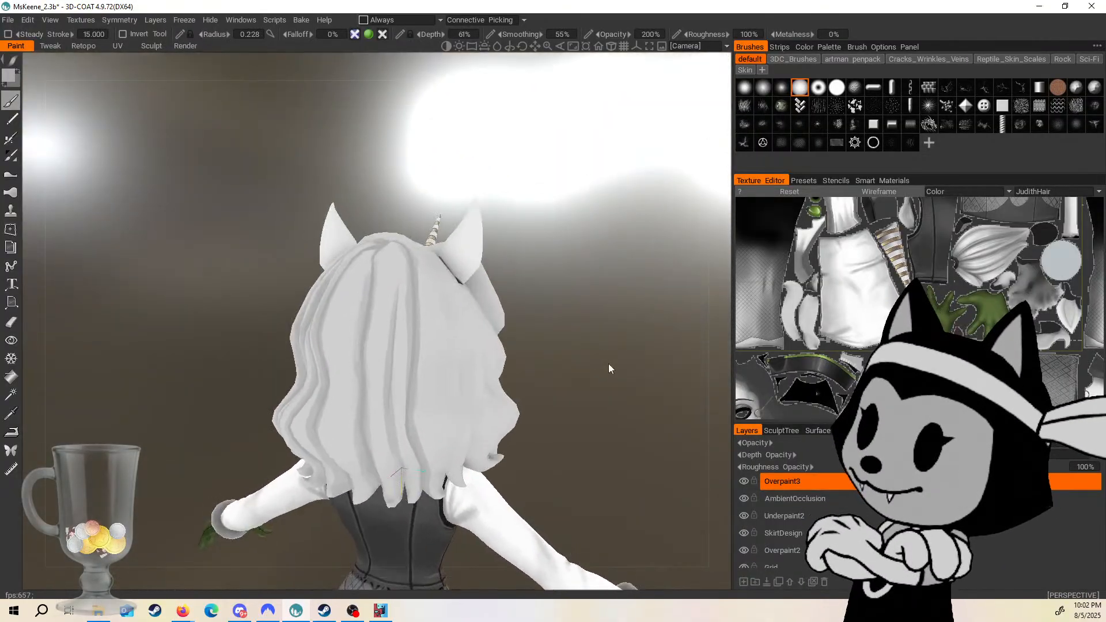
{"action": "key", "text": "w"}
{"action": "left_click_drag", "start_coordinate": [563, 311], "coordinate": [529, 271]}
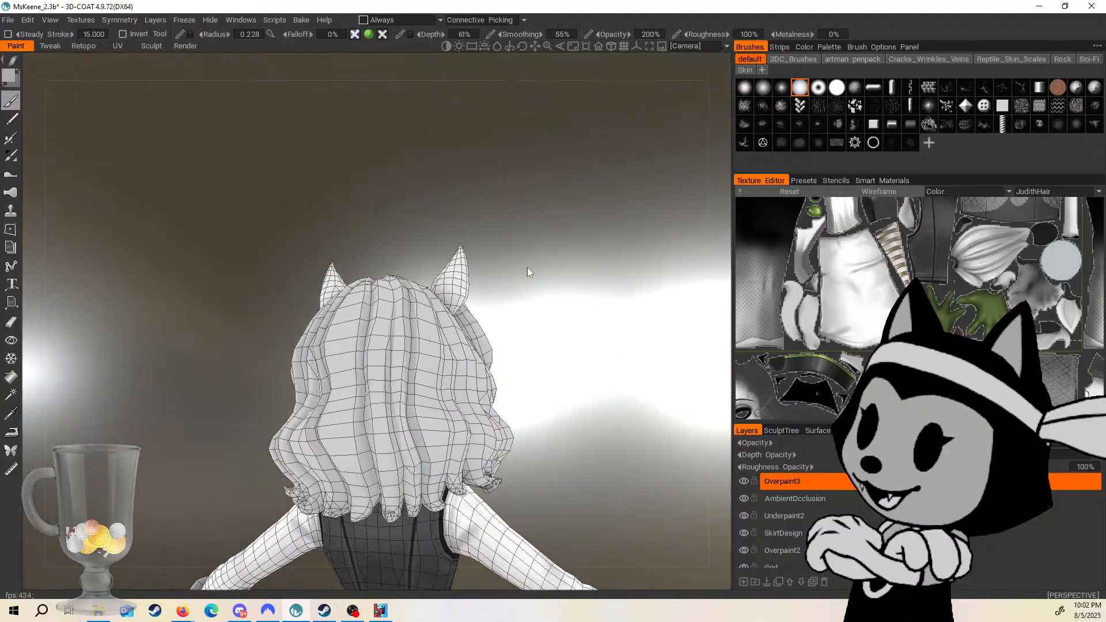
Paint the shadow line of the next back strand toward the ear with a brush radius of about 0.112, checking it without the wireframe.
{"action": "left_click_drag", "start_coordinate": [605, 366], "coordinate": [562, 323]}
{"action": "key", "text": "bracketright"}
{"action": "key", "text": "bracketright"}
{"action": "key", "text": "bracketright"}
{"action": "key", "text": "bracketright"}
{"action": "left_click_drag", "start_coordinate": [597, 358], "coordinate": [600, 385]}
{"action": "mouse_move", "coordinate": [597, 328]}
{"action": "left_mouse_down"}
{"action": "mouse_move", "coordinate": [588, 353]}
{"action": "mouse_move", "coordinate": [630, 410]}
{"action": "mouse_move", "coordinate": [558, 414]}
{"action": "mouse_move", "coordinate": [584, 425]}
{"action": "mouse_move", "coordinate": [419, 392]}
{"action": "left_mouse_up"}
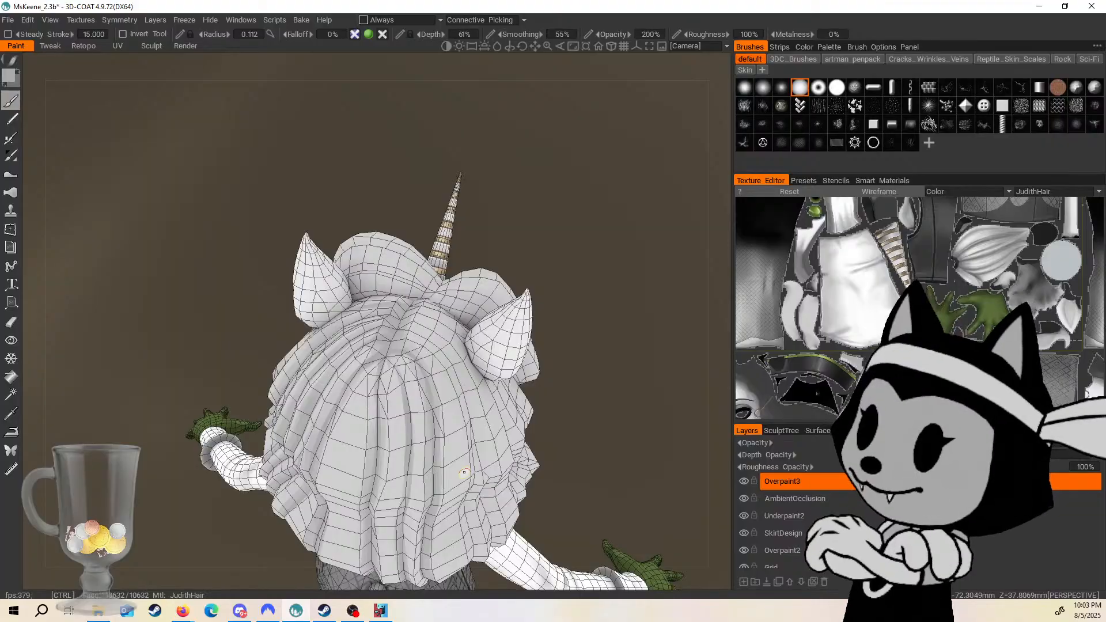
{"action": "key", "text": "w"}
{"action": "left_click_drag", "start_coordinate": [619, 443], "coordinate": [537, 387]}
{"action": "key", "text": "w"}
{"action": "left_click_drag", "start_coordinate": [590, 351], "coordinate": [606, 427]}
{"action": "left_click_drag", "start_coordinate": [386, 236], "coordinate": [391, 403]}
{"action": "left_click_drag", "start_coordinate": [579, 278], "coordinate": [596, 337]}
{"action": "left_click_drag", "start_coordinate": [413, 255], "coordinate": [427, 353]}
Widen that strand's shadow into a band with brush radii of about 0.355, 0.429 and 0.277 and save the scene.
{"action": "mouse_move", "coordinate": [609, 237]}
{"action": "left_mouse_down"}
{"action": "mouse_move", "coordinate": [608, 265]}
{"action": "mouse_move", "coordinate": [597, 252]}
{"action": "left_mouse_up"}
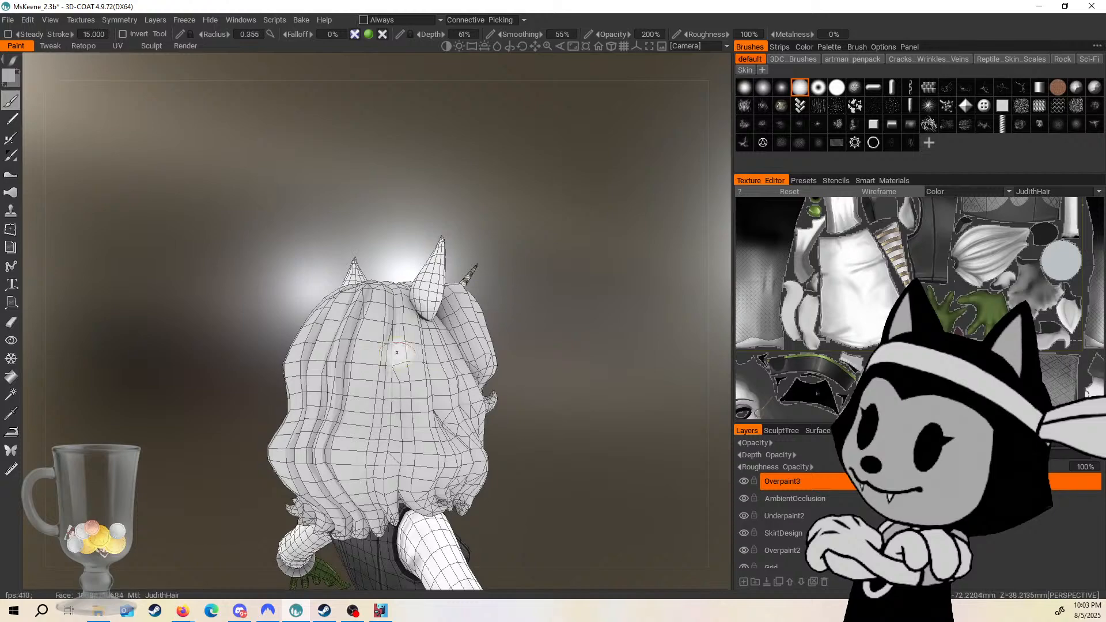
{"action": "left_click_drag", "start_coordinate": [397, 352], "coordinate": [585, 292]}
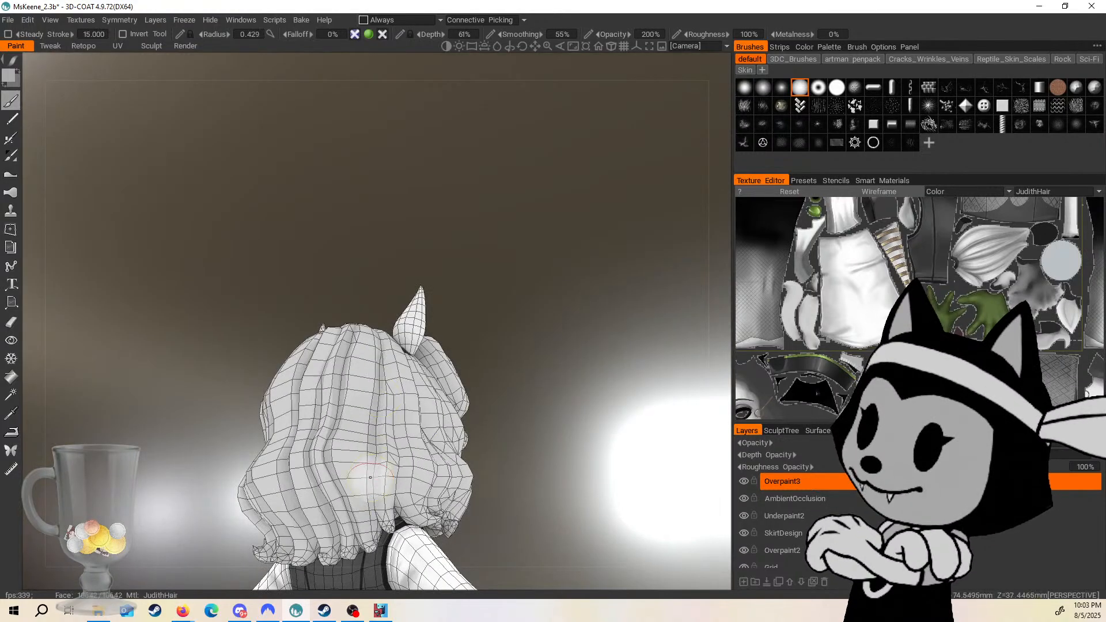
{"action": "left_click_drag", "start_coordinate": [412, 461], "coordinate": [540, 404]}
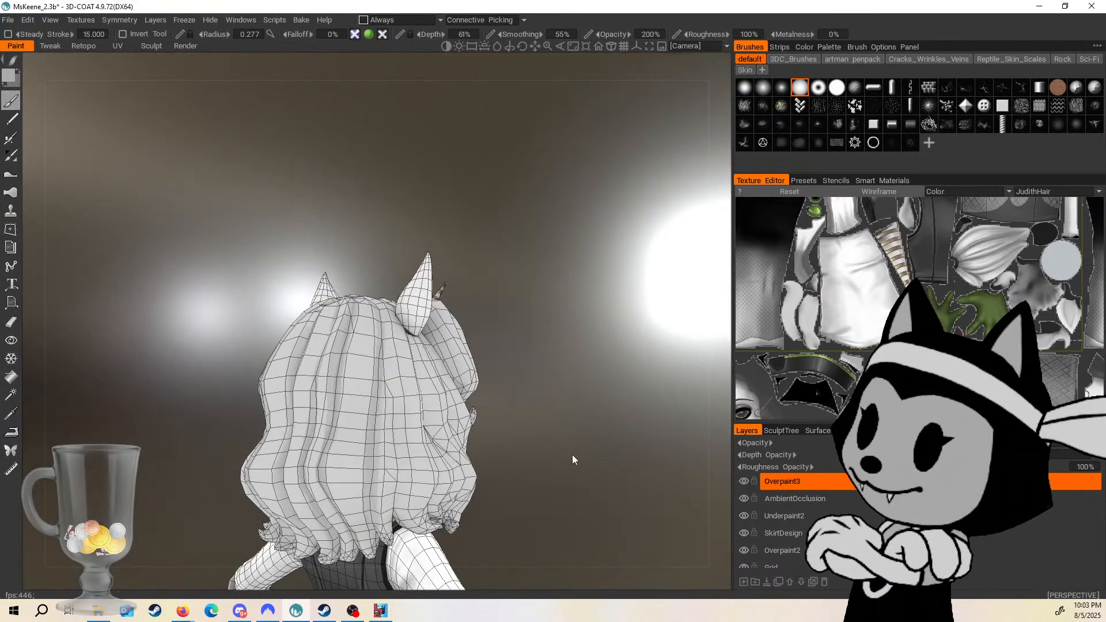
{"action": "left_click_drag", "start_coordinate": [572, 455], "coordinate": [630, 361]}
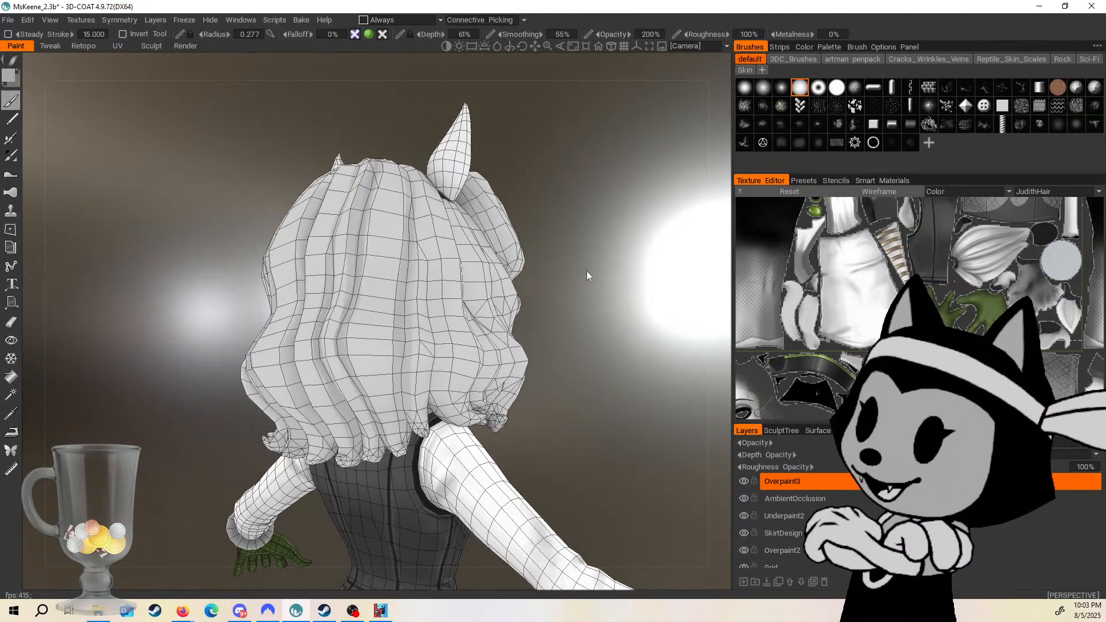
{"action": "mouse_move", "coordinate": [587, 275]}
{"action": "left_mouse_down"}
{"action": "mouse_move", "coordinate": [554, 345]}
{"action": "mouse_move", "coordinate": [565, 337]}
{"action": "left_mouse_up"}
{"action": "key", "text": "ctrl+s"}
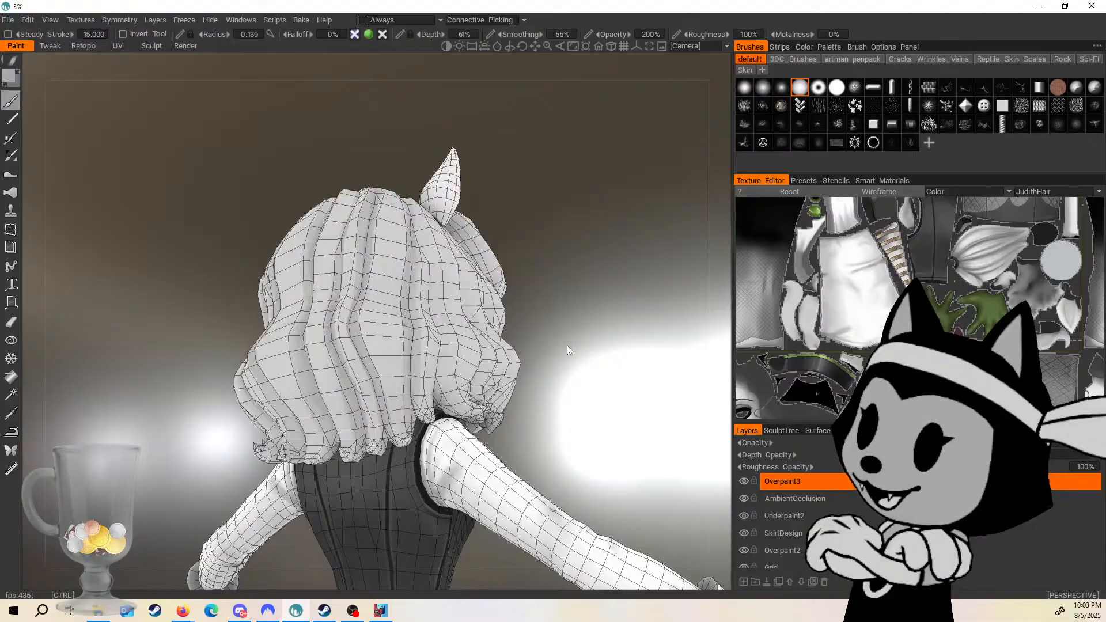
Paint thin shadow lines down the side hair behind and below the ear with a brush radius between about 0.09 and 0.153.
{"action": "left_click_drag", "start_coordinate": [589, 326], "coordinate": [478, 248]}
{"action": "left_click_drag", "start_coordinate": [421, 271], "coordinate": [415, 355]}
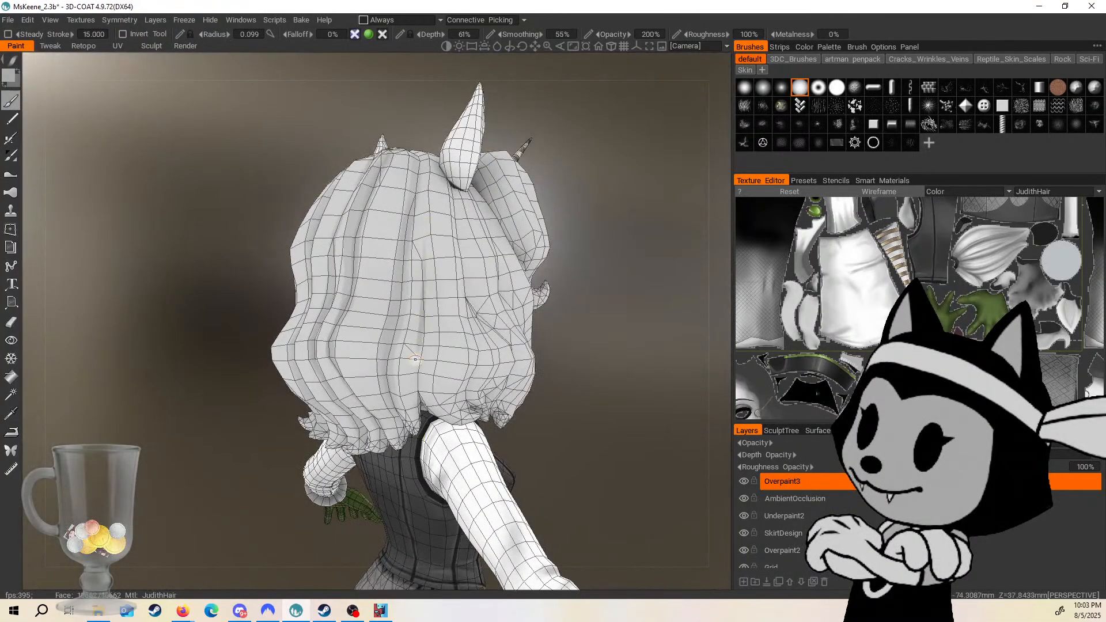
{"action": "left_click_drag", "start_coordinate": [540, 289], "coordinate": [559, 183]}
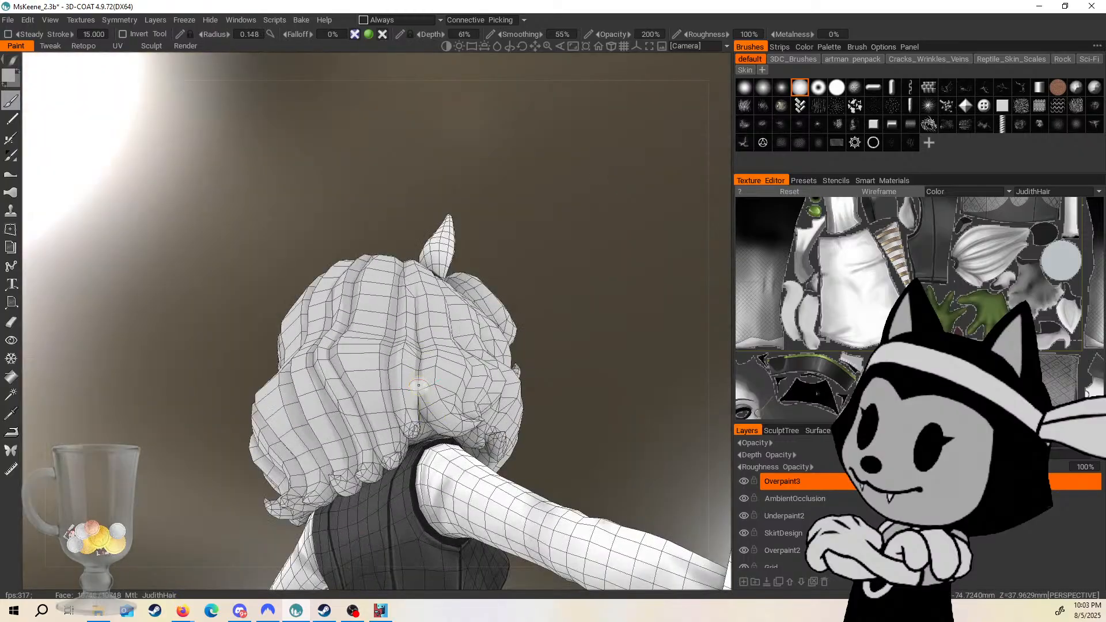
{"action": "mouse_move", "coordinate": [577, 346]}
{"action": "left_mouse_down"}
{"action": "mouse_move", "coordinate": [585, 337]}
{"action": "mouse_move", "coordinate": [548, 323]}
{"action": "left_mouse_up"}
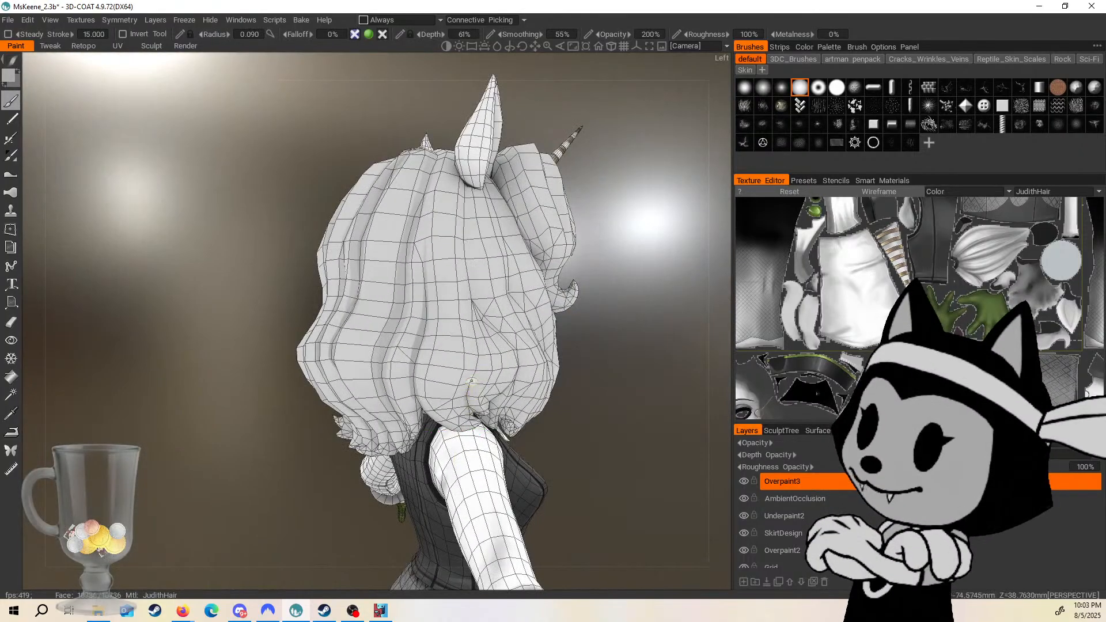
{"action": "left_click_drag", "start_coordinate": [487, 231], "coordinate": [582, 197]}
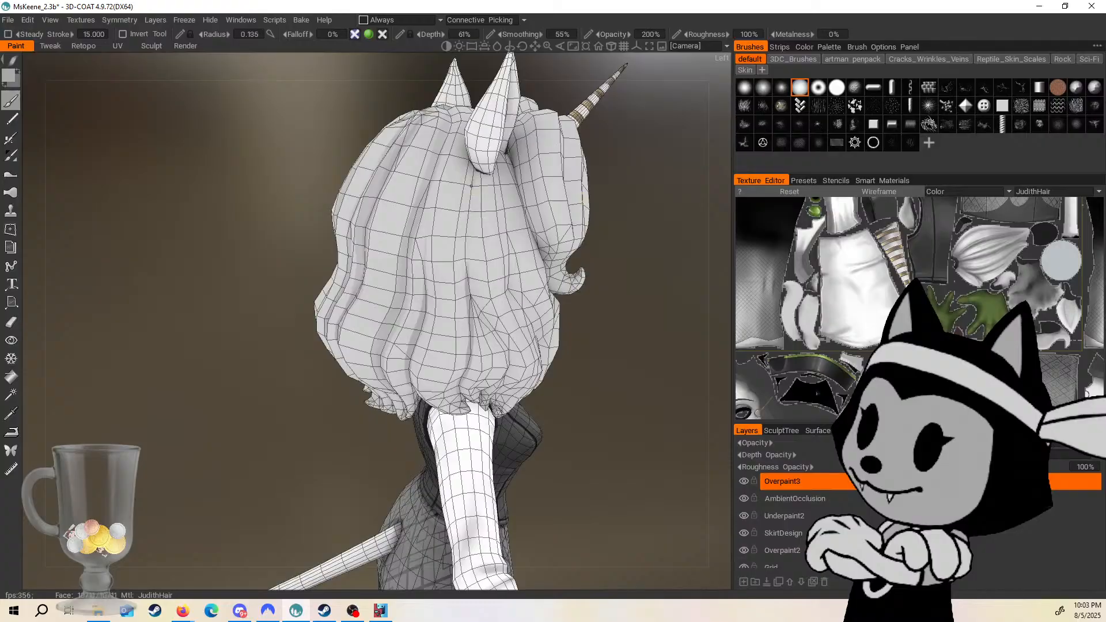
{"action": "left_click_drag", "start_coordinate": [494, 320], "coordinate": [462, 301]}
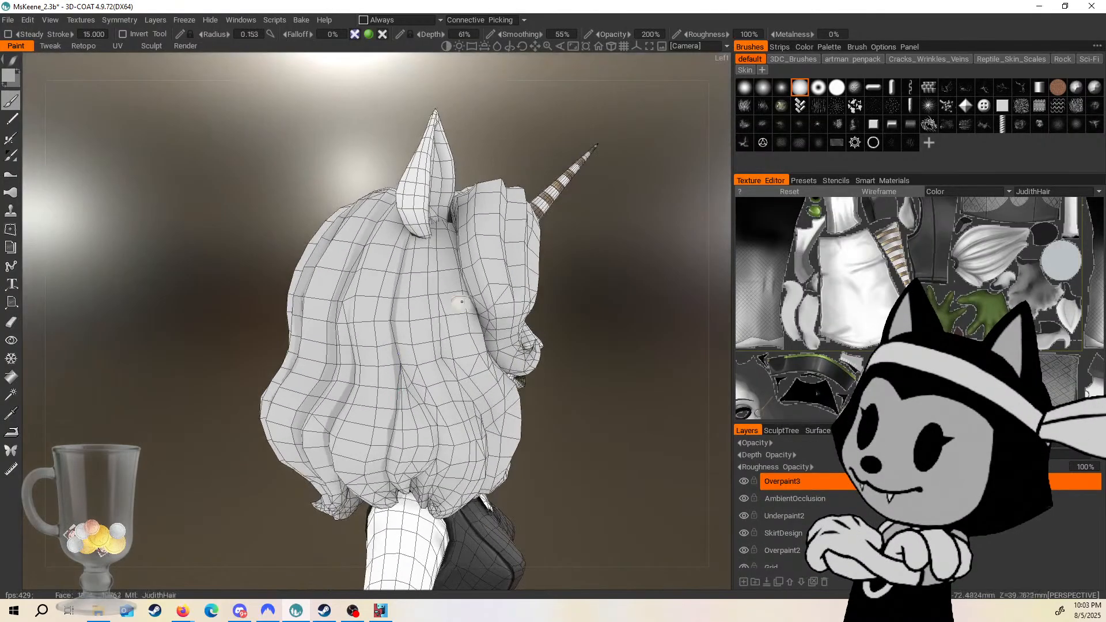
Widen the shadow below the ear with a brush radius of about 0.295 and refine its lower part at about 0.131.
{"action": "left_click_drag", "start_coordinate": [538, 392], "coordinate": [402, 249]}
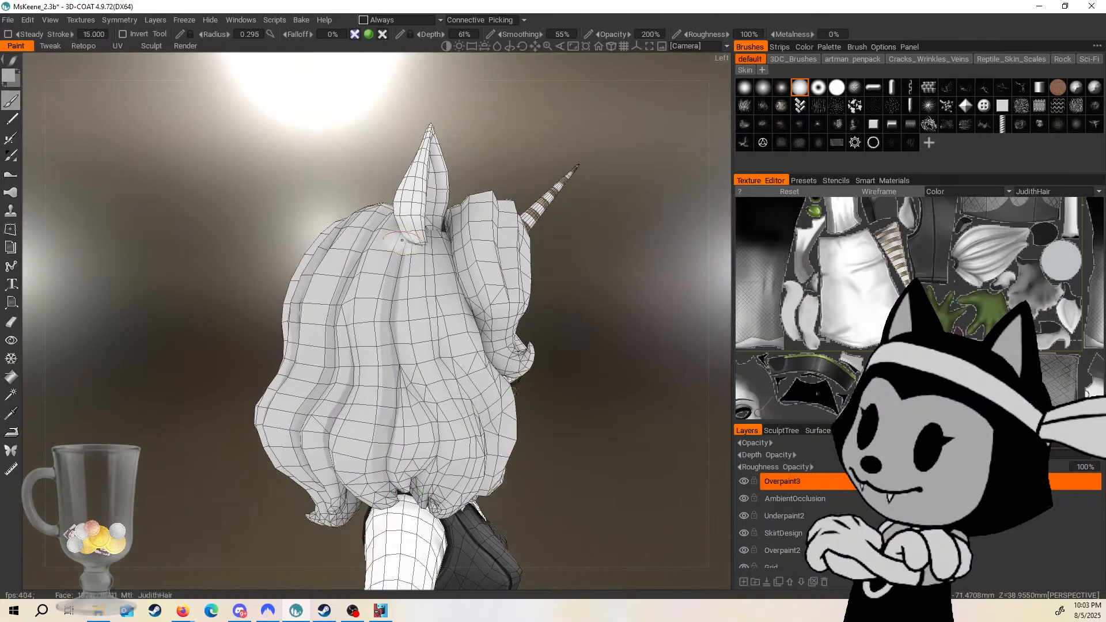
{"action": "left_click_drag", "start_coordinate": [395, 354], "coordinate": [634, 317]}
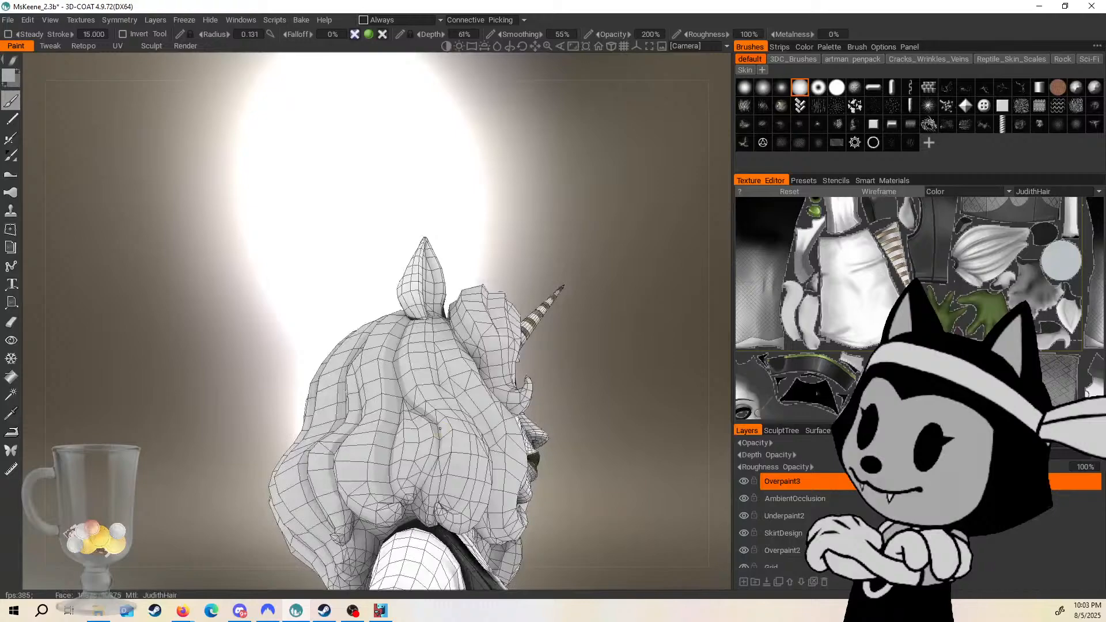
{"action": "left_click_drag", "start_coordinate": [446, 438], "coordinate": [440, 480]}
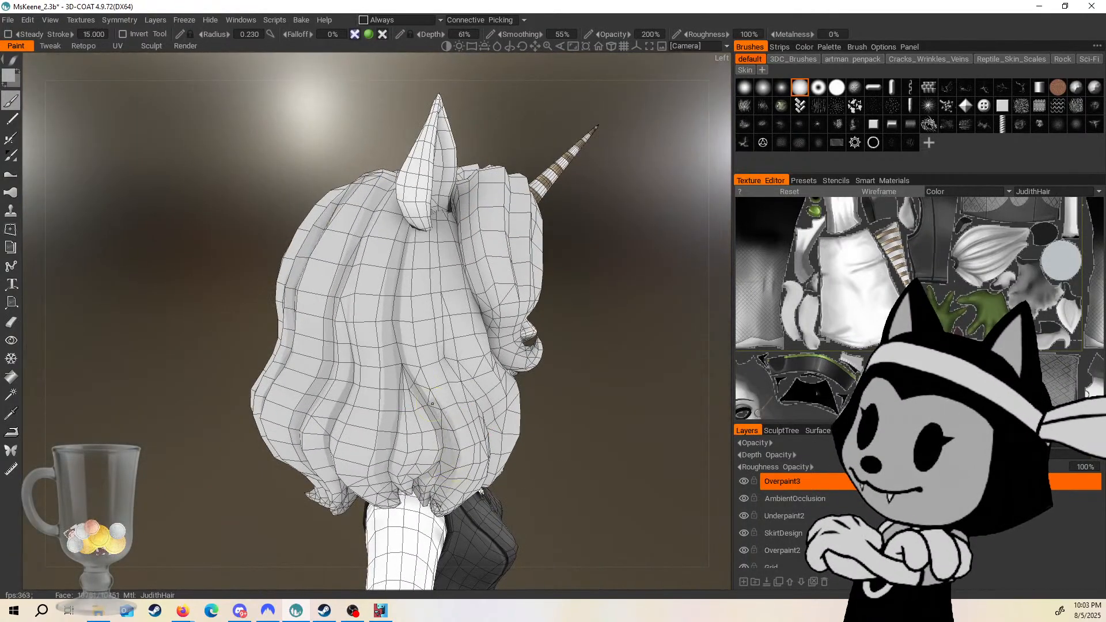
Shade the side strand between the ear and the front lock with a brush radius of about 0.139 and save the scene.
{"action": "left_click_drag", "start_coordinate": [662, 248], "coordinate": [599, 261]}
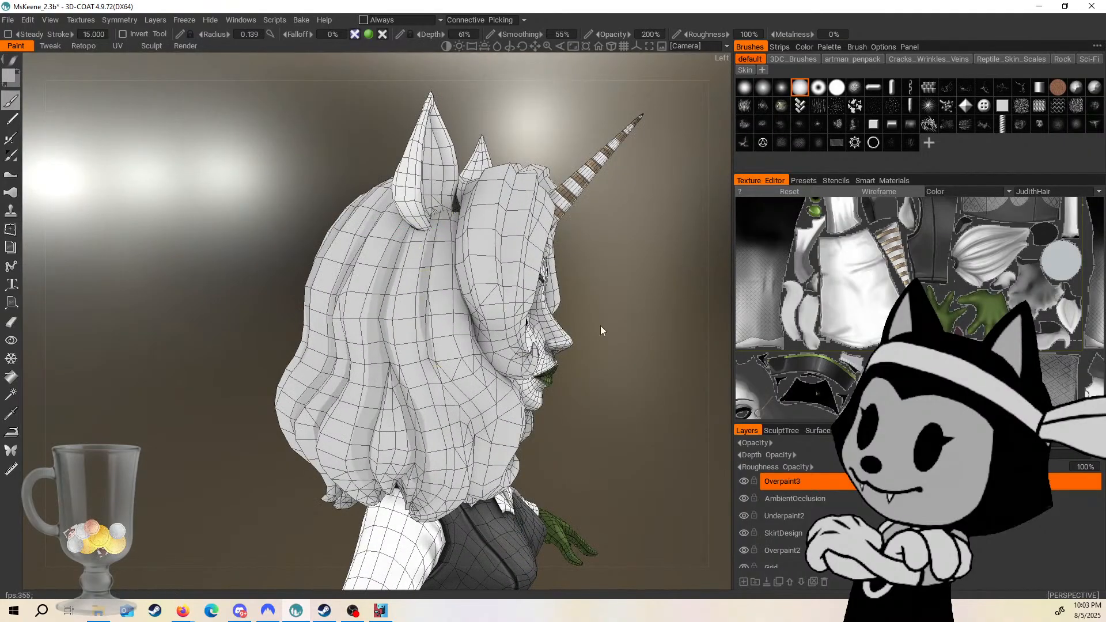
{"action": "mouse_move", "coordinate": [600, 326]}
{"action": "left_mouse_down"}
{"action": "mouse_move", "coordinate": [506, 265]}
{"action": "mouse_move", "coordinate": [424, 258]}
{"action": "left_mouse_up"}
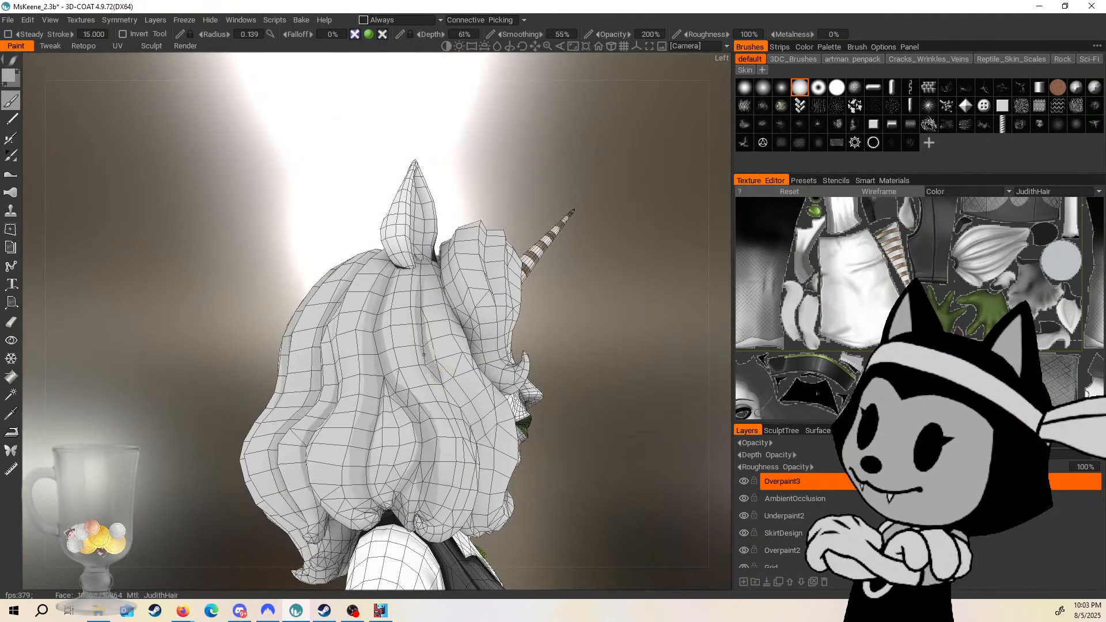
{"action": "left_click_drag", "start_coordinate": [558, 410], "coordinate": [573, 388]}
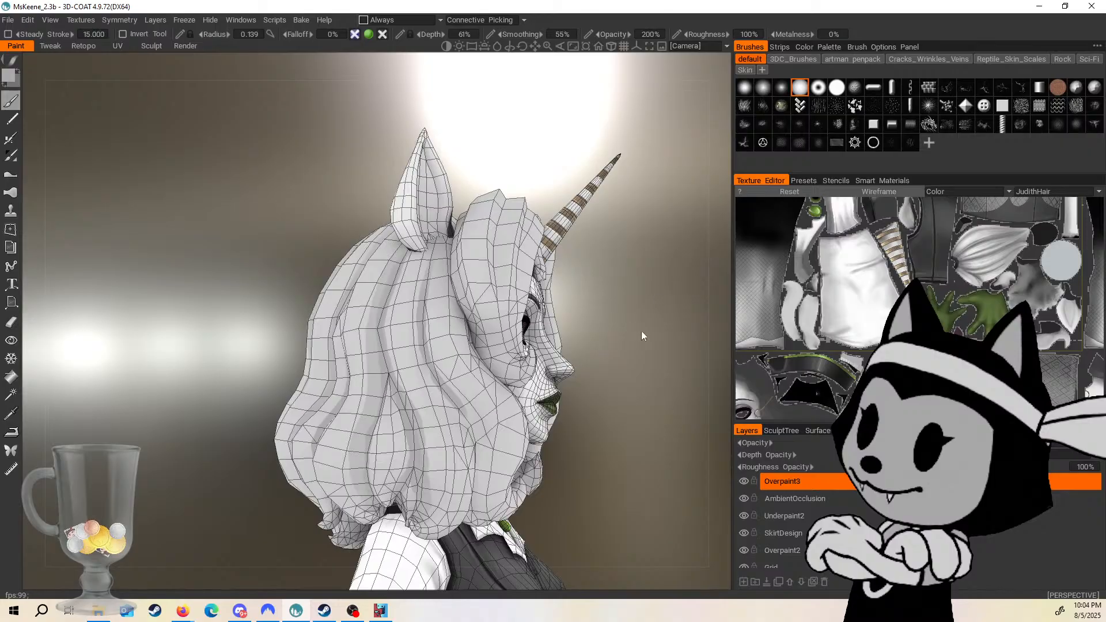
Refine the side strand's shadow line beside the front lock with a brush radius between about 0.123 and 0.139.
{"action": "left_click_drag", "start_coordinate": [642, 331], "coordinate": [615, 327]}
{"action": "left_click_drag", "start_coordinate": [468, 178], "coordinate": [459, 193]}
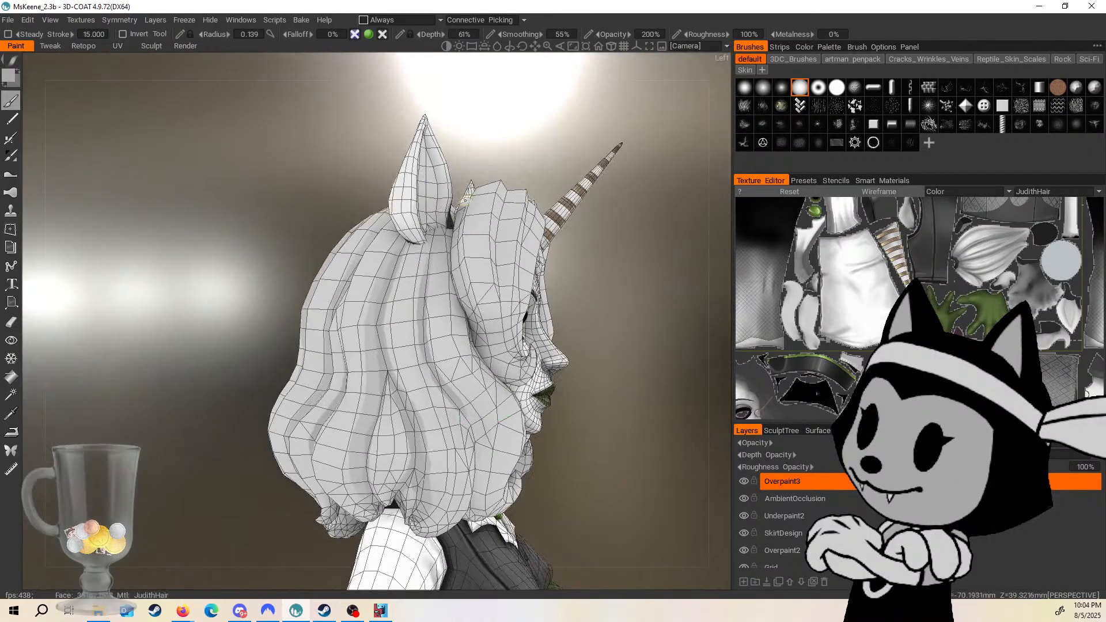
{"action": "left_click_drag", "start_coordinate": [594, 332], "coordinate": [591, 326]}
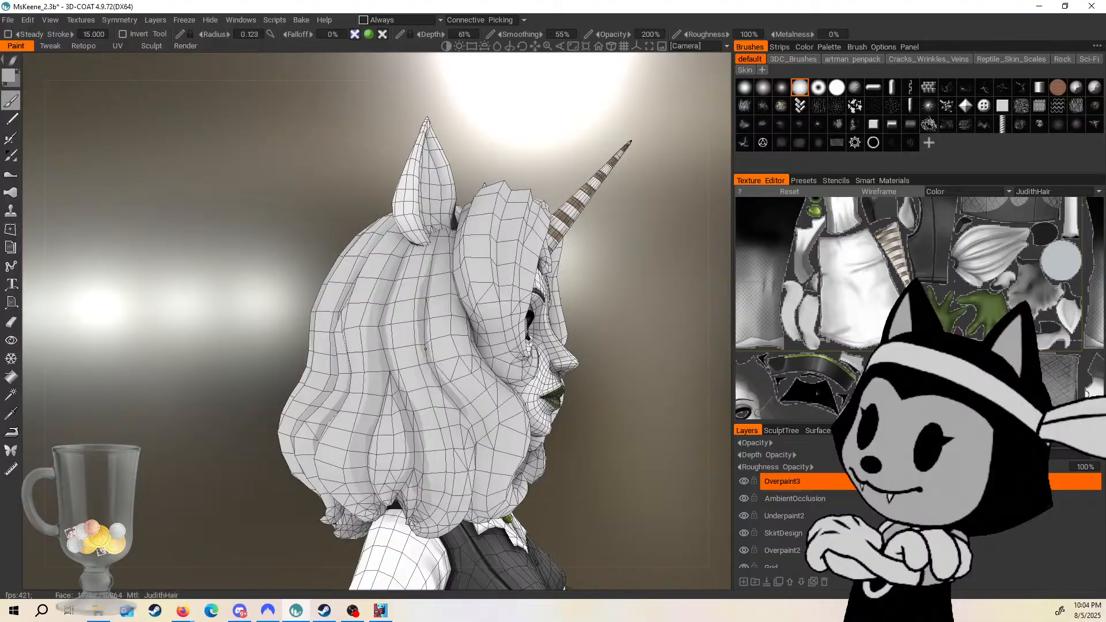
{"action": "left_click_drag", "start_coordinate": [498, 444], "coordinate": [467, 398]}
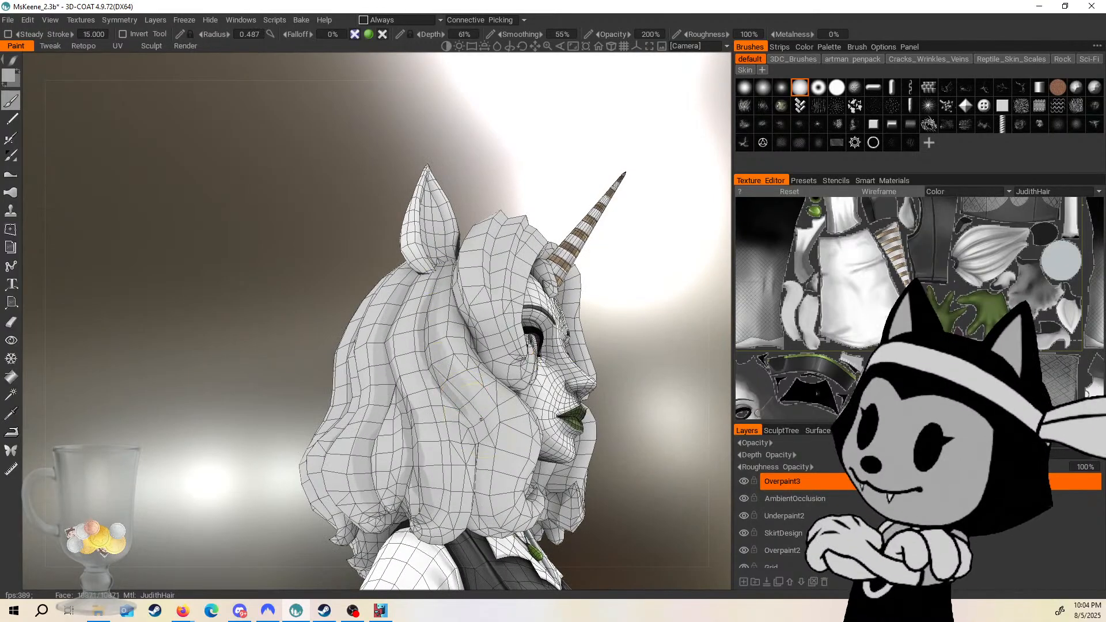
Broaden the shadow down the side lock beside the cheek with a brush radius between about 0.158 and 0.367.
{"action": "left_click_drag", "start_coordinate": [619, 352], "coordinate": [611, 344]}
{"action": "left_click_drag", "start_coordinate": [456, 397], "coordinate": [484, 435]}
{"action": "left_click_drag", "start_coordinate": [489, 477], "coordinate": [503, 370], "text": "alt"}
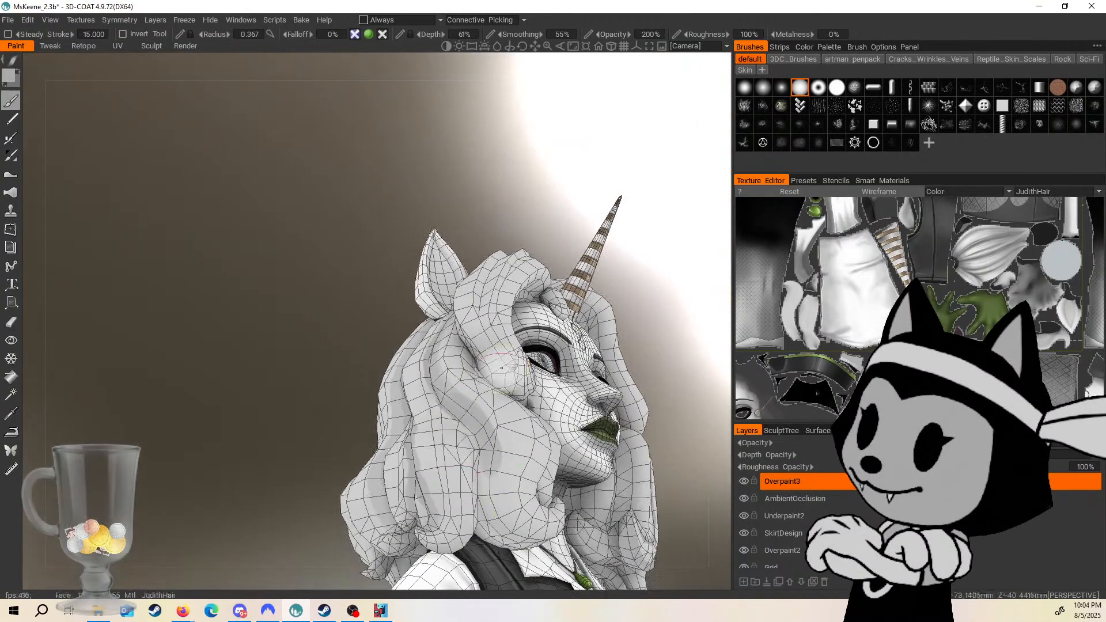
{"action": "left_click_drag", "start_coordinate": [490, 477], "coordinate": [490, 514]}
{"action": "left_click_drag", "start_coordinate": [687, 388], "coordinate": [671, 282]}
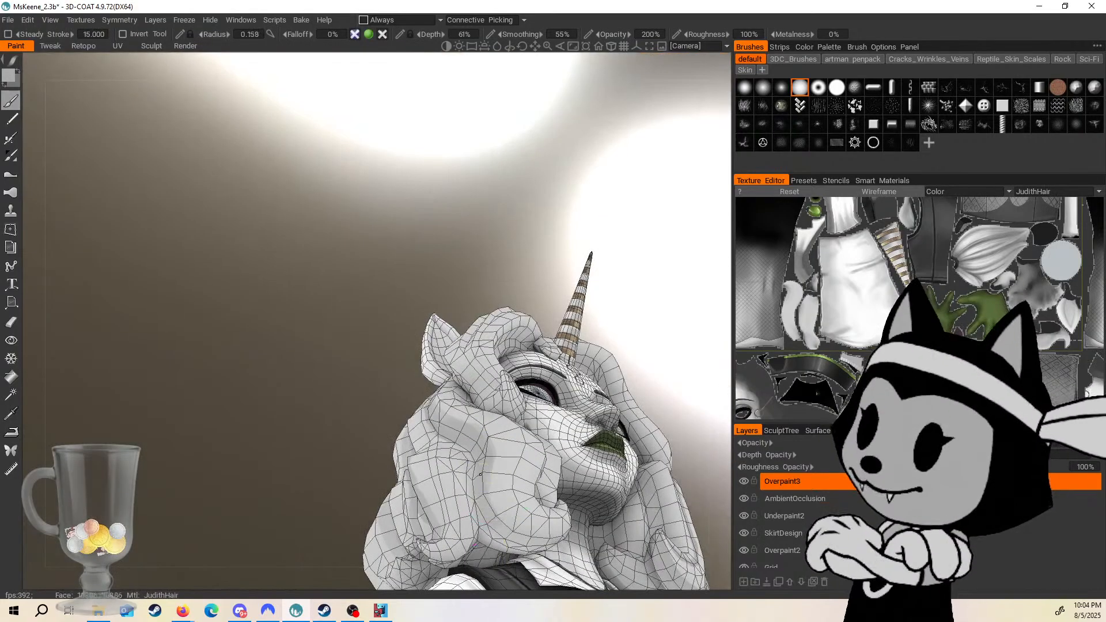
Shade the underside and inner curl of the cheek-side lock with a brush radius between about 0.07 and 0.245.
{"action": "mouse_move", "coordinate": [671, 351]}
{"action": "left_mouse_down"}
{"action": "mouse_move", "coordinate": [667, 342]}
{"action": "mouse_move", "coordinate": [505, 523]}
{"action": "left_mouse_up"}
{"action": "left_click_drag", "start_coordinate": [583, 429], "coordinate": [539, 536], "text": "alt"}
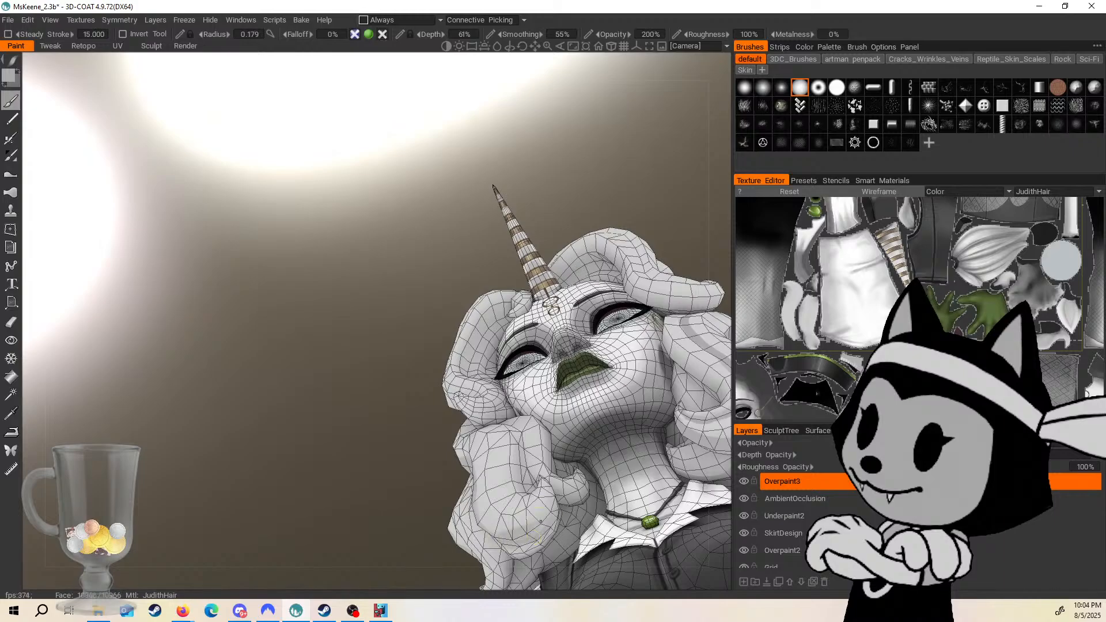
{"action": "left_click_drag", "start_coordinate": [404, 529], "coordinate": [480, 476]}
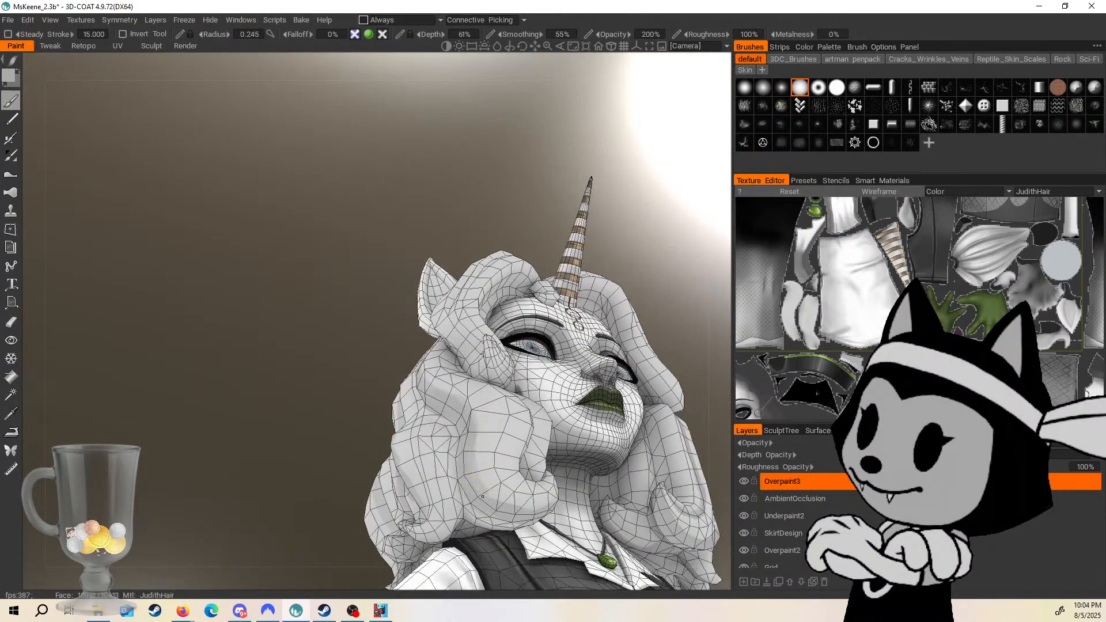
{"action": "left_click_drag", "start_coordinate": [567, 322], "coordinate": [520, 357], "text": "alt"}
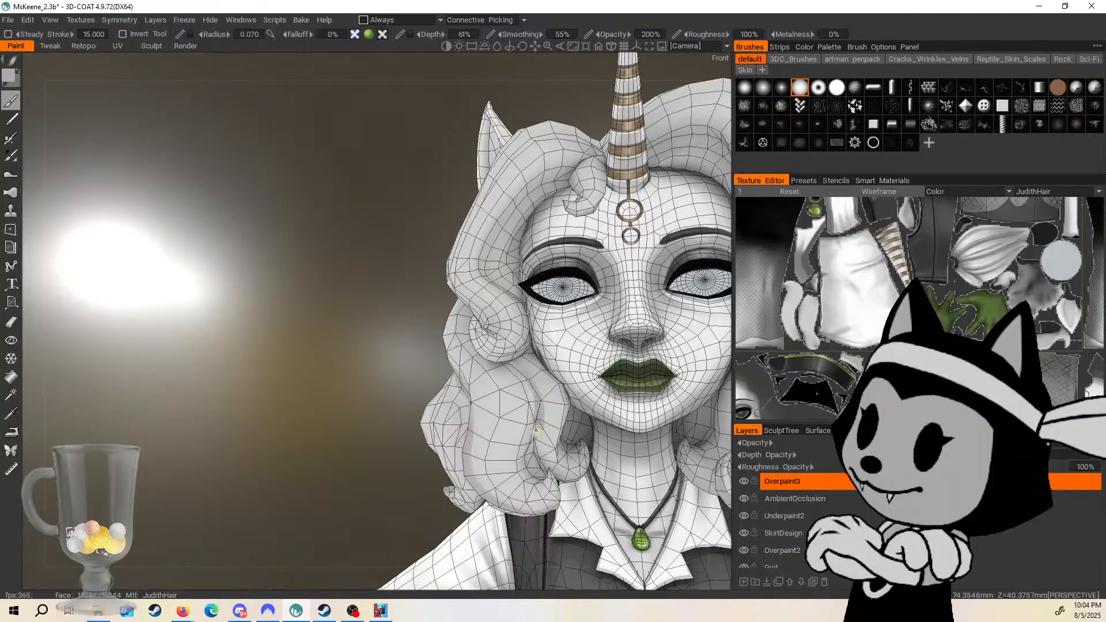
{"action": "left_click_drag", "start_coordinate": [549, 440], "coordinate": [331, 432], "text": "alt"}
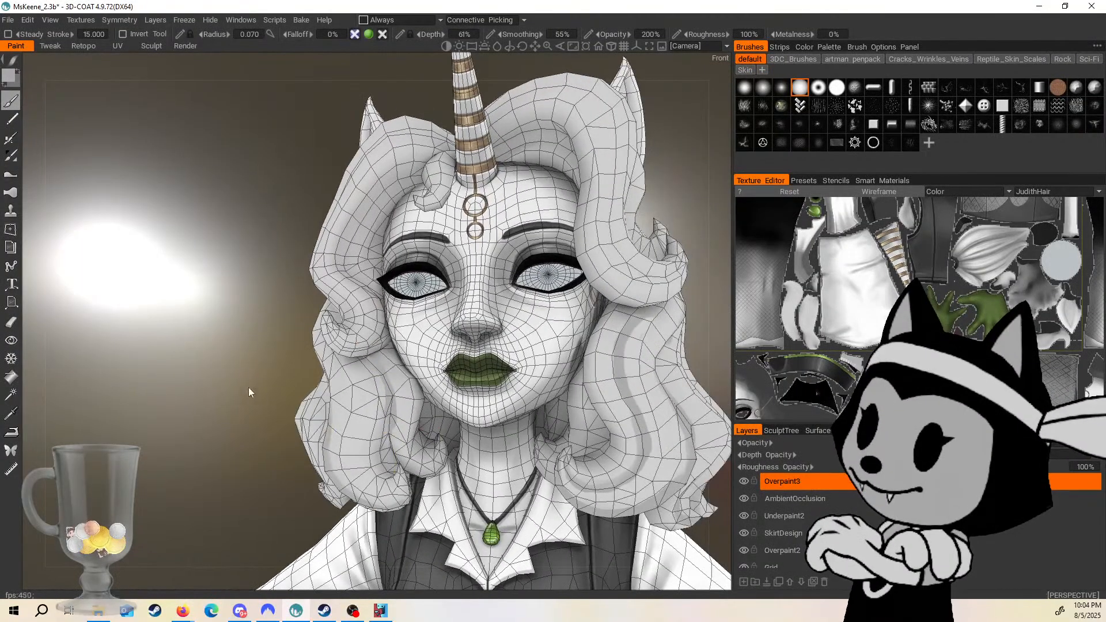
Examine the hair shading from the front, side and back with the wireframe hidden and shown.
{"action": "key", "text": "5"}
{"action": "scroll", "coordinate": [255, 363], "scroll_direction": "down", "scroll_amount": 4}
{"action": "left_click_drag", "start_coordinate": [254, 358], "coordinate": [419, 351], "text": "alt"}
{"action": "left_click_drag", "start_coordinate": [563, 296], "coordinate": [395, 336], "text": "alt"}
{"action": "scroll", "coordinate": [578, 308], "scroll_direction": "down", "scroll_amount": 3}
{"action": "scroll", "coordinate": [416, 338], "scroll_direction": "up", "scroll_amount": 4}
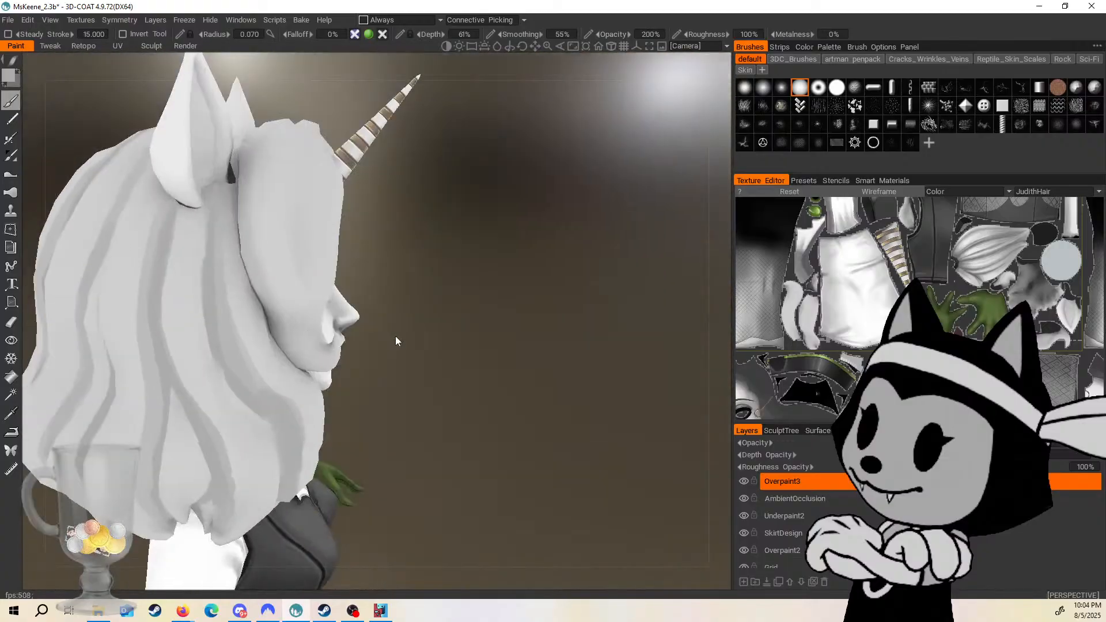
{"action": "middle_click_drag", "start_coordinate": [395, 337], "coordinate": [508, 350], "text": "alt"}
{"action": "scroll", "coordinate": [508, 350], "scroll_direction": "down", "scroll_amount": 2}
{"action": "key", "text": "w"}
{"action": "left_click_drag", "start_coordinate": [508, 350], "coordinate": [621, 336], "text": "alt"}
{"action": "left_click_drag", "start_coordinate": [213, 185], "coordinate": [591, 284], "text": "alt"}
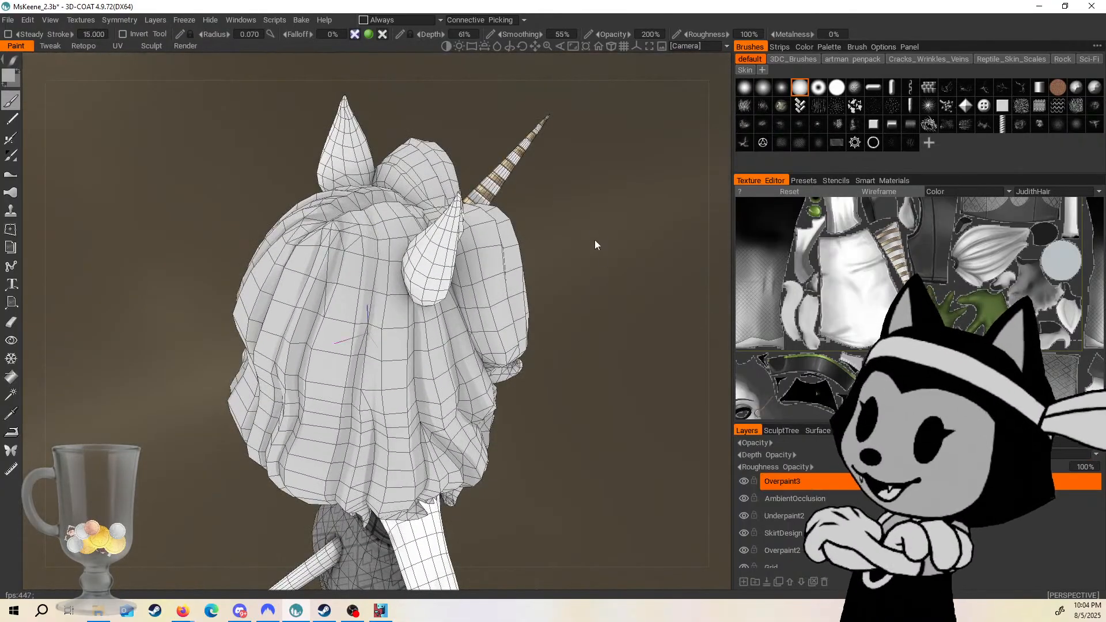
Refine the shadow bands on the back hair below the crown with a brush radius between about 0.112 and 0.277.
{"action": "left_click_drag", "start_coordinate": [595, 240], "coordinate": [551, 281]}
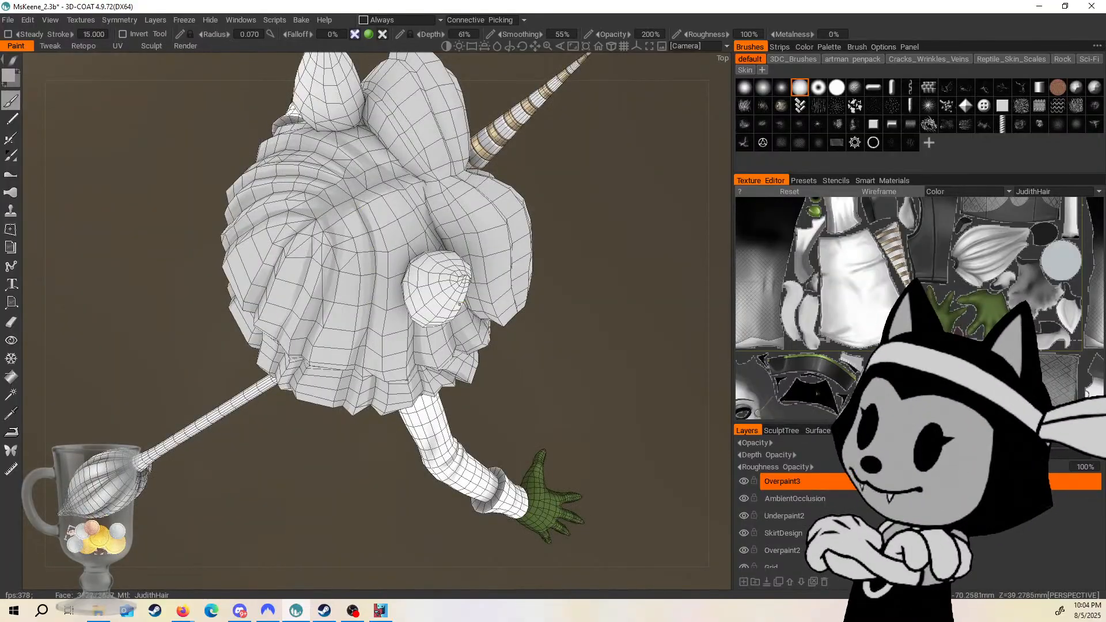
{"action": "left_click_drag", "start_coordinate": [459, 303], "coordinate": [395, 206], "text": "alt"}
{"action": "mouse_move", "coordinate": [516, 295]}
{"action": "left_mouse_down", "text": "alt"}
{"action": "mouse_move", "coordinate": [392, 278]}
{"action": "mouse_move", "coordinate": [365, 547]}
{"action": "left_mouse_up", "text": "alt"}
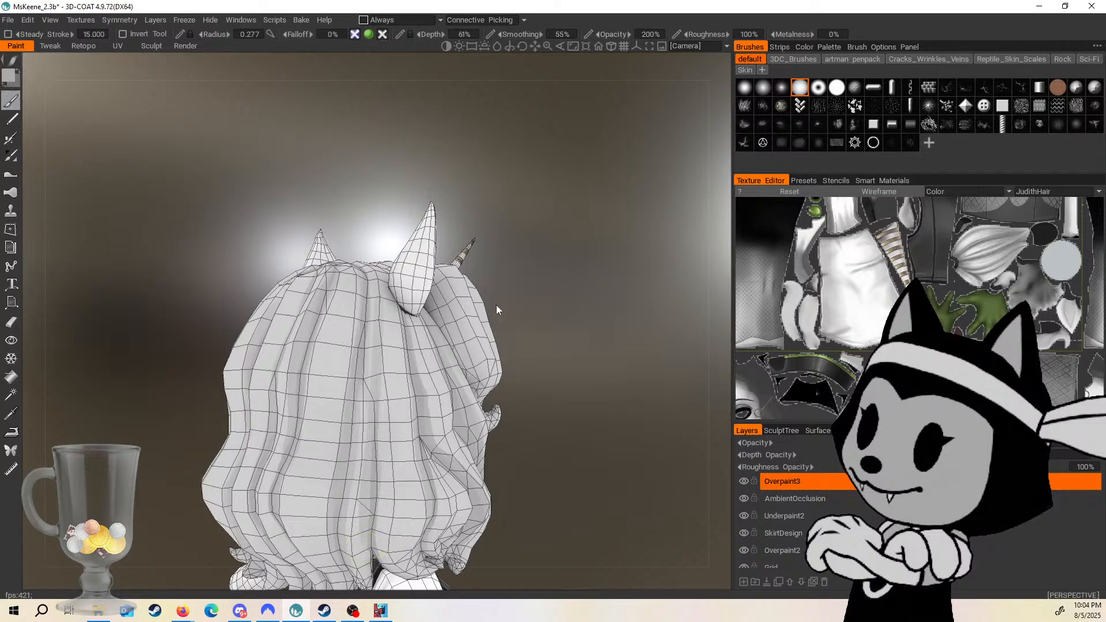
{"action": "left_click_drag", "start_coordinate": [499, 310], "coordinate": [466, 328], "text": "alt"}
{"action": "left_click_drag", "start_coordinate": [388, 267], "coordinate": [376, 430]}
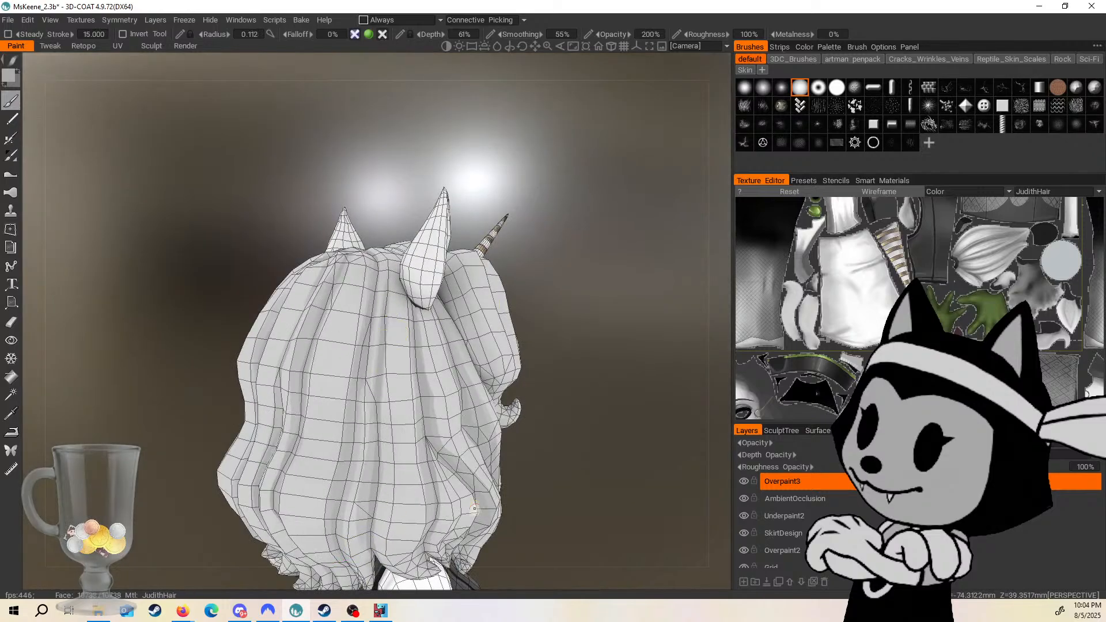
Shade the strand running down from beneath the ear with a brush radius between about 0.066 and 0.335.
{"action": "left_click_drag", "start_coordinate": [475, 509], "coordinate": [554, 346], "text": "alt"}
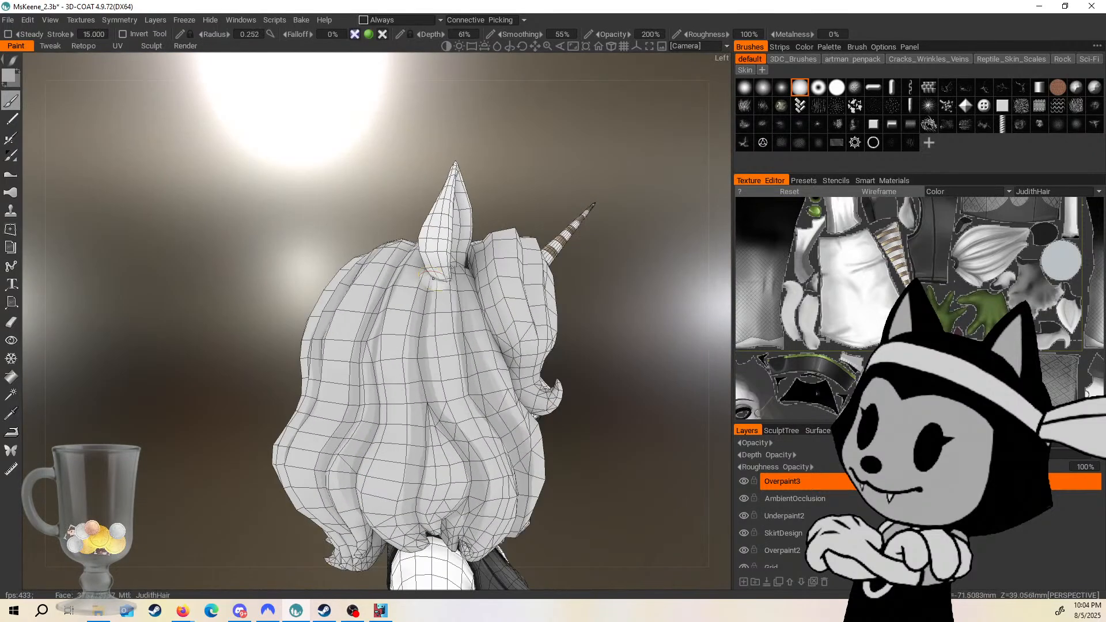
{"action": "key", "text": "bracketleft"}
{"action": "left_click_drag", "start_coordinate": [432, 291], "coordinate": [451, 423]}
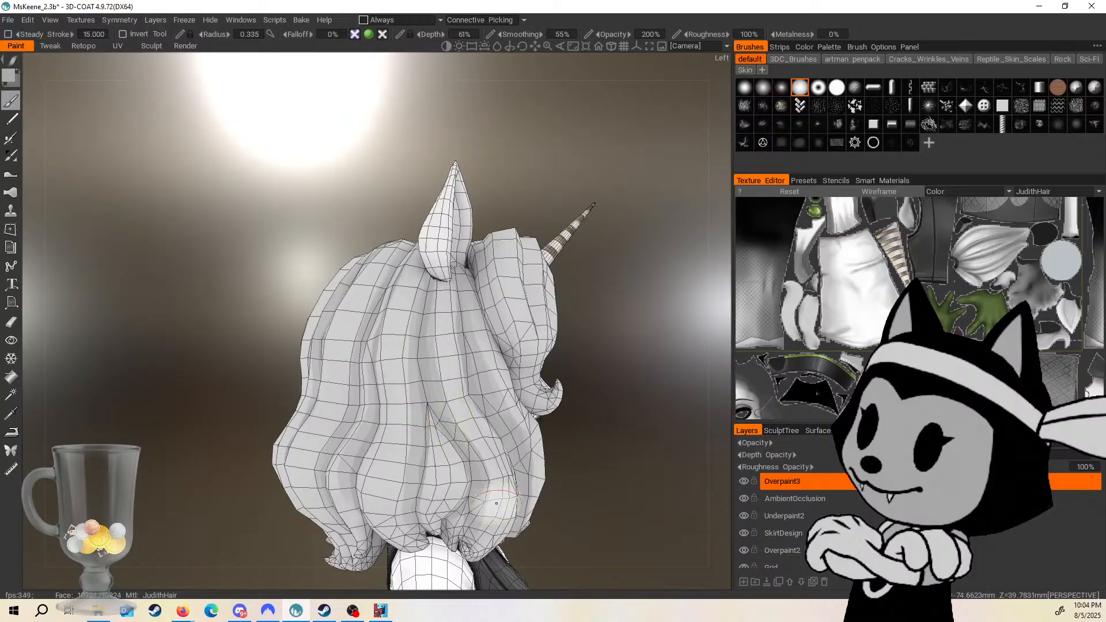
{"action": "left_click_drag", "start_coordinate": [497, 503], "coordinate": [452, 348], "text": "alt"}
{"action": "left_click_drag", "start_coordinate": [441, 426], "coordinate": [436, 412]}
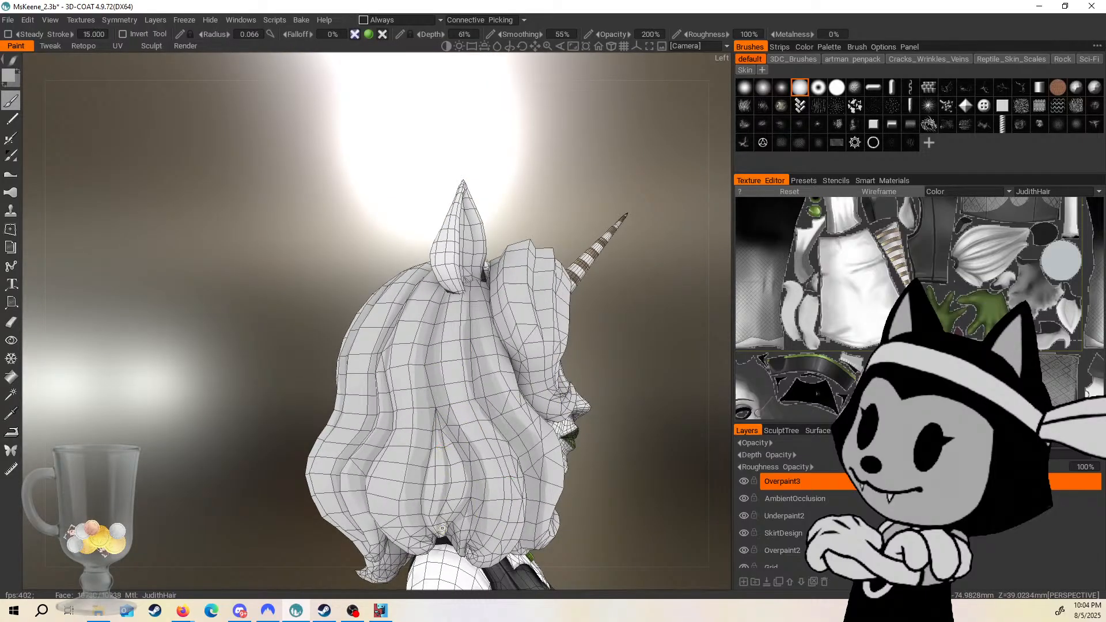
Paint shadows into the lower ends of the side strands with a brush radius of about 0.286 and 0.127.
{"action": "left_click_drag", "start_coordinate": [629, 335], "coordinate": [686, 401]}
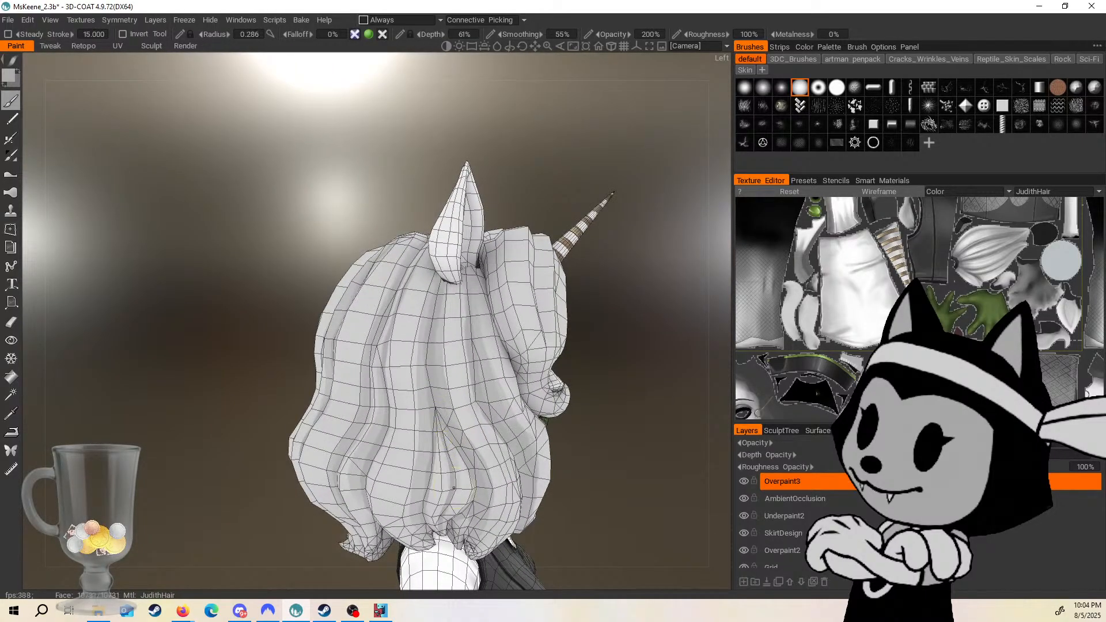
{"action": "left_click_drag", "start_coordinate": [597, 461], "coordinate": [599, 352]}
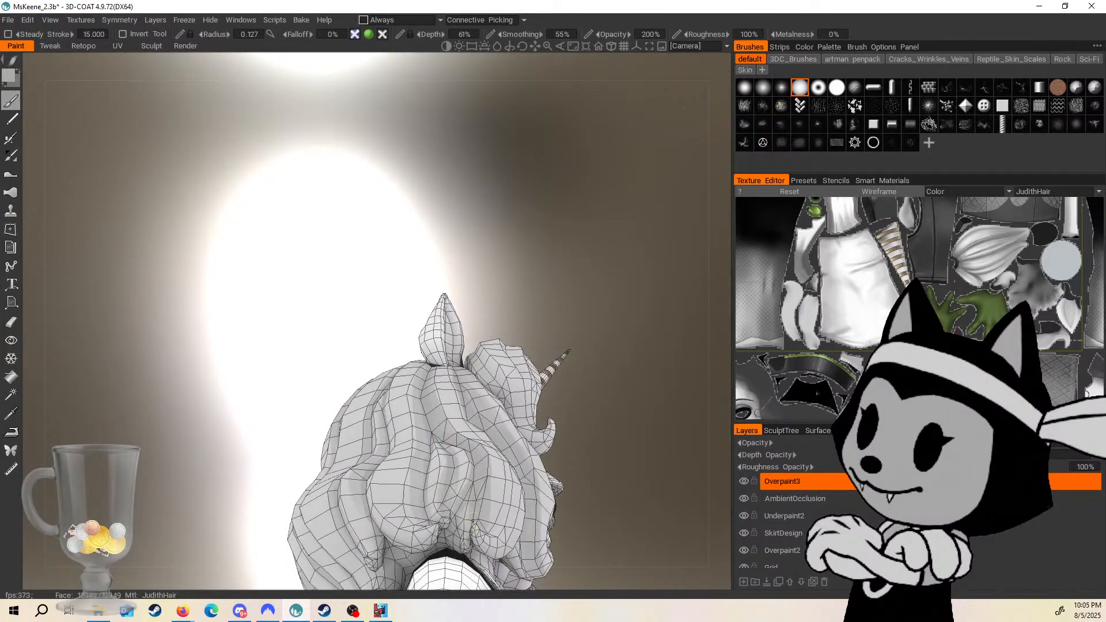
{"action": "left_click_drag", "start_coordinate": [569, 443], "coordinate": [516, 497]}
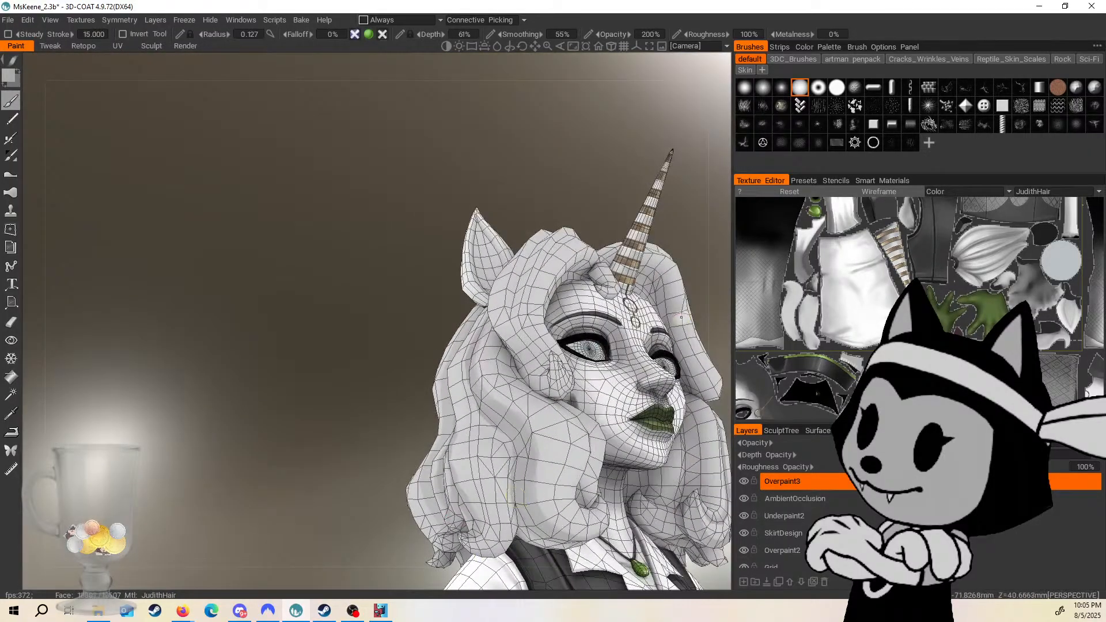
{"action": "left_click_drag", "start_coordinate": [682, 317], "coordinate": [576, 405]}
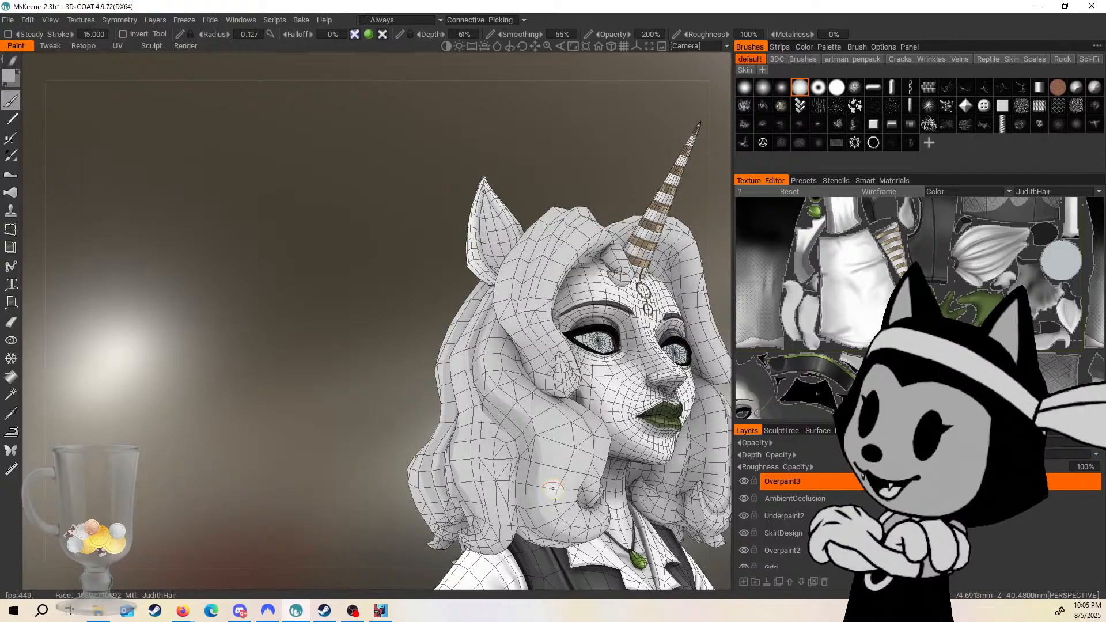
Refine the front side lock's shadow toward the neck with a brush radius of about 0.093 and save the scene.
{"action": "middle_click_drag", "start_coordinate": [553, 488], "coordinate": [397, 488]}
{"action": "key", "text": "w"}
{"action": "left_click_drag", "start_coordinate": [634, 333], "coordinate": [690, 335]}
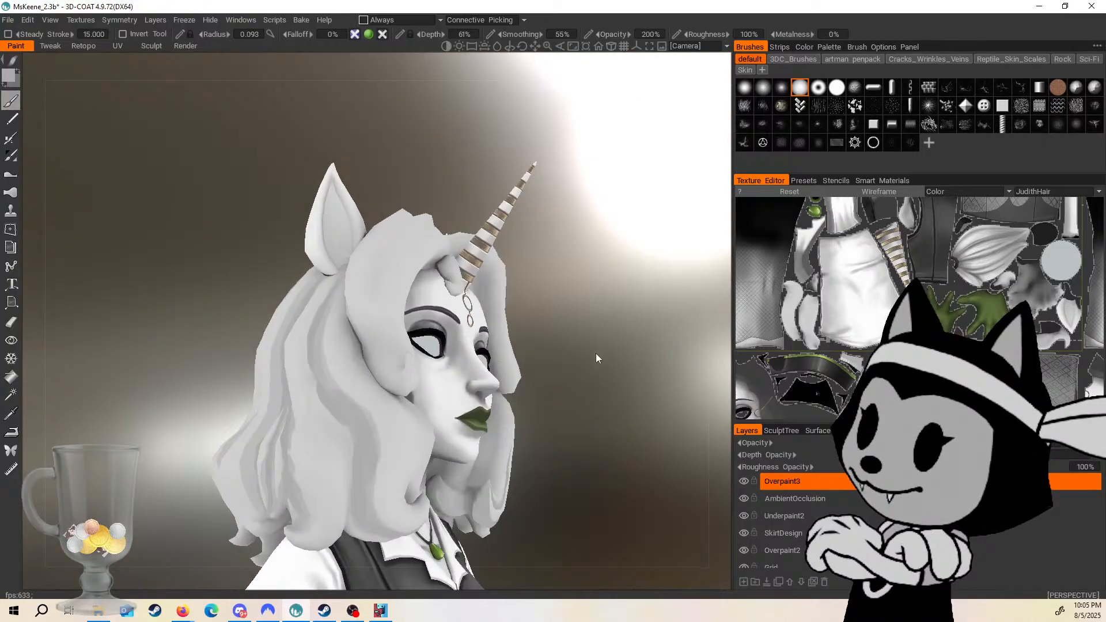
{"action": "key", "text": "w"}
{"action": "left_click_drag", "start_coordinate": [544, 383], "coordinate": [461, 418]}
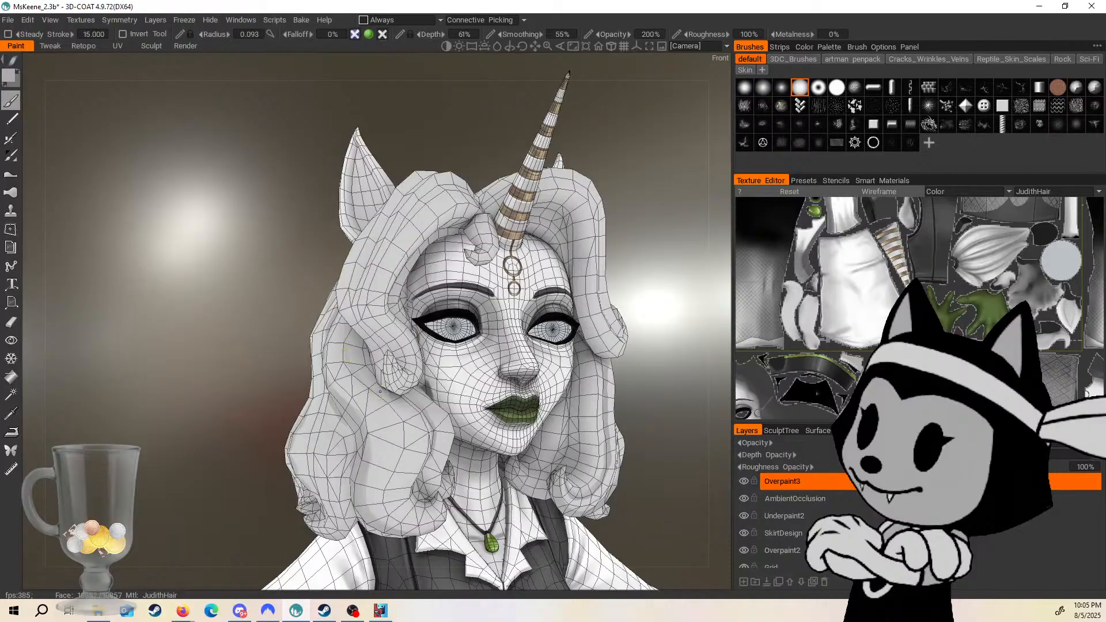
{"action": "left_click_drag", "start_coordinate": [629, 350], "coordinate": [444, 449]}
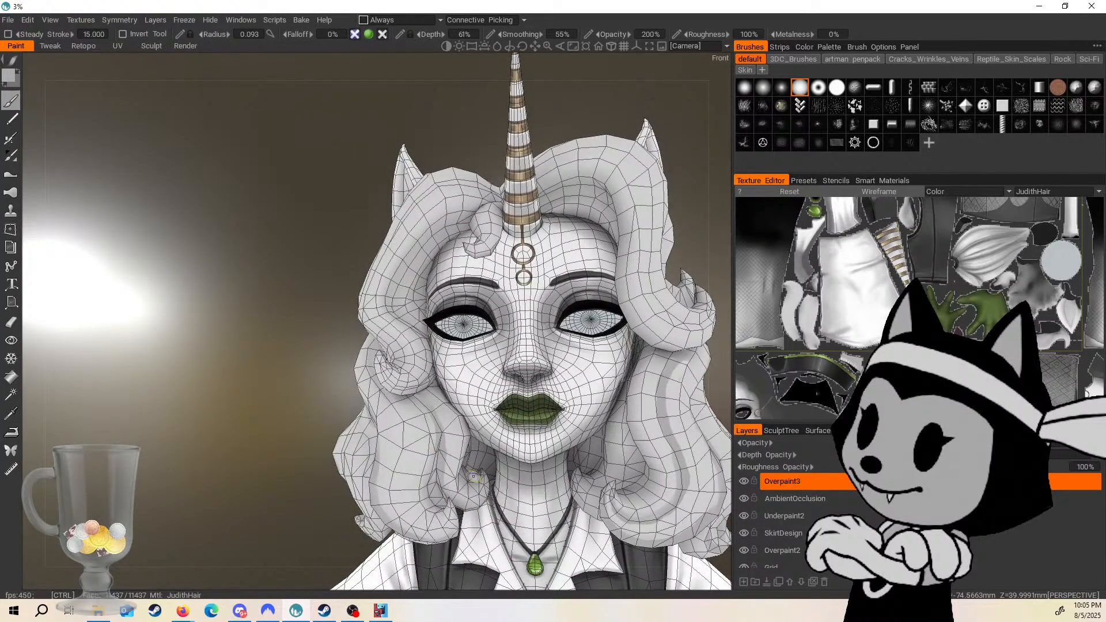
Compare the shadow bands from the front and side with the wireframe hidden and shown.
{"action": "middle_click_drag", "start_coordinate": [215, 485], "coordinate": [112, 431]}
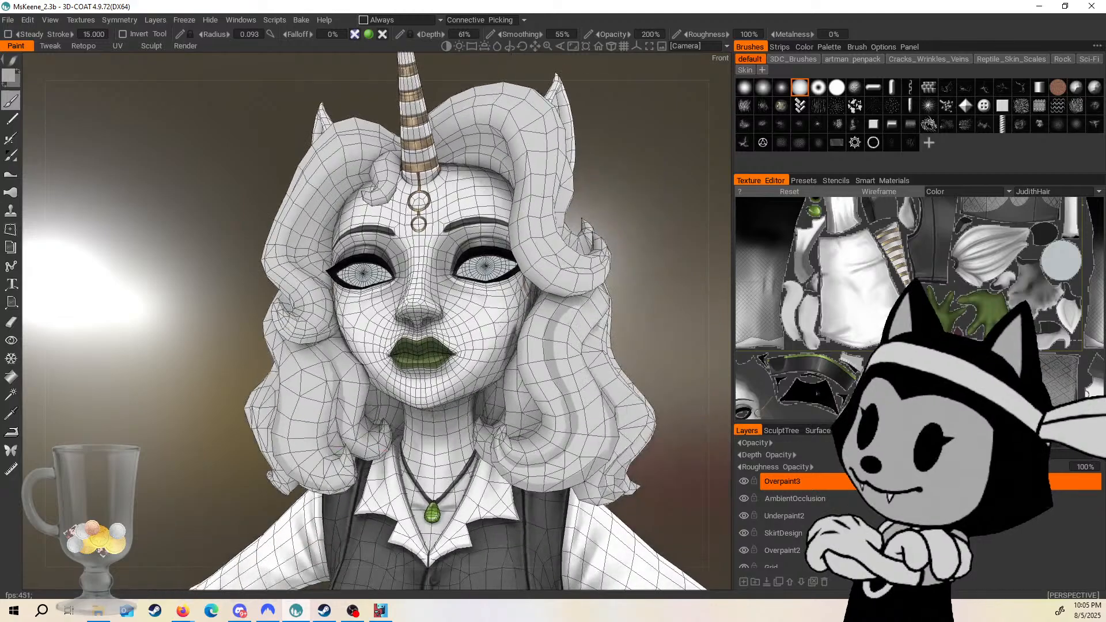
{"action": "left_click_drag", "start_coordinate": [183, 248], "coordinate": [518, 352]}
{"action": "key", "text": "w"}
{"action": "right_click_drag", "start_coordinate": [518, 352], "coordinate": [533, 432]}
{"action": "key", "text": "w"}
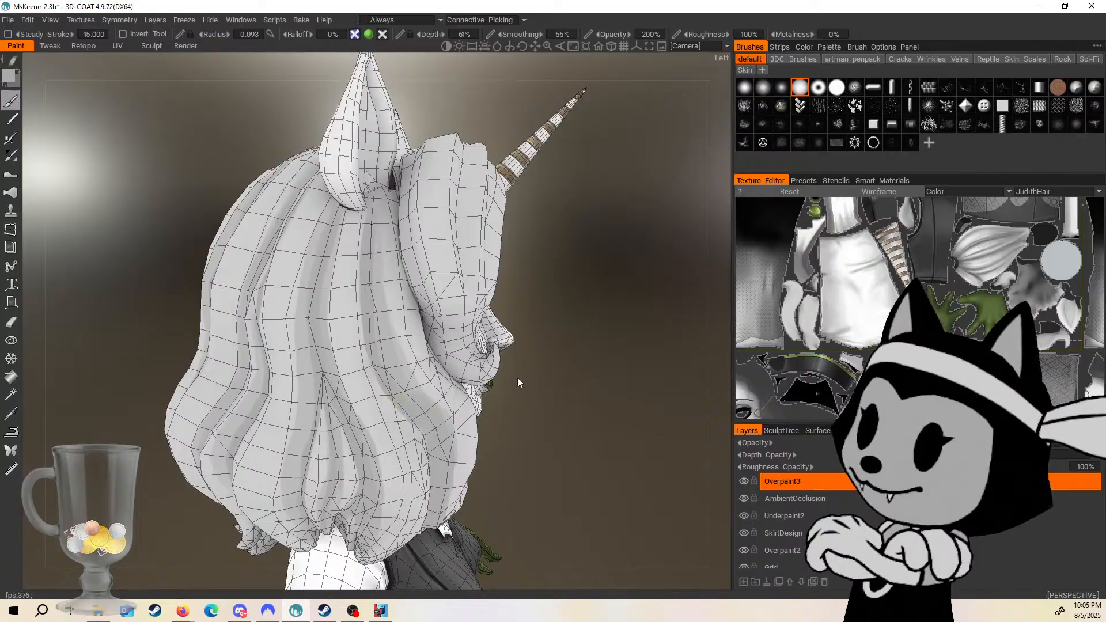
{"action": "left_click_drag", "start_coordinate": [518, 379], "coordinate": [566, 322]}
{"action": "key", "text": "w"}
{"action": "key", "text": "w"}
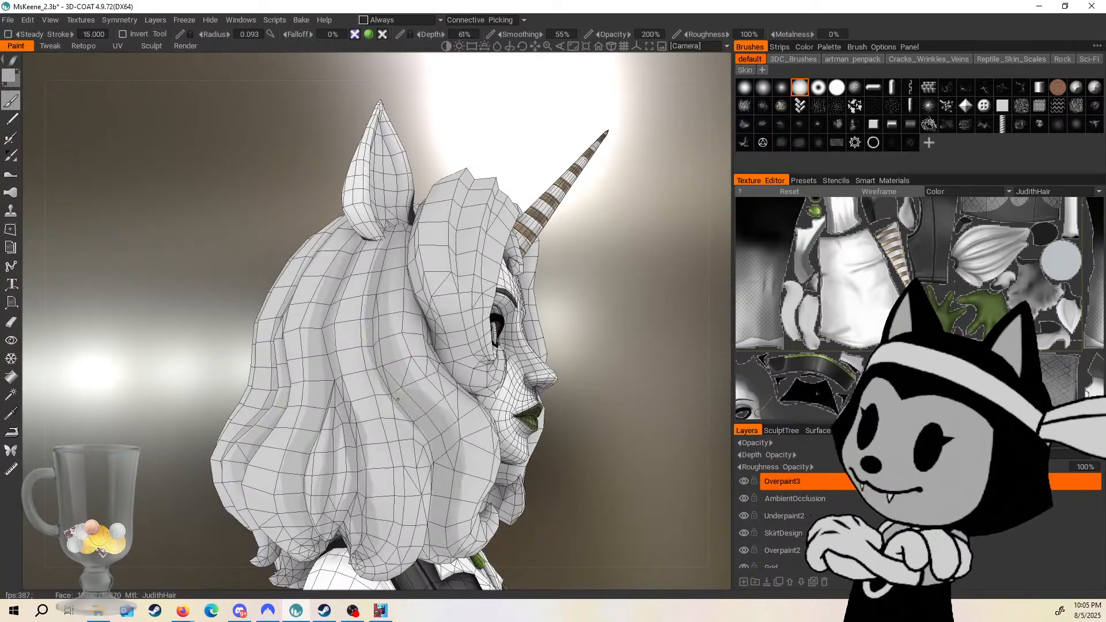
{"action": "middle_click_drag", "start_coordinate": [552, 459], "coordinate": [548, 412]}
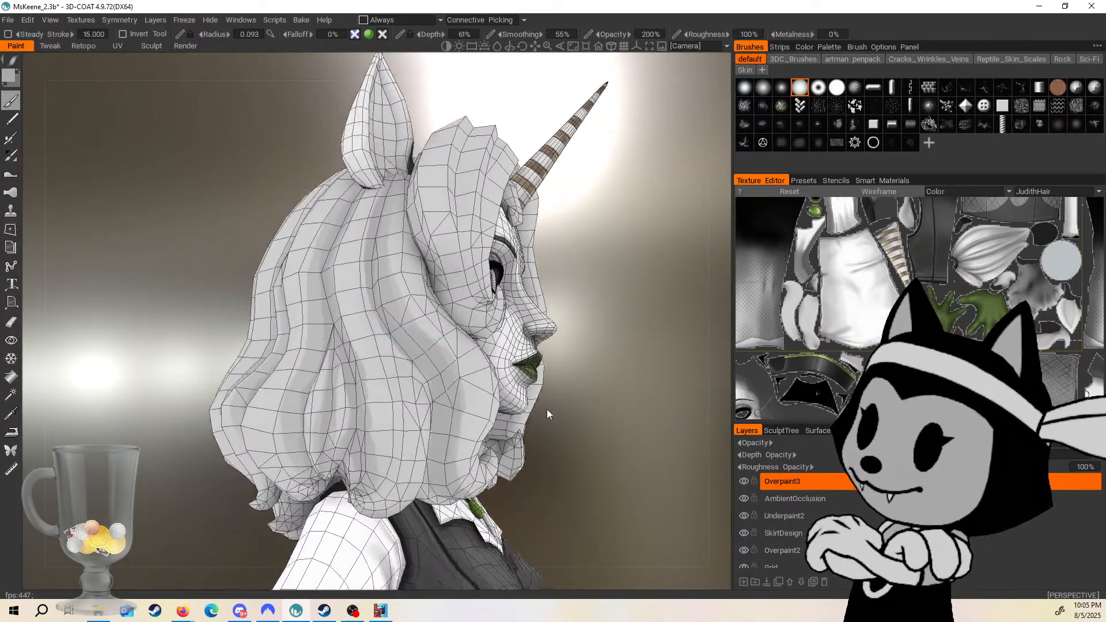
Deepen the shadow line between the side strands below the ear with a brush radius of about 0.112 and 0.09.
{"action": "left_click_drag", "start_coordinate": [603, 375], "coordinate": [622, 351]}
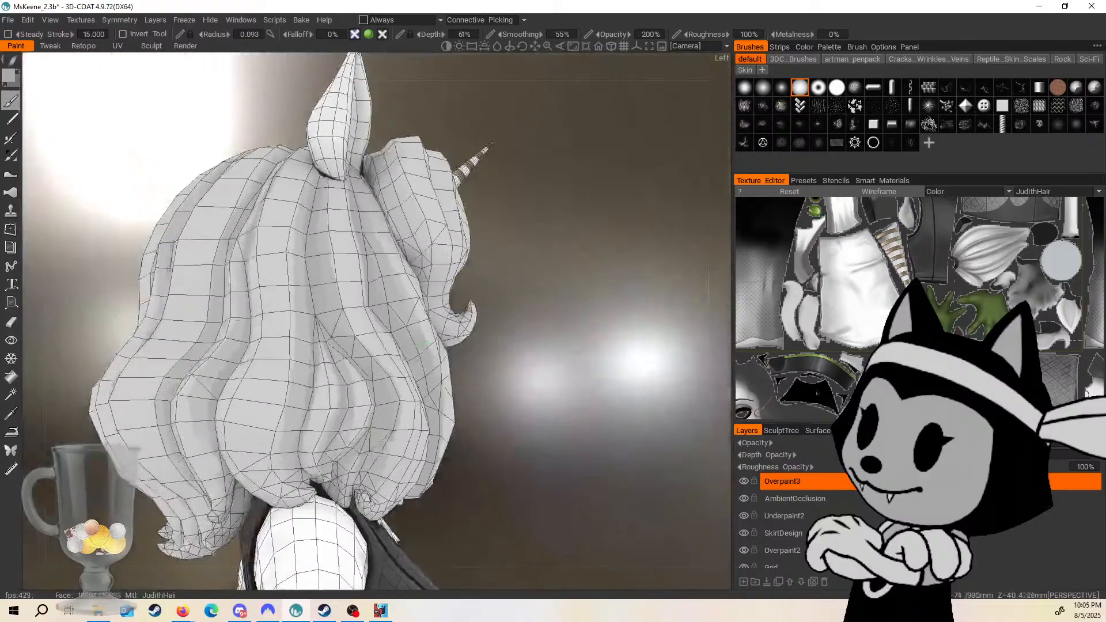
{"action": "left_click_drag", "start_coordinate": [564, 371], "coordinate": [429, 341]}
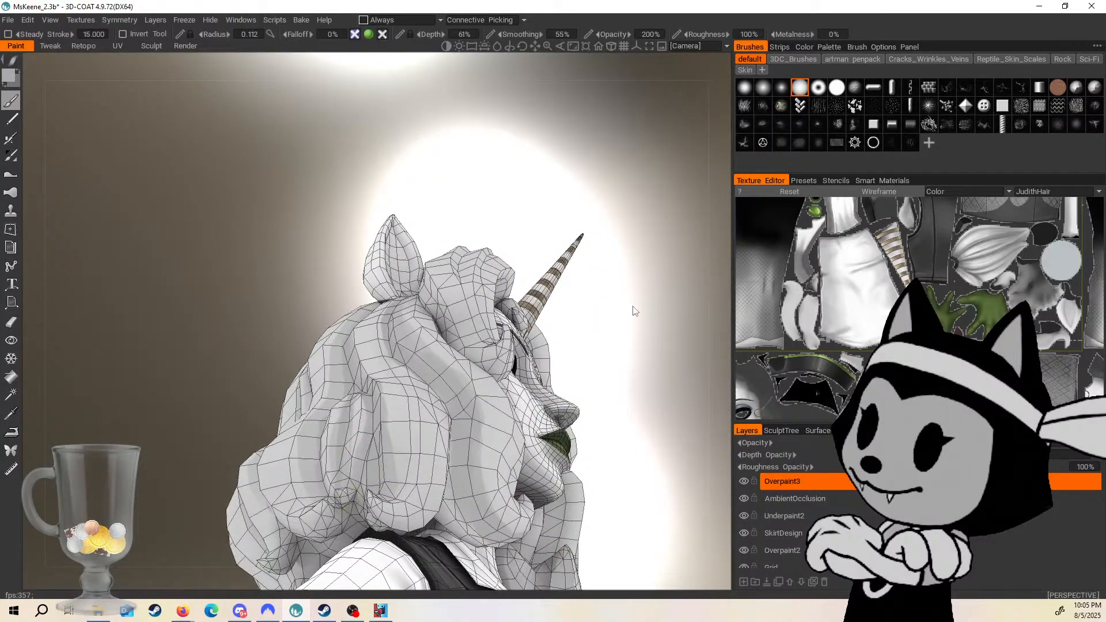
{"action": "left_click_drag", "start_coordinate": [634, 311], "coordinate": [545, 358]}
{"action": "left_click_drag", "start_coordinate": [666, 303], "coordinate": [587, 308]}
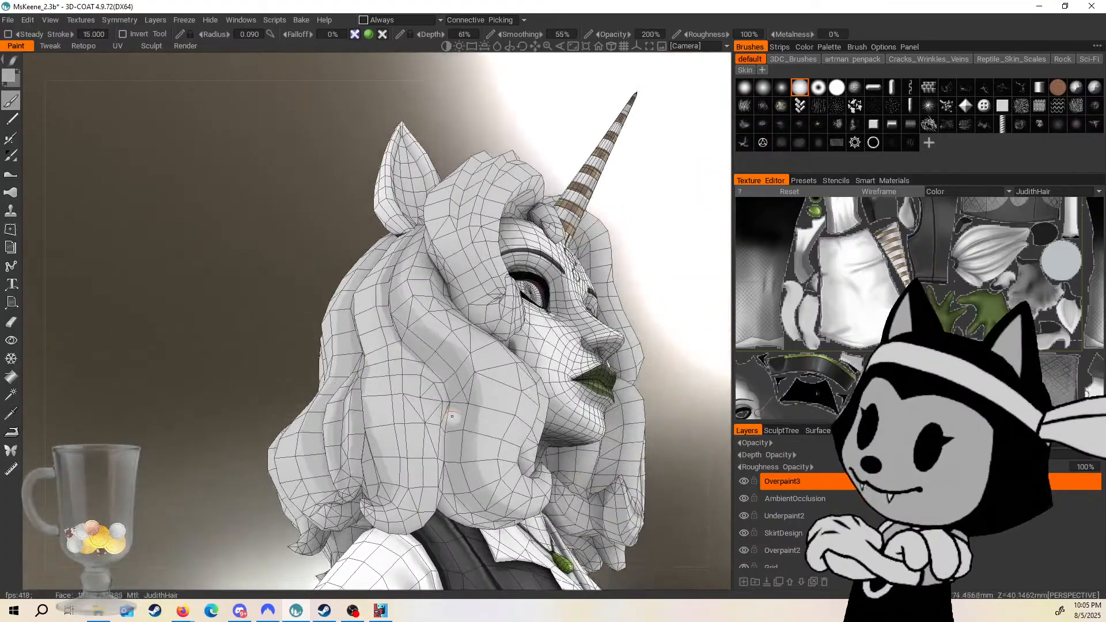
{"action": "left_click_drag", "start_coordinate": [714, 314], "coordinate": [652, 375]}
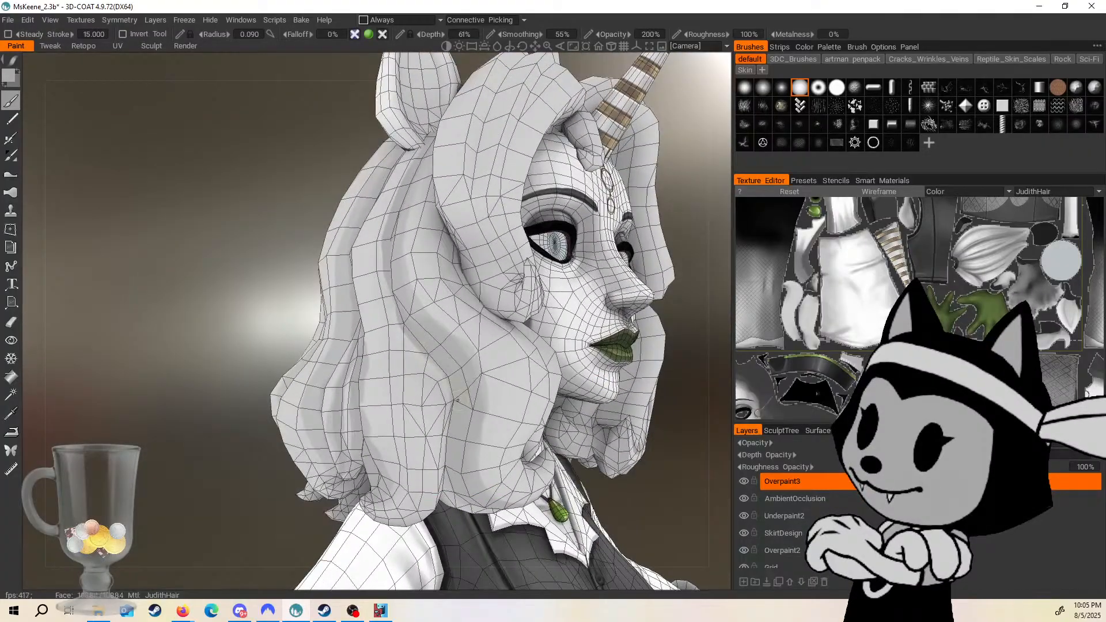
Check the side hair without wireframe and refine the long strand's shadow line with a brush radius between about 0.09 and 0.106.
{"action": "right_click_drag", "start_coordinate": [485, 435], "coordinate": [460, 427], "text": "alt"}
{"action": "left_click_drag", "start_coordinate": [460, 426], "coordinate": [534, 396], "text": "alt"}
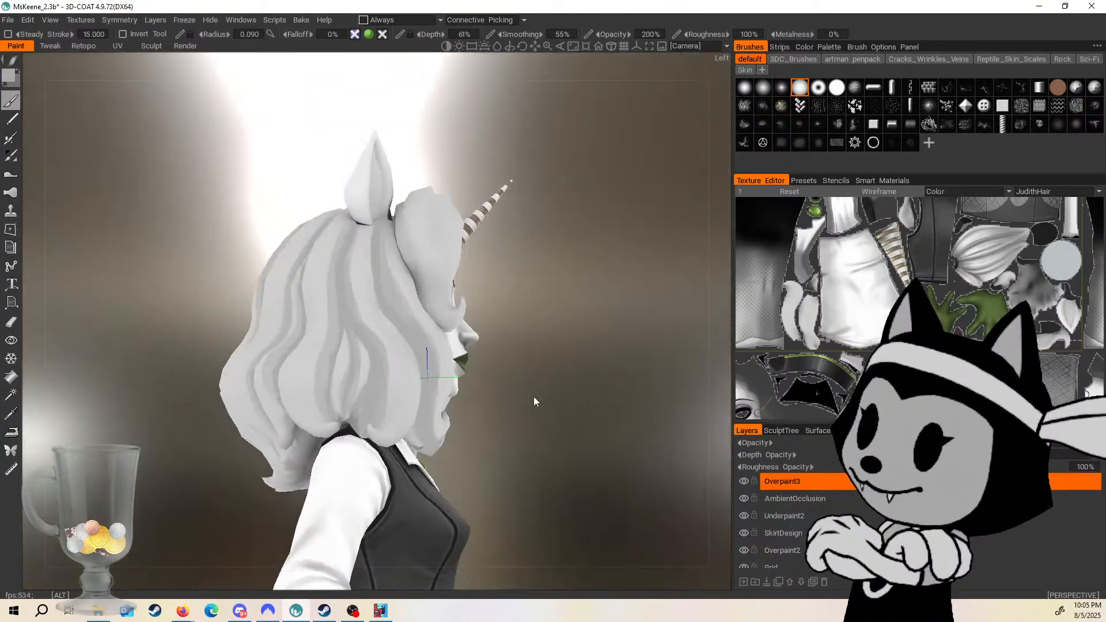
{"action": "right_click_drag", "start_coordinate": [534, 397], "coordinate": [565, 420]}
{"action": "left_click_drag", "start_coordinate": [565, 419], "coordinate": [536, 423]}
{"action": "right_click_drag", "start_coordinate": [565, 421], "coordinate": [611, 418]}
{"action": "left_click_drag", "start_coordinate": [700, 341], "coordinate": [489, 372]}
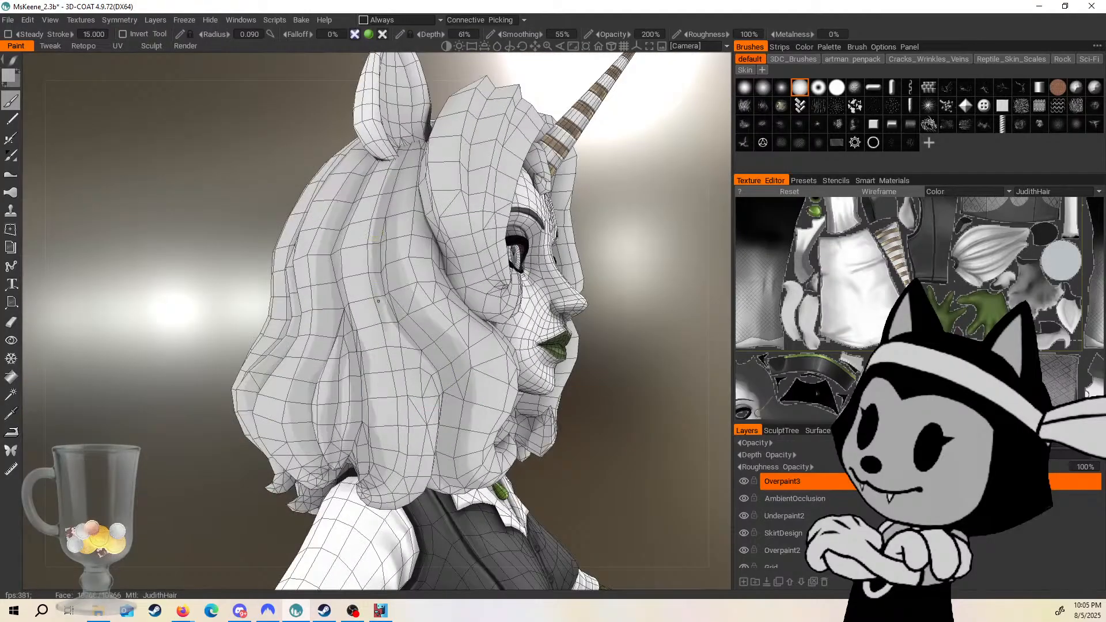
{"action": "left_click_drag", "start_coordinate": [379, 300], "coordinate": [399, 439]}
{"action": "left_click_drag", "start_coordinate": [650, 385], "coordinate": [606, 386]}
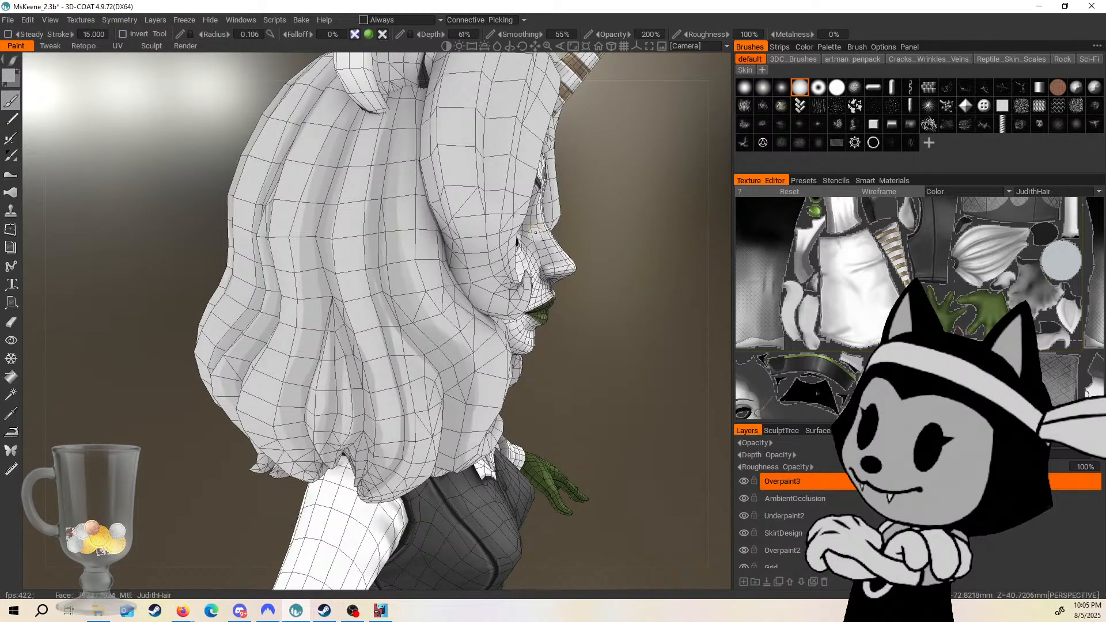
Paint a narrow shadow band down the wide strand on the back of the head with a brush radius of about 0.096 and save the scene.
{"action": "left_click_drag", "start_coordinate": [536, 232], "coordinate": [444, 242]}
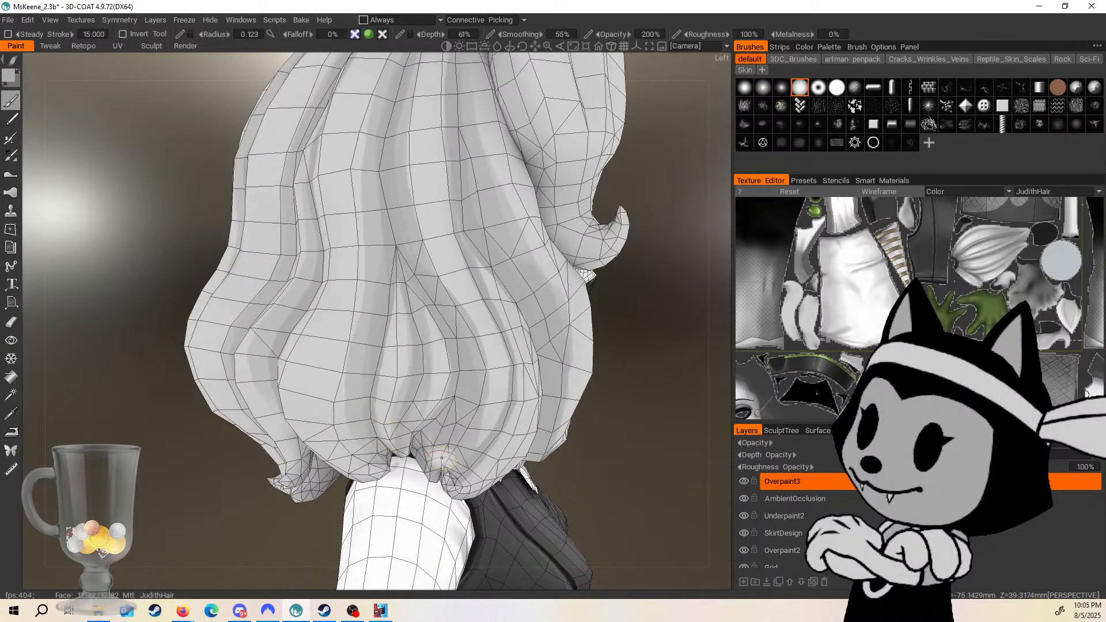
{"action": "mouse_move", "coordinate": [665, 419]}
{"action": "left_mouse_down"}
{"action": "mouse_move", "coordinate": [639, 408]}
{"action": "mouse_move", "coordinate": [564, 449]}
{"action": "mouse_move", "coordinate": [637, 440]}
{"action": "mouse_move", "coordinate": [620, 430]}
{"action": "mouse_move", "coordinate": [639, 425]}
{"action": "mouse_move", "coordinate": [486, 398]}
{"action": "mouse_move", "coordinate": [348, 420]}
{"action": "left_mouse_up"}
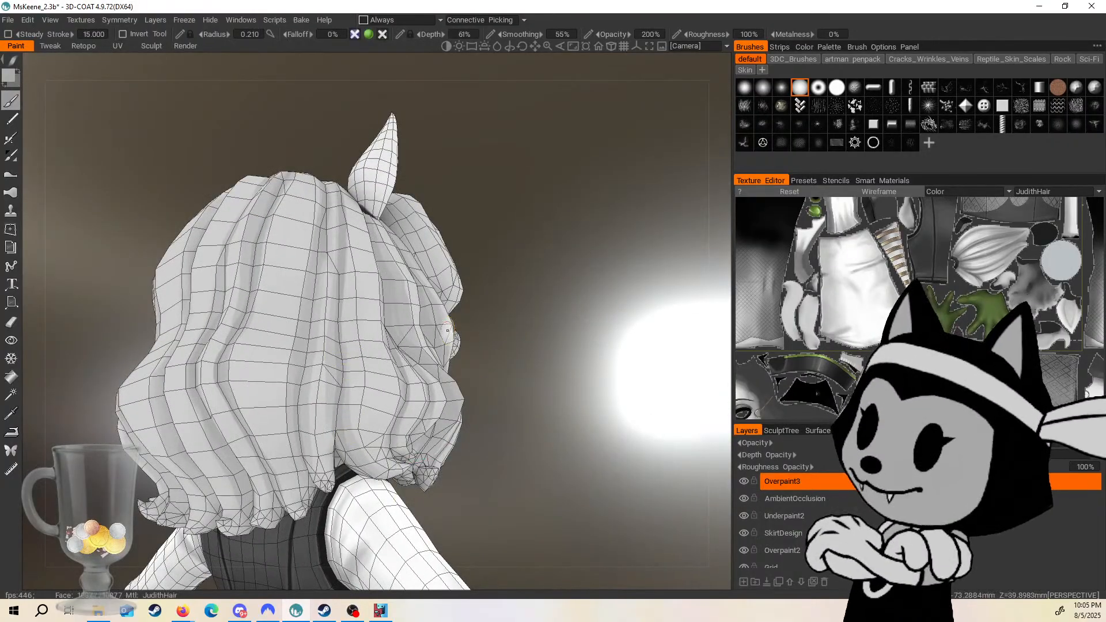
{"action": "left_click_drag", "start_coordinate": [532, 350], "coordinate": [349, 433]}
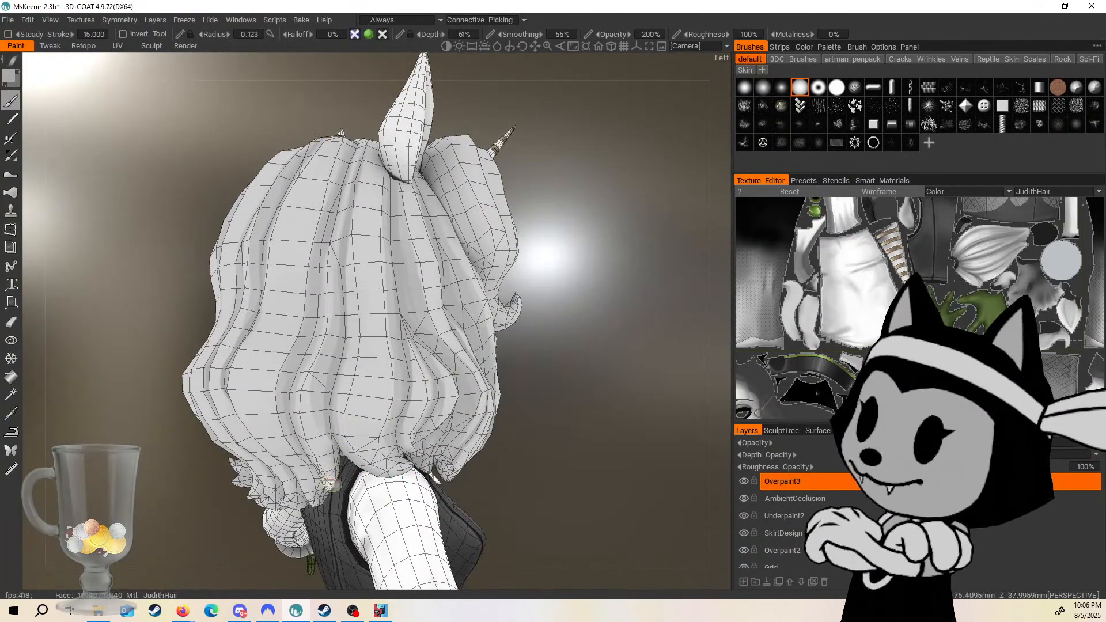
{"action": "left_click_drag", "start_coordinate": [574, 349], "coordinate": [335, 456]}
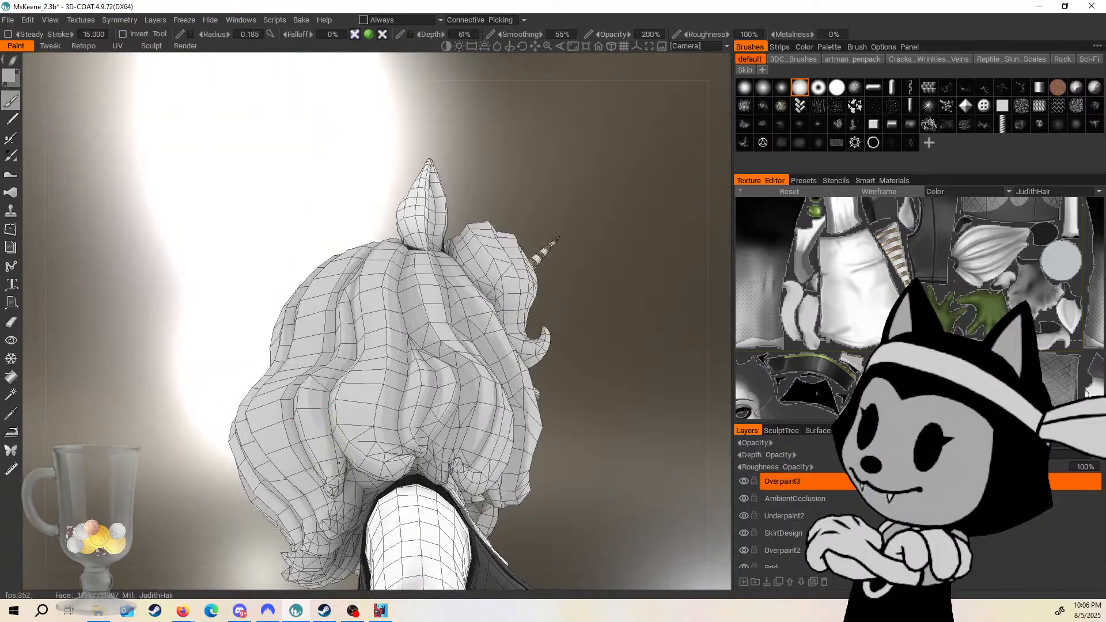
{"action": "mouse_move", "coordinate": [550, 350]}
{"action": "left_mouse_down"}
{"action": "mouse_move", "coordinate": [612, 344]}
{"action": "mouse_move", "coordinate": [628, 272]}
{"action": "mouse_move", "coordinate": [328, 316]}
{"action": "left_mouse_up"}
{"action": "mouse_move", "coordinate": [482, 206]}
{"action": "left_mouse_down"}
{"action": "mouse_move", "coordinate": [514, 215]}
{"action": "mouse_move", "coordinate": [288, 306]}
{"action": "left_mouse_up"}
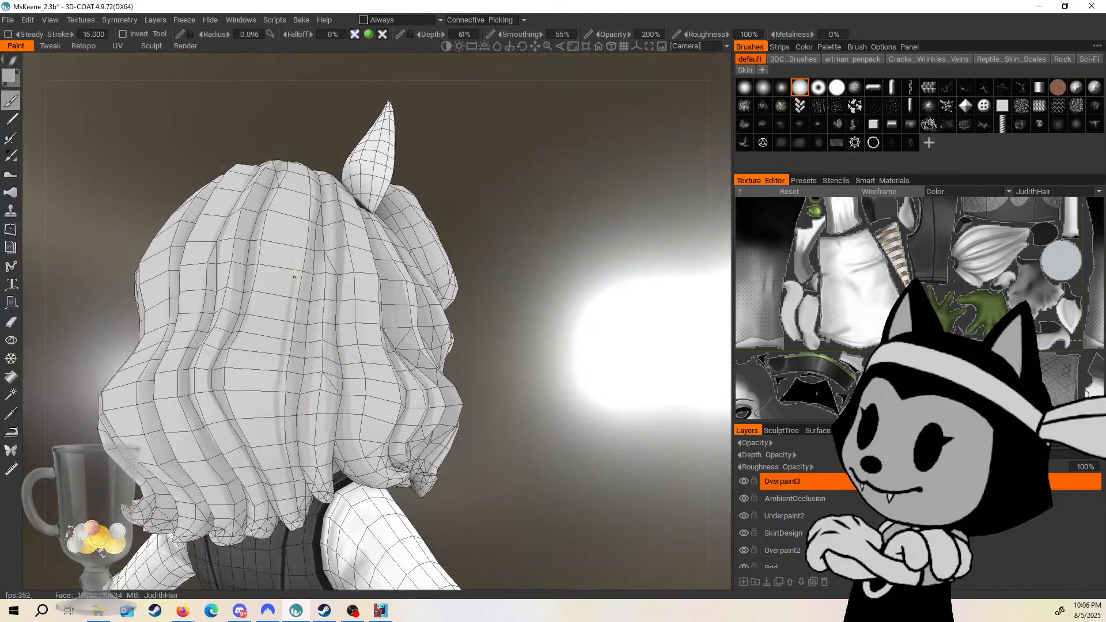
{"action": "left_click_drag", "start_coordinate": [299, 219], "coordinate": [280, 377]}
{"action": "mouse_move", "coordinate": [480, 267]}
{"action": "left_mouse_down"}
{"action": "mouse_move", "coordinate": [475, 318]}
{"action": "mouse_move", "coordinate": [446, 314]}
{"action": "left_mouse_up"}
{"action": "key", "text": "ctrl+z"}
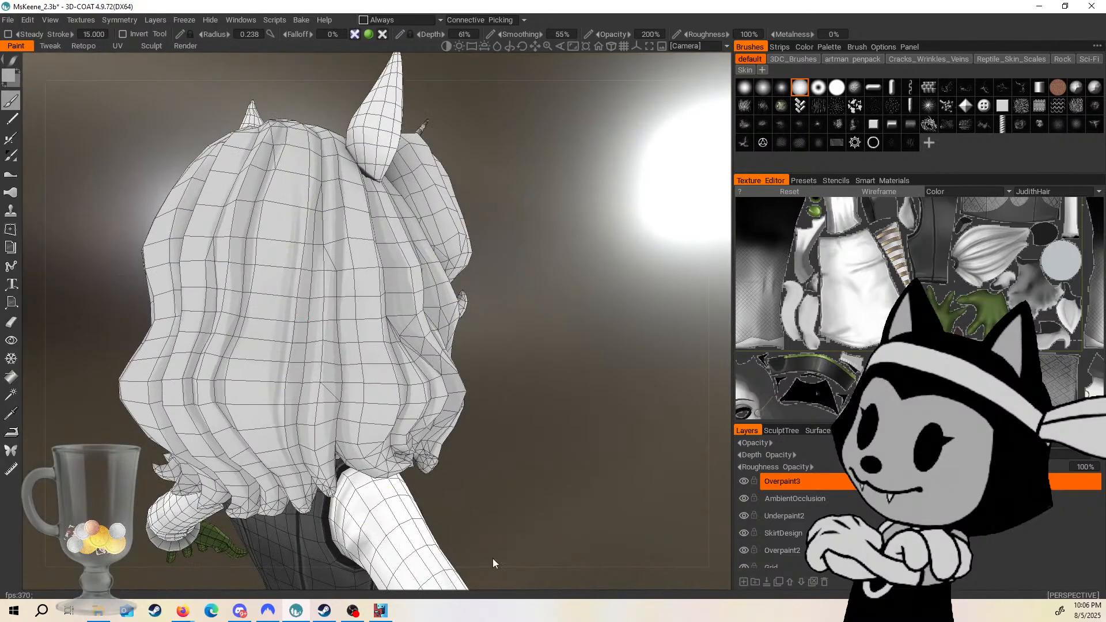
{"action": "left_click_drag", "start_coordinate": [559, 476], "coordinate": [527, 296]}
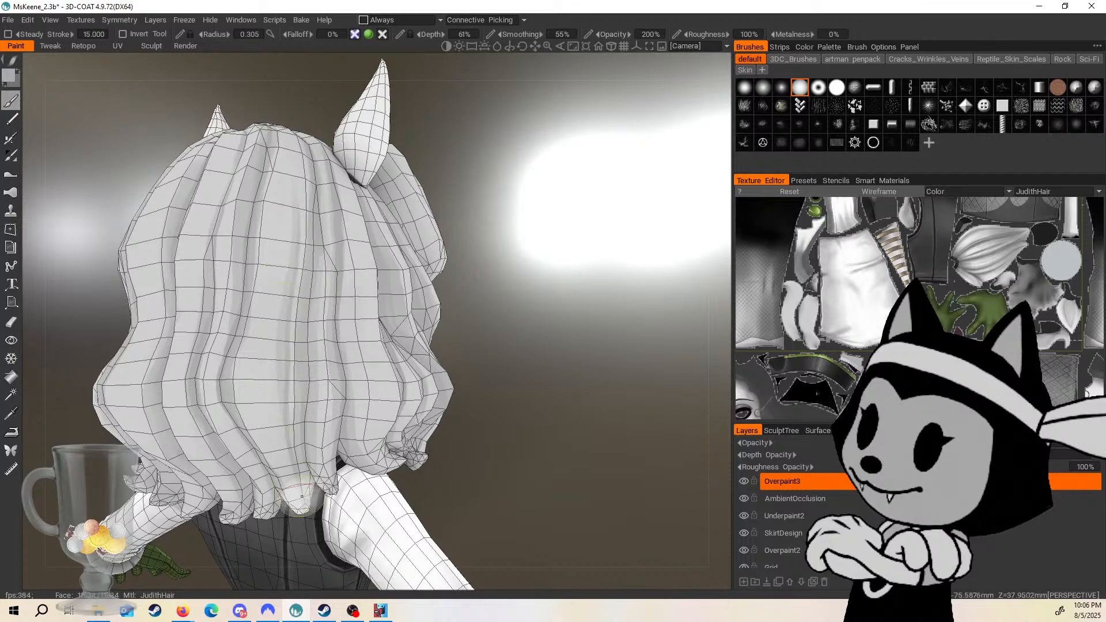
{"action": "right_click_drag", "start_coordinate": [302, 497], "coordinate": [280, 497]}
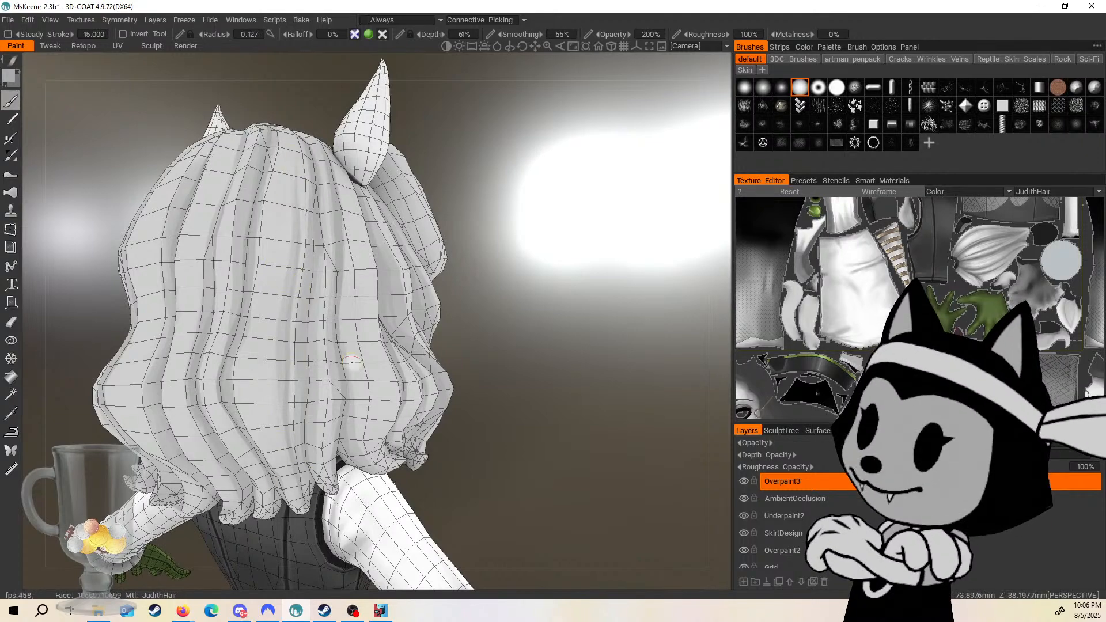
{"action": "key", "text": "ctrl+s"}
Compare the hair's shadow bands from the back, side and front with the wireframe hidden and shown.
{"action": "right_click_drag", "start_coordinate": [507, 358], "coordinate": [496, 295]}
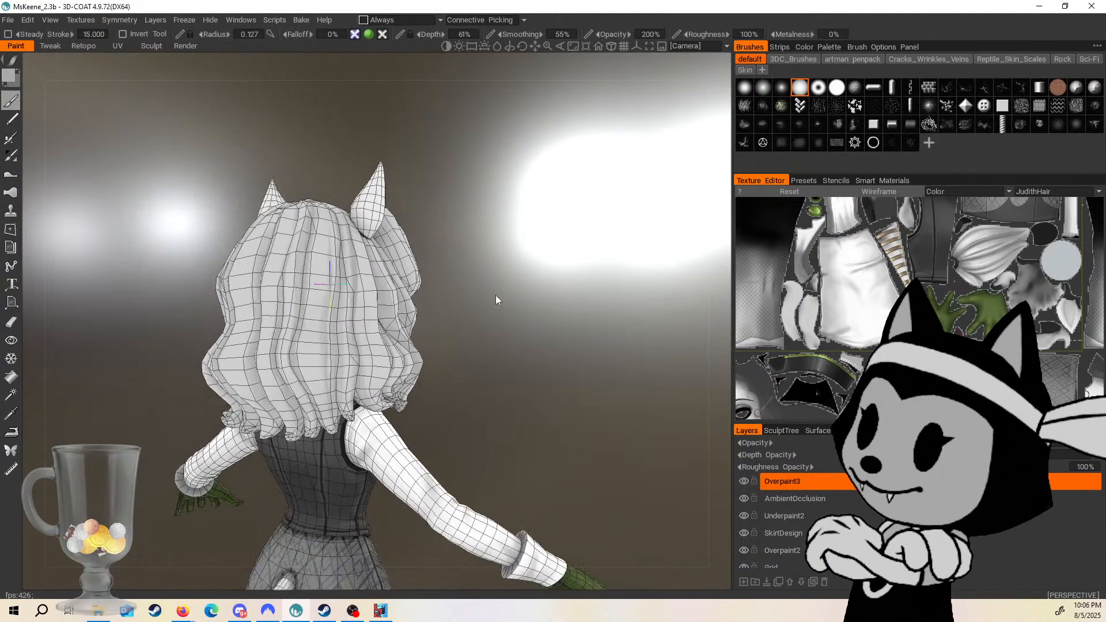
{"action": "left_click_drag", "start_coordinate": [496, 299], "coordinate": [415, 373]}
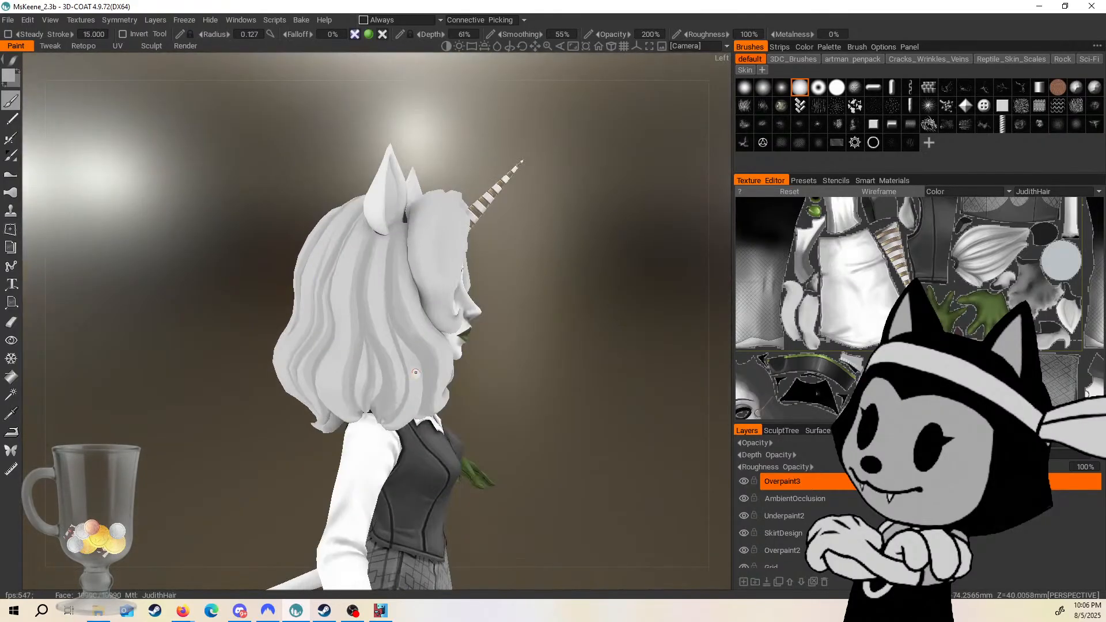
{"action": "right_click_drag", "start_coordinate": [479, 348], "coordinate": [517, 368]}
{"action": "left_click_drag", "start_coordinate": [517, 367], "coordinate": [561, 389]}
{"action": "middle_click_drag", "start_coordinate": [562, 388], "coordinate": [460, 423]}
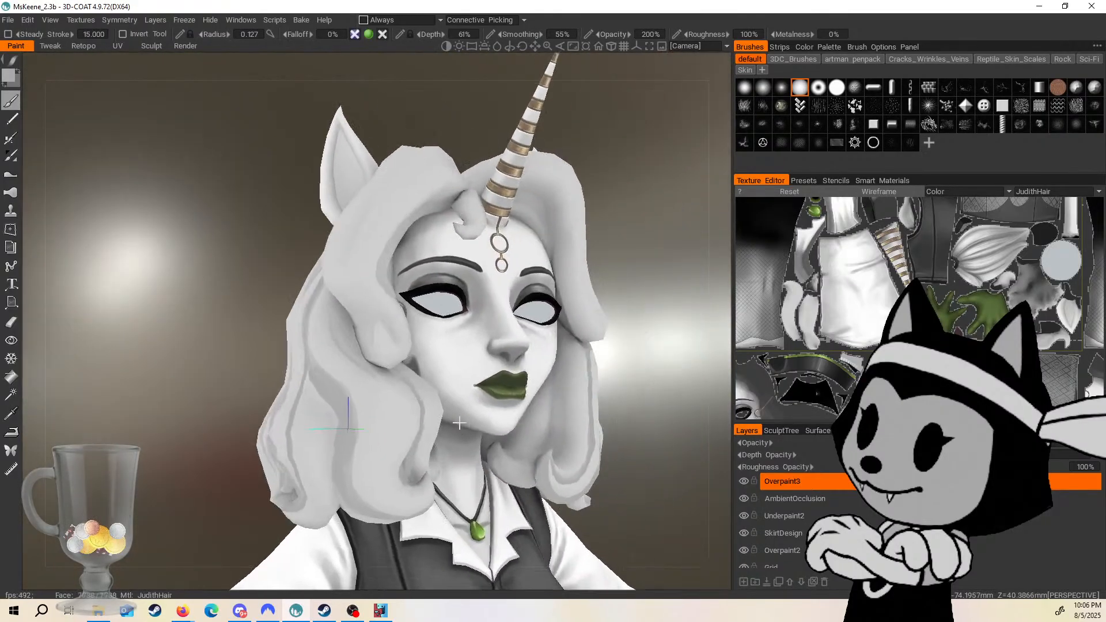
{"action": "left_click_drag", "start_coordinate": [608, 293], "coordinate": [704, 297]}
{"action": "key", "text": "4"}
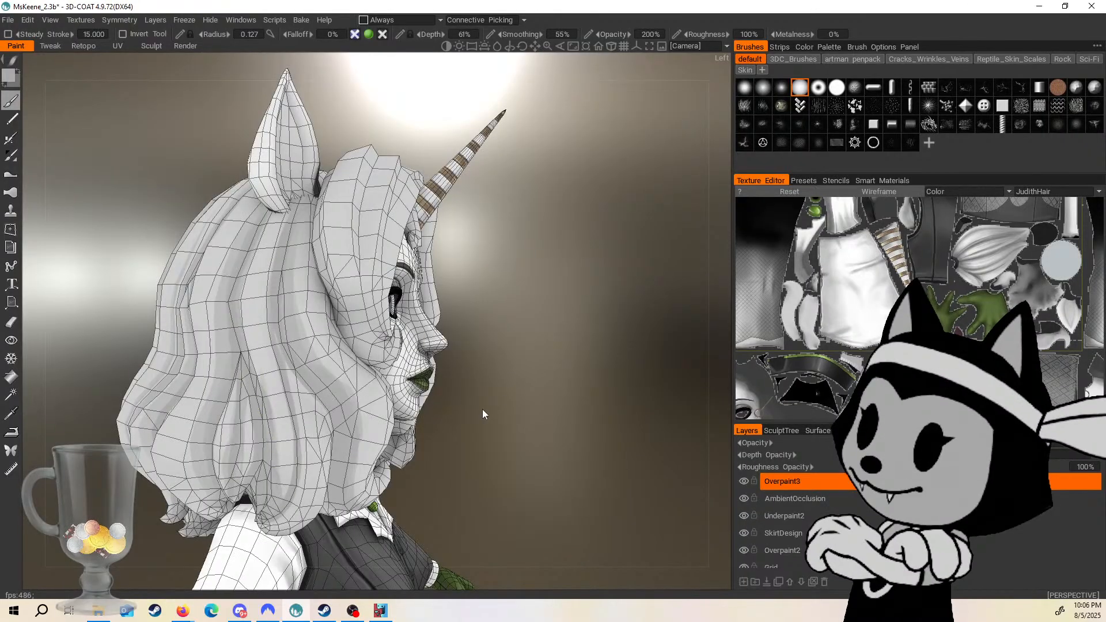
Refine the shadow along the side strands below the ear with a brush radius between about 0.246 and 0.186 and save the scene.
{"action": "mouse_move", "coordinate": [483, 409]}
{"action": "left_mouse_down"}
{"action": "mouse_move", "coordinate": [535, 375]}
{"action": "mouse_move", "coordinate": [542, 385]}
{"action": "mouse_move", "coordinate": [430, 371]}
{"action": "left_mouse_up"}
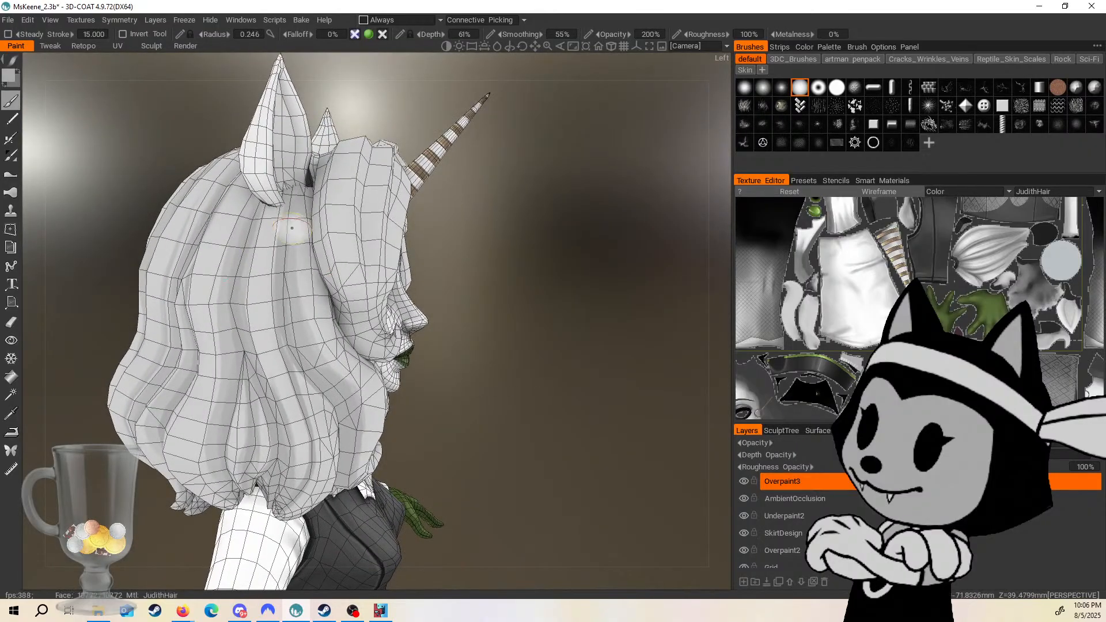
{"action": "middle_click_drag", "start_coordinate": [430, 329], "coordinate": [459, 332]}
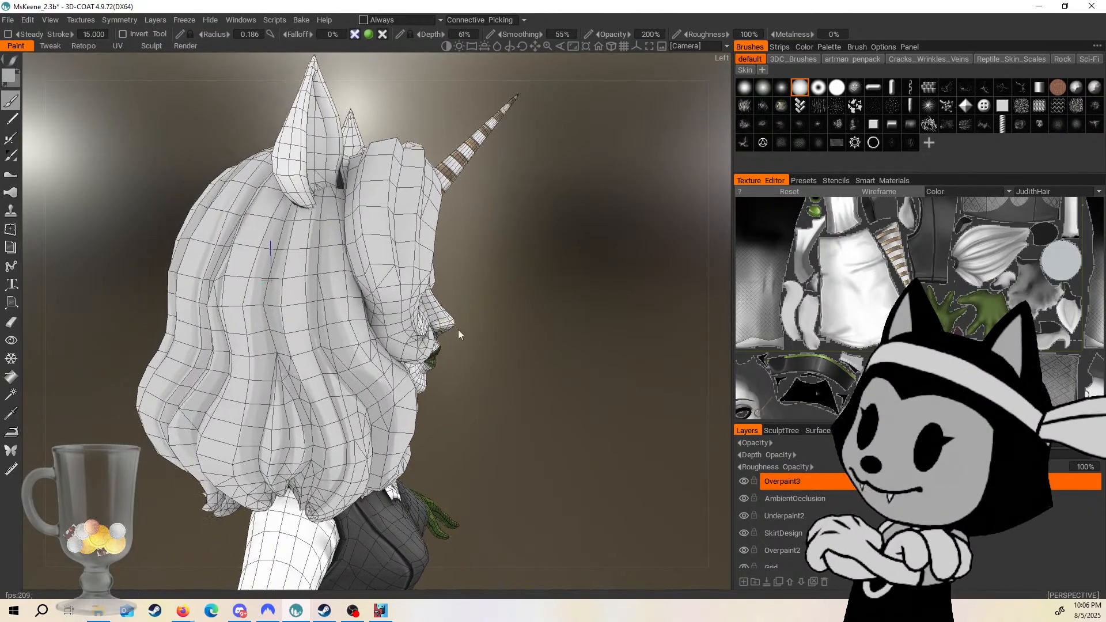
{"action": "left_click_drag", "start_coordinate": [458, 330], "coordinate": [559, 320]}
{"action": "scroll", "coordinate": [582, 356], "scroll_direction": "up", "scroll_amount": 3}
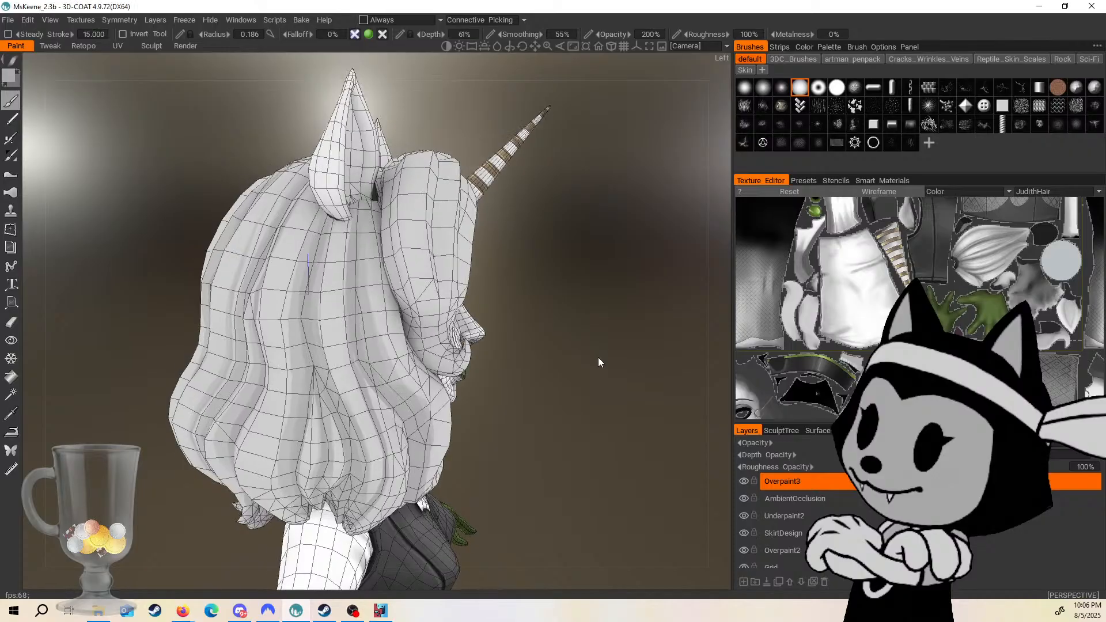
{"action": "left_click_drag", "start_coordinate": [612, 362], "coordinate": [641, 338]}
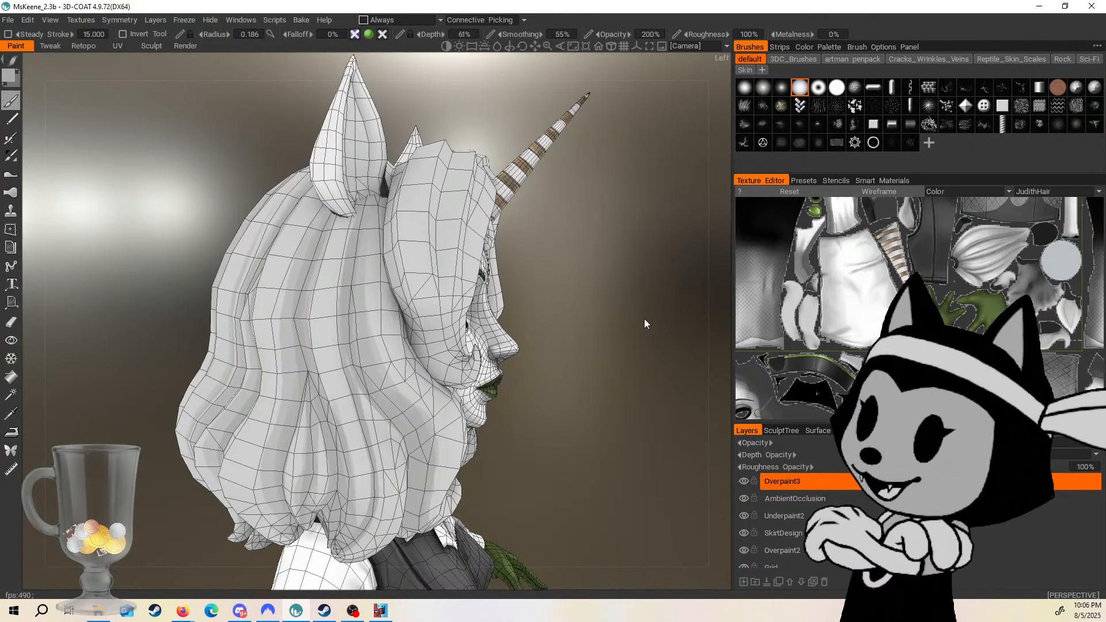
{"action": "key", "text": "ctrl+s"}
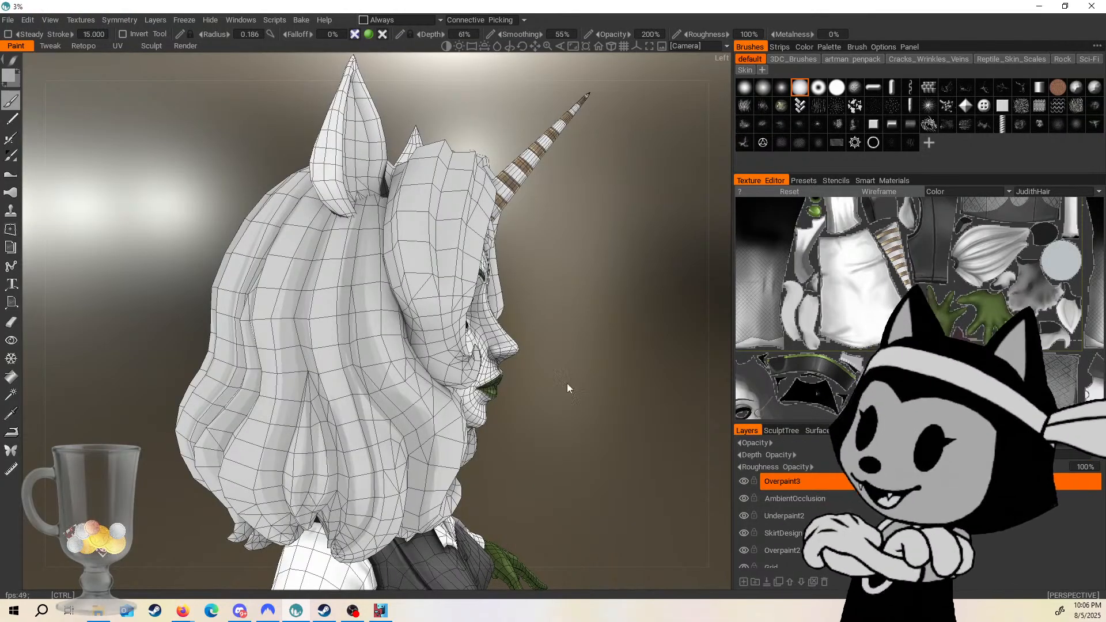
Check the side and front hair shading without the wireframe and save the scene again.
{"action": "scroll", "coordinate": [590, 364], "scroll_direction": "down", "scroll_amount": 3}
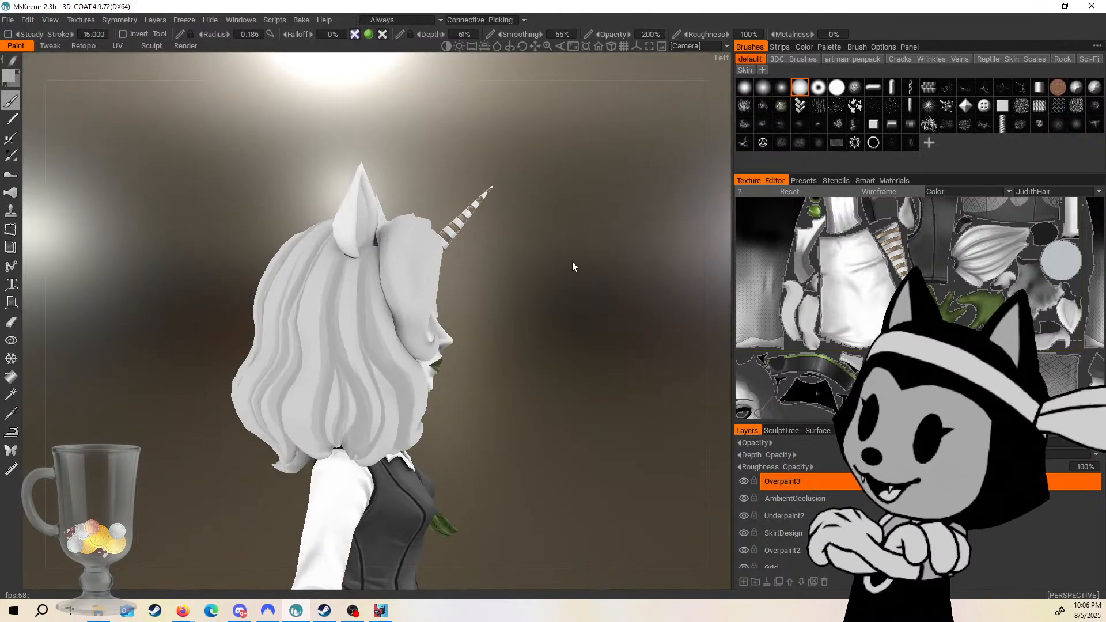
{"action": "left_click_drag", "start_coordinate": [572, 262], "coordinate": [602, 217]}
{"action": "key", "text": "w"}
{"action": "key", "text": "w"}
{"action": "key", "text": "ctrl+s"}
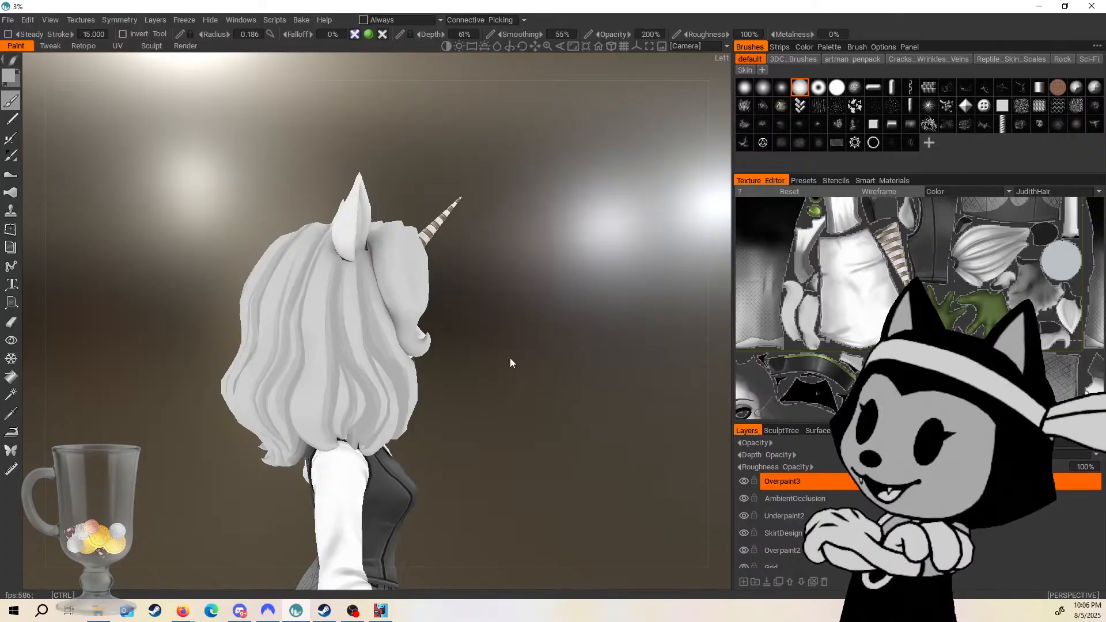
{"action": "left_click_drag", "start_coordinate": [509, 358], "coordinate": [684, 272]}
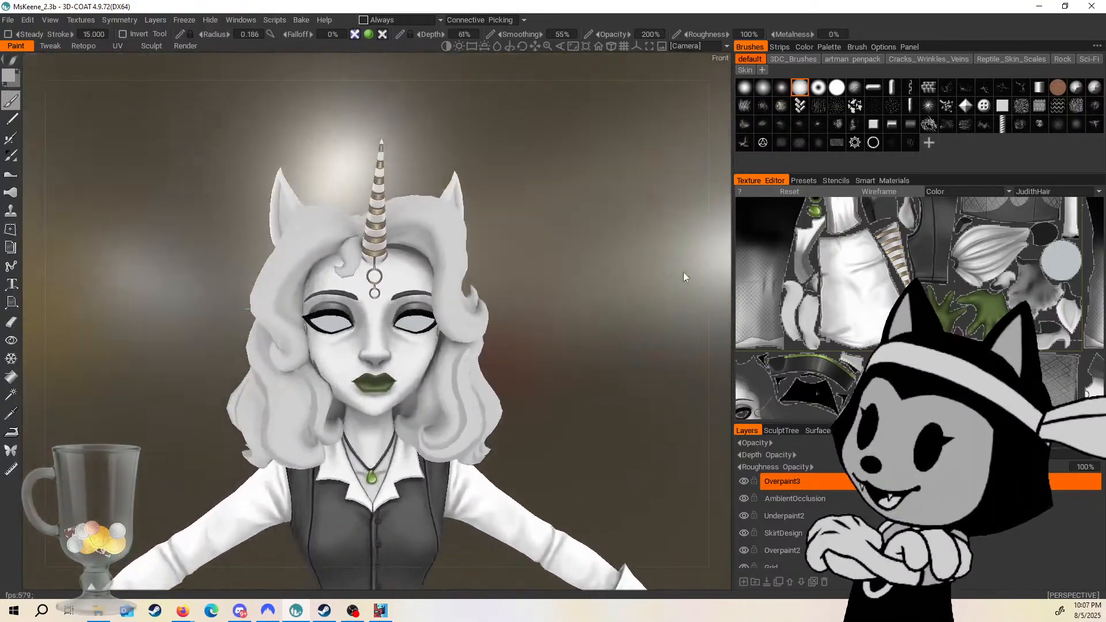
{"action": "key", "text": "ctrl+s"}
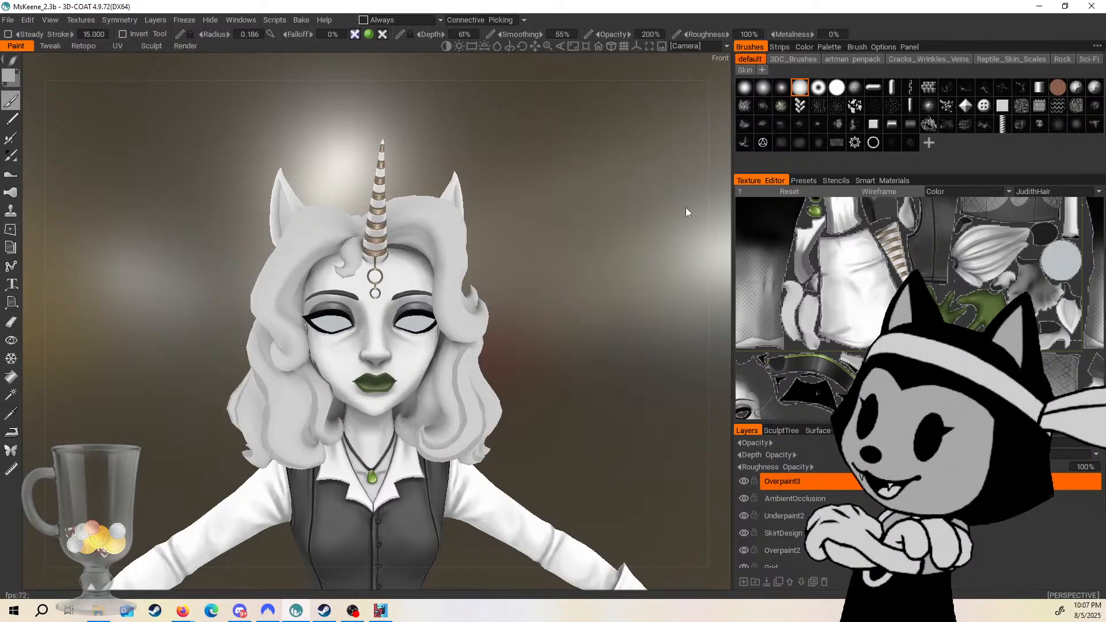
Paint slender shadow bands down the front side lock beside the neck with a brush radius of about 0.106 and 0.07 and save the scene.
{"action": "scroll", "coordinate": [686, 202], "scroll_direction": "up", "scroll_amount": 3}
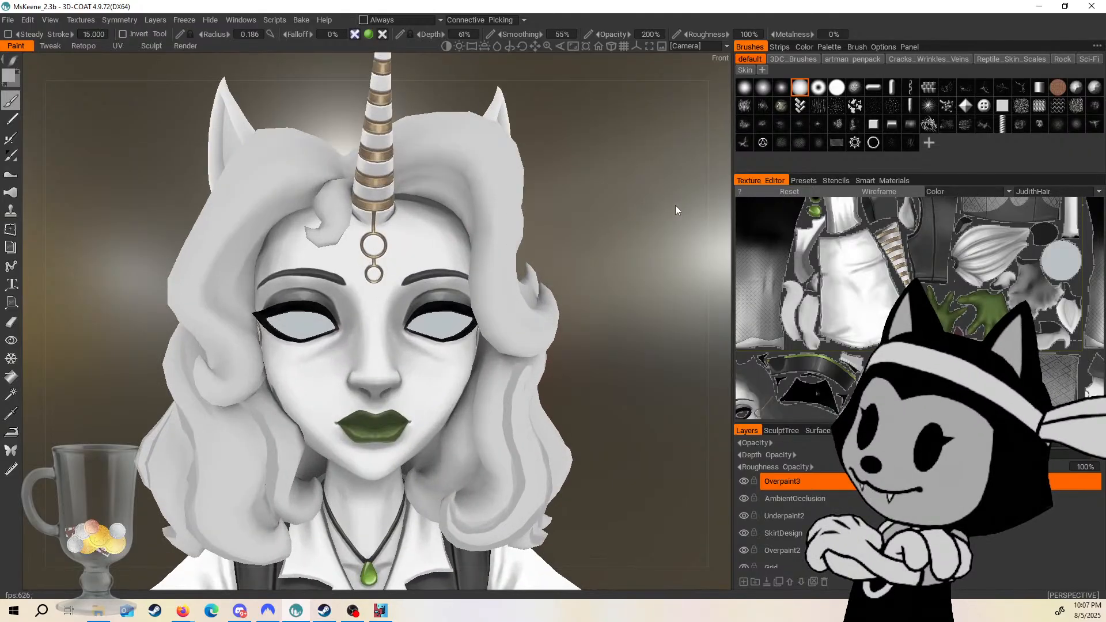
{"action": "left_click_drag", "start_coordinate": [617, 326], "coordinate": [609, 276]}
{"action": "key", "text": "w"}
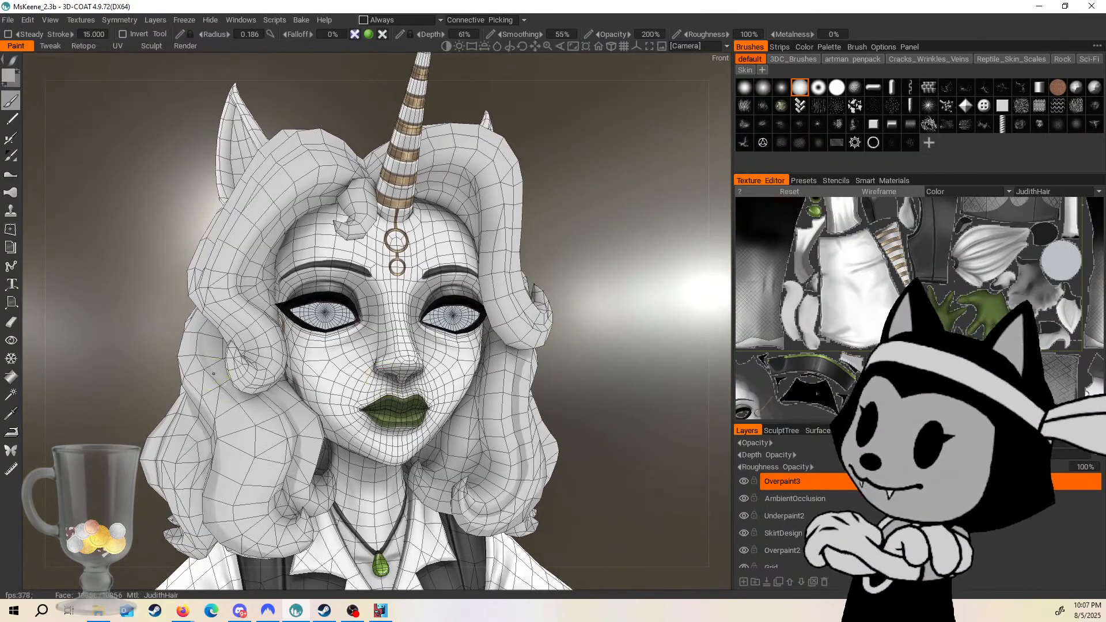
{"action": "left_click_drag", "start_coordinate": [214, 374], "coordinate": [249, 446]}
{"action": "scroll", "coordinate": [340, 489], "scroll_direction": "down", "scroll_amount": 5}
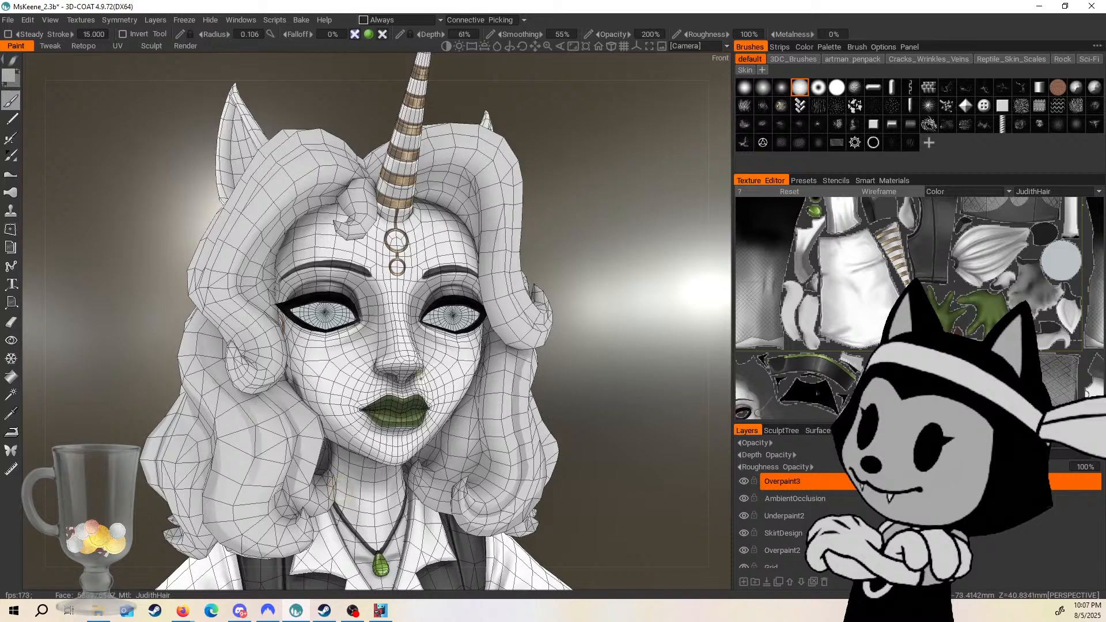
{"action": "mouse_move", "coordinate": [216, 380]}
{"action": "left_mouse_down"}
{"action": "mouse_move", "coordinate": [242, 487]}
{"action": "mouse_move", "coordinate": [236, 519]}
{"action": "left_mouse_up"}
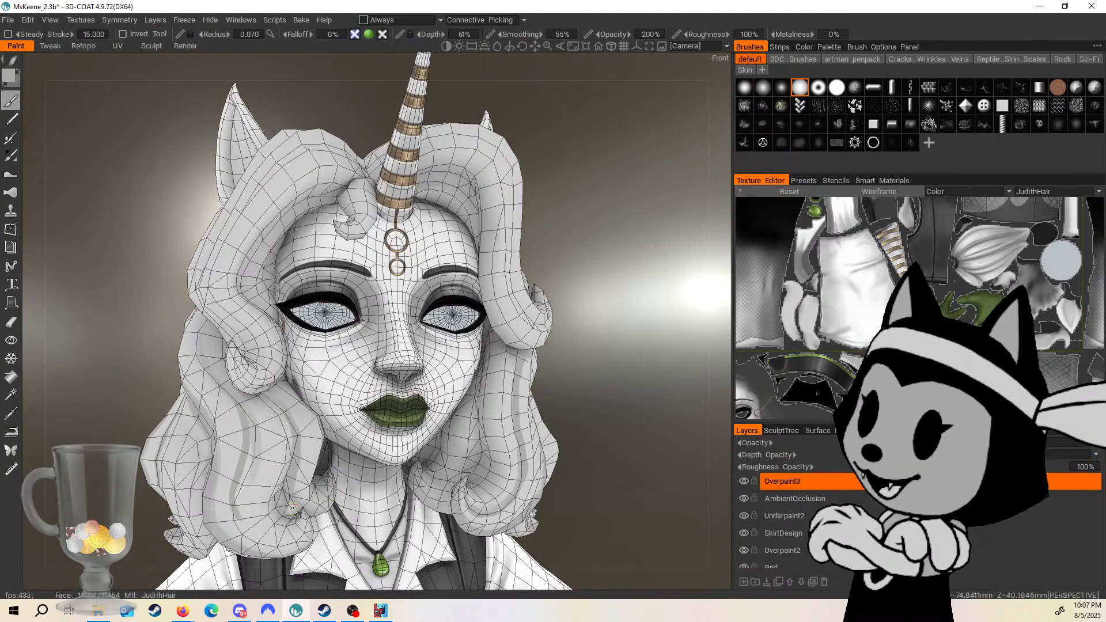
{"action": "key", "text": "ctrl+z"}
{"action": "key", "text": "ctrl+s"}
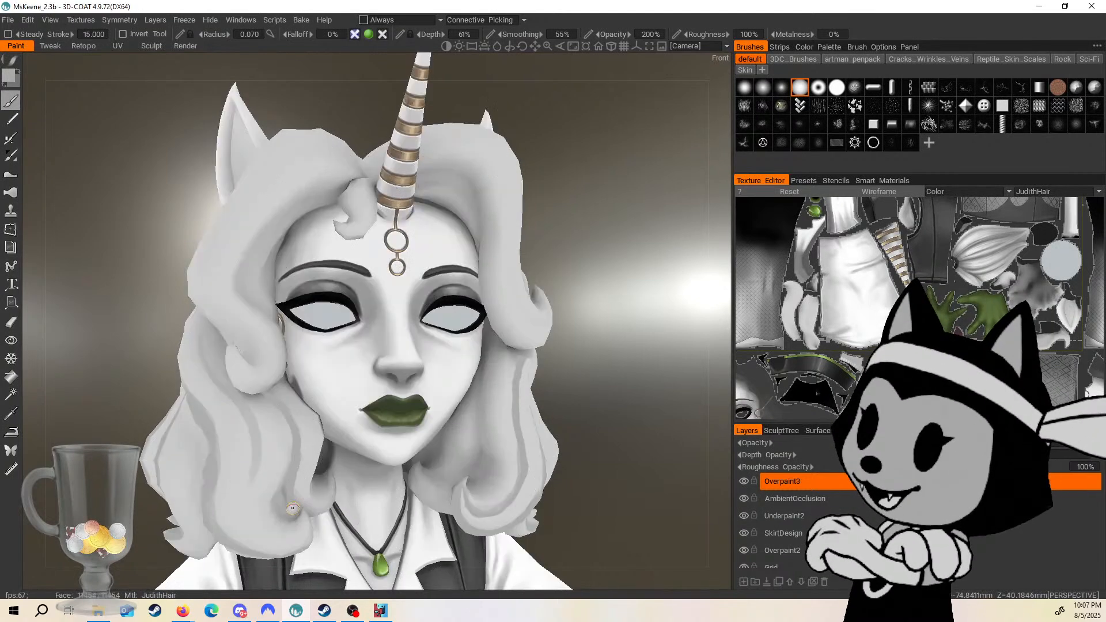
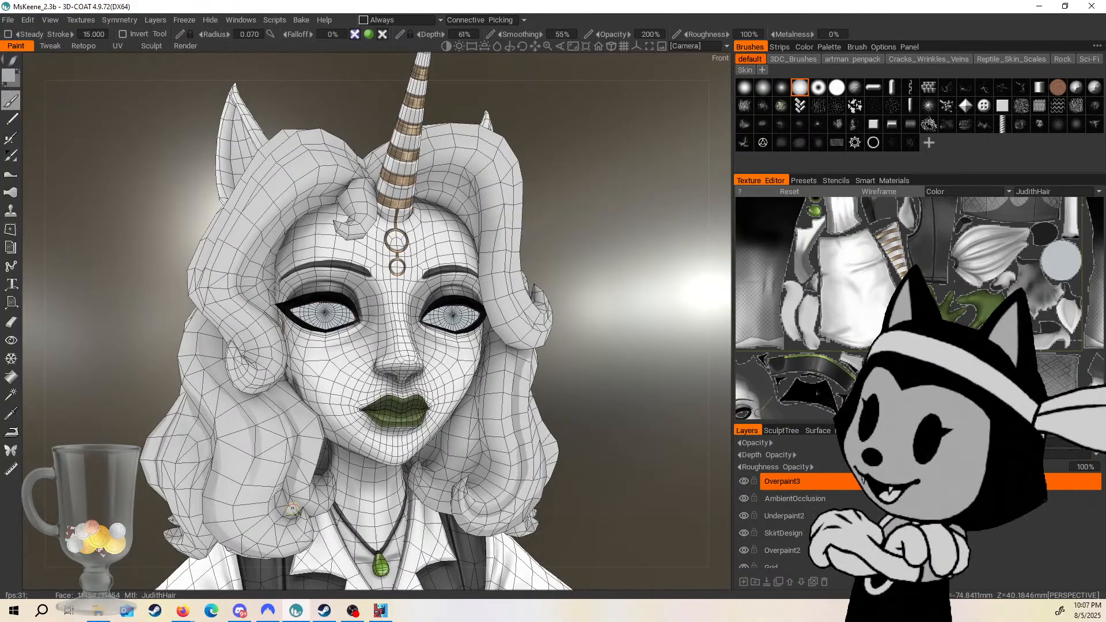
Examine the front lock's new shadow bands from the front and side with the wireframe hidden and shown.
{"action": "left_click_drag", "start_coordinate": [596, 306], "coordinate": [600, 328]}
{"action": "key", "text": "w"}
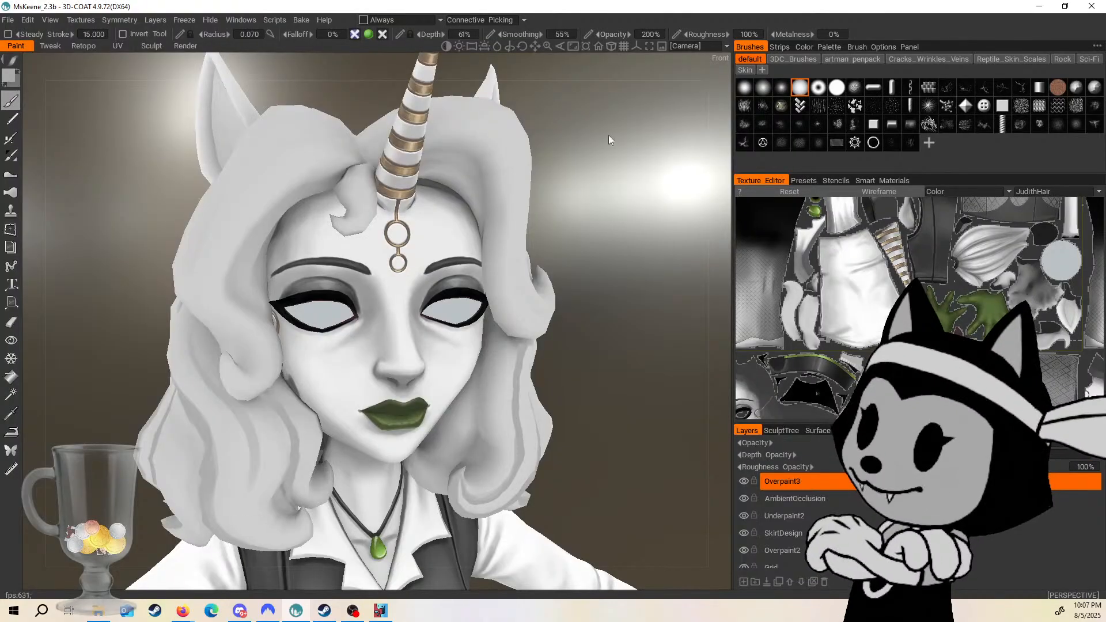
{"action": "left_click_drag", "start_coordinate": [608, 135], "coordinate": [620, 317]}
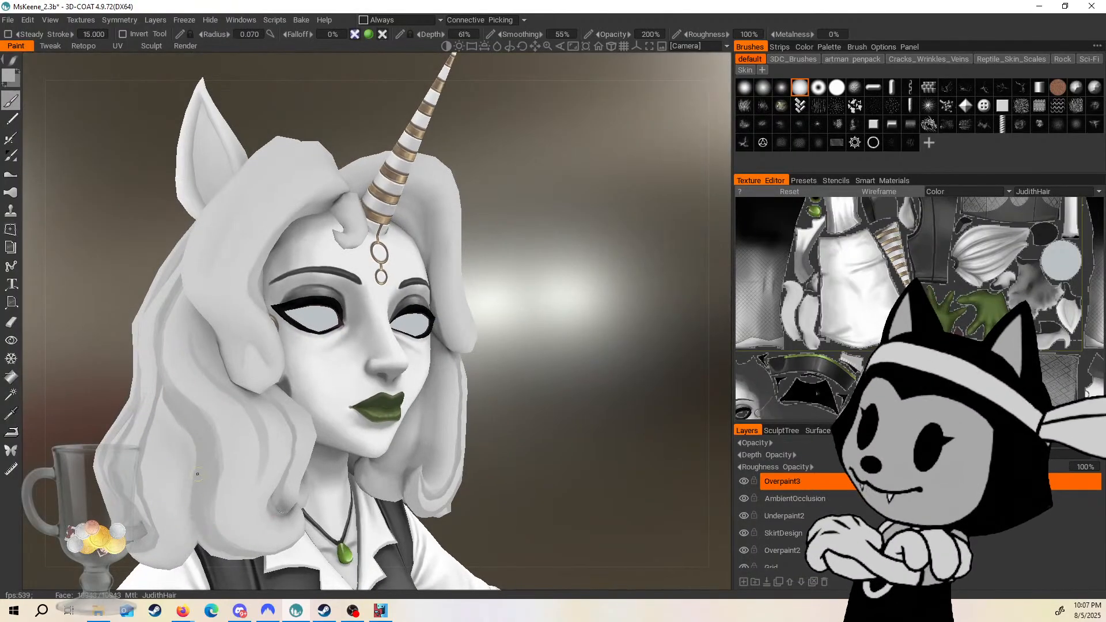
{"action": "left_click_drag", "start_coordinate": [496, 230], "coordinate": [173, 382]}
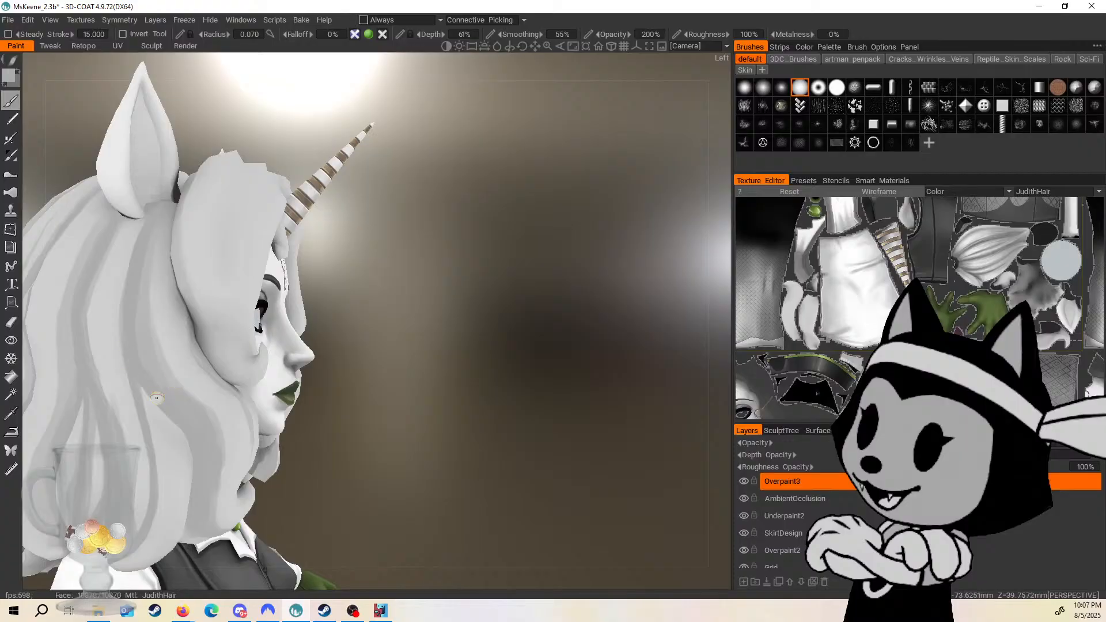
{"action": "left_click_drag", "start_coordinate": [533, 383], "coordinate": [371, 401]}
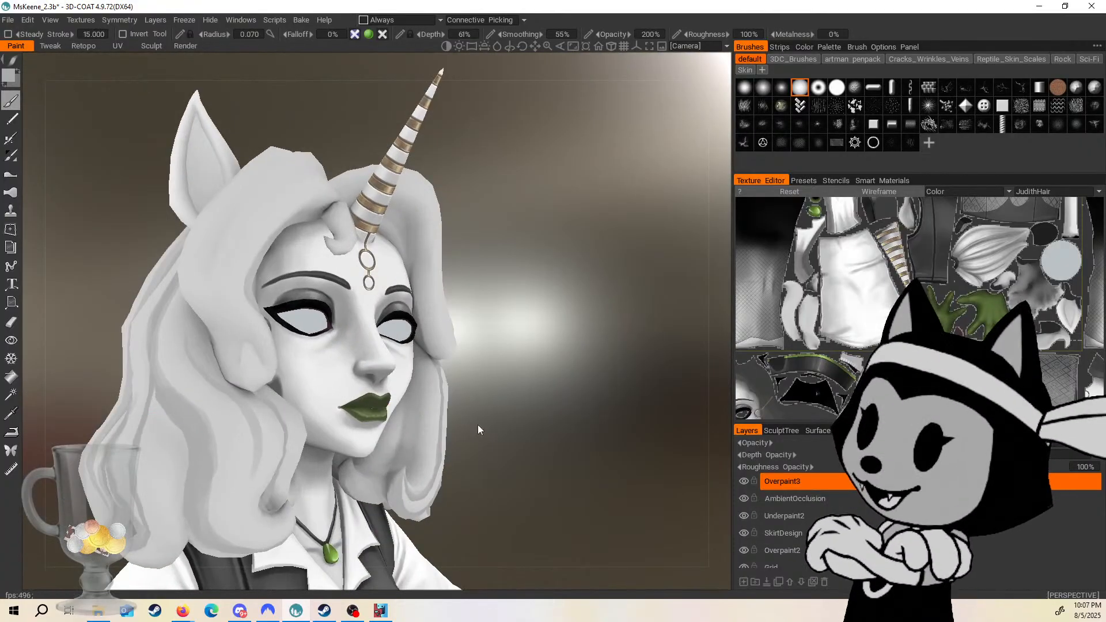
{"action": "key", "text": "4"}
{"action": "left_click_drag", "start_coordinate": [537, 391], "coordinate": [563, 386]}
{"action": "right_click_drag", "start_coordinate": [564, 386], "coordinate": [586, 386]}
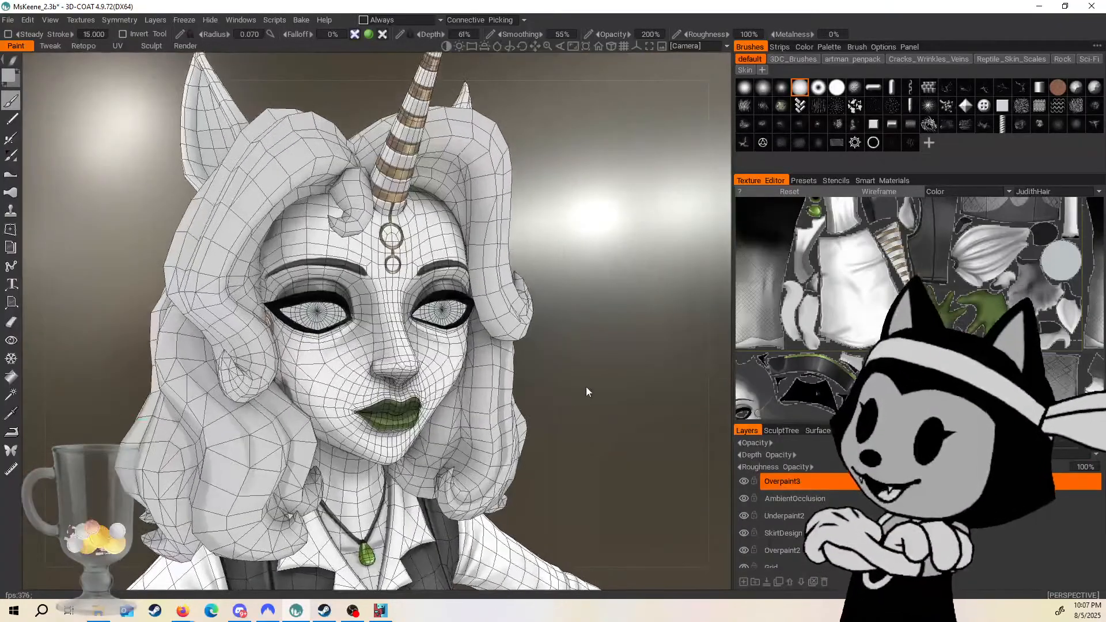
{"action": "left_click_drag", "start_coordinate": [586, 386], "coordinate": [643, 330]}
{"action": "key", "text": "4"}
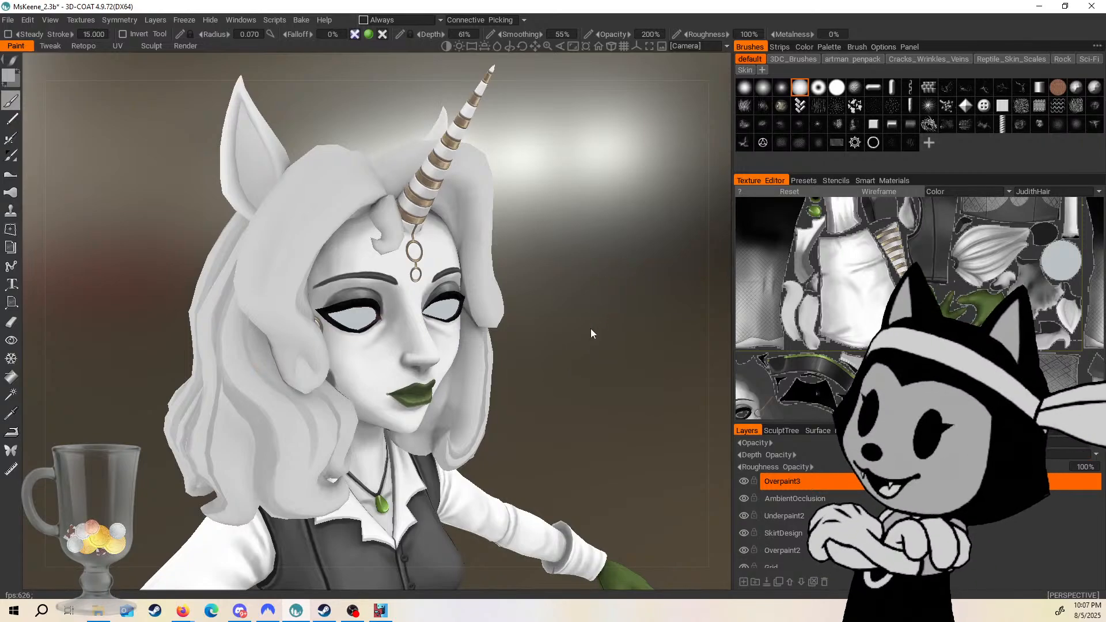
Paint gray shadow bands along the top of the front hair swoop beside the ear with a brush radius of about 0.18.
{"action": "mouse_move", "coordinate": [571, 314]}
{"action": "left_mouse_down"}
{"action": "mouse_move", "coordinate": [655, 323]}
{"action": "mouse_move", "coordinate": [565, 366]}
{"action": "mouse_move", "coordinate": [439, 458]}
{"action": "mouse_move", "coordinate": [386, 242]}
{"action": "left_mouse_up"}
{"action": "key", "text": "w"}
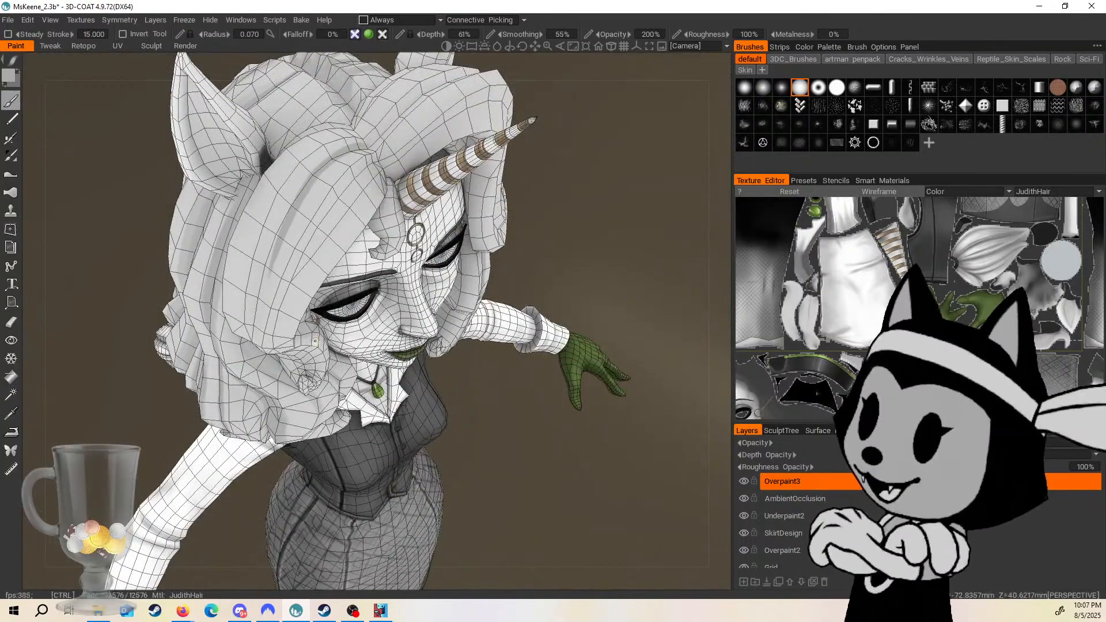
{"action": "left_click_drag", "start_coordinate": [315, 341], "coordinate": [479, 257]}
{"action": "left_click_drag", "start_coordinate": [419, 358], "coordinate": [480, 394], "text": "alt"}
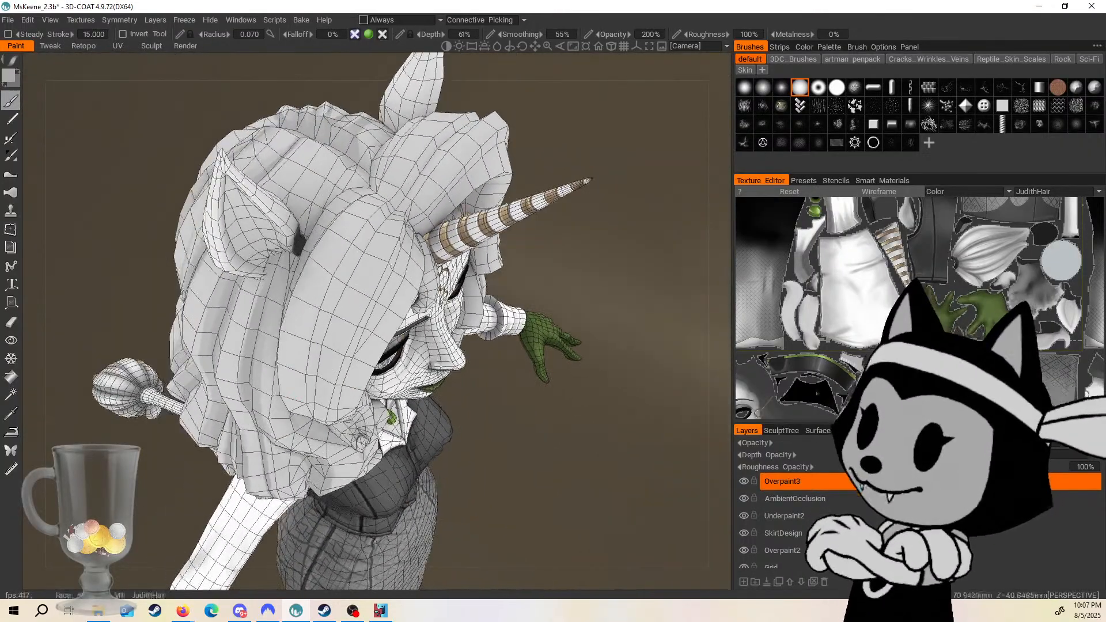
{"action": "left_click_drag", "start_coordinate": [394, 205], "coordinate": [350, 276]}
{"action": "right_click_drag", "start_coordinate": [382, 217], "coordinate": [403, 217]}
{"action": "mouse_move", "coordinate": [378, 208]}
{"action": "left_mouse_down"}
{"action": "mouse_move", "coordinate": [339, 288]}
{"action": "mouse_move", "coordinate": [310, 403]}
{"action": "left_mouse_up"}
{"action": "left_click_drag", "start_coordinate": [493, 419], "coordinate": [453, 291]}
{"action": "right_click_drag", "start_coordinate": [301, 326], "coordinate": [287, 328]}
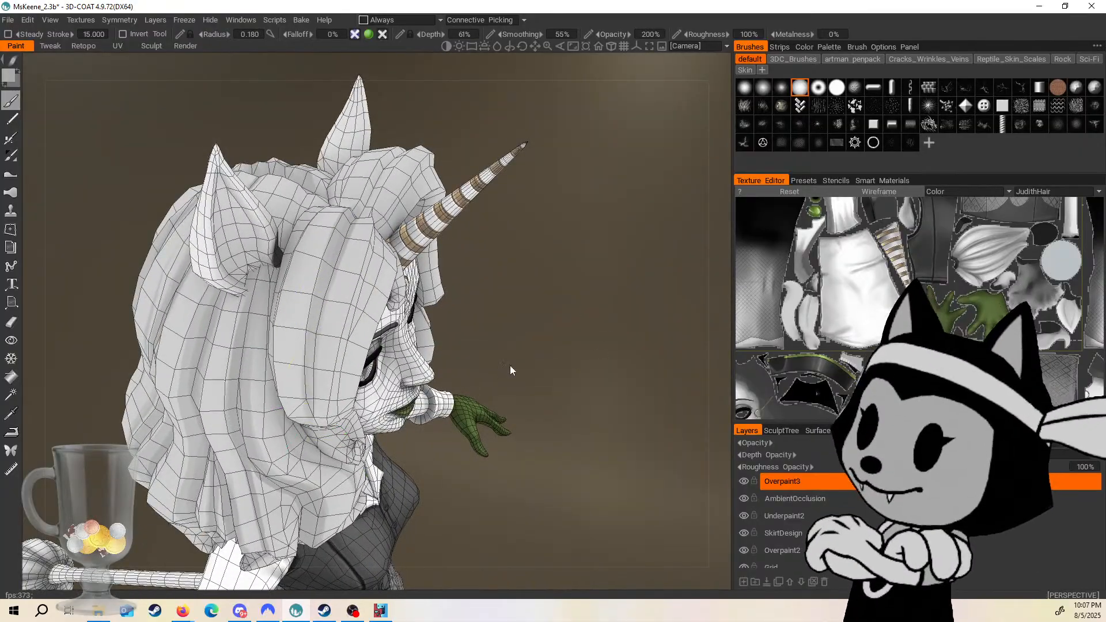
Shade the swoop from the parting down behind the ear with a brush radius between about 0.113 and 0.232.
{"action": "mouse_move", "coordinate": [510, 366]}
{"action": "left_mouse_down"}
{"action": "mouse_move", "coordinate": [577, 327]}
{"action": "mouse_move", "coordinate": [625, 369]}
{"action": "left_mouse_up"}
{"action": "right_click_drag", "start_coordinate": [231, 221], "coordinate": [219, 221]}
{"action": "left_click_drag", "start_coordinate": [231, 215], "coordinate": [245, 277]}
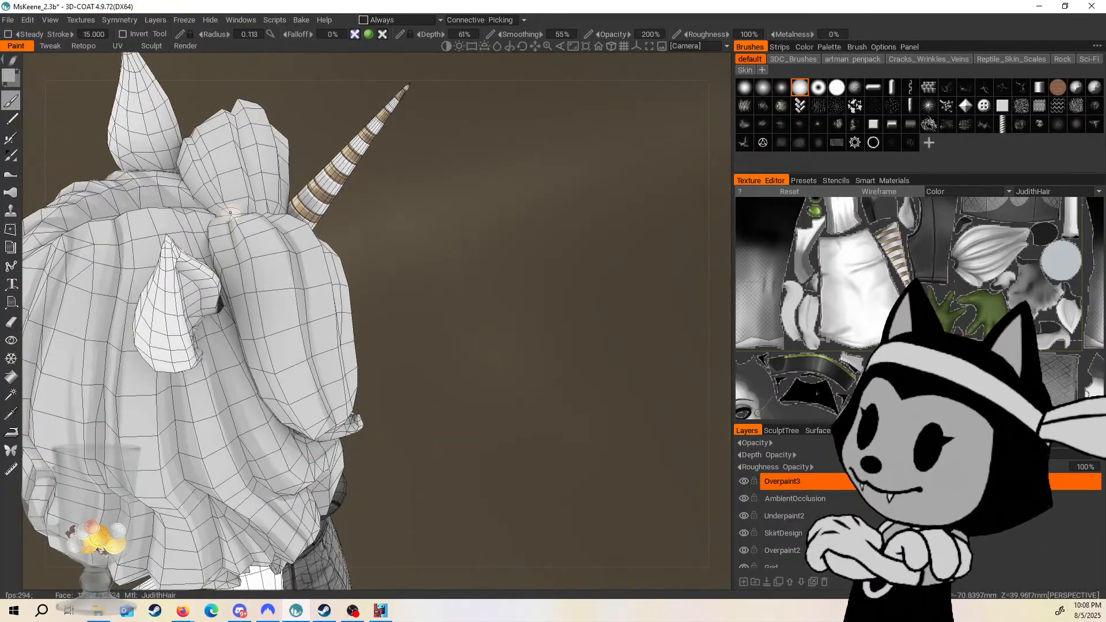
{"action": "right_click_drag", "start_coordinate": [230, 212], "coordinate": [238, 212]}
{"action": "left_click_drag", "start_coordinate": [408, 355], "coordinate": [416, 311]}
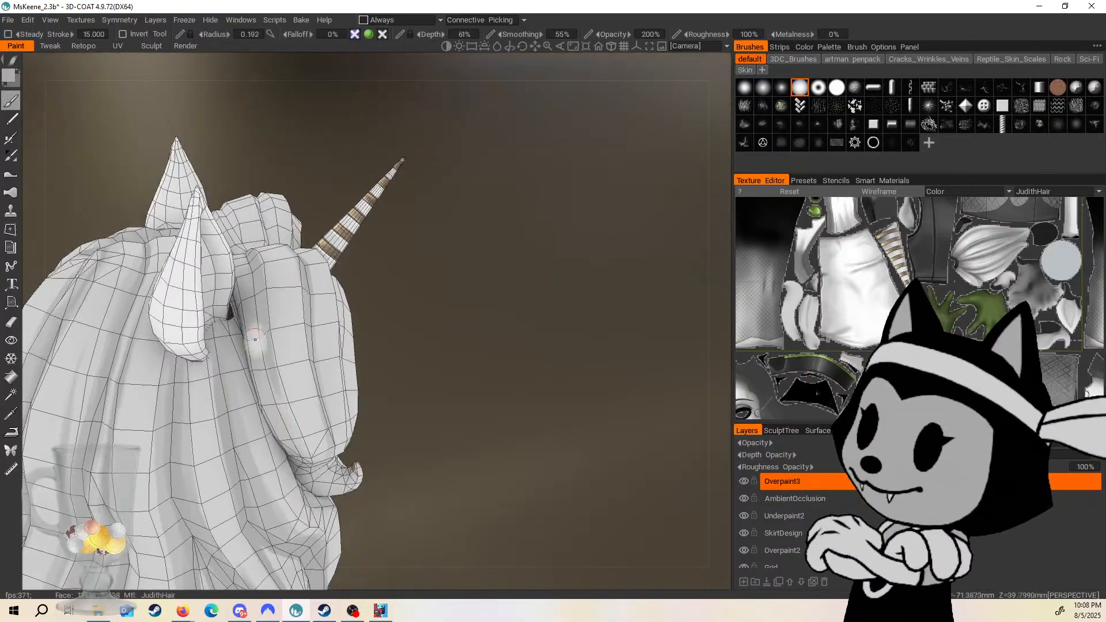
{"action": "right_click_drag", "start_coordinate": [258, 352], "coordinate": [271, 355]}
{"action": "left_click_drag", "start_coordinate": [376, 424], "coordinate": [395, 329]}
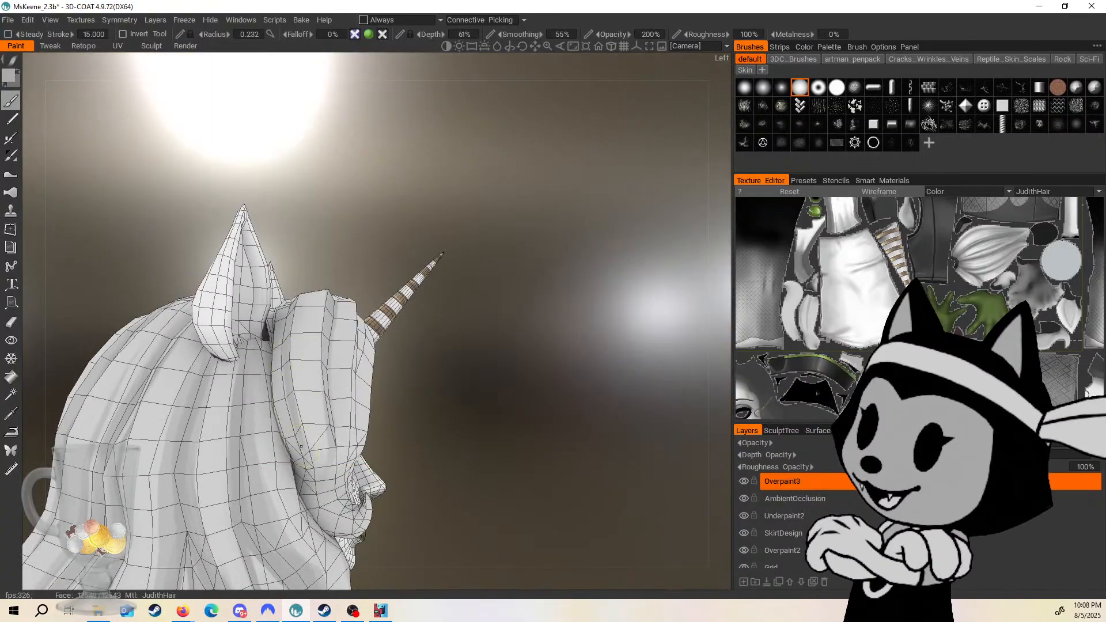
{"action": "left_click_drag", "start_coordinate": [428, 377], "coordinate": [493, 385]}
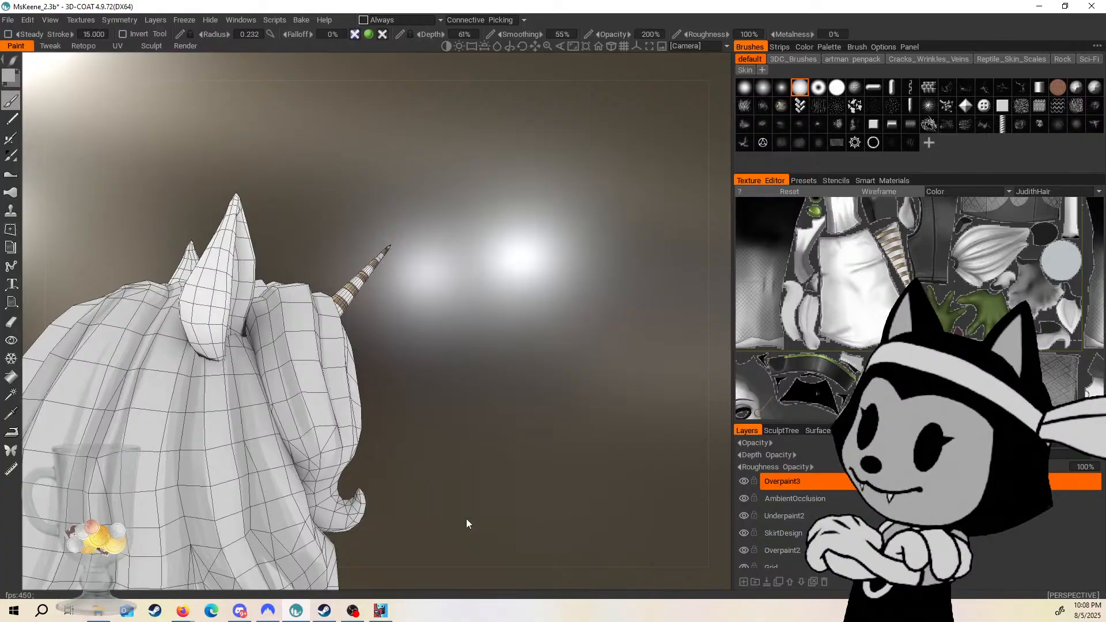
Refine the swoop's shadow bands from the side and front with a brush radius between about 0.075 and 0.103.
{"action": "left_click_drag", "start_coordinate": [466, 518], "coordinate": [558, 444]}
{"action": "left_click_drag", "start_coordinate": [521, 412], "coordinate": [432, 389]}
{"action": "left_click_drag", "start_coordinate": [336, 486], "coordinate": [349, 436], "text": "alt"}
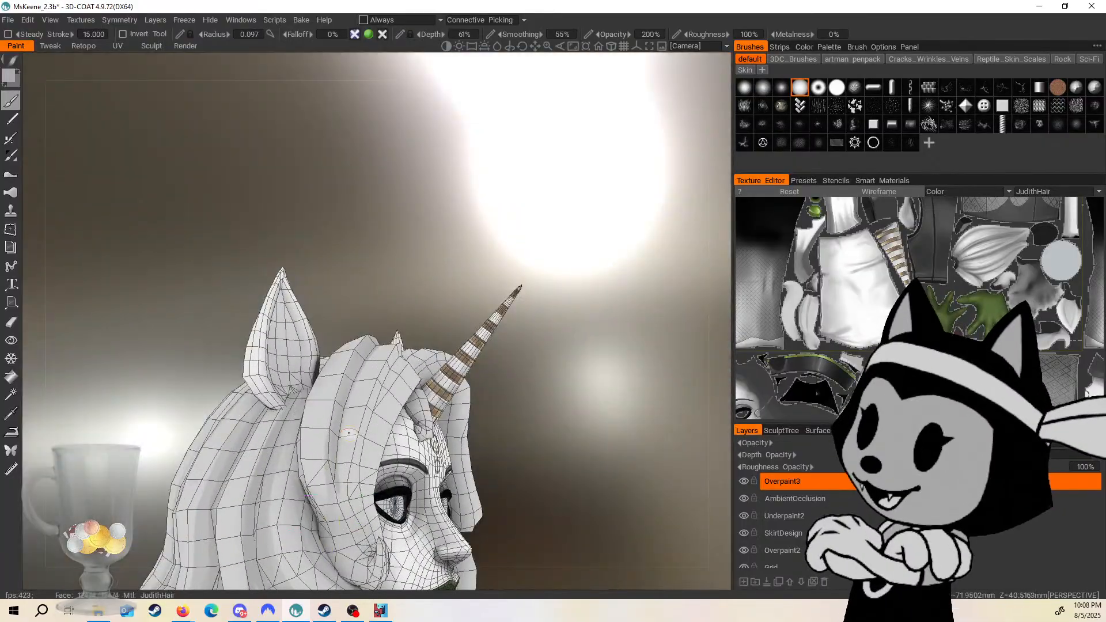
{"action": "left_click_drag", "start_coordinate": [458, 463], "coordinate": [345, 504], "text": "alt"}
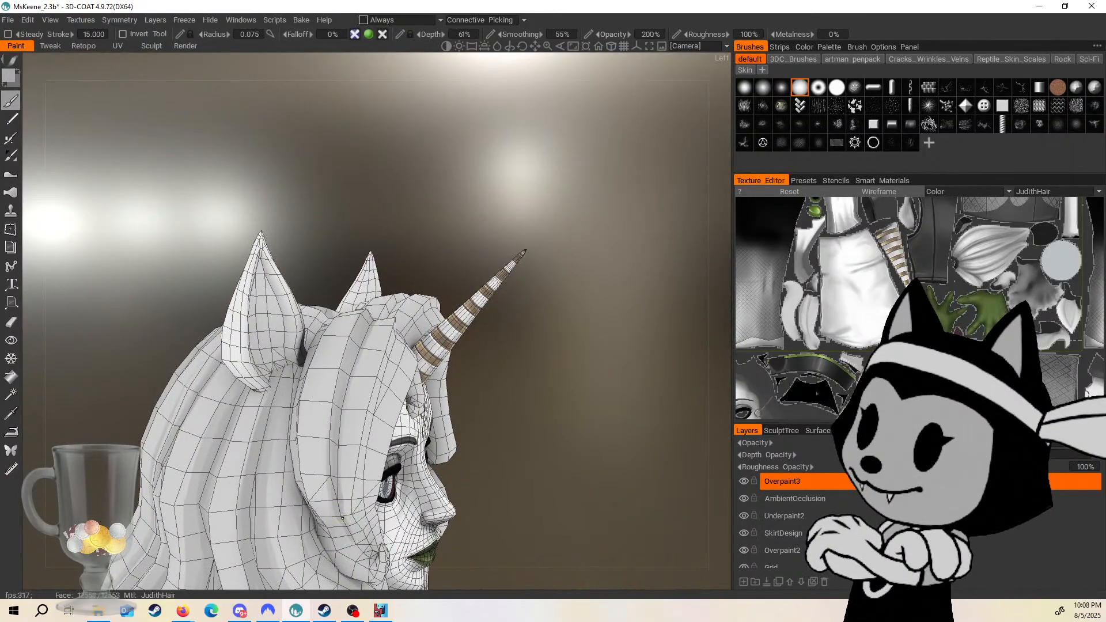
{"action": "left_click_drag", "start_coordinate": [599, 407], "coordinate": [461, 378], "text": "alt"}
{"action": "left_click_drag", "start_coordinate": [368, 346], "coordinate": [415, 327], "text": "alt"}
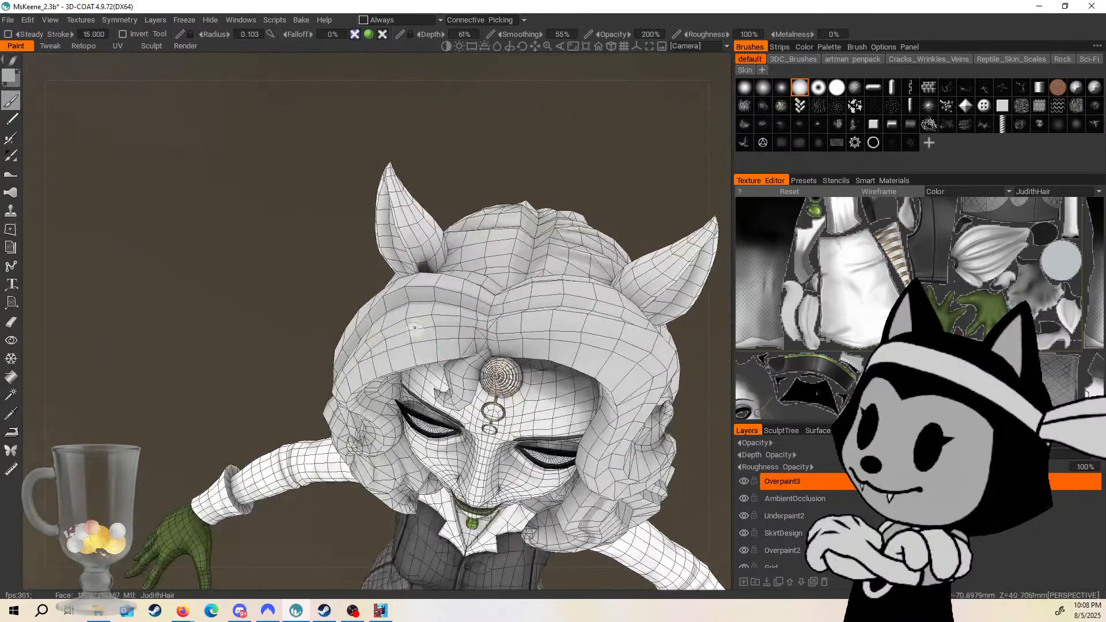
Shade the crown strands beside the center parting with a brush radius of about 0.28 and 0.211.
{"action": "left_click_drag", "start_coordinate": [551, 165], "coordinate": [501, 214], "text": "alt"}
{"action": "left_click_drag", "start_coordinate": [588, 148], "coordinate": [579, 150]}
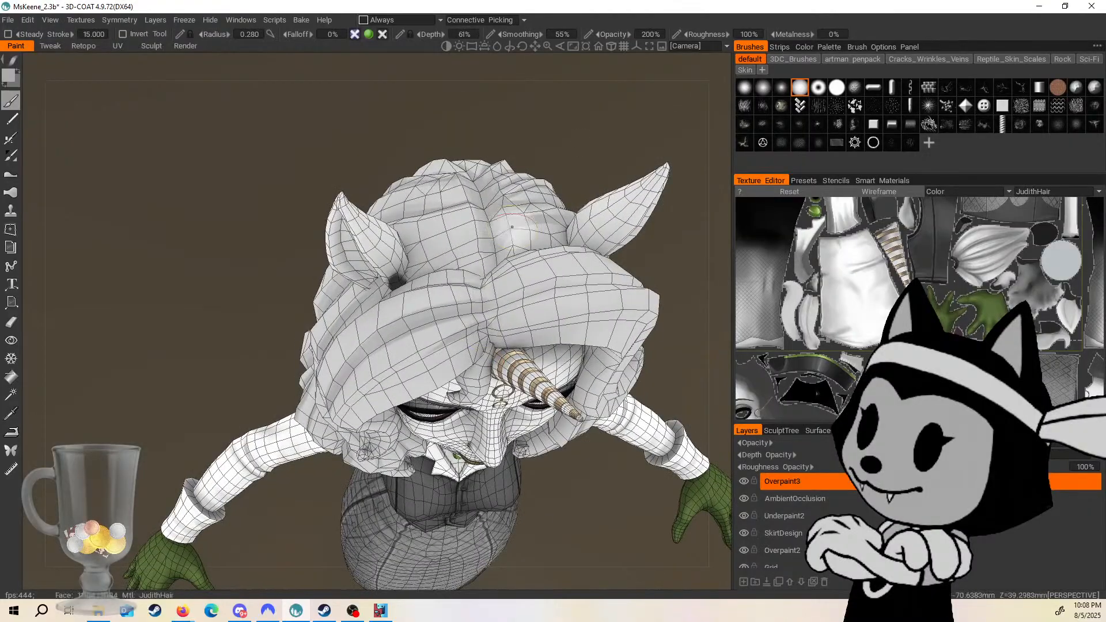
{"action": "key", "text": "bracketleft"}
{"action": "key", "text": "bracketleft"}
{"action": "key", "text": "bracketleft"}
{"action": "key", "text": "bracketleft"}
{"action": "key", "text": "bracketleft"}
{"action": "key", "text": "bracketleft"}
{"action": "key", "text": "bracketleft"}
{"action": "key", "text": "bracketleft"}
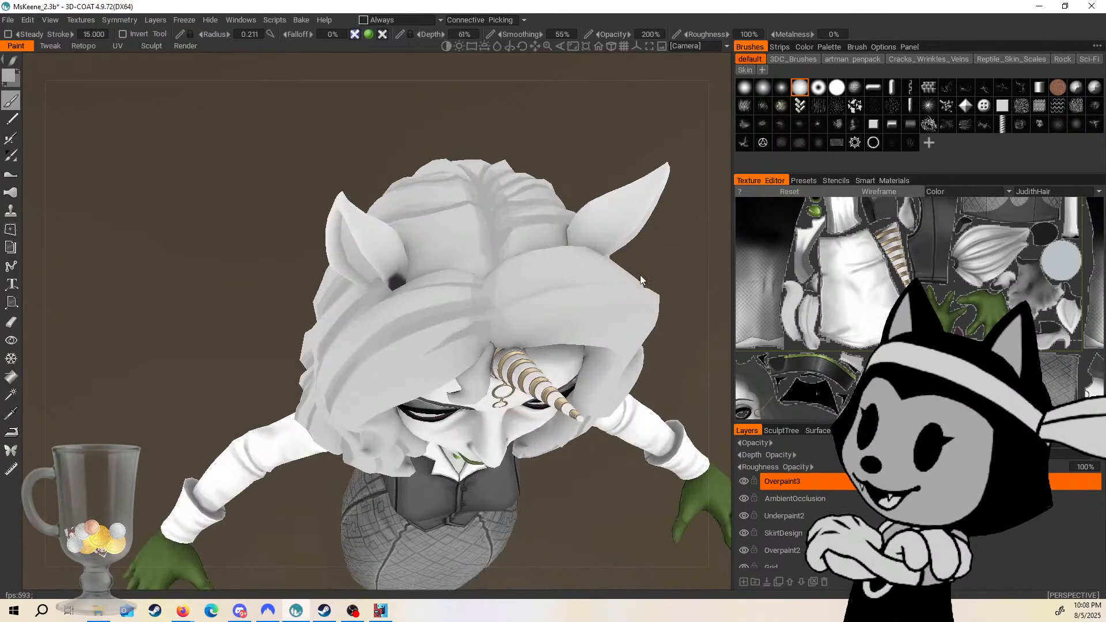
Enlarge the brush radius to about 0.491 and shade where the two front swoops meet at the parting.
{"action": "mouse_move", "coordinate": [669, 267]}
{"action": "left_mouse_down"}
{"action": "mouse_move", "coordinate": [699, 269]}
{"action": "mouse_move", "coordinate": [697, 286]}
{"action": "left_mouse_up"}
{"action": "key", "text": "bracketright"}
{"action": "key", "text": "bracketright"}
{"action": "key", "text": "bracketright"}
{"action": "key", "text": "bracketright"}
{"action": "key", "text": "bracketright"}
{"action": "key", "text": "bracketright"}
{"action": "key", "text": "bracketright"}
{"action": "key", "text": "bracketright"}
{"action": "key", "text": "bracketright"}
{"action": "key", "text": "bracketright"}
{"action": "key", "text": "bracketright"}
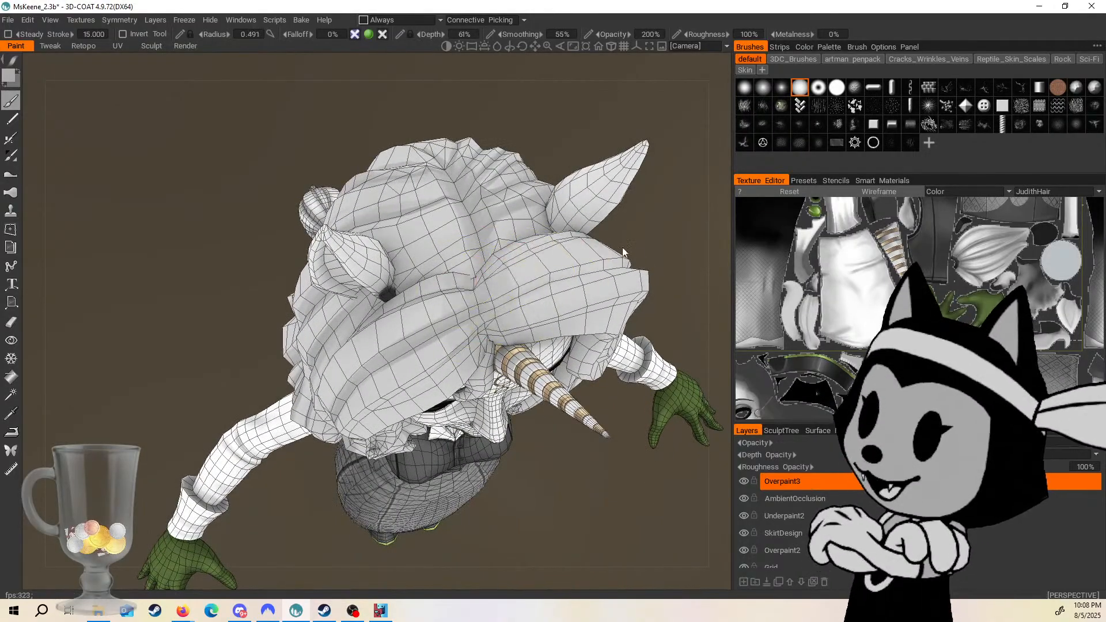
Try a thin shadow band along the front swoop with a brush radius of about 0.064 and undo it.
{"action": "left_click_drag", "start_coordinate": [679, 260], "coordinate": [684, 197]}
{"action": "key", "text": "bracketleft"}
{"action": "key", "text": "bracketleft"}
{"action": "key", "text": "bracketleft"}
{"action": "key", "text": "bracketleft"}
{"action": "key", "text": "bracketleft"}
{"action": "key", "text": "bracketleft"}
{"action": "key", "text": "bracketleft"}
{"action": "key", "text": "bracketleft"}
{"action": "key", "text": "bracketleft"}
{"action": "key", "text": "bracketleft"}
{"action": "key", "text": "bracketleft"}
{"action": "key", "text": "bracketleft"}
{"action": "key", "text": "bracketleft"}
{"action": "key", "text": "bracketleft"}
{"action": "key", "text": "bracketleft"}
{"action": "key", "text": "bracketleft"}
{"action": "key", "text": "bracketleft"}
{"action": "key", "text": "bracketleft"}
{"action": "key", "text": "bracketleft"}
{"action": "key", "text": "bracketleft"}
{"action": "key", "text": "bracketleft"}
{"action": "key", "text": "bracketleft"}
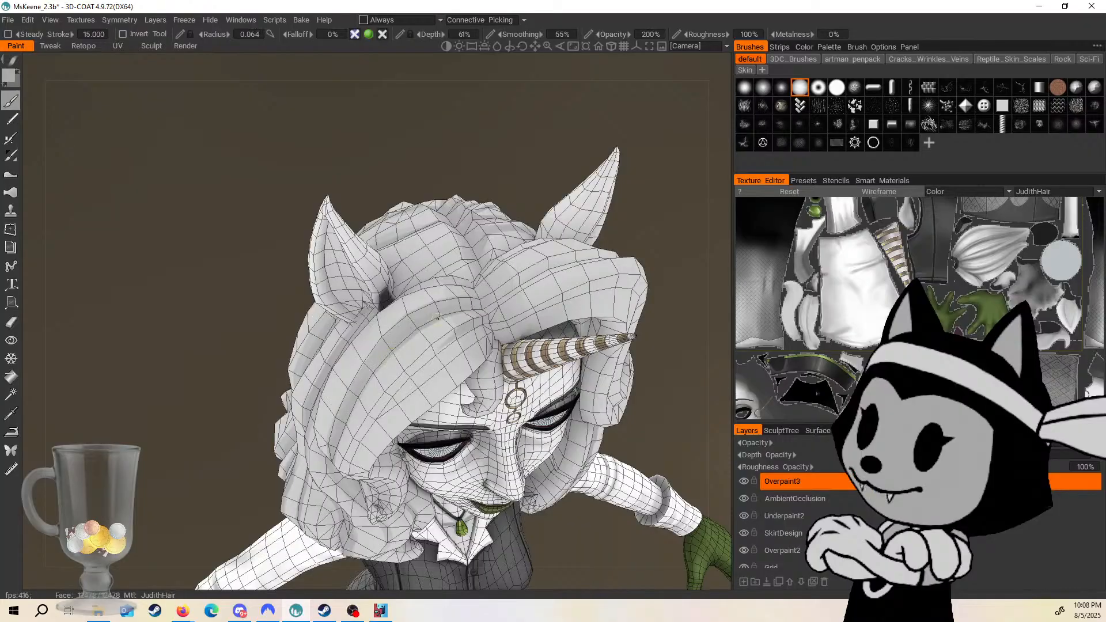
{"action": "left_click_drag", "start_coordinate": [680, 253], "coordinate": [682, 221]}
{"action": "mouse_move", "coordinate": [365, 454]}
{"action": "left_mouse_down"}
{"action": "mouse_move", "coordinate": [403, 392]}
{"action": "mouse_move", "coordinate": [470, 336]}
{"action": "left_mouse_up"}
{"action": "key", "text": "ctrl+z"}
Paint a shadow band along the front swoop above the forehead with a brush radius between about 0.099 and 0.198.
{"action": "key", "text": "bracketright"}
{"action": "key", "text": "bracketright"}
{"action": "key", "text": "bracketright"}
{"action": "key", "text": "bracketright"}
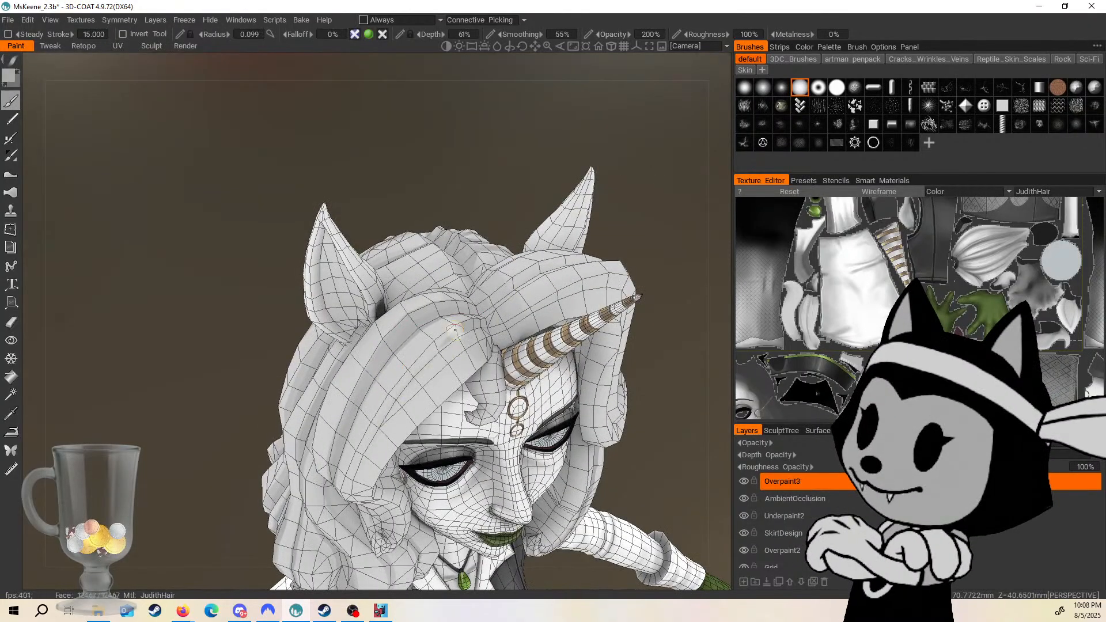
{"action": "key", "text": "bracketright"}
{"action": "key", "text": "bracketright"}
{"action": "key", "text": "bracketright"}
{"action": "key", "text": "bracketright"}
{"action": "key", "text": "bracketright"}
{"action": "key", "text": "bracketright"}
{"action": "key", "text": "bracketright"}
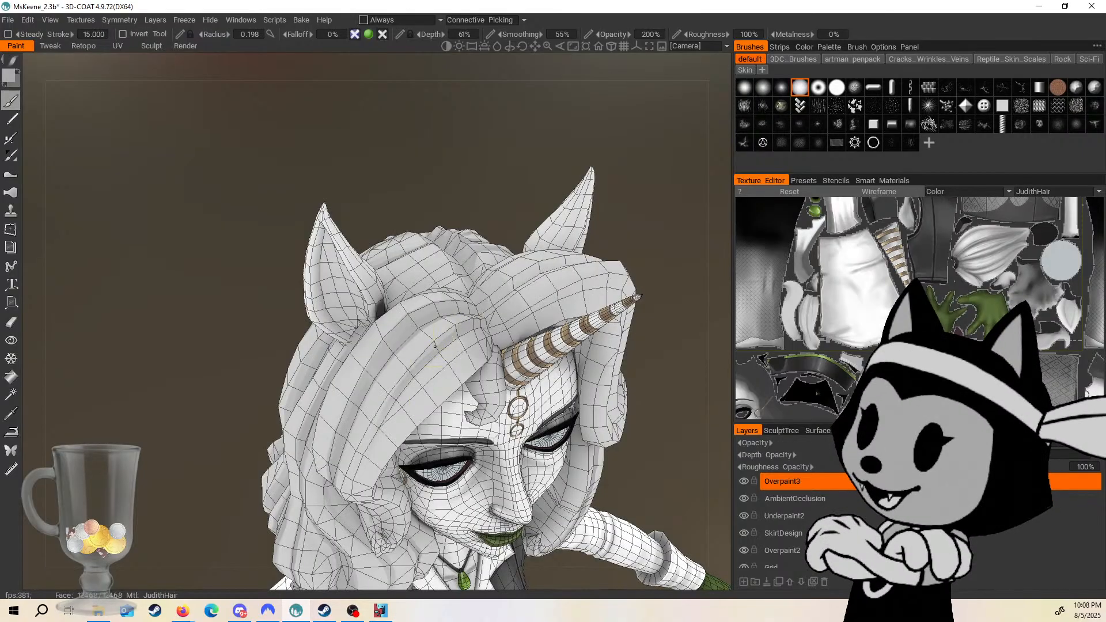
Extend the swoop's shadow toward the forehead curl and horn with a brush radius of about 0.159.
{"action": "key", "text": "bracketleft"}
{"action": "key", "text": "bracketleft"}
{"action": "key", "text": "bracketleft"}
{"action": "key", "text": "bracketleft"}
{"action": "key", "text": "bracketleft"}
{"action": "key", "text": "bracketleft"}
{"action": "key", "text": "bracketleft"}
{"action": "mouse_move", "coordinate": [532, 276]}
{"action": "left_mouse_down", "text": "alt"}
{"action": "mouse_move", "coordinate": [569, 185]}
{"action": "mouse_move", "coordinate": [567, 153]}
{"action": "left_mouse_up", "text": "alt"}
{"action": "left_click_drag", "start_coordinate": [393, 458], "coordinate": [459, 391]}
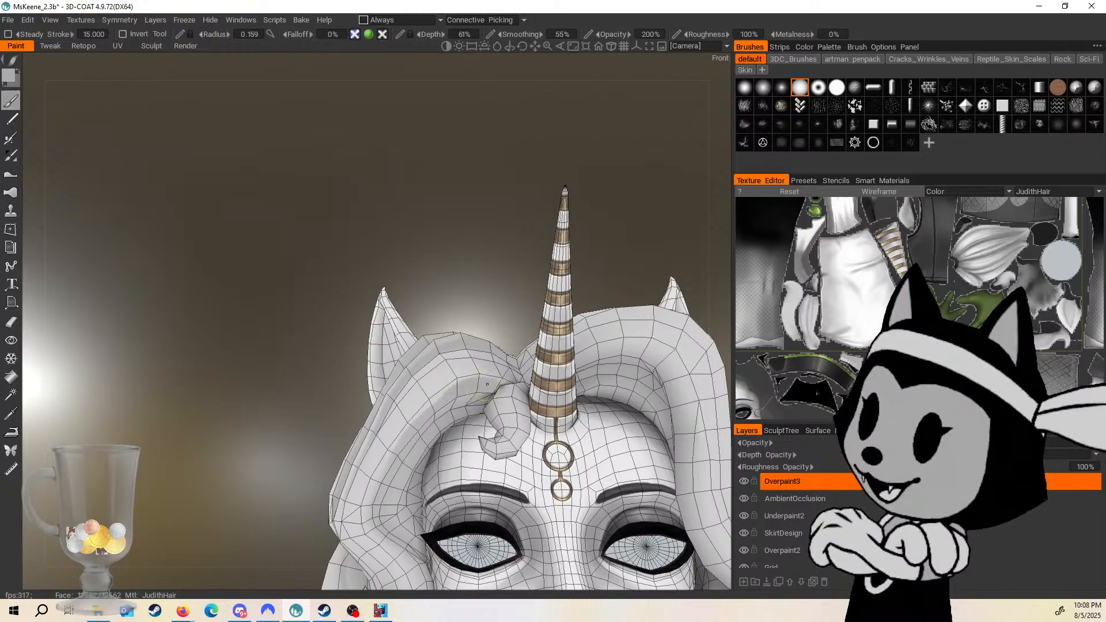
{"action": "left_click_drag", "start_coordinate": [521, 334], "coordinate": [561, 361], "text": "alt"}
{"action": "left_click_drag", "start_coordinate": [517, 323], "coordinate": [471, 294], "text": "alt"}
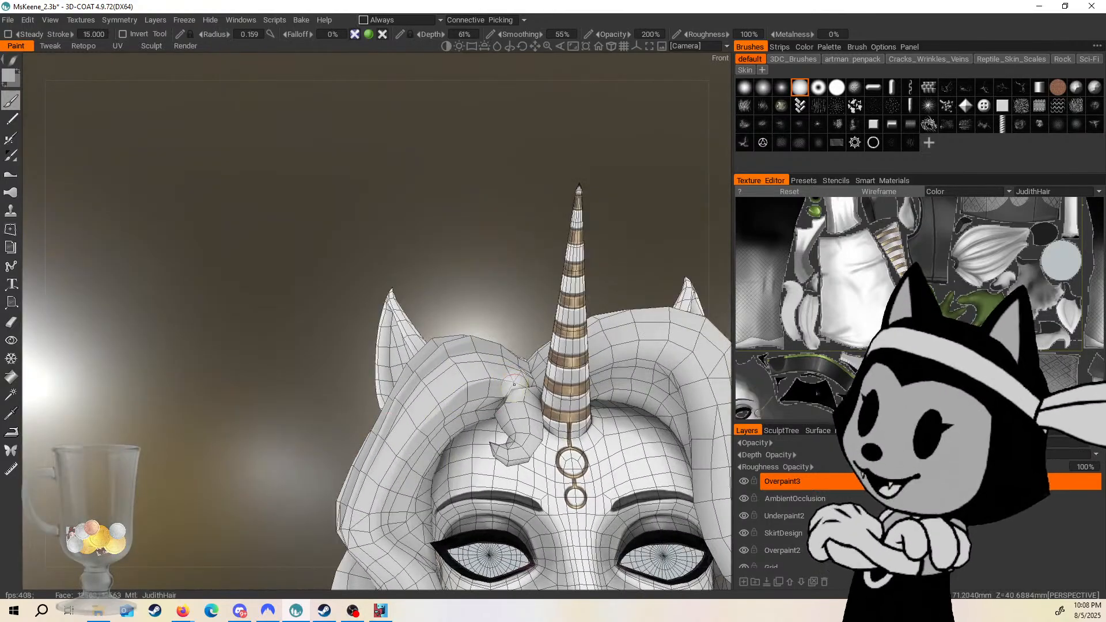
Try a narrower shadow stroke on the swoop with a brush radius of about 0.124 and undo it.
{"action": "key", "text": "bracketleft"}
{"action": "key", "text": "bracketleft"}
{"action": "key", "text": "bracketleft"}
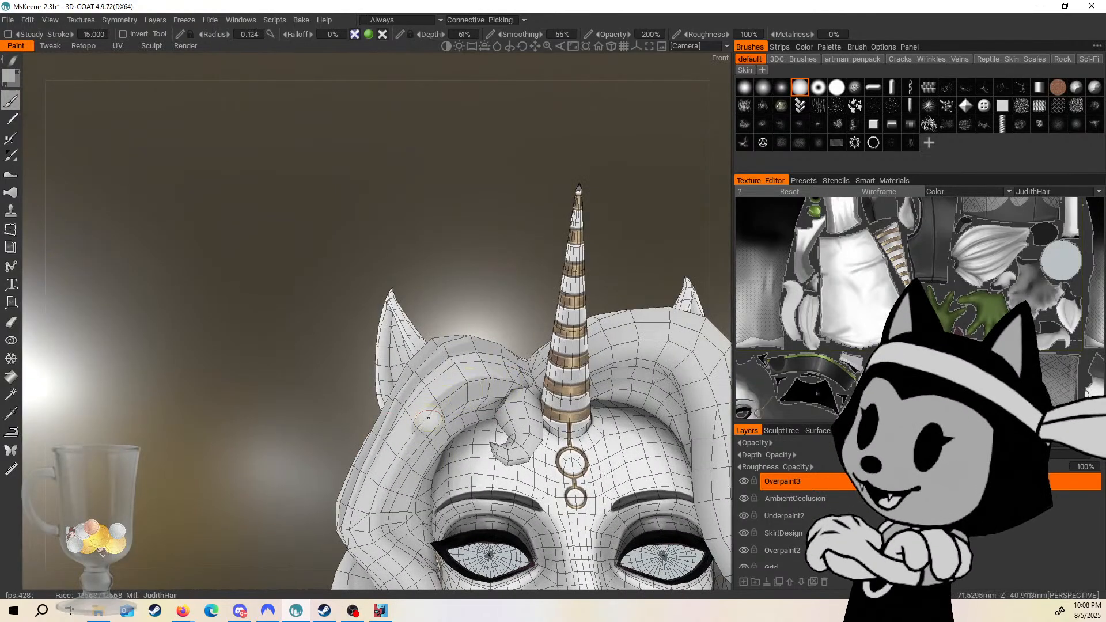
{"action": "key", "text": "ctrl+z"}
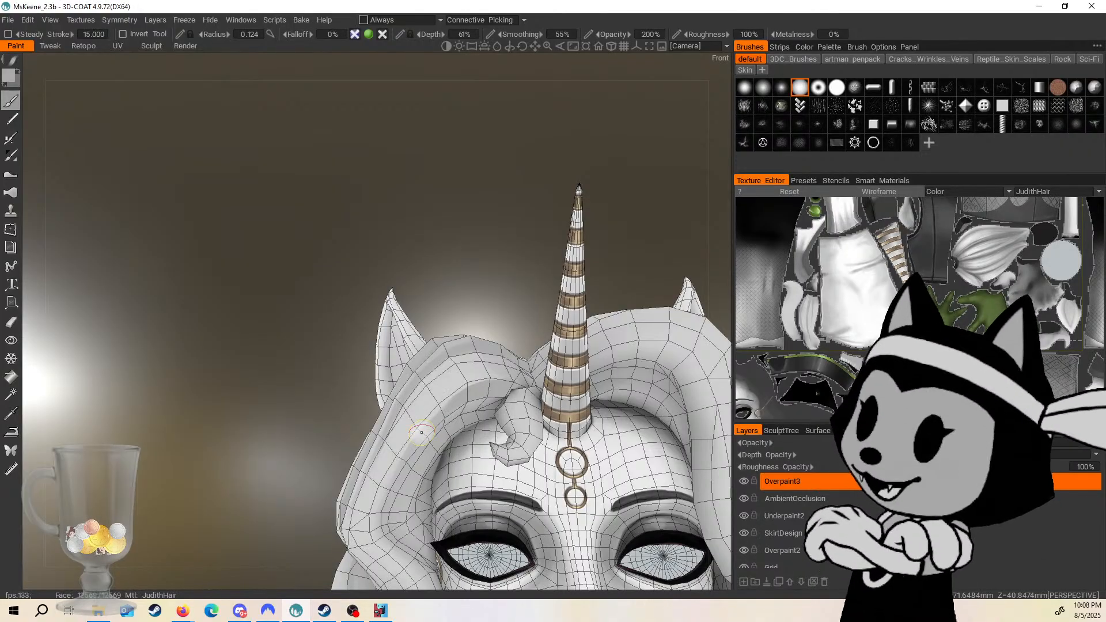
Paint a slender shadow band along the swoop's inner edge above the forehead with a brush radius of about 0.091.
{"action": "left_click_drag", "start_coordinate": [440, 246], "coordinate": [448, 262]}
{"action": "key", "text": "bracketleft"}
{"action": "key", "text": "bracketleft"}
{"action": "key", "text": "bracketleft"}
{"action": "left_click_drag", "start_coordinate": [434, 417], "coordinate": [486, 384]}
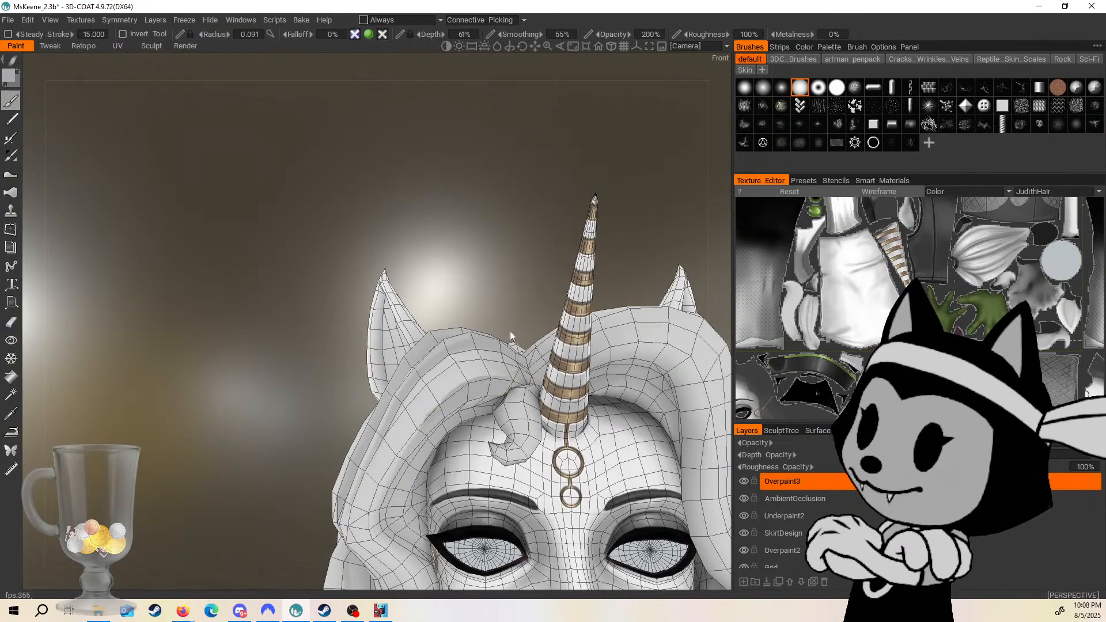
{"action": "left_click_drag", "start_coordinate": [511, 334], "coordinate": [517, 328]}
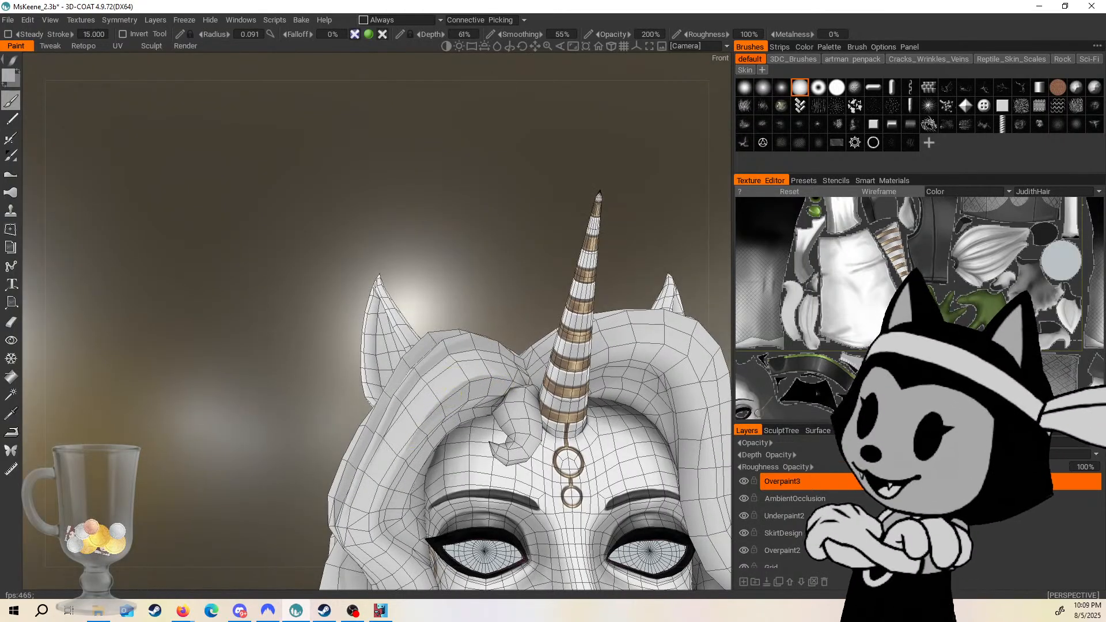
Shade the back of the swoop behind the ear with a brush radius of about 0.124 and 0.159, and save the scene.
{"action": "scroll", "coordinate": [482, 283], "scroll_direction": "down", "scroll_amount": 5}
{"action": "left_click_drag", "start_coordinate": [482, 282], "coordinate": [651, 392]}
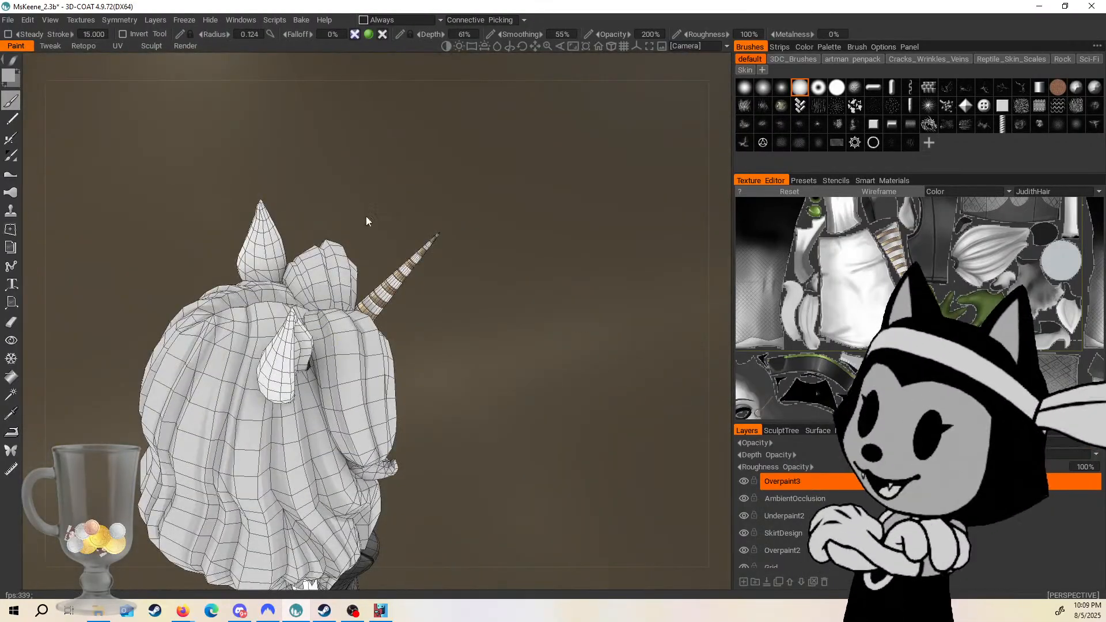
{"action": "left_click_drag", "start_coordinate": [368, 219], "coordinate": [359, 280]}
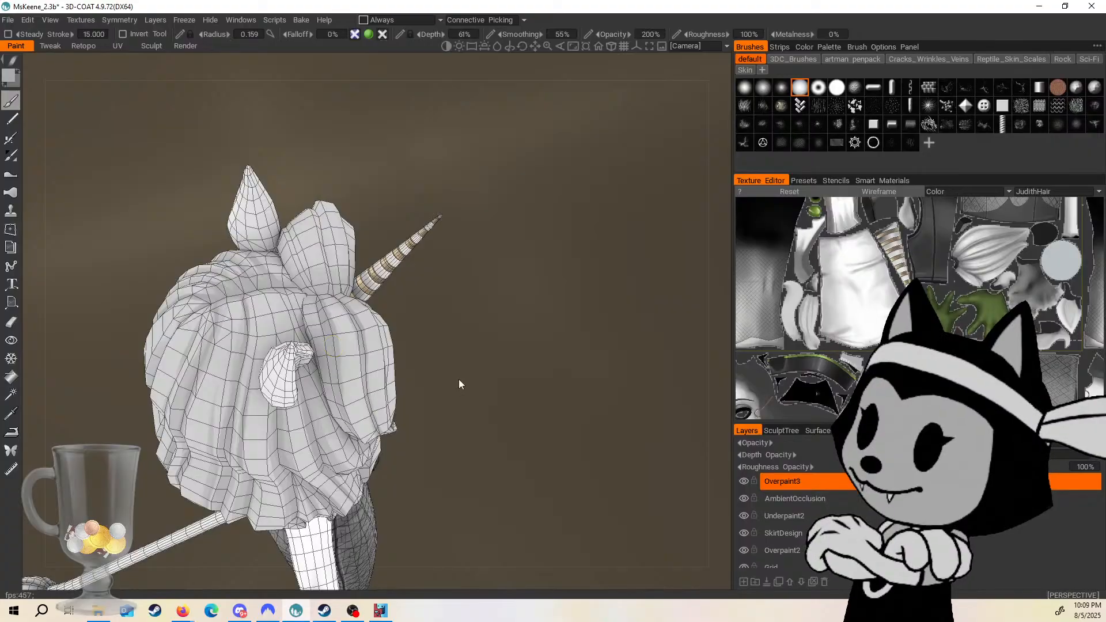
{"action": "left_click_drag", "start_coordinate": [459, 379], "coordinate": [448, 359]}
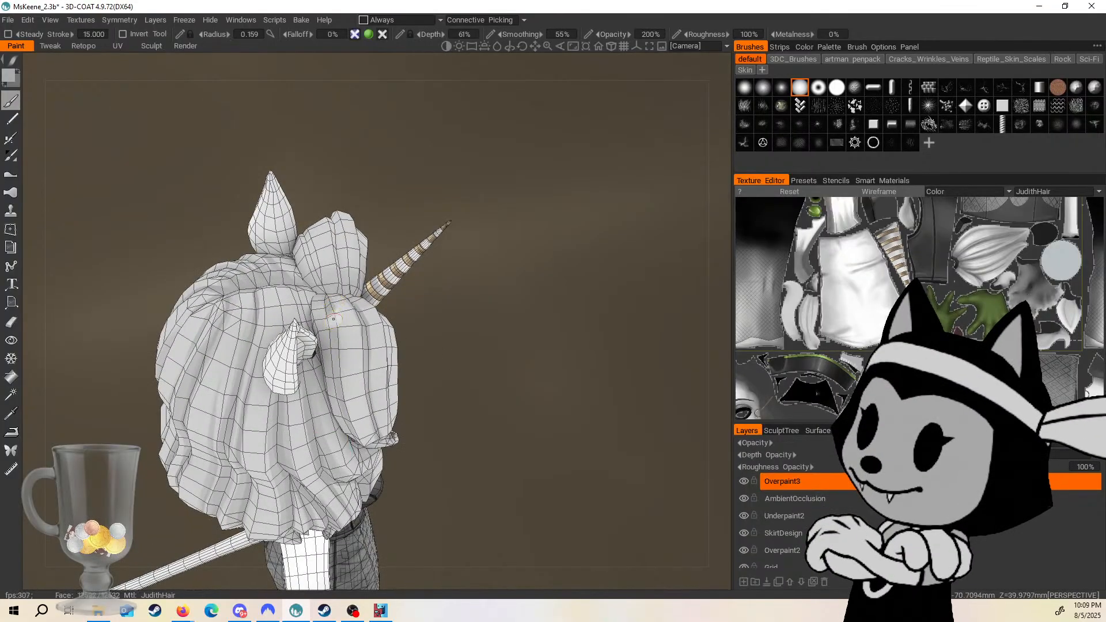
{"action": "key", "text": "ctrl+s"}
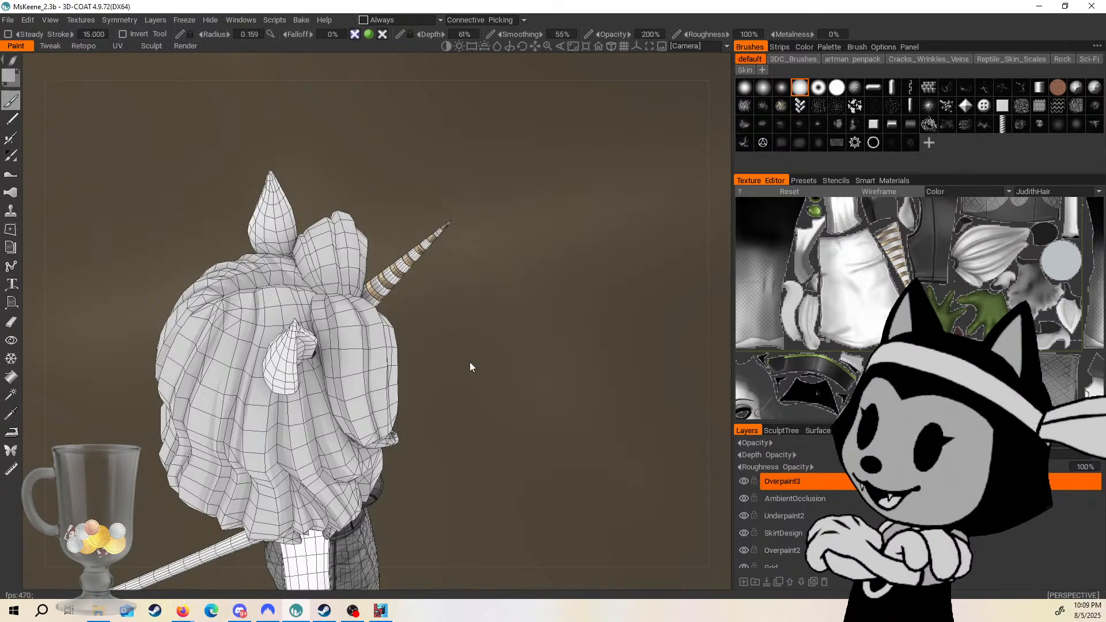
Check the hair shading from the front with the wireframe hidden and shown.
{"action": "left_click_drag", "start_coordinate": [519, 464], "coordinate": [469, 380]}
{"action": "key", "text": "4"}
{"action": "left_click_drag", "start_coordinate": [612, 305], "coordinate": [521, 236]}
{"action": "scroll", "coordinate": [522, 241], "scroll_direction": "up", "scroll_amount": 6}
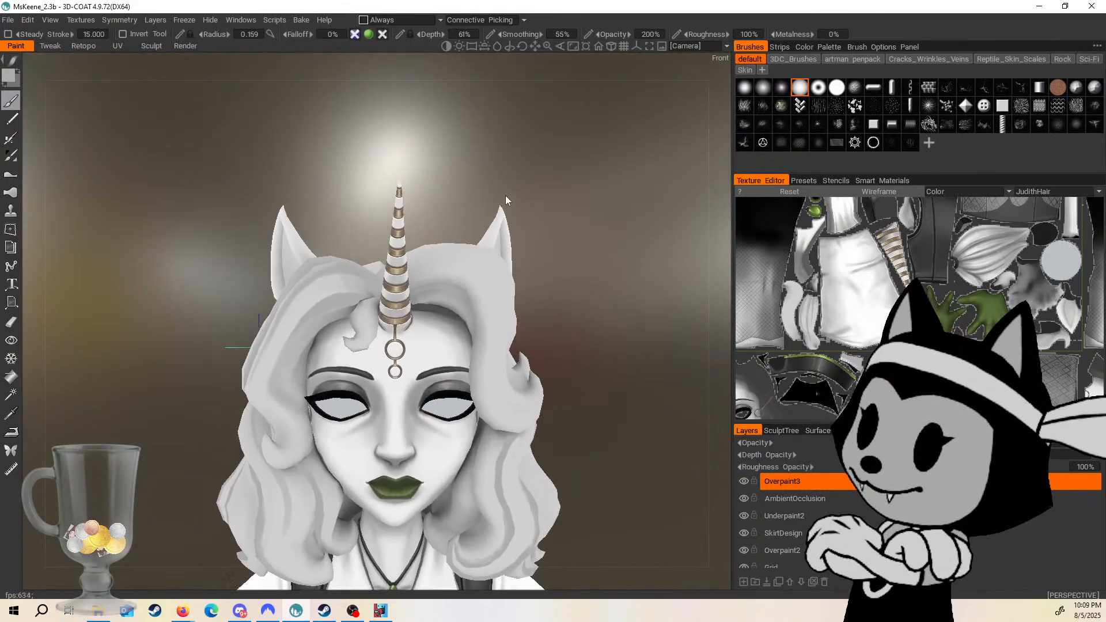
{"action": "right_click_drag", "start_coordinate": [628, 306], "coordinate": [606, 269]}
{"action": "middle_click_drag", "start_coordinate": [607, 269], "coordinate": [589, 235]}
{"action": "key", "text": "4"}
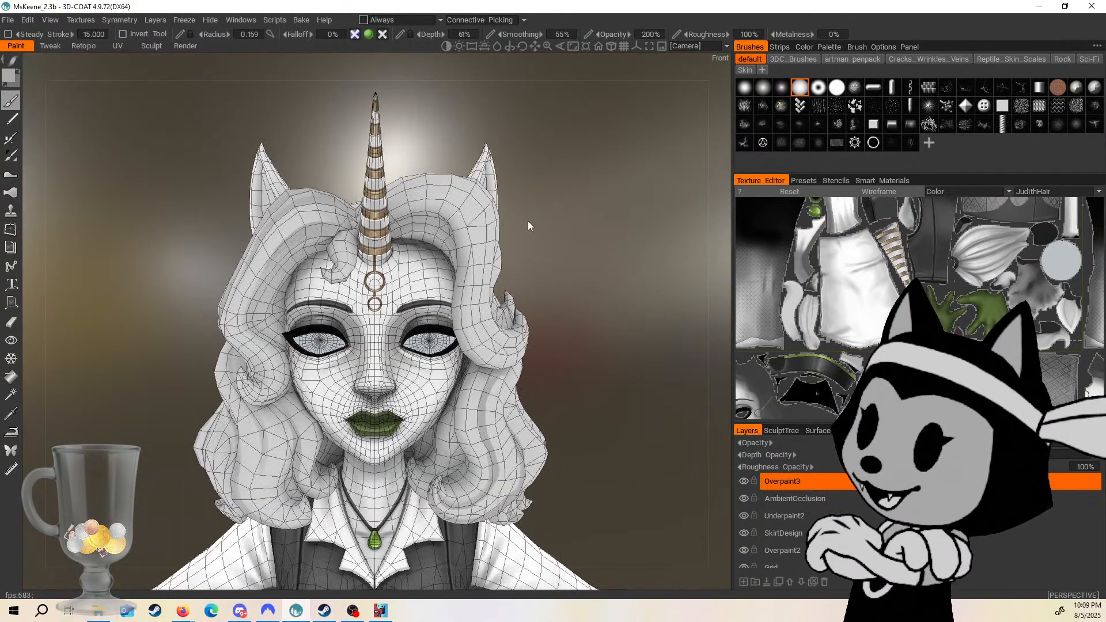
Examine the front curls and the opposite swoop up close without the wireframe.
{"action": "left_click_drag", "start_coordinate": [576, 328], "coordinate": [438, 415]}
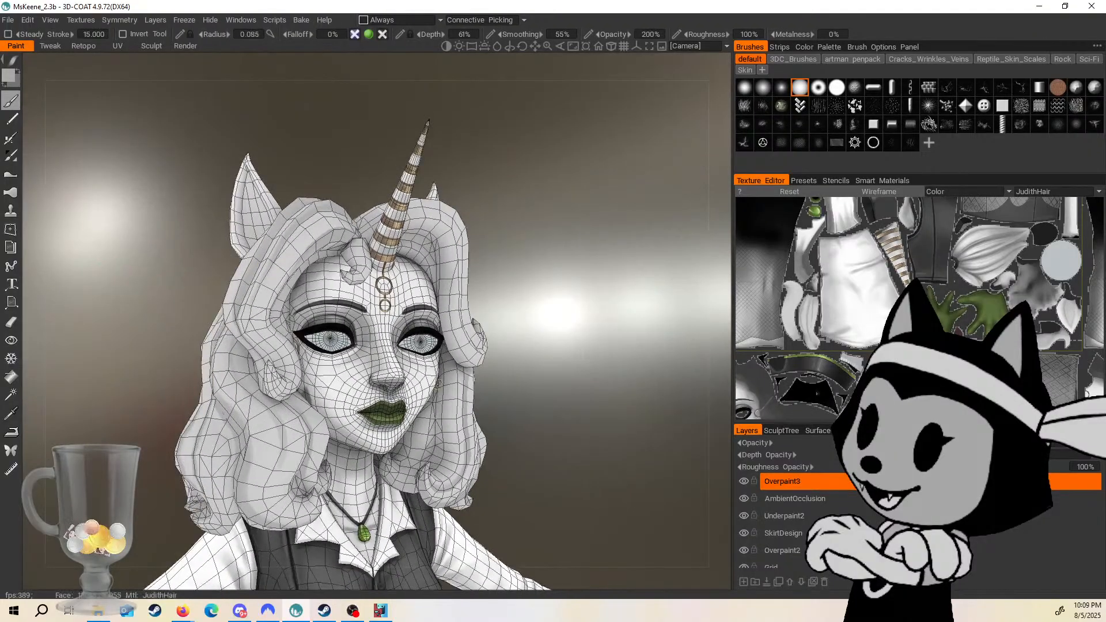
{"action": "key", "text": "KP_2"}
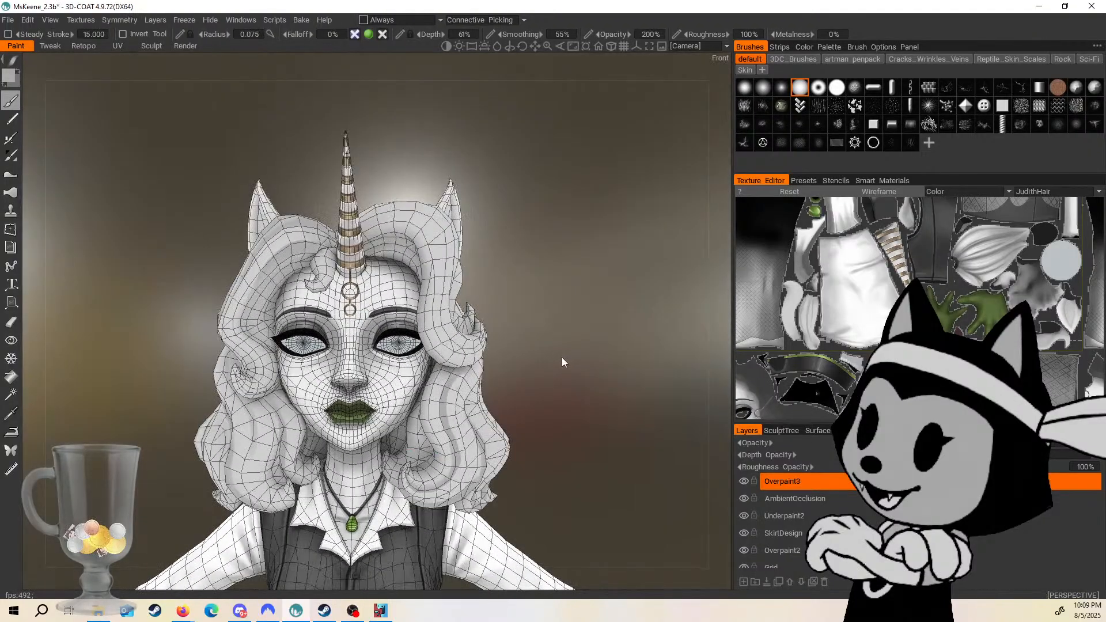
{"action": "key", "text": "4"}
{"action": "scroll", "coordinate": [567, 352], "scroll_direction": "up", "scroll_amount": 5}
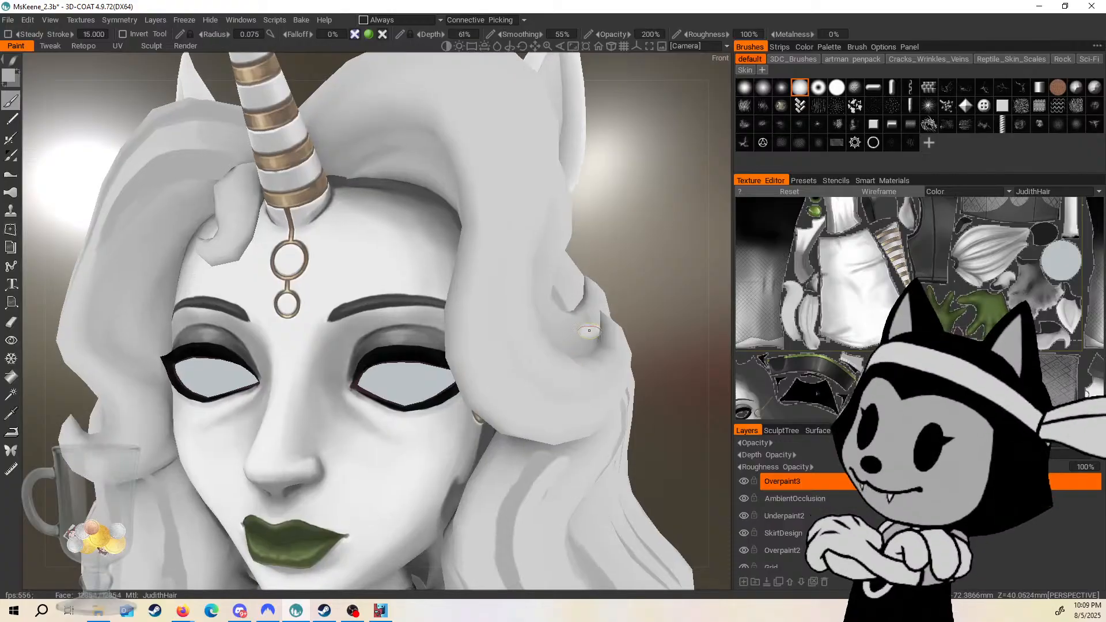
{"action": "middle_click_drag", "start_coordinate": [506, 279], "coordinate": [388, 417]}
{"action": "scroll", "coordinate": [534, 265], "scroll_direction": "down", "scroll_amount": 1}
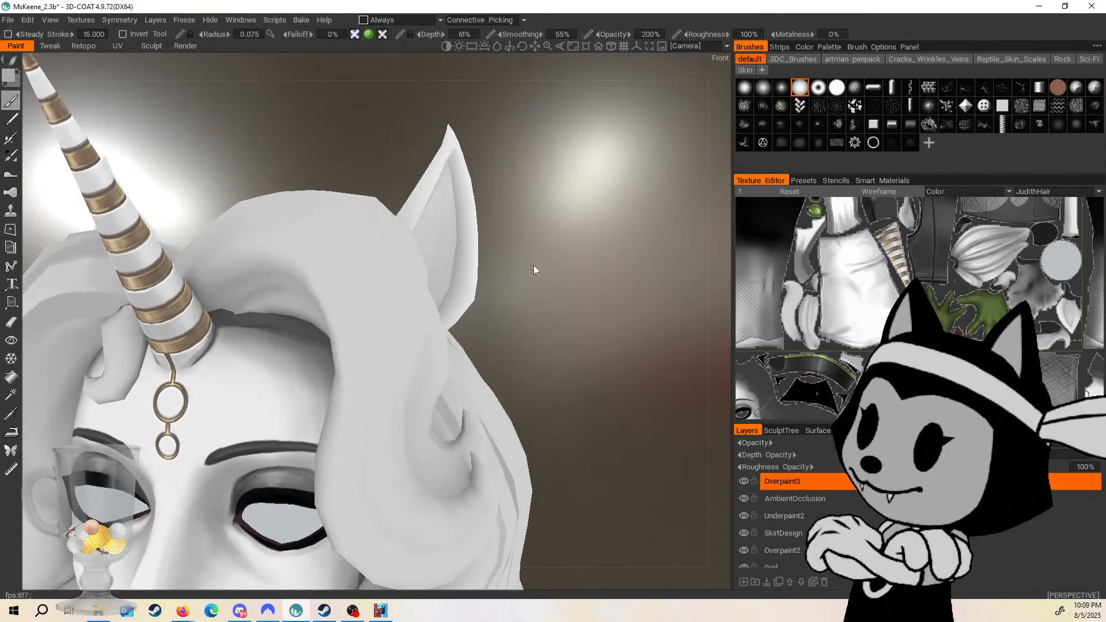
{"action": "left_click_drag", "start_coordinate": [533, 265], "coordinate": [558, 261]}
{"action": "middle_click_drag", "start_coordinate": [557, 261], "coordinate": [650, 234]}
Paint a shadow band down the forehead curl from its root to its bend with a brush radius of about 0.043.
{"action": "left_click_drag", "start_coordinate": [176, 207], "coordinate": [181, 266]}
{"action": "scroll", "coordinate": [175, 213], "scroll_direction": "down", "scroll_amount": 1}
{"action": "key", "text": "4"}
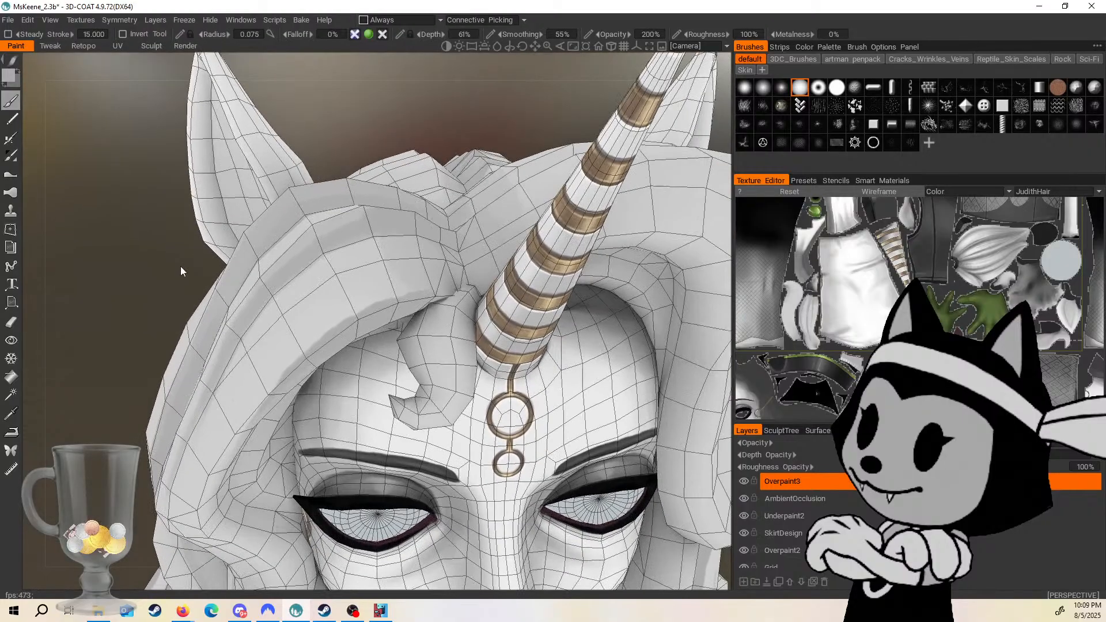
{"action": "left_click_drag", "start_coordinate": [510, 140], "coordinate": [511, 113]}
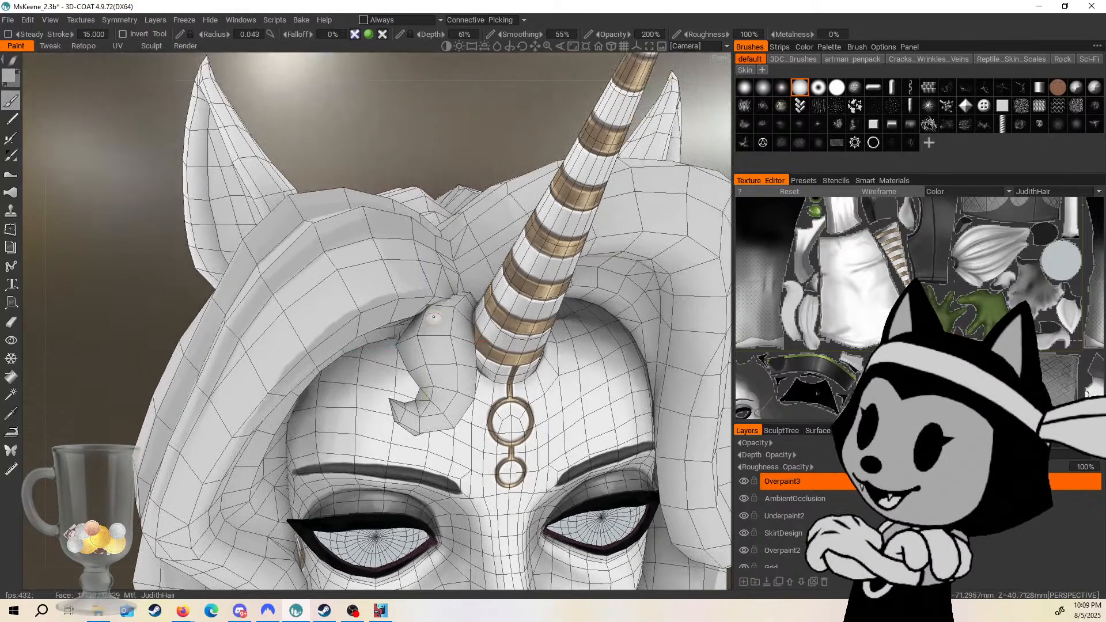
{"action": "mouse_move", "coordinate": [433, 316]}
{"action": "left_mouse_down"}
{"action": "mouse_move", "coordinate": [441, 396]}
{"action": "mouse_move", "coordinate": [425, 415]}
{"action": "left_mouse_up"}
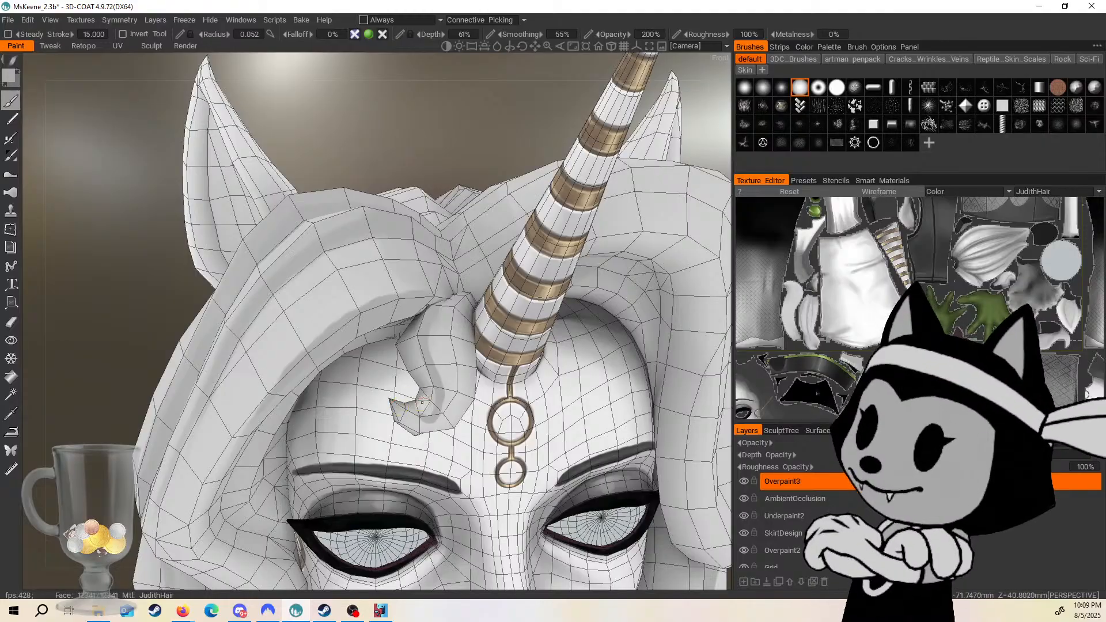
Taper the forehead curl's shadow band toward its hooked tip with a brush radius of about 0.038.
{"action": "key", "text": "bracketleft"}
{"action": "key", "text": "bracketleft"}
{"action": "key", "text": "bracketleft"}
{"action": "key", "text": "bracketleft"}
{"action": "key", "text": "bracketleft"}
{"action": "key", "text": "bracketright"}
{"action": "key", "text": "bracketright"}
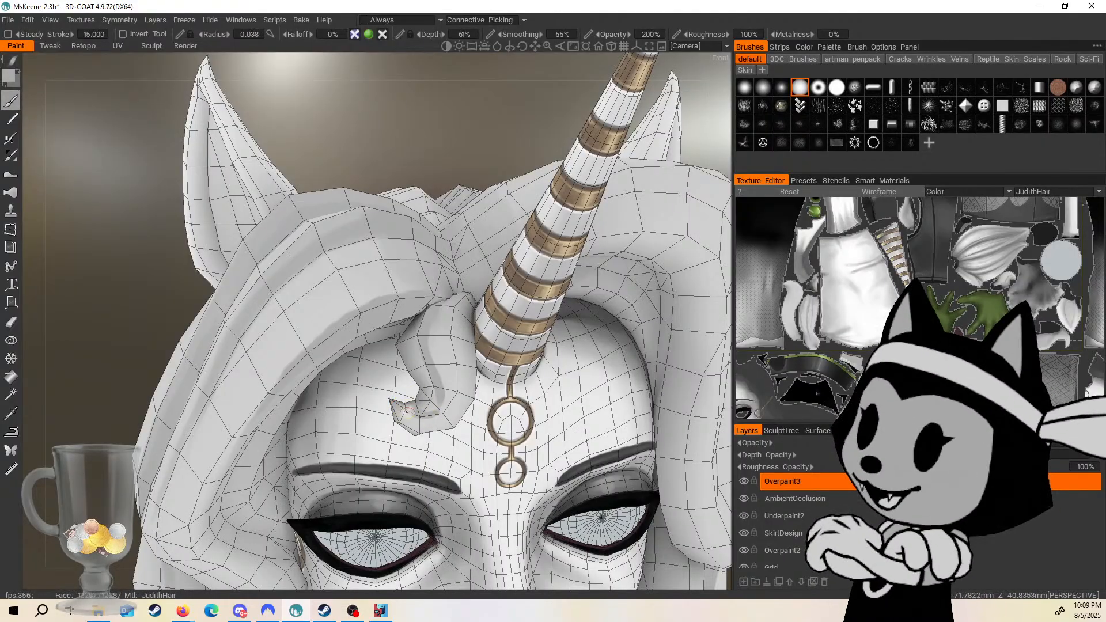
{"action": "left_click_drag", "start_coordinate": [460, 120], "coordinate": [454, 144]}
{"action": "key", "text": "bracketleft"}
{"action": "key", "text": "bracketleft"}
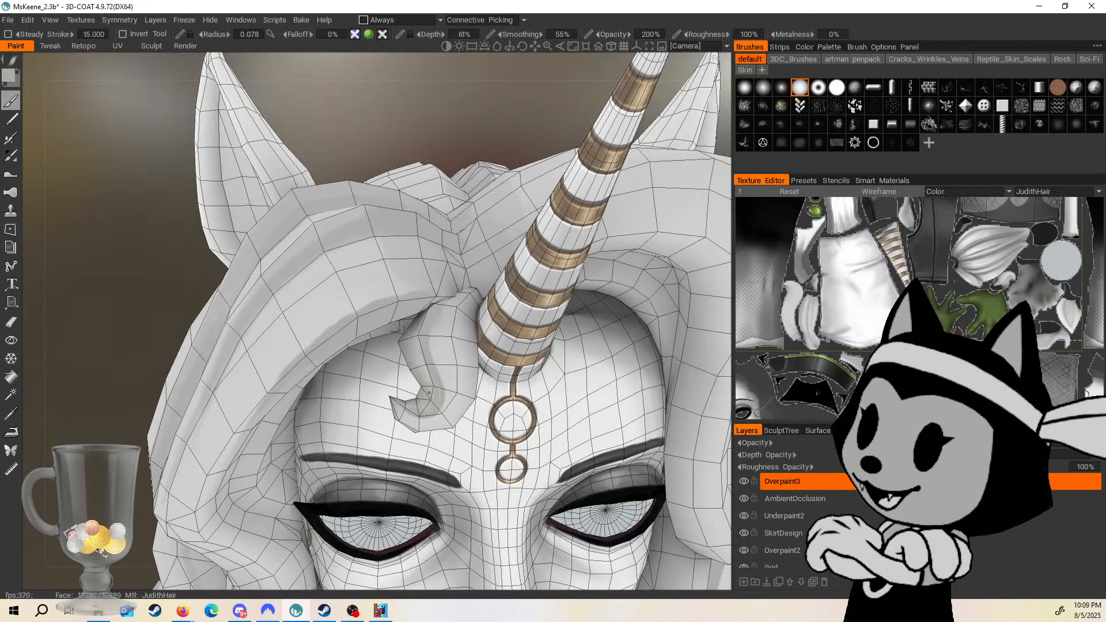
Shade the forehead curl's root beside the horn and its underside with brush radii of about 0.049 and 0.192.
{"action": "left_click_drag", "start_coordinate": [466, 157], "coordinate": [473, 171]}
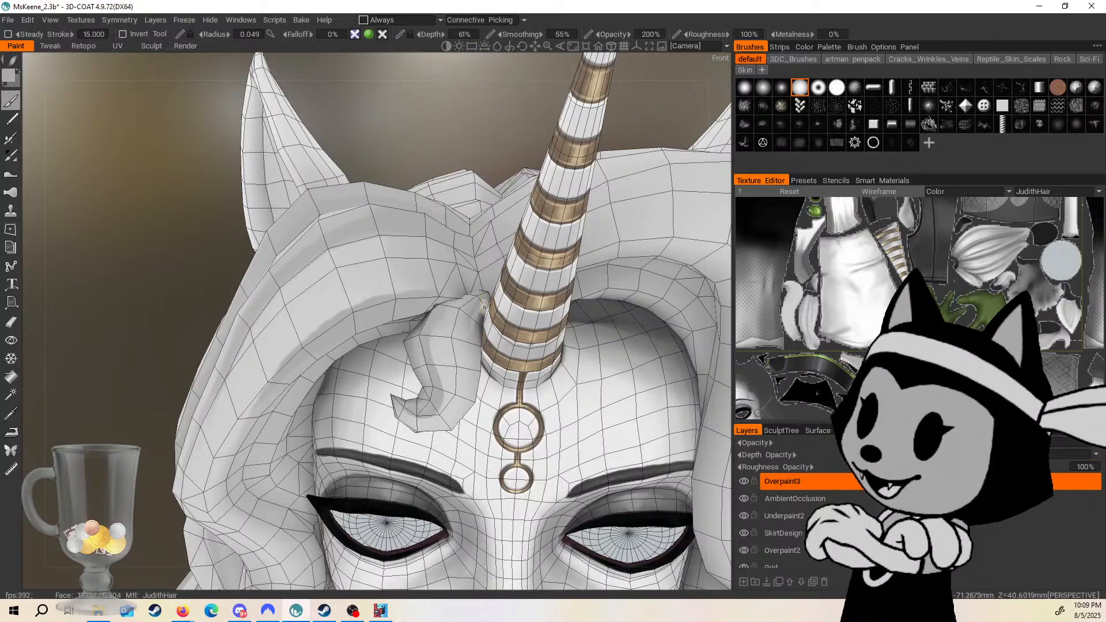
{"action": "mouse_move", "coordinate": [476, 320]}
{"action": "right_mouse_down"}
{"action": "mouse_move", "coordinate": [496, 322]}
{"action": "mouse_move", "coordinate": [455, 333]}
{"action": "right_mouse_up"}
{"action": "left_click_drag", "start_coordinate": [445, 339], "coordinate": [455, 309]}
{"action": "left_click_drag", "start_coordinate": [475, 380], "coordinate": [536, 201]}
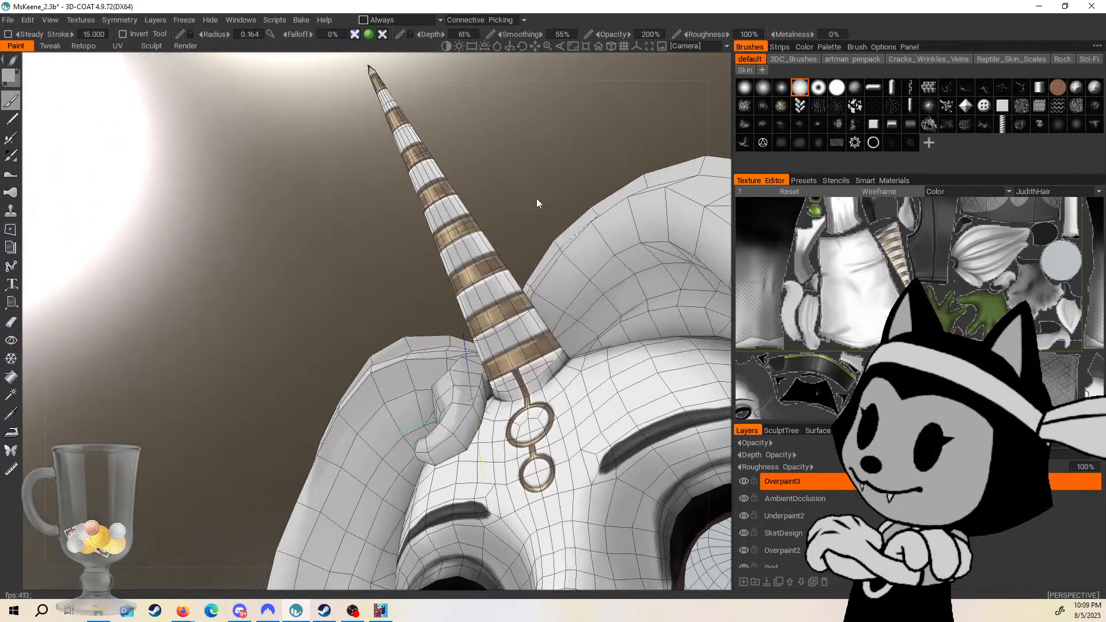
{"action": "right_click_drag", "start_coordinate": [477, 377], "coordinate": [490, 378]}
{"action": "left_click_drag", "start_coordinate": [490, 378], "coordinate": [486, 379]}
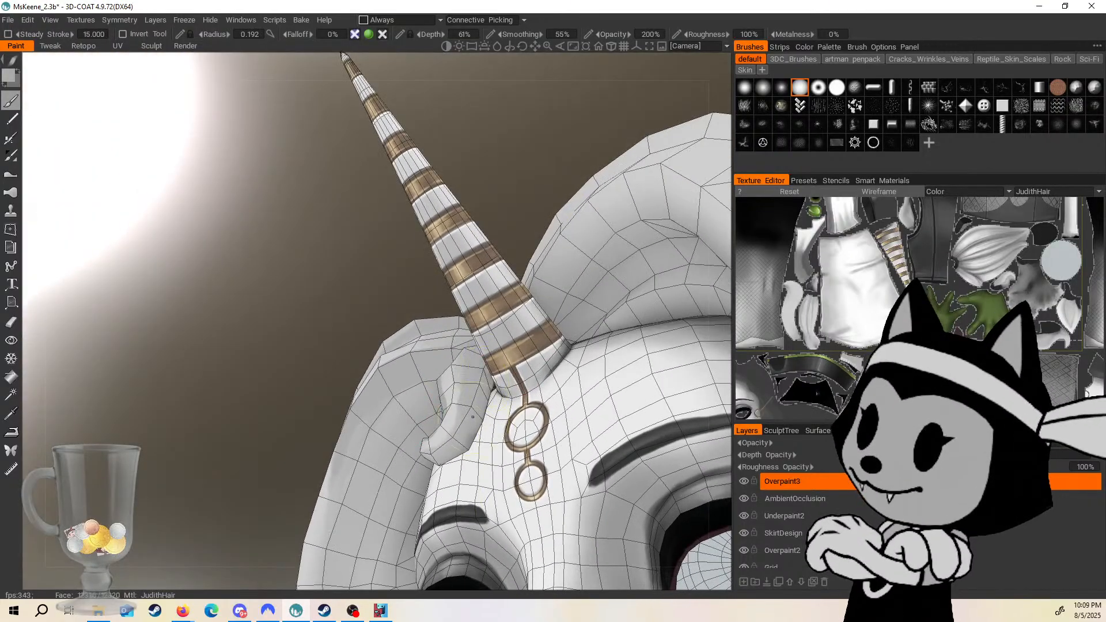
{"action": "left_click_drag", "start_coordinate": [461, 443], "coordinate": [438, 432]}
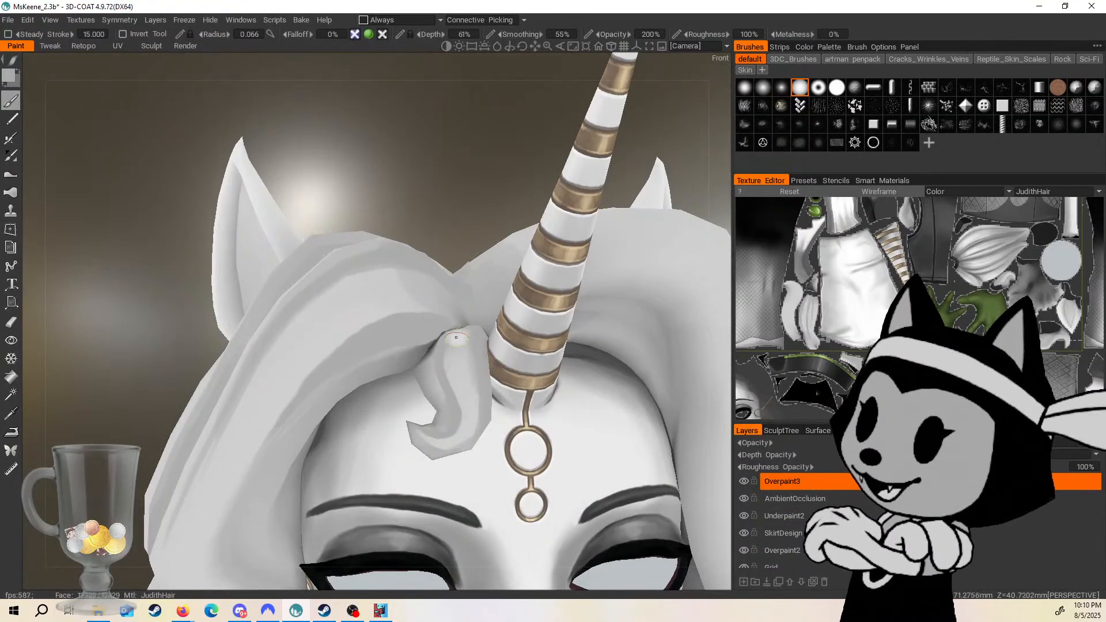
Shade the forehead curl's outer edge near its root with a brush radius of about 0.145 and 0.113, and save the scene.
{"action": "left_click_drag", "start_coordinate": [506, 364], "coordinate": [338, 151]}
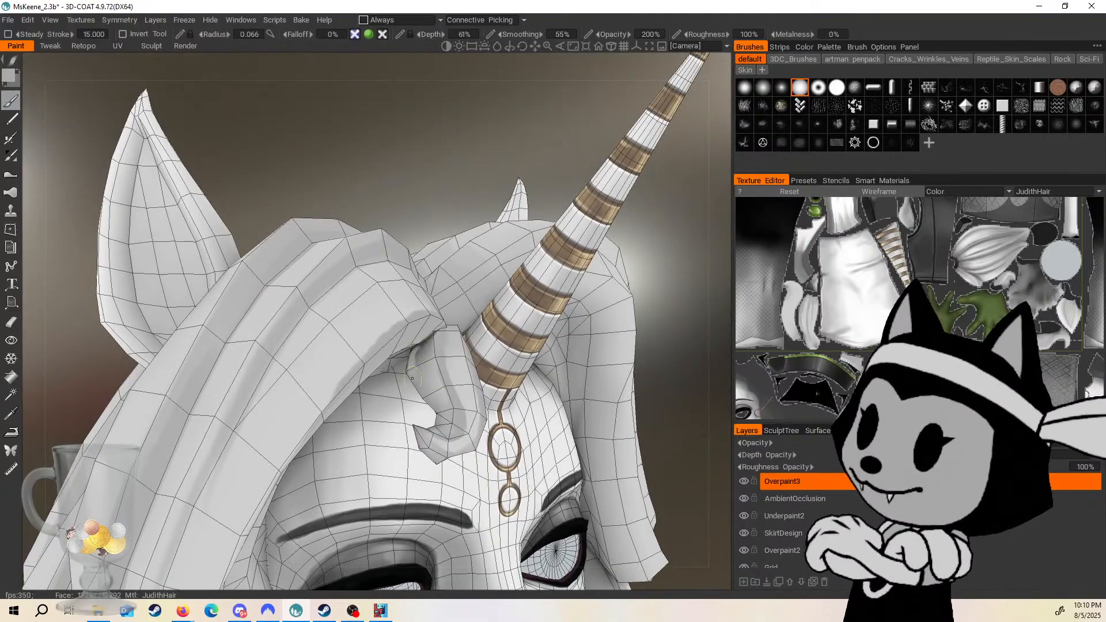
{"action": "mouse_move", "coordinate": [419, 347]}
{"action": "right_mouse_down"}
{"action": "mouse_move", "coordinate": [432, 334]}
{"action": "mouse_move", "coordinate": [423, 341]}
{"action": "right_mouse_up"}
{"action": "key", "text": "bracketleft"}
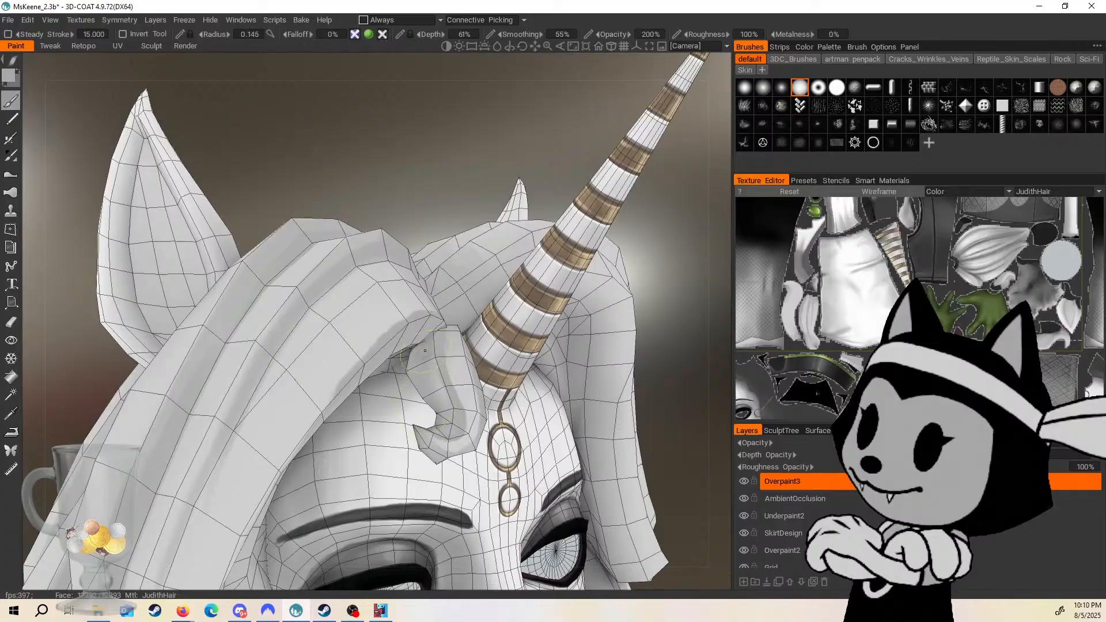
{"action": "key", "text": "bracketleft"}
{"action": "key", "text": "ctrl+s"}
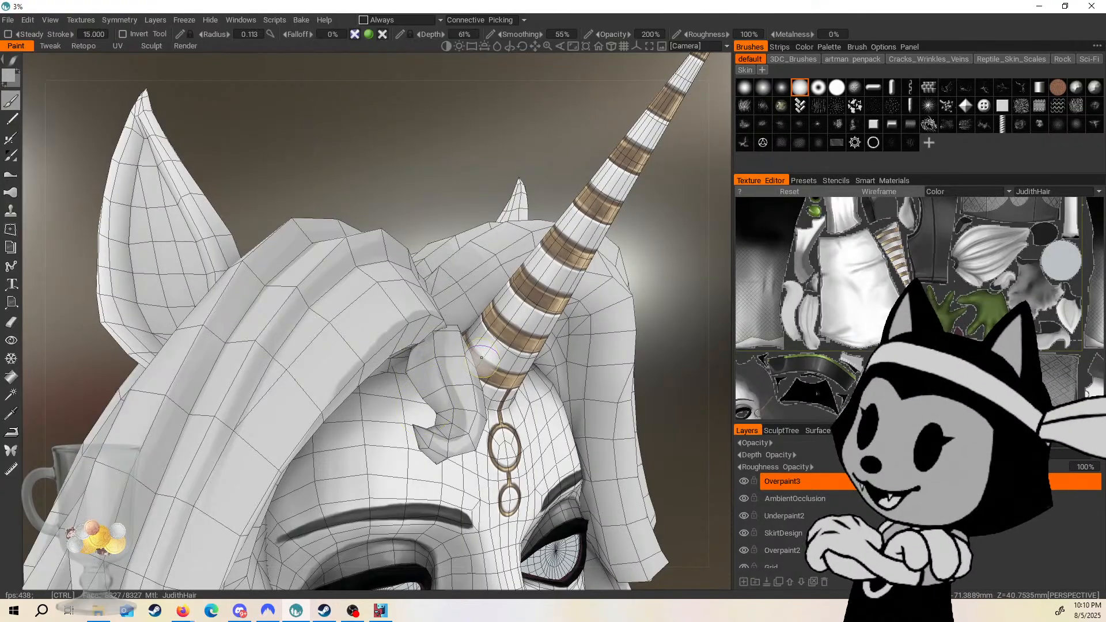
Paint a long shadow band down the front of the opposite swoop with a brush radius of about 0.154, and save the scene.
{"action": "scroll", "coordinate": [481, 358], "scroll_direction": "down", "scroll_amount": 6}
{"action": "left_click_drag", "start_coordinate": [568, 322], "coordinate": [461, 320]}
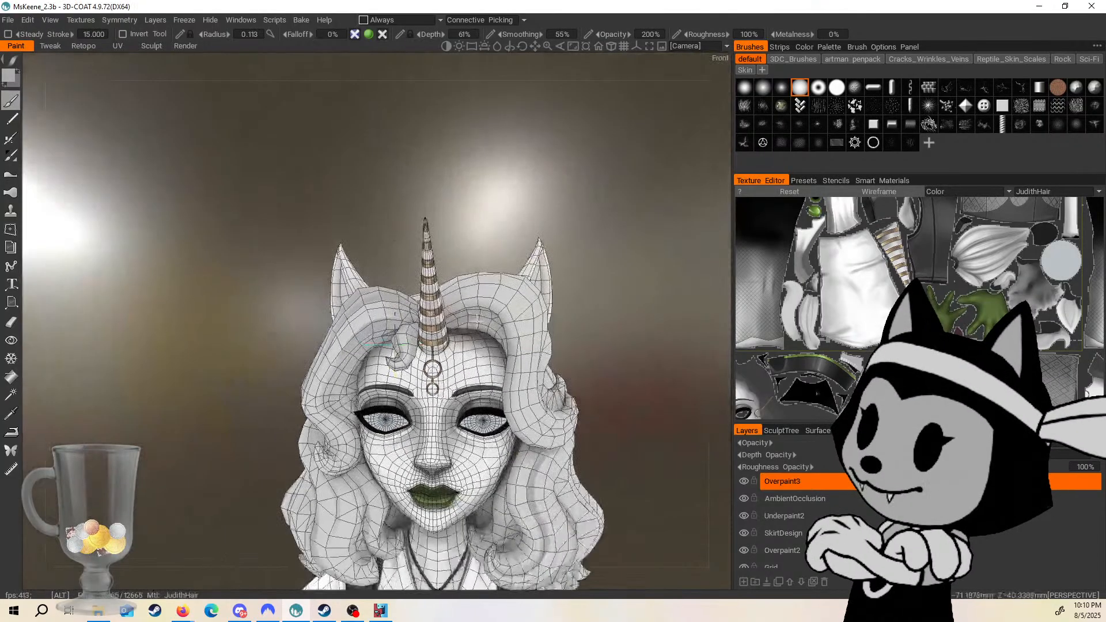
{"action": "scroll", "coordinate": [576, 173], "scroll_direction": "up", "scroll_amount": 3}
{"action": "middle_click_drag", "start_coordinate": [619, 155], "coordinate": [494, 163]}
{"action": "mouse_move", "coordinate": [587, 330]}
{"action": "left_mouse_down"}
{"action": "mouse_move", "coordinate": [470, 304]}
{"action": "mouse_move", "coordinate": [476, 500]}
{"action": "left_mouse_up"}
{"action": "key", "text": "bracketleft"}
{"action": "key", "text": "bracketleft"}
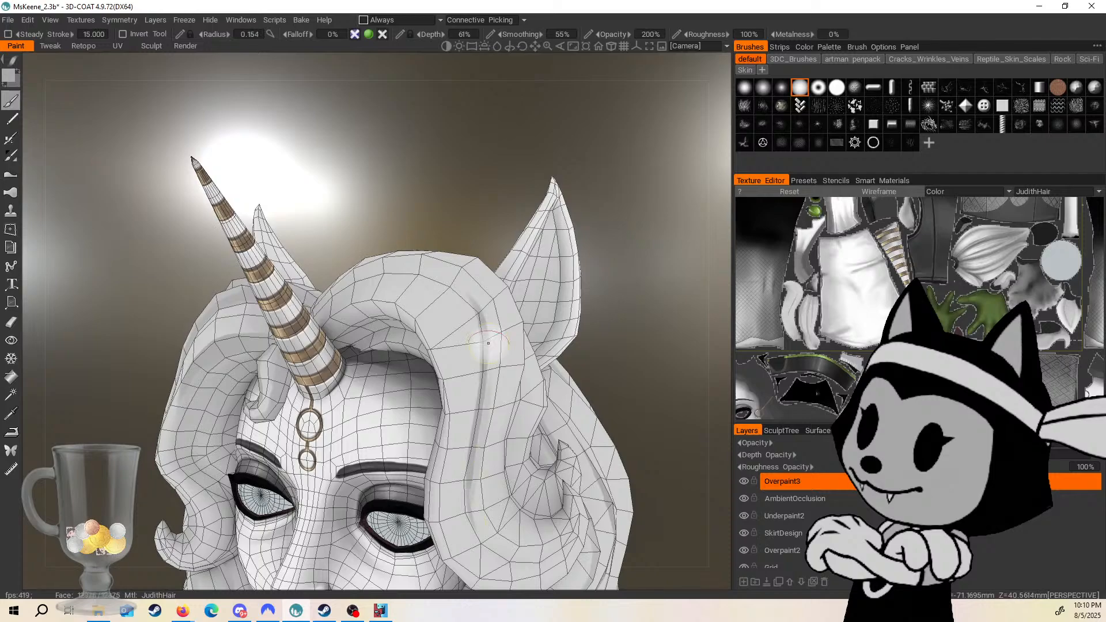
{"action": "left_click_drag", "start_coordinate": [490, 340], "coordinate": [488, 429]}
{"action": "key", "text": "ctrl+s"}
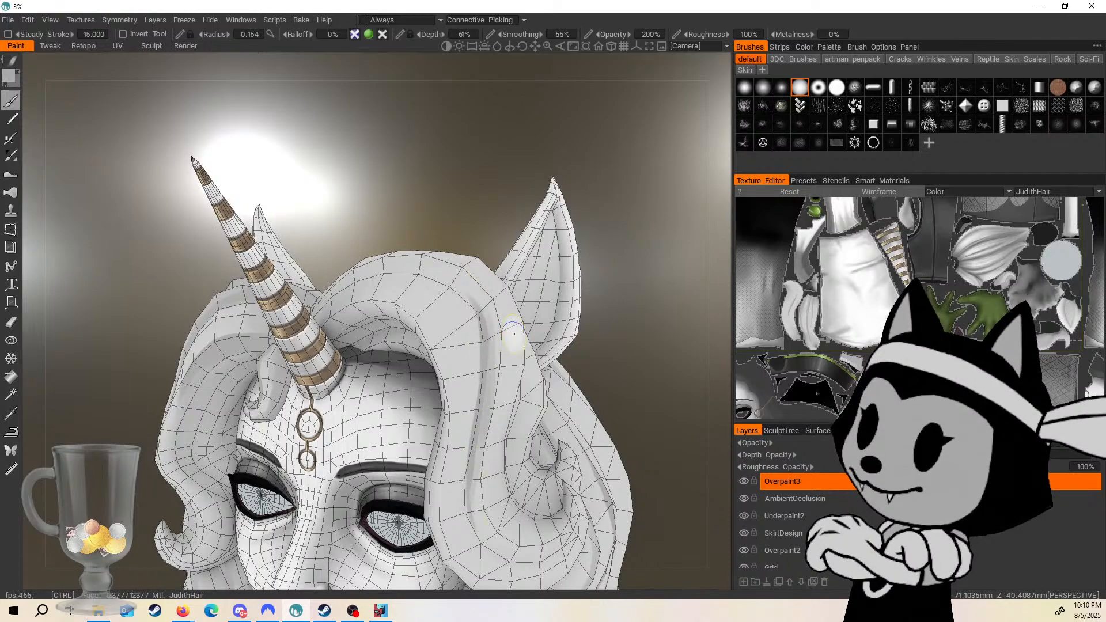
Extend the opposite swoop's shadow band down into its lower bend beside the cheek with a brush radius of about 0.154.
{"action": "left_click_drag", "start_coordinate": [514, 334], "coordinate": [444, 271], "text": "alt"}
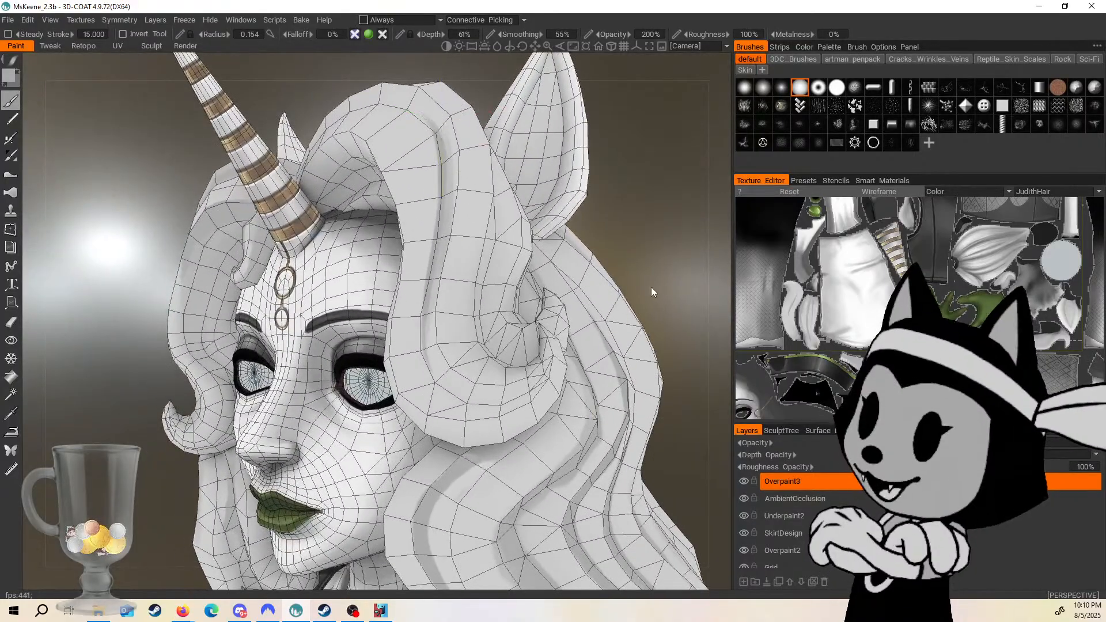
{"action": "mouse_move", "coordinate": [651, 287]}
{"action": "left_mouse_down", "text": "alt"}
{"action": "mouse_move", "coordinate": [669, 296]}
{"action": "mouse_move", "coordinate": [676, 274]}
{"action": "mouse_move", "coordinate": [669, 313]}
{"action": "mouse_move", "coordinate": [652, 325]}
{"action": "mouse_move", "coordinate": [667, 312]}
{"action": "mouse_move", "coordinate": [661, 306]}
{"action": "left_mouse_up", "text": "alt"}
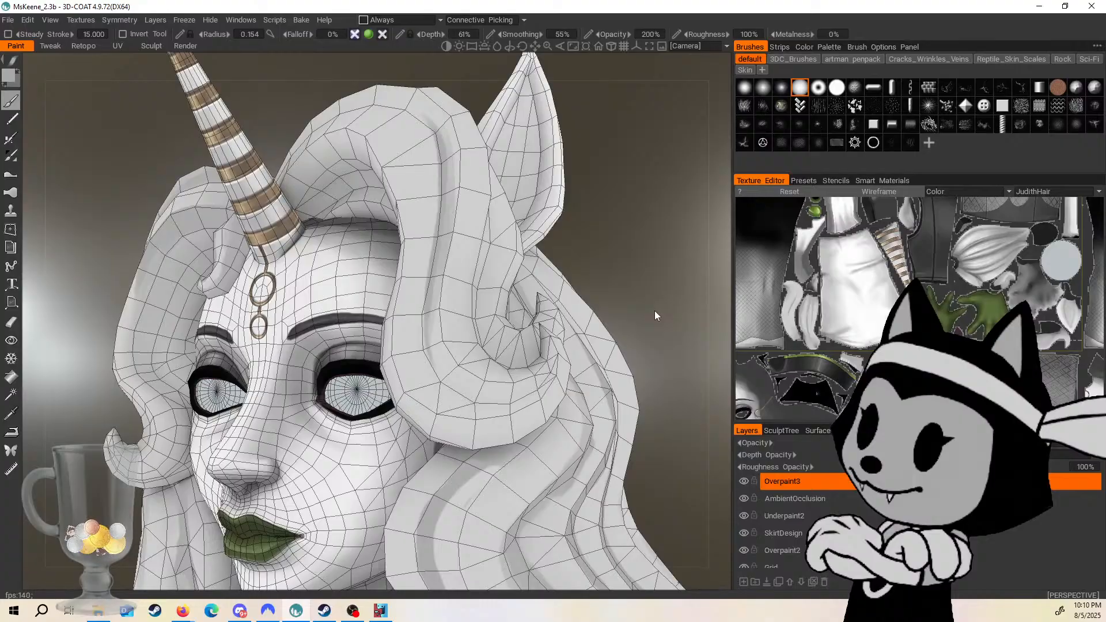
{"action": "left_click_drag", "start_coordinate": [654, 310], "coordinate": [693, 300], "text": "alt"}
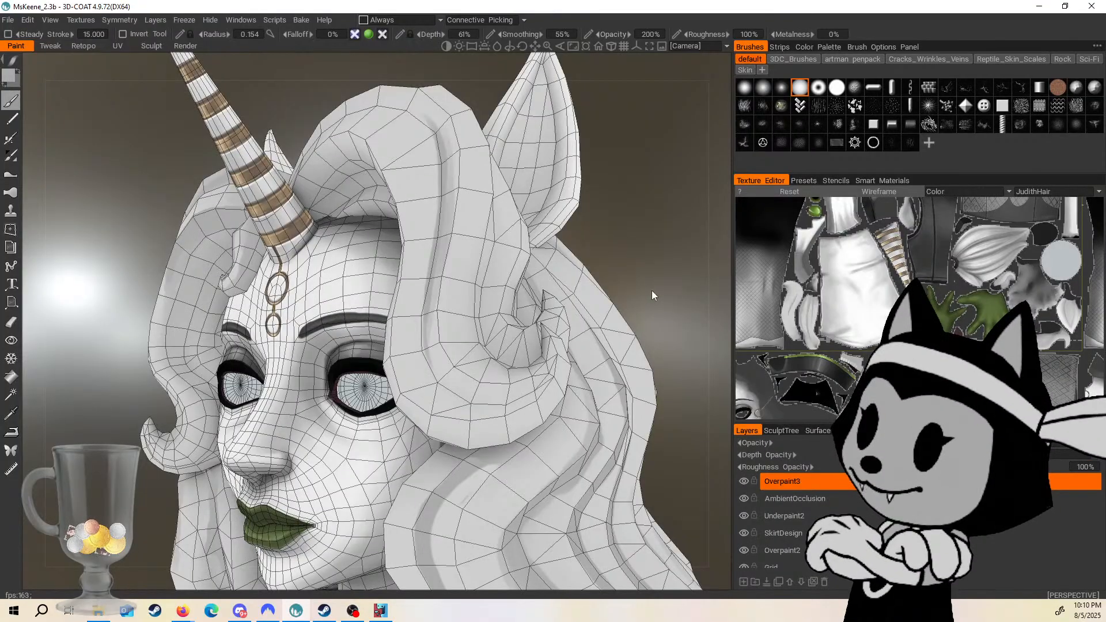
{"action": "scroll", "coordinate": [662, 285], "scroll_direction": "up", "scroll_amount": 2}
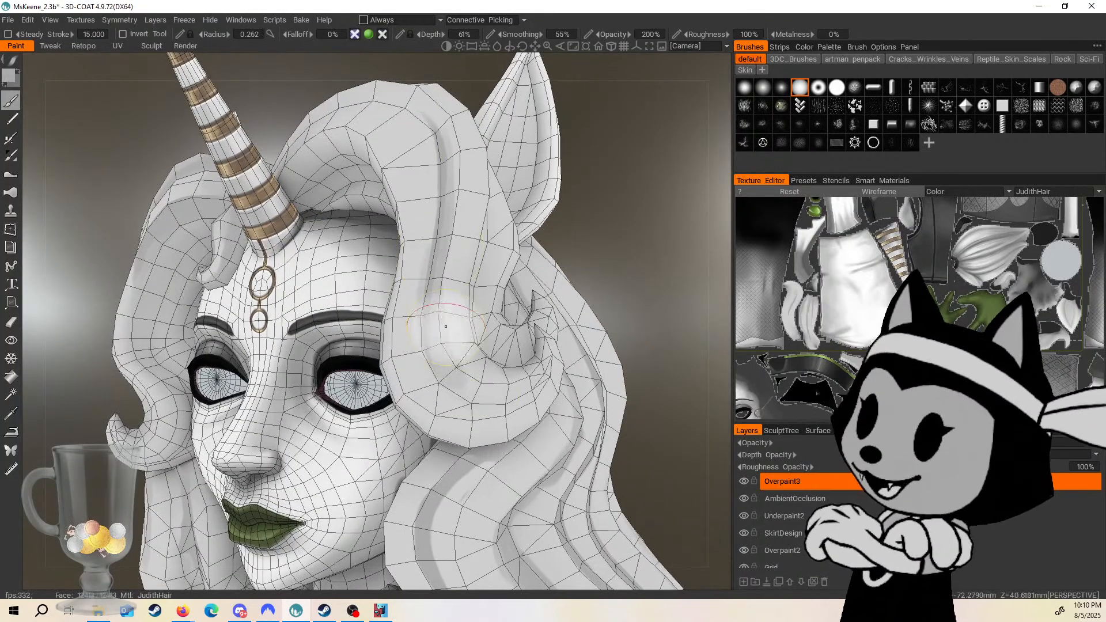
{"action": "key", "text": "["}
{"action": "key", "text": "["}
{"action": "mouse_move", "coordinate": [435, 332]}
{"action": "left_mouse_down"}
{"action": "mouse_move", "coordinate": [437, 316]}
{"action": "mouse_move", "coordinate": [444, 346]}
{"action": "left_mouse_up"}
{"action": "key", "text": "]"}
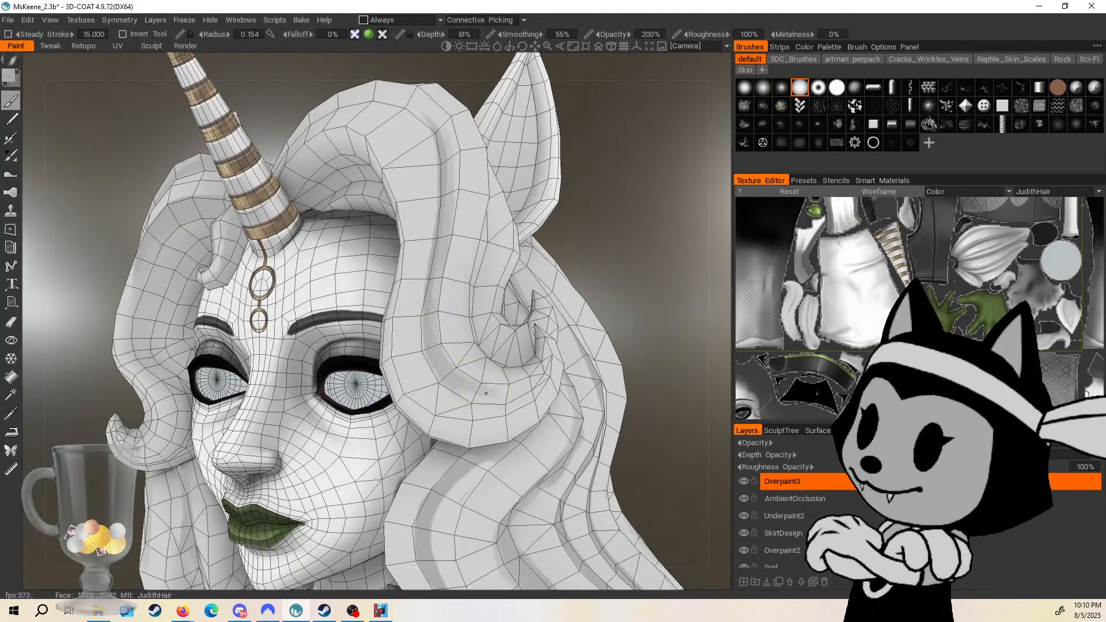
Carry the shadow band around the swoop's lower bend toward the curl, refining its edges with brush radii of about 0.042 to 0.128.
{"action": "key", "text": "["}
{"action": "key", "text": "["}
{"action": "key", "text": "["}
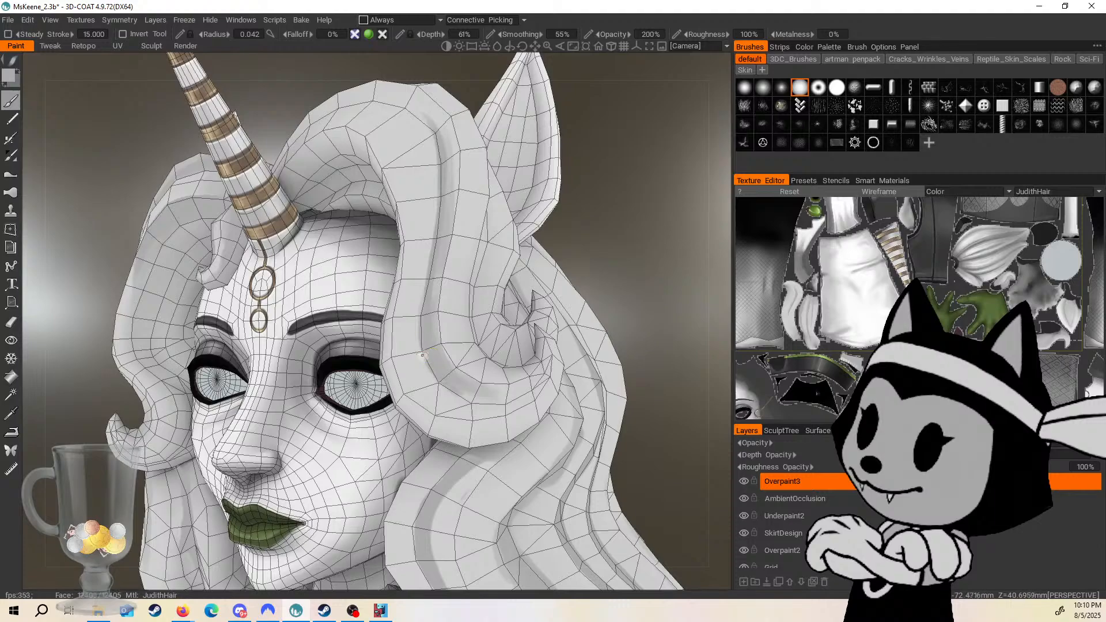
{"action": "key", "text": "]"}
{"action": "key", "text": "]"}
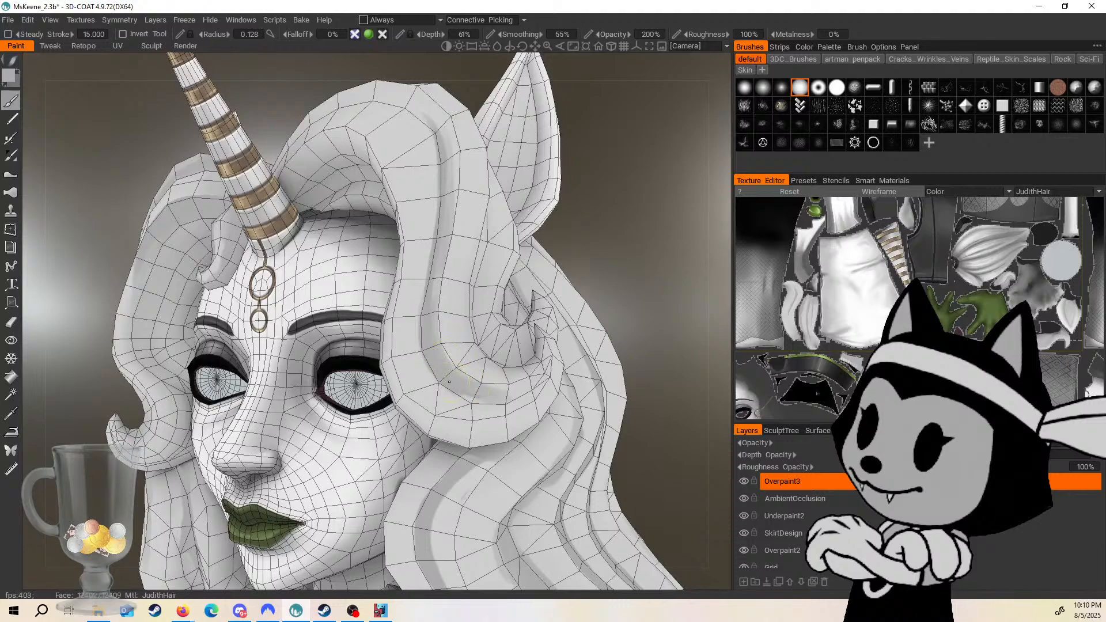
{"action": "key", "text": "["}
{"action": "key", "text": "["}
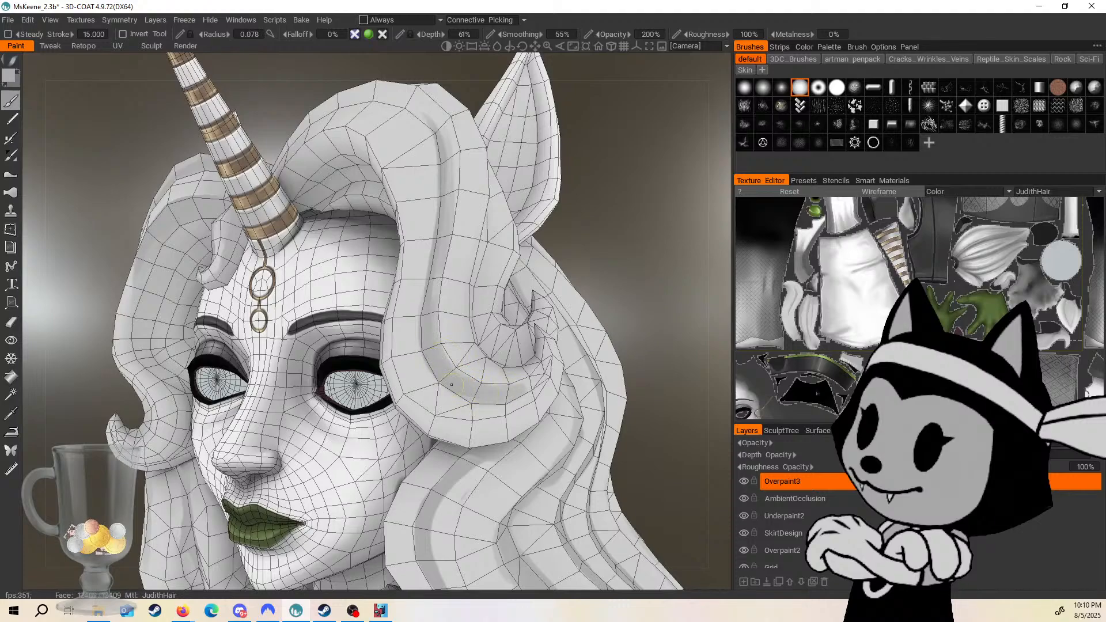
{"action": "left_click_drag", "start_coordinate": [669, 254], "coordinate": [720, 285]}
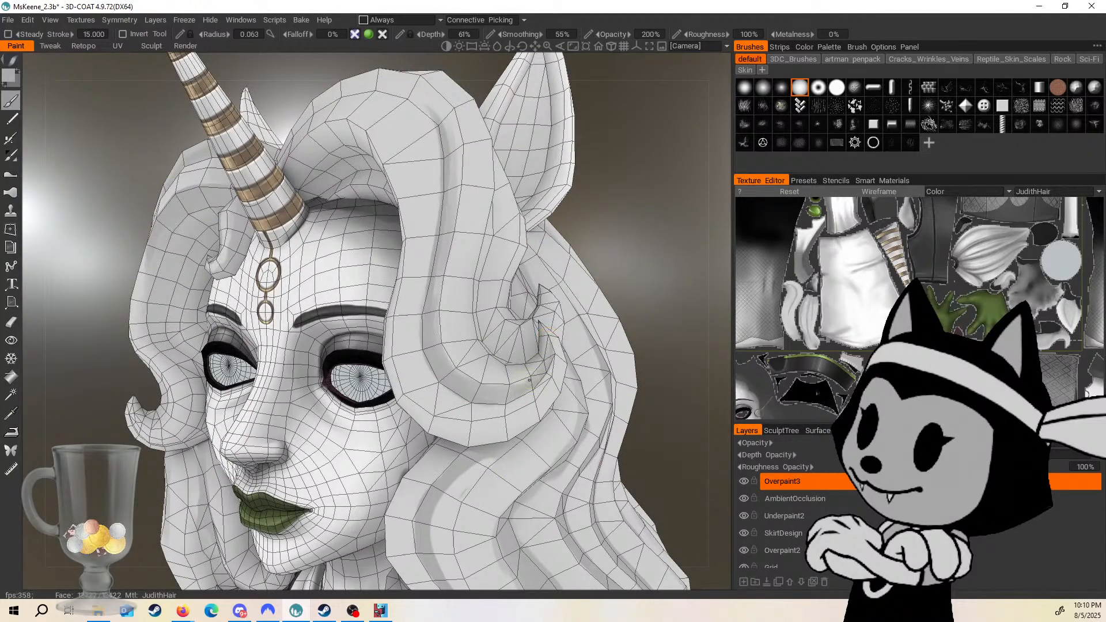
{"action": "left_click_drag", "start_coordinate": [625, 253], "coordinate": [700, 274]}
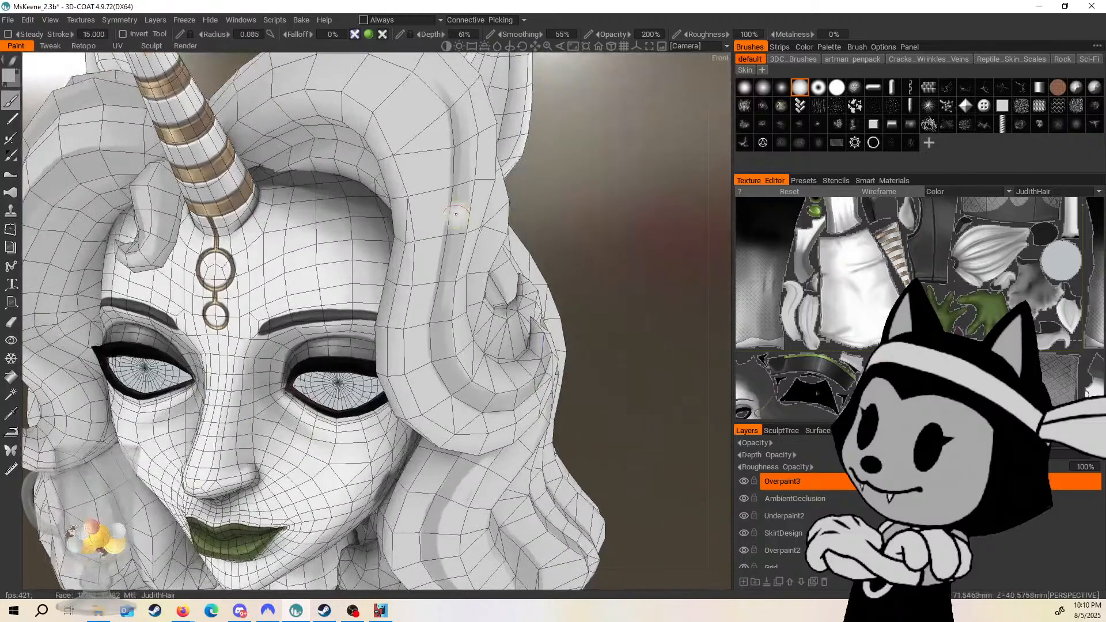
Check the swoop and forehead curl shading from the front with the wireframe hidden.
{"action": "key", "text": "w"}
{"action": "scroll", "coordinate": [613, 257], "scroll_direction": "down", "scroll_amount": 5}
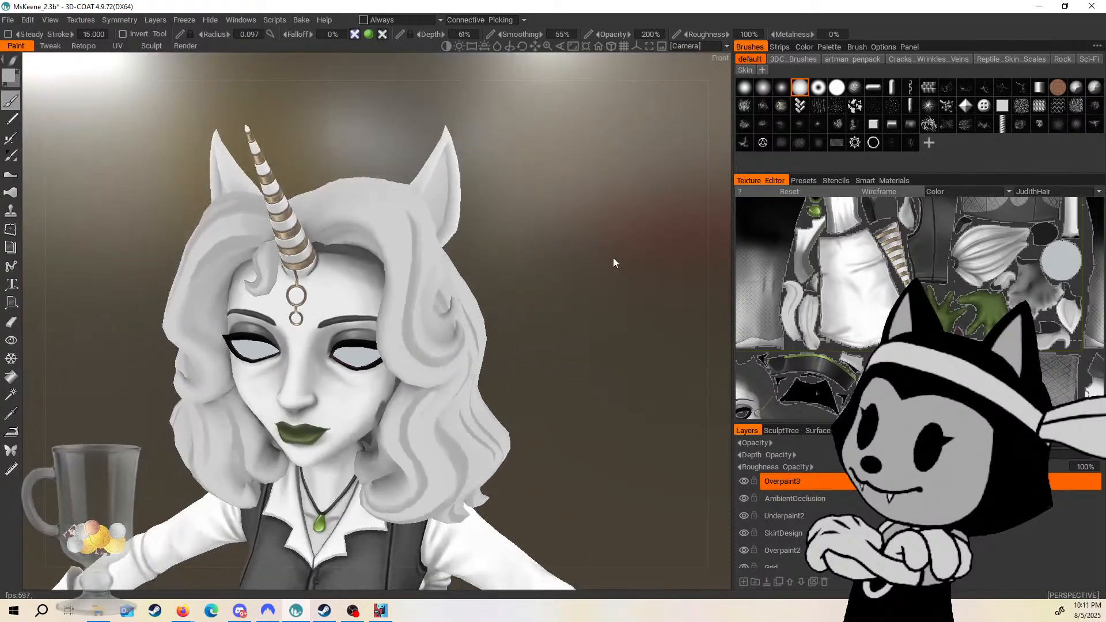
{"action": "left_click_drag", "start_coordinate": [614, 258], "coordinate": [593, 219]}
{"action": "key", "text": "alt+Tab"}
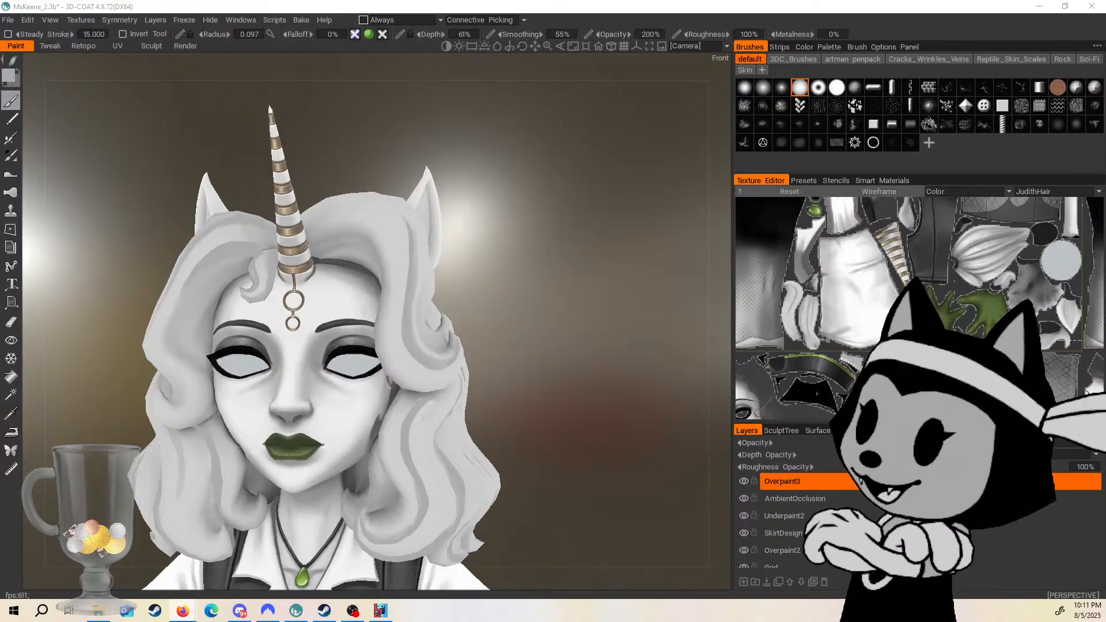
{"action": "middle_click_drag", "start_coordinate": [477, 270], "coordinate": [521, 268]}
{"action": "scroll", "coordinate": [531, 268], "scroll_direction": "up", "scroll_amount": 1}
Paint a shadow band over the top of the swoop behind the horn with brush radii of about 0.071 and 0.120.
{"action": "key", "text": "4"}
{"action": "mouse_move", "coordinate": [567, 231]}
{"action": "middle_mouse_down"}
{"action": "mouse_move", "coordinate": [567, 282]}
{"action": "mouse_move", "coordinate": [544, 288]}
{"action": "middle_mouse_up"}
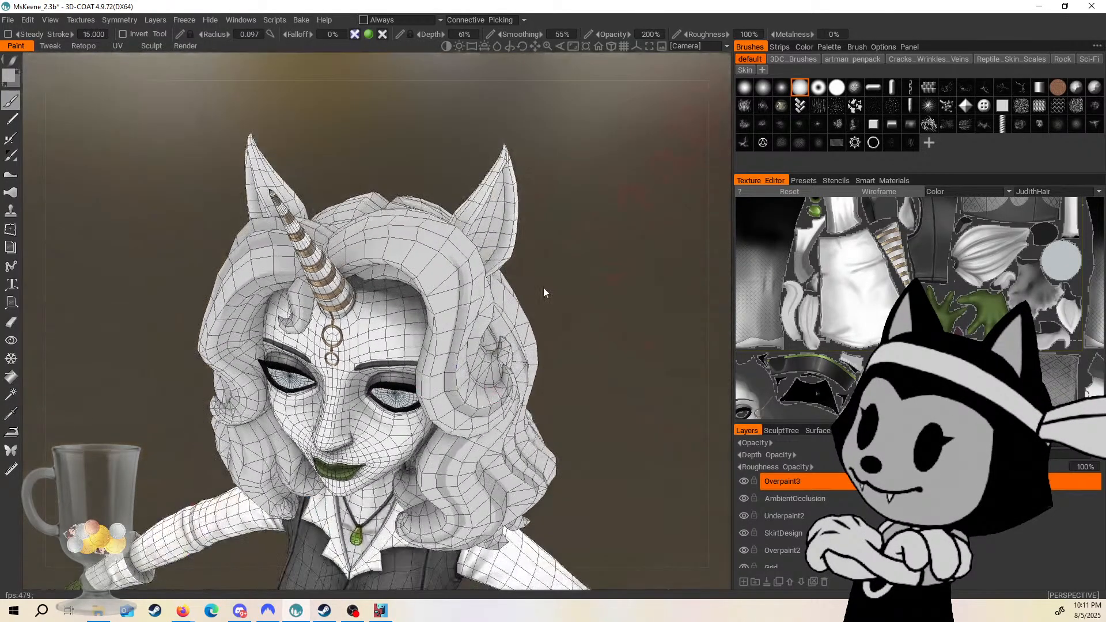
{"action": "key", "text": "bracketleft"}
{"action": "key", "text": "bracketleft"}
{"action": "key", "text": "bracketleft"}
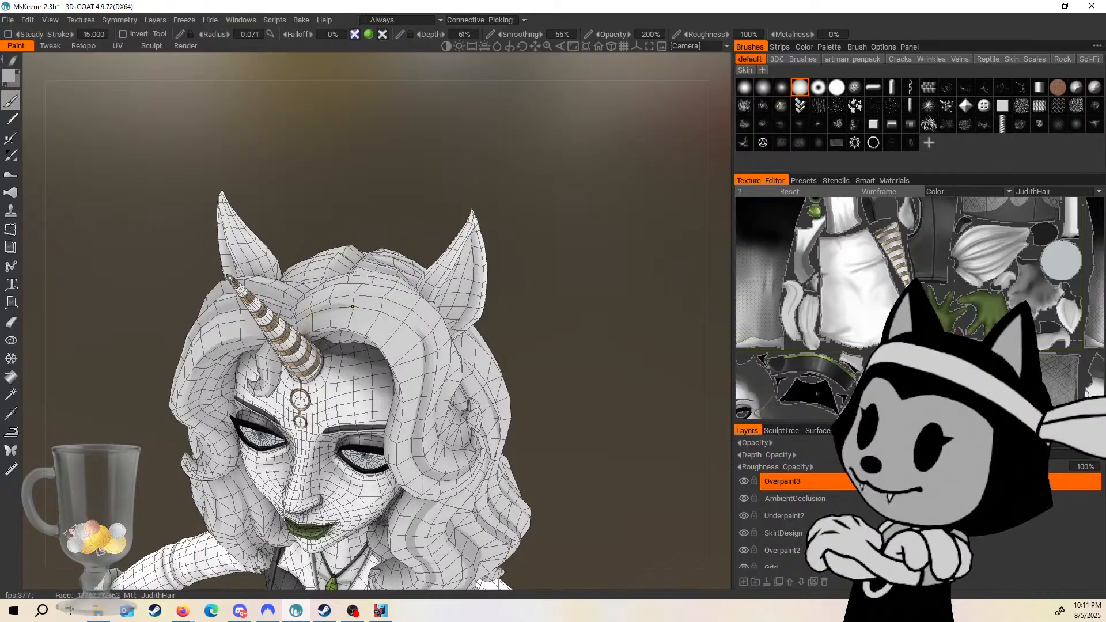
{"action": "middle_click_drag", "start_coordinate": [368, 299], "coordinate": [326, 307]}
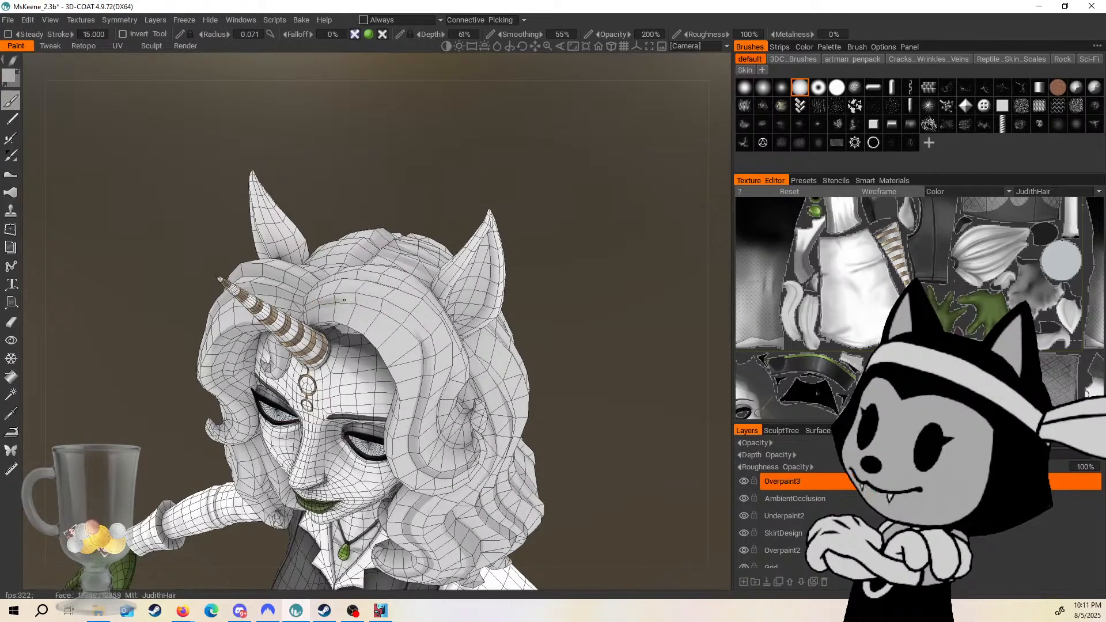
{"action": "left_click_drag", "start_coordinate": [364, 301], "coordinate": [424, 347]}
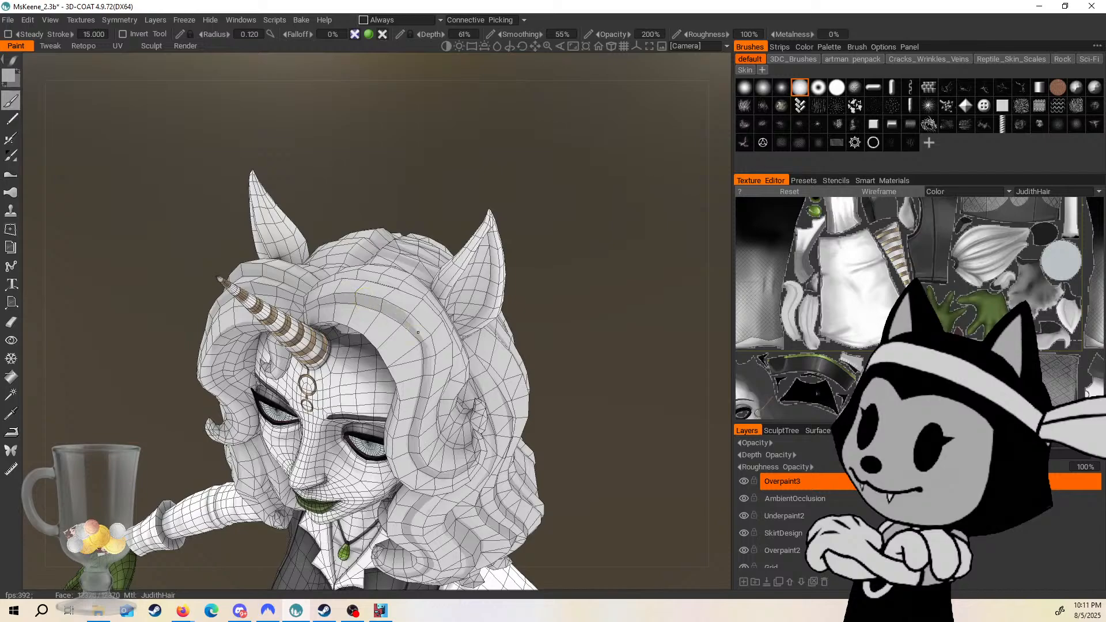
Blend the shadow band where the swoop turns down from the crown with a brush radius of about 0.181.
{"action": "left_click_drag", "start_coordinate": [416, 278], "coordinate": [410, 319], "text": "alt"}
{"action": "key", "text": "bracketright"}
{"action": "key", "text": "bracketright"}
{"action": "key", "text": "bracketright"}
{"action": "key", "text": "bracketright"}
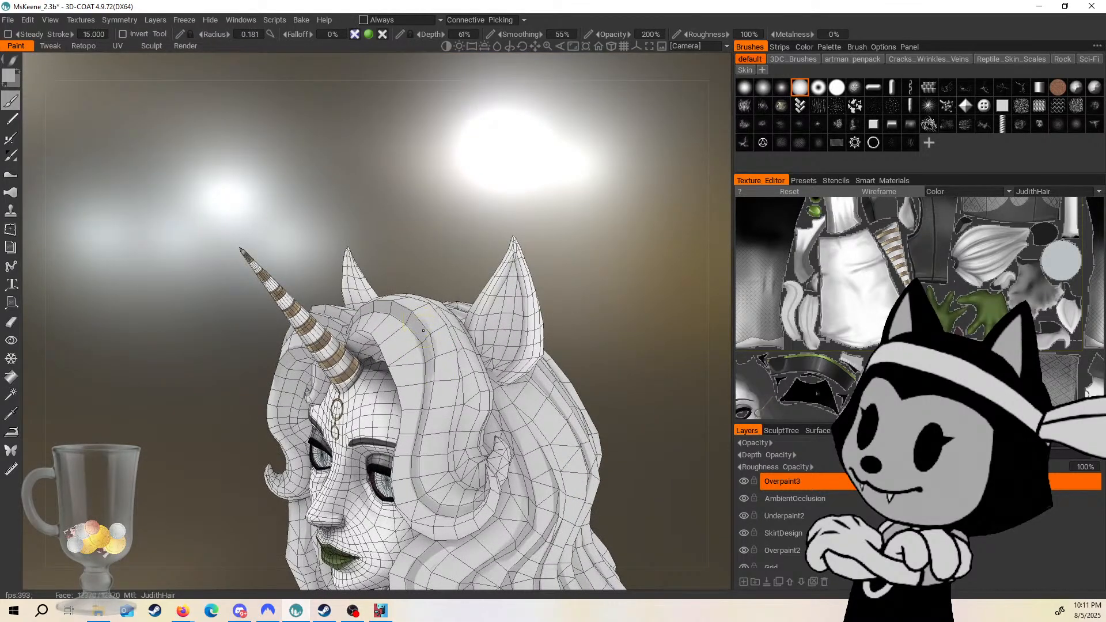
{"action": "left_click_drag", "start_coordinate": [575, 219], "coordinate": [603, 230], "text": "alt"}
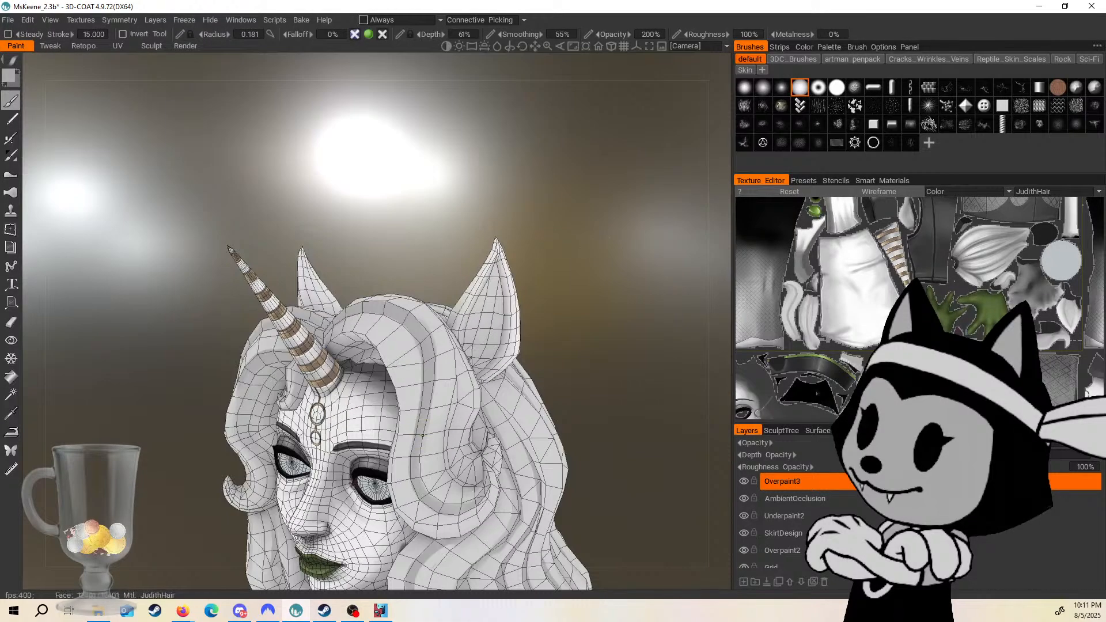
Paint the shadow band down the side of the front swoop, using brush radii of about 0.061 and 0.205.
{"action": "mouse_move", "coordinate": [455, 487]}
{"action": "left_mouse_down", "text": "alt"}
{"action": "mouse_move", "coordinate": [488, 420]}
{"action": "mouse_move", "coordinate": [479, 431]}
{"action": "left_mouse_up", "text": "alt"}
{"action": "key", "text": "bracketleft"}
{"action": "key", "text": "bracketleft"}
{"action": "key", "text": "bracketleft"}
{"action": "key", "text": "bracketleft"}
{"action": "key", "text": "bracketleft"}
{"action": "key", "text": "bracketleft"}
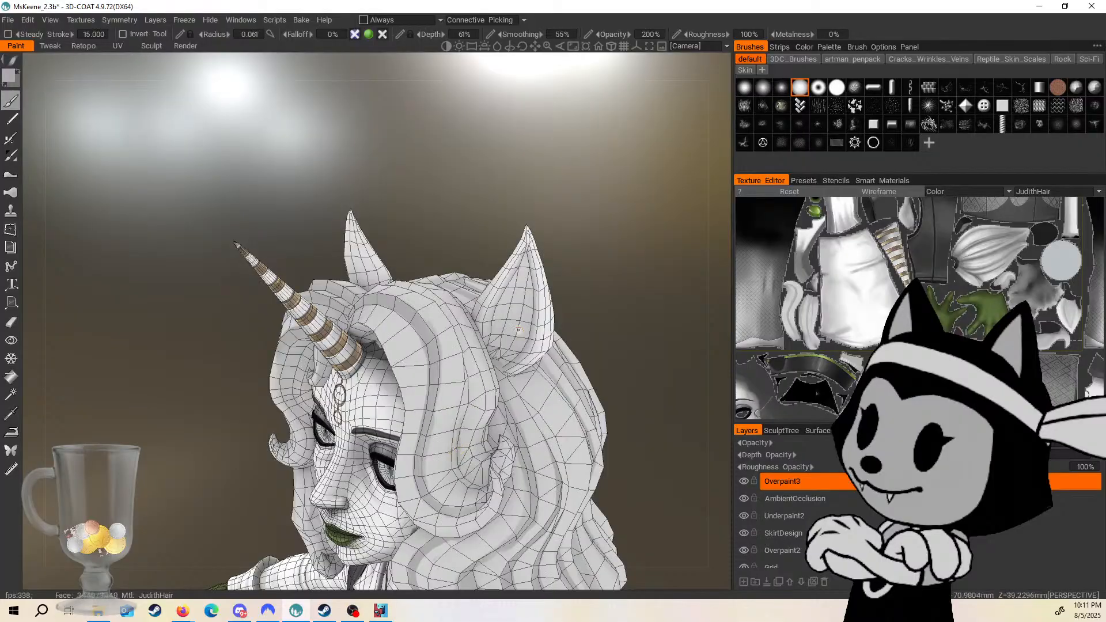
{"action": "left_click_drag", "start_coordinate": [518, 329], "coordinate": [443, 266], "text": "alt"}
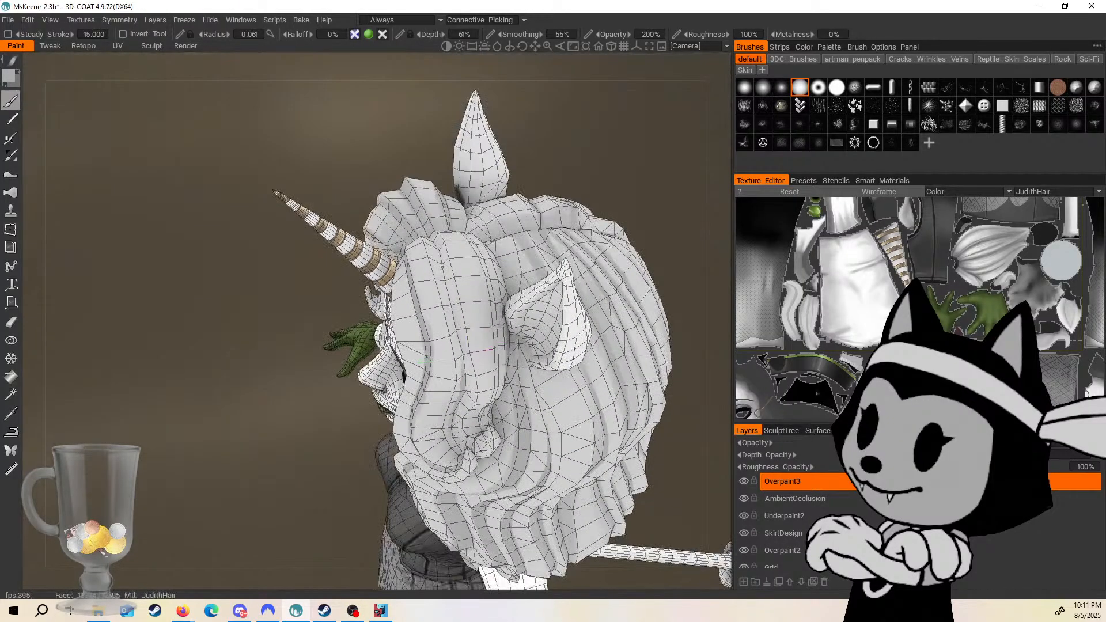
{"action": "mouse_move", "coordinate": [454, 331]}
{"action": "left_mouse_down", "text": "alt"}
{"action": "mouse_move", "coordinate": [649, 205]}
{"action": "mouse_move", "coordinate": [459, 343]}
{"action": "mouse_move", "coordinate": [453, 426]}
{"action": "mouse_move", "coordinate": [458, 392]}
{"action": "left_mouse_up", "text": "alt"}
{"action": "left_click_drag", "start_coordinate": [448, 282], "coordinate": [456, 327]}
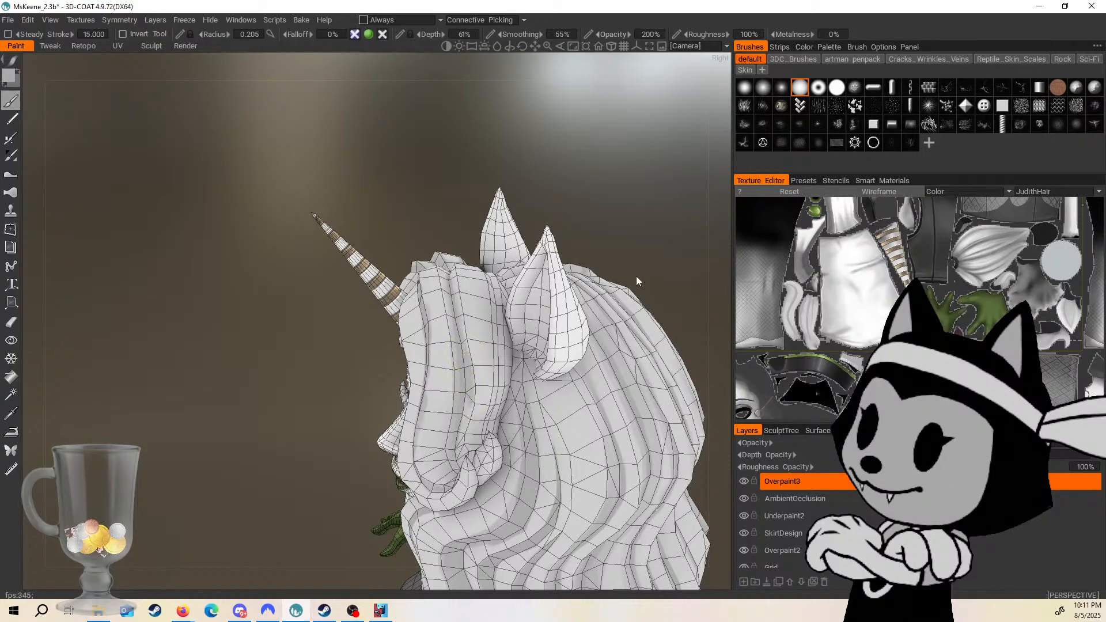
Blend the shading around the swoop's outer side and curled end with brush radii of about 0.193 to 0.395.
{"action": "left_click_drag", "start_coordinate": [472, 383], "coordinate": [467, 375], "text": "alt"}
{"action": "left_click_drag", "start_coordinate": [476, 452], "coordinate": [701, 314], "text": "alt"}
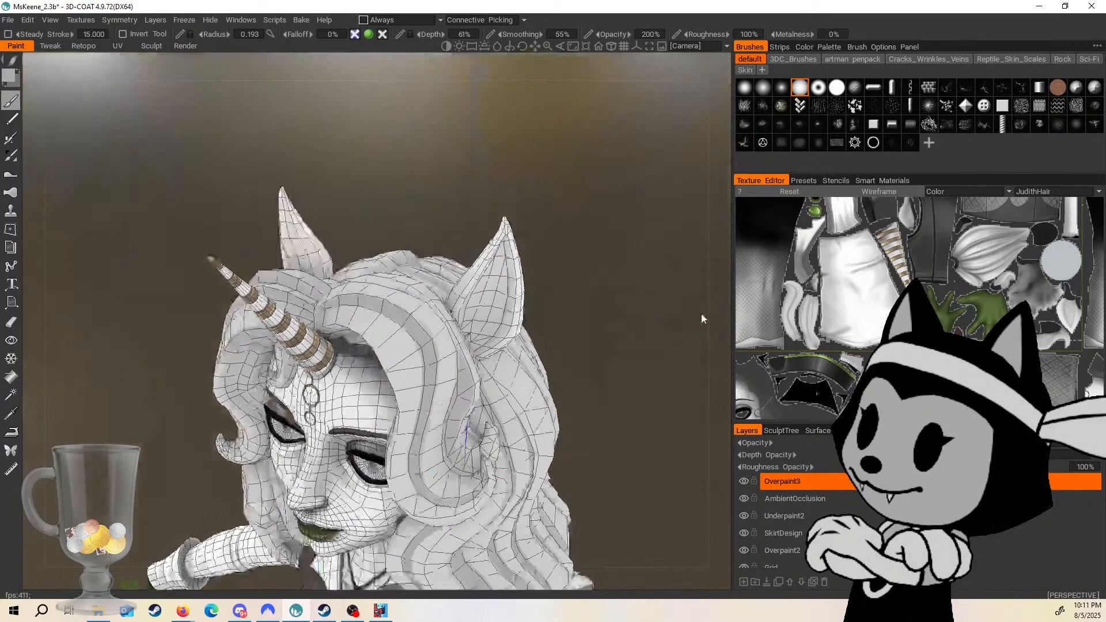
{"action": "left_click_drag", "start_coordinate": [457, 458], "coordinate": [576, 309], "text": "alt"}
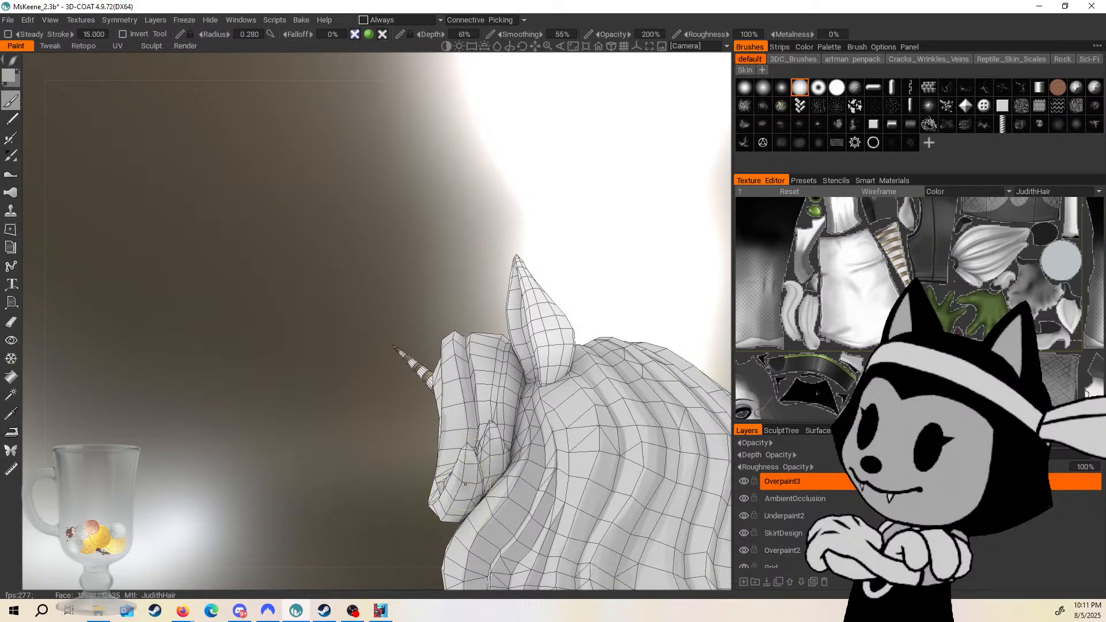
{"action": "left_click_drag", "start_coordinate": [468, 476], "coordinate": [672, 251], "text": "alt"}
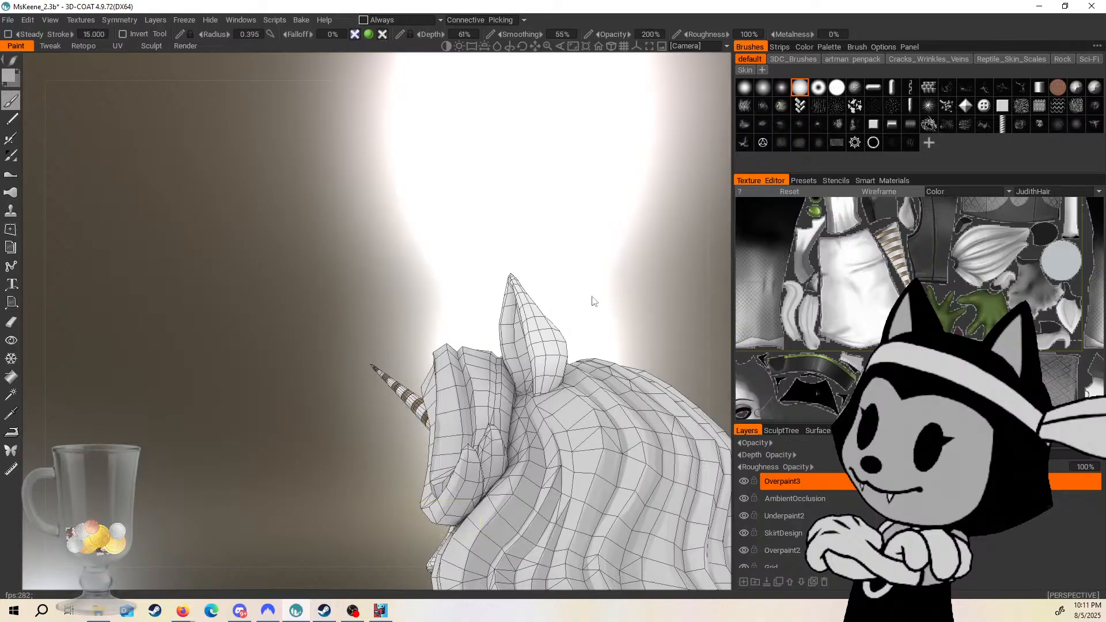
{"action": "left_click_drag", "start_coordinate": [594, 301], "coordinate": [424, 378], "text": "alt"}
{"action": "left_click_drag", "start_coordinate": [389, 438], "coordinate": [381, 315], "text": "alt"}
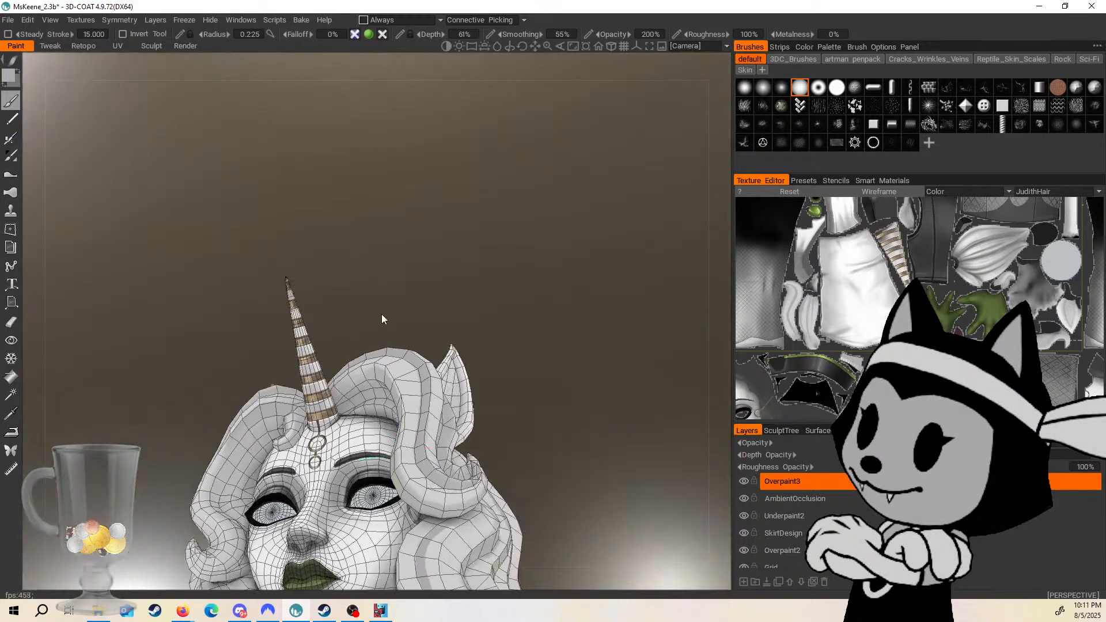
{"action": "left_click_drag", "start_coordinate": [360, 379], "coordinate": [517, 343], "text": "alt"}
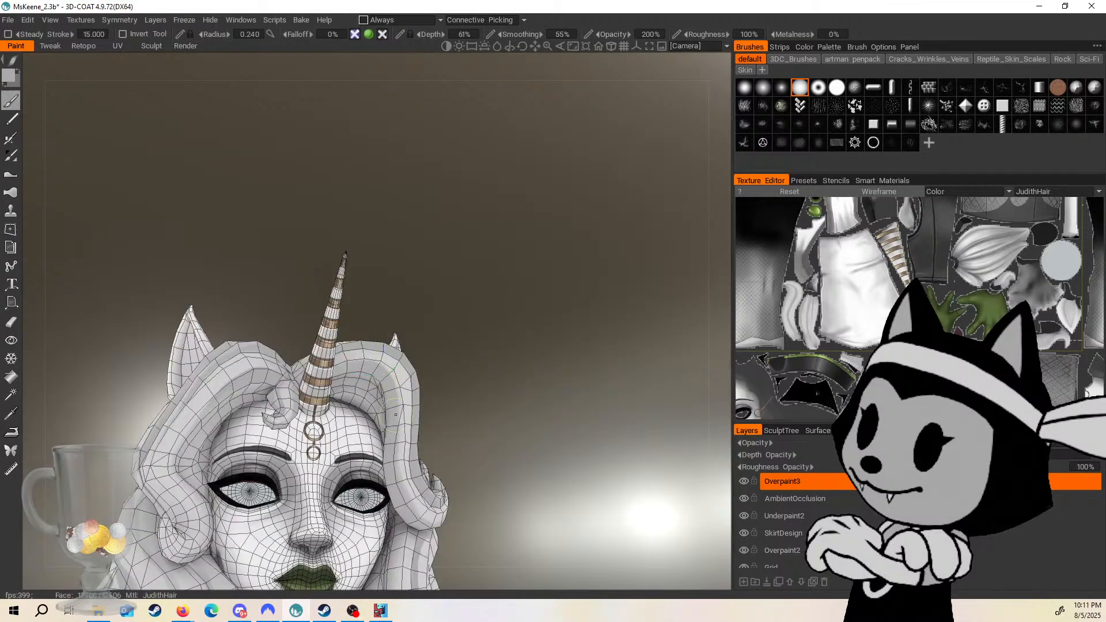
{"action": "left_click_drag", "start_coordinate": [447, 362], "coordinate": [470, 378], "text": "alt"}
Check the hair shading from the front with the wireframe hidden and save the project.
{"action": "scroll", "coordinate": [503, 396], "scroll_direction": "down", "scroll_amount": 6}
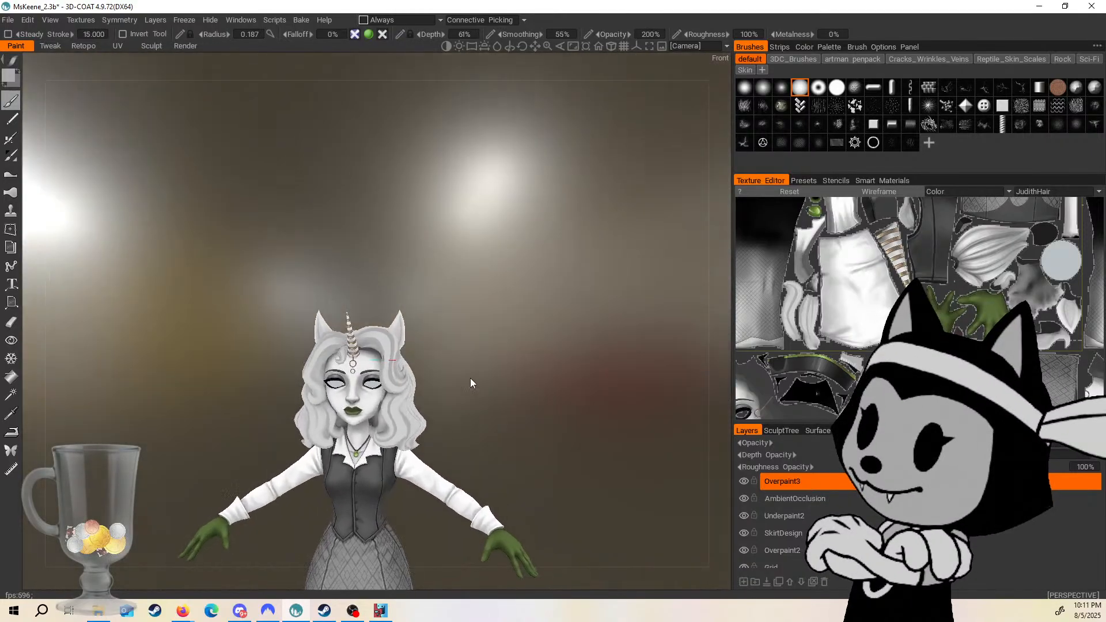
{"action": "scroll", "coordinate": [480, 390], "scroll_direction": "up", "scroll_amount": 4}
{"action": "middle_click_drag", "start_coordinate": [480, 391], "coordinate": [568, 324], "text": "alt"}
{"action": "scroll", "coordinate": [289, 309], "scroll_direction": "up", "scroll_amount": 5}
{"action": "key", "text": "ctrl+s"}
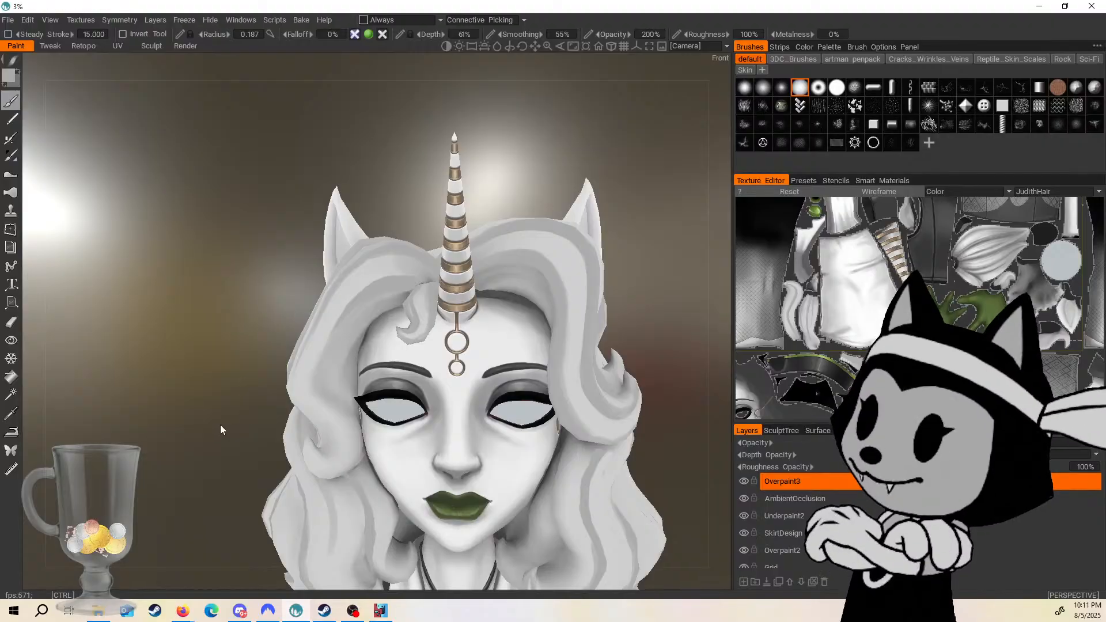
{"action": "scroll", "coordinate": [208, 429], "scroll_direction": "down", "scroll_amount": 2}
{"action": "scroll", "coordinate": [190, 472], "scroll_direction": "up", "scroll_amount": 4}
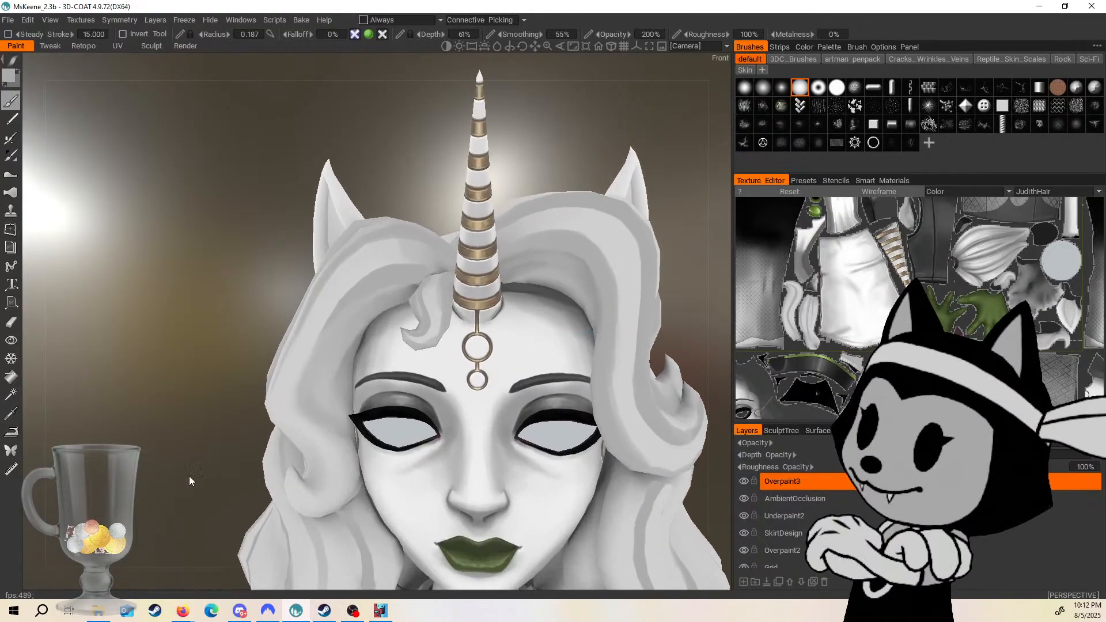
Display the wireframe and touch up the shading around the opposite front swoop's curled end with brush radii of about 0.091 to 0.120.
{"action": "left_click_drag", "start_coordinate": [231, 377], "coordinate": [205, 369], "text": "alt"}
{"action": "scroll", "coordinate": [205, 368], "scroll_direction": "up", "scroll_amount": 1}
{"action": "middle_click_drag", "start_coordinate": [206, 369], "coordinate": [157, 362], "text": "alt"}
{"action": "left_click_drag", "start_coordinate": [157, 362], "coordinate": [213, 353], "text": "alt"}
{"action": "key", "text": "5"}
{"action": "middle_click_drag", "start_coordinate": [121, 315], "coordinate": [185, 387], "text": "alt"}
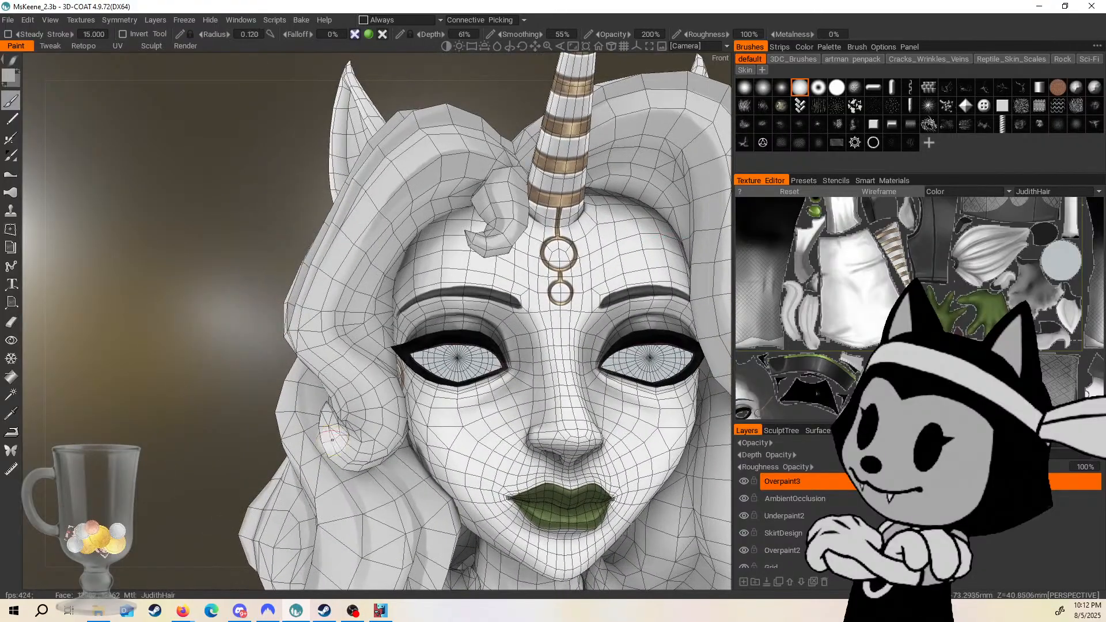
{"action": "left_click_drag", "start_coordinate": [259, 345], "coordinate": [269, 260], "text": "alt"}
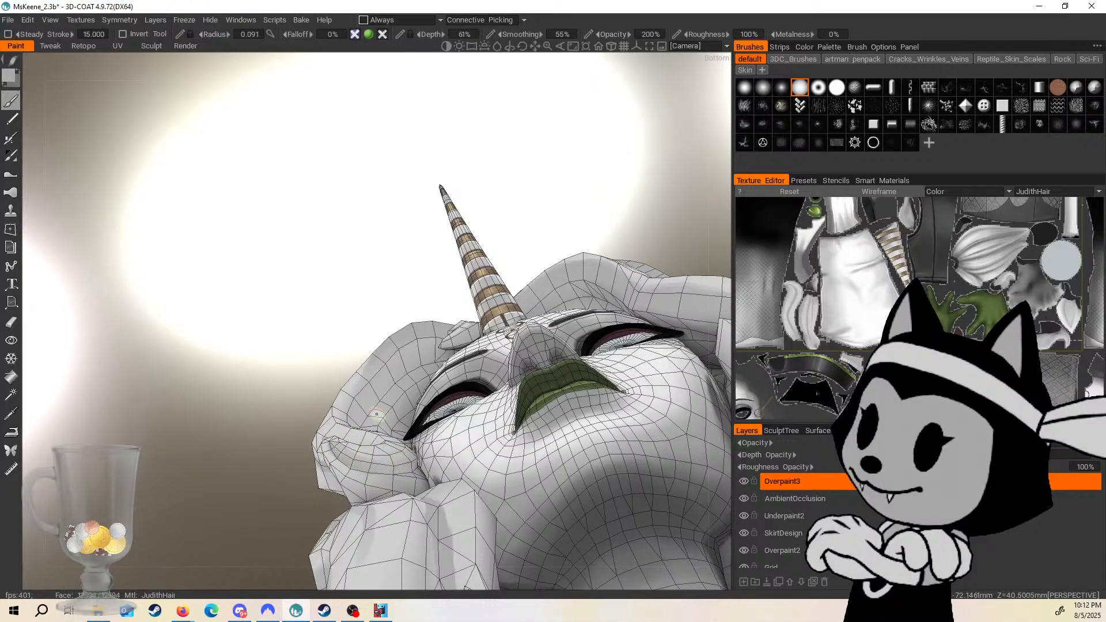
{"action": "left_click_drag", "start_coordinate": [376, 414], "coordinate": [330, 401], "text": "alt"}
{"action": "left_click_drag", "start_coordinate": [407, 451], "coordinate": [271, 487], "text": "alt"}
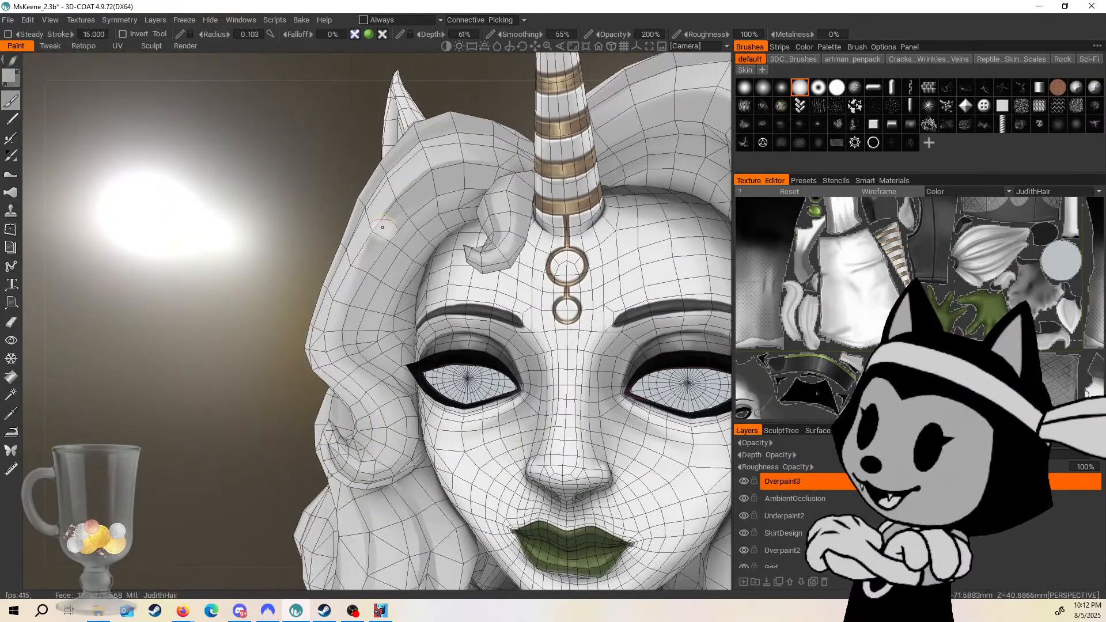
Refine the shadow band along the outer length of that opposite swoop with a brush radius of about 0.088.
{"action": "left_click_drag", "start_coordinate": [264, 323], "coordinate": [366, 237], "text": "alt"}
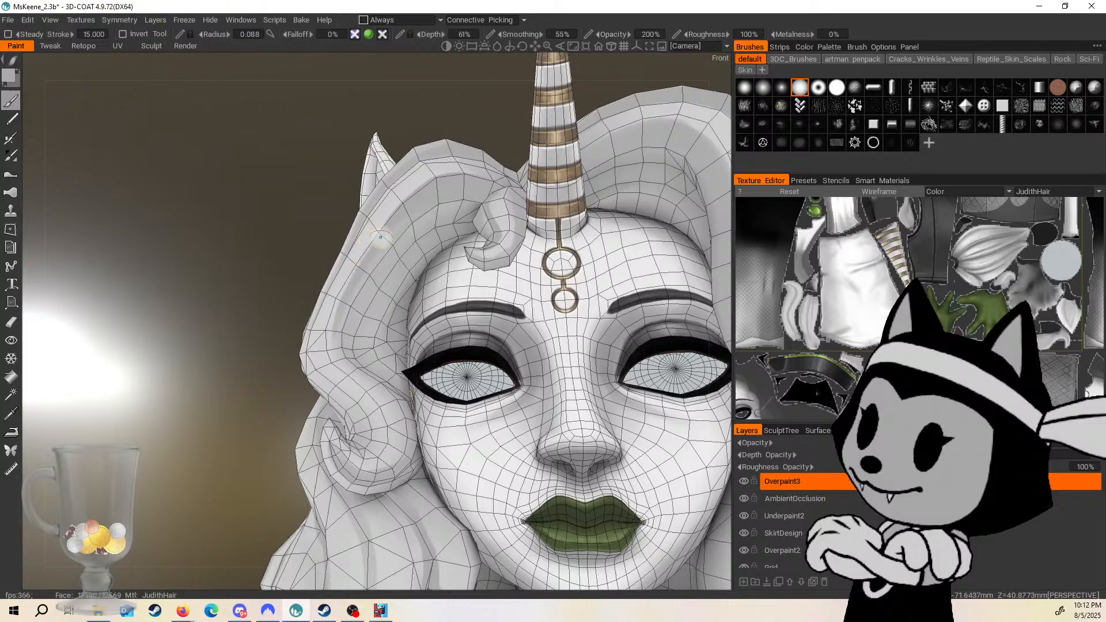
{"action": "left_click_drag", "start_coordinate": [335, 313], "coordinate": [325, 339], "text": "alt"}
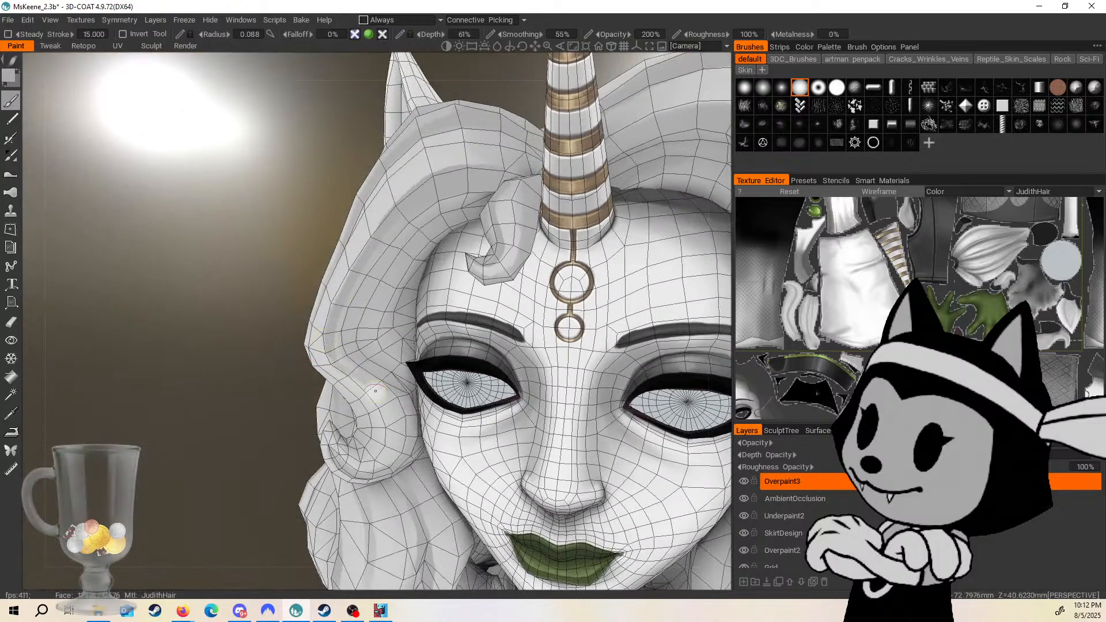
{"action": "left_click_drag", "start_coordinate": [360, 377], "coordinate": [357, 354], "text": "alt"}
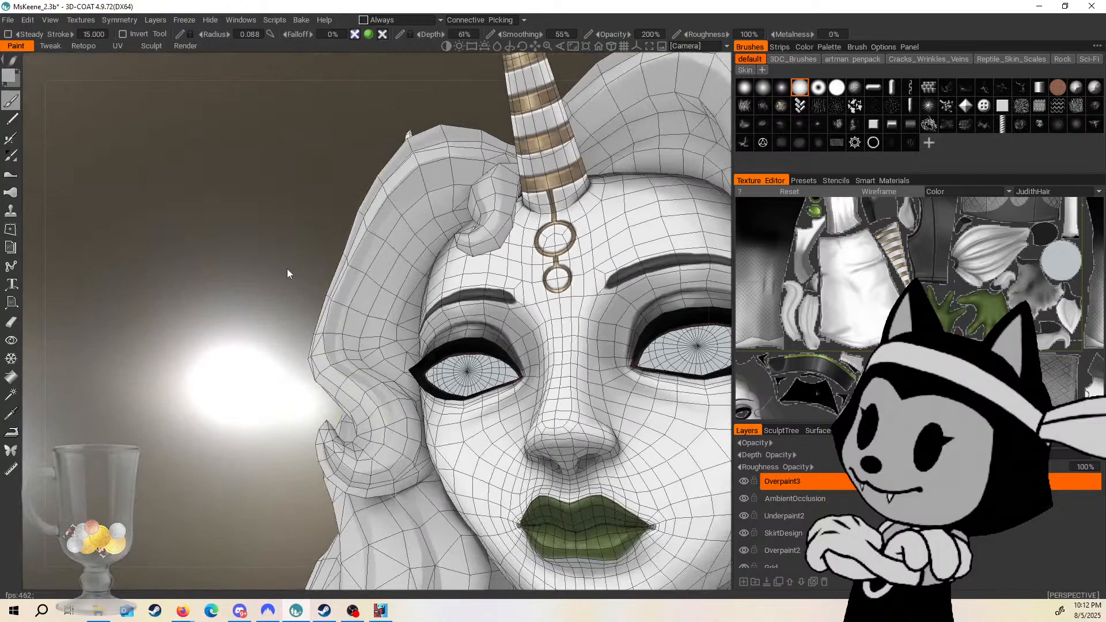
Examine the wireframe of the front hair lock and its curl from the front and the side.
{"action": "left_click_drag", "start_coordinate": [263, 427], "coordinate": [384, 264], "text": "alt"}
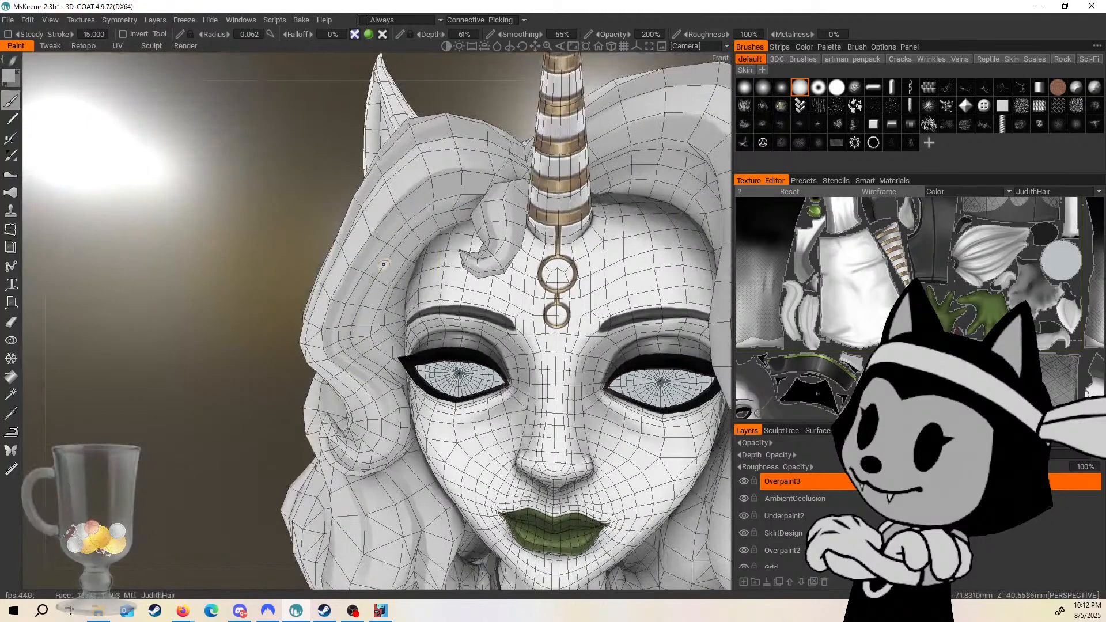
{"action": "left_click_drag", "start_coordinate": [247, 477], "coordinate": [396, 294], "text": "alt"}
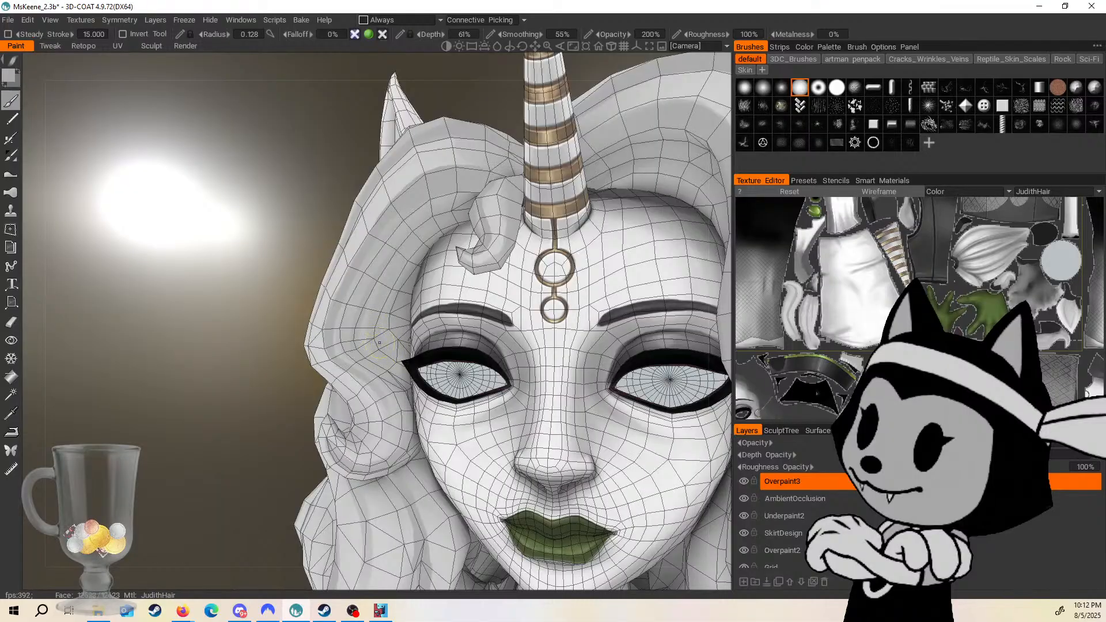
{"action": "left_click_drag", "start_coordinate": [222, 508], "coordinate": [389, 384]}
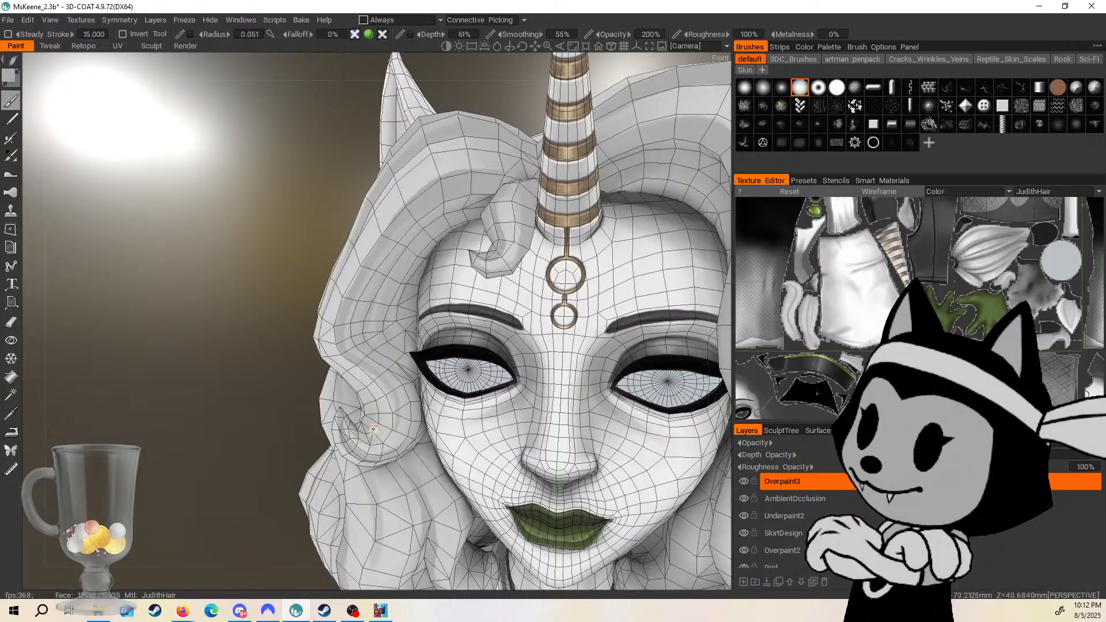
{"action": "left_click_drag", "start_coordinate": [382, 379], "coordinate": [363, 430]}
{"action": "left_click_drag", "start_coordinate": [441, 396], "coordinate": [355, 347]}
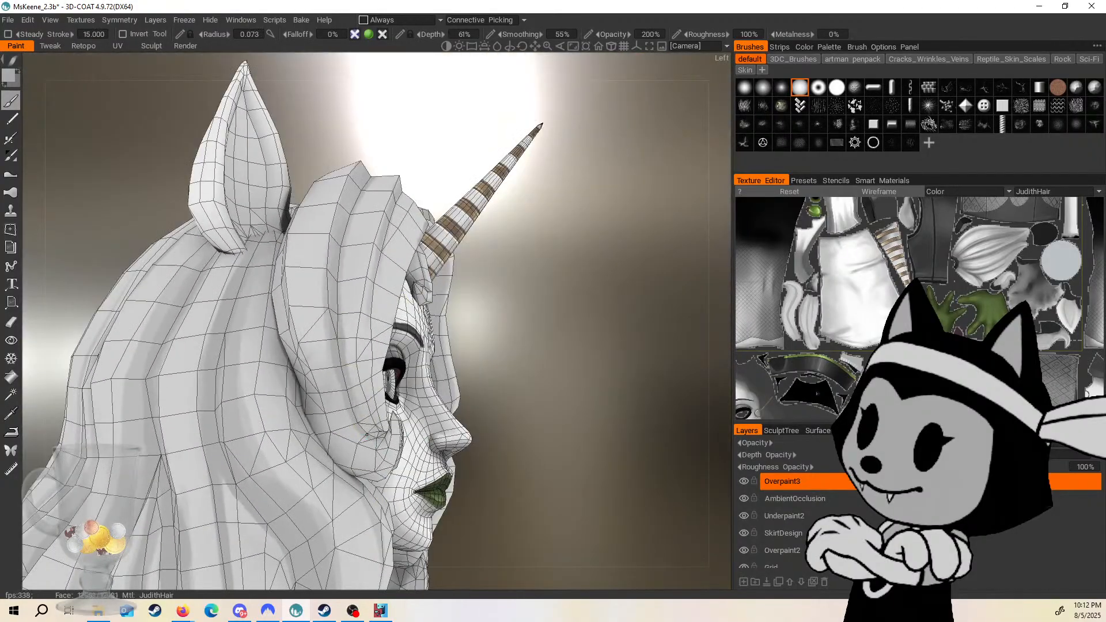
{"action": "left_click_drag", "start_coordinate": [367, 435], "coordinate": [371, 270]}
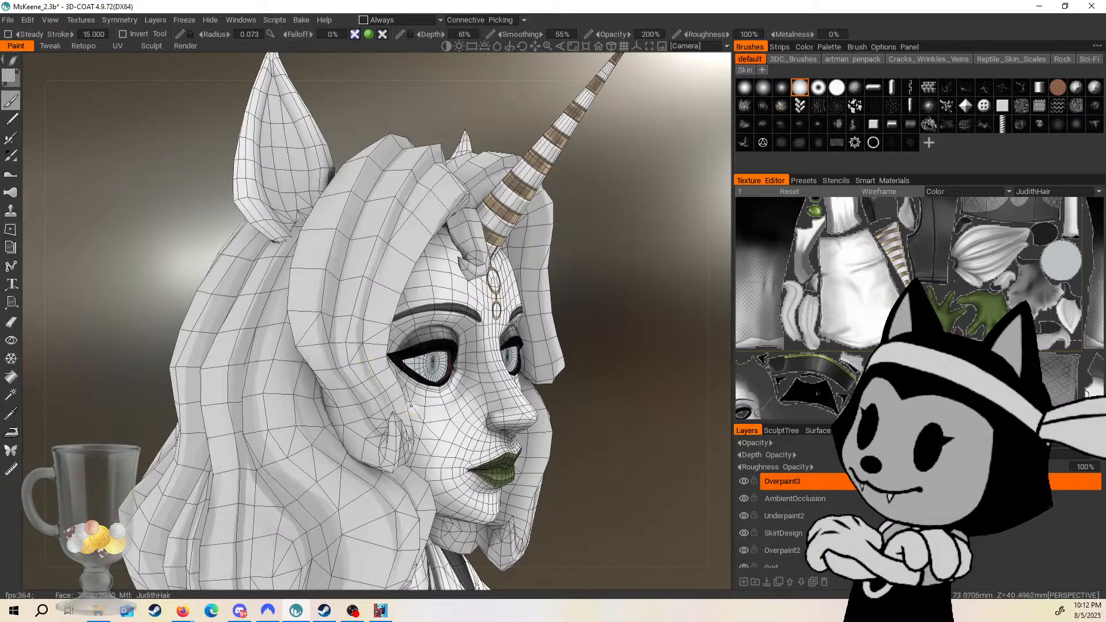
{"action": "left_click_drag", "start_coordinate": [623, 289], "coordinate": [612, 344]}
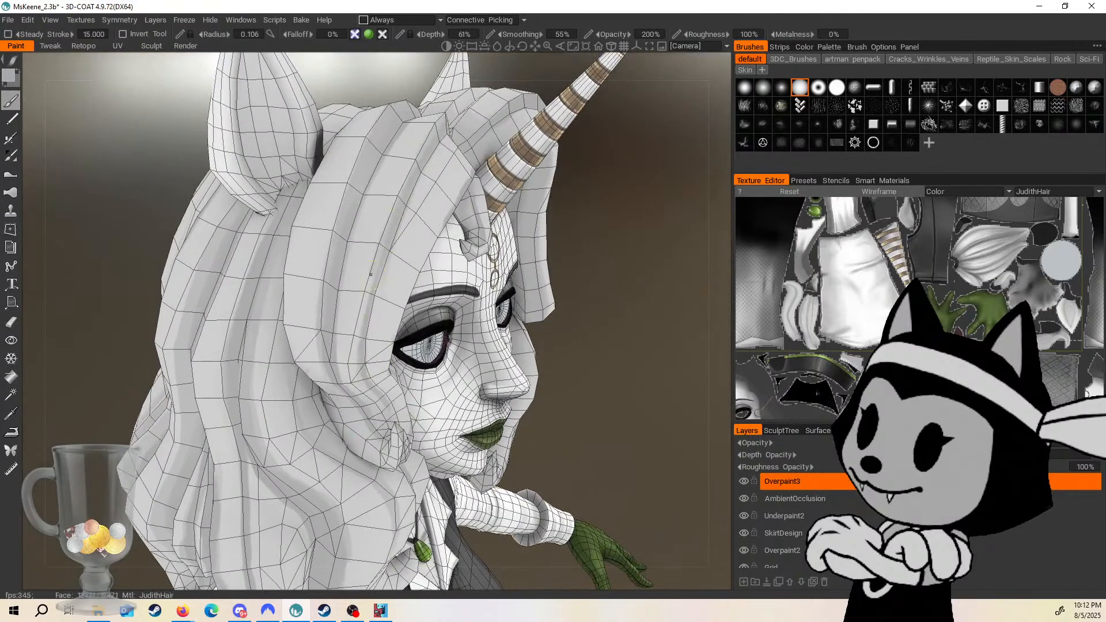
{"action": "left_click_drag", "start_coordinate": [474, 355], "coordinate": [547, 352], "text": "alt"}
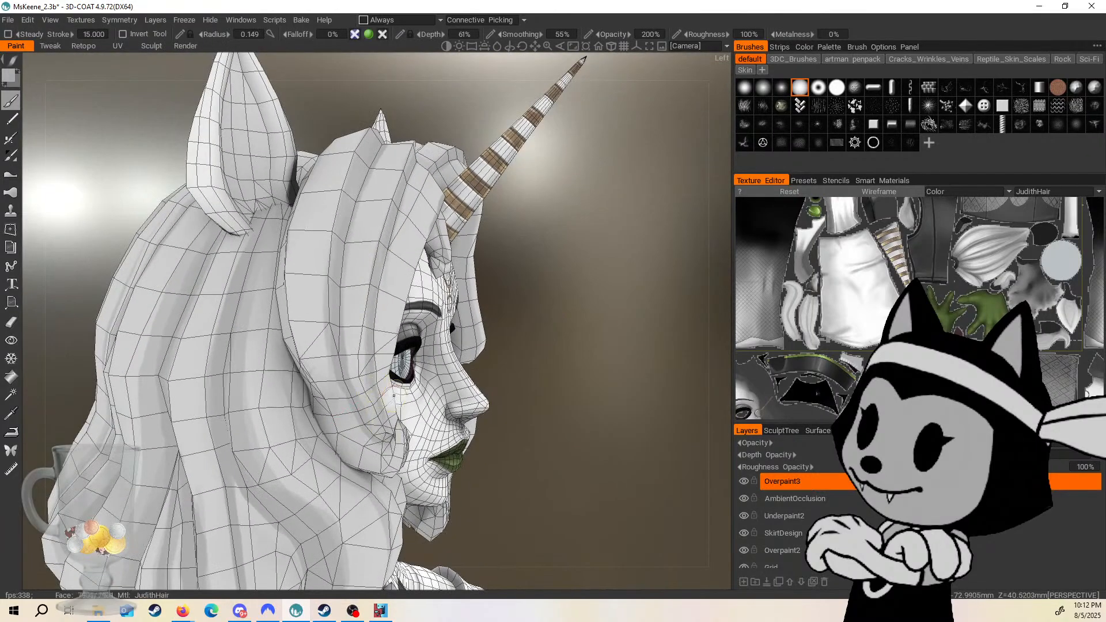
{"action": "mouse_move", "coordinate": [391, 427]}
{"action": "left_mouse_down", "text": "alt"}
{"action": "mouse_move", "coordinate": [388, 355]}
{"action": "mouse_move", "coordinate": [590, 353]}
{"action": "mouse_move", "coordinate": [328, 393]}
{"action": "left_mouse_up", "text": "alt"}
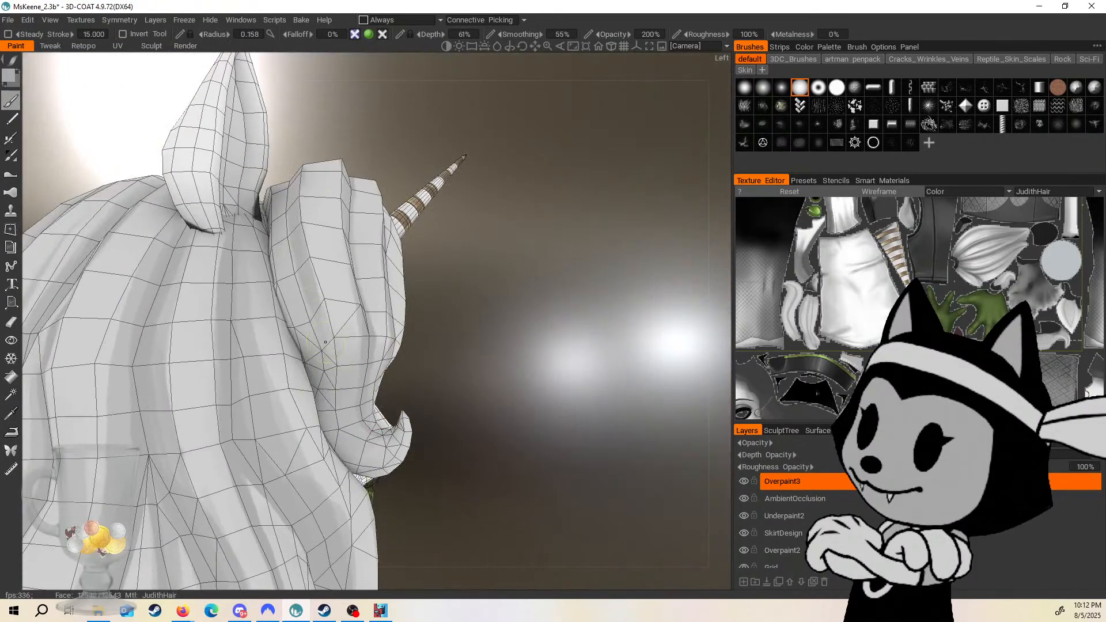
{"action": "mouse_move", "coordinate": [326, 342]}
{"action": "left_mouse_down"}
{"action": "mouse_move", "coordinate": [326, 362]}
{"action": "mouse_move", "coordinate": [300, 222]}
{"action": "left_mouse_up"}
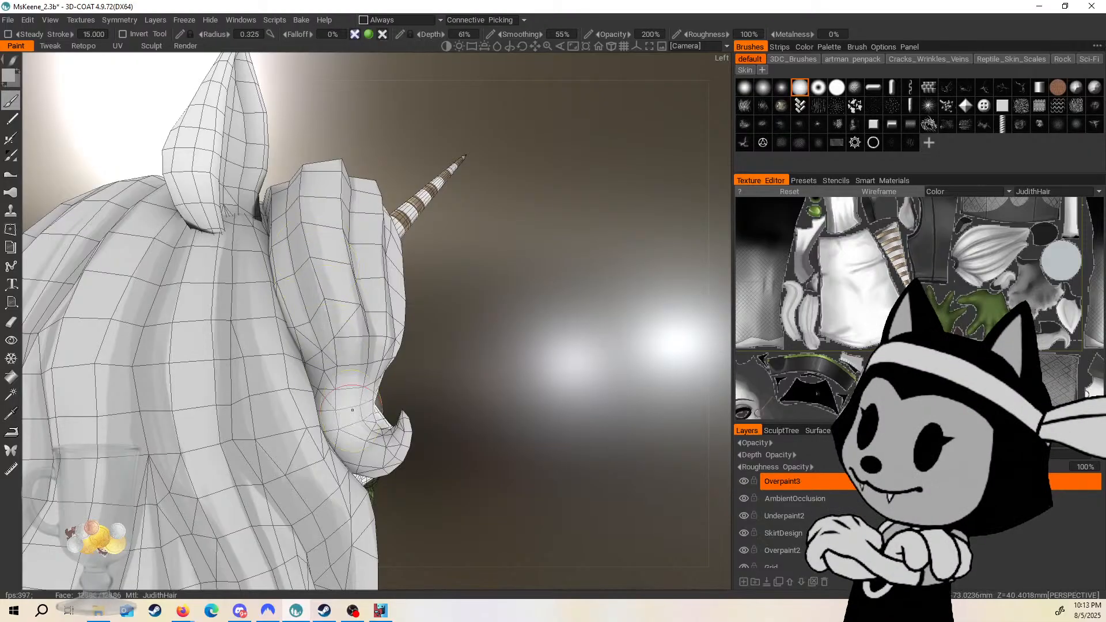
Turn off the wireframe and look over the whole hairstyle from the side.
{"action": "scroll", "coordinate": [579, 514], "scroll_direction": "down", "scroll_amount": 5}
{"action": "left_click_drag", "start_coordinate": [579, 514], "coordinate": [471, 345]}
{"action": "middle_click_drag", "start_coordinate": [471, 346], "coordinate": [489, 405]}
{"action": "scroll", "coordinate": [489, 405], "scroll_direction": "up", "scroll_amount": 2}
{"action": "key", "text": "w"}
{"action": "left_click_drag", "start_coordinate": [509, 405], "coordinate": [548, 326]}
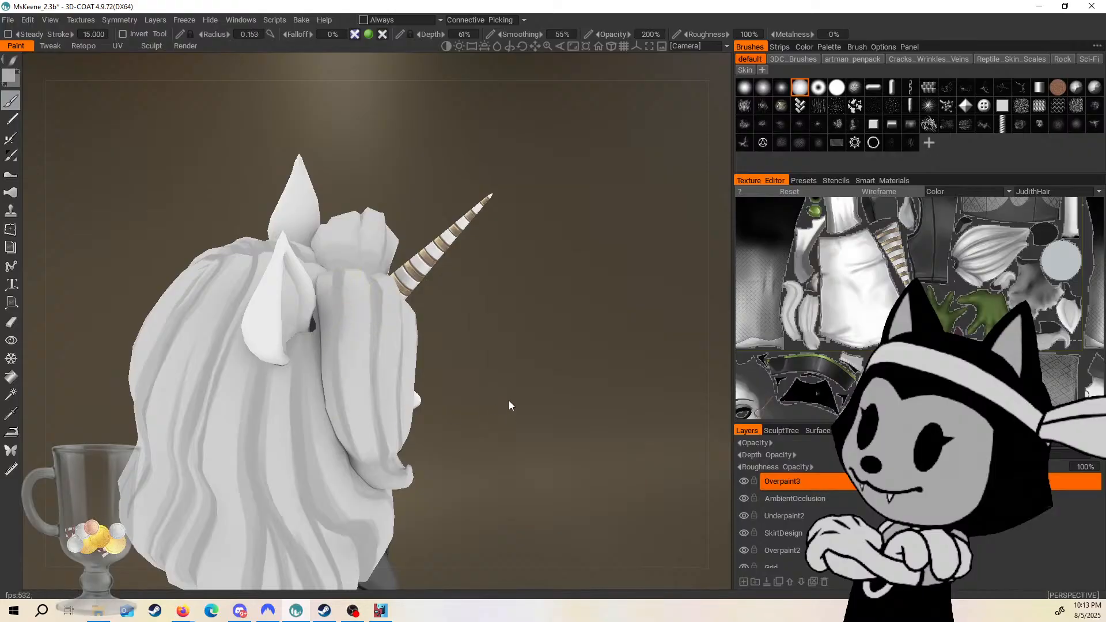
Invert the freeze so everything except the hair is masked, and display the hair shaded with its wireframe.
{"action": "key", "text": "w"}
{"action": "key", "text": "ctrl+shift+i"}
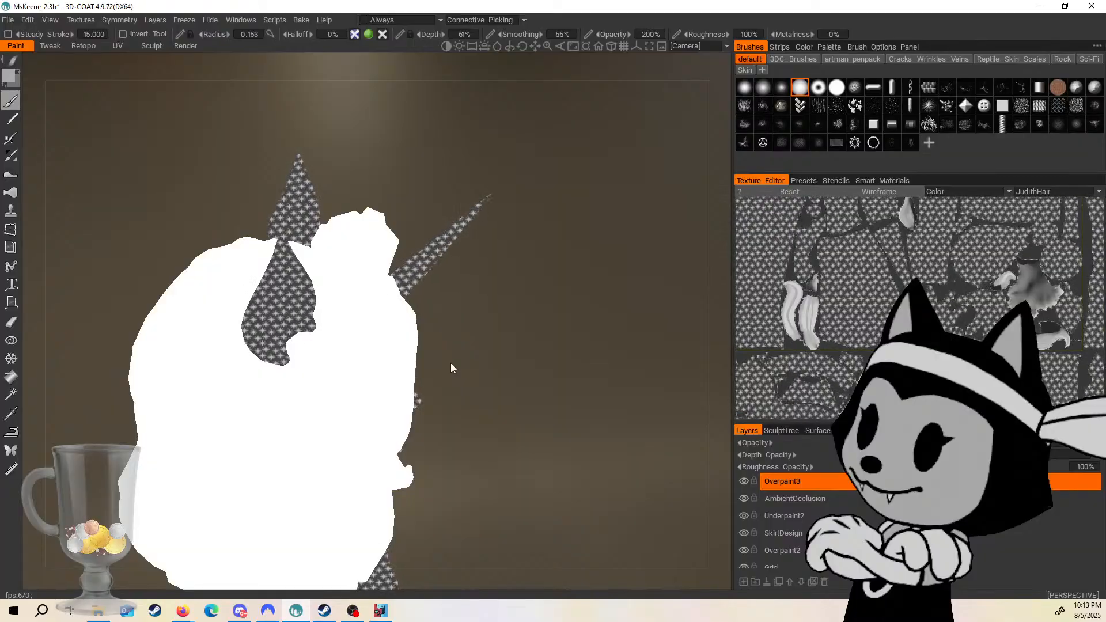
{"action": "left_click_drag", "start_coordinate": [451, 363], "coordinate": [492, 378]}
{"action": "key", "text": "w"}
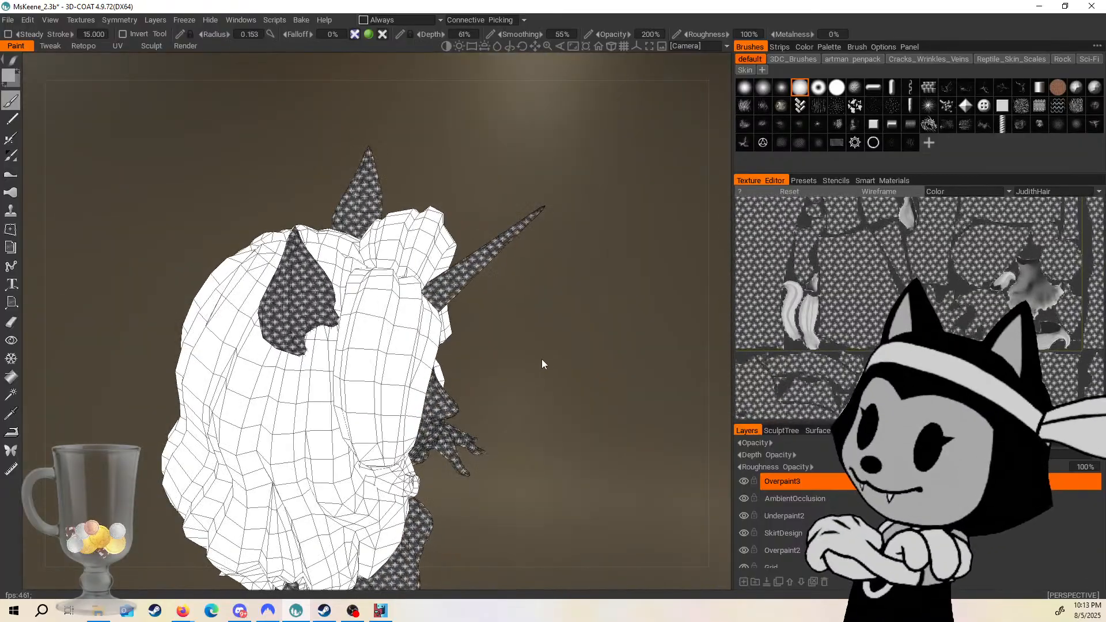
{"action": "key", "text": "2"}
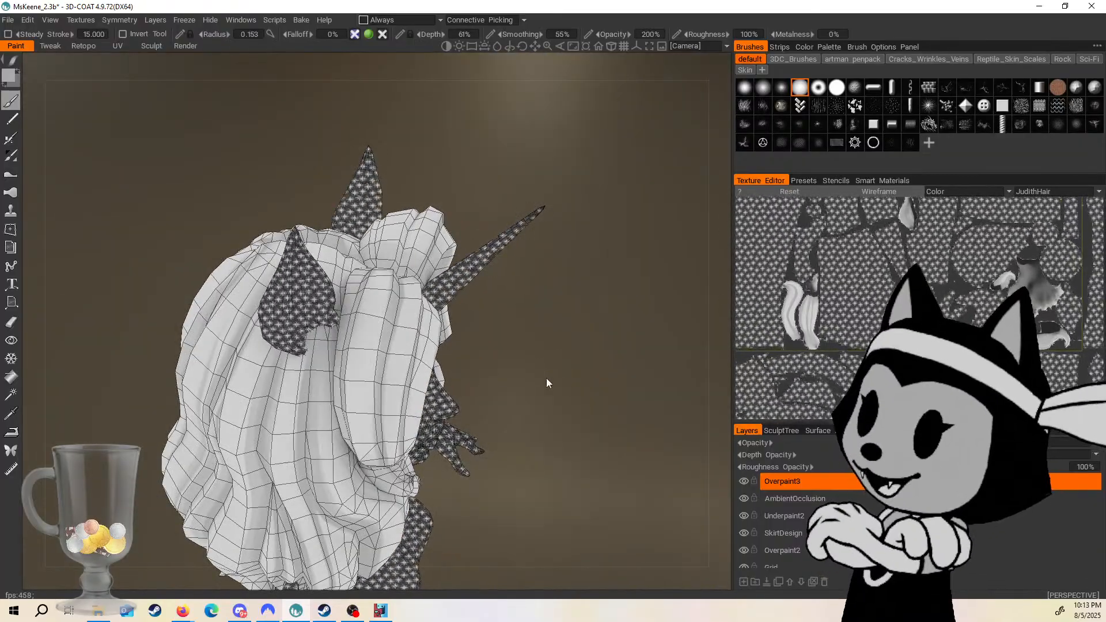
Inspect the isolated hair from the side without wireframe and from above with the wireframe on.
{"action": "key", "text": "w"}
{"action": "left_click_drag", "start_coordinate": [547, 383], "coordinate": [334, 390]}
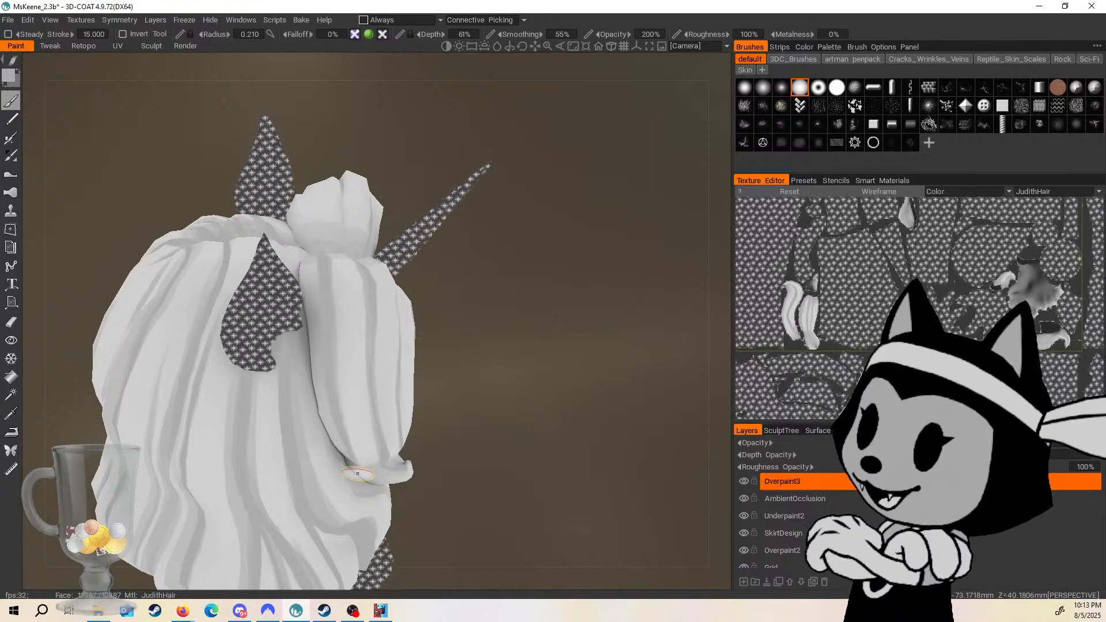
{"action": "right_click_drag", "start_coordinate": [309, 529], "coordinate": [424, 320]}
{"action": "key", "text": "w"}
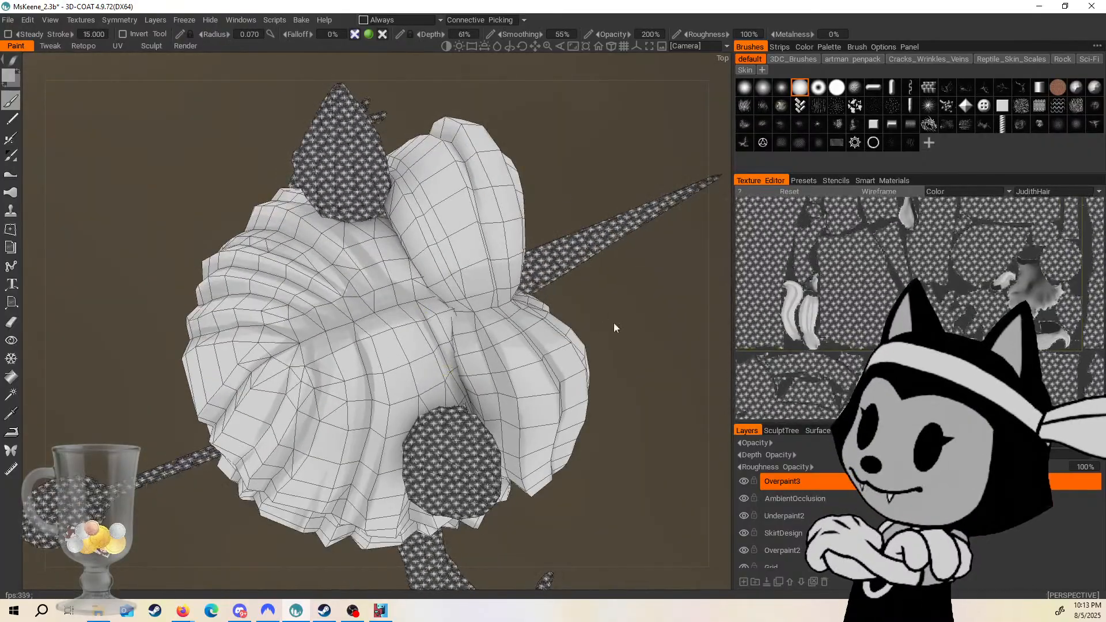
{"action": "right_click_drag", "start_coordinate": [613, 323], "coordinate": [454, 340]}
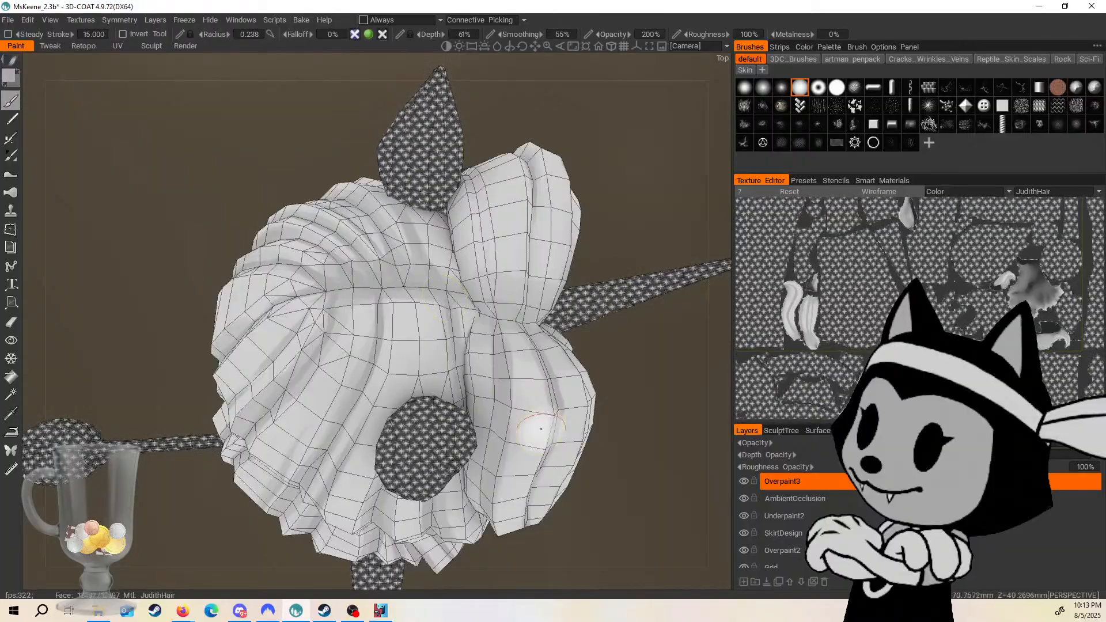
{"action": "mouse_move", "coordinate": [611, 388]}
{"action": "middle_mouse_down"}
{"action": "mouse_move", "coordinate": [565, 356]}
{"action": "mouse_move", "coordinate": [625, 402]}
{"action": "mouse_move", "coordinate": [451, 303]}
{"action": "middle_mouse_up"}
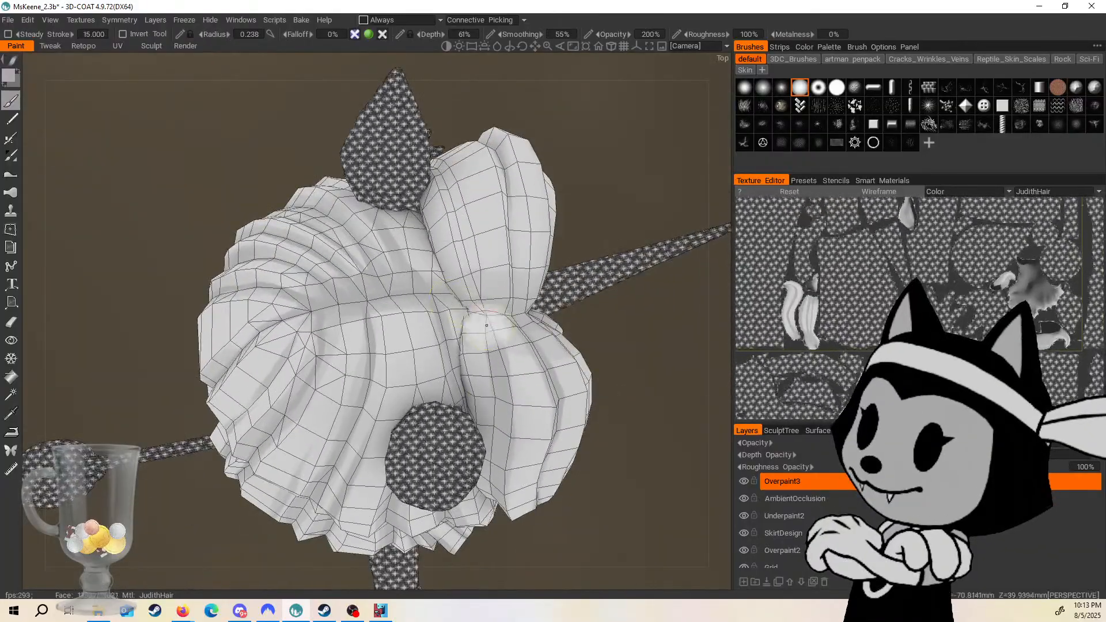
Reduce the brush radius to 0.180 and save the scene.
{"action": "key", "text": "v"}
{"action": "key", "text": "bracketleft"}
{"action": "key", "text": "bracketleft"}
{"action": "key", "text": "ctrl+s"}
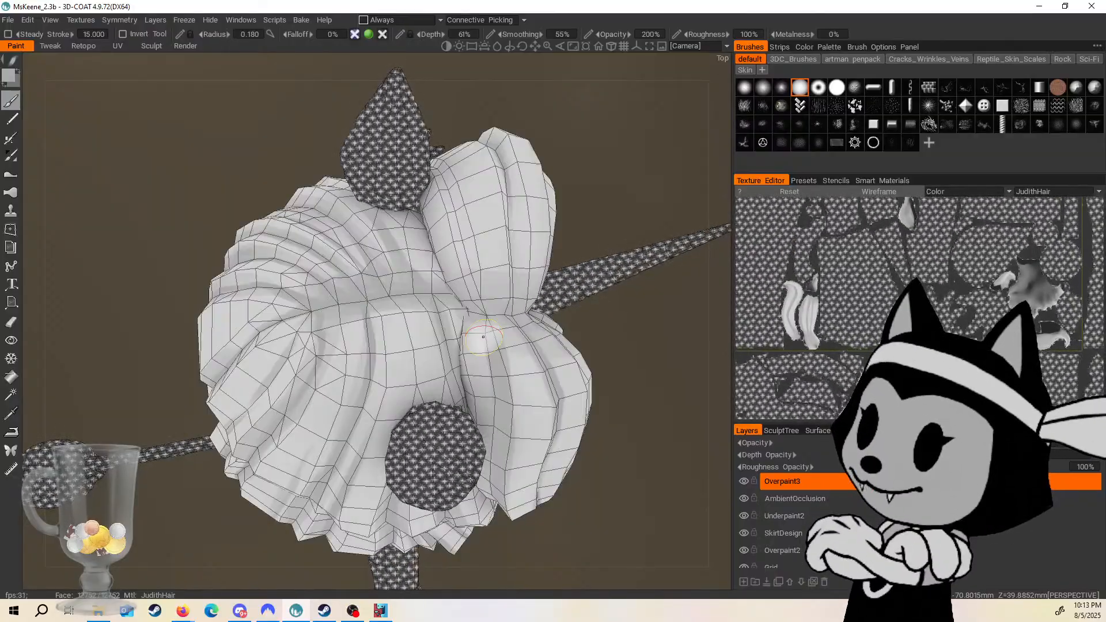
Resize the brush repeatedly over the hair's crown, trying radii of 0.068 and 0.120.
{"action": "left_click_drag", "start_coordinate": [617, 388], "coordinate": [616, 393]}
{"action": "key", "text": "bracketleft"}
{"action": "key", "text": "bracketleft"}
{"action": "key", "text": "bracketleft"}
{"action": "key", "text": "bracketleft"}
{"action": "key", "text": "bracketleft"}
{"action": "key", "text": "bracketleft"}
{"action": "key", "text": "bracketleft"}
{"action": "key", "text": "bracketleft"}
{"action": "key", "text": "bracketleft"}
{"action": "key", "text": "bracketleft"}
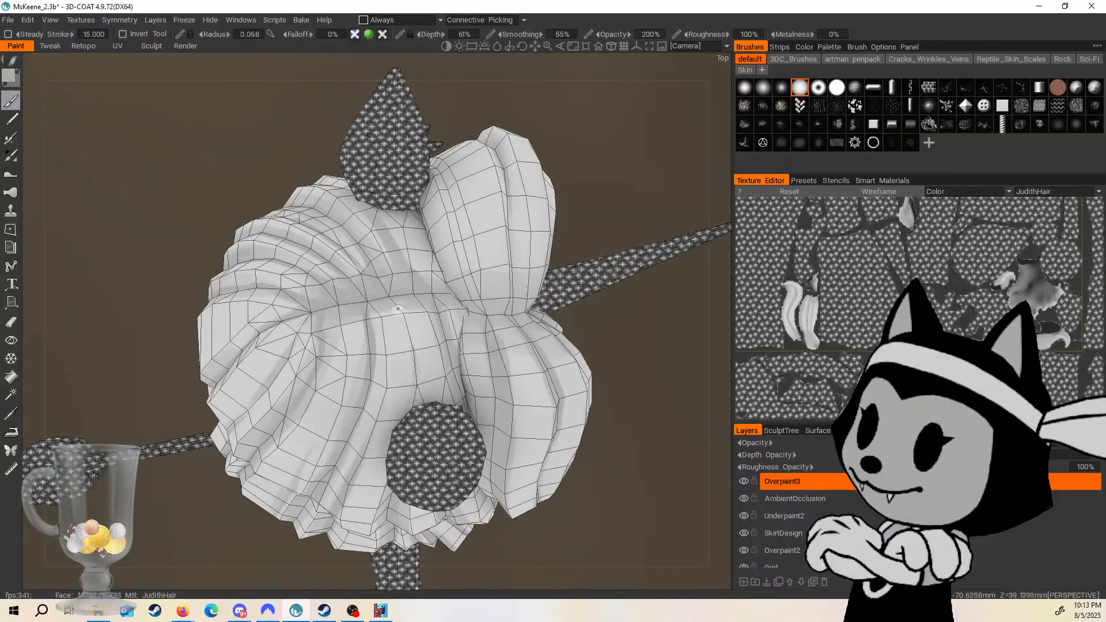
{"action": "key", "text": "bracketright"}
{"action": "key", "text": "bracketright"}
{"action": "key", "text": "bracketright"}
{"action": "key", "text": "bracketright"}
{"action": "key", "text": "bracketright"}
{"action": "key", "text": "bracketright"}
{"action": "key", "text": "bracketright"}
{"action": "key", "text": "bracketright"}
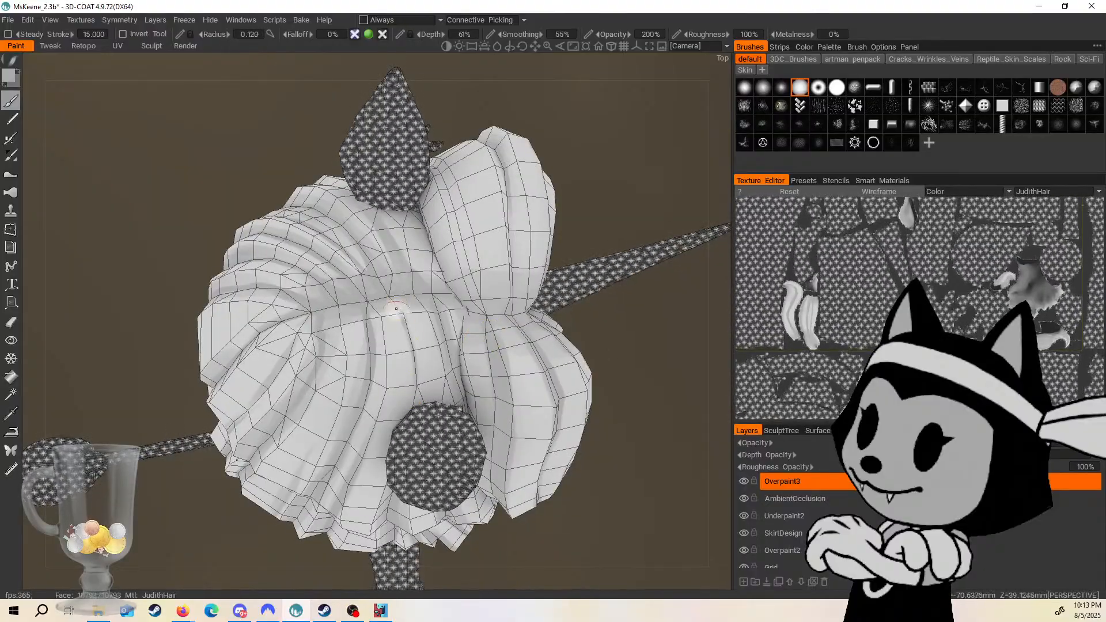
{"action": "key", "text": "bracketleft"}
{"action": "key", "text": "bracketleft"}
{"action": "key", "text": "bracketleft"}
{"action": "key", "text": "bracketleft"}
{"action": "key", "text": "bracketleft"}
{"action": "key", "text": "bracketleft"}
{"action": "key", "text": "bracketleft"}
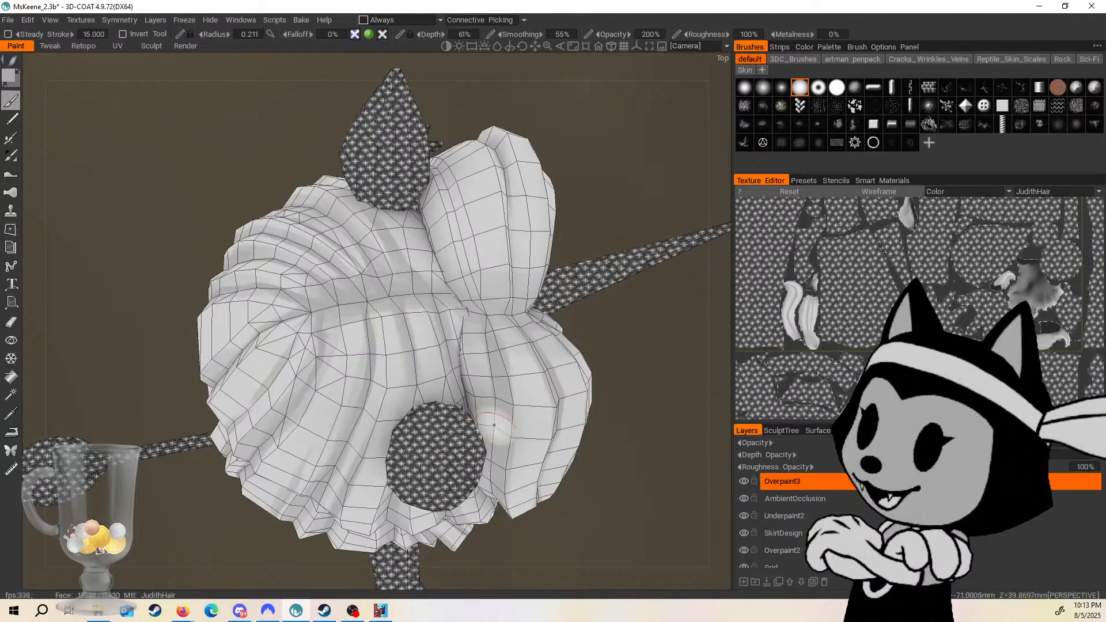
Examine the hair strands without wireframe from the crown and the back of the head.
{"action": "right_click_drag", "start_coordinate": [499, 353], "coordinate": [309, 402]}
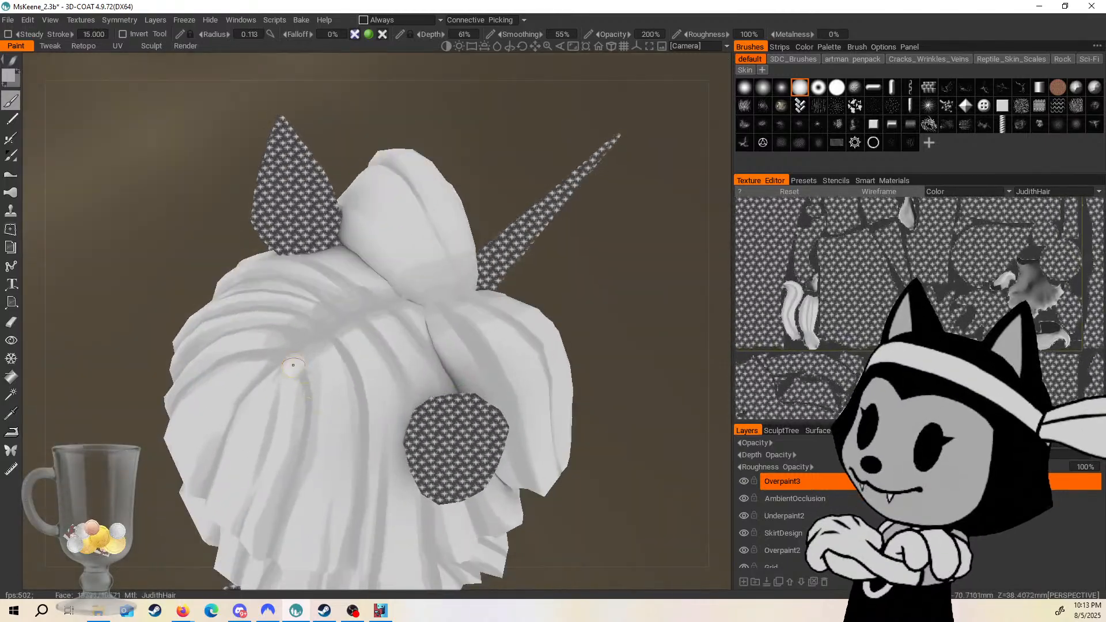
{"action": "right_click_drag", "start_coordinate": [620, 376], "coordinate": [689, 252]}
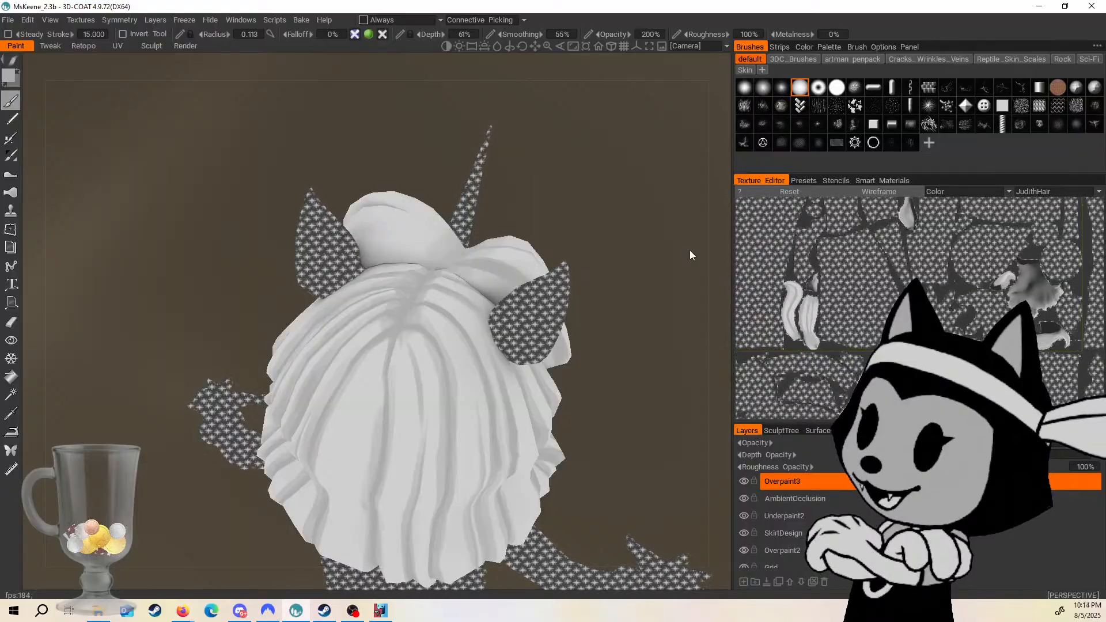
{"action": "right_click_drag", "start_coordinate": [689, 250], "coordinate": [613, 336]}
{"action": "left_click_drag", "start_coordinate": [613, 336], "coordinate": [593, 323]}
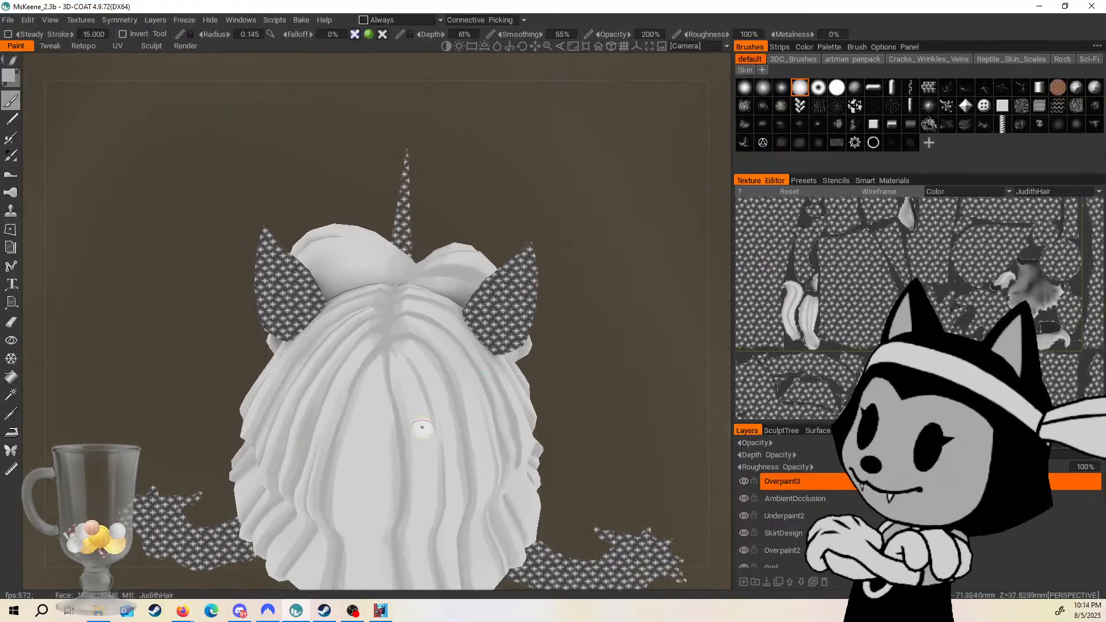
{"action": "right_click_drag", "start_coordinate": [423, 430], "coordinate": [455, 430]}
{"action": "left_click_drag", "start_coordinate": [486, 271], "coordinate": [447, 279]}
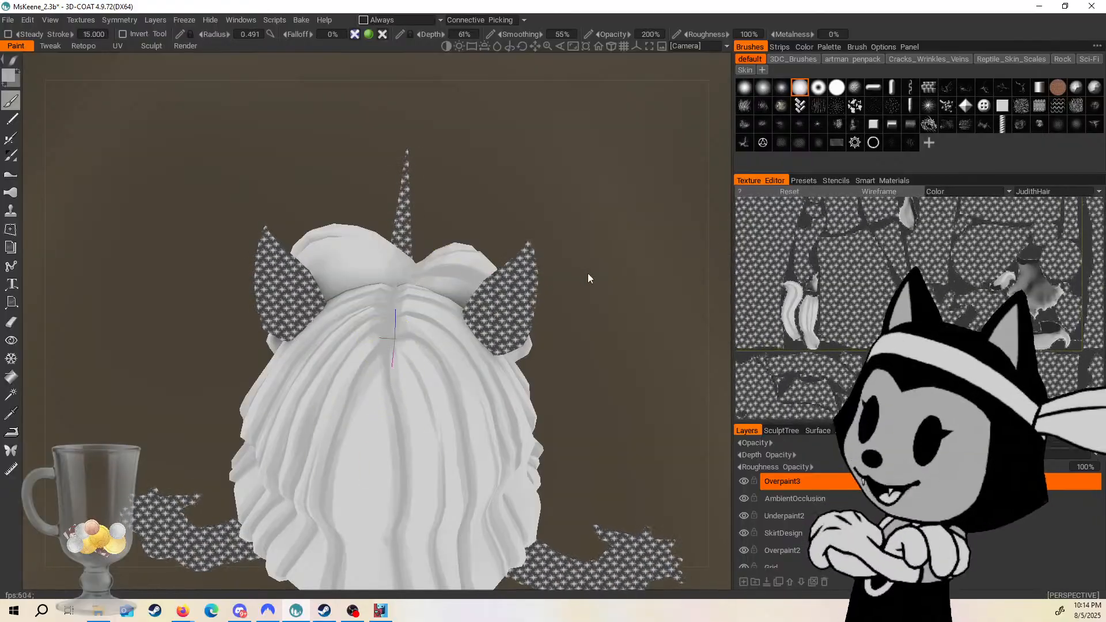
{"action": "left_click_drag", "start_coordinate": [588, 273], "coordinate": [625, 284]}
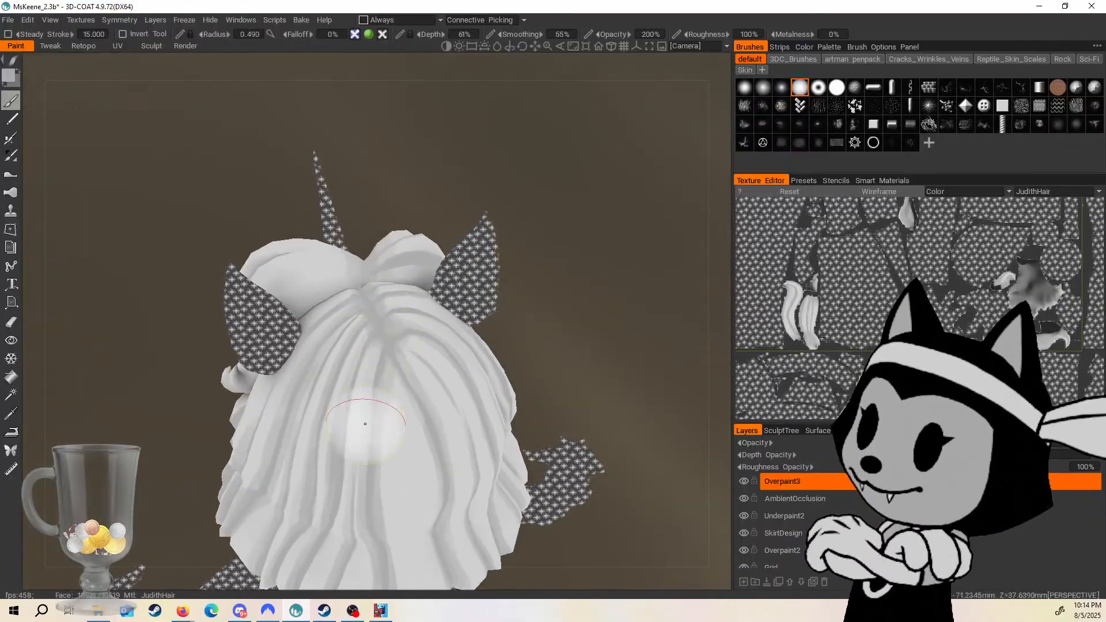
Examine how the hair strands flow down behind the ear on the character's right side.
{"action": "mouse_move", "coordinate": [541, 295]}
{"action": "left_mouse_down"}
{"action": "mouse_move", "coordinate": [592, 279]}
{"action": "mouse_move", "coordinate": [589, 300]}
{"action": "left_mouse_up"}
{"action": "mouse_move", "coordinate": [295, 354]}
{"action": "left_mouse_down"}
{"action": "mouse_move", "coordinate": [271, 410]}
{"action": "mouse_move", "coordinate": [279, 399]}
{"action": "left_mouse_up"}
{"action": "left_click_drag", "start_coordinate": [463, 415], "coordinate": [530, 225]}
{"action": "left_click_drag", "start_coordinate": [595, 291], "coordinate": [579, 328]}
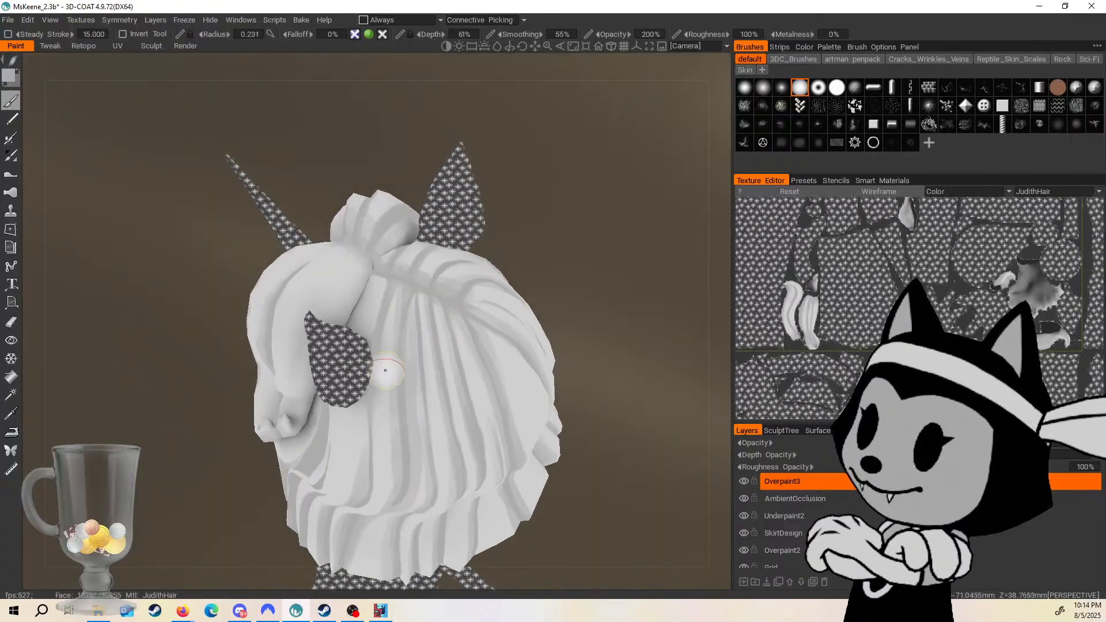
{"action": "left_click_drag", "start_coordinate": [570, 291], "coordinate": [575, 226]}
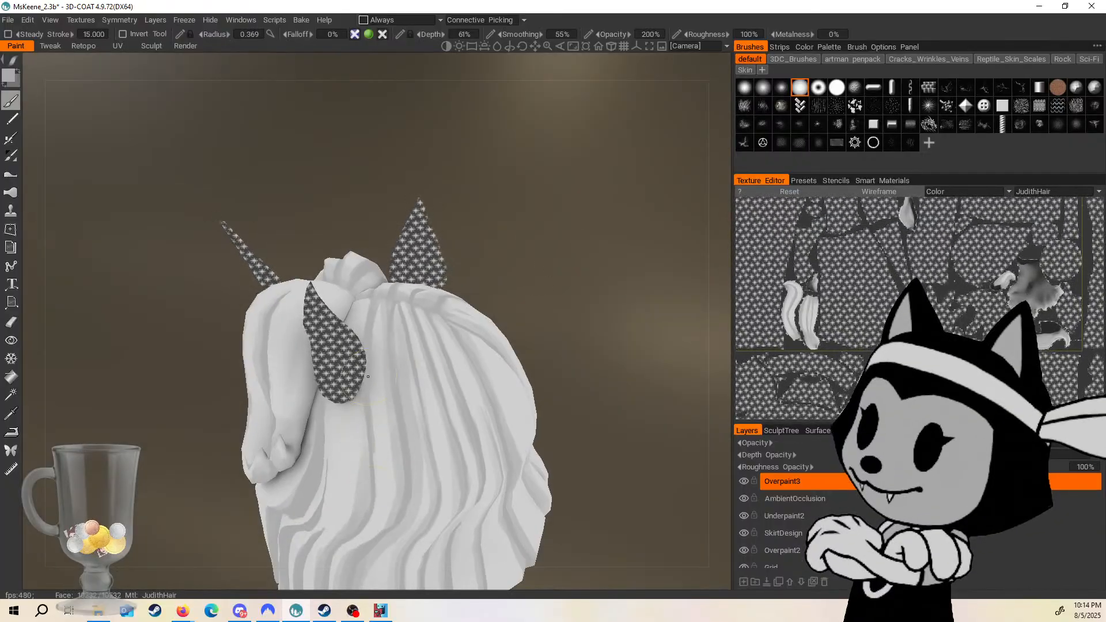
{"action": "left_click_drag", "start_coordinate": [547, 273], "coordinate": [346, 394]}
{"action": "left_click_drag", "start_coordinate": [370, 522], "coordinate": [347, 451], "text": "alt"}
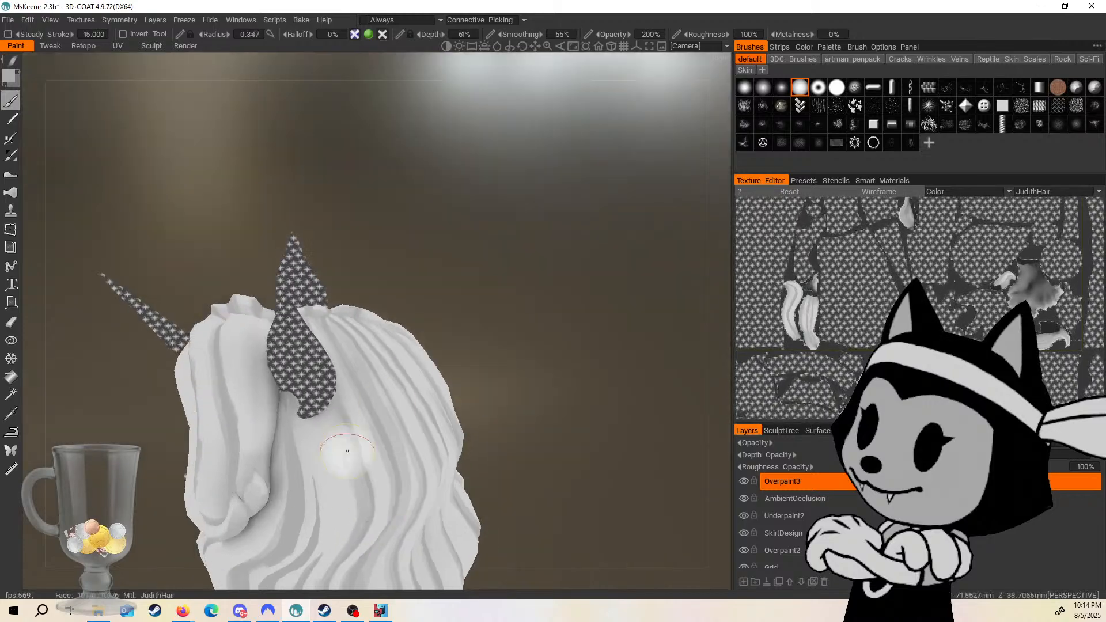
{"action": "left_click_drag", "start_coordinate": [438, 450], "coordinate": [606, 223], "text": "alt"}
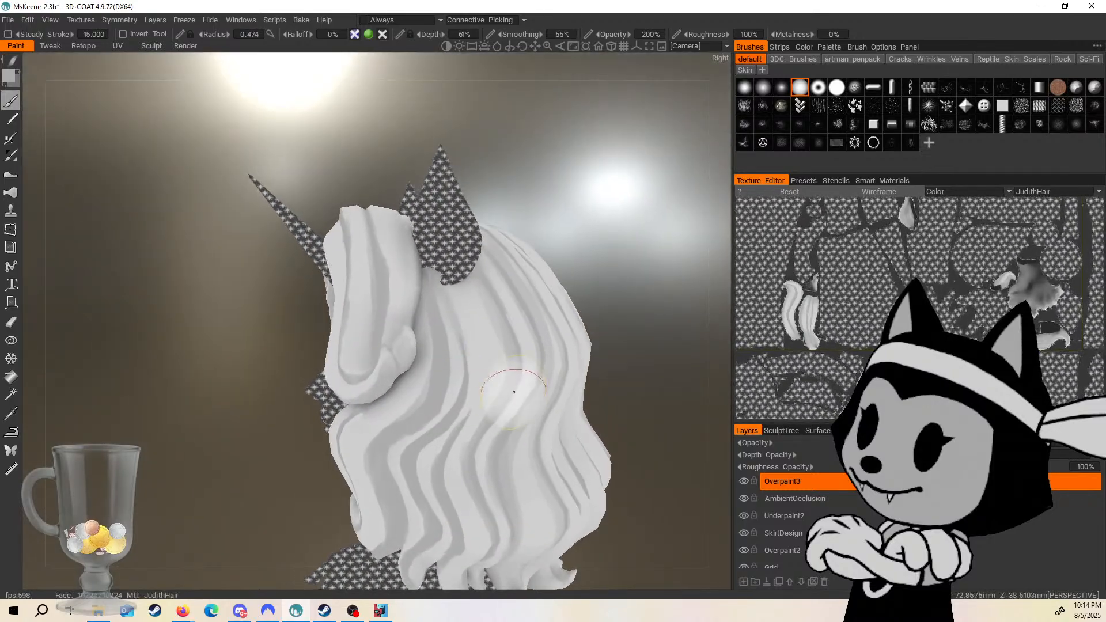
Enlarge the brush radius to 1.606 and bring the full length of the hair into view.
{"action": "key", "text": "bracketright"}
{"action": "key", "text": "bracketright"}
{"action": "key", "text": "bracketright"}
{"action": "key", "text": "bracketright"}
{"action": "key", "text": "bracketright"}
{"action": "key", "text": "bracketright"}
{"action": "key", "text": "bracketright"}
{"action": "key", "text": "bracketright"}
{"action": "key", "text": "bracketright"}
{"action": "key", "text": "bracketright"}
{"action": "mouse_move", "coordinate": [624, 410]}
{"action": "left_mouse_down", "text": "alt"}
{"action": "mouse_move", "coordinate": [519, 397]}
{"action": "mouse_move", "coordinate": [587, 406]}
{"action": "left_mouse_up", "text": "alt"}
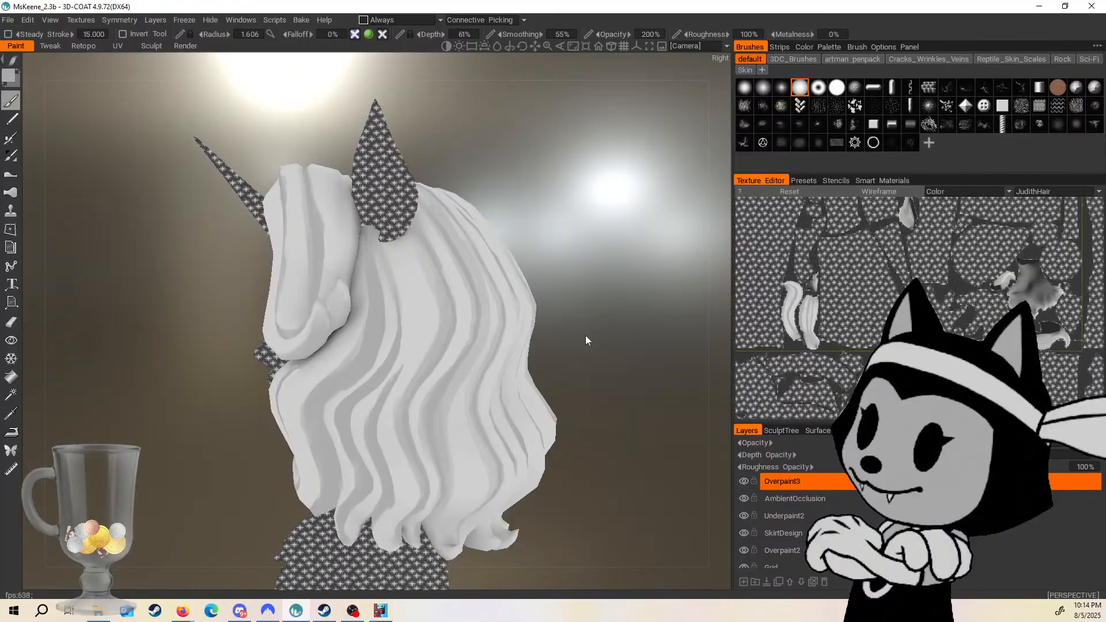
Hide the freeze mask display and look over the complete hairstyle from behind.
{"action": "left_click", "coordinate": [155, 20]}
{"action": "mouse_move", "coordinate": [182, 22]}
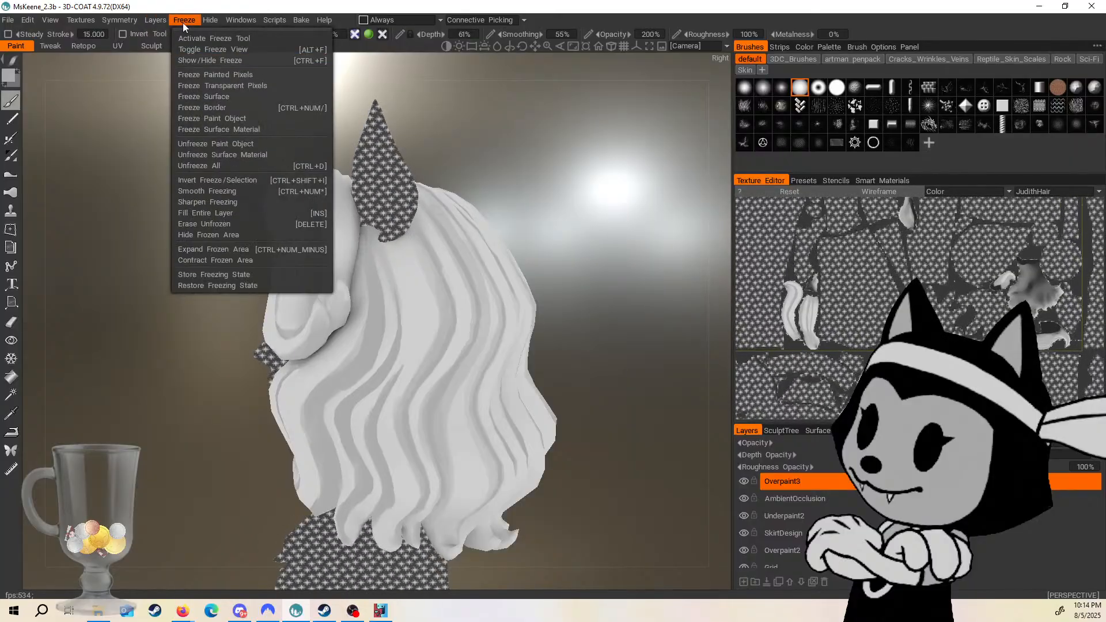
{"action": "left_click", "coordinate": [198, 61]}
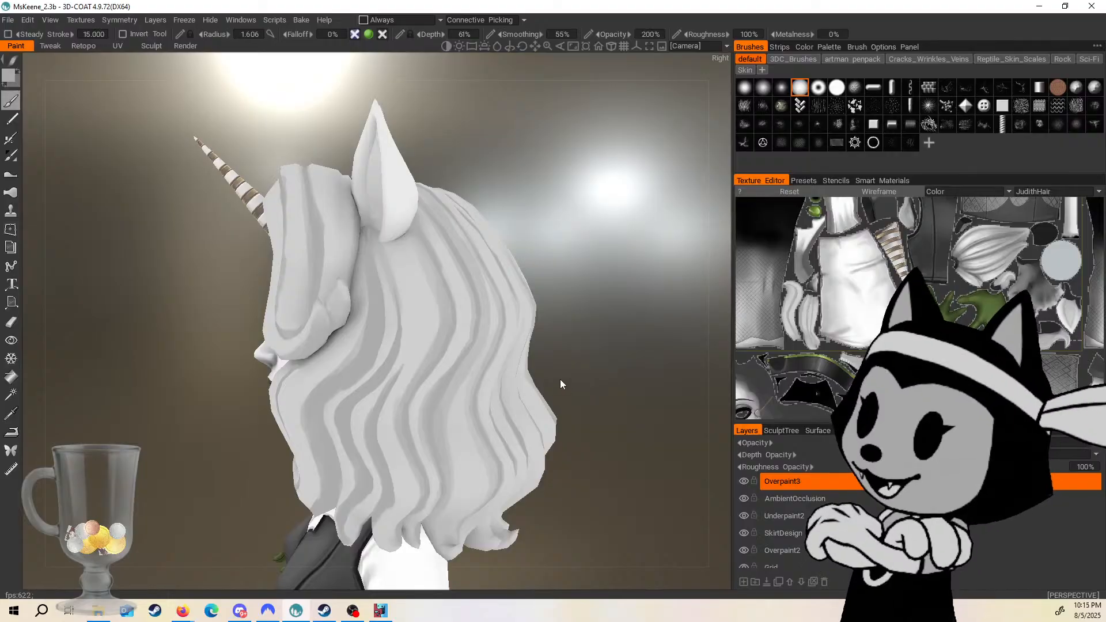
{"action": "mouse_move", "coordinate": [560, 379]}
{"action": "right_mouse_down"}
{"action": "mouse_move", "coordinate": [610, 362]}
{"action": "mouse_move", "coordinate": [590, 352]}
{"action": "mouse_move", "coordinate": [485, 373]}
{"action": "mouse_move", "coordinate": [637, 341]}
{"action": "mouse_move", "coordinate": [568, 321]}
{"action": "mouse_move", "coordinate": [339, 471]}
{"action": "right_mouse_up"}
{"action": "key", "text": "bracketleft"}
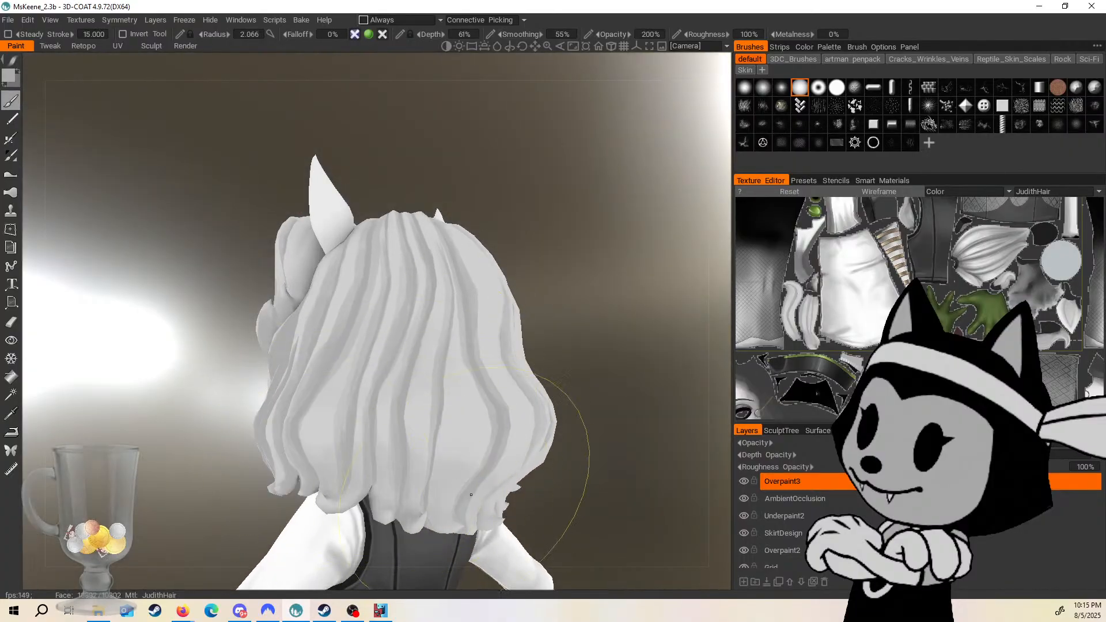
{"action": "left_click_drag", "start_coordinate": [610, 392], "coordinate": [507, 461]}
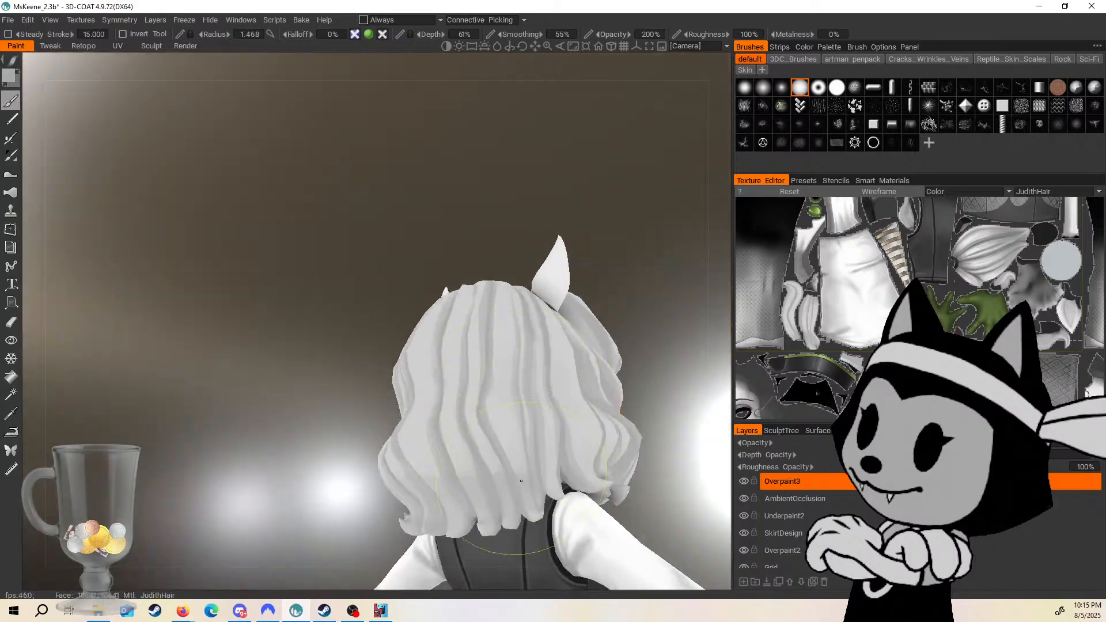
Examine the painted hair strands from behind and from both sides of the head.
{"action": "mouse_move", "coordinate": [666, 387]}
{"action": "left_mouse_down"}
{"action": "mouse_move", "coordinate": [565, 464]}
{"action": "mouse_move", "coordinate": [378, 511]}
{"action": "mouse_move", "coordinate": [612, 464]}
{"action": "left_mouse_up"}
{"action": "left_click_drag", "start_coordinate": [700, 292], "coordinate": [553, 386]}
{"action": "left_click_drag", "start_coordinate": [622, 358], "coordinate": [379, 437]}
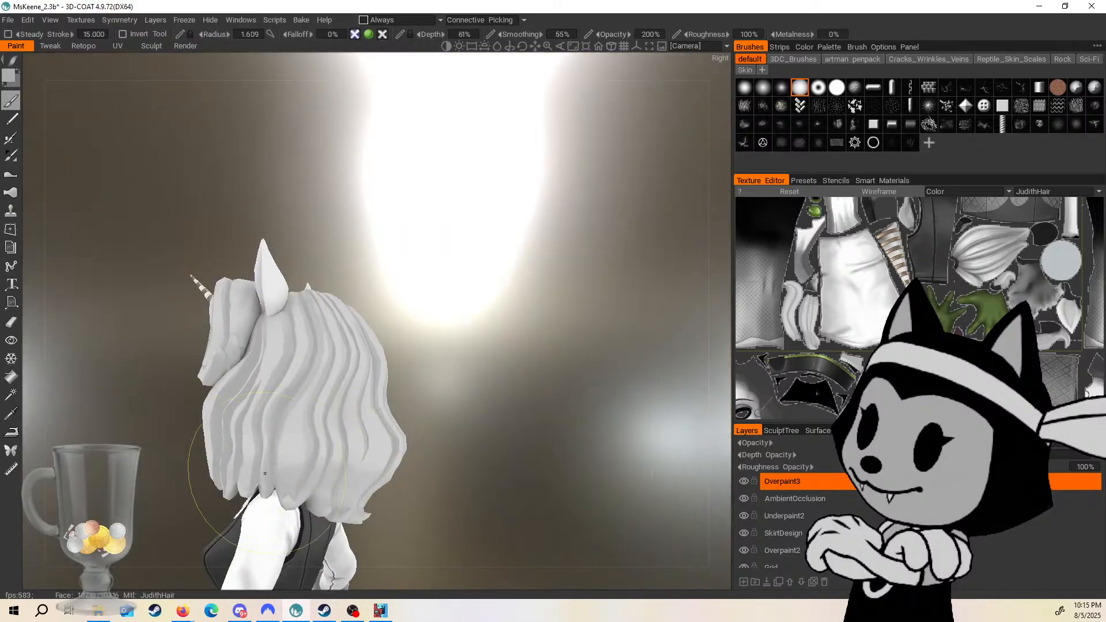
{"action": "mouse_move", "coordinate": [426, 403]}
{"action": "left_mouse_down"}
{"action": "mouse_move", "coordinate": [465, 376]}
{"action": "mouse_move", "coordinate": [311, 461]}
{"action": "mouse_move", "coordinate": [360, 427]}
{"action": "left_mouse_up"}
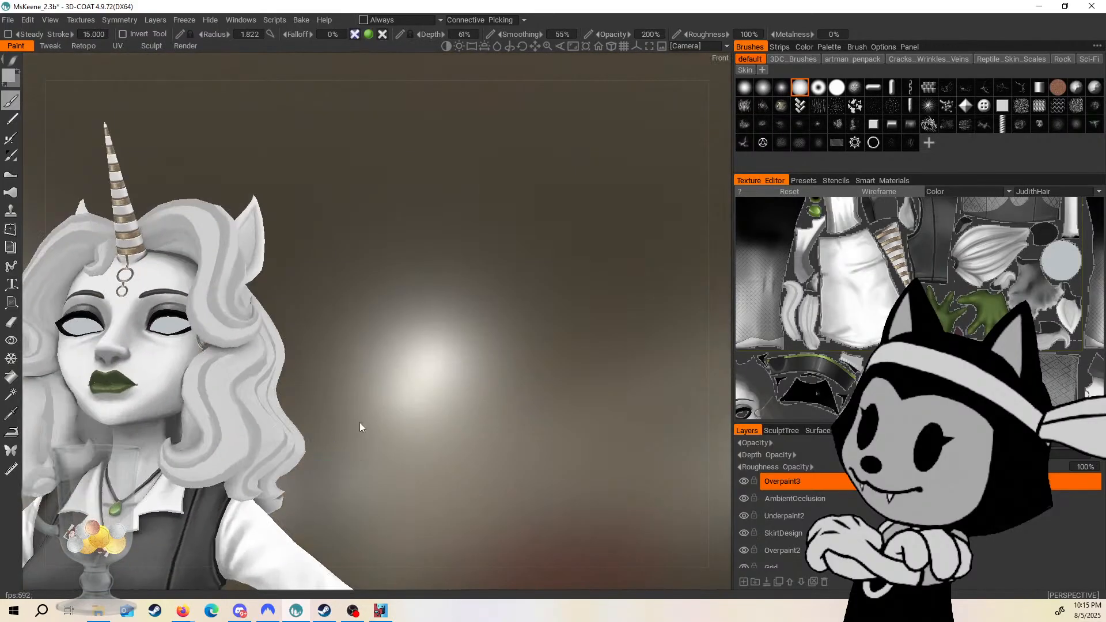
{"action": "left_click_drag", "start_coordinate": [208, 479], "coordinate": [377, 383]}
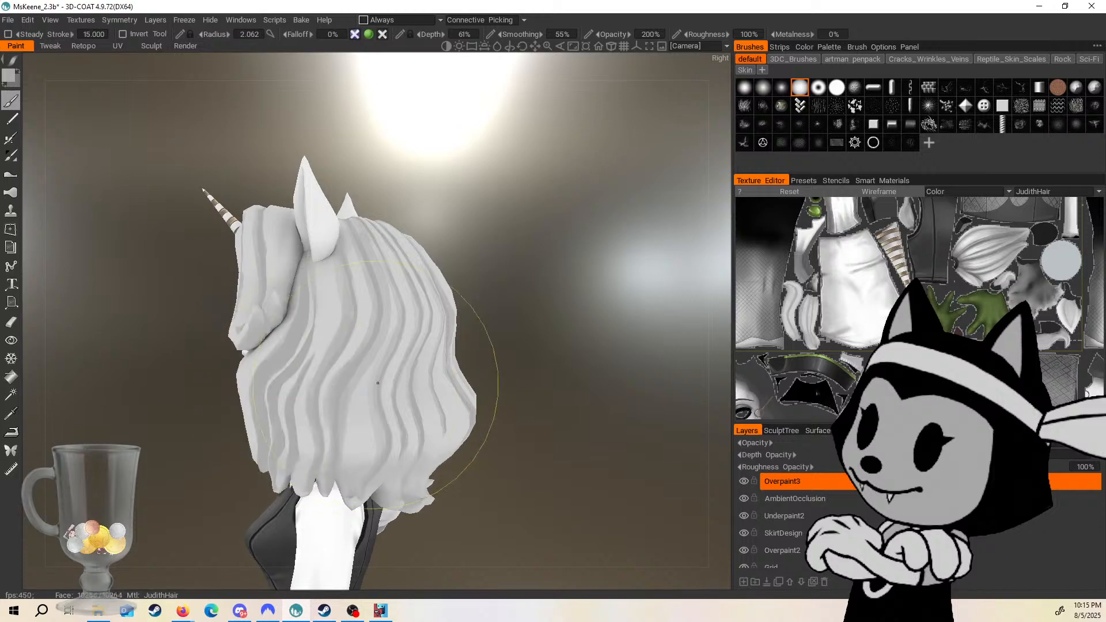
{"action": "left_click_drag", "start_coordinate": [521, 349], "coordinate": [395, 285]}
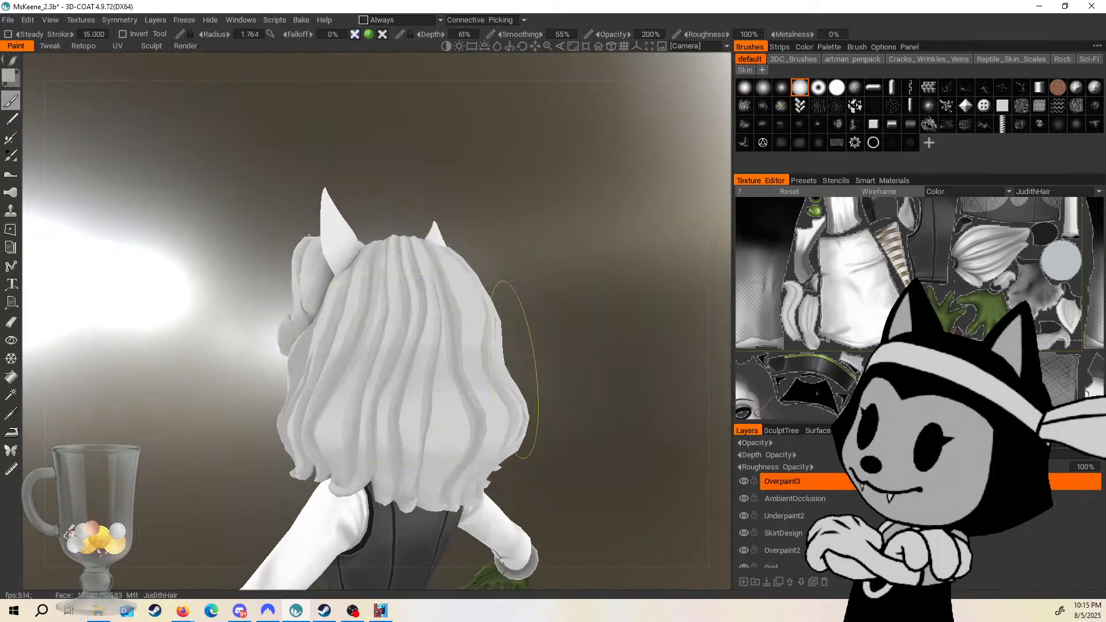
{"action": "left_click_drag", "start_coordinate": [533, 363], "coordinate": [423, 345]}
{"action": "left_click_drag", "start_coordinate": [539, 328], "coordinate": [435, 314]}
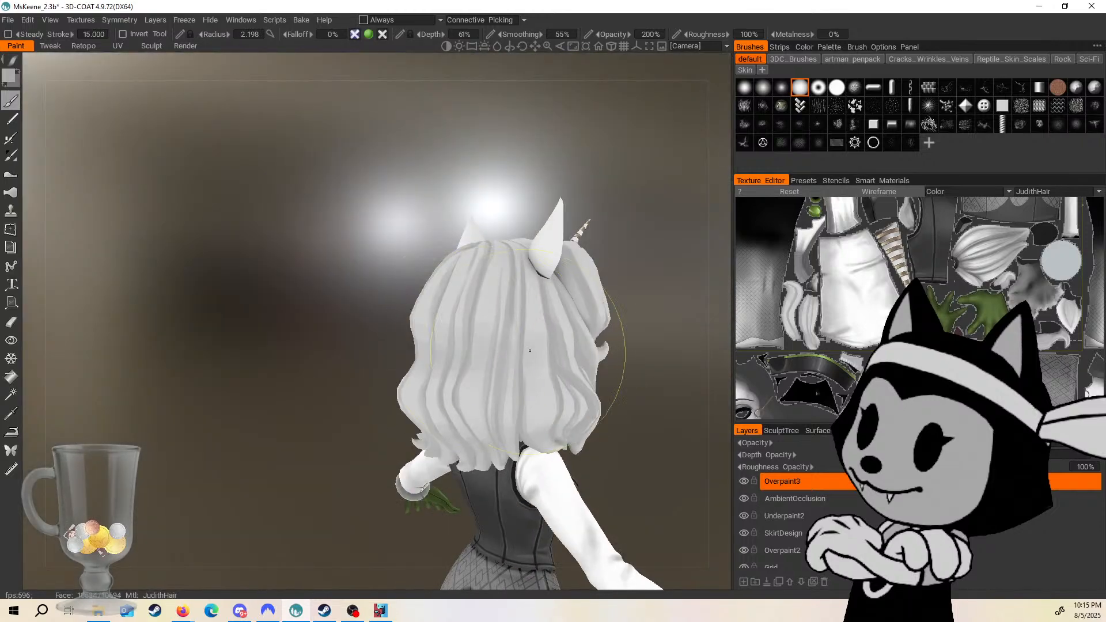
{"action": "left_click_drag", "start_coordinate": [666, 331], "coordinate": [533, 306]}
{"action": "left_click_drag", "start_coordinate": [616, 187], "coordinate": [706, 202]}
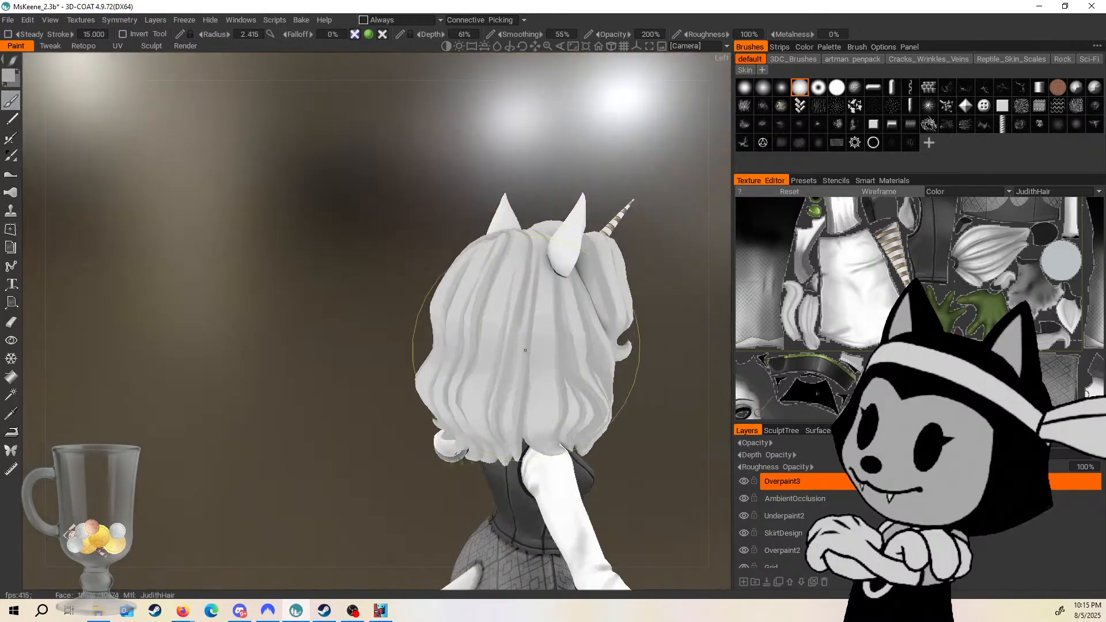
{"action": "left_click_drag", "start_coordinate": [381, 346], "coordinate": [516, 353]}
{"action": "left_click_drag", "start_coordinate": [406, 302], "coordinate": [488, 316], "text": "alt"}
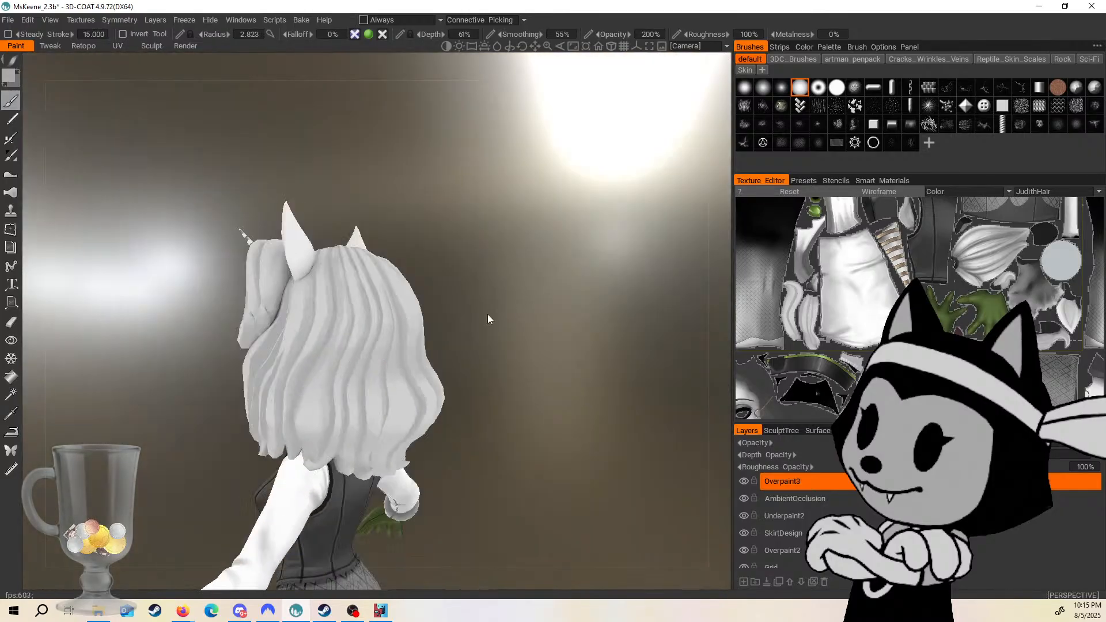
{"action": "left_click_drag", "start_coordinate": [380, 328], "coordinate": [582, 278], "text": "alt"}
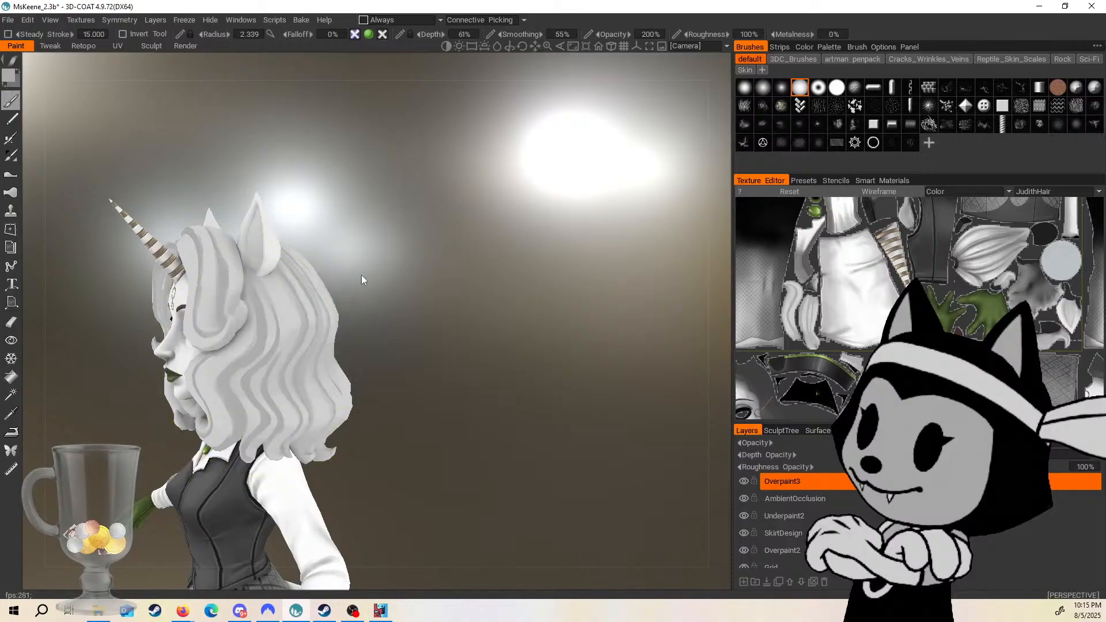
Examine the hair framing the face from the front, the side profile and the three-quarter angles.
{"action": "left_click_drag", "start_coordinate": [362, 275], "coordinate": [490, 259]}
{"action": "left_click_drag", "start_coordinate": [290, 335], "coordinate": [256, 342]}
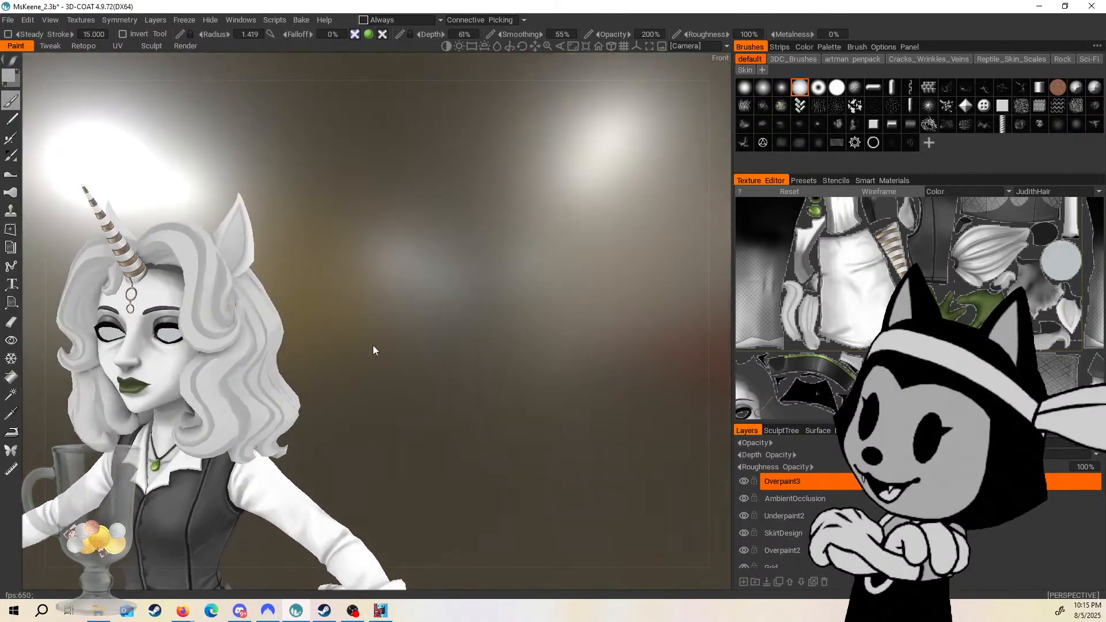
{"action": "left_click_drag", "start_coordinate": [374, 346], "coordinate": [432, 361]}
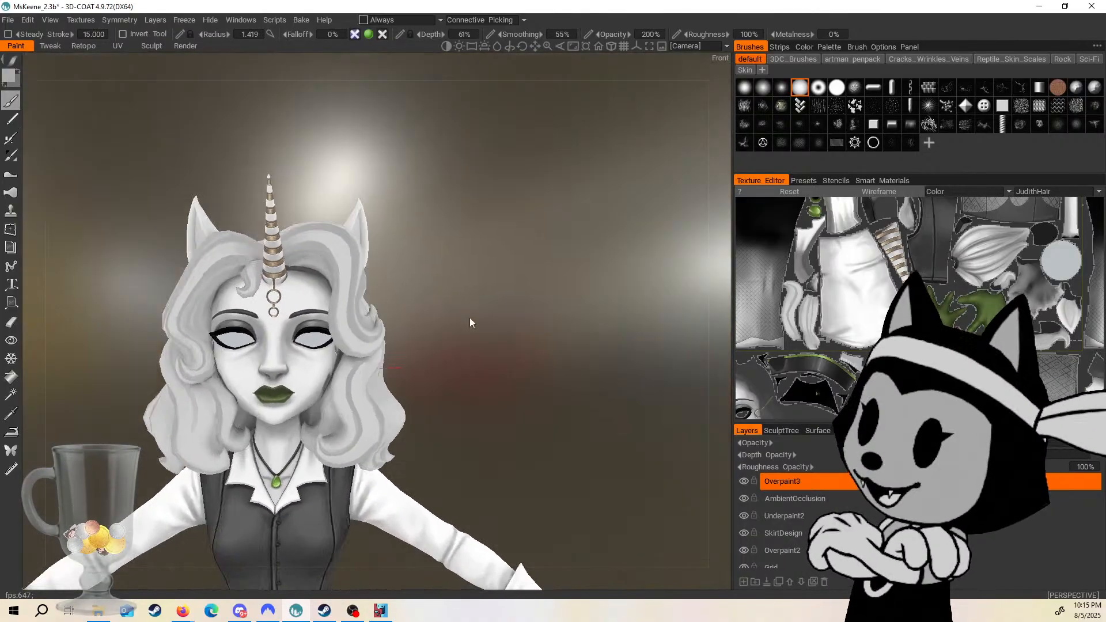
{"action": "left_click_drag", "start_coordinate": [470, 319], "coordinate": [521, 317]}
{"action": "middle_click_drag", "start_coordinate": [521, 317], "coordinate": [571, 323]}
{"action": "left_click_drag", "start_coordinate": [547, 329], "coordinate": [623, 337]}
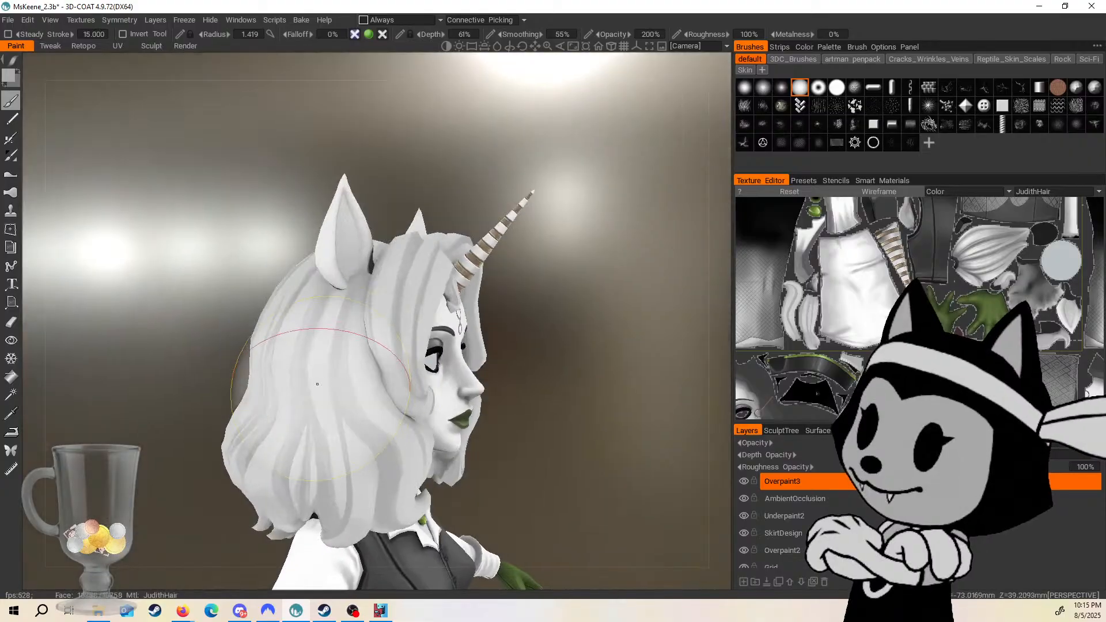
{"action": "left_click_drag", "start_coordinate": [526, 365], "coordinate": [397, 345]}
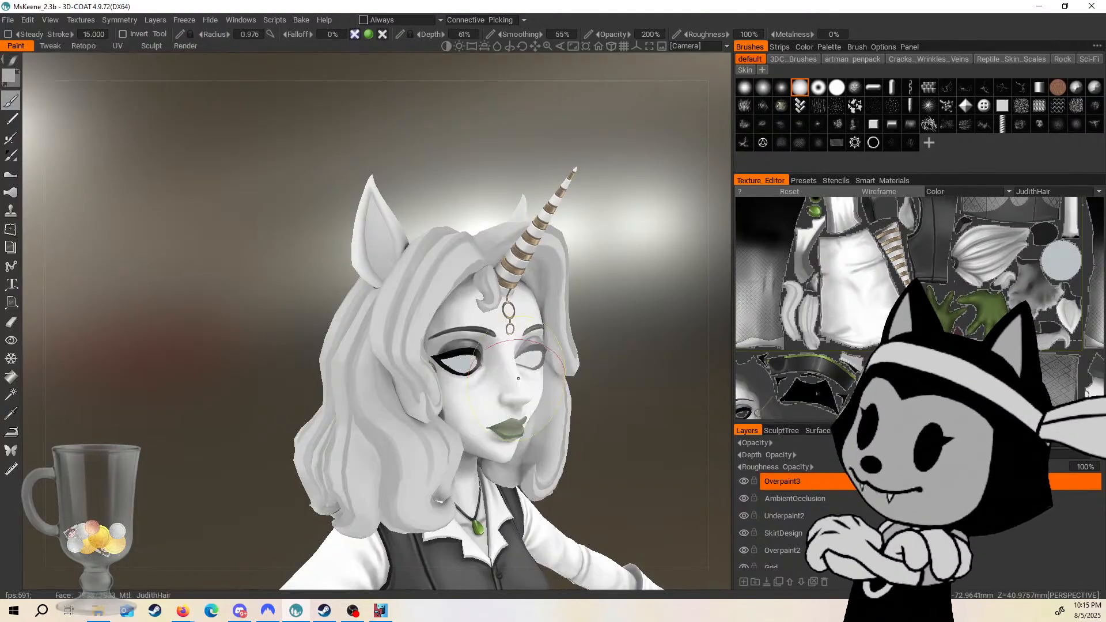
{"action": "left_click_drag", "start_coordinate": [657, 291], "coordinate": [605, 278], "text": "alt"}
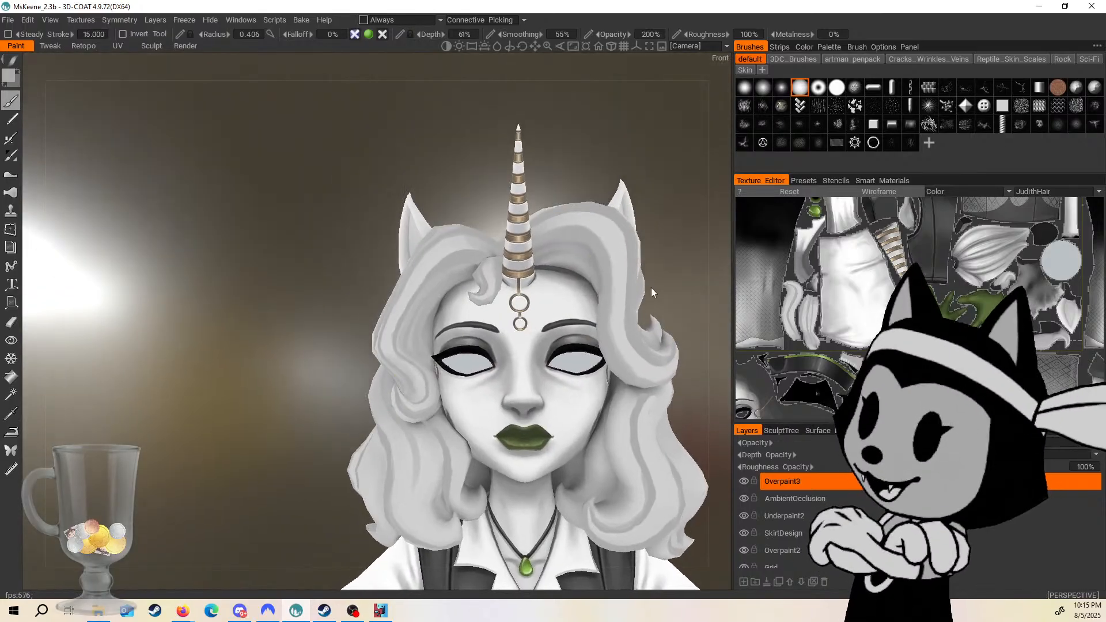
{"action": "middle_click_drag", "start_coordinate": [696, 281], "coordinate": [586, 270]}
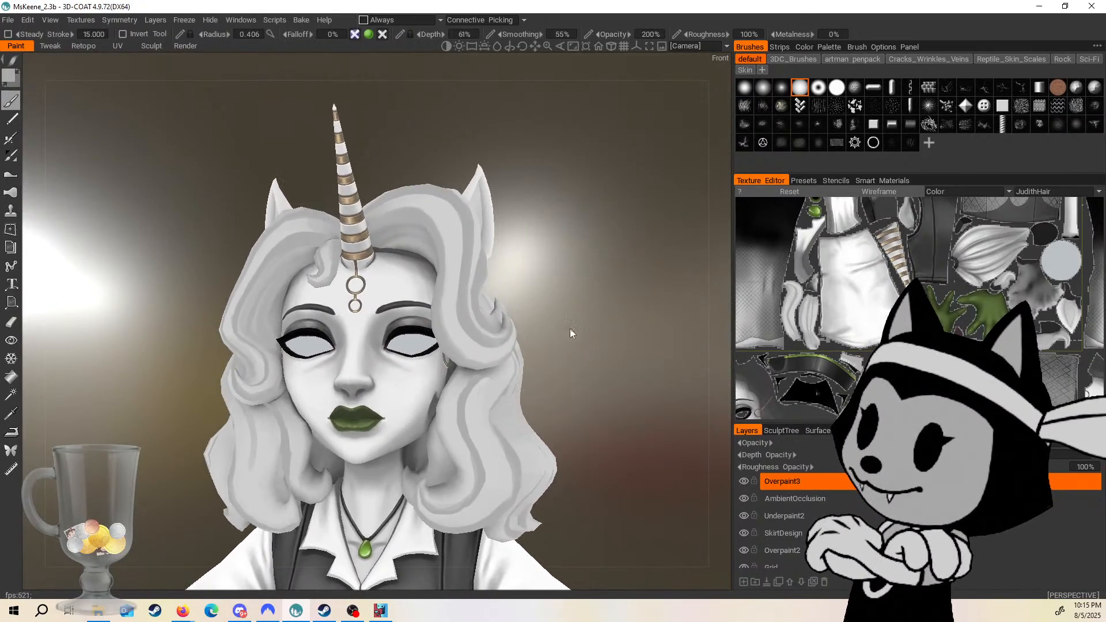
{"action": "left_click_drag", "start_coordinate": [569, 329], "coordinate": [460, 398]}
{"action": "left_click_drag", "start_coordinate": [541, 318], "coordinate": [591, 330]}
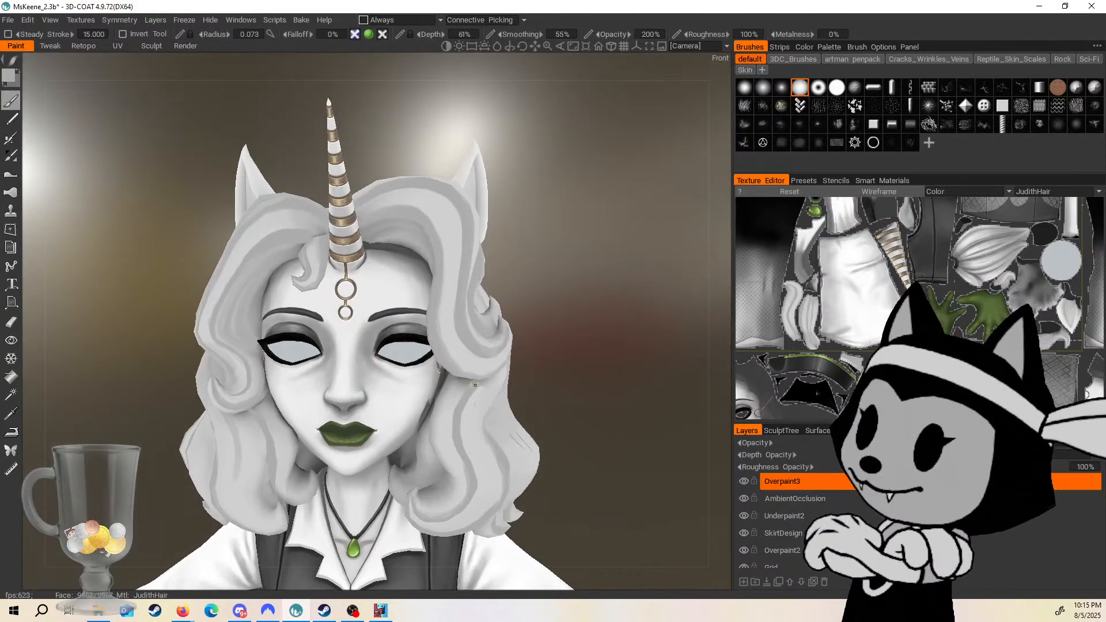
Check the face and hair with the wireframe overlay, and turn the overlay off again.
{"action": "key", "text": "5"}
{"action": "left_click_drag", "start_coordinate": [560, 358], "coordinate": [686, 346]}
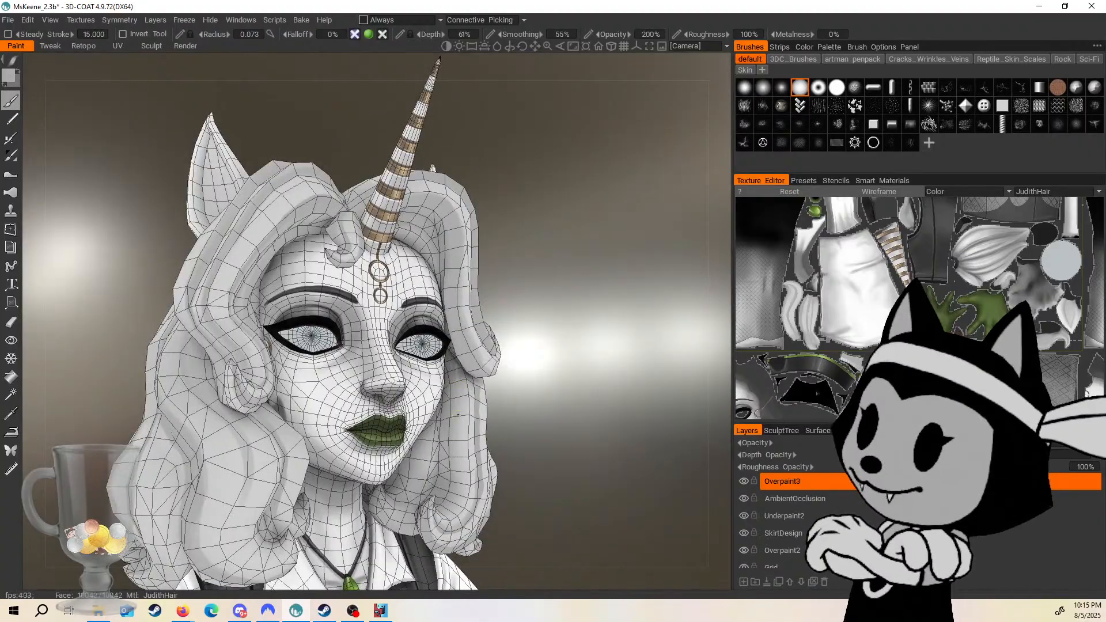
{"action": "left_click_drag", "start_coordinate": [530, 420], "coordinate": [450, 411]}
{"action": "key", "text": "5"}
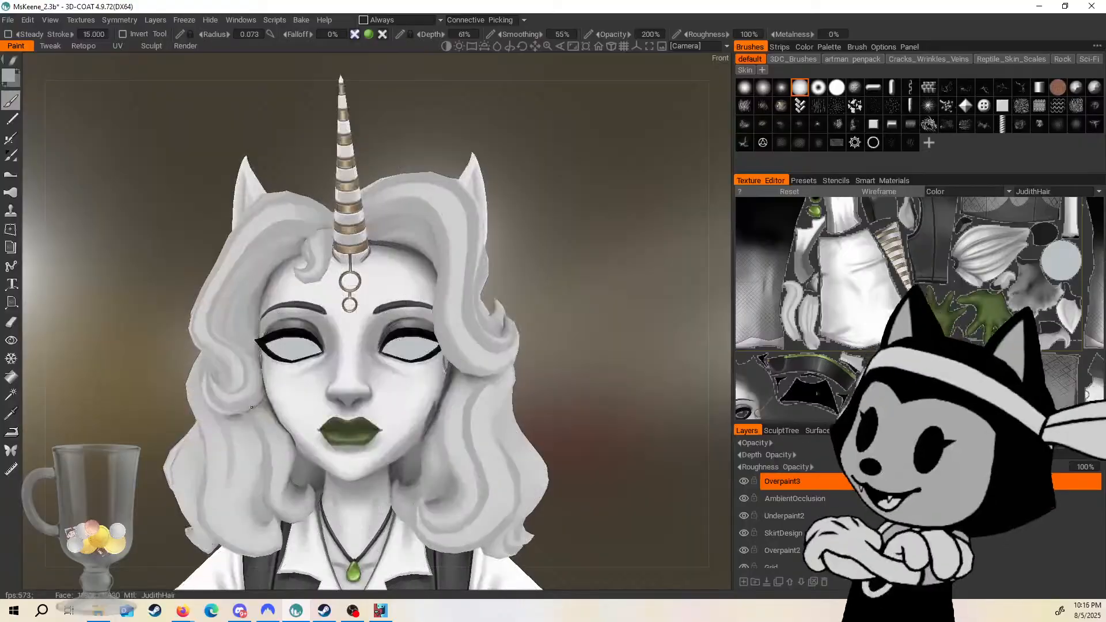
Show the wireframe overlay and examine the hair topology from the front and both sides of the face.
{"action": "key", "text": "5"}
{"action": "left_click_drag", "start_coordinate": [460, 314], "coordinate": [341, 361]}
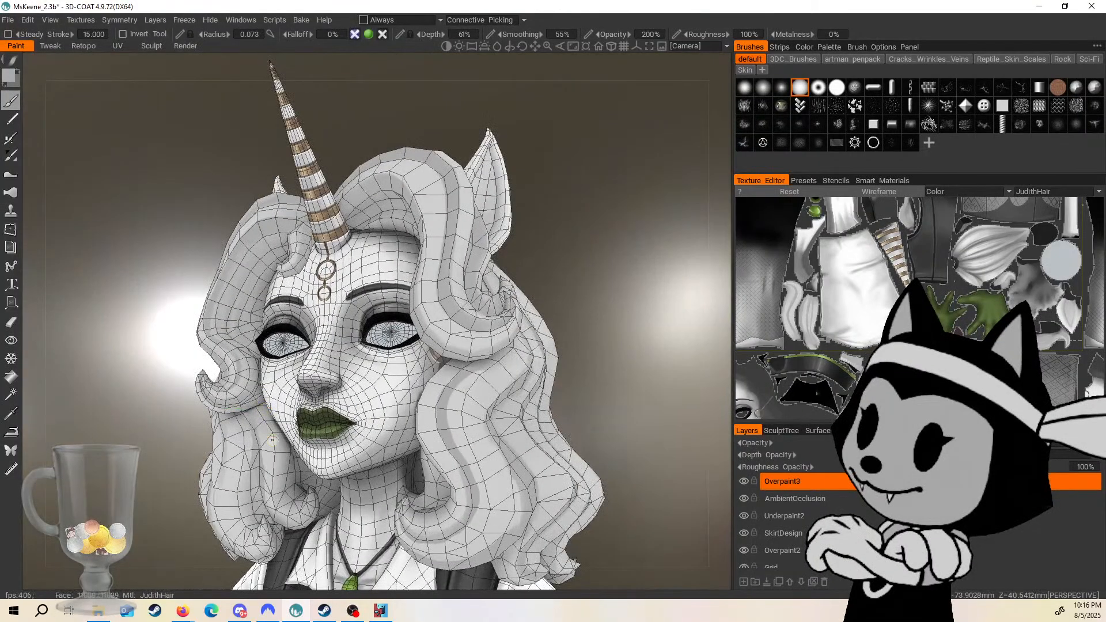
{"action": "left_click_drag", "start_coordinate": [552, 362], "coordinate": [613, 362]}
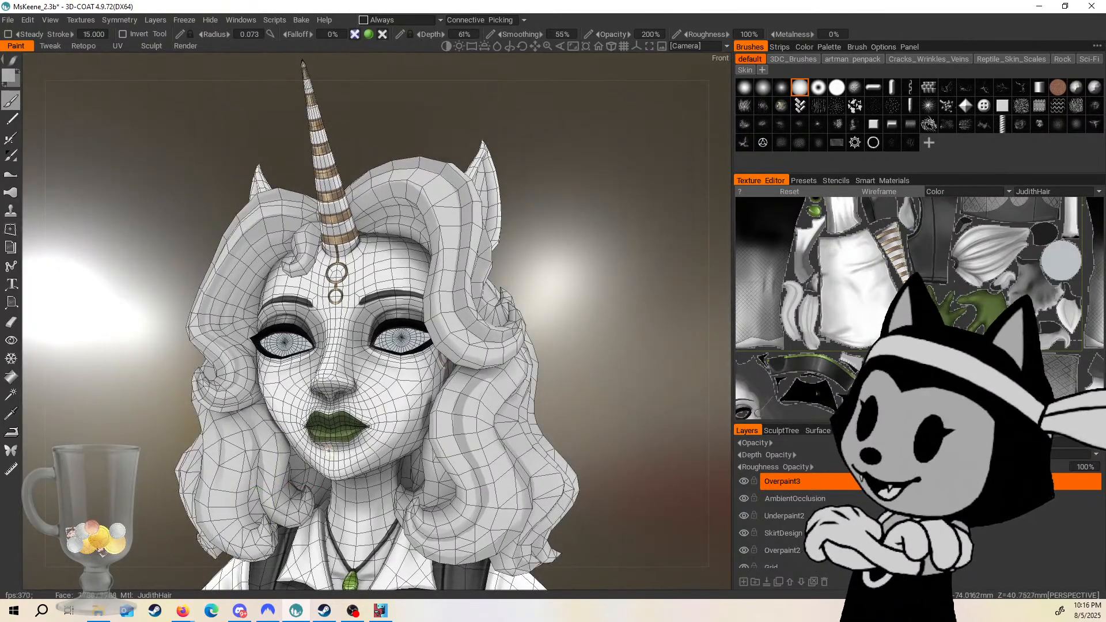
{"action": "left_click_drag", "start_coordinate": [328, 448], "coordinate": [408, 431]}
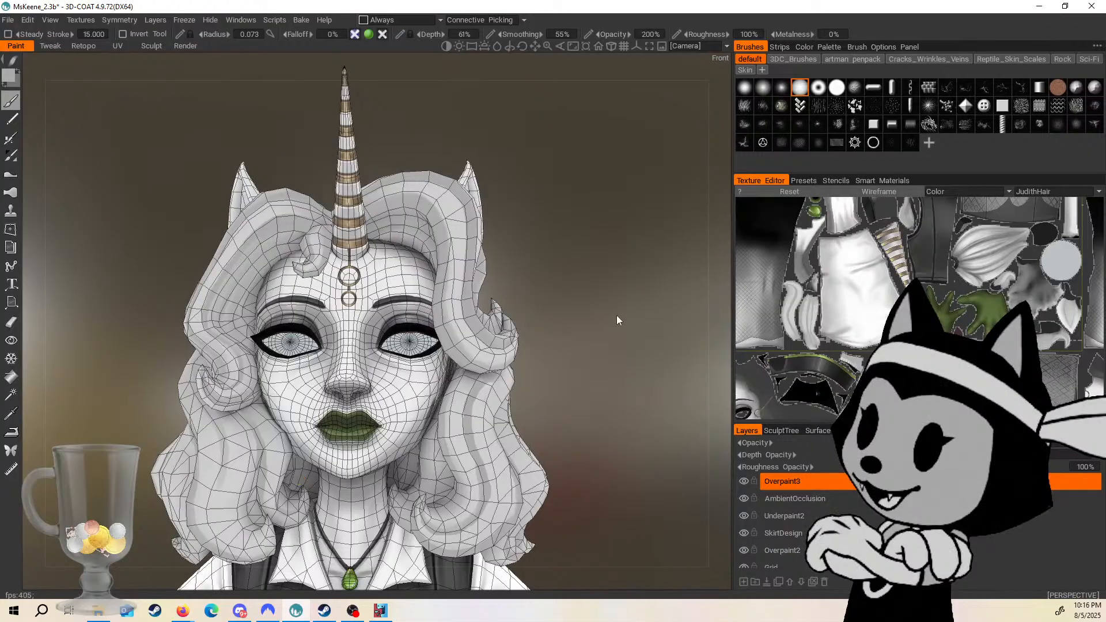
{"action": "mouse_move", "coordinate": [616, 316]}
{"action": "left_mouse_down"}
{"action": "mouse_move", "coordinate": [597, 327]}
{"action": "mouse_move", "coordinate": [602, 337]}
{"action": "mouse_move", "coordinate": [514, 317]}
{"action": "mouse_move", "coordinate": [631, 306]}
{"action": "mouse_move", "coordinate": [514, 298]}
{"action": "mouse_move", "coordinate": [438, 346]}
{"action": "left_mouse_up"}
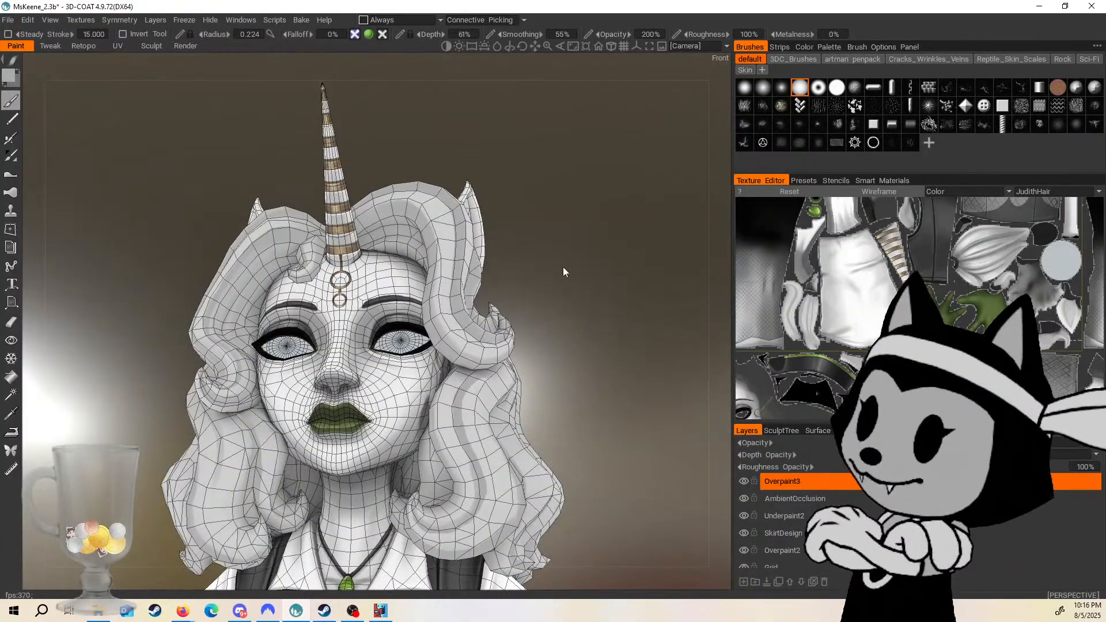
{"action": "left_click_drag", "start_coordinate": [562, 267], "coordinate": [507, 346]}
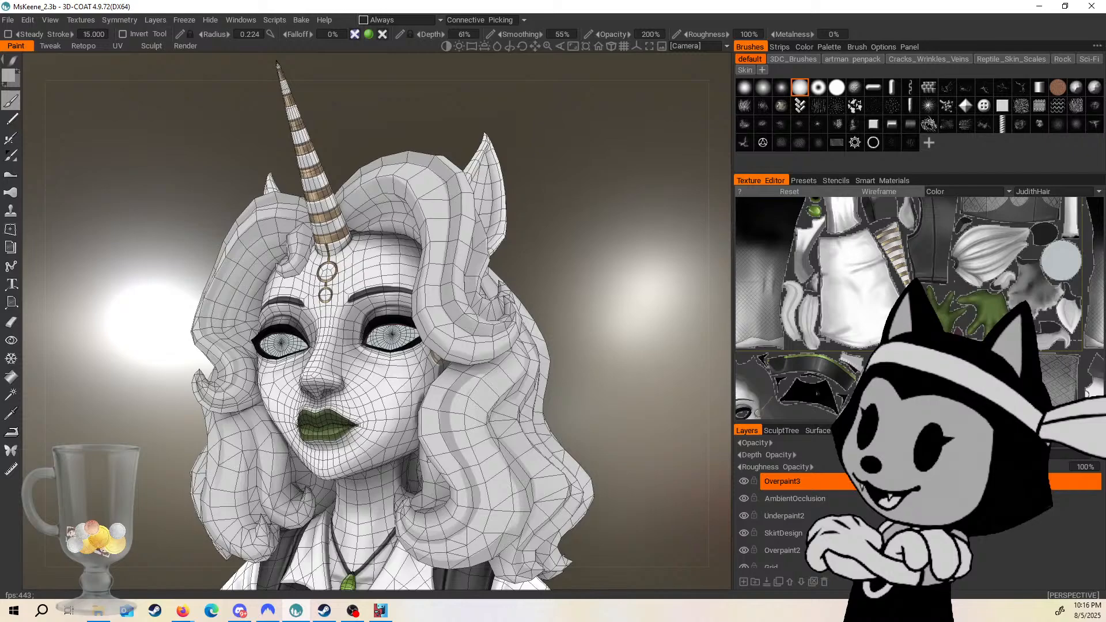
{"action": "left_click_drag", "start_coordinate": [276, 63], "coordinate": [633, 347]}
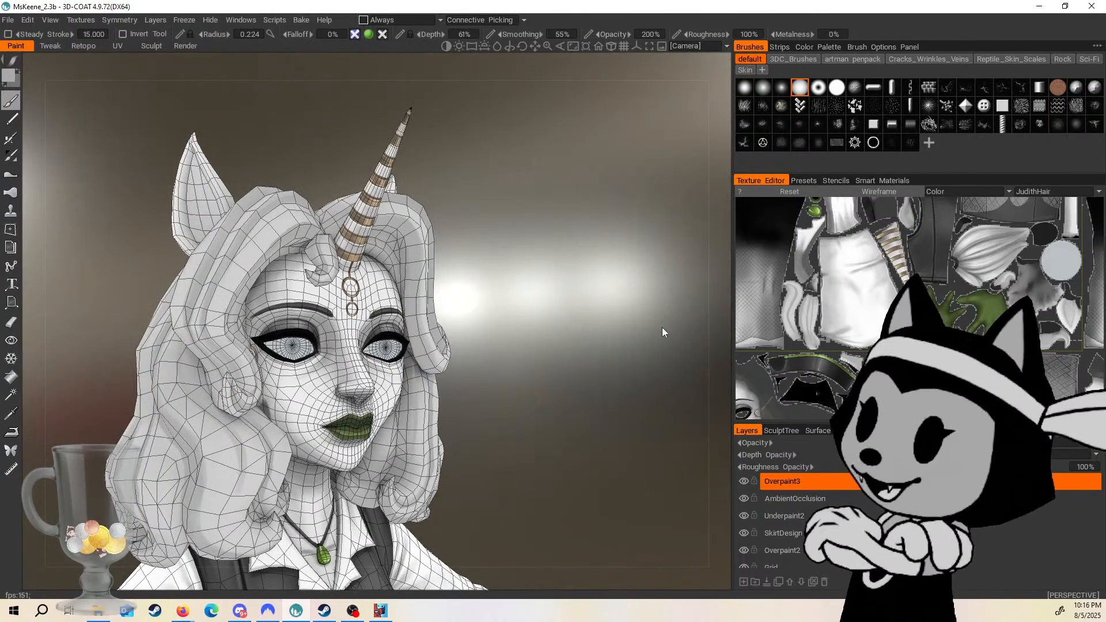
{"action": "mouse_move", "coordinate": [663, 327]}
{"action": "left_mouse_down"}
{"action": "mouse_move", "coordinate": [536, 378]}
{"action": "mouse_move", "coordinate": [563, 354]}
{"action": "mouse_move", "coordinate": [663, 332]}
{"action": "left_mouse_up"}
{"action": "left_click_drag", "start_coordinate": [497, 279], "coordinate": [517, 164]}
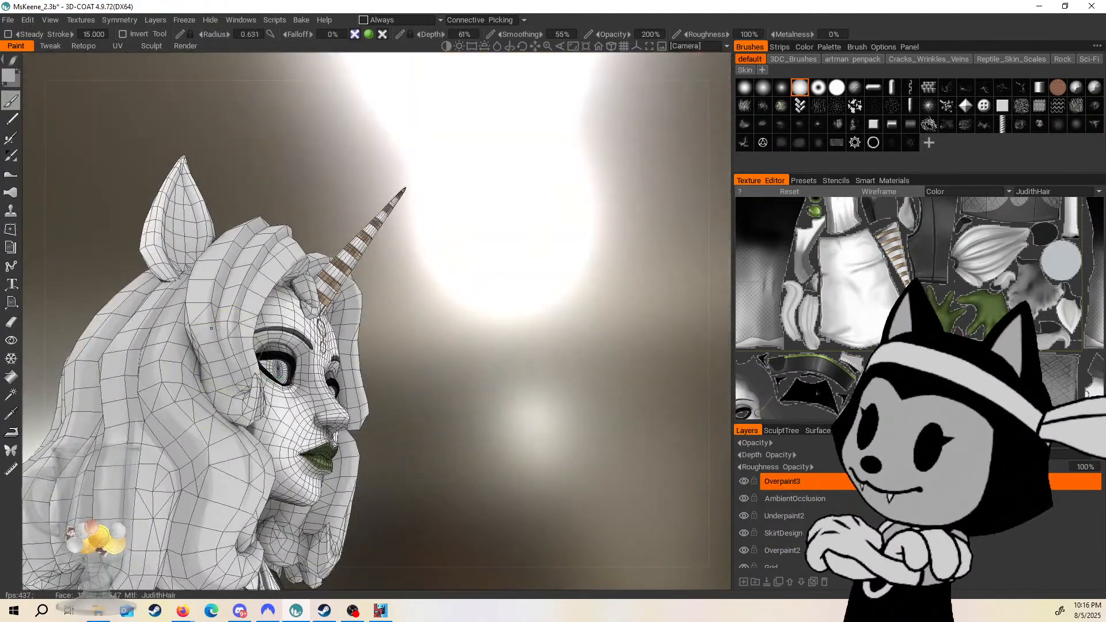
{"action": "left_click_drag", "start_coordinate": [371, 286], "coordinate": [558, 222]}
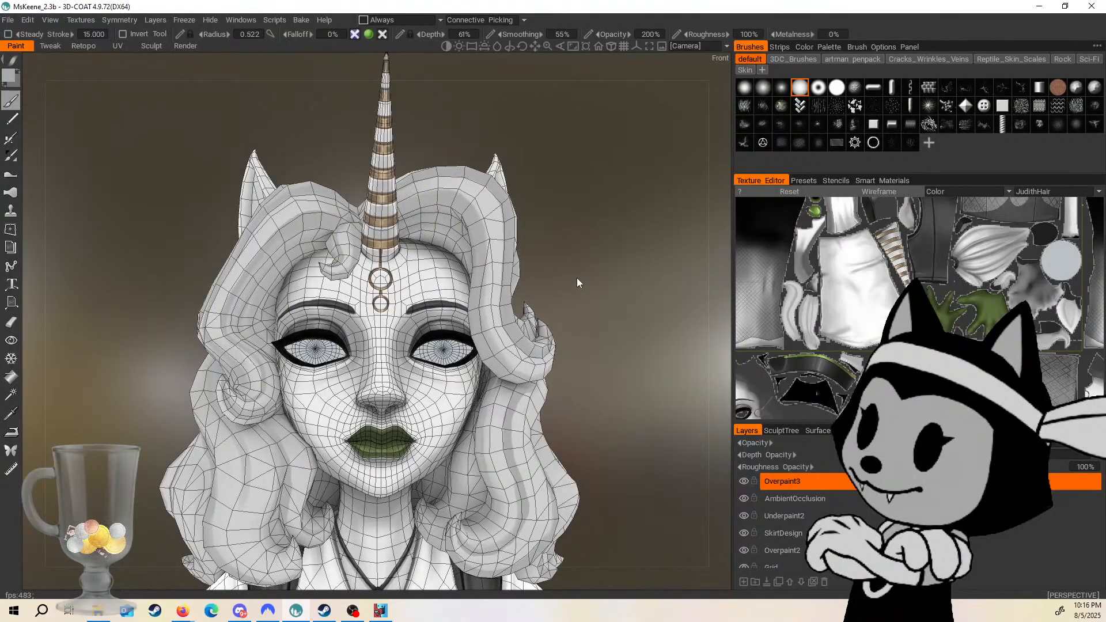
Look down on the front hair locks and reduce the brush radius to 0.066.
{"action": "left_click_drag", "start_coordinate": [577, 277], "coordinate": [451, 184]}
{"action": "key", "text": "w"}
{"action": "scroll", "coordinate": [621, 337], "scroll_direction": "down", "scroll_amount": 5}
{"action": "scroll", "coordinate": [614, 344], "scroll_direction": "up", "scroll_amount": 5}
{"action": "scroll", "coordinate": [531, 318], "scroll_direction": "up", "scroll_amount": 2}
{"action": "key", "text": "w"}
{"action": "key", "text": "["}
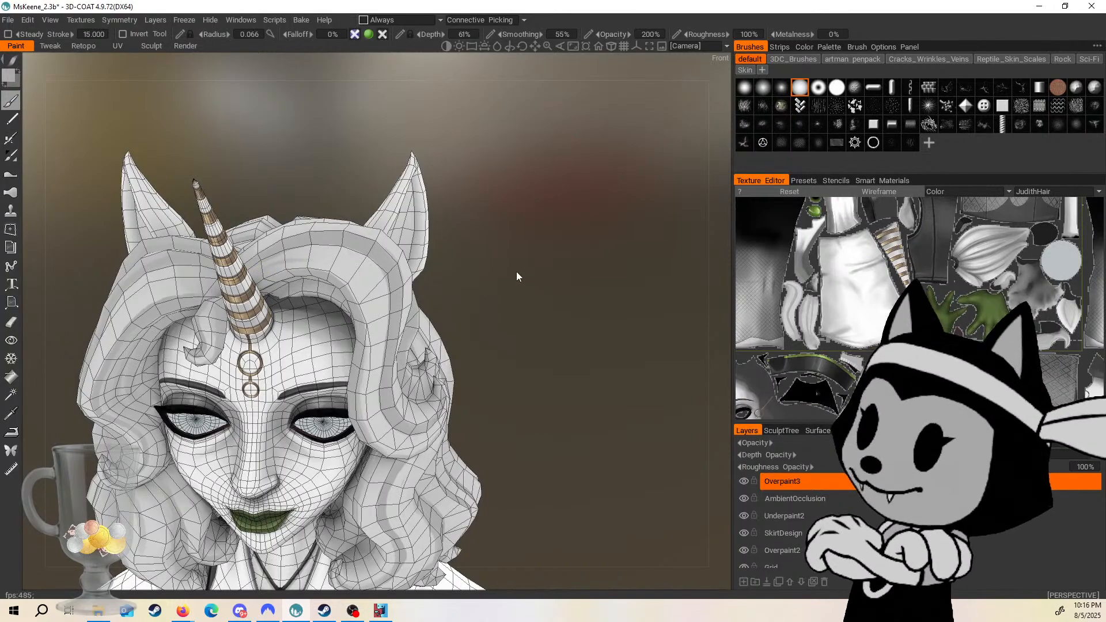
Touch up the swept front hair lock and the curl on the character's left side, and save the project.
{"action": "left_click_drag", "start_coordinate": [517, 272], "coordinate": [565, 340]}
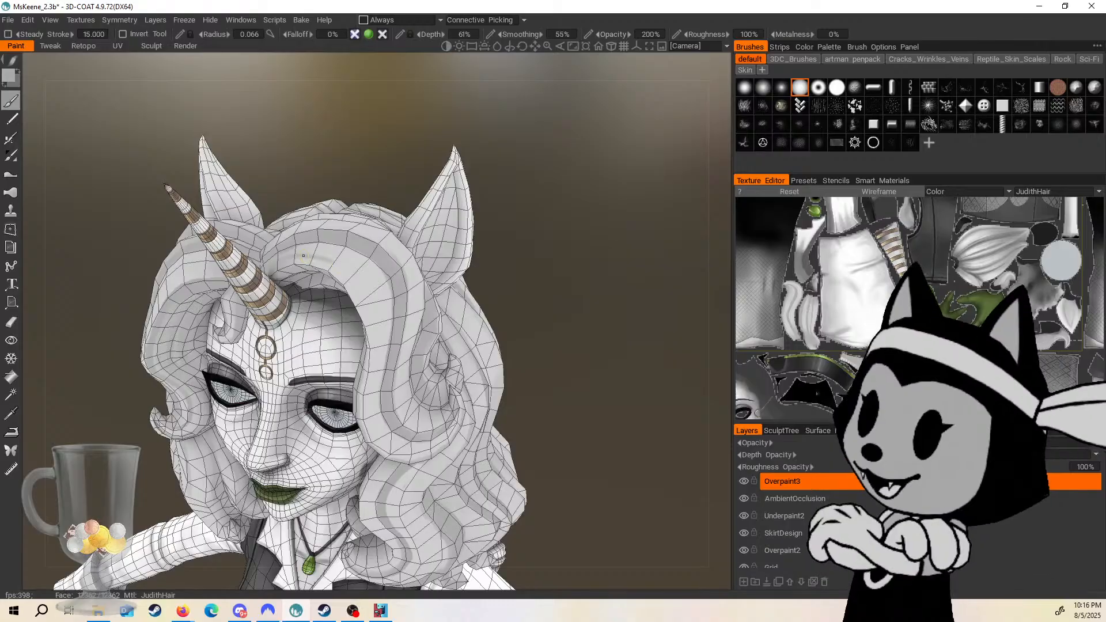
{"action": "left_click_drag", "start_coordinate": [349, 167], "coordinate": [330, 261]}
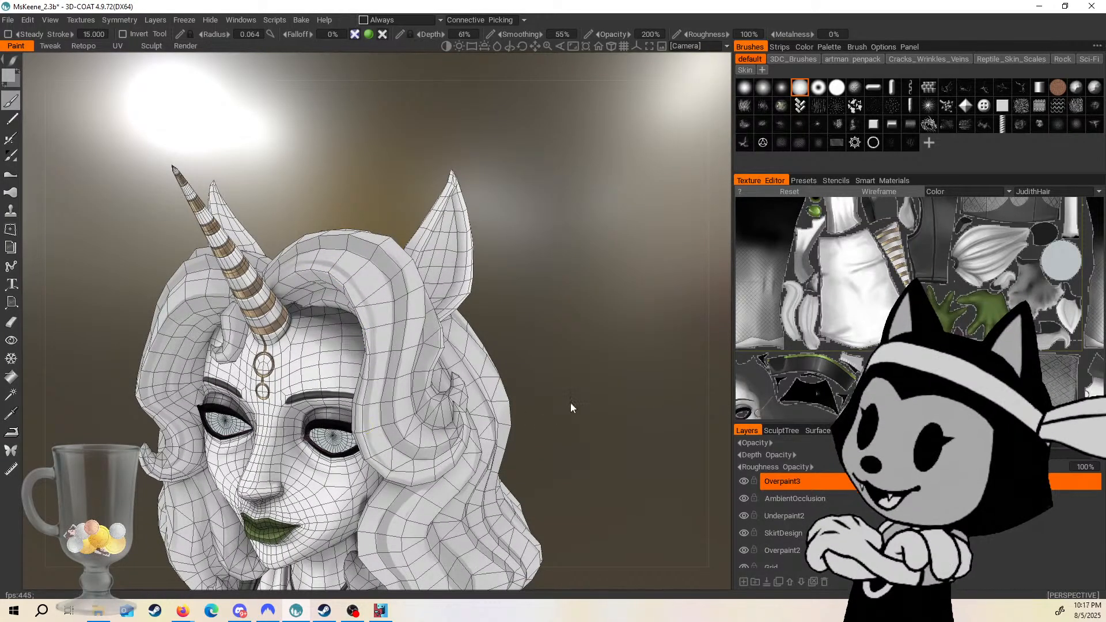
{"action": "left_click_drag", "start_coordinate": [570, 402], "coordinate": [583, 360]}
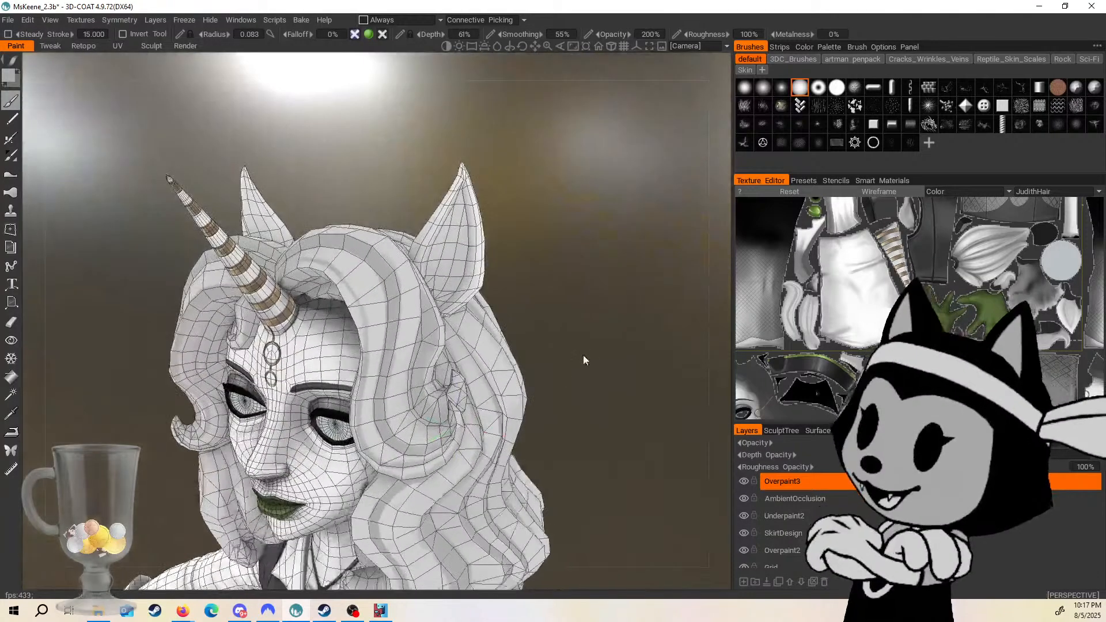
{"action": "left_click_drag", "start_coordinate": [458, 421], "coordinate": [582, 344]}
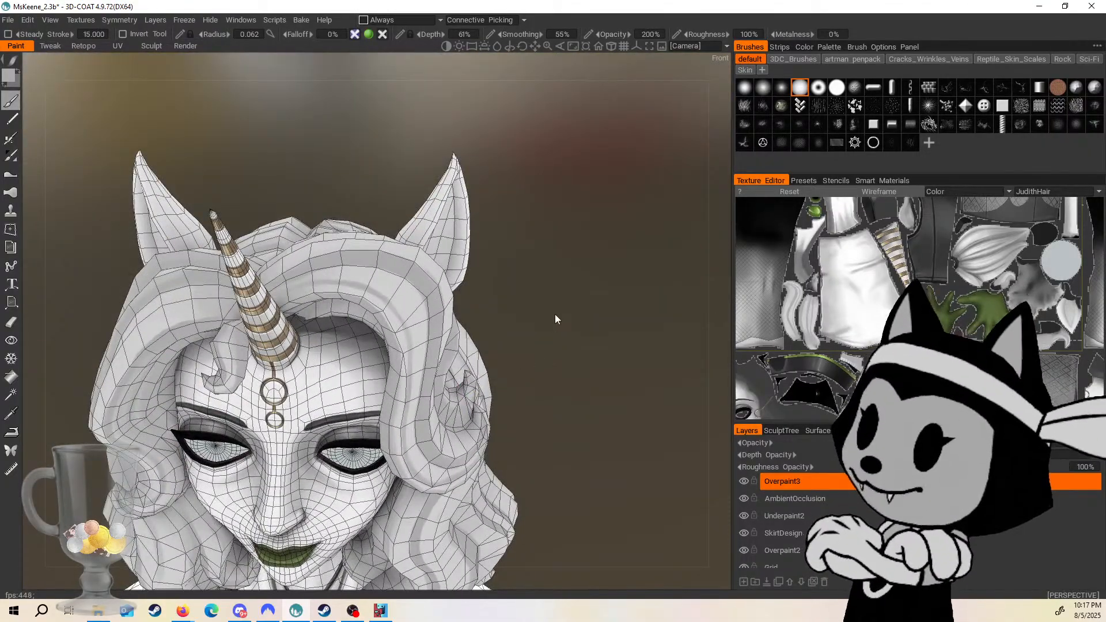
{"action": "key", "text": "ctrl+s"}
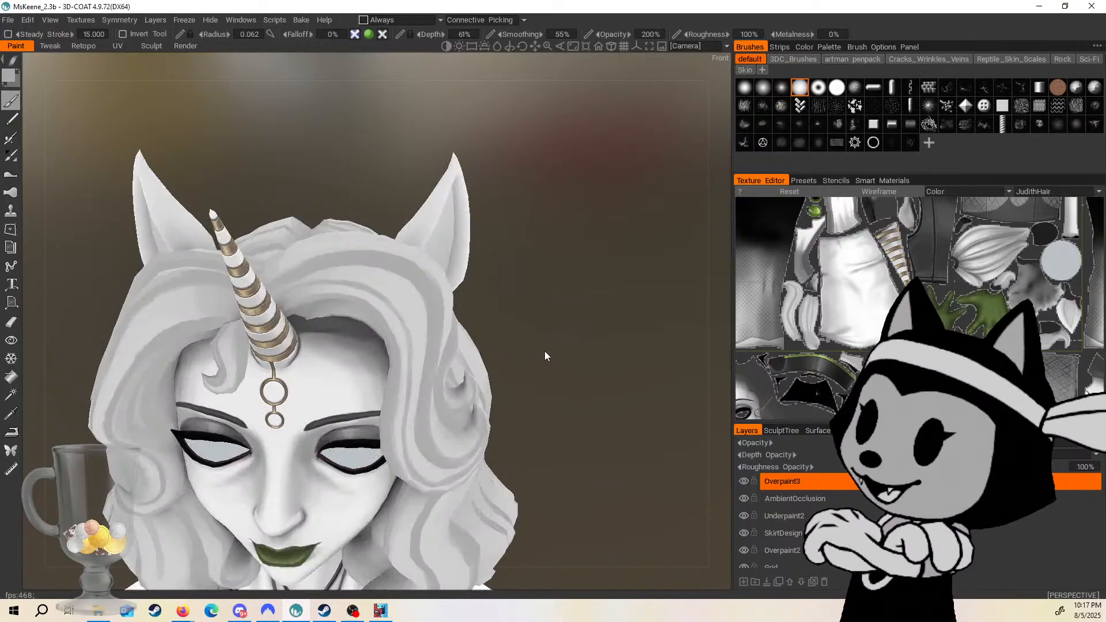
Review the hair without wireframe from the character's right side and save the project.
{"action": "scroll", "coordinate": [519, 271], "scroll_direction": "down", "scroll_amount": 3}
{"action": "left_click_drag", "start_coordinate": [536, 286], "coordinate": [507, 147], "text": "alt"}
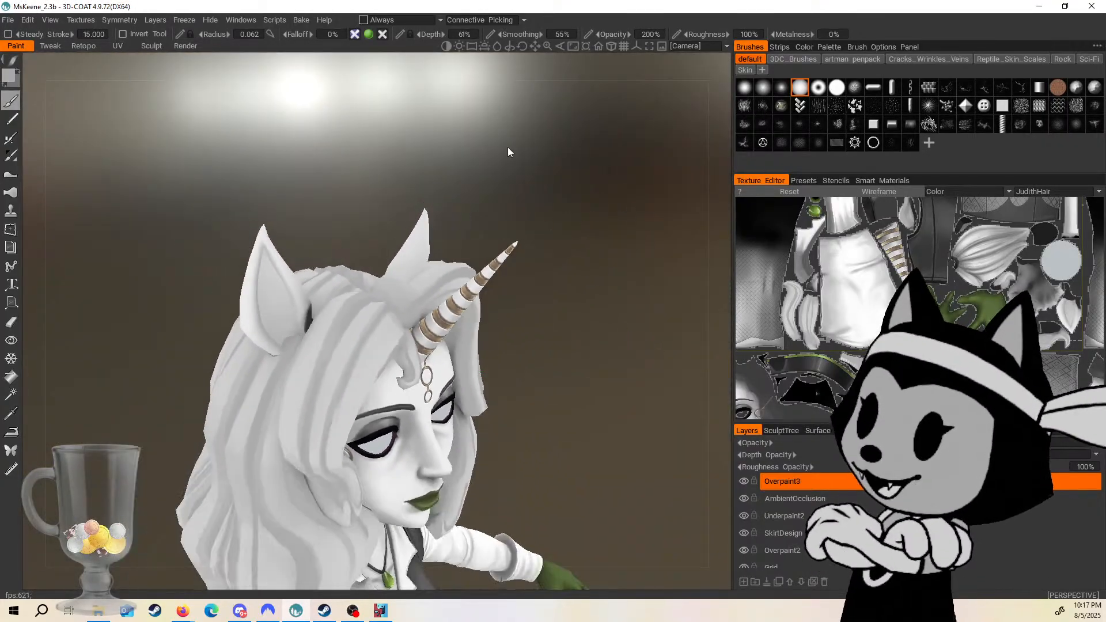
{"action": "key", "text": "ctrl+s"}
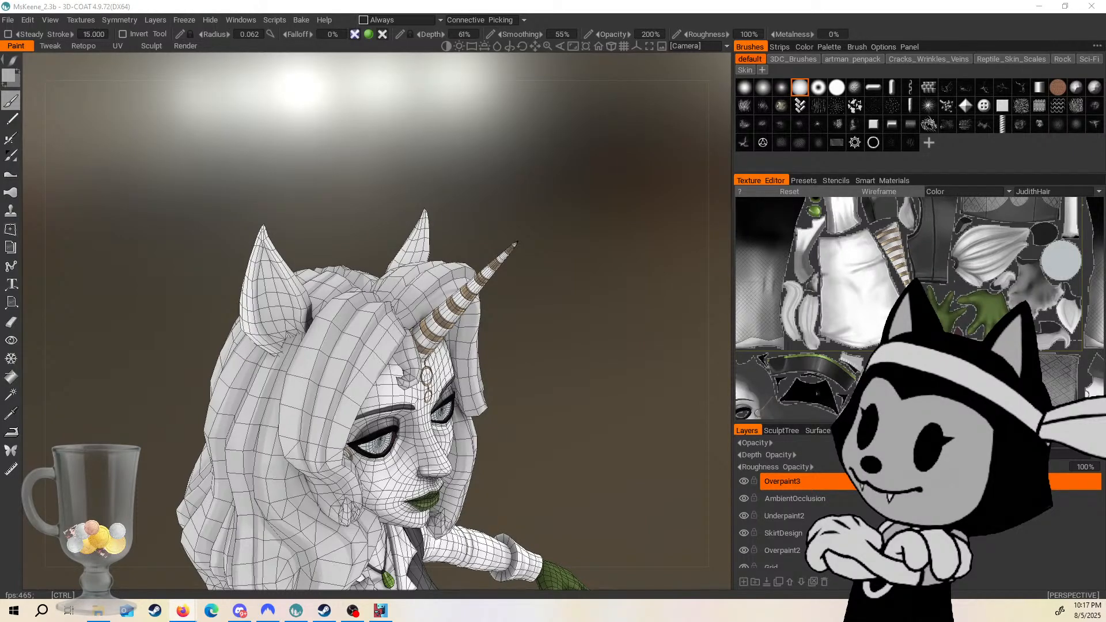
Examine the wireframed hair around the character's right ear and over the crown.
{"action": "middle_click_drag", "start_coordinate": [366, 448], "coordinate": [364, 449]}
{"action": "middle_click_drag", "start_coordinate": [538, 344], "coordinate": [555, 303]}
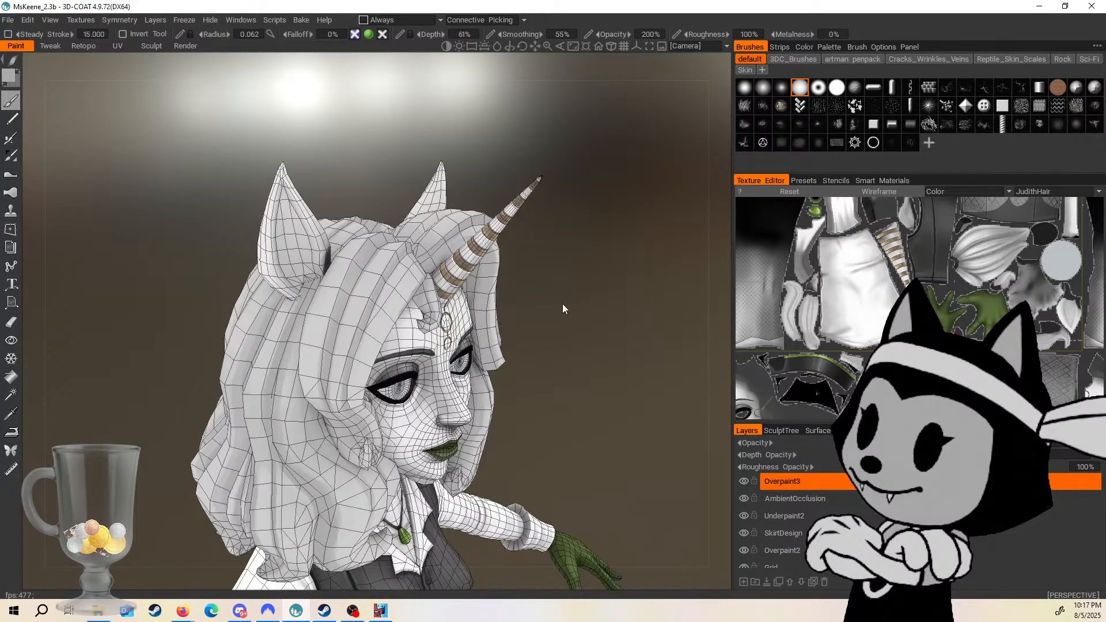
{"action": "right_click_drag", "start_coordinate": [562, 303], "coordinate": [591, 315]}
{"action": "left_click_drag", "start_coordinate": [591, 315], "coordinate": [629, 369]}
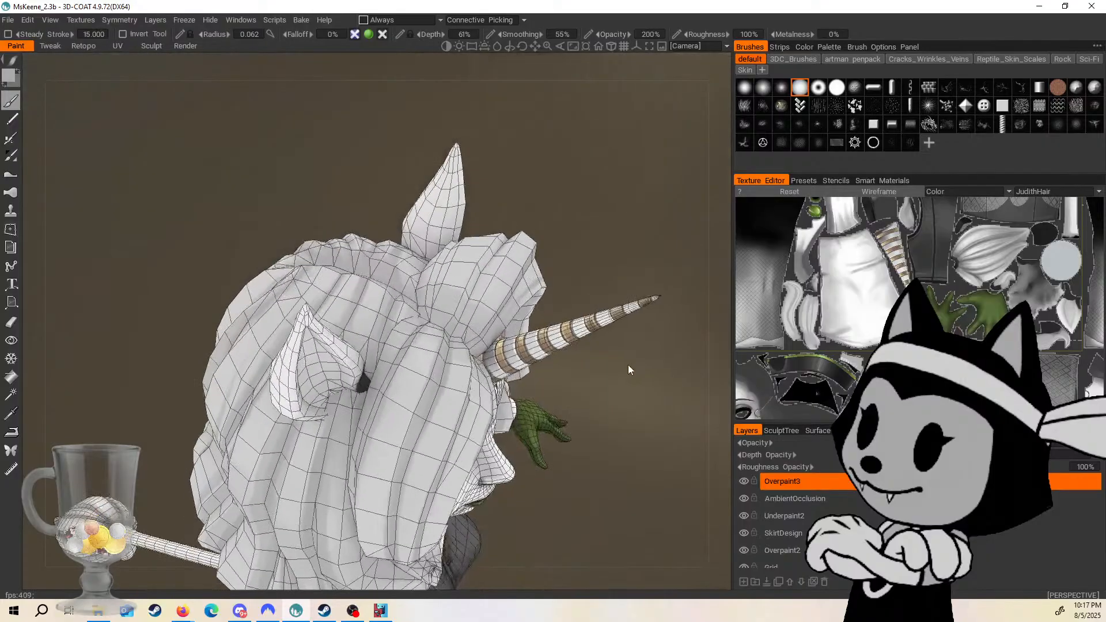
Paint along the wireframed front hair lock ahead of the character's right ear, checking the stroke from the side.
{"action": "left_click_drag", "start_coordinate": [458, 261], "coordinate": [453, 333], "text": "alt"}
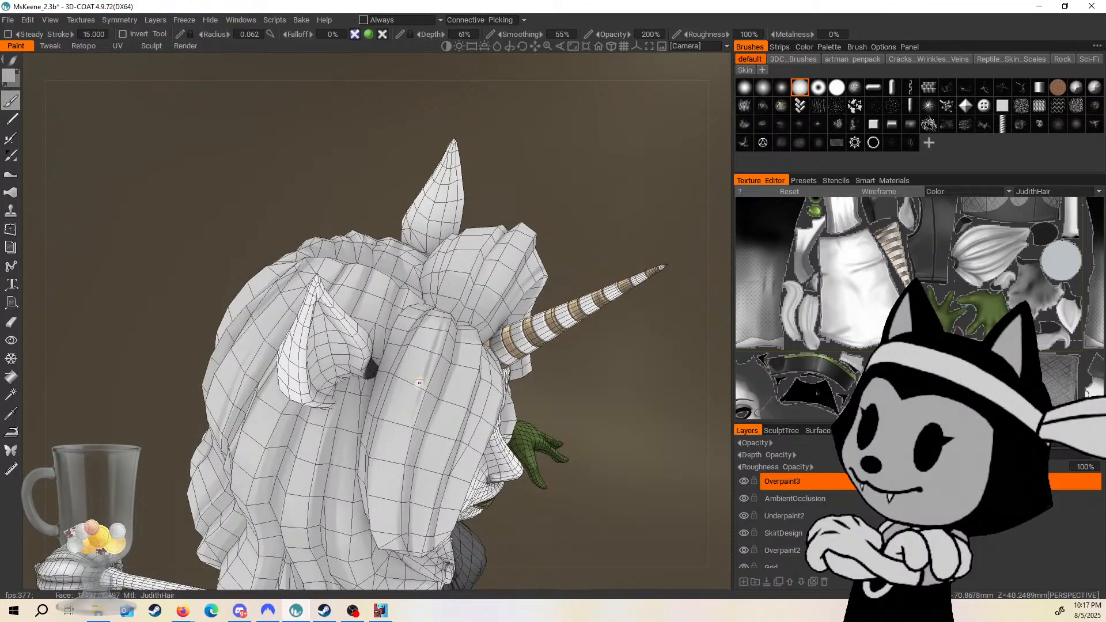
{"action": "left_click_drag", "start_coordinate": [420, 384], "coordinate": [399, 488]}
{"action": "left_click_drag", "start_coordinate": [427, 363], "coordinate": [463, 282], "text": "alt"}
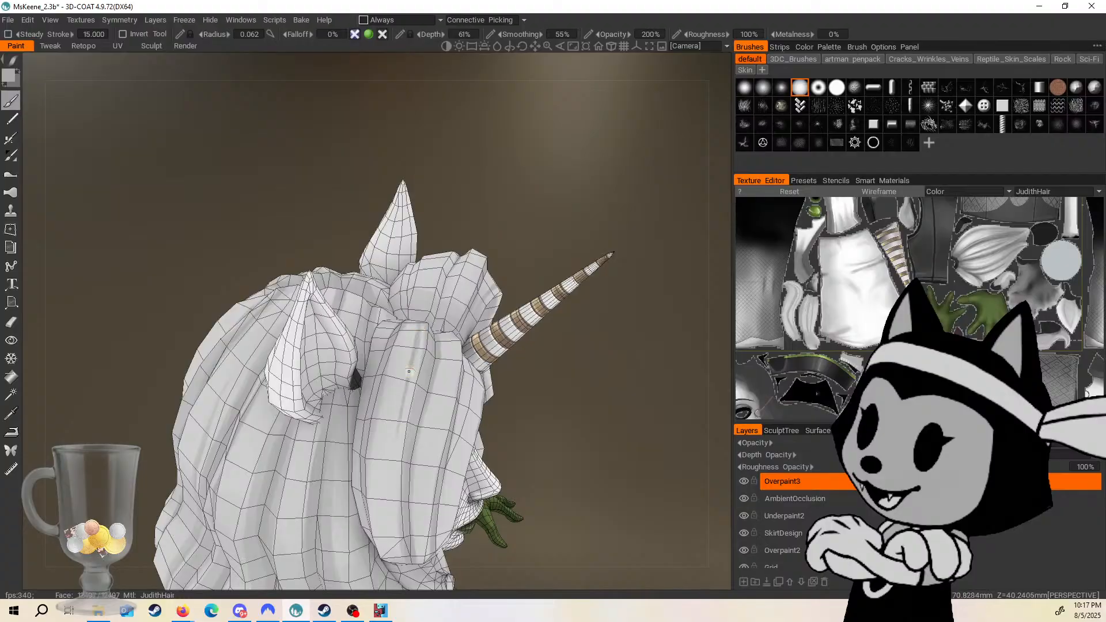
{"action": "mouse_move", "coordinate": [409, 372]}
{"action": "left_mouse_down", "text": "alt"}
{"action": "mouse_move", "coordinate": [608, 317]}
{"action": "mouse_move", "coordinate": [473, 327]}
{"action": "left_mouse_up", "text": "alt"}
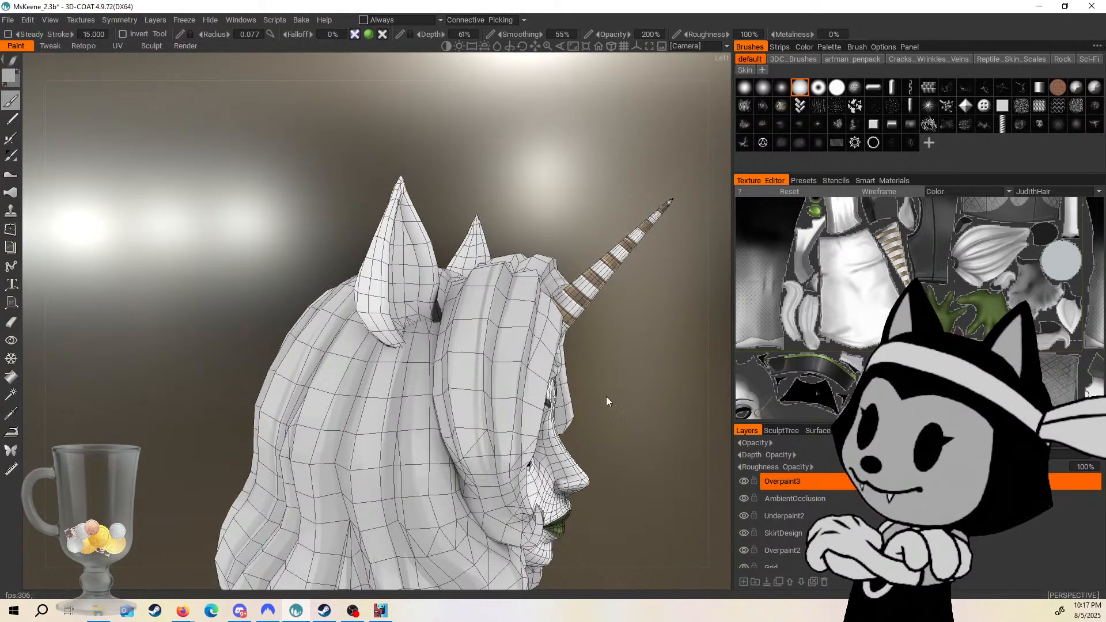
{"action": "left_click_drag", "start_coordinate": [607, 397], "coordinate": [671, 426]}
{"action": "mouse_move", "coordinate": [551, 496]}
{"action": "left_mouse_down"}
{"action": "mouse_move", "coordinate": [447, 470]}
{"action": "mouse_move", "coordinate": [498, 469]}
{"action": "mouse_move", "coordinate": [537, 515]}
{"action": "left_mouse_up"}
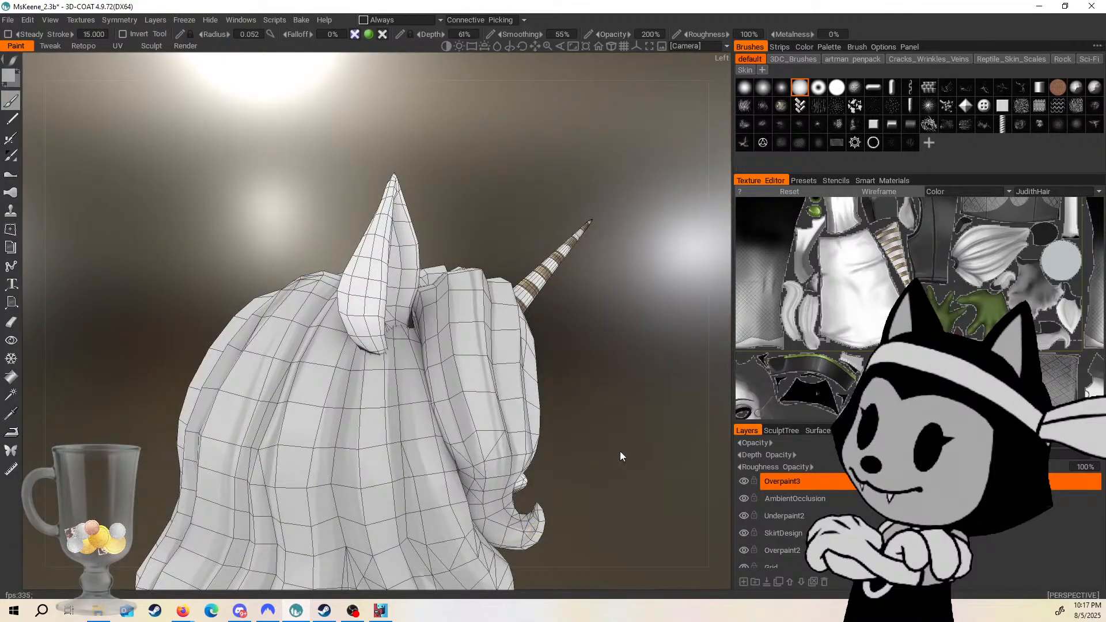
Examine the curl beside the character's right cheek from the front and from above, hiding the wireframe.
{"action": "left_click_drag", "start_coordinate": [620, 453], "coordinate": [545, 443]}
{"action": "middle_click_drag", "start_coordinate": [544, 443], "coordinate": [371, 355]}
{"action": "scroll", "coordinate": [371, 355], "scroll_direction": "up", "scroll_amount": 3}
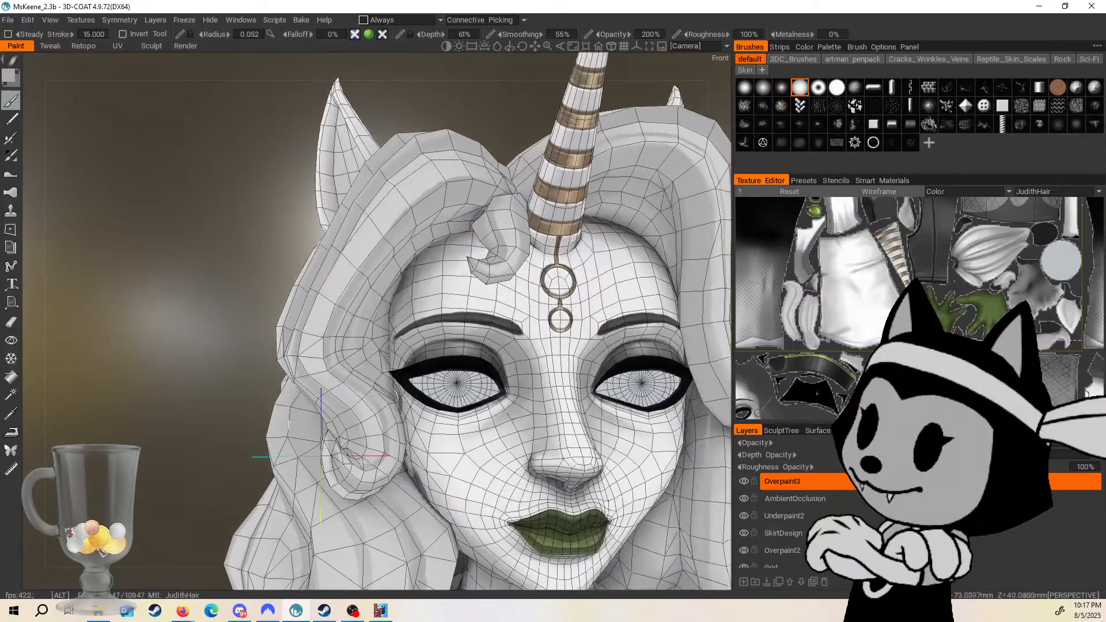
{"action": "left_click_drag", "start_coordinate": [320, 452], "coordinate": [622, 493], "text": "alt"}
{"action": "key", "text": "w"}
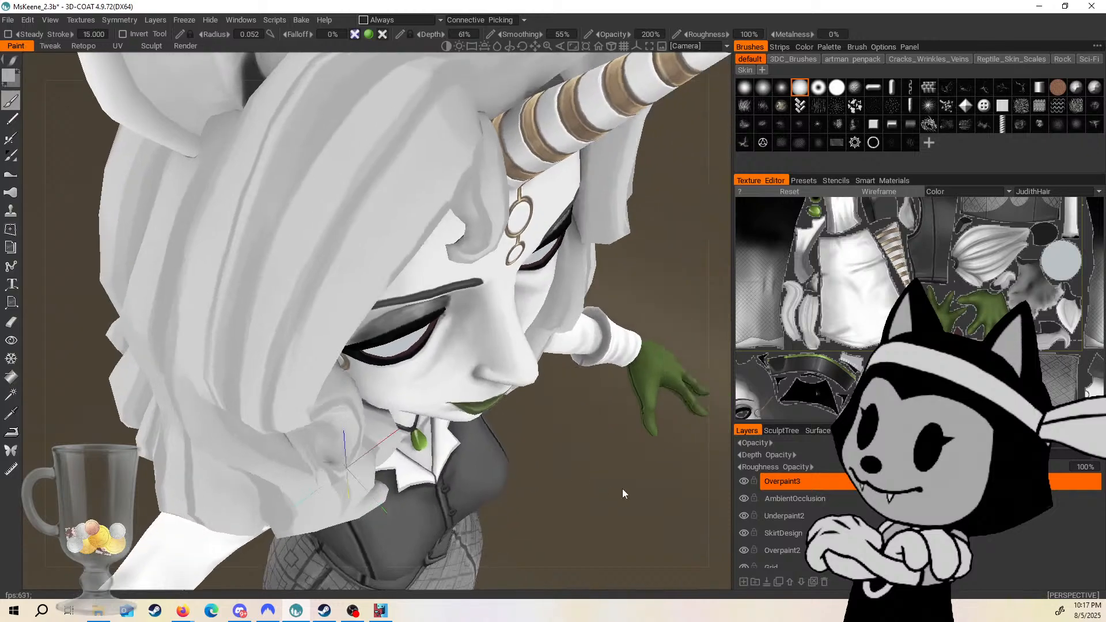
{"action": "left_click_drag", "start_coordinate": [444, 435], "coordinate": [328, 469], "text": "alt"}
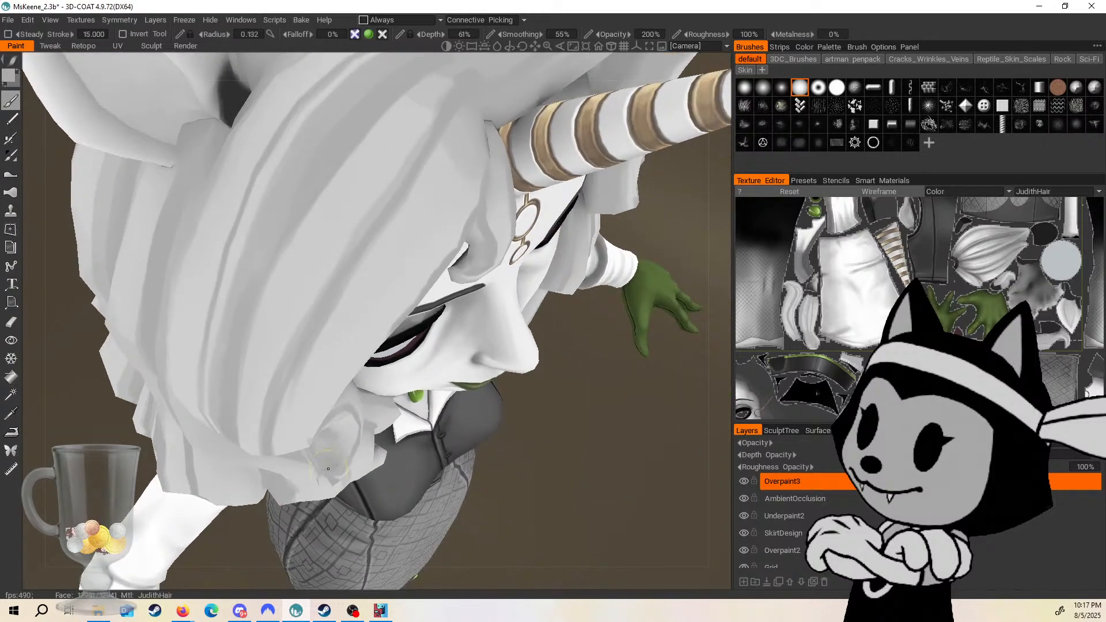
{"action": "left_click_drag", "start_coordinate": [499, 472], "coordinate": [570, 385], "text": "alt"}
{"action": "left_click_drag", "start_coordinate": [621, 300], "coordinate": [625, 397]}
{"action": "left_click_drag", "start_coordinate": [328, 434], "coordinate": [395, 458], "text": "alt"}
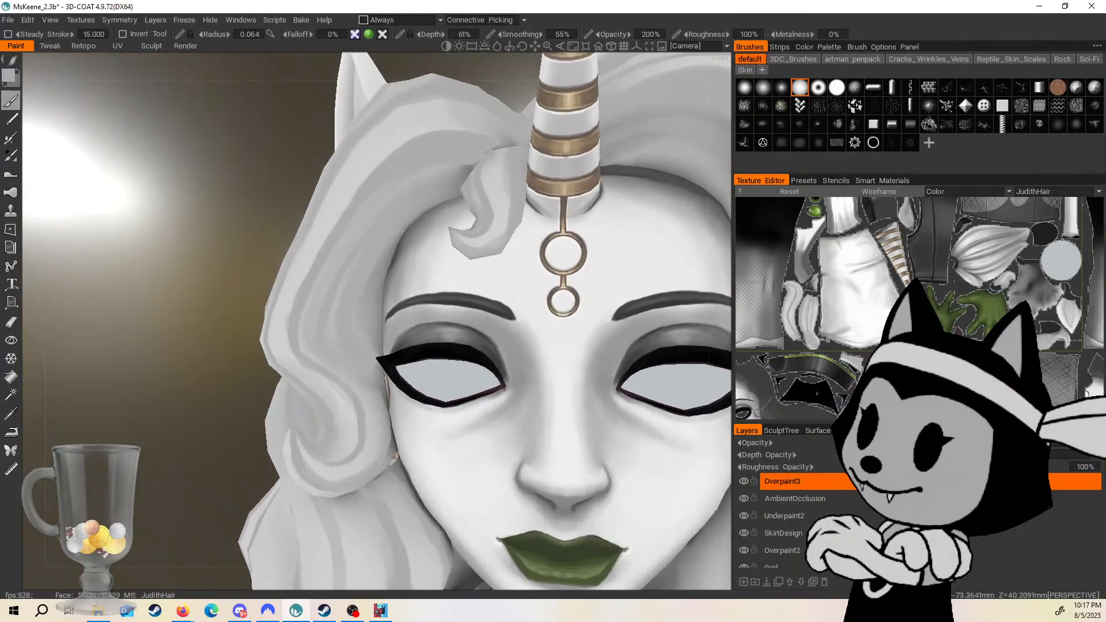
Compare the hair framing the face with and without wireframe from the front, and enlarge the brush radius to 0.153.
{"action": "scroll", "coordinate": [369, 363], "scroll_direction": "down", "scroll_amount": 4}
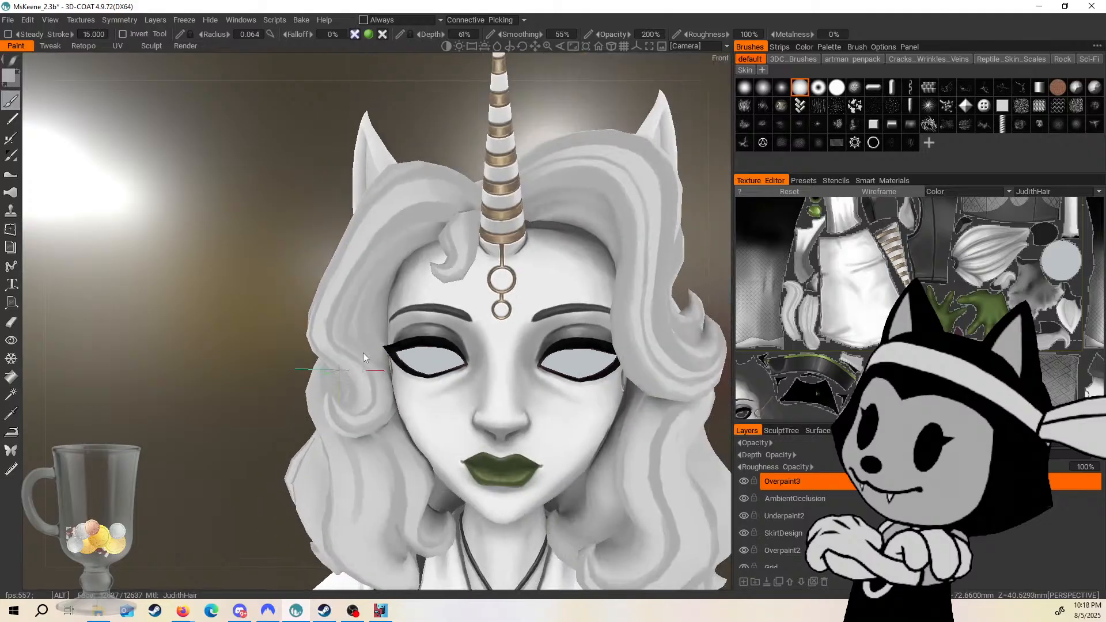
{"action": "key", "text": "w"}
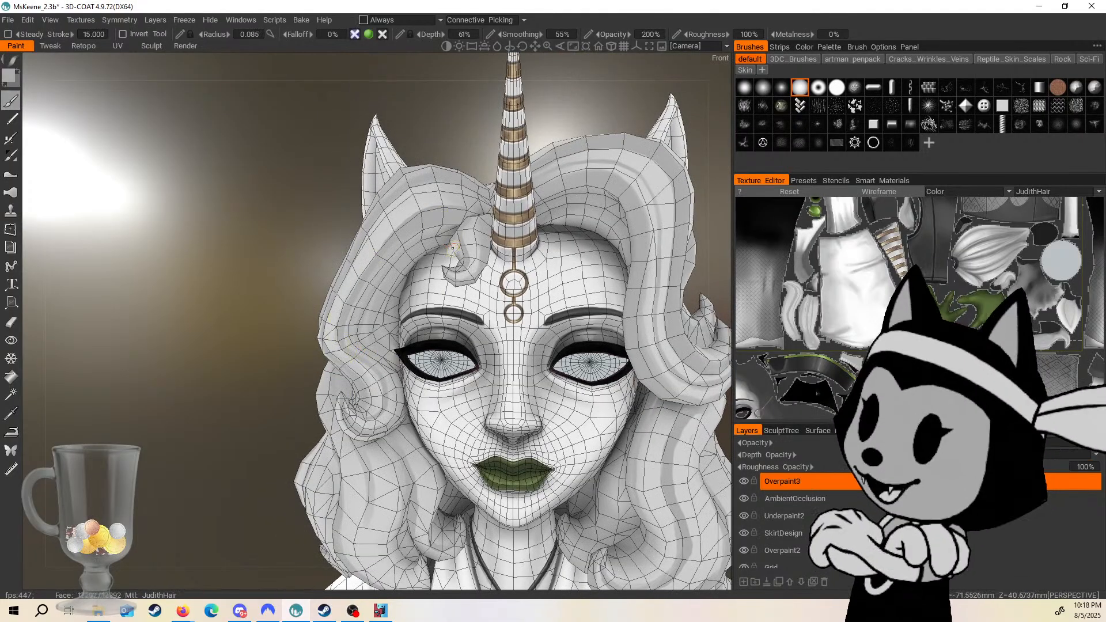
{"action": "middle_click_drag", "start_coordinate": [452, 253], "coordinate": [461, 300]}
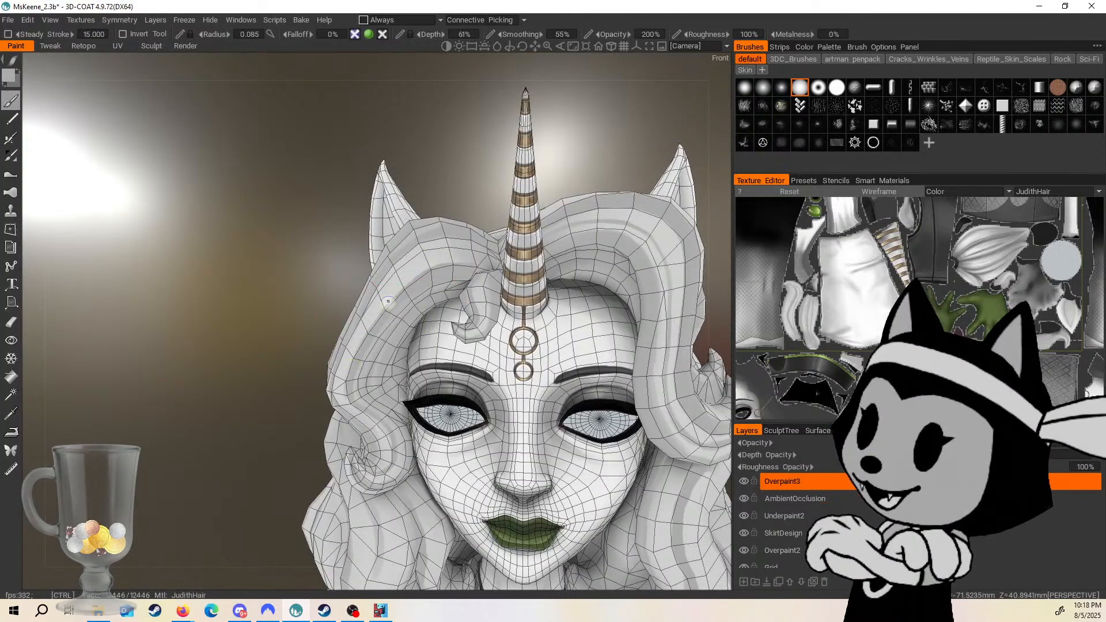
{"action": "key", "text": "w"}
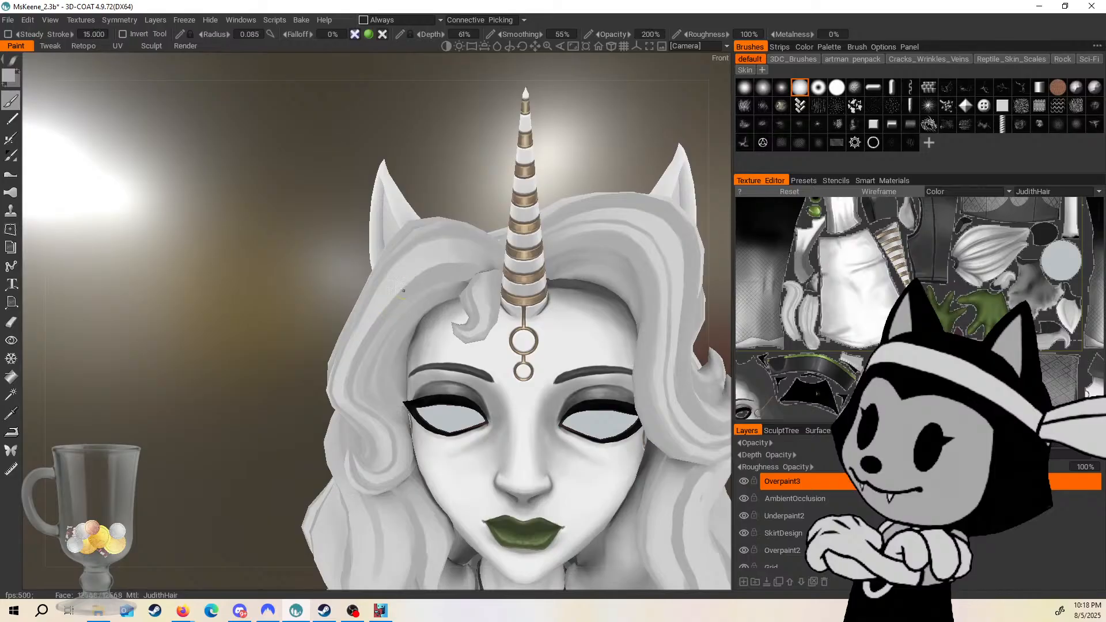
{"action": "key", "text": "bracketright"}
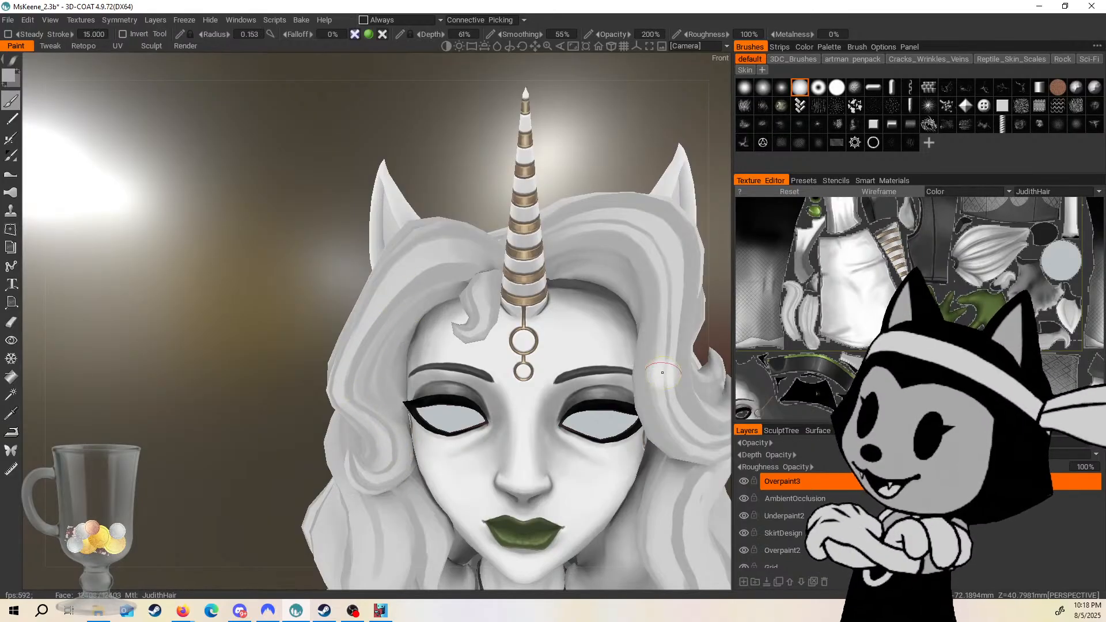
Set the brush radius to 0.093 and paint down the front hair lock ahead of the character's left ear.
{"action": "mouse_move", "coordinate": [409, 330]}
{"action": "left_mouse_down", "text": "alt"}
{"action": "mouse_move", "coordinate": [522, 361]}
{"action": "mouse_move", "coordinate": [584, 347]}
{"action": "mouse_move", "coordinate": [544, 327]}
{"action": "mouse_move", "coordinate": [506, 337]}
{"action": "mouse_move", "coordinate": [585, 309]}
{"action": "mouse_move", "coordinate": [578, 263]}
{"action": "mouse_move", "coordinate": [538, 277]}
{"action": "left_mouse_up", "text": "alt"}
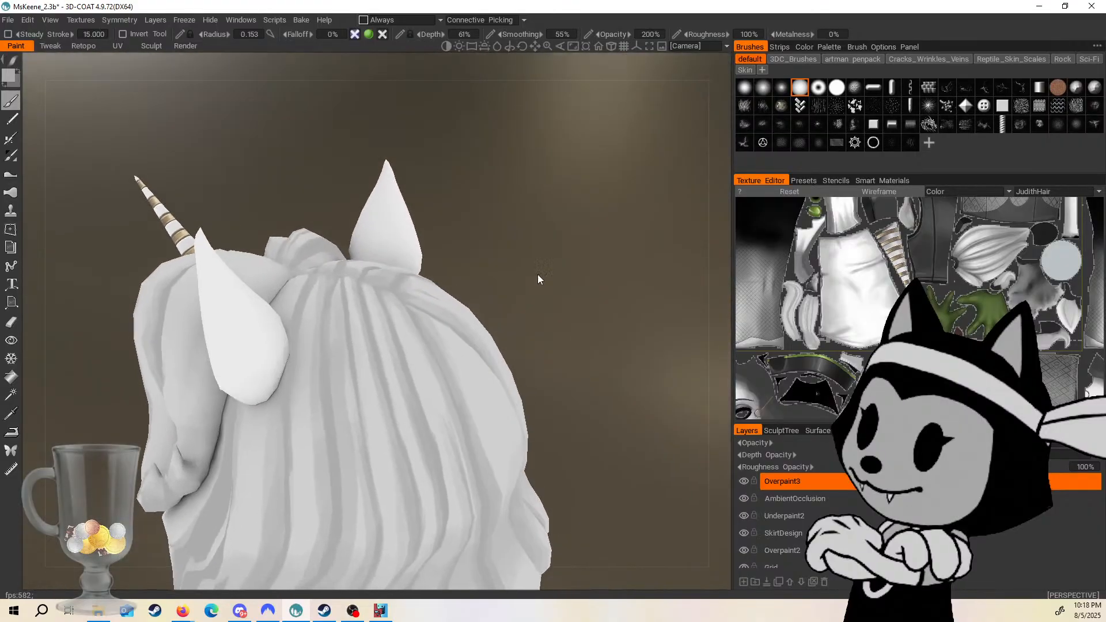
{"action": "key", "text": "bracketright"}
{"action": "key", "text": "bracketright"}
{"action": "key", "text": "bracketright"}
{"action": "key", "text": "bracketright"}
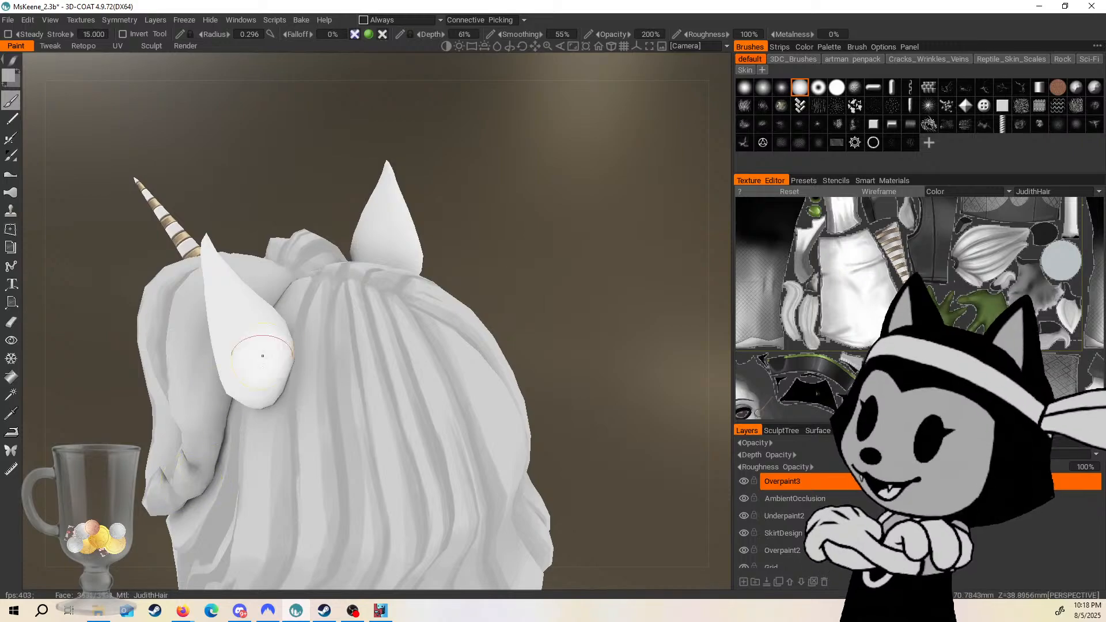
{"action": "left_click_drag", "start_coordinate": [461, 273], "coordinate": [523, 257], "text": "alt"}
{"action": "key", "text": "bracketleft"}
{"action": "key", "text": "bracketleft"}
{"action": "key", "text": "bracketleft"}
{"action": "key", "text": "bracketleft"}
{"action": "key", "text": "bracketleft"}
{"action": "key", "text": "bracketleft"}
{"action": "key", "text": "bracketleft"}
{"action": "left_click_drag", "start_coordinate": [198, 349], "coordinate": [200, 444]}
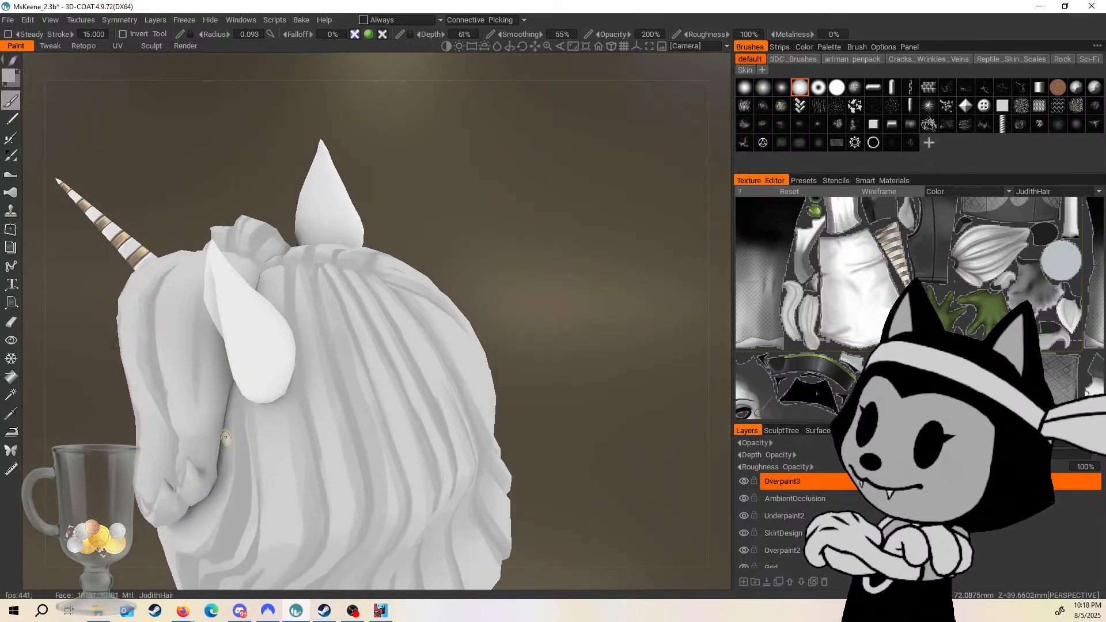
Show the wireframe, paint along the upper front lock above the character's left ear, and set the brush radius to 0.096.
{"action": "key", "text": "w"}
{"action": "middle_click_drag", "start_coordinate": [229, 446], "coordinate": [357, 430], "text": "alt"}
{"action": "left_click_drag", "start_coordinate": [579, 199], "coordinate": [591, 257], "text": "alt"}
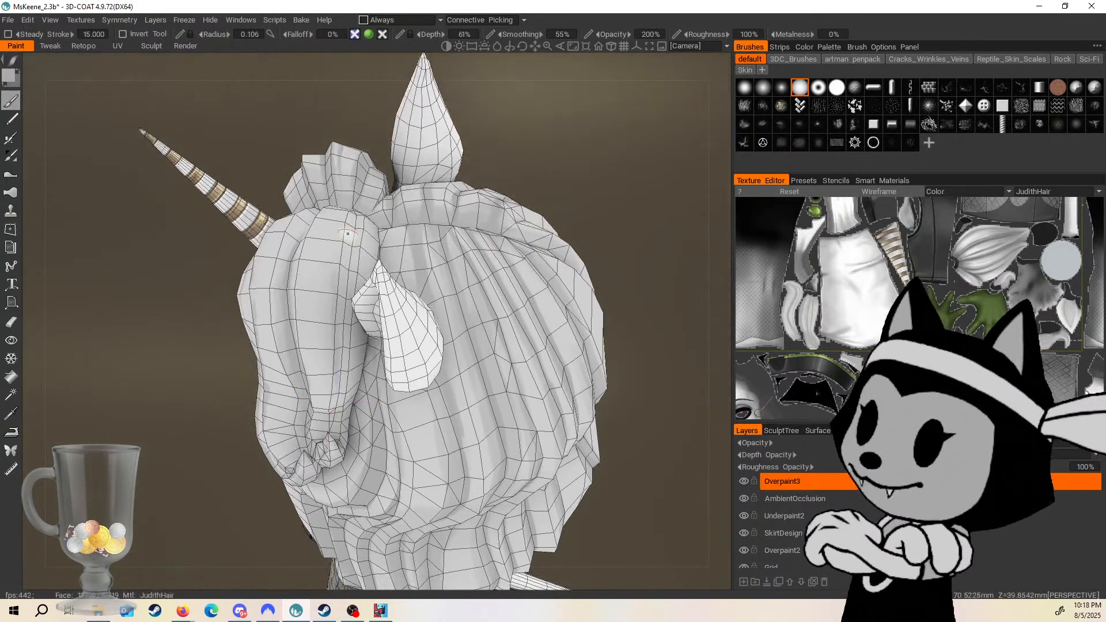
{"action": "key", "text": "bracketright"}
{"action": "key", "text": "bracketright"}
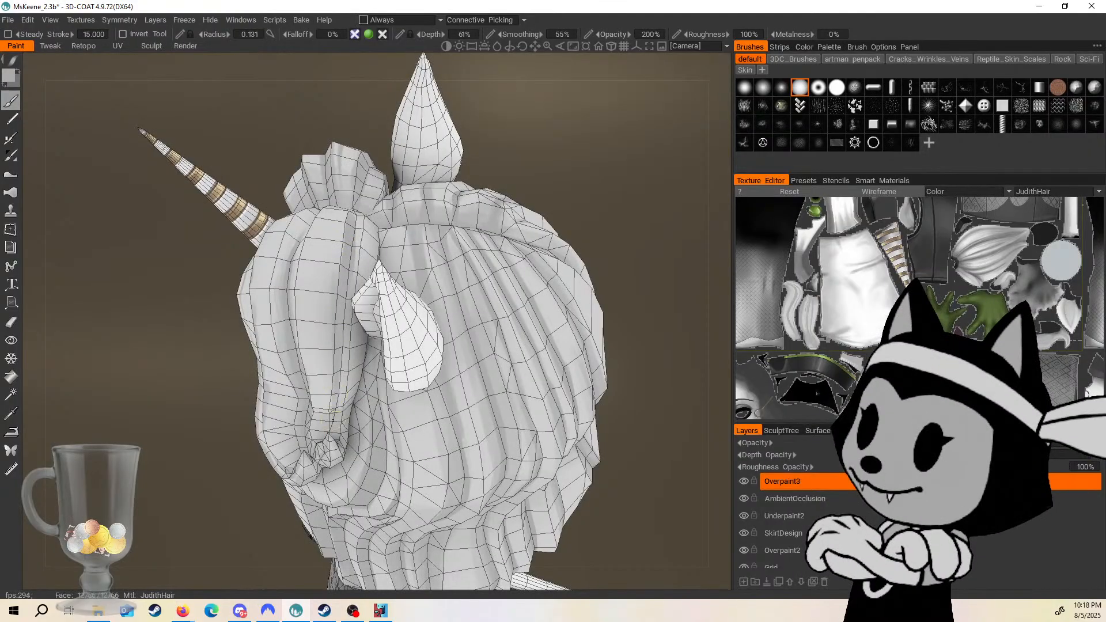
{"action": "left_click_drag", "start_coordinate": [598, 197], "coordinate": [617, 249], "text": "alt"}
{"action": "left_click_drag", "start_coordinate": [347, 336], "coordinate": [348, 225]}
{"action": "key", "text": "bracketleft"}
{"action": "key", "text": "bracketleft"}
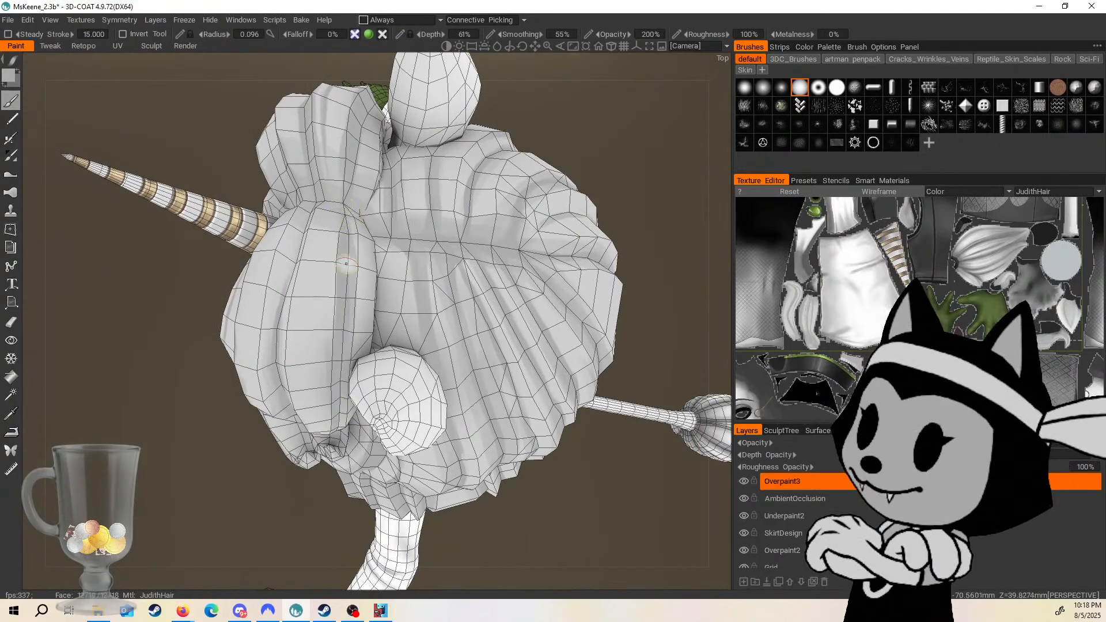
Paint the outer edge of the left front lock near the horn and enlarge the brush radius to 0.326.
{"action": "left_click_drag", "start_coordinate": [598, 127], "coordinate": [668, 144]}
{"action": "left_click_drag", "start_coordinate": [232, 254], "coordinate": [268, 340]}
{"action": "left_click_drag", "start_coordinate": [584, 137], "coordinate": [581, 95]}
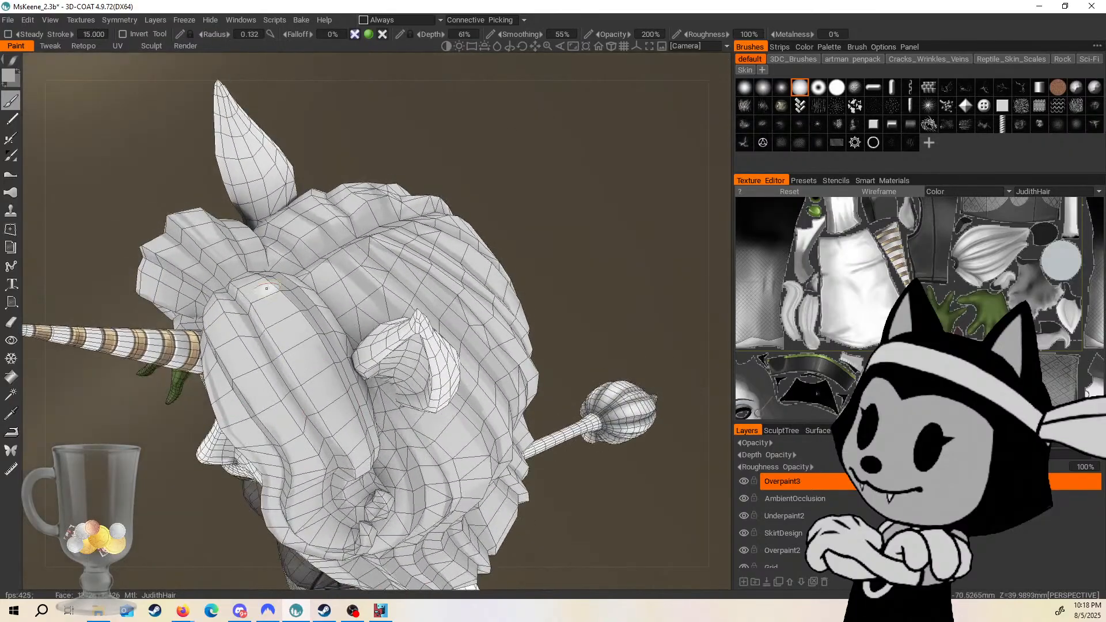
{"action": "key", "text": "bracketright"}
{"action": "key", "text": "bracketright"}
{"action": "key", "text": "bracketright"}
{"action": "key", "text": "bracketright"}
{"action": "key", "text": "bracketright"}
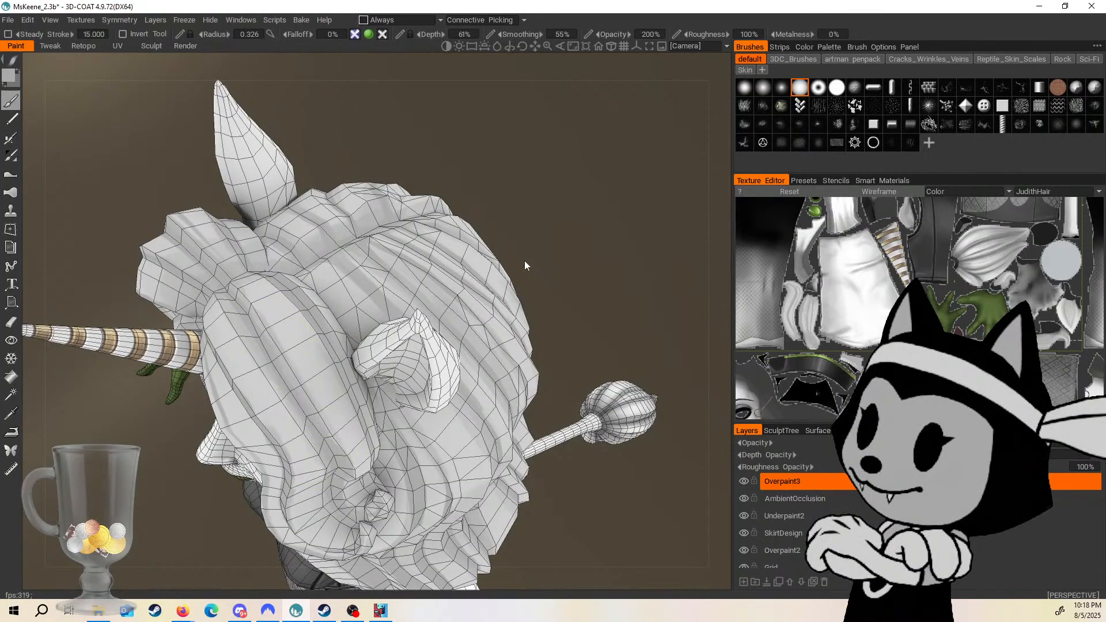
Reduce the brush radius and paint a long stroke from the parting down the character's left front lock.
{"action": "left_click_drag", "start_coordinate": [542, 220], "coordinate": [370, 242]}
{"action": "left_click_drag", "start_coordinate": [351, 145], "coordinate": [503, 109]}
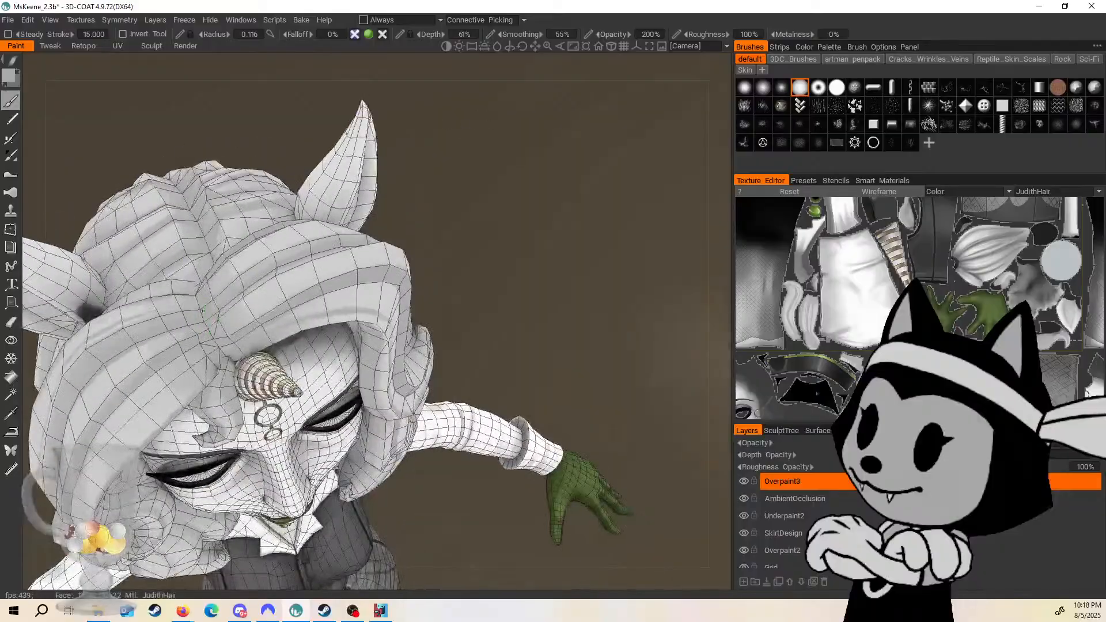
{"action": "left_click_drag", "start_coordinate": [469, 234], "coordinate": [300, 231]}
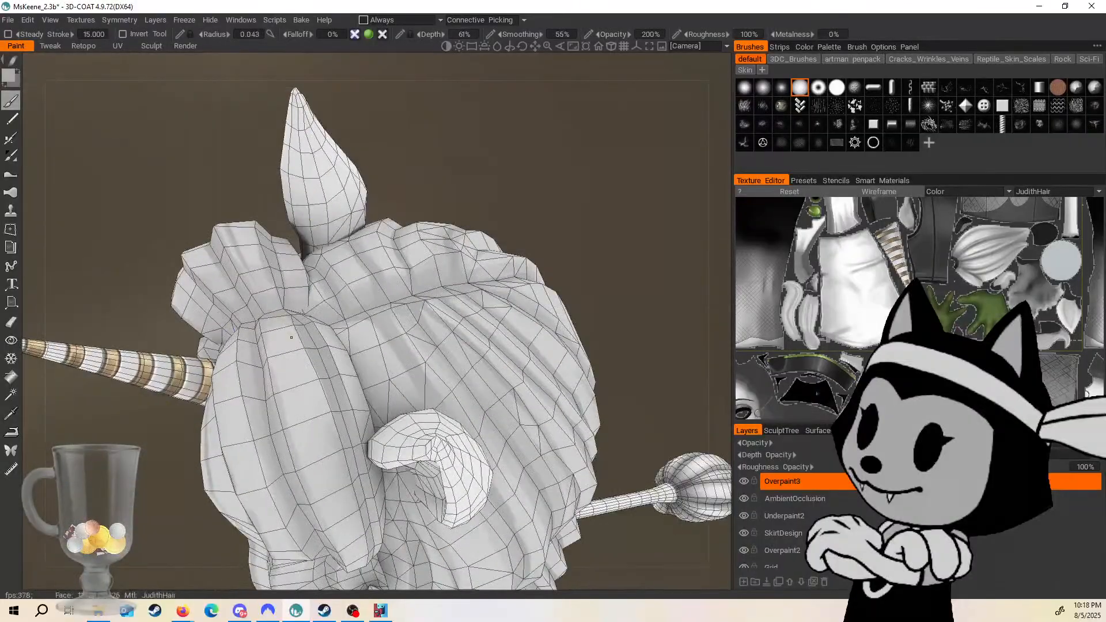
{"action": "left_click_drag", "start_coordinate": [282, 312], "coordinate": [340, 493]}
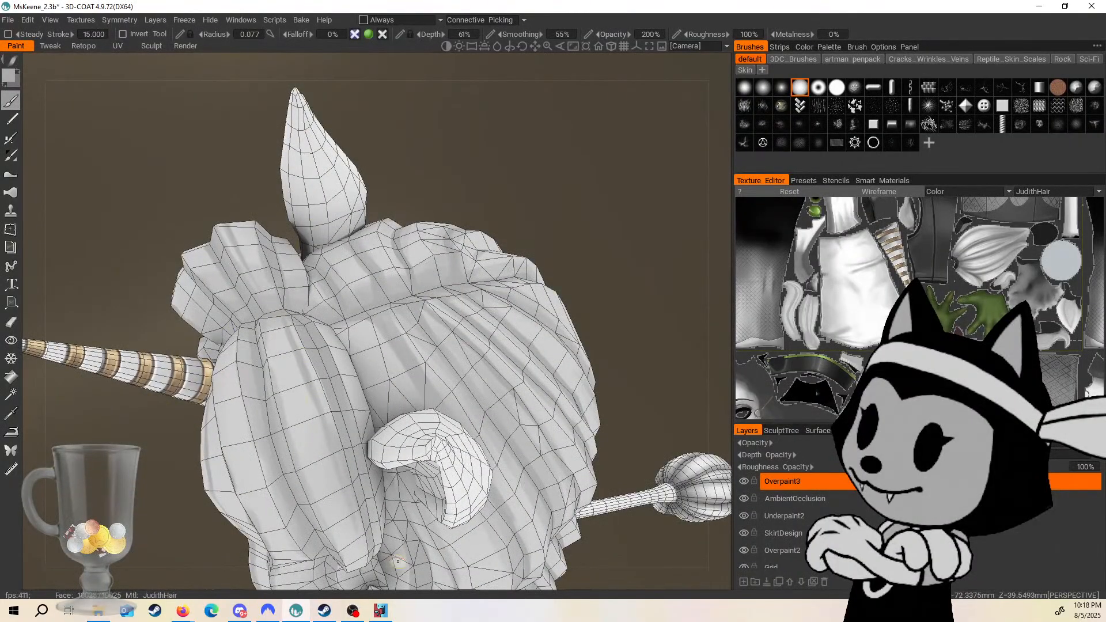
{"action": "mouse_move", "coordinate": [397, 562]}
{"action": "left_mouse_down", "text": "alt"}
{"action": "mouse_move", "coordinate": [422, 544]}
{"action": "mouse_move", "coordinate": [435, 469]}
{"action": "left_mouse_up", "text": "alt"}
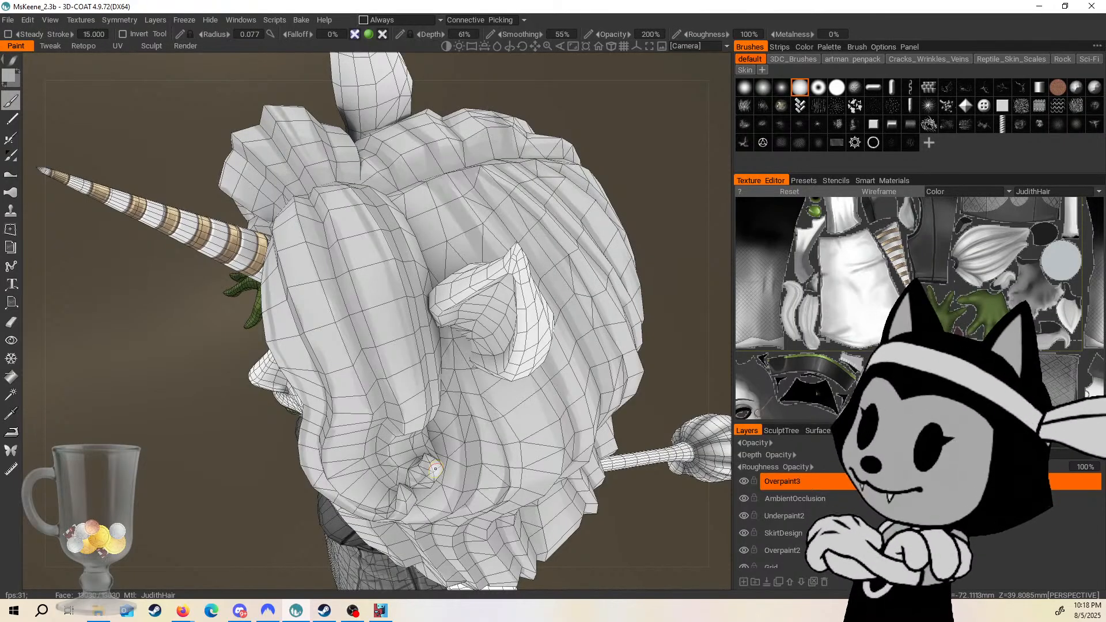
Check the curl below the character's left ear and save the project.
{"action": "key", "text": "4"}
{"action": "key", "text": "2"}
{"action": "right_click_drag", "start_coordinate": [405, 471], "coordinate": [400, 461], "text": "alt"}
{"action": "mouse_move", "coordinate": [399, 461]}
{"action": "left_mouse_down", "text": "alt"}
{"action": "mouse_move", "coordinate": [450, 471]}
{"action": "mouse_move", "coordinate": [438, 443]}
{"action": "mouse_move", "coordinate": [492, 376]}
{"action": "mouse_move", "coordinate": [558, 400]}
{"action": "mouse_move", "coordinate": [569, 366]}
{"action": "left_mouse_up", "text": "alt"}
{"action": "key", "text": "ctrl+s"}
Review the hair without wireframe from the front and from the character's left side.
{"action": "right_click_drag", "start_coordinate": [706, 293], "coordinate": [605, 314], "text": "alt"}
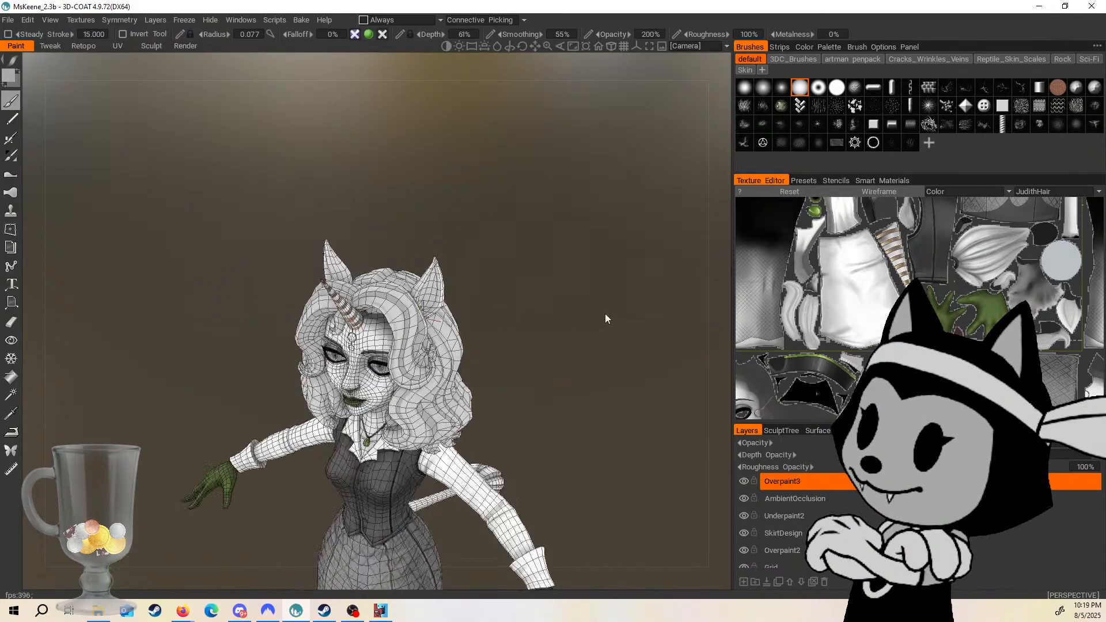
{"action": "left_click_drag", "start_coordinate": [605, 314], "coordinate": [593, 372], "text": "alt"}
{"action": "right_click_drag", "start_coordinate": [594, 372], "coordinate": [591, 416], "text": "alt"}
{"action": "left_click_drag", "start_coordinate": [591, 416], "coordinate": [595, 323], "text": "alt"}
{"action": "right_click_drag", "start_coordinate": [594, 324], "coordinate": [606, 299], "text": "alt"}
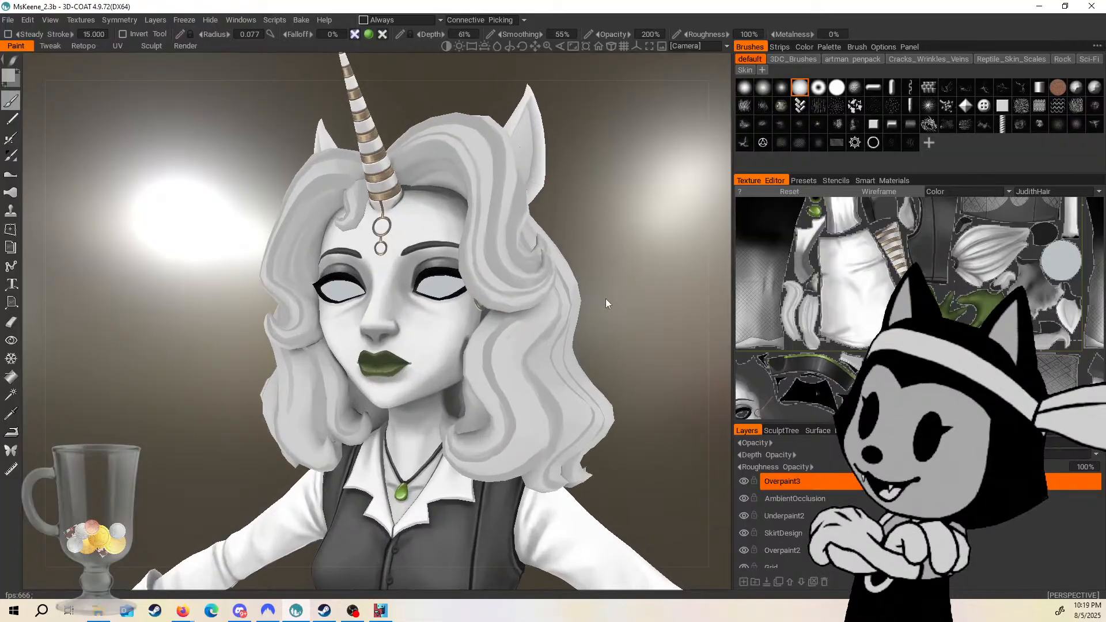
{"action": "middle_click_drag", "start_coordinate": [606, 298], "coordinate": [548, 302], "text": "alt"}
{"action": "right_click_drag", "start_coordinate": [552, 302], "coordinate": [585, 309], "text": "alt"}
{"action": "left_click_drag", "start_coordinate": [584, 309], "coordinate": [641, 317], "text": "alt"}
{"action": "right_click_drag", "start_coordinate": [641, 317], "coordinate": [586, 321], "text": "alt"}
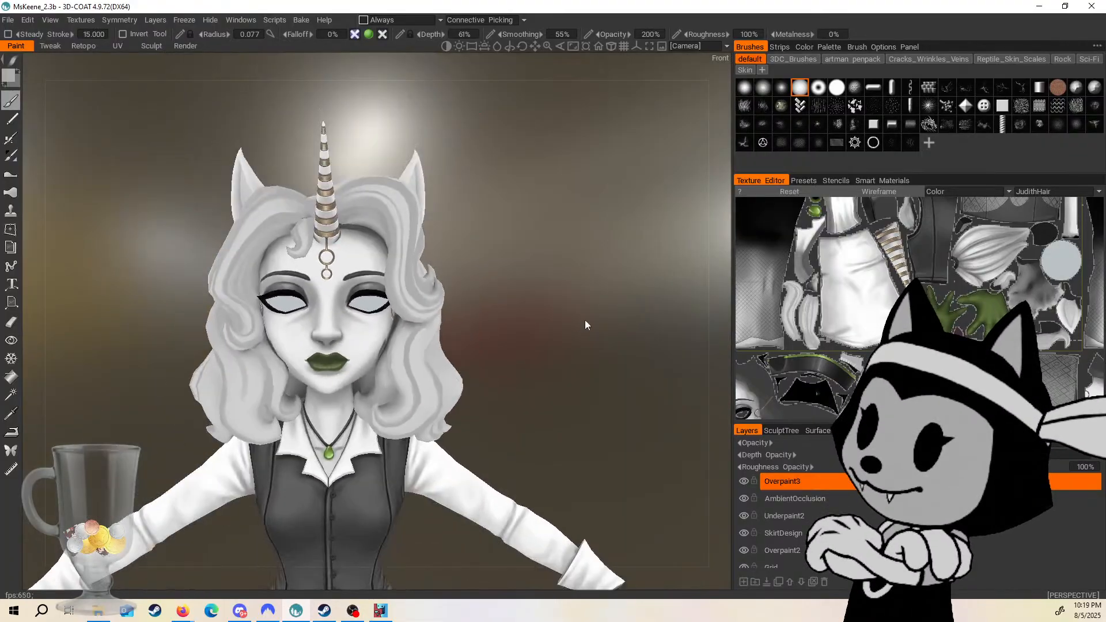
{"action": "left_click_drag", "start_coordinate": [586, 320], "coordinate": [352, 340], "text": "alt"}
{"action": "right_click_drag", "start_coordinate": [353, 341], "coordinate": [324, 435], "text": "alt"}
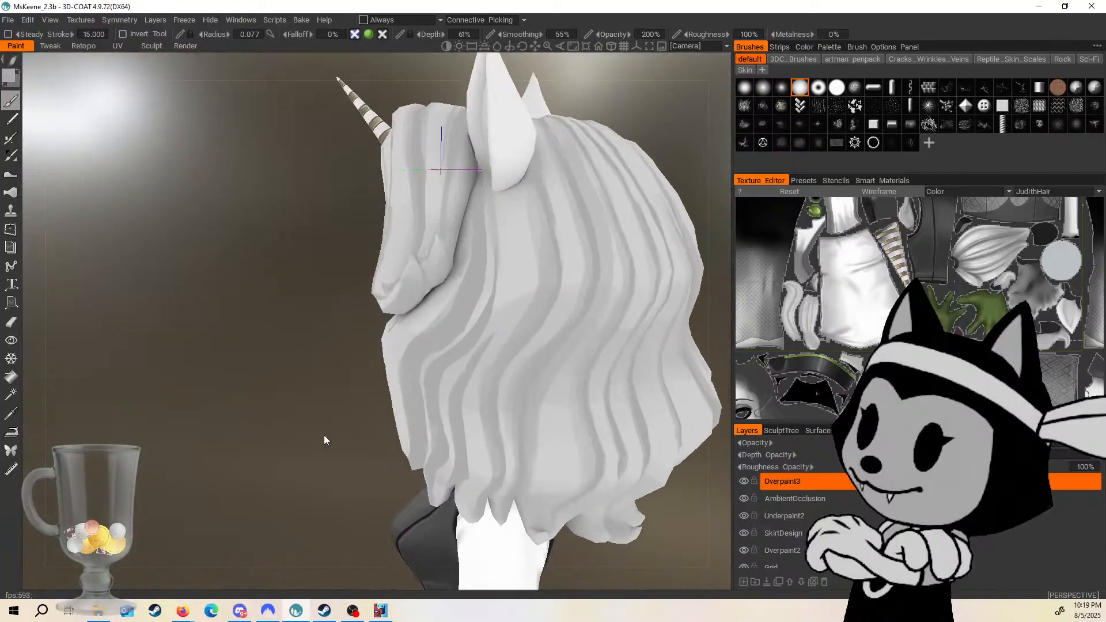
{"action": "mouse_move", "coordinate": [323, 434]}
{"action": "left_mouse_down", "text": "alt"}
{"action": "mouse_move", "coordinate": [314, 461]}
{"action": "mouse_move", "coordinate": [527, 446]}
{"action": "mouse_move", "coordinate": [582, 390]}
{"action": "mouse_move", "coordinate": [613, 282]}
{"action": "mouse_move", "coordinate": [685, 284]}
{"action": "left_mouse_up", "text": "alt"}
Examine the wireframed lower curls around the neck and collar from both front sides.
{"action": "left_click_drag", "start_coordinate": [448, 403], "coordinate": [441, 408]}
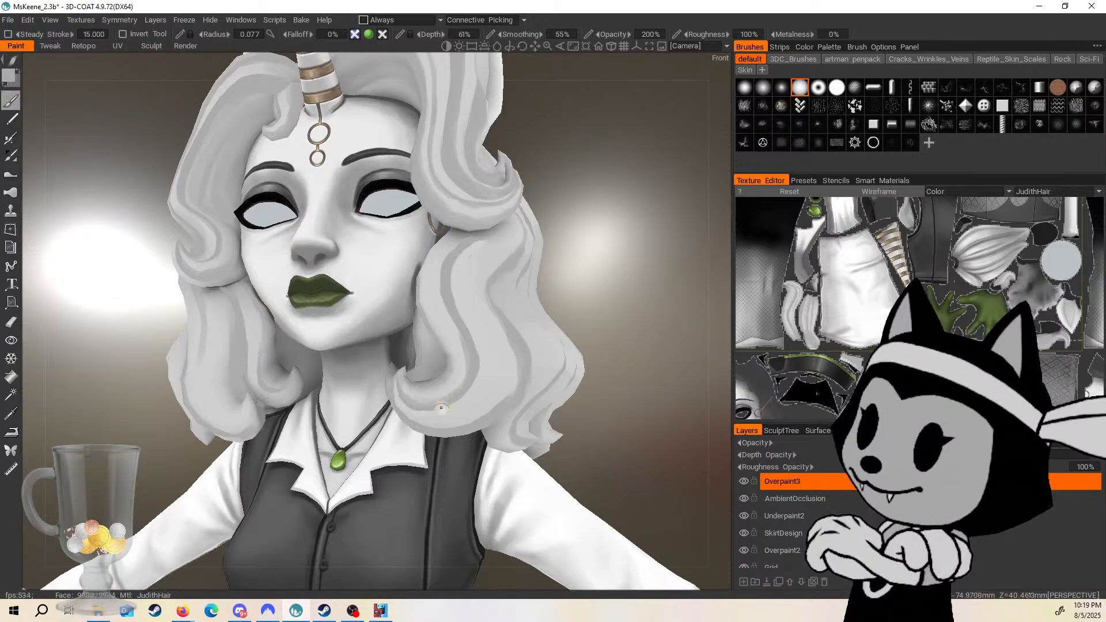
{"action": "key", "text": "5"}
{"action": "left_click_drag", "start_coordinate": [582, 327], "coordinate": [609, 344], "text": "alt"}
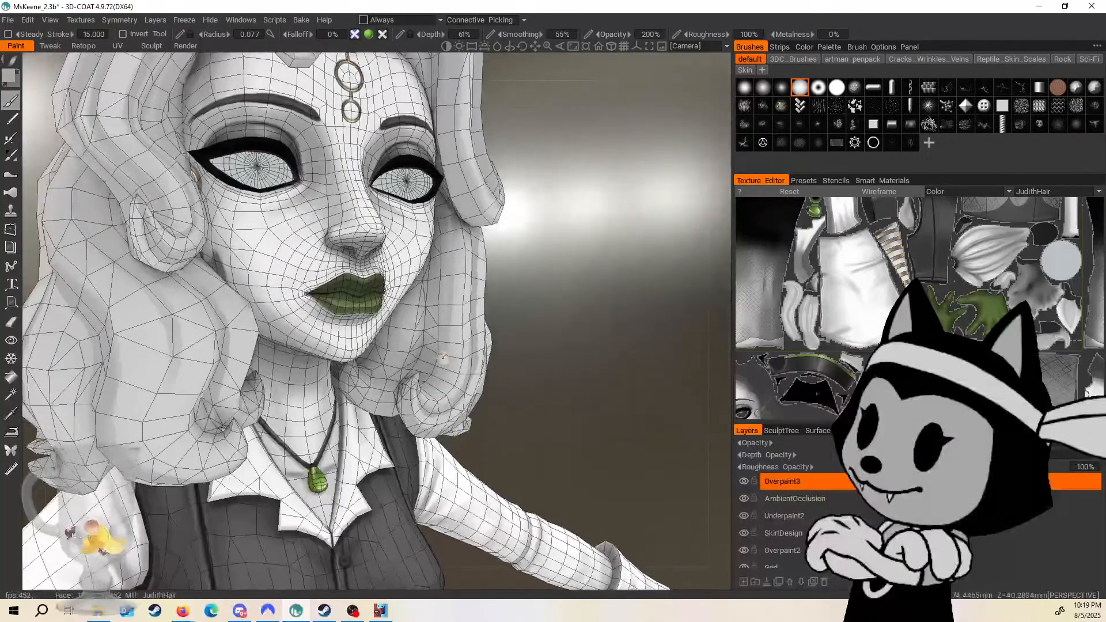
{"action": "left_click_drag", "start_coordinate": [394, 353], "coordinate": [353, 365], "text": "alt"}
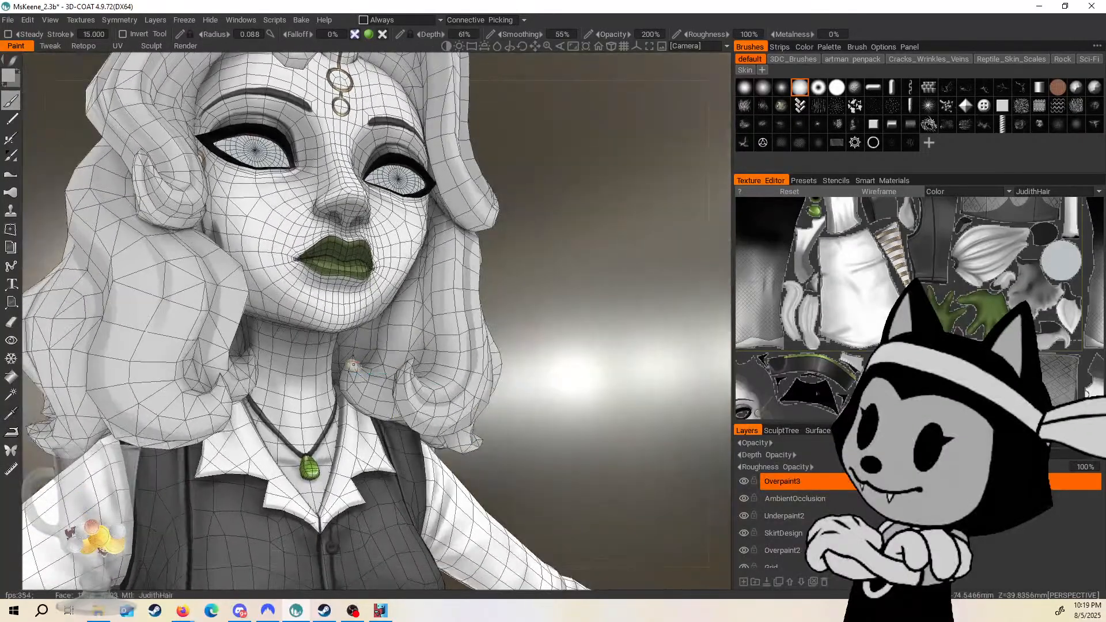
{"action": "left_click_drag", "start_coordinate": [547, 288], "coordinate": [498, 299], "text": "alt"}
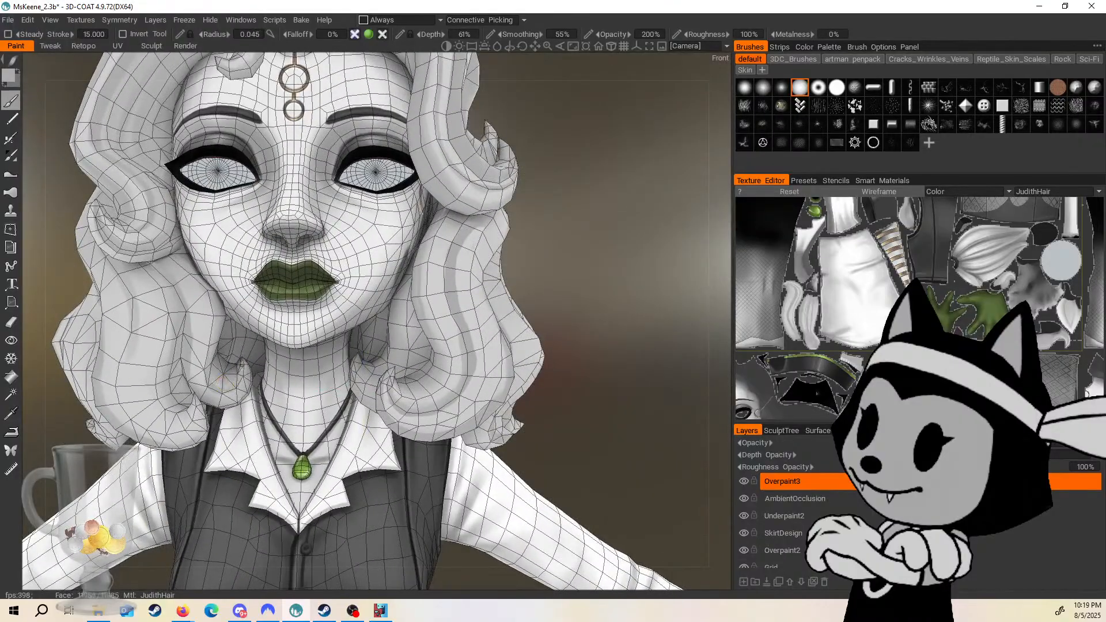
{"action": "left_click_drag", "start_coordinate": [585, 236], "coordinate": [436, 213], "text": "alt"}
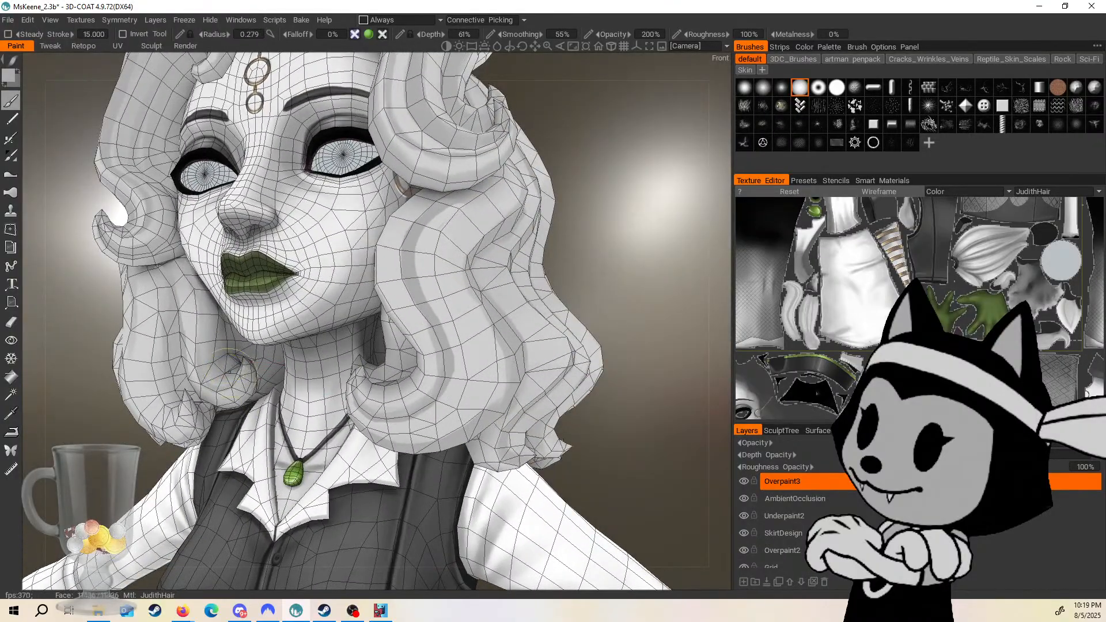
{"action": "left_click_drag", "start_coordinate": [462, 288], "coordinate": [251, 379], "text": "alt"}
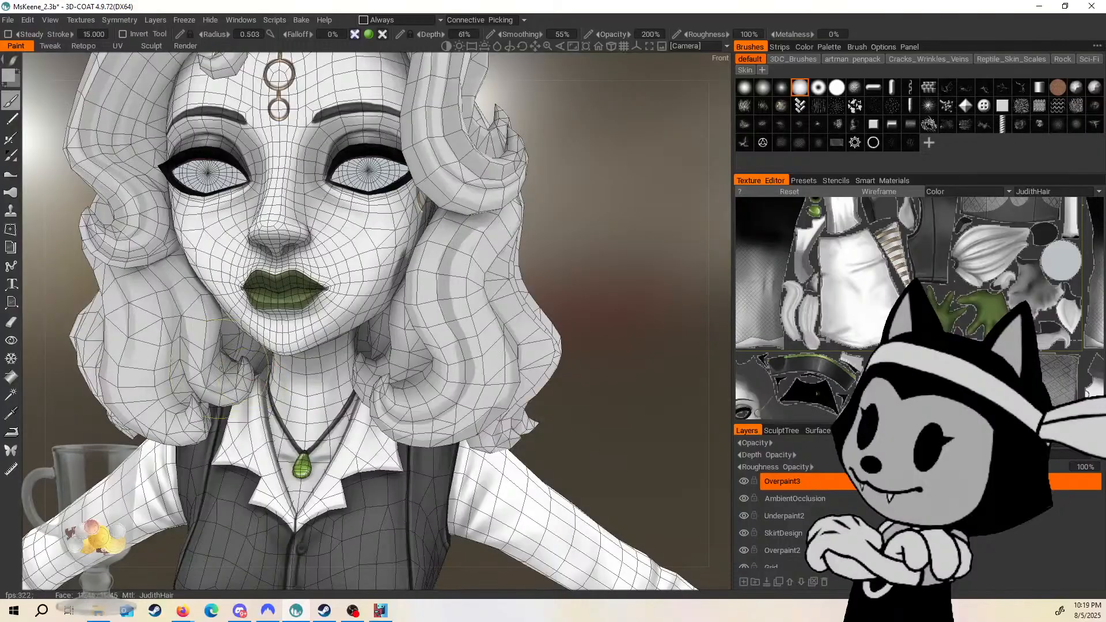
Resize the brush and examine the wireframed lower curls on the character's right side from the front and slightly below.
{"action": "right_click_drag", "start_coordinate": [217, 351], "coordinate": [177, 378]}
{"action": "left_click_drag", "start_coordinate": [311, 295], "coordinate": [283, 281], "text": "alt"}
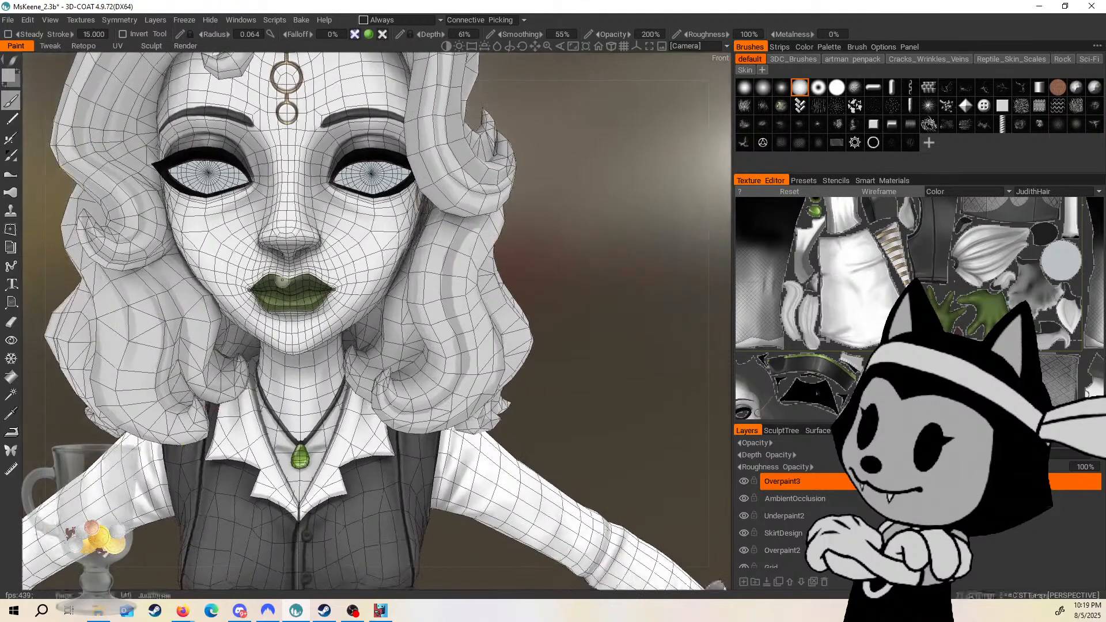
{"action": "middle_click_drag", "start_coordinate": [183, 304], "coordinate": [355, 300], "text": "alt"}
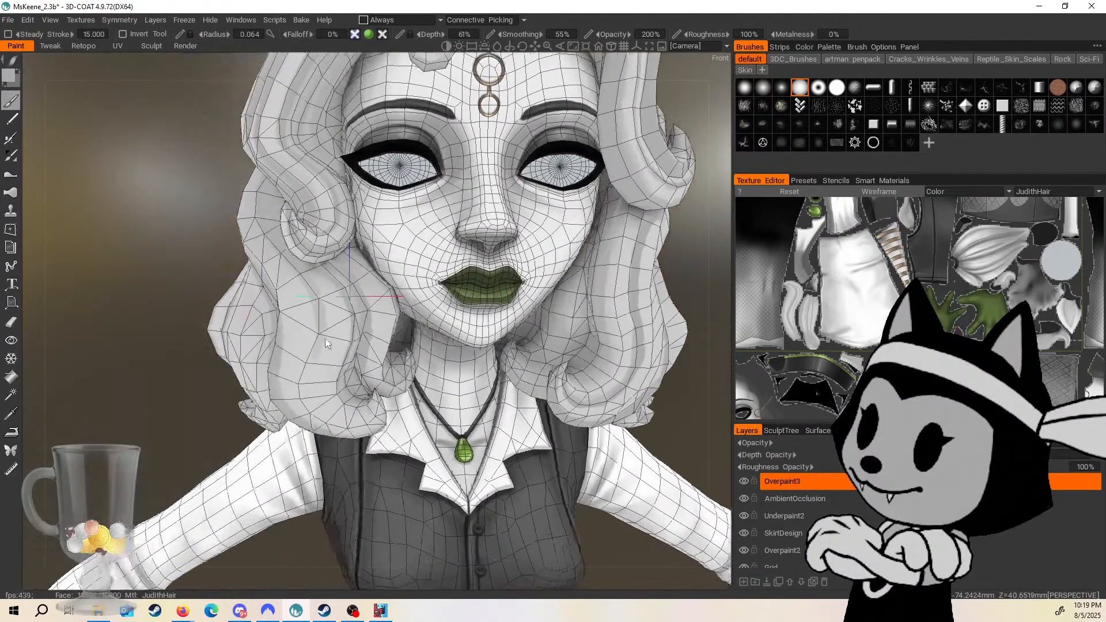
{"action": "left_click_drag", "start_coordinate": [242, 261], "coordinate": [278, 249], "text": "alt"}
{"action": "middle_click_drag", "start_coordinate": [279, 249], "coordinate": [284, 270], "text": "alt"}
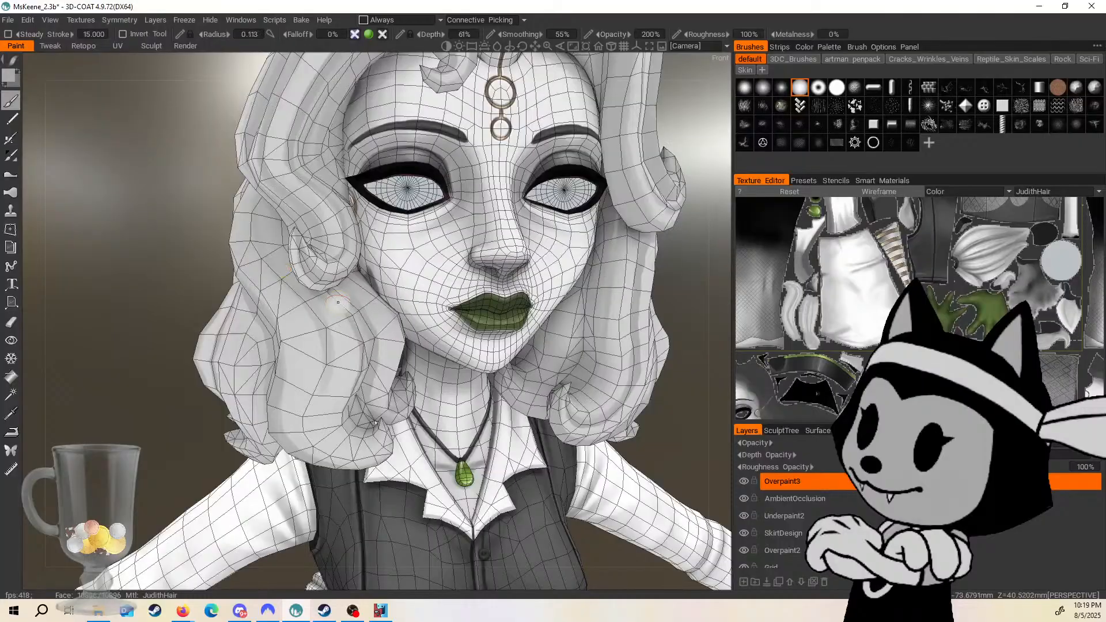
{"action": "right_click_drag", "start_coordinate": [338, 302], "coordinate": [346, 288]}
{"action": "left_click_drag", "start_coordinate": [667, 281], "coordinate": [680, 239], "text": "alt"}
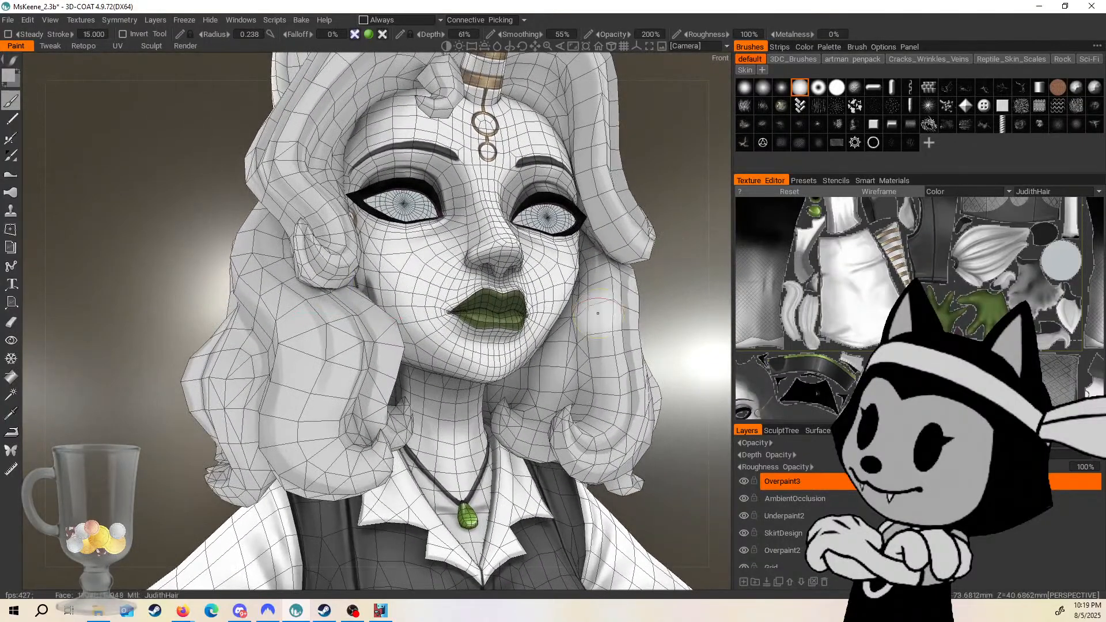
{"action": "mouse_move", "coordinate": [344, 430]}
{"action": "right_mouse_down"}
{"action": "mouse_move", "coordinate": [322, 360]}
{"action": "mouse_move", "coordinate": [310, 469]}
{"action": "mouse_move", "coordinate": [381, 453]}
{"action": "right_mouse_up"}
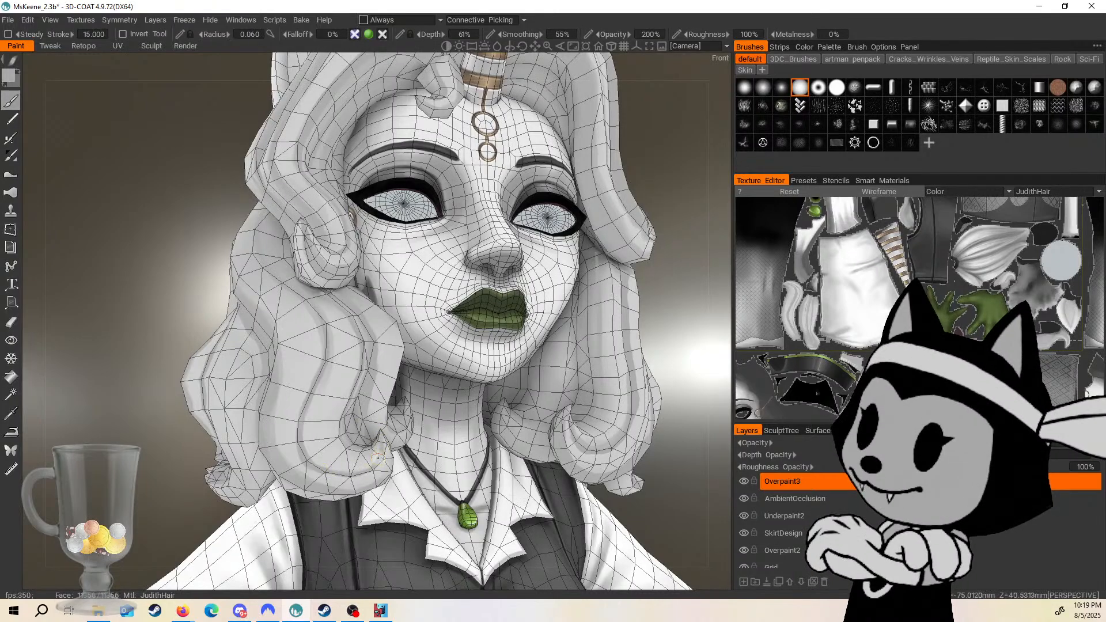
Check the wireframed locks along the character's right side, from the front to the profile, and save the project.
{"action": "middle_click_drag", "start_coordinate": [527, 320], "coordinate": [374, 420]}
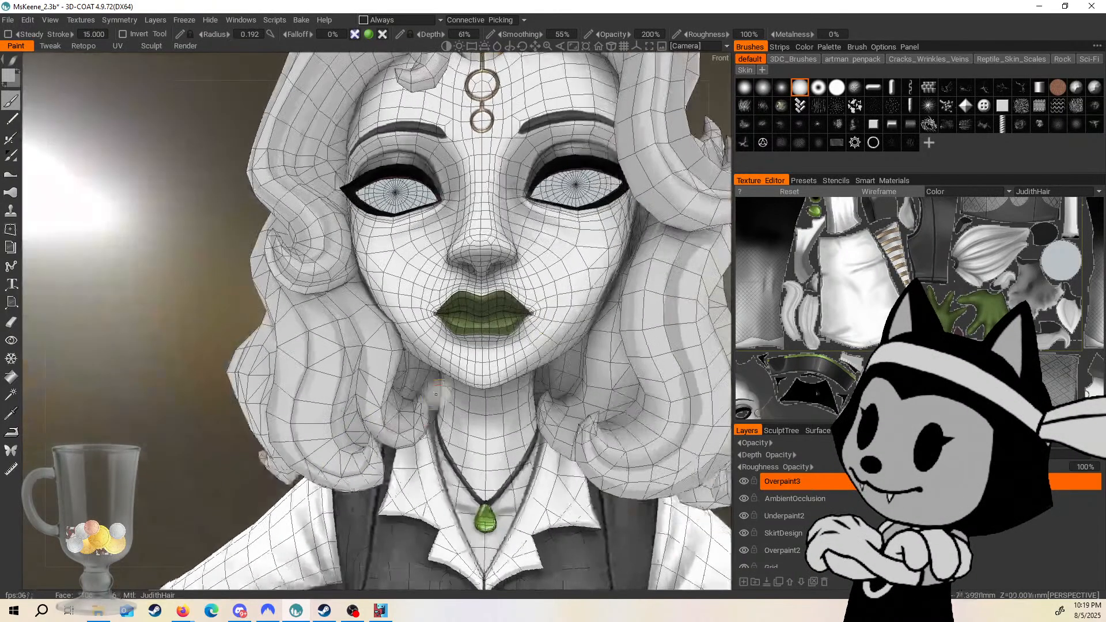
{"action": "mouse_move", "coordinate": [358, 460]}
{"action": "middle_mouse_down"}
{"action": "mouse_move", "coordinate": [300, 518]}
{"action": "mouse_move", "coordinate": [369, 311]}
{"action": "middle_mouse_up"}
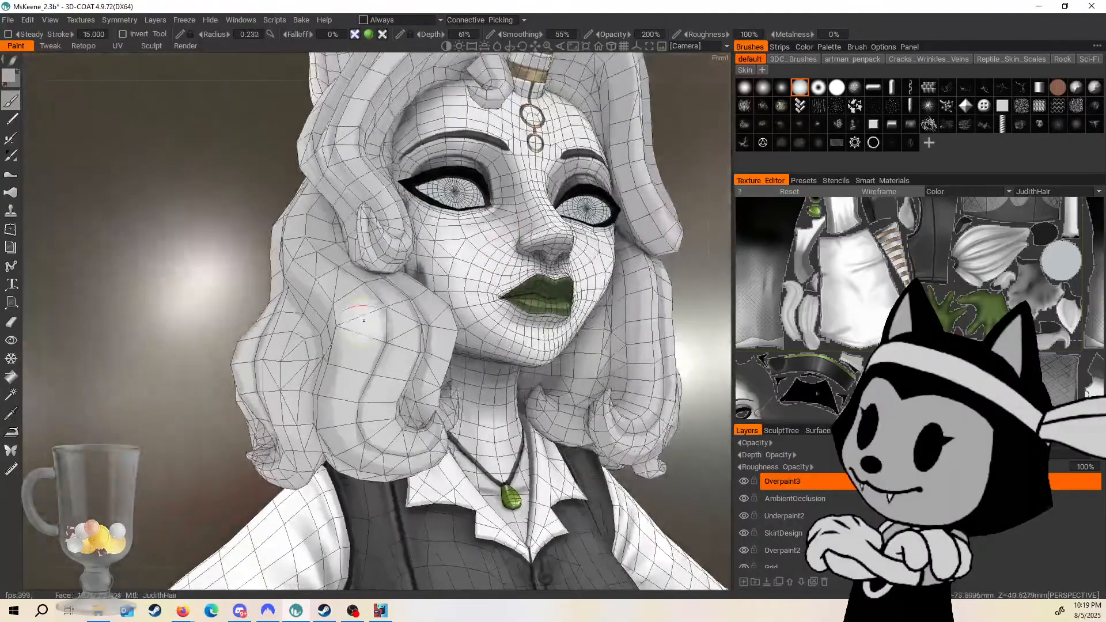
{"action": "right_click_drag", "start_coordinate": [369, 311], "coordinate": [346, 314]}
{"action": "mouse_move", "coordinate": [346, 314]}
{"action": "middle_mouse_down"}
{"action": "mouse_move", "coordinate": [534, 181]}
{"action": "mouse_move", "coordinate": [672, 173]}
{"action": "mouse_move", "coordinate": [412, 197]}
{"action": "middle_mouse_up"}
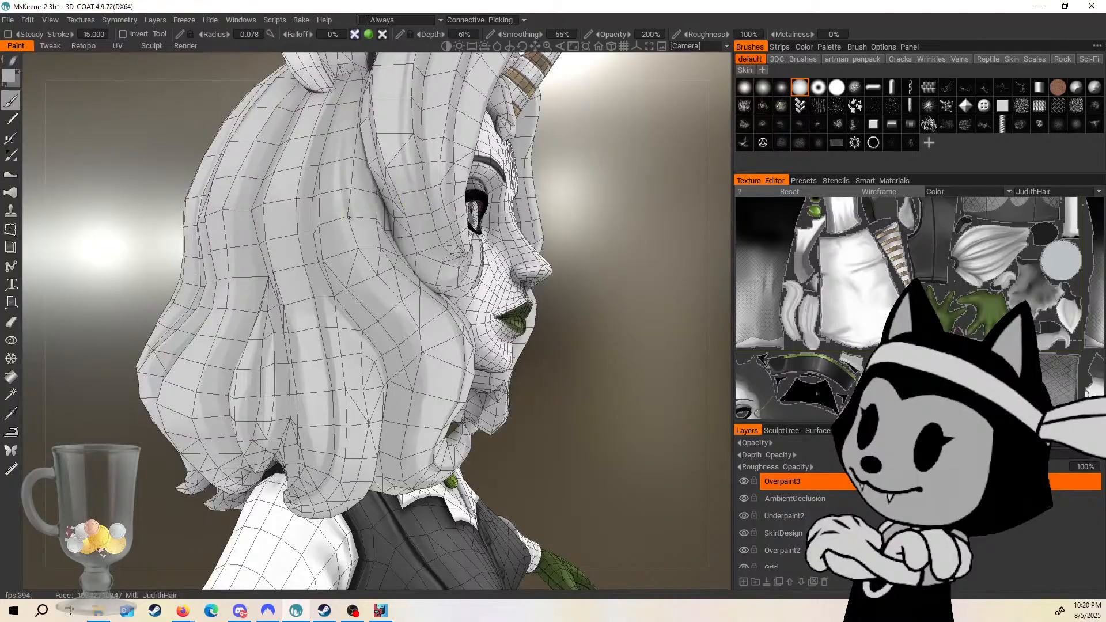
{"action": "middle_click_drag", "start_coordinate": [425, 340], "coordinate": [373, 357]}
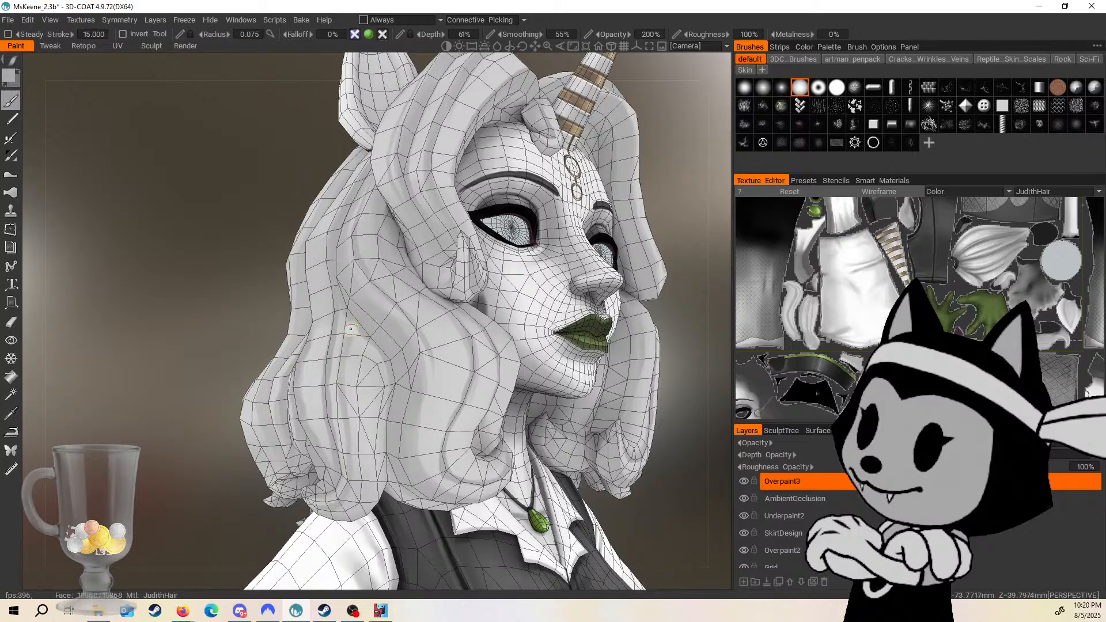
{"action": "middle_click_drag", "start_coordinate": [680, 215], "coordinate": [424, 351]}
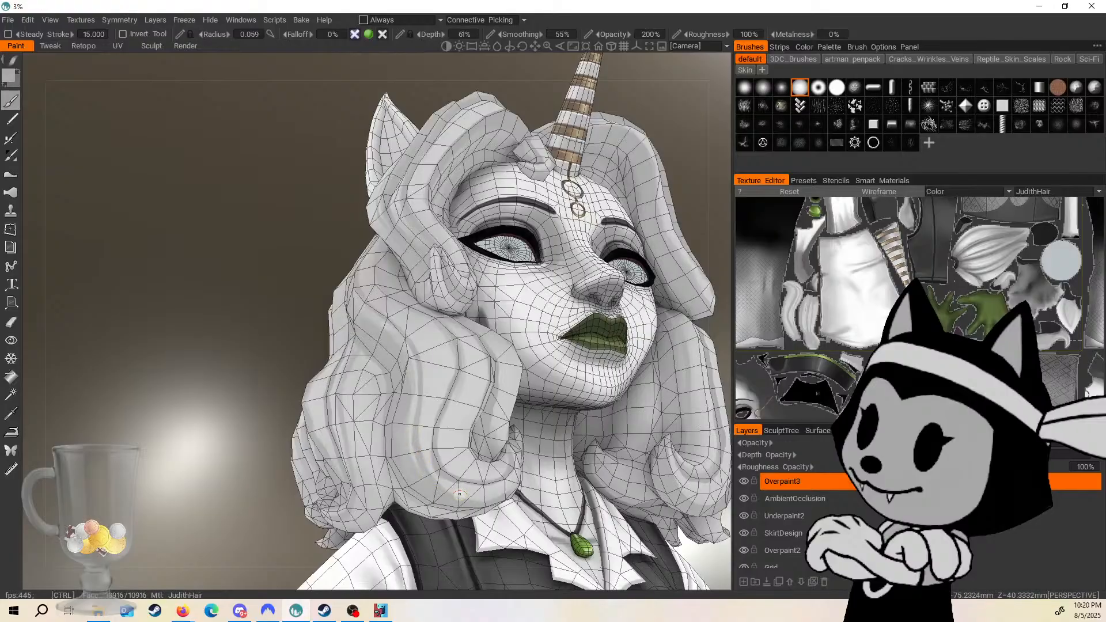
{"action": "middle_click_drag", "start_coordinate": [460, 494], "coordinate": [573, 377]}
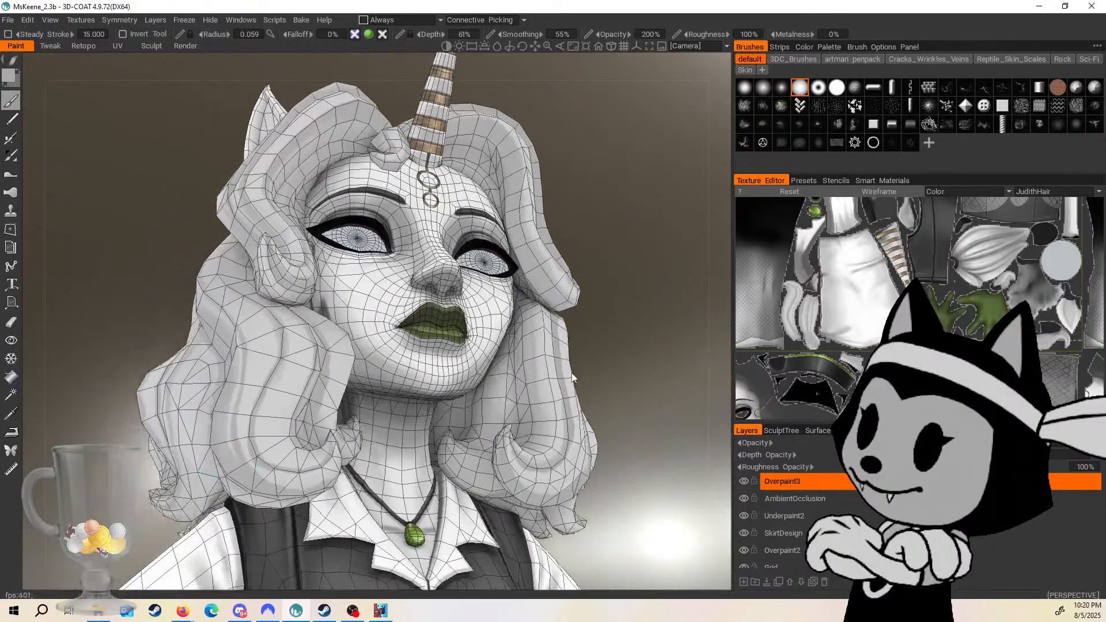
Hide the wireframe and review the upper body and hair from the front and the character's right side.
{"action": "right_click_drag", "start_coordinate": [529, 355], "coordinate": [483, 341], "text": "alt"}
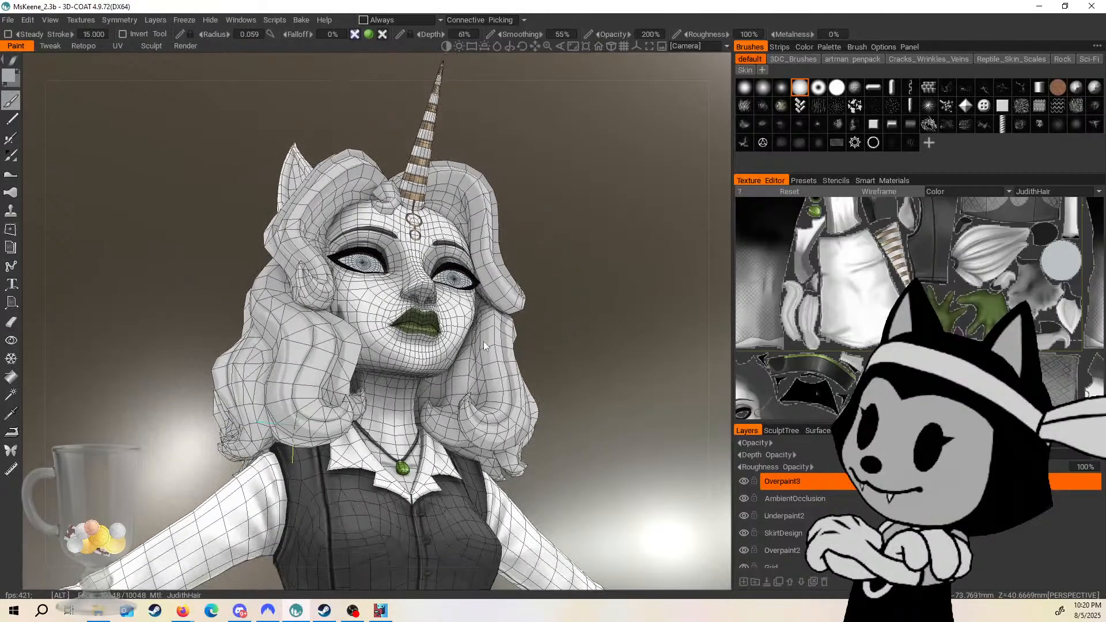
{"action": "left_click_drag", "start_coordinate": [483, 341], "coordinate": [553, 392], "text": "alt"}
{"action": "key", "text": "w"}
{"action": "right_click_drag", "start_coordinate": [615, 390], "coordinate": [577, 345]}
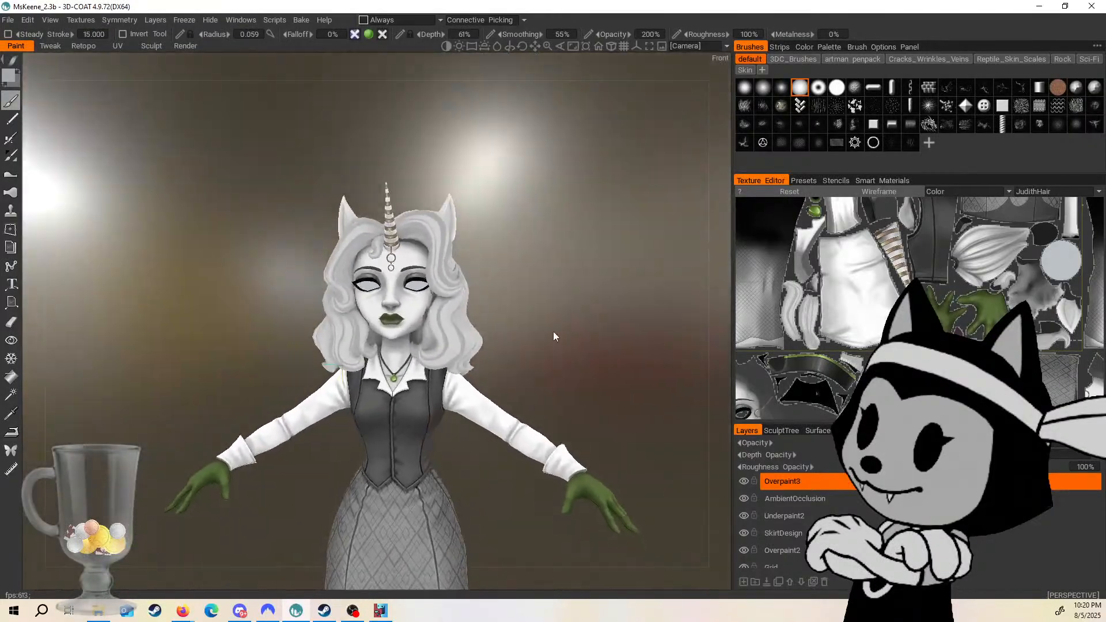
{"action": "left_click_drag", "start_coordinate": [553, 331], "coordinate": [611, 297], "text": "alt"}
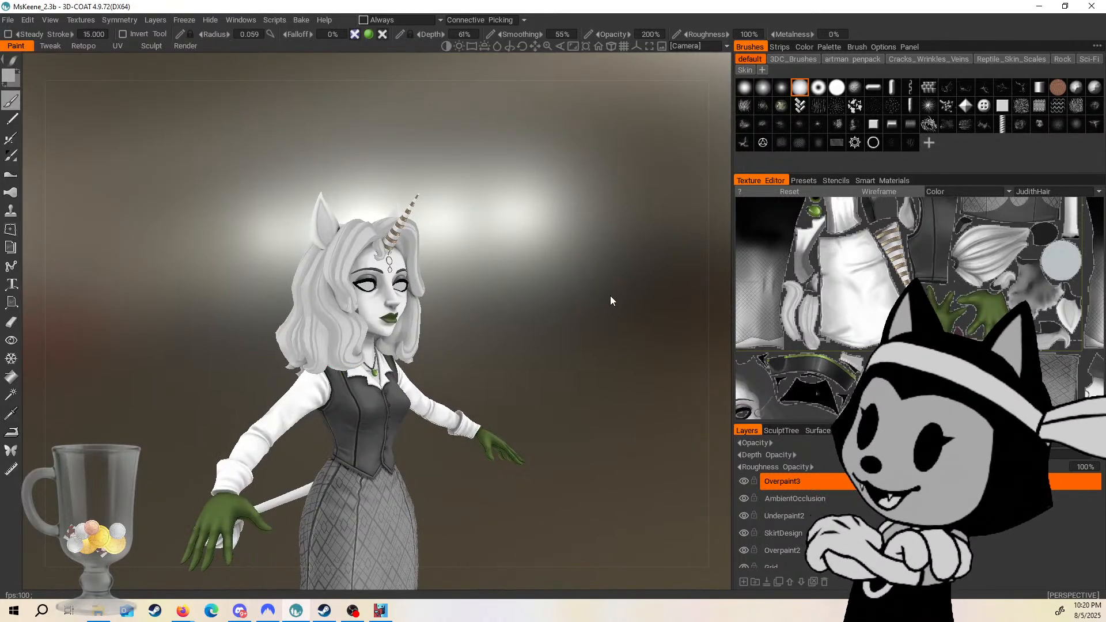
{"action": "left_click_drag", "start_coordinate": [570, 296], "coordinate": [551, 332], "text": "alt"}
{"action": "right_click_drag", "start_coordinate": [550, 332], "coordinate": [608, 205], "text": "alt"}
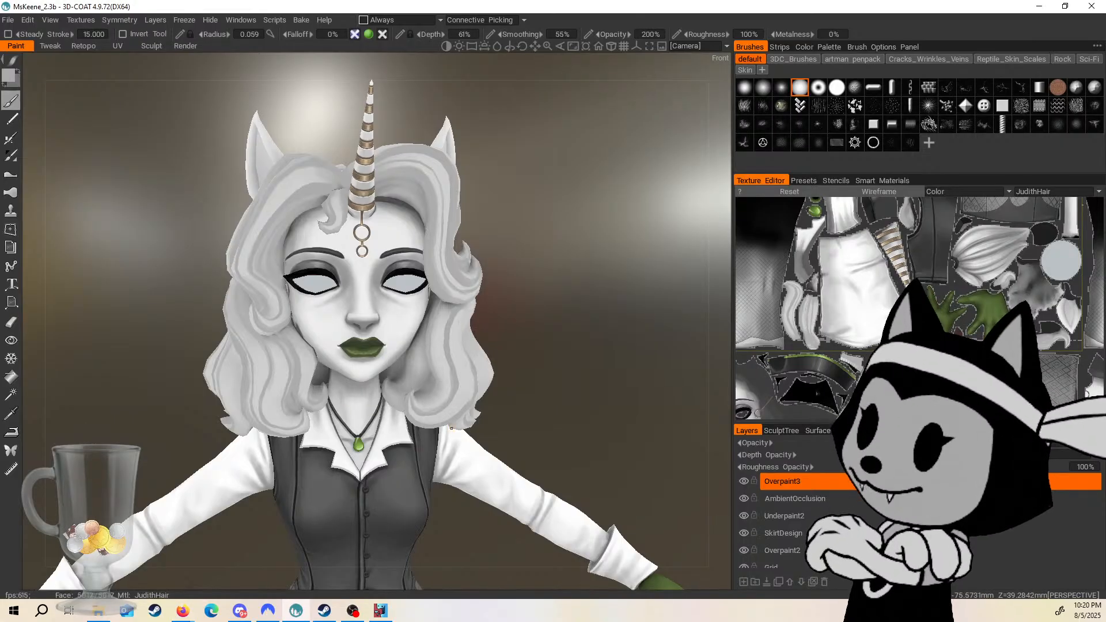
Inspect the face-framing locks without wireframe up close, from the front and both three-quarter sides.
{"action": "left_click_drag", "start_coordinate": [493, 181], "coordinate": [536, 278]}
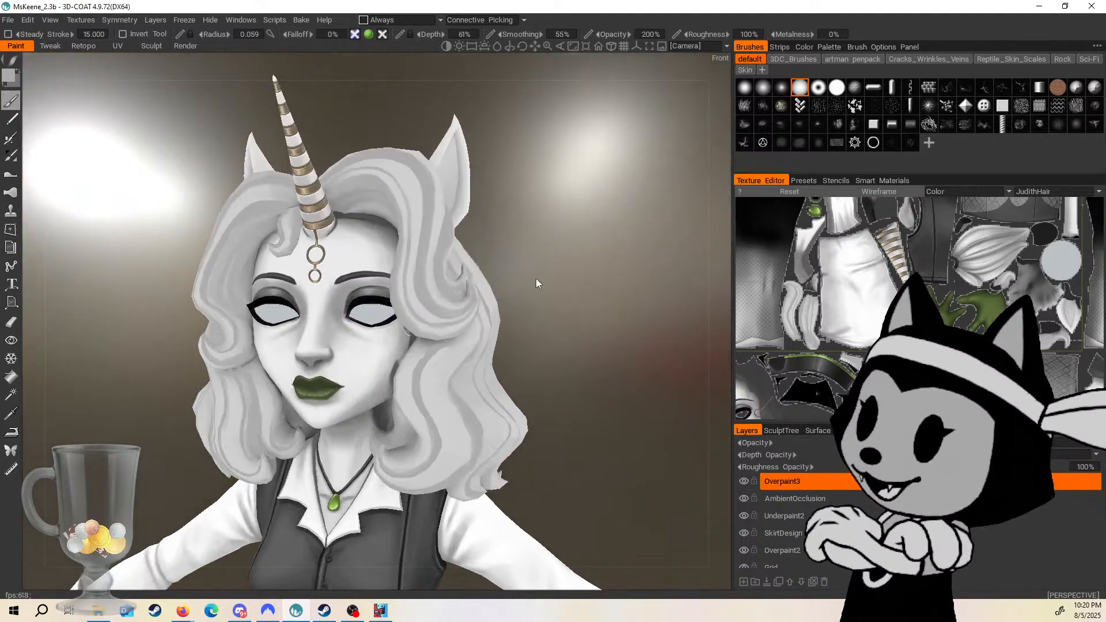
{"action": "right_click_drag", "start_coordinate": [536, 278], "coordinate": [568, 283]}
{"action": "left_click_drag", "start_coordinate": [568, 283], "coordinate": [626, 302]}
{"action": "middle_click_drag", "start_coordinate": [628, 316], "coordinate": [613, 287]}
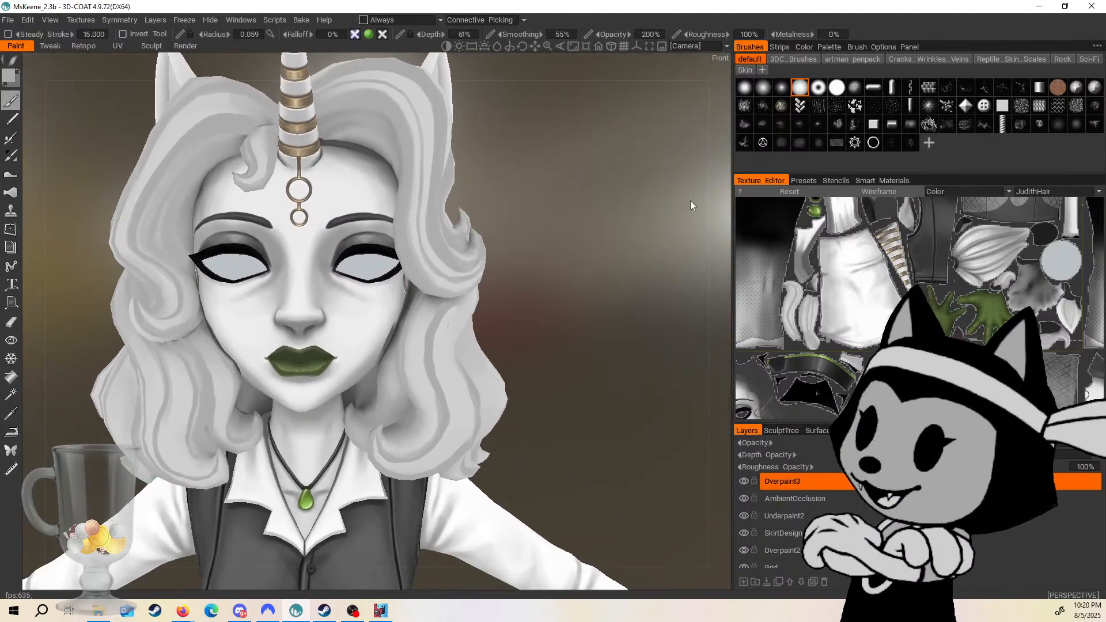
{"action": "left_click_drag", "start_coordinate": [549, 302], "coordinate": [526, 284]}
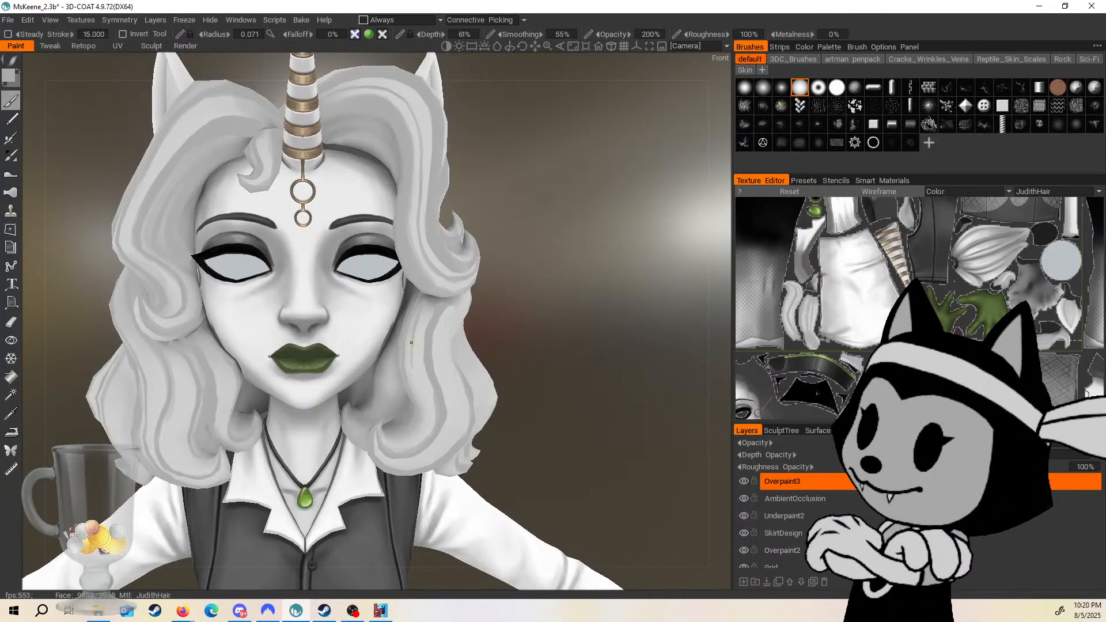
{"action": "left_click_drag", "start_coordinate": [546, 330], "coordinate": [422, 357]}
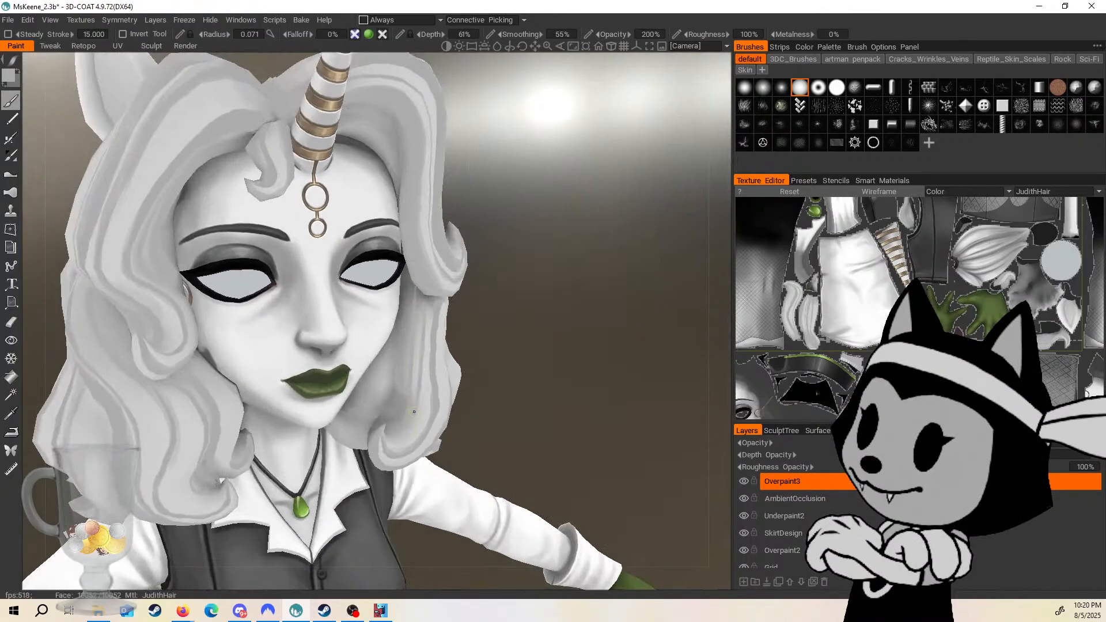
{"action": "left_click_drag", "start_coordinate": [413, 412], "coordinate": [536, 273]}
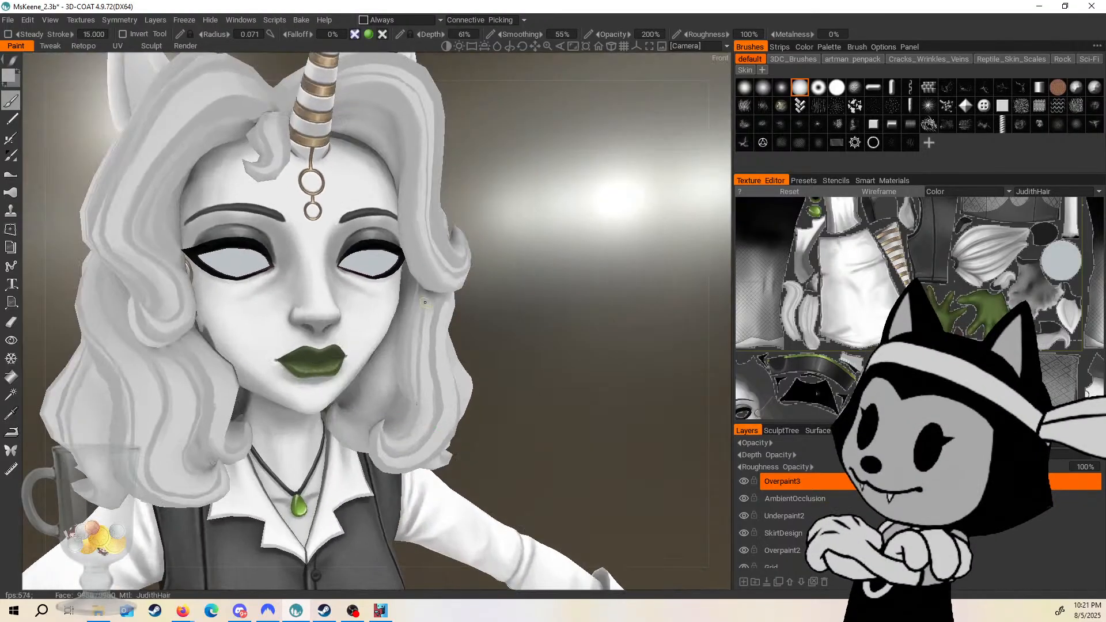
Check the wavy locks below the character's left ear from several front angles and save the project.
{"action": "left_click_drag", "start_coordinate": [594, 324], "coordinate": [457, 331]}
{"action": "left_click_drag", "start_coordinate": [630, 271], "coordinate": [684, 262]}
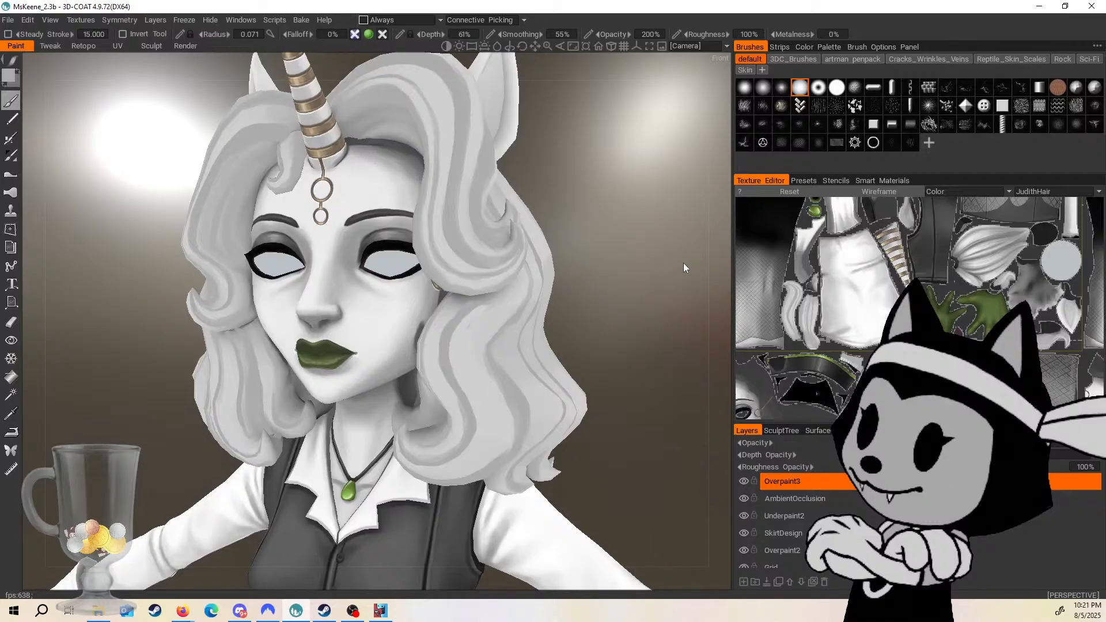
{"action": "left_click_drag", "start_coordinate": [609, 302], "coordinate": [640, 298]}
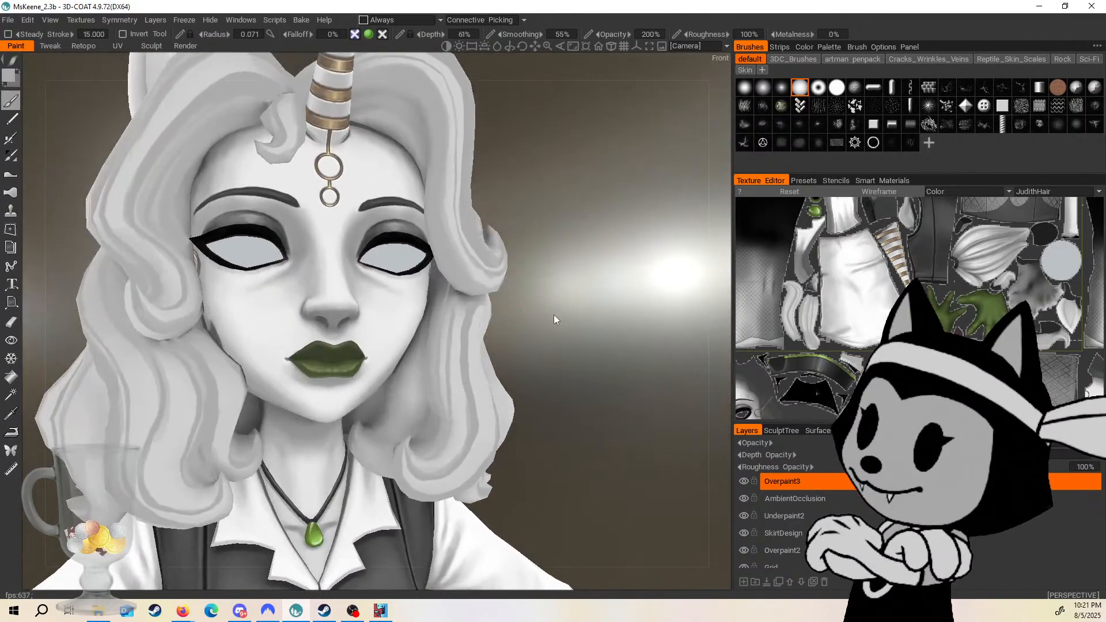
{"action": "left_click_drag", "start_coordinate": [555, 315], "coordinate": [580, 321]}
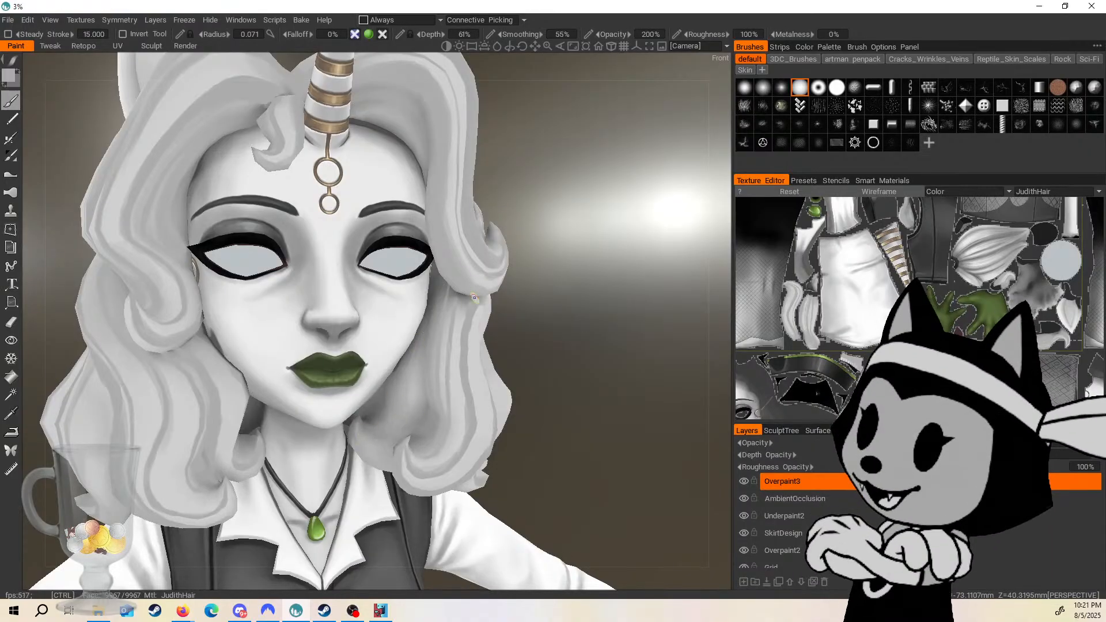
{"action": "middle_click_drag", "start_coordinate": [539, 332], "coordinate": [638, 370]}
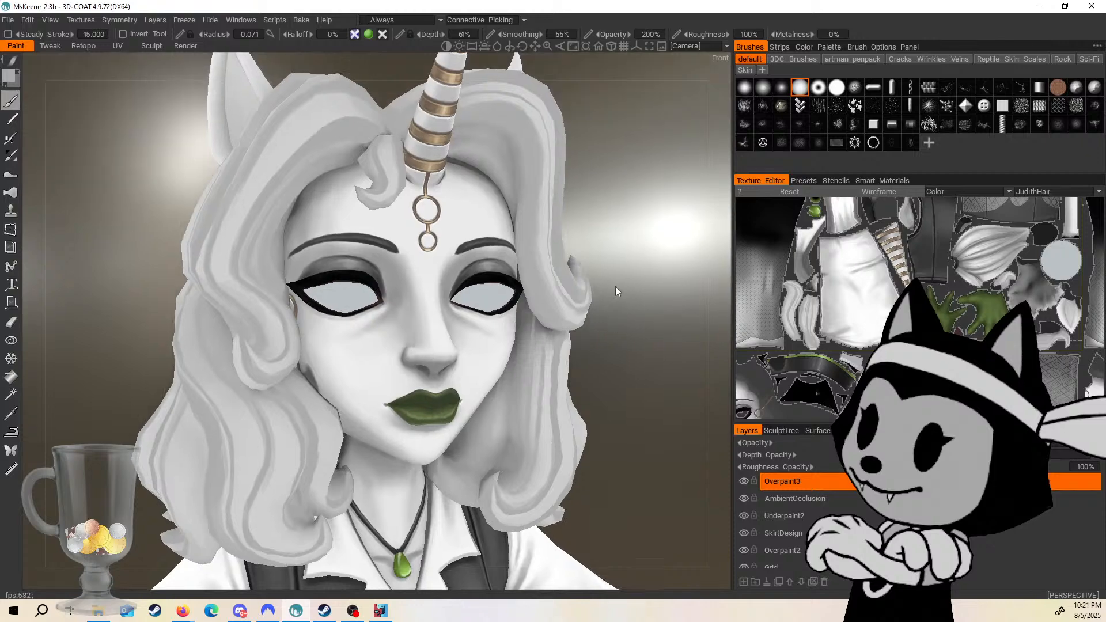
Review the front curls from slightly below and from the character's left three-quarter side, saving the project.
{"action": "left_click_drag", "start_coordinate": [616, 286], "coordinate": [602, 248]}
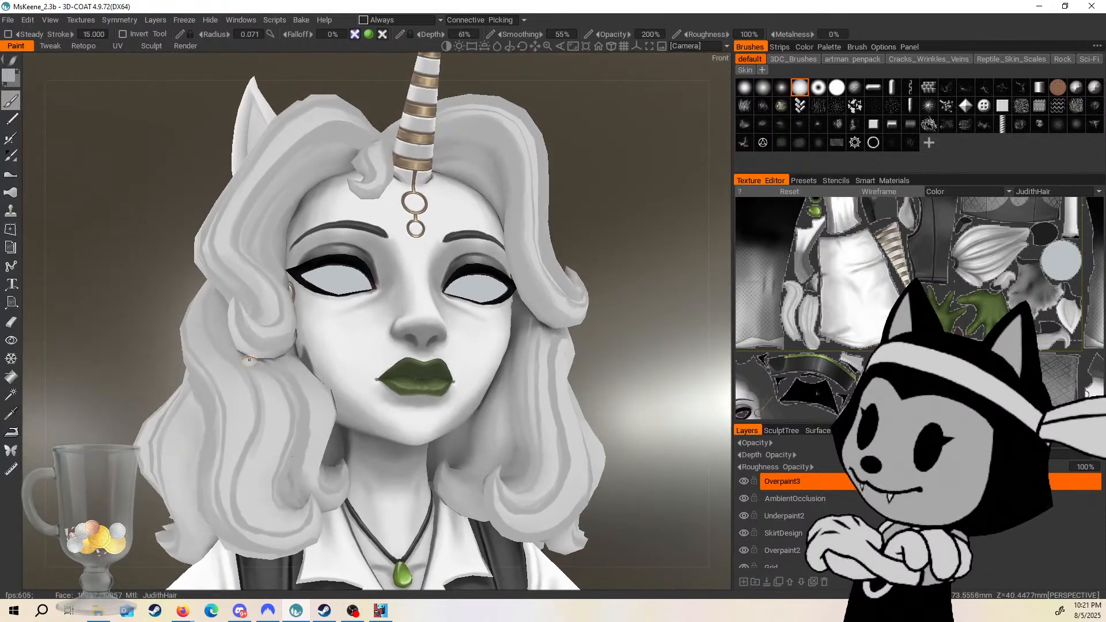
{"action": "left_click_drag", "start_coordinate": [279, 349], "coordinate": [290, 339]}
{"action": "mouse_move", "coordinate": [613, 181]}
{"action": "left_mouse_down"}
{"action": "mouse_move", "coordinate": [606, 242]}
{"action": "mouse_move", "coordinate": [658, 216]}
{"action": "left_mouse_up"}
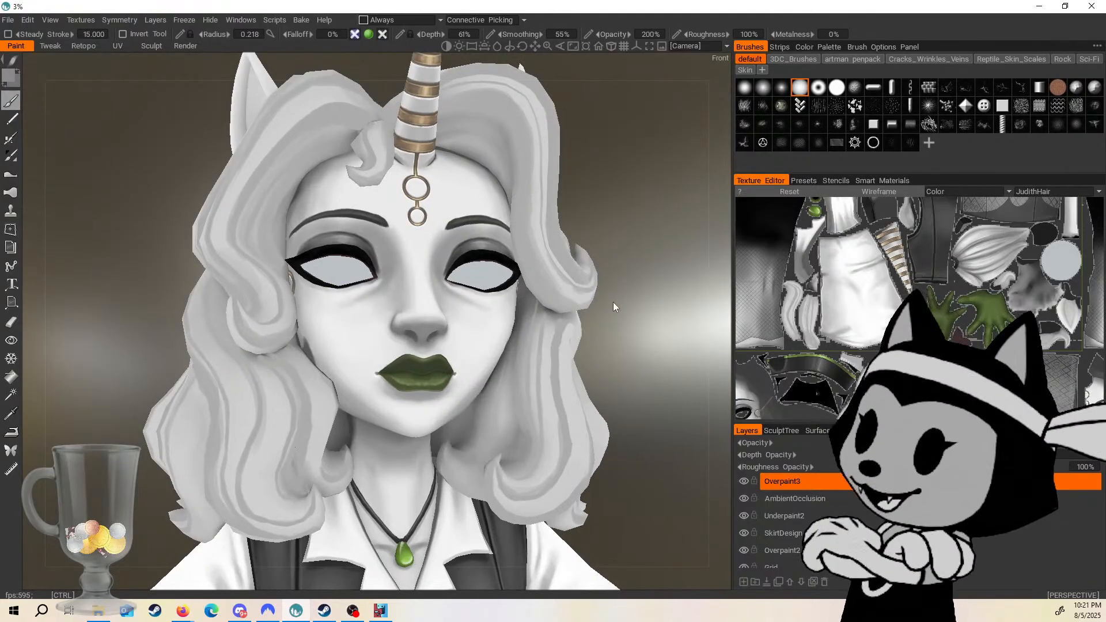
{"action": "mouse_move", "coordinate": [614, 271]}
{"action": "left_mouse_down"}
{"action": "mouse_move", "coordinate": [604, 307]}
{"action": "mouse_move", "coordinate": [569, 278]}
{"action": "left_mouse_up"}
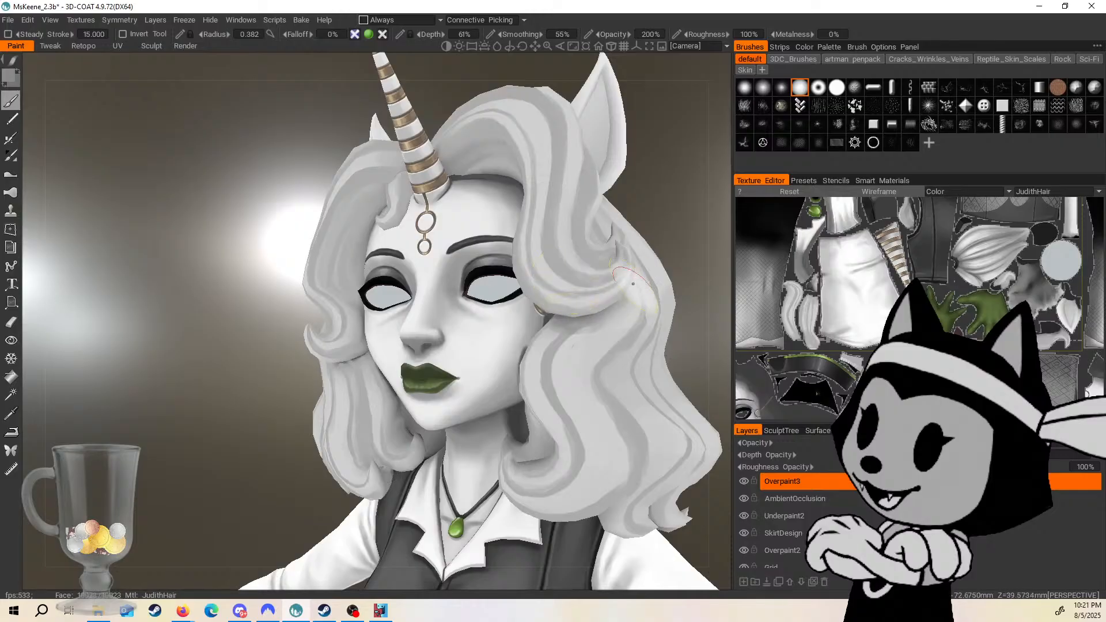
{"action": "left_click_drag", "start_coordinate": [685, 285], "coordinate": [719, 292]}
{"action": "left_click_drag", "start_coordinate": [239, 307], "coordinate": [219, 302]}
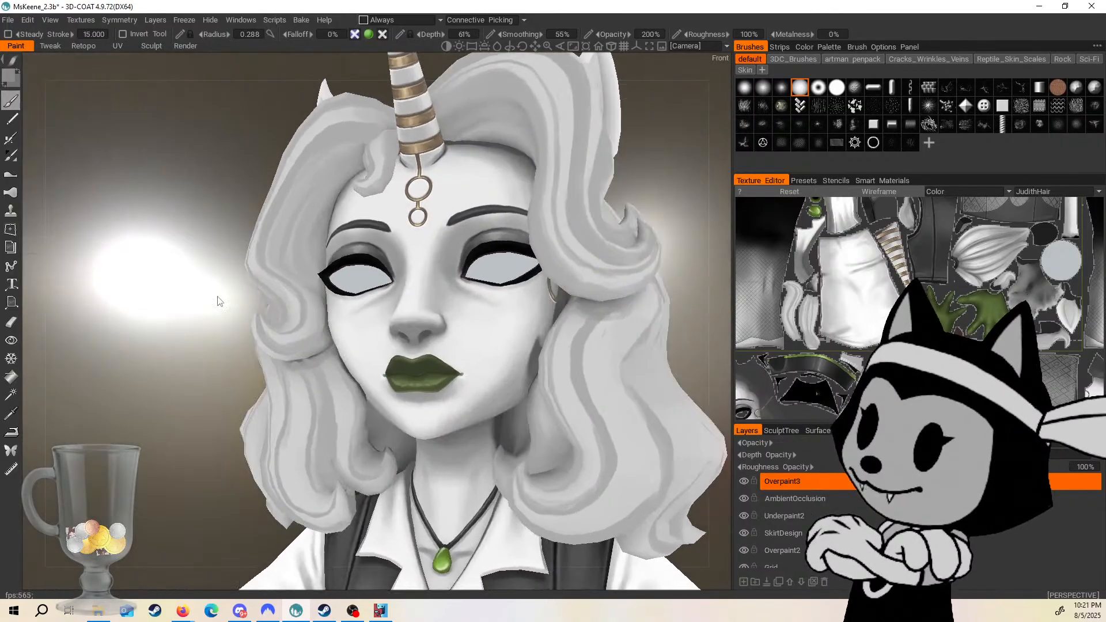
Examine the hair on the character's right side from a low three-quarter angle round to the profile, adjusting the brush radius.
{"action": "left_click_drag", "start_coordinate": [215, 239], "coordinate": [250, 203]}
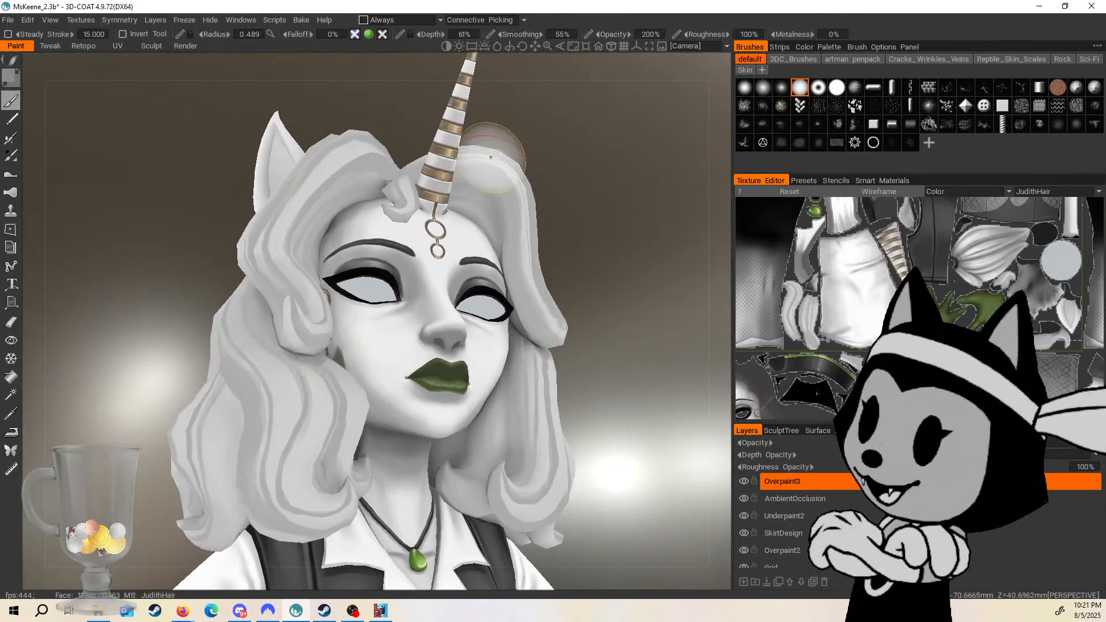
{"action": "left_click_drag", "start_coordinate": [503, 143], "coordinate": [524, 183]}
{"action": "right_click_drag", "start_coordinate": [304, 317], "coordinate": [264, 307]}
{"action": "left_click_drag", "start_coordinate": [548, 196], "coordinate": [585, 201]}
{"action": "left_click_drag", "start_coordinate": [468, 190], "coordinate": [518, 194]}
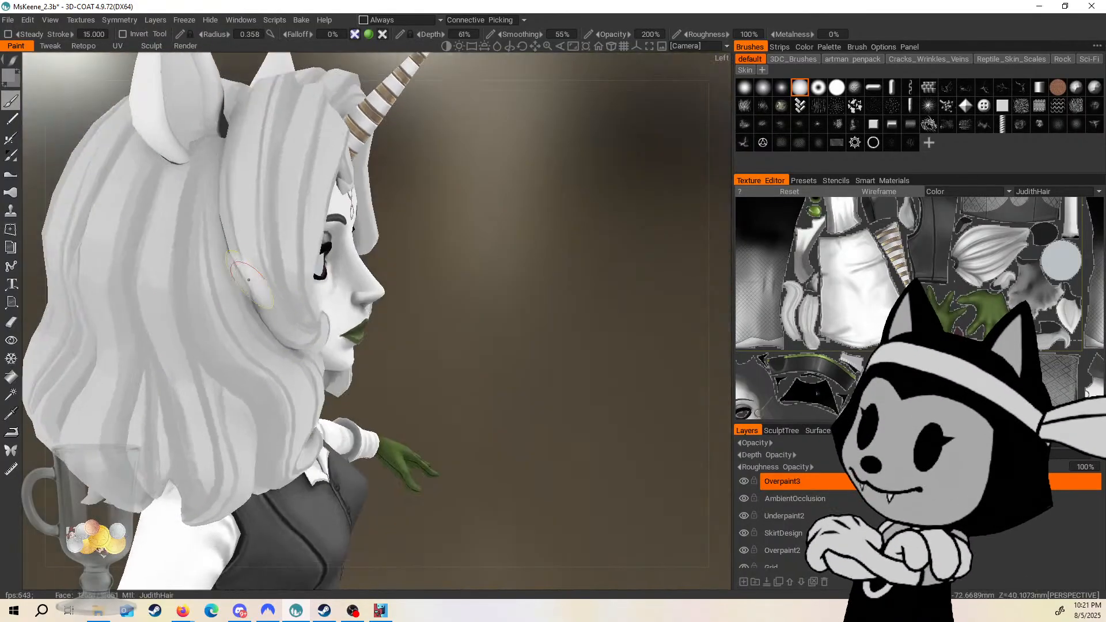
{"action": "left_click_drag", "start_coordinate": [220, 188], "coordinate": [335, 173], "text": "alt"}
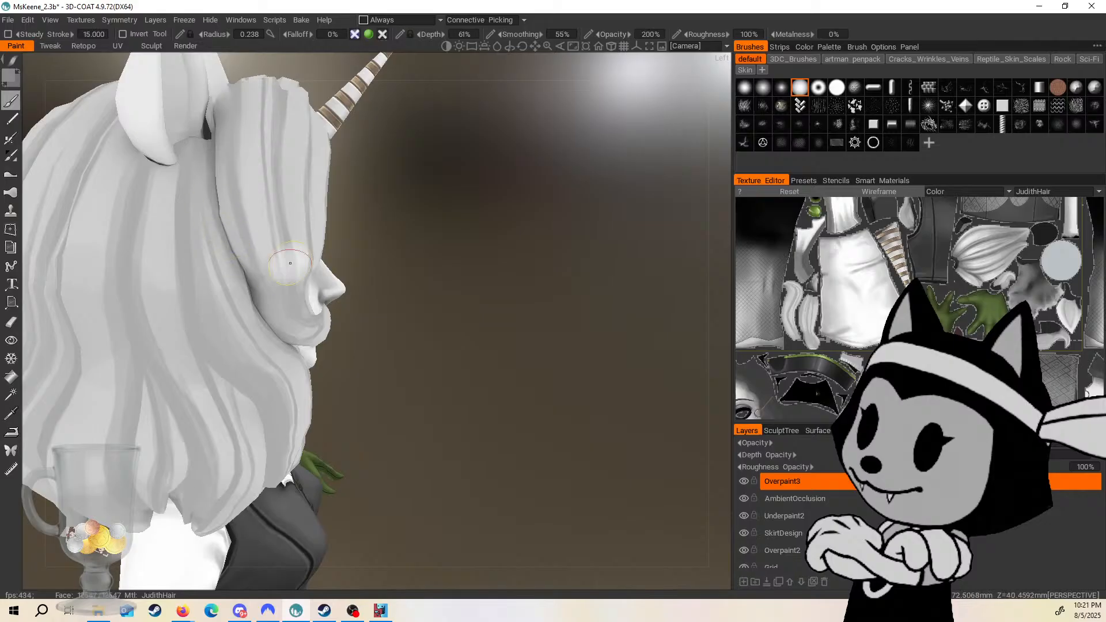
Review the hair from the character's right profile back to a straight front view and save the project.
{"action": "mouse_move", "coordinate": [529, 301]}
{"action": "left_mouse_down"}
{"action": "mouse_move", "coordinate": [483, 286]}
{"action": "mouse_move", "coordinate": [374, 285]}
{"action": "left_mouse_up"}
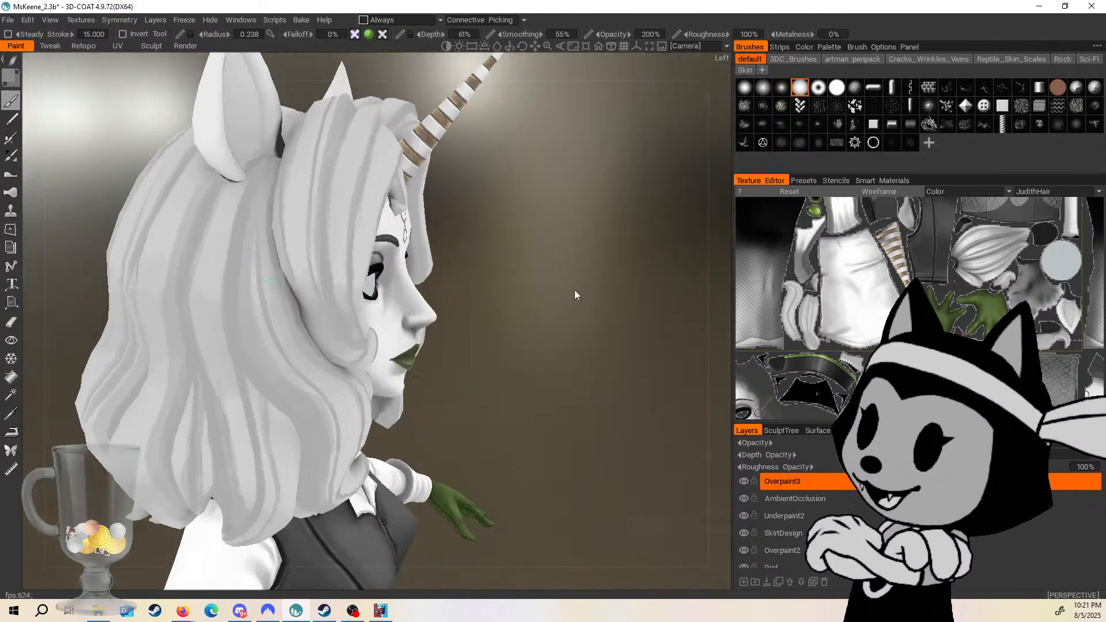
{"action": "left_click_drag", "start_coordinate": [575, 290], "coordinate": [438, 291]}
{"action": "middle_click_drag", "start_coordinate": [589, 294], "coordinate": [494, 299]}
{"action": "left_click_drag", "start_coordinate": [616, 333], "coordinate": [493, 324]}
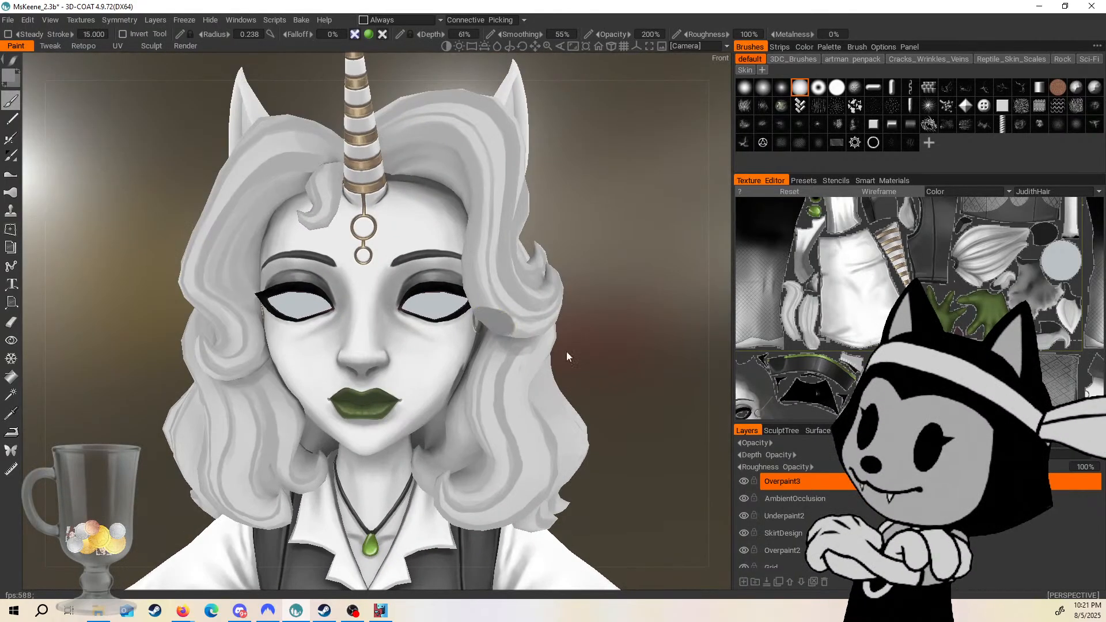
{"action": "left_click_drag", "start_coordinate": [608, 345], "coordinate": [562, 308]}
{"action": "mouse_move", "coordinate": [649, 259]}
{"action": "left_mouse_down"}
{"action": "mouse_move", "coordinate": [596, 203]}
{"action": "mouse_move", "coordinate": [657, 263]}
{"action": "mouse_move", "coordinate": [645, 279]}
{"action": "left_mouse_up"}
{"action": "key", "text": "ctrl+s"}
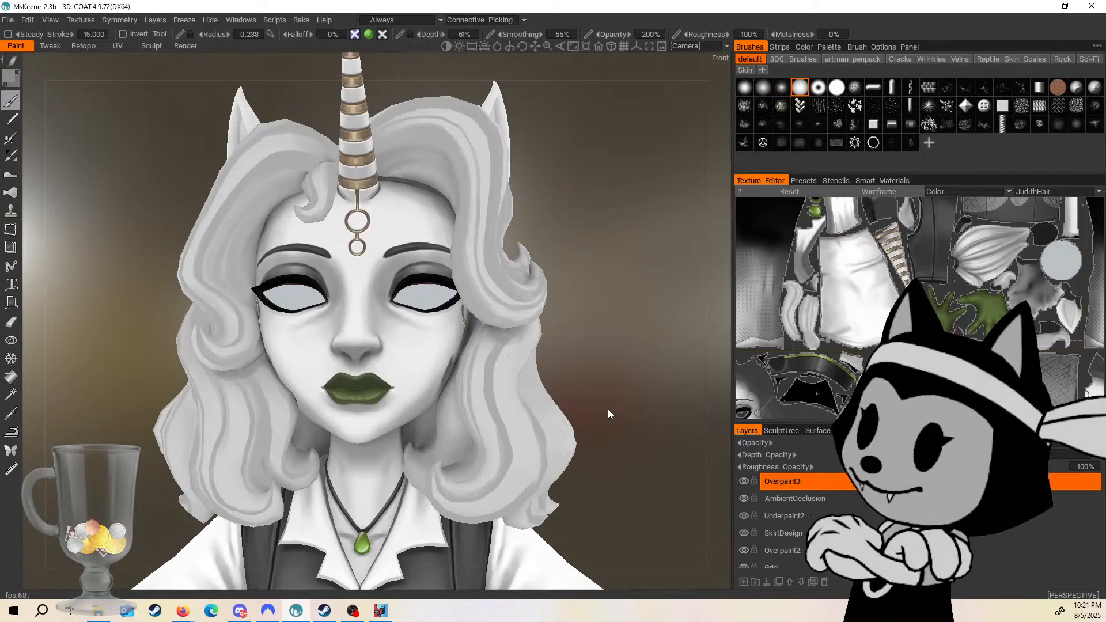
{"action": "middle_click_drag", "start_coordinate": [638, 369], "coordinate": [631, 337]}
{"action": "key", "text": "ctrl+s"}
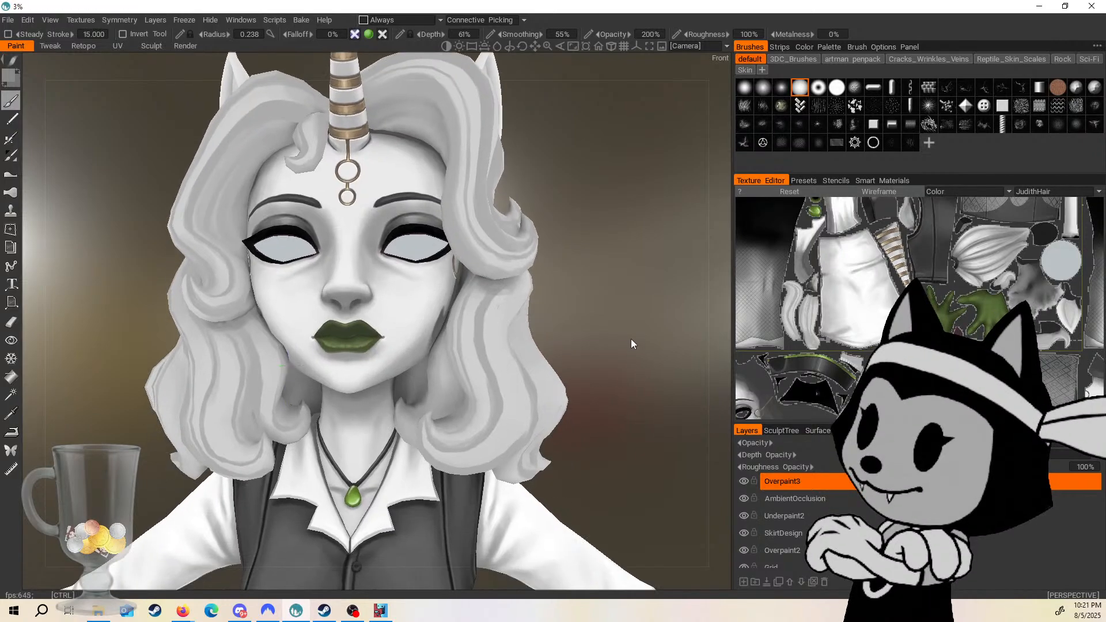
Examine the hair from the front round to the character's left three-quarter side, with and without the wireframe.
{"action": "scroll", "coordinate": [592, 340], "scroll_direction": "down", "scroll_amount": 1}
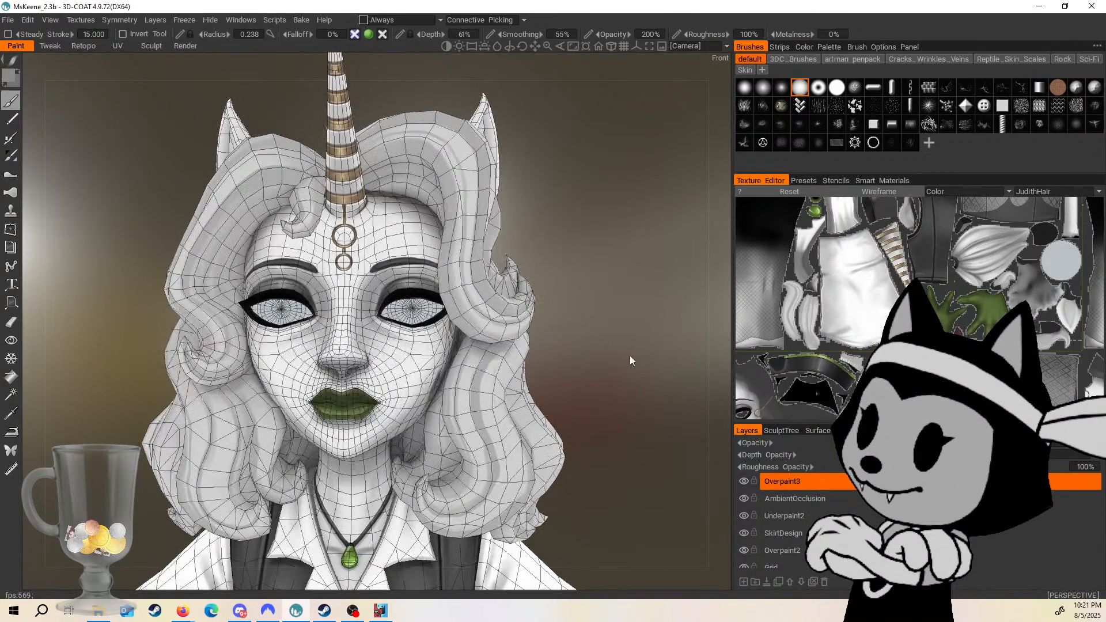
{"action": "scroll", "coordinate": [600, 340], "scroll_direction": "down", "scroll_amount": 5}
{"action": "left_click_drag", "start_coordinate": [568, 321], "coordinate": [669, 339]}
{"action": "left_click_drag", "start_coordinate": [754, 336], "coordinate": [534, 327]}
{"action": "right_click_drag", "start_coordinate": [534, 327], "coordinate": [580, 334]}
{"action": "middle_click_drag", "start_coordinate": [580, 335], "coordinate": [522, 306]}
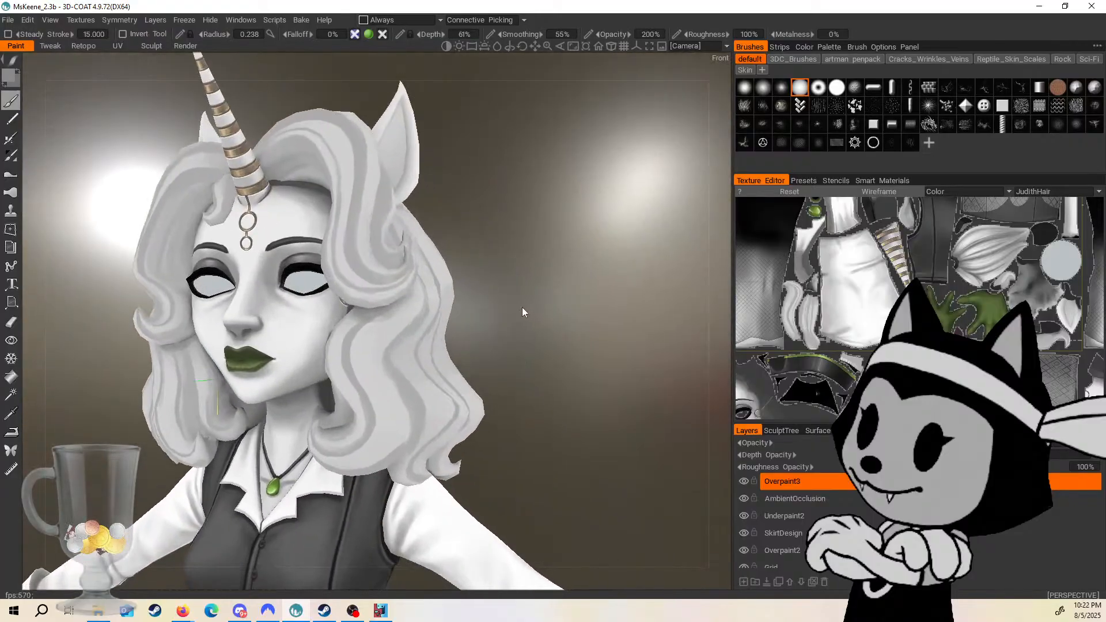
{"action": "right_click_drag", "start_coordinate": [522, 307], "coordinate": [537, 313]}
{"action": "middle_click_drag", "start_coordinate": [537, 312], "coordinate": [572, 310]}
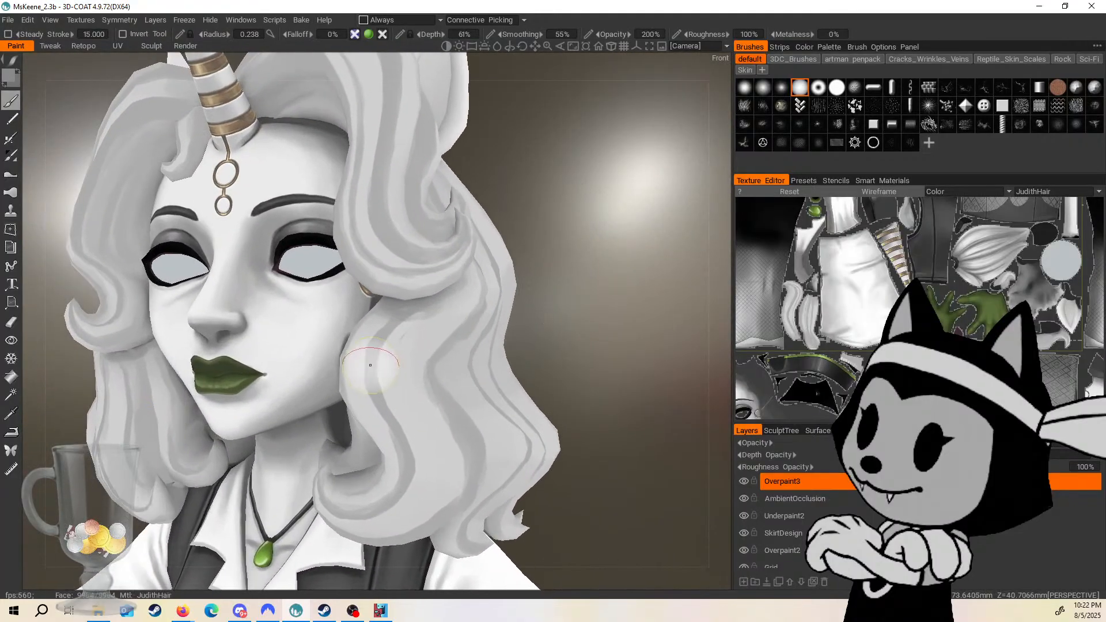
Refine the painted strands of the wavy locks below the character's left ear with a brush radius of 0.060.
{"action": "left_click_drag", "start_coordinate": [504, 279], "coordinate": [456, 302]}
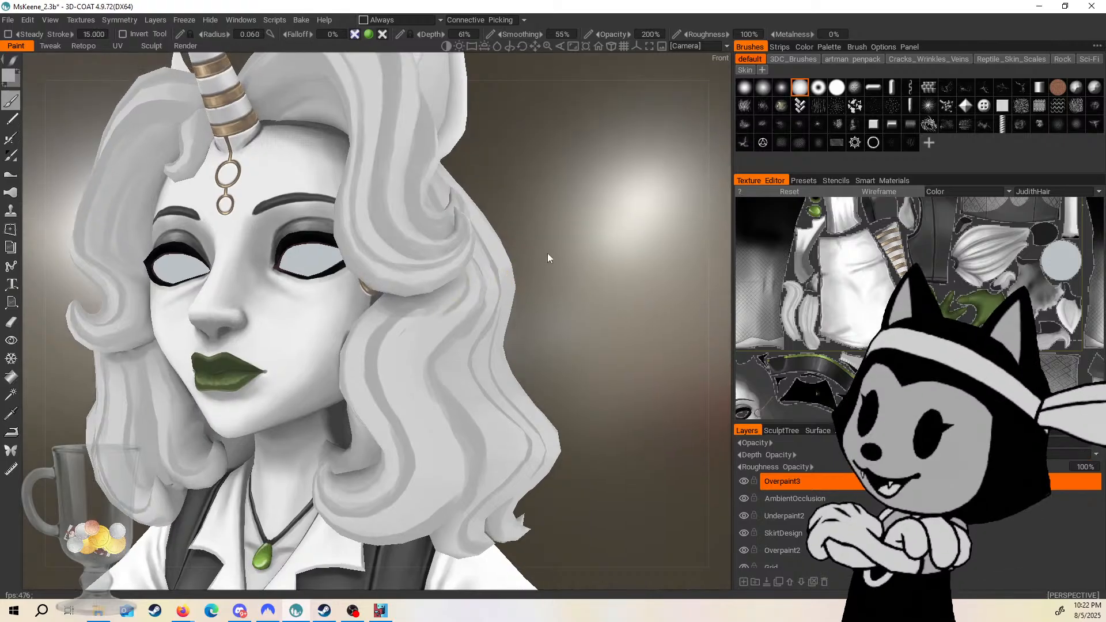
{"action": "left_click_drag", "start_coordinate": [547, 254], "coordinate": [505, 225]}
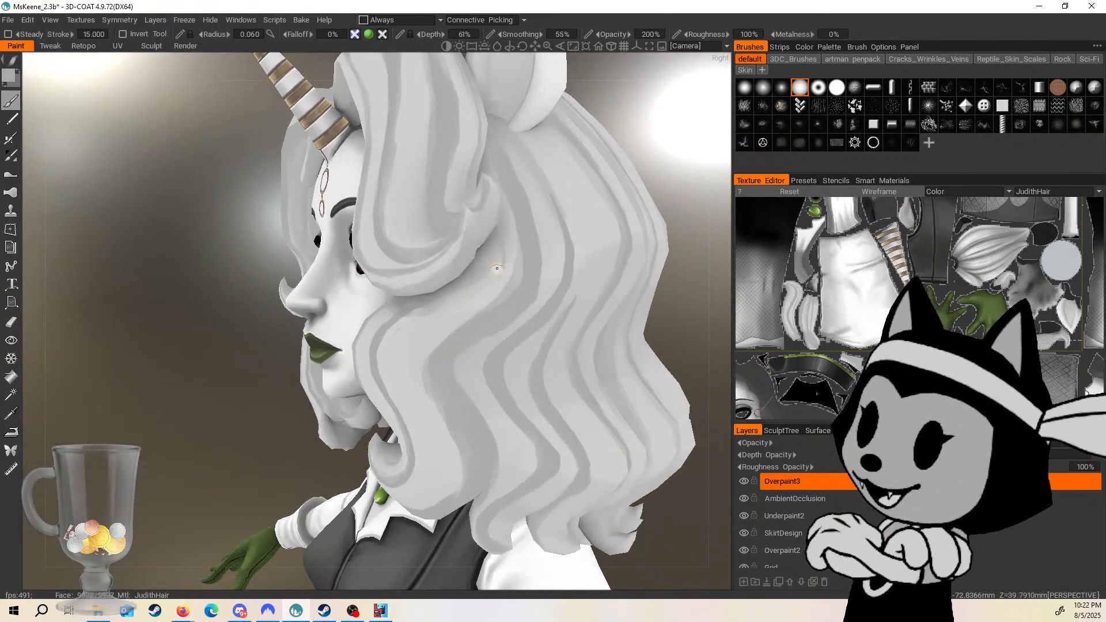
{"action": "left_click_drag", "start_coordinate": [594, 159], "coordinate": [626, 122]}
{"action": "left_click_drag", "start_coordinate": [495, 270], "coordinate": [447, 325]}
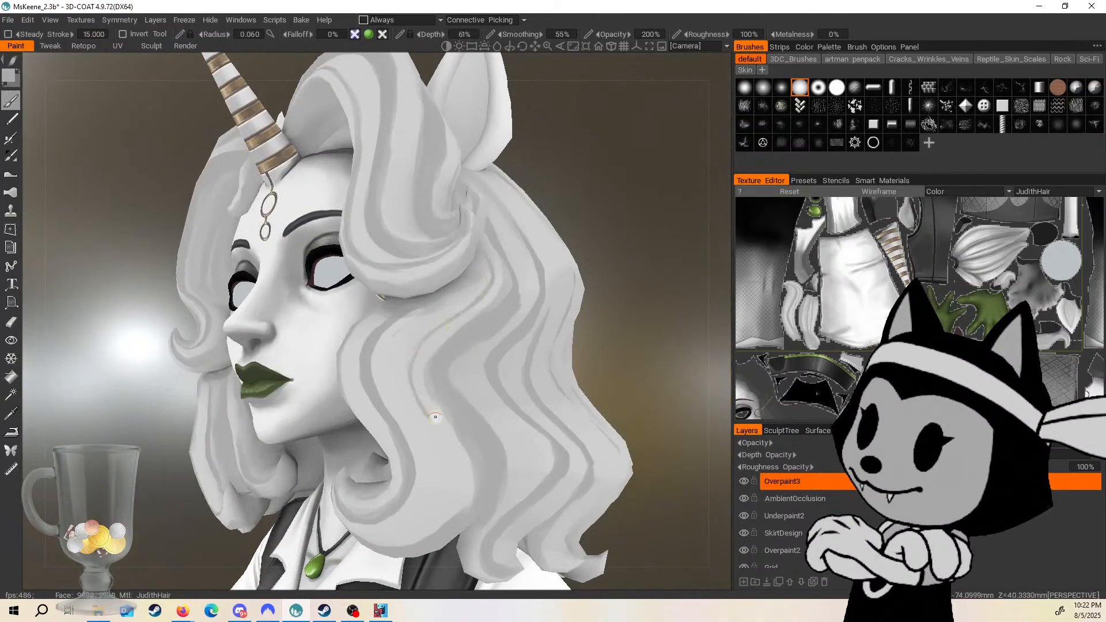
{"action": "left_click_drag", "start_coordinate": [523, 379], "coordinate": [450, 477], "text": "alt"}
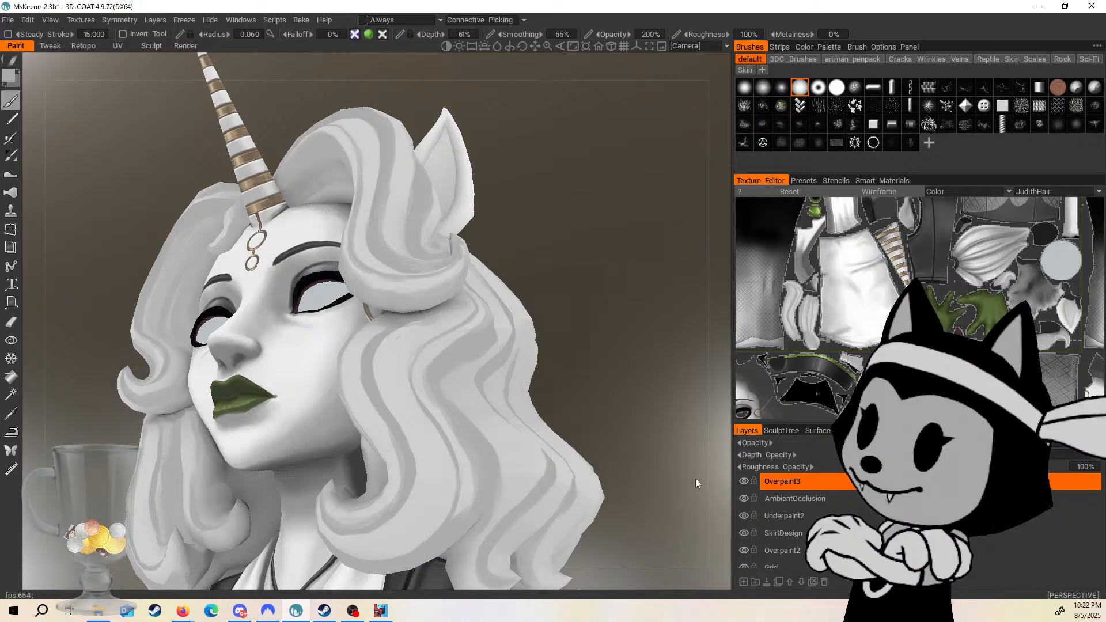
{"action": "left_click_drag", "start_coordinate": [461, 455], "coordinate": [446, 333], "text": "alt"}
Check the left-side locks against the wireframe and follow the hair round to the back of the head.
{"action": "key", "text": "w"}
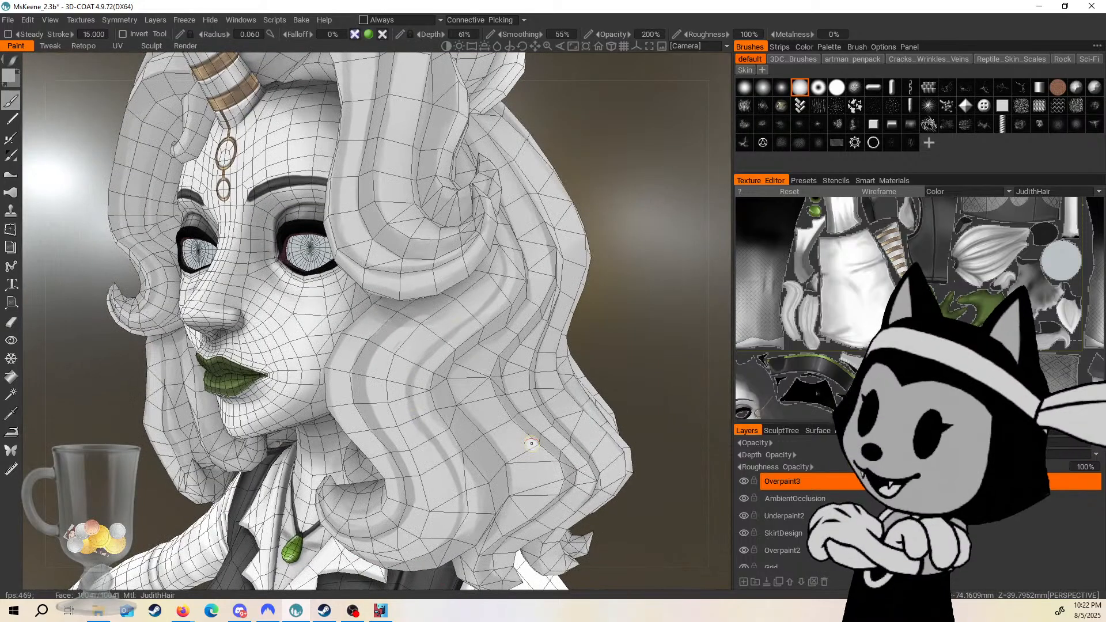
{"action": "key", "text": "w"}
{"action": "right_click_drag", "start_coordinate": [548, 425], "coordinate": [572, 334], "text": "alt"}
{"action": "left_click_drag", "start_coordinate": [573, 334], "coordinate": [611, 305], "text": "alt"}
{"action": "right_click_drag", "start_coordinate": [611, 305], "coordinate": [614, 354], "text": "alt"}
{"action": "left_click_drag", "start_coordinate": [614, 354], "coordinate": [410, 301], "text": "alt"}
{"action": "key", "text": "w"}
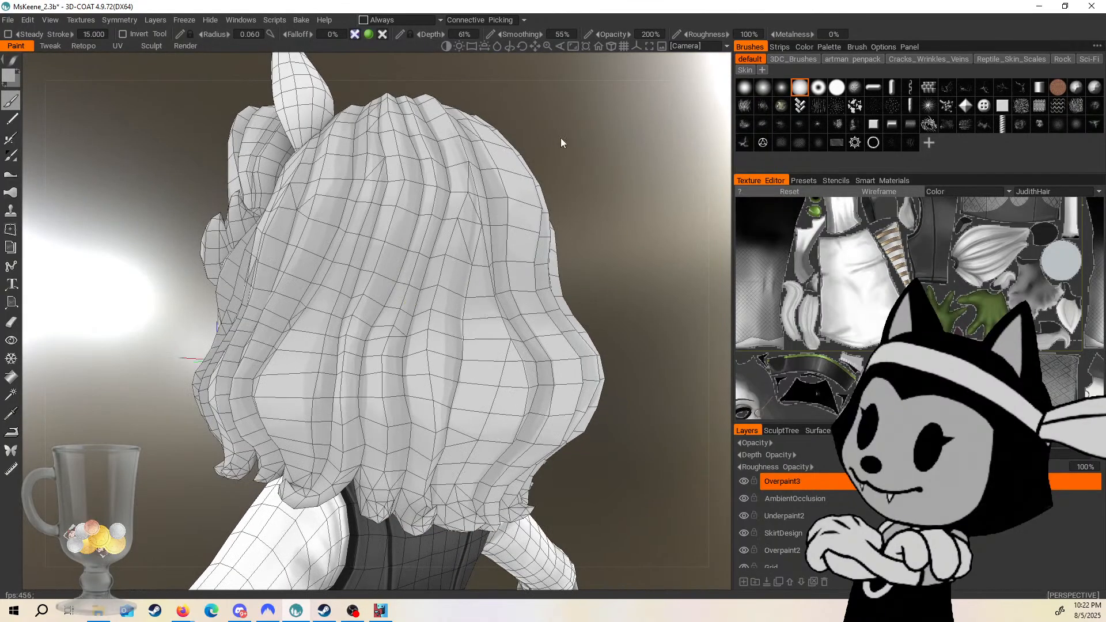
Touch up the long strand lines on the back-left of the hair, comparing them with and without the wireframe.
{"action": "left_click_drag", "start_coordinate": [562, 140], "coordinate": [404, 264], "text": "alt"}
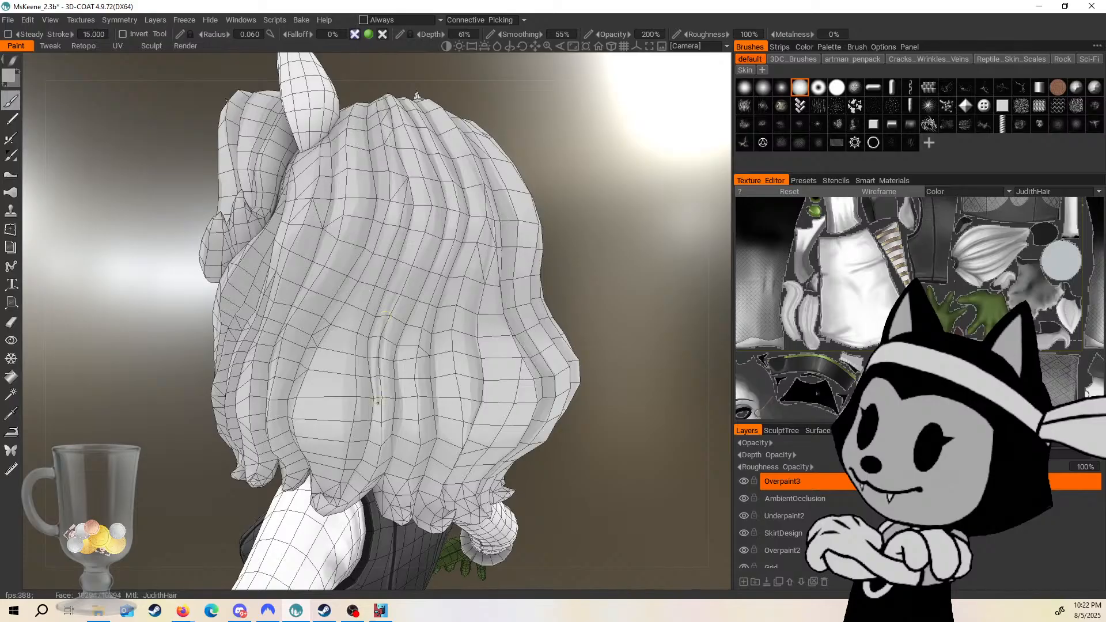
{"action": "left_click_drag", "start_coordinate": [360, 482], "coordinate": [399, 281], "text": "alt"}
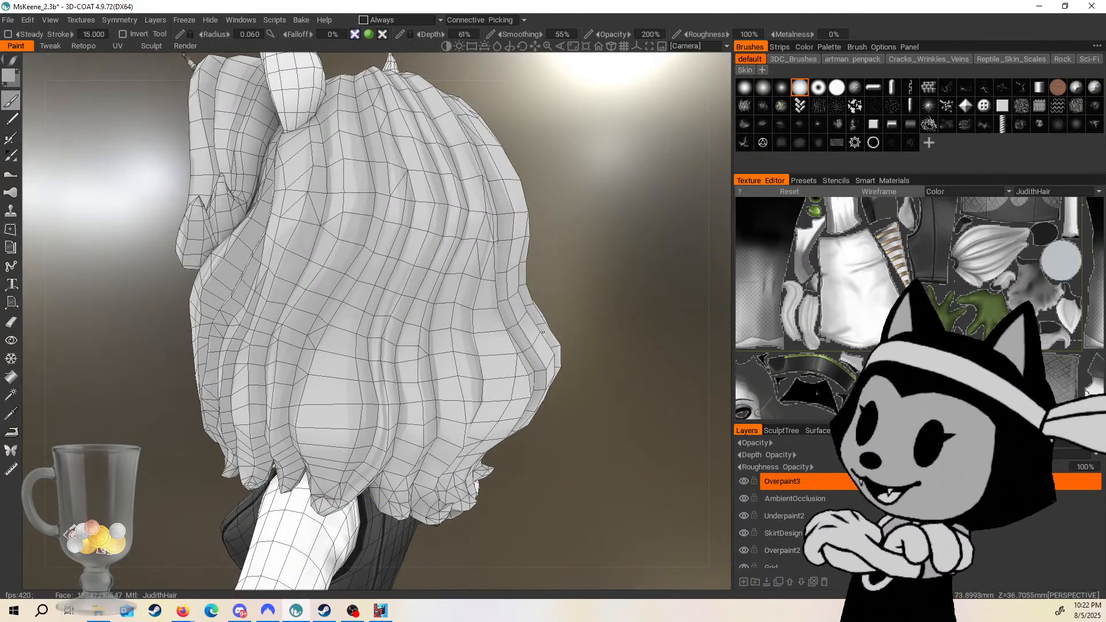
{"action": "key", "text": "w"}
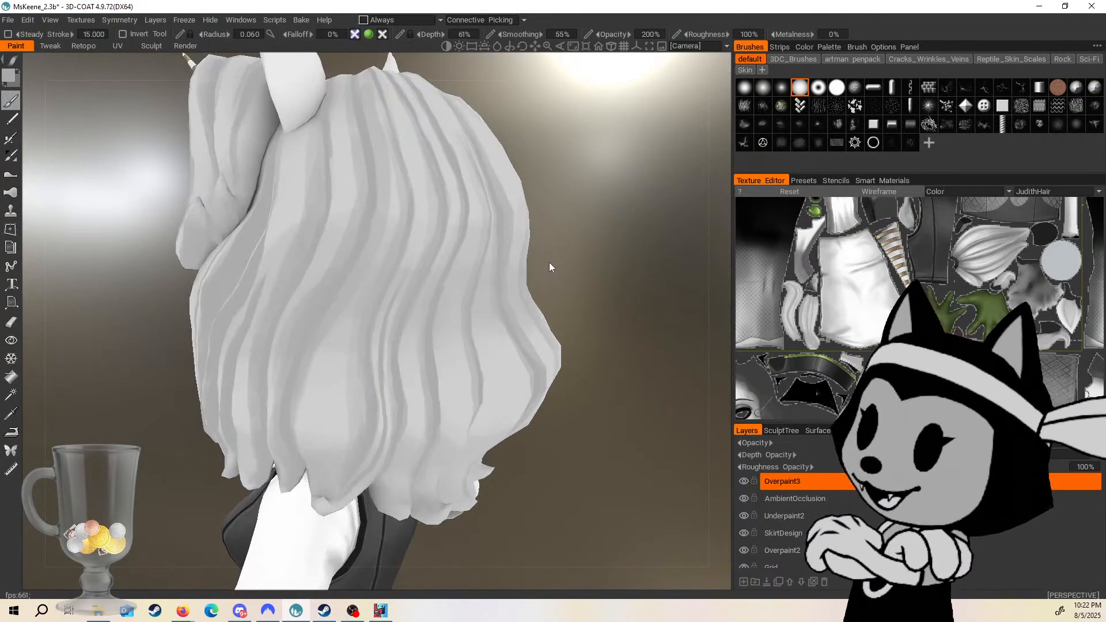
{"action": "left_click_drag", "start_coordinate": [549, 261], "coordinate": [568, 199], "text": "alt"}
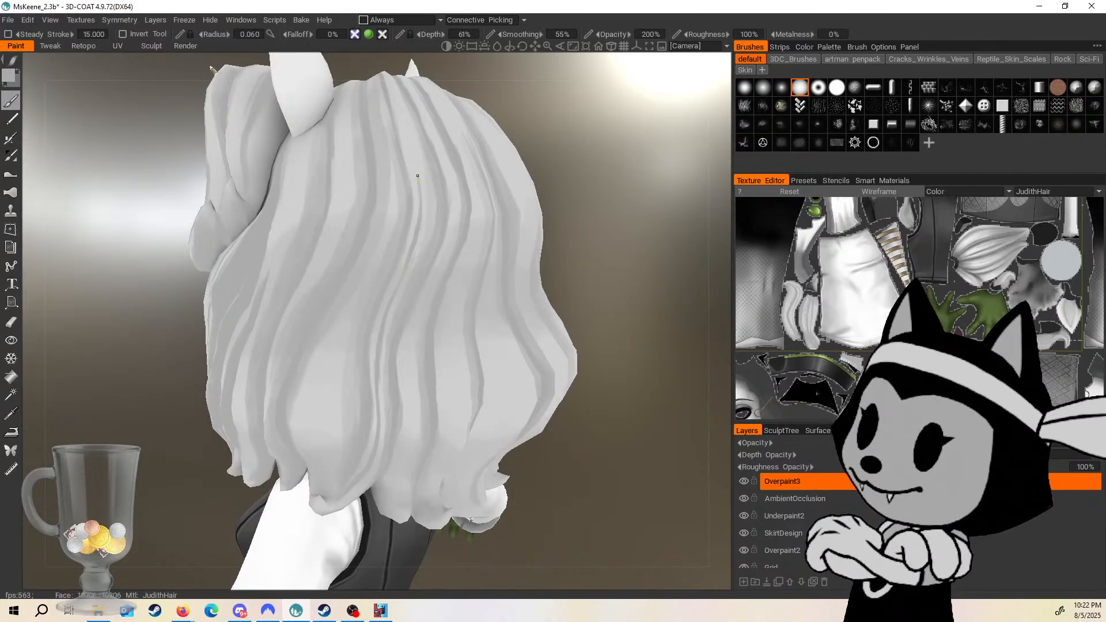
{"action": "key", "text": "w"}
{"action": "key", "text": "w"}
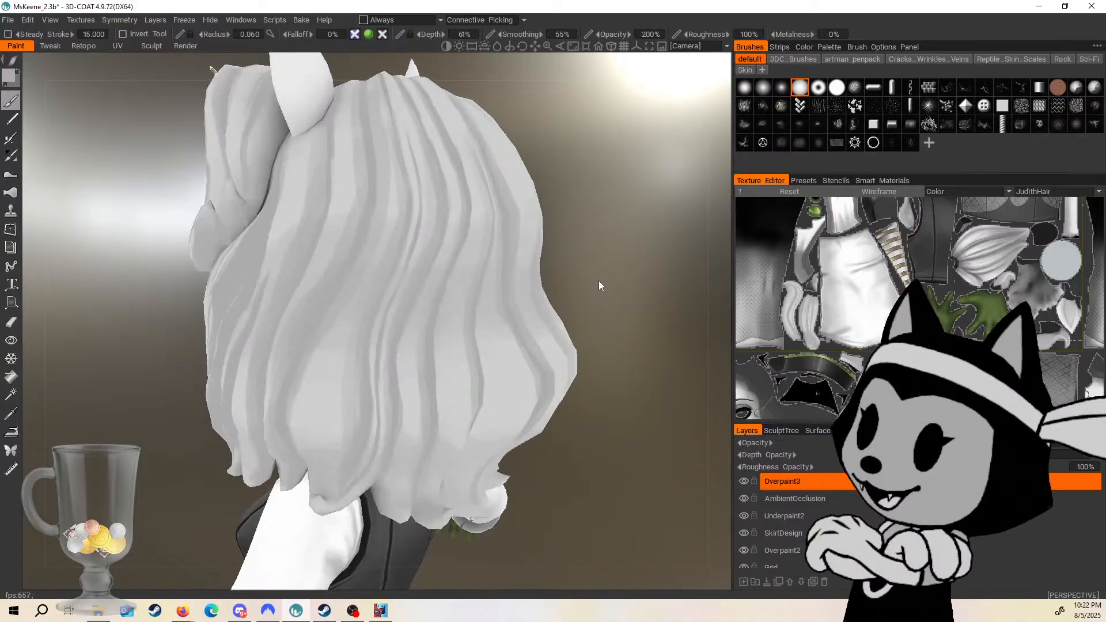
Review the back of the hair from a distance, save the project and show the wireframe.
{"action": "scroll", "coordinate": [599, 282], "scroll_direction": "down", "scroll_amount": 5}
{"action": "left_click_drag", "start_coordinate": [599, 281], "coordinate": [516, 268], "text": "alt"}
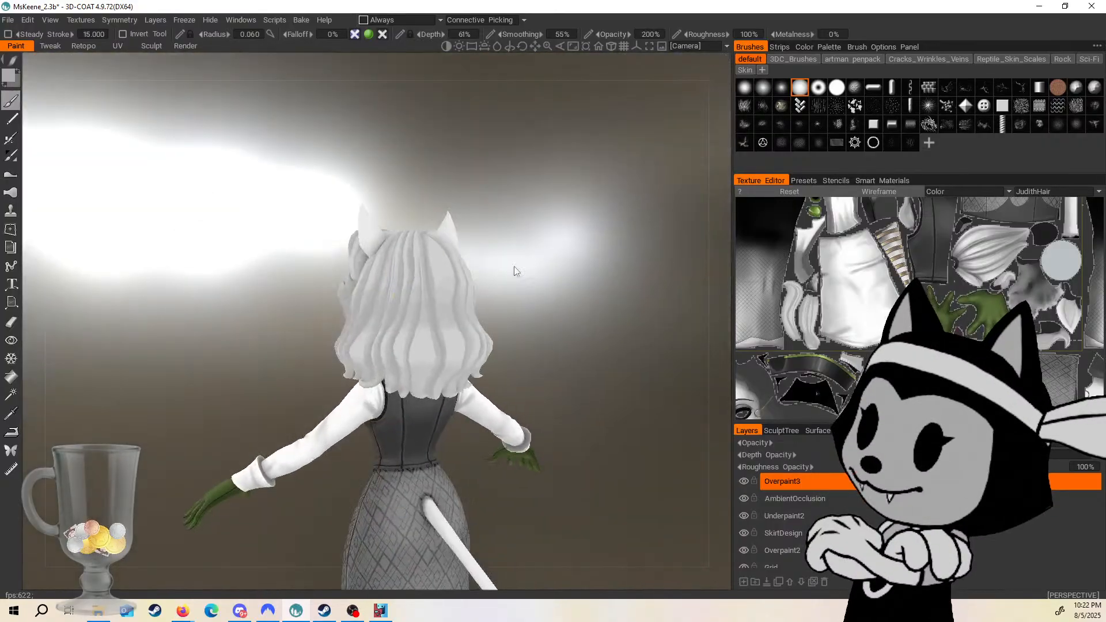
{"action": "scroll", "coordinate": [516, 268], "scroll_direction": "up", "scroll_amount": 4}
{"action": "middle_click_drag", "start_coordinate": [563, 272], "coordinate": [517, 268], "text": "alt"}
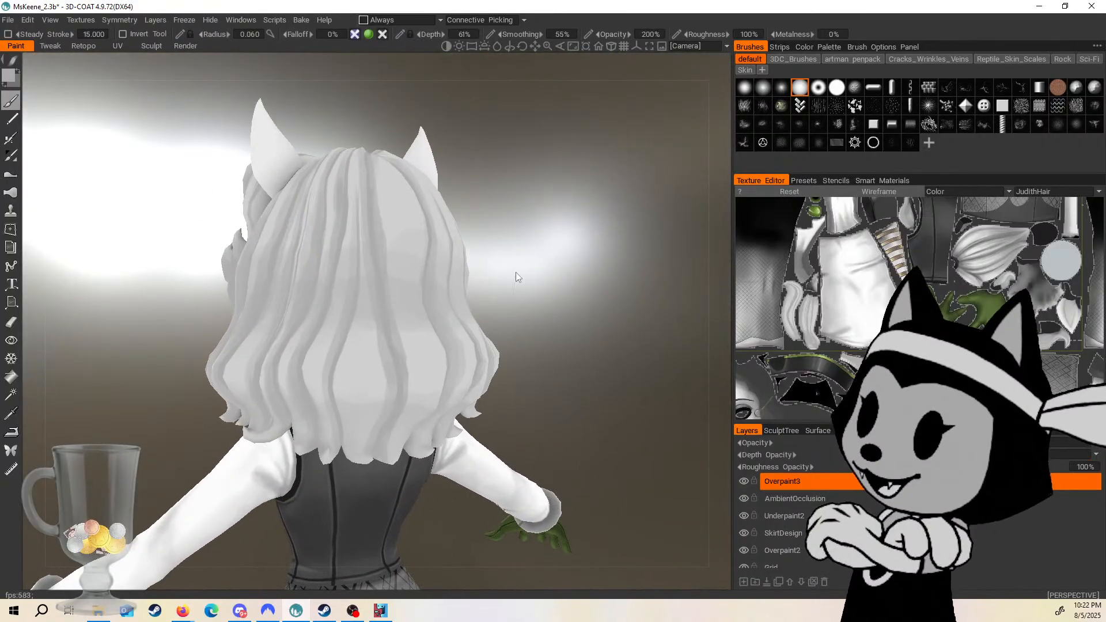
{"action": "key", "text": "space"}
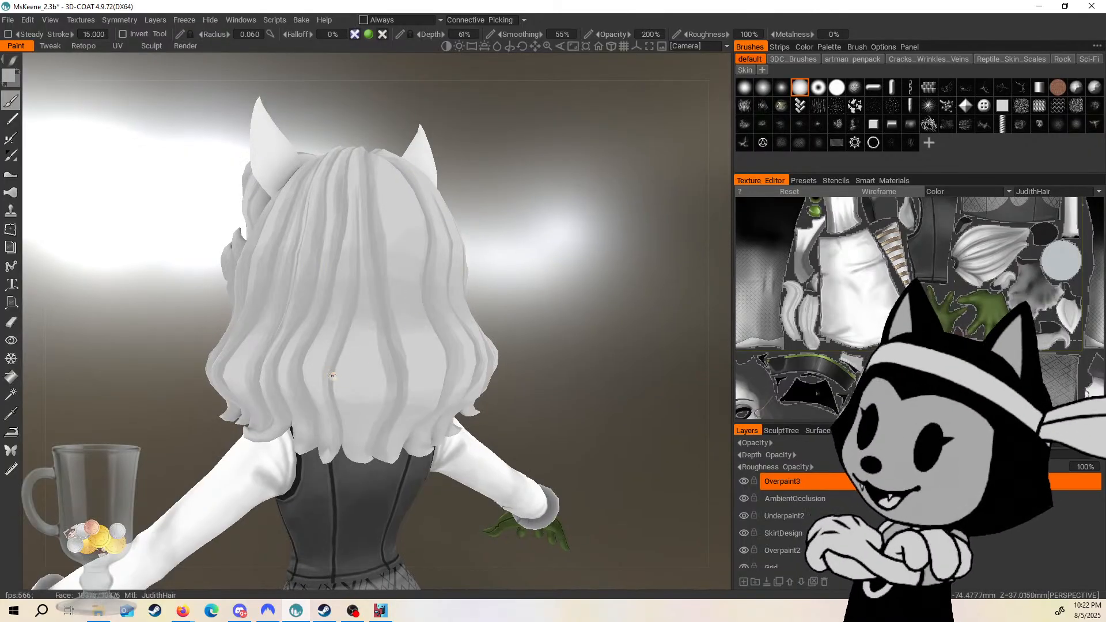
{"action": "key", "text": "w"}
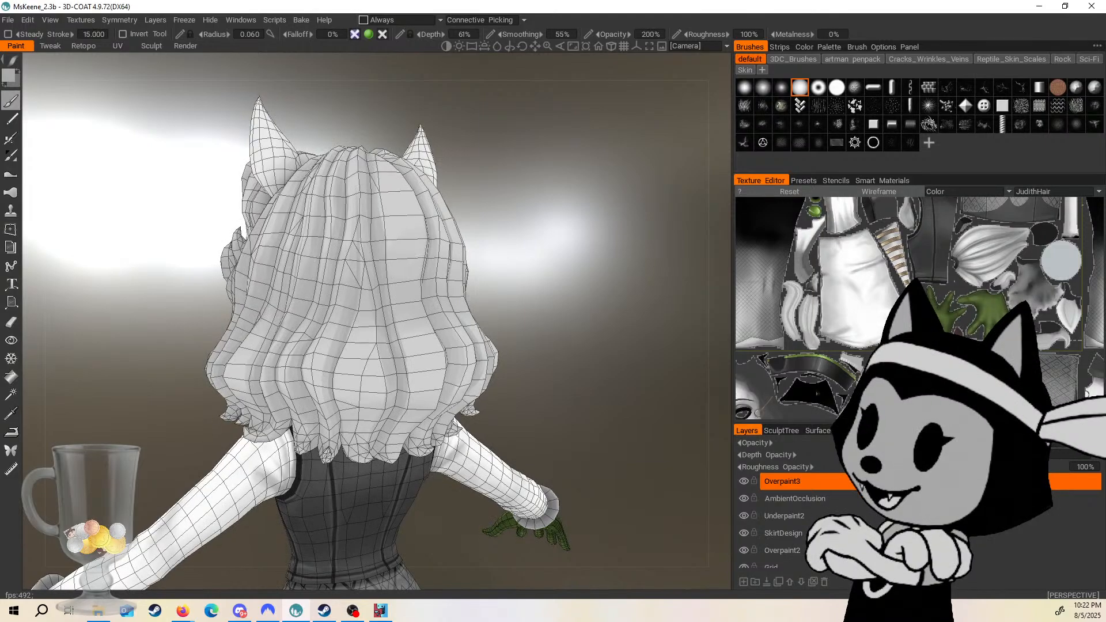
Paint soft shading on the broad central locks at the back of the hair with a brush radius of 0.231.
{"action": "middle_click_drag", "start_coordinate": [649, 340], "coordinate": [624, 338]}
{"action": "right_click_drag", "start_coordinate": [624, 337], "coordinate": [627, 320]}
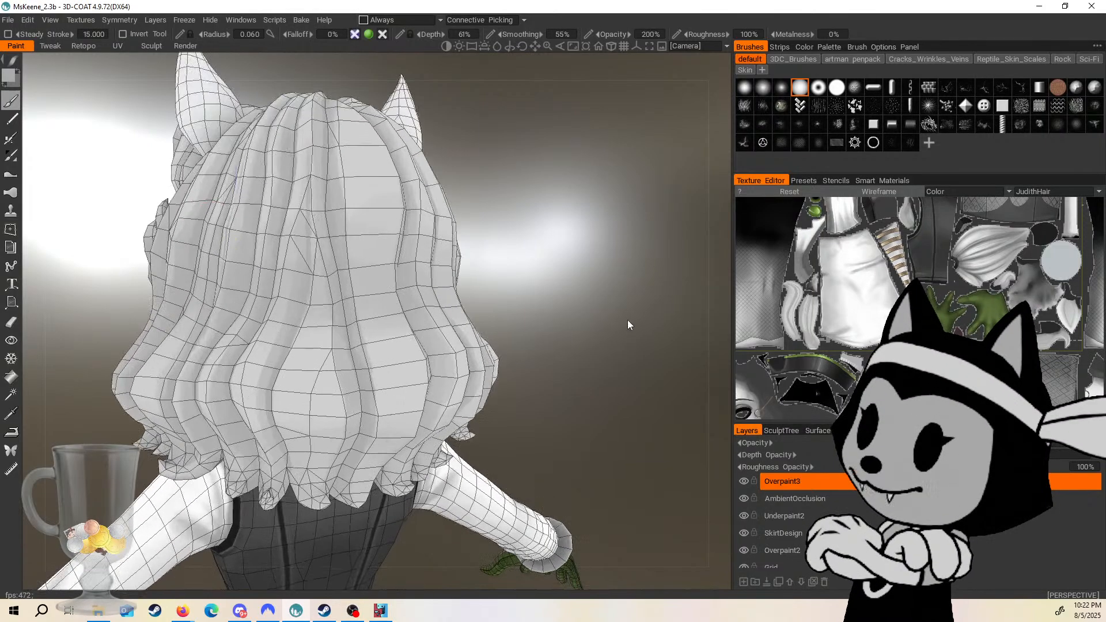
{"action": "left_click_drag", "start_coordinate": [627, 320], "coordinate": [605, 212]}
{"action": "left_click_drag", "start_coordinate": [612, 277], "coordinate": [504, 346]}
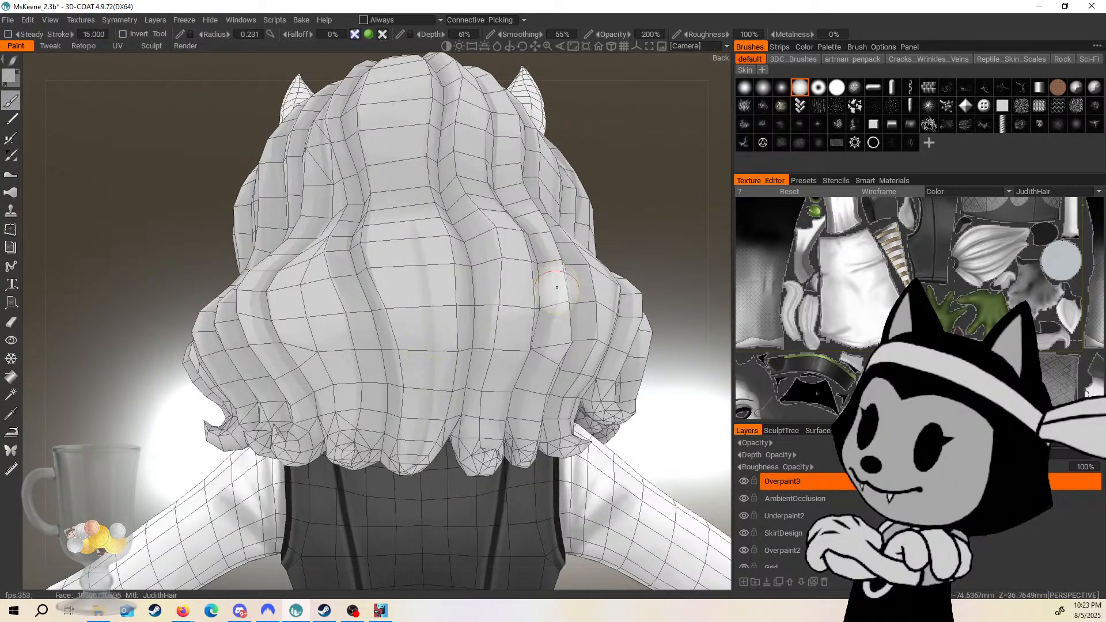
{"action": "left_click_drag", "start_coordinate": [557, 287], "coordinate": [522, 224], "text": "alt"}
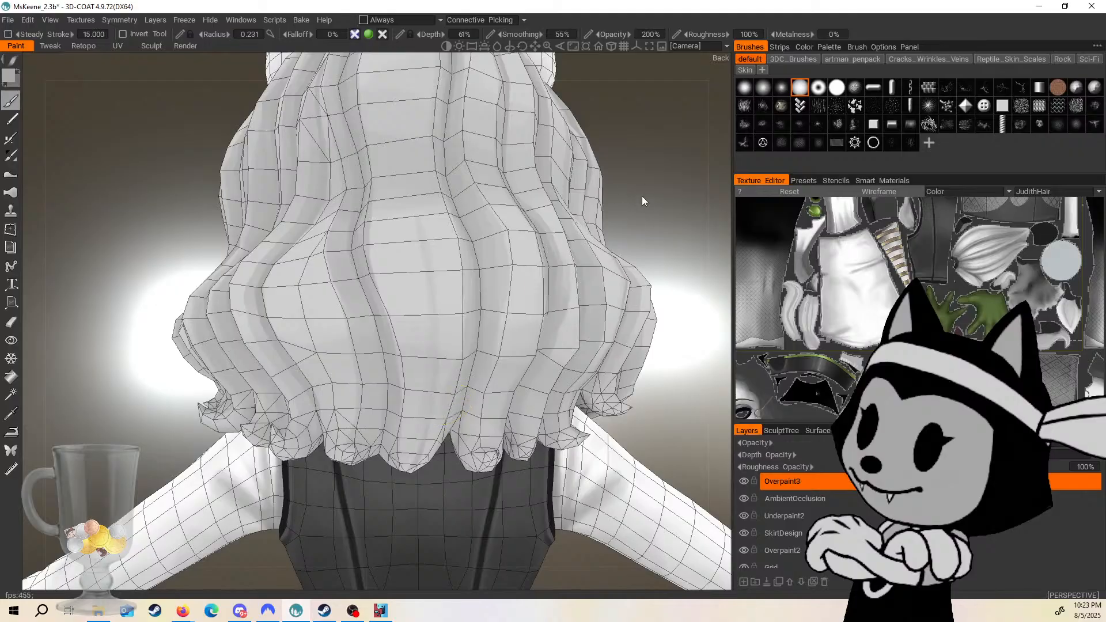
Paint the curled tips along the lower back edge of the hair, reducing the brush radius to 0.060.
{"action": "left_click_drag", "start_coordinate": [641, 201], "coordinate": [646, 206]}
{"action": "mouse_move", "coordinate": [415, 464]}
{"action": "left_mouse_down"}
{"action": "mouse_move", "coordinate": [437, 408]}
{"action": "mouse_move", "coordinate": [467, 383]}
{"action": "left_mouse_up"}
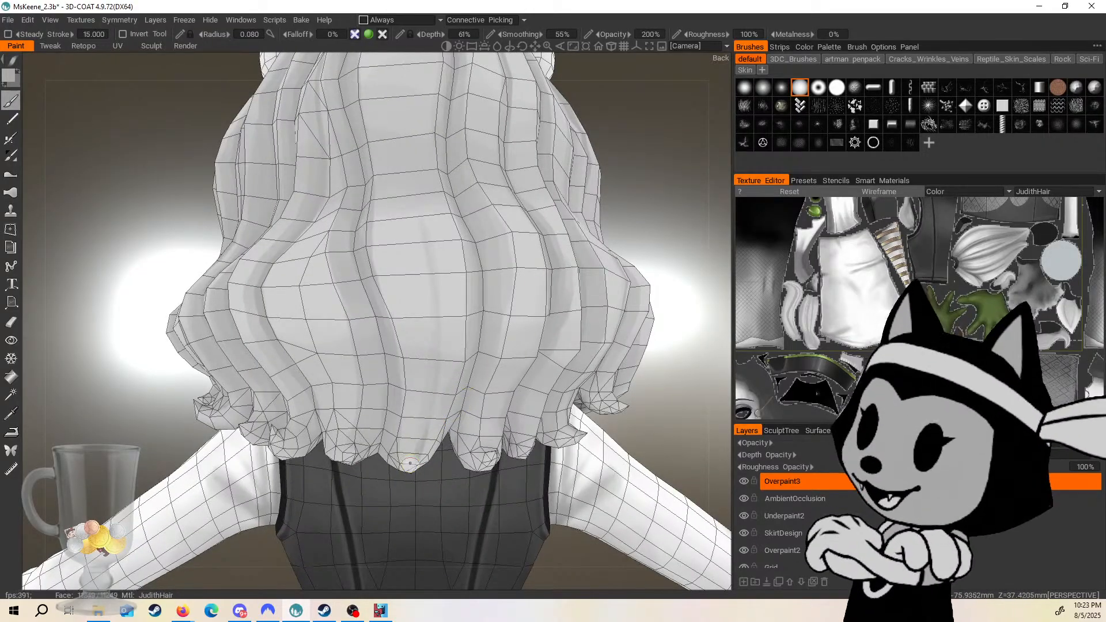
{"action": "left_click_drag", "start_coordinate": [677, 285], "coordinate": [637, 238]}
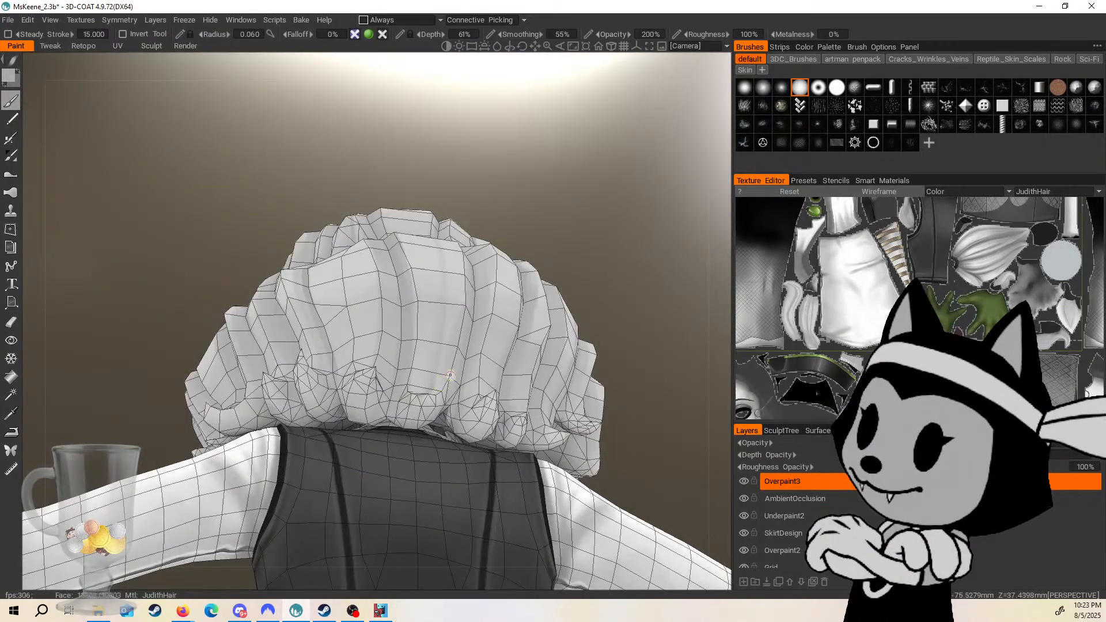
{"action": "left_click_drag", "start_coordinate": [450, 376], "coordinate": [627, 269], "text": "alt"}
{"action": "left_click_drag", "start_coordinate": [561, 308], "coordinate": [604, 285]}
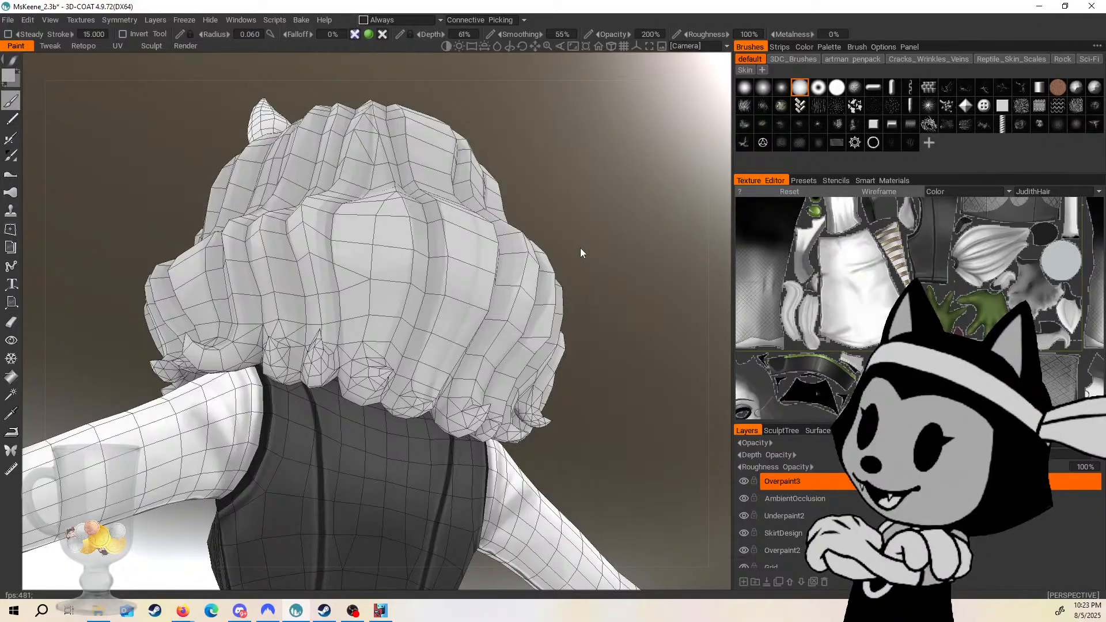
Refine the lower locks and tips on the back-left of the hair with brush radii from 0.060 to 0.099.
{"action": "scroll", "coordinate": [617, 282], "scroll_direction": "up", "scroll_amount": 3}
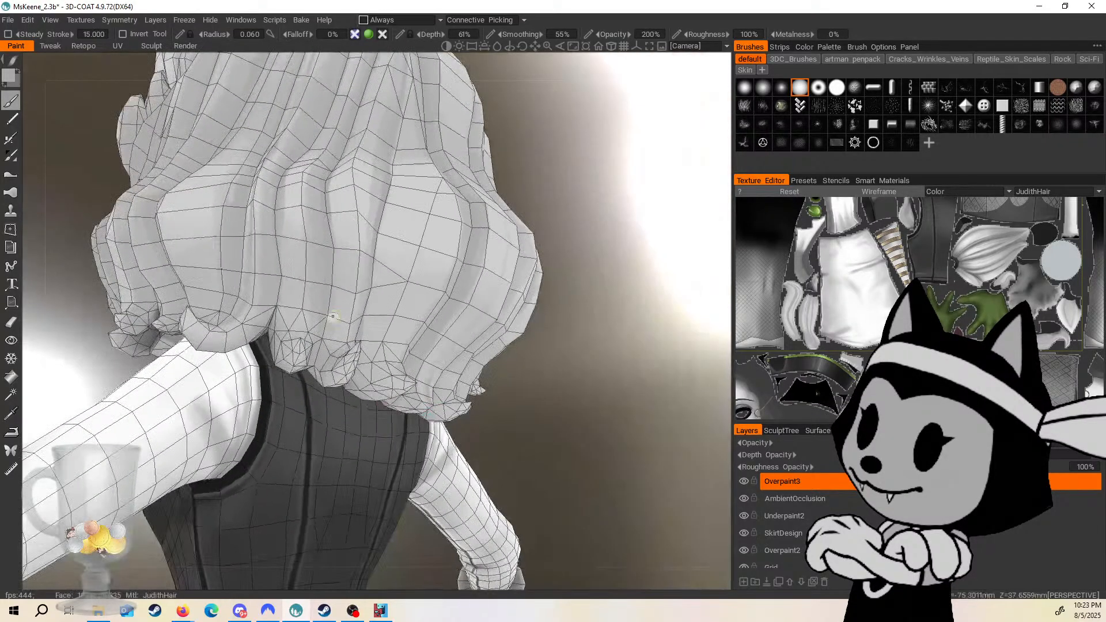
{"action": "left_click_drag", "start_coordinate": [584, 207], "coordinate": [630, 151]}
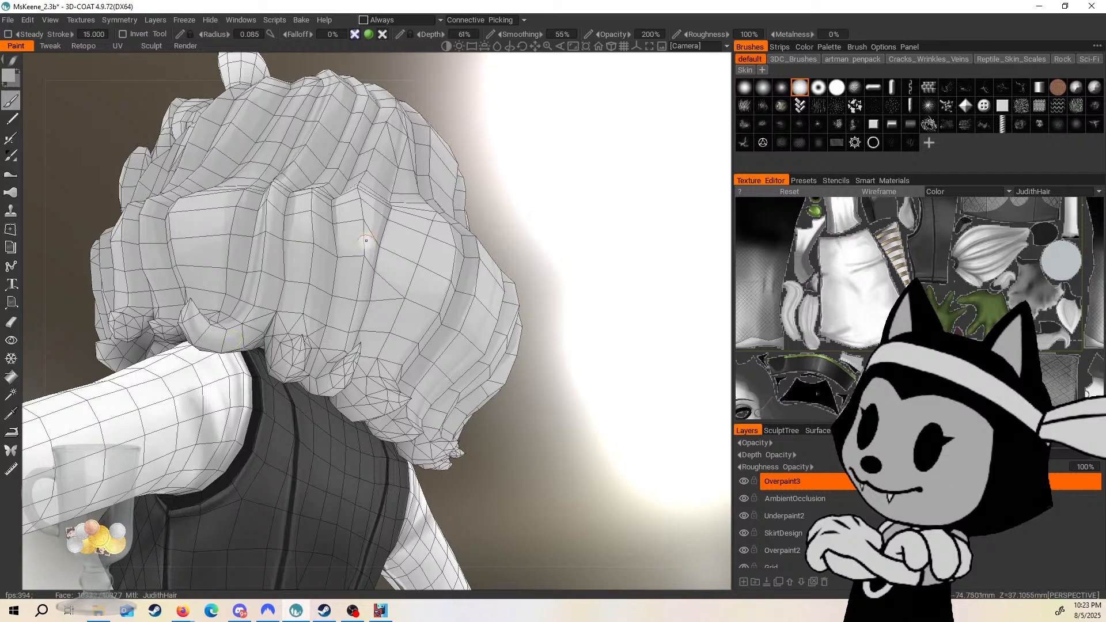
{"action": "left_click_drag", "start_coordinate": [495, 190], "coordinate": [515, 164]}
{"action": "left_click_drag", "start_coordinate": [556, 314], "coordinate": [657, 329]}
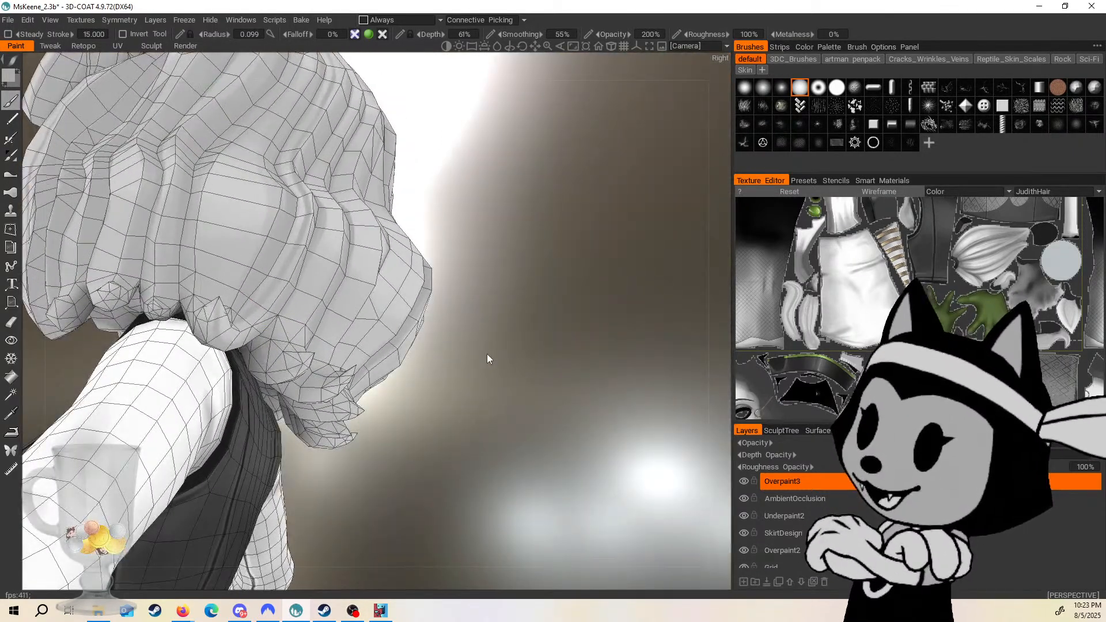
{"action": "left_click_drag", "start_coordinate": [462, 348], "coordinate": [519, 391]}
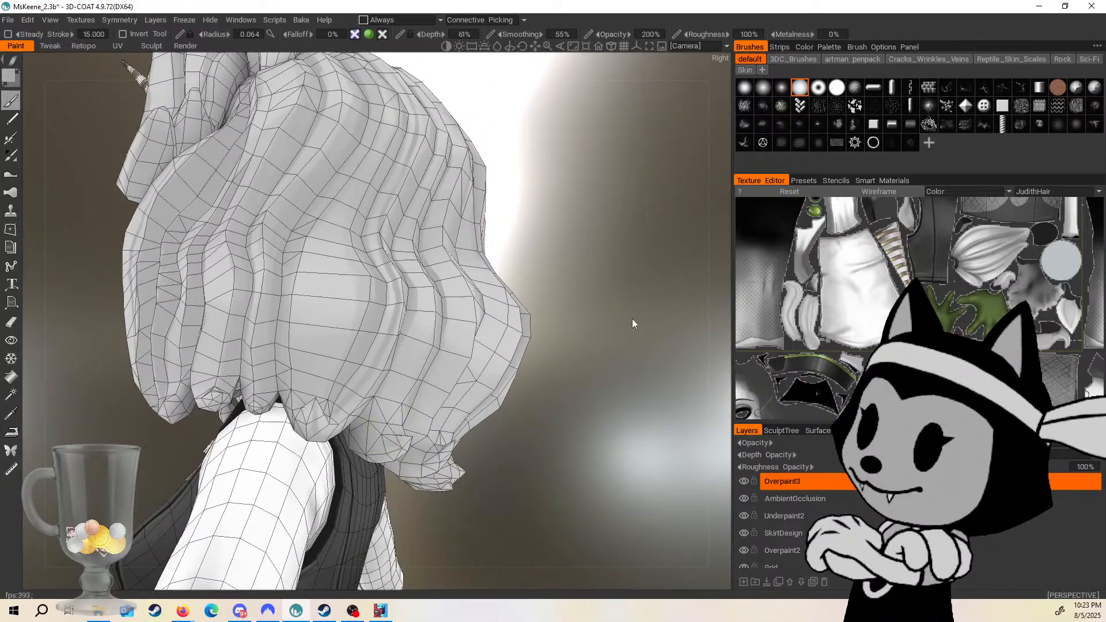
Touch up the curled ends at the back of the hair, enlarging the brush radius to 0.756.
{"action": "left_click_drag", "start_coordinate": [632, 323], "coordinate": [383, 451]}
{"action": "middle_click_drag", "start_coordinate": [399, 433], "coordinate": [456, 447]}
{"action": "key", "text": "]"}
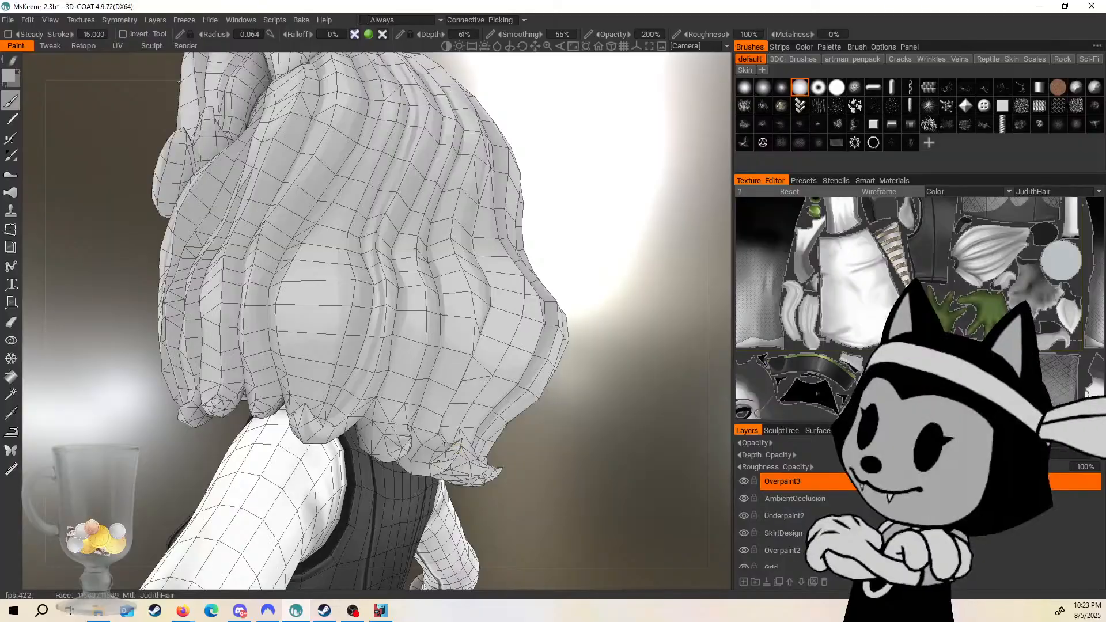
{"action": "middle_click_drag", "start_coordinate": [614, 357], "coordinate": [470, 389]}
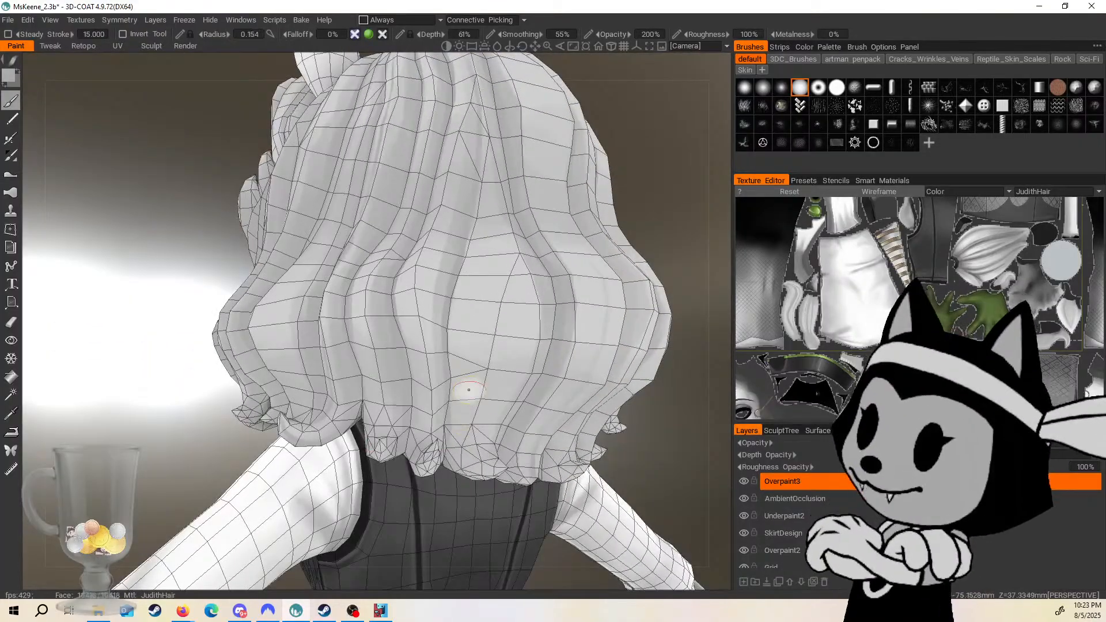
{"action": "key", "text": "]"}
{"action": "key", "text": "]"}
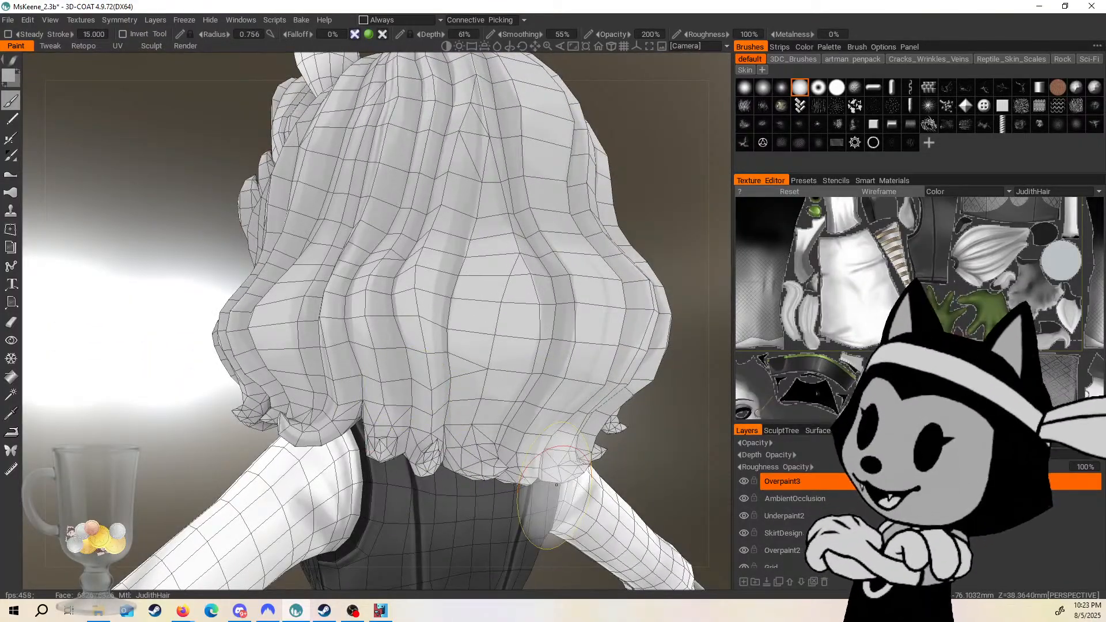
Review the back of the hair from both sides, set the brush radius to 1.032, hide the wireframe and save the project.
{"action": "middle_click_drag", "start_coordinate": [668, 436], "coordinate": [586, 405]}
{"action": "scroll", "coordinate": [651, 431], "scroll_direction": "down", "scroll_amount": 2}
{"action": "left_click_drag", "start_coordinate": [586, 406], "coordinate": [513, 386]}
{"action": "middle_click_drag", "start_coordinate": [513, 386], "coordinate": [461, 398]}
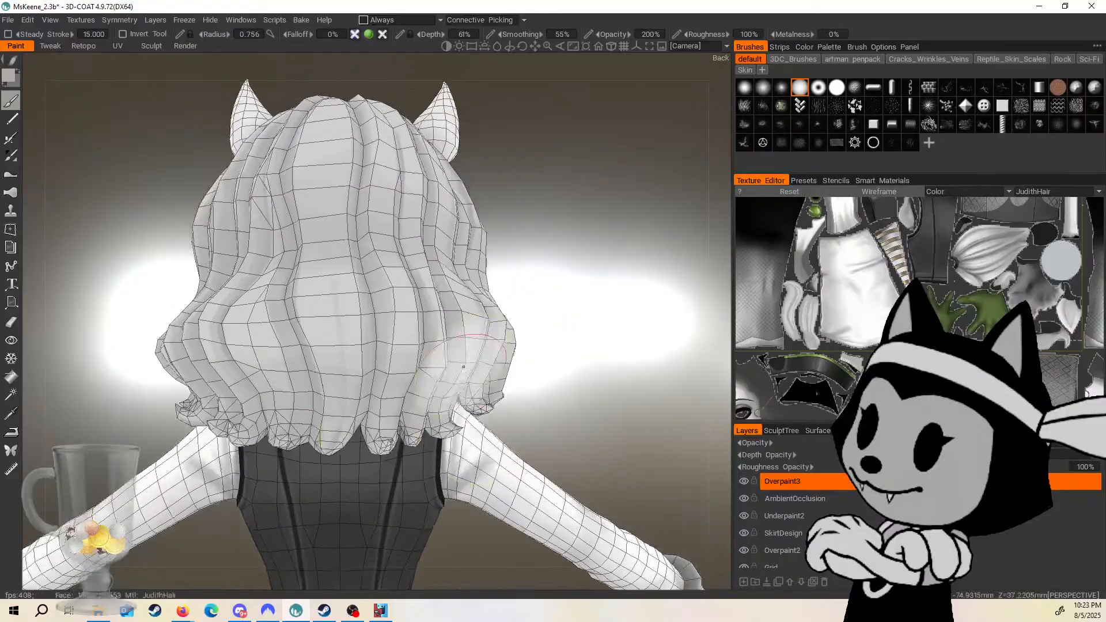
{"action": "middle_click_drag", "start_coordinate": [570, 326], "coordinate": [455, 411]}
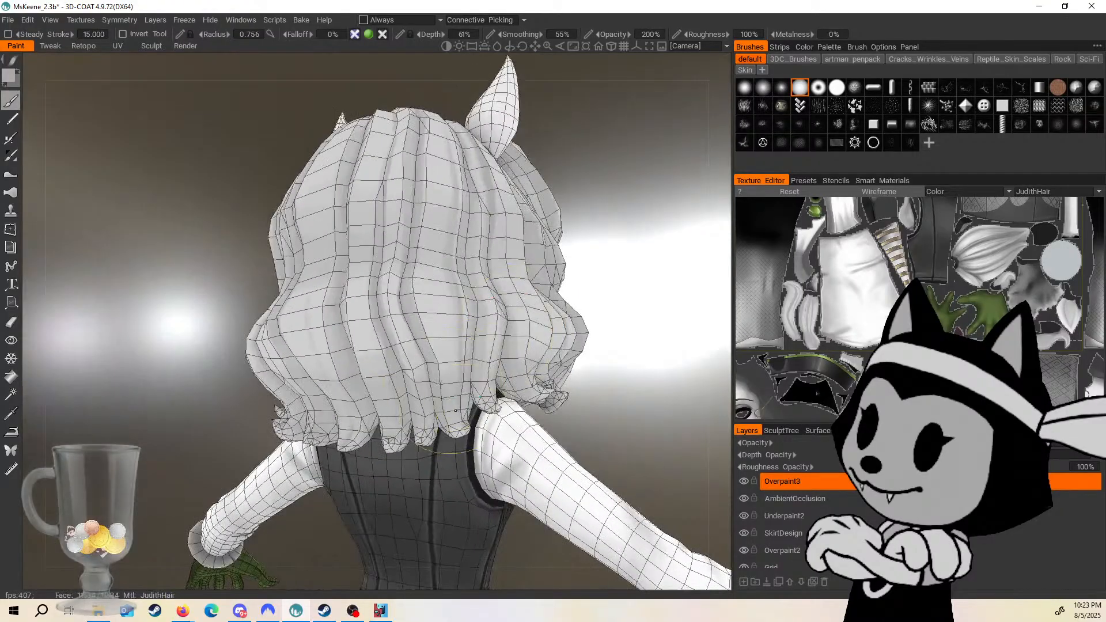
{"action": "mouse_move", "coordinate": [622, 298]}
{"action": "middle_mouse_down"}
{"action": "mouse_move", "coordinate": [570, 299]}
{"action": "mouse_move", "coordinate": [697, 296]}
{"action": "mouse_move", "coordinate": [455, 306]}
{"action": "mouse_move", "coordinate": [570, 299]}
{"action": "middle_mouse_up"}
{"action": "key", "text": "]"}
{"action": "key", "text": "w"}
{"action": "scroll", "coordinate": [560, 291], "scroll_direction": "down", "scroll_amount": 2}
{"action": "scroll", "coordinate": [551, 331], "scroll_direction": "up", "scroll_amount": 2}
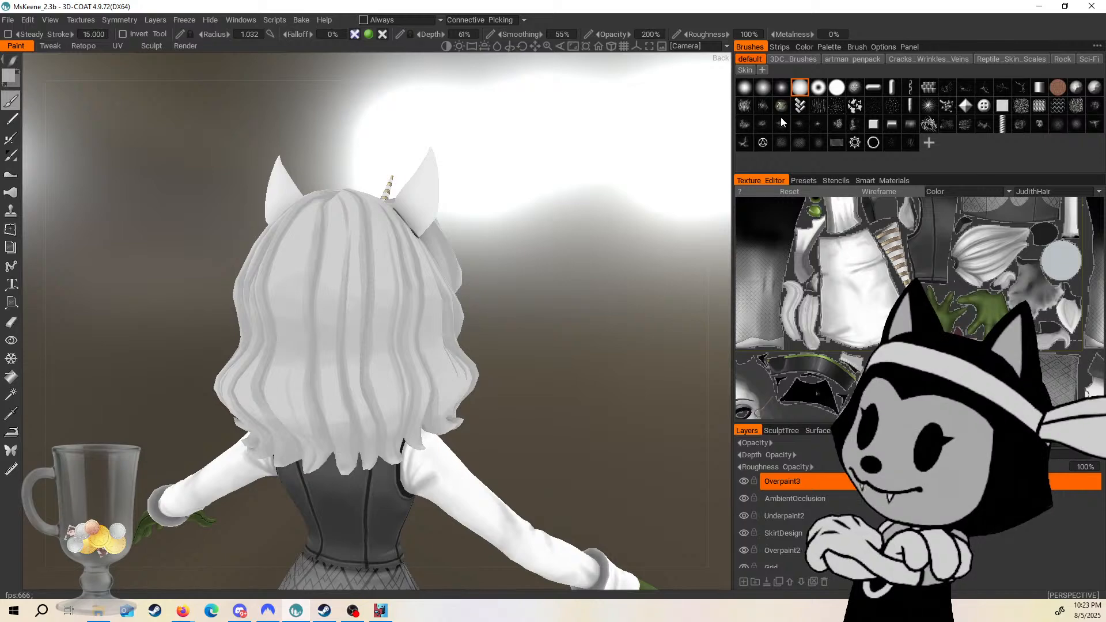
{"action": "left_click_drag", "start_coordinate": [715, 157], "coordinate": [719, 157]}
{"action": "left_click", "coordinate": [119, 20]}
{"action": "mouse_move", "coordinate": [160, 18]}
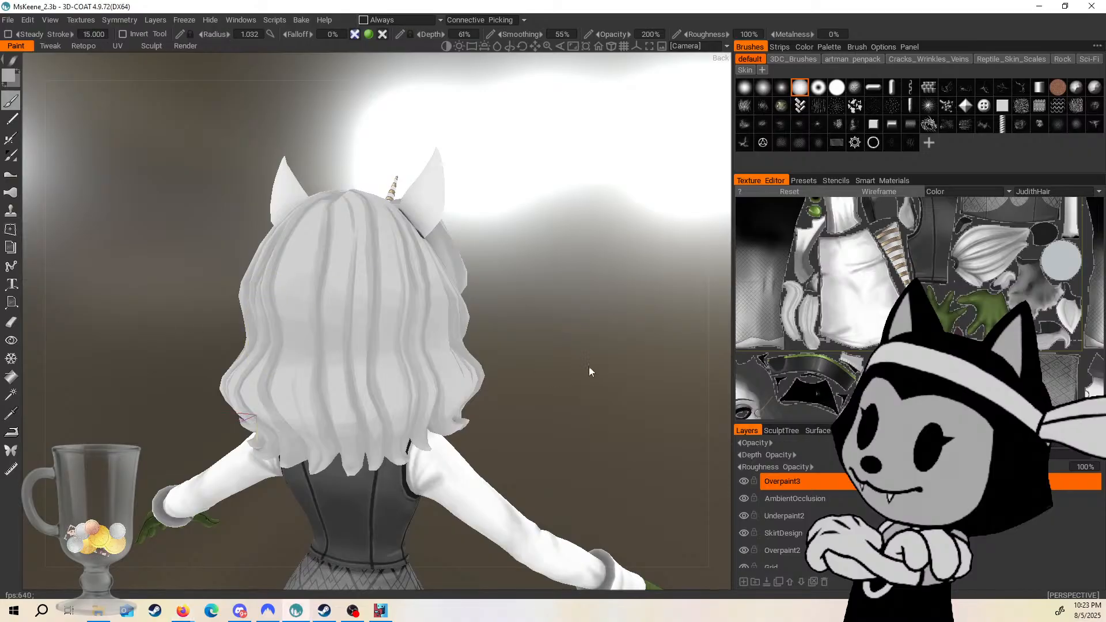
Touch up the strands on the hair's left and back-left side, reducing the brush radius to 0.123 and then 0.093.
{"action": "middle_click_drag", "start_coordinate": [589, 367], "coordinate": [582, 328]}
{"action": "right_click_drag", "start_coordinate": [582, 328], "coordinate": [629, 350]}
{"action": "left_click_drag", "start_coordinate": [629, 350], "coordinate": [561, 344]}
{"action": "right_click_drag", "start_coordinate": [562, 344], "coordinate": [599, 376]}
{"action": "right_click_drag", "start_coordinate": [414, 313], "coordinate": [392, 313]}
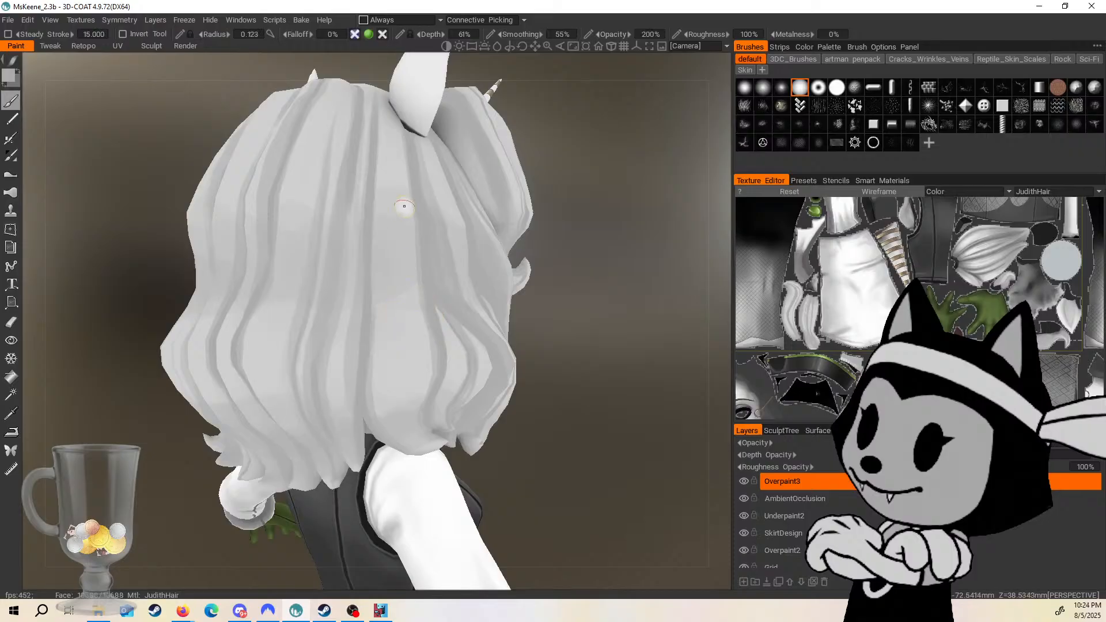
{"action": "left_click_drag", "start_coordinate": [586, 313], "coordinate": [556, 323]}
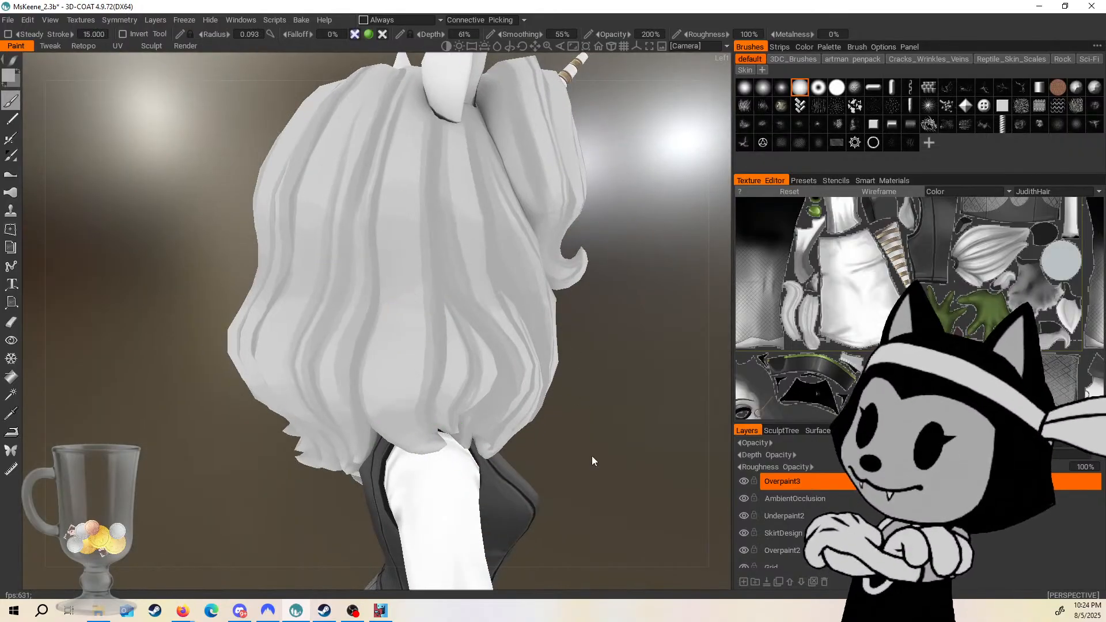
Refine the long strands below the ear on the hair's left side with the 0.093 brush, checking with and without the wireframe.
{"action": "key", "text": "w"}
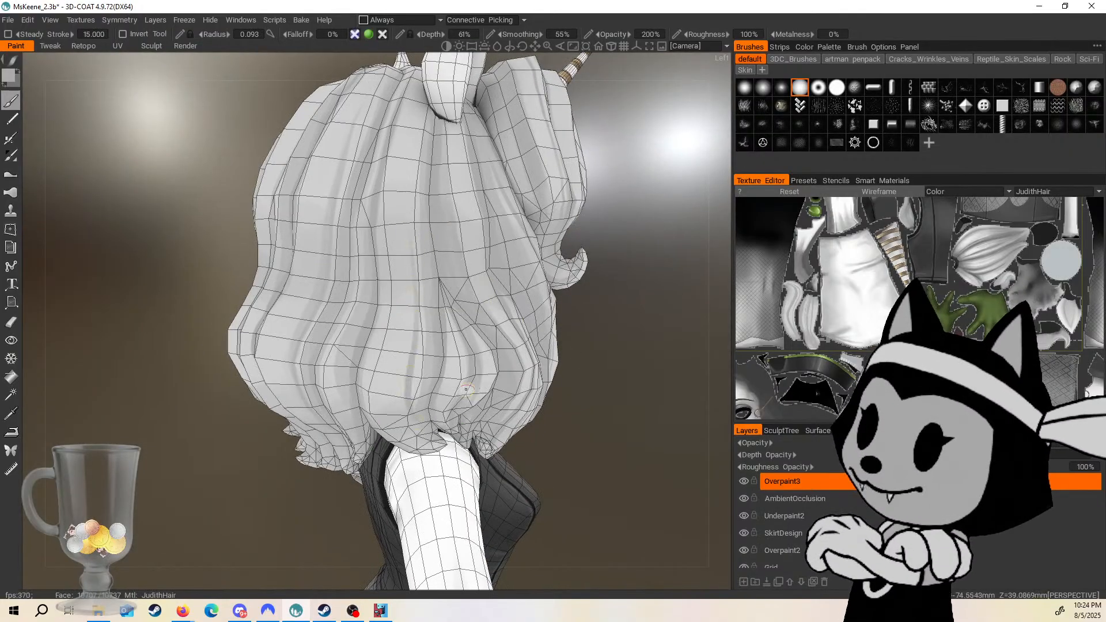
{"action": "key", "text": "w"}
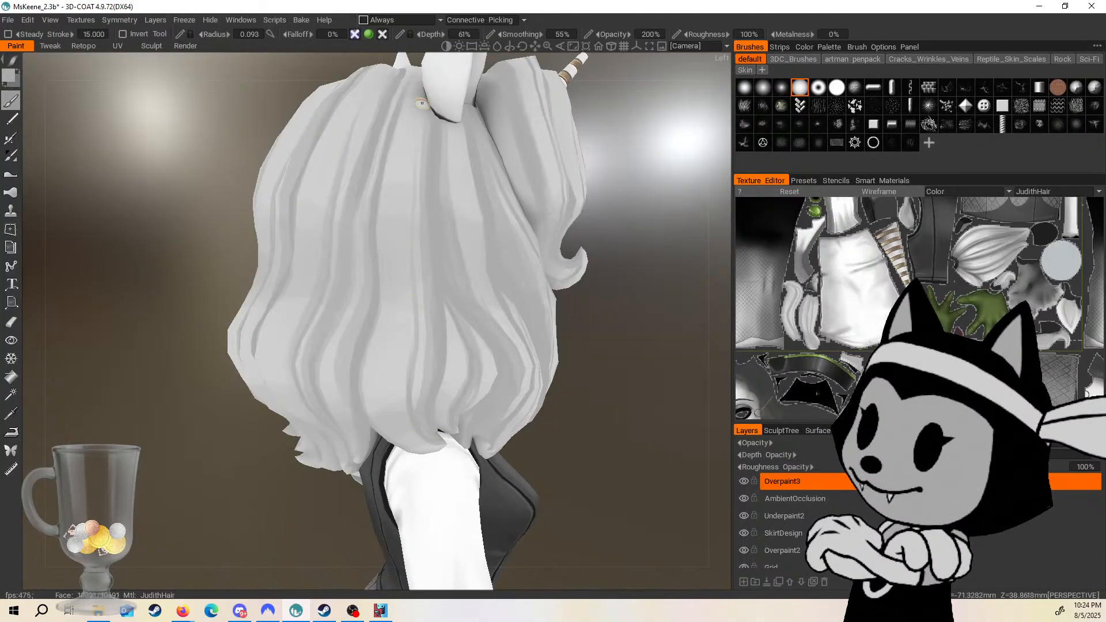
{"action": "key", "text": "w"}
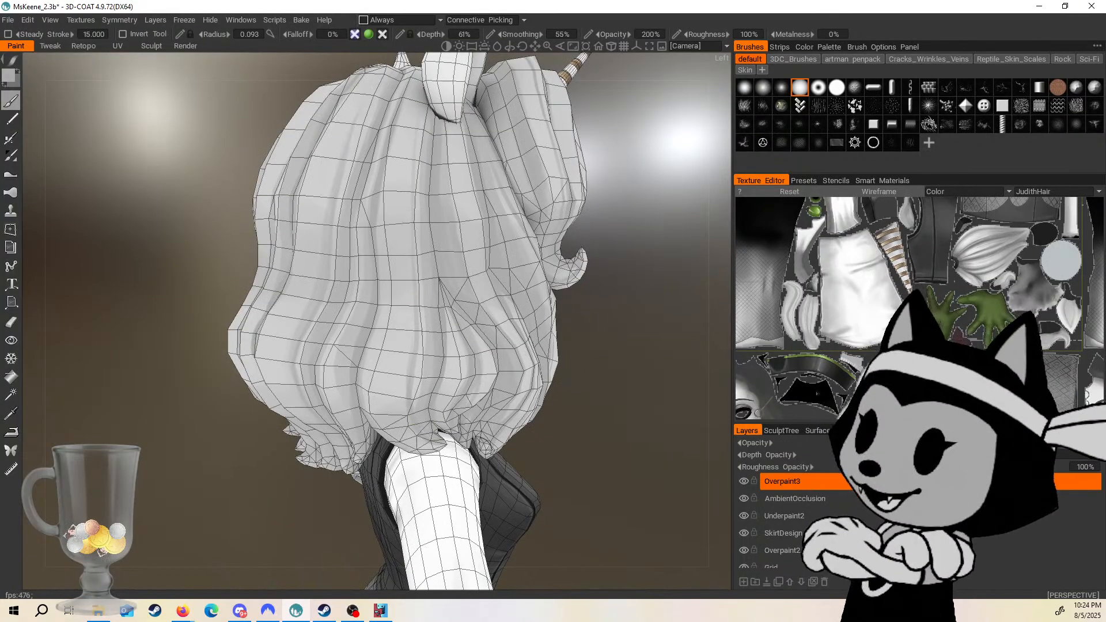
{"action": "key", "text": "w"}
{"action": "right_click_drag", "start_coordinate": [568, 327], "coordinate": [579, 400]}
{"action": "left_click_drag", "start_coordinate": [579, 400], "coordinate": [340, 426]}
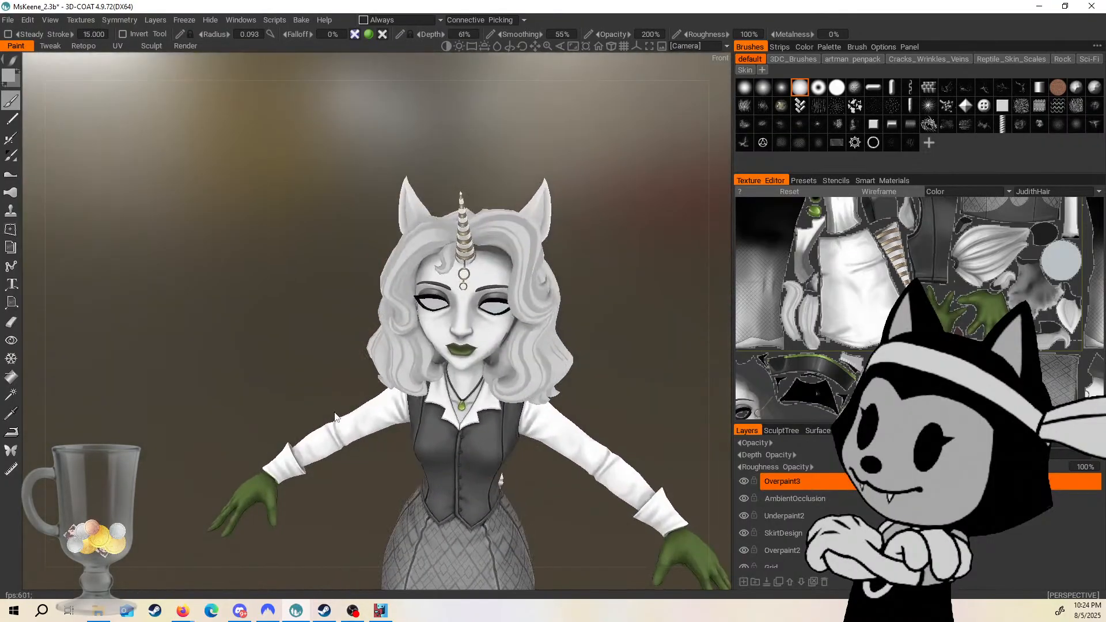
Bring the opposite side of the hair into view and enlarge the brush radius to 0.536.
{"action": "right_click_drag", "start_coordinate": [502, 482], "coordinate": [493, 403]}
{"action": "mouse_move", "coordinate": [492, 404]}
{"action": "left_mouse_down"}
{"action": "mouse_move", "coordinate": [426, 436]}
{"action": "mouse_move", "coordinate": [520, 341]}
{"action": "mouse_move", "coordinate": [551, 333]}
{"action": "mouse_move", "coordinate": [459, 301]}
{"action": "mouse_move", "coordinate": [323, 301]}
{"action": "left_mouse_up"}
{"action": "key", "text": "]"}
{"action": "key", "text": "]"}
{"action": "key", "text": "]"}
{"action": "key", "text": "]"}
{"action": "key", "text": "]"}
{"action": "key", "text": "]"}
{"action": "key", "text": "]"}
{"action": "key", "text": "]"}
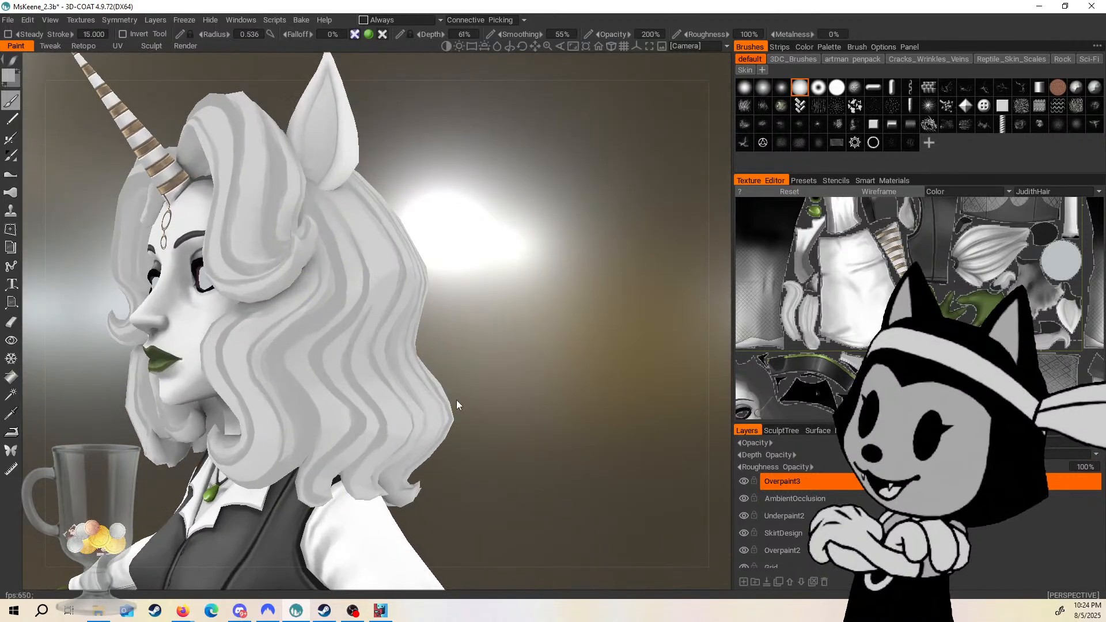
Set the brush radius to 0.571, review the side and back strands, and save the project.
{"action": "mouse_move", "coordinate": [457, 405]}
{"action": "left_mouse_down"}
{"action": "mouse_move", "coordinate": [555, 391]}
{"action": "mouse_move", "coordinate": [529, 372]}
{"action": "mouse_move", "coordinate": [428, 415]}
{"action": "left_mouse_up"}
{"action": "key", "text": "]"}
{"action": "mouse_move", "coordinate": [454, 242]}
{"action": "left_mouse_down"}
{"action": "mouse_move", "coordinate": [526, 185]}
{"action": "mouse_move", "coordinate": [452, 254]}
{"action": "left_mouse_up"}
{"action": "left_click_drag", "start_coordinate": [437, 198], "coordinate": [501, 185], "text": "alt"}
{"action": "left_click_drag", "start_coordinate": [597, 289], "coordinate": [615, 306], "text": "alt"}
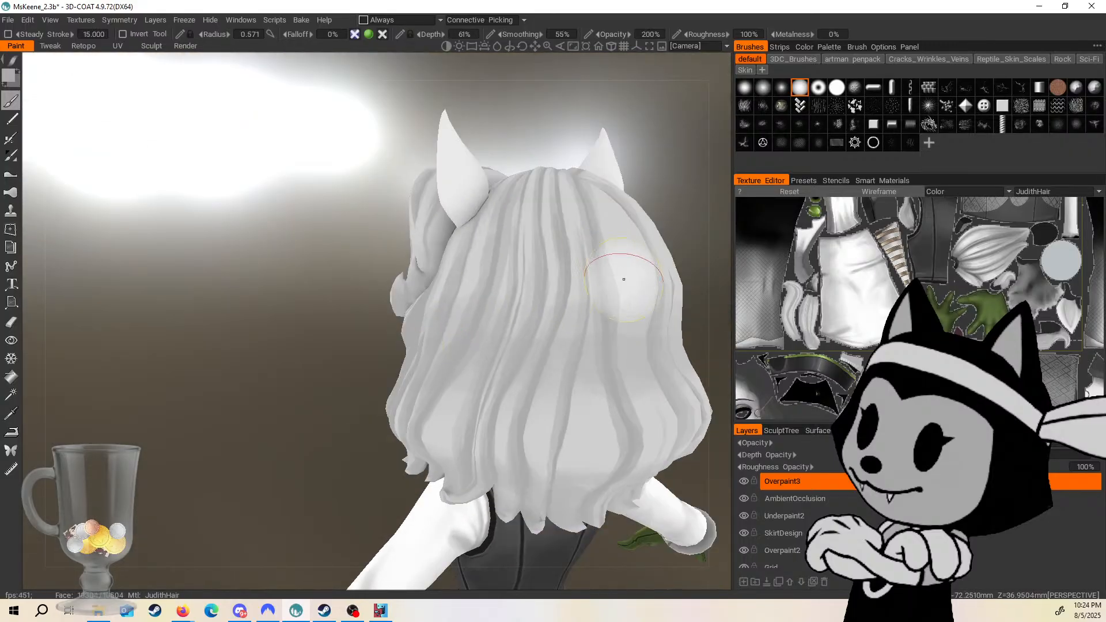
{"action": "key", "text": "ctrl+s"}
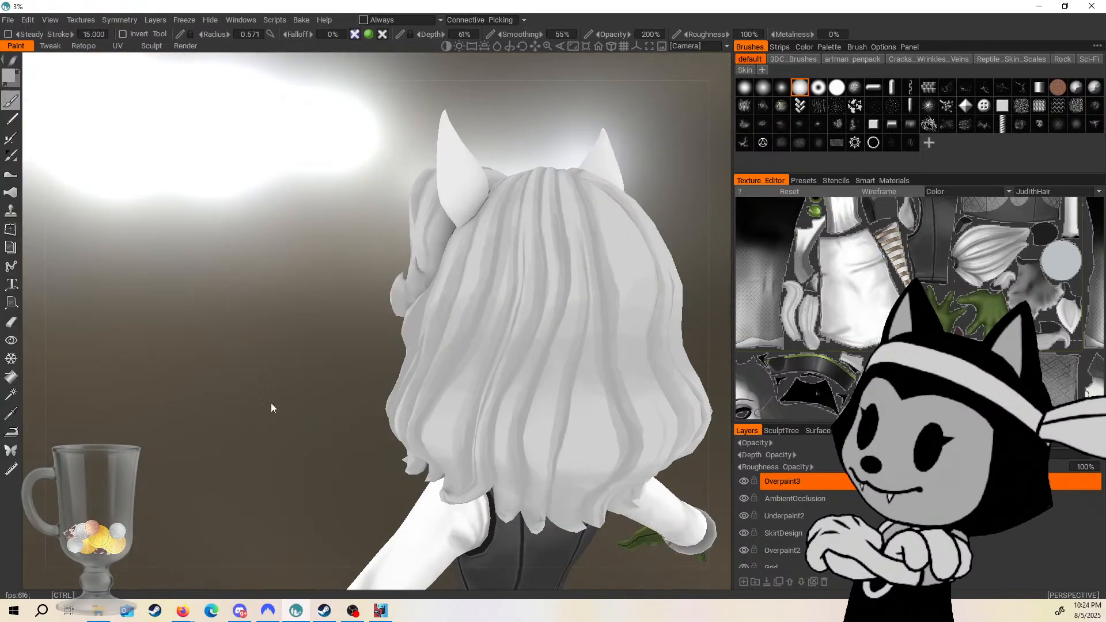
Examine the front of the hair and the tail's tuft with the wireframe shown.
{"action": "mouse_move", "coordinate": [271, 402]}
{"action": "left_mouse_down"}
{"action": "mouse_move", "coordinate": [496, 392]}
{"action": "mouse_move", "coordinate": [483, 306]}
{"action": "mouse_move", "coordinate": [557, 323]}
{"action": "mouse_move", "coordinate": [561, 306]}
{"action": "mouse_move", "coordinate": [546, 313]}
{"action": "mouse_move", "coordinate": [626, 319]}
{"action": "mouse_move", "coordinate": [559, 292]}
{"action": "mouse_move", "coordinate": [583, 318]}
{"action": "mouse_move", "coordinate": [632, 327]}
{"action": "mouse_move", "coordinate": [613, 323]}
{"action": "mouse_move", "coordinate": [627, 294]}
{"action": "mouse_move", "coordinate": [598, 361]}
{"action": "mouse_move", "coordinate": [605, 325]}
{"action": "mouse_move", "coordinate": [596, 341]}
{"action": "mouse_move", "coordinate": [599, 374]}
{"action": "mouse_move", "coordinate": [614, 375]}
{"action": "mouse_move", "coordinate": [593, 340]}
{"action": "mouse_move", "coordinate": [624, 328]}
{"action": "mouse_move", "coordinate": [606, 334]}
{"action": "left_mouse_up"}
{"action": "scroll", "coordinate": [596, 343], "scroll_direction": "up", "scroll_amount": 3}
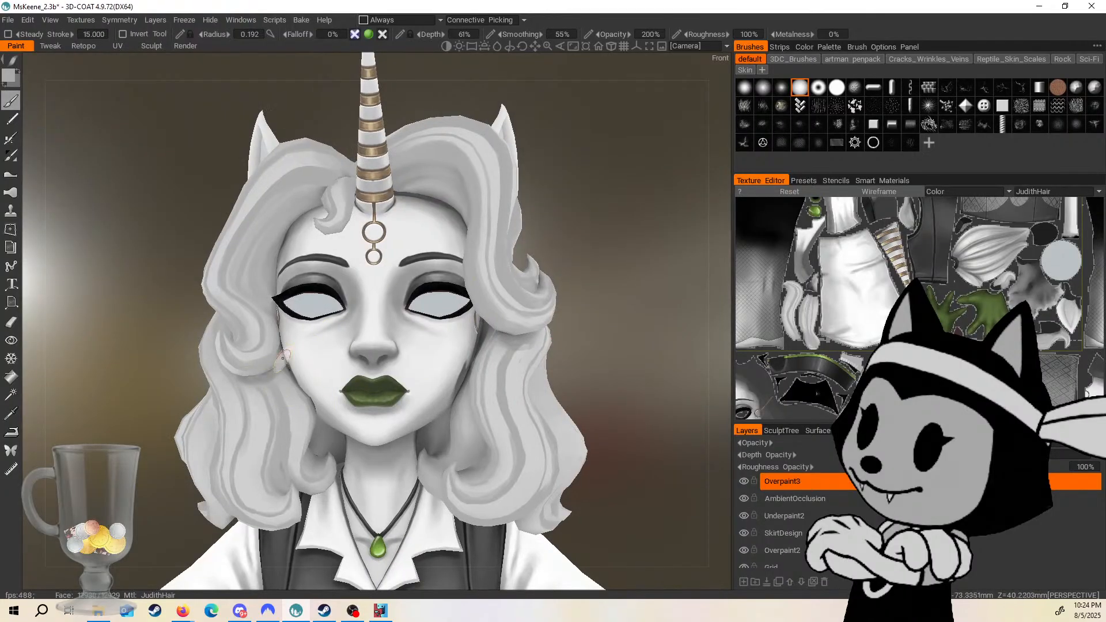
{"action": "scroll", "coordinate": [523, 393], "scroll_direction": "down", "scroll_amount": 6}
{"action": "key", "text": "w"}
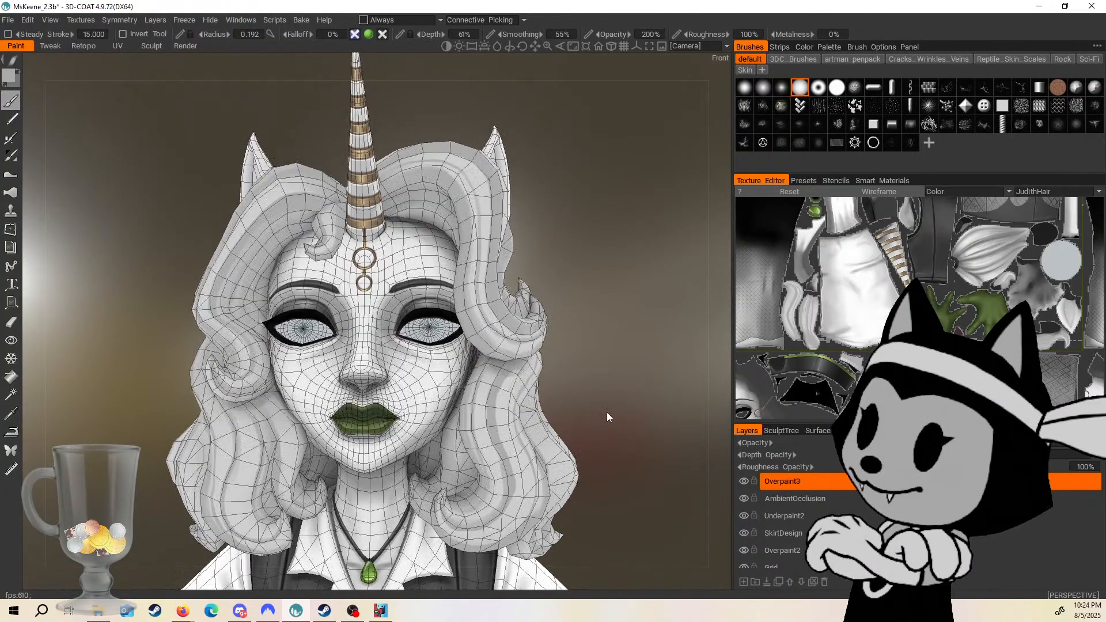
{"action": "left_click_drag", "start_coordinate": [575, 389], "coordinate": [471, 475]}
{"action": "middle_click_drag", "start_coordinate": [471, 476], "coordinate": [343, 289]}
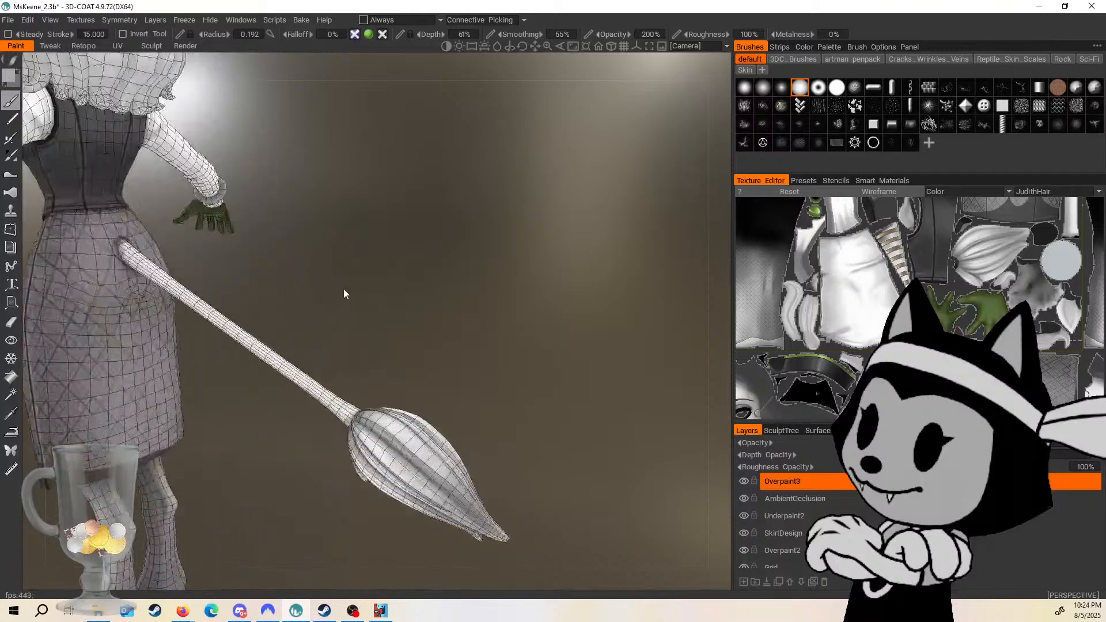
{"action": "scroll", "coordinate": [358, 306], "scroll_direction": "up", "scroll_amount": 3}
{"action": "scroll", "coordinate": [411, 402], "scroll_direction": "up", "scroll_amount": 4}
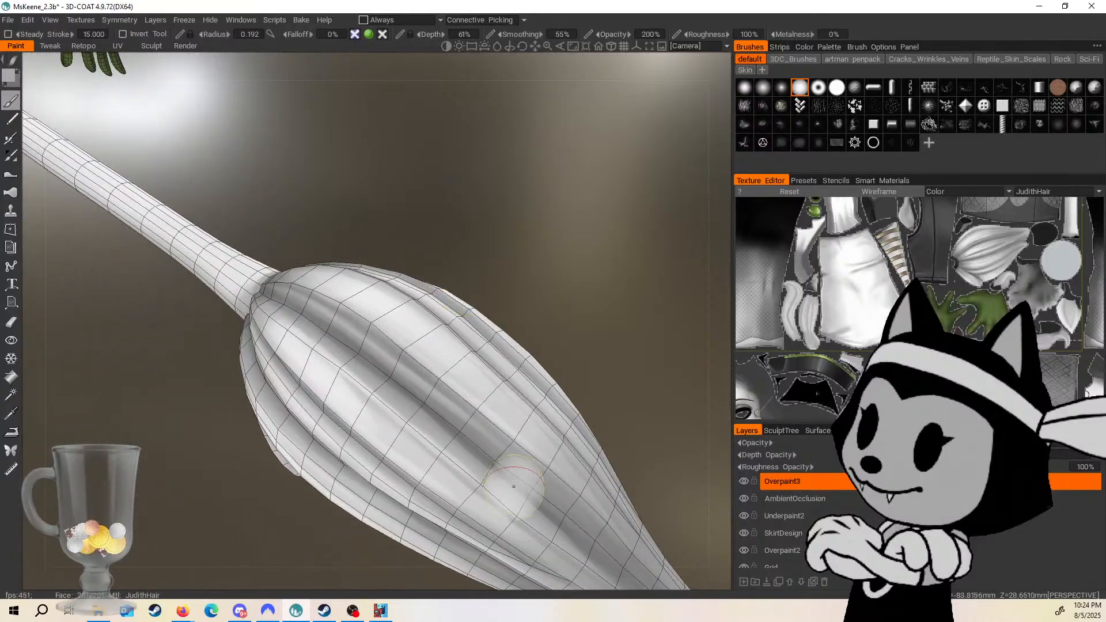
{"action": "scroll", "coordinate": [527, 305], "scroll_direction": "down", "scroll_amount": 6}
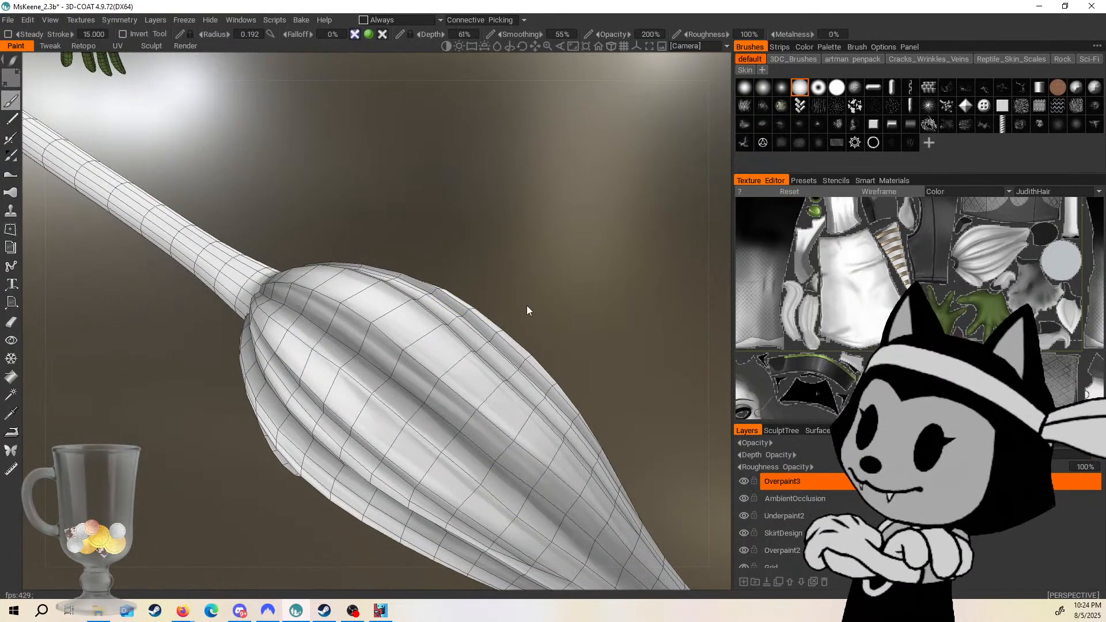
Deepen the wavy shadow strand beside the cheek, below the side curl, with brush radii from 0.068 to 0.102 and the wireframe shown.
{"action": "left_click_drag", "start_coordinate": [450, 280], "coordinate": [434, 179]}
{"action": "scroll", "coordinate": [523, 264], "scroll_direction": "up", "scroll_amount": 4}
{"action": "key", "text": "w"}
{"action": "scroll", "coordinate": [524, 264], "scroll_direction": "up", "scroll_amount": 4}
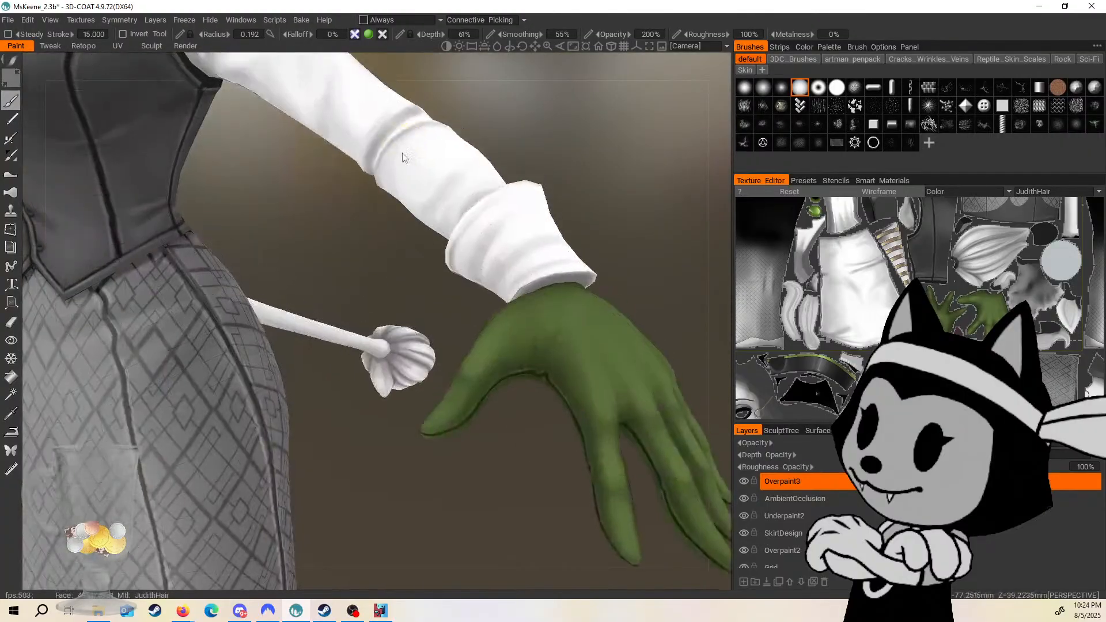
{"action": "middle_click_drag", "start_coordinate": [407, 161], "coordinate": [610, 374]}
{"action": "scroll", "coordinate": [614, 357], "scroll_direction": "down", "scroll_amount": 1}
{"action": "left_click_drag", "start_coordinate": [617, 340], "coordinate": [680, 272]}
{"action": "scroll", "coordinate": [597, 345], "scroll_direction": "up", "scroll_amount": 6}
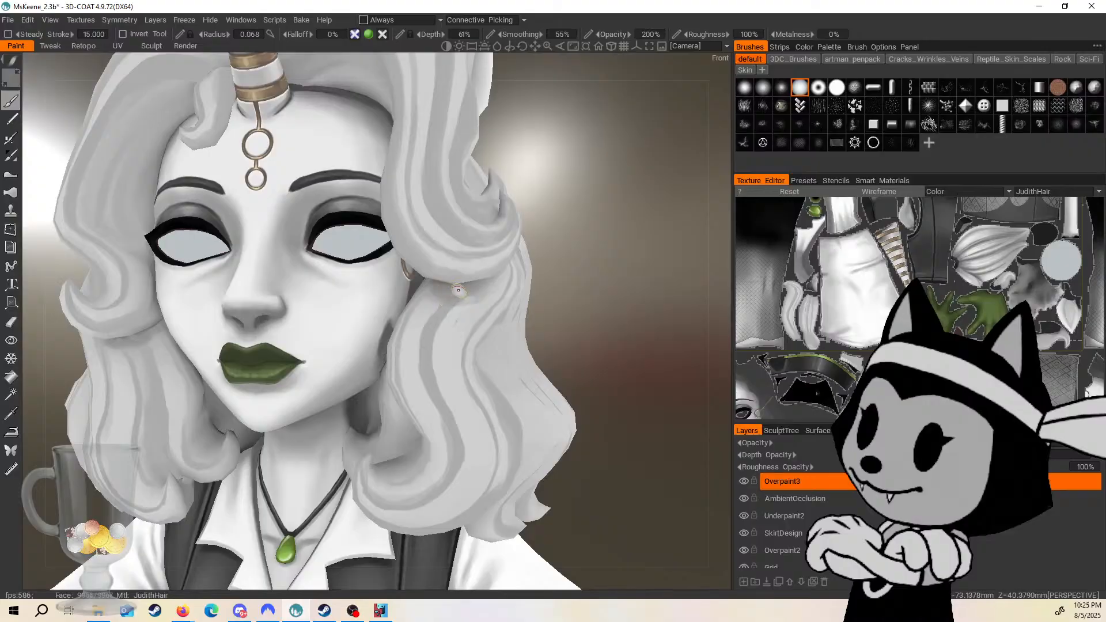
{"action": "key", "text": "w"}
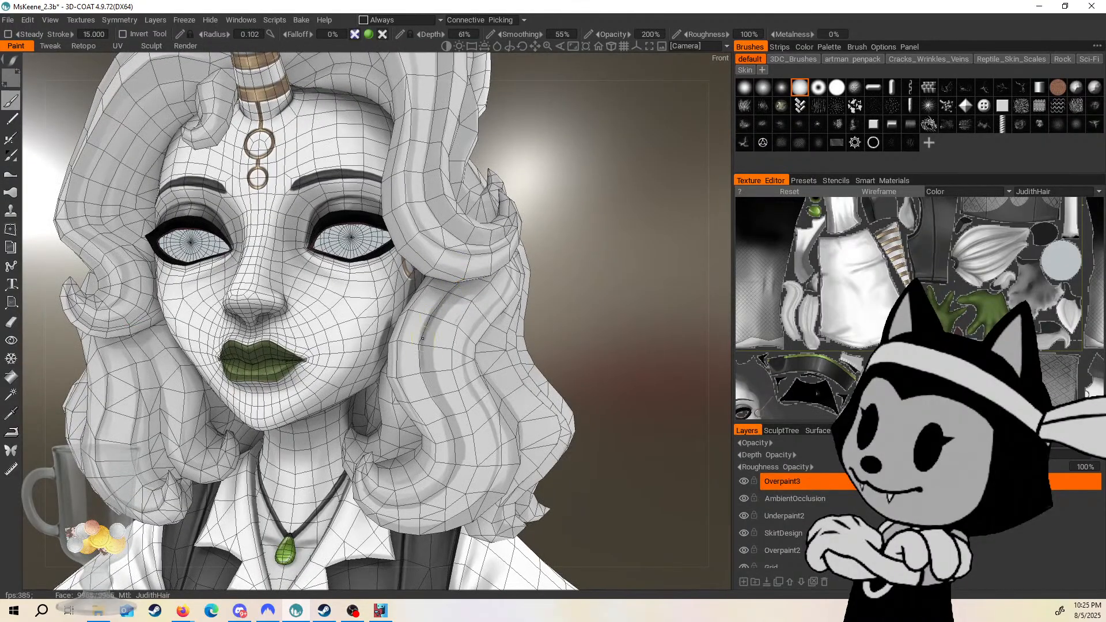
{"action": "left_click_drag", "start_coordinate": [564, 277], "coordinate": [557, 258]}
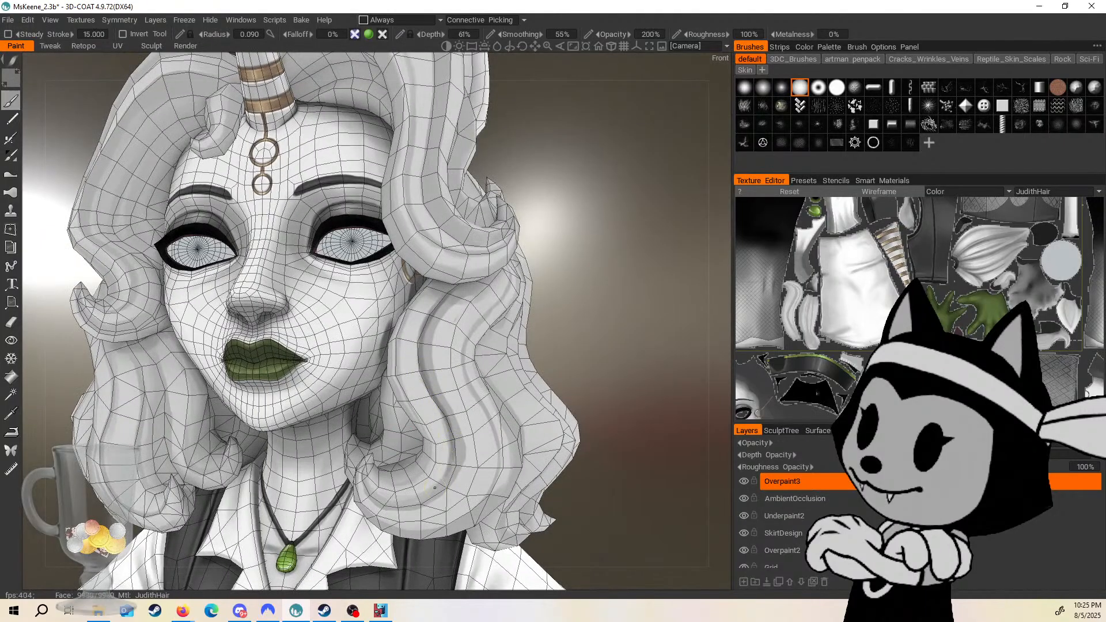
{"action": "left_click_drag", "start_coordinate": [582, 346], "coordinate": [565, 368]}
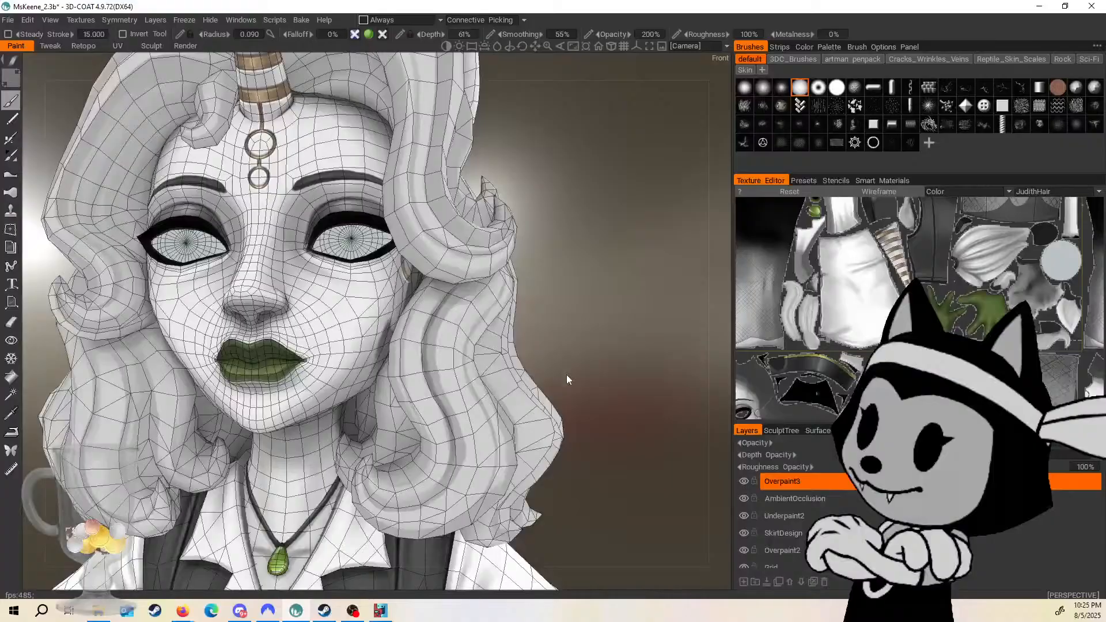
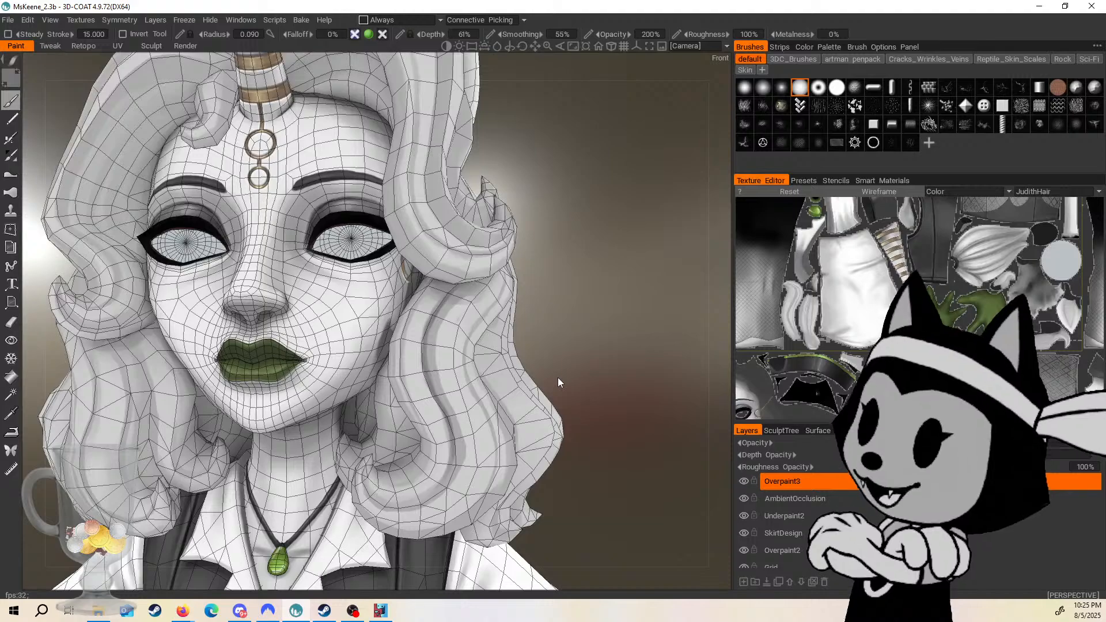
Compare the face-framing hair with and without the wireframe and set the brush radius to 0.112.
{"action": "key", "text": "w"}
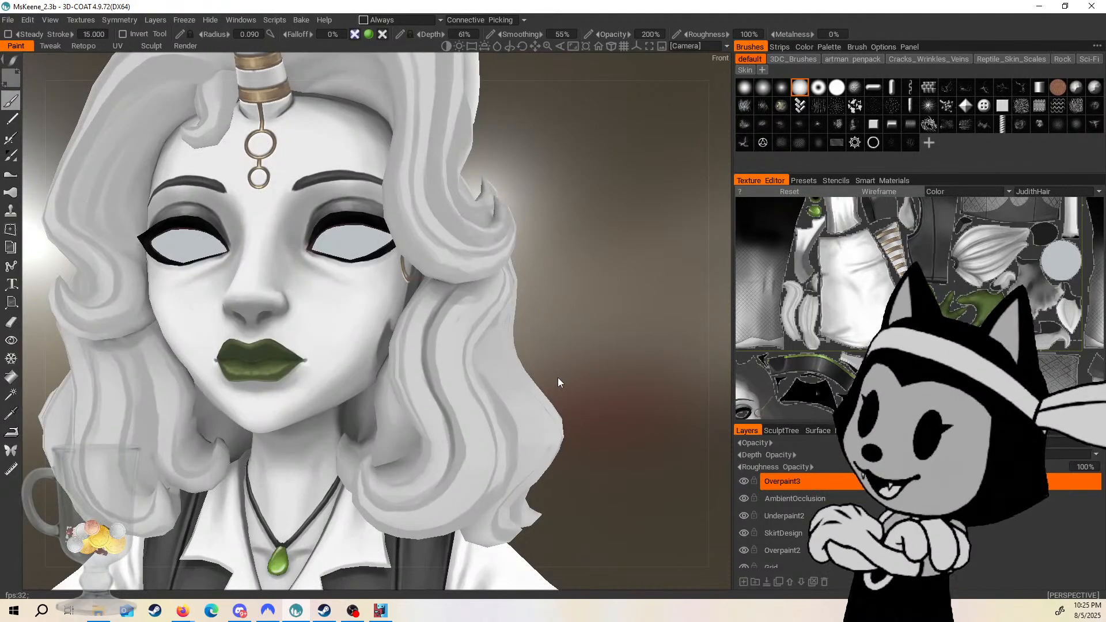
{"action": "key", "text": "w"}
{"action": "key", "text": "w"}
{"action": "scroll", "coordinate": [541, 304], "scroll_direction": "down", "scroll_amount": 5}
{"action": "left_click_drag", "start_coordinate": [595, 360], "coordinate": [680, 286]}
{"action": "scroll", "coordinate": [567, 317], "scroll_direction": "up", "scroll_amount": 4}
{"action": "scroll", "coordinate": [576, 319], "scroll_direction": "up", "scroll_amount": 1}
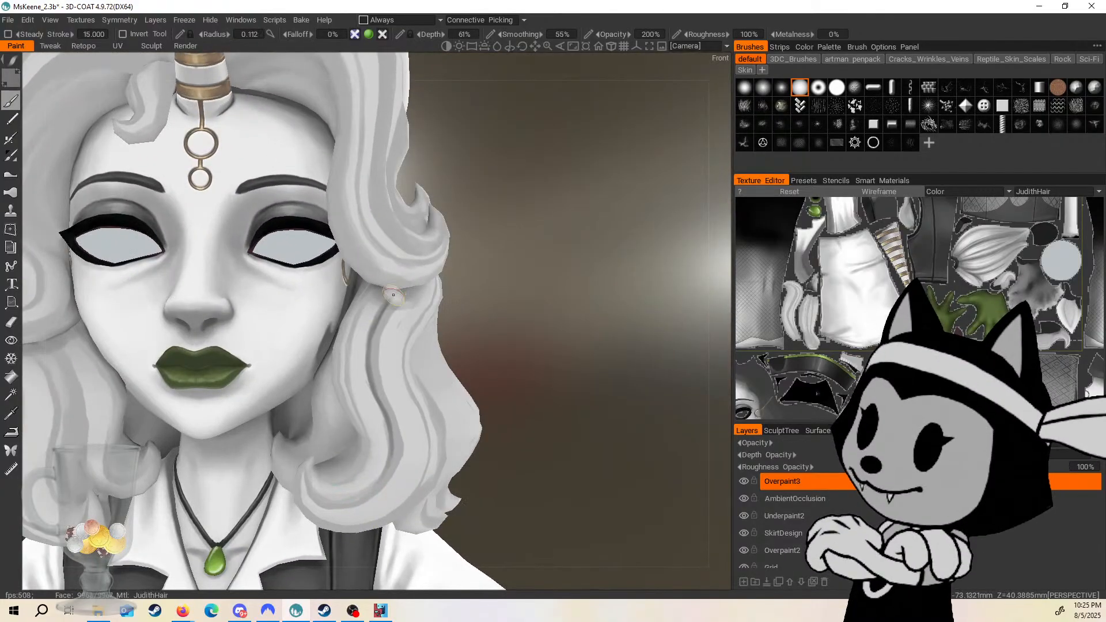
Shade the wavy strand beneath the rolled side curl in the right-side view, enlarging the brush radius from 0.112 to 0.325.
{"action": "left_click_drag", "start_coordinate": [588, 299], "coordinate": [499, 280]}
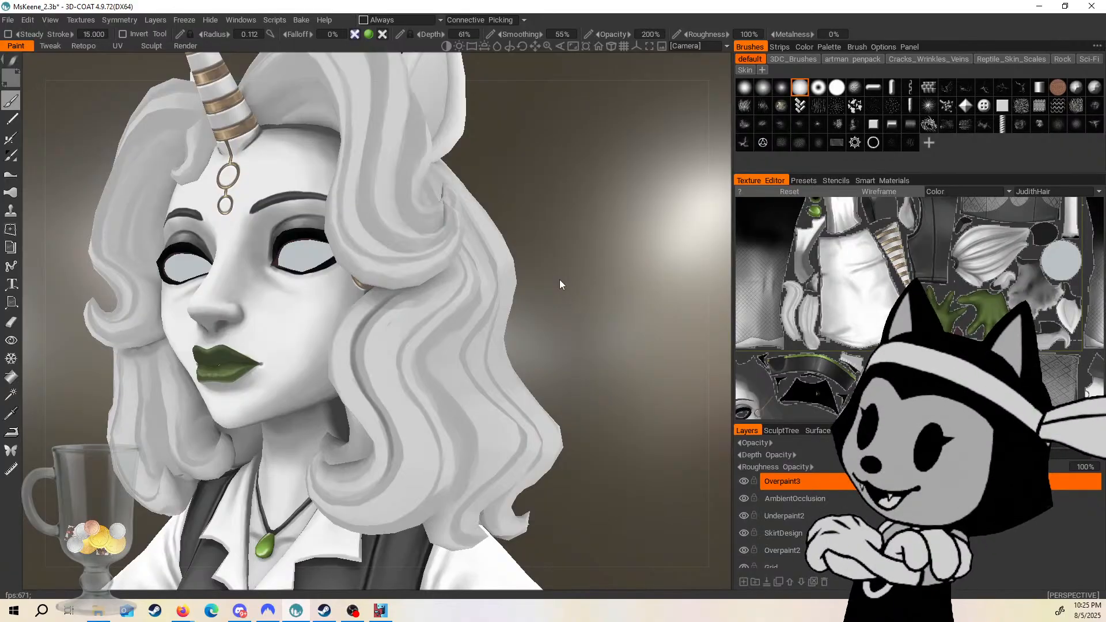
{"action": "mouse_move", "coordinate": [559, 279]}
{"action": "left_mouse_down"}
{"action": "mouse_move", "coordinate": [568, 305]}
{"action": "mouse_move", "coordinate": [507, 259]}
{"action": "left_mouse_up"}
{"action": "key", "text": "w"}
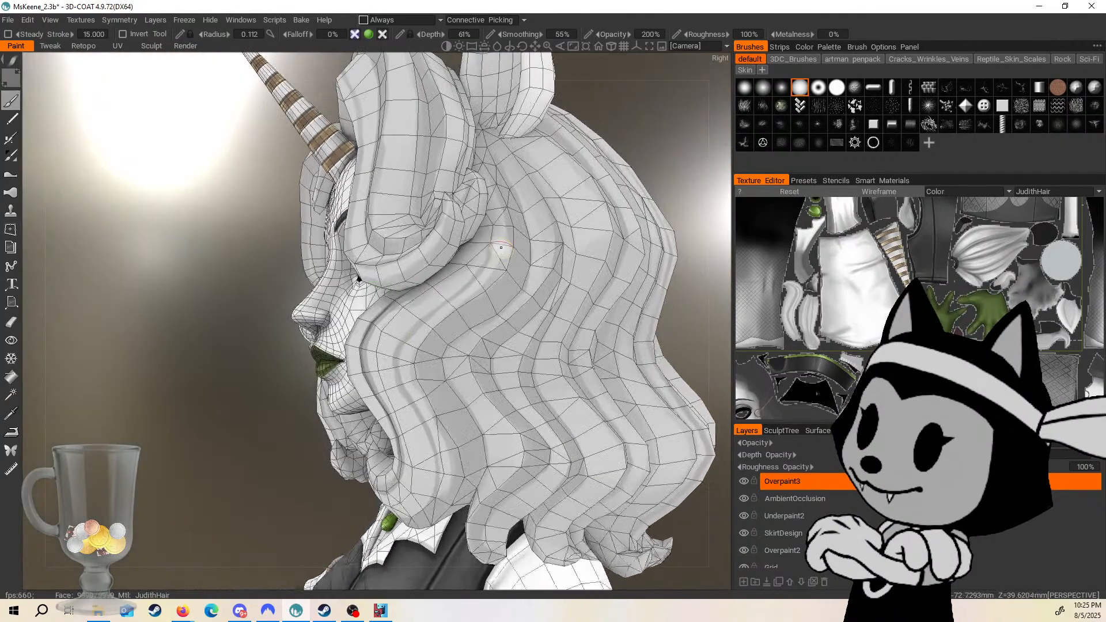
{"action": "left_click_drag", "start_coordinate": [439, 366], "coordinate": [496, 313]}
{"action": "middle_click_drag", "start_coordinate": [497, 312], "coordinate": [410, 420]}
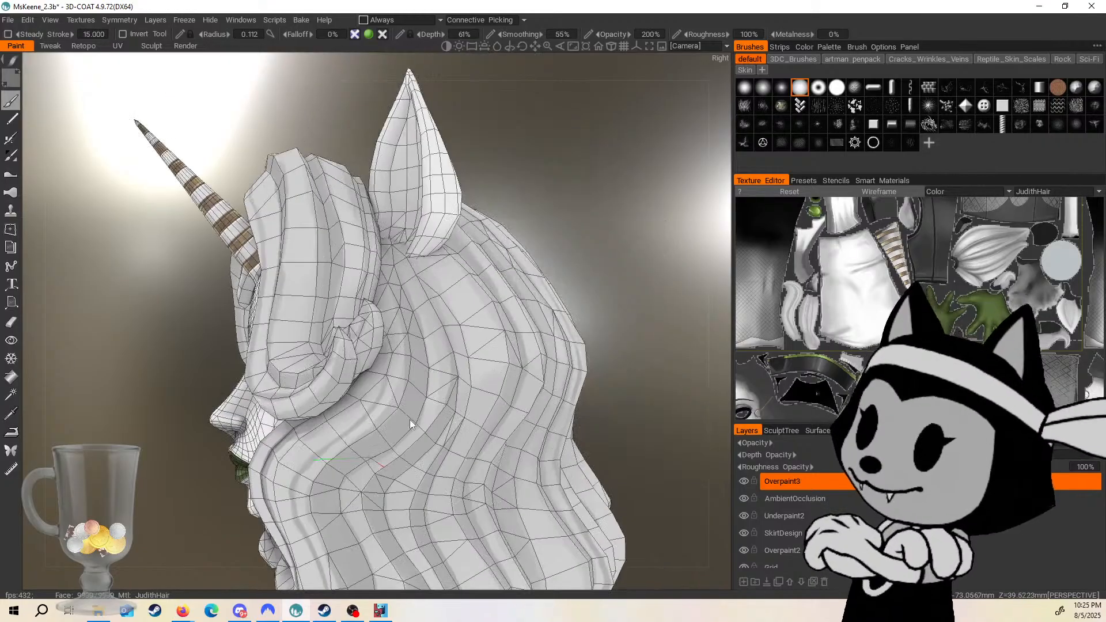
{"action": "left_click_drag", "start_coordinate": [461, 237], "coordinate": [406, 259], "text": "alt"}
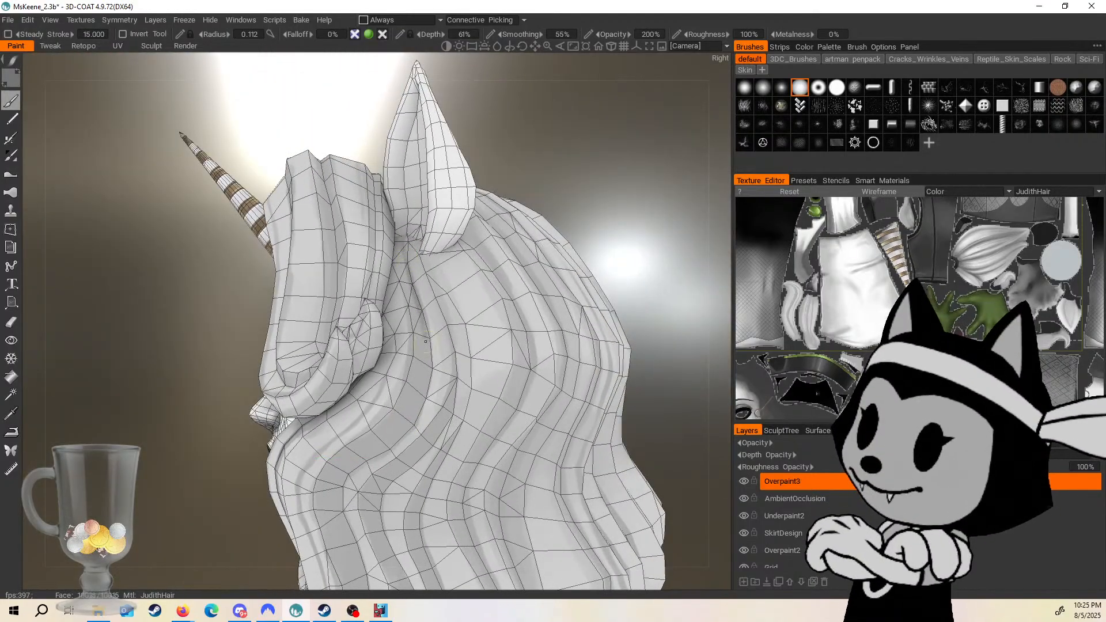
{"action": "left_click_drag", "start_coordinate": [423, 321], "coordinate": [362, 464], "text": "alt"}
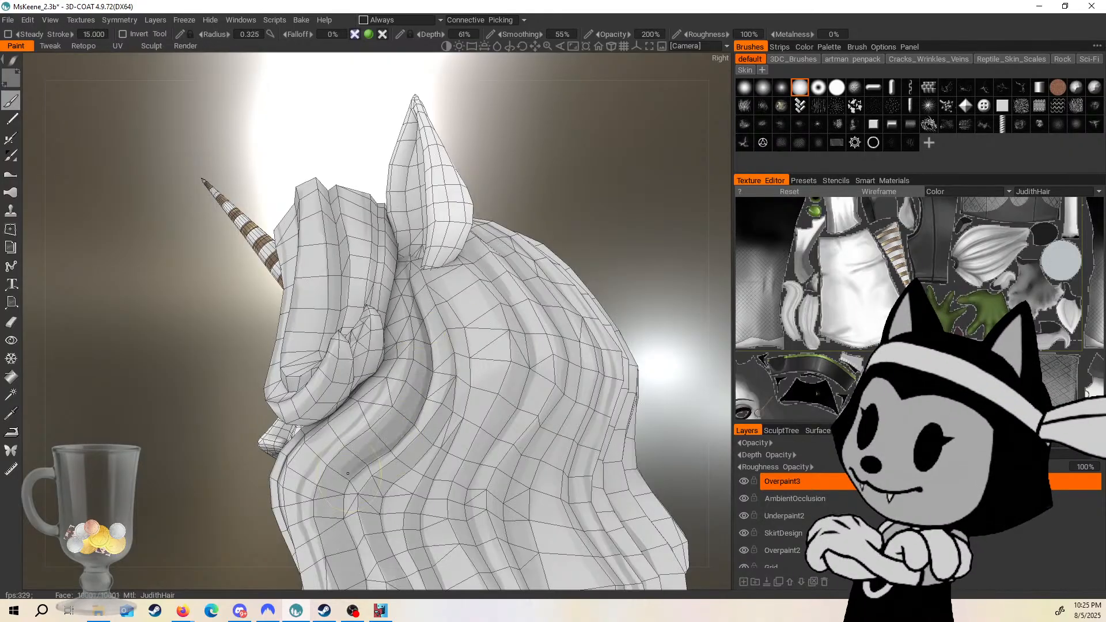
Reduce the brush radius to 0.082 and define the shadow along the lower bend of that wavy strand.
{"action": "left_click_drag", "start_coordinate": [510, 312], "coordinate": [469, 353], "text": "alt"}
{"action": "key", "text": "bracketleft"}
{"action": "key", "text": "bracketleft"}
{"action": "key", "text": "bracketleft"}
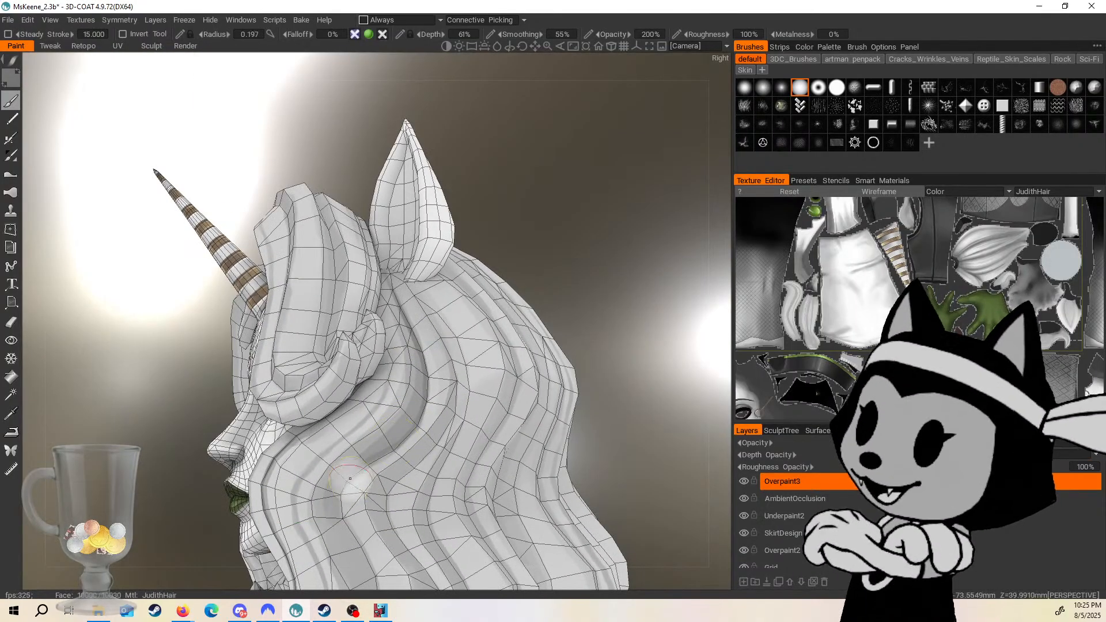
{"action": "key", "text": "bracketleft"}
{"action": "key", "text": "bracketleft"}
{"action": "key", "text": "bracketleft"}
{"action": "key", "text": "bracketleft"}
{"action": "key", "text": "bracketleft"}
{"action": "left_click_drag", "start_coordinate": [364, 498], "coordinate": [341, 511], "text": "alt"}
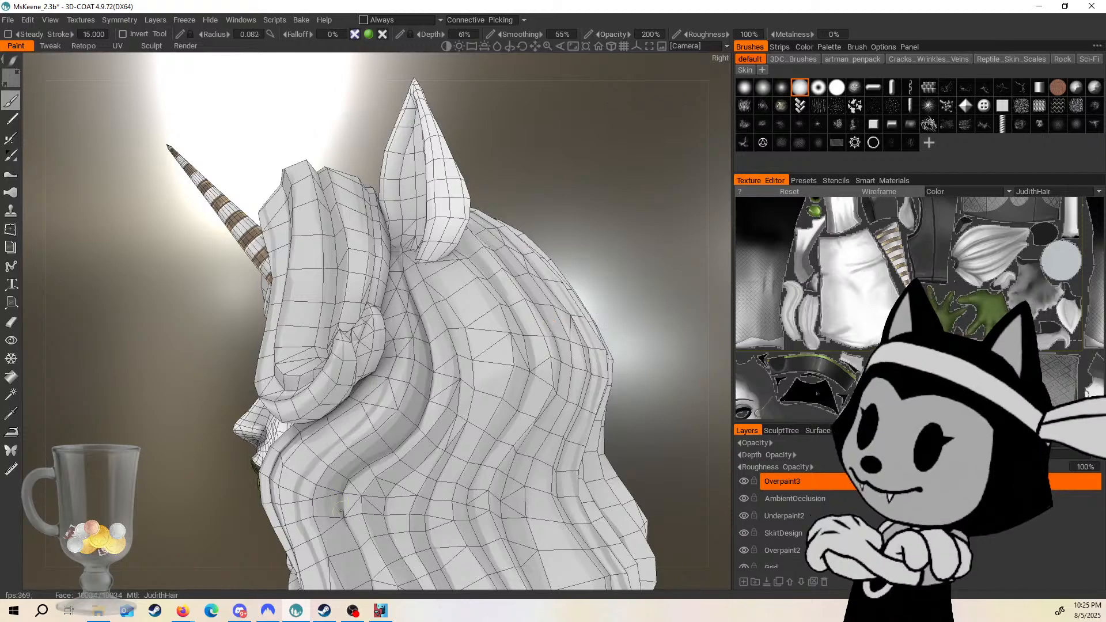
Refine the strand edges behind the rolled curl with a brush radius of 0.072.
{"action": "left_click_drag", "start_coordinate": [436, 389], "coordinate": [503, 311], "text": "ctrl+alt"}
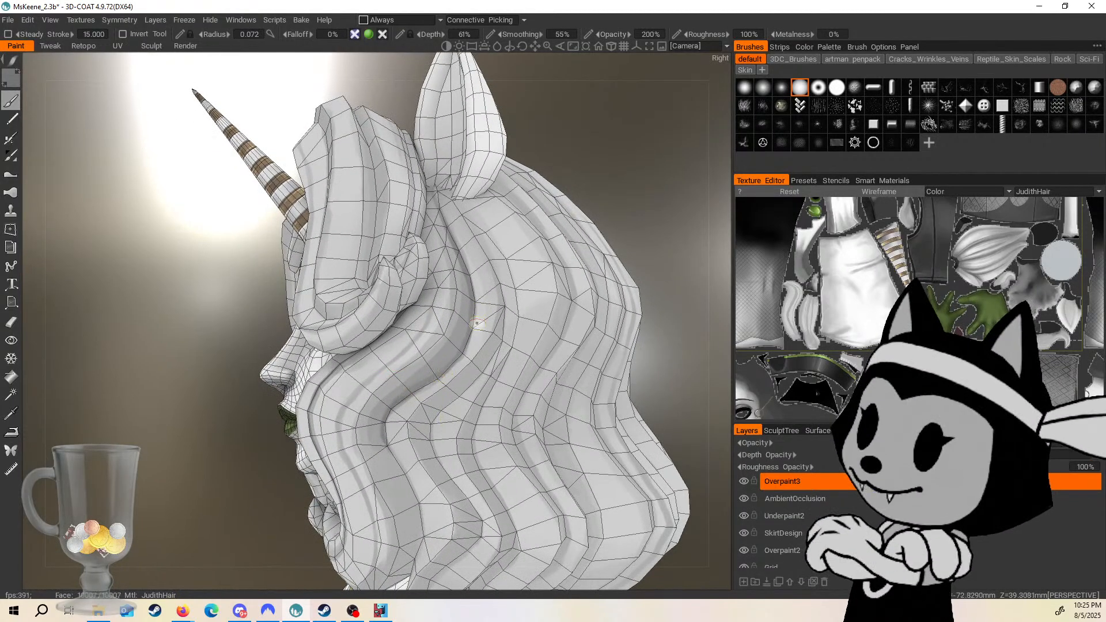
{"action": "left_click_drag", "start_coordinate": [656, 236], "coordinate": [697, 226]}
{"action": "key", "text": "w"}
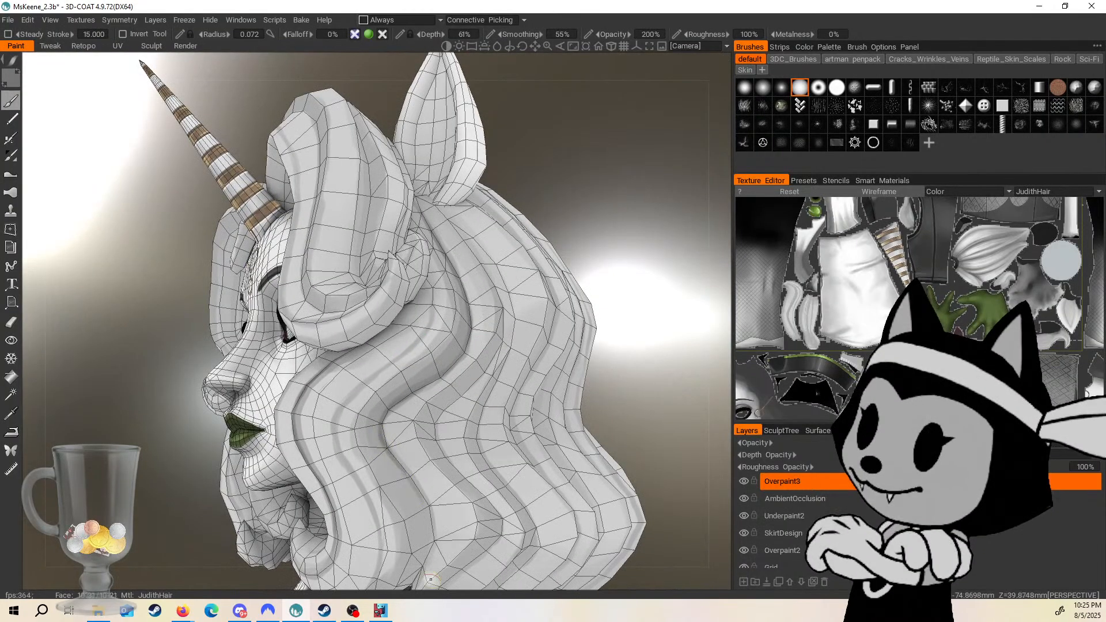
Undo the last stroke and shade the lower bend of the wavy side strand, enlarging the brush radius from 0.093 to 0.391.
{"action": "left_click_drag", "start_coordinate": [656, 279], "coordinate": [646, 217]}
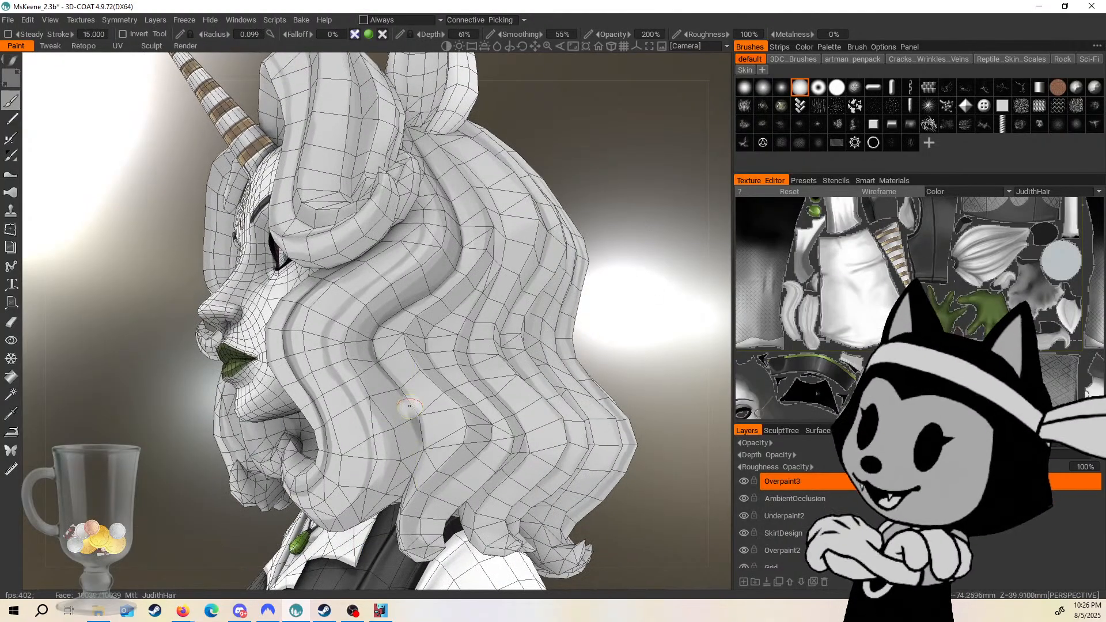
{"action": "key", "text": "ctrl+z"}
{"action": "mouse_move", "coordinate": [651, 276]}
{"action": "left_mouse_down"}
{"action": "mouse_move", "coordinate": [646, 318]}
{"action": "mouse_move", "coordinate": [644, 267]}
{"action": "left_mouse_up"}
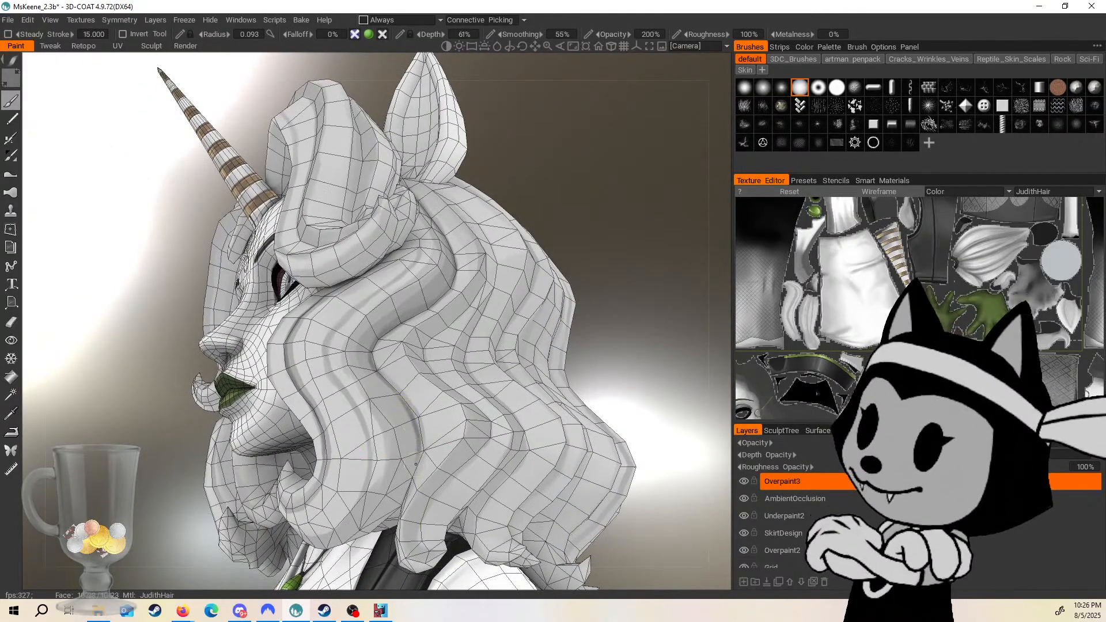
{"action": "left_click_drag", "start_coordinate": [570, 324], "coordinate": [578, 288]}
{"action": "mouse_move", "coordinate": [591, 375]}
{"action": "left_mouse_down"}
{"action": "mouse_move", "coordinate": [571, 330]}
{"action": "mouse_move", "coordinate": [594, 358]}
{"action": "left_mouse_up"}
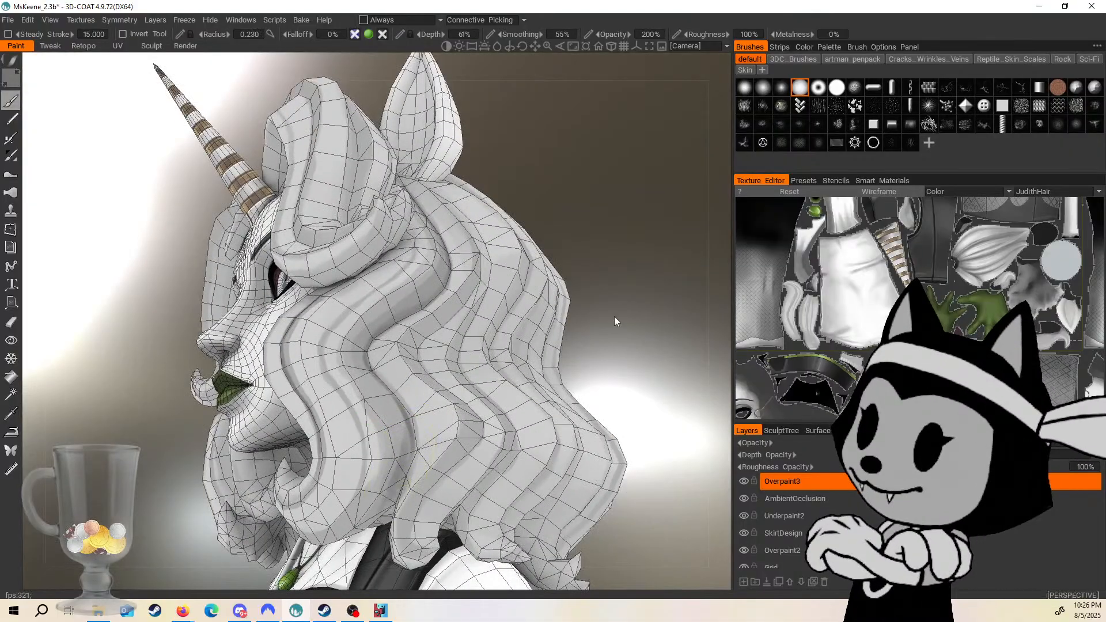
{"action": "left_click_drag", "start_coordinate": [614, 322], "coordinate": [568, 338]}
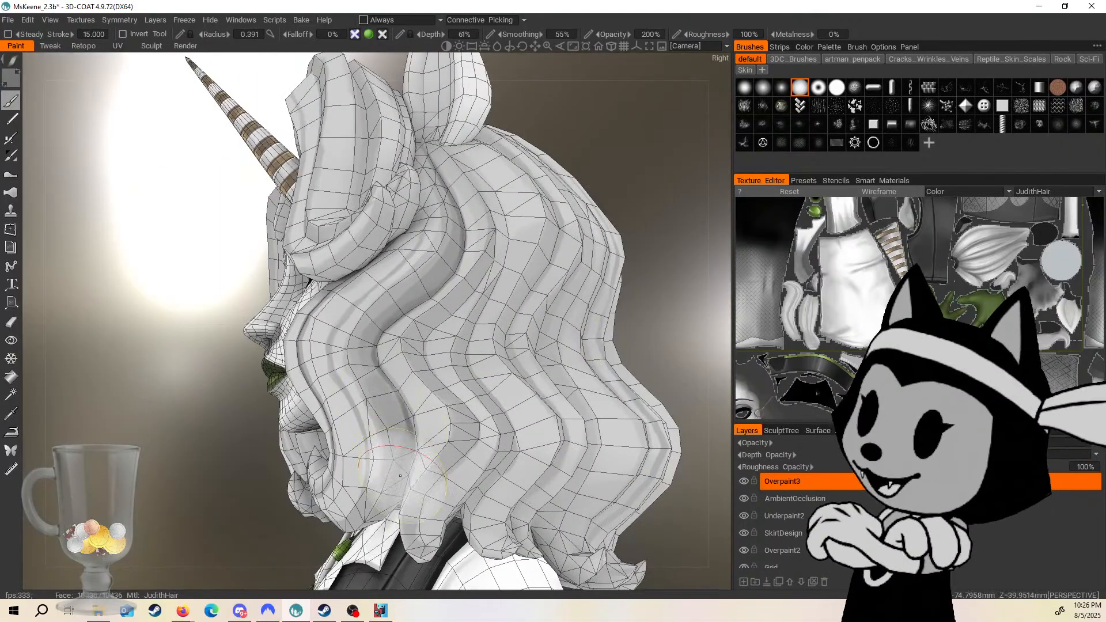
Blend the shading on the lower end of the face-framing strand with brush radii of 0.153 and 0.269.
{"action": "mouse_move", "coordinate": [628, 259]}
{"action": "left_mouse_down"}
{"action": "mouse_move", "coordinate": [593, 269]}
{"action": "mouse_move", "coordinate": [640, 242]}
{"action": "left_mouse_up"}
{"action": "right_click_drag", "start_coordinate": [433, 423], "coordinate": [415, 428]}
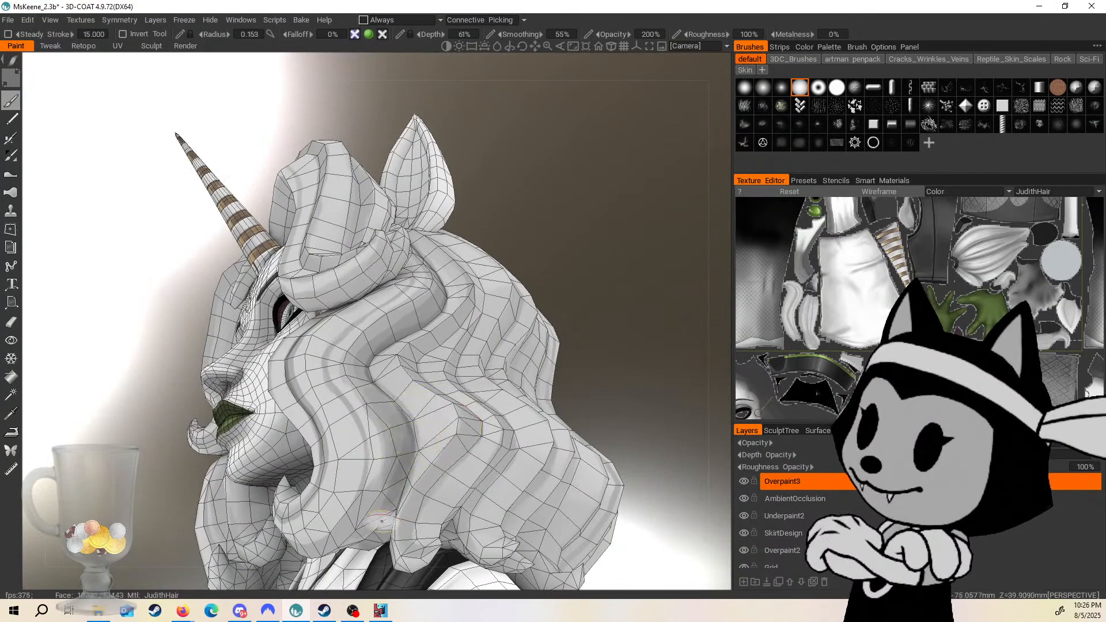
{"action": "mouse_move", "coordinate": [577, 375]}
{"action": "left_mouse_down"}
{"action": "mouse_move", "coordinate": [535, 320]}
{"action": "mouse_move", "coordinate": [576, 314]}
{"action": "left_mouse_up"}
{"action": "right_click_drag", "start_coordinate": [400, 447], "coordinate": [414, 448]}
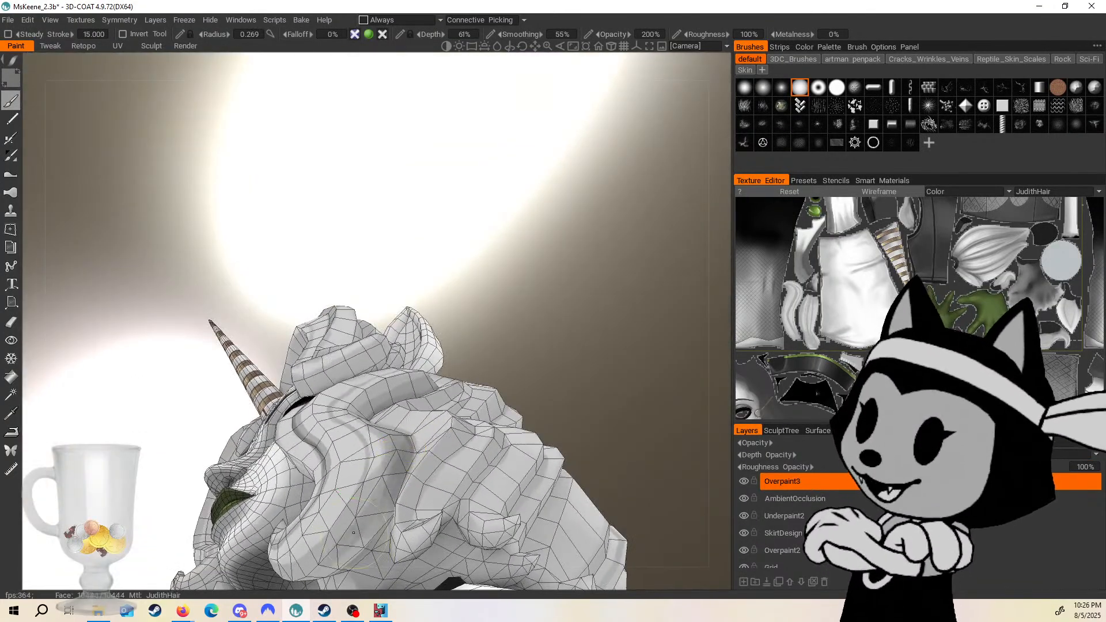
{"action": "left_click_drag", "start_coordinate": [398, 443], "coordinate": [363, 544]}
{"action": "left_click_drag", "start_coordinate": [565, 347], "coordinate": [632, 432]}
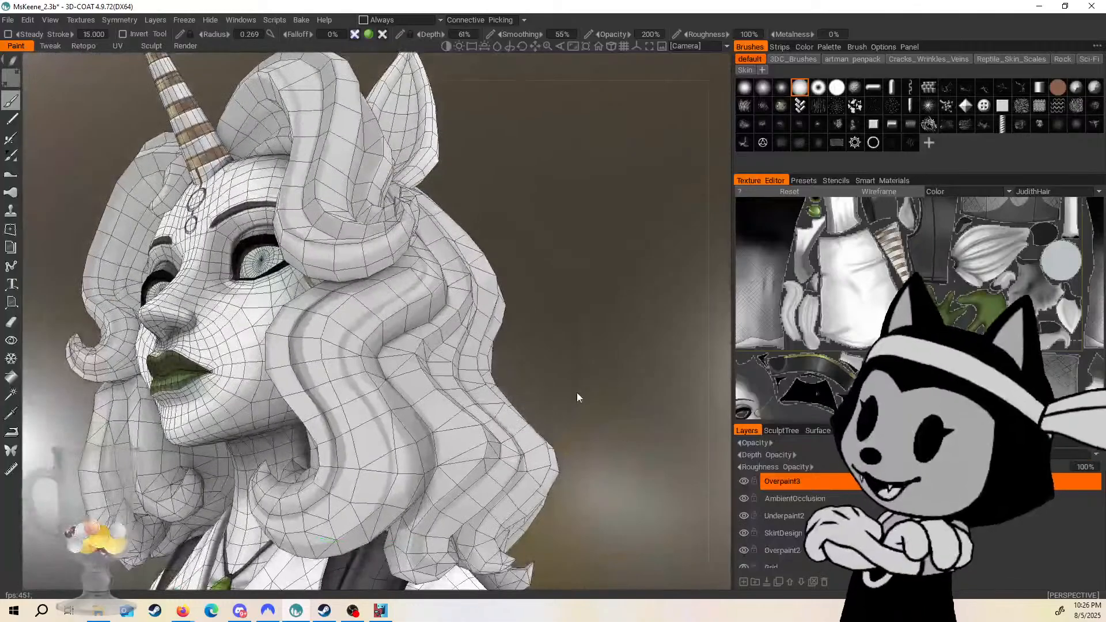
Compare the shaded hair with and without the wireframe from the front and the side, setting the brush radius to 0.209.
{"action": "key", "text": "w"}
{"action": "right_click_drag", "start_coordinate": [577, 392], "coordinate": [531, 385]}
{"action": "left_click_drag", "start_coordinate": [531, 386], "coordinate": [493, 370]}
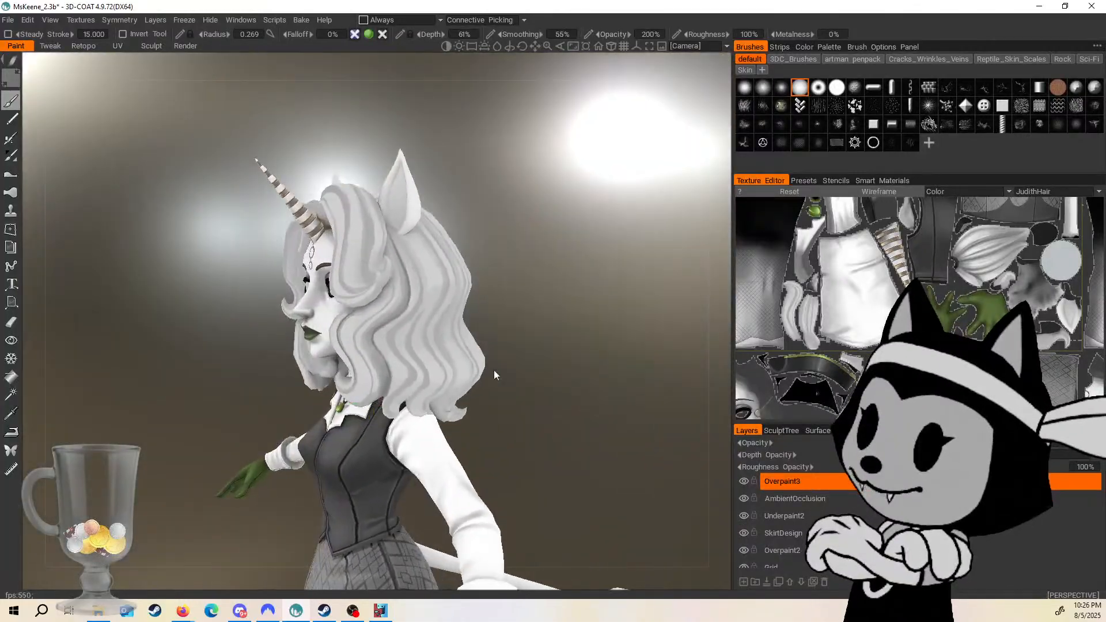
{"action": "right_click_drag", "start_coordinate": [493, 370], "coordinate": [576, 371]}
{"action": "key", "text": "w"}
{"action": "left_click_drag", "start_coordinate": [622, 415], "coordinate": [588, 411]}
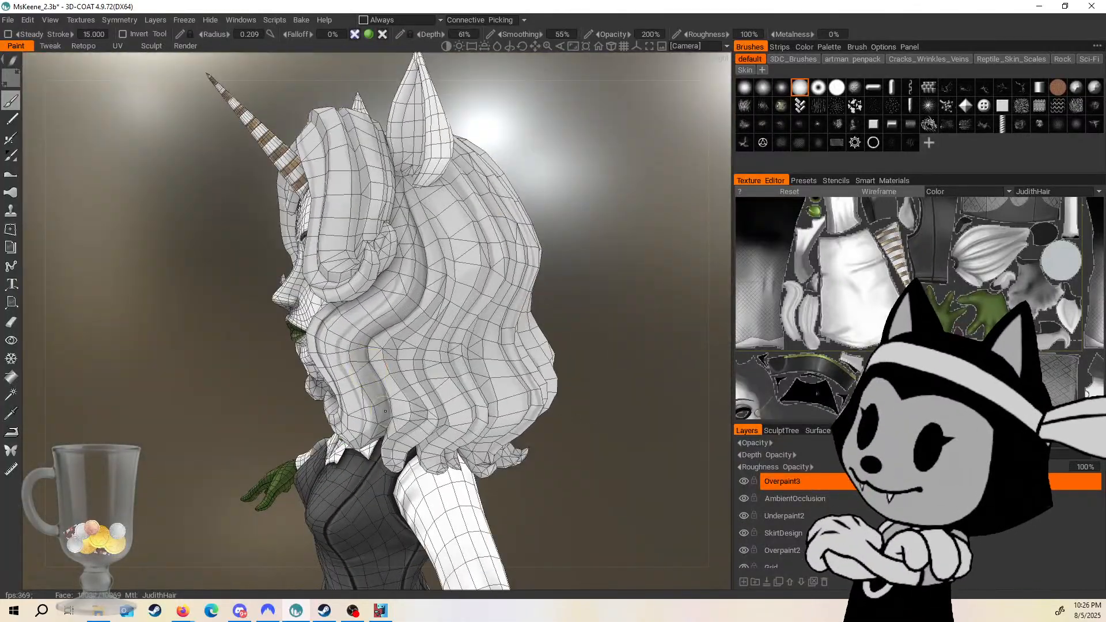
{"action": "key", "text": "w"}
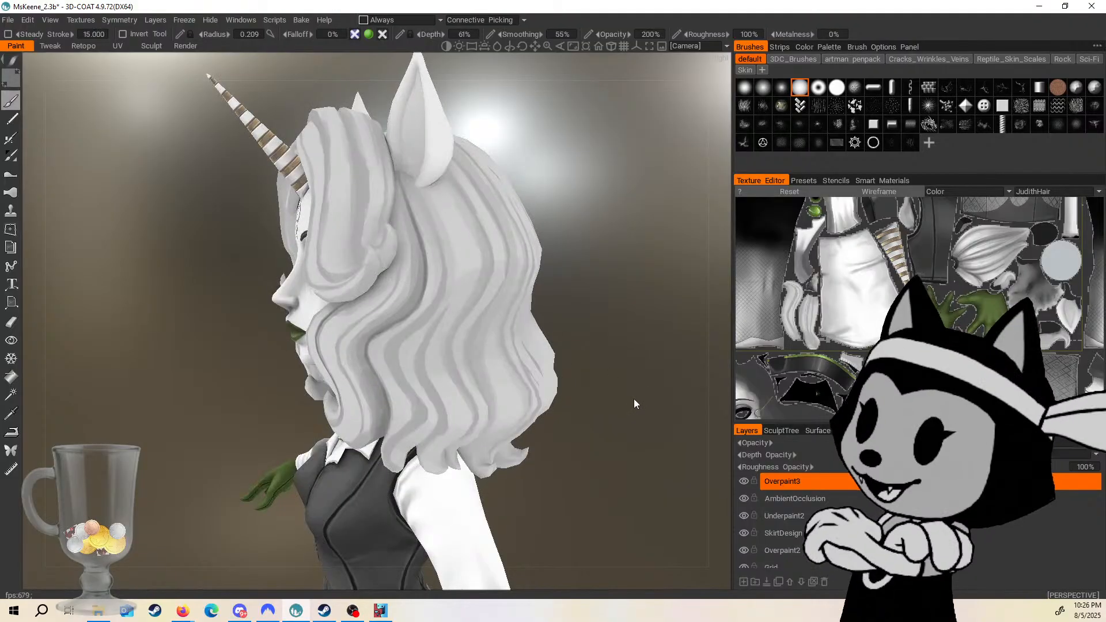
{"action": "right_click_drag", "start_coordinate": [633, 399], "coordinate": [573, 362]}
{"action": "left_click_drag", "start_coordinate": [574, 362], "coordinate": [669, 356]}
{"action": "right_click_drag", "start_coordinate": [669, 356], "coordinate": [541, 367]}
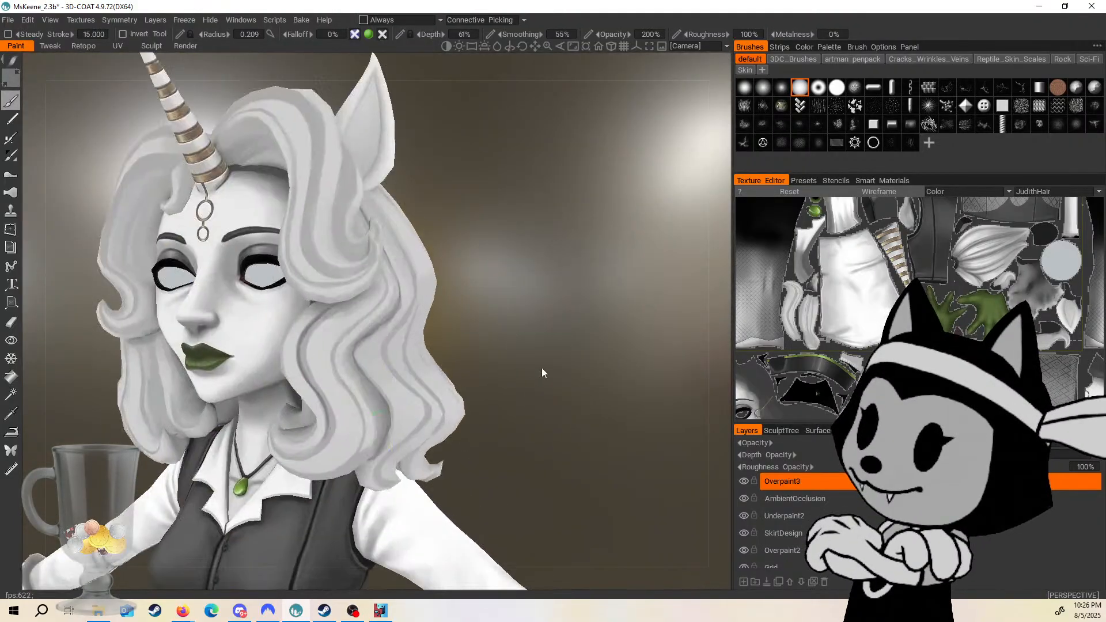
{"action": "left_click_drag", "start_coordinate": [542, 368], "coordinate": [460, 260]}
{"action": "key", "text": "w"}
{"action": "left_click_drag", "start_coordinate": [613, 241], "coordinate": [646, 310]}
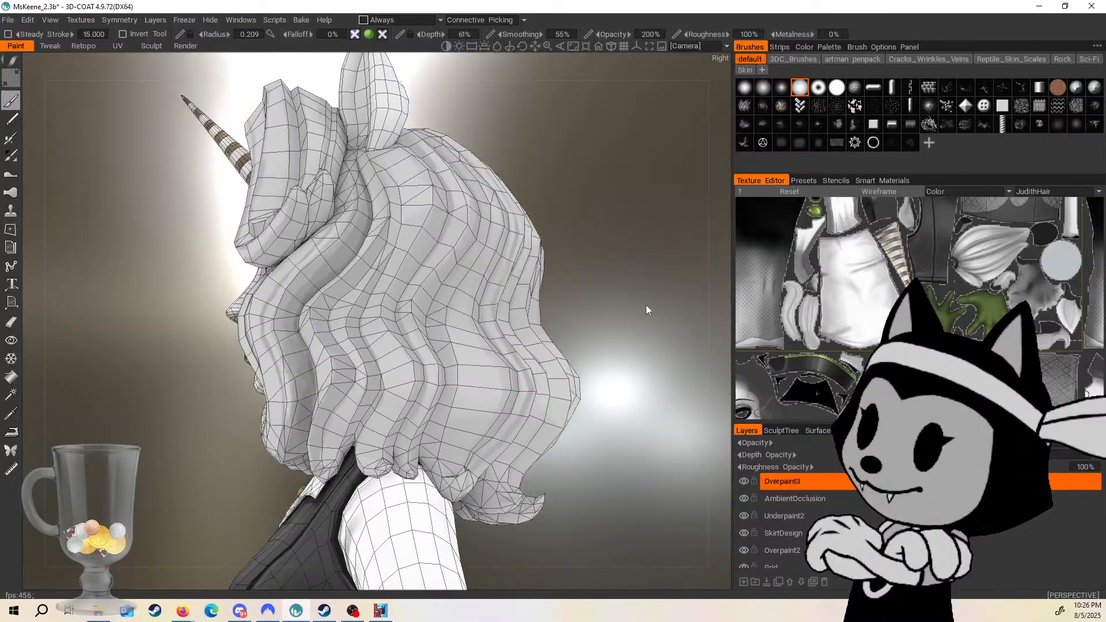
Define the edges of the narrow strands behind the face-framing lock, reducing the brush radius from 0.099 to 0.060.
{"action": "right_click_drag", "start_coordinate": [646, 309], "coordinate": [612, 230]}
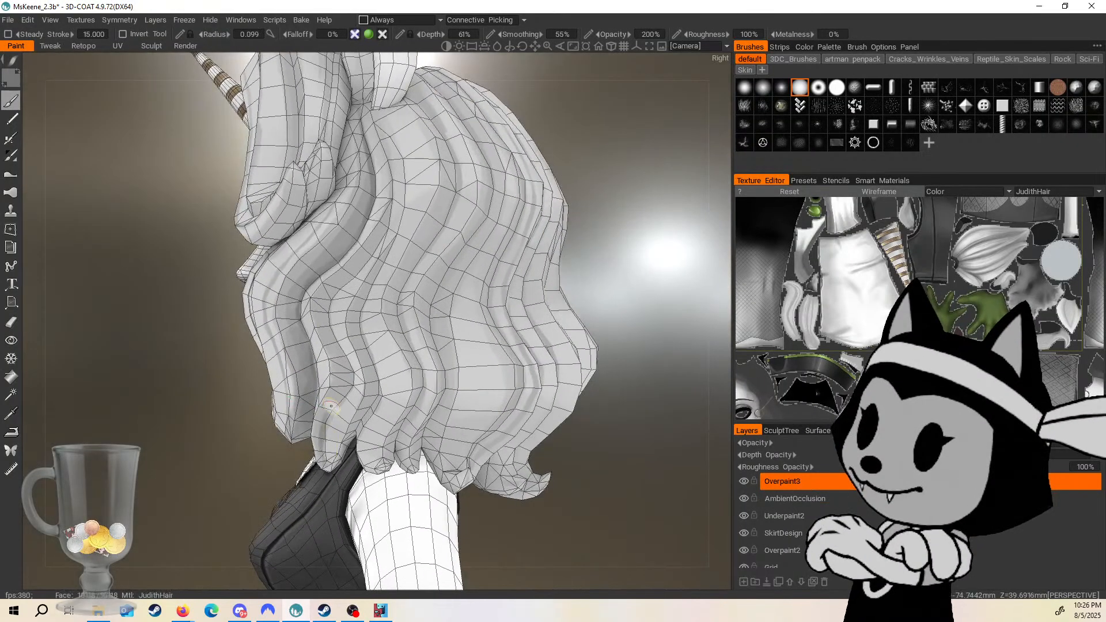
{"action": "left_click_drag", "start_coordinate": [352, 358], "coordinate": [328, 284]}
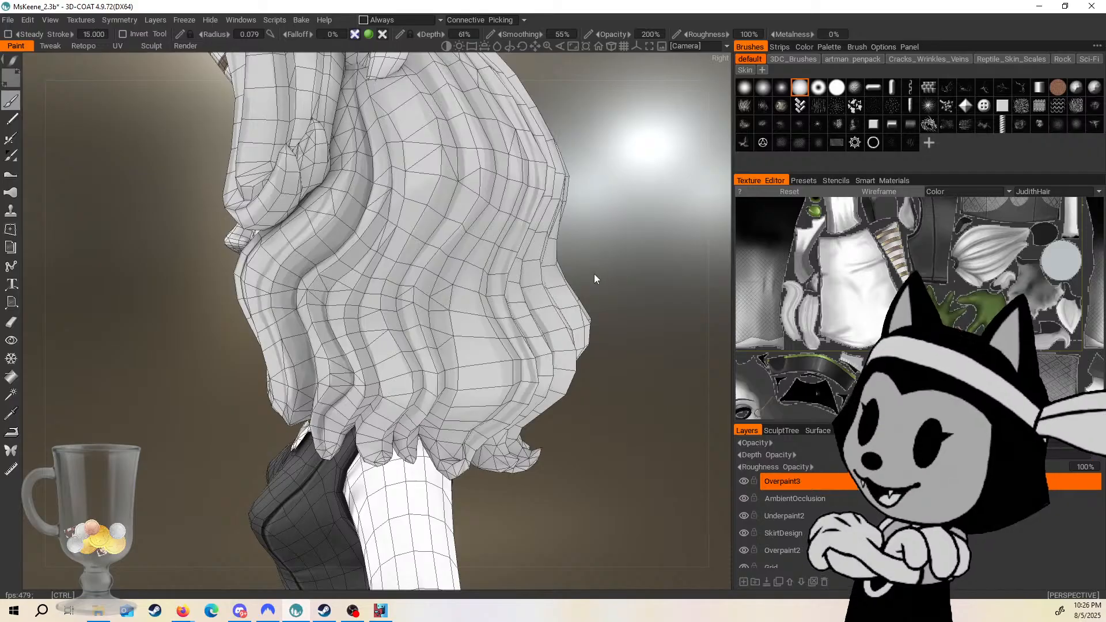
{"action": "left_click_drag", "start_coordinate": [617, 274], "coordinate": [436, 307]}
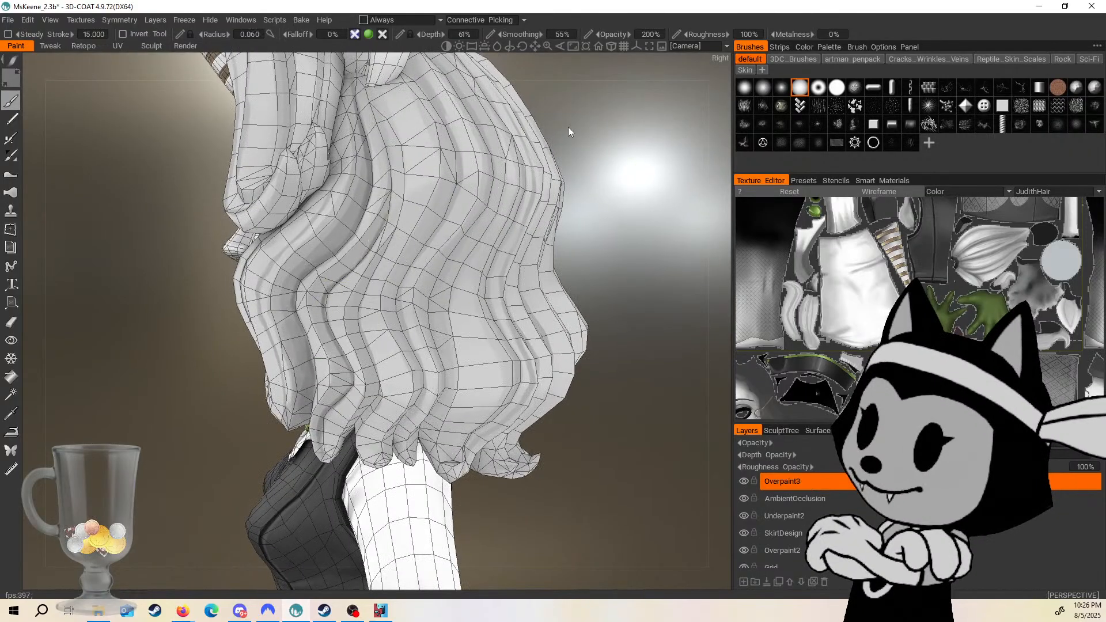
{"action": "left_click_drag", "start_coordinate": [568, 132], "coordinate": [380, 229]}
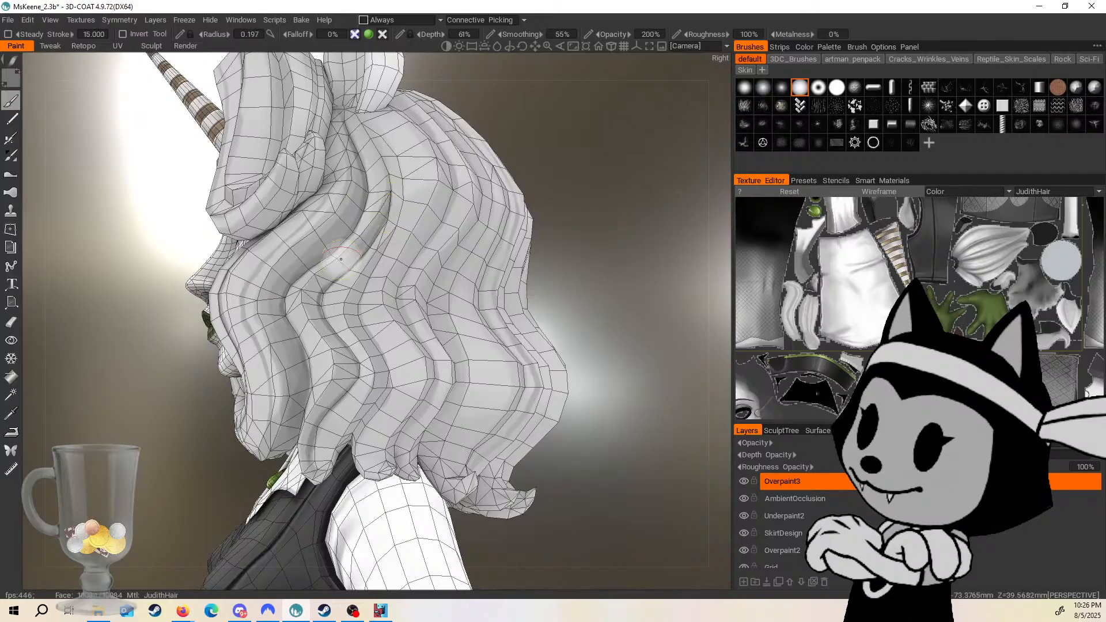
Deepen the shadows down to the tip of the strand above the collar with brush radii of 0.087 and 0.163.
{"action": "left_click_drag", "start_coordinate": [577, 230], "coordinate": [559, 209]}
{"action": "mouse_move", "coordinate": [339, 392]}
{"action": "left_mouse_down"}
{"action": "mouse_move", "coordinate": [322, 409]}
{"action": "mouse_move", "coordinate": [311, 467]}
{"action": "left_mouse_up"}
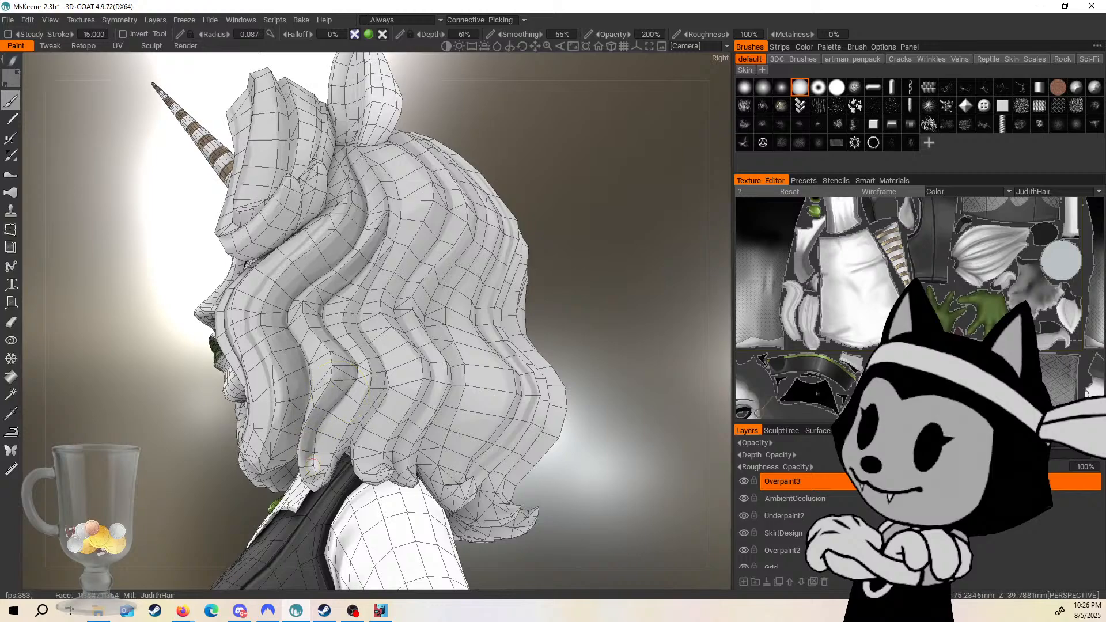
{"action": "mouse_move", "coordinate": [558, 274]}
{"action": "left_mouse_down"}
{"action": "mouse_move", "coordinate": [603, 291]}
{"action": "mouse_move", "coordinate": [540, 331]}
{"action": "left_mouse_up"}
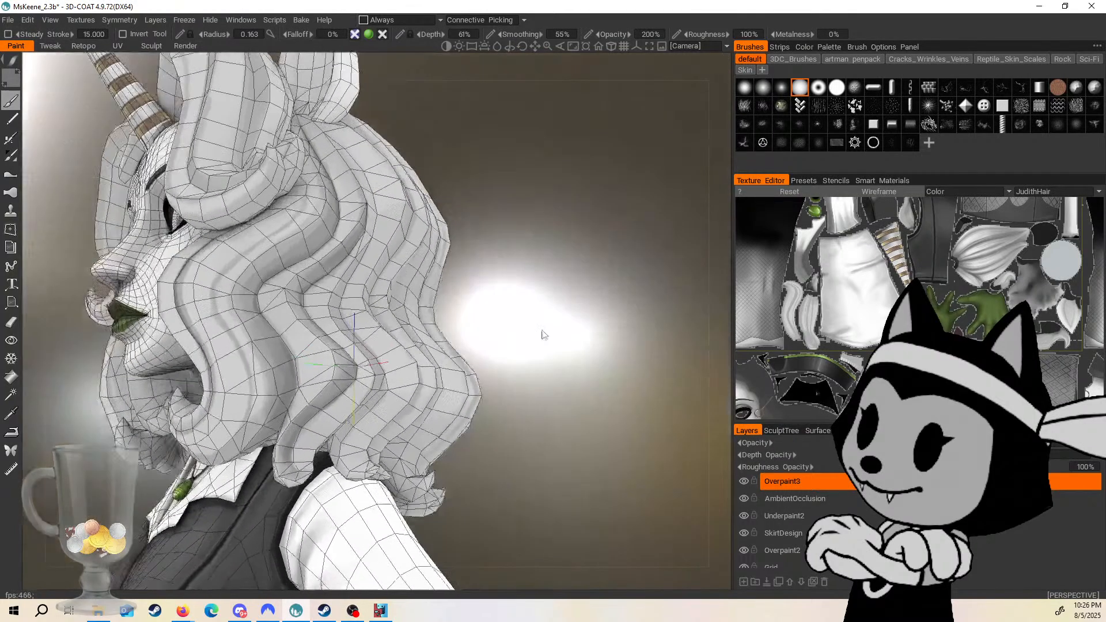
{"action": "left_click_drag", "start_coordinate": [309, 476], "coordinate": [368, 239]}
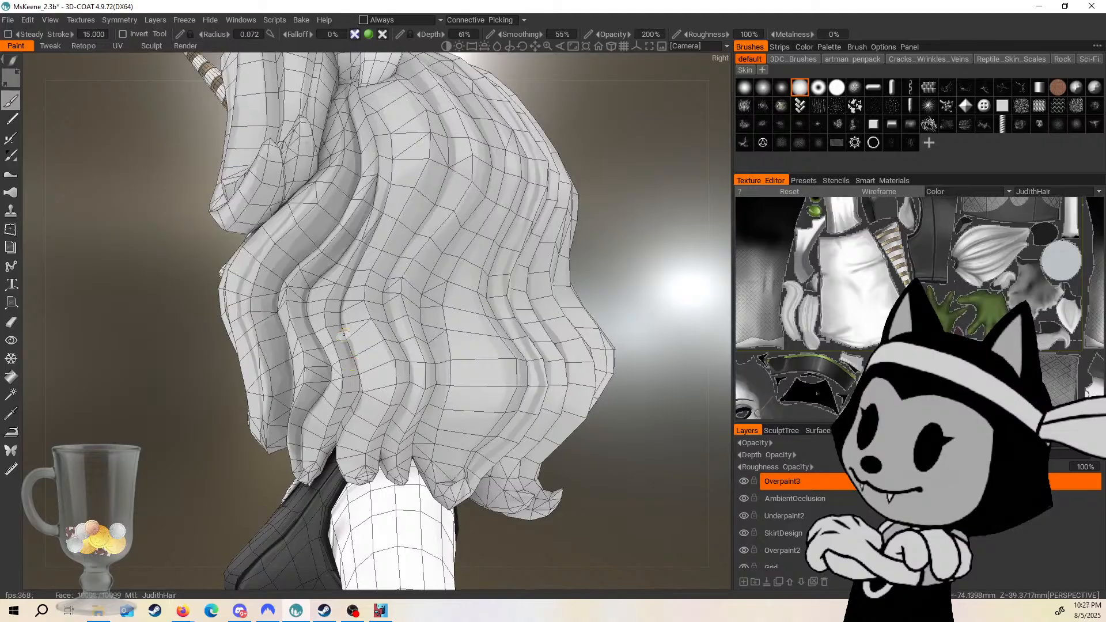
Shade the middle side strands above the shoulder, varying the brush radius between 0.072, 0.163, 0.210 and 0.131.
{"action": "mouse_move", "coordinate": [628, 237]}
{"action": "left_mouse_down"}
{"action": "mouse_move", "coordinate": [611, 240]}
{"action": "mouse_move", "coordinate": [626, 245]}
{"action": "left_mouse_up"}
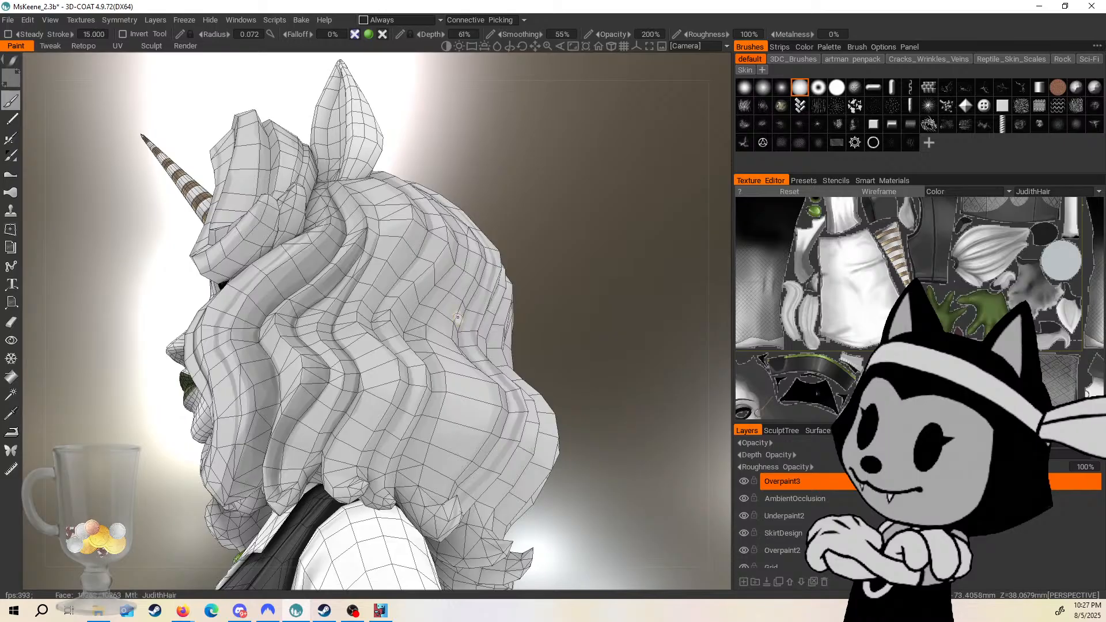
{"action": "left_click_drag", "start_coordinate": [575, 299], "coordinate": [398, 367]}
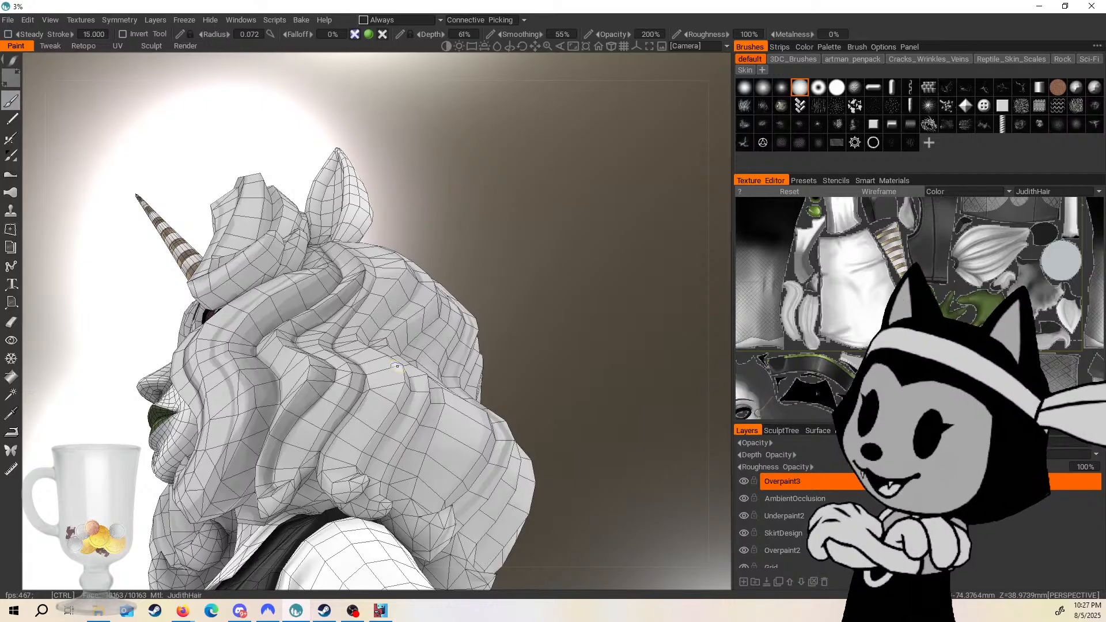
{"action": "left_click_drag", "start_coordinate": [500, 314], "coordinate": [498, 291]}
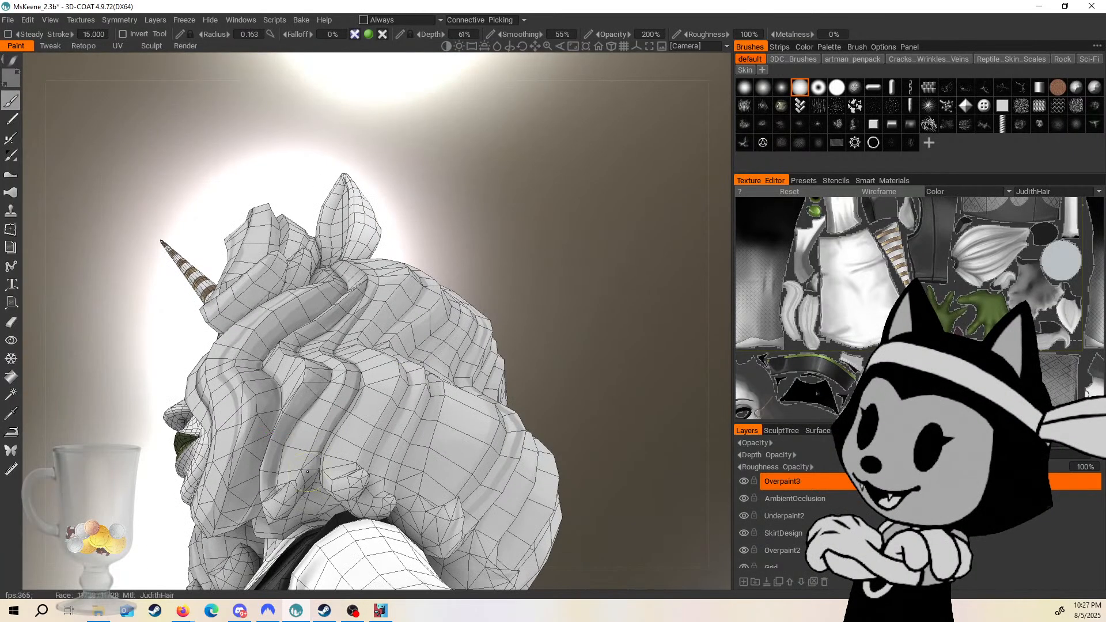
{"action": "left_click_drag", "start_coordinate": [367, 369], "coordinate": [349, 382], "text": "alt"}
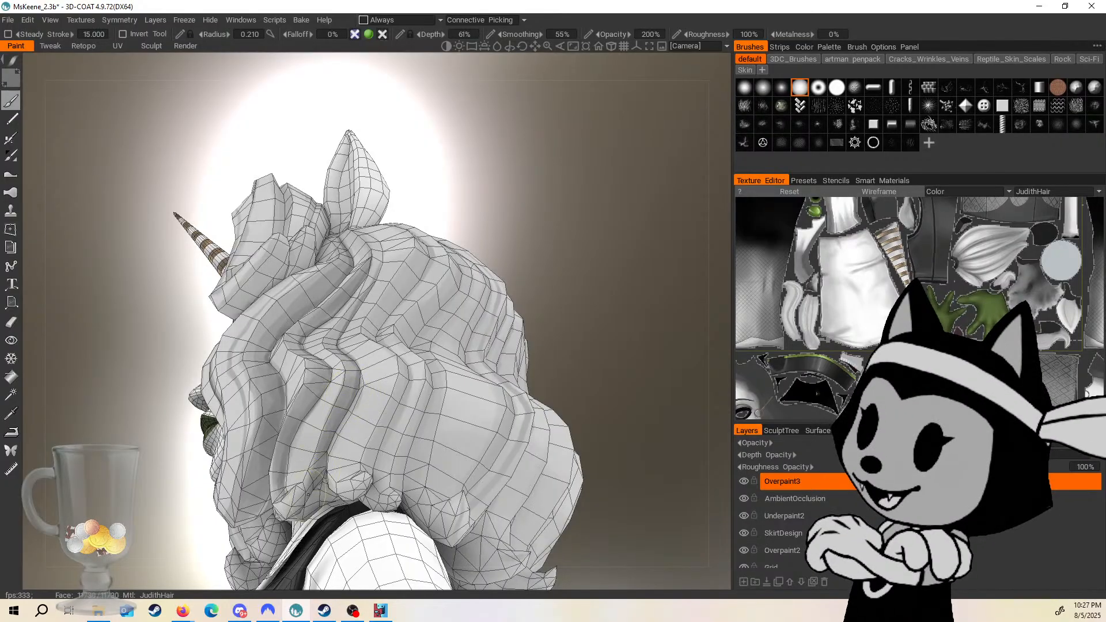
{"action": "left_click_drag", "start_coordinate": [625, 271], "coordinate": [578, 378]}
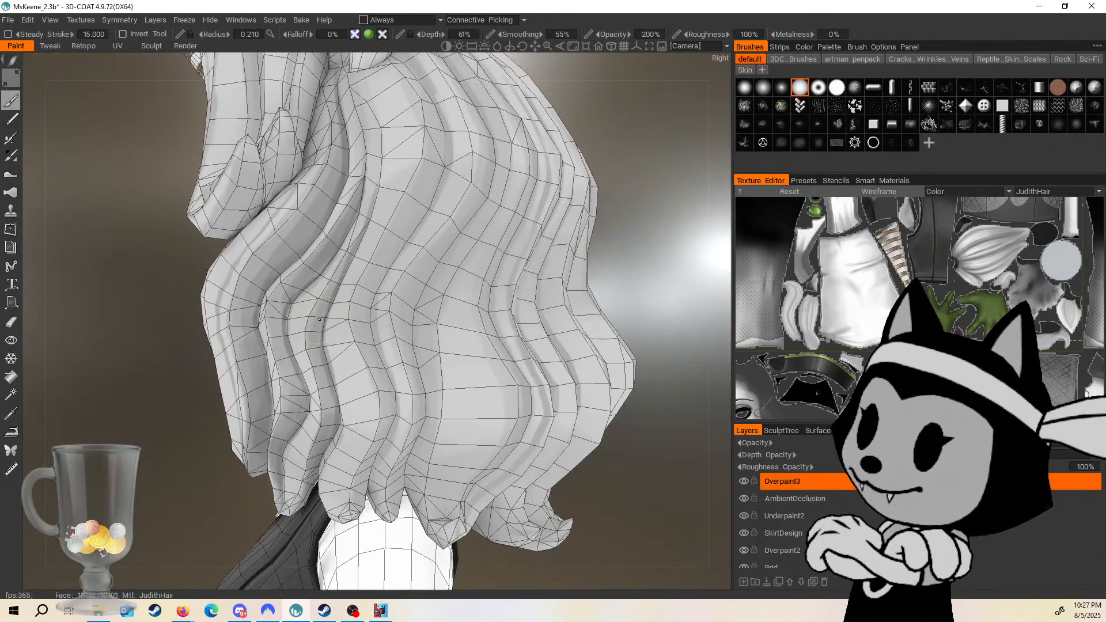
{"action": "left_click_drag", "start_coordinate": [629, 121], "coordinate": [671, 128]}
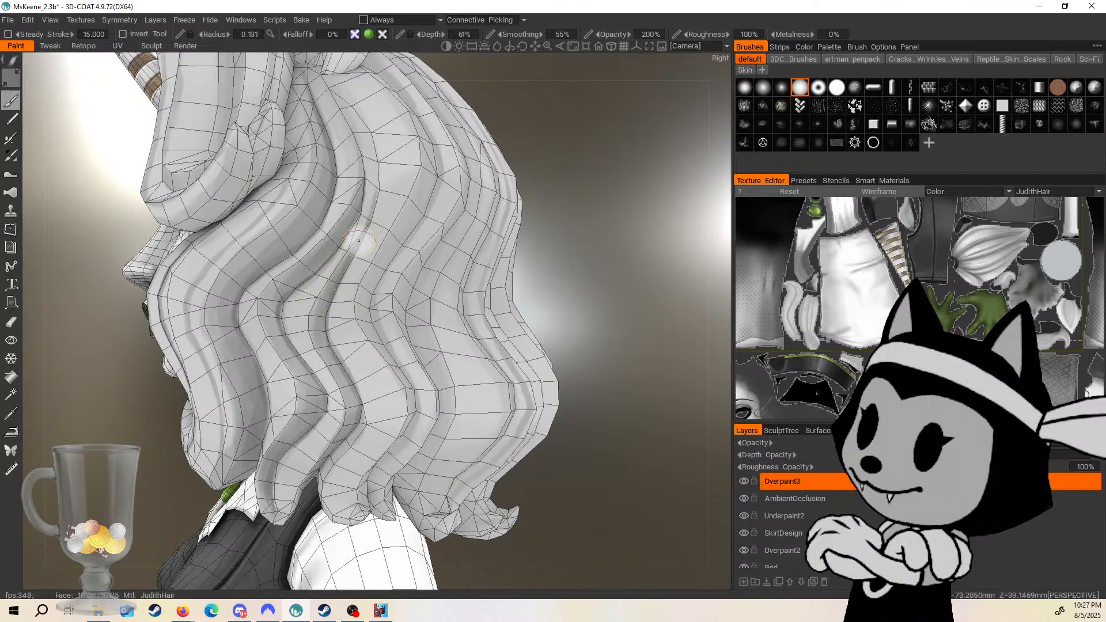
Inspect the side hair shading without the wireframe from several angles, restoring the wireframe for a closer side view.
{"action": "scroll", "coordinate": [550, 335], "scroll_direction": "down", "scroll_amount": 10}
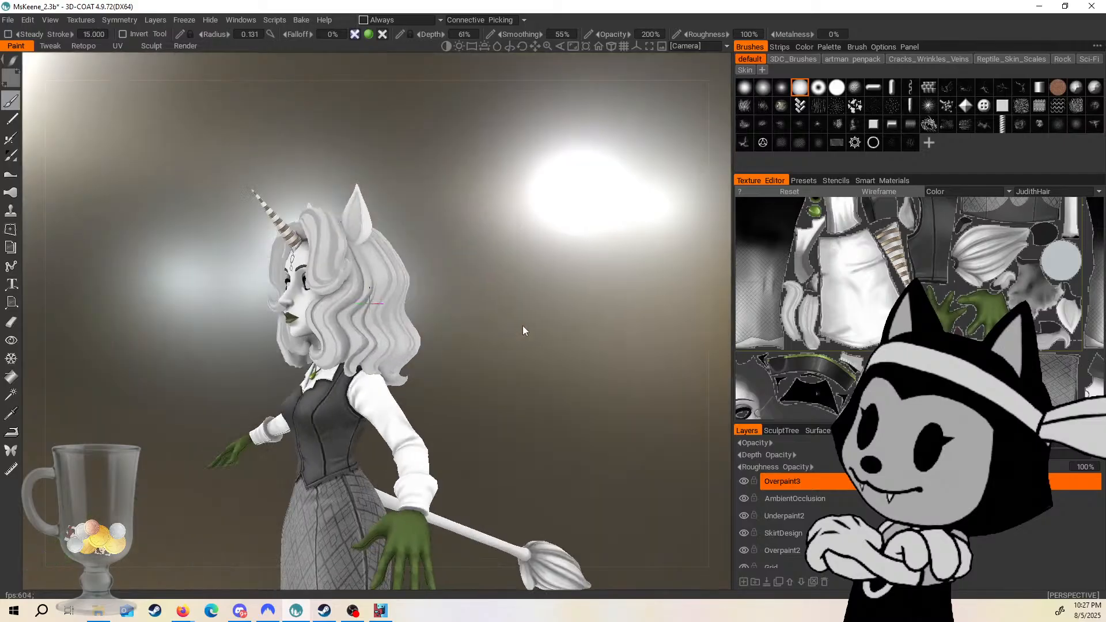
{"action": "left_click_drag", "start_coordinate": [523, 331], "coordinate": [461, 281]}
{"action": "scroll", "coordinate": [500, 330], "scroll_direction": "up", "scroll_amount": 5}
{"action": "left_click_drag", "start_coordinate": [499, 329], "coordinate": [555, 329]}
{"action": "left_click_drag", "start_coordinate": [572, 288], "coordinate": [555, 261]}
{"action": "key", "text": "w"}
{"action": "left_click_drag", "start_coordinate": [587, 219], "coordinate": [558, 246]}
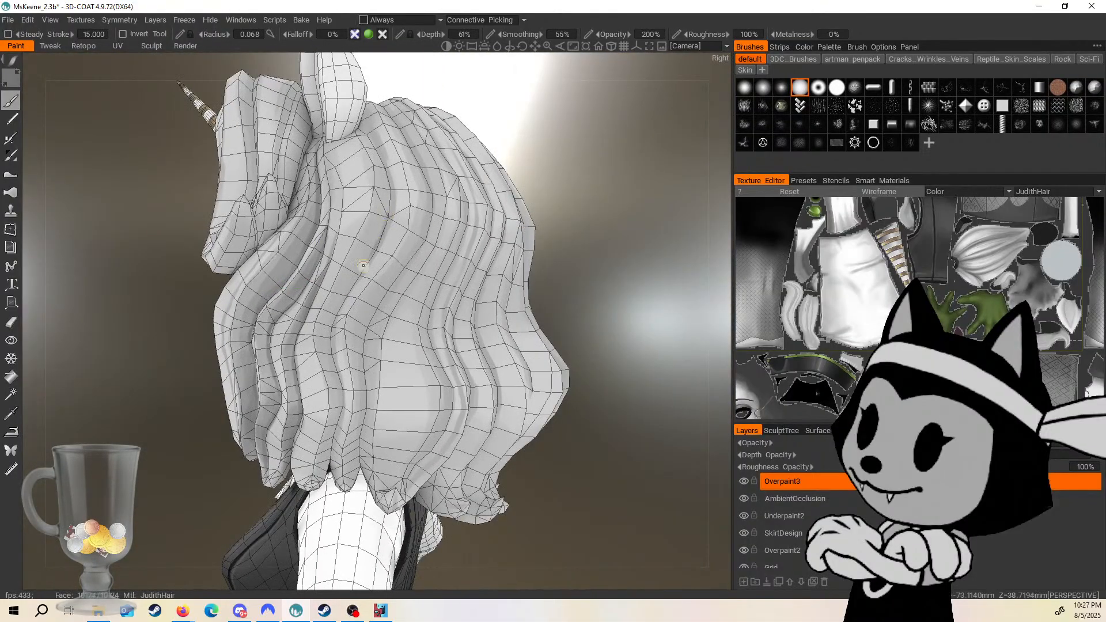
Shade the strands below the ear in the rear side view with brush radii of 0.102, 0.082, 0.109 and 0.238.
{"action": "middle_click_drag", "start_coordinate": [364, 266], "coordinate": [455, 175]}
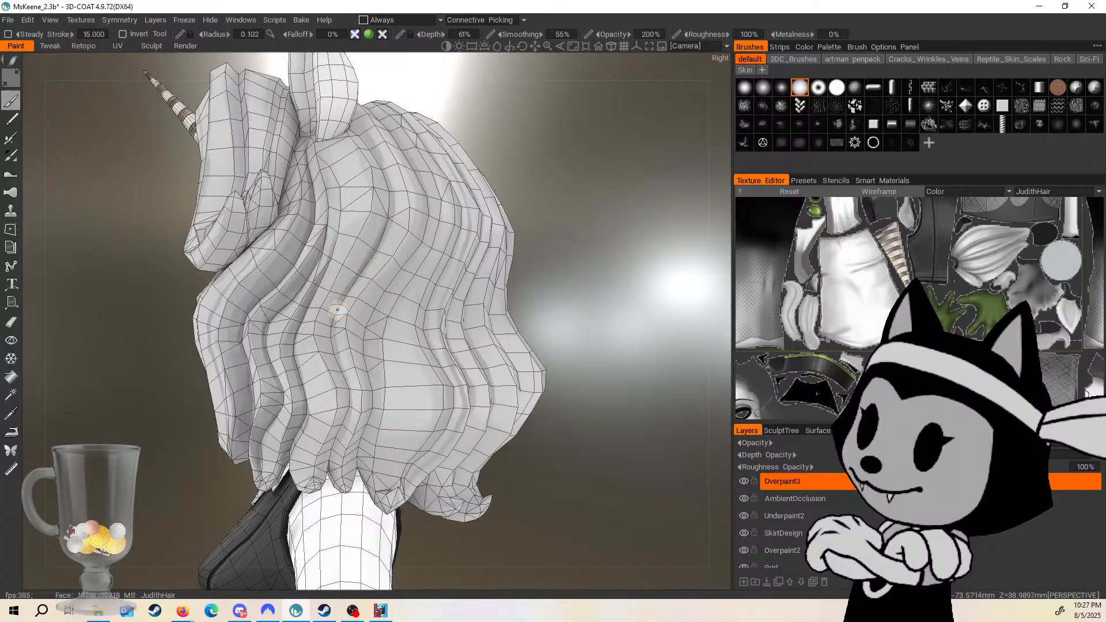
{"action": "key", "text": "bracketleft"}
{"action": "left_click_drag", "start_coordinate": [361, 268], "coordinate": [330, 330]}
{"action": "middle_click_drag", "start_coordinate": [340, 376], "coordinate": [465, 225]}
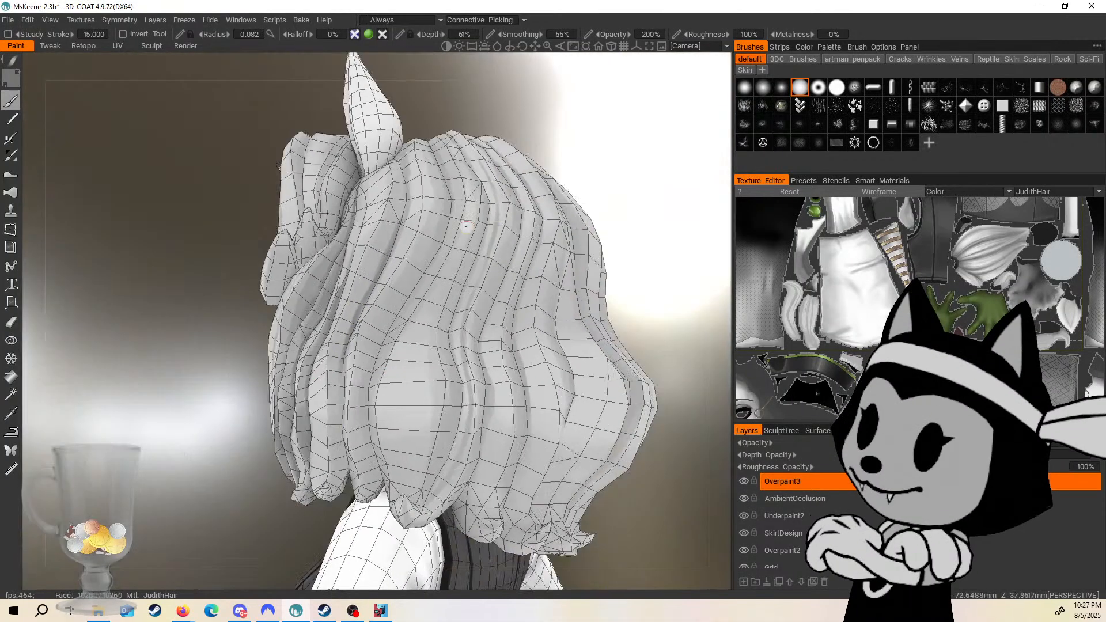
{"action": "middle_click_drag", "start_coordinate": [345, 454], "coordinate": [354, 379]}
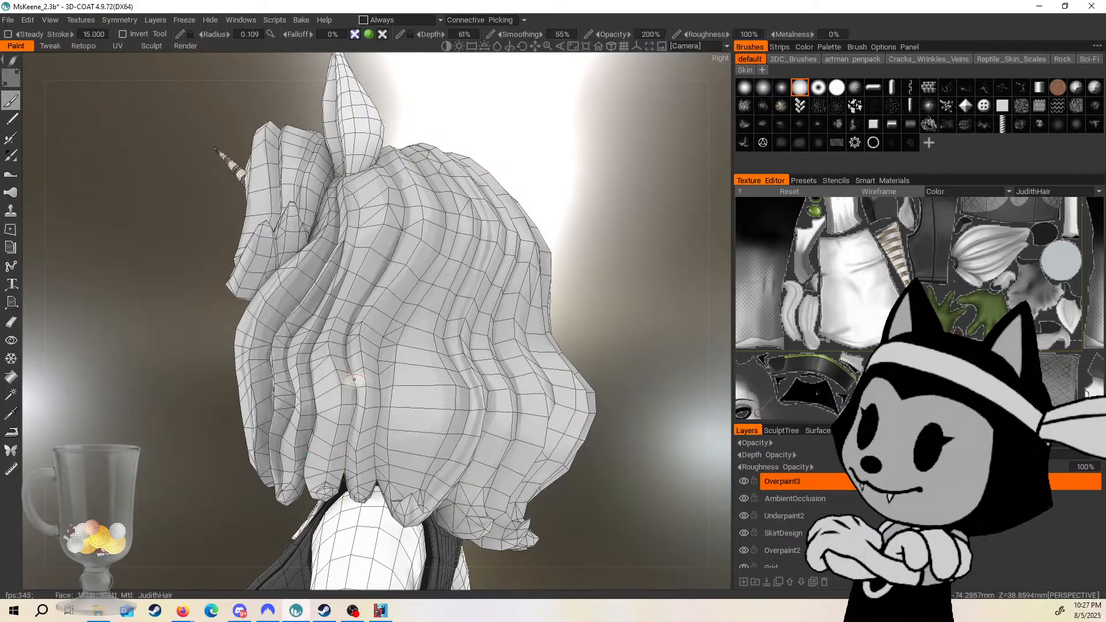
{"action": "middle_click_drag", "start_coordinate": [393, 422], "coordinate": [329, 448]}
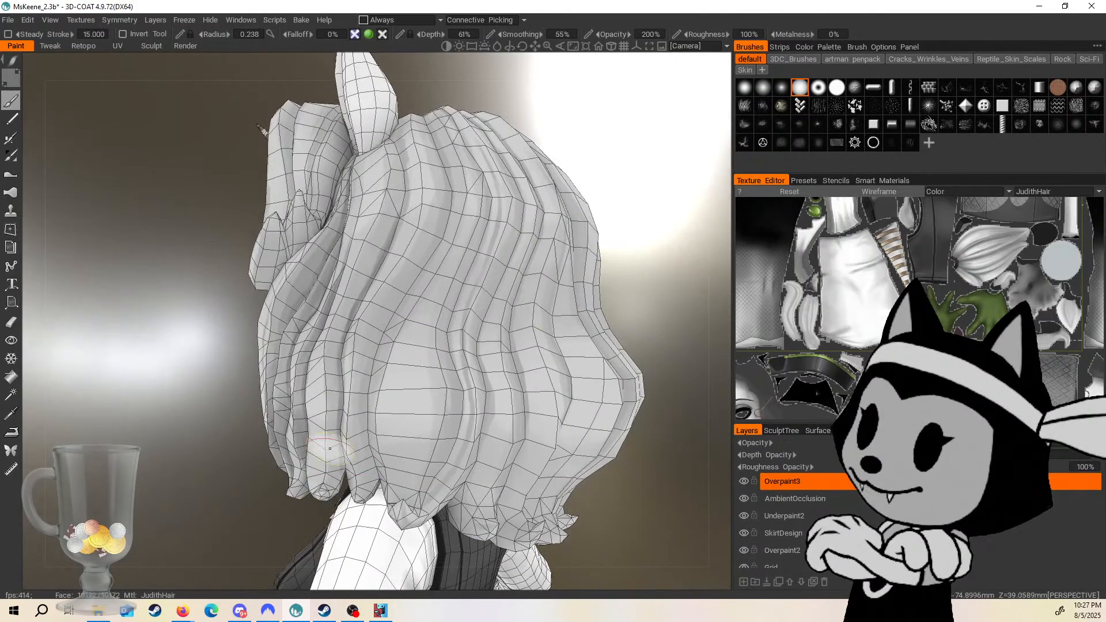
Shade the side strands behind the ear with brush radii of 0.488, 0.116, 0.203, 0.077 and 0.306, and save the project.
{"action": "middle_click_drag", "start_coordinate": [629, 201], "coordinate": [469, 181]}
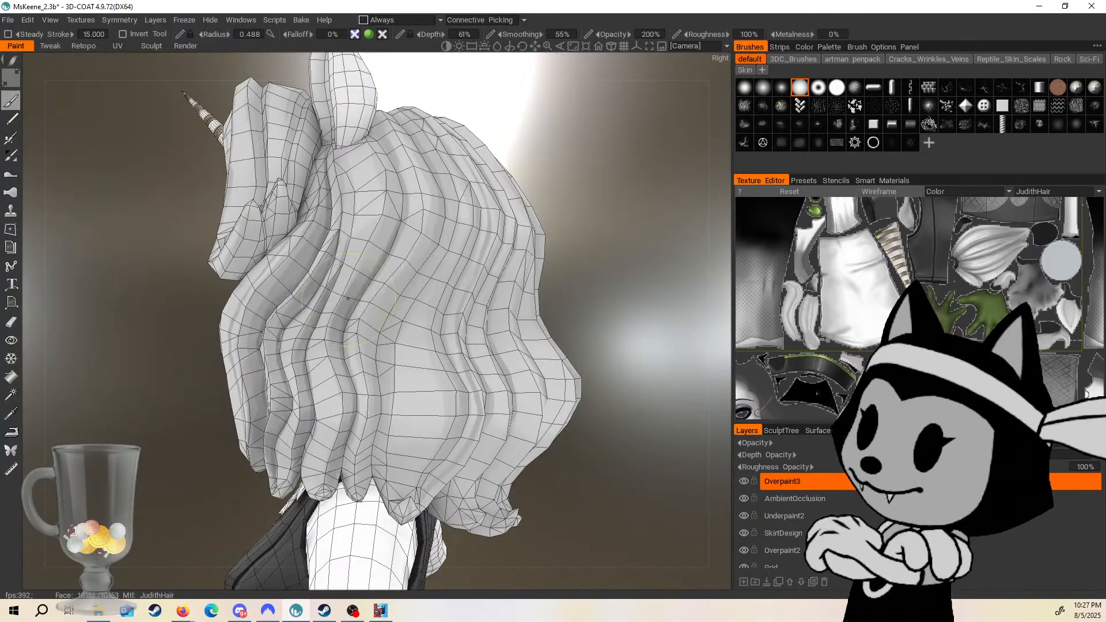
{"action": "middle_click_drag", "start_coordinate": [444, 136], "coordinate": [504, 131]}
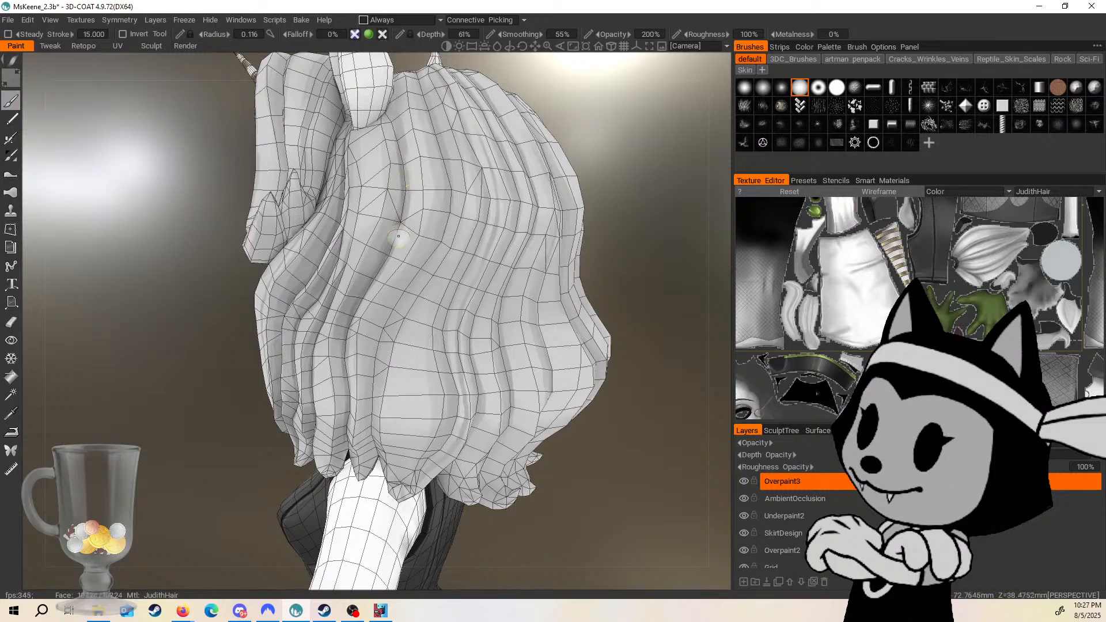
{"action": "middle_click_drag", "start_coordinate": [398, 236], "coordinate": [449, 158]}
{"action": "left_click_drag", "start_coordinate": [627, 144], "coordinate": [620, 169]}
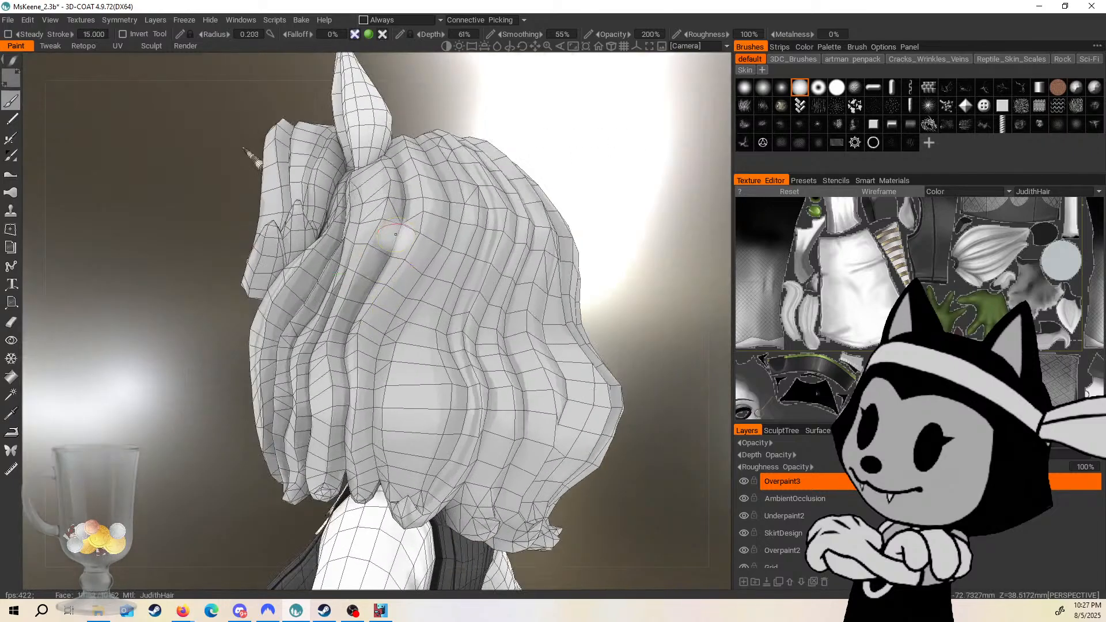
{"action": "mouse_move", "coordinate": [588, 244]}
{"action": "left_mouse_down"}
{"action": "mouse_move", "coordinate": [602, 233]}
{"action": "mouse_move", "coordinate": [646, 291]}
{"action": "mouse_move", "coordinate": [633, 282]}
{"action": "mouse_move", "coordinate": [345, 444]}
{"action": "left_mouse_up"}
{"action": "mouse_move", "coordinate": [604, 245]}
{"action": "left_mouse_down"}
{"action": "mouse_move", "coordinate": [650, 279]}
{"action": "mouse_move", "coordinate": [627, 278]}
{"action": "left_mouse_up"}
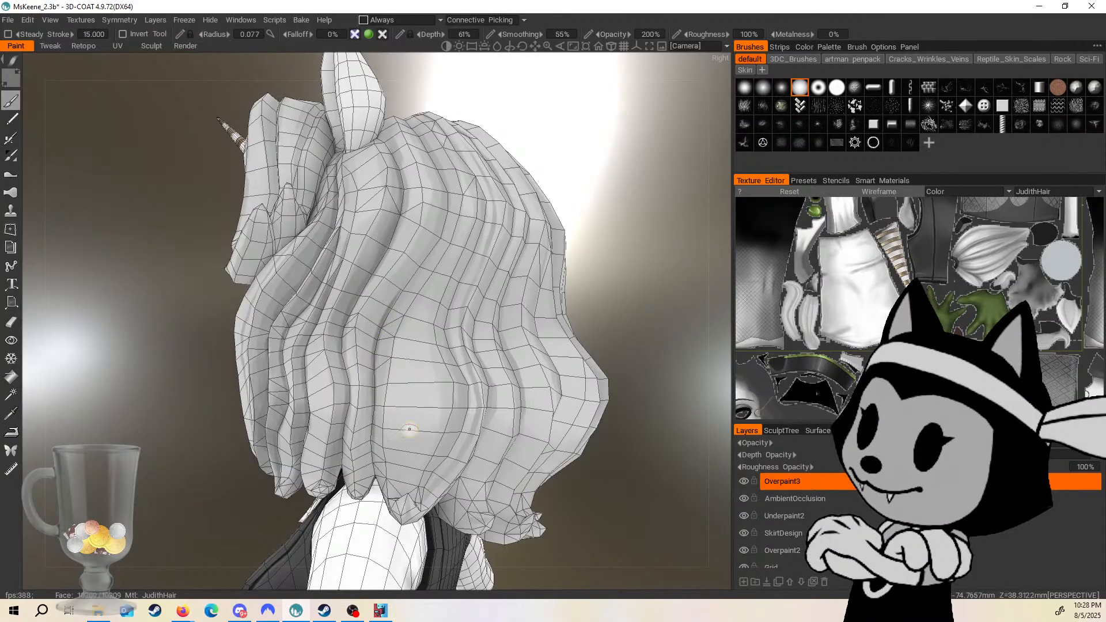
{"action": "left_click_drag", "start_coordinate": [410, 429], "coordinate": [403, 391], "text": "alt"}
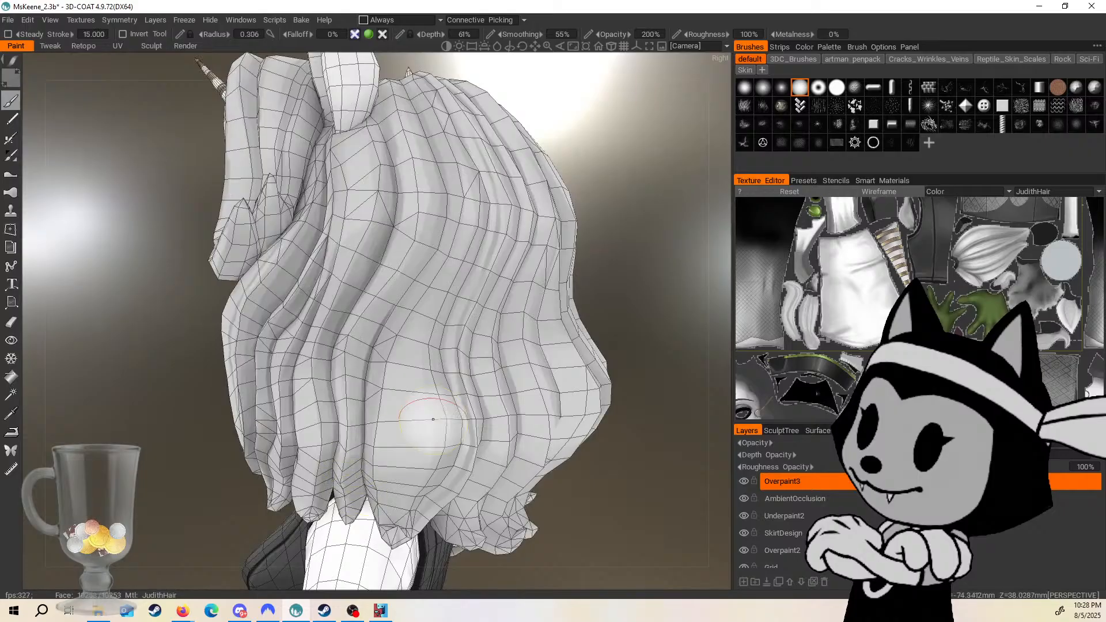
{"action": "left_click_drag", "start_coordinate": [618, 311], "coordinate": [622, 281], "text": "alt"}
{"action": "key", "text": "ctrl+s"}
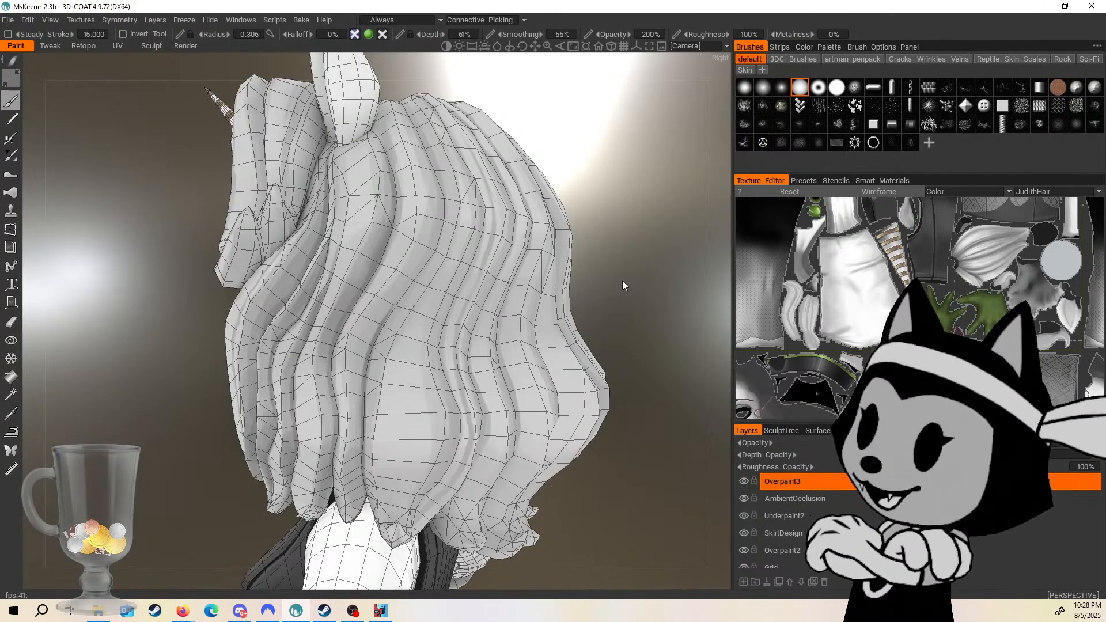
Check the side hair without the wireframe and shade the upper strands behind the ear with brush radii of 0.109, 0.088 and 0.297.
{"action": "right_click_drag", "start_coordinate": [388, 309], "coordinate": [371, 314]}
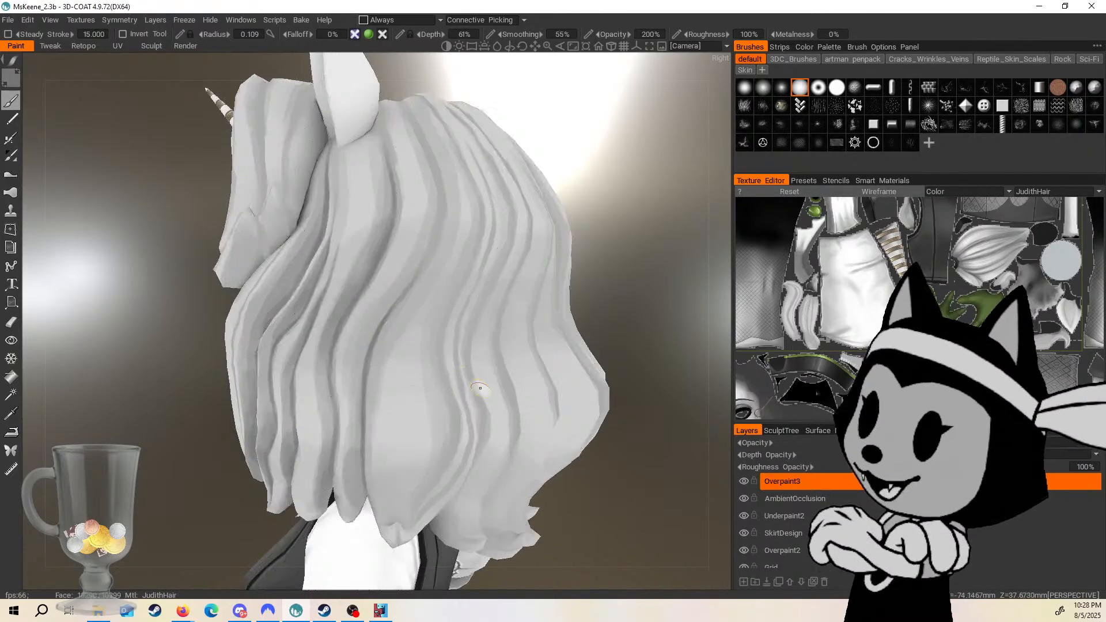
{"action": "left_click_drag", "start_coordinate": [482, 388], "coordinate": [524, 332], "text": "alt"}
{"action": "right_click_drag", "start_coordinate": [524, 331], "coordinate": [594, 307], "text": "alt"}
{"action": "mouse_move", "coordinate": [593, 311]}
{"action": "left_mouse_down", "text": "alt"}
{"action": "mouse_move", "coordinate": [657, 314]}
{"action": "mouse_move", "coordinate": [593, 301]}
{"action": "mouse_move", "coordinate": [548, 259]}
{"action": "mouse_move", "coordinate": [533, 284]}
{"action": "mouse_move", "coordinate": [598, 313]}
{"action": "mouse_move", "coordinate": [572, 331]}
{"action": "mouse_move", "coordinate": [576, 291]}
{"action": "mouse_move", "coordinate": [382, 282]}
{"action": "mouse_move", "coordinate": [384, 377]}
{"action": "mouse_move", "coordinate": [469, 271]}
{"action": "left_mouse_up", "text": "alt"}
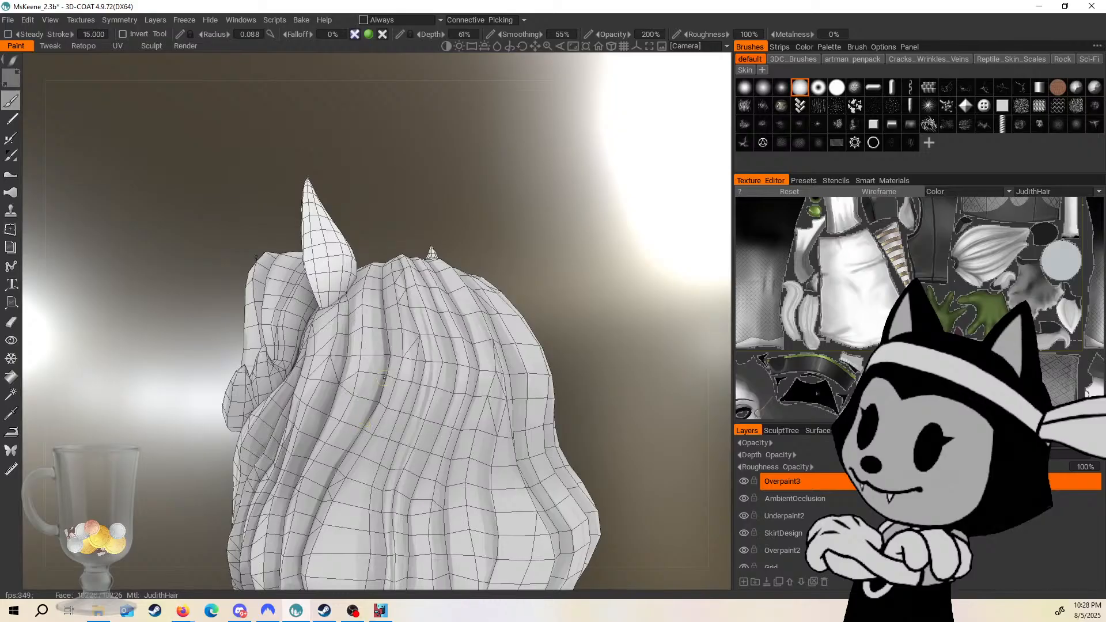
{"action": "right_click_drag", "start_coordinate": [383, 350], "coordinate": [412, 349]}
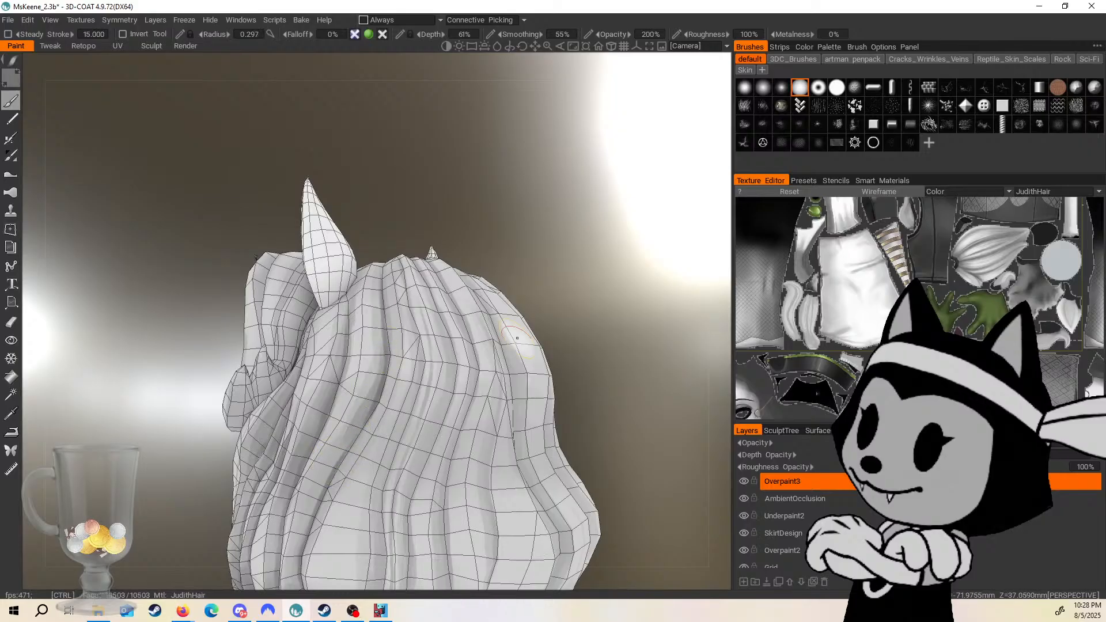
{"action": "left_click_drag", "start_coordinate": [518, 338], "coordinate": [556, 261], "text": "ctrl+alt"}
{"action": "right_click_drag", "start_coordinate": [556, 260], "coordinate": [569, 224], "text": "alt"}
{"action": "left_click_drag", "start_coordinate": [568, 223], "coordinate": [712, 340], "text": "alt"}
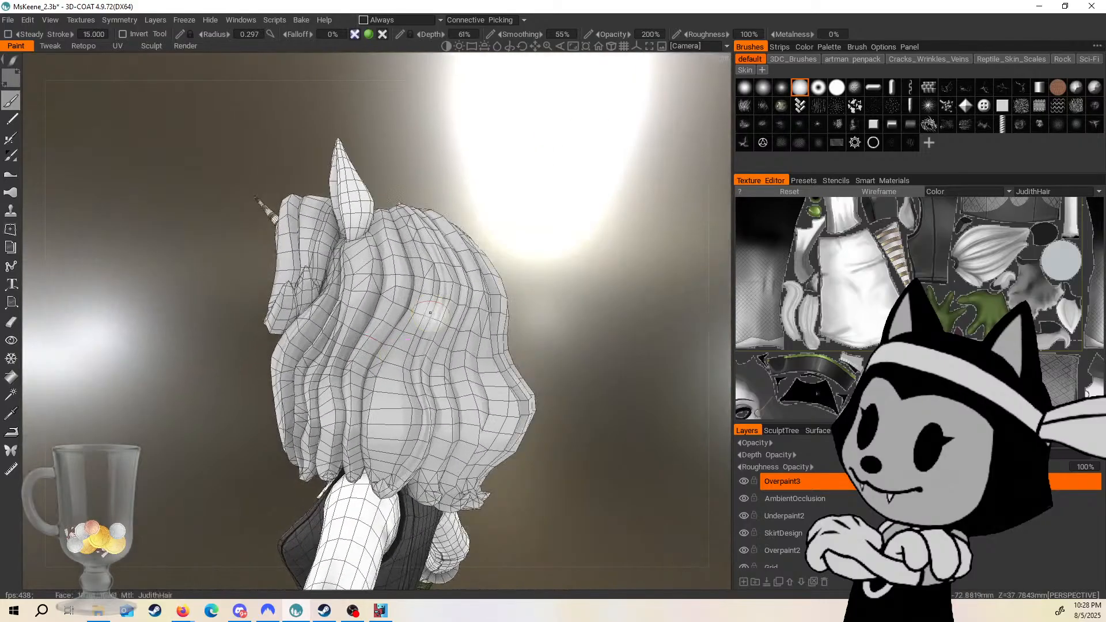
Shade the side strands from the ear down to the tips above the shoulder with brush radii of 0.432, 0.085 and 0.082.
{"action": "right_click_drag", "start_coordinate": [363, 356], "coordinate": [387, 356]}
{"action": "left_click_drag", "start_coordinate": [504, 226], "coordinate": [496, 239]}
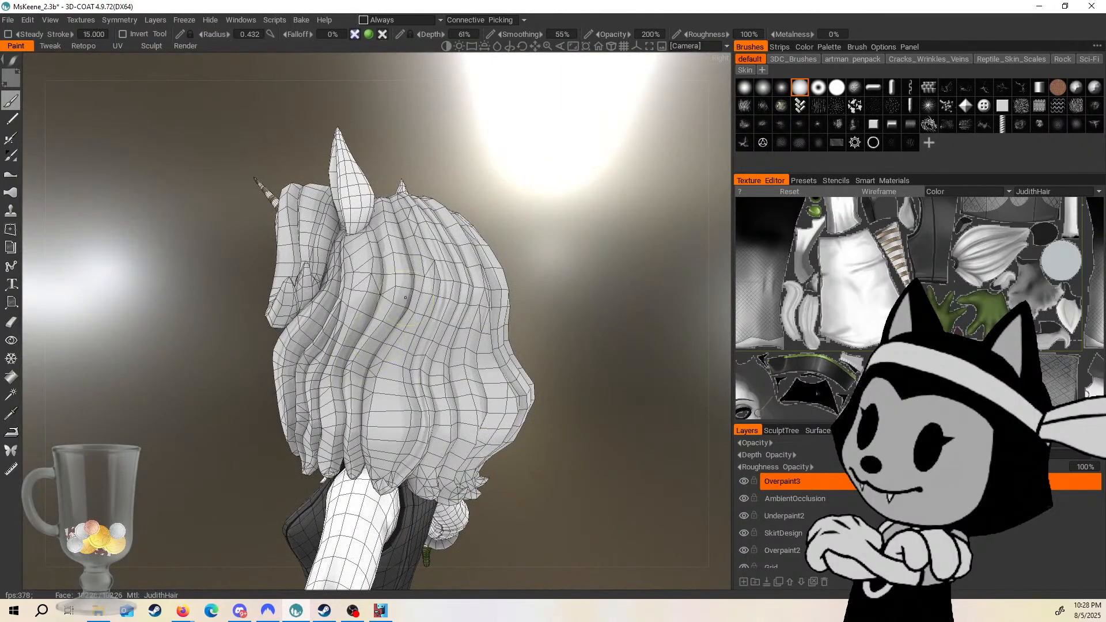
{"action": "left_click_drag", "start_coordinate": [504, 226], "coordinate": [494, 238]}
{"action": "right_click_drag", "start_coordinate": [400, 303], "coordinate": [423, 303]}
{"action": "left_click_drag", "start_coordinate": [510, 203], "coordinate": [531, 123]}
{"action": "right_click_drag", "start_coordinate": [389, 459], "coordinate": [352, 458]}
{"action": "mouse_move", "coordinate": [481, 303]}
{"action": "left_mouse_down"}
{"action": "mouse_move", "coordinate": [547, 339]}
{"action": "mouse_move", "coordinate": [576, 322]}
{"action": "mouse_move", "coordinate": [481, 300]}
{"action": "mouse_move", "coordinate": [499, 283]}
{"action": "mouse_move", "coordinate": [420, 314]}
{"action": "left_mouse_up"}
{"action": "right_click_drag", "start_coordinate": [269, 452], "coordinate": [245, 448]}
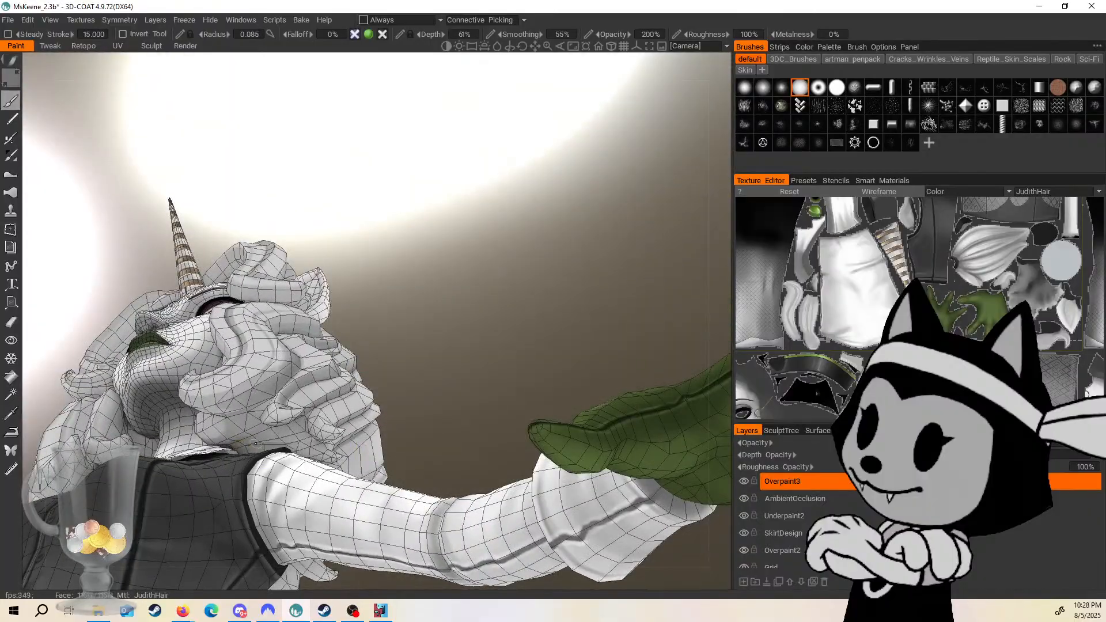
{"action": "left_click_drag", "start_coordinate": [491, 362], "coordinate": [458, 309]}
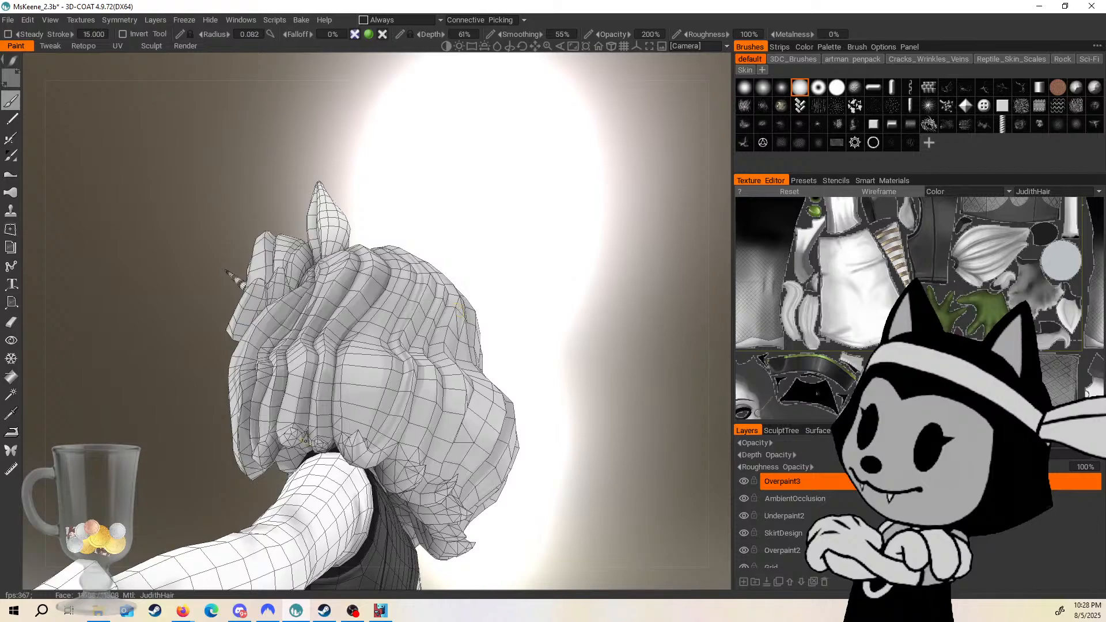
Shade the strands on the back of the head with brush radii of 0.136 and 0.080.
{"action": "left_click_drag", "start_coordinate": [375, 358], "coordinate": [419, 408], "text": "alt"}
{"action": "left_click_drag", "start_coordinate": [411, 369], "coordinate": [591, 284], "text": "alt"}
{"action": "left_click_drag", "start_coordinate": [430, 258], "coordinate": [556, 180], "text": "alt"}
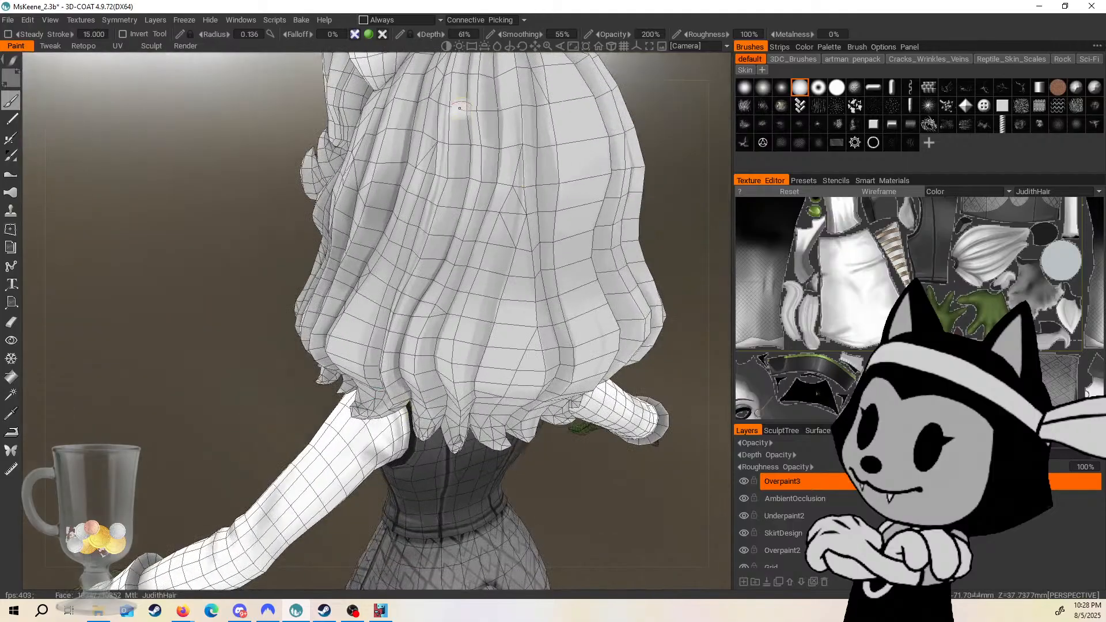
{"action": "left_click_drag", "start_coordinate": [465, 72], "coordinate": [469, 135], "text": "alt"}
{"action": "left_click_drag", "start_coordinate": [505, 350], "coordinate": [484, 366], "text": "alt"}
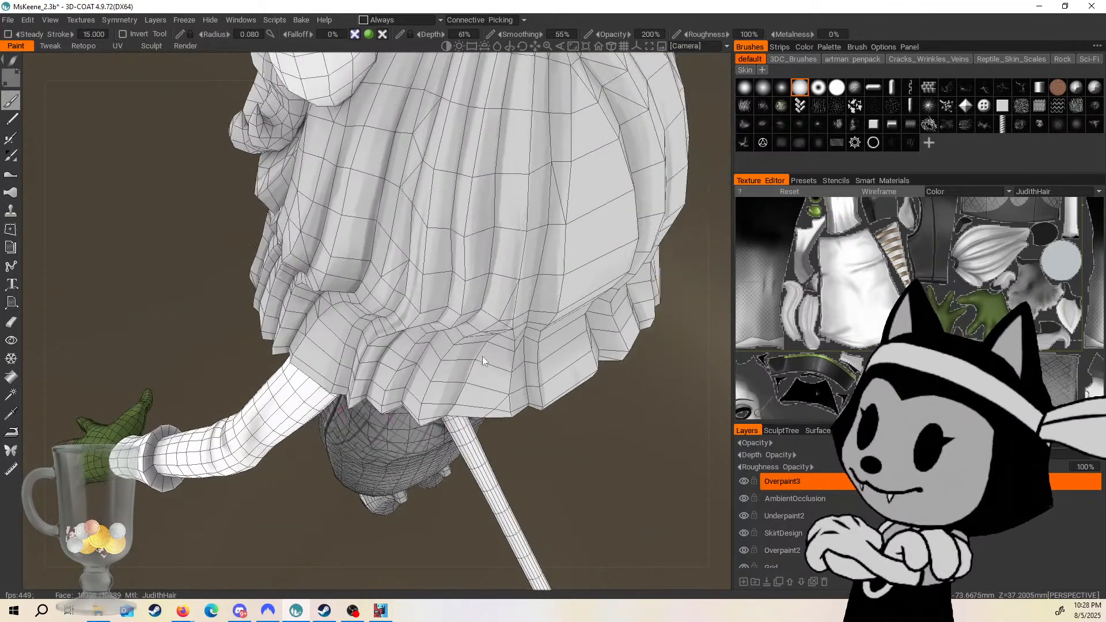
Inspect the back hair shading without the wireframe, save the project and restore the wireframe.
{"action": "key", "text": "5"}
{"action": "left_click_drag", "start_coordinate": [512, 524], "coordinate": [572, 304], "text": "alt"}
{"action": "middle_click_drag", "start_coordinate": [572, 304], "coordinate": [576, 337]}
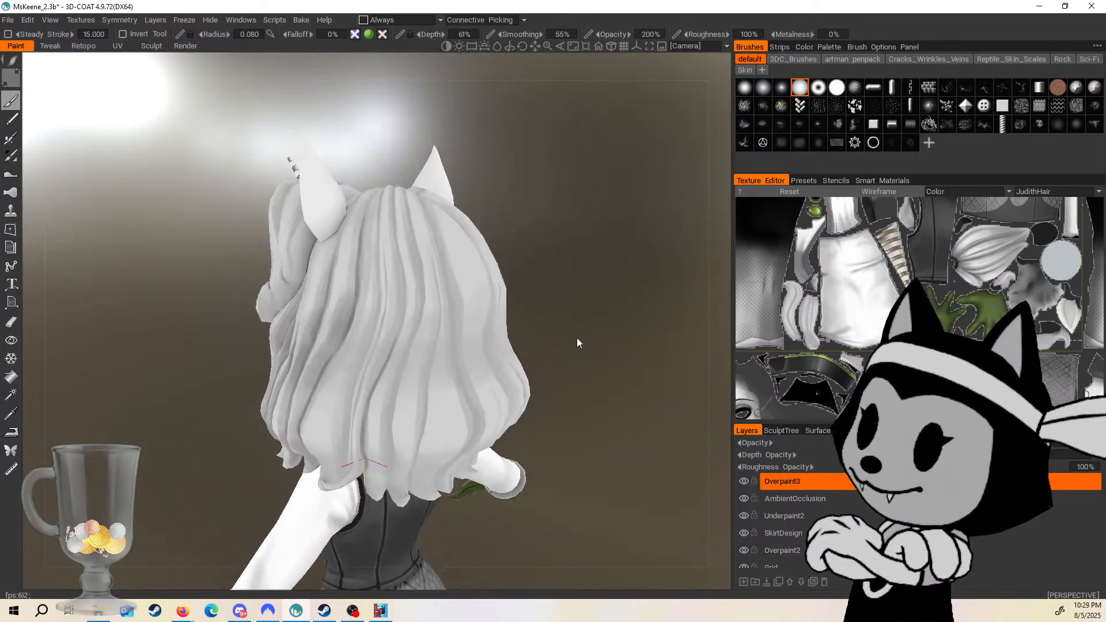
{"action": "right_click_drag", "start_coordinate": [576, 337], "coordinate": [589, 333]}
{"action": "key", "text": "ctrl+s"}
{"action": "key", "text": "5"}
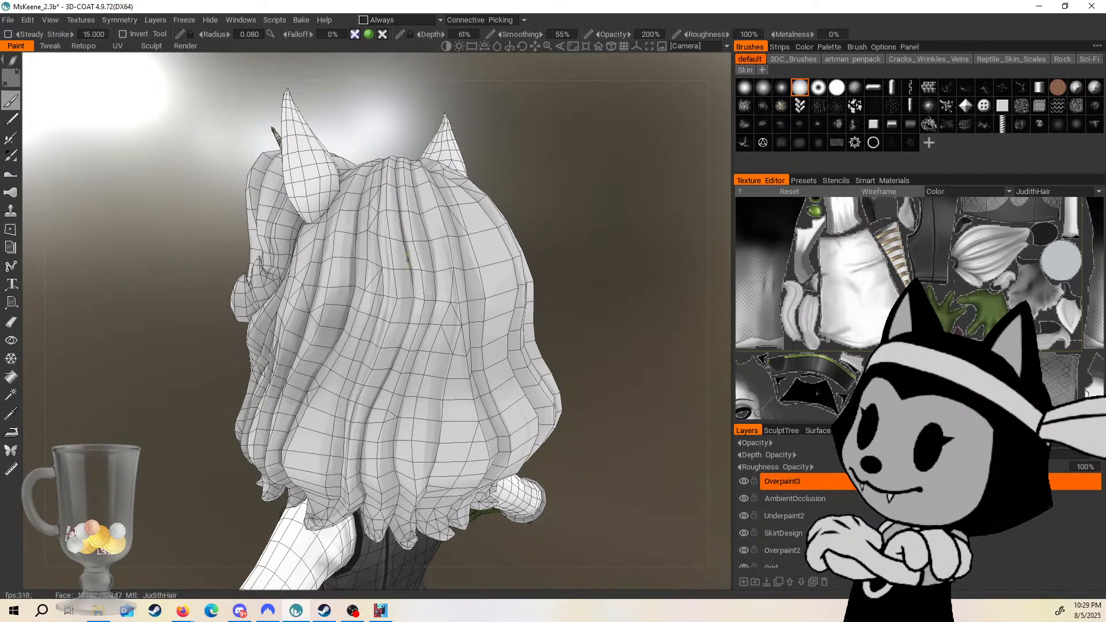
Deepen the shadows between the middle back strands with brush radii of 0.080, 0.246, 0.116 and 0.288, and save the project.
{"action": "left_click_drag", "start_coordinate": [408, 260], "coordinate": [413, 316]}
{"action": "left_click_drag", "start_coordinate": [571, 231], "coordinate": [543, 163]}
{"action": "left_click_drag", "start_coordinate": [412, 271], "coordinate": [410, 296]}
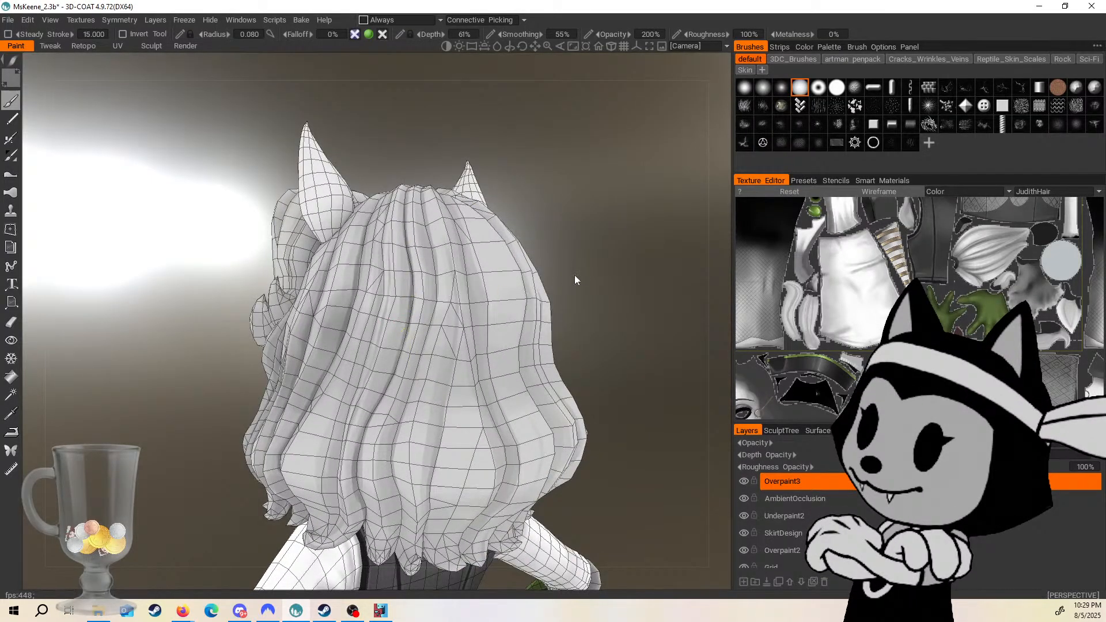
{"action": "left_click_drag", "start_coordinate": [599, 282], "coordinate": [607, 283]}
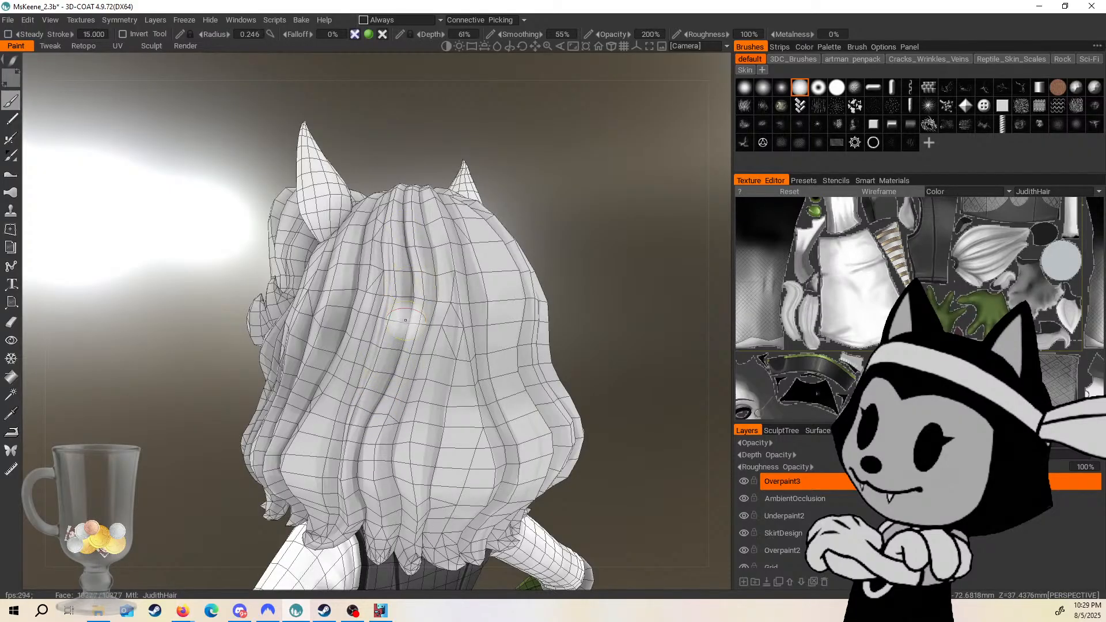
{"action": "mouse_move", "coordinate": [559, 188]}
{"action": "left_mouse_down"}
{"action": "mouse_move", "coordinate": [479, 256]}
{"action": "mouse_move", "coordinate": [438, 322]}
{"action": "left_mouse_up"}
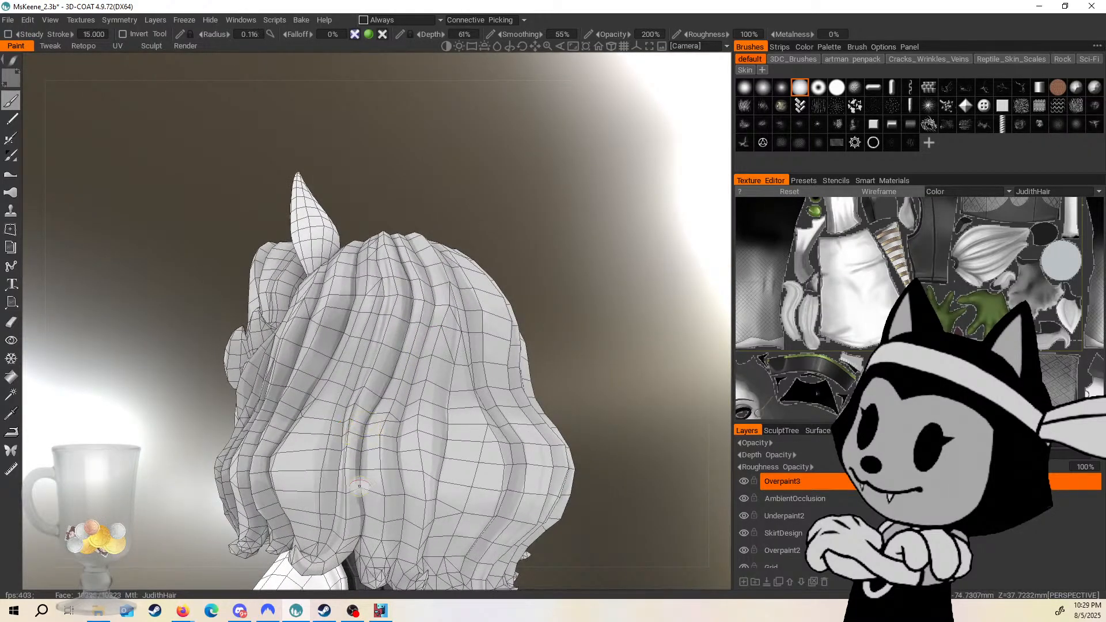
{"action": "left_click_drag", "start_coordinate": [620, 490], "coordinate": [596, 441]}
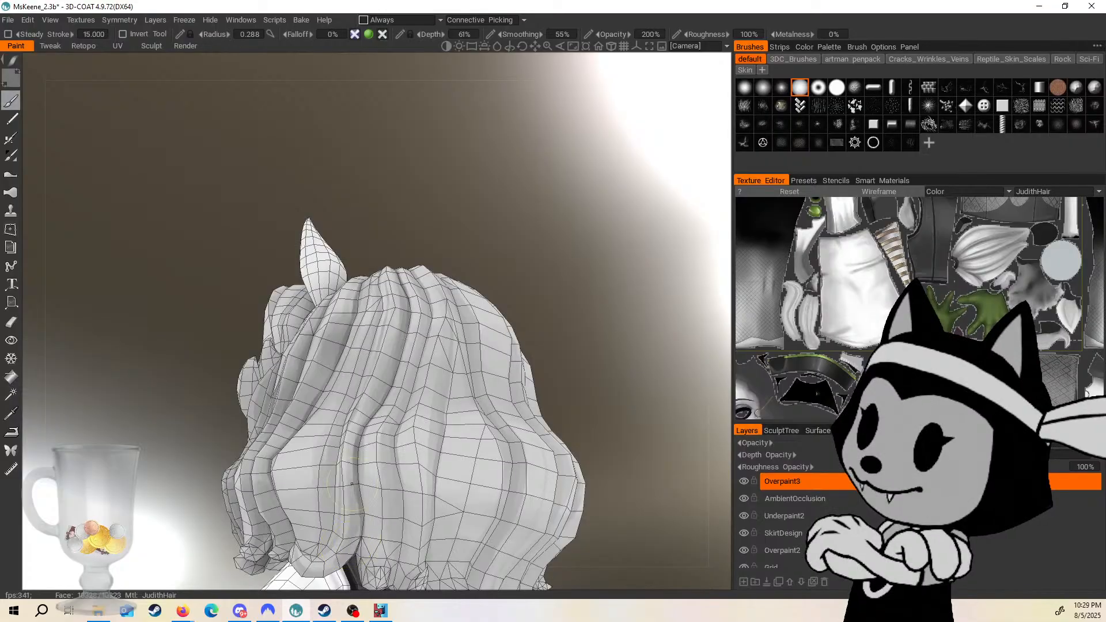
{"action": "left_click_drag", "start_coordinate": [570, 260], "coordinate": [575, 319]}
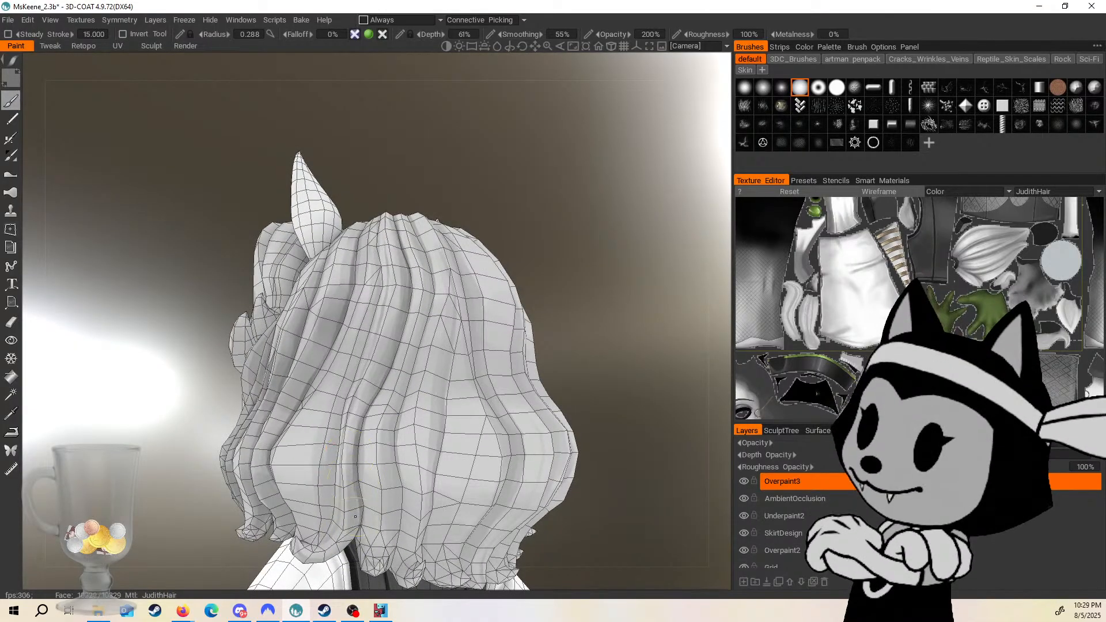
{"action": "key", "text": "ctrl+s"}
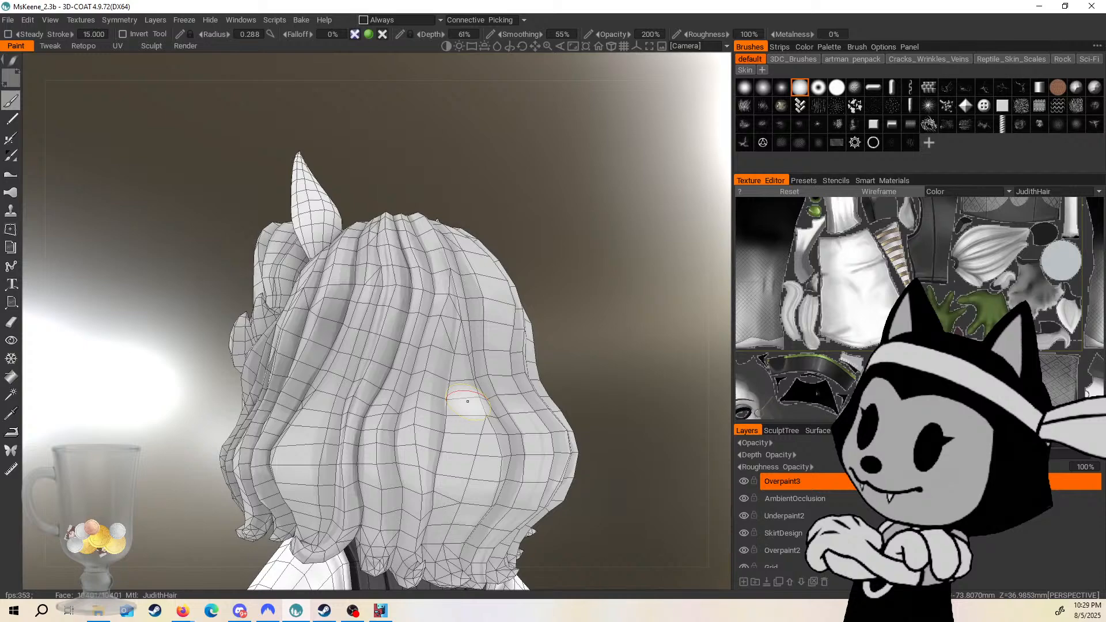
Shade the long wavy back strand from the crown to its lower bulge with brush radii of 0.102, 0.326 and 0.149.
{"action": "left_click_drag", "start_coordinate": [552, 355], "coordinate": [618, 348]}
{"action": "key", "text": "bracketleft"}
{"action": "key", "text": "bracketleft"}
{"action": "key", "text": "bracketleft"}
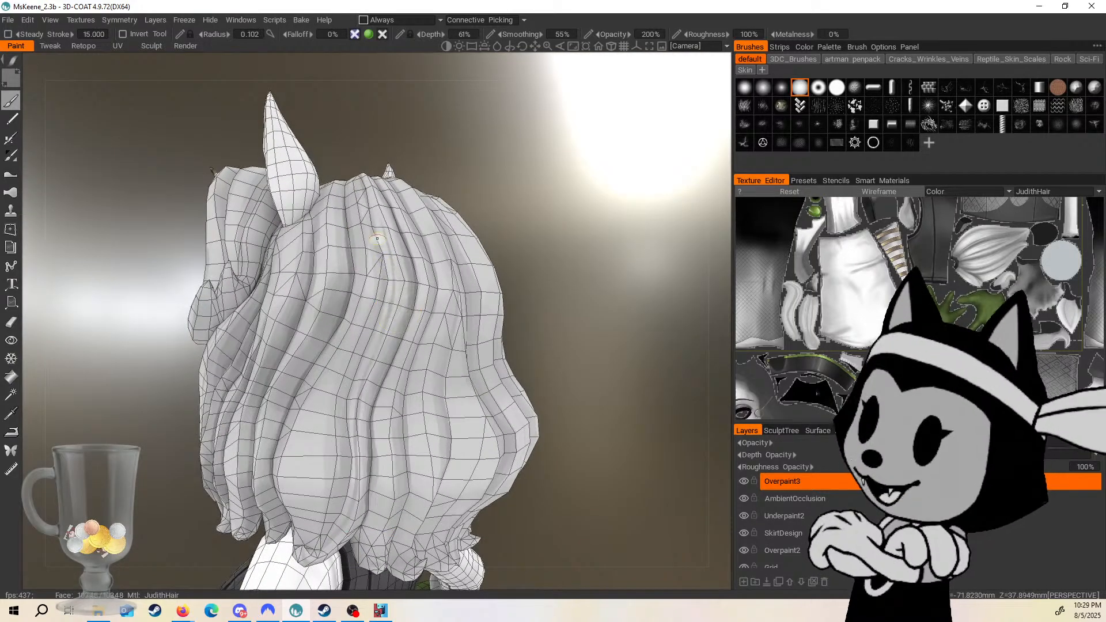
{"action": "mouse_move", "coordinate": [378, 239]}
{"action": "left_mouse_down"}
{"action": "mouse_move", "coordinate": [392, 282]}
{"action": "mouse_move", "coordinate": [355, 370]}
{"action": "left_mouse_up"}
{"action": "left_click_drag", "start_coordinate": [385, 300], "coordinate": [347, 395]}
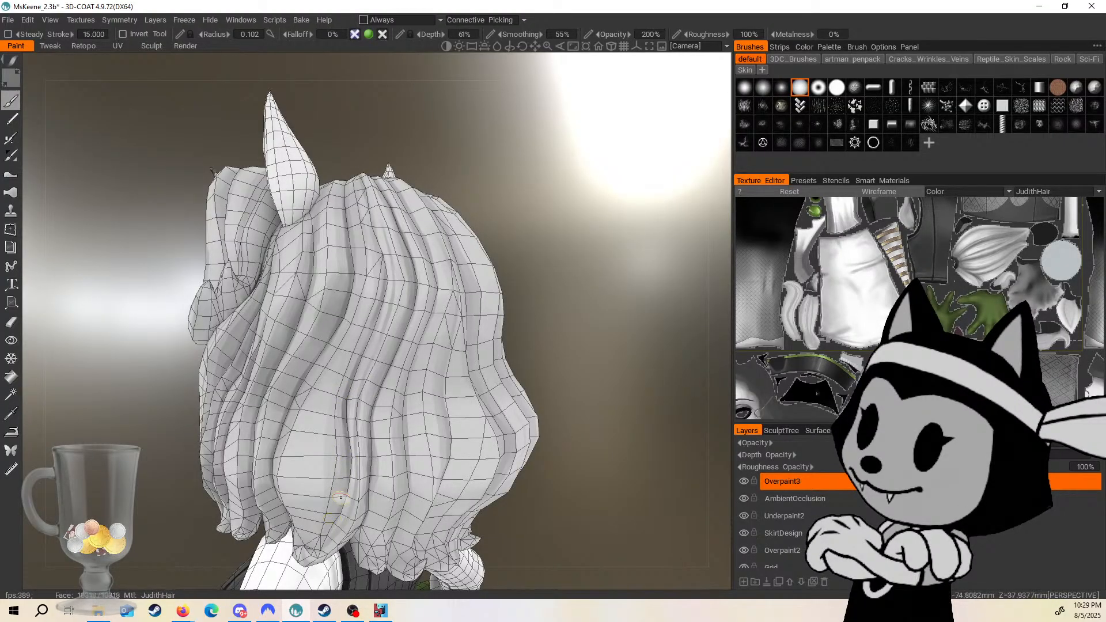
{"action": "left_click_drag", "start_coordinate": [346, 430], "coordinate": [343, 456]}
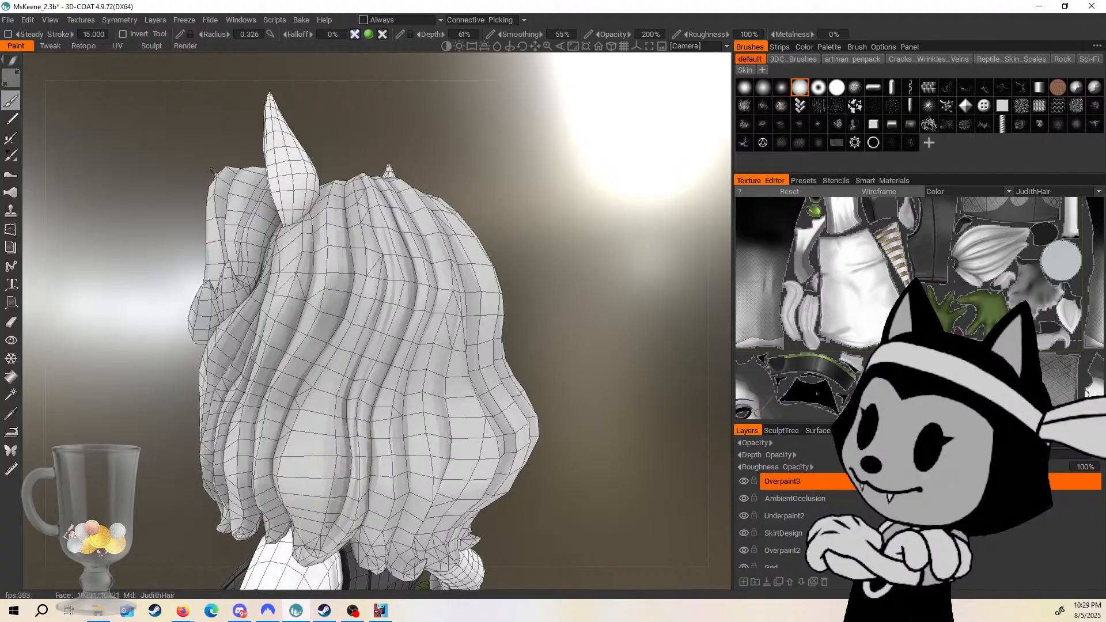
{"action": "left_click_drag", "start_coordinate": [541, 310], "coordinate": [510, 323]}
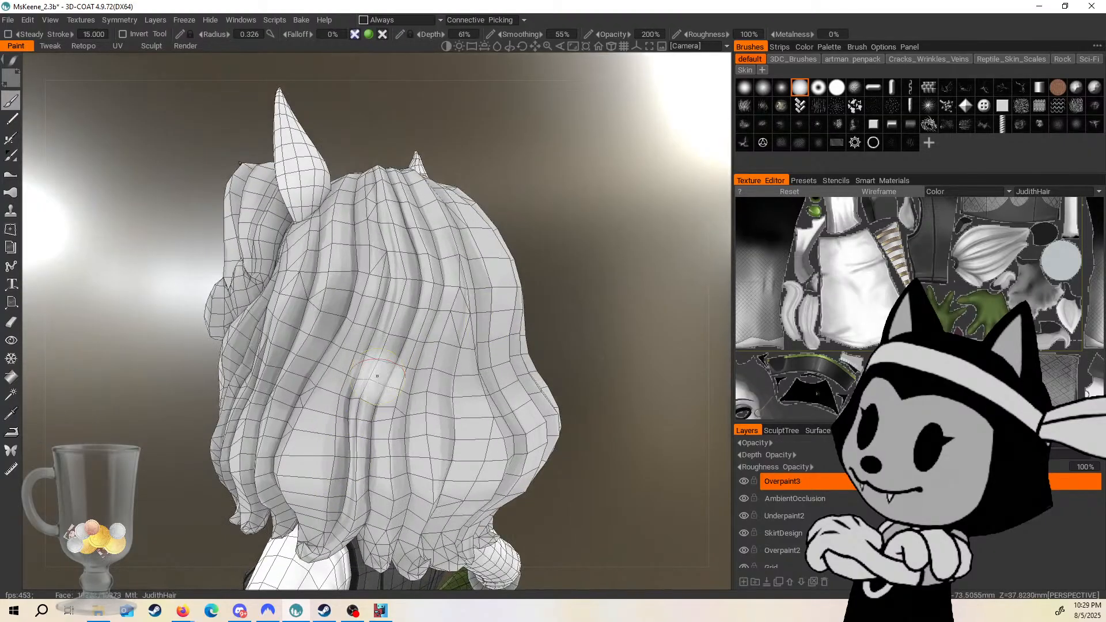
{"action": "left_click_drag", "start_coordinate": [353, 405], "coordinate": [371, 314]}
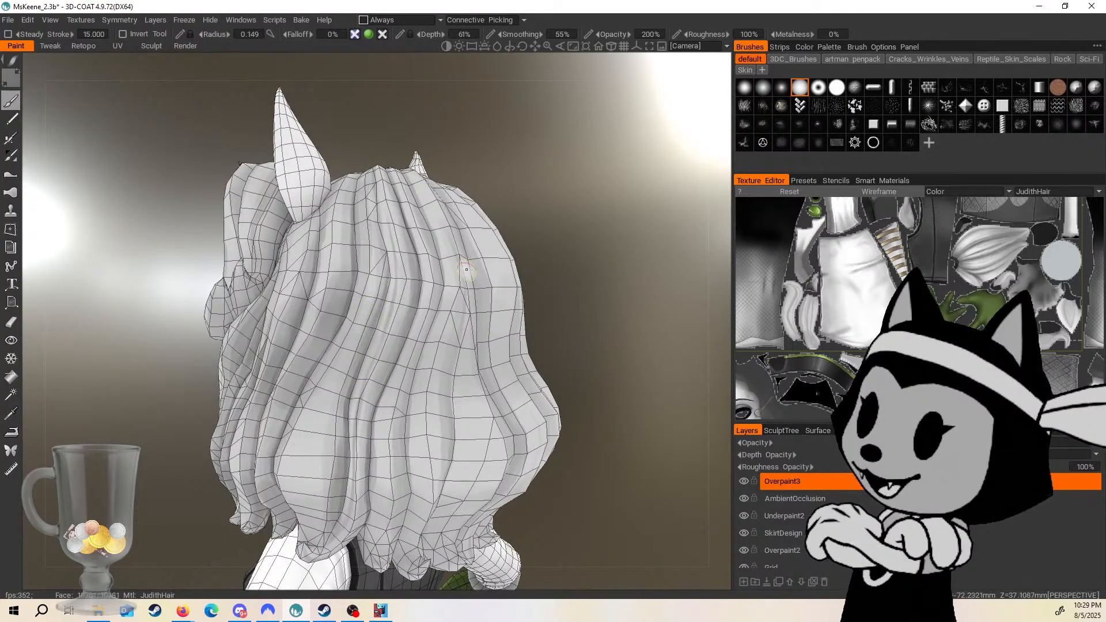
Save the project and inspect the hair from the side and back without the wireframe, restoring the wireframe for a closer back view.
{"action": "key", "text": "w"}
{"action": "key", "text": "e"}
{"action": "mouse_move", "coordinate": [535, 225]}
{"action": "left_mouse_down"}
{"action": "mouse_move", "coordinate": [571, 234]}
{"action": "mouse_move", "coordinate": [579, 271]}
{"action": "left_mouse_up"}
{"action": "scroll", "coordinate": [571, 234], "scroll_direction": "down", "scroll_amount": 3}
{"action": "key", "text": "ctrl+s"}
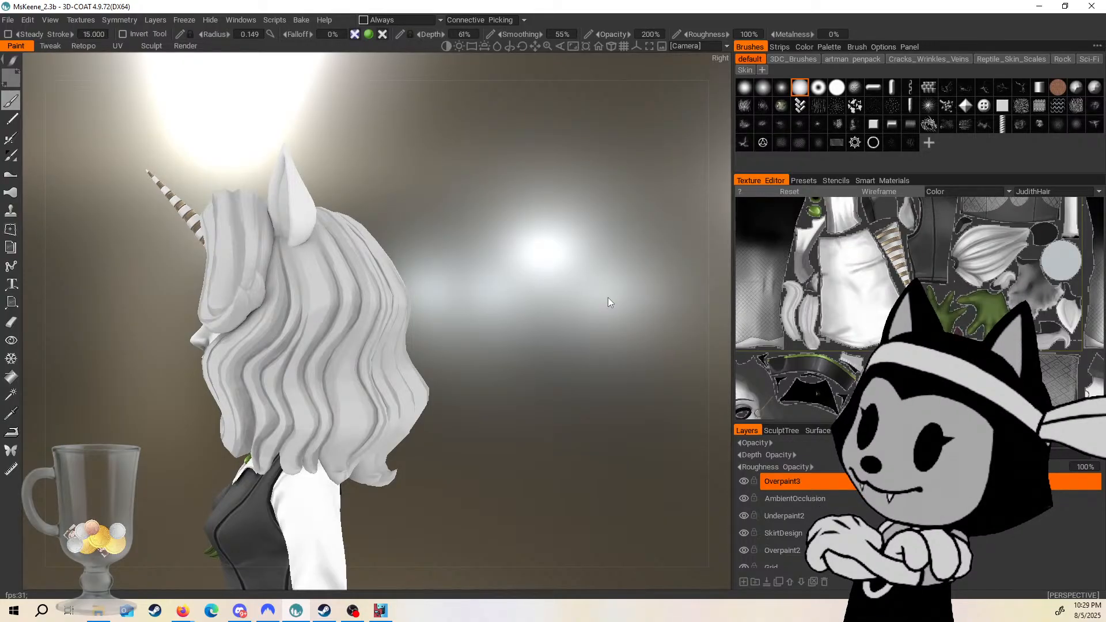
{"action": "left_click_drag", "start_coordinate": [608, 297], "coordinate": [464, 331]}
{"action": "key", "text": "w"}
{"action": "left_click_drag", "start_coordinate": [542, 297], "coordinate": [634, 402]}
{"action": "key", "text": "w"}
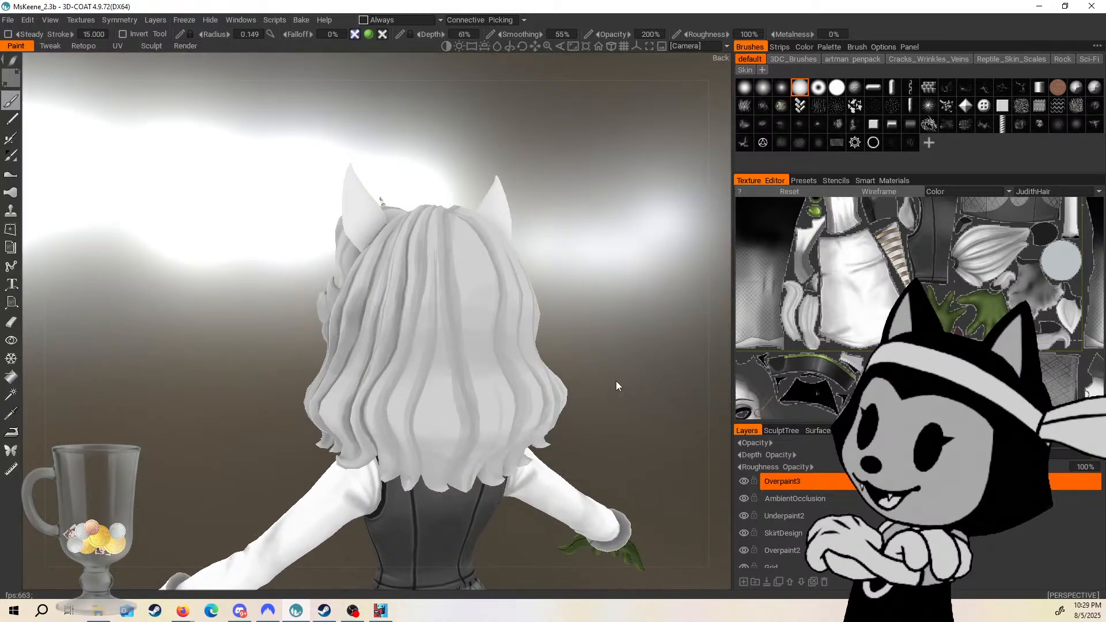
{"action": "key", "text": "w"}
{"action": "mouse_move", "coordinate": [617, 382]}
{"action": "left_mouse_down"}
{"action": "mouse_move", "coordinate": [648, 390]}
{"action": "mouse_move", "coordinate": [610, 375]}
{"action": "mouse_move", "coordinate": [582, 268]}
{"action": "mouse_move", "coordinate": [577, 278]}
{"action": "left_mouse_up"}
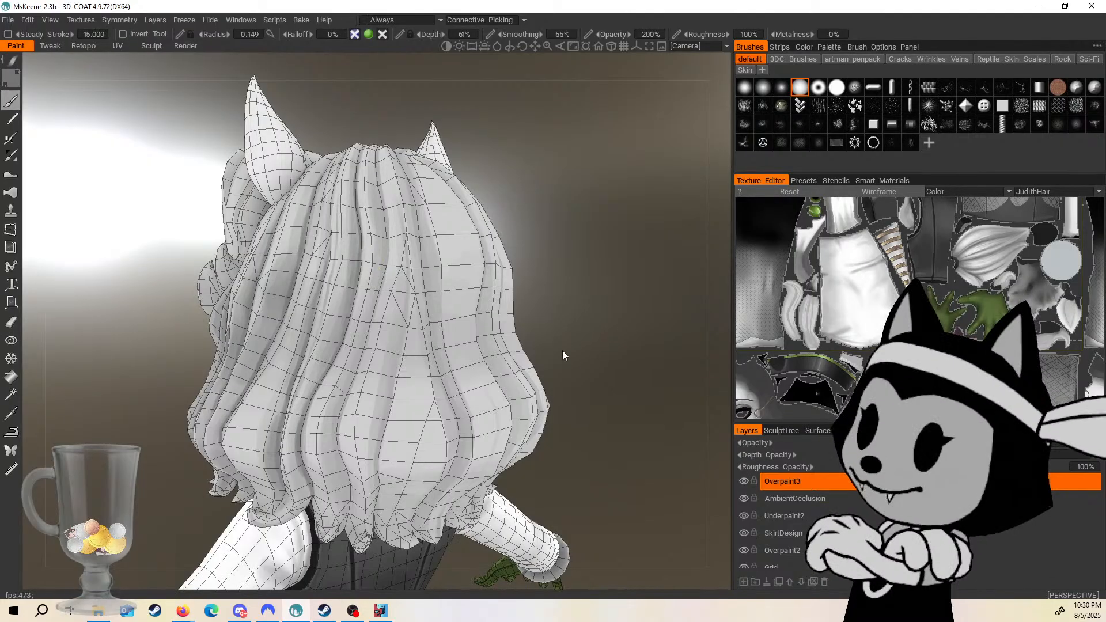
Darken the gaps between the middle back hair strands below the crown with brush radii of 0.075, 0.066 and 0.120.
{"action": "left_click_drag", "start_coordinate": [577, 294], "coordinate": [549, 286]}
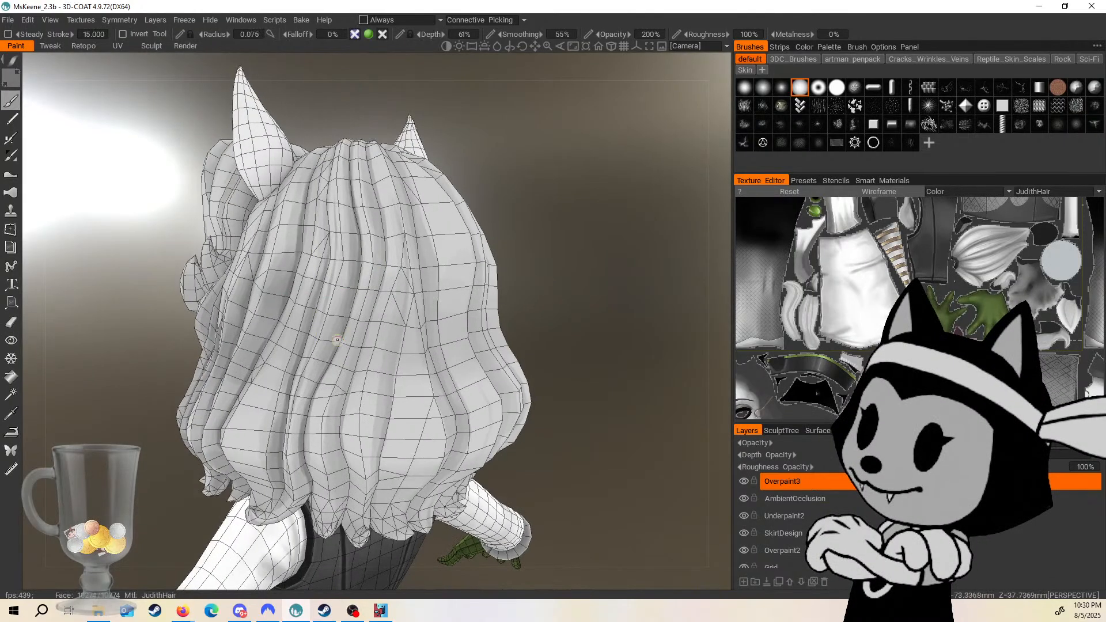
{"action": "left_click_drag", "start_coordinate": [508, 170], "coordinate": [533, 202]}
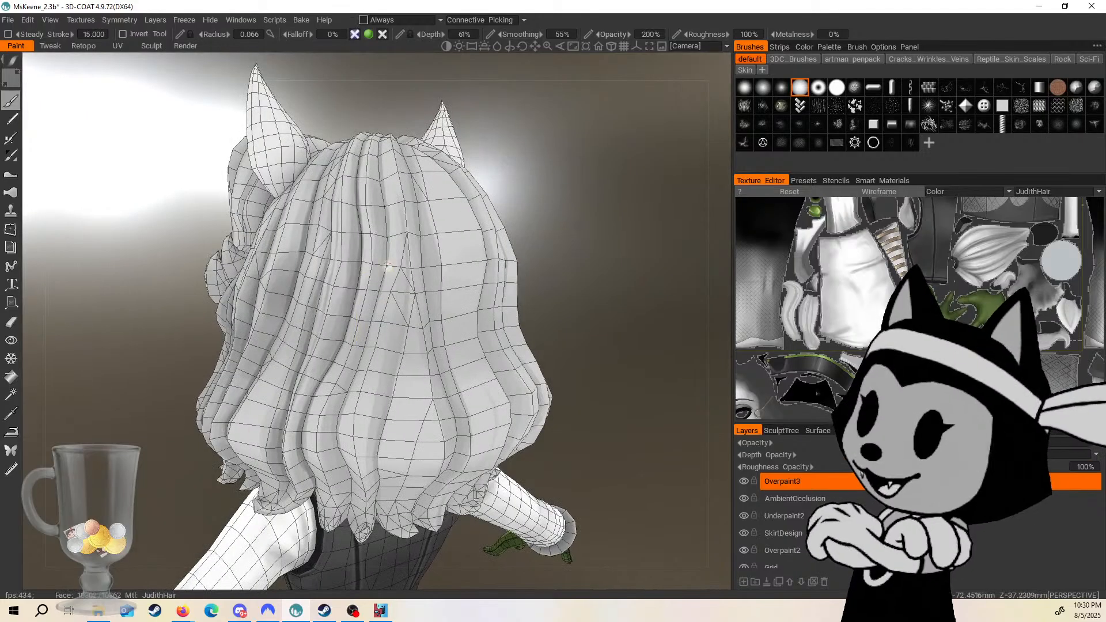
{"action": "left_click_drag", "start_coordinate": [541, 265], "coordinate": [572, 199]}
{"action": "scroll", "coordinate": [382, 213], "scroll_direction": "down", "scroll_amount": 3}
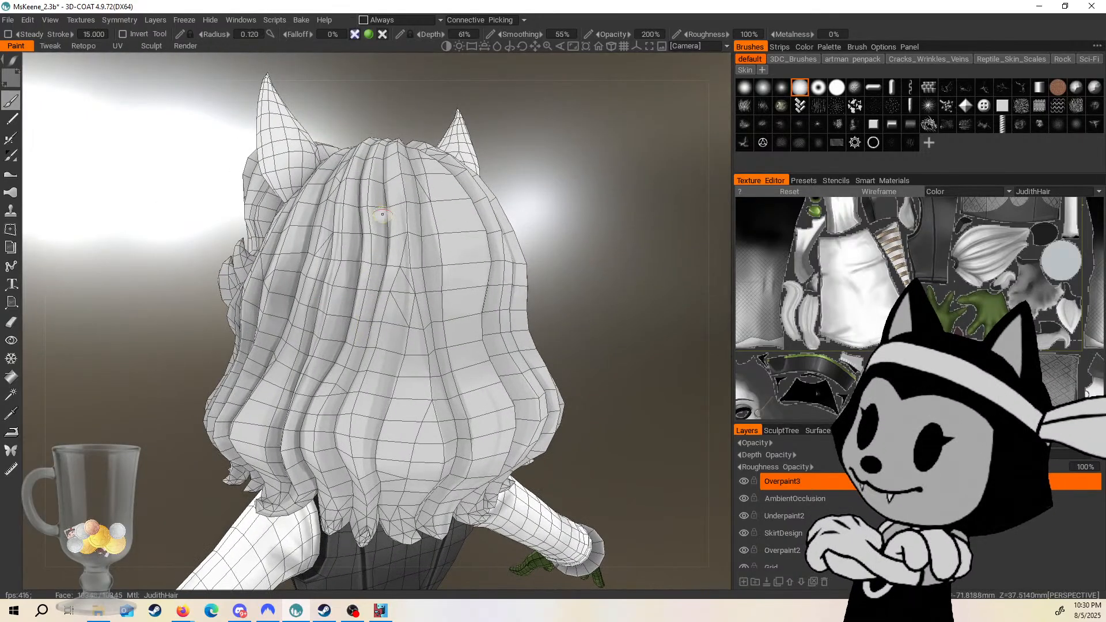
{"action": "left_click_drag", "start_coordinate": [383, 214], "coordinate": [364, 317]}
{"action": "left_click_drag", "start_coordinate": [567, 293], "coordinate": [619, 280]}
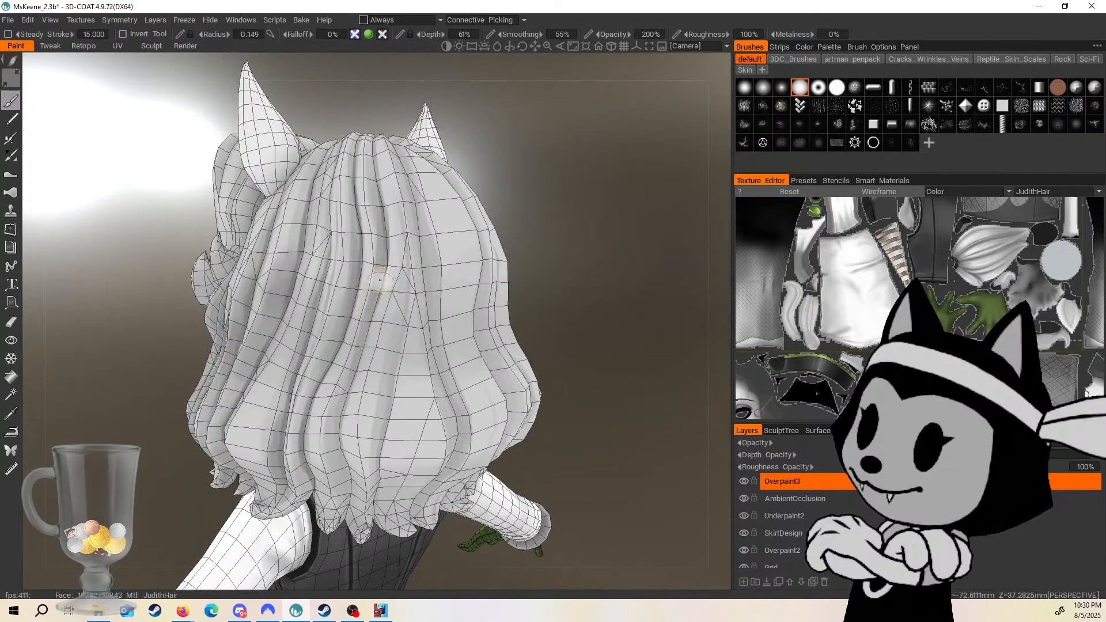
Deepen the shadow along the lower part of the narrow middle back strand with brush radii of 0.068, 0.085 and 0.055.
{"action": "left_click_drag", "start_coordinate": [526, 279], "coordinate": [329, 399]}
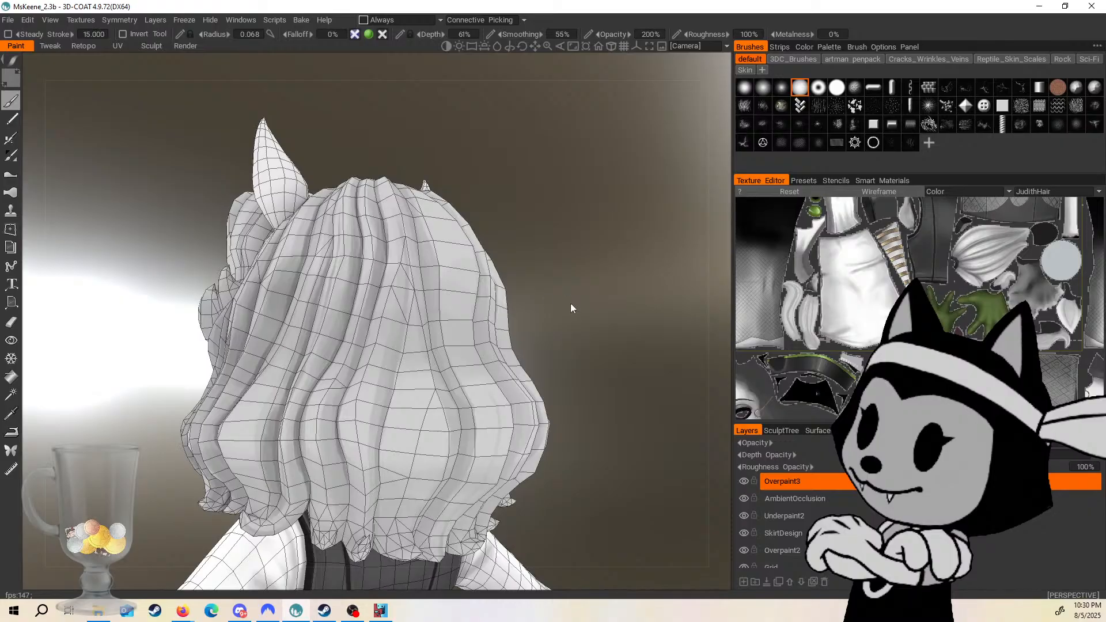
{"action": "left_click_drag", "start_coordinate": [571, 303], "coordinate": [345, 383]}
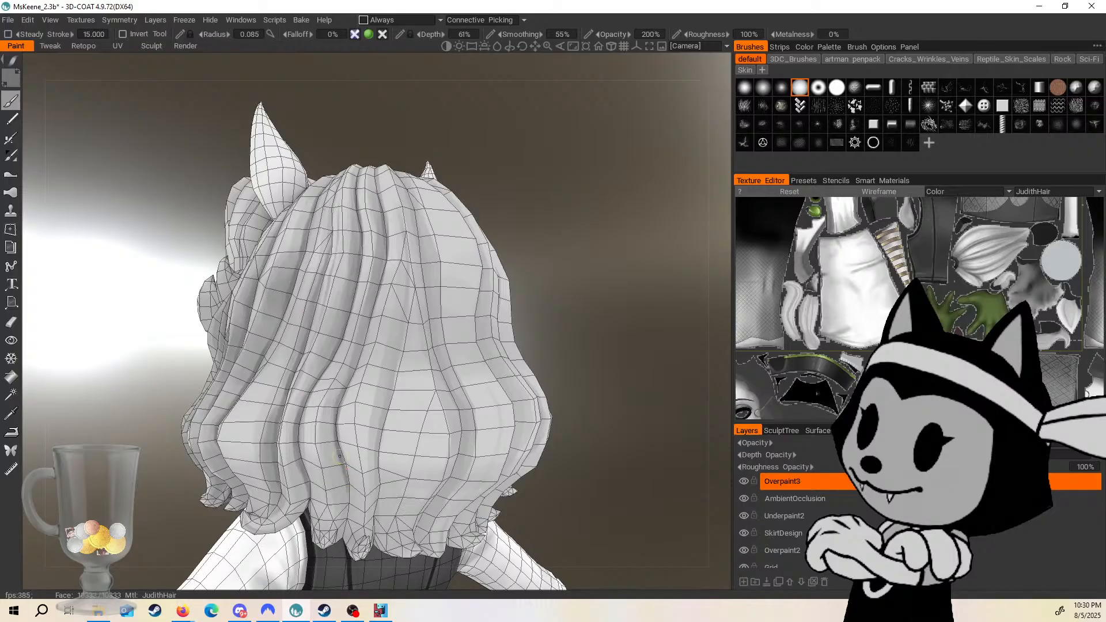
{"action": "left_click_drag", "start_coordinate": [347, 481], "coordinate": [343, 539]}
{"action": "left_click_drag", "start_coordinate": [568, 300], "coordinate": [602, 336]}
{"action": "key", "text": "bracketleft"}
{"action": "key", "text": "bracketleft"}
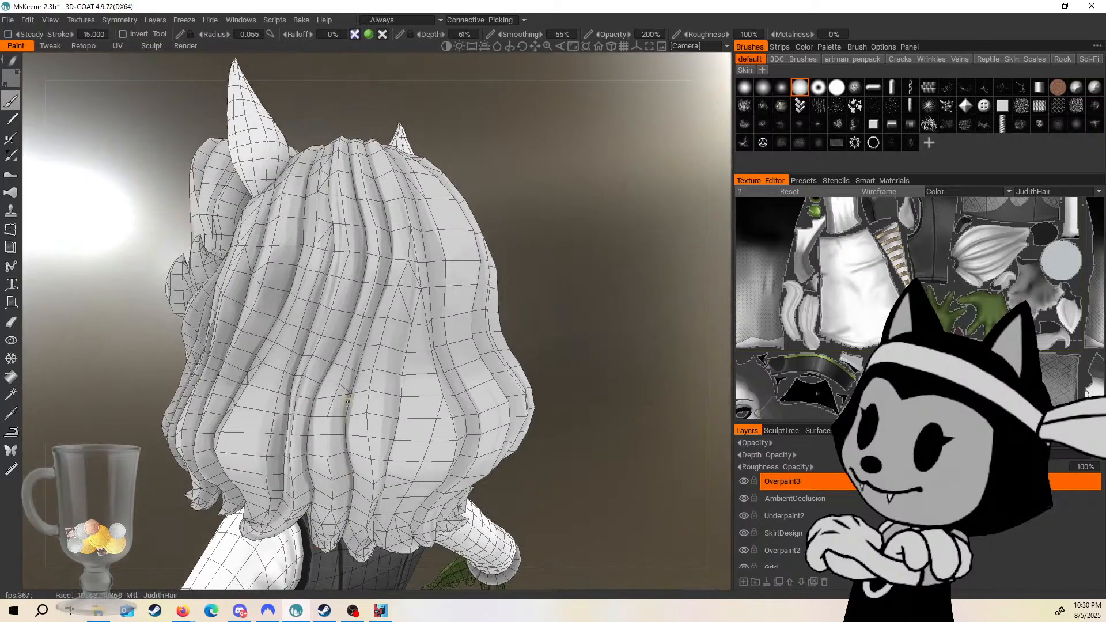
Broaden the shading beside the narrow middle back strand with a brush radius of 0.224.
{"action": "left_click_drag", "start_coordinate": [385, 271], "coordinate": [379, 256], "text": "alt"}
{"action": "key", "text": "bracketright"}
{"action": "key", "text": "bracketright"}
{"action": "key", "text": "bracketright"}
{"action": "key", "text": "bracketright"}
{"action": "key", "text": "bracketright"}
{"action": "key", "text": "bracketright"}
{"action": "key", "text": "bracketright"}
{"action": "key", "text": "bracketright"}
{"action": "key", "text": "bracketright"}
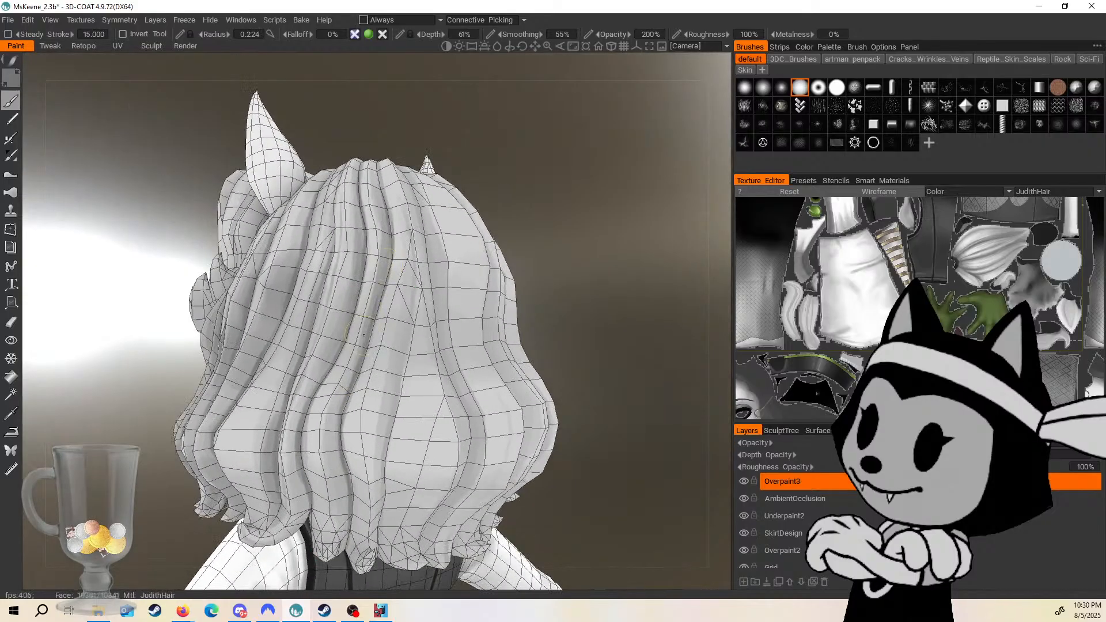
Blend the shading down to the tips of the wavy back strand with brush radii of 0.432 and 0.141.
{"action": "key", "text": "bracketleft"}
{"action": "key", "text": "bracketleft"}
{"action": "key", "text": "bracketleft"}
{"action": "key", "text": "bracketleft"}
{"action": "key", "text": "bracketleft"}
{"action": "key", "text": "bracketleft"}
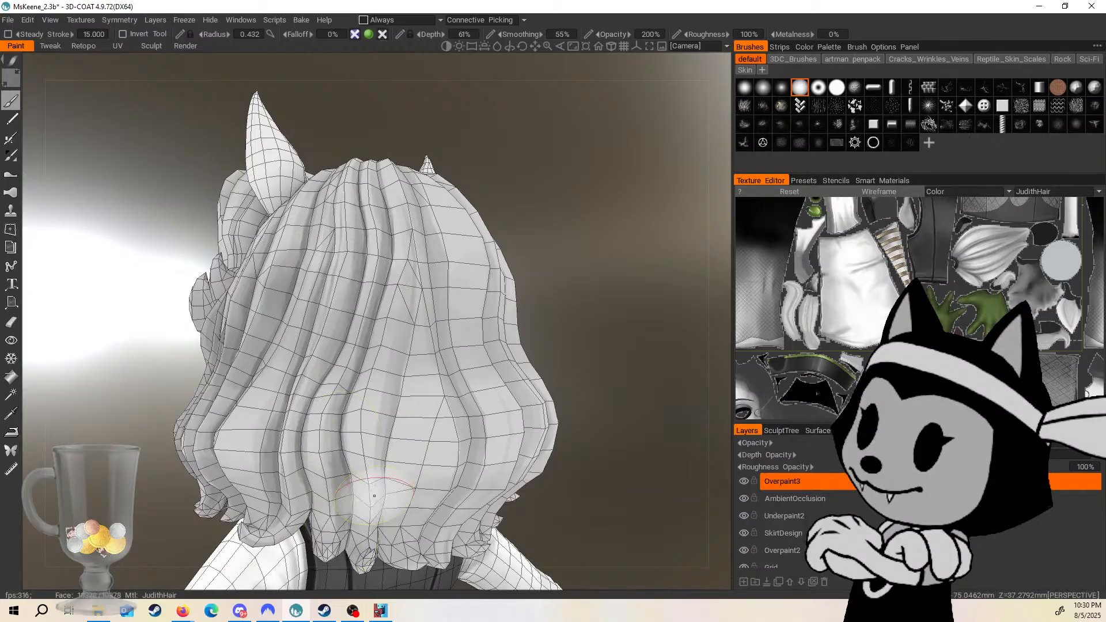
{"action": "left_click_drag", "start_coordinate": [369, 461], "coordinate": [383, 280], "text": "alt"}
{"action": "mouse_move", "coordinate": [404, 355]}
{"action": "left_mouse_down"}
{"action": "mouse_move", "coordinate": [380, 526]}
{"action": "mouse_move", "coordinate": [443, 390]}
{"action": "left_mouse_up"}
{"action": "left_click_drag", "start_coordinate": [368, 473], "coordinate": [378, 533]}
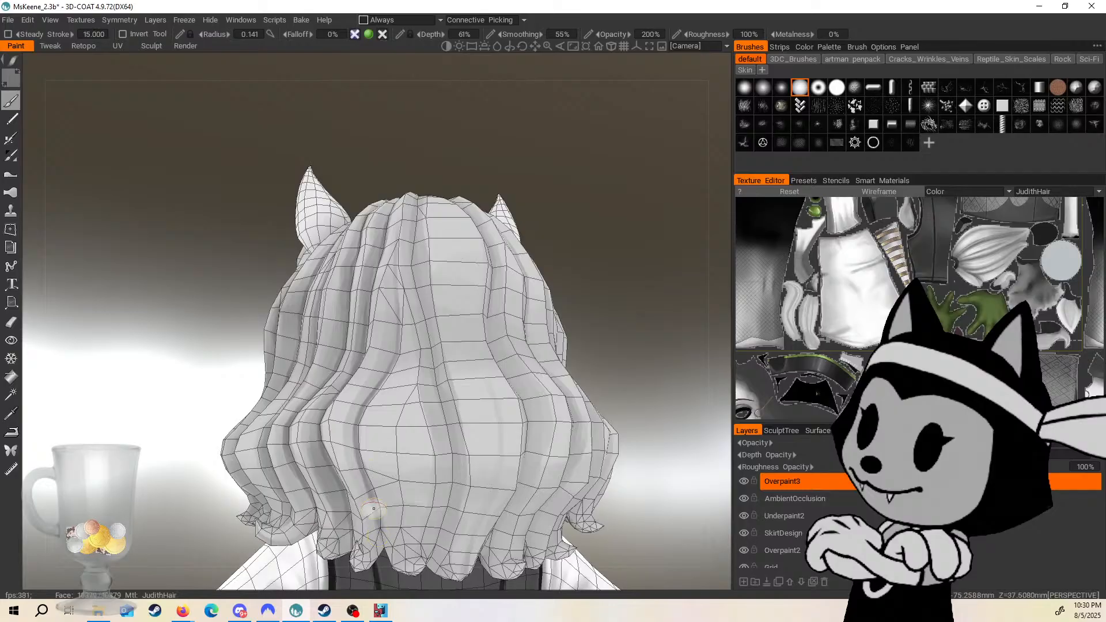
Inspect the back and side hair shading without the wireframe.
{"action": "key", "text": "w"}
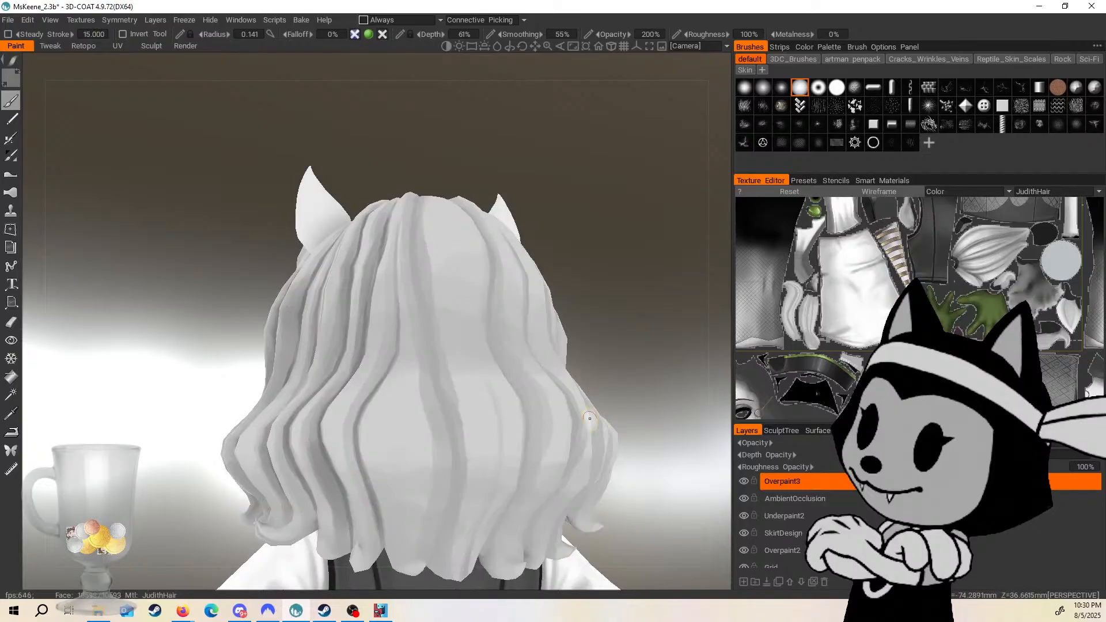
{"action": "left_click_drag", "start_coordinate": [617, 311], "coordinate": [567, 297], "text": "alt"}
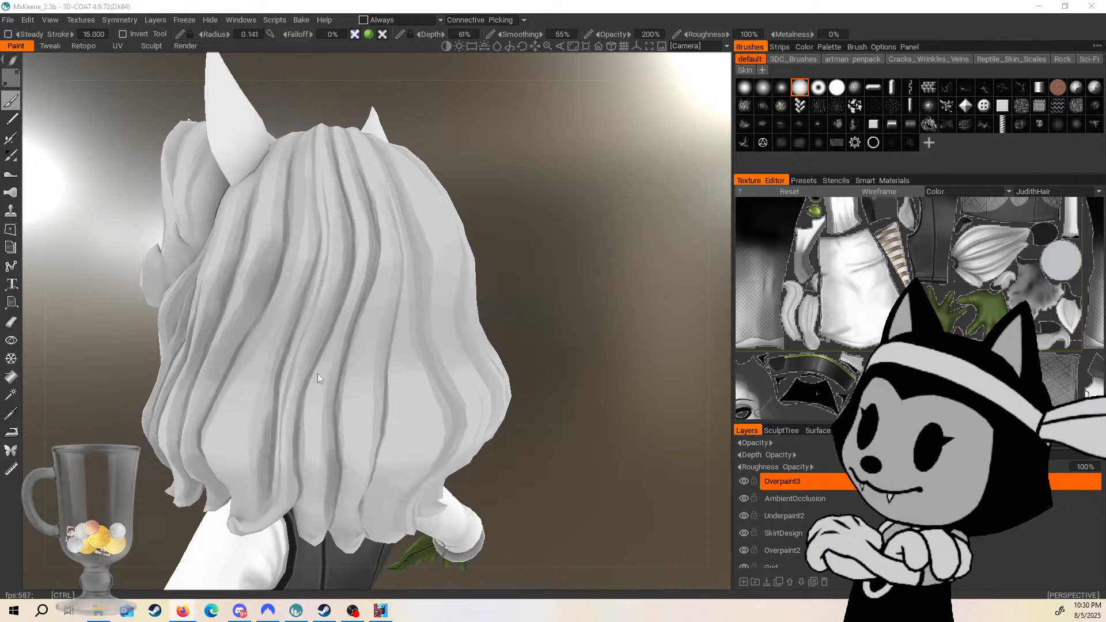
{"action": "left_click_drag", "start_coordinate": [318, 375], "coordinate": [524, 270], "text": "alt"}
{"action": "mouse_move", "coordinate": [580, 243]}
{"action": "left_mouse_down", "text": "alt"}
{"action": "mouse_move", "coordinate": [544, 229]}
{"action": "mouse_move", "coordinate": [585, 216]}
{"action": "mouse_move", "coordinate": [598, 236]}
{"action": "mouse_move", "coordinate": [586, 196]}
{"action": "left_mouse_up", "text": "alt"}
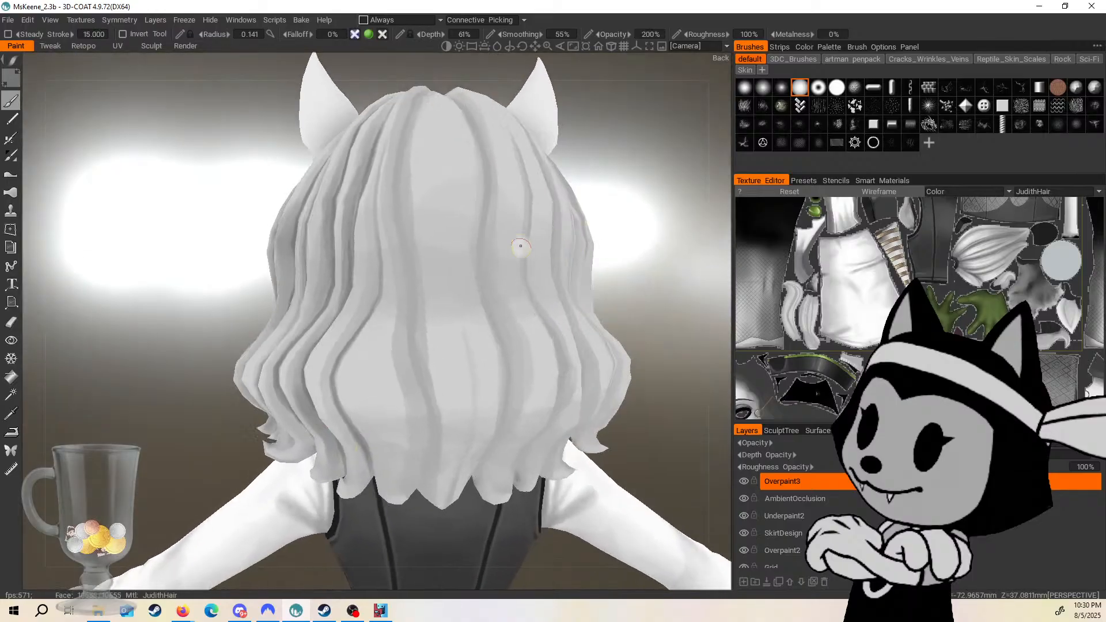
Restore the wireframe and darken the crease beside the wide central back strand from crown to bulge with brush radius 0.100.
{"action": "key", "text": "4"}
{"action": "left_click_drag", "start_coordinate": [624, 243], "coordinate": [591, 254], "text": "alt"}
{"action": "key", "text": "bracketleft"}
{"action": "left_click_drag", "start_coordinate": [401, 133], "coordinate": [397, 185]}
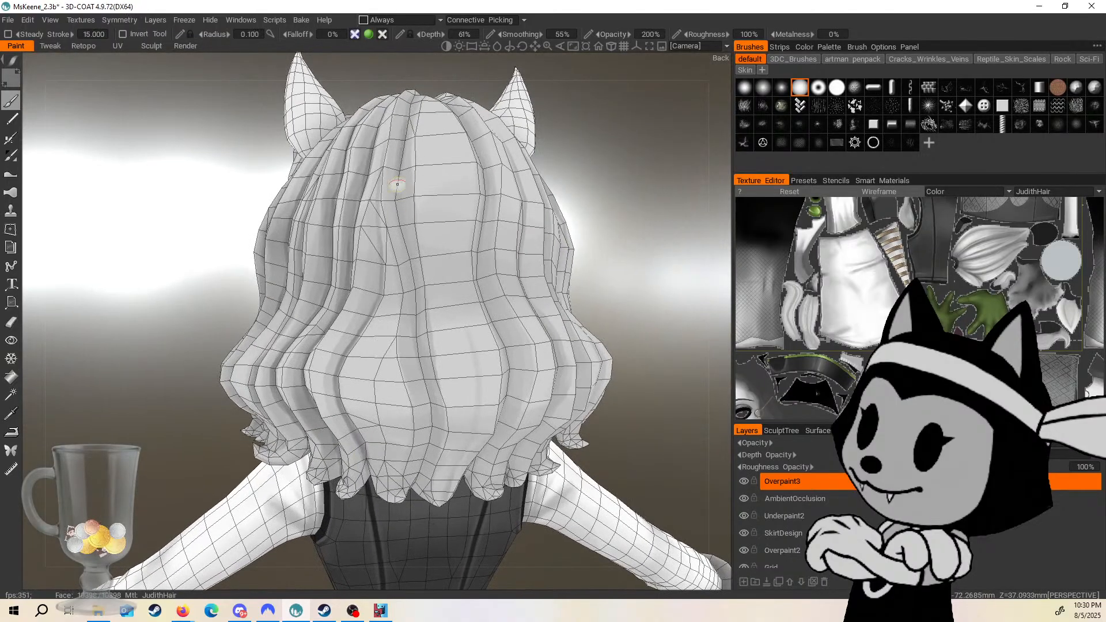
{"action": "left_click_drag", "start_coordinate": [401, 231], "coordinate": [417, 343]}
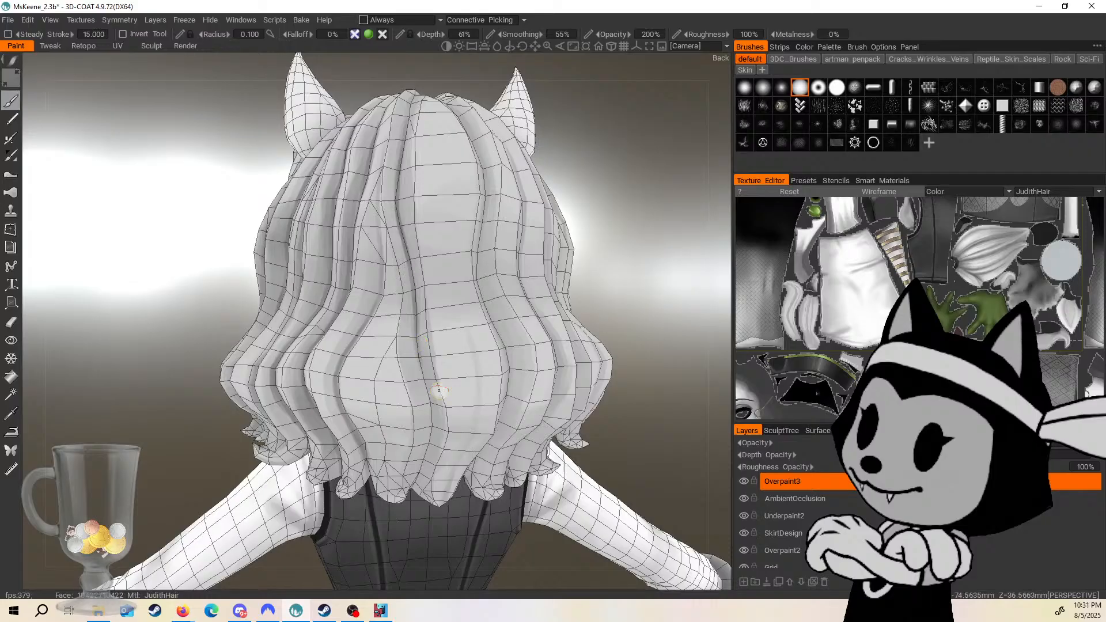
Extend the crease beside the central back strand down to the tips with radius 0.075 and soften it with radius 0.406.
{"action": "left_click_drag", "start_coordinate": [439, 391], "coordinate": [462, 276], "text": "alt"}
{"action": "left_click_drag", "start_coordinate": [431, 403], "coordinate": [426, 441]}
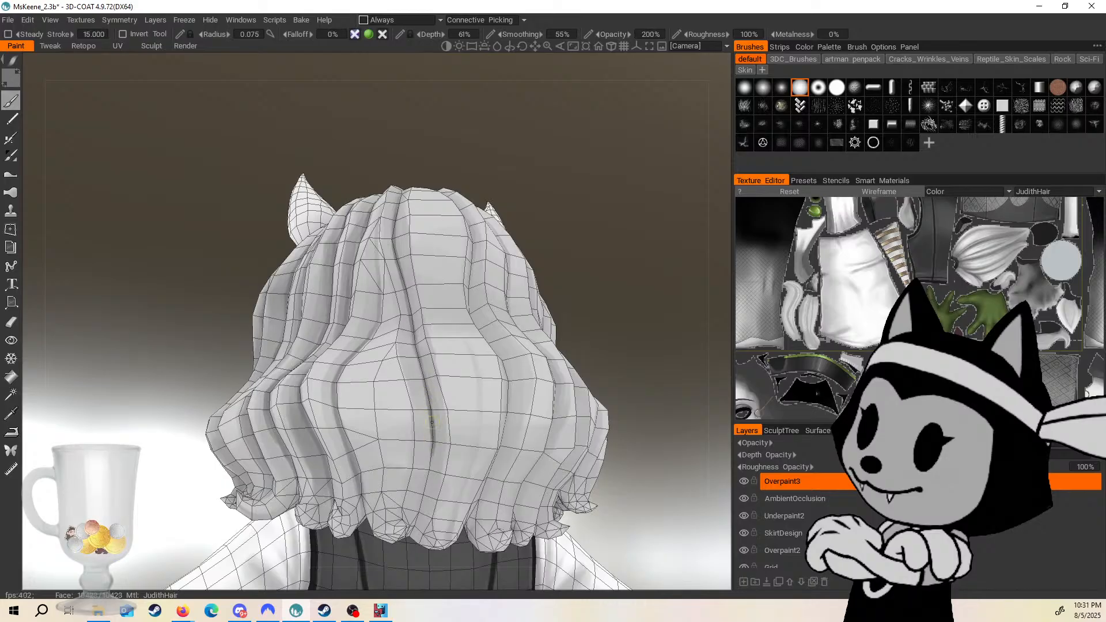
{"action": "left_click_drag", "start_coordinate": [430, 463], "coordinate": [418, 508], "text": "alt"}
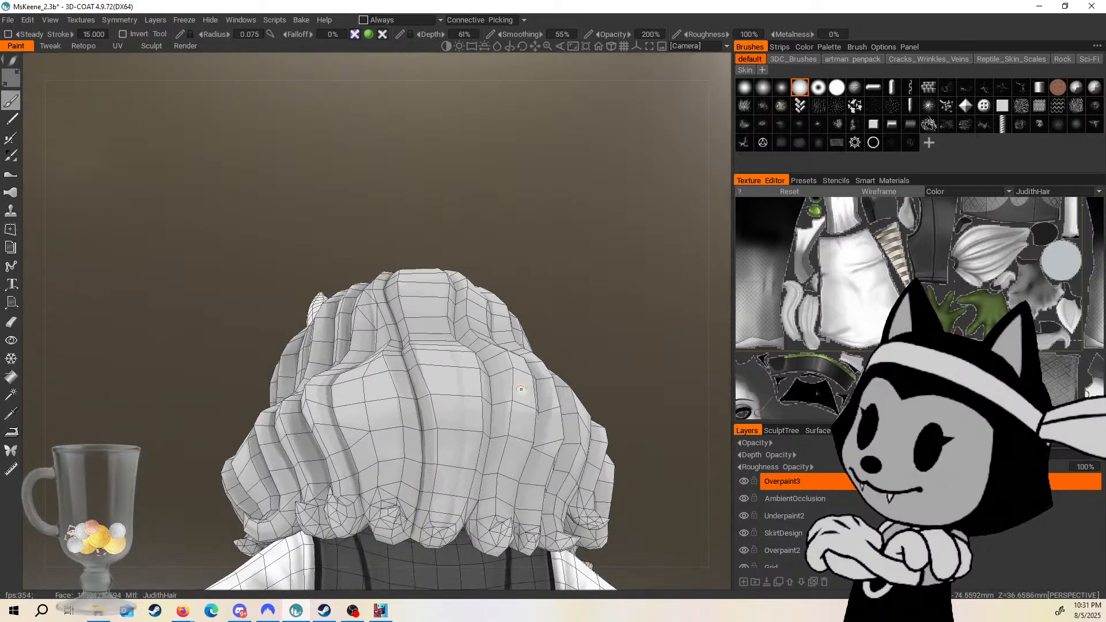
{"action": "mouse_move", "coordinate": [520, 389]}
{"action": "left_mouse_down", "text": "alt"}
{"action": "mouse_move", "coordinate": [406, 294]}
{"action": "mouse_move", "coordinate": [429, 491]}
{"action": "left_mouse_up", "text": "alt"}
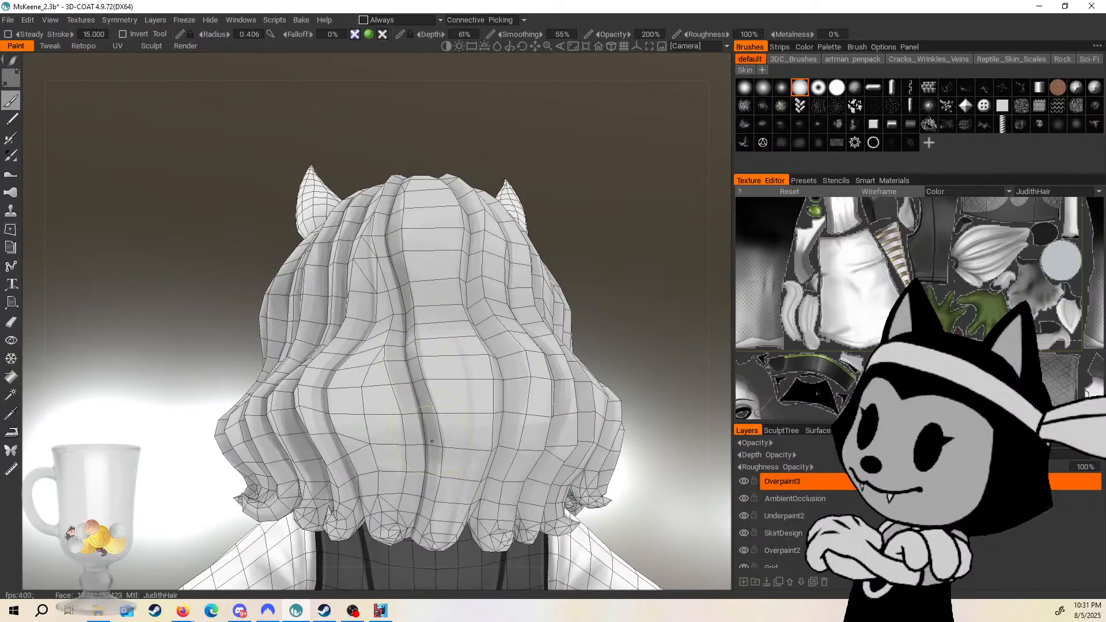
Shade the crease on the opposite side of the central back strand with brush radii of 0.124, 0.591 and 0.460.
{"action": "left_click_drag", "start_coordinate": [485, 452], "coordinate": [548, 495], "text": "alt"}
{"action": "mouse_move", "coordinate": [550, 400]}
{"action": "left_mouse_down", "text": "alt"}
{"action": "mouse_move", "coordinate": [588, 298]}
{"action": "mouse_move", "coordinate": [530, 331]}
{"action": "left_mouse_up", "text": "alt"}
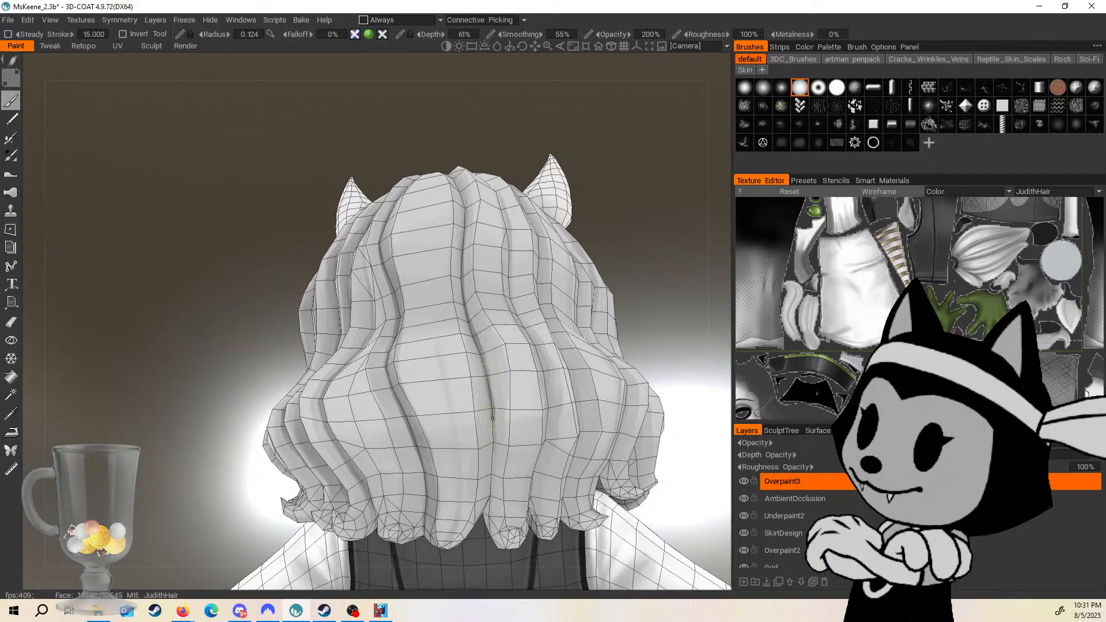
{"action": "left_click_drag", "start_coordinate": [669, 295], "coordinate": [631, 300]}
{"action": "left_click_drag", "start_coordinate": [459, 355], "coordinate": [479, 500]}
{"action": "left_click_drag", "start_coordinate": [482, 441], "coordinate": [486, 482]}
{"action": "left_click_drag", "start_coordinate": [683, 275], "coordinate": [702, 320]}
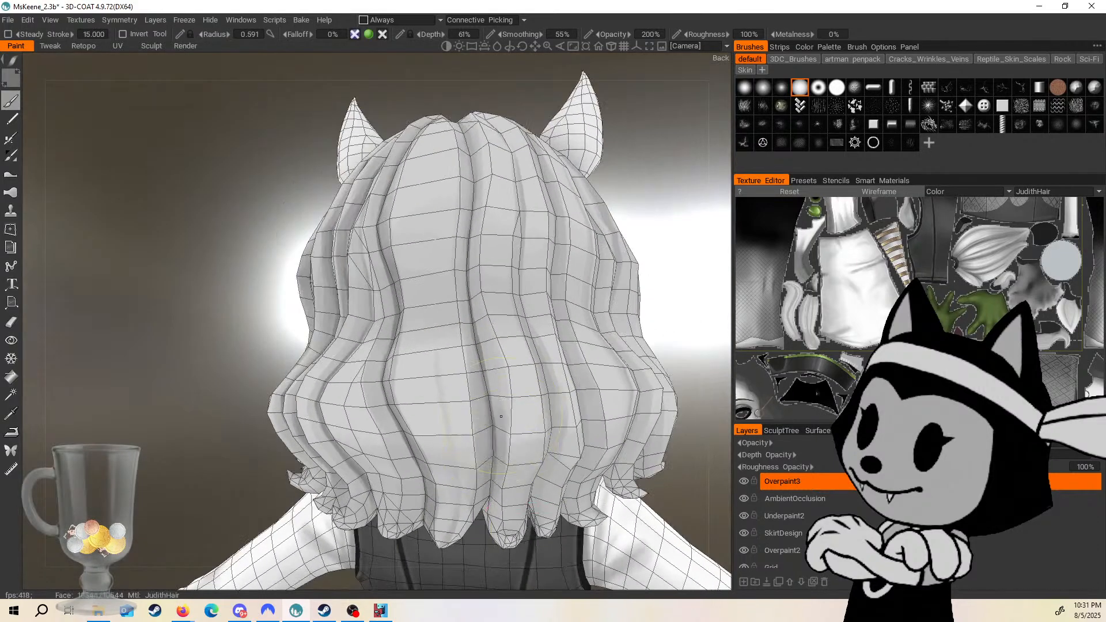
{"action": "left_click_drag", "start_coordinate": [493, 364], "coordinate": [501, 459]}
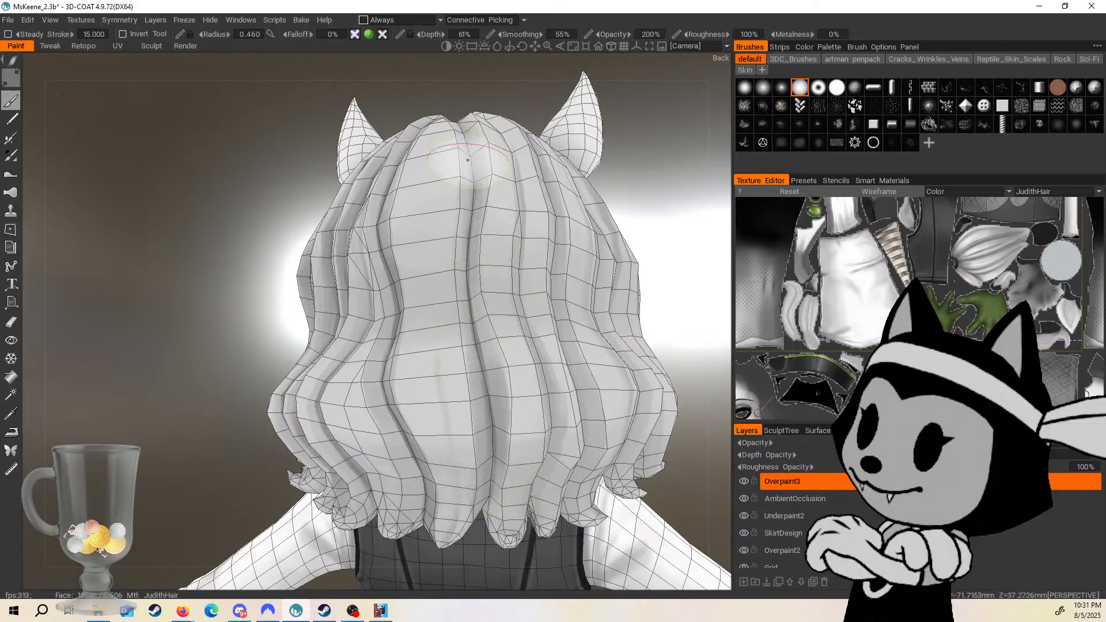
Inspect the back hair from a distance without the wireframe, and restore the wireframe for a close view.
{"action": "key", "text": "w"}
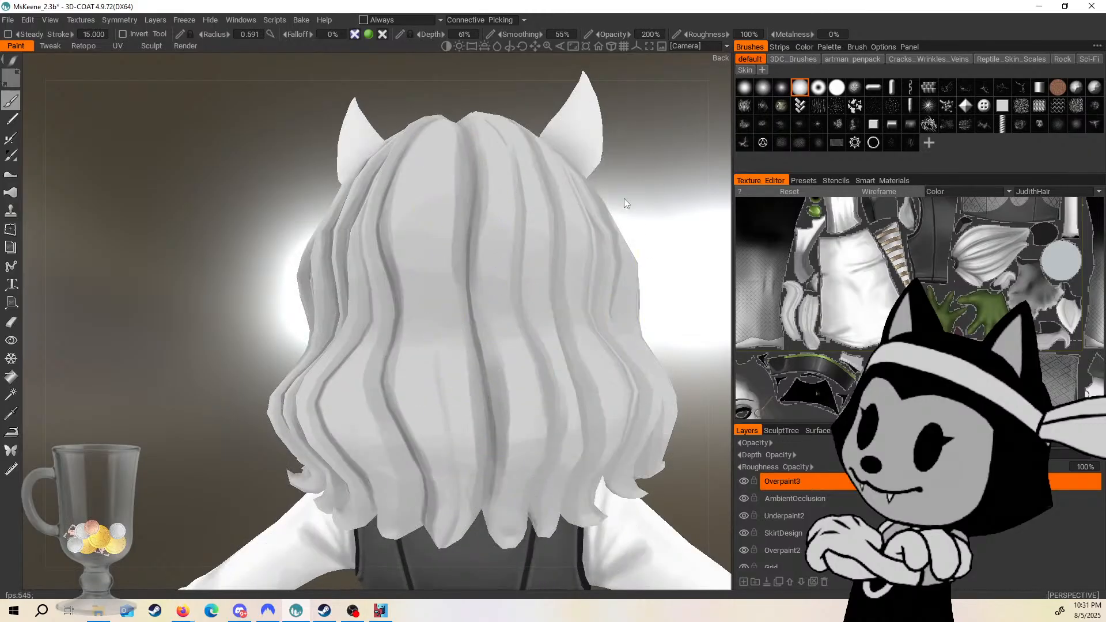
{"action": "scroll", "coordinate": [624, 198], "scroll_direction": "down", "scroll_amount": 3}
{"action": "left_click_drag", "start_coordinate": [624, 199], "coordinate": [547, 244]}
{"action": "scroll", "coordinate": [547, 249], "scroll_direction": "up", "scroll_amount": 8}
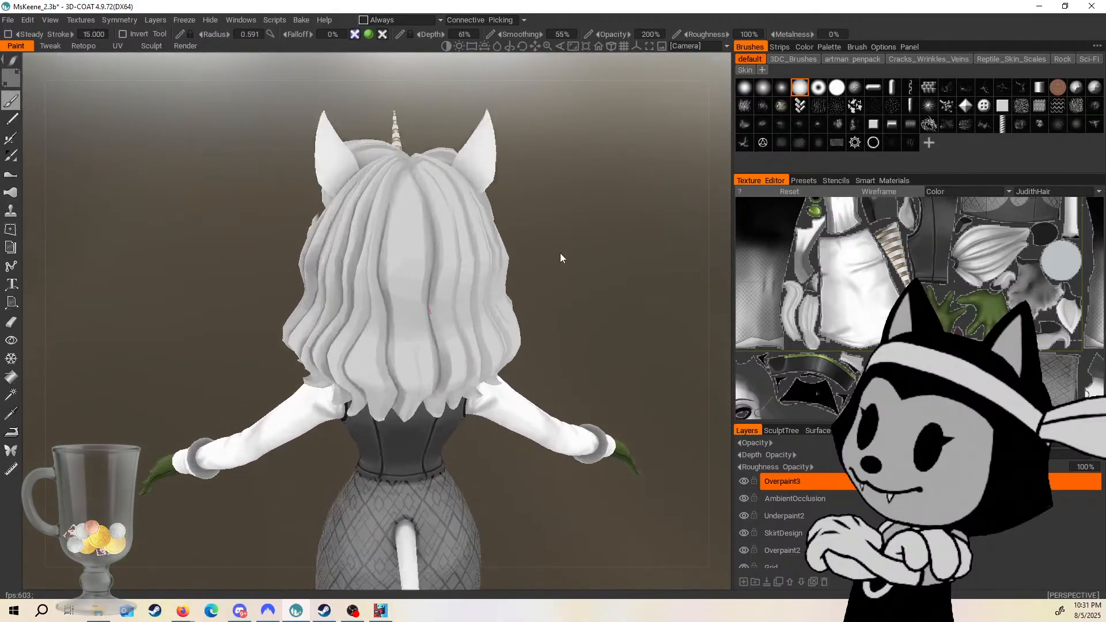
{"action": "key", "text": "w"}
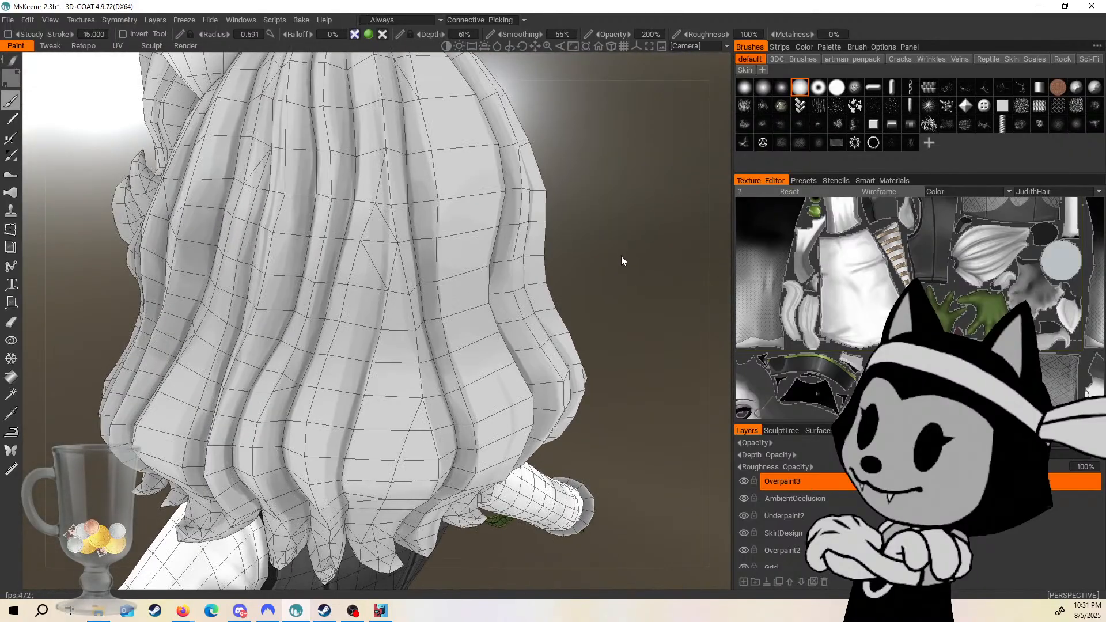
Shade the tapering wavy back strand from its upper point to the tips with brush radii of 0.505, 0.097 and 0.381.
{"action": "scroll", "coordinate": [622, 262], "scroll_direction": "down", "scroll_amount": 3}
{"action": "scroll", "coordinate": [617, 249], "scroll_direction": "down", "scroll_amount": 2}
{"action": "left_click_drag", "start_coordinate": [429, 240], "coordinate": [420, 285], "text": "alt"}
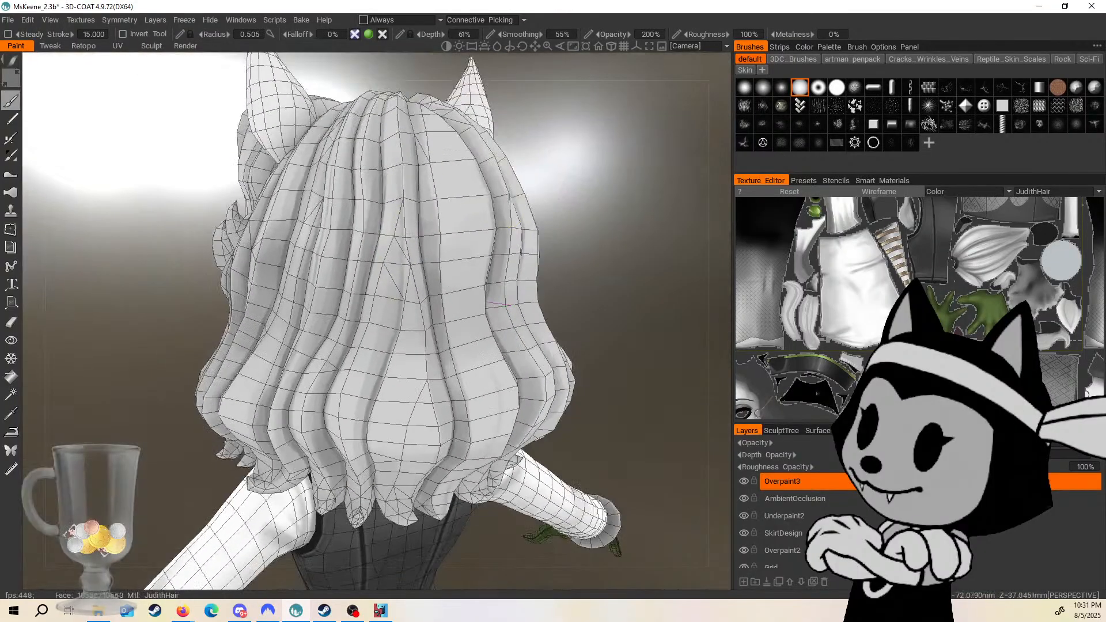
{"action": "key", "text": "bracketleft"}
{"action": "key", "text": "bracketleft"}
{"action": "key", "text": "bracketleft"}
{"action": "key", "text": "bracketleft"}
{"action": "key", "text": "bracketleft"}
{"action": "key", "text": "bracketleft"}
{"action": "key", "text": "bracketleft"}
{"action": "key", "text": "bracketleft"}
{"action": "left_click_drag", "start_coordinate": [386, 361], "coordinate": [398, 330], "text": "alt"}
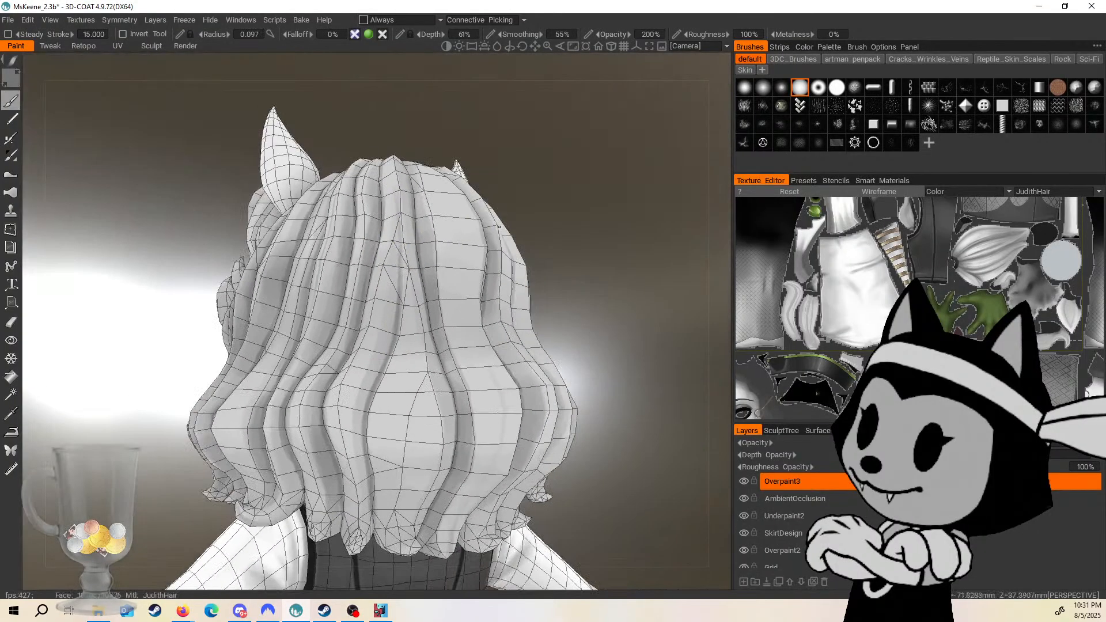
{"action": "mouse_move", "coordinate": [404, 268]}
{"action": "left_mouse_down"}
{"action": "mouse_move", "coordinate": [370, 440]}
{"action": "mouse_move", "coordinate": [372, 355]}
{"action": "mouse_move", "coordinate": [395, 329]}
{"action": "left_mouse_up"}
{"action": "left_click_drag", "start_coordinate": [375, 471], "coordinate": [377, 556]}
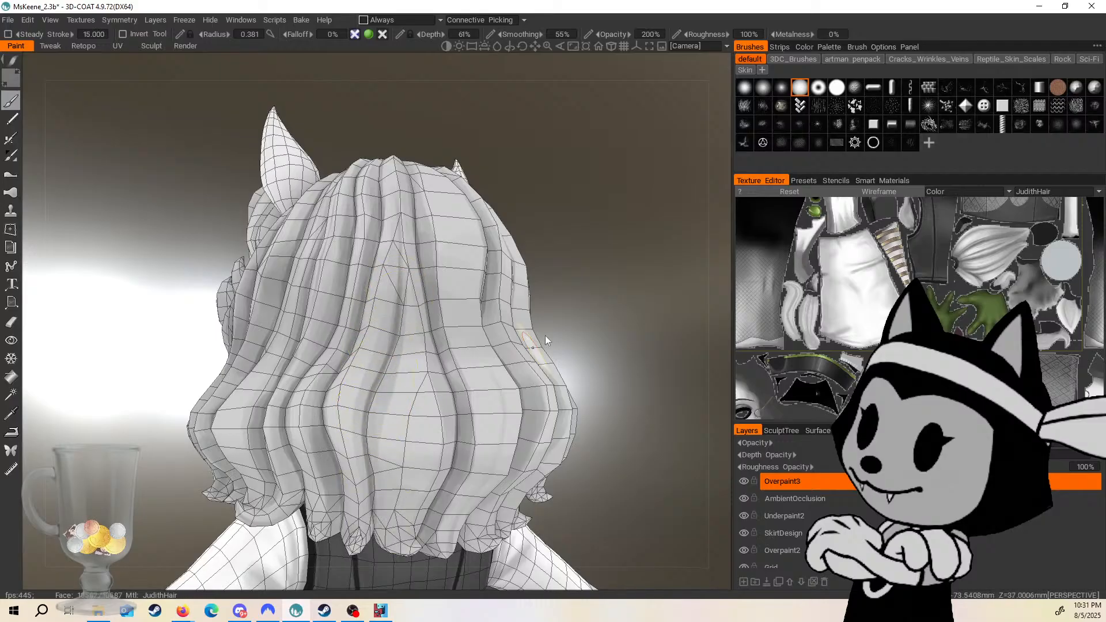
Save the project and inspect the side hair shading without the wireframe.
{"action": "left_click_drag", "start_coordinate": [545, 341], "coordinate": [536, 291]}
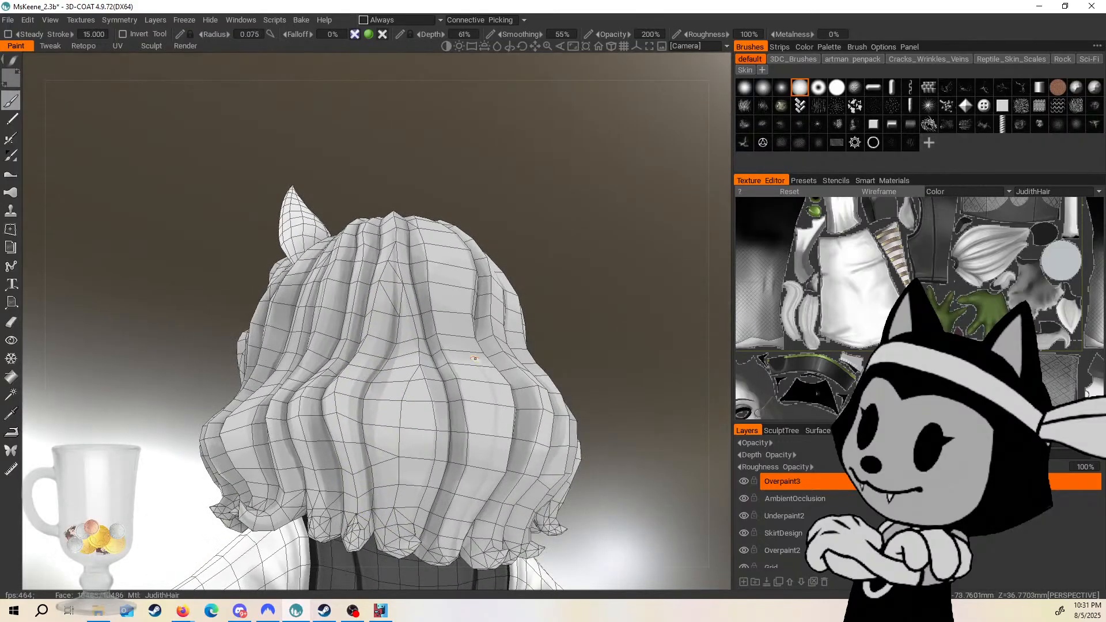
{"action": "left_click_drag", "start_coordinate": [474, 359], "coordinate": [615, 324], "text": "alt"}
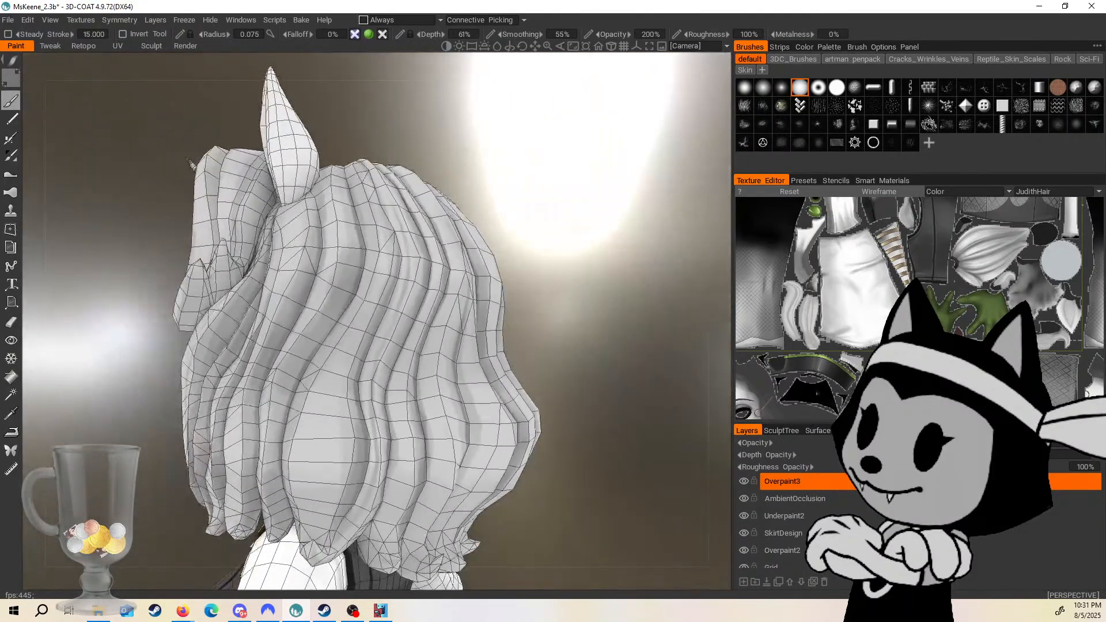
{"action": "middle_click_drag", "start_coordinate": [638, 192], "coordinate": [653, 196]}
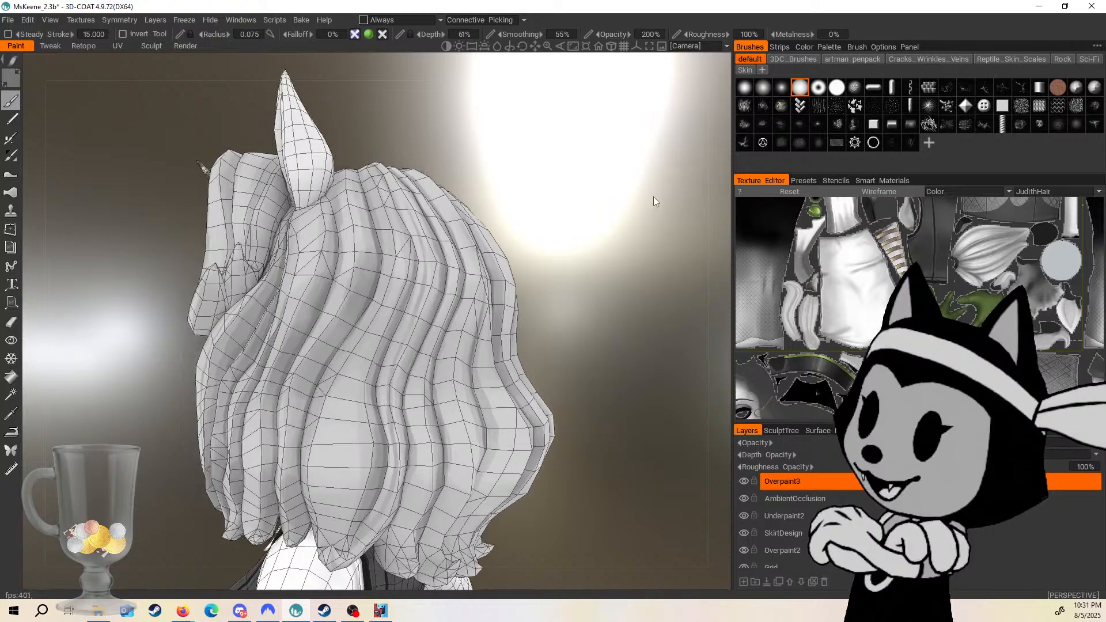
{"action": "key", "text": "ctrl+s"}
{"action": "left_click_drag", "start_coordinate": [706, 268], "coordinate": [593, 181], "text": "alt"}
{"action": "left_click_drag", "start_coordinate": [555, 232], "coordinate": [606, 233], "text": "alt"}
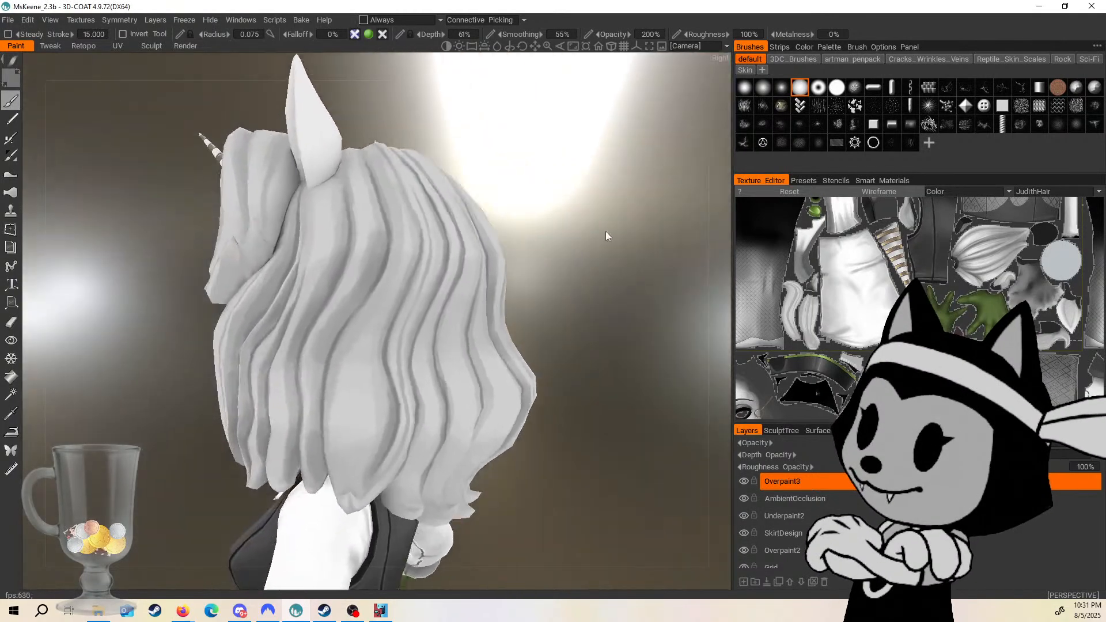
Restore the wireframe and deepen the shadow beside the large side strand's bulge with brush radii of 0.381 and 0.254.
{"action": "mouse_move", "coordinate": [536, 295]}
{"action": "left_mouse_down"}
{"action": "mouse_move", "coordinate": [563, 278]}
{"action": "mouse_move", "coordinate": [550, 298]}
{"action": "left_mouse_up"}
{"action": "key", "text": "bracketright"}
{"action": "key", "text": "bracketright"}
{"action": "left_click_drag", "start_coordinate": [352, 341], "coordinate": [349, 410]}
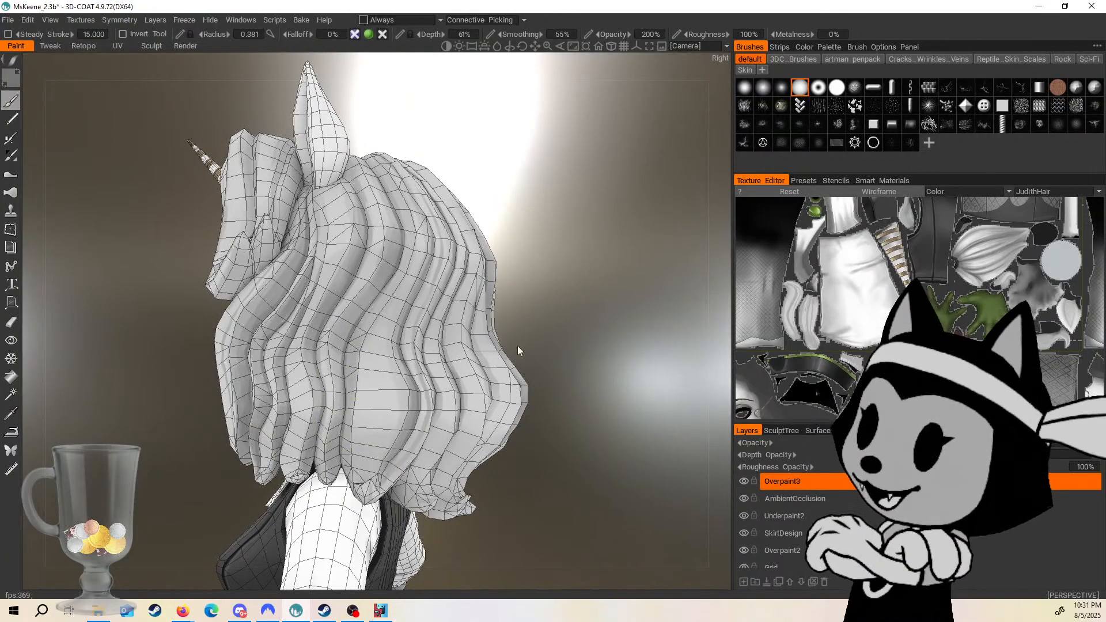
{"action": "left_click_drag", "start_coordinate": [349, 367], "coordinate": [347, 439]}
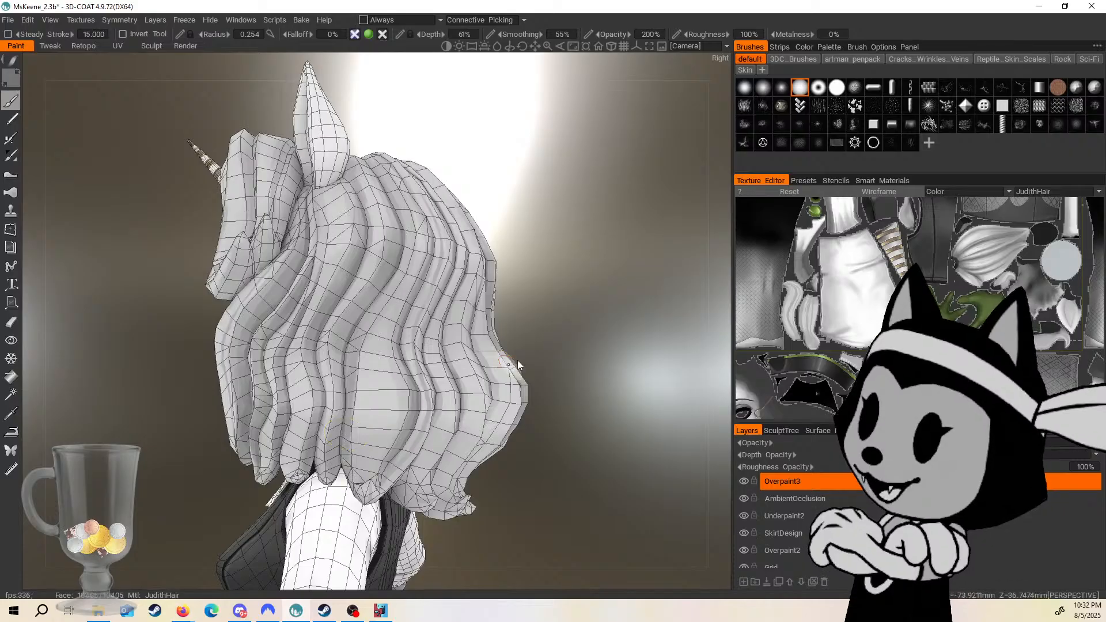
Touch up the shading on the lower ends of the side hair strands with small brush radii starting at 0.048.
{"action": "mouse_move", "coordinate": [562, 335]}
{"action": "left_mouse_down"}
{"action": "mouse_move", "coordinate": [589, 362]}
{"action": "mouse_move", "coordinate": [514, 331]}
{"action": "mouse_move", "coordinate": [521, 373]}
{"action": "mouse_move", "coordinate": [373, 470]}
{"action": "mouse_move", "coordinate": [409, 453]}
{"action": "left_mouse_up"}
{"action": "key", "text": "bracketleft"}
{"action": "key", "text": "bracketleft"}
{"action": "key", "text": "bracketleft"}
{"action": "key", "text": "bracketleft"}
{"action": "key", "text": "bracketleft"}
{"action": "key", "text": "bracketleft"}
{"action": "key", "text": "bracketleft"}
{"action": "key", "text": "bracketleft"}
{"action": "key", "text": "bracketleft"}
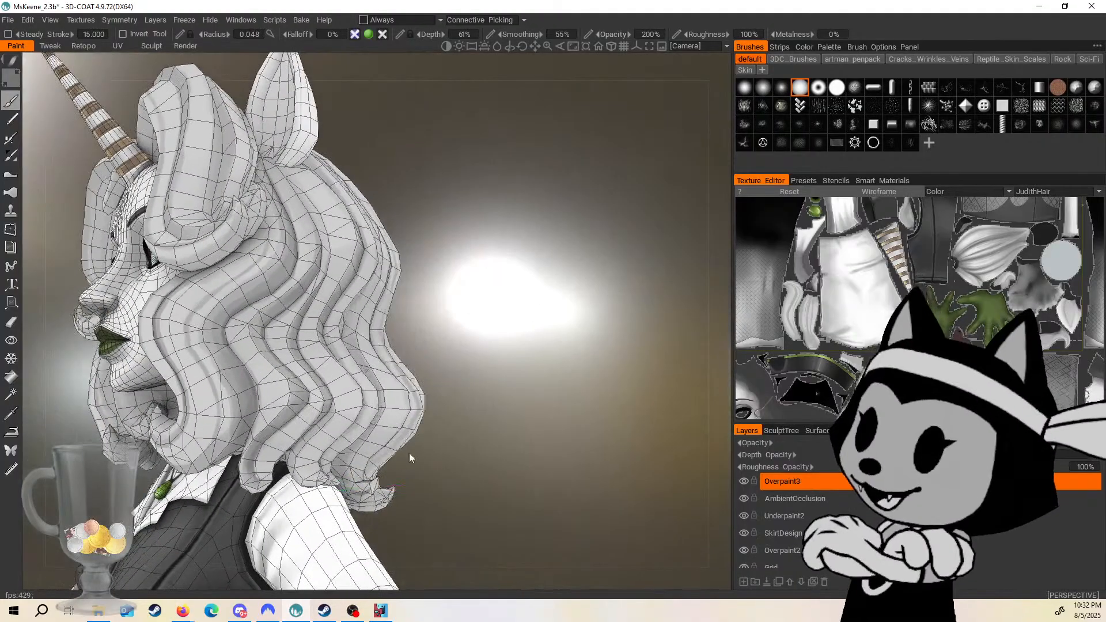
{"action": "left_click_drag", "start_coordinate": [540, 408], "coordinate": [376, 484]}
{"action": "key", "text": "bracketright"}
{"action": "key", "text": "bracketright"}
{"action": "key", "text": "bracketright"}
{"action": "mouse_move", "coordinate": [512, 410]}
{"action": "left_mouse_down"}
{"action": "mouse_move", "coordinate": [299, 432]}
{"action": "mouse_move", "coordinate": [362, 489]}
{"action": "left_mouse_up"}
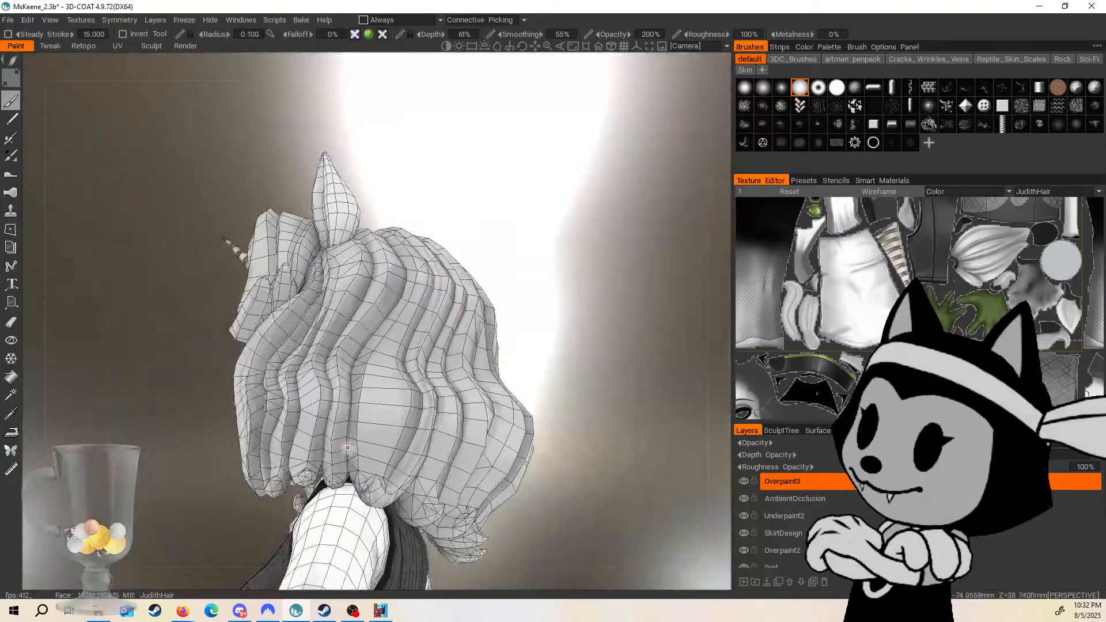
Shade the underside of the side curls and strand tips from below with brush radii of 0.094 and 0.128.
{"action": "key", "text": "bracketright"}
{"action": "key", "text": "bracketright"}
{"action": "key", "text": "bracketright"}
{"action": "key", "text": "bracketright"}
{"action": "key", "text": "bracketright"}
{"action": "left_click_drag", "start_coordinate": [510, 349], "coordinate": [311, 482]}
{"action": "left_click_drag", "start_coordinate": [401, 415], "coordinate": [289, 477]}
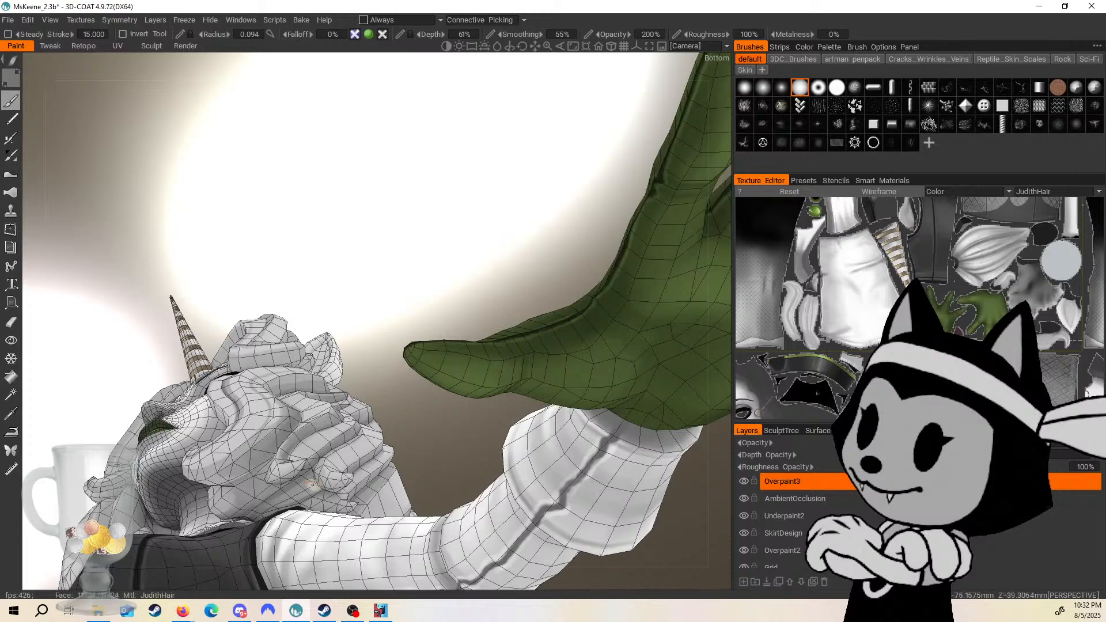
{"action": "left_click_drag", "start_coordinate": [313, 405], "coordinate": [290, 429]}
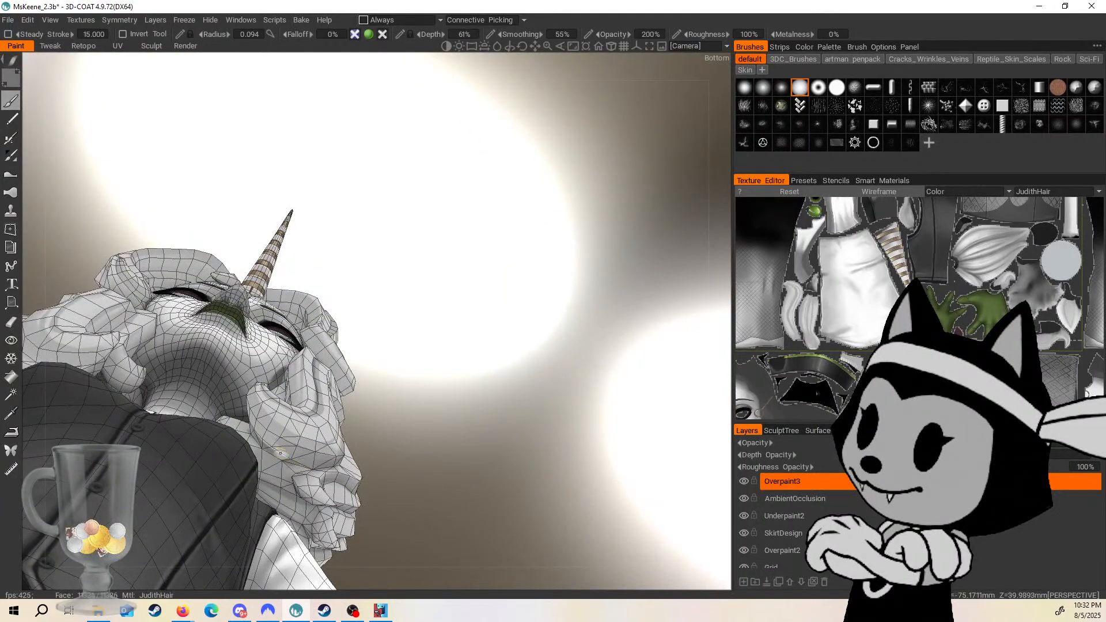
{"action": "left_click_drag", "start_coordinate": [312, 467], "coordinate": [335, 427]}
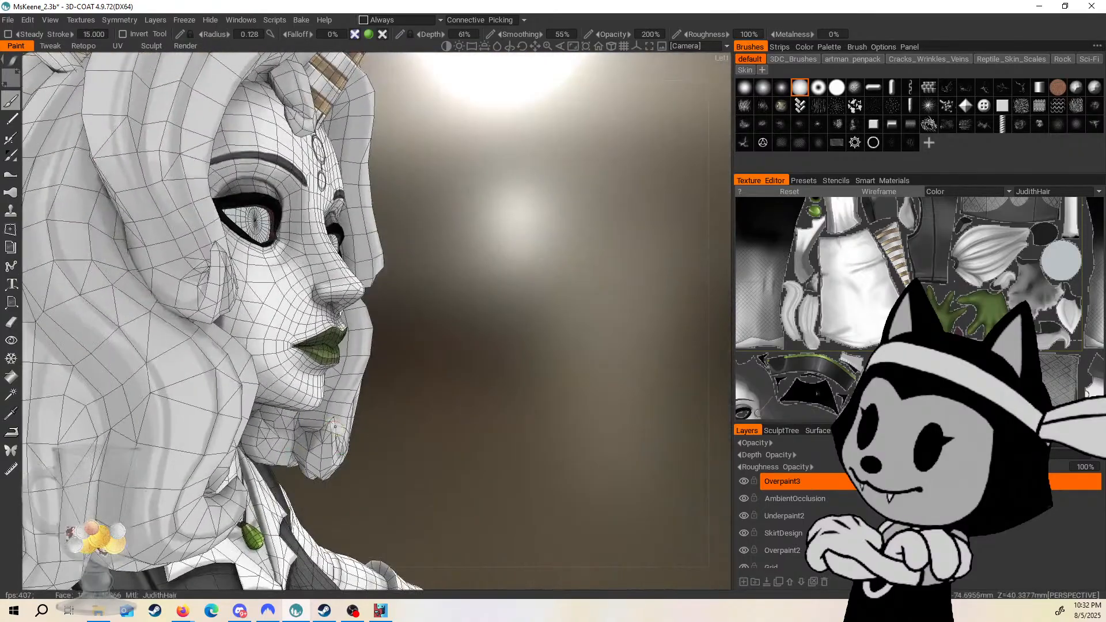
Shade the inner face of the front curl behind the jaw with brush radii of 0.083, 0.113 and 0.359.
{"action": "left_click_drag", "start_coordinate": [428, 376], "coordinate": [308, 413]}
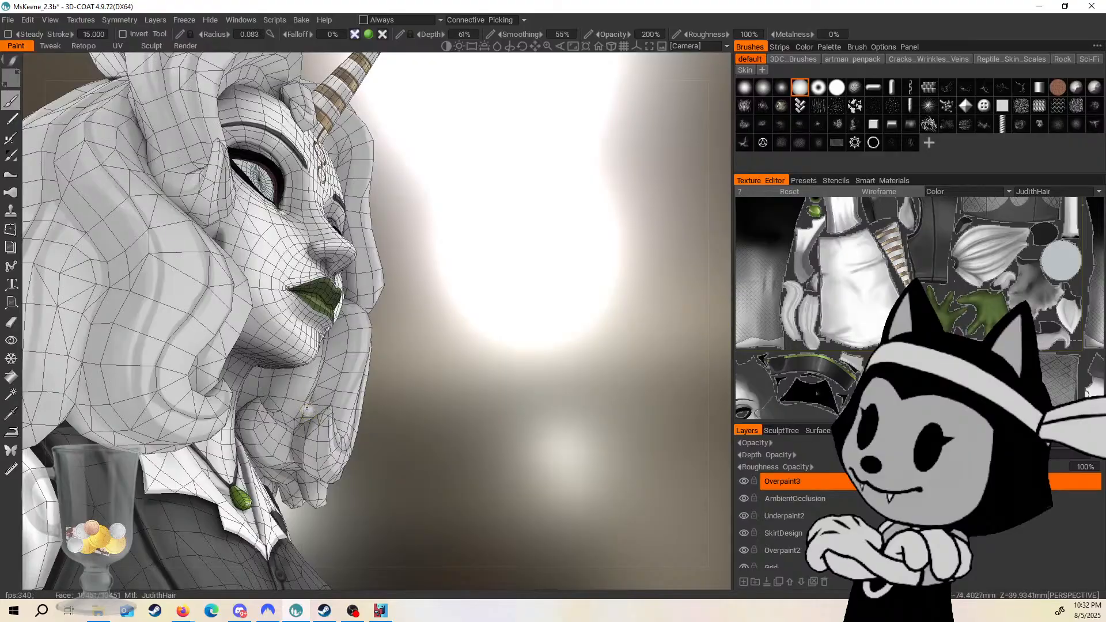
{"action": "left_click_drag", "start_coordinate": [441, 307], "coordinate": [321, 380]}
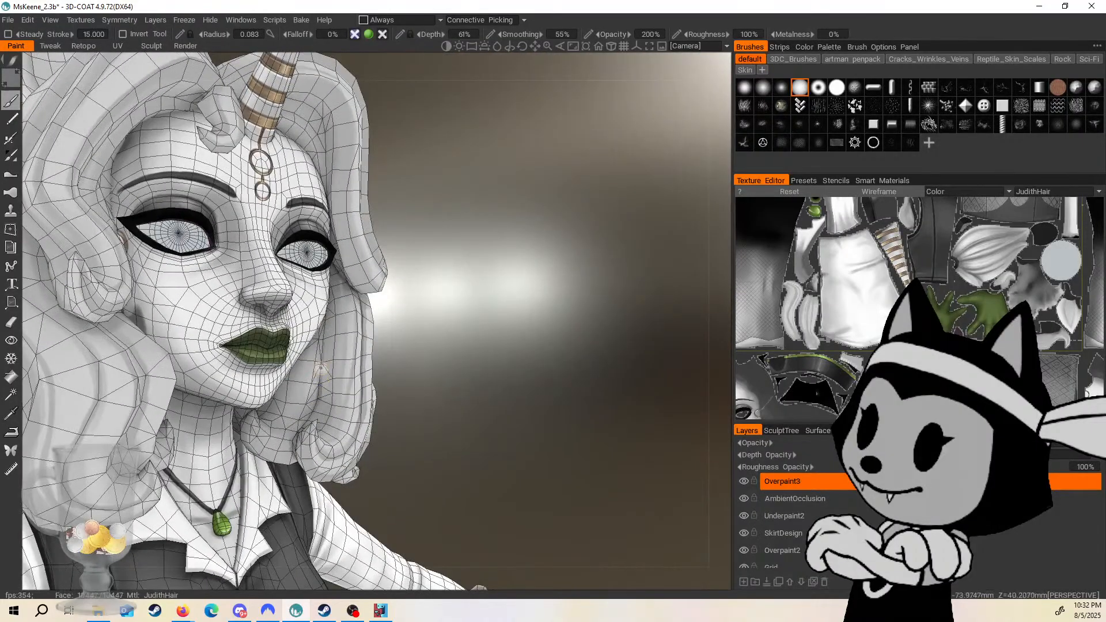
{"action": "left_click_drag", "start_coordinate": [416, 298], "coordinate": [326, 316]}
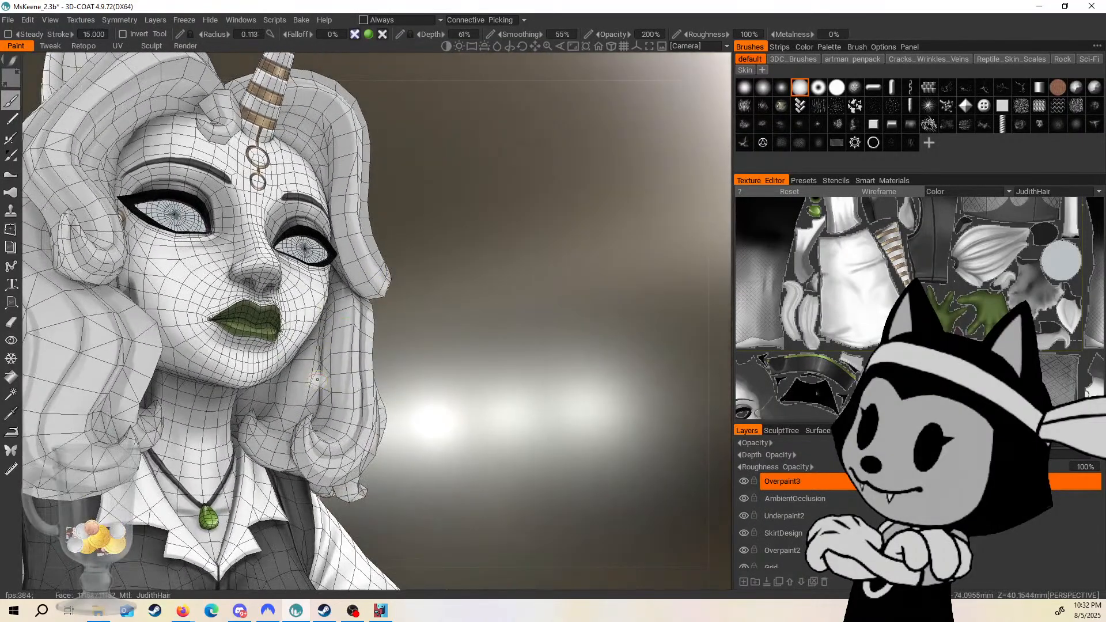
{"action": "left_click_drag", "start_coordinate": [428, 331], "coordinate": [324, 373]}
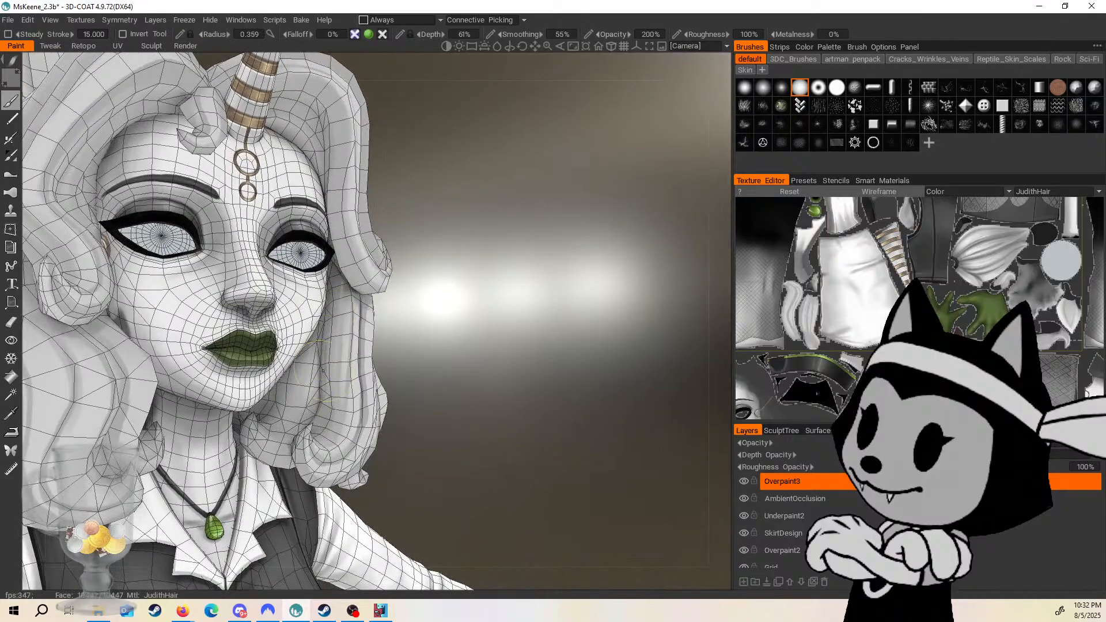
Blend the shading on the strand beside the cheek and jaw with brush radii of 0.288, 0.336 and 0.191.
{"action": "mouse_move", "coordinate": [415, 323]}
{"action": "left_mouse_down"}
{"action": "mouse_move", "coordinate": [452, 358]}
{"action": "mouse_move", "coordinate": [332, 357]}
{"action": "left_mouse_up"}
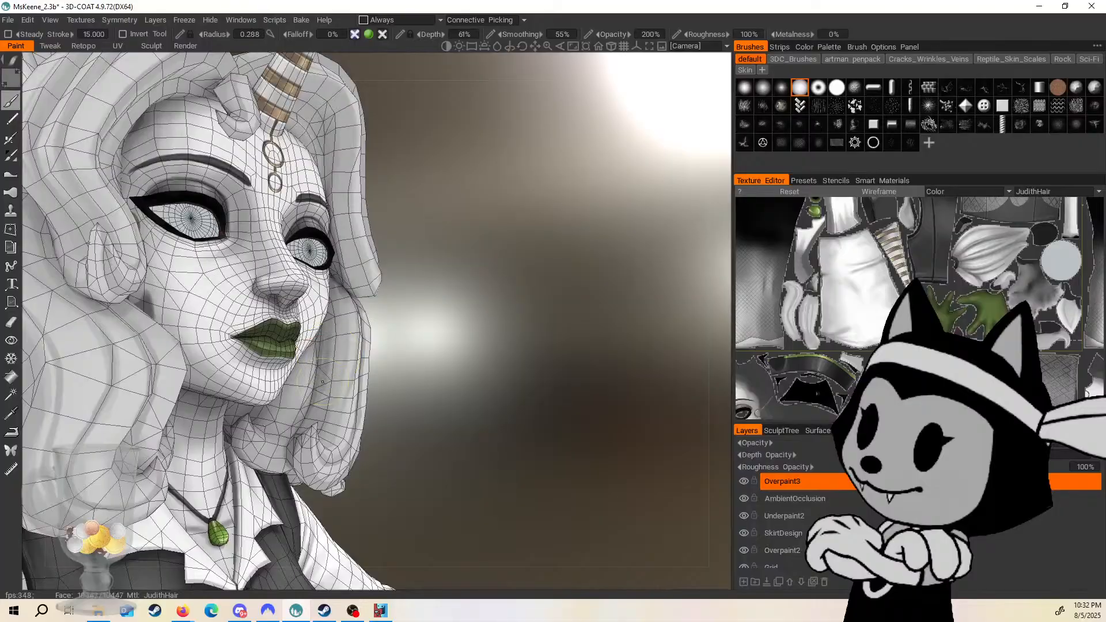
{"action": "left_click_drag", "start_coordinate": [434, 303], "coordinate": [351, 314]}
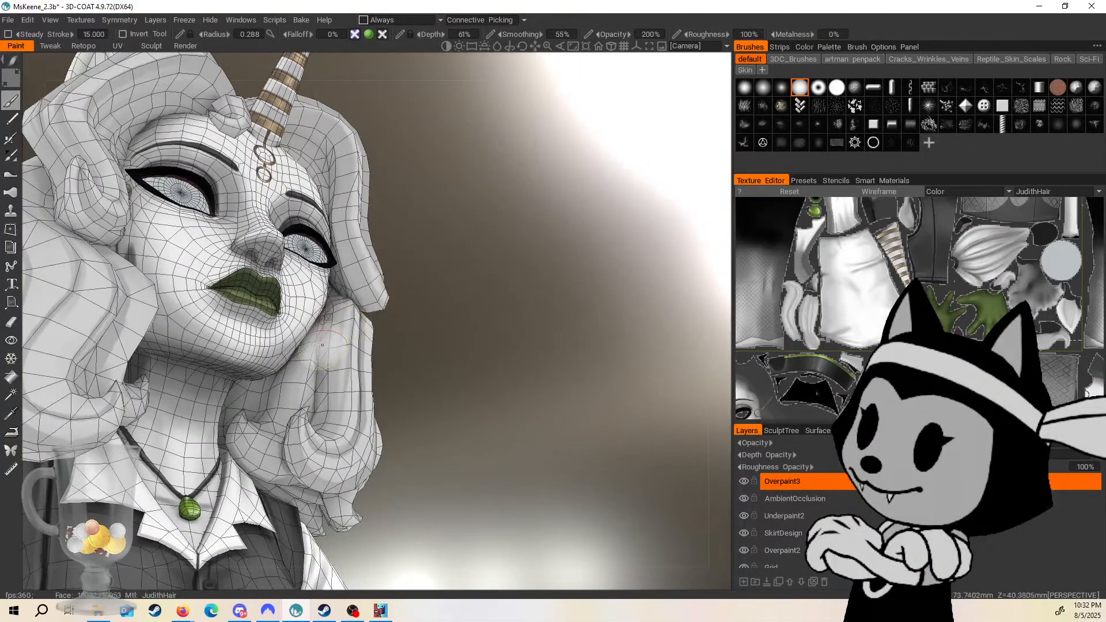
{"action": "left_click_drag", "start_coordinate": [421, 323], "coordinate": [329, 366]}
{"action": "right_click_drag", "start_coordinate": [322, 368], "coordinate": [320, 401]}
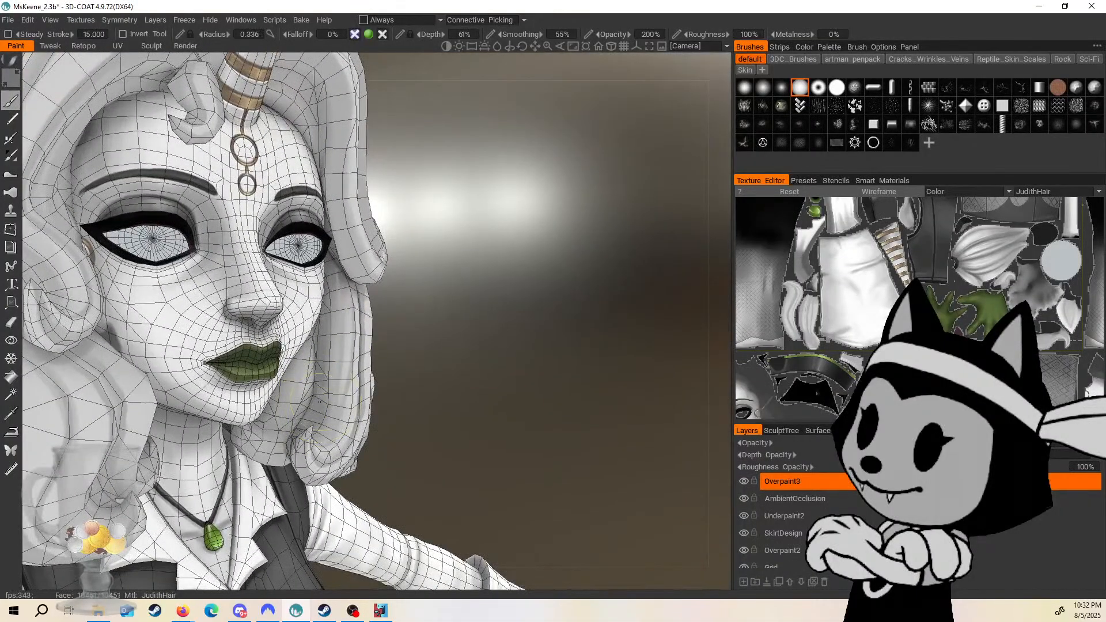
{"action": "mouse_move", "coordinate": [418, 323]}
{"action": "left_mouse_down"}
{"action": "mouse_move", "coordinate": [357, 294]}
{"action": "mouse_move", "coordinate": [349, 300]}
{"action": "mouse_move", "coordinate": [490, 292]}
{"action": "left_mouse_up"}
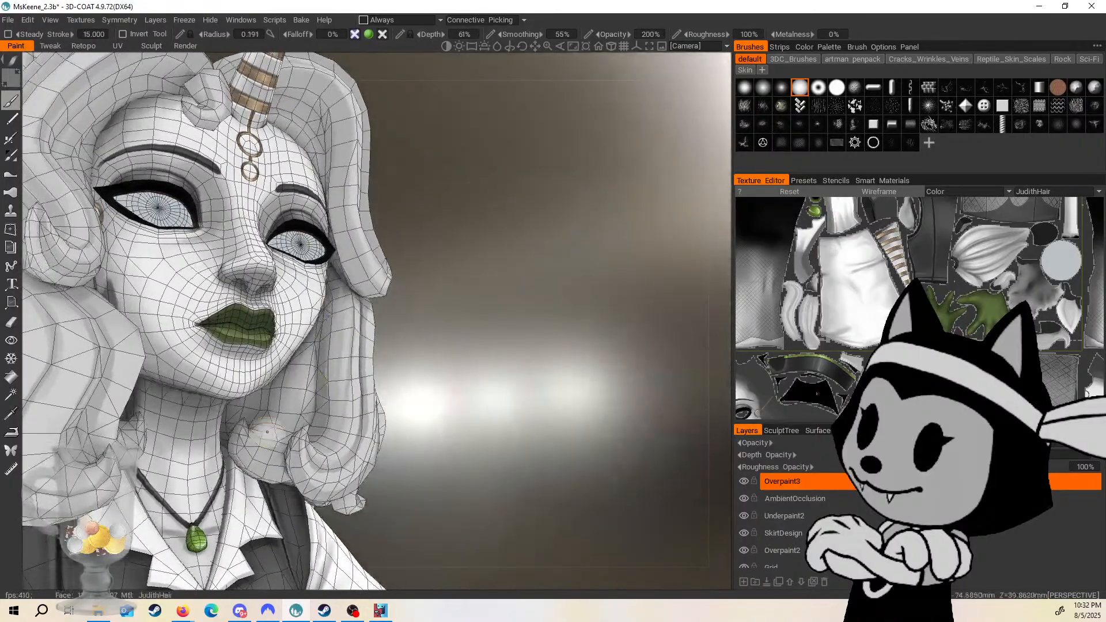
Deepen the shadow on the inner curl beside the neck with brush radii of 0.217 and 0.106, and save the project.
{"action": "right_click_drag", "start_coordinate": [267, 431], "coordinate": [243, 422]}
{"action": "left_click_drag", "start_coordinate": [442, 324], "coordinate": [450, 383]}
{"action": "left_click_drag", "start_coordinate": [417, 303], "coordinate": [387, 267]}
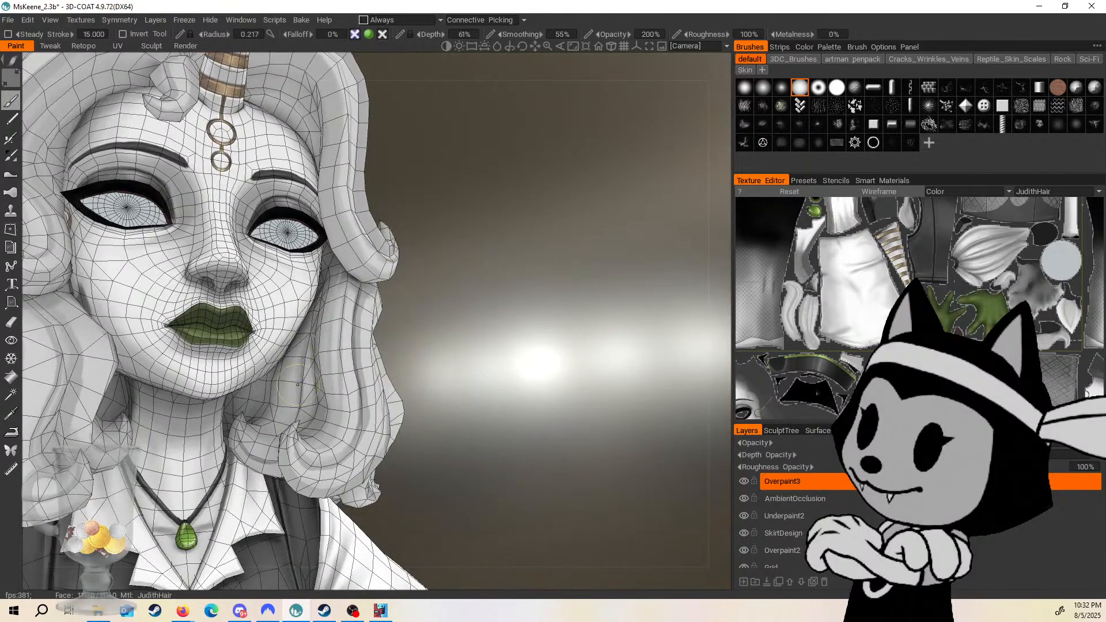
{"action": "mouse_move", "coordinate": [394, 325]}
{"action": "left_mouse_down"}
{"action": "mouse_move", "coordinate": [413, 382]}
{"action": "mouse_move", "coordinate": [278, 444]}
{"action": "left_mouse_up"}
{"action": "left_click_drag", "start_coordinate": [373, 356], "coordinate": [331, 363]}
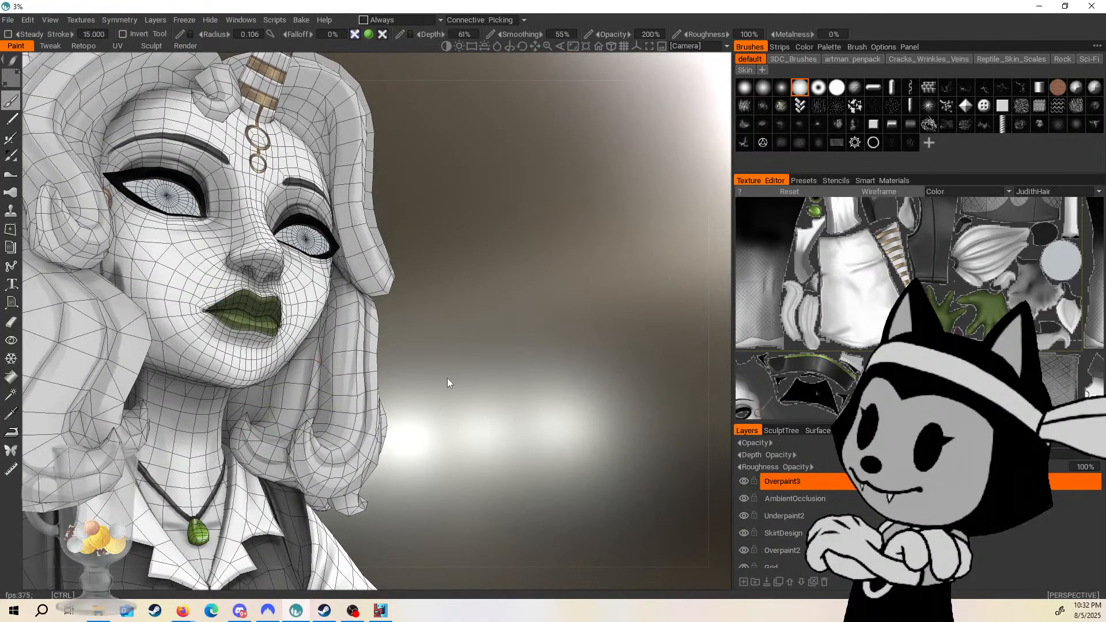
Shade the neck-side curl and the hair's underside behind it with brush radii of 0.197, 0.174, 0.120 and 0.136.
{"action": "left_click_drag", "start_coordinate": [249, 432], "coordinate": [262, 437]}
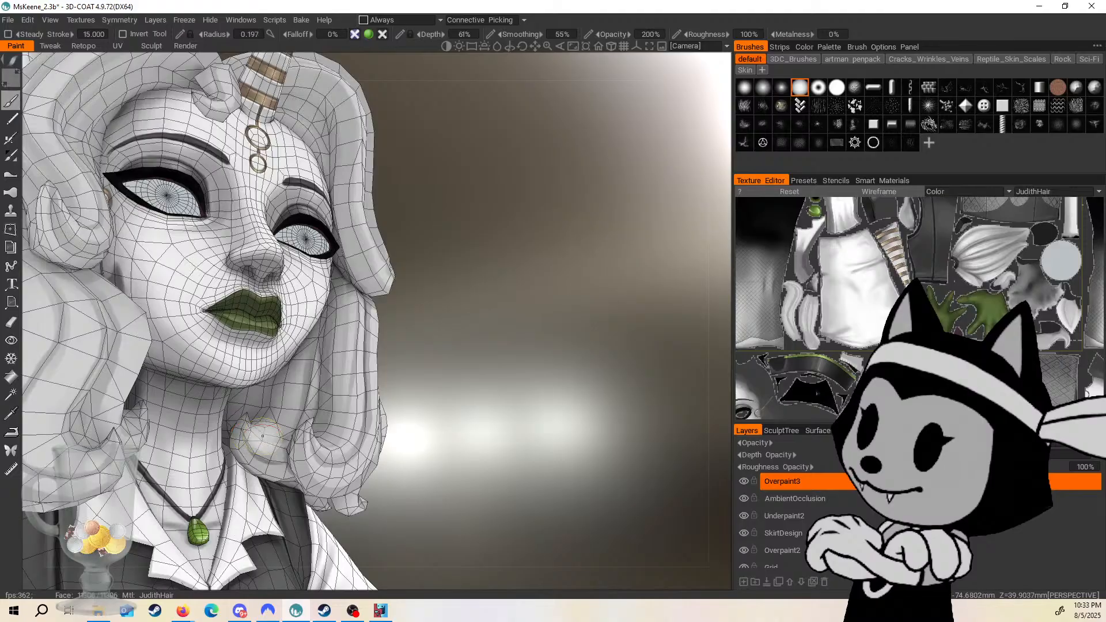
{"action": "left_click_drag", "start_coordinate": [396, 349], "coordinate": [461, 331]}
{"action": "left_click_drag", "start_coordinate": [403, 412], "coordinate": [507, 343]}
{"action": "left_click_drag", "start_coordinate": [411, 469], "coordinate": [331, 417]}
{"action": "left_click_drag", "start_coordinate": [447, 432], "coordinate": [389, 371]}
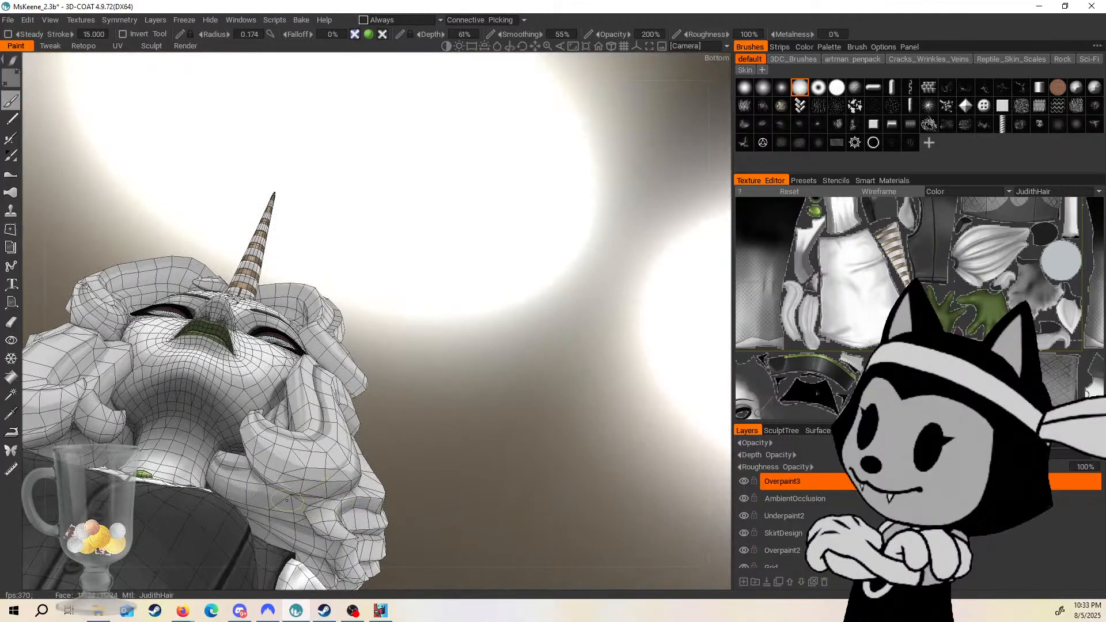
{"action": "mouse_move", "coordinate": [442, 452]}
{"action": "left_mouse_down"}
{"action": "mouse_move", "coordinate": [430, 422]}
{"action": "mouse_move", "coordinate": [410, 464]}
{"action": "mouse_move", "coordinate": [409, 454]}
{"action": "left_mouse_up"}
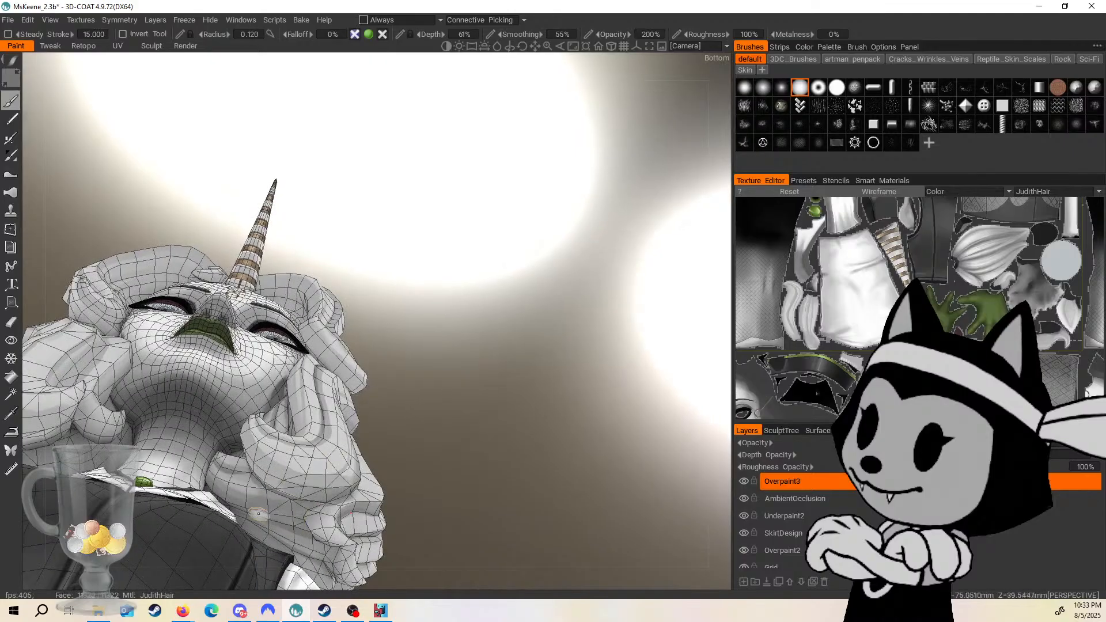
{"action": "mouse_move", "coordinate": [443, 403]}
{"action": "left_mouse_down"}
{"action": "mouse_move", "coordinate": [447, 440]}
{"action": "mouse_move", "coordinate": [375, 441]}
{"action": "mouse_move", "coordinate": [429, 386]}
{"action": "left_mouse_up"}
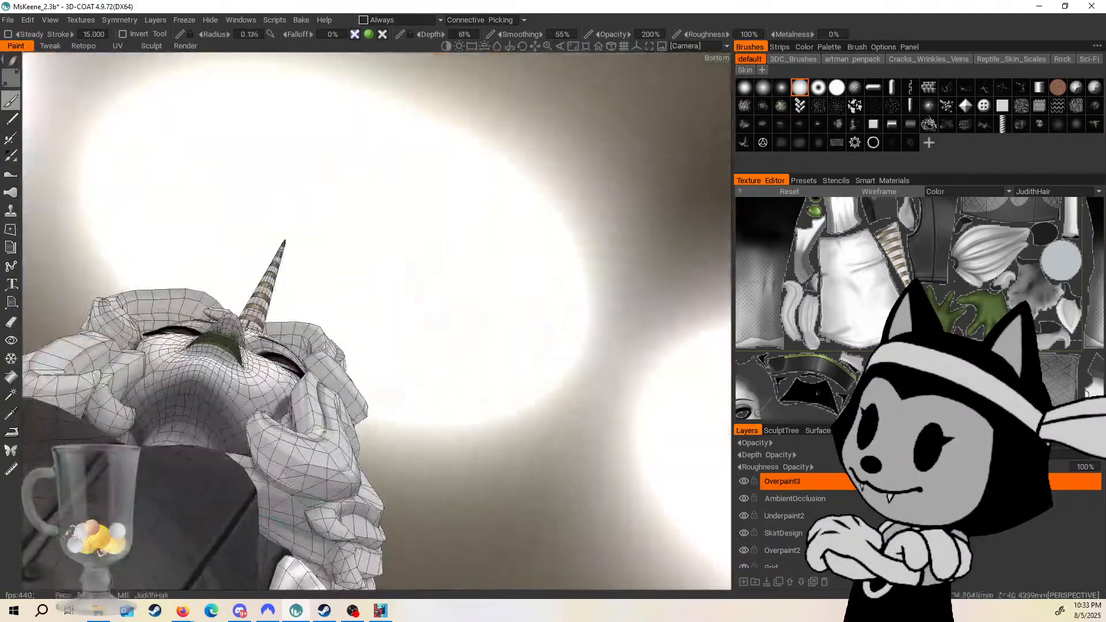
Refine the shading on the small curls under the jaw with brush radii of 0.113, 0.246 and 0.136.
{"action": "mouse_move", "coordinate": [439, 442]}
{"action": "left_mouse_down"}
{"action": "mouse_move", "coordinate": [432, 477]}
{"action": "mouse_move", "coordinate": [317, 445]}
{"action": "mouse_move", "coordinate": [415, 482]}
{"action": "mouse_move", "coordinate": [320, 426]}
{"action": "left_mouse_up"}
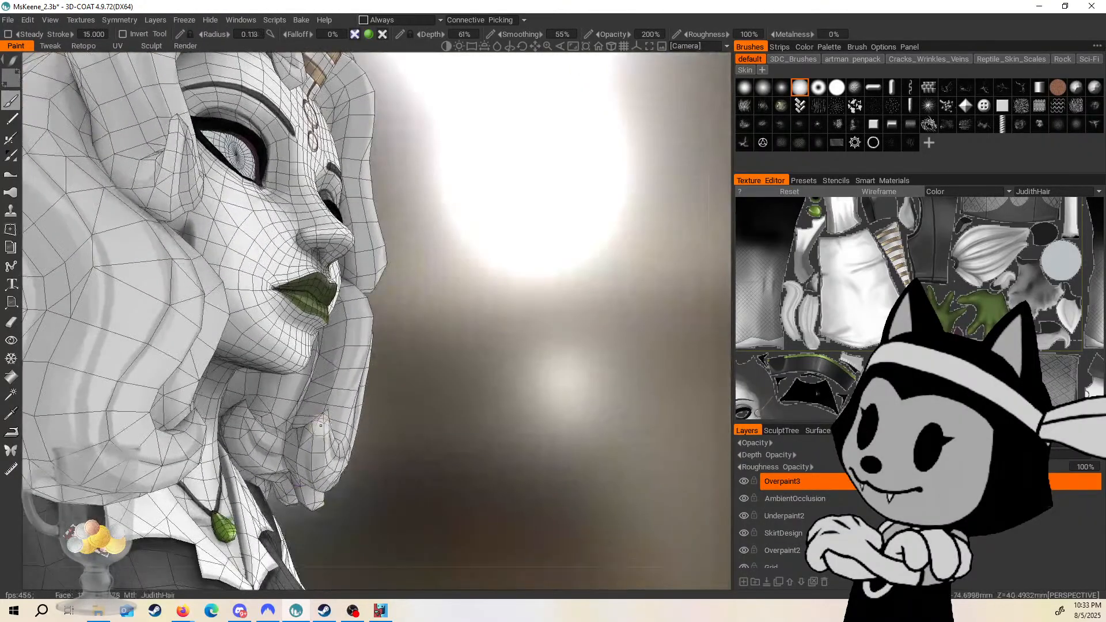
{"action": "left_click_drag", "start_coordinate": [317, 491], "coordinate": [285, 395]}
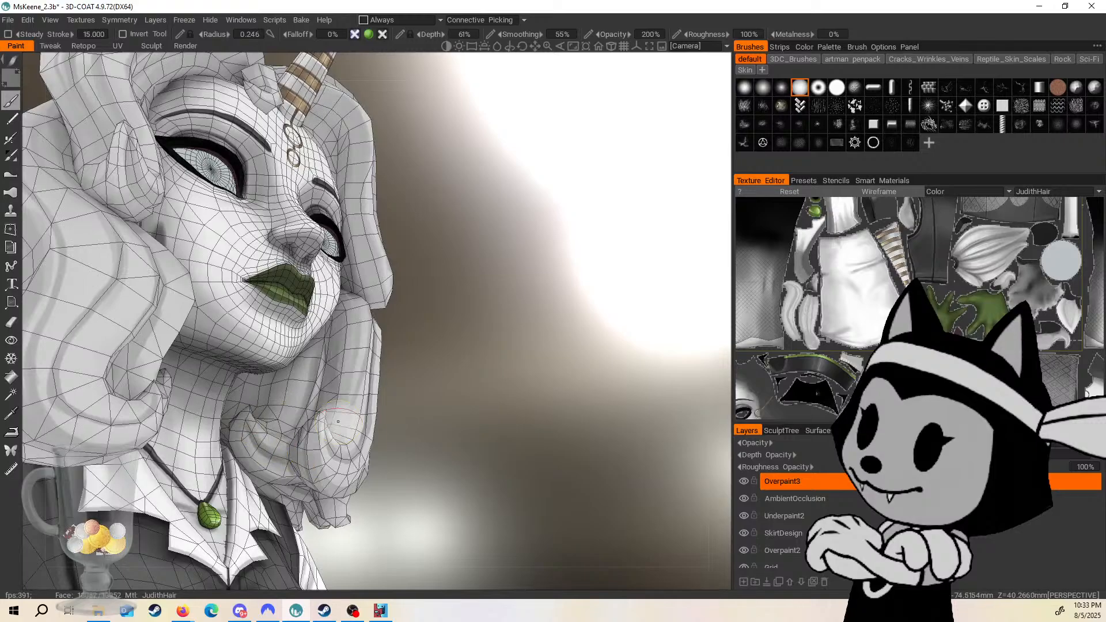
{"action": "left_click_drag", "start_coordinate": [346, 438], "coordinate": [278, 405]}
{"action": "left_click_drag", "start_coordinate": [471, 286], "coordinate": [416, 340]}
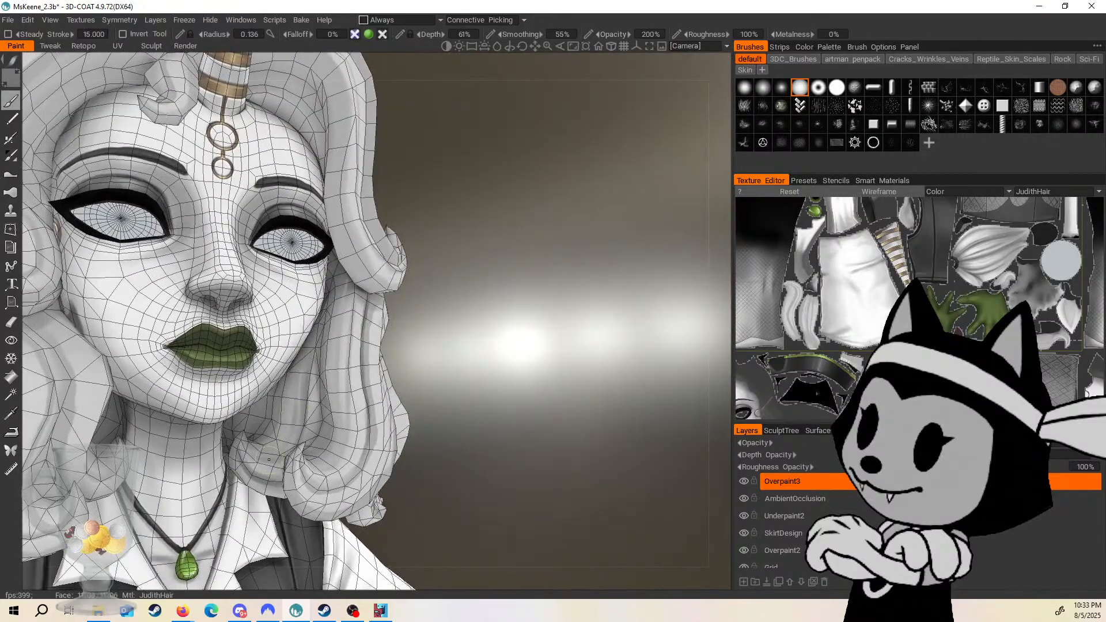
Inspect the hair from the front and side without the wireframe, and save the project.
{"action": "left_click_drag", "start_coordinate": [561, 378], "coordinate": [477, 323]}
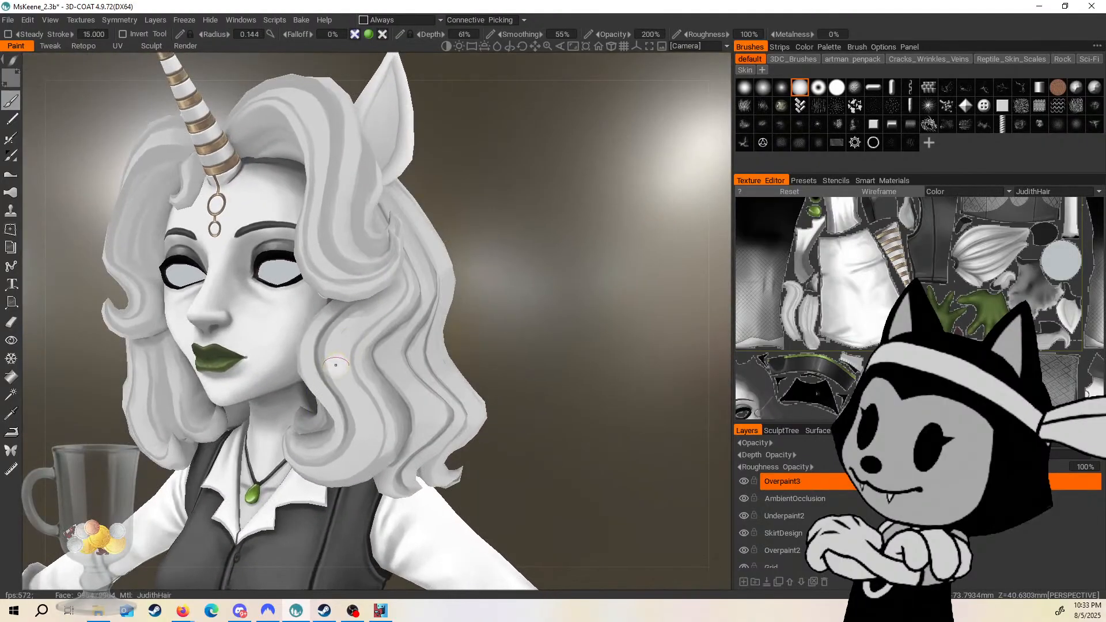
{"action": "left_click_drag", "start_coordinate": [472, 254], "coordinate": [512, 228]}
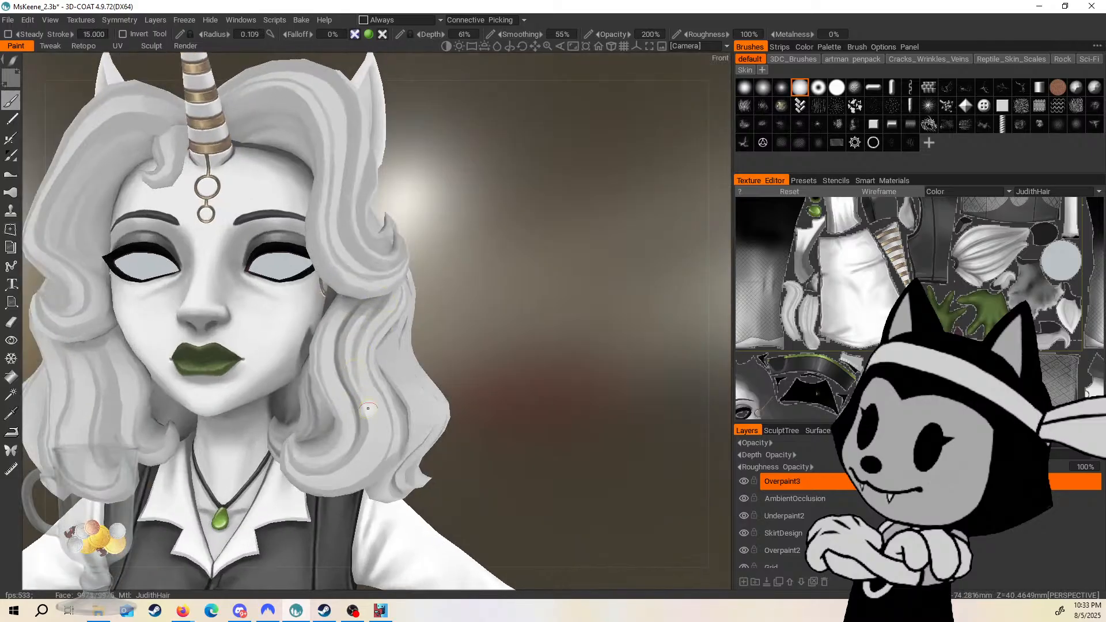
{"action": "left_click_drag", "start_coordinate": [369, 316], "coordinate": [520, 291]}
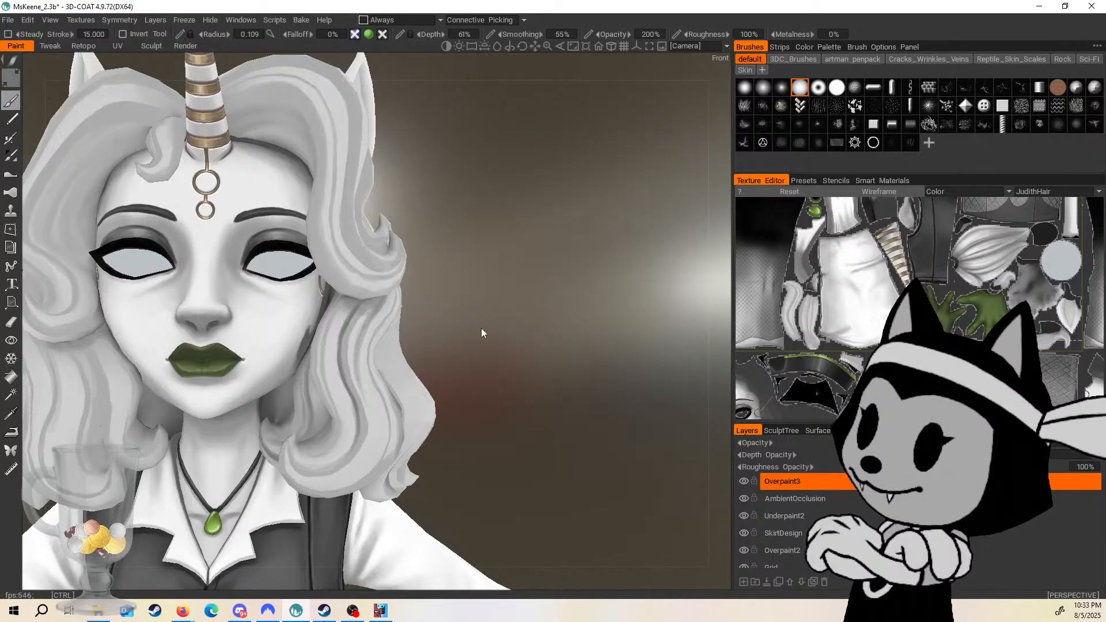
{"action": "left_click_drag", "start_coordinate": [498, 337], "coordinate": [443, 295]}
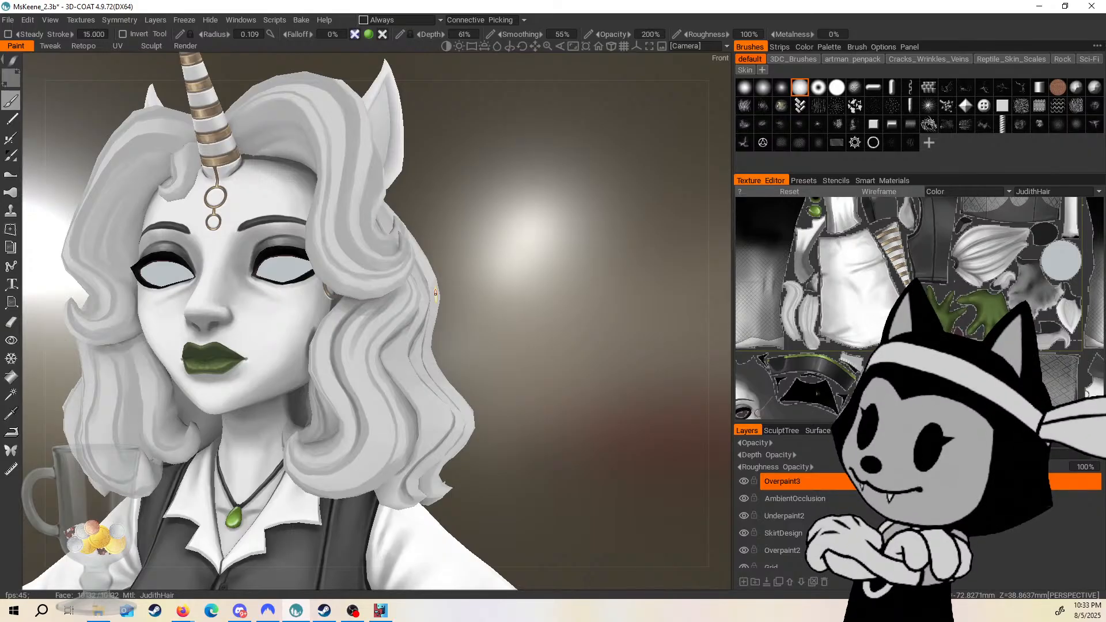
{"action": "left_click_drag", "start_coordinate": [558, 420], "coordinate": [526, 446]}
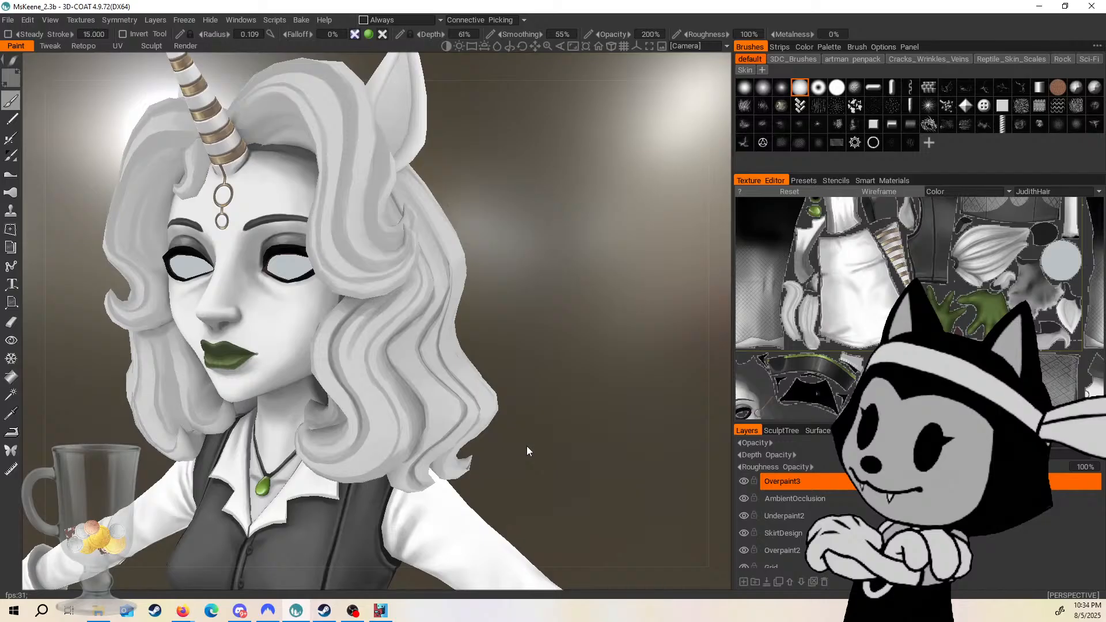
{"action": "left_click_drag", "start_coordinate": [583, 352], "coordinate": [556, 352]}
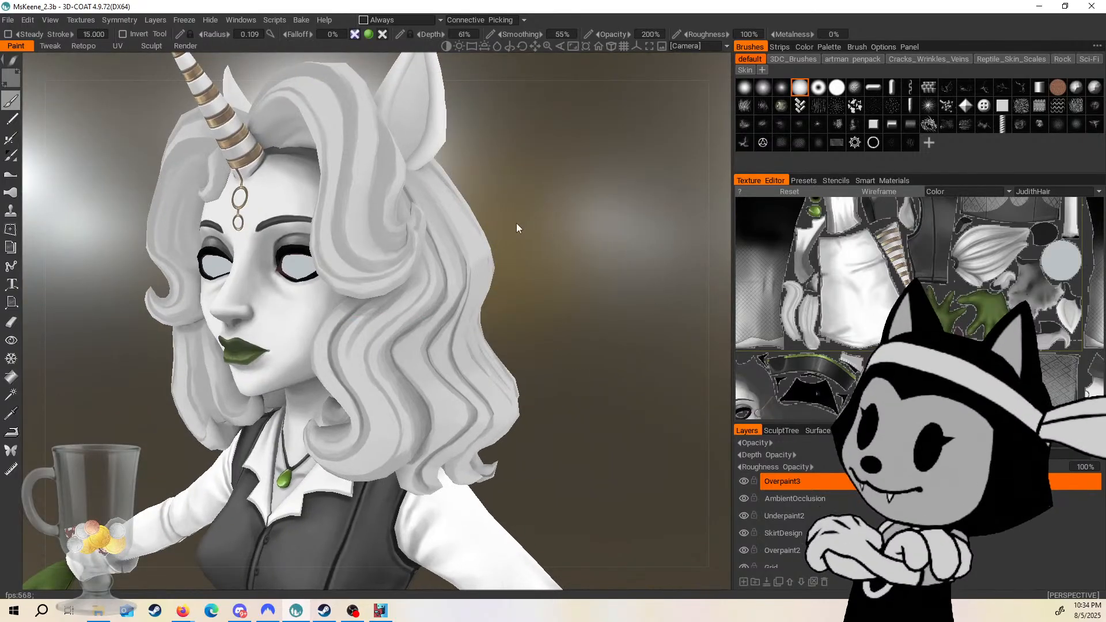
{"action": "left_click_drag", "start_coordinate": [517, 225], "coordinate": [550, 273]}
{"action": "left_click_drag", "start_coordinate": [630, 279], "coordinate": [510, 260]}
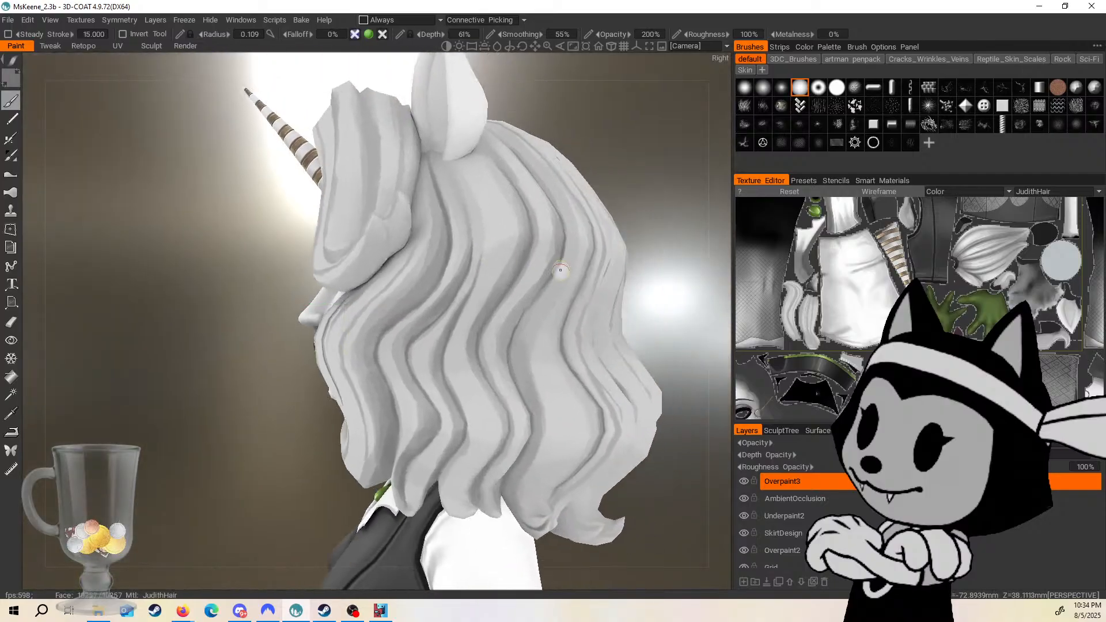
Restore the wireframe and shade the wavy side strand below the ear with brush radii of 0.068, 0.144 and 0.305.
{"action": "key", "text": "w"}
{"action": "left_click_drag", "start_coordinate": [655, 259], "coordinate": [697, 266]}
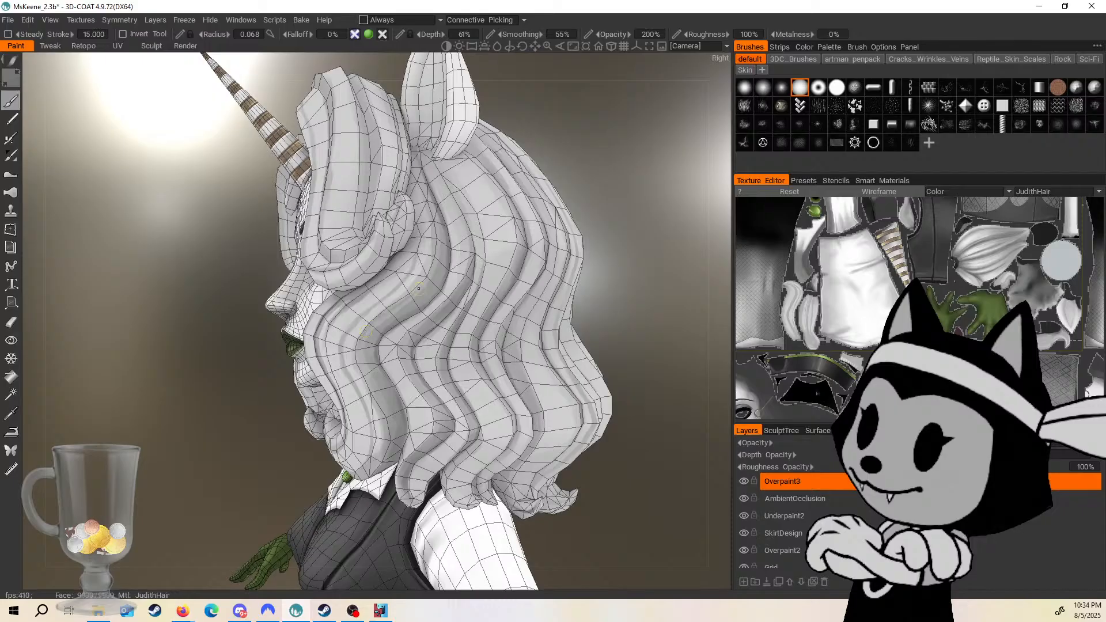
{"action": "middle_click_drag", "start_coordinate": [419, 288], "coordinate": [457, 229]}
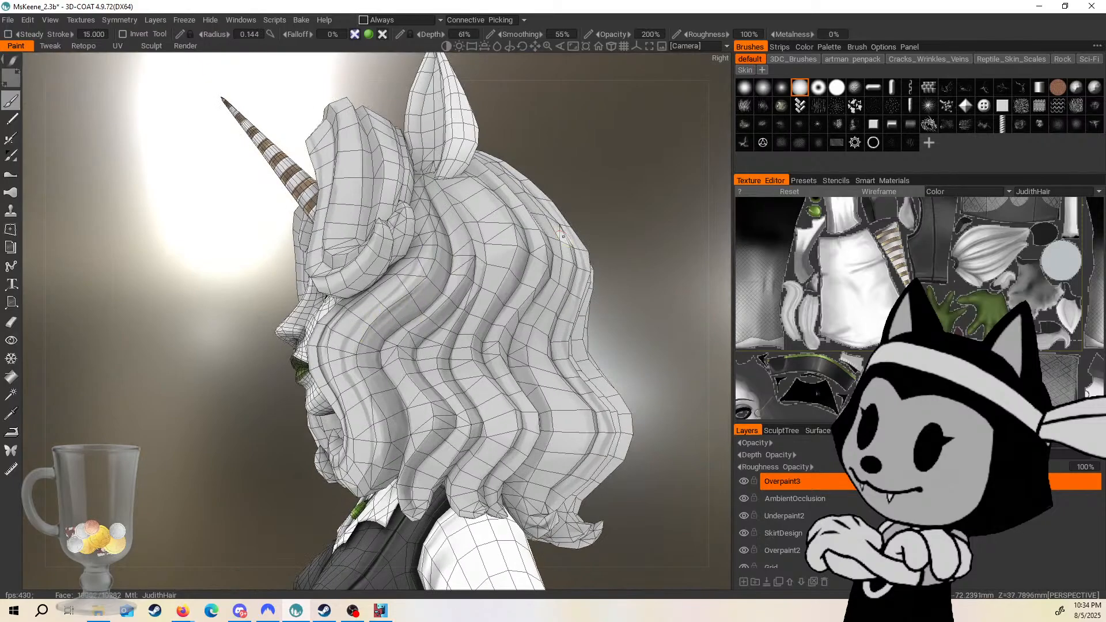
{"action": "mouse_move", "coordinate": [563, 236]}
{"action": "middle_mouse_down"}
{"action": "mouse_move", "coordinate": [631, 202]}
{"action": "mouse_move", "coordinate": [550, 231]}
{"action": "middle_mouse_up"}
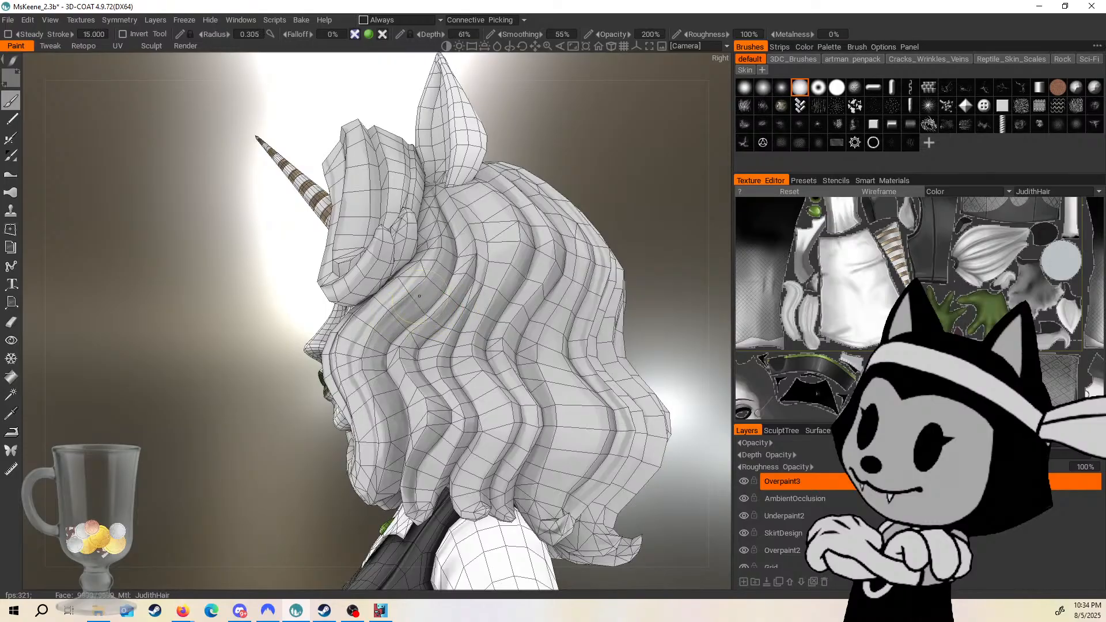
Inspect the painted hair without the wireframe from the side, from a distance and from below the face.
{"action": "left_click_drag", "start_coordinate": [616, 201], "coordinate": [645, 211]}
{"action": "key", "text": "5"}
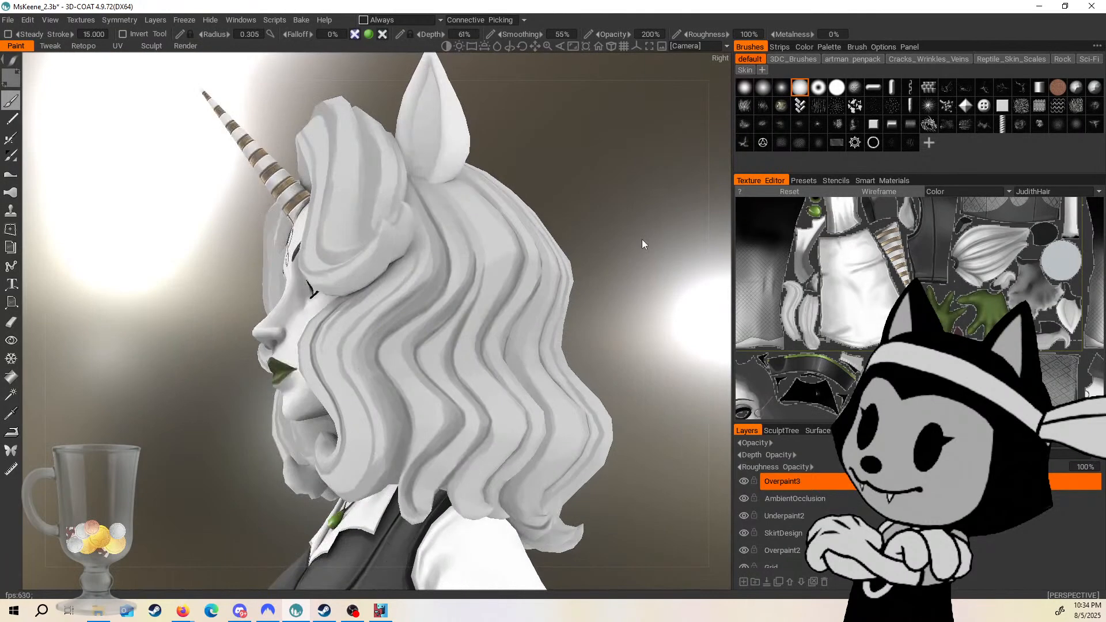
{"action": "scroll", "coordinate": [645, 250], "scroll_direction": "down", "scroll_amount": 4}
{"action": "left_click_drag", "start_coordinate": [645, 250], "coordinate": [689, 289]}
{"action": "left_click_drag", "start_coordinate": [612, 274], "coordinate": [632, 223]}
{"action": "right_click_drag", "start_coordinate": [633, 222], "coordinate": [613, 292]}
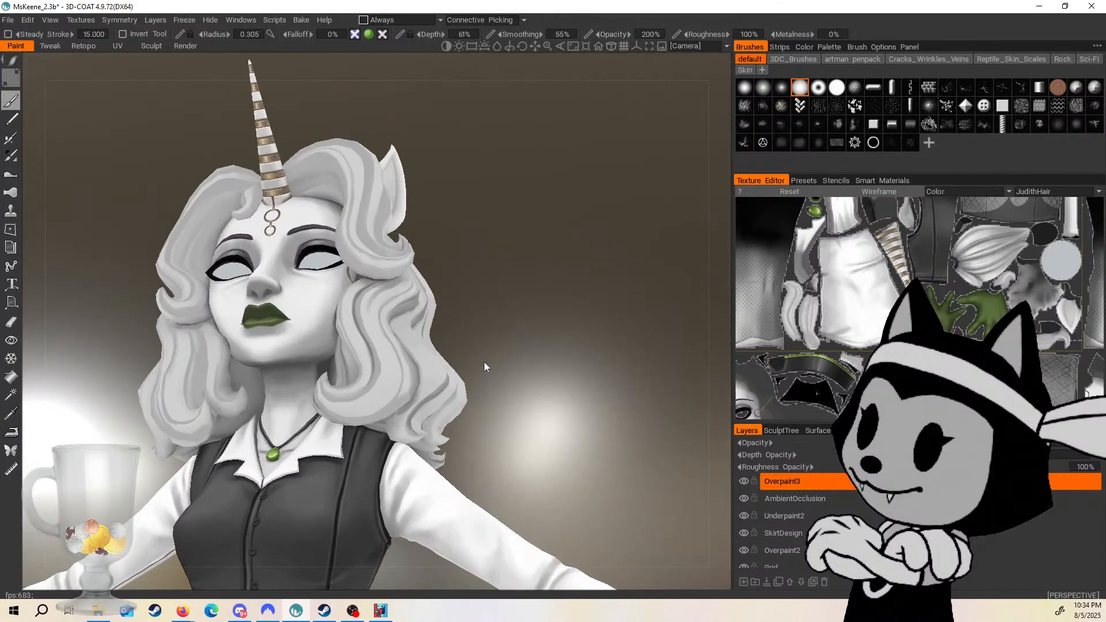
{"action": "left_click_drag", "start_coordinate": [484, 366], "coordinate": [398, 408]}
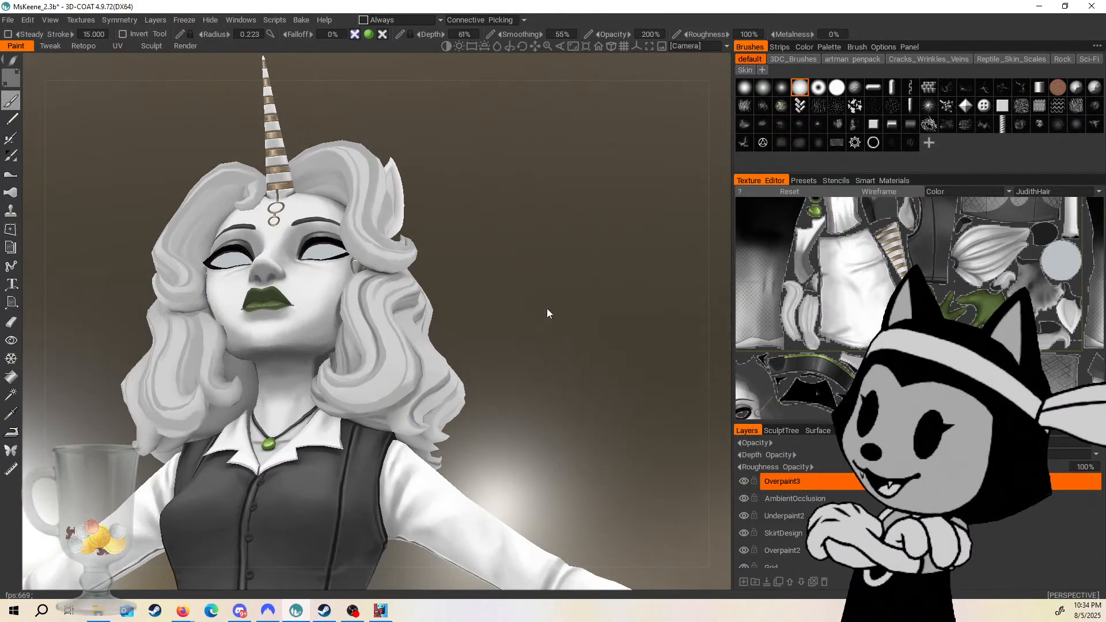
Save the project and examine the hair from the front, from a distance and up close from the side.
{"action": "left_click_drag", "start_coordinate": [547, 309], "coordinate": [605, 260]}
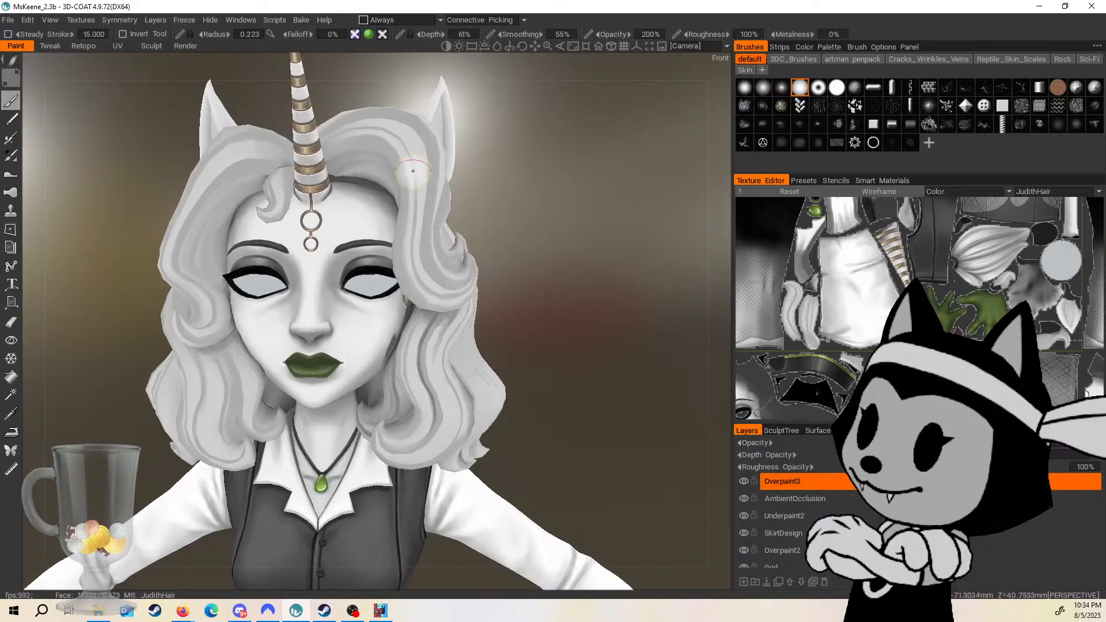
{"action": "left_click_drag", "start_coordinate": [572, 265], "coordinate": [657, 382]}
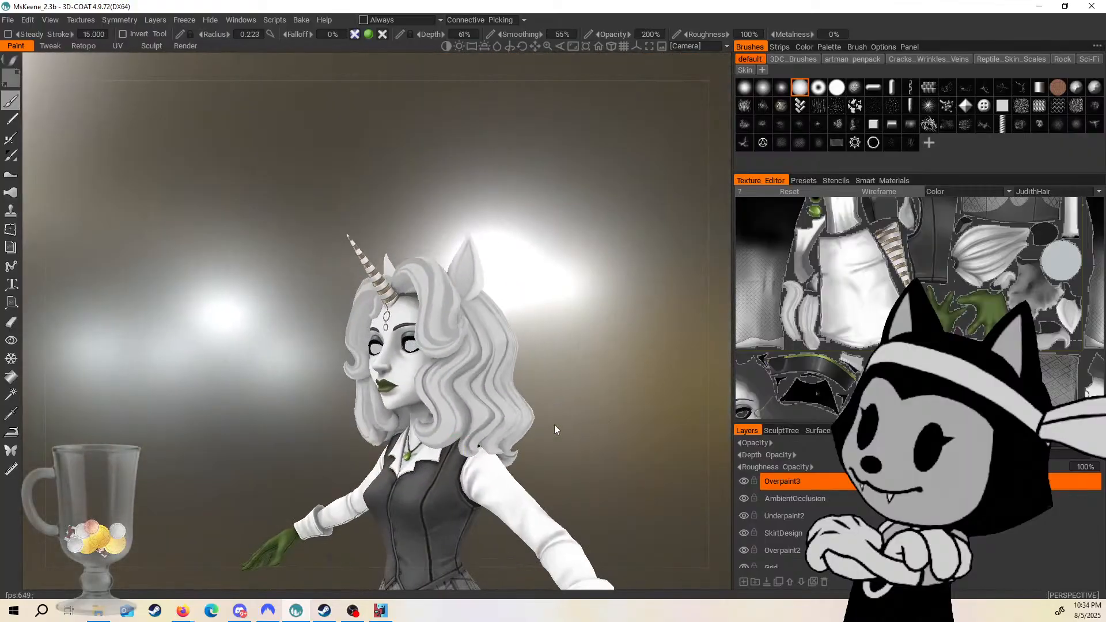
{"action": "left_click_drag", "start_coordinate": [626, 326], "coordinate": [677, 385]}
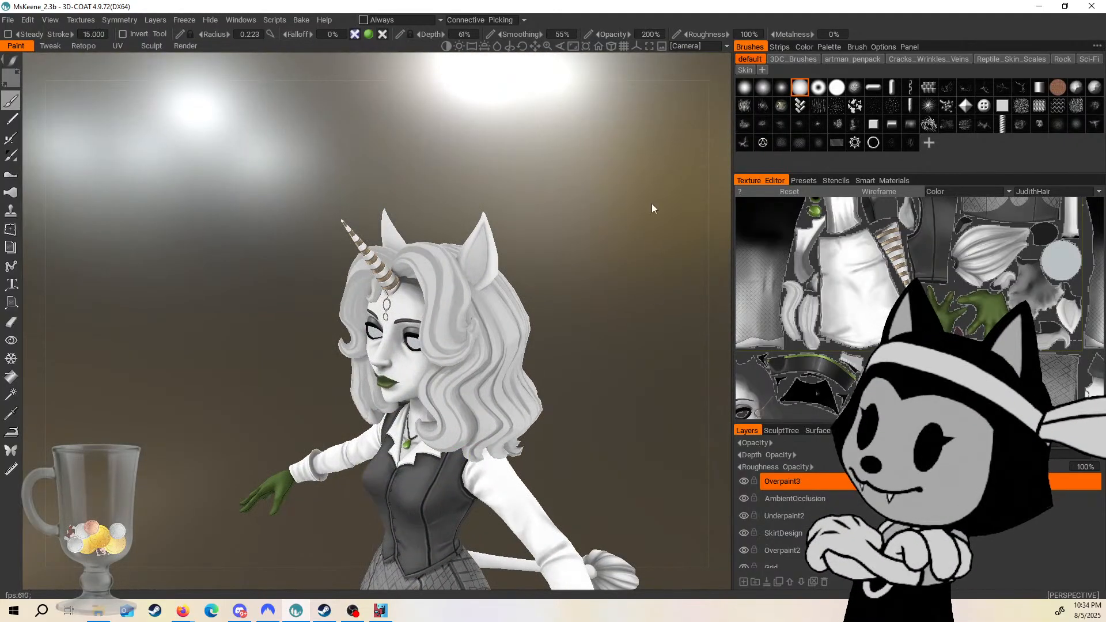
{"action": "scroll", "coordinate": [653, 206], "scroll_direction": "up", "scroll_amount": 8}
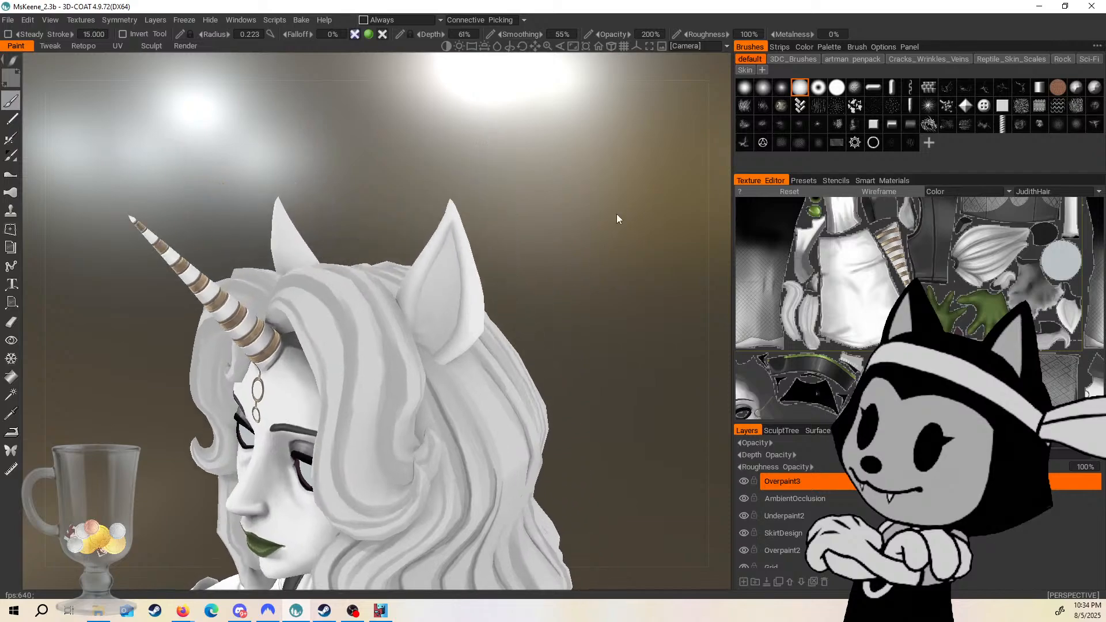
Restore the wireframe and shade the swept lock above the forehead beside the horn with brush radii of 0.066 and 0.105.
{"action": "key", "text": "w"}
{"action": "left_click_drag", "start_coordinate": [550, 331], "coordinate": [599, 364]}
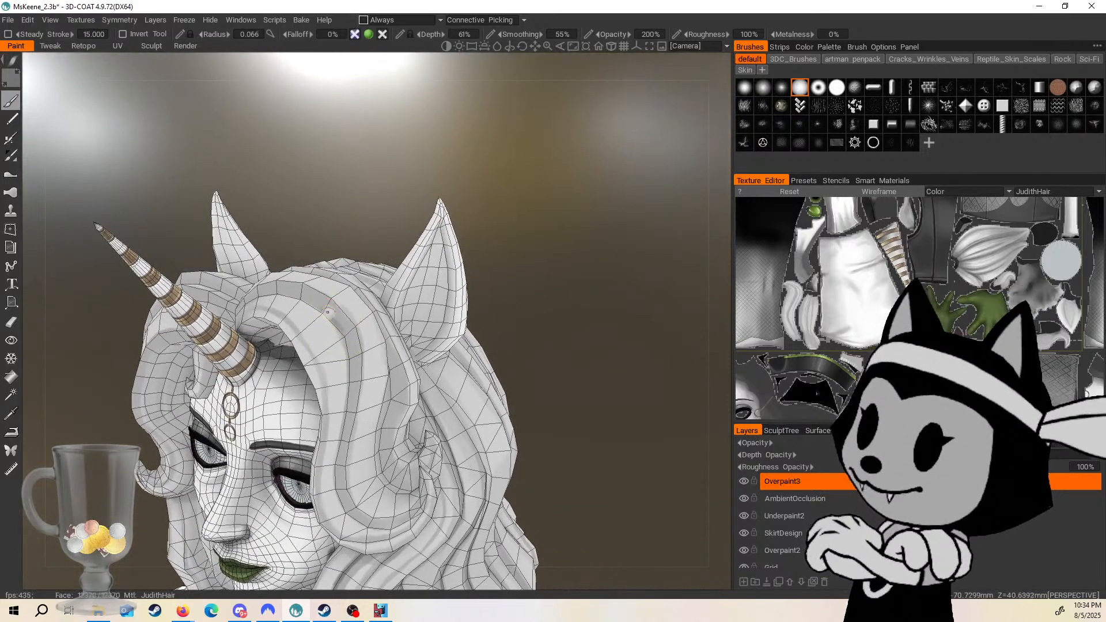
{"action": "left_click_drag", "start_coordinate": [481, 237], "coordinate": [457, 268]}
{"action": "key", "text": "bracketright"}
{"action": "key", "text": "bracketright"}
{"action": "left_click_drag", "start_coordinate": [345, 335], "coordinate": [371, 256], "text": "alt"}
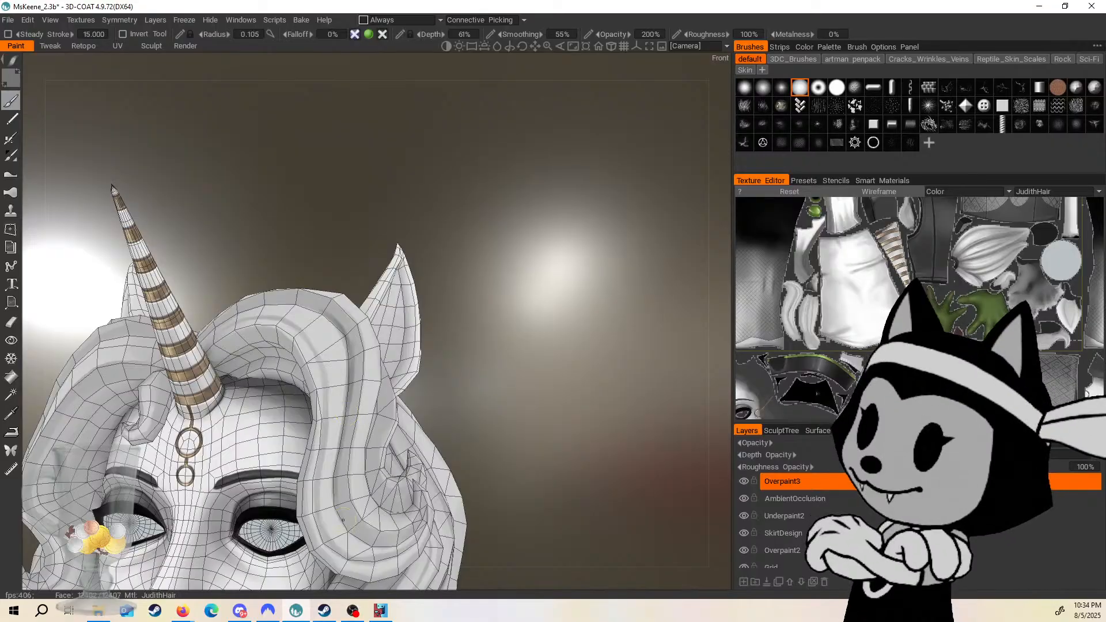
Refine the shading on the large front curl beside the eye with brush radii of 0.053, 0.066 and 0.109.
{"action": "key", "text": "w"}
{"action": "middle_click_drag", "start_coordinate": [398, 517], "coordinate": [507, 464], "text": "alt"}
{"action": "left_click_drag", "start_coordinate": [606, 340], "coordinate": [571, 397]}
{"action": "key", "text": "w"}
{"action": "left_click_drag", "start_coordinate": [562, 347], "coordinate": [548, 293]}
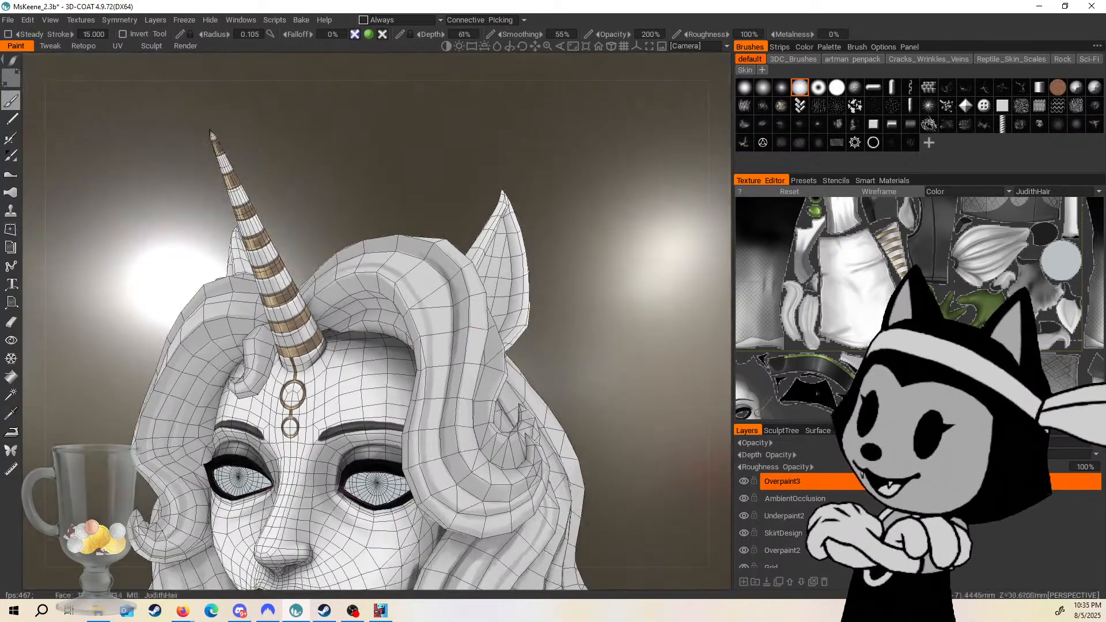
{"action": "key", "text": "bracketleft"}
{"action": "left_click_drag", "start_coordinate": [607, 256], "coordinate": [575, 369]}
{"action": "key", "text": "bracketleft"}
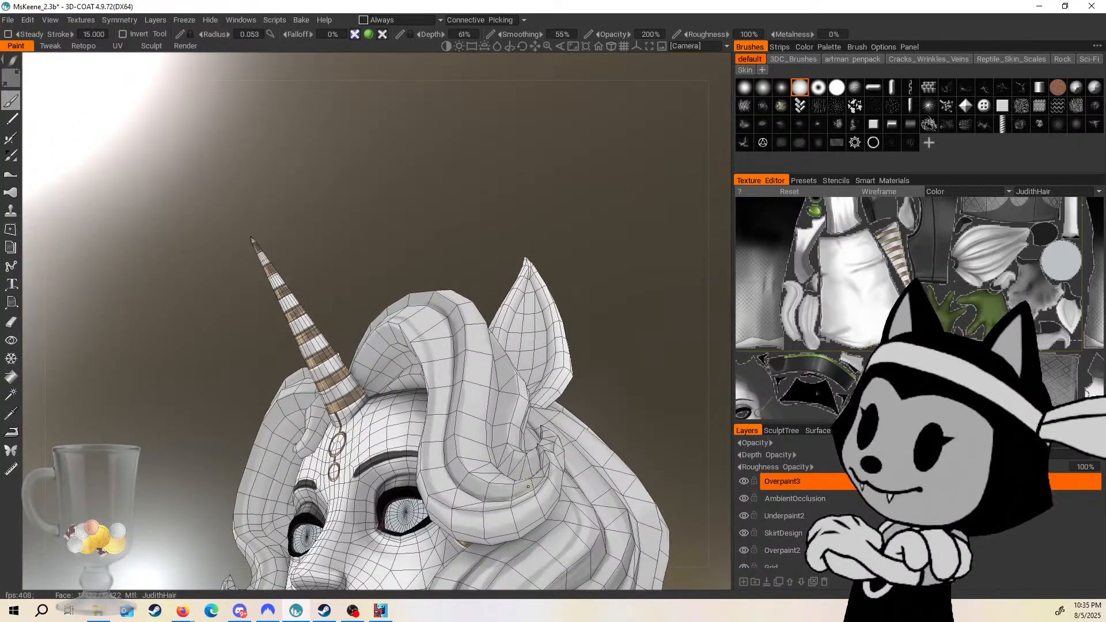
{"action": "left_click_drag", "start_coordinate": [617, 398], "coordinate": [528, 490]}
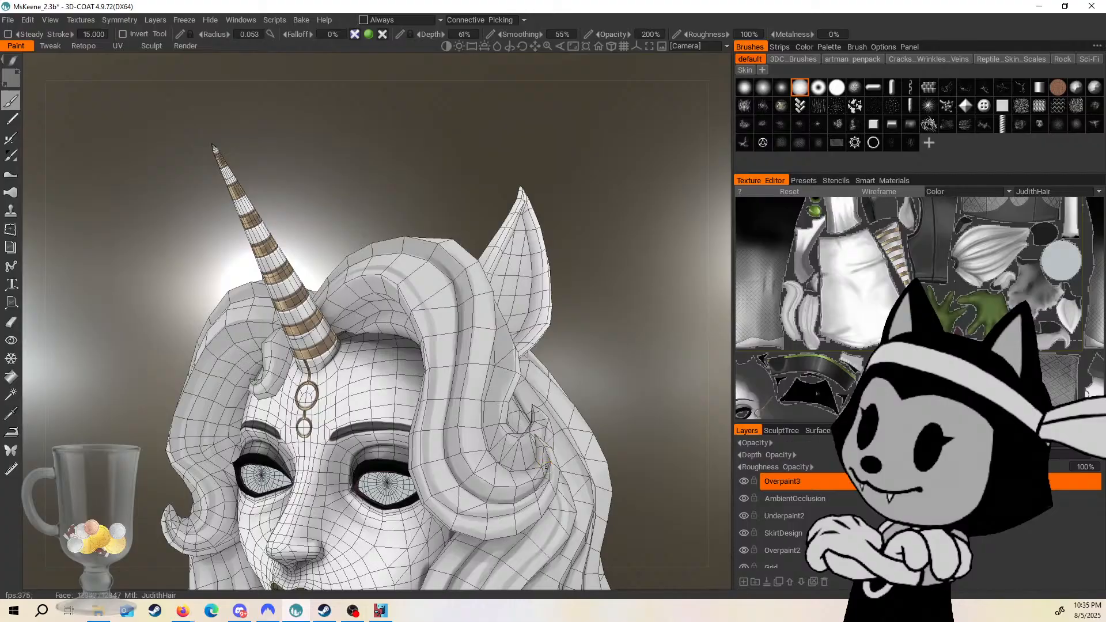
{"action": "left_click_drag", "start_coordinate": [603, 398], "coordinate": [461, 497]}
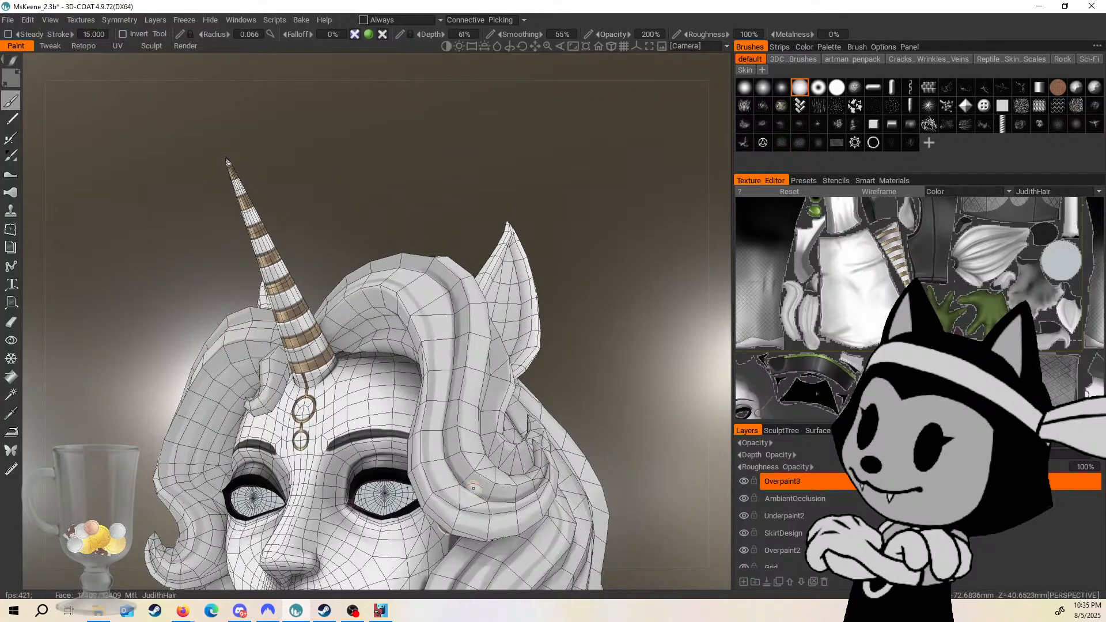
{"action": "left_click_drag", "start_coordinate": [544, 380], "coordinate": [615, 351]}
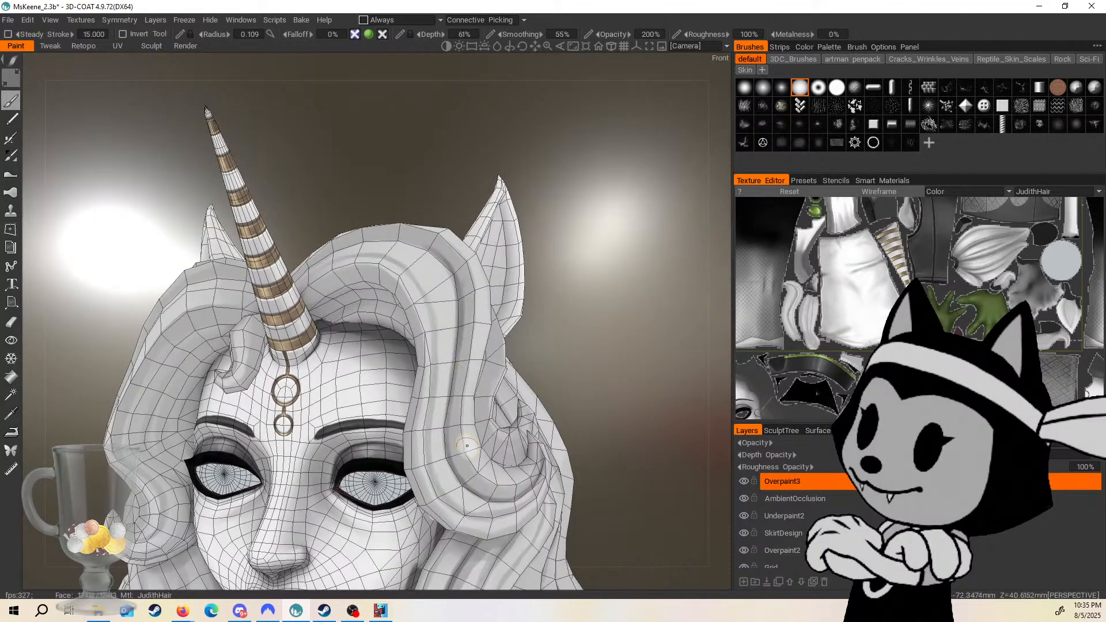
Hide the wireframe, save the project and inspect the hair from a distance and at a three-quarter angle.
{"action": "key", "text": "w"}
{"action": "scroll", "coordinate": [493, 365], "scroll_direction": "down", "scroll_amount": 5}
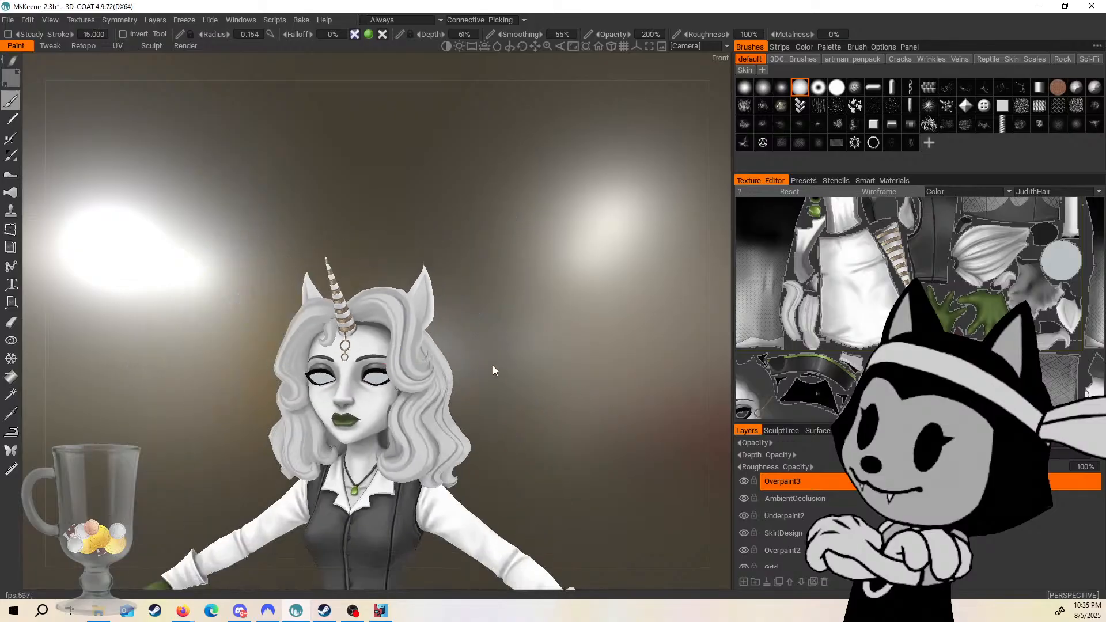
{"action": "left_click_drag", "start_coordinate": [493, 365], "coordinate": [548, 363]}
{"action": "scroll", "coordinate": [690, 362], "scroll_direction": "up", "scroll_amount": 6}
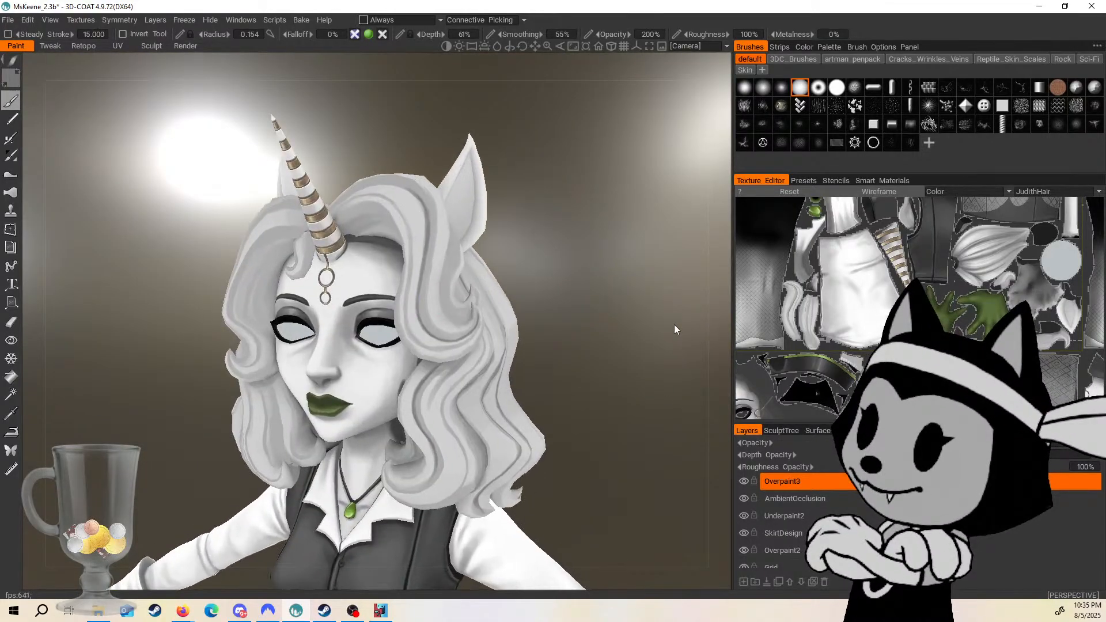
Add a new paint layer above Overpaint3 and change its color blending mode.
{"action": "left_click", "coordinate": [744, 582]}
{"action": "left_click", "coordinate": [1009, 443]}
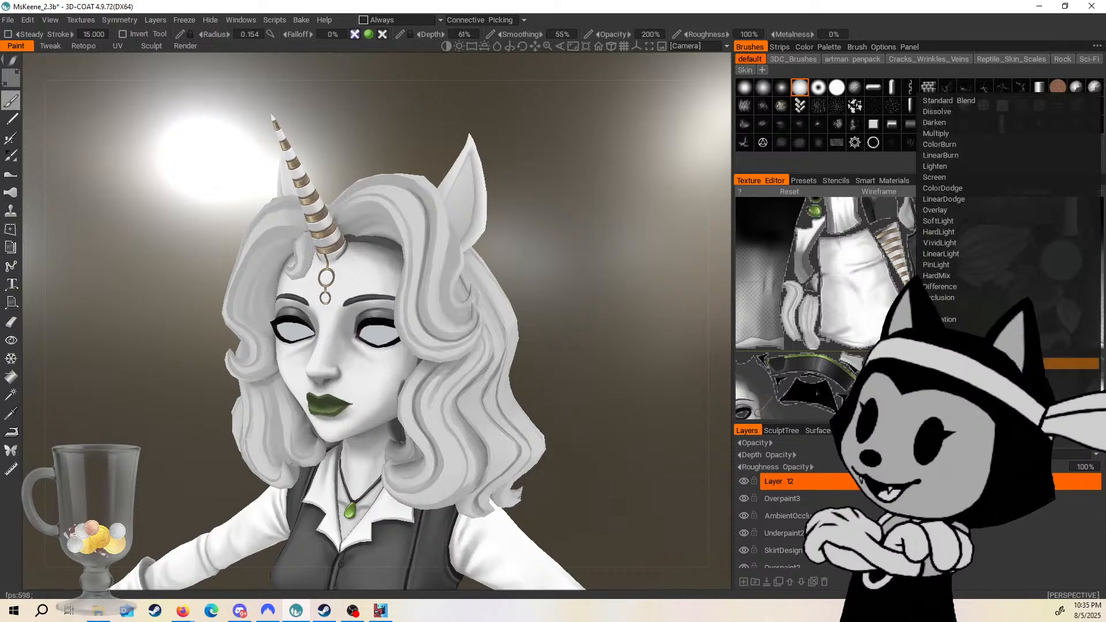
{"action": "left_click", "coordinate": [991, 364]}
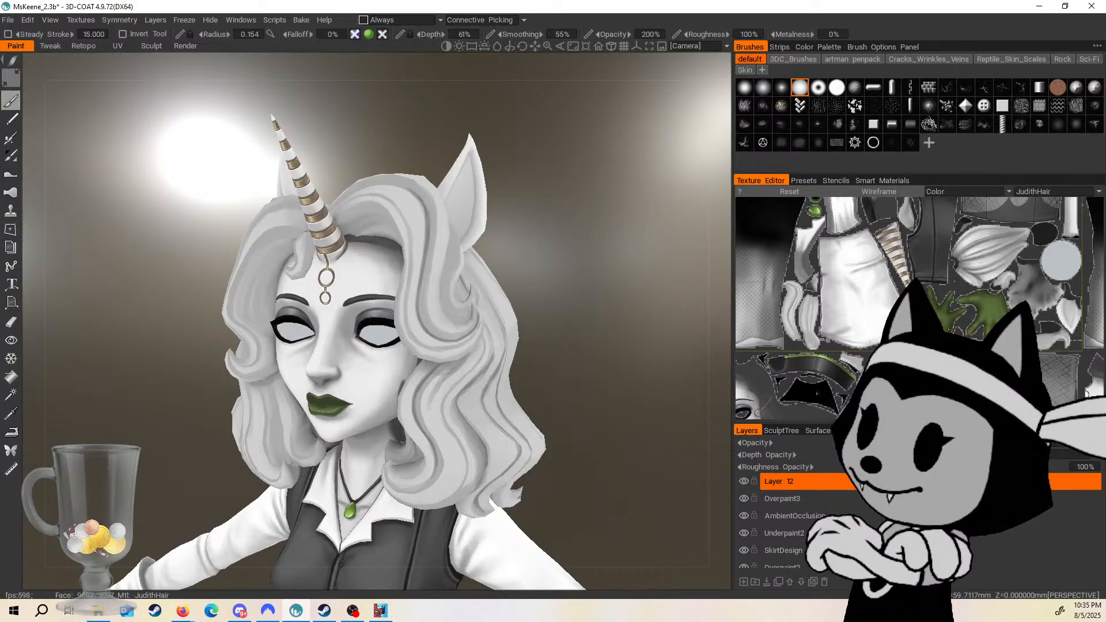
Choose the Fill tool and pick a pale blond color of about hue 46, saturation 24% and lightness 81%.
{"action": "left_click", "coordinate": [11, 377]}
{"action": "left_click", "coordinate": [11, 75]}
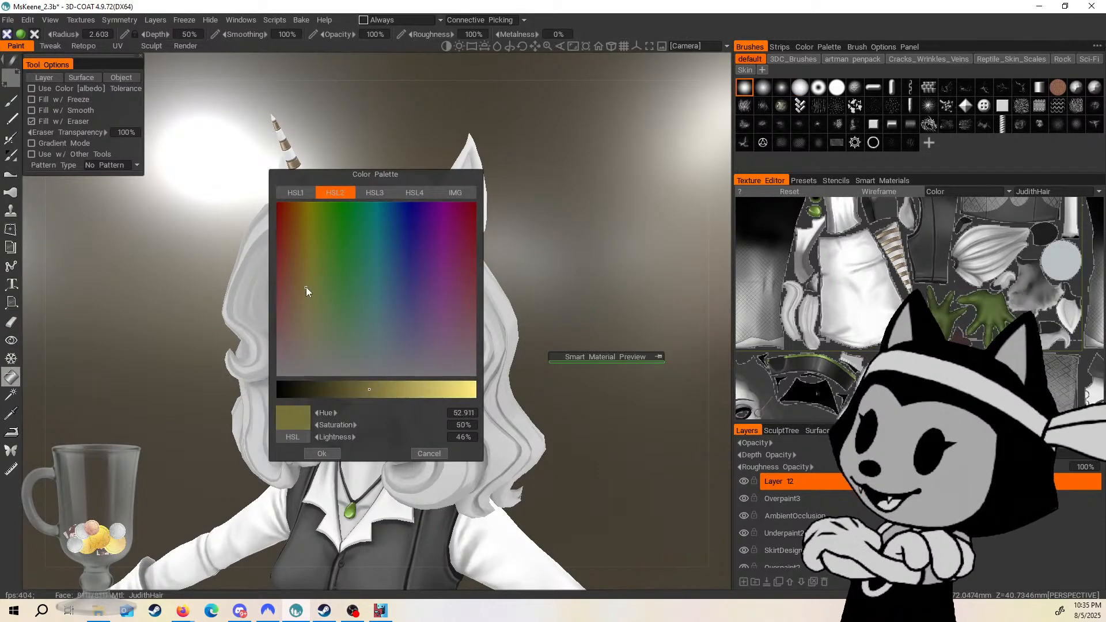
{"action": "mouse_move", "coordinate": [306, 287]}
{"action": "left_mouse_down"}
{"action": "mouse_move", "coordinate": [296, 250]}
{"action": "mouse_move", "coordinate": [304, 270]}
{"action": "left_mouse_up"}
{"action": "left_click", "coordinate": [440, 389]}
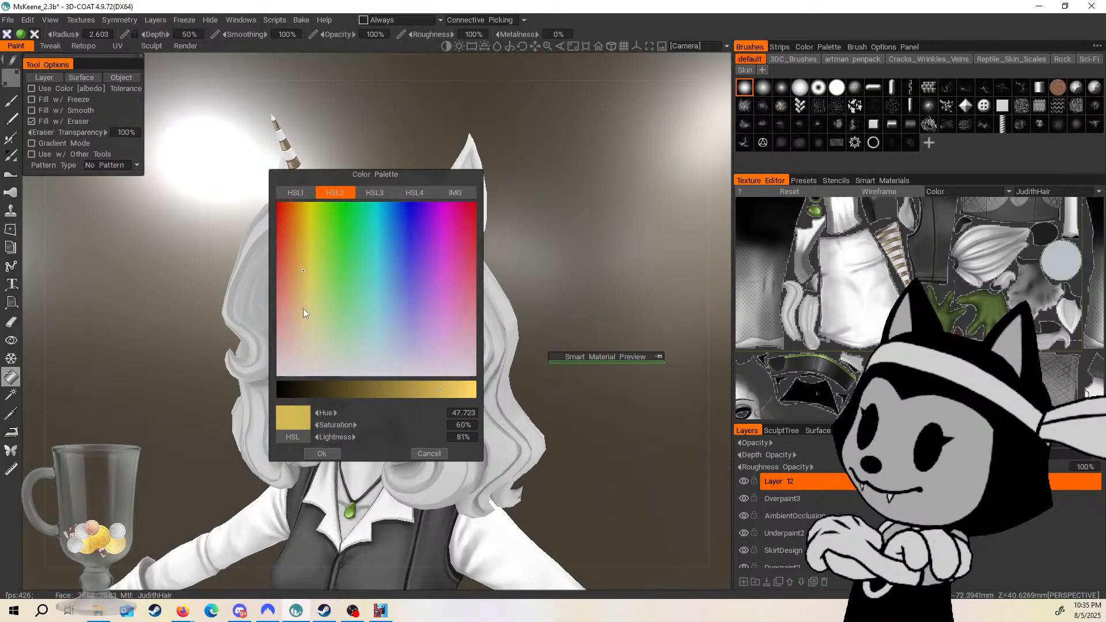
{"action": "left_click_drag", "start_coordinate": [297, 315], "coordinate": [305, 335]}
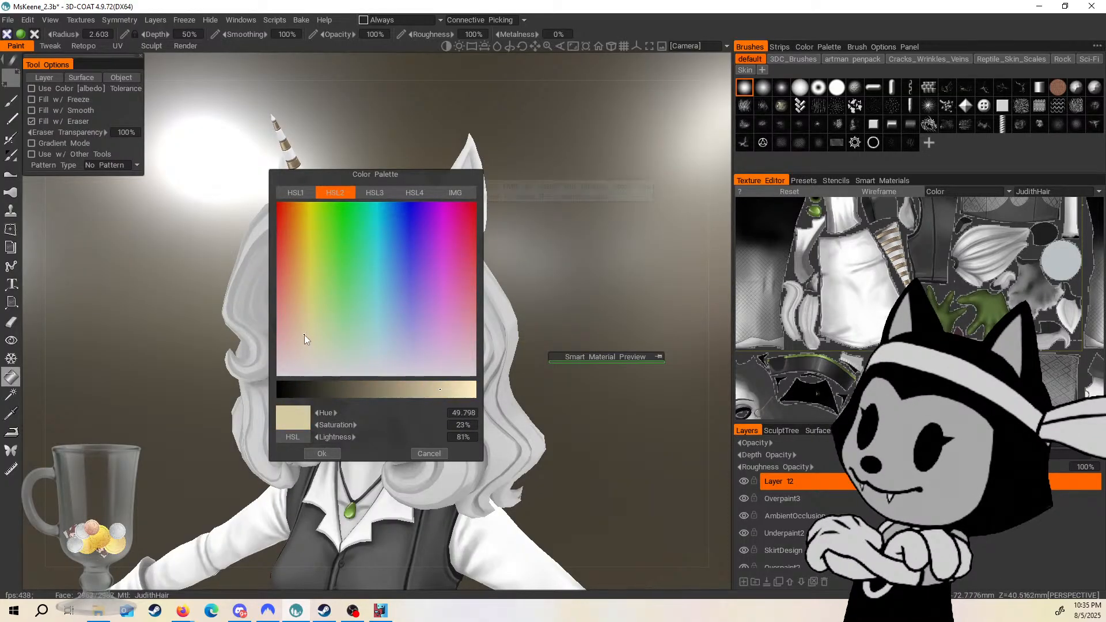
{"action": "left_click", "coordinate": [321, 453]}
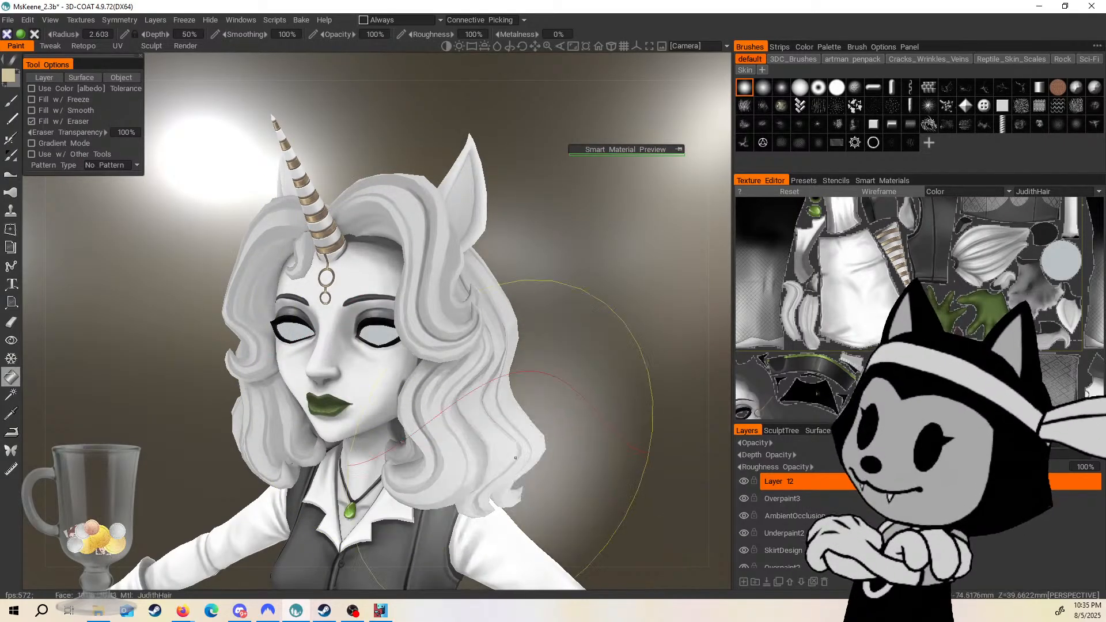
Turn off Fill w/ Eraser and fill all the hair pieces with the blond color.
{"action": "left_click", "coordinate": [31, 121]}
{"action": "left_click", "coordinate": [448, 389]}
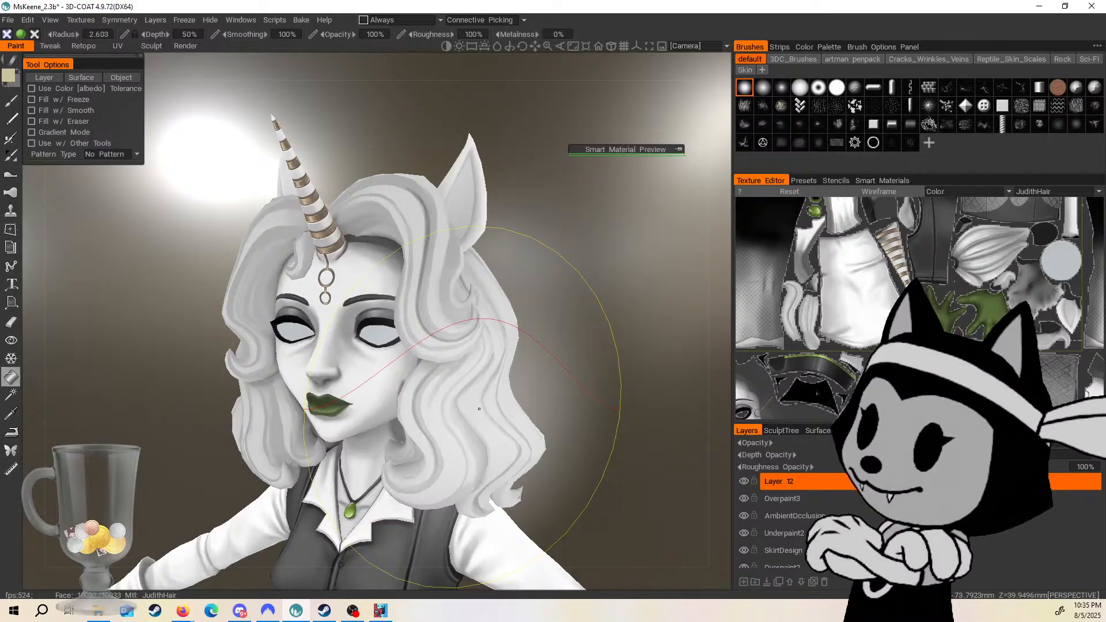
{"action": "left_click", "coordinate": [441, 231]}
{"action": "left_click", "coordinate": [297, 254]}
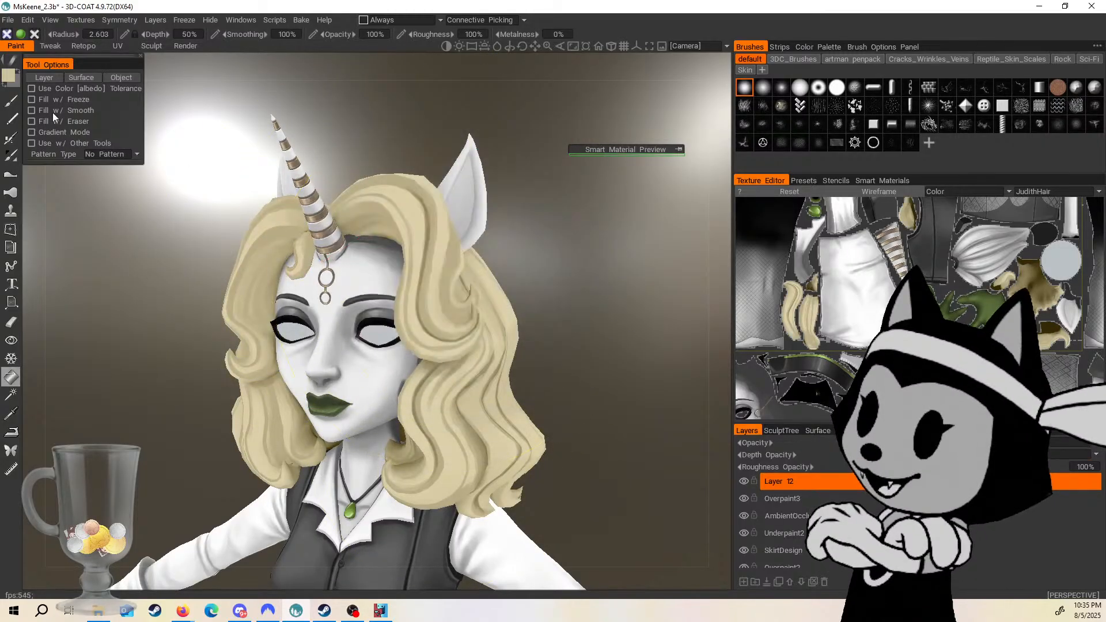
Return to the paint brush, add another layer and pick an orange-tan color with hue 33.199, saturation 53% and lightness 81%.
{"action": "left_click", "coordinate": [11, 100]}
{"action": "left_click_drag", "start_coordinate": [571, 414], "coordinate": [583, 345]}
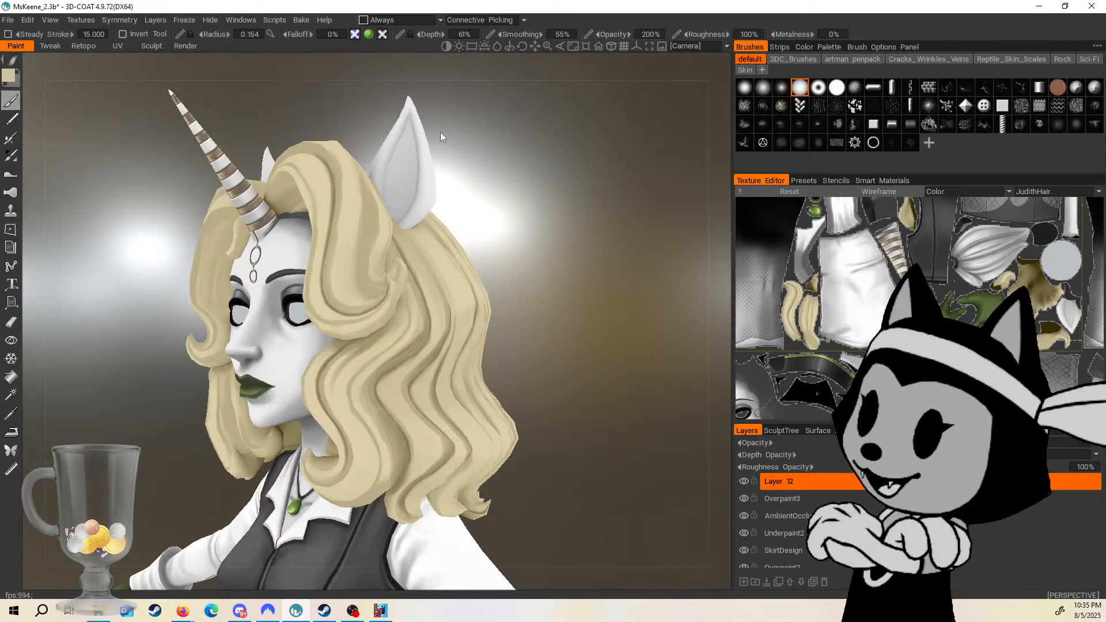
{"action": "left_click", "coordinate": [744, 582]}
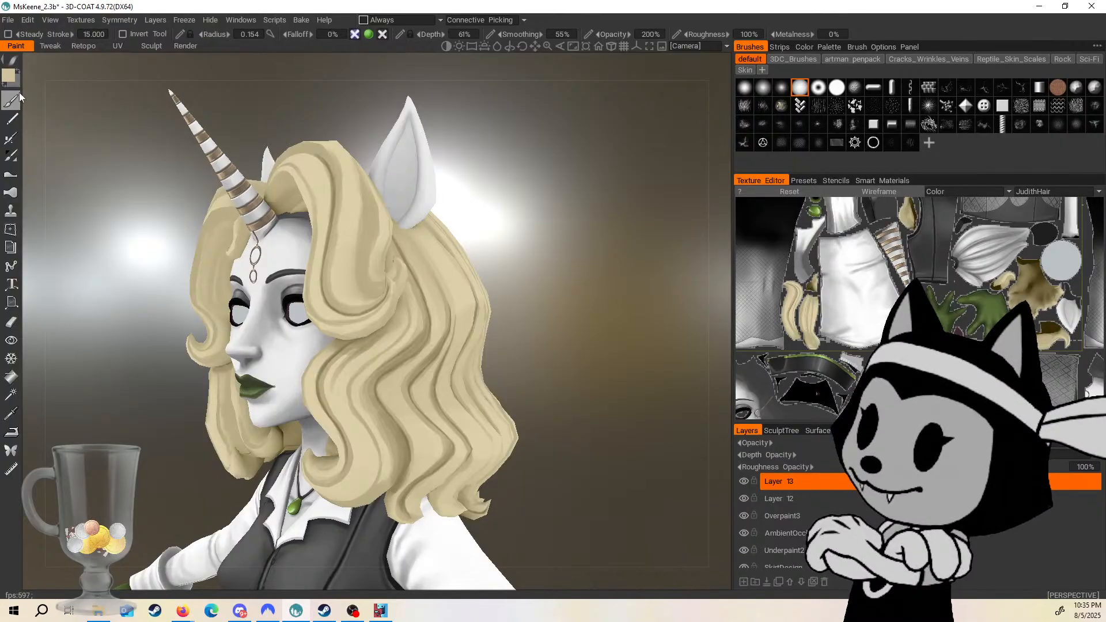
{"action": "left_click", "coordinate": [9, 75]}
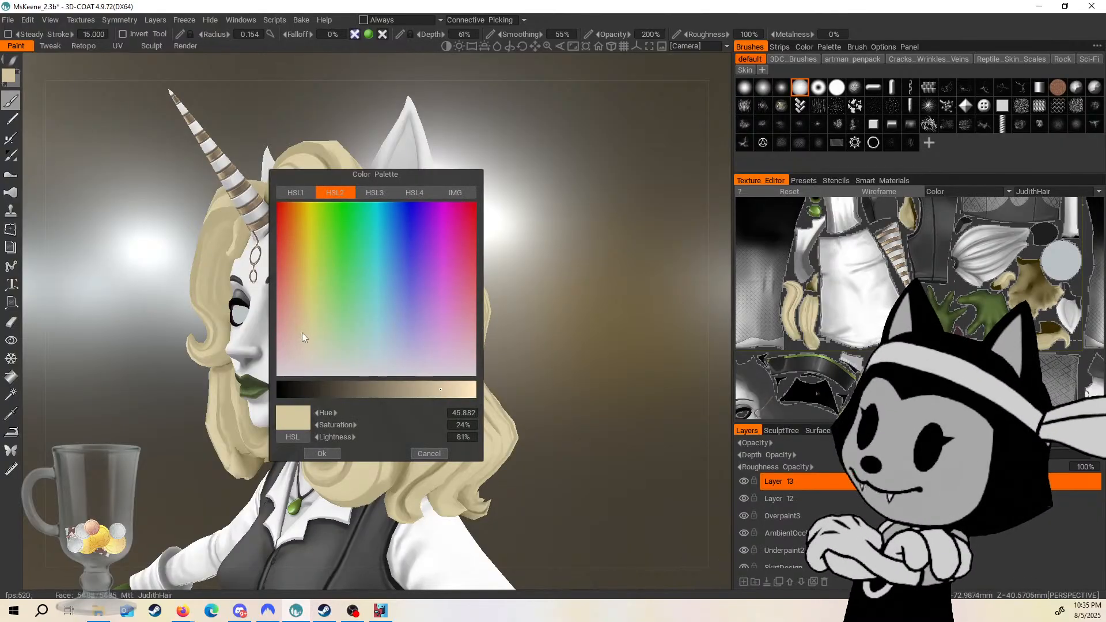
{"action": "left_click_drag", "start_coordinate": [300, 323], "coordinate": [295, 291]}
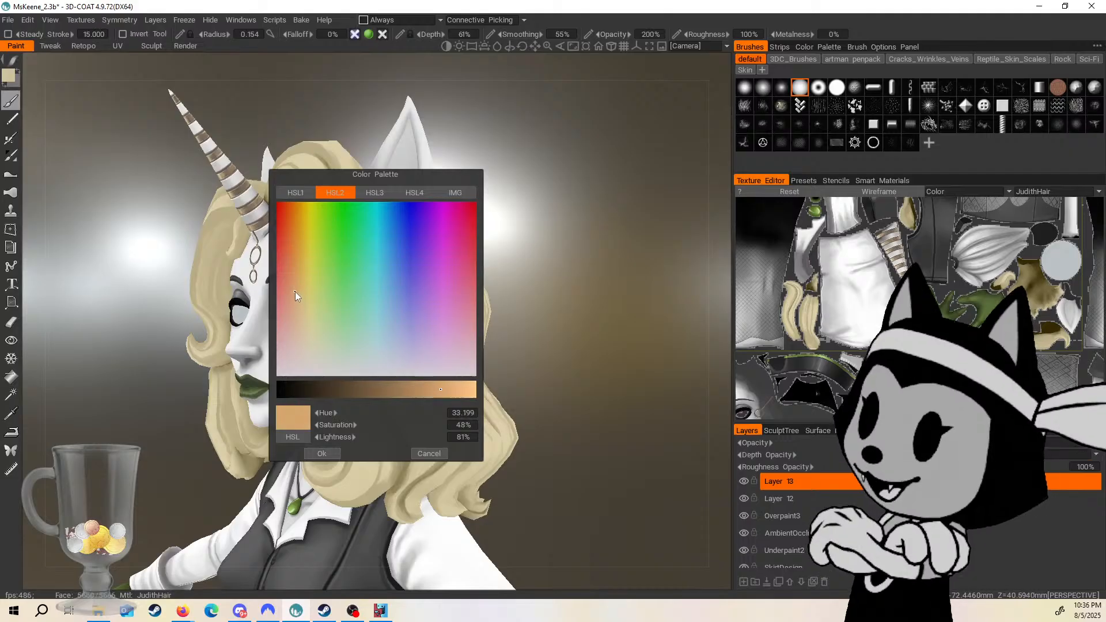
{"action": "left_click", "coordinate": [294, 283]}
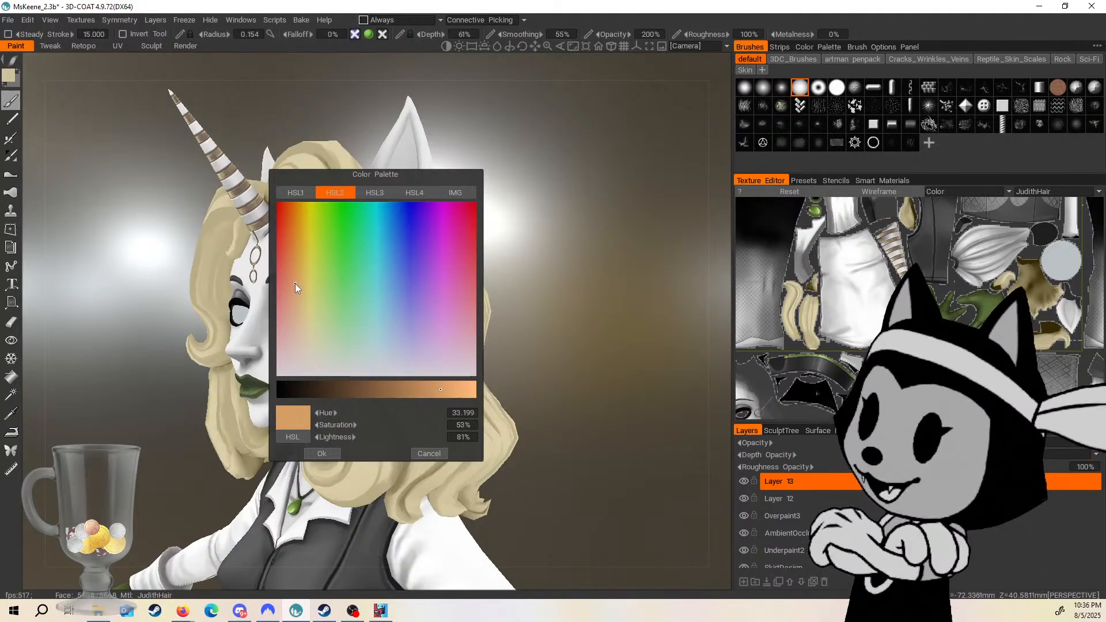
{"action": "left_click", "coordinate": [321, 453]}
Tint the recesses of the wavy side strands nearest the face orange-tan with brush radii of 0.286 and 0.368.
{"action": "mouse_move", "coordinate": [508, 332]}
{"action": "left_mouse_down"}
{"action": "mouse_move", "coordinate": [406, 398]}
{"action": "mouse_move", "coordinate": [410, 339]}
{"action": "left_mouse_up"}
{"action": "left_click_drag", "start_coordinate": [550, 221], "coordinate": [461, 227]}
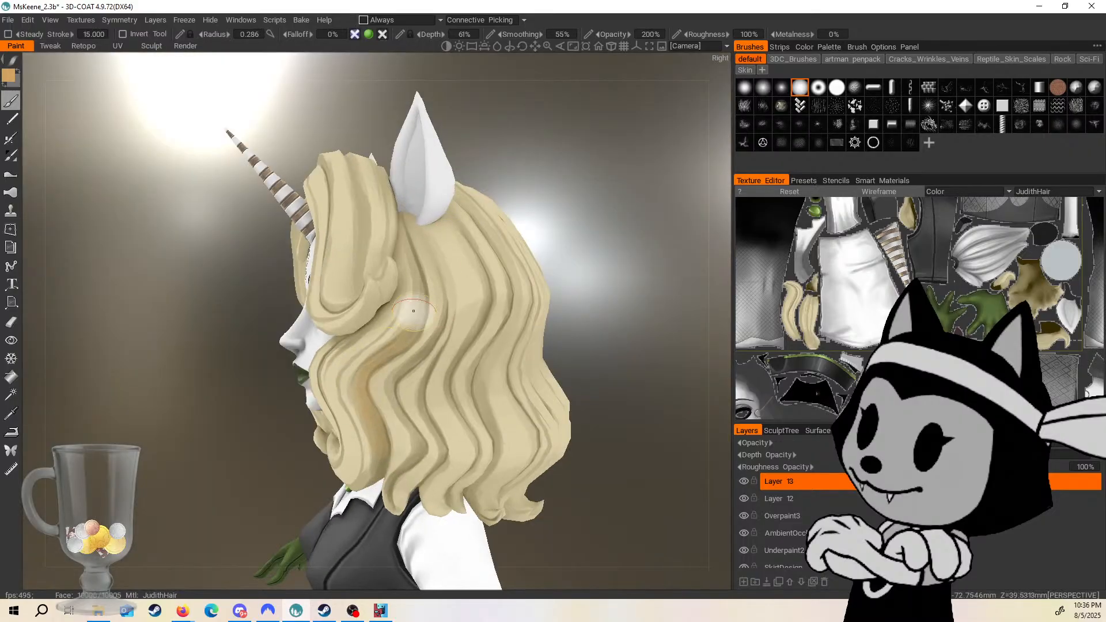
{"action": "left_click_drag", "start_coordinate": [494, 151], "coordinate": [575, 138]}
{"action": "left_click_drag", "start_coordinate": [420, 327], "coordinate": [388, 367]}
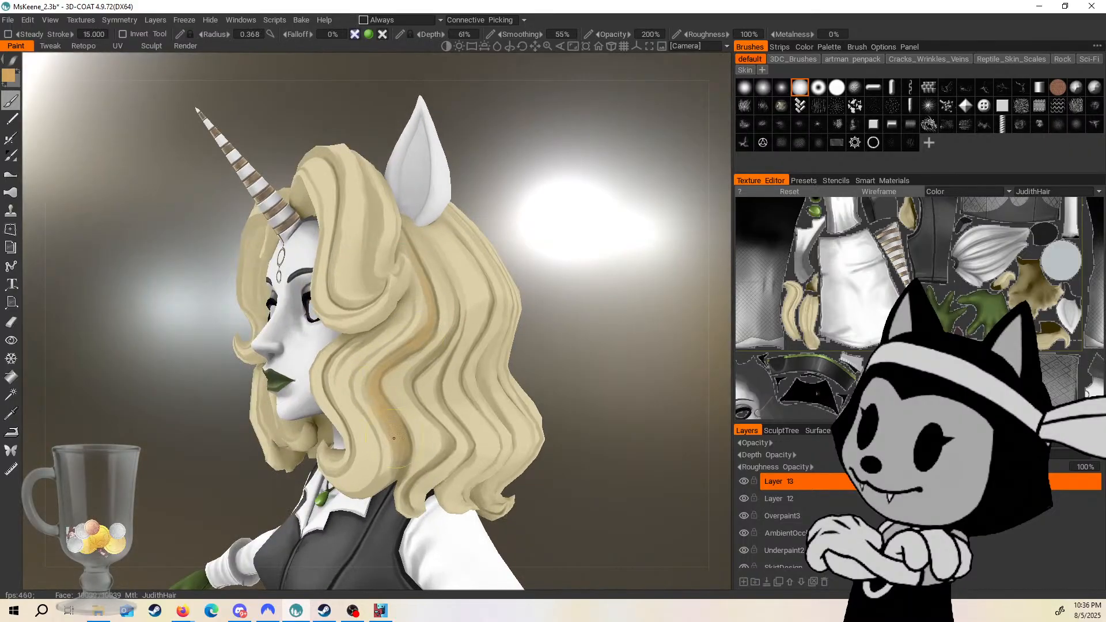
{"action": "left_click_drag", "start_coordinate": [557, 251], "coordinate": [479, 238]}
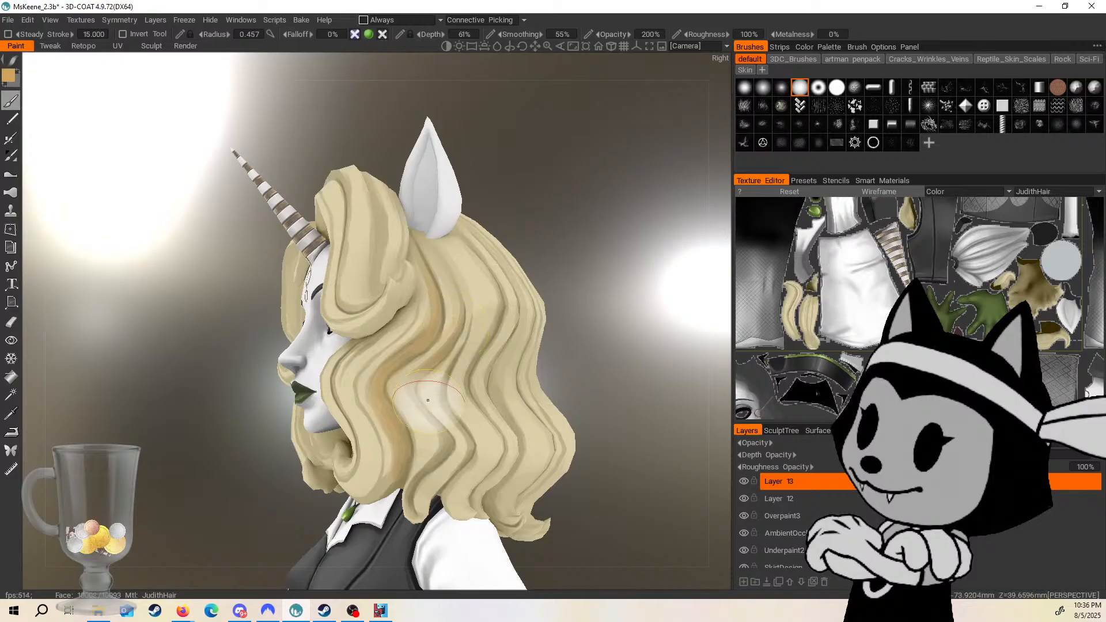
Continue the orange-tan tint along the wavy strands farther back below the ear with brush radii of 0.457, 0.335 and 0.502.
{"action": "left_click_drag", "start_coordinate": [547, 477], "coordinate": [465, 409]}
{"action": "left_click_drag", "start_coordinate": [437, 452], "coordinate": [490, 328]}
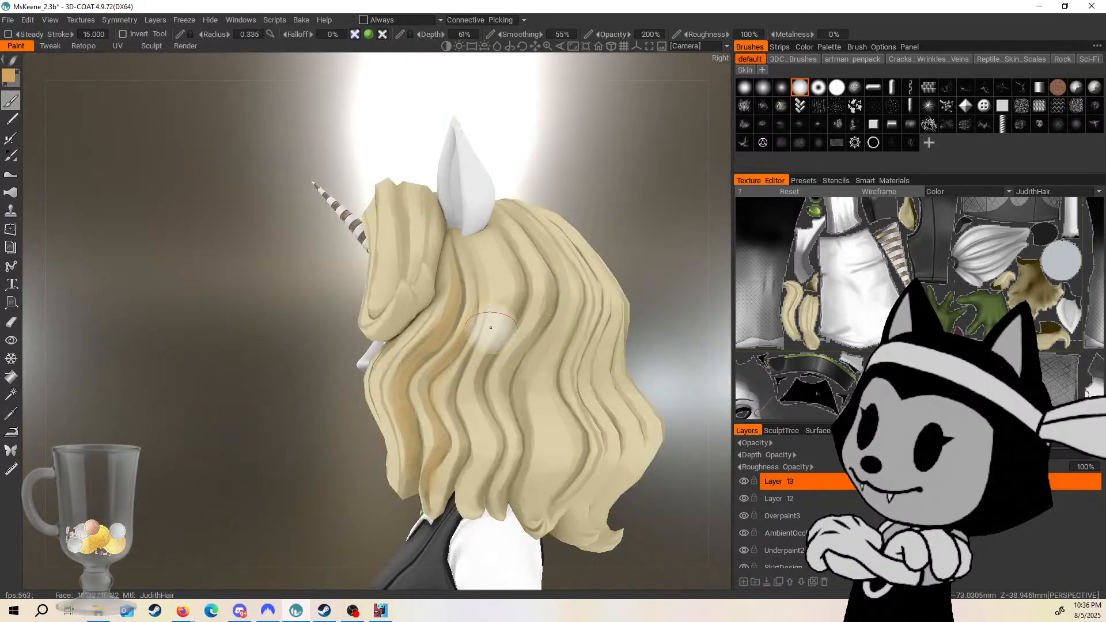
{"action": "left_click_drag", "start_coordinate": [497, 474], "coordinate": [491, 497]}
{"action": "left_click_drag", "start_coordinate": [531, 362], "coordinate": [518, 395]}
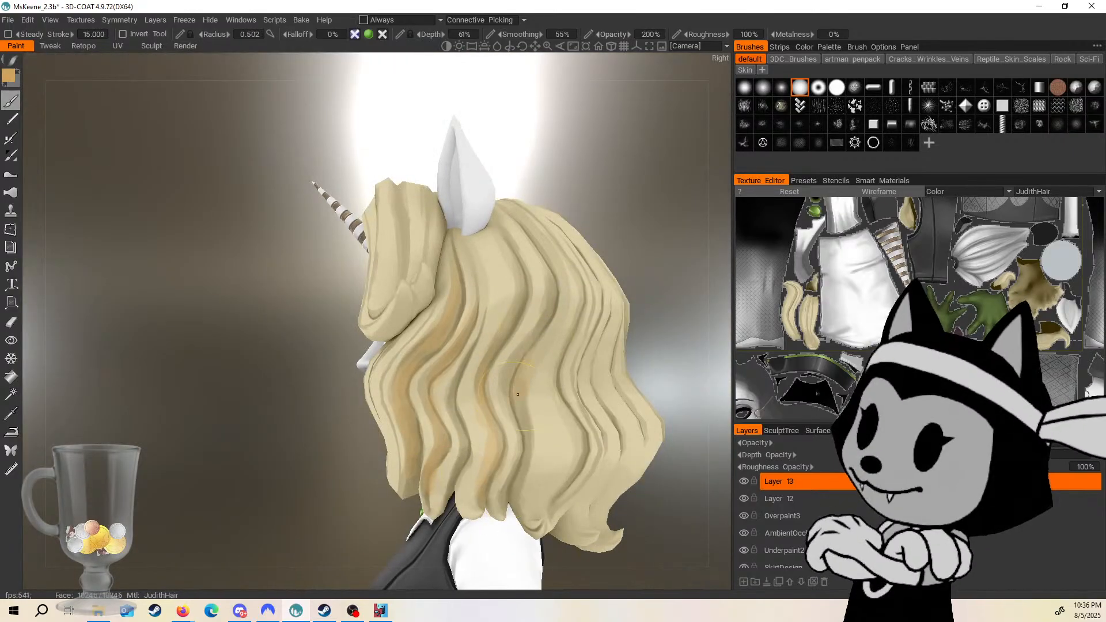
{"action": "left_click_drag", "start_coordinate": [666, 234], "coordinate": [519, 276]}
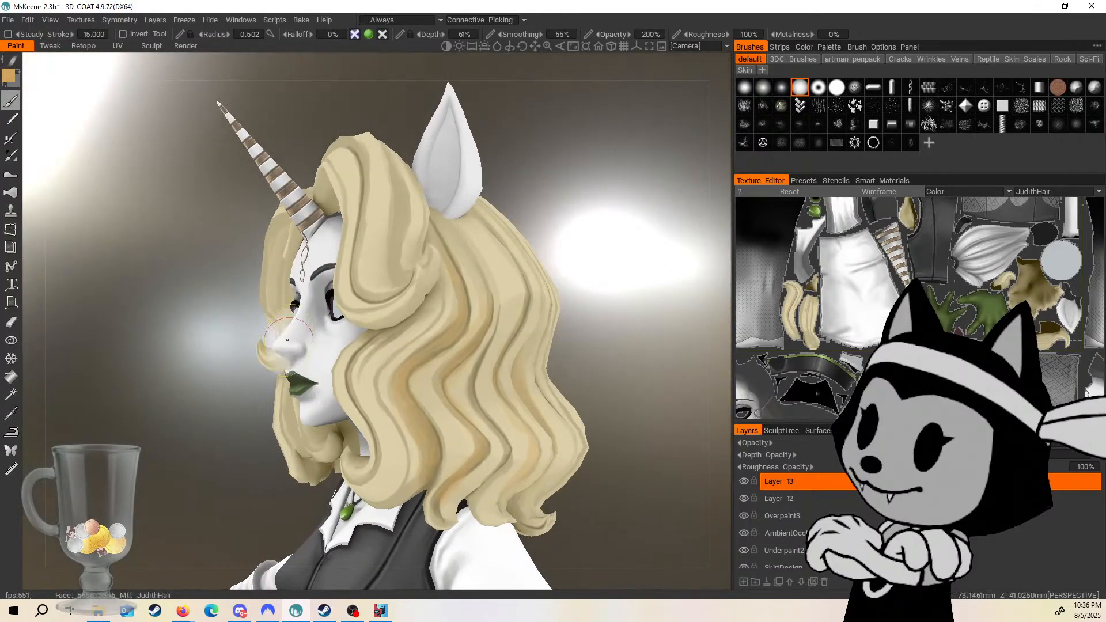
Sample the blond hair color and lighten it to a cream with hue 53.948, saturation 12% and lightness 93%.
{"action": "key", "text": "v"}
{"action": "left_click", "coordinate": [8, 75]}
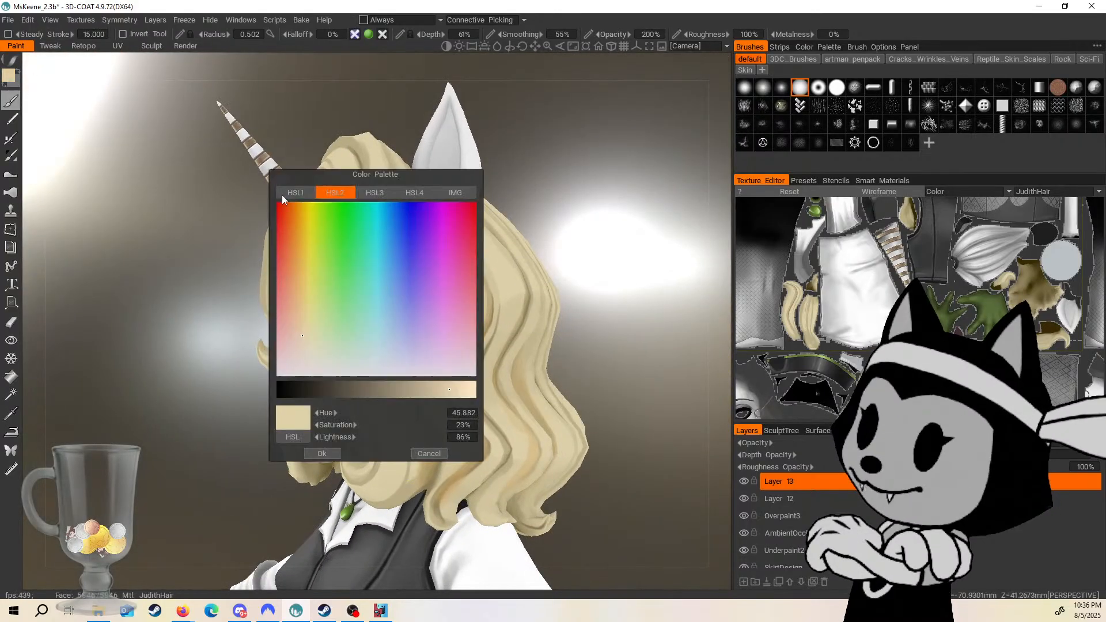
{"action": "left_click", "coordinate": [306, 340]}
{"action": "left_click", "coordinate": [305, 345]}
{"action": "left_click_drag", "start_coordinate": [452, 397], "coordinate": [466, 395]}
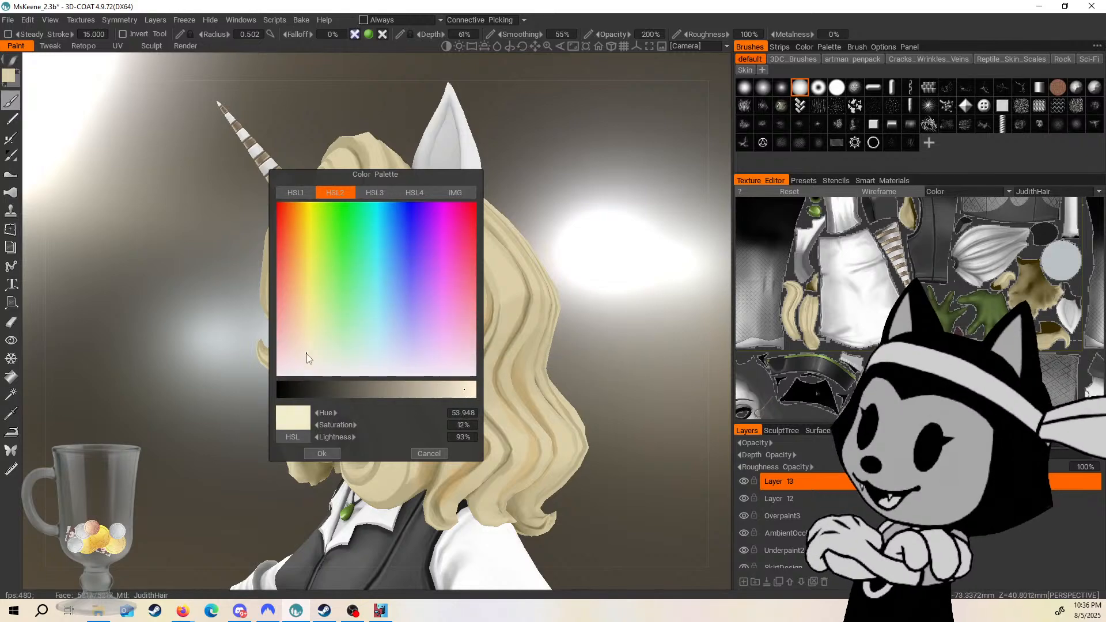
{"action": "left_click", "coordinate": [323, 453]}
{"action": "right_click_drag", "start_coordinate": [620, 309], "coordinate": [607, 293]}
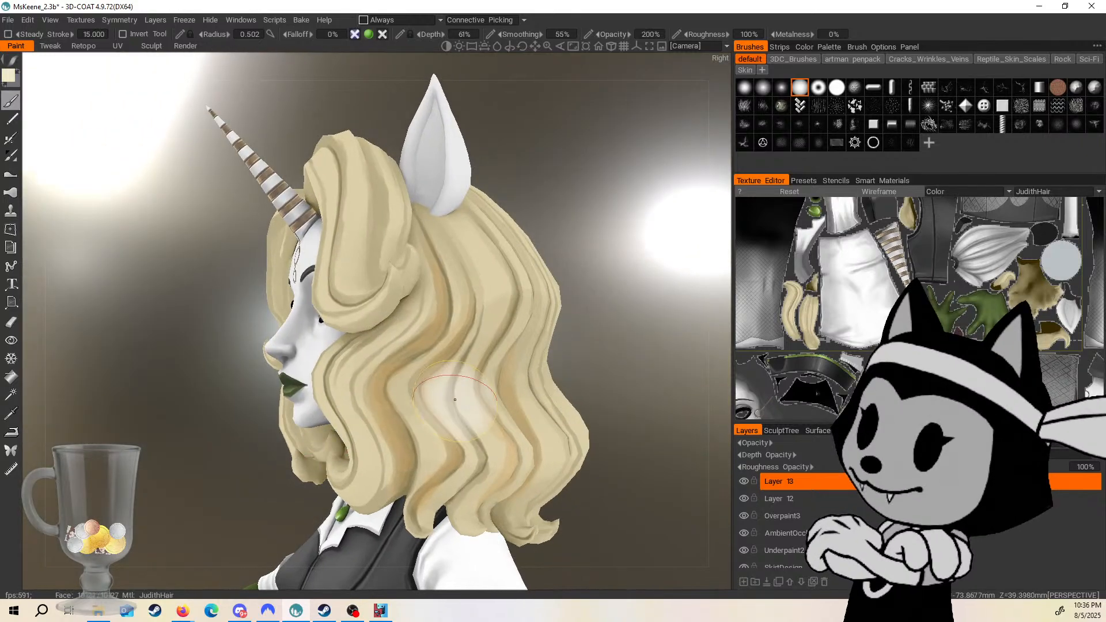
Paint cream highlights along the raised crests of the wavy side strands below the ear with brush radii of 0.105, 0.153, 0.079 and 0.130.
{"action": "right_click_drag", "start_coordinate": [455, 399], "coordinate": [568, 300]}
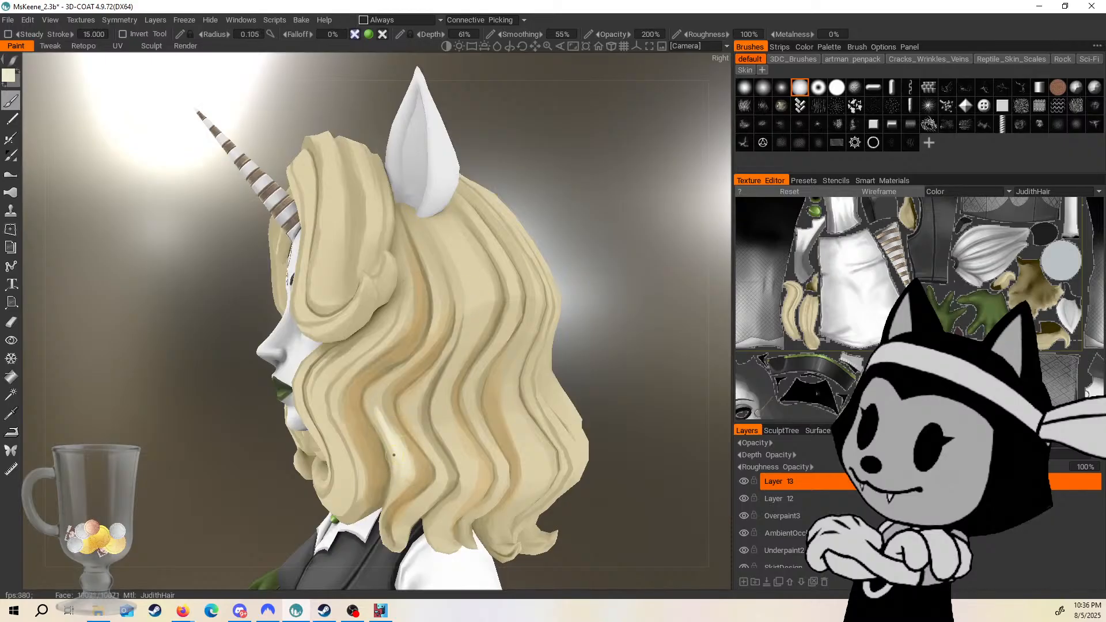
{"action": "left_click_drag", "start_coordinate": [601, 274], "coordinate": [663, 219]}
{"action": "left_click_drag", "start_coordinate": [576, 222], "coordinate": [496, 216]}
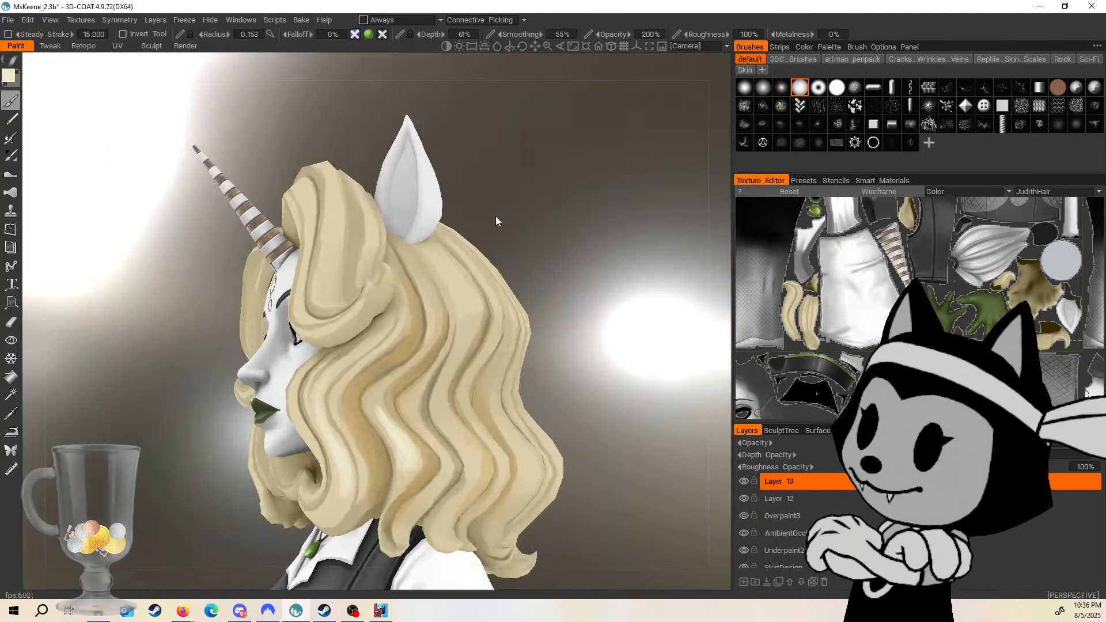
{"action": "right_click_drag", "start_coordinate": [346, 365], "coordinate": [336, 431]}
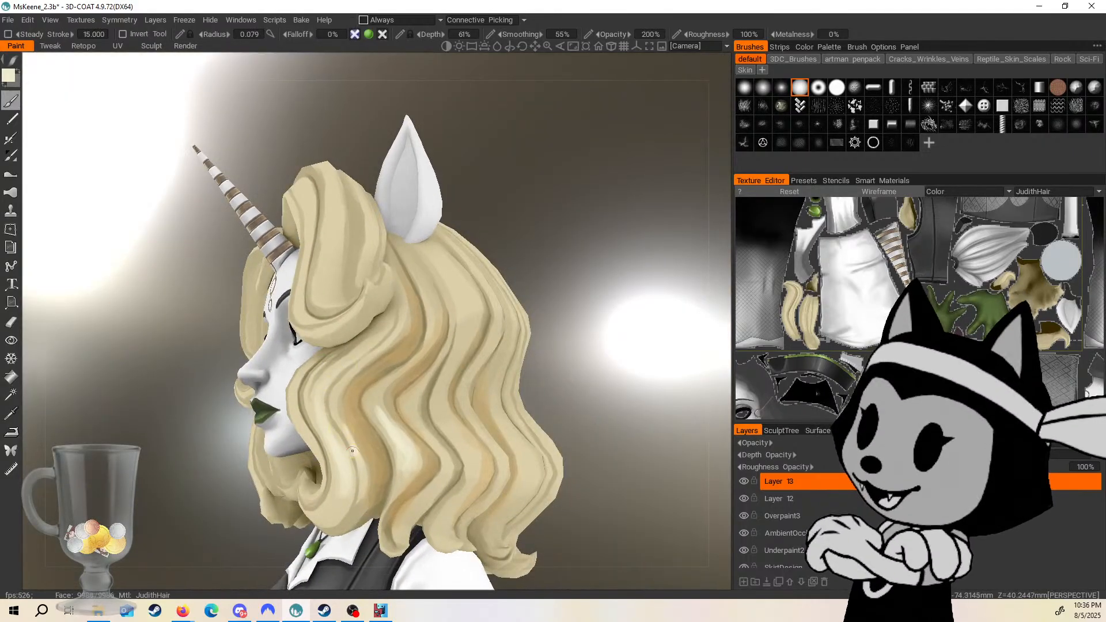
{"action": "right_click_drag", "start_coordinate": [427, 431], "coordinate": [442, 448]}
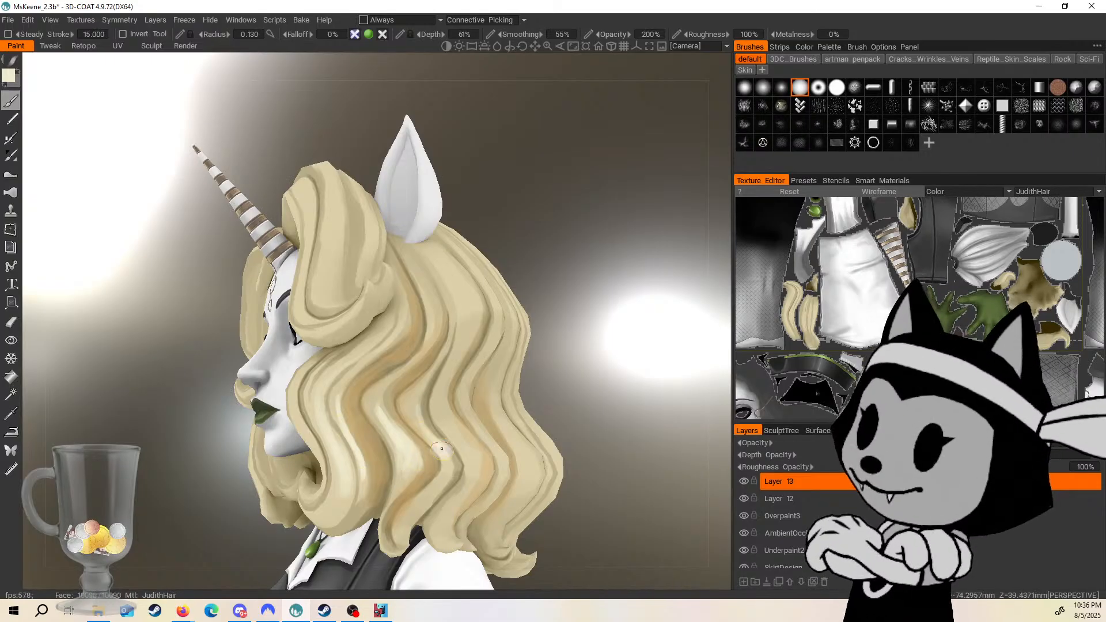
{"action": "mouse_move", "coordinate": [451, 471]}
{"action": "middle_mouse_down", "text": "shift"}
{"action": "mouse_move", "coordinate": [458, 450]}
{"action": "mouse_move", "coordinate": [627, 272]}
{"action": "mouse_move", "coordinate": [345, 461]}
{"action": "middle_mouse_up", "text": "shift"}
{"action": "right_click_drag", "start_coordinate": [346, 461], "coordinate": [377, 462]}
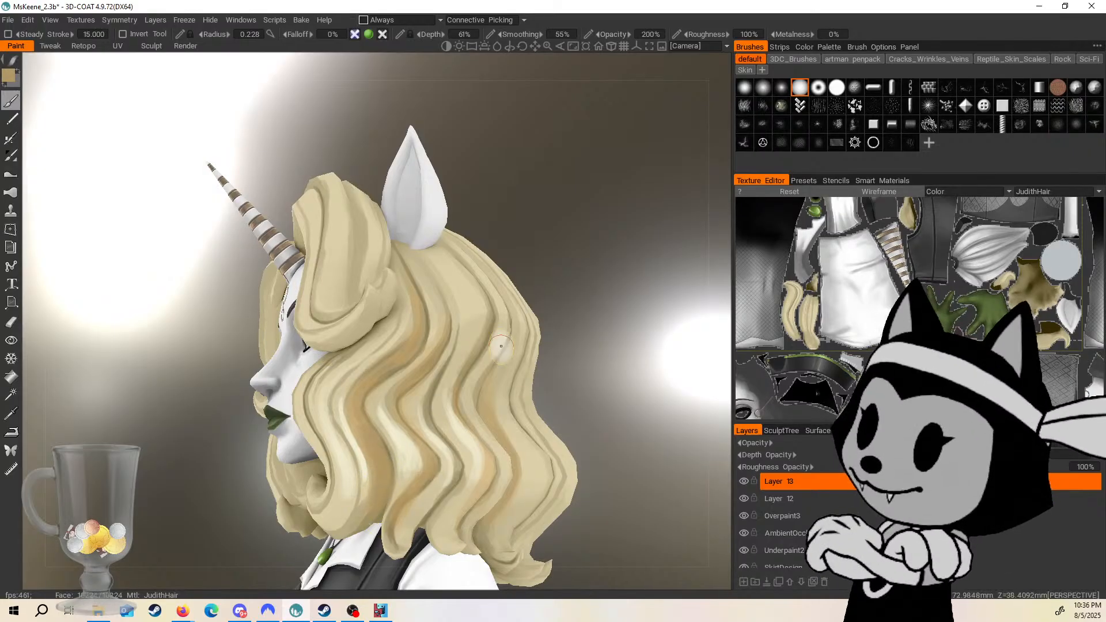
Change the paint color to purple for tinting the underside of the lower side curls.
{"action": "middle_click_drag", "start_coordinate": [377, 489], "coordinate": [537, 318]}
{"action": "middle_click_drag", "start_coordinate": [545, 385], "coordinate": [556, 458]}
{"action": "scroll", "coordinate": [476, 337], "scroll_direction": "up", "scroll_amount": 8}
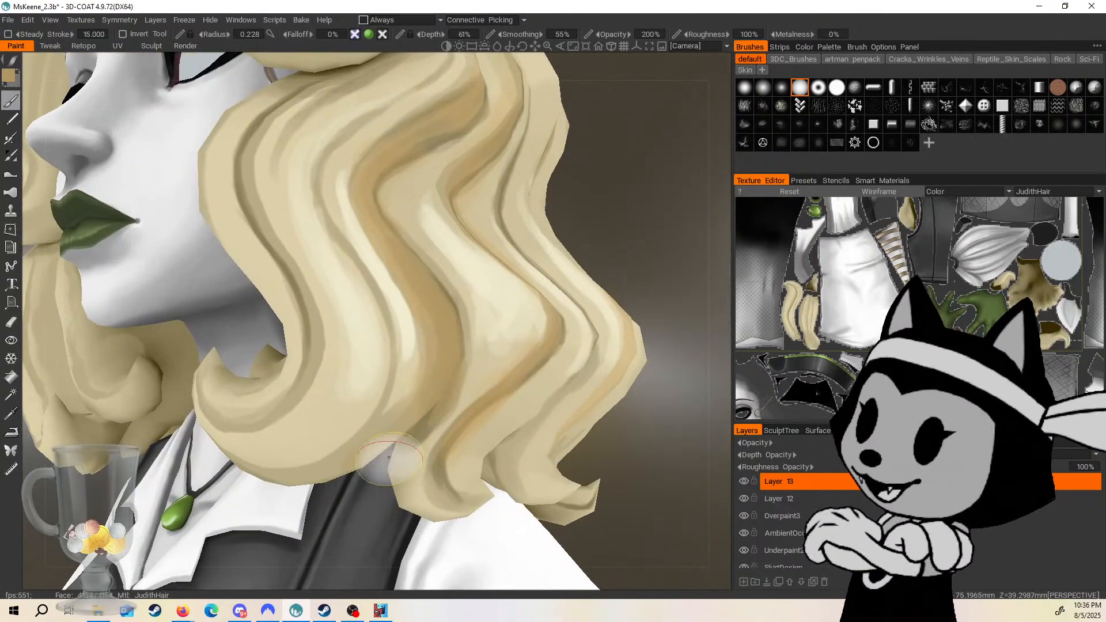
{"action": "middle_click_drag", "start_coordinate": [389, 457], "coordinate": [366, 457]}
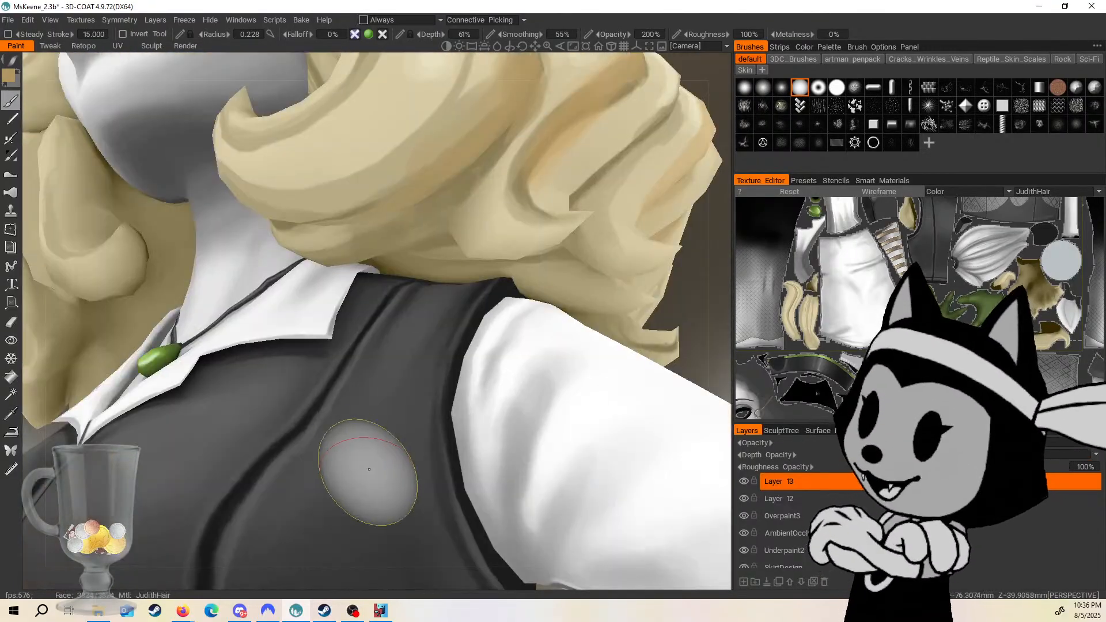
{"action": "left_click", "coordinate": [9, 74]}
{"action": "mouse_move", "coordinate": [414, 288]}
{"action": "left_mouse_down"}
{"action": "mouse_move", "coordinate": [441, 310]}
{"action": "mouse_move", "coordinate": [430, 282]}
{"action": "left_mouse_up"}
{"action": "left_click", "coordinate": [322, 453]}
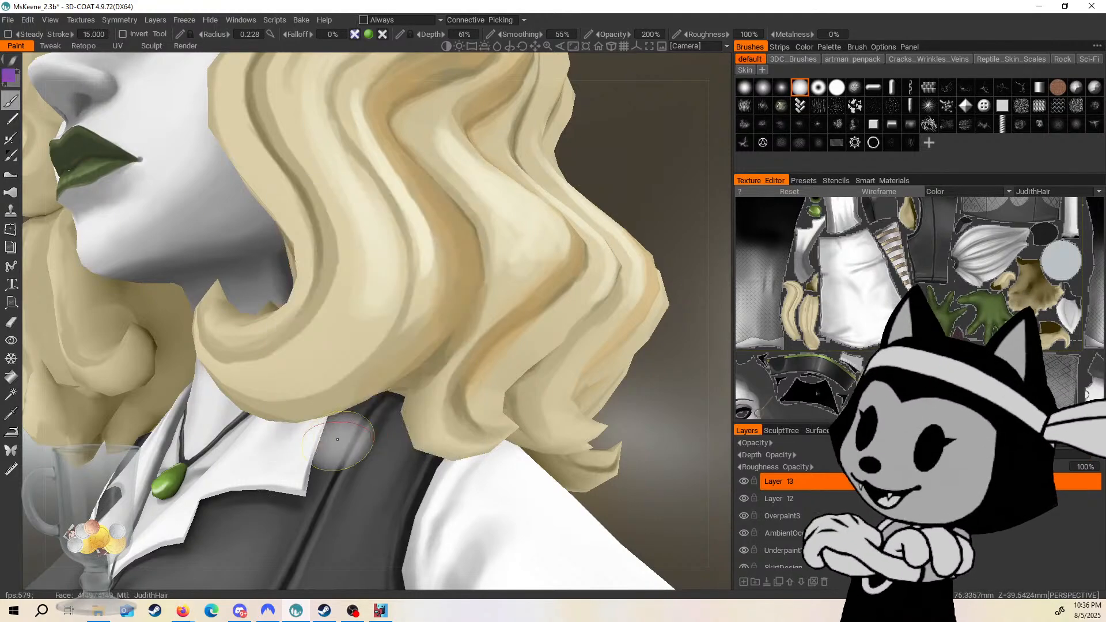
Tint the underside of the large lower curl beside the neck purple with brush radii of 0.147 and 0.115.
{"action": "left_click_drag", "start_coordinate": [642, 196], "coordinate": [445, 333]}
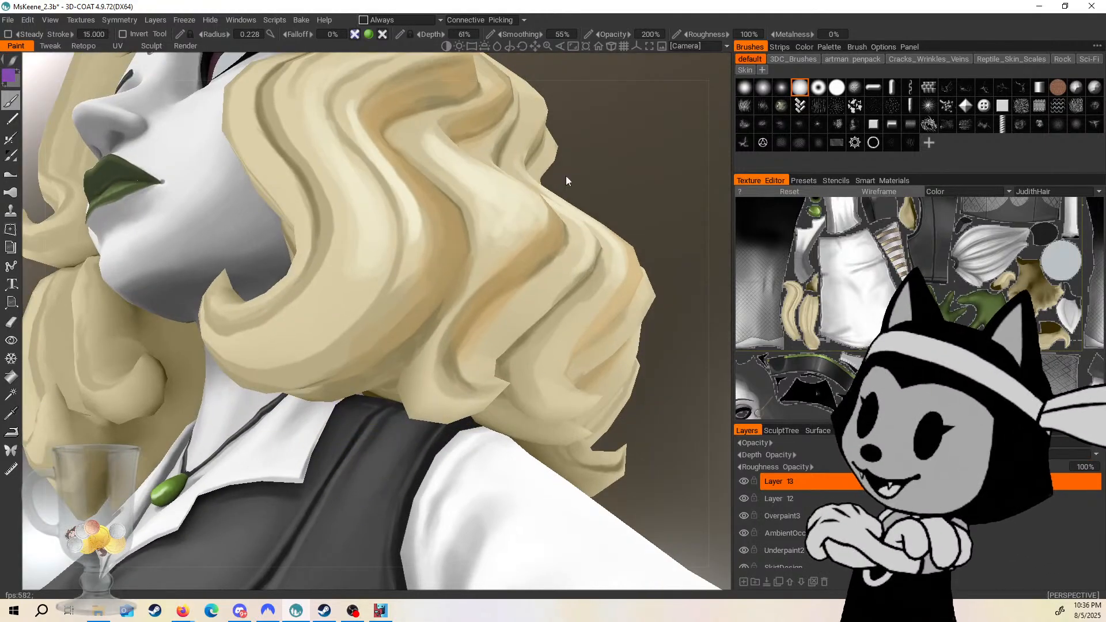
{"action": "mouse_move", "coordinate": [369, 473]}
{"action": "left_mouse_down"}
{"action": "mouse_move", "coordinate": [277, 360]}
{"action": "mouse_move", "coordinate": [245, 365]}
{"action": "mouse_move", "coordinate": [398, 334]}
{"action": "mouse_move", "coordinate": [404, 314]}
{"action": "left_mouse_up"}
{"action": "left_click_drag", "start_coordinate": [605, 213], "coordinate": [358, 367]}
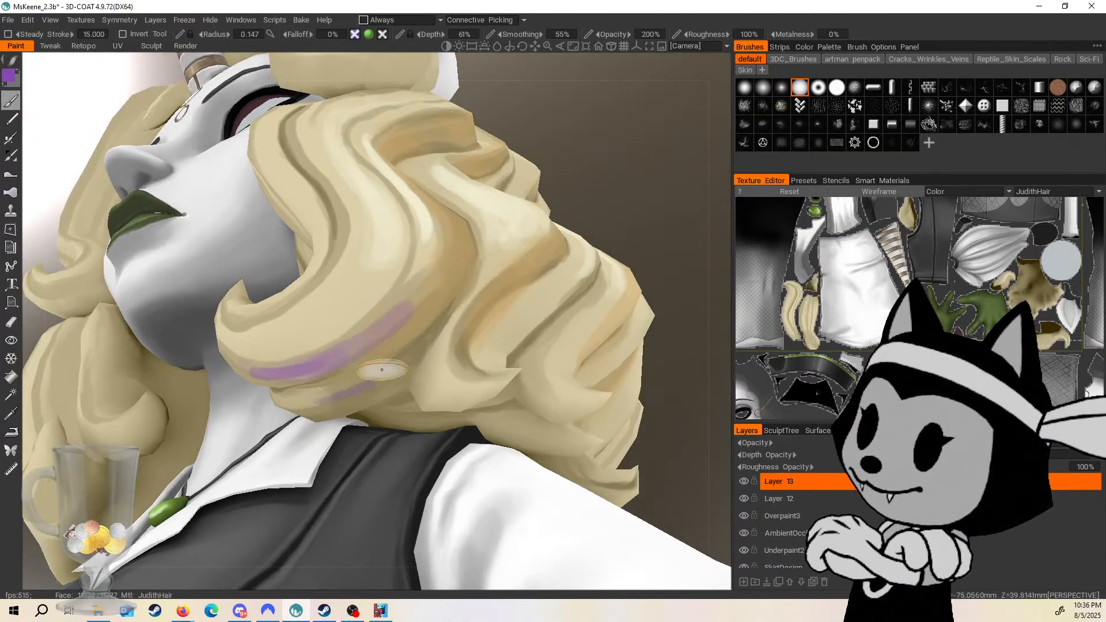
{"action": "left_click_drag", "start_coordinate": [654, 246], "coordinate": [585, 242]}
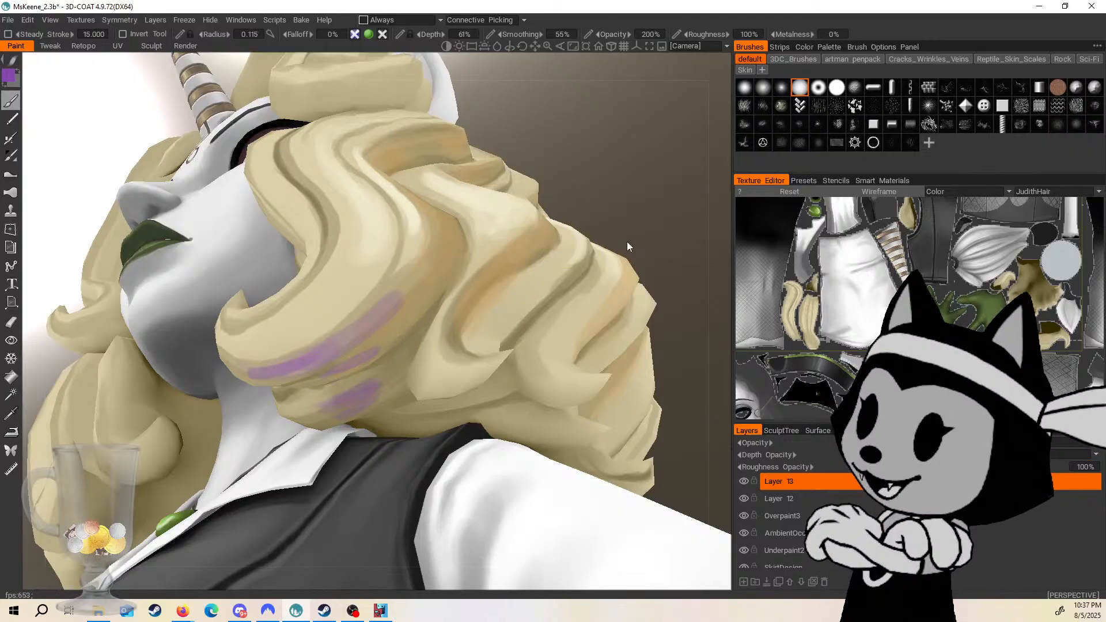
Paint purple shadow accents across the underside of the blonde curls above the shoulder on Layer 13.
{"action": "mouse_move", "coordinate": [627, 241]}
{"action": "left_mouse_down"}
{"action": "mouse_move", "coordinate": [599, 246]}
{"action": "mouse_move", "coordinate": [556, 344]}
{"action": "mouse_move", "coordinate": [472, 403]}
{"action": "left_mouse_up"}
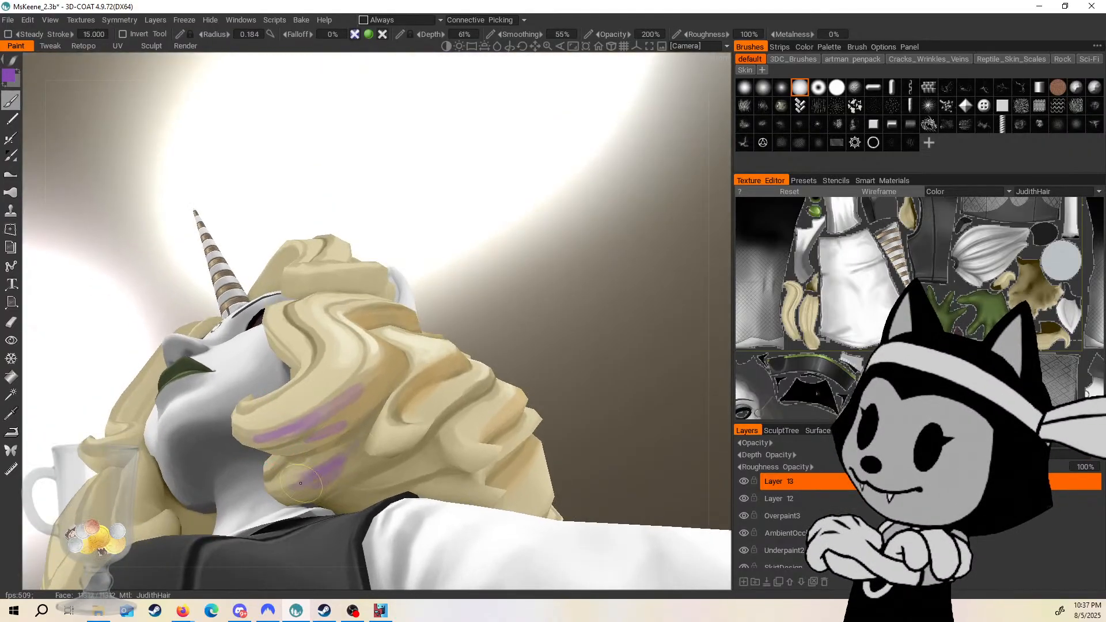
{"action": "left_click_drag", "start_coordinate": [413, 463], "coordinate": [367, 484]}
{"action": "left_click_drag", "start_coordinate": [459, 453], "coordinate": [418, 477]}
{"action": "left_click_drag", "start_coordinate": [534, 327], "coordinate": [519, 356]}
{"action": "left_click_drag", "start_coordinate": [369, 447], "coordinate": [384, 451]}
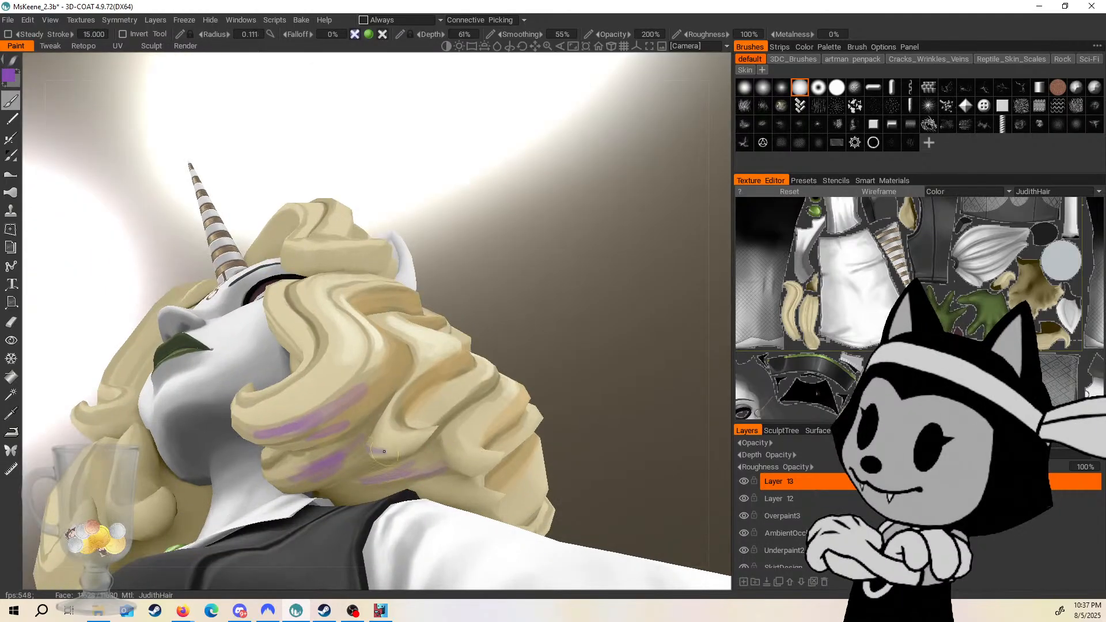
Examine the purple accents and the painted hair from the front and the side of the head.
{"action": "left_click_drag", "start_coordinate": [548, 310], "coordinate": [606, 430]}
{"action": "right_click_drag", "start_coordinate": [610, 408], "coordinate": [537, 344]}
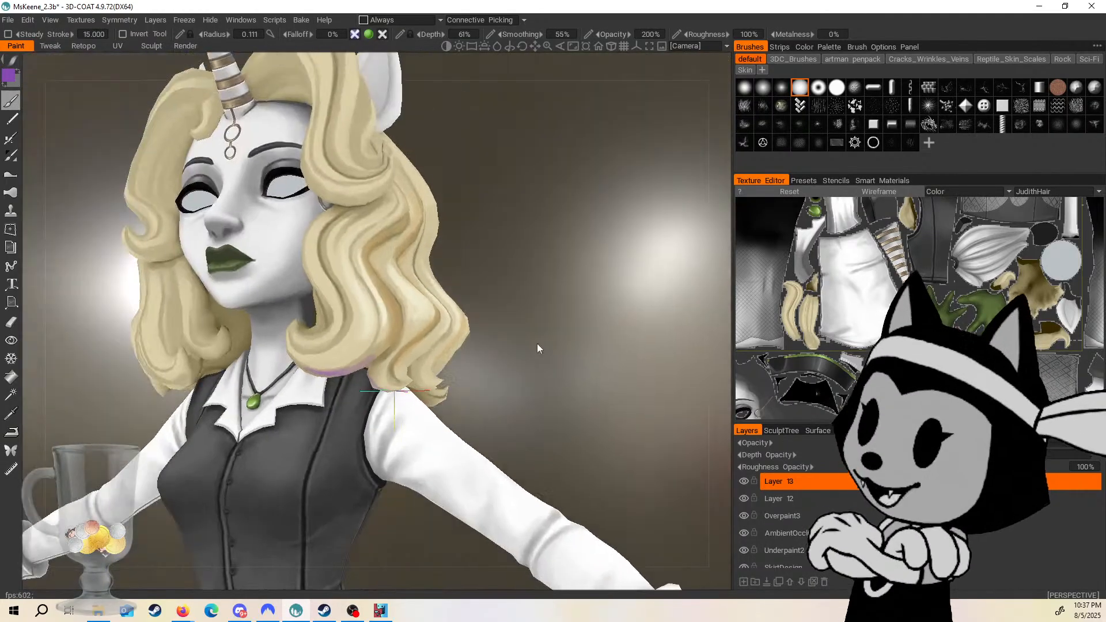
{"action": "left_click_drag", "start_coordinate": [537, 343], "coordinate": [542, 311]}
{"action": "right_click_drag", "start_coordinate": [543, 307], "coordinate": [566, 324]}
{"action": "middle_click_drag", "start_coordinate": [566, 324], "coordinate": [532, 304]}
{"action": "right_click_drag", "start_coordinate": [532, 304], "coordinate": [558, 300]}
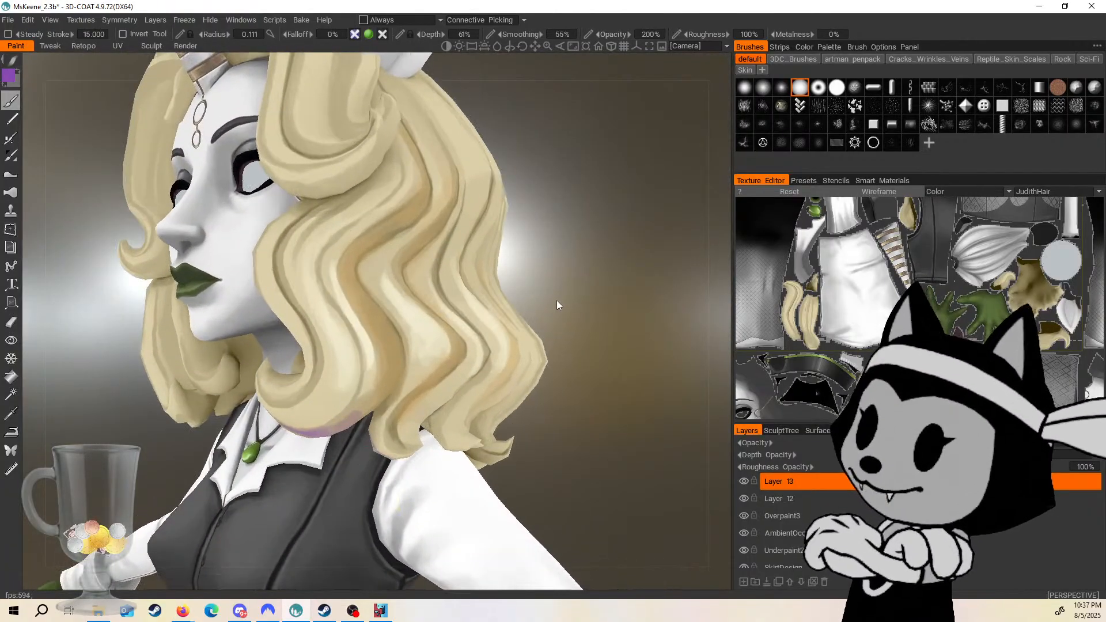
{"action": "middle_click_drag", "start_coordinate": [558, 300], "coordinate": [540, 307]}
{"action": "left_click_drag", "start_coordinate": [540, 306], "coordinate": [509, 297]}
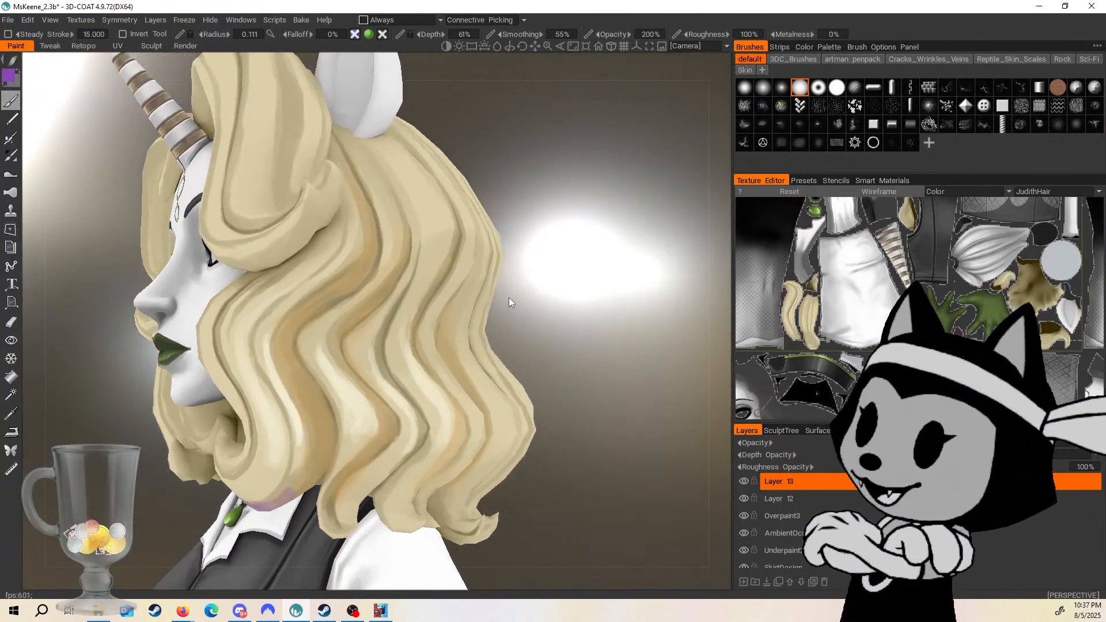
{"action": "left_click_drag", "start_coordinate": [585, 306], "coordinate": [528, 302]}
Set the paint color to a mint green with hue 153 and saturation 48%.
{"action": "key", "text": "v"}
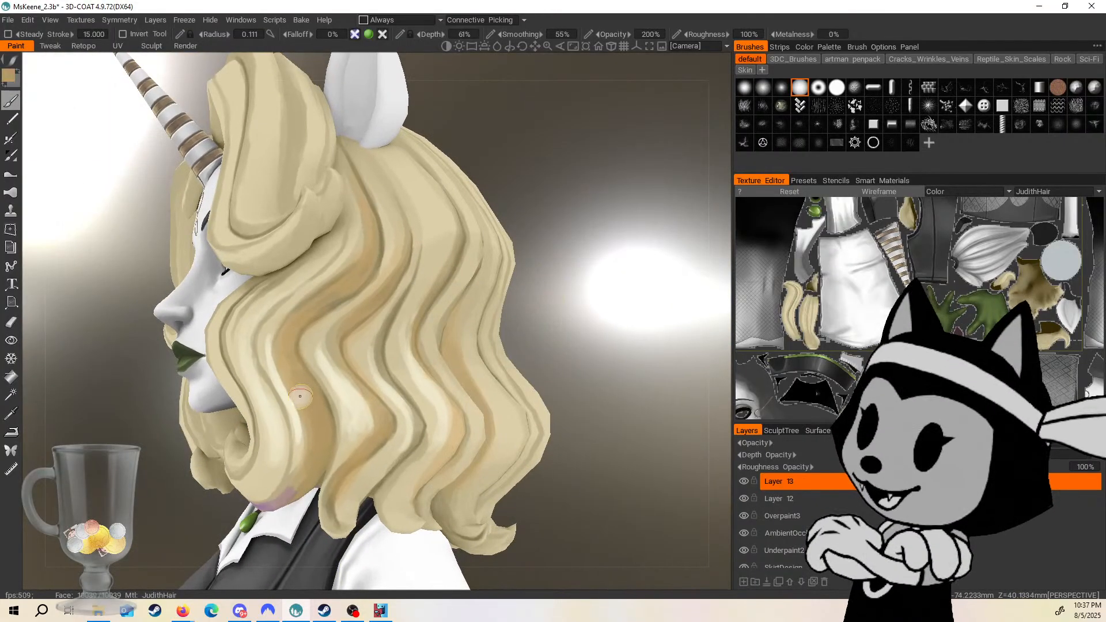
{"action": "left_click", "coordinate": [8, 75]}
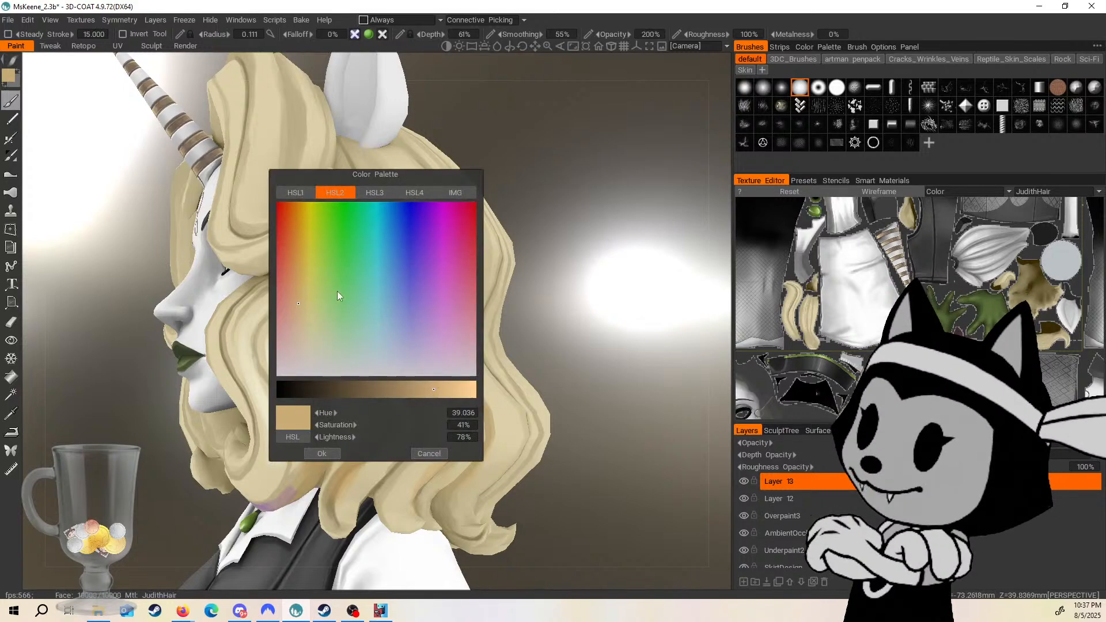
{"action": "left_click", "coordinate": [362, 293]}
{"action": "left_click", "coordinate": [321, 453]}
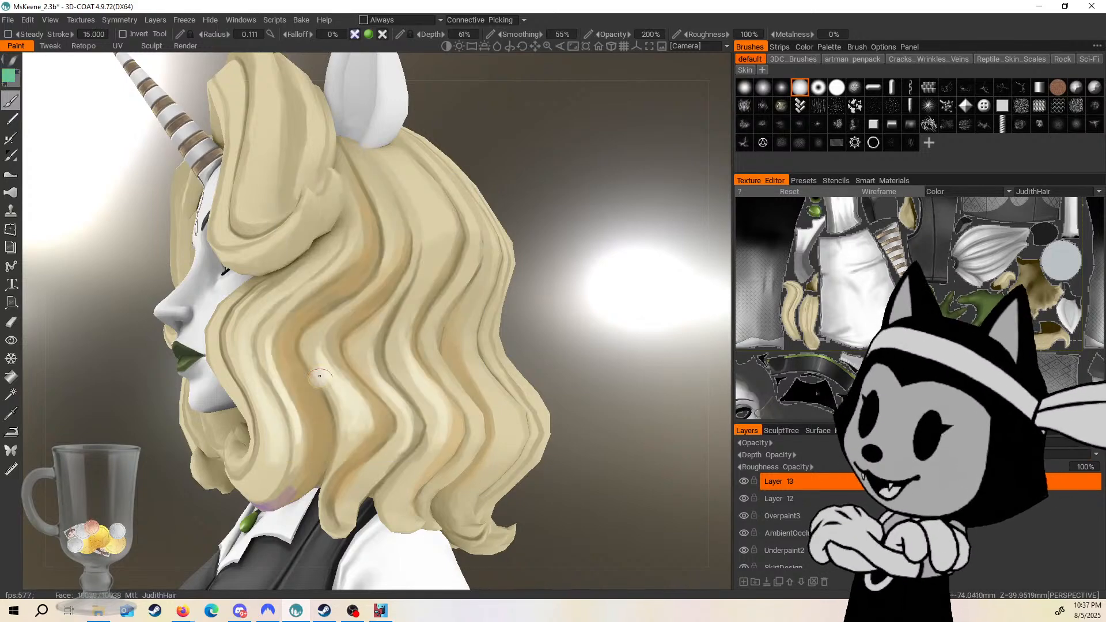
Paint soft mint-green accents along the waves on the side of the hair, adjusting the brush radius between strokes.
{"action": "key", "text": "bracketright"}
{"action": "key", "text": "bracketright"}
{"action": "key", "text": "bracketright"}
{"action": "mouse_move", "coordinate": [299, 408]}
{"action": "left_mouse_down"}
{"action": "mouse_move", "coordinate": [277, 353]}
{"action": "mouse_move", "coordinate": [311, 299]}
{"action": "left_mouse_up"}
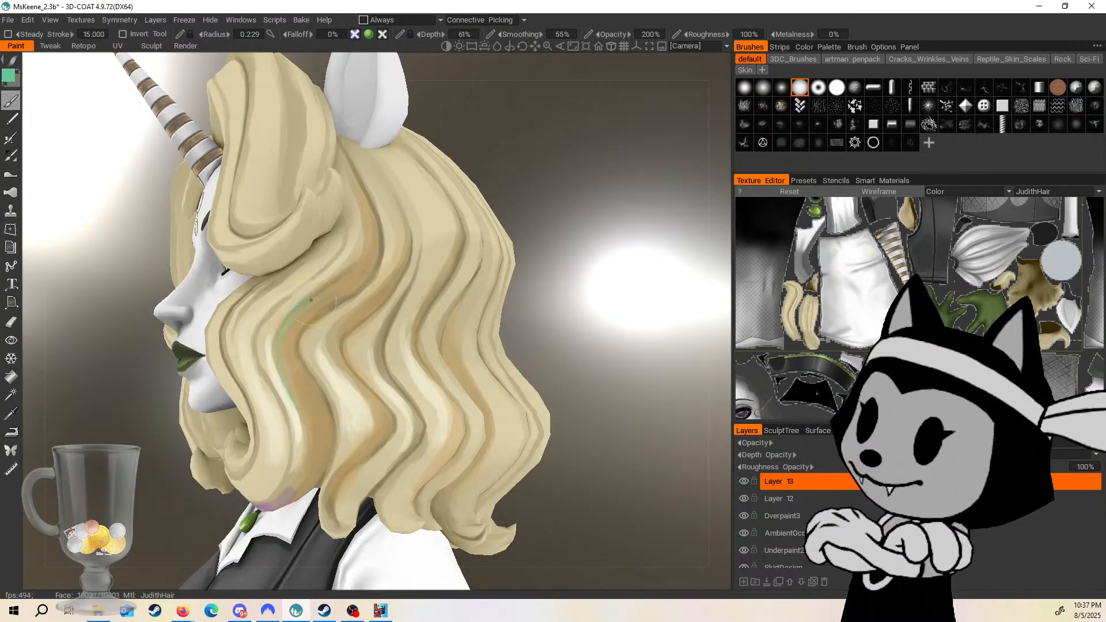
{"action": "left_click_drag", "start_coordinate": [387, 225], "coordinate": [393, 208], "text": "alt"}
{"action": "key", "text": "bracketleft"}
{"action": "key", "text": "bracketleft"}
{"action": "key", "text": "bracketleft"}
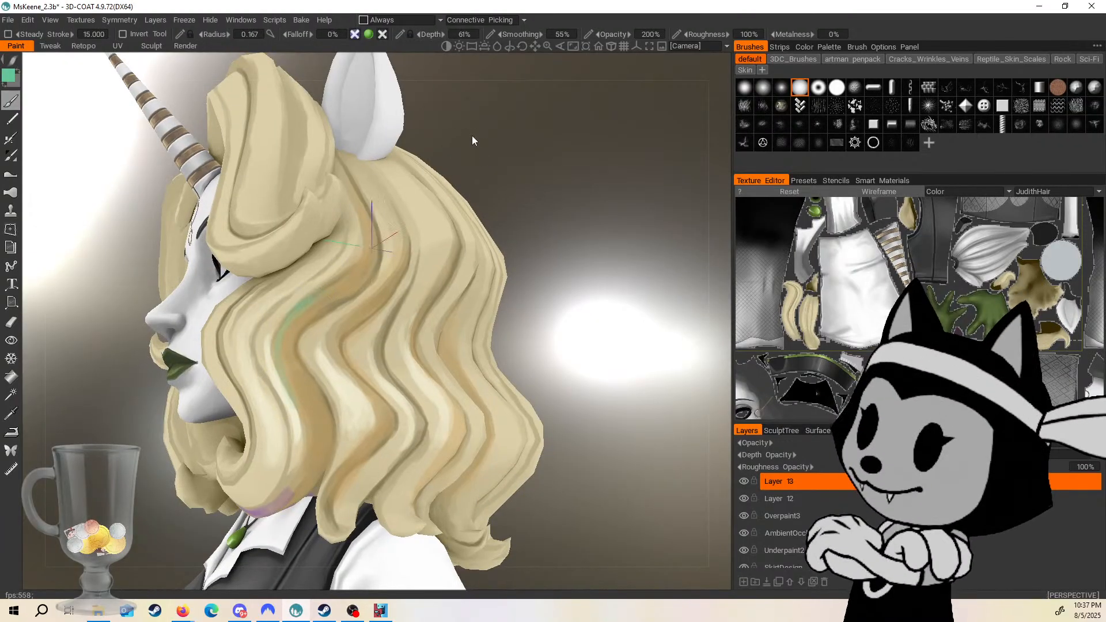
{"action": "left_click_drag", "start_coordinate": [472, 136], "coordinate": [365, 304], "text": "alt"}
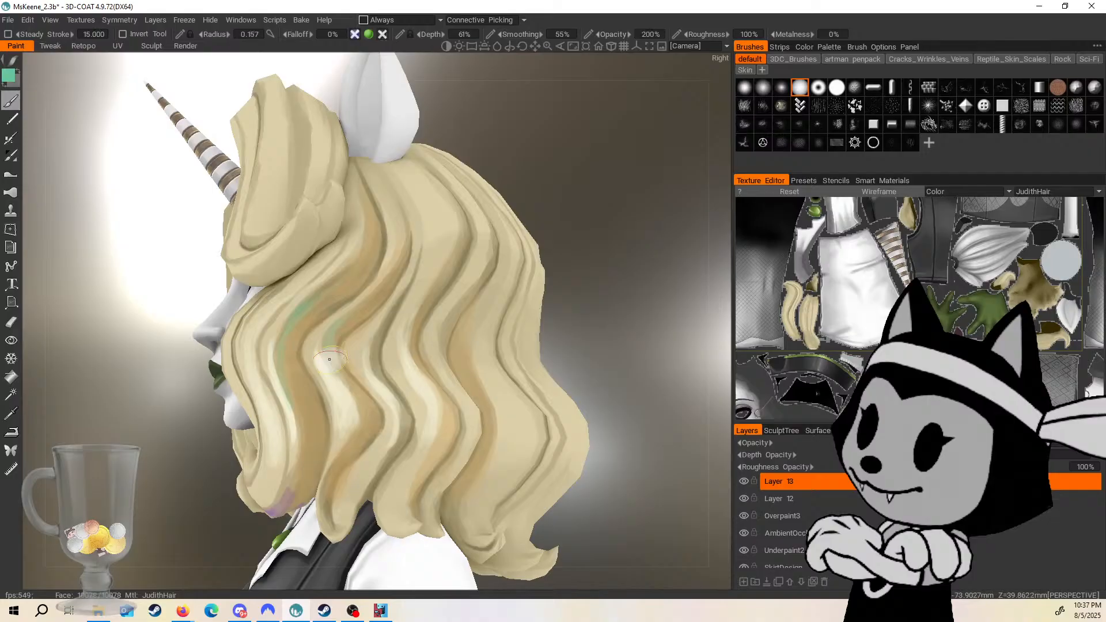
{"action": "left_click_drag", "start_coordinate": [329, 359], "coordinate": [353, 403]}
{"action": "left_click_drag", "start_coordinate": [522, 264], "coordinate": [597, 302], "text": "alt"}
{"action": "left_click_drag", "start_coordinate": [443, 332], "coordinate": [494, 272], "text": "alt"}
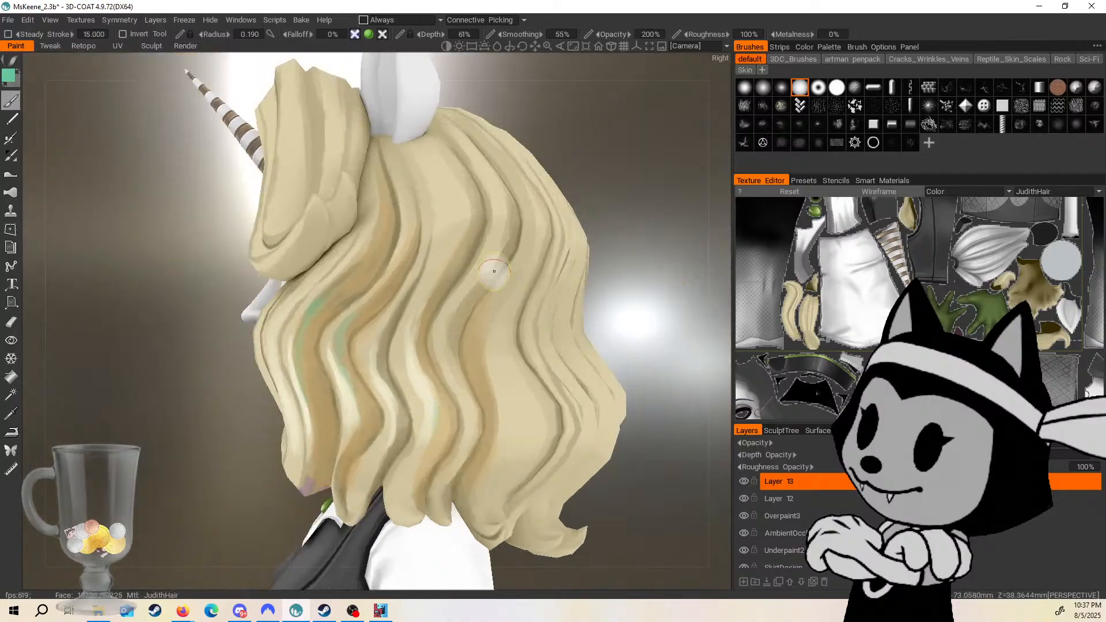
{"action": "left_click_drag", "start_coordinate": [438, 402], "coordinate": [433, 431]}
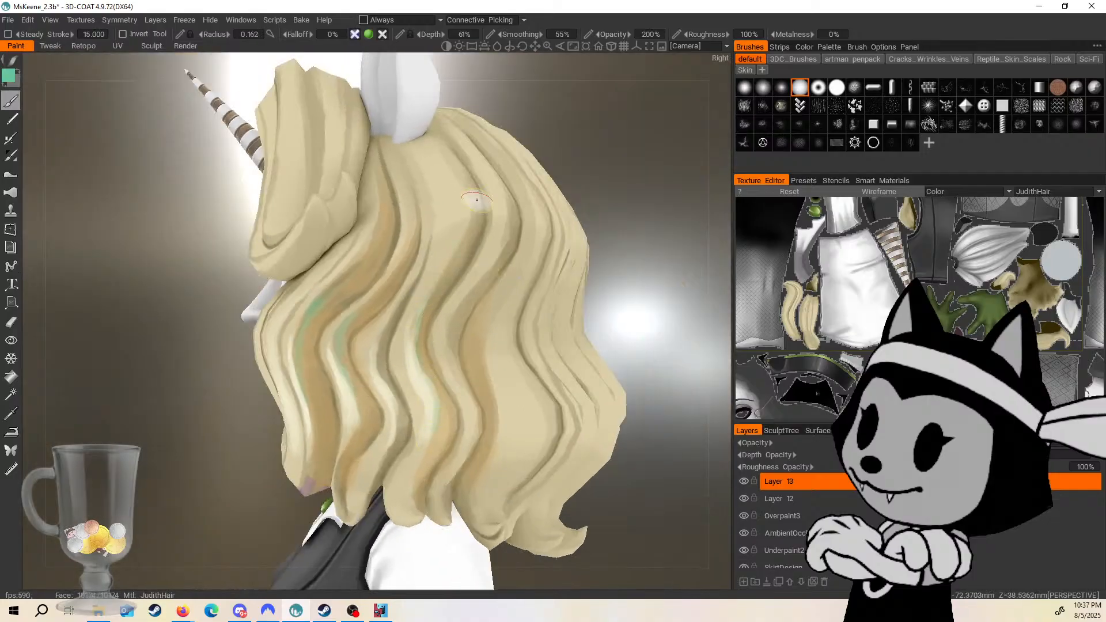
Paint mint-green strokes with a 0.084 brush radius along separate locks on the back of the hair.
{"action": "right_click_drag", "start_coordinate": [416, 441], "coordinate": [445, 421], "text": "alt"}
{"action": "left_click_drag", "start_coordinate": [445, 420], "coordinate": [538, 444], "text": "alt"}
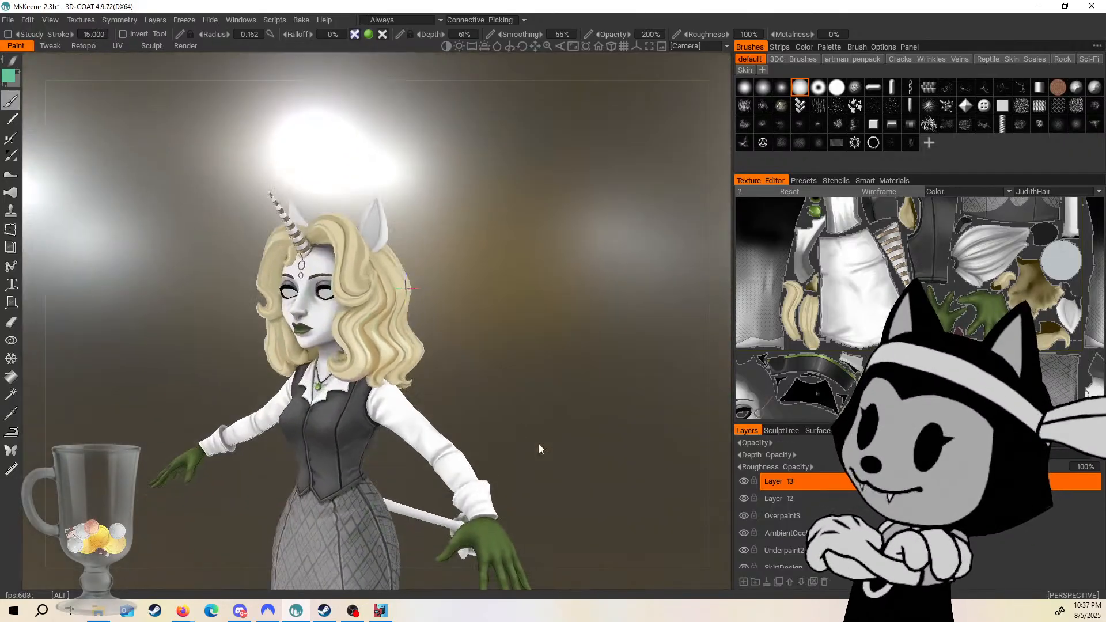
{"action": "right_click_drag", "start_coordinate": [538, 444], "coordinate": [548, 417], "text": "alt"}
{"action": "left_click_drag", "start_coordinate": [547, 417], "coordinate": [527, 406], "text": "alt"}
{"action": "middle_click_drag", "start_coordinate": [568, 344], "coordinate": [494, 371], "text": "alt"}
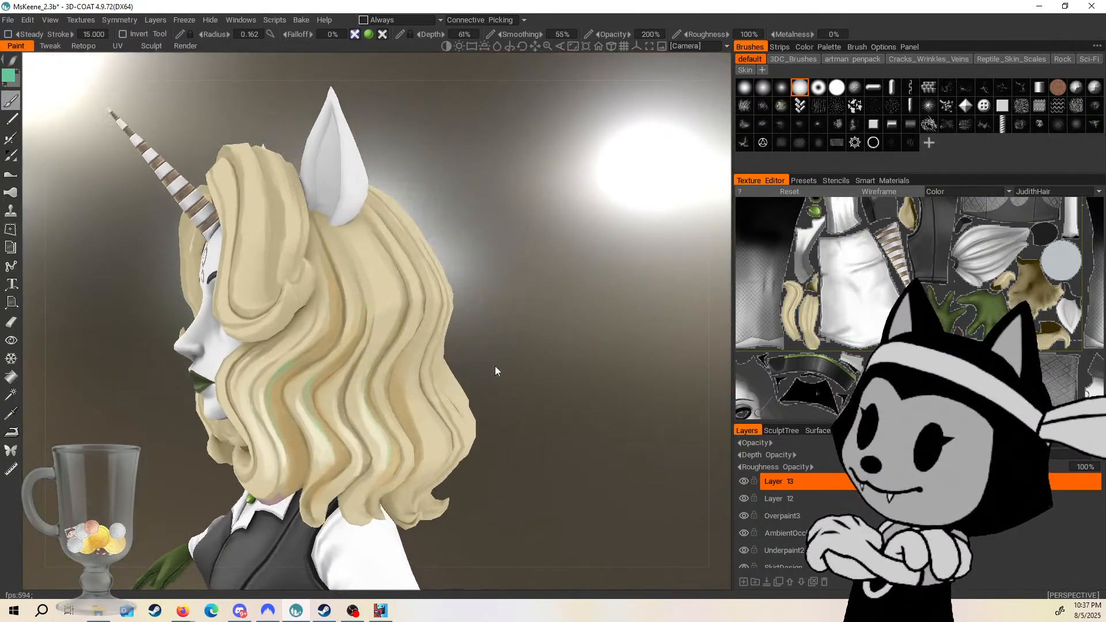
{"action": "mouse_move", "coordinate": [531, 348]}
{"action": "left_mouse_down", "text": "alt"}
{"action": "mouse_move", "coordinate": [377, 358]}
{"action": "mouse_move", "coordinate": [468, 366]}
{"action": "left_mouse_up", "text": "alt"}
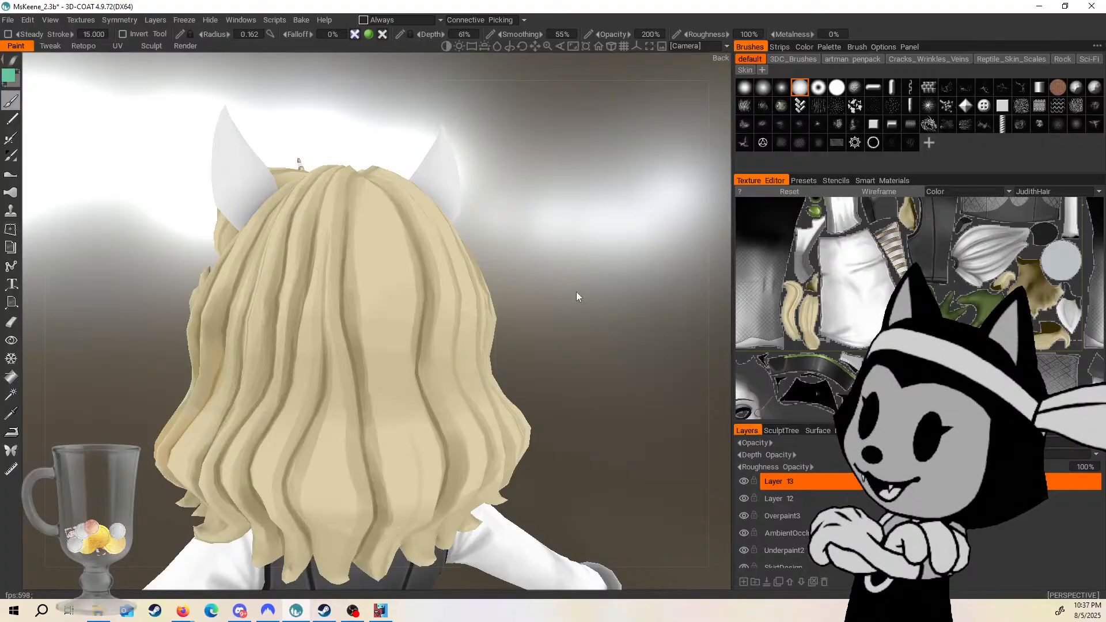
{"action": "left_click_drag", "start_coordinate": [576, 292], "coordinate": [548, 275], "text": "alt"}
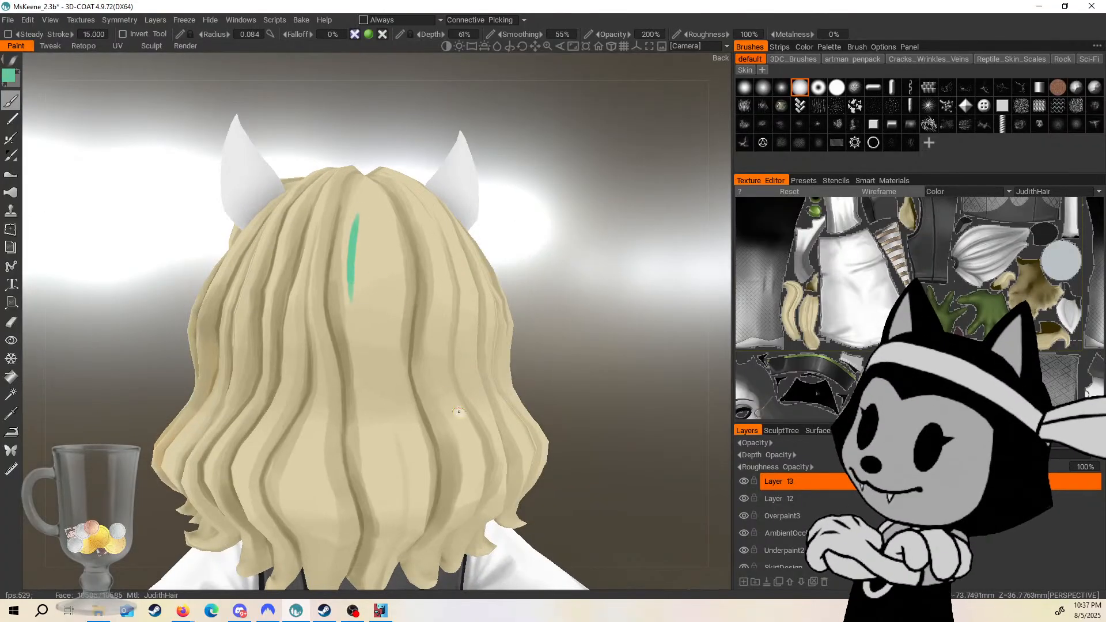
{"action": "left_click_drag", "start_coordinate": [459, 412], "coordinate": [438, 398], "text": "alt"}
{"action": "left_click_drag", "start_coordinate": [445, 344], "coordinate": [468, 497]}
{"action": "left_click_drag", "start_coordinate": [314, 427], "coordinate": [292, 496]}
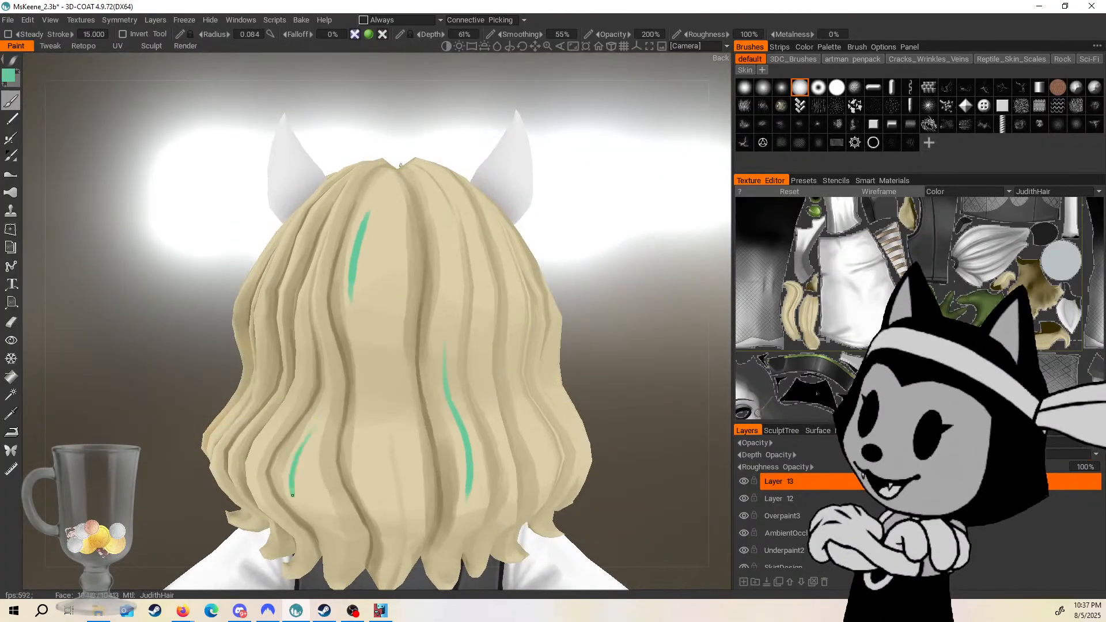
Change the paint color to a yellow-green and paint three long strokes down the locks on the back of the hair.
{"action": "left_click", "coordinate": [10, 75]}
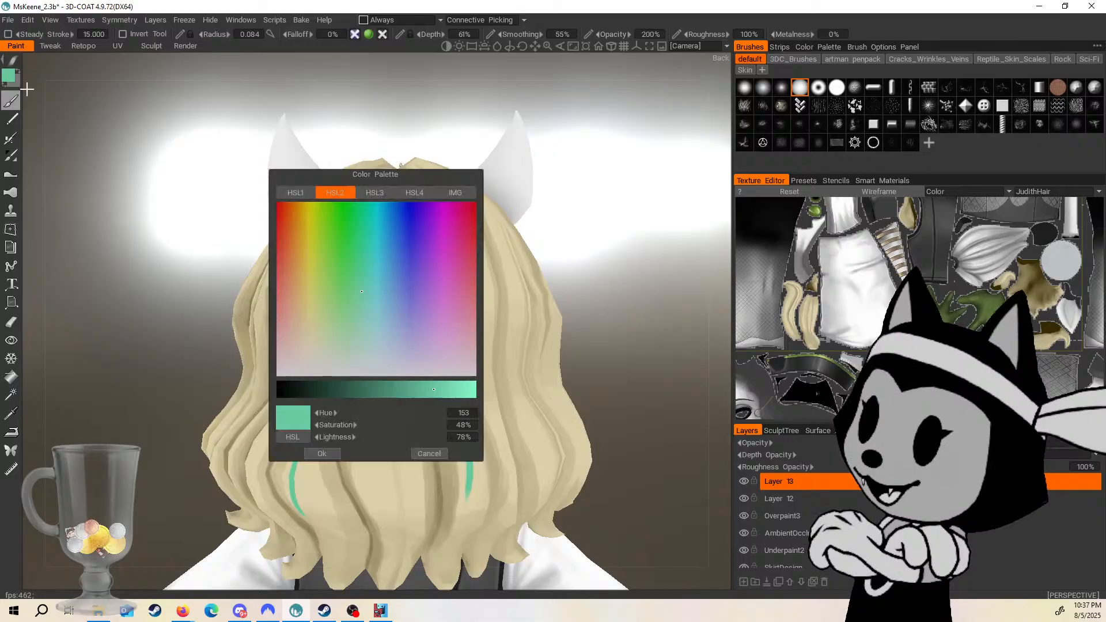
{"action": "left_click", "coordinate": [326, 453]}
{"action": "left_click_drag", "start_coordinate": [452, 284], "coordinate": [457, 397]}
{"action": "left_click_drag", "start_coordinate": [478, 236], "coordinate": [483, 353]}
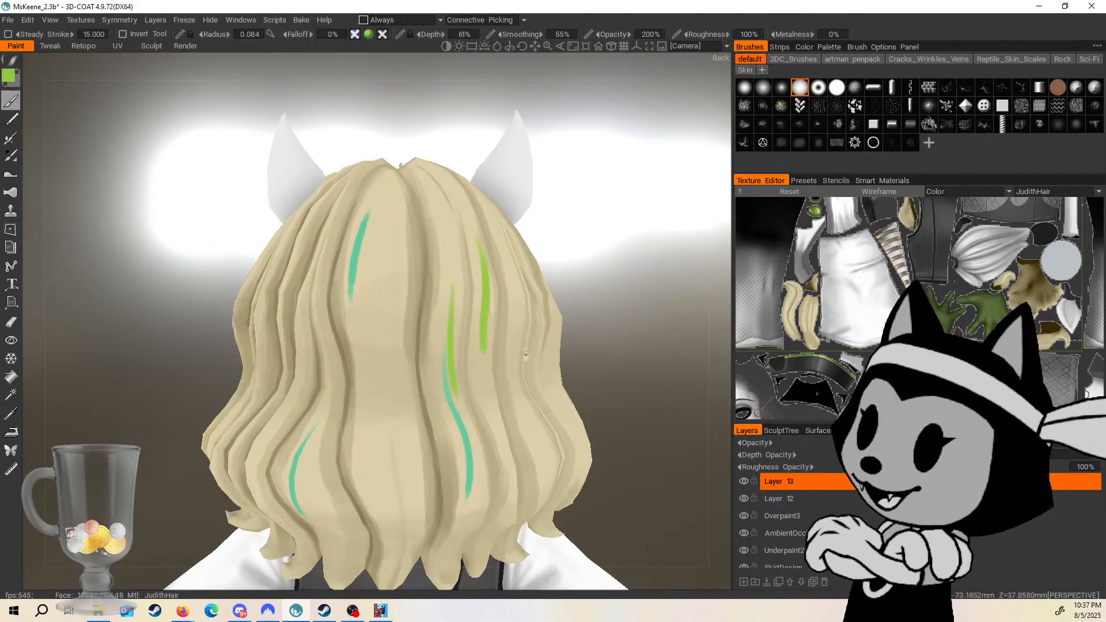
{"action": "left_click_drag", "start_coordinate": [348, 282], "coordinate": [360, 404]}
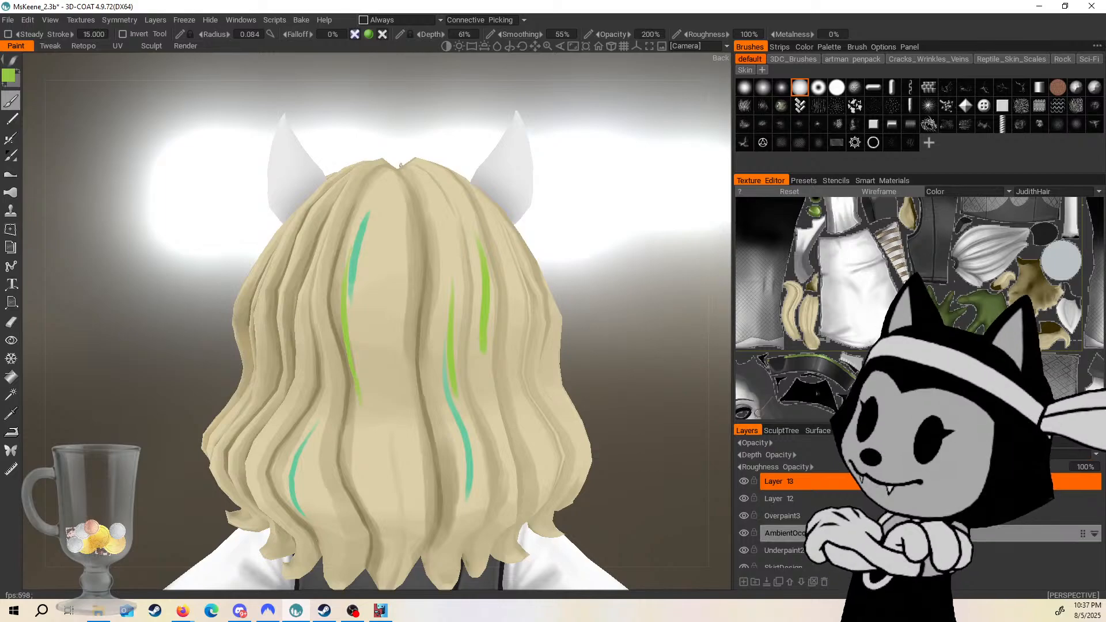
Hide and delete Layer 13 and Layer 12, which hold the hair's blonde color and accent strokes.
{"action": "scroll", "coordinate": [507, 224], "scroll_direction": "down", "scroll_amount": 5}
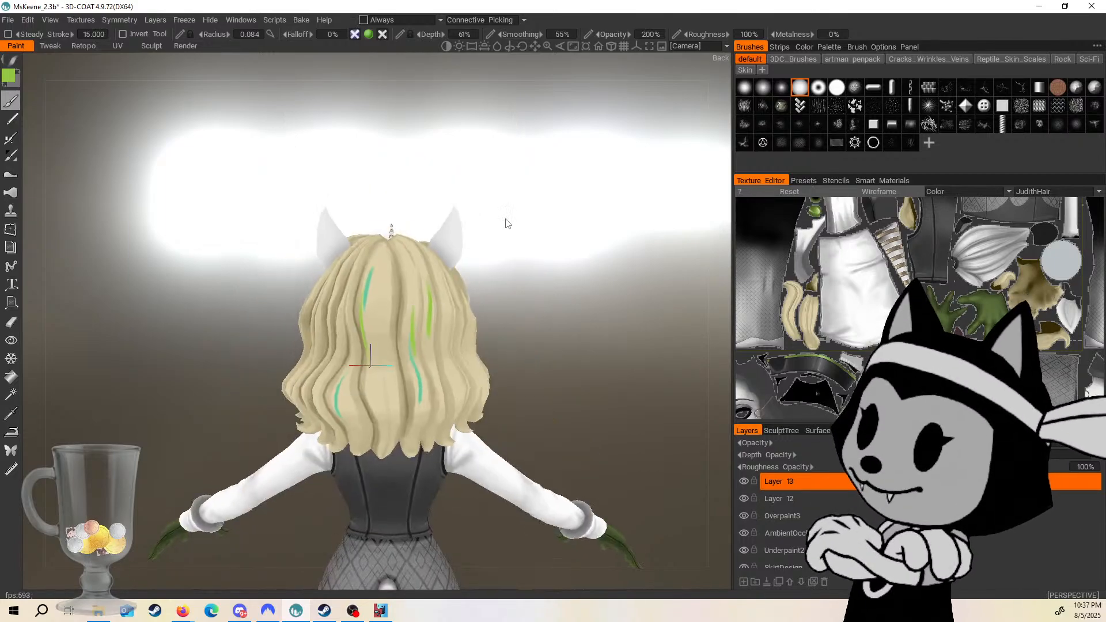
{"action": "left_click_drag", "start_coordinate": [507, 223], "coordinate": [569, 301]}
{"action": "scroll", "coordinate": [569, 301], "scroll_direction": "up", "scroll_amount": 2}
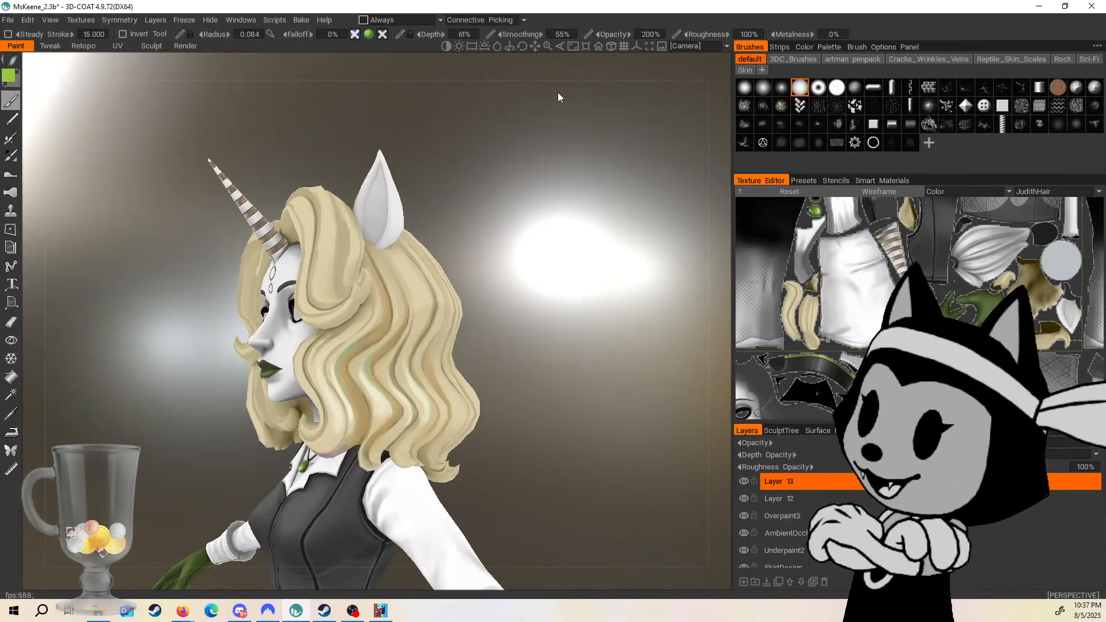
{"action": "left_click_drag", "start_coordinate": [742, 483], "coordinate": [745, 500]}
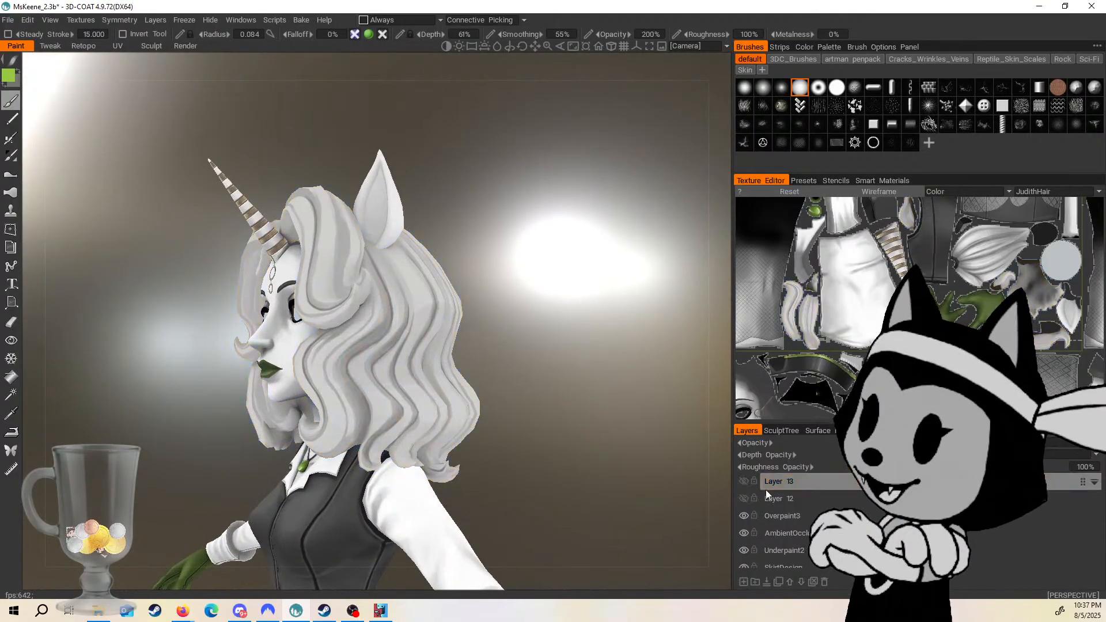
{"action": "left_click", "coordinate": [825, 582]}
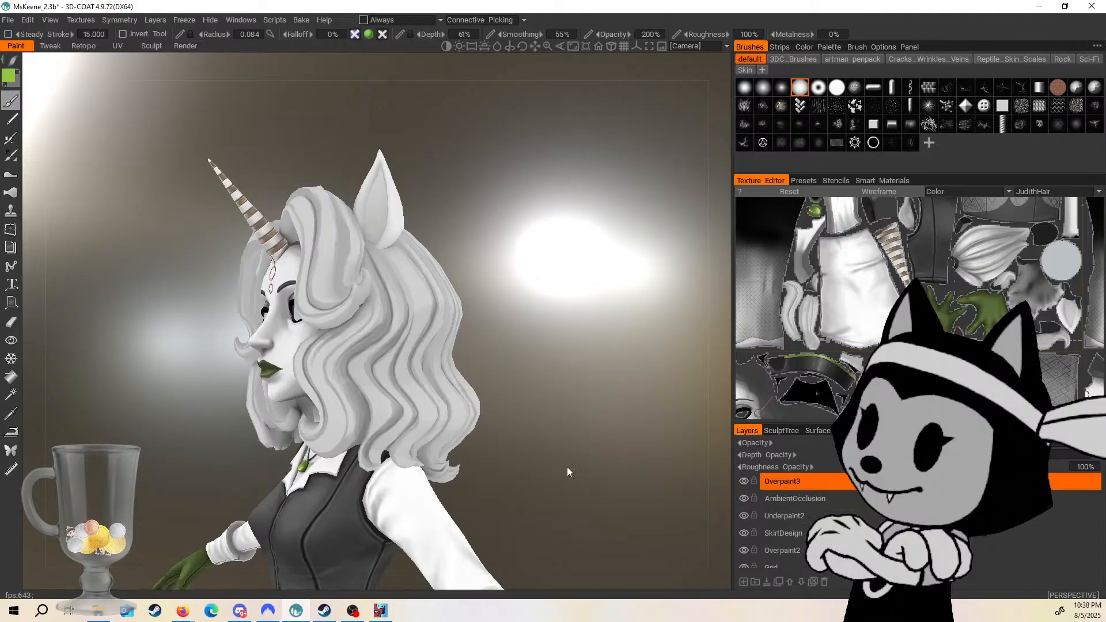
Paint a thin grey strand line along the central lock on the back of the hair, on the Overpaint3 layer.
{"action": "right_click_drag", "start_coordinate": [576, 357], "coordinate": [554, 392]}
{"action": "middle_click_drag", "start_coordinate": [557, 397], "coordinate": [529, 376]}
{"action": "right_click_drag", "start_coordinate": [557, 314], "coordinate": [550, 334]}
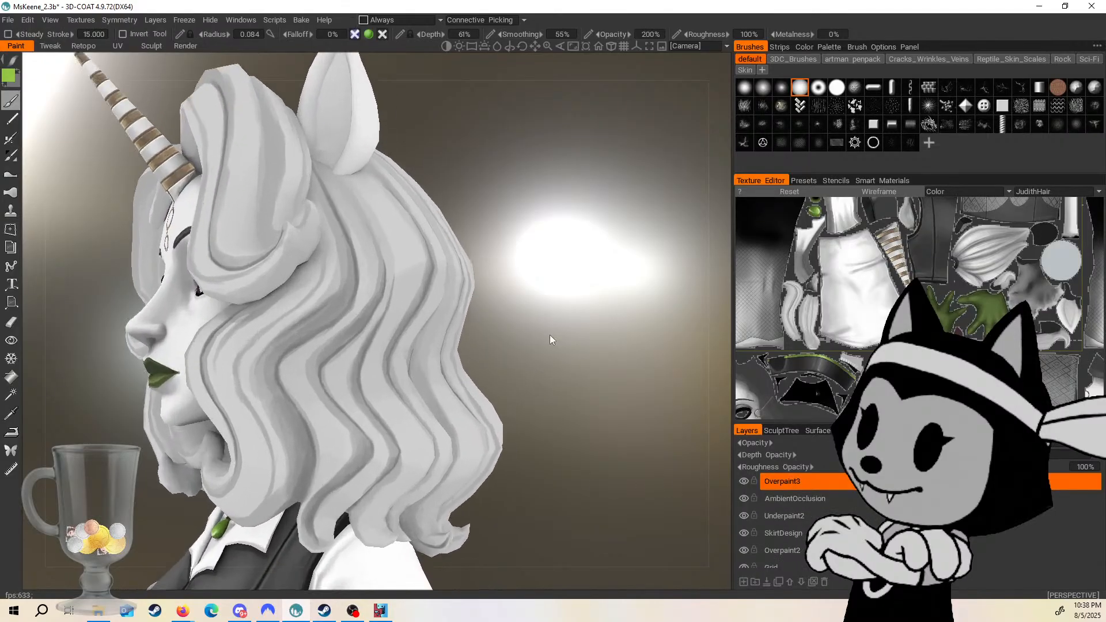
{"action": "left_click_drag", "start_coordinate": [565, 362], "coordinate": [444, 333]}
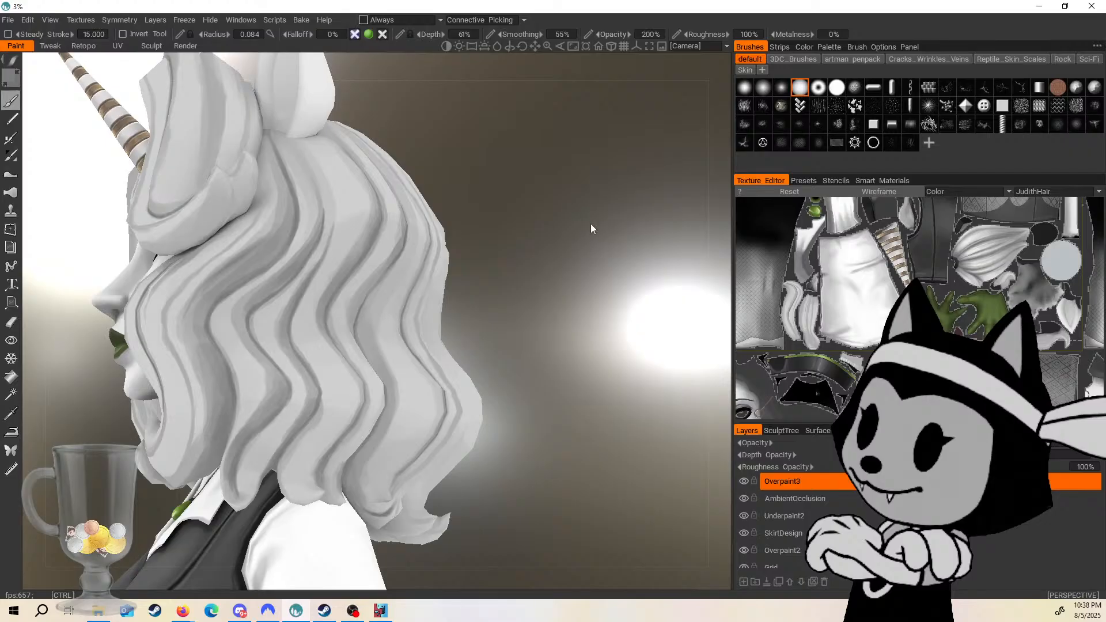
{"action": "mouse_move", "coordinate": [592, 228]}
{"action": "left_mouse_down"}
{"action": "mouse_move", "coordinate": [440, 283]}
{"action": "mouse_move", "coordinate": [499, 254]}
{"action": "mouse_move", "coordinate": [492, 239]}
{"action": "mouse_move", "coordinate": [331, 64]}
{"action": "mouse_move", "coordinate": [424, 336]}
{"action": "mouse_move", "coordinate": [388, 420]}
{"action": "left_mouse_up"}
{"action": "left_click_drag", "start_coordinate": [550, 345], "coordinate": [497, 225]}
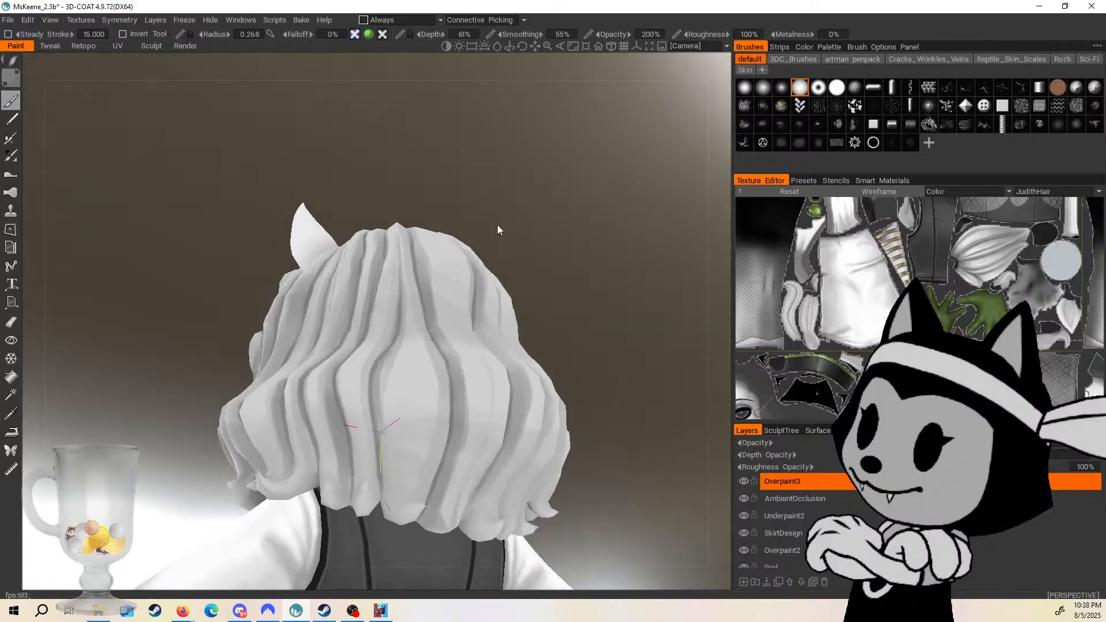
{"action": "mouse_move", "coordinate": [548, 346]}
{"action": "left_mouse_down"}
{"action": "mouse_move", "coordinate": [565, 330]}
{"action": "mouse_move", "coordinate": [424, 372]}
{"action": "left_mouse_up"}
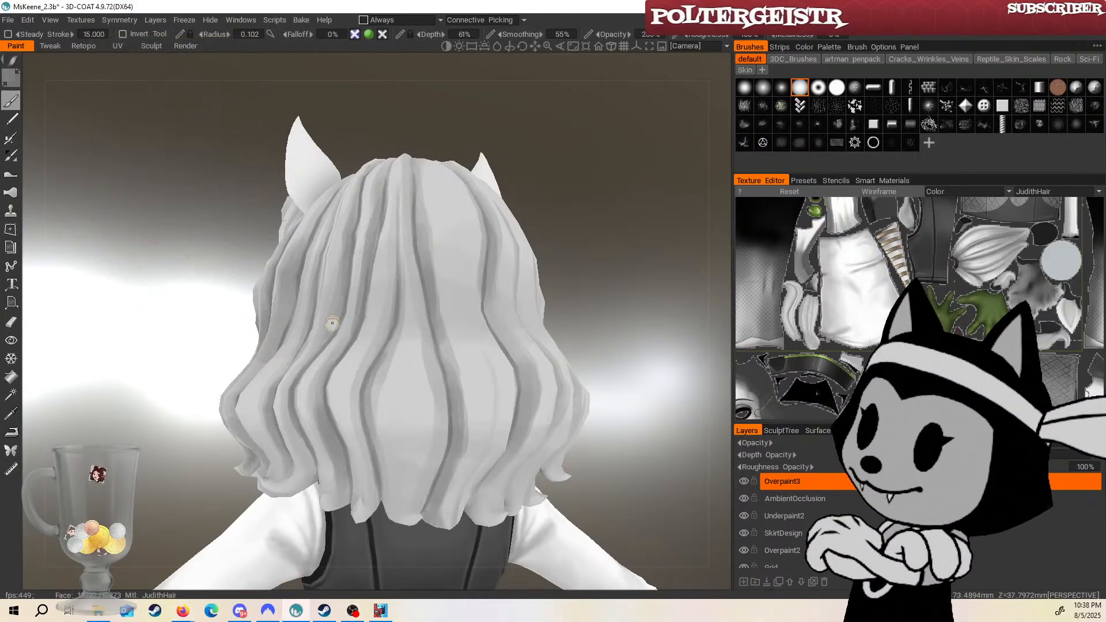
{"action": "left_click_drag", "start_coordinate": [580, 293], "coordinate": [600, 331]}
{"action": "left_click_drag", "start_coordinate": [402, 313], "coordinate": [392, 396]}
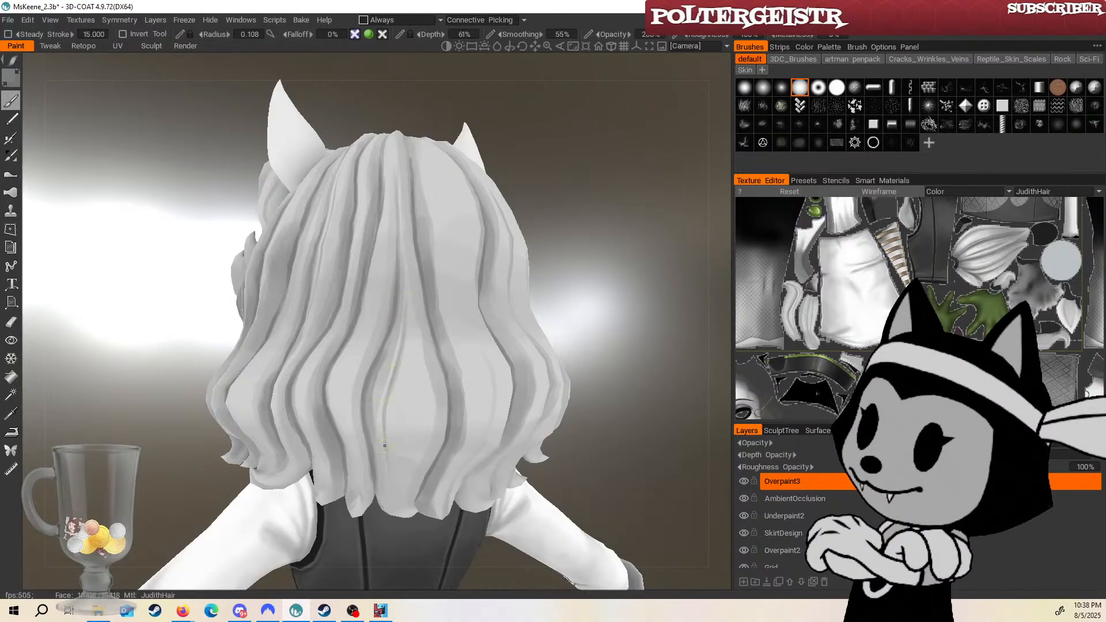
Show the wireframe and examine the mesh on the underside of the back hair tips.
{"action": "left_click_drag", "start_coordinate": [543, 362], "coordinate": [546, 244]}
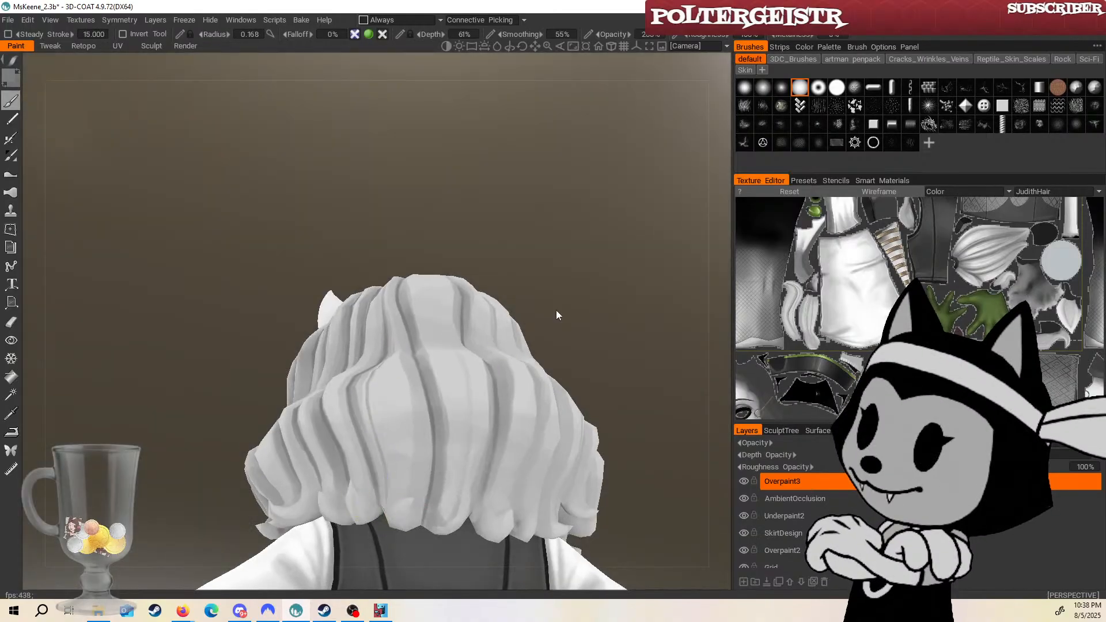
{"action": "left_click_drag", "start_coordinate": [557, 315], "coordinate": [378, 489]}
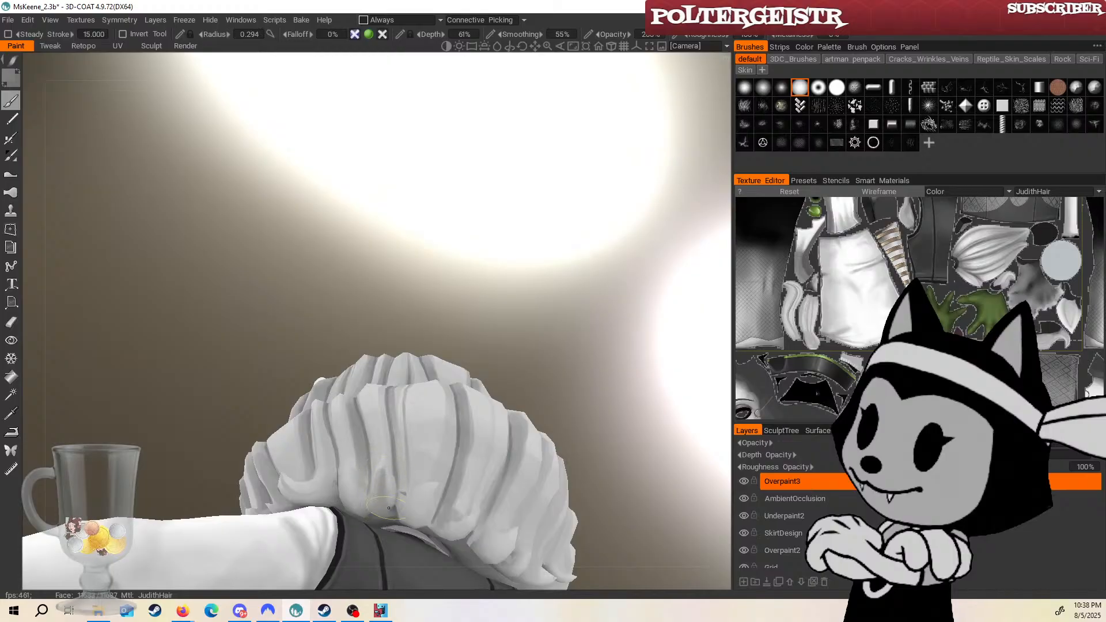
{"action": "key", "text": "5"}
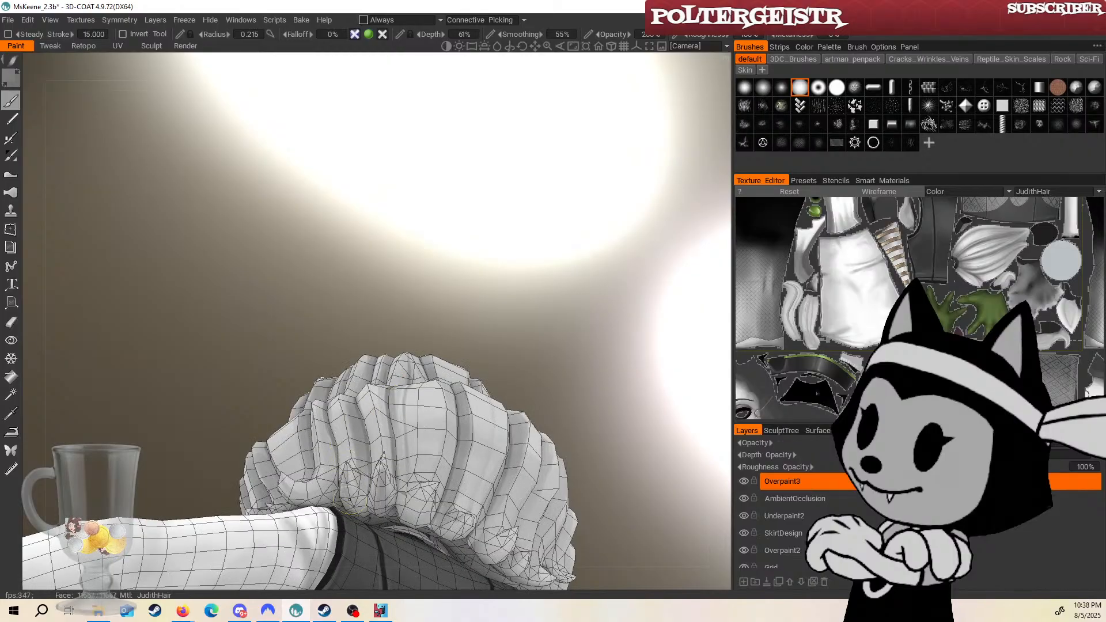
{"action": "left_click_drag", "start_coordinate": [380, 503], "coordinate": [378, 456], "text": "alt"}
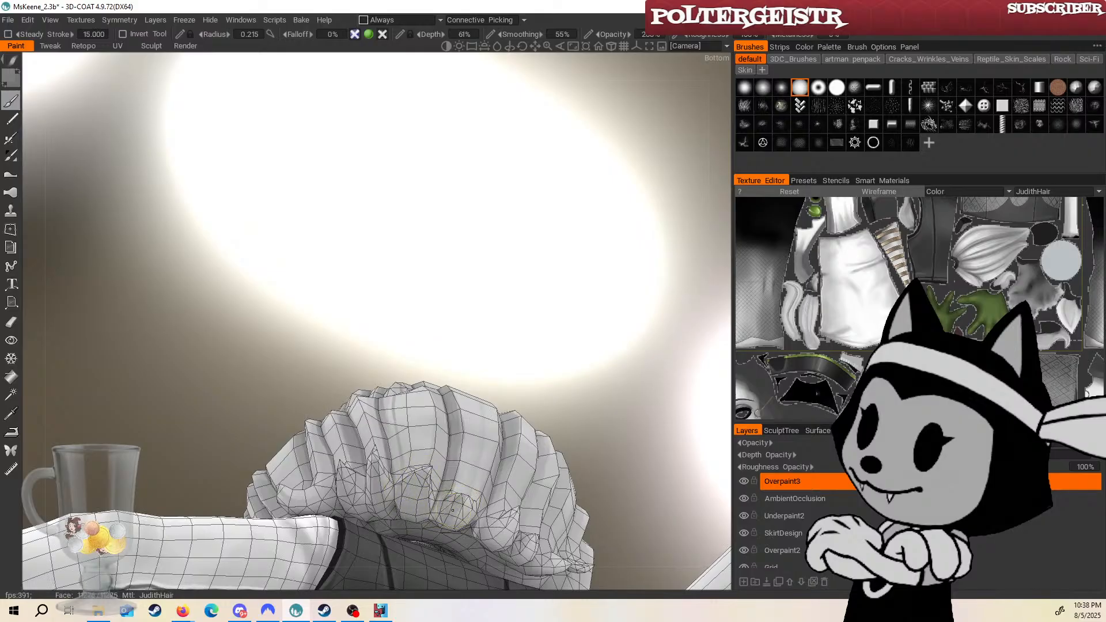
{"action": "left_click_drag", "start_coordinate": [468, 505], "coordinate": [487, 532], "text": "alt"}
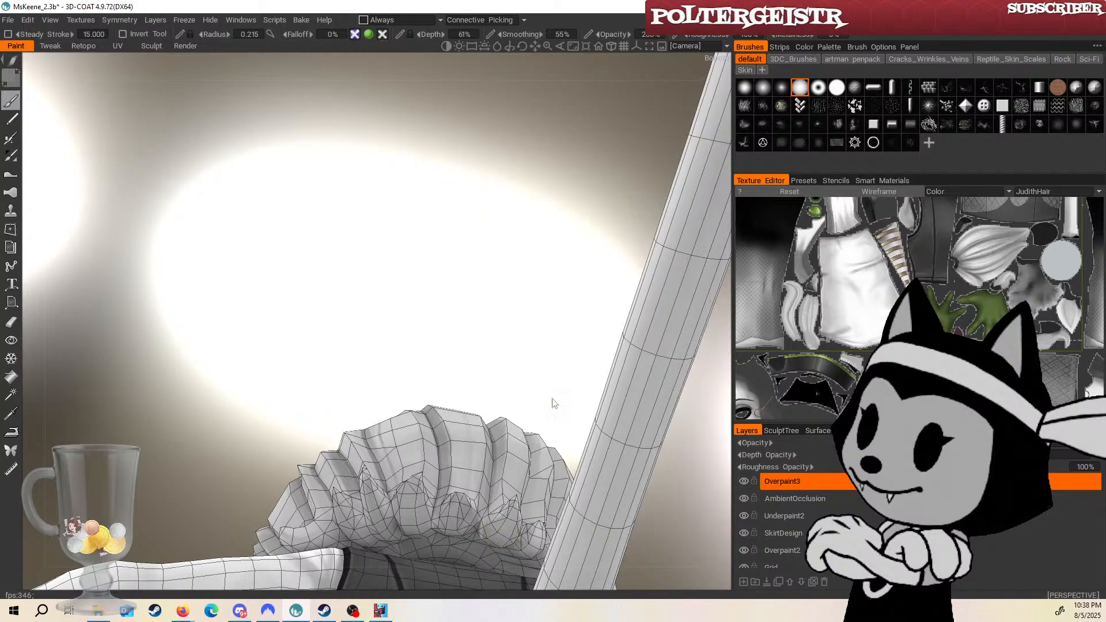
Examine the hair's wireframe from the underside of the back locks around to the front curls beside the face.
{"action": "left_click_drag", "start_coordinate": [552, 402], "coordinate": [507, 519]}
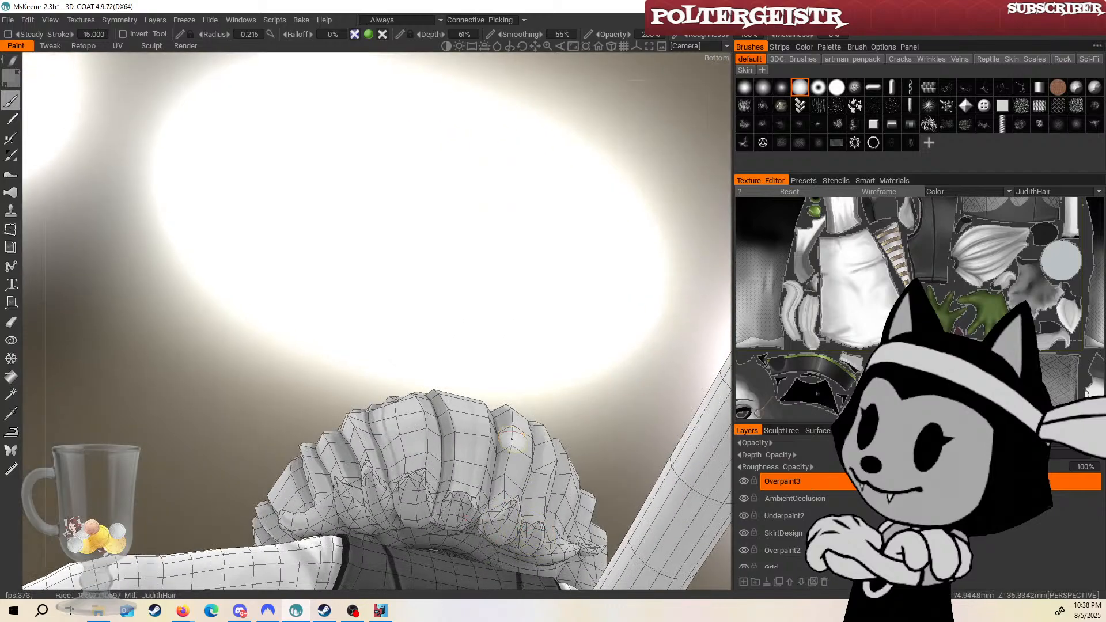
{"action": "left_click_drag", "start_coordinate": [512, 439], "coordinate": [597, 298], "text": "alt"}
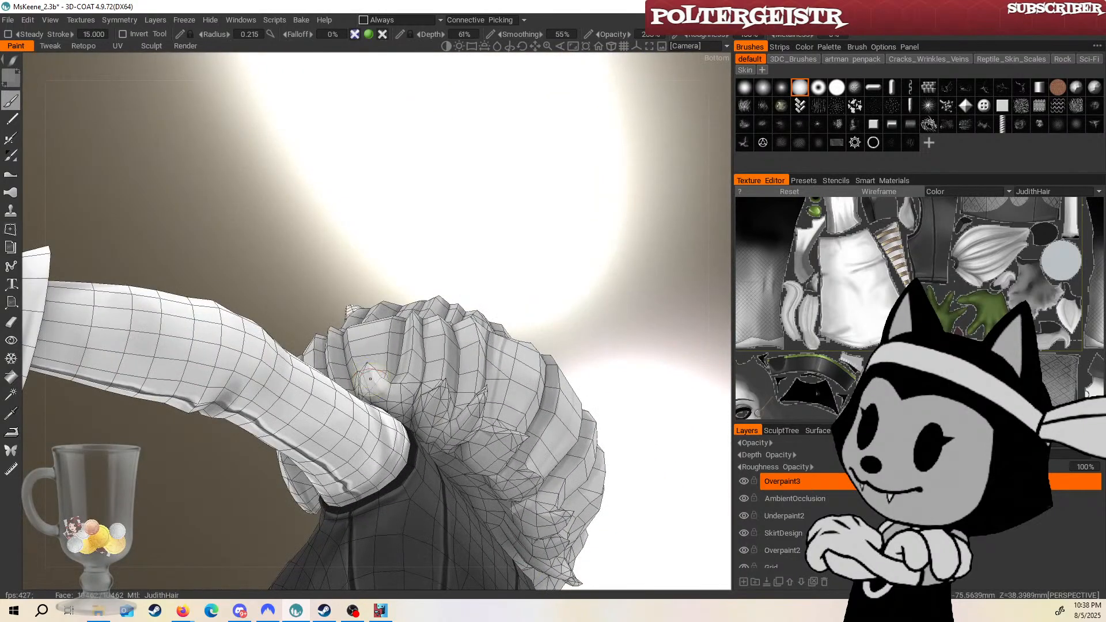
{"action": "left_click_drag", "start_coordinate": [369, 369], "coordinate": [425, 283], "text": "alt"}
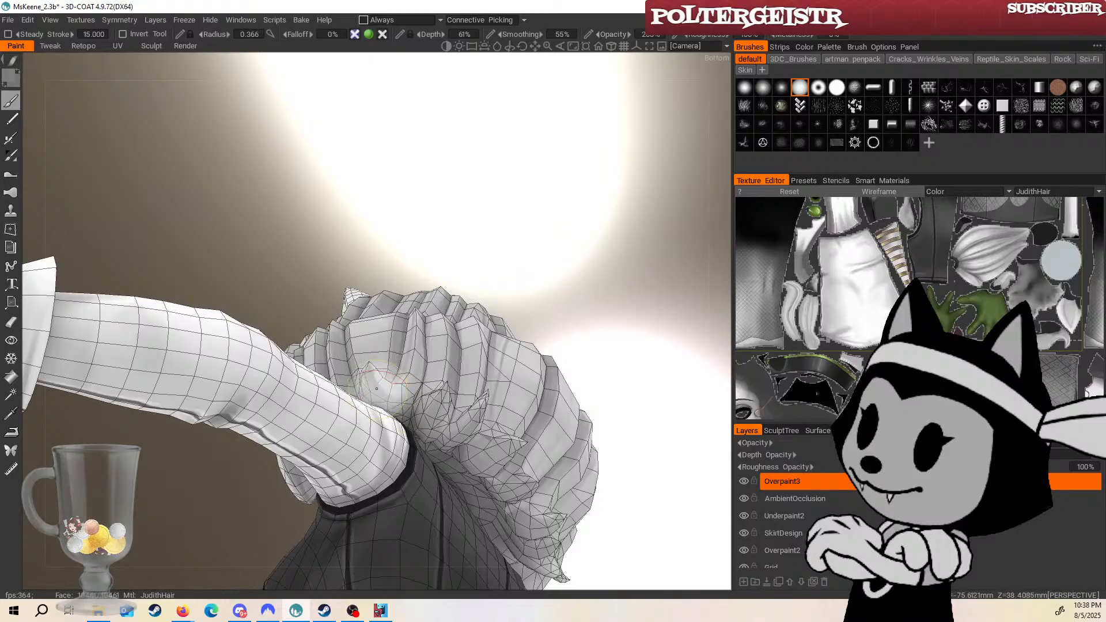
{"action": "mouse_move", "coordinate": [379, 375]}
{"action": "left_mouse_down", "text": "alt"}
{"action": "mouse_move", "coordinate": [507, 267]}
{"action": "mouse_move", "coordinate": [555, 273]}
{"action": "mouse_move", "coordinate": [538, 250]}
{"action": "mouse_move", "coordinate": [523, 289]}
{"action": "mouse_move", "coordinate": [521, 270]}
{"action": "left_mouse_up", "text": "alt"}
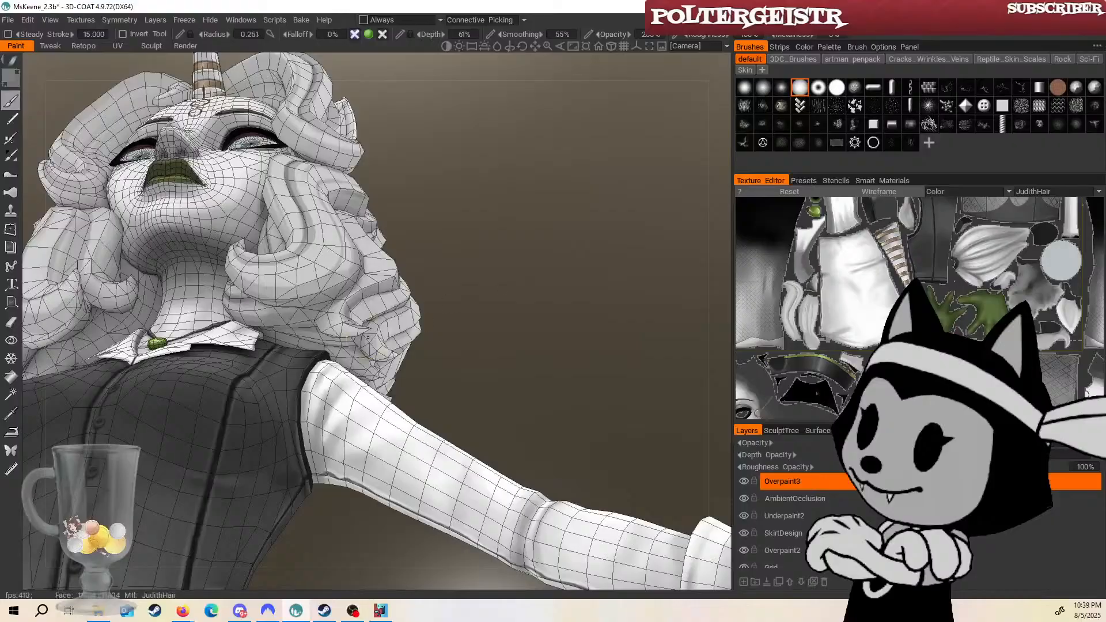
{"action": "mouse_move", "coordinate": [486, 304]}
{"action": "left_mouse_down", "text": "alt"}
{"action": "mouse_move", "coordinate": [502, 301]}
{"action": "mouse_move", "coordinate": [375, 288]}
{"action": "mouse_move", "coordinate": [507, 315]}
{"action": "mouse_move", "coordinate": [521, 365]}
{"action": "mouse_move", "coordinate": [511, 390]}
{"action": "mouse_move", "coordinate": [576, 352]}
{"action": "mouse_move", "coordinate": [568, 431]}
{"action": "mouse_move", "coordinate": [608, 333]}
{"action": "left_mouse_up", "text": "alt"}
{"action": "key", "text": "w"}
{"action": "key", "text": "w"}
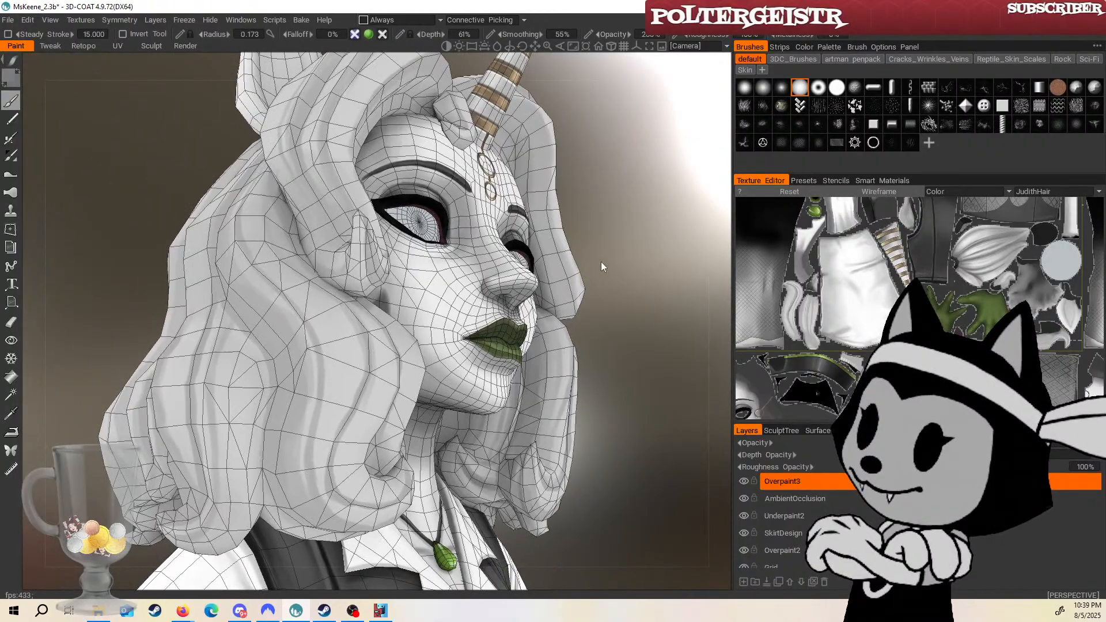
Examine how the mesh follows the side locks and the curled lower ends beside the cheek and neck, including from below.
{"action": "left_click_drag", "start_coordinate": [600, 261], "coordinate": [351, 289], "text": "alt"}
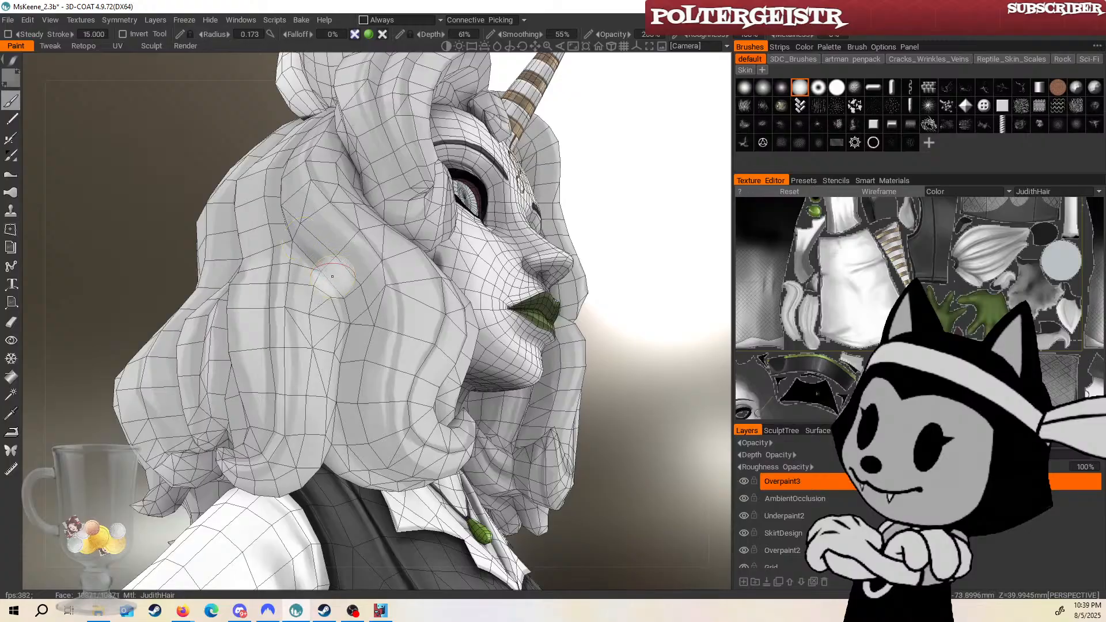
{"action": "left_click_drag", "start_coordinate": [617, 229], "coordinate": [348, 326], "text": "alt"}
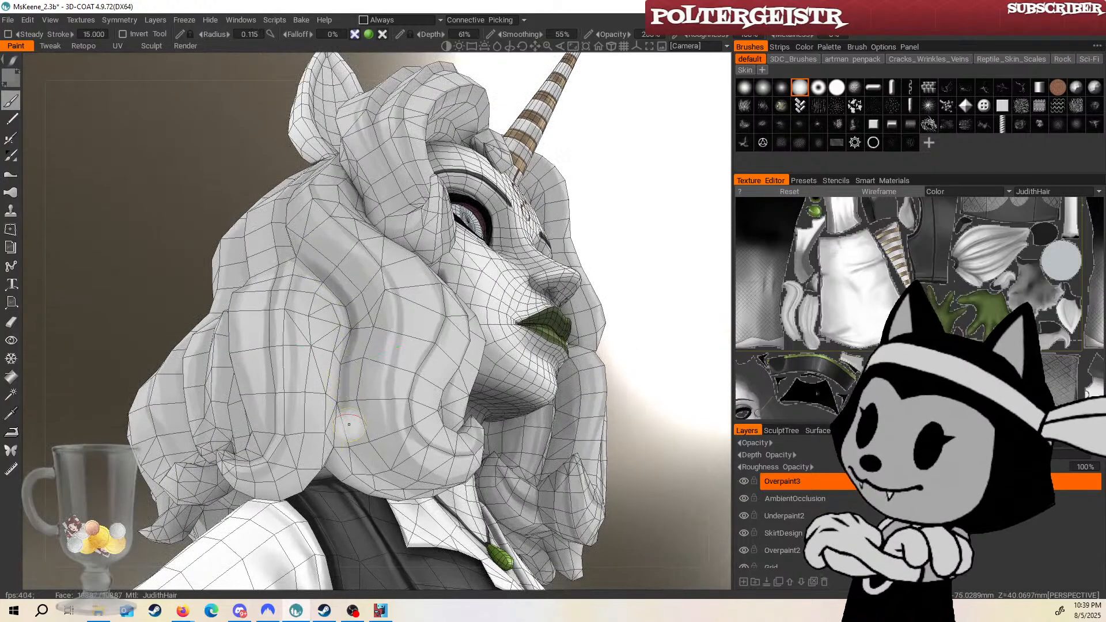
{"action": "left_click_drag", "start_coordinate": [641, 252], "coordinate": [586, 223], "text": "alt"}
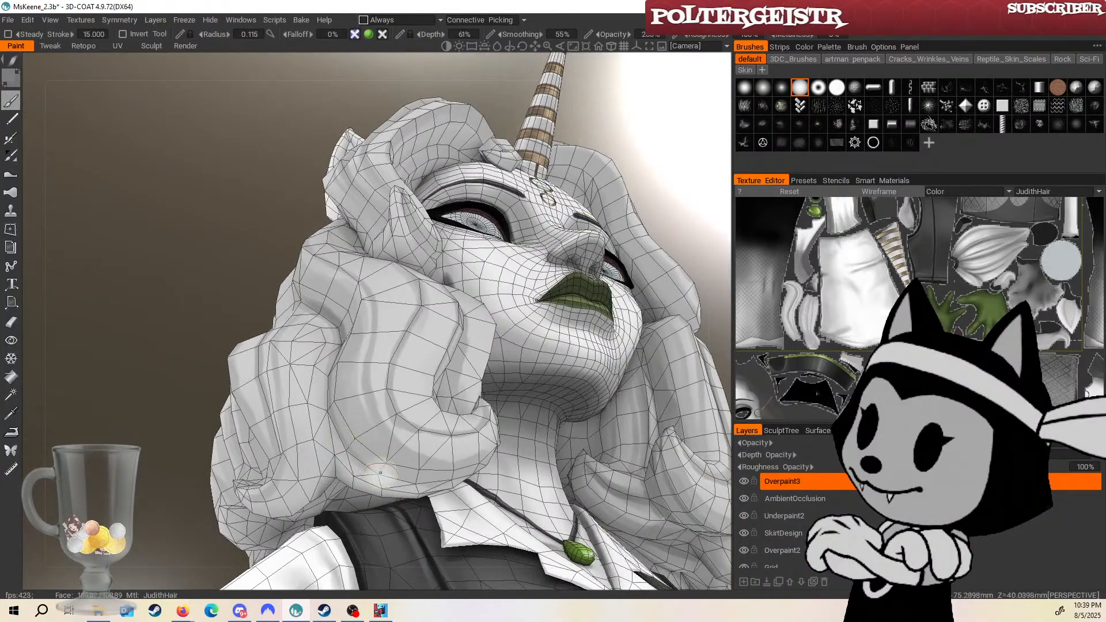
{"action": "left_click_drag", "start_coordinate": [248, 294], "coordinate": [194, 270]}
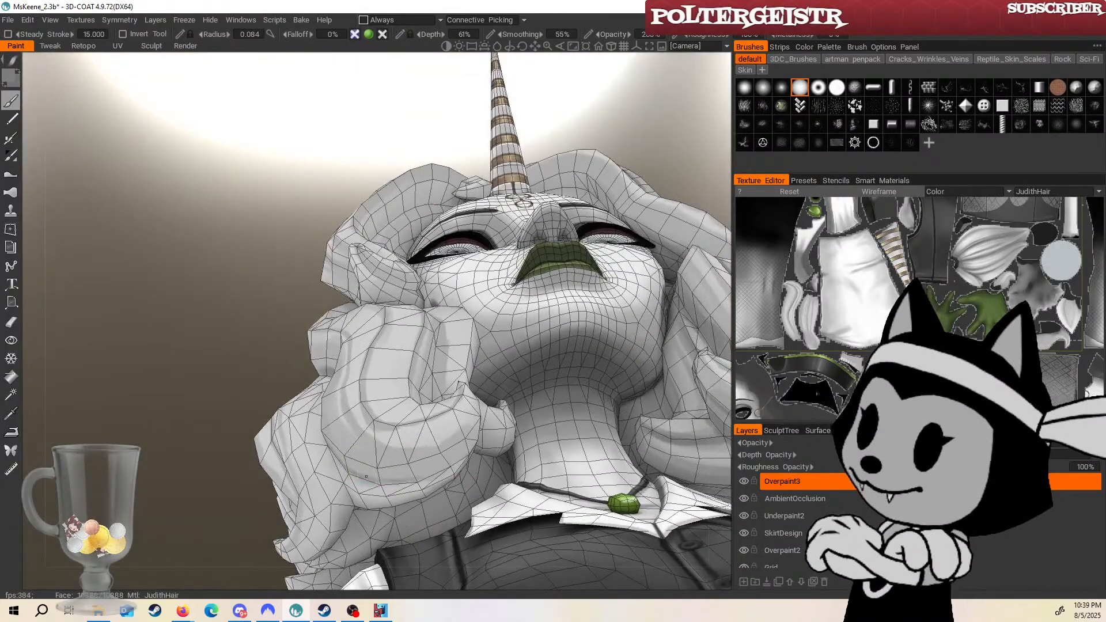
{"action": "mouse_move", "coordinate": [366, 476]}
{"action": "left_mouse_down", "text": "alt"}
{"action": "mouse_move", "coordinate": [250, 294]}
{"action": "mouse_move", "coordinate": [418, 358]}
{"action": "left_mouse_up", "text": "alt"}
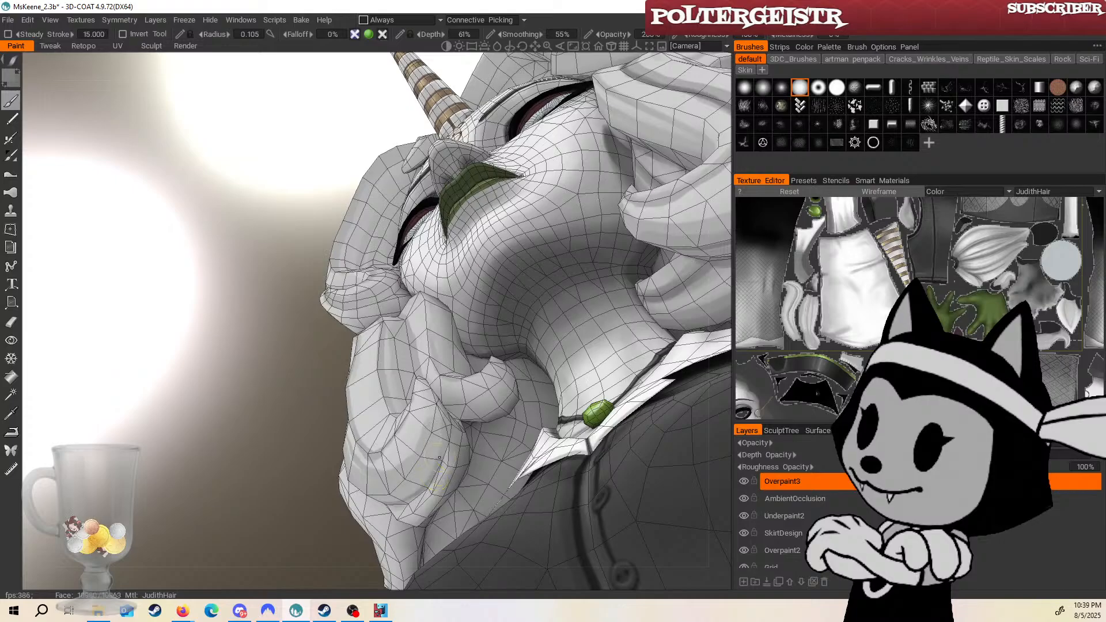
{"action": "left_click_drag", "start_coordinate": [307, 515], "coordinate": [309, 486]}
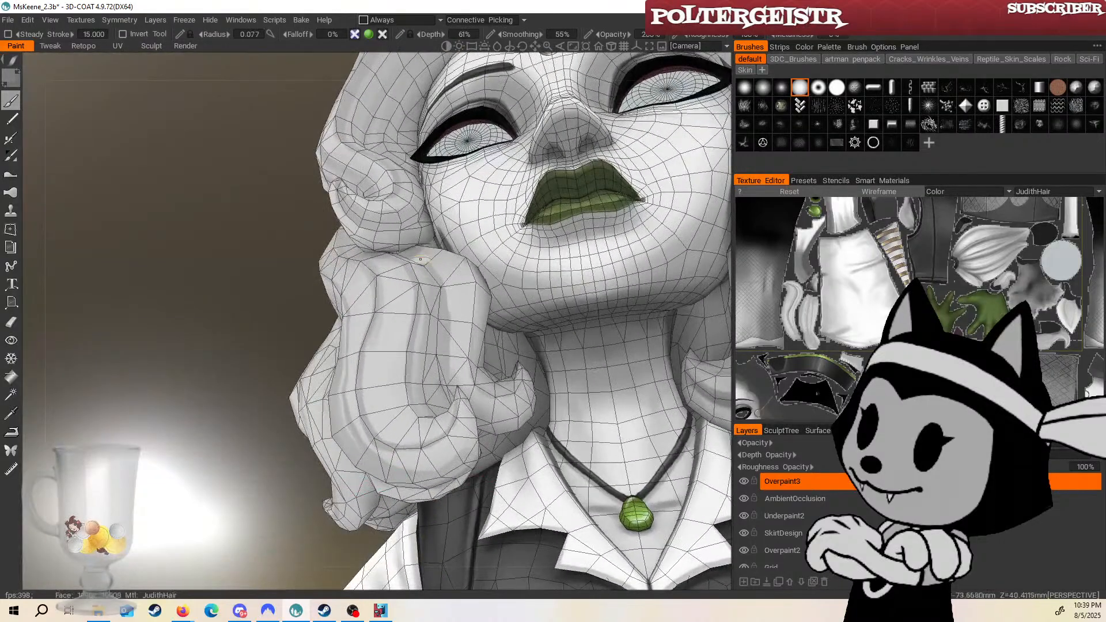
{"action": "left_click_drag", "start_coordinate": [242, 427], "coordinate": [225, 479]}
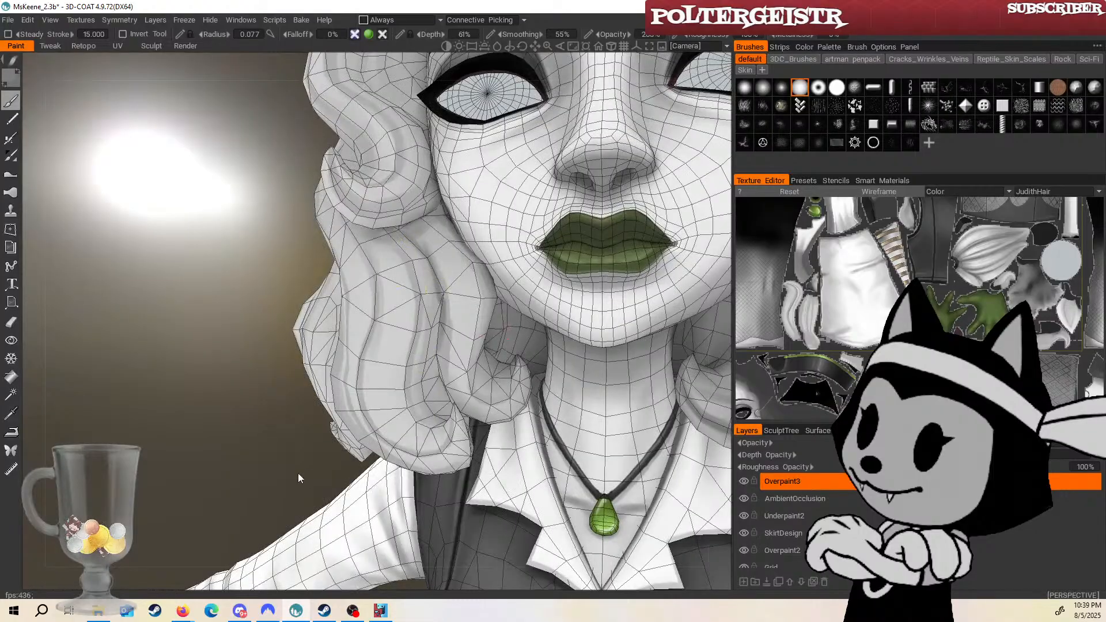
{"action": "left_click_drag", "start_coordinate": [299, 479], "coordinate": [304, 168]}
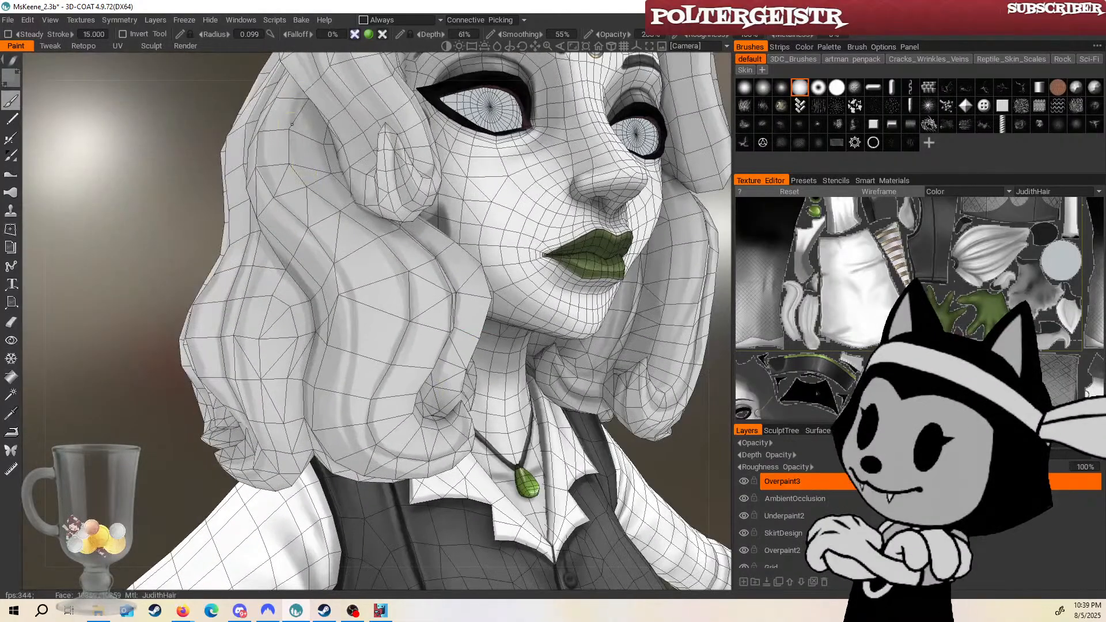
{"action": "left_click_drag", "start_coordinate": [189, 300], "coordinate": [294, 248]}
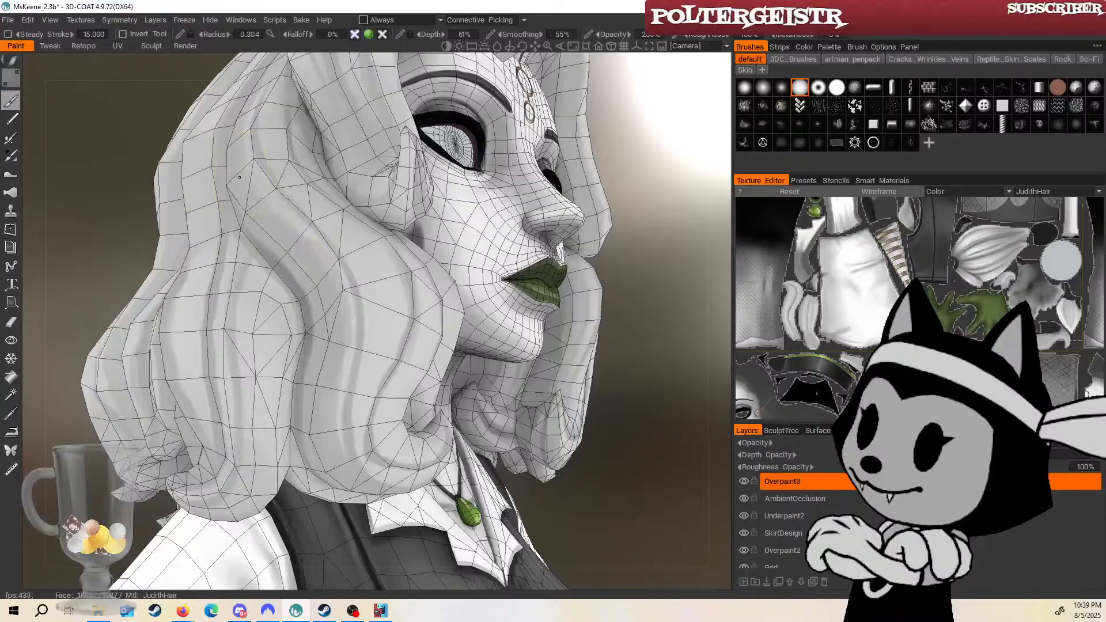
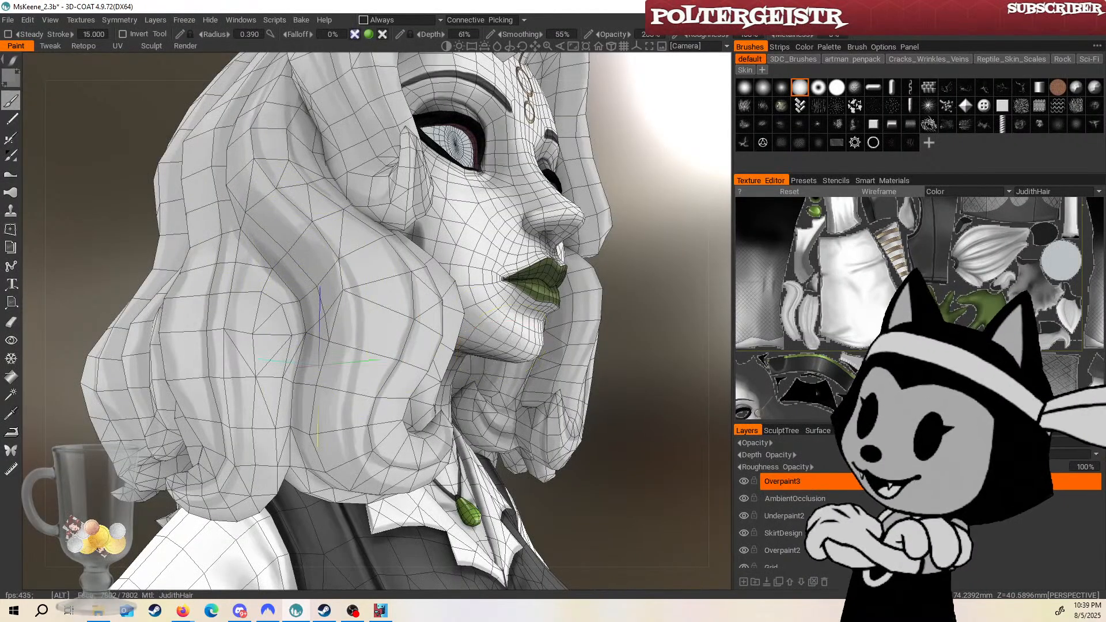
Compare the side of the hair with the wireframe hidden and shown, checking its silhouette from the side and below.
{"action": "right_click_drag", "start_coordinate": [504, 345], "coordinate": [518, 383]}
{"action": "middle_click_drag", "start_coordinate": [532, 289], "coordinate": [554, 315]}
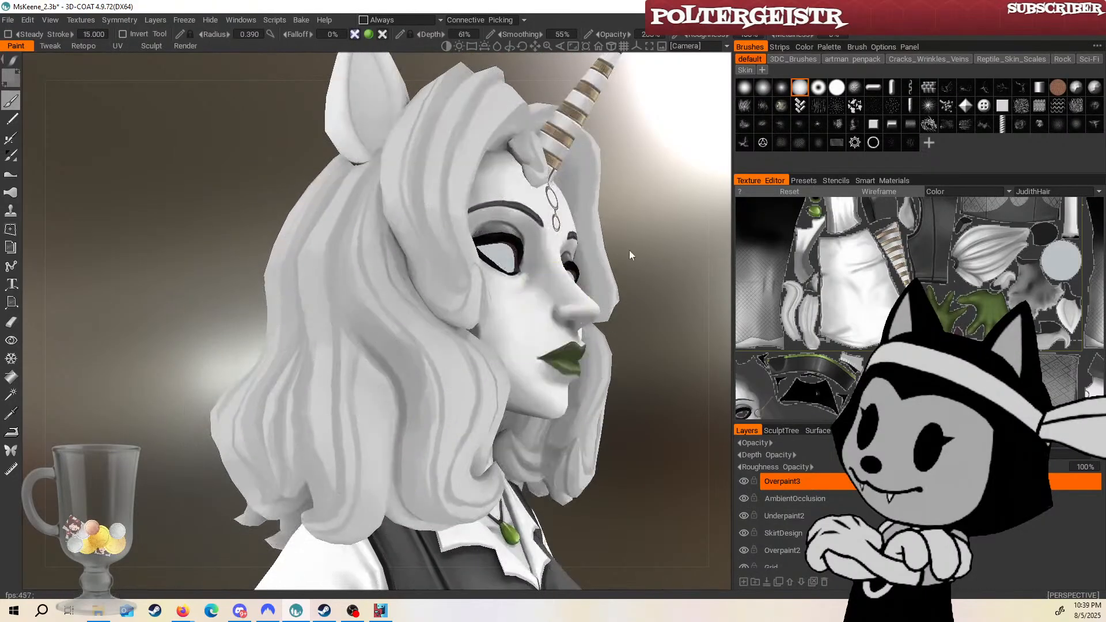
{"action": "left_click_drag", "start_coordinate": [629, 250], "coordinate": [645, 227]}
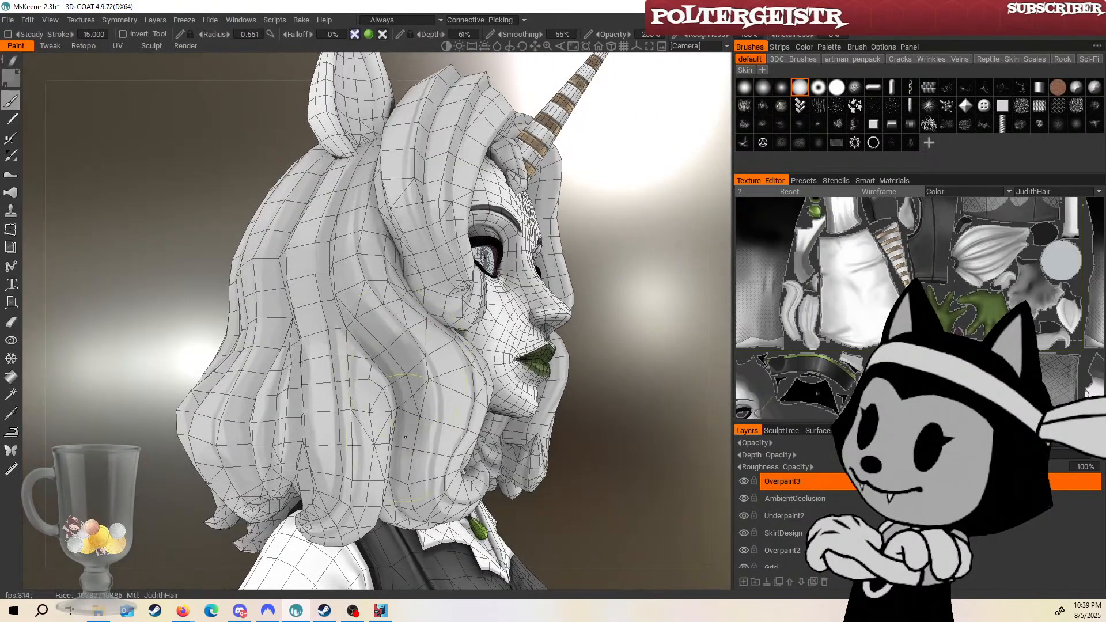
{"action": "left_click_drag", "start_coordinate": [622, 311], "coordinate": [632, 232]}
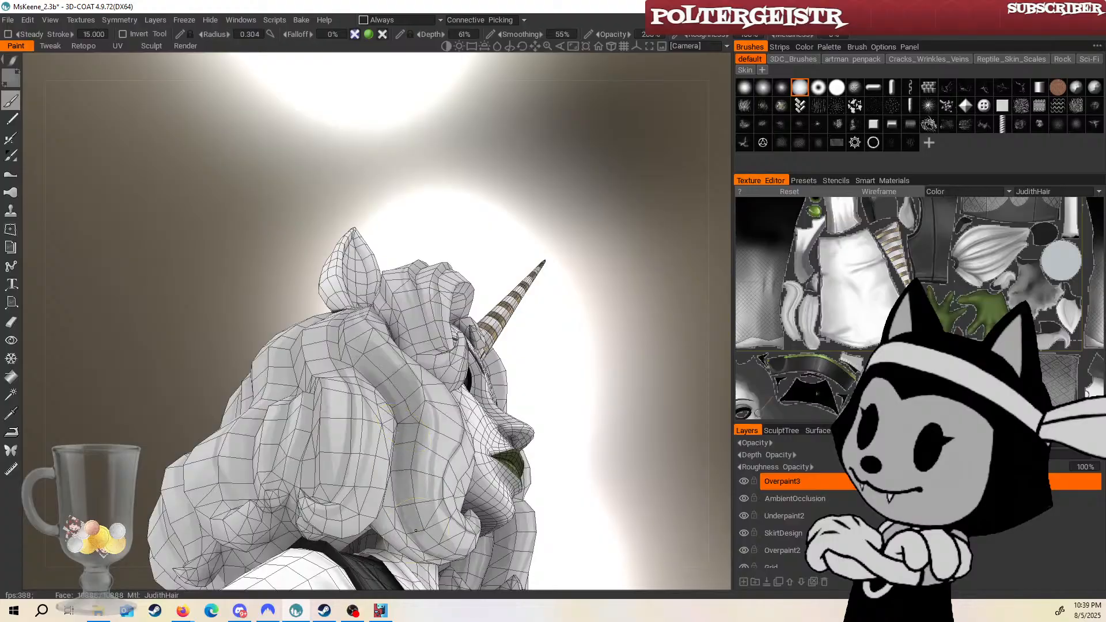
{"action": "mouse_move", "coordinate": [576, 312]}
{"action": "left_mouse_down"}
{"action": "mouse_move", "coordinate": [587, 361]}
{"action": "mouse_move", "coordinate": [628, 392]}
{"action": "left_mouse_up"}
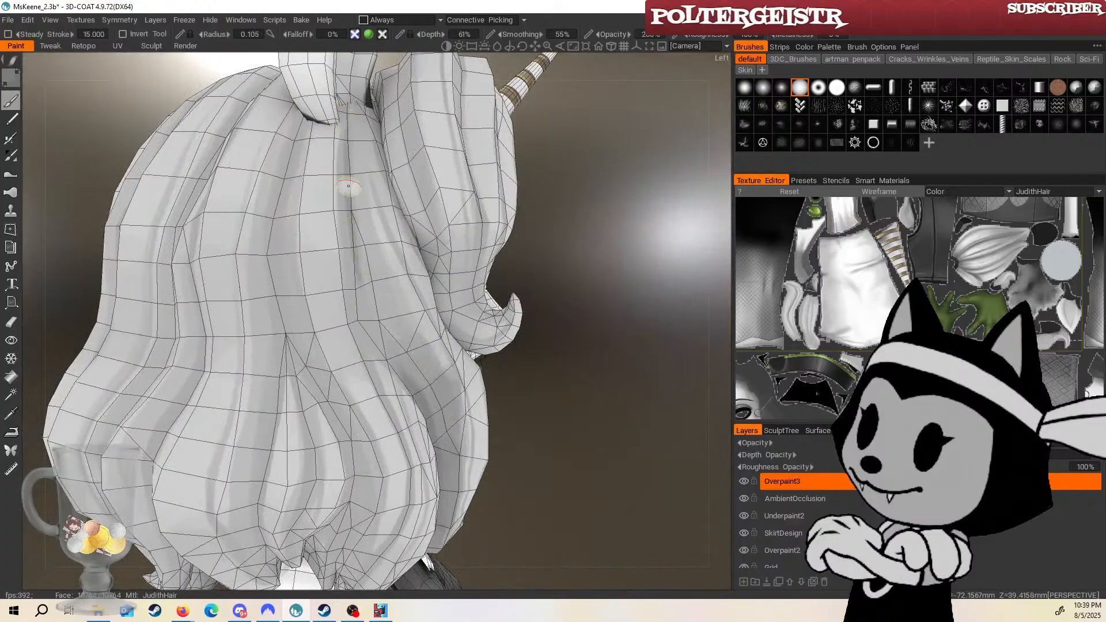
{"action": "left_click_drag", "start_coordinate": [552, 315], "coordinate": [509, 288]}
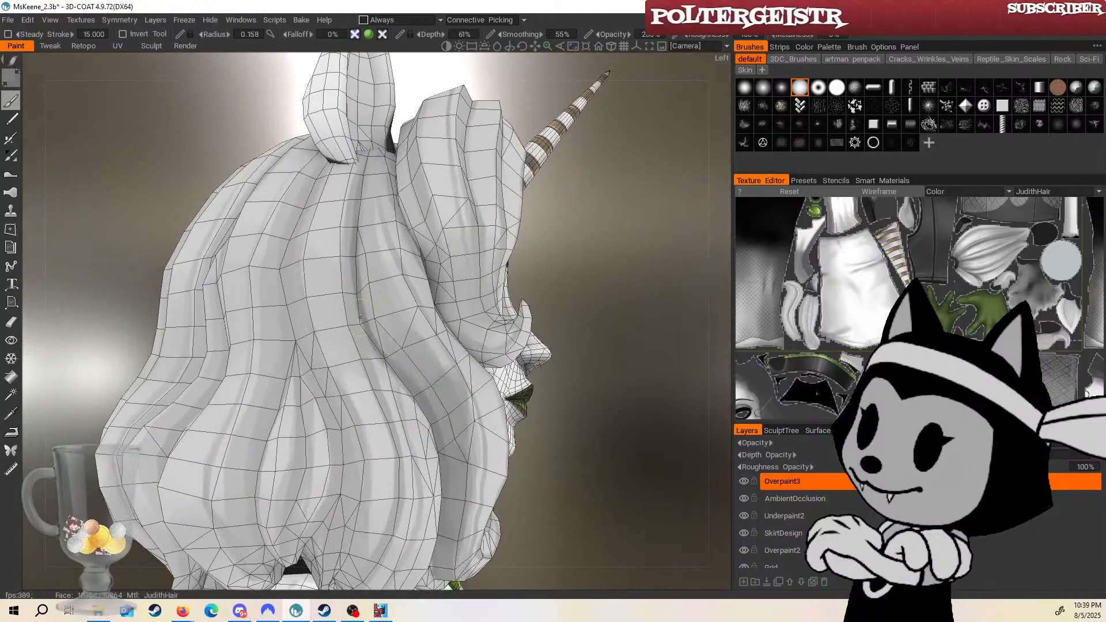
Inspect the edge flow of the long locks running down from beneath the ear, from profile to three-quarter views.
{"action": "right_click_drag", "start_coordinate": [365, 291], "coordinate": [398, 291]}
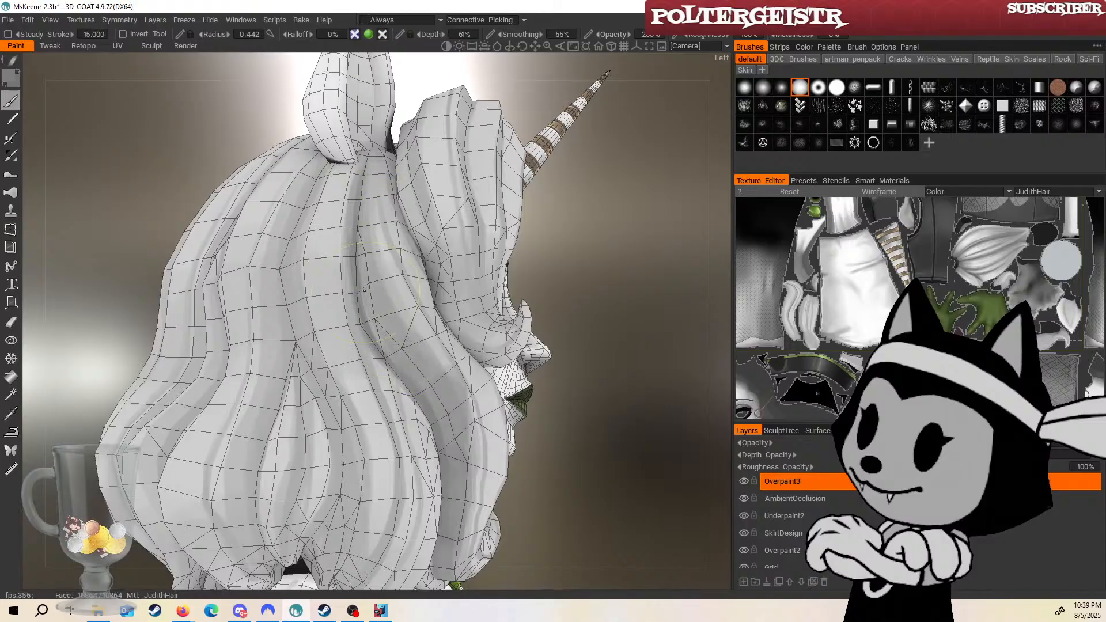
{"action": "left_click_drag", "start_coordinate": [590, 369], "coordinate": [589, 382]}
{"action": "right_click_drag", "start_coordinate": [430, 194], "coordinate": [397, 192]}
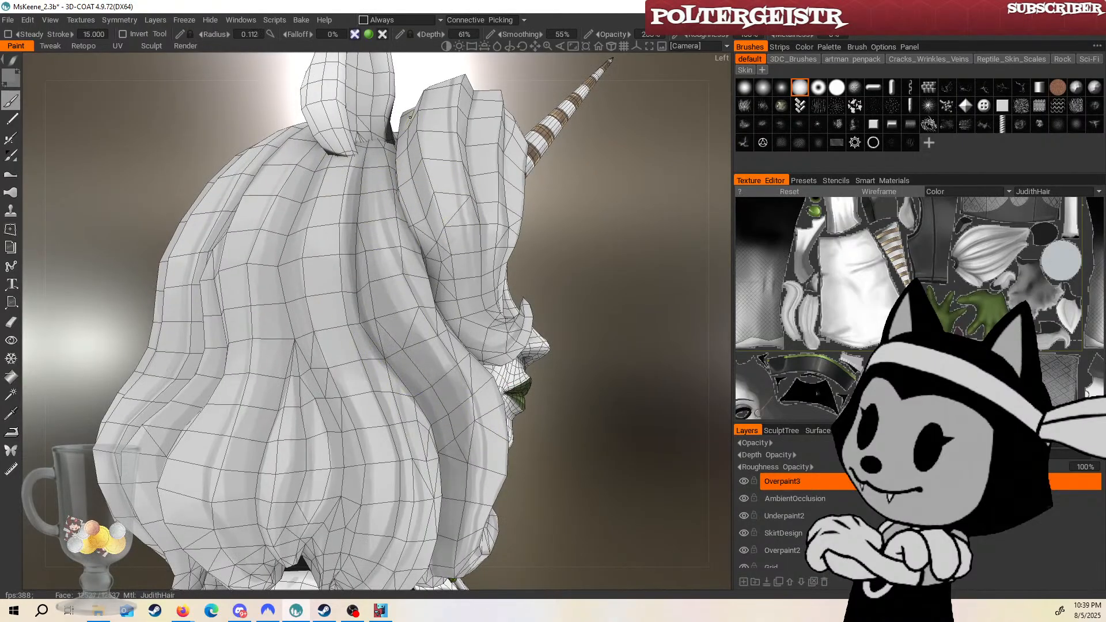
{"action": "left_click_drag", "start_coordinate": [457, 299], "coordinate": [500, 232], "text": "alt"}
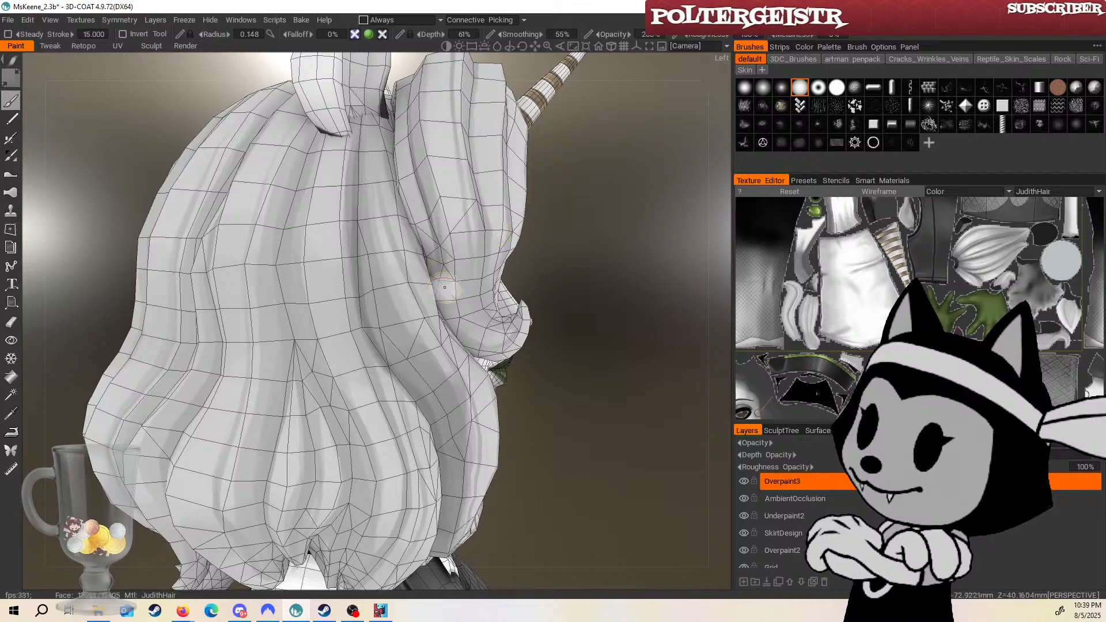
{"action": "left_click_drag", "start_coordinate": [576, 289], "coordinate": [571, 264], "text": "alt"}
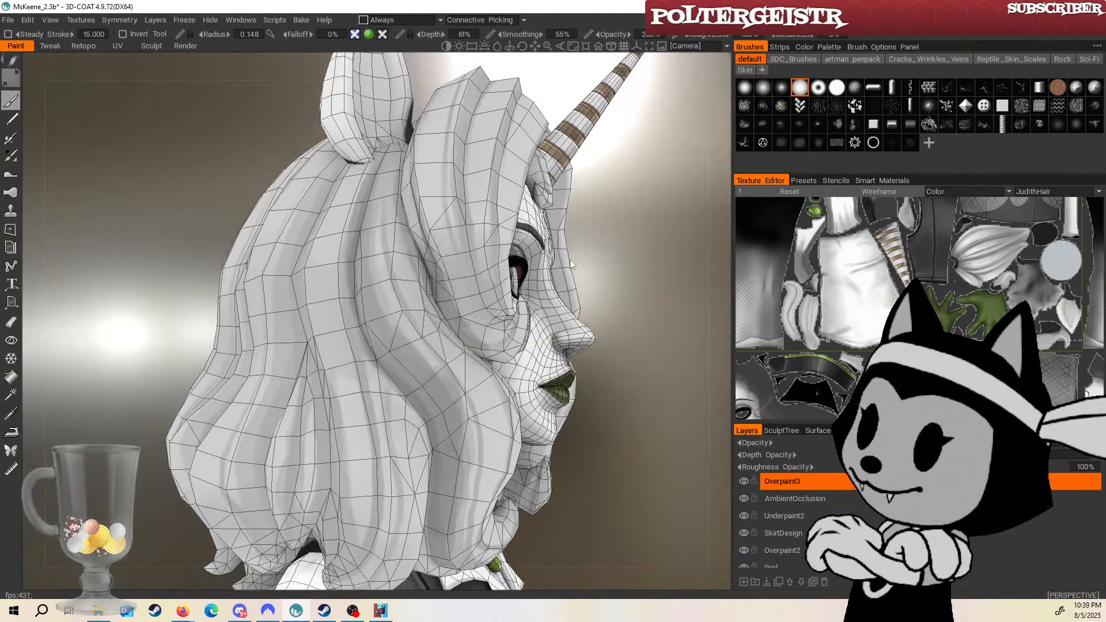
{"action": "left_click_drag", "start_coordinate": [484, 309], "coordinate": [587, 190], "text": "alt"}
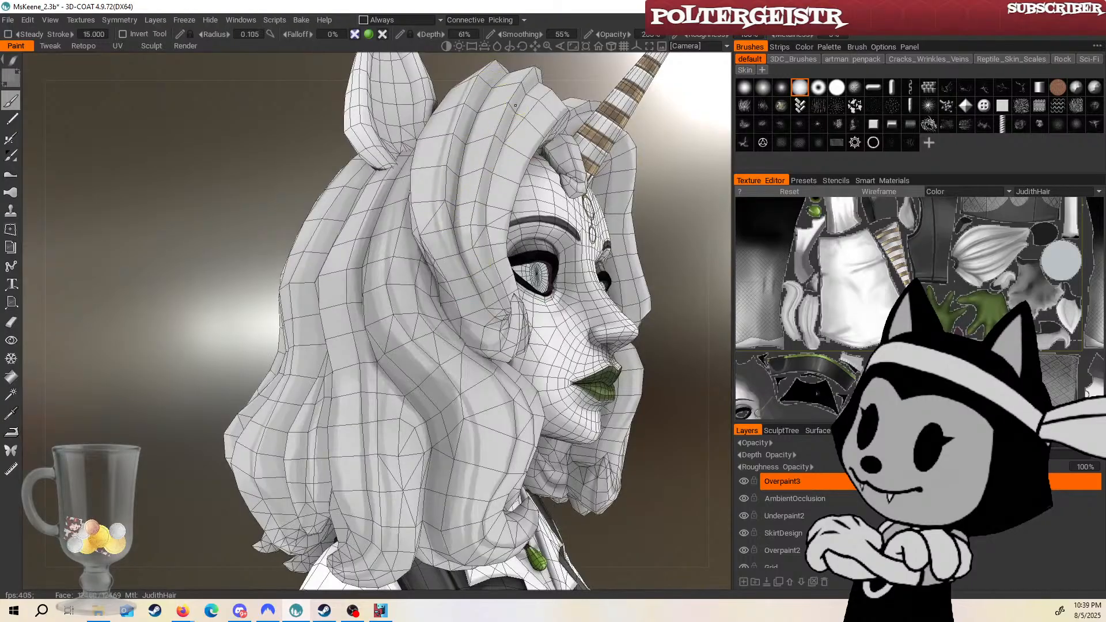
{"action": "mouse_move", "coordinate": [363, 283]}
{"action": "left_mouse_down", "text": "alt"}
{"action": "mouse_move", "coordinate": [345, 277]}
{"action": "mouse_move", "coordinate": [311, 127]}
{"action": "left_mouse_up", "text": "alt"}
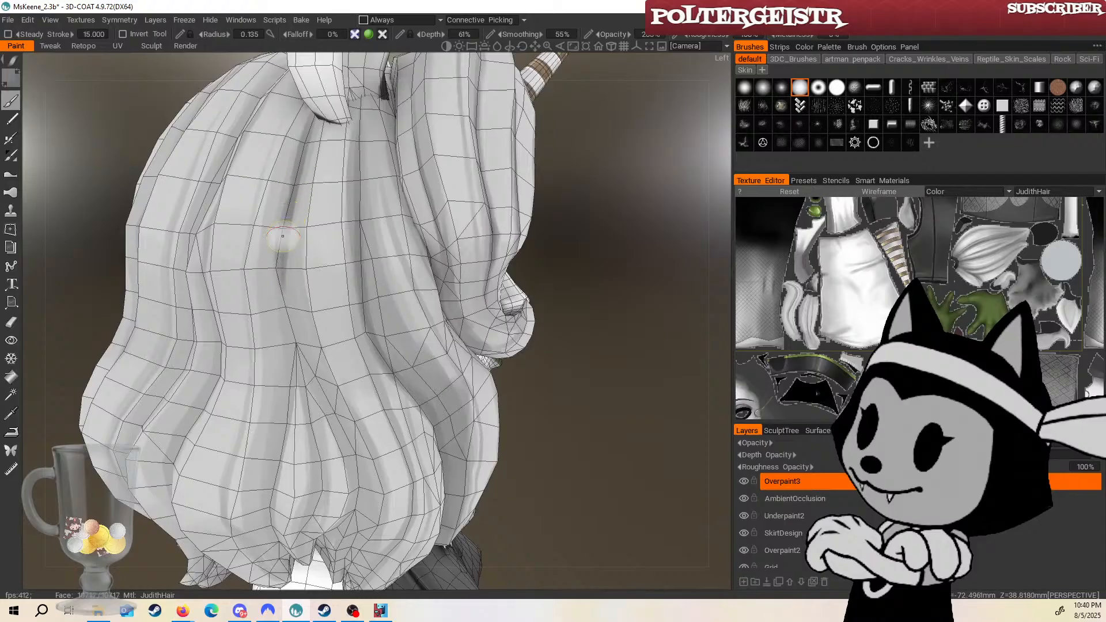
{"action": "left_click_drag", "start_coordinate": [586, 386], "coordinate": [565, 171], "text": "alt"}
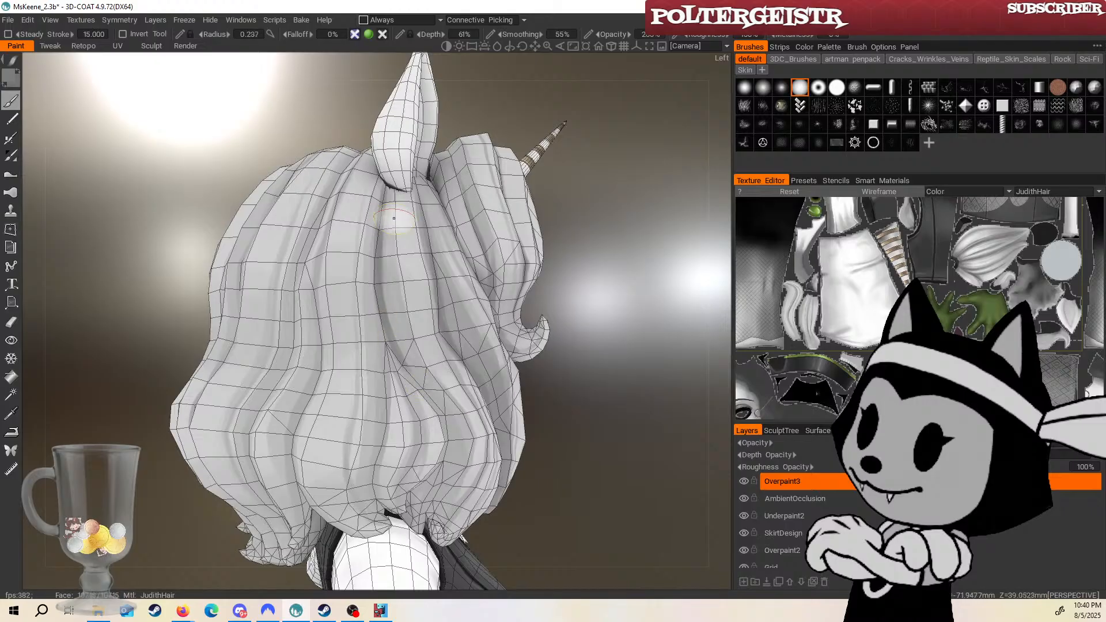
{"action": "left_click_drag", "start_coordinate": [507, 409], "coordinate": [537, 358], "text": "alt"}
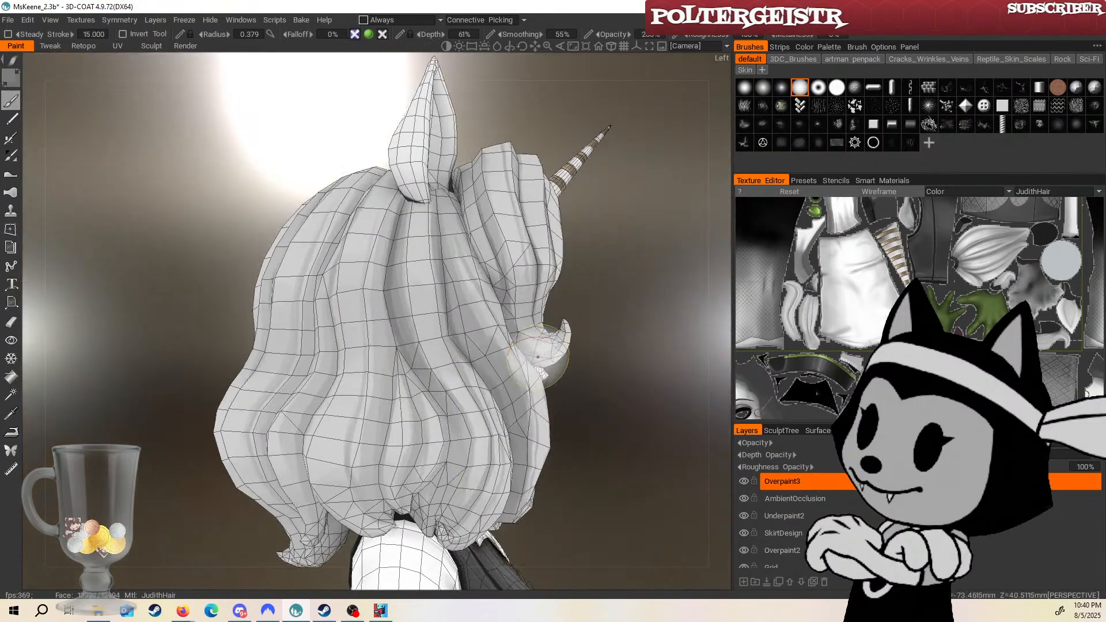
Inspect the mesh where the locks on the back and side of the hair split above the shoulder, down to their tips.
{"action": "right_click_drag", "start_coordinate": [538, 358], "coordinate": [402, 348]}
{"action": "middle_click_drag", "start_coordinate": [603, 298], "coordinate": [590, 347]}
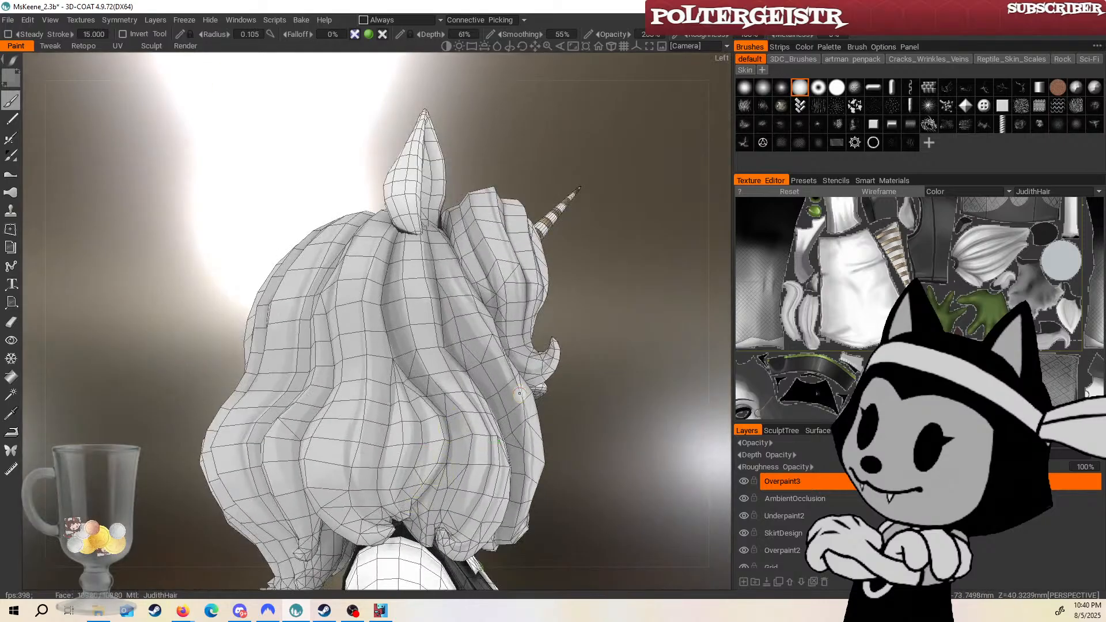
{"action": "middle_click_drag", "start_coordinate": [519, 393], "coordinate": [445, 415]}
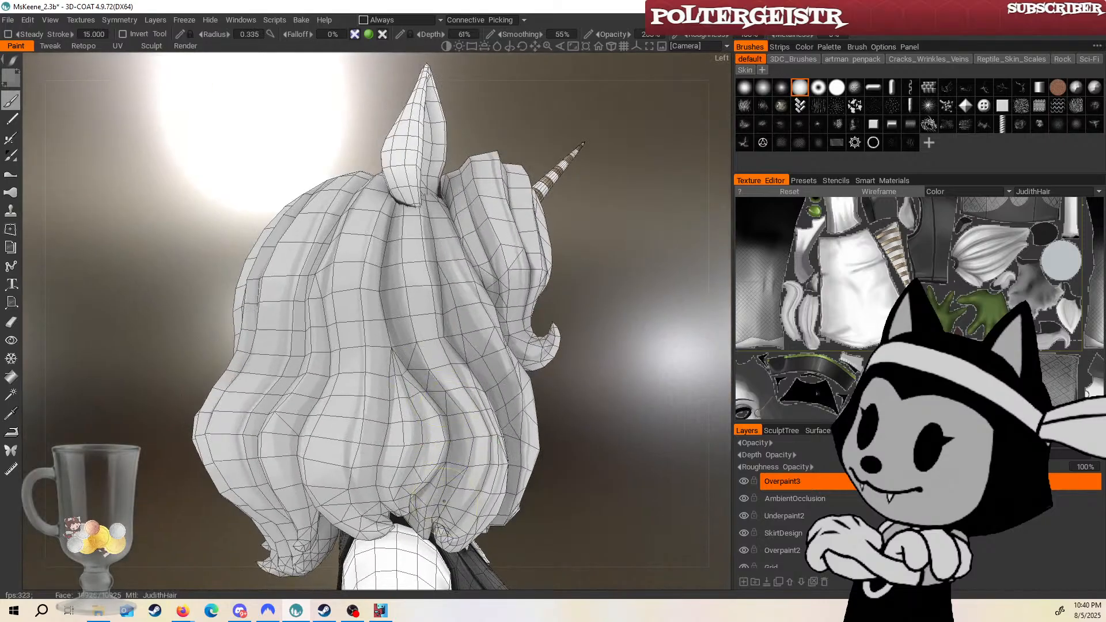
{"action": "middle_click_drag", "start_coordinate": [568, 375], "coordinate": [381, 326]}
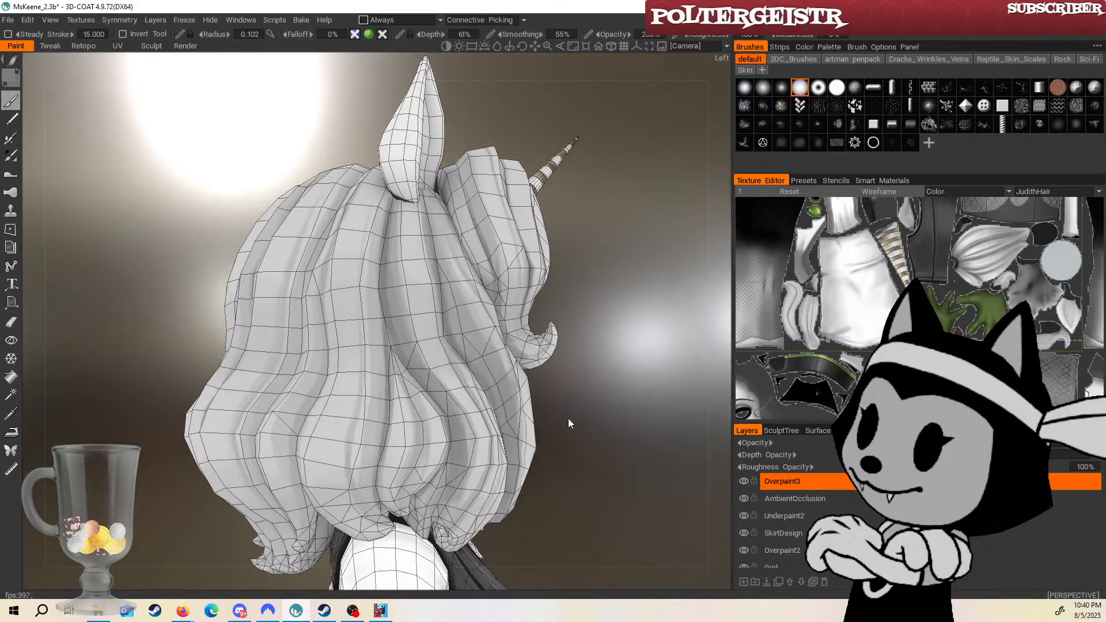
{"action": "mouse_move", "coordinate": [613, 371]}
{"action": "middle_mouse_down"}
{"action": "mouse_move", "coordinate": [594, 393]}
{"action": "mouse_move", "coordinate": [596, 367]}
{"action": "mouse_move", "coordinate": [628, 398]}
{"action": "mouse_move", "coordinate": [625, 380]}
{"action": "middle_mouse_up"}
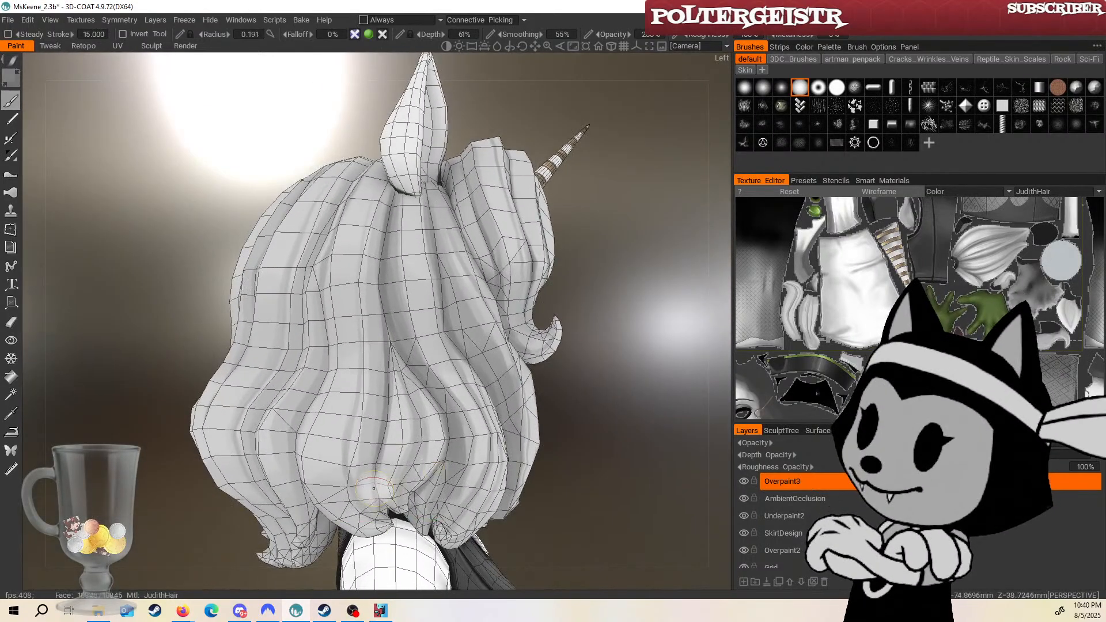
{"action": "key", "text": "bracketleft"}
{"action": "key", "text": "bracketleft"}
{"action": "key", "text": "bracketleft"}
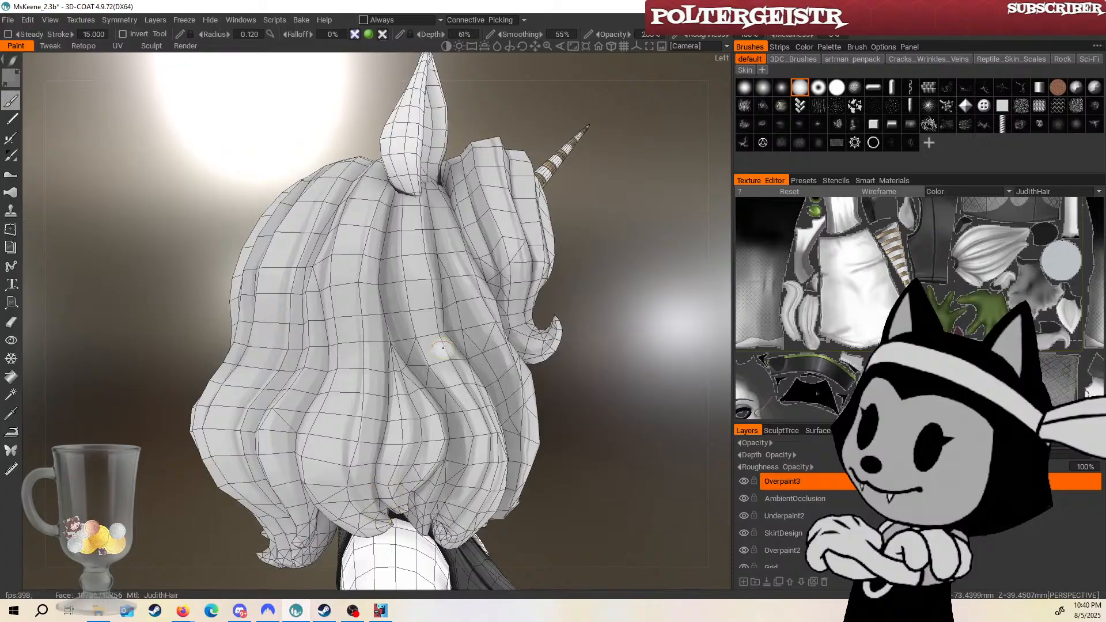
{"action": "middle_click_drag", "start_coordinate": [576, 365], "coordinate": [392, 346]}
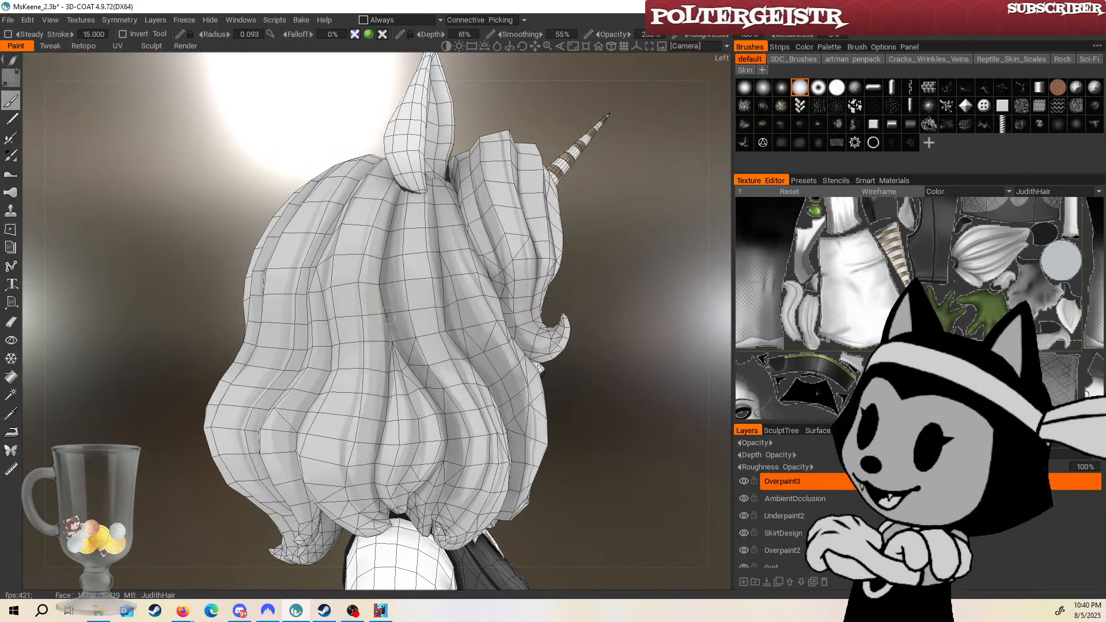
{"action": "middle_click_drag", "start_coordinate": [403, 383], "coordinate": [457, 348]}
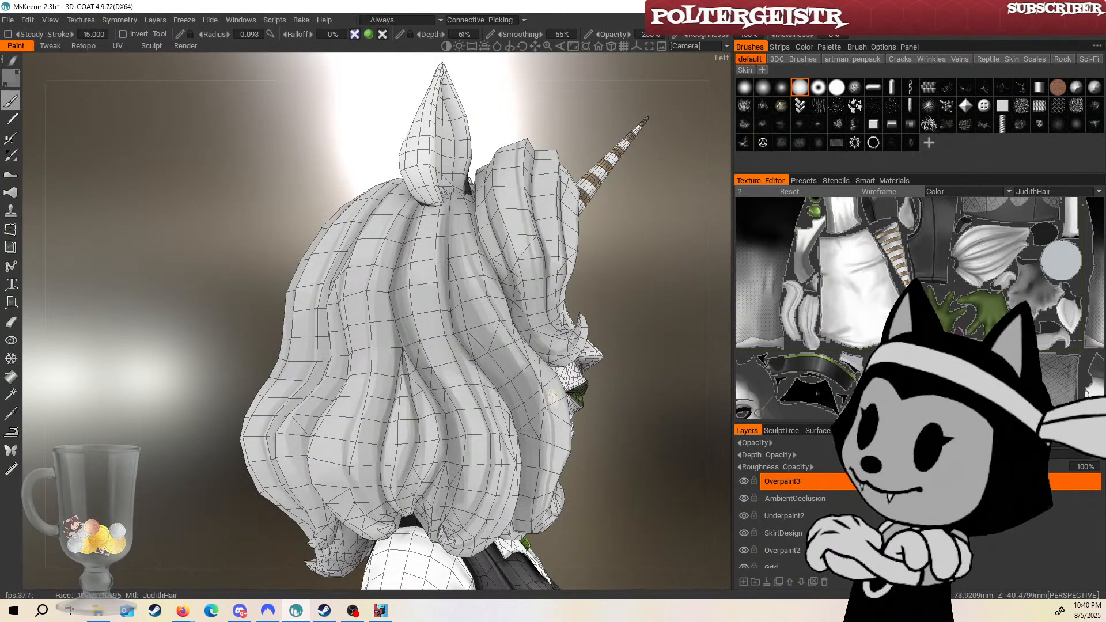
Paint a light stroke down the lock on the back of the hair behind the ear.
{"action": "middle_click_drag", "start_coordinate": [406, 382], "coordinate": [451, 422]}
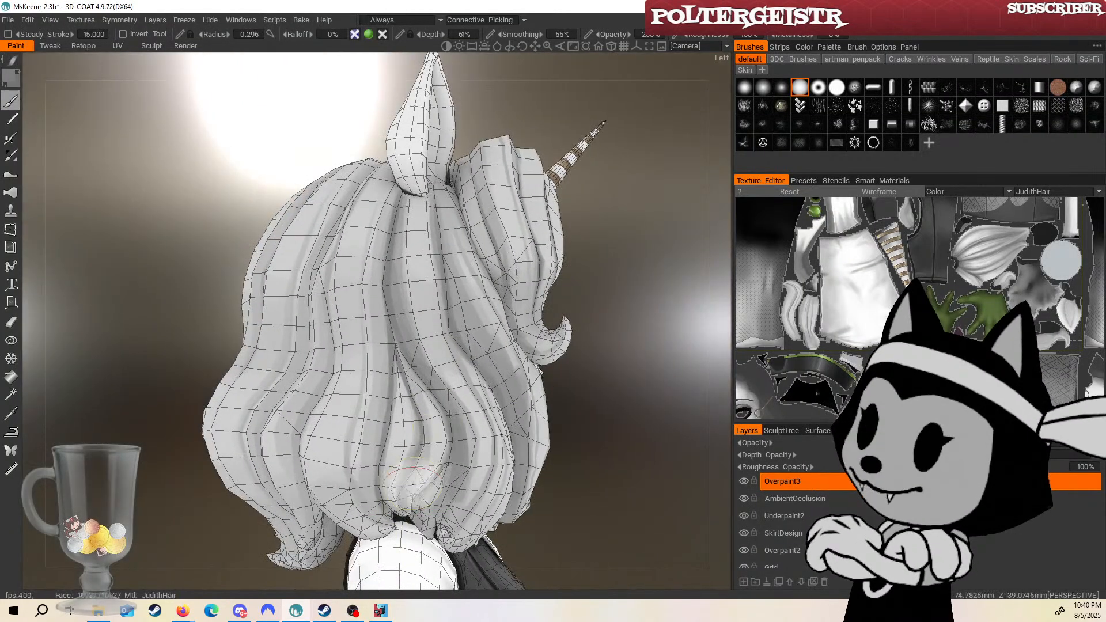
{"action": "middle_click_drag", "start_coordinate": [387, 301], "coordinate": [337, 199]}
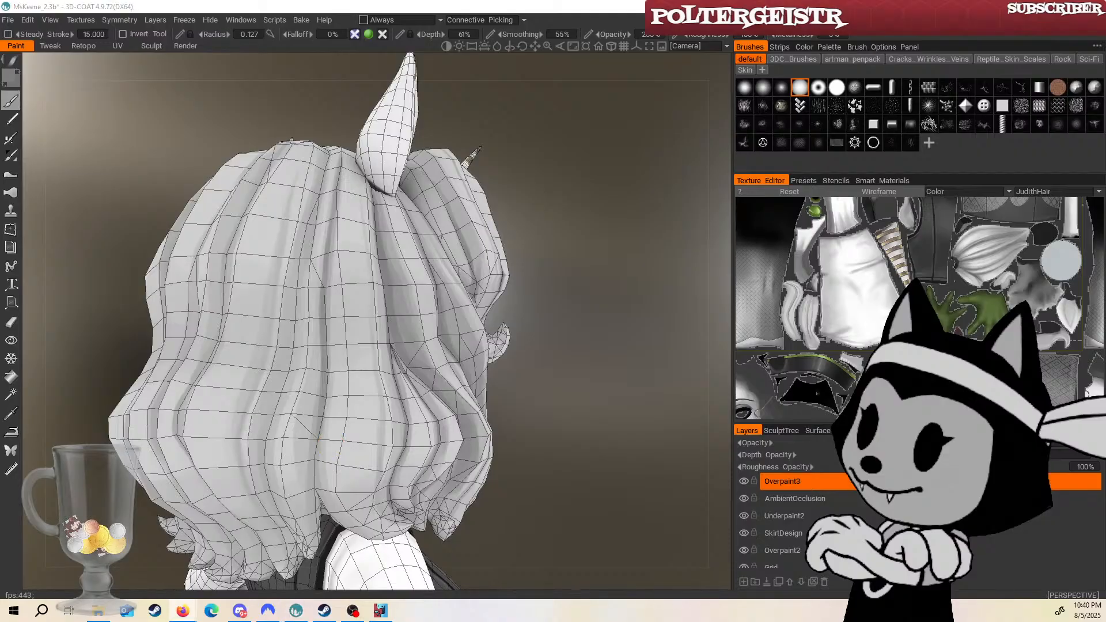
{"action": "mouse_move", "coordinate": [434, 440]}
{"action": "middle_mouse_down"}
{"action": "mouse_move", "coordinate": [552, 476]}
{"action": "mouse_move", "coordinate": [535, 474]}
{"action": "mouse_move", "coordinate": [604, 456]}
{"action": "middle_mouse_up"}
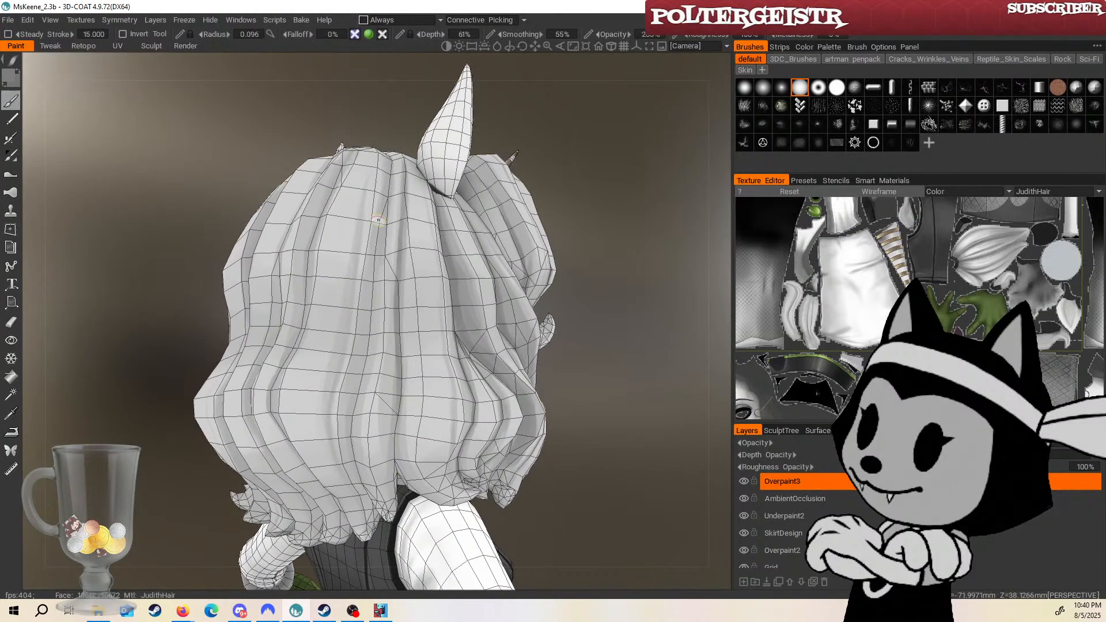
{"action": "middle_click_drag", "start_coordinate": [379, 220], "coordinate": [387, 172]}
{"action": "left_click_drag", "start_coordinate": [363, 315], "coordinate": [357, 411]}
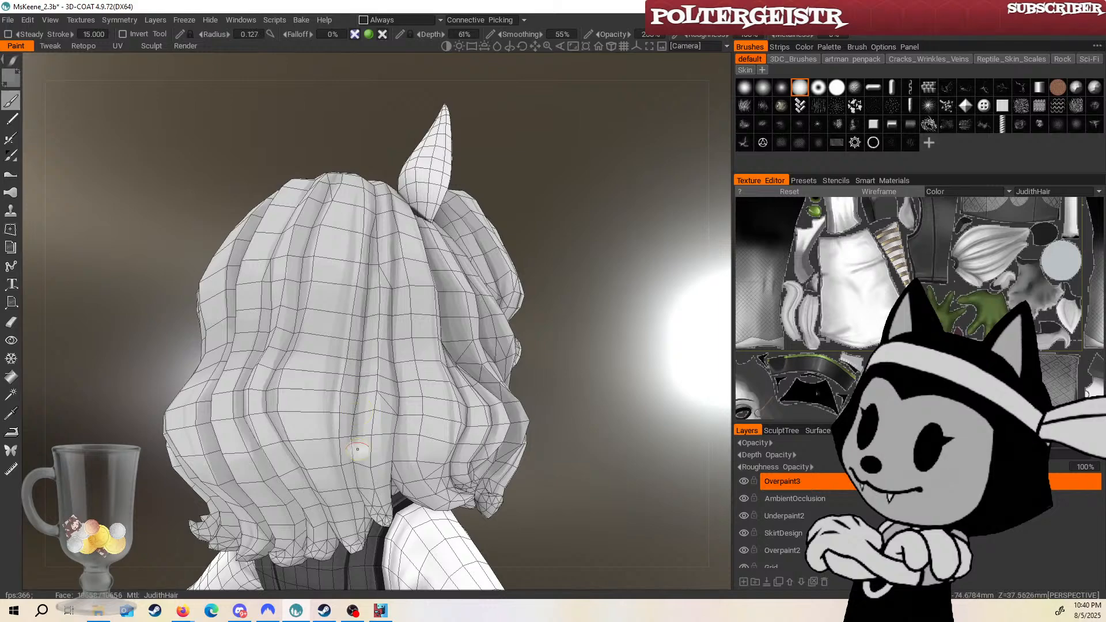
Enlarge the brush radius to about 0.519 and paint a broad light stroke down the lower half of the back lock.
{"action": "key", "text": "bracketright"}
{"action": "key", "text": "bracketright"}
{"action": "key", "text": "bracketright"}
{"action": "key", "text": "bracketright"}
{"action": "key", "text": "bracketright"}
{"action": "key", "text": "bracketright"}
{"action": "key", "text": "bracketright"}
{"action": "key", "text": "bracketright"}
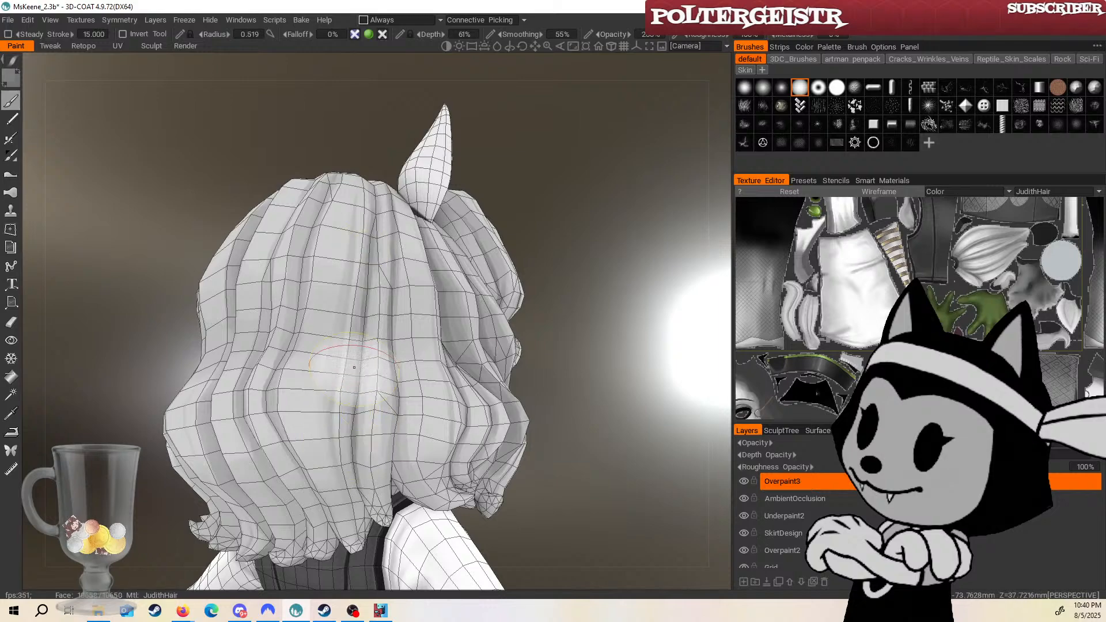
{"action": "left_click_drag", "start_coordinate": [355, 370], "coordinate": [355, 495]}
Reduce the brush radius to about 0.096 and touch up the lower part of the middle back locks with a short stroke.
{"action": "left_click_drag", "start_coordinate": [576, 352], "coordinate": [600, 268]}
{"action": "left_click_drag", "start_coordinate": [535, 314], "coordinate": [553, 367]}
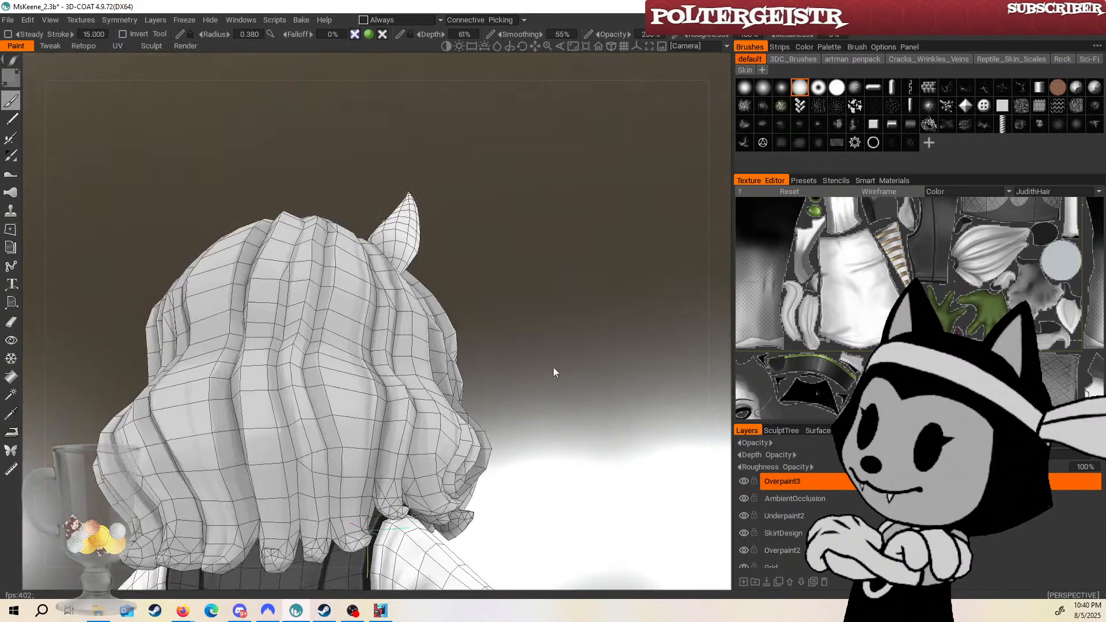
{"action": "key", "text": "bracketleft"}
{"action": "key", "text": "bracketleft"}
{"action": "key", "text": "bracketleft"}
{"action": "key", "text": "bracketleft"}
{"action": "key", "text": "bracketleft"}
{"action": "key", "text": "bracketleft"}
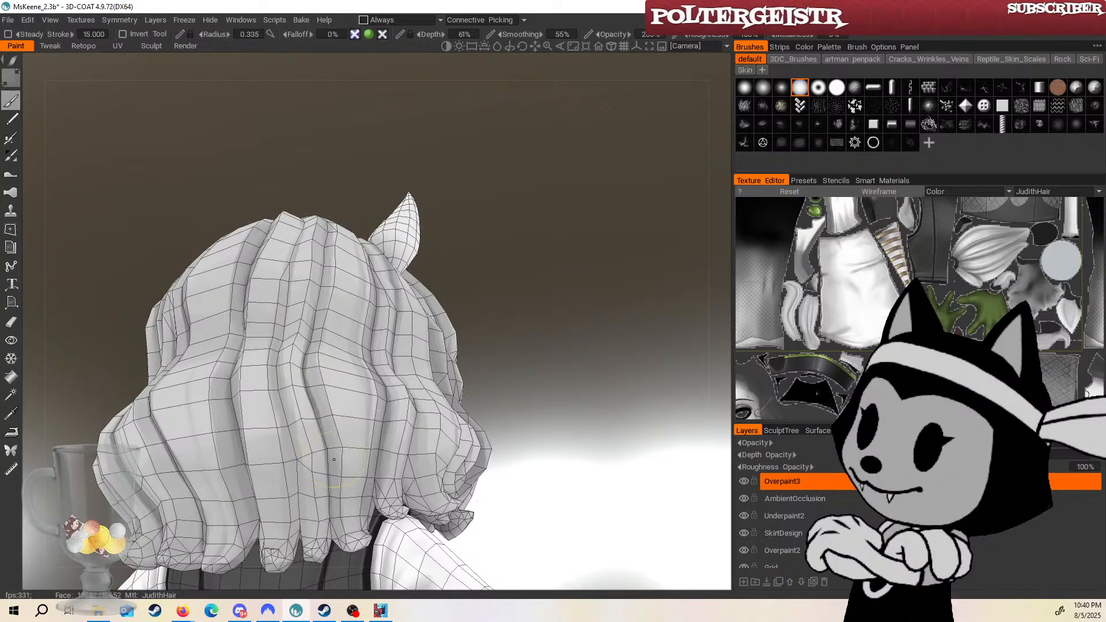
{"action": "mouse_move", "coordinate": [489, 254]}
{"action": "left_mouse_down"}
{"action": "mouse_move", "coordinate": [490, 323]}
{"action": "mouse_move", "coordinate": [485, 288]}
{"action": "left_mouse_up"}
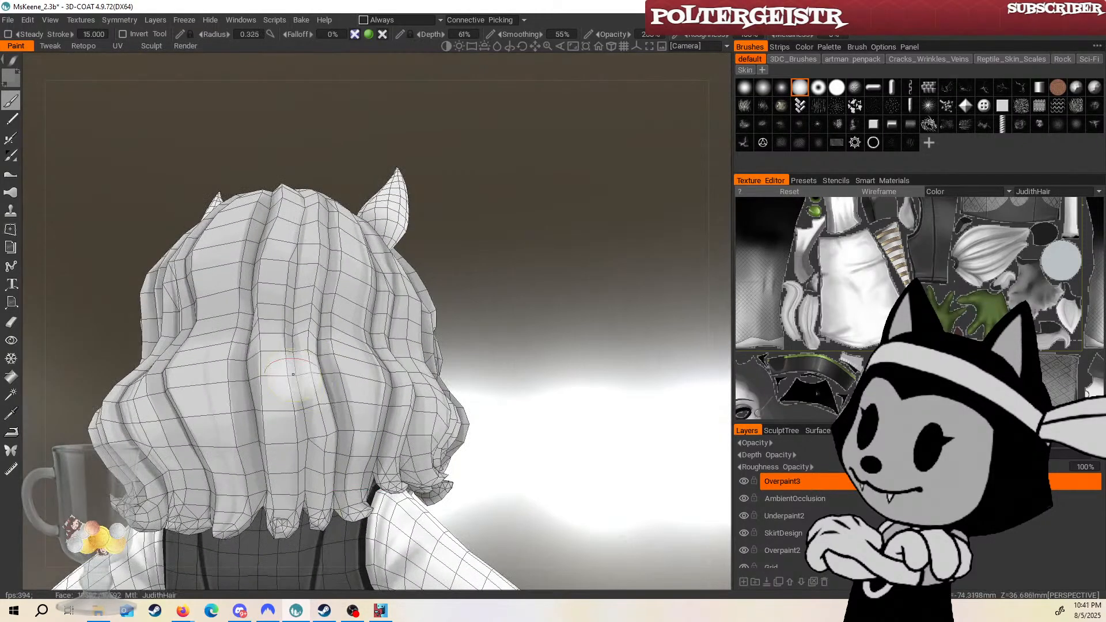
{"action": "key", "text": "bracketleft"}
{"action": "key", "text": "bracketleft"}
{"action": "key", "text": "bracketleft"}
{"action": "key", "text": "bracketleft"}
{"action": "key", "text": "bracketleft"}
{"action": "key", "text": "bracketleft"}
{"action": "left_click_drag", "start_coordinate": [366, 463], "coordinate": [312, 413]}
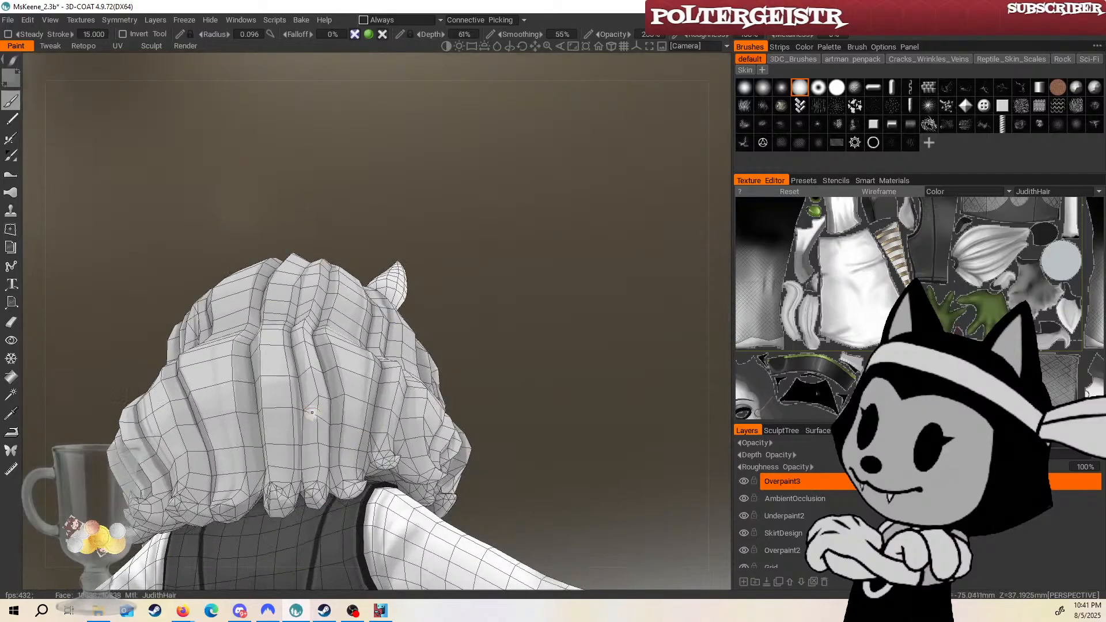
Compare the back of the hair with the wireframe hidden and shown, both close up and from farther away.
{"action": "left_click_drag", "start_coordinate": [461, 341], "coordinate": [493, 395]}
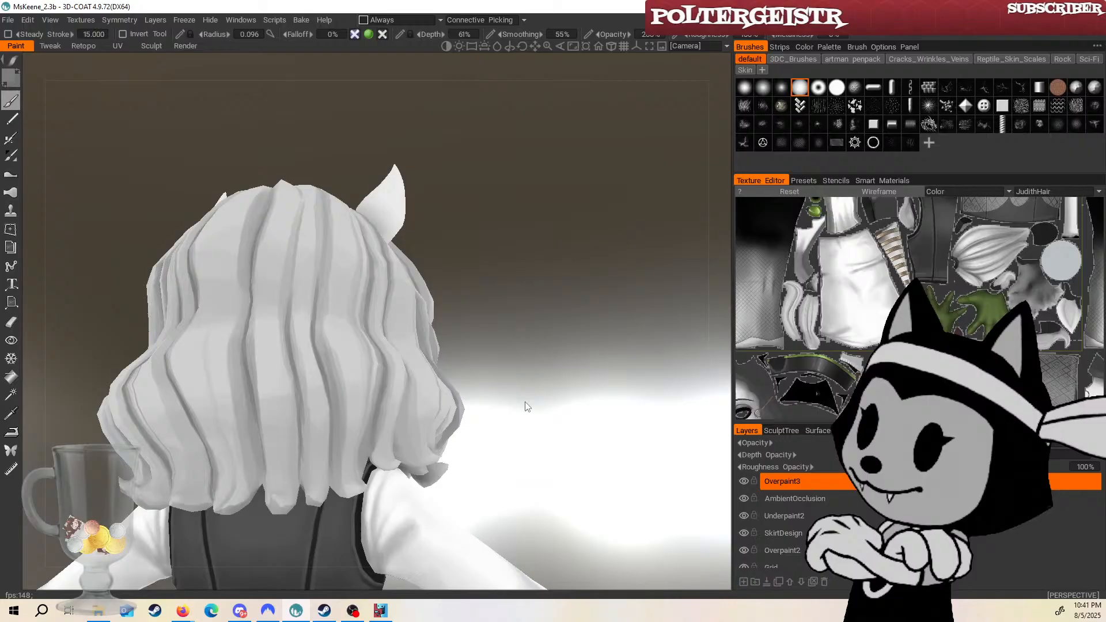
{"action": "left_click_drag", "start_coordinate": [525, 407], "coordinate": [495, 452]}
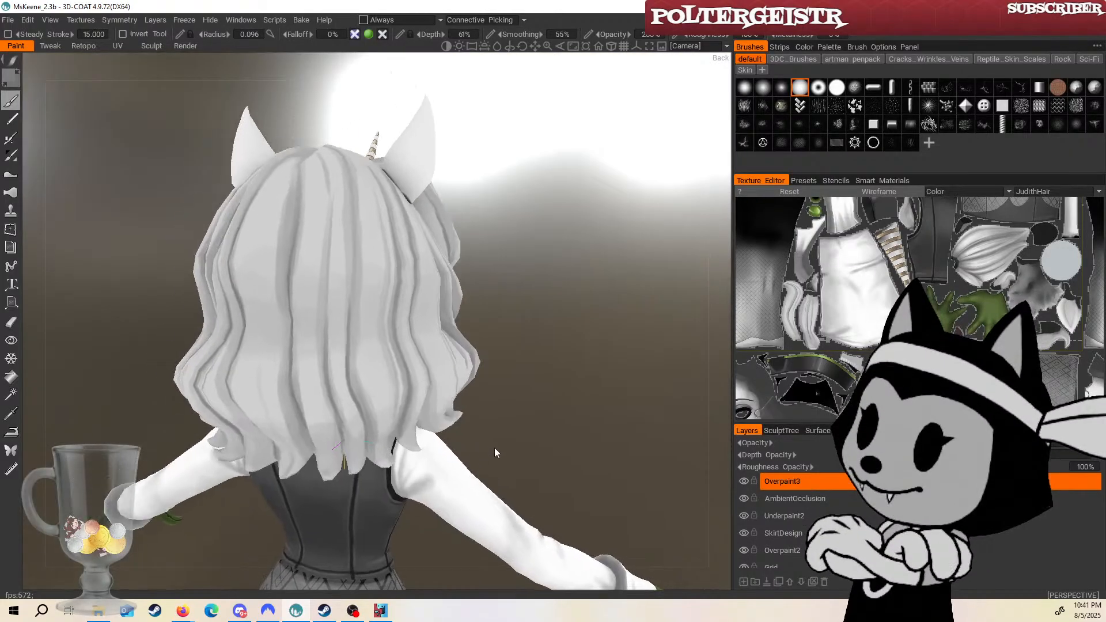
{"action": "scroll", "coordinate": [496, 448], "scroll_direction": "up", "scroll_amount": 3}
{"action": "left_click_drag", "start_coordinate": [586, 323], "coordinate": [578, 271]}
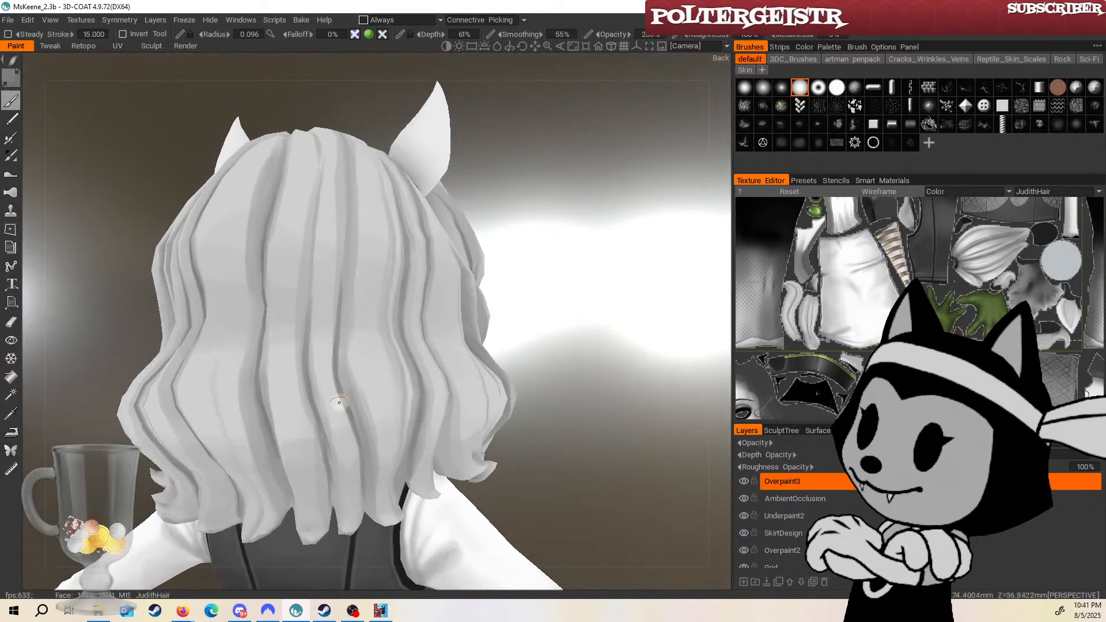
{"action": "key", "text": "w"}
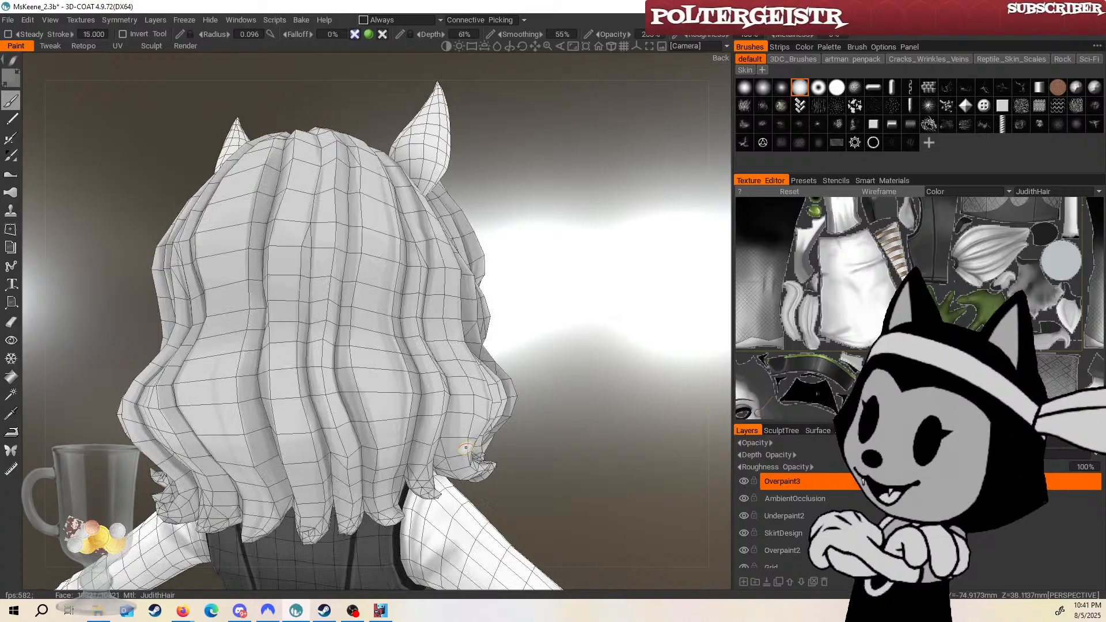
{"action": "scroll", "coordinate": [557, 451], "scroll_direction": "down", "scroll_amount": 5}
{"action": "scroll", "coordinate": [565, 456], "scroll_direction": "up", "scroll_amount": 4}
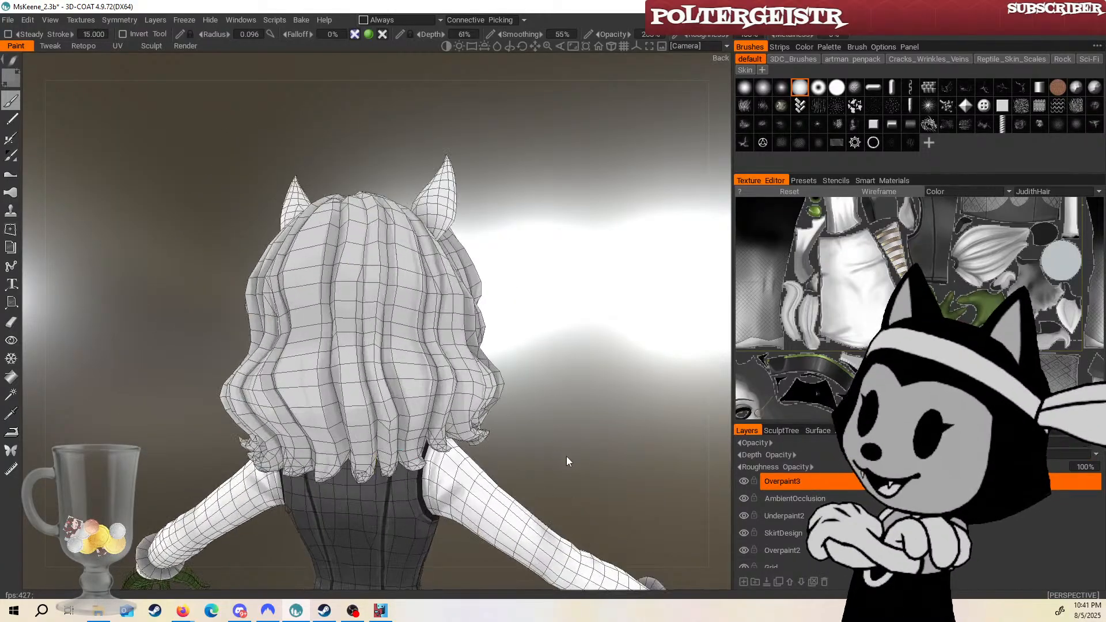
{"action": "key", "text": "w"}
{"action": "left_click_drag", "start_coordinate": [507, 423], "coordinate": [591, 333]}
{"action": "scroll", "coordinate": [607, 342], "scroll_direction": "up", "scroll_amount": 3}
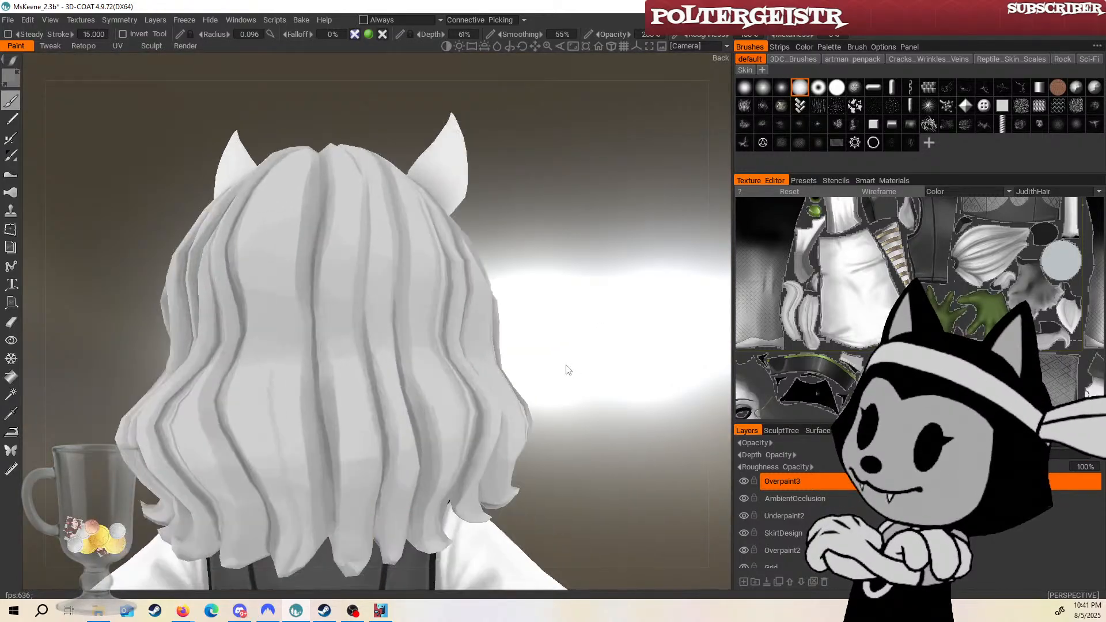
{"action": "middle_click_drag", "start_coordinate": [566, 366], "coordinate": [537, 298]}
{"action": "scroll", "coordinate": [582, 319], "scroll_direction": "down", "scroll_amount": 2}
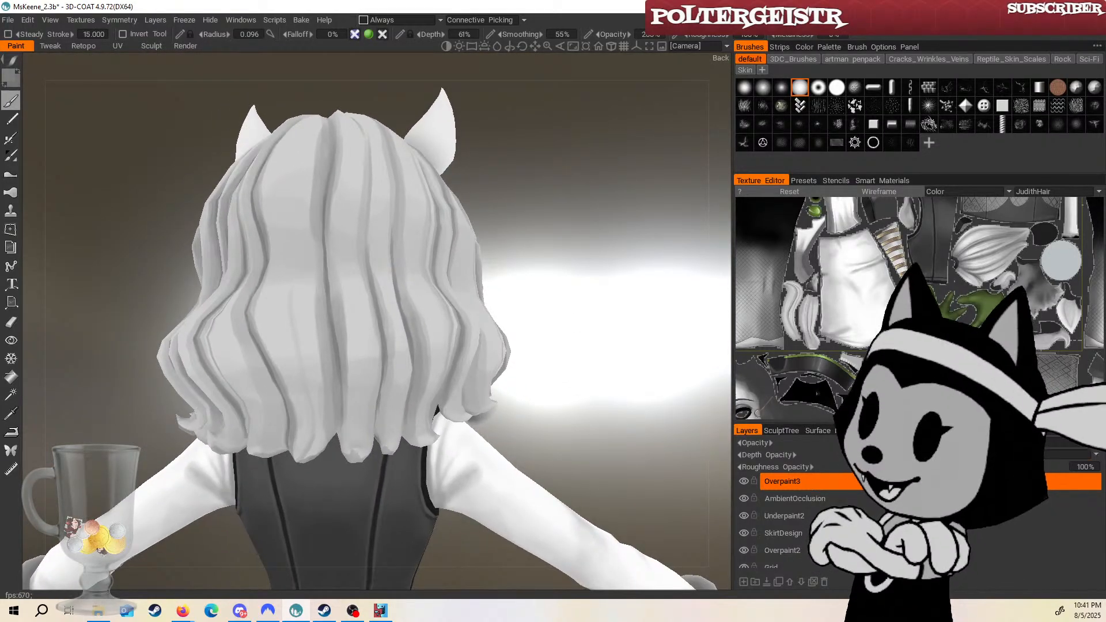
{"action": "left_click_drag", "start_coordinate": [568, 288], "coordinate": [589, 252]}
{"action": "key", "text": "w"}
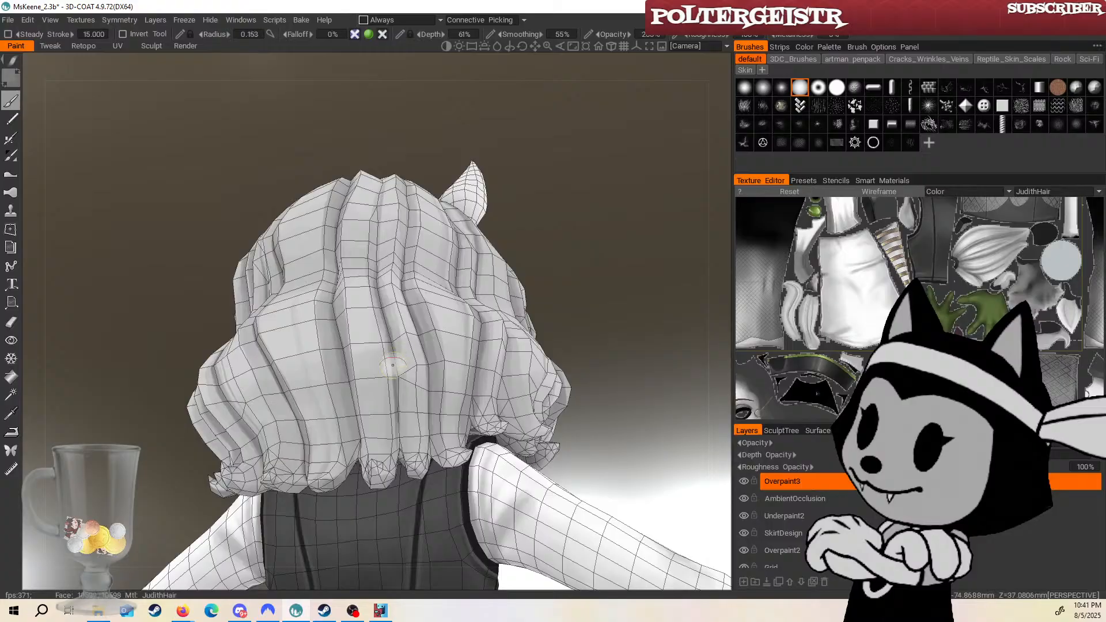
Brush a light stroke along the lower end of a central back lock and save the project.
{"action": "left_click_drag", "start_coordinate": [406, 458], "coordinate": [400, 401]}
{"action": "left_click_drag", "start_coordinate": [634, 273], "coordinate": [654, 227]}
{"action": "key", "text": "bracketleft"}
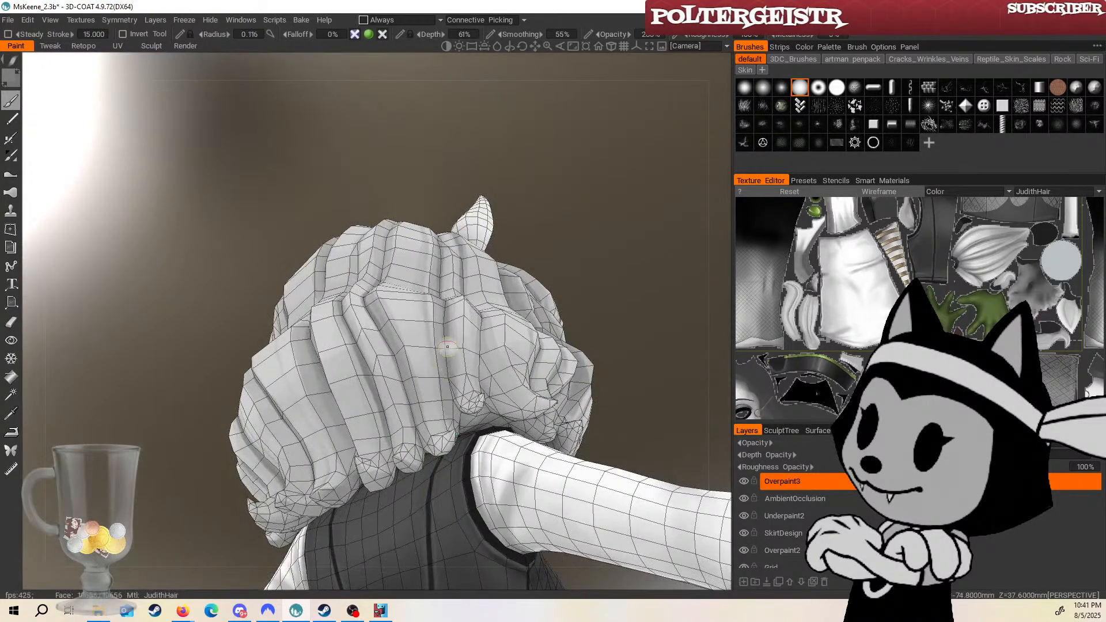
{"action": "left_click_drag", "start_coordinate": [562, 272], "coordinate": [579, 222]}
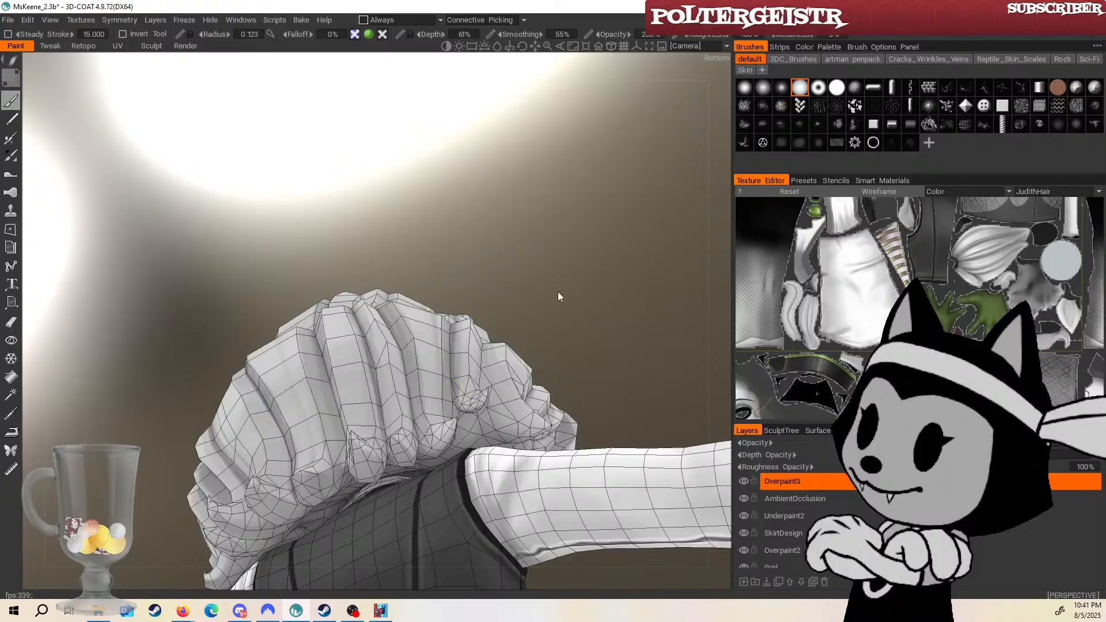
{"action": "left_click_drag", "start_coordinate": [558, 296], "coordinate": [489, 322]}
{"action": "left_click_drag", "start_coordinate": [600, 206], "coordinate": [605, 323]}
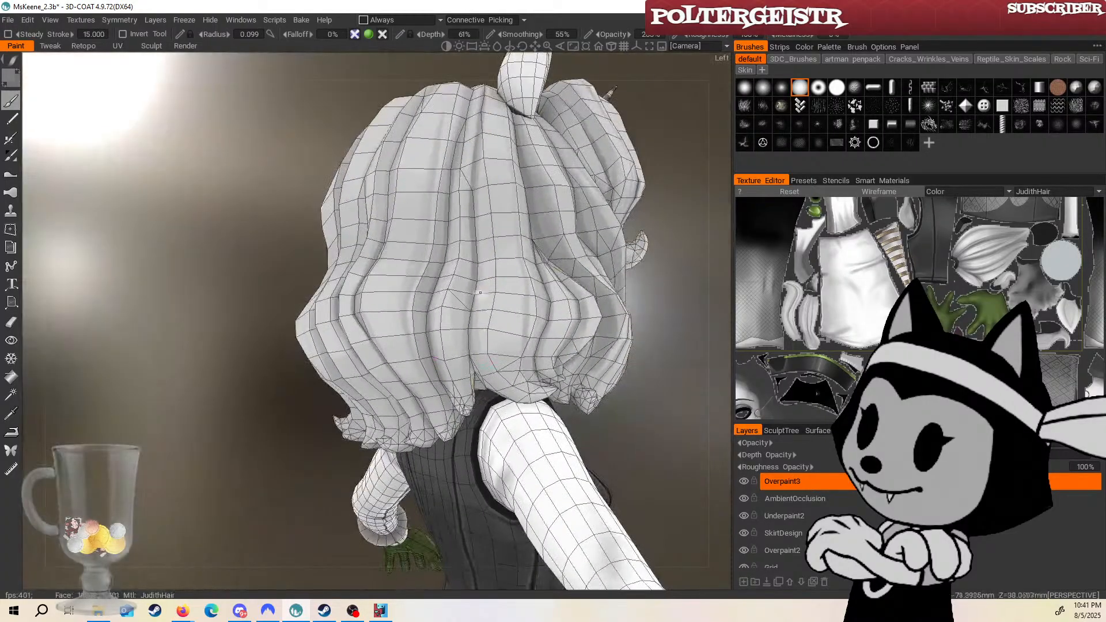
{"action": "left_click_drag", "start_coordinate": [611, 392], "coordinate": [534, 479]}
{"action": "key", "text": "ctrl+s"}
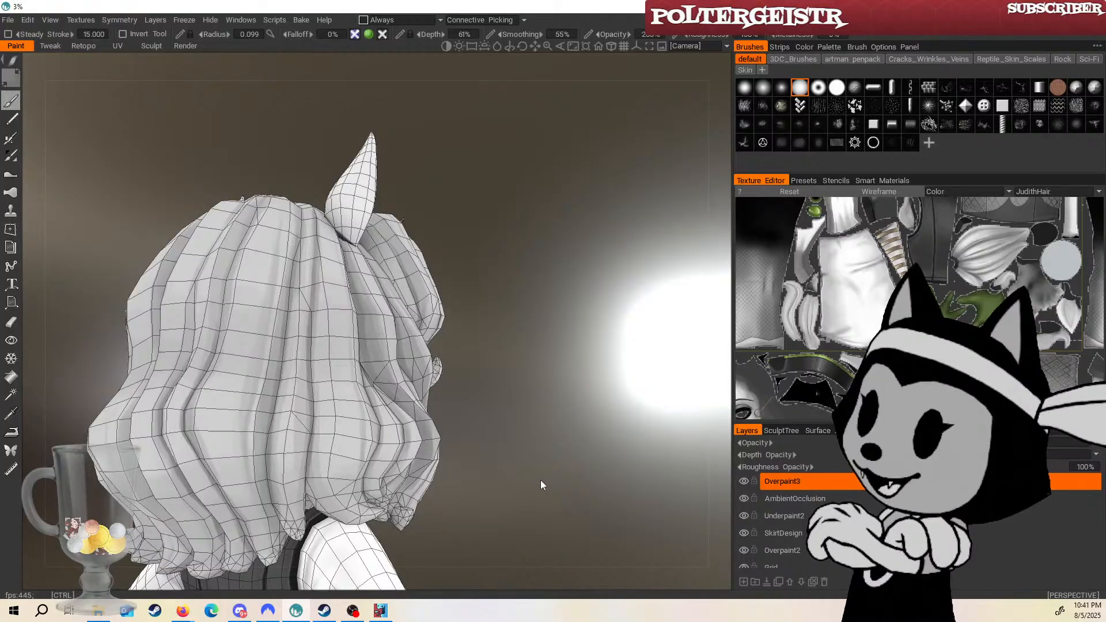
Check the shading across the back of the hair without the wireframe, and show the wireframe again.
{"action": "left_click_drag", "start_coordinate": [553, 359], "coordinate": [461, 379]}
{"action": "middle_click_drag", "start_coordinate": [461, 379], "coordinate": [519, 374]}
{"action": "left_click_drag", "start_coordinate": [577, 351], "coordinate": [548, 290]}
{"action": "key", "text": "w"}
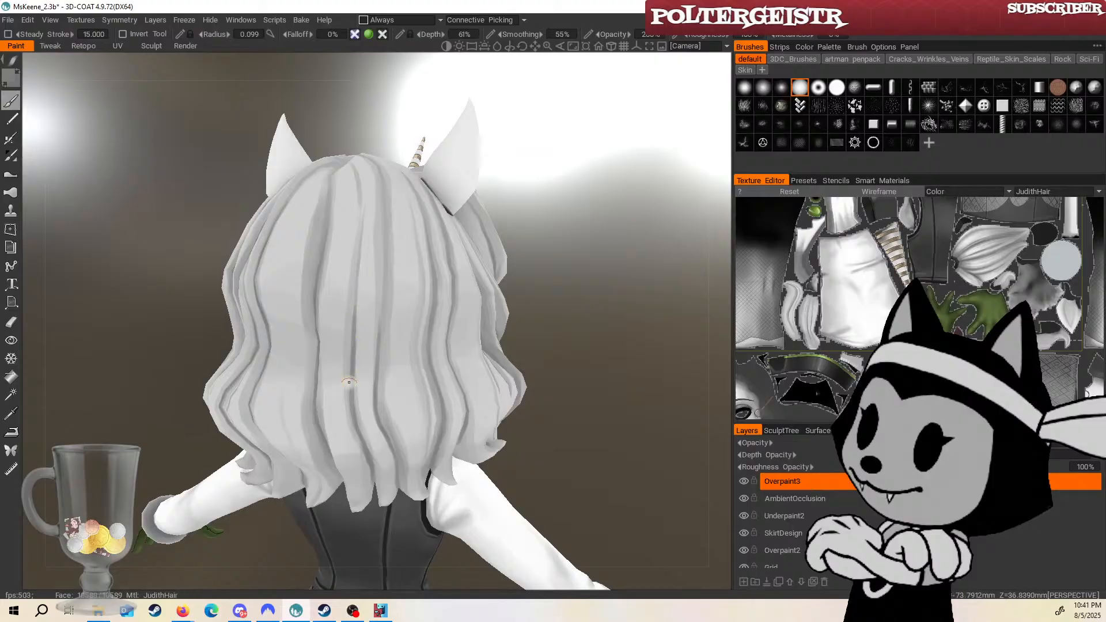
{"action": "left_click_drag", "start_coordinate": [520, 254], "coordinate": [469, 211]}
{"action": "key", "text": "w"}
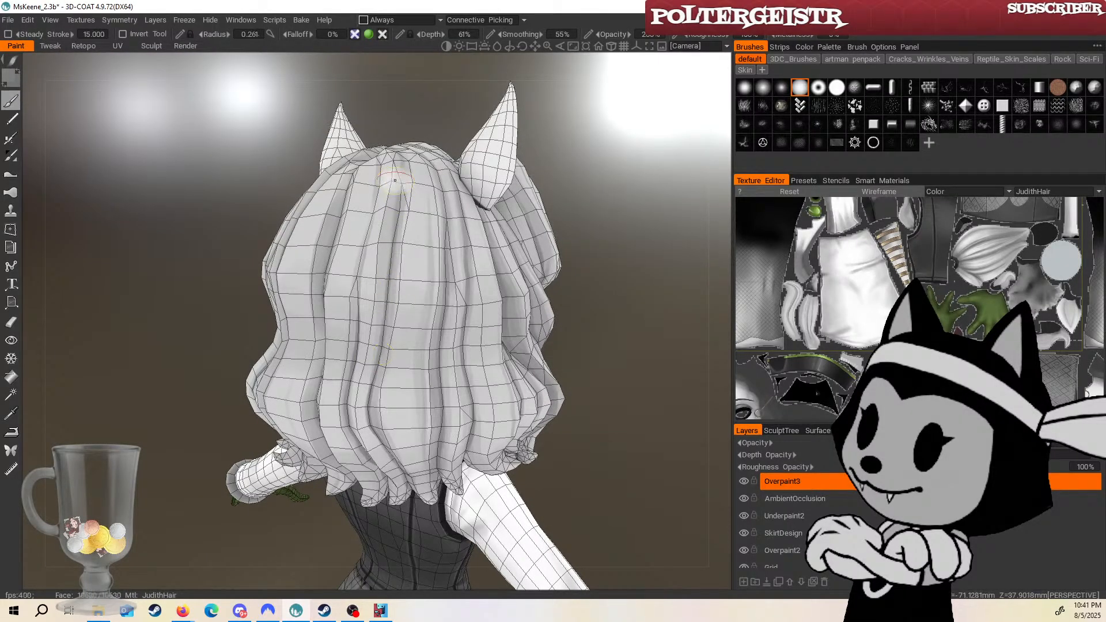
Paint repeated soft strokes down the narrow central back lock with a brush radius of about 0.346, starting below the crown.
{"action": "left_click_drag", "start_coordinate": [378, 314], "coordinate": [368, 380]}
{"action": "left_click_drag", "start_coordinate": [583, 248], "coordinate": [565, 211]}
{"action": "left_click_drag", "start_coordinate": [378, 234], "coordinate": [374, 329]}
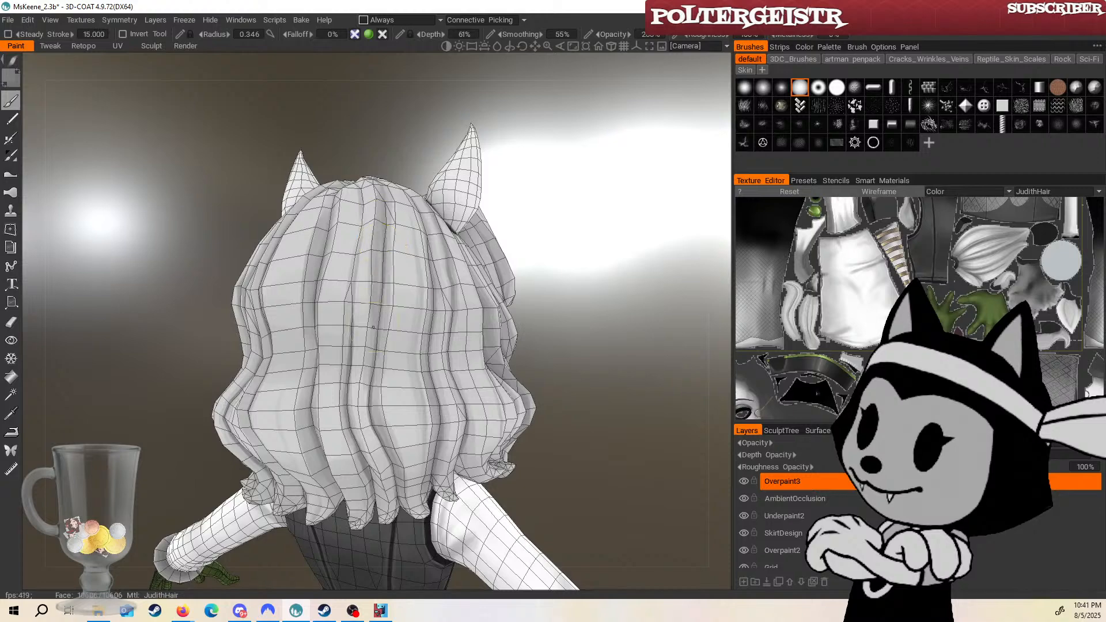
{"action": "left_click_drag", "start_coordinate": [565, 269], "coordinate": [545, 270]}
{"action": "mouse_move", "coordinate": [385, 212]}
{"action": "left_mouse_down"}
{"action": "mouse_move", "coordinate": [378, 367]}
{"action": "mouse_move", "coordinate": [383, 306]}
{"action": "left_mouse_up"}
{"action": "left_click_drag", "start_coordinate": [383, 213], "coordinate": [378, 370]}
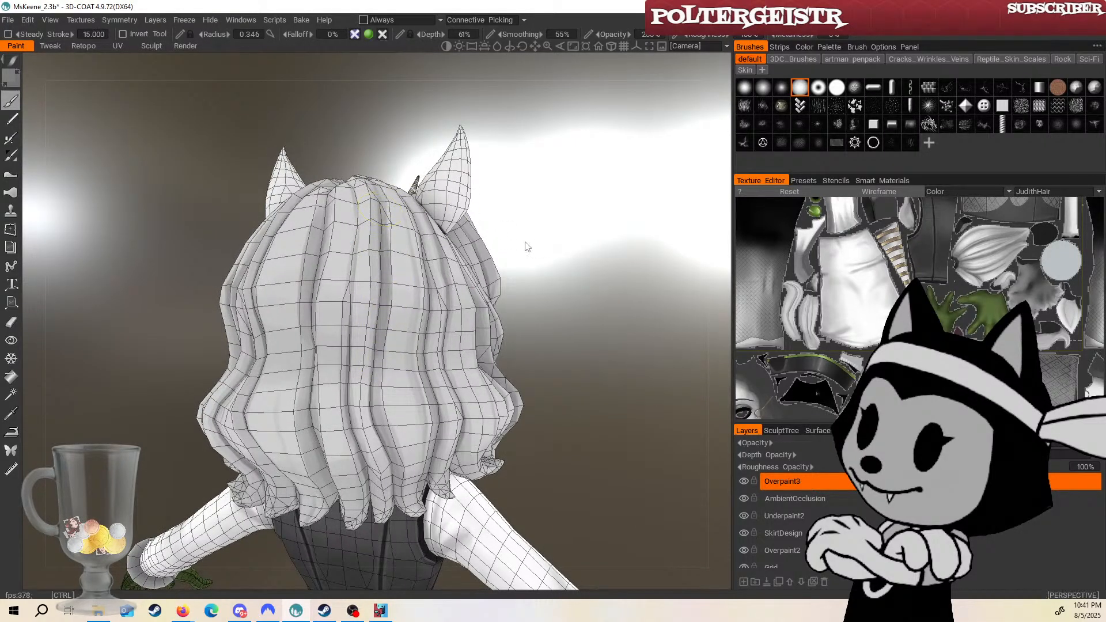
{"action": "left_click_drag", "start_coordinate": [383, 212], "coordinate": [379, 364]}
Paint soft strokes from the crown down the edge of the wide centre lock on the back of the head.
{"action": "left_click_drag", "start_coordinate": [521, 252], "coordinate": [583, 248]}
{"action": "left_click_drag", "start_coordinate": [310, 196], "coordinate": [326, 271]}
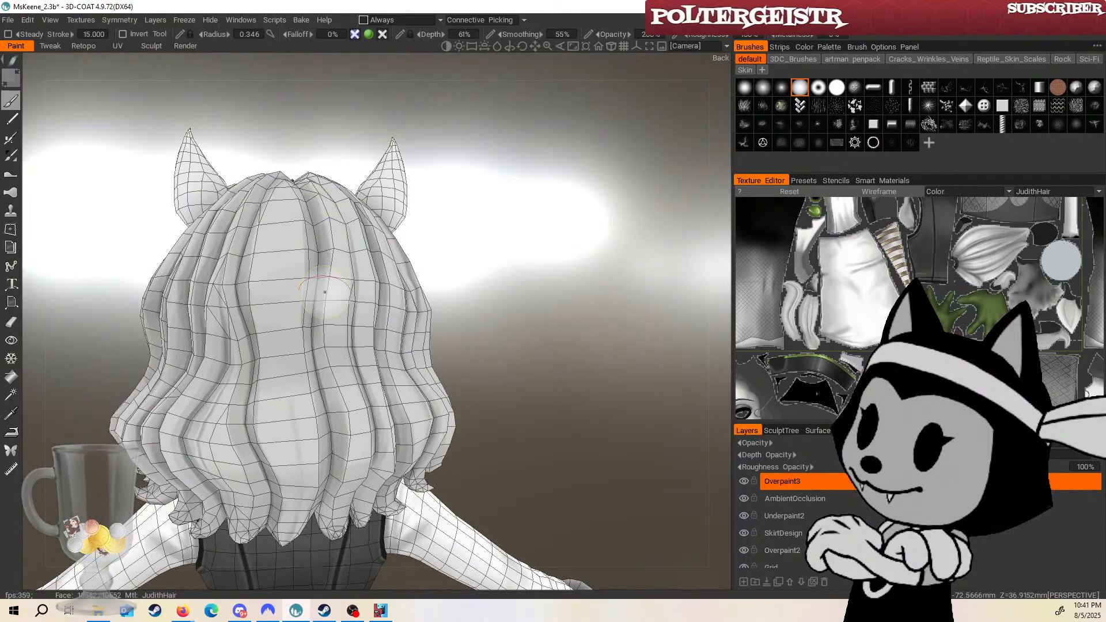
{"action": "left_click_drag", "start_coordinate": [460, 230], "coordinate": [461, 267]}
{"action": "left_click_drag", "start_coordinate": [310, 161], "coordinate": [320, 214]}
Reduce the brush radius to about 0.090 for finer shading along the groove beside the wide centre lock.
{"action": "key", "text": "bracketleft"}
{"action": "key", "text": "bracketleft"}
{"action": "key", "text": "bracketleft"}
{"action": "key", "text": "bracketleft"}
{"action": "key", "text": "bracketleft"}
{"action": "key", "text": "bracketleft"}
{"action": "key", "text": "bracketleft"}
{"action": "key", "text": "bracketleft"}
{"action": "key", "text": "bracketleft"}
{"action": "key", "text": "bracketleft"}
{"action": "key", "text": "bracketleft"}
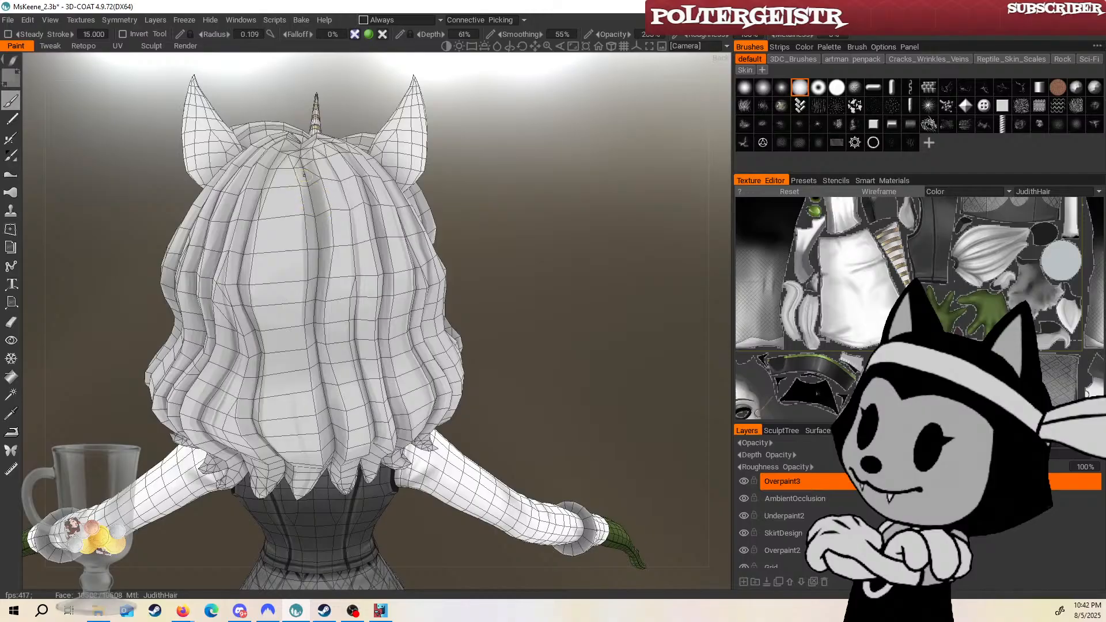
{"action": "left_click_drag", "start_coordinate": [459, 173], "coordinate": [461, 124]}
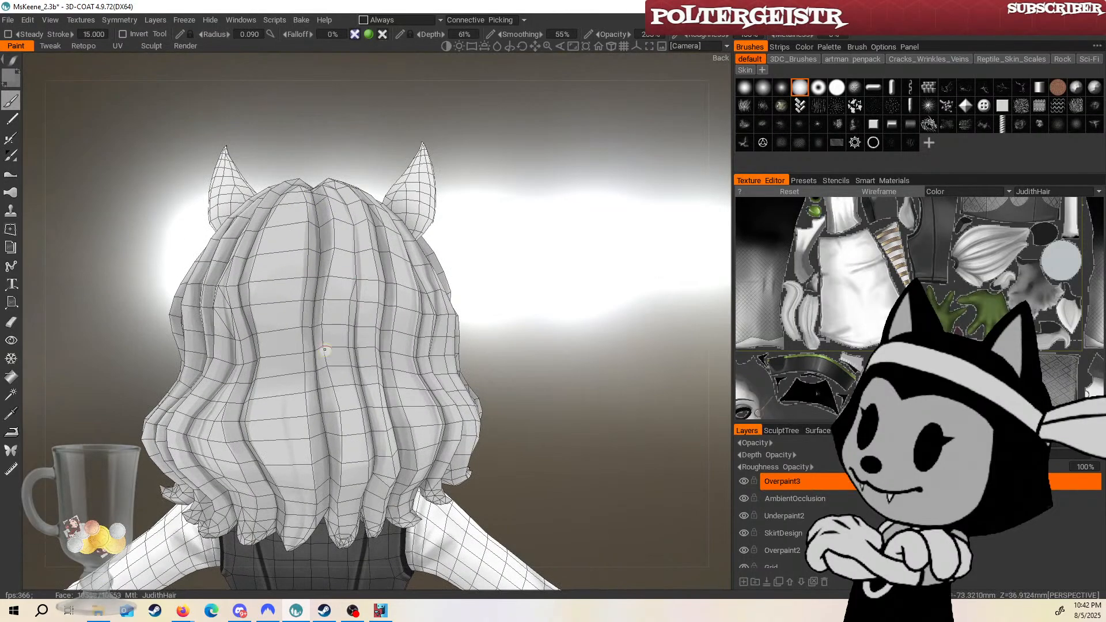
{"action": "left_click_drag", "start_coordinate": [505, 232], "coordinate": [530, 226]}
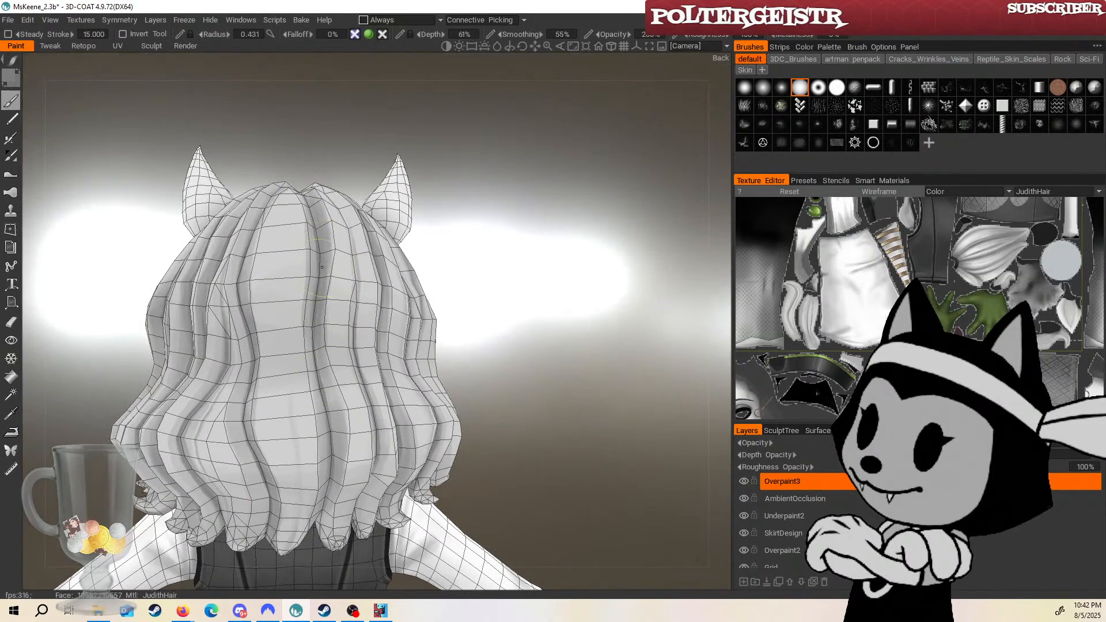
Set the brush radius to about 0.315 and brush the lower tip of the wide centre lock from below.
{"action": "left_click_drag", "start_coordinate": [470, 277], "coordinate": [453, 261]}
{"action": "key", "text": "bracketleft"}
{"action": "key", "text": "bracketleft"}
{"action": "key", "text": "bracketleft"}
{"action": "left_click_drag", "start_coordinate": [440, 432], "coordinate": [452, 395]}
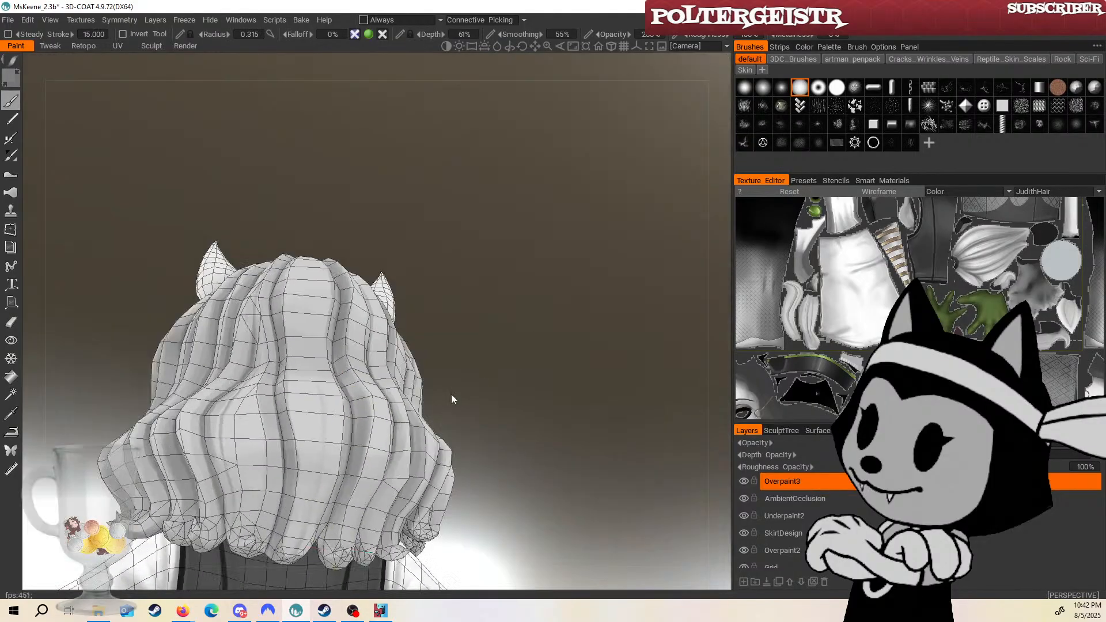
{"action": "left_click_drag", "start_coordinate": [324, 541], "coordinate": [300, 568]}
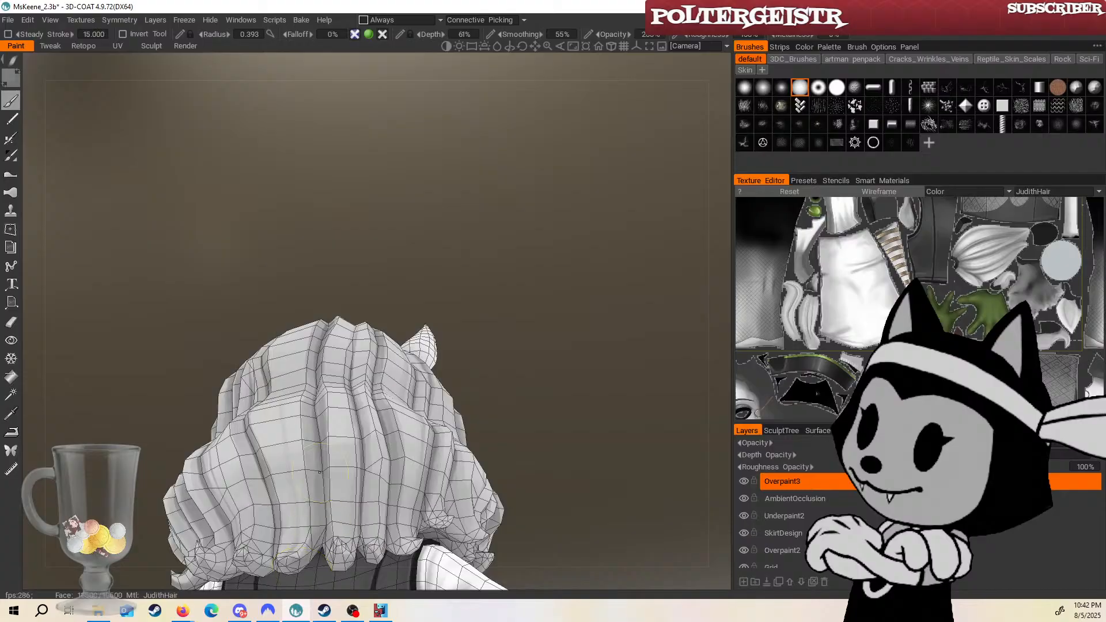
Reduce the brush radius to about 0.154 and bring the centre locks into view from straight behind.
{"action": "left_click_drag", "start_coordinate": [447, 352], "coordinate": [467, 393]}
{"action": "left_click_drag", "start_coordinate": [474, 332], "coordinate": [502, 371]}
{"action": "key", "text": "bracketleft"}
{"action": "key", "text": "bracketleft"}
{"action": "key", "text": "bracketleft"}
{"action": "key", "text": "bracketleft"}
{"action": "key", "text": "bracketleft"}
{"action": "key", "text": "bracketleft"}
{"action": "key", "text": "bracketleft"}
{"action": "key", "text": "bracketleft"}
{"action": "key", "text": "bracketleft"}
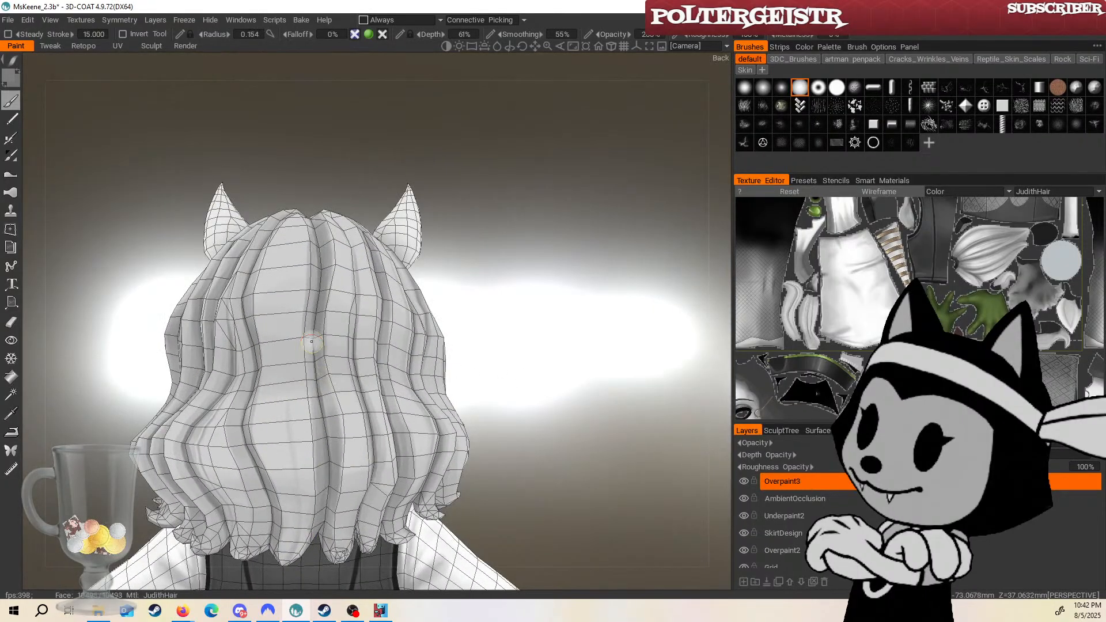
{"action": "mouse_move", "coordinate": [474, 313]}
{"action": "left_mouse_down"}
{"action": "mouse_move", "coordinate": [324, 275]}
{"action": "mouse_move", "coordinate": [324, 349]}
{"action": "left_mouse_up"}
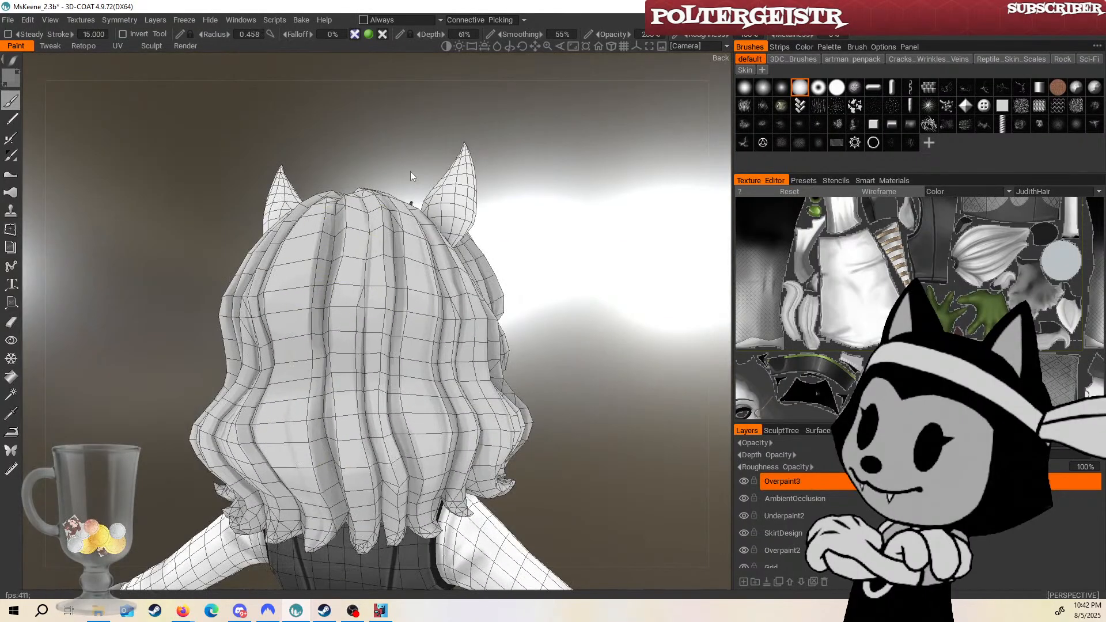
Undo the last brush stroke and paint long soft strokes down the two central locks on the back of the hair.
{"action": "key", "text": "ctrl+z"}
{"action": "left_click_drag", "start_coordinate": [471, 270], "coordinate": [497, 283]}
{"action": "left_click_drag", "start_coordinate": [326, 214], "coordinate": [319, 300]}
{"action": "left_click_drag", "start_coordinate": [380, 370], "coordinate": [352, 366], "text": "alt"}
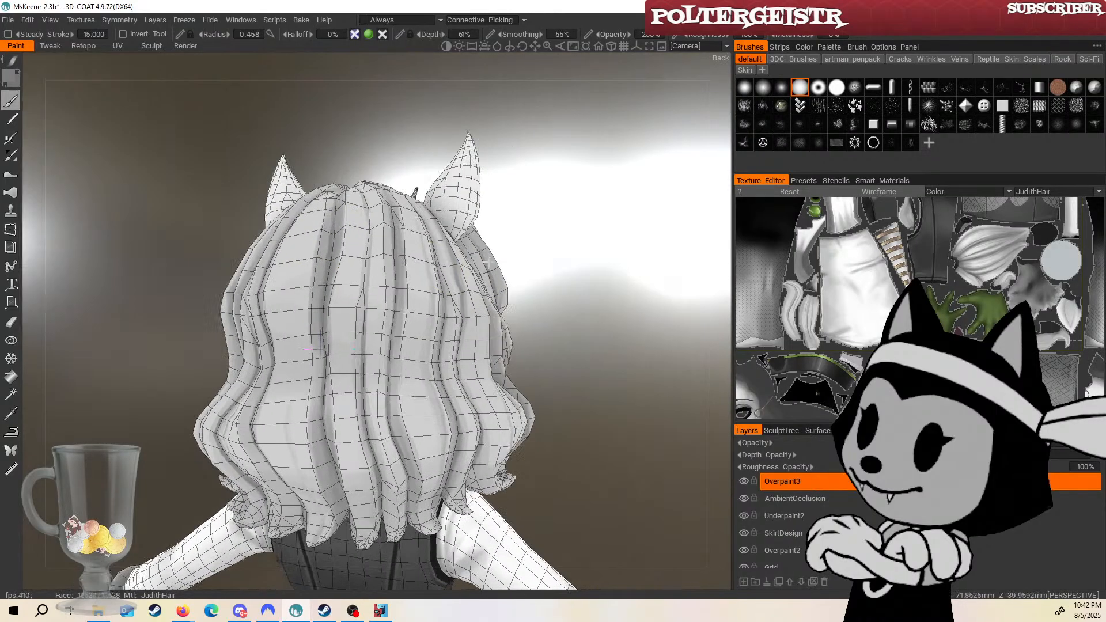
{"action": "left_click_drag", "start_coordinate": [366, 265], "coordinate": [363, 366]}
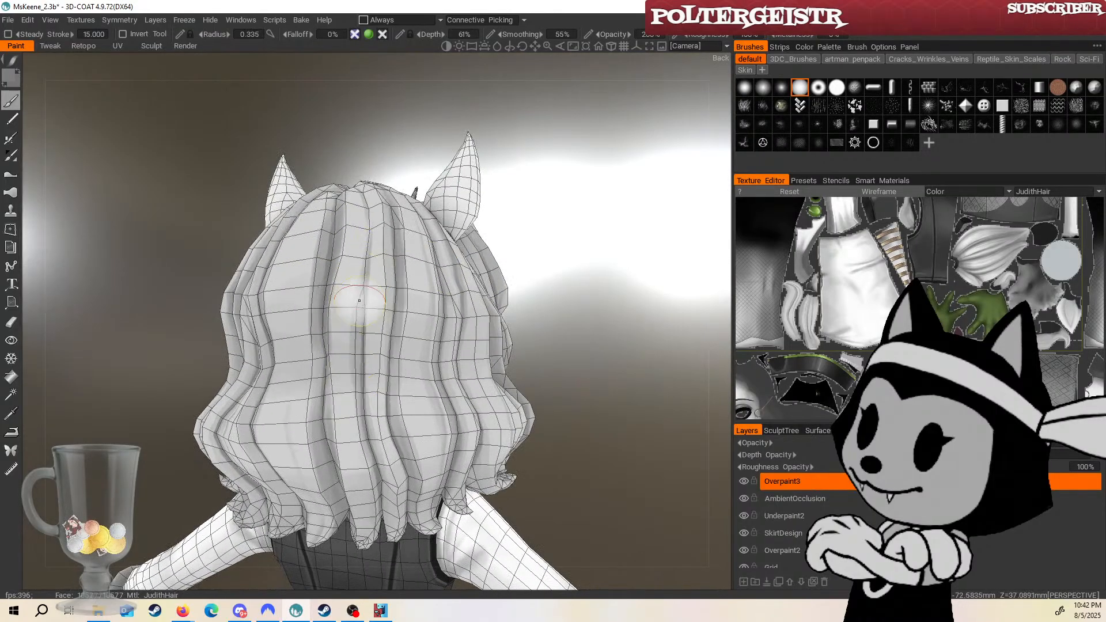
Undo the last brush stroke and check the central back locks from slightly below and to the side.
{"action": "key", "text": "ctrl+z"}
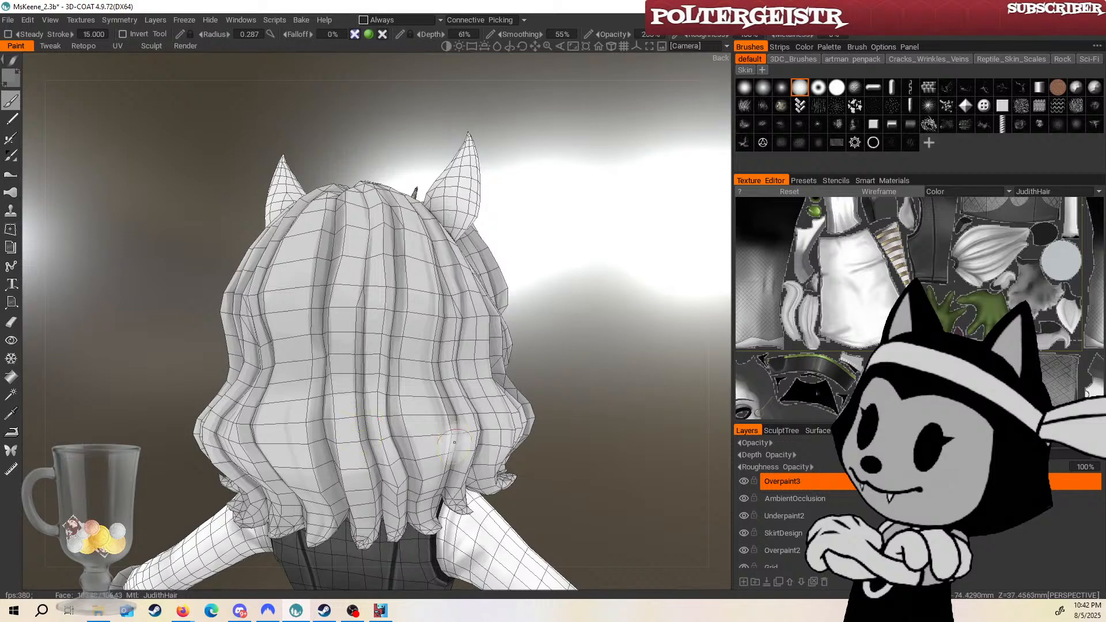
{"action": "left_click_drag", "start_coordinate": [454, 442], "coordinate": [474, 322], "text": "alt"}
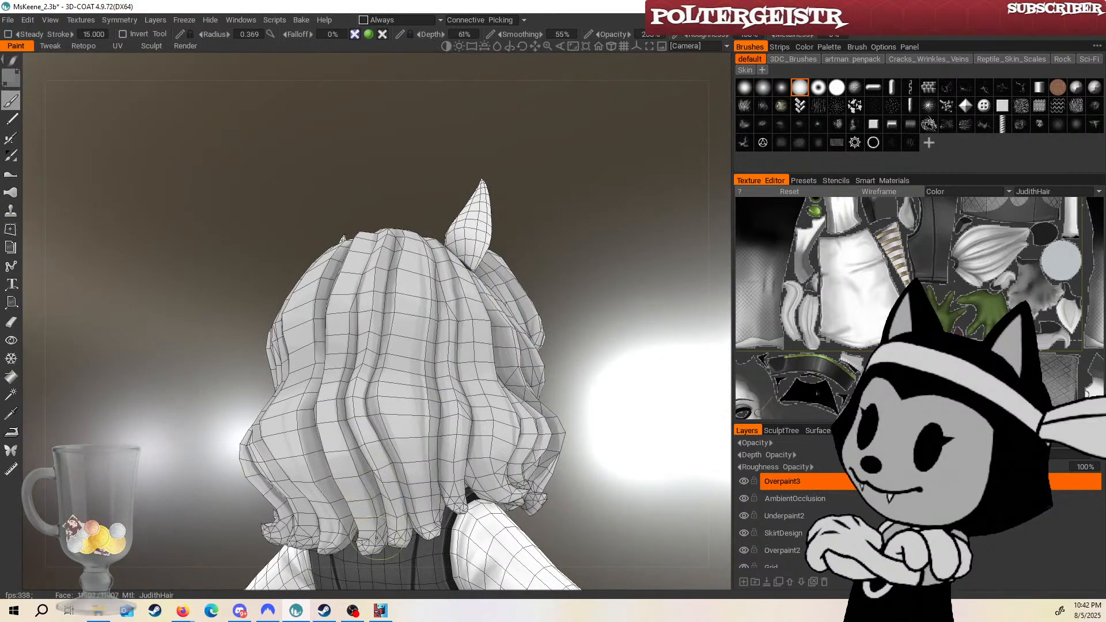
{"action": "left_click_drag", "start_coordinate": [415, 439], "coordinate": [428, 382], "text": "alt"}
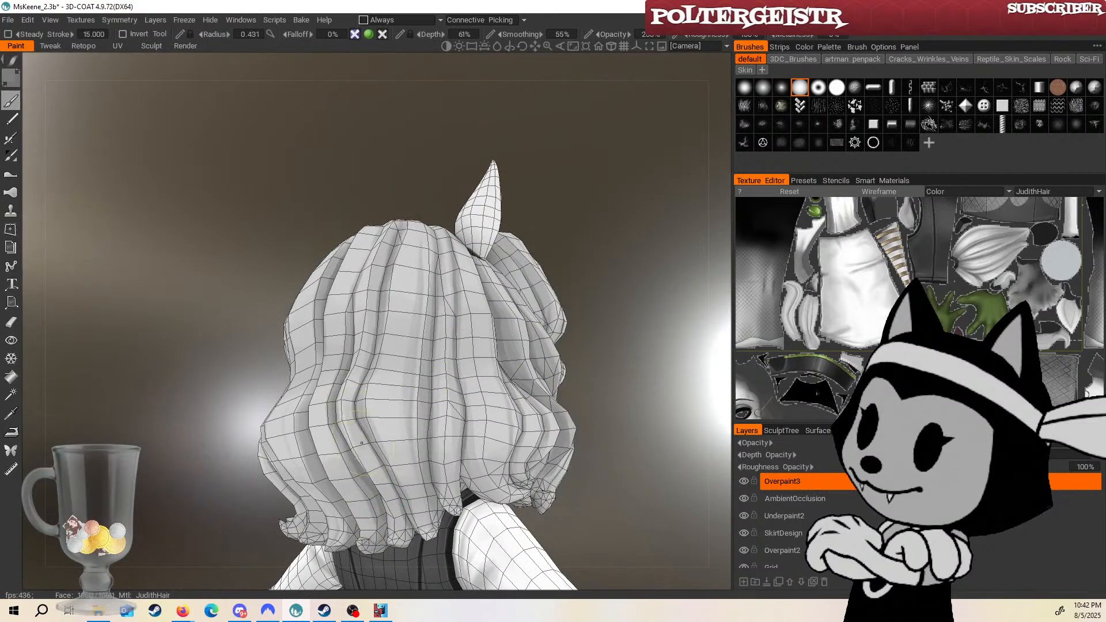
{"action": "left_click_drag", "start_coordinate": [445, 476], "coordinate": [550, 497], "text": "alt"}
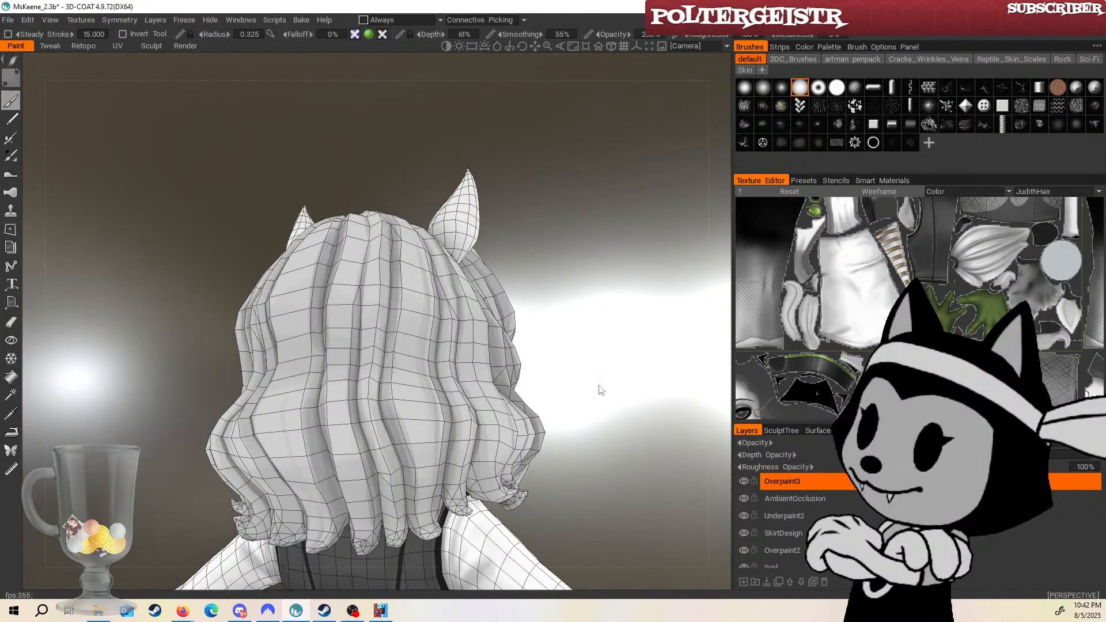
{"action": "left_click_drag", "start_coordinate": [600, 386], "coordinate": [533, 395]}
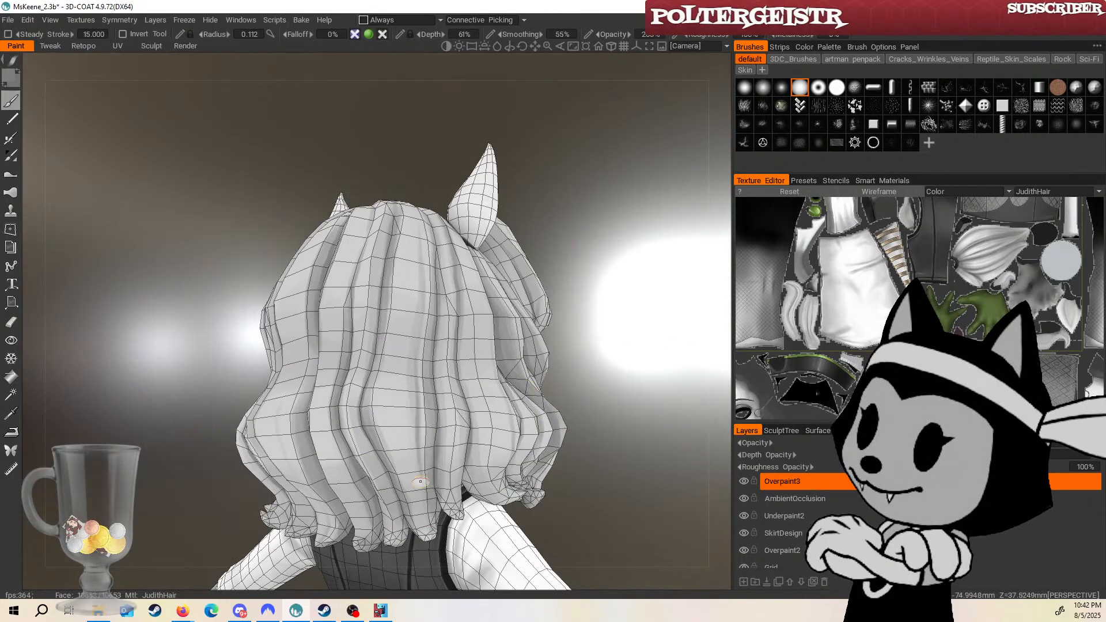
{"action": "left_click_drag", "start_coordinate": [621, 365], "coordinate": [435, 417]}
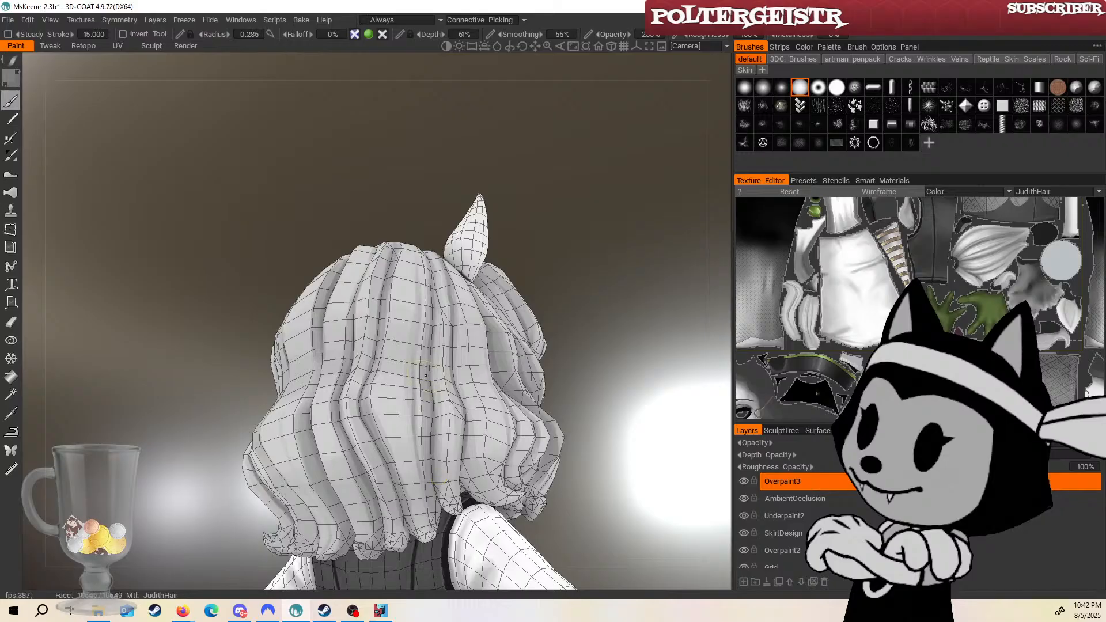
{"action": "left_click_drag", "start_coordinate": [623, 385], "coordinate": [567, 377]}
Reduce the brush radius to about 0.108 and go over the lower tips of the locks above the shoulder.
{"action": "left_click_drag", "start_coordinate": [627, 336], "coordinate": [582, 279]}
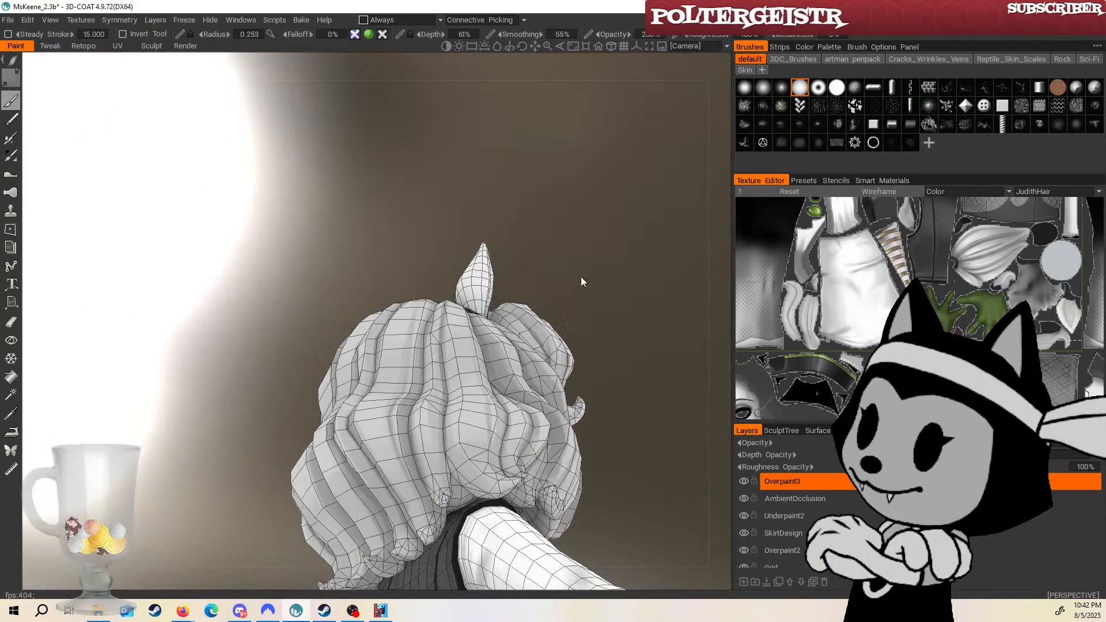
{"action": "left_click_drag", "start_coordinate": [619, 369], "coordinate": [599, 311]}
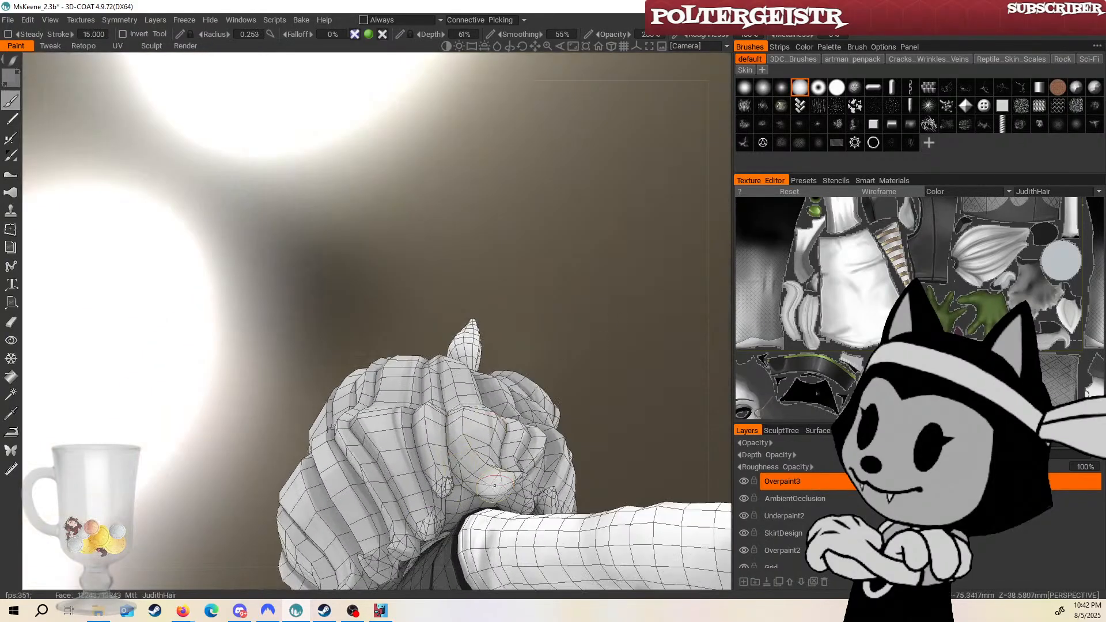
{"action": "left_click_drag", "start_coordinate": [621, 369], "coordinate": [430, 421]}
{"action": "left_click_drag", "start_coordinate": [482, 499], "coordinate": [468, 449]}
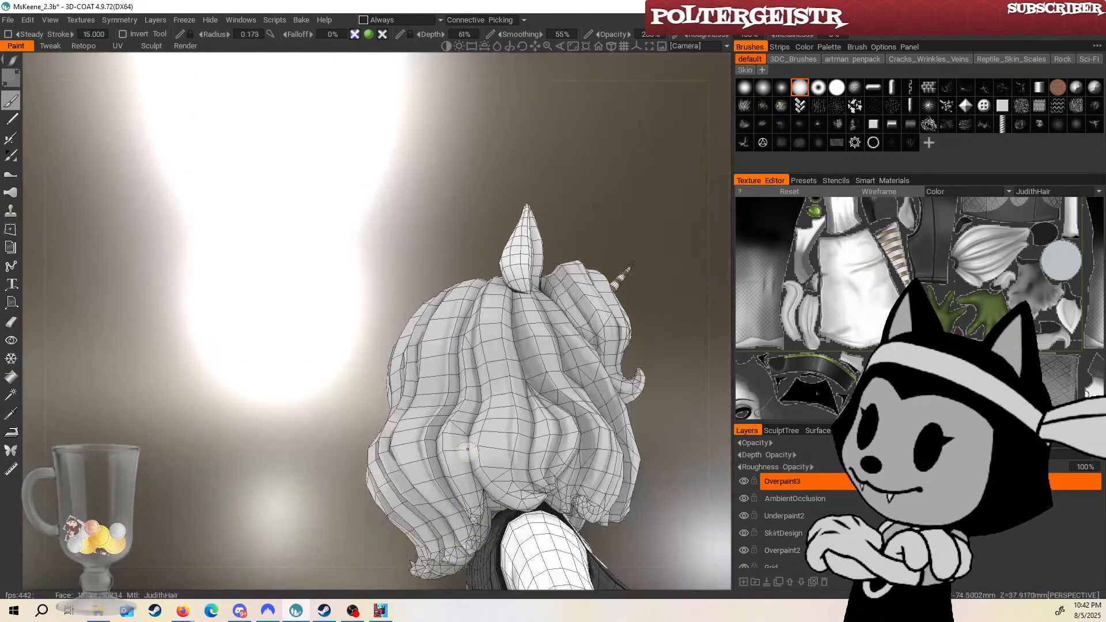
{"action": "left_click_drag", "start_coordinate": [476, 521], "coordinate": [585, 379]}
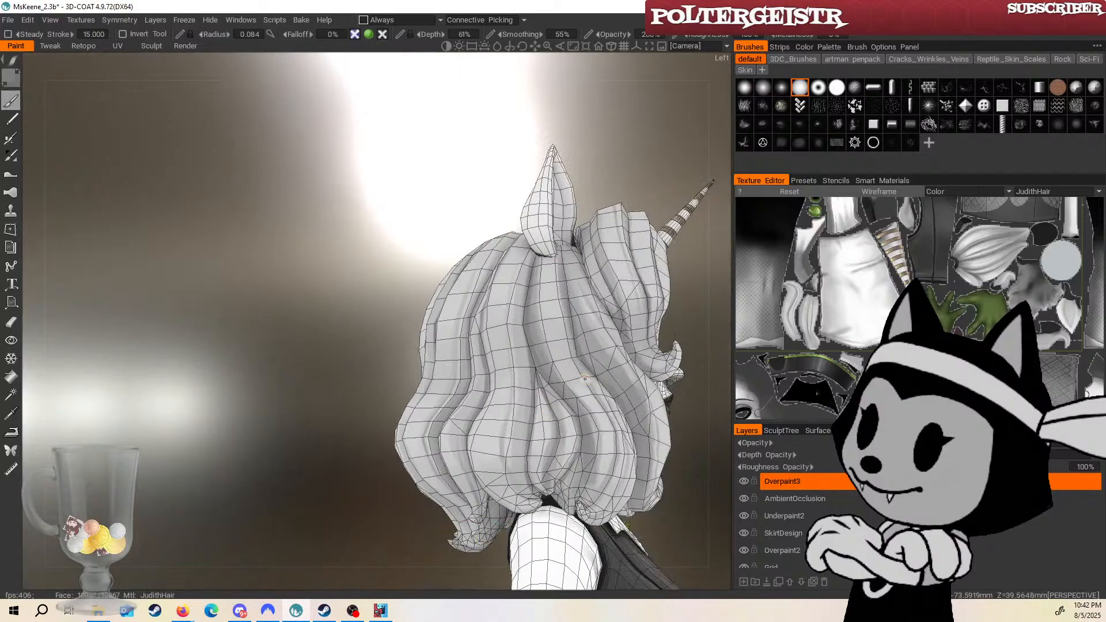
{"action": "left_click_drag", "start_coordinate": [478, 504], "coordinate": [618, 361]}
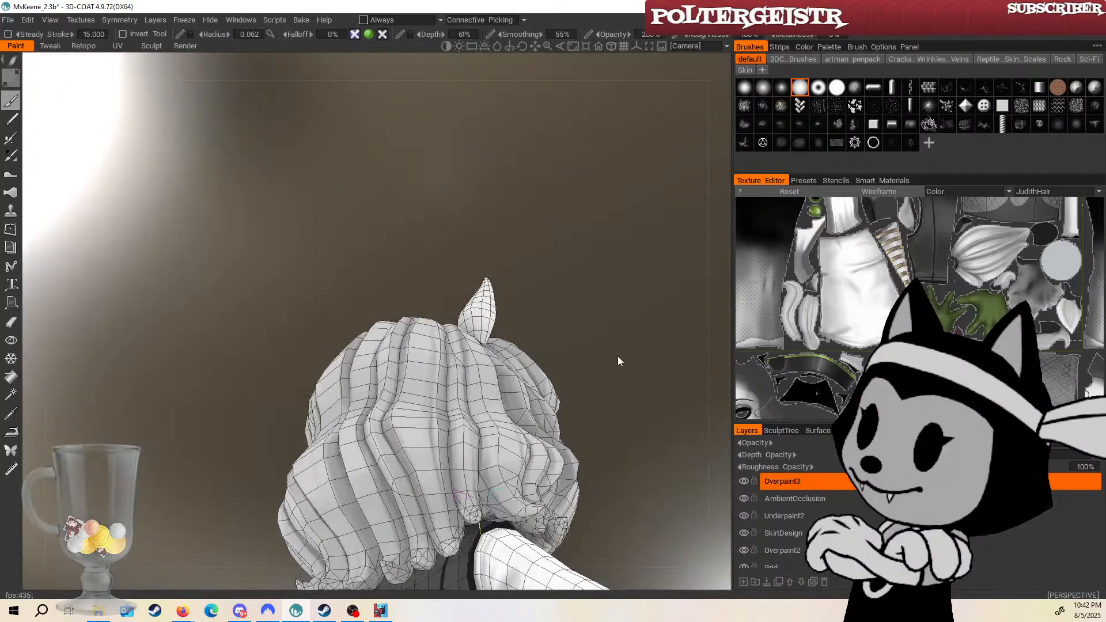
{"action": "left_click_drag", "start_coordinate": [495, 481], "coordinate": [502, 504]}
{"action": "middle_click_drag", "start_coordinate": [562, 489], "coordinate": [464, 461]}
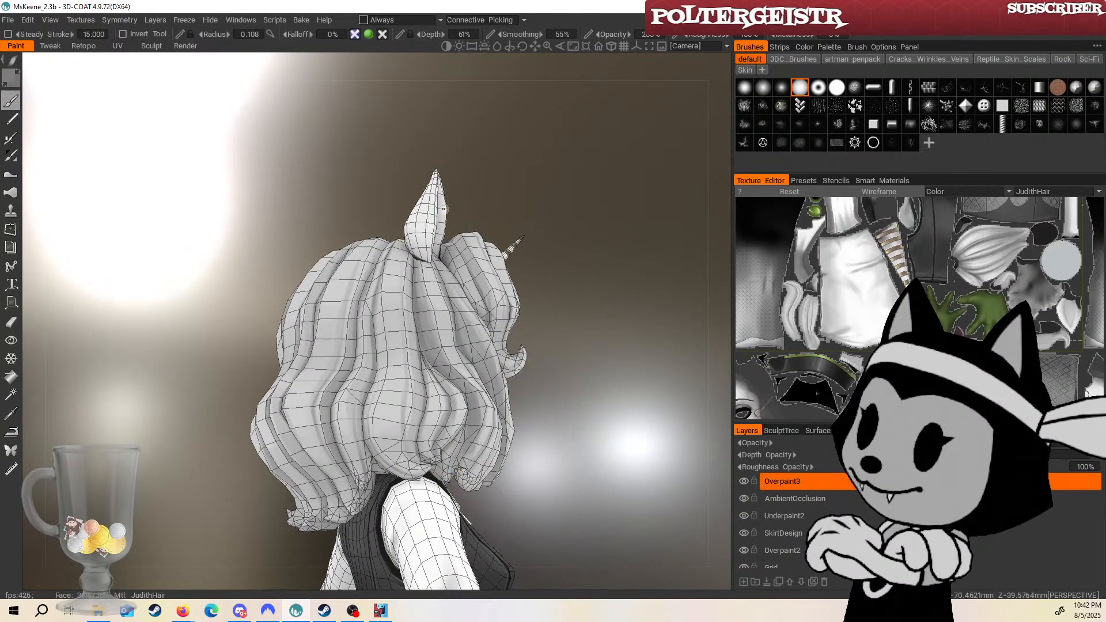
Hide the mesh wireframe and bring the whole head into view from the front.
{"action": "middle_click_drag", "start_coordinate": [443, 210], "coordinate": [454, 133]}
{"action": "scroll", "coordinate": [605, 383], "scroll_direction": "up", "scroll_amount": 1}
{"action": "left_click_drag", "start_coordinate": [607, 385], "coordinate": [490, 429]}
{"action": "key", "text": "w"}
{"action": "middle_click_drag", "start_coordinate": [602, 334], "coordinate": [529, 420]}
{"action": "scroll", "coordinate": [580, 382], "scroll_direction": "down", "scroll_amount": 4}
{"action": "key", "text": "w"}
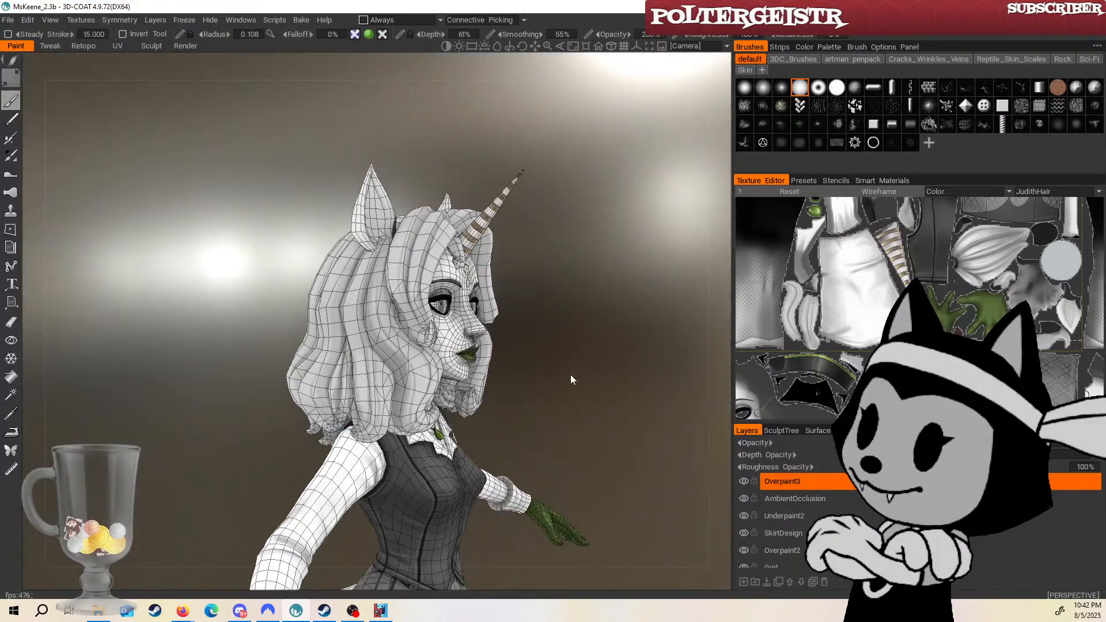
{"action": "key", "text": "w"}
{"action": "left_click_drag", "start_coordinate": [571, 376], "coordinate": [427, 382]}
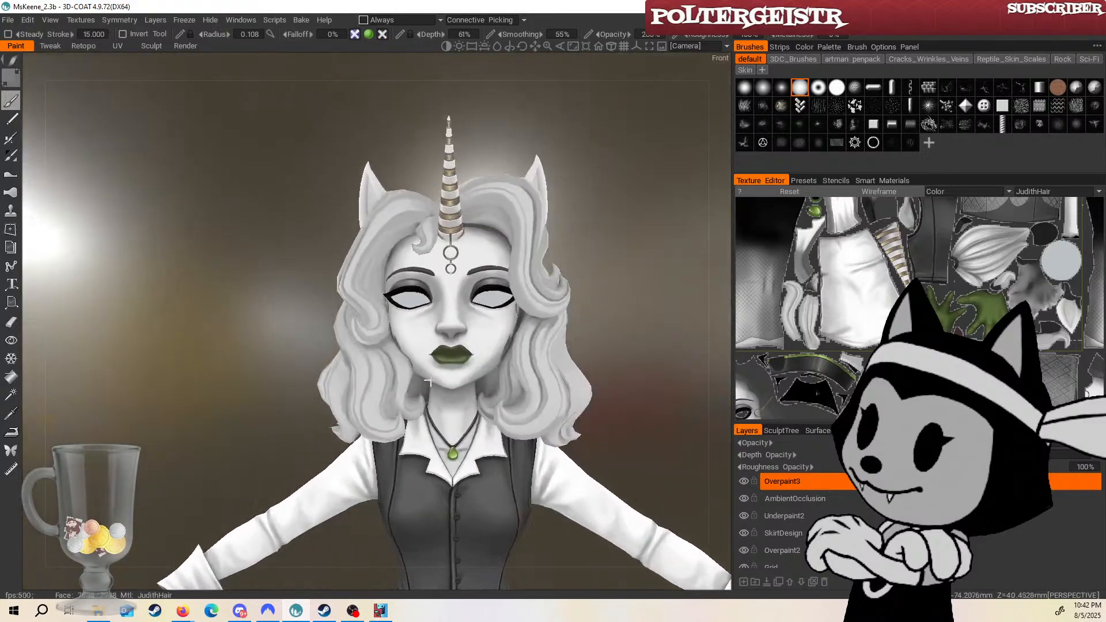
Examine the shading of the side locks in profile, trying large brush radii before reducing the radius to about 0.215.
{"action": "left_click_drag", "start_coordinate": [669, 363], "coordinate": [531, 350]}
{"action": "scroll", "coordinate": [524, 354], "scroll_direction": "up", "scroll_amount": 4}
{"action": "mouse_move", "coordinate": [625, 323]}
{"action": "left_mouse_down"}
{"action": "mouse_move", "coordinate": [563, 316]}
{"action": "mouse_move", "coordinate": [619, 285]}
{"action": "left_mouse_up"}
{"action": "right_click_drag", "start_coordinate": [405, 336], "coordinate": [473, 336]}
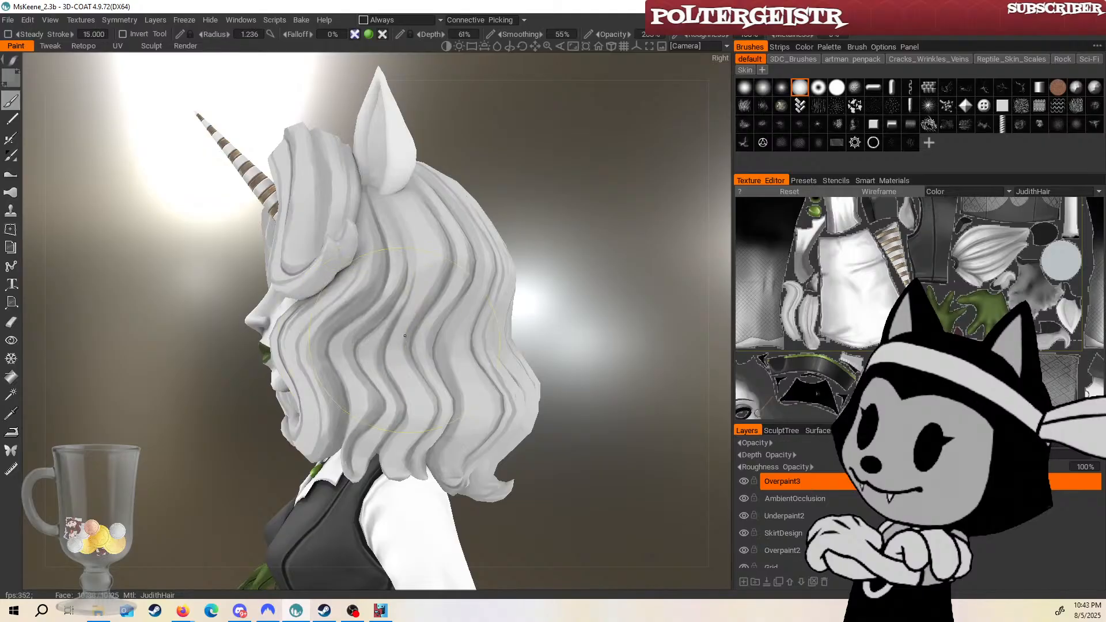
{"action": "left_click_drag", "start_coordinate": [594, 302], "coordinate": [406, 322]}
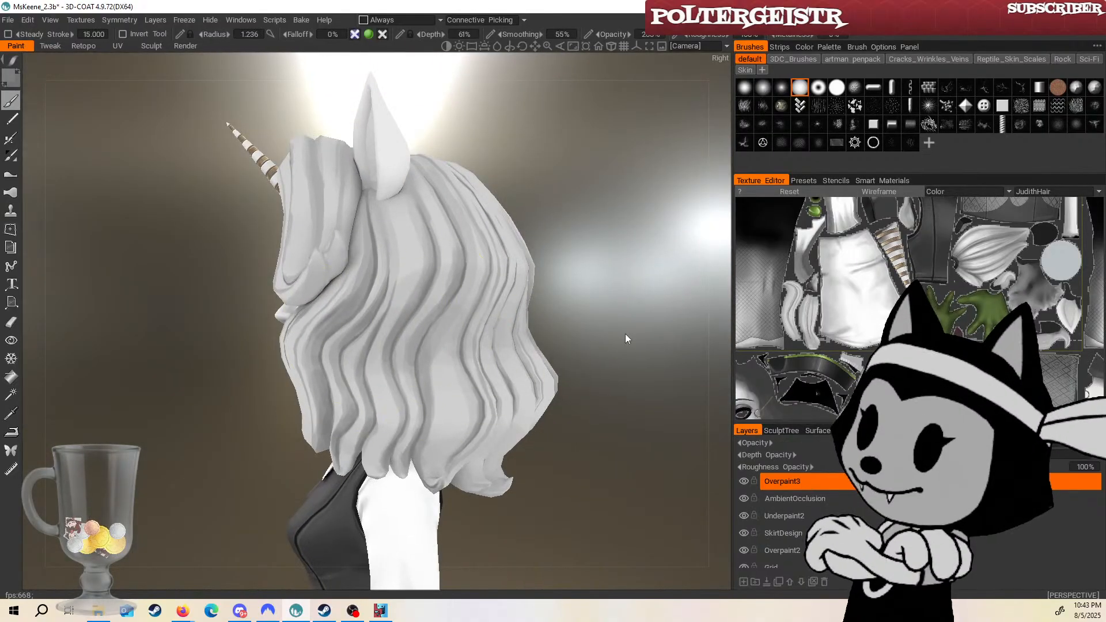
{"action": "left_click_drag", "start_coordinate": [610, 304], "coordinate": [624, 297]}
{"action": "right_click_drag", "start_coordinate": [354, 300], "coordinate": [374, 300]}
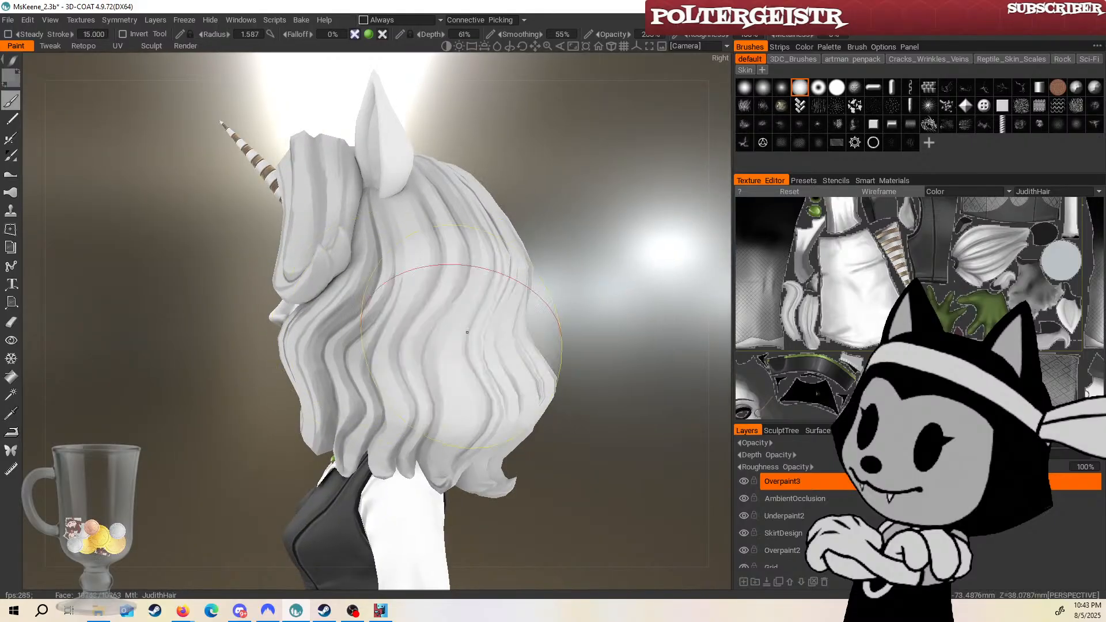
{"action": "mouse_move", "coordinate": [583, 315]}
{"action": "right_mouse_down"}
{"action": "mouse_move", "coordinate": [560, 313]}
{"action": "mouse_move", "coordinate": [694, 293]}
{"action": "mouse_move", "coordinate": [665, 290]}
{"action": "right_mouse_up"}
{"action": "middle_click_drag", "start_coordinate": [665, 290], "coordinate": [675, 304]}
{"action": "right_click_drag", "start_coordinate": [416, 231], "coordinate": [399, 228]}
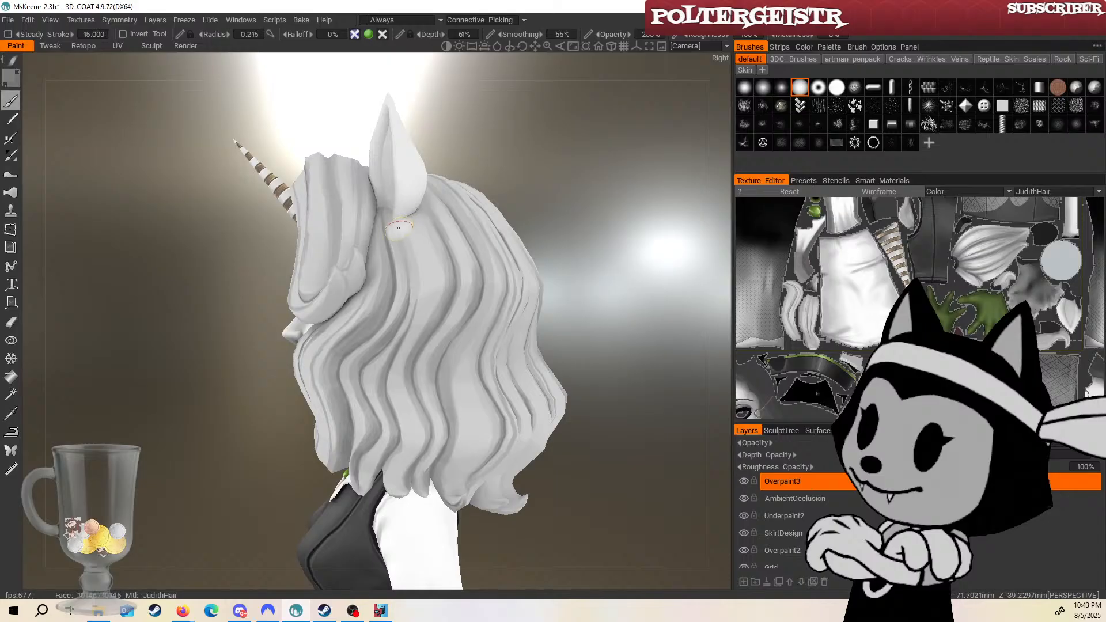
Examine the locks around the ear base and behind the front forelock from several side angles.
{"action": "left_click_drag", "start_coordinate": [514, 161], "coordinate": [536, 215]}
{"action": "right_click_drag", "start_coordinate": [370, 204], "coordinate": [390, 190]}
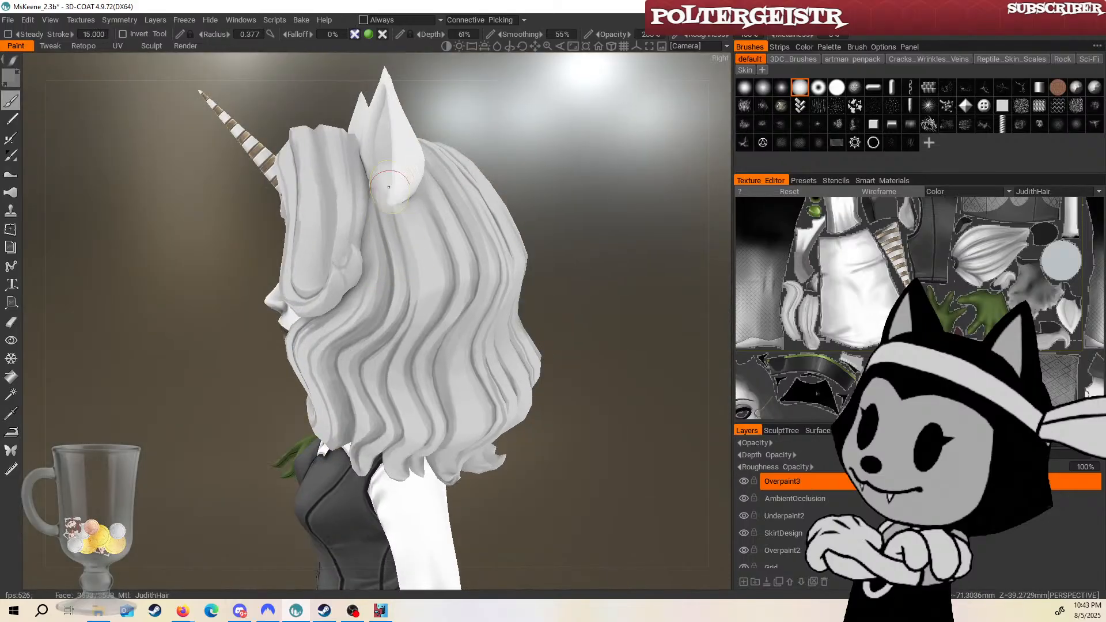
{"action": "left_click_drag", "start_coordinate": [407, 297], "coordinate": [415, 301]}
{"action": "right_click_drag", "start_coordinate": [431, 304], "coordinate": [422, 304]}
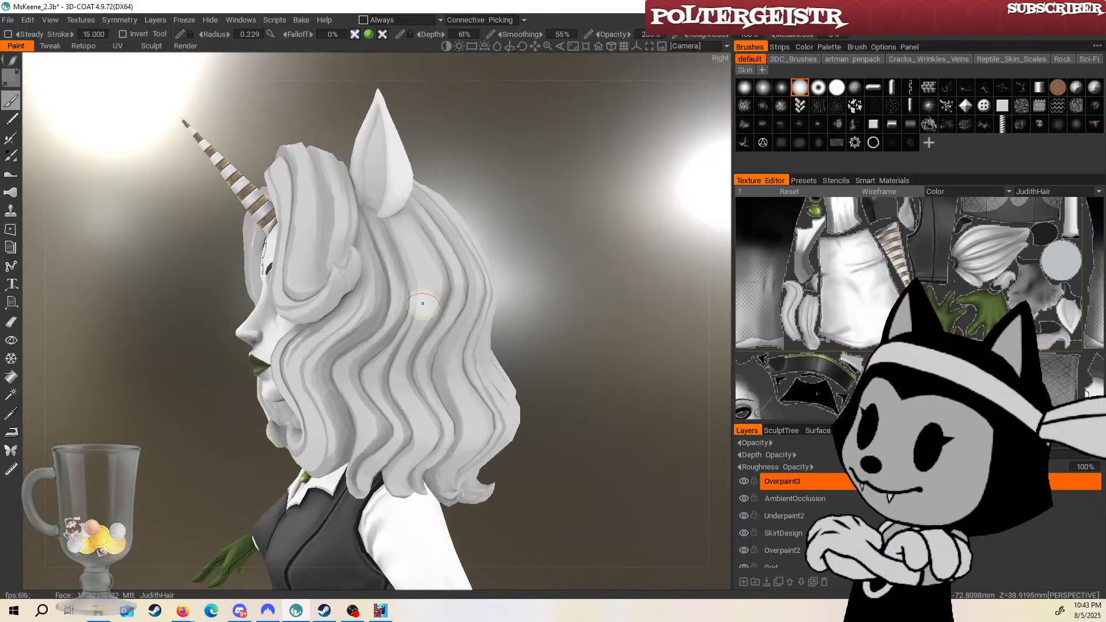
{"action": "left_click_drag", "start_coordinate": [468, 162], "coordinate": [362, 282]}
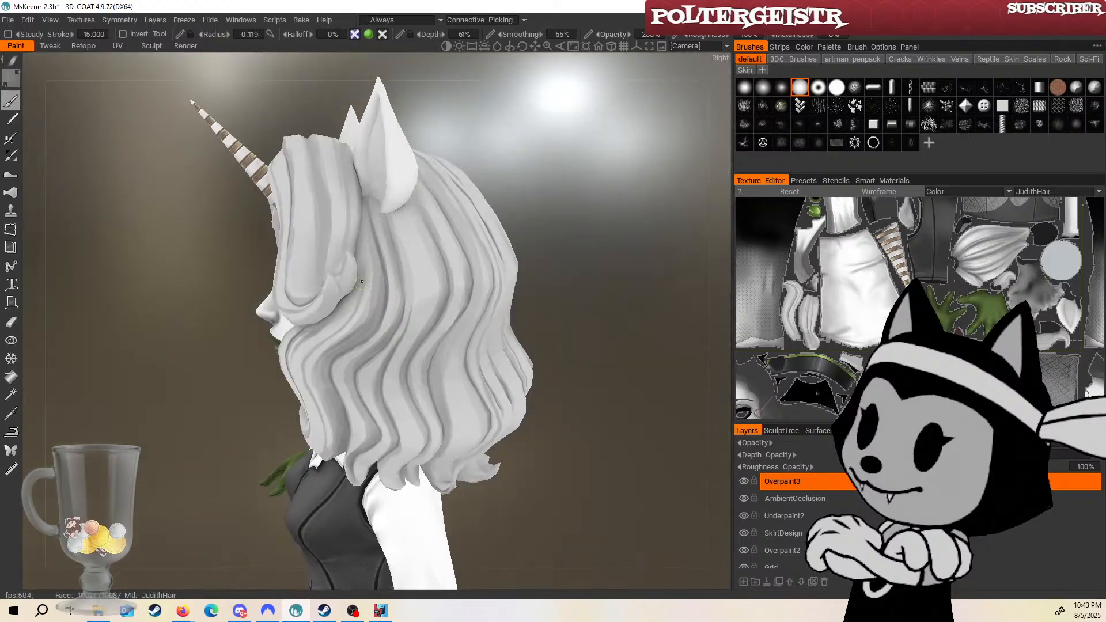
{"action": "left_click_drag", "start_coordinate": [360, 205], "coordinate": [349, 291]}
{"action": "right_click_drag", "start_coordinate": [349, 291], "coordinate": [374, 291]}
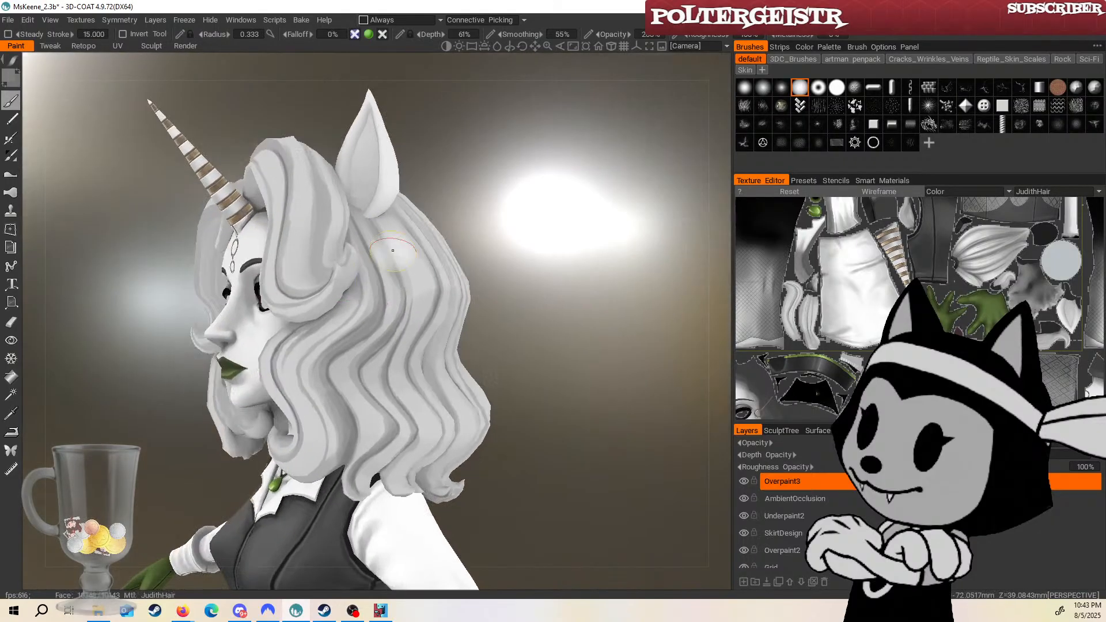
{"action": "mouse_move", "coordinate": [349, 291]}
{"action": "left_mouse_down"}
{"action": "mouse_move", "coordinate": [344, 318]}
{"action": "mouse_move", "coordinate": [498, 199]}
{"action": "left_mouse_up"}
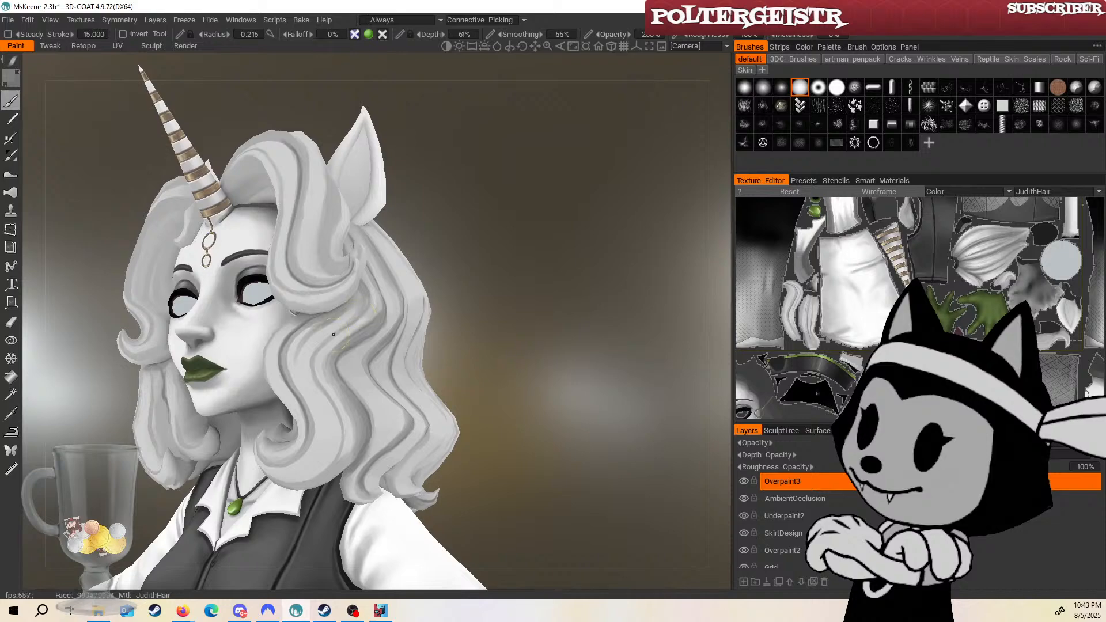
Examine the wavy locks and curled tips framing the cheeks and neck from below and up close.
{"action": "left_click_drag", "start_coordinate": [326, 338], "coordinate": [355, 305]}
{"action": "left_click_drag", "start_coordinate": [334, 384], "coordinate": [468, 272]}
{"action": "right_click_drag", "start_coordinate": [288, 436], "coordinate": [346, 437]}
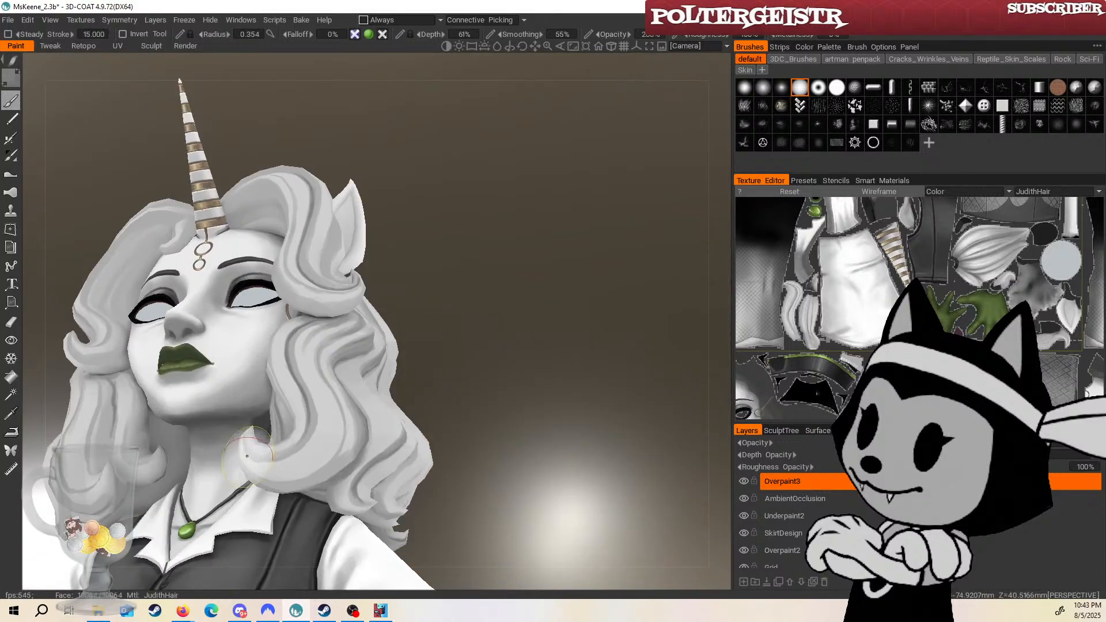
{"action": "left_click_drag", "start_coordinate": [360, 414], "coordinate": [315, 431]}
{"action": "right_click_drag", "start_coordinate": [316, 431], "coordinate": [340, 430]}
{"action": "mouse_move", "coordinate": [340, 430]}
{"action": "left_mouse_down"}
{"action": "mouse_move", "coordinate": [345, 403]}
{"action": "mouse_move", "coordinate": [324, 385]}
{"action": "mouse_move", "coordinate": [451, 348]}
{"action": "left_mouse_up"}
{"action": "right_click_drag", "start_coordinate": [389, 411], "coordinate": [331, 410]}
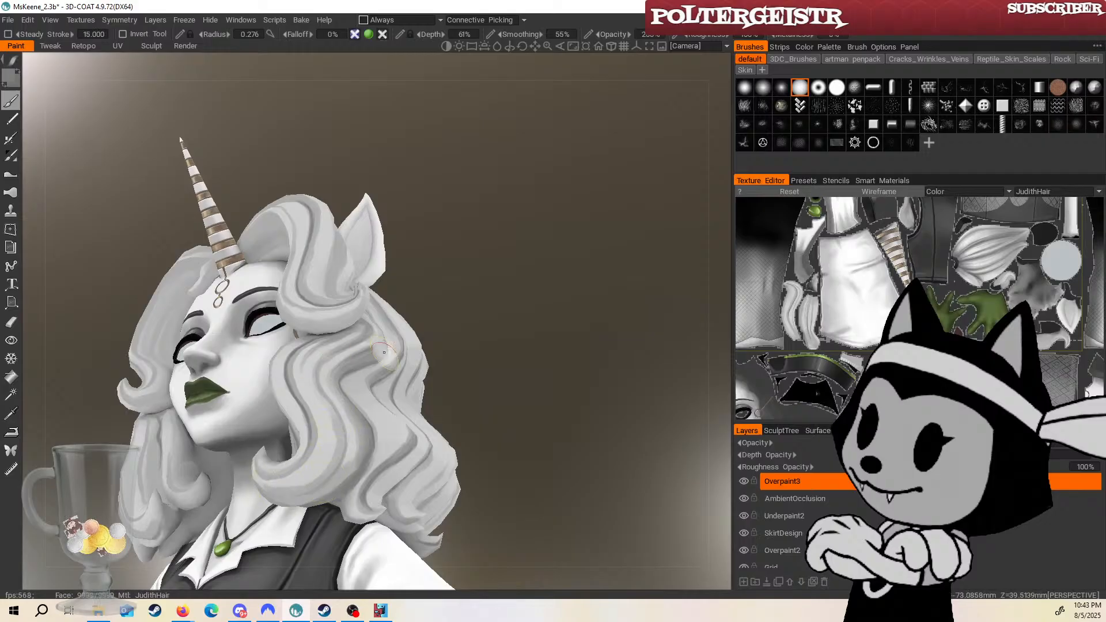
{"action": "mouse_move", "coordinate": [362, 377]}
{"action": "left_mouse_down", "text": "alt"}
{"action": "mouse_move", "coordinate": [333, 410]}
{"action": "mouse_move", "coordinate": [349, 445]}
{"action": "mouse_move", "coordinate": [590, 378]}
{"action": "mouse_move", "coordinate": [379, 409]}
{"action": "mouse_move", "coordinate": [328, 360]}
{"action": "left_mouse_up", "text": "alt"}
{"action": "left_click_drag", "start_coordinate": [351, 437], "coordinate": [247, 389], "text": "alt"}
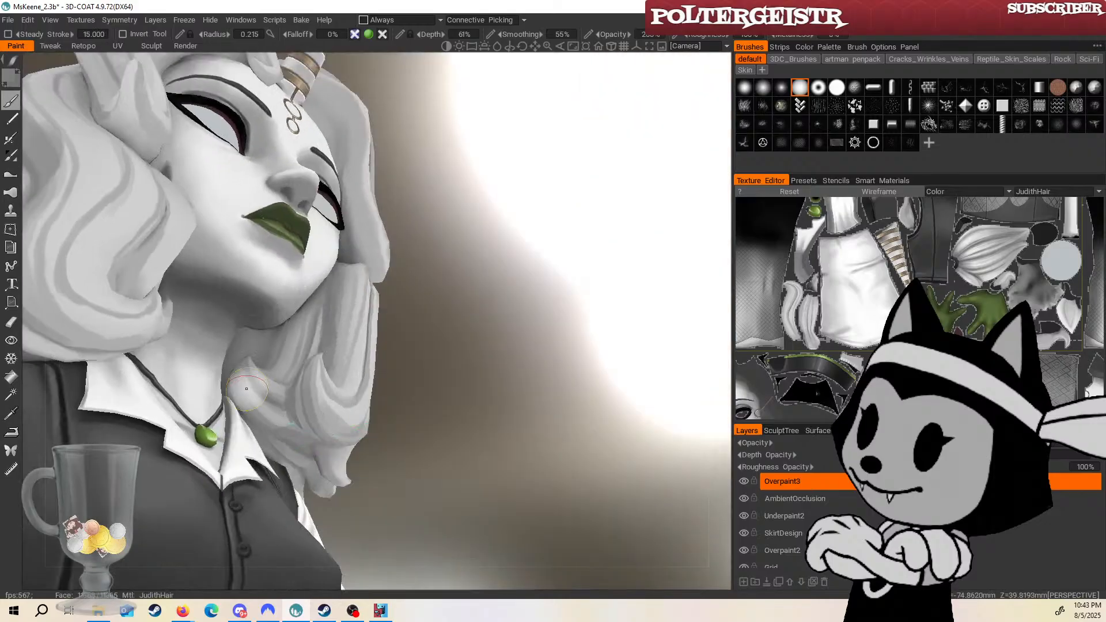
{"action": "left_click_drag", "start_coordinate": [419, 354], "coordinate": [464, 383]}
{"action": "mouse_move", "coordinate": [418, 321]}
{"action": "left_mouse_down"}
{"action": "mouse_move", "coordinate": [375, 364]}
{"action": "mouse_move", "coordinate": [396, 261]}
{"action": "mouse_move", "coordinate": [421, 327]}
{"action": "left_mouse_up"}
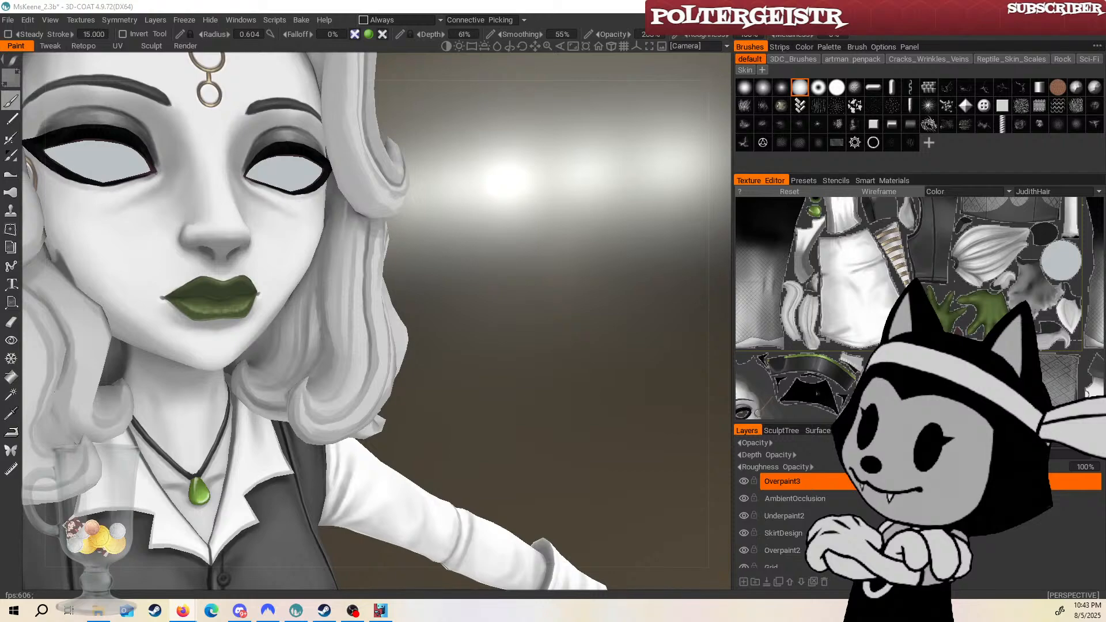
Reduce the brush radius to about 0.066 and frame the face and the curls beside the neck from the front.
{"action": "left_click", "coordinate": [89, 379]}
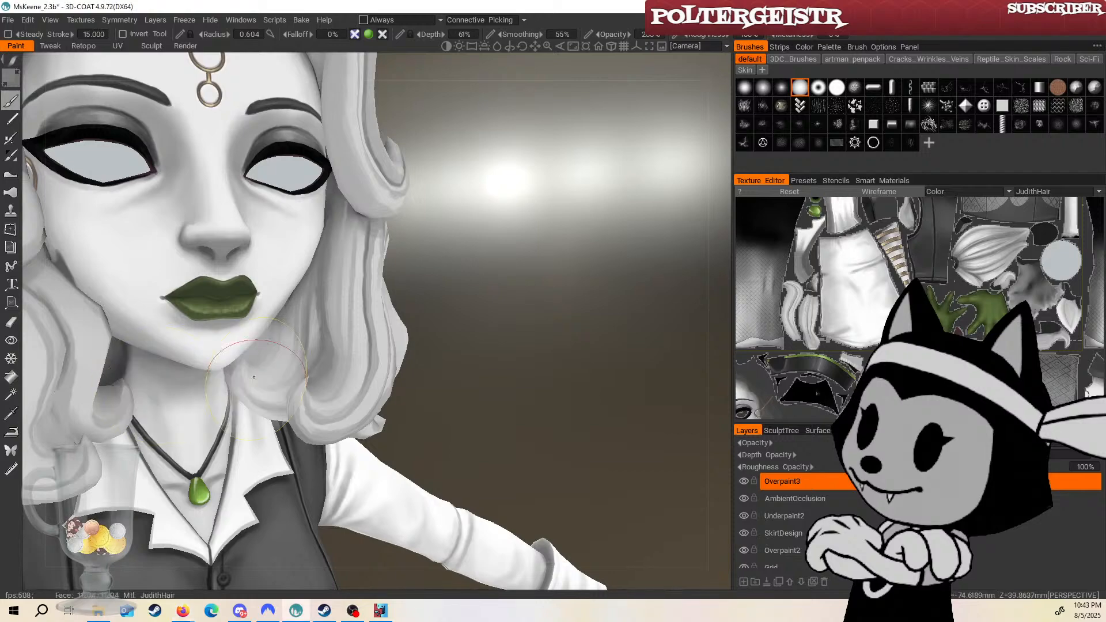
{"action": "middle_click_drag", "start_coordinate": [447, 287], "coordinate": [563, 358]}
{"action": "right_click_drag", "start_coordinate": [562, 358], "coordinate": [537, 355]}
{"action": "left_click_drag", "start_coordinate": [537, 354], "coordinate": [615, 299]}
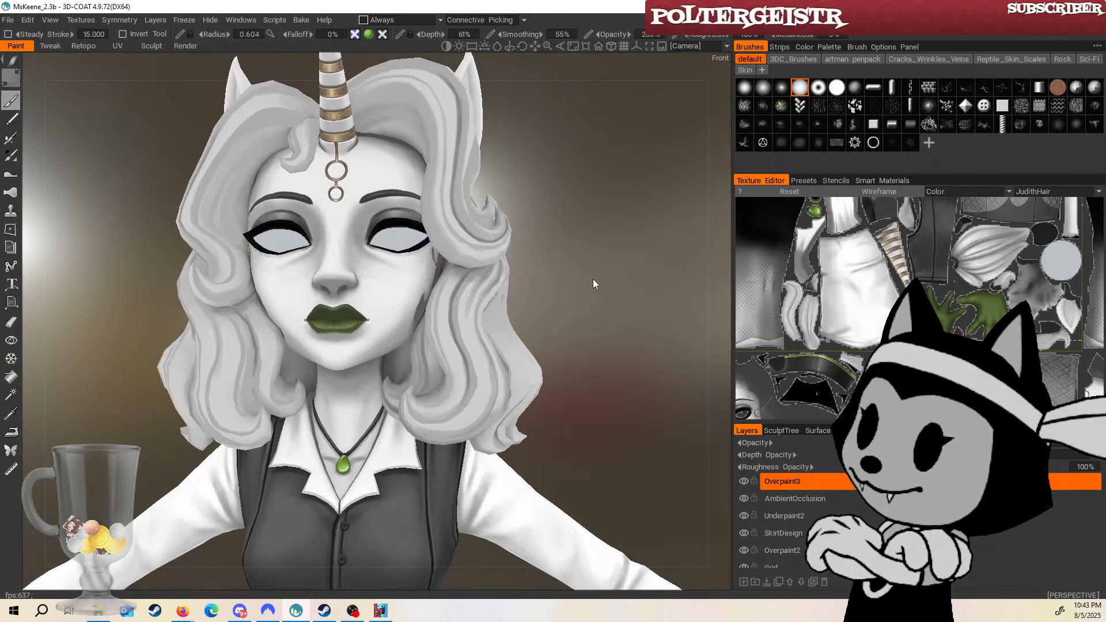
{"action": "right_click_drag", "start_coordinate": [415, 405], "coordinate": [404, 406]}
{"action": "left_click_drag", "start_coordinate": [586, 282], "coordinate": [587, 243]}
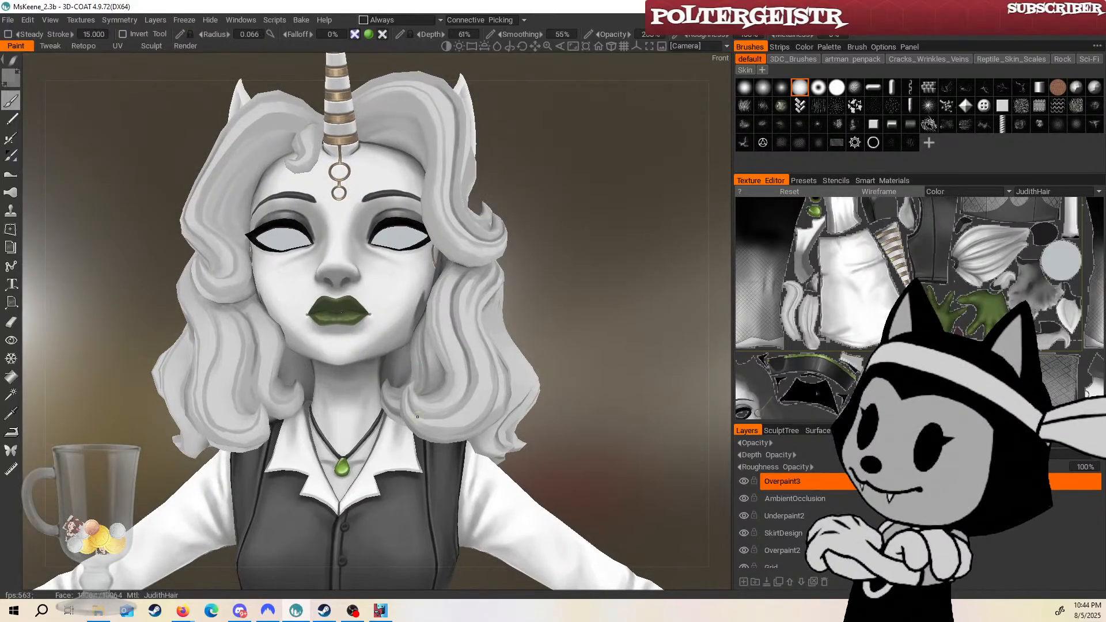
{"action": "right_click_drag", "start_coordinate": [581, 268], "coordinate": [604, 267]}
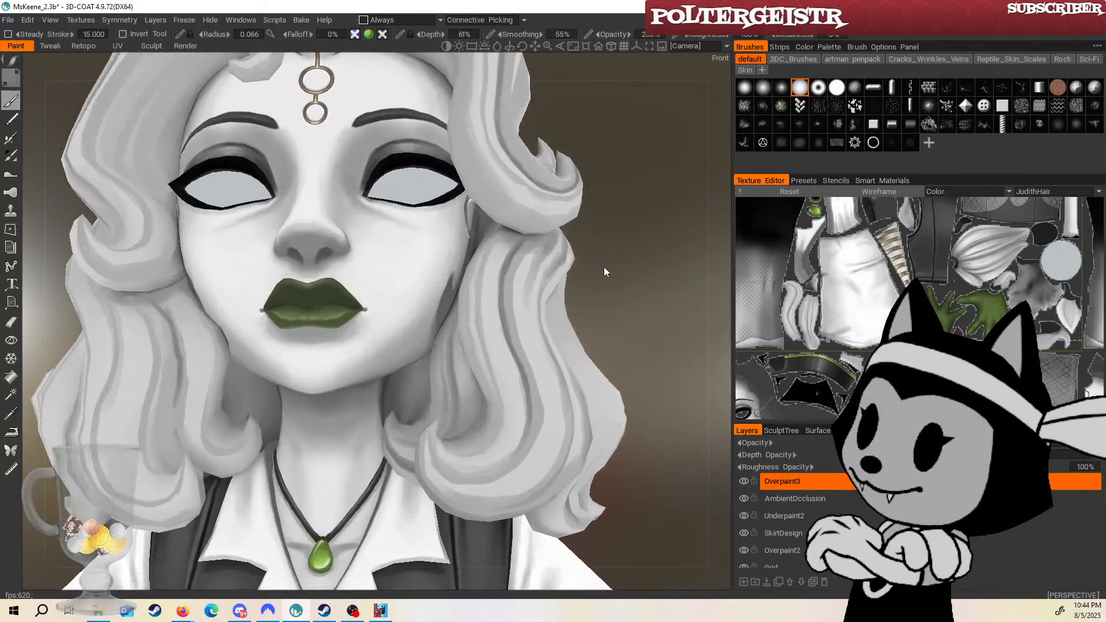
Show the mesh wireframe and inspect the curled lock beside the jaw up close, with the brush radius at about 0.131.
{"action": "key", "text": "w"}
{"action": "left_click_drag", "start_coordinate": [604, 268], "coordinate": [577, 255]}
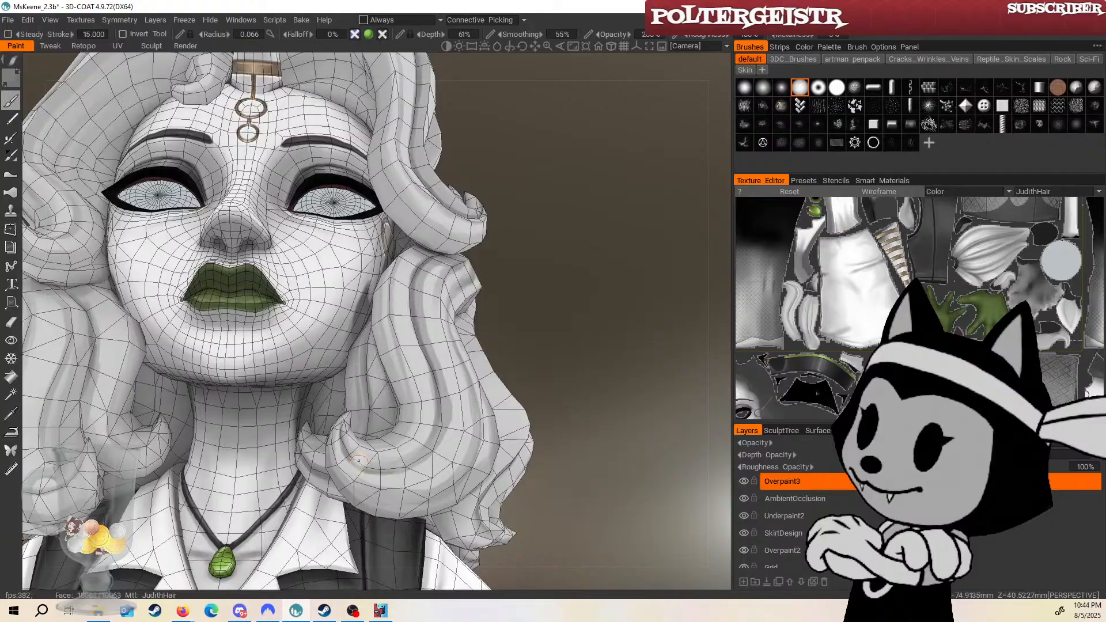
{"action": "left_click_drag", "start_coordinate": [552, 319], "coordinate": [525, 341]}
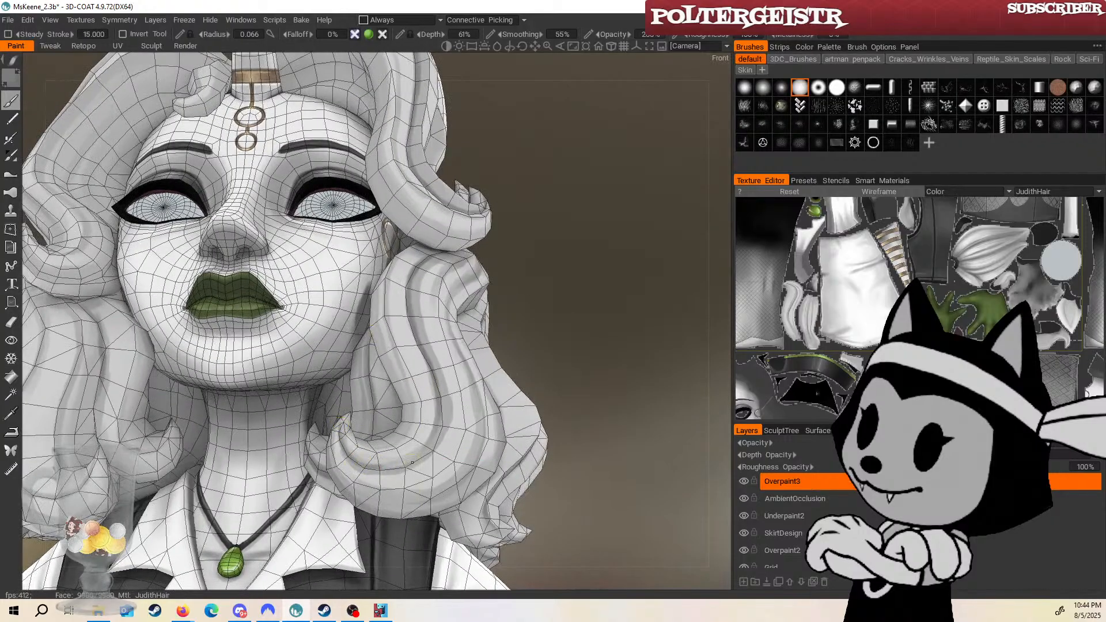
{"action": "mouse_move", "coordinate": [580, 306]}
{"action": "left_mouse_down"}
{"action": "mouse_move", "coordinate": [594, 349]}
{"action": "mouse_move", "coordinate": [595, 320]}
{"action": "mouse_move", "coordinate": [616, 345]}
{"action": "left_mouse_up"}
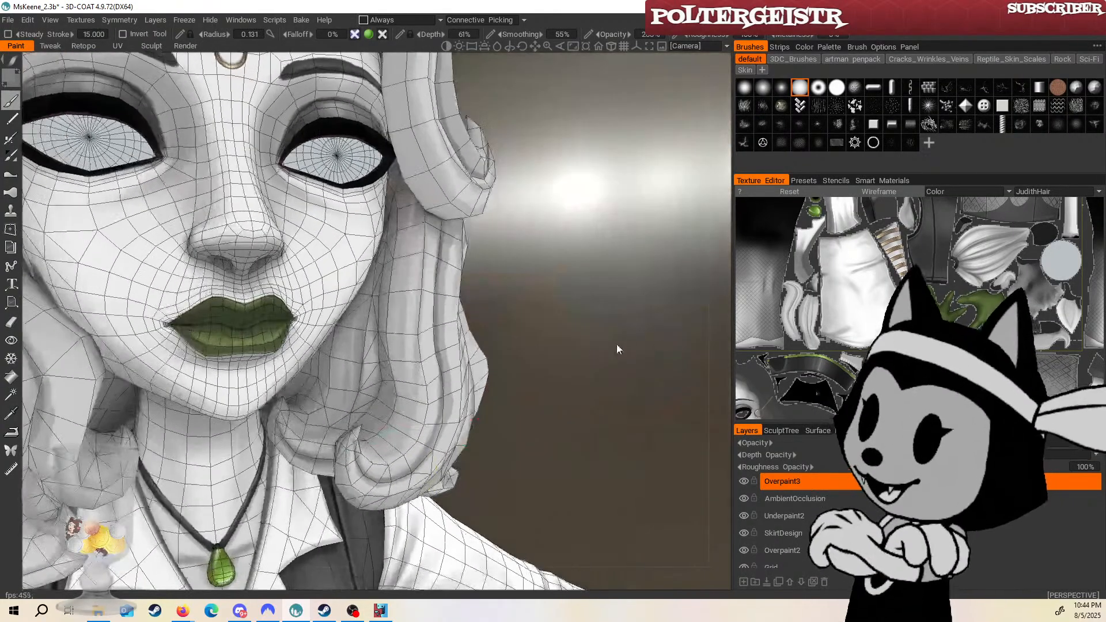
{"action": "key", "text": "bracketleft"}
{"action": "key", "text": "bracketleft"}
{"action": "key", "text": "bracketleft"}
{"action": "key", "text": "bracketleft"}
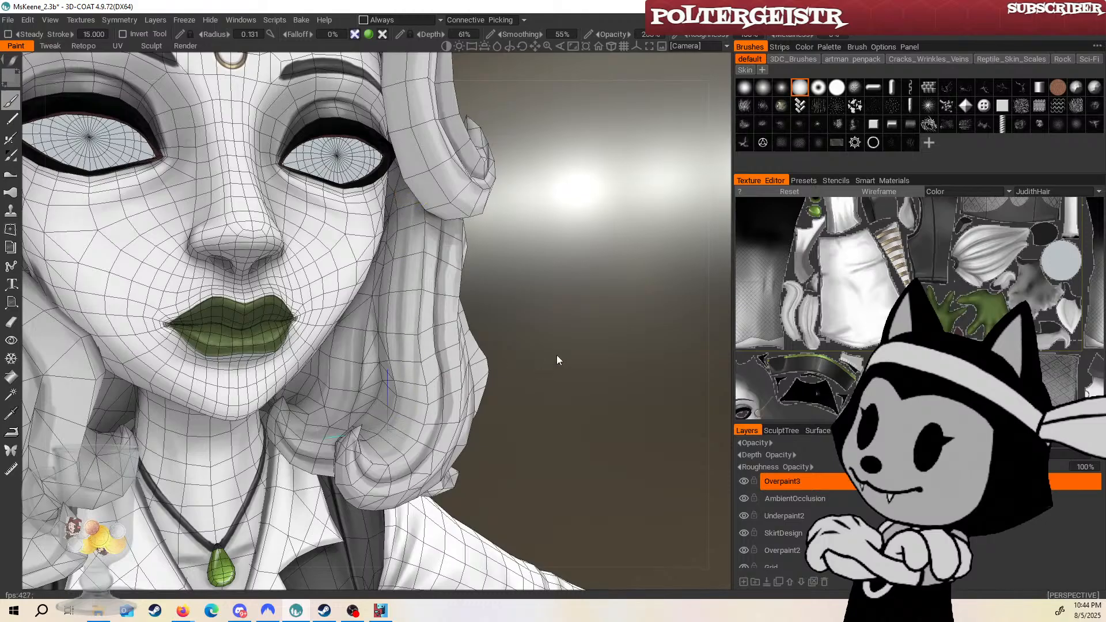
Paint shading strokes on the wavy locks beside the jaw and neck, reducing the brush radius to about 0.056.
{"action": "left_click_drag", "start_coordinate": [556, 360], "coordinate": [398, 367]}
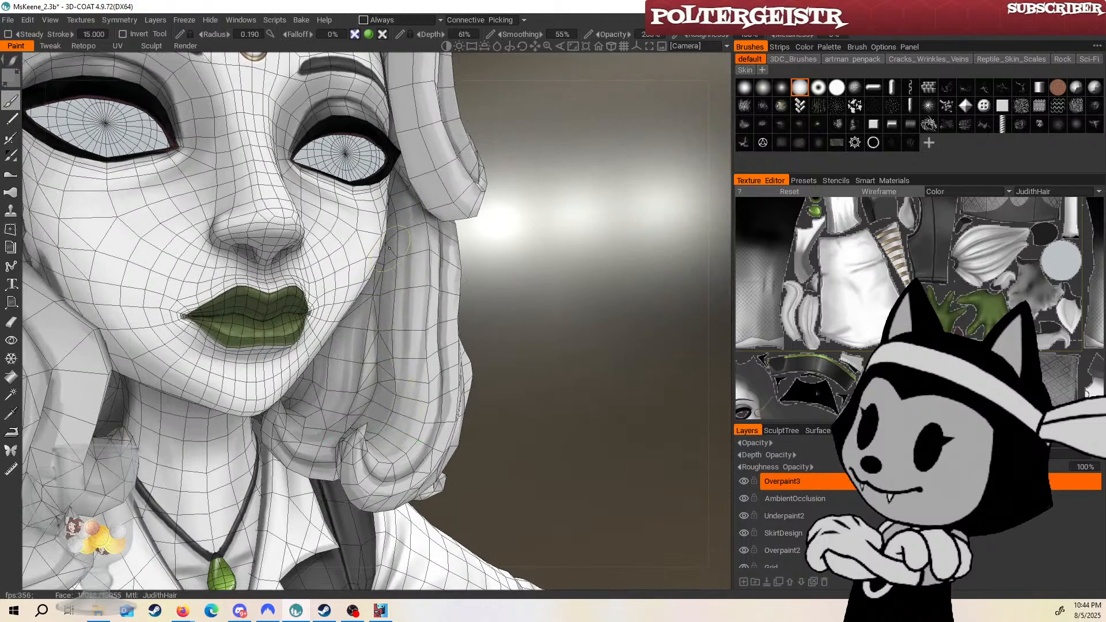
{"action": "left_click_drag", "start_coordinate": [389, 412], "coordinate": [403, 379]}
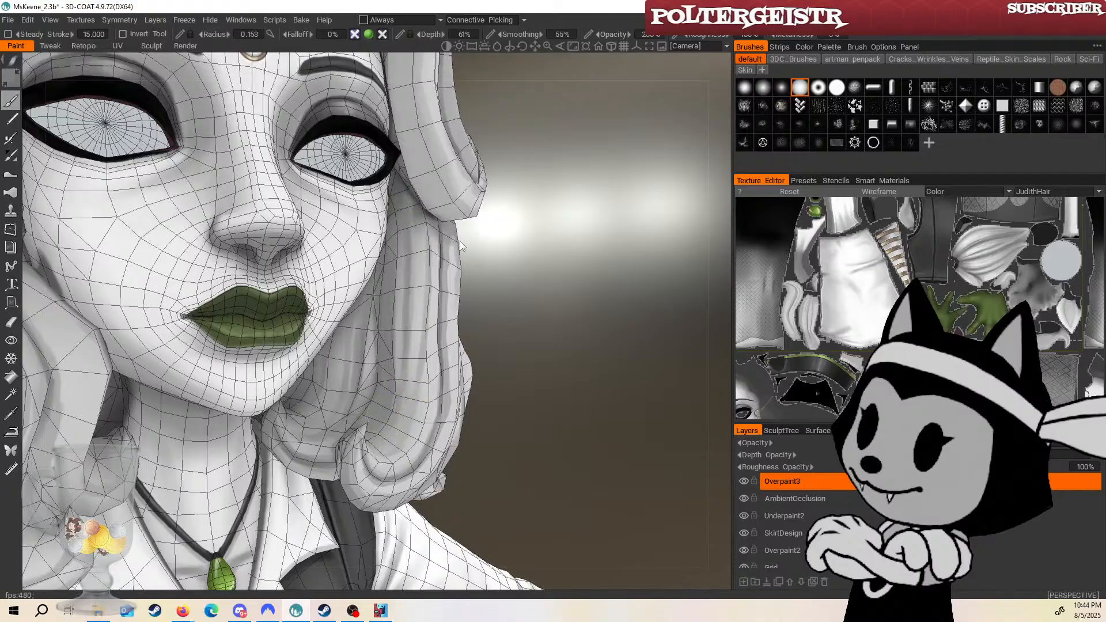
{"action": "left_click_drag", "start_coordinate": [558, 303], "coordinate": [547, 273]}
{"action": "left_click_drag", "start_coordinate": [344, 373], "coordinate": [351, 328]}
{"action": "left_click_drag", "start_coordinate": [489, 224], "coordinate": [466, 180]}
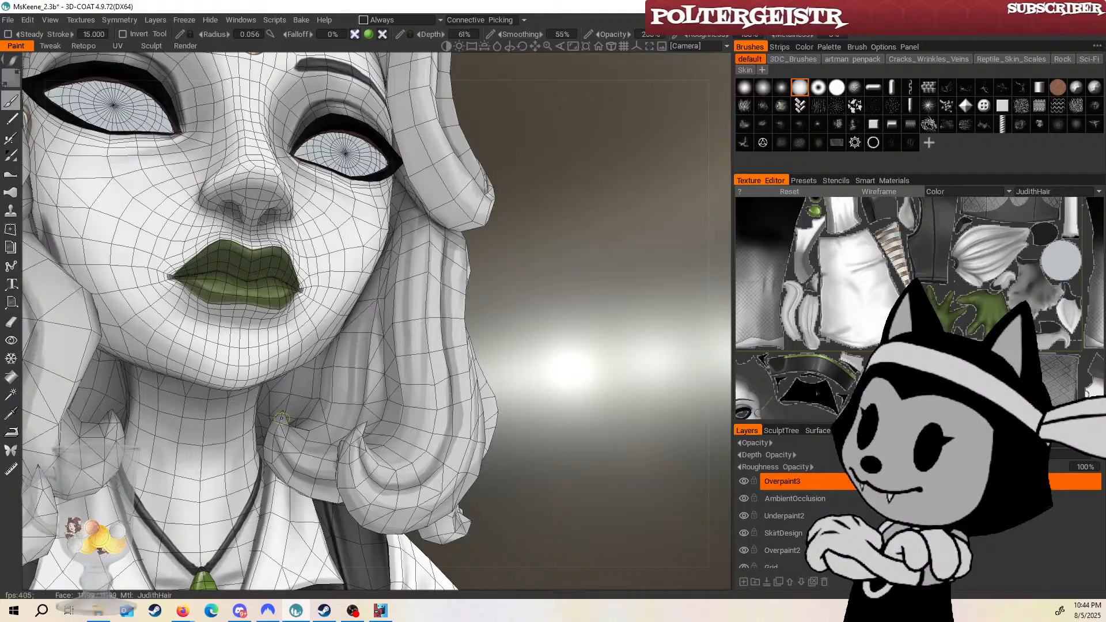
Hide the mesh wireframe, frame the head and upper body from the front, and save the file.
{"action": "key", "text": "w"}
{"action": "right_click_drag", "start_coordinate": [572, 428], "coordinate": [551, 407]}
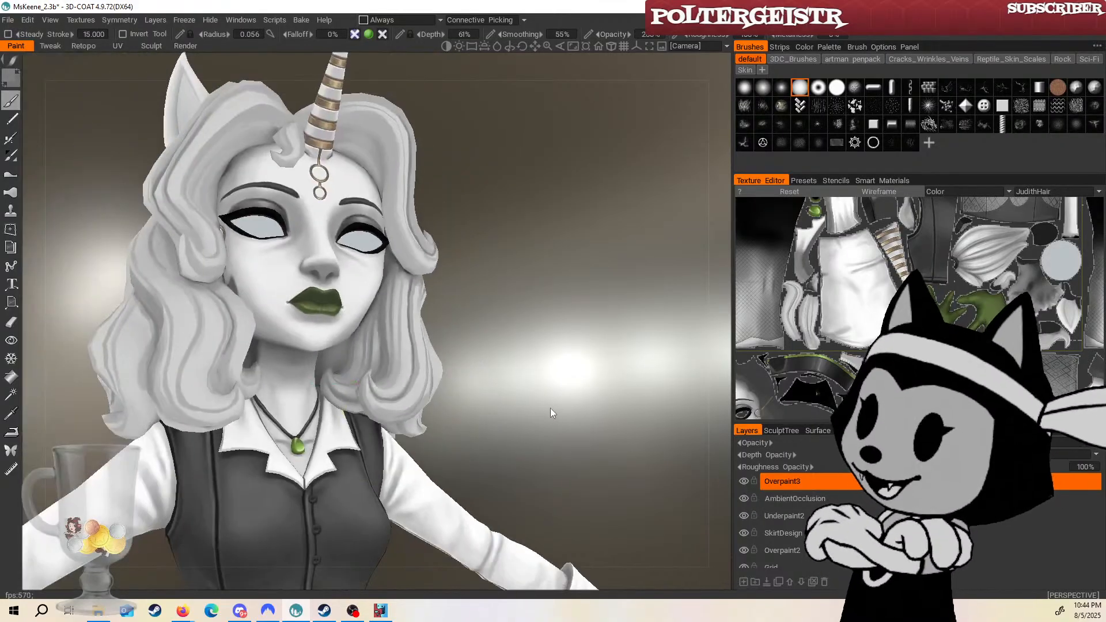
{"action": "left_click_drag", "start_coordinate": [551, 408], "coordinate": [535, 420], "text": "shift"}
{"action": "key", "text": "ctrl+s"}
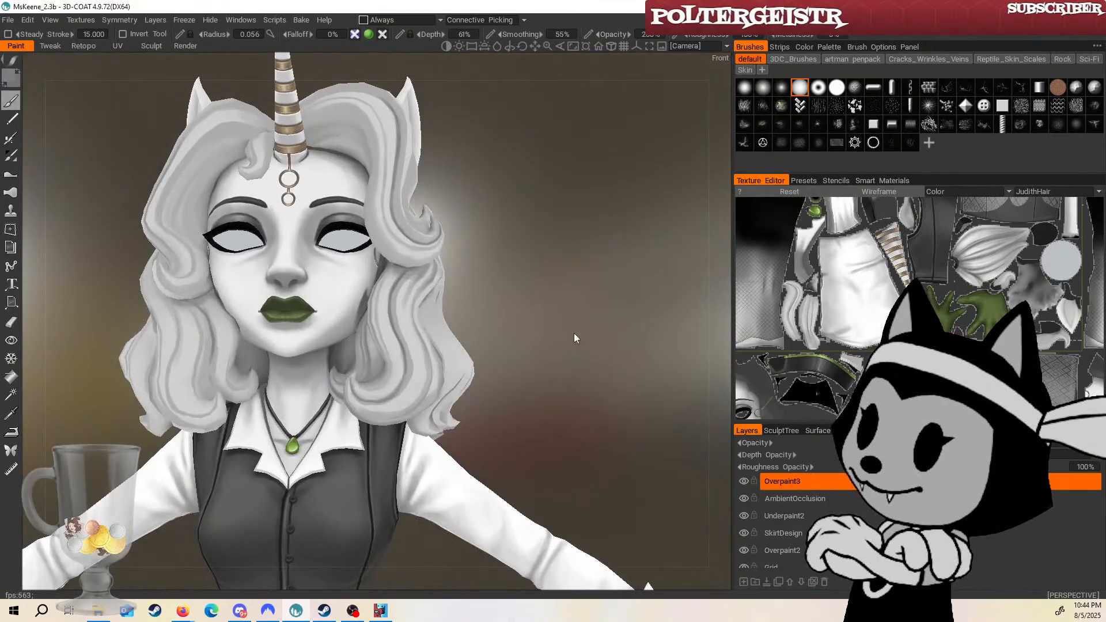
Examine the shaded locks from the side, from the ear down to the tips above the shoulder.
{"action": "left_click_drag", "start_coordinate": [574, 335], "coordinate": [498, 354]}
{"action": "middle_click_drag", "start_coordinate": [656, 343], "coordinate": [597, 356]}
{"action": "right_click_drag", "start_coordinate": [634, 369], "coordinate": [597, 356]}
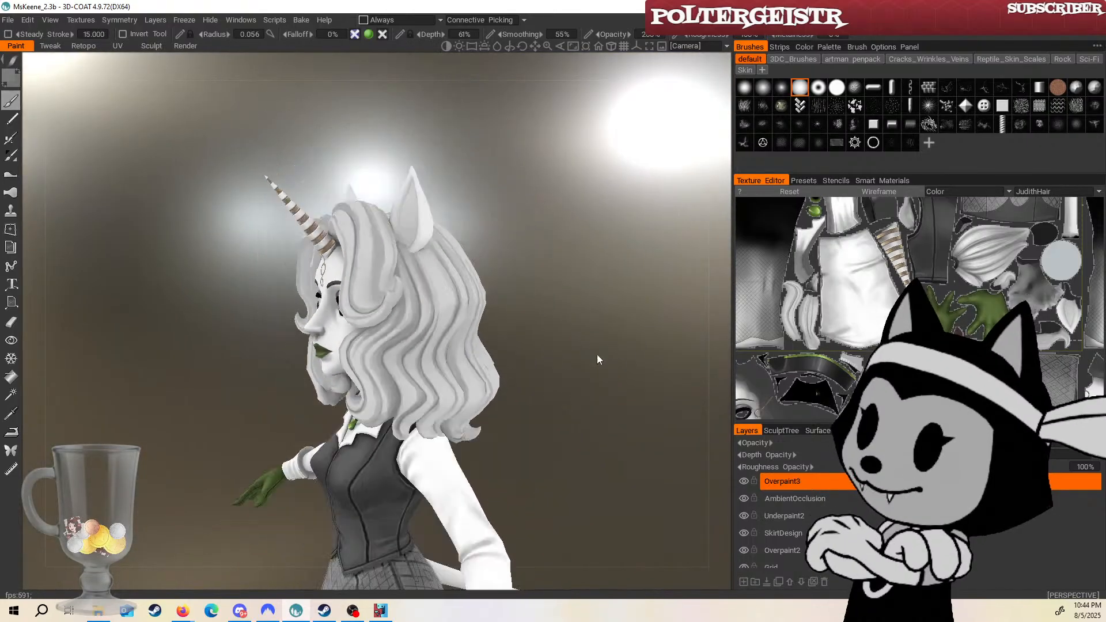
{"action": "left_click_drag", "start_coordinate": [597, 355], "coordinate": [532, 340]}
{"action": "right_click_drag", "start_coordinate": [531, 340], "coordinate": [690, 346]}
{"action": "middle_click_drag", "start_coordinate": [689, 346], "coordinate": [665, 339]}
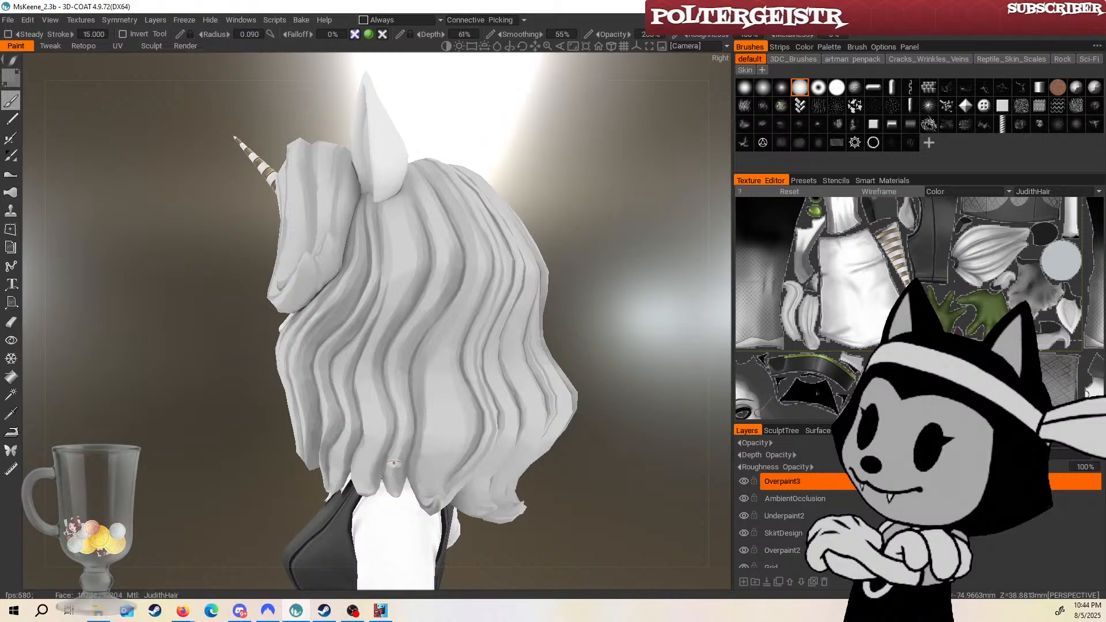
Touch up the lower ends of the side locks above the shoulder and check them with and without the mesh wireframe.
{"action": "right_click_drag", "start_coordinate": [345, 471], "coordinate": [391, 471]}
{"action": "left_click_drag", "start_coordinate": [345, 471], "coordinate": [404, 490]}
{"action": "mouse_move", "coordinate": [547, 483]}
{"action": "left_mouse_down"}
{"action": "mouse_move", "coordinate": [614, 481]}
{"action": "mouse_move", "coordinate": [552, 463]}
{"action": "left_mouse_up"}
{"action": "left_click_drag", "start_coordinate": [621, 324], "coordinate": [587, 260]}
{"action": "key", "text": "w"}
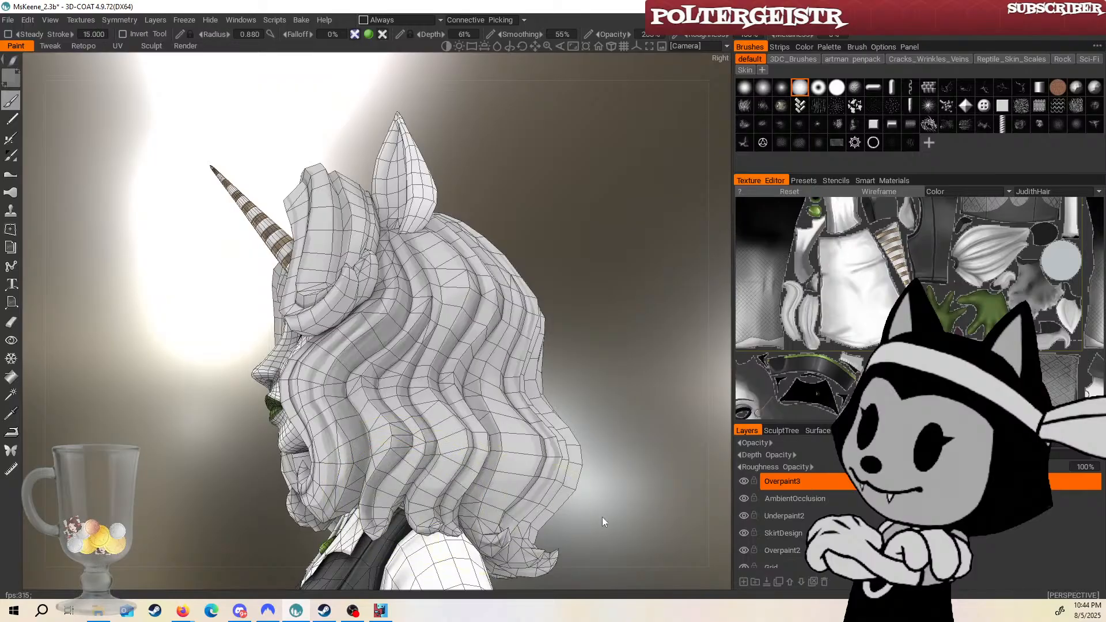
{"action": "left_click_drag", "start_coordinate": [602, 521], "coordinate": [467, 495]}
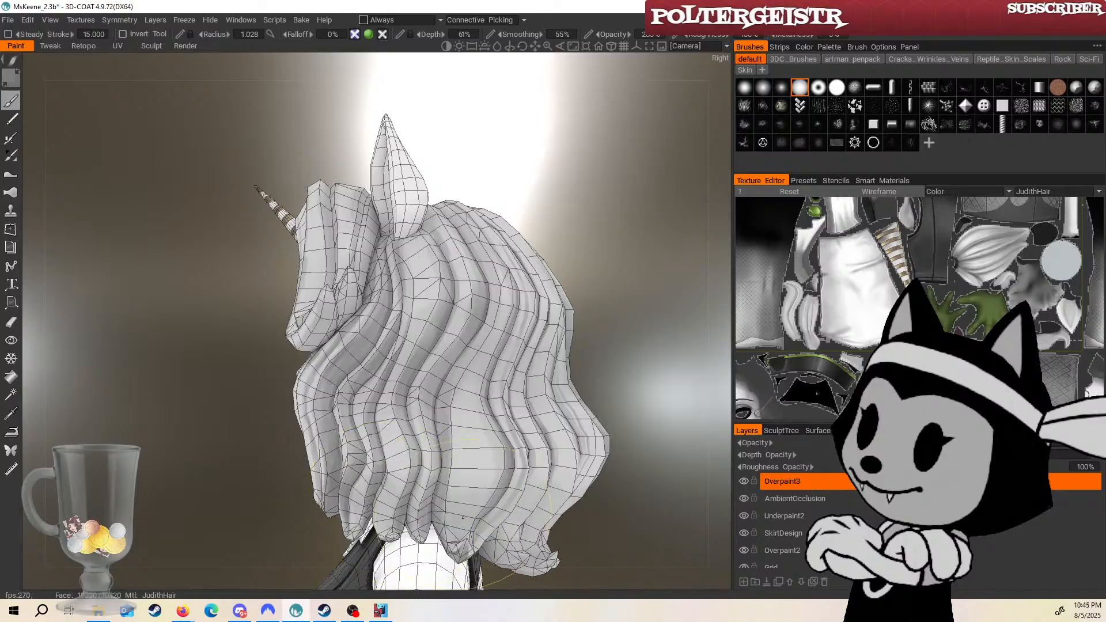
{"action": "key", "text": "w"}
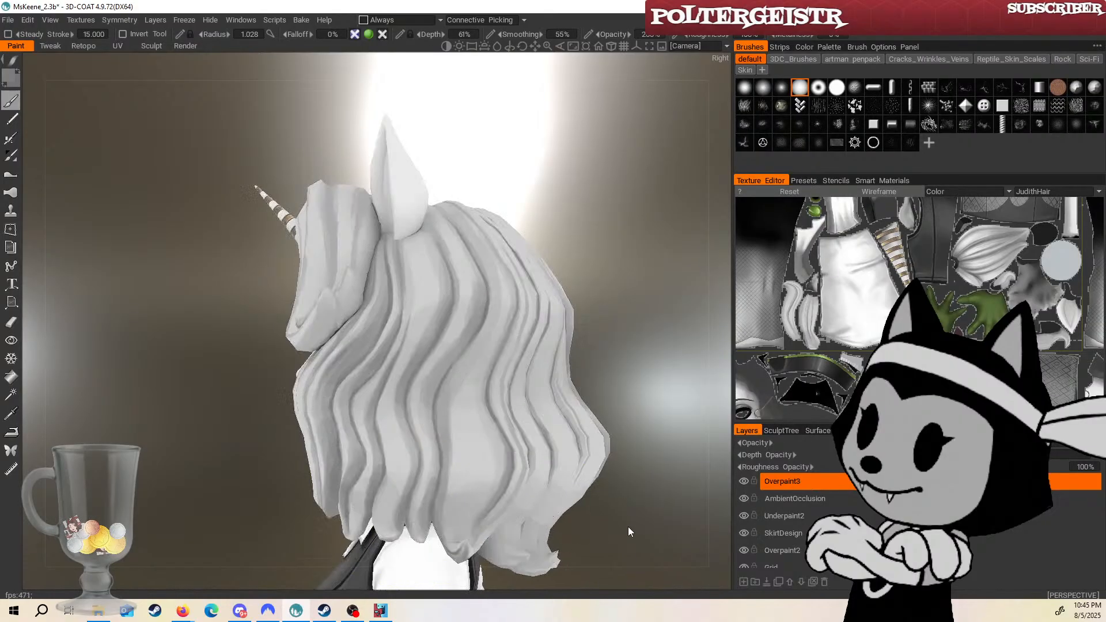
Examine the hair shading from the three-quarter front around to the back without the mesh wireframe.
{"action": "right_click_drag", "start_coordinate": [628, 527], "coordinate": [602, 501]}
{"action": "left_click_drag", "start_coordinate": [602, 501], "coordinate": [583, 476]}
{"action": "right_click_drag", "start_coordinate": [583, 476], "coordinate": [588, 419]}
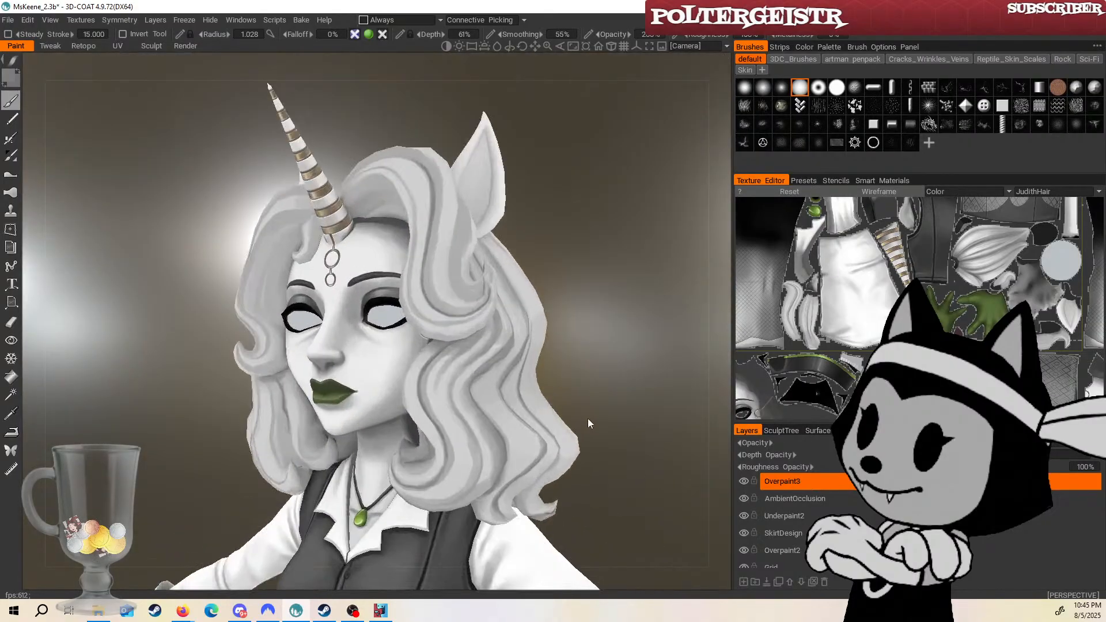
{"action": "left_click_drag", "start_coordinate": [588, 418], "coordinate": [656, 403]}
{"action": "right_click_drag", "start_coordinate": [655, 403], "coordinate": [632, 389]}
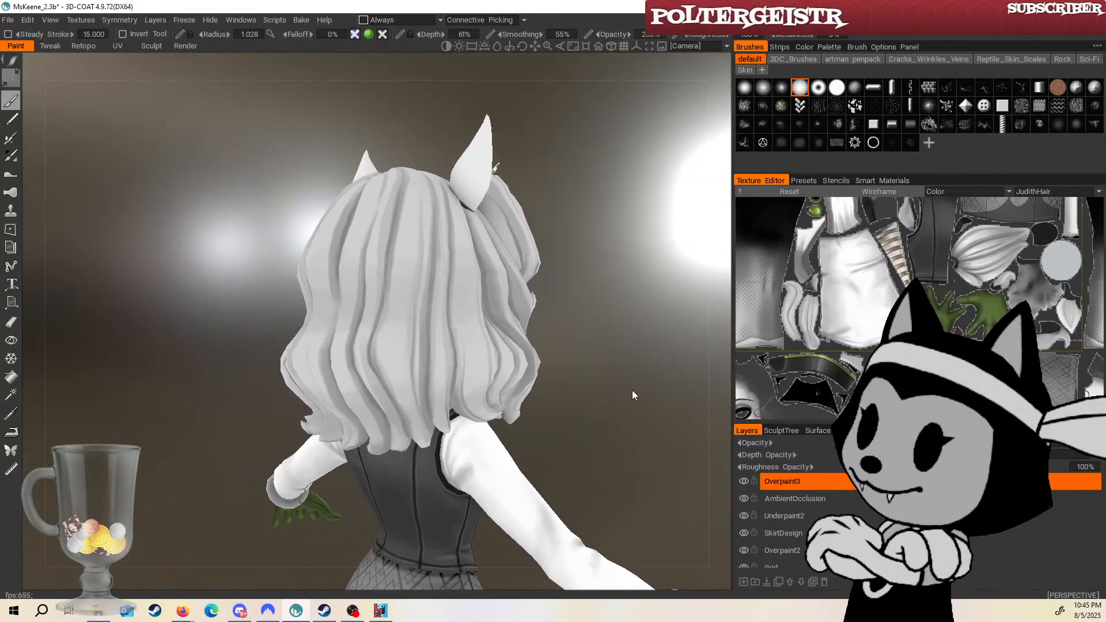
Paint along the central locks at the back of the head, reducing the brush radius to about 0.202.
{"action": "right_click_drag", "start_coordinate": [433, 449], "coordinate": [406, 450]}
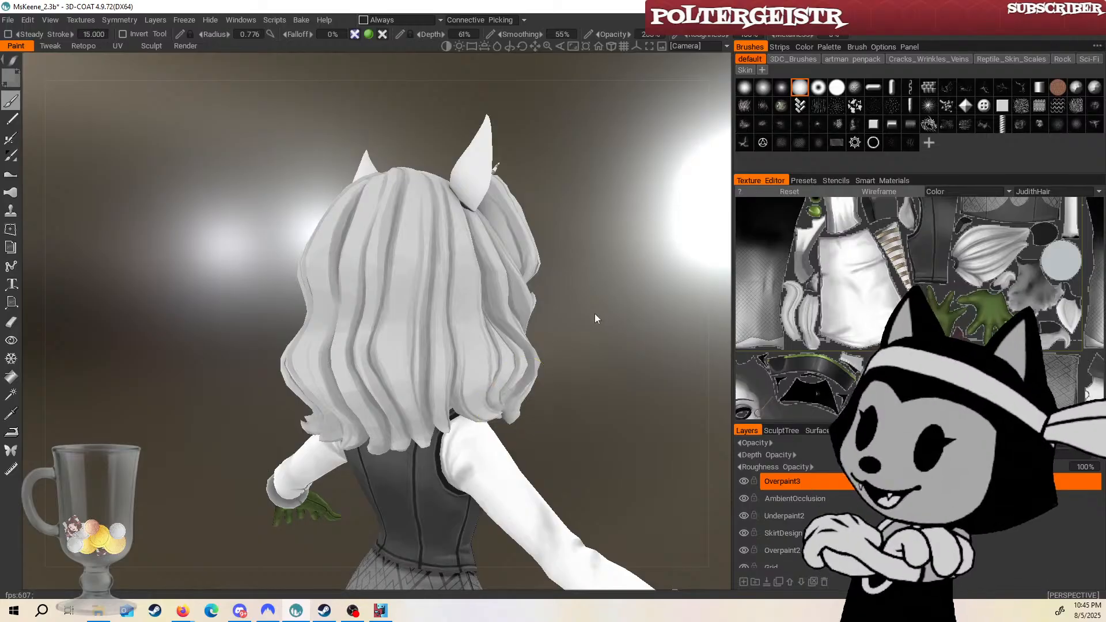
{"action": "left_click_drag", "start_coordinate": [595, 313], "coordinate": [561, 346]}
{"action": "right_click_drag", "start_coordinate": [422, 414], "coordinate": [455, 415]}
{"action": "left_click_drag", "start_coordinate": [508, 369], "coordinate": [531, 392]}
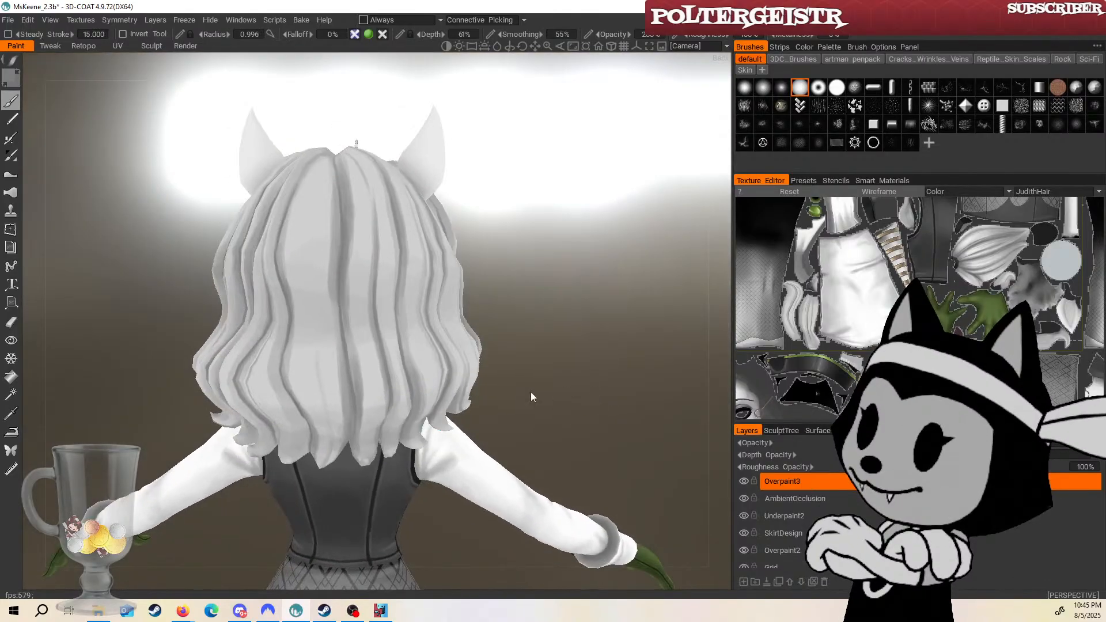
{"action": "right_click_drag", "start_coordinate": [454, 358], "coordinate": [385, 347]}
{"action": "left_click_drag", "start_coordinate": [336, 320], "coordinate": [345, 371]}
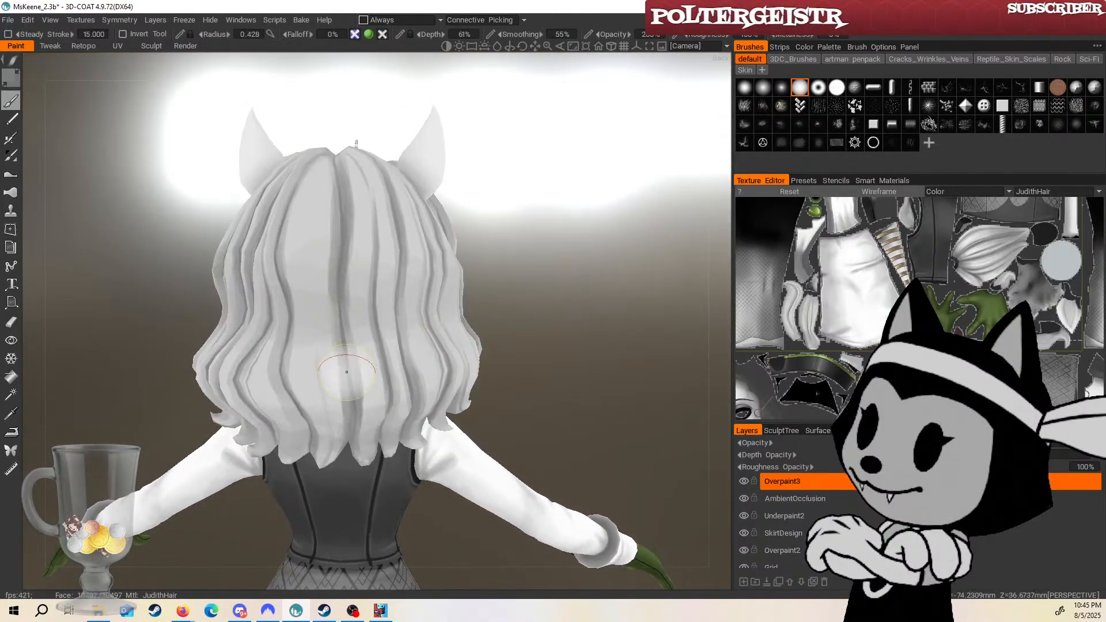
{"action": "left_click_drag", "start_coordinate": [494, 327], "coordinate": [522, 305]}
{"action": "right_click_drag", "start_coordinate": [339, 307], "coordinate": [294, 308]}
{"action": "left_click_drag", "start_coordinate": [475, 305], "coordinate": [500, 332]}
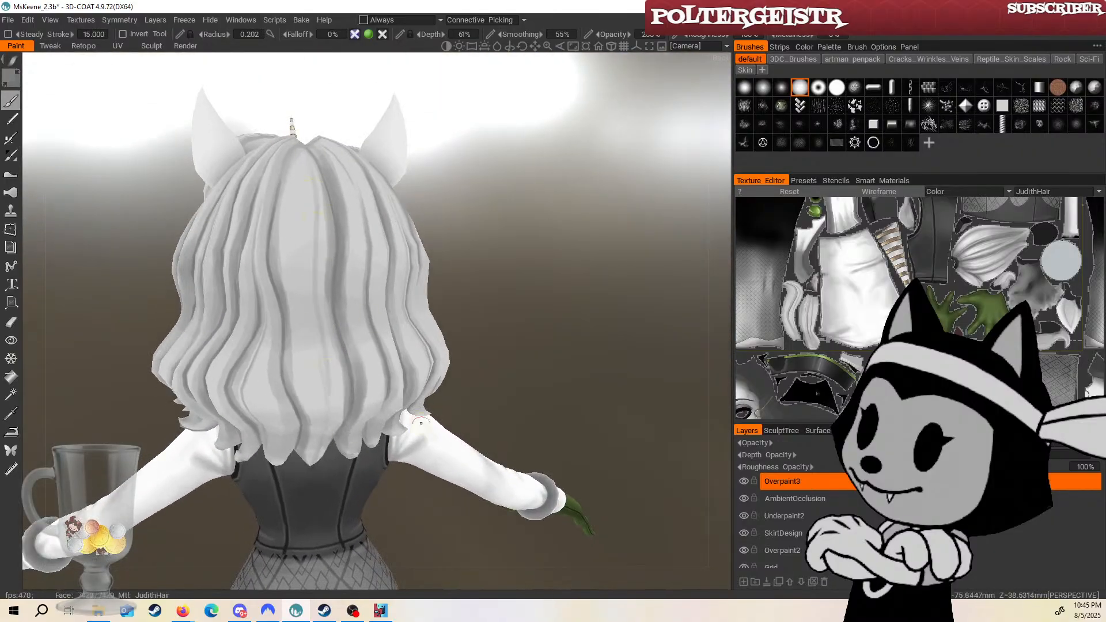
Toggle the Overpaint3 layer's visibility to compare the hair with and without its painted strands.
{"action": "left_click_drag", "start_coordinate": [472, 426], "coordinate": [600, 300]}
{"action": "left_click", "coordinate": [744, 481]}
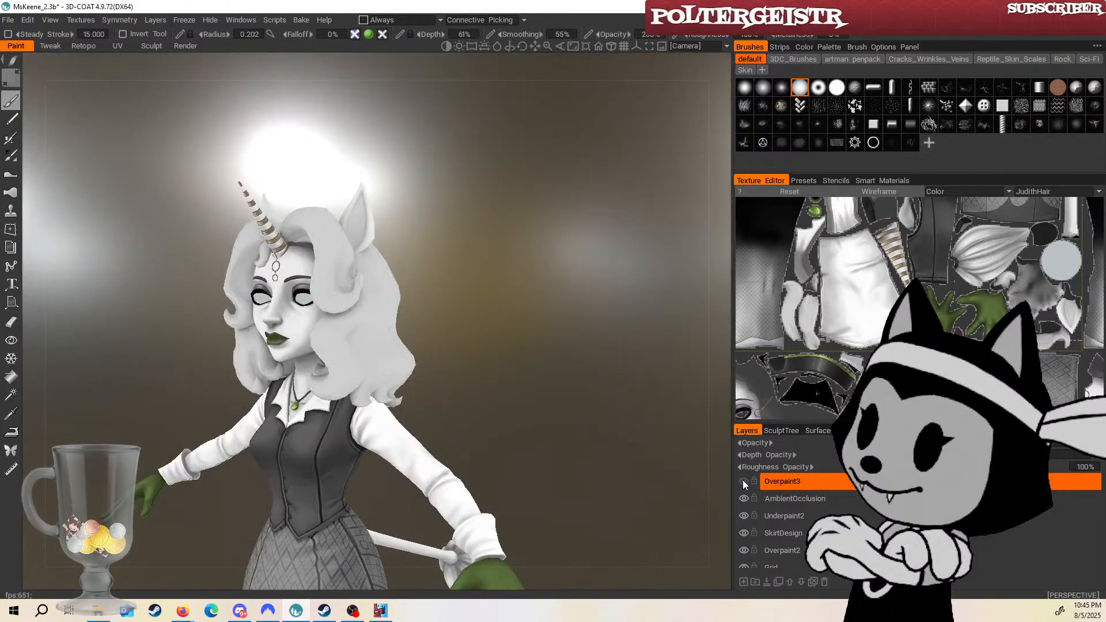
{"action": "left_click", "coordinate": [744, 482]}
{"action": "left_click", "coordinate": [744, 481]}
{"action": "left_click", "coordinate": [744, 482]}
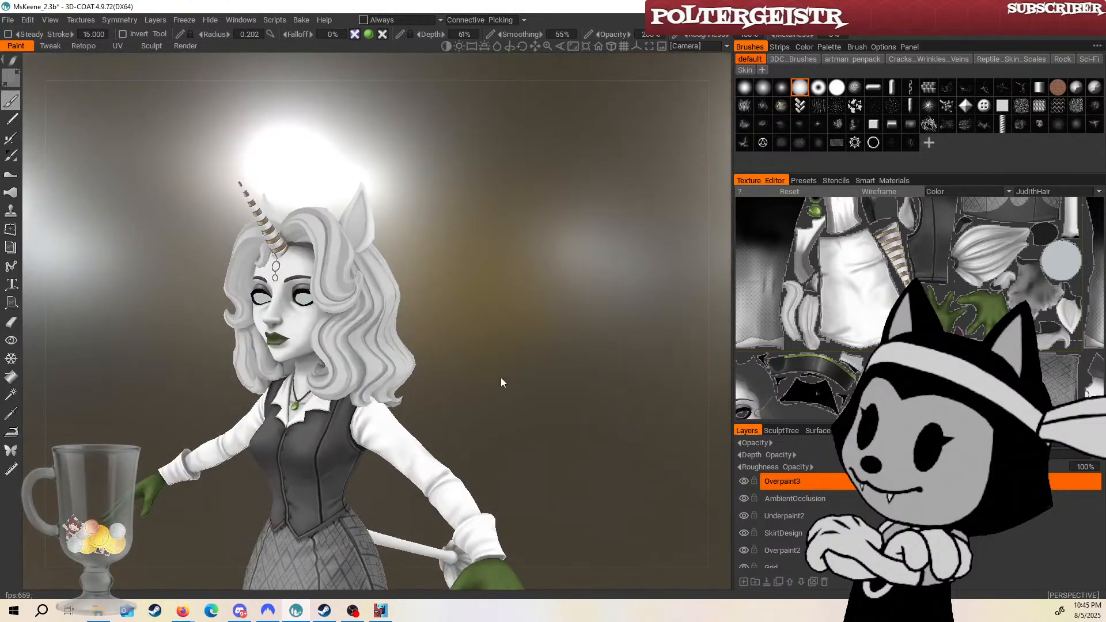
Examine the hair from above and the whole character from the front without the mesh wireframe.
{"action": "left_click_drag", "start_coordinate": [501, 380], "coordinate": [517, 288]}
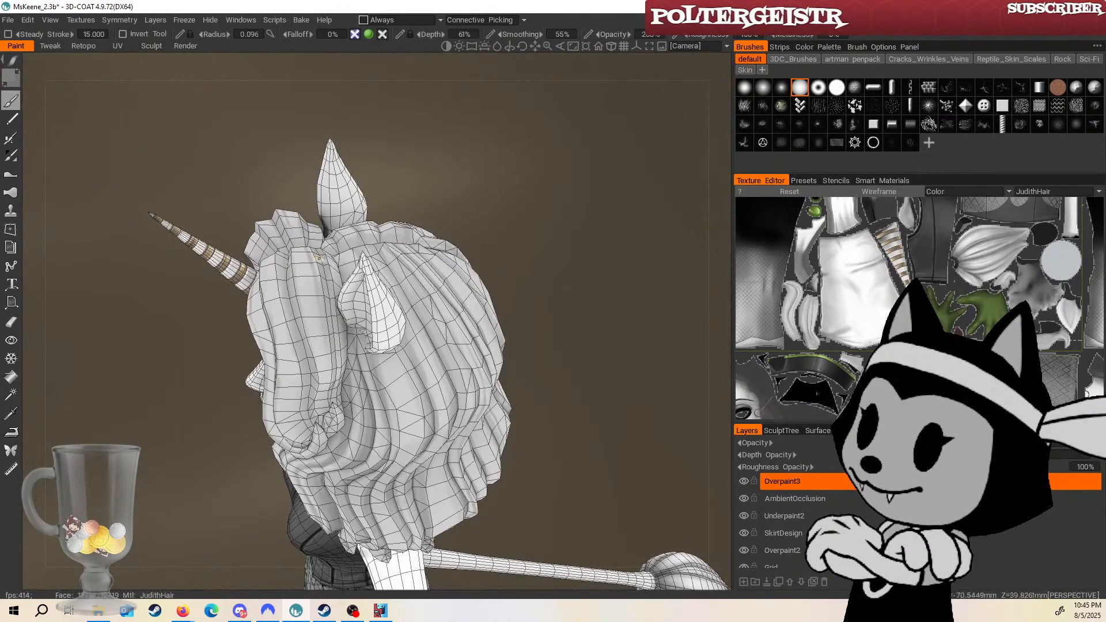
{"action": "key", "text": "w"}
{"action": "scroll", "coordinate": [503, 348], "scroll_direction": "down", "scroll_amount": 8}
{"action": "left_click_drag", "start_coordinate": [504, 348], "coordinate": [672, 251]}
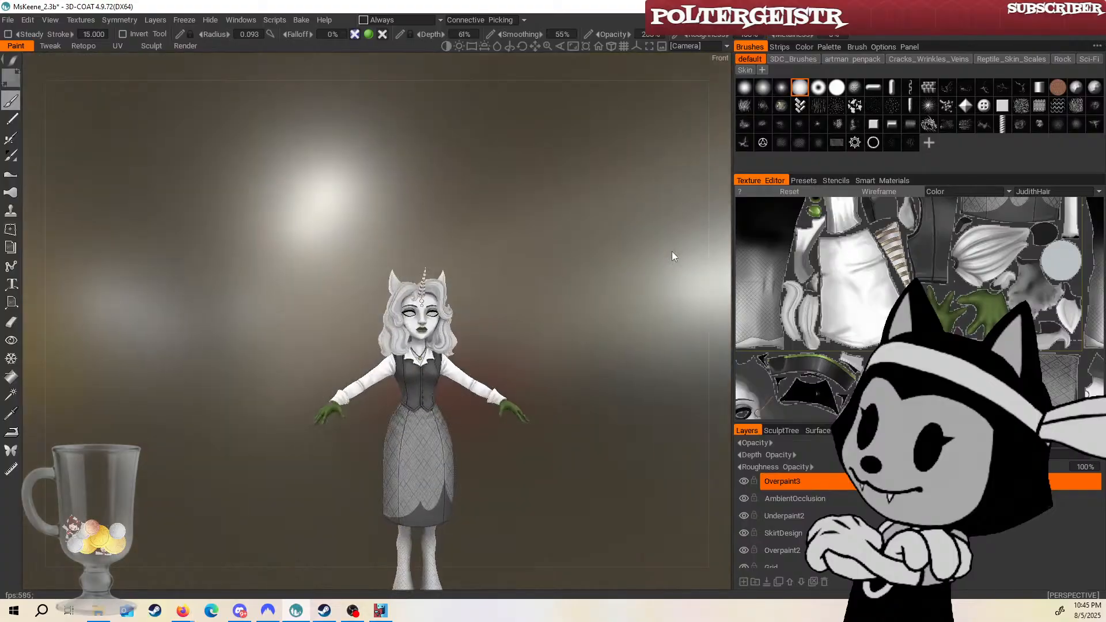
{"action": "scroll", "coordinate": [672, 251], "scroll_direction": "up", "scroll_amount": 10}
{"action": "middle_click_drag", "start_coordinate": [671, 251], "coordinate": [368, 309]}
{"action": "left_click_drag", "start_coordinate": [588, 300], "coordinate": [620, 266]}
Show the mesh wireframe and paint the crown locks behind the ear, raising the brush radius to about 0.209.
{"action": "key", "text": "w"}
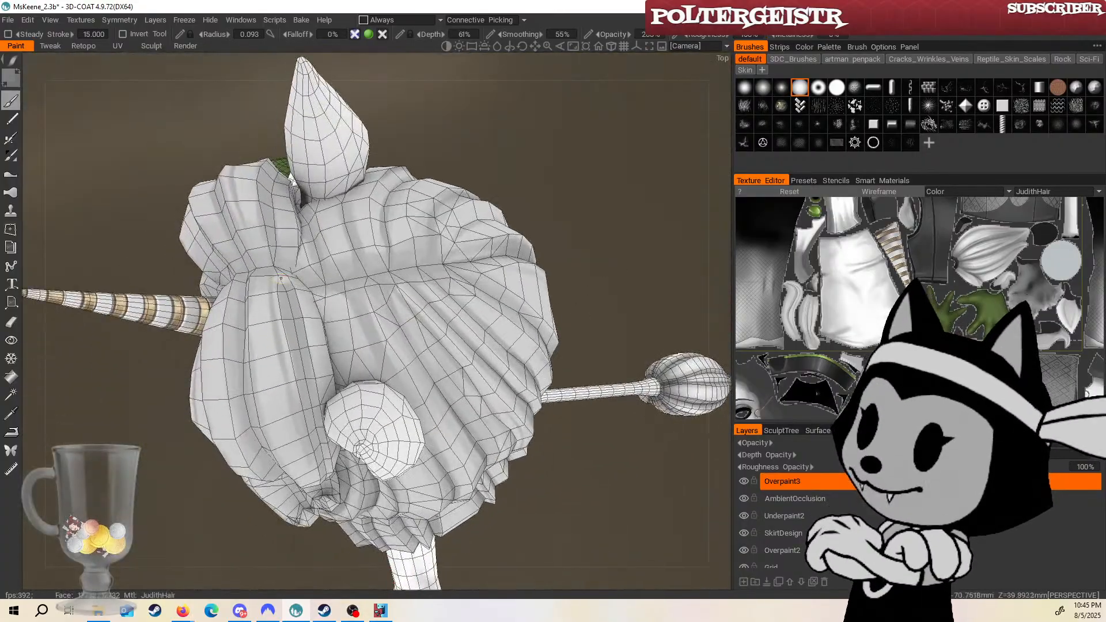
{"action": "mouse_move", "coordinate": [380, 192]}
{"action": "left_mouse_down"}
{"action": "mouse_move", "coordinate": [292, 321]}
{"action": "mouse_move", "coordinate": [308, 452]}
{"action": "left_mouse_up"}
{"action": "left_click_drag", "start_coordinate": [433, 231], "coordinate": [451, 163]}
{"action": "left_click_drag", "start_coordinate": [453, 244], "coordinate": [459, 354]}
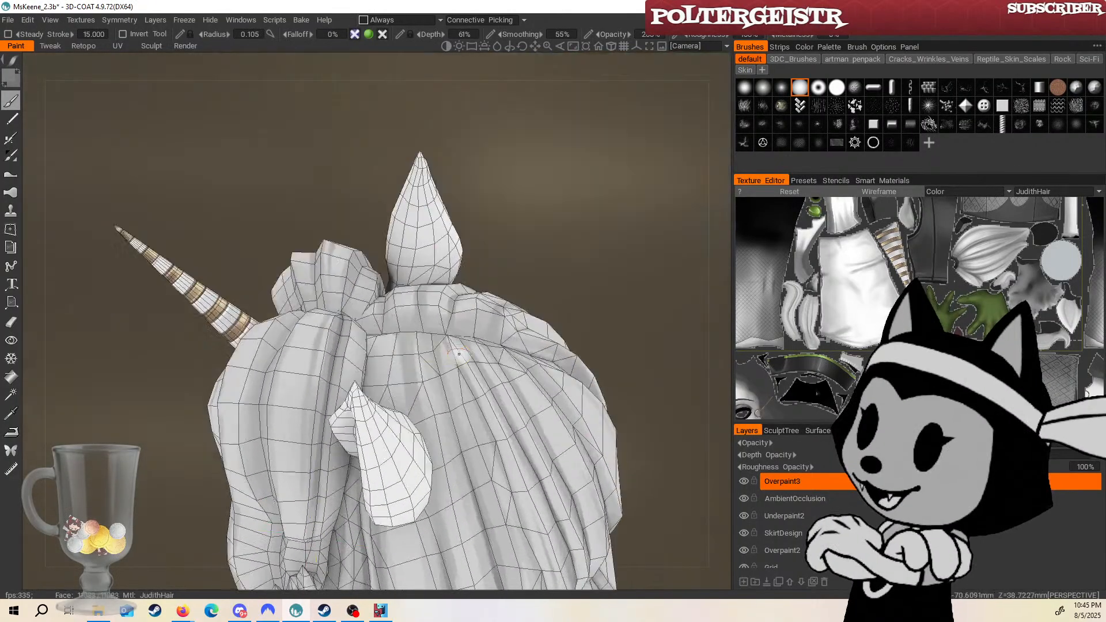
{"action": "key", "text": "]"}
{"action": "key", "text": "]"}
{"action": "key", "text": "]"}
{"action": "key", "text": "]"}
{"action": "key", "text": "]"}
{"action": "key", "text": "]"}
{"action": "key", "text": "]"}
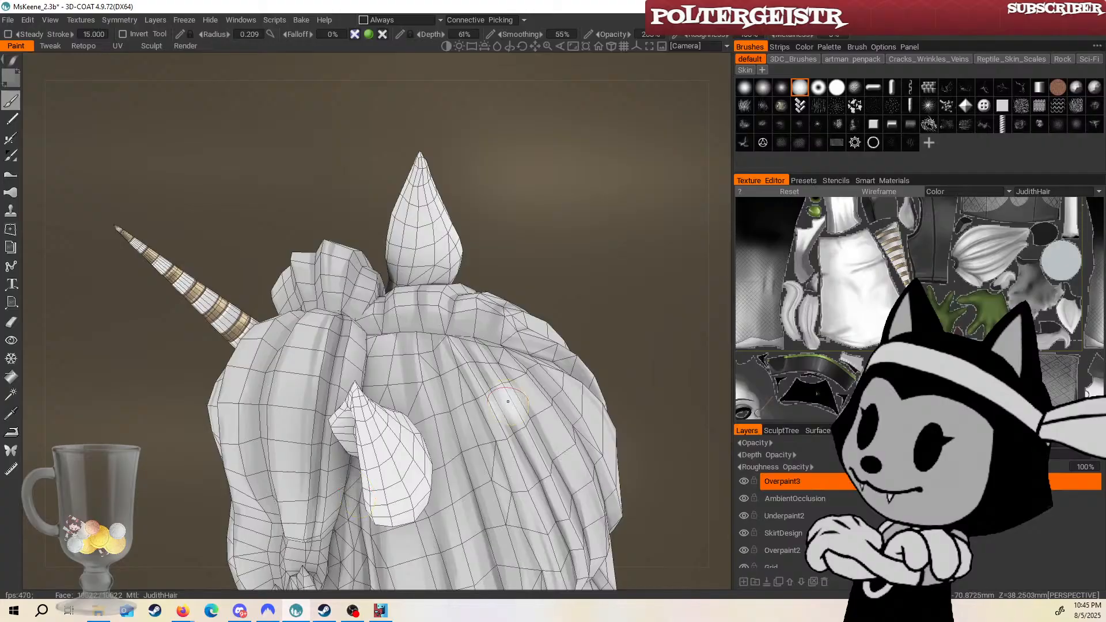
Paint the strands down the centre parting at the back of the crown with a brush radius of about 0.168.
{"action": "mouse_move", "coordinate": [596, 278]}
{"action": "left_mouse_down"}
{"action": "mouse_move", "coordinate": [621, 261]}
{"action": "mouse_move", "coordinate": [646, 335]}
{"action": "mouse_move", "coordinate": [590, 338]}
{"action": "mouse_move", "coordinate": [535, 178]}
{"action": "mouse_move", "coordinate": [557, 219]}
{"action": "left_mouse_up"}
{"action": "key", "text": "["}
{"action": "key", "text": "["}
{"action": "key", "text": "["}
{"action": "key", "text": "["}
{"action": "key", "text": "["}
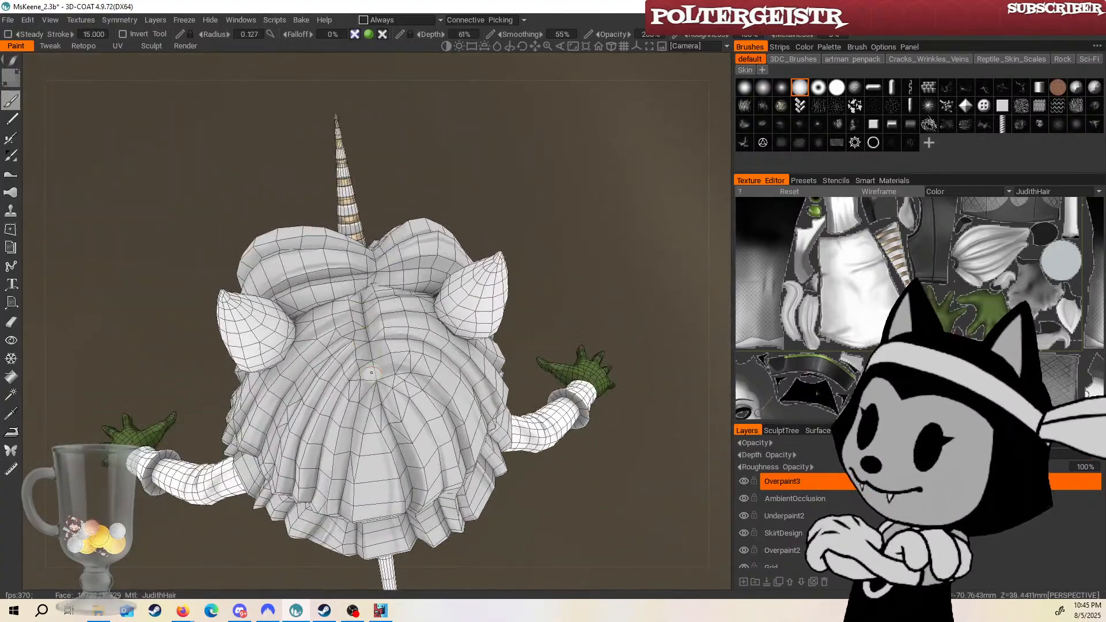
{"action": "left_click_drag", "start_coordinate": [549, 270], "coordinate": [539, 222]}
{"action": "key", "text": "]"}
{"action": "key", "text": "]"}
{"action": "key", "text": "]"}
{"action": "left_click_drag", "start_coordinate": [368, 366], "coordinate": [363, 432]}
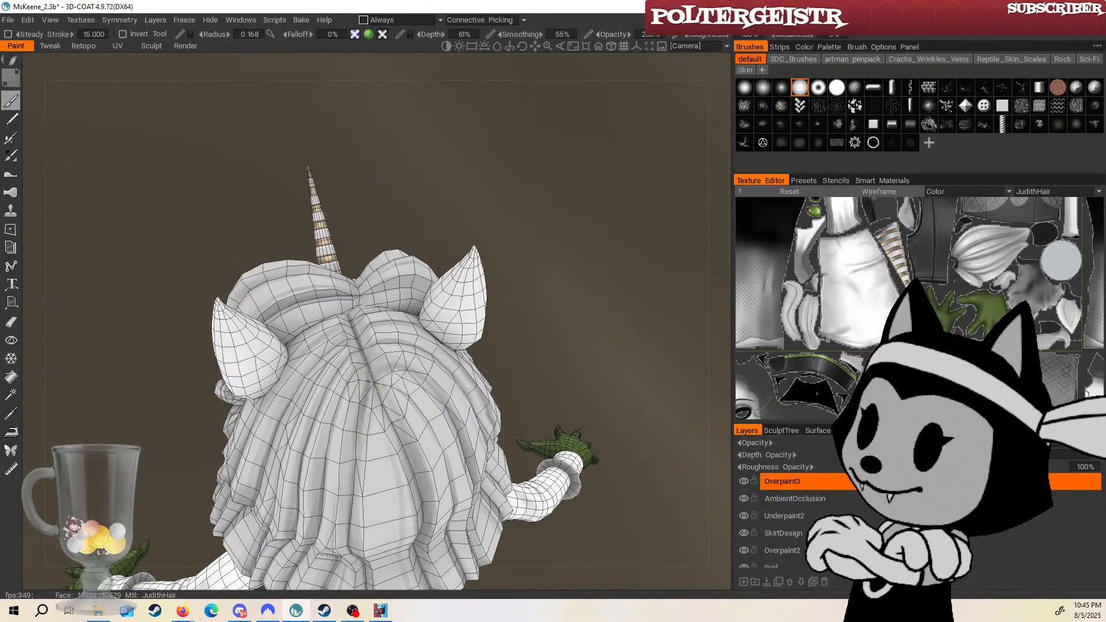
Examine the crown parting and the locks fanning out from it from above, with and without the mesh wireframe.
{"action": "left_click_drag", "start_coordinate": [483, 271], "coordinate": [402, 315]}
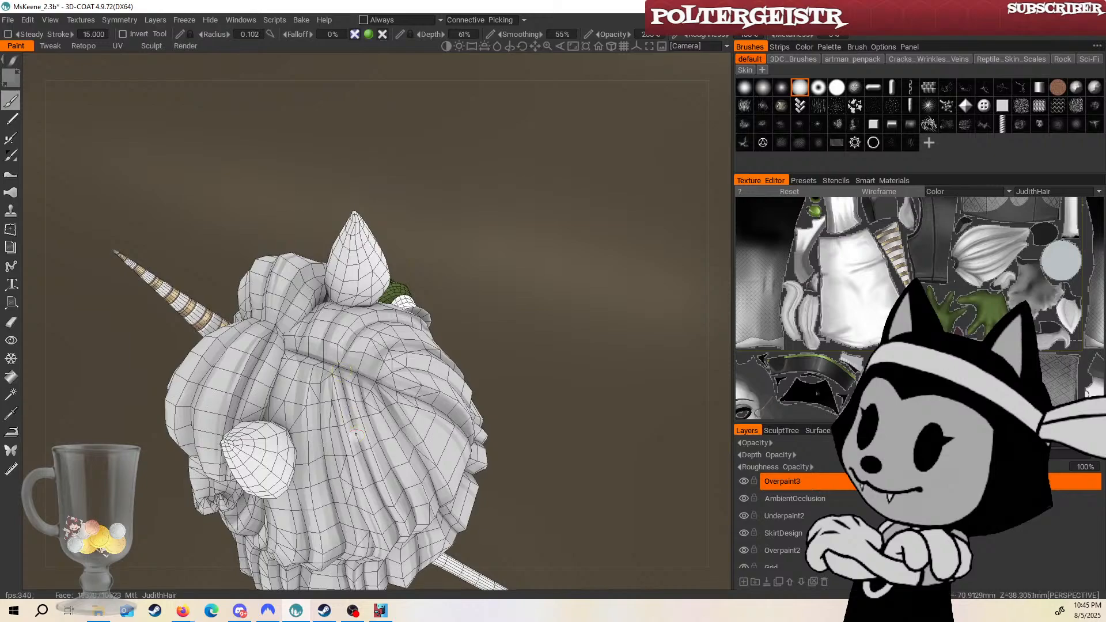
{"action": "mouse_move", "coordinate": [427, 274]}
{"action": "left_mouse_down"}
{"action": "mouse_move", "coordinate": [442, 233]}
{"action": "mouse_move", "coordinate": [429, 289]}
{"action": "left_mouse_up"}
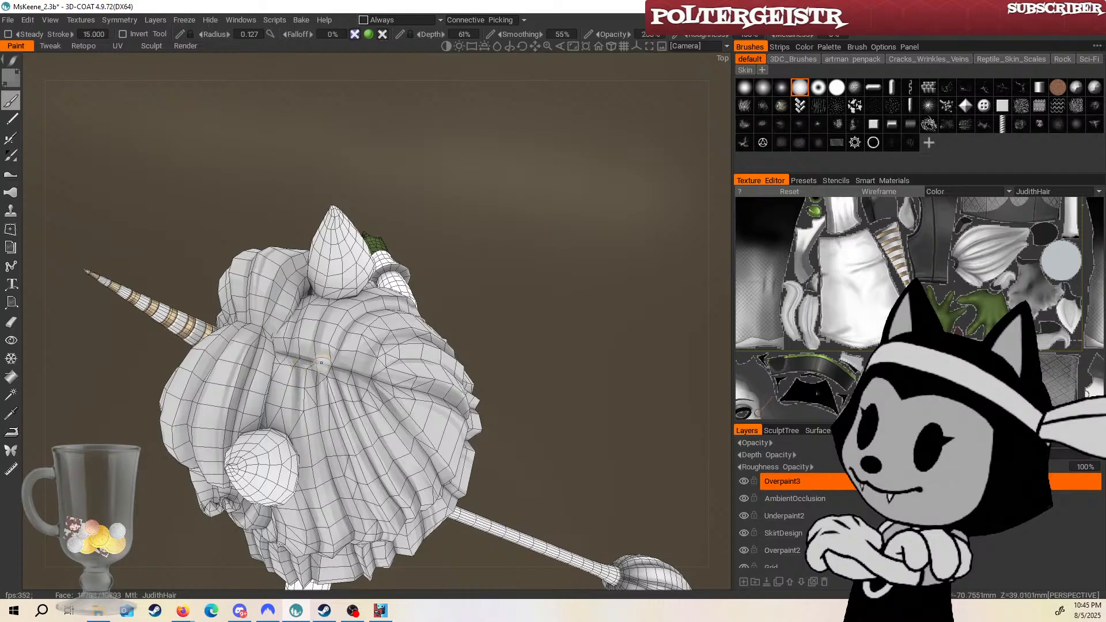
{"action": "key", "text": "w"}
{"action": "left_click_drag", "start_coordinate": [459, 246], "coordinate": [442, 261]}
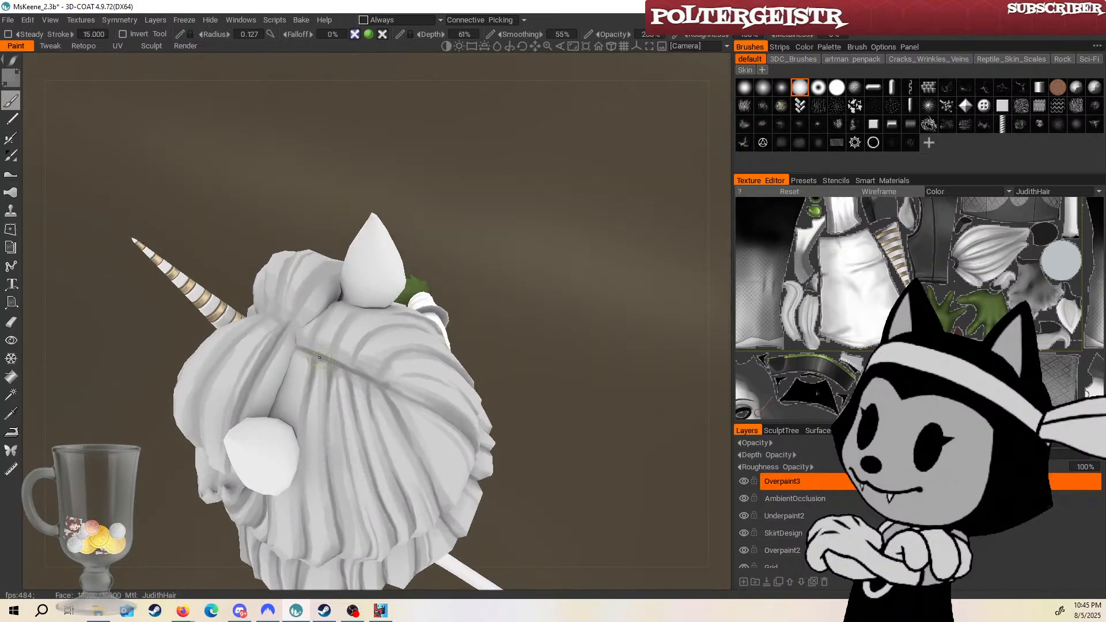
{"action": "key", "text": "w"}
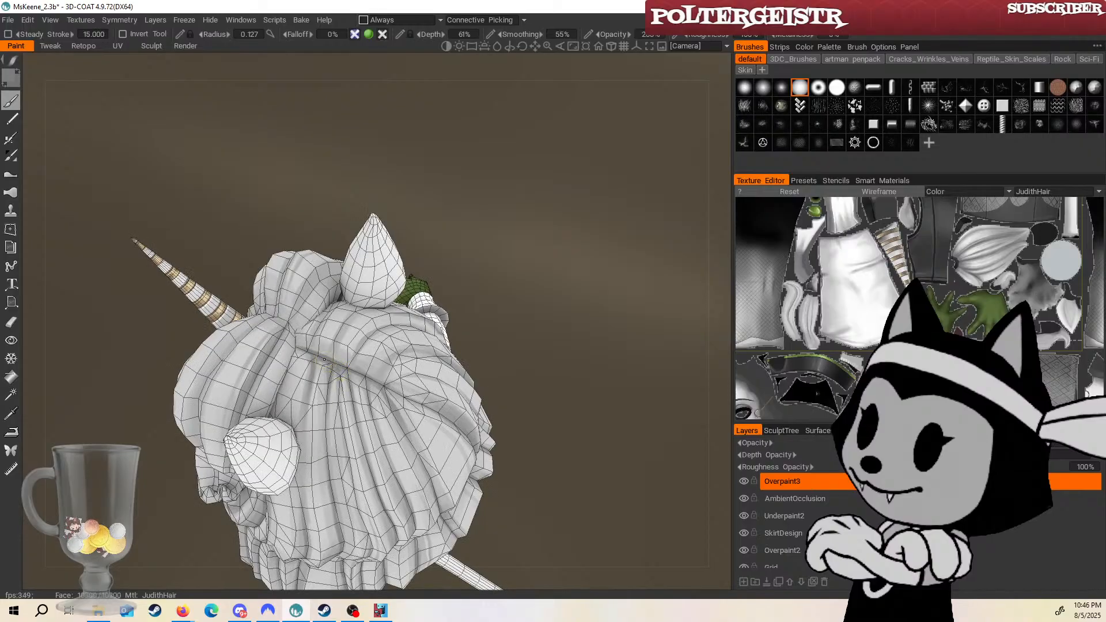
{"action": "left_click_drag", "start_coordinate": [454, 317], "coordinate": [515, 266]}
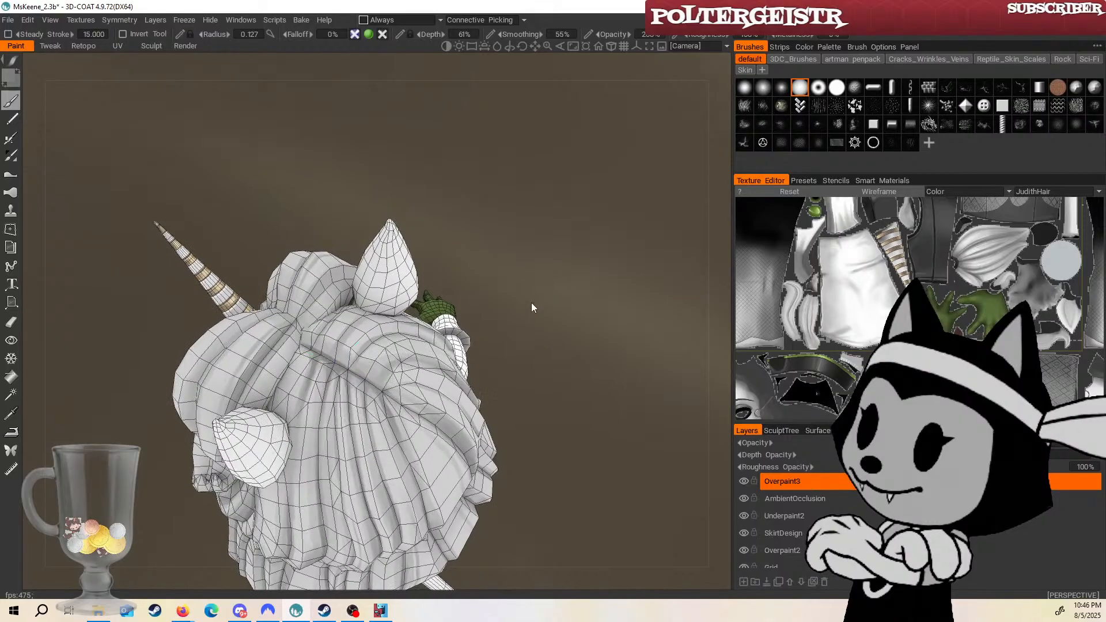
{"action": "key", "text": "w"}
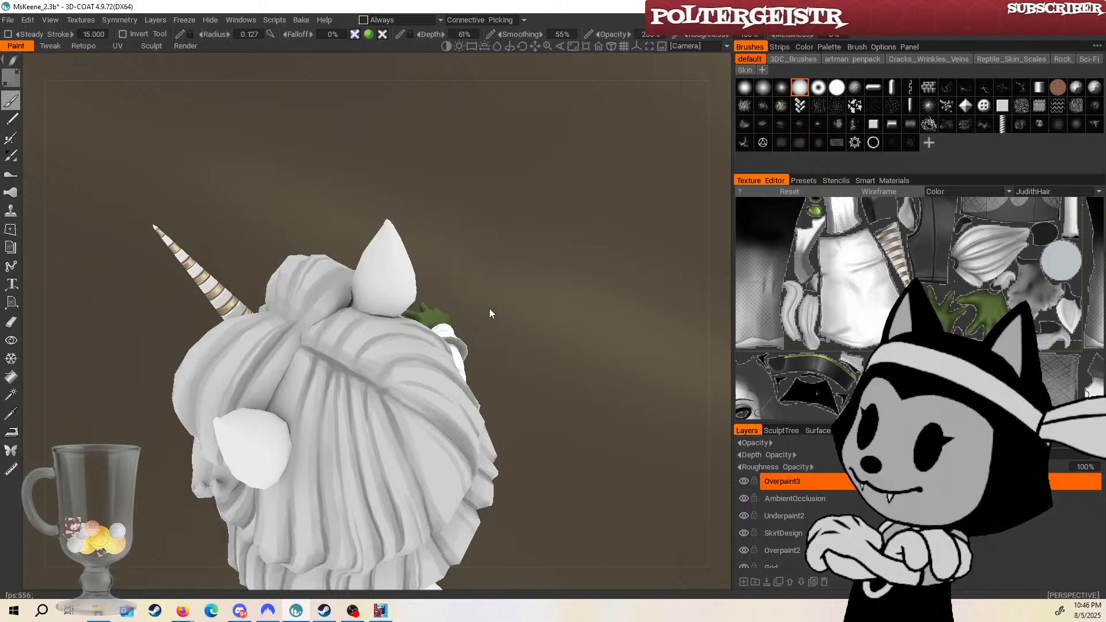
{"action": "mouse_move", "coordinate": [524, 314]}
{"action": "left_mouse_down"}
{"action": "mouse_move", "coordinate": [499, 294]}
{"action": "mouse_move", "coordinate": [551, 299]}
{"action": "mouse_move", "coordinate": [529, 301]}
{"action": "mouse_move", "coordinate": [533, 310]}
{"action": "left_mouse_up"}
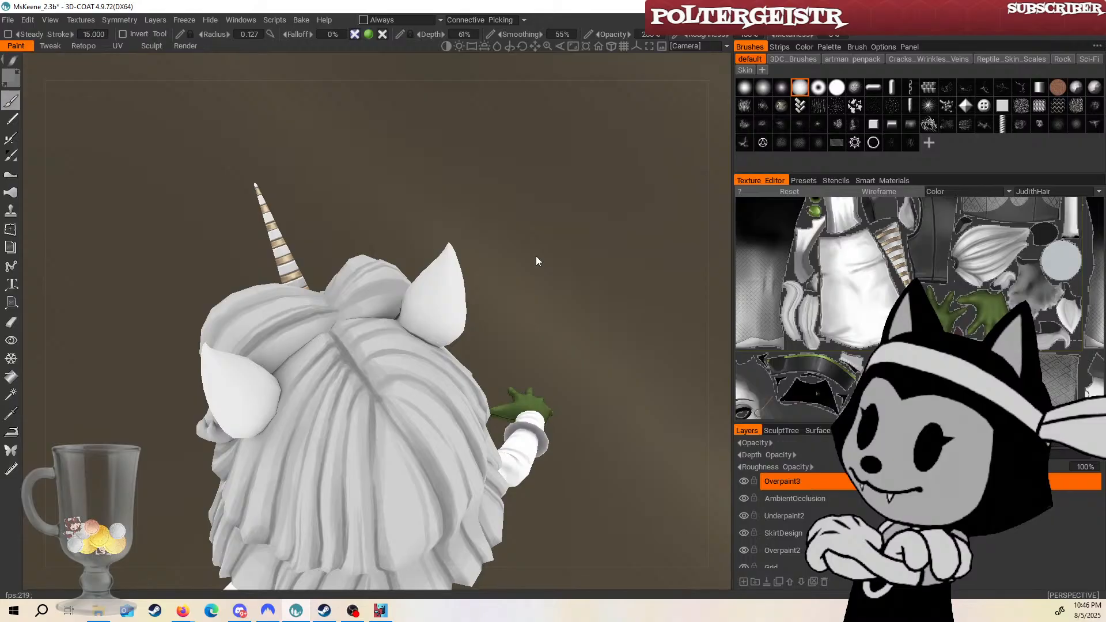
Show the mesh wireframe, set the brush radius to about 0.135 and frame the crown parting from behind and above.
{"action": "left_click_drag", "start_coordinate": [535, 261], "coordinate": [547, 356]}
{"action": "key", "text": "w"}
{"action": "mouse_move", "coordinate": [456, 236]}
{"action": "left_mouse_down"}
{"action": "mouse_move", "coordinate": [457, 216]}
{"action": "mouse_move", "coordinate": [463, 229]}
{"action": "mouse_move", "coordinate": [404, 196]}
{"action": "left_mouse_up"}
{"action": "key", "text": "bracketleft"}
{"action": "key", "text": "bracketleft"}
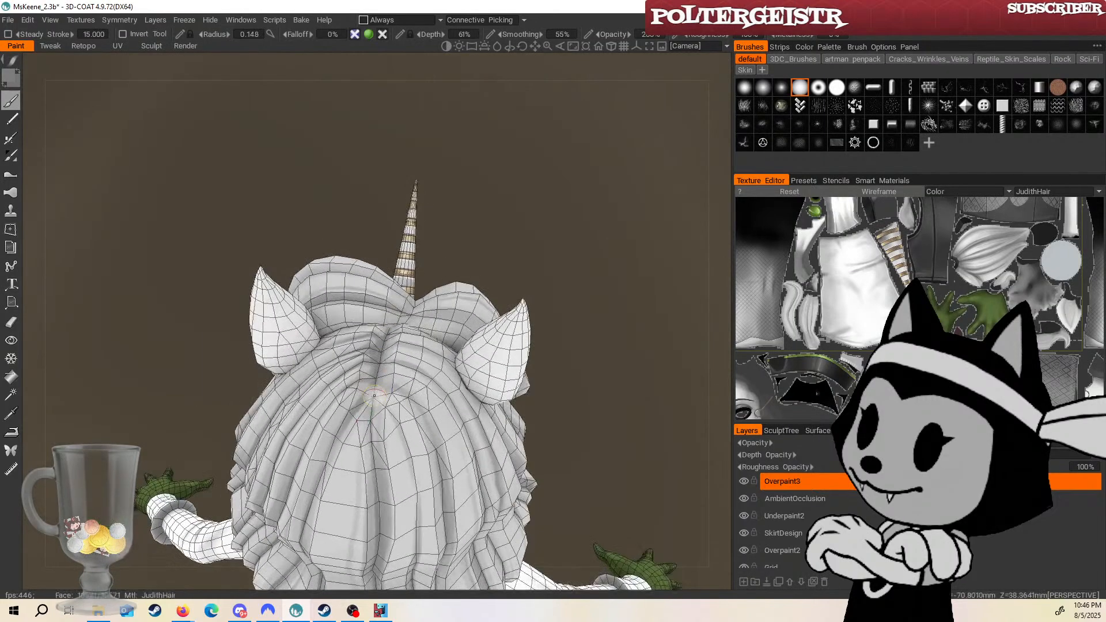
{"action": "left_click_drag", "start_coordinate": [520, 266], "coordinate": [564, 302]}
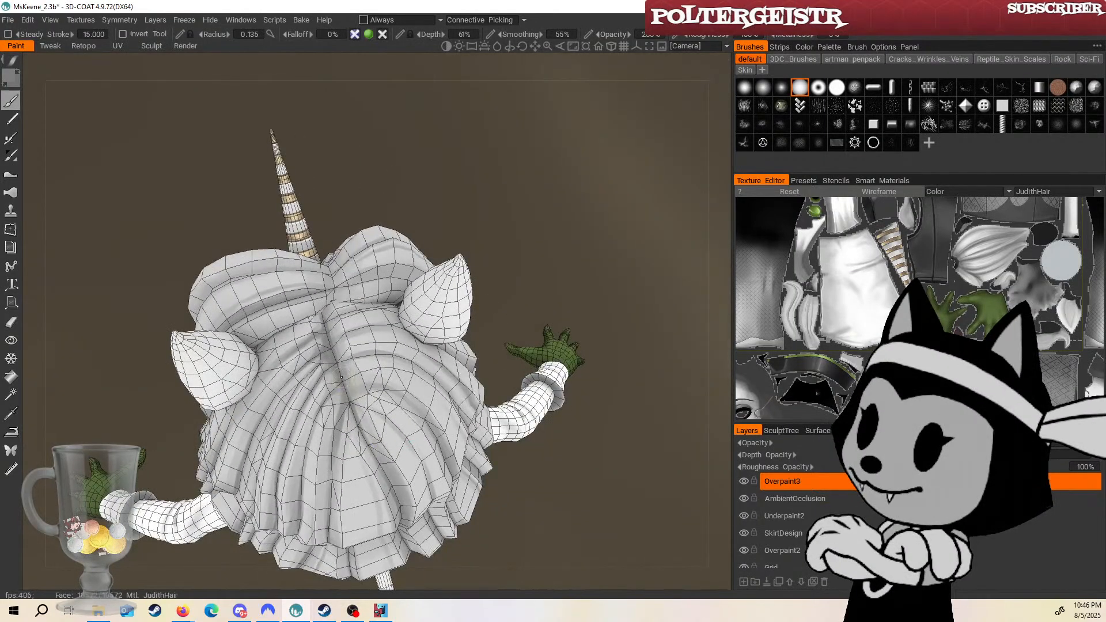
{"action": "left_click_drag", "start_coordinate": [533, 253], "coordinate": [680, 266]}
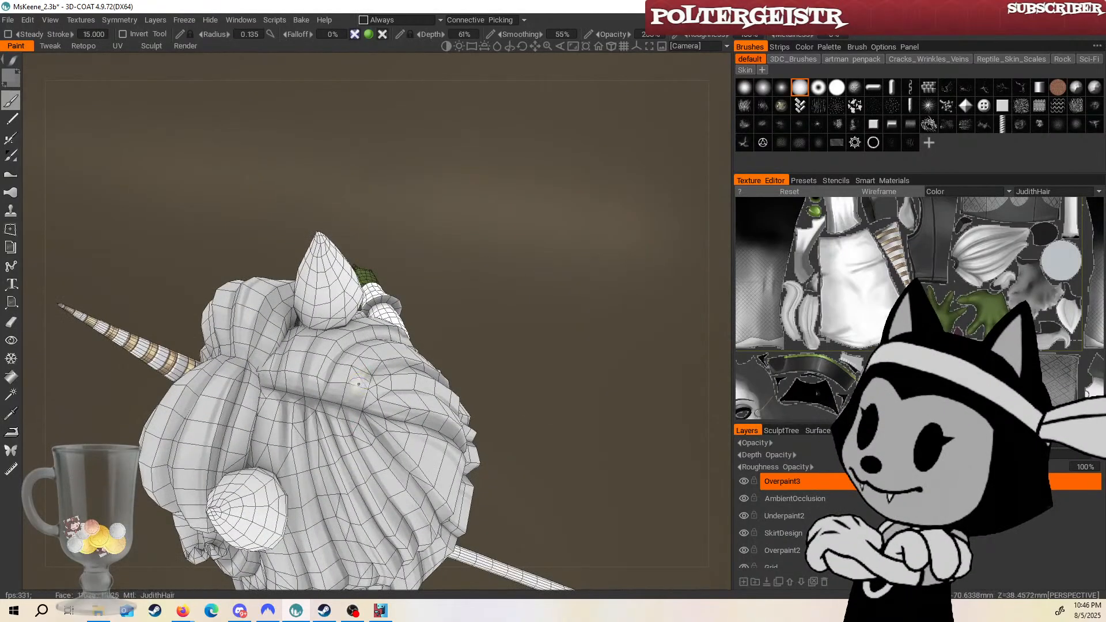
Paint the crown locks between the ear and the parting, using brush radii of about 0.585 and 0.268.
{"action": "left_click_drag", "start_coordinate": [481, 289], "coordinate": [286, 382]}
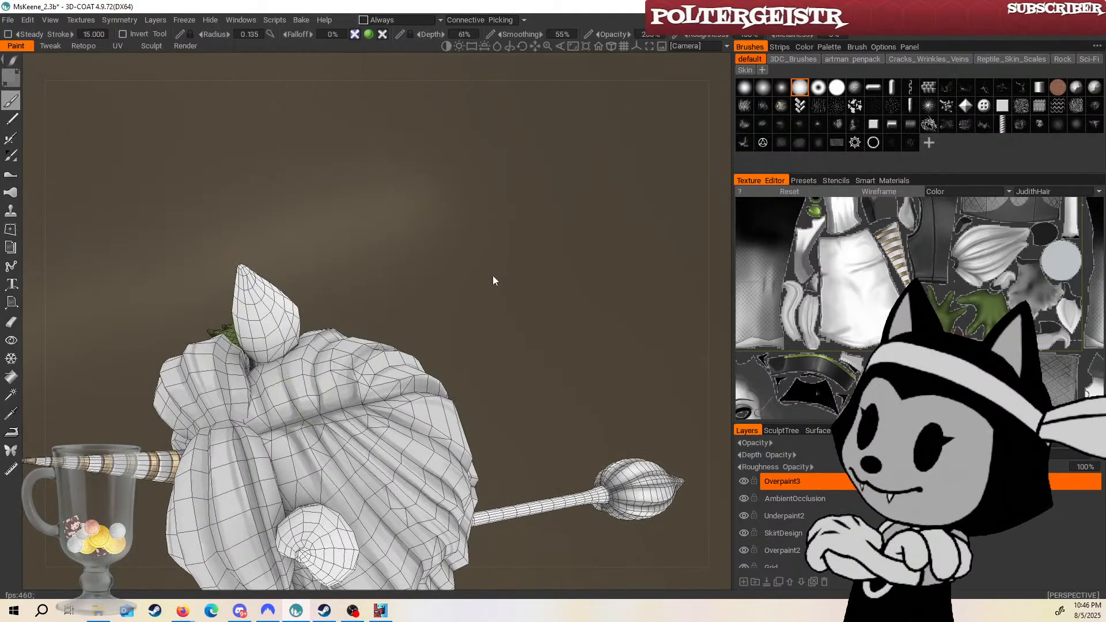
{"action": "left_click_drag", "start_coordinate": [494, 281], "coordinate": [301, 407]}
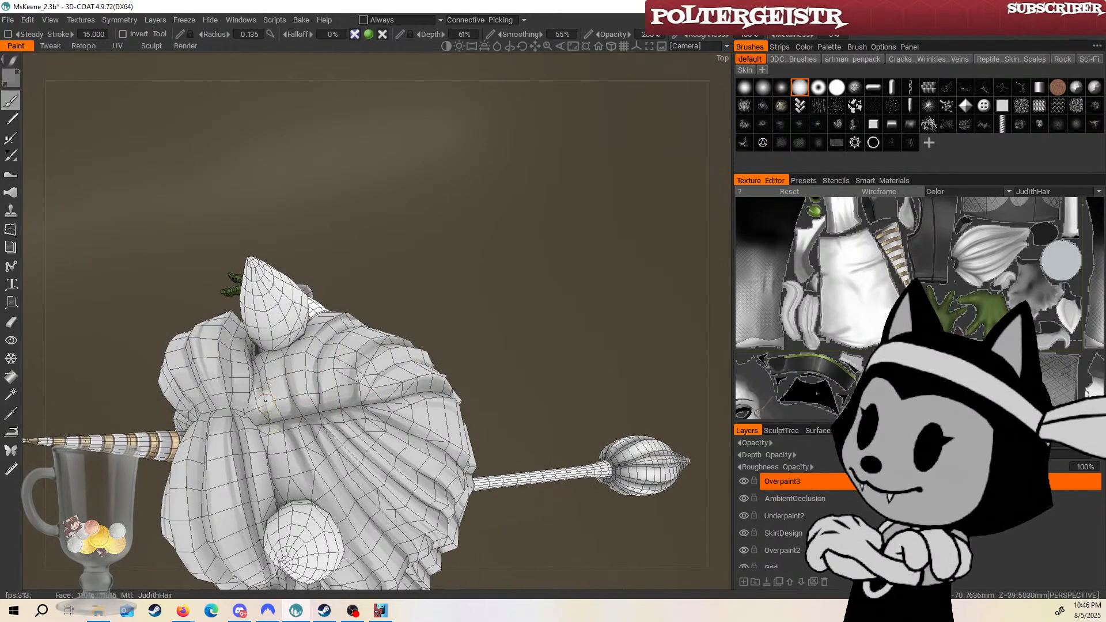
{"action": "left_click_drag", "start_coordinate": [445, 259], "coordinate": [314, 432]}
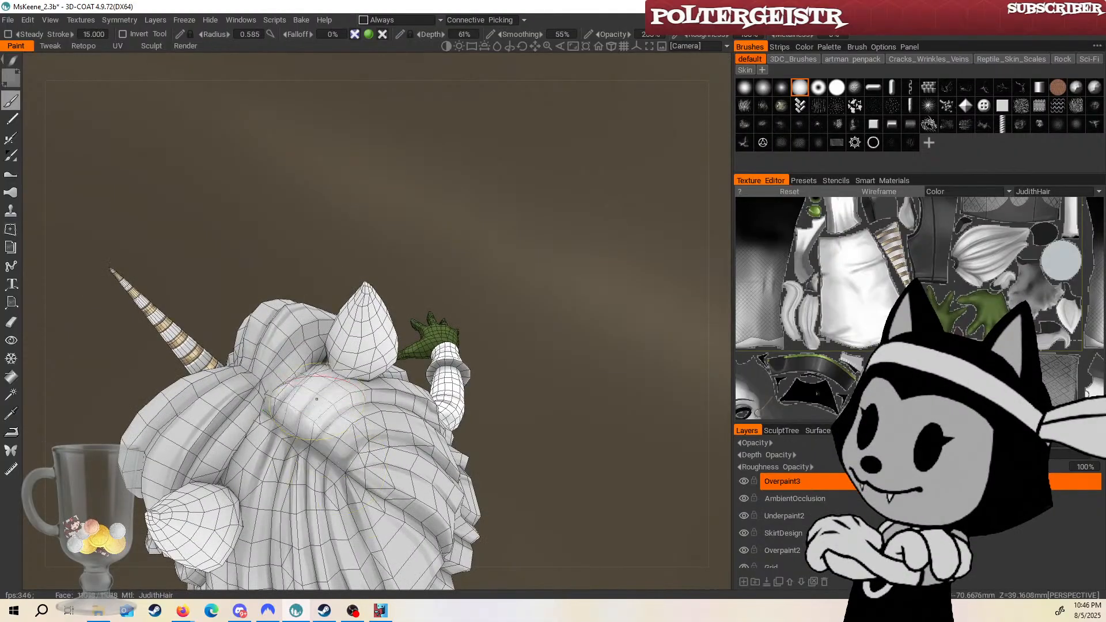
{"action": "right_click_drag", "start_coordinate": [314, 433], "coordinate": [351, 433]}
{"action": "left_click_drag", "start_coordinate": [351, 433], "coordinate": [393, 281]}
{"action": "right_click_drag", "start_coordinate": [249, 439], "coordinate": [219, 439]}
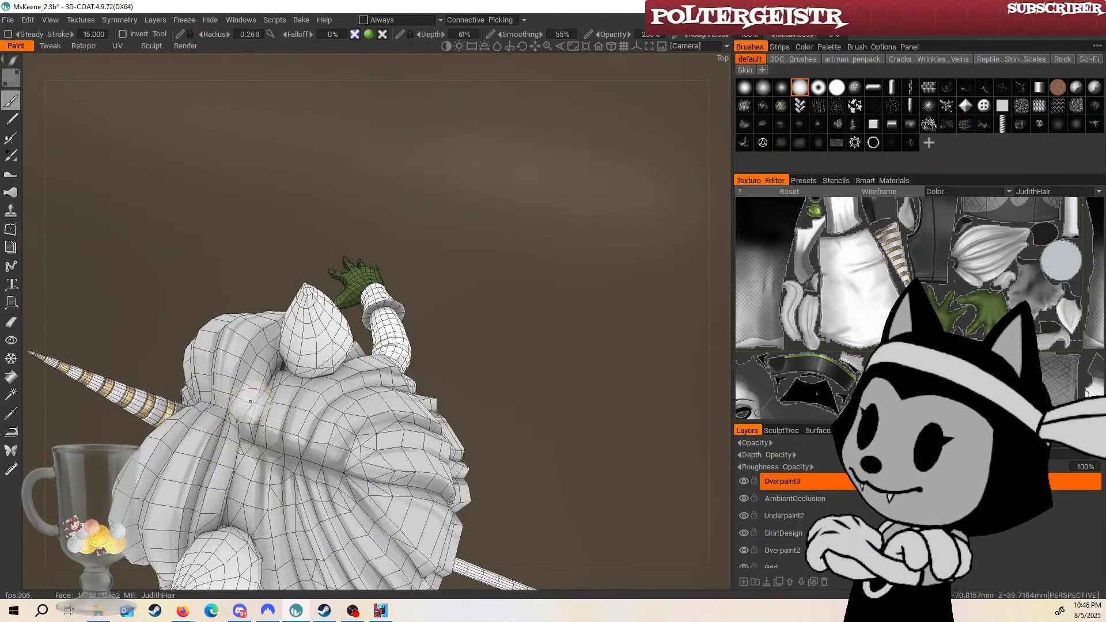
Touch up the crown locks with brush radii of about 0.139 and 0.074, and save the scene.
{"action": "mouse_move", "coordinate": [472, 271]}
{"action": "left_mouse_down"}
{"action": "mouse_move", "coordinate": [556, 227]}
{"action": "mouse_move", "coordinate": [246, 436]}
{"action": "left_mouse_up"}
{"action": "right_click_drag", "start_coordinate": [245, 436], "coordinate": [230, 437]}
{"action": "left_click_drag", "start_coordinate": [231, 437], "coordinate": [280, 363]}
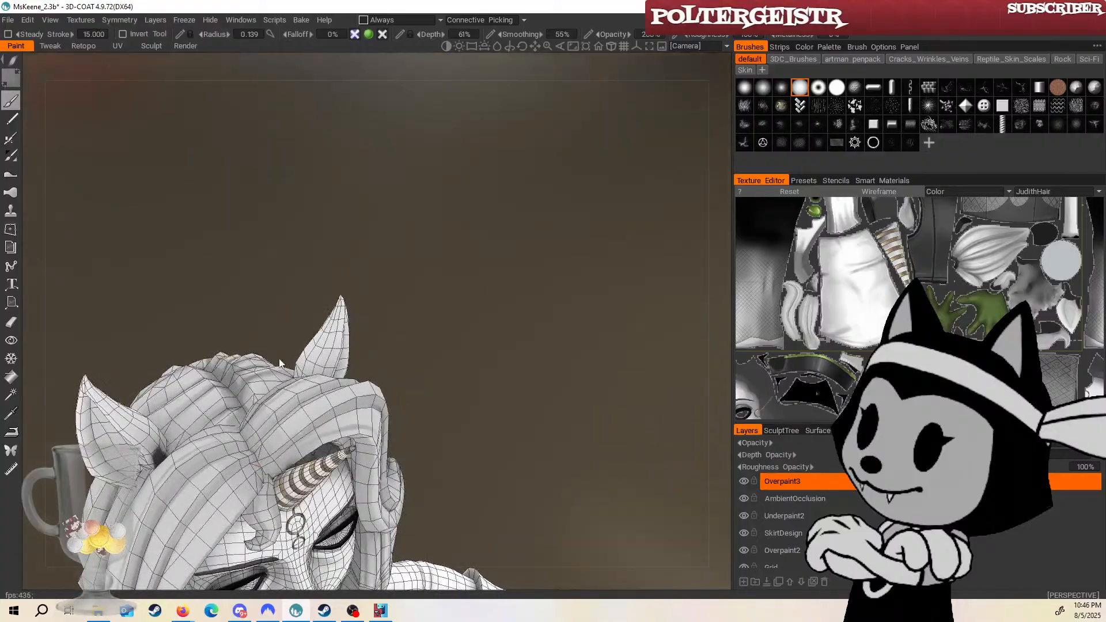
{"action": "mouse_move", "coordinate": [267, 475]}
{"action": "left_mouse_down"}
{"action": "mouse_move", "coordinate": [328, 286]}
{"action": "mouse_move", "coordinate": [358, 303]}
{"action": "mouse_move", "coordinate": [494, 321]}
{"action": "mouse_move", "coordinate": [427, 239]}
{"action": "mouse_move", "coordinate": [396, 314]}
{"action": "left_mouse_up"}
{"action": "right_click_drag", "start_coordinate": [395, 314], "coordinate": [279, 456]}
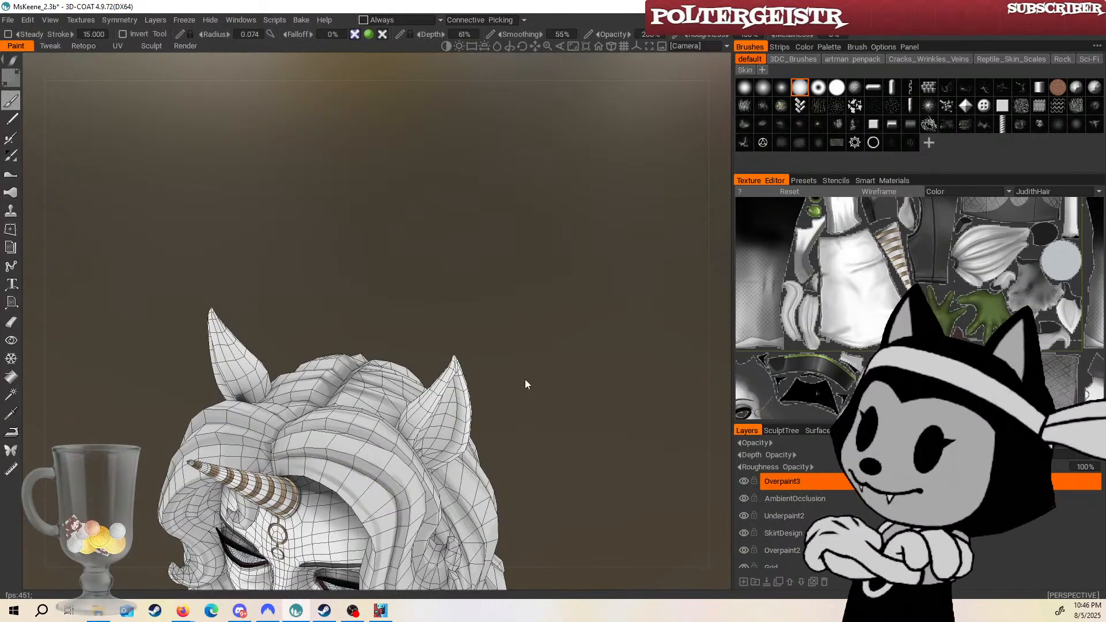
{"action": "left_click_drag", "start_coordinate": [525, 380], "coordinate": [530, 330]}
{"action": "key", "text": "ctrl+s"}
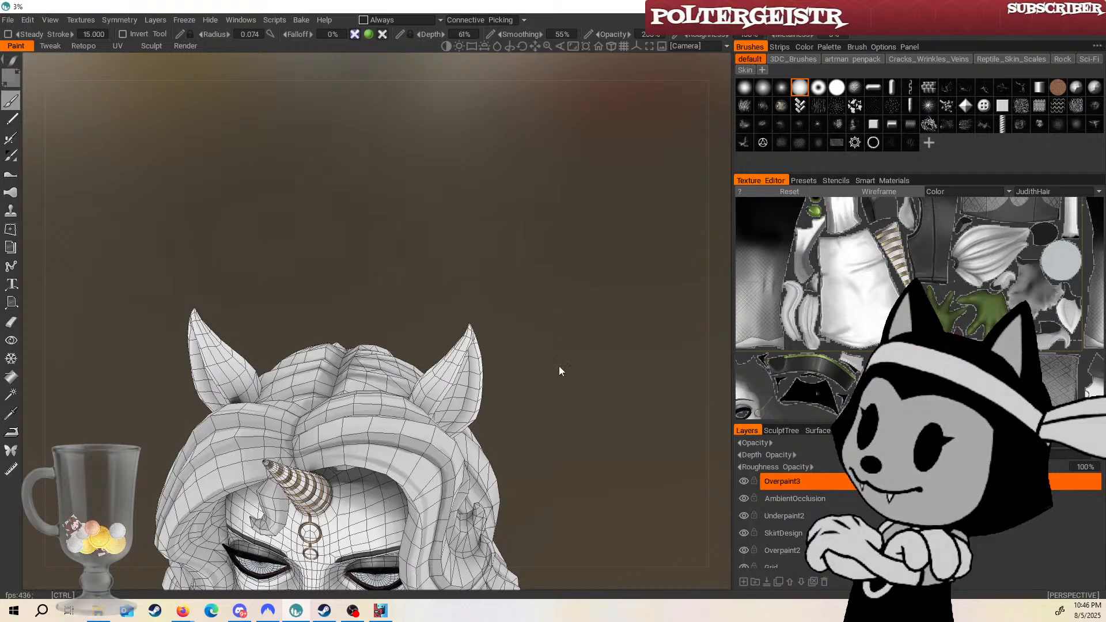
Examine the character's head and upper body from the front without the mesh wireframe.
{"action": "middle_click_drag", "start_coordinate": [548, 411], "coordinate": [611, 378]}
{"action": "scroll", "coordinate": [611, 368], "scroll_direction": "down", "scroll_amount": 5}
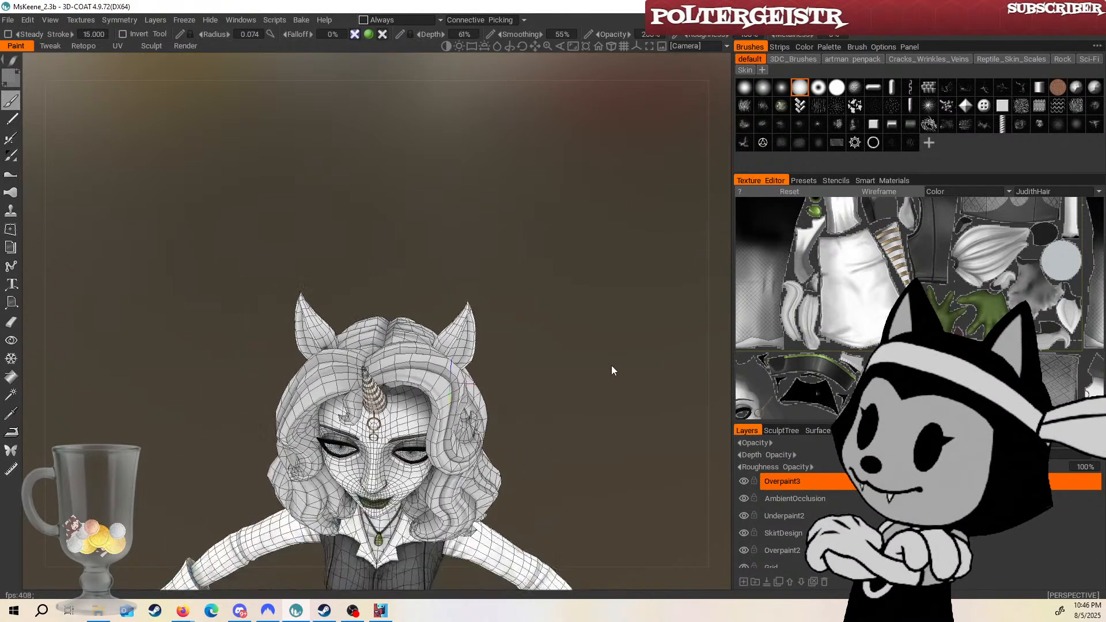
{"action": "left_click_drag", "start_coordinate": [611, 367], "coordinate": [577, 299]}
{"action": "key", "text": "5"}
{"action": "middle_click_drag", "start_coordinate": [499, 435], "coordinate": [507, 217]}
{"action": "scroll", "coordinate": [507, 218], "scroll_direction": "up", "scroll_amount": 3}
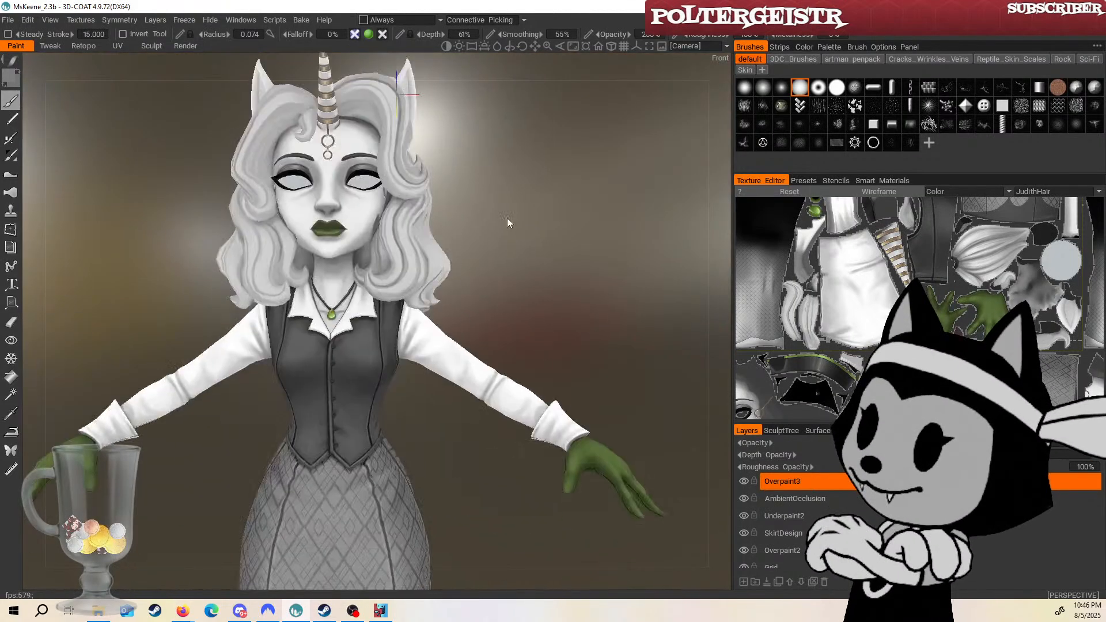
{"action": "left_click_drag", "start_coordinate": [507, 218], "coordinate": [509, 220]}
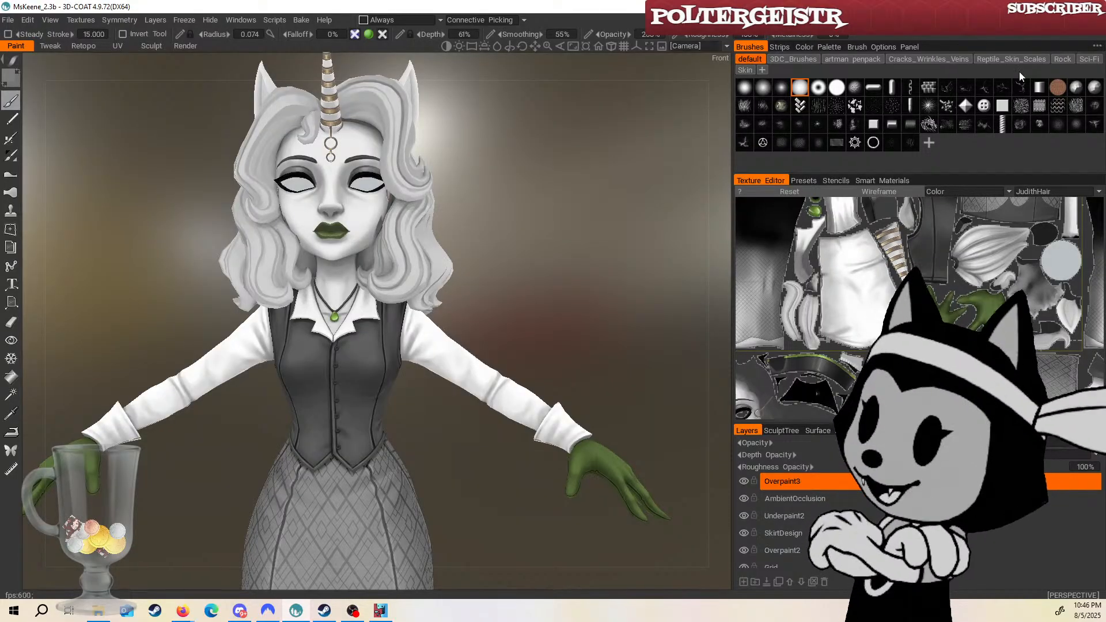
Frame the side of the head behind the ear with the mesh wireframe shown, and save the scene.
{"action": "left_click_drag", "start_coordinate": [599, 157], "coordinate": [552, 360]}
{"action": "mouse_move", "coordinate": [692, 348]}
{"action": "left_mouse_down"}
{"action": "mouse_move", "coordinate": [596, 254]}
{"action": "mouse_move", "coordinate": [542, 278]}
{"action": "mouse_move", "coordinate": [553, 260]}
{"action": "mouse_move", "coordinate": [518, 239]}
{"action": "left_mouse_up"}
{"action": "key", "text": "w"}
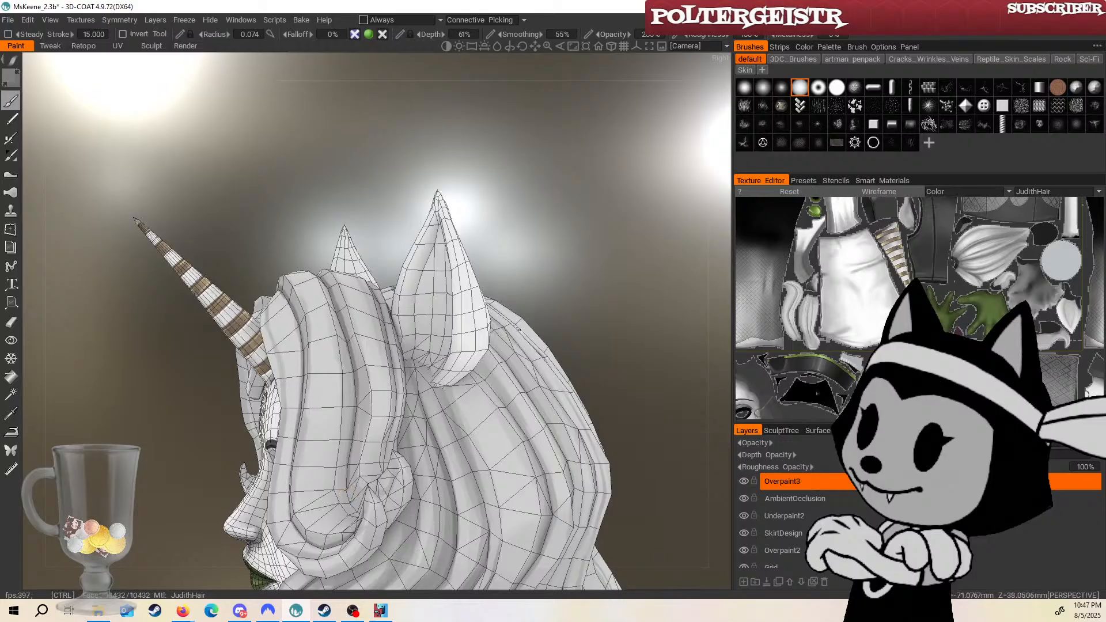
{"action": "key", "text": "ctrl+s"}
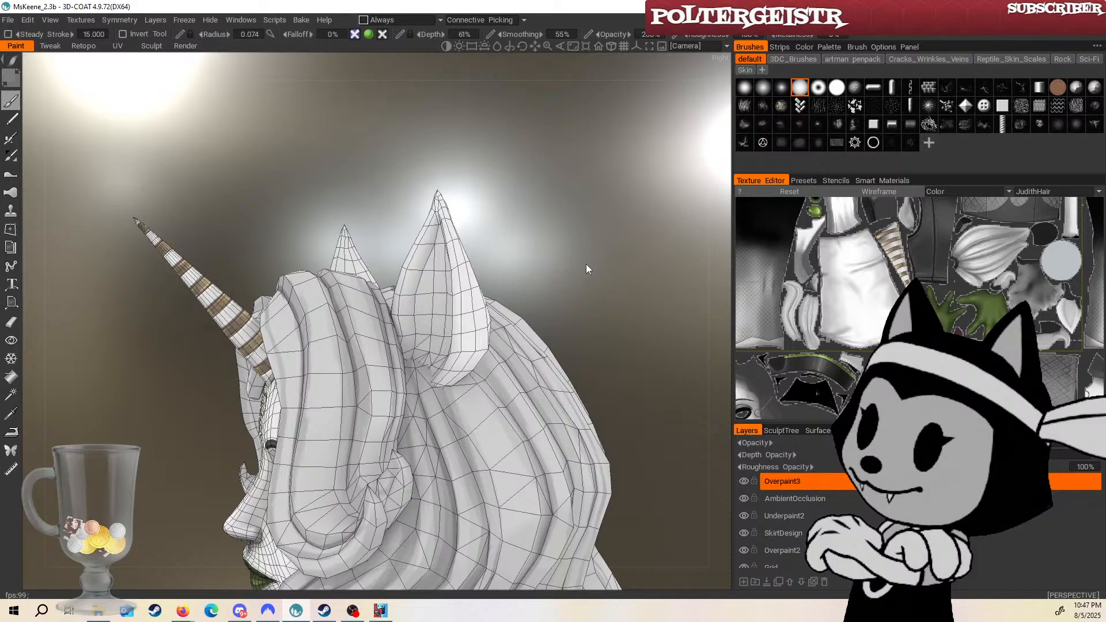
Examine the hair from the side, three-quarter and front views, with and without the mesh wireframe.
{"action": "mouse_move", "coordinate": [583, 264]}
{"action": "left_mouse_down"}
{"action": "mouse_move", "coordinate": [605, 289]}
{"action": "mouse_move", "coordinate": [588, 275]}
{"action": "mouse_move", "coordinate": [582, 314]}
{"action": "mouse_move", "coordinate": [597, 304]}
{"action": "mouse_move", "coordinate": [577, 304]}
{"action": "mouse_move", "coordinate": [567, 282]}
{"action": "mouse_move", "coordinate": [559, 295]}
{"action": "left_mouse_up"}
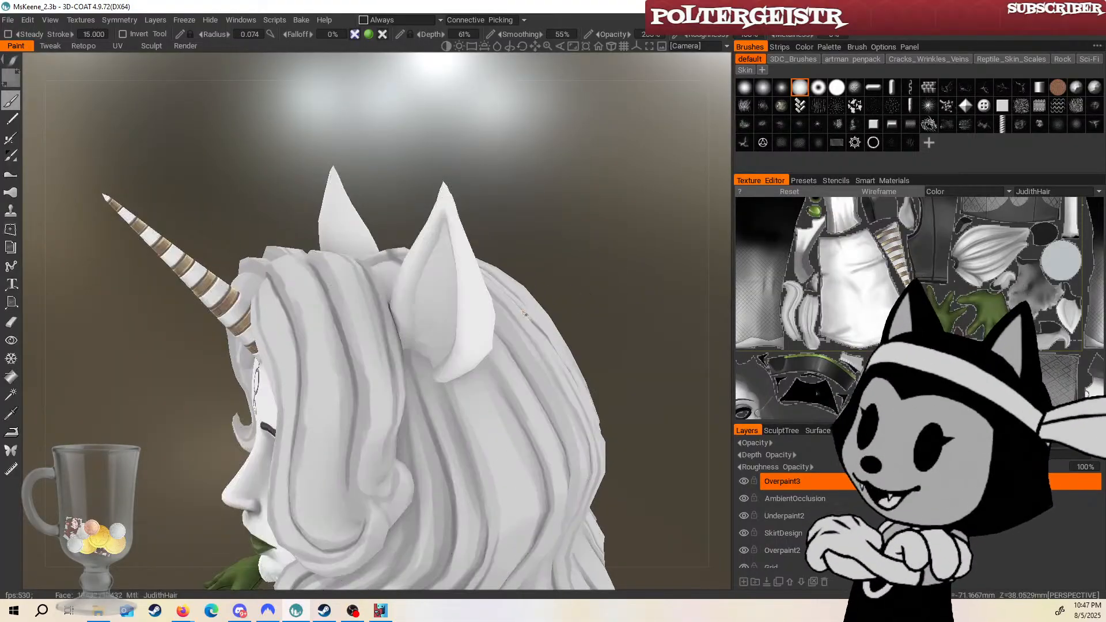
{"action": "mouse_move", "coordinate": [557, 352]}
{"action": "left_mouse_down"}
{"action": "mouse_move", "coordinate": [612, 284]}
{"action": "mouse_move", "coordinate": [571, 291]}
{"action": "mouse_move", "coordinate": [587, 334]}
{"action": "mouse_move", "coordinate": [592, 327]}
{"action": "mouse_move", "coordinate": [559, 320]}
{"action": "mouse_move", "coordinate": [651, 264]}
{"action": "left_mouse_up"}
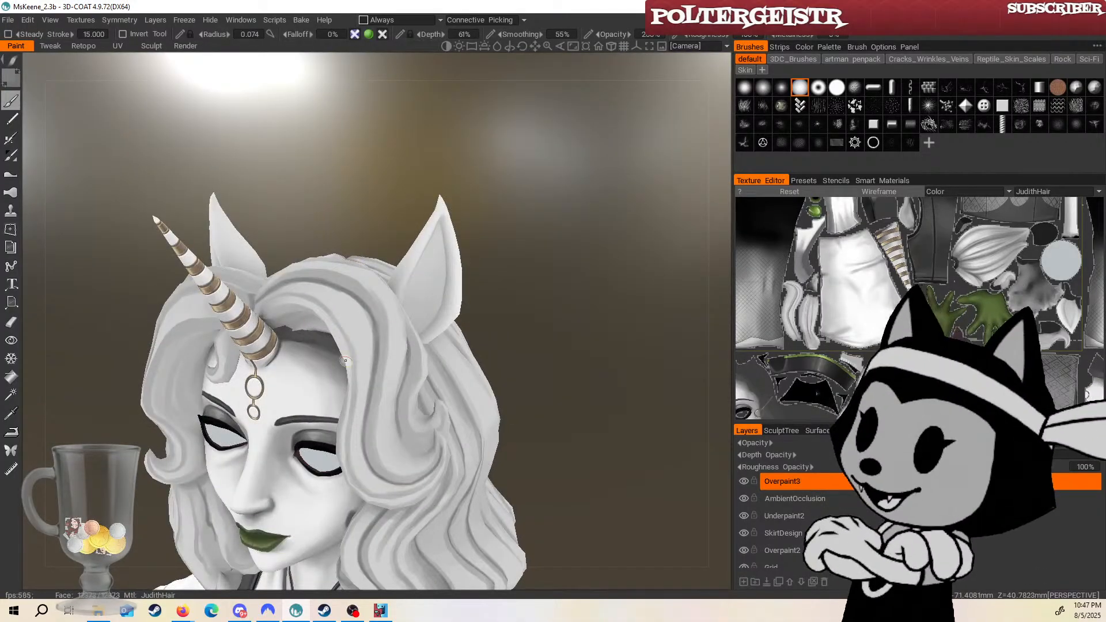
{"action": "left_click_drag", "start_coordinate": [639, 267], "coordinate": [621, 214]}
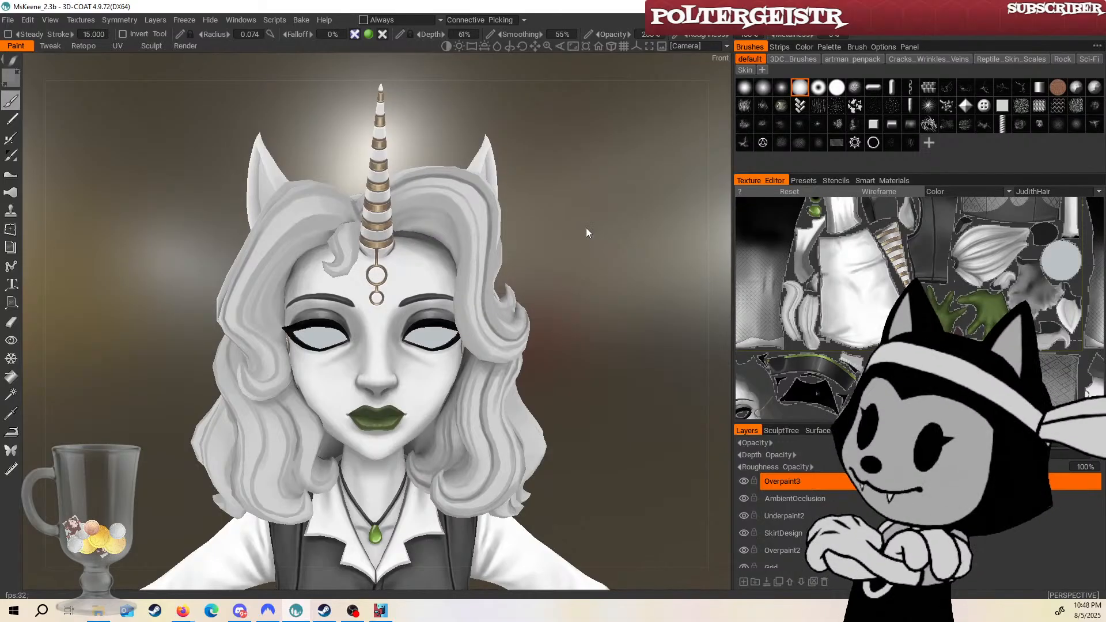
{"action": "left_click_drag", "start_coordinate": [586, 227], "coordinate": [539, 230]}
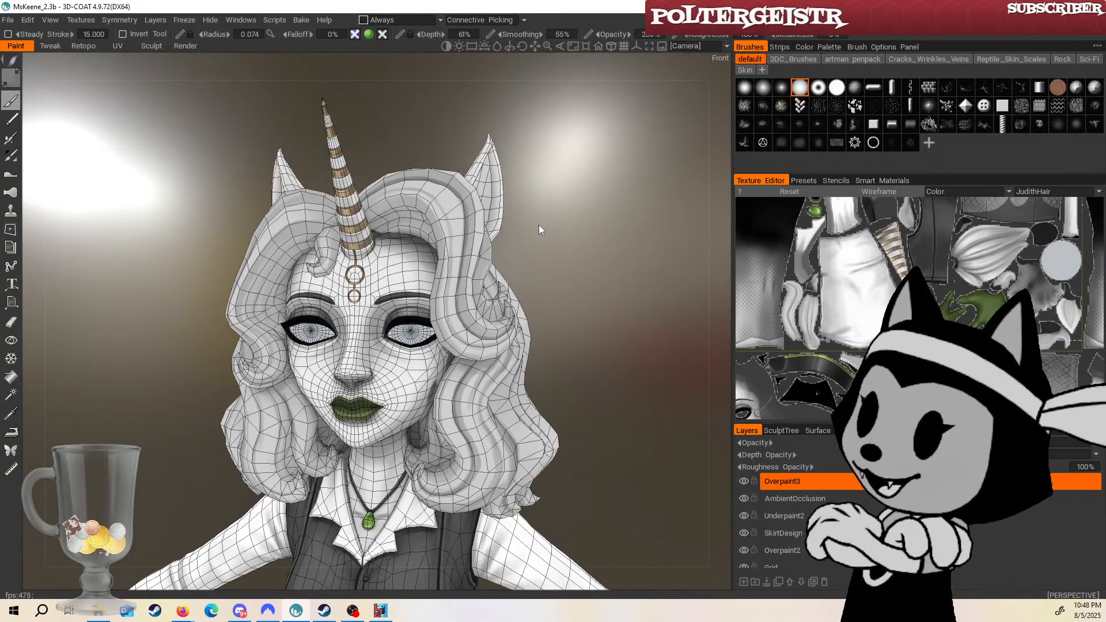
{"action": "key", "text": "w"}
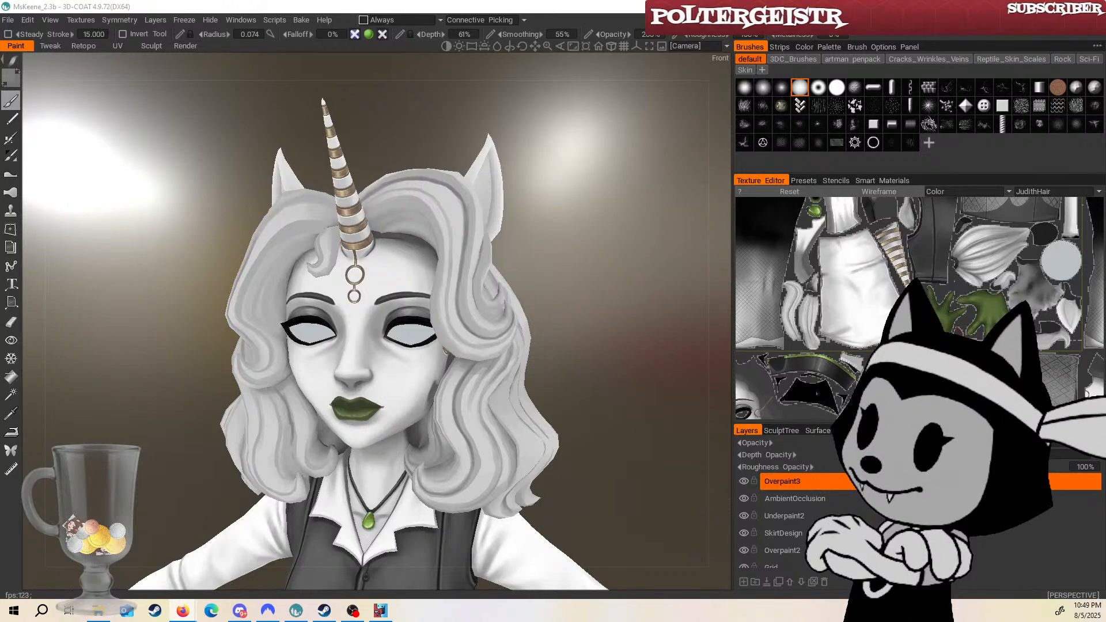
Examine the shaded face and front locks without the wireframe at several distances and slight angles.
{"action": "left_click", "coordinate": [123, 405]}
{"action": "mouse_move", "coordinate": [536, 375]}
{"action": "left_mouse_down"}
{"action": "mouse_move", "coordinate": [565, 360]}
{"action": "mouse_move", "coordinate": [537, 354]}
{"action": "left_mouse_up"}
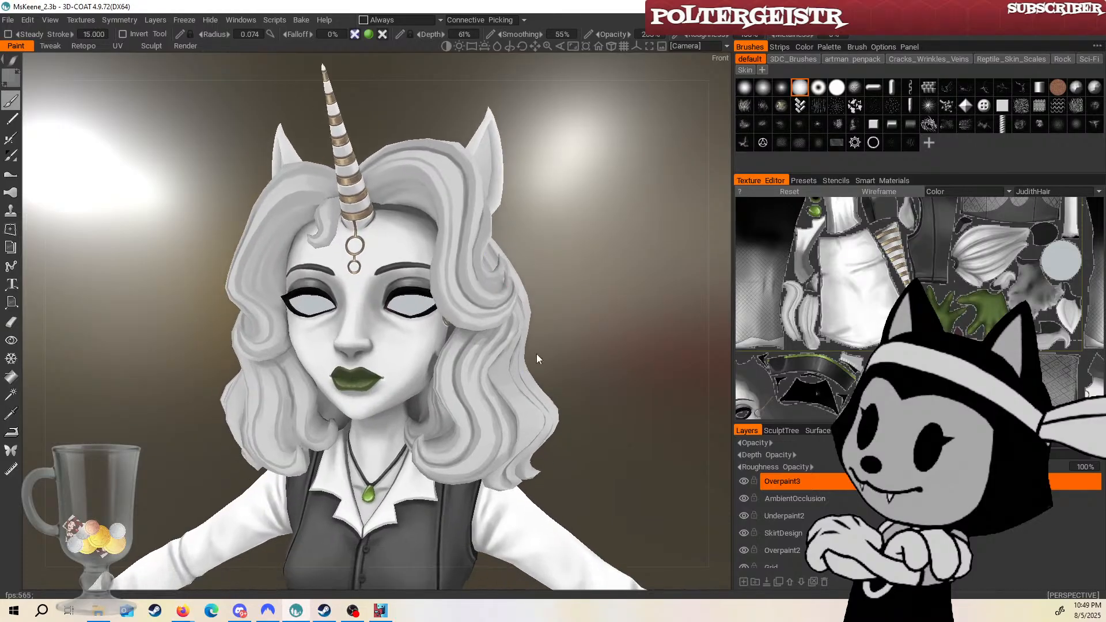
{"action": "scroll", "coordinate": [564, 342], "scroll_direction": "up", "scroll_amount": 2}
{"action": "left_click_drag", "start_coordinate": [639, 254], "coordinate": [640, 356]}
{"action": "scroll", "coordinate": [672, 323], "scroll_direction": "down", "scroll_amount": 3}
{"action": "scroll", "coordinate": [572, 344], "scroll_direction": "down", "scroll_amount": 5}
{"action": "scroll", "coordinate": [588, 331], "scroll_direction": "up", "scroll_amount": 2}
{"action": "scroll", "coordinate": [587, 336], "scroll_direction": "up", "scroll_amount": 5}
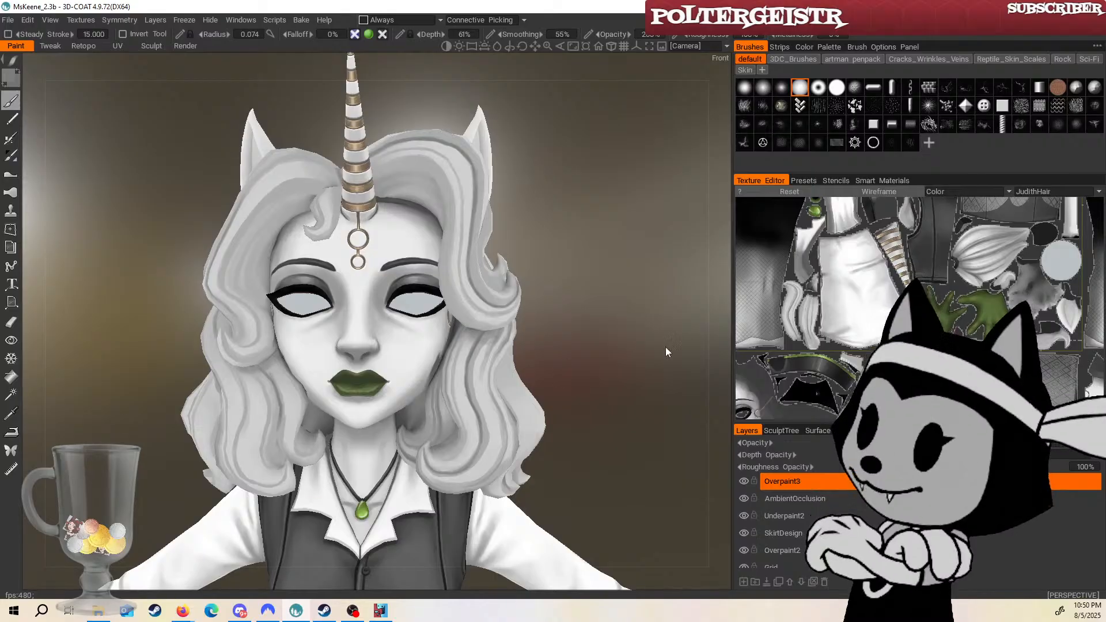
{"action": "left_click_drag", "start_coordinate": [666, 347], "coordinate": [621, 311]}
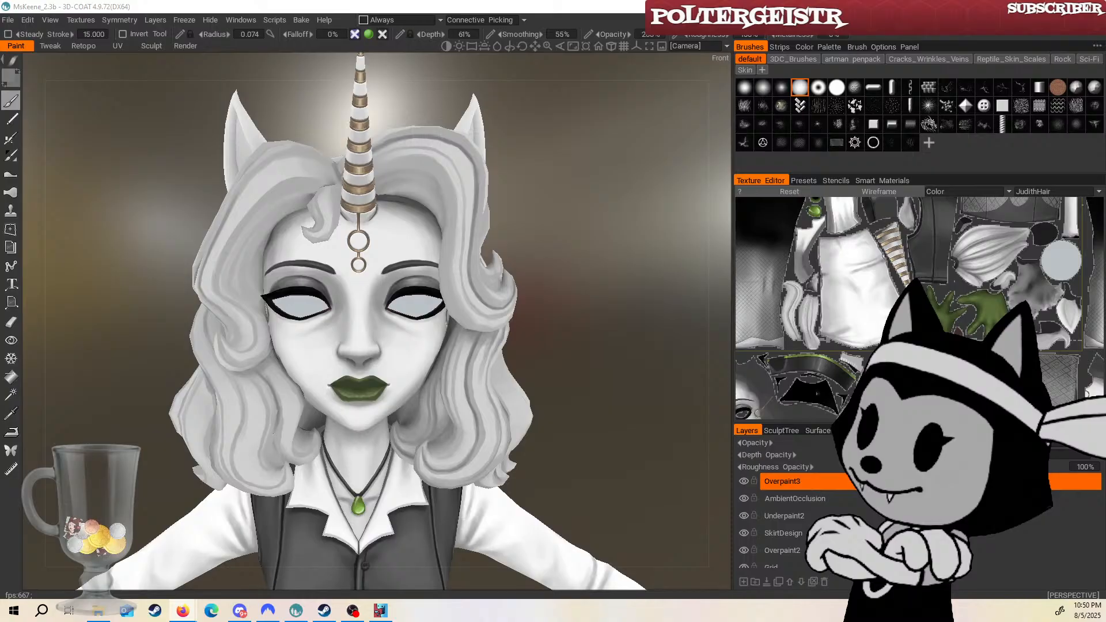
Bring the browser with the ArtStation page "Ms. Keene the Music Teacher" over the workspace and view the full-body front render.
{"action": "left_click_drag", "start_coordinate": [0, 98], "coordinate": [717, 18]}
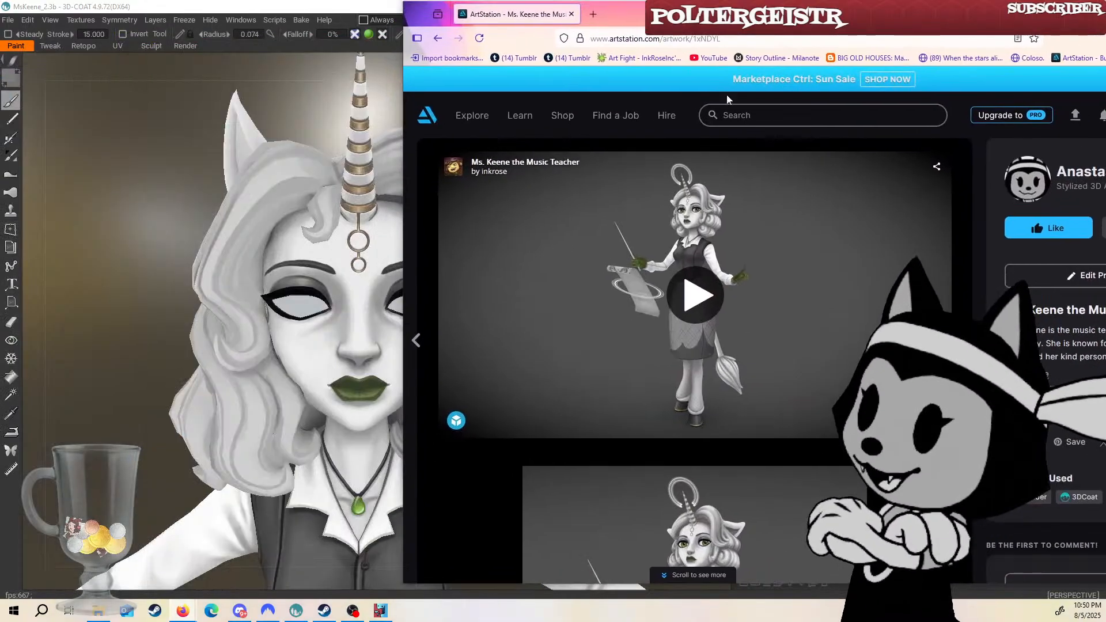
{"action": "scroll", "coordinate": [743, 345], "scroll_direction": "down", "scroll_amount": 3}
{"action": "scroll", "coordinate": [743, 344], "scroll_direction": "down", "scroll_amount": 2}
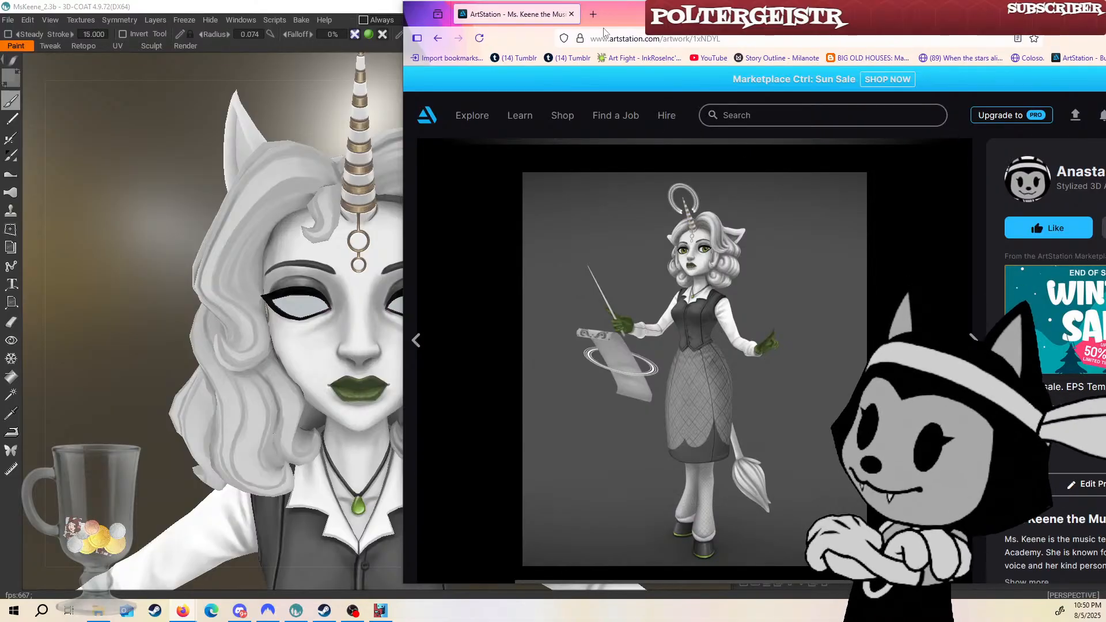
{"action": "left_click_drag", "start_coordinate": [617, 23], "coordinate": [464, 29]}
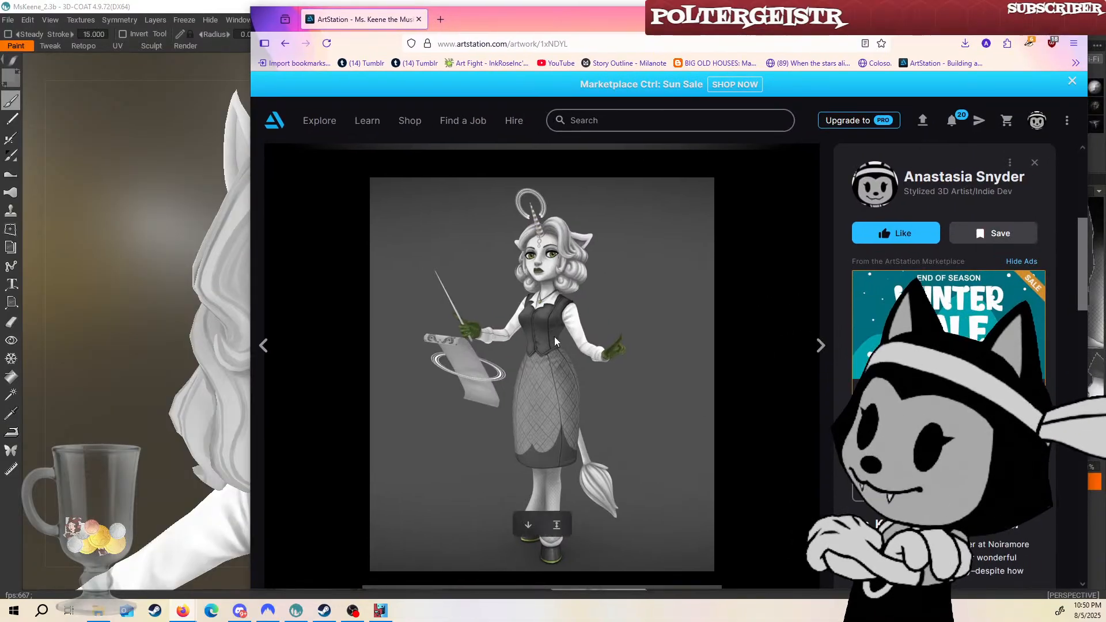
Review the ArtStation character's front, back, close-up and wireframe renders, and move the browser window out of the way.
{"action": "scroll", "coordinate": [586, 267], "scroll_direction": "down", "scroll_amount": 4}
{"action": "scroll", "coordinate": [583, 306], "scroll_direction": "down", "scroll_amount": 8}
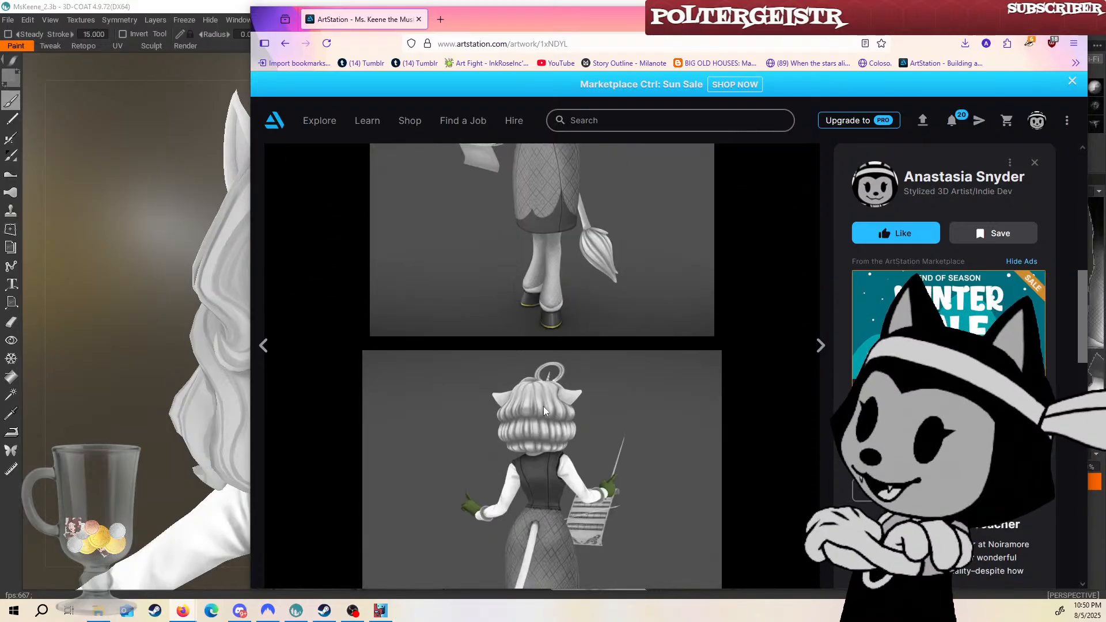
{"action": "scroll", "coordinate": [526, 418], "scroll_direction": "up", "scroll_amount": 3}
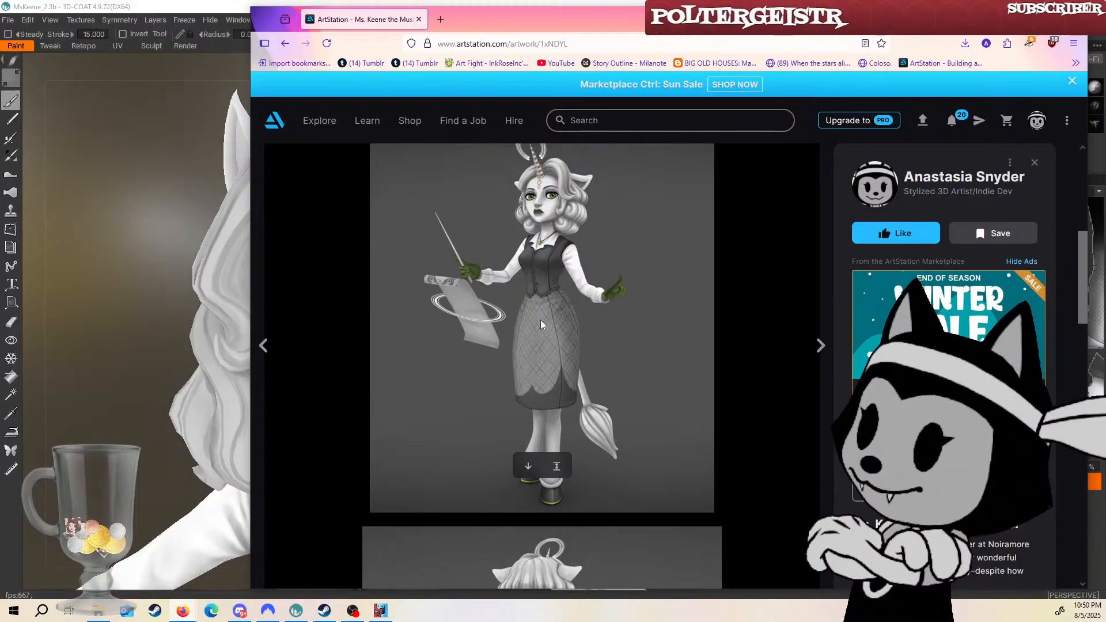
{"action": "scroll", "coordinate": [648, 254], "scroll_direction": "down", "scroll_amount": 7}
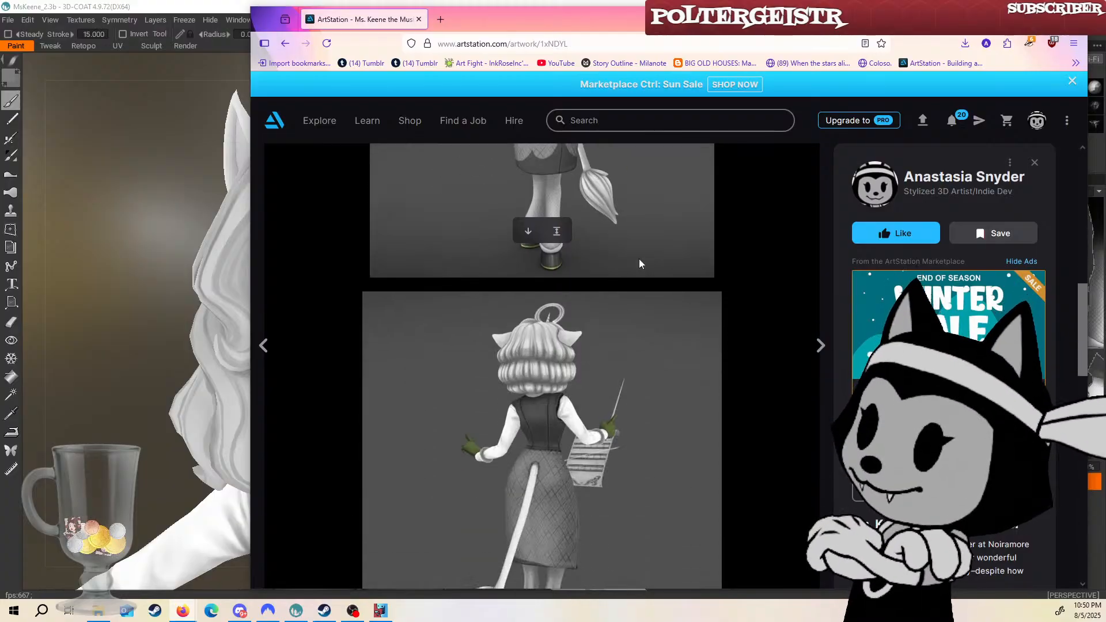
{"action": "scroll", "coordinate": [584, 346], "scroll_direction": "up", "scroll_amount": 3}
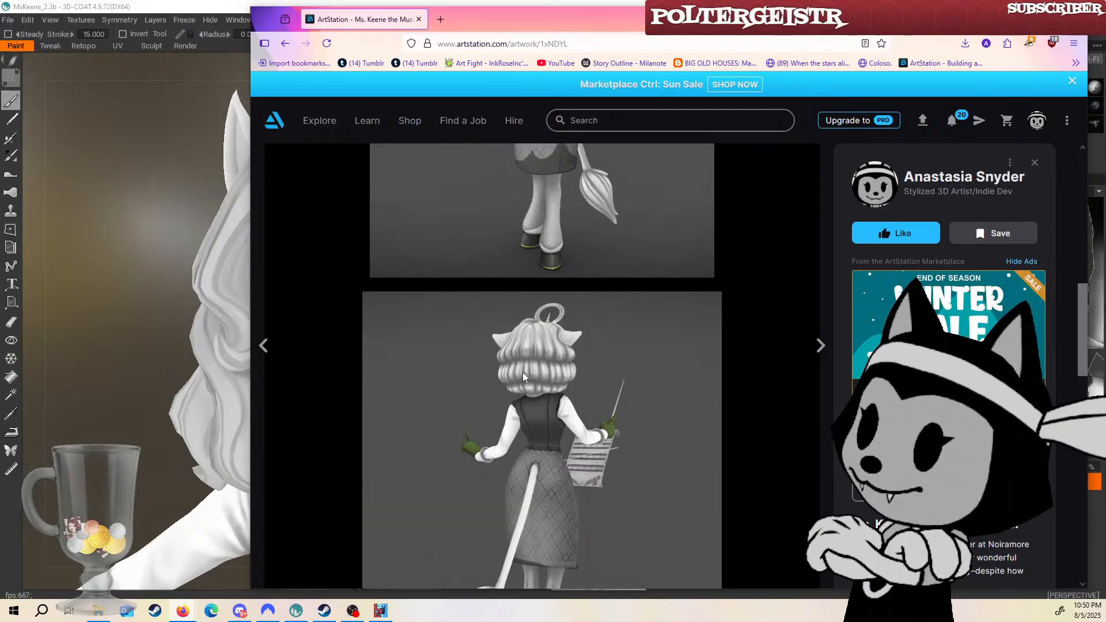
{"action": "scroll", "coordinate": [490, 316], "scroll_direction": "up", "scroll_amount": 1}
{"action": "scroll", "coordinate": [491, 316], "scroll_direction": "up", "scroll_amount": 5}
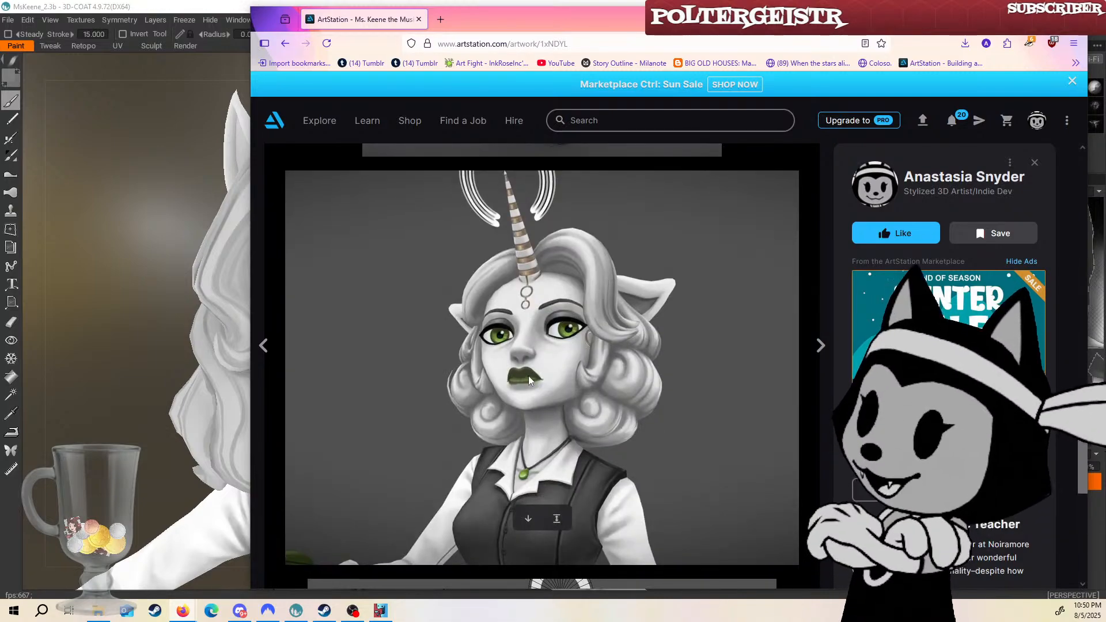
{"action": "scroll", "coordinate": [569, 380], "scroll_direction": "up", "scroll_amount": 1}
{"action": "scroll", "coordinate": [568, 378], "scroll_direction": "down", "scroll_amount": 9}
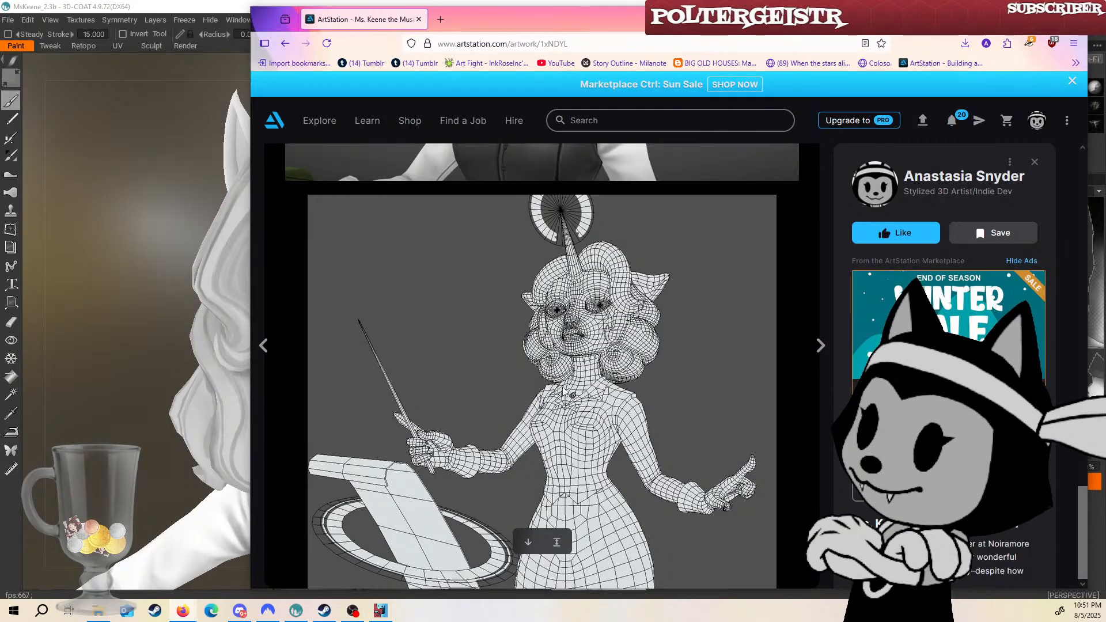
{"action": "scroll", "coordinate": [610, 428], "scroll_direction": "up", "scroll_amount": 15}
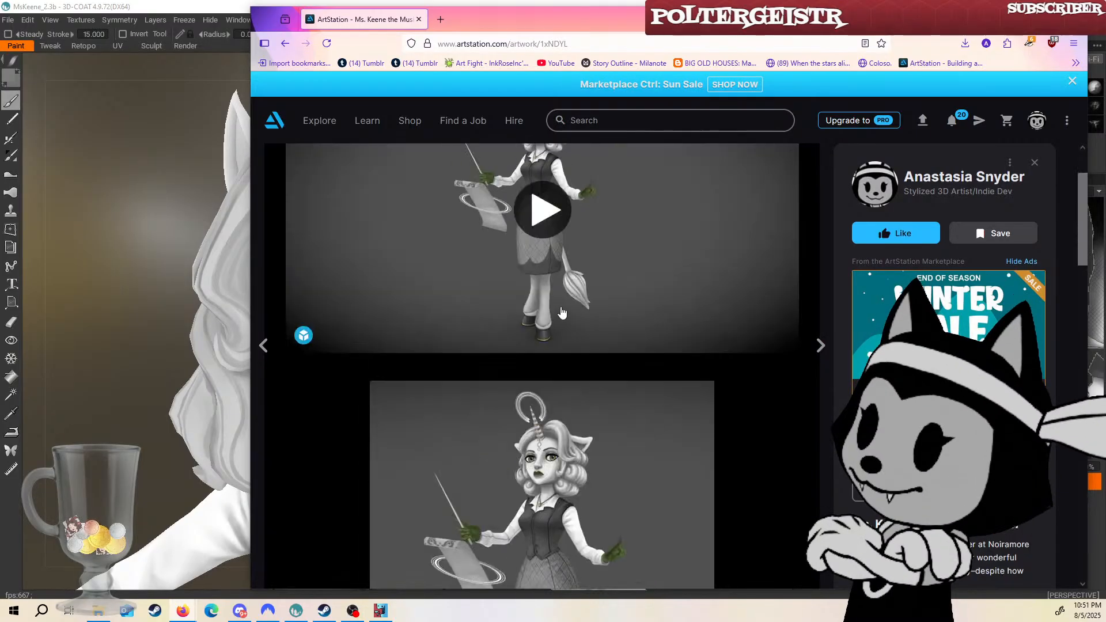
{"action": "scroll", "coordinate": [562, 259], "scroll_direction": "up", "scroll_amount": 2}
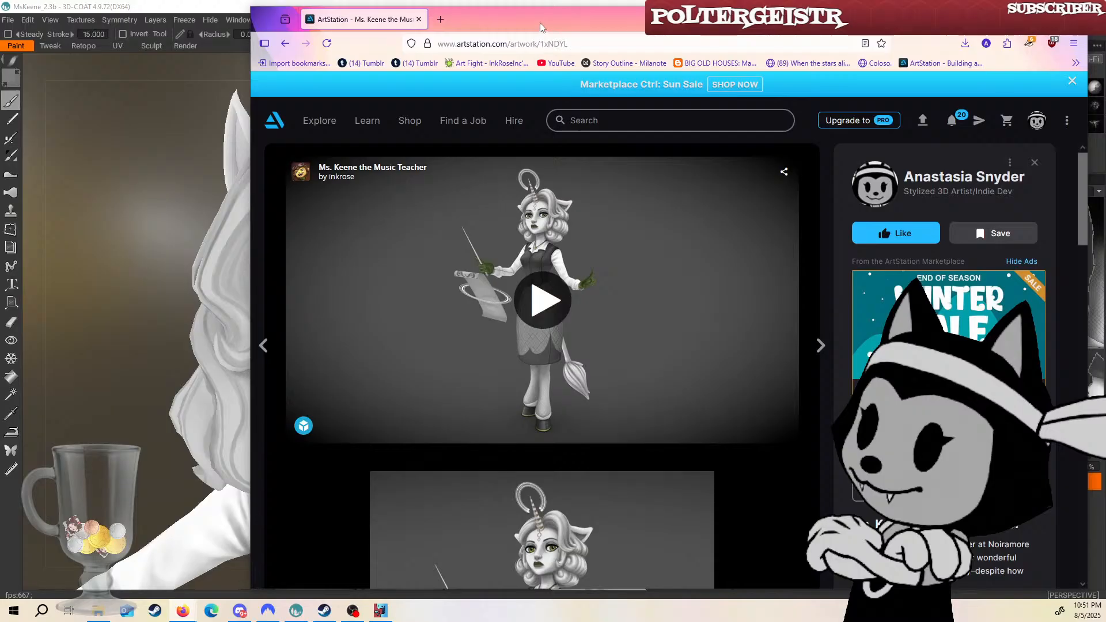
{"action": "left_click_drag", "start_coordinate": [540, 25], "coordinate": [0, 167]}
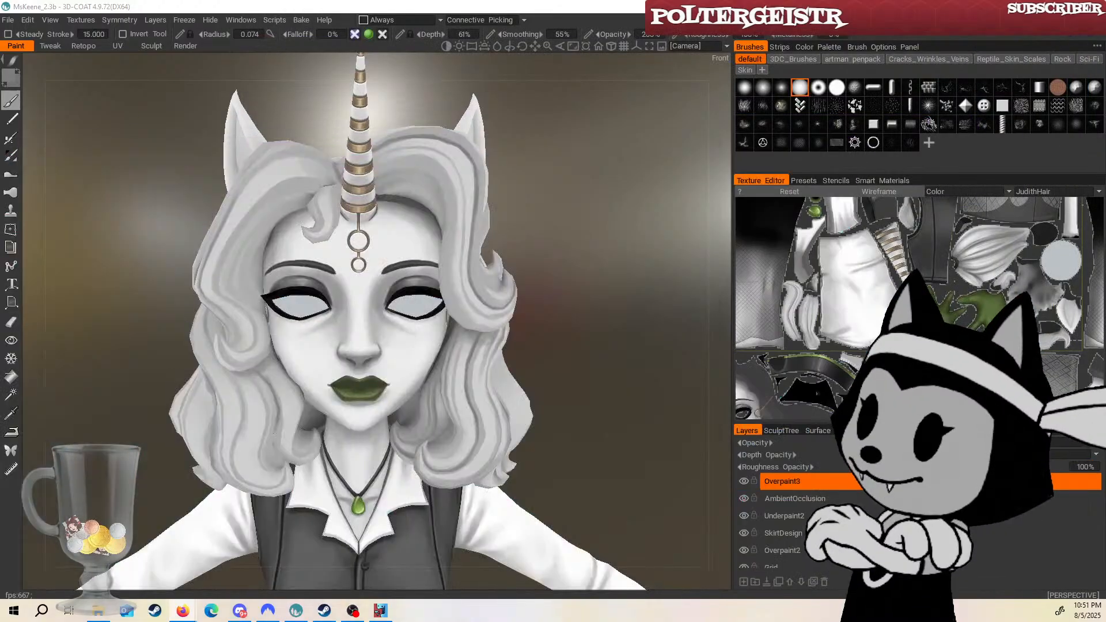
Return to 3D-Coat, frame the head from the front, save the scene and show the mesh wireframe.
{"action": "left_click", "coordinate": [552, 377]}
{"action": "left_click_drag", "start_coordinate": [602, 307], "coordinate": [647, 290]}
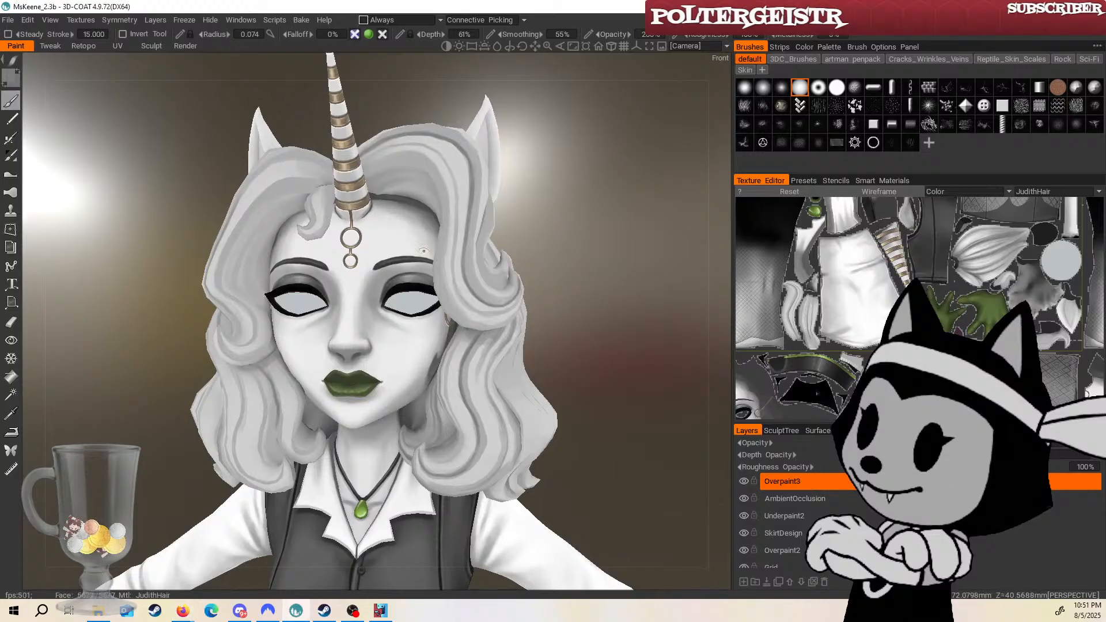
{"action": "middle_click_drag", "start_coordinate": [561, 249], "coordinate": [546, 251]}
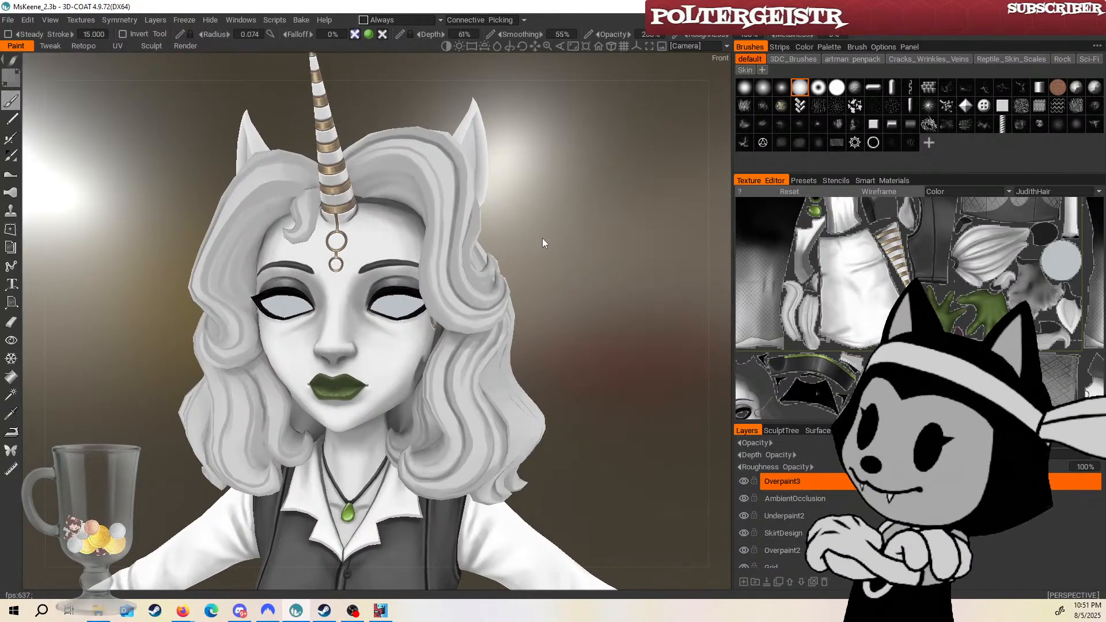
{"action": "key", "text": "ctrl+s"}
{"action": "key", "text": "w"}
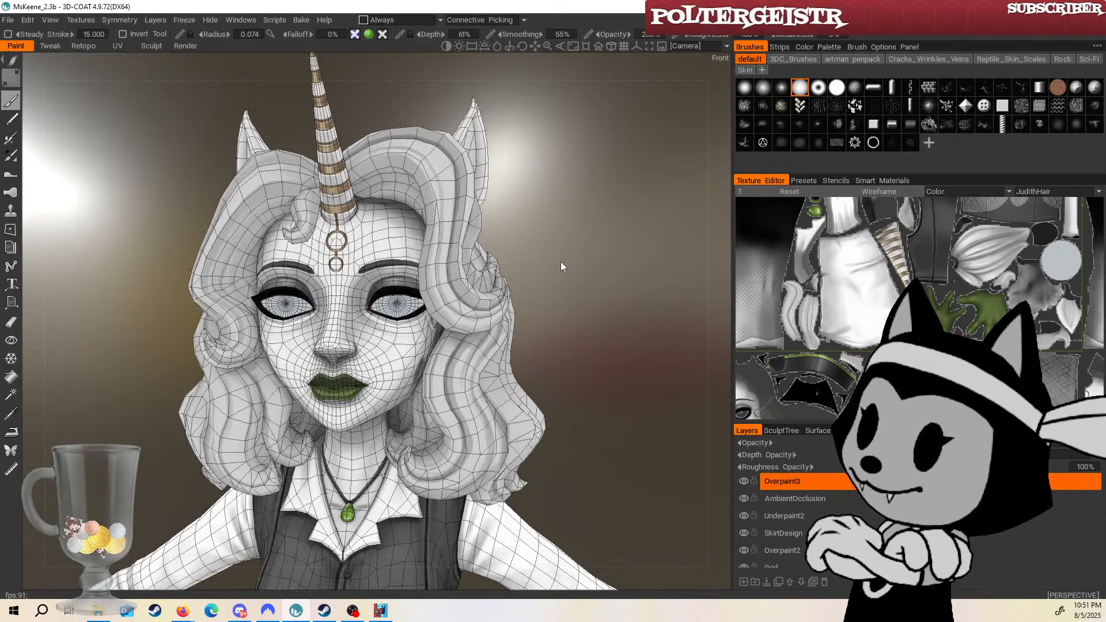
Hide the mesh wireframe and examine the painted hair from the front around to the back of the head.
{"action": "key", "text": "w"}
{"action": "right_click_drag", "start_coordinate": [561, 261], "coordinate": [516, 280]}
{"action": "left_click_drag", "start_coordinate": [516, 280], "coordinate": [532, 296]}
{"action": "right_click_drag", "start_coordinate": [533, 296], "coordinate": [661, 147]}
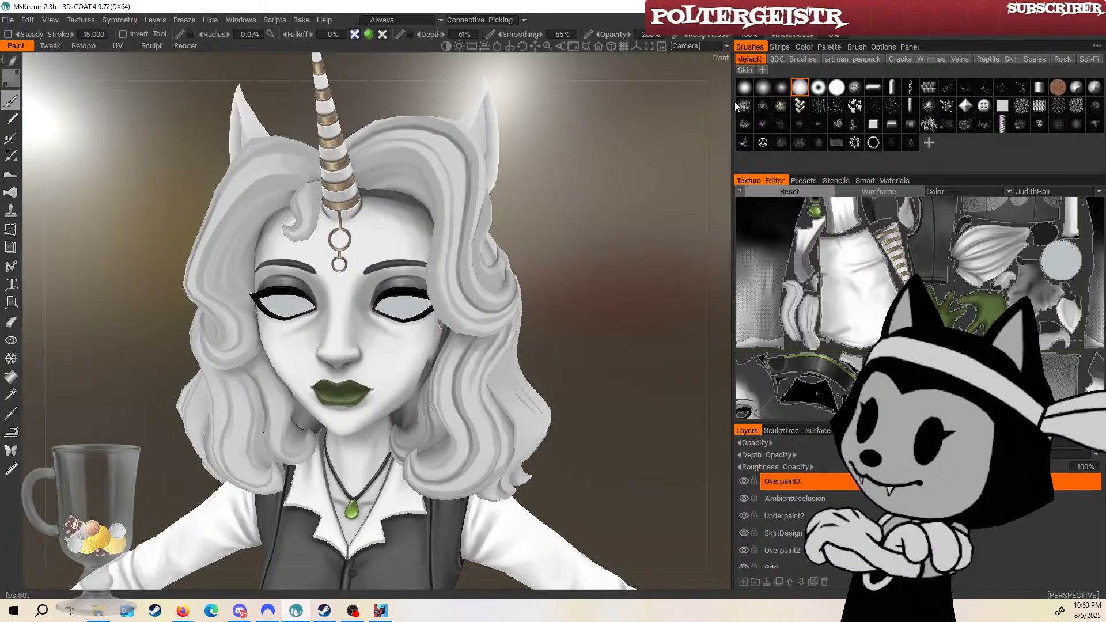
{"action": "left_click_drag", "start_coordinate": [661, 147], "coordinate": [459, 125]}
{"action": "right_click_drag", "start_coordinate": [459, 125], "coordinate": [508, 175]}
{"action": "left_click_drag", "start_coordinate": [508, 174], "coordinate": [580, 264]}
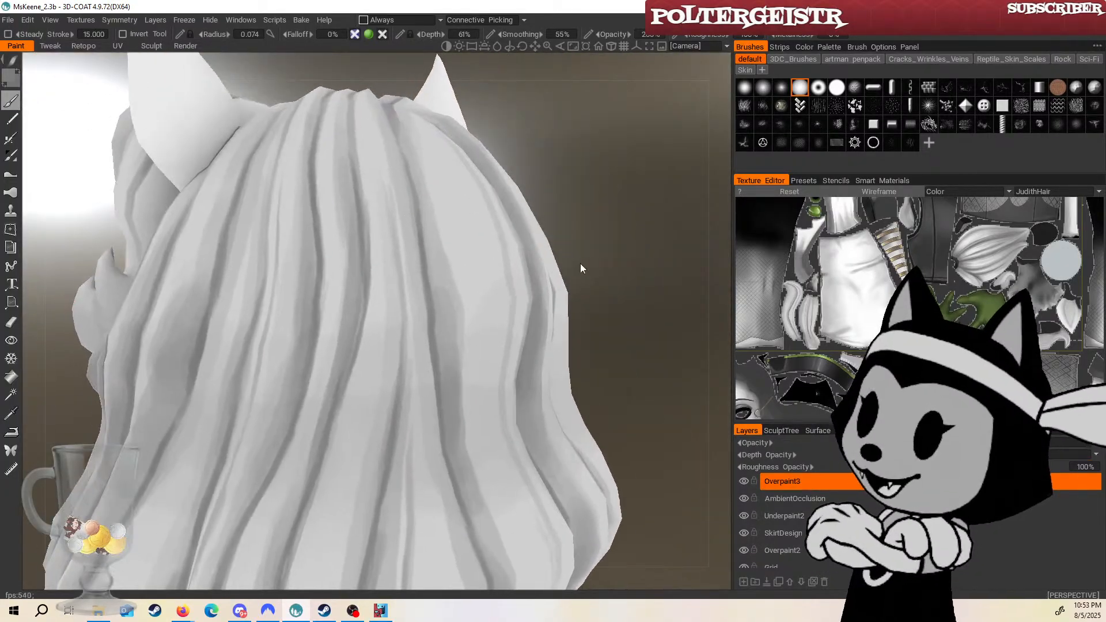
{"action": "right_click_drag", "start_coordinate": [579, 264], "coordinate": [651, 246]}
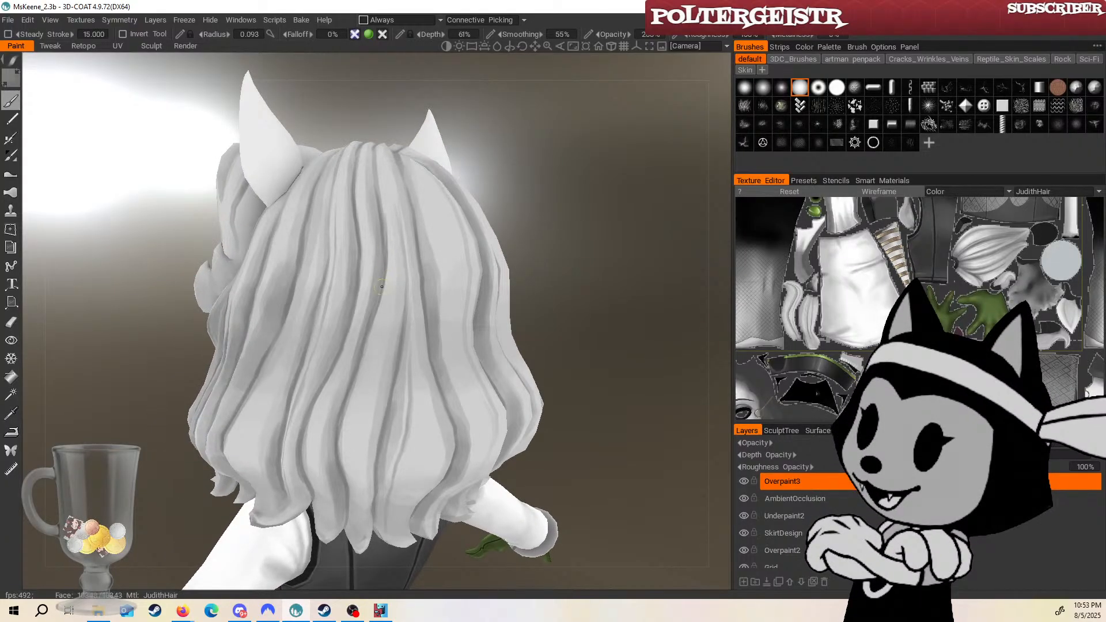
Touch up the grey shading on the locks at the back of the head, enlarging the brush radius from 0.093 to 0.236.
{"action": "right_click_drag", "start_coordinate": [378, 271], "coordinate": [383, 279]}
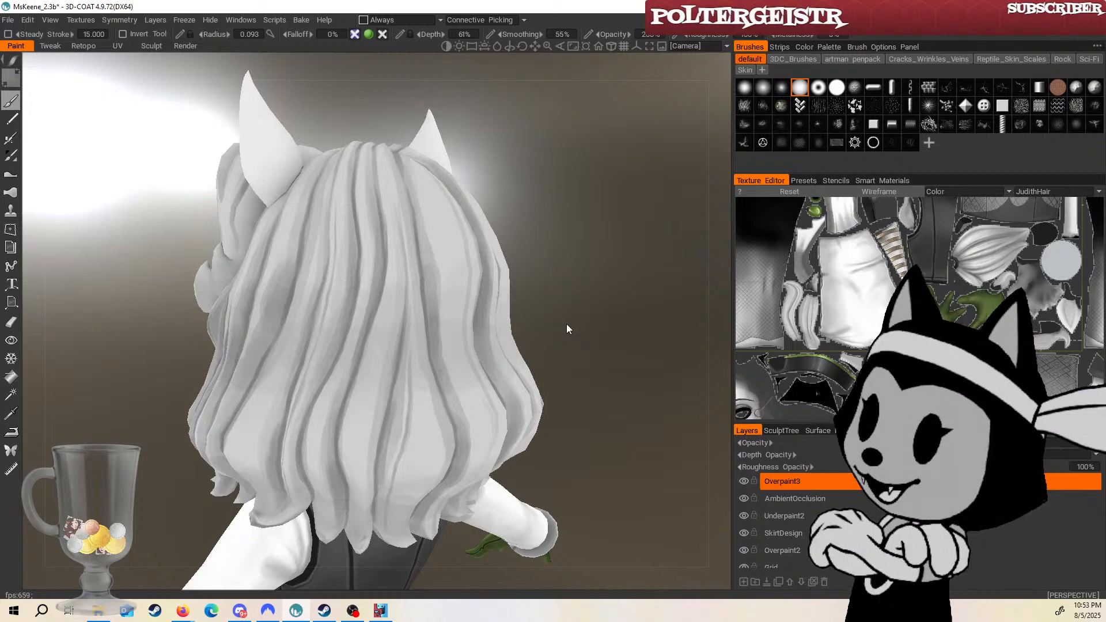
{"action": "left_click_drag", "start_coordinate": [593, 321], "coordinate": [570, 251]}
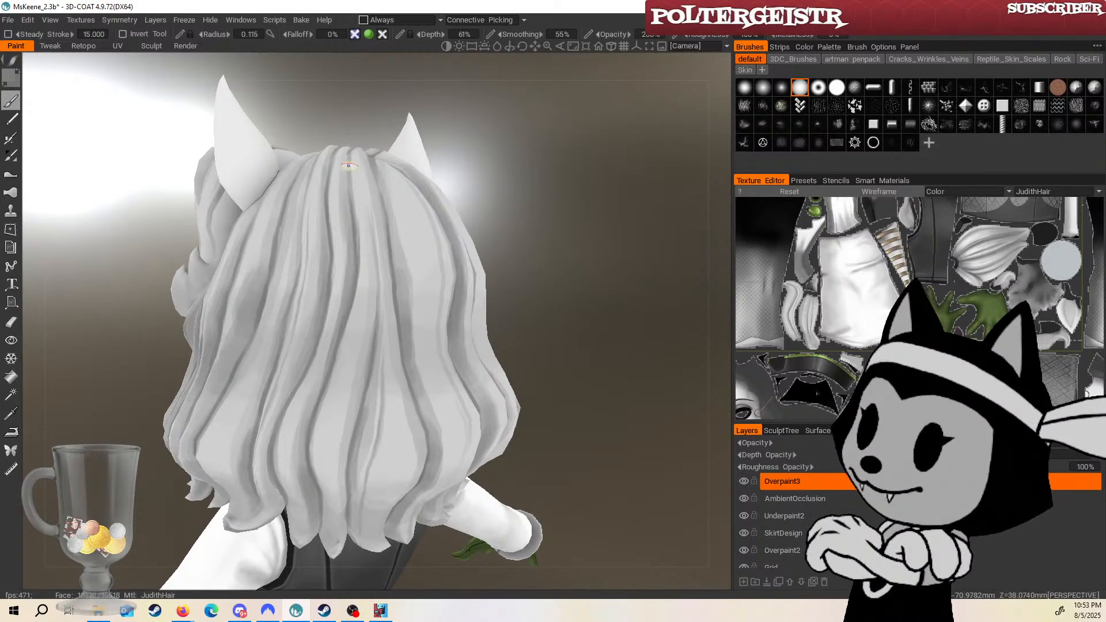
{"action": "right_click_drag", "start_coordinate": [352, 200], "coordinate": [369, 199]}
{"action": "scroll", "coordinate": [342, 217], "scroll_direction": "up", "scroll_amount": 1}
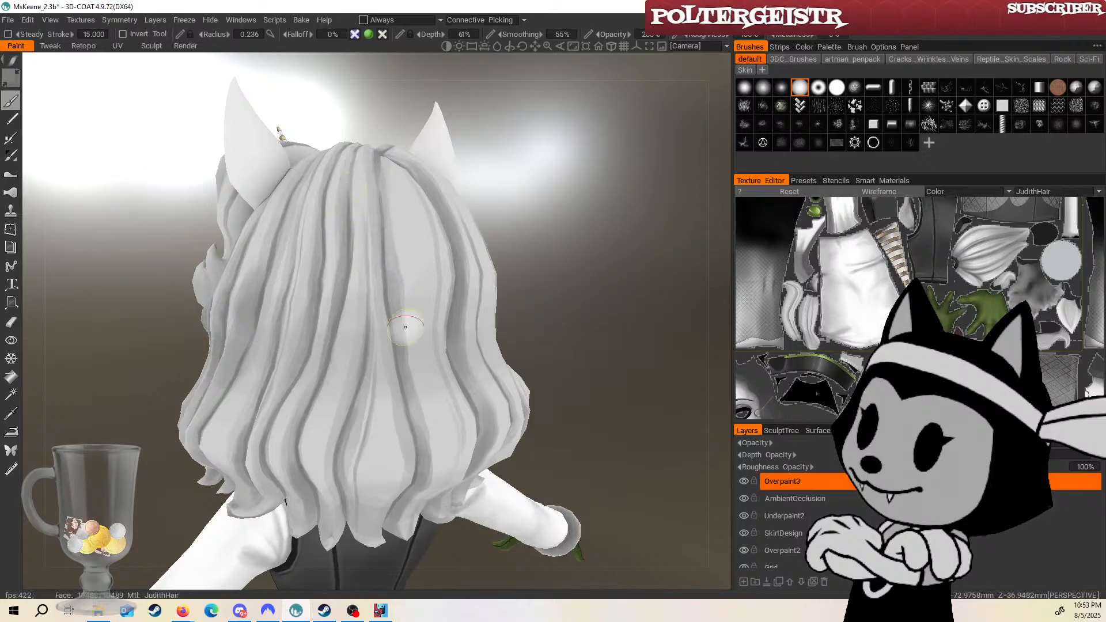
{"action": "left_click_drag", "start_coordinate": [395, 324], "coordinate": [704, 271]}
Enlarge the brush radius to 0.356, touch up the central lock below the crown at the back, and save the scene.
{"action": "left_click_drag", "start_coordinate": [641, 262], "coordinate": [605, 375]}
{"action": "scroll", "coordinate": [567, 337], "scroll_direction": "up", "scroll_amount": 5}
{"action": "scroll", "coordinate": [593, 369], "scroll_direction": "down", "scroll_amount": 7}
{"action": "scroll", "coordinate": [622, 369], "scroll_direction": "up", "scroll_amount": 5}
{"action": "mouse_move", "coordinate": [680, 332]}
{"action": "left_mouse_down"}
{"action": "mouse_move", "coordinate": [627, 345]}
{"action": "mouse_move", "coordinate": [544, 341]}
{"action": "mouse_move", "coordinate": [573, 368]}
{"action": "mouse_move", "coordinate": [519, 321]}
{"action": "mouse_move", "coordinate": [367, 482]}
{"action": "left_mouse_up"}
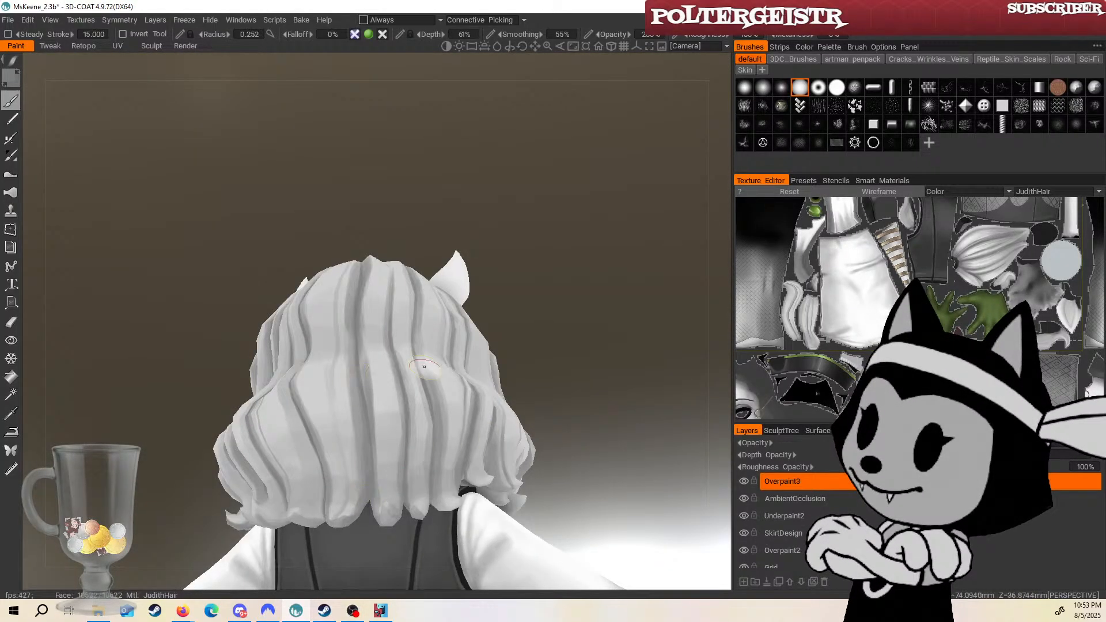
{"action": "left_click_drag", "start_coordinate": [531, 358], "coordinate": [535, 398]}
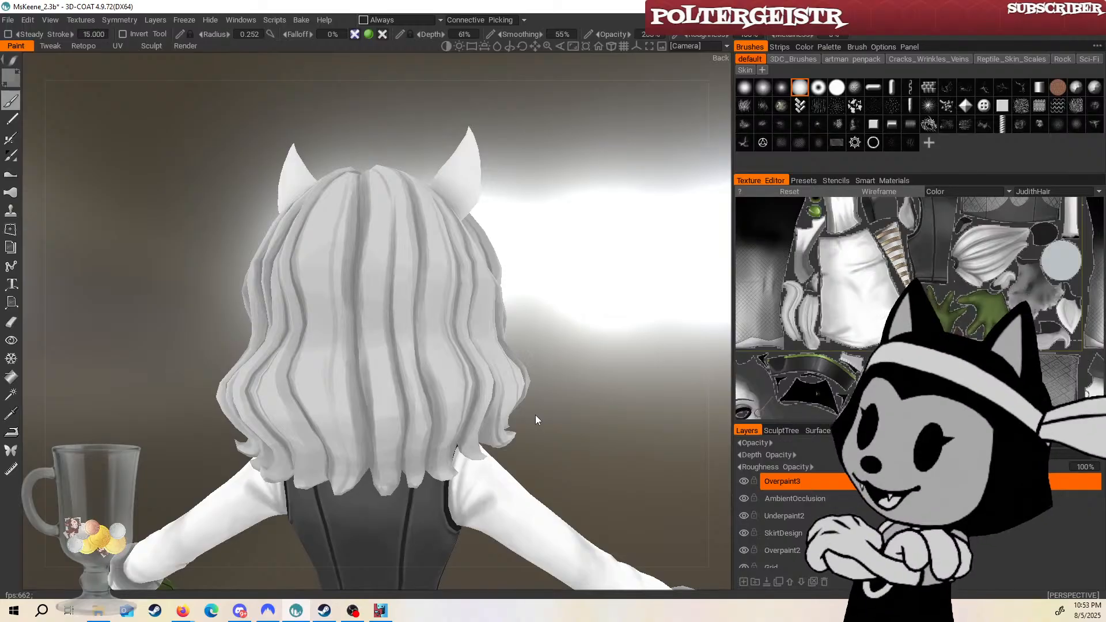
{"action": "key", "text": "bracketright"}
{"action": "key", "text": "bracketright"}
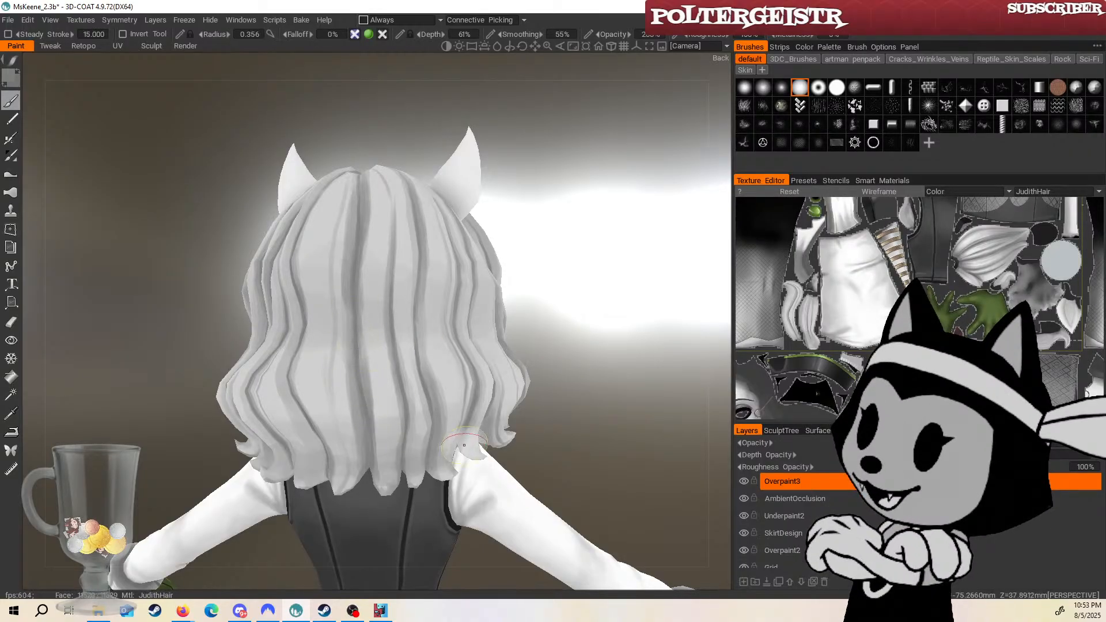
{"action": "left_click_drag", "start_coordinate": [543, 279], "coordinate": [555, 313]}
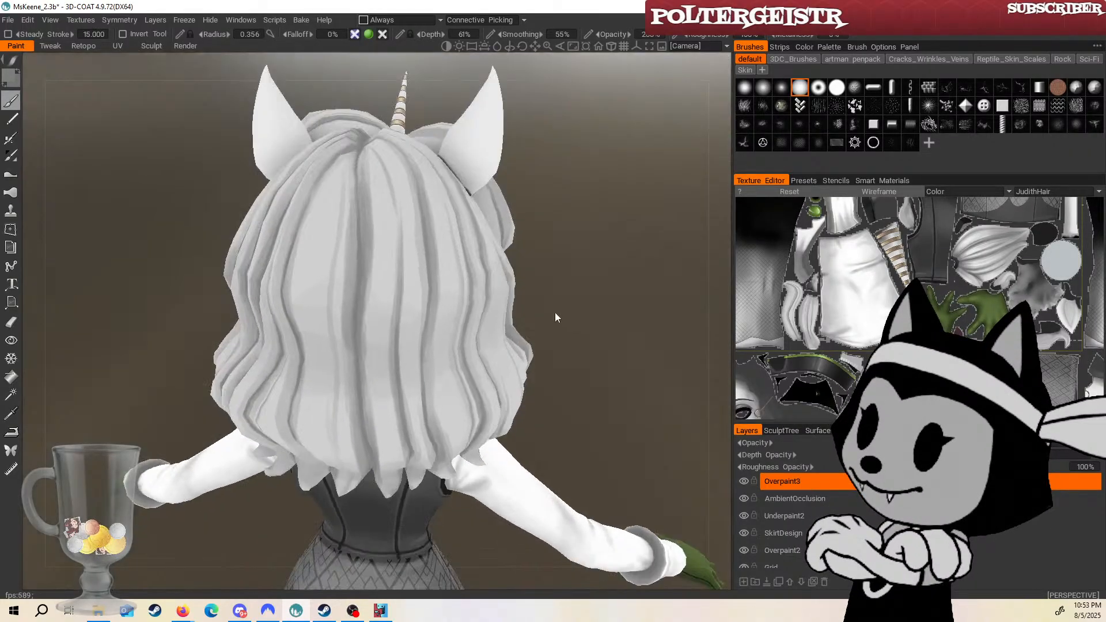
{"action": "left_click_drag", "start_coordinate": [362, 161], "coordinate": [359, 214]}
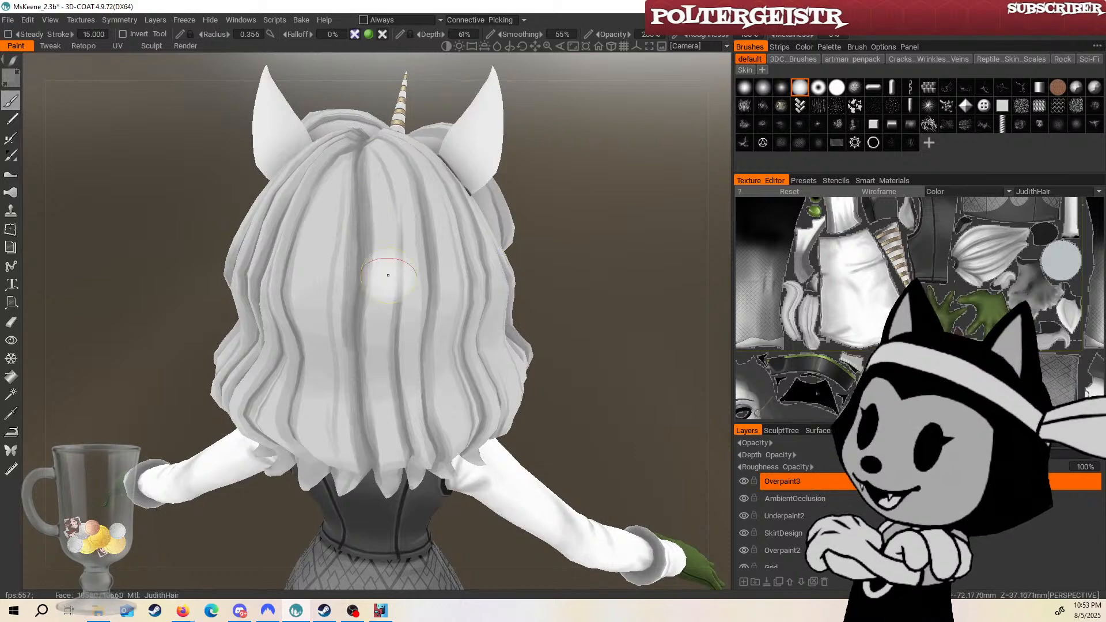
{"action": "left_click_drag", "start_coordinate": [587, 353], "coordinate": [621, 342]}
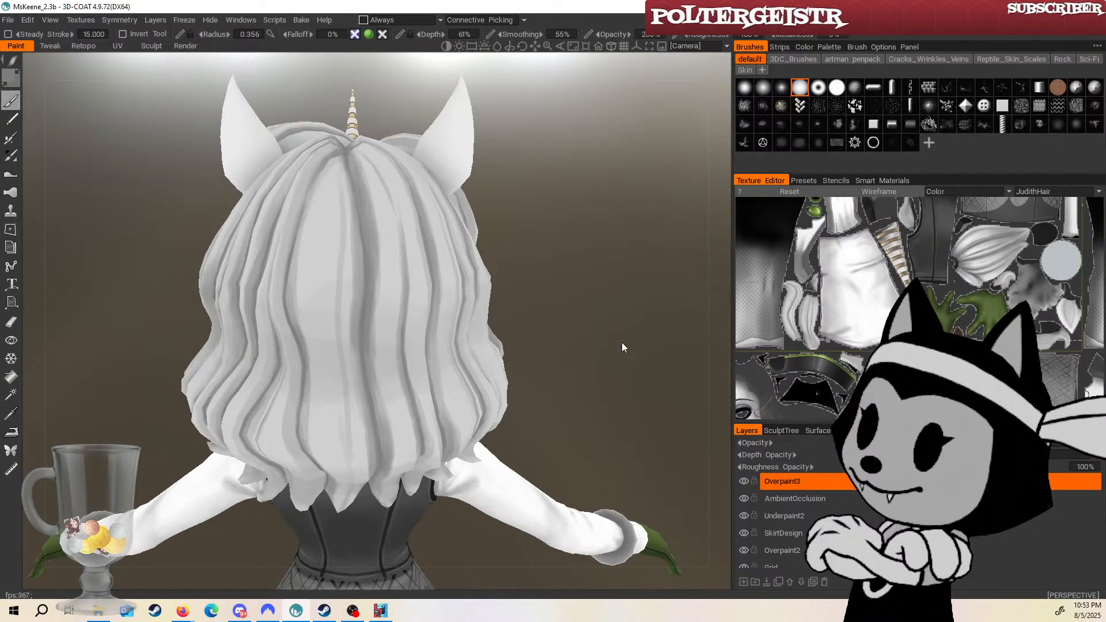
Examine the back locks from the rear three-quarter view and reduce the brush radius to 0.139.
{"action": "mouse_move", "coordinate": [621, 343]}
{"action": "left_mouse_down"}
{"action": "mouse_move", "coordinate": [710, 206]}
{"action": "mouse_move", "coordinate": [432, 230]}
{"action": "mouse_move", "coordinate": [346, 126]}
{"action": "left_mouse_up"}
{"action": "left_click_drag", "start_coordinate": [455, 259], "coordinate": [567, 262]}
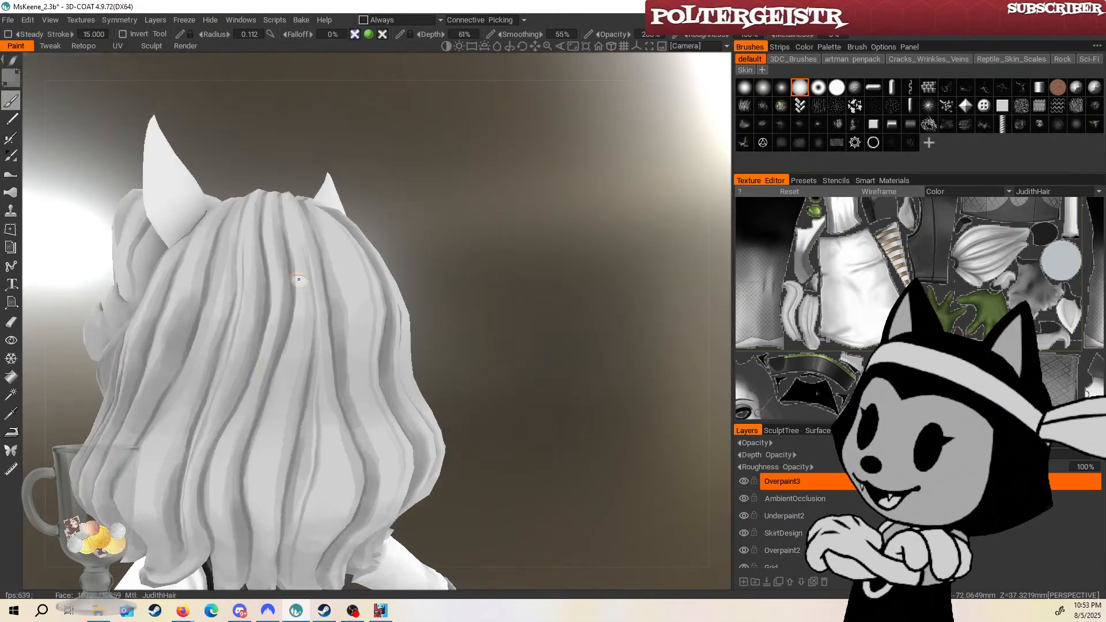
{"action": "middle_click_drag", "start_coordinate": [358, 384], "coordinate": [385, 374]}
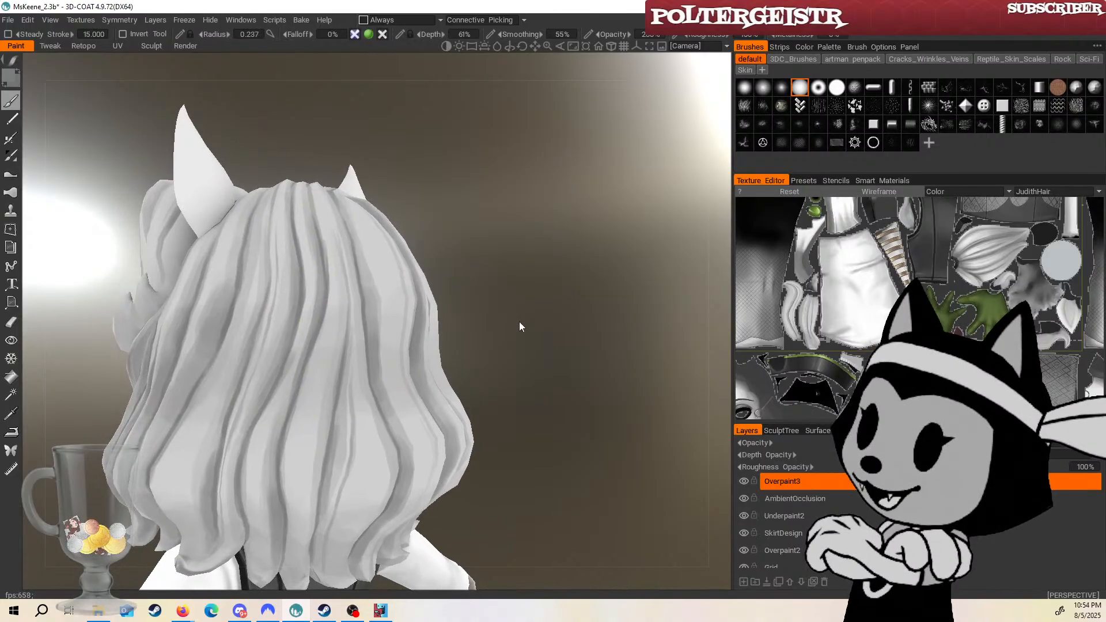
{"action": "mouse_move", "coordinate": [501, 324]}
{"action": "left_mouse_down"}
{"action": "mouse_move", "coordinate": [562, 323]}
{"action": "mouse_move", "coordinate": [519, 320]}
{"action": "left_mouse_up"}
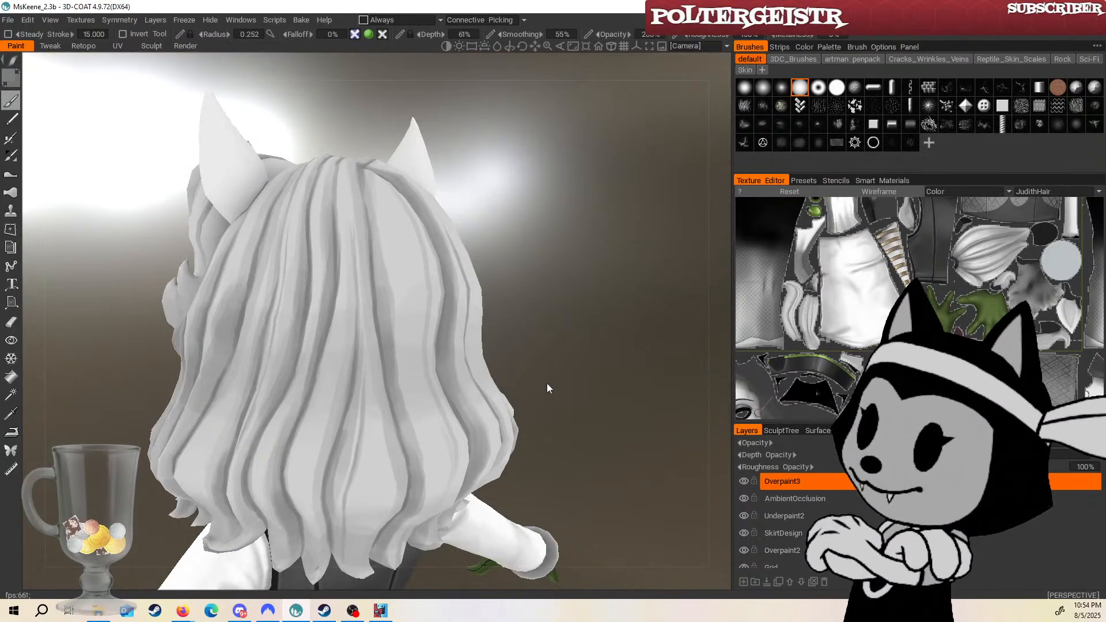
{"action": "left_click_drag", "start_coordinate": [547, 382], "coordinate": [566, 300]}
{"action": "key", "text": "["}
{"action": "key", "text": "["}
{"action": "key", "text": "["}
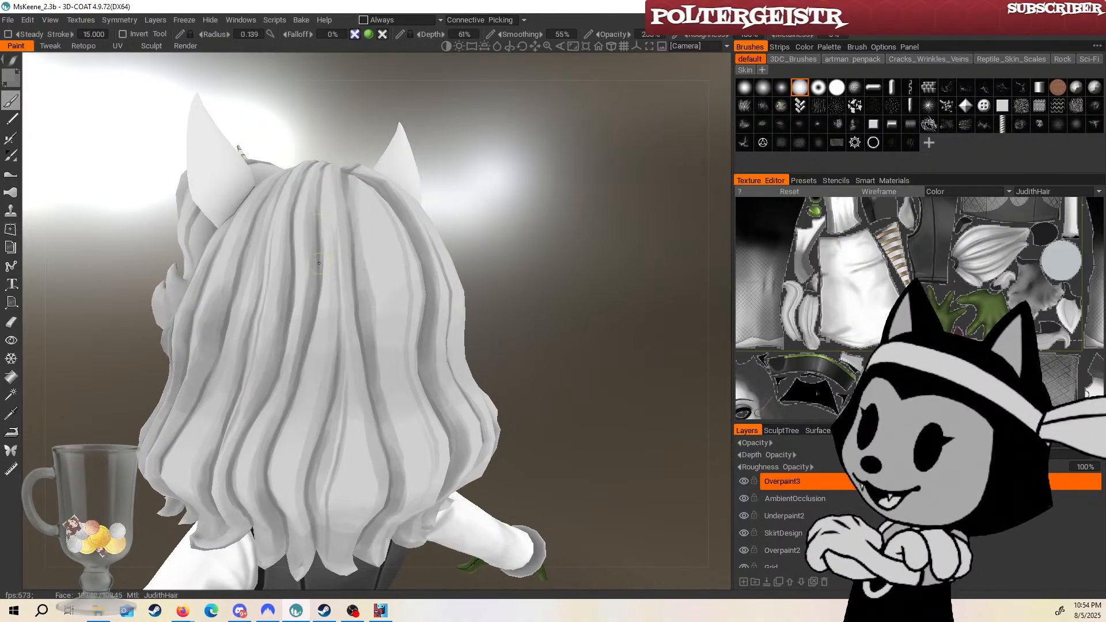
{"action": "middle_click_drag", "start_coordinate": [587, 262], "coordinate": [680, 263]}
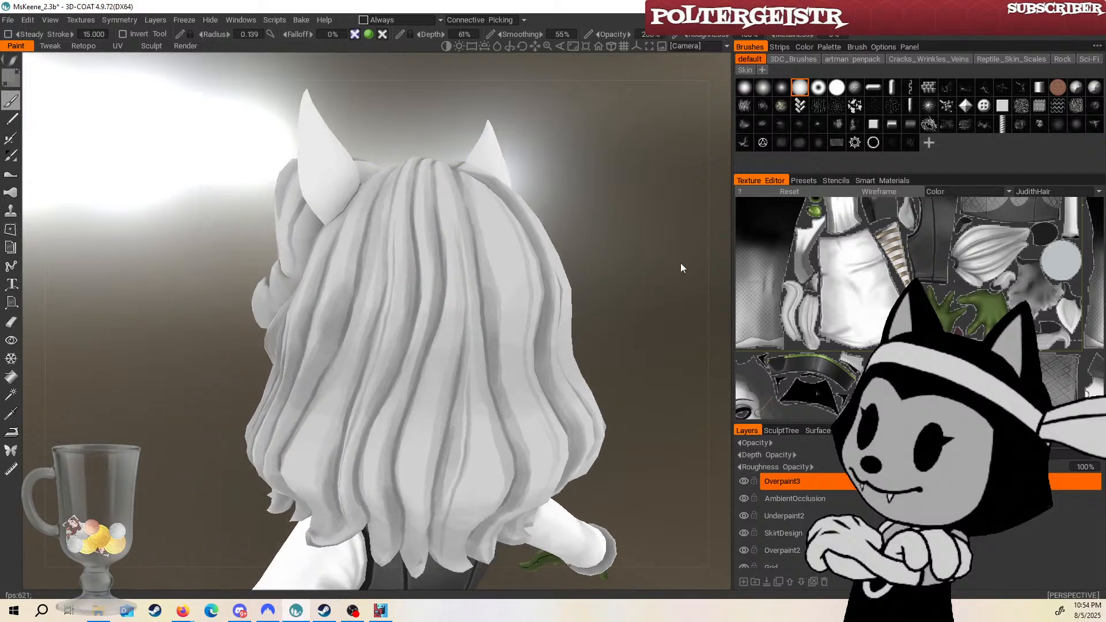
Examine the locks behind the ear and across the back of the head, adjusting the brush radius to 0.244.
{"action": "left_click_drag", "start_coordinate": [500, 193], "coordinate": [565, 169]}
{"action": "key", "text": "]"}
{"action": "key", "text": "]"}
{"action": "key", "text": "]"}
{"action": "left_click_drag", "start_coordinate": [483, 193], "coordinate": [353, 287]}
{"action": "key", "text": "["}
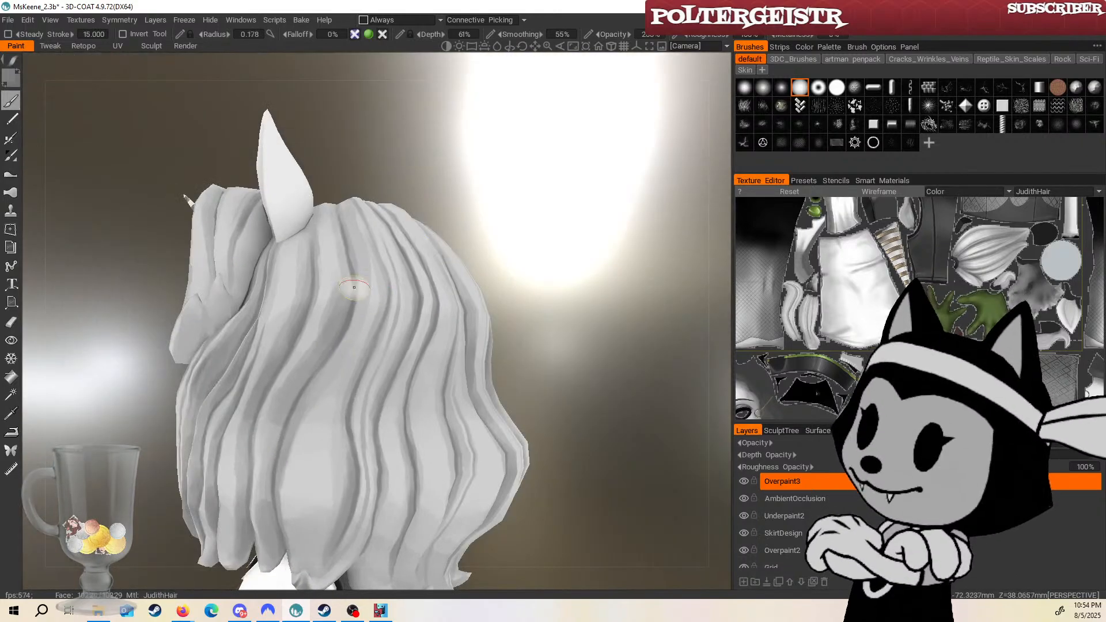
{"action": "right_click_drag", "start_coordinate": [456, 272], "coordinate": [312, 374]}
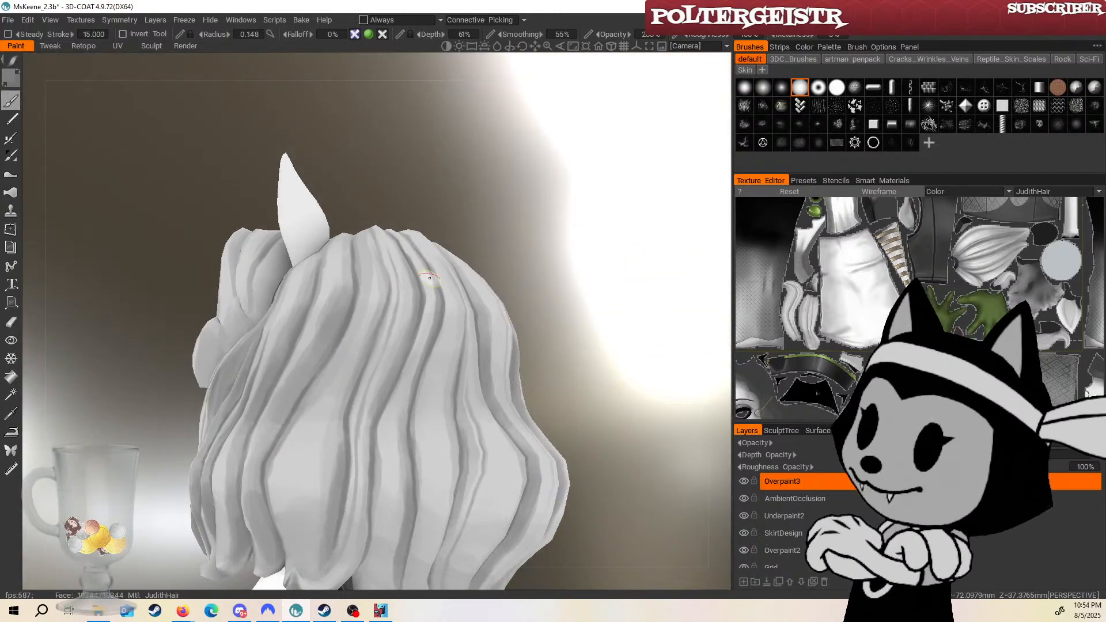
{"action": "right_click_drag", "start_coordinate": [534, 268], "coordinate": [496, 263]}
{"action": "left_click_drag", "start_coordinate": [497, 263], "coordinate": [425, 361]}
{"action": "left_click_drag", "start_coordinate": [344, 453], "coordinate": [346, 422]}
{"action": "key", "text": "]"}
{"action": "key", "text": "]"}
{"action": "key", "text": "]"}
{"action": "left_click_drag", "start_coordinate": [542, 257], "coordinate": [650, 229]}
{"action": "mouse_move", "coordinate": [596, 337]}
{"action": "left_mouse_down"}
{"action": "mouse_move", "coordinate": [425, 365]}
{"action": "mouse_move", "coordinate": [521, 285]}
{"action": "mouse_move", "coordinate": [627, 309]}
{"action": "mouse_move", "coordinate": [444, 270]}
{"action": "mouse_move", "coordinate": [405, 311]}
{"action": "mouse_move", "coordinate": [398, 306]}
{"action": "left_mouse_up"}
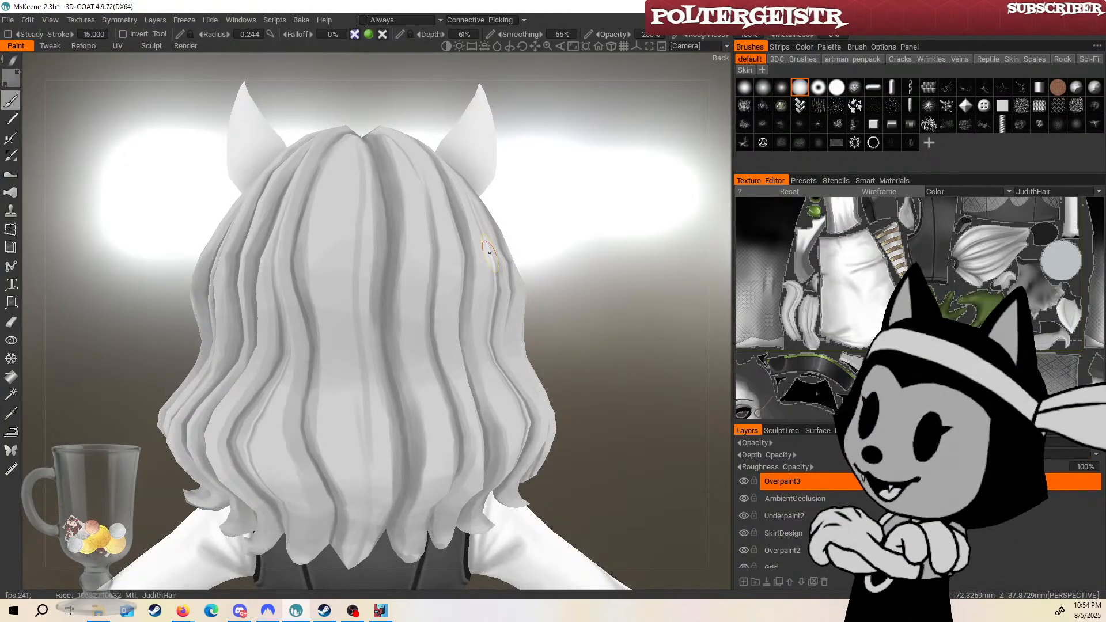
Enlarge the brush radius to 1.281 and save the scene with the whole back of the hair in view.
{"action": "scroll", "coordinate": [552, 324], "scroll_direction": "down", "scroll_amount": 5}
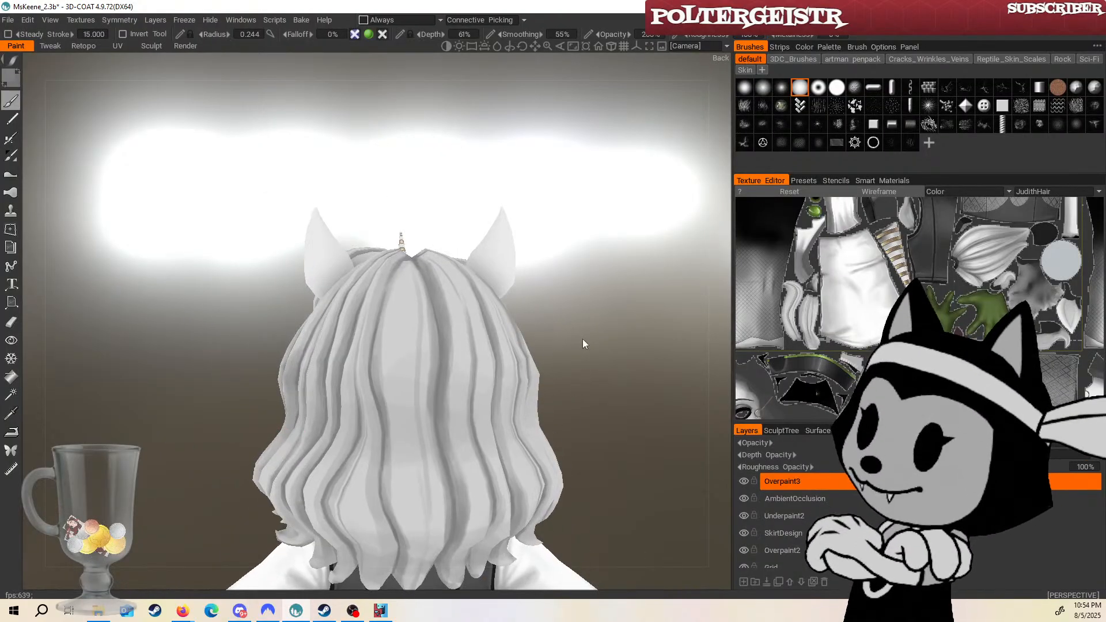
{"action": "key", "text": "]"}
{"action": "key", "text": "]"}
{"action": "key", "text": "]"}
{"action": "key", "text": "]"}
{"action": "key", "text": "]"}
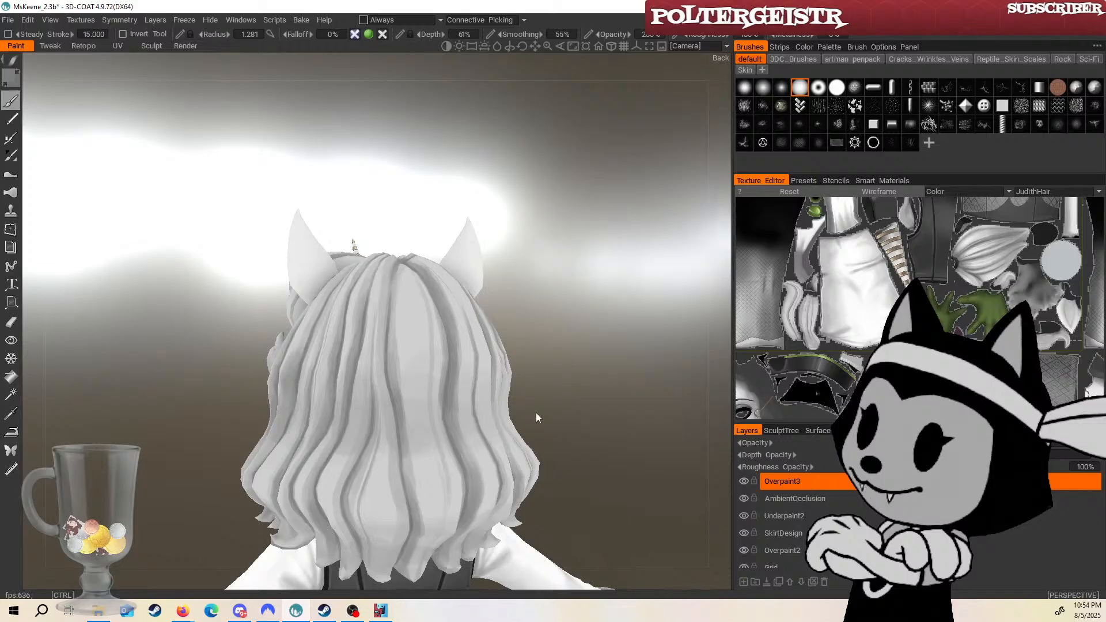
{"action": "key", "text": "ctrl+s"}
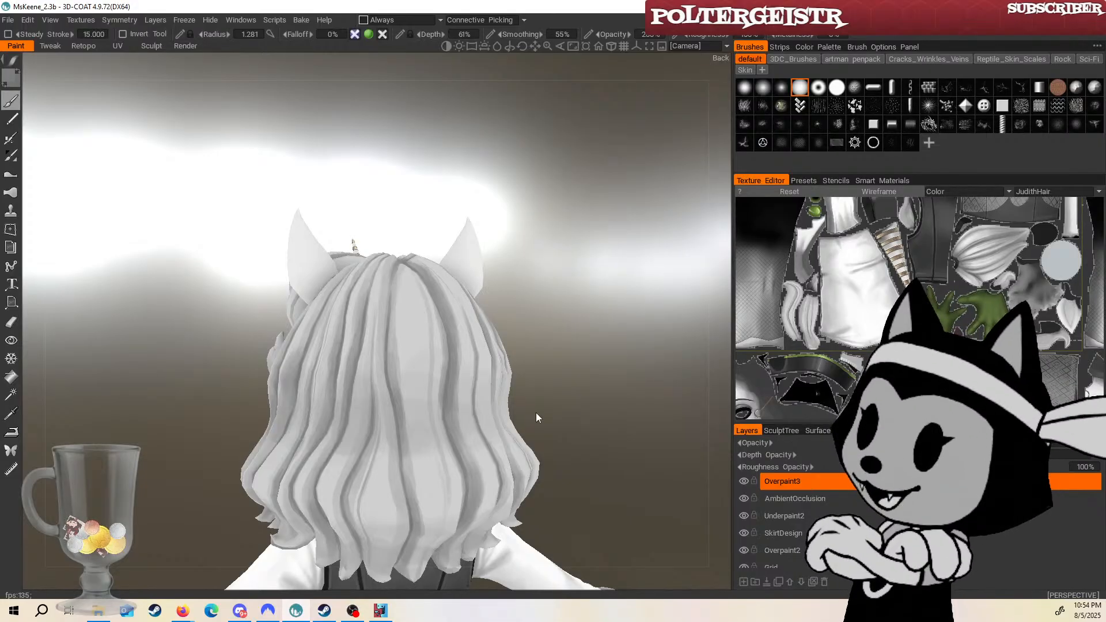
Inspect the hair from the rear around to the side profile, set the brush radius to 1.320, and save the scene.
{"action": "left_click_drag", "start_coordinate": [536, 412], "coordinate": [407, 377]}
{"action": "middle_click_drag", "start_coordinate": [502, 368], "coordinate": [445, 359]}
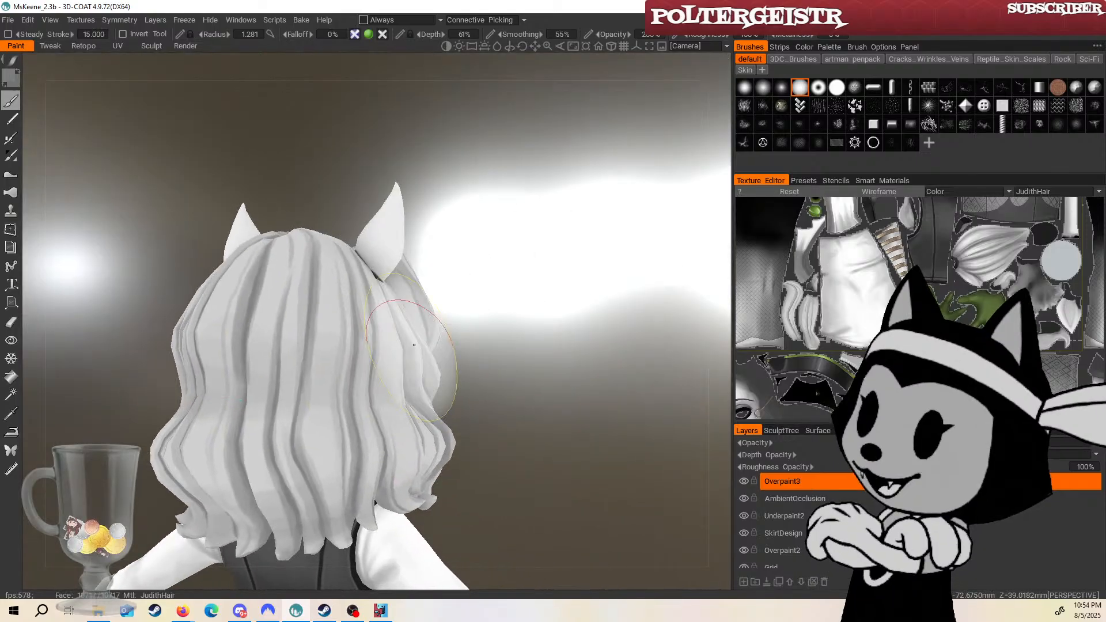
{"action": "left_click_drag", "start_coordinate": [513, 383], "coordinate": [514, 329]}
{"action": "key", "text": "]"}
{"action": "key", "text": "]"}
{"action": "key", "text": "]"}
{"action": "key", "text": "]"}
{"action": "key", "text": "]"}
{"action": "left_click_drag", "start_coordinate": [250, 382], "coordinate": [340, 371]}
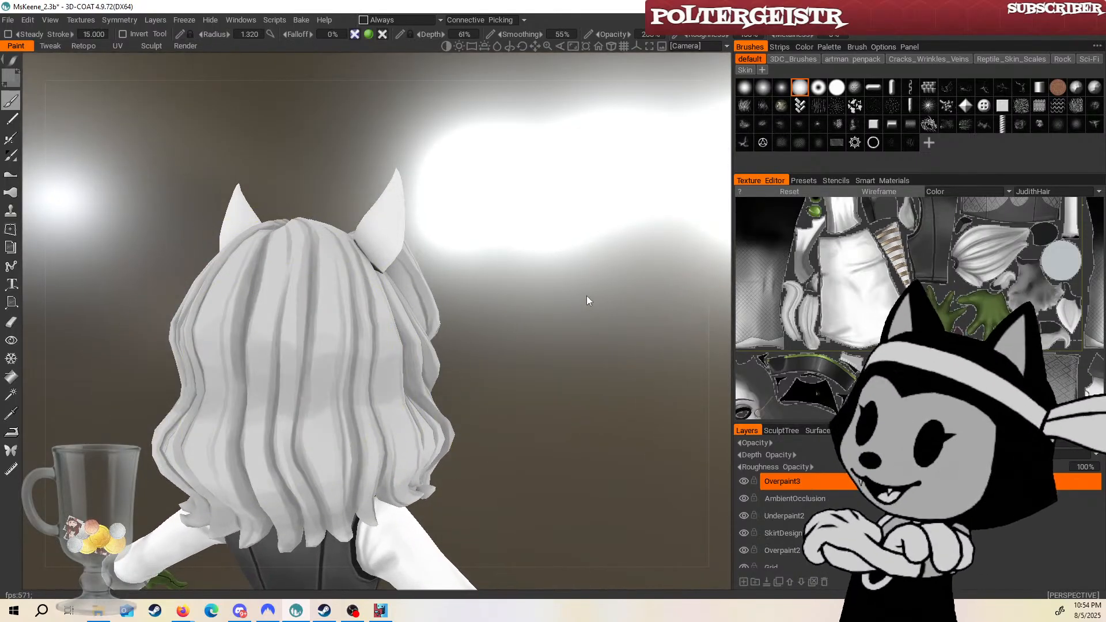
{"action": "left_click_drag", "start_coordinate": [587, 301], "coordinate": [489, 263]}
{"action": "right_click_drag", "start_coordinate": [435, 314], "coordinate": [375, 322]}
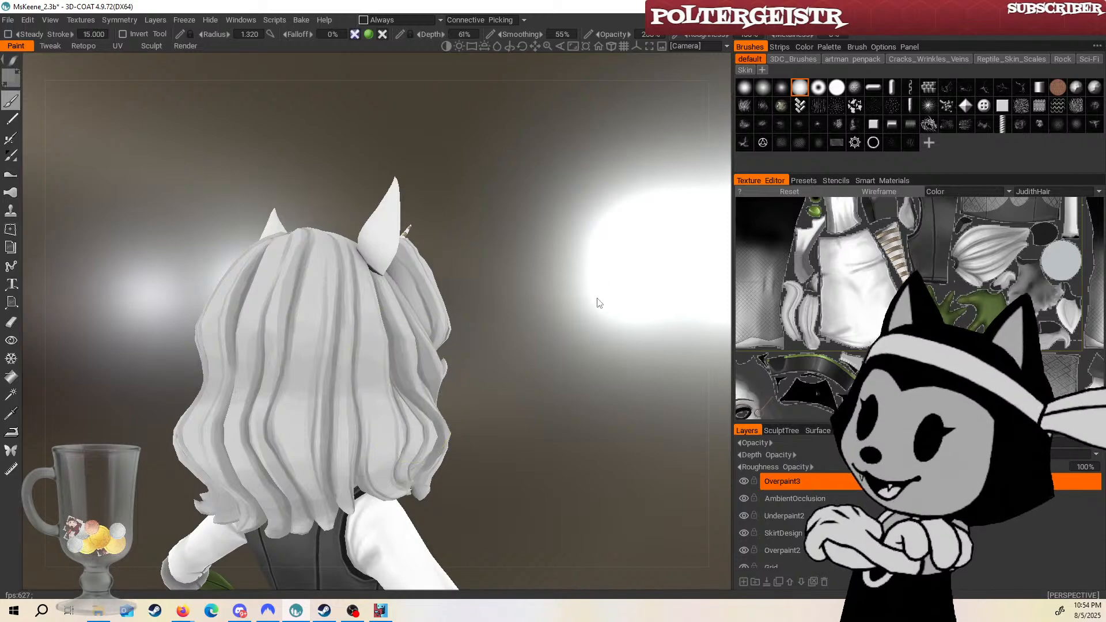
{"action": "left_click_drag", "start_coordinate": [597, 303], "coordinate": [455, 321]}
{"action": "key", "text": "ctrl+s"}
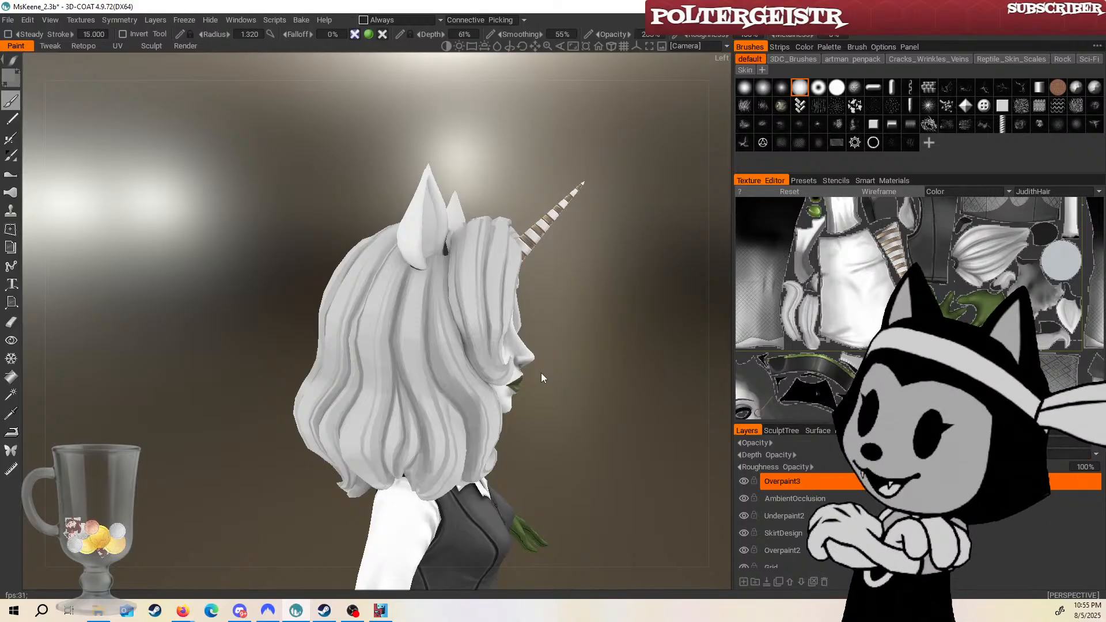
Check the hair from the side and front, reduce the brush radius to 1.204, and save the scene.
{"action": "left_click_drag", "start_coordinate": [639, 328], "coordinate": [692, 346]}
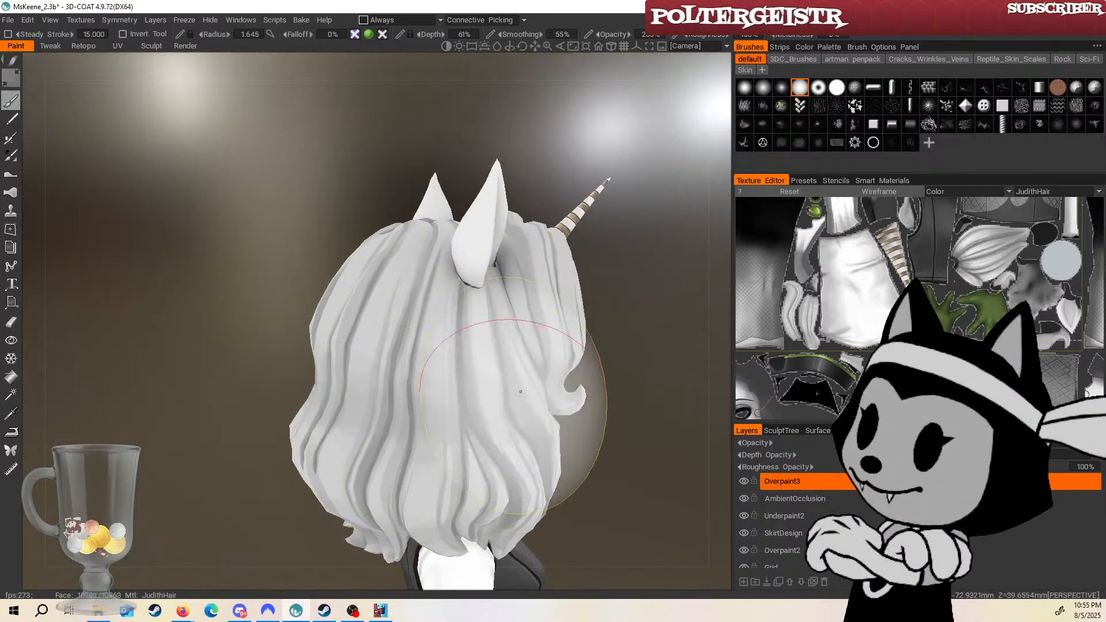
{"action": "left_click_drag", "start_coordinate": [577, 392], "coordinate": [438, 280]}
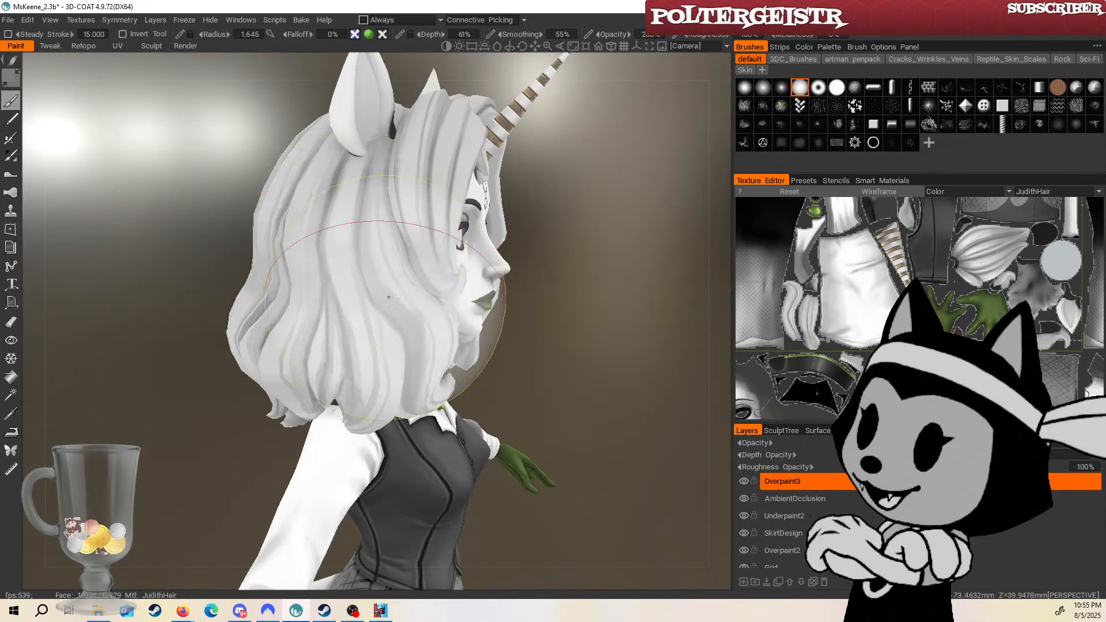
{"action": "key", "text": "bracketleft"}
{"action": "key", "text": "bracketleft"}
{"action": "key", "text": "bracketleft"}
{"action": "mouse_move", "coordinate": [548, 314]}
{"action": "left_mouse_down"}
{"action": "mouse_move", "coordinate": [454, 260]}
{"action": "mouse_move", "coordinate": [503, 355]}
{"action": "mouse_move", "coordinate": [477, 362]}
{"action": "left_mouse_up"}
{"action": "key", "text": "ctrl+s"}
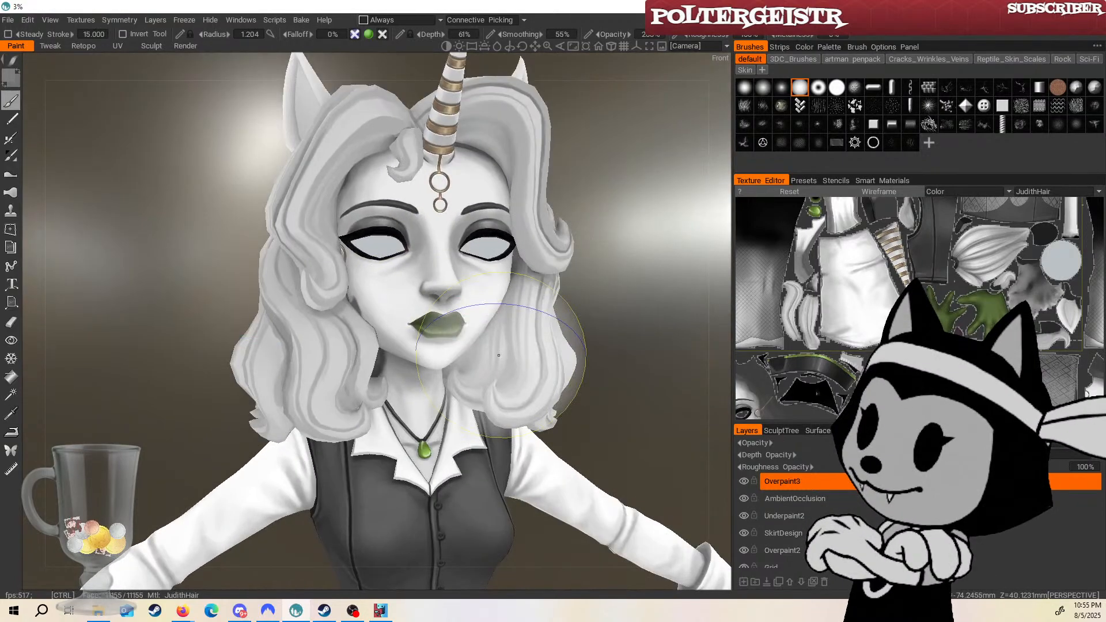
Toggle the mesh wireframe on and off and examine the face and front locks at several distances.
{"action": "mouse_move", "coordinate": [588, 397]}
{"action": "left_mouse_down"}
{"action": "mouse_move", "coordinate": [548, 436]}
{"action": "mouse_move", "coordinate": [562, 398]}
{"action": "mouse_move", "coordinate": [593, 384]}
{"action": "left_mouse_up"}
{"action": "key", "text": "w"}
{"action": "right_click_drag", "start_coordinate": [592, 383], "coordinate": [580, 328]}
{"action": "key", "text": "w"}
{"action": "left_click_drag", "start_coordinate": [581, 340], "coordinate": [544, 272]}
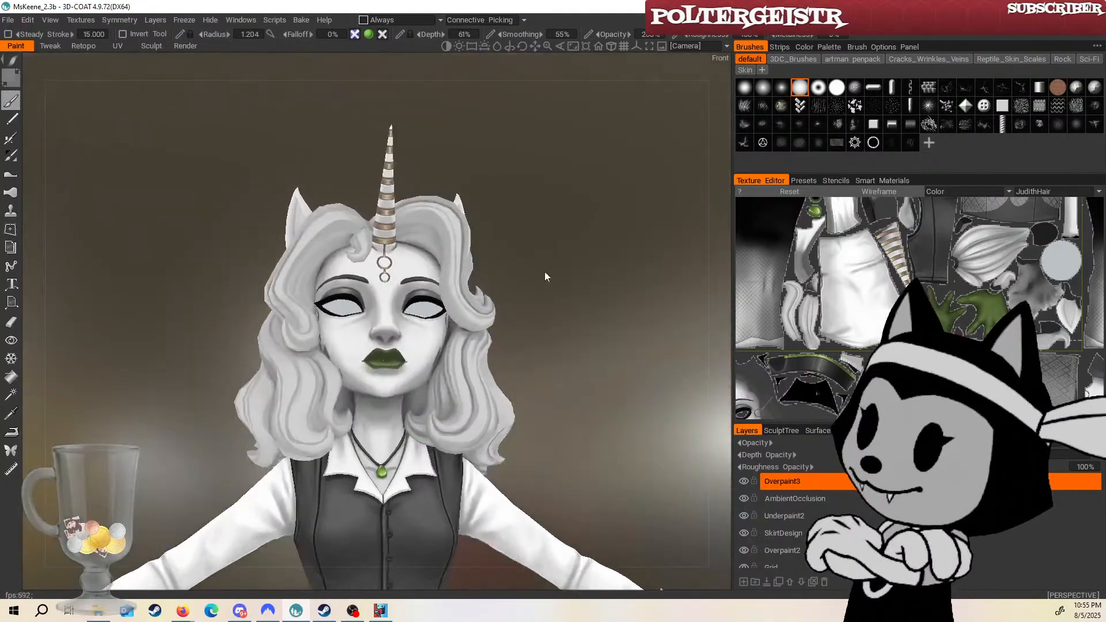
{"action": "right_click_drag", "start_coordinate": [545, 272], "coordinate": [554, 300]}
{"action": "left_click_drag", "start_coordinate": [585, 385], "coordinate": [568, 394]}
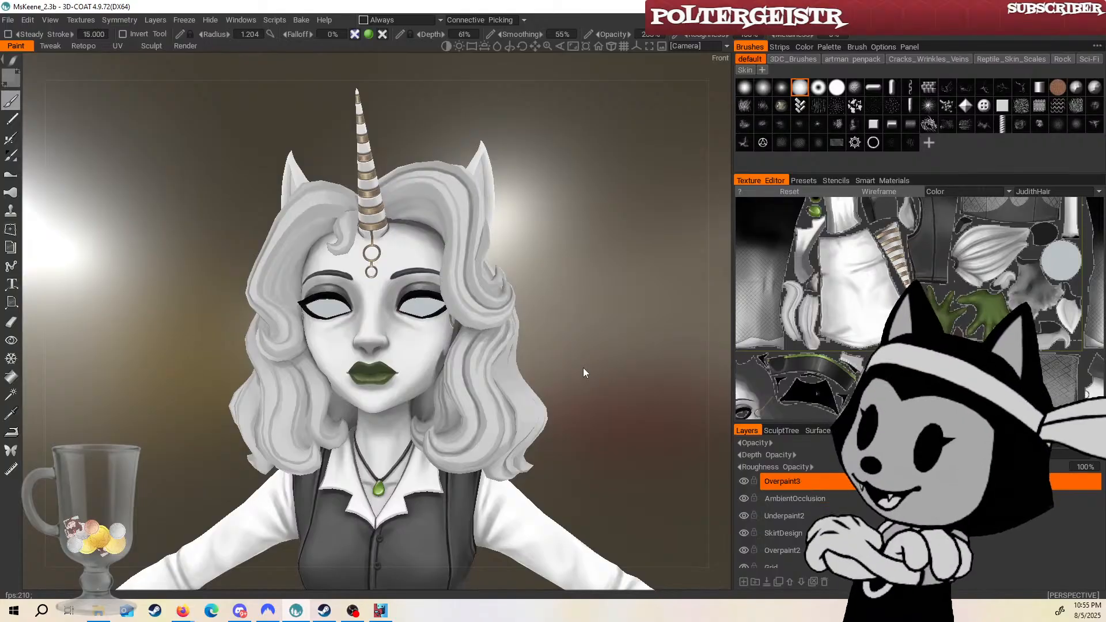
{"action": "mouse_move", "coordinate": [583, 368]}
{"action": "left_mouse_down"}
{"action": "mouse_move", "coordinate": [612, 392]}
{"action": "mouse_move", "coordinate": [594, 373]}
{"action": "left_mouse_up"}
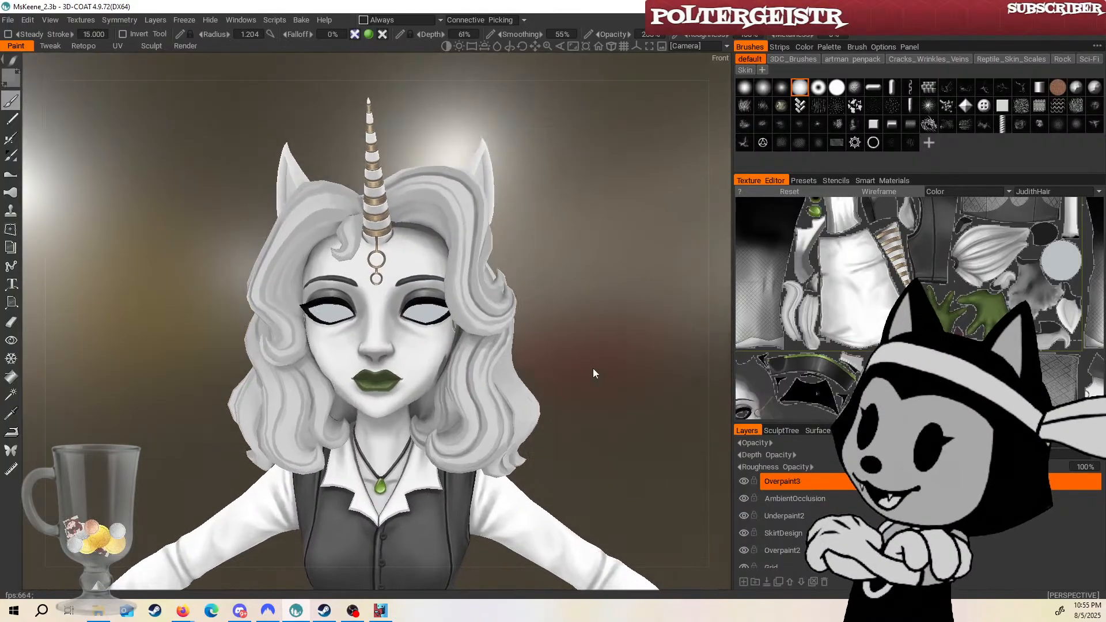
{"action": "scroll", "coordinate": [593, 374], "scroll_direction": "up", "scroll_amount": 4}
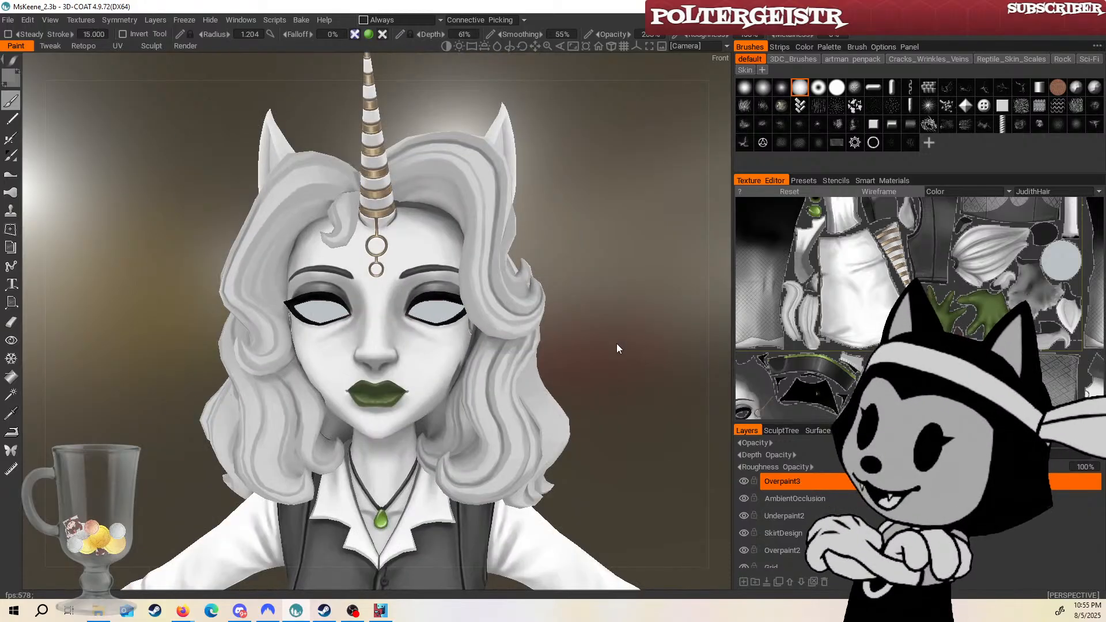
{"action": "middle_click_drag", "start_coordinate": [637, 337], "coordinate": [672, 285]}
{"action": "left_click_drag", "start_coordinate": [636, 342], "coordinate": [636, 316]}
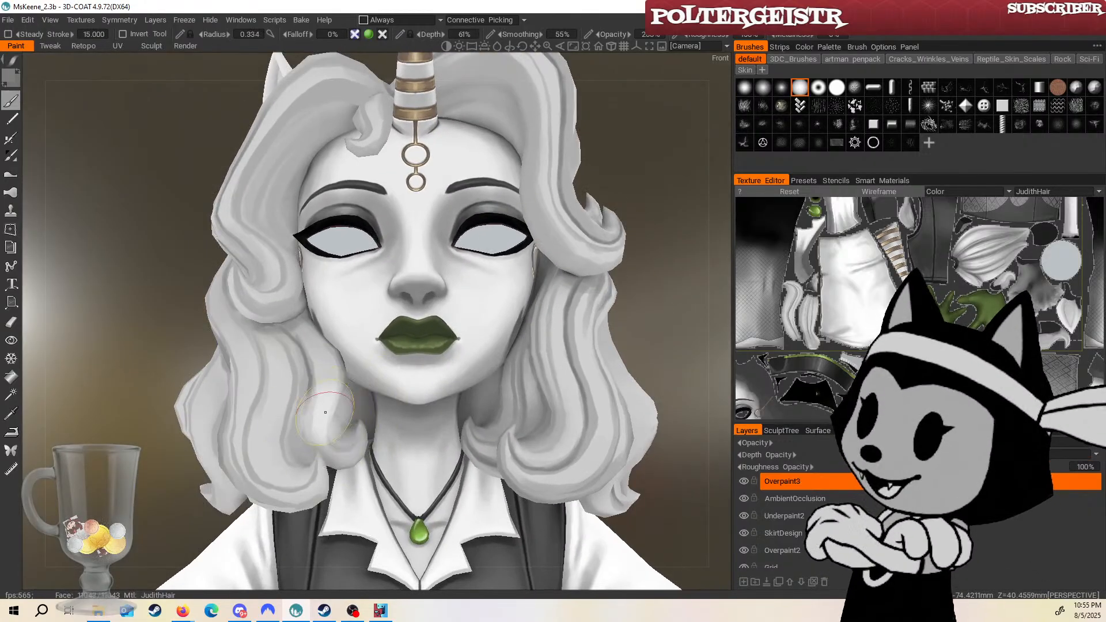
Repaint the curl tip of the lower lock beside the neck with a 0.056 brush radius and save the scene.
{"action": "left_click_drag", "start_coordinate": [324, 429], "coordinate": [353, 448]}
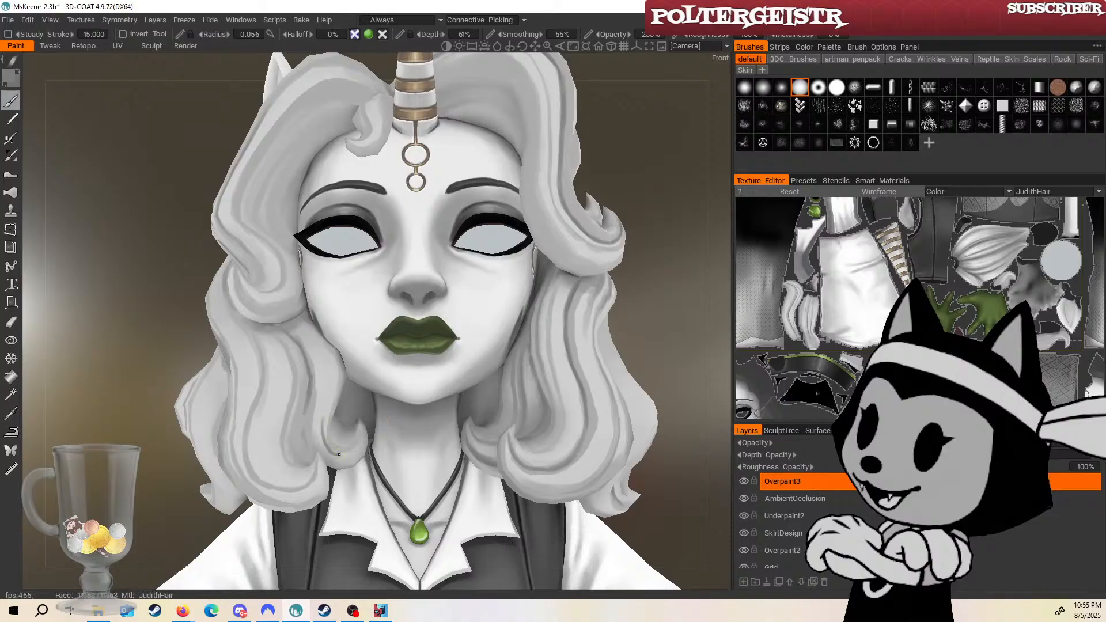
{"action": "key", "text": "ctrl+z"}
{"action": "left_click_drag", "start_coordinate": [327, 435], "coordinate": [358, 433]}
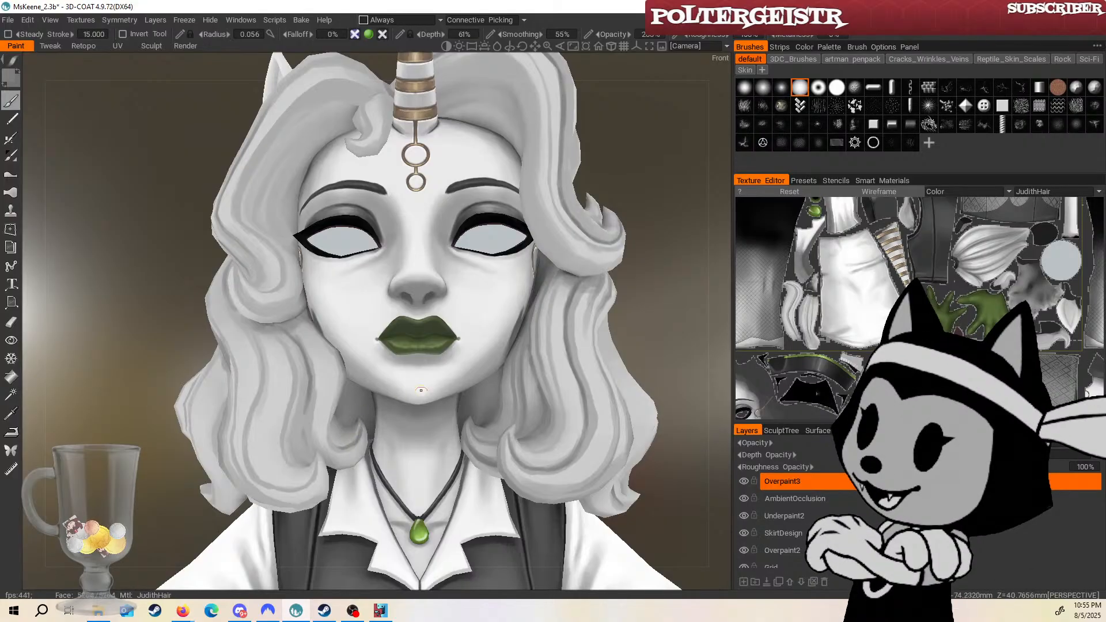
{"action": "middle_click_drag", "start_coordinate": [524, 410], "coordinate": [489, 439], "text": "alt"}
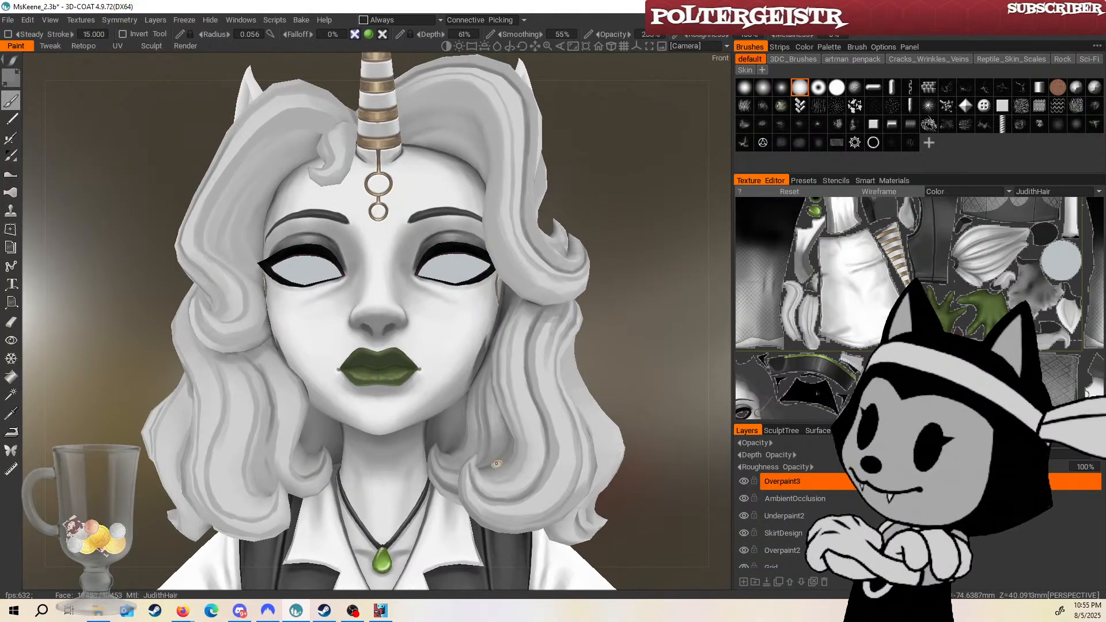
{"action": "left_click_drag", "start_coordinate": [606, 400], "coordinate": [575, 370], "text": "alt"}
{"action": "key", "text": "ctrl+s"}
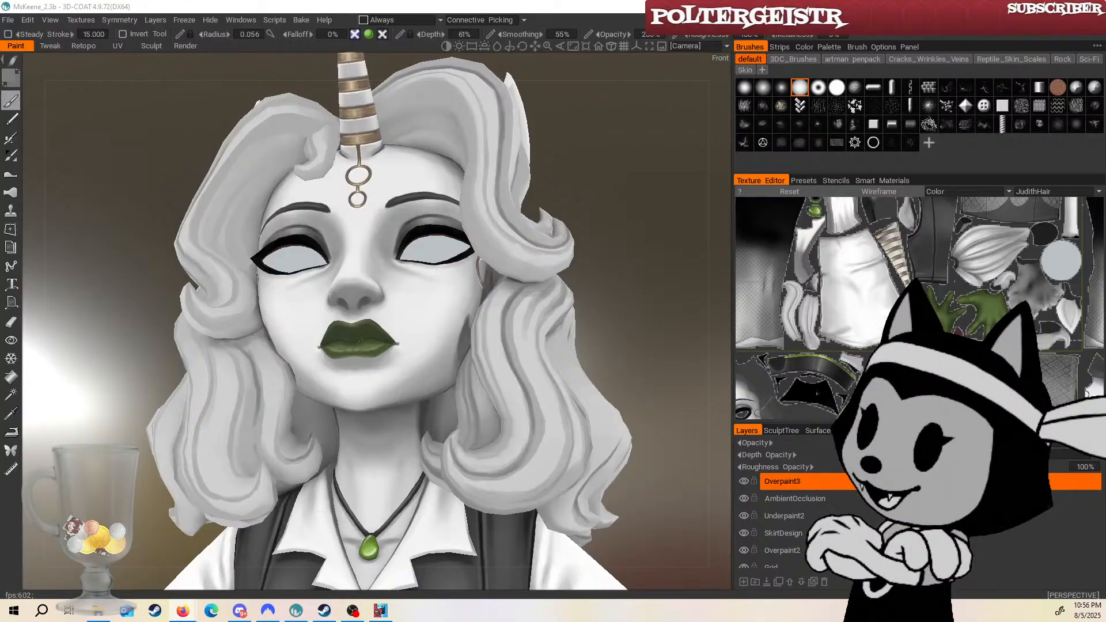
Switch to the browser, view the Escoffier and Ineffa character reference images, and return to 3D-COAT.
{"action": "left_click_drag", "start_coordinate": [0, 121], "coordinate": [388, 49]}
{"action": "scroll", "coordinate": [467, 327], "scroll_direction": "up", "scroll_amount": 2}
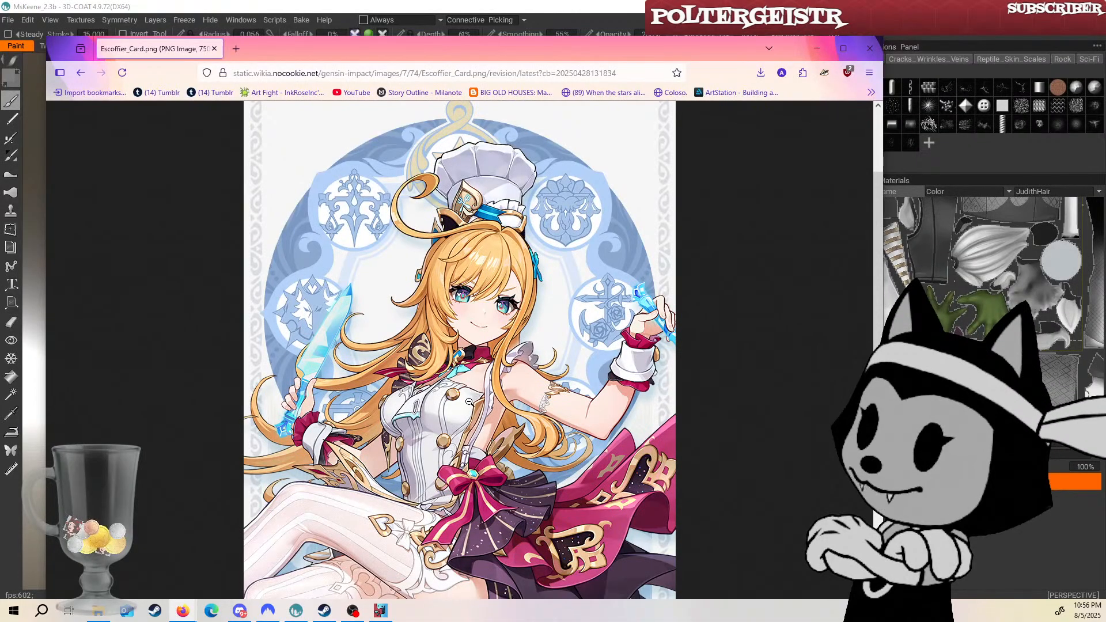
{"action": "scroll", "coordinate": [468, 415], "scroll_direction": "up", "scroll_amount": 2}
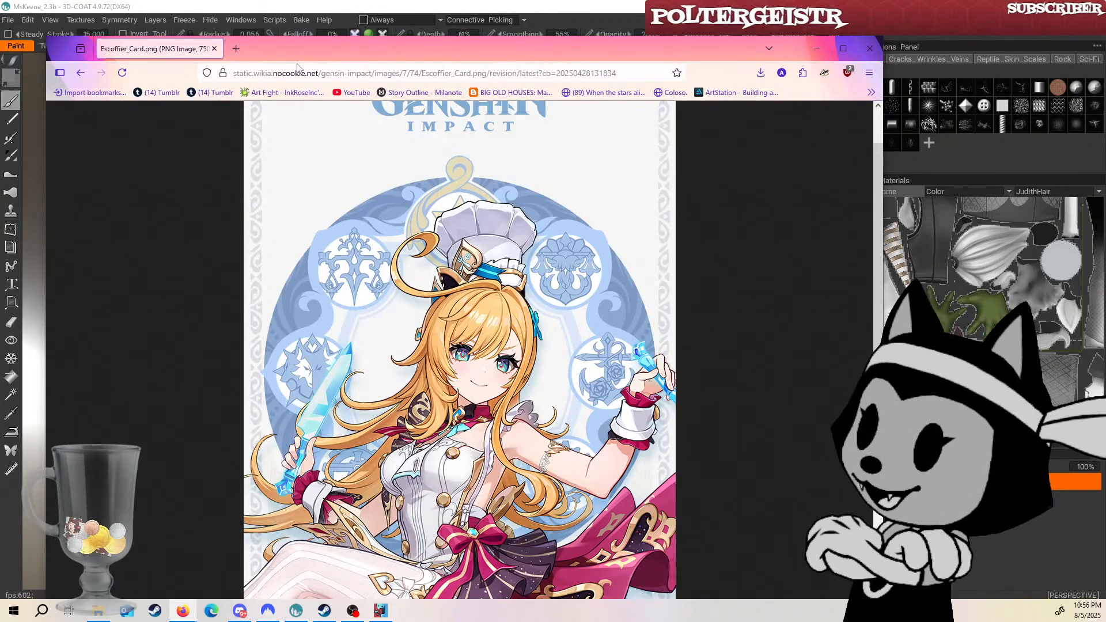
{"action": "left_click_drag", "start_coordinate": [291, 53], "coordinate": [0, 137]}
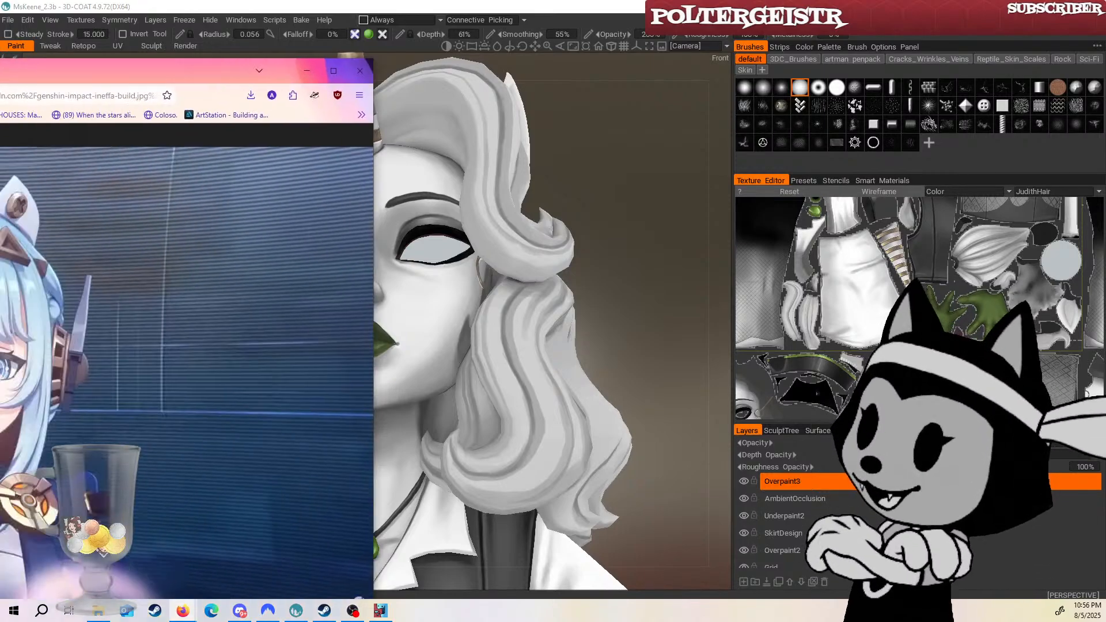
{"action": "left_click_drag", "start_coordinate": [0, 72], "coordinate": [430, 53]}
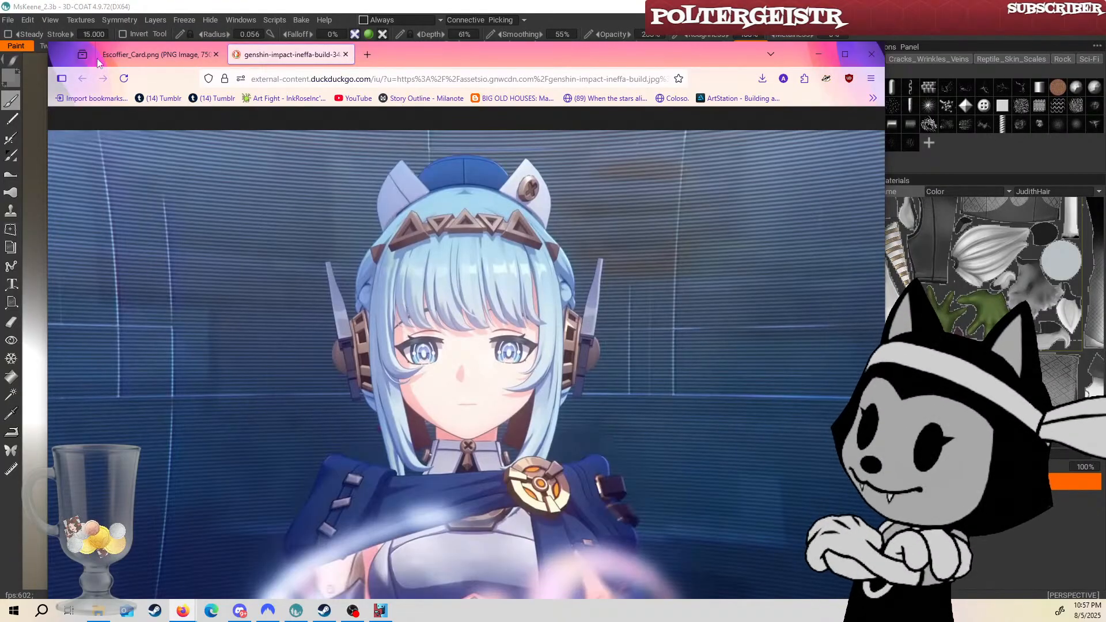
{"action": "left_click", "coordinate": [132, 55]}
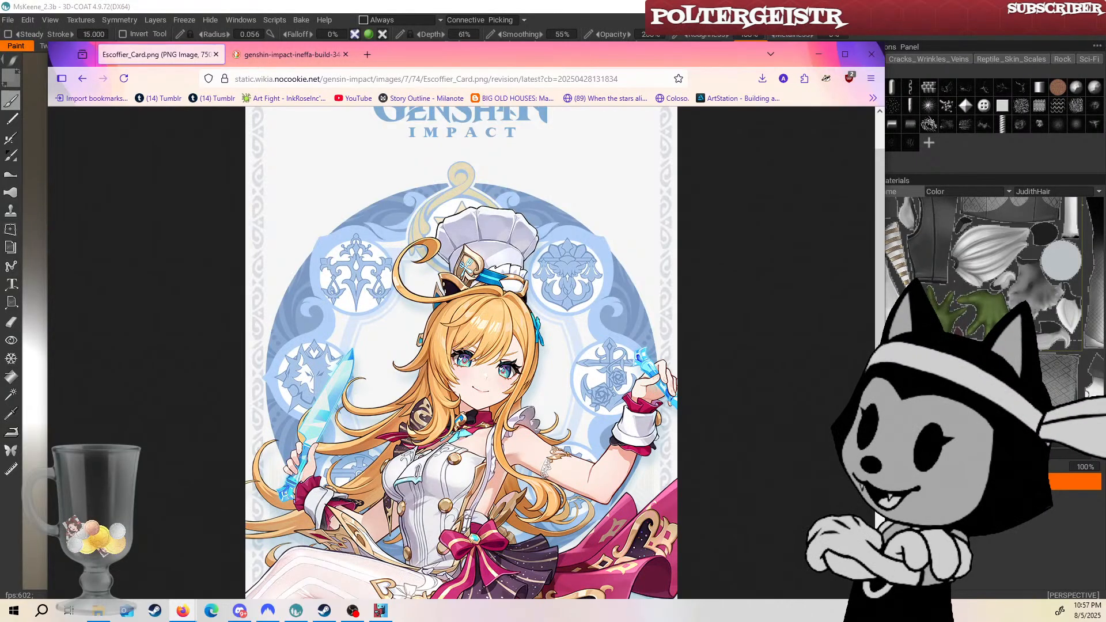
{"action": "left_click_drag", "start_coordinate": [395, 57], "coordinate": [0, 136]}
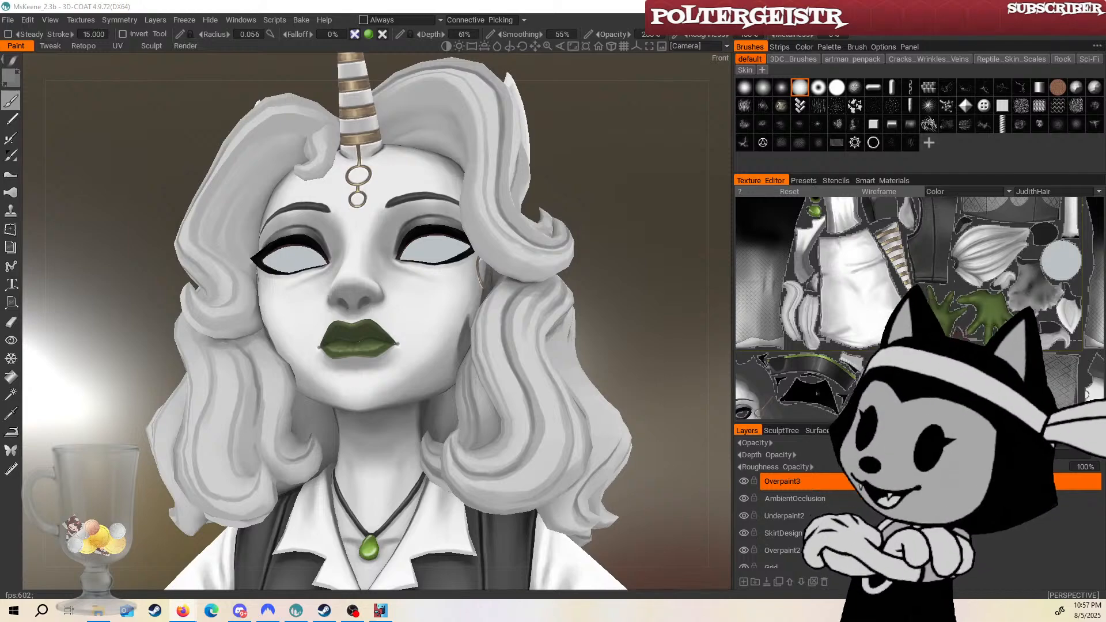
{"action": "left_click", "coordinate": [642, 138]}
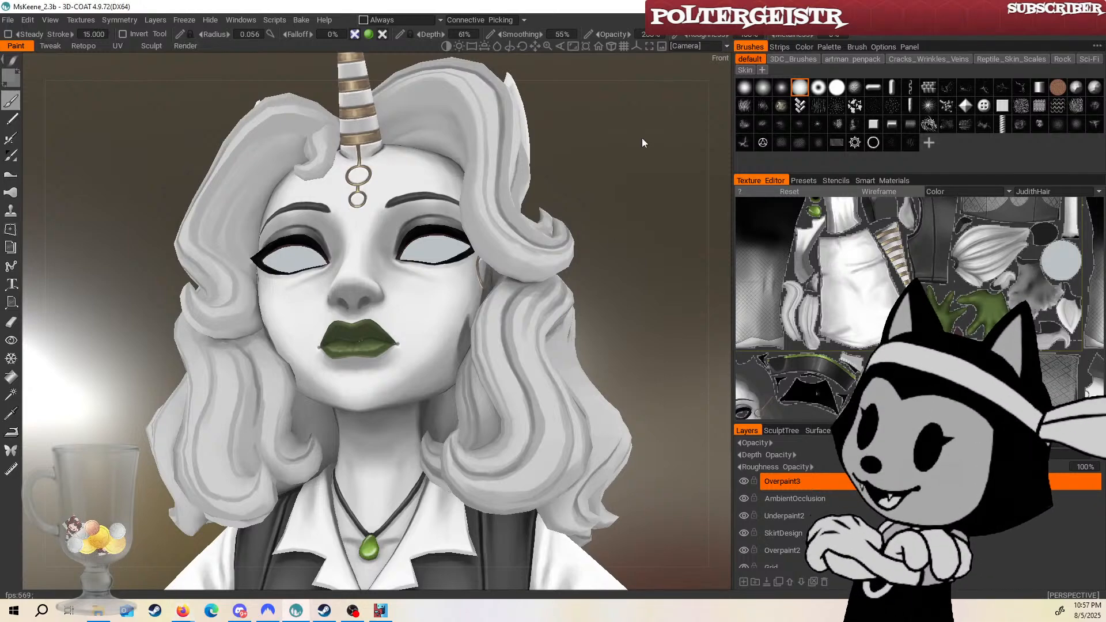
Examine the face and front hair locks from near the front, turning the mesh wireframe on and off.
{"action": "middle_click_drag", "start_coordinate": [596, 82], "coordinate": [587, 79]}
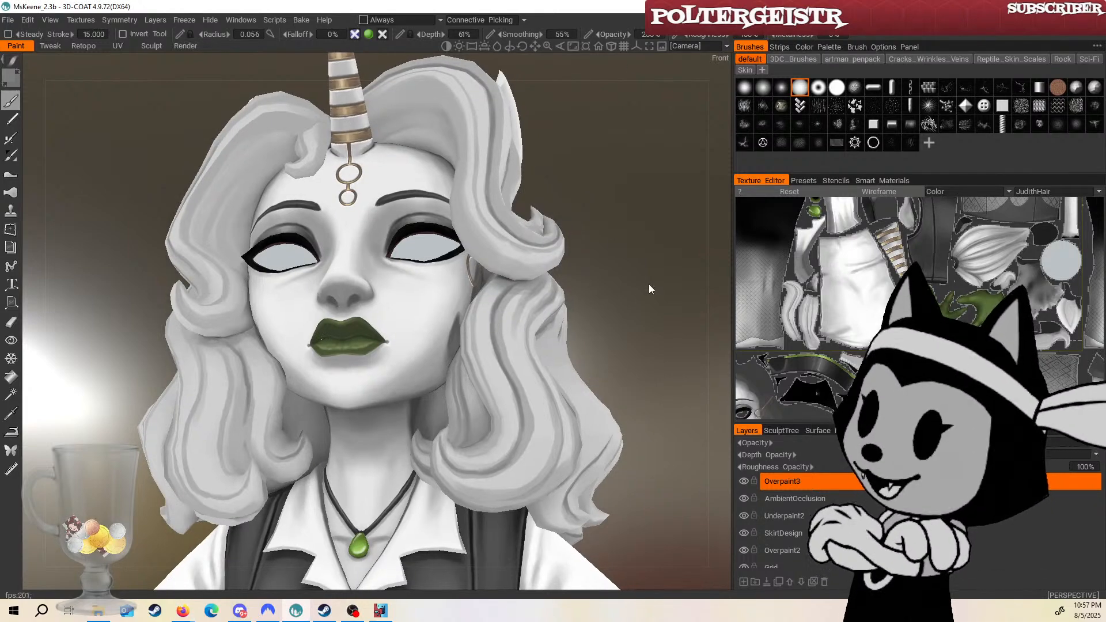
{"action": "left_click_drag", "start_coordinate": [649, 286], "coordinate": [646, 274]}
{"action": "key", "text": "w"}
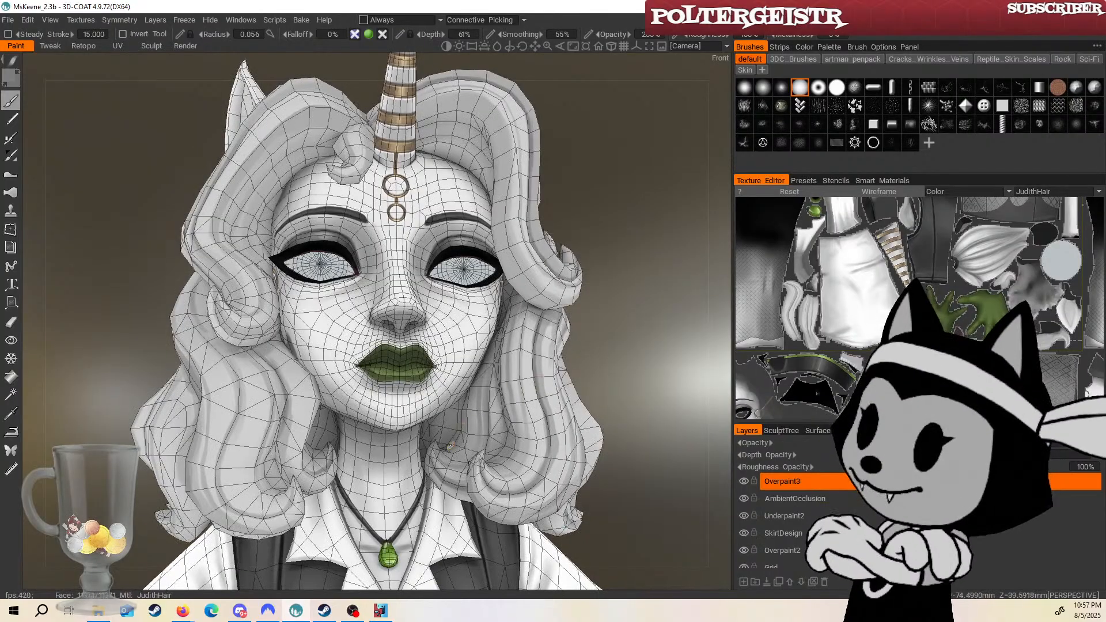
{"action": "mouse_move", "coordinate": [634, 329]}
{"action": "left_mouse_down"}
{"action": "mouse_move", "coordinate": [611, 256]}
{"action": "mouse_move", "coordinate": [596, 248]}
{"action": "mouse_move", "coordinate": [612, 310]}
{"action": "mouse_move", "coordinate": [646, 348]}
{"action": "mouse_move", "coordinate": [674, 276]}
{"action": "left_mouse_up"}
{"action": "key", "text": "w"}
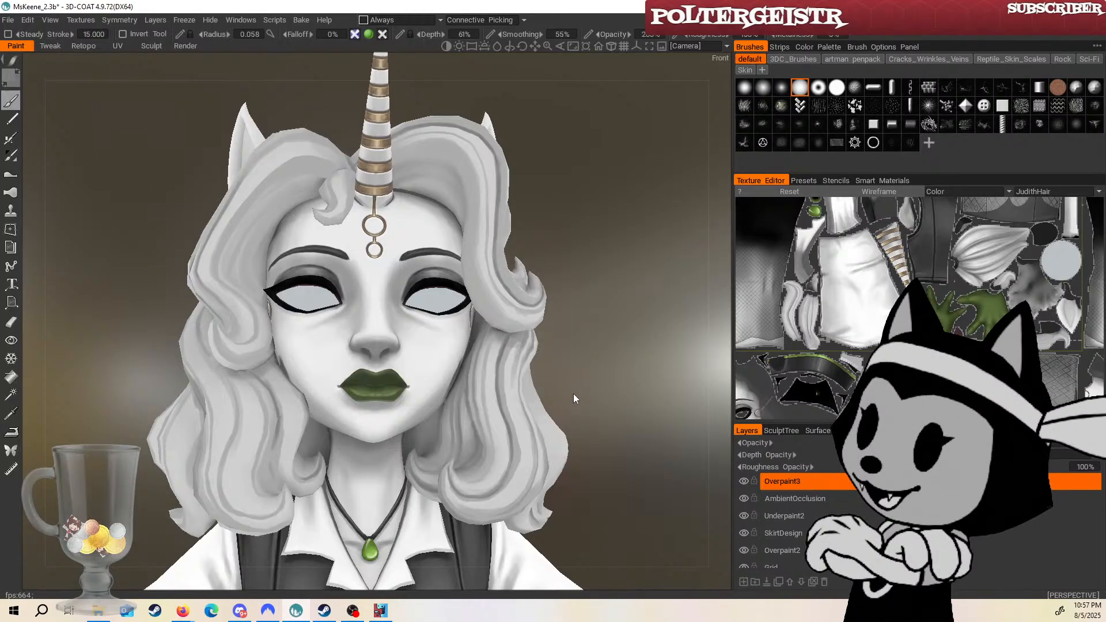
{"action": "left_click_drag", "start_coordinate": [574, 398], "coordinate": [546, 275]}
{"action": "left_click_drag", "start_coordinate": [626, 198], "coordinate": [662, 204]}
{"action": "left_click_drag", "start_coordinate": [580, 298], "coordinate": [587, 271]}
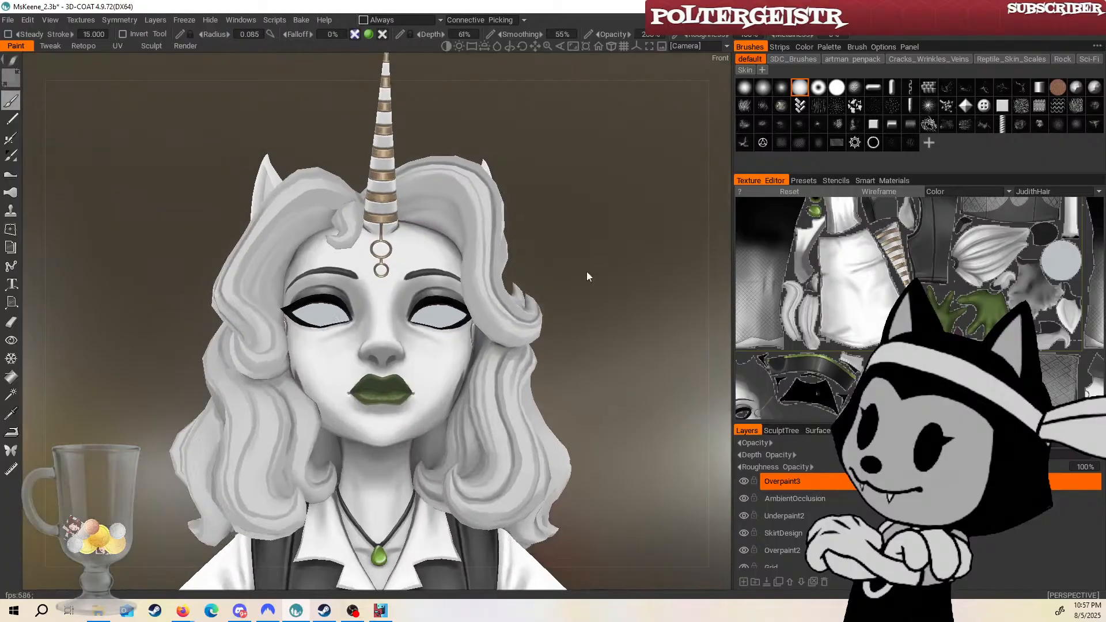
Show the wireframe, inspect the head from below and in three-quarter view, and hide the wireframe.
{"action": "key", "text": "w"}
{"action": "right_click_drag", "start_coordinate": [512, 319], "coordinate": [287, 461]}
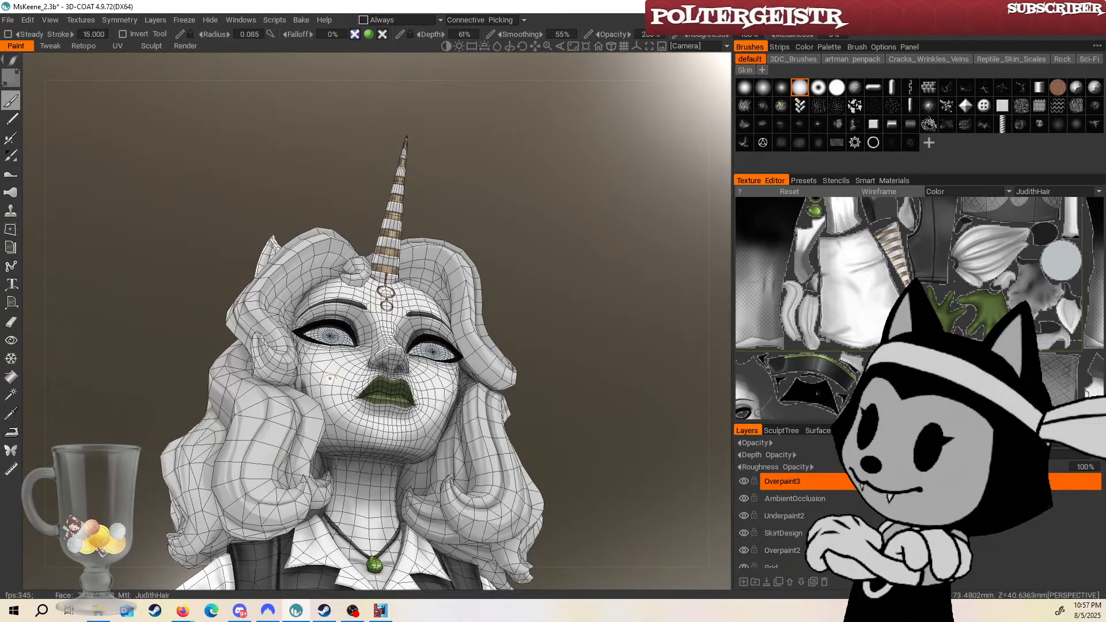
{"action": "left_click_drag", "start_coordinate": [555, 268], "coordinate": [410, 334]}
{"action": "left_click_drag", "start_coordinate": [567, 239], "coordinate": [519, 286]}
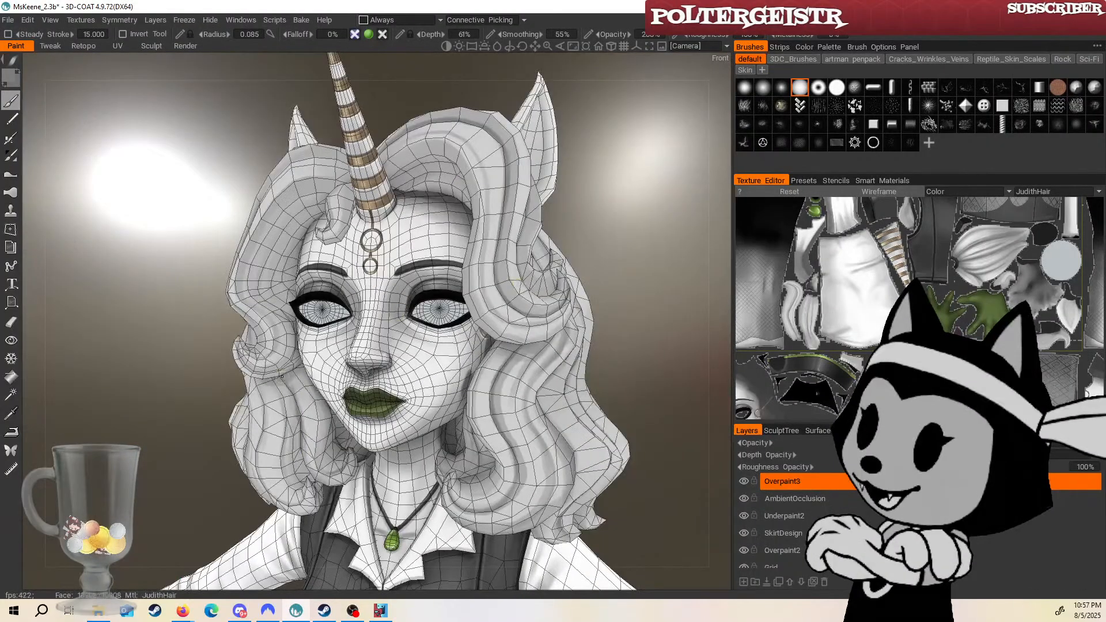
{"action": "left_click_drag", "start_coordinate": [614, 286], "coordinate": [592, 303]}
{"action": "left_click_drag", "start_coordinate": [525, 264], "coordinate": [466, 237]}
{"action": "key", "text": "w"}
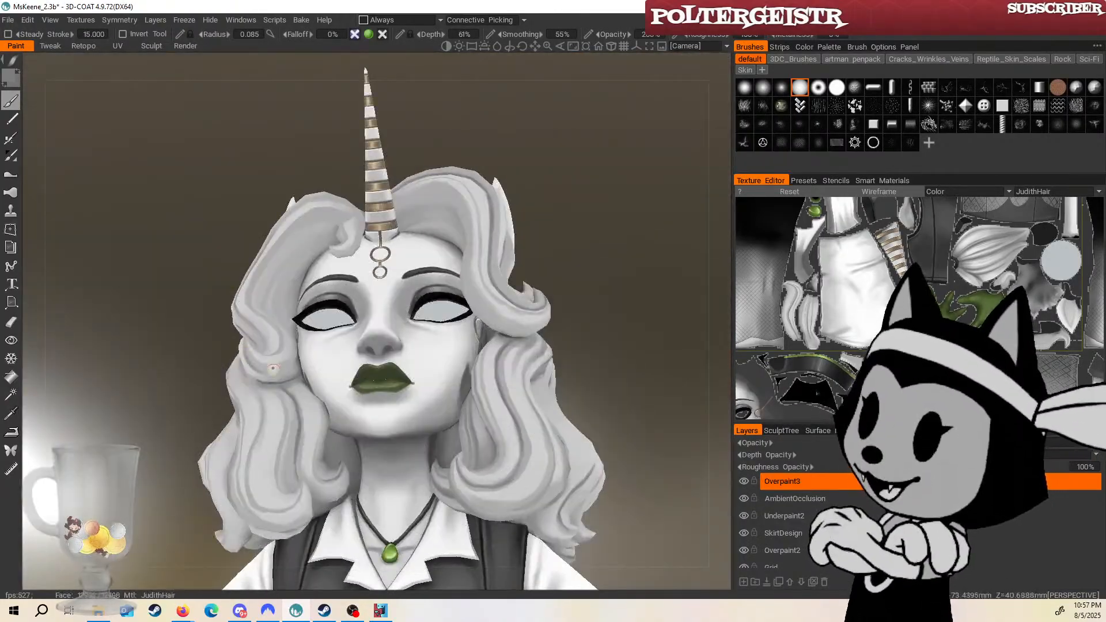
Check the hair from a low angle, compare its wireframe in three-quarter and front views, and return to plain shading.
{"action": "left_click_drag", "start_coordinate": [219, 282], "coordinate": [217, 252]}
{"action": "left_click_drag", "start_coordinate": [226, 300], "coordinate": [223, 264]}
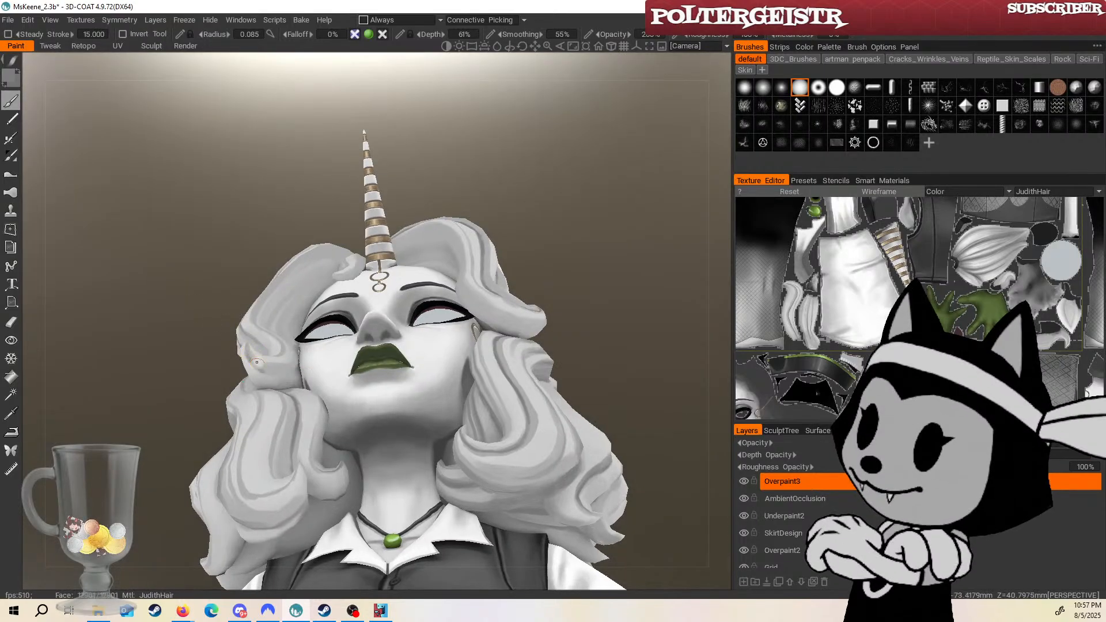
{"action": "key", "text": "w"}
{"action": "left_click_drag", "start_coordinate": [253, 357], "coordinate": [288, 374], "text": "alt"}
{"action": "left_click_drag", "start_coordinate": [568, 128], "coordinate": [610, 254]}
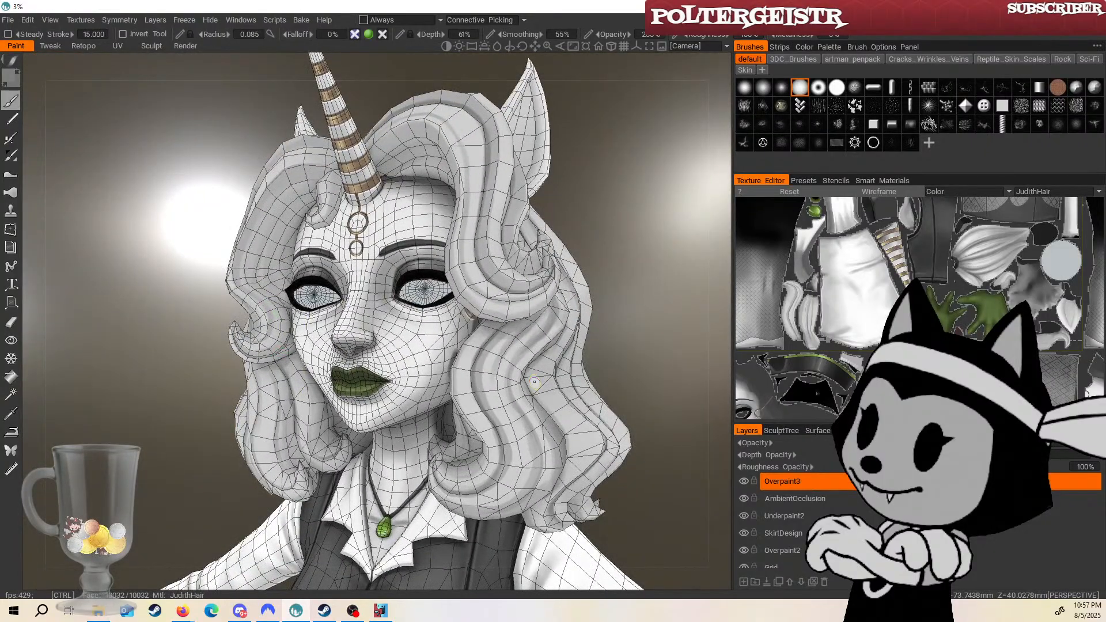
{"action": "middle_click_drag", "start_coordinate": [536, 305], "coordinate": [516, 320], "text": "alt"}
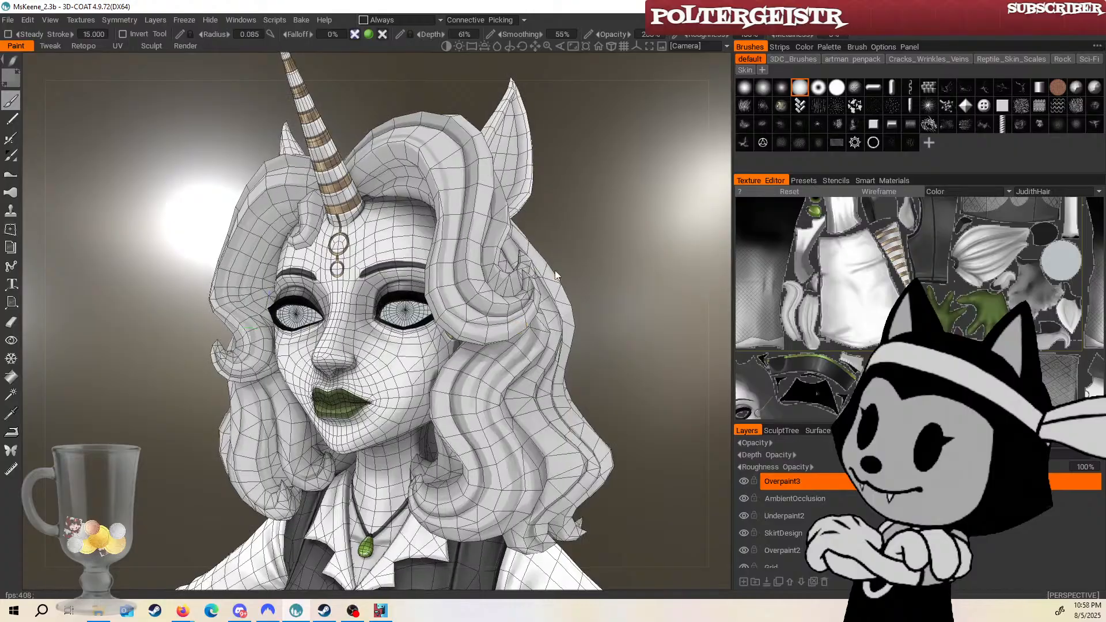
{"action": "left_click_drag", "start_coordinate": [554, 269], "coordinate": [592, 262]}
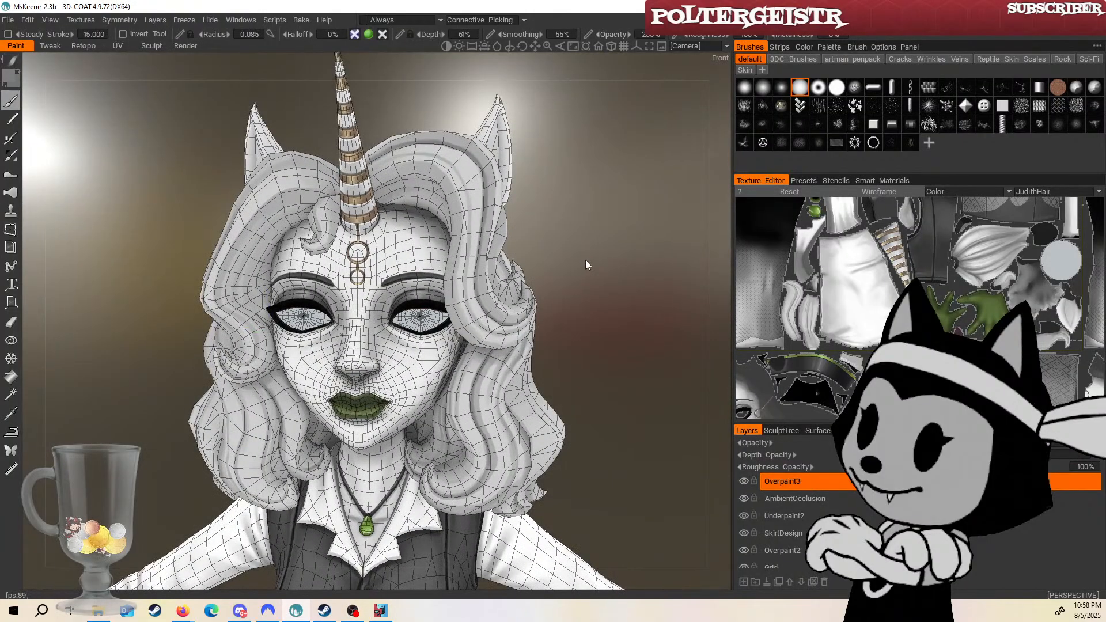
{"action": "left_click_drag", "start_coordinate": [586, 263], "coordinate": [574, 385]}
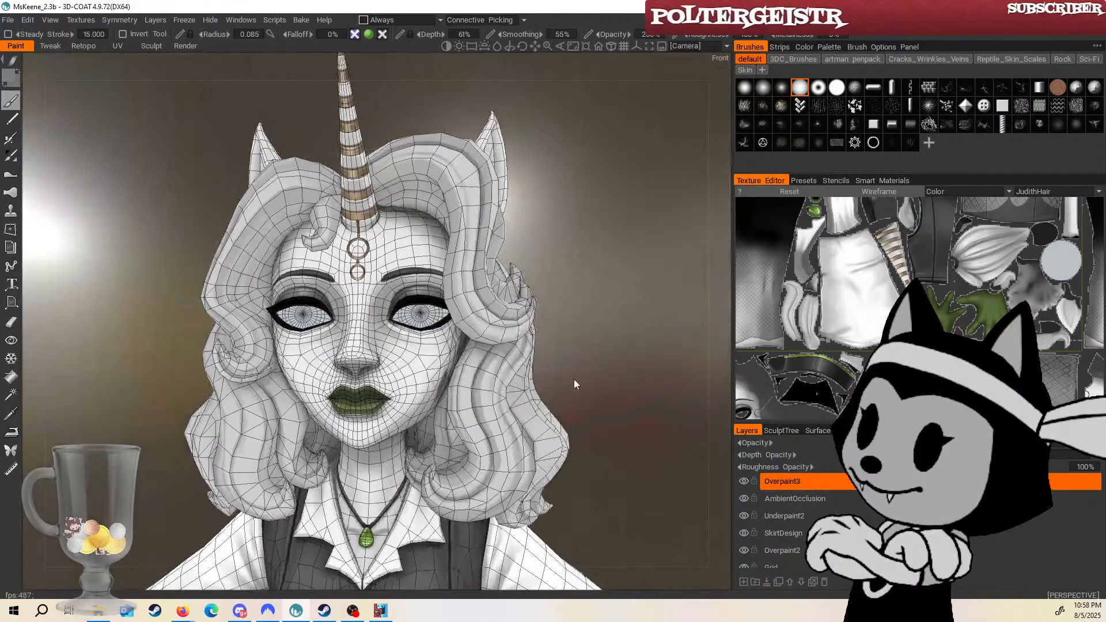
{"action": "key", "text": "1"}
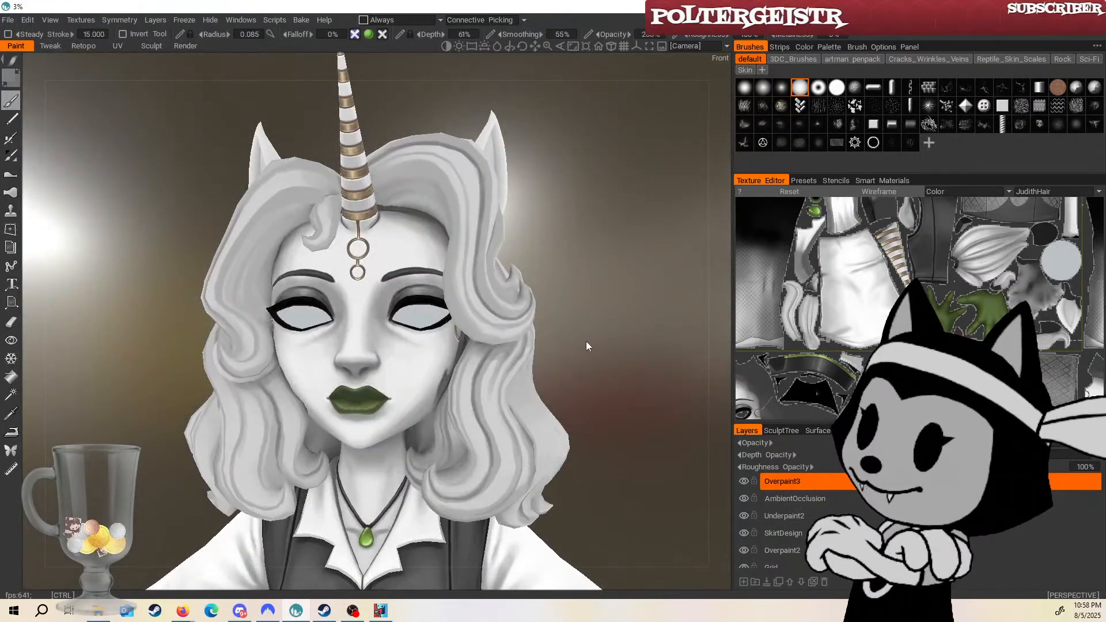
Examine the shaded face and the side locks beside the cheek from the front at several distances.
{"action": "left_click_drag", "start_coordinate": [586, 341], "coordinate": [634, 258]}
{"action": "scroll", "coordinate": [647, 266], "scroll_direction": "up", "scroll_amount": 4}
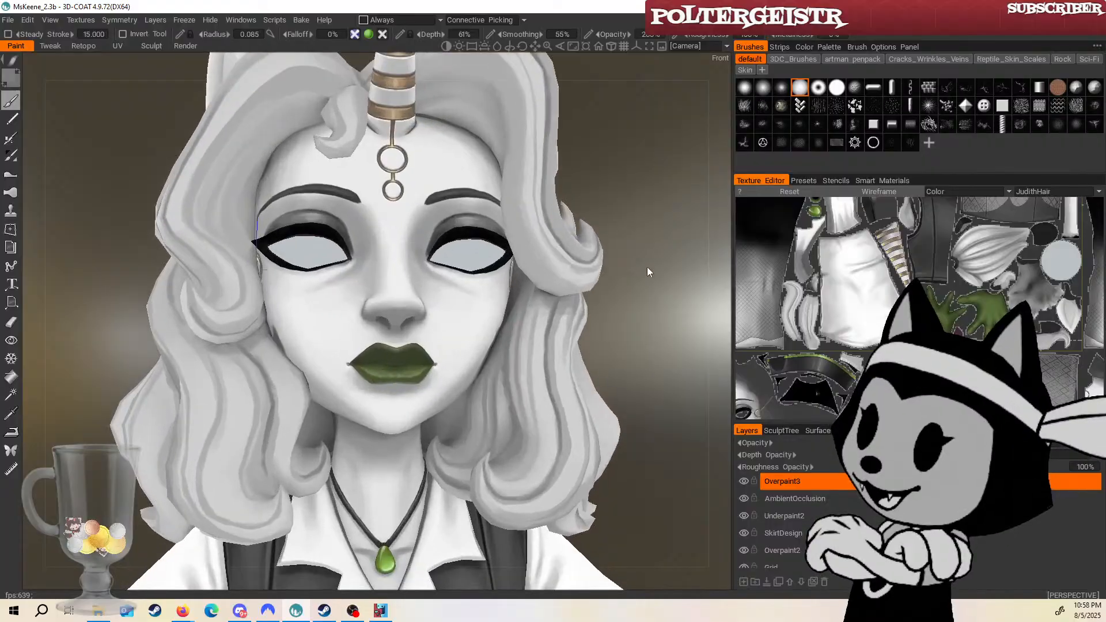
{"action": "scroll", "coordinate": [645, 268], "scroll_direction": "down", "scroll_amount": 1}
{"action": "middle_click_drag", "start_coordinate": [645, 267], "coordinate": [636, 323]}
{"action": "scroll", "coordinate": [628, 316], "scroll_direction": "down", "scroll_amount": 2}
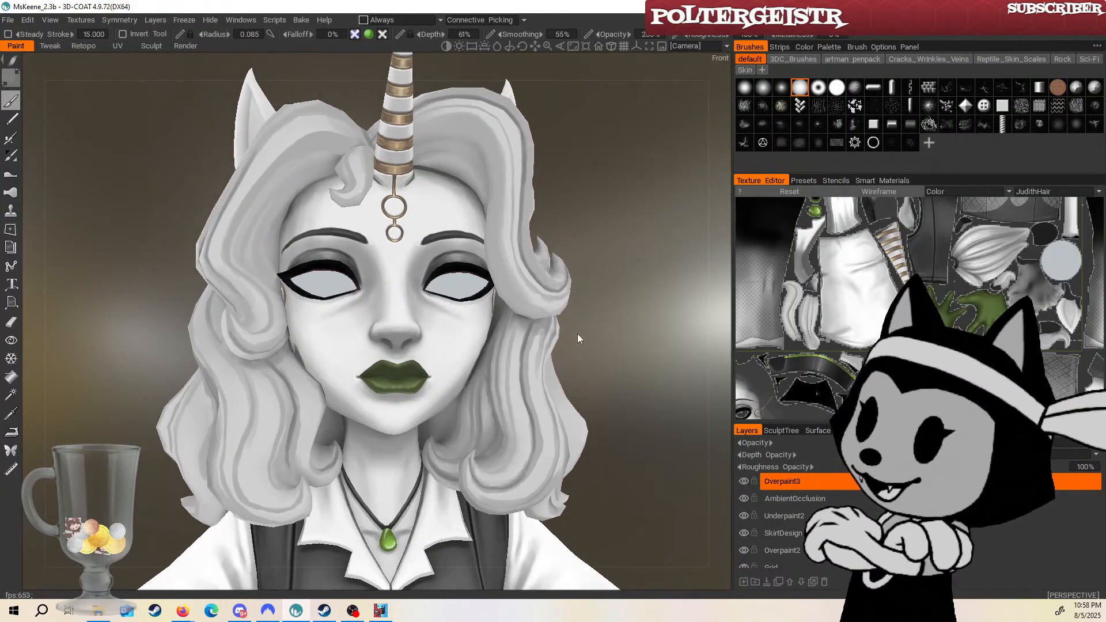
{"action": "left_click_drag", "start_coordinate": [577, 333], "coordinate": [652, 351]}
{"action": "left_click_drag", "start_coordinate": [231, 340], "coordinate": [148, 289]}
{"action": "key", "text": "bracketleft"}
{"action": "key", "text": "bracketleft"}
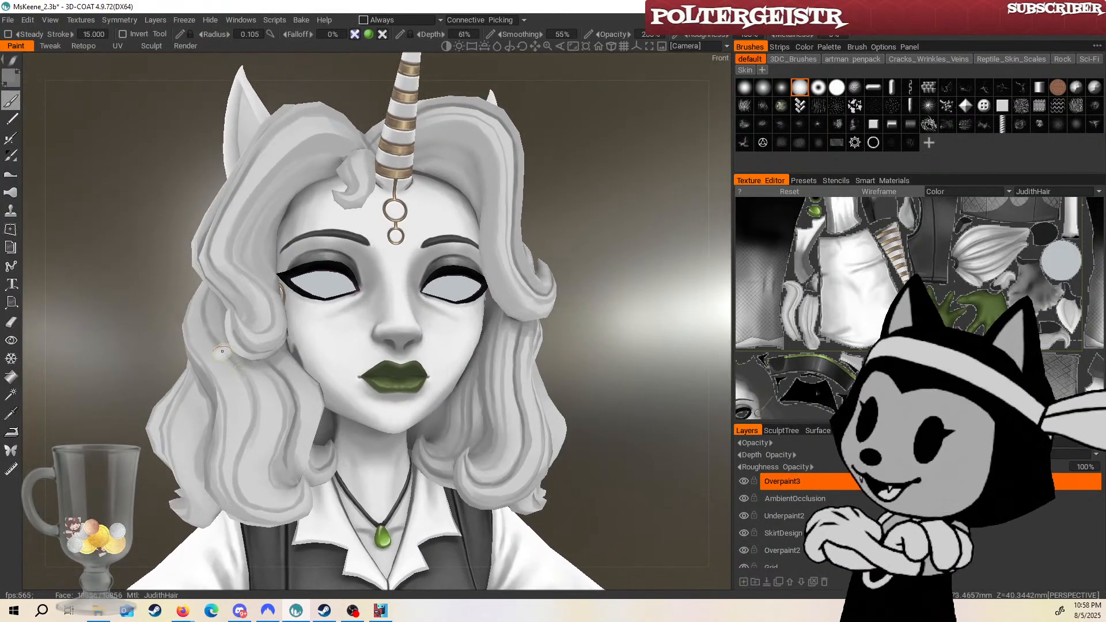
{"action": "mouse_move", "coordinate": [238, 368]}
{"action": "left_mouse_down"}
{"action": "mouse_move", "coordinate": [249, 394]}
{"action": "mouse_move", "coordinate": [247, 373]}
{"action": "left_mouse_up"}
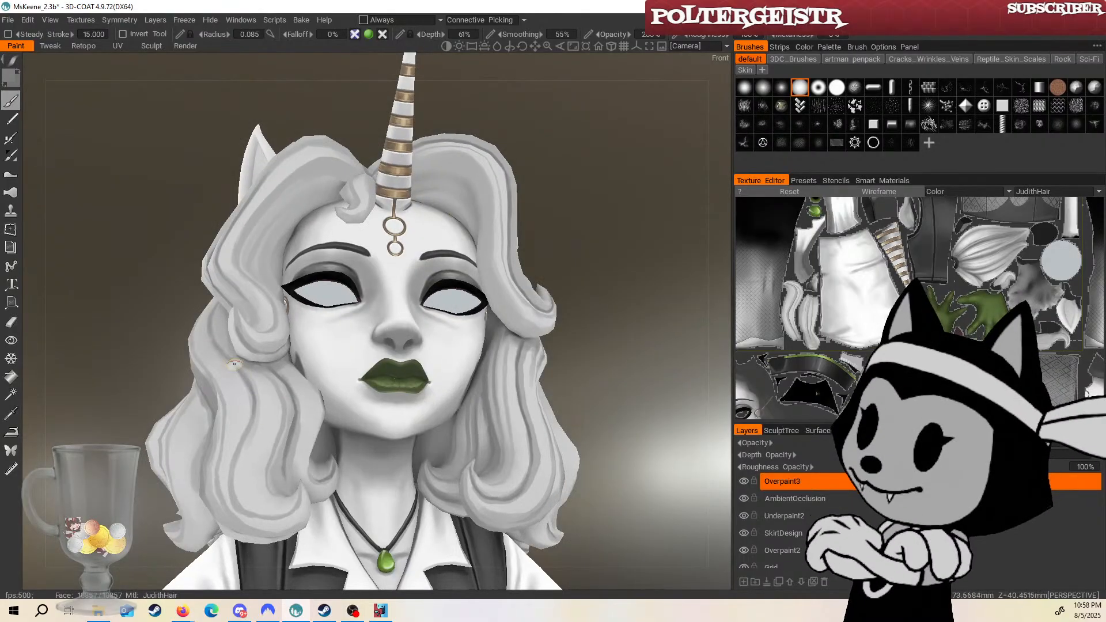
View the head from below, set the brush radius to 0.058, and show the mesh wireframe.
{"action": "mouse_move", "coordinate": [572, 295]}
{"action": "left_mouse_down"}
{"action": "mouse_move", "coordinate": [569, 279]}
{"action": "mouse_move", "coordinate": [610, 230]}
{"action": "left_mouse_up"}
{"action": "key", "text": "bracketright"}
{"action": "key", "text": "bracketright"}
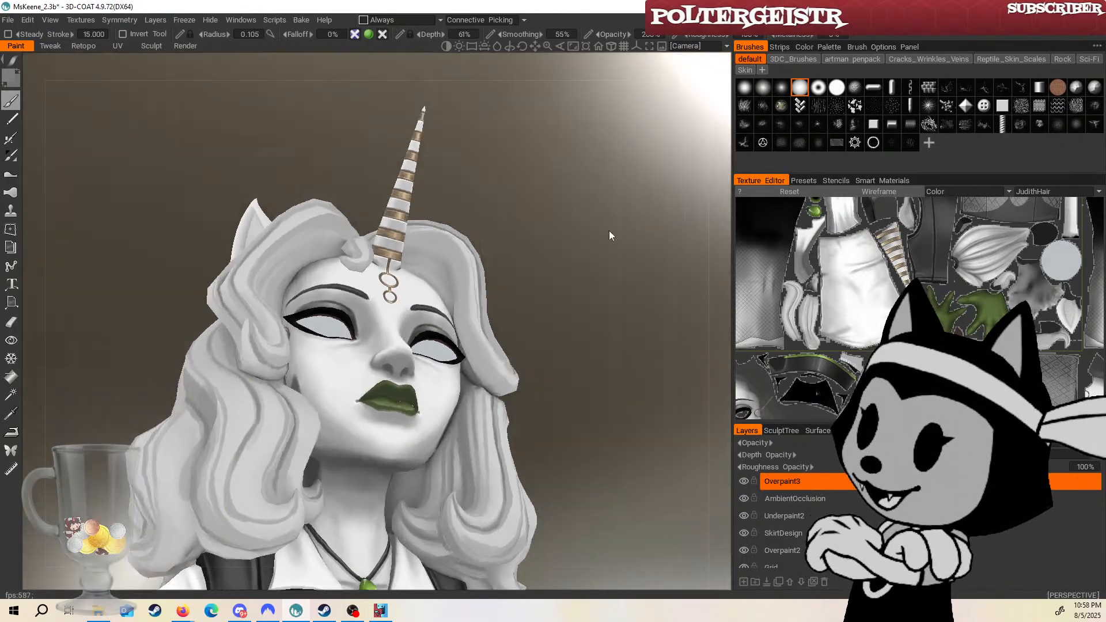
{"action": "key", "text": "bracketleft"}
{"action": "key", "text": "bracketleft"}
{"action": "key", "text": "bracketleft"}
{"action": "key", "text": "5"}
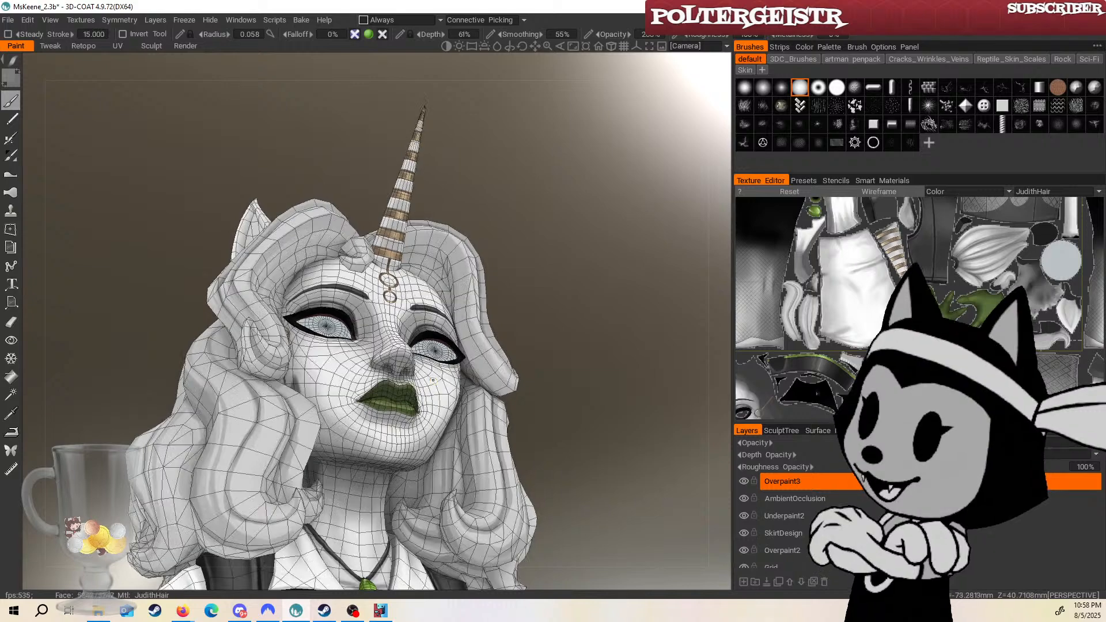
{"action": "left_click_drag", "start_coordinate": [516, 330], "coordinate": [514, 307]}
Try a larger brush radius of 0.209 with the wireframe shown.
{"action": "key", "text": "bracketright"}
{"action": "key", "text": "bracketright"}
{"action": "key", "text": "bracketright"}
{"action": "key", "text": "bracketright"}
{"action": "key", "text": "bracketright"}
{"action": "key", "text": "bracketright"}
{"action": "key", "text": "bracketright"}
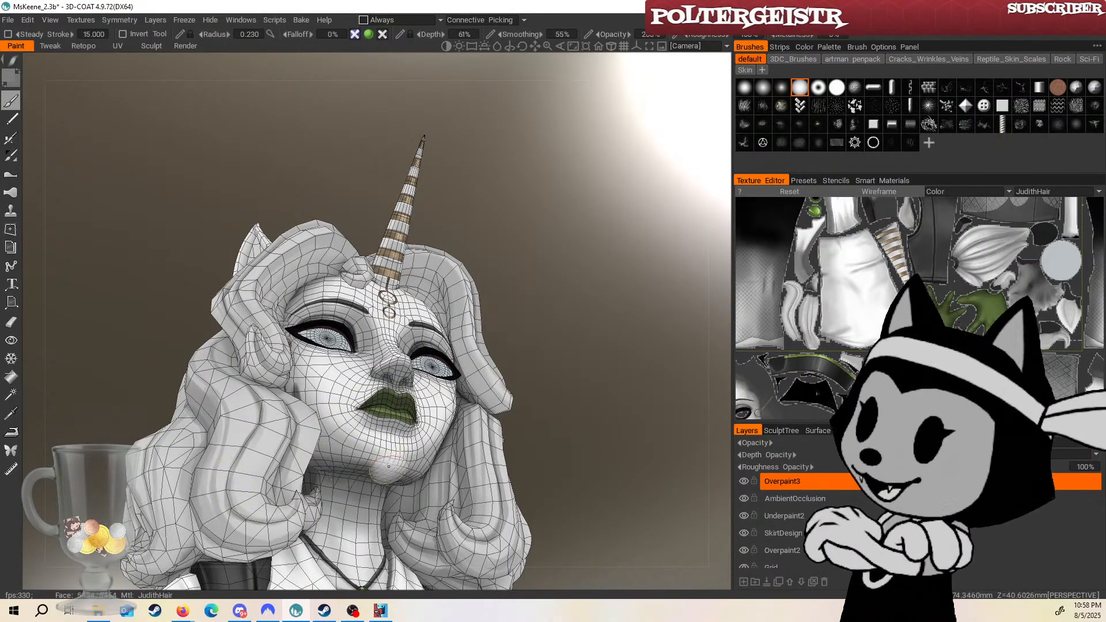
{"action": "key", "text": "bracketleft"}
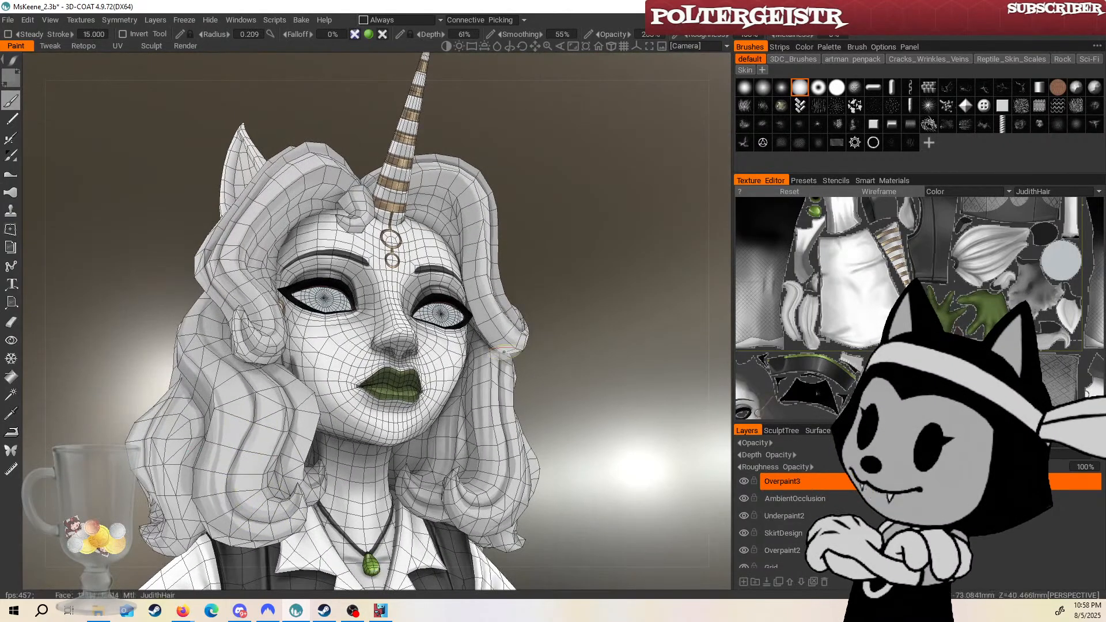
Set the brush radius back to 0.058, inspect the wireframed head from a low side angle, and save the scene.
{"action": "right_click_drag", "start_coordinate": [239, 508], "coordinate": [227, 495]}
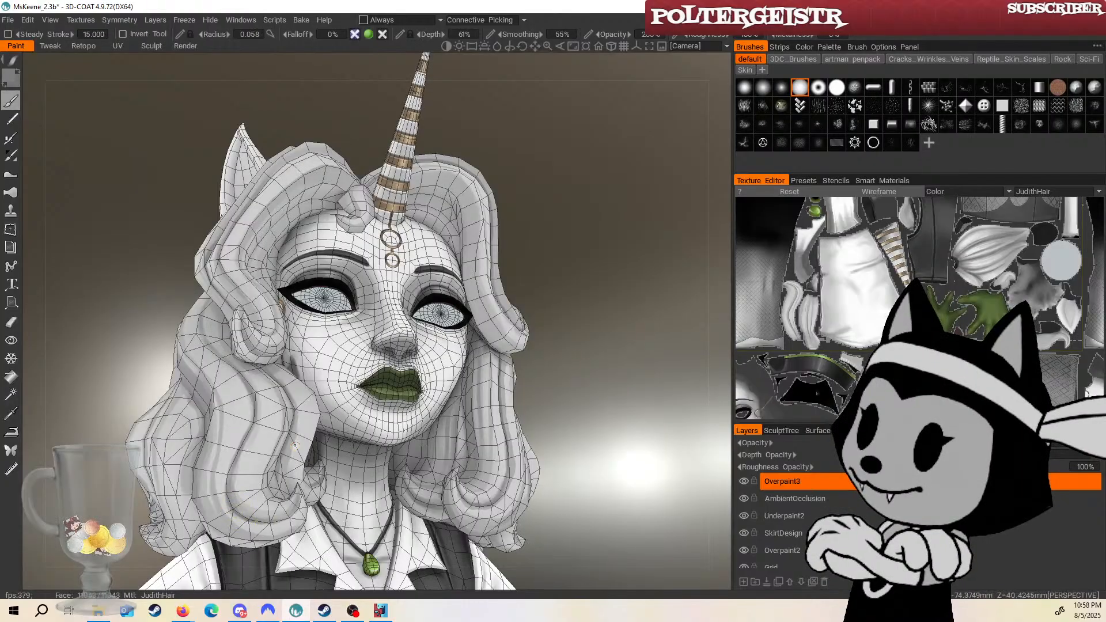
{"action": "left_click_drag", "start_coordinate": [583, 477], "coordinate": [501, 415]}
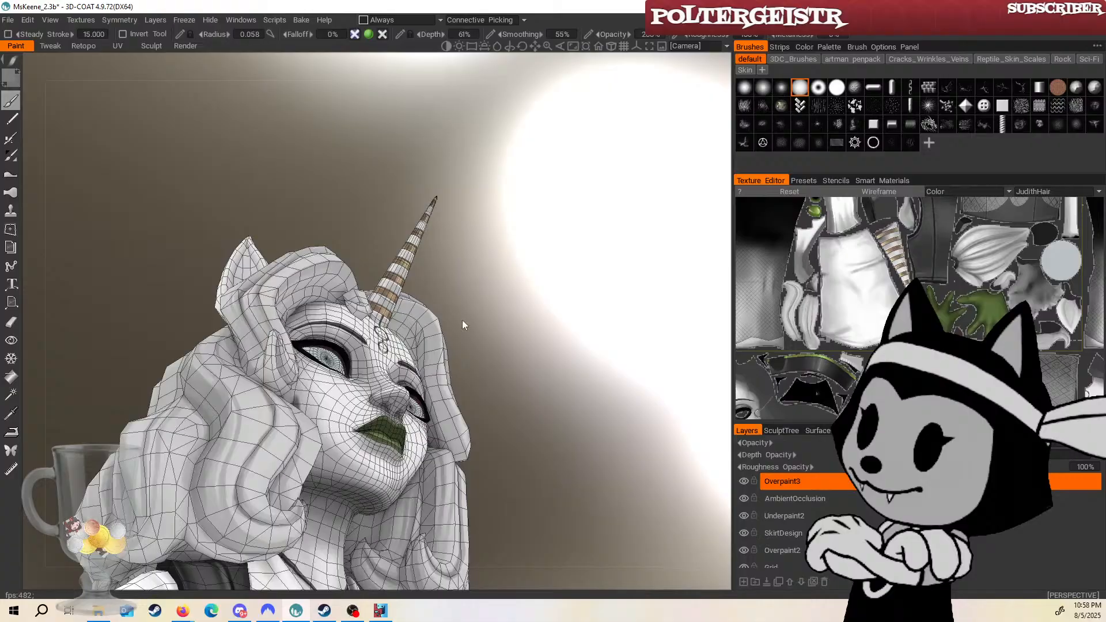
{"action": "left_click_drag", "start_coordinate": [463, 321], "coordinate": [481, 215]}
{"action": "key", "text": "ctrl+s"}
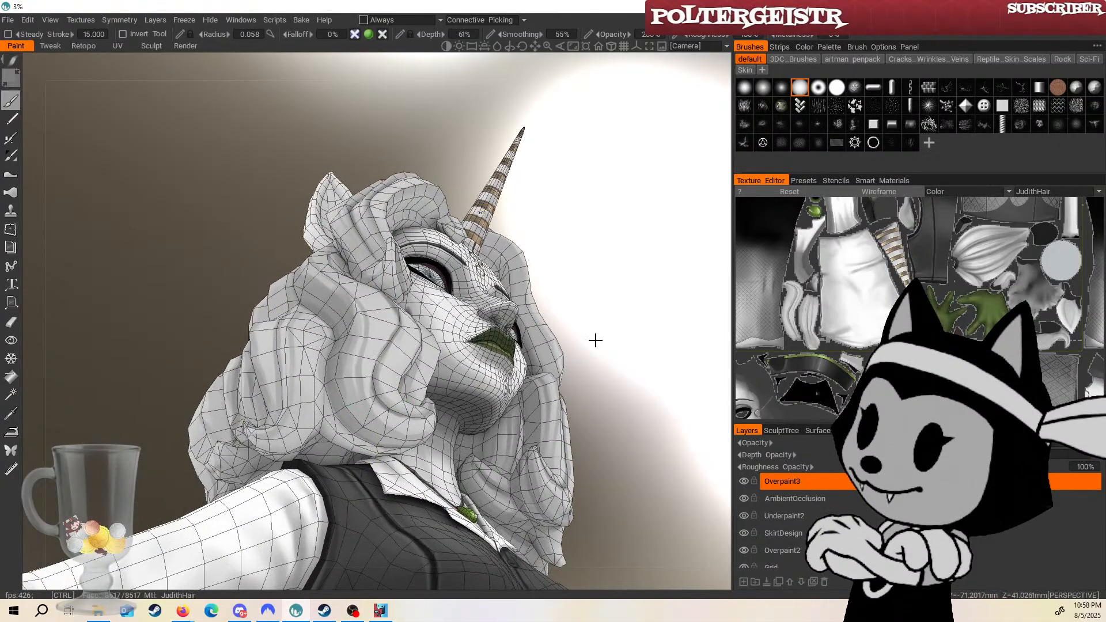
Touch up the side locks' shading with brush radius 0.084, save the scene, and check the locks with and without wireframe.
{"action": "left_click_drag", "start_coordinate": [595, 339], "coordinate": [603, 309]}
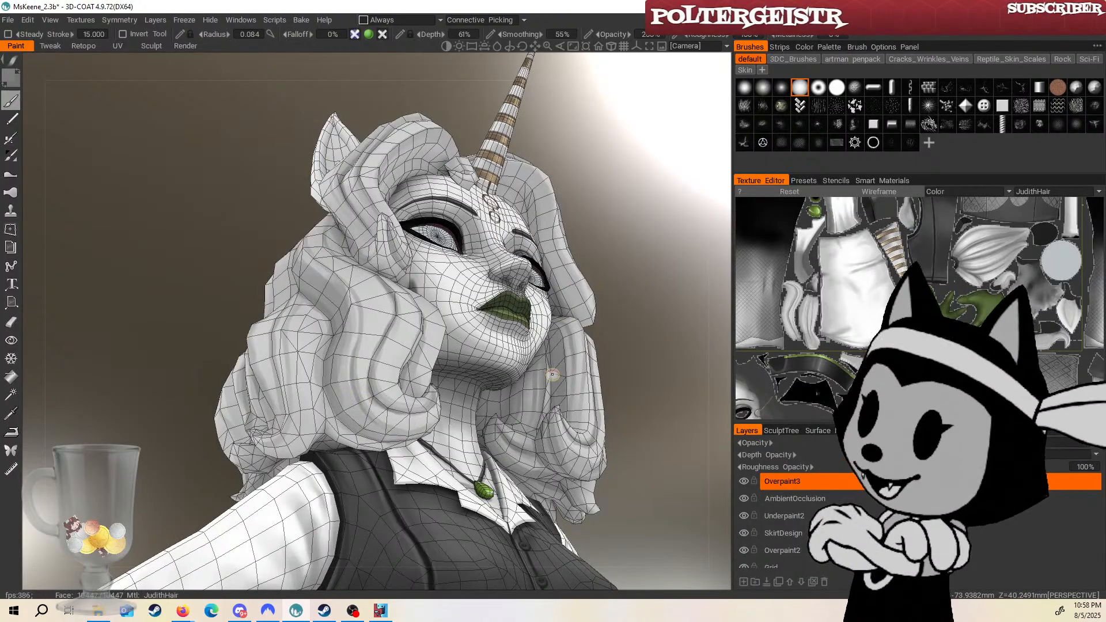
{"action": "key", "text": "ctrl+s"}
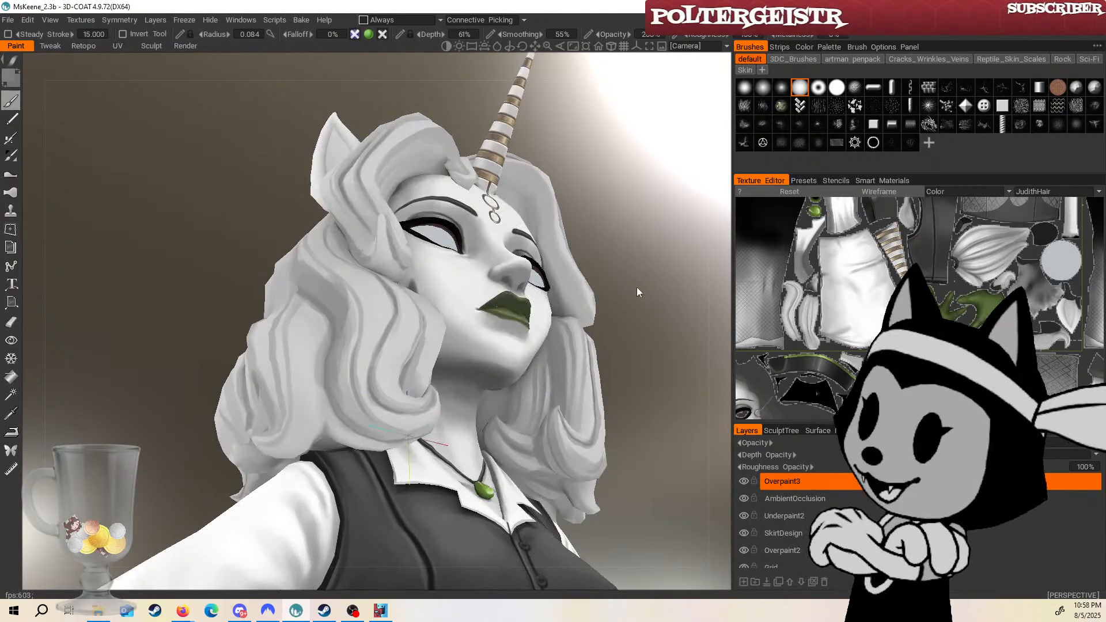
{"action": "left_click_drag", "start_coordinate": [638, 289], "coordinate": [434, 381]}
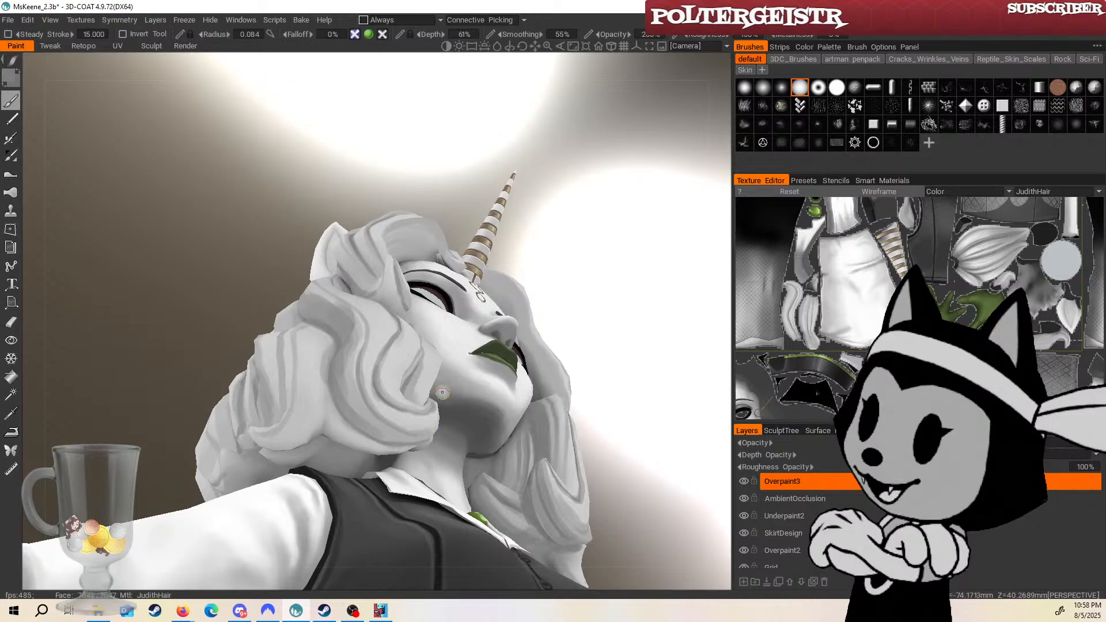
{"action": "left_click_drag", "start_coordinate": [586, 267], "coordinate": [623, 343]}
{"action": "key", "text": "w"}
{"action": "left_click_drag", "start_coordinate": [350, 240], "coordinate": [277, 248]}
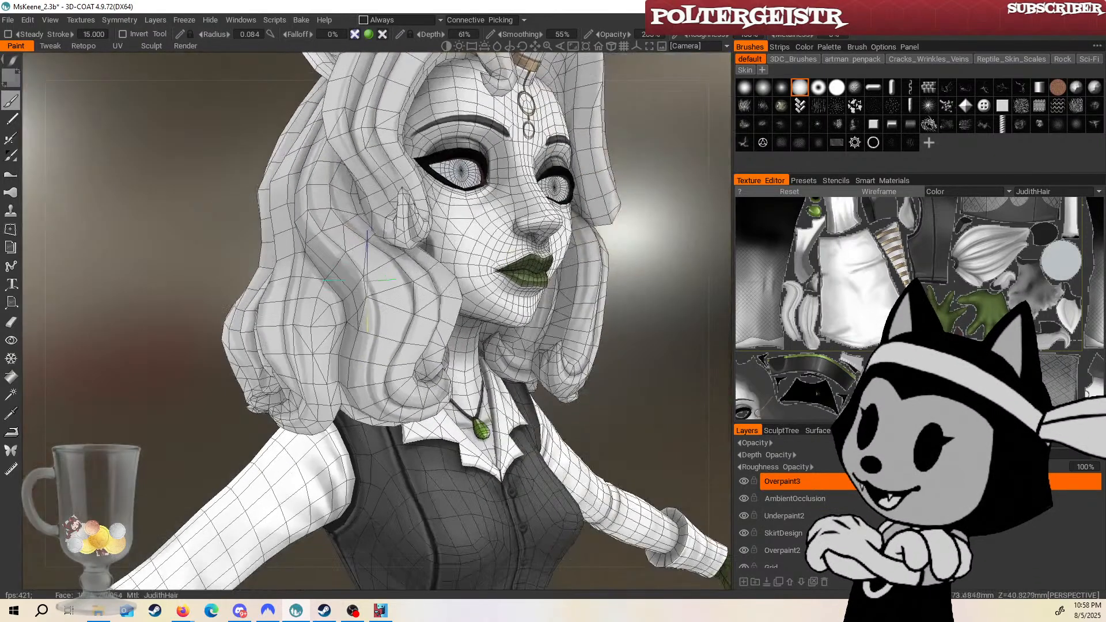
{"action": "key", "text": "w"}
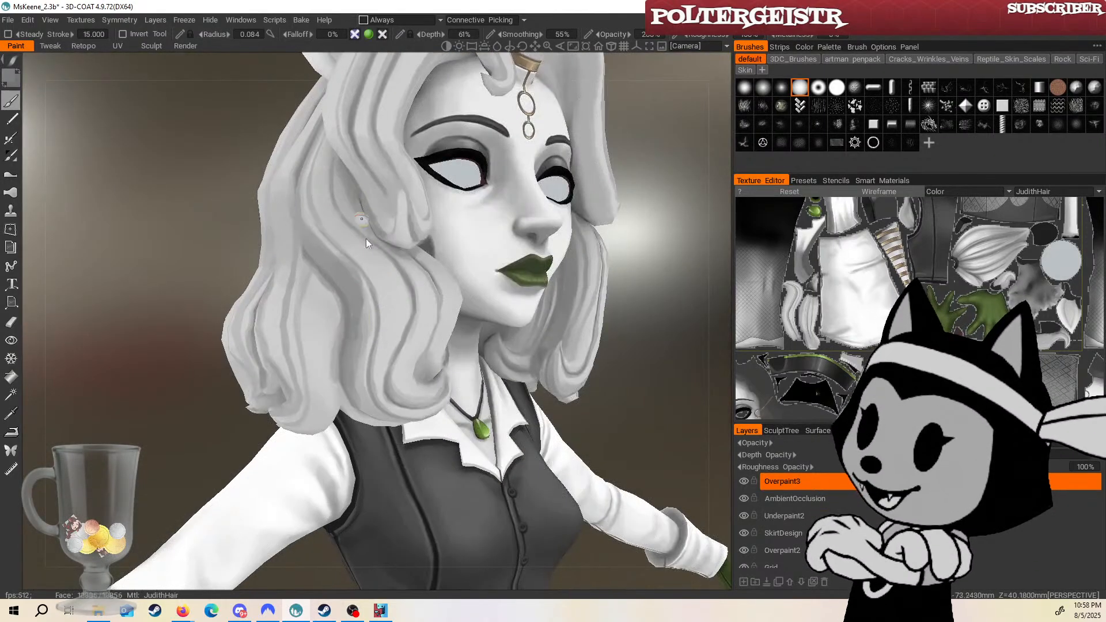
Soften the shading of the long locks beside the cheek using brush radii of 0.304 and 0.236.
{"action": "middle_click_drag", "start_coordinate": [366, 223], "coordinate": [364, 277]}
{"action": "key", "text": "bracketright"}
{"action": "key", "text": "bracketright"}
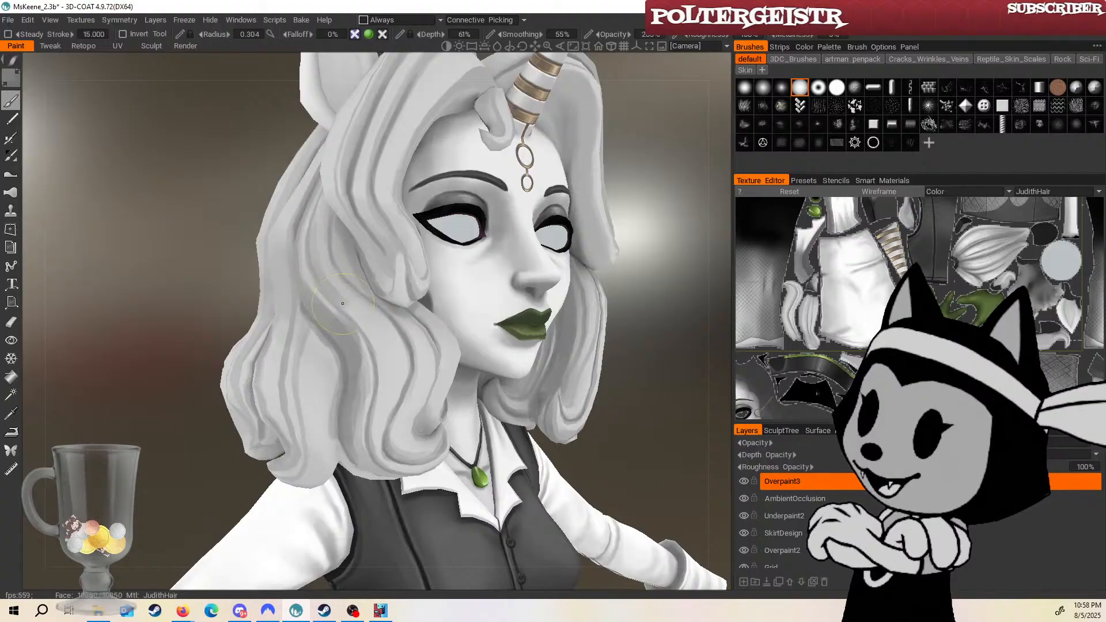
{"action": "left_click_drag", "start_coordinate": [556, 257], "coordinate": [552, 214], "text": "alt"}
{"action": "key", "text": "bracketleft"}
{"action": "key", "text": "bracketleft"}
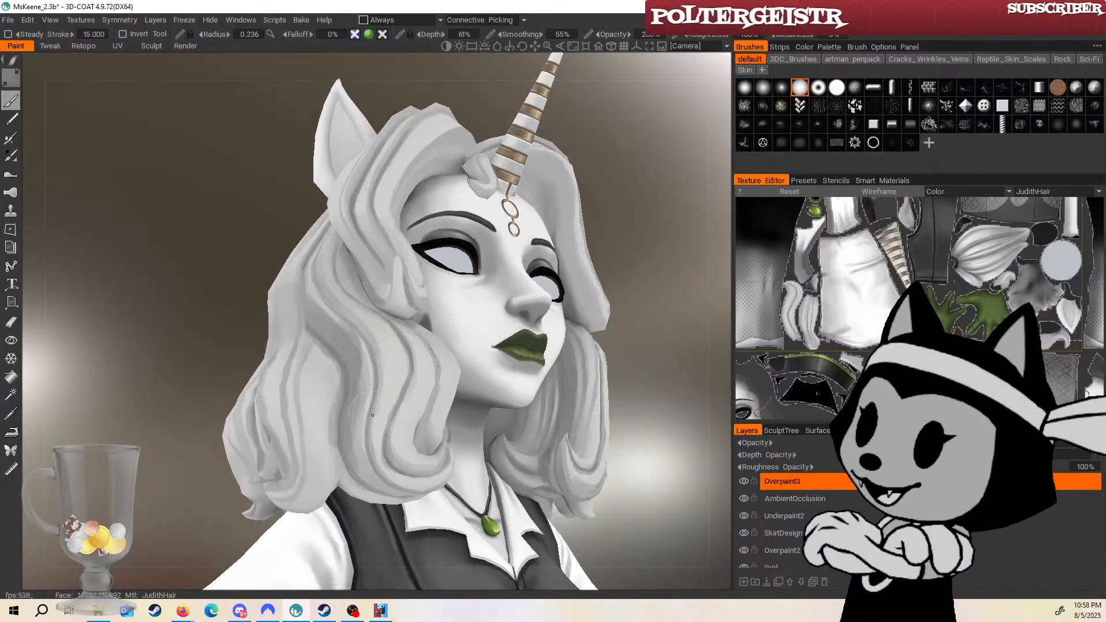
Blend the shading of the front curl and side locks from the front using brush radii of 0.313 and 0.344.
{"action": "left_click_drag", "start_coordinate": [640, 267], "coordinate": [586, 285]}
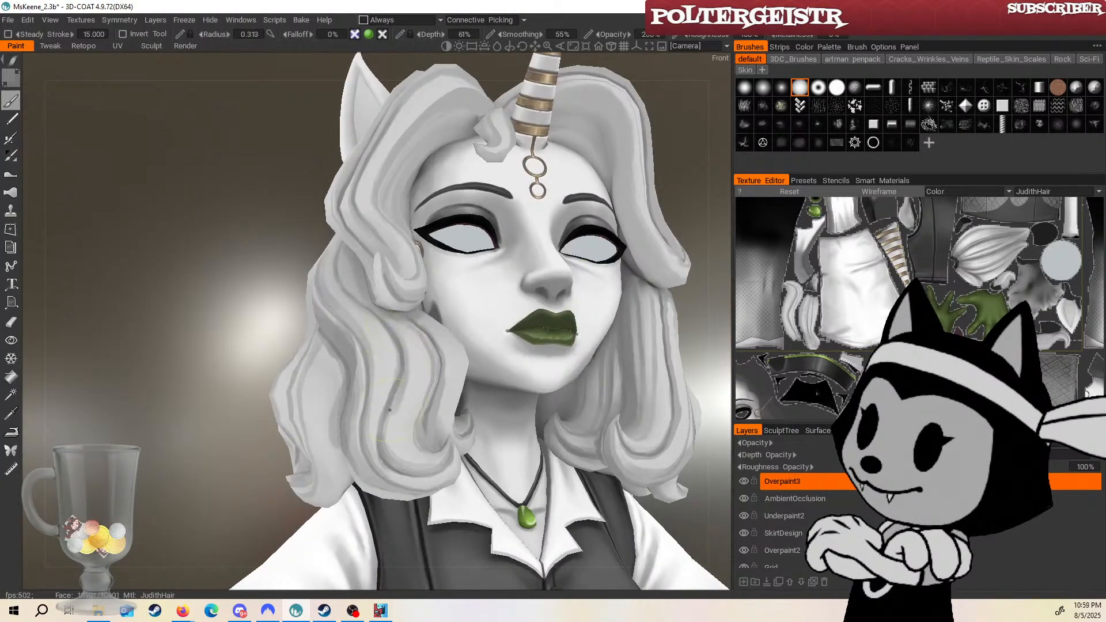
{"action": "left_click_drag", "start_coordinate": [675, 183], "coordinate": [694, 221]}
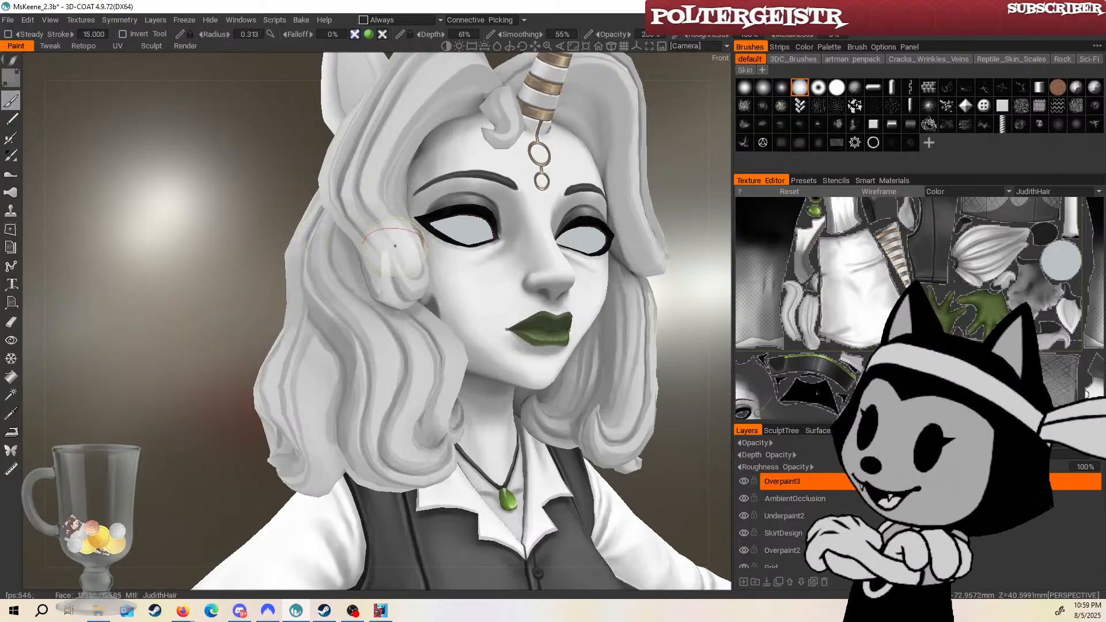
{"action": "key", "text": "bracketleft"}
{"action": "key", "text": "bracketleft"}
{"action": "key", "text": "bracketright"}
{"action": "key", "text": "bracketright"}
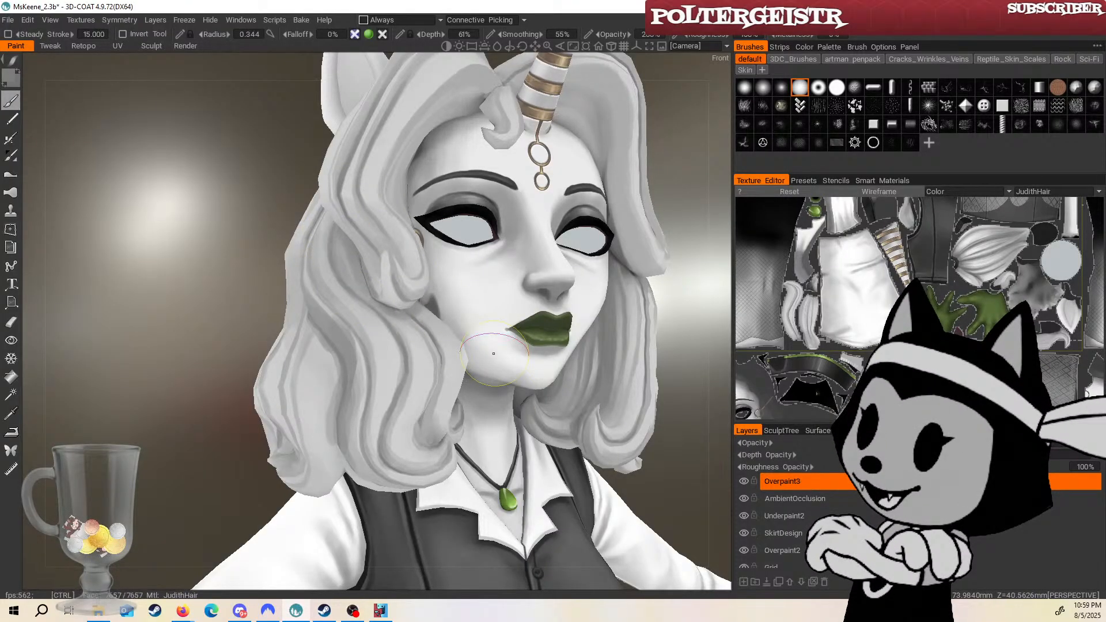
Save the scene, show the mesh wireframe with the head in side view, and reduce the brush radius to 0.079.
{"action": "left_click_drag", "start_coordinate": [494, 354], "coordinate": [512, 474], "text": "alt"}
{"action": "middle_click_drag", "start_coordinate": [512, 473], "coordinate": [541, 446], "text": "alt"}
{"action": "key", "text": "w"}
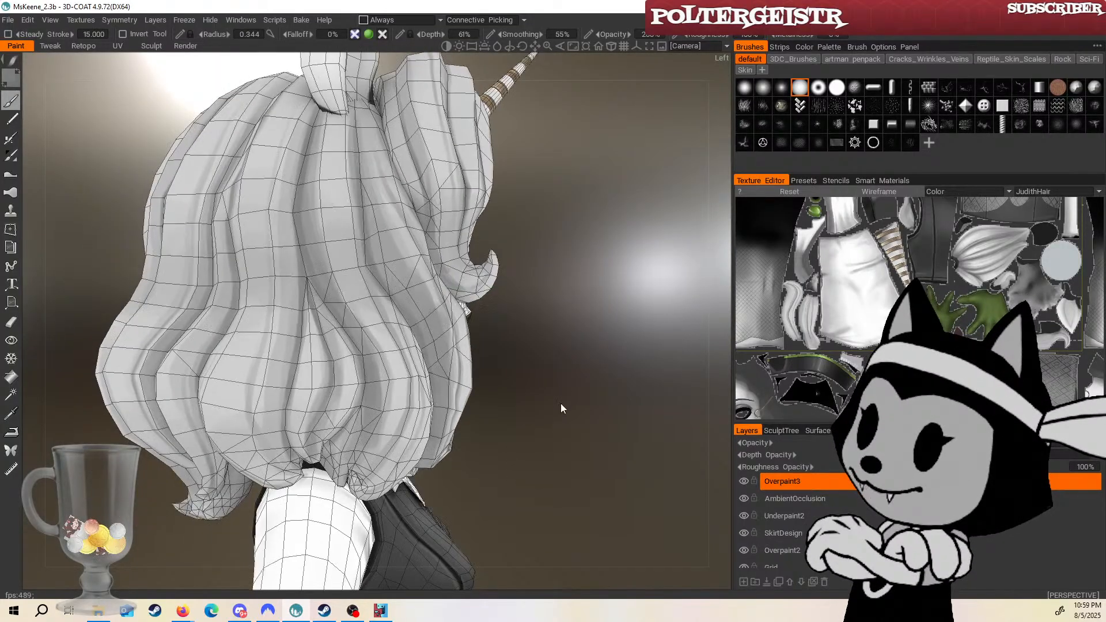
{"action": "left_click_drag", "start_coordinate": [561, 404], "coordinate": [510, 372], "text": "alt"}
{"action": "key", "text": "bracketleft"}
{"action": "key", "text": "bracketleft"}
{"action": "key", "text": "bracketleft"}
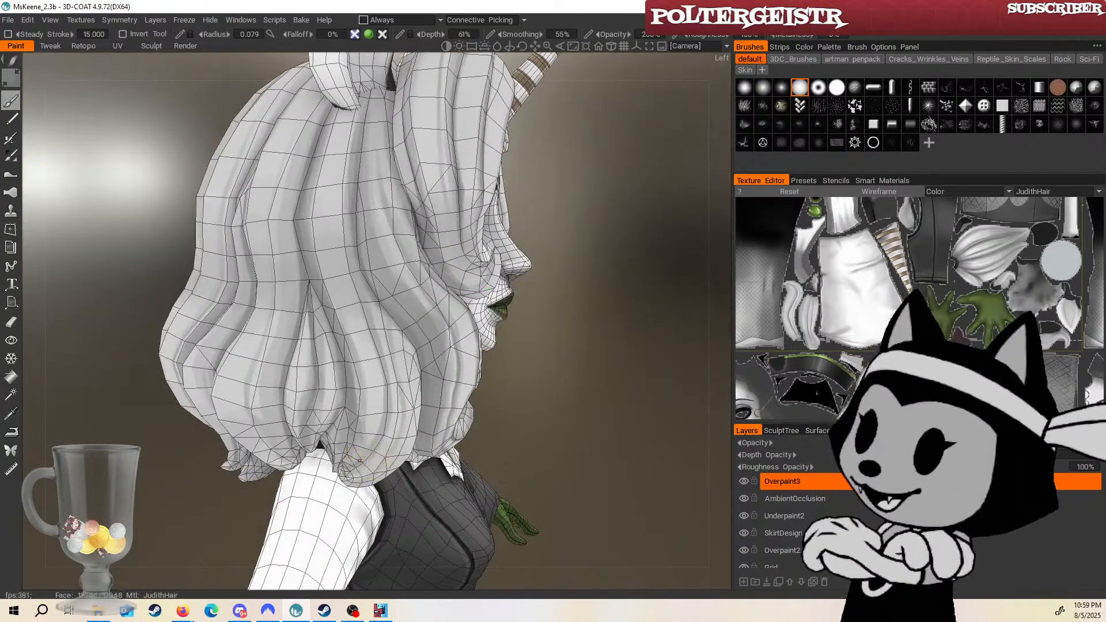
Refine the side locks' shading over the wireframe with brush radii of 0.077 to 0.109, and save the scene.
{"action": "left_click_drag", "start_coordinate": [385, 418], "coordinate": [467, 238], "text": "alt"}
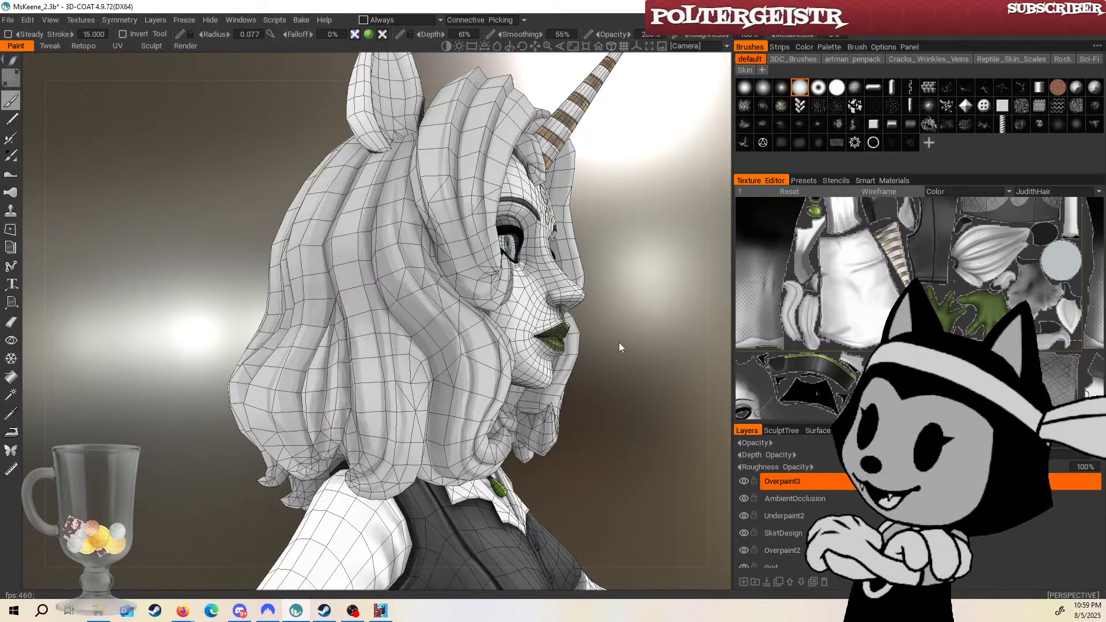
{"action": "left_click_drag", "start_coordinate": [642, 339], "coordinate": [658, 340], "text": "alt"}
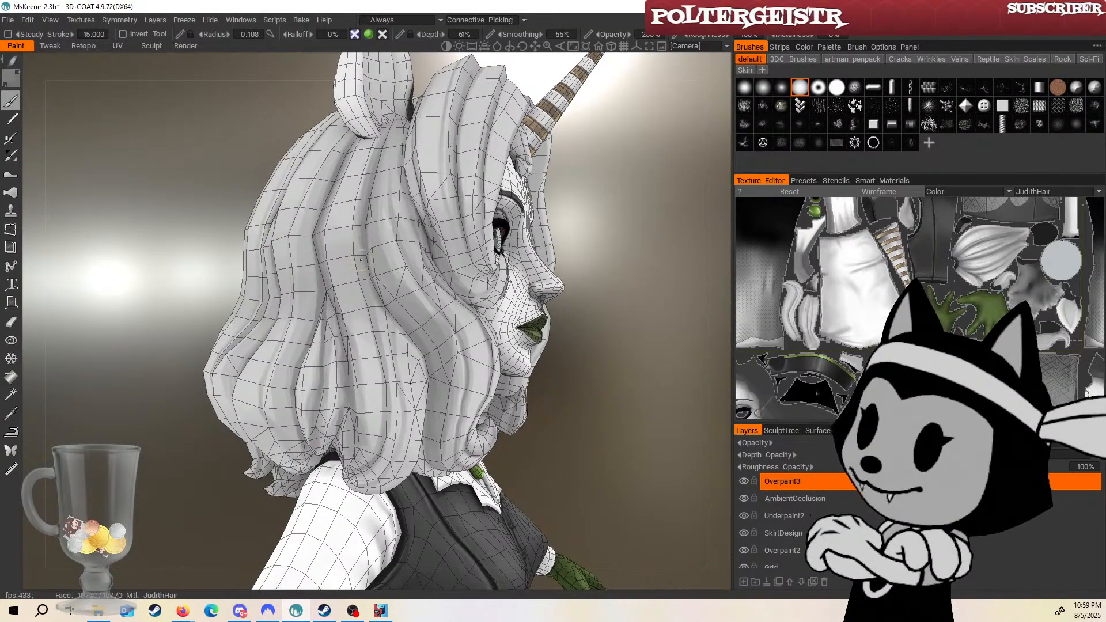
{"action": "left_click_drag", "start_coordinate": [389, 406], "coordinate": [456, 371], "text": "alt"}
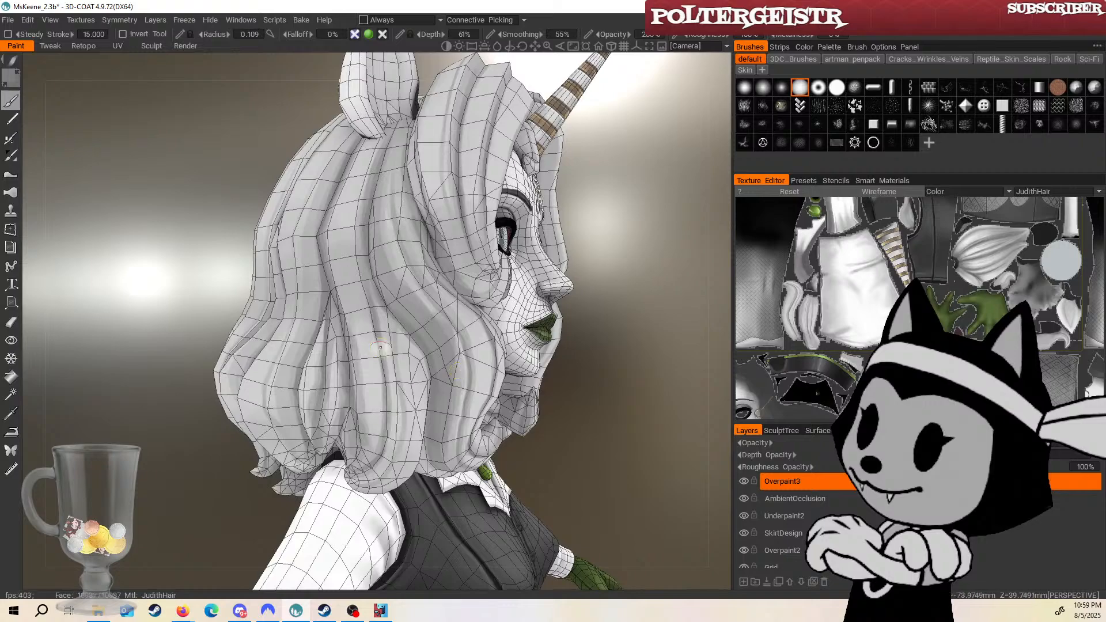
{"action": "left_click_drag", "start_coordinate": [550, 444], "coordinate": [627, 507]}
{"action": "key", "text": "ctrl+s"}
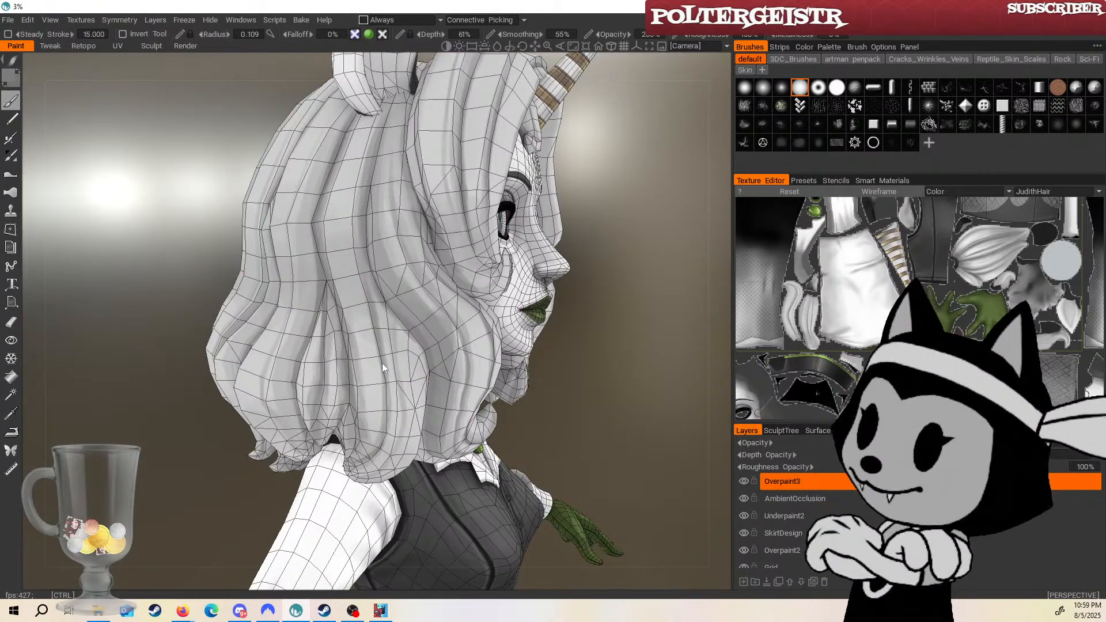
Touch up the lower side curls, checking them from the side and from below with and without wireframe.
{"action": "left_click_drag", "start_coordinate": [575, 433], "coordinate": [580, 369]}
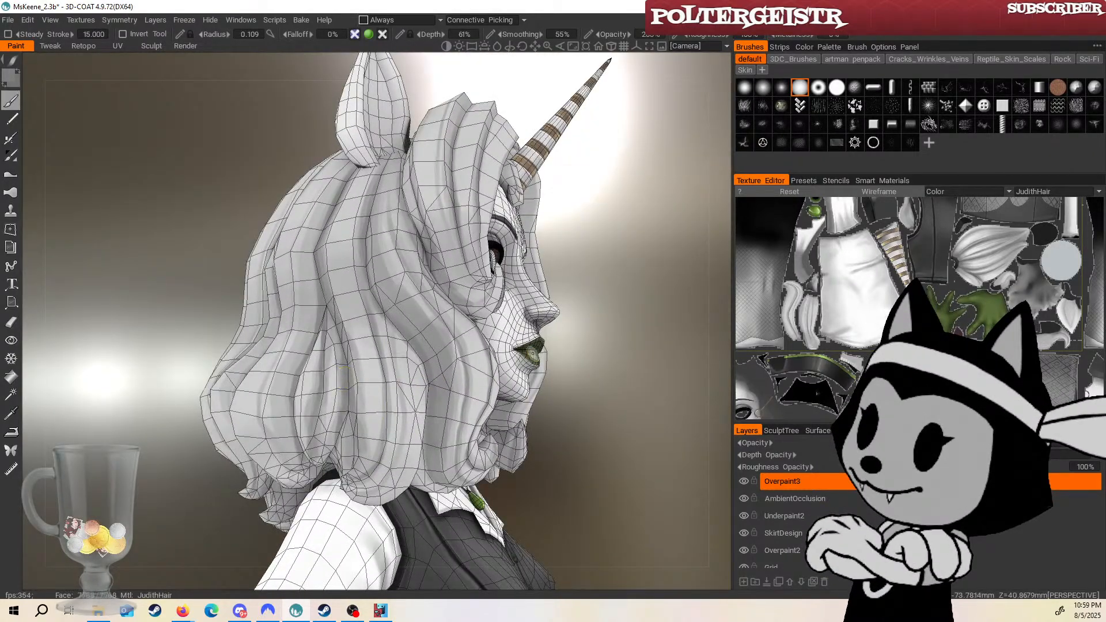
{"action": "left_click_drag", "start_coordinate": [576, 329], "coordinate": [610, 369]}
{"action": "key", "text": "w"}
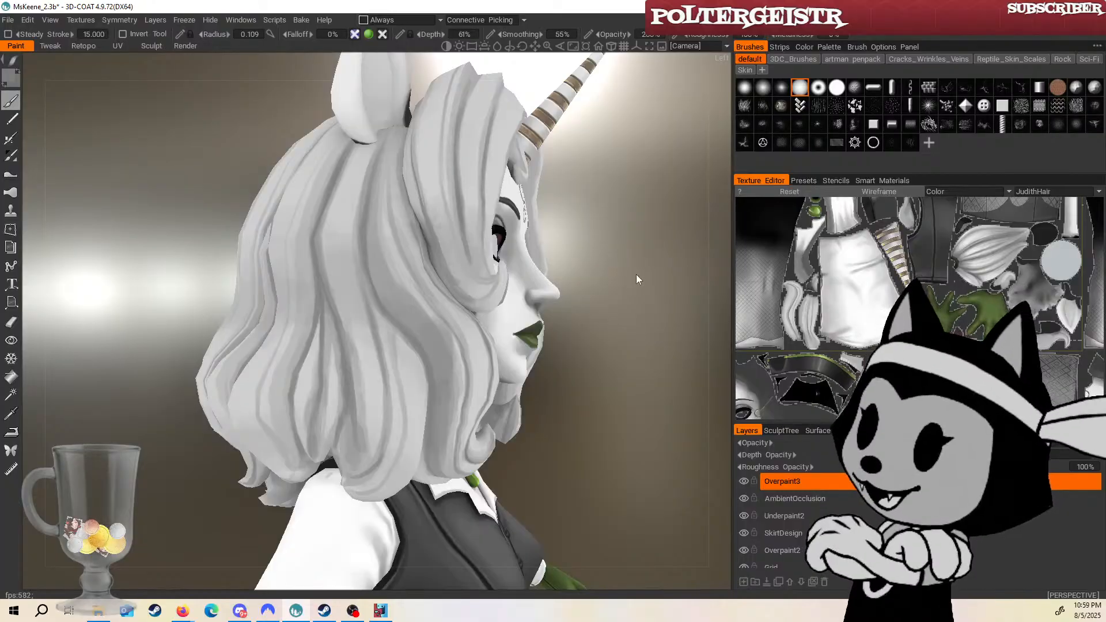
{"action": "left_click_drag", "start_coordinate": [636, 274], "coordinate": [360, 390]}
{"action": "key", "text": "w"}
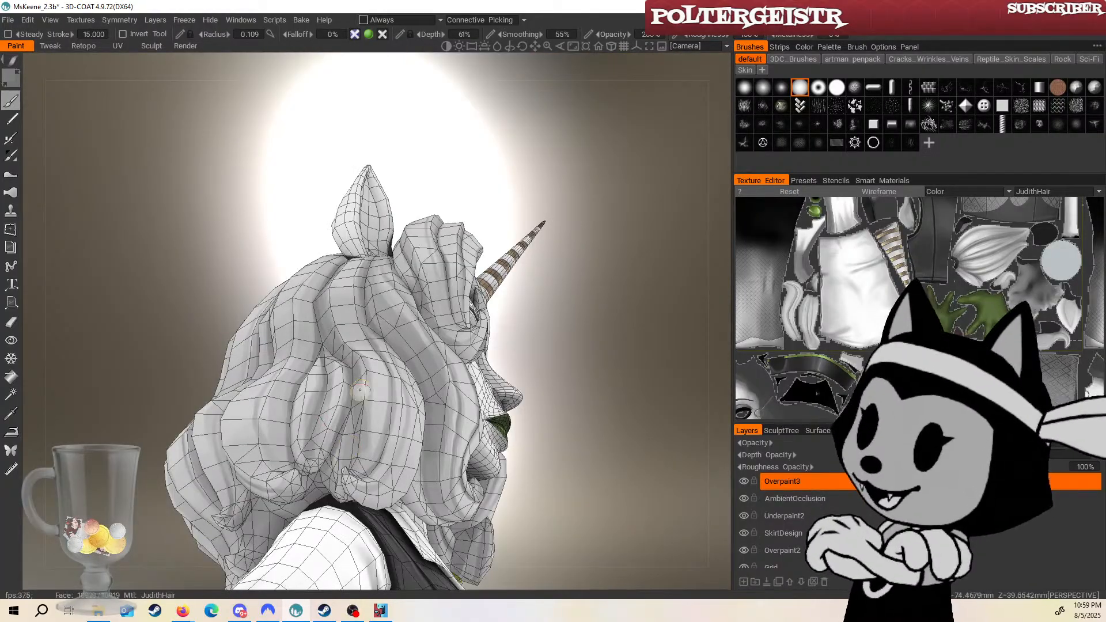
Shade the curl ends above the shoulder over the wireframe with brush radii of 0.163, 0.116 and 0.085.
{"action": "left_click_drag", "start_coordinate": [577, 351], "coordinate": [410, 364]}
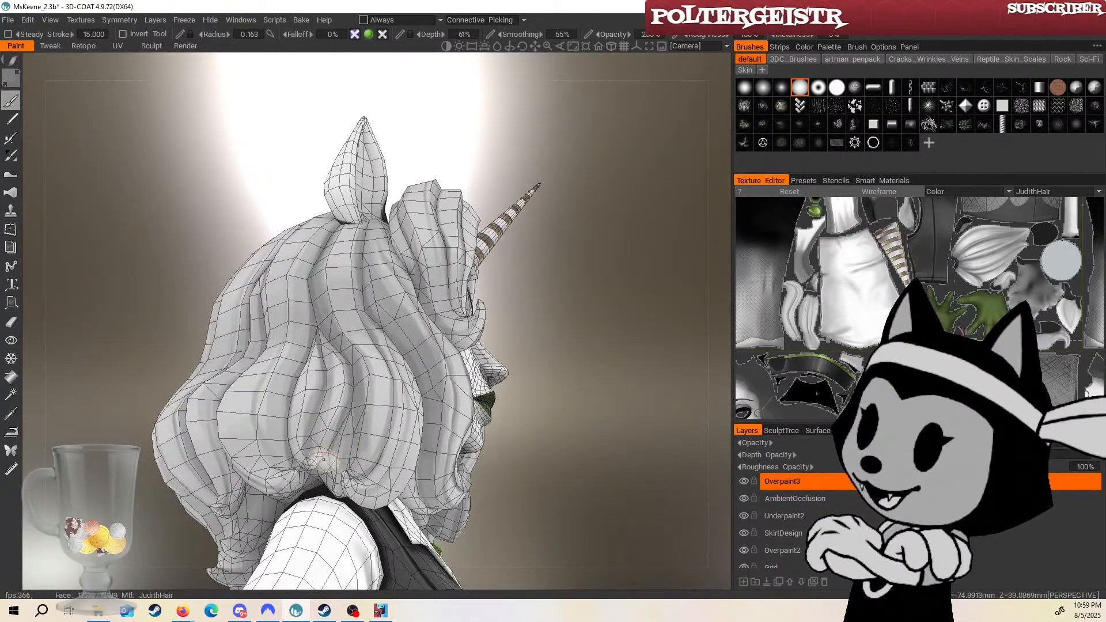
{"action": "mouse_move", "coordinate": [536, 315]}
{"action": "left_mouse_down"}
{"action": "mouse_move", "coordinate": [558, 338]}
{"action": "mouse_move", "coordinate": [548, 341]}
{"action": "left_mouse_up"}
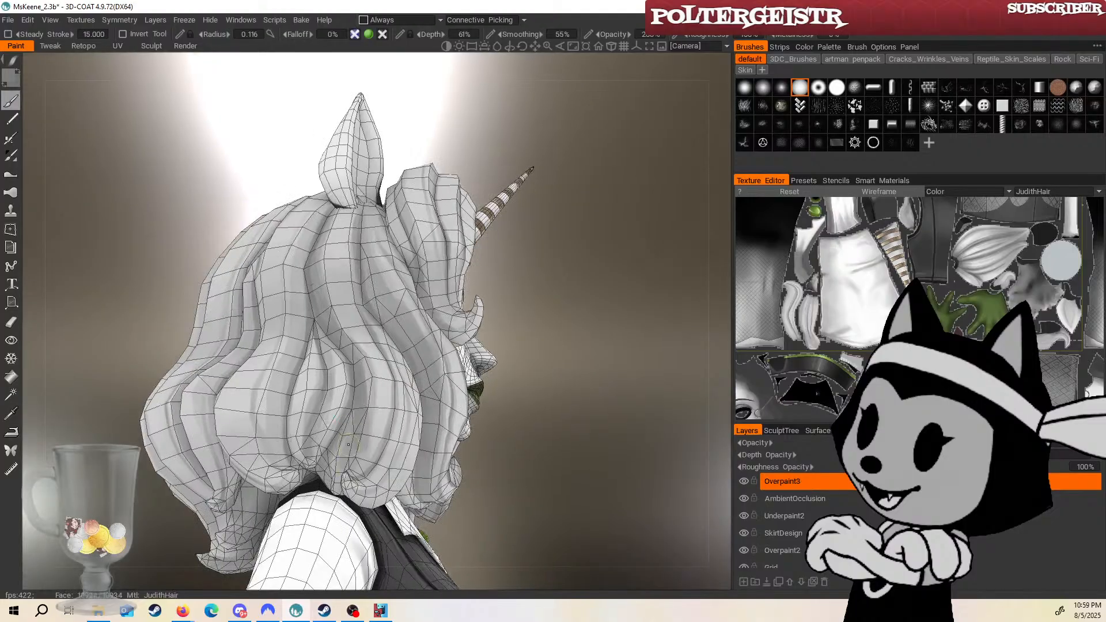
{"action": "left_click_drag", "start_coordinate": [497, 433], "coordinate": [449, 399]}
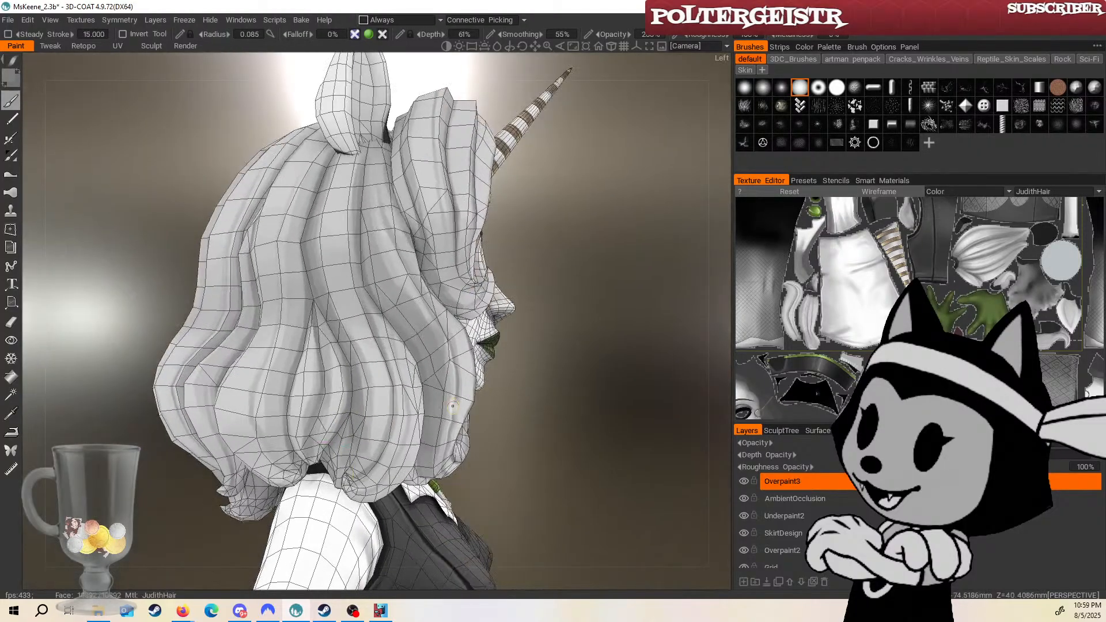
{"action": "key", "text": "bracketright"}
{"action": "key", "text": "bracketright"}
Refine the gap between the lower curls from behind with brush radius 0.082, save the scene, and set the radius to 0.105.
{"action": "left_click_drag", "start_coordinate": [521, 323], "coordinate": [613, 359]}
{"action": "key", "text": "bracketleft"}
{"action": "key", "text": "bracketleft"}
{"action": "key", "text": "bracketleft"}
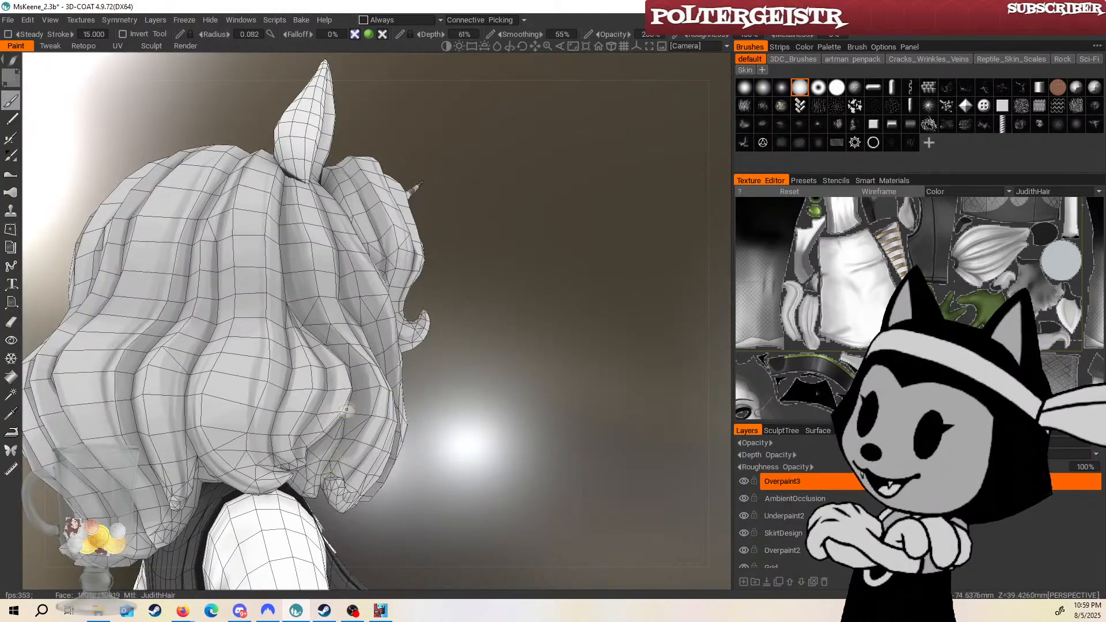
{"action": "mouse_move", "coordinate": [567, 332]}
{"action": "left_mouse_down"}
{"action": "mouse_move", "coordinate": [491, 315]}
{"action": "mouse_move", "coordinate": [503, 296]}
{"action": "left_mouse_up"}
{"action": "key", "text": "ctrl+s"}
{"action": "key", "text": "bracketright"}
{"action": "key", "text": "bracketright"}
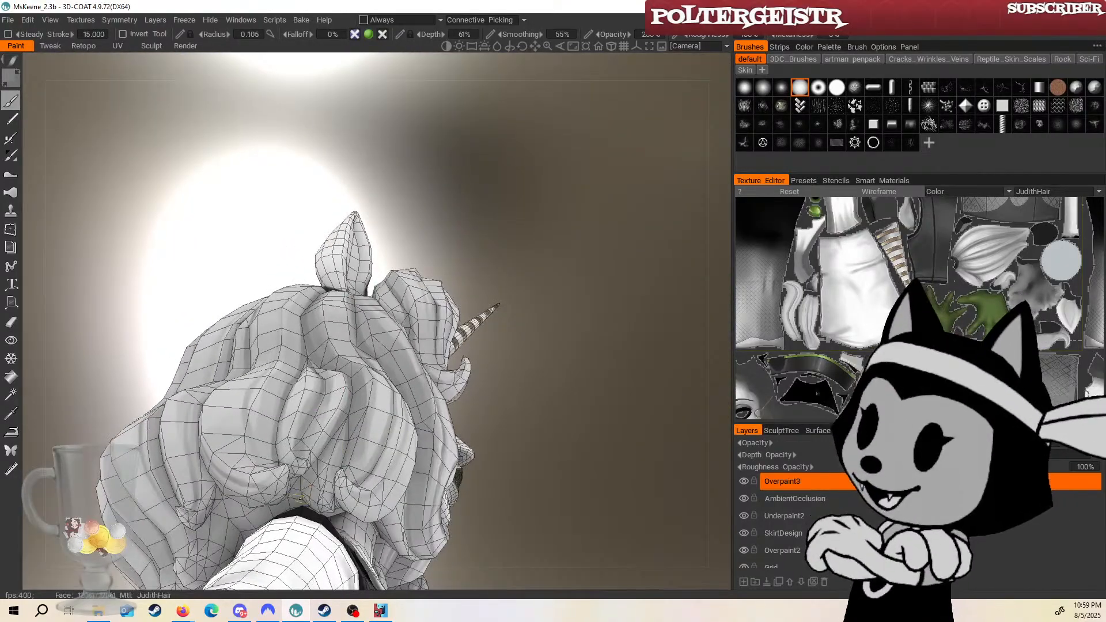
Touch up the undersides of the side curls from low and side angles with the wireframe shown, and save the scene.
{"action": "left_click_drag", "start_coordinate": [515, 380], "coordinate": [461, 416]}
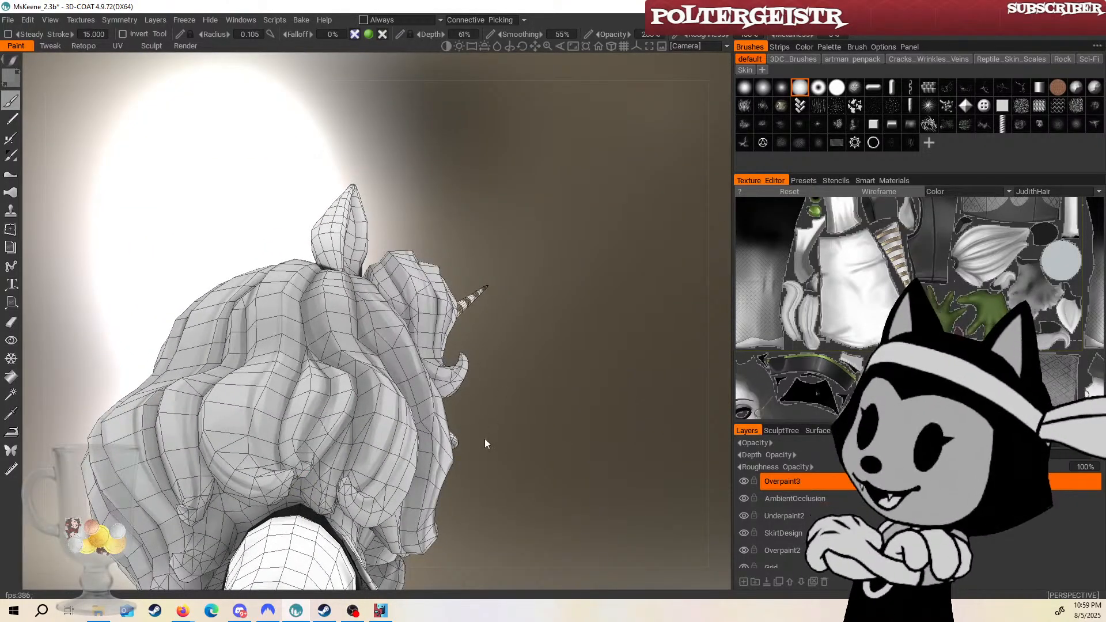
{"action": "mouse_move", "coordinate": [514, 362]}
{"action": "left_mouse_down"}
{"action": "mouse_move", "coordinate": [501, 408]}
{"action": "mouse_move", "coordinate": [323, 455]}
{"action": "left_mouse_up"}
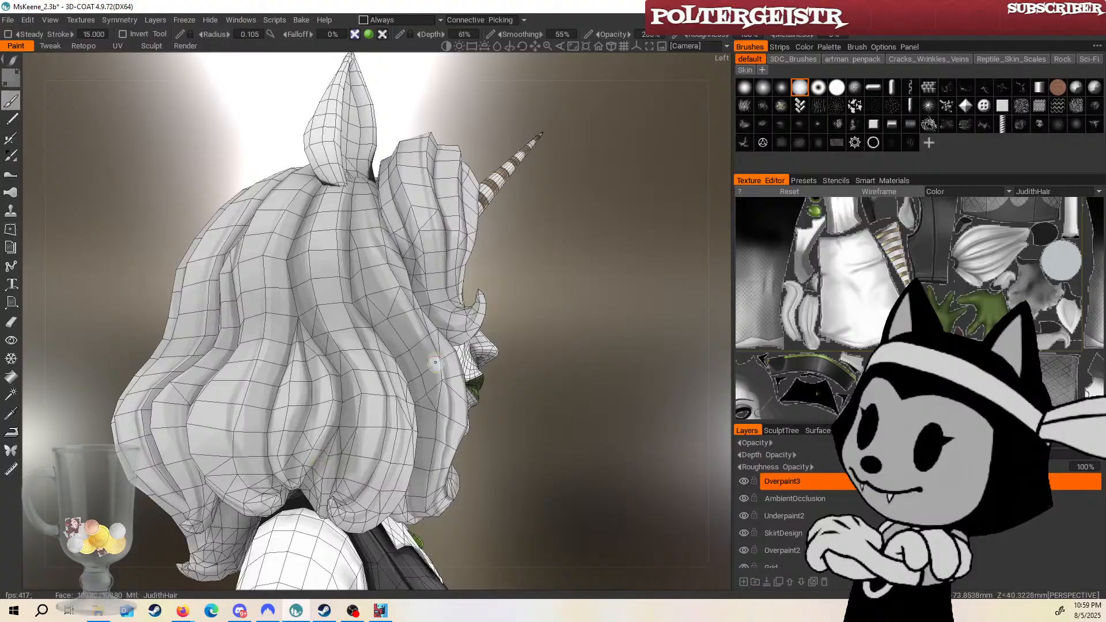
{"action": "key", "text": "w"}
{"action": "key", "text": "w"}
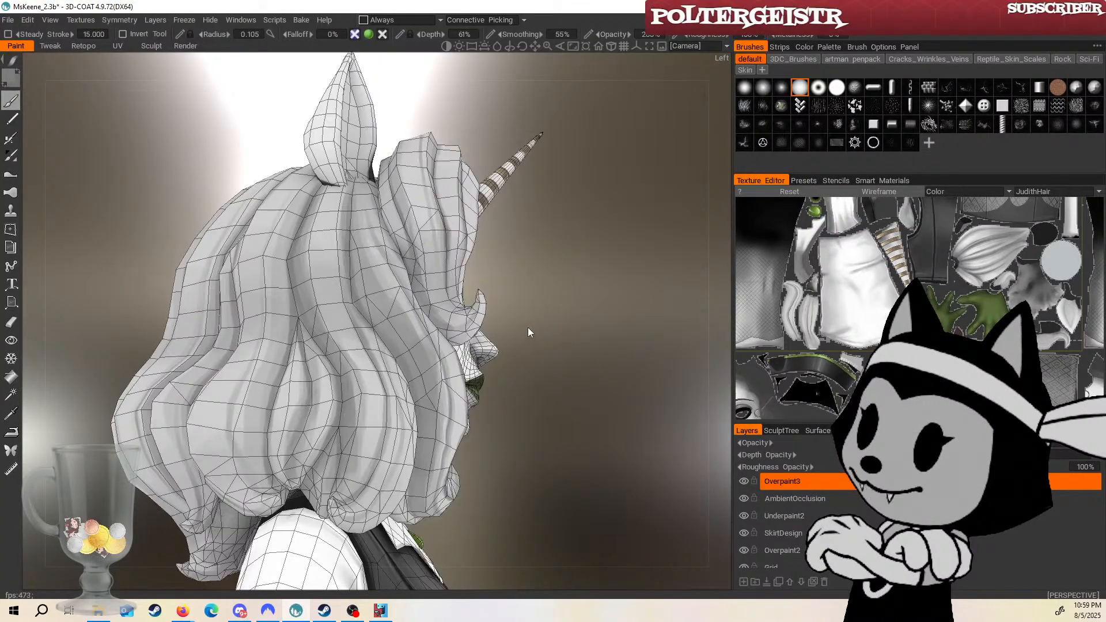
{"action": "left_click_drag", "start_coordinate": [561, 330], "coordinate": [441, 385]}
{"action": "key", "text": "ctrl+s"}
Hide the wireframe and examine the shaded hair and face from the front.
{"action": "key", "text": "w"}
{"action": "left_click_drag", "start_coordinate": [487, 354], "coordinate": [457, 367], "text": "alt"}
{"action": "right_click_drag", "start_coordinate": [453, 401], "coordinate": [451, 375], "text": "alt"}
{"action": "left_click_drag", "start_coordinate": [451, 376], "coordinate": [497, 342], "text": "alt"}
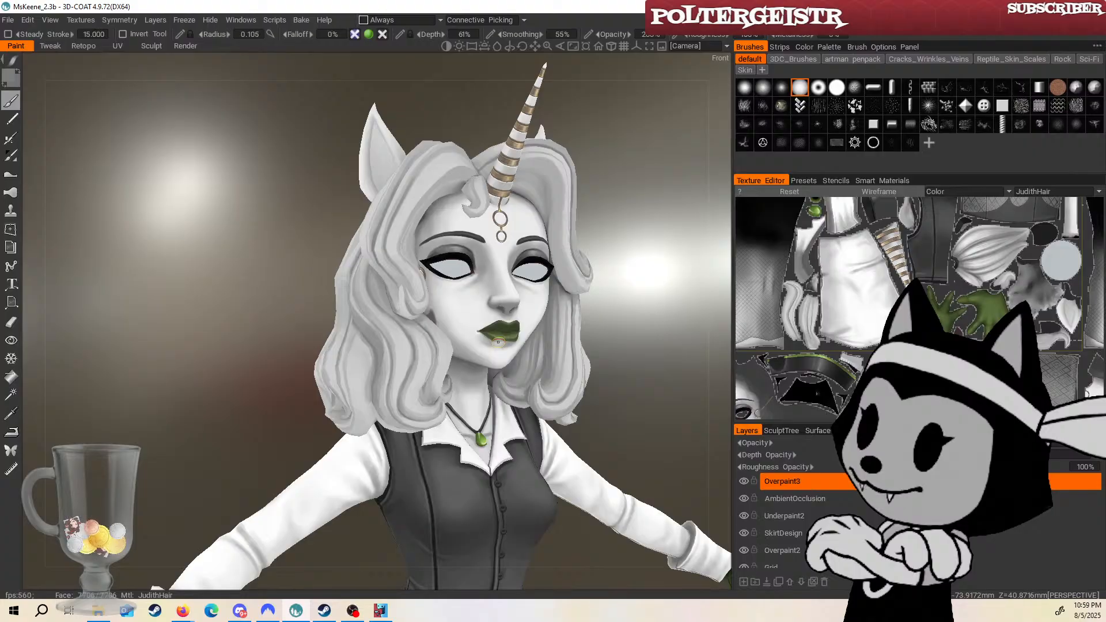
{"action": "left_click_drag", "start_coordinate": [641, 311], "coordinate": [630, 290], "text": "alt"}
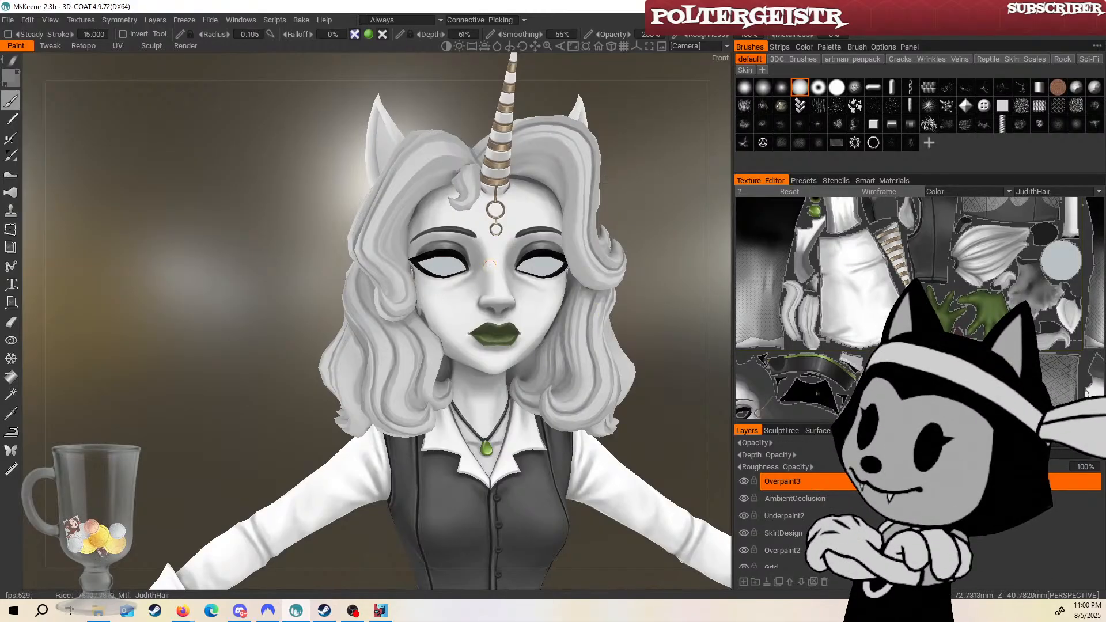
{"action": "left_click_drag", "start_coordinate": [488, 264], "coordinate": [641, 259], "text": "alt"}
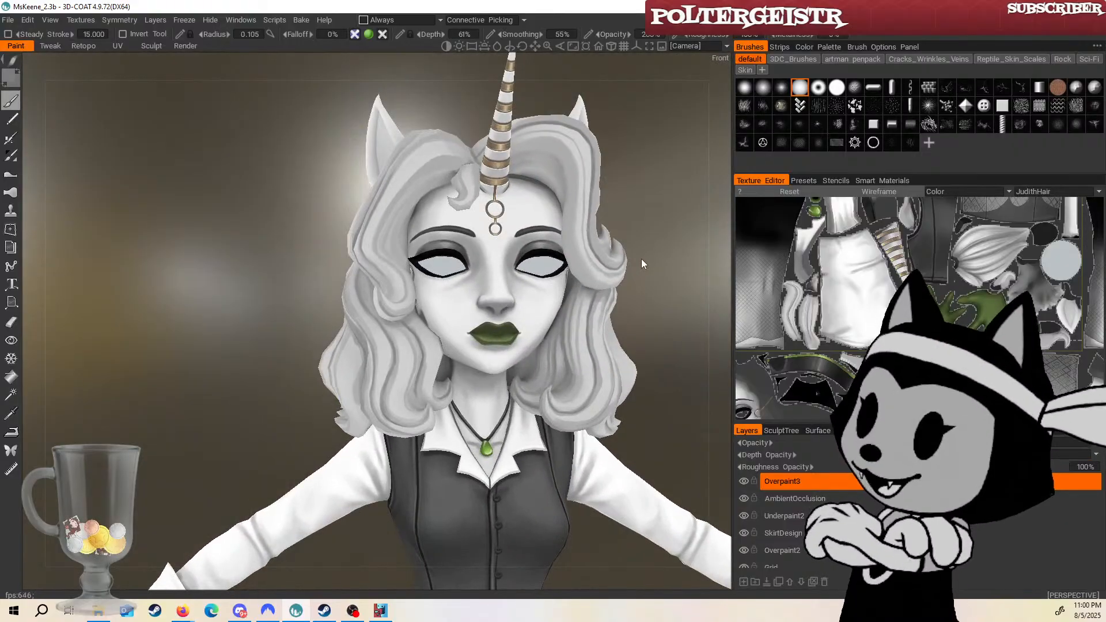
Touch up the locks behind the ear from a rear side view, checking them with and without wireframe.
{"action": "left_click_drag", "start_coordinate": [314, 299], "coordinate": [524, 331], "text": "alt"}
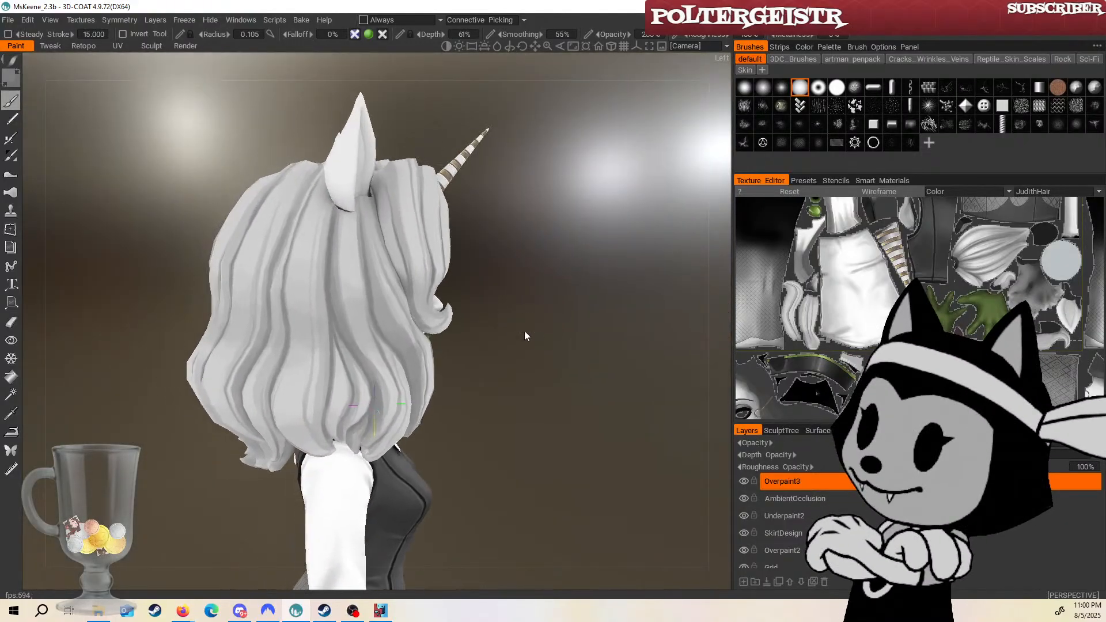
{"action": "right_click_drag", "start_coordinate": [525, 331], "coordinate": [577, 332], "text": "alt"}
{"action": "left_click_drag", "start_coordinate": [555, 357], "coordinate": [605, 358]}
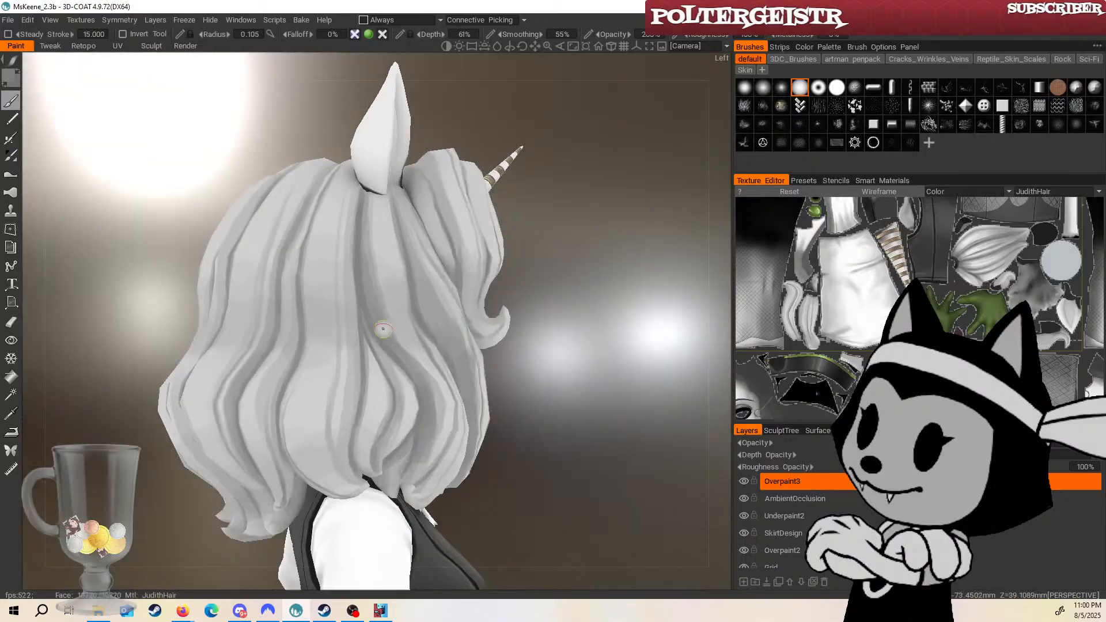
{"action": "key", "text": "w"}
{"action": "left_click_drag", "start_coordinate": [333, 400], "coordinate": [355, 479]}
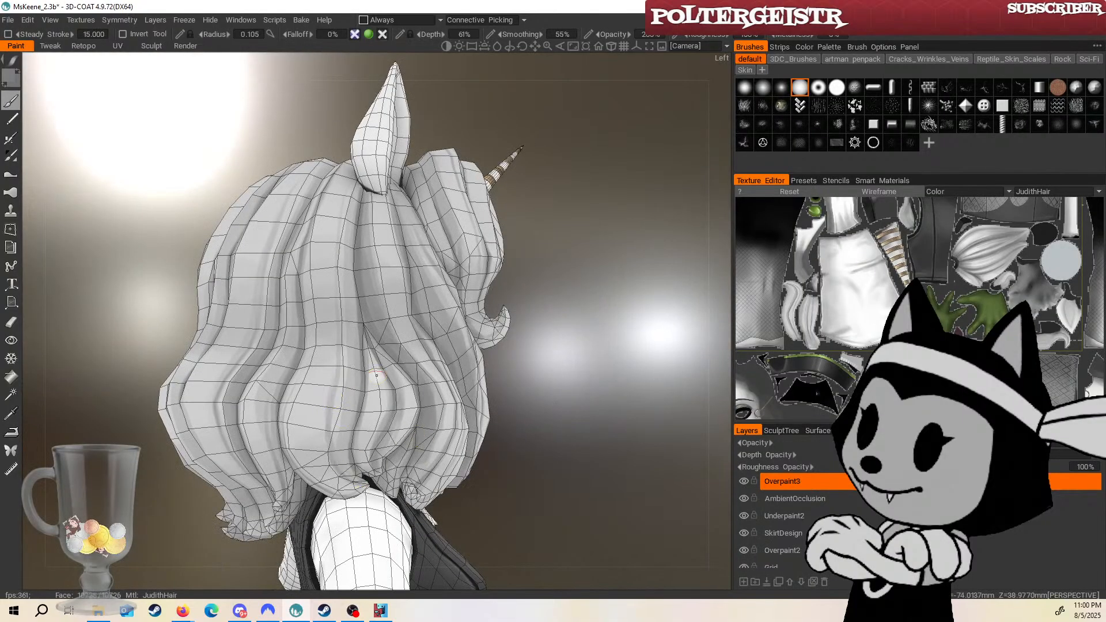
{"action": "left_click_drag", "start_coordinate": [496, 398], "coordinate": [551, 382]}
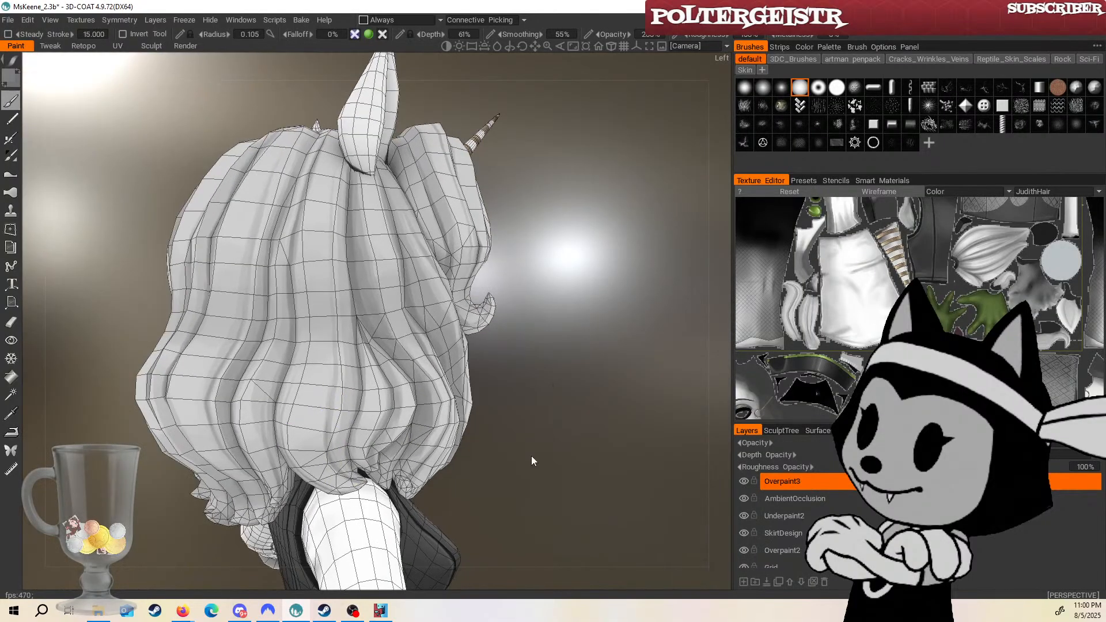
{"action": "key", "text": "w"}
{"action": "left_click_drag", "start_coordinate": [531, 455], "coordinate": [613, 403]}
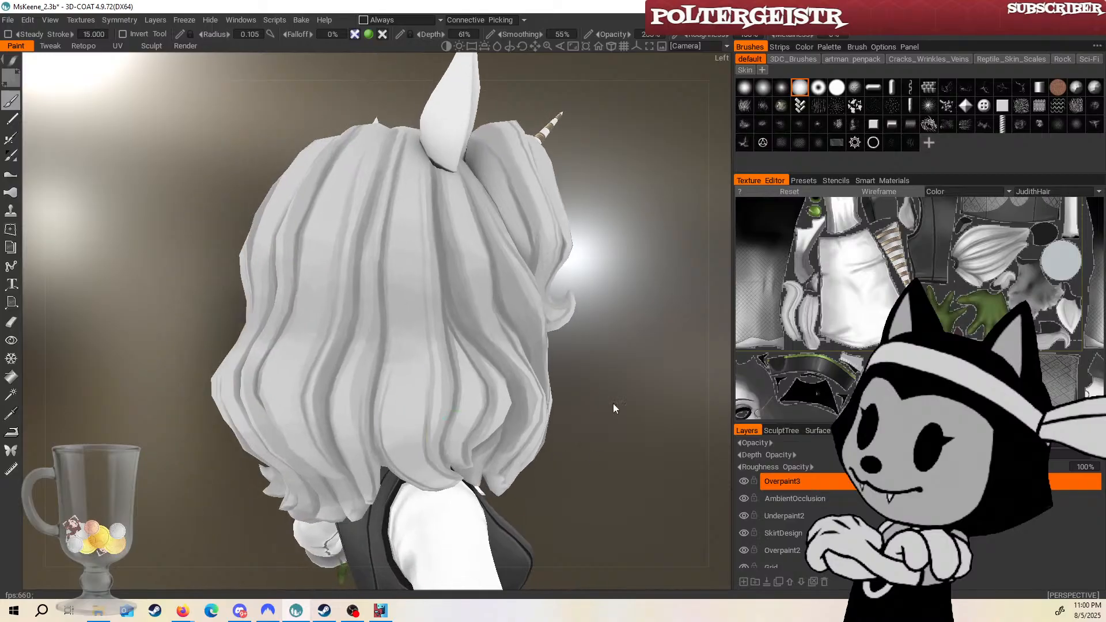
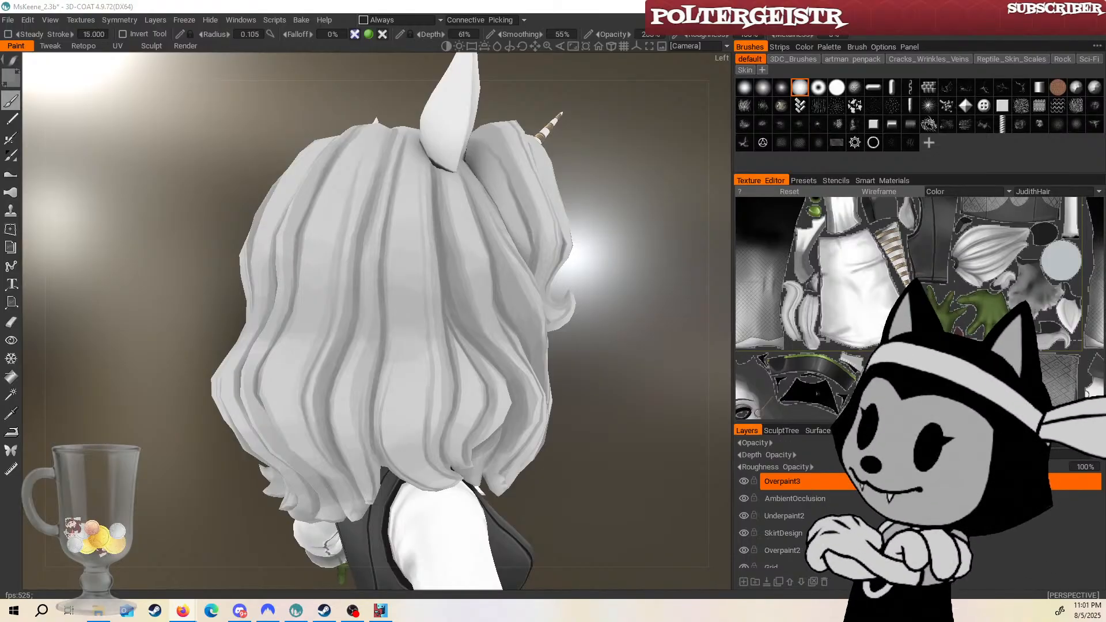
Switch to the browser, preview the Gallagher images from VG247 and Screen Rant, and visit the Sportskeeda image's source page.
{"action": "left_click_drag", "start_coordinate": [0, 149], "coordinate": [594, 2]}
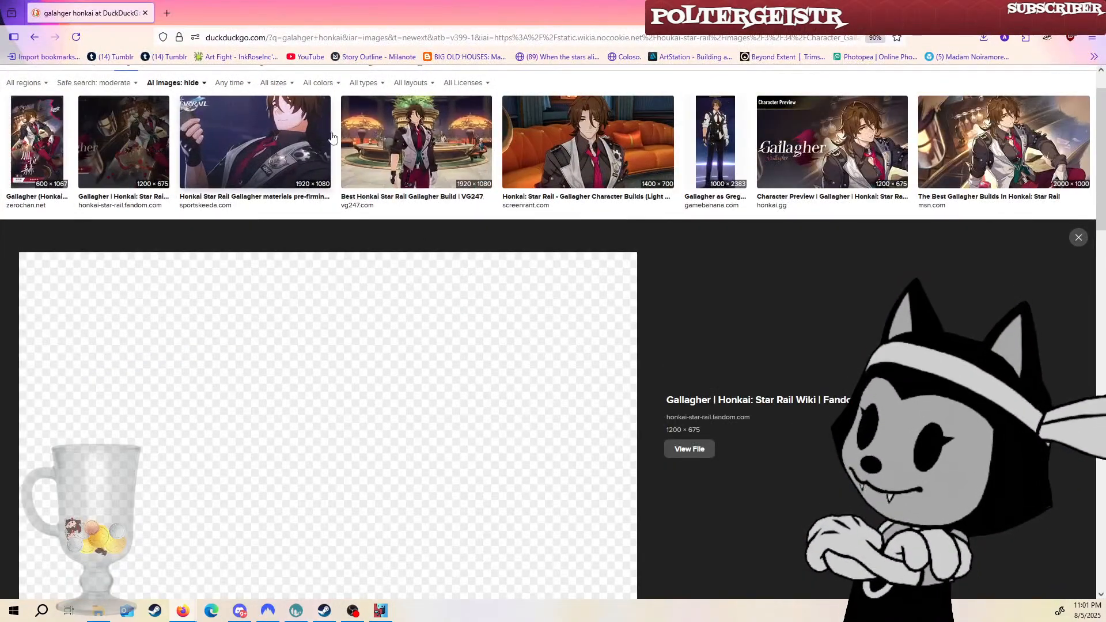
{"action": "left_click", "coordinate": [426, 149]}
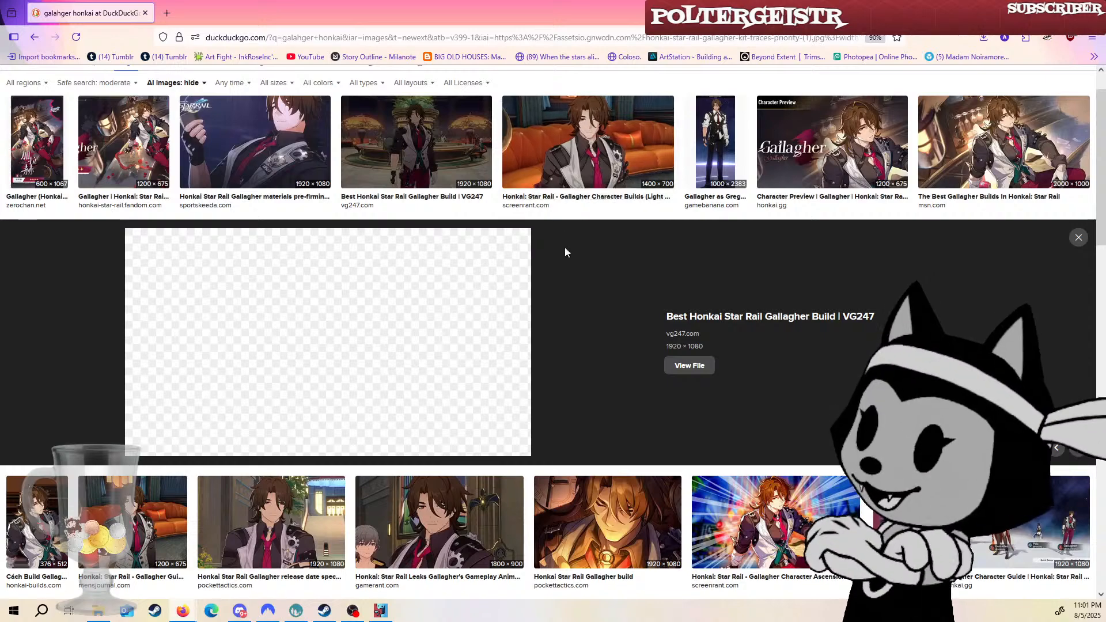
{"action": "left_click", "coordinate": [589, 144]}
{"action": "scroll", "coordinate": [481, 183], "scroll_direction": "up", "scroll_amount": 1}
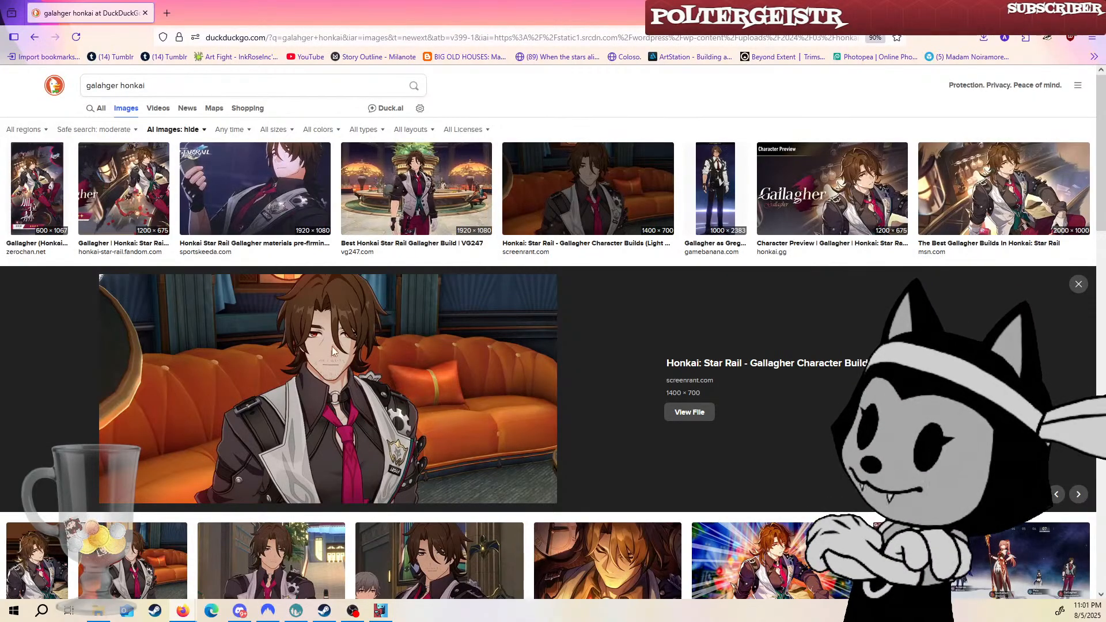
{"action": "left_click", "coordinate": [314, 244]}
{"action": "left_click", "coordinate": [328, 282]}
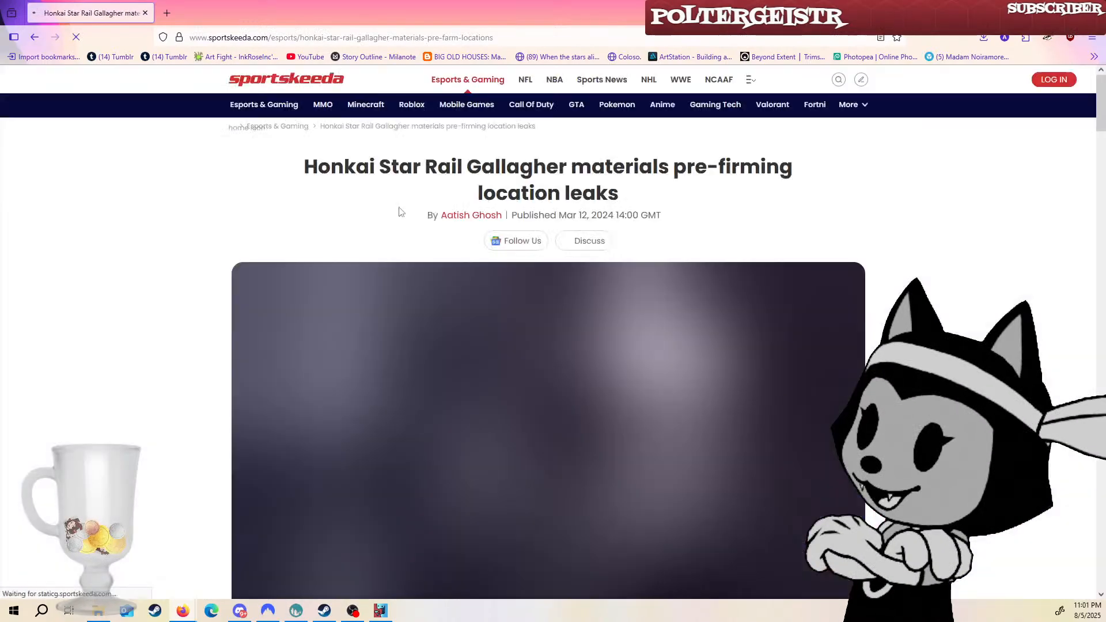
{"action": "left_click", "coordinate": [34, 37]}
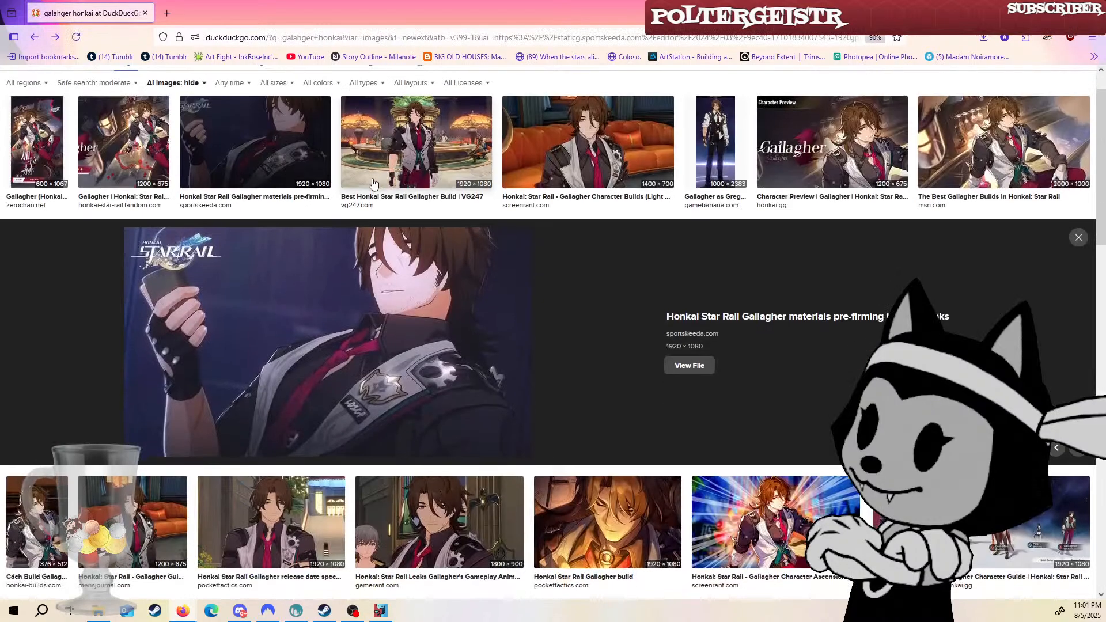
Compare the character's hair and outfit in the enlarged VG247 and Screen Rant pictures.
{"action": "left_click", "coordinate": [308, 140]}
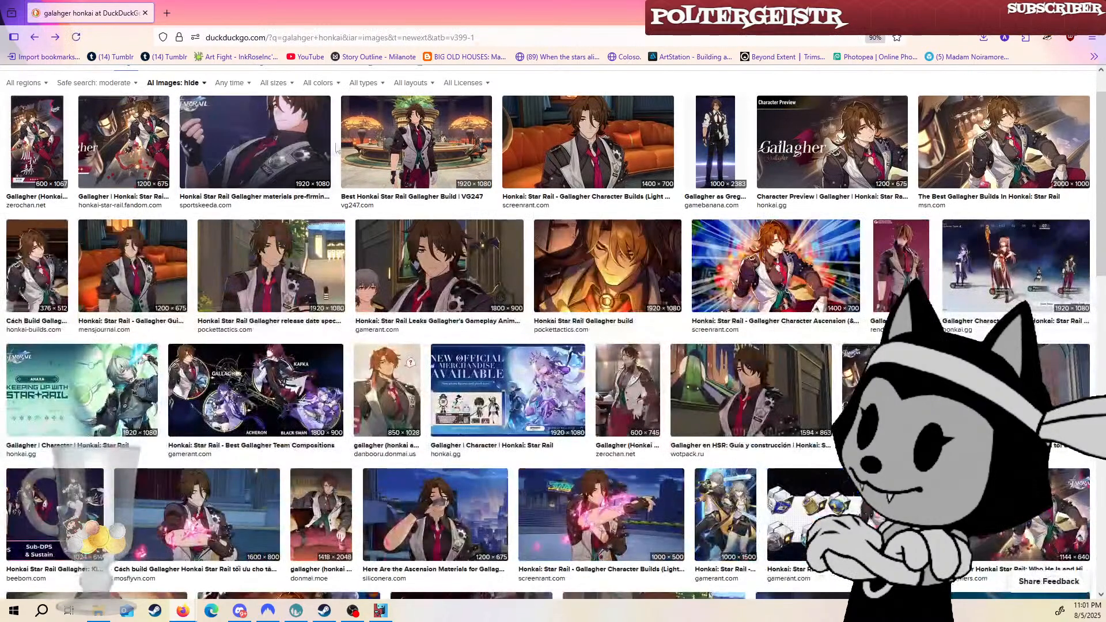
{"action": "left_click", "coordinate": [394, 138]}
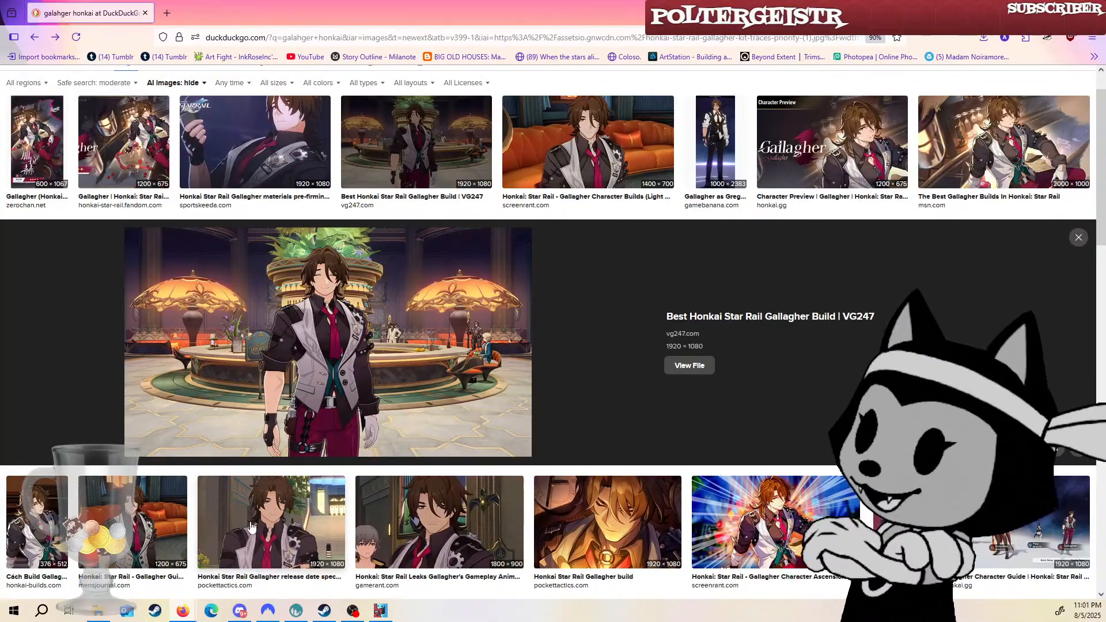
{"action": "left_click", "coordinate": [582, 167]}
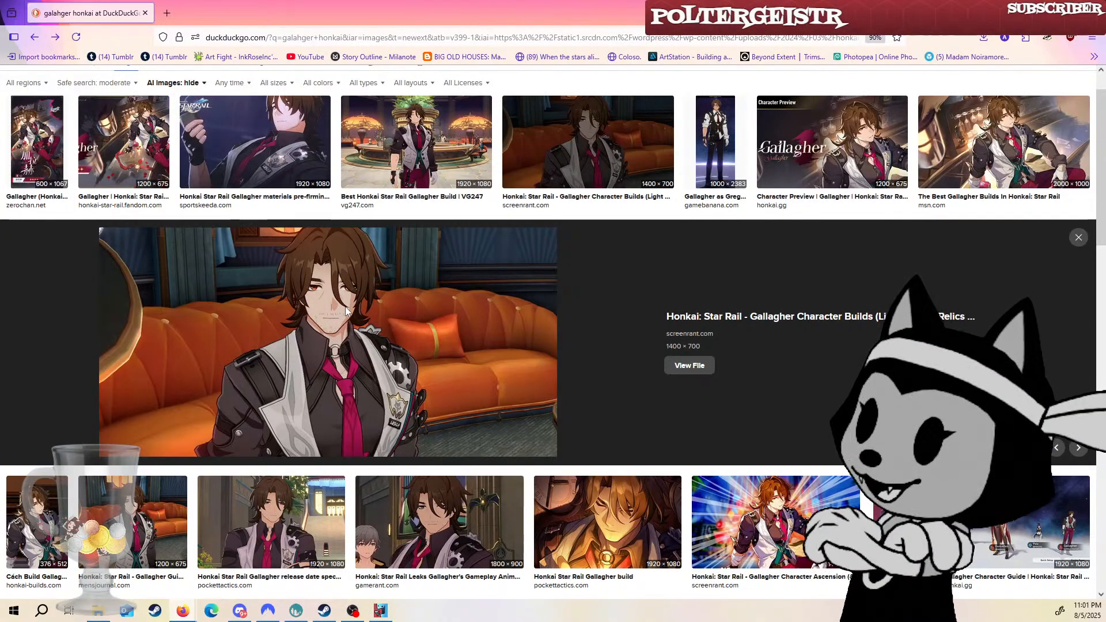
{"action": "scroll", "coordinate": [441, 361], "scroll_direction": "up", "scroll_amount": 2}
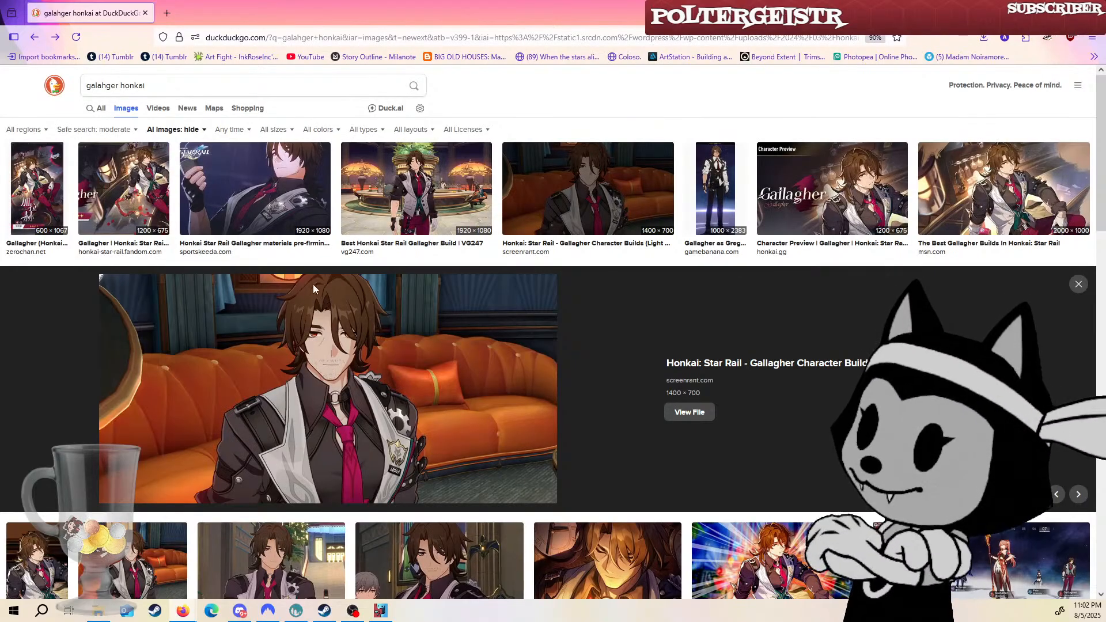
{"action": "left_click", "coordinate": [415, 190]}
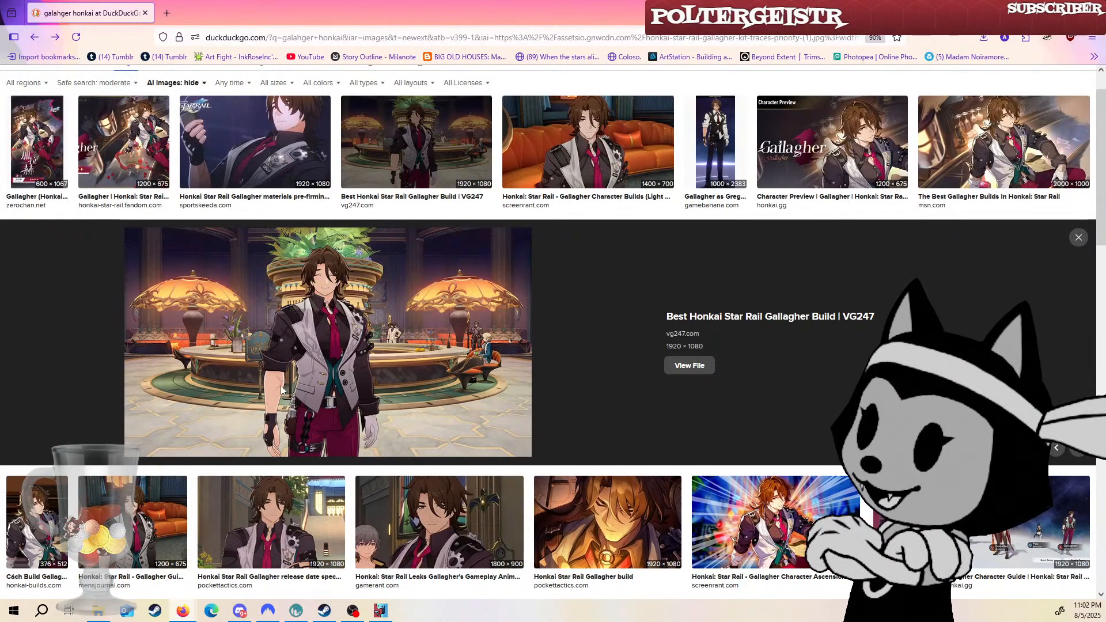
{"action": "scroll", "coordinate": [282, 391], "scroll_direction": "up", "scroll_amount": 1}
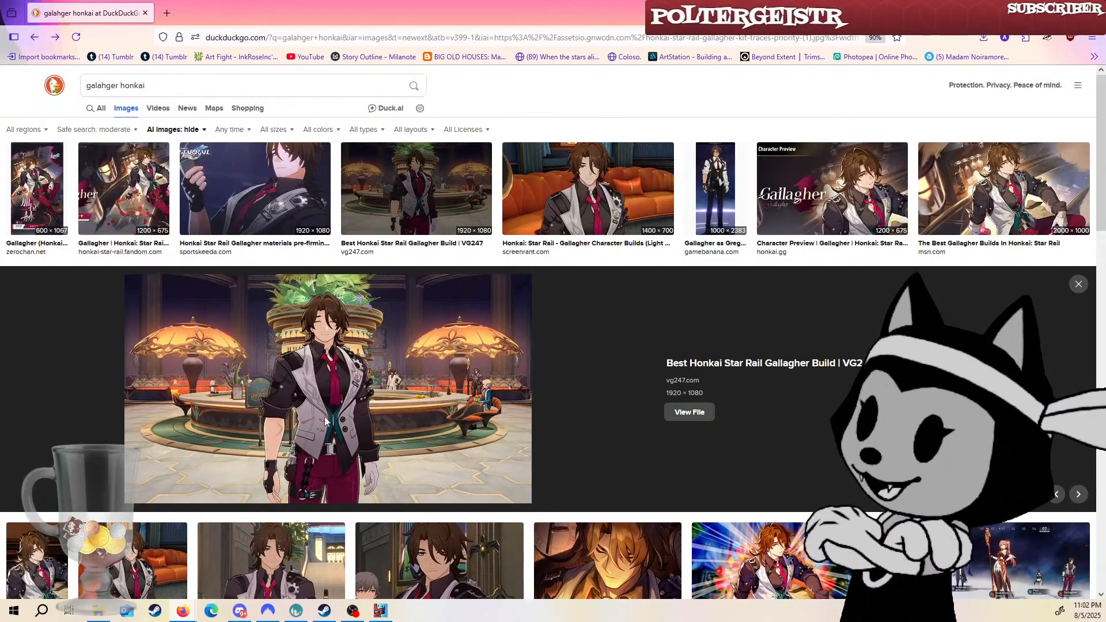
Switch back to 3D-Coat and examine the hair from a low front angle with the wireframe shown.
{"action": "left_click_drag", "start_coordinate": [241, 13], "coordinate": [0, 115]}
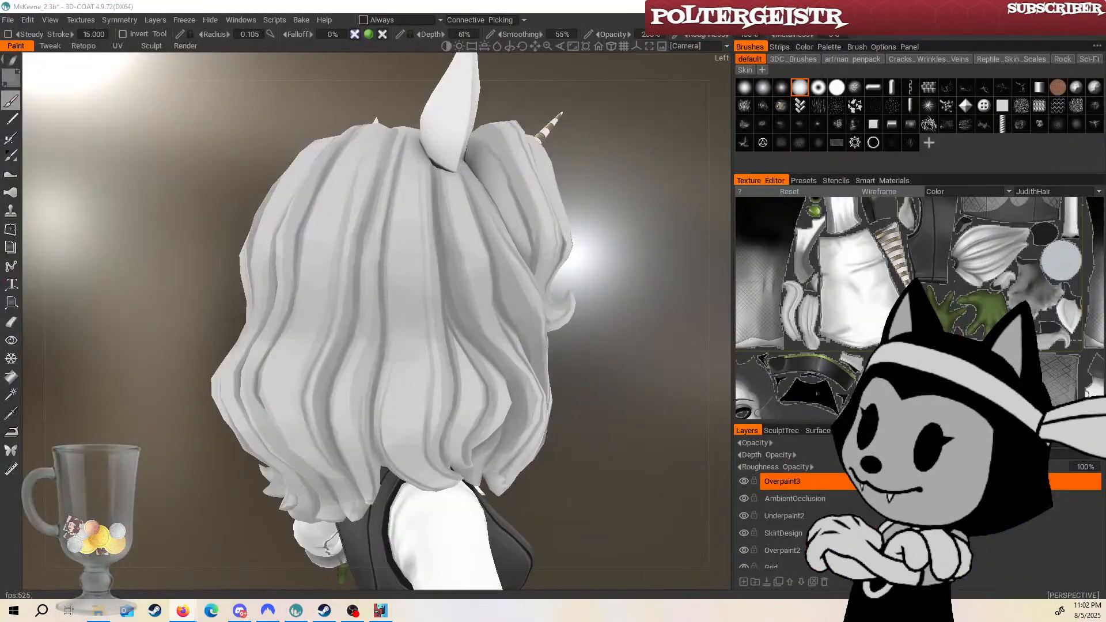
{"action": "left_click", "coordinate": [358, 441]}
{"action": "left_click_drag", "start_coordinate": [615, 432], "coordinate": [489, 430]}
{"action": "mouse_move", "coordinate": [616, 430]}
{"action": "middle_mouse_down"}
{"action": "mouse_move", "coordinate": [416, 416]}
{"action": "mouse_move", "coordinate": [370, 398]}
{"action": "middle_mouse_up"}
{"action": "left_click_drag", "start_coordinate": [606, 383], "coordinate": [598, 309]}
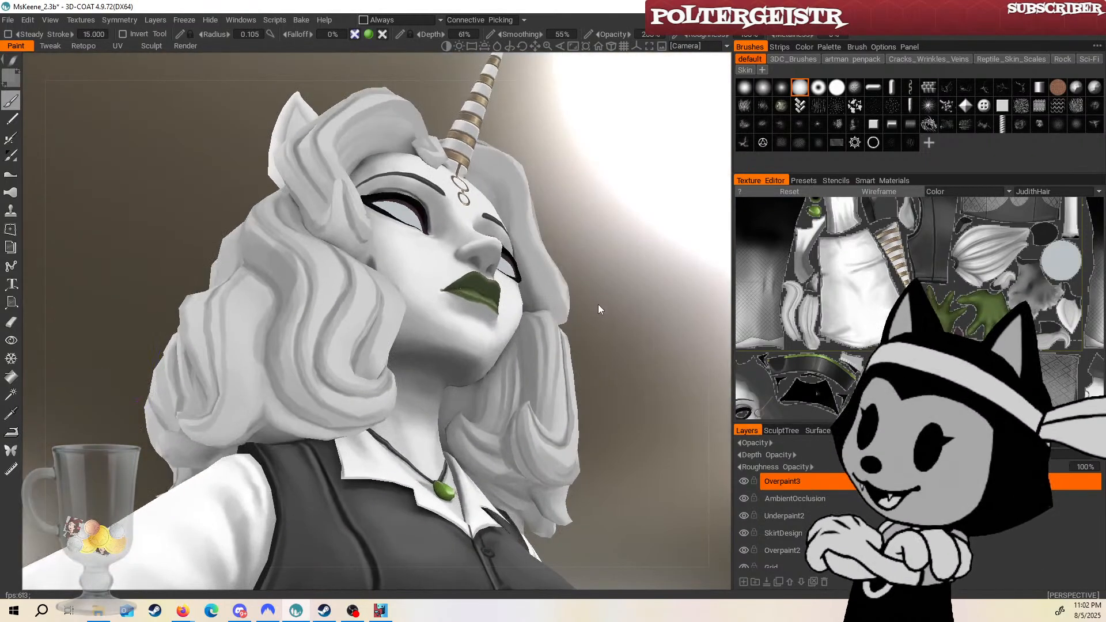
{"action": "key", "text": "w"}
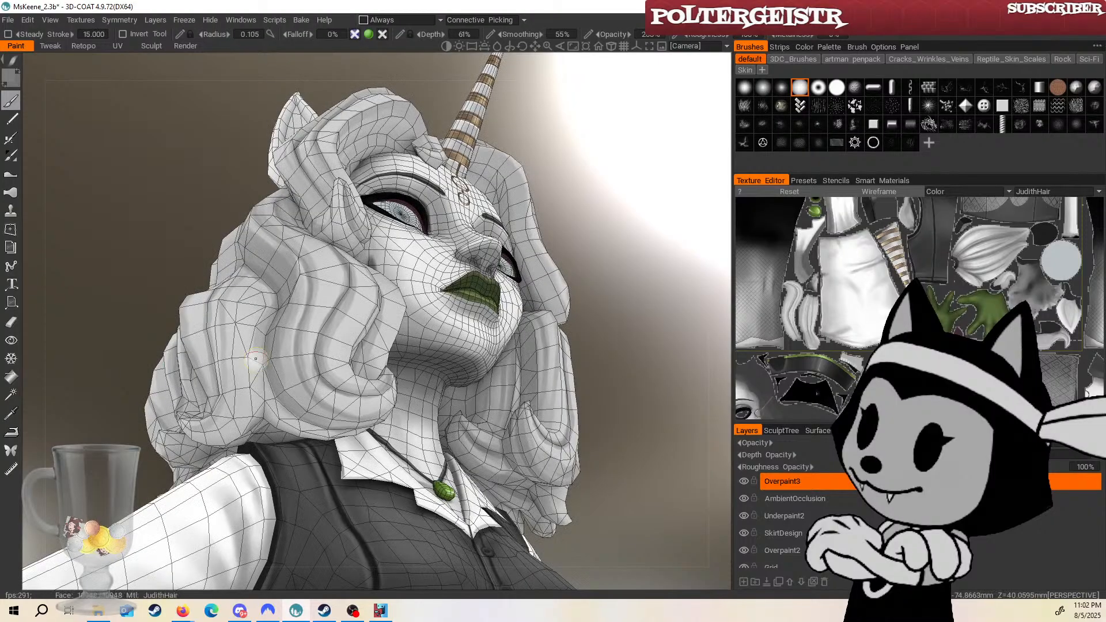
Touch up the shading of the side curl below the ear from low angles, varying the brush radius between 0.074 and 0.402.
{"action": "mouse_move", "coordinate": [587, 223]}
{"action": "left_mouse_down"}
{"action": "mouse_move", "coordinate": [585, 200]}
{"action": "mouse_move", "coordinate": [579, 238]}
{"action": "mouse_move", "coordinate": [548, 276]}
{"action": "left_mouse_up"}
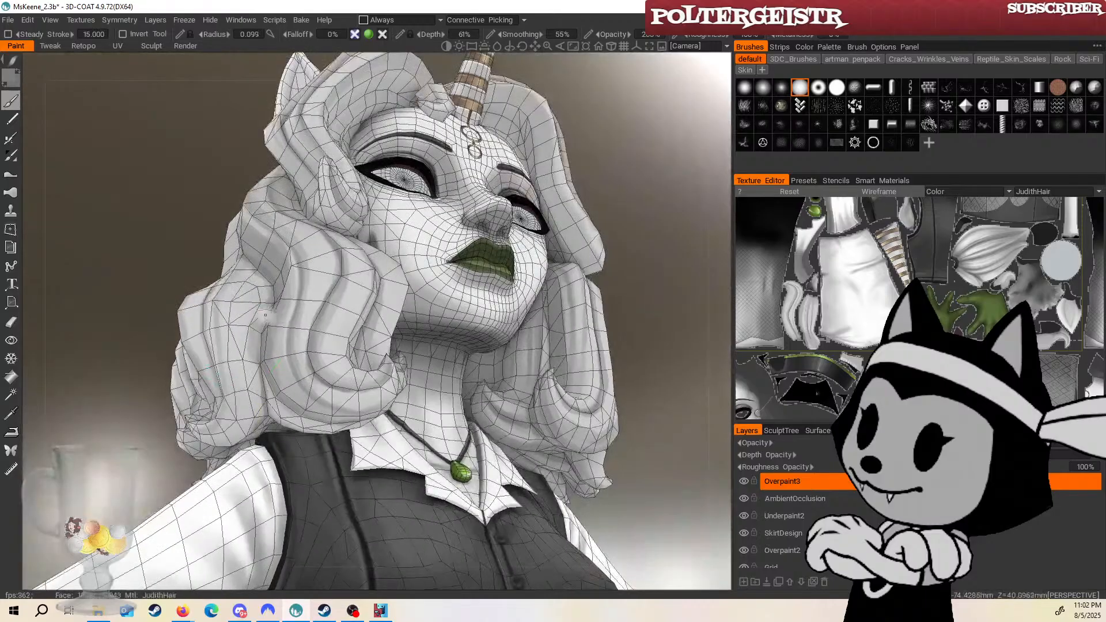
{"action": "left_click_drag", "start_coordinate": [594, 225], "coordinate": [628, 254]}
{"action": "right_click_drag", "start_coordinate": [273, 313], "coordinate": [301, 313]}
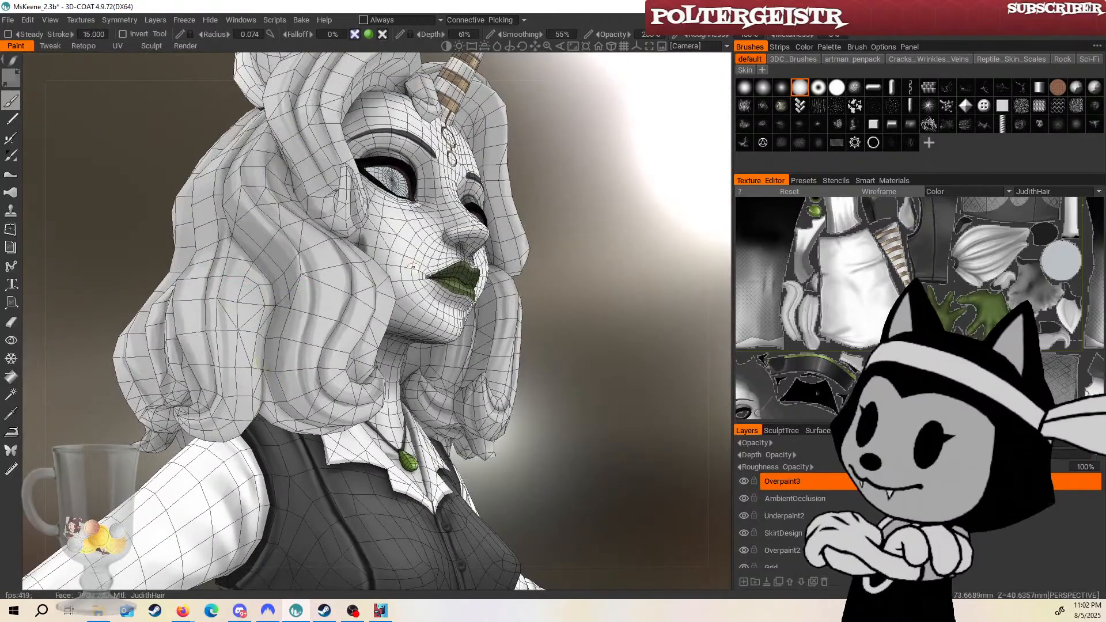
{"action": "left_click_drag", "start_coordinate": [587, 217], "coordinate": [573, 189]}
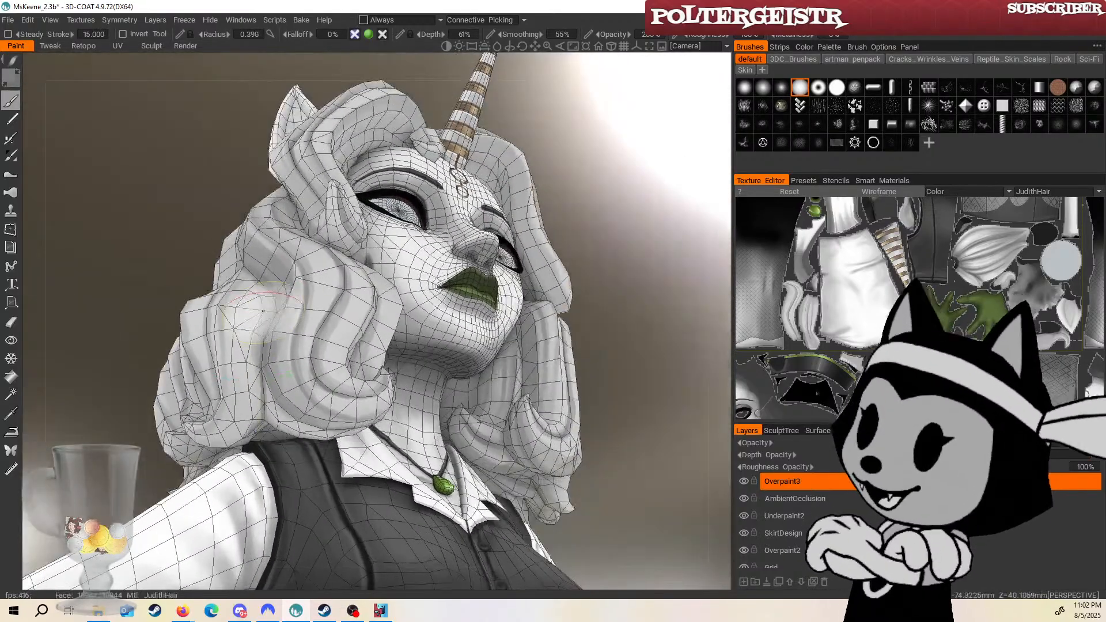
{"action": "left_click_drag", "start_coordinate": [193, 288], "coordinate": [199, 234]}
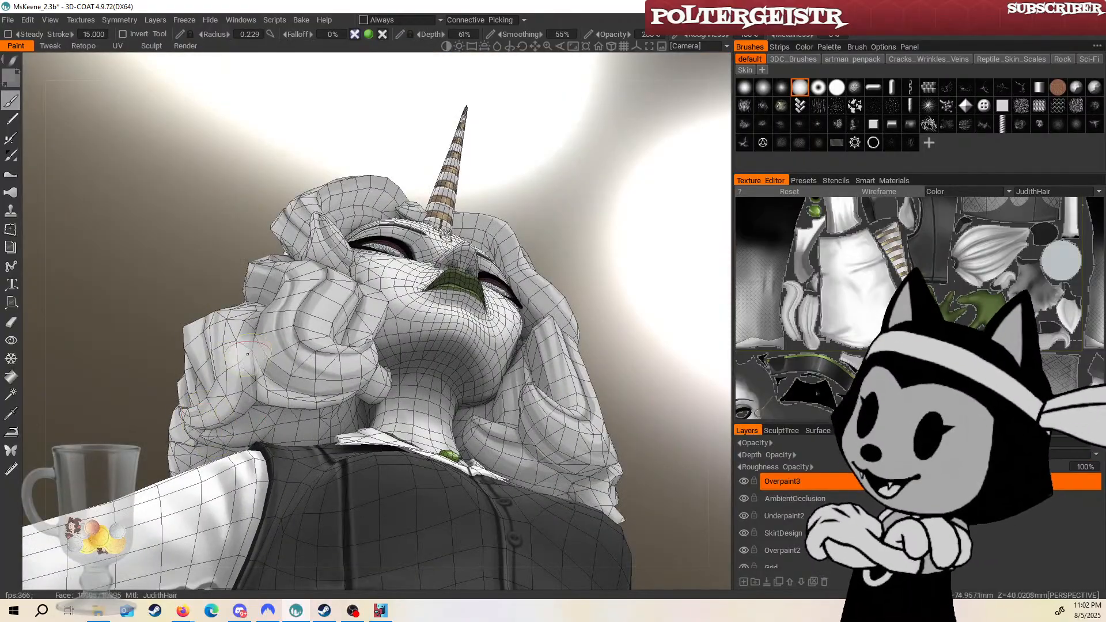
{"action": "mouse_move", "coordinate": [245, 392]}
{"action": "right_mouse_down"}
{"action": "mouse_move", "coordinate": [231, 392]}
{"action": "mouse_move", "coordinate": [220, 420]}
{"action": "right_mouse_up"}
{"action": "left_click_drag", "start_coordinate": [589, 199], "coordinate": [596, 254]}
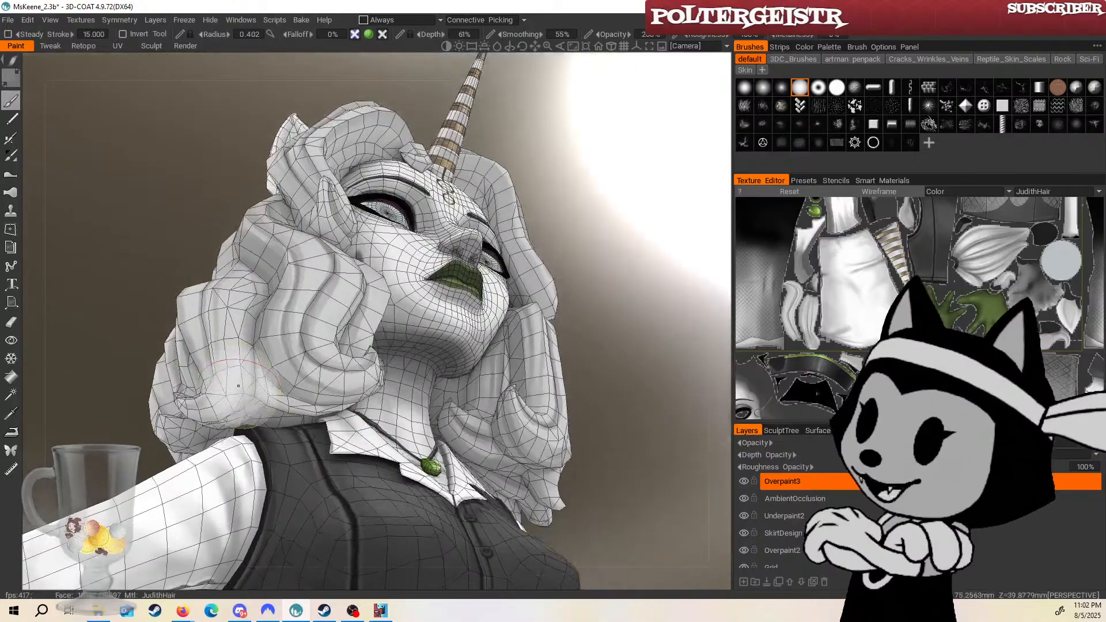
Refine the lower part of the curl above the shoulder with brush radii from 0.244 to 0.304, save the scene, and hide the wireframe.
{"action": "right_click_drag", "start_coordinate": [233, 412], "coordinate": [224, 412]}
{"action": "left_click_drag", "start_coordinate": [603, 216], "coordinate": [543, 237]}
{"action": "right_click_drag", "start_coordinate": [250, 409], "coordinate": [230, 409]}
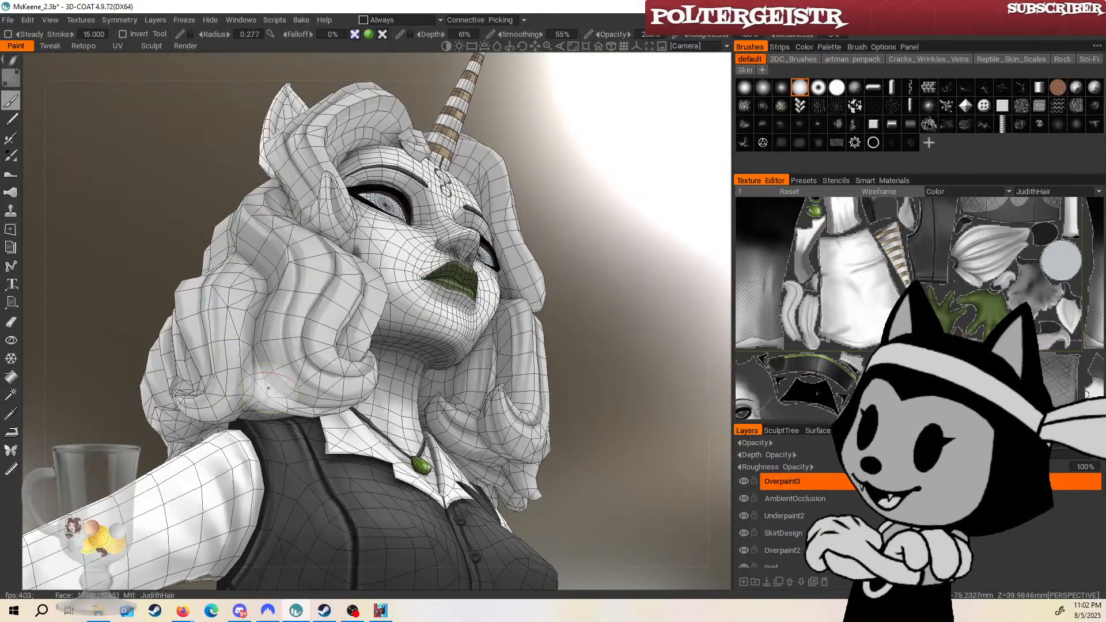
{"action": "right_click_drag", "start_coordinate": [263, 361], "coordinate": [251, 360]}
{"action": "left_click_drag", "start_coordinate": [582, 216], "coordinate": [589, 259]}
{"action": "right_click_drag", "start_coordinate": [249, 373], "coordinate": [253, 372]}
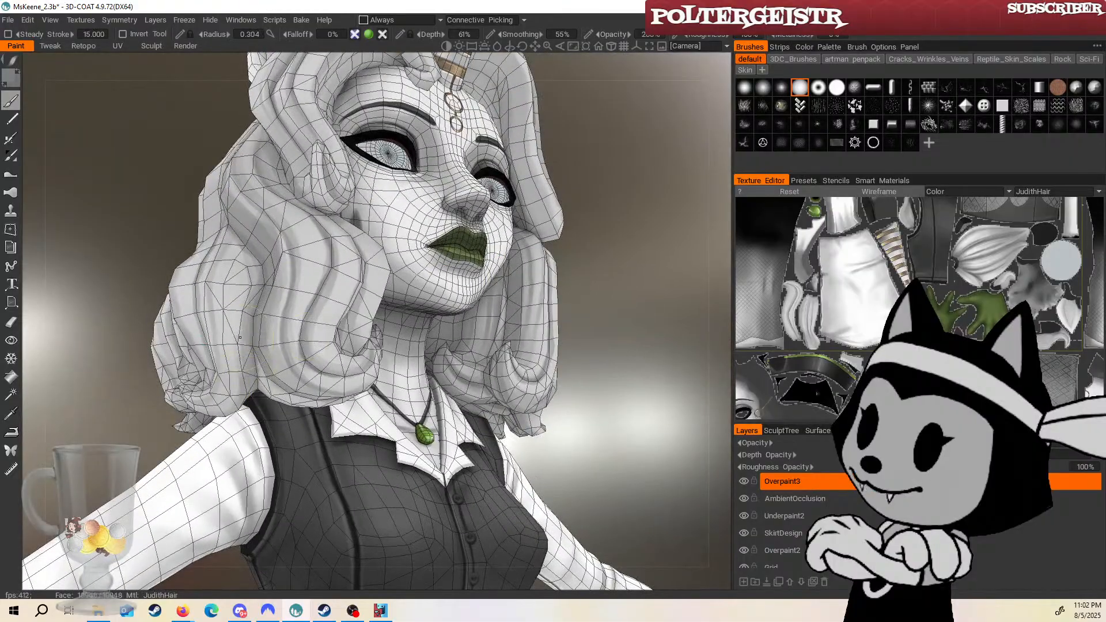
{"action": "right_click_drag", "start_coordinate": [266, 272], "coordinate": [272, 272]}
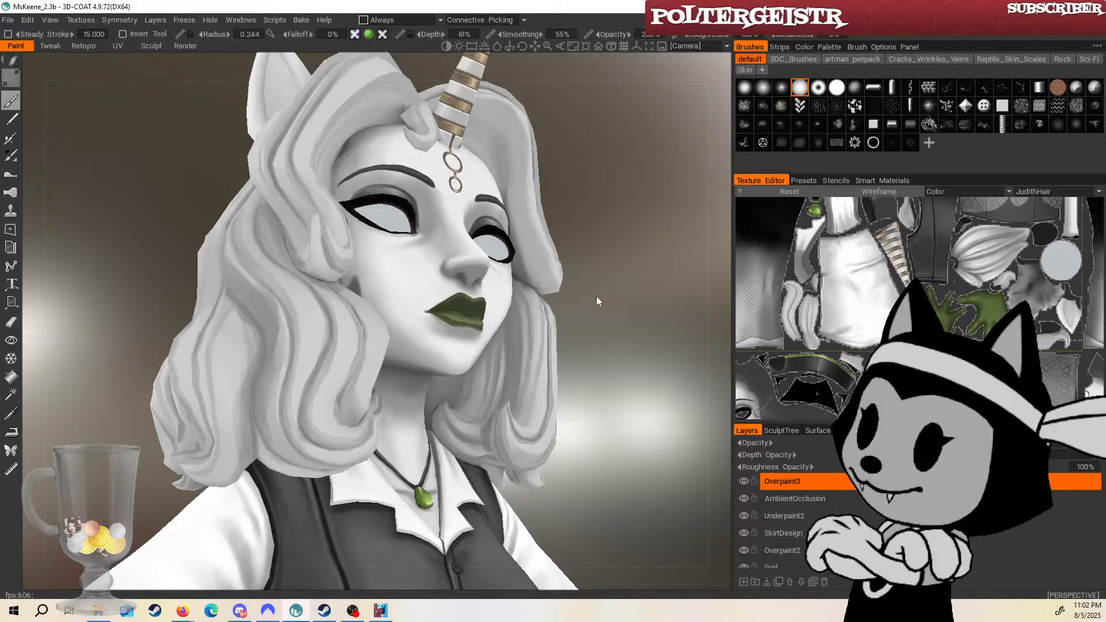
Touch up the gap between the lower side curls starting with brush radius 0.168, save the scene, and set the radius to 0.260.
{"action": "right_click_drag", "start_coordinate": [251, 416], "coordinate": [235, 417]}
{"action": "left_click_drag", "start_coordinate": [247, 413], "coordinate": [274, 430]}
{"action": "left_click_drag", "start_coordinate": [594, 282], "coordinate": [596, 210]}
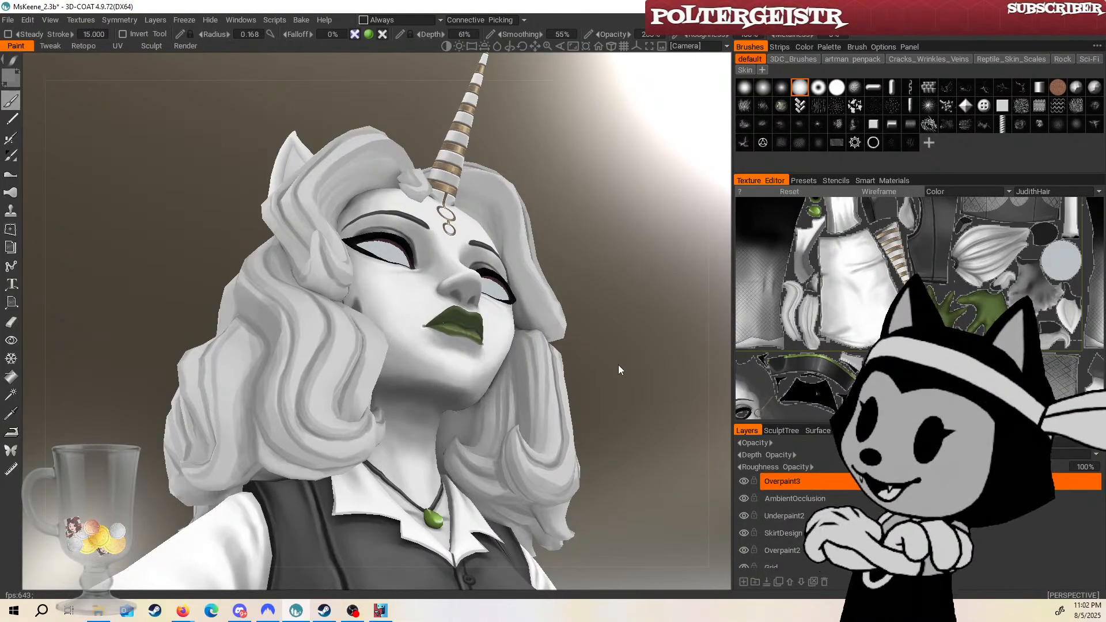
{"action": "left_click_drag", "start_coordinate": [617, 365], "coordinate": [598, 357]}
{"action": "right_click_drag", "start_coordinate": [248, 447], "coordinate": [271, 447]}
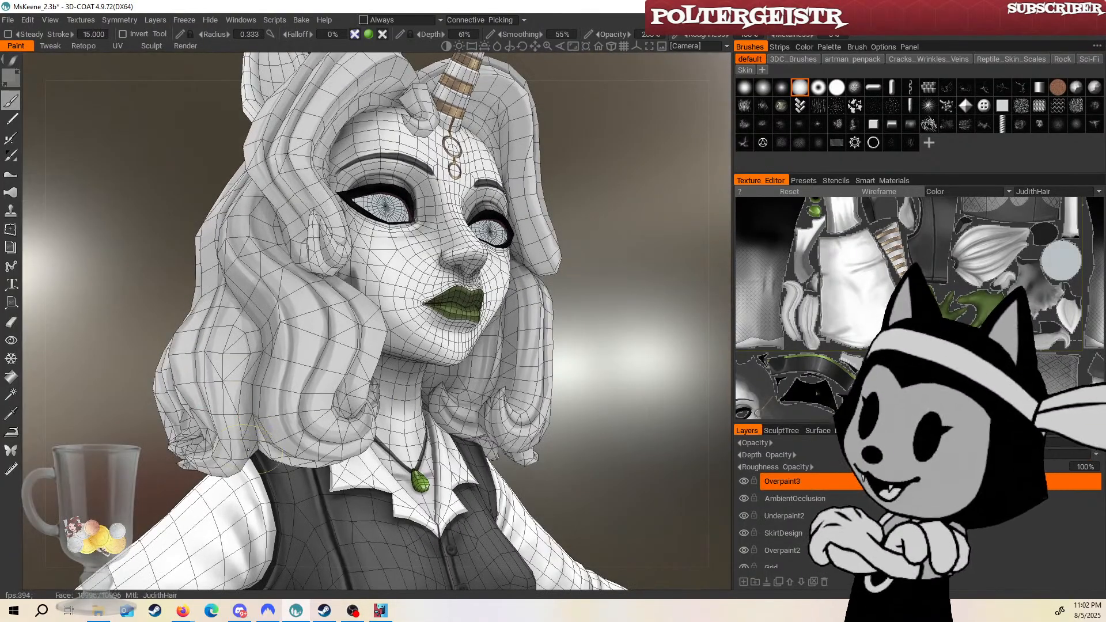
{"action": "right_click_drag", "start_coordinate": [249, 319], "coordinate": [239, 319]}
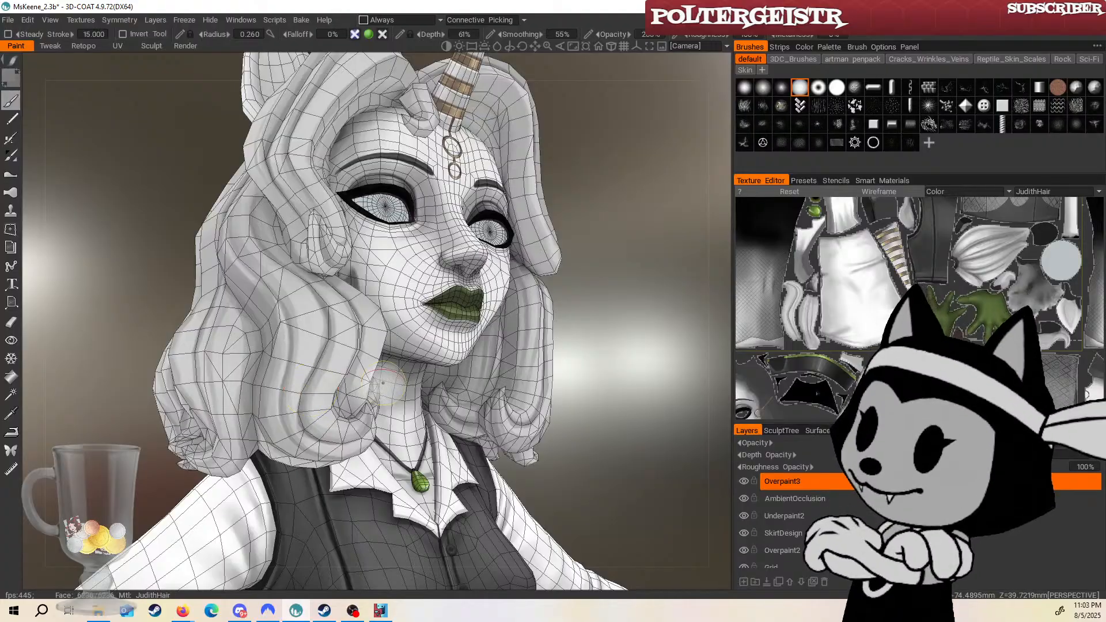
Examine the hair around the face from both front sides, with and without the wireframe.
{"action": "key", "text": "w"}
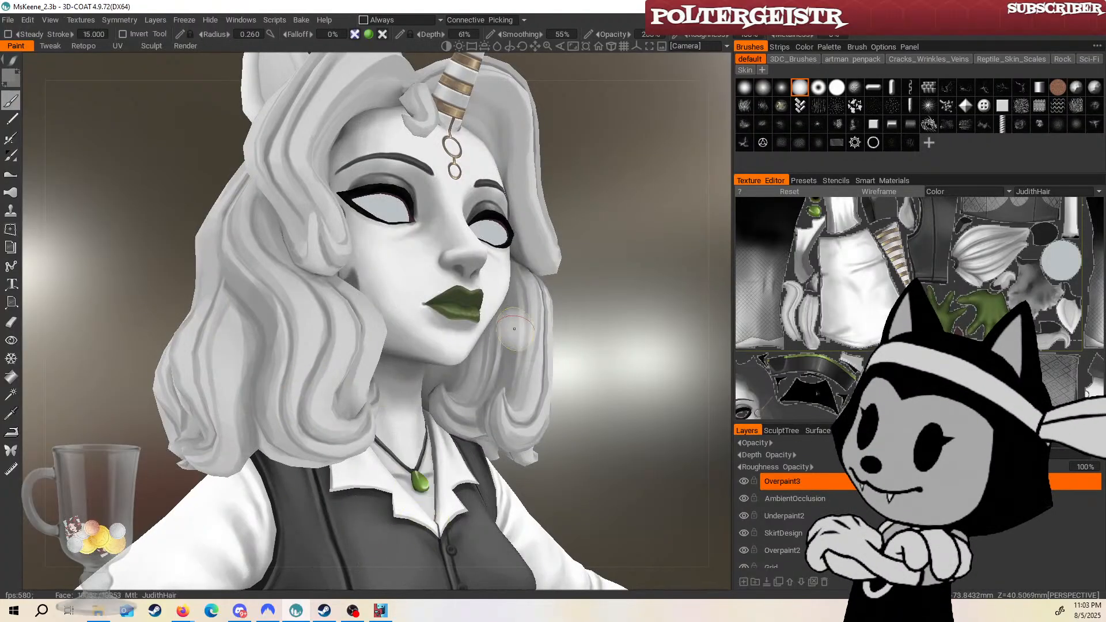
{"action": "middle_click_drag", "start_coordinate": [491, 273], "coordinate": [541, 337]}
{"action": "key", "text": "w"}
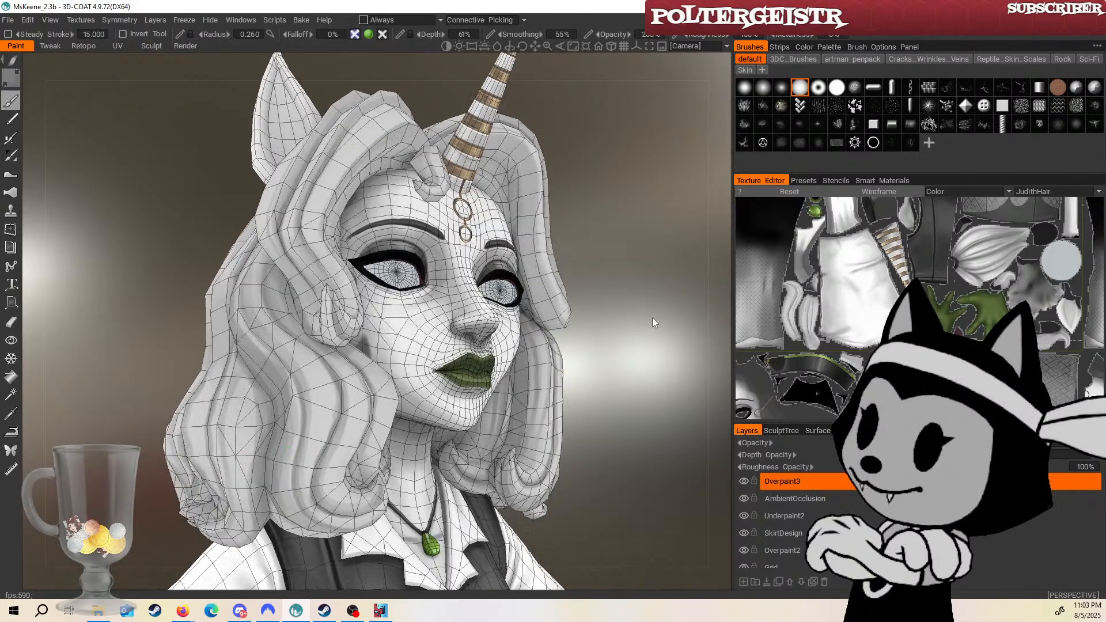
{"action": "key", "text": "w"}
{"action": "left_click_drag", "start_coordinate": [653, 319], "coordinate": [490, 323]}
{"action": "right_click_drag", "start_coordinate": [633, 323], "coordinate": [663, 282]}
{"action": "mouse_move", "coordinate": [664, 280]}
{"action": "middle_mouse_down"}
{"action": "mouse_move", "coordinate": [526, 303]}
{"action": "mouse_move", "coordinate": [587, 276]}
{"action": "middle_mouse_up"}
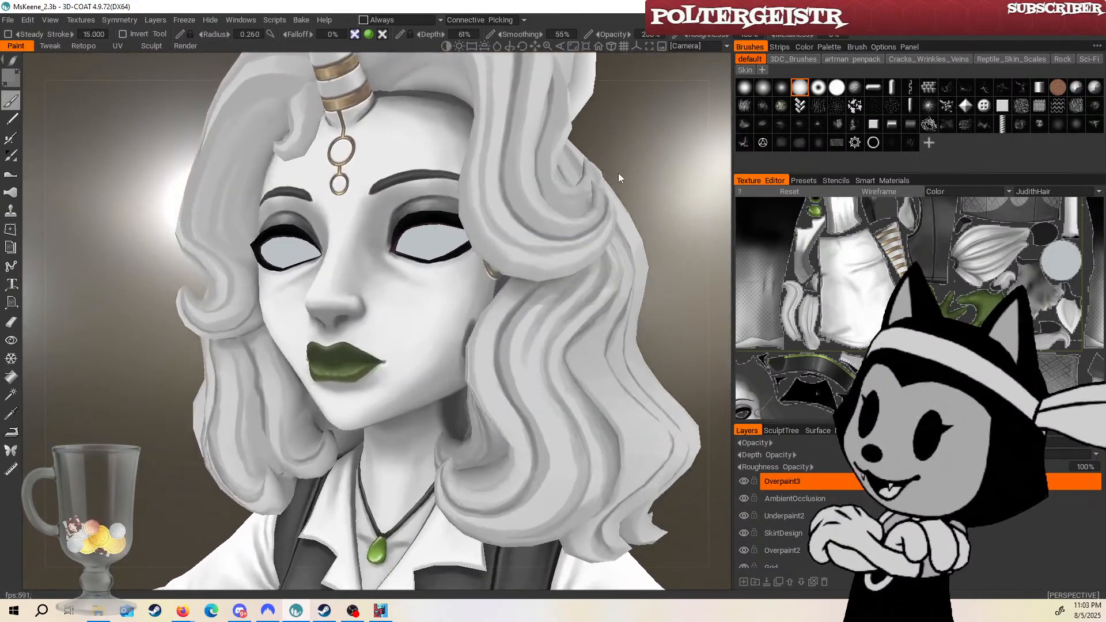
Show the wireframe and shade the strand of the long curl beside the cheek from the front with brush radius 0.066.
{"action": "key", "text": "w"}
{"action": "left_click_drag", "start_coordinate": [633, 213], "coordinate": [709, 193]}
{"action": "key", "text": "bracketleft"}
{"action": "key", "text": "bracketleft"}
{"action": "left_click_drag", "start_coordinate": [257, 352], "coordinate": [272, 393]}
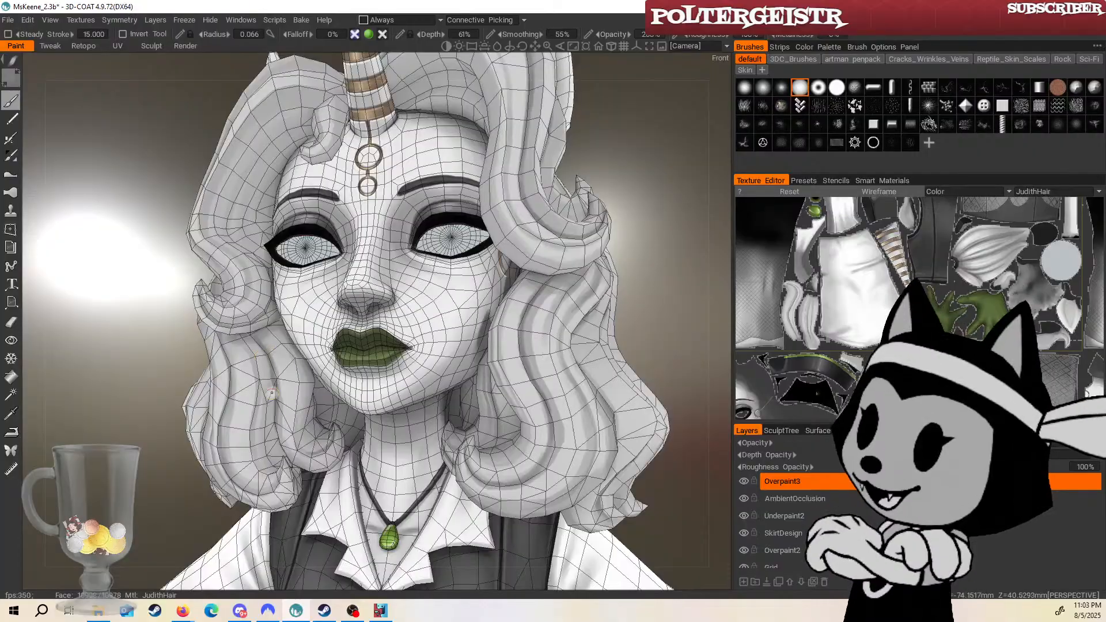
{"action": "right_click_drag", "start_coordinate": [499, 257], "coordinate": [273, 377]}
View the curls from a low front angle, set the brush radius to 0.096, and save the scene.
{"action": "mouse_move", "coordinate": [533, 222]}
{"action": "right_mouse_down"}
{"action": "mouse_move", "coordinate": [438, 271]}
{"action": "mouse_move", "coordinate": [581, 242]}
{"action": "mouse_move", "coordinate": [630, 191]}
{"action": "mouse_move", "coordinate": [517, 207]}
{"action": "mouse_move", "coordinate": [656, 198]}
{"action": "mouse_move", "coordinate": [618, 183]}
{"action": "right_mouse_up"}
{"action": "key", "text": "bracketright"}
{"action": "key", "text": "bracketright"}
{"action": "key", "text": "bracketright"}
{"action": "key", "text": "bracketright"}
{"action": "key", "text": "bracketright"}
{"action": "key", "text": "bracketleft"}
{"action": "key", "text": "bracketleft"}
{"action": "key", "text": "bracketleft"}
{"action": "key", "text": "bracketleft"}
{"action": "key", "text": "bracketleft"}
{"action": "key", "text": "bracketleft"}
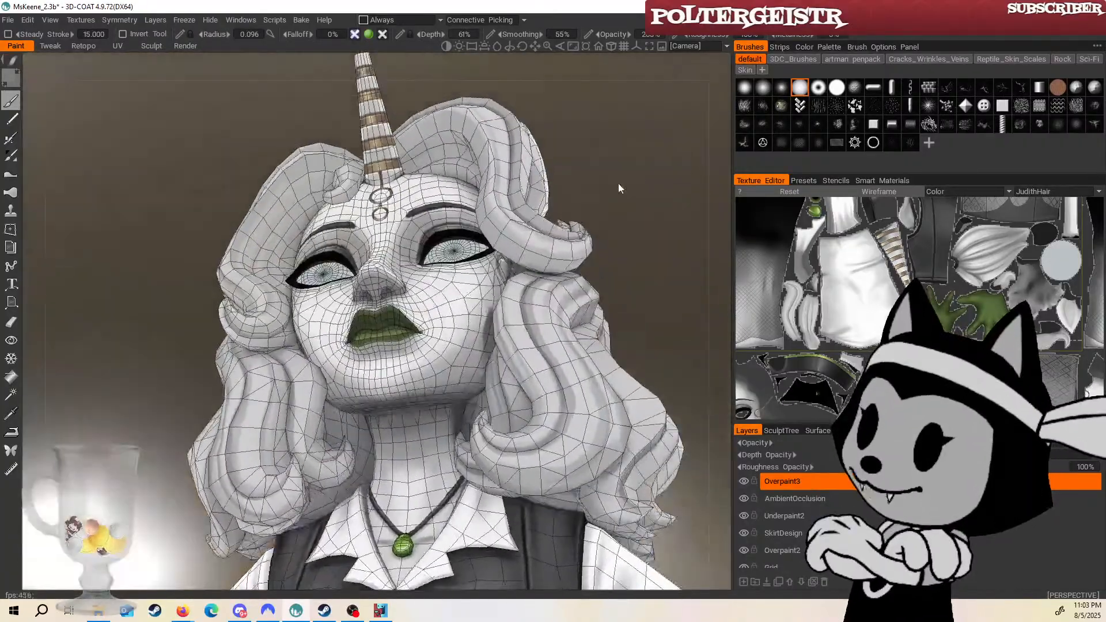
{"action": "key", "text": "ctrl+s"}
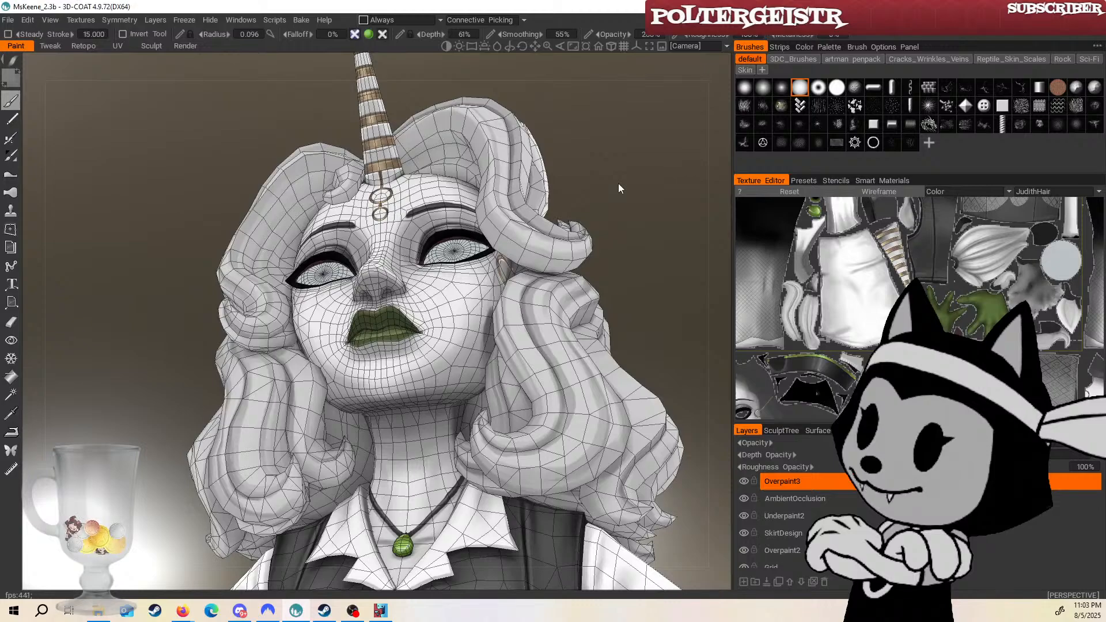
Touch up the inner curl beside the neck with brush radius 0.173, and hide the wireframe to check the hair in profile.
{"action": "right_click_drag", "start_coordinate": [669, 223], "coordinate": [583, 319]}
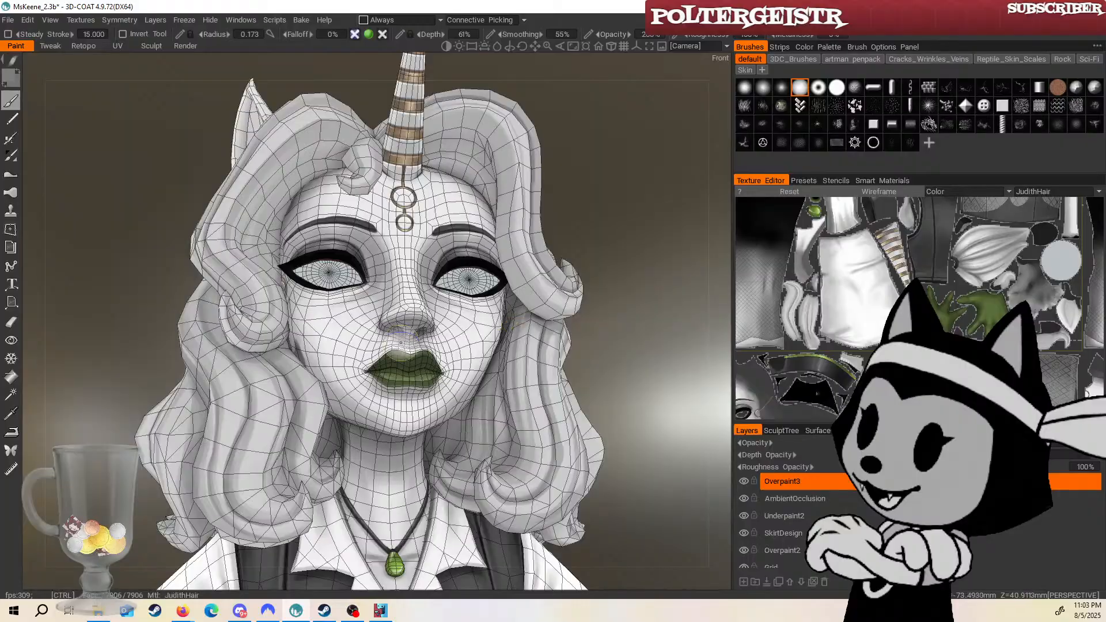
{"action": "key", "text": "w"}
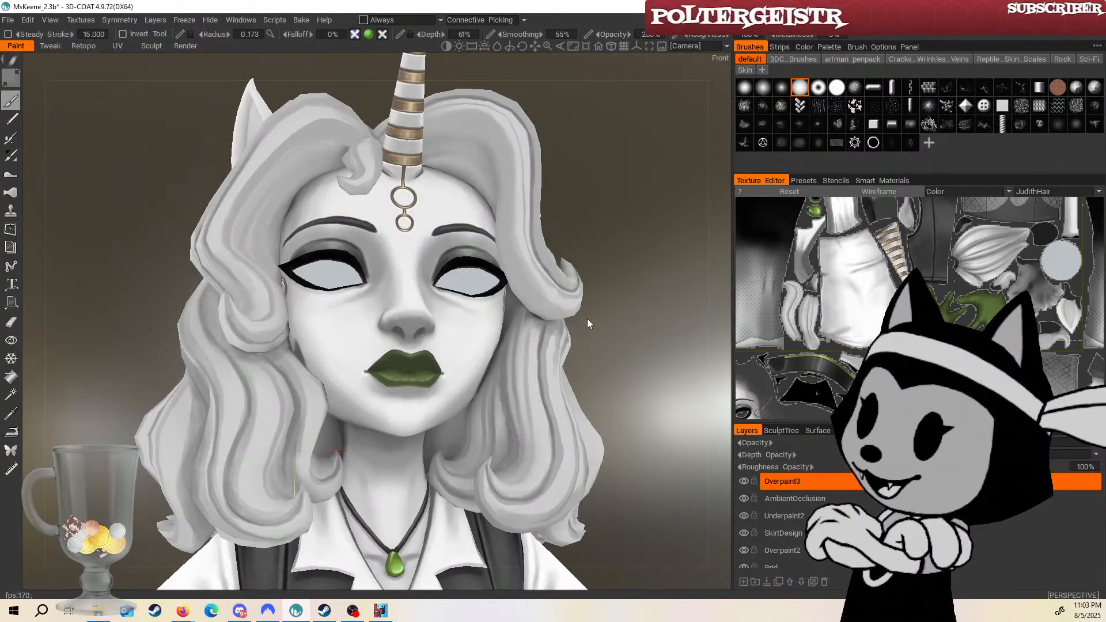
{"action": "middle_click_drag", "start_coordinate": [587, 320], "coordinate": [594, 385]}
{"action": "mouse_move", "coordinate": [595, 380]}
{"action": "left_mouse_down"}
{"action": "mouse_move", "coordinate": [614, 300]}
{"action": "mouse_move", "coordinate": [509, 357]}
{"action": "mouse_move", "coordinate": [617, 396]}
{"action": "mouse_move", "coordinate": [471, 312]}
{"action": "mouse_move", "coordinate": [410, 354]}
{"action": "left_mouse_up"}
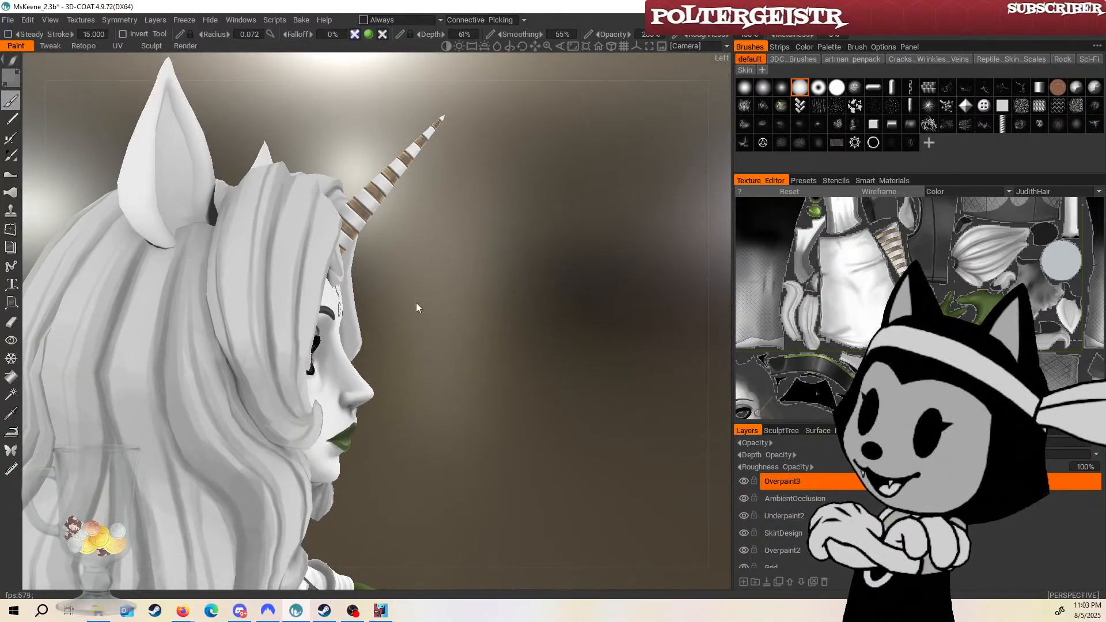
Check the front and side hair in profile, and save the scene.
{"action": "left_click_drag", "start_coordinate": [416, 303], "coordinate": [289, 405]}
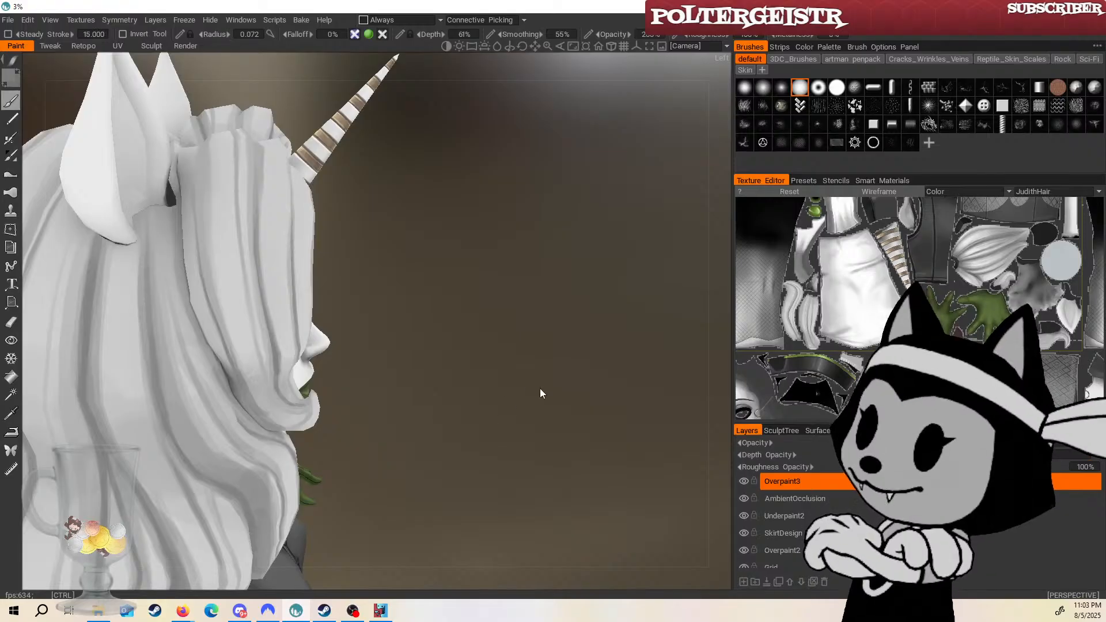
{"action": "mouse_move", "coordinate": [503, 398]}
{"action": "left_mouse_down"}
{"action": "mouse_move", "coordinate": [382, 354]}
{"action": "mouse_move", "coordinate": [537, 428]}
{"action": "left_mouse_up"}
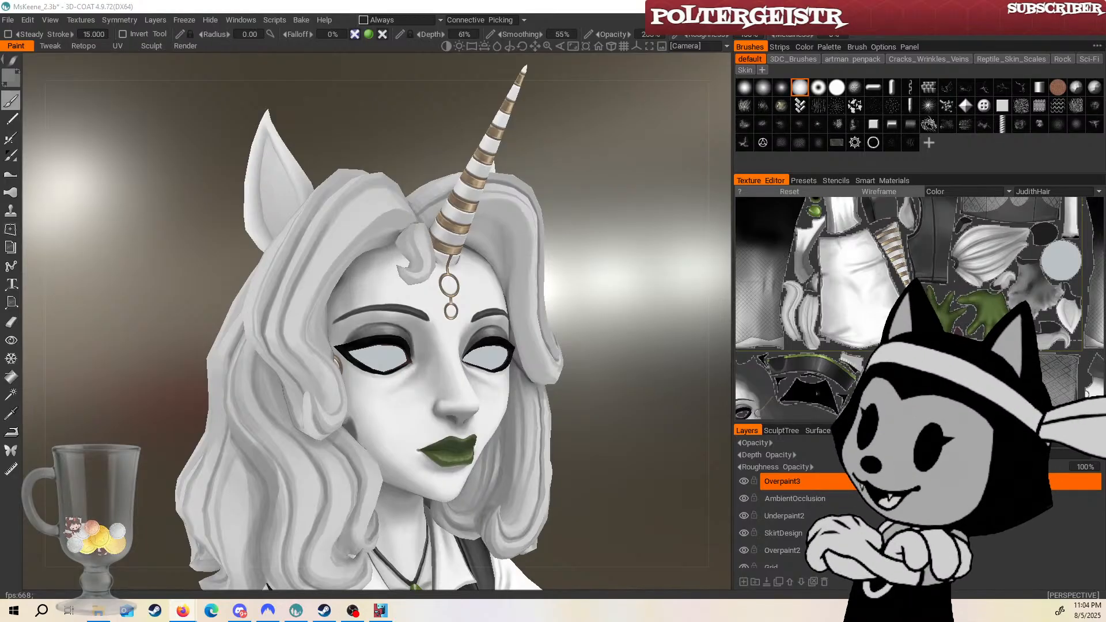
Switch to the browser, examine the Diluc hair references, and close the single-portrait image before viewing the side-by-side comparison.
{"action": "left_click_drag", "start_coordinate": [0, 107], "coordinate": [534, 68]}
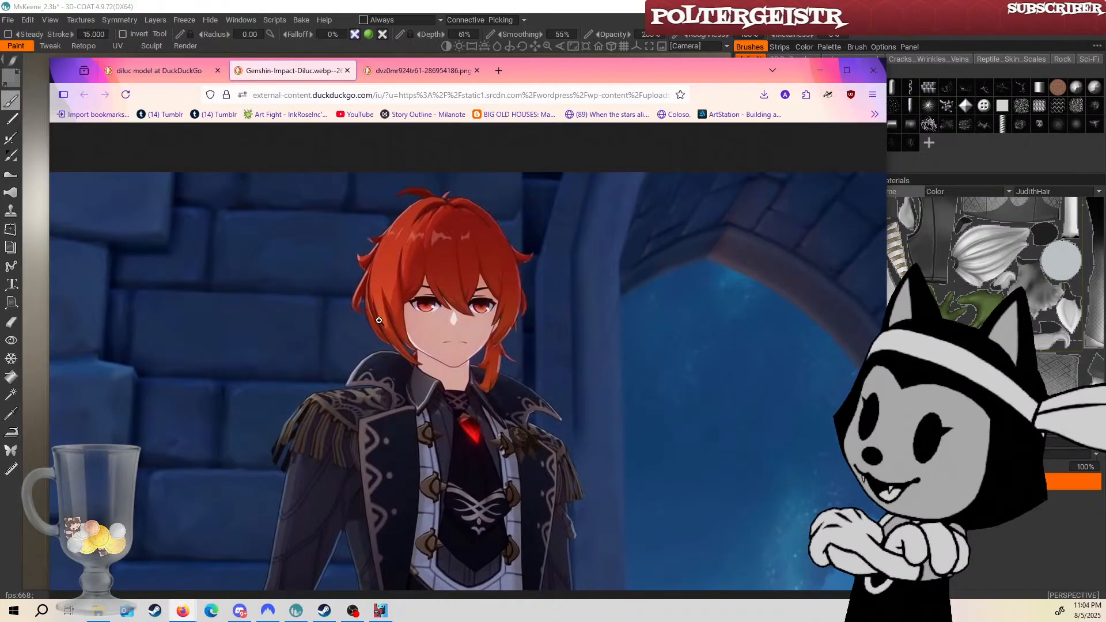
{"action": "left_click", "coordinate": [477, 227]}
{"action": "left_click", "coordinate": [488, 208]}
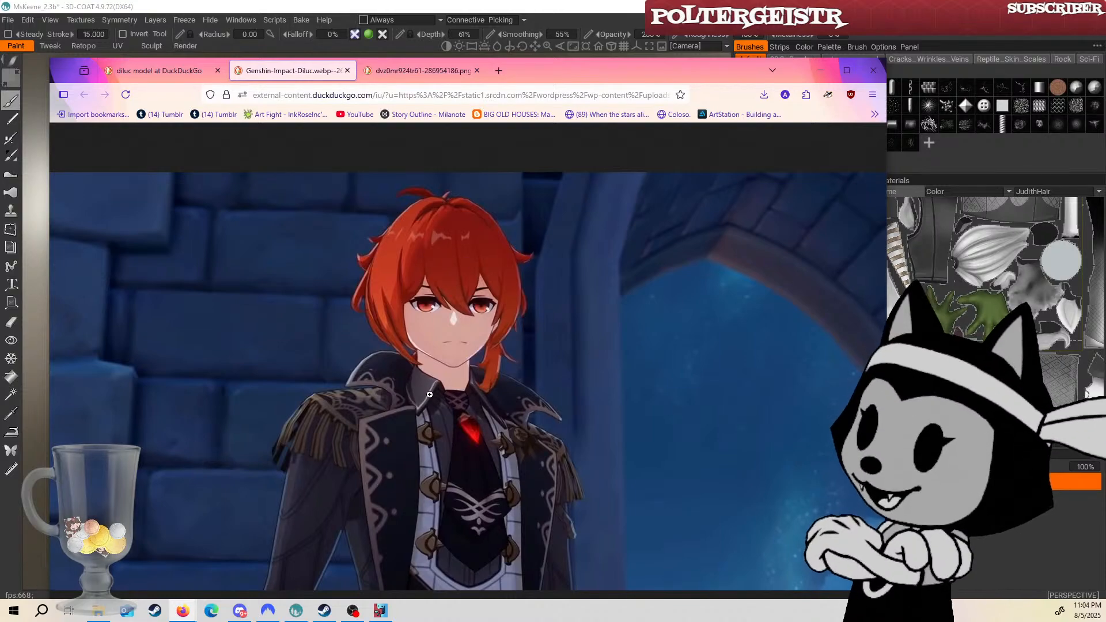
{"action": "left_click", "coordinate": [348, 70]}
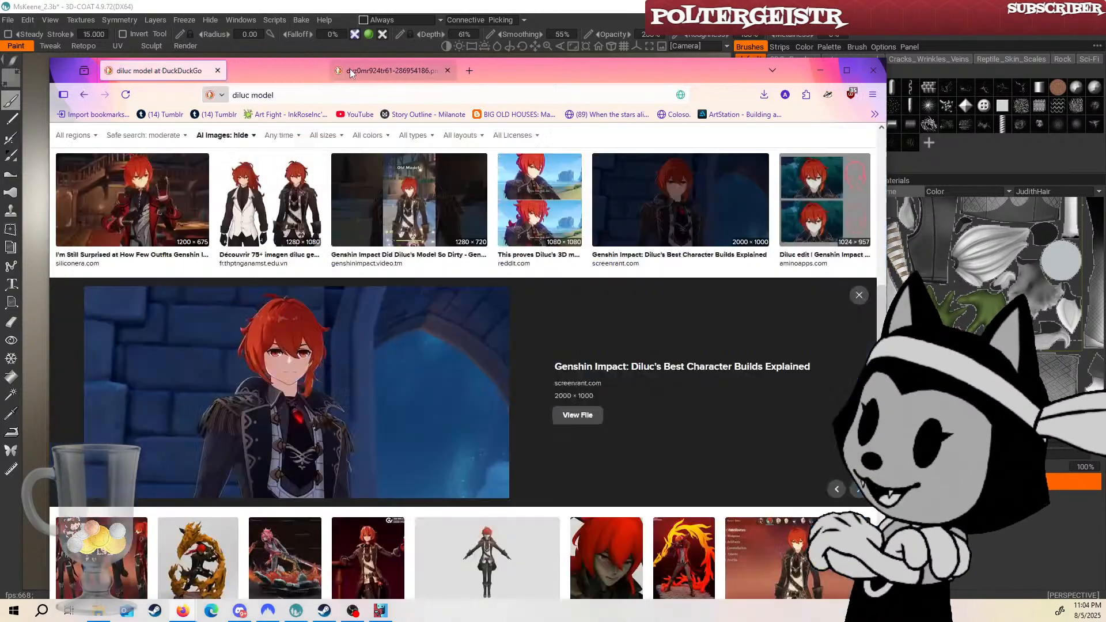
{"action": "key", "text": "ctrl+Tab"}
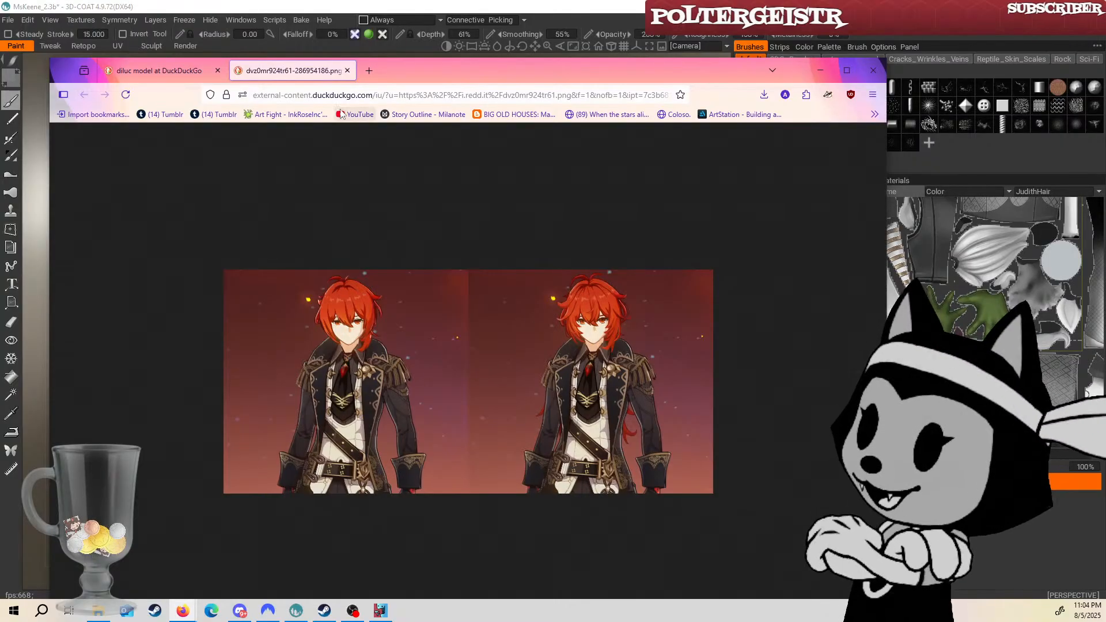
{"action": "left_click_drag", "start_coordinate": [392, 79], "coordinate": [0, 134]}
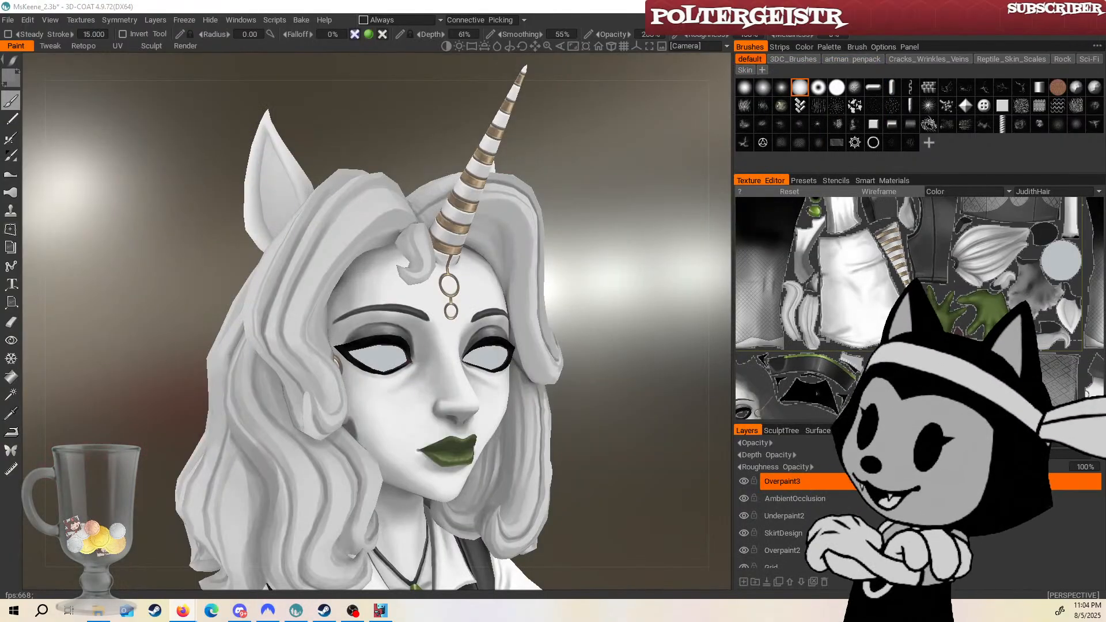
Return to 3D-Coat and examine the hair from the front round to the back, with and without the wireframe.
{"action": "left_click", "coordinate": [174, 457]}
{"action": "left_click_drag", "start_coordinate": [629, 346], "coordinate": [700, 339]}
{"action": "scroll", "coordinate": [630, 335], "scroll_direction": "down", "scroll_amount": 4}
{"action": "key", "text": "w"}
{"action": "left_click_drag", "start_coordinate": [630, 334], "coordinate": [610, 359]}
{"action": "mouse_move", "coordinate": [613, 359]}
{"action": "right_mouse_down"}
{"action": "mouse_move", "coordinate": [647, 358]}
{"action": "mouse_move", "coordinate": [600, 363]}
{"action": "right_mouse_up"}
{"action": "left_click_drag", "start_coordinate": [599, 363], "coordinate": [610, 344]}
{"action": "key", "text": "w"}
{"action": "middle_click_drag", "start_coordinate": [610, 344], "coordinate": [620, 341]}
{"action": "right_click_drag", "start_coordinate": [621, 341], "coordinate": [641, 340]}
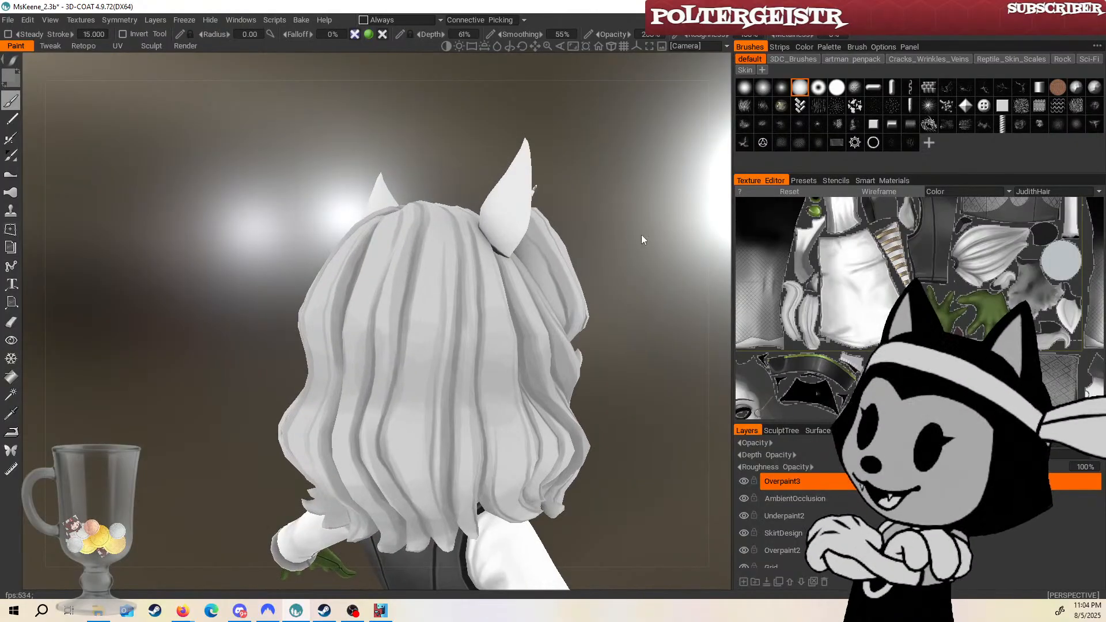
{"action": "left_click_drag", "start_coordinate": [642, 236], "coordinate": [445, 268]}
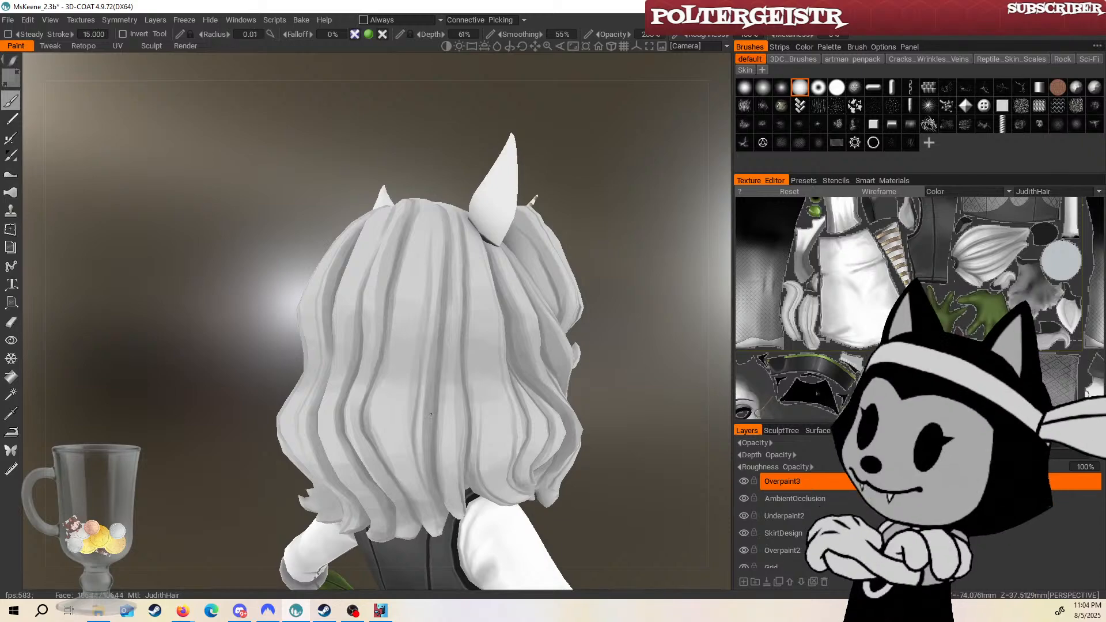
Touch up the lower back hair strands from behind and below with brush radii of 0.097 to 0.136.
{"action": "key", "text": "bracketright"}
{"action": "left_click_drag", "start_coordinate": [624, 348], "coordinate": [437, 396]}
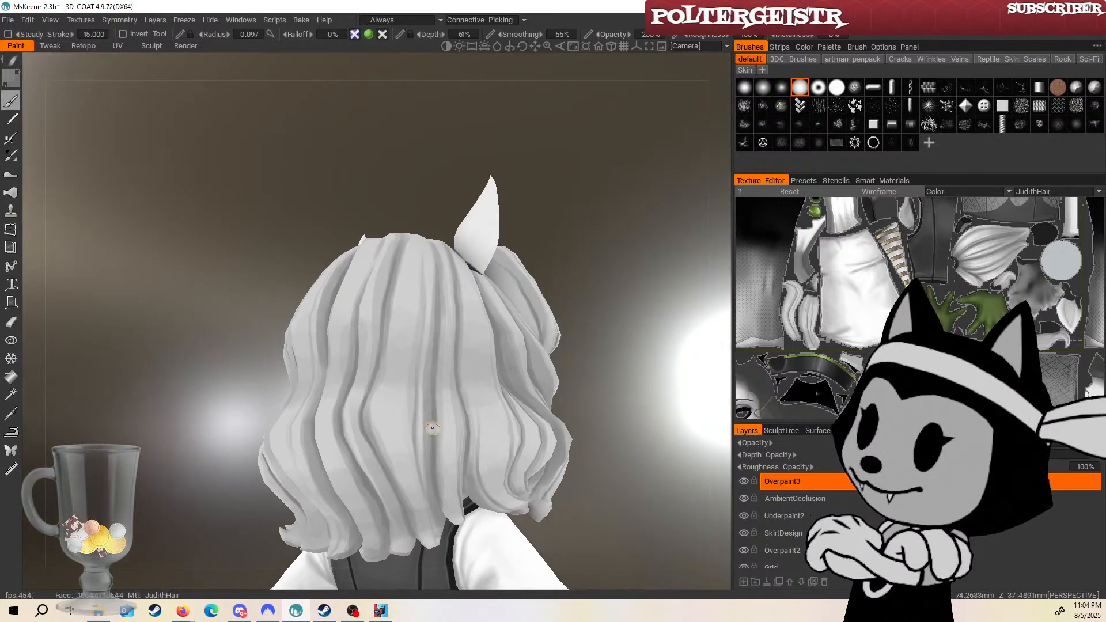
{"action": "left_click_drag", "start_coordinate": [619, 370], "coordinate": [454, 498]}
{"action": "left_click_drag", "start_coordinate": [578, 478], "coordinate": [576, 371]}
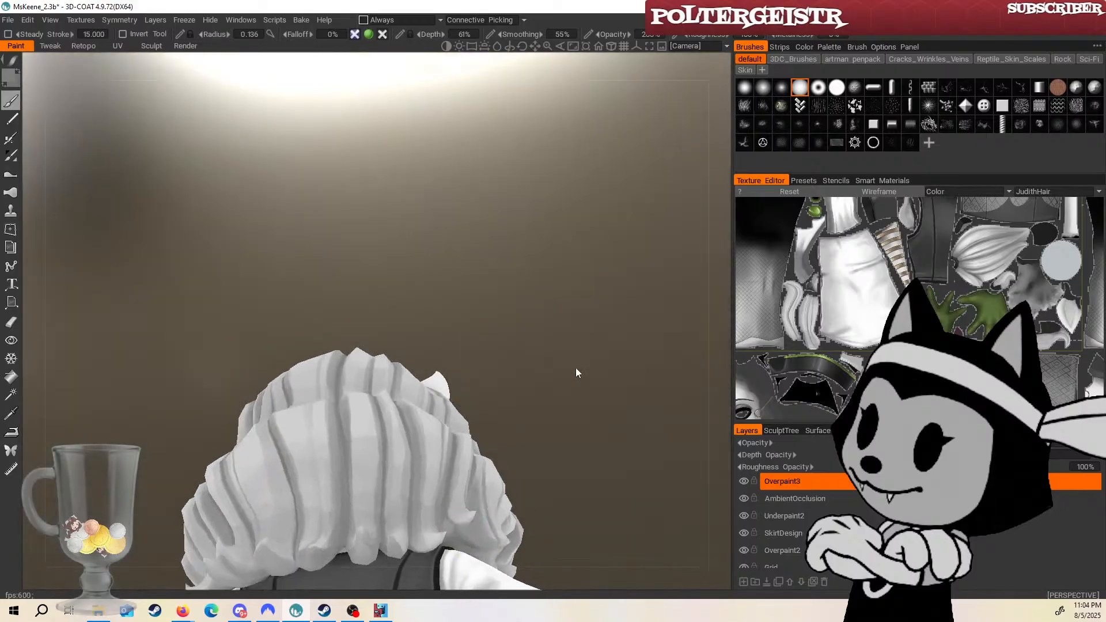
{"action": "left_click_drag", "start_coordinate": [617, 443], "coordinate": [404, 436]}
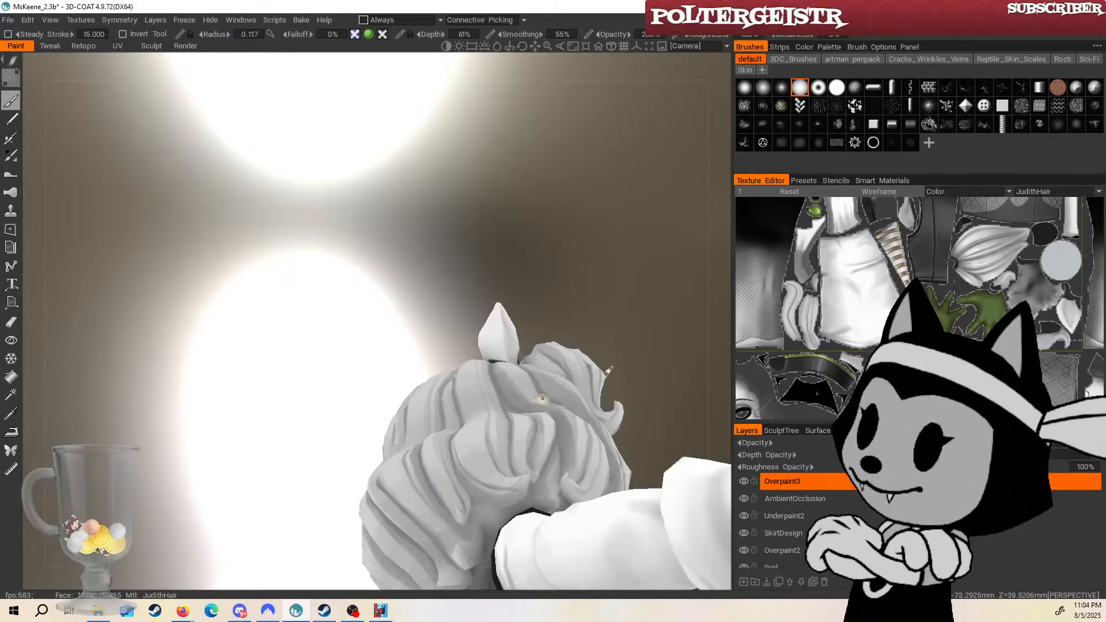
Show the wireframe, touch up the underside of the hair ends, and set the brush radius to 0.218.
{"action": "left_click_drag", "start_coordinate": [652, 403], "coordinate": [582, 344]}
{"action": "key", "text": "w"}
{"action": "mouse_move", "coordinate": [491, 520]}
{"action": "left_mouse_down"}
{"action": "mouse_move", "coordinate": [652, 324]}
{"action": "mouse_move", "coordinate": [601, 334]}
{"action": "mouse_move", "coordinate": [594, 350]}
{"action": "left_mouse_up"}
{"action": "key", "text": "bracketleft"}
{"action": "mouse_move", "coordinate": [520, 399]}
{"action": "left_mouse_down"}
{"action": "mouse_move", "coordinate": [541, 425]}
{"action": "mouse_move", "coordinate": [552, 411]}
{"action": "mouse_move", "coordinate": [534, 406]}
{"action": "left_mouse_up"}
{"action": "mouse_move", "coordinate": [489, 530]}
{"action": "left_mouse_down"}
{"action": "mouse_move", "coordinate": [668, 394]}
{"action": "mouse_move", "coordinate": [582, 374]}
{"action": "mouse_move", "coordinate": [480, 496]}
{"action": "mouse_move", "coordinate": [517, 444]}
{"action": "left_mouse_up"}
{"action": "key", "text": "bracketright"}
{"action": "key", "text": "bracketright"}
{"action": "key", "text": "bracketright"}
{"action": "key", "text": "bracketright"}
{"action": "key", "text": "bracketright"}
{"action": "key", "text": "bracketright"}
{"action": "key", "text": "bracketright"}
{"action": "key", "text": "bracketright"}
{"action": "key", "text": "bracketright"}
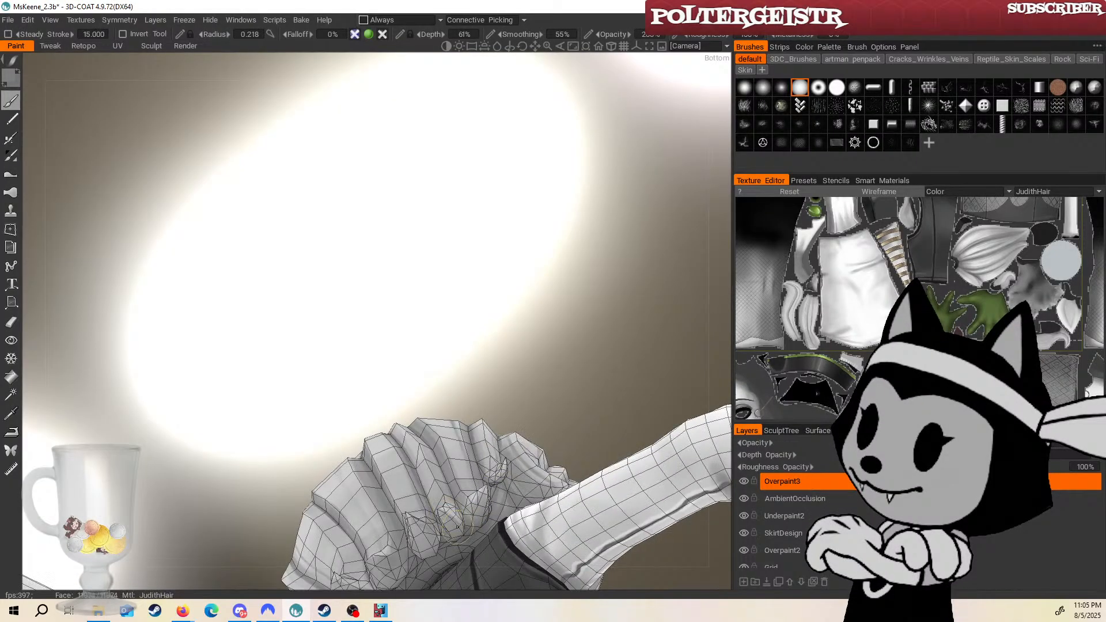
Shade the curled tips above the back of the vest with brush radius 0.150, and enlarge the radius to 0.349.
{"action": "key", "text": "bracketleft"}
{"action": "key", "text": "bracketleft"}
{"action": "left_click_drag", "start_coordinate": [521, 398], "coordinate": [567, 455]}
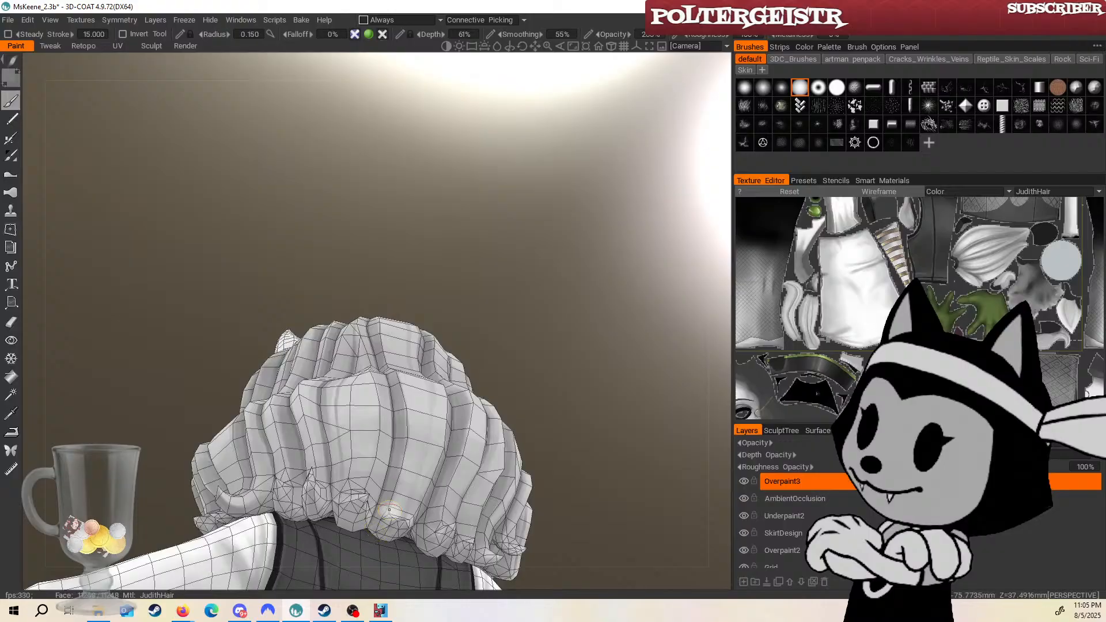
{"action": "left_click_drag", "start_coordinate": [389, 509], "coordinate": [484, 407]}
{"action": "mouse_move", "coordinate": [605, 358]}
{"action": "left_mouse_down"}
{"action": "mouse_move", "coordinate": [639, 432]}
{"action": "mouse_move", "coordinate": [597, 368]}
{"action": "left_mouse_up"}
{"action": "key", "text": "bracketright"}
{"action": "key", "text": "bracketright"}
{"action": "key", "text": "bracketright"}
{"action": "key", "text": "bracketright"}
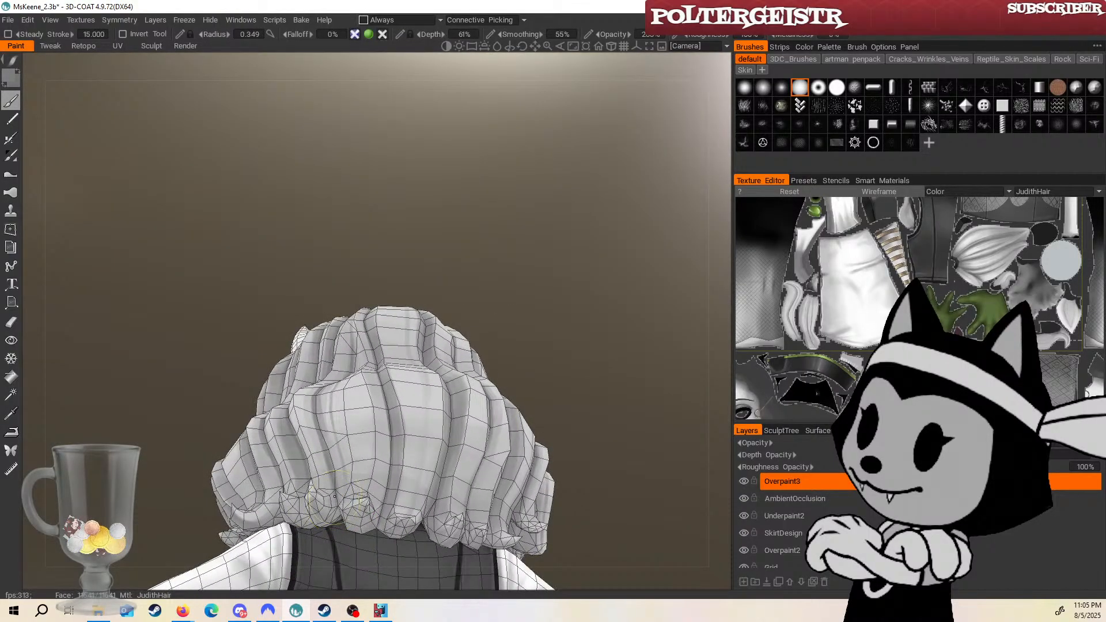
Work over the back hair tips from a low angle, reducing the brush radius to 0.263 and 0.132.
{"action": "left_click_drag", "start_coordinate": [419, 410], "coordinate": [473, 432], "text": "alt"}
{"action": "key", "text": "bracketleft"}
{"action": "key", "text": "bracketleft"}
{"action": "key", "text": "bracketleft"}
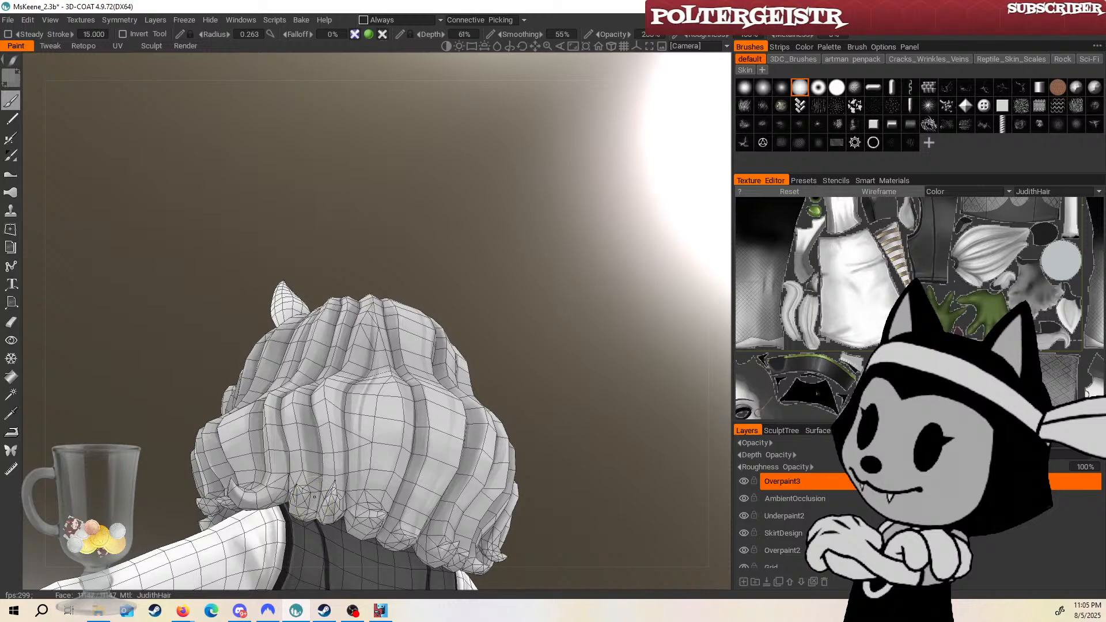
{"action": "left_click_drag", "start_coordinate": [311, 511], "coordinate": [275, 491], "text": "alt"}
{"action": "key", "text": "bracketleft"}
{"action": "key", "text": "bracketleft"}
{"action": "key", "text": "bracketleft"}
{"action": "key", "text": "bracketleft"}
{"action": "key", "text": "bracketleft"}
{"action": "key", "text": "bracketleft"}
{"action": "key", "text": "bracketleft"}
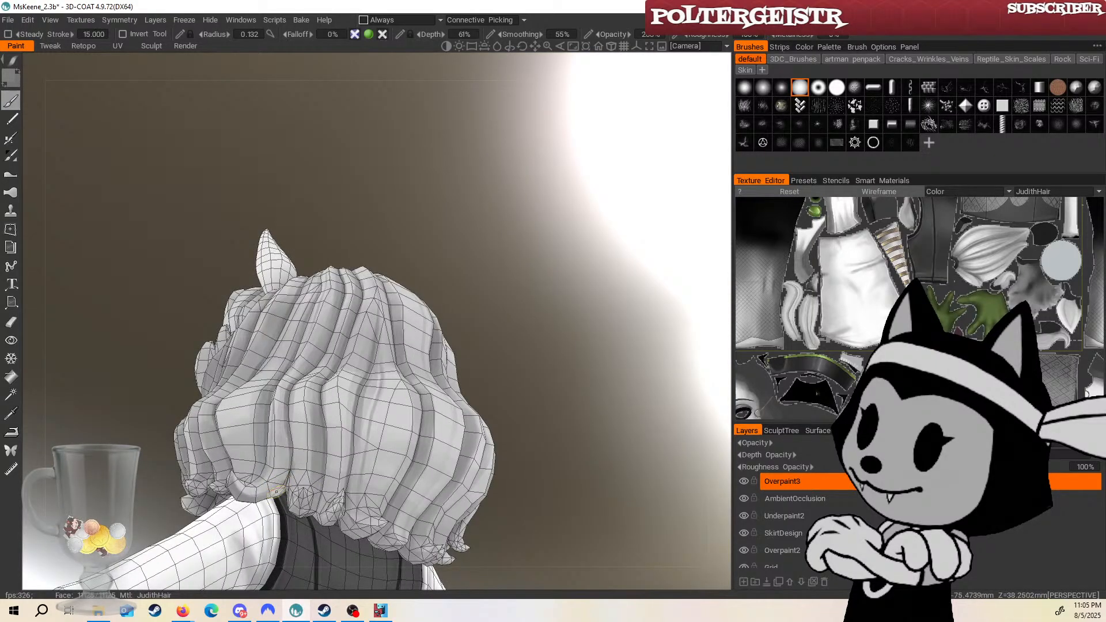
Shade the edge of the wide central strand on the back of the hair with brush radius 0.097.
{"action": "left_click_drag", "start_coordinate": [287, 427], "coordinate": [531, 300], "text": "alt"}
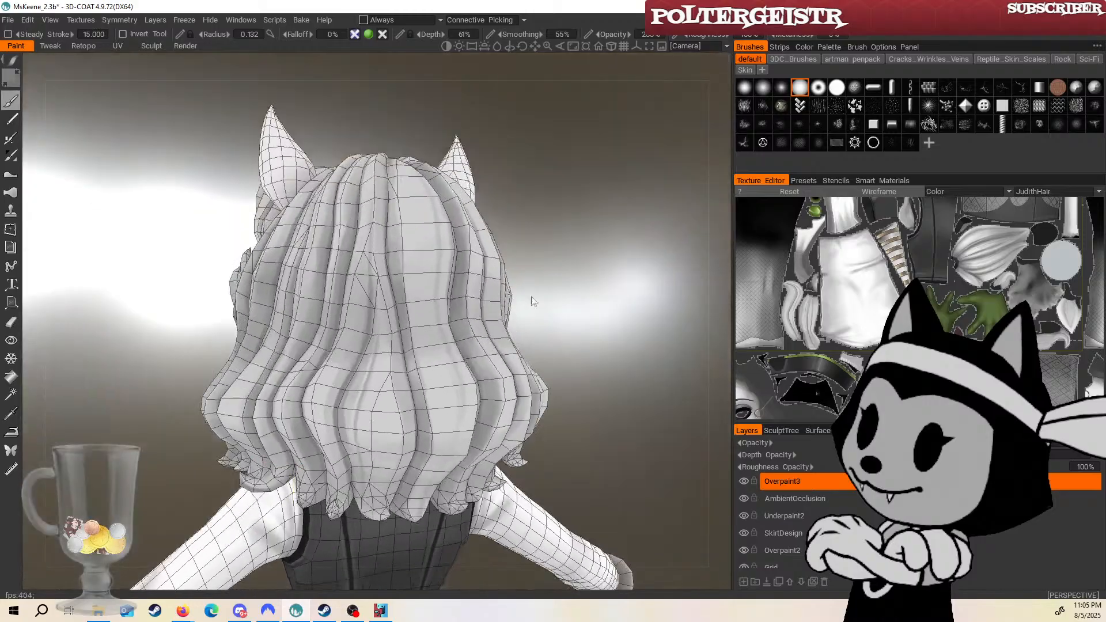
{"action": "left_click_drag", "start_coordinate": [537, 188], "coordinate": [411, 278], "text": "alt"}
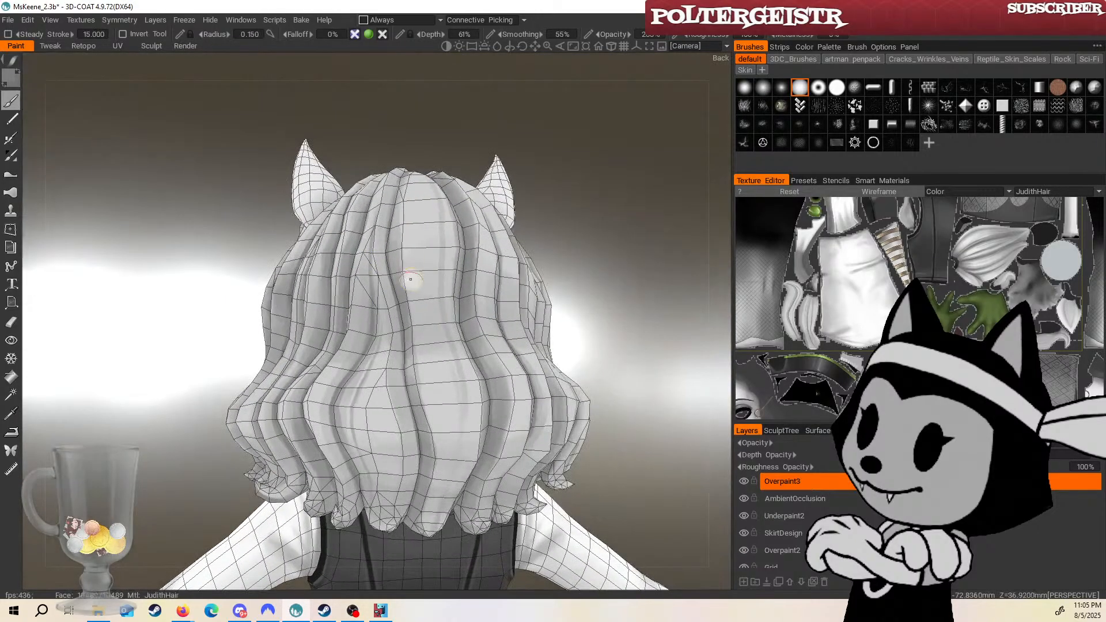
{"action": "left_click_drag", "start_coordinate": [410, 333], "coordinate": [431, 419]}
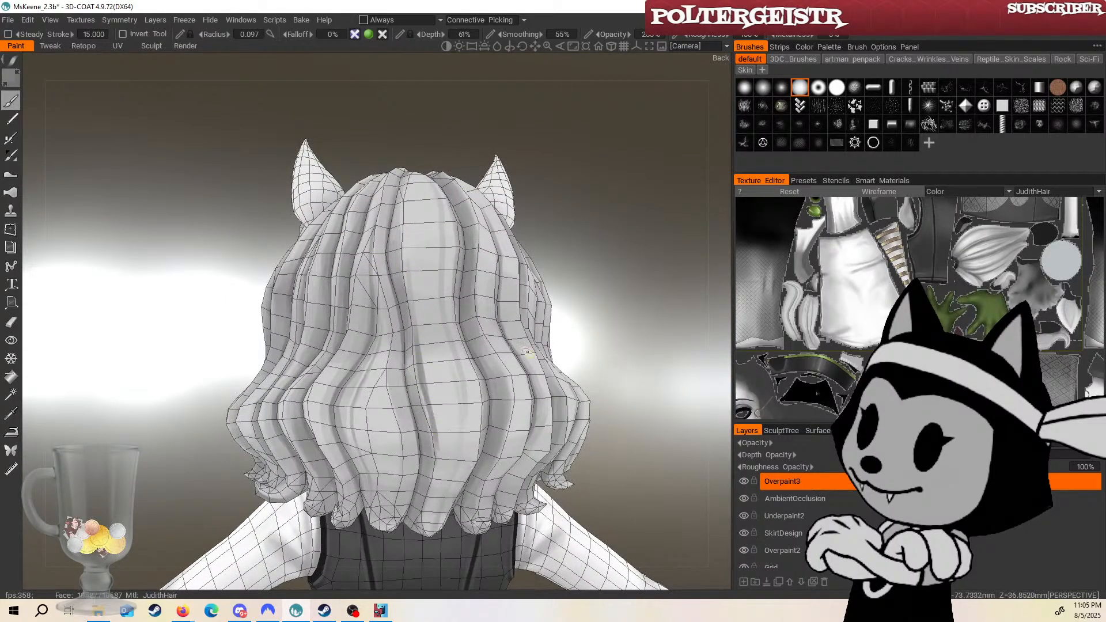
{"action": "mouse_move", "coordinate": [527, 352]}
{"action": "left_mouse_down", "text": "alt"}
{"action": "mouse_move", "coordinate": [471, 317]}
{"action": "mouse_move", "coordinate": [420, 390]}
{"action": "mouse_move", "coordinate": [432, 455]}
{"action": "left_mouse_up", "text": "alt"}
{"action": "mouse_move", "coordinate": [580, 259]}
{"action": "left_mouse_down", "text": "alt"}
{"action": "mouse_move", "coordinate": [593, 317]}
{"action": "mouse_move", "coordinate": [577, 288]}
{"action": "left_mouse_up", "text": "alt"}
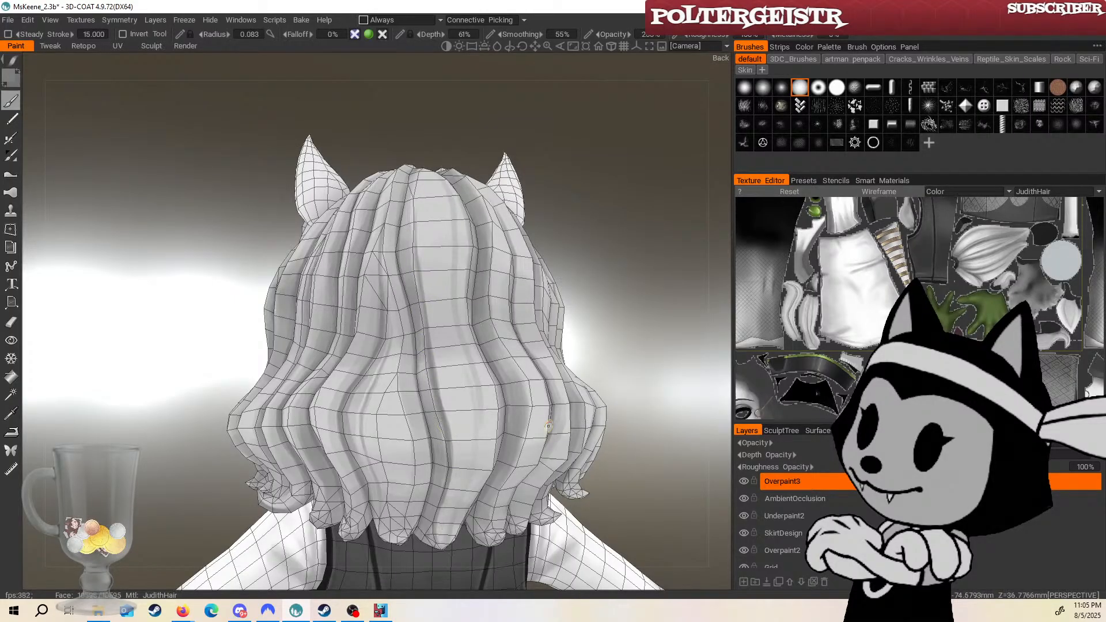
Hide the wireframe, set the brush radius to 0.192, and shade the lower central back strand with a smaller brush.
{"action": "key", "text": "w"}
{"action": "left_click_drag", "start_coordinate": [594, 291], "coordinate": [636, 292]}
{"action": "key", "text": "bracketright"}
{"action": "key", "text": "bracketright"}
{"action": "key", "text": "bracketright"}
{"action": "key", "text": "bracketright"}
{"action": "key", "text": "bracketright"}
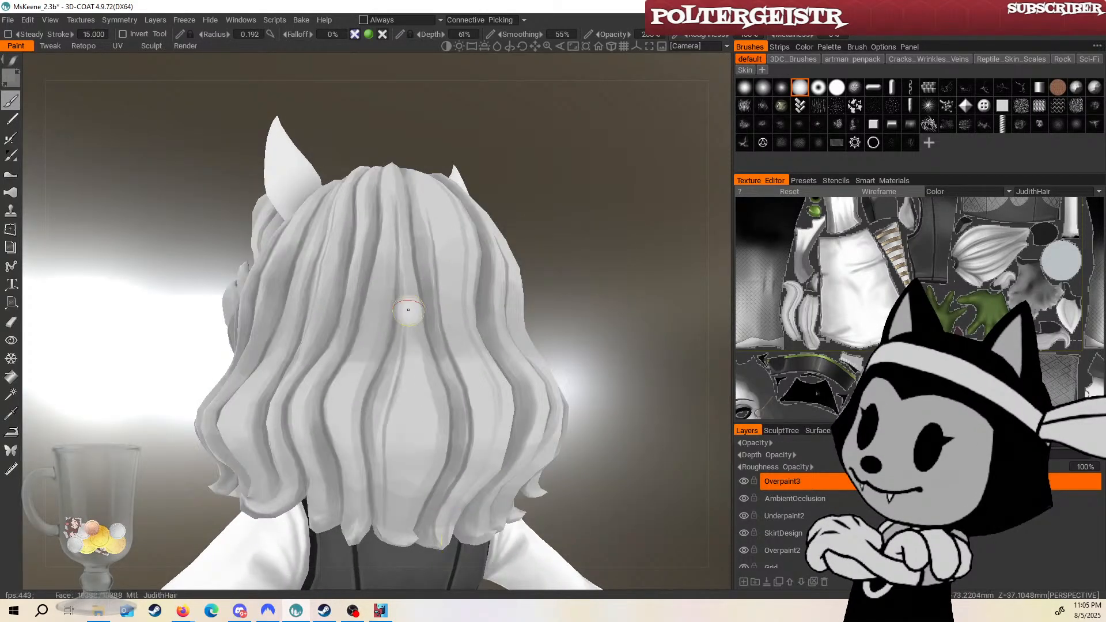
{"action": "key", "text": "bracketleft"}
{"action": "key", "text": "bracketleft"}
{"action": "key", "text": "bracketleft"}
{"action": "left_click_drag", "start_coordinate": [382, 447], "coordinate": [385, 493]}
{"action": "mouse_move", "coordinate": [533, 308]}
{"action": "left_mouse_down"}
{"action": "mouse_move", "coordinate": [557, 374]}
{"action": "mouse_move", "coordinate": [564, 332]}
{"action": "mouse_move", "coordinate": [554, 370]}
{"action": "left_mouse_up"}
Show the wireframe and refine the back strands at the outer edge with brush radius 0.075.
{"action": "key", "text": "w"}
{"action": "key", "text": "bracketleft"}
{"action": "key", "text": "bracketleft"}
{"action": "key", "text": "bracketleft"}
{"action": "key", "text": "bracketleft"}
{"action": "key", "text": "bracketleft"}
{"action": "key", "text": "bracketleft"}
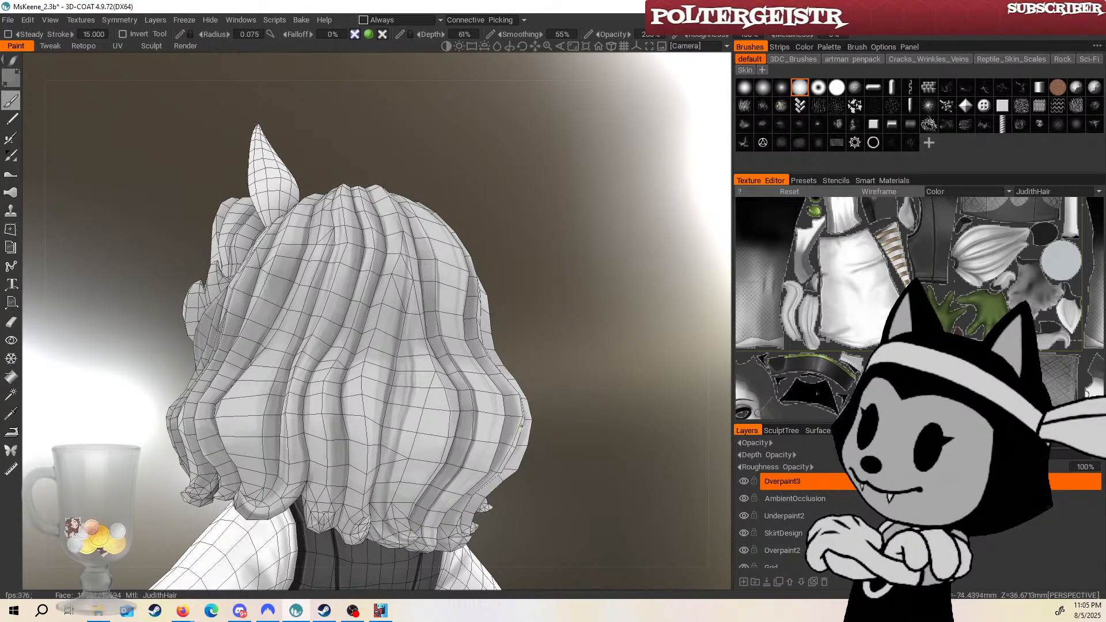
{"action": "left_click_drag", "start_coordinate": [522, 427], "coordinate": [513, 406]}
Blend the shading down the central back strand with brush radius 0.198, and enlarge the radius to 0.446.
{"action": "key", "text": "bracketright"}
{"action": "key", "text": "bracketright"}
{"action": "key", "text": "bracketright"}
{"action": "key", "text": "bracketright"}
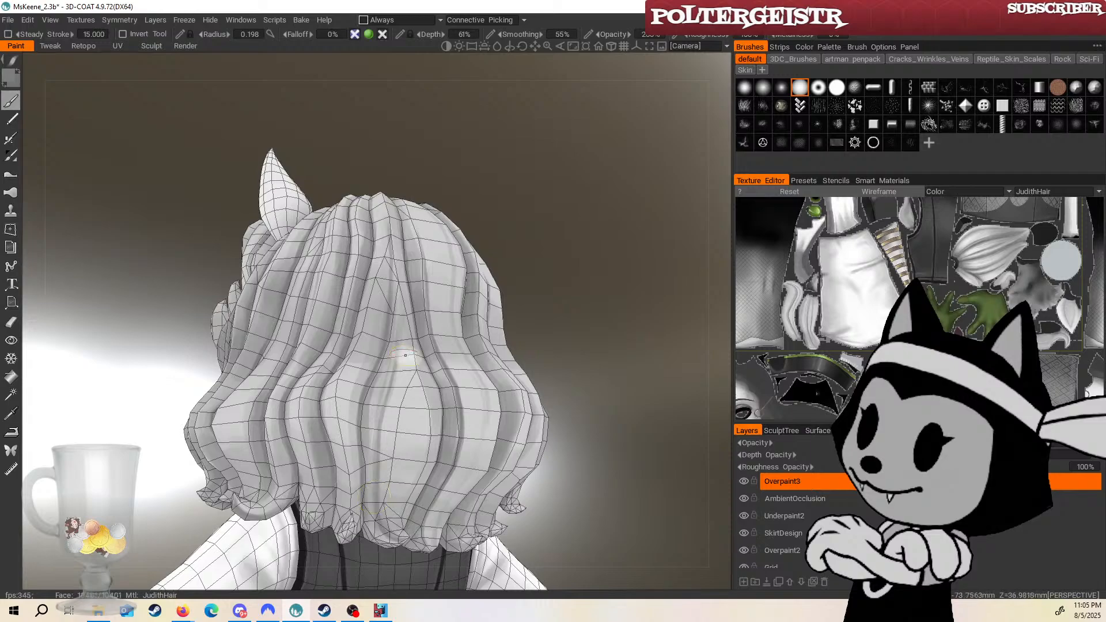
{"action": "left_click_drag", "start_coordinate": [533, 288], "coordinate": [474, 267]}
{"action": "key", "text": "bracketright"}
{"action": "key", "text": "bracketright"}
{"action": "key", "text": "bracketright"}
{"action": "key", "text": "bracketright"}
{"action": "key", "text": "bracketright"}
{"action": "mouse_move", "coordinate": [364, 369]}
{"action": "left_mouse_down"}
{"action": "mouse_move", "coordinate": [348, 454]}
{"action": "mouse_move", "coordinate": [371, 501]}
{"action": "left_mouse_up"}
{"action": "key", "text": "bracketright"}
{"action": "key", "text": "bracketright"}
{"action": "key", "text": "bracketright"}
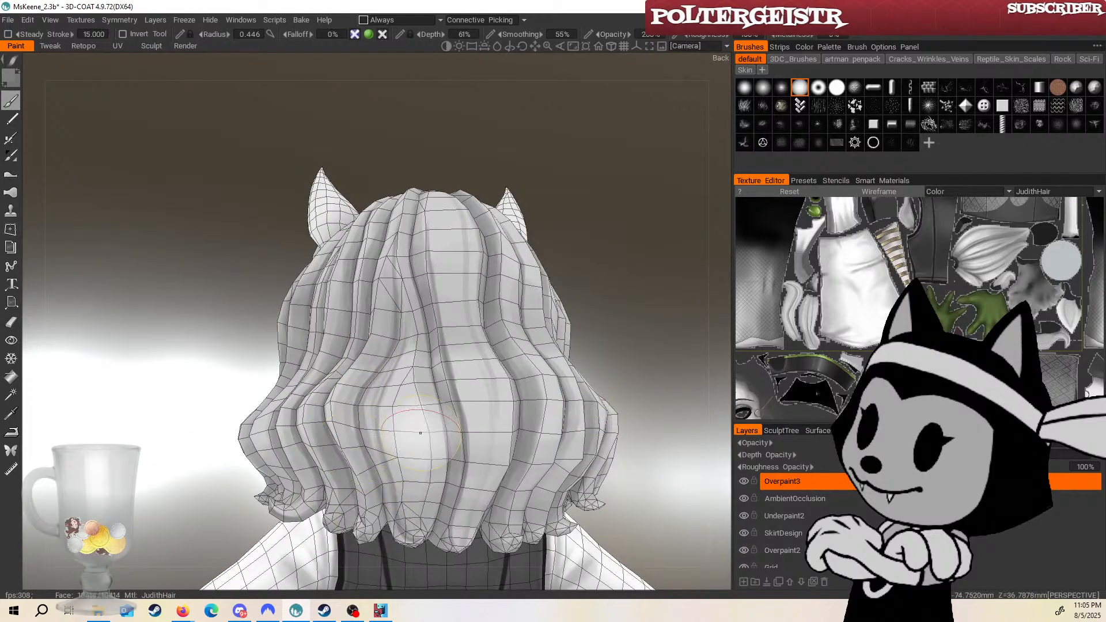
Refine the strand beside the centre of the back hair with brush radius 0.204.
{"action": "mouse_move", "coordinate": [645, 288]}
{"action": "left_mouse_down"}
{"action": "mouse_move", "coordinate": [635, 334]}
{"action": "mouse_move", "coordinate": [674, 316]}
{"action": "left_mouse_up"}
{"action": "key", "text": "bracketleft"}
{"action": "key", "text": "bracketleft"}
{"action": "key", "text": "bracketleft"}
{"action": "key", "text": "bracketleft"}
{"action": "key", "text": "bracketleft"}
{"action": "key", "text": "bracketleft"}
{"action": "key", "text": "bracketleft"}
{"action": "key", "text": "bracketleft"}
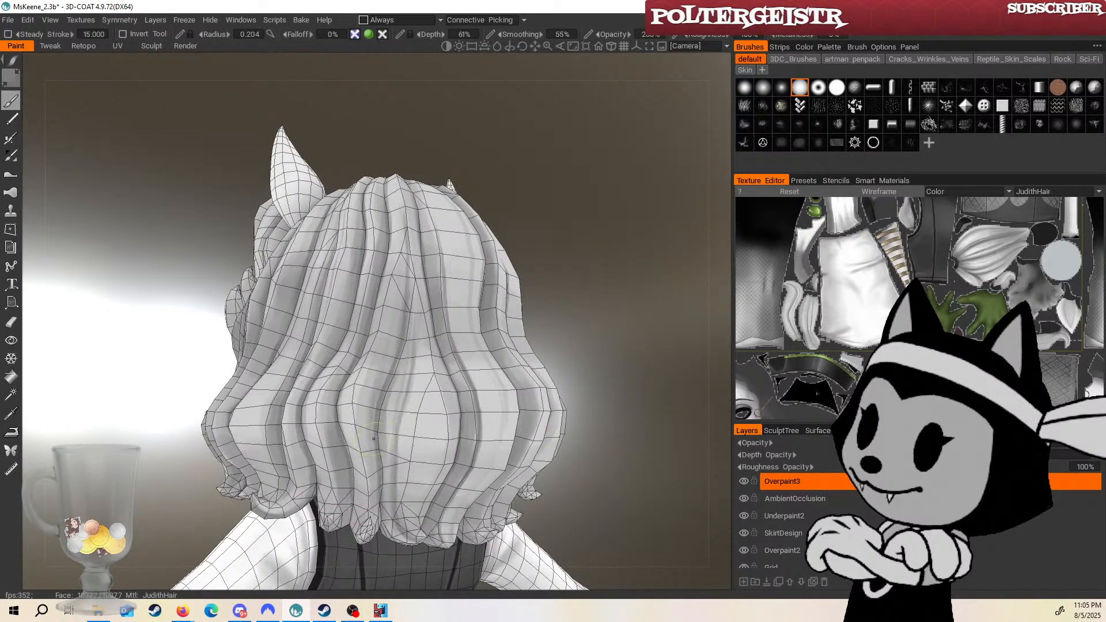
Soften the back strands from the opposite rear angle with brush radius 0.347, and save the scene.
{"action": "left_click_drag", "start_coordinate": [585, 244], "coordinate": [528, 237]}
{"action": "key", "text": "bracketright"}
{"action": "key", "text": "bracketright"}
{"action": "key", "text": "bracketright"}
{"action": "key", "text": "bracketright"}
{"action": "key", "text": "bracketright"}
{"action": "left_click_drag", "start_coordinate": [657, 259], "coordinate": [593, 253]}
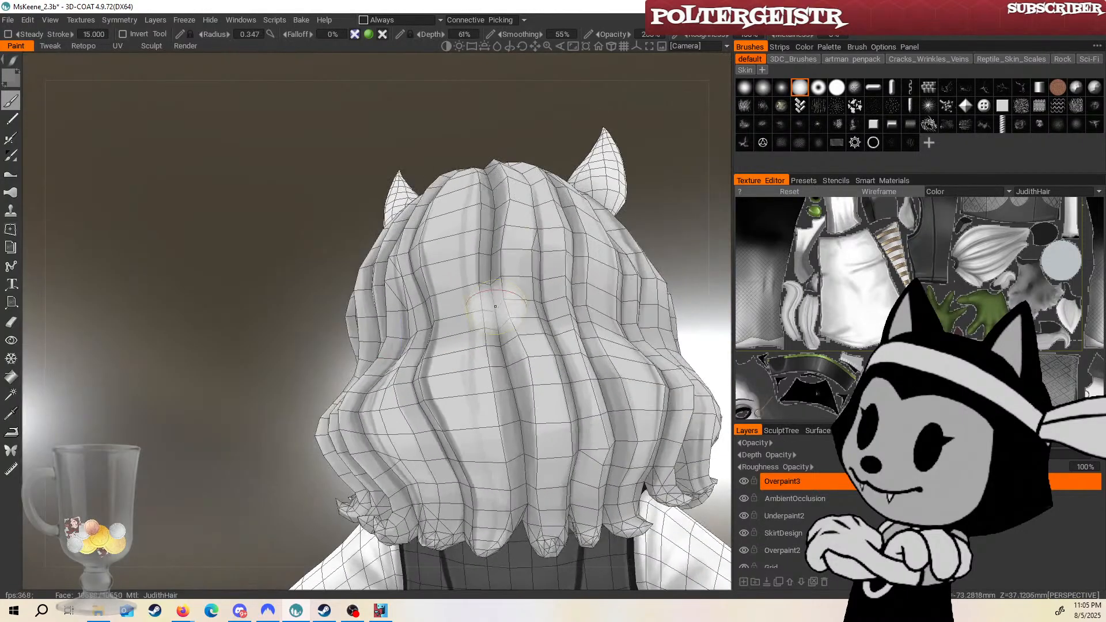
{"action": "key", "text": "ctrl+s"}
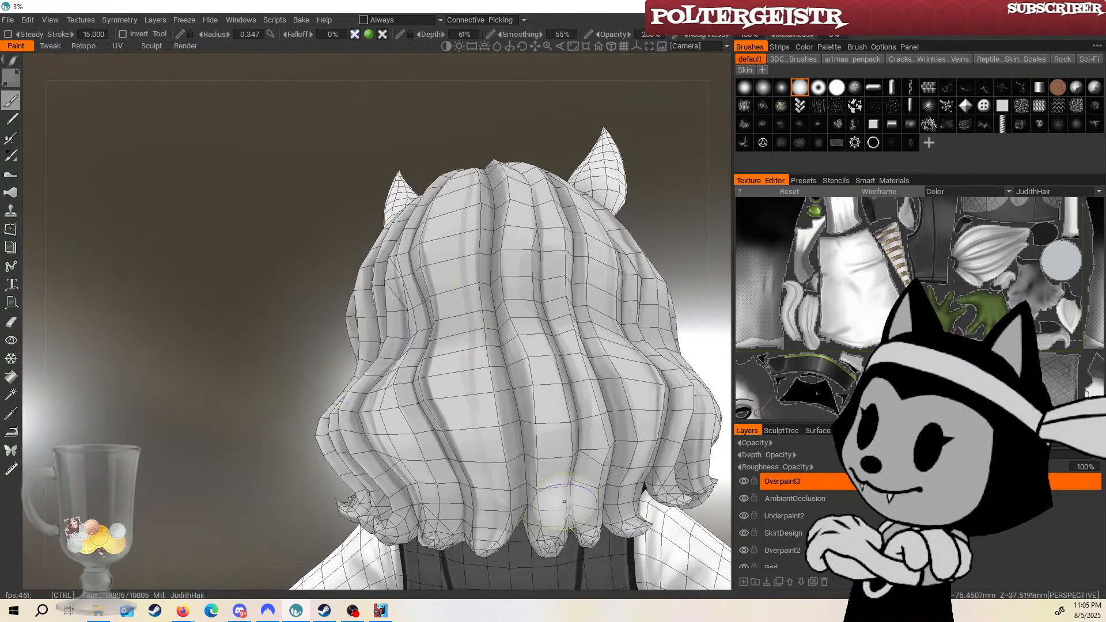
Hide the wireframe to check the back hair, and touch up the lower end of a central strand.
{"action": "mouse_move", "coordinate": [490, 353]}
{"action": "left_mouse_down", "text": "alt"}
{"action": "mouse_move", "coordinate": [458, 341]}
{"action": "mouse_move", "coordinate": [507, 341]}
{"action": "left_mouse_up", "text": "alt"}
{"action": "middle_click_drag", "start_coordinate": [507, 341], "coordinate": [440, 316], "text": "alt"}
{"action": "key", "text": "w"}
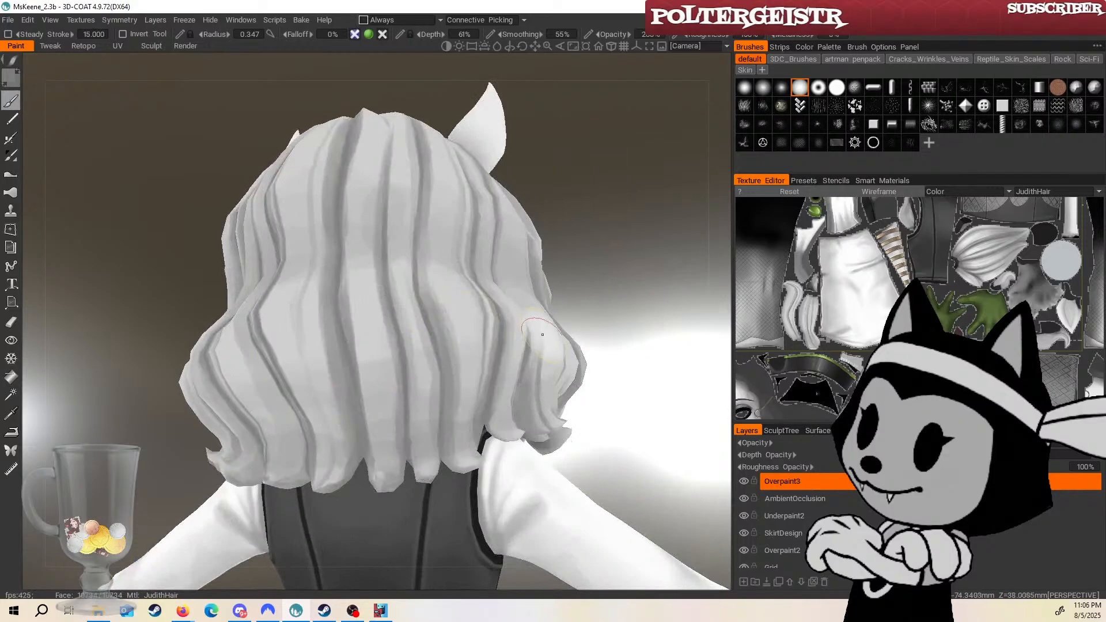
{"action": "mouse_move", "coordinate": [594, 313]}
{"action": "left_mouse_down"}
{"action": "mouse_move", "coordinate": [614, 377]}
{"action": "mouse_move", "coordinate": [592, 361]}
{"action": "mouse_move", "coordinate": [579, 367]}
{"action": "mouse_move", "coordinate": [578, 329]}
{"action": "left_mouse_up"}
{"action": "left_click_drag", "start_coordinate": [364, 403], "coordinate": [364, 453]}
Shade the underside of the back hair tips from below with brush radii of 0.082 to 0.154.
{"action": "mouse_move", "coordinate": [366, 438]}
{"action": "left_mouse_down", "text": "alt"}
{"action": "mouse_move", "coordinate": [385, 377]}
{"action": "mouse_move", "coordinate": [502, 269]}
{"action": "mouse_move", "coordinate": [320, 465]}
{"action": "left_mouse_up", "text": "alt"}
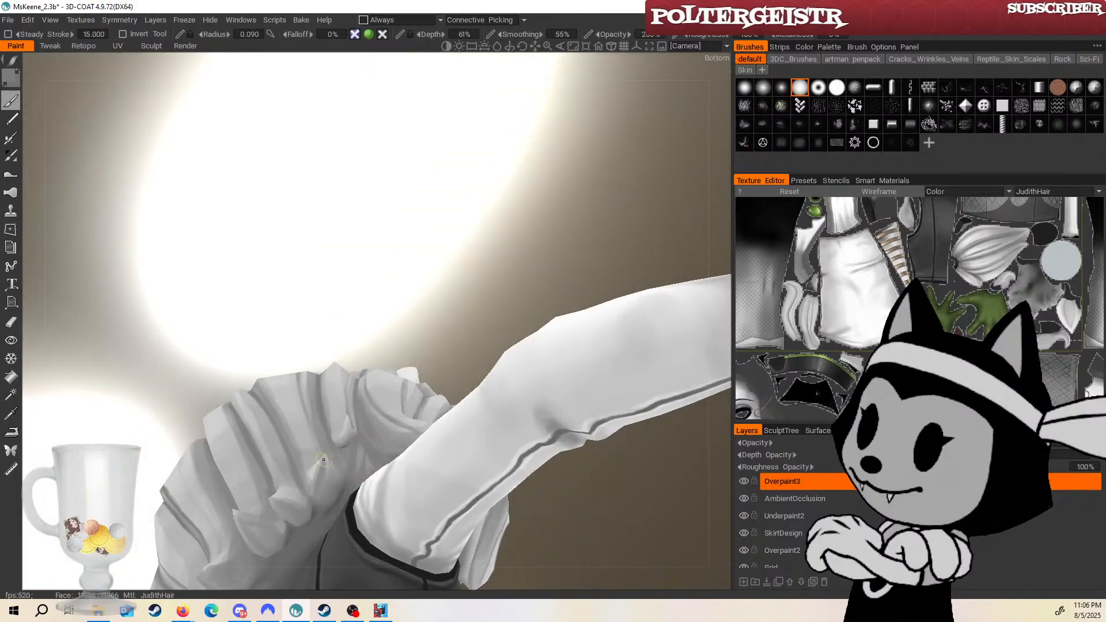
{"action": "left_click_drag", "start_coordinate": [295, 513], "coordinate": [251, 470], "text": "alt"}
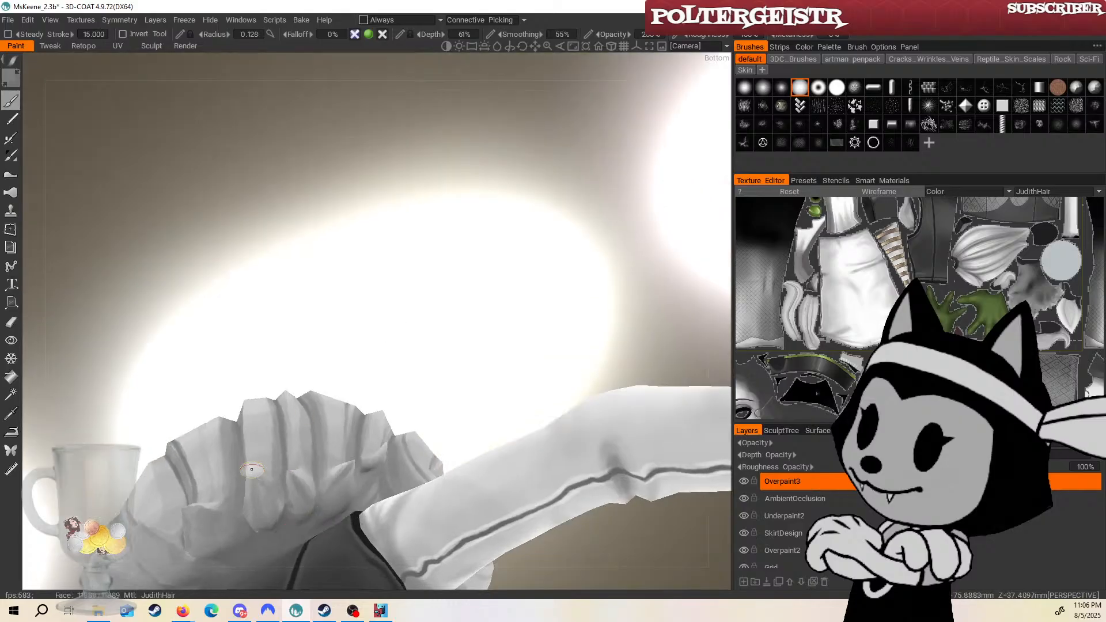
{"action": "left_click_drag", "start_coordinate": [339, 375], "coordinate": [342, 385], "text": "alt"}
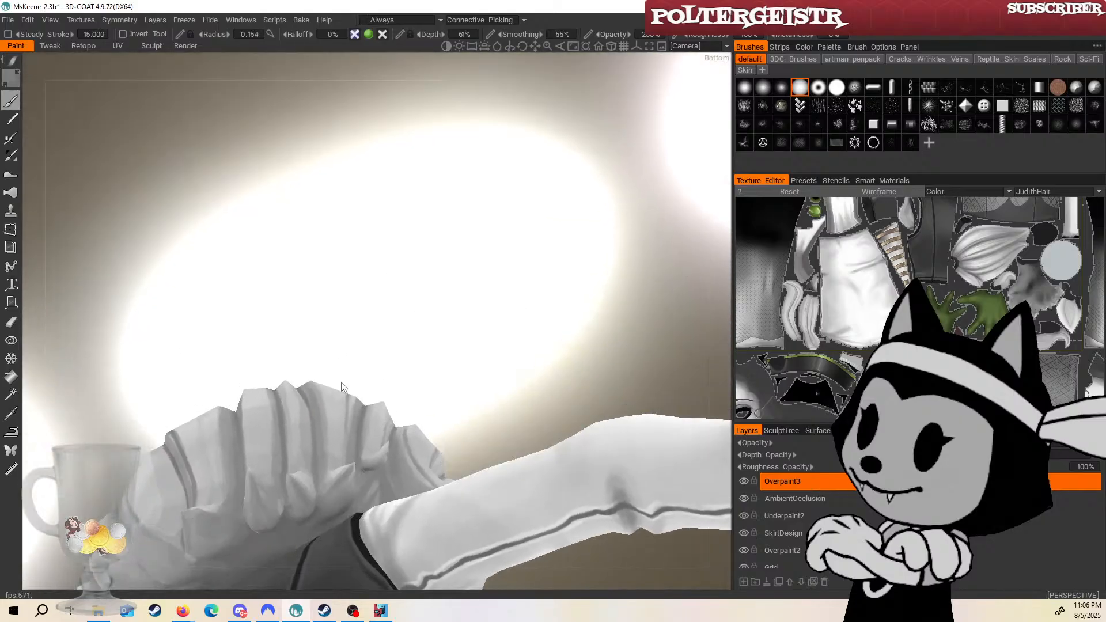
{"action": "left_click_drag", "start_coordinate": [253, 500], "coordinate": [257, 439], "text": "alt"}
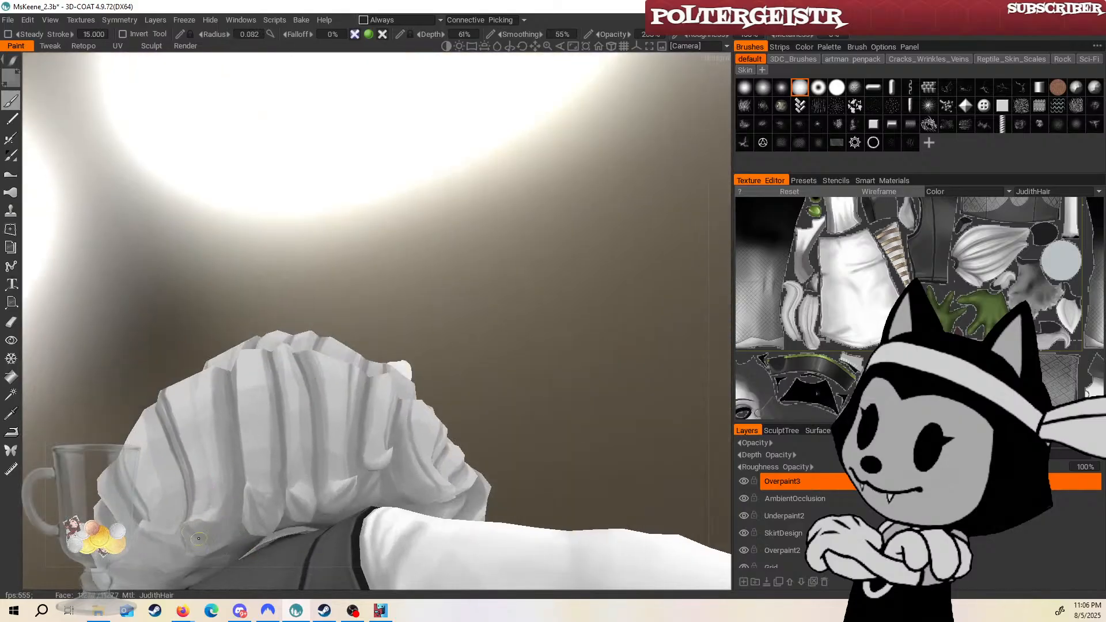
Paint shading on the curled strand tips along the underside of the back hair on the Overpaint3 layer.
{"action": "mouse_move", "coordinate": [433, 328]}
{"action": "left_mouse_down", "text": "alt"}
{"action": "mouse_move", "coordinate": [503, 391]}
{"action": "mouse_move", "coordinate": [519, 343]}
{"action": "mouse_move", "coordinate": [334, 330]}
{"action": "left_mouse_up", "text": "alt"}
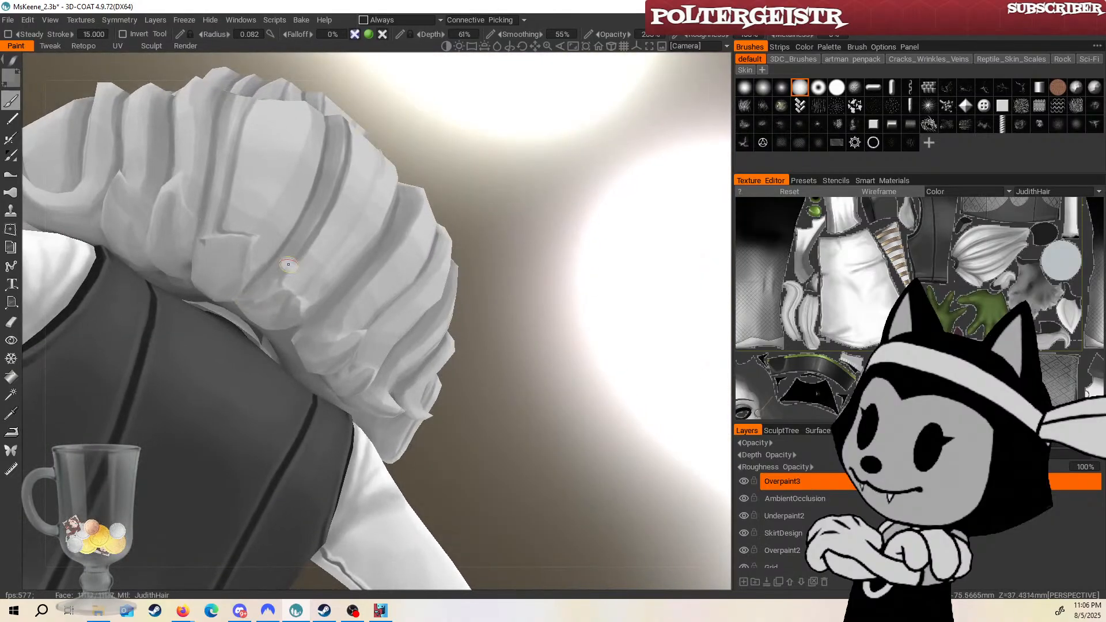
{"action": "middle_click_drag", "start_coordinate": [289, 264], "coordinate": [412, 318]}
{"action": "left_click_drag", "start_coordinate": [657, 312], "coordinate": [581, 225]}
{"action": "left_click_drag", "start_coordinate": [429, 306], "coordinate": [460, 258], "text": "alt"}
{"action": "key", "text": "bracketleft"}
{"action": "key", "text": "bracketleft"}
{"action": "key", "text": "bracketleft"}
{"action": "key", "text": "bracketleft"}
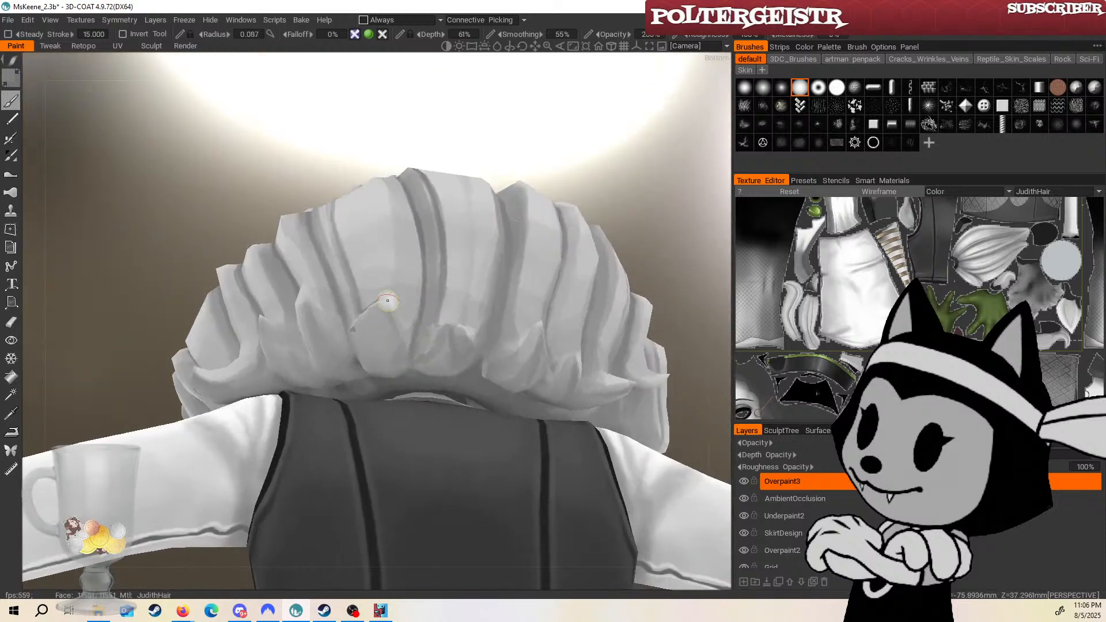
Refine the shading in the grooves and wide strands across the back of the hair, working from several angles.
{"action": "left_click_drag", "start_coordinate": [542, 156], "coordinate": [536, 200]}
{"action": "left_click_drag", "start_coordinate": [570, 162], "coordinate": [580, 106]}
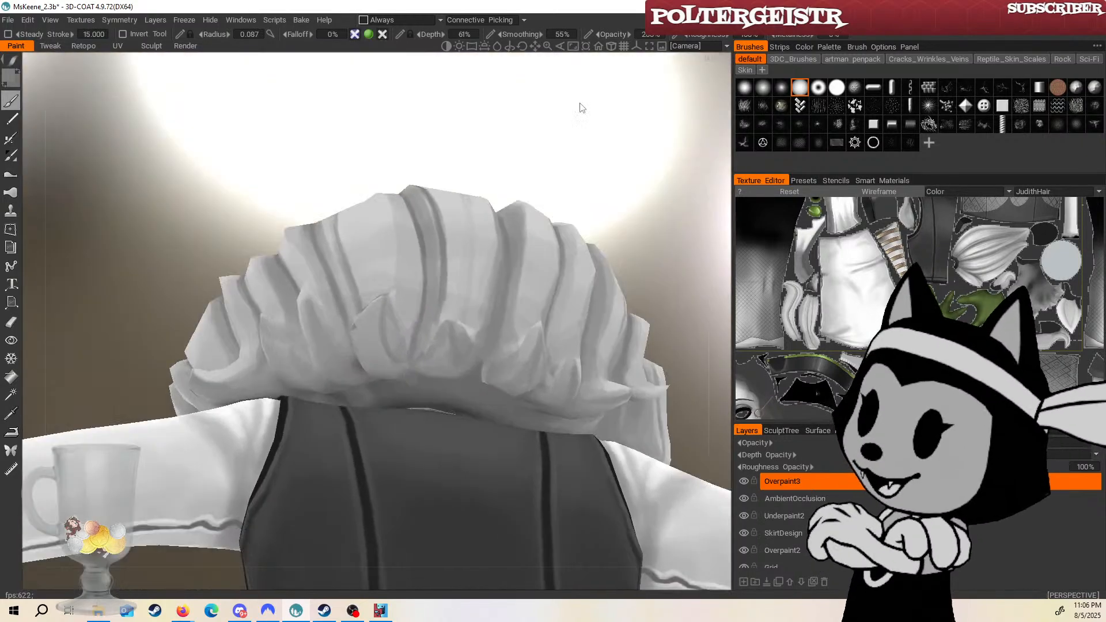
{"action": "mouse_move", "coordinate": [543, 167]}
{"action": "left_mouse_down"}
{"action": "mouse_move", "coordinate": [577, 225]}
{"action": "mouse_move", "coordinate": [651, 227]}
{"action": "left_mouse_up"}
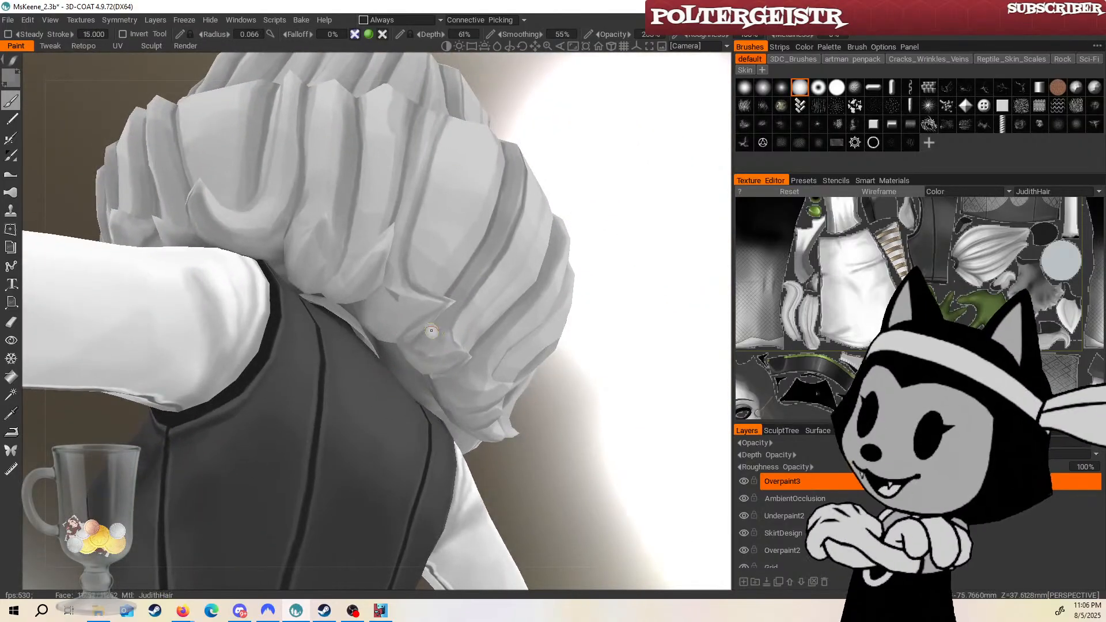
{"action": "left_click_drag", "start_coordinate": [578, 263], "coordinate": [568, 195]}
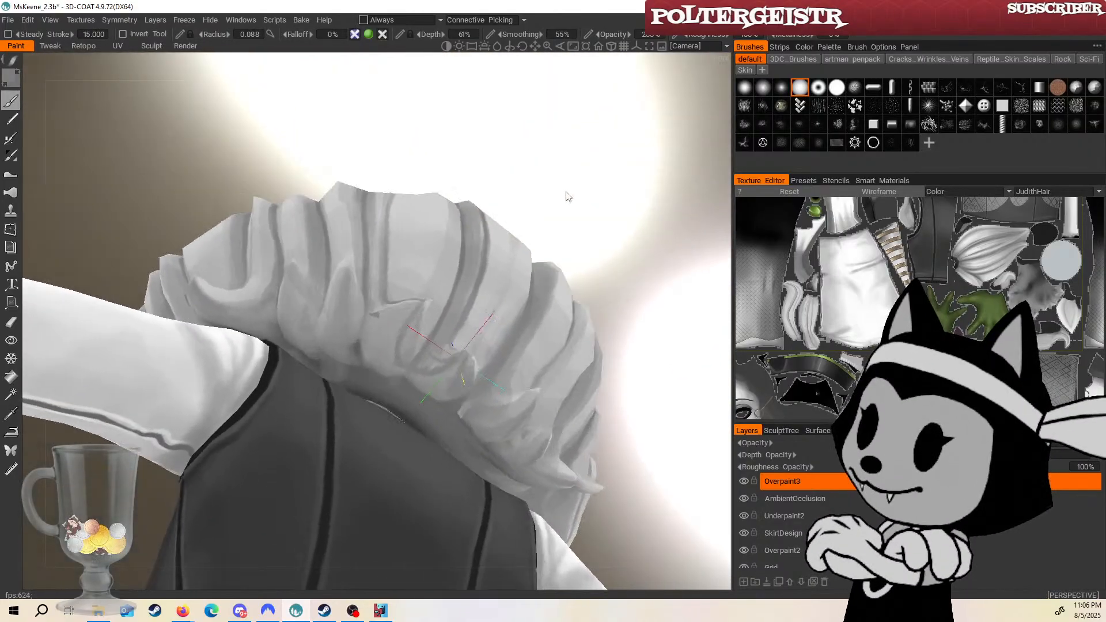
{"action": "left_click_drag", "start_coordinate": [465, 179], "coordinate": [440, 198]}
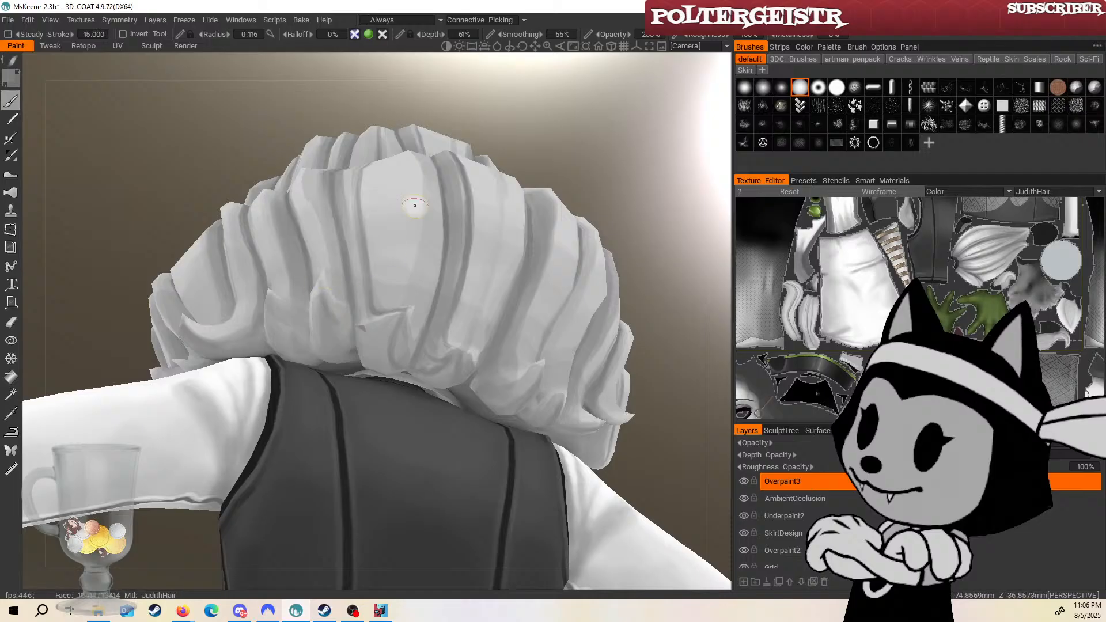
{"action": "left_click_drag", "start_coordinate": [484, 124], "coordinate": [452, 193]}
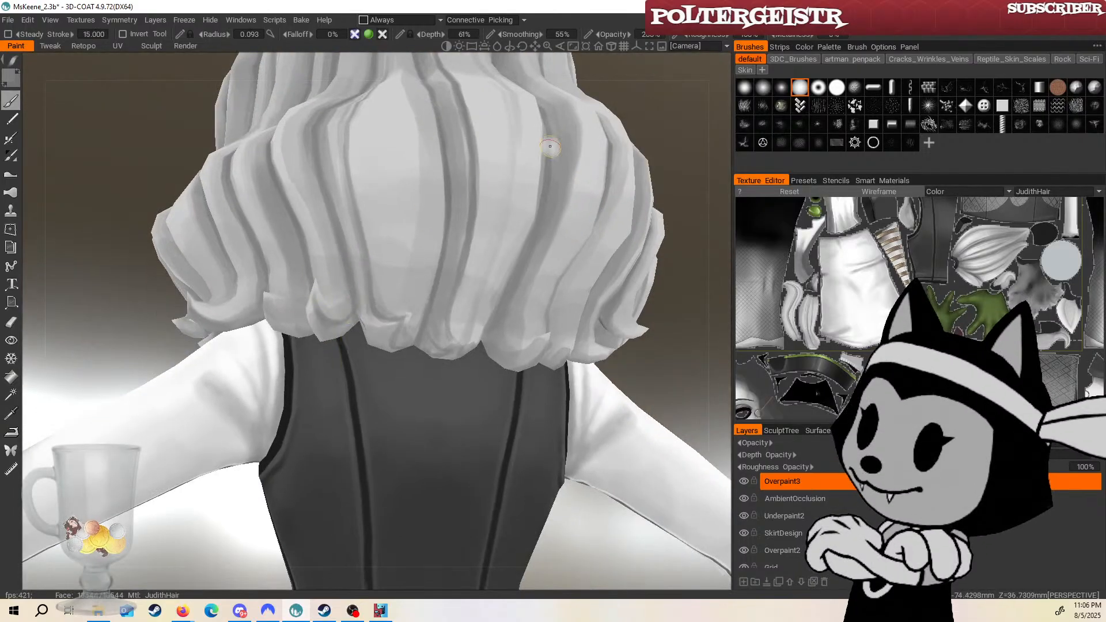
{"action": "mouse_move", "coordinate": [553, 146]}
{"action": "left_mouse_down"}
{"action": "mouse_move", "coordinate": [666, 149]}
{"action": "mouse_move", "coordinate": [602, 190]}
{"action": "left_mouse_up"}
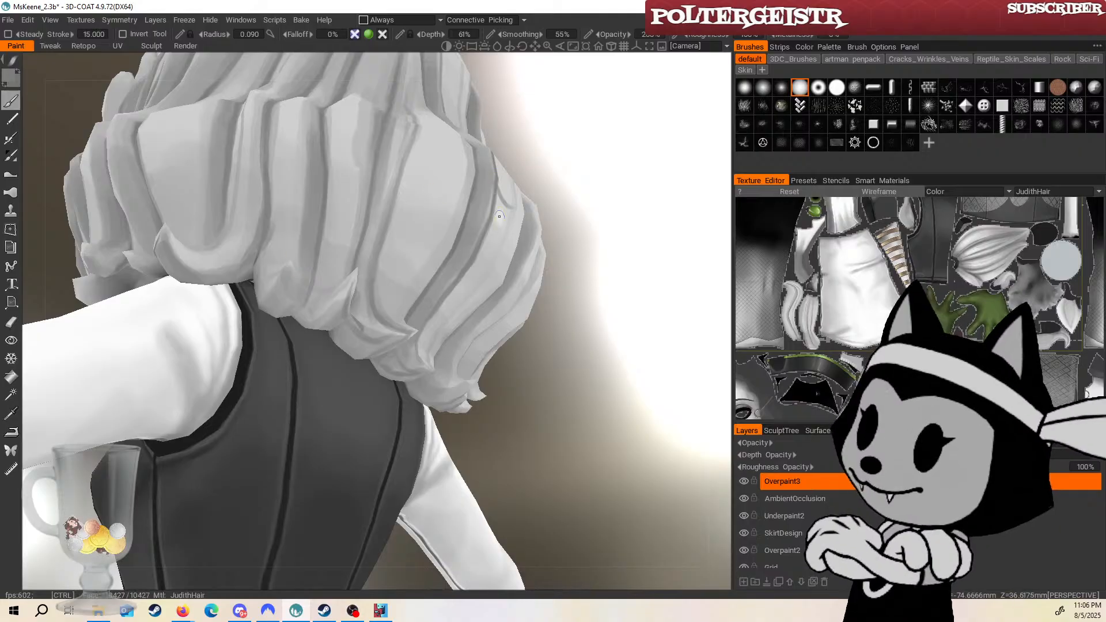
{"action": "left_click_drag", "start_coordinate": [494, 183], "coordinate": [567, 161]}
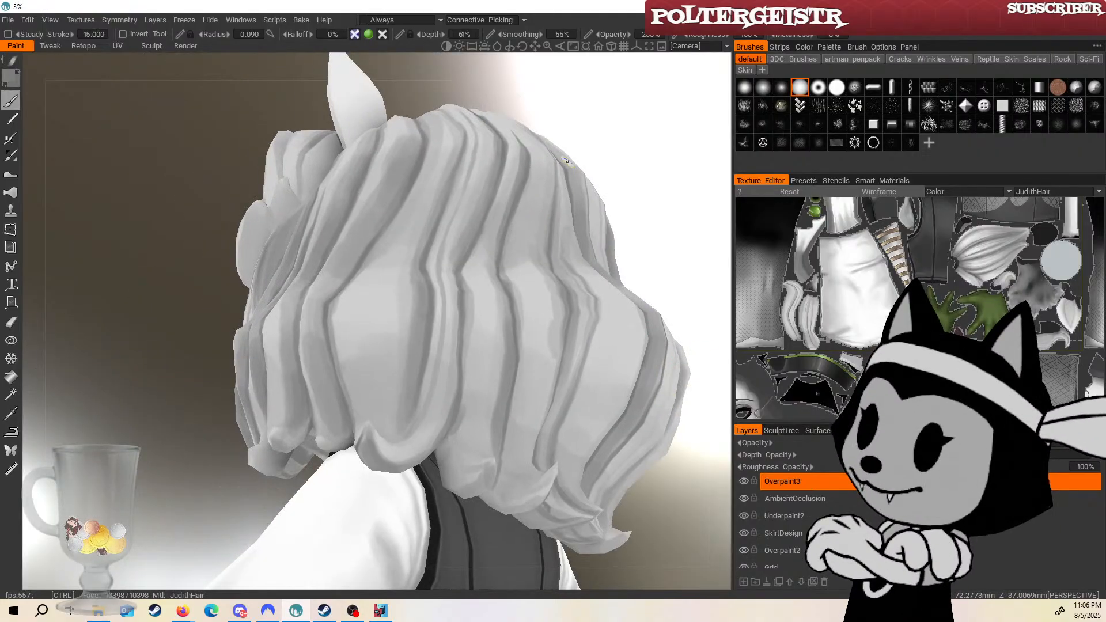
{"action": "left_click_drag", "start_coordinate": [630, 239], "coordinate": [501, 451]}
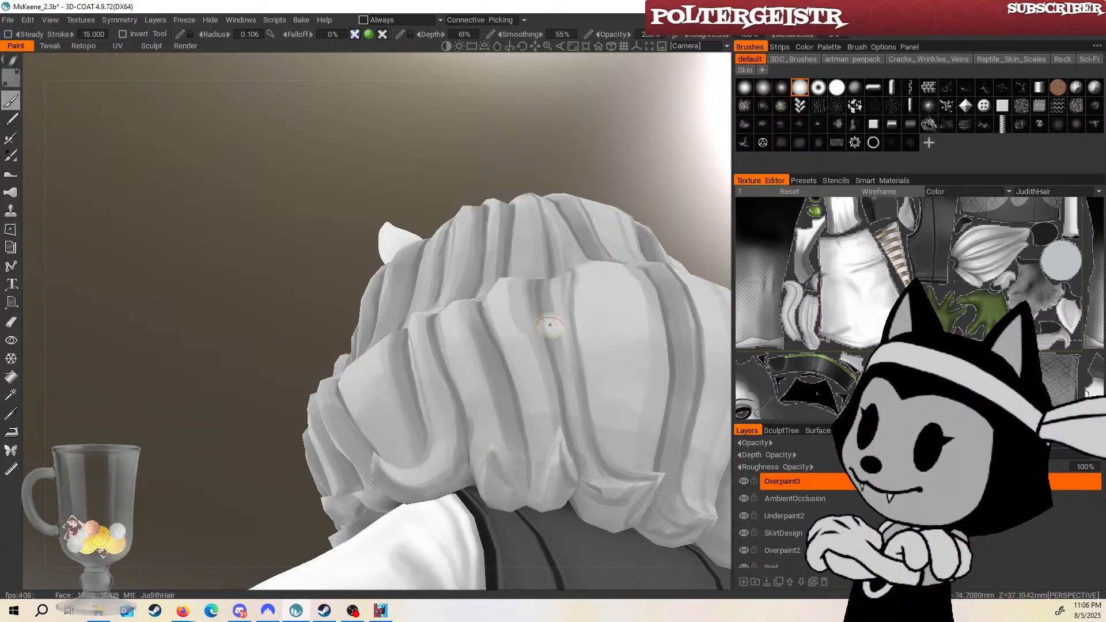
Paint the shading on the curled tips at the lower side of the hair, just above the shoulder.
{"action": "middle_click_drag", "start_coordinate": [550, 324], "coordinate": [516, 360]}
{"action": "middle_click_drag", "start_coordinate": [390, 492], "coordinate": [519, 487]}
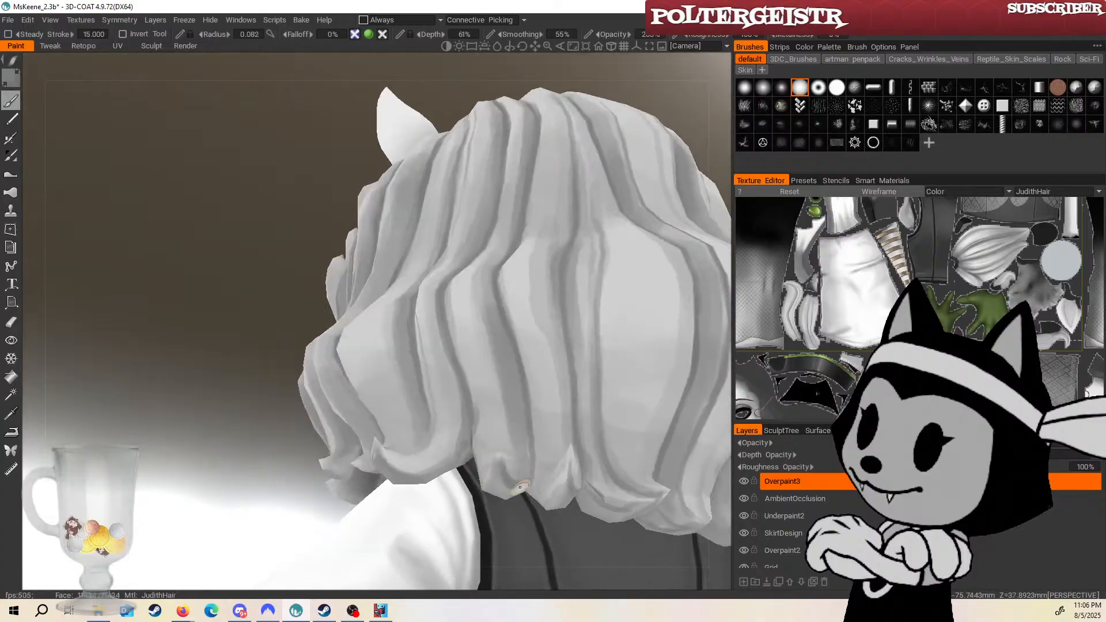
{"action": "mouse_move", "coordinate": [404, 493]}
{"action": "middle_mouse_down"}
{"action": "mouse_move", "coordinate": [407, 403]}
{"action": "mouse_move", "coordinate": [375, 415]}
{"action": "mouse_move", "coordinate": [391, 426]}
{"action": "middle_mouse_up"}
{"action": "mouse_move", "coordinate": [467, 436]}
{"action": "middle_mouse_down"}
{"action": "mouse_move", "coordinate": [459, 453]}
{"action": "mouse_move", "coordinate": [489, 386]}
{"action": "mouse_move", "coordinate": [464, 449]}
{"action": "middle_mouse_up"}
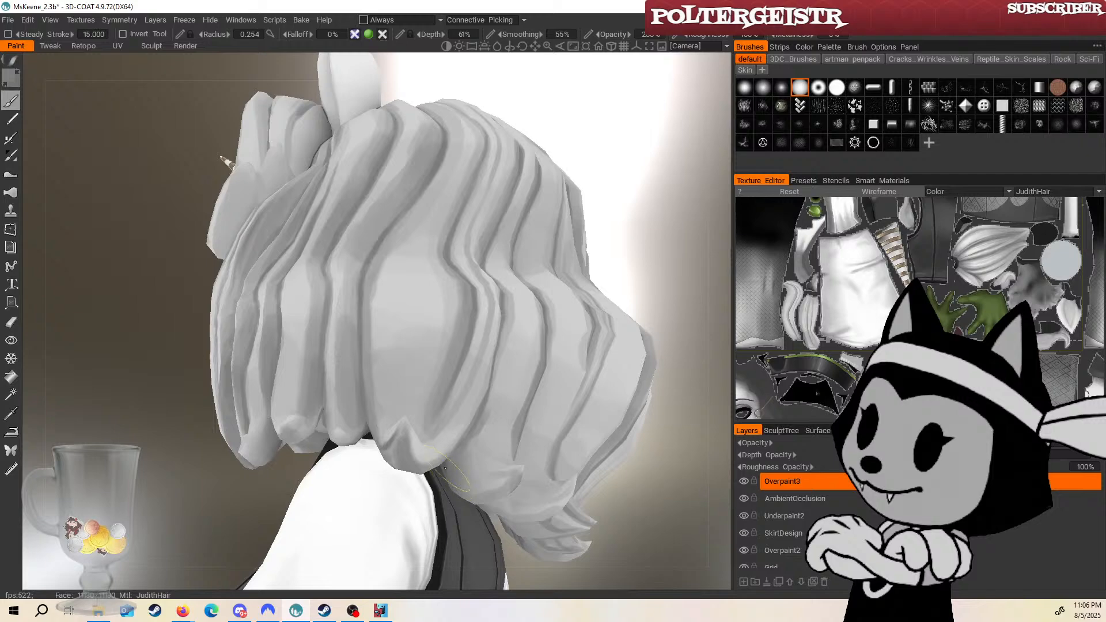
{"action": "left_click_drag", "start_coordinate": [620, 301], "coordinate": [647, 281]}
{"action": "right_click_drag", "start_coordinate": [500, 447], "coordinate": [466, 457]}
{"action": "scroll", "coordinate": [616, 321], "scroll_direction": "up", "scroll_amount": 8}
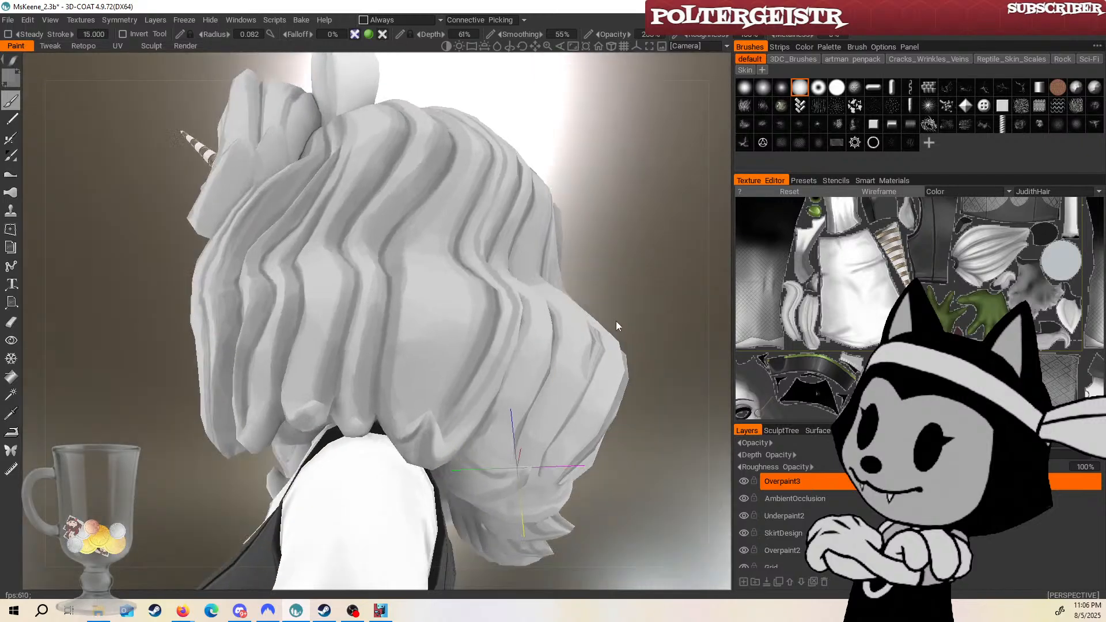
Show the wireframe over the model and enlarge the brush radius to 0.306 for the lower side strands.
{"action": "key", "text": "w"}
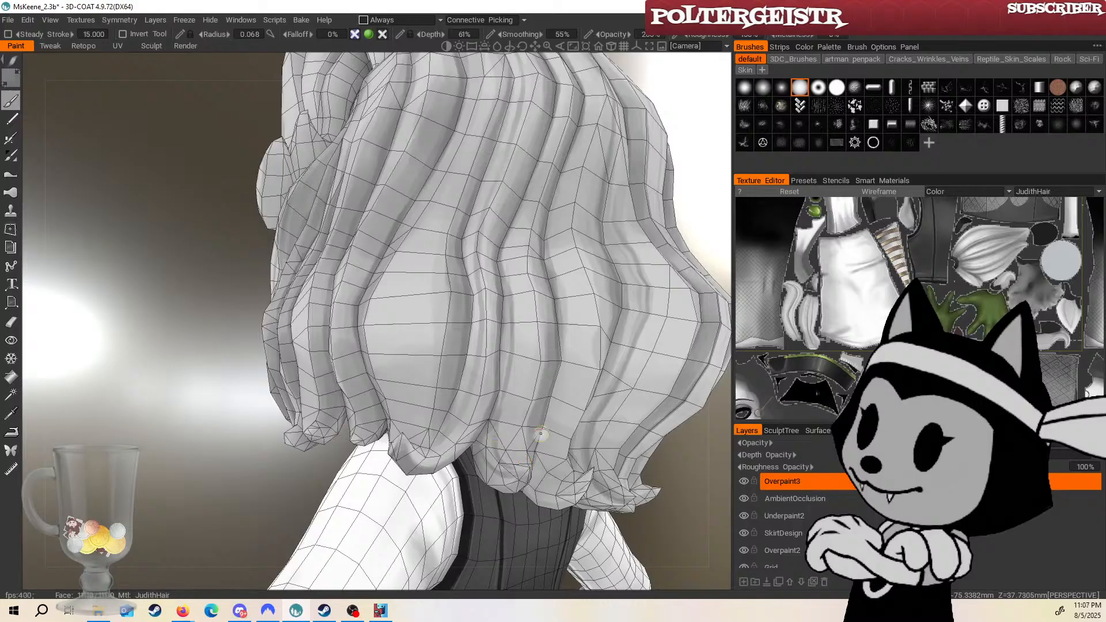
{"action": "middle_click_drag", "start_coordinate": [541, 433], "coordinate": [500, 482], "text": "alt"}
{"action": "key", "text": "bracketright"}
{"action": "key", "text": "bracketright"}
{"action": "key", "text": "bracketright"}
{"action": "key", "text": "bracketright"}
{"action": "key", "text": "bracketright"}
{"action": "key", "text": "bracketright"}
{"action": "key", "text": "bracketright"}
{"action": "key", "text": "bracketright"}
{"action": "key", "text": "bracketright"}
{"action": "key", "text": "bracketright"}
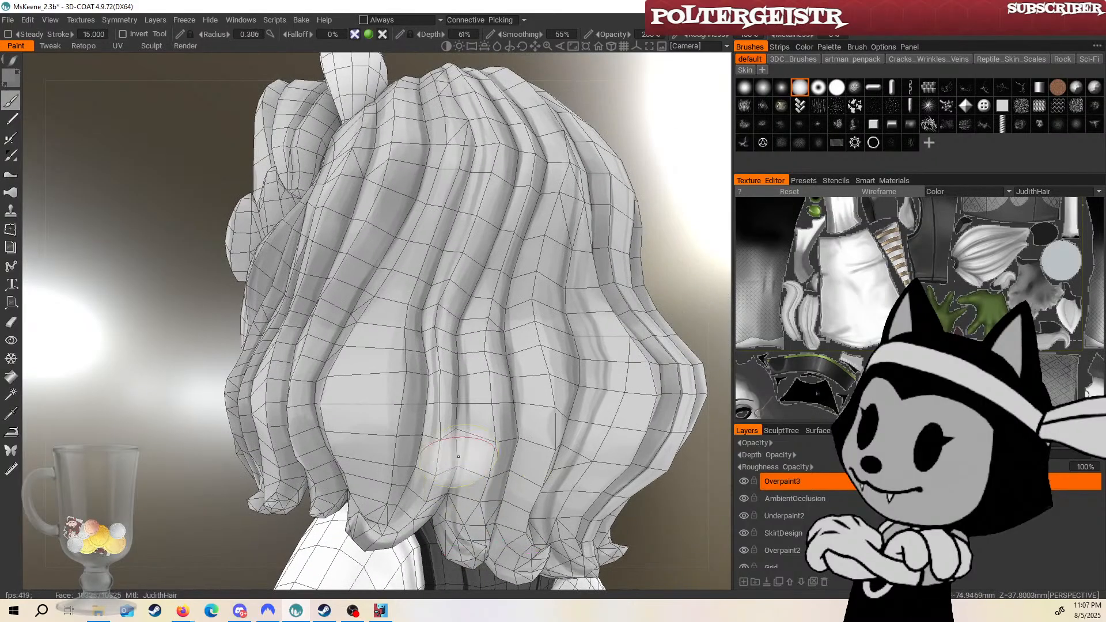
Reduce the brush radius to 0.055 for fine work on the narrow strands at the side of the hair.
{"action": "key", "text": "bracketleft"}
{"action": "key", "text": "bracketleft"}
{"action": "key", "text": "bracketleft"}
{"action": "key", "text": "bracketleft"}
{"action": "key", "text": "bracketleft"}
{"action": "key", "text": "bracketleft"}
{"action": "key", "text": "bracketleft"}
{"action": "key", "text": "bracketleft"}
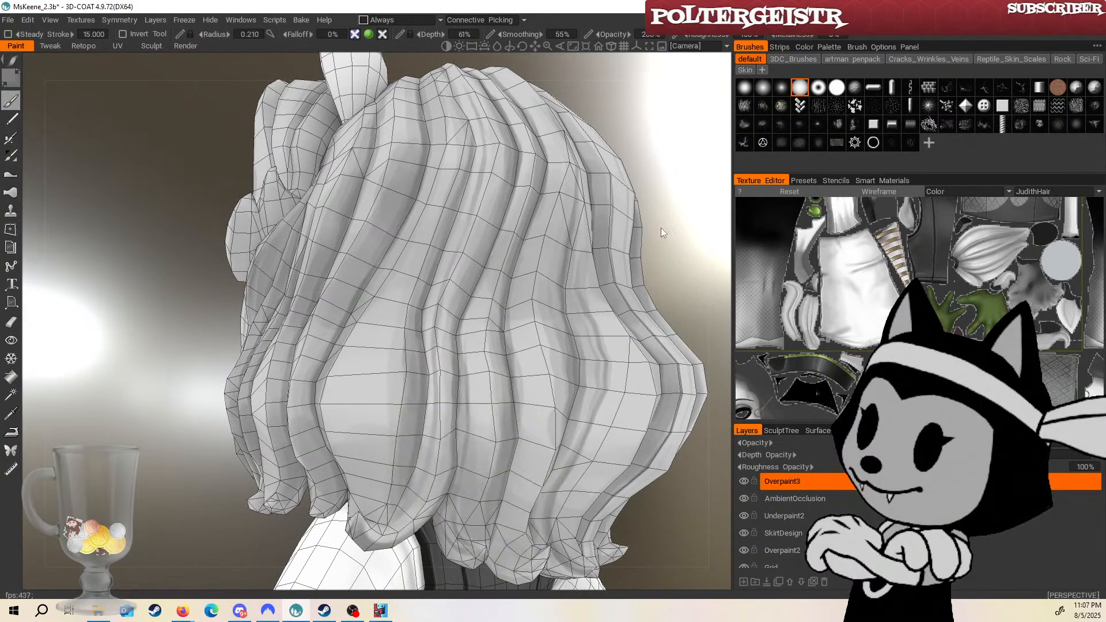
{"action": "left_click_drag", "start_coordinate": [662, 227], "coordinate": [641, 189]}
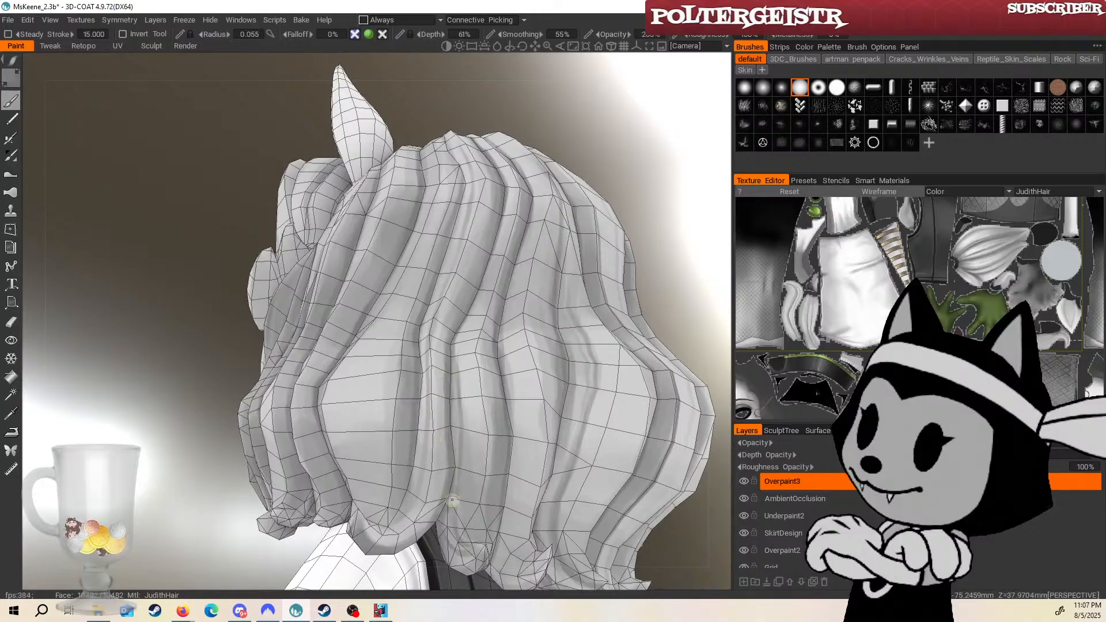
Hide the wireframe and examine the painted shading on the side and back hair strands.
{"action": "key", "text": "2"}
{"action": "left_click_drag", "start_coordinate": [452, 501], "coordinate": [379, 501], "text": "alt"}
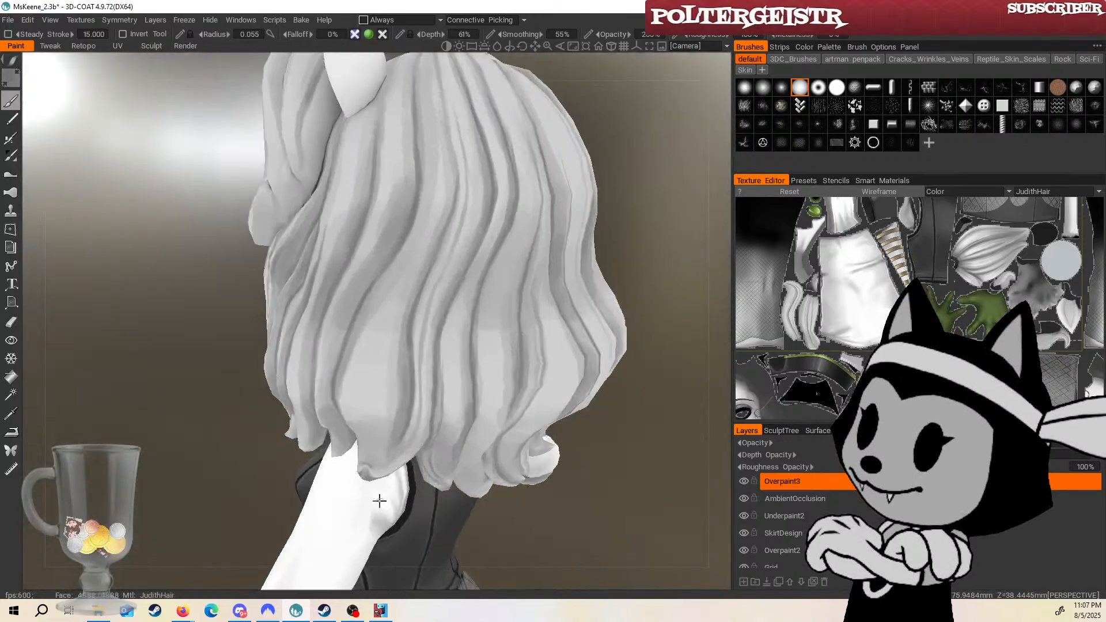
{"action": "key", "text": "w"}
{"action": "key", "text": "w"}
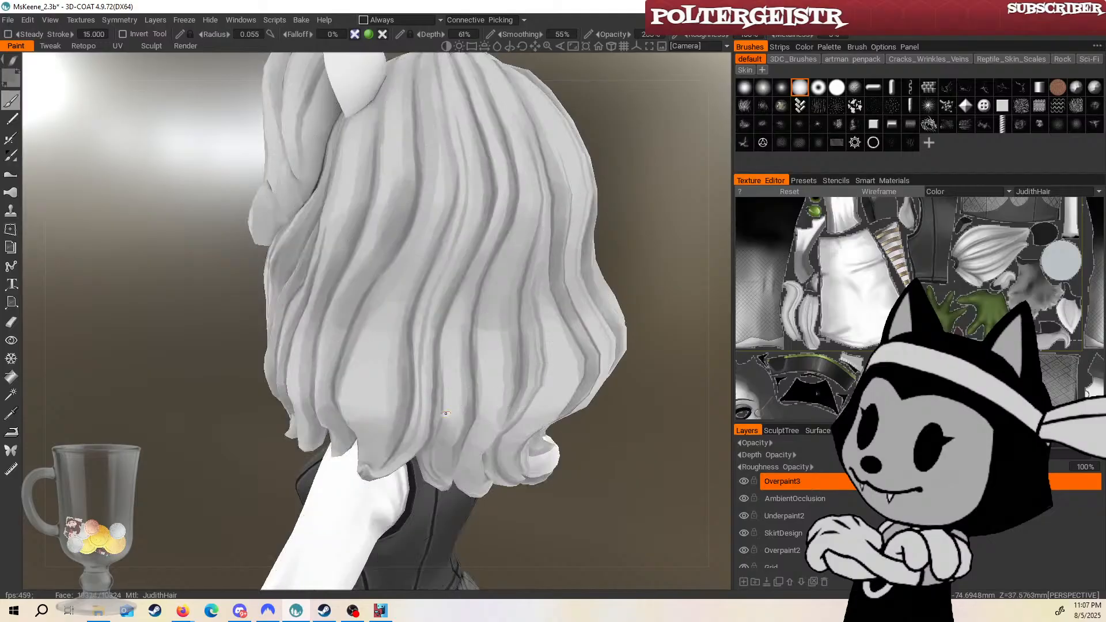
{"action": "left_click_drag", "start_coordinate": [403, 427], "coordinate": [266, 372], "text": "alt"}
{"action": "left_click_drag", "start_coordinate": [425, 368], "coordinate": [540, 291], "text": "alt"}
Show the wireframe and paint the groove along the inner curve of the curled forelock beside the horn, with brush radius 0.040.
{"action": "key", "text": "w"}
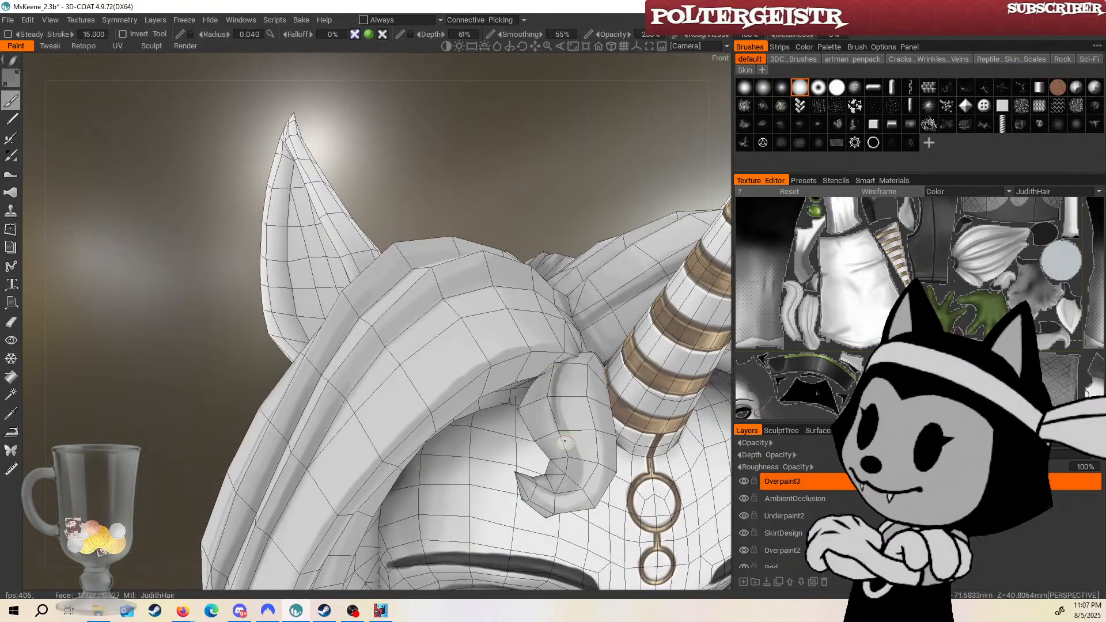
{"action": "left_click_drag", "start_coordinate": [566, 462], "coordinate": [458, 447], "text": "alt"}
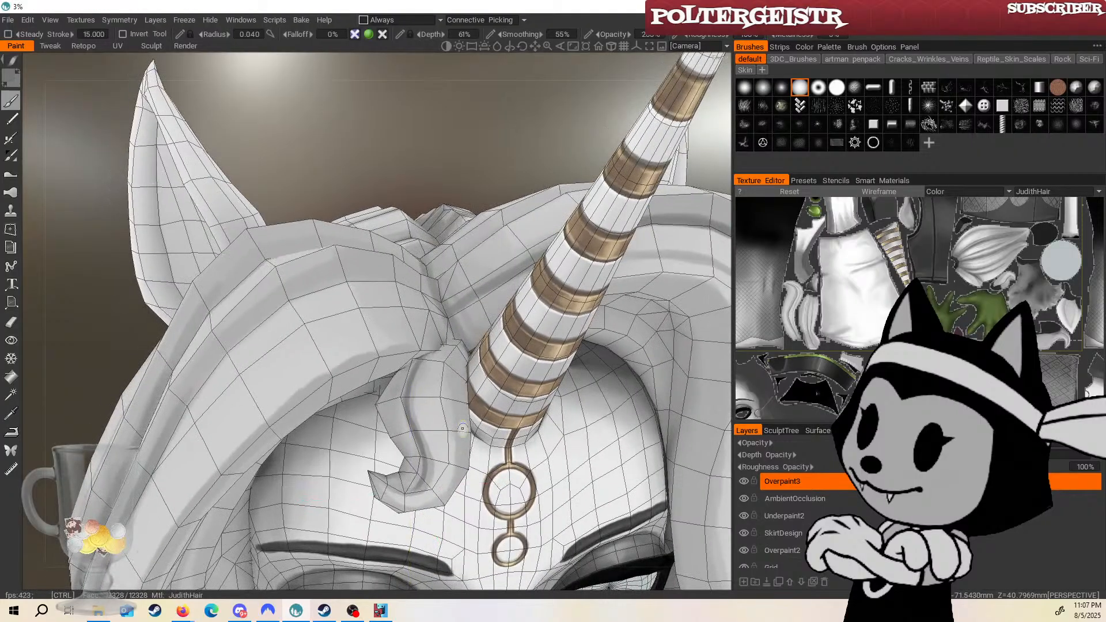
{"action": "left_click_drag", "start_coordinate": [493, 400], "coordinate": [460, 385], "text": "alt"}
{"action": "left_click_drag", "start_coordinate": [389, 175], "coordinate": [348, 423], "text": "alt"}
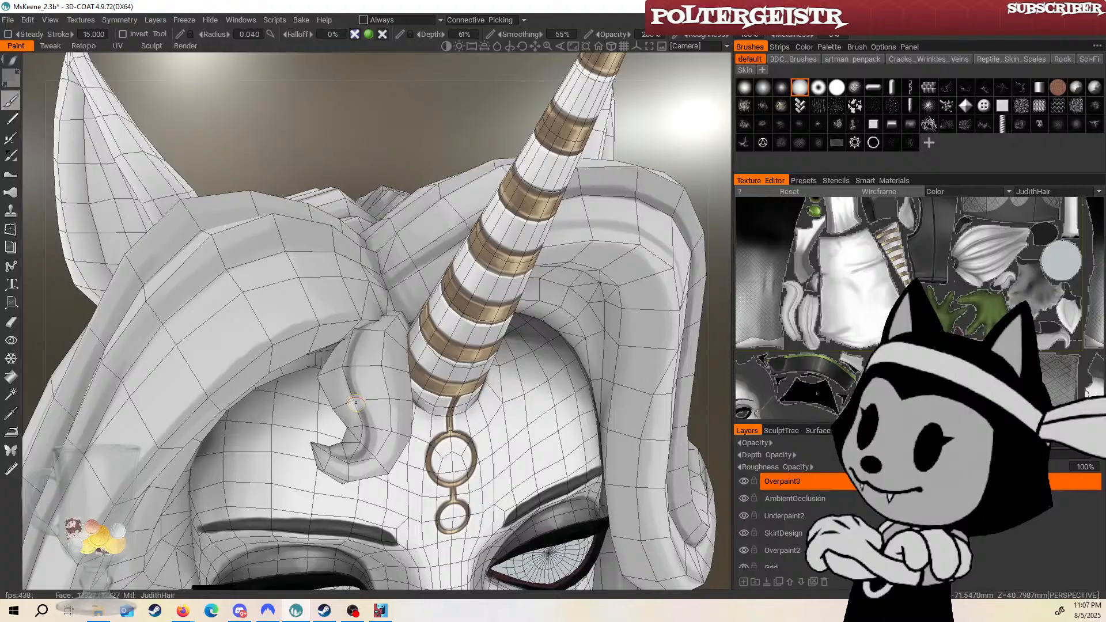
Blend the shading on the curled forelock from several angles with wider brush radii between 0.096 and 0.192.
{"action": "right_click_drag", "start_coordinate": [355, 326], "coordinate": [392, 326]}
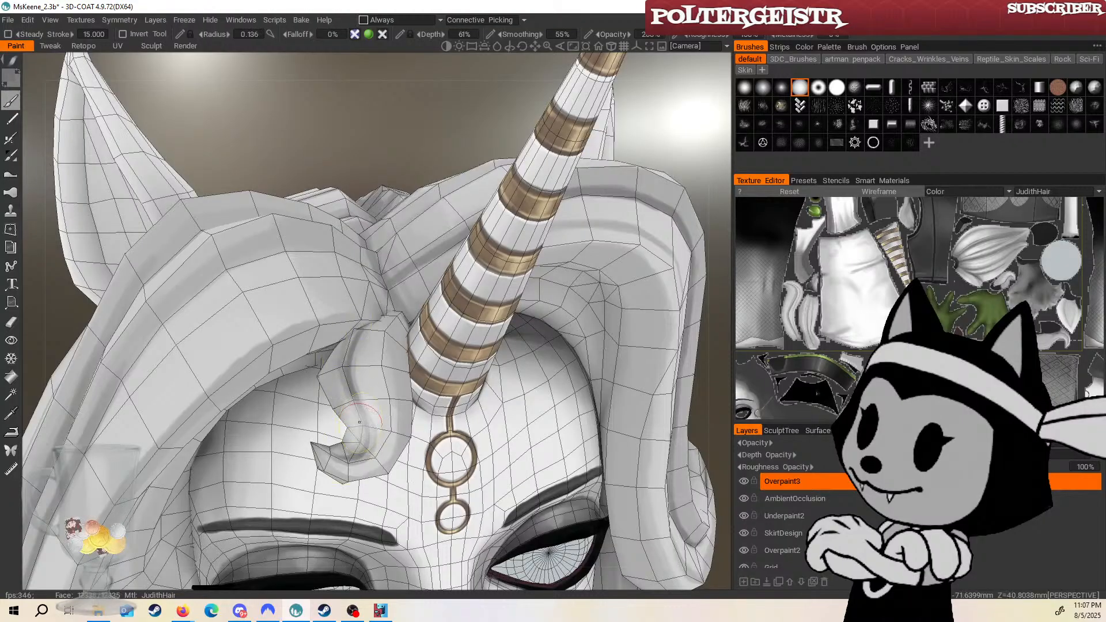
{"action": "mouse_move", "coordinate": [420, 158]}
{"action": "left_mouse_down", "text": "alt"}
{"action": "mouse_move", "coordinate": [398, 276]}
{"action": "mouse_move", "coordinate": [416, 277]}
{"action": "left_mouse_up", "text": "alt"}
{"action": "right_click_drag", "start_coordinate": [417, 279], "coordinate": [398, 283]}
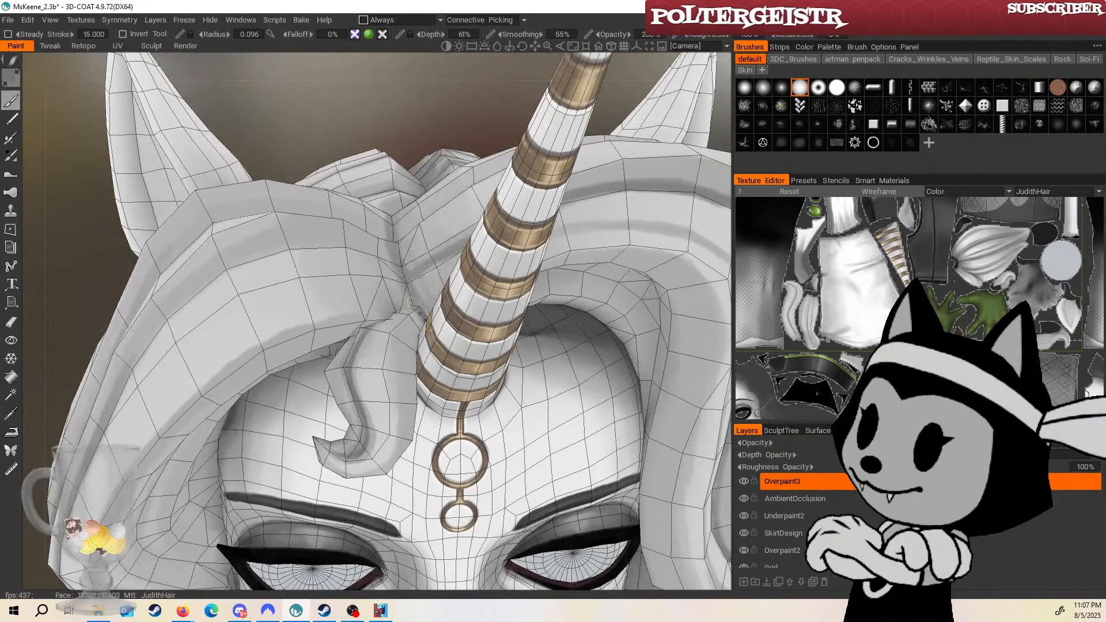
{"action": "left_click_drag", "start_coordinate": [408, 382], "coordinate": [368, 124], "text": "alt"}
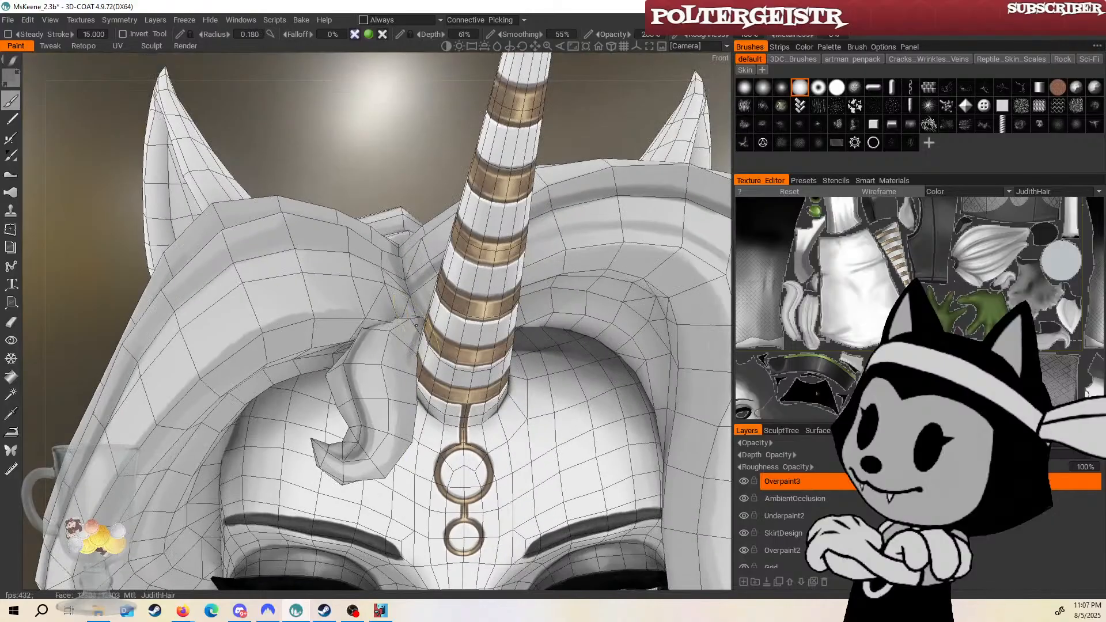
{"action": "right_click_drag", "start_coordinate": [404, 406], "coordinate": [418, 408]}
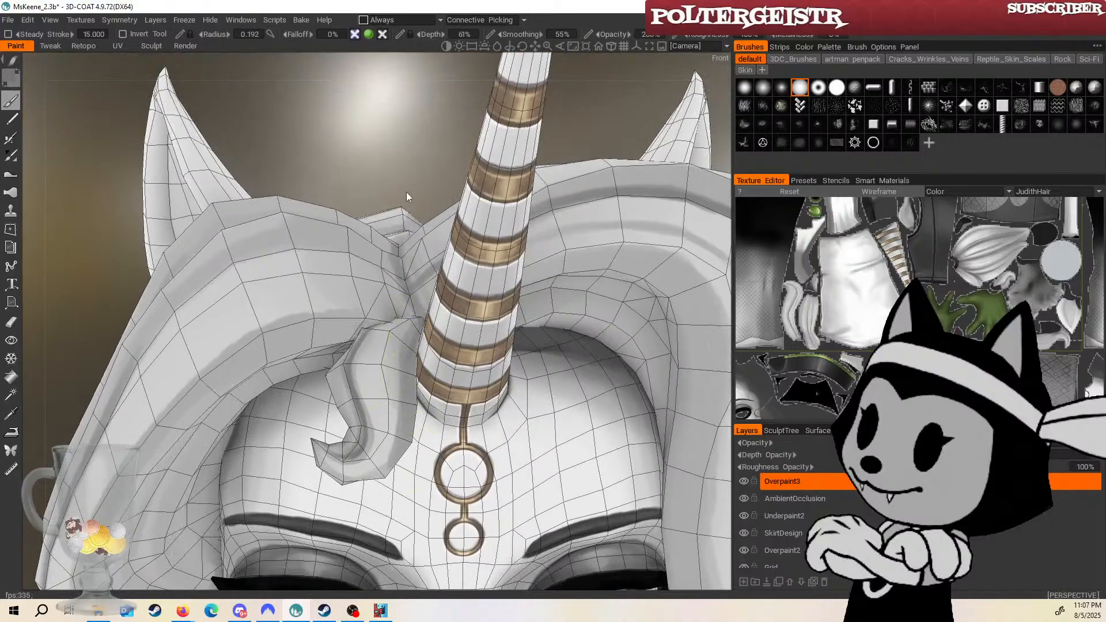
{"action": "left_click_drag", "start_coordinate": [406, 192], "coordinate": [408, 126], "text": "alt"}
{"action": "left_click_drag", "start_coordinate": [389, 357], "coordinate": [507, 135], "text": "alt"}
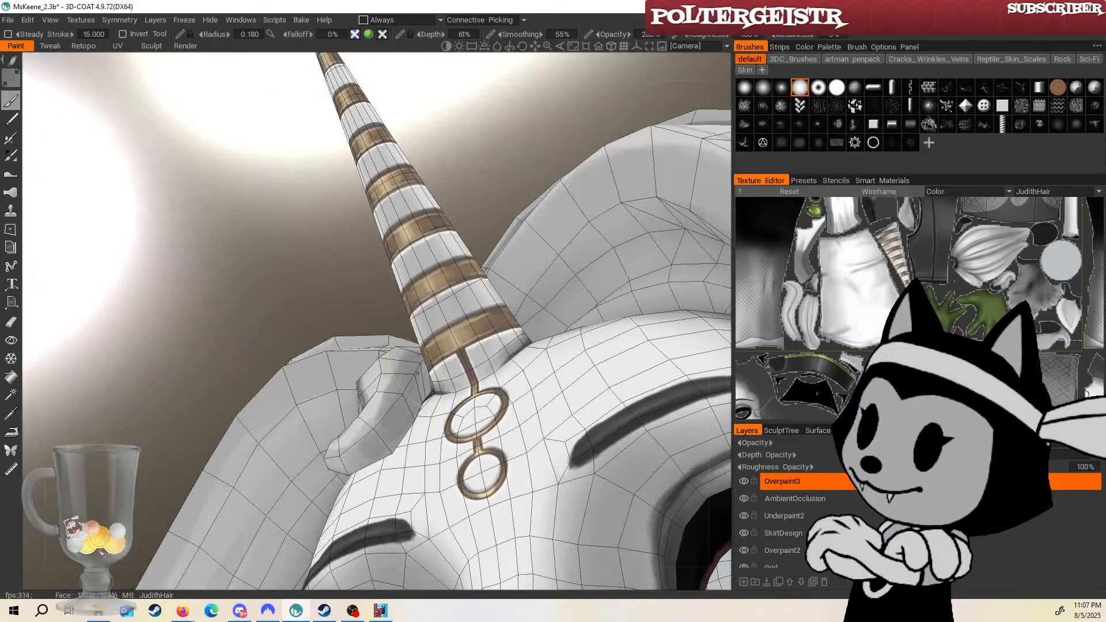
{"action": "left_click_drag", "start_coordinate": [417, 373], "coordinate": [323, 346], "text": "alt"}
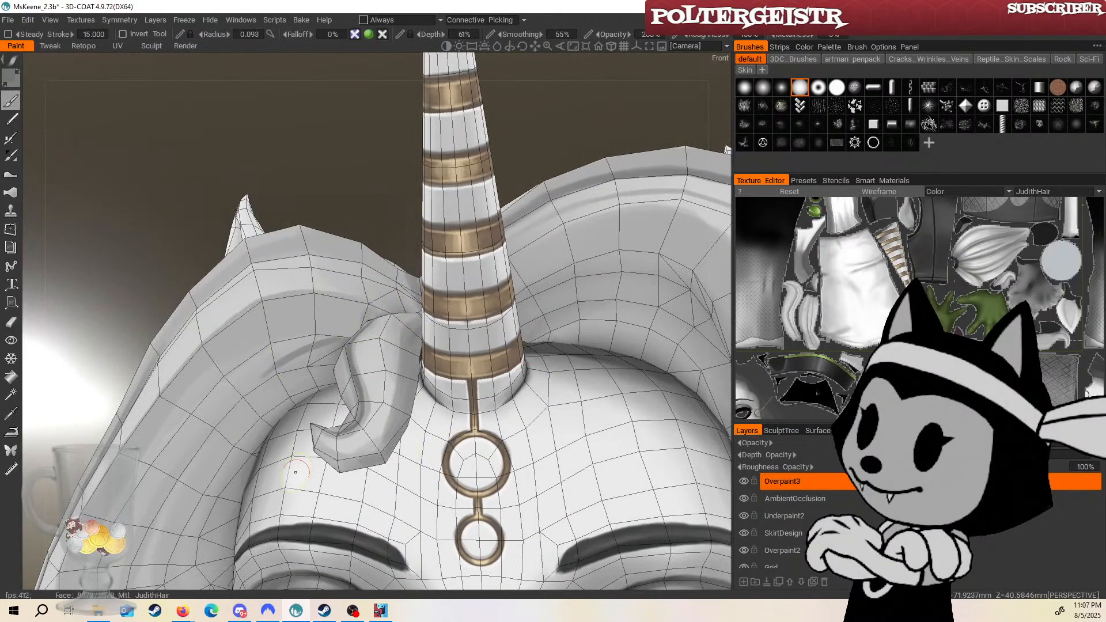
Save the MsKeene_2.3b file and hide the wireframe with the front hair lock beside the eye in view.
{"action": "middle_click_drag", "start_coordinate": [295, 472], "coordinate": [403, 375], "text": "alt"}
{"action": "key", "text": "ctrl+s"}
{"action": "scroll", "coordinate": [403, 374], "scroll_direction": "down", "scroll_amount": 1}
{"action": "key", "text": "w"}
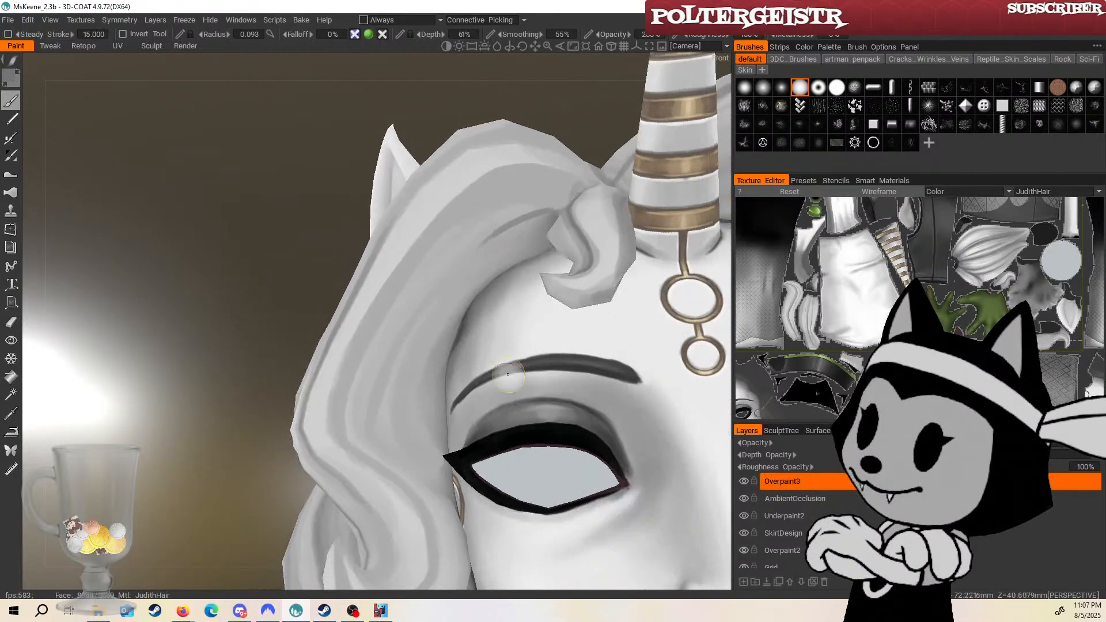
Show the wireframe and paint groove shading along the front hair lock that frames the eye, with brush radius 0.093.
{"action": "key", "text": "w"}
{"action": "mouse_move", "coordinate": [508, 374]}
{"action": "left_mouse_down", "text": "alt"}
{"action": "mouse_move", "coordinate": [489, 173]}
{"action": "mouse_move", "coordinate": [461, 288]}
{"action": "left_mouse_up", "text": "alt"}
{"action": "left_click_drag", "start_coordinate": [390, 363], "coordinate": [381, 388]}
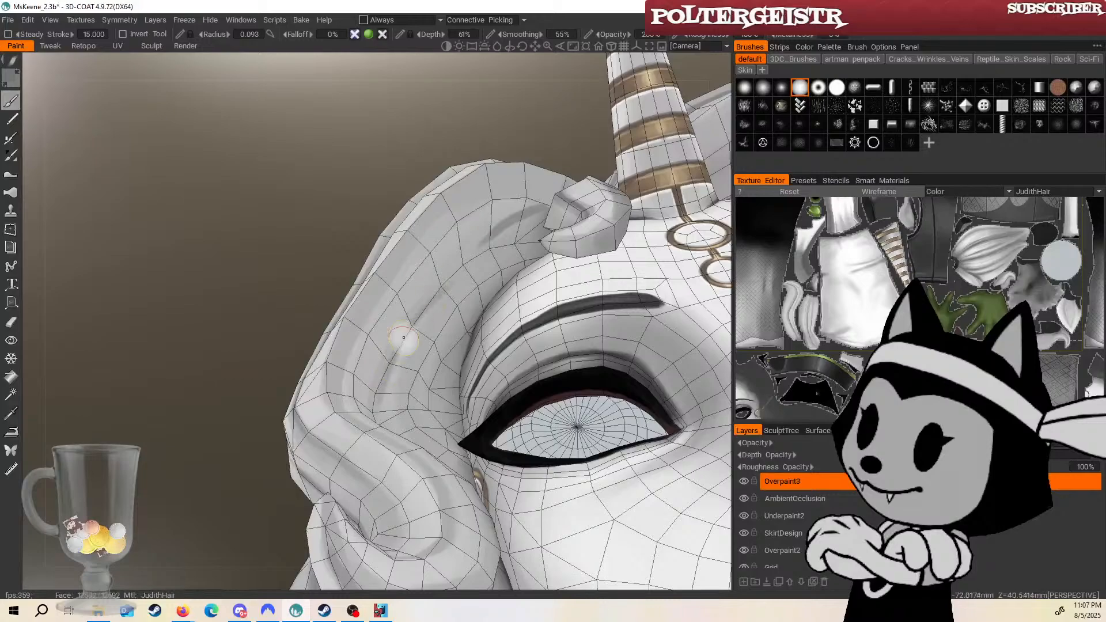
{"action": "mouse_move", "coordinate": [410, 327]}
{"action": "left_mouse_down"}
{"action": "mouse_move", "coordinate": [490, 257]}
{"action": "mouse_move", "coordinate": [549, 232]}
{"action": "left_mouse_up"}
{"action": "left_click_drag", "start_coordinate": [545, 224], "coordinate": [500, 216], "text": "alt"}
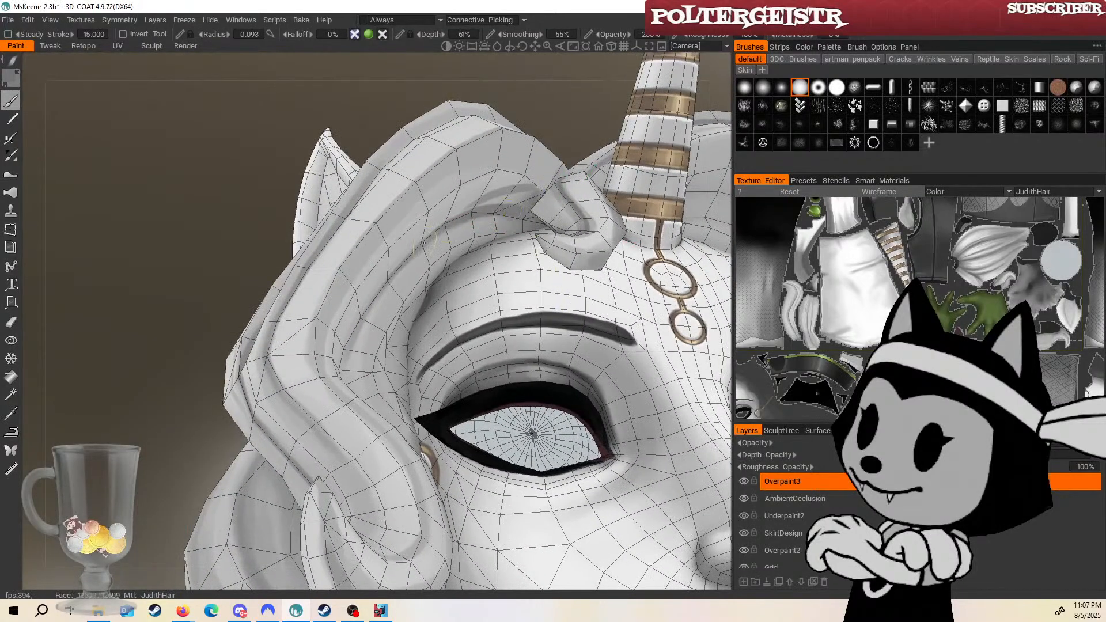
{"action": "left_click_drag", "start_coordinate": [424, 243], "coordinate": [416, 315], "text": "alt"}
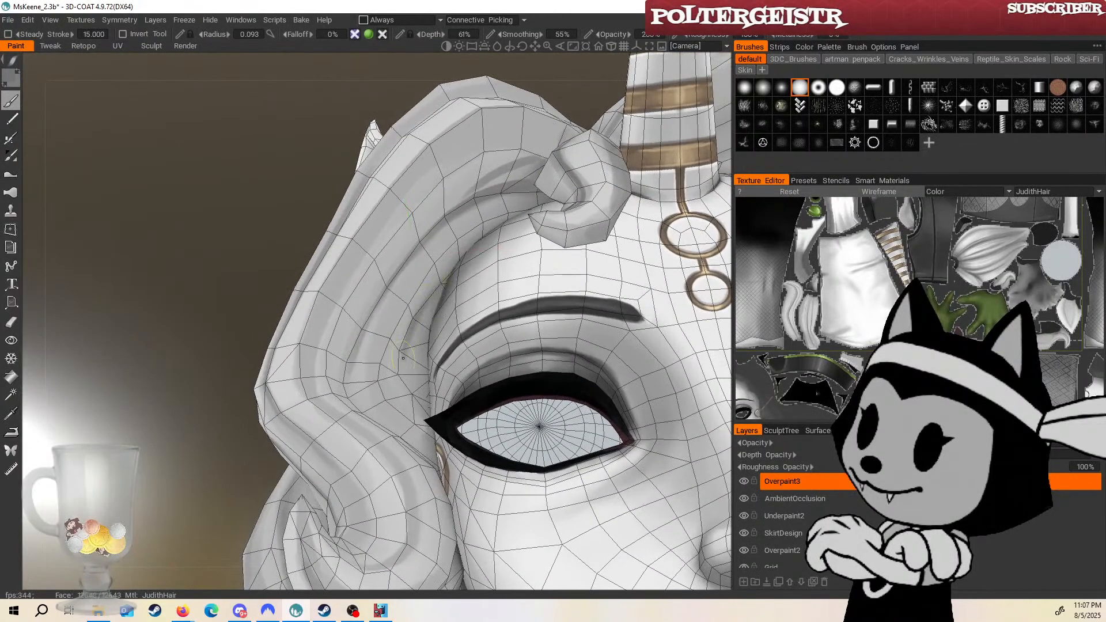
{"action": "left_click_drag", "start_coordinate": [404, 368], "coordinate": [422, 385], "text": "alt"}
Undo the last stroke and repaint the dark groove down the inner front lock beside the eye, ending with brush radius 0.093.
{"action": "key", "text": "ctrl+z"}
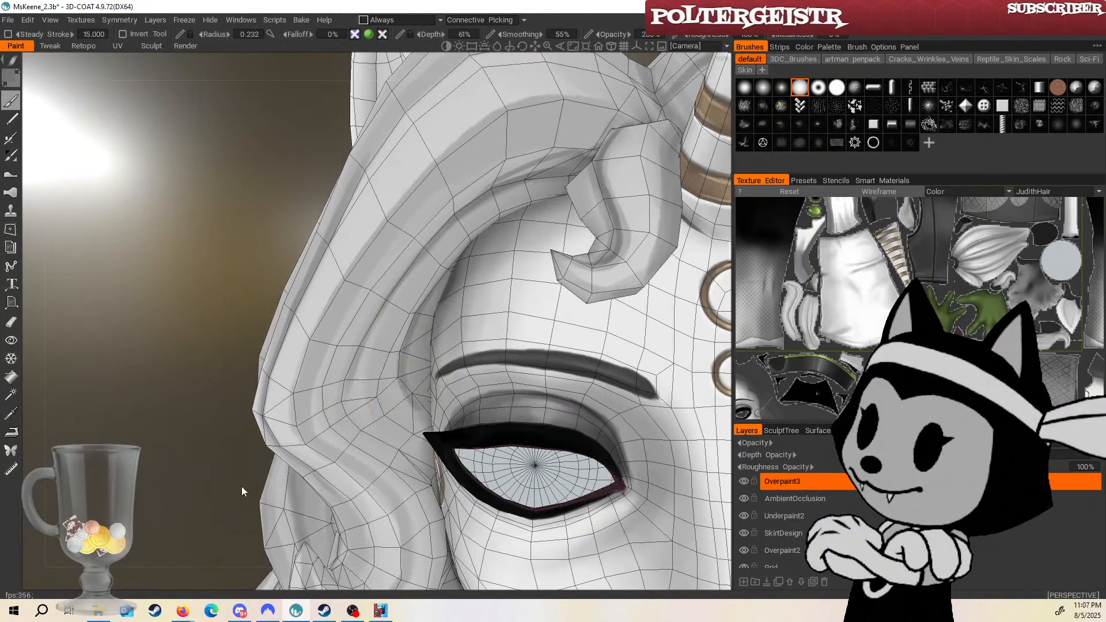
{"action": "left_click_drag", "start_coordinate": [242, 491], "coordinate": [177, 468]}
{"action": "right_click_drag", "start_coordinate": [407, 341], "coordinate": [375, 341]}
{"action": "left_click_drag", "start_coordinate": [225, 432], "coordinate": [279, 429]}
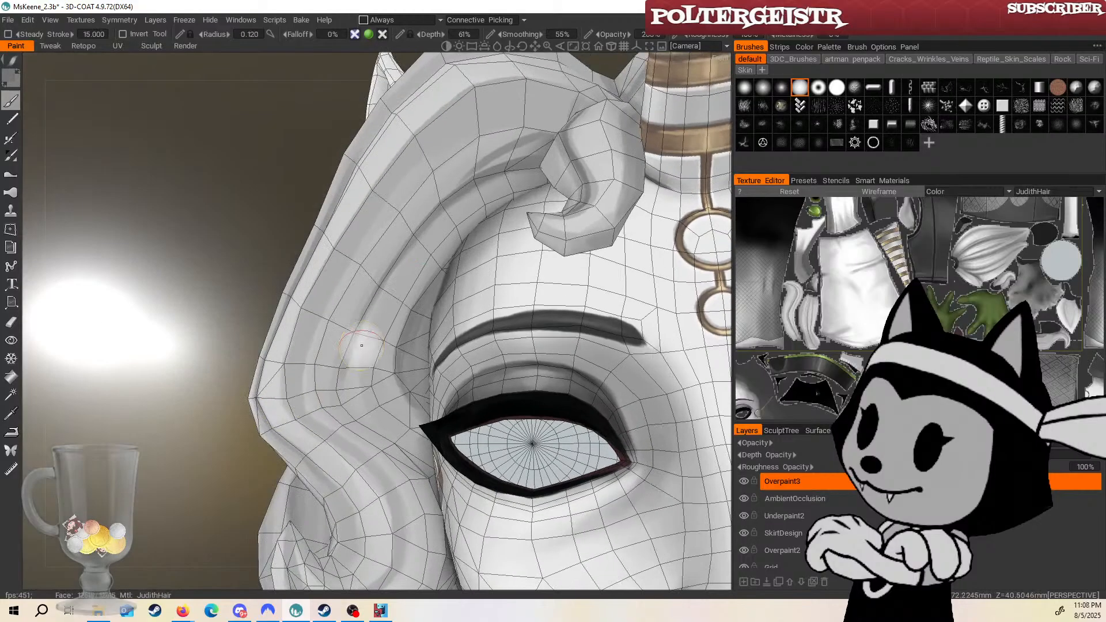
{"action": "right_click_drag", "start_coordinate": [361, 345], "coordinate": [347, 345]}
{"action": "left_click_drag", "start_coordinate": [240, 292], "coordinate": [270, 334]}
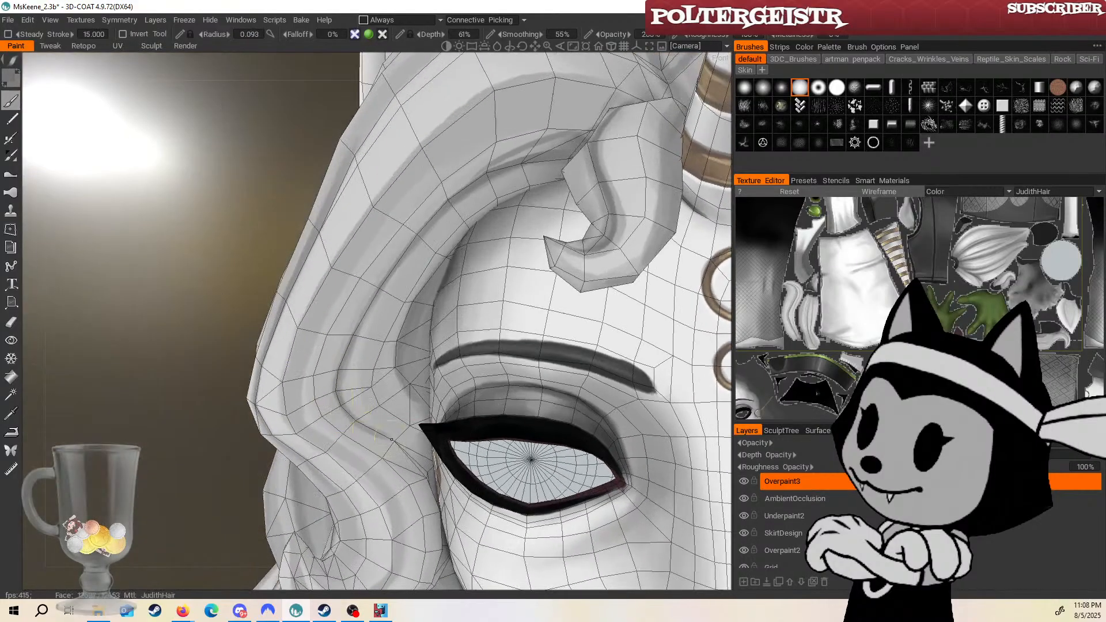
Finish the groove shading on the front lock beside the eye with brush radius 0.120 and save the MsKeene_2.3b file.
{"action": "left_click_drag", "start_coordinate": [185, 437], "coordinate": [141, 424]}
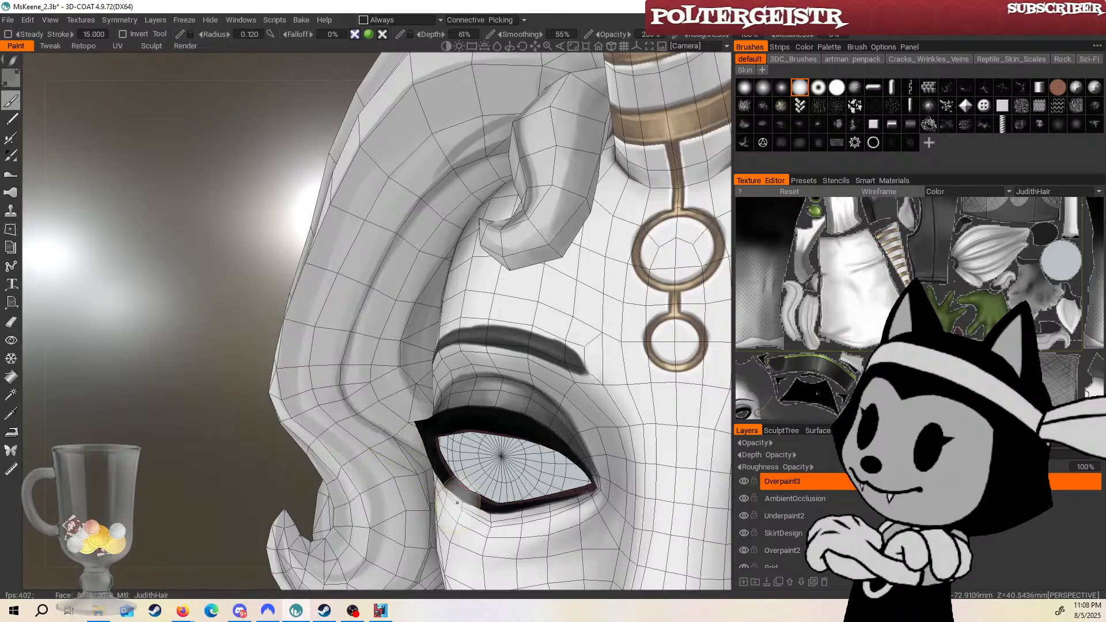
{"action": "right_click_drag", "start_coordinate": [432, 376], "coordinate": [412, 412], "text": "alt"}
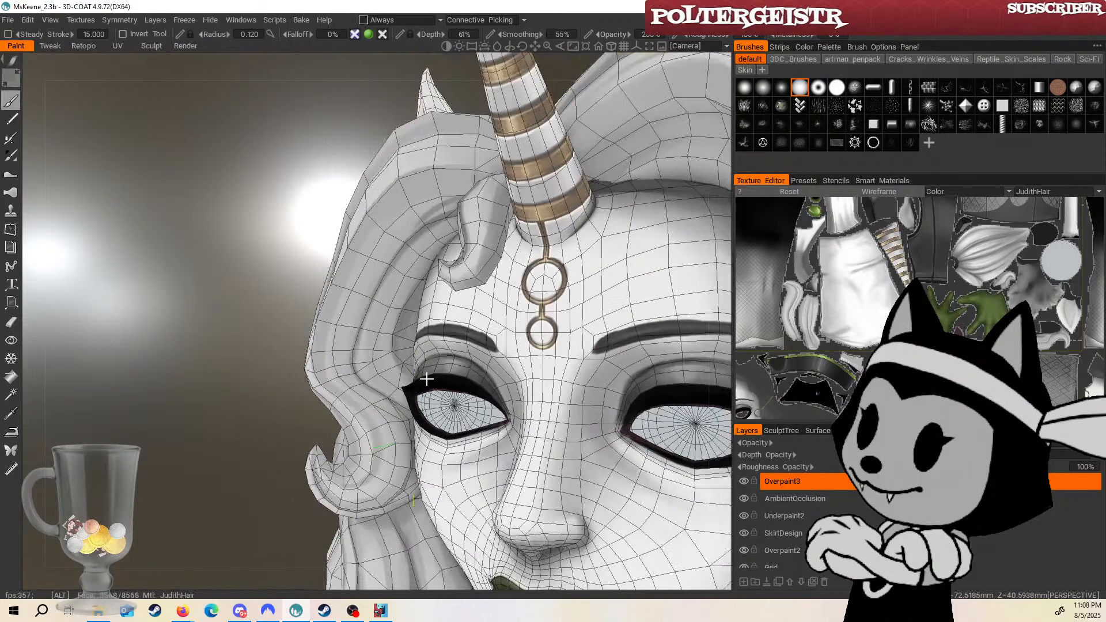
{"action": "mouse_move", "coordinate": [412, 412]}
{"action": "left_mouse_down", "text": "alt"}
{"action": "mouse_move", "coordinate": [474, 379]}
{"action": "mouse_move", "coordinate": [481, 338]}
{"action": "left_mouse_up", "text": "alt"}
Paint groove shading along the side hair strands between the ear and the eye with brush radii 0.128 and 0.060.
{"action": "middle_click_drag", "start_coordinate": [480, 339], "coordinate": [441, 427], "text": "alt"}
{"action": "left_click_drag", "start_coordinate": [468, 275], "coordinate": [524, 282], "text": "alt"}
{"action": "mouse_move", "coordinate": [253, 352]}
{"action": "left_mouse_down", "text": "alt"}
{"action": "mouse_move", "coordinate": [144, 402]}
{"action": "mouse_move", "coordinate": [381, 309]}
{"action": "left_mouse_up", "text": "alt"}
{"action": "left_click_drag", "start_coordinate": [435, 202], "coordinate": [378, 311]}
{"action": "middle_click_drag", "start_coordinate": [377, 506], "coordinate": [403, 442], "text": "alt"}
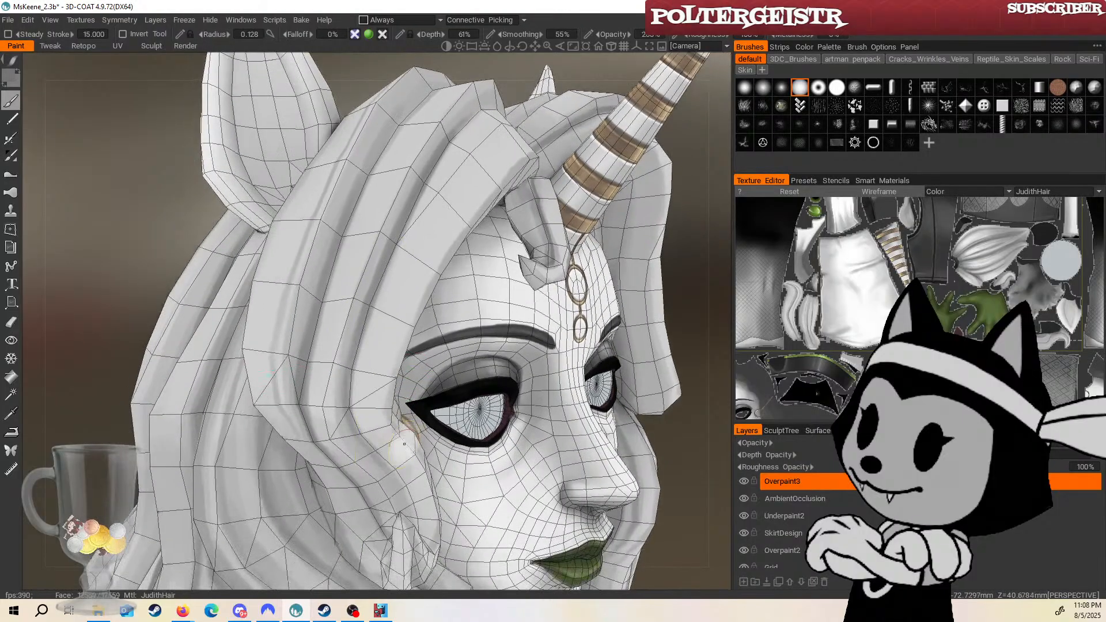
{"action": "left_click_drag", "start_coordinate": [445, 484], "coordinate": [538, 415], "text": "alt"}
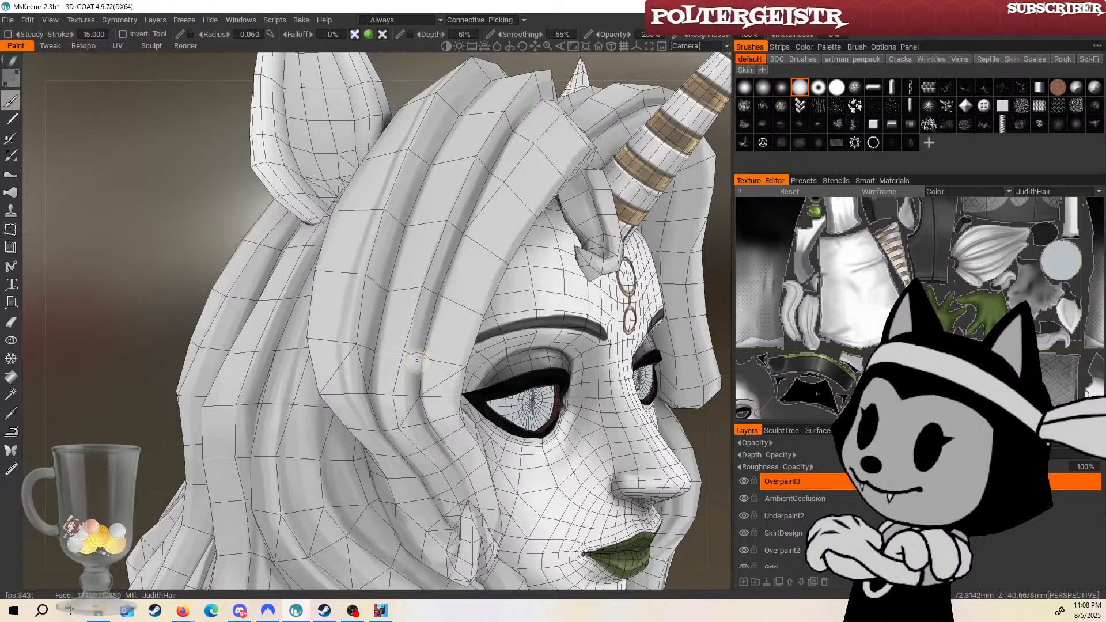
{"action": "left_click_drag", "start_coordinate": [399, 234], "coordinate": [381, 324]}
{"action": "left_click_drag", "start_coordinate": [438, 349], "coordinate": [305, 456], "text": "alt"}
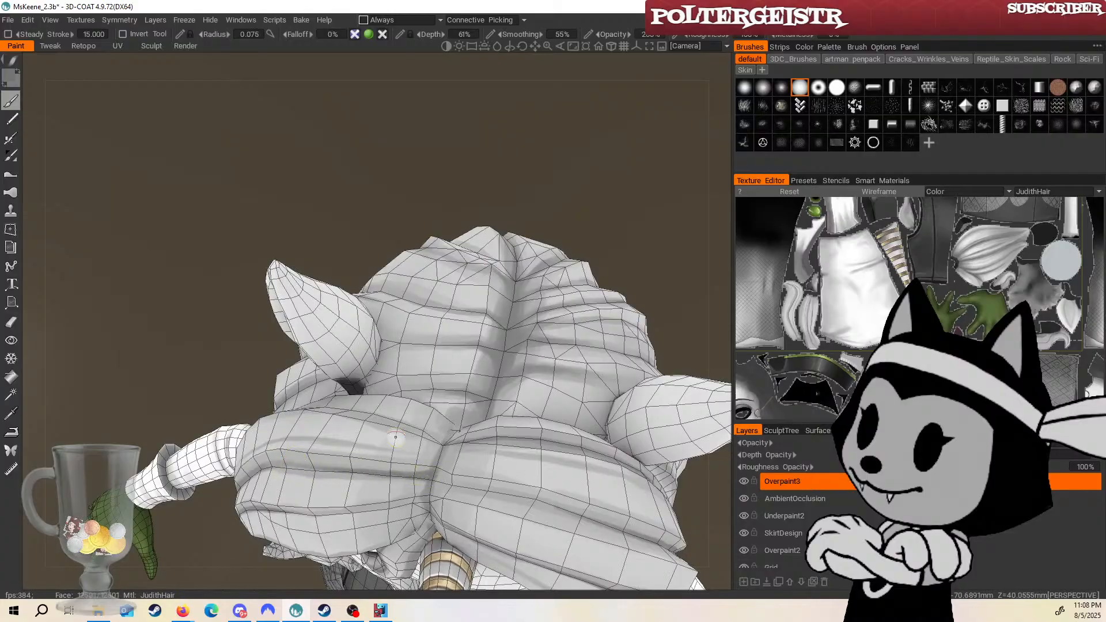
Shade the parting and the strand roots on top of the head with brush radii between 0.078 and 0.164.
{"action": "left_click_drag", "start_coordinate": [395, 437], "coordinate": [437, 457], "text": "alt"}
{"action": "mouse_move", "coordinate": [534, 311]}
{"action": "left_mouse_down", "text": "alt"}
{"action": "mouse_move", "coordinate": [413, 395]}
{"action": "mouse_move", "coordinate": [244, 175]}
{"action": "mouse_move", "coordinate": [413, 382]}
{"action": "left_mouse_up", "text": "alt"}
{"action": "left_click_drag", "start_coordinate": [445, 435], "coordinate": [460, 221], "text": "alt"}
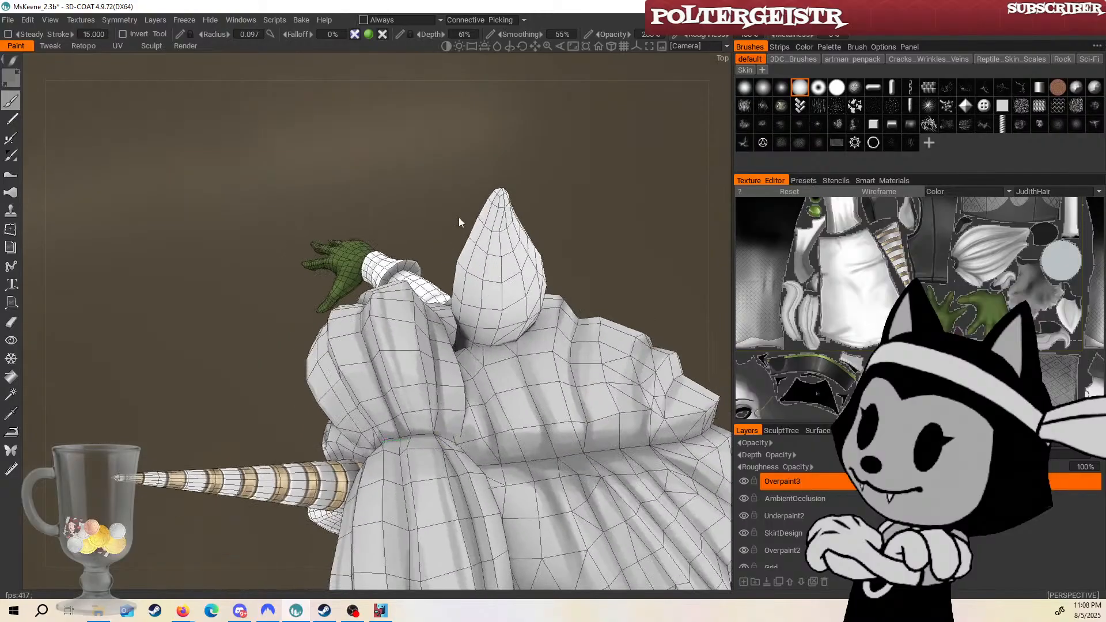
{"action": "left_click_drag", "start_coordinate": [421, 298], "coordinate": [405, 458], "text": "alt"}
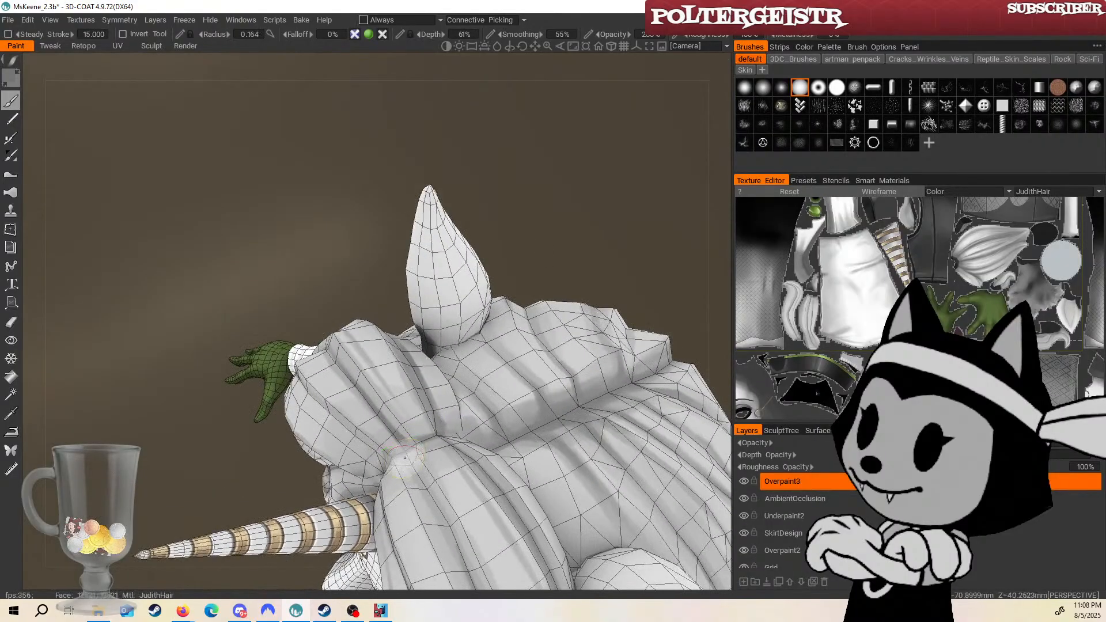
{"action": "left_click_drag", "start_coordinate": [440, 510], "coordinate": [456, 427], "text": "alt"}
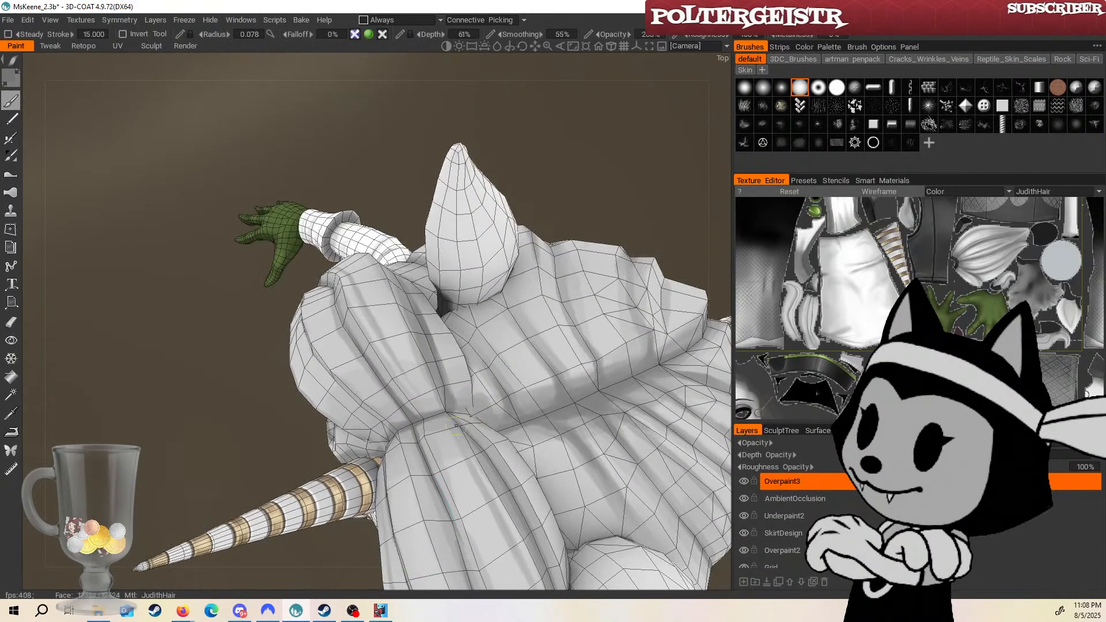
Hide the wireframe and examine the hair shading around the crown, parting and forehead from above and from the front.
{"action": "left_click_drag", "start_coordinate": [563, 493], "coordinate": [559, 339], "text": "alt"}
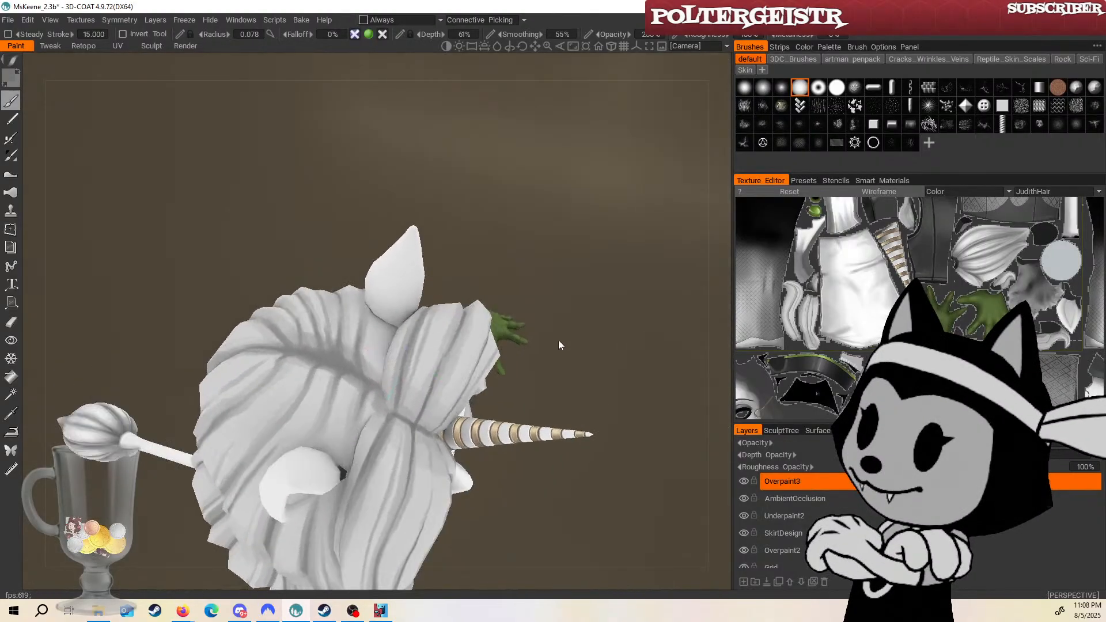
{"action": "scroll", "coordinate": [403, 328], "scroll_direction": "up", "scroll_amount": 8}
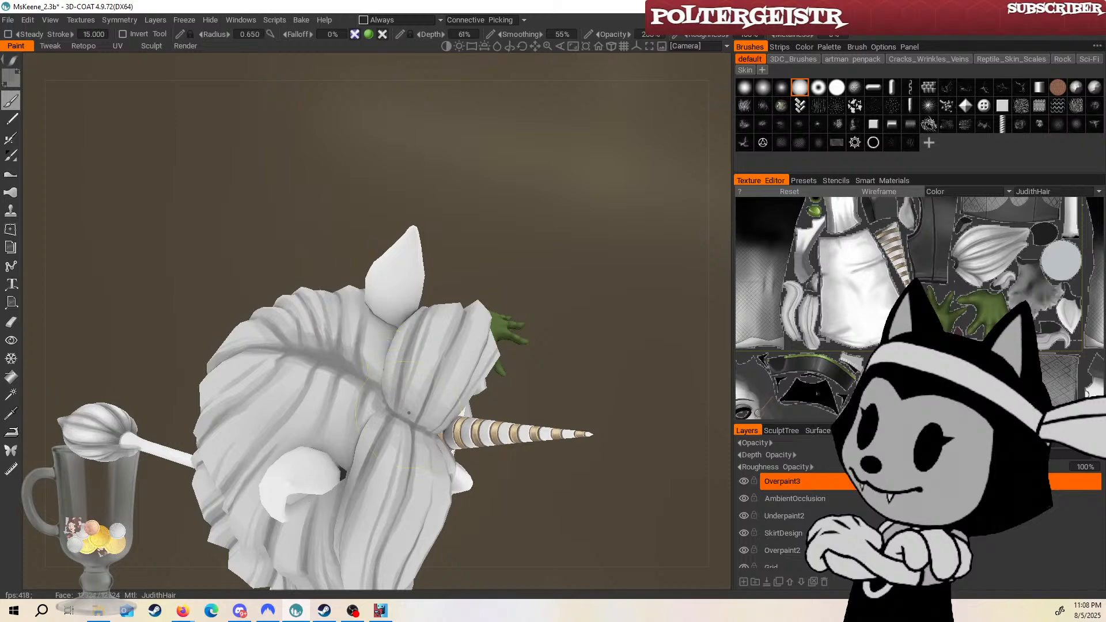
{"action": "left_click_drag", "start_coordinate": [514, 264], "coordinate": [420, 248], "text": "alt"}
{"action": "scroll", "coordinate": [412, 397], "scroll_direction": "up", "scroll_amount": 3}
{"action": "left_click_drag", "start_coordinate": [412, 397], "coordinate": [402, 181], "text": "alt"}
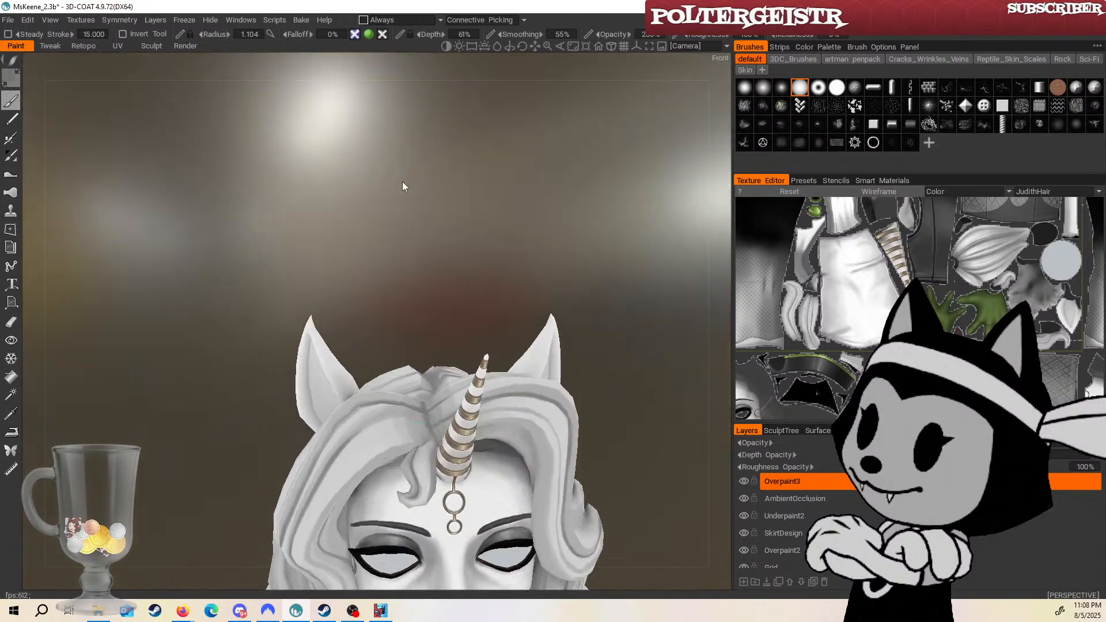
{"action": "left_click_drag", "start_coordinate": [431, 369], "coordinate": [420, 348], "text": "alt"}
{"action": "scroll", "coordinate": [426, 412], "scroll_direction": "down", "scroll_amount": 6}
{"action": "left_click_drag", "start_coordinate": [458, 257], "coordinate": [454, 323], "text": "alt"}
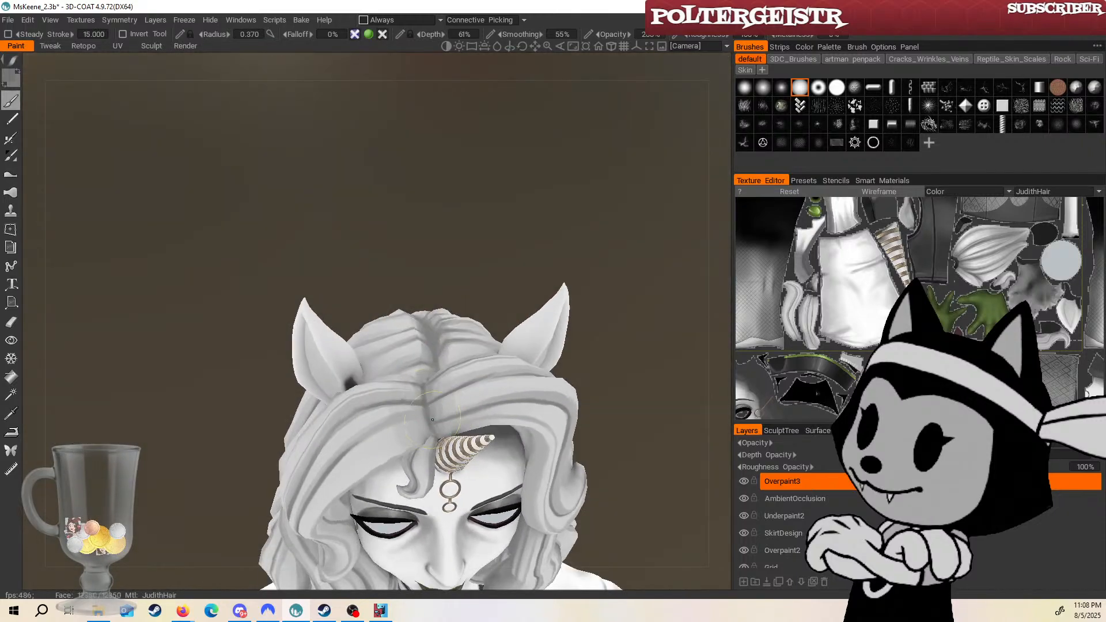
{"action": "left_click_drag", "start_coordinate": [515, 251], "coordinate": [514, 305], "text": "alt"}
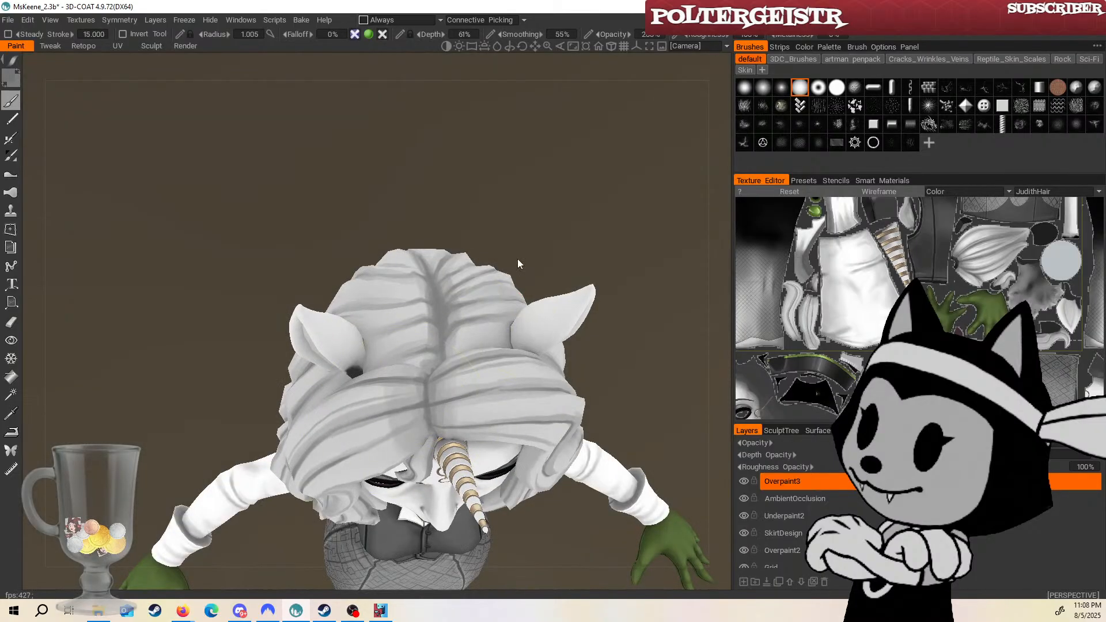
{"action": "left_click_drag", "start_coordinate": [517, 258], "coordinate": [572, 237], "text": "alt"}
{"action": "scroll", "coordinate": [408, 408], "scroll_direction": "up", "scroll_amount": 1}
{"action": "scroll", "coordinate": [486, 334], "scroll_direction": "down", "scroll_amount": 7}
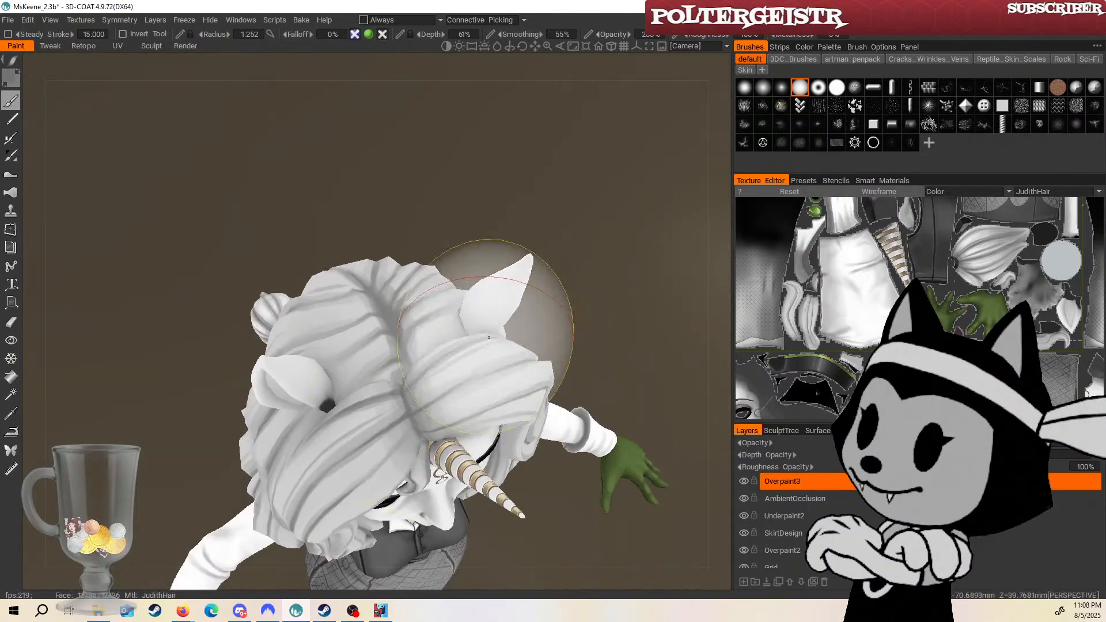
Blend the shading on the strands between the parting and the ear with brush radii between 0.146 and 0.281.
{"action": "mouse_move", "coordinate": [564, 305]}
{"action": "left_mouse_down"}
{"action": "mouse_move", "coordinate": [530, 326]}
{"action": "mouse_move", "coordinate": [548, 341]}
{"action": "mouse_move", "coordinate": [583, 282]}
{"action": "left_mouse_up"}
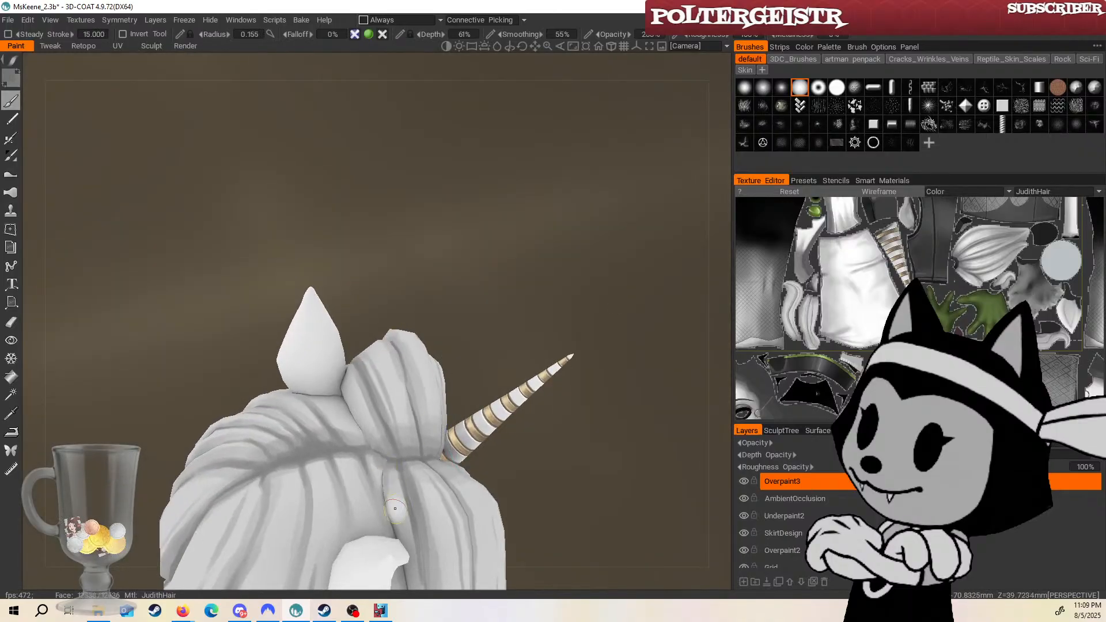
{"action": "middle_click_drag", "start_coordinate": [509, 480], "coordinate": [537, 336]}
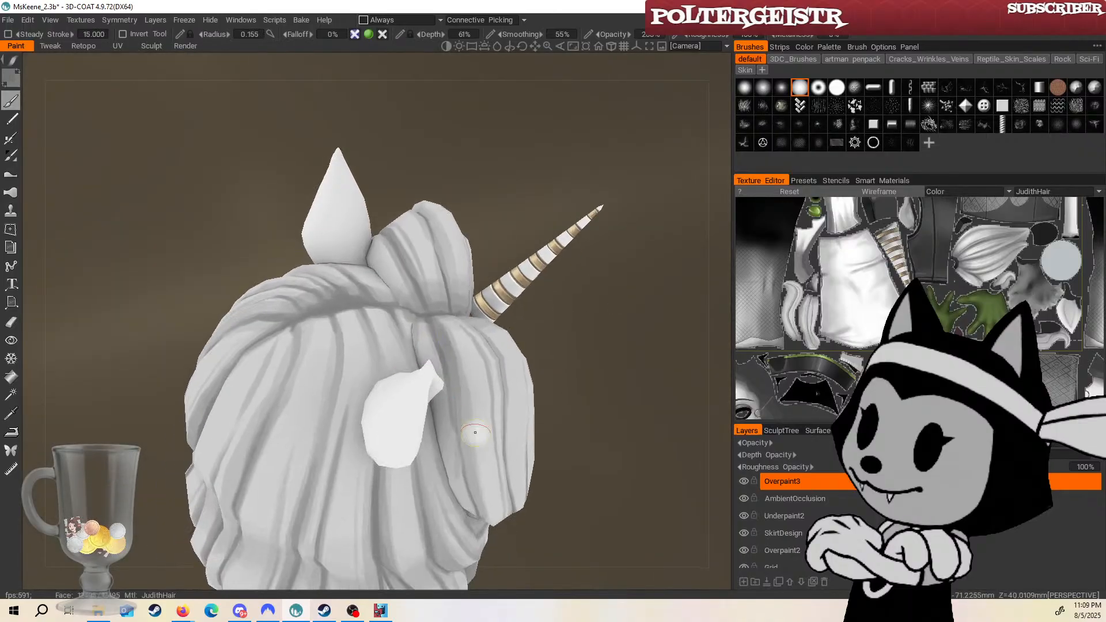
{"action": "scroll", "coordinate": [475, 433], "scroll_direction": "down", "scroll_amount": 1}
{"action": "left_click_drag", "start_coordinate": [523, 428], "coordinate": [529, 459], "text": "alt"}
{"action": "scroll", "coordinate": [448, 354], "scroll_direction": "up", "scroll_amount": 6}
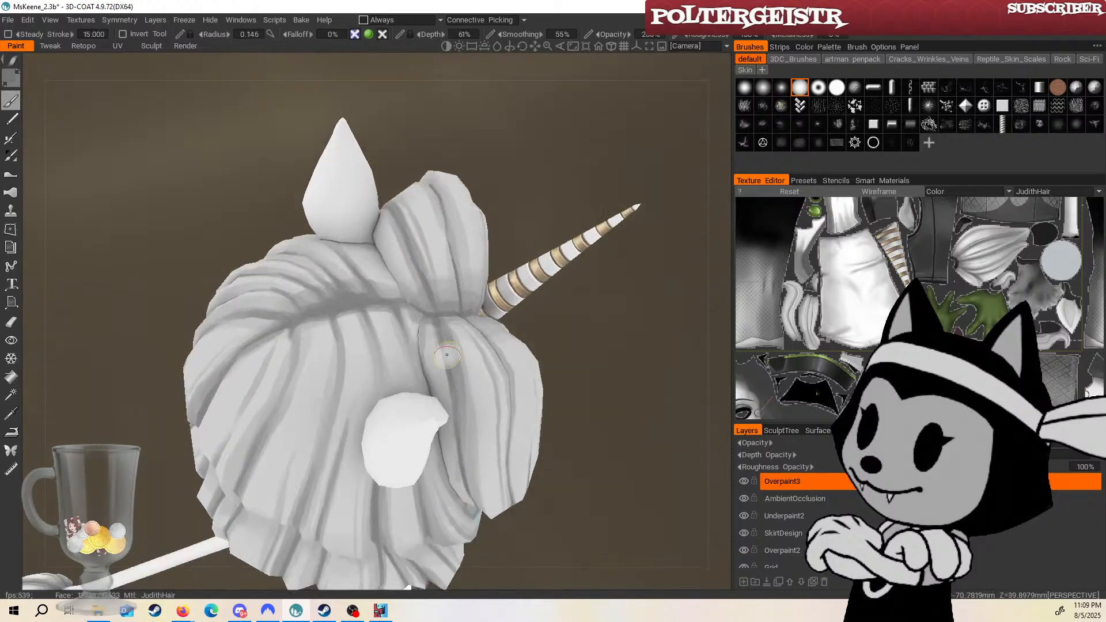
{"action": "left_click_drag", "start_coordinate": [431, 347], "coordinate": [468, 305], "text": "alt"}
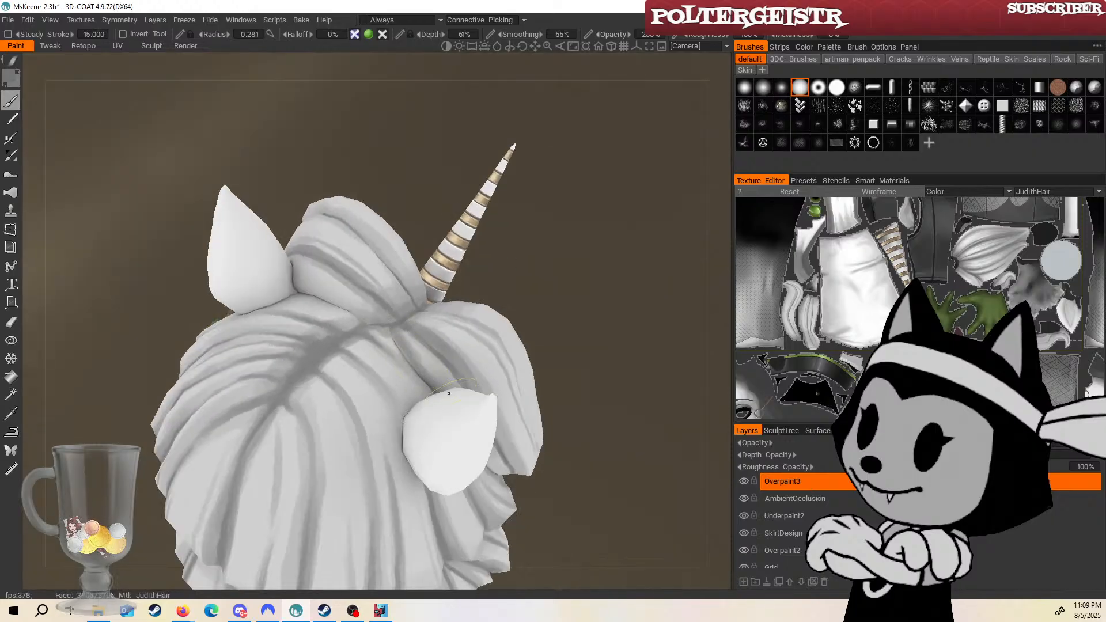
{"action": "mouse_move", "coordinate": [395, 332]}
{"action": "left_mouse_down", "text": "alt"}
{"action": "mouse_move", "coordinate": [383, 326]}
{"action": "mouse_move", "coordinate": [431, 188]}
{"action": "mouse_move", "coordinate": [480, 180]}
{"action": "mouse_move", "coordinate": [465, 259]}
{"action": "left_mouse_up", "text": "alt"}
{"action": "scroll", "coordinate": [324, 360], "scroll_direction": "up", "scroll_amount": 2}
{"action": "left_click_drag", "start_coordinate": [337, 379], "coordinate": [352, 365]}
{"action": "left_click", "coordinate": [351, 309]}
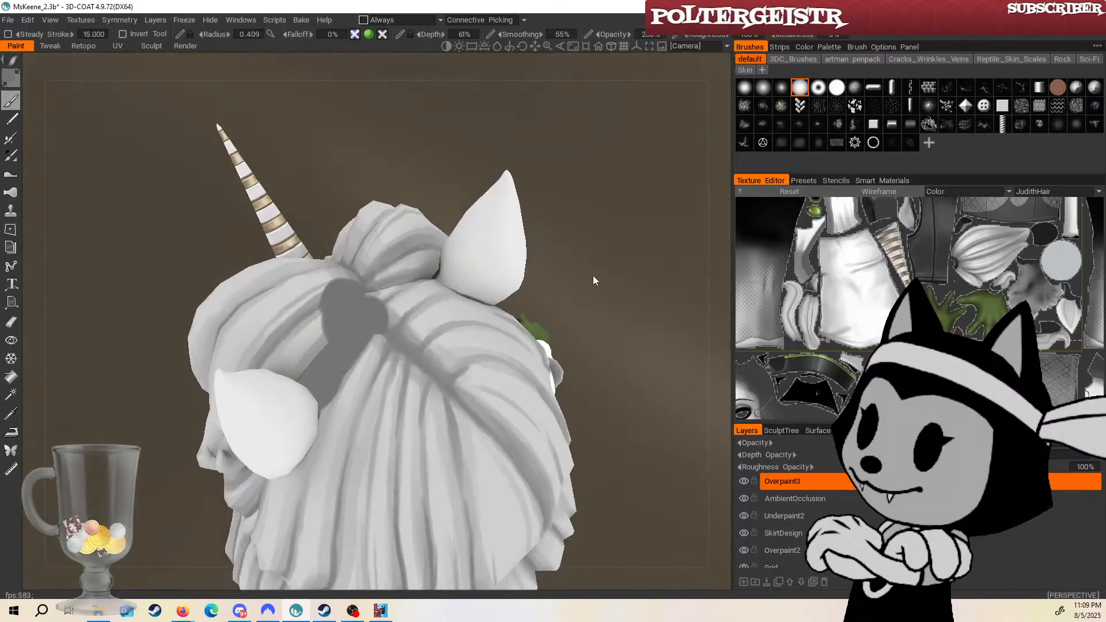
{"action": "key", "text": "ctrl+z"}
{"action": "key", "text": "ctrl+z"}
Paint softer shading from the parting down behind the ear with brush radii 0.181 and 0.233.
{"action": "left_click_drag", "start_coordinate": [594, 273], "coordinate": [619, 306]}
{"action": "right_click_drag", "start_coordinate": [361, 363], "coordinate": [328, 367]}
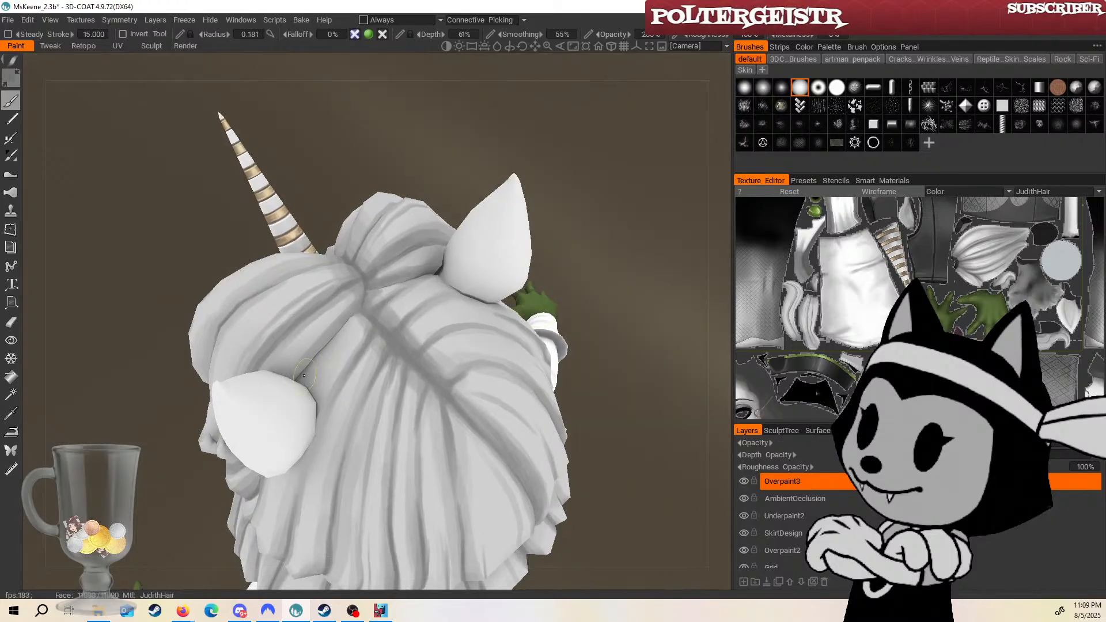
{"action": "left_click_drag", "start_coordinate": [536, 211], "coordinate": [365, 303]}
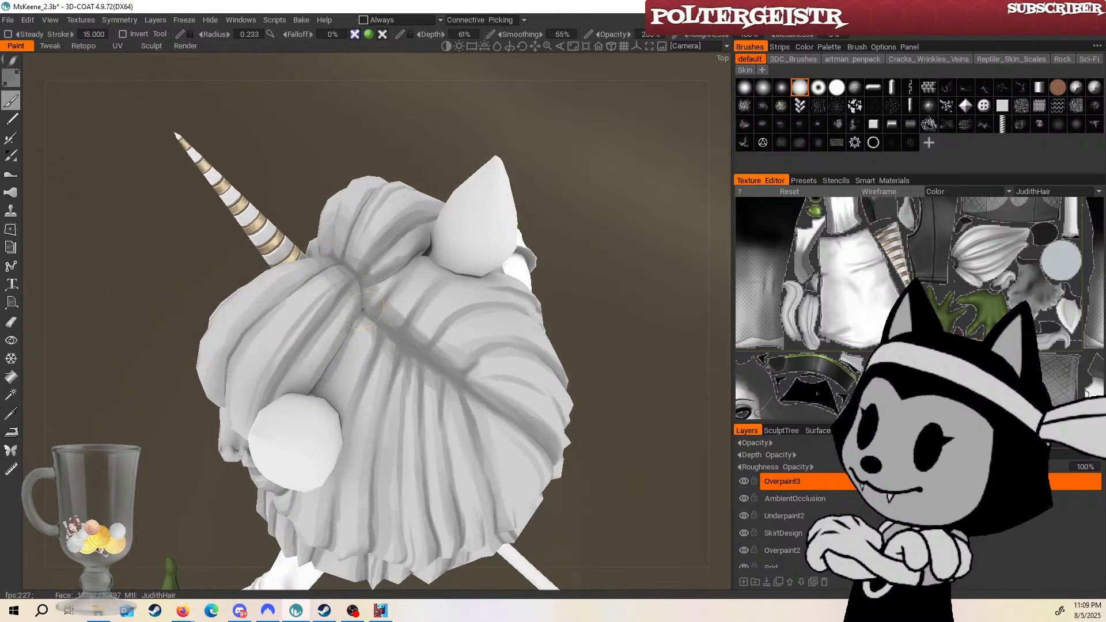
{"action": "right_click_drag", "start_coordinate": [354, 324], "coordinate": [355, 311]}
{"action": "mouse_move", "coordinate": [582, 242]}
{"action": "left_mouse_down"}
{"action": "mouse_move", "coordinate": [569, 139]}
{"action": "mouse_move", "coordinate": [552, 160]}
{"action": "mouse_move", "coordinate": [533, 124]}
{"action": "left_mouse_up"}
{"action": "right_click_drag", "start_coordinate": [375, 403], "coordinate": [340, 406]}
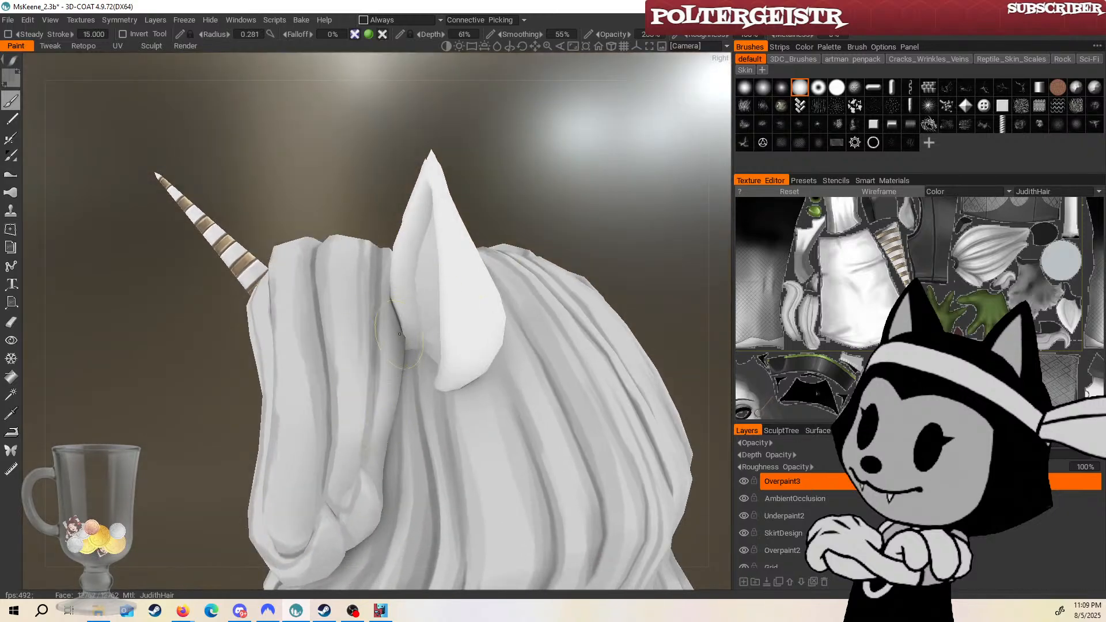
Show the wireframe and refine the shading around the curl of the side lock below the ear with brush radius 0.110.
{"action": "key", "text": "w"}
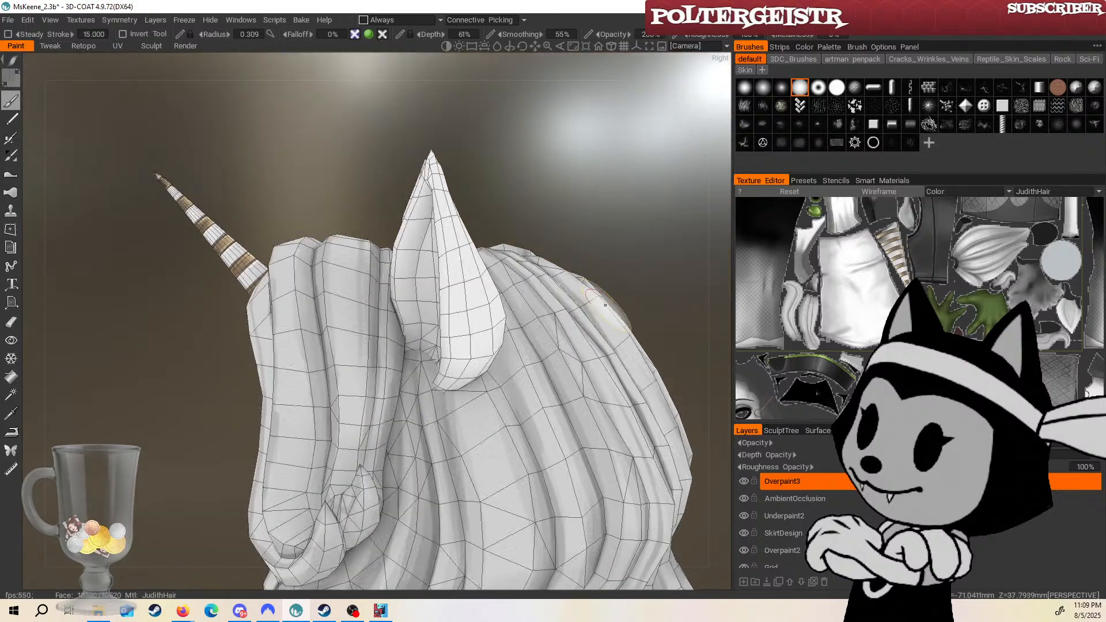
{"action": "left_click_drag", "start_coordinate": [598, 275], "coordinate": [611, 288]}
{"action": "middle_click_drag", "start_coordinate": [611, 288], "coordinate": [630, 234]}
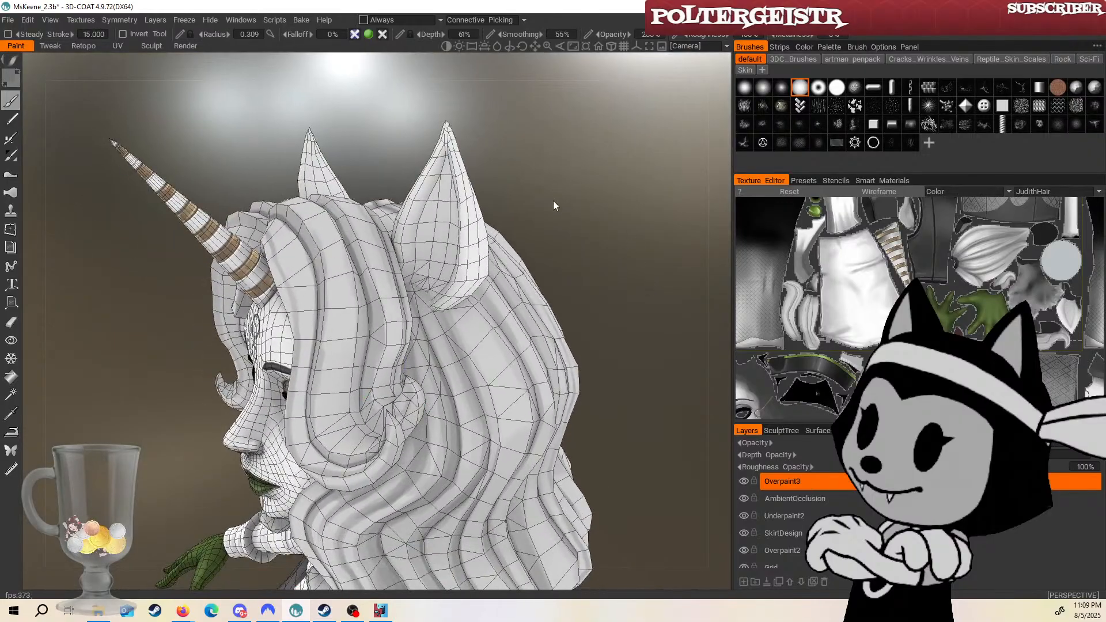
{"action": "left_click_drag", "start_coordinate": [553, 201], "coordinate": [594, 223]}
{"action": "right_click_drag", "start_coordinate": [400, 410], "coordinate": [372, 411]}
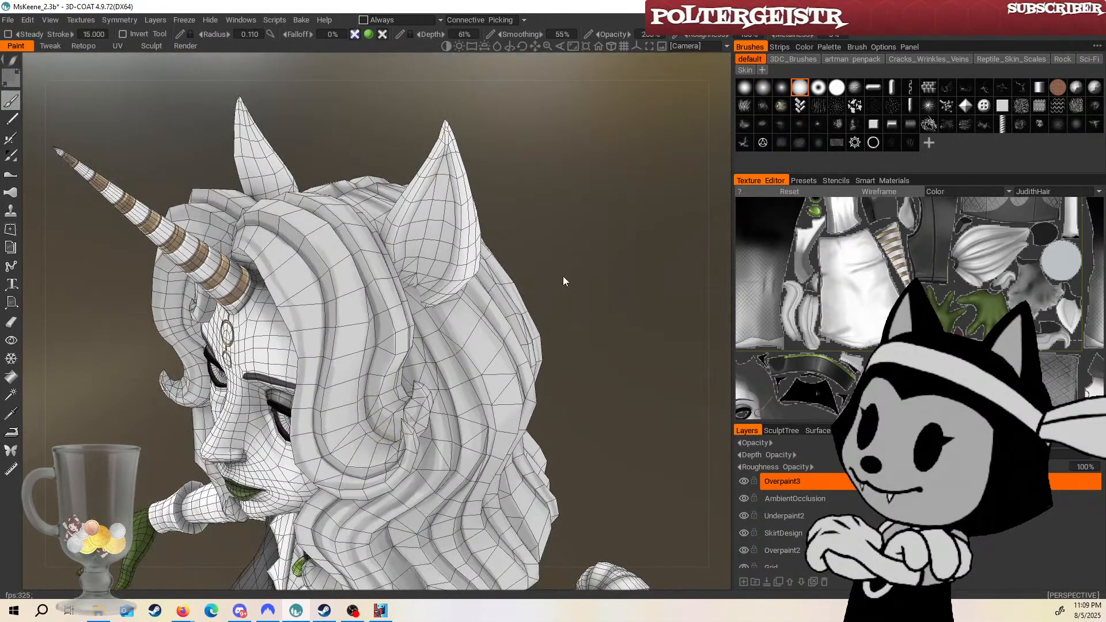
Shade the wavy front lock on the ear side with brush radii 0.226 and 0.212.
{"action": "left_click_drag", "start_coordinate": [562, 275], "coordinate": [499, 248]}
{"action": "mouse_move", "coordinate": [582, 264]}
{"action": "left_mouse_down"}
{"action": "mouse_move", "coordinate": [641, 260]}
{"action": "mouse_move", "coordinate": [457, 376]}
{"action": "left_mouse_up"}
{"action": "left_click_drag", "start_coordinate": [510, 351], "coordinate": [551, 316]}
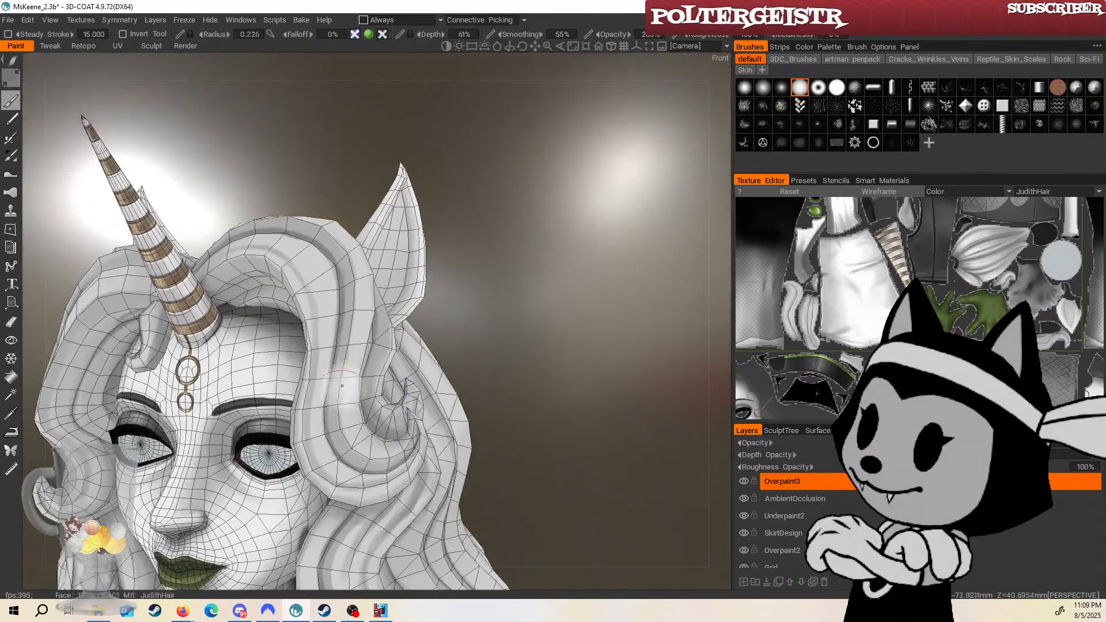
{"action": "right_click_drag", "start_coordinate": [336, 377], "coordinate": [343, 377]}
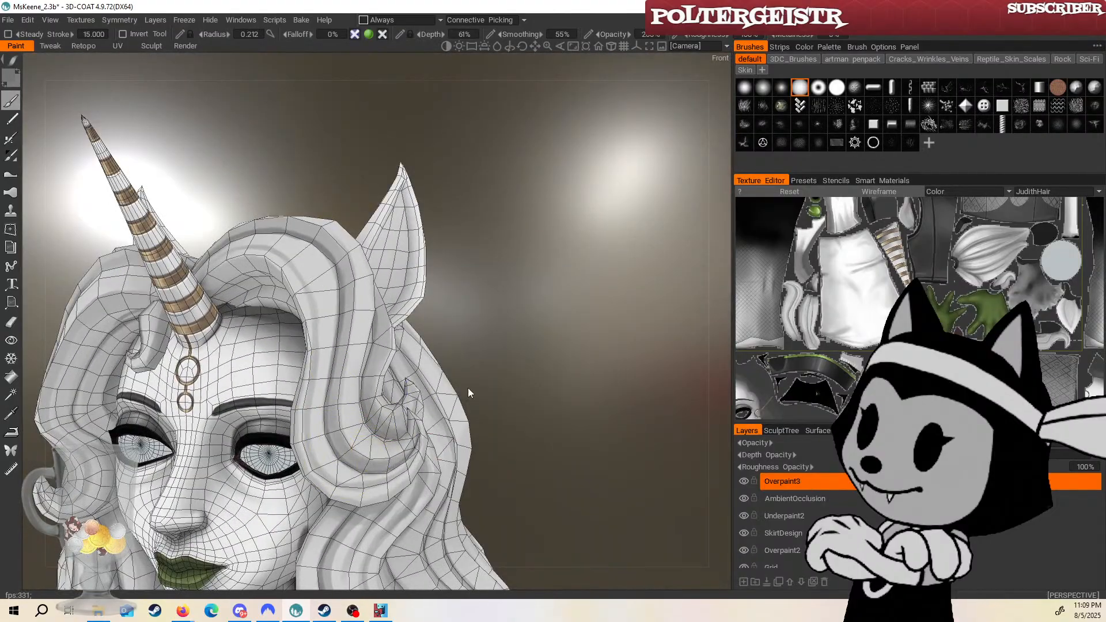
Shade the inner underside of the front lock beside the horn, using brush radii from 0.081 up to 0.652.
{"action": "left_click_drag", "start_coordinate": [522, 440], "coordinate": [599, 368]}
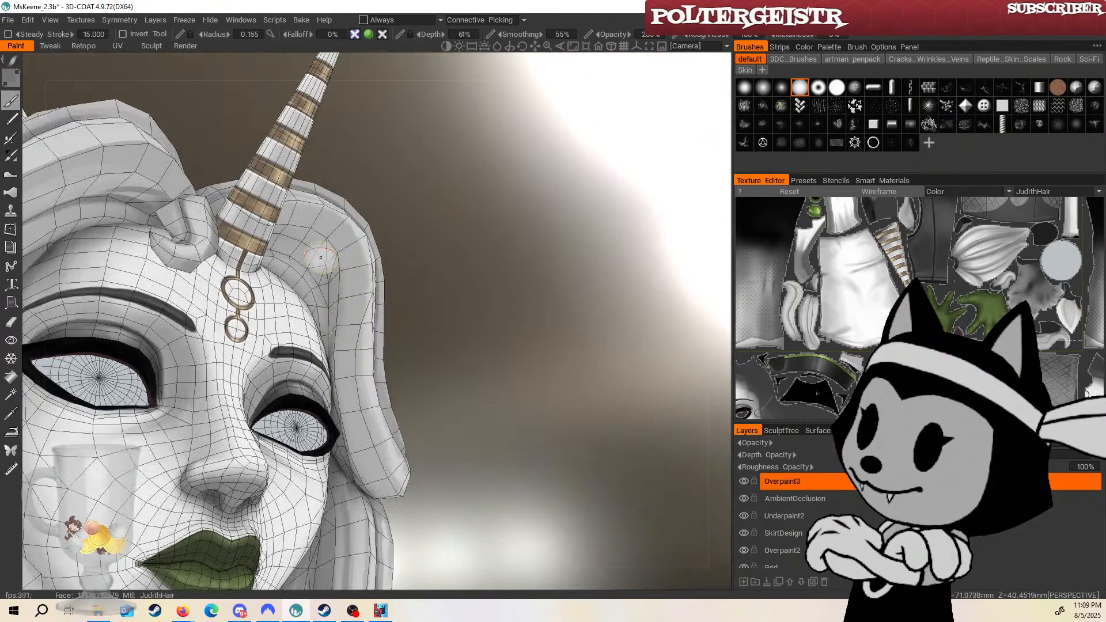
{"action": "left_click_drag", "start_coordinate": [410, 213], "coordinate": [367, 191]}
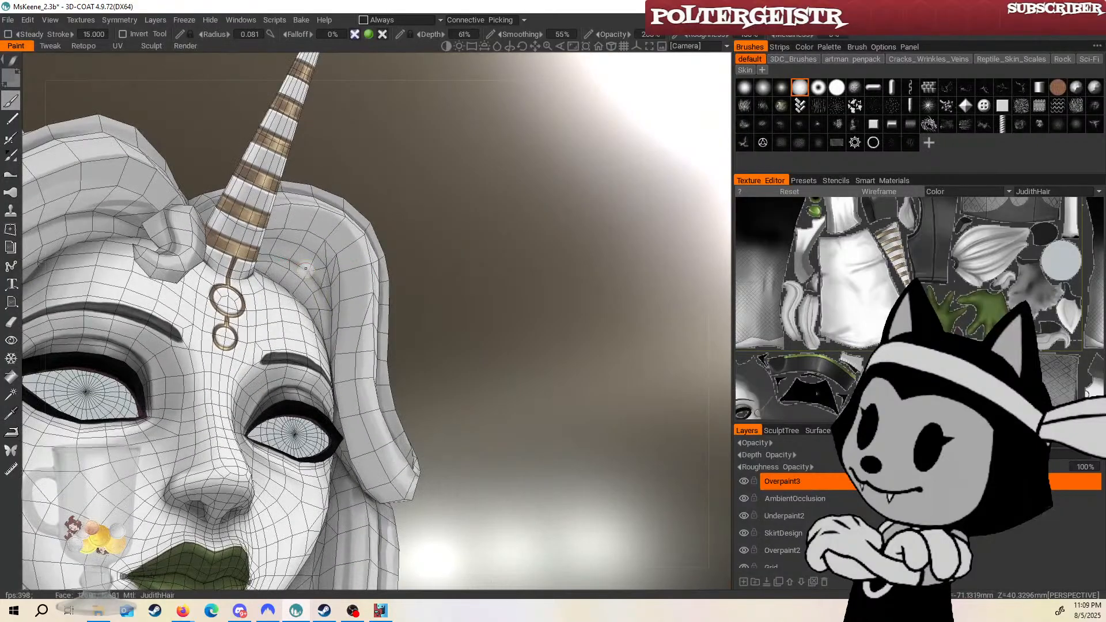
{"action": "left_click_drag", "start_coordinate": [428, 259], "coordinate": [325, 267]}
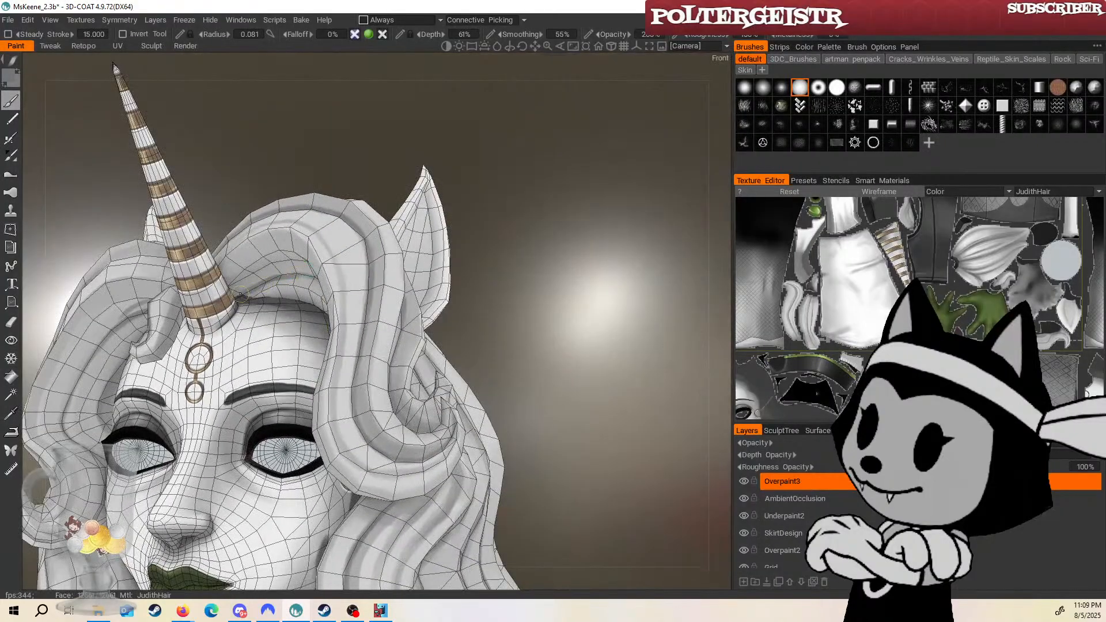
{"action": "mouse_move", "coordinate": [429, 219]}
{"action": "left_mouse_down"}
{"action": "mouse_move", "coordinate": [440, 181]}
{"action": "mouse_move", "coordinate": [457, 203]}
{"action": "left_mouse_up"}
{"action": "right_click_drag", "start_coordinate": [292, 248], "coordinate": [328, 246]}
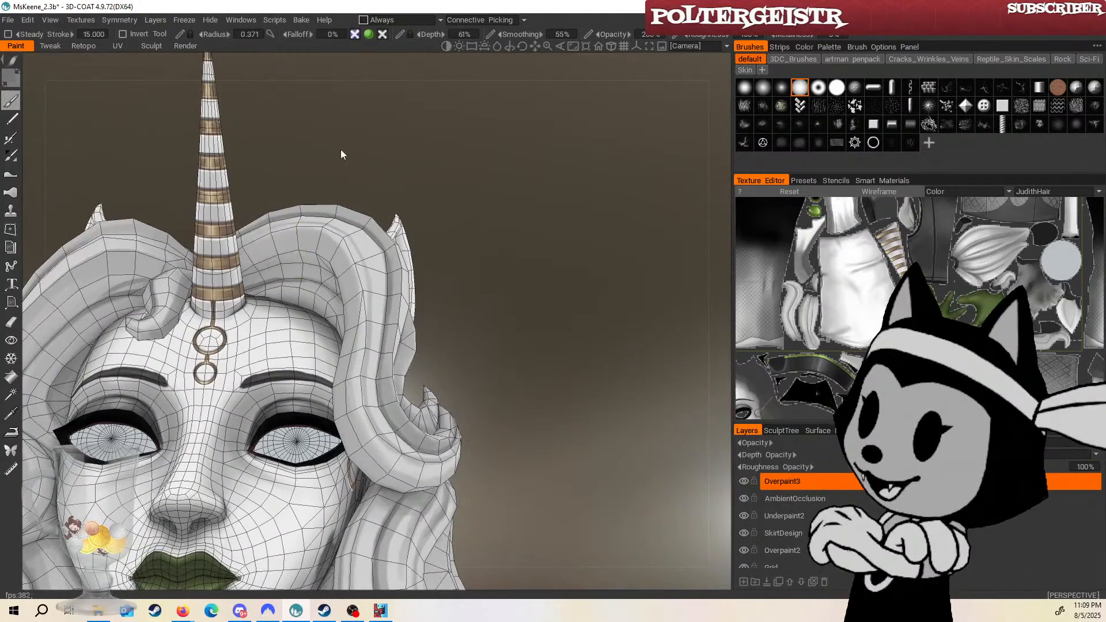
{"action": "left_click_drag", "start_coordinate": [341, 150], "coordinate": [285, 156]}
{"action": "left_click_drag", "start_coordinate": [251, 193], "coordinate": [313, 210]}
{"action": "right_click_drag", "start_coordinate": [344, 301], "coordinate": [358, 301]}
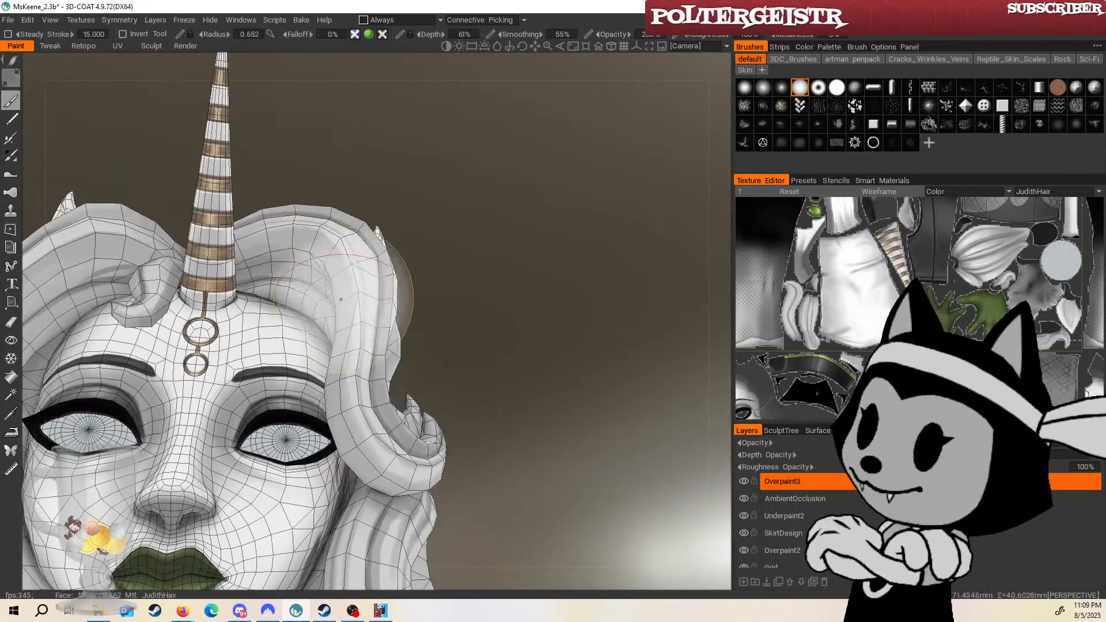
Save the MsKeene_2.3b file and hide the wireframe with the whole face and front hair in view.
{"action": "left_click_drag", "start_coordinate": [470, 369], "coordinate": [472, 35]}
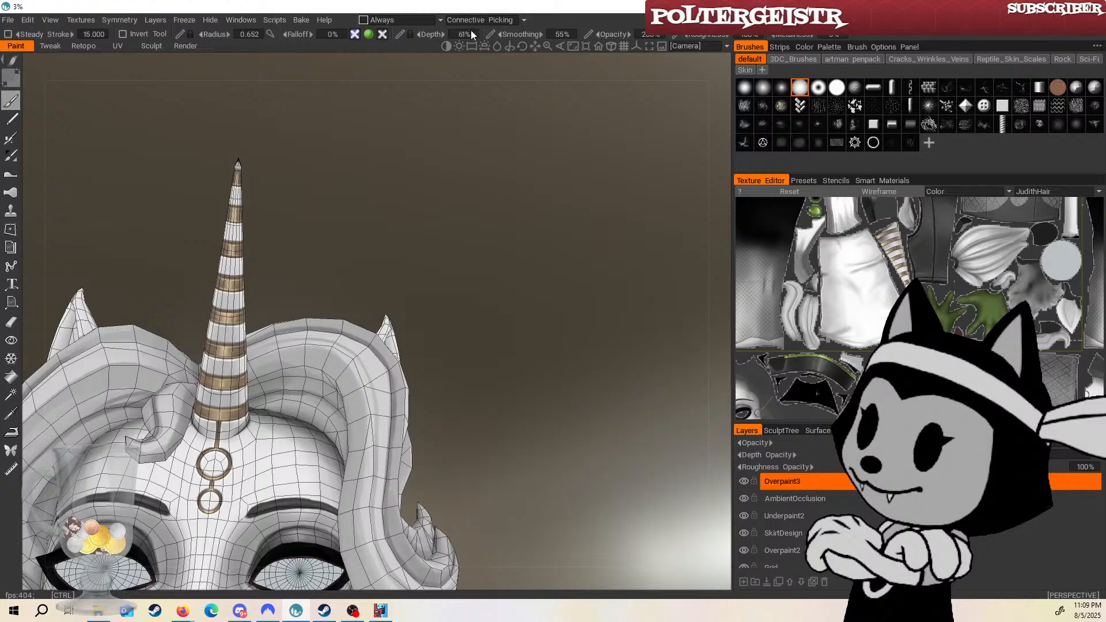
{"action": "middle_click_drag", "start_coordinate": [310, 194], "coordinate": [451, 142]}
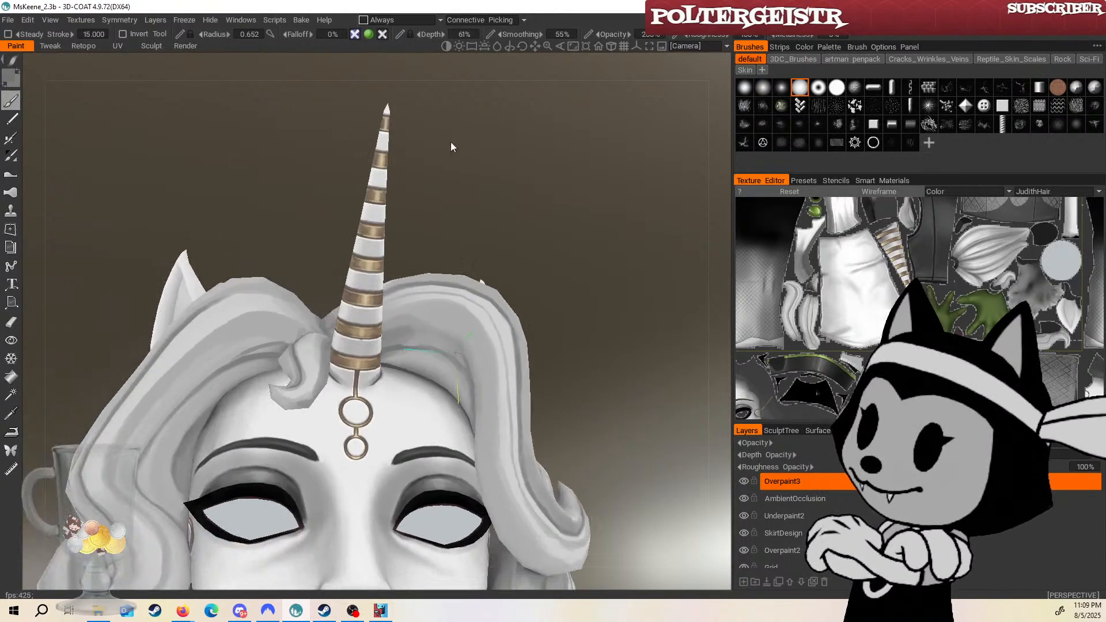
{"action": "left_click_drag", "start_coordinate": [450, 141], "coordinate": [550, 230]}
{"action": "middle_click_drag", "start_coordinate": [549, 230], "coordinate": [621, 214]}
{"action": "right_click_drag", "start_coordinate": [620, 215], "coordinate": [589, 220]}
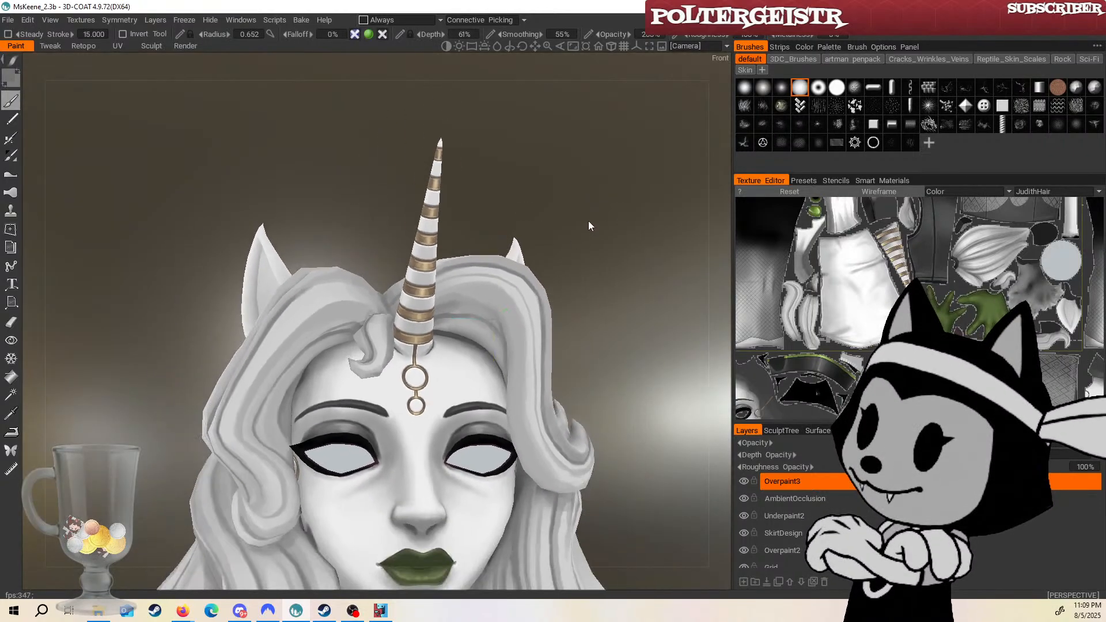
Show the wireframe and shade the front lock behind the small forehead curl with large brush radii of 0.738 and 0.462.
{"action": "left_click_drag", "start_coordinate": [589, 226], "coordinate": [560, 161]}
{"action": "key", "text": "w"}
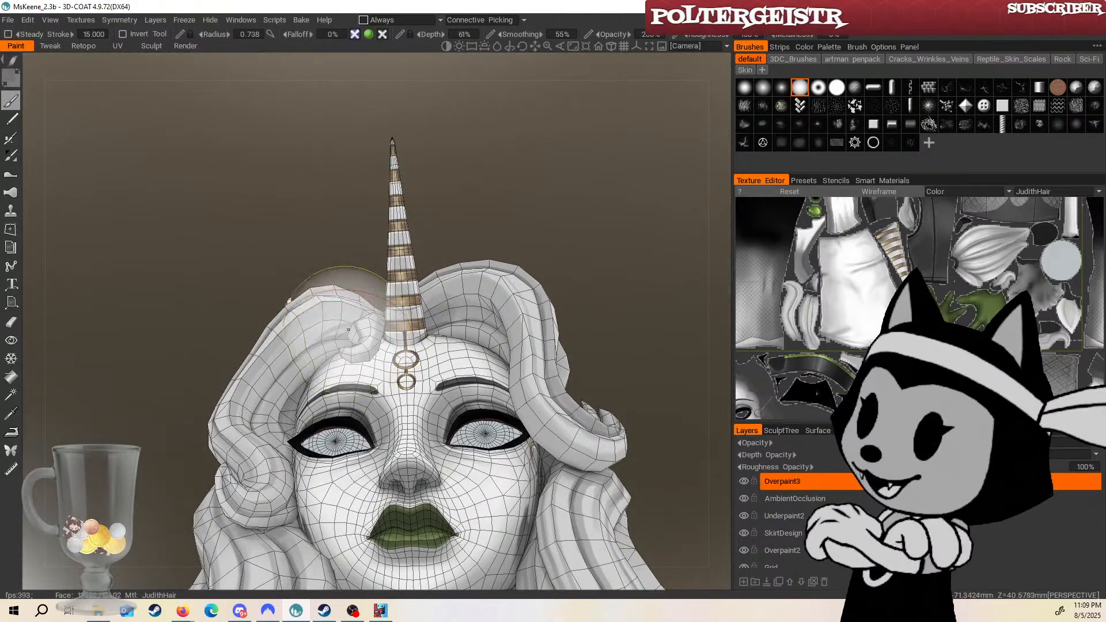
{"action": "right_click_drag", "start_coordinate": [348, 329], "coordinate": [278, 367]}
{"action": "left_click_drag", "start_coordinate": [355, 277], "coordinate": [345, 316]}
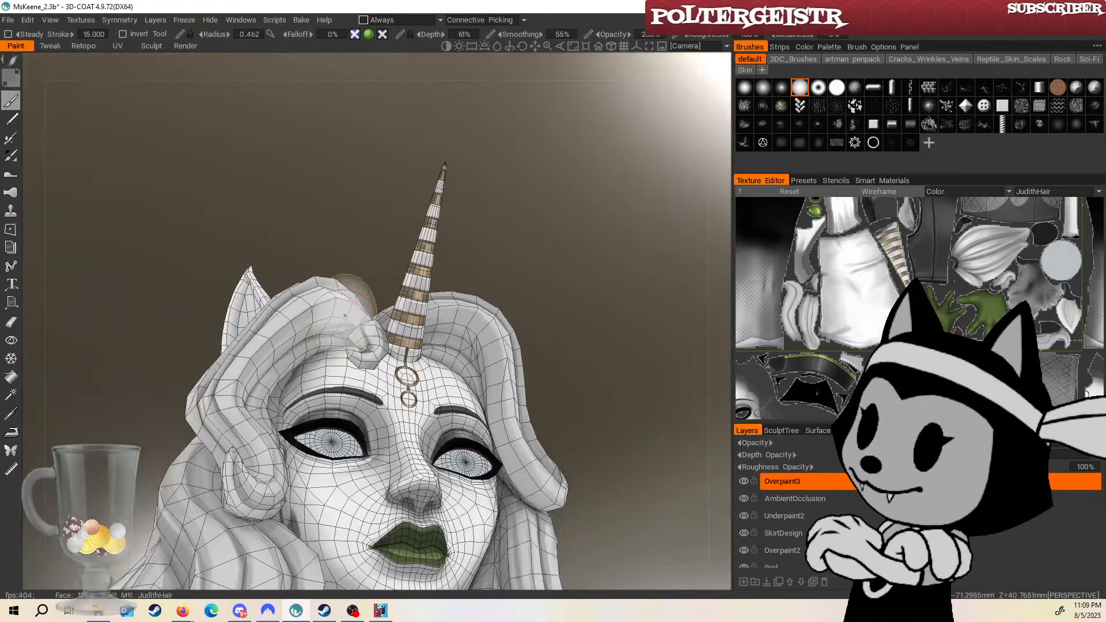
{"action": "right_click_drag", "start_coordinate": [345, 316], "coordinate": [368, 316]}
{"action": "left_click_drag", "start_coordinate": [369, 316], "coordinate": [273, 347]}
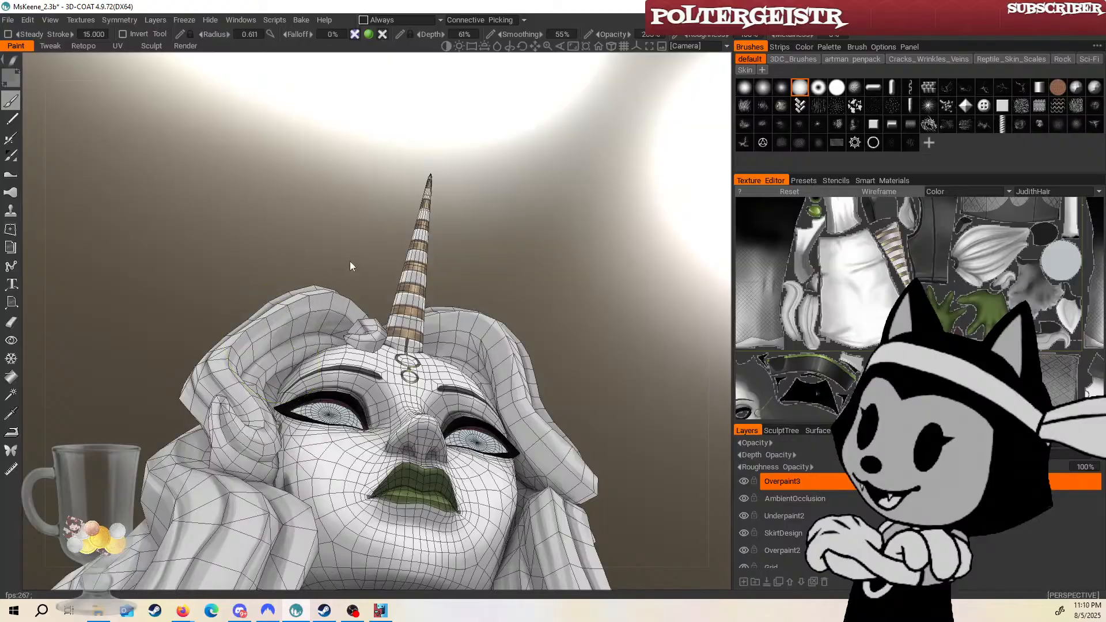
Shade the inner underside of the front lock framing the forehead on the small curl's side, using brush radii 0.150 and 0.394.
{"action": "mouse_move", "coordinate": [350, 266]}
{"action": "left_mouse_down"}
{"action": "mouse_move", "coordinate": [369, 253]}
{"action": "mouse_move", "coordinate": [358, 323]}
{"action": "left_mouse_up"}
{"action": "right_click_drag", "start_coordinate": [357, 323], "coordinate": [329, 326]}
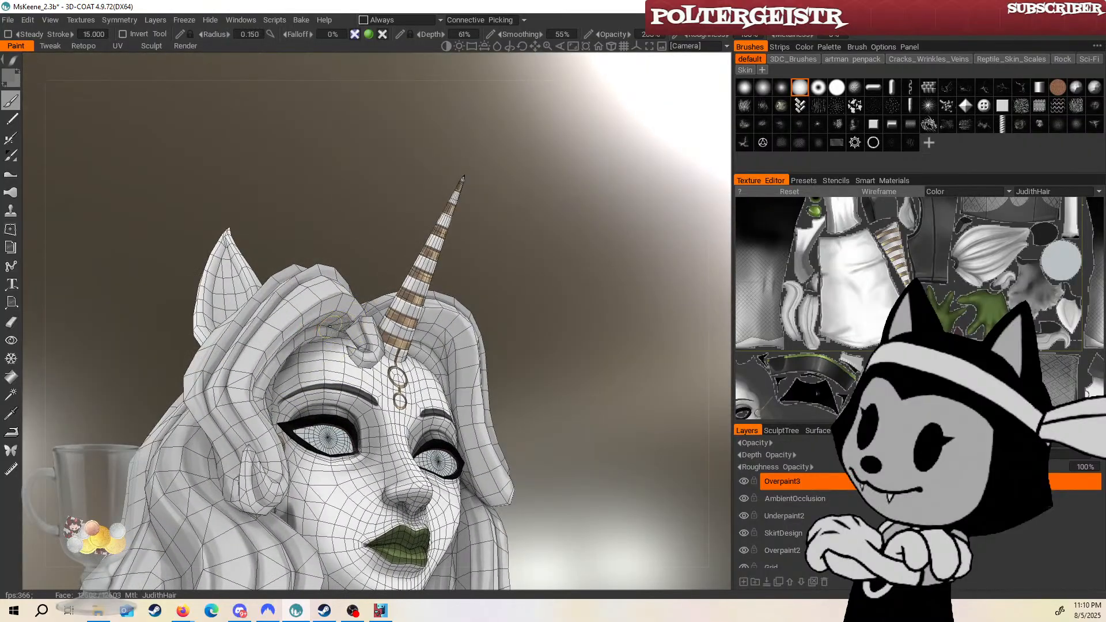
{"action": "mouse_move", "coordinate": [382, 248]}
{"action": "left_mouse_down"}
{"action": "mouse_move", "coordinate": [582, 317]}
{"action": "mouse_move", "coordinate": [526, 294]}
{"action": "mouse_move", "coordinate": [575, 269]}
{"action": "mouse_move", "coordinate": [323, 360]}
{"action": "left_mouse_up"}
{"action": "right_click_drag", "start_coordinate": [288, 366], "coordinate": [308, 366]}
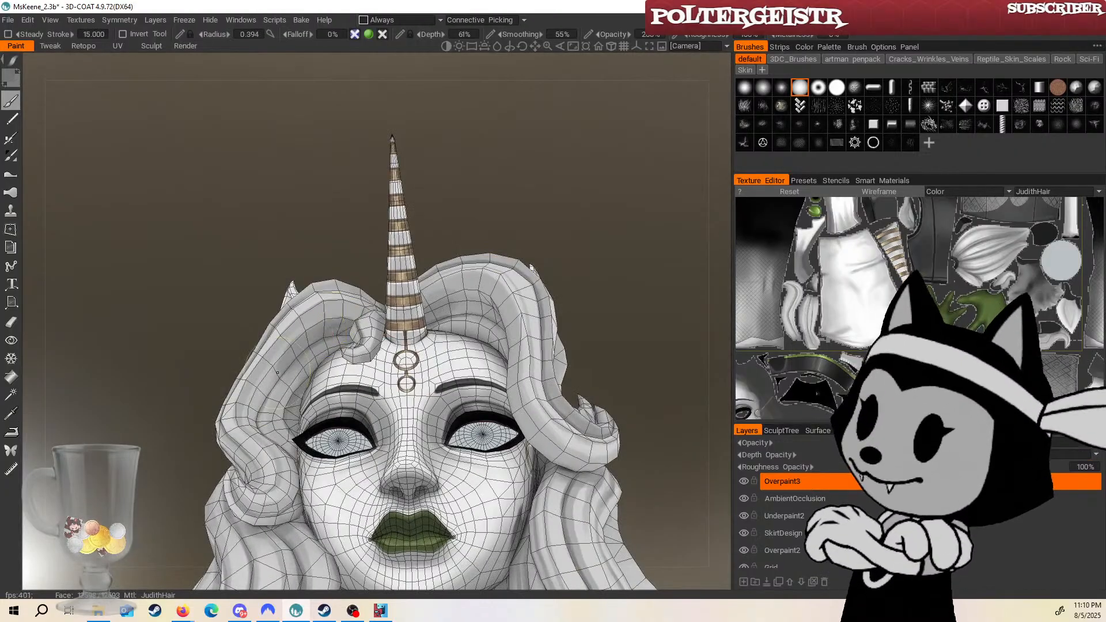
{"action": "mouse_move", "coordinate": [414, 231]}
{"action": "left_mouse_down"}
{"action": "mouse_move", "coordinate": [489, 219]}
{"action": "mouse_move", "coordinate": [358, 241]}
{"action": "mouse_move", "coordinate": [311, 369]}
{"action": "left_mouse_up"}
{"action": "right_click_drag", "start_coordinate": [311, 370], "coordinate": [304, 370]}
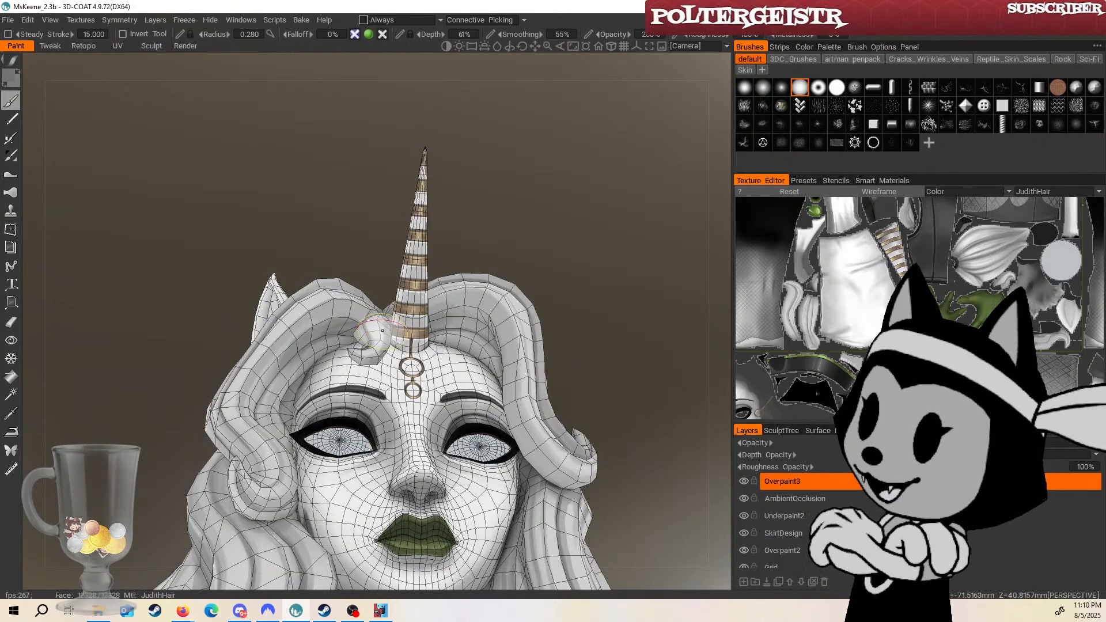
Refine the underside shading between the small forehead curl and the temple with brush radii from 0.371 down to 0.159.
{"action": "left_click_drag", "start_coordinate": [259, 227], "coordinate": [288, 323]}
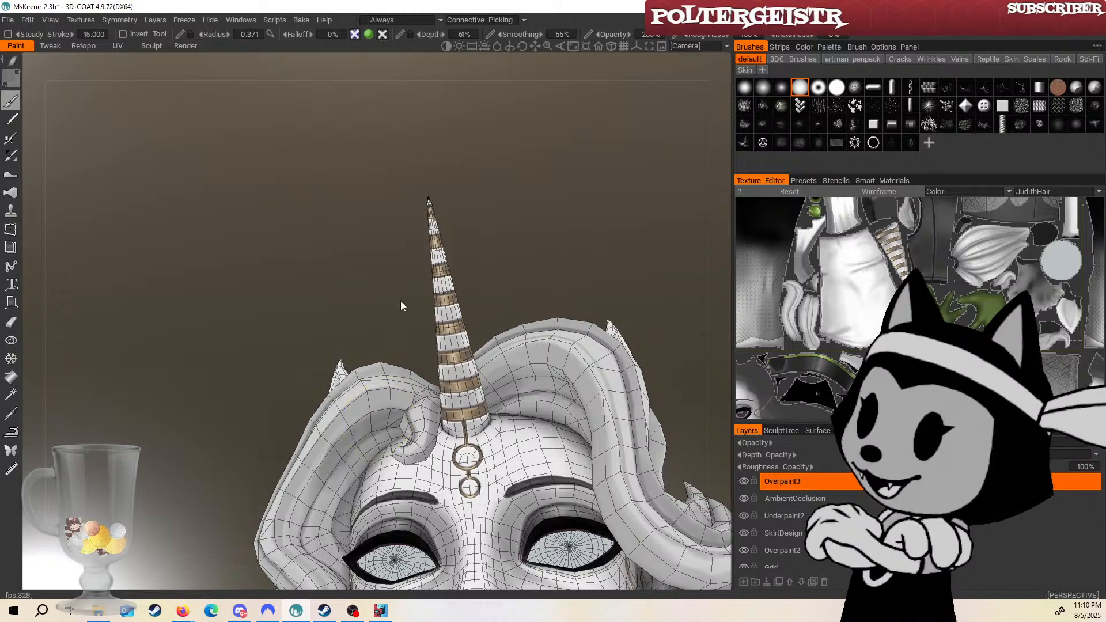
{"action": "mouse_move", "coordinate": [399, 301]}
{"action": "left_mouse_down"}
{"action": "mouse_move", "coordinate": [415, 354]}
{"action": "mouse_move", "coordinate": [390, 305]}
{"action": "left_mouse_up"}
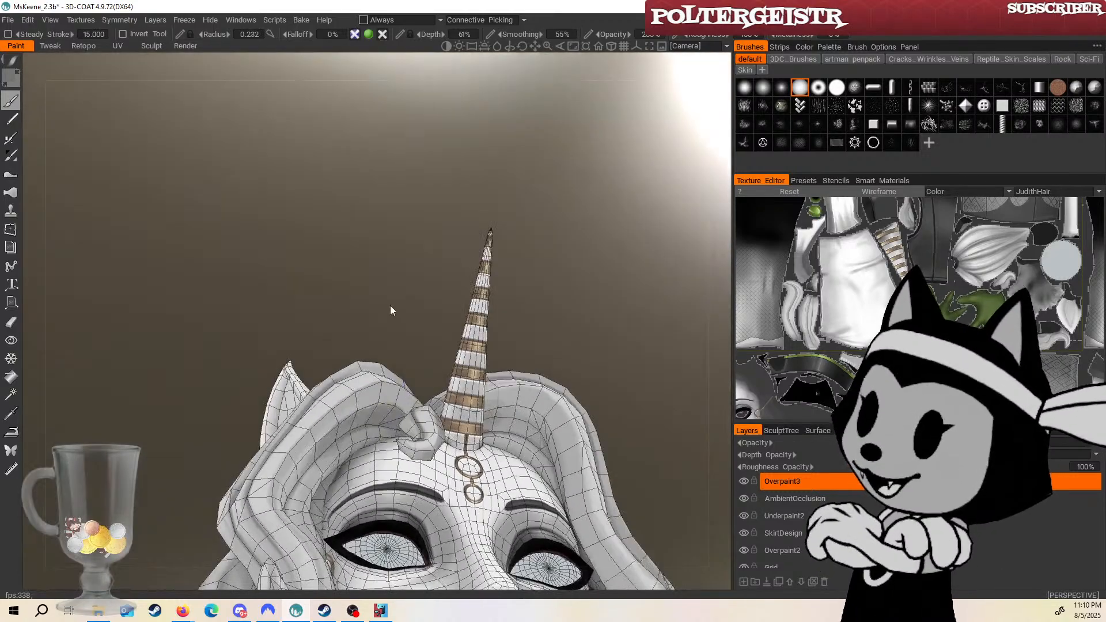
{"action": "left_click_drag", "start_coordinate": [396, 393], "coordinate": [347, 388], "text": "alt"}
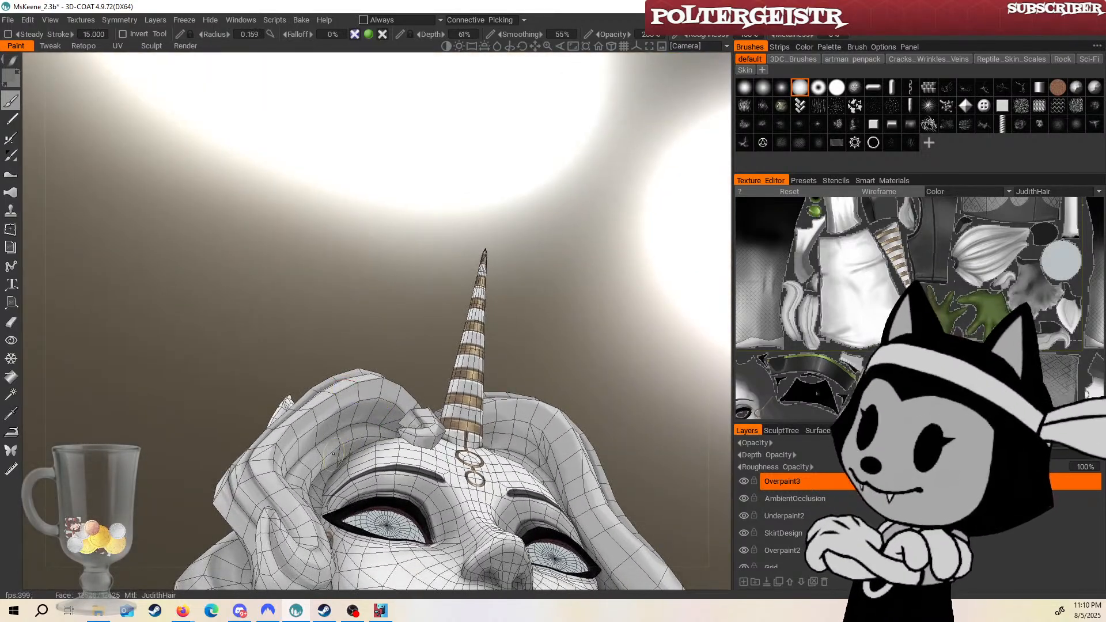
{"action": "left_click_drag", "start_coordinate": [360, 326], "coordinate": [361, 436]}
{"action": "right_click_drag", "start_coordinate": [361, 436], "coordinate": [376, 441]}
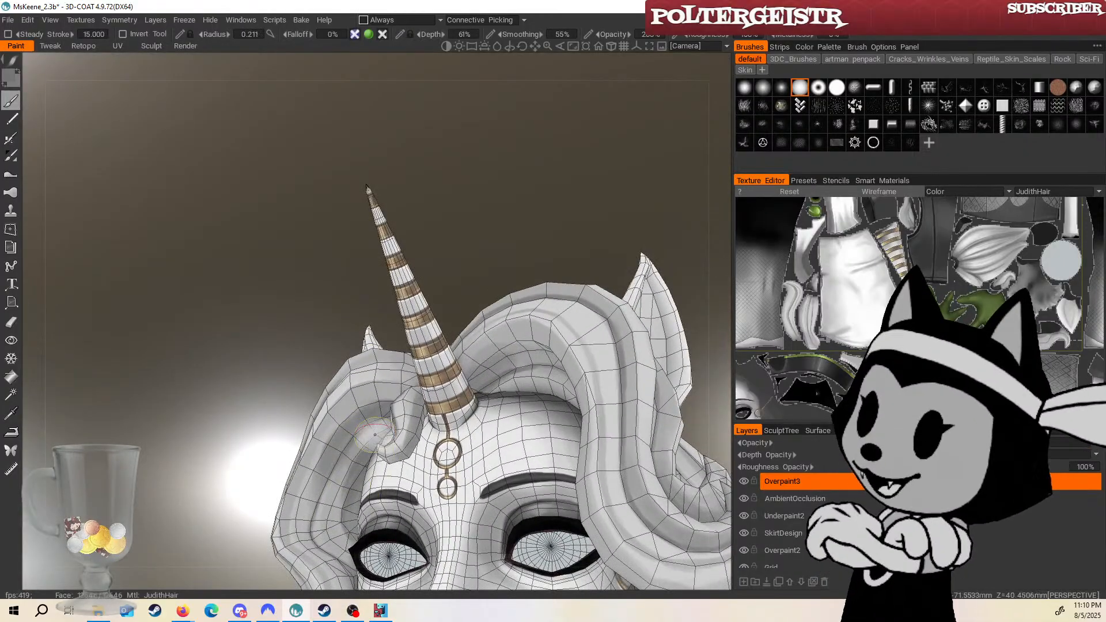
{"action": "left_click_drag", "start_coordinate": [353, 467], "coordinate": [415, 450], "text": "alt"}
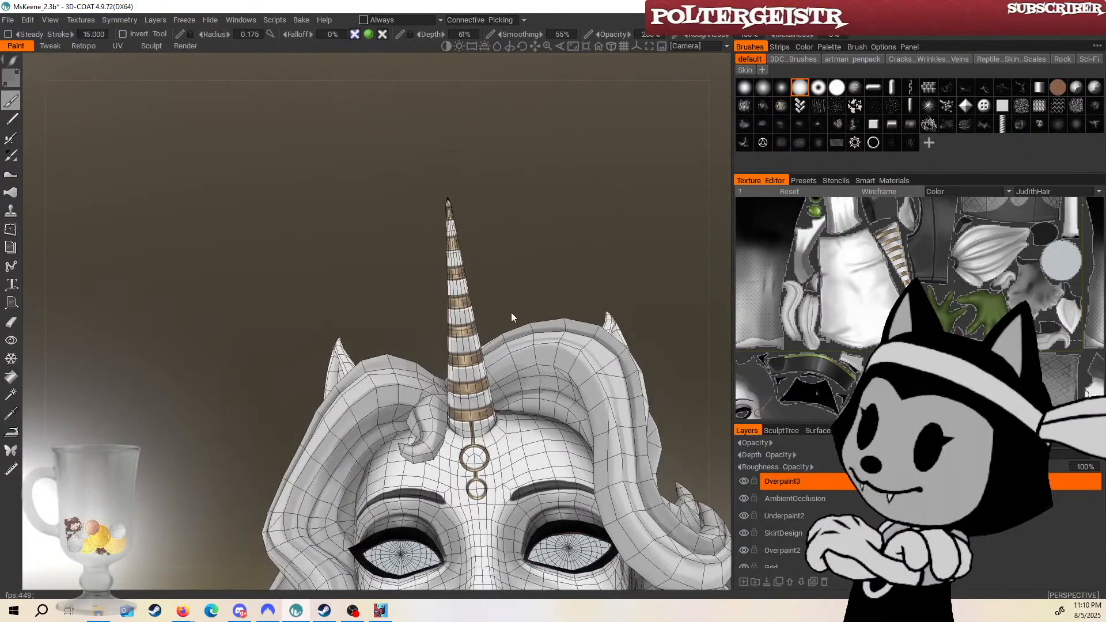
Shade the front lock around the small forehead curl with brush radii 0.225 and 0.169, checking it with the wireframe hidden.
{"action": "key", "text": "w"}
{"action": "mouse_move", "coordinate": [533, 271]}
{"action": "left_mouse_down", "text": "alt"}
{"action": "mouse_move", "coordinate": [514, 255]}
{"action": "mouse_move", "coordinate": [507, 276]}
{"action": "mouse_move", "coordinate": [542, 253]}
{"action": "left_mouse_up", "text": "alt"}
{"action": "key", "text": "w"}
{"action": "right_click_drag", "start_coordinate": [396, 391], "coordinate": [407, 389]}
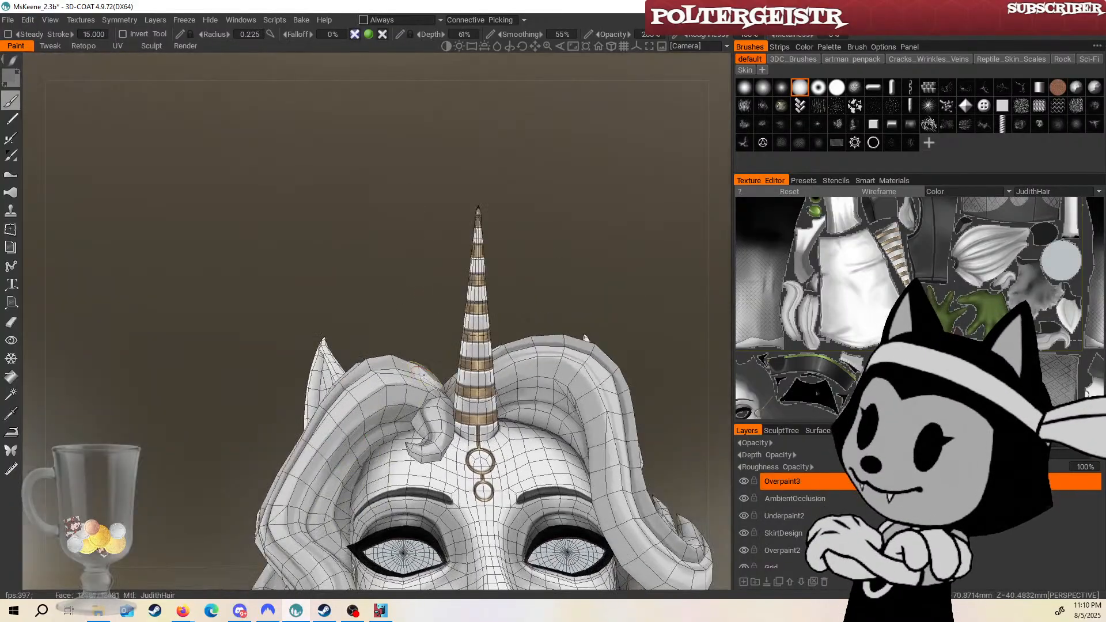
{"action": "left_click_drag", "start_coordinate": [537, 279], "coordinate": [459, 294]}
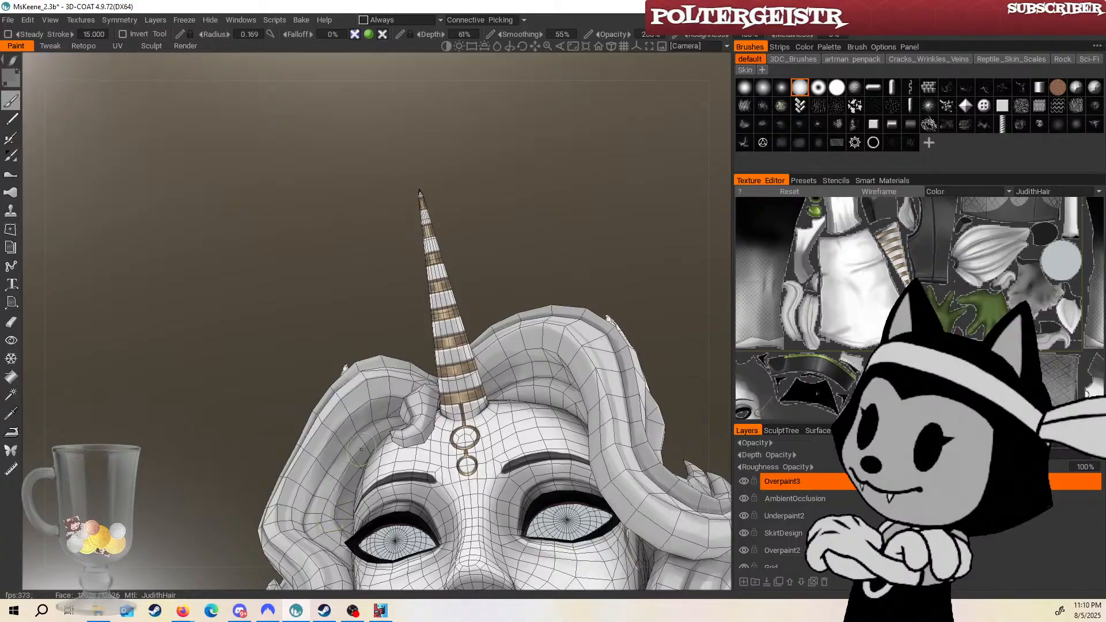
{"action": "key", "text": "w"}
{"action": "left_click_drag", "start_coordinate": [471, 254], "coordinate": [612, 275]}
{"action": "key", "text": "w"}
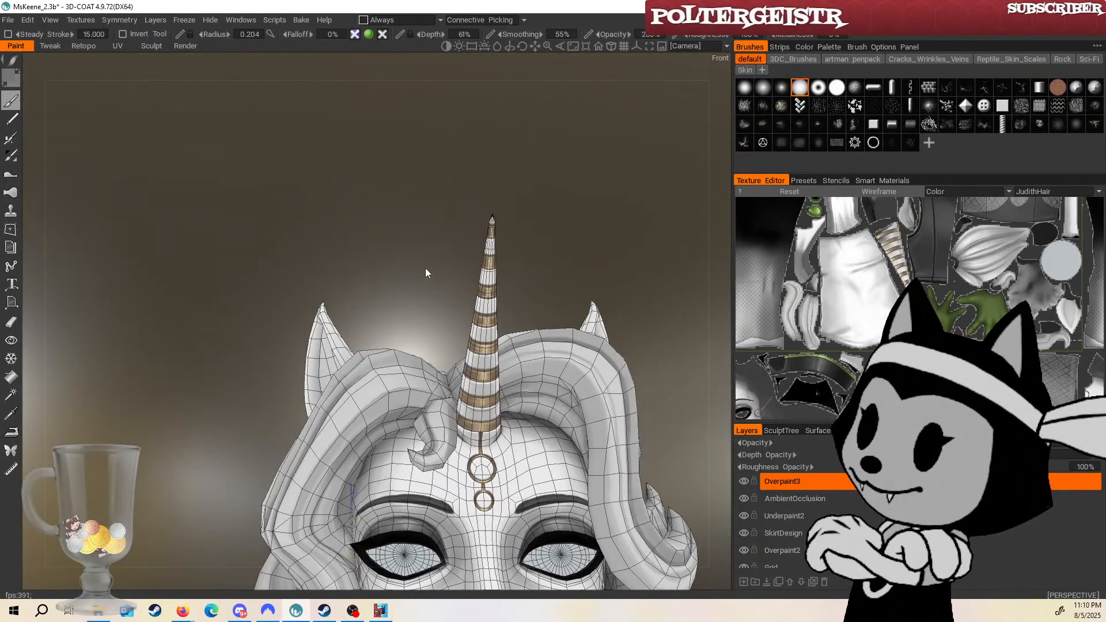
Refine the front lock's shading along the temple with brush radii 0.204 and 0.307, checking it from the opposite side without the wireframe.
{"action": "left_click_drag", "start_coordinate": [425, 267], "coordinate": [358, 418]}
{"action": "mouse_move", "coordinate": [502, 282]}
{"action": "left_mouse_down"}
{"action": "mouse_move", "coordinate": [509, 292]}
{"action": "mouse_move", "coordinate": [497, 289]}
{"action": "left_mouse_up"}
{"action": "left_click_drag", "start_coordinate": [409, 374], "coordinate": [335, 462]}
{"action": "scroll", "coordinate": [331, 478], "scroll_direction": "up", "scroll_amount": 2}
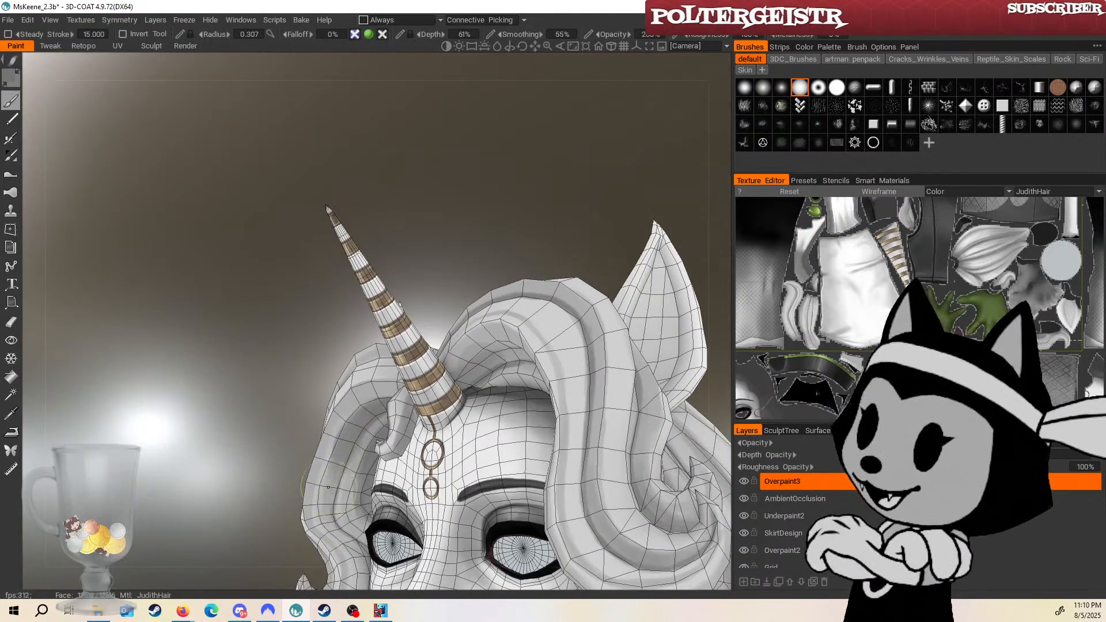
{"action": "key", "text": "w"}
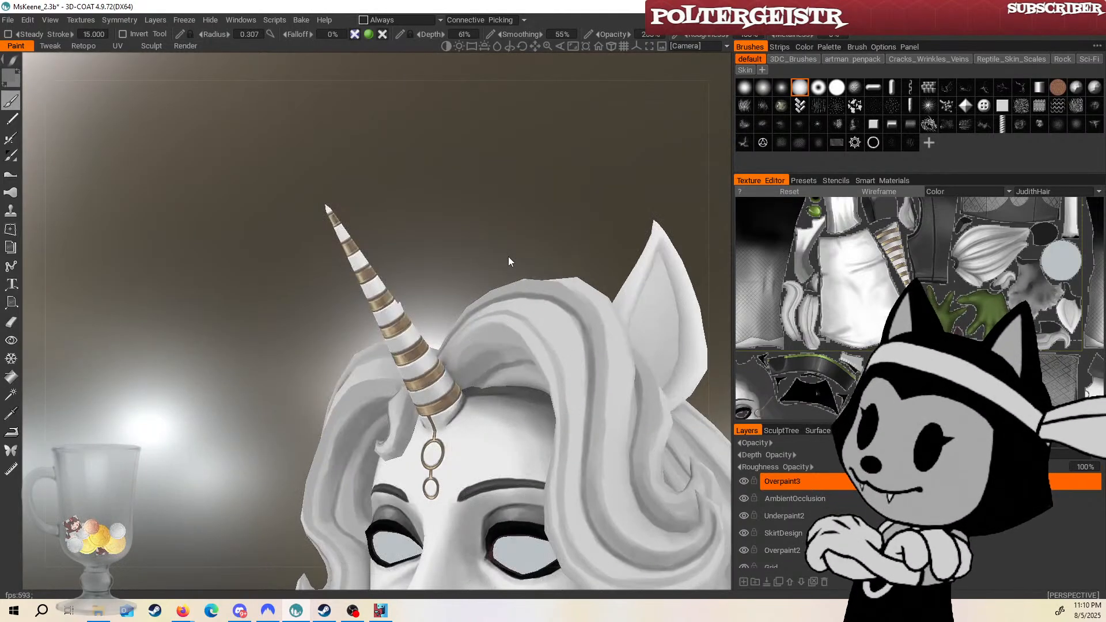
{"action": "left_click_drag", "start_coordinate": [508, 257], "coordinate": [491, 253]}
{"action": "key", "text": "w"}
{"action": "middle_click_drag", "start_coordinate": [491, 252], "coordinate": [463, 231]}
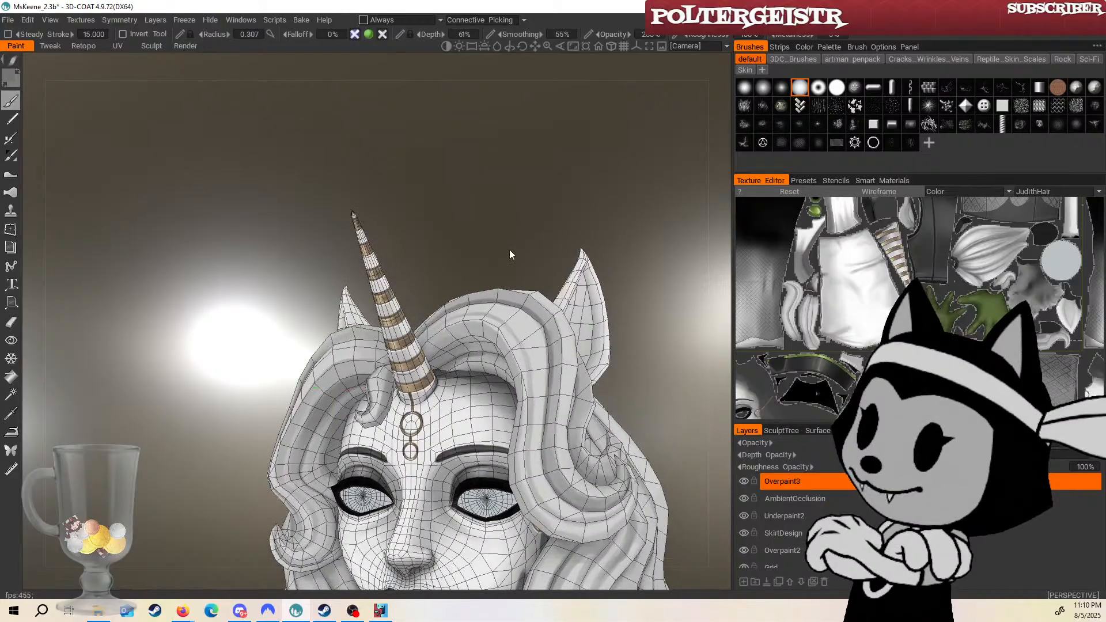
{"action": "scroll", "coordinate": [300, 434], "scroll_direction": "down", "scroll_amount": 5}
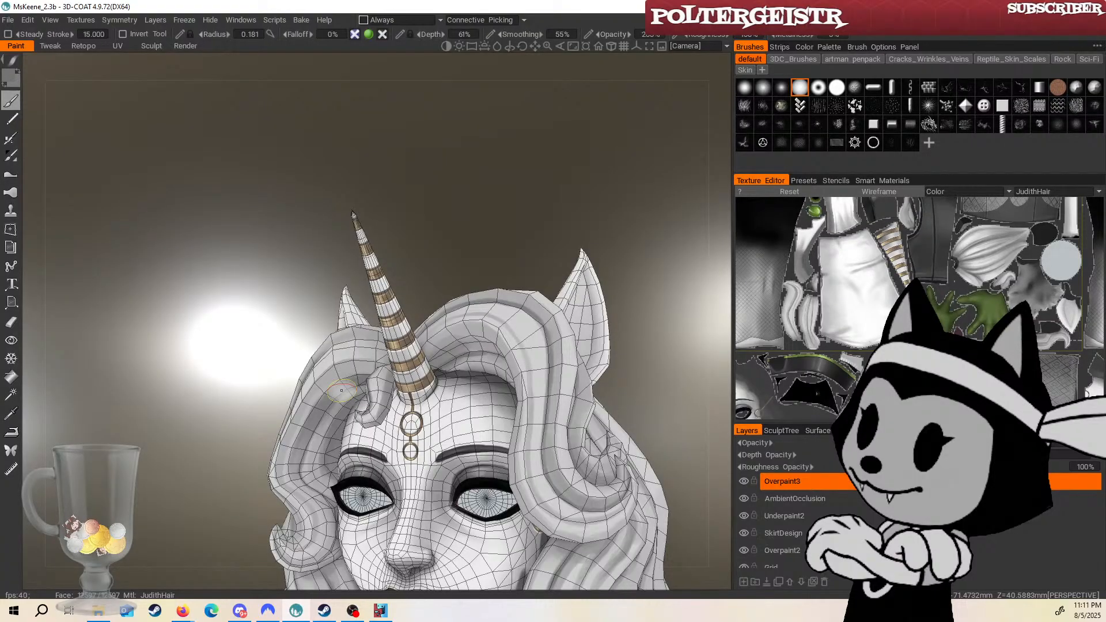
Hide the wireframe, touch up the lock across the horn from the small curl with brush radius 0.359, and save the file.
{"action": "left_click_drag", "start_coordinate": [513, 231], "coordinate": [625, 230]}
{"action": "key", "text": "6"}
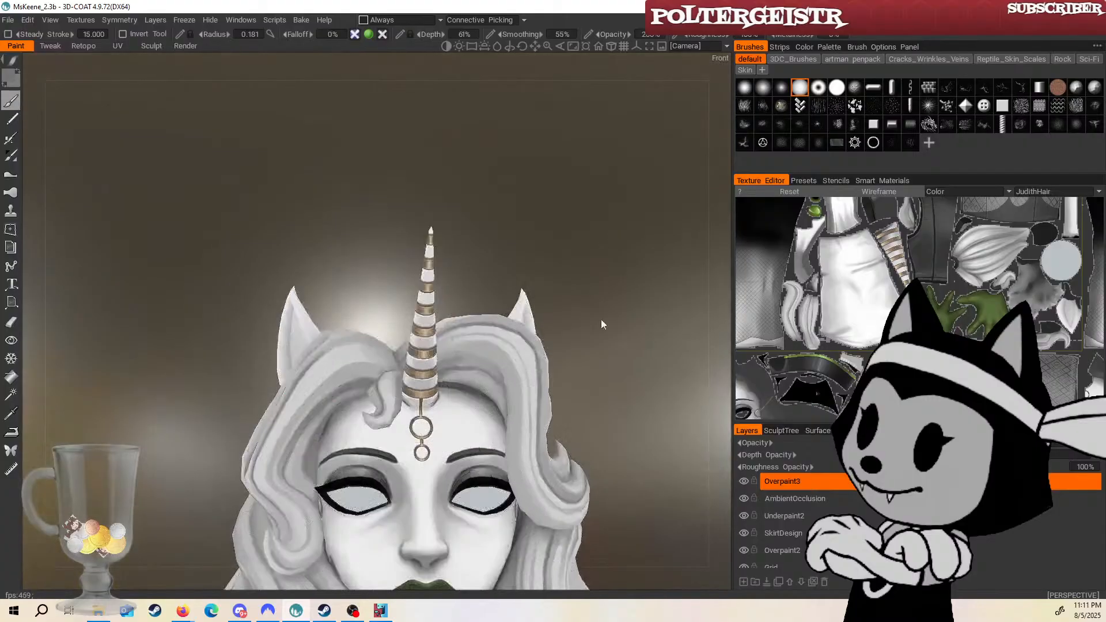
{"action": "left_click_drag", "start_coordinate": [581, 398], "coordinate": [612, 374]}
{"action": "left_click_drag", "start_coordinate": [452, 377], "coordinate": [498, 311]}
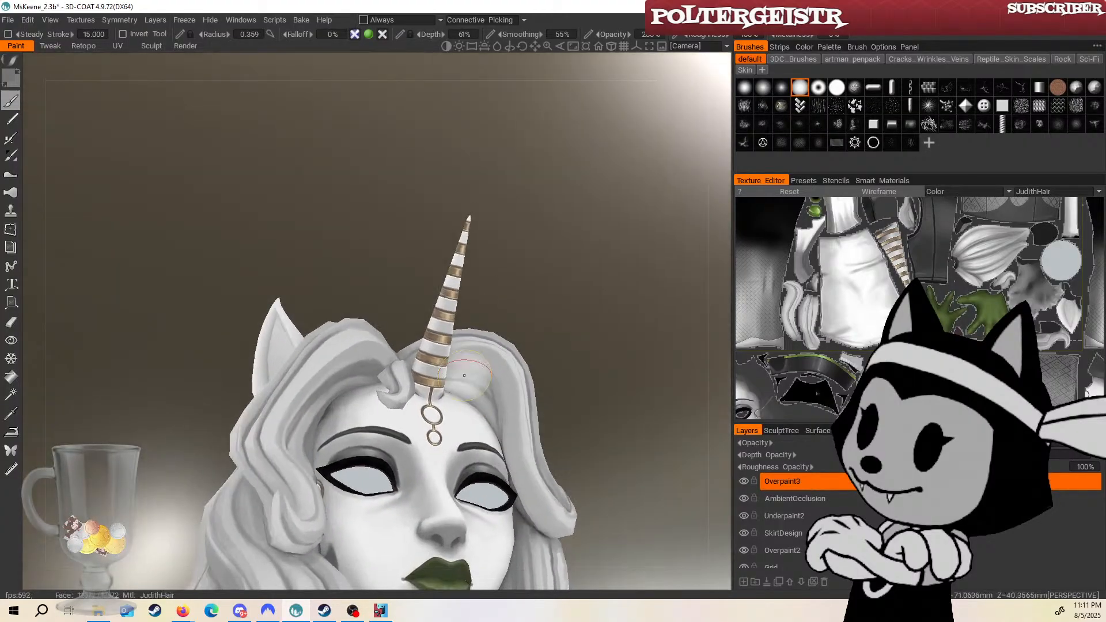
{"action": "left_click_drag", "start_coordinate": [565, 349], "coordinate": [551, 372]}
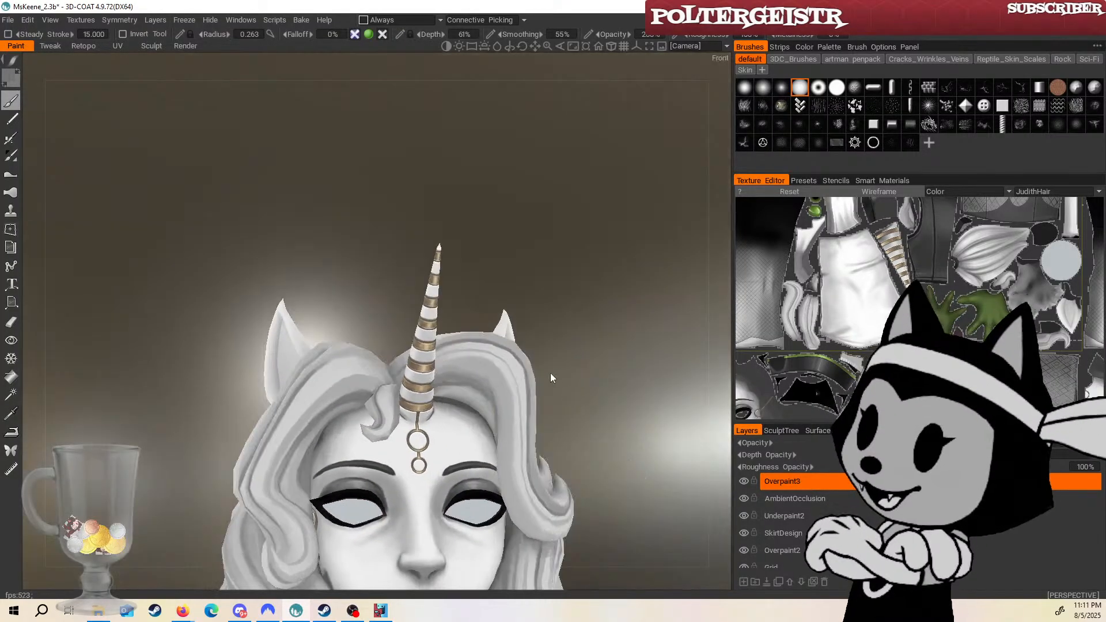
{"action": "key", "text": "ctrl+s"}
{"action": "left_click_drag", "start_coordinate": [597, 417], "coordinate": [586, 341]}
{"action": "middle_click_drag", "start_coordinate": [590, 341], "coordinate": [590, 270]}
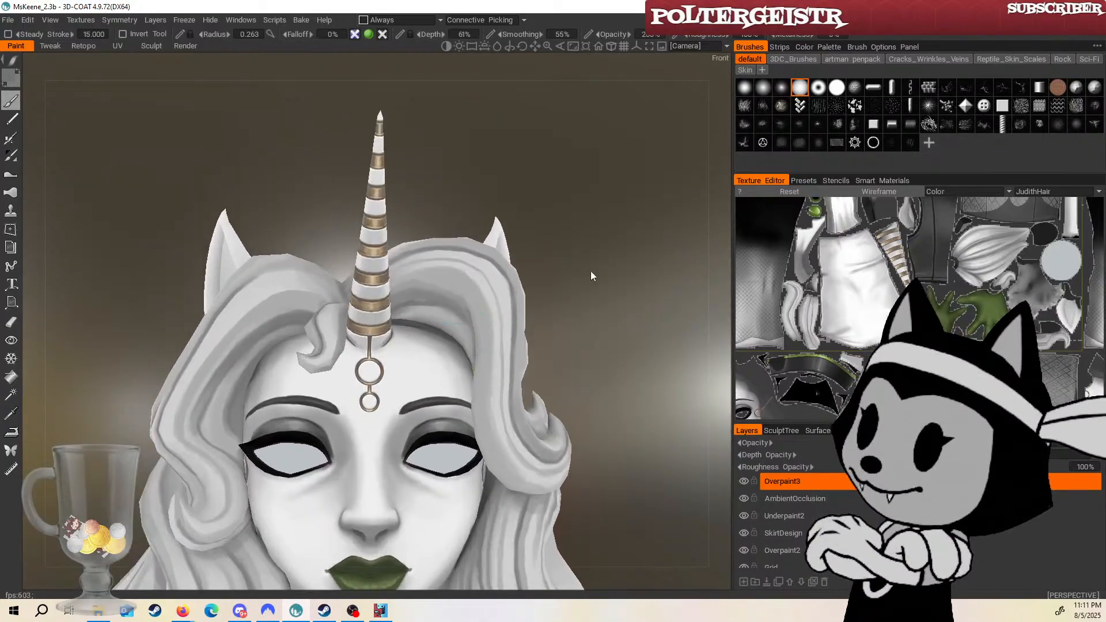
Show the wireframe and shade the inner fold of the lock across the horn with brush radii 0.136 and 0.100.
{"action": "key", "text": "w"}
{"action": "mouse_move", "coordinate": [593, 377]}
{"action": "left_mouse_down"}
{"action": "mouse_move", "coordinate": [606, 316]}
{"action": "mouse_move", "coordinate": [618, 334]}
{"action": "left_mouse_up"}
{"action": "left_click_drag", "start_coordinate": [463, 312], "coordinate": [457, 297]}
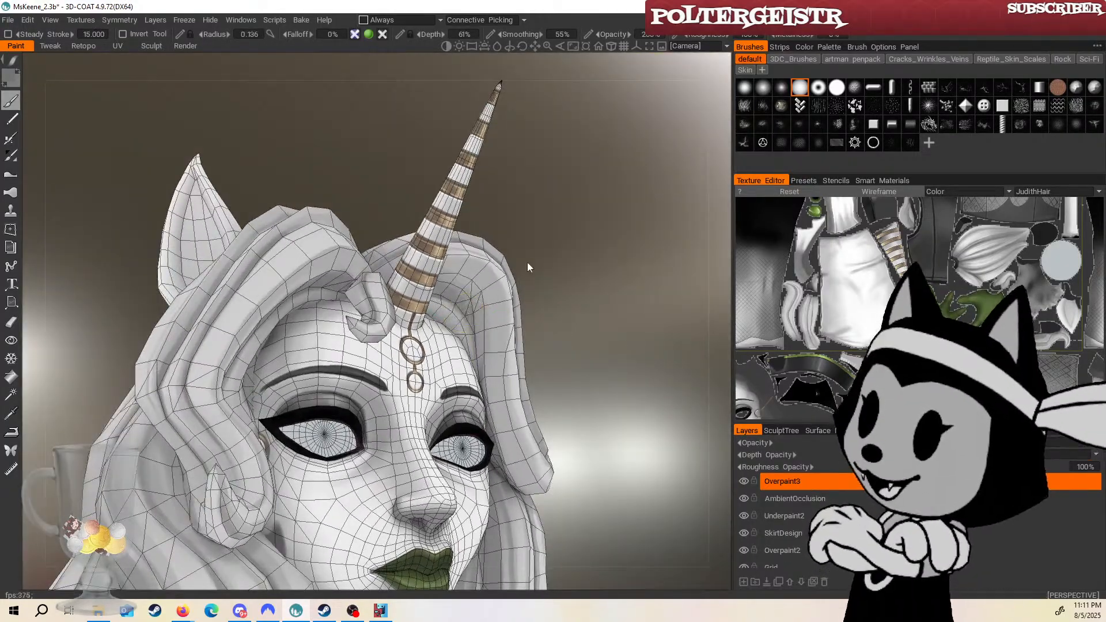
{"action": "left_click_drag", "start_coordinate": [527, 262], "coordinate": [554, 288]}
{"action": "mouse_move", "coordinate": [472, 295]}
{"action": "left_mouse_down"}
{"action": "mouse_move", "coordinate": [463, 287]}
{"action": "mouse_move", "coordinate": [476, 323]}
{"action": "left_mouse_up"}
{"action": "left_click_drag", "start_coordinate": [547, 287], "coordinate": [585, 304]}
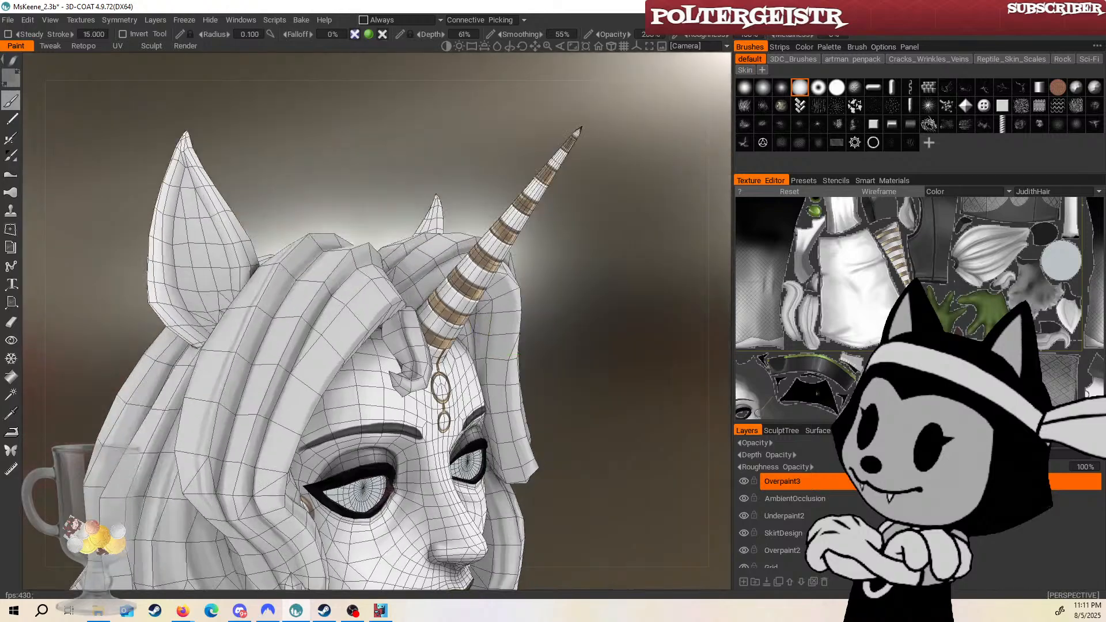
{"action": "left_click_drag", "start_coordinate": [474, 316], "coordinate": [477, 340]}
Soften the underside shading of the lock across the horn with brush radius 0.307.
{"action": "left_click_drag", "start_coordinate": [566, 297], "coordinate": [537, 206]}
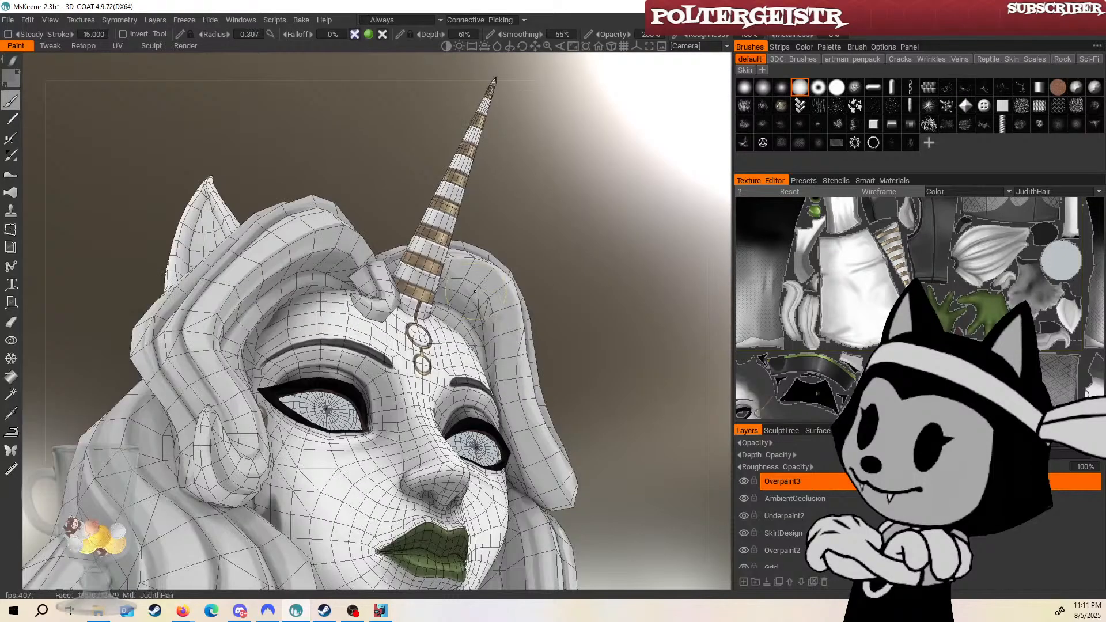
{"action": "left_click_drag", "start_coordinate": [561, 289], "coordinate": [589, 284]}
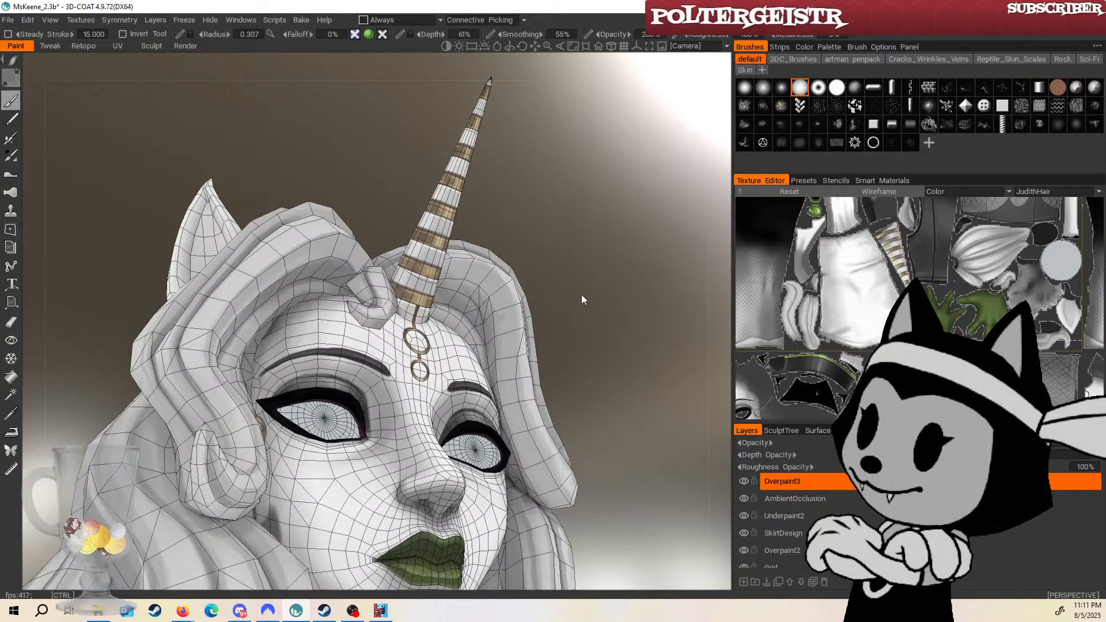
{"action": "left_click_drag", "start_coordinate": [602, 337], "coordinate": [542, 257]}
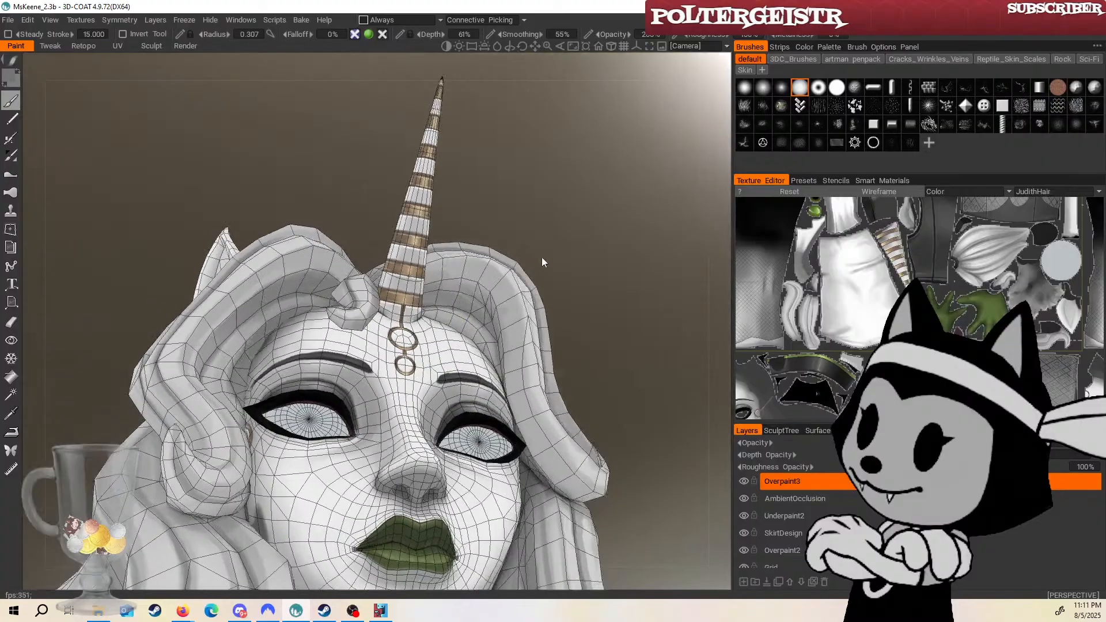
{"action": "left_click_drag", "start_coordinate": [503, 222], "coordinate": [469, 282]}
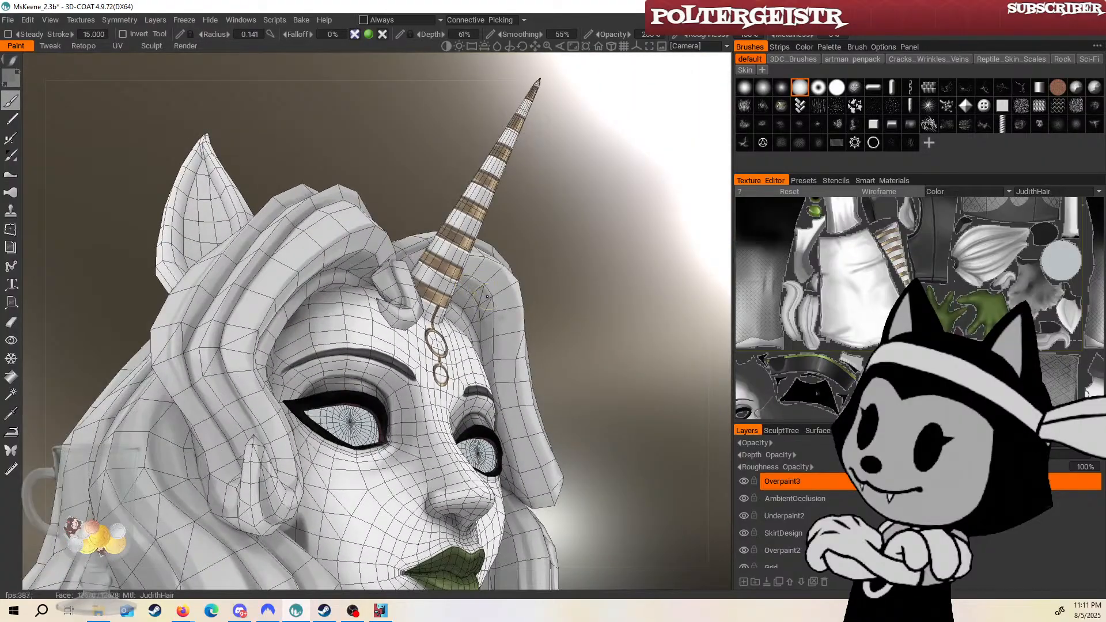
Refine the inner edge of the lock across the horn with brush radii 0.141 and 0.128, and save the file.
{"action": "left_click_drag", "start_coordinate": [487, 356], "coordinate": [475, 290]}
{"action": "left_click_drag", "start_coordinate": [539, 254], "coordinate": [425, 226]}
{"action": "left_click_drag", "start_coordinate": [529, 199], "coordinate": [542, 210]}
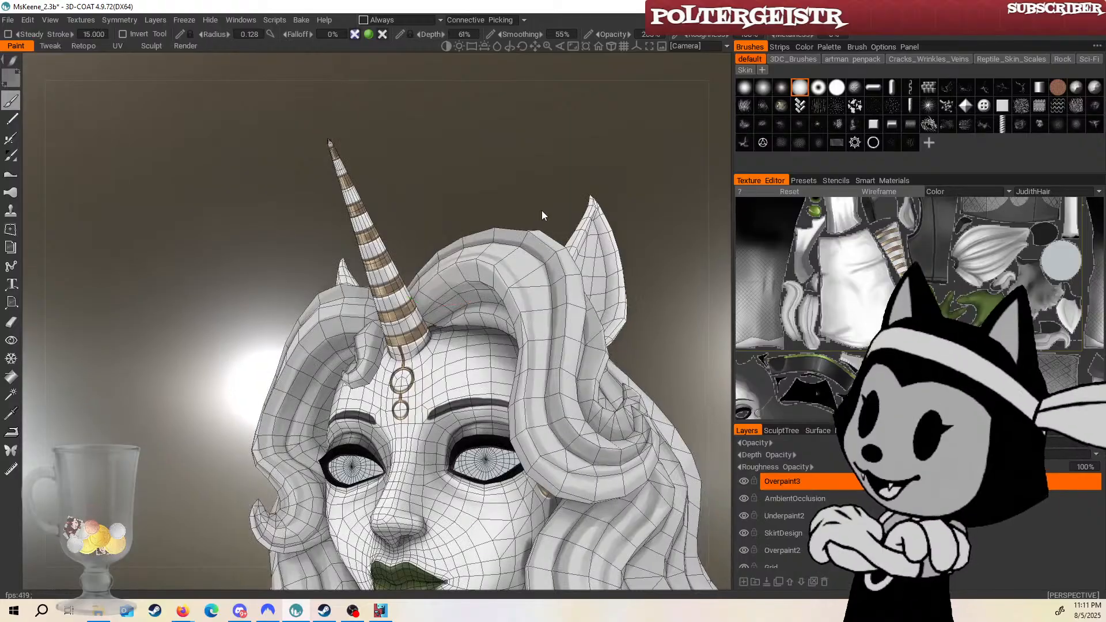
{"action": "key", "text": "ctrl+s"}
{"action": "left_click_drag", "start_coordinate": [455, 189], "coordinate": [598, 176]}
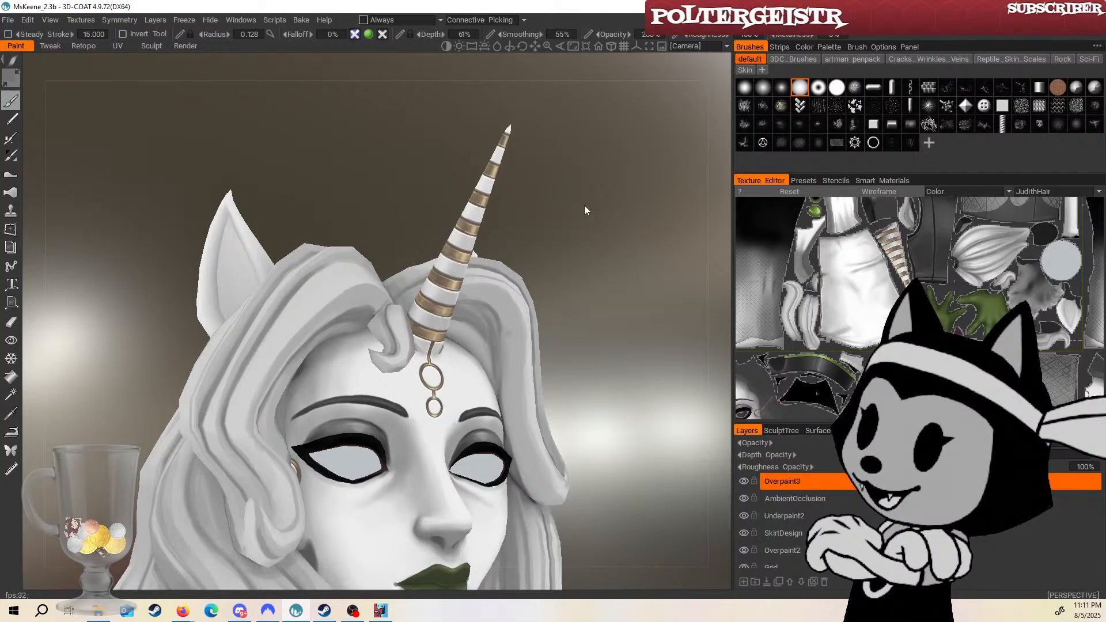
Touch up the underside of the lock across the horn with brush radius 0.132, comparing it with the wireframe on and off.
{"action": "key", "text": "w"}
{"action": "left_click_drag", "start_coordinate": [566, 362], "coordinate": [567, 340]}
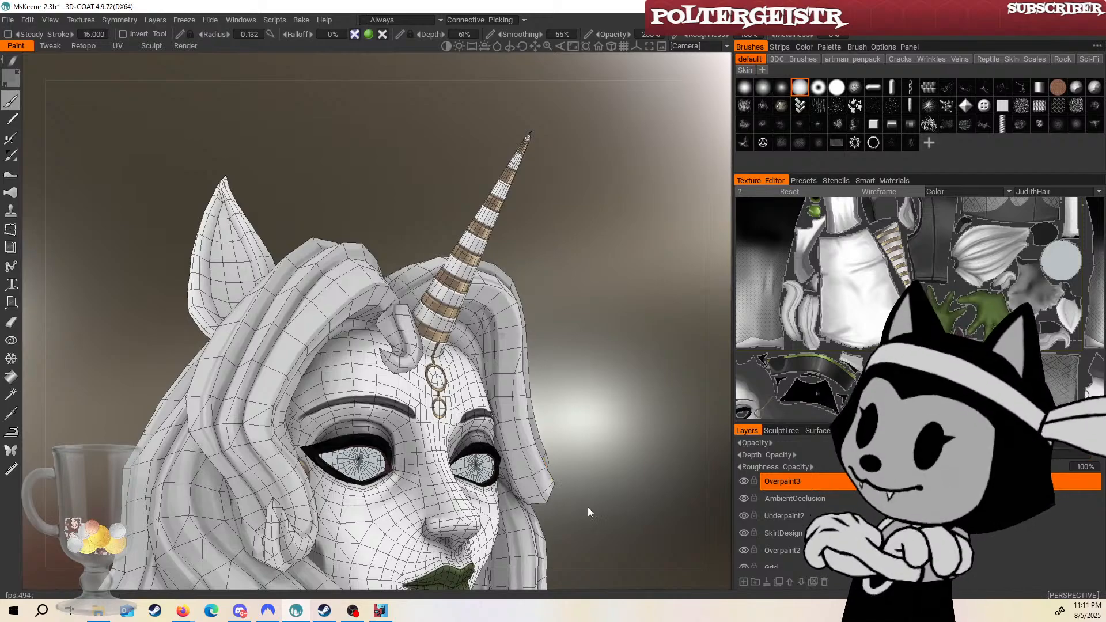
{"action": "key", "text": "w"}
{"action": "left_click_drag", "start_coordinate": [585, 423], "coordinate": [464, 350]}
{"action": "key", "text": "w"}
{"action": "mouse_move", "coordinate": [516, 190]}
{"action": "left_mouse_down"}
{"action": "mouse_move", "coordinate": [581, 104]}
{"action": "mouse_move", "coordinate": [496, 196]}
{"action": "left_mouse_up"}
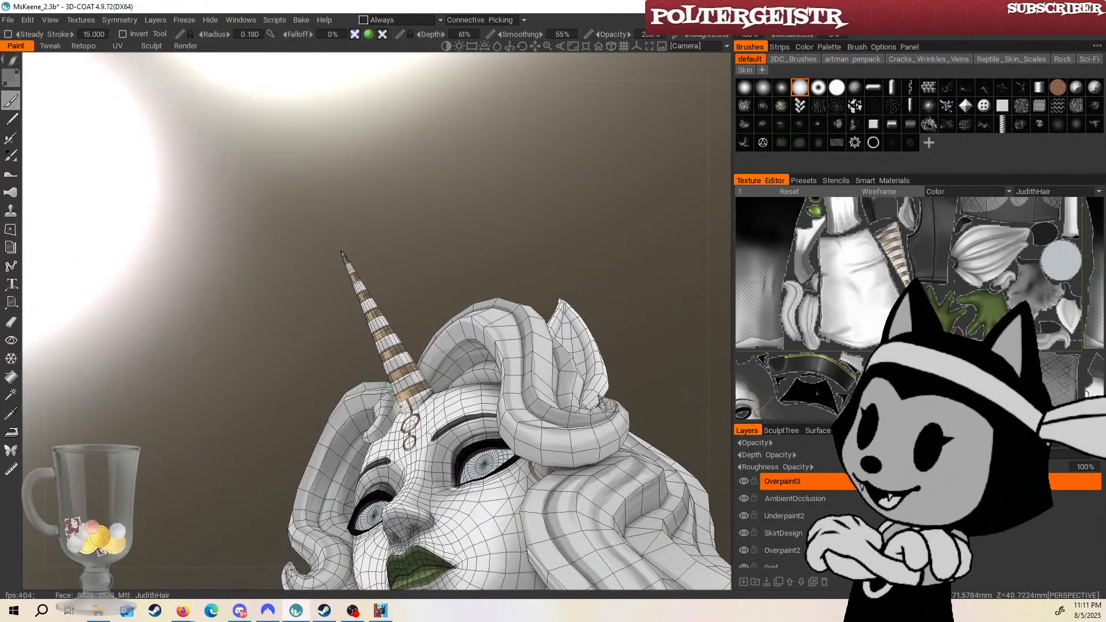
Shade the inner fold of the lock beside the horn with brush radii 0.169 and 0.109.
{"action": "left_click_drag", "start_coordinate": [443, 301], "coordinate": [468, 274]}
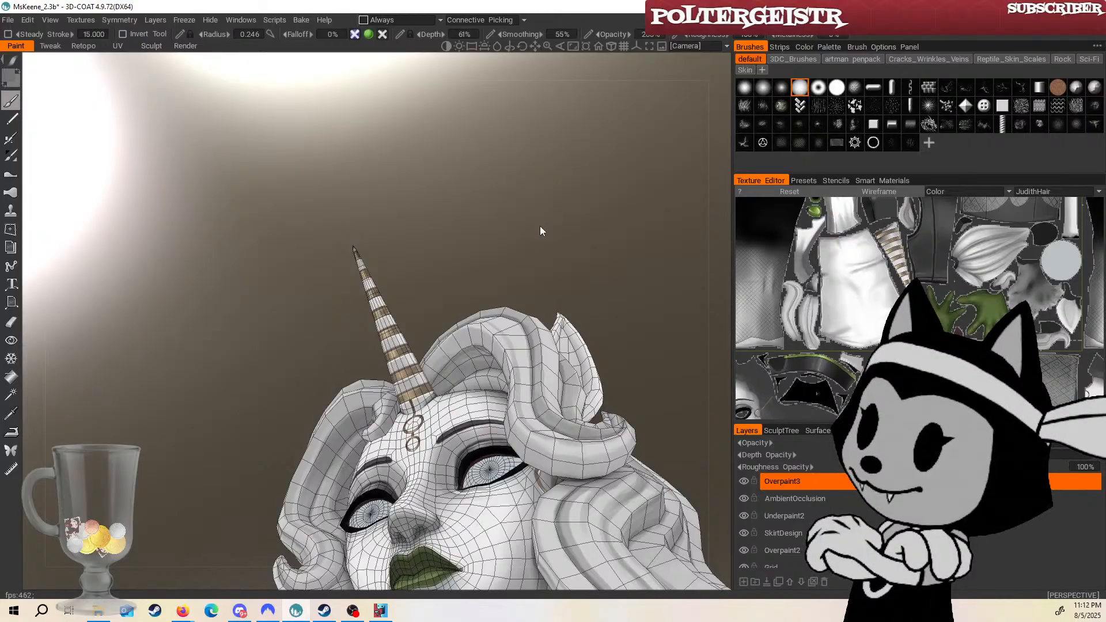
{"action": "mouse_move", "coordinate": [540, 226]}
{"action": "left_mouse_down"}
{"action": "mouse_move", "coordinate": [484, 259]}
{"action": "mouse_move", "coordinate": [459, 346]}
{"action": "left_mouse_up"}
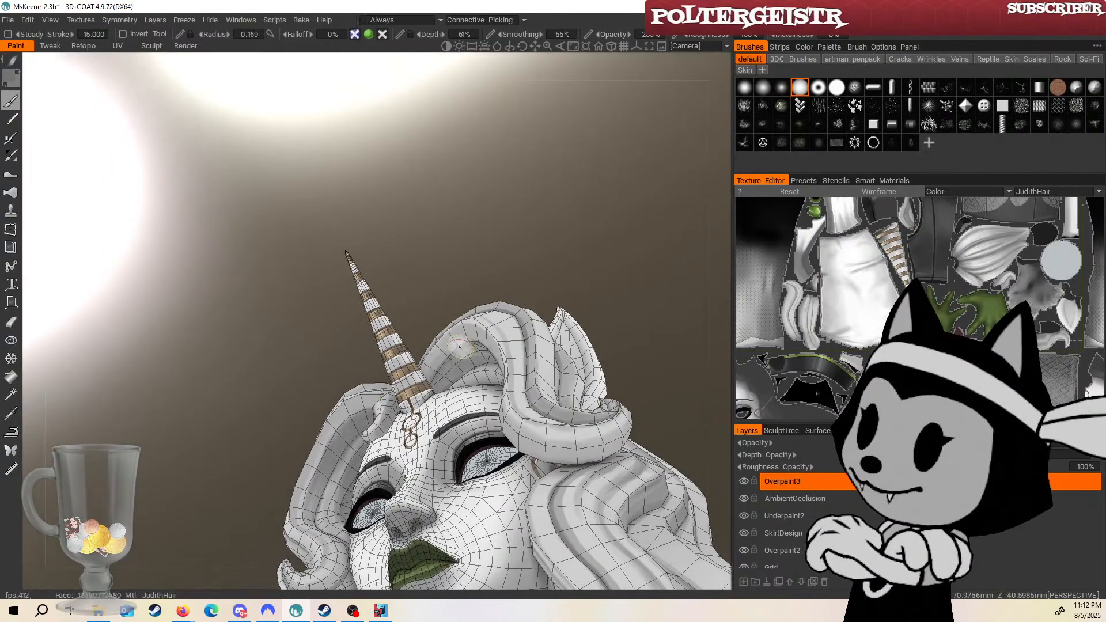
{"action": "left_click_drag", "start_coordinate": [431, 381], "coordinate": [449, 348]}
{"action": "left_click_drag", "start_coordinate": [431, 388], "coordinate": [437, 375]}
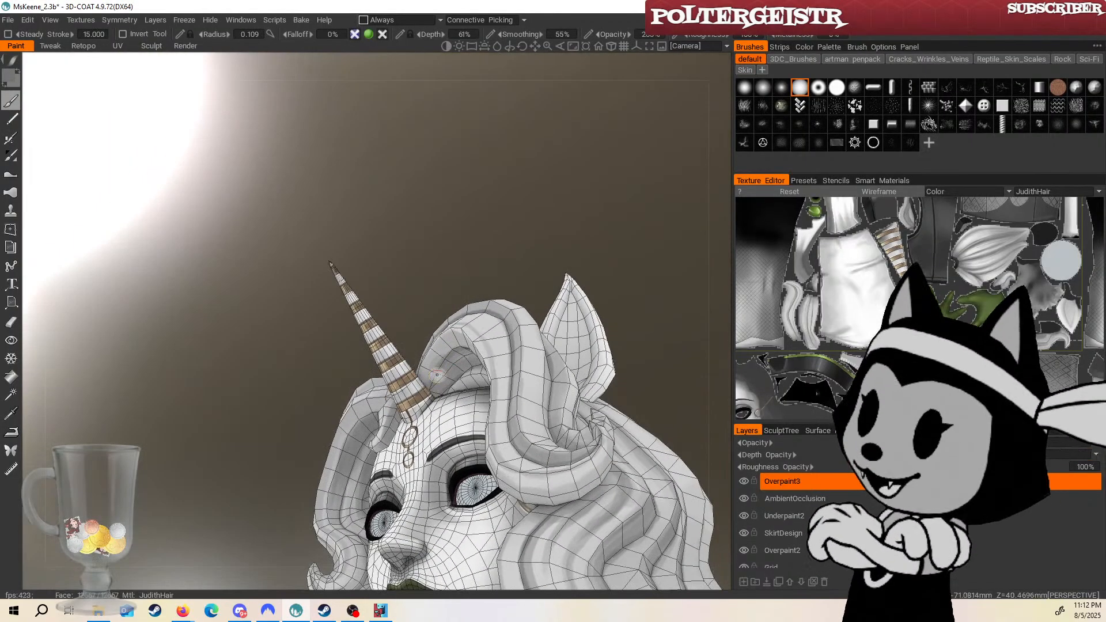
{"action": "left_click_drag", "start_coordinate": [487, 281], "coordinate": [448, 364]}
Blend the shading under the arch of the lock beside the horn with brush radii 0.198 and 0.150.
{"action": "mouse_move", "coordinate": [446, 300]}
{"action": "left_mouse_down"}
{"action": "mouse_move", "coordinate": [604, 265]}
{"action": "mouse_move", "coordinate": [601, 283]}
{"action": "left_mouse_up"}
{"action": "right_click_drag", "start_coordinate": [458, 385], "coordinate": [448, 386]}
{"action": "left_click_drag", "start_coordinate": [440, 301], "coordinate": [493, 299]}
{"action": "right_click_drag", "start_coordinate": [505, 373], "coordinate": [459, 384]}
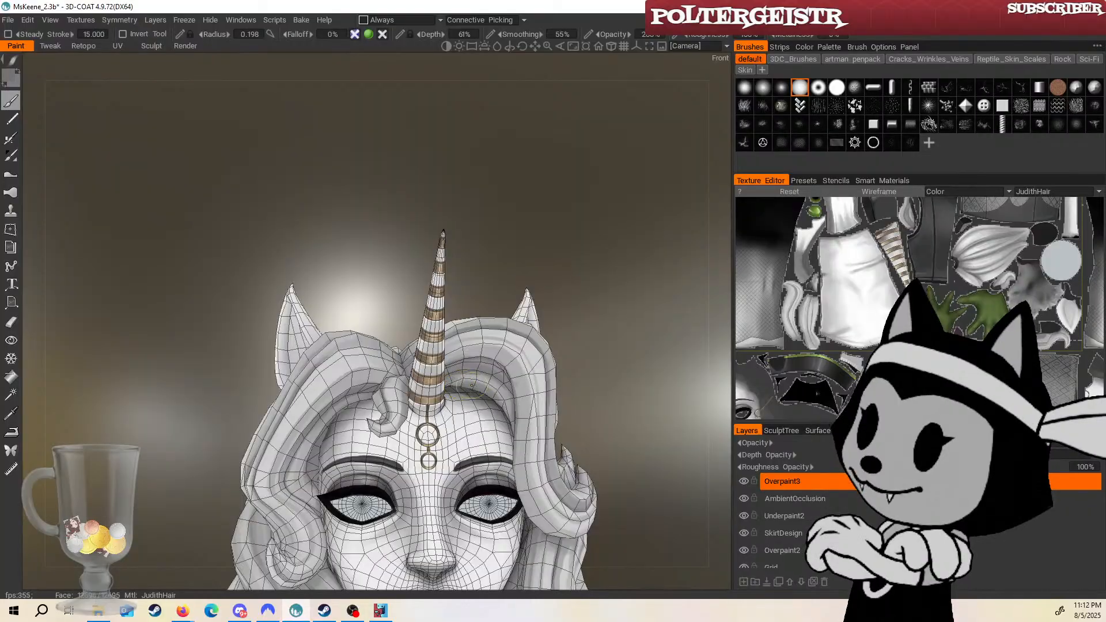
{"action": "left_click_drag", "start_coordinate": [545, 344], "coordinate": [459, 376]}
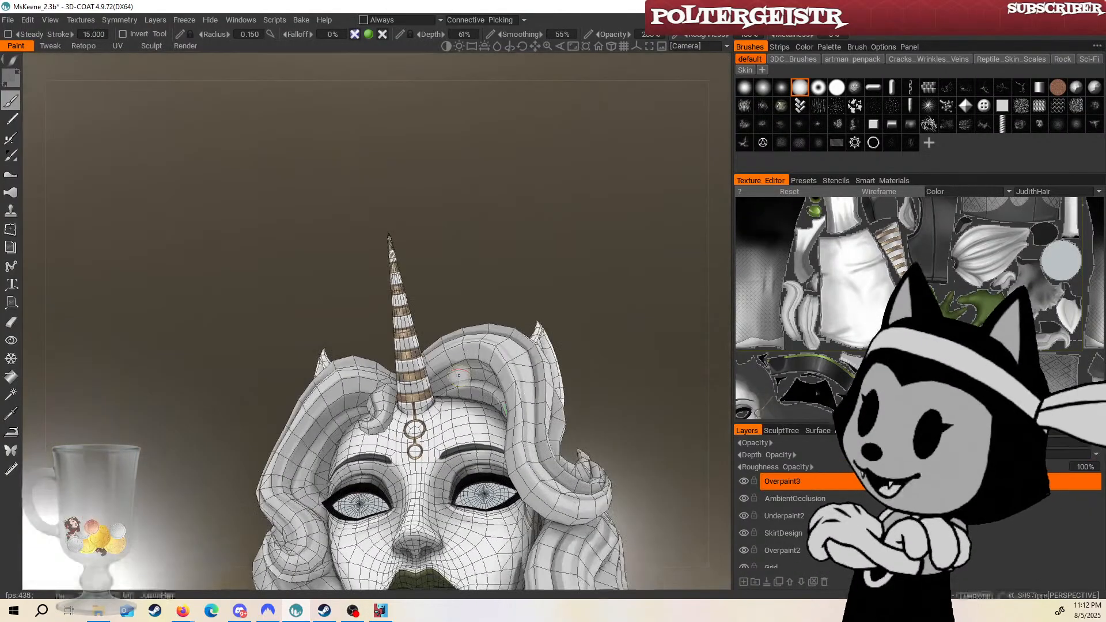
{"action": "left_click_drag", "start_coordinate": [533, 258], "coordinate": [545, 264]}
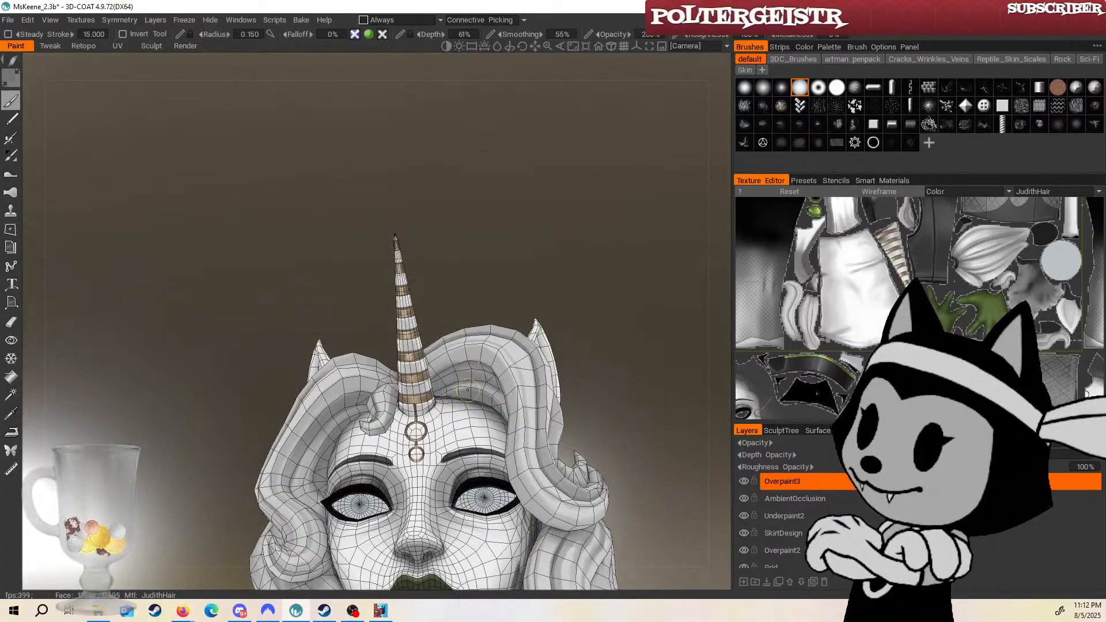
{"action": "left_click_drag", "start_coordinate": [443, 396], "coordinate": [545, 361]}
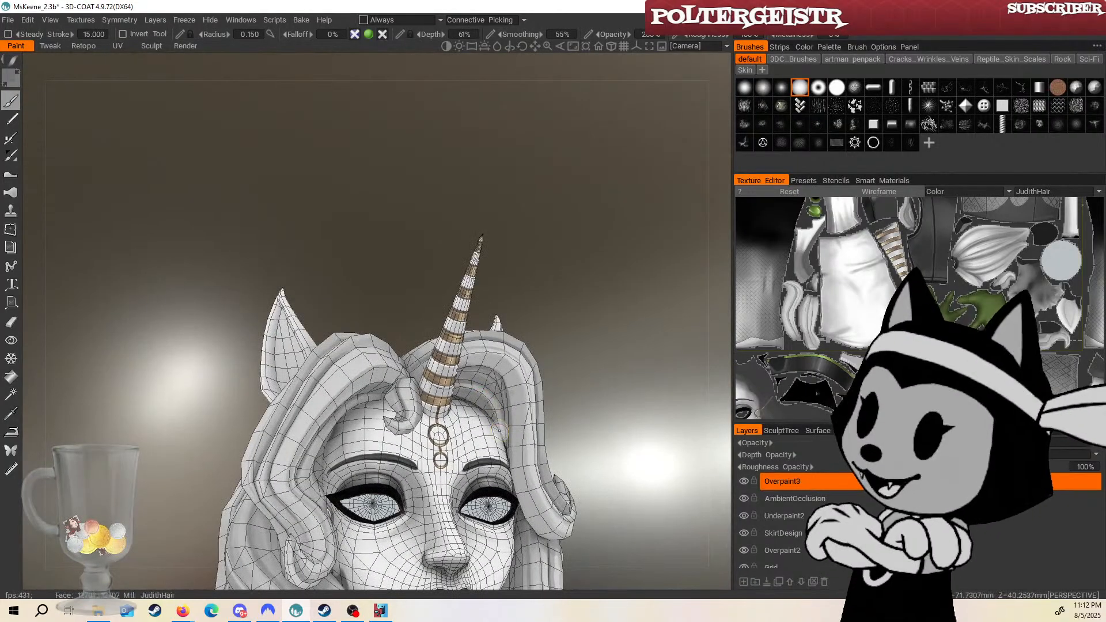
{"action": "left_click_drag", "start_coordinate": [515, 410], "coordinate": [534, 389]}
Hide the wireframe and save the file.
{"action": "key", "text": "1"}
{"action": "left_click_drag", "start_coordinate": [628, 362], "coordinate": [587, 374]}
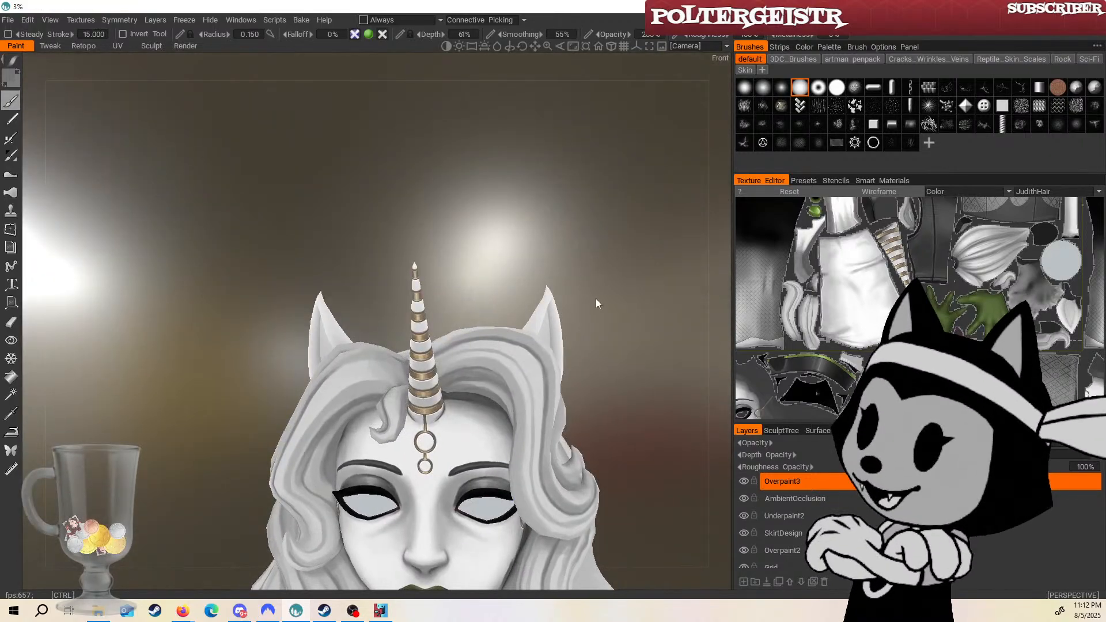
{"action": "left_click_drag", "start_coordinate": [585, 313], "coordinate": [581, 287]}
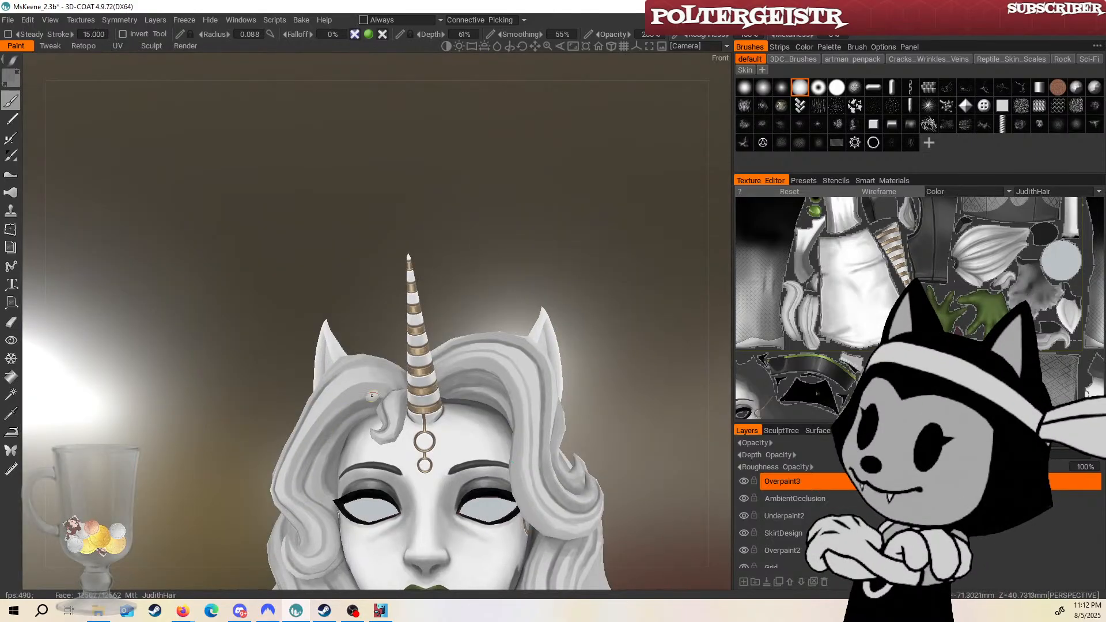
Examine the front locks and forelock from several frontal angles, comparing the painted shading with the wireframe on and off.
{"action": "key", "text": "]"}
{"action": "key", "text": "]"}
{"action": "key", "text": "]"}
{"action": "key", "text": "]"}
{"action": "key", "text": "]"}
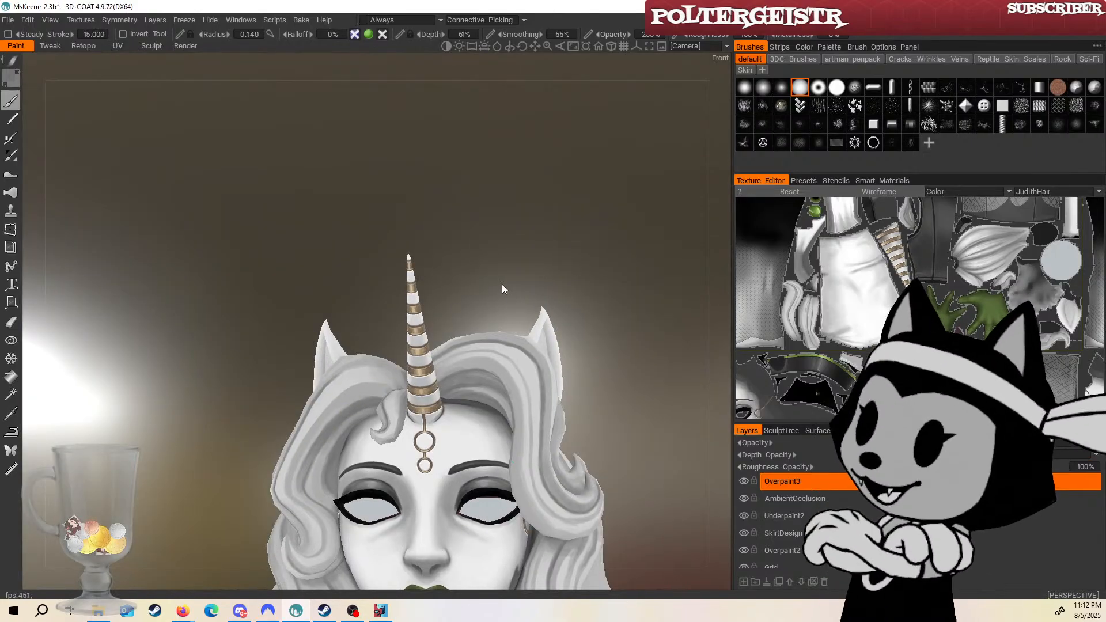
{"action": "key", "text": "w"}
{"action": "left_click_drag", "start_coordinate": [555, 285], "coordinate": [645, 281]}
{"action": "left_click_drag", "start_coordinate": [604, 413], "coordinate": [579, 398]}
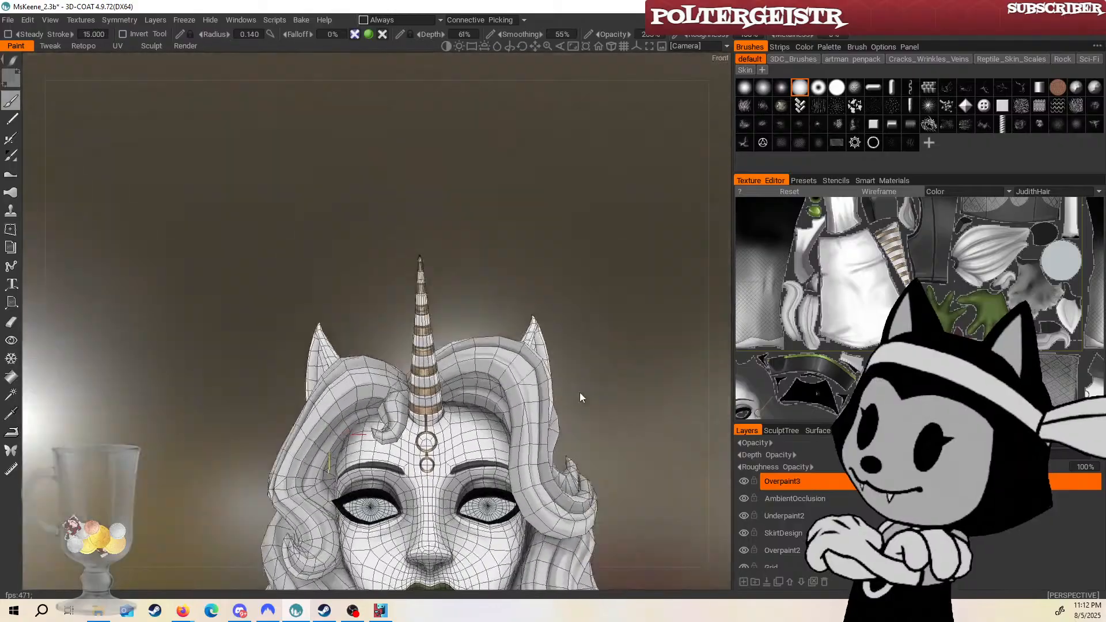
{"action": "key", "text": "w"}
{"action": "middle_click_drag", "start_coordinate": [569, 399], "coordinate": [531, 371]}
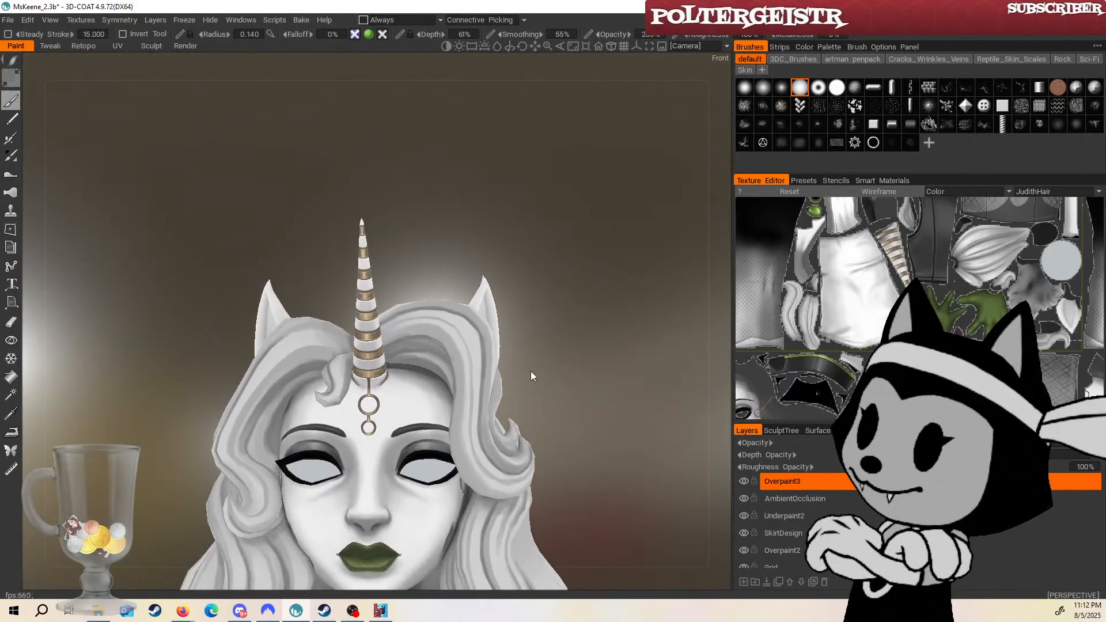
{"action": "mouse_move", "coordinate": [562, 386]}
{"action": "left_mouse_down"}
{"action": "mouse_move", "coordinate": [545, 306]}
{"action": "mouse_move", "coordinate": [513, 334]}
{"action": "left_mouse_up"}
{"action": "key", "text": "]"}
{"action": "key", "text": "]"}
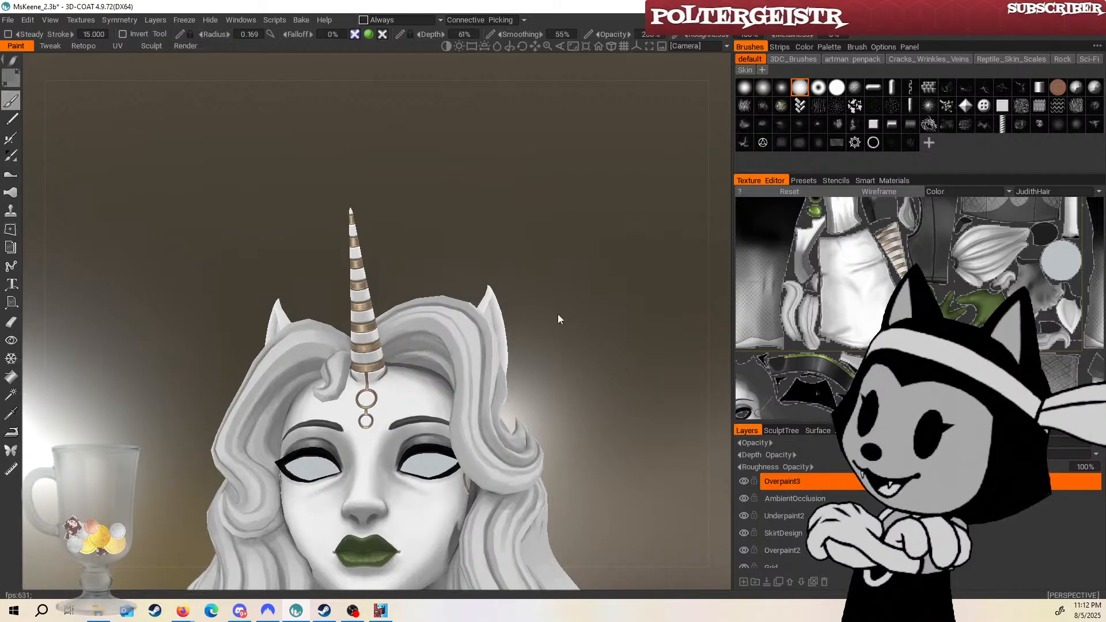
Show the wireframe and shade the underside of the front lock beside the eye with brush radii 0.327 and 0.447.
{"action": "mouse_move", "coordinate": [556, 316]}
{"action": "left_mouse_down"}
{"action": "mouse_move", "coordinate": [590, 336]}
{"action": "mouse_move", "coordinate": [530, 341]}
{"action": "left_mouse_up"}
{"action": "key", "text": "w"}
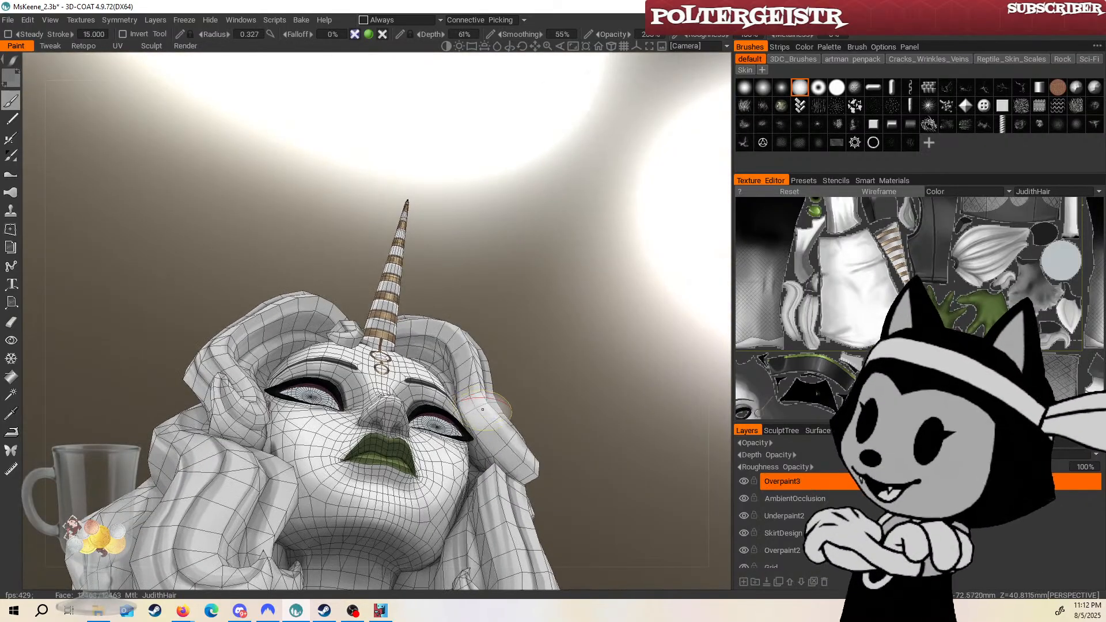
{"action": "key", "text": "]"}
{"action": "left_click_drag", "start_coordinate": [528, 473], "coordinate": [576, 542]}
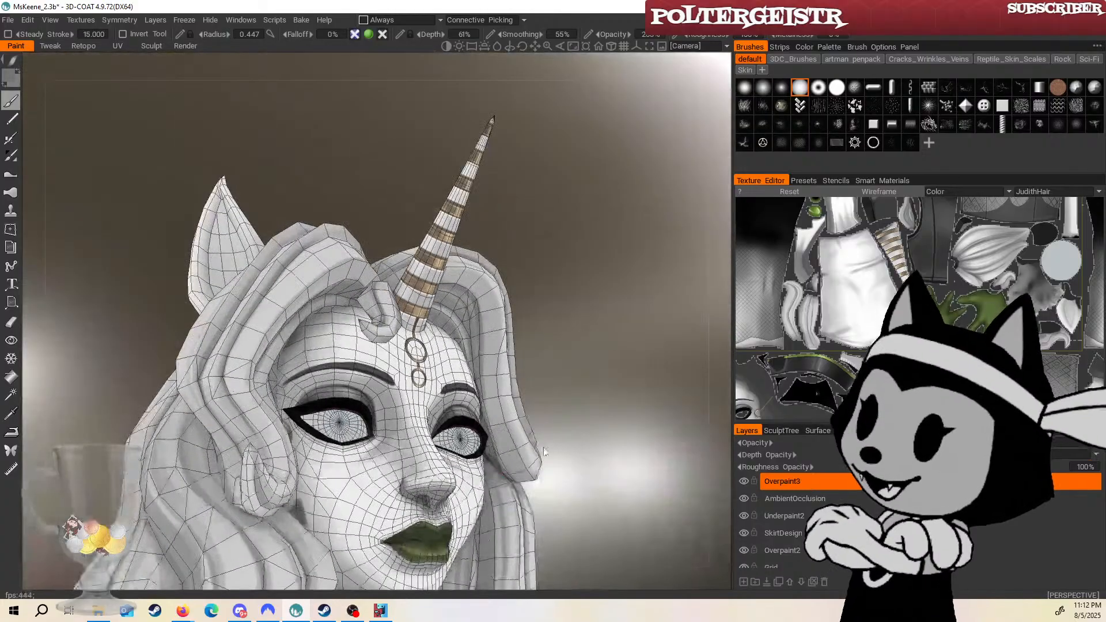
{"action": "left_click_drag", "start_coordinate": [568, 438], "coordinate": [514, 322]}
{"action": "left_click_drag", "start_coordinate": [502, 465], "coordinate": [538, 456]}
{"action": "left_click_drag", "start_coordinate": [520, 281], "coordinate": [507, 315]}
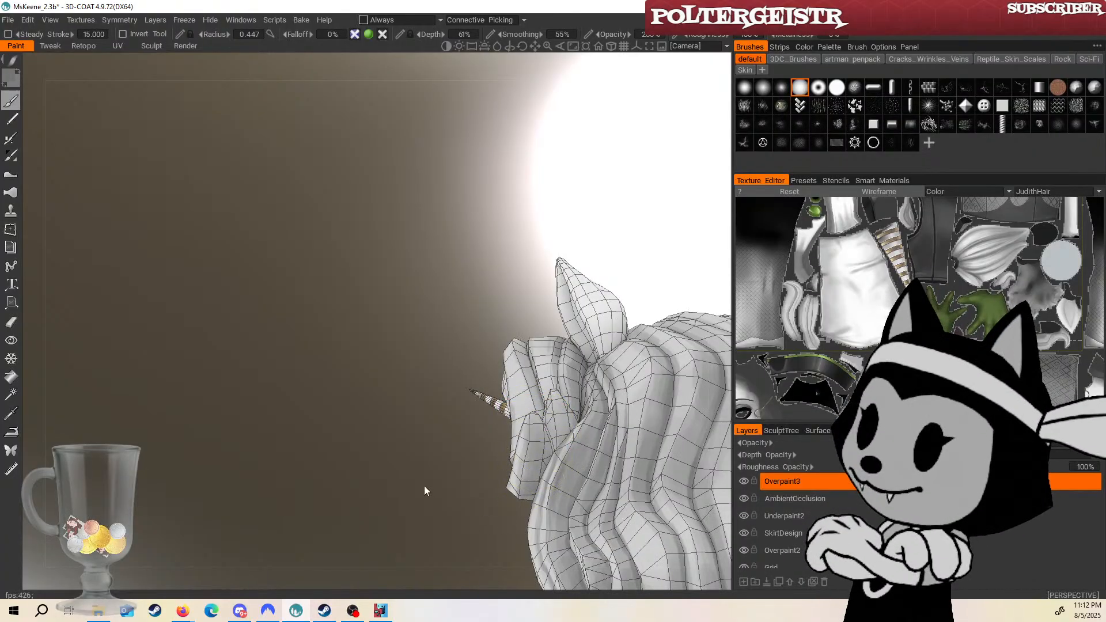
Touch up the side of the front lock's curl with brush radius 0.103 and save the file.
{"action": "key", "text": "ctrl+s"}
{"action": "left_click_drag", "start_coordinate": [434, 463], "coordinate": [496, 509]}
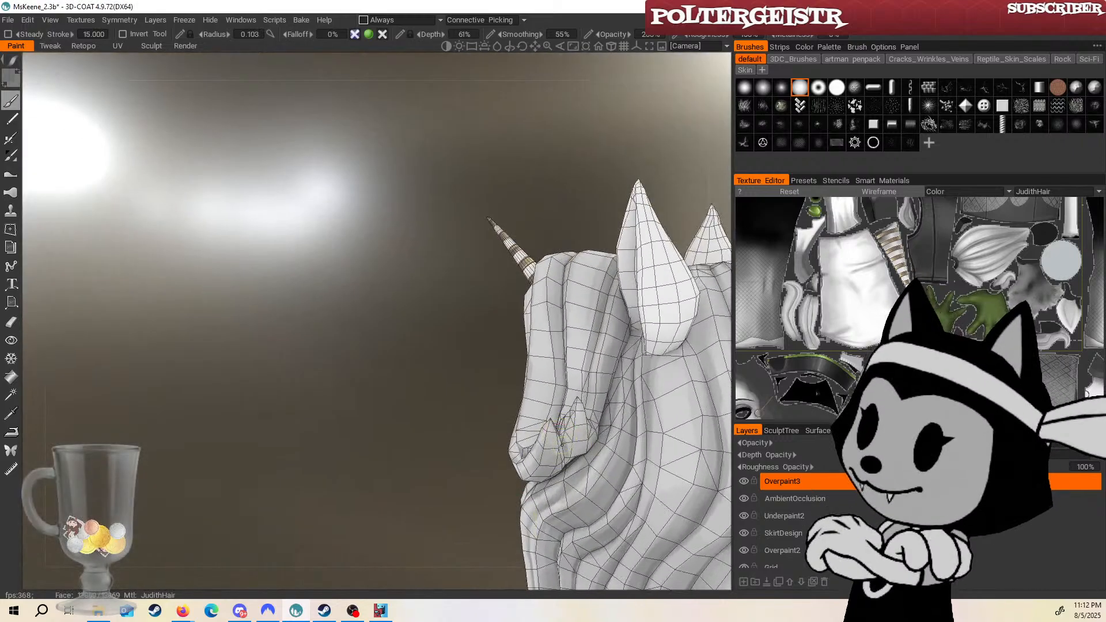
{"action": "key", "text": "ctrl+s"}
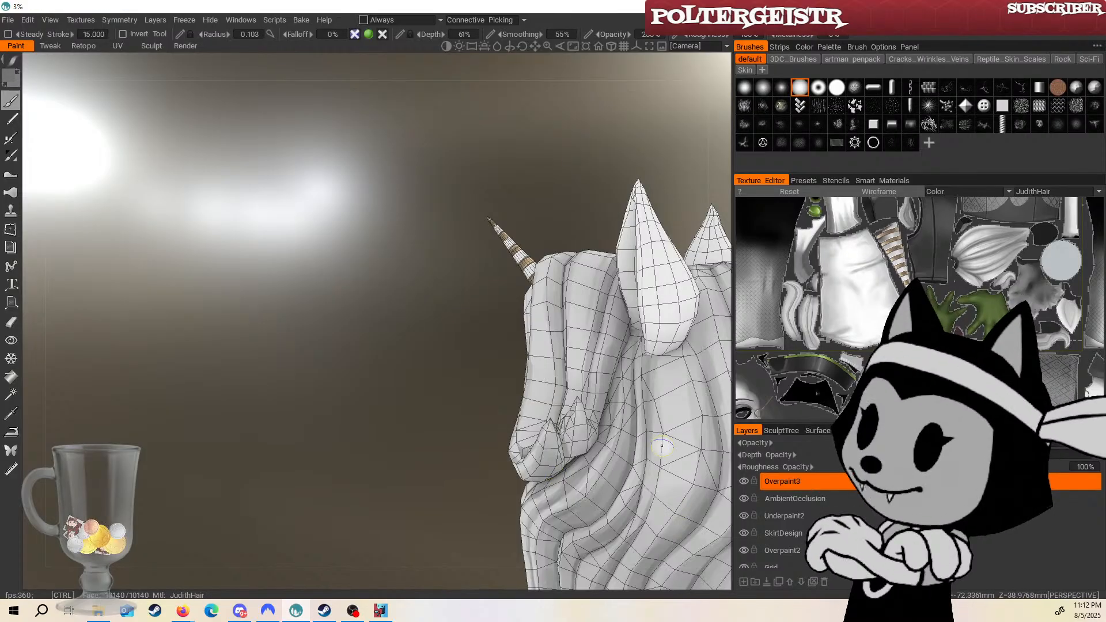
Refine the strands in front of the ear with brush radii 0.103, 0.124 and 0.113.
{"action": "mouse_move", "coordinate": [444, 326]}
{"action": "left_mouse_down", "text": "alt"}
{"action": "mouse_move", "coordinate": [424, 367]}
{"action": "mouse_move", "coordinate": [494, 360]}
{"action": "left_mouse_up", "text": "alt"}
{"action": "key", "text": "2"}
{"action": "mouse_move", "coordinate": [663, 218]}
{"action": "left_mouse_down", "text": "alt"}
{"action": "mouse_move", "coordinate": [580, 224]}
{"action": "mouse_move", "coordinate": [548, 215]}
{"action": "mouse_move", "coordinate": [558, 209]}
{"action": "left_mouse_up", "text": "alt"}
{"action": "key", "text": "5"}
{"action": "left_click_drag", "start_coordinate": [633, 208], "coordinate": [623, 222], "text": "alt"}
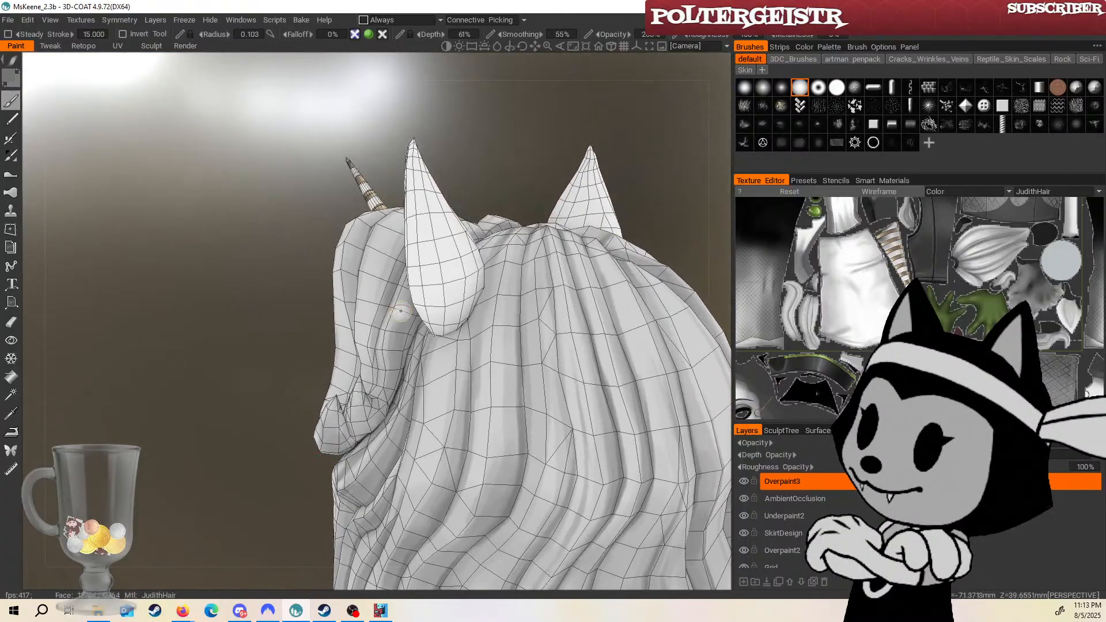
{"action": "left_click_drag", "start_coordinate": [401, 311], "coordinate": [497, 144], "text": "alt"}
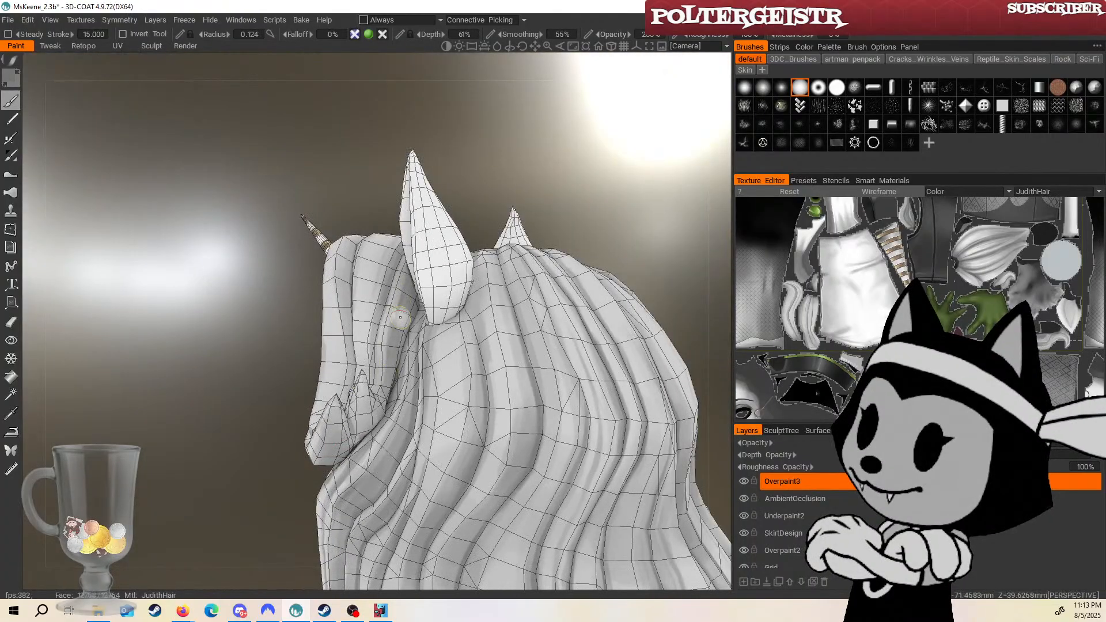
{"action": "left_click_drag", "start_coordinate": [493, 182], "coordinate": [458, 190], "text": "alt"}
{"action": "key", "text": "["}
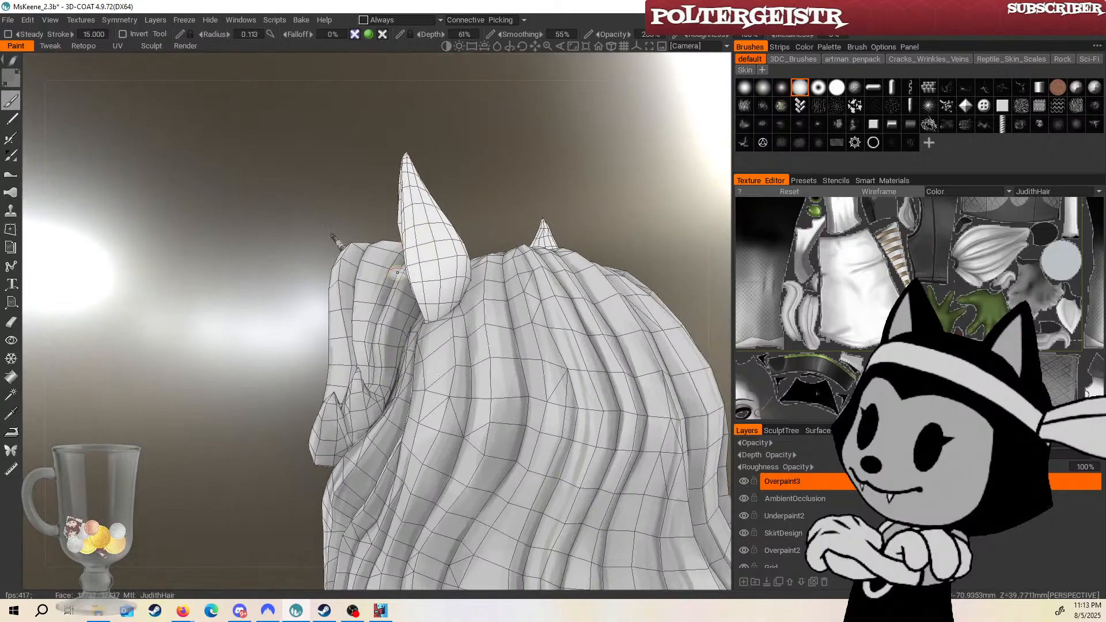
{"action": "left_click_drag", "start_coordinate": [373, 369], "coordinate": [463, 271], "text": "alt"}
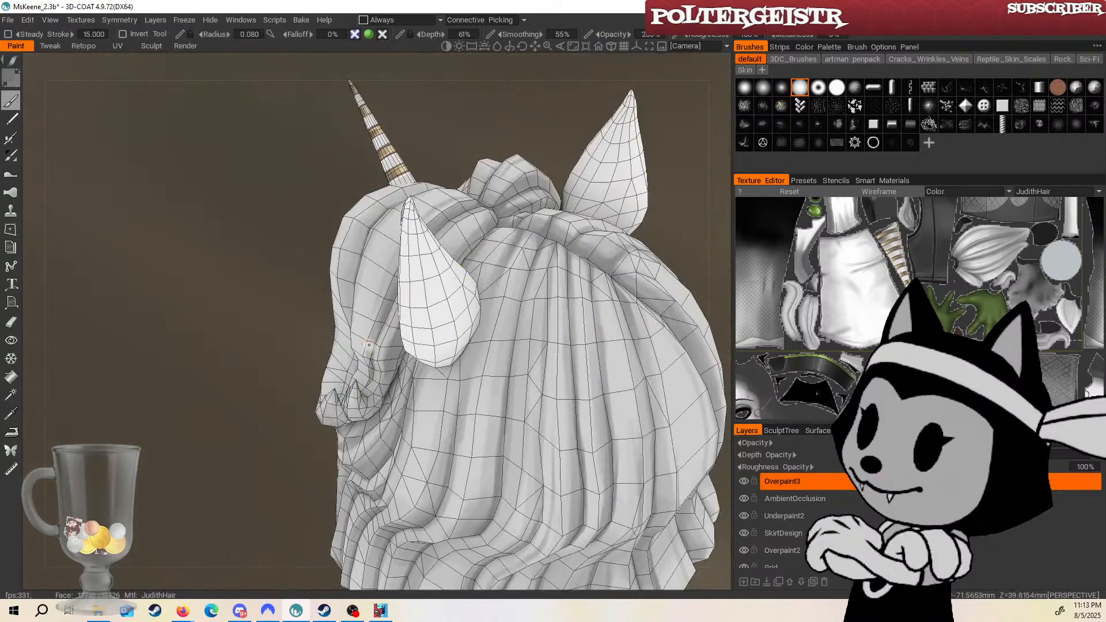
Shade the hair around the front lock's curled tips with brush radii 0.080, 0.347 and 0.262.
{"action": "left_click_drag", "start_coordinate": [369, 344], "coordinate": [376, 415], "text": "alt"}
{"action": "key", "text": "]"}
{"action": "key", "text": "]"}
{"action": "key", "text": "]"}
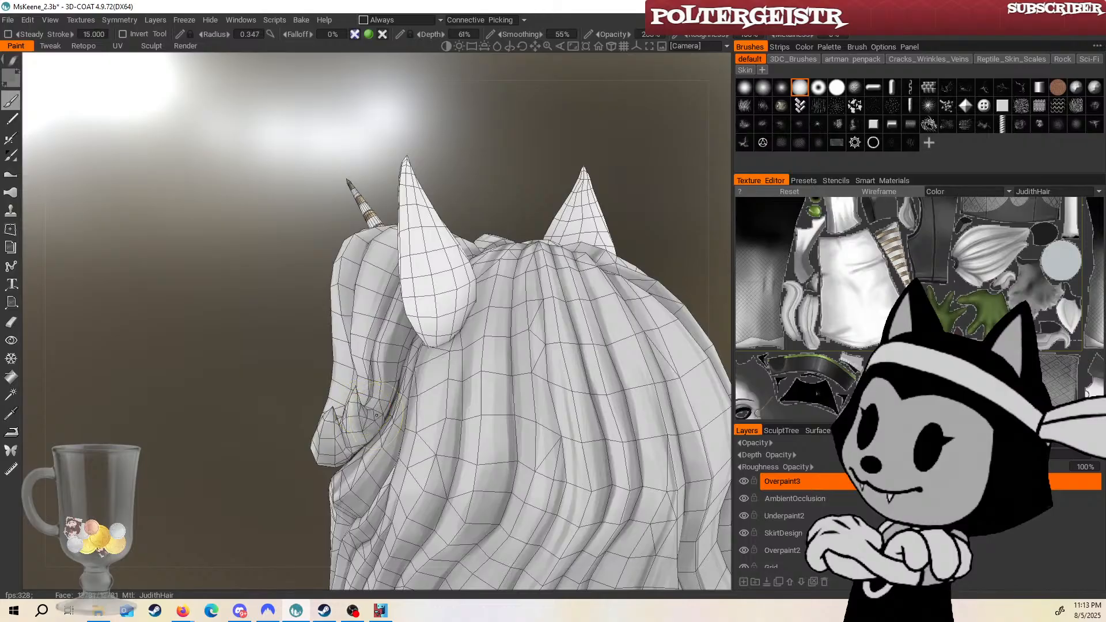
{"action": "mouse_move", "coordinate": [378, 426]}
{"action": "left_mouse_down", "text": "alt"}
{"action": "mouse_move", "coordinate": [353, 423]}
{"action": "mouse_move", "coordinate": [364, 394]}
{"action": "left_mouse_up", "text": "alt"}
{"action": "key", "text": "["}
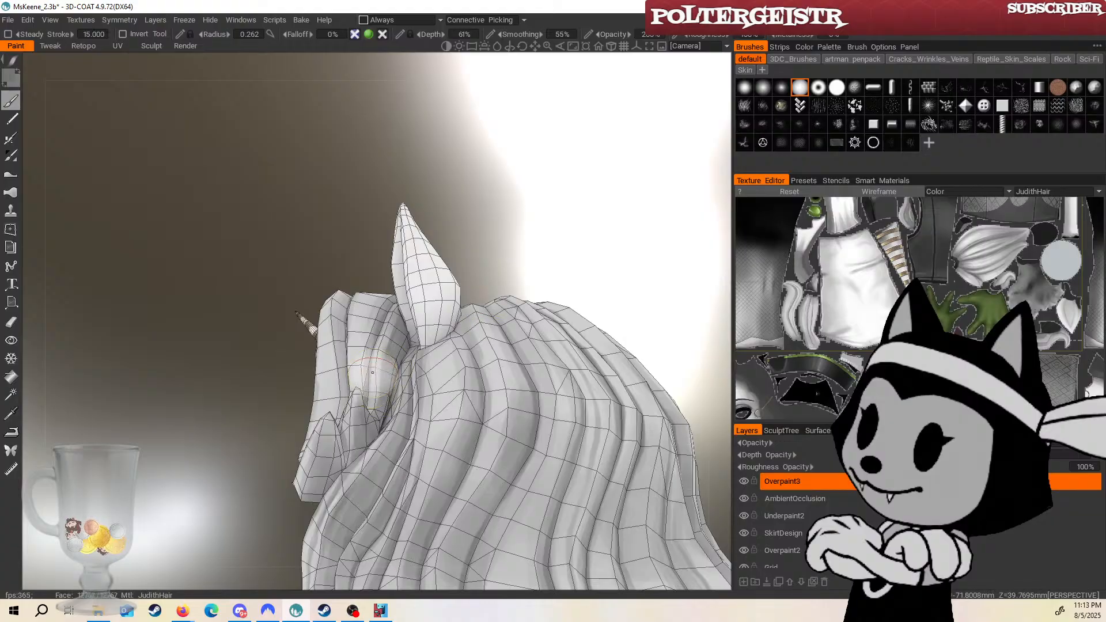
{"action": "key", "text": "["}
{"action": "left_click_drag", "start_coordinate": [343, 474], "coordinate": [341, 430], "text": "alt"}
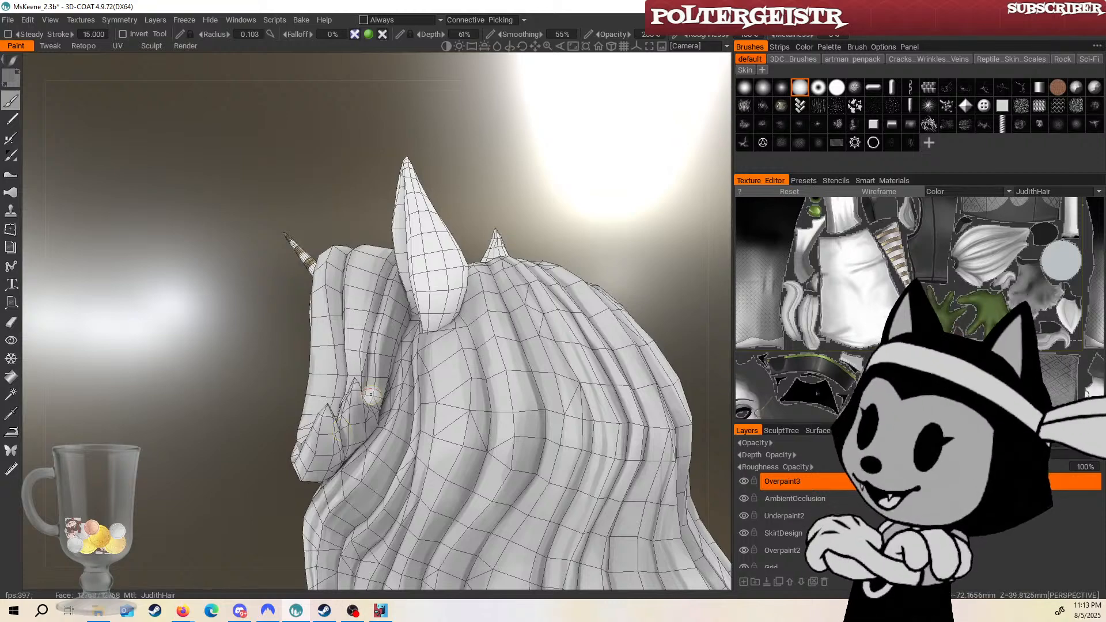
Refine the curled tips and adjoining side strands with brush radii 0.103, 0.159, 0.287 and 0.239, and save the file.
{"action": "mouse_move", "coordinate": [585, 245]}
{"action": "left_mouse_down", "text": "alt"}
{"action": "mouse_move", "coordinate": [587, 229]}
{"action": "mouse_move", "coordinate": [515, 285]}
{"action": "left_mouse_up", "text": "alt"}
{"action": "left_click_drag", "start_coordinate": [348, 448], "coordinate": [586, 255], "text": "alt"}
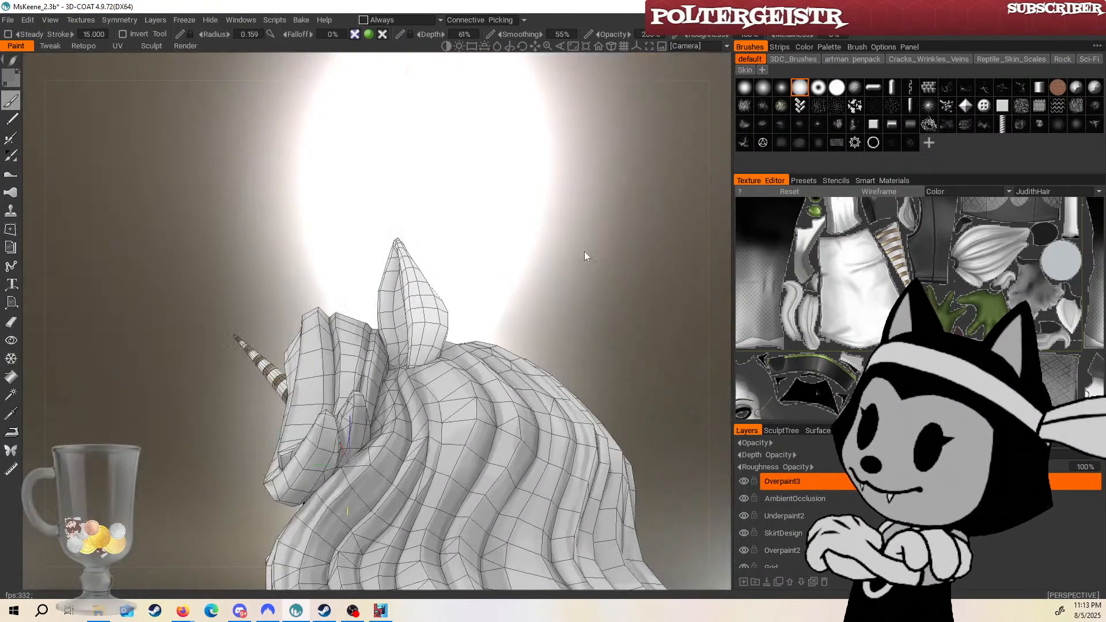
{"action": "left_click_drag", "start_coordinate": [326, 422], "coordinate": [381, 346], "text": "alt"}
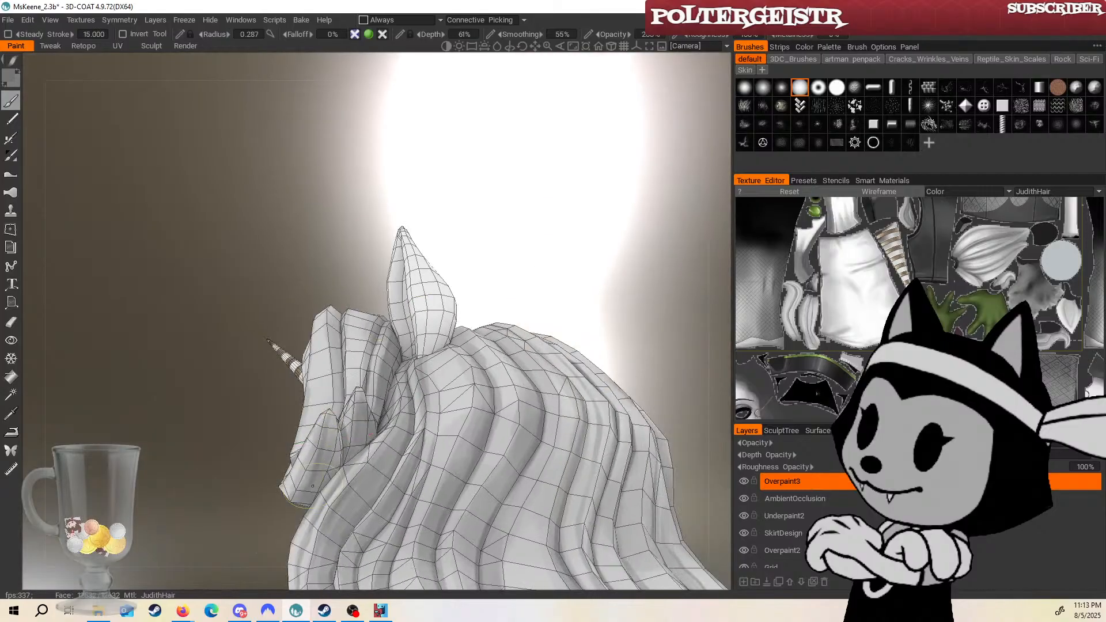
{"action": "mouse_move", "coordinate": [476, 295]}
{"action": "left_mouse_down", "text": "alt"}
{"action": "mouse_move", "coordinate": [594, 219]}
{"action": "mouse_move", "coordinate": [534, 280]}
{"action": "left_mouse_up", "text": "alt"}
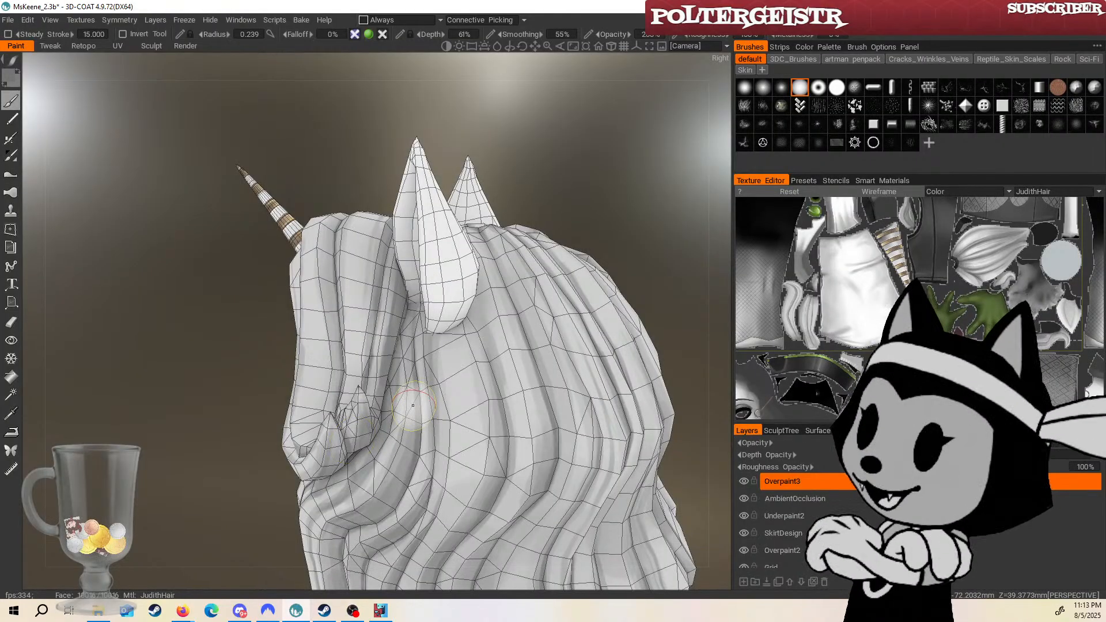
{"action": "key", "text": "ctrl+s"}
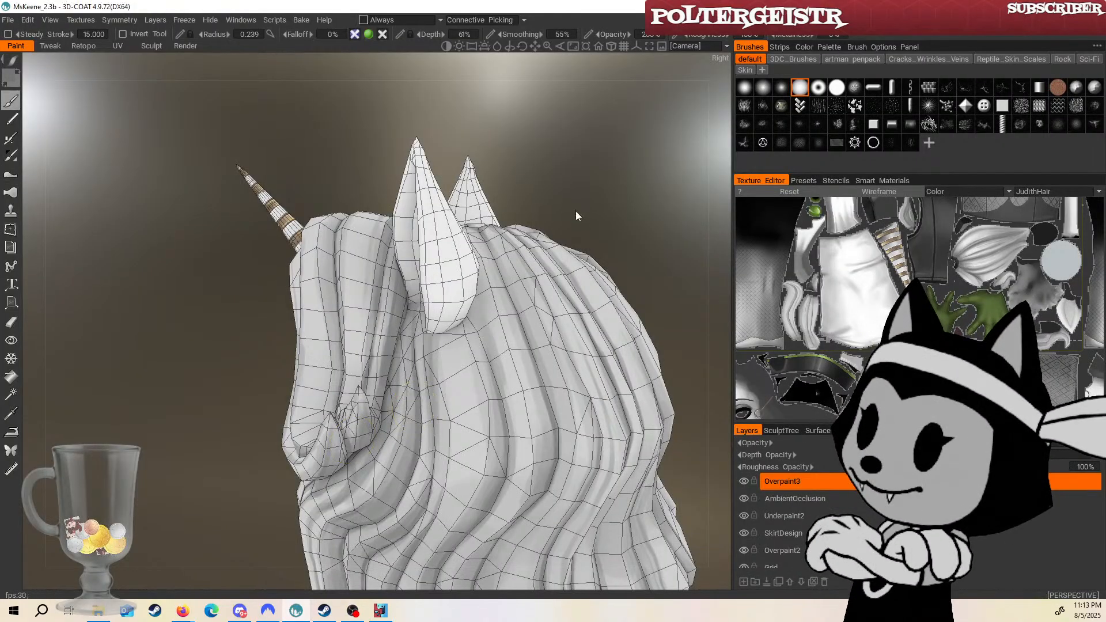
Touch up the strands in front of the ear with brush radius 0.103, then hide the wireframe and save the file.
{"action": "mouse_move", "coordinate": [575, 211]}
{"action": "left_mouse_down"}
{"action": "mouse_move", "coordinate": [621, 240]}
{"action": "mouse_move", "coordinate": [598, 246]}
{"action": "left_mouse_up"}
{"action": "key", "text": "bracketleft"}
{"action": "key", "text": "bracketleft"}
{"action": "key", "text": "bracketleft"}
{"action": "key", "text": "bracketleft"}
{"action": "key", "text": "bracketleft"}
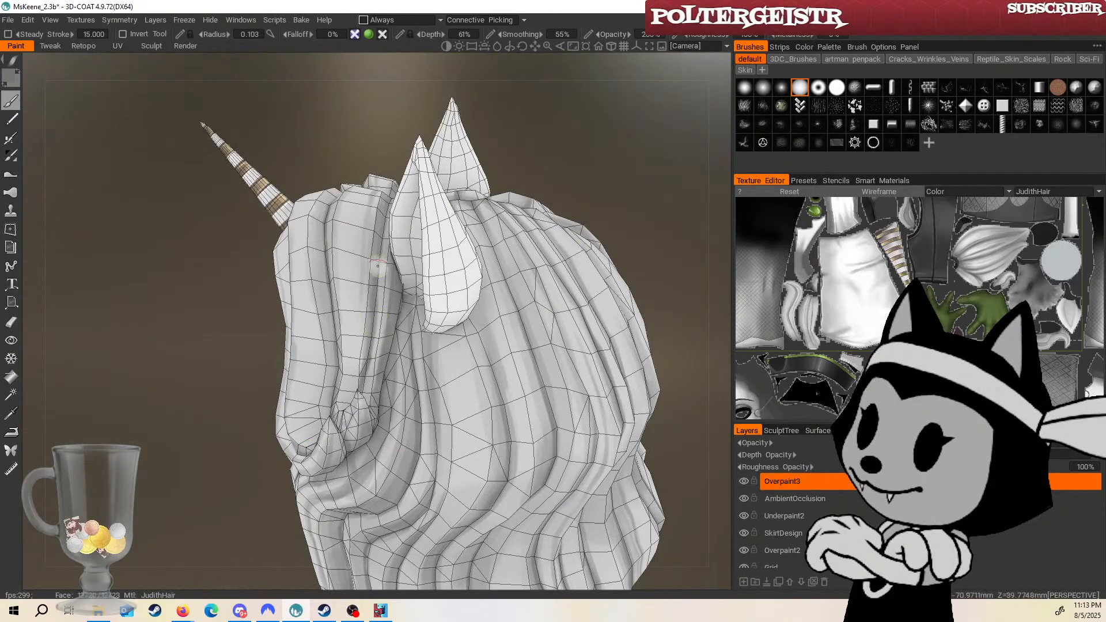
{"action": "key", "text": "w"}
{"action": "left_click_drag", "start_coordinate": [434, 364], "coordinate": [575, 171], "text": "alt"}
{"action": "key", "text": "ctrl+s"}
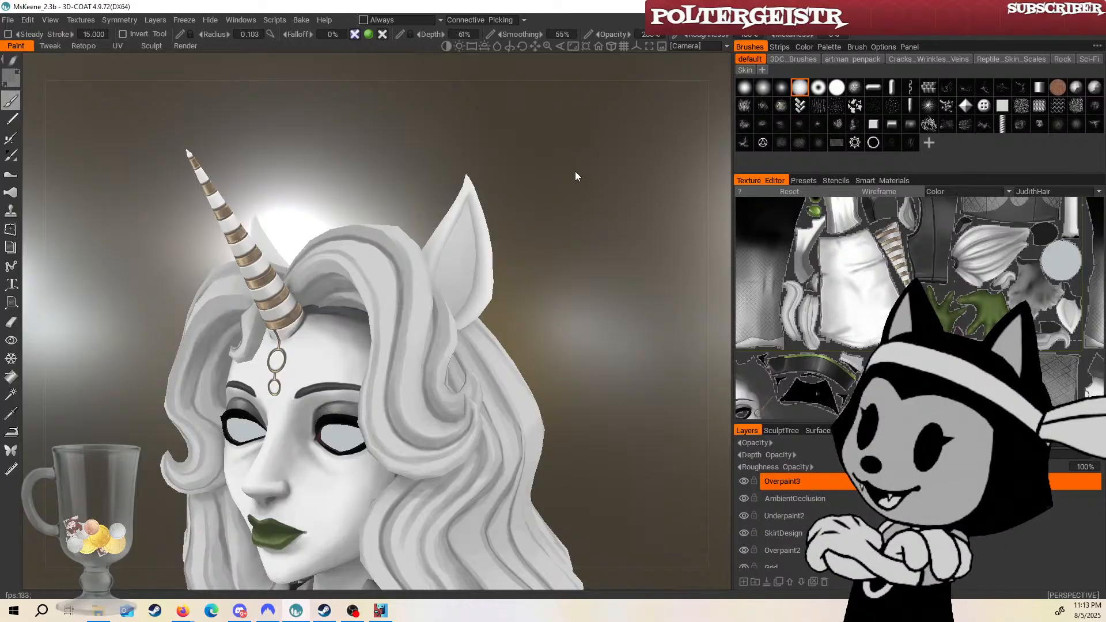
Brush broadly over the side hair below and in front of the ear with brush radius 1.005.
{"action": "left_click_drag", "start_coordinate": [552, 313], "coordinate": [421, 369], "text": "alt"}
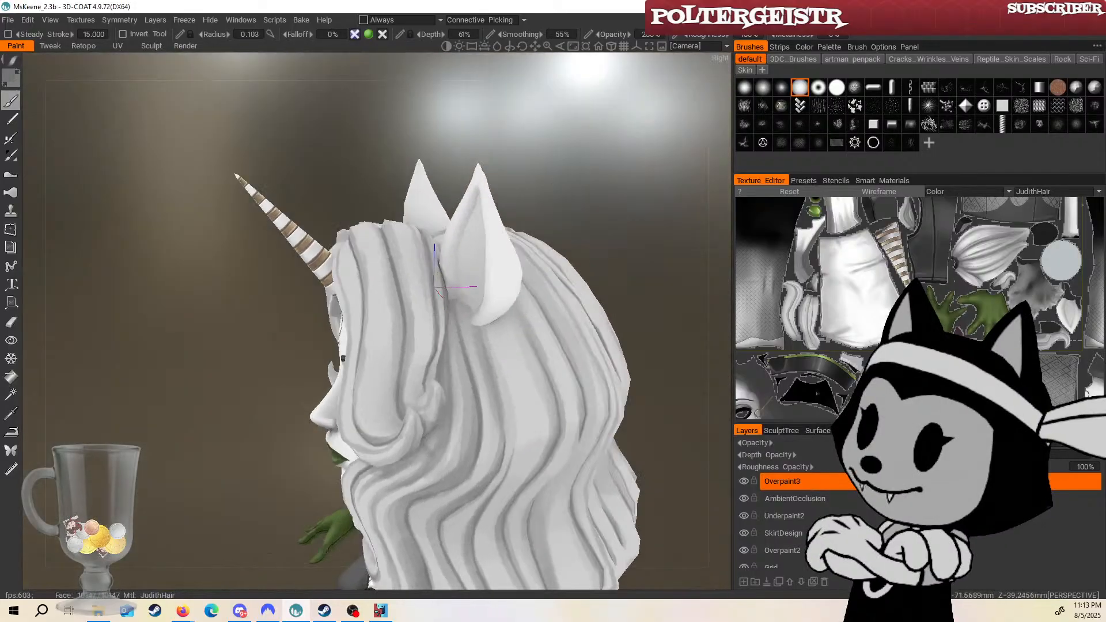
{"action": "key", "text": "bracketright"}
{"action": "key", "text": "bracketright"}
{"action": "key", "text": "bracketright"}
{"action": "key", "text": "bracketright"}
{"action": "key", "text": "bracketright"}
{"action": "key", "text": "bracketright"}
{"action": "key", "text": "bracketright"}
{"action": "key", "text": "bracketright"}
{"action": "key", "text": "bracketright"}
{"action": "key", "text": "bracketright"}
{"action": "key", "text": "bracketright"}
{"action": "key", "text": "bracketright"}
{"action": "key", "text": "bracketright"}
{"action": "key", "text": "bracketright"}
{"action": "key", "text": "bracketright"}
{"action": "key", "text": "bracketright"}
{"action": "key", "text": "bracketright"}
{"action": "key", "text": "bracketright"}
{"action": "key", "text": "bracketright"}
{"action": "key", "text": "bracketright"}
{"action": "key", "text": "bracketright"}
{"action": "key", "text": "bracketright"}
{"action": "key", "text": "bracketright"}
{"action": "key", "text": "bracketright"}
{"action": "key", "text": "bracketright"}
{"action": "key", "text": "bracketright"}
{"action": "key", "text": "bracketright"}
{"action": "key", "text": "bracketright"}
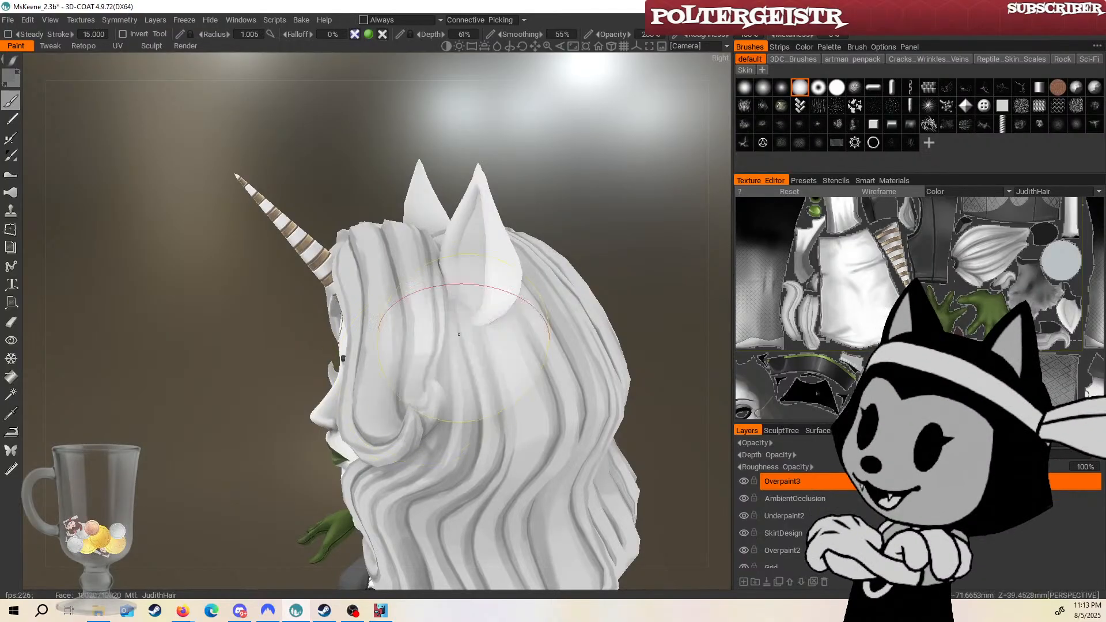
{"action": "left_click_drag", "start_coordinate": [462, 339], "coordinate": [660, 207], "text": "alt"}
{"action": "left_click_drag", "start_coordinate": [478, 306], "coordinate": [441, 377], "text": "alt"}
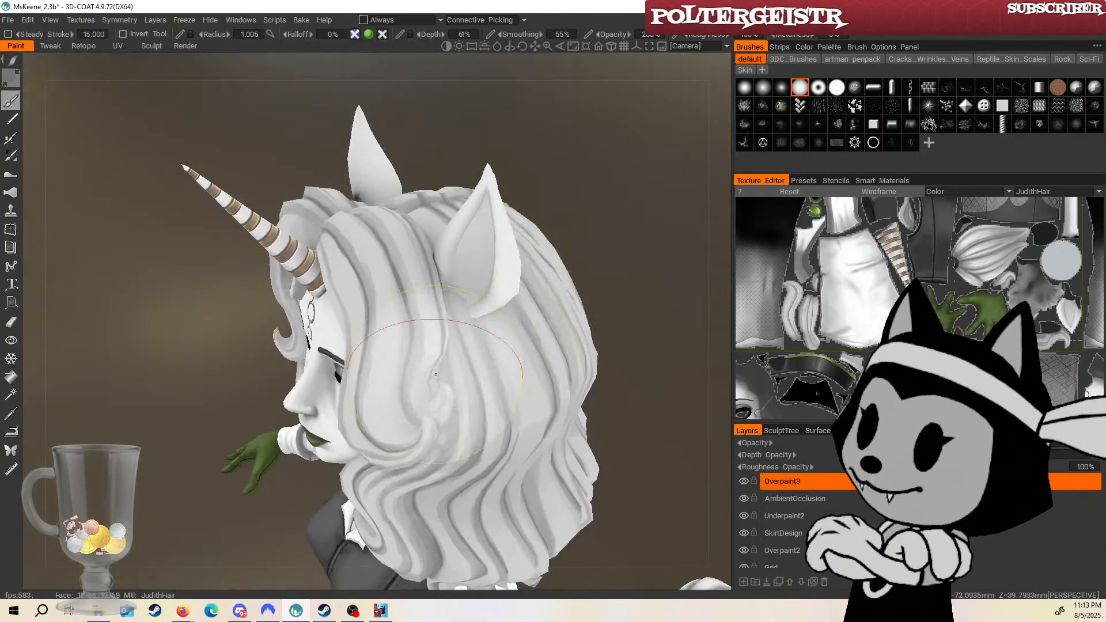
{"action": "left_click_drag", "start_coordinate": [507, 260], "coordinate": [519, 189], "text": "alt"}
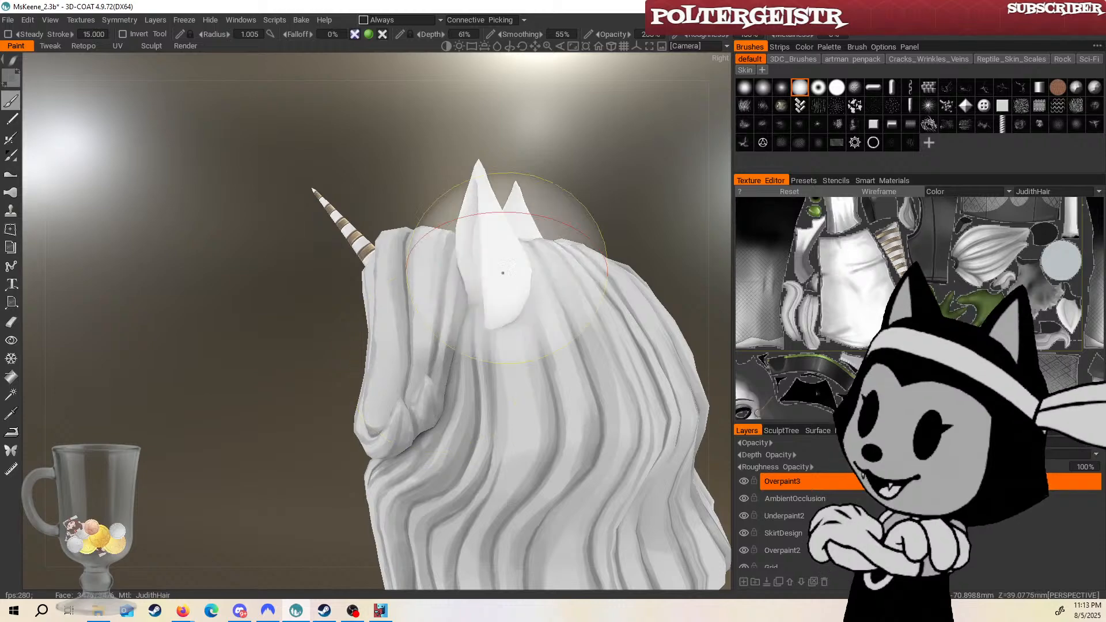
Blend the front lock and side curls near the ear with brush radius 0.734, then save the file.
{"action": "left_click_drag", "start_coordinate": [507, 248], "coordinate": [392, 374], "text": "alt"}
{"action": "left_click_drag", "start_coordinate": [593, 219], "coordinate": [680, 274]}
{"action": "key", "text": "bracketleft"}
{"action": "key", "text": "bracketleft"}
{"action": "key", "text": "bracketleft"}
{"action": "key", "text": "bracketleft"}
{"action": "key", "text": "bracketleft"}
{"action": "key", "text": "bracketleft"}
{"action": "left_click_drag", "start_coordinate": [593, 217], "coordinate": [679, 254]}
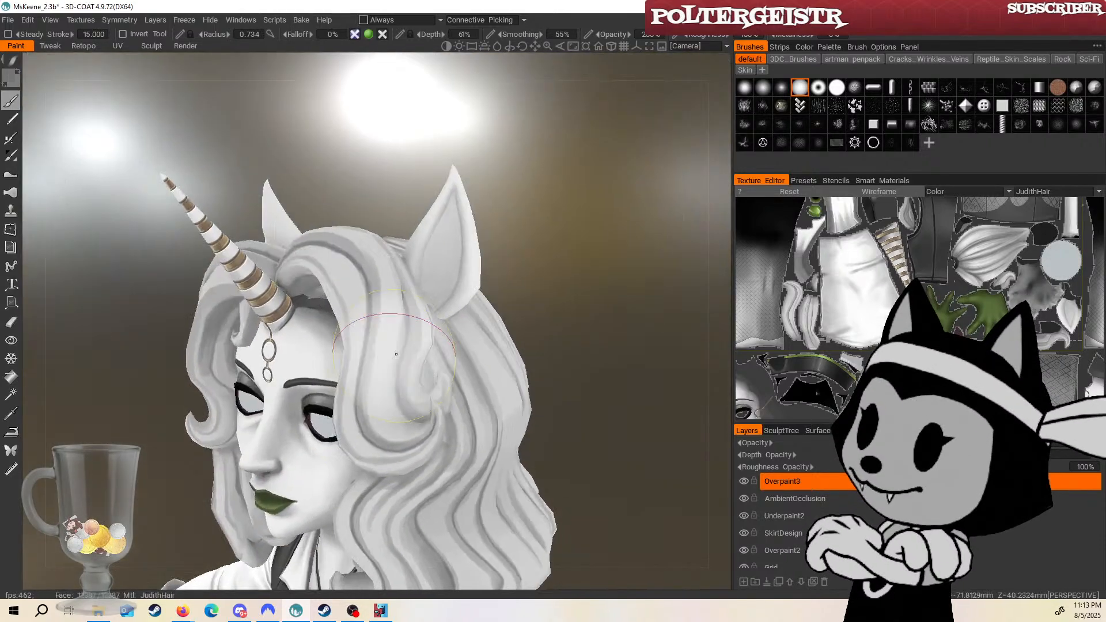
{"action": "mouse_move", "coordinate": [542, 278]}
{"action": "left_mouse_down"}
{"action": "mouse_move", "coordinate": [585, 291]}
{"action": "mouse_move", "coordinate": [455, 340]}
{"action": "left_mouse_up"}
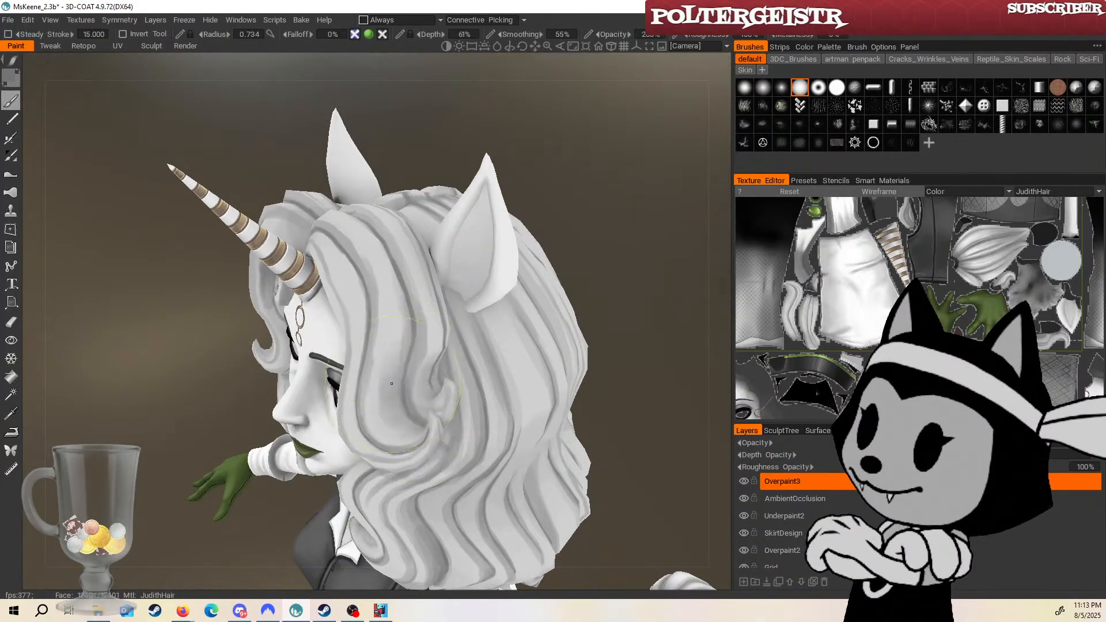
{"action": "left_click_drag", "start_coordinate": [568, 159], "coordinate": [677, 193]}
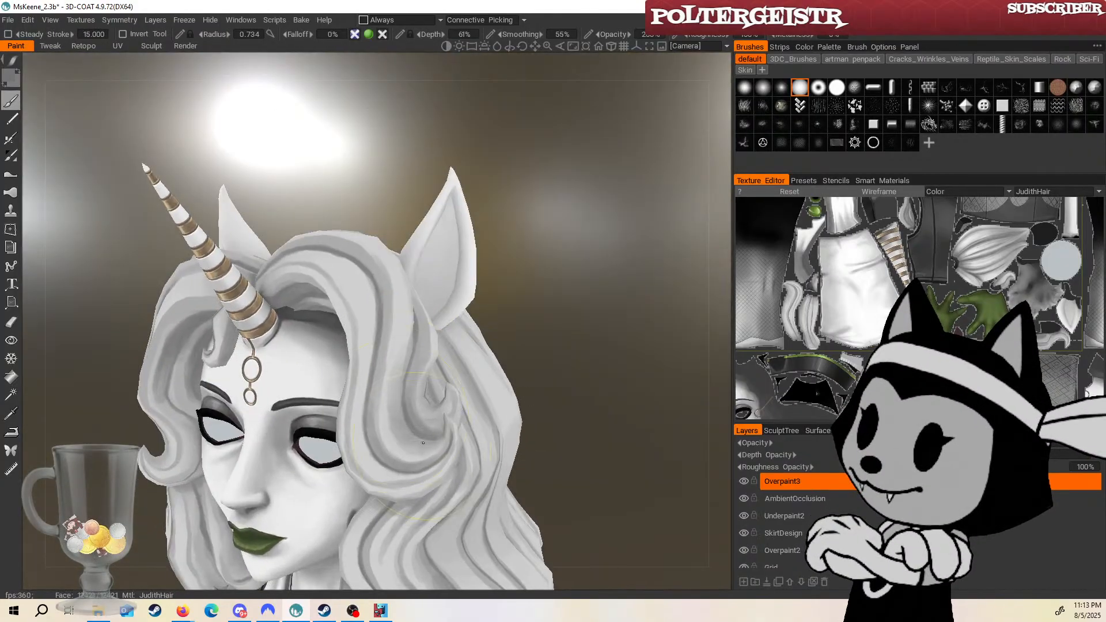
{"action": "mouse_move", "coordinate": [527, 277]}
{"action": "left_mouse_down"}
{"action": "mouse_move", "coordinate": [607, 296]}
{"action": "mouse_move", "coordinate": [525, 314]}
{"action": "left_mouse_up"}
{"action": "left_click_drag", "start_coordinate": [539, 378], "coordinate": [610, 407]}
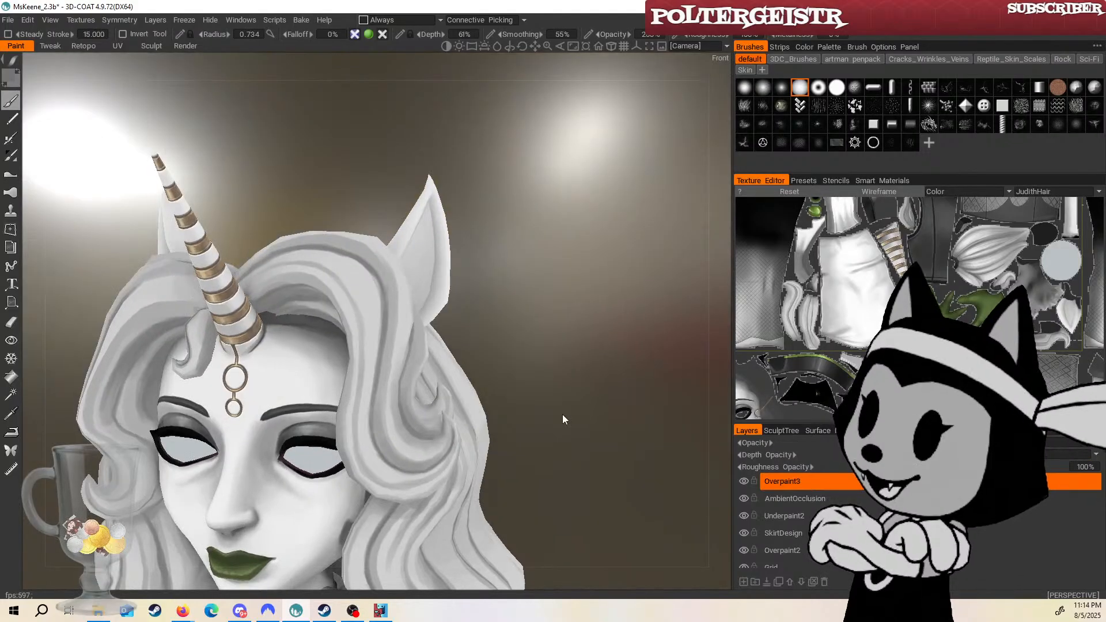
{"action": "key", "text": "ctrl+s"}
Shade the front lock on the opposite side of the face with brush radius 0.306 and save the file.
{"action": "right_click_drag", "start_coordinate": [541, 303], "coordinate": [528, 292]}
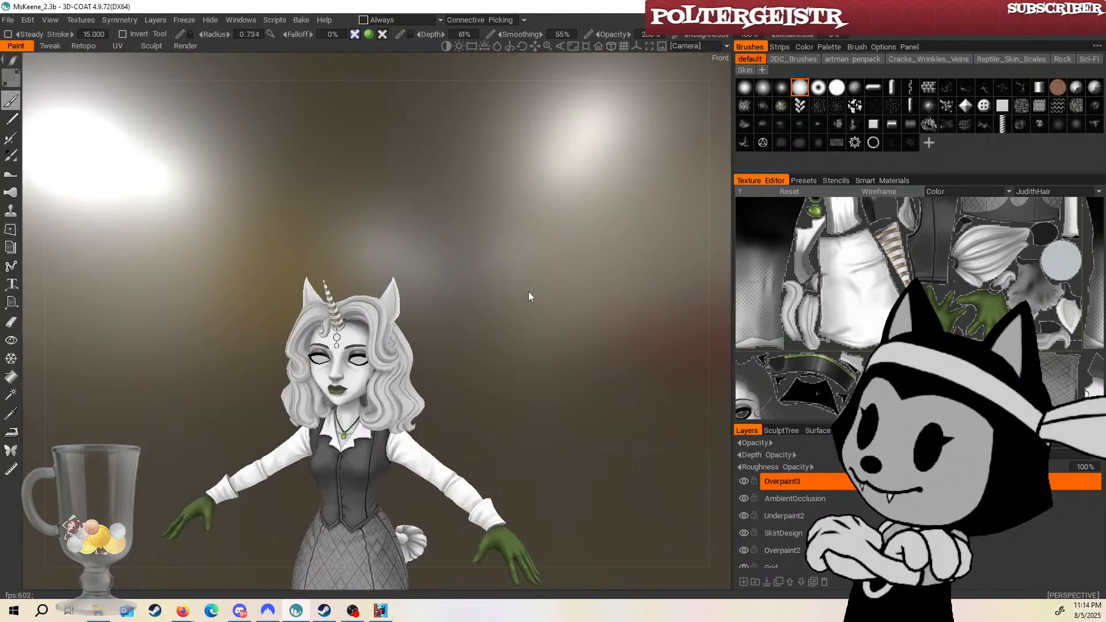
{"action": "mouse_move", "coordinate": [528, 291]}
{"action": "left_mouse_down"}
{"action": "mouse_move", "coordinate": [560, 238]}
{"action": "mouse_move", "coordinate": [529, 291]}
{"action": "left_mouse_up"}
{"action": "right_click_drag", "start_coordinate": [529, 292], "coordinate": [566, 325]}
{"action": "left_click_drag", "start_coordinate": [502, 269], "coordinate": [535, 254]}
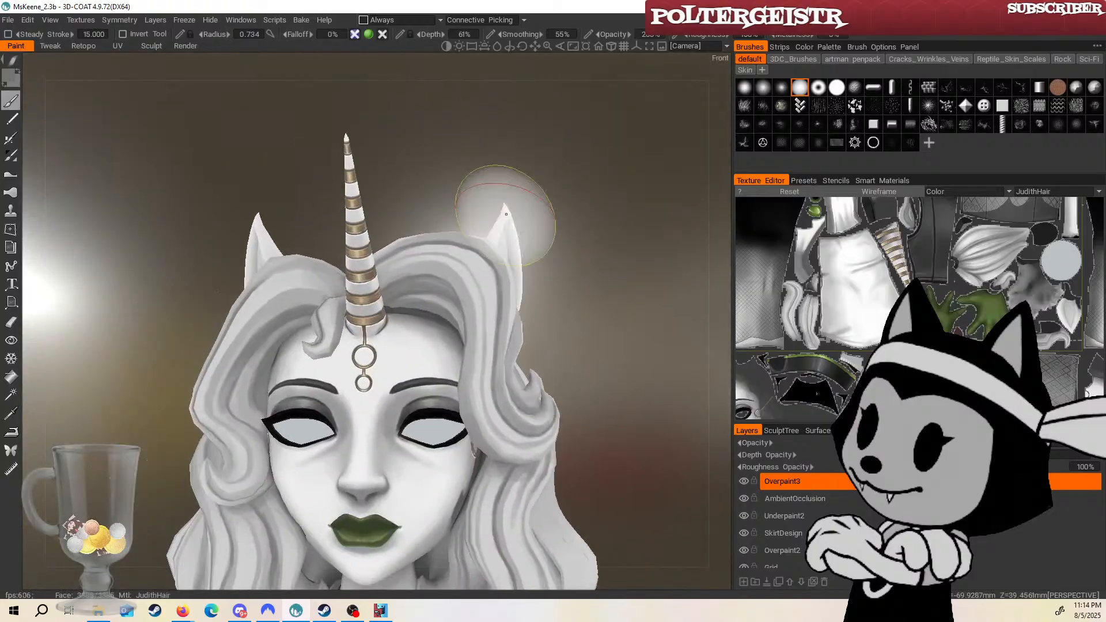
{"action": "left_click", "coordinate": [505, 214]}
{"action": "right_click_drag", "start_coordinate": [252, 372], "coordinate": [227, 405]}
{"action": "mouse_move", "coordinate": [300, 245]}
{"action": "left_mouse_down"}
{"action": "mouse_move", "coordinate": [316, 223]}
{"action": "mouse_move", "coordinate": [231, 368]}
{"action": "left_mouse_up"}
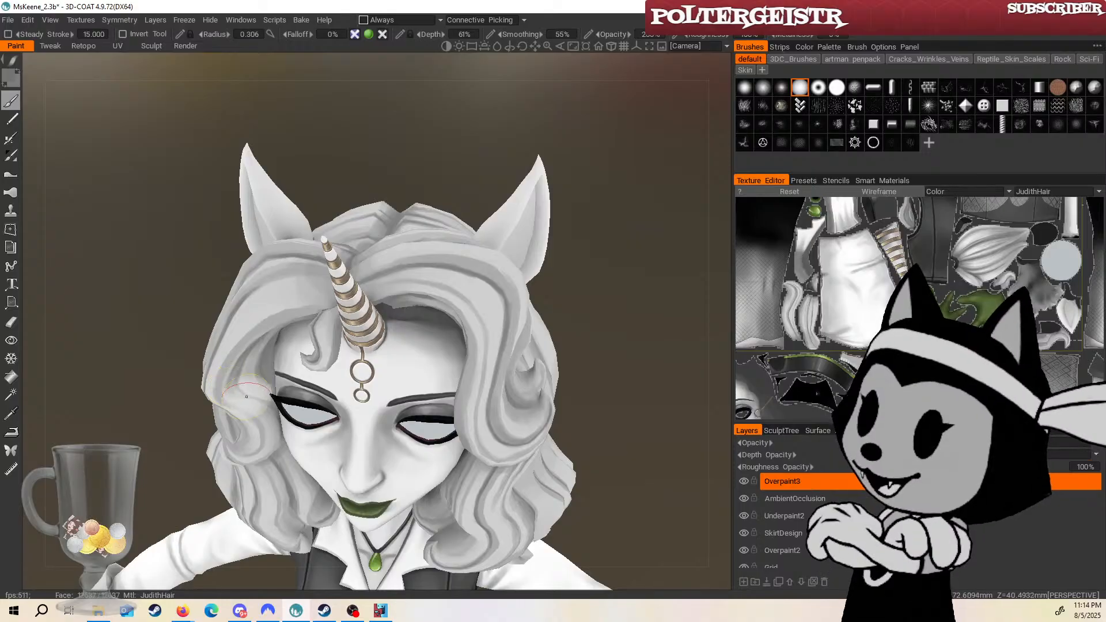
{"action": "left_click_drag", "start_coordinate": [577, 346], "coordinate": [586, 234]}
{"action": "key", "text": "ctrl+s"}
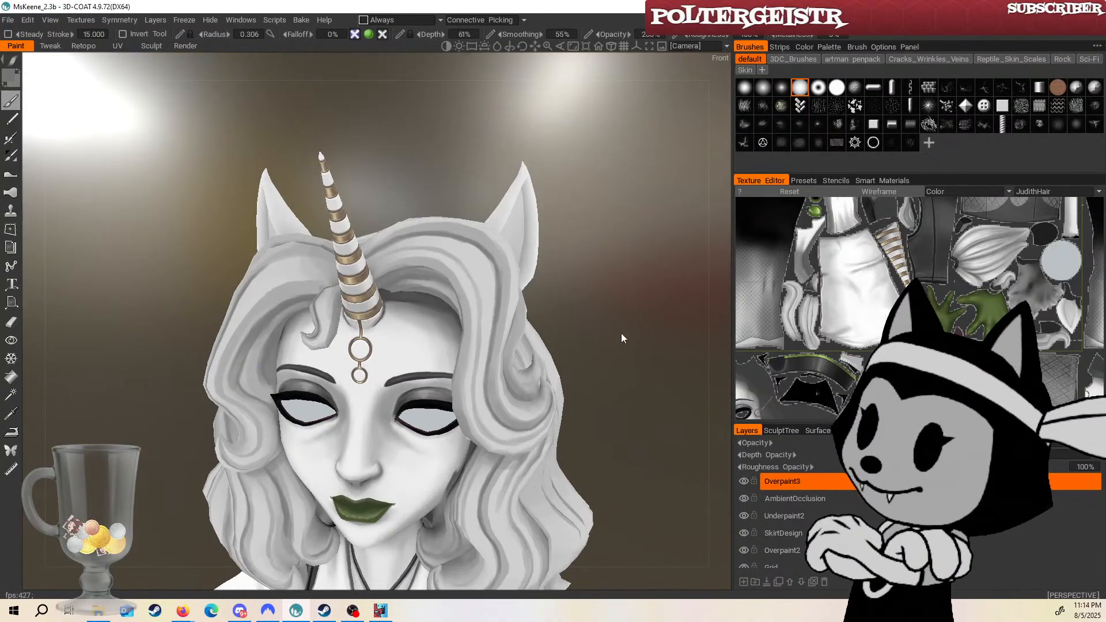
Refine the small curled tip below the ear with brush radii 0.060 and 0.090.
{"action": "scroll", "coordinate": [598, 342], "scroll_direction": "down", "scroll_amount": 3}
{"action": "left_click_drag", "start_coordinate": [599, 338], "coordinate": [521, 331]}
{"action": "scroll", "coordinate": [599, 294], "scroll_direction": "up", "scroll_amount": 5}
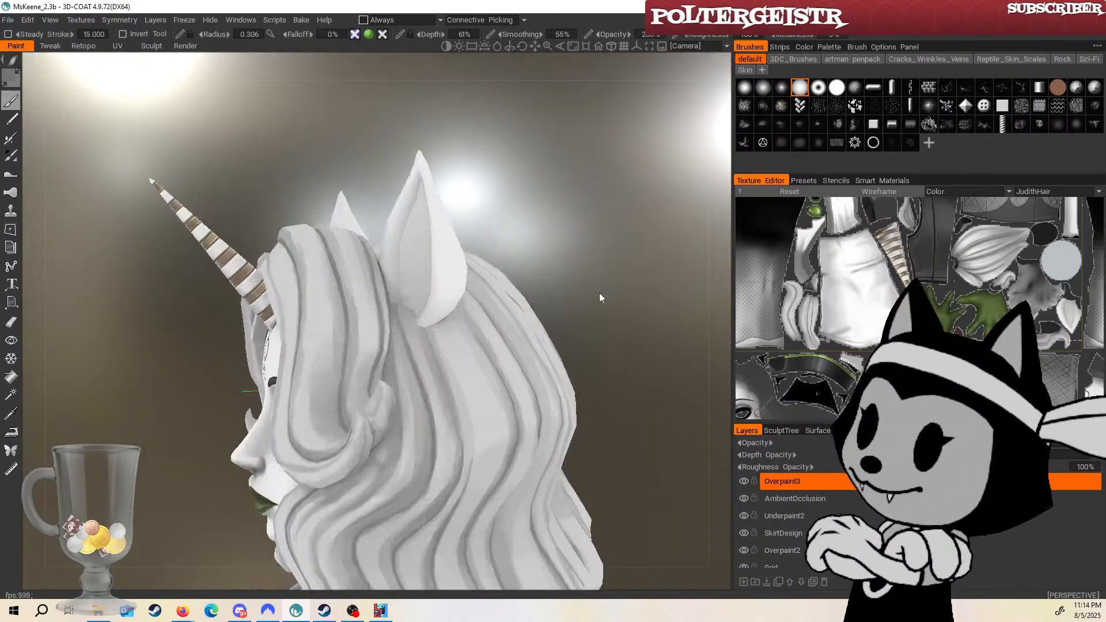
{"action": "scroll", "coordinate": [645, 286], "scroll_direction": "down", "scroll_amount": 1}
{"action": "scroll", "coordinate": [651, 282], "scroll_direction": "up", "scroll_amount": 3}
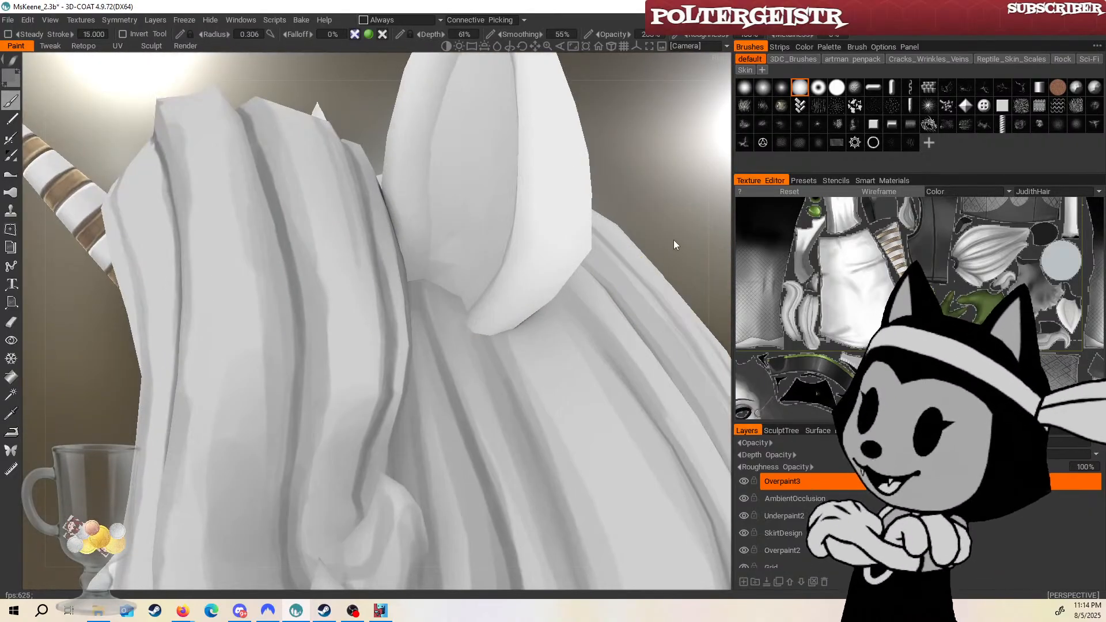
{"action": "scroll", "coordinate": [663, 240], "scroll_direction": "down", "scroll_amount": 3}
{"action": "left_click_drag", "start_coordinate": [662, 240], "coordinate": [709, 248]}
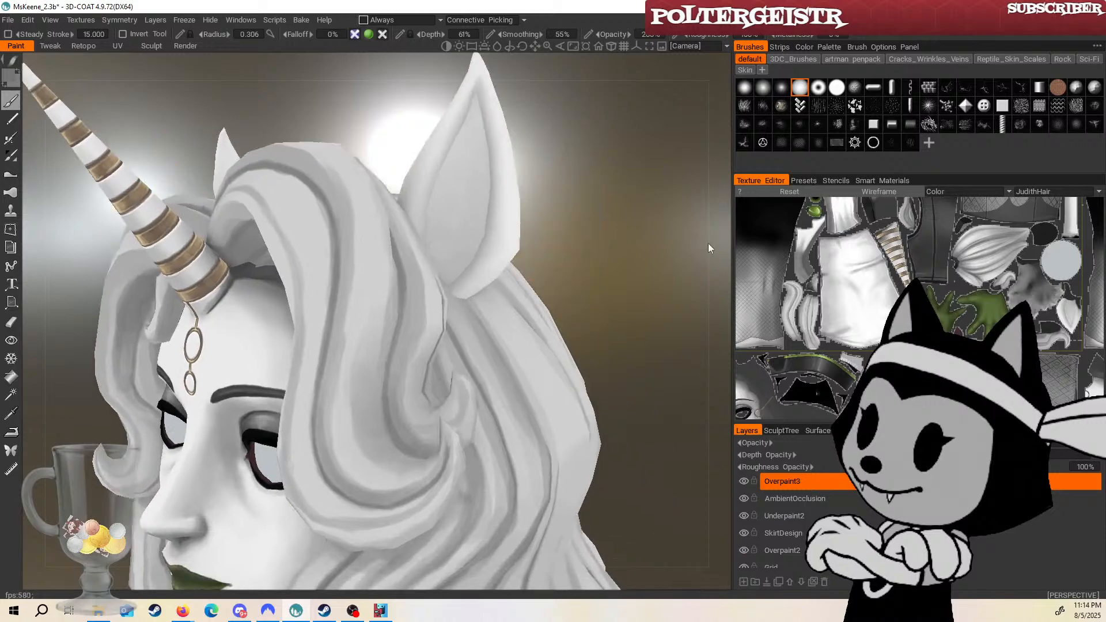
{"action": "left_click_drag", "start_coordinate": [616, 334], "coordinate": [637, 337]}
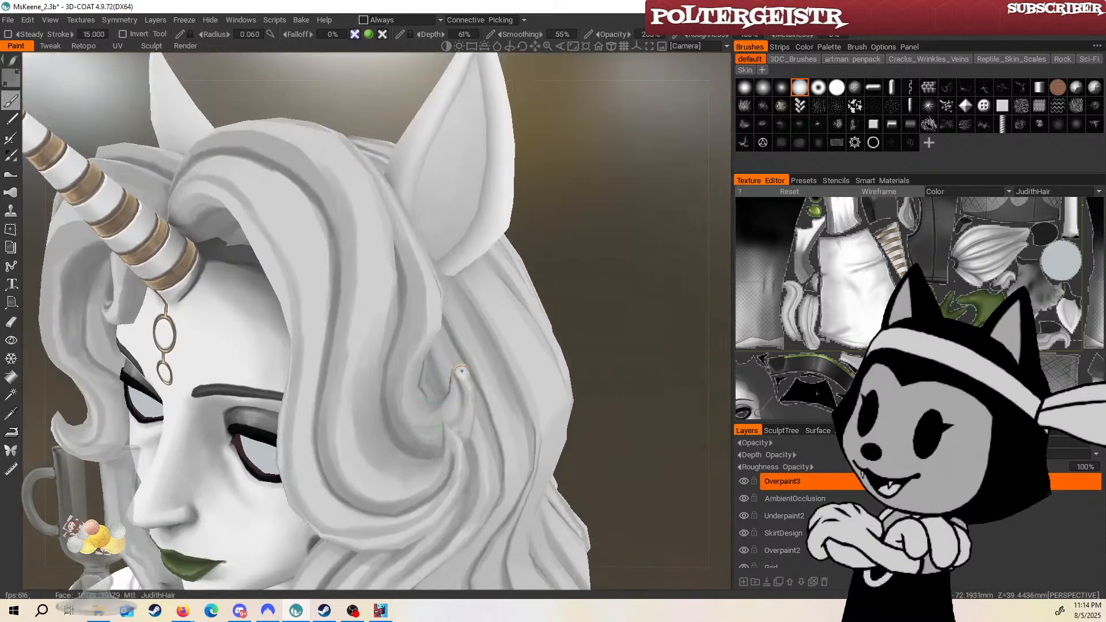
{"action": "left_click_drag", "start_coordinate": [464, 381], "coordinate": [452, 424]}
{"action": "mouse_move", "coordinate": [572, 328]}
{"action": "left_mouse_down"}
{"action": "mouse_move", "coordinate": [580, 333]}
{"action": "mouse_move", "coordinate": [553, 350]}
{"action": "left_mouse_up"}
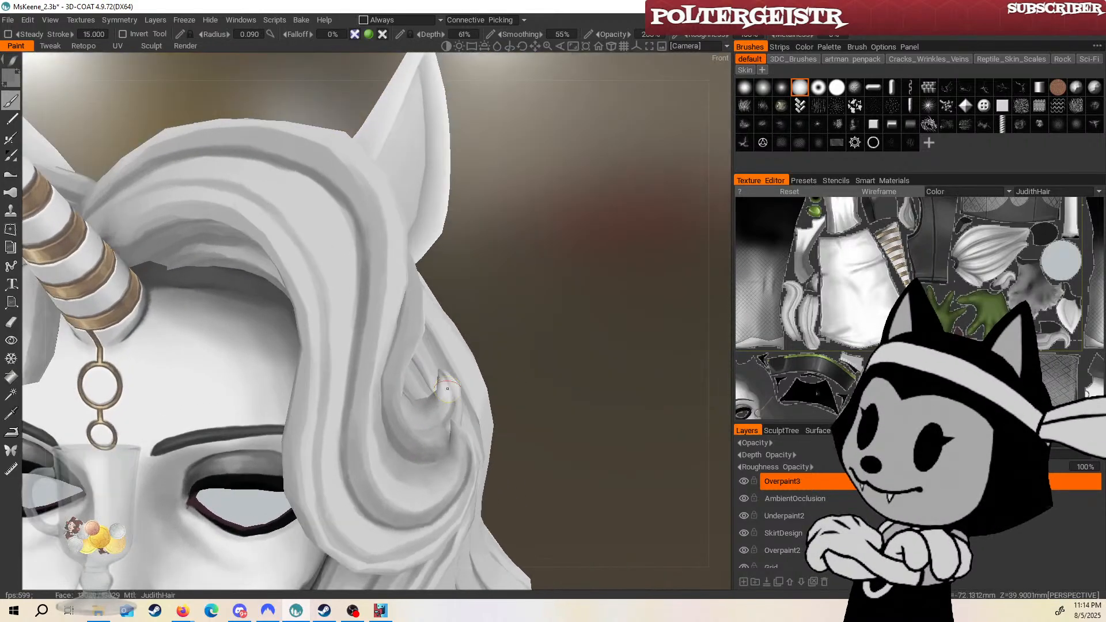
{"action": "mouse_move", "coordinate": [444, 388]}
{"action": "left_mouse_down"}
{"action": "mouse_move", "coordinate": [426, 398]}
{"action": "mouse_move", "coordinate": [436, 417]}
{"action": "left_mouse_up"}
{"action": "left_click_drag", "start_coordinate": [552, 334], "coordinate": [547, 345]}
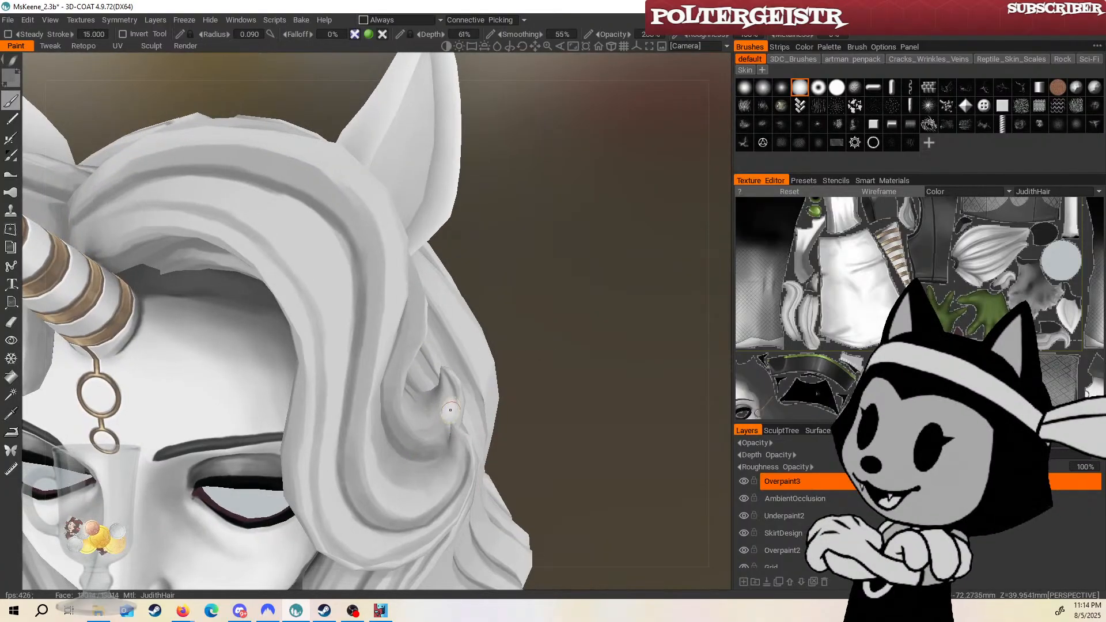
{"action": "left_click_drag", "start_coordinate": [452, 386], "coordinate": [438, 409]}
{"action": "mouse_move", "coordinate": [543, 287]}
{"action": "left_mouse_down"}
{"action": "mouse_move", "coordinate": [535, 269]}
{"action": "mouse_move", "coordinate": [501, 262]}
{"action": "mouse_move", "coordinate": [590, 303]}
{"action": "mouse_move", "coordinate": [553, 349]}
{"action": "left_mouse_up"}
Show the wireframe and rework the curled tip and front lock with brush radii 0.066, 0.085, 0.060 and 0.149.
{"action": "key", "text": "4"}
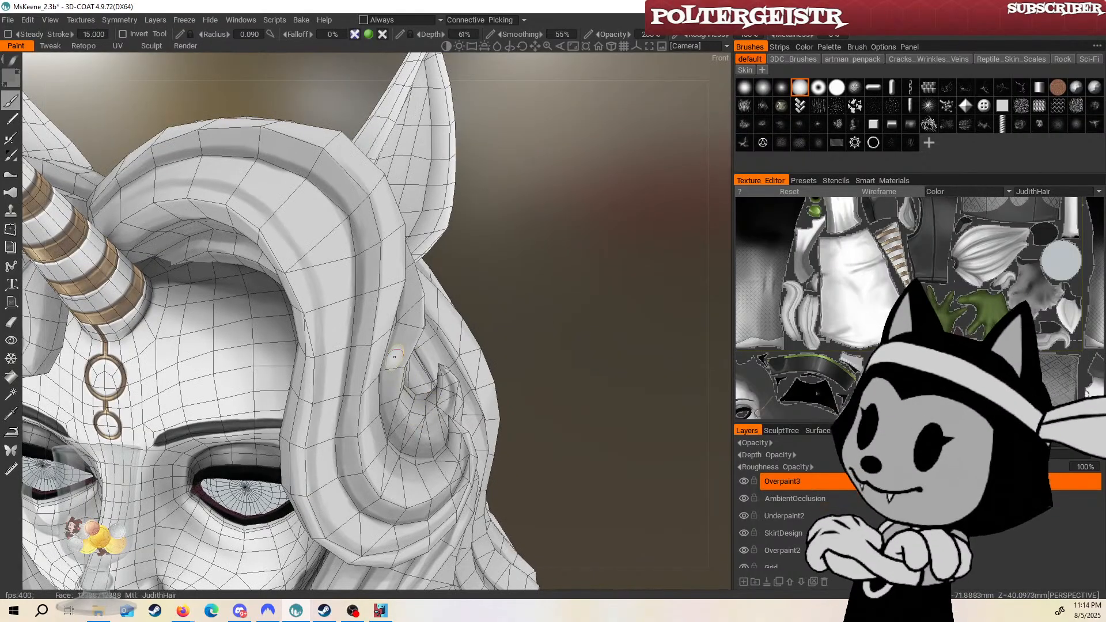
{"action": "key", "text": "ctrl+z"}
{"action": "left_click_drag", "start_coordinate": [516, 299], "coordinate": [535, 334]}
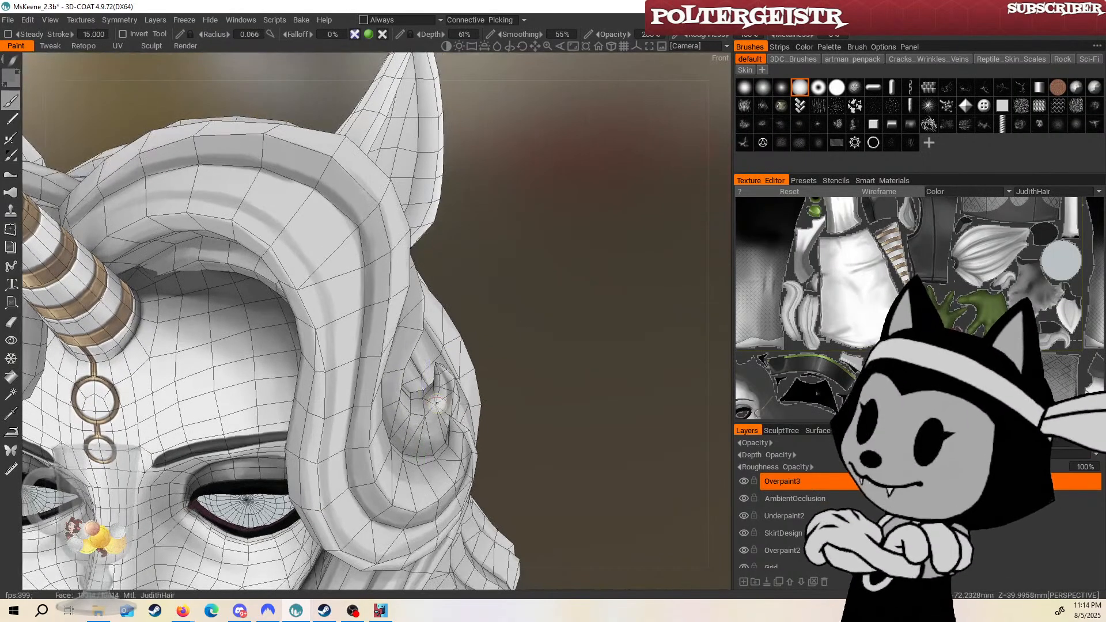
{"action": "left_click_drag", "start_coordinate": [444, 374], "coordinate": [398, 384]}
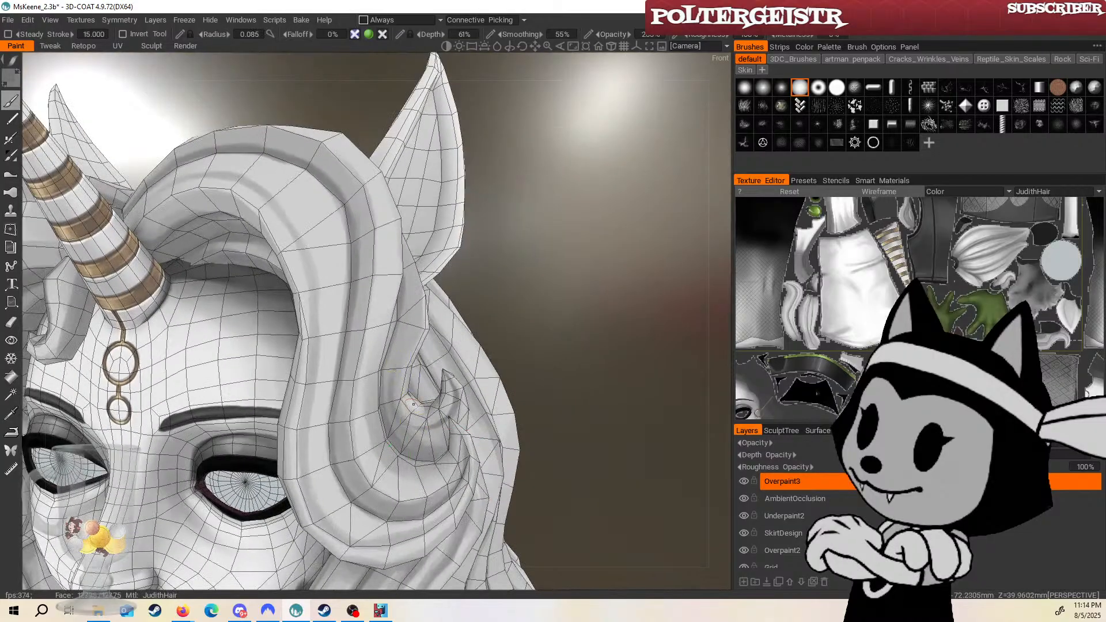
{"action": "left_click_drag", "start_coordinate": [522, 264], "coordinate": [390, 391]}
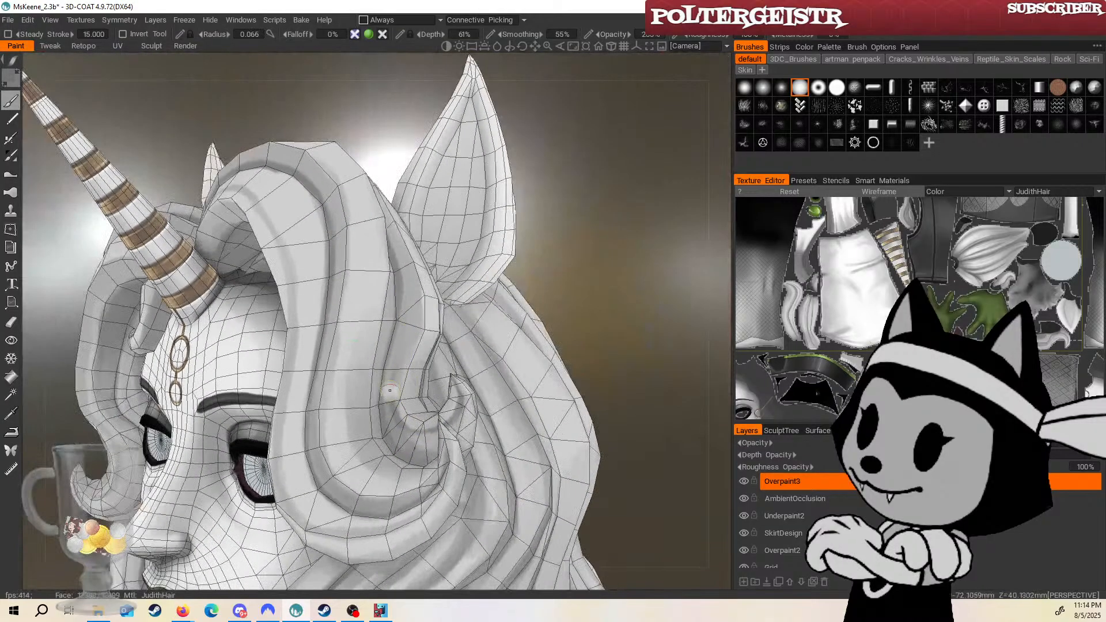
{"action": "mouse_move", "coordinate": [545, 237]}
{"action": "left_mouse_down"}
{"action": "mouse_move", "coordinate": [571, 278]}
{"action": "mouse_move", "coordinate": [562, 311]}
{"action": "left_mouse_up"}
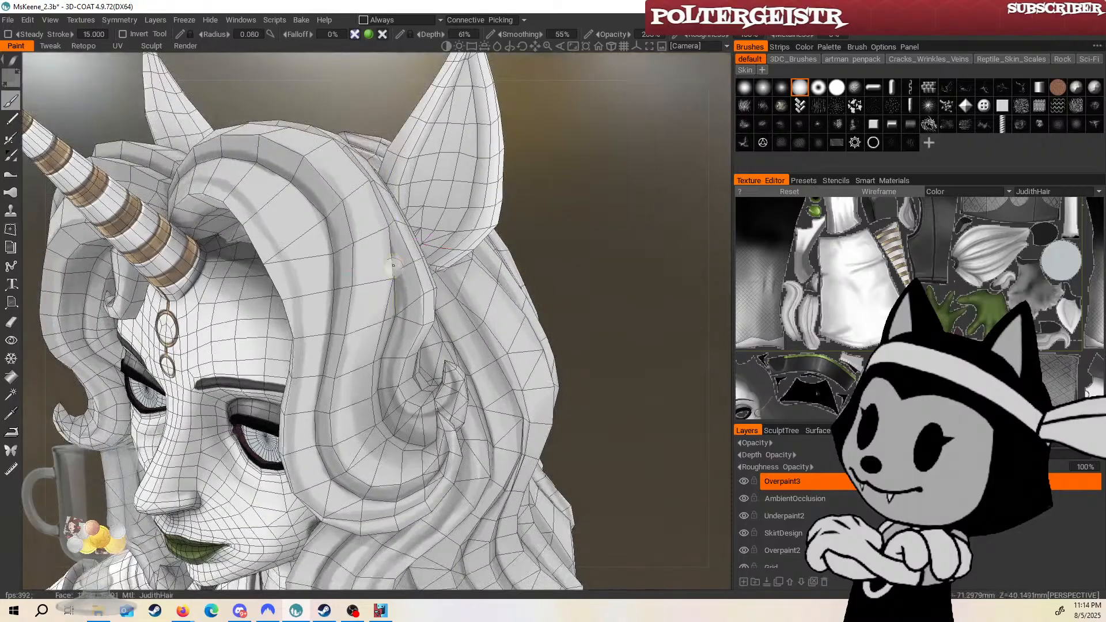
{"action": "left_click_drag", "start_coordinate": [397, 366], "coordinate": [441, 296]}
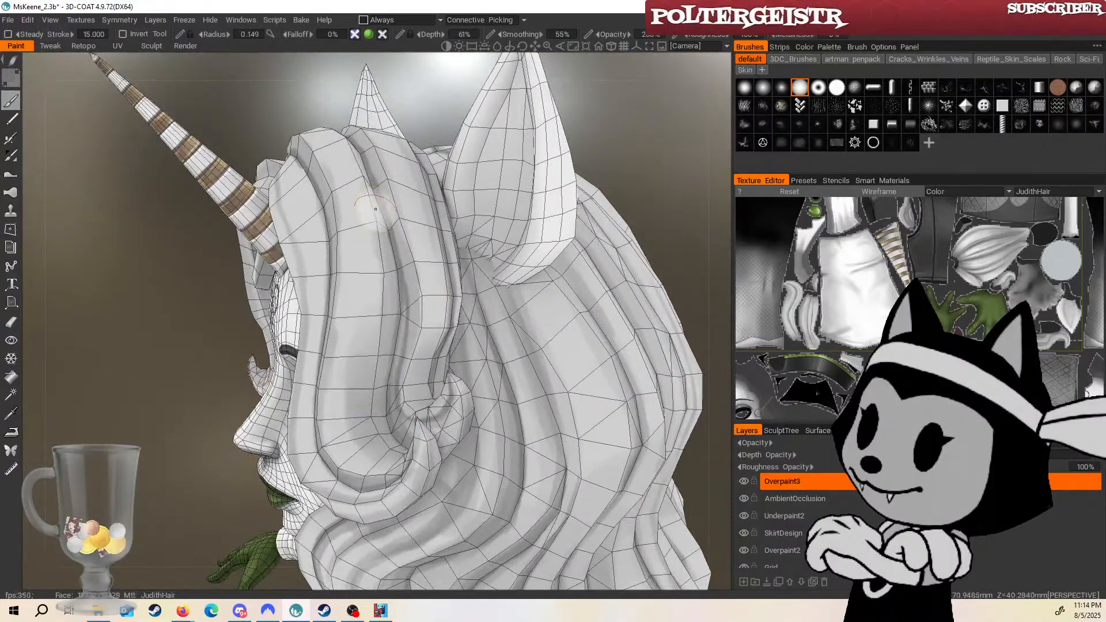
{"action": "left_click_drag", "start_coordinate": [450, 105], "coordinate": [377, 106]}
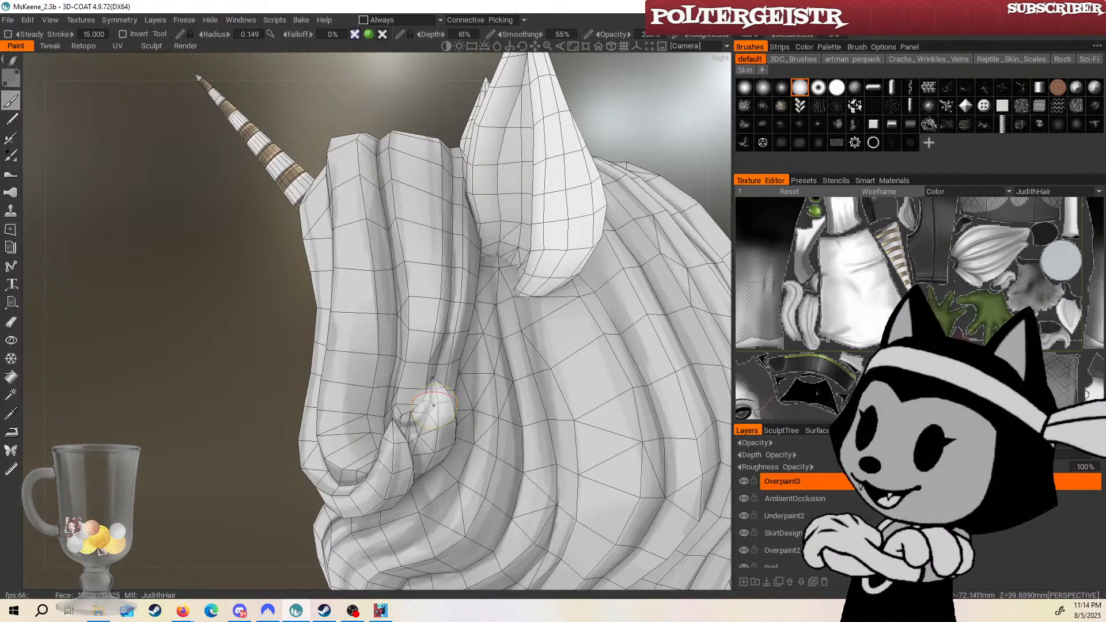
Hide the wireframe and touch up the back of the curled tips with brush radii 0.093 and 0.090.
{"action": "middle_click_drag", "start_coordinate": [434, 406], "coordinate": [375, 438]}
{"action": "key", "text": "4"}
{"action": "left_click_drag", "start_coordinate": [625, 133], "coordinate": [582, 165]}
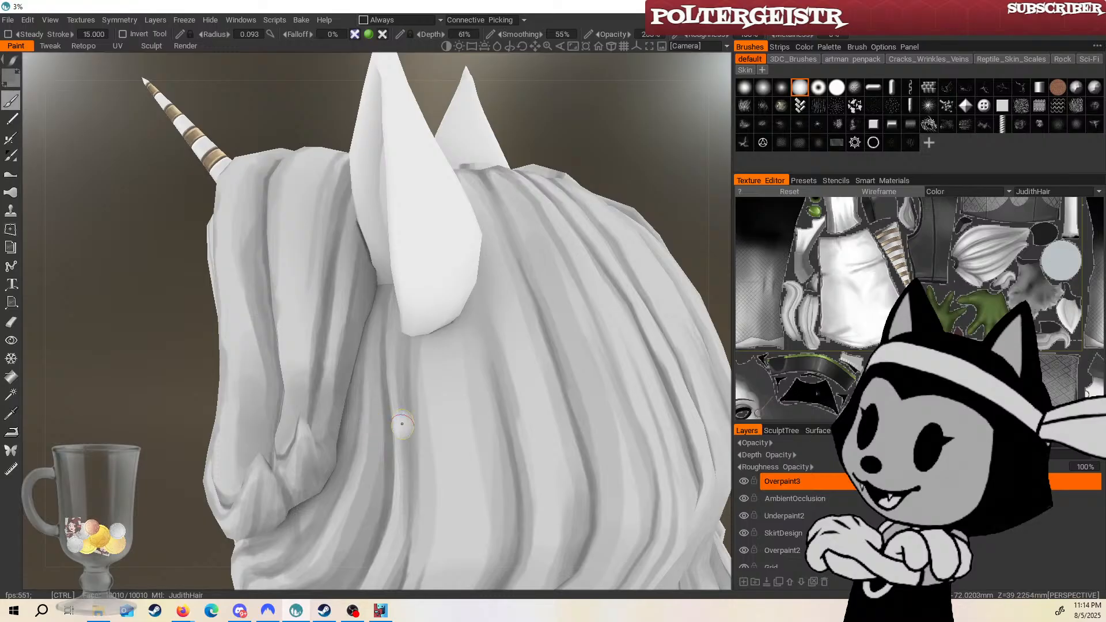
{"action": "middle_click_drag", "start_coordinate": [420, 391], "coordinate": [451, 358], "text": "alt"}
{"action": "key", "text": "4"}
{"action": "left_click_drag", "start_coordinate": [451, 358], "coordinate": [380, 340], "text": "alt"}
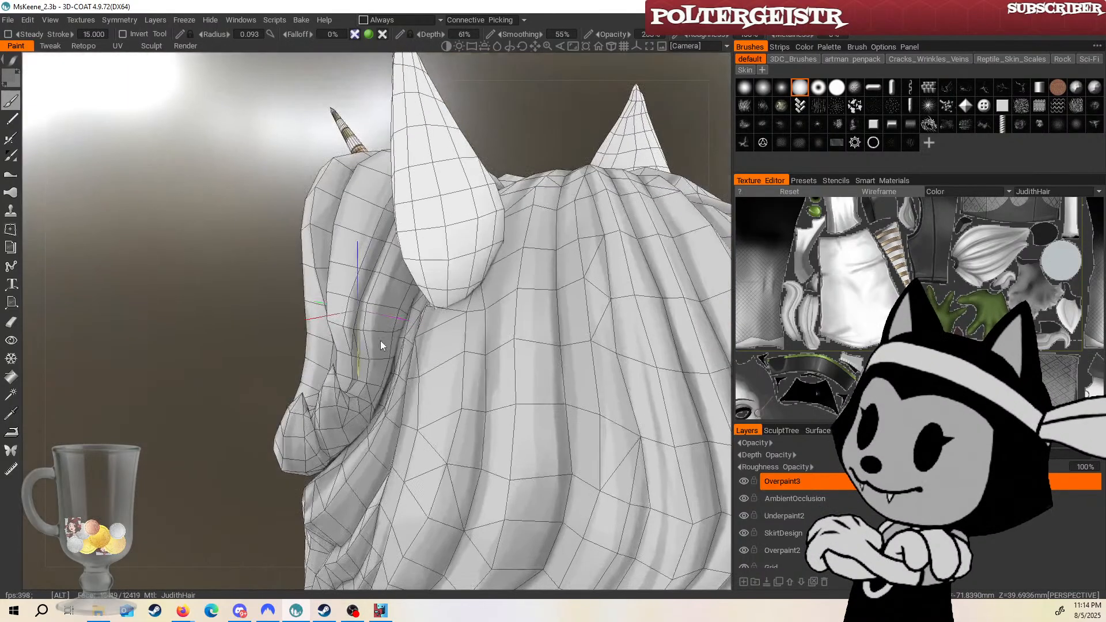
{"action": "key", "text": "4"}
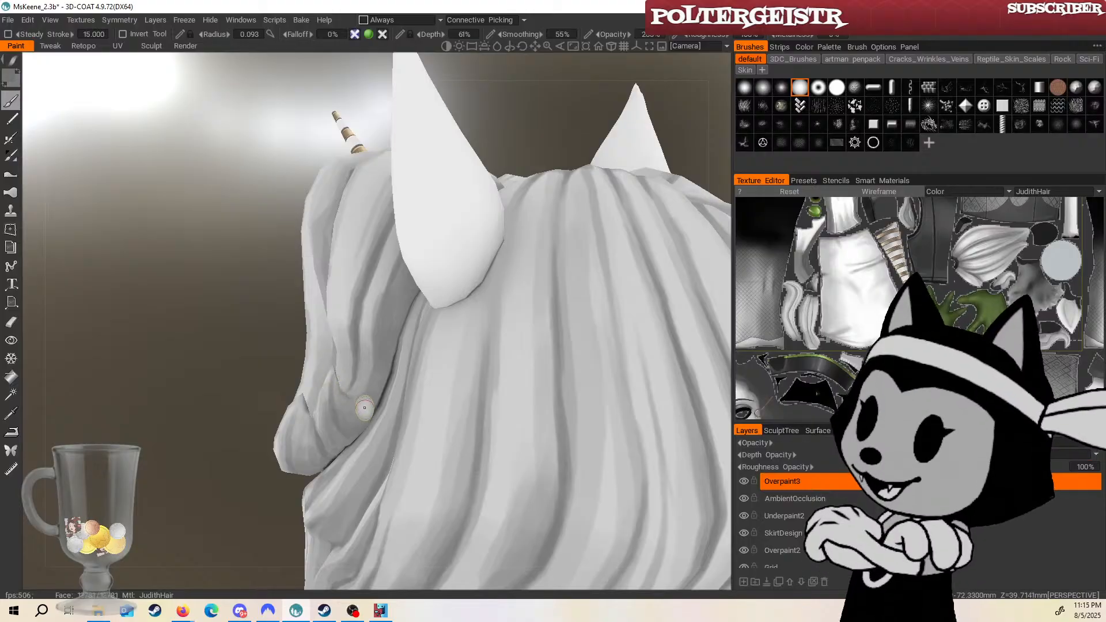
{"action": "left_click_drag", "start_coordinate": [364, 408], "coordinate": [359, 378], "text": "alt"}
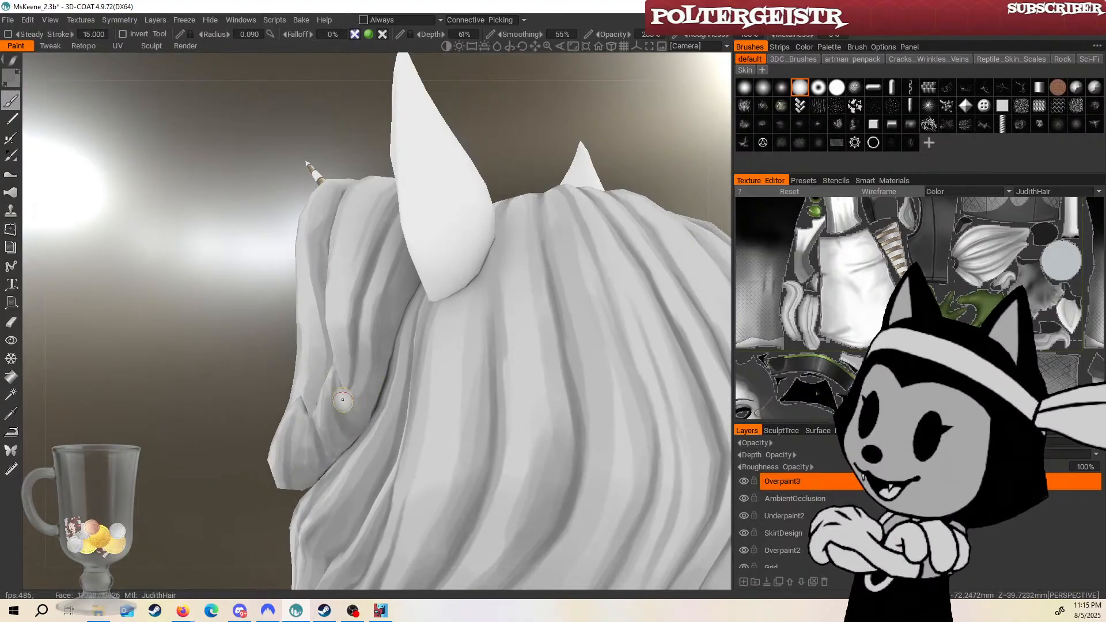
Shade the outer side of the curled tips with brush radii 0.191, 0.231, 0.154, 0.174 and 0.336.
{"action": "key", "text": "bracketright"}
{"action": "key", "text": "bracketright"}
{"action": "key", "text": "bracketright"}
{"action": "key", "text": "bracketright"}
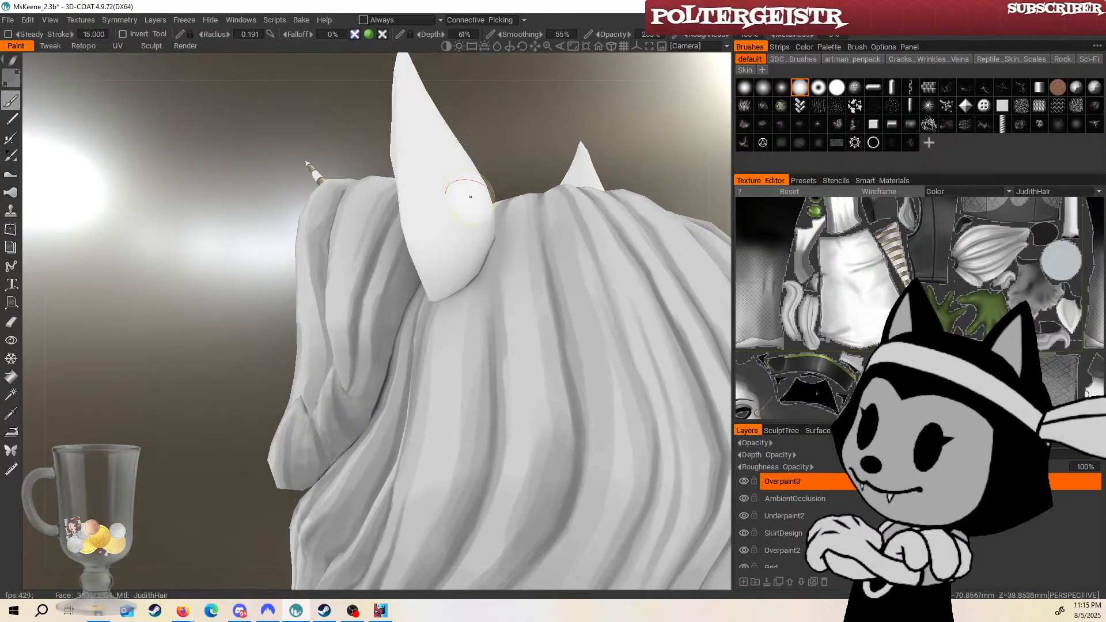
{"action": "left_click_drag", "start_coordinate": [471, 196], "coordinate": [331, 403], "text": "alt"}
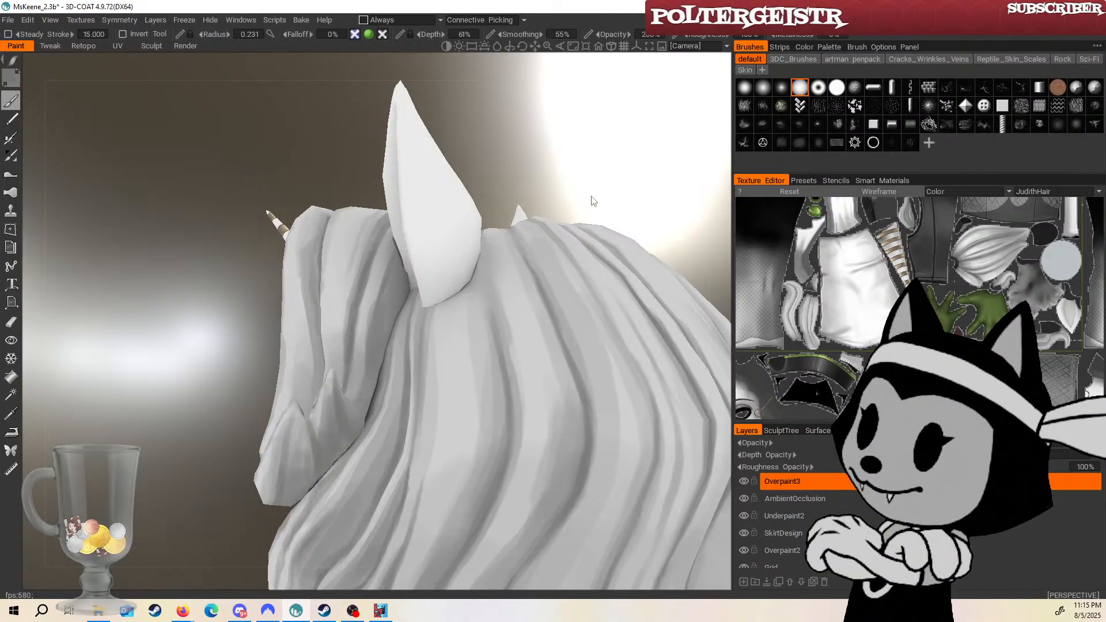
{"action": "left_click_drag", "start_coordinate": [594, 201], "coordinate": [321, 396]}
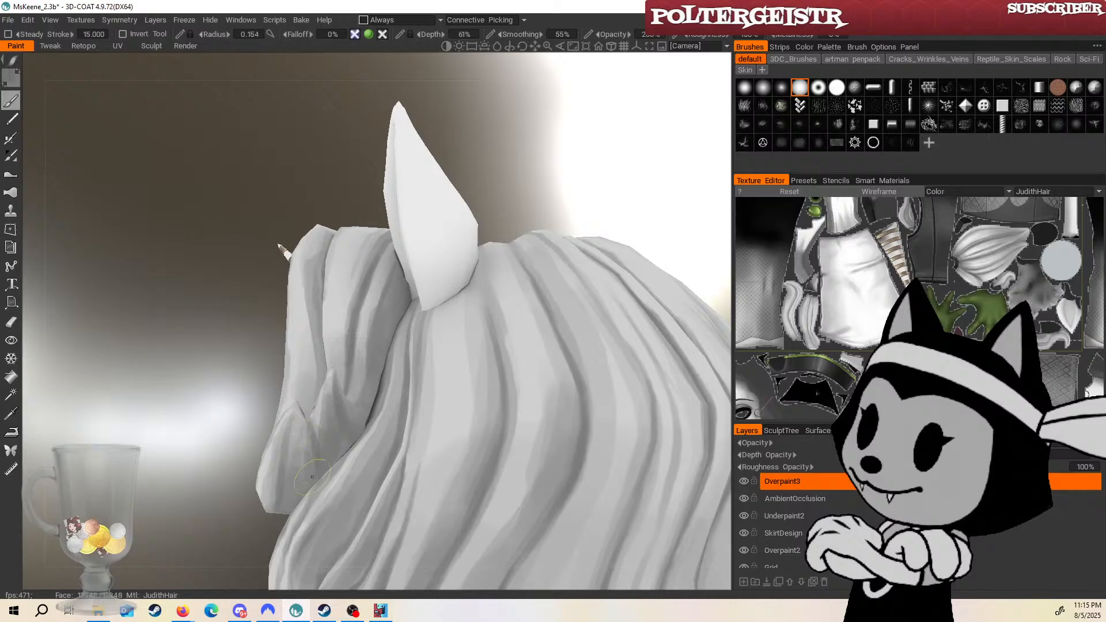
{"action": "left_click_drag", "start_coordinate": [528, 172], "coordinate": [310, 439]}
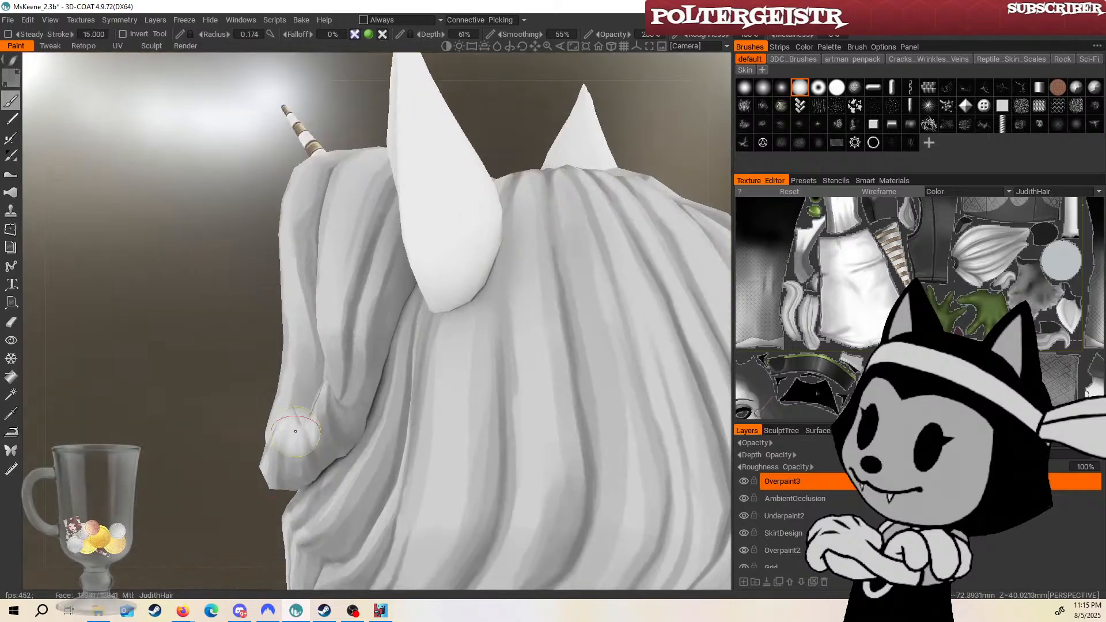
{"action": "left_click_drag", "start_coordinate": [273, 503], "coordinate": [324, 423]}
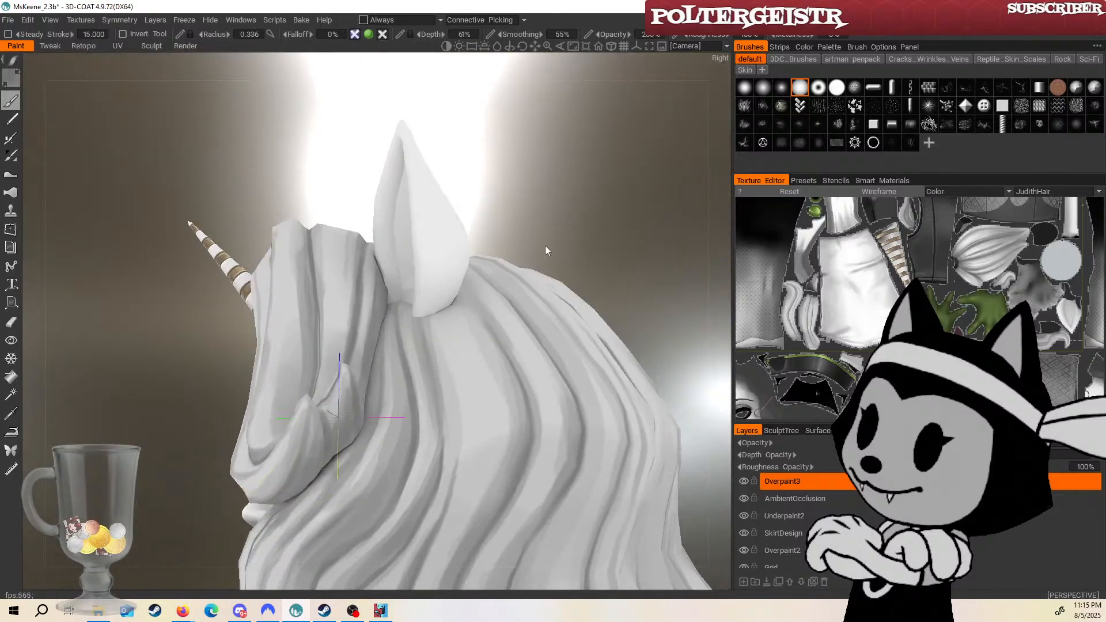
Refine the curl's inner hollow and the side waves with brush radii 0.093, 0.224 and 0.418, then save the file.
{"action": "left_click_drag", "start_coordinate": [545, 246], "coordinate": [556, 296]}
{"action": "left_click_drag", "start_coordinate": [245, 527], "coordinate": [472, 503]}
{"action": "left_click_drag", "start_coordinate": [401, 309], "coordinate": [391, 370]}
{"action": "left_click_drag", "start_coordinate": [335, 411], "coordinate": [317, 437]}
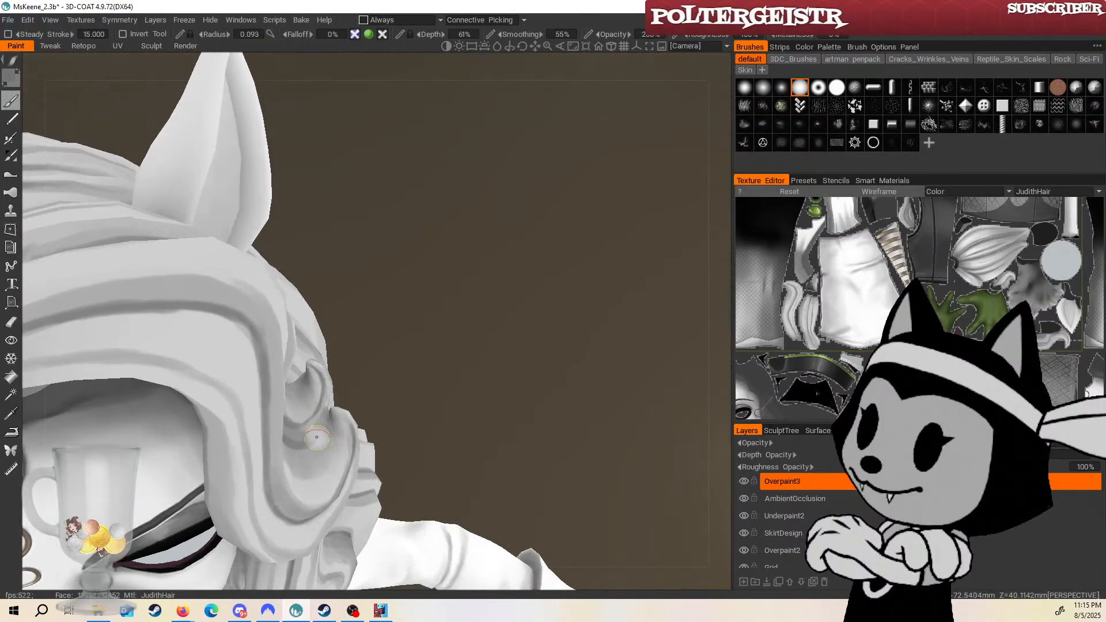
{"action": "left_click_drag", "start_coordinate": [385, 354], "coordinate": [403, 409]}
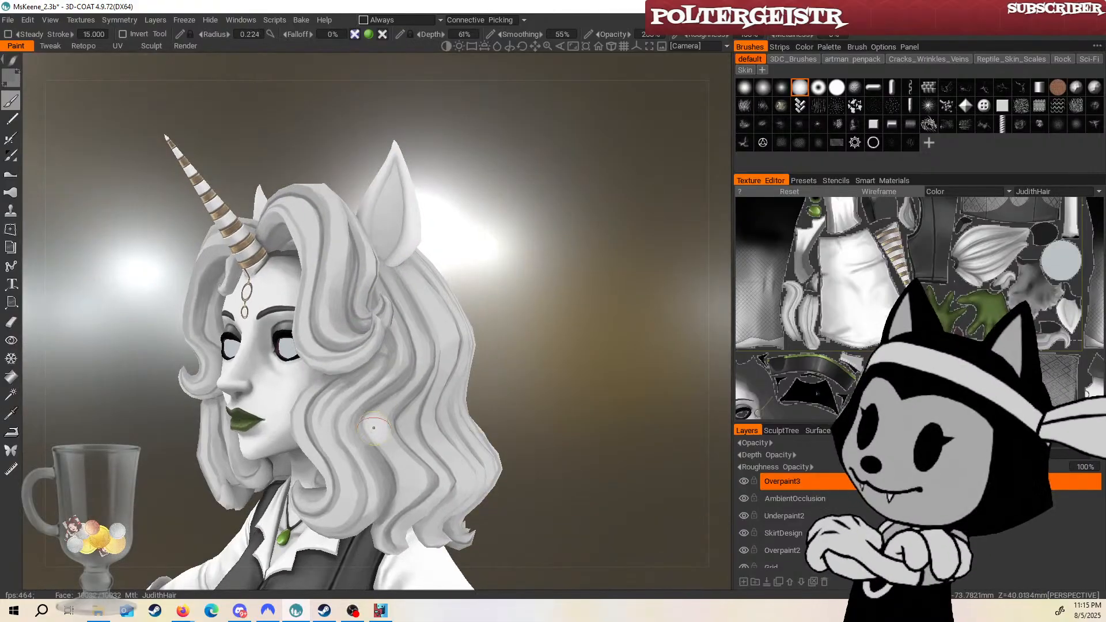
{"action": "left_click_drag", "start_coordinate": [533, 334], "coordinate": [531, 313]}
{"action": "key", "text": "ctrl+s"}
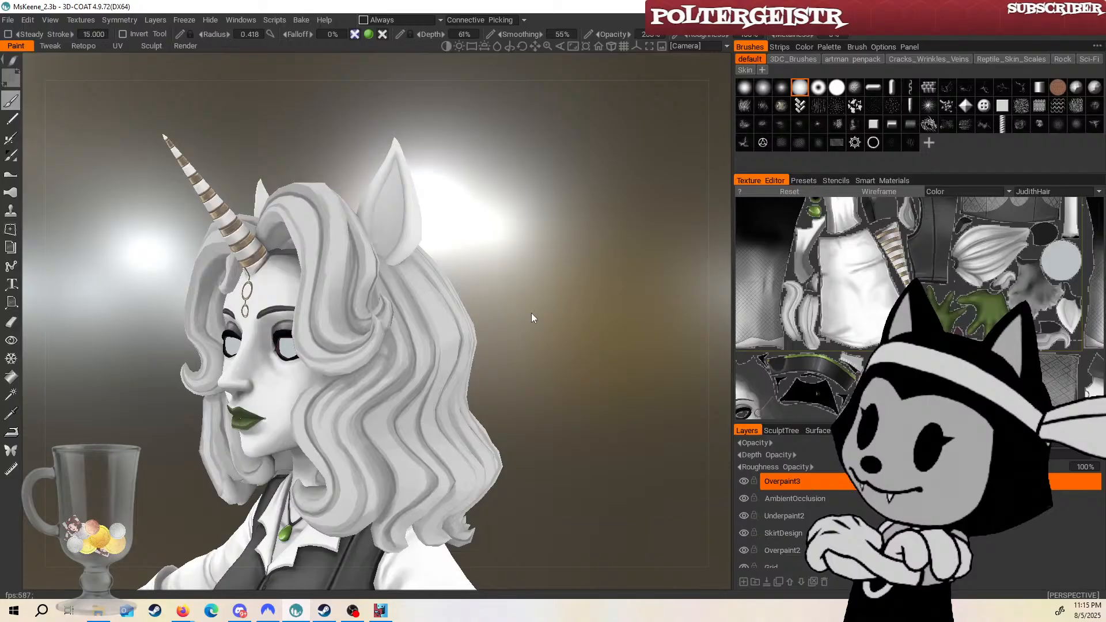
Touch up the forehead curl and the hair around the horn with brush radii 0.080, 0.287 and 0.357.
{"action": "left_click_drag", "start_coordinate": [536, 399], "coordinate": [618, 297]}
{"action": "right_click_drag", "start_coordinate": [619, 297], "coordinate": [646, 275]}
{"action": "middle_click_drag", "start_coordinate": [645, 276], "coordinate": [763, 322]}
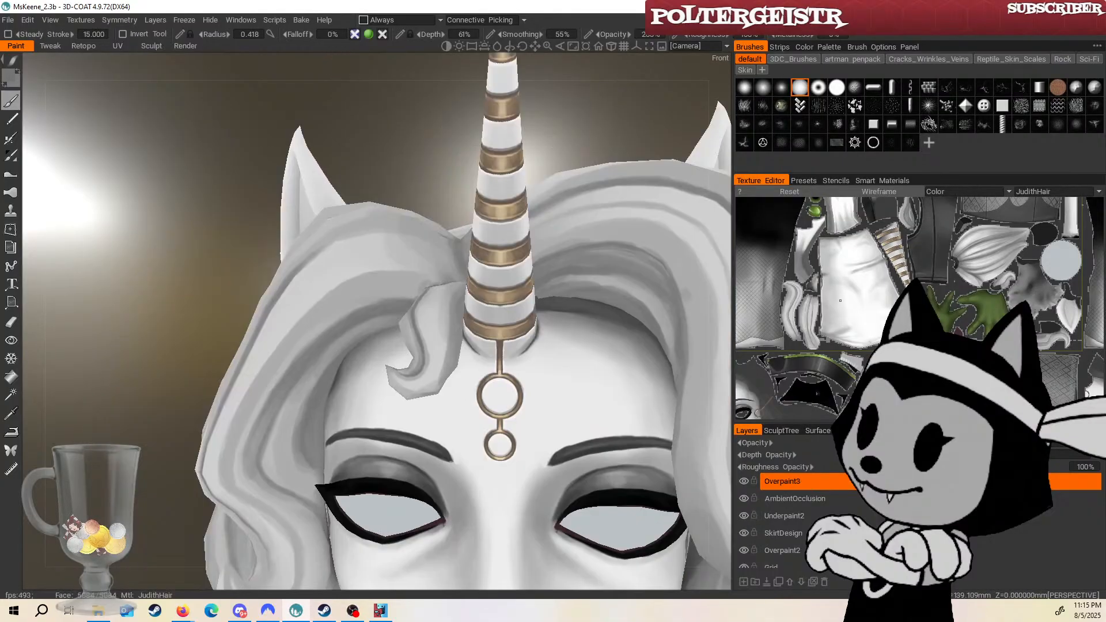
{"action": "mouse_move", "coordinate": [608, 136]}
{"action": "left_mouse_down"}
{"action": "mouse_move", "coordinate": [490, 124]}
{"action": "mouse_move", "coordinate": [497, 69]}
{"action": "left_mouse_up"}
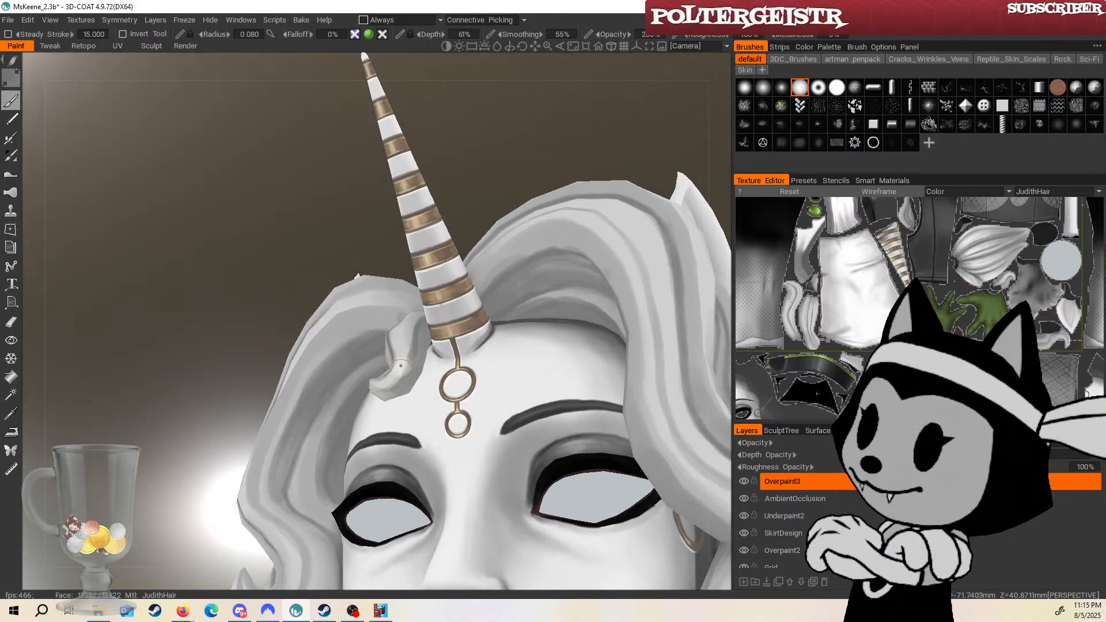
{"action": "left_click_drag", "start_coordinate": [459, 179], "coordinate": [600, 233]}
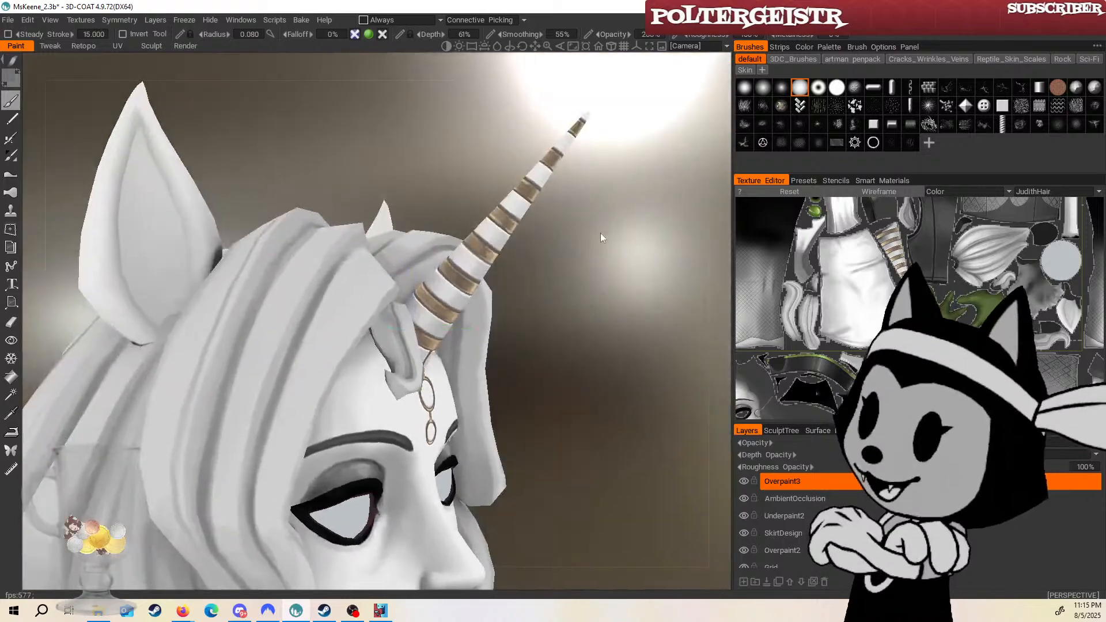
{"action": "left_click_drag", "start_coordinate": [550, 314], "coordinate": [545, 271]}
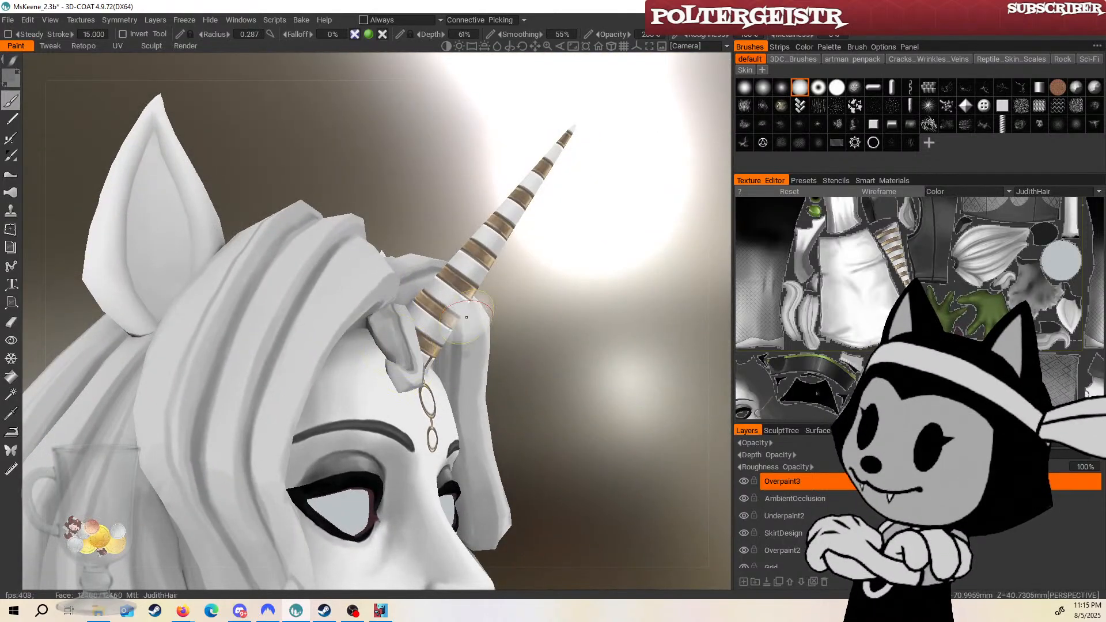
{"action": "mouse_move", "coordinate": [467, 317]}
{"action": "left_mouse_down"}
{"action": "mouse_move", "coordinate": [346, 325]}
{"action": "mouse_move", "coordinate": [397, 349]}
{"action": "mouse_move", "coordinate": [405, 340]}
{"action": "left_mouse_up"}
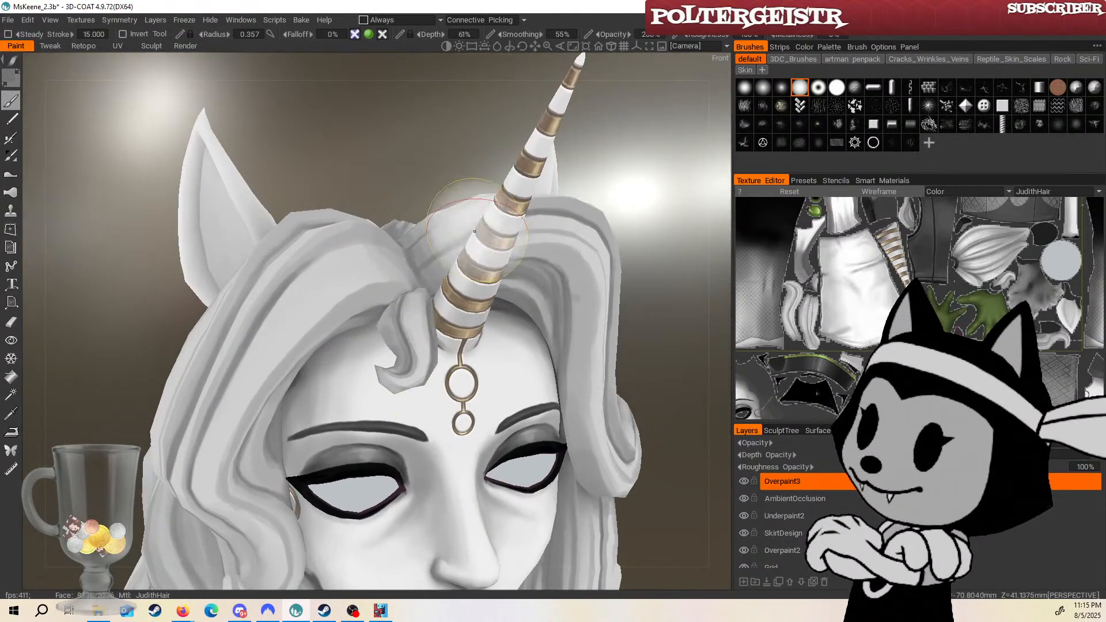
Check the front locks against the wireframe and reduce the brush radius to 0.080.
{"action": "left_click_drag", "start_coordinate": [632, 303], "coordinate": [568, 270], "text": "alt"}
{"action": "middle_click_drag", "start_coordinate": [568, 269], "coordinate": [589, 180], "text": "alt"}
{"action": "key", "text": "w"}
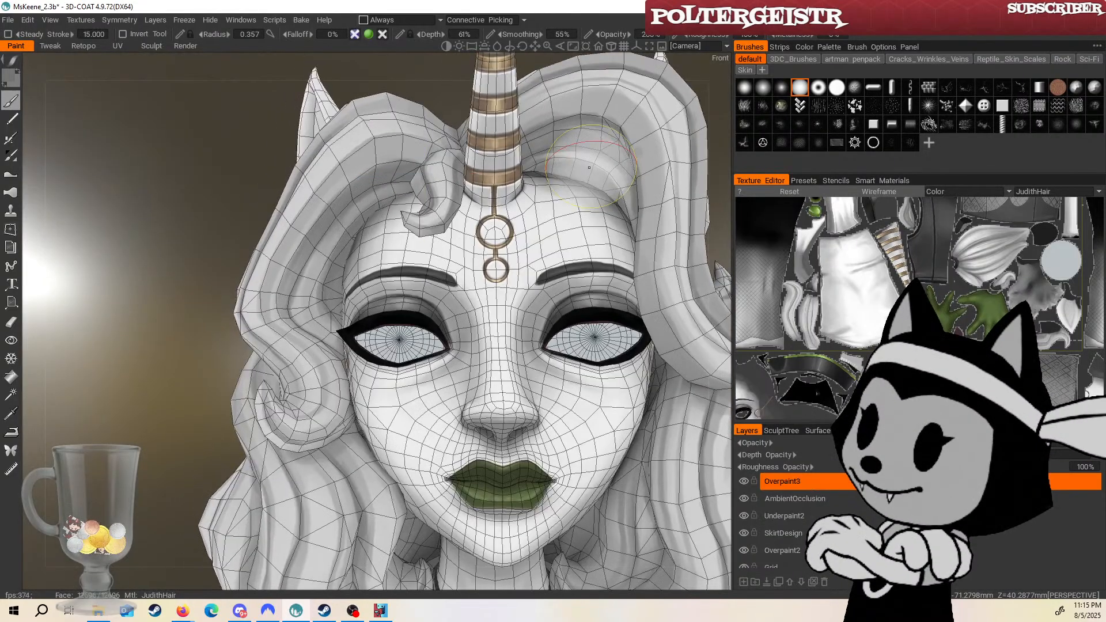
{"action": "key", "text": "bracketleft"}
{"action": "key", "text": "bracketleft"}
{"action": "key", "text": "bracketleft"}
{"action": "key", "text": "bracketleft"}
{"action": "key", "text": "bracketleft"}
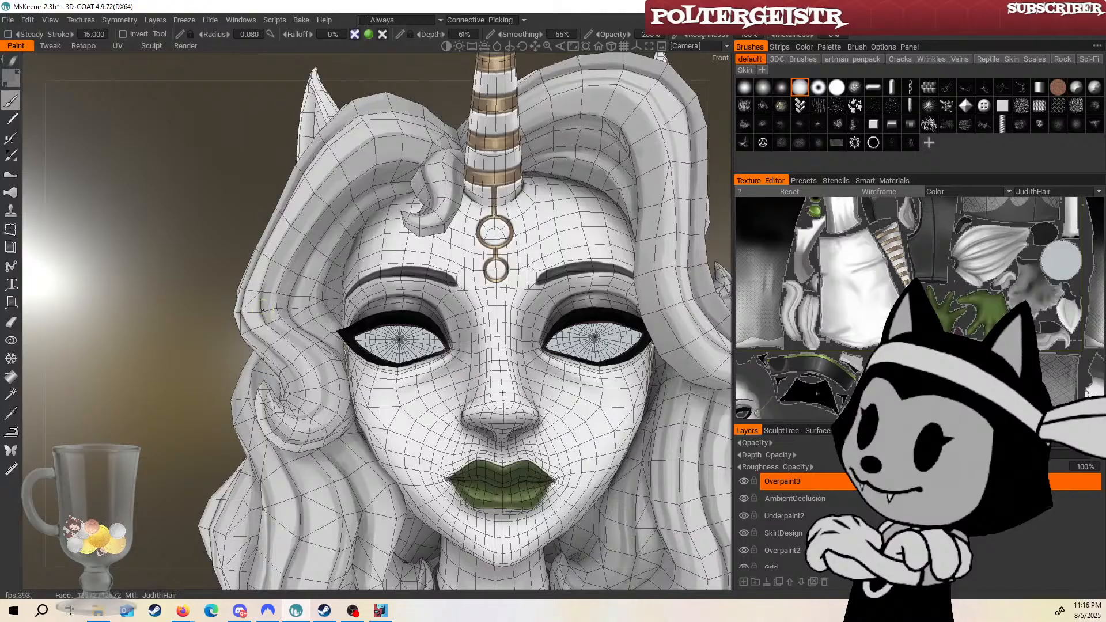
{"action": "key", "text": "w"}
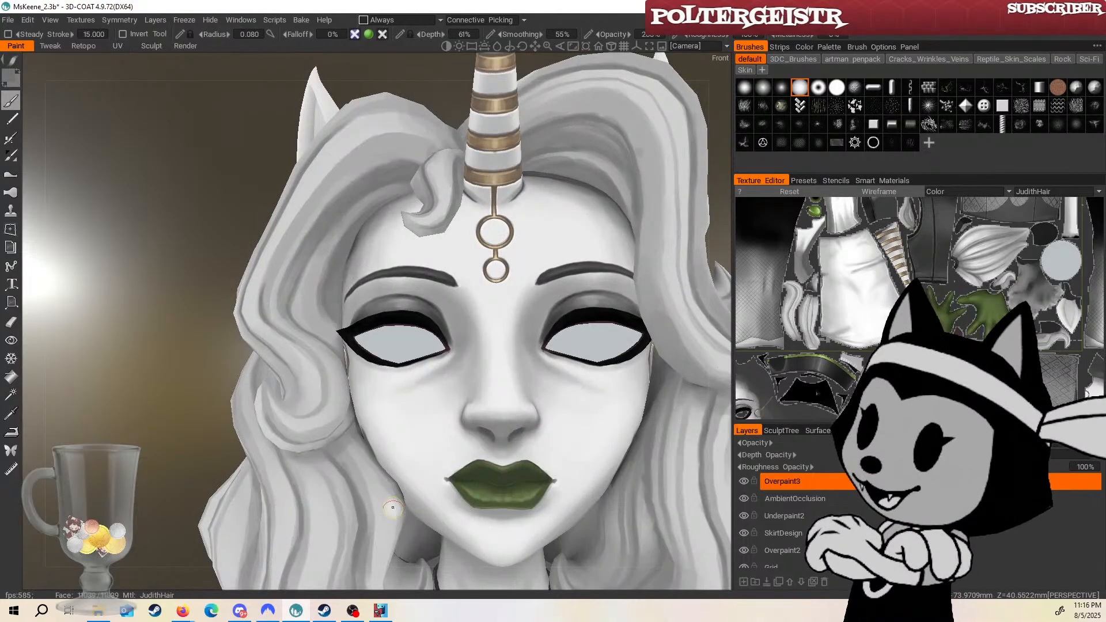
Review the whole hairstyle from the front at a distance and save the file.
{"action": "middle_click_drag", "start_coordinate": [426, 361], "coordinate": [354, 367], "text": "alt"}
{"action": "right_click_drag", "start_coordinate": [375, 435], "coordinate": [348, 390], "text": "alt"}
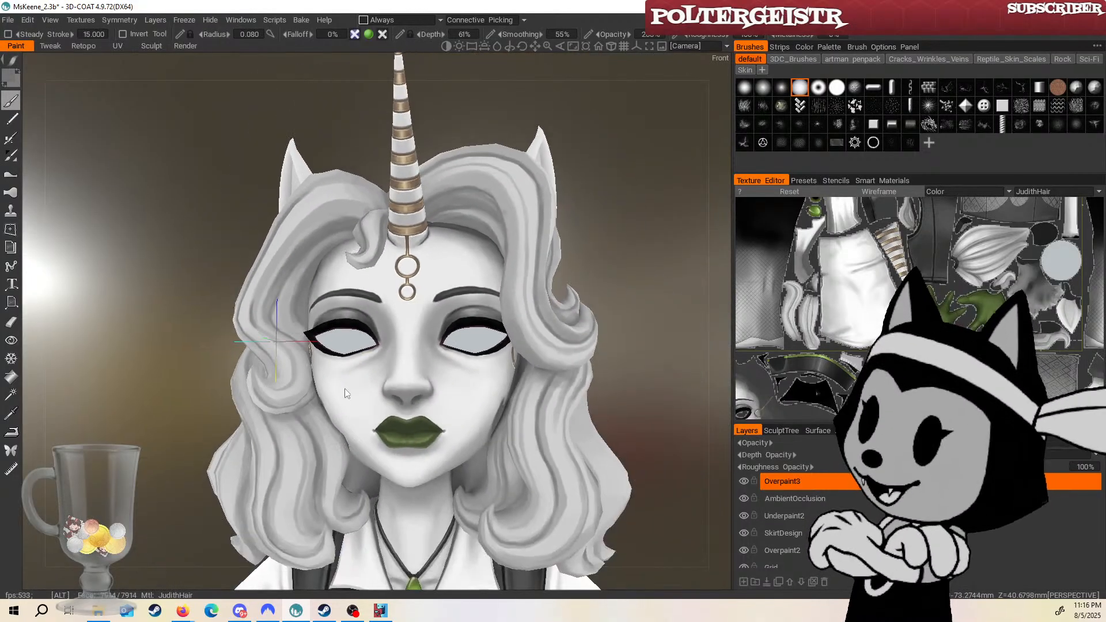
{"action": "left_click_drag", "start_coordinate": [348, 390], "coordinate": [284, 406], "text": "alt"}
{"action": "right_click_drag", "start_coordinate": [283, 406], "coordinate": [262, 390], "text": "alt"}
{"action": "left_click_drag", "start_coordinate": [262, 389], "coordinate": [452, 360], "text": "alt"}
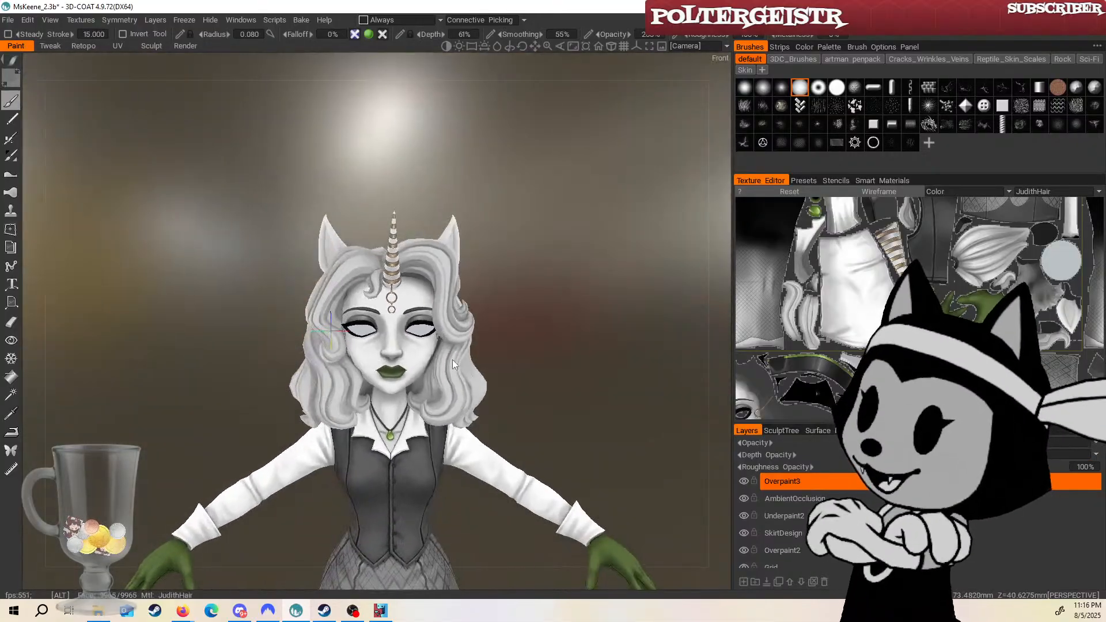
{"action": "right_click_drag", "start_coordinate": [452, 360], "coordinate": [464, 408], "text": "alt"}
{"action": "key", "text": "ctrl+s"}
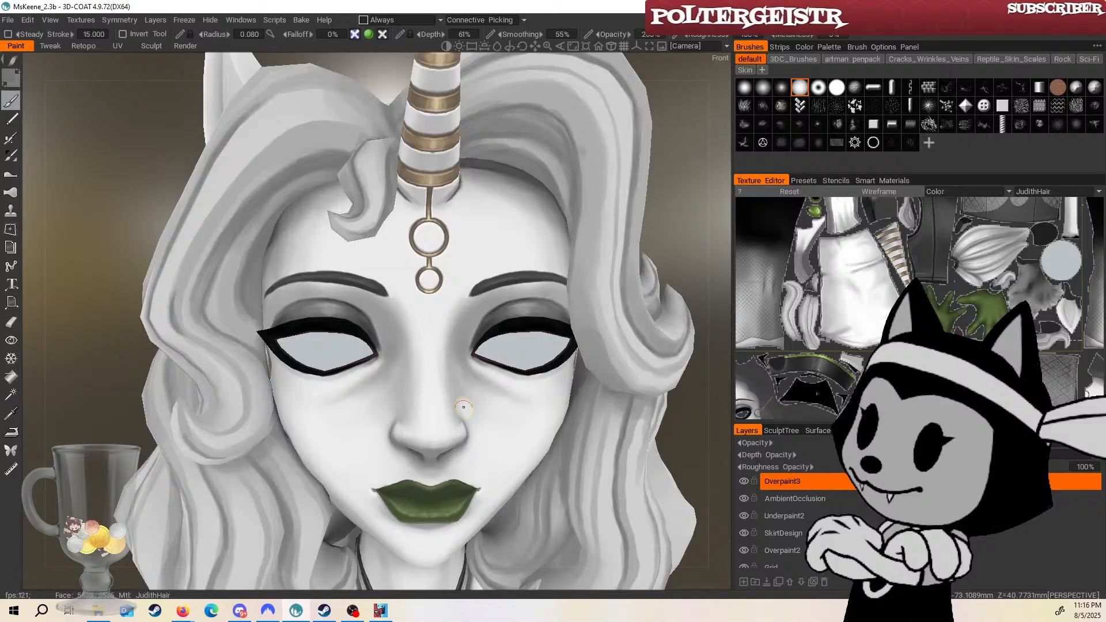
Touch up the front locks over the wireframe with brush radius 0.080, then hide the wireframe and save the file.
{"action": "key", "text": "w"}
{"action": "middle_click_drag", "start_coordinate": [438, 412], "coordinate": [494, 465], "text": "alt"}
{"action": "right_click_drag", "start_coordinate": [387, 405], "coordinate": [380, 381], "text": "alt"}
{"action": "left_click_drag", "start_coordinate": [381, 380], "coordinate": [430, 398], "text": "alt"}
{"action": "middle_click_drag", "start_coordinate": [416, 402], "coordinate": [441, 406], "text": "alt"}
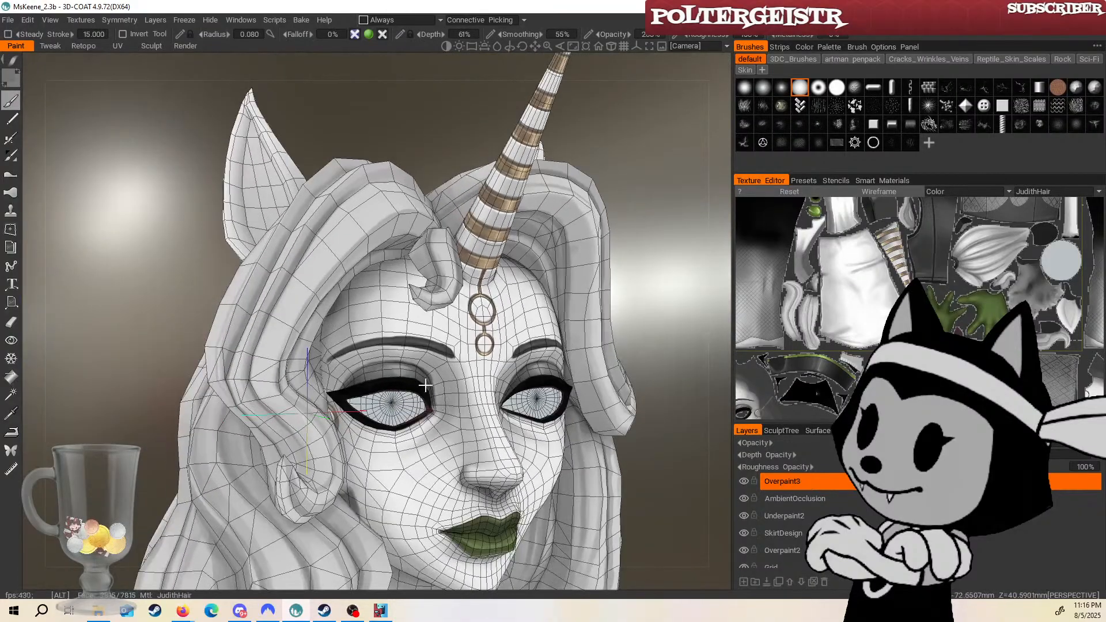
{"action": "left_click_drag", "start_coordinate": [425, 385], "coordinate": [323, 412], "text": "alt"}
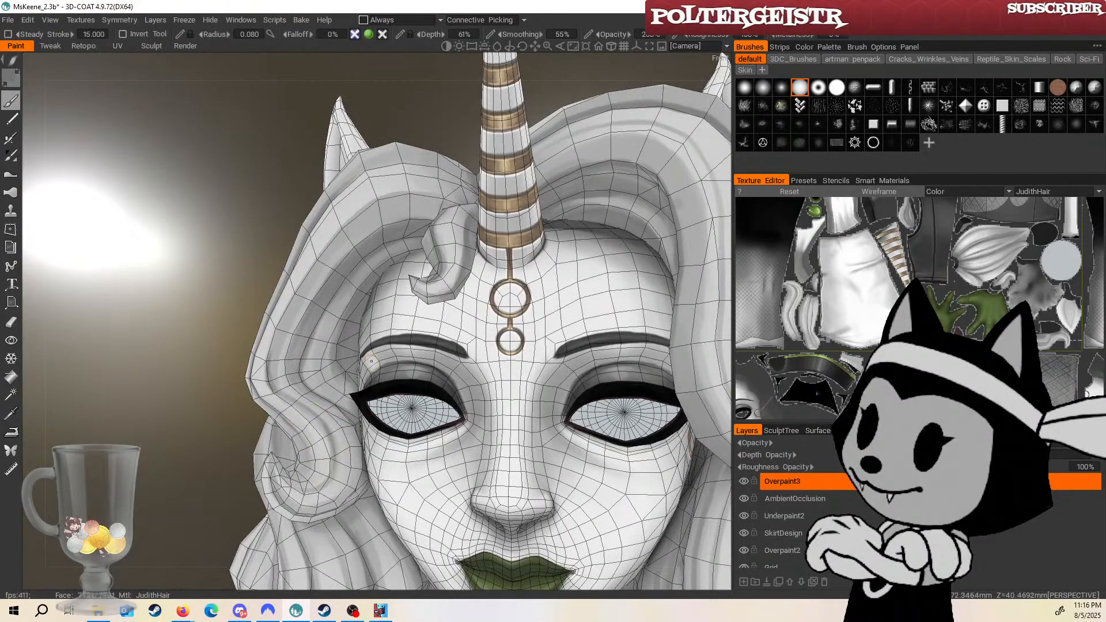
{"action": "key", "text": "w"}
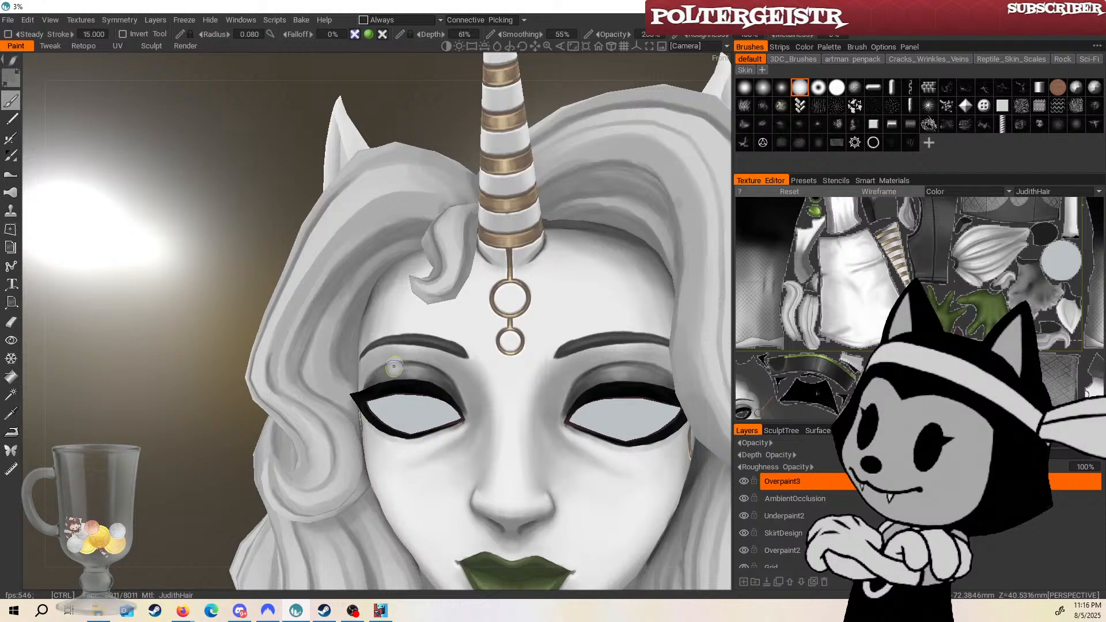
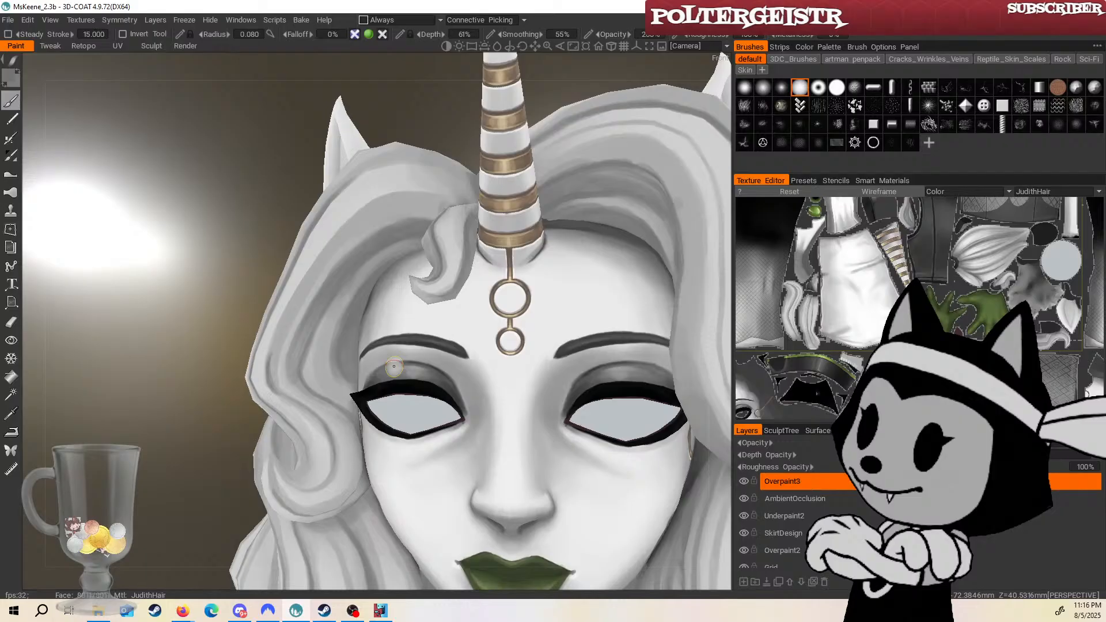
Refine the curled side lock beside the face over the wireframe with brush radius 0.045, then hide the wireframe.
{"action": "key", "text": "w"}
{"action": "scroll", "coordinate": [438, 381], "scroll_direction": "up", "scroll_amount": 5}
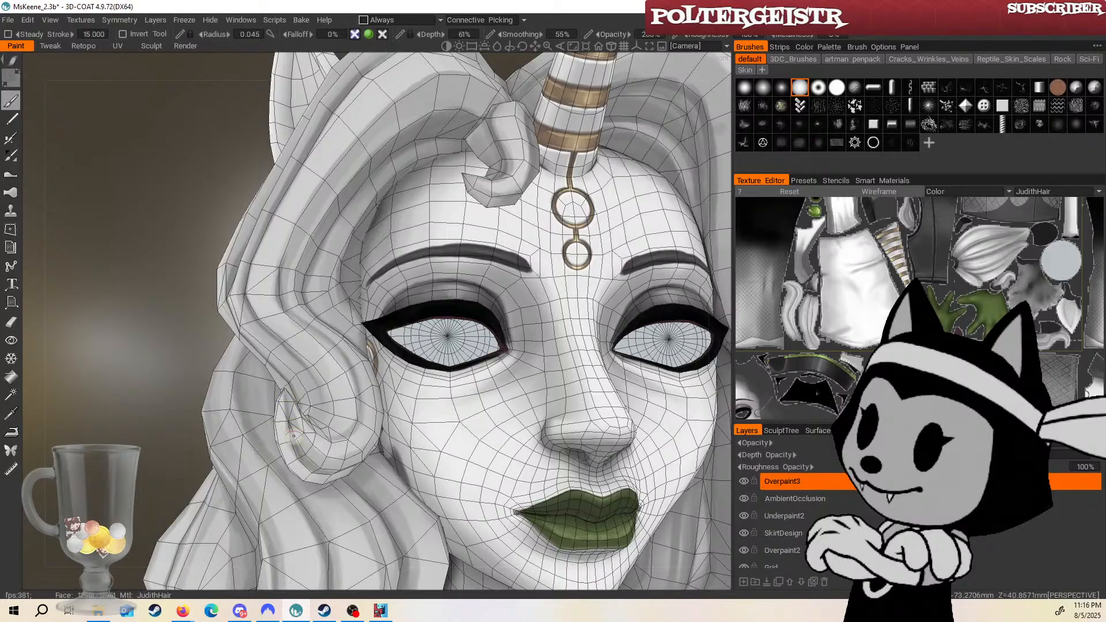
{"action": "middle_click_drag", "start_coordinate": [293, 436], "coordinate": [369, 471]}
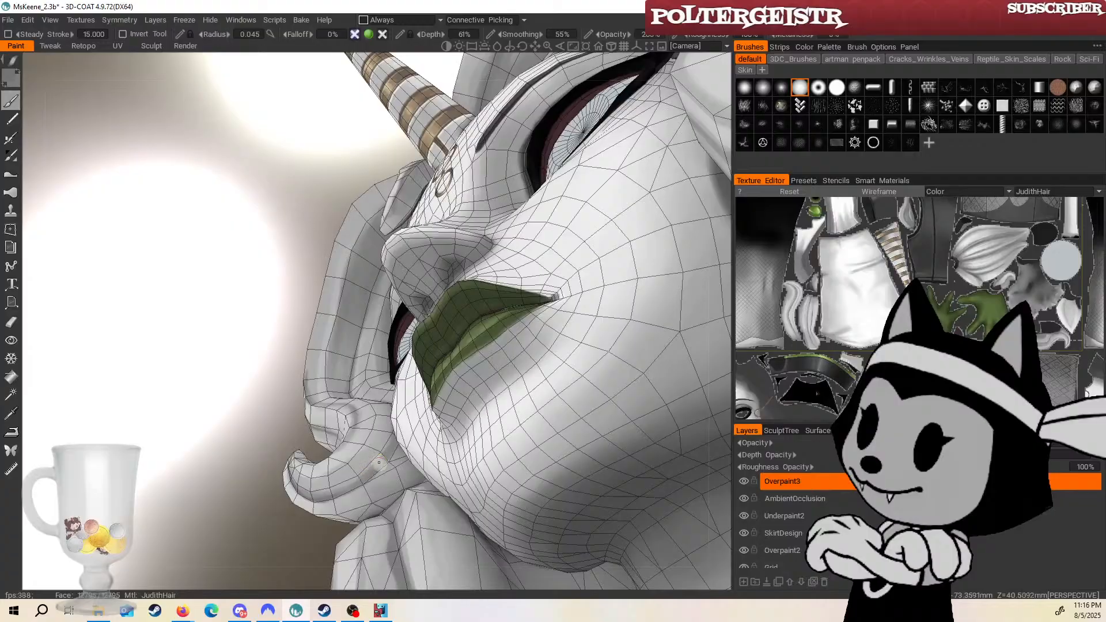
{"action": "key", "text": "w"}
{"action": "scroll", "coordinate": [381, 469], "scroll_direction": "down", "scroll_amount": 3}
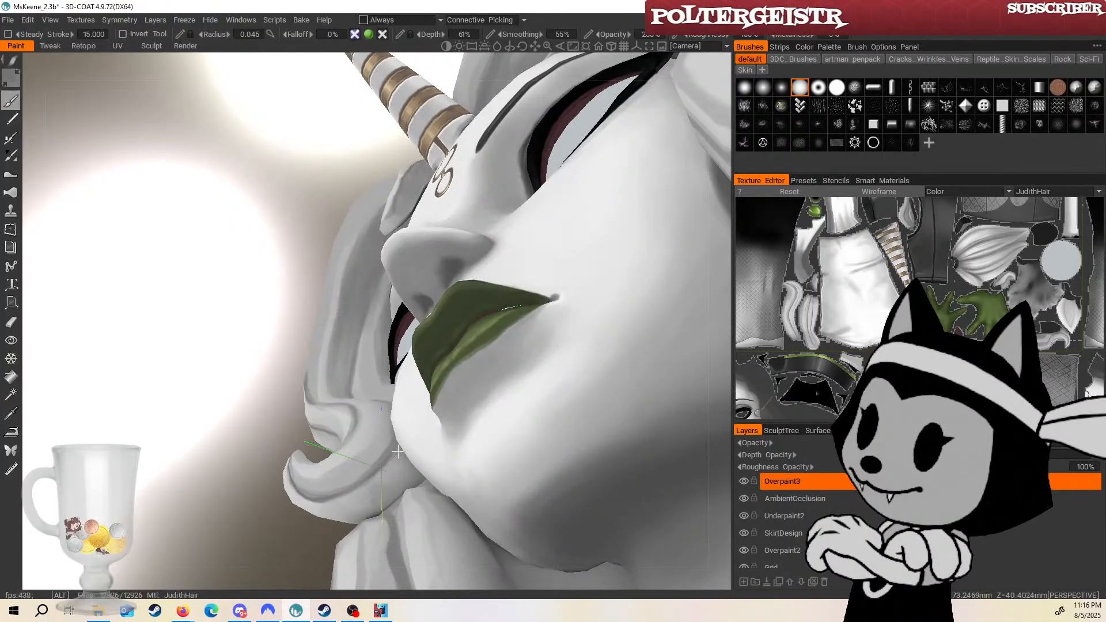
Shade the wavy strands on the side of the head with brush radii 0.106, 0.077 and 0.128.
{"action": "right_click_drag", "start_coordinate": [361, 163], "coordinate": [363, 330], "text": "alt"}
{"action": "left_click_drag", "start_coordinate": [363, 330], "coordinate": [402, 341], "text": "alt"}
{"action": "scroll", "coordinate": [424, 411], "scroll_direction": "down", "scroll_amount": 3}
{"action": "scroll", "coordinate": [424, 411], "scroll_direction": "up", "scroll_amount": 4}
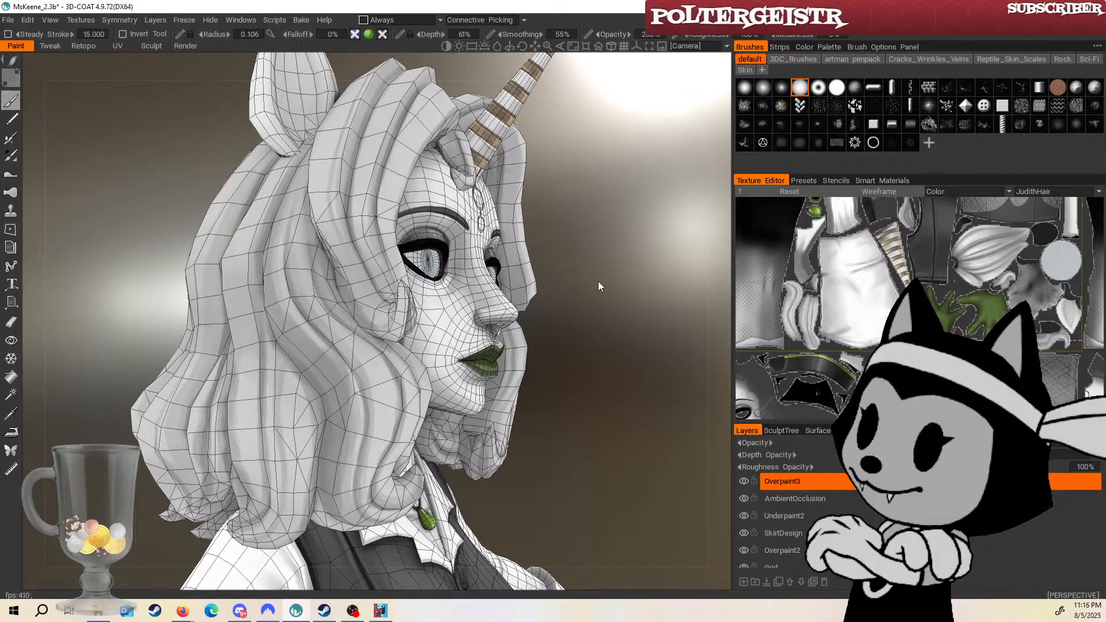
{"action": "left_click_drag", "start_coordinate": [598, 286], "coordinate": [299, 198], "text": "shift"}
{"action": "right_click_drag", "start_coordinate": [302, 309], "coordinate": [517, 196]}
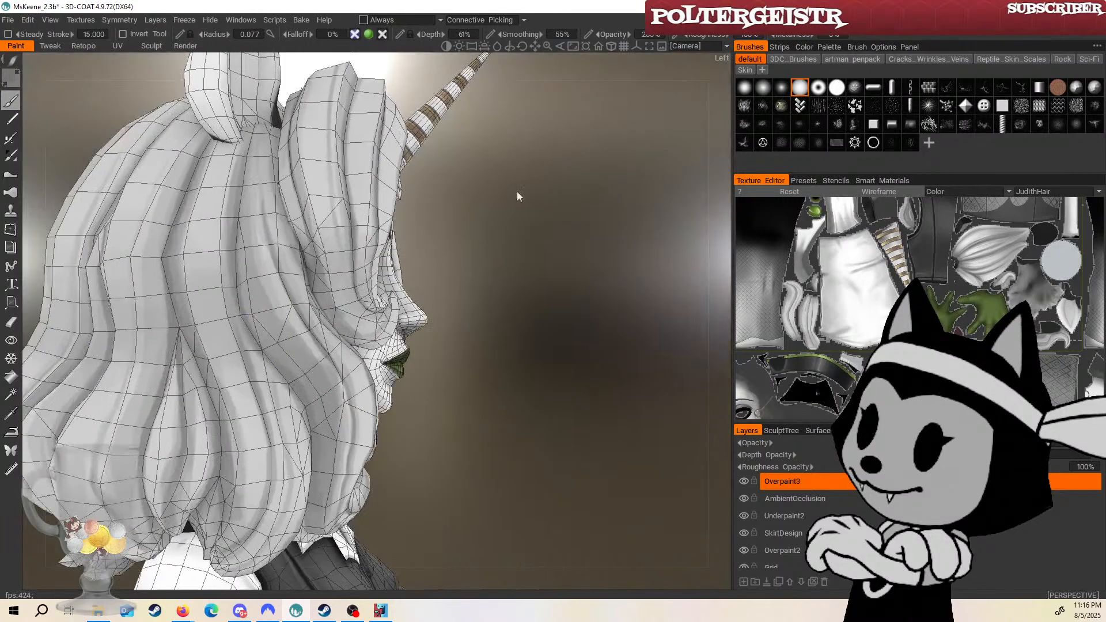
{"action": "key", "text": "w"}
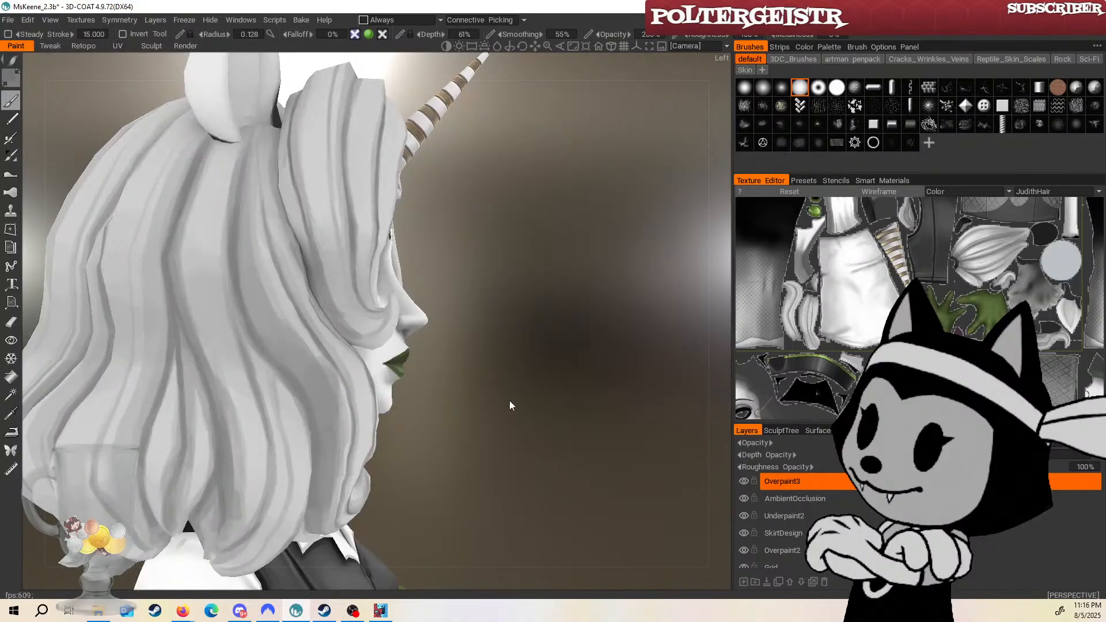
Show the wireframe and rework the long strands behind the ear with brush radii 0.128, 0.090 and 0.099.
{"action": "right_click_drag", "start_coordinate": [509, 400], "coordinate": [602, 319]}
{"action": "key", "text": "w"}
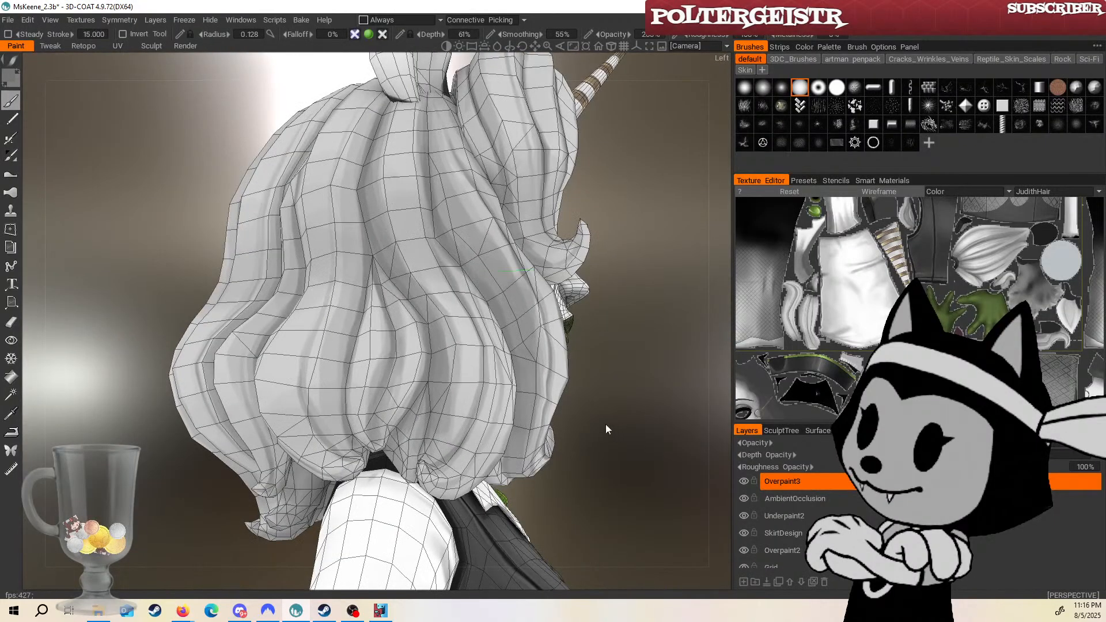
{"action": "right_click_drag", "start_coordinate": [605, 425], "coordinate": [321, 415]}
{"action": "right_click_drag", "start_coordinate": [321, 453], "coordinate": [303, 428]}
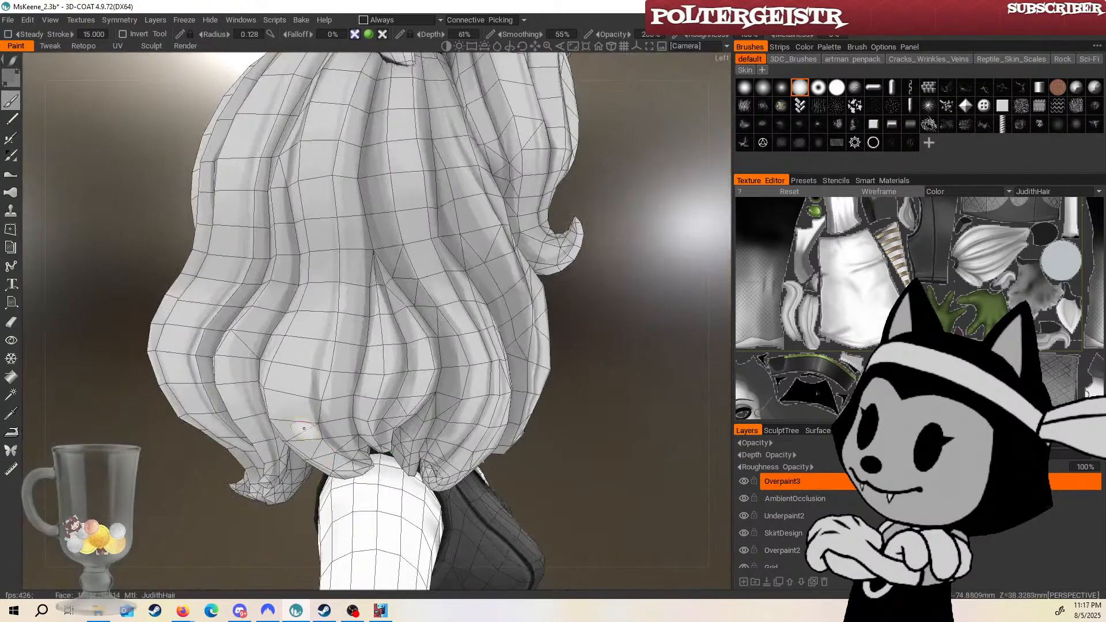
{"action": "right_click_drag", "start_coordinate": [565, 265], "coordinate": [603, 244]}
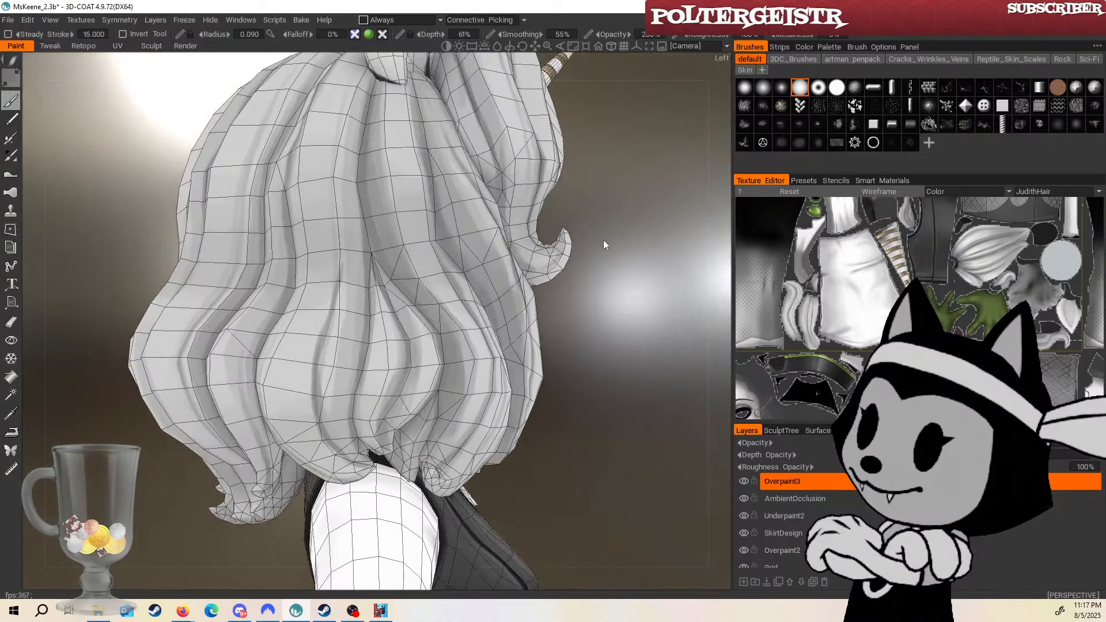
{"action": "right_click_drag", "start_coordinate": [548, 277], "coordinate": [583, 314]}
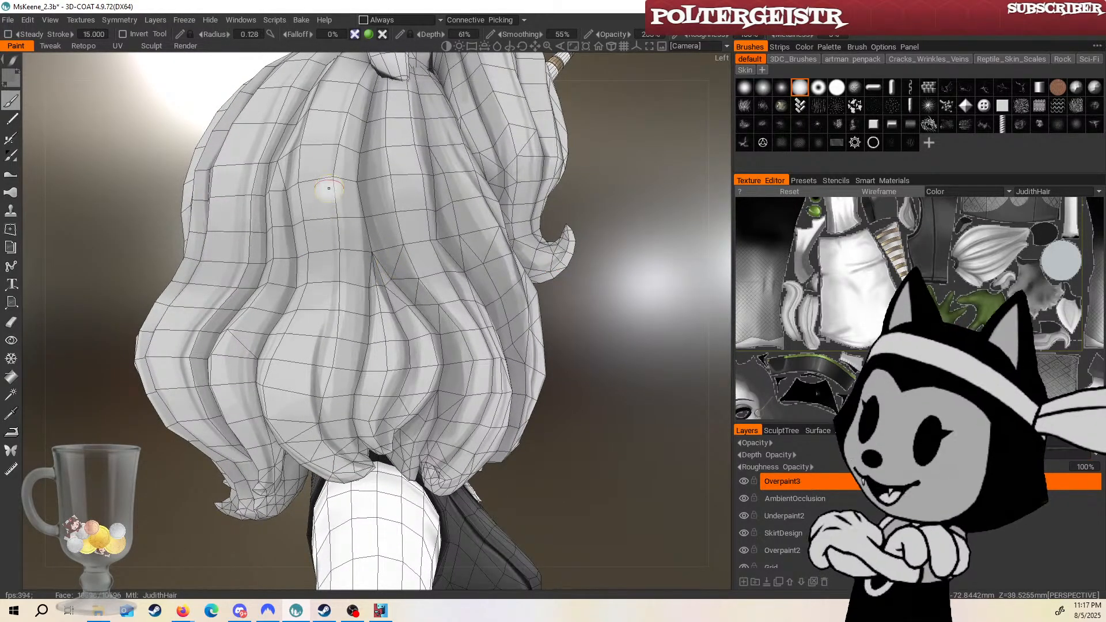
{"action": "right_click_drag", "start_coordinate": [548, 270], "coordinate": [586, 268]}
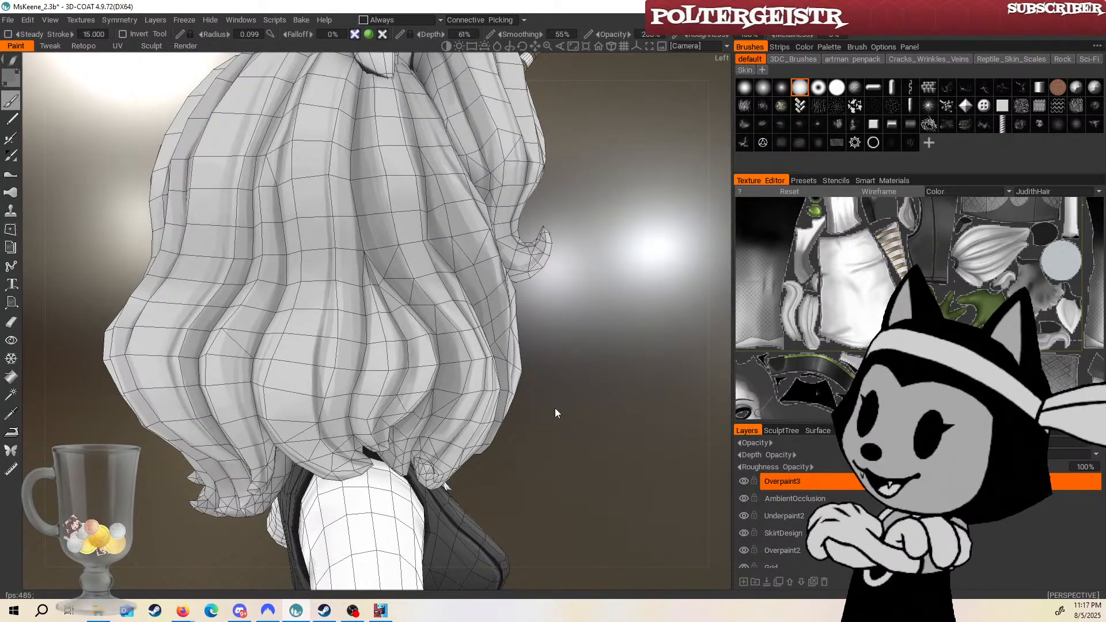
{"action": "mouse_move", "coordinate": [554, 408]}
{"action": "right_mouse_down"}
{"action": "mouse_move", "coordinate": [574, 410]}
{"action": "mouse_move", "coordinate": [563, 431]}
{"action": "mouse_move", "coordinate": [556, 320]}
{"action": "right_mouse_up"}
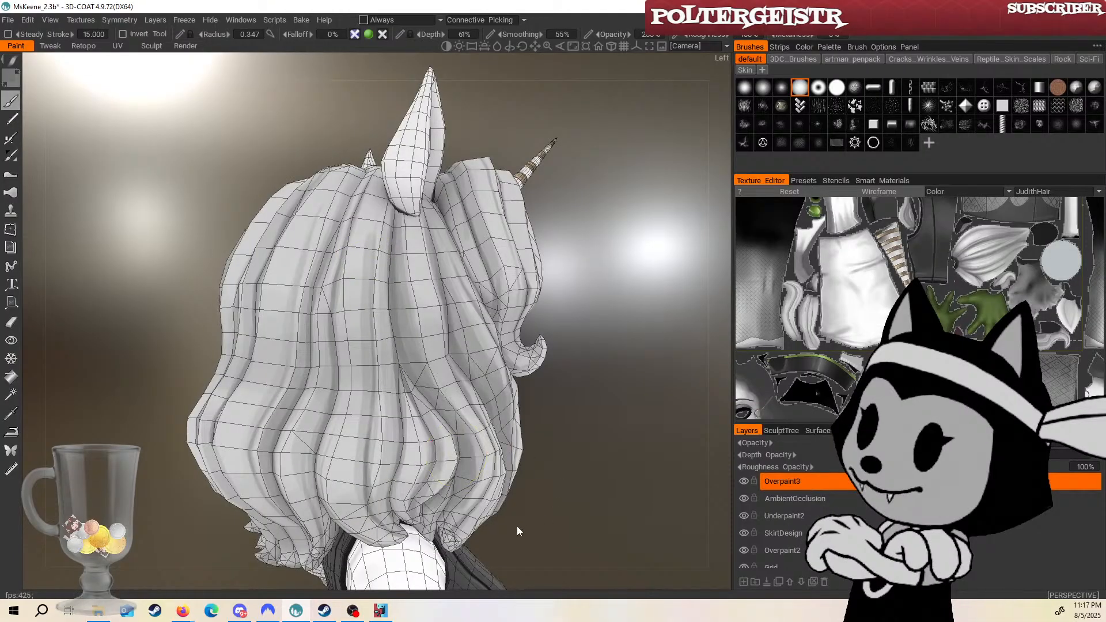
Hide the wireframe, touch up the back strands with brush radius 0.347, save the file, and reduce the radius to 0.128.
{"action": "key", "text": "w"}
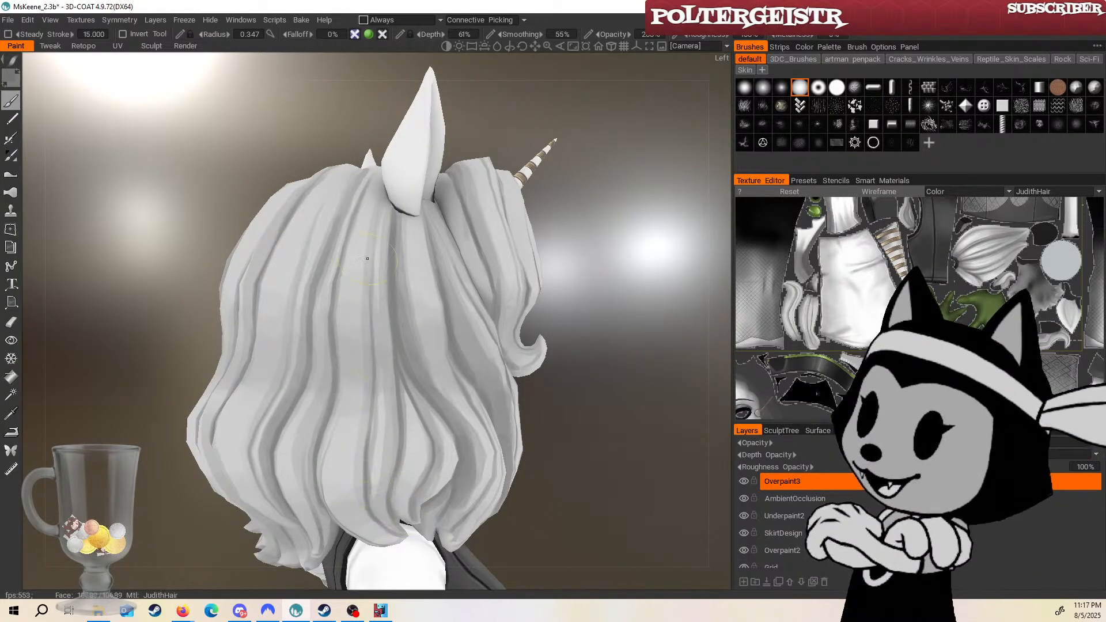
{"action": "middle_click_drag", "start_coordinate": [367, 258], "coordinate": [391, 218]}
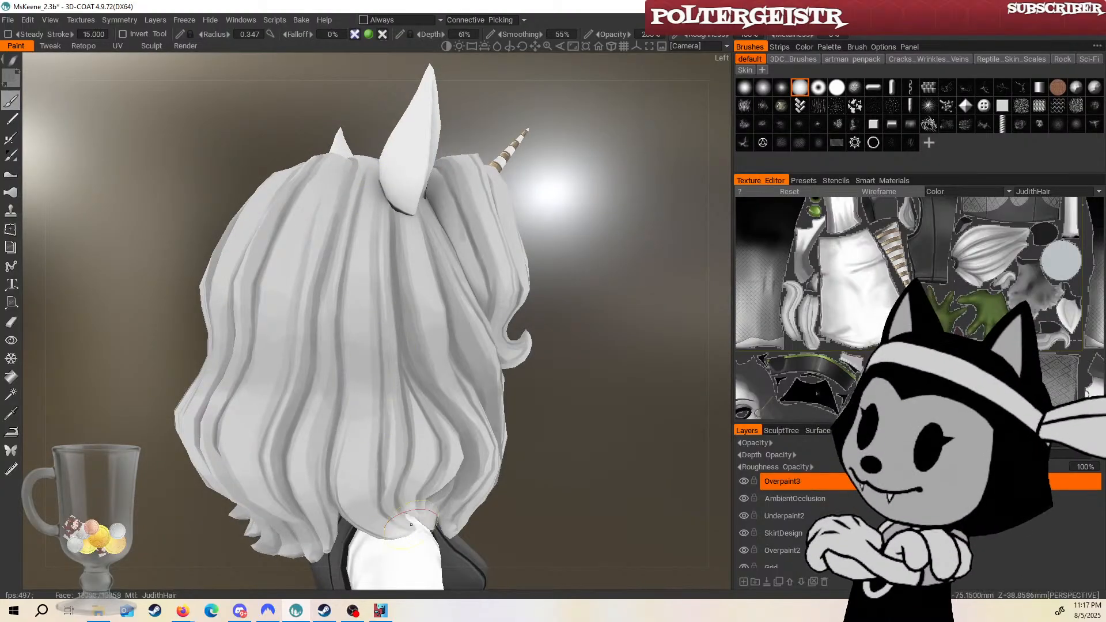
{"action": "middle_click_drag", "start_coordinate": [628, 493], "coordinate": [574, 378]}
{"action": "left_click_drag", "start_coordinate": [549, 483], "coordinate": [415, 435]}
{"action": "key", "text": "bracketleft"}
{"action": "key", "text": "bracketleft"}
{"action": "key", "text": "bracketleft"}
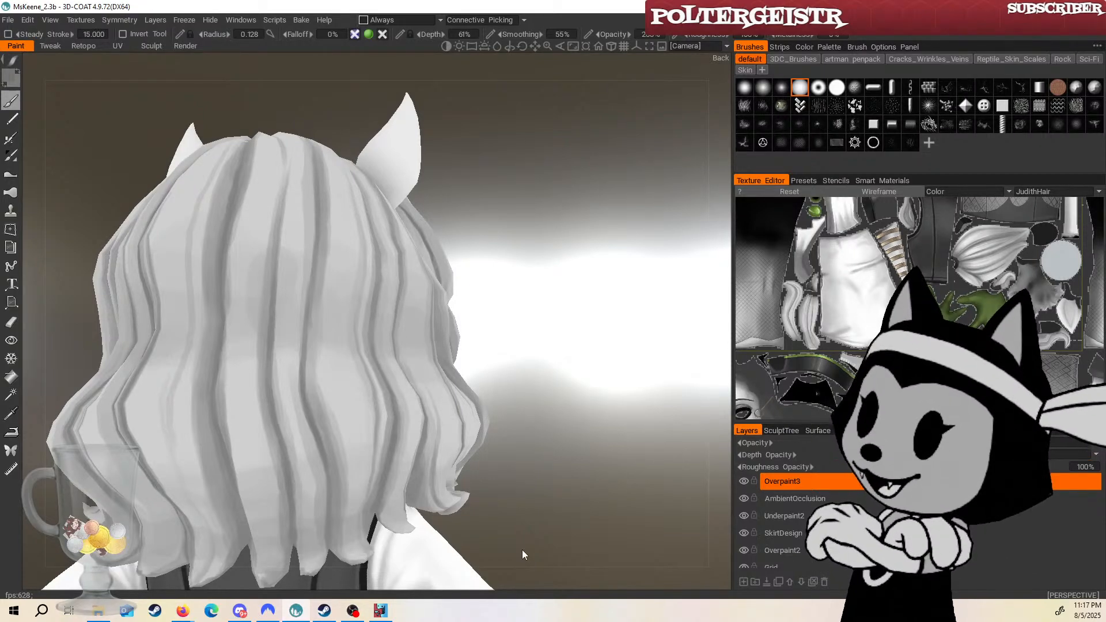
Shade the underside of the lower back locks above the shoulder with brush radii 0.060, 0.077 and 0.085.
{"action": "scroll", "coordinate": [525, 437], "scroll_direction": "down", "scroll_amount": 4}
{"action": "left_click_drag", "start_coordinate": [526, 437], "coordinate": [416, 417]}
{"action": "scroll", "coordinate": [528, 409], "scroll_direction": "up", "scroll_amount": 4}
{"action": "left_click_drag", "start_coordinate": [597, 427], "coordinate": [597, 362]}
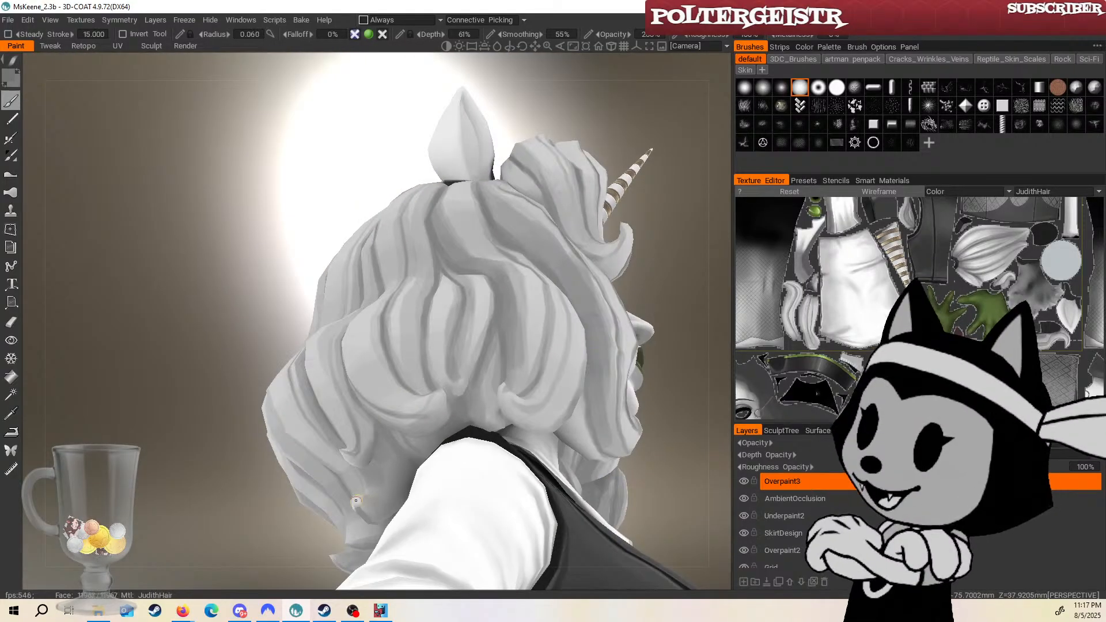
{"action": "left_click_drag", "start_coordinate": [262, 533], "coordinate": [246, 554]}
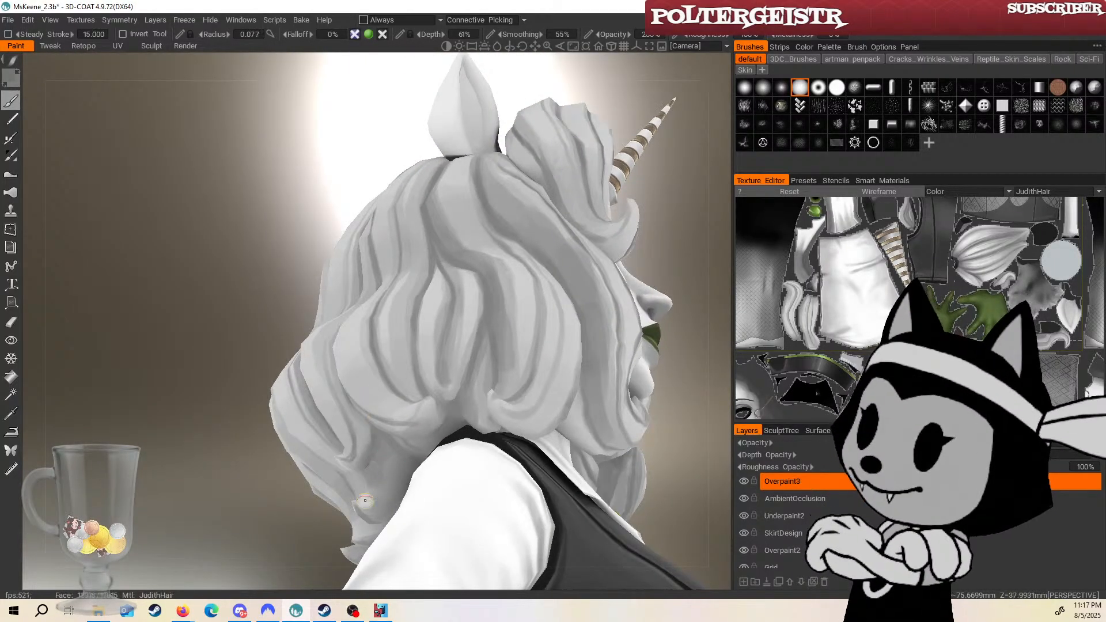
{"action": "key", "text": "bracketright"}
{"action": "left_click_drag", "start_coordinate": [295, 521], "coordinate": [268, 549]}
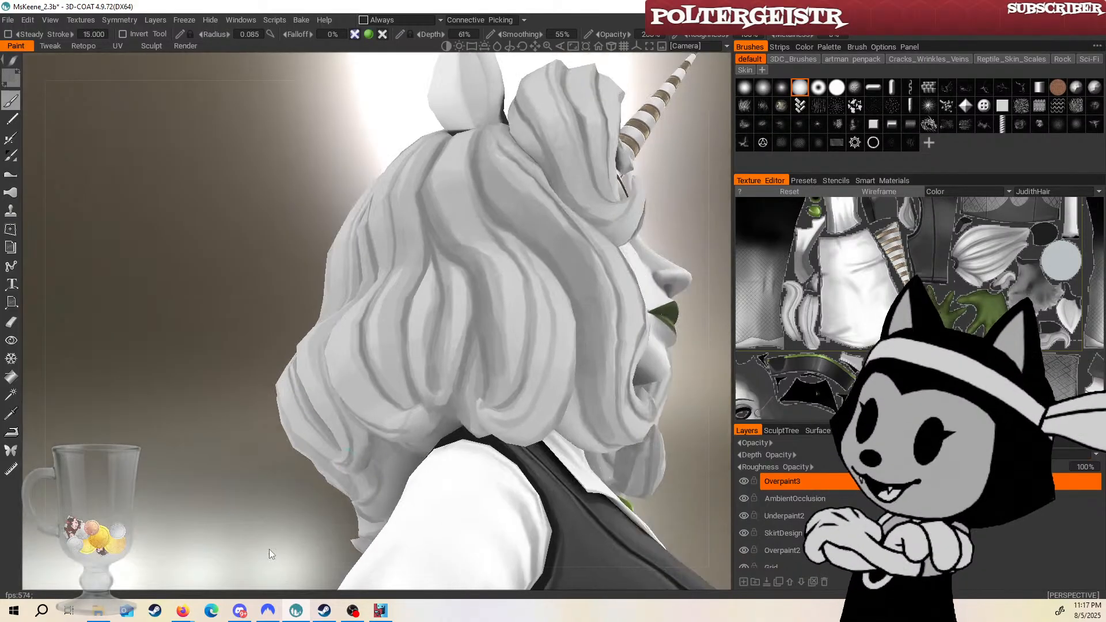
Show the wireframe, rework the lower back locks above the shoulder with brush radii 0.210 and 0.103, and save the file.
{"action": "key", "text": "w"}
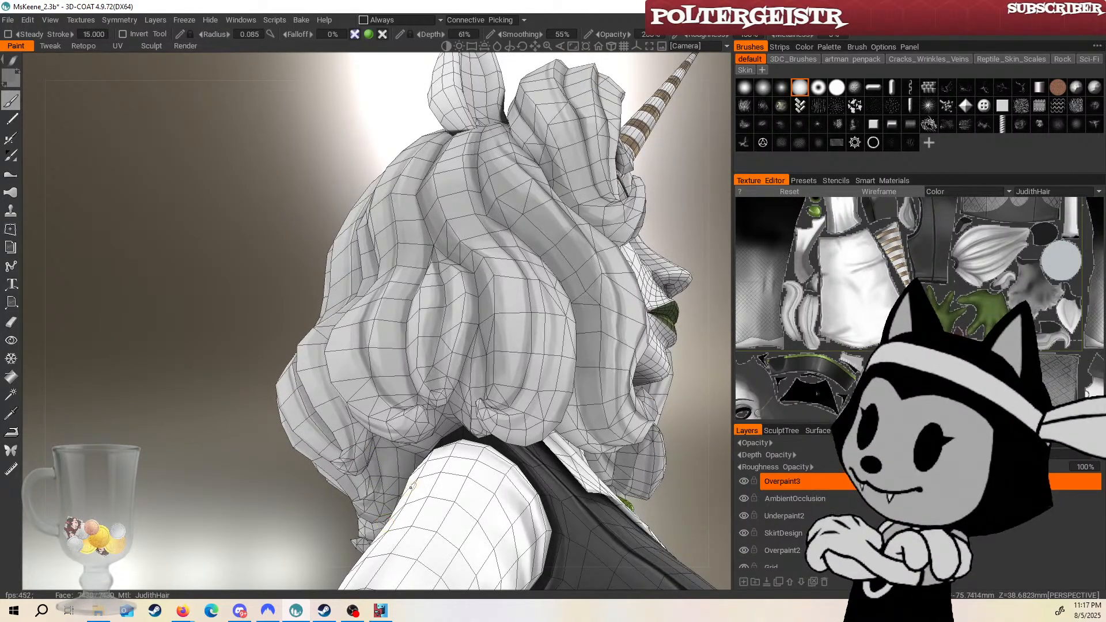
{"action": "key", "text": "w"}
{"action": "key", "text": "w"}
{"action": "left_click_drag", "start_coordinate": [260, 528], "coordinate": [237, 413]}
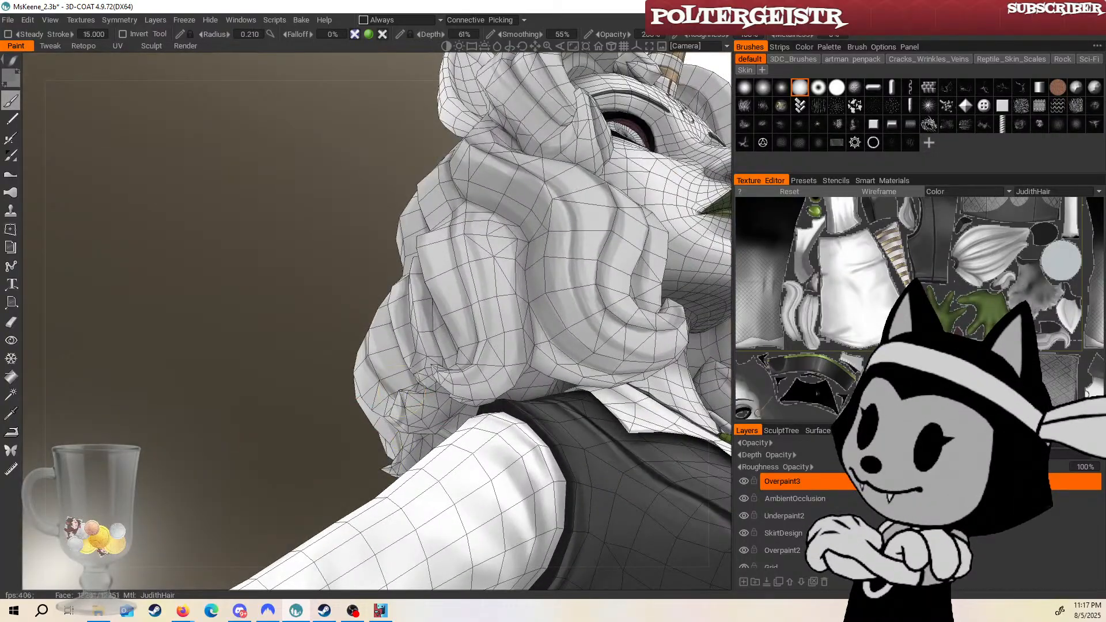
{"action": "left_click_drag", "start_coordinate": [292, 465], "coordinate": [332, 493]}
{"action": "key", "text": "["}
{"action": "left_click_drag", "start_coordinate": [444, 392], "coordinate": [411, 411]}
{"action": "left_click_drag", "start_coordinate": [650, 261], "coordinate": [634, 273]}
{"action": "key", "text": "["}
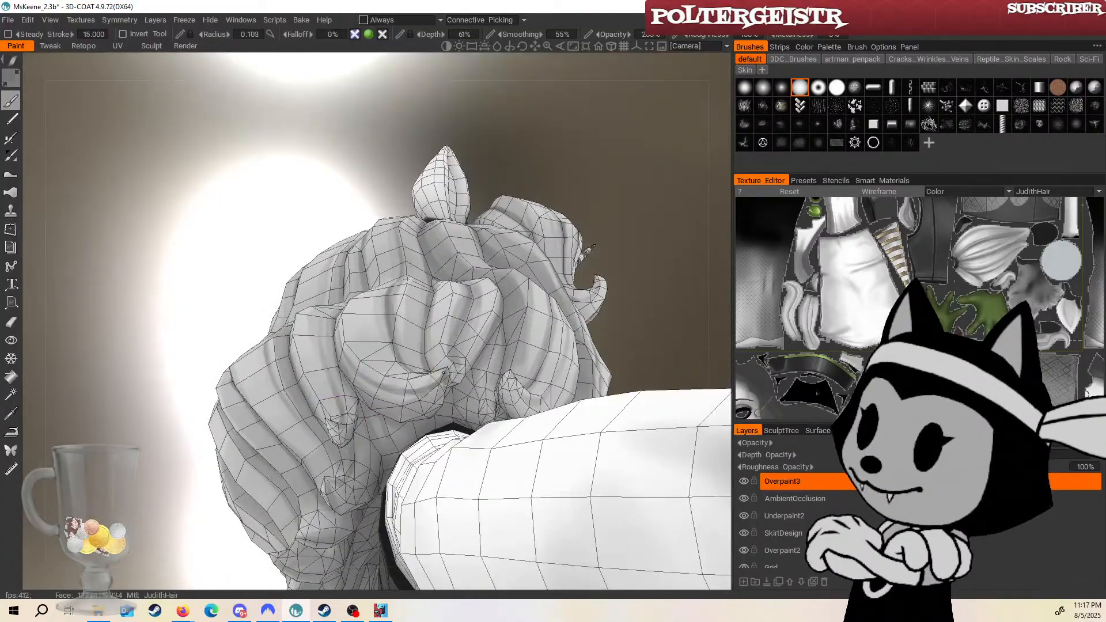
{"action": "left_click_drag", "start_coordinate": [630, 319], "coordinate": [665, 381]}
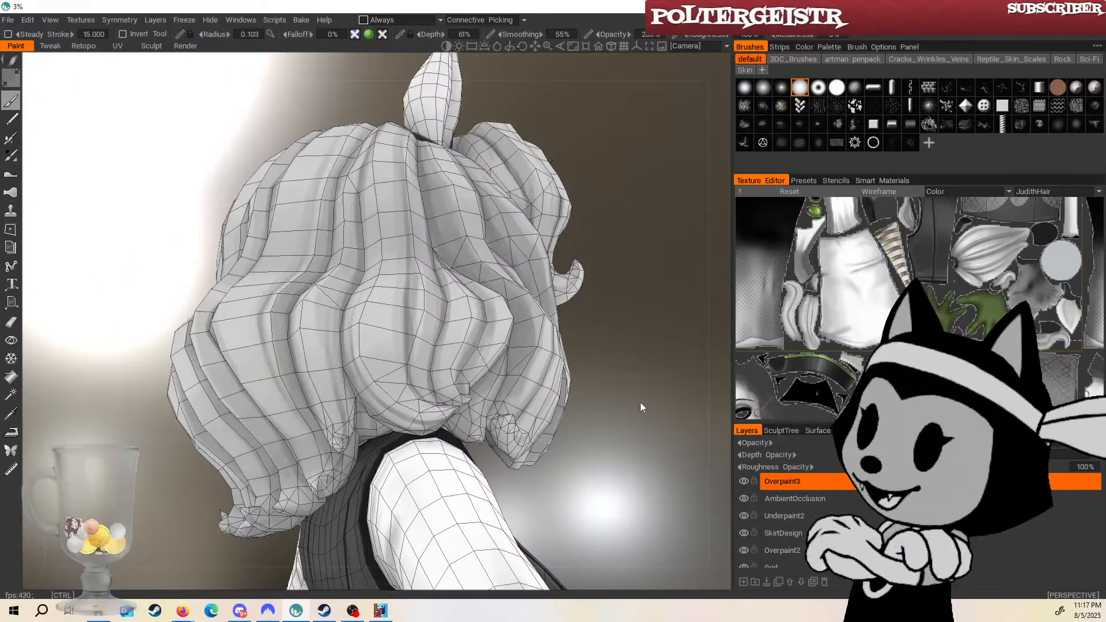
Hide the wireframe and examine the overall hair shading from the back round to the front.
{"action": "right_click_drag", "start_coordinate": [619, 411], "coordinate": [572, 401], "text": "alt"}
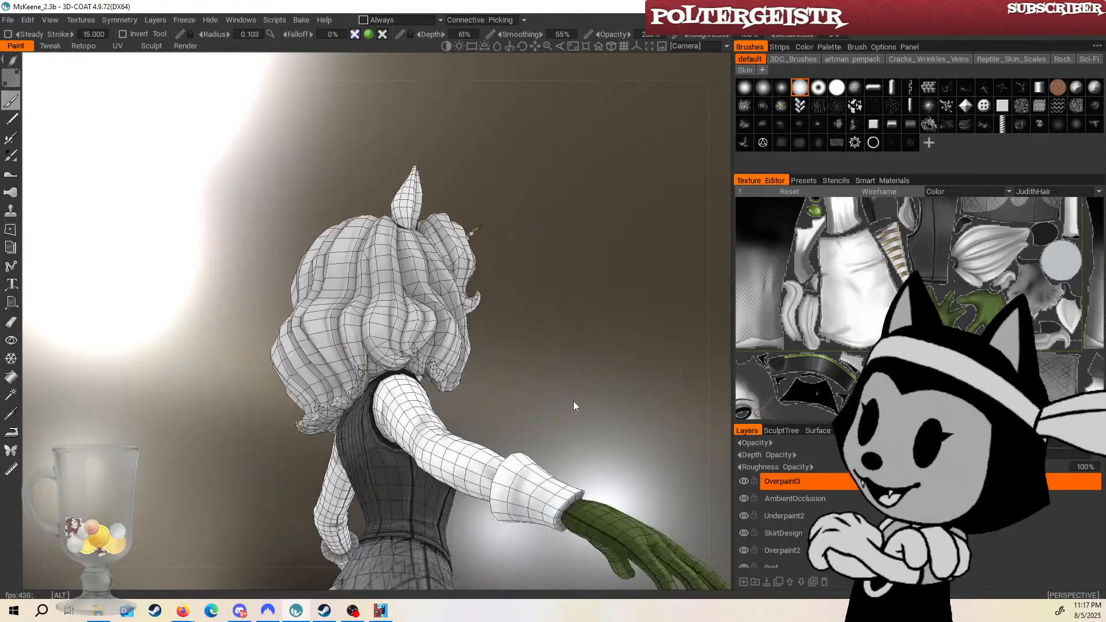
{"action": "key", "text": "w"}
{"action": "left_click_drag", "start_coordinate": [536, 397], "coordinate": [579, 402]}
{"action": "right_click_drag", "start_coordinate": [578, 402], "coordinate": [503, 372]}
{"action": "left_click_drag", "start_coordinate": [503, 372], "coordinate": [547, 341]}
{"action": "right_click_drag", "start_coordinate": [546, 341], "coordinate": [621, 308]}
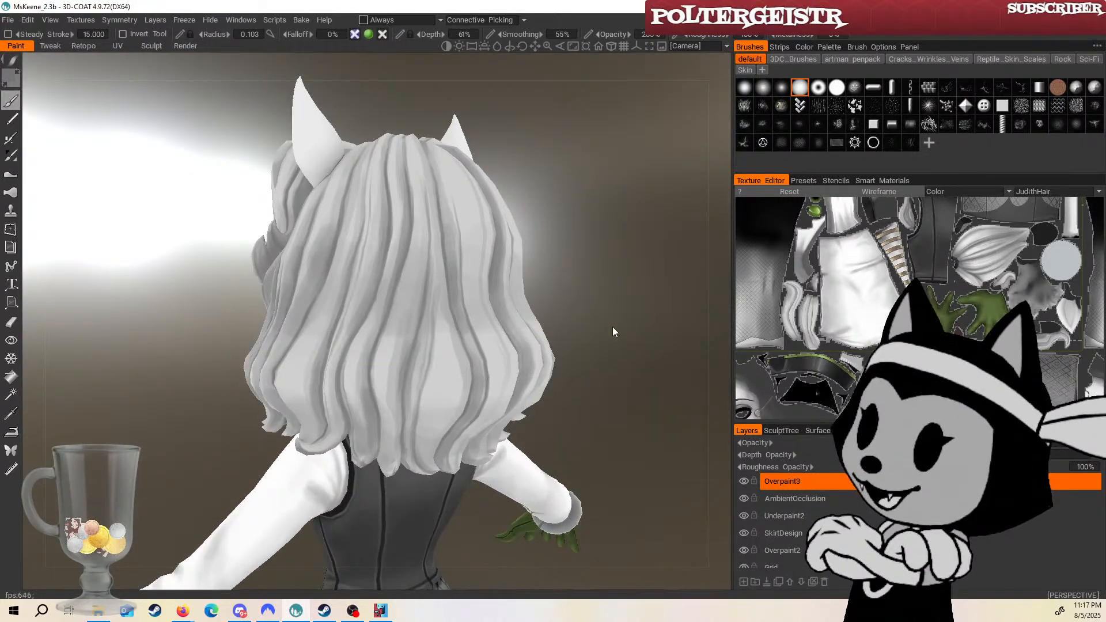
{"action": "mouse_move", "coordinate": [613, 327]}
{"action": "left_mouse_down"}
{"action": "mouse_move", "coordinate": [628, 358]}
{"action": "mouse_move", "coordinate": [568, 327]}
{"action": "mouse_move", "coordinate": [606, 321]}
{"action": "mouse_move", "coordinate": [559, 341]}
{"action": "mouse_move", "coordinate": [701, 334]}
{"action": "mouse_move", "coordinate": [627, 332]}
{"action": "left_mouse_up"}
{"action": "mouse_move", "coordinate": [627, 332]}
{"action": "right_mouse_down"}
{"action": "mouse_move", "coordinate": [635, 362]}
{"action": "mouse_move", "coordinate": [634, 337]}
{"action": "right_mouse_up"}
{"action": "left_click_drag", "start_coordinate": [634, 337], "coordinate": [594, 315]}
{"action": "right_click_drag", "start_coordinate": [594, 314], "coordinate": [593, 337]}
{"action": "mouse_move", "coordinate": [593, 337]}
{"action": "left_mouse_down"}
{"action": "mouse_move", "coordinate": [536, 326]}
{"action": "mouse_move", "coordinate": [573, 327]}
{"action": "left_mouse_up"}
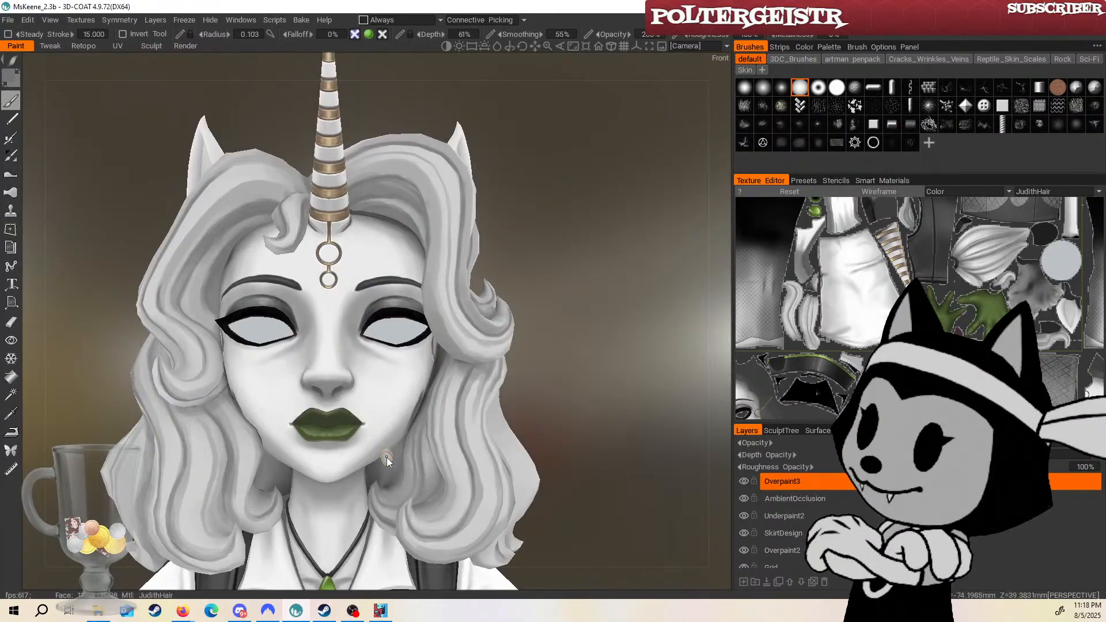
Show the wireframe, shade the long side strands and lower front locks with brush radii 0.078 and 0.124, and save the file.
{"action": "left_click_drag", "start_coordinate": [516, 385], "coordinate": [404, 306]}
{"action": "key", "text": "w"}
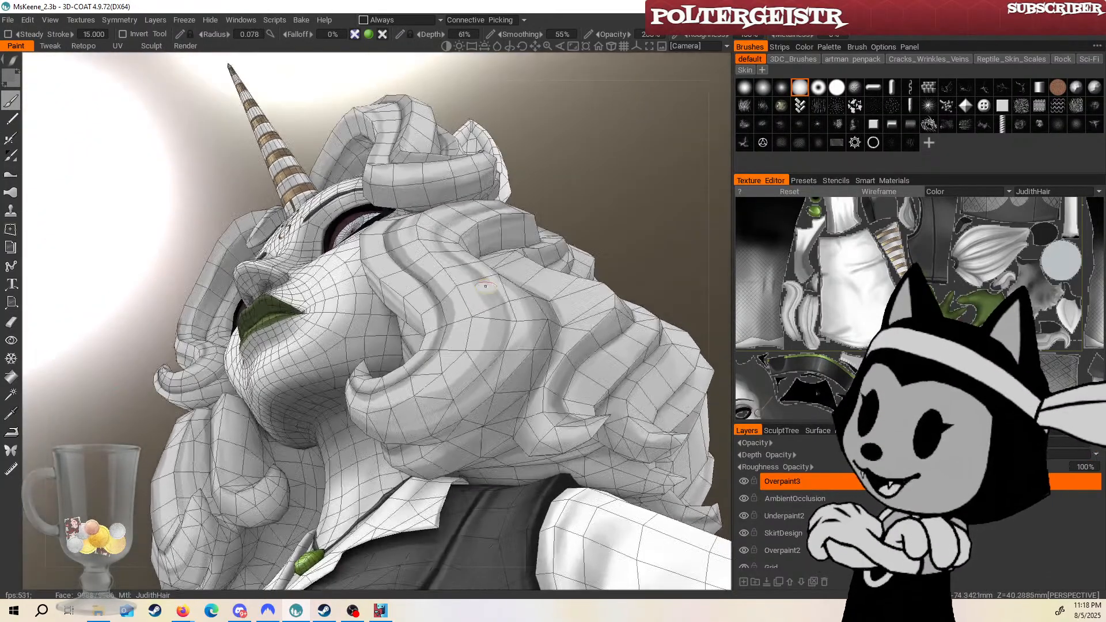
{"action": "mouse_move", "coordinate": [579, 219]}
{"action": "left_mouse_down"}
{"action": "mouse_move", "coordinate": [531, 199]}
{"action": "mouse_move", "coordinate": [560, 230]}
{"action": "mouse_move", "coordinate": [570, 216]}
{"action": "left_mouse_up"}
{"action": "left_click_drag", "start_coordinate": [490, 254], "coordinate": [591, 305]}
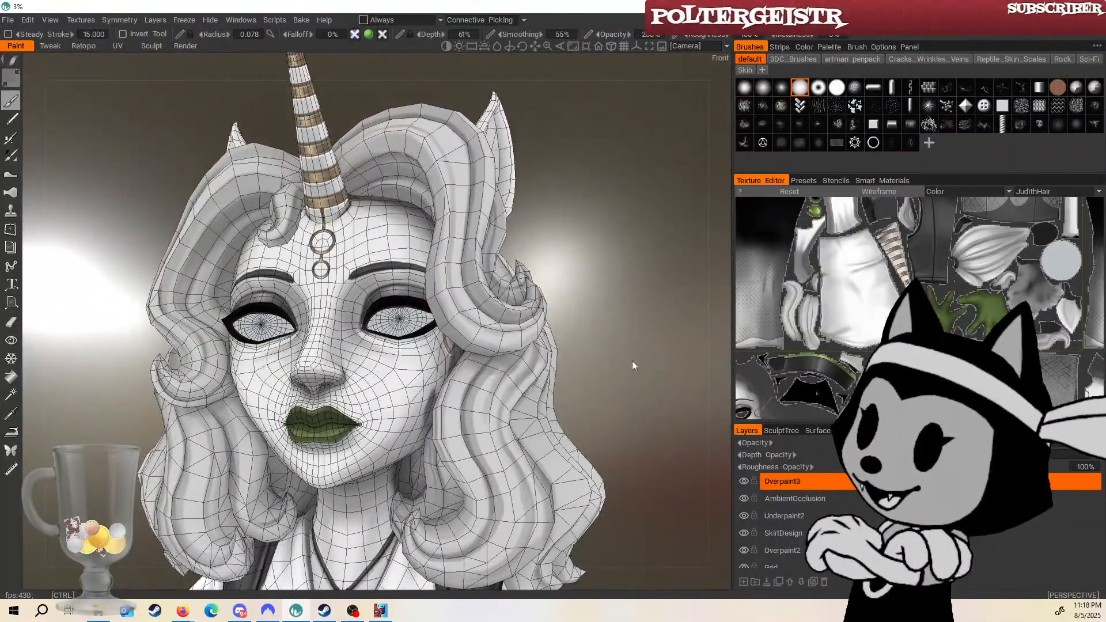
{"action": "left_click_drag", "start_coordinate": [632, 361], "coordinate": [599, 271]}
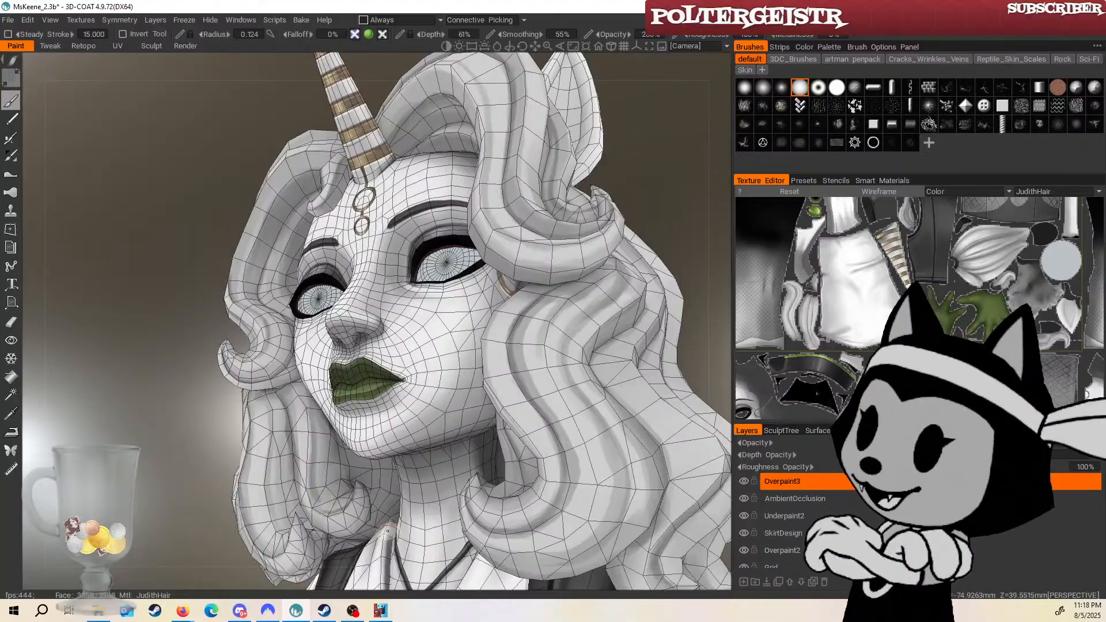
{"action": "key", "text": "ctrl+s"}
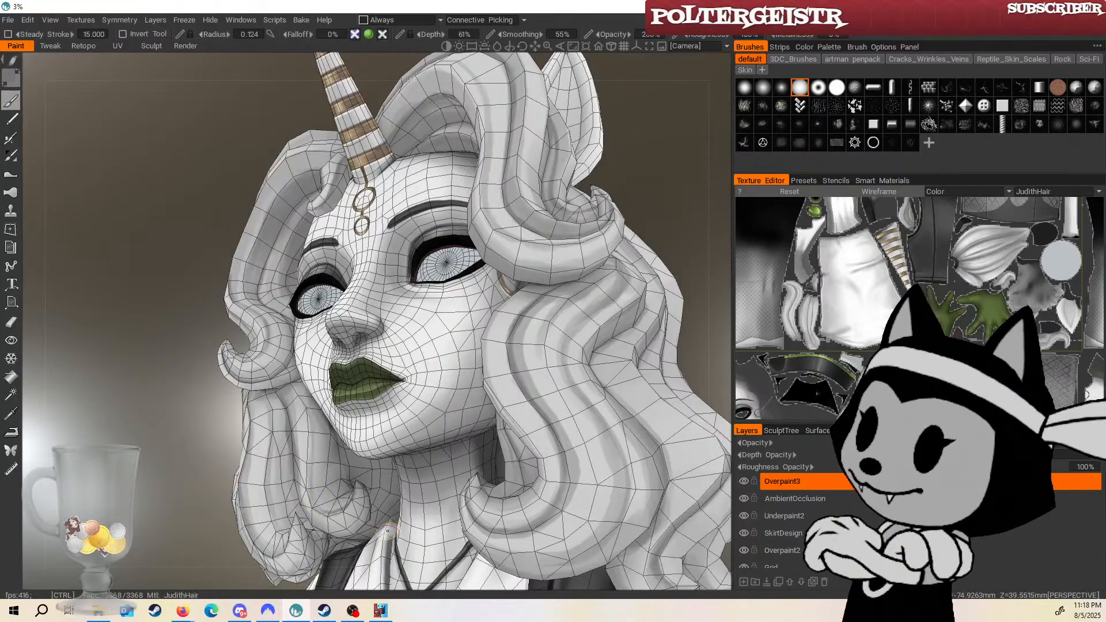
Blend the lower front lock beside the neck with brush radii 0.169, 0.336 and 0.504, and save the file.
{"action": "mouse_move", "coordinate": [627, 186]}
{"action": "left_mouse_down"}
{"action": "mouse_move", "coordinate": [668, 192]}
{"action": "mouse_move", "coordinate": [619, 195]}
{"action": "left_mouse_up"}
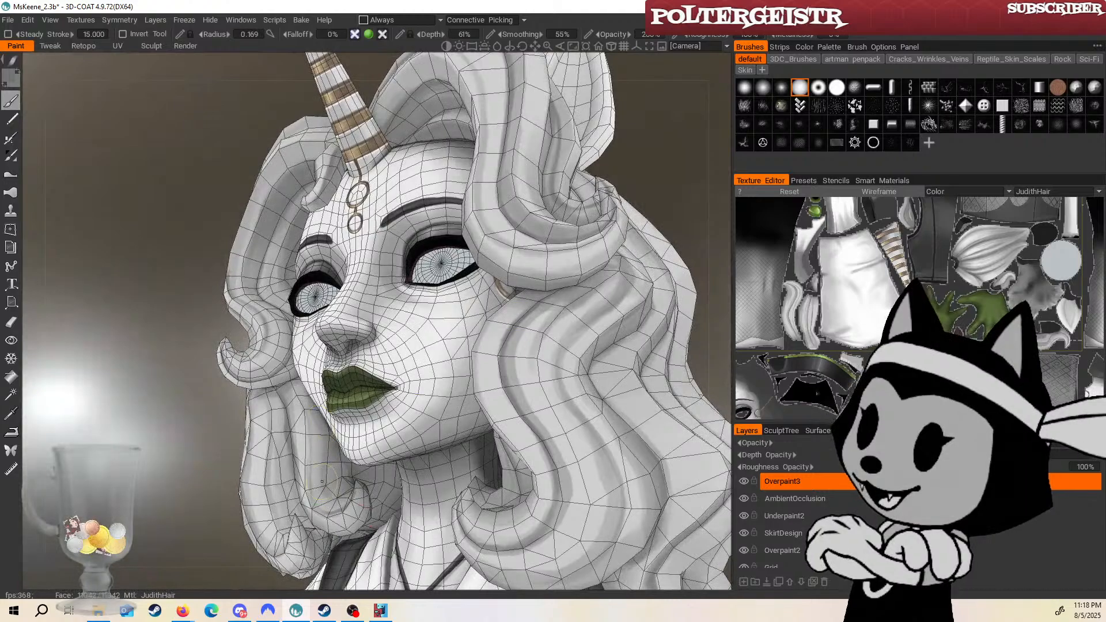
{"action": "mouse_move", "coordinate": [646, 159]}
{"action": "left_mouse_down"}
{"action": "mouse_move", "coordinate": [694, 193]}
{"action": "mouse_move", "coordinate": [634, 214]}
{"action": "mouse_move", "coordinate": [676, 203]}
{"action": "left_mouse_up"}
{"action": "left_click_drag", "start_coordinate": [469, 326], "coordinate": [397, 309], "text": "alt"}
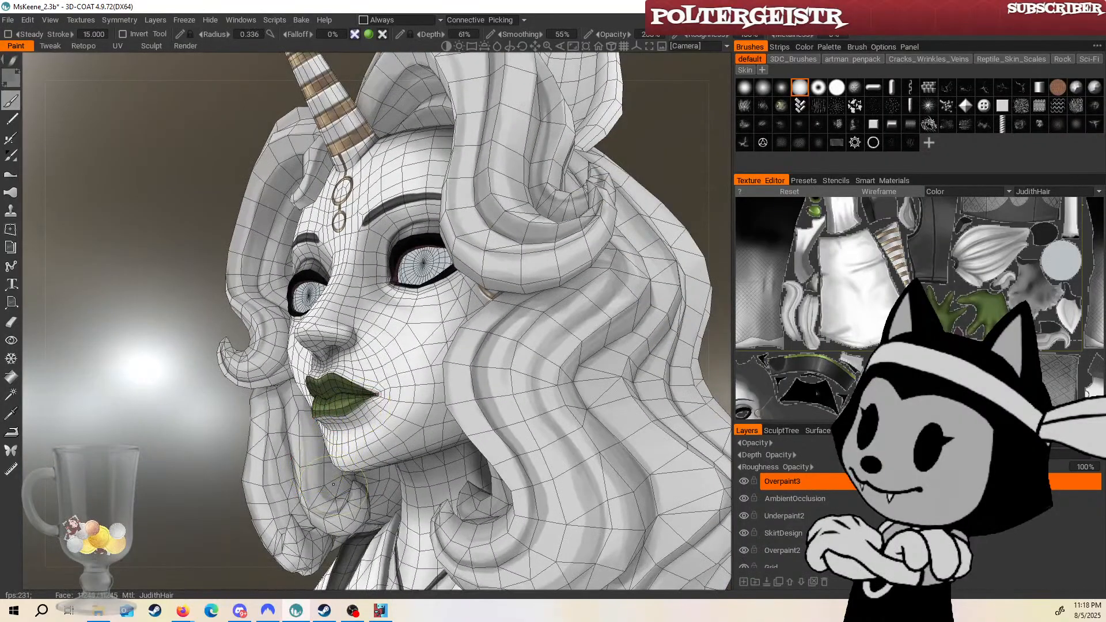
{"action": "left_click_drag", "start_coordinate": [334, 477], "coordinate": [346, 449], "text": "alt"}
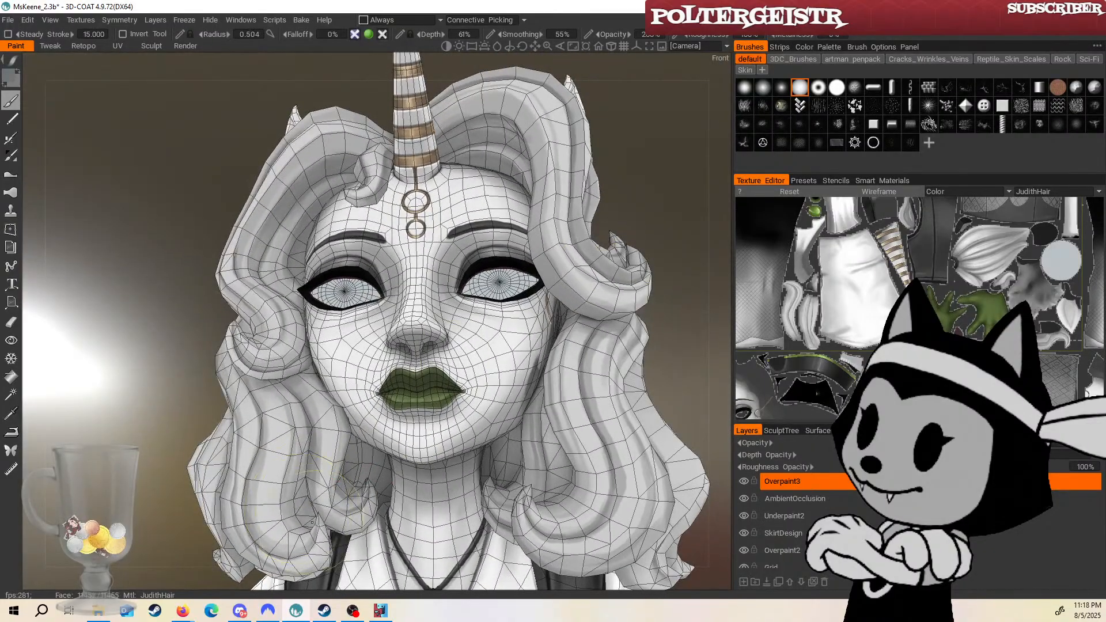
{"action": "key", "text": "ctrl+s"}
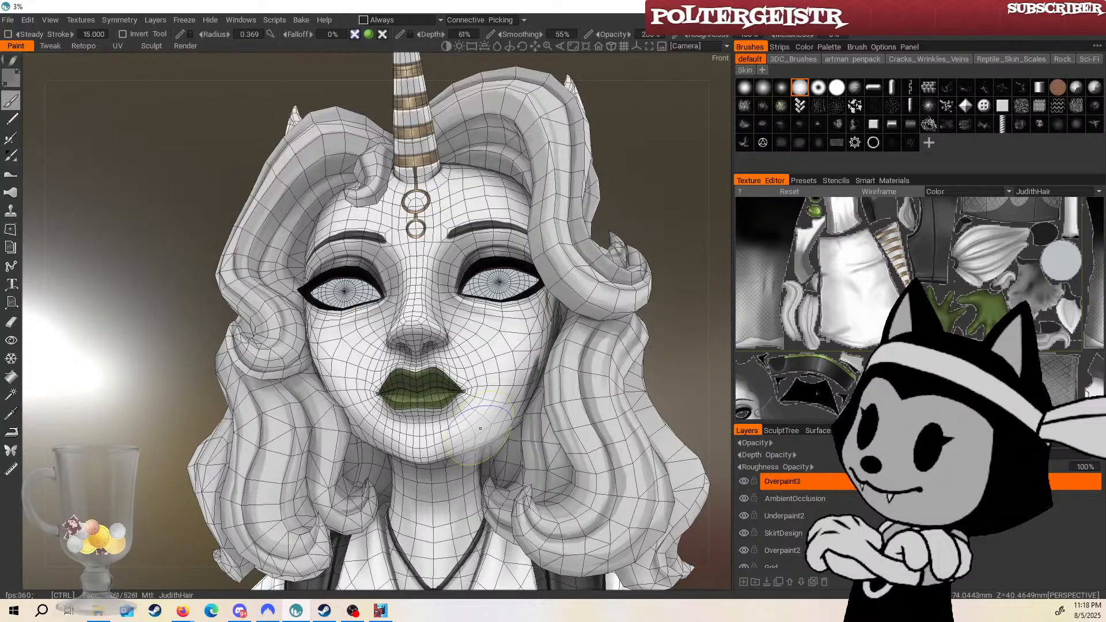
Refine the inner front lock between the jaw and the curled tip with brush radii 0.091, 0.066, 0.254 and 0.307.
{"action": "key", "text": "5"}
{"action": "scroll", "coordinate": [336, 339], "scroll_direction": "down", "scroll_amount": 4}
{"action": "left_click_drag", "start_coordinate": [405, 360], "coordinate": [440, 378], "text": "alt"}
{"action": "scroll", "coordinate": [420, 323], "scroll_direction": "up", "scroll_amount": 3}
{"action": "key", "text": "5"}
{"action": "left_click_drag", "start_coordinate": [602, 345], "coordinate": [622, 295]}
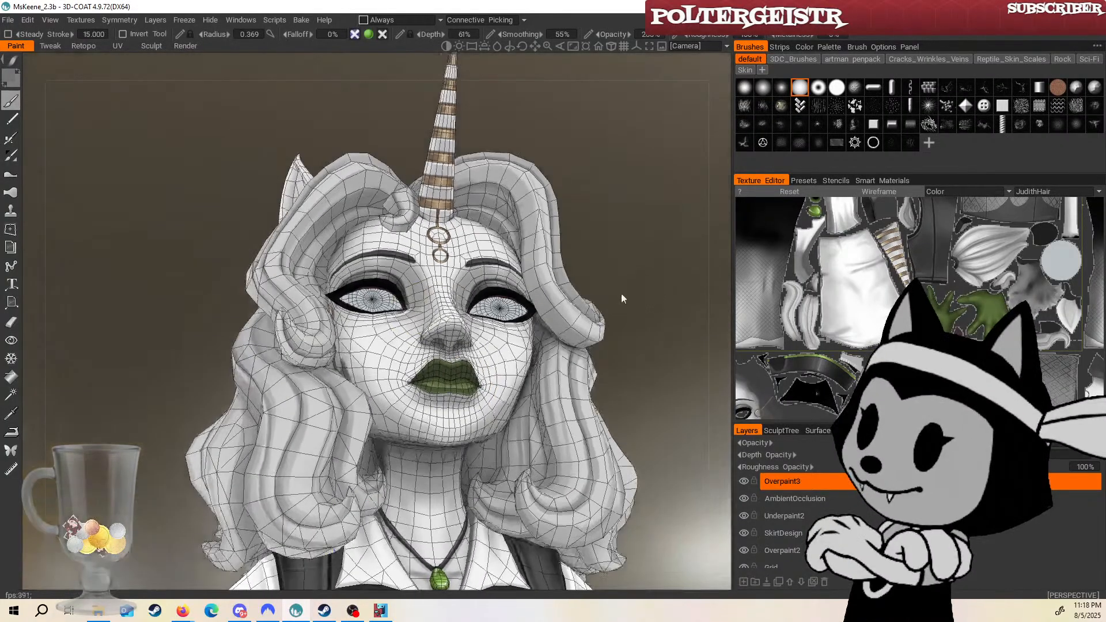
{"action": "left_click_drag", "start_coordinate": [529, 299], "coordinate": [623, 271]}
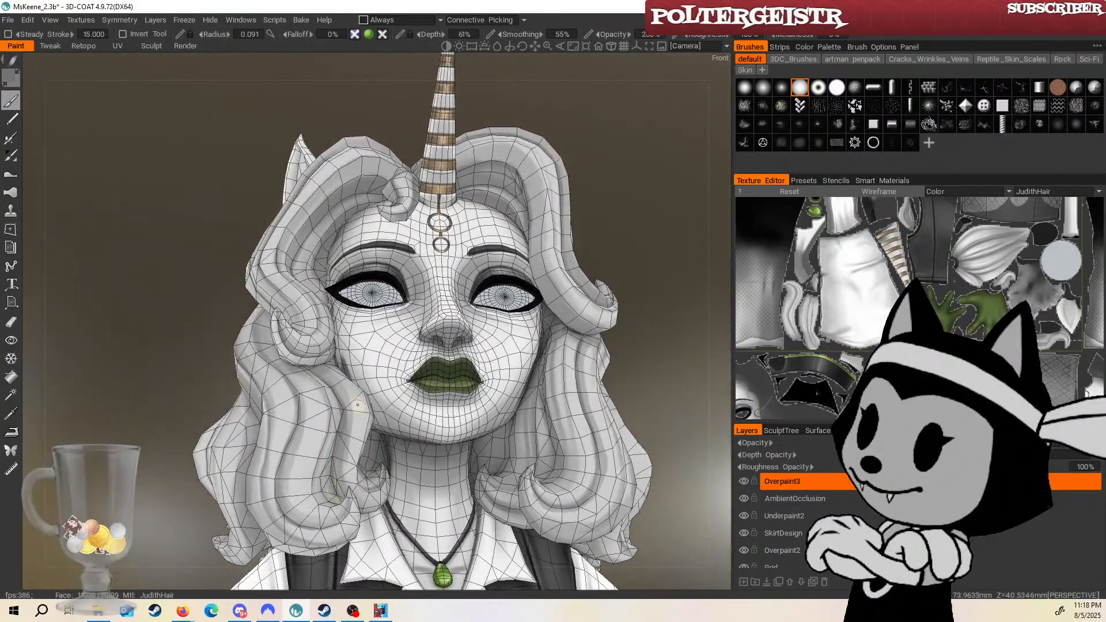
{"action": "left_click_drag", "start_coordinate": [357, 405], "coordinate": [490, 256], "text": "alt"}
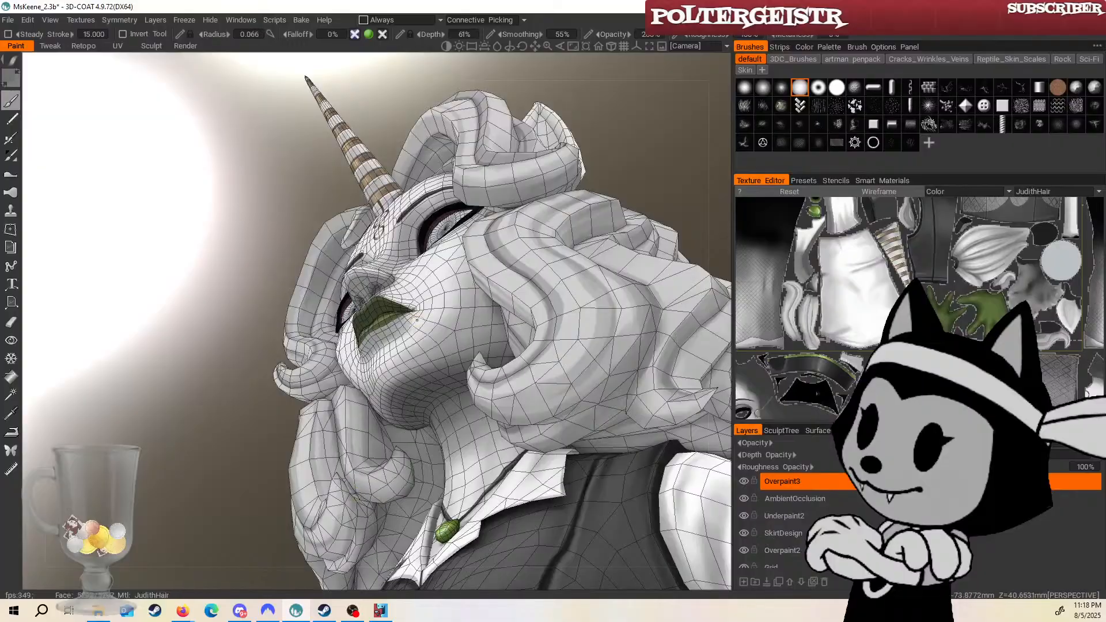
{"action": "left_click_drag", "start_coordinate": [417, 320], "coordinate": [358, 485], "text": "alt"}
{"action": "left_click_drag", "start_coordinate": [621, 193], "coordinate": [680, 147], "text": "alt"}
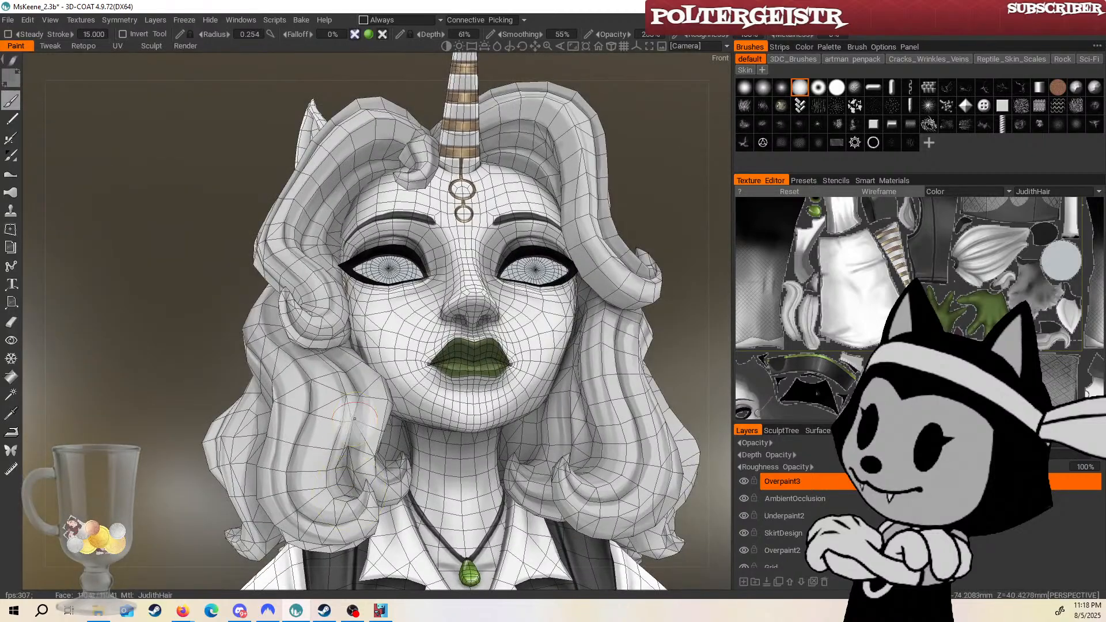
{"action": "left_click_drag", "start_coordinate": [497, 268], "coordinate": [370, 459], "text": "alt"}
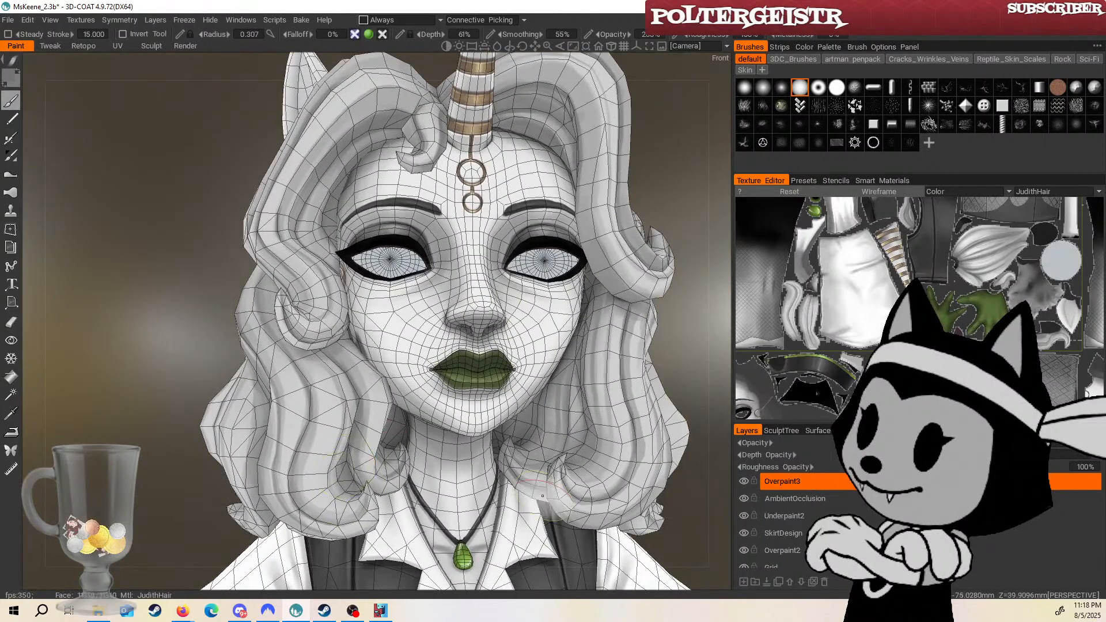
Hide the wireframe, touch up the curled tips beside the neck with brush radii 0.307 and 0.150, and save the file.
{"action": "key", "text": "w"}
{"action": "left_click_drag", "start_coordinate": [538, 496], "coordinate": [476, 486], "text": "alt"}
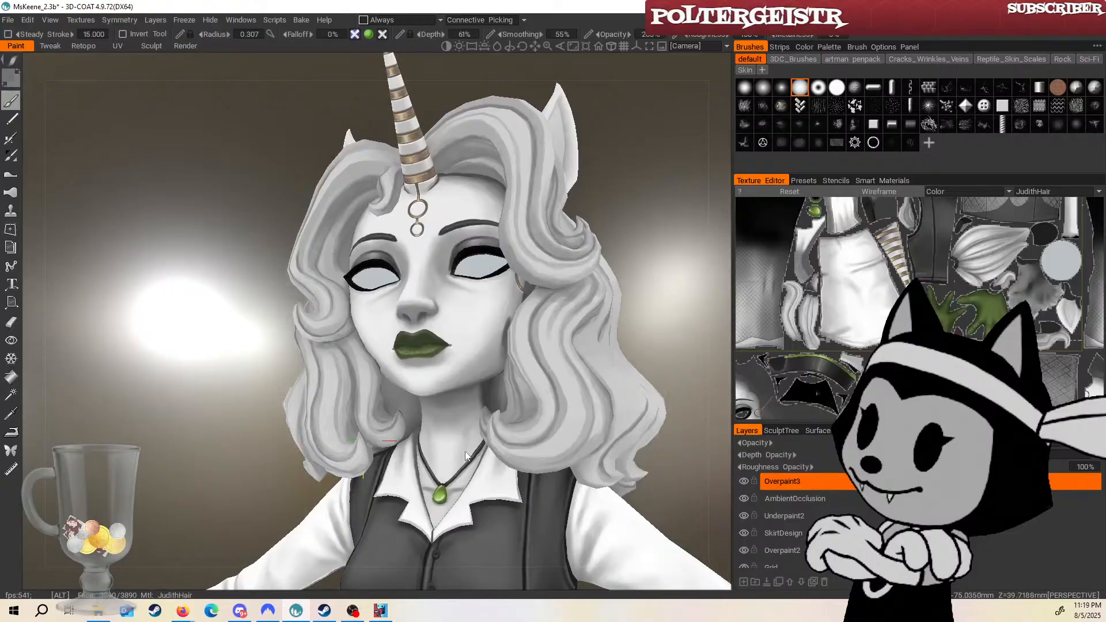
{"action": "middle_click_drag", "start_coordinate": [467, 453], "coordinate": [484, 367], "text": "alt"}
{"action": "right_click_drag", "start_coordinate": [484, 367], "coordinate": [474, 416], "text": "alt"}
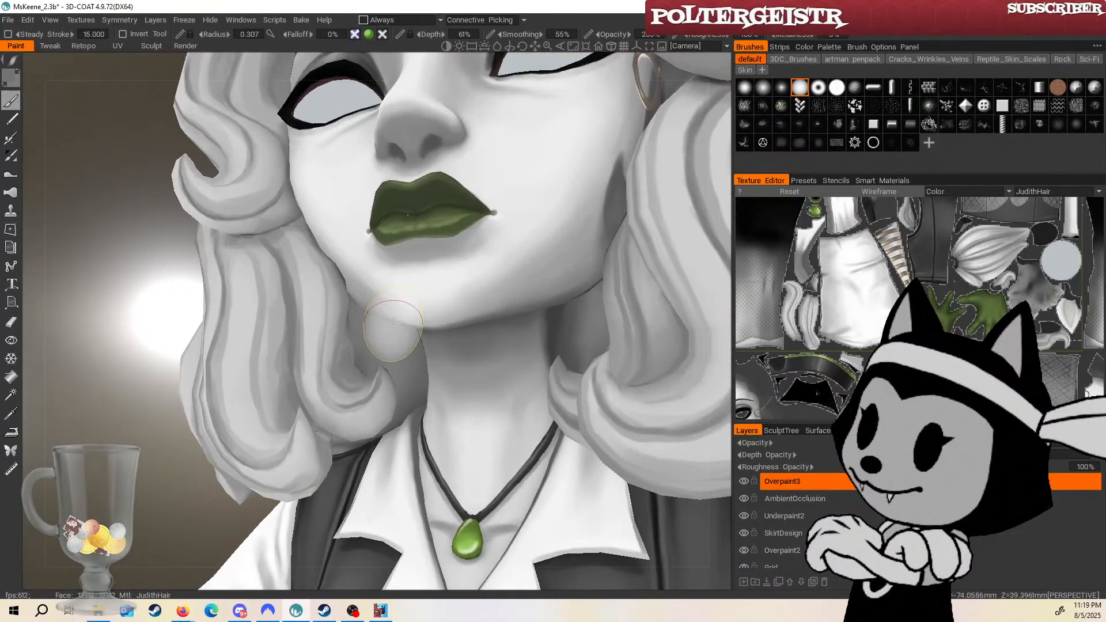
{"action": "left_click_drag", "start_coordinate": [474, 418], "coordinate": [315, 432], "text": "alt"}
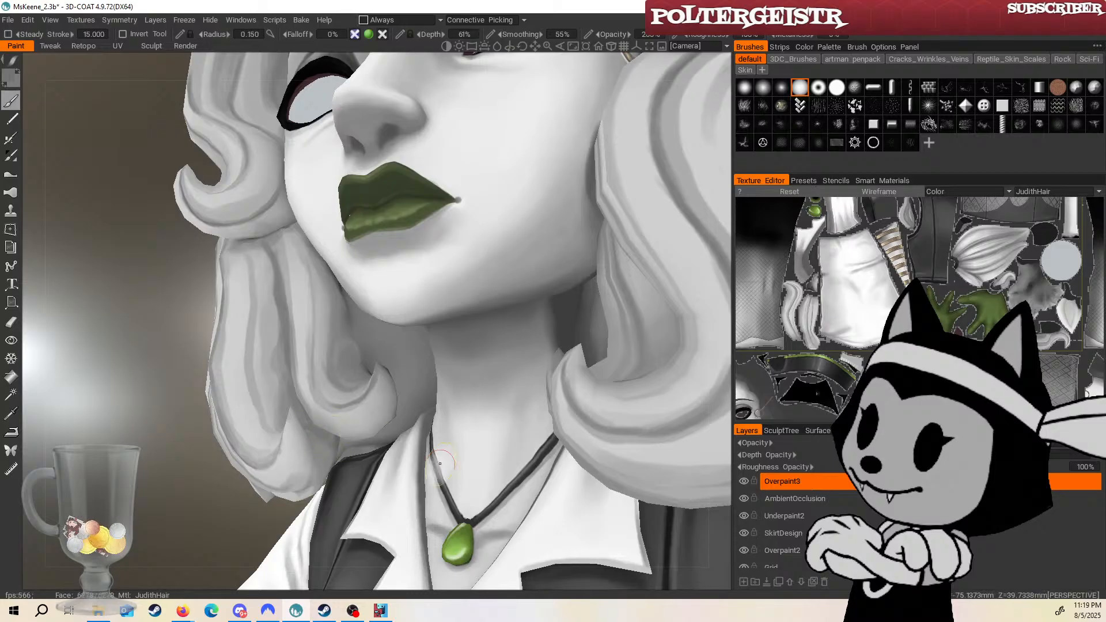
{"action": "right_click_drag", "start_coordinate": [440, 464], "coordinate": [449, 405], "text": "alt"}
{"action": "middle_click_drag", "start_coordinate": [450, 406], "coordinate": [450, 460], "text": "alt"}
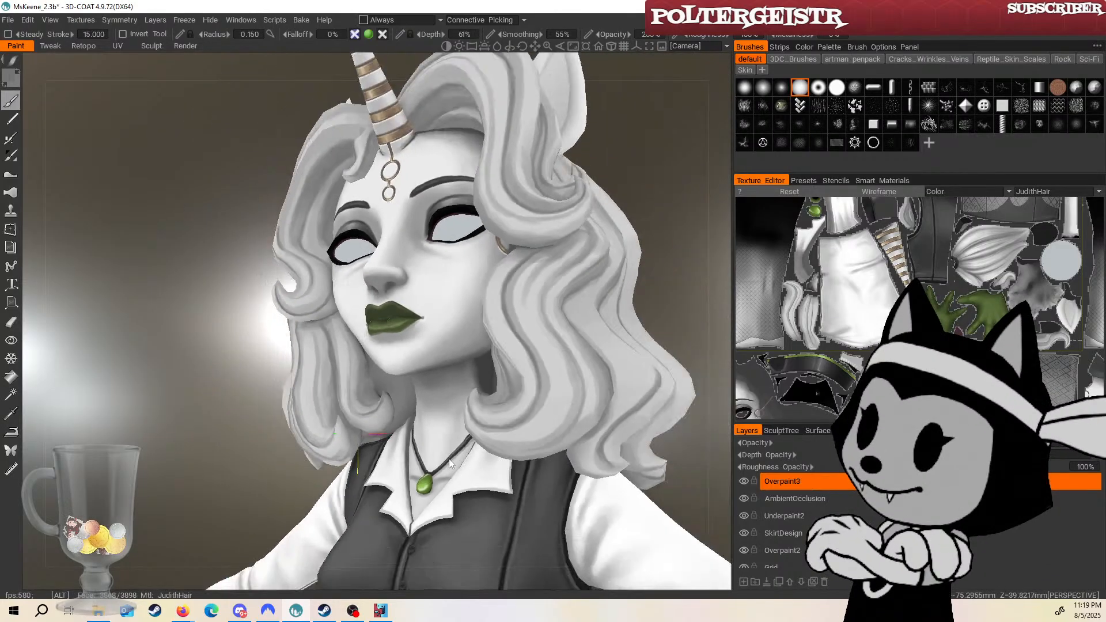
{"action": "left_click_drag", "start_coordinate": [450, 463], "coordinate": [491, 426], "text": "alt"}
{"action": "key", "text": "ctrl+s"}
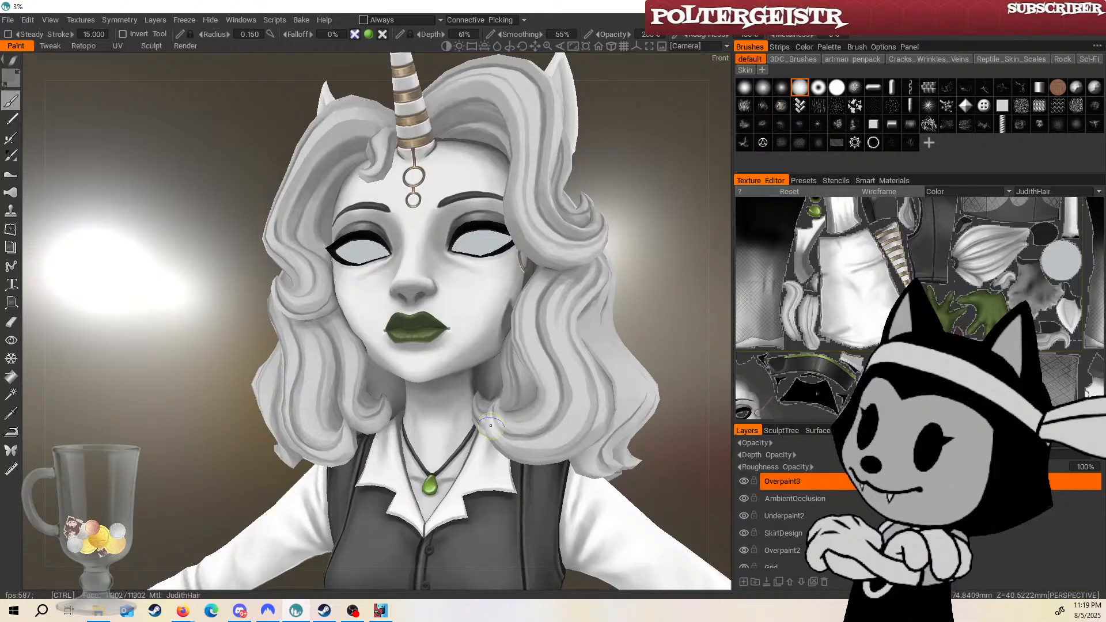
Soften the lower front lock beside the neck with broad strokes at brush radii 0.433 and 0.462.
{"action": "right_click_drag", "start_coordinate": [329, 405], "coordinate": [353, 405]}
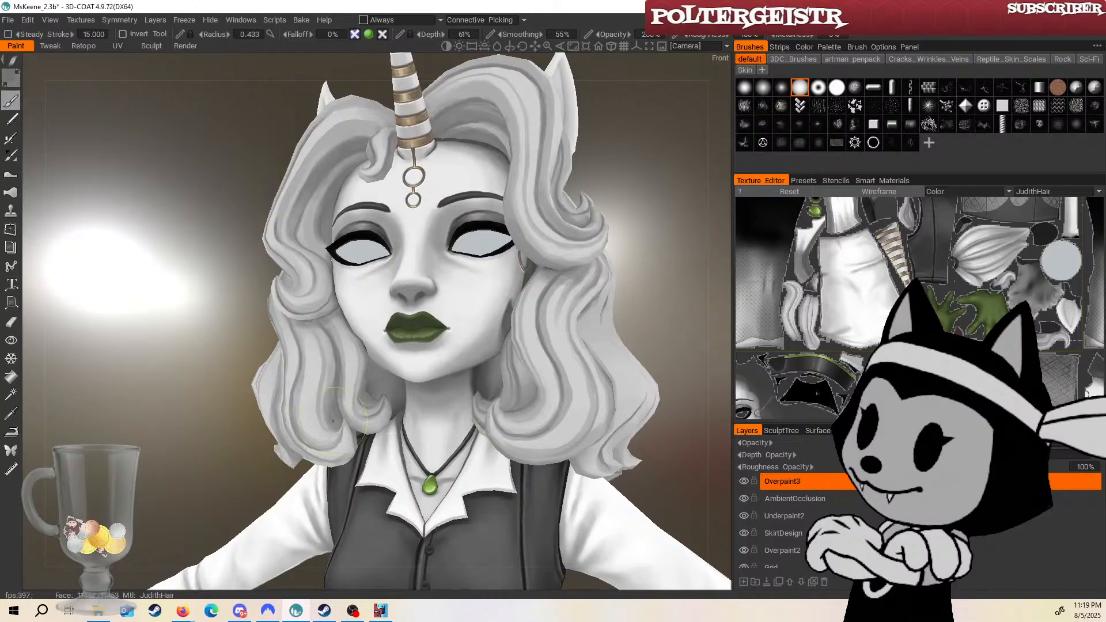
{"action": "mouse_move", "coordinate": [680, 186]}
{"action": "left_mouse_down", "text": "alt"}
{"action": "mouse_move", "coordinate": [645, 208]}
{"action": "mouse_move", "coordinate": [662, 195]}
{"action": "left_mouse_up", "text": "alt"}
{"action": "mouse_move", "coordinate": [350, 404]}
{"action": "right_mouse_down"}
{"action": "mouse_move", "coordinate": [363, 404]}
{"action": "mouse_move", "coordinate": [341, 404]}
{"action": "right_mouse_up"}
{"action": "left_click_drag", "start_coordinate": [653, 253], "coordinate": [695, 237], "text": "alt"}
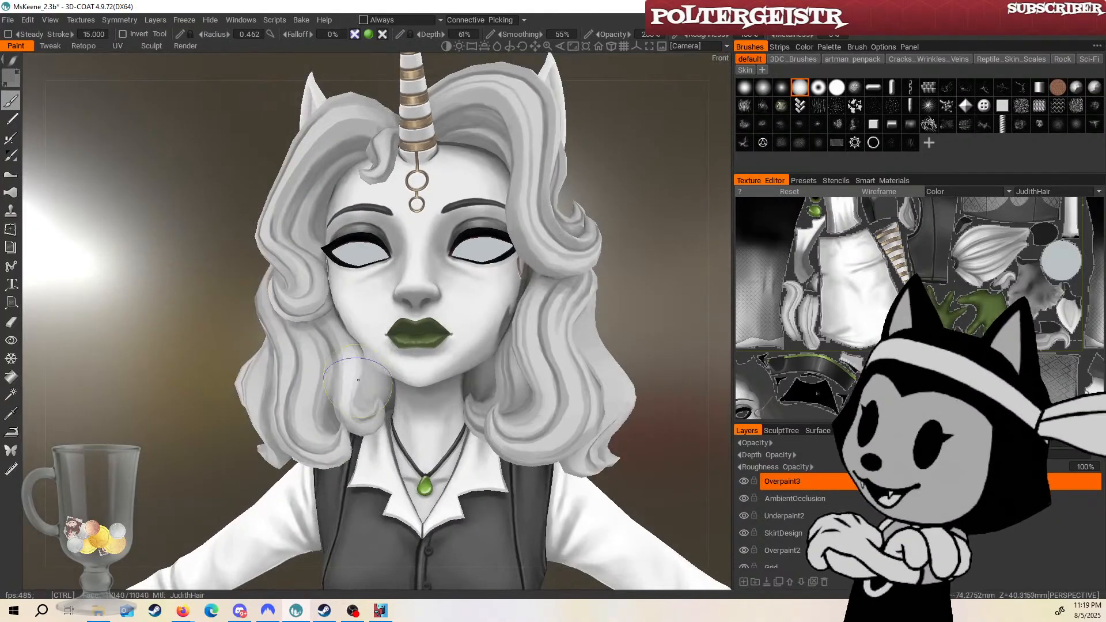
Undo the last broad strokes and test dabs on the lower front lock and face.
{"action": "key", "text": "ctrl+z"}
{"action": "left_click", "coordinate": [333, 397]}
{"action": "key", "text": "ctrl+z"}
{"action": "left_click", "coordinate": [335, 369]}
{"action": "key", "text": "ctrl+z"}
{"action": "left_click", "coordinate": [361, 304]}
{"action": "key", "text": "ctrl+z"}
{"action": "left_click", "coordinate": [420, 306]}
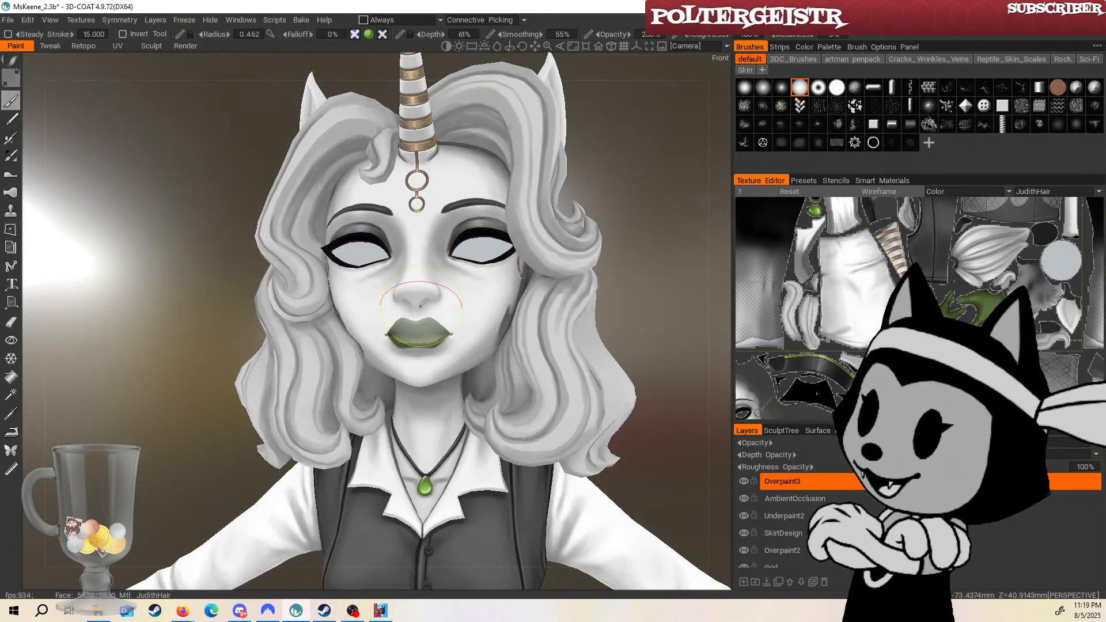
{"action": "key", "text": "ctrl+z"}
Save the file, show the wireframe, and shade the curled lock on the opposite side of the neck with brush radii 0.133 and 0.100.
{"action": "mouse_move", "coordinate": [556, 285]}
{"action": "left_mouse_down", "text": "alt"}
{"action": "mouse_move", "coordinate": [548, 237]}
{"action": "mouse_move", "coordinate": [554, 274]}
{"action": "left_mouse_up", "text": "alt"}
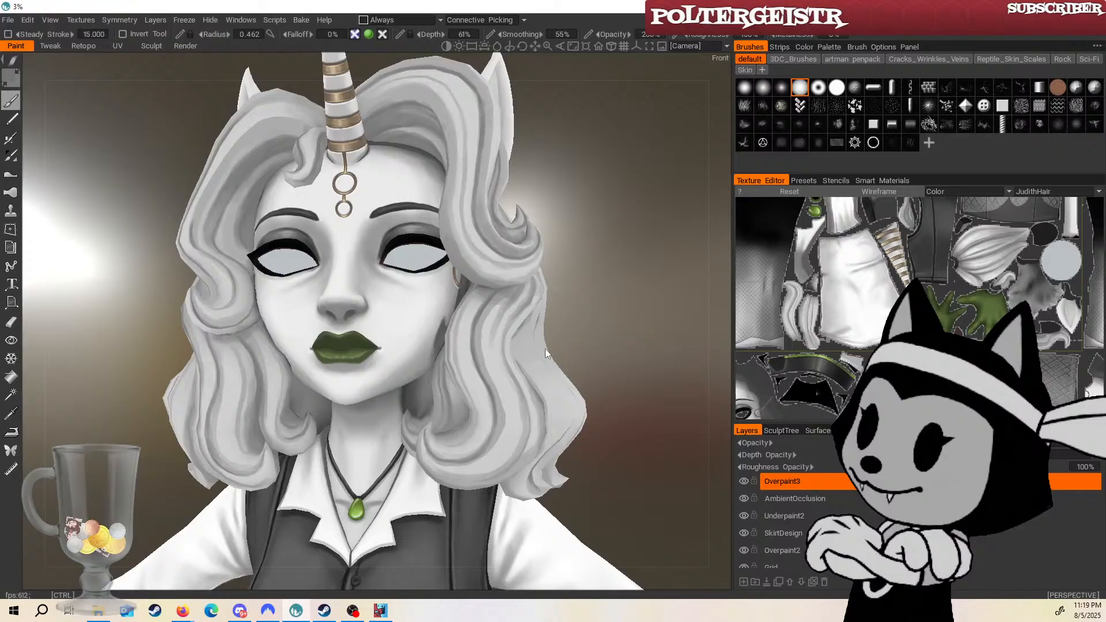
{"action": "left_click_drag", "start_coordinate": [617, 334], "coordinate": [644, 331]}
{"action": "right_click_drag", "start_coordinate": [644, 331], "coordinate": [641, 363]}
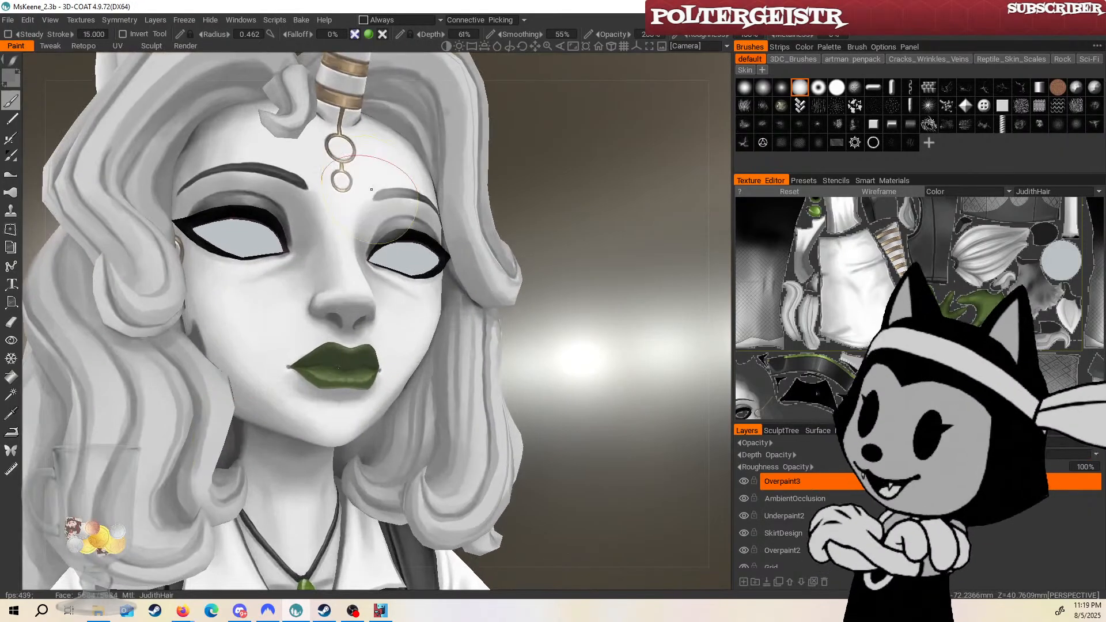
{"action": "right_click_drag", "start_coordinate": [435, 361], "coordinate": [433, 398]}
{"action": "mouse_move", "coordinate": [494, 385]}
{"action": "left_mouse_down"}
{"action": "mouse_move", "coordinate": [495, 358]}
{"action": "mouse_move", "coordinate": [566, 345]}
{"action": "mouse_move", "coordinate": [583, 324]}
{"action": "left_mouse_up"}
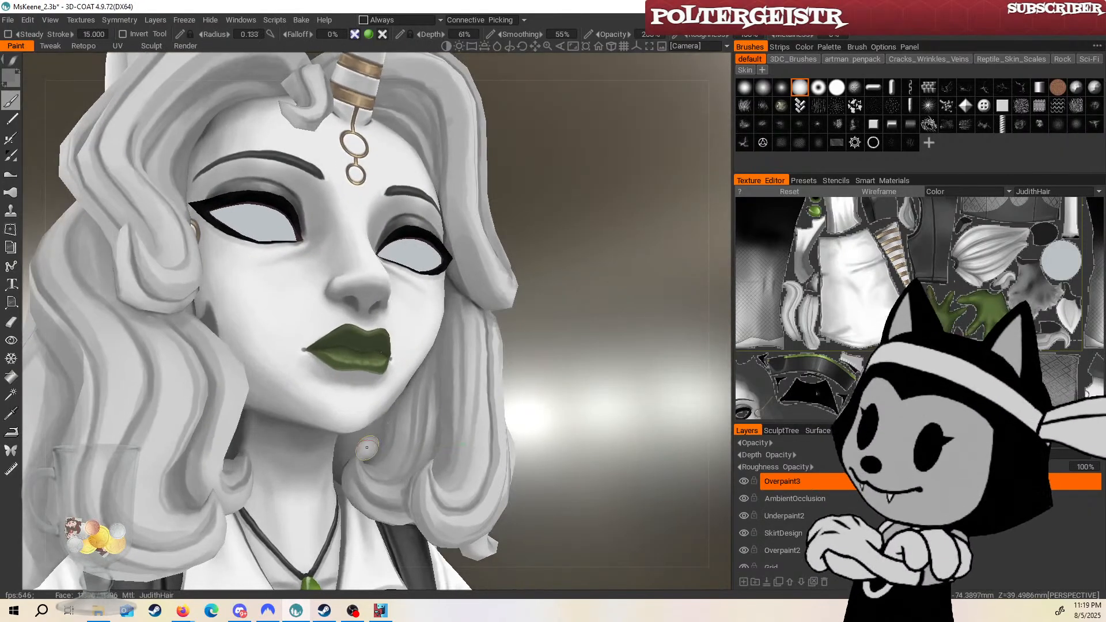
{"action": "key", "text": "5"}
{"action": "left_click_drag", "start_coordinate": [565, 404], "coordinate": [609, 346]}
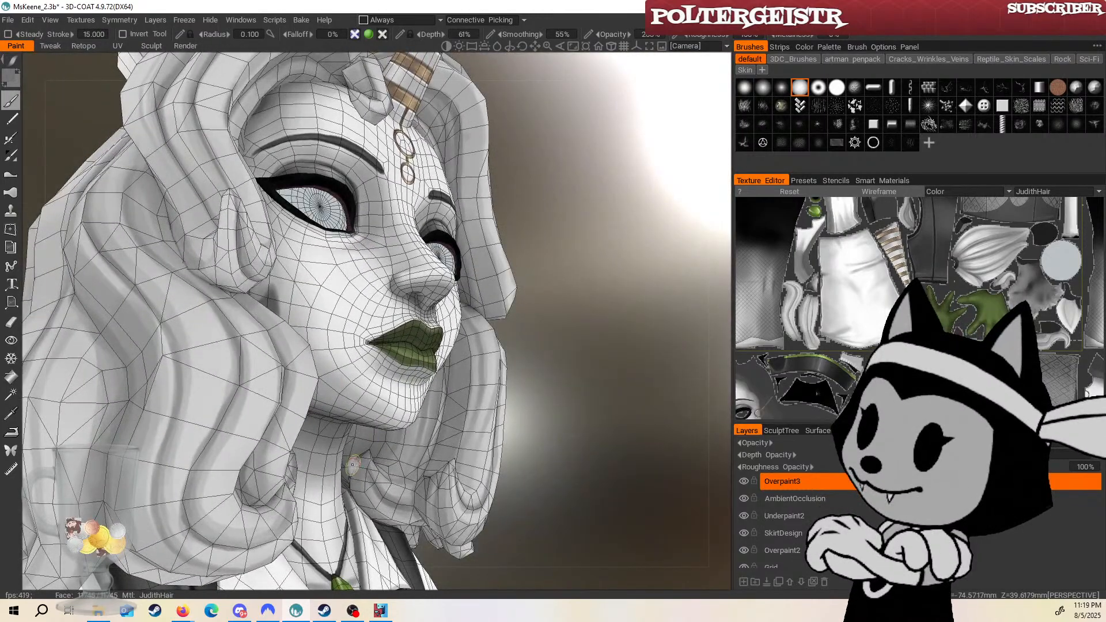
{"action": "mouse_move", "coordinate": [407, 442]}
{"action": "left_mouse_down"}
{"action": "mouse_move", "coordinate": [575, 323]}
{"action": "mouse_move", "coordinate": [569, 359]}
{"action": "mouse_move", "coordinate": [558, 323]}
{"action": "mouse_move", "coordinate": [561, 341]}
{"action": "mouse_move", "coordinate": [451, 383]}
{"action": "left_mouse_up"}
Hide the wireframe and touch up the inner lock behind the jaw, bringing the brush radius to 0.107.
{"action": "key", "text": "5"}
{"action": "key", "text": "bracketright"}
{"action": "key", "text": "bracketright"}
{"action": "key", "text": "bracketright"}
{"action": "key", "text": "bracketright"}
{"action": "key", "text": "bracketright"}
{"action": "key", "text": "bracketright"}
{"action": "key", "text": "bracketright"}
{"action": "key", "text": "bracketright"}
{"action": "key", "text": "bracketright"}
{"action": "key", "text": "bracketright"}
{"action": "key", "text": "bracketright"}
{"action": "key", "text": "bracketright"}
{"action": "key", "text": "bracketright"}
{"action": "key", "text": "bracketright"}
{"action": "key", "text": "bracketright"}
{"action": "key", "text": "bracketright"}
{"action": "key", "text": "bracketright"}
{"action": "key", "text": "bracketleft"}
{"action": "key", "text": "bracketleft"}
{"action": "key", "text": "bracketleft"}
{"action": "key", "text": "bracketleft"}
{"action": "key", "text": "bracketleft"}
{"action": "key", "text": "bracketleft"}
{"action": "key", "text": "bracketleft"}
{"action": "key", "text": "bracketleft"}
{"action": "key", "text": "bracketleft"}
{"action": "key", "text": "bracketleft"}
{"action": "key", "text": "bracketleft"}
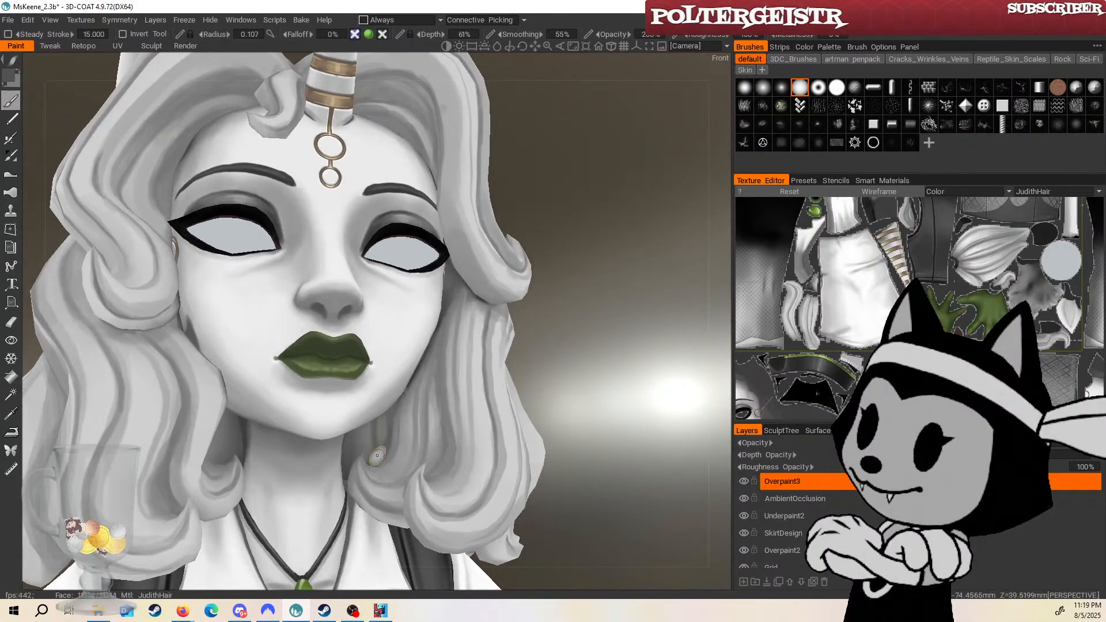
Examine the side locks and the underside of the back hair from below, enlarging the brush radius to 0.542.
{"action": "middle_click_drag", "start_coordinate": [446, 361], "coordinate": [356, 404]}
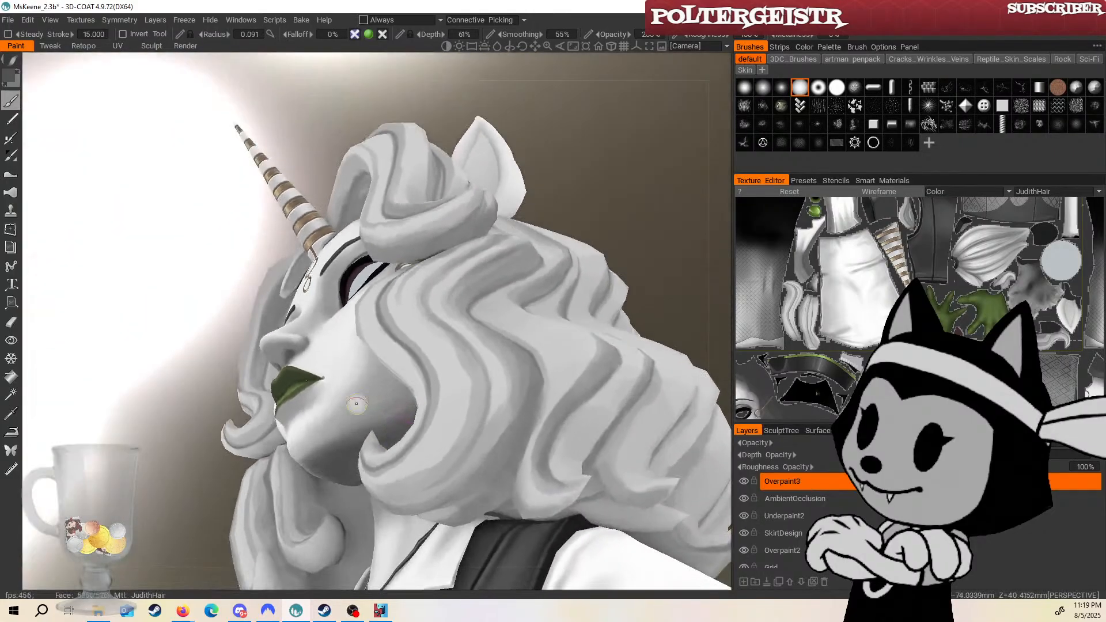
{"action": "key", "text": "bracketright"}
{"action": "key", "text": "bracketright"}
{"action": "left_click_drag", "start_coordinate": [554, 213], "coordinate": [455, 259]}
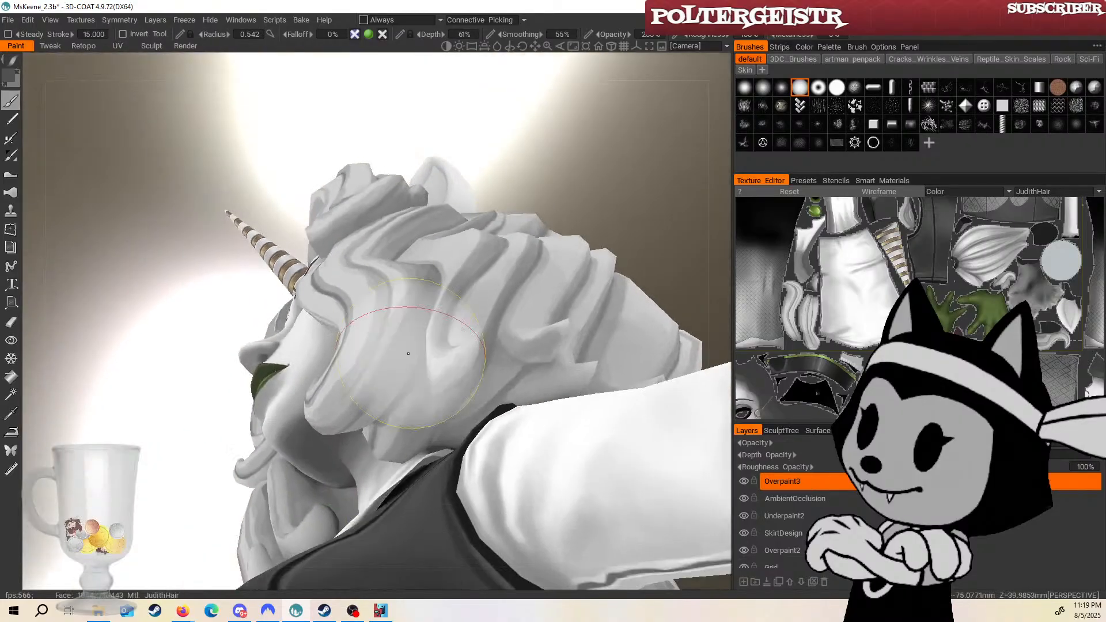
{"action": "left_click_drag", "start_coordinate": [386, 462], "coordinate": [398, 332], "text": "alt"}
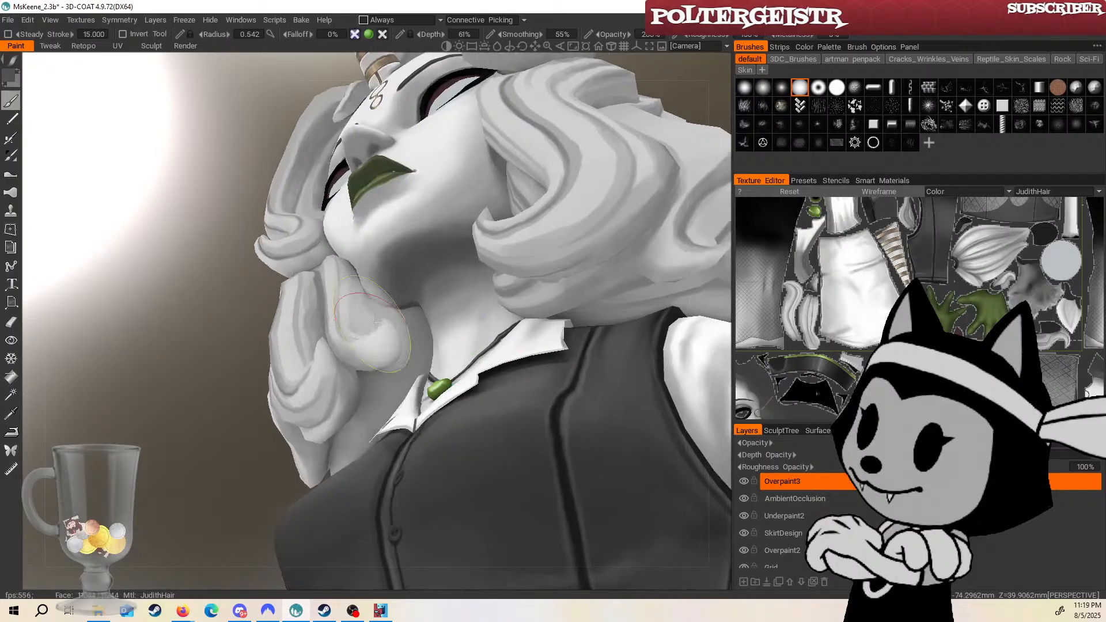
{"action": "mouse_move", "coordinate": [211, 509]}
{"action": "left_mouse_down", "text": "alt"}
{"action": "mouse_move", "coordinate": [317, 501]}
{"action": "mouse_move", "coordinate": [470, 523]}
{"action": "mouse_move", "coordinate": [590, 524]}
{"action": "left_mouse_up", "text": "alt"}
{"action": "right_click_drag", "start_coordinate": [582, 526], "coordinate": [486, 434], "text": "alt"}
{"action": "left_click_drag", "start_coordinate": [487, 434], "coordinate": [519, 239], "text": "alt"}
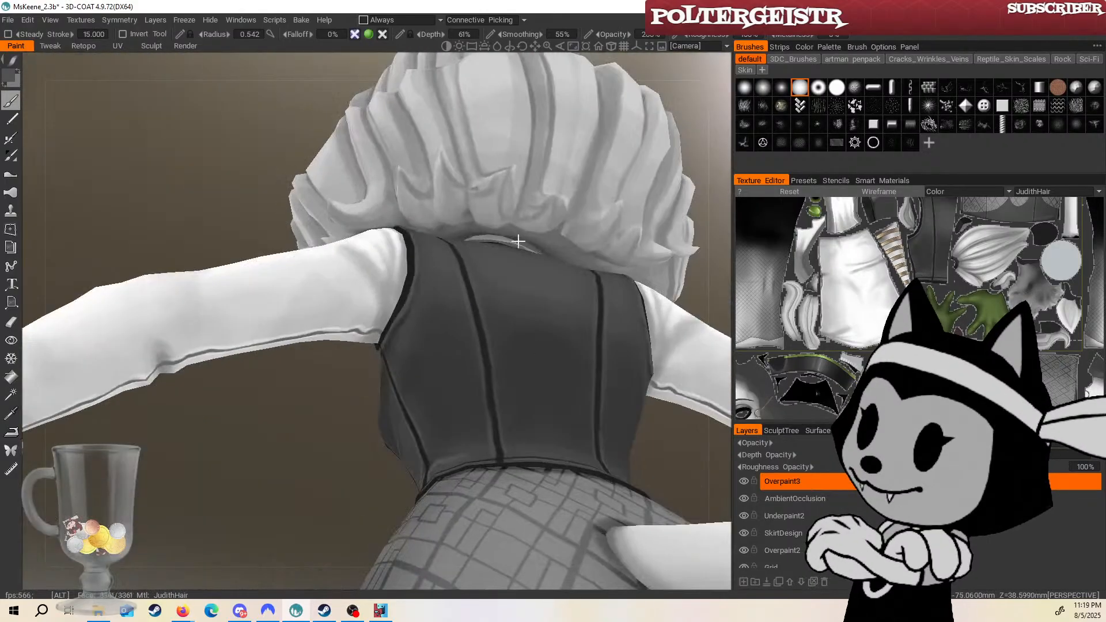
{"action": "middle_click_drag", "start_coordinate": [519, 240], "coordinate": [466, 347], "text": "alt"}
{"action": "right_click_drag", "start_coordinate": [466, 347], "coordinate": [471, 353], "text": "alt"}
{"action": "left_click_drag", "start_coordinate": [471, 353], "coordinate": [534, 328], "text": "alt"}
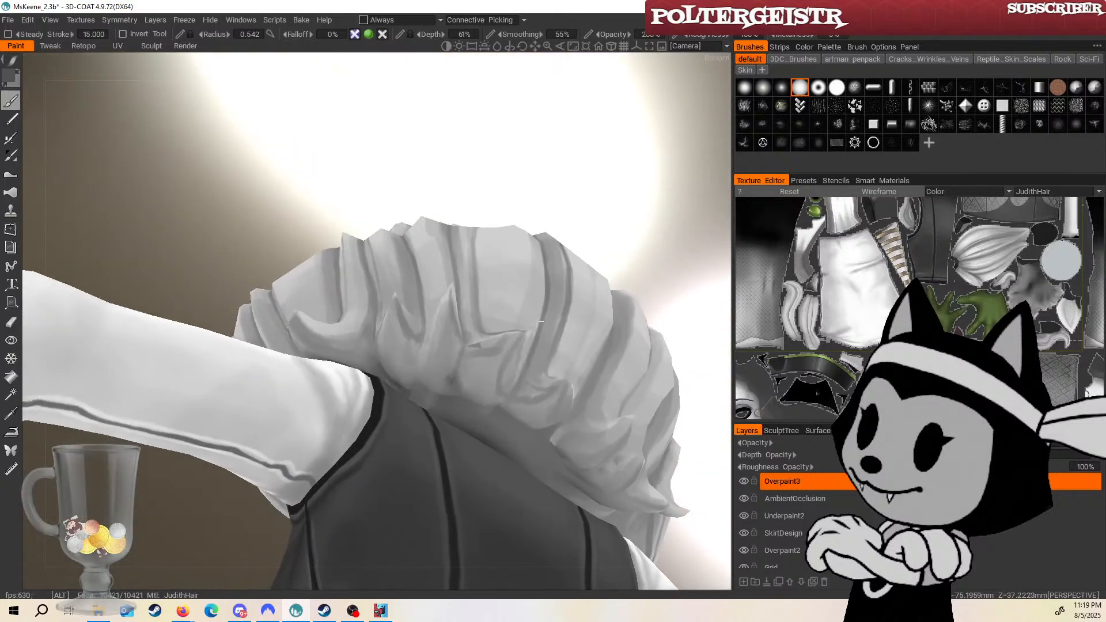
Shade the curled tips and hair underside at the back above the vest, using brush radii 0.081, 0.121, 0.150 and 0.298.
{"action": "mouse_move", "coordinate": [469, 349]}
{"action": "right_mouse_down"}
{"action": "mouse_move", "coordinate": [448, 349]}
{"action": "mouse_move", "coordinate": [453, 374]}
{"action": "right_mouse_up"}
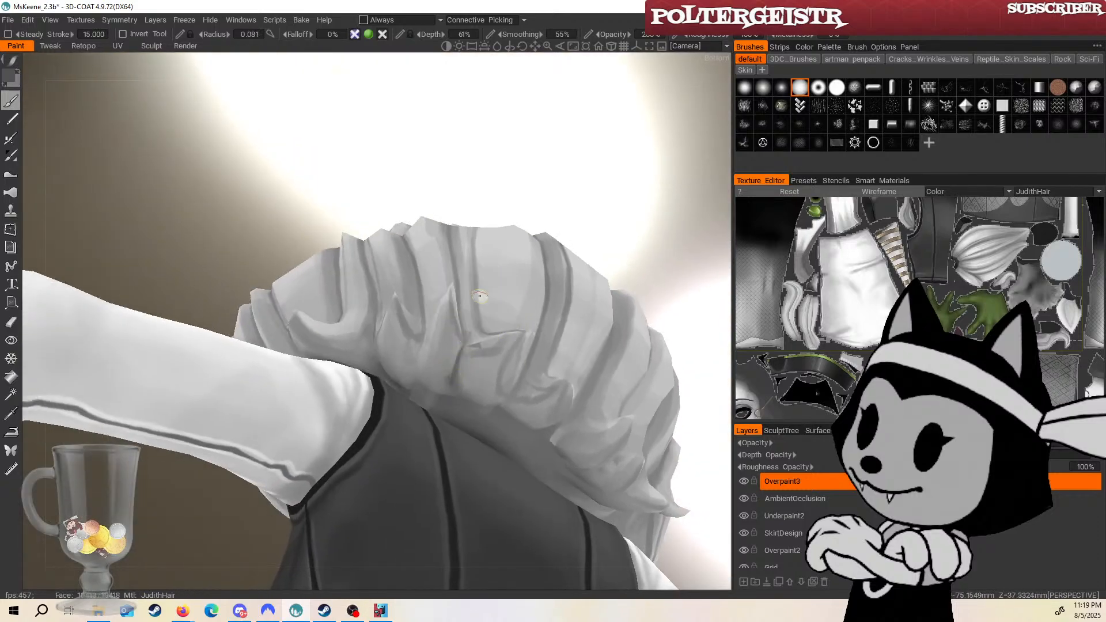
{"action": "left_click_drag", "start_coordinate": [480, 295], "coordinate": [534, 270], "text": "alt"}
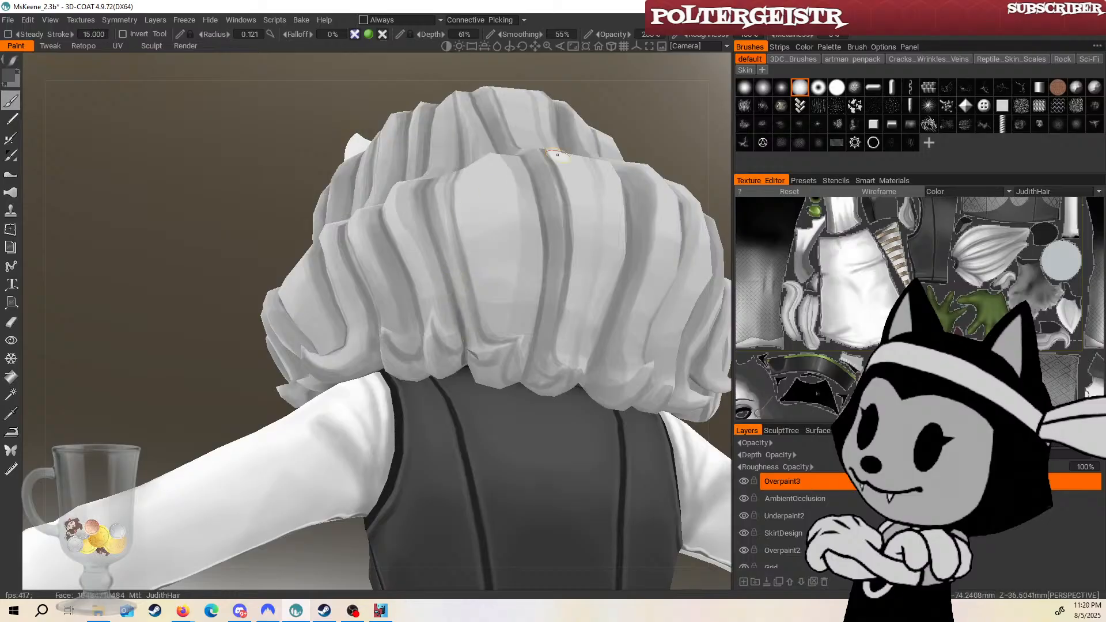
{"action": "left_click_drag", "start_coordinate": [557, 154], "coordinate": [611, 136], "text": "alt"}
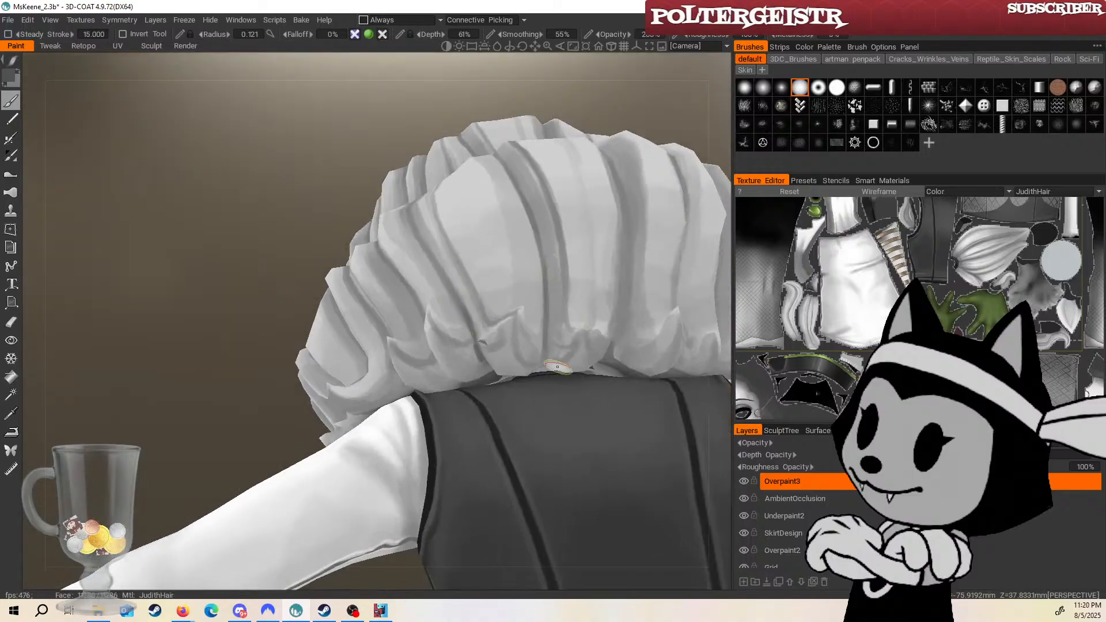
{"action": "left_click_drag", "start_coordinate": [557, 367], "coordinate": [378, 343], "text": "alt"}
{"action": "left_click_drag", "start_coordinate": [631, 217], "coordinate": [464, 298], "text": "alt"}
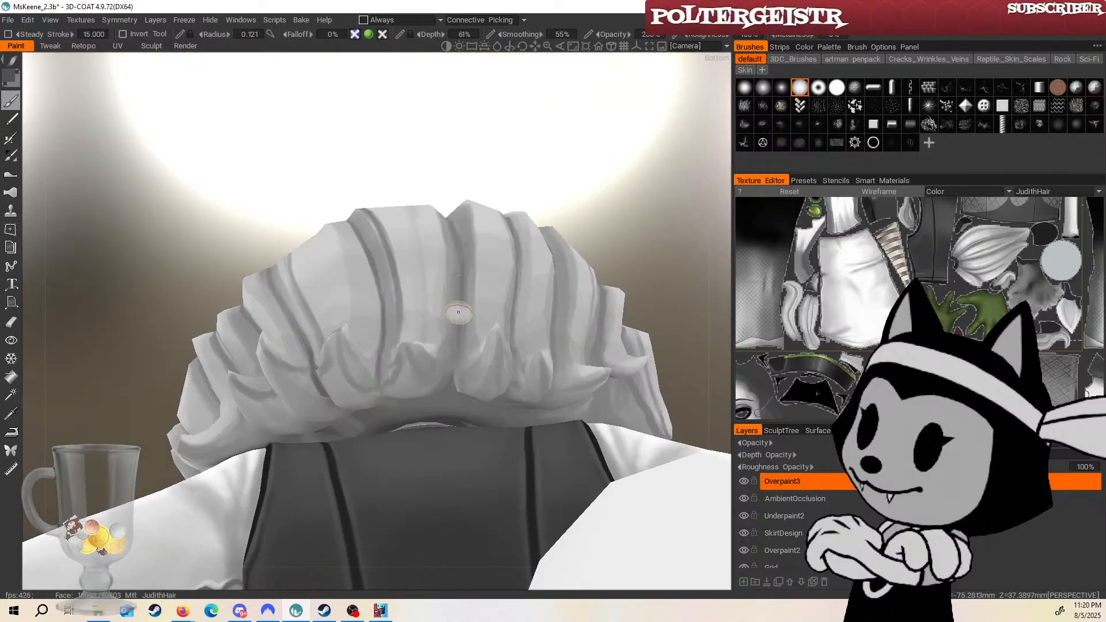
{"action": "left_click_drag", "start_coordinate": [555, 207], "coordinate": [586, 185], "text": "alt"}
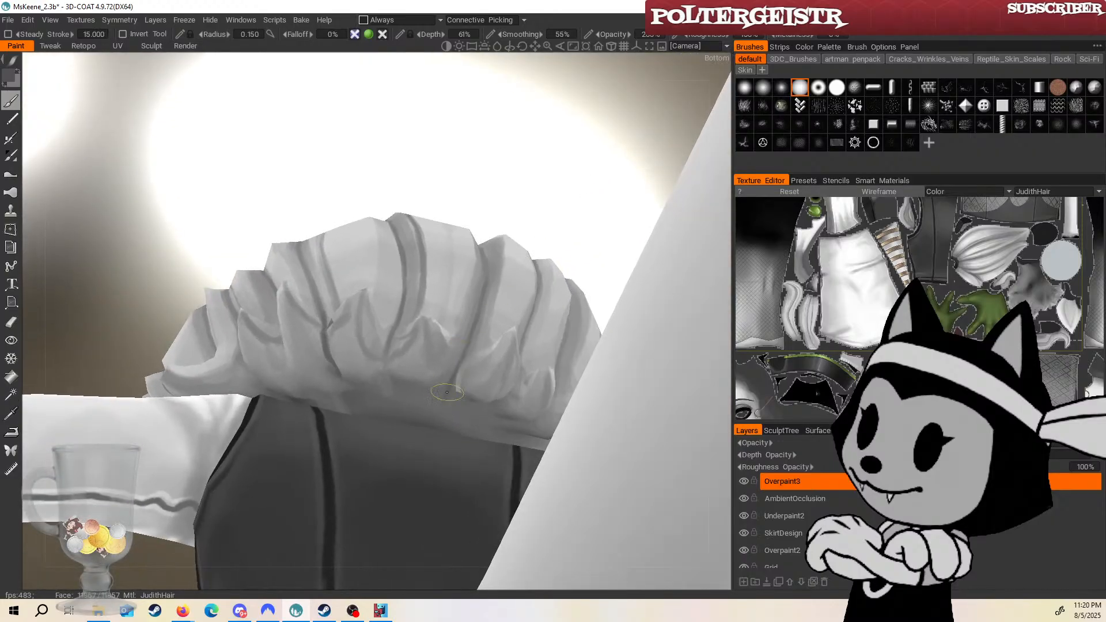
{"action": "right_click_drag", "start_coordinate": [446, 392], "coordinate": [392, 322]}
{"action": "left_click_drag", "start_coordinate": [539, 203], "coordinate": [362, 389], "text": "alt"}
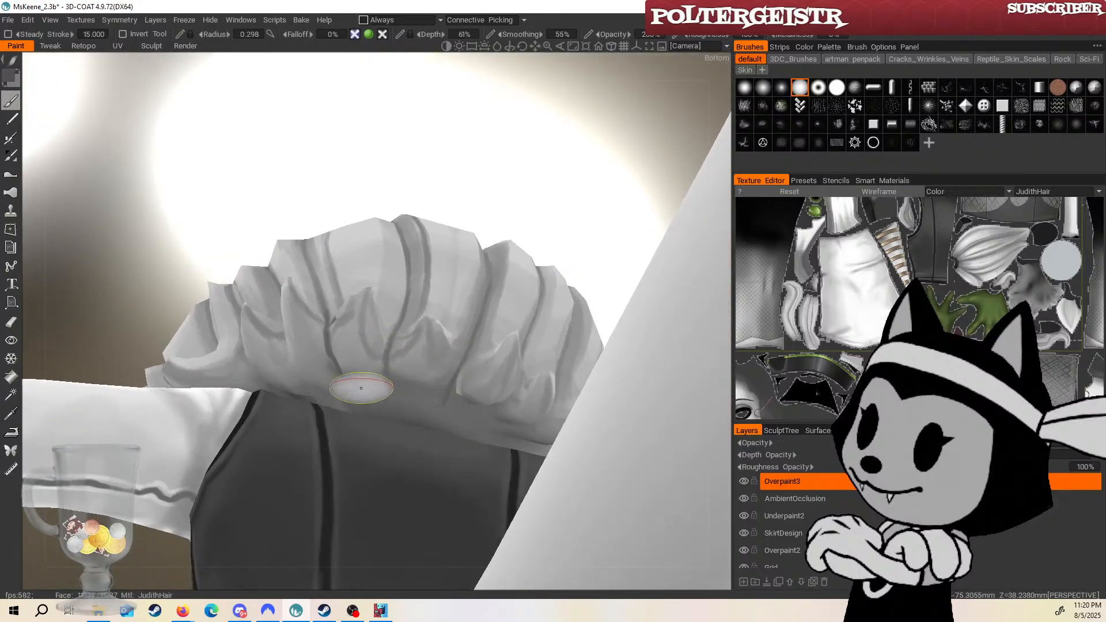
{"action": "right_click_drag", "start_coordinate": [362, 389], "coordinate": [373, 395]}
Refine and soften the curled tips across the back of the hair with brush radii 0.165, 0.080, 0.068 and 0.136.
{"action": "mouse_move", "coordinate": [572, 220]}
{"action": "left_mouse_down"}
{"action": "mouse_move", "coordinate": [603, 249]}
{"action": "mouse_move", "coordinate": [593, 259]}
{"action": "left_mouse_up"}
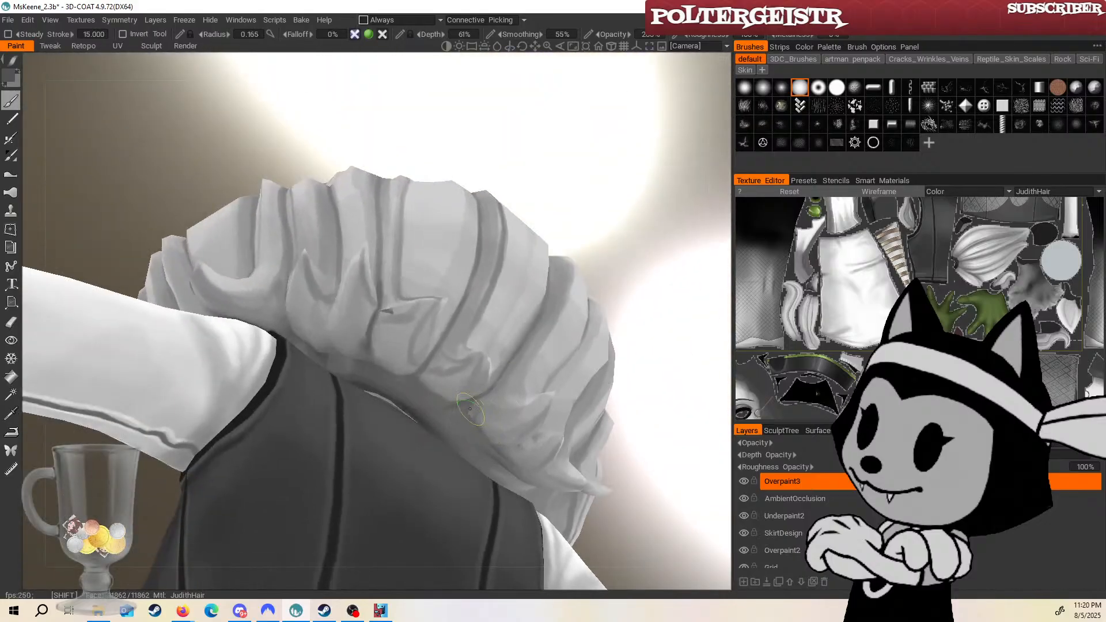
{"action": "mouse_move", "coordinate": [616, 272]}
{"action": "left_mouse_down"}
{"action": "mouse_move", "coordinate": [539, 349]}
{"action": "mouse_move", "coordinate": [519, 354]}
{"action": "mouse_move", "coordinate": [365, 247]}
{"action": "mouse_move", "coordinate": [650, 175]}
{"action": "mouse_move", "coordinate": [325, 403]}
{"action": "left_mouse_up"}
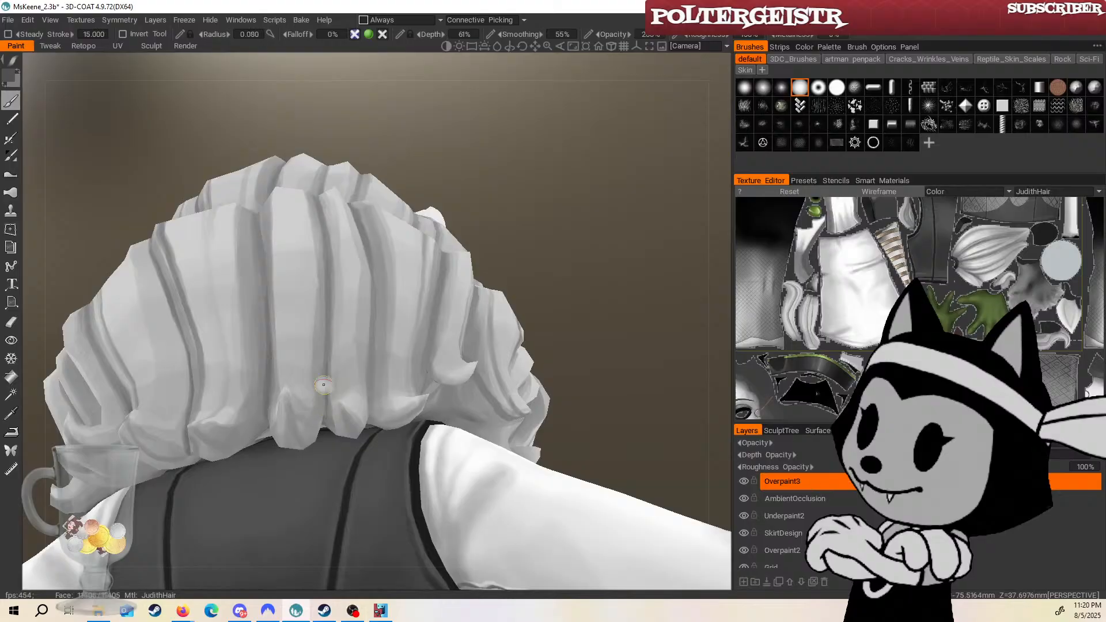
{"action": "left_click_drag", "start_coordinate": [465, 171], "coordinate": [380, 337]}
{"action": "mouse_move", "coordinate": [392, 418]}
{"action": "left_mouse_down"}
{"action": "mouse_move", "coordinate": [456, 254]}
{"action": "mouse_move", "coordinate": [415, 312]}
{"action": "mouse_move", "coordinate": [461, 253]}
{"action": "mouse_move", "coordinate": [504, 270]}
{"action": "left_mouse_up"}
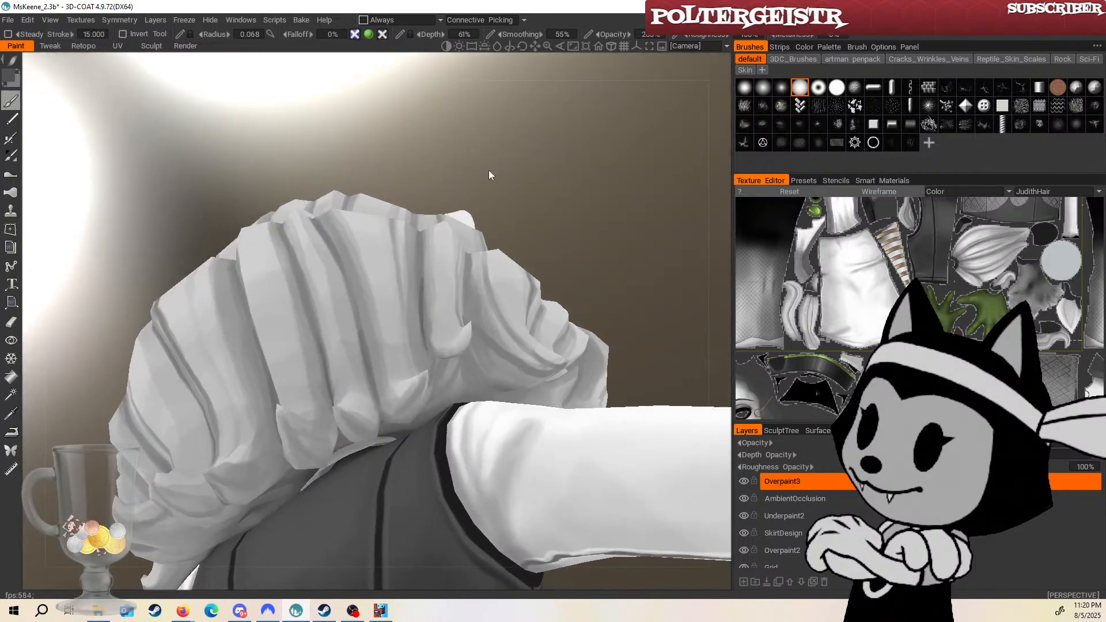
{"action": "left_click_drag", "start_coordinate": [489, 171], "coordinate": [559, 168]}
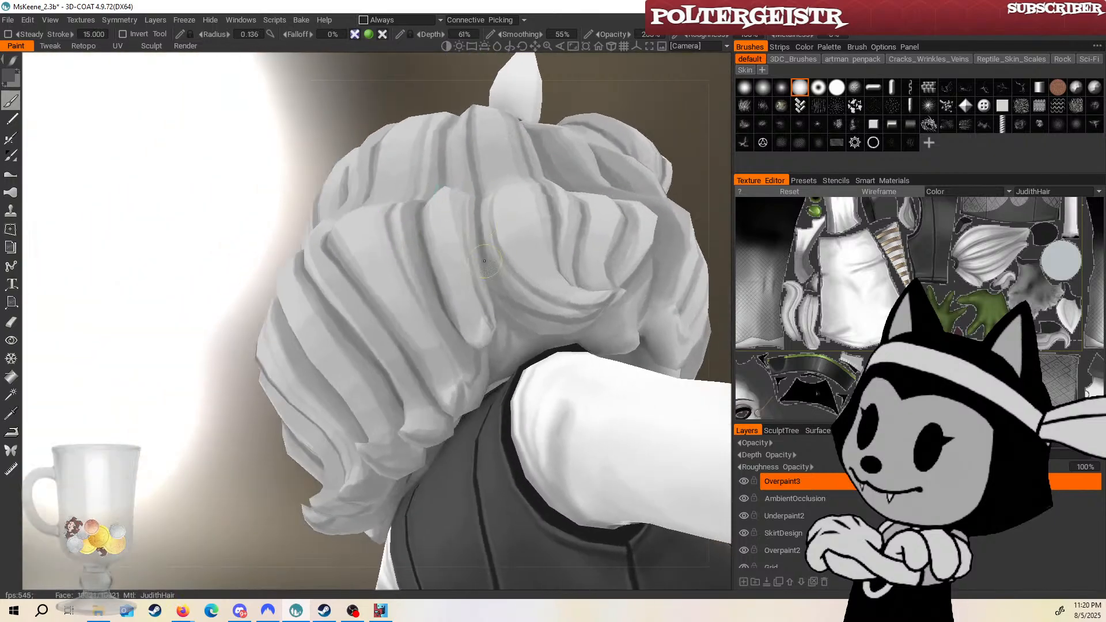
Save the file and check the finished hair shading from the front.
{"action": "left_click_drag", "start_coordinate": [158, 517], "coordinate": [420, 459]}
{"action": "middle_click_drag", "start_coordinate": [507, 383], "coordinate": [538, 415]}
{"action": "scroll", "coordinate": [537, 415], "scroll_direction": "down", "scroll_amount": 4}
{"action": "mouse_move", "coordinate": [537, 415]}
{"action": "left_mouse_down"}
{"action": "mouse_move", "coordinate": [565, 392]}
{"action": "mouse_move", "coordinate": [528, 399]}
{"action": "left_mouse_up"}
{"action": "key", "text": "ctrl+s"}
{"action": "left_click_drag", "start_coordinate": [629, 439], "coordinate": [651, 421]}
{"action": "middle_click_drag", "start_coordinate": [651, 420], "coordinate": [551, 404]}
{"action": "scroll", "coordinate": [541, 386], "scroll_direction": "up", "scroll_amount": 5}
{"action": "scroll", "coordinate": [540, 386], "scroll_direction": "down", "scroll_amount": 1}
{"action": "left_click_drag", "start_coordinate": [552, 405], "coordinate": [611, 399]}
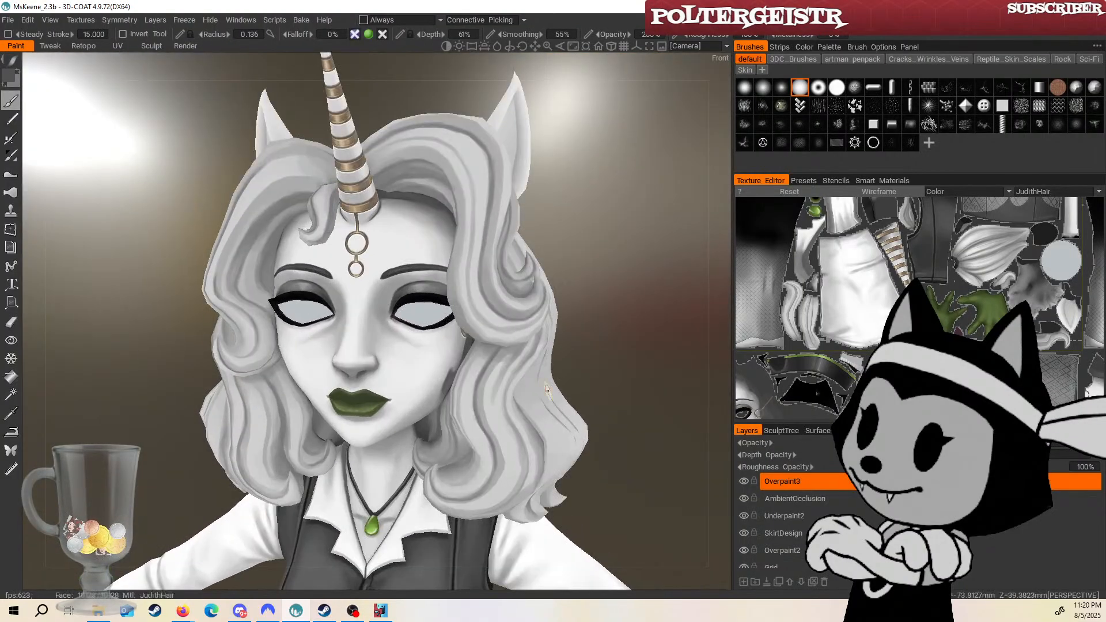
Examine the wavy side strands and front locks from three-quarter and profile angles, enlarging the brush radius to 2.192.
{"action": "left_click_drag", "start_coordinate": [613, 341], "coordinate": [538, 344]}
{"action": "left_click_drag", "start_coordinate": [441, 321], "coordinate": [443, 413]}
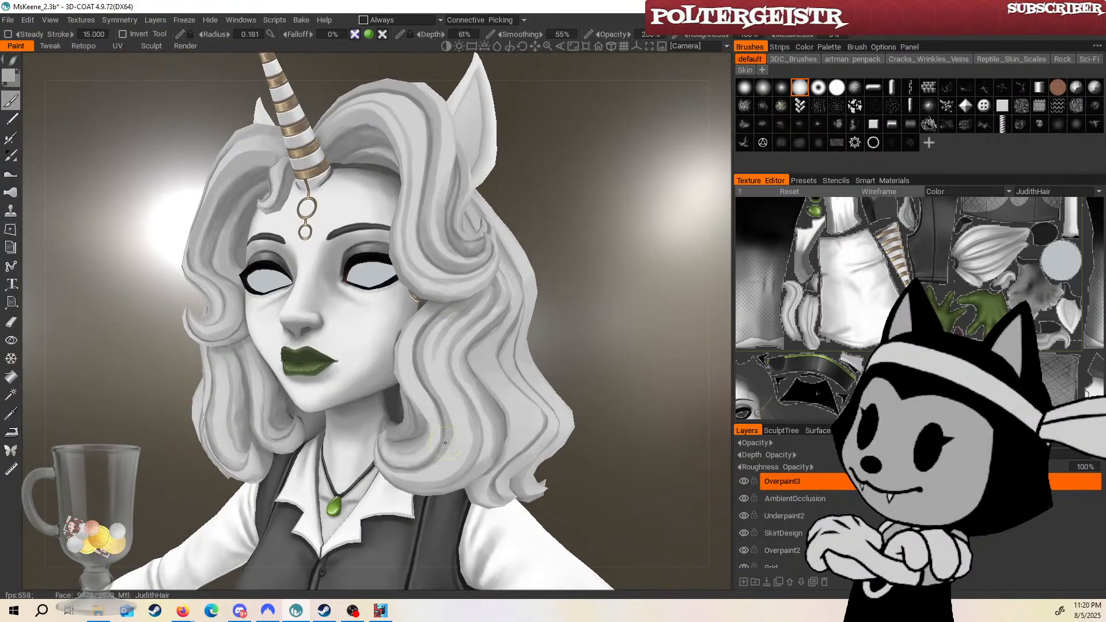
{"action": "mouse_move", "coordinate": [584, 329]}
{"action": "left_mouse_down"}
{"action": "mouse_move", "coordinate": [560, 322]}
{"action": "mouse_move", "coordinate": [611, 326]}
{"action": "left_mouse_up"}
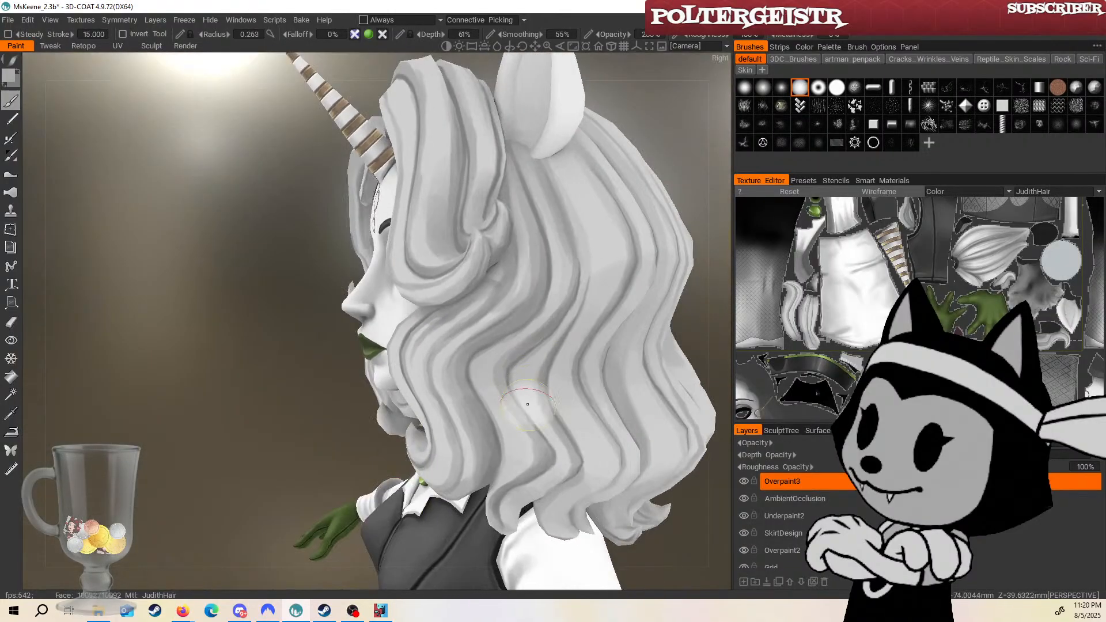
{"action": "mouse_move", "coordinate": [590, 302]}
{"action": "middle_mouse_down"}
{"action": "mouse_move", "coordinate": [602, 247]}
{"action": "mouse_move", "coordinate": [574, 272]}
{"action": "middle_mouse_up"}
{"action": "scroll", "coordinate": [574, 272], "scroll_direction": "down", "scroll_amount": 3}
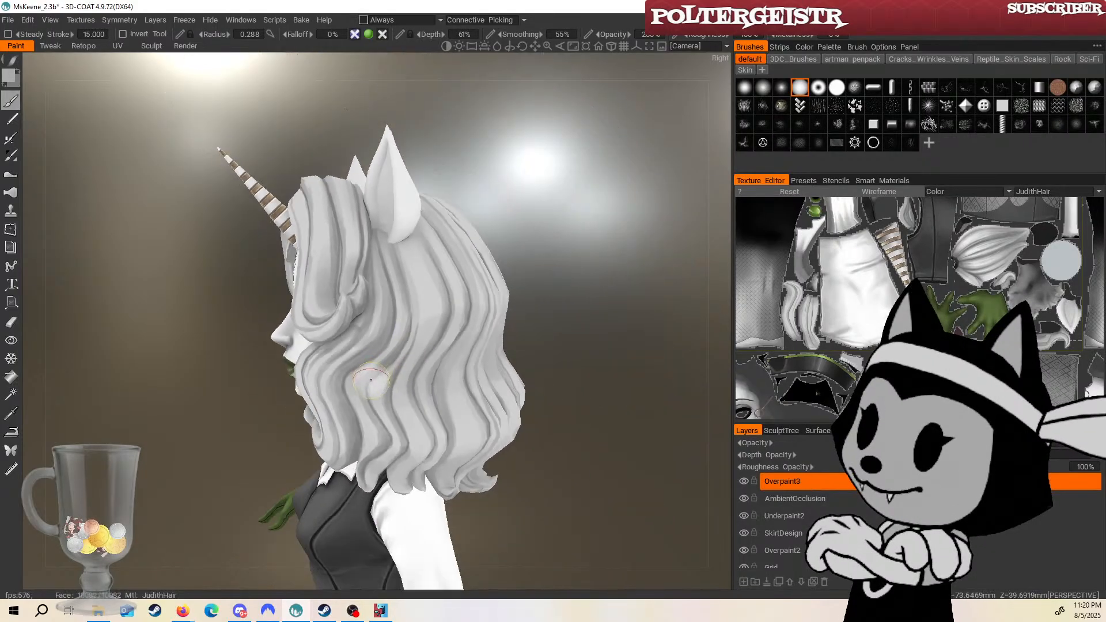
{"action": "key", "text": "v"}
{"action": "mouse_move", "coordinate": [383, 370]}
{"action": "left_mouse_down", "text": "alt"}
{"action": "mouse_move", "coordinate": [427, 351]}
{"action": "mouse_move", "coordinate": [432, 331]}
{"action": "mouse_move", "coordinate": [428, 346]}
{"action": "left_mouse_up", "text": "alt"}
{"action": "key", "text": "bracketright"}
{"action": "key", "text": "bracketright"}
{"action": "key", "text": "bracketright"}
{"action": "key", "text": "bracketright"}
{"action": "key", "text": "bracketright"}
{"action": "key", "text": "bracketright"}
{"action": "key", "text": "bracketright"}
{"action": "key", "text": "bracketright"}
{"action": "key", "text": "bracketright"}
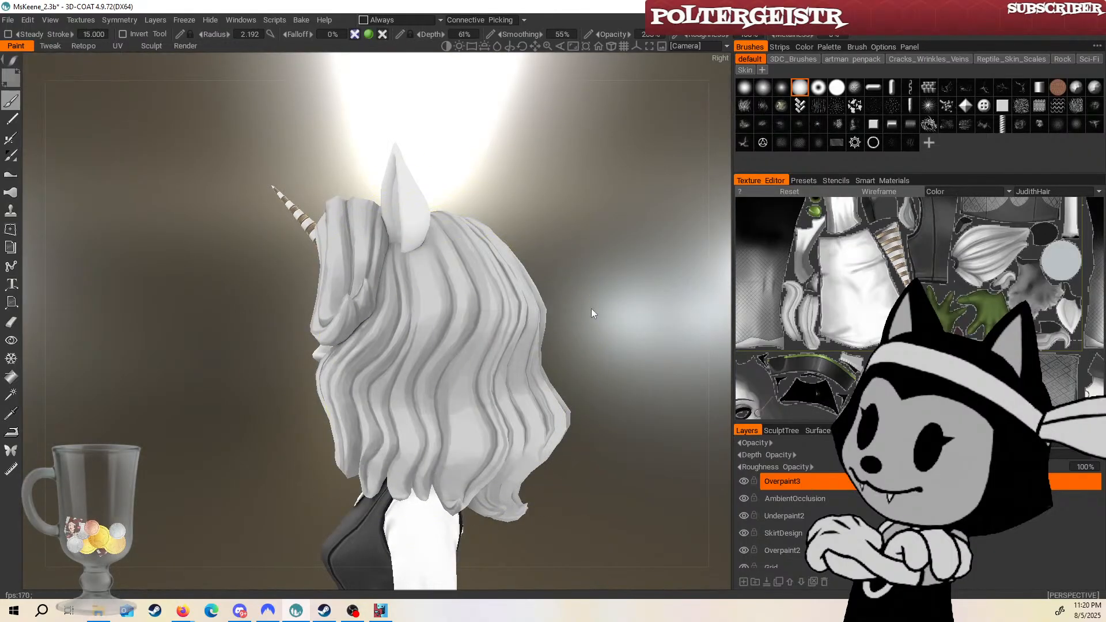
Examine the shading of the back strands from behind and both rear angles, ending with brush radius 1.991.
{"action": "mouse_move", "coordinate": [593, 313]}
{"action": "left_mouse_down", "text": "alt"}
{"action": "mouse_move", "coordinate": [501, 283]}
{"action": "mouse_move", "coordinate": [564, 286]}
{"action": "left_mouse_up", "text": "alt"}
{"action": "left_click_drag", "start_coordinate": [440, 294], "coordinate": [419, 333]}
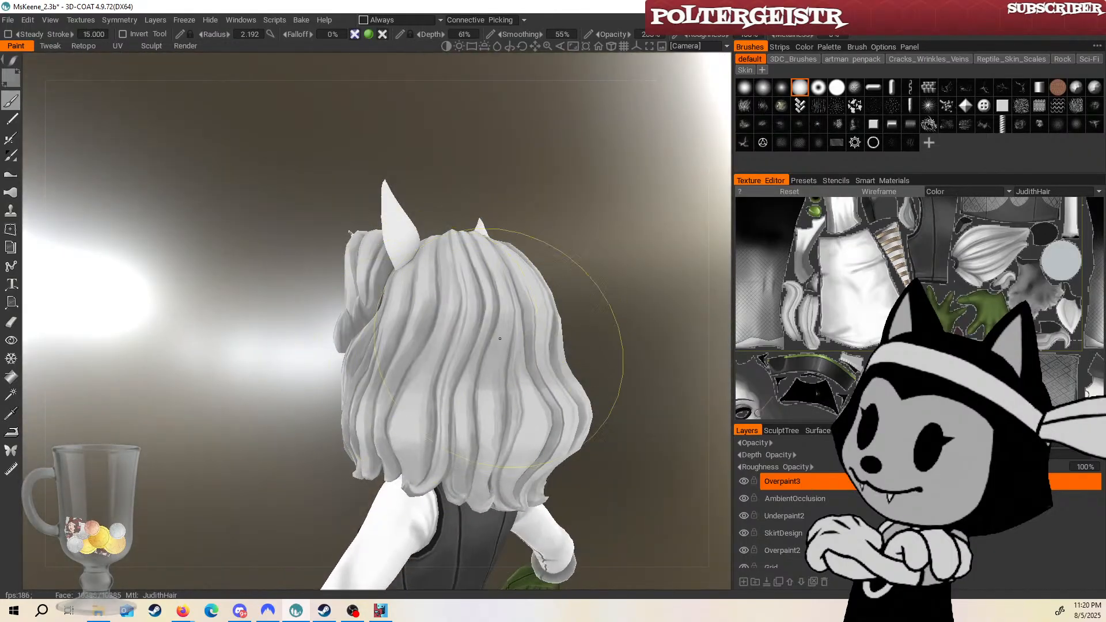
{"action": "left_click_drag", "start_coordinate": [622, 302], "coordinate": [585, 333], "text": "alt"}
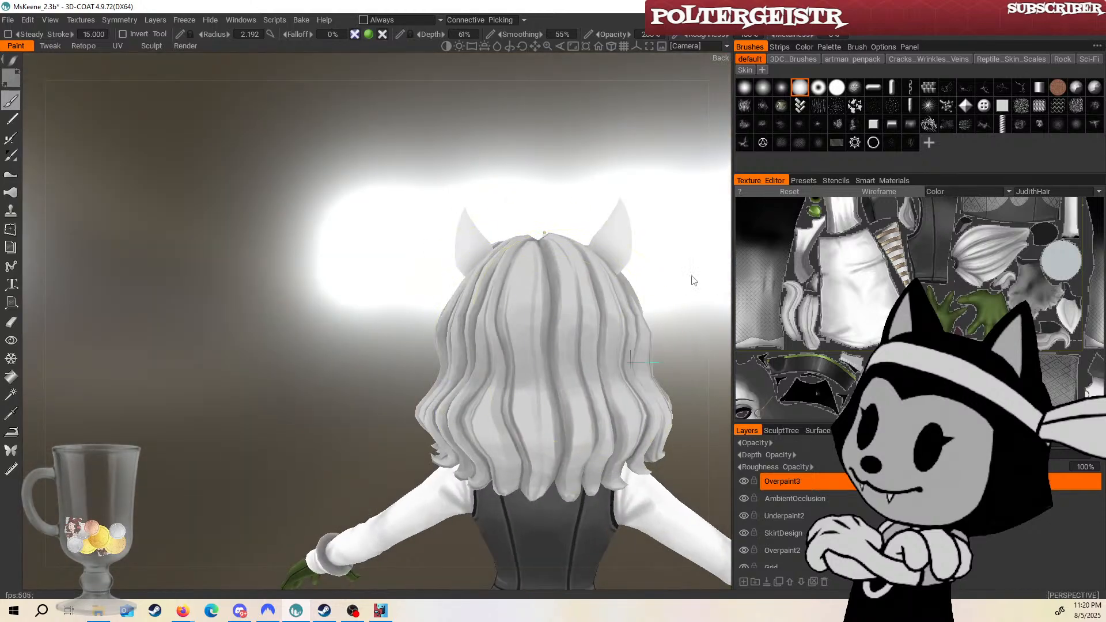
{"action": "left_click_drag", "start_coordinate": [693, 280], "coordinate": [706, 348], "text": "alt"}
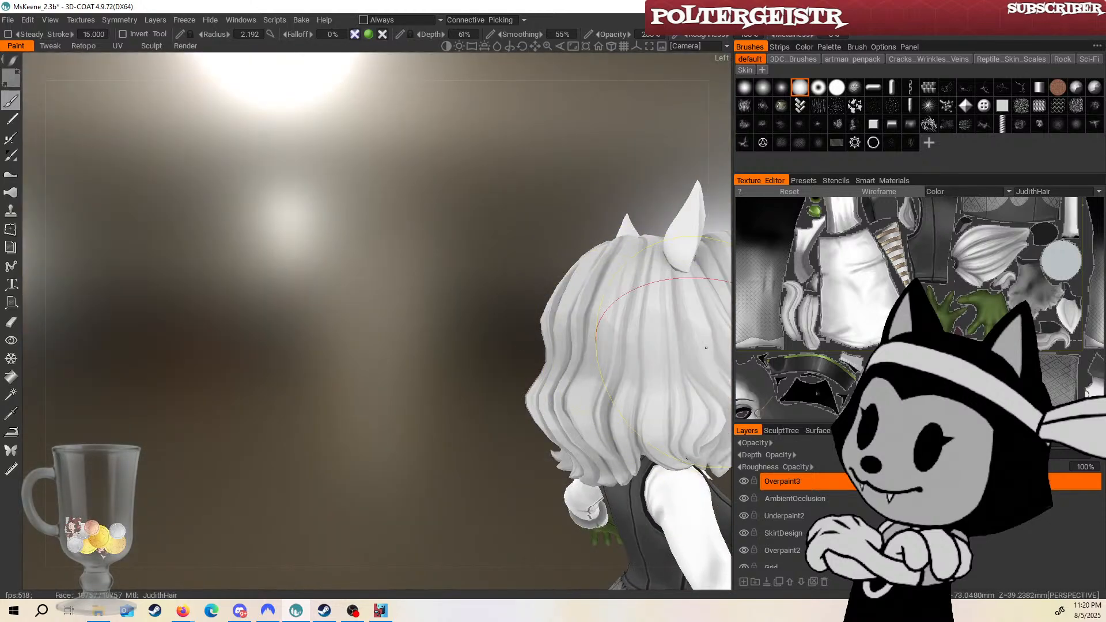
{"action": "middle_click_drag", "start_coordinate": [705, 348], "coordinate": [461, 300], "text": "alt"}
{"action": "mouse_move", "coordinate": [461, 300]}
{"action": "right_mouse_down"}
{"action": "mouse_move", "coordinate": [438, 381]}
{"action": "mouse_move", "coordinate": [412, 389]}
{"action": "right_mouse_up"}
{"action": "left_click_drag", "start_coordinate": [412, 389], "coordinate": [660, 284], "text": "alt"}
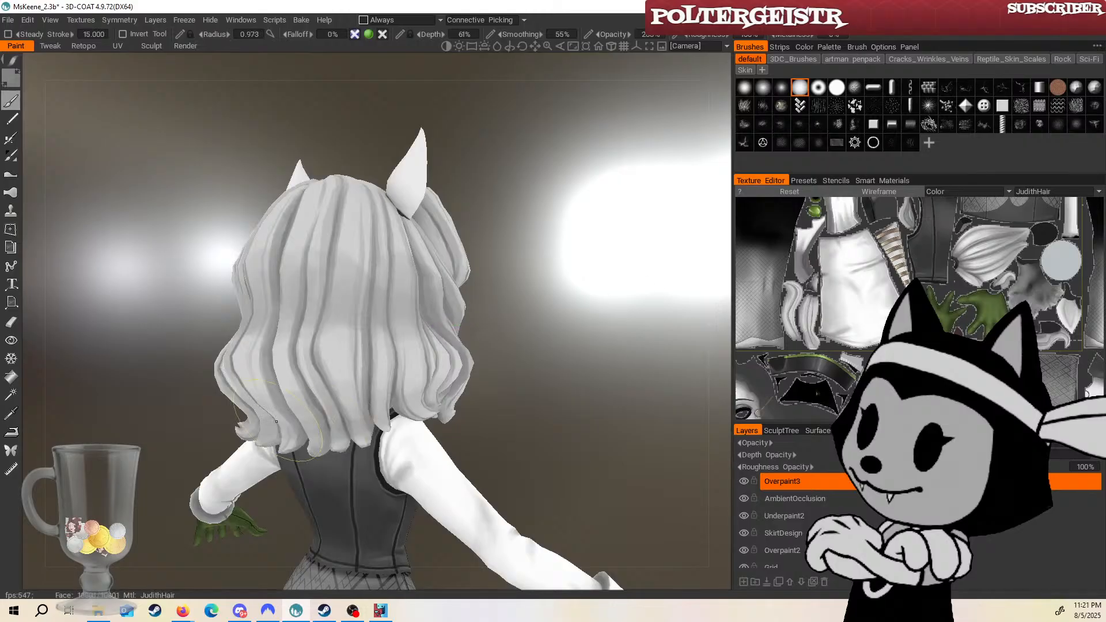
{"action": "right_click_drag", "start_coordinate": [366, 431], "coordinate": [382, 427]}
{"action": "mouse_move", "coordinate": [383, 428]}
{"action": "left_mouse_down", "text": "alt"}
{"action": "mouse_move", "coordinate": [503, 401]}
{"action": "mouse_move", "coordinate": [611, 397]}
{"action": "left_mouse_up", "text": "alt"}
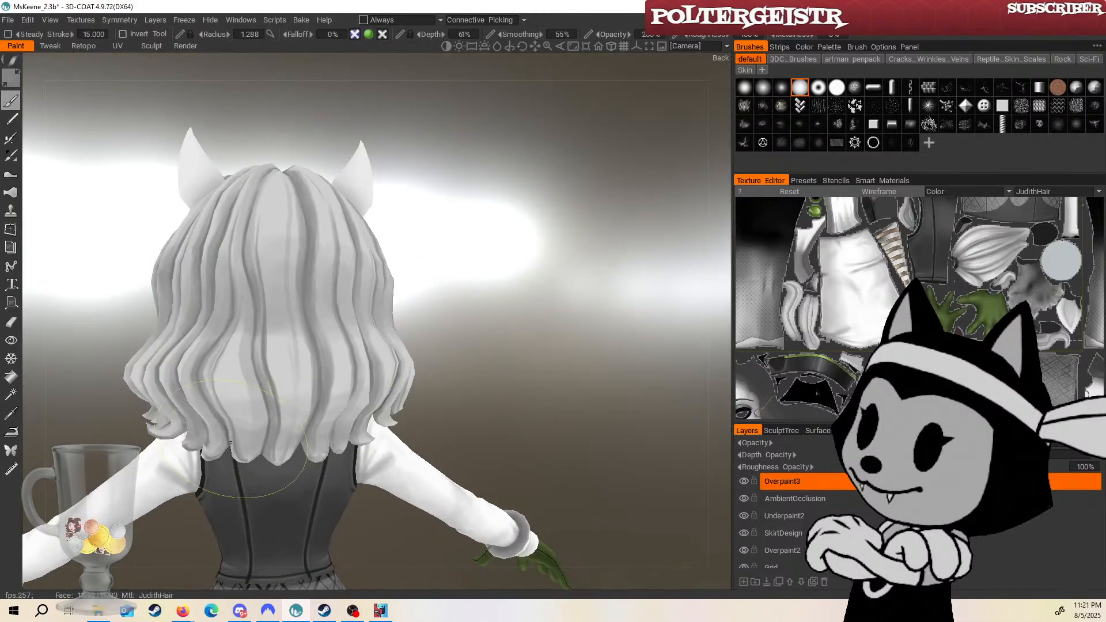
{"action": "right_click_drag", "start_coordinate": [232, 427], "coordinate": [311, 411]}
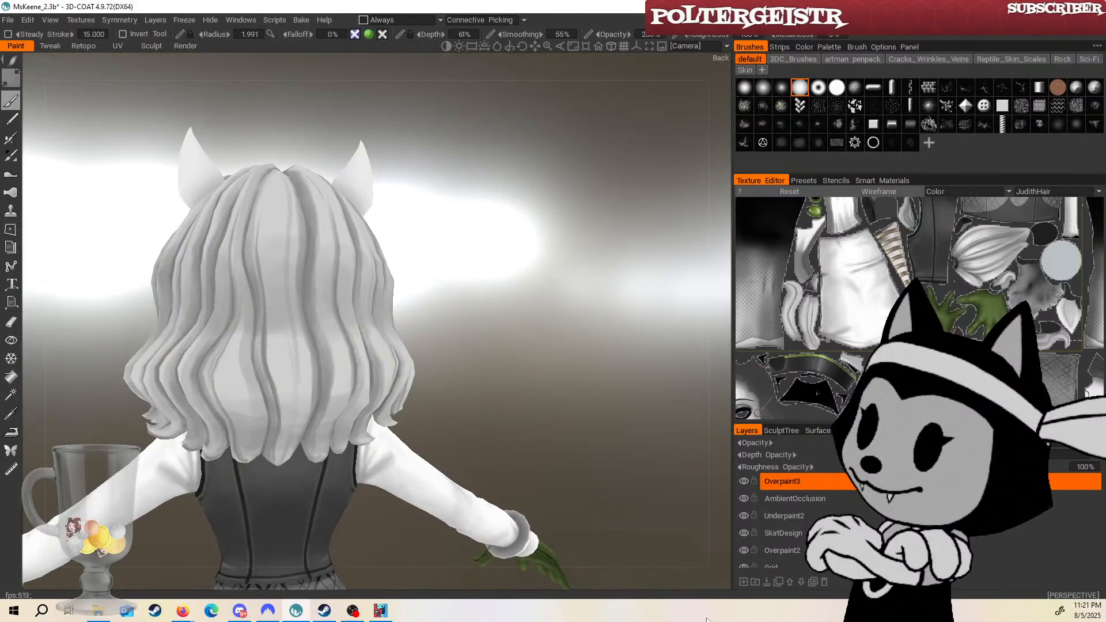
Compare the back strands with the waves behind the ear, bringing the brush radius to 0.909.
{"action": "middle_click_drag", "start_coordinate": [516, 340], "coordinate": [565, 341], "text": "alt"}
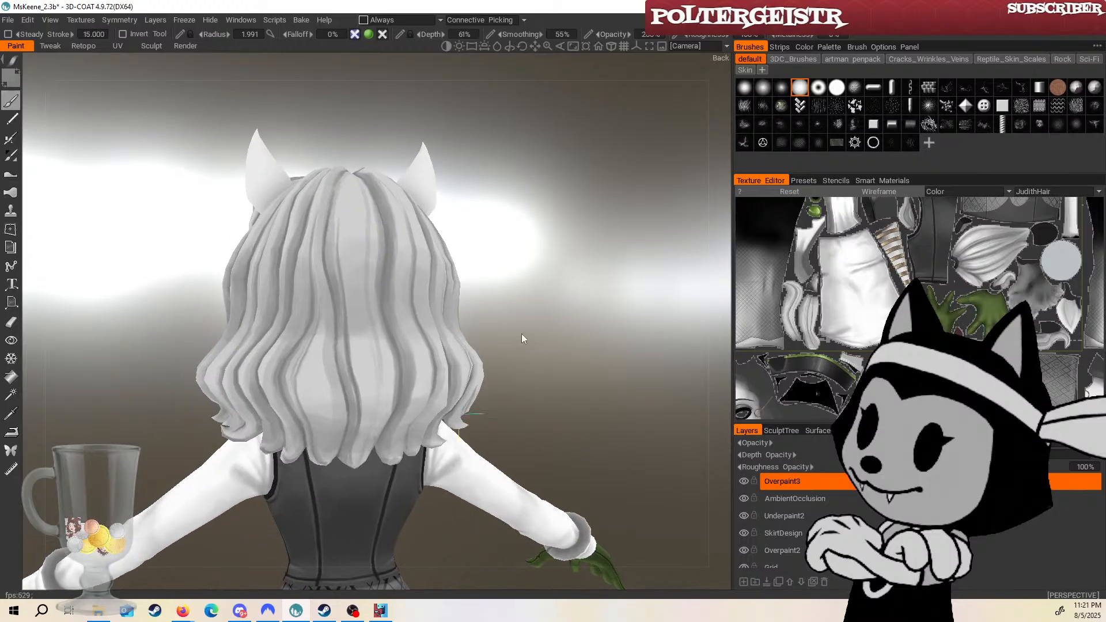
{"action": "left_click_drag", "start_coordinate": [521, 333], "coordinate": [546, 315], "text": "alt"}
{"action": "right_click_drag", "start_coordinate": [346, 397], "coordinate": [336, 399]}
{"action": "left_click_drag", "start_coordinate": [517, 322], "coordinate": [567, 314], "text": "alt"}
{"action": "right_click_drag", "start_coordinate": [306, 390], "coordinate": [282, 403]}
{"action": "left_click_drag", "start_coordinate": [346, 293], "coordinate": [423, 268], "text": "alt"}
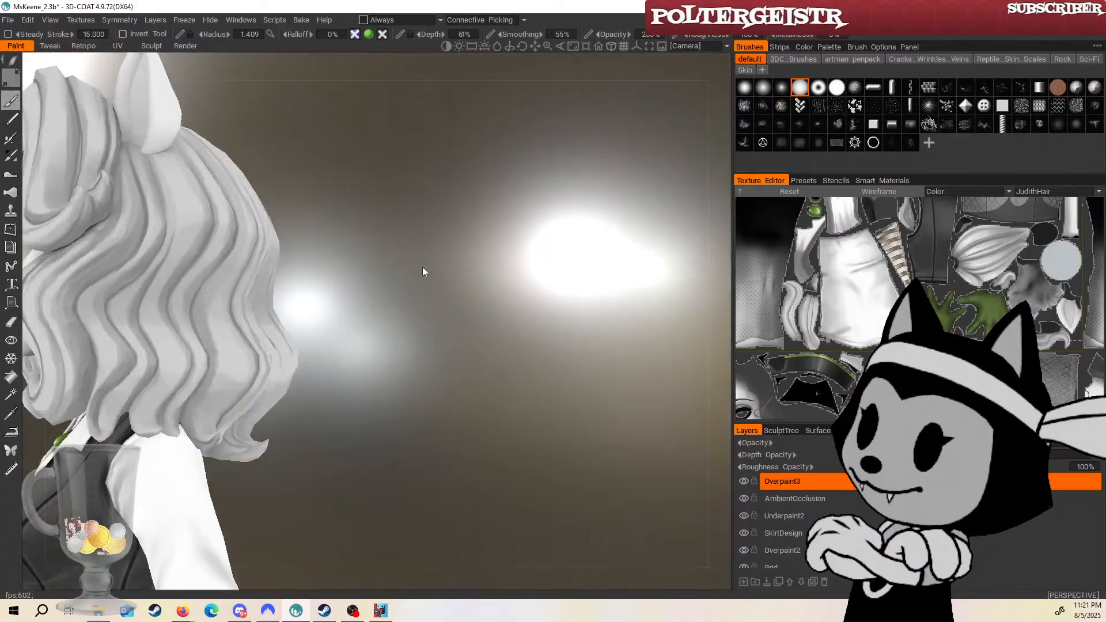
{"action": "right_click_drag", "start_coordinate": [214, 360], "coordinate": [144, 386]}
{"action": "mouse_move", "coordinate": [300, 364]}
{"action": "left_mouse_down", "text": "alt"}
{"action": "mouse_move", "coordinate": [352, 352]}
{"action": "mouse_move", "coordinate": [568, 412]}
{"action": "mouse_move", "coordinate": [712, 373]}
{"action": "left_mouse_up", "text": "alt"}
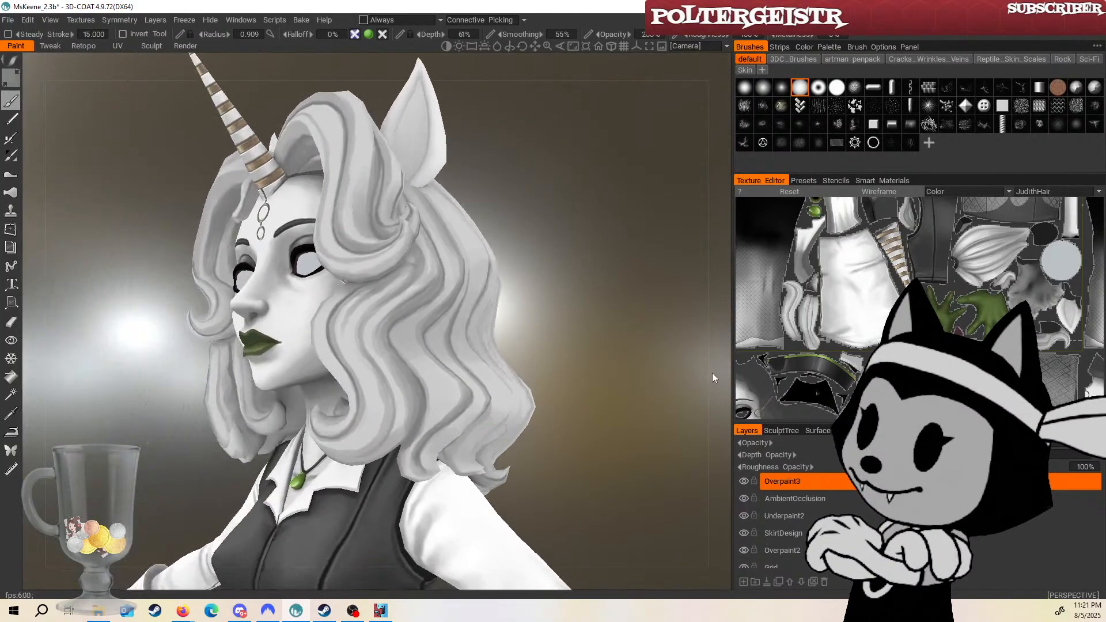
Examine the face-framing locks and the opposite profile of the hair, varying the brush radius between 0.707 and 1.163.
{"action": "right_click_drag", "start_coordinate": [444, 455], "coordinate": [411, 455]}
{"action": "mouse_move", "coordinate": [522, 348]}
{"action": "left_mouse_down"}
{"action": "mouse_move", "coordinate": [612, 330]}
{"action": "mouse_move", "coordinate": [621, 340]}
{"action": "left_mouse_up"}
{"action": "right_click_drag", "start_coordinate": [382, 445], "coordinate": [400, 445]}
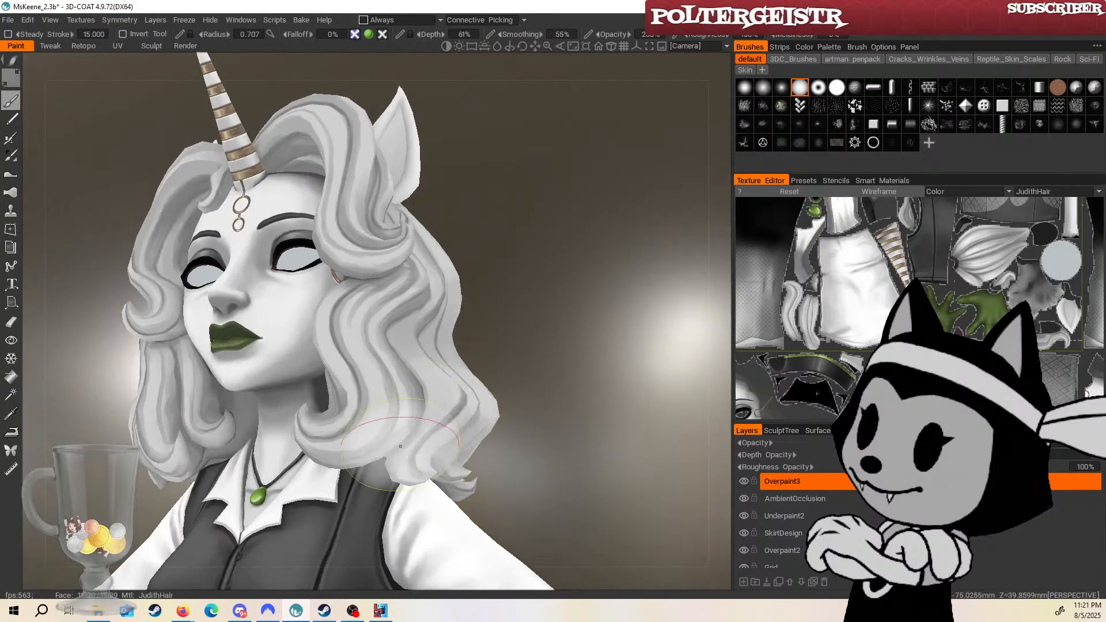
{"action": "mouse_move", "coordinate": [496, 351]}
{"action": "left_mouse_down"}
{"action": "mouse_move", "coordinate": [576, 379]}
{"action": "mouse_move", "coordinate": [628, 371]}
{"action": "mouse_move", "coordinate": [648, 352]}
{"action": "mouse_move", "coordinate": [624, 302]}
{"action": "left_mouse_up"}
{"action": "right_click_drag", "start_coordinate": [353, 376], "coordinate": [356, 377]}
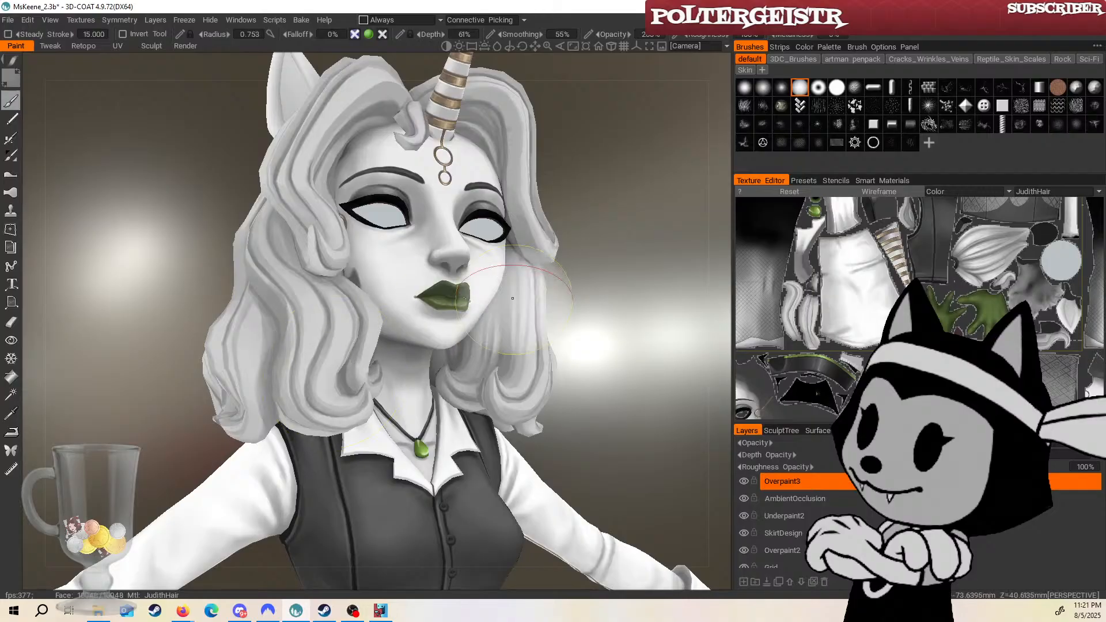
{"action": "left_click_drag", "start_coordinate": [576, 320], "coordinate": [663, 334]}
{"action": "left_click_drag", "start_coordinate": [490, 311], "coordinate": [541, 244]}
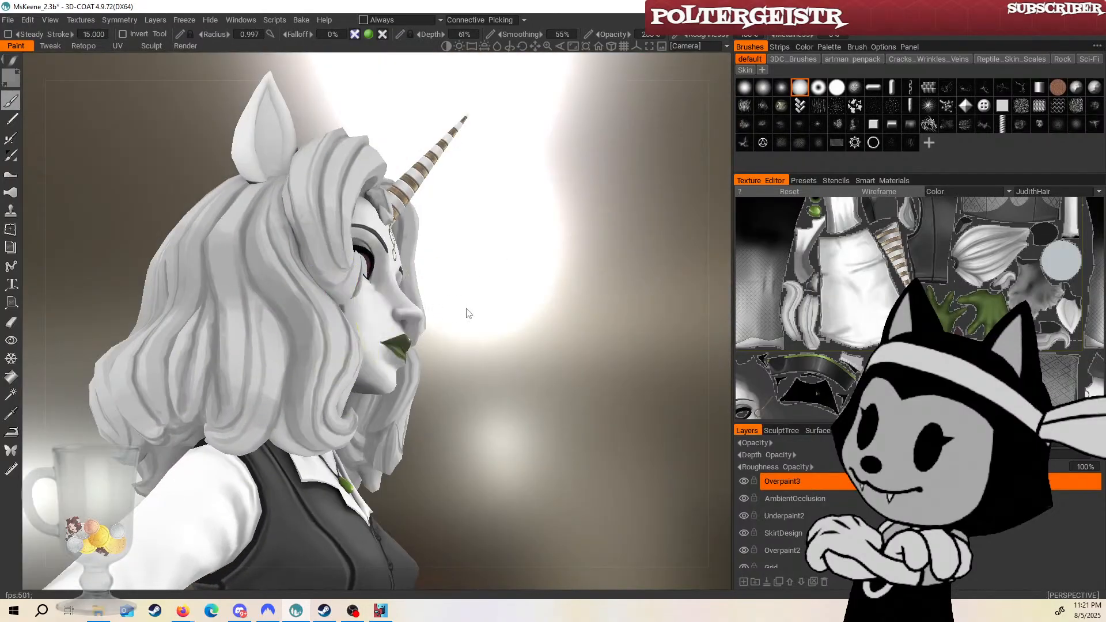
{"action": "left_click_drag", "start_coordinate": [448, 339], "coordinate": [473, 366]}
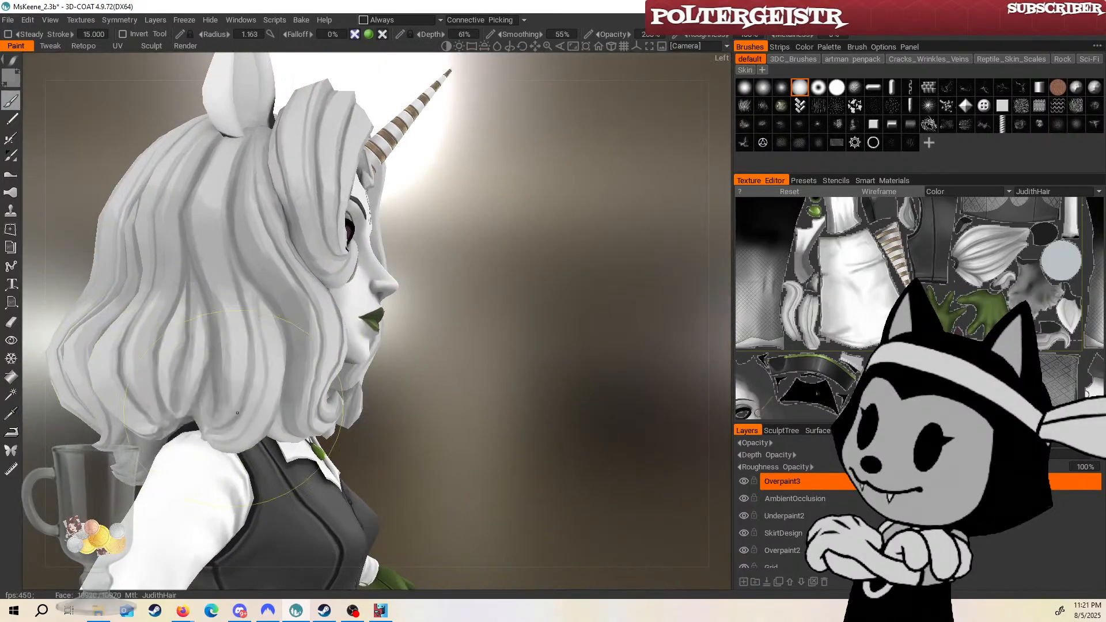
{"action": "left_click_drag", "start_coordinate": [554, 277], "coordinate": [340, 262]}
Reduce the brush radius to about 0.13 and shade the hair beside the neck behind the lower front curl, with the wireframe shown.
{"action": "mouse_move", "coordinate": [686, 254]}
{"action": "left_mouse_down"}
{"action": "mouse_move", "coordinate": [585, 209]}
{"action": "mouse_move", "coordinate": [570, 184]}
{"action": "left_mouse_up"}
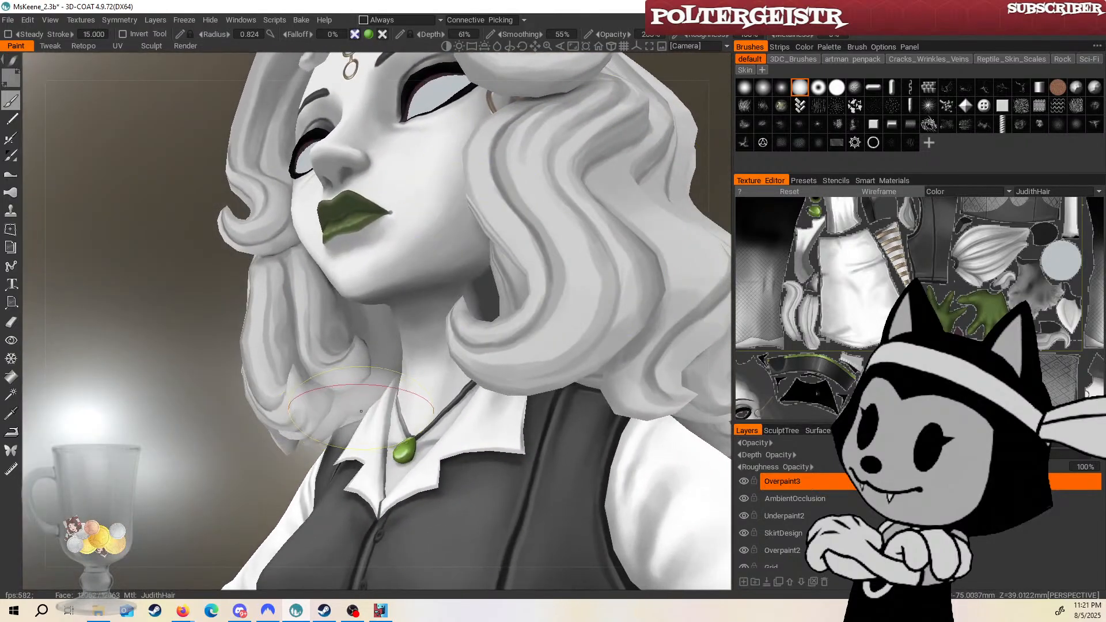
{"action": "key", "text": "bracketleft"}
{"action": "key", "text": "bracketleft"}
{"action": "key", "text": "bracketleft"}
{"action": "key", "text": "bracketleft"}
{"action": "key", "text": "bracketleft"}
{"action": "key", "text": "bracketleft"}
{"action": "key", "text": "bracketleft"}
{"action": "key", "text": "bracketleft"}
{"action": "key", "text": "bracketleft"}
{"action": "key", "text": "bracketleft"}
{"action": "key", "text": "bracketleft"}
{"action": "key", "text": "bracketleft"}
{"action": "key", "text": "bracketleft"}
{"action": "key", "text": "bracketleft"}
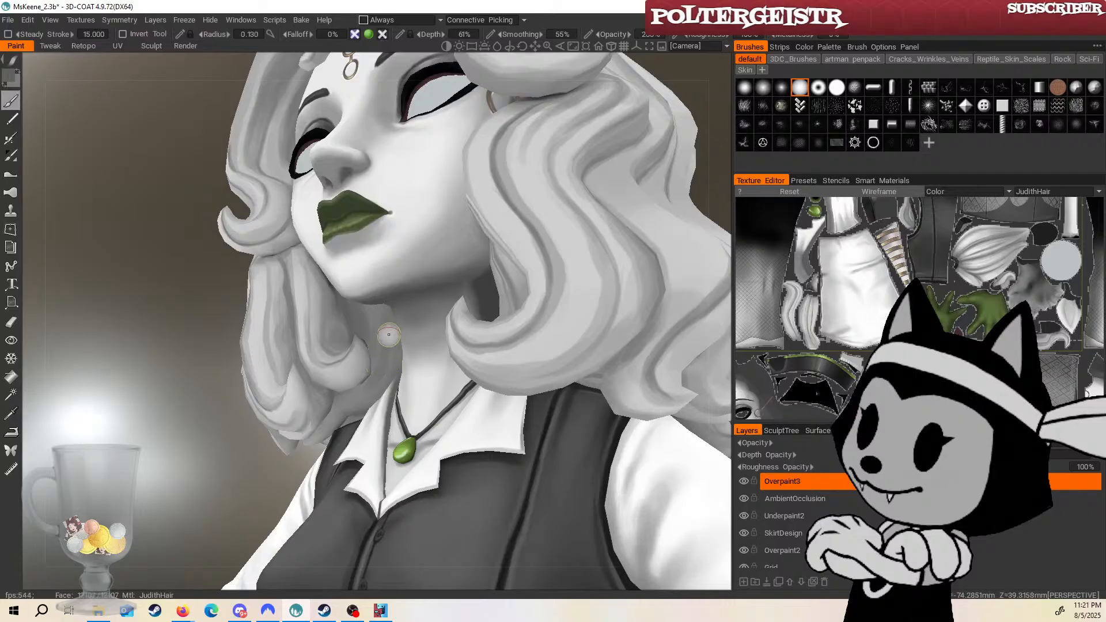
{"action": "key", "text": "w"}
{"action": "mouse_move", "coordinate": [385, 324]}
{"action": "left_mouse_down"}
{"action": "mouse_move", "coordinate": [405, 268]}
{"action": "mouse_move", "coordinate": [373, 373]}
{"action": "mouse_move", "coordinate": [407, 354]}
{"action": "mouse_move", "coordinate": [396, 374]}
{"action": "left_mouse_up"}
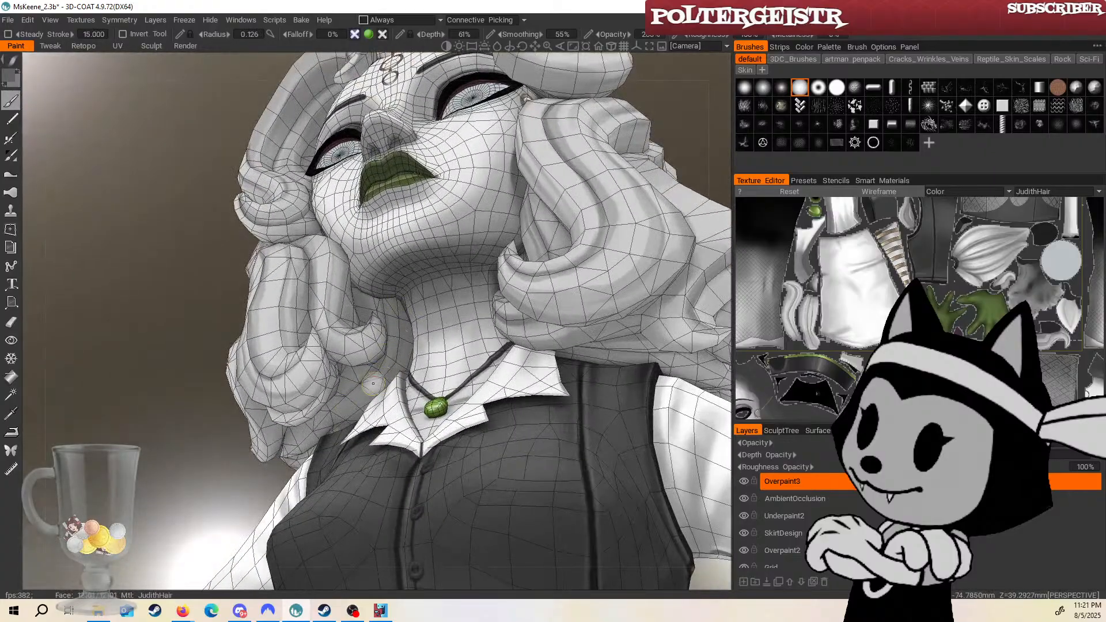
Touch up the inner hair edges around the neck with the brush radius reduced to 0.062, then save the project.
{"action": "left_click_drag", "start_coordinate": [446, 343], "coordinate": [393, 360], "text": "alt"}
{"action": "left_click_drag", "start_coordinate": [362, 395], "coordinate": [387, 368], "text": "alt"}
{"action": "left_click_drag", "start_coordinate": [431, 330], "coordinate": [440, 475], "text": "alt"}
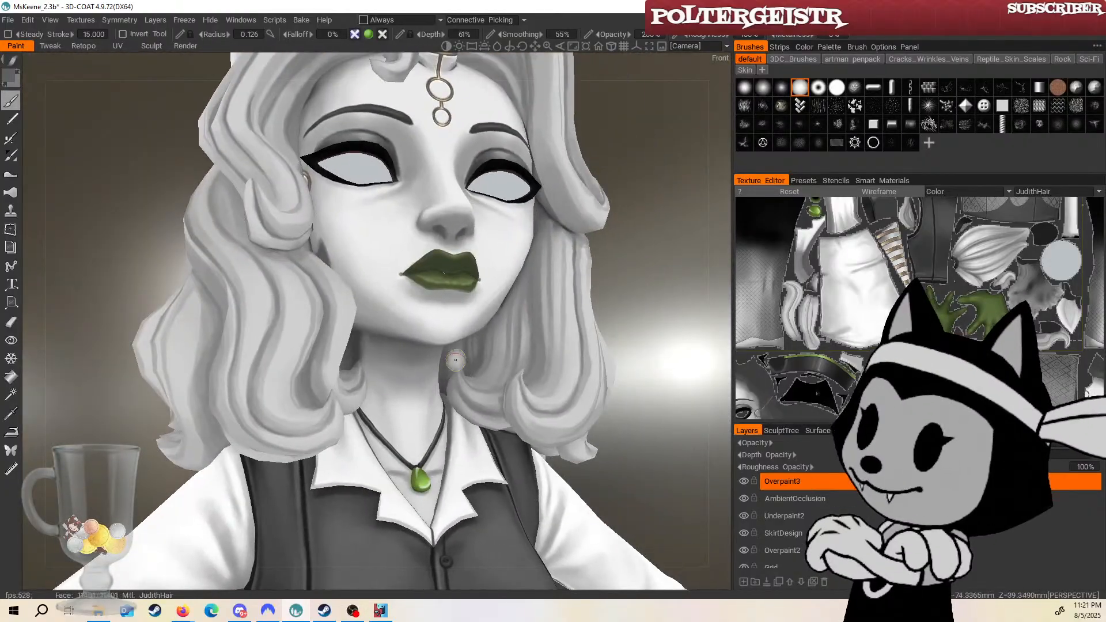
{"action": "left_click_drag", "start_coordinate": [579, 277], "coordinate": [657, 229], "text": "alt"}
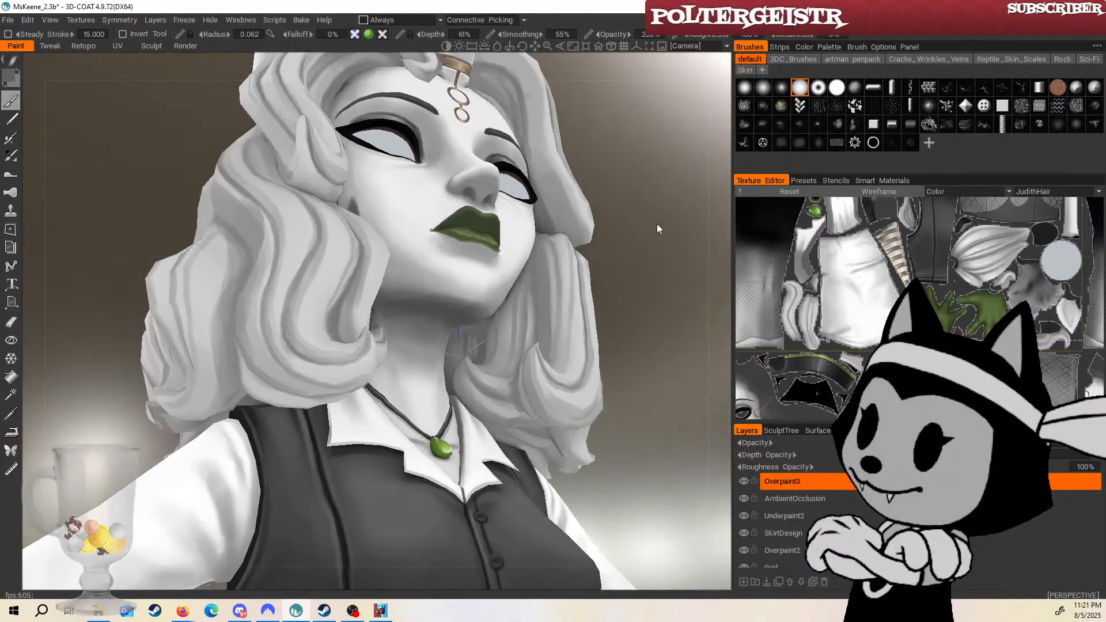
{"action": "mouse_move", "coordinate": [564, 292]}
{"action": "left_mouse_down", "text": "alt"}
{"action": "mouse_move", "coordinate": [630, 290]}
{"action": "mouse_move", "coordinate": [464, 321]}
{"action": "left_mouse_up", "text": "alt"}
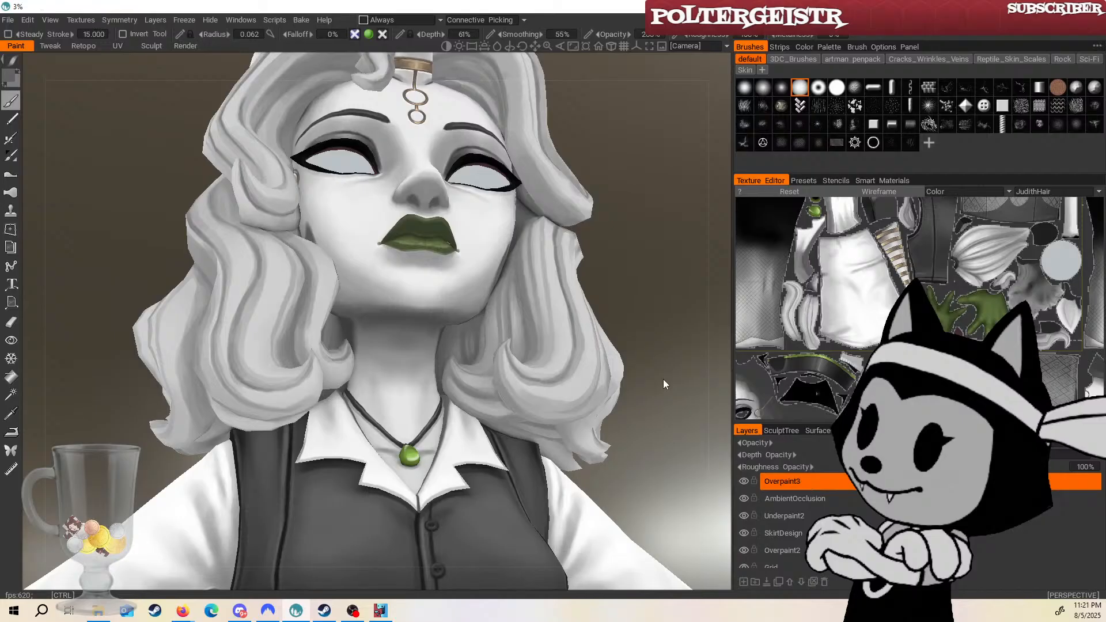
Examine the highlights on the tail tuft, switch the paint colour to white and lower the brush depth to 46%.
{"action": "right_click_drag", "start_coordinate": [663, 380], "coordinate": [629, 298], "text": "alt"}
{"action": "left_click_drag", "start_coordinate": [629, 298], "coordinate": [615, 333], "text": "alt"}
{"action": "right_click_drag", "start_coordinate": [614, 333], "coordinate": [579, 325], "text": "alt"}
{"action": "left_click_drag", "start_coordinate": [579, 325], "coordinate": [487, 411], "text": "alt"}
{"action": "right_click_drag", "start_coordinate": [487, 412], "coordinate": [442, 363], "text": "alt"}
{"action": "middle_click_drag", "start_coordinate": [442, 363], "coordinate": [472, 300], "text": "alt"}
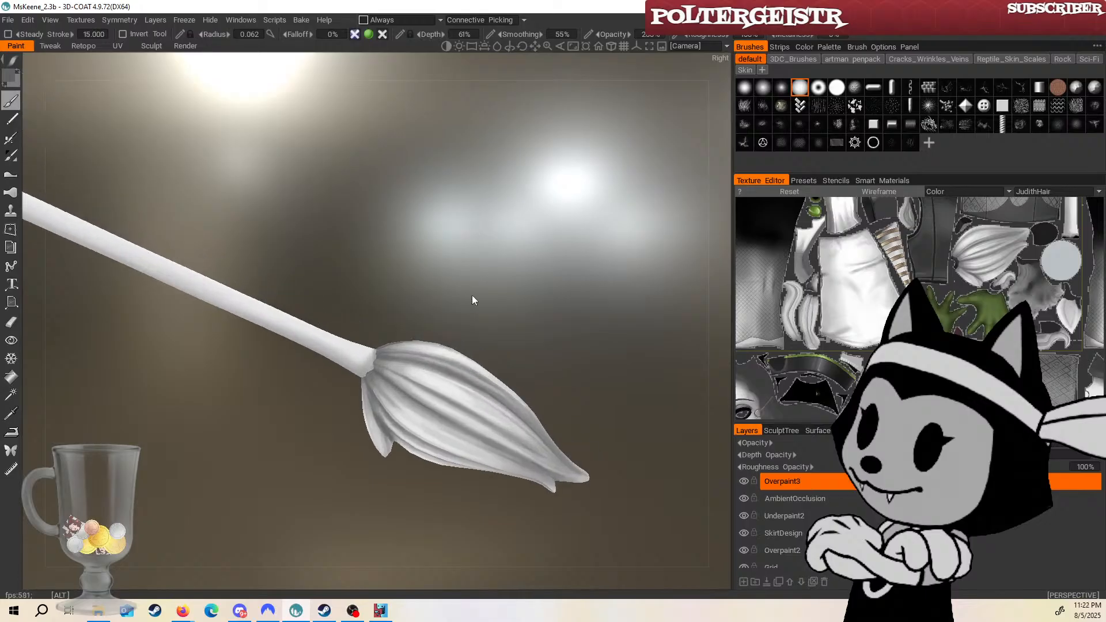
{"action": "right_click_drag", "start_coordinate": [472, 295], "coordinate": [495, 416], "text": "alt"}
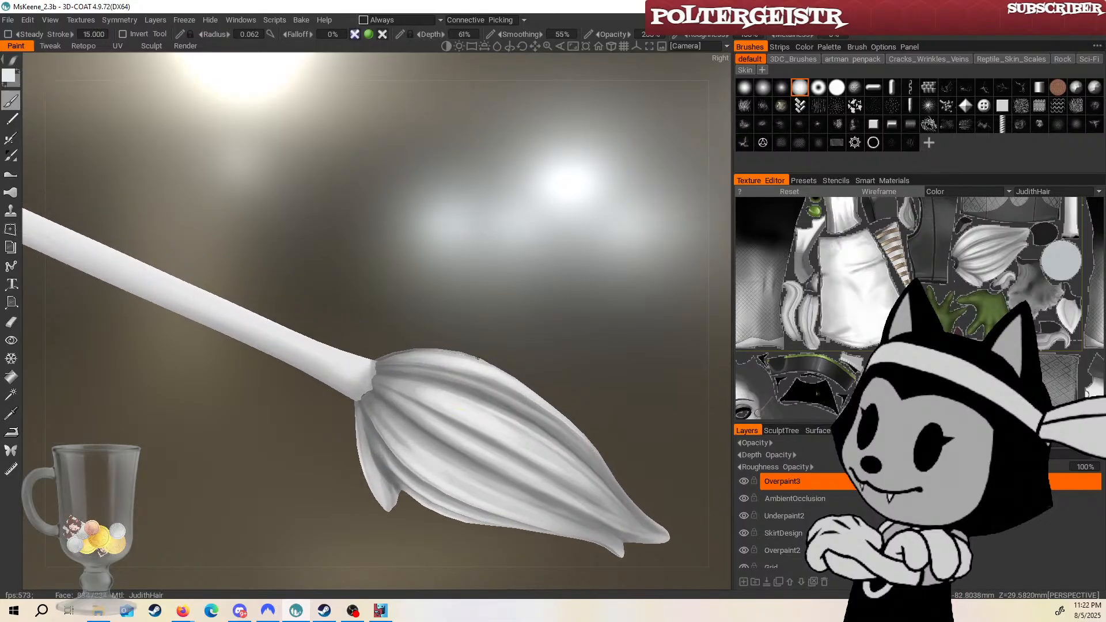
{"action": "right_click_drag", "start_coordinate": [478, 359], "coordinate": [379, 277], "text": "alt"}
{"action": "left_click_drag", "start_coordinate": [379, 278], "coordinate": [409, 200], "text": "alt"}
{"action": "middle_click_drag", "start_coordinate": [409, 201], "coordinate": [423, 347], "text": "alt"}
{"action": "right_click_drag", "start_coordinate": [423, 347], "coordinate": [346, 257], "text": "alt"}
{"action": "middle_click_drag", "start_coordinate": [345, 257], "coordinate": [537, 366], "text": "alt"}
{"action": "left_click_drag", "start_coordinate": [537, 365], "coordinate": [380, 383], "text": "alt"}
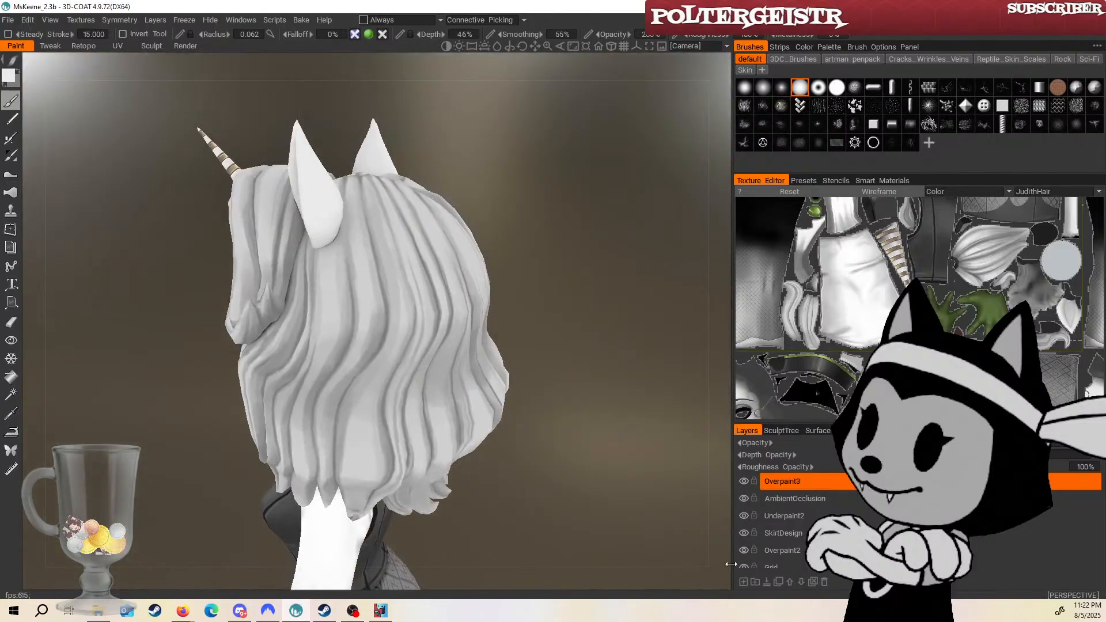
Add a new layer and paint a white highlight on the upper part of the strand just below the ear.
{"action": "left_click", "coordinate": [743, 582]}
{"action": "left_click_drag", "start_coordinate": [568, 300], "coordinate": [657, 316], "text": "alt"}
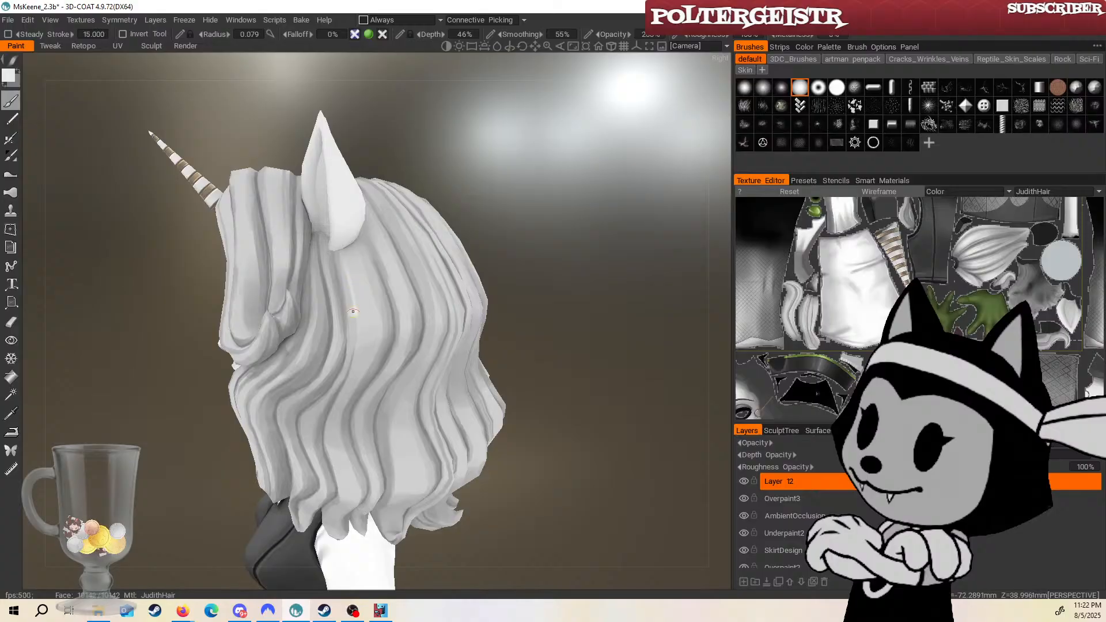
{"action": "left_click_drag", "start_coordinate": [345, 267], "coordinate": [355, 306]}
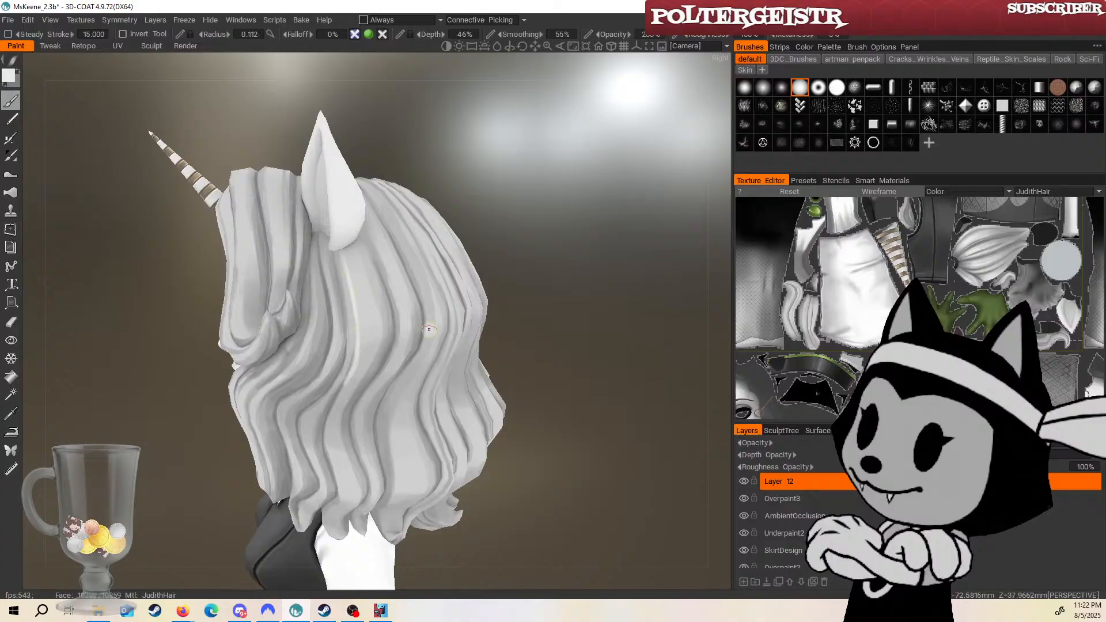
{"action": "left_click_drag", "start_coordinate": [501, 269], "coordinate": [499, 255]}
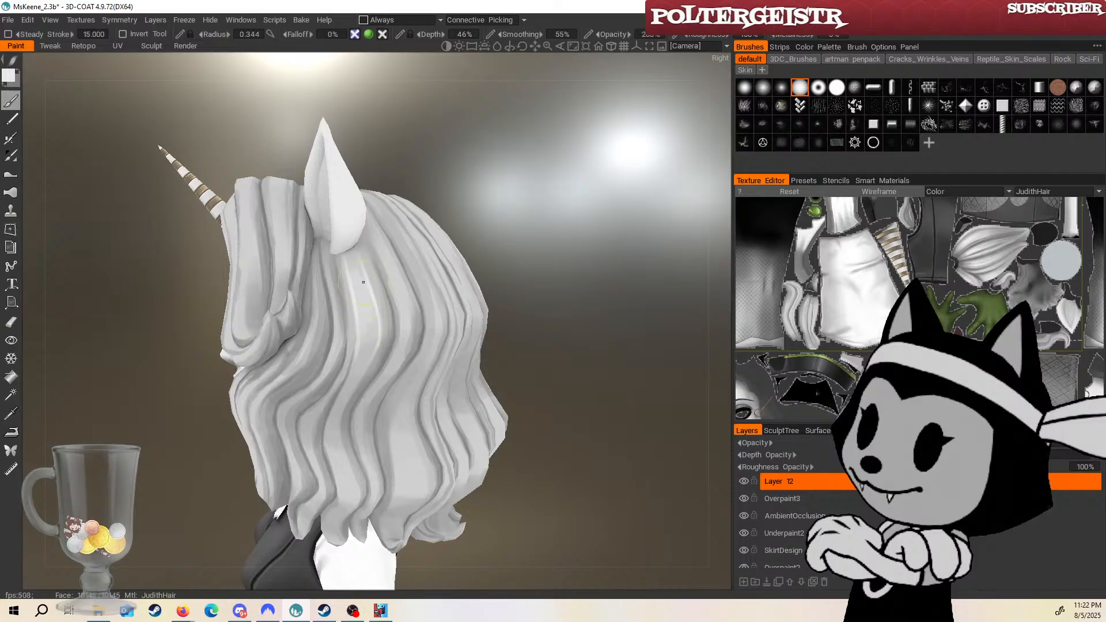
{"action": "left_click_drag", "start_coordinate": [361, 319], "coordinate": [352, 282]}
Highlight the neighbouring strand behind the ear, using brush radii between about 0.10 and 0.16.
{"action": "mouse_move", "coordinate": [505, 164]}
{"action": "left_mouse_down"}
{"action": "mouse_move", "coordinate": [464, 156]}
{"action": "mouse_move", "coordinate": [480, 185]}
{"action": "mouse_move", "coordinate": [431, 194]}
{"action": "left_mouse_up"}
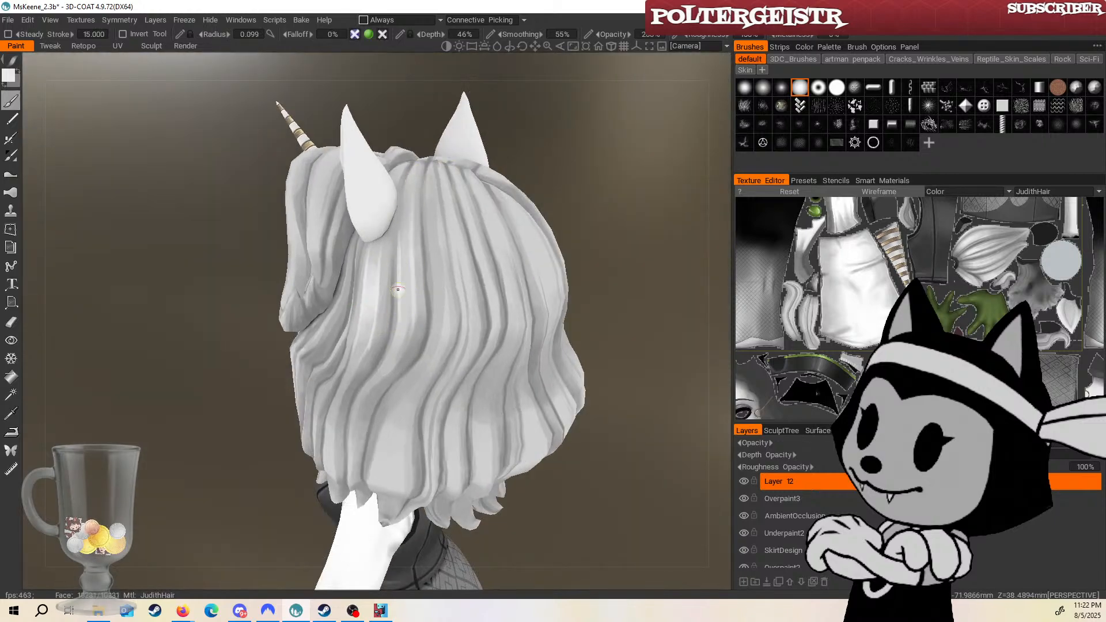
{"action": "key", "text": "bracketleft"}
{"action": "key", "text": "bracketleft"}
{"action": "key", "text": "bracketleft"}
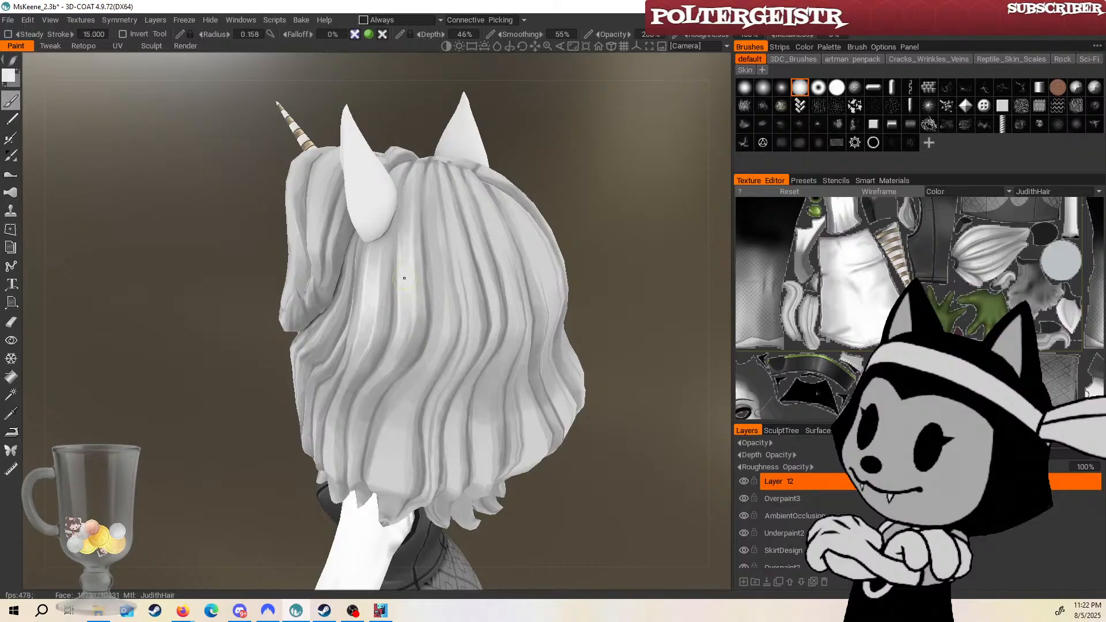
{"action": "mouse_move", "coordinate": [517, 150]}
{"action": "left_mouse_down"}
{"action": "mouse_move", "coordinate": [555, 134]}
{"action": "mouse_move", "coordinate": [521, 144]}
{"action": "left_mouse_up"}
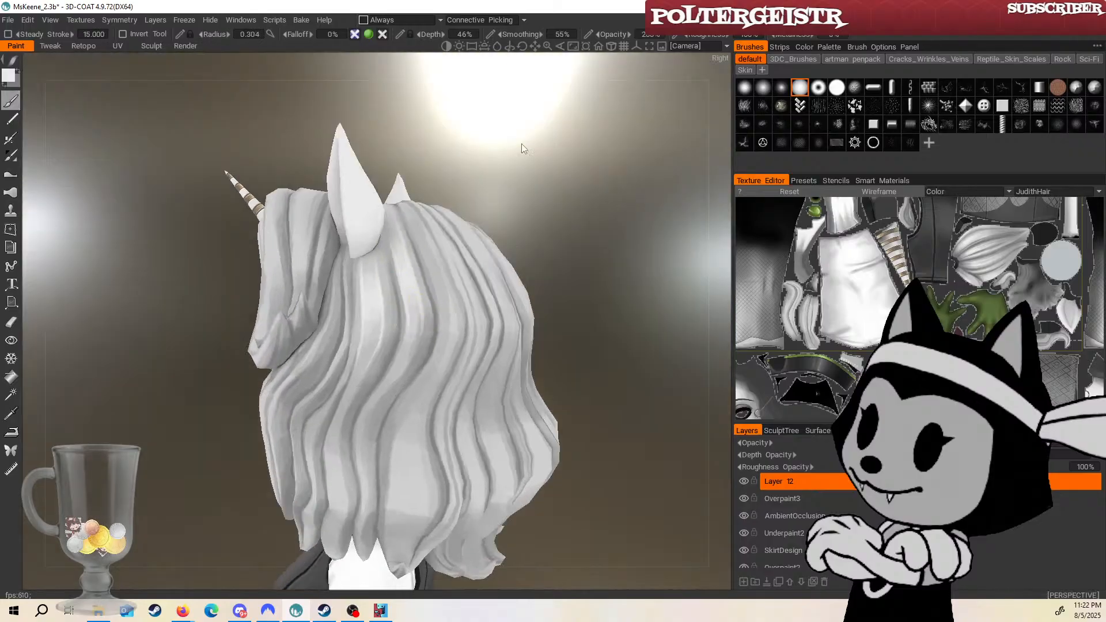
Paint thin highlights down the bend and lower wave of the side strands below the ear with a radius of about 0.08.
{"action": "left_click_drag", "start_coordinate": [481, 259], "coordinate": [545, 233]}
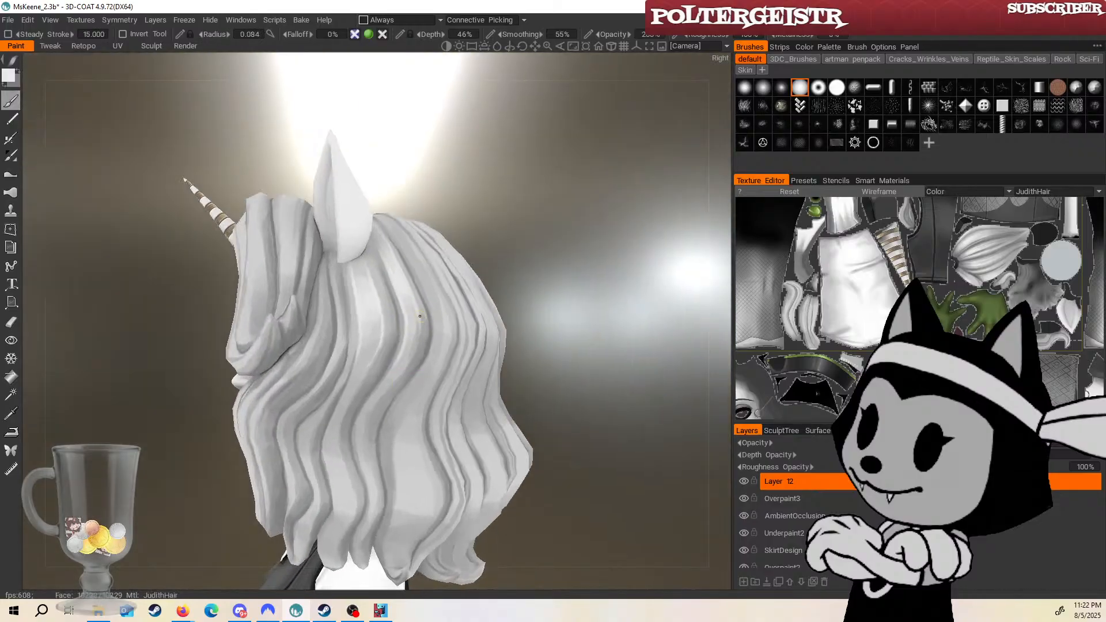
{"action": "left_click_drag", "start_coordinate": [499, 276], "coordinate": [497, 232]}
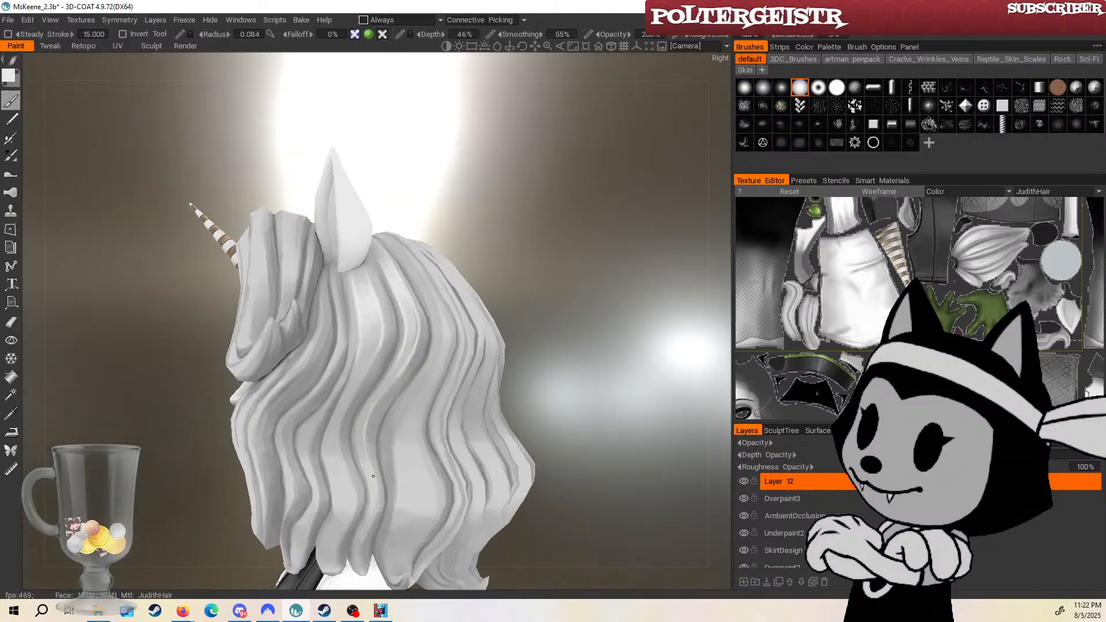
{"action": "left_click_drag", "start_coordinate": [545, 354], "coordinate": [575, 336]}
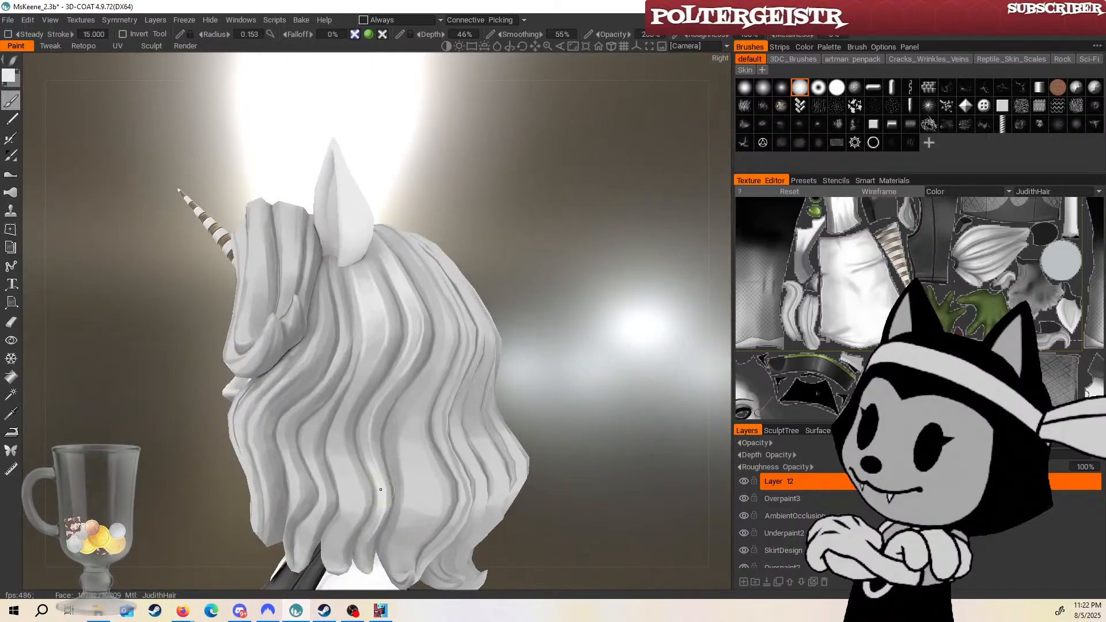
Brighten the lower swell of the wide side strand, refine its edges with a 0.074 radius, and save the project.
{"action": "left_click_drag", "start_coordinate": [380, 489], "coordinate": [412, 458], "text": "alt"}
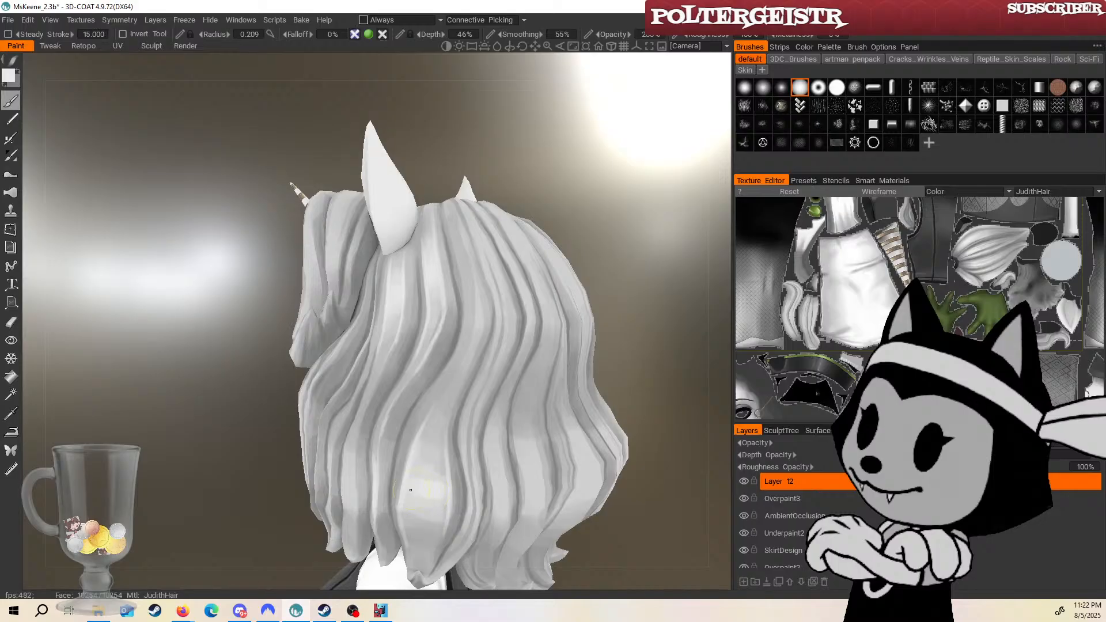
{"action": "left_click_drag", "start_coordinate": [411, 491], "coordinate": [424, 439]}
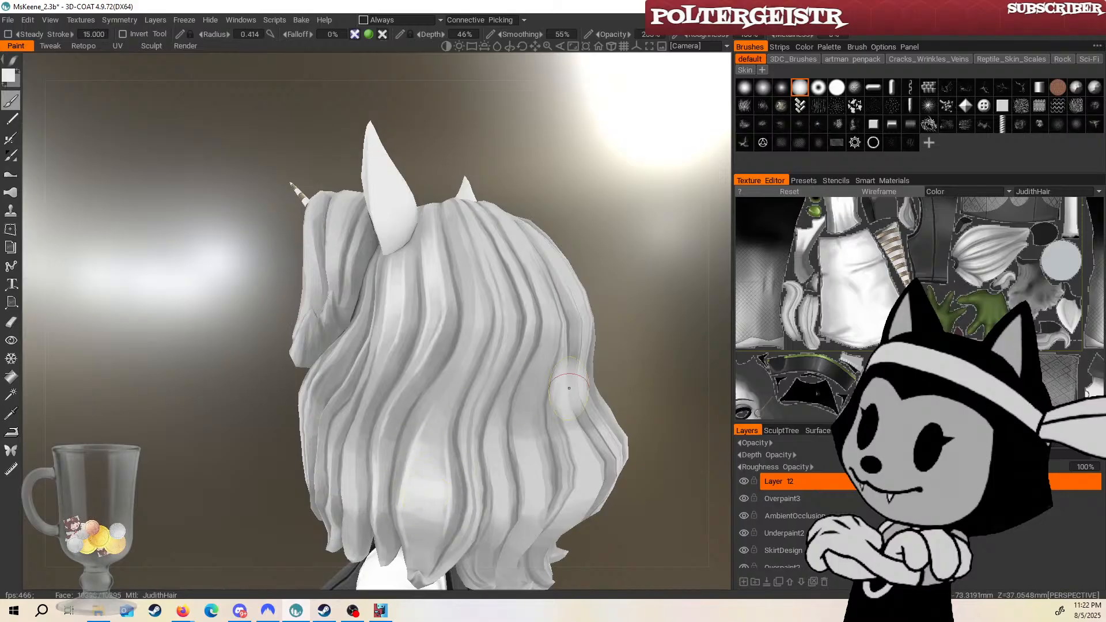
{"action": "key", "text": "bracketleft"}
{"action": "key", "text": "bracketleft"}
{"action": "key", "text": "bracketleft"}
{"action": "left_click_drag", "start_coordinate": [459, 368], "coordinate": [444, 385]}
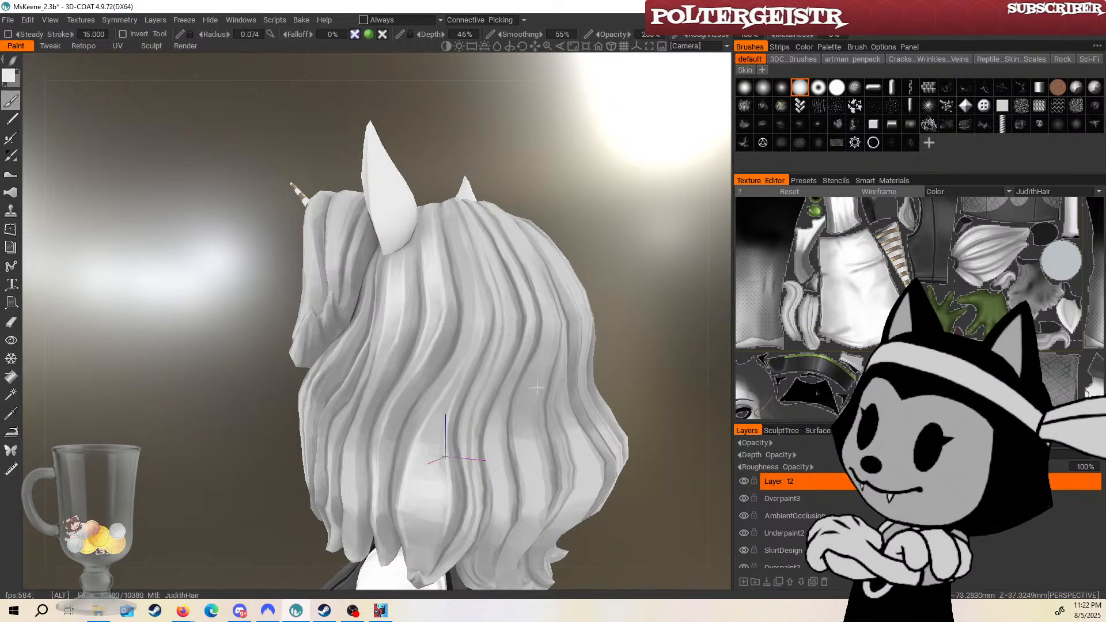
{"action": "middle_click_drag", "start_coordinate": [639, 305], "coordinate": [563, 317]}
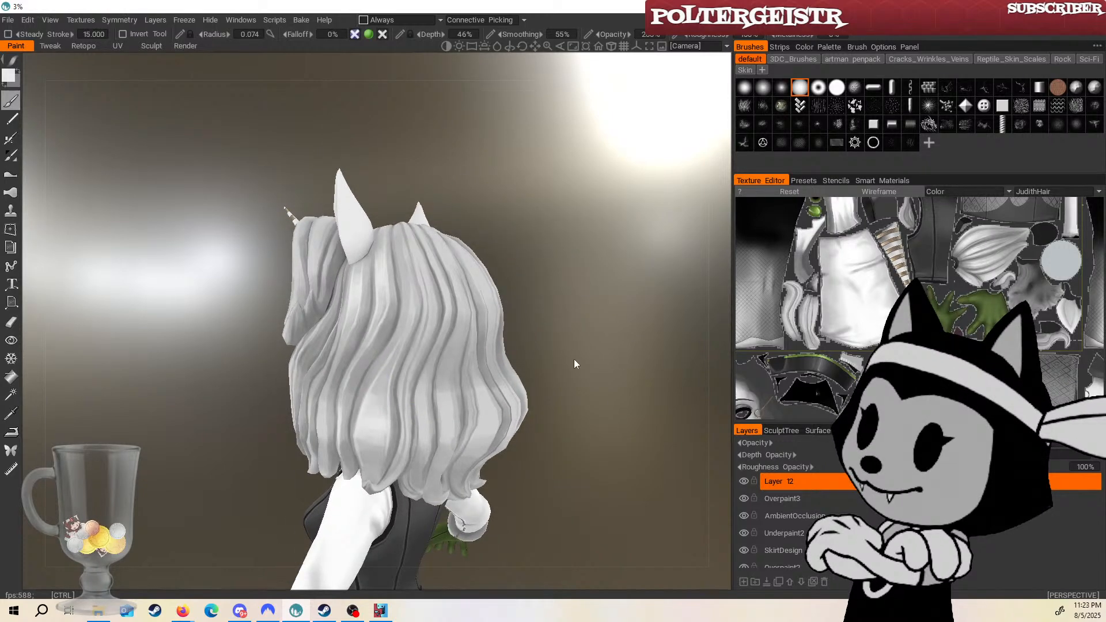
{"action": "left_click_drag", "start_coordinate": [601, 361], "coordinate": [536, 357]}
{"action": "middle_click_drag", "start_coordinate": [542, 300], "coordinate": [594, 268], "text": "ctrl"}
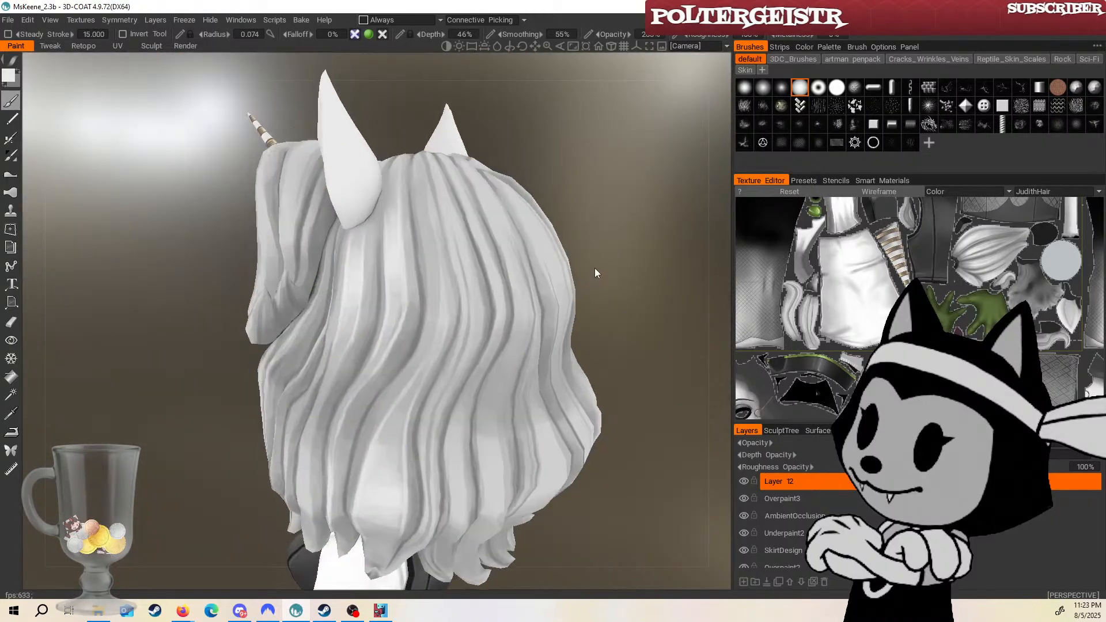
Extend the highlights across the rear side strands with a fine brush, using the wireframe to follow their ridges.
{"action": "key", "text": "w"}
{"action": "left_click_drag", "start_coordinate": [594, 268], "coordinate": [585, 213]}
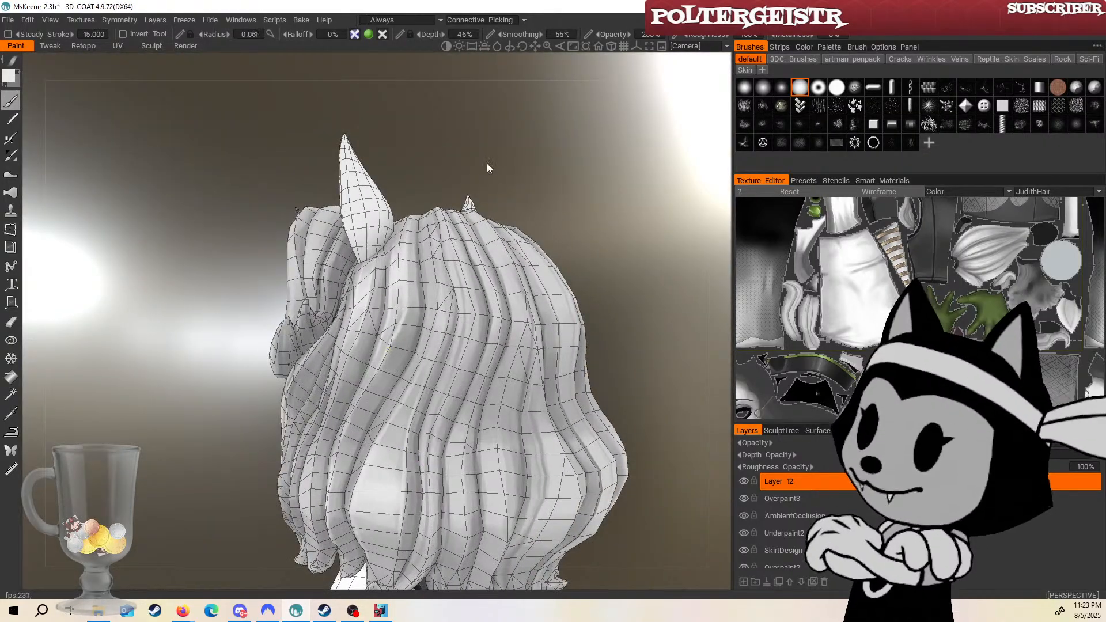
{"action": "left_click_drag", "start_coordinate": [489, 167], "coordinate": [483, 245]}
{"action": "left_click_drag", "start_coordinate": [548, 154], "coordinate": [510, 188]}
{"action": "key", "text": "w"}
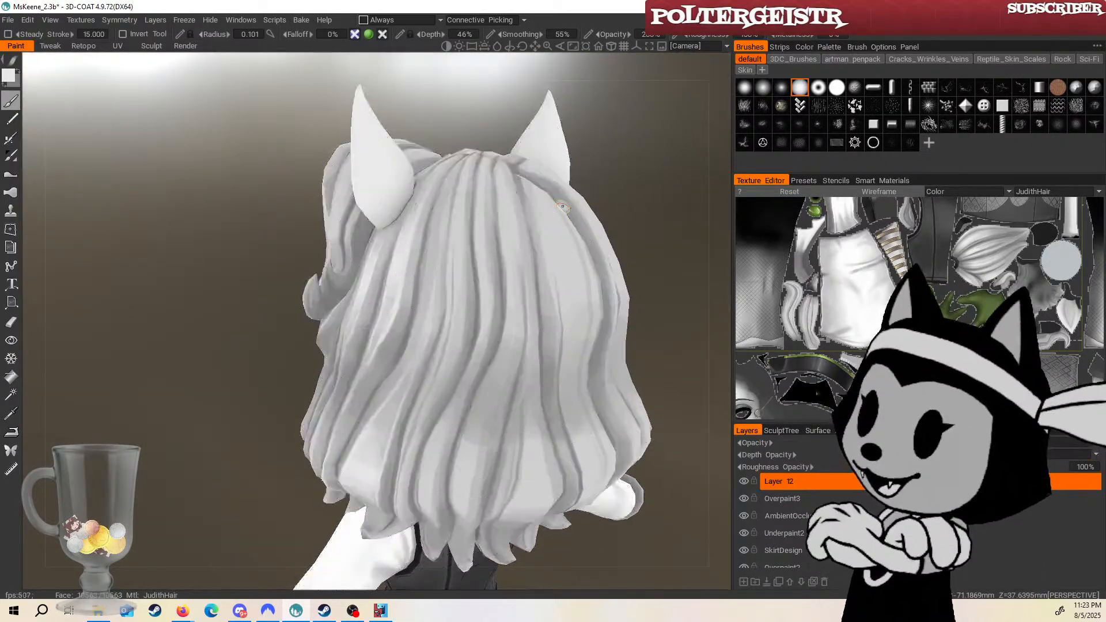
Paint a broad white highlight on the upper part of the wide central back strand, enlarging the brush radius to 0.312.
{"action": "right_click_drag", "start_coordinate": [543, 353], "coordinate": [467, 326], "text": "alt"}
{"action": "left_click_drag", "start_coordinate": [466, 325], "coordinate": [580, 273], "text": "alt"}
{"action": "key", "text": "w"}
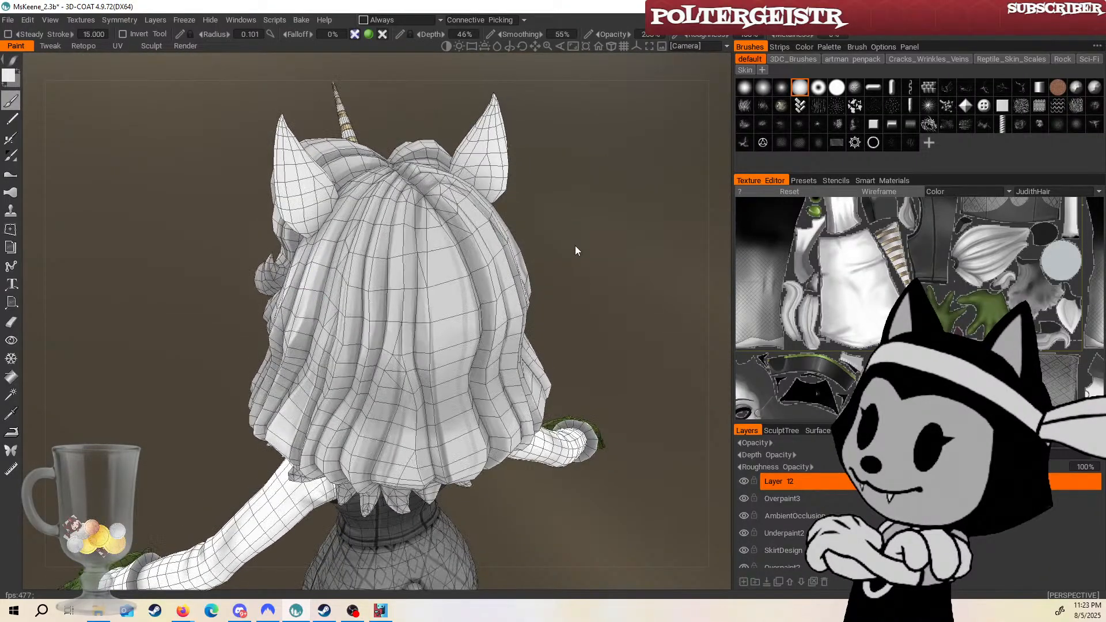
{"action": "right_click_drag", "start_coordinate": [561, 240], "coordinate": [432, 254], "text": "alt"}
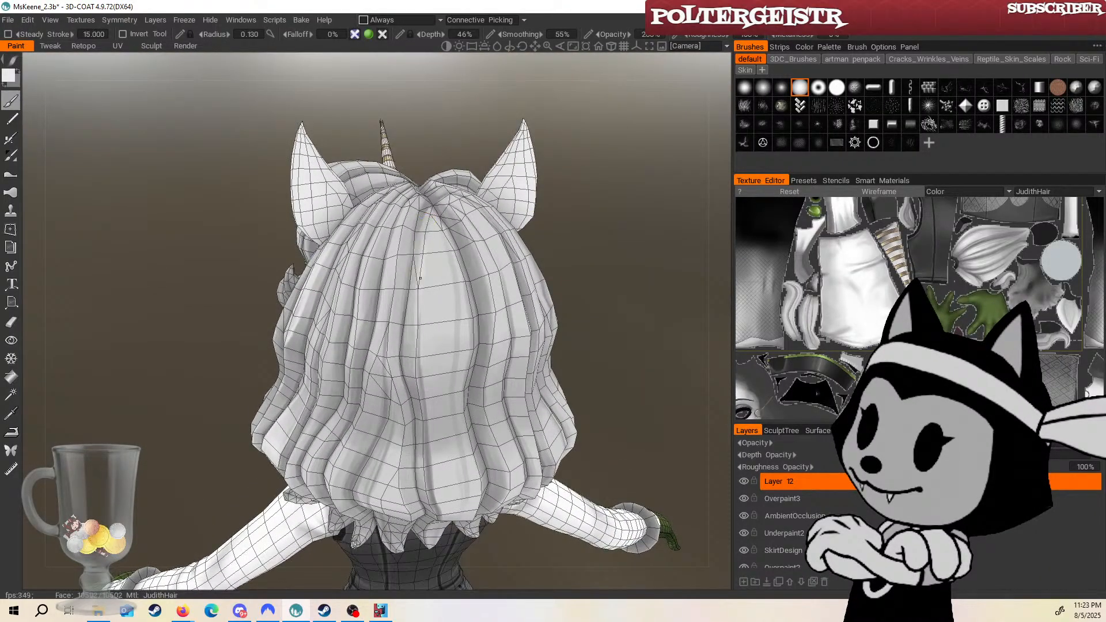
{"action": "left_click_drag", "start_coordinate": [483, 284], "coordinate": [429, 291], "text": "alt"}
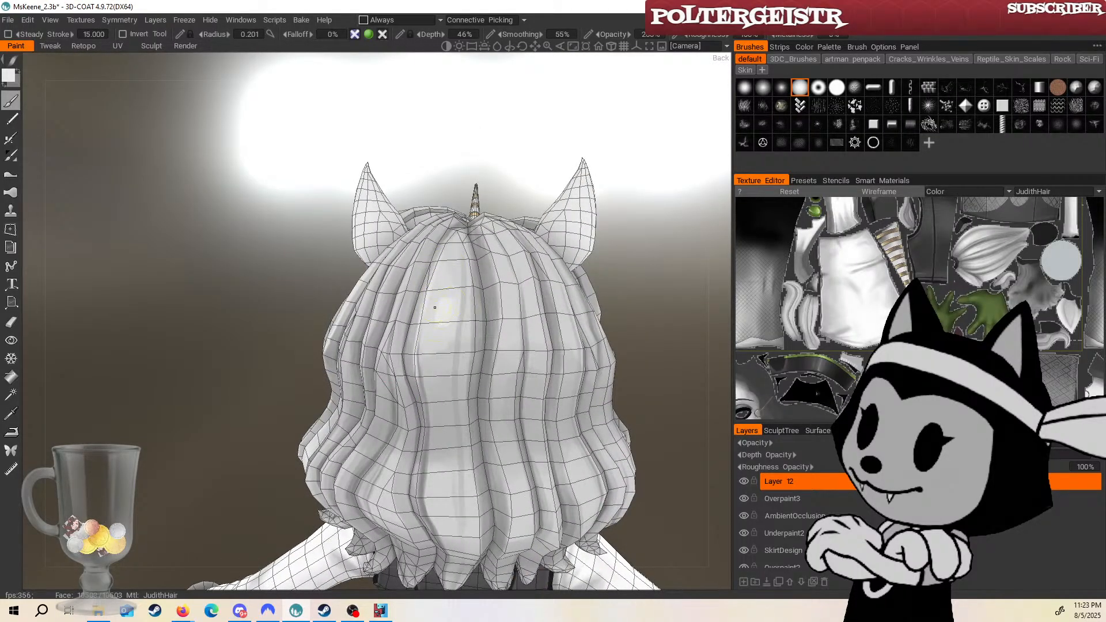
{"action": "left_click_drag", "start_coordinate": [536, 161], "coordinate": [432, 290], "text": "alt"}
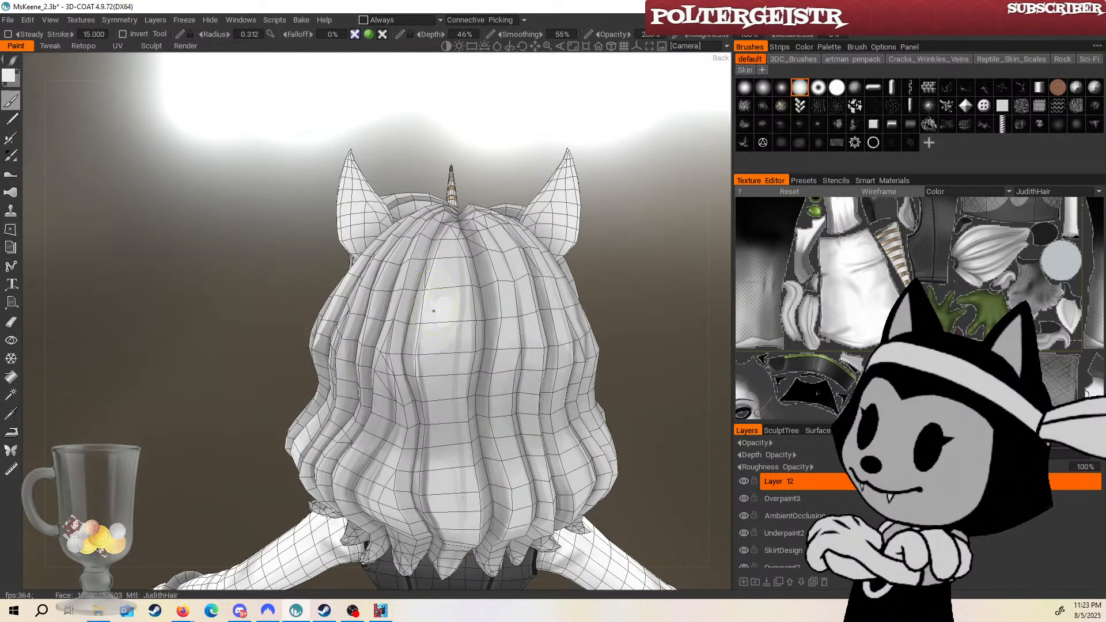
{"action": "mouse_move", "coordinate": [432, 315]}
{"action": "right_mouse_down"}
{"action": "mouse_move", "coordinate": [412, 316]}
{"action": "mouse_move", "coordinate": [449, 318]}
{"action": "right_mouse_up"}
{"action": "left_click_drag", "start_coordinate": [450, 320], "coordinate": [476, 185], "text": "alt"}
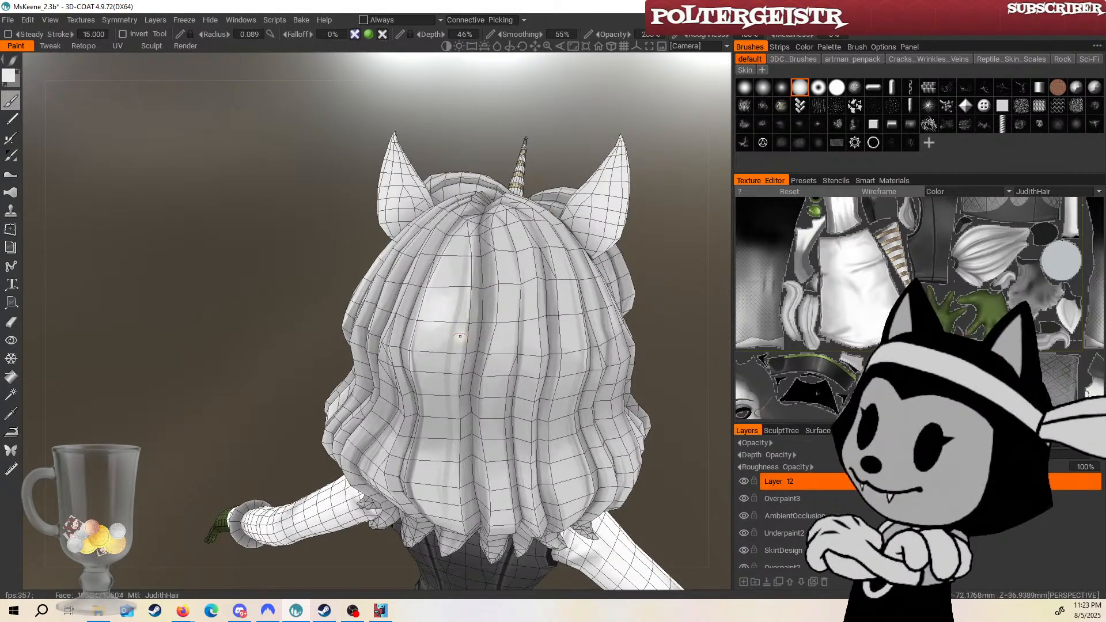
Highlight the edge and lower swell of the central back strand, raising the brush radius to 0.332, and hide the wireframe.
{"action": "left_click_drag", "start_coordinate": [563, 153], "coordinate": [599, 127]}
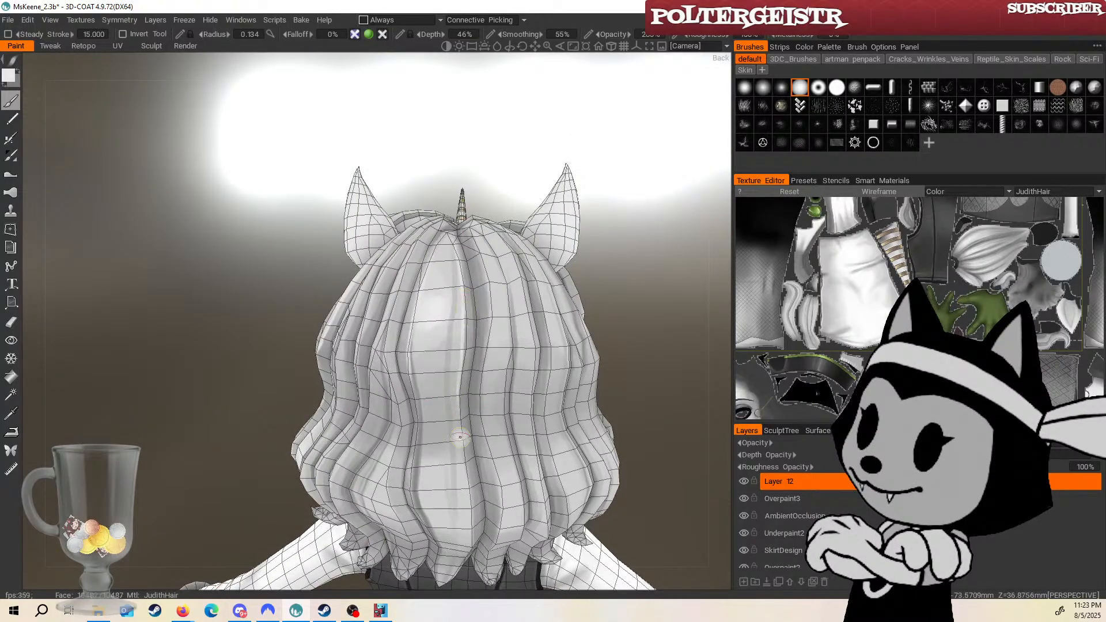
{"action": "key", "text": "bracketright"}
{"action": "key", "text": "bracketright"}
{"action": "left_click_drag", "start_coordinate": [505, 147], "coordinate": [547, 190]}
{"action": "key", "text": "bracketright"}
{"action": "key", "text": "bracketright"}
{"action": "key", "text": "bracketright"}
{"action": "key", "text": "bracketright"}
{"action": "key", "text": "bracketright"}
{"action": "key", "text": "w"}
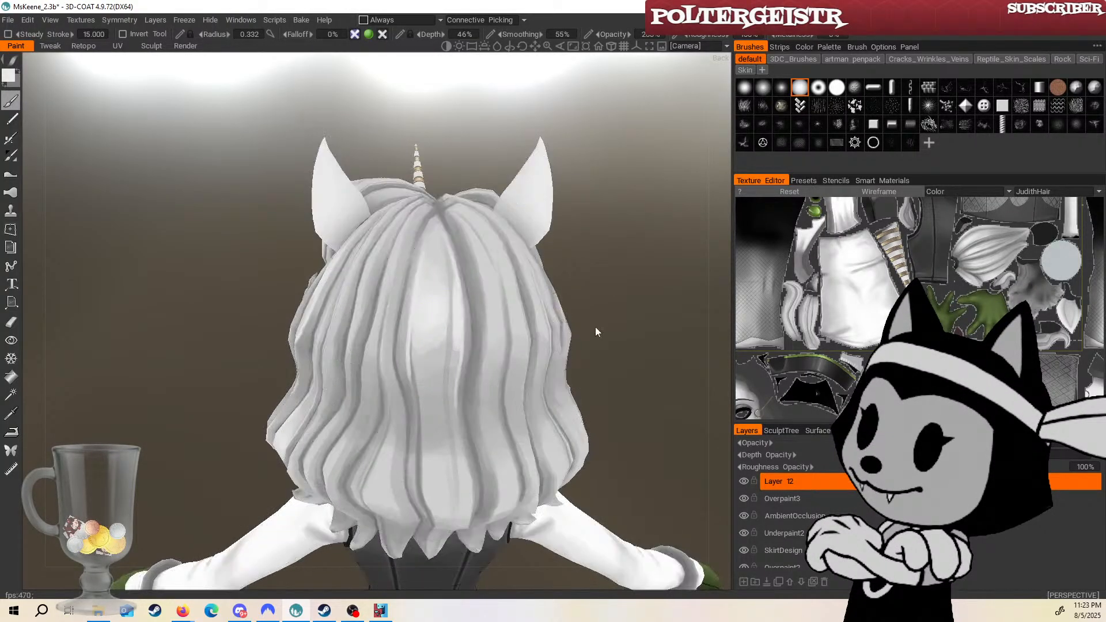
Check the central back highlight without the wireframe and save the project.
{"action": "mouse_move", "coordinate": [596, 327]}
{"action": "left_mouse_down"}
{"action": "mouse_move", "coordinate": [584, 335]}
{"action": "mouse_move", "coordinate": [628, 316]}
{"action": "mouse_move", "coordinate": [578, 319]}
{"action": "left_mouse_up"}
{"action": "key", "text": "w"}
{"action": "key", "text": "w"}
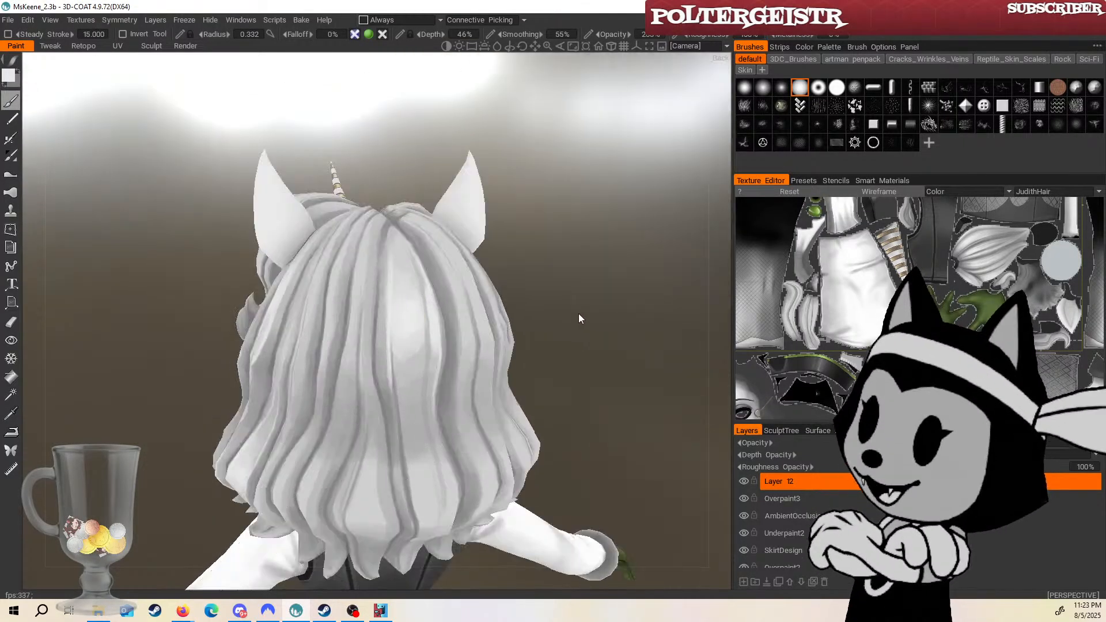
Highlight the narrow strand beside the wide central back strand, reducing the brush radius to about 0.11.
{"action": "key", "text": "bracketleft"}
{"action": "key", "text": "bracketleft"}
{"action": "key", "text": "bracketleft"}
{"action": "key", "text": "bracketleft"}
{"action": "left_click_drag", "start_coordinate": [549, 161], "coordinate": [522, 168]}
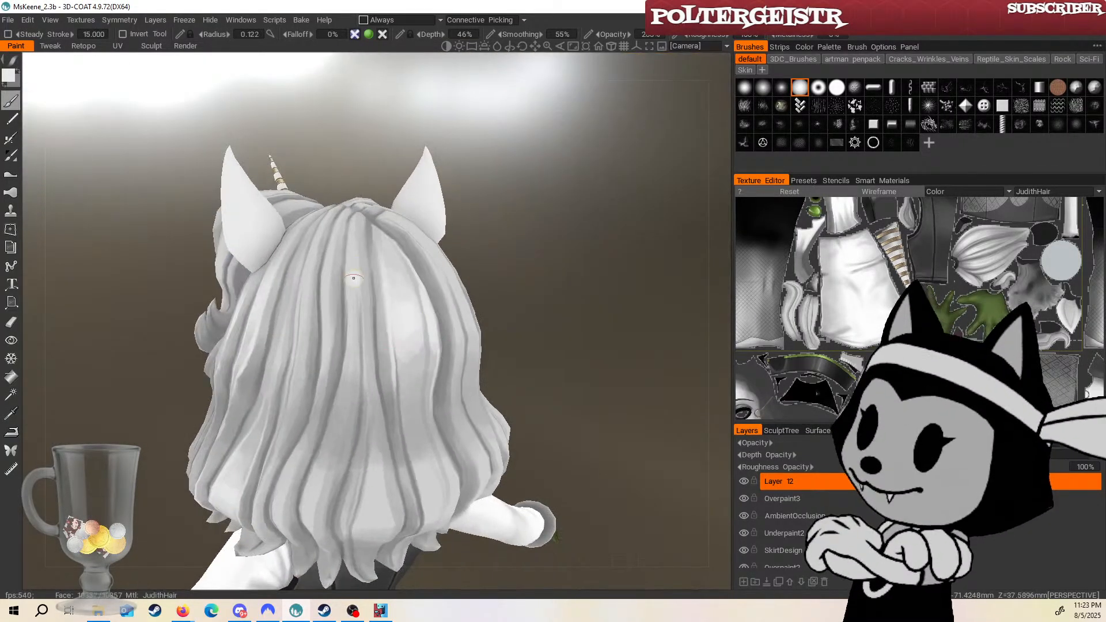
{"action": "key", "text": "bracketleft"}
{"action": "key", "text": "bracketleft"}
{"action": "key", "text": "bracketleft"}
{"action": "left_click_drag", "start_coordinate": [357, 291], "coordinate": [354, 276]}
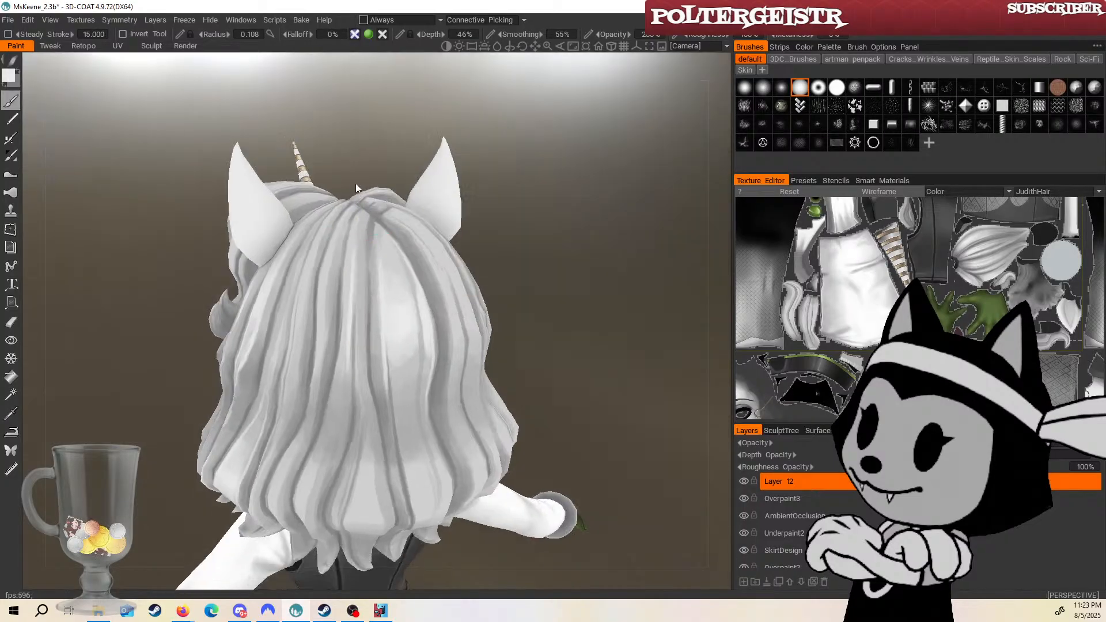
Paint a white highlight down the middle of the narrow strand beside the wide central back strand, raising the brush radius to 0.126.
{"action": "left_click_drag", "start_coordinate": [519, 237], "coordinate": [529, 203]}
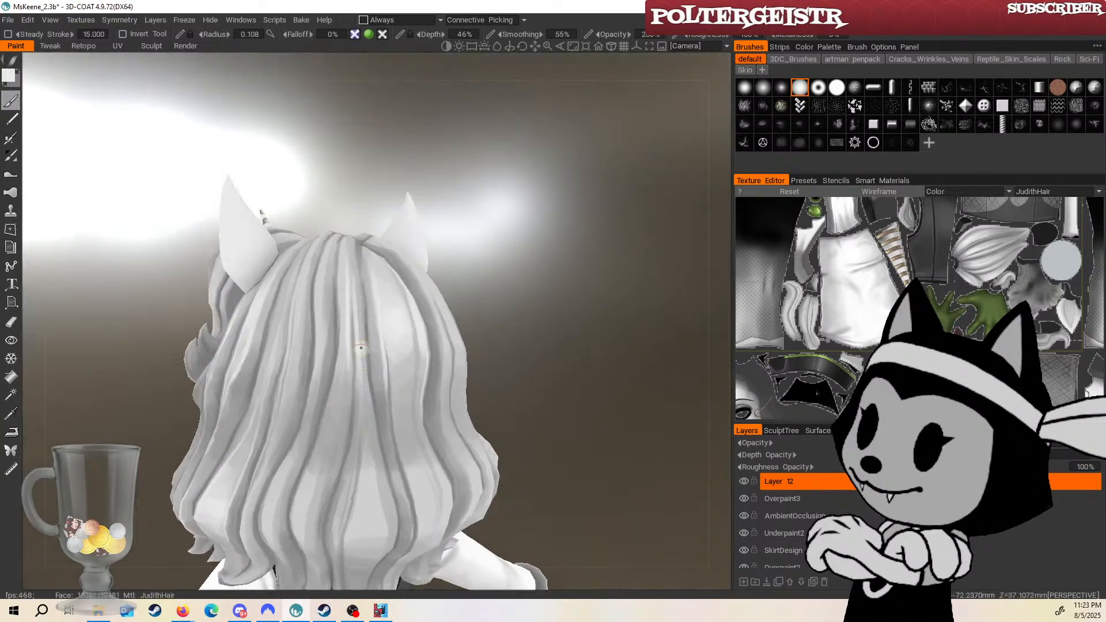
{"action": "left_click_drag", "start_coordinate": [513, 287], "coordinate": [505, 315]}
{"action": "key", "text": "bracketright"}
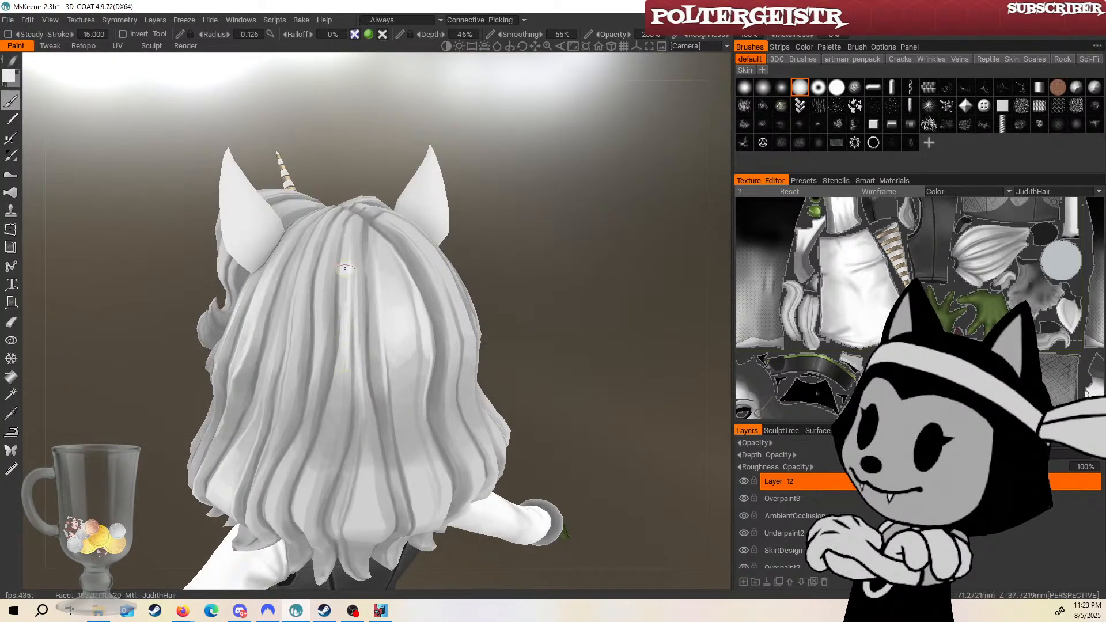
{"action": "left_click_drag", "start_coordinate": [341, 330], "coordinate": [336, 410]}
{"action": "left_click_drag", "start_coordinate": [514, 237], "coordinate": [516, 179]}
{"action": "left_click_drag", "start_coordinate": [341, 358], "coordinate": [332, 424]}
{"action": "left_click_drag", "start_coordinate": [346, 337], "coordinate": [345, 397]}
{"action": "left_click_drag", "start_coordinate": [474, 229], "coordinate": [489, 292]}
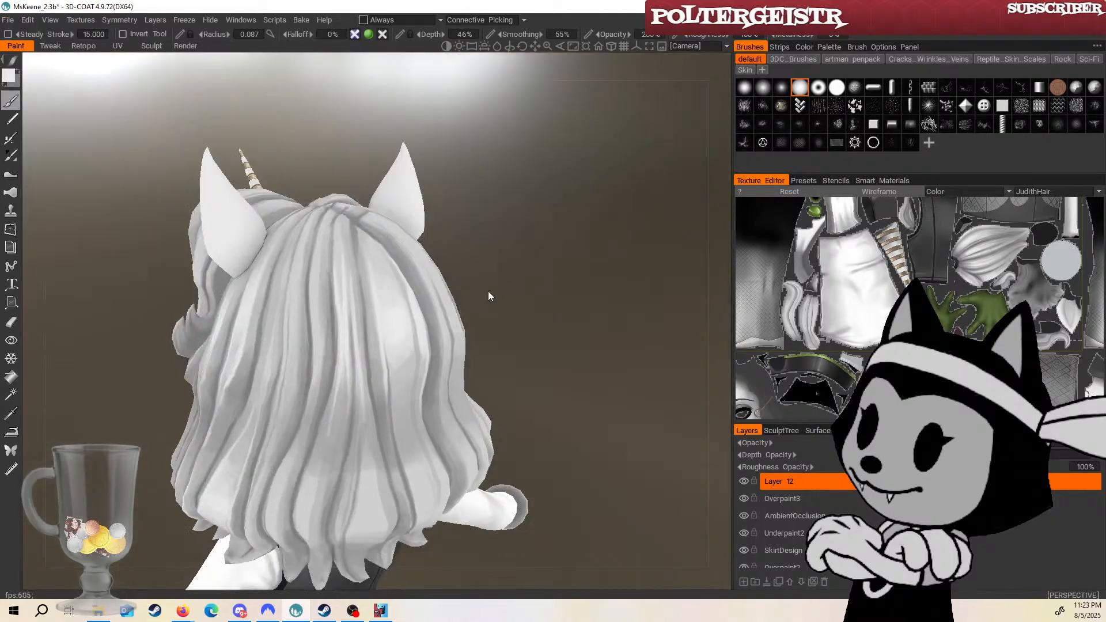
Paint a thin highlight along the next narrow strand toward the near ear with a brush radius of 0.061, and save the project.
{"action": "key", "text": "bracketleft"}
{"action": "key", "text": "bracketleft"}
{"action": "key", "text": "bracketleft"}
{"action": "key", "text": "bracketleft"}
{"action": "key", "text": "bracketleft"}
{"action": "key", "text": "bracketleft"}
{"action": "mouse_move", "coordinate": [513, 222]}
{"action": "left_mouse_down"}
{"action": "mouse_move", "coordinate": [518, 283]}
{"action": "mouse_move", "coordinate": [558, 268]}
{"action": "left_mouse_up"}
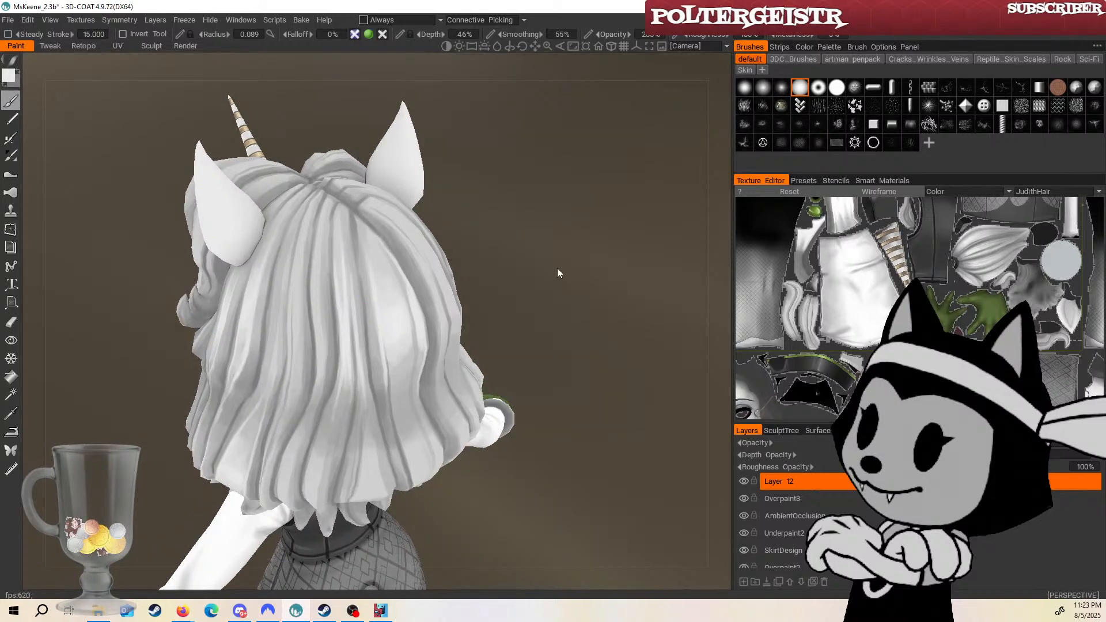
{"action": "right_click_drag", "start_coordinate": [557, 268], "coordinate": [623, 250]}
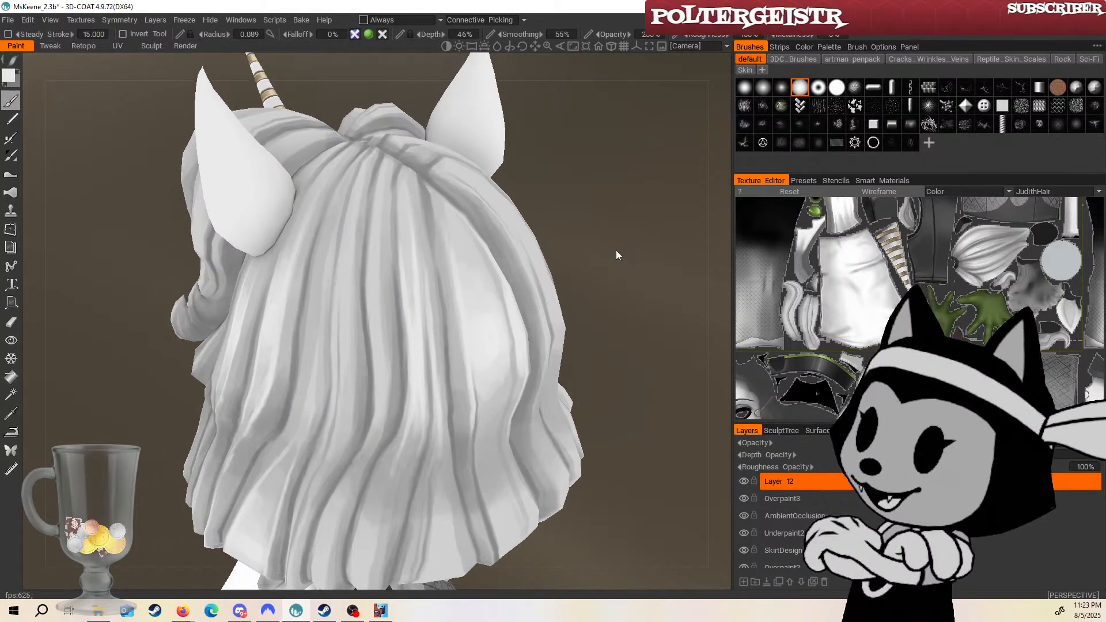
{"action": "key", "text": "w"}
{"action": "key", "text": "w"}
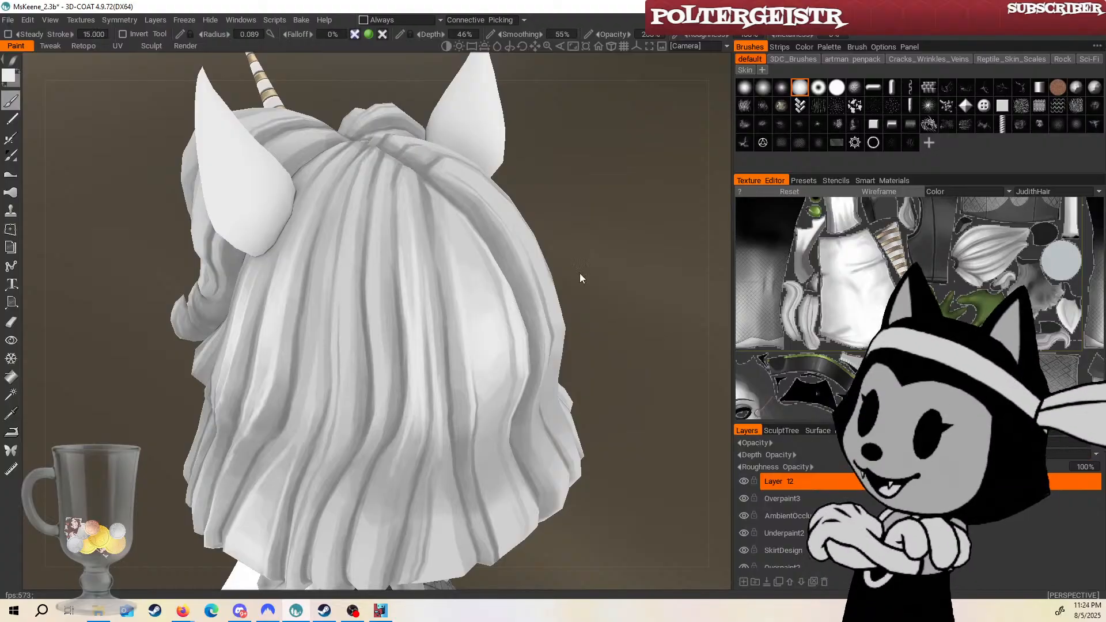
{"action": "left_click_drag", "start_coordinate": [579, 273], "coordinate": [568, 203]}
{"action": "key", "text": "bracketleft"}
{"action": "key", "text": "bracketleft"}
{"action": "key", "text": "bracketleft"}
{"action": "left_click_drag", "start_coordinate": [383, 207], "coordinate": [379, 369]}
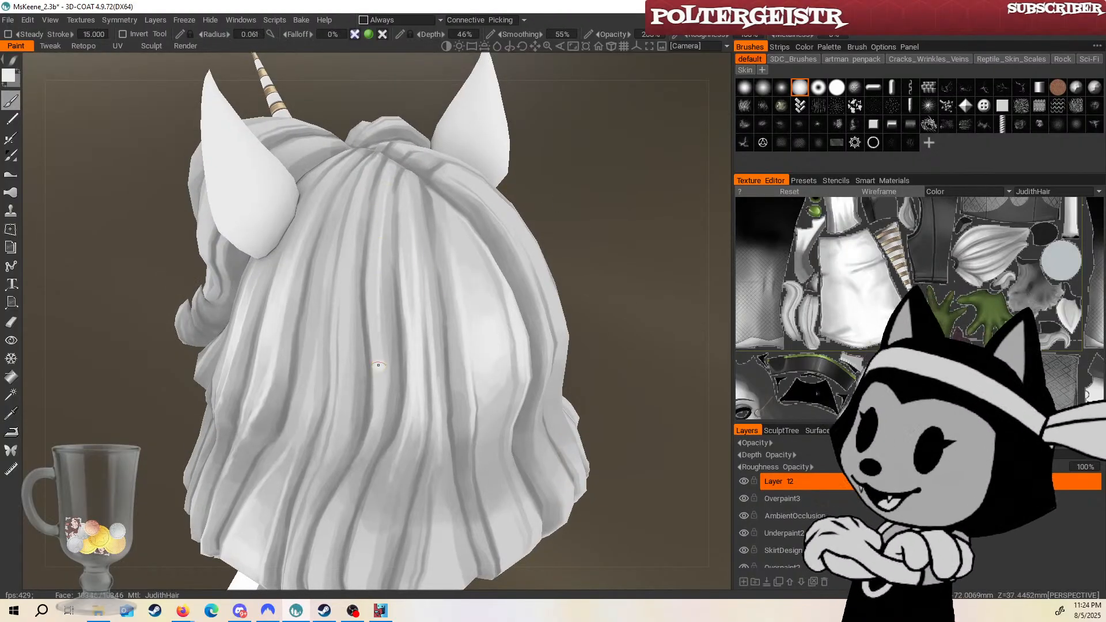
{"action": "key", "text": "ctrl+s"}
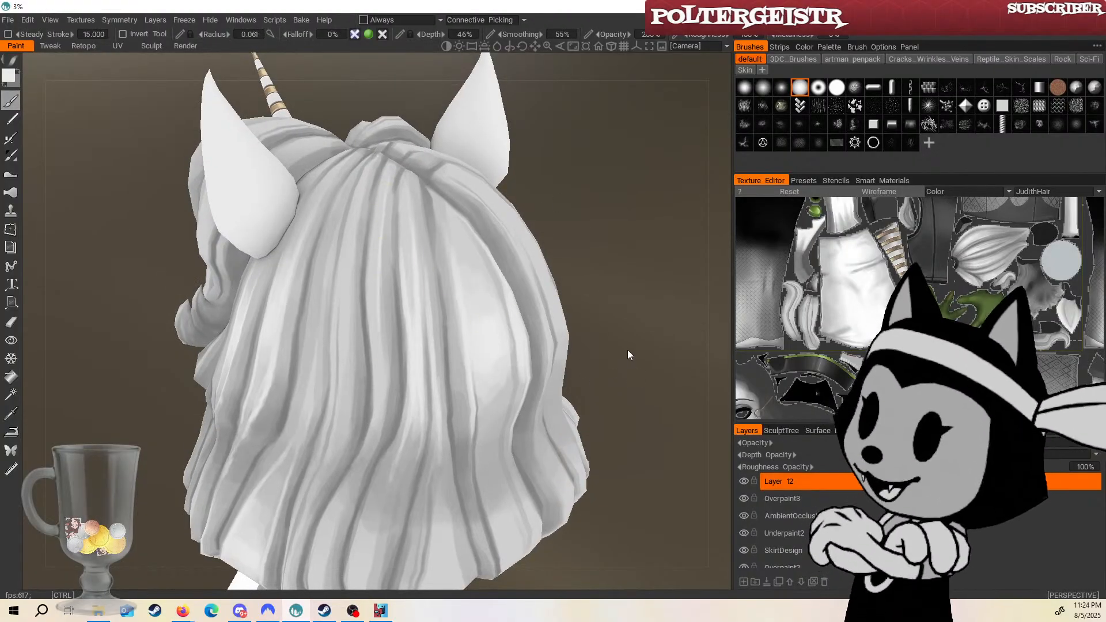
Paint long thin highlights down the narrow strands between the near ear and the central back strand with a brush radius of 0.079.
{"action": "left_click_drag", "start_coordinate": [627, 350], "coordinate": [589, 316]}
{"action": "right_click_drag", "start_coordinate": [589, 315], "coordinate": [558, 319]}
{"action": "left_click_drag", "start_coordinate": [557, 319], "coordinate": [609, 318]}
{"action": "right_click_drag", "start_coordinate": [609, 319], "coordinate": [547, 335]}
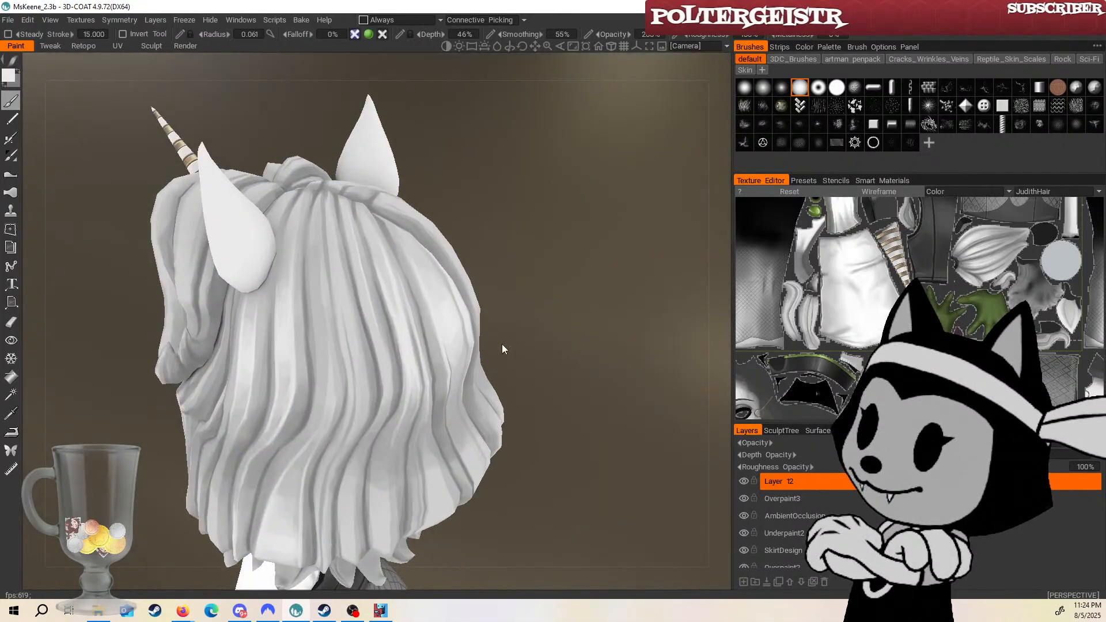
{"action": "left_click_drag", "start_coordinate": [502, 345], "coordinate": [463, 341]}
{"action": "left_click_drag", "start_coordinate": [370, 210], "coordinate": [372, 286]}
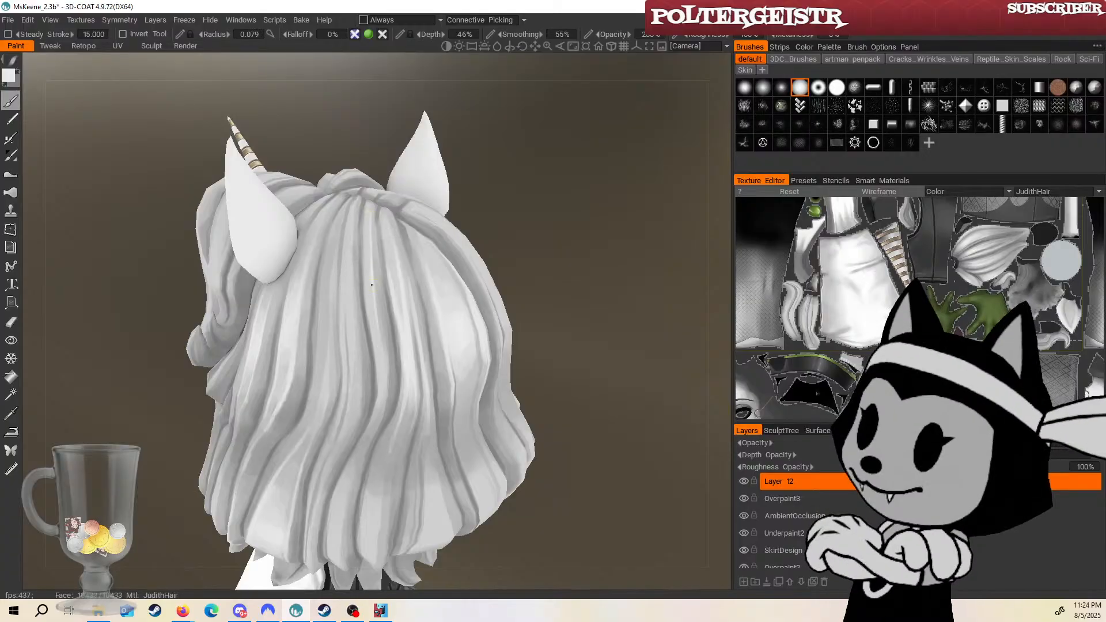
{"action": "left_click_drag", "start_coordinate": [542, 242], "coordinate": [493, 230]}
{"action": "left_click_drag", "start_coordinate": [348, 199], "coordinate": [357, 322]}
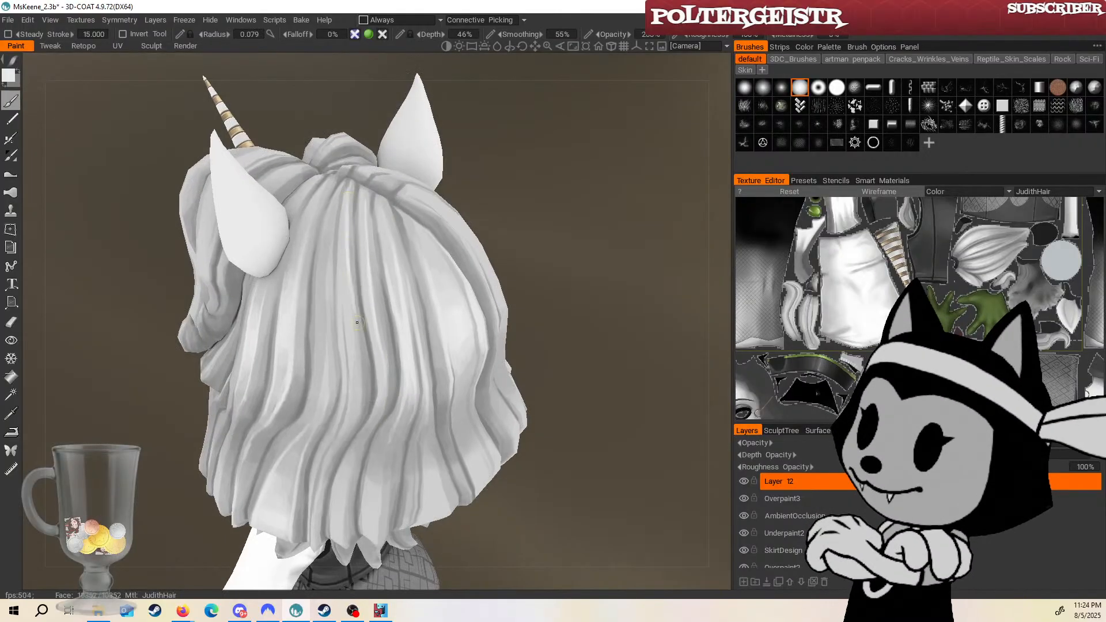
{"action": "left_click_drag", "start_coordinate": [349, 278], "coordinate": [361, 403]}
{"action": "left_click_drag", "start_coordinate": [537, 243], "coordinate": [528, 231]}
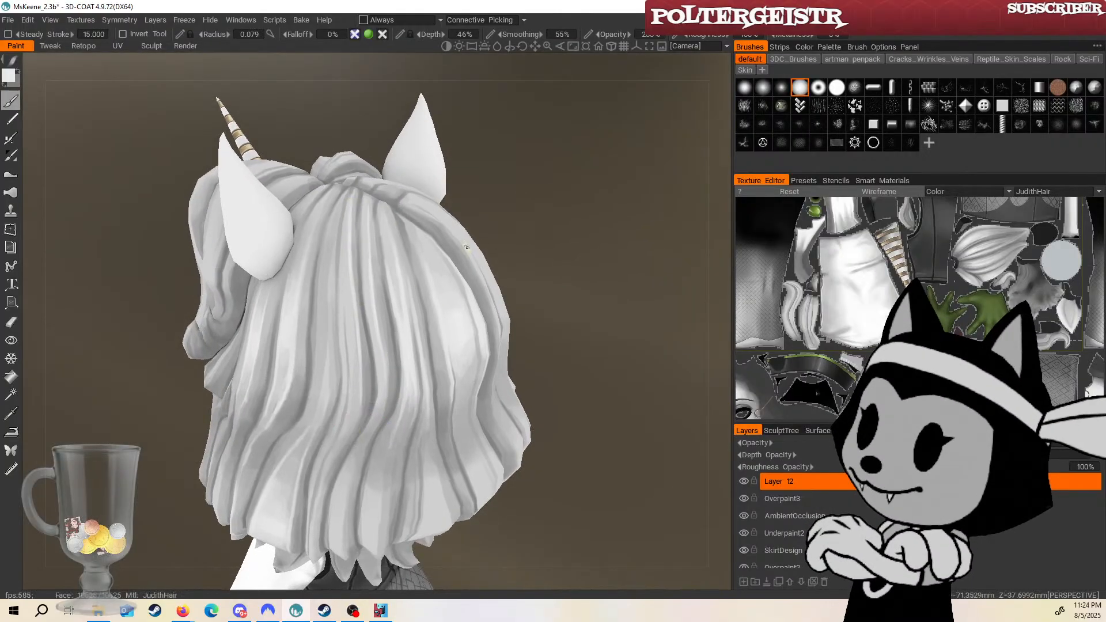
Add a broad soft highlight to the middle of the narrow back strand nearer the ear, enlarging the brush radius to 0.267.
{"action": "key", "text": "bracketright"}
{"action": "key", "text": "bracketright"}
{"action": "key", "text": "bracketright"}
{"action": "key", "text": "bracketright"}
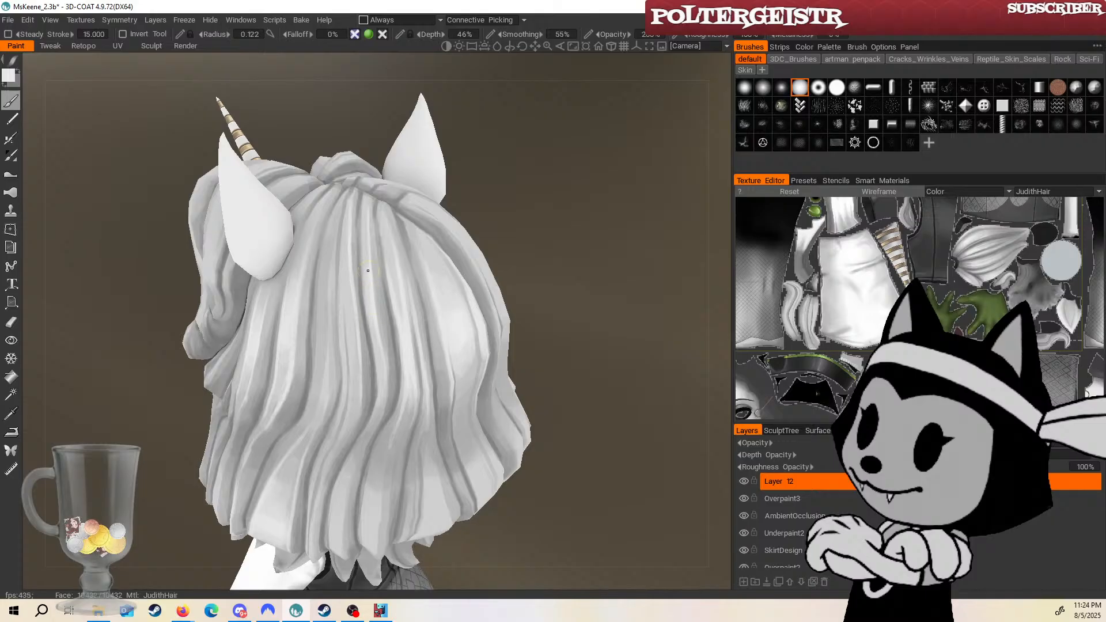
{"action": "left_click_drag", "start_coordinate": [507, 205], "coordinate": [513, 221]}
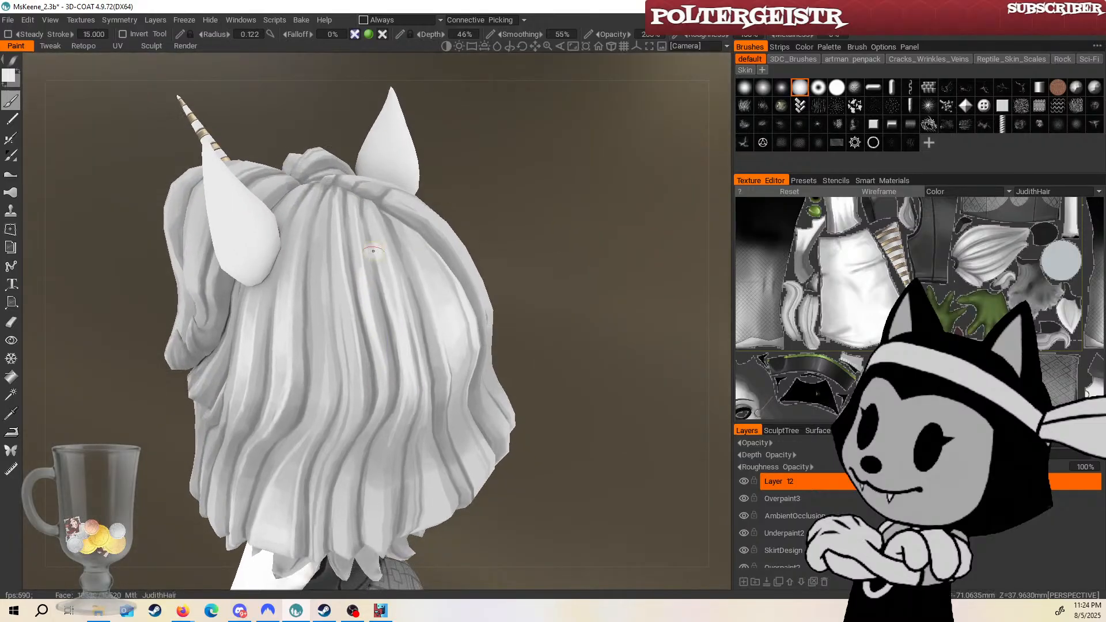
{"action": "key", "text": "bracketright"}
{"action": "key", "text": "bracketright"}
{"action": "key", "text": "bracketright"}
{"action": "key", "text": "bracketright"}
{"action": "key", "text": "bracketright"}
{"action": "key", "text": "bracketright"}
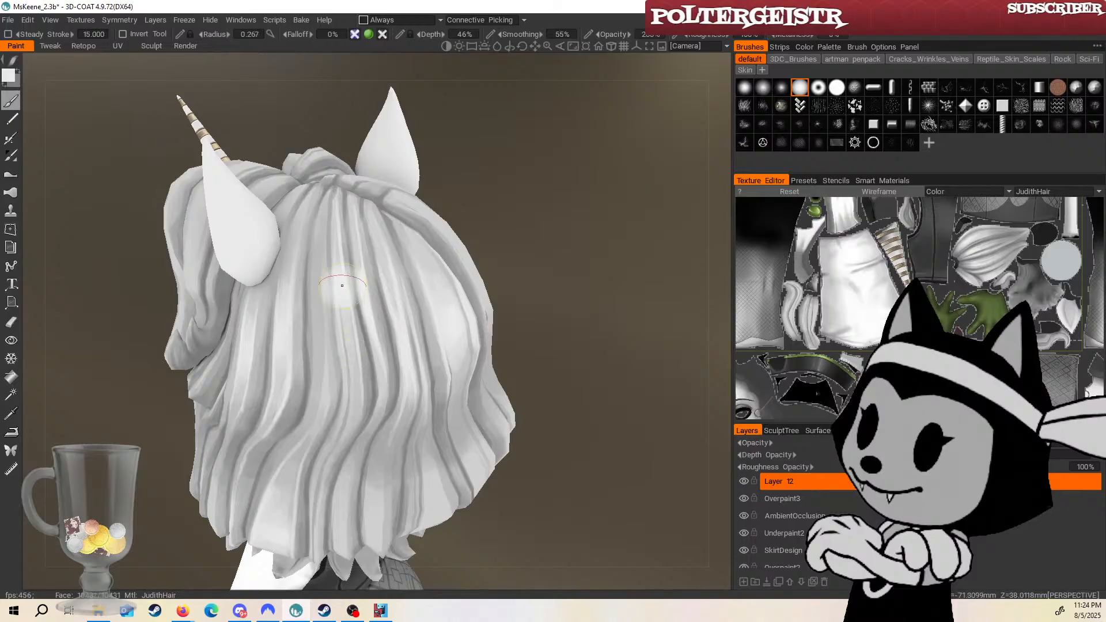
{"action": "left_click_drag", "start_coordinate": [376, 379], "coordinate": [355, 418]}
Highlight the adjoining strand behind the ear with a brush radius of 0.183, and refine it with a radius of 0.092.
{"action": "mouse_move", "coordinate": [339, 314]}
{"action": "left_mouse_down", "text": "alt"}
{"action": "mouse_move", "coordinate": [336, 287]}
{"action": "mouse_move", "coordinate": [324, 334]}
{"action": "left_mouse_up", "text": "alt"}
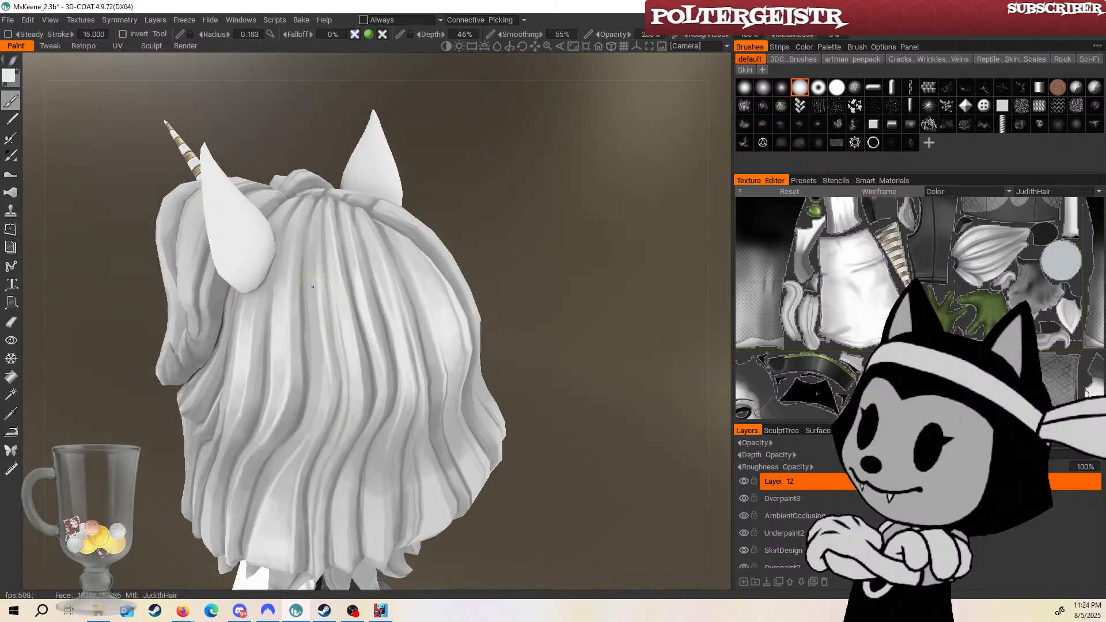
{"action": "left_click_drag", "start_coordinate": [317, 323], "coordinate": [324, 385]}
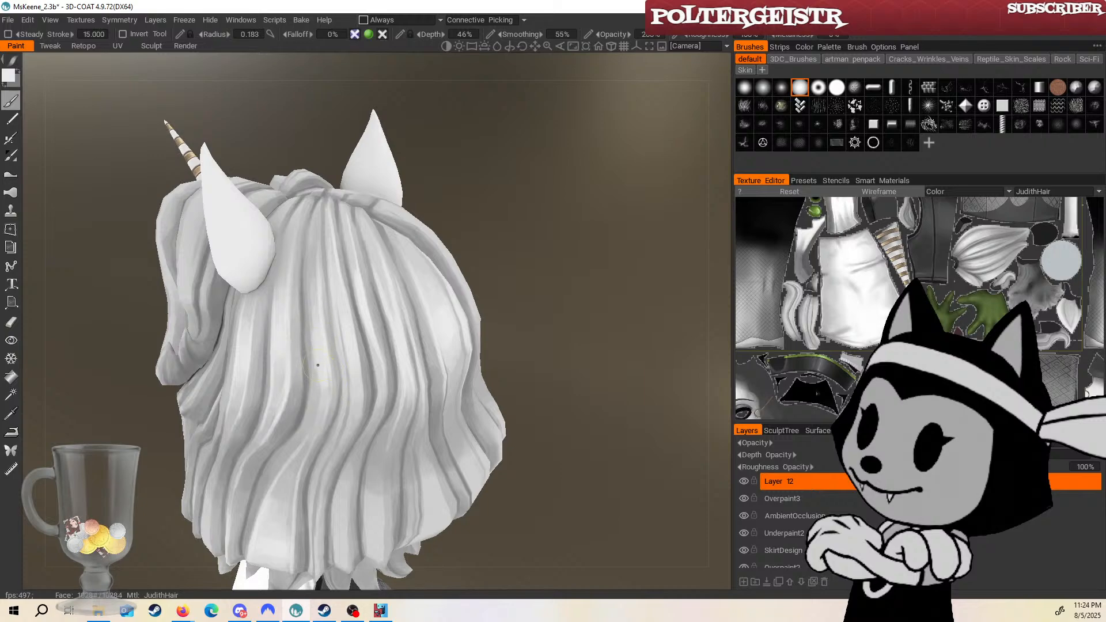
{"action": "key", "text": "bracketleft"}
{"action": "key", "text": "bracketleft"}
{"action": "key", "text": "bracketleft"}
{"action": "key", "text": "bracketleft"}
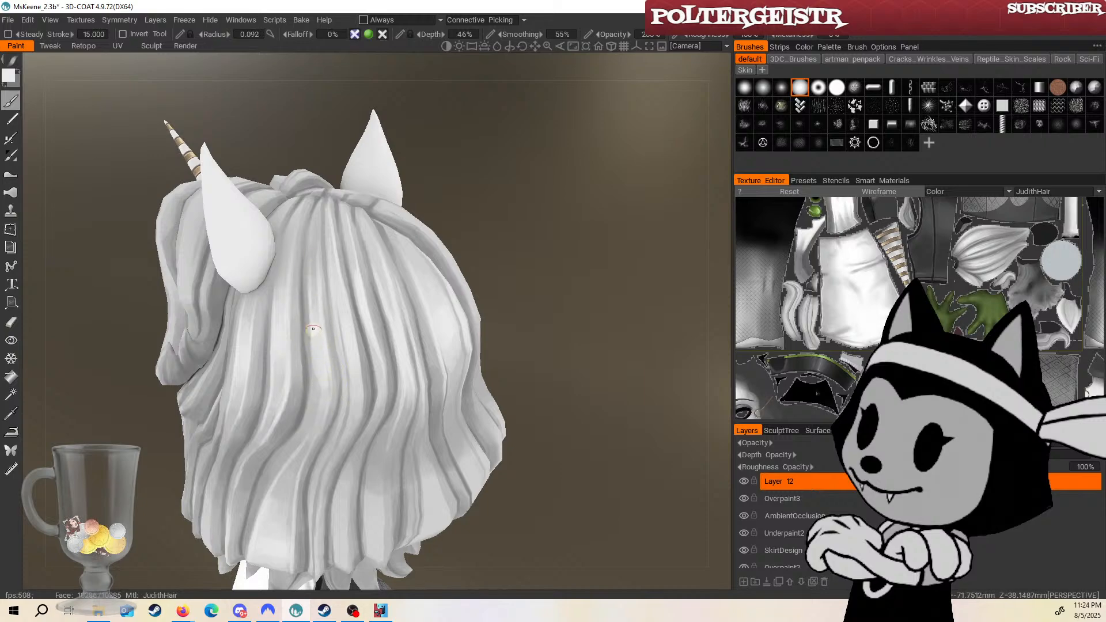
{"action": "left_click_drag", "start_coordinate": [311, 356], "coordinate": [310, 420]}
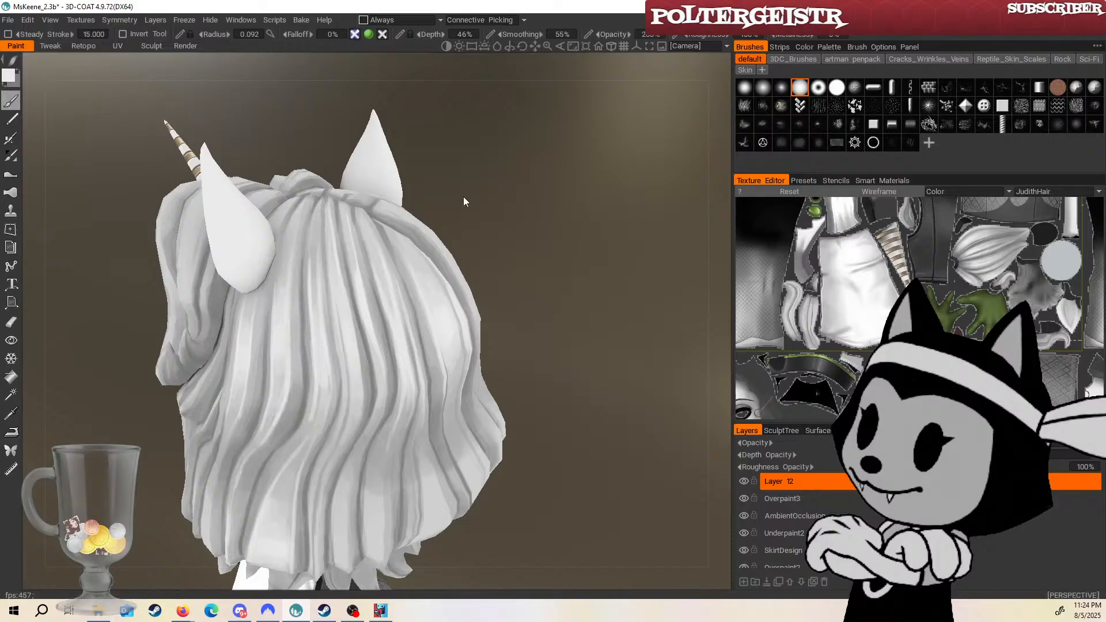
Examine the highlighted hair strands from the side and the back, both close up and at a distance.
{"action": "mouse_move", "coordinate": [463, 198]}
{"action": "left_mouse_down"}
{"action": "mouse_move", "coordinate": [442, 183]}
{"action": "mouse_move", "coordinate": [516, 236]}
{"action": "left_mouse_up"}
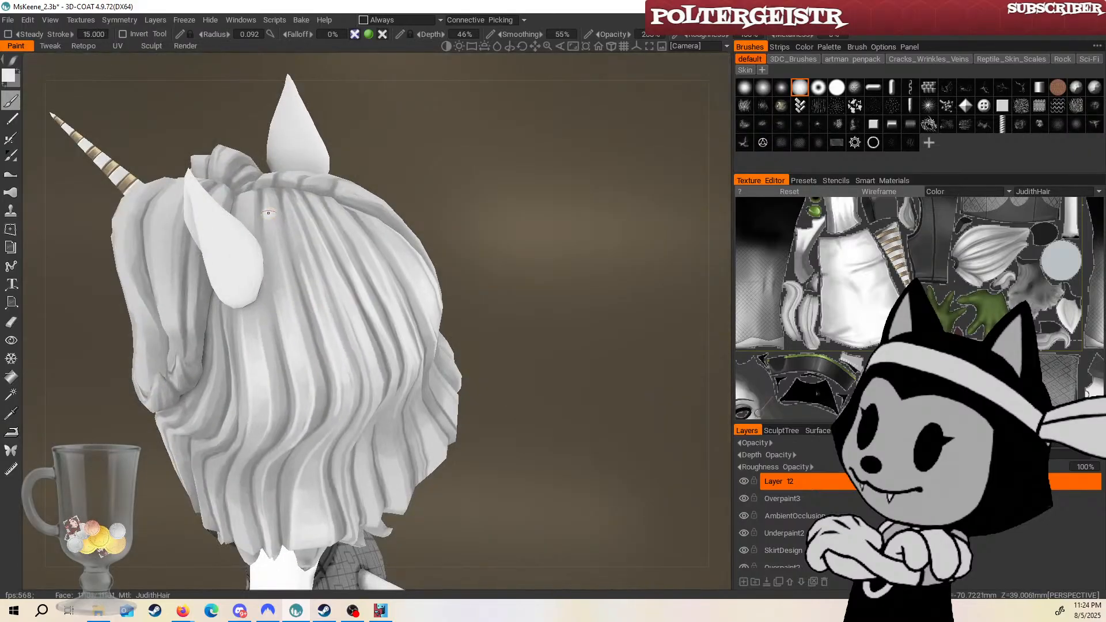
{"action": "left_click_drag", "start_coordinate": [439, 174], "coordinate": [388, 148]}
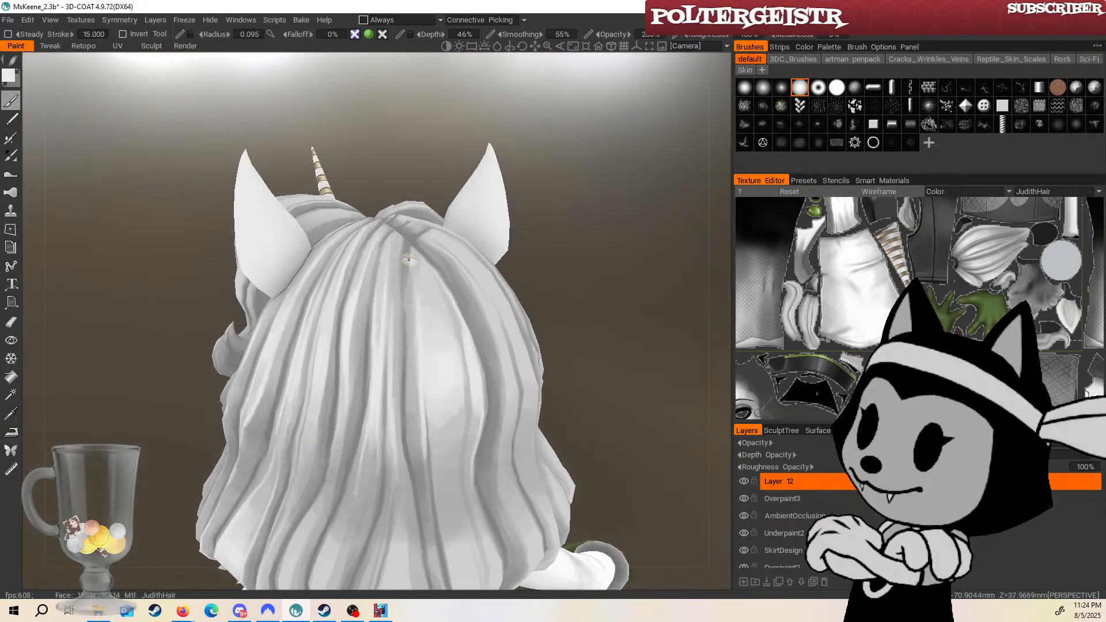
{"action": "scroll", "coordinate": [380, 404], "scroll_direction": "up", "scroll_amount": 2}
{"action": "left_click_drag", "start_coordinate": [576, 228], "coordinate": [503, 155]}
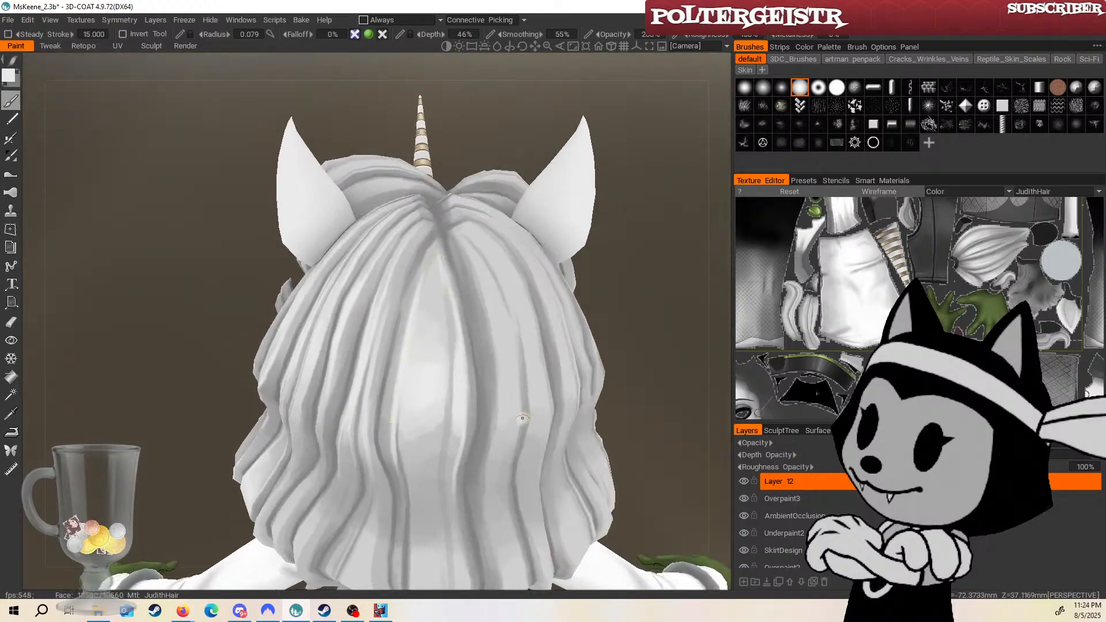
{"action": "scroll", "coordinate": [406, 344], "scroll_direction": "down", "scroll_amount": 4}
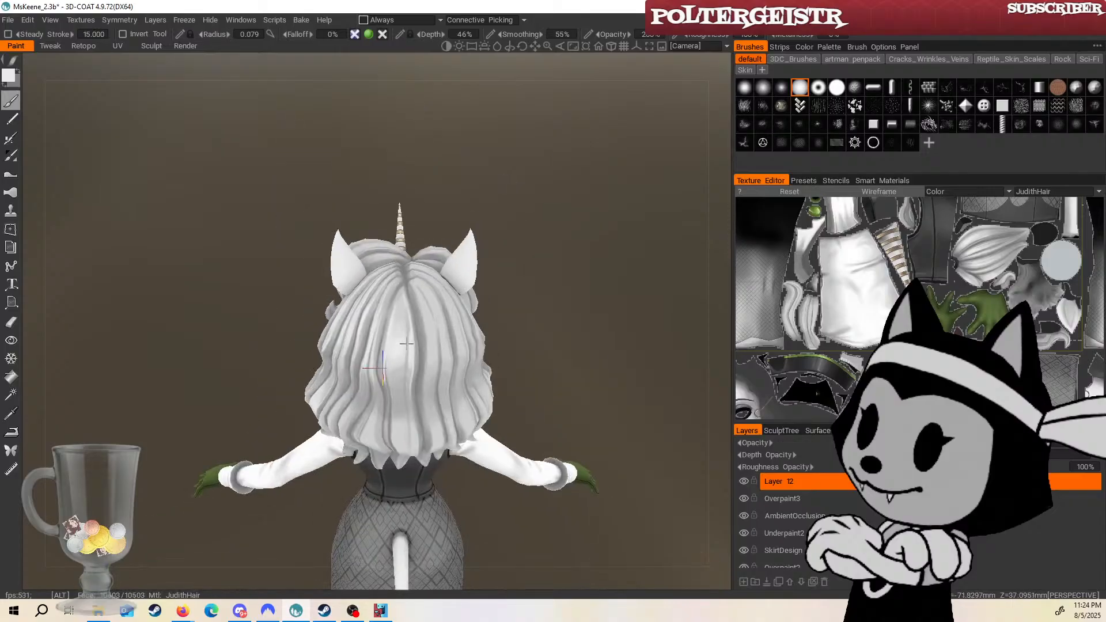
{"action": "left_click_drag", "start_coordinate": [407, 344], "coordinate": [475, 292], "text": "alt"}
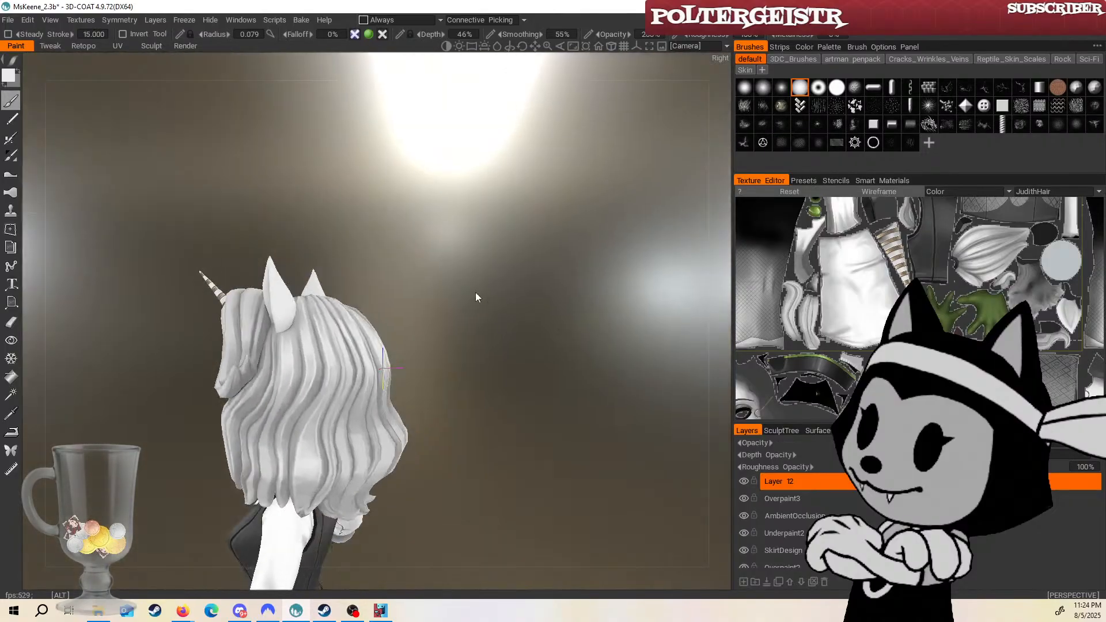
{"action": "scroll", "coordinate": [461, 295], "scroll_direction": "up", "scroll_amount": 4}
{"action": "middle_click_drag", "start_coordinate": [450, 300], "coordinate": [492, 263], "text": "alt"}
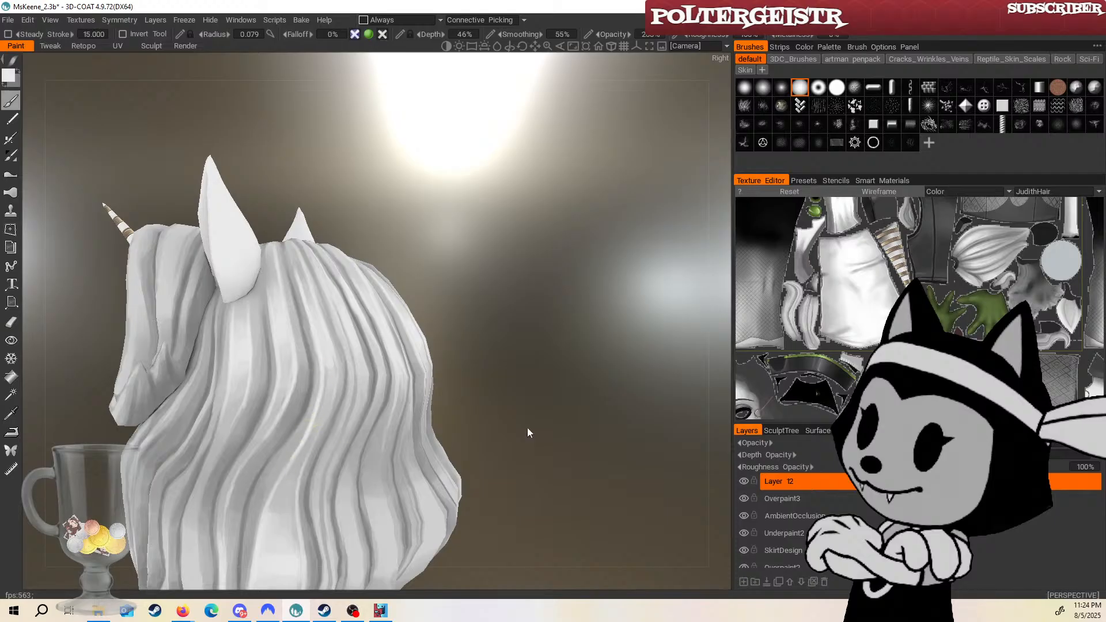
{"action": "scroll", "coordinate": [493, 347], "scroll_direction": "down", "scroll_amount": 4}
{"action": "left_click_drag", "start_coordinate": [493, 347], "coordinate": [458, 317], "text": "alt"}
{"action": "scroll", "coordinate": [563, 301], "scroll_direction": "up", "scroll_amount": 5}
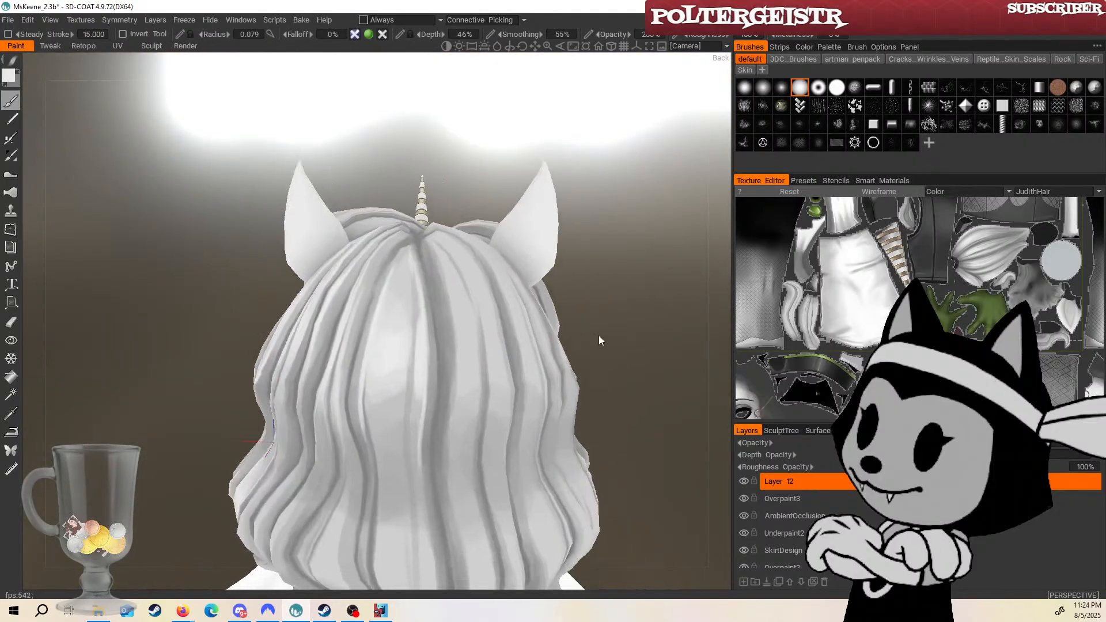
{"action": "scroll", "coordinate": [600, 340], "scroll_direction": "down", "scroll_amount": 2}
Highlight the first strand across the back parting, using a brush radius of 0.101 for its edge and 0.321 for its broad middle.
{"action": "mouse_move", "coordinate": [606, 325]}
{"action": "left_mouse_down", "text": "alt"}
{"action": "mouse_move", "coordinate": [536, 278]}
{"action": "mouse_move", "coordinate": [529, 286]}
{"action": "left_mouse_up", "text": "alt"}
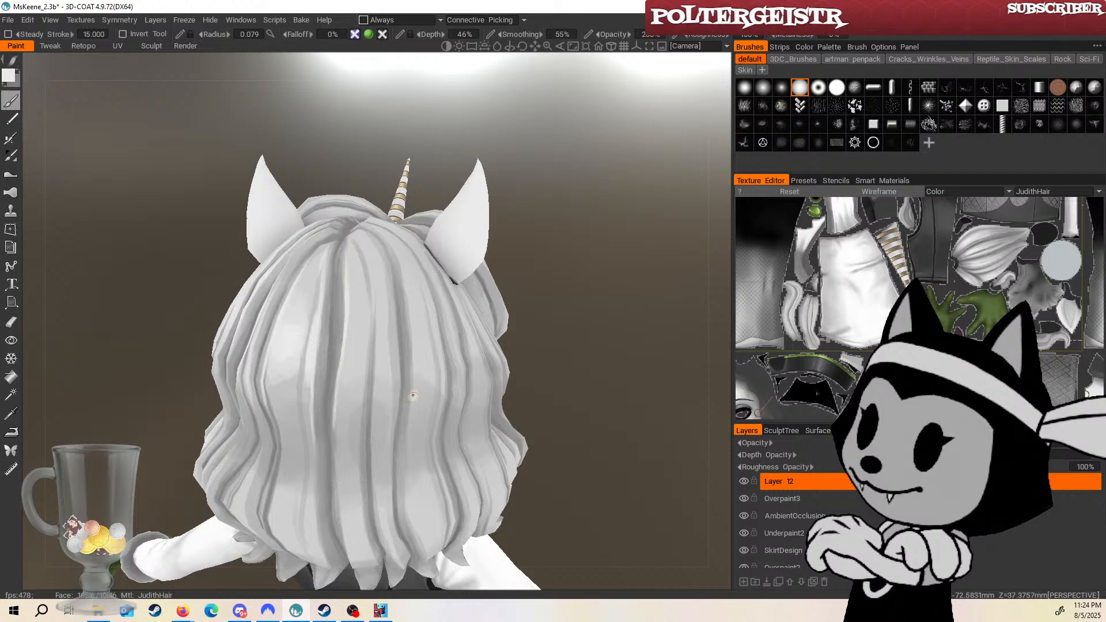
{"action": "left_click_drag", "start_coordinate": [413, 395], "coordinate": [444, 284], "text": "alt"}
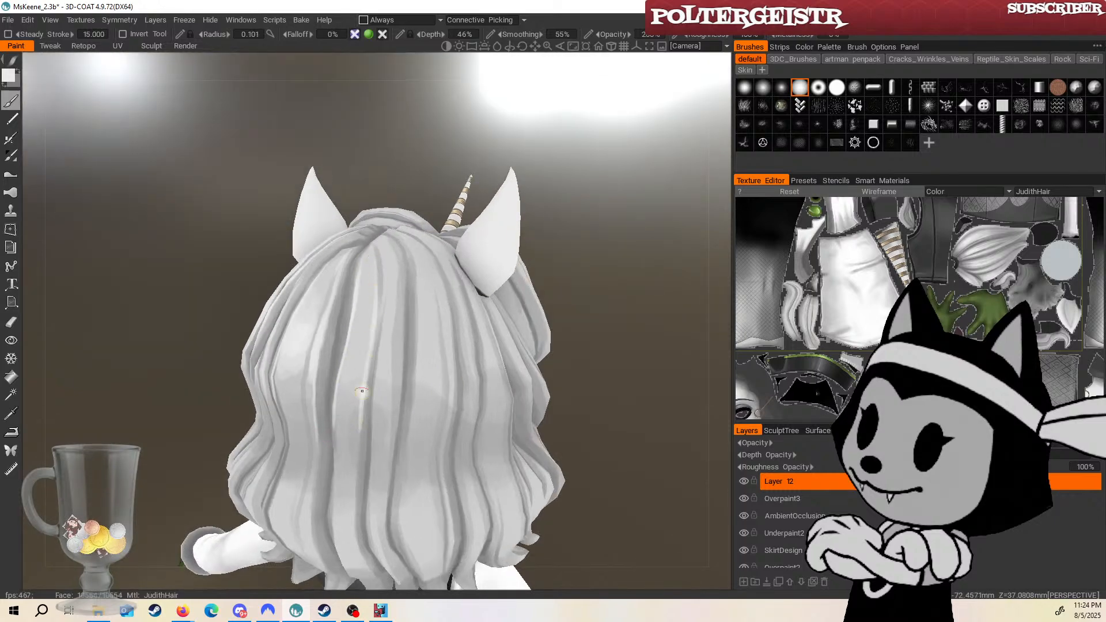
{"action": "left_click_drag", "start_coordinate": [472, 398], "coordinate": [346, 363], "text": "alt"}
{"action": "left_click_drag", "start_coordinate": [348, 324], "coordinate": [339, 379]}
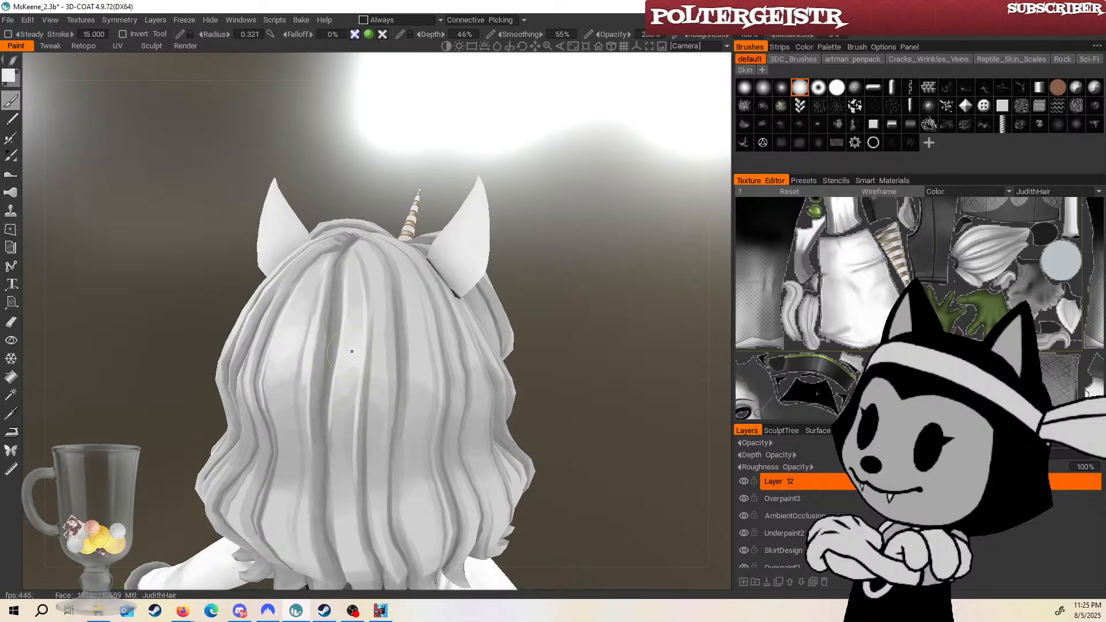
Extend the highlights onto the next strand toward the opposite ear, using a brush radius of 0.275 and a finer radius of 0.101.
{"action": "mouse_move", "coordinate": [481, 276]}
{"action": "left_mouse_down", "text": "alt"}
{"action": "mouse_move", "coordinate": [514, 206]}
{"action": "mouse_move", "coordinate": [548, 193]}
{"action": "left_mouse_up", "text": "alt"}
{"action": "mouse_move", "coordinate": [383, 239]}
{"action": "left_mouse_down"}
{"action": "mouse_move", "coordinate": [389, 322]}
{"action": "mouse_move", "coordinate": [369, 434]}
{"action": "left_mouse_up"}
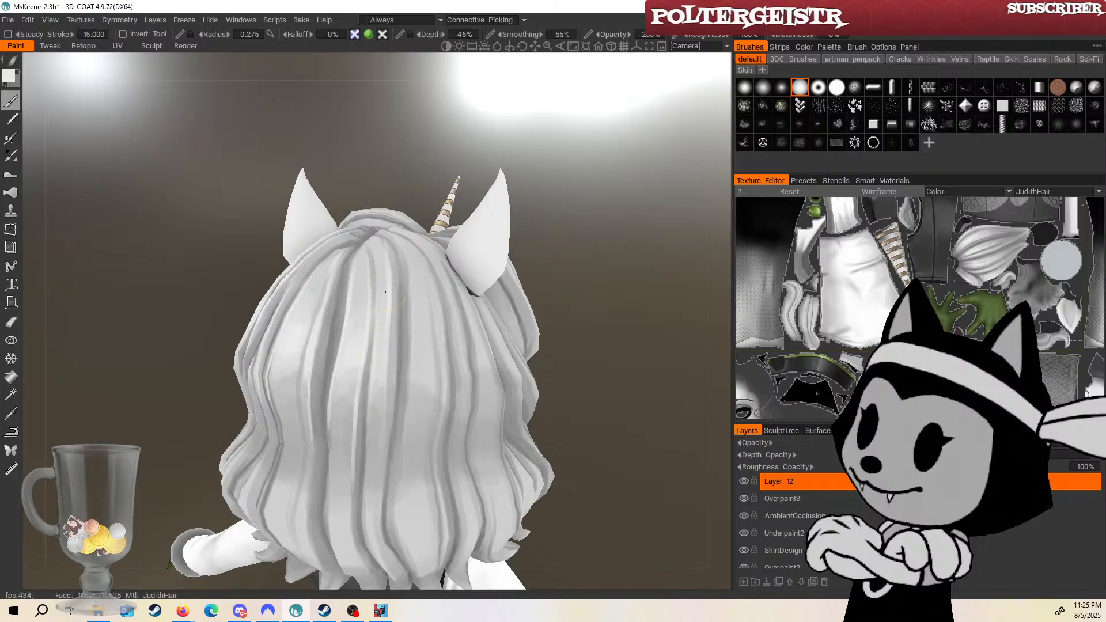
{"action": "left_click_drag", "start_coordinate": [380, 359], "coordinate": [372, 468], "text": "alt"}
{"action": "mouse_move", "coordinate": [503, 315]}
{"action": "left_mouse_down", "text": "alt"}
{"action": "mouse_move", "coordinate": [491, 260]}
{"action": "mouse_move", "coordinate": [425, 325]}
{"action": "mouse_move", "coordinate": [391, 546]}
{"action": "left_mouse_up", "text": "alt"}
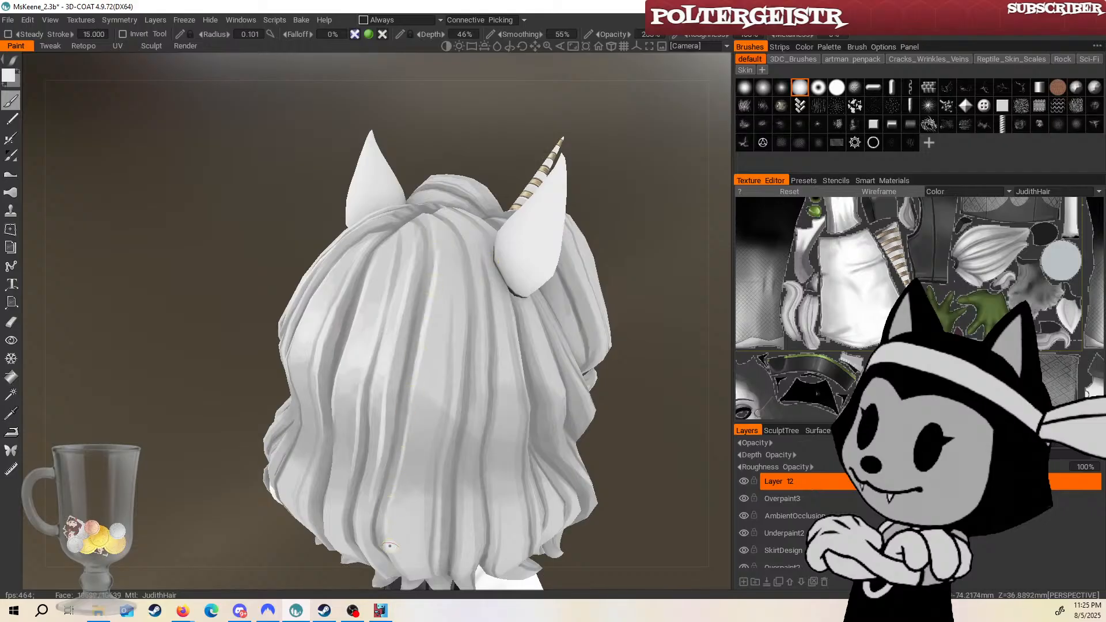
Paint a thin edge highlight on the wide strand behind the opposite ear, and brighten its upper part with a brush radius of 0.235.
{"action": "left_click_drag", "start_coordinate": [452, 253], "coordinate": [447, 346]}
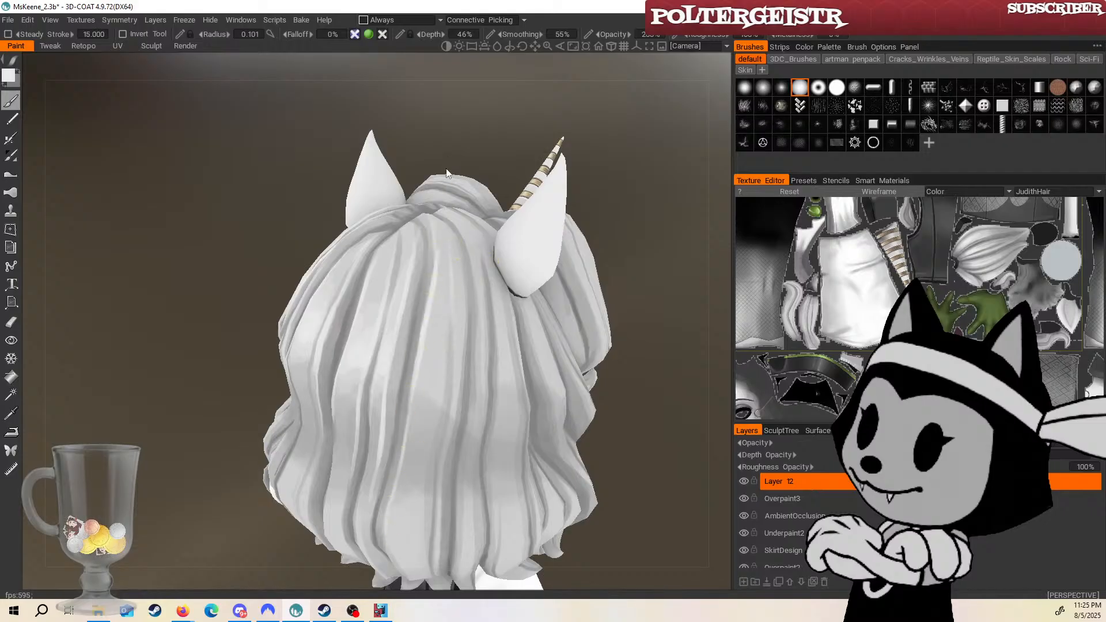
{"action": "mouse_move", "coordinate": [446, 173]}
{"action": "left_mouse_down", "text": "alt"}
{"action": "mouse_move", "coordinate": [461, 235]}
{"action": "mouse_move", "coordinate": [460, 345]}
{"action": "mouse_move", "coordinate": [440, 469]}
{"action": "left_mouse_up", "text": "alt"}
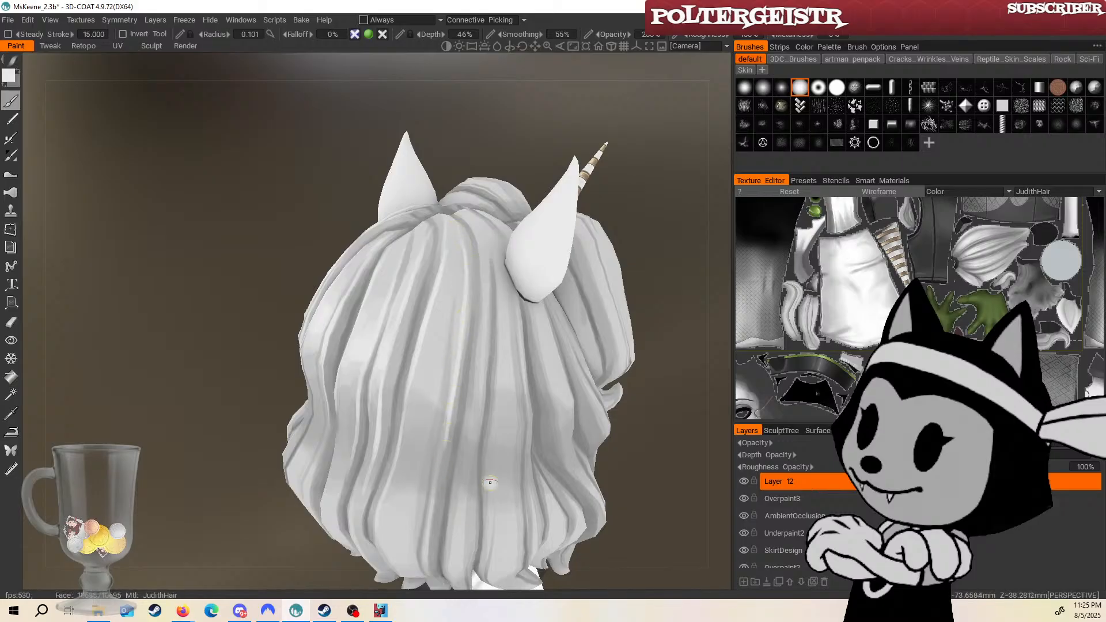
{"action": "right_click_drag", "start_coordinate": [426, 357], "coordinate": [447, 356]}
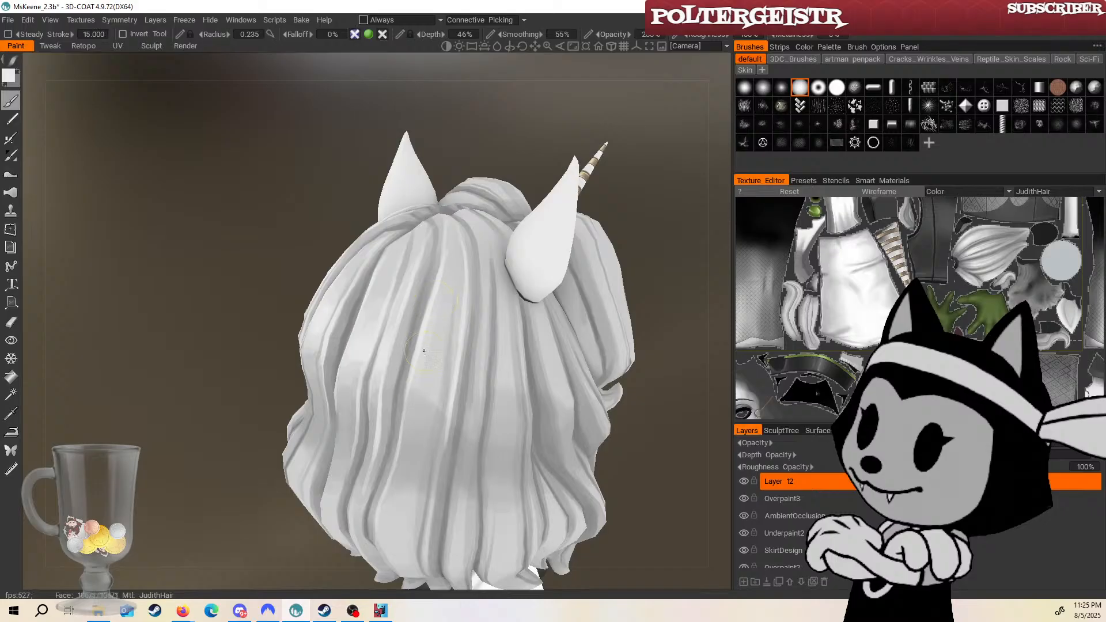
{"action": "left_click_drag", "start_coordinate": [424, 351], "coordinate": [450, 287]}
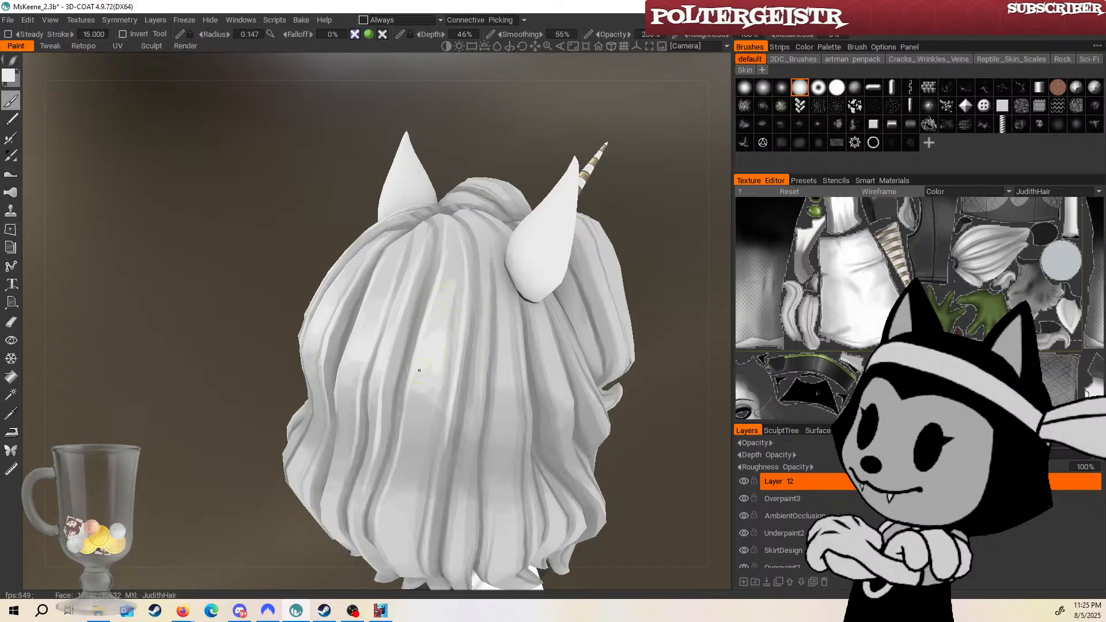
Add thin edge highlights to the wide back strand with a brush radius of 0.087, and brighten its broad area with radius 0.413.
{"action": "right_click_drag", "start_coordinate": [476, 279], "coordinate": [464, 272]}
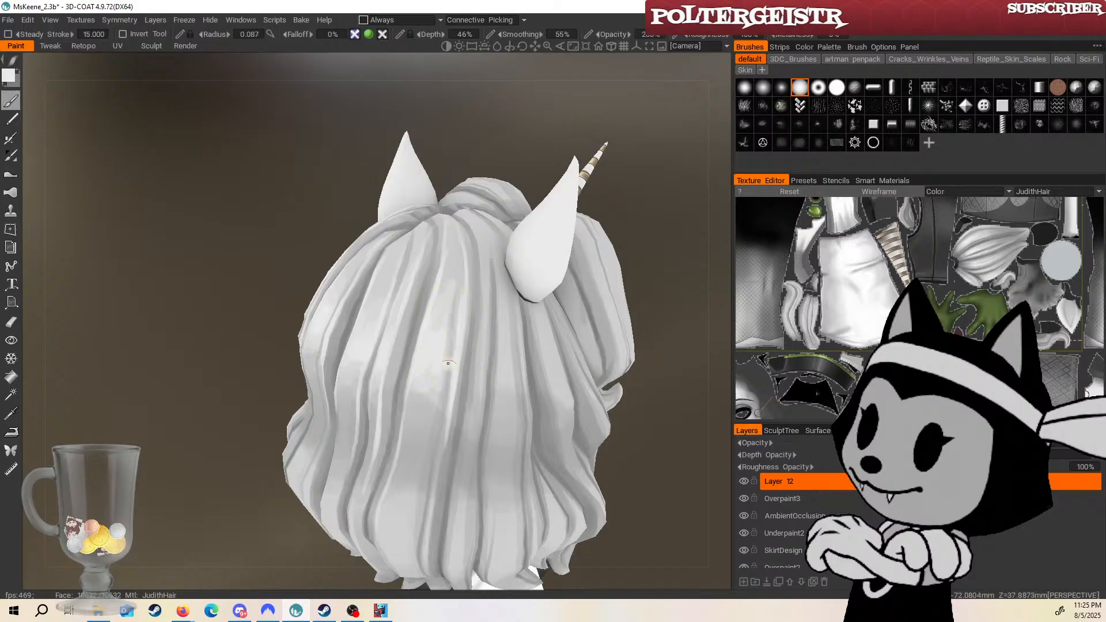
{"action": "left_click_drag", "start_coordinate": [449, 364], "coordinate": [440, 312]}
{"action": "left_click_drag", "start_coordinate": [439, 362], "coordinate": [451, 262]}
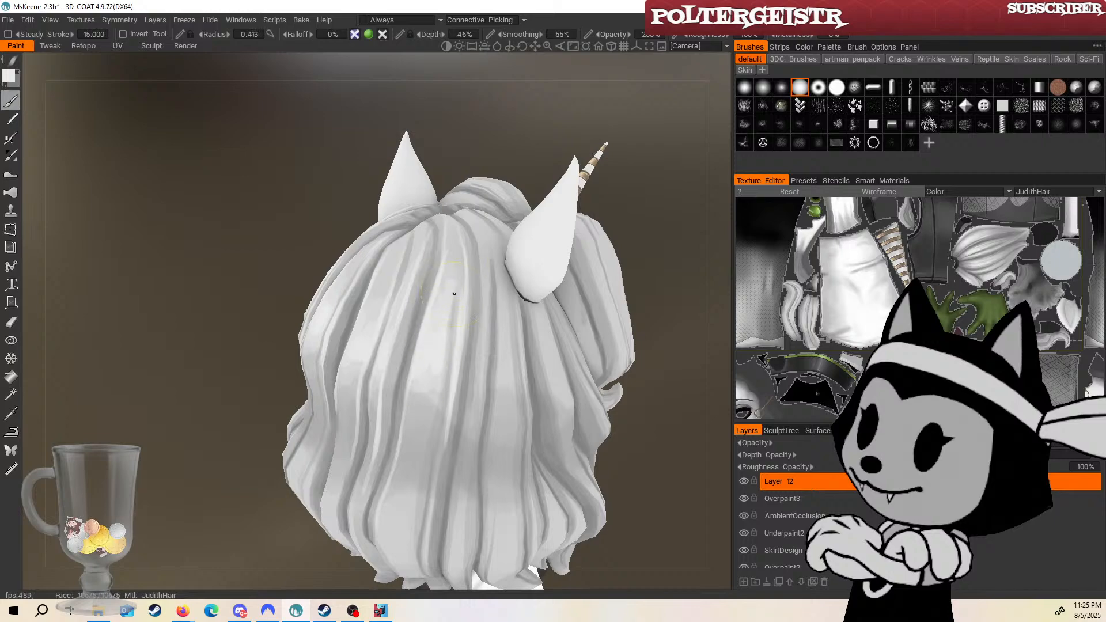
{"action": "left_click_drag", "start_coordinate": [493, 151], "coordinate": [435, 364]}
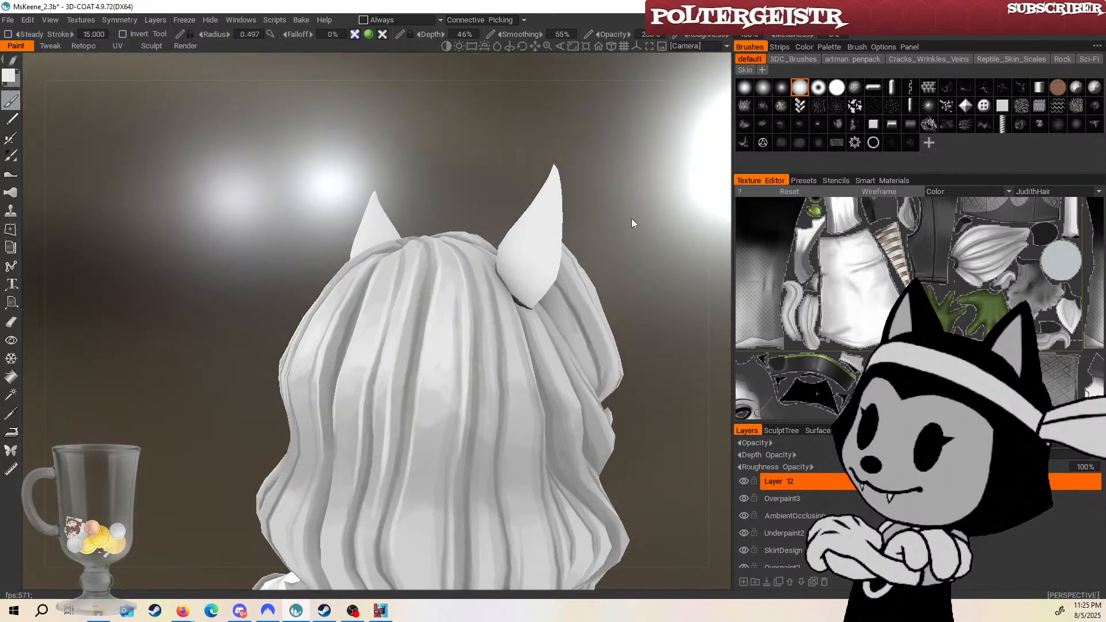
Continue the upper highlights onto the narrow strand behind the ear, using a brush radius of 0.250 and a finer radius of 0.092.
{"action": "mouse_move", "coordinate": [632, 224]}
{"action": "left_mouse_down"}
{"action": "mouse_move", "coordinate": [489, 297]}
{"action": "mouse_move", "coordinate": [512, 352]}
{"action": "mouse_move", "coordinate": [510, 496]}
{"action": "left_mouse_up"}
{"action": "left_click_drag", "start_coordinate": [528, 348], "coordinate": [537, 504]}
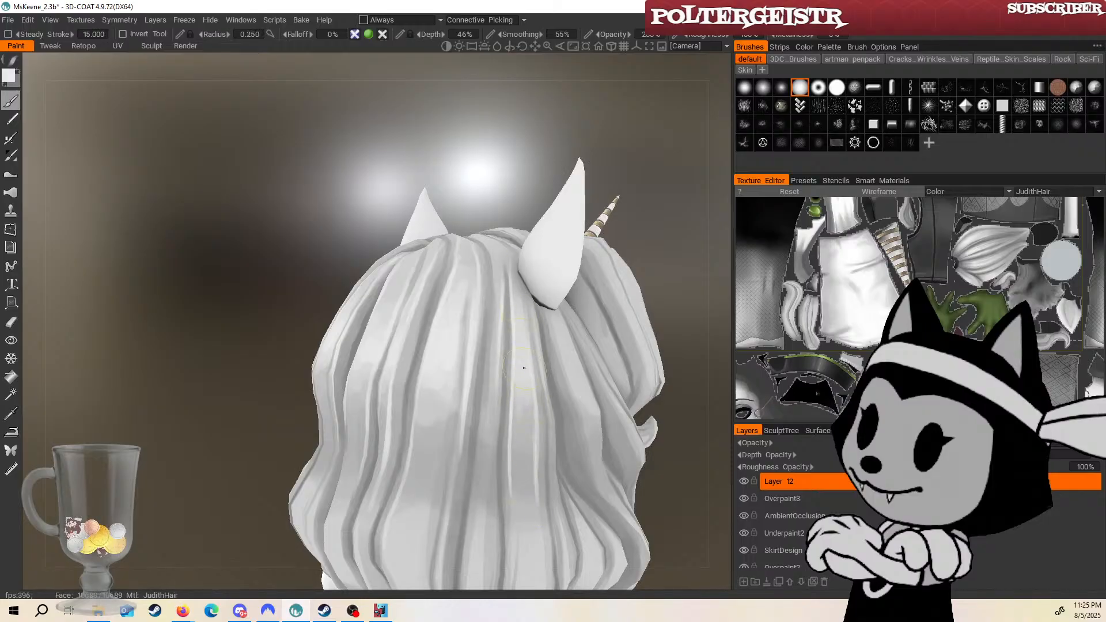
{"action": "left_click_drag", "start_coordinate": [629, 195], "coordinate": [544, 321]}
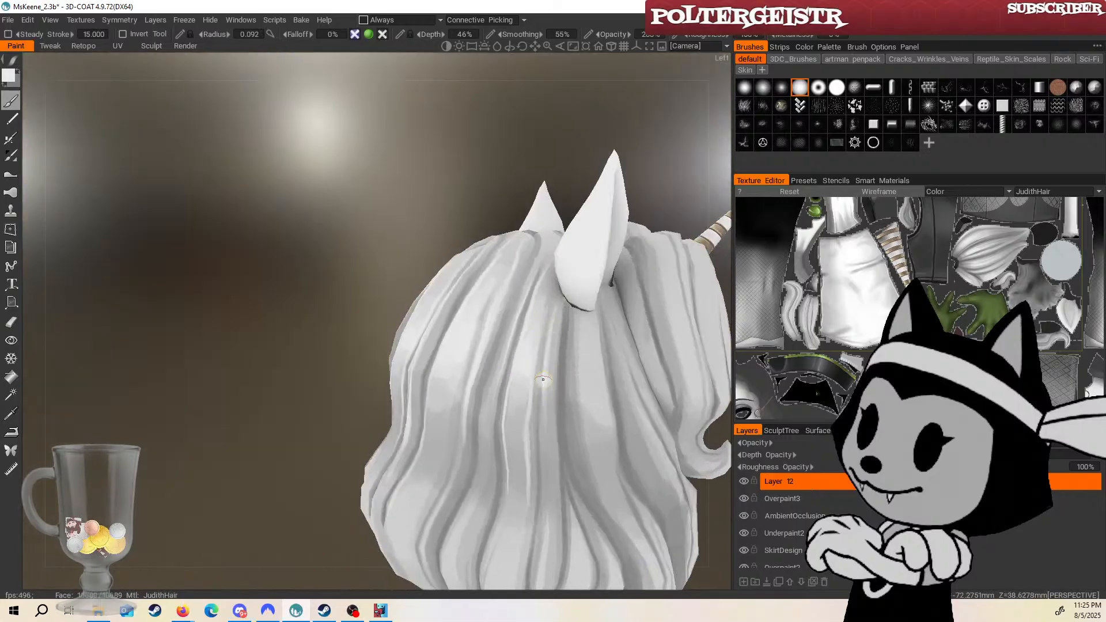
Examine the upper hair highlights from the side around to the back of the head.
{"action": "middle_click_drag", "start_coordinate": [562, 423], "coordinate": [400, 409], "text": "alt"}
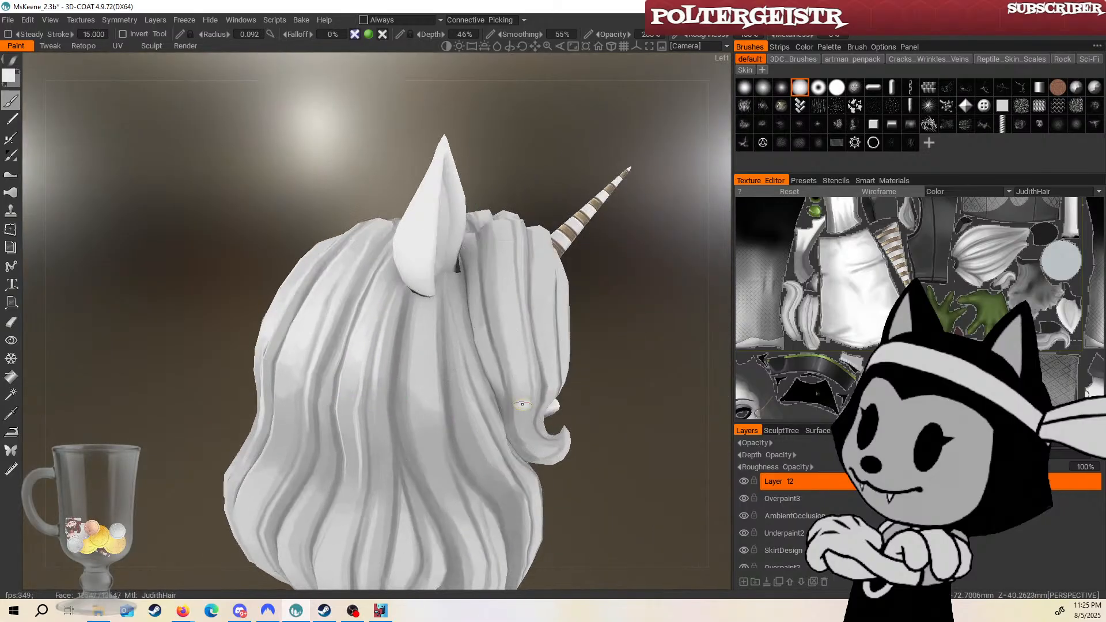
{"action": "right_click_drag", "start_coordinate": [517, 405], "coordinate": [438, 403], "text": "alt"}
{"action": "left_click_drag", "start_coordinate": [398, 397], "coordinate": [510, 417], "text": "alt"}
{"action": "right_click_drag", "start_coordinate": [509, 417], "coordinate": [482, 410], "text": "alt"}
{"action": "left_click_drag", "start_coordinate": [482, 410], "coordinate": [546, 382], "text": "alt"}
{"action": "left_click_drag", "start_coordinate": [461, 346], "coordinate": [421, 326], "text": "alt"}
{"action": "right_click_drag", "start_coordinate": [420, 326], "coordinate": [440, 412], "text": "alt"}
{"action": "middle_click_drag", "start_coordinate": [441, 412], "coordinate": [464, 374], "text": "alt"}
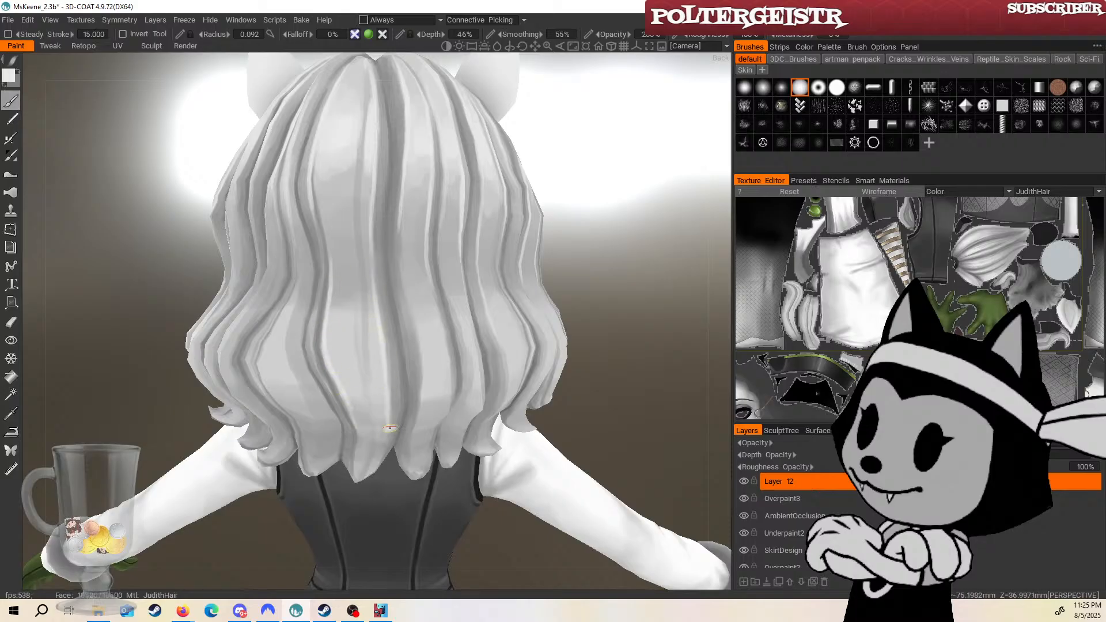
Highlight the lower waves of the two narrow strands beside the back parting, using brush radii of 0.178 and 0.147.
{"action": "mouse_move", "coordinate": [494, 288]}
{"action": "left_mouse_down", "text": "alt"}
{"action": "mouse_move", "coordinate": [443, 259]}
{"action": "mouse_move", "coordinate": [441, 439]}
{"action": "left_mouse_up", "text": "alt"}
{"action": "right_click_drag", "start_coordinate": [410, 314], "coordinate": [427, 315]}
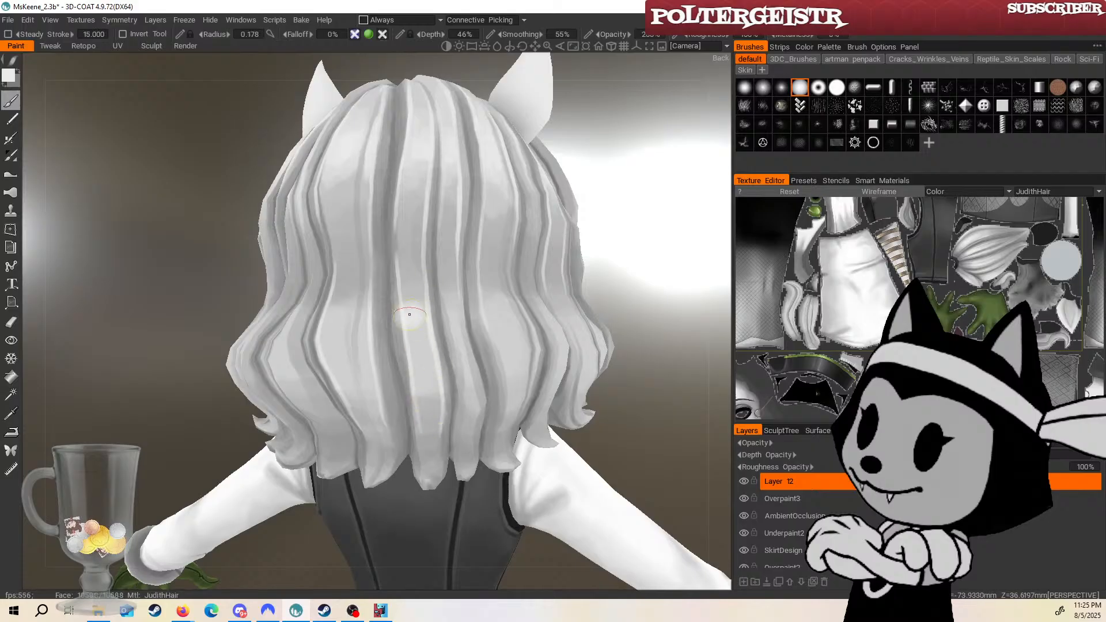
{"action": "left_click_drag", "start_coordinate": [410, 315], "coordinate": [418, 367]}
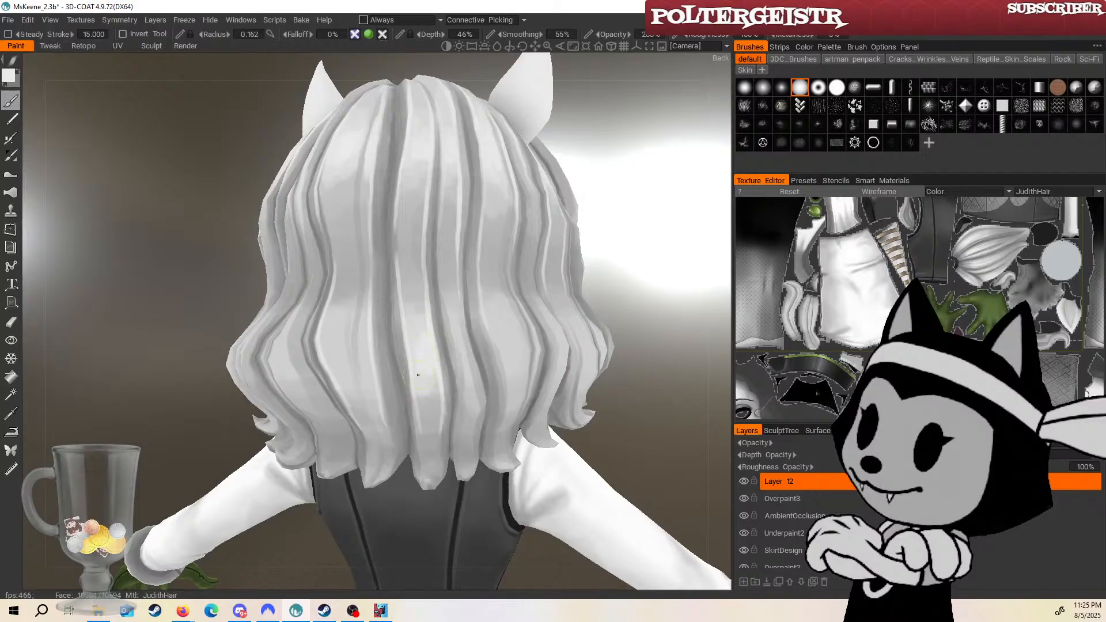
{"action": "left_click_drag", "start_coordinate": [408, 325], "coordinate": [433, 380]}
{"action": "left_click_drag", "start_coordinate": [543, 230], "coordinate": [498, 235], "text": "alt"}
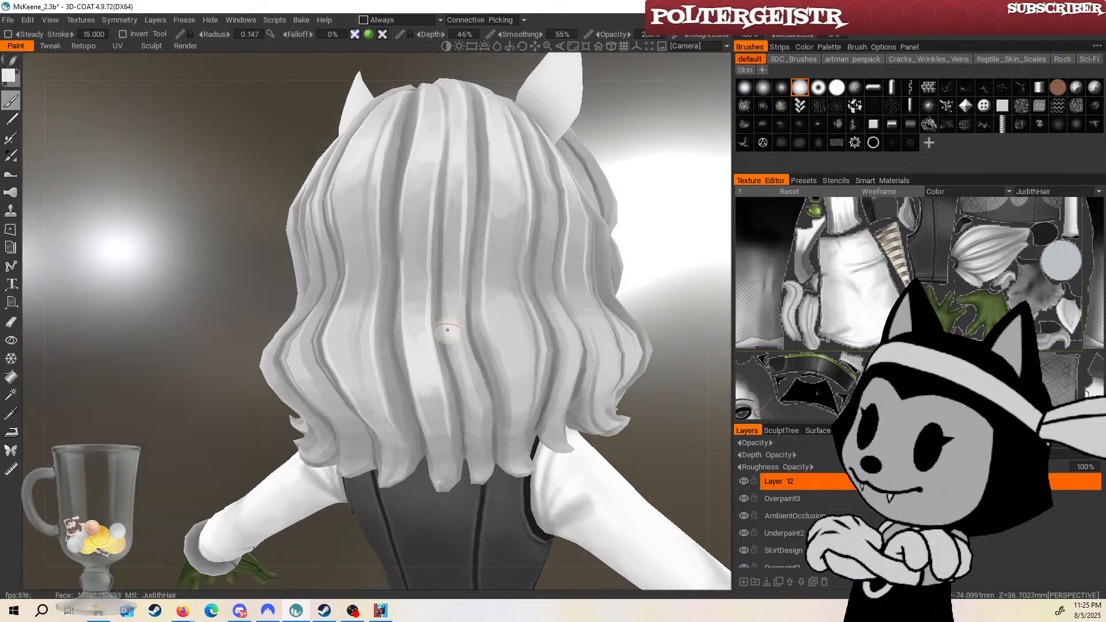
{"action": "right_click_drag", "start_coordinate": [448, 330], "coordinate": [459, 329]}
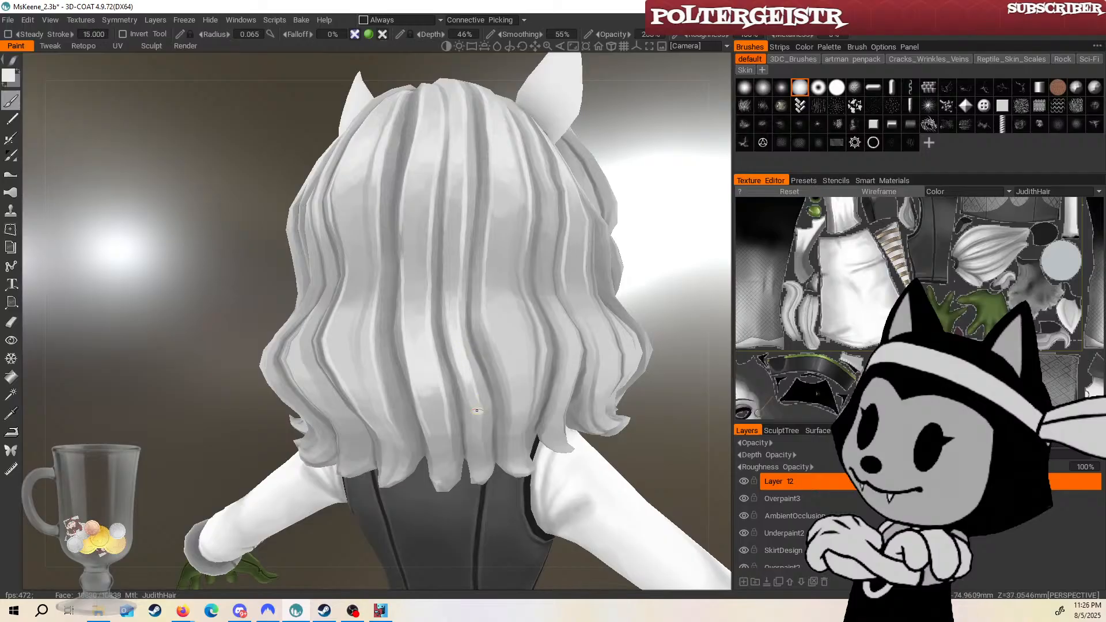
Highlight the lower bulge of the next wide strand toward the side, using a fine brush radius of 0.066 and a broader 0.162.
{"action": "left_click_drag", "start_coordinate": [650, 210], "coordinate": [602, 211], "text": "alt"}
{"action": "mouse_move", "coordinate": [487, 271]}
{"action": "left_mouse_down"}
{"action": "mouse_move", "coordinate": [487, 326]}
{"action": "mouse_move", "coordinate": [514, 416]}
{"action": "left_mouse_up"}
{"action": "mouse_move", "coordinate": [475, 304]}
{"action": "right_mouse_down"}
{"action": "mouse_move", "coordinate": [500, 304]}
{"action": "mouse_move", "coordinate": [516, 331]}
{"action": "mouse_move", "coordinate": [501, 328]}
{"action": "right_mouse_up"}
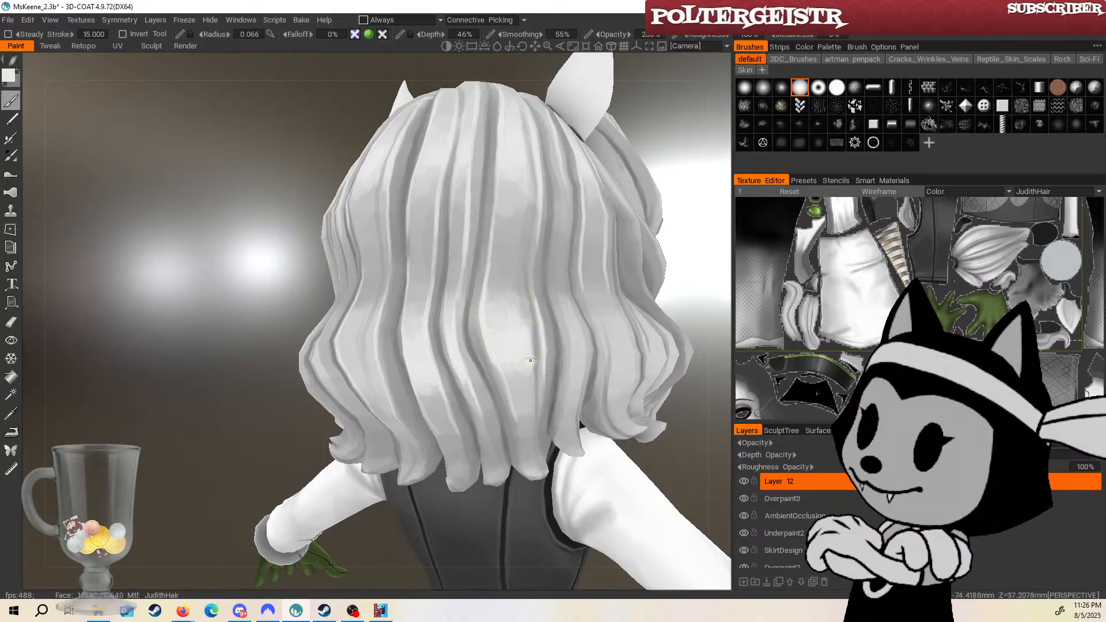
{"action": "right_click_drag", "start_coordinate": [507, 387], "coordinate": [497, 387]}
{"action": "left_click_drag", "start_coordinate": [676, 259], "coordinate": [631, 245]}
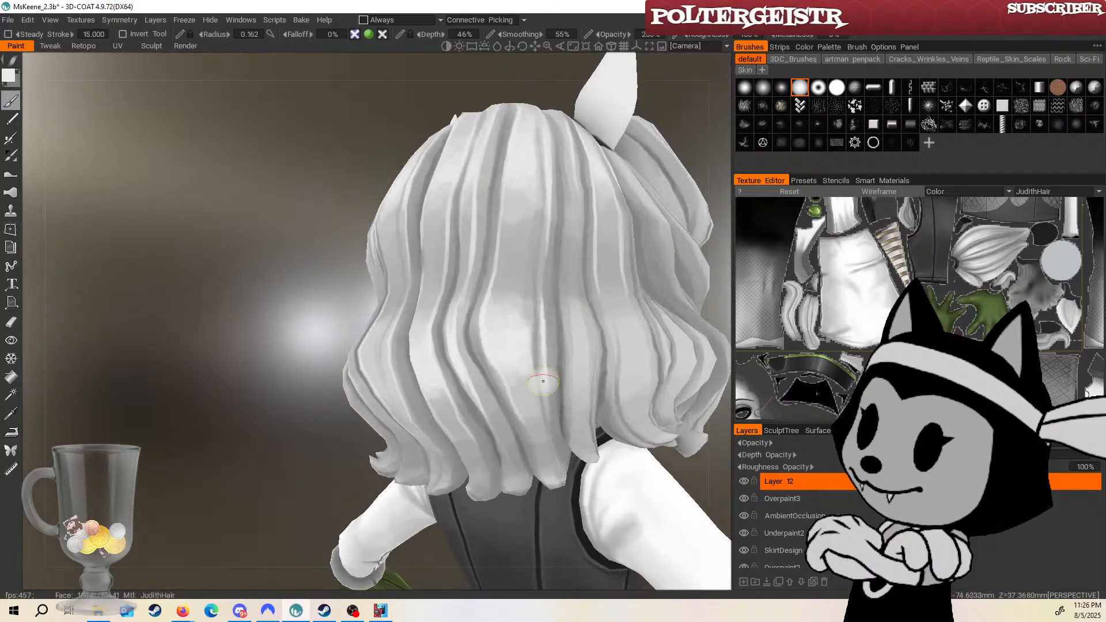
{"action": "left_click_drag", "start_coordinate": [549, 410], "coordinate": [545, 372]}
Highlight the lower bulge of the wide central back strand, using brush radii of 0.101, 0.189 and 0.214.
{"action": "left_click_drag", "start_coordinate": [308, 347], "coordinate": [412, 349], "text": "shift"}
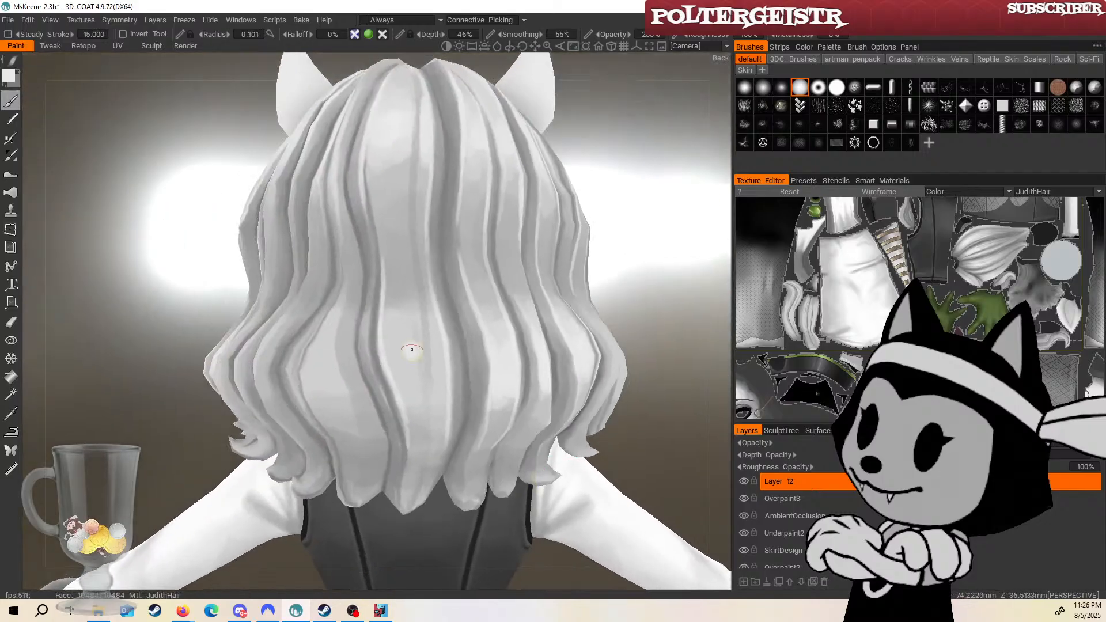
{"action": "left_click_drag", "start_coordinate": [447, 427], "coordinate": [431, 490]}
{"action": "right_click_drag", "start_coordinate": [417, 361], "coordinate": [427, 361]}
{"action": "left_click_drag", "start_coordinate": [386, 337], "coordinate": [403, 397]}
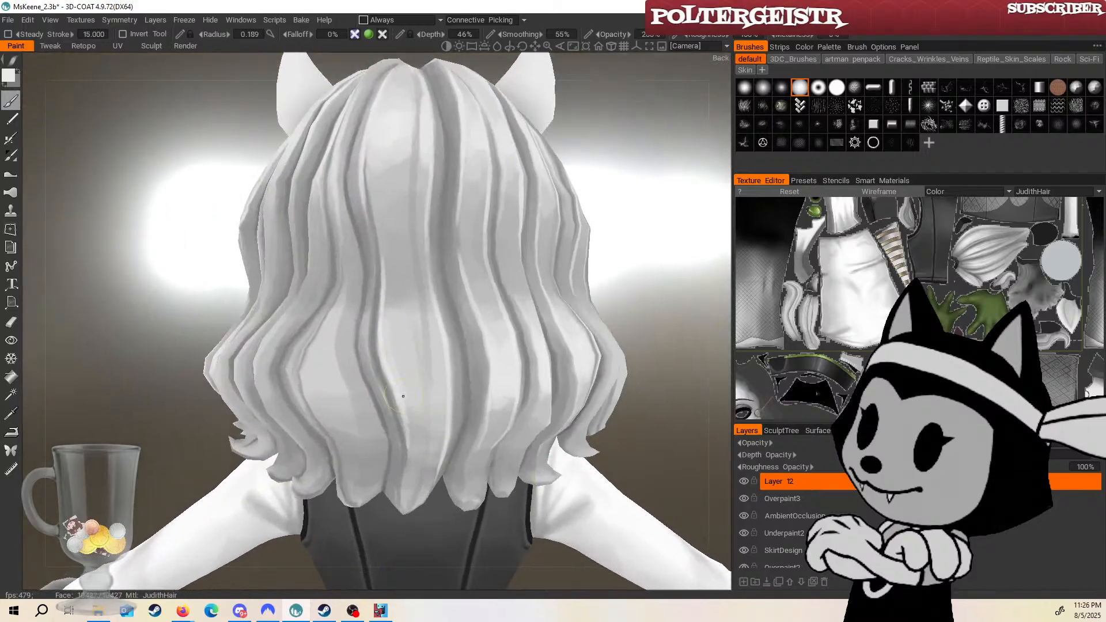
{"action": "right_click_drag", "start_coordinate": [438, 336], "coordinate": [436, 335]}
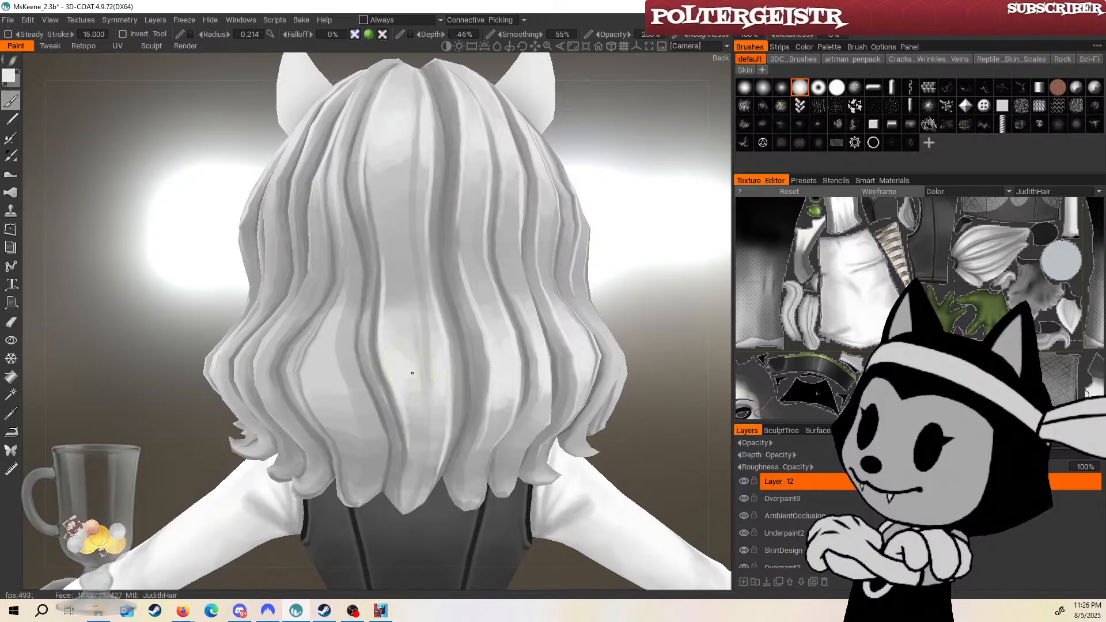
{"action": "right_click_drag", "start_coordinate": [387, 329], "coordinate": [405, 329]}
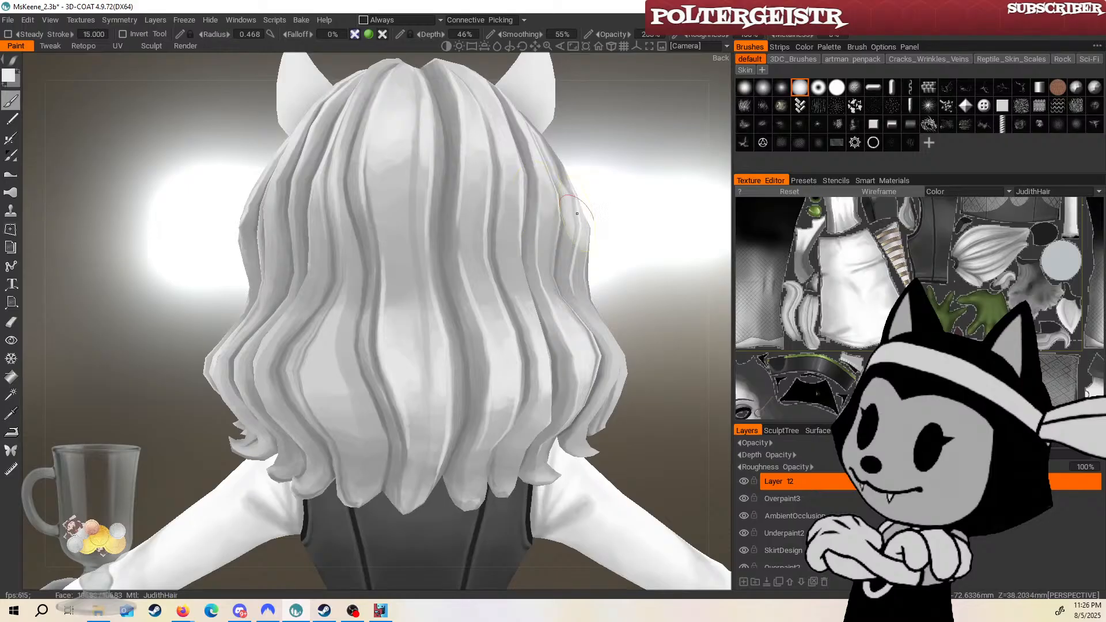
Paint thin edge highlights along both sides of the lower bulge on the strand beside the central one, using a brush radius of 0.101.
{"action": "mouse_move", "coordinate": [607, 214]}
{"action": "left_mouse_down"}
{"action": "mouse_move", "coordinate": [624, 207]}
{"action": "mouse_move", "coordinate": [615, 214]}
{"action": "left_mouse_up"}
{"action": "key", "text": "bracketleft"}
{"action": "key", "text": "bracketleft"}
{"action": "key", "text": "bracketleft"}
{"action": "left_click_drag", "start_coordinate": [557, 175], "coordinate": [507, 199]}
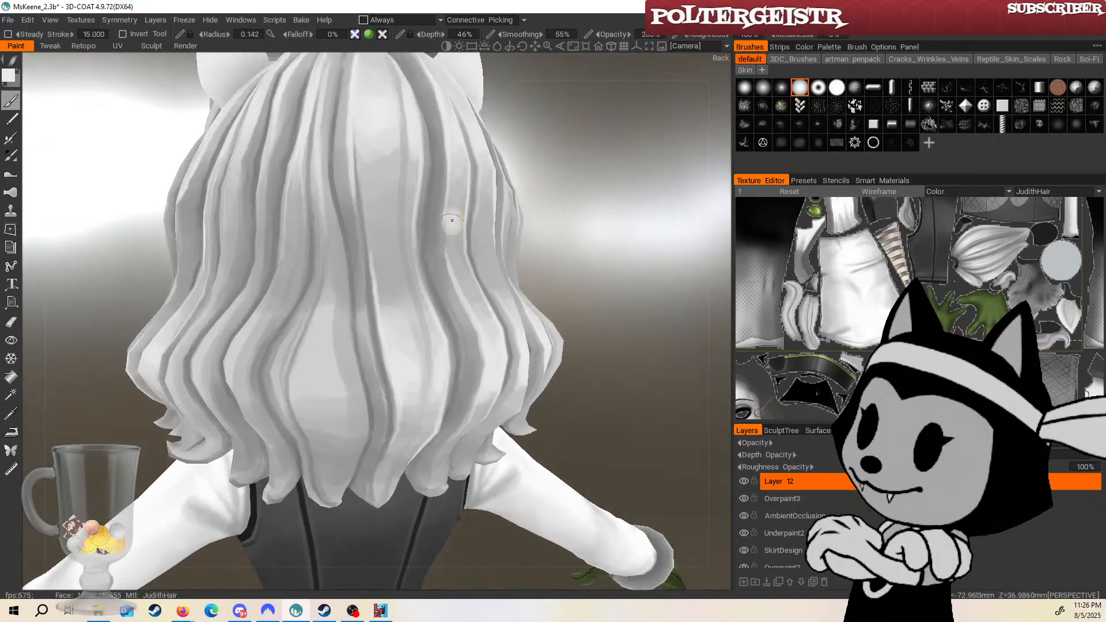
{"action": "key", "text": "bracketleft"}
{"action": "left_click_drag", "start_coordinate": [317, 298], "coordinate": [296, 382]}
{"action": "left_click_drag", "start_coordinate": [646, 181], "coordinate": [595, 205]}
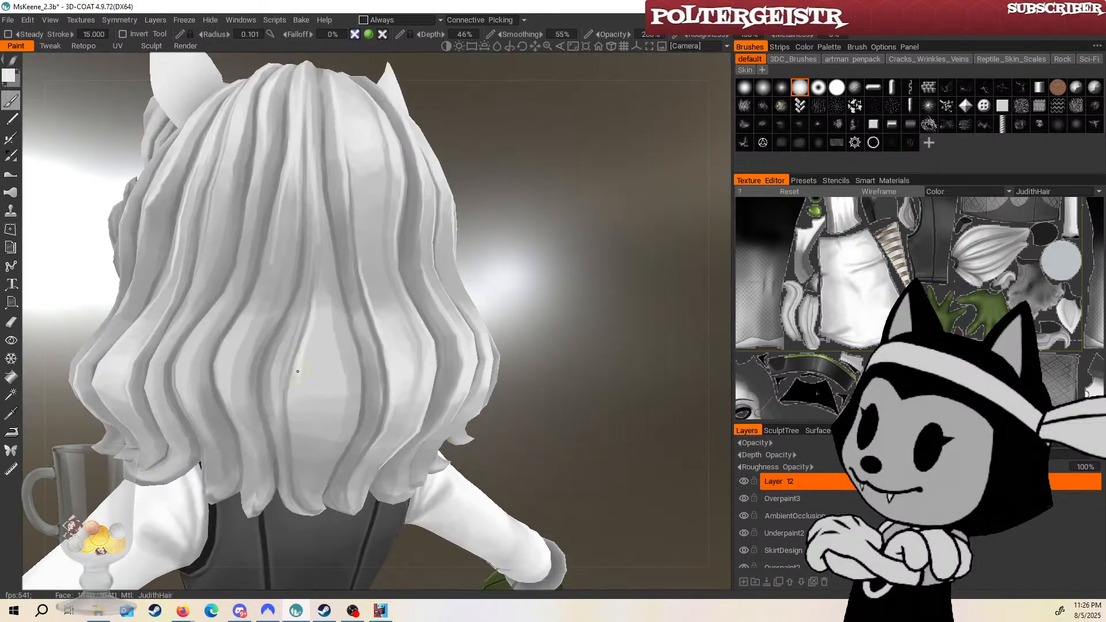
{"action": "left_click_drag", "start_coordinate": [297, 373], "coordinate": [298, 468]}
{"action": "left_click_drag", "start_coordinate": [336, 340], "coordinate": [340, 387]}
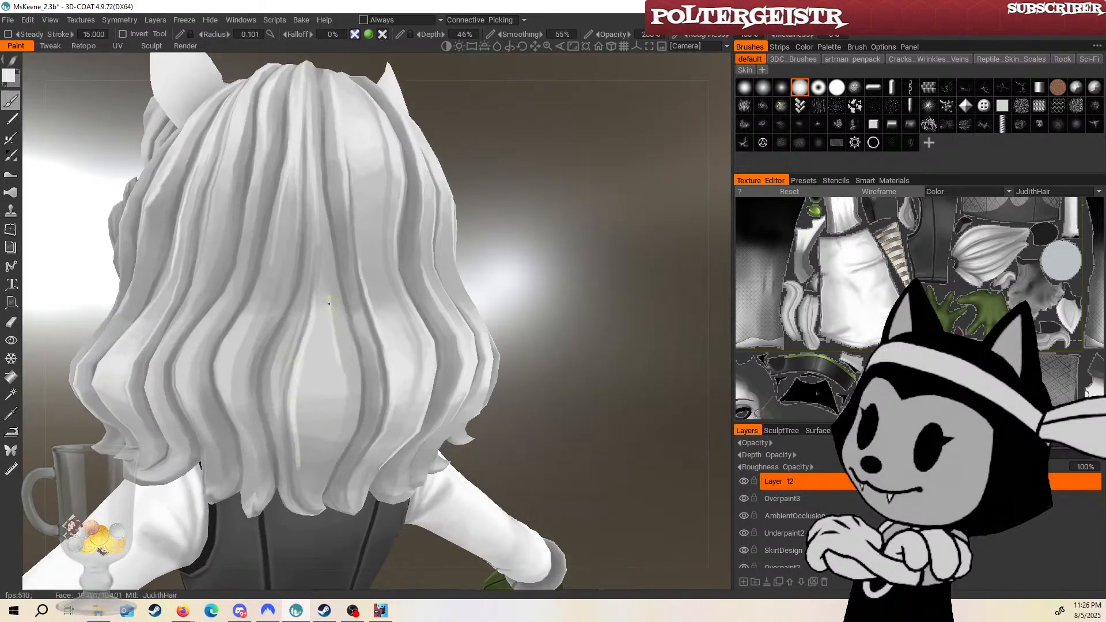
Fill the middle of that strand's lower bulge with a soft highlight, using a brush radius of 0.274.
{"action": "key", "text": "bracketright"}
{"action": "key", "text": "bracketright"}
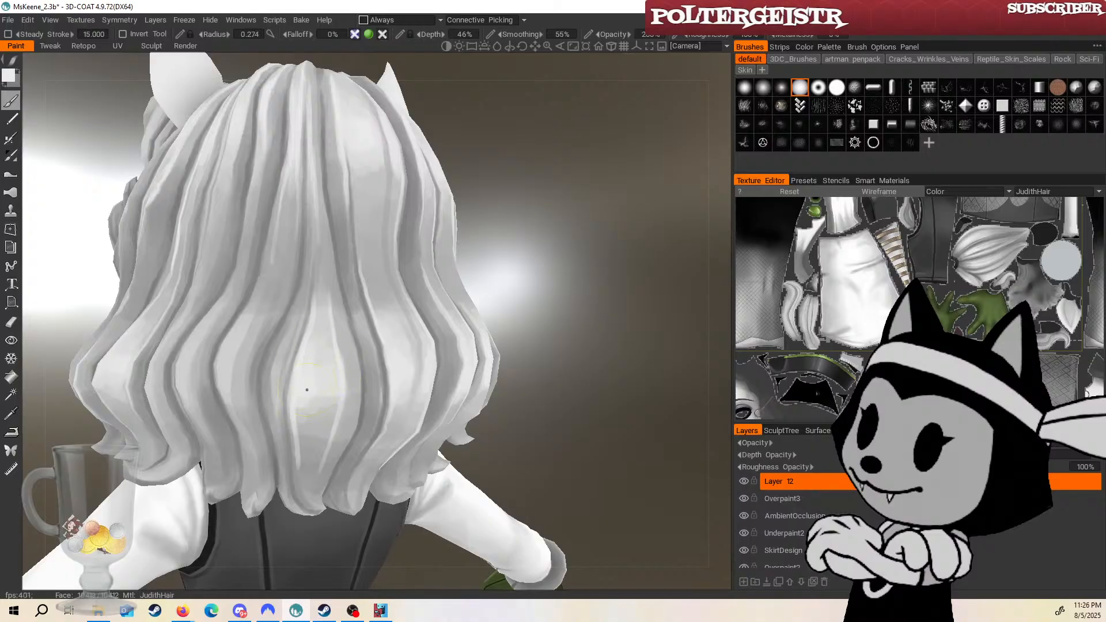
{"action": "key", "text": "bracketright"}
{"action": "key", "text": "bracketright"}
{"action": "key", "text": "bracketright"}
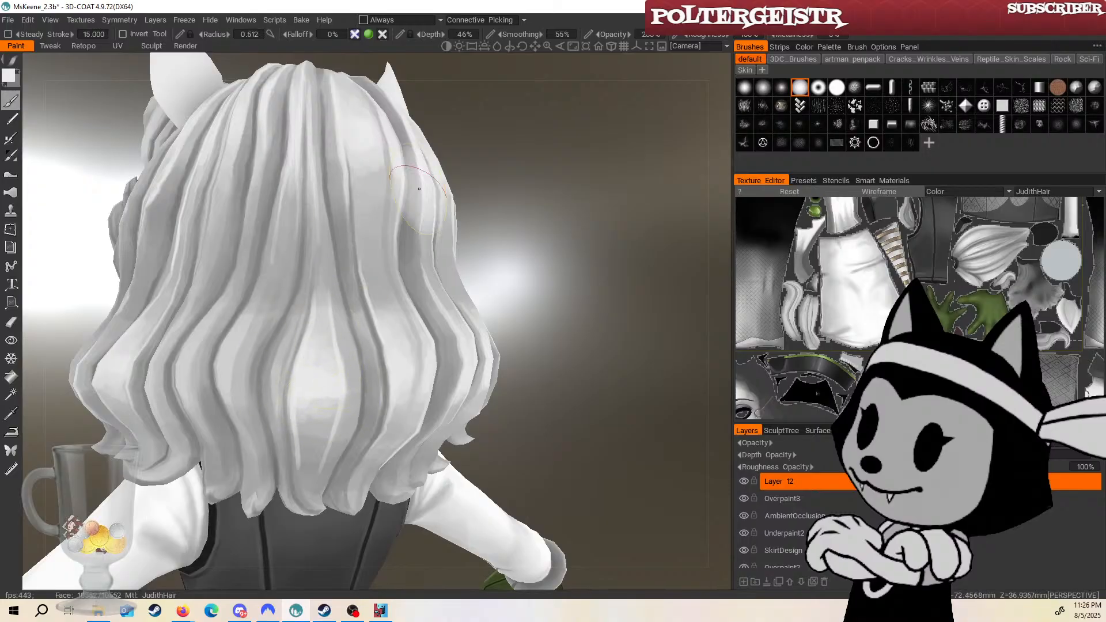
Extend fine edge highlights up the narrowing part above the lower bulges of the central back strands, using a brush radius of 0.081.
{"action": "left_click_drag", "start_coordinate": [418, 176], "coordinate": [331, 340], "text": "alt"}
{"action": "key", "text": "bracketleft"}
{"action": "key", "text": "bracketleft"}
{"action": "key", "text": "bracketleft"}
{"action": "key", "text": "bracketleft"}
{"action": "key", "text": "bracketleft"}
{"action": "key", "text": "bracketleft"}
{"action": "left_click_drag", "start_coordinate": [334, 259], "coordinate": [336, 298]}
{"action": "key", "text": "bracketleft"}
{"action": "key", "text": "bracketleft"}
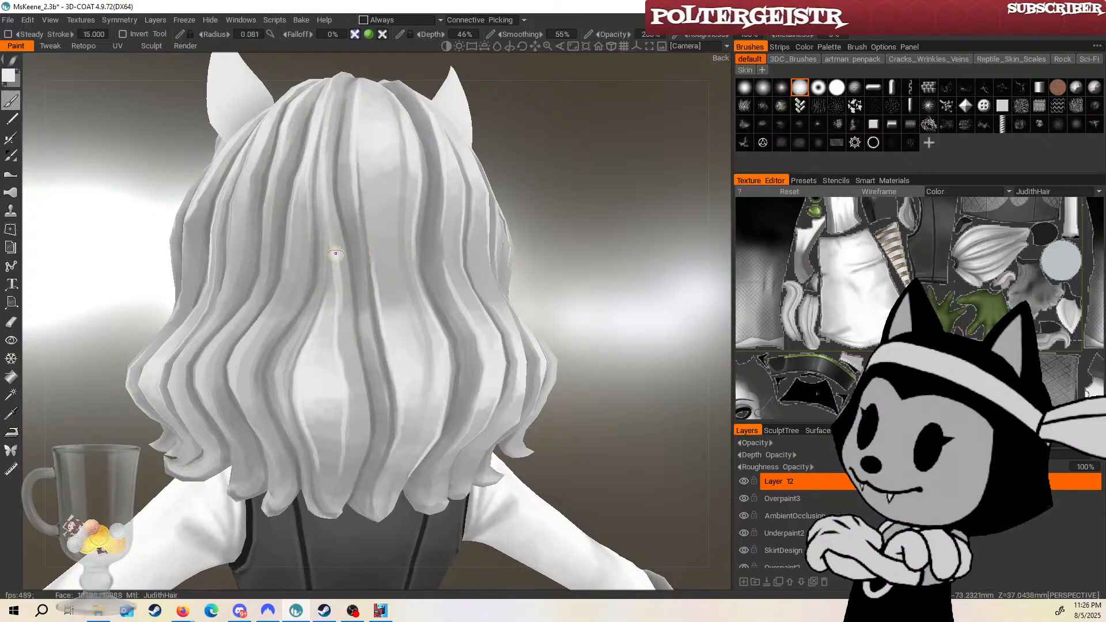
{"action": "mouse_move", "coordinate": [334, 239]}
{"action": "left_mouse_down"}
{"action": "mouse_move", "coordinate": [333, 305]}
{"action": "mouse_move", "coordinate": [334, 231]}
{"action": "mouse_move", "coordinate": [335, 290]}
{"action": "left_mouse_up"}
{"action": "left_click_drag", "start_coordinate": [535, 225], "coordinate": [419, 225]}
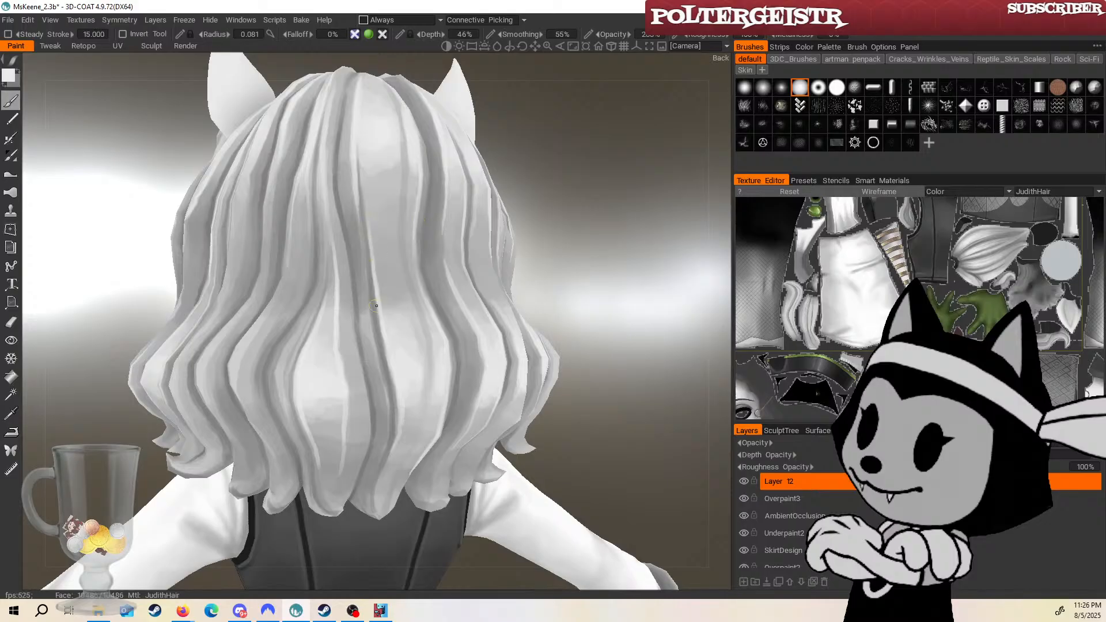
Highlight the edges and middle of the next narrow strand's lower wave, using brush radii of 0.081 and 0.107.
{"action": "left_click_drag", "start_coordinate": [564, 242], "coordinate": [342, 271]}
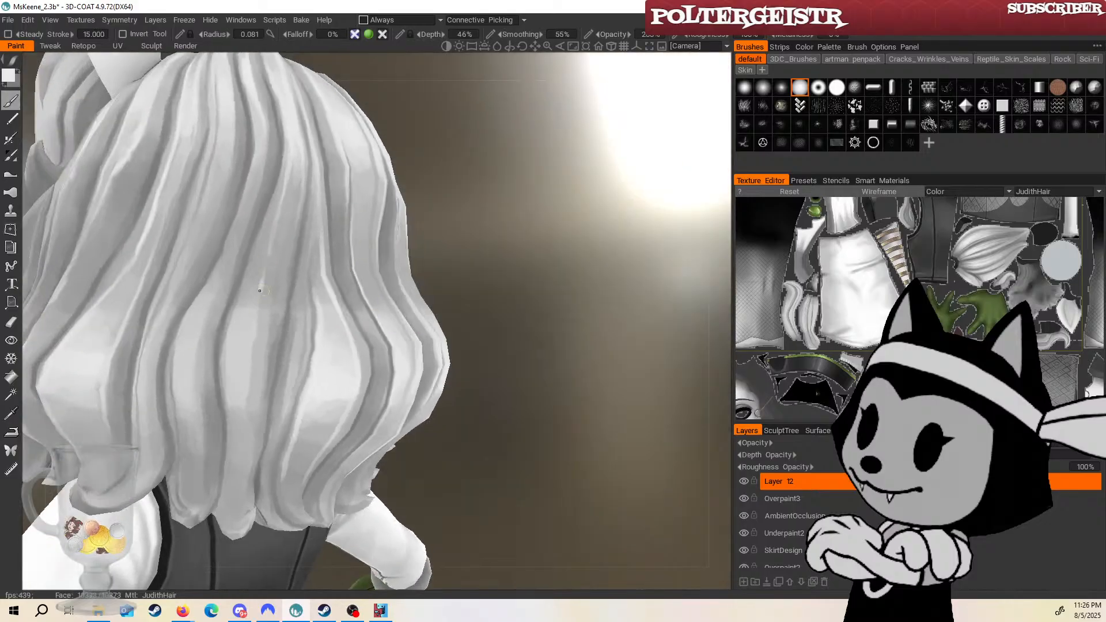
{"action": "mouse_move", "coordinate": [260, 291]}
{"action": "left_mouse_down"}
{"action": "mouse_move", "coordinate": [251, 372]}
{"action": "mouse_move", "coordinate": [237, 304]}
{"action": "mouse_move", "coordinate": [233, 429]}
{"action": "left_mouse_up"}
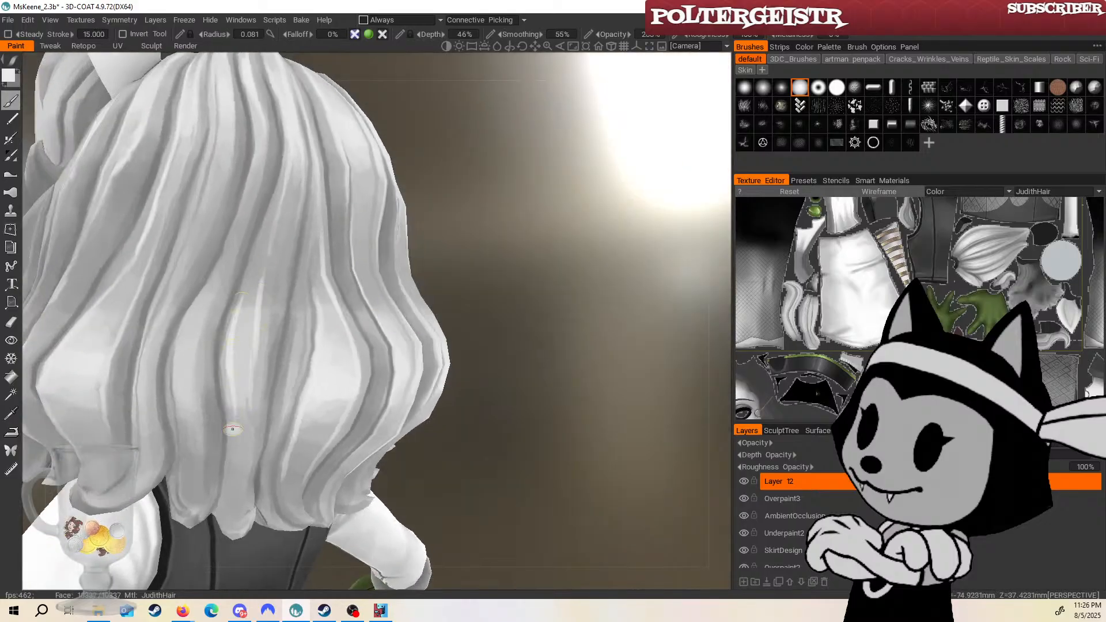
{"action": "scroll", "coordinate": [235, 367], "scroll_direction": "up", "scroll_amount": 5}
{"action": "scroll", "coordinate": [248, 383], "scroll_direction": "down", "scroll_amount": 3}
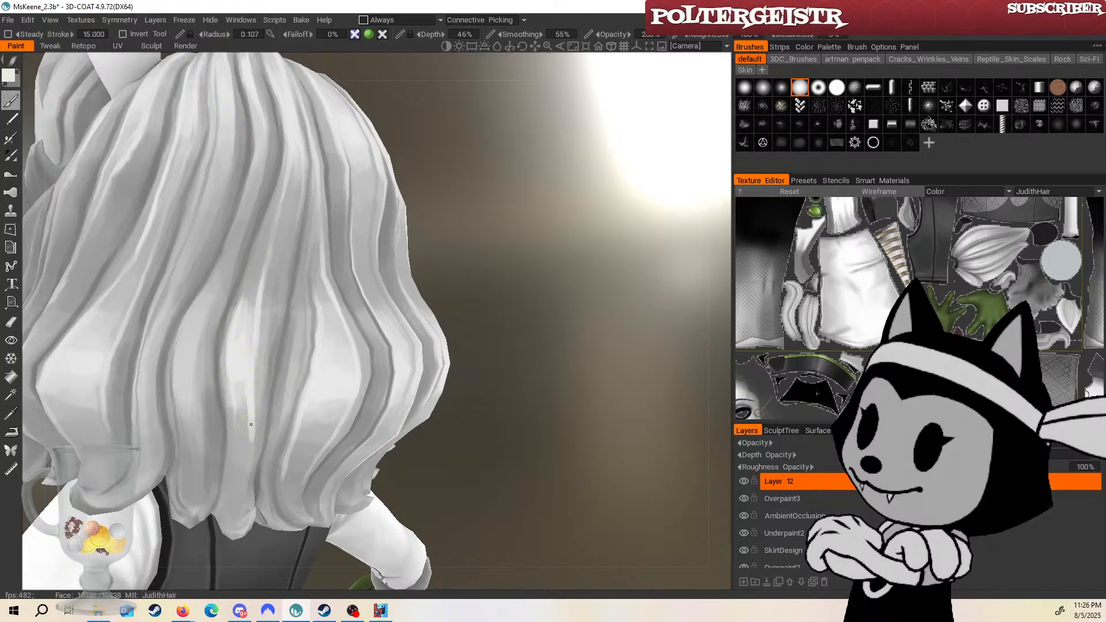
{"action": "scroll", "coordinate": [249, 444], "scroll_direction": "down", "scroll_amount": 3}
Check the highlighted back hair from a distance and save the project.
{"action": "right_click_drag", "start_coordinate": [545, 382], "coordinate": [531, 344]}
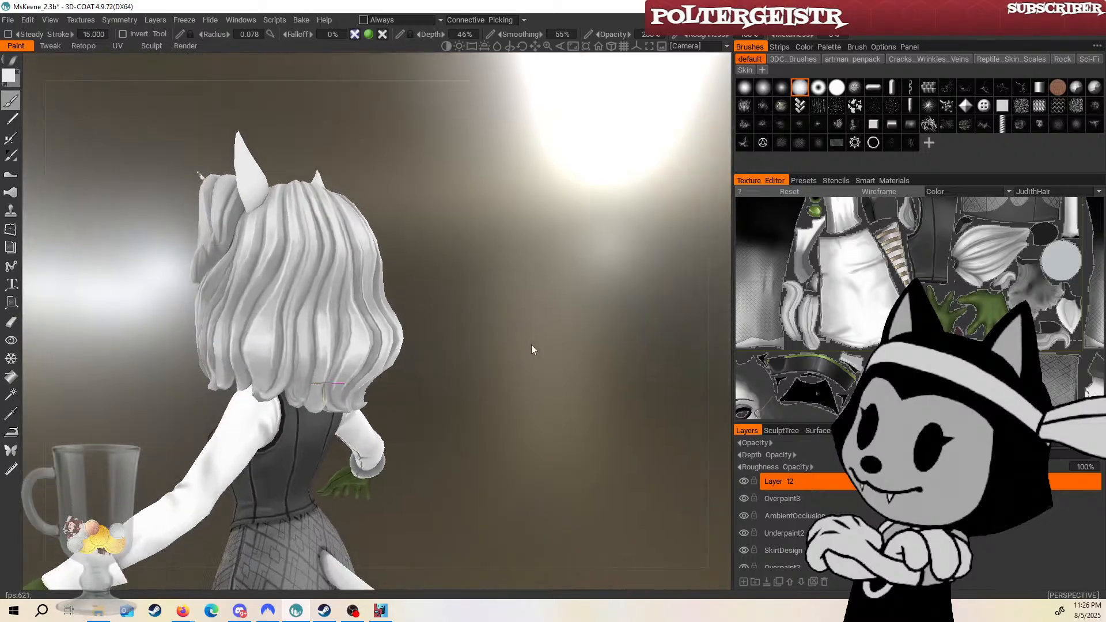
{"action": "left_click_drag", "start_coordinate": [531, 344], "coordinate": [420, 358]}
{"action": "left_click_drag", "start_coordinate": [565, 296], "coordinate": [648, 302], "text": "ctrl"}
{"action": "right_click_drag", "start_coordinate": [588, 303], "coordinate": [614, 343]}
Show the mesh wireframe and touch up the shading on the lower back strand in gray, using brush radii of 0.078 and 0.054.
{"action": "key", "text": "w"}
{"action": "left_click_drag", "start_coordinate": [585, 339], "coordinate": [523, 287]}
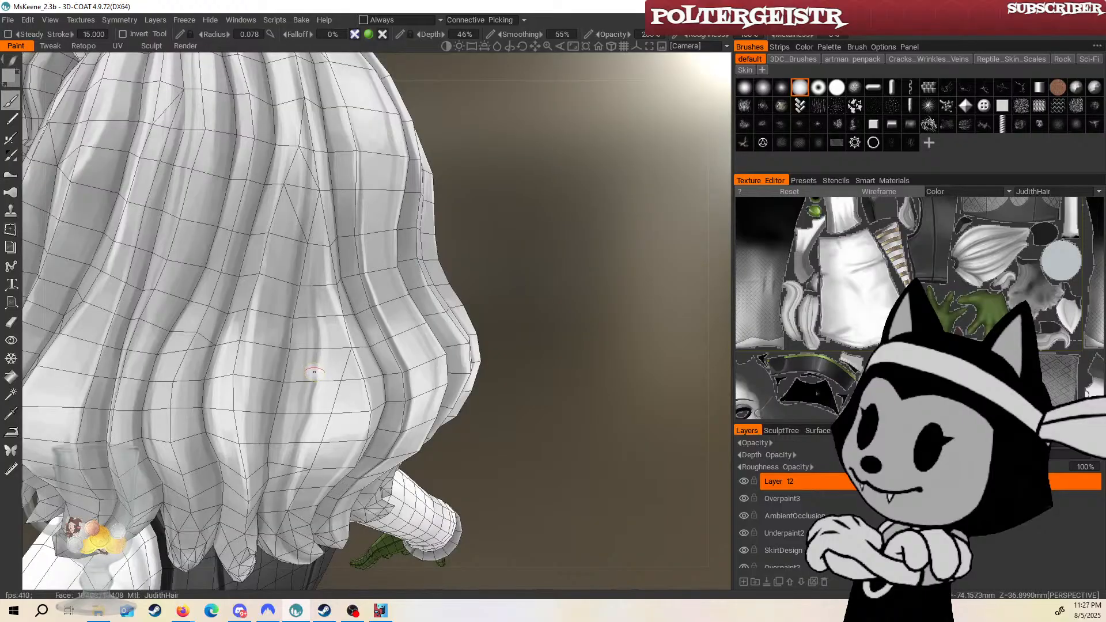
{"action": "left_click_drag", "start_coordinate": [317, 372], "coordinate": [308, 418]}
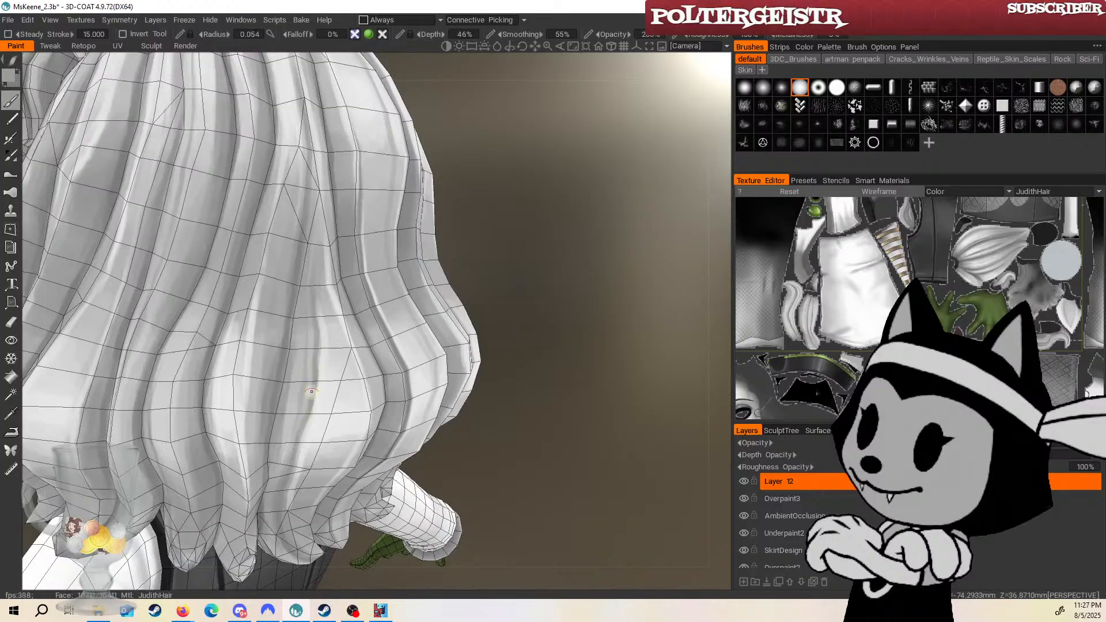
{"action": "left_click_drag", "start_coordinate": [459, 232], "coordinate": [447, 202]}
{"action": "left_click_drag", "start_coordinate": [507, 294], "coordinate": [499, 235]}
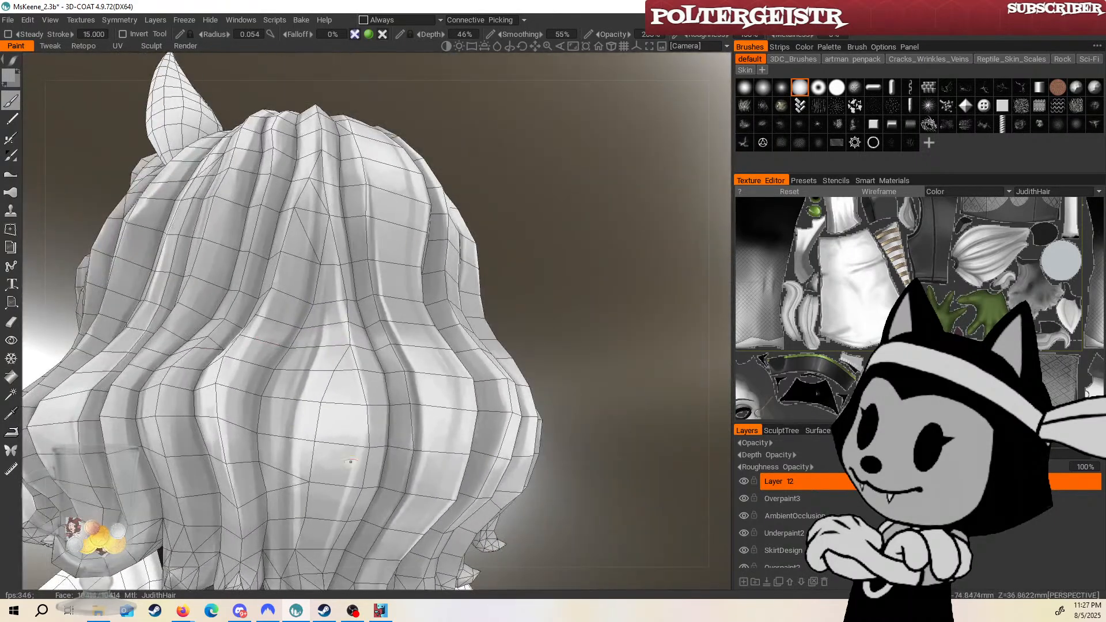
Hide the mesh wireframe and merge Layer 12 down into Overpaint3.
{"action": "key", "text": "w"}
{"action": "right_click_drag", "start_coordinate": [552, 370], "coordinate": [524, 257]}
{"action": "left_click_drag", "start_coordinate": [523, 262], "coordinate": [505, 324]}
{"action": "right_click_drag", "start_coordinate": [506, 324], "coordinate": [509, 354]}
{"action": "left_click_drag", "start_coordinate": [516, 314], "coordinate": [485, 341]}
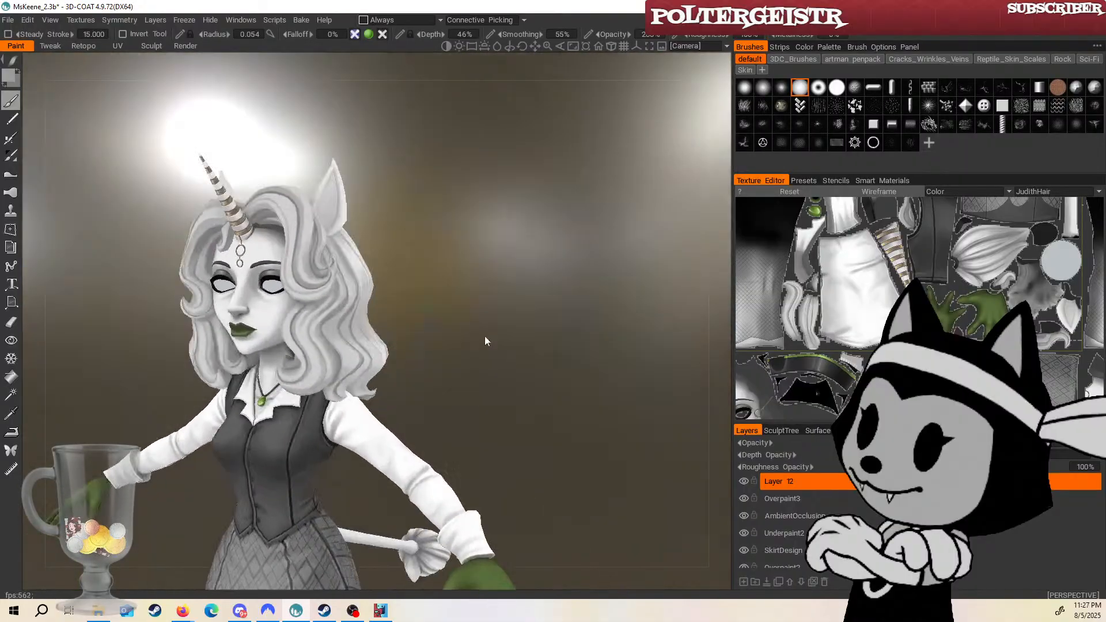
{"action": "right_click", "coordinate": [773, 479]}
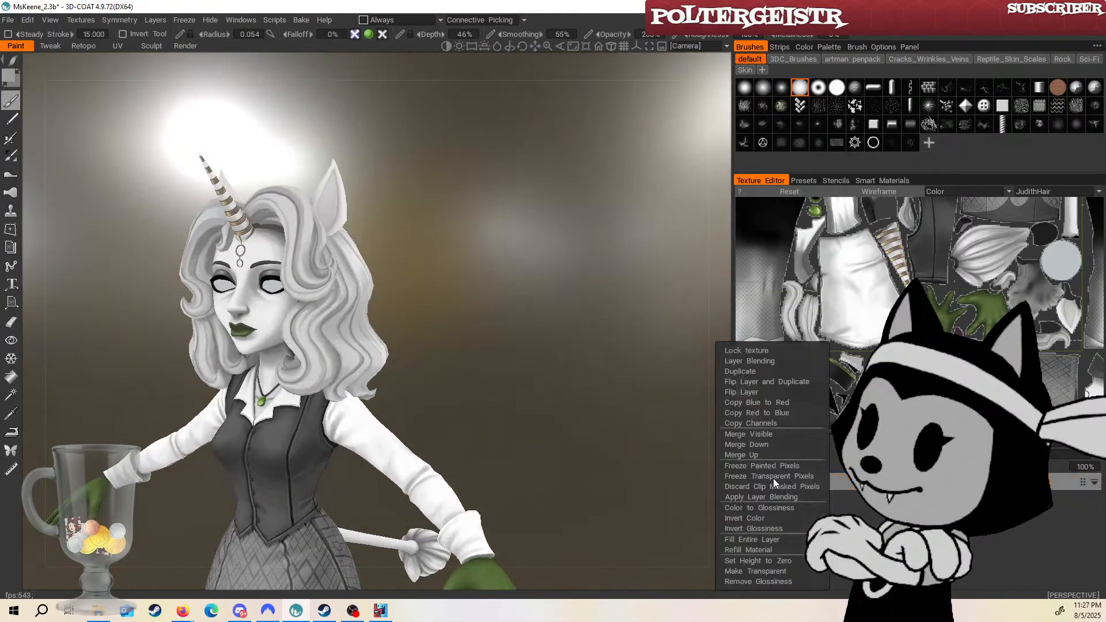
{"action": "left_click", "coordinate": [745, 444]}
{"action": "left_click_drag", "start_coordinate": [662, 432], "coordinate": [563, 385]}
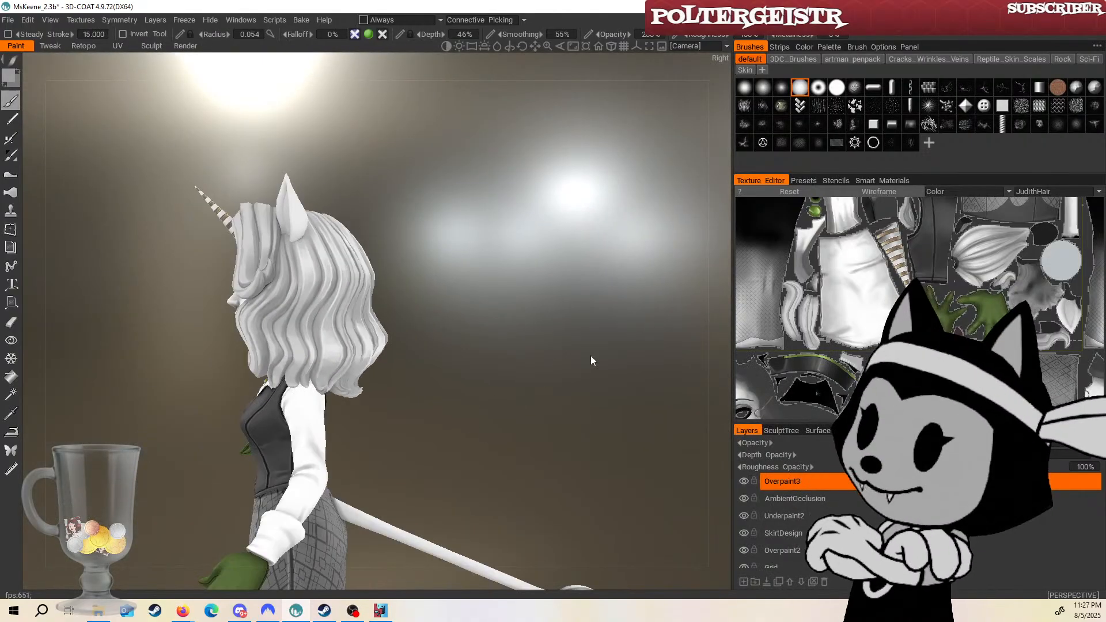
{"action": "left_click_drag", "start_coordinate": [479, 326], "coordinate": [587, 326]}
{"action": "right_click_drag", "start_coordinate": [588, 326], "coordinate": [574, 259]}
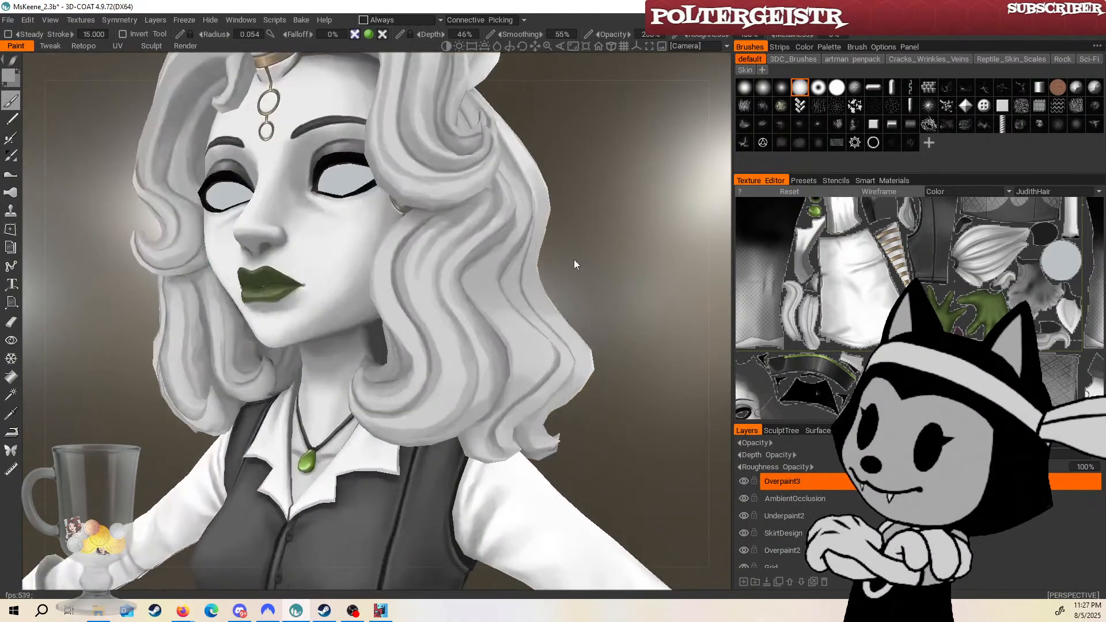
Compare the front hair with and without its painted shading by toggling the visibility of the Overpaint3 layer.
{"action": "middle_click_drag", "start_coordinate": [574, 259], "coordinate": [605, 347]}
{"action": "right_click_drag", "start_coordinate": [606, 347], "coordinate": [731, 490]}
{"action": "left_click", "coordinate": [744, 483]}
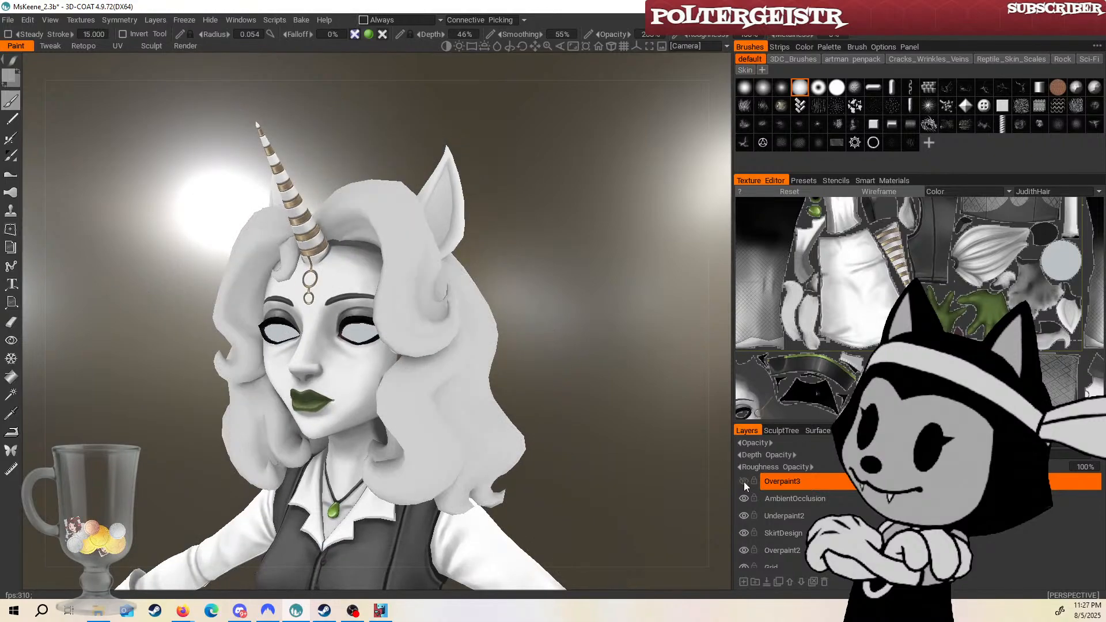
{"action": "left_click", "coordinate": [744, 483]}
{"action": "left_click", "coordinate": [744, 483]}
{"action": "left_click", "coordinate": [744, 483]}
{"action": "left_click", "coordinate": [744, 483]}
{"action": "left_click", "coordinate": [744, 483]}
{"action": "left_click", "coordinate": [744, 483]}
{"action": "left_click", "coordinate": [744, 482]}
Compare the back of the hair with and without the Overpaint3 layer, leaving the layer visible.
{"action": "left_click_drag", "start_coordinate": [688, 430], "coordinate": [553, 380]}
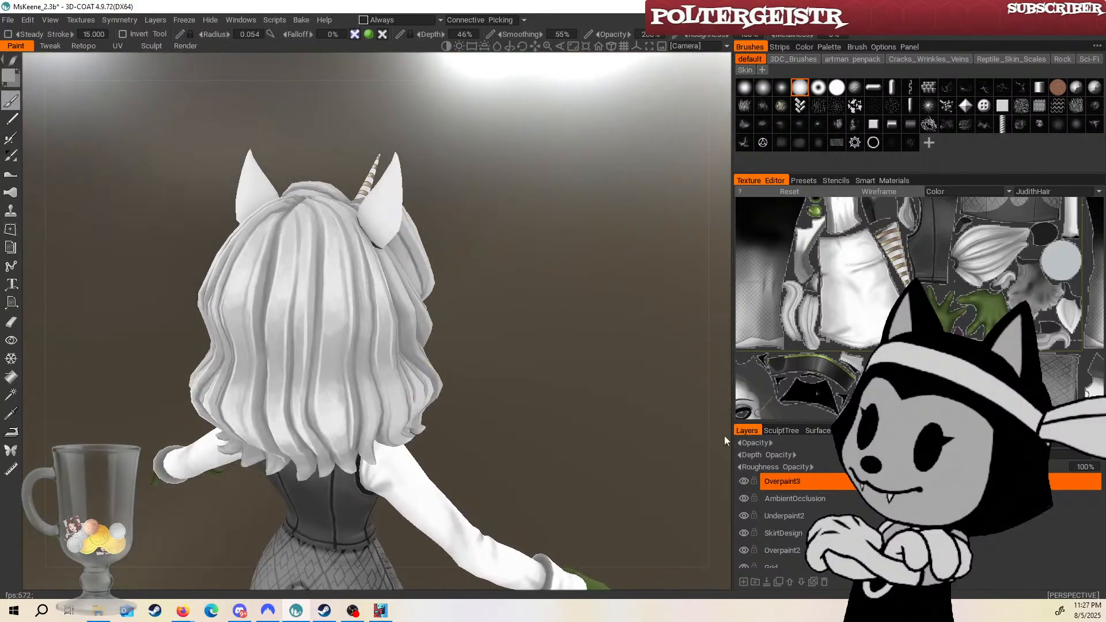
{"action": "left_click", "coordinate": [743, 482]}
{"action": "left_click", "coordinate": [743, 482]}
{"action": "left_click", "coordinate": [744, 482]}
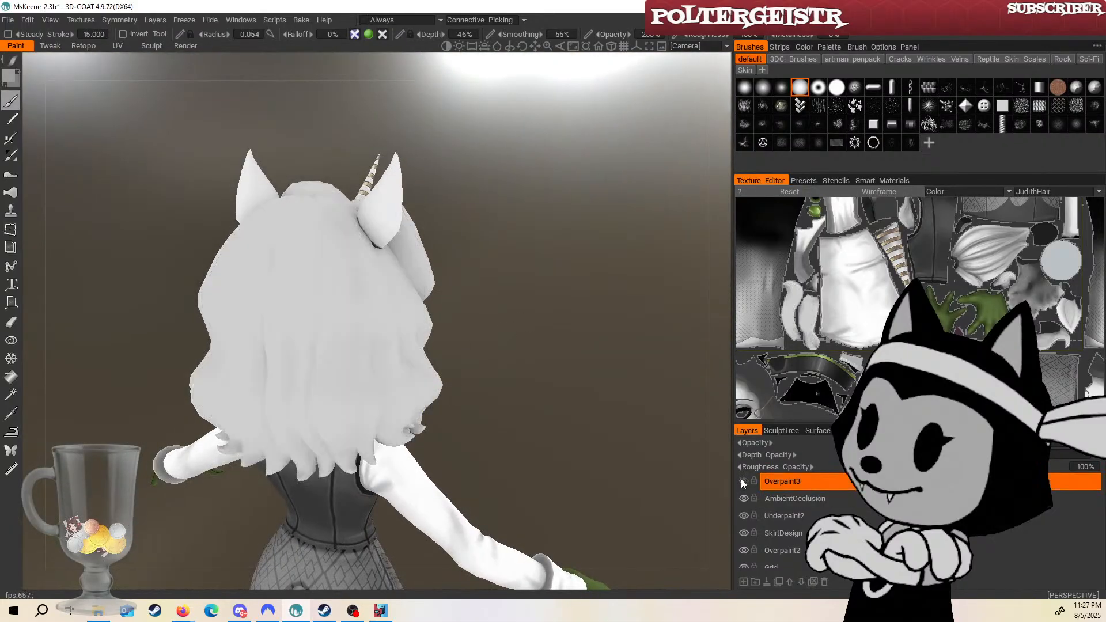
{"action": "left_click", "coordinate": [743, 482]}
{"action": "left_click", "coordinate": [743, 482]}
{"action": "left_click", "coordinate": [743, 482]}
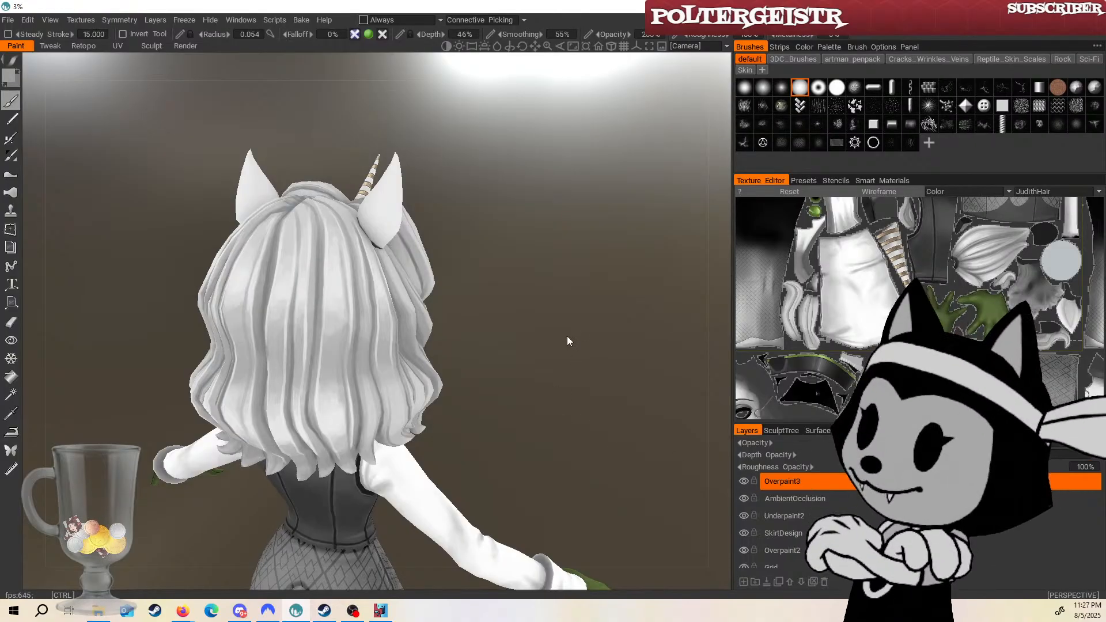
Examine the shaded hair together with the whole character from the front and save the project.
{"action": "left_click_drag", "start_coordinate": [625, 363], "coordinate": [305, 329]}
{"action": "middle_click_drag", "start_coordinate": [627, 434], "coordinate": [538, 302]}
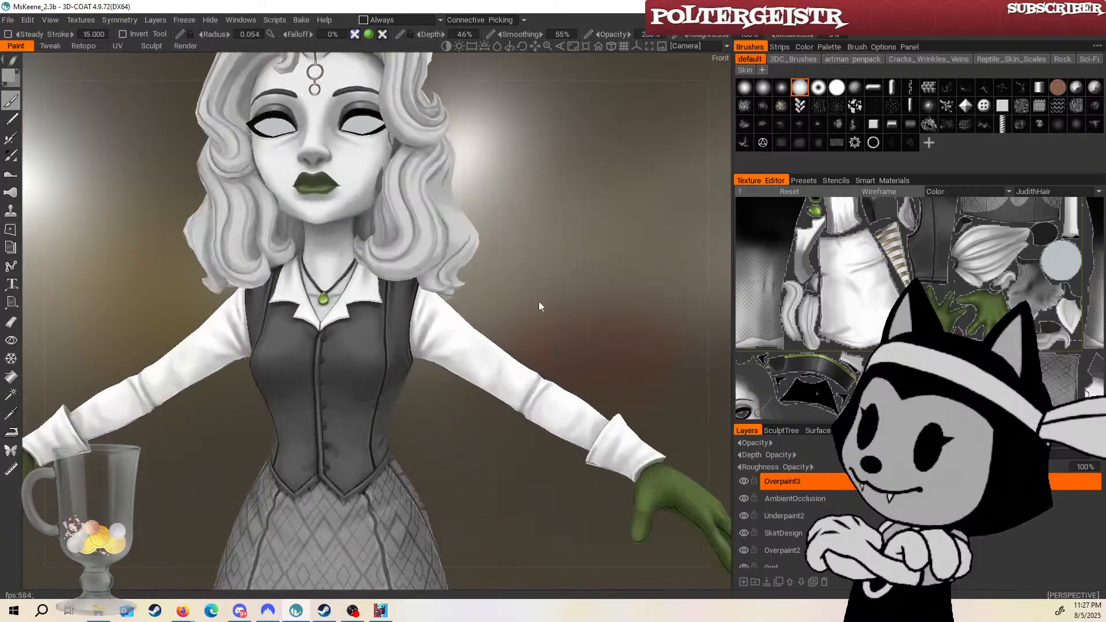
{"action": "scroll", "coordinate": [518, 300], "scroll_direction": "down", "scroll_amount": 5}
{"action": "left_click_drag", "start_coordinate": [500, 298], "coordinate": [496, 244]}
{"action": "scroll", "coordinate": [501, 231], "scroll_direction": "up", "scroll_amount": 4}
{"action": "middle_click_drag", "start_coordinate": [503, 216], "coordinate": [523, 310]}
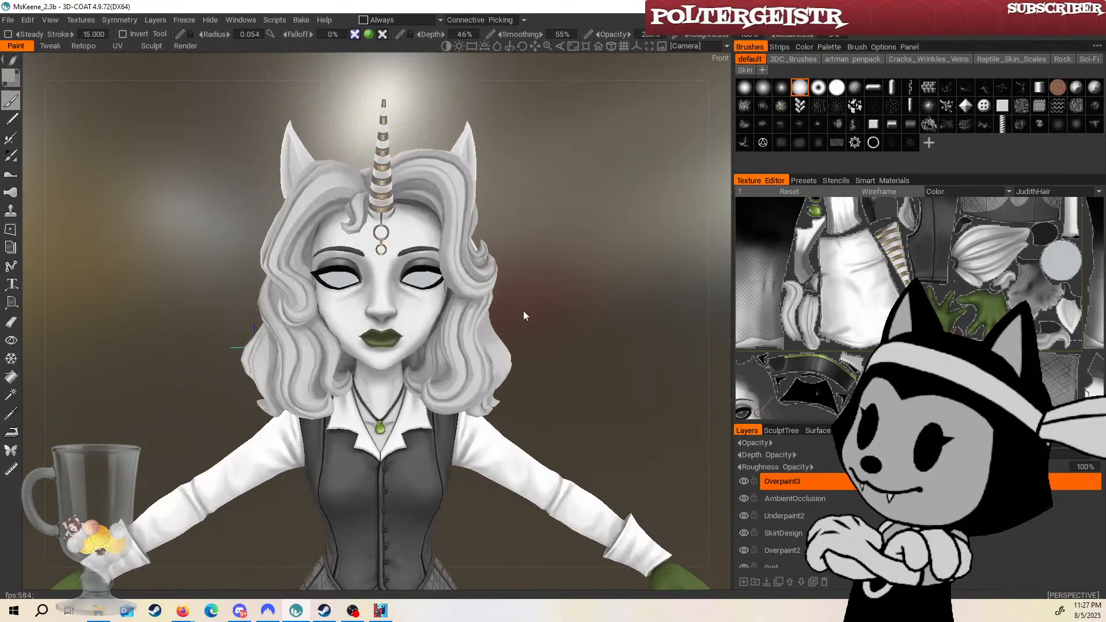
{"action": "scroll", "coordinate": [530, 314], "scroll_direction": "up", "scroll_amount": 3}
{"action": "key", "text": "ctrl+s"}
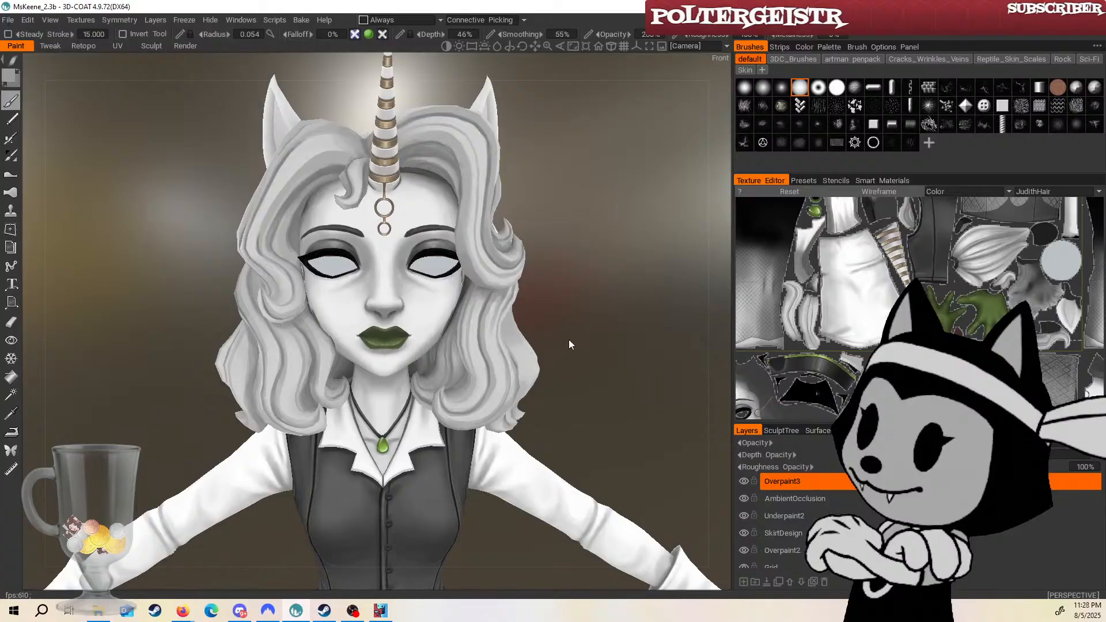
{"action": "middle_click_drag", "start_coordinate": [568, 340], "coordinate": [564, 333]}
{"action": "scroll", "coordinate": [540, 310], "scroll_direction": "up", "scroll_amount": 5}
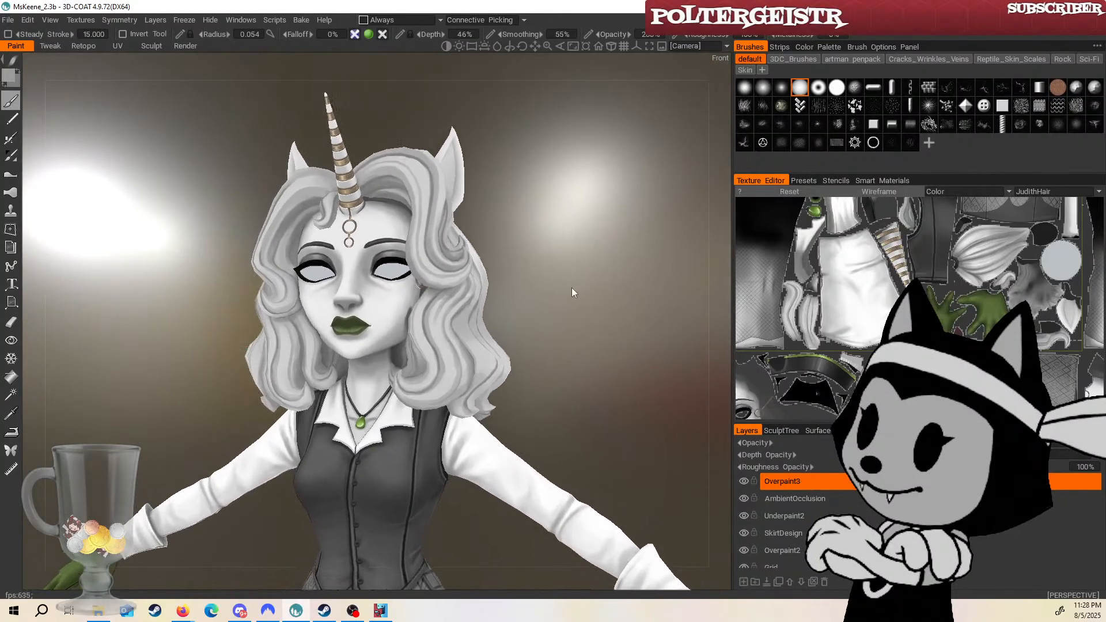